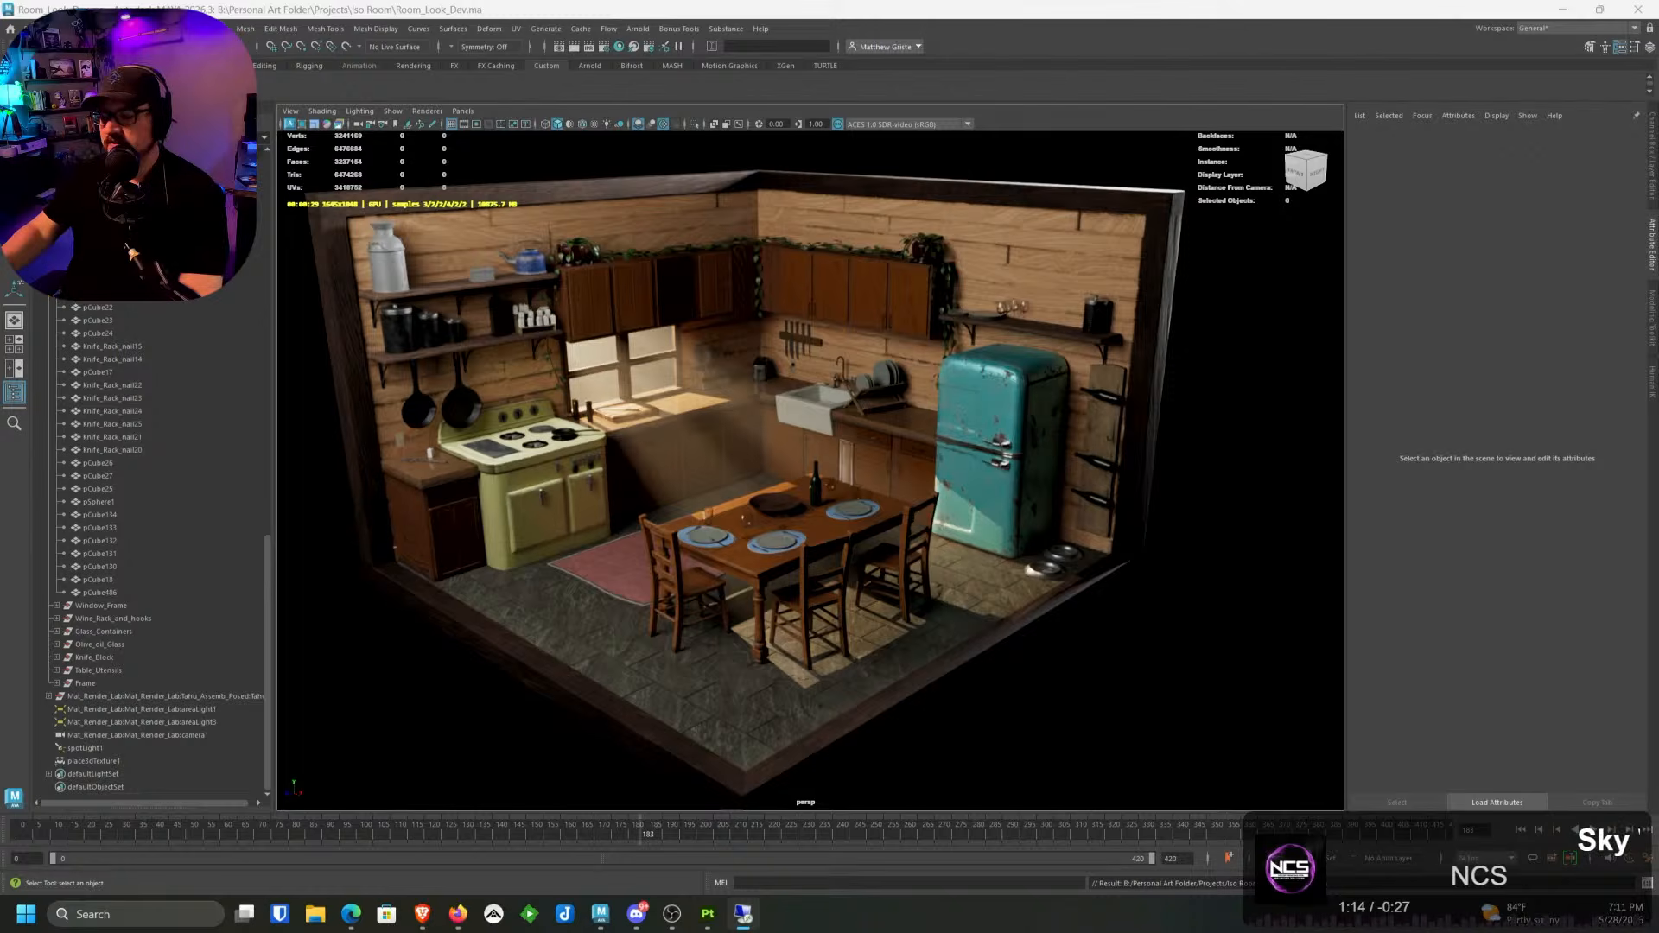
# Step: Launch PureRef and postpone its version update
pyautogui.click(182, 913)
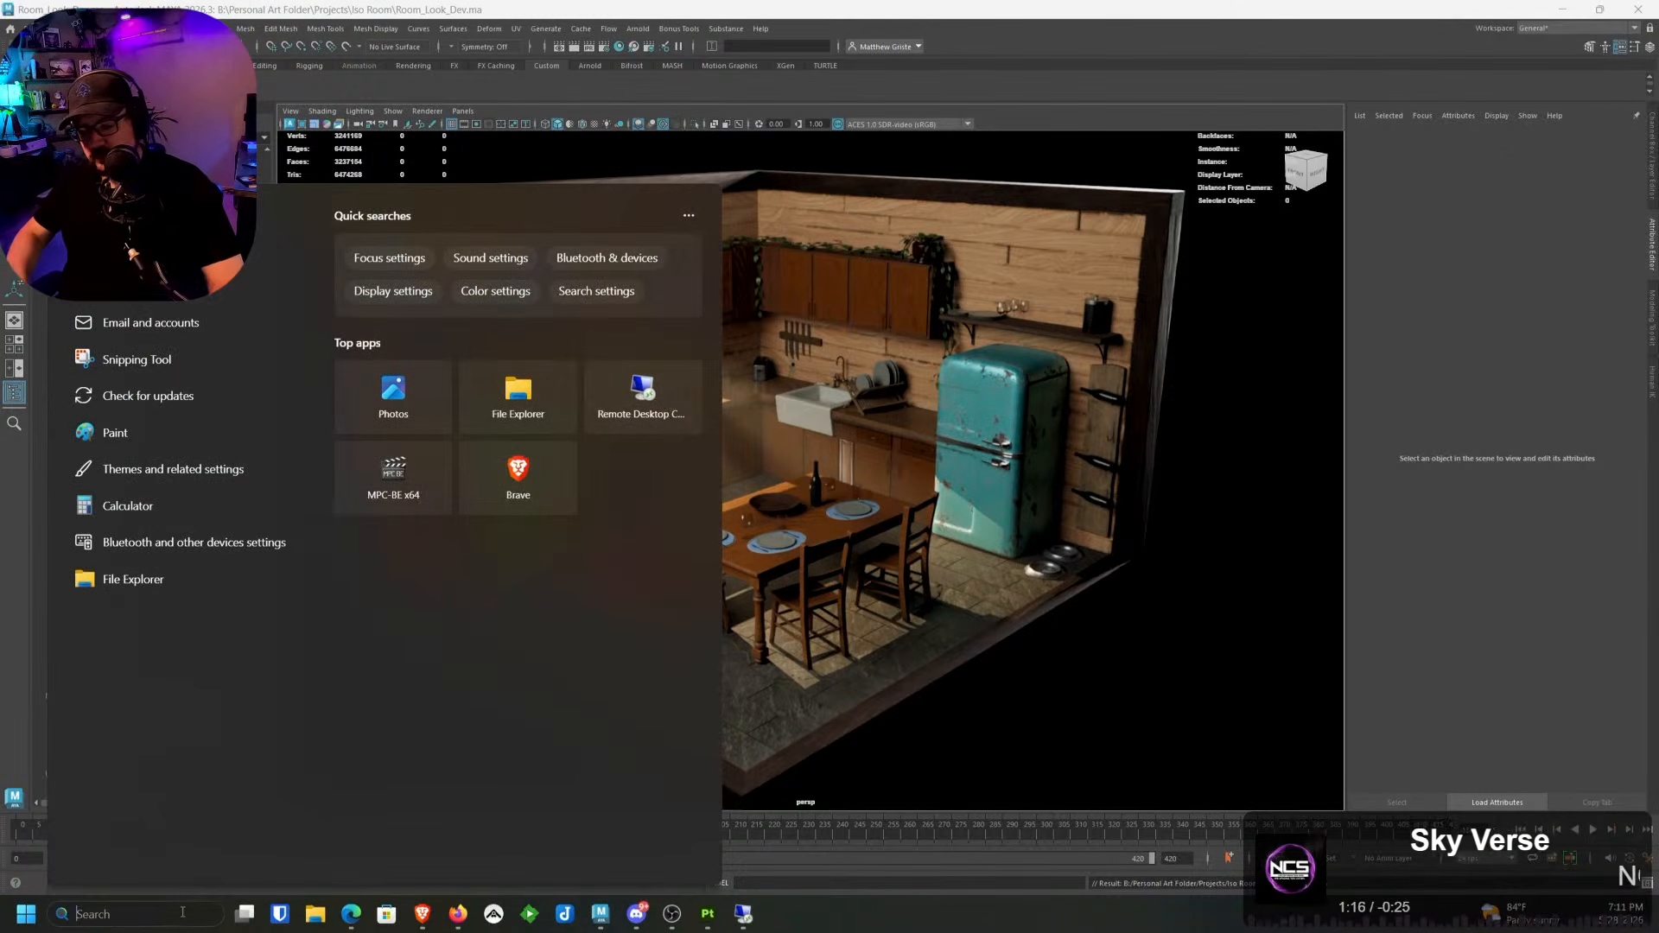
pyautogui.write('pureRef')
pyautogui.write('w')
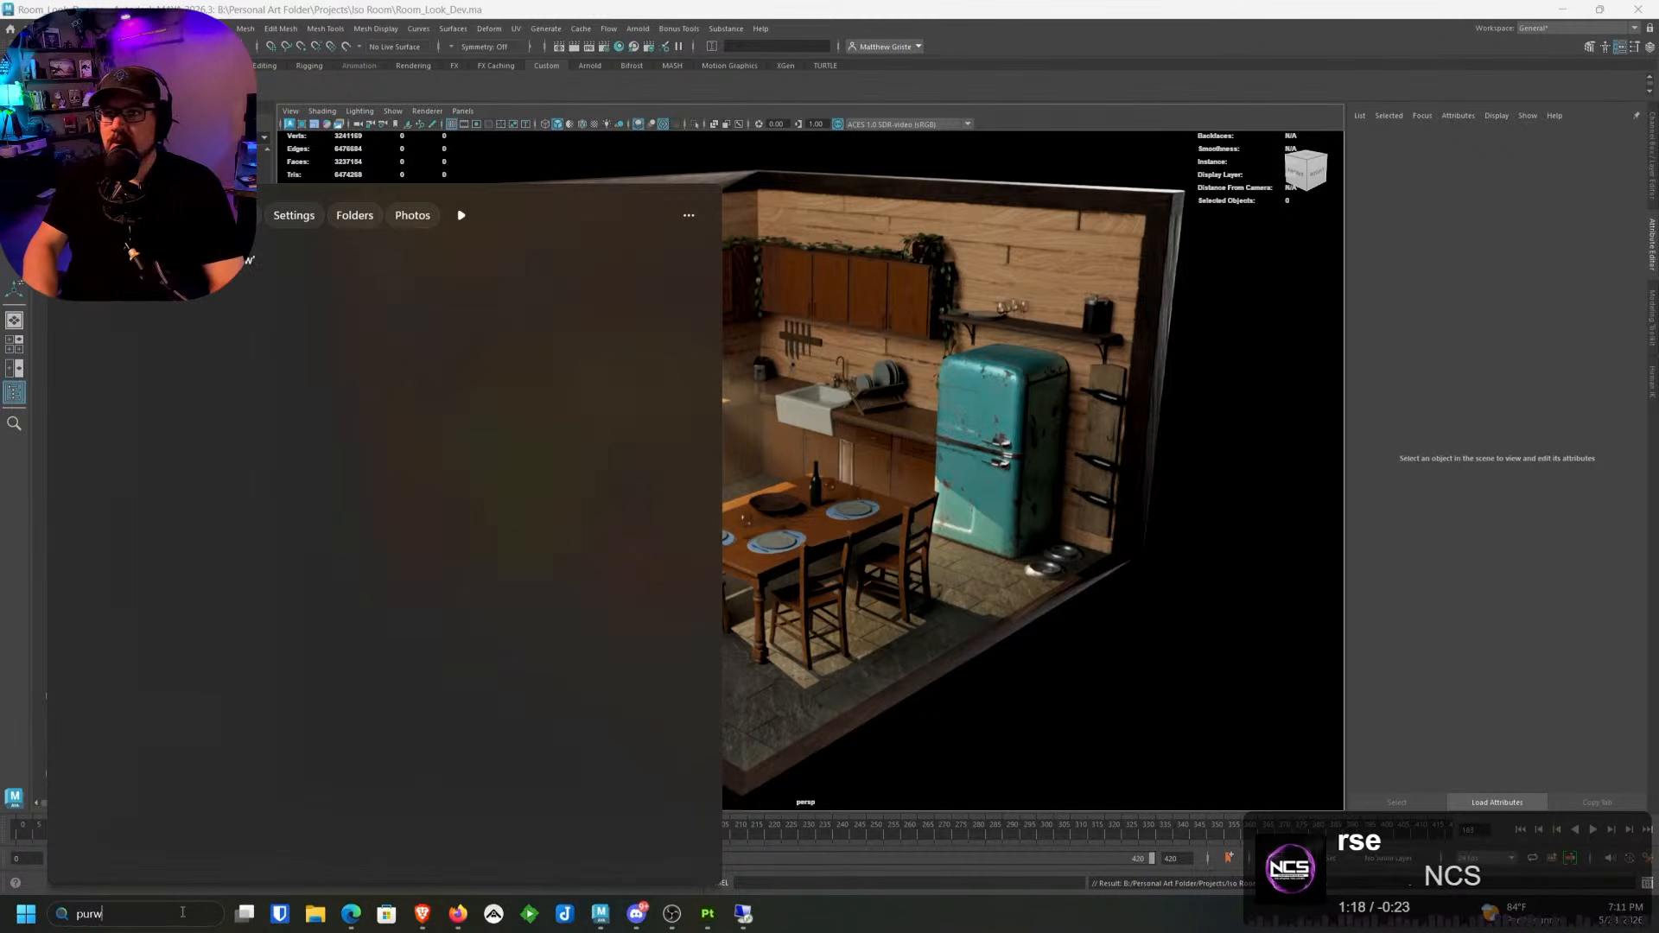
pyautogui.press('BackSpace')
pyautogui.write('eRef')
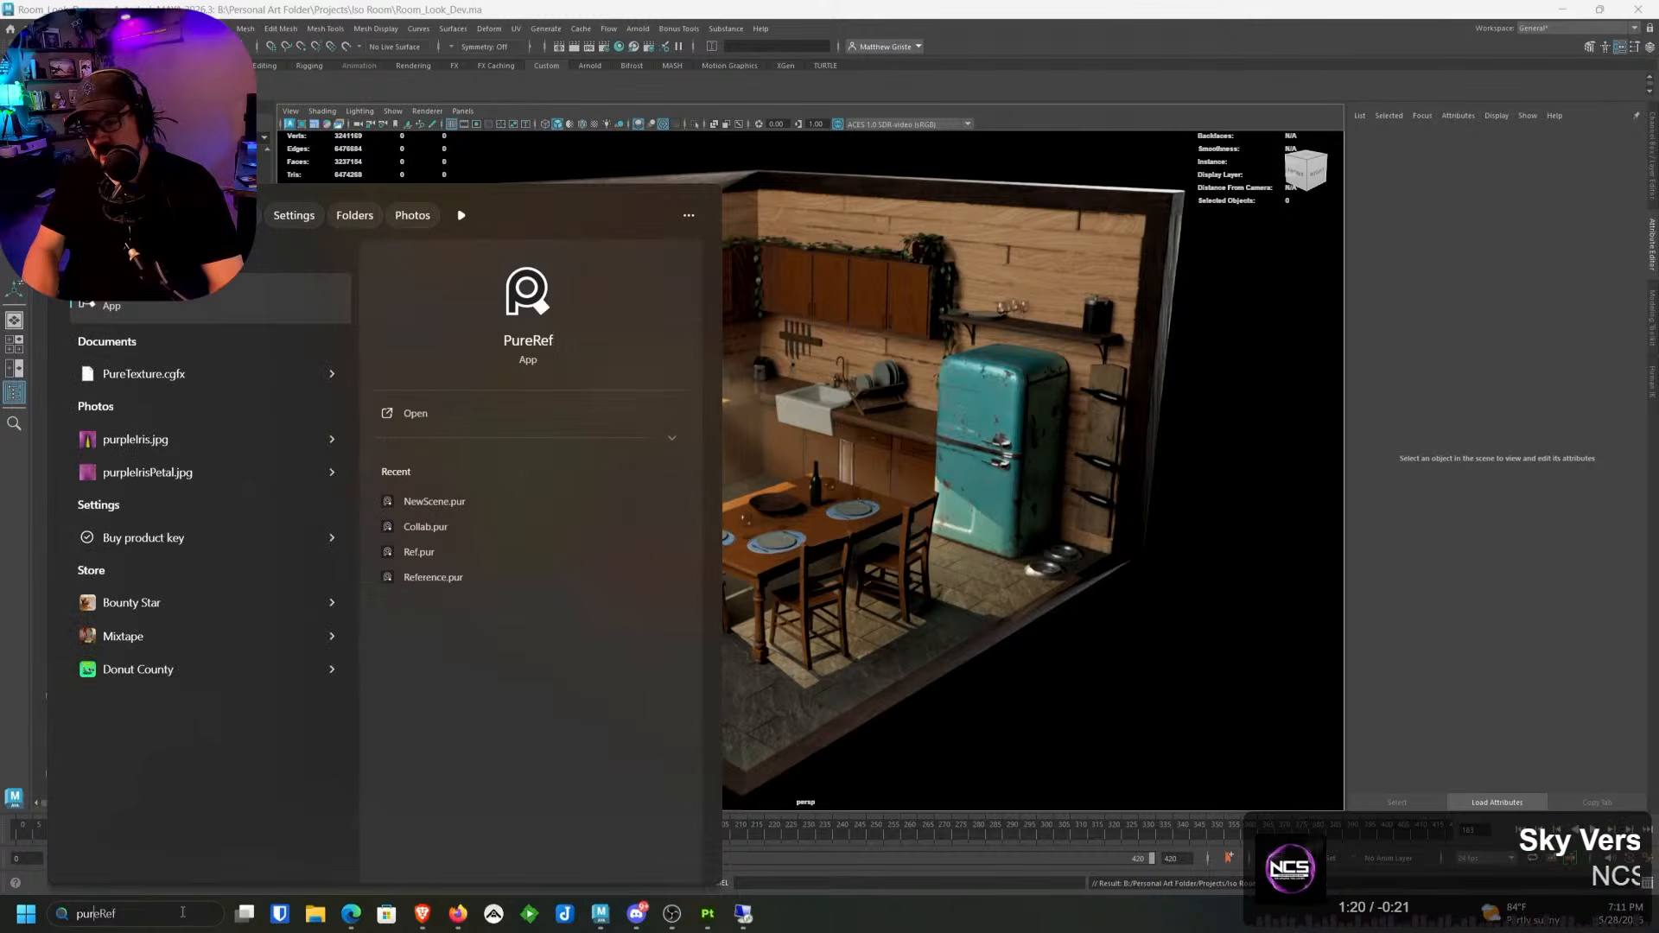
pyautogui.press('Return')
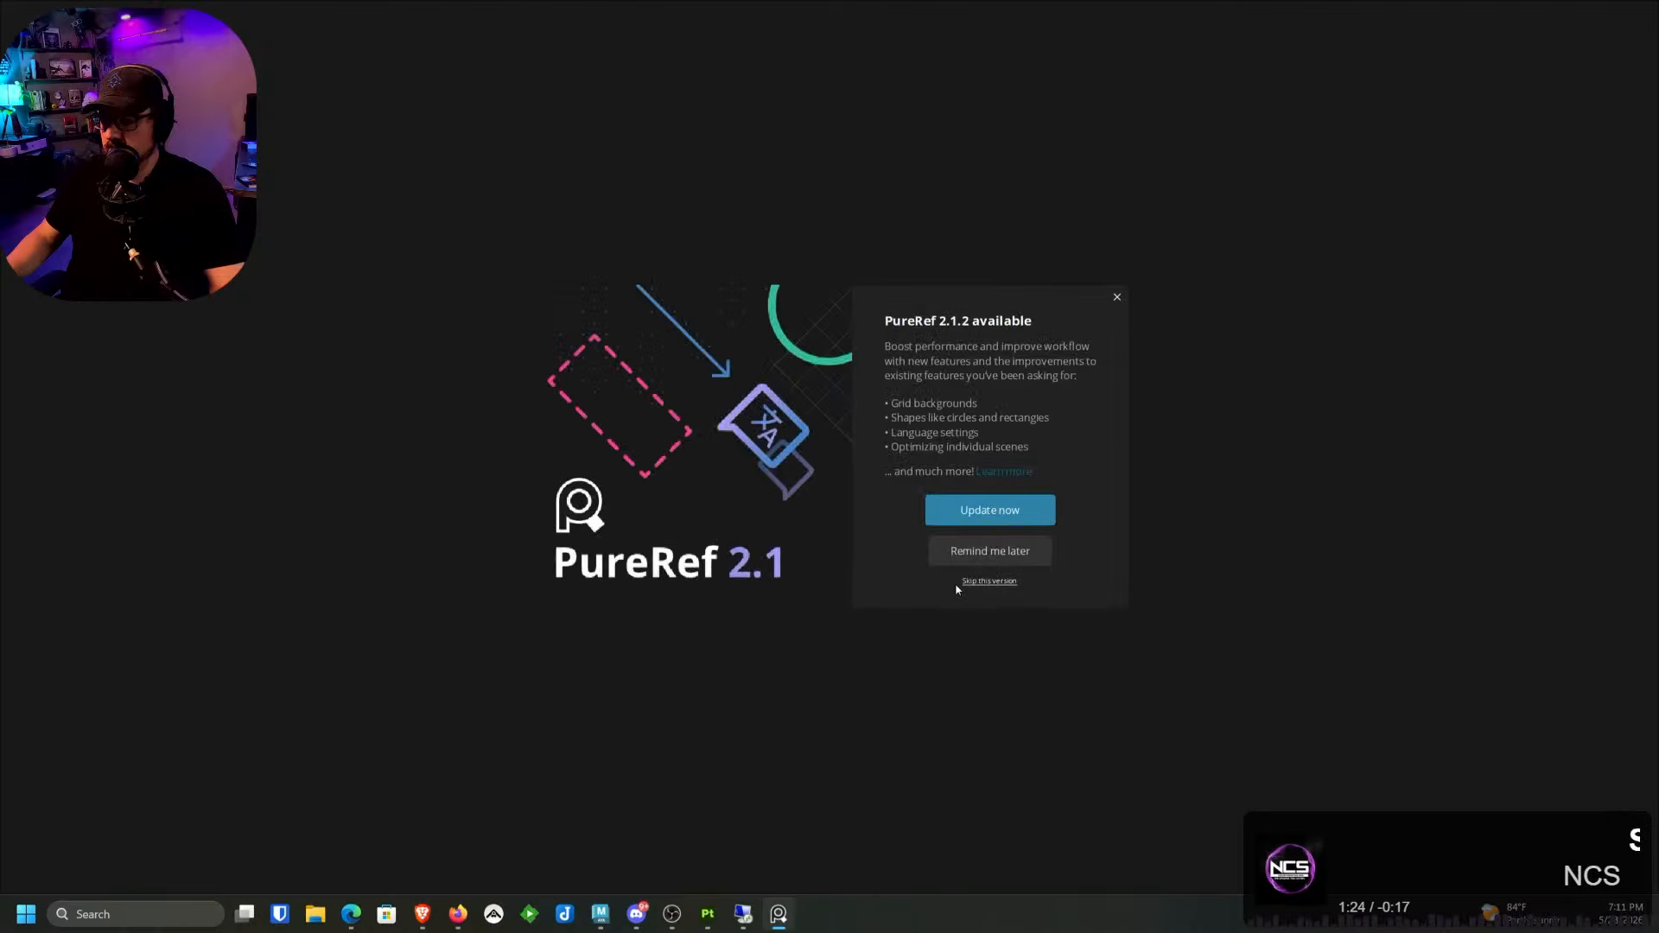
pyautogui.click(974, 550)
# Step: Open the recent reference board NewScene.pur from the Iso Room project folder
pyautogui.rightClick(656, 499)
pyautogui.moveTo(704, 416)
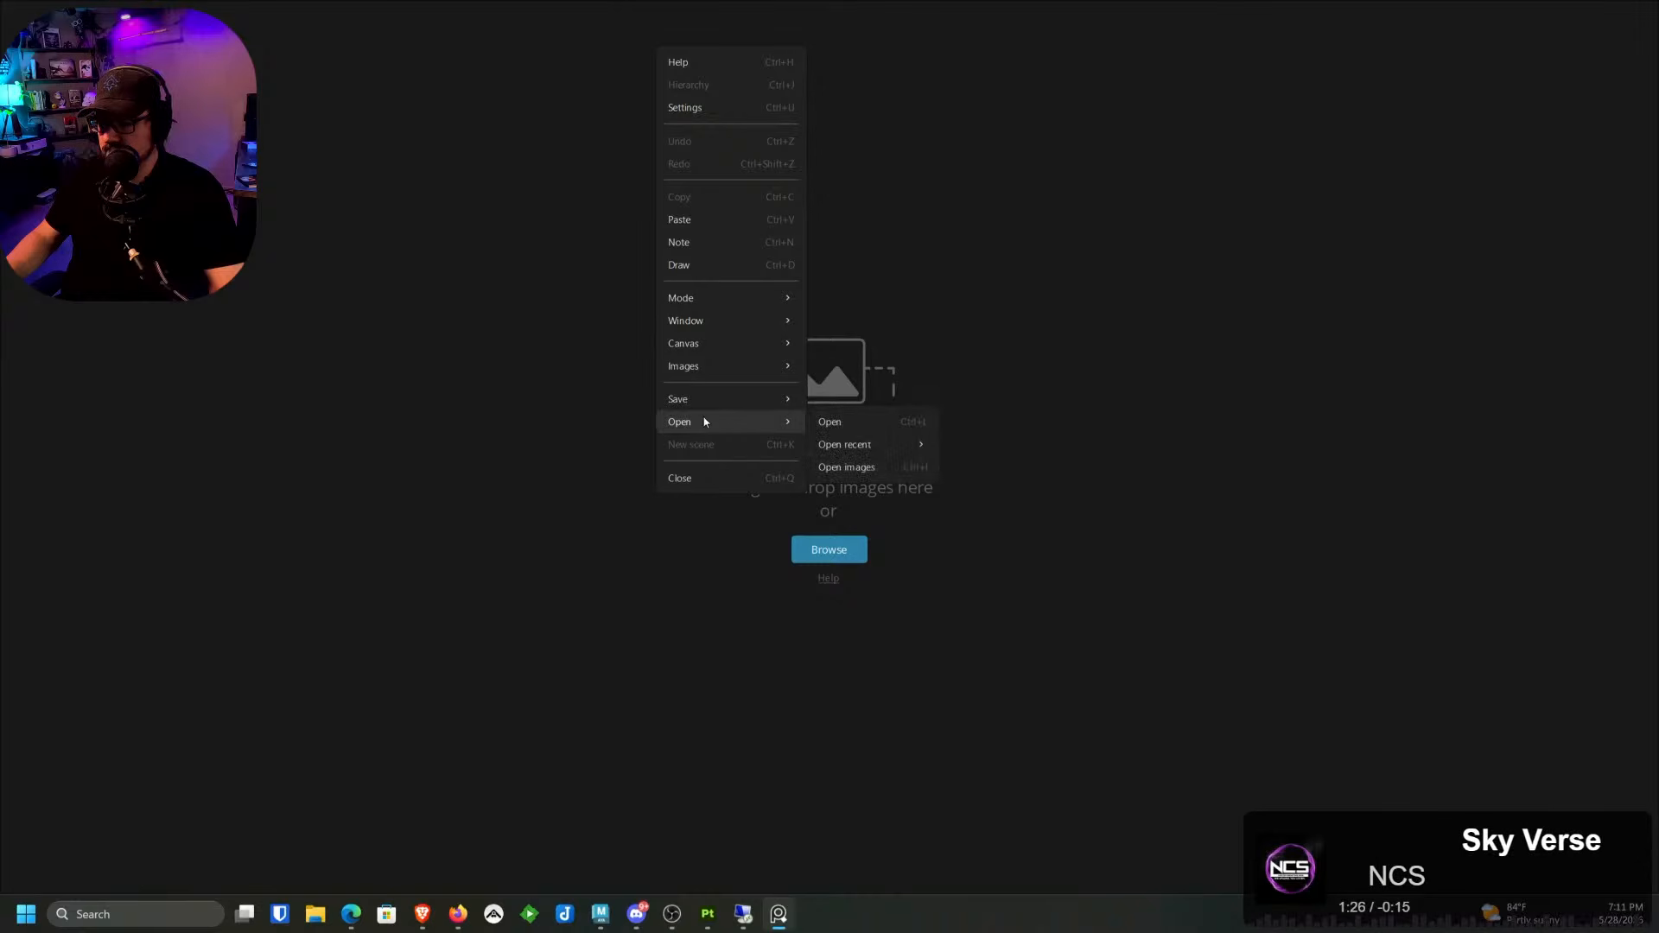
pyautogui.moveTo(889, 450)
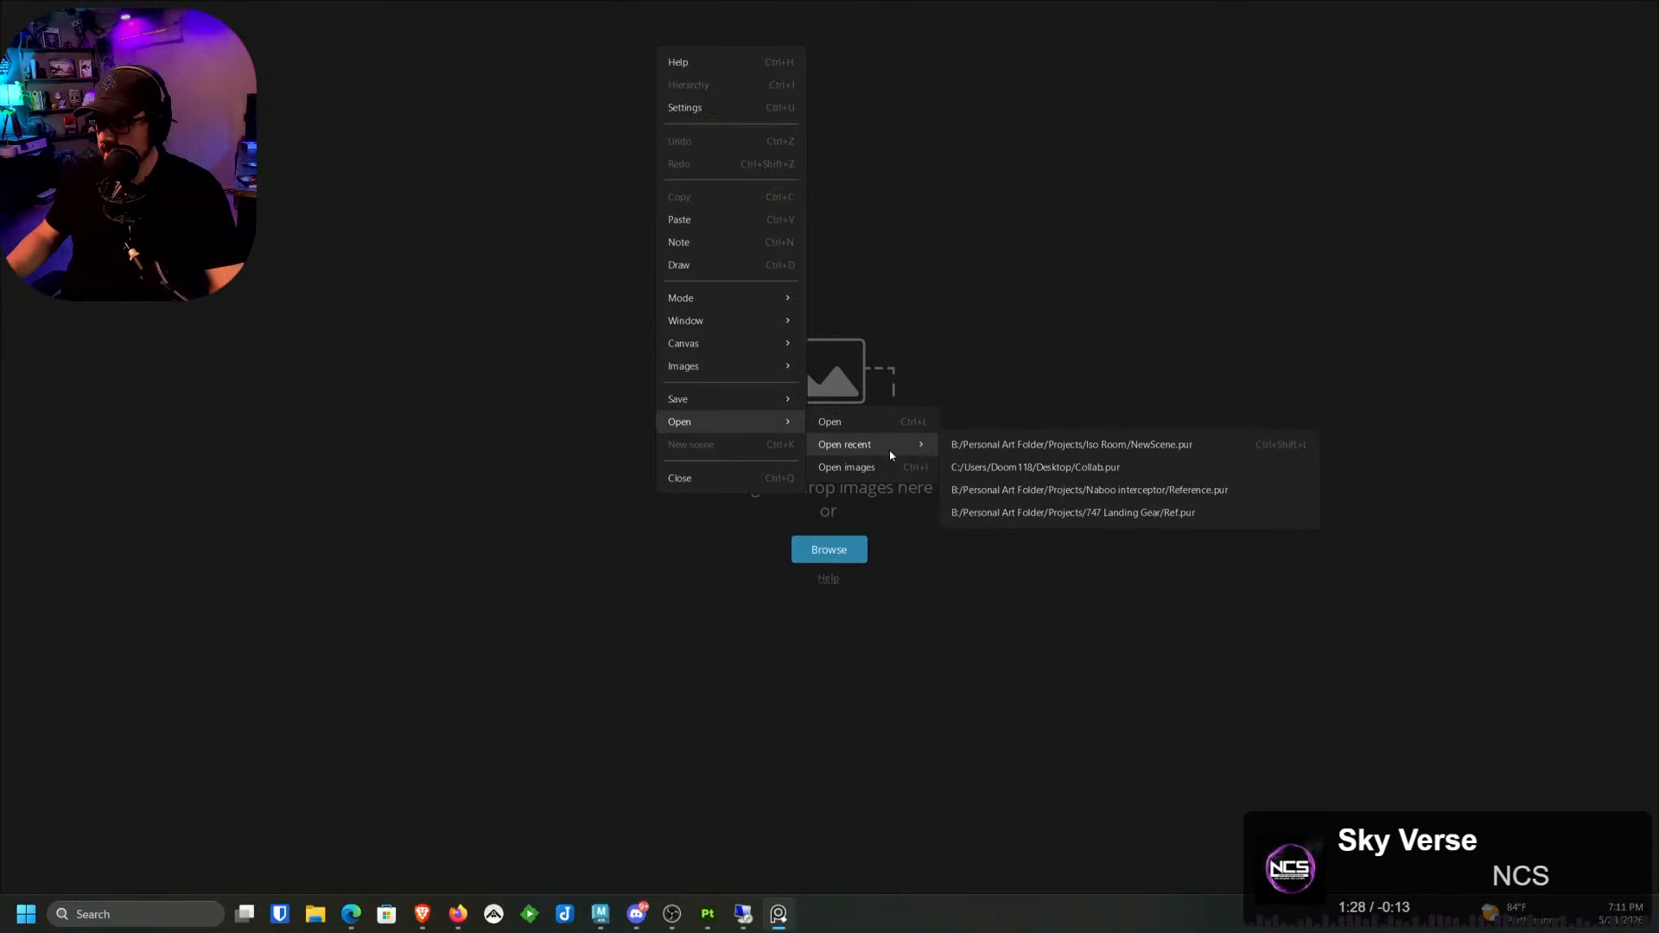
pyautogui.click(998, 446)
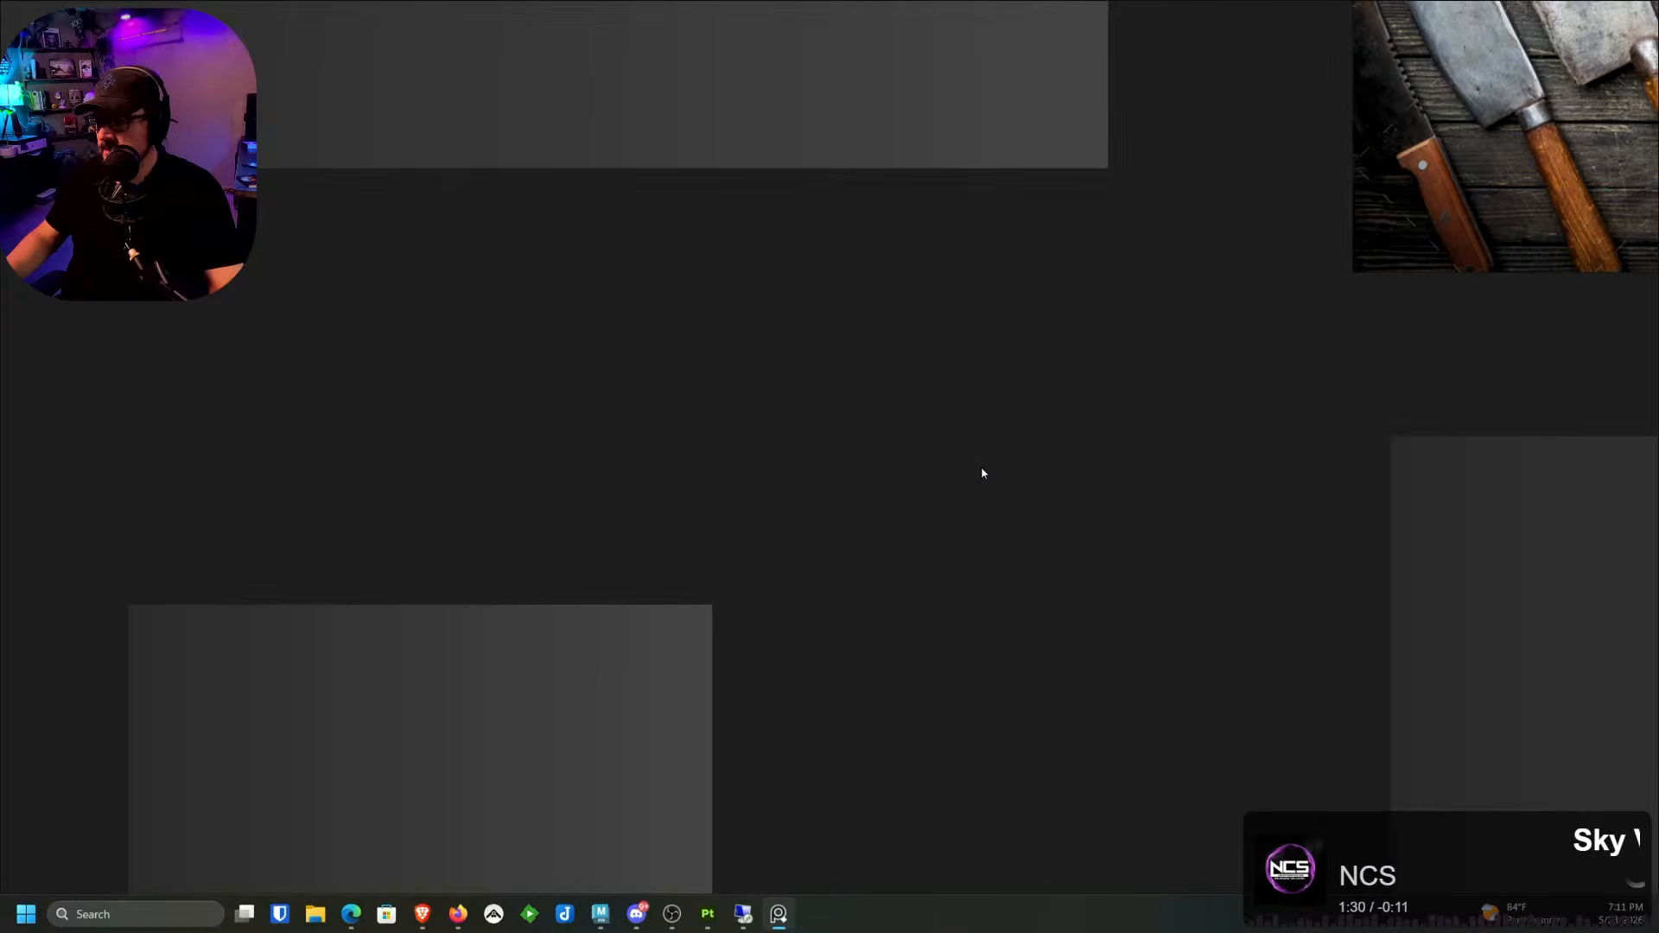
# Step: Examine the rustic kitchen reference photos on the board, especially the one with the dark cabinets and black stove
pyautogui.scroll(-4, 982, 474)
pyautogui.scroll(2, 951, 527)
pyautogui.moveTo(906, 696); pyautogui.dragTo(1014, 445, button='middle')
pyautogui.scroll(-4, 1018, 455)
pyautogui.scroll(3, 914, 710)
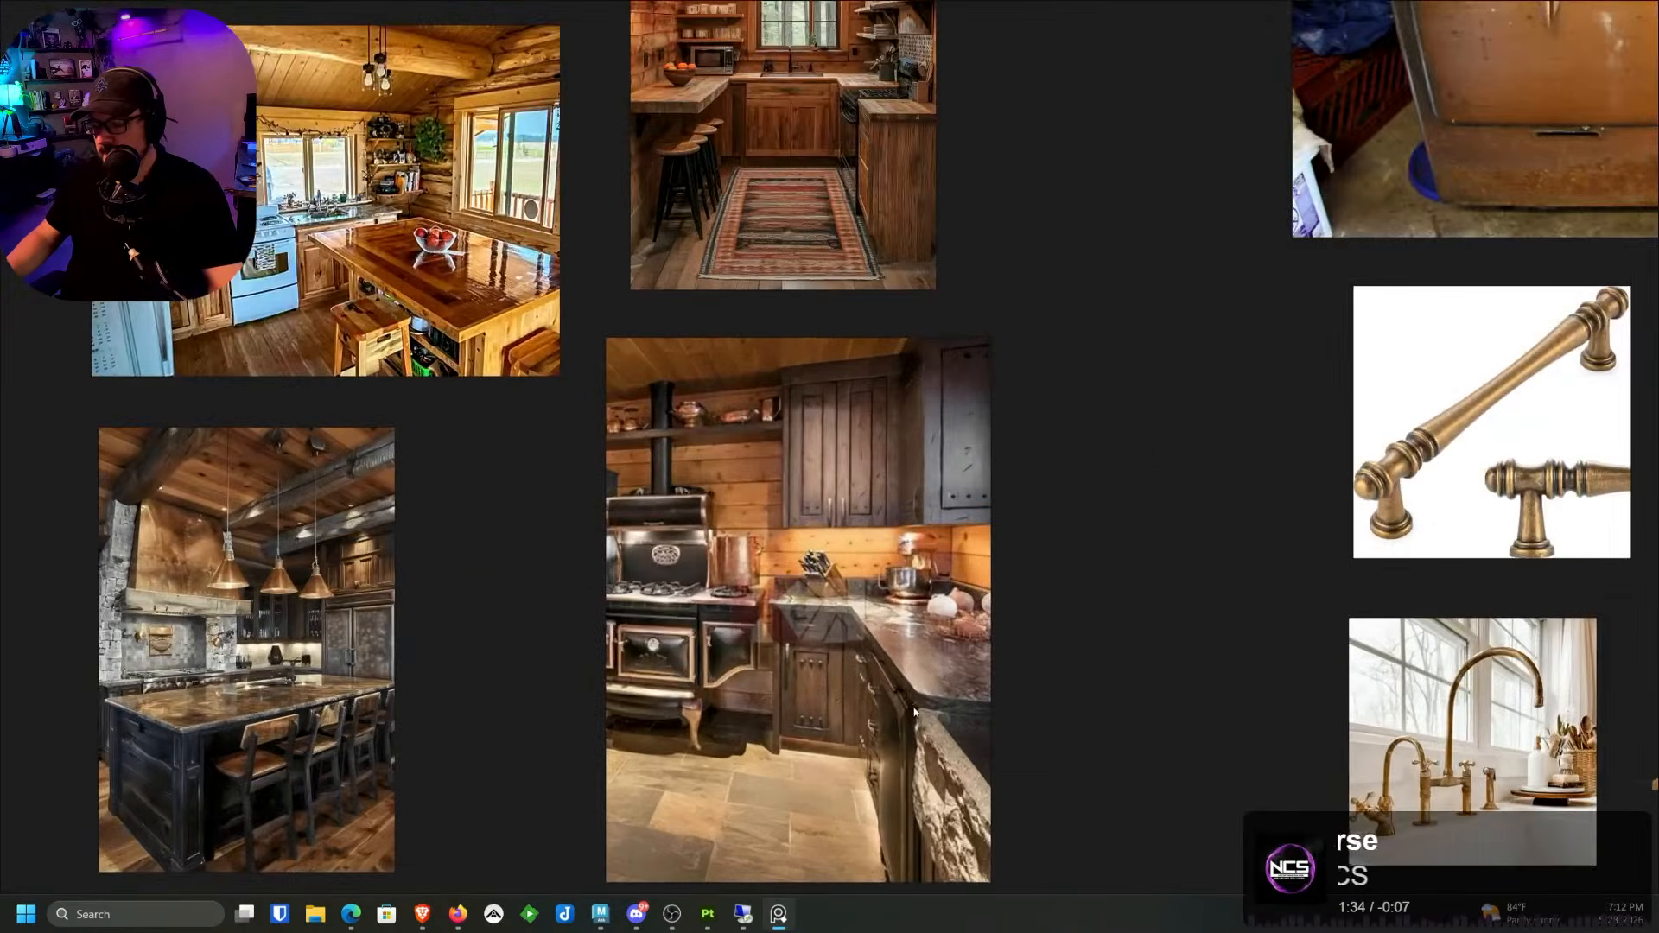
pyautogui.scroll(2, 937, 581)
pyautogui.moveTo(914, 711); pyautogui.dragTo(1001, 512, button='middle')
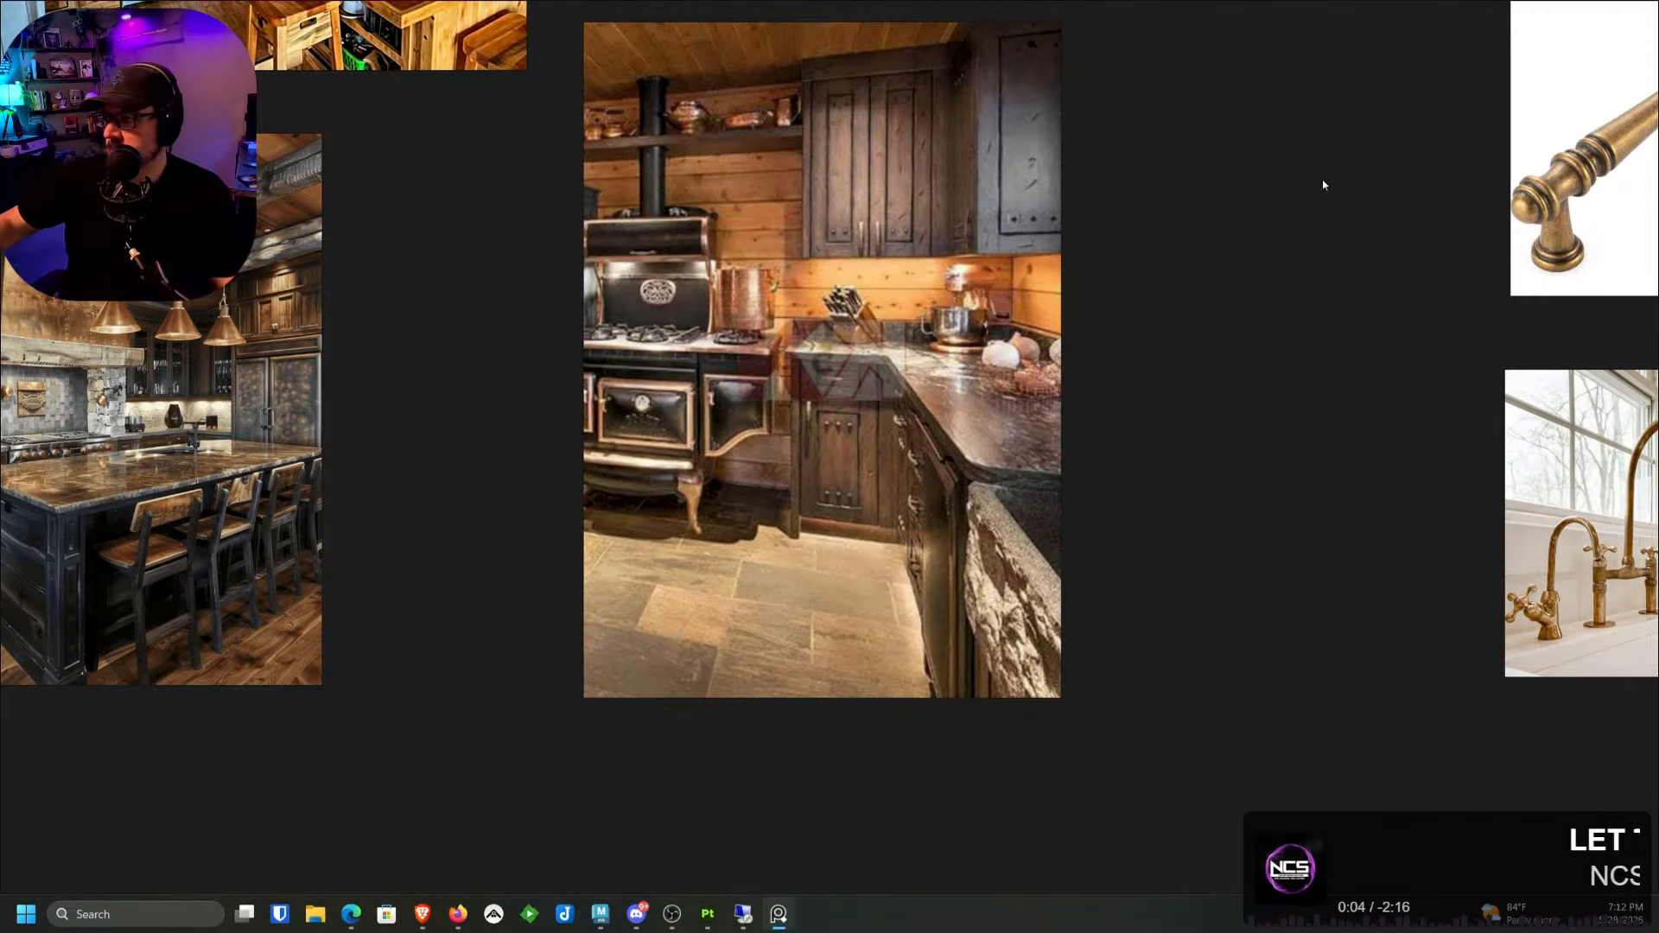
# Step: Take the reference board out of maximized mode and move its window off the Maya scene
pyautogui.hotkey('ctrl', 'f')
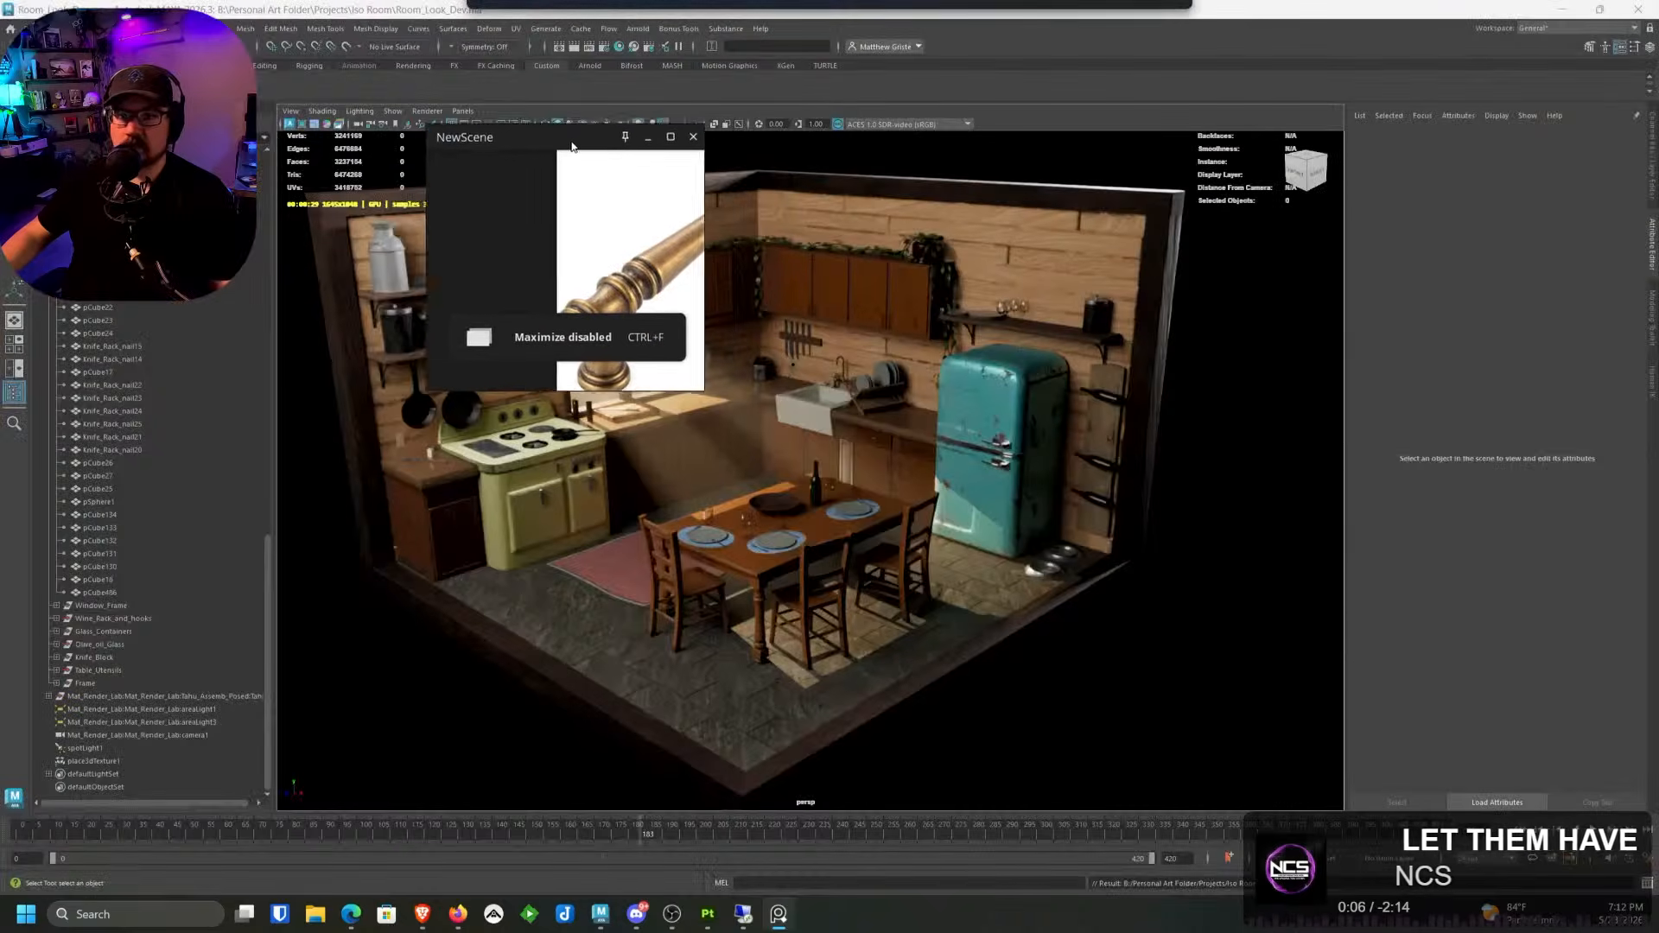
pyautogui.moveTo(571, 146); pyautogui.dragTo(0, 104)
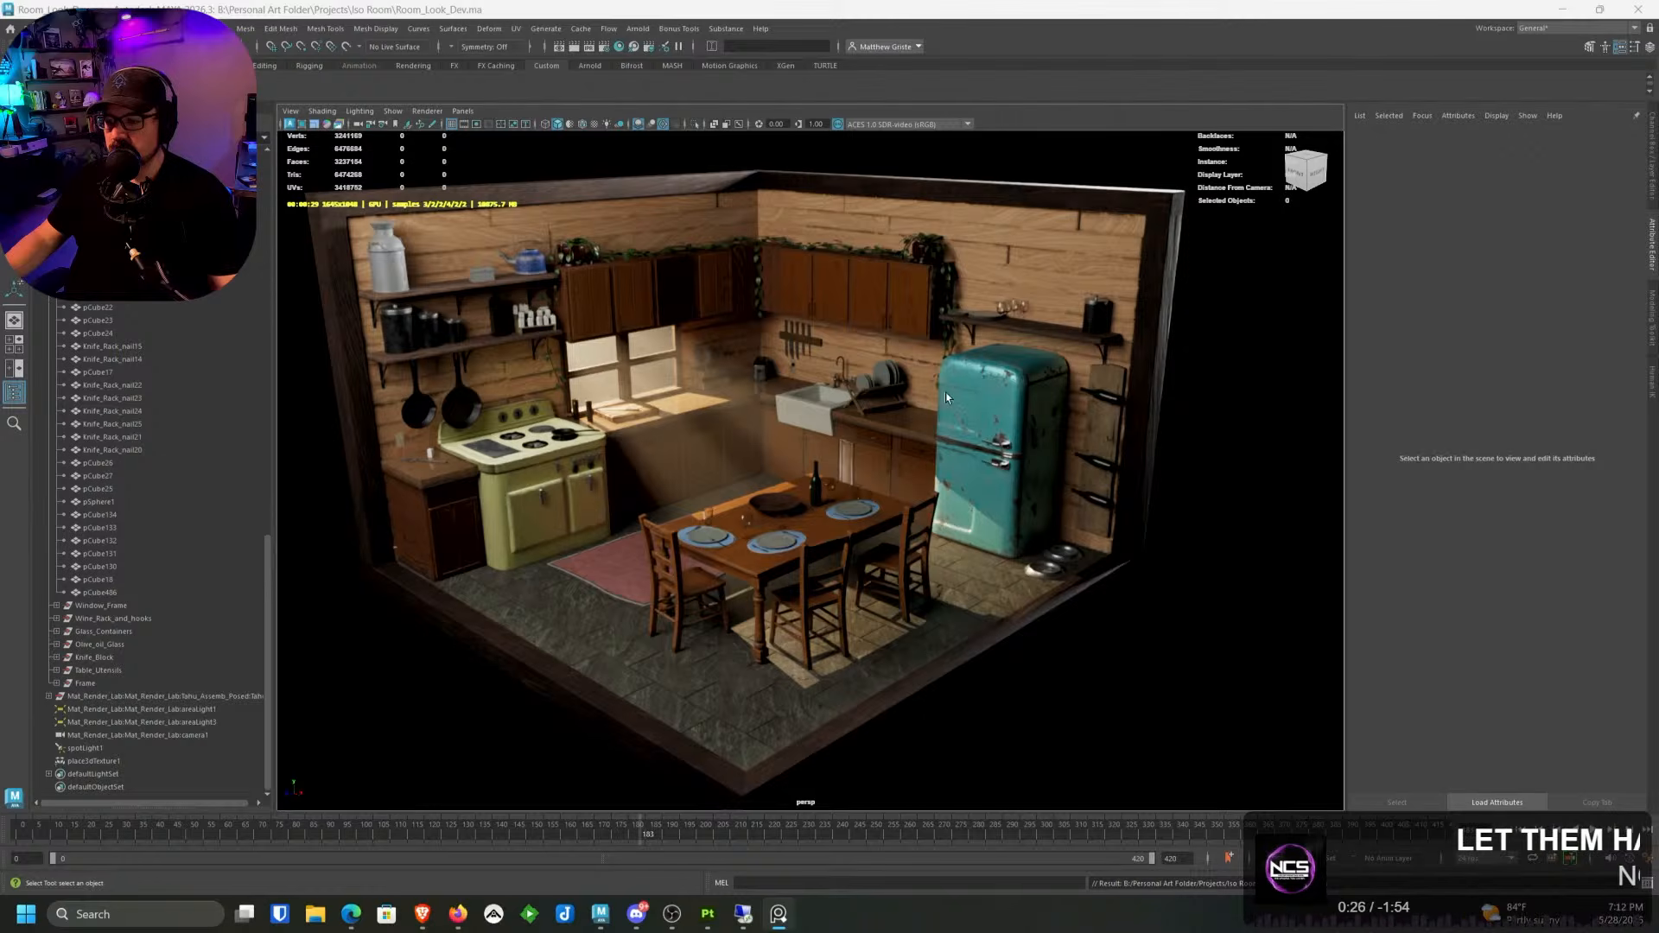
# Step: Switch Maya's viewport renderer to Viewport 2.0 and delete the two area lights outside the kitchen room
pyautogui.click(427, 111)
pyautogui.click(430, 133)
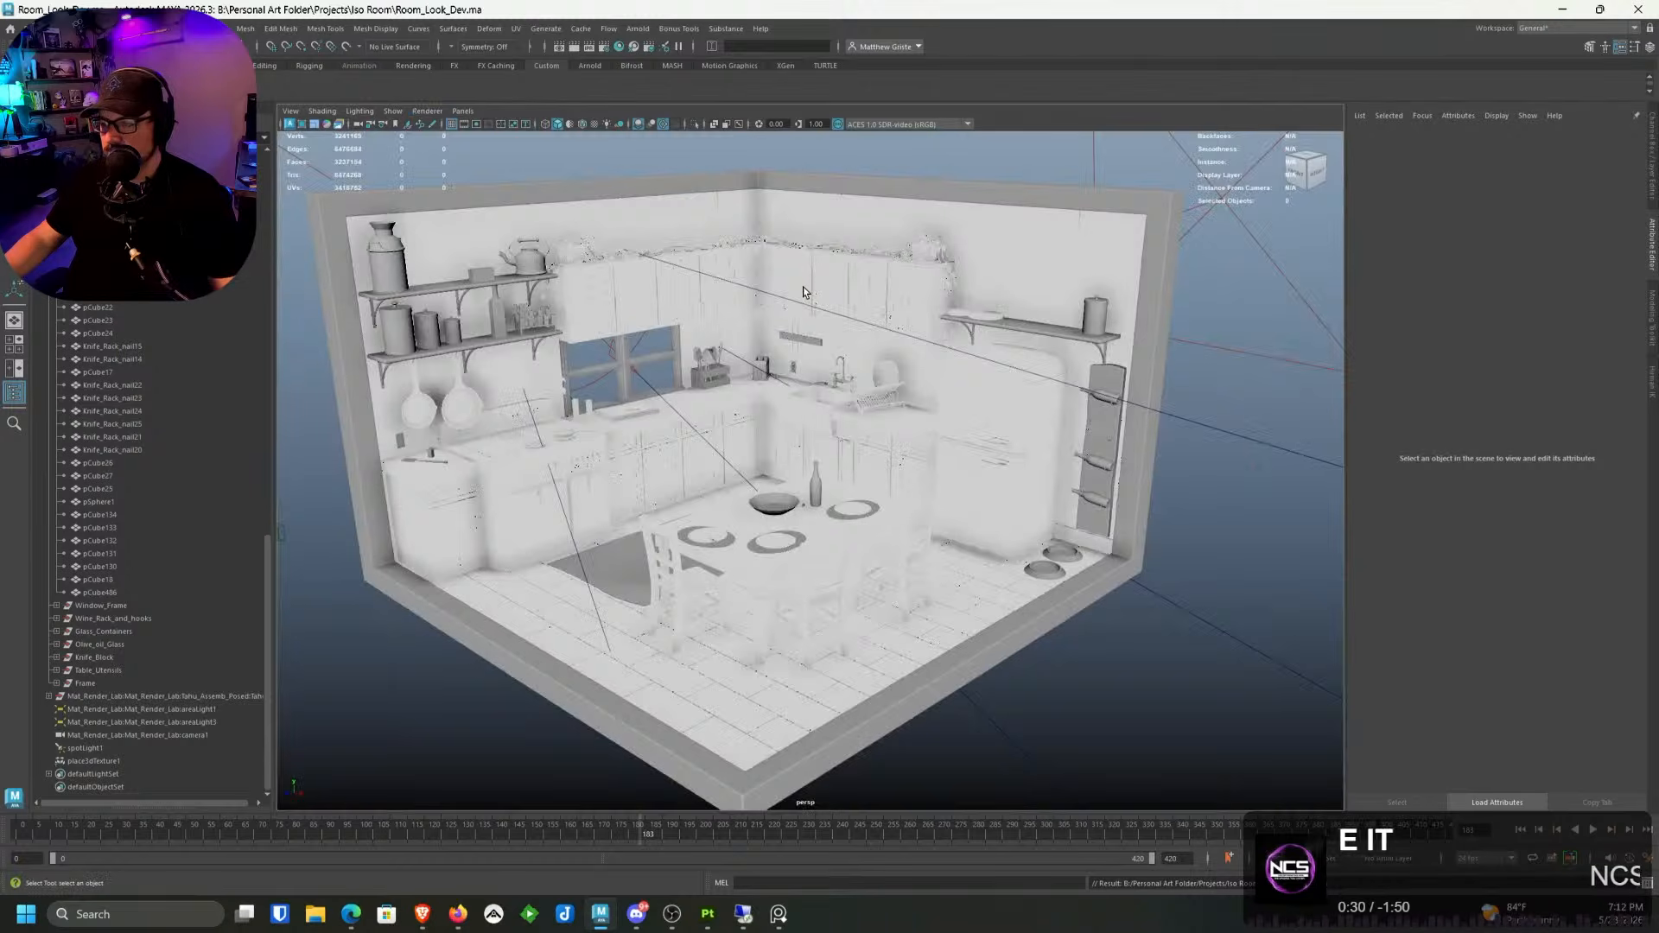
pyautogui.scroll(-6, 810, 290)
pyautogui.keyDown('alt'); pyautogui.moveTo(811, 290); pyautogui.dragTo(842, 289); pyautogui.keyUp('alt')
pyautogui.moveTo(1032, 240); pyautogui.dragTo(789, 281)
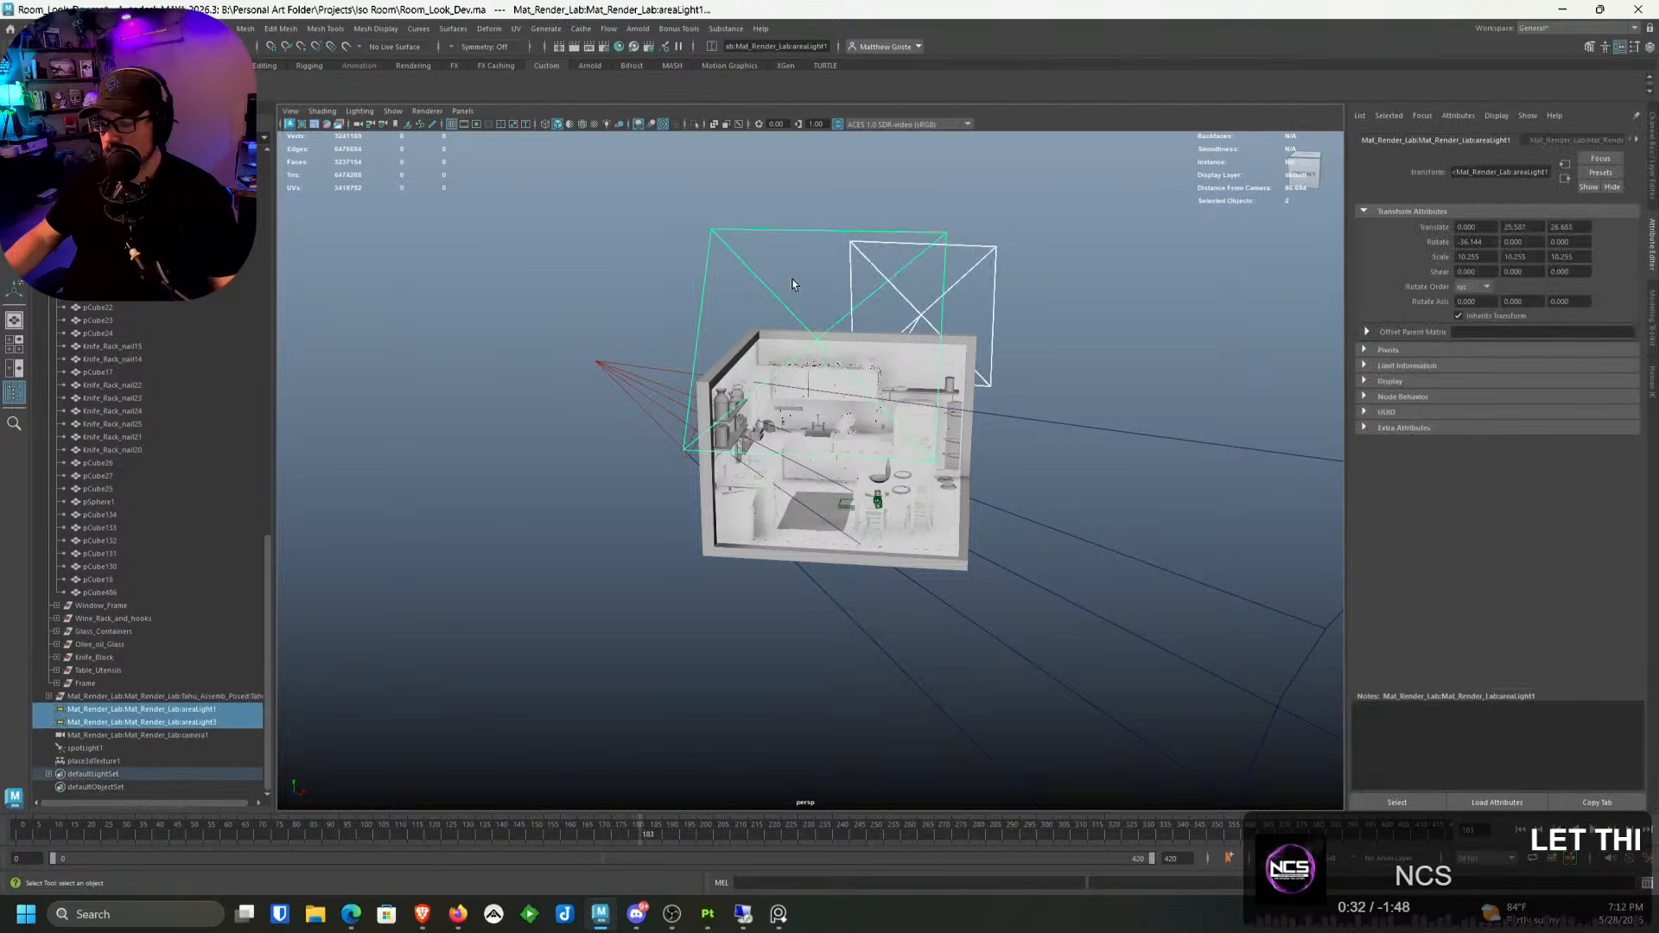
pyautogui.press('Delete')
pyautogui.scroll(6, 845, 362)
pyautogui.scroll(-4, 842, 359)
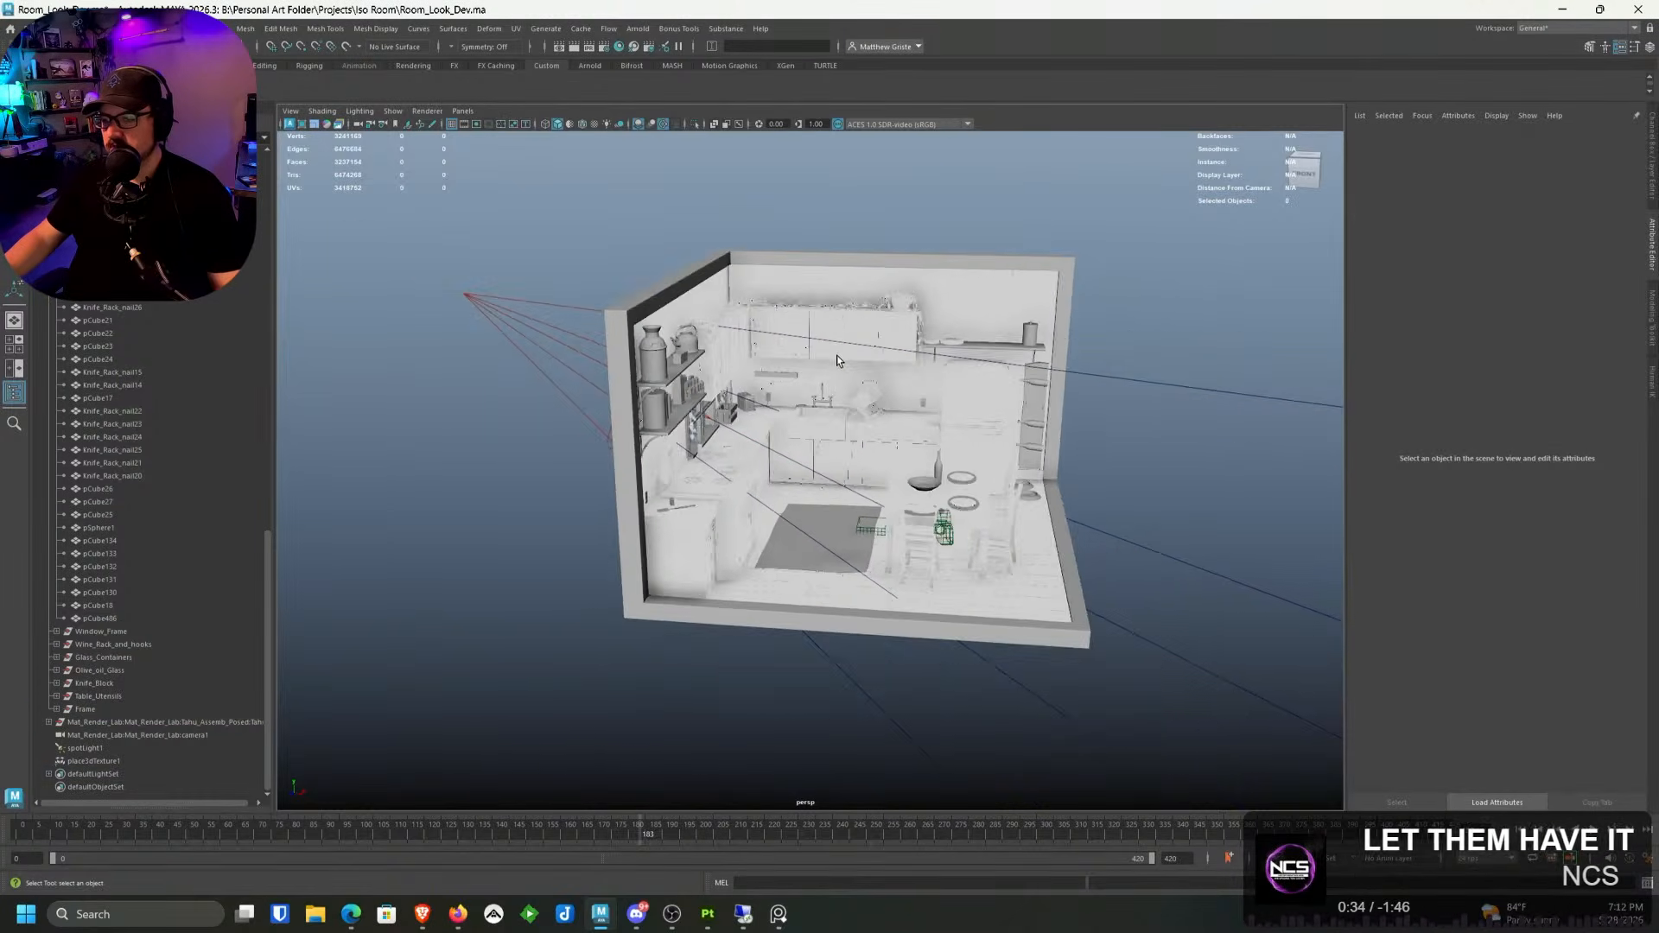
# Step: Render the kitchen room in the viewport with Arnold, with the whole interior framed
pyautogui.keyDown('alt'); pyautogui.moveTo(837, 355); pyautogui.dragTo(773, 363); pyautogui.keyUp('alt')
pyautogui.scroll(4, 791, 365)
pyautogui.keyDown('alt'); pyautogui.moveTo(811, 368); pyautogui.dragTo(802, 367, button='middle'); pyautogui.keyUp('alt')
pyautogui.click(427, 110)
pyautogui.click(435, 136)
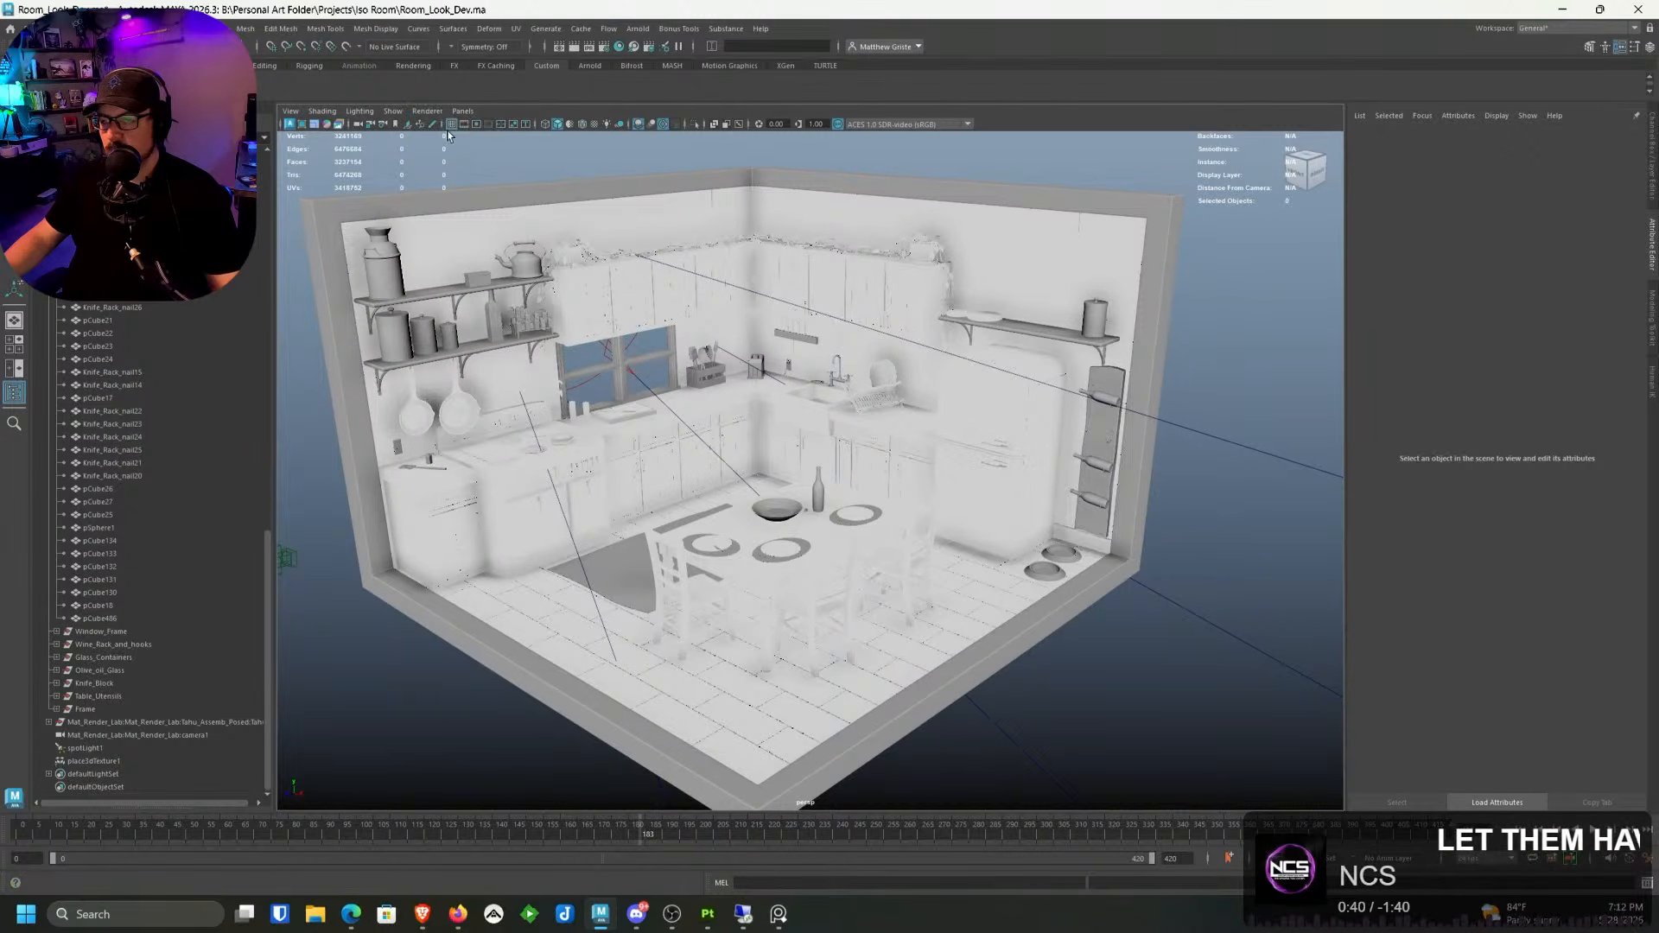
pyautogui.click(679, 914)
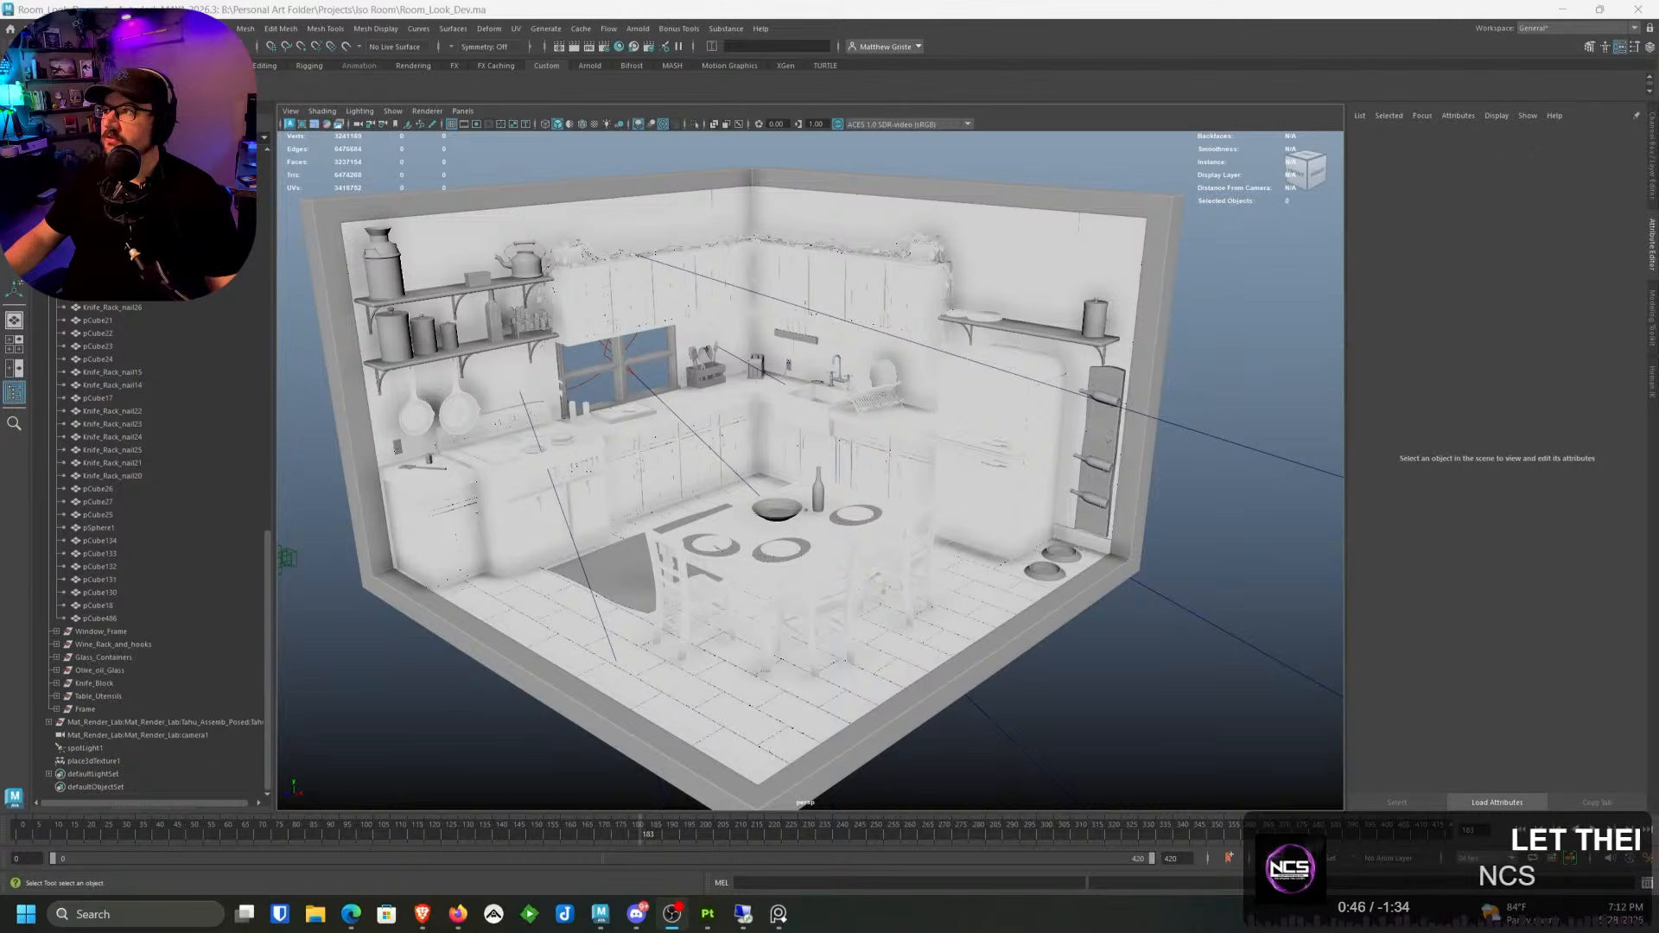
pyautogui.hotkey('alt', 'Tab')
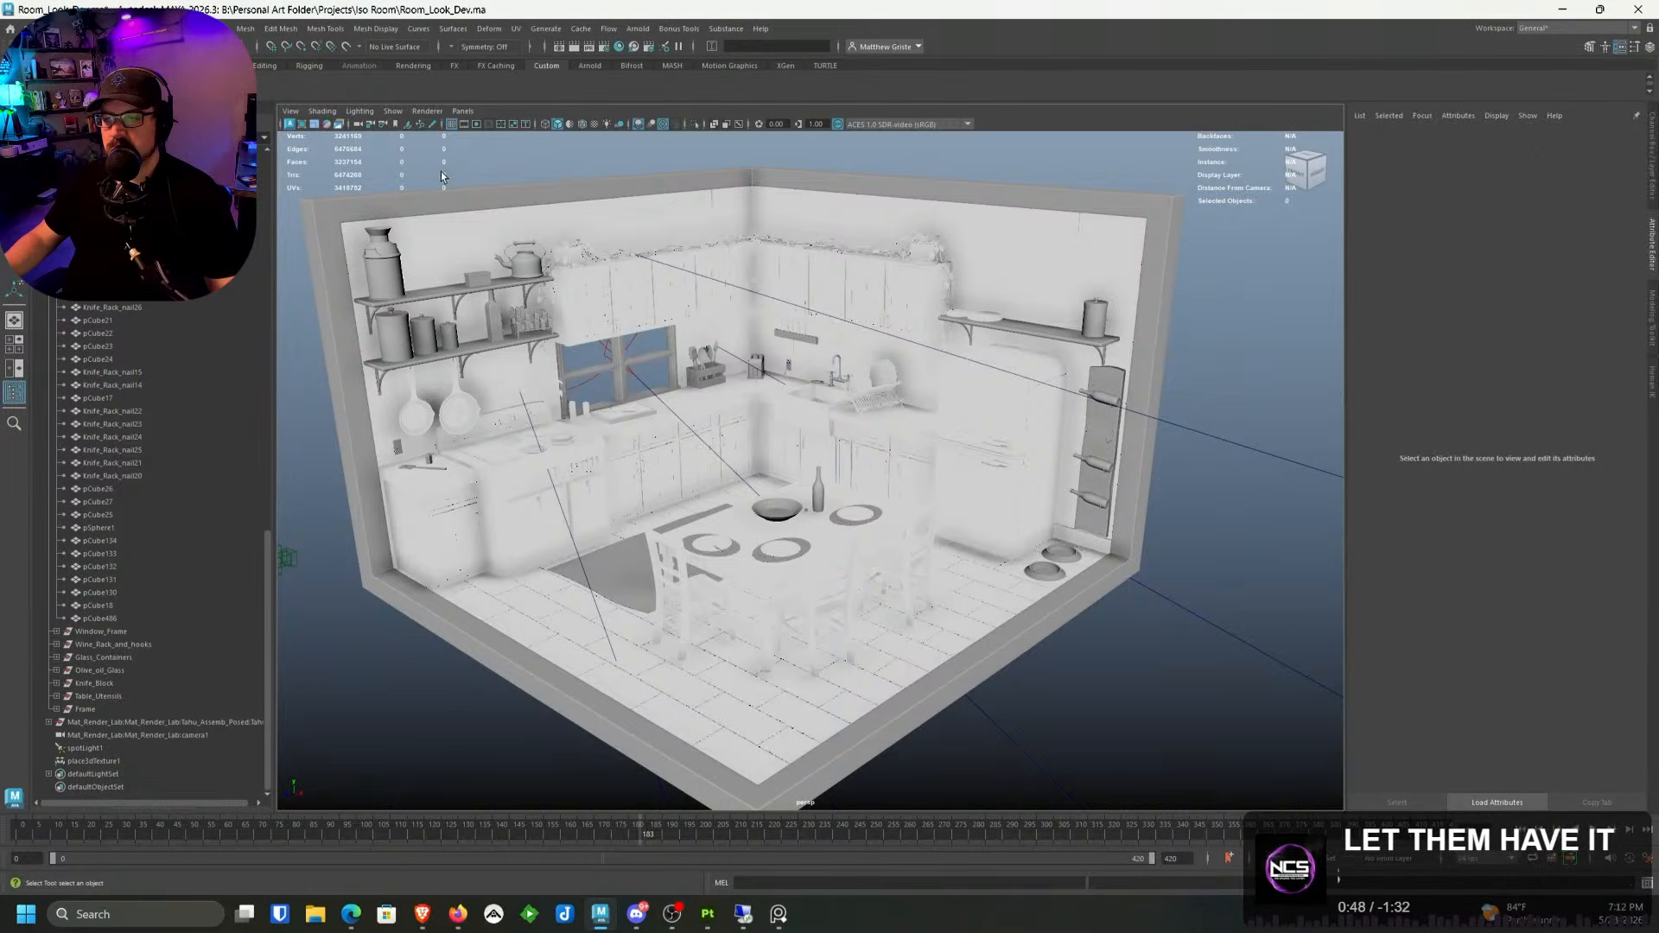
pyautogui.click(432, 125)
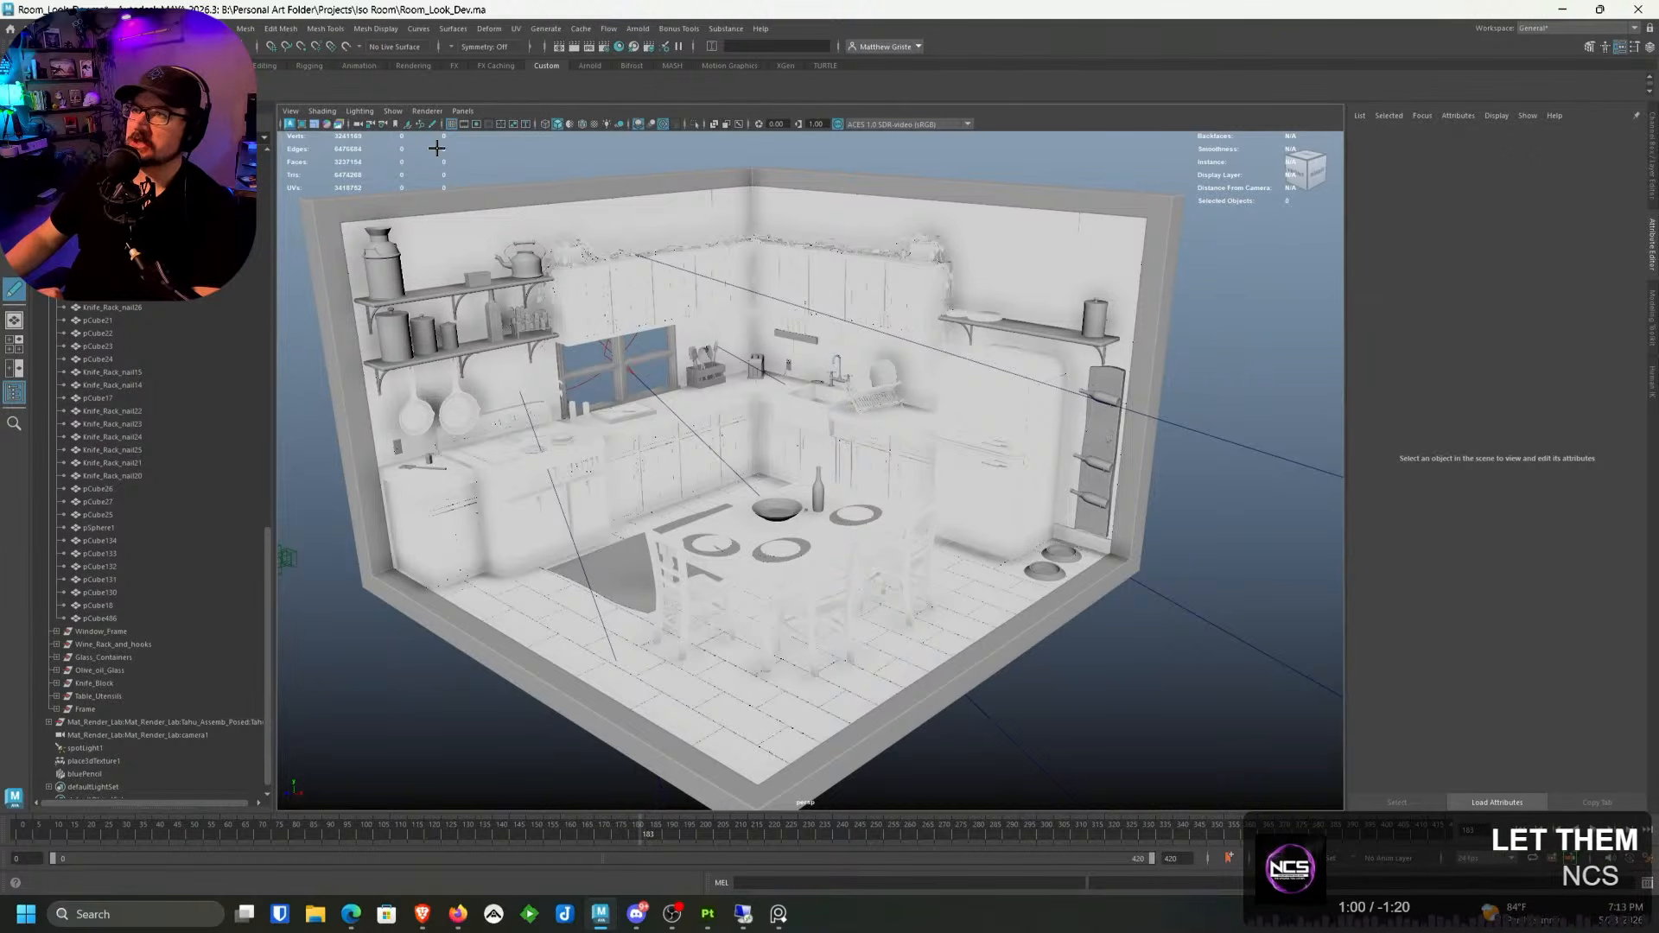
pyautogui.press('q')
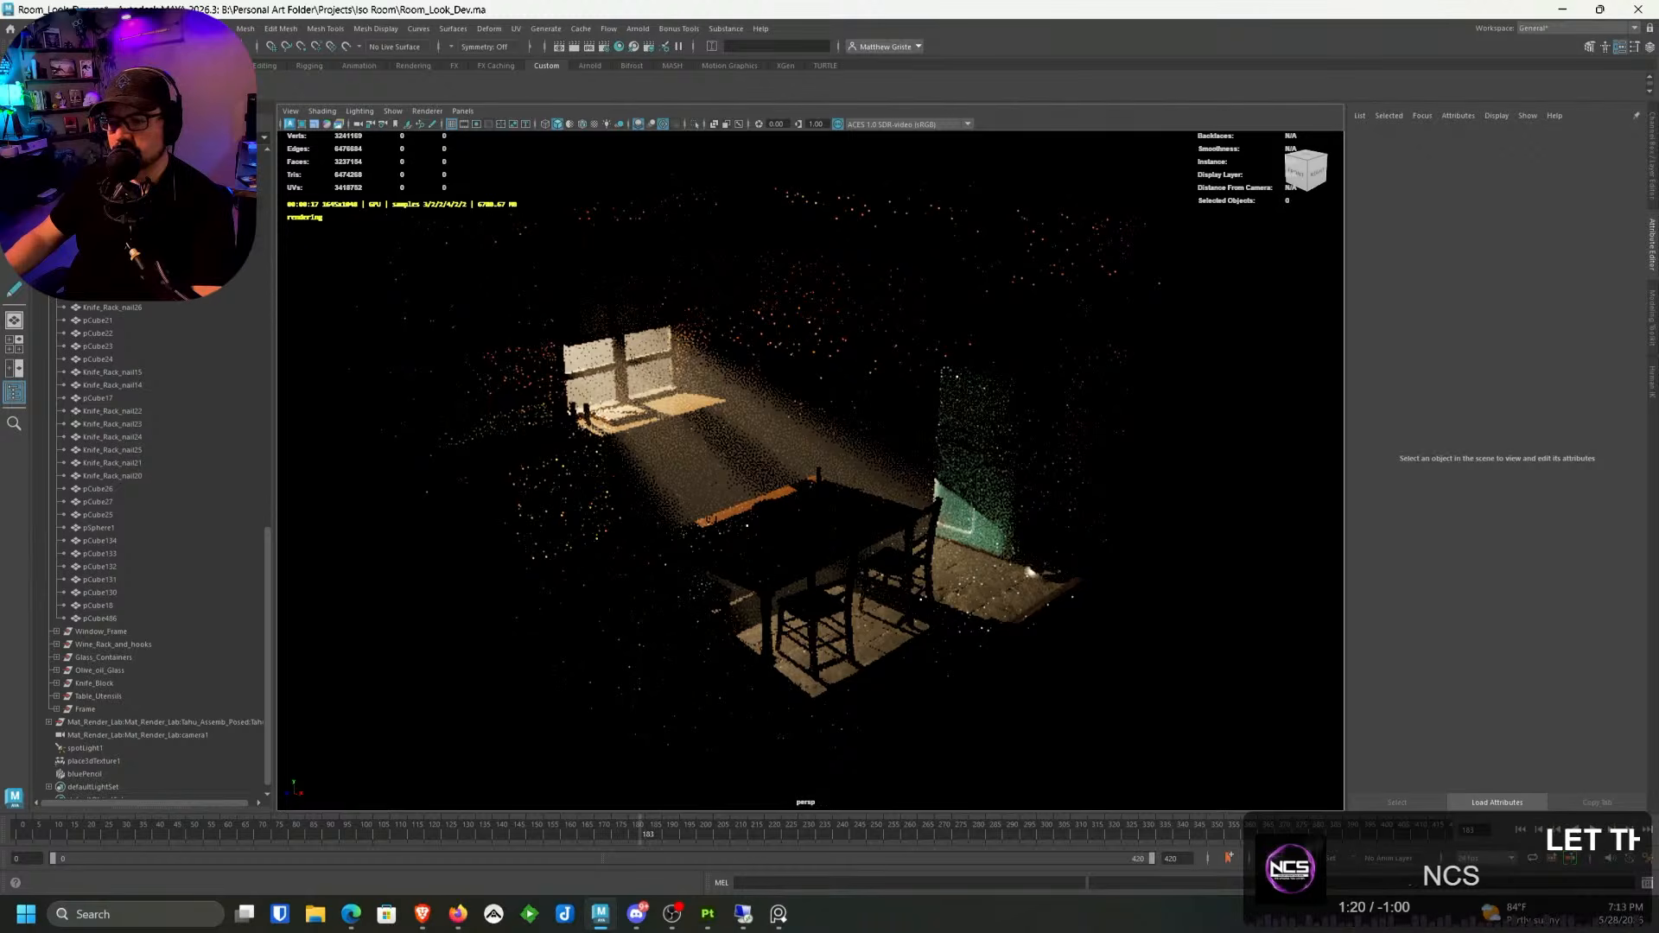
# Step: Collapse the Utensils and Wine_Bottles groups and the main room group in the scene hierarchy
pyautogui.click(56, 164)
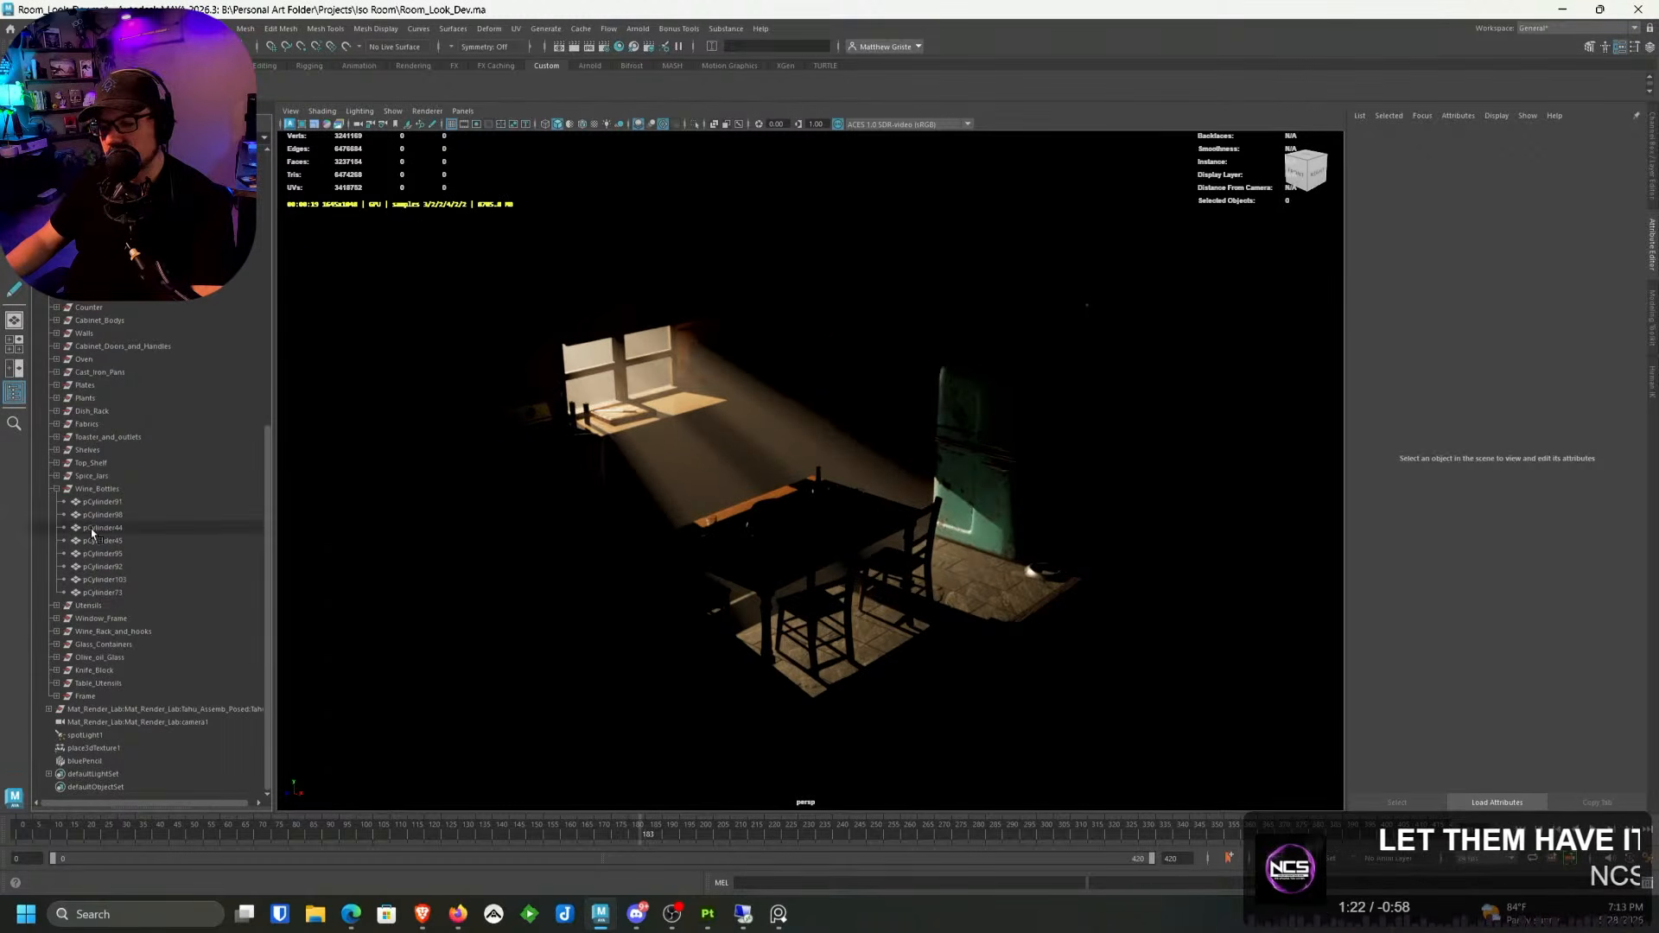
pyautogui.scroll(3, 76, 475)
pyautogui.click(56, 592)
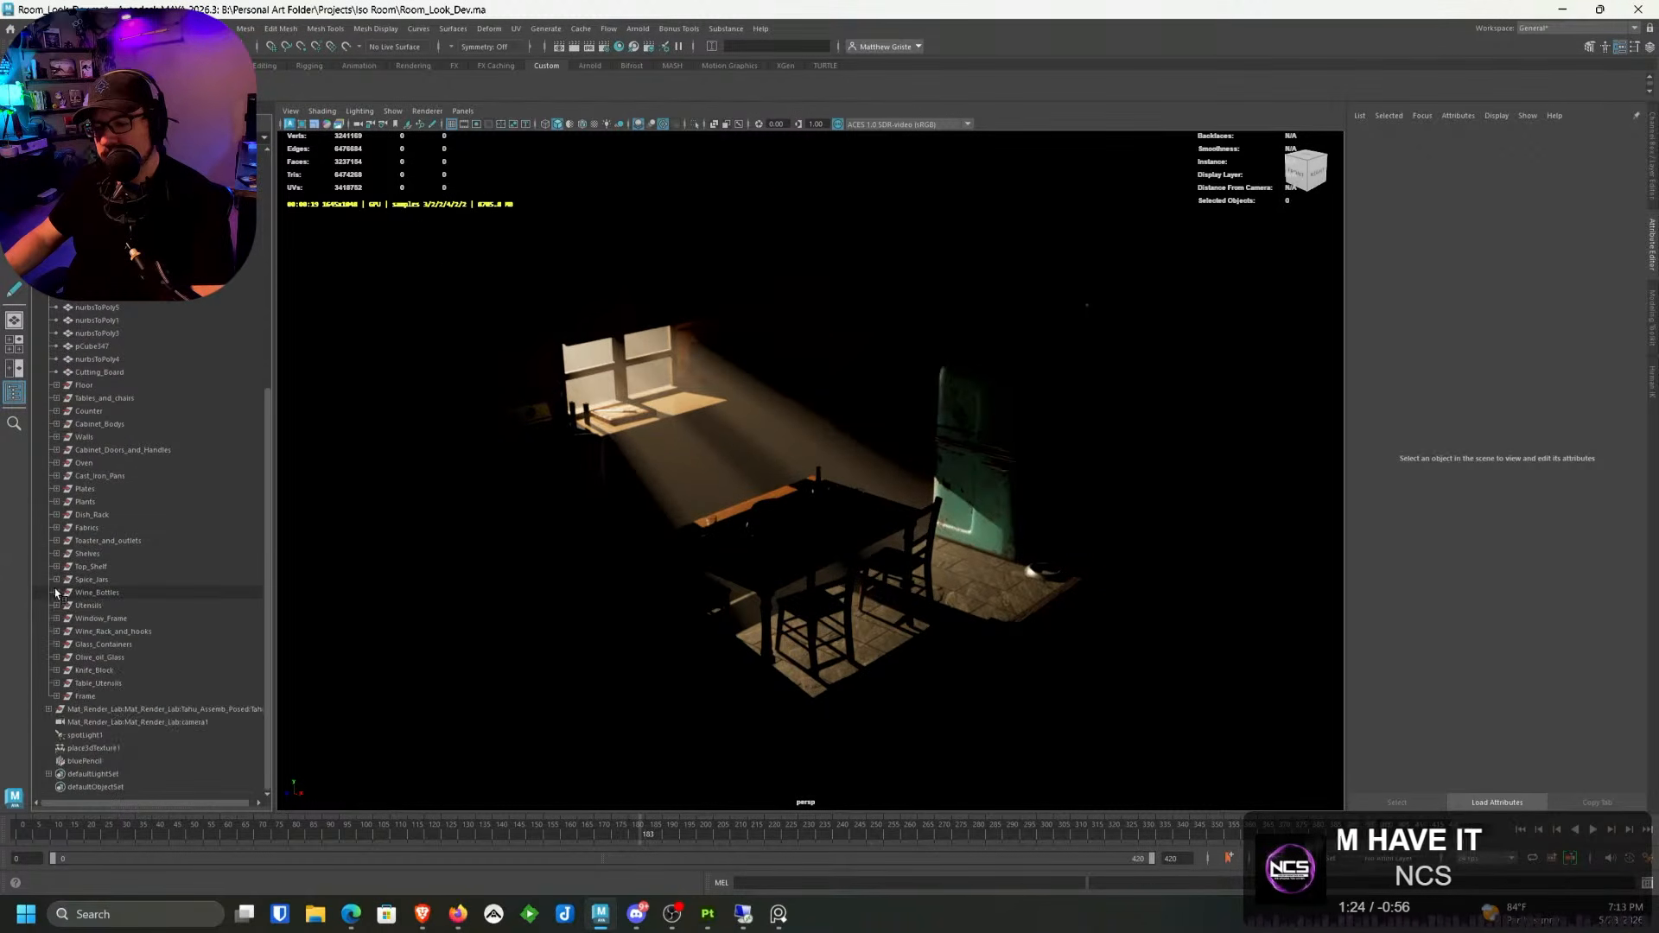
pyautogui.scroll(10, 83, 443)
pyautogui.click(43, 203)
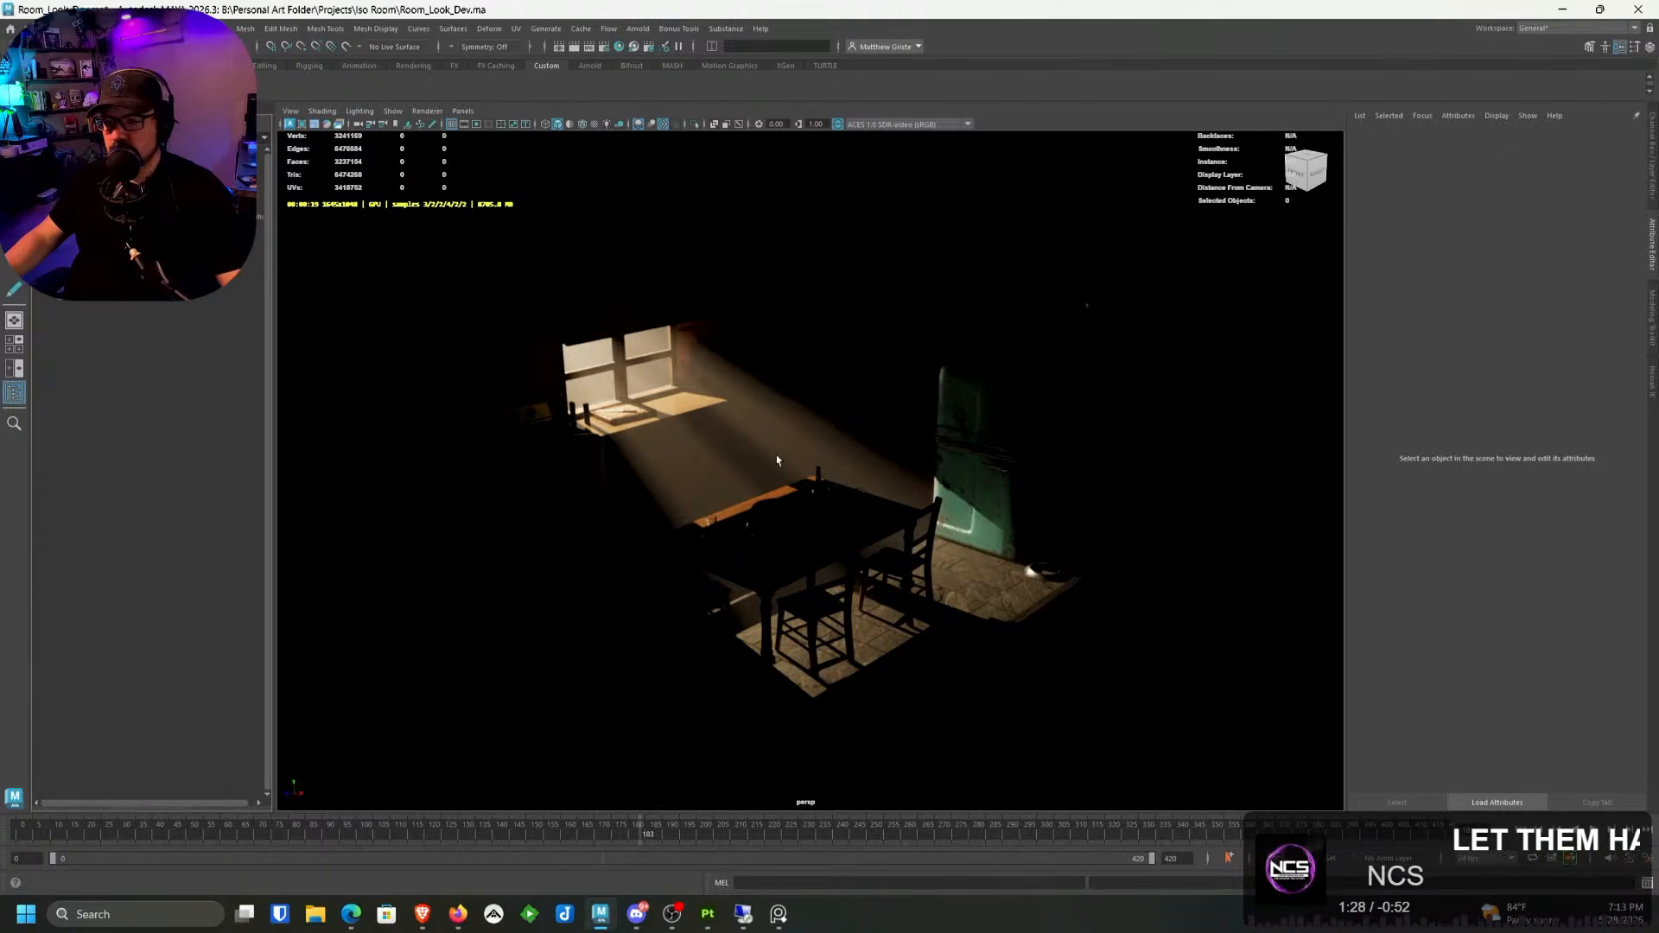
# Step: Try a darker teal-blue light color on spotLight1, and undo the color changes
pyautogui.click(129, 243)
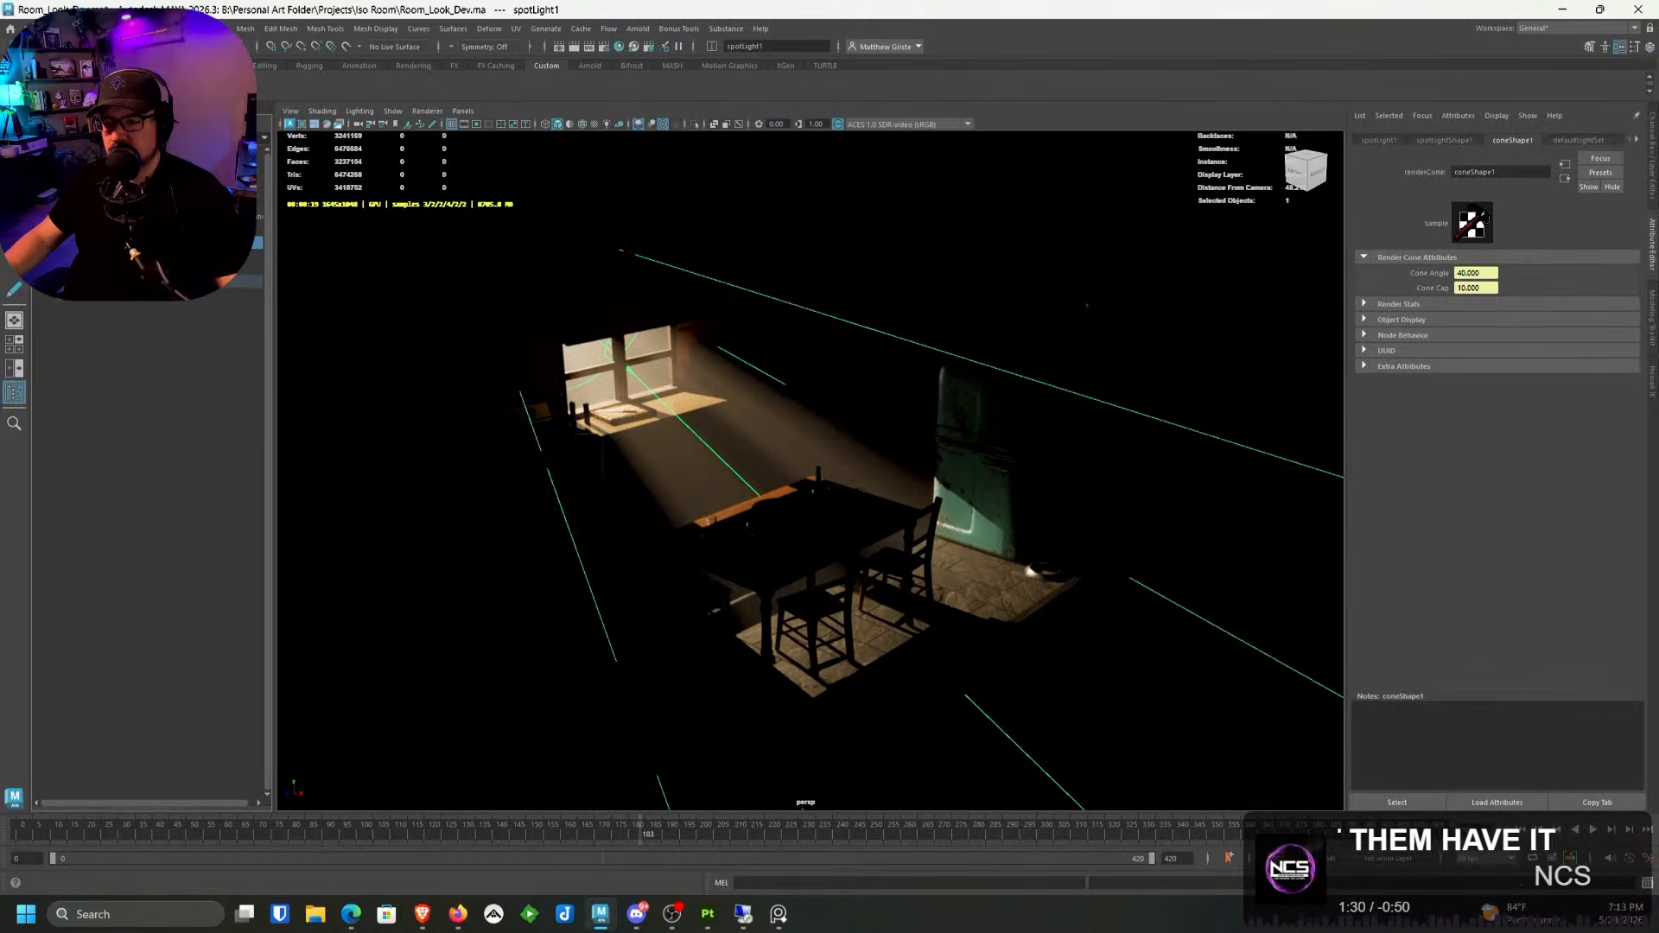
pyautogui.click(1446, 141)
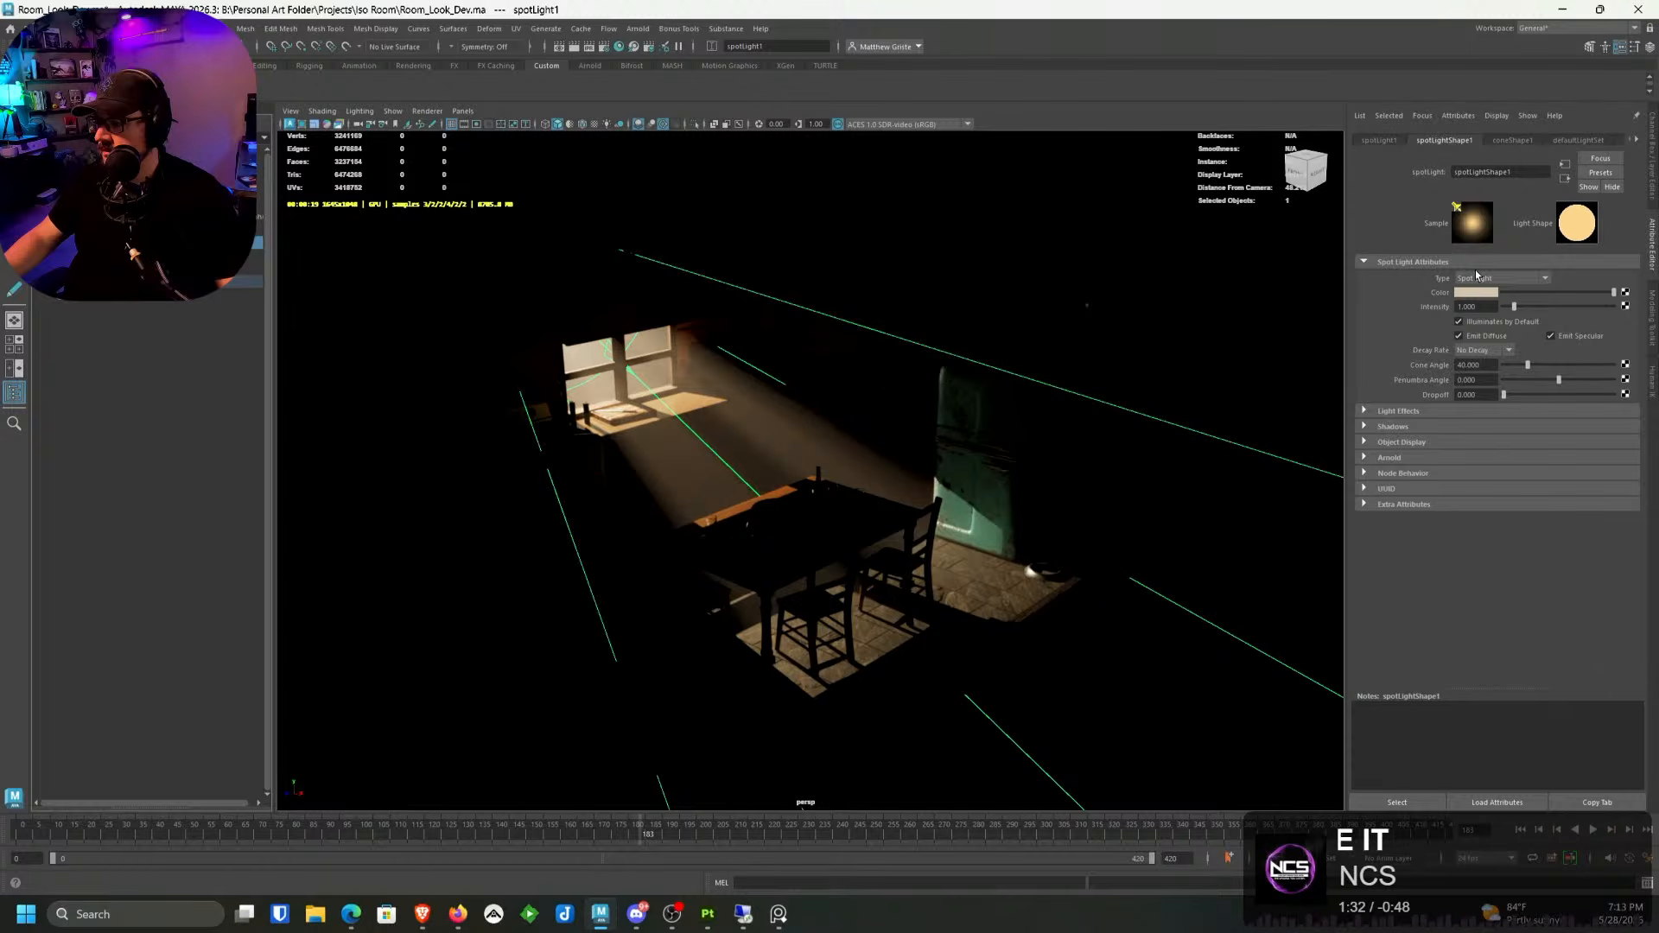
pyautogui.click(1477, 294)
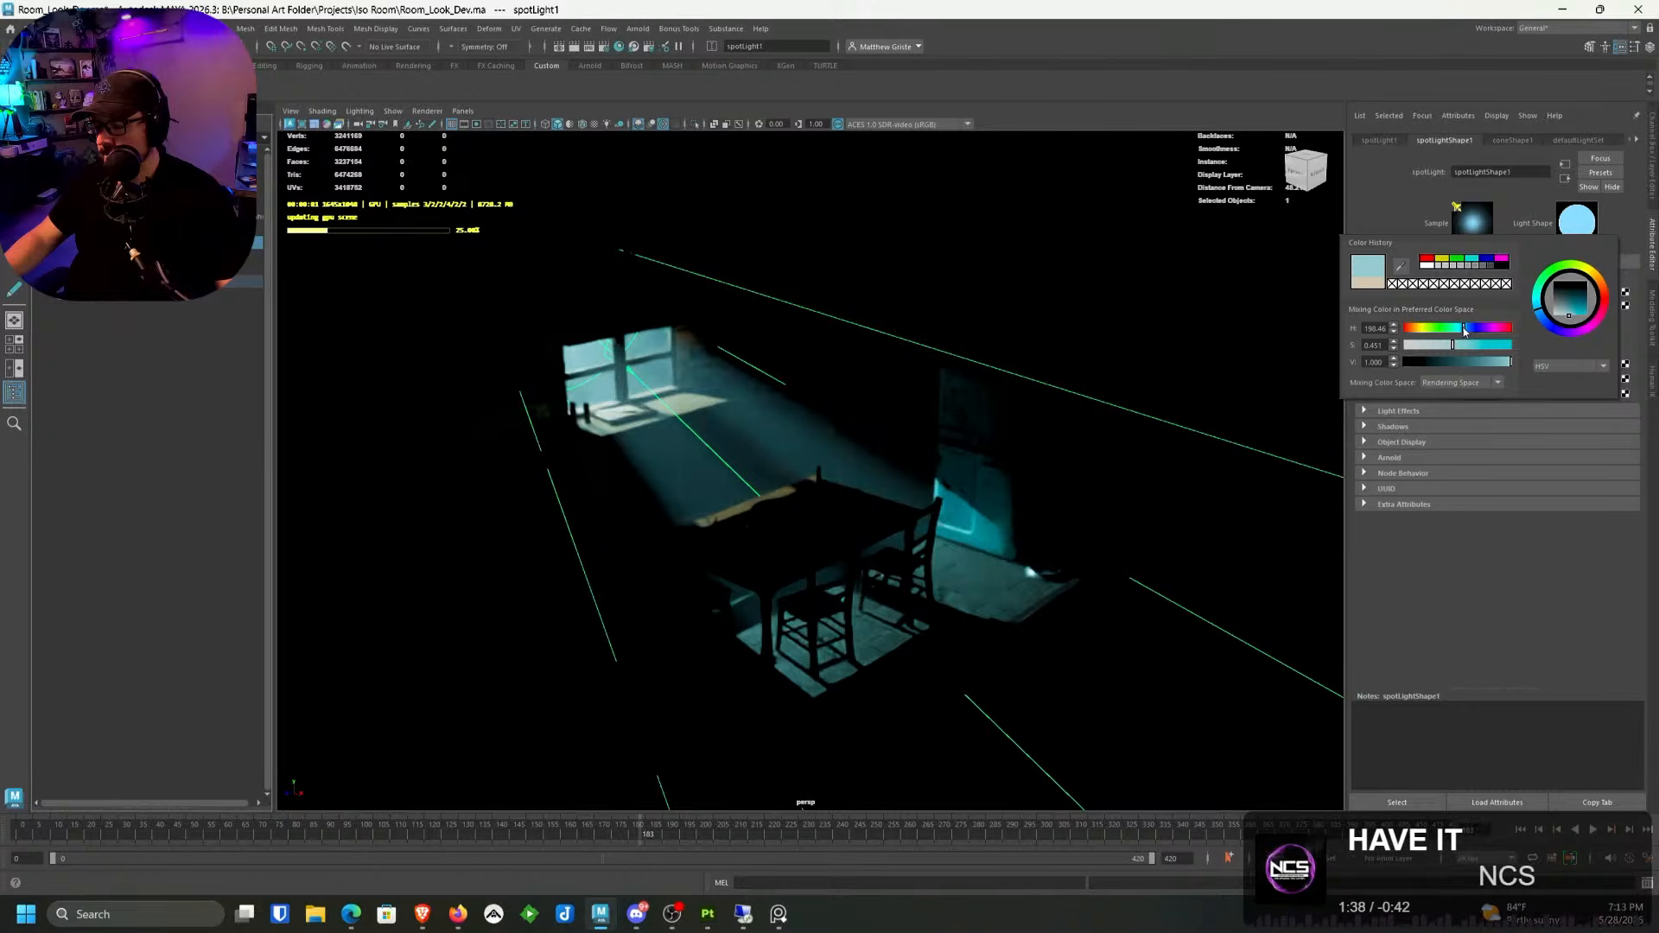
pyautogui.click(1475, 362)
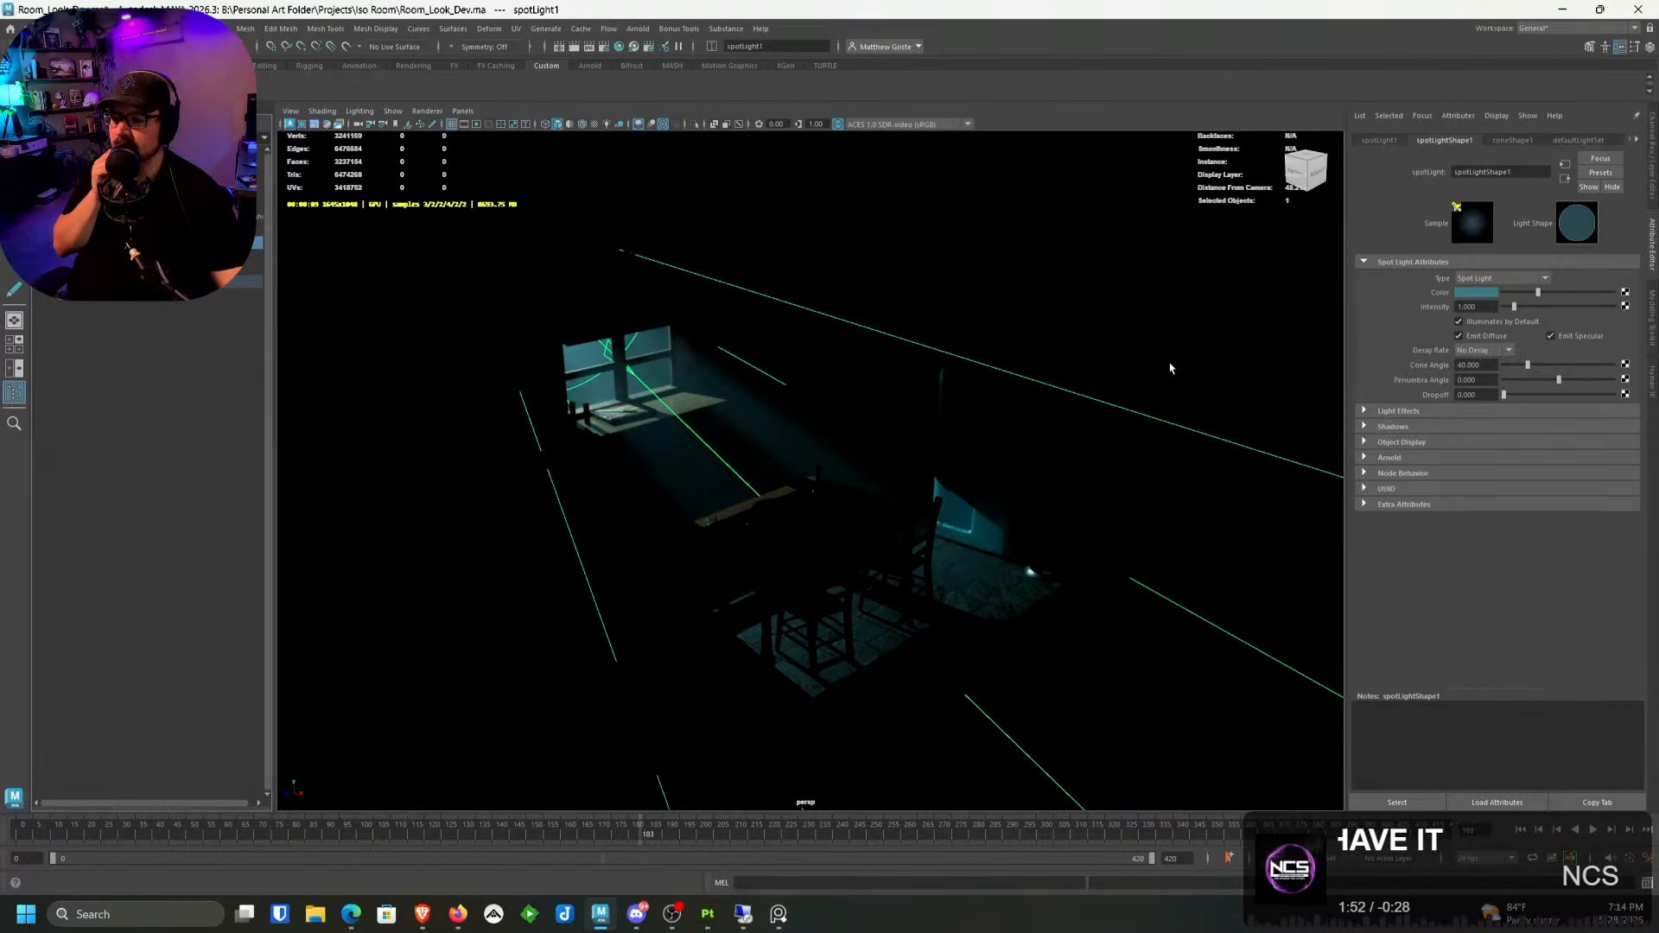
pyautogui.hotkey('ctrl', 'z')
pyautogui.hotkey('ctrl', 'z')
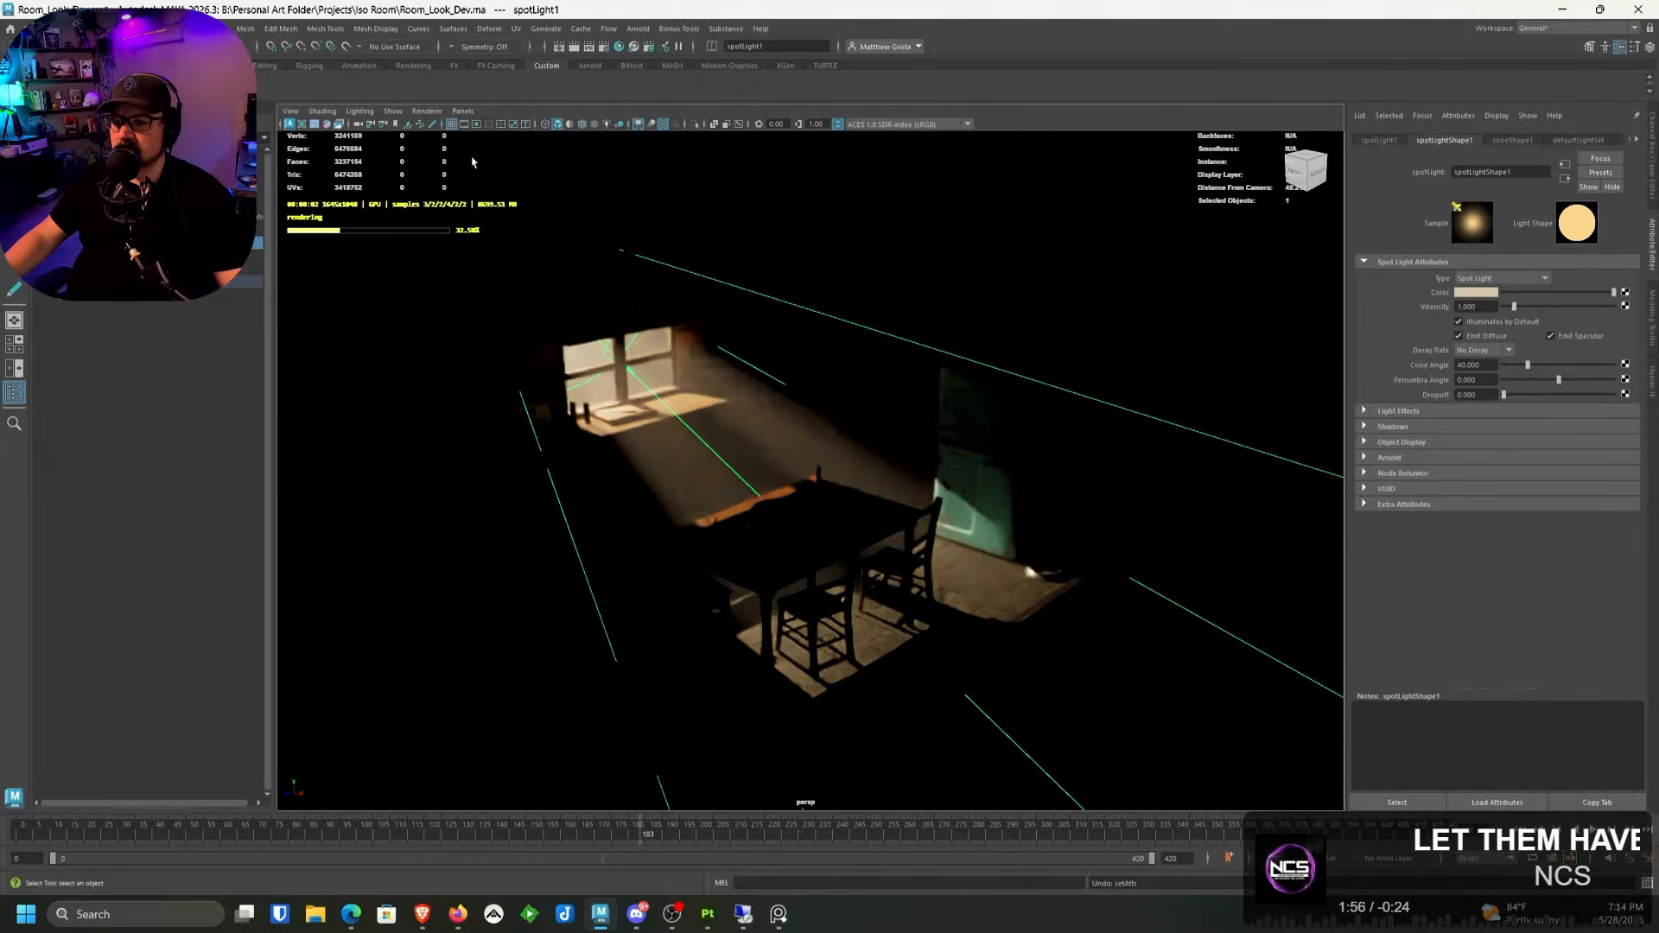
# Step: Set the viewport renderer back to Viewport 2.0
pyautogui.click(432, 124)
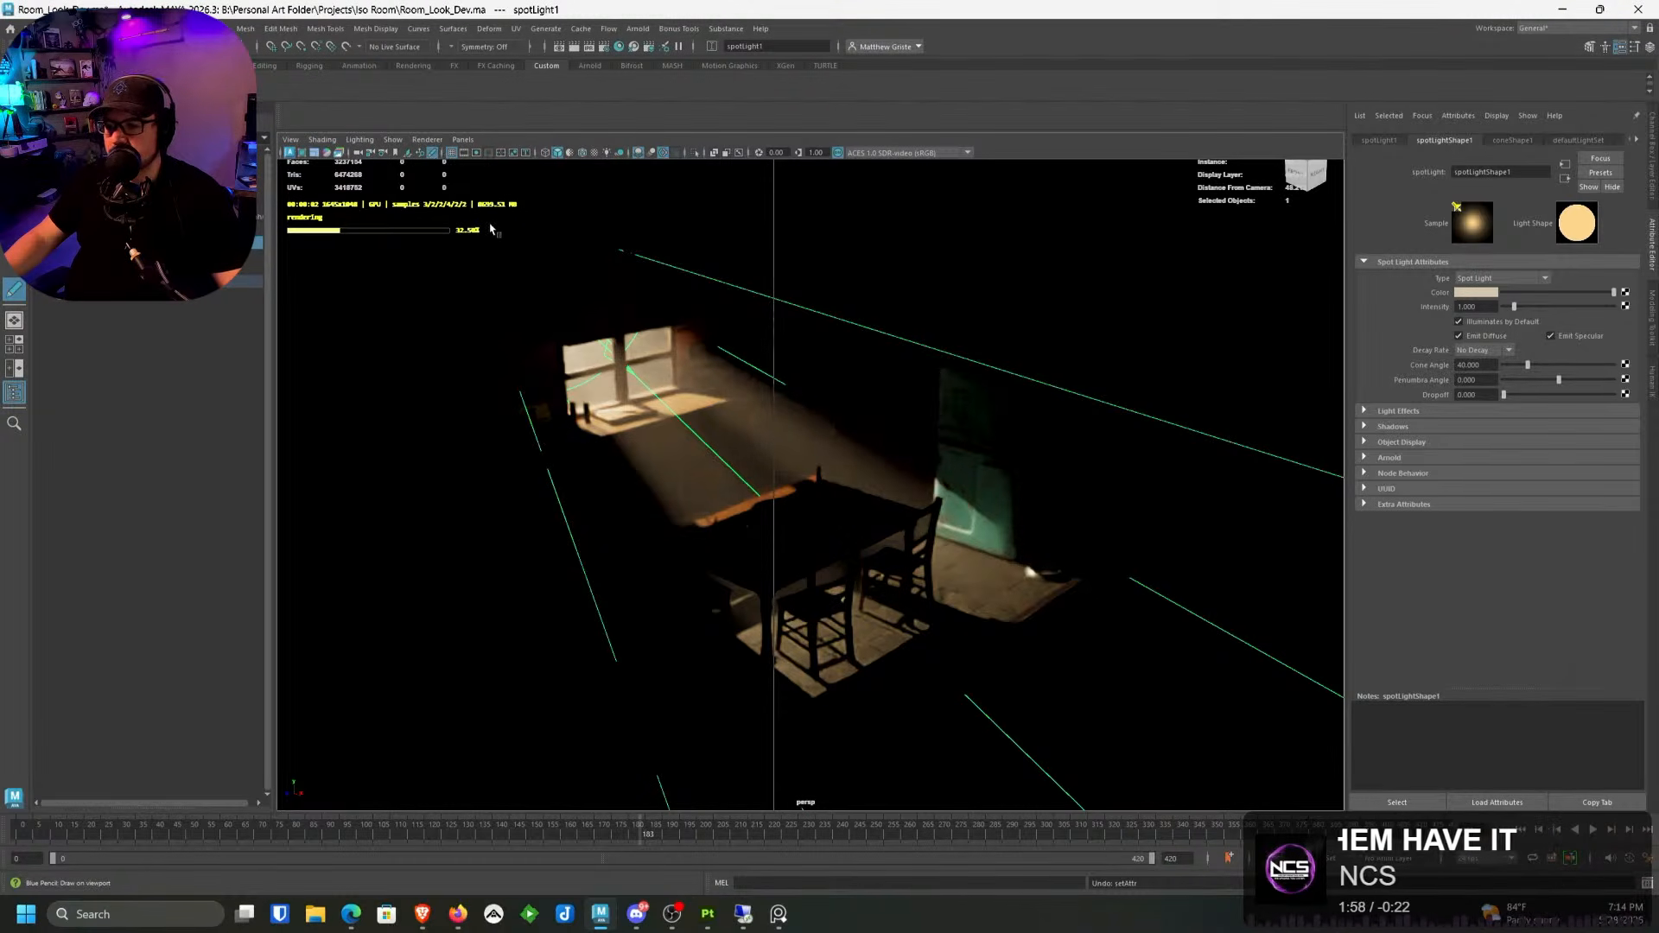
pyautogui.click(432, 152)
pyautogui.click(427, 111)
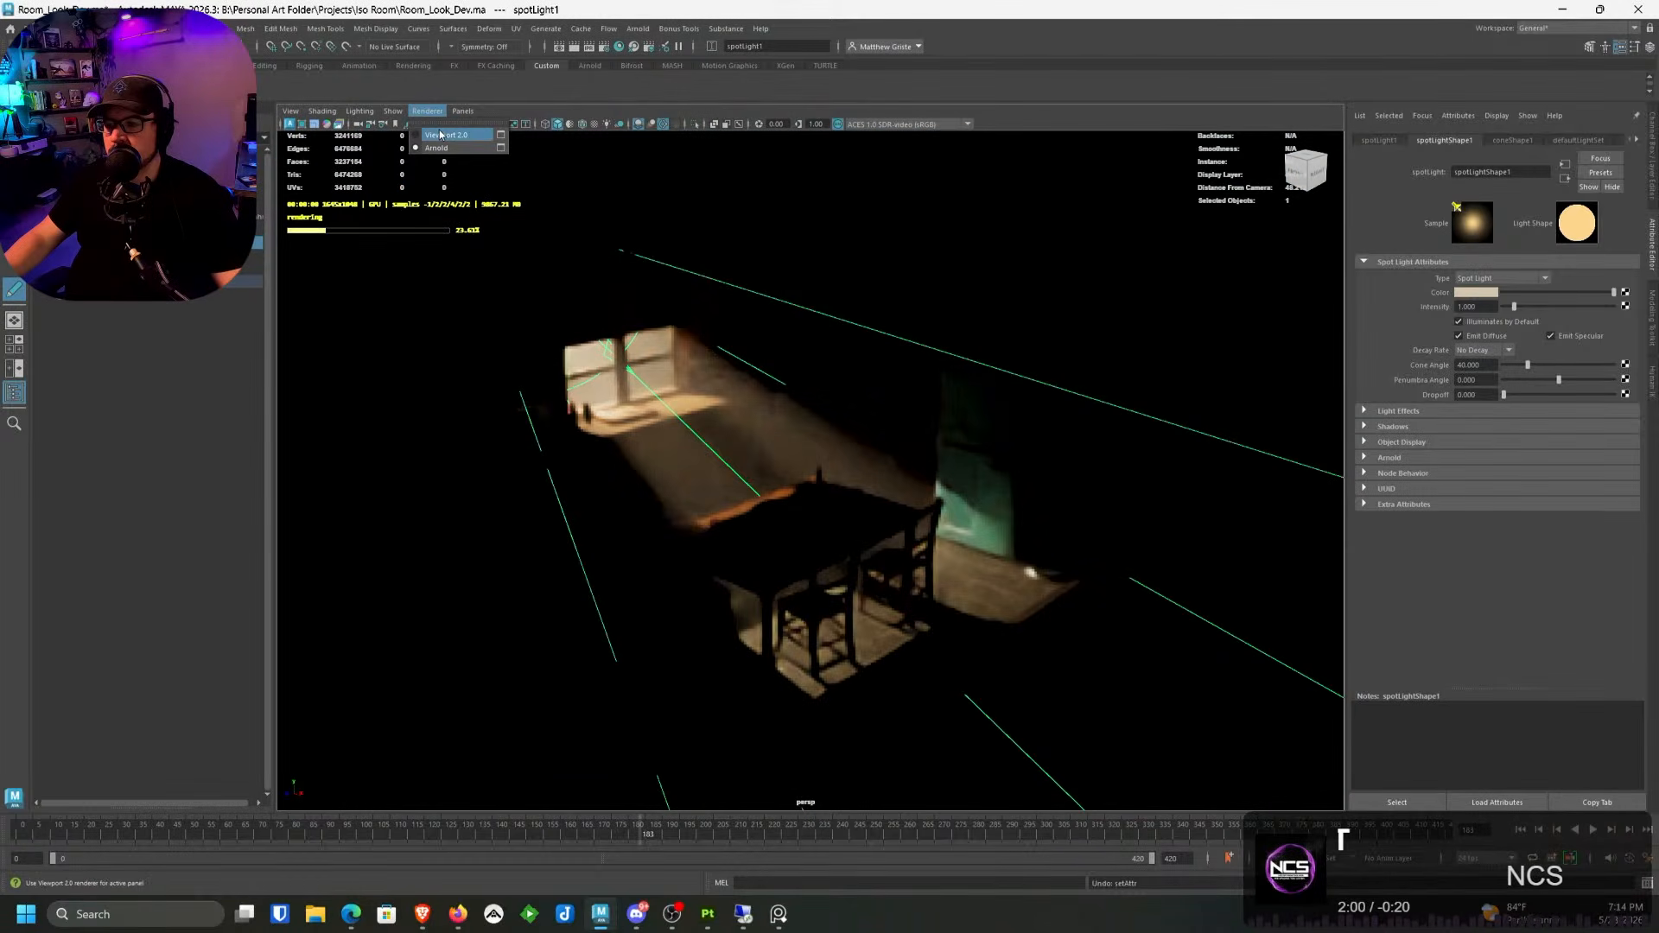
pyautogui.click(440, 134)
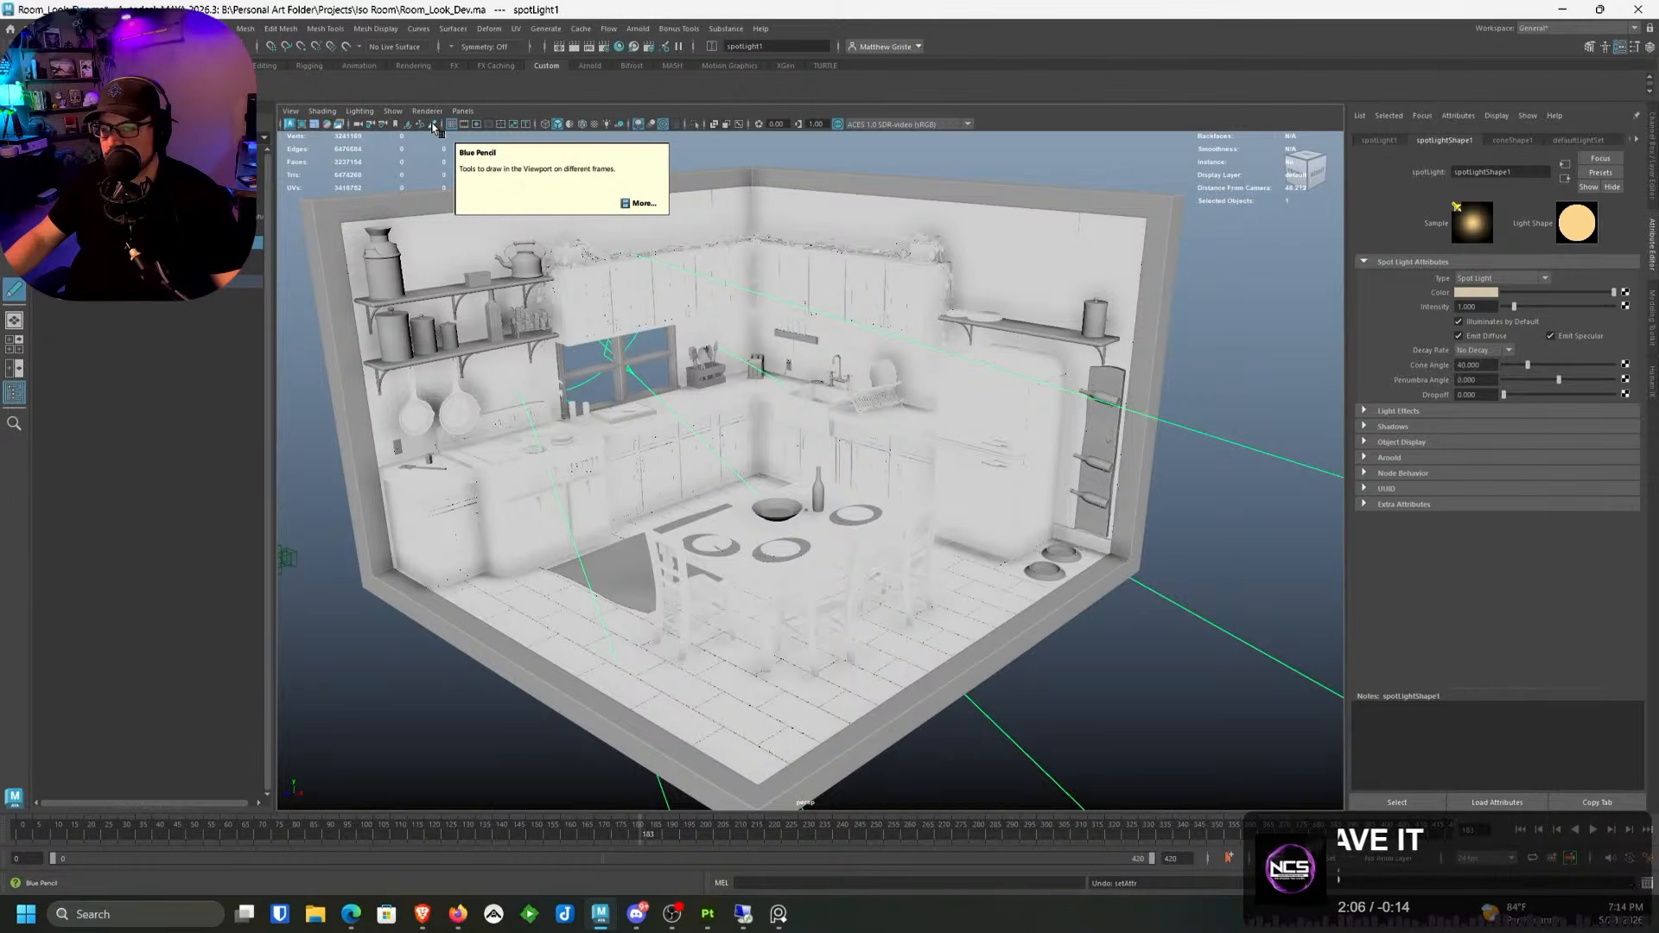
# Step: Examine the kitchen interior up close, from the window and table to the sink and fridge wall
pyautogui.scroll(2, 853, 386)
pyautogui.scroll(-3, 1012, 386)
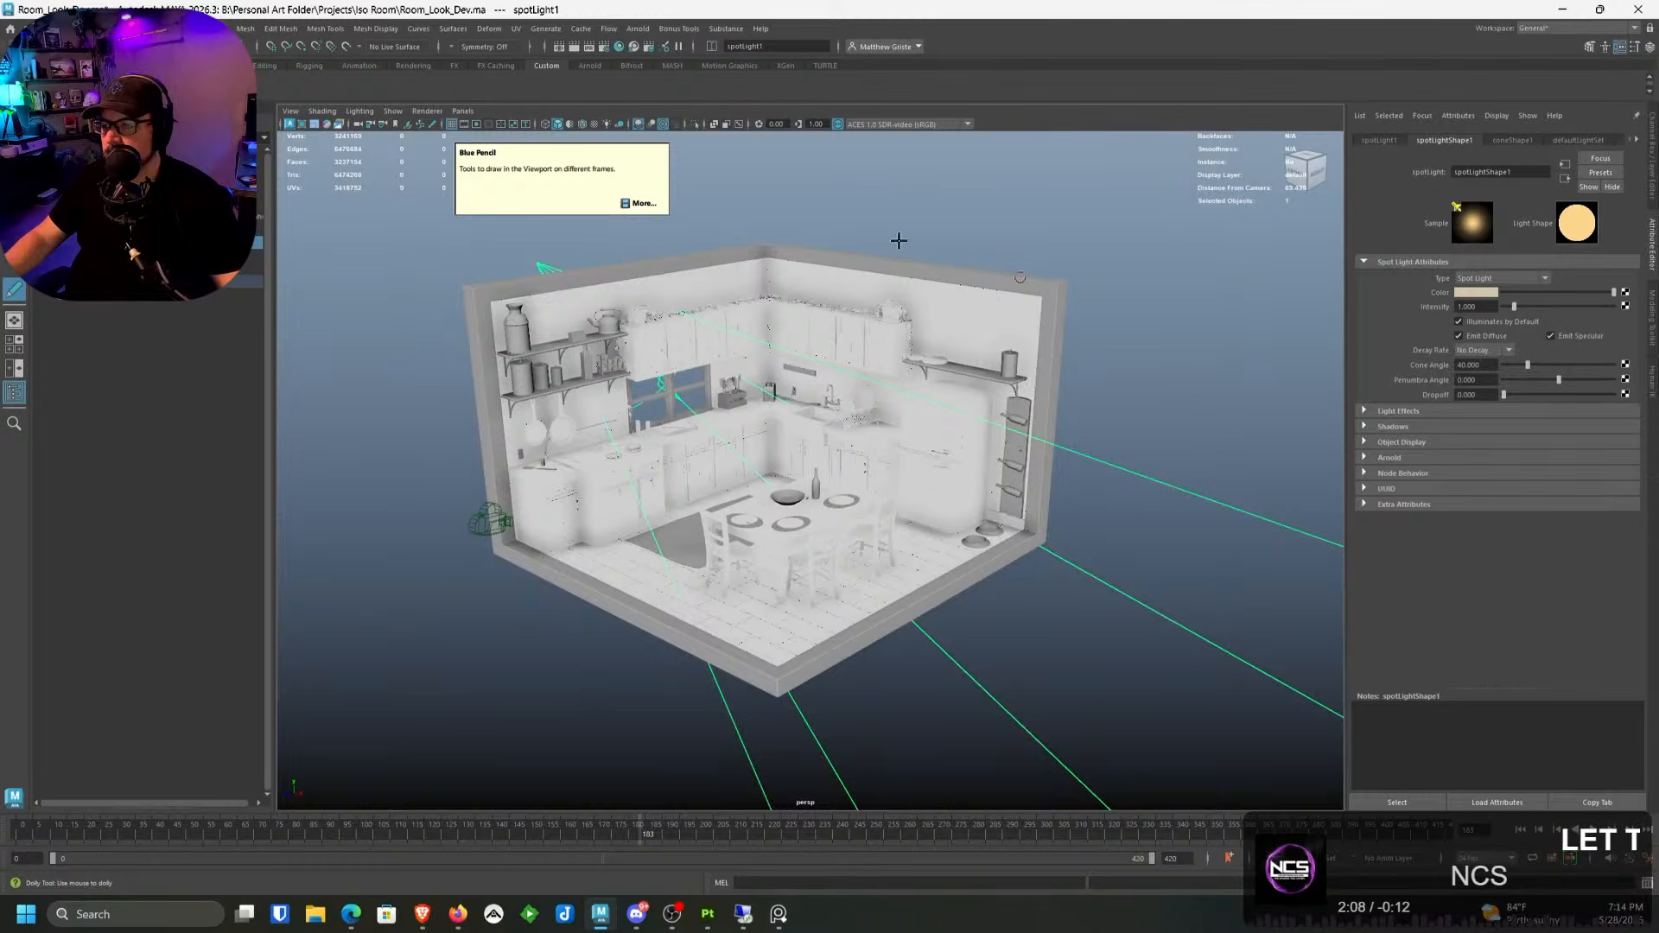
pyautogui.moveTo(822, 337)
pyautogui.keyDown('alt'); pyautogui.mouseDown()
pyautogui.moveTo(840, 334)
pyautogui.moveTo(810, 340)
pyautogui.moveTo(812, 386)
pyautogui.moveTo(737, 389)
pyautogui.moveTo(815, 400)
pyautogui.moveTo(796, 322)
pyautogui.moveTo(846, 334)
pyautogui.moveTo(796, 344)
pyautogui.mouseUp(); pyautogui.keyUp('alt')
pyautogui.scroll(3, 812, 387)
pyautogui.scroll(-3, 815, 399)
pyautogui.scroll(3, 796, 344)
pyautogui.keyDown('alt'); pyautogui.moveTo(796, 344); pyautogui.dragTo(844, 376, button='middle'); pyautogui.keyUp('alt')
pyautogui.scroll(3, 846, 375)
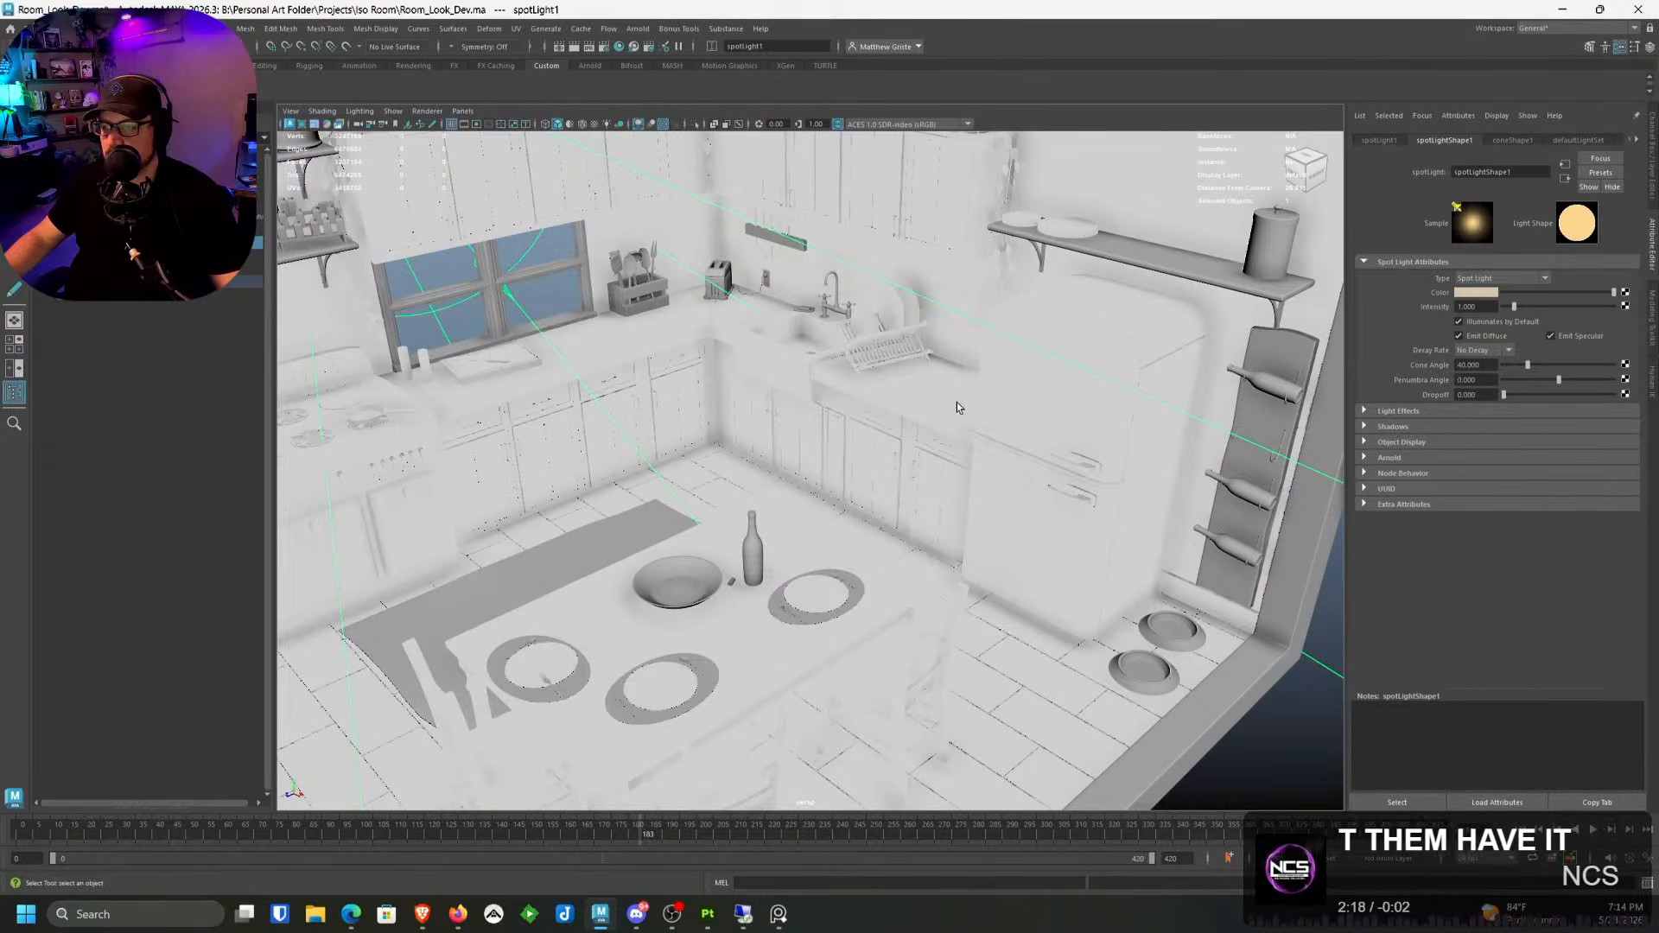
pyautogui.keyDown('alt'); pyautogui.moveTo(1009, 293); pyautogui.dragTo(816, 388); pyautogui.keyUp('alt')
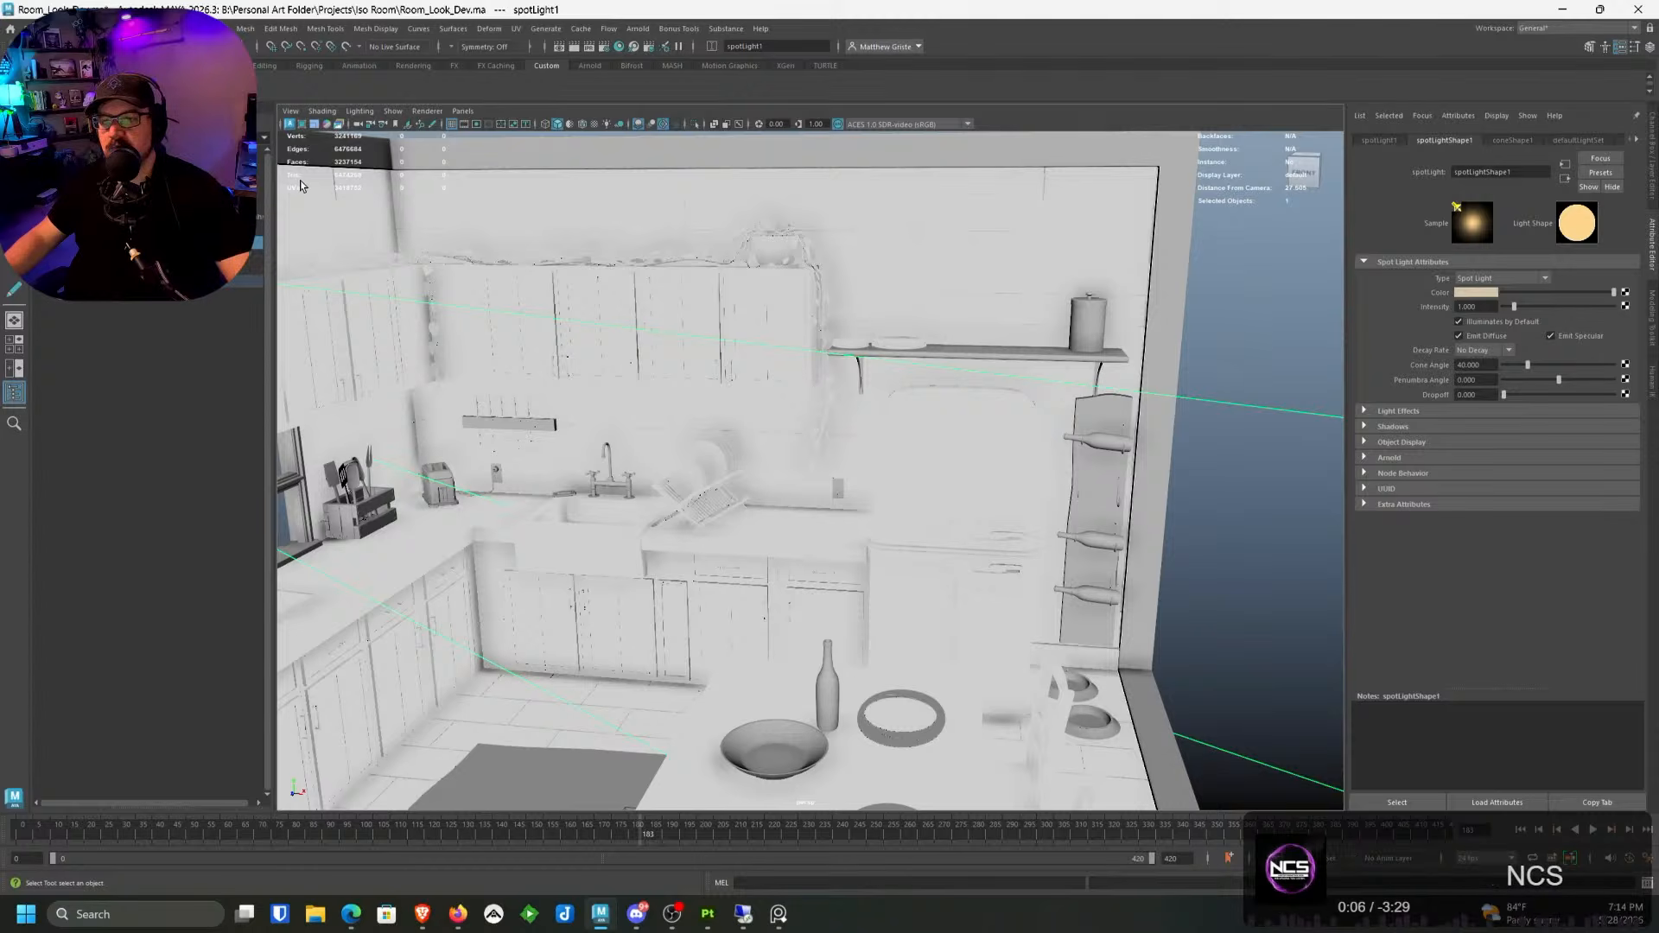
# Step: Create a point light in the kitchen scene
pyautogui.click(130, 66)
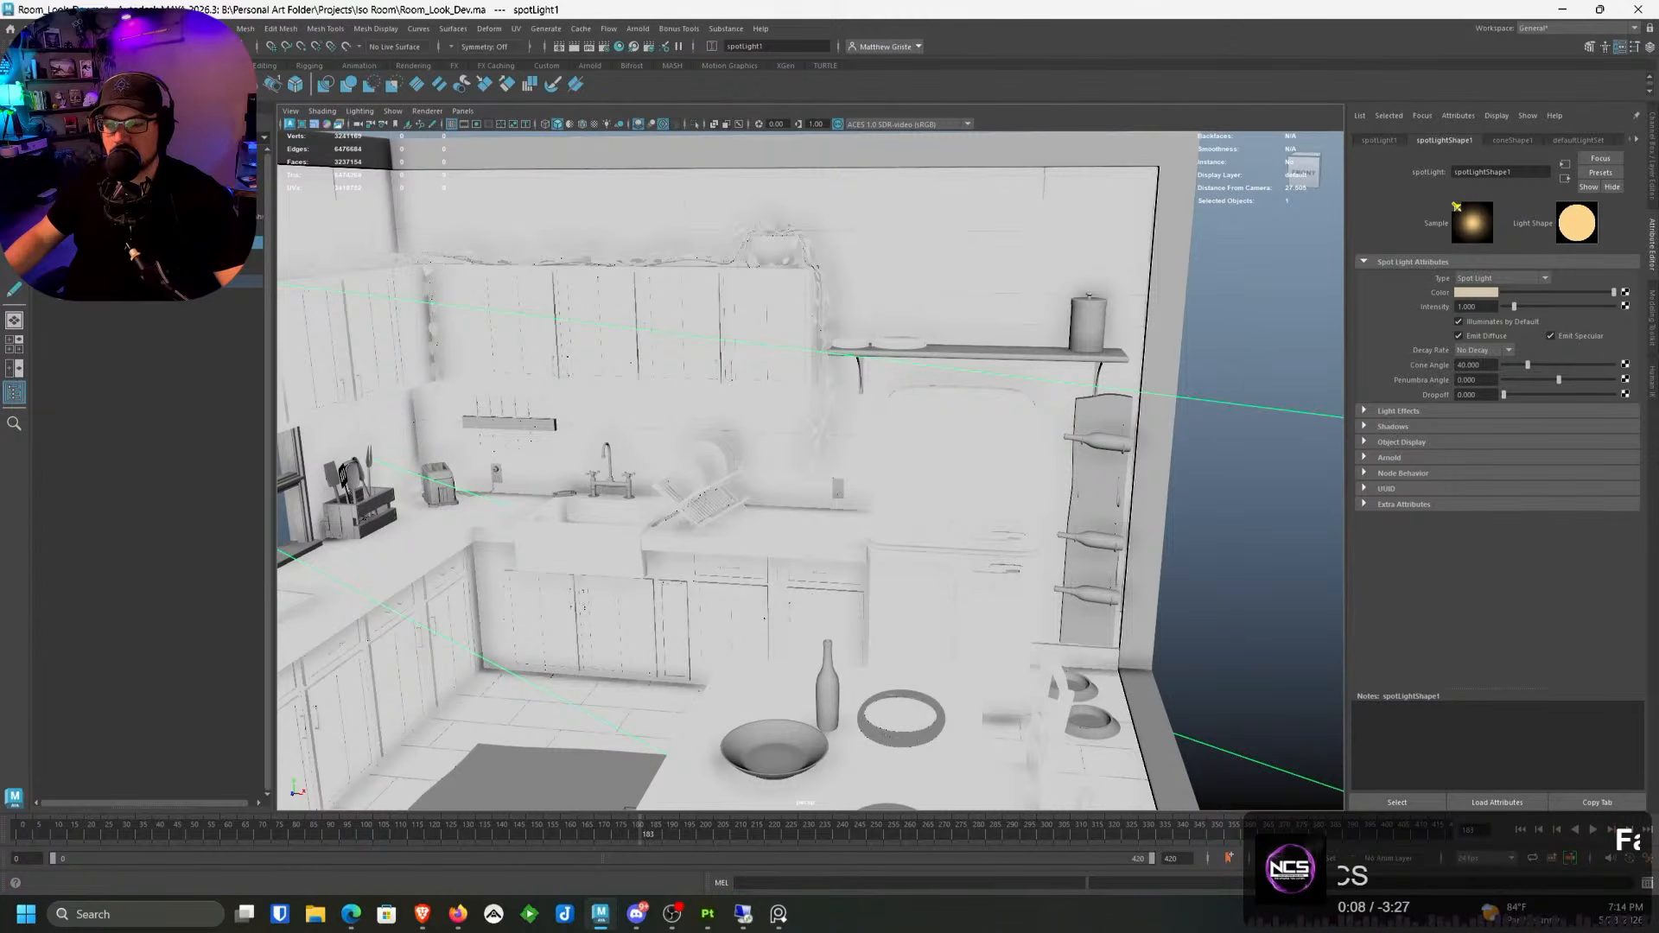
pyautogui.click(258, 67)
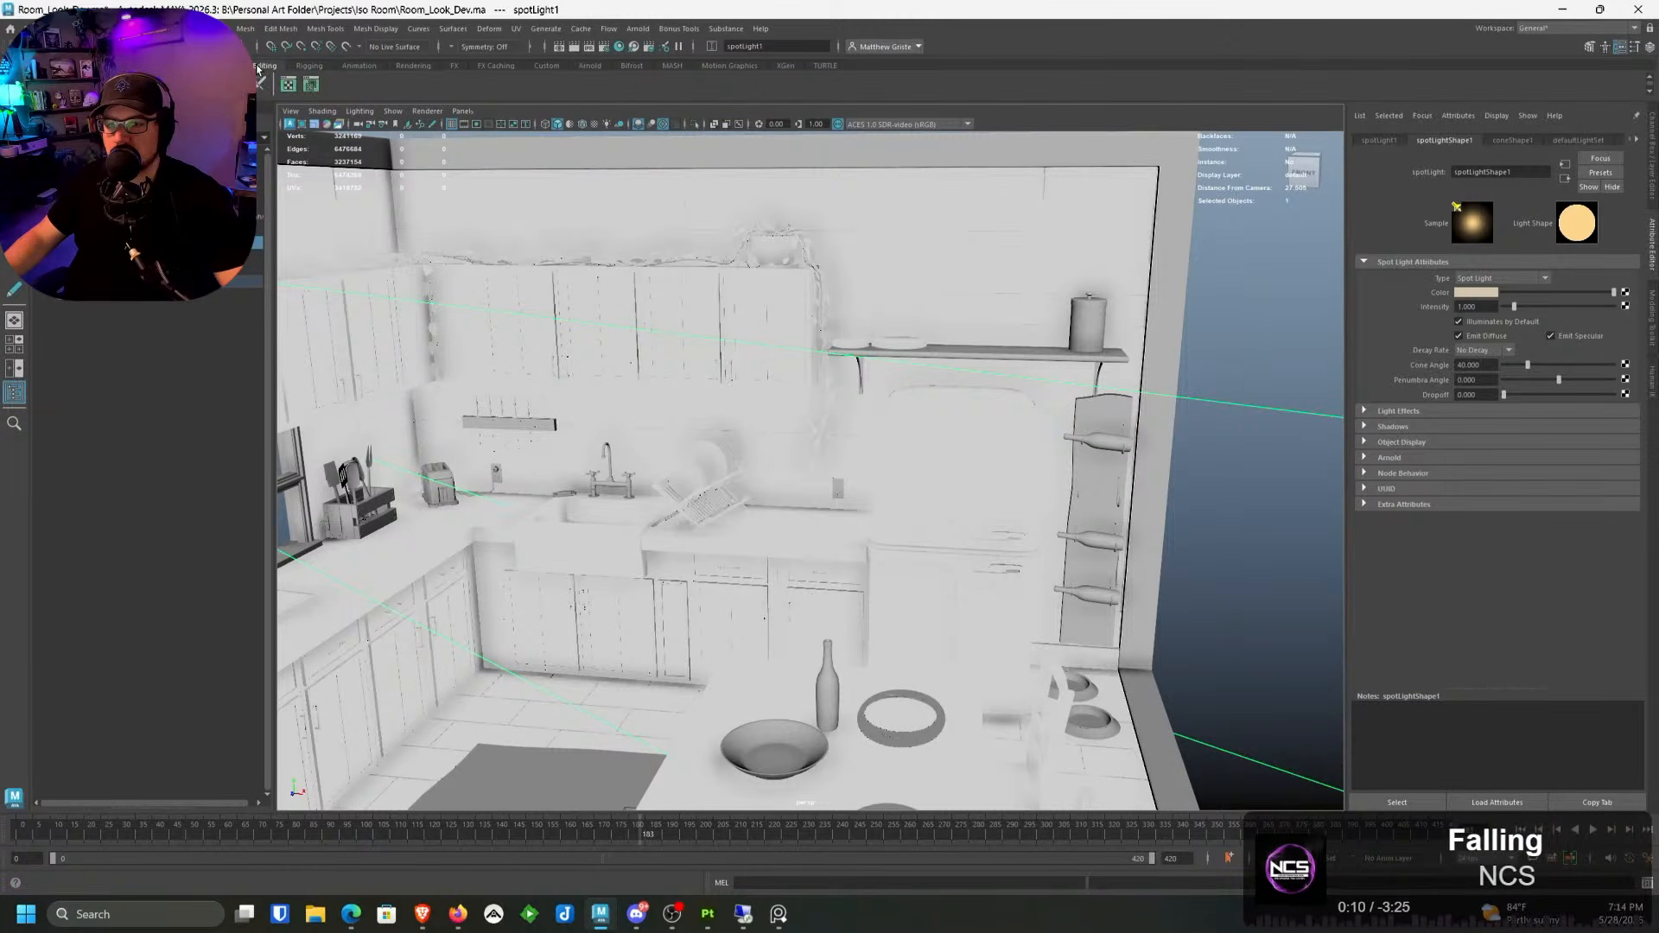
pyautogui.click(413, 67)
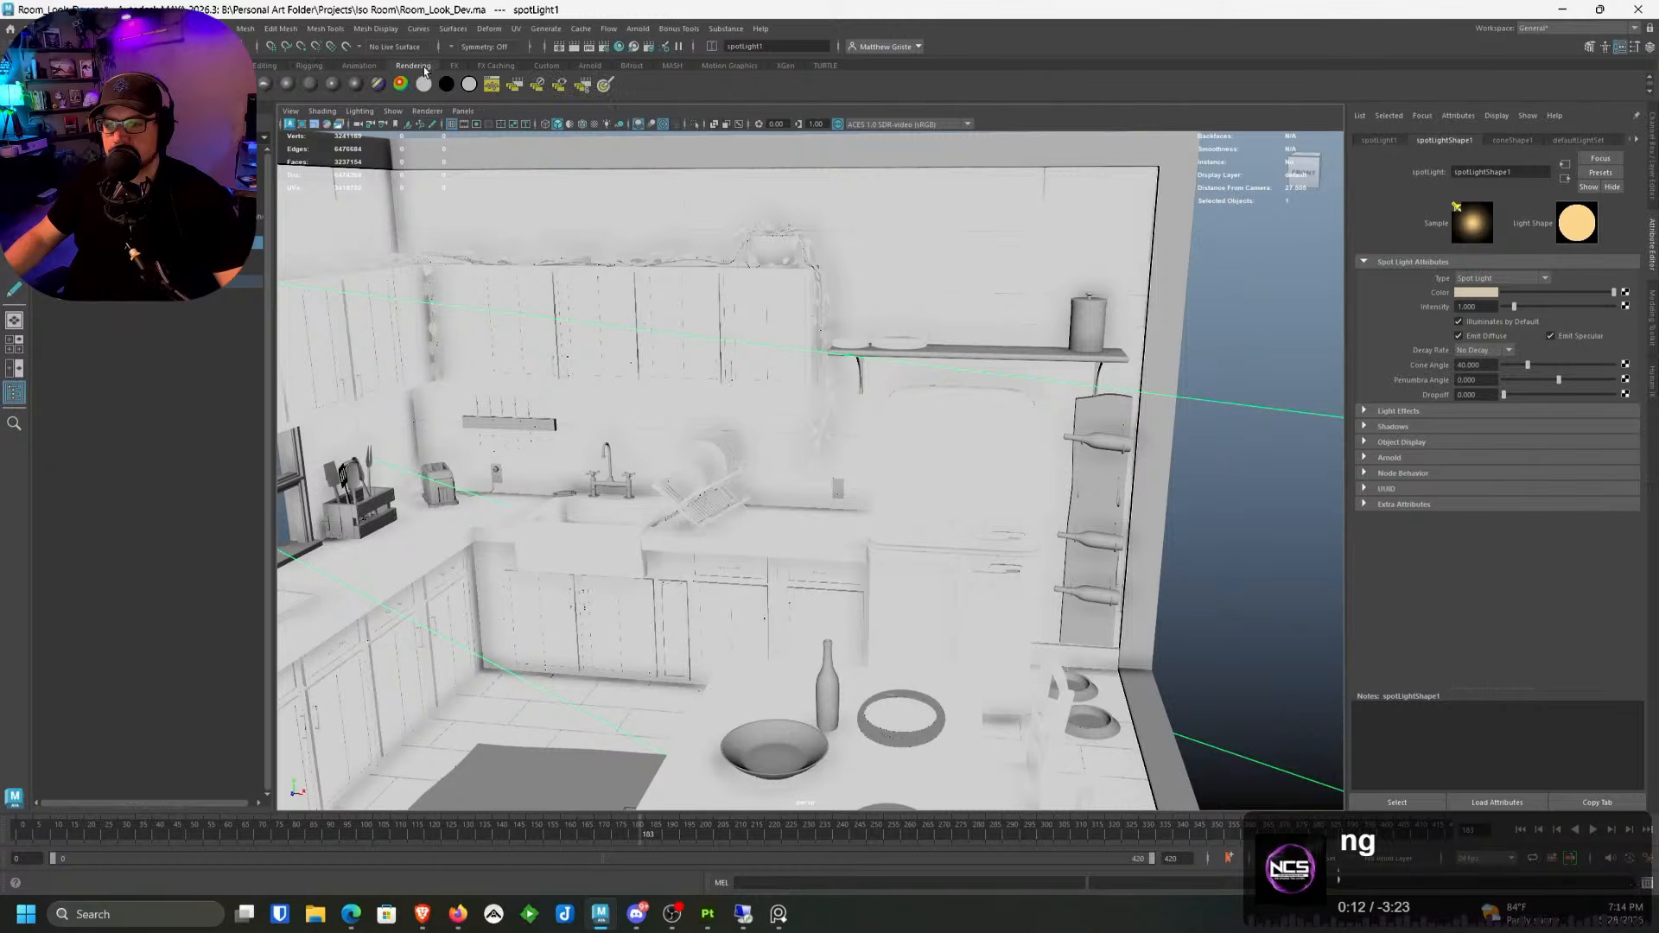
pyautogui.click(130, 84)
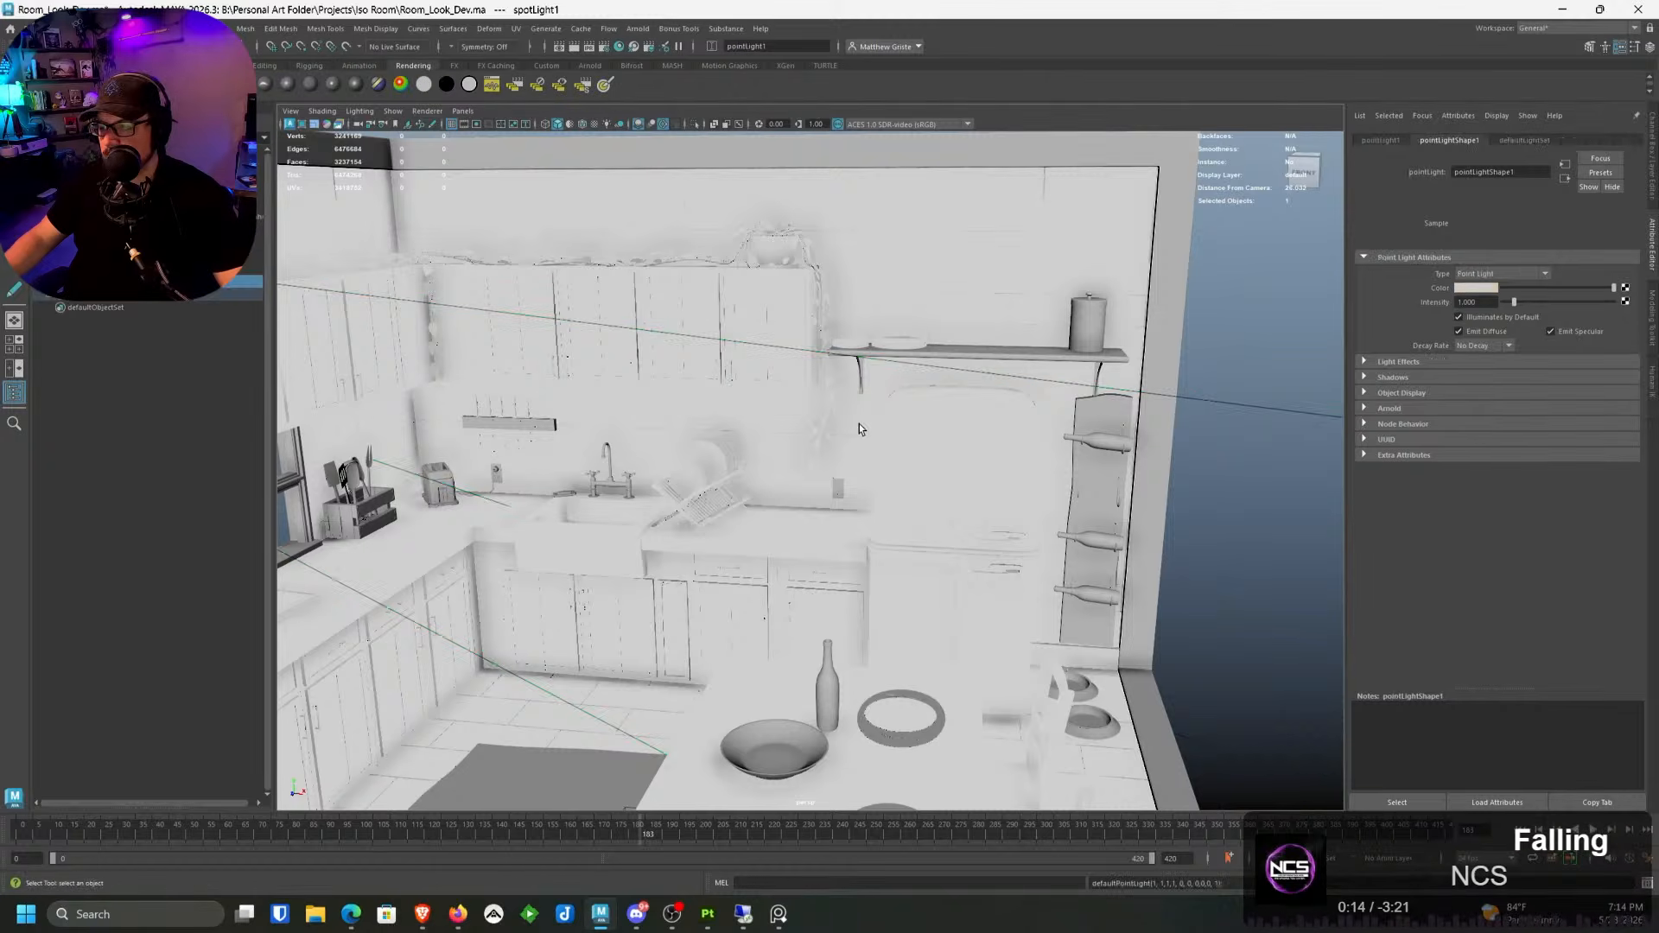
# Step: Move the point light above the counter, in the corner between the wall outlet and the fridge
pyautogui.scroll(-5, 836, 467)
pyautogui.moveTo(835, 466)
pyautogui.mouseDown()
pyautogui.moveTo(765, 546)
pyautogui.moveTo(748, 488)
pyautogui.moveTo(765, 531)
pyautogui.moveTo(819, 478)
pyautogui.moveTo(910, 578)
pyautogui.moveTo(855, 522)
pyautogui.moveTo(827, 451)
pyautogui.mouseUp()
pyautogui.scroll(5, 816, 479)
pyautogui.scroll(5, 827, 451)
pyautogui.moveTo(917, 304); pyautogui.dragTo(890, 480)
pyautogui.keyDown('alt'); pyautogui.moveTo(890, 480); pyautogui.dragTo(931, 494); pyautogui.keyUp('alt')
pyautogui.scroll(3, 933, 466)
pyautogui.scroll(-2, 800, 474)
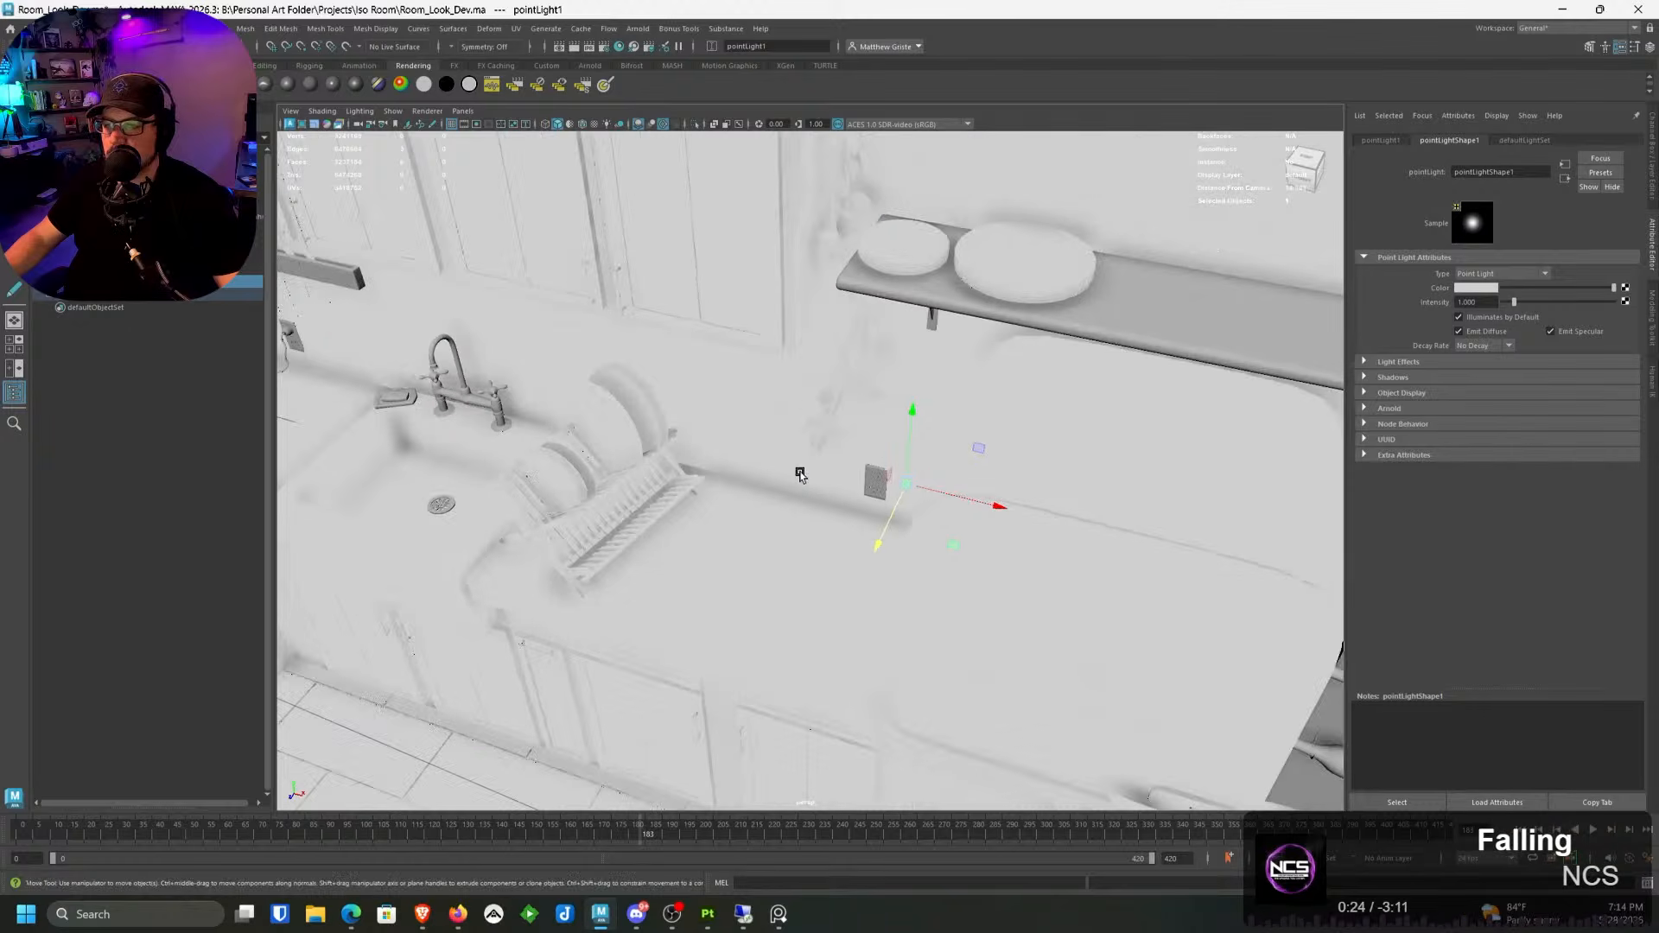
# Step: Examine the point light's placement beside the fridge, both up close and from the whole room
pyautogui.keyDown('alt'); pyautogui.moveTo(800, 474); pyautogui.dragTo(741, 455); pyautogui.keyUp('alt')
pyautogui.scroll(2, 888, 414)
pyautogui.scroll(1, 889, 414)
pyautogui.scroll(-2, 933, 417)
pyautogui.scroll(-2, 789, 444)
pyautogui.scroll(-6, 822, 438)
pyautogui.keyDown('alt'); pyautogui.moveTo(740, 456); pyautogui.dragTo(815, 430, button='middle'); pyautogui.keyUp('alt')
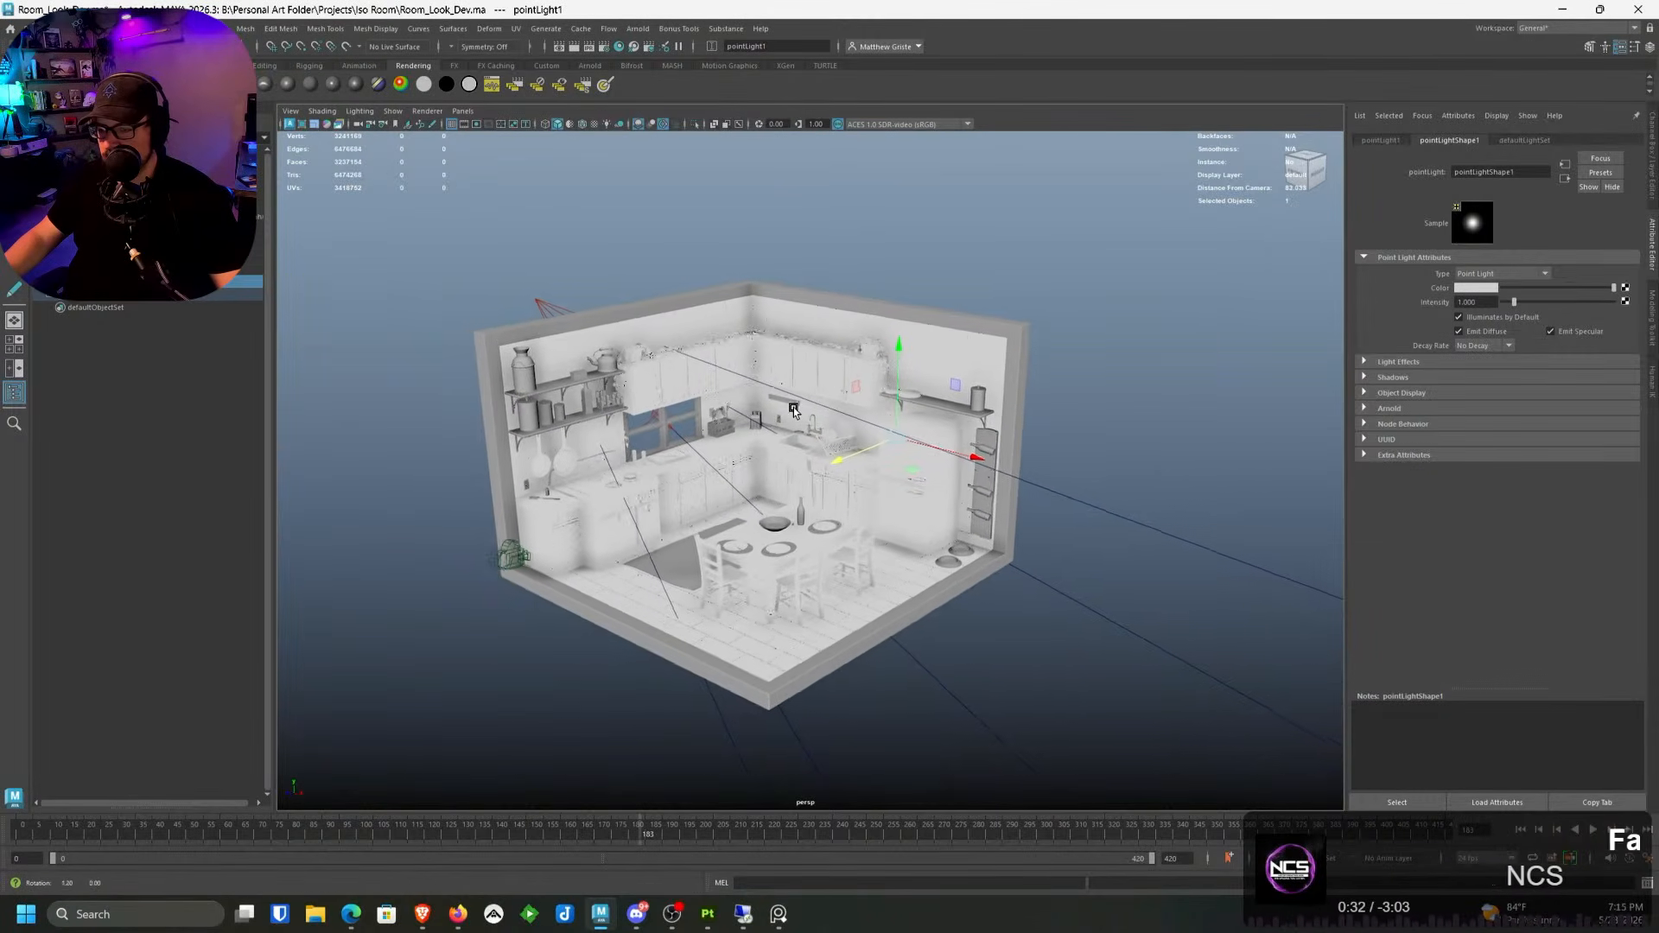
pyautogui.keyDown('alt'); pyautogui.moveTo(815, 429); pyautogui.dragTo(779, 412); pyautogui.keyUp('alt')
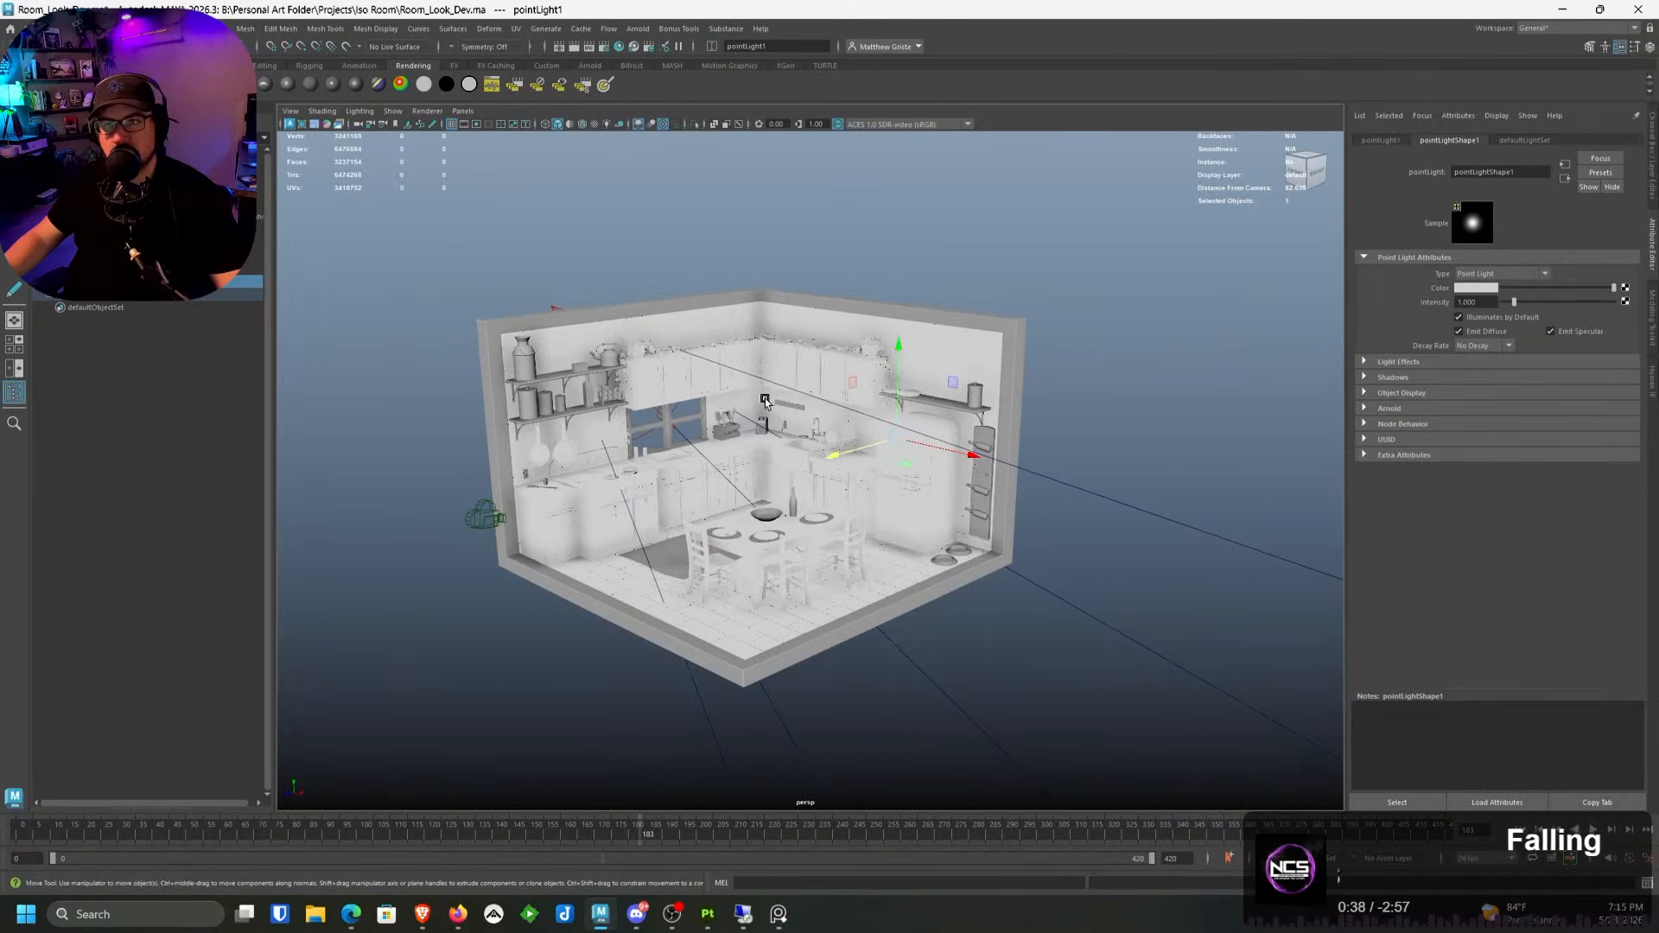
pyautogui.scroll(5, 760, 398)
pyautogui.keyDown('alt'); pyautogui.moveTo(762, 399); pyautogui.dragTo(744, 489); pyautogui.keyUp('alt')
pyautogui.scroll(5, 859, 423)
pyautogui.scroll(-5, 841, 491)
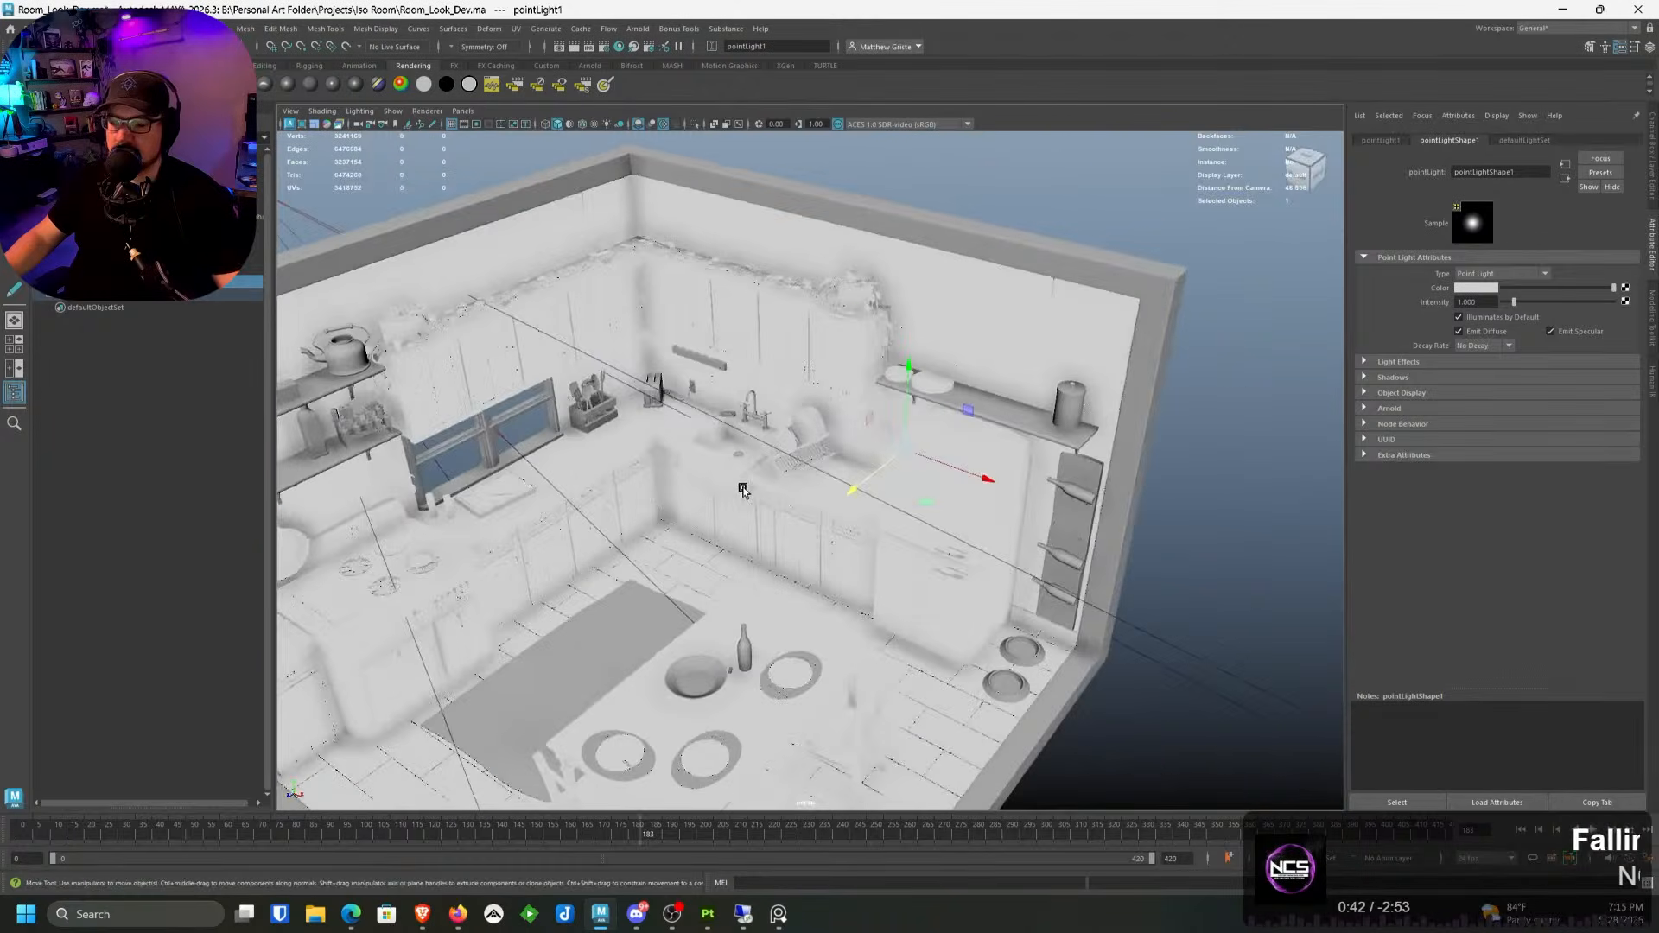
pyautogui.scroll(5, 854, 451)
pyautogui.keyDown('alt'); pyautogui.moveTo(854, 451); pyautogui.dragTo(745, 458); pyautogui.keyUp('alt')
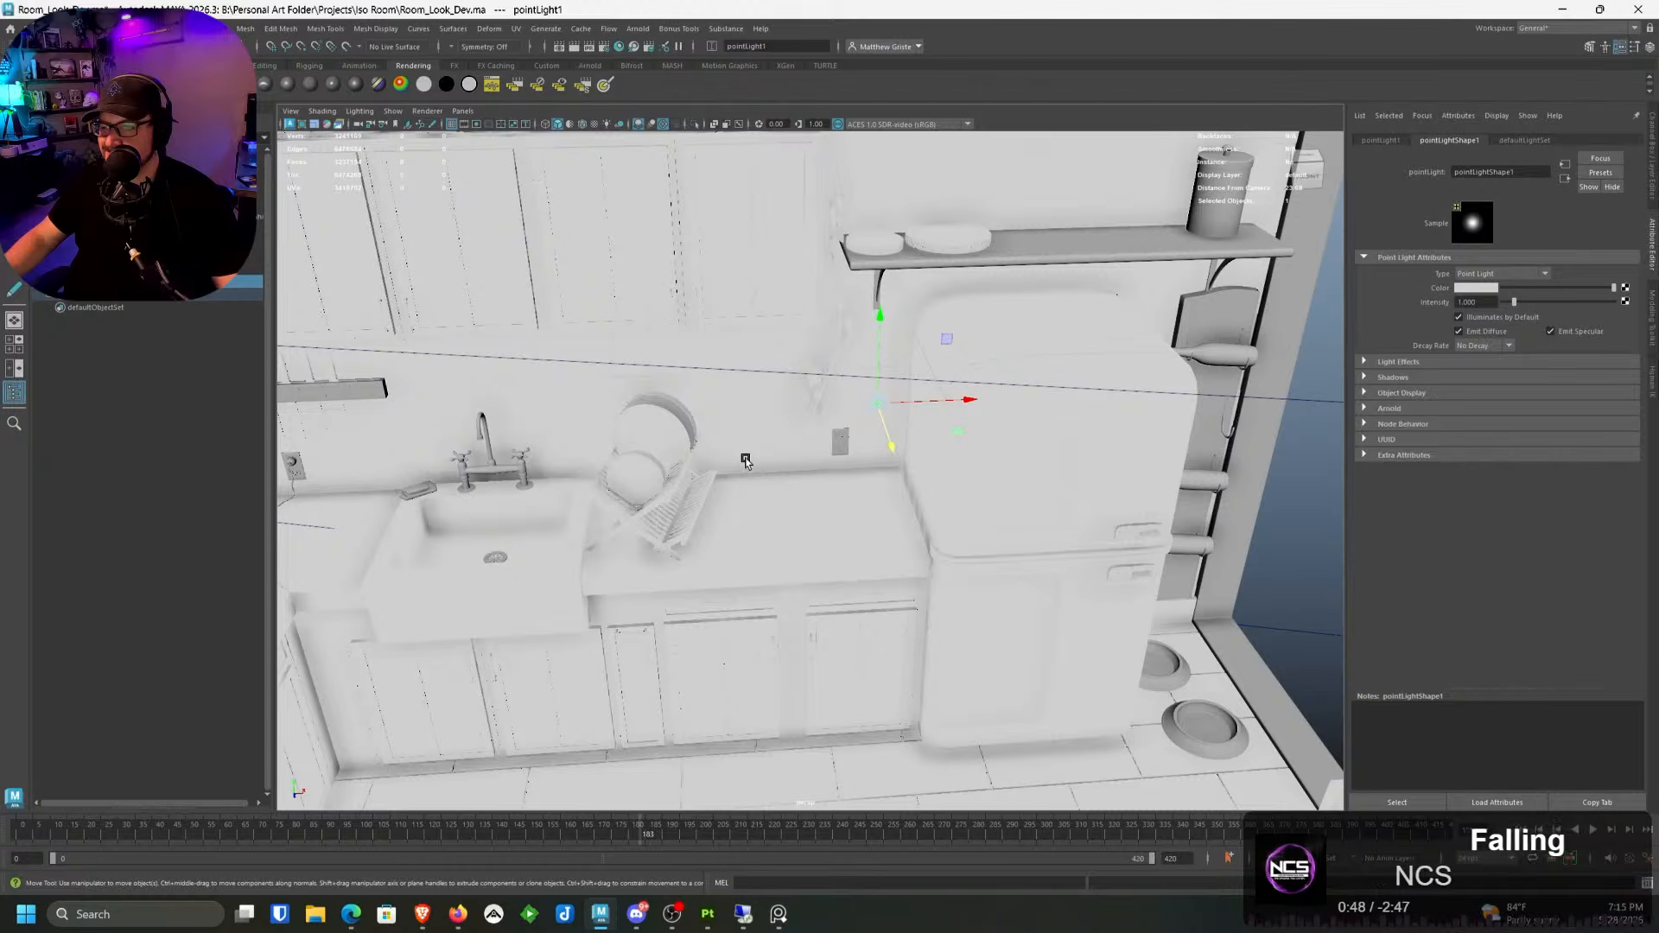
pyautogui.scroll(-5, 746, 459)
pyautogui.keyDown('alt'); pyautogui.moveTo(746, 458); pyautogui.dragTo(670, 445); pyautogui.keyUp('alt')
pyautogui.scroll(4, 683, 449)
pyautogui.keyDown('alt'); pyautogui.moveTo(674, 445); pyautogui.dragTo(764, 443, button='middle'); pyautogui.keyUp('alt')
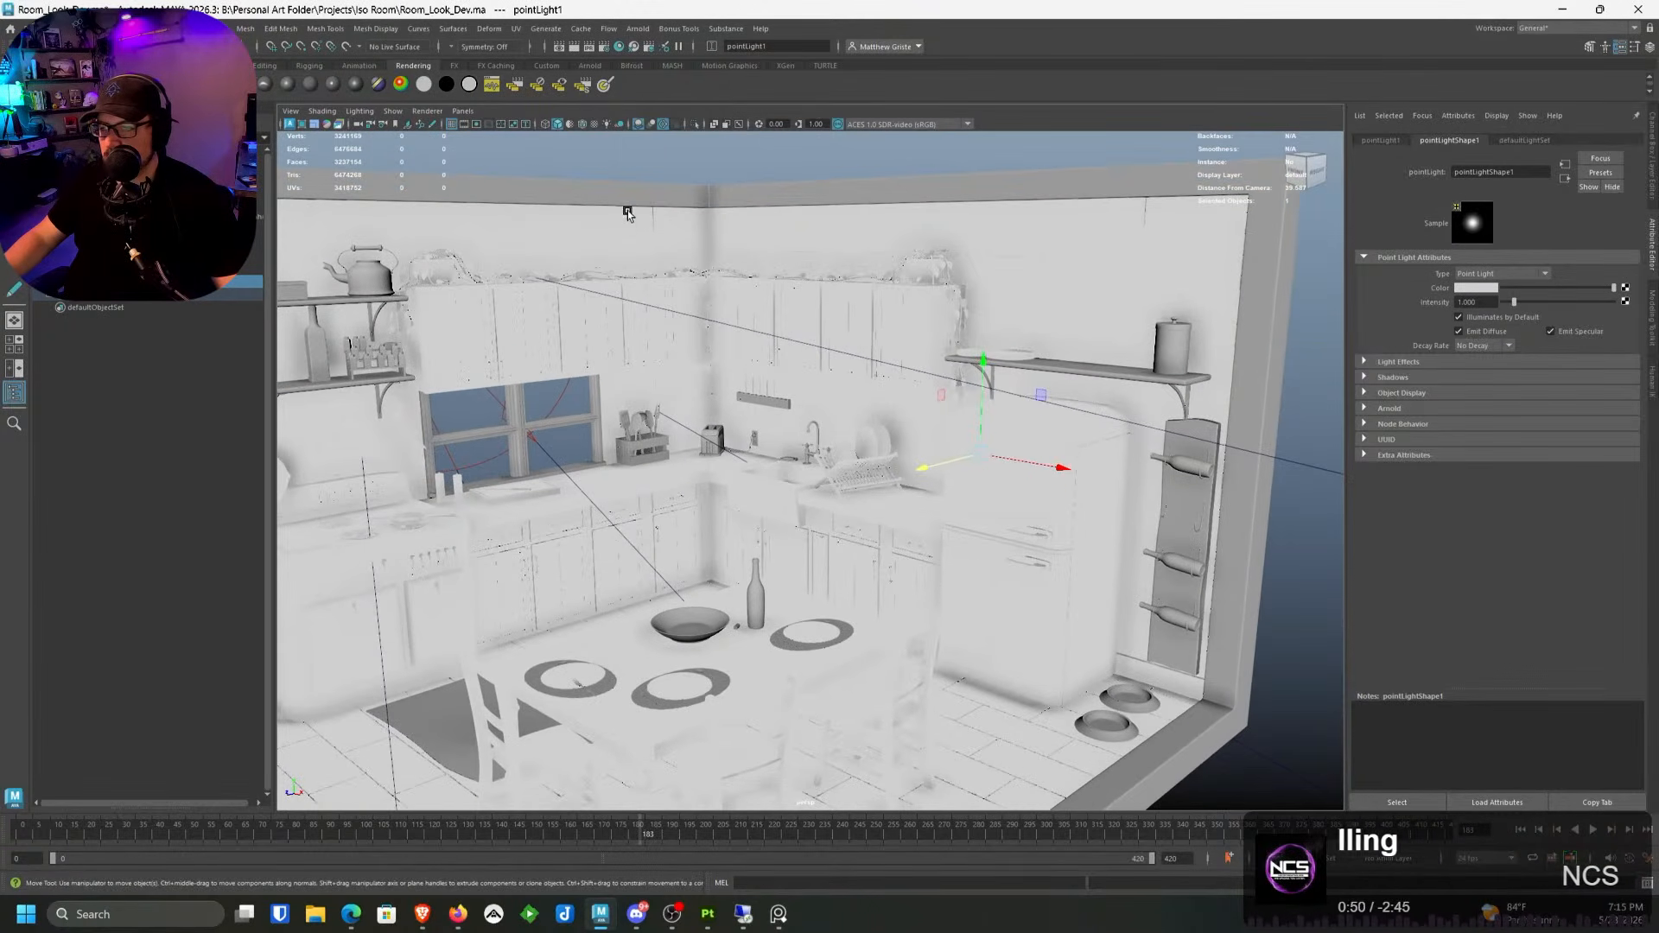
# Step: Review the Arnold sampling and render device options in the render settings
pyautogui.click(604, 46)
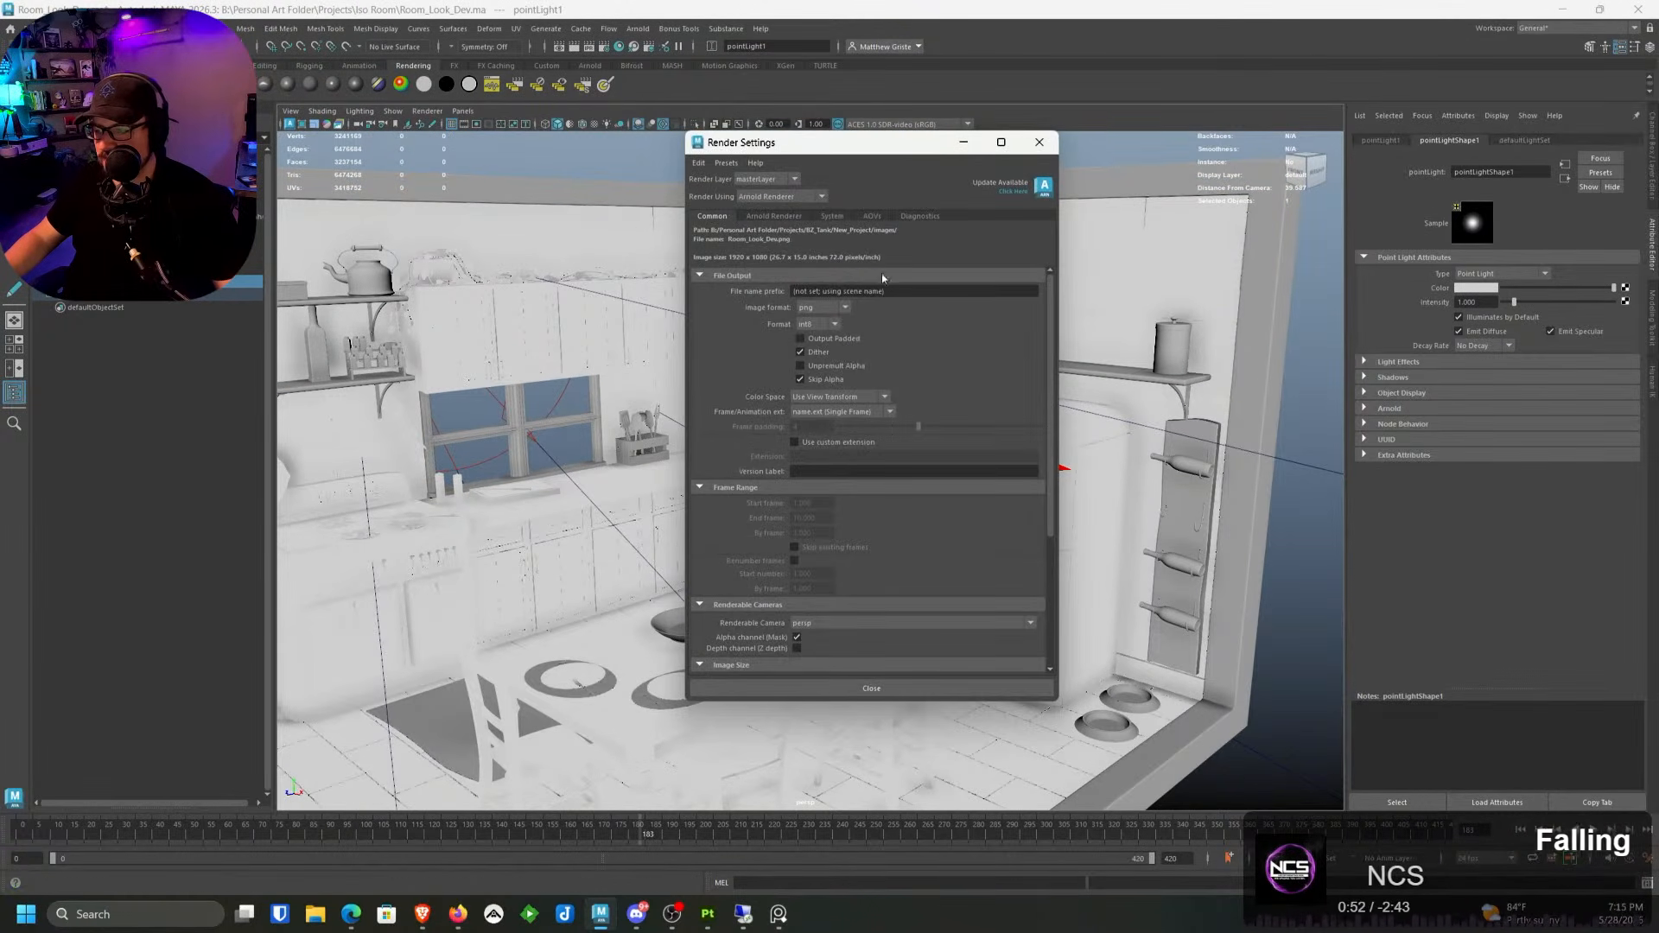
pyautogui.click(775, 216)
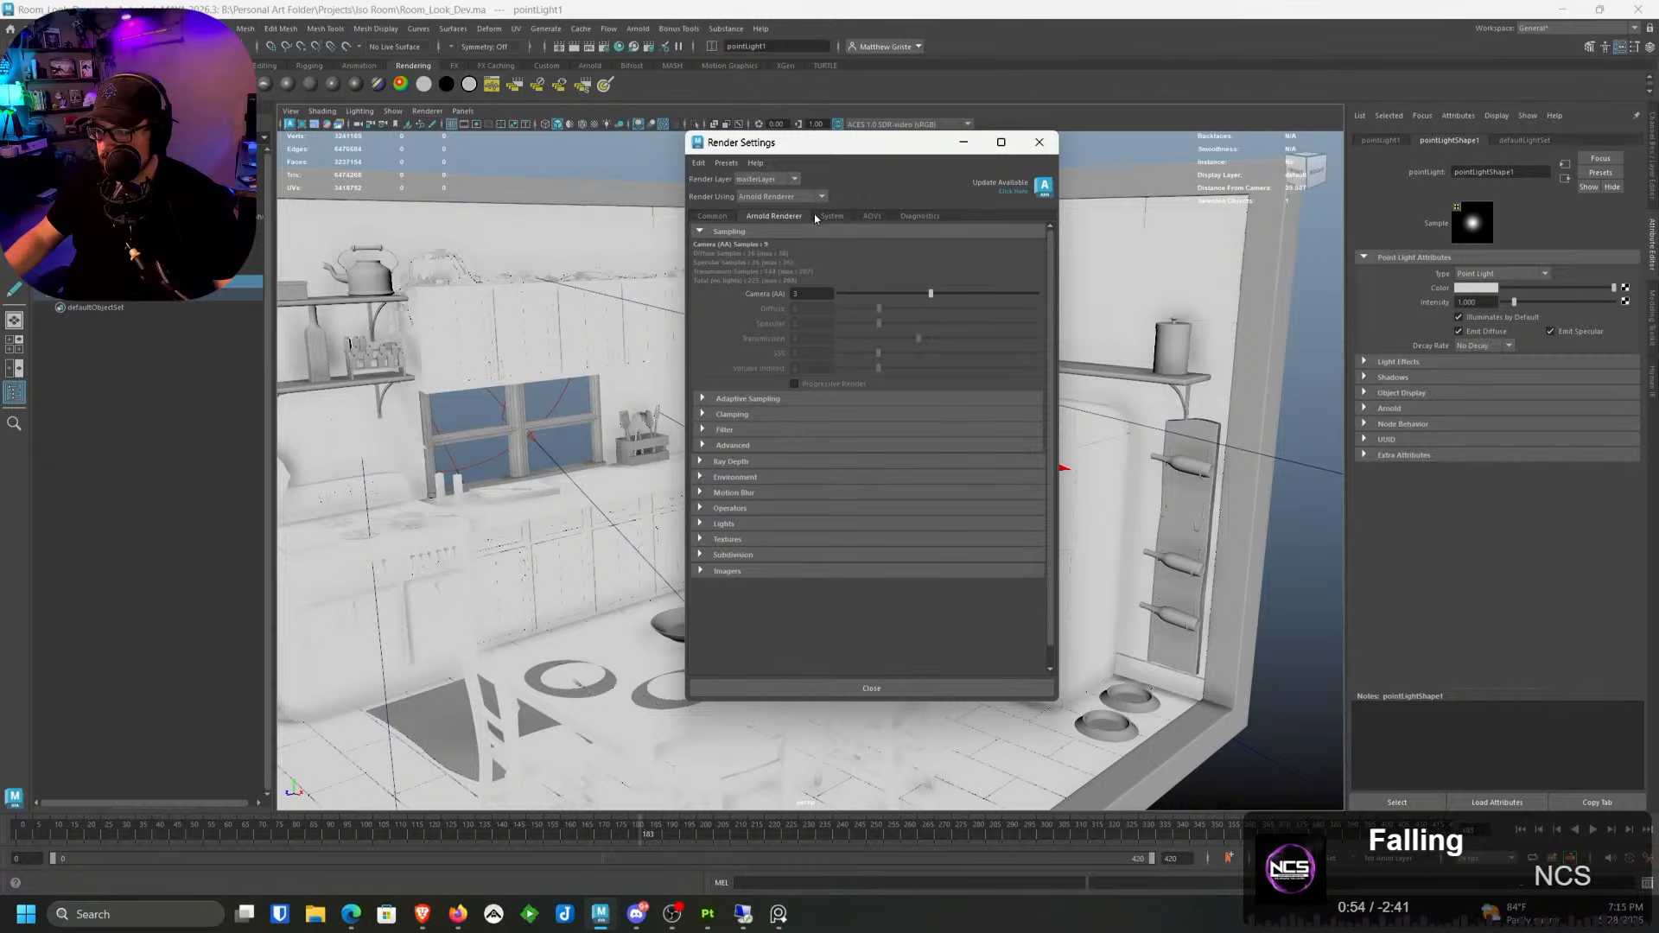
pyautogui.click(829, 216)
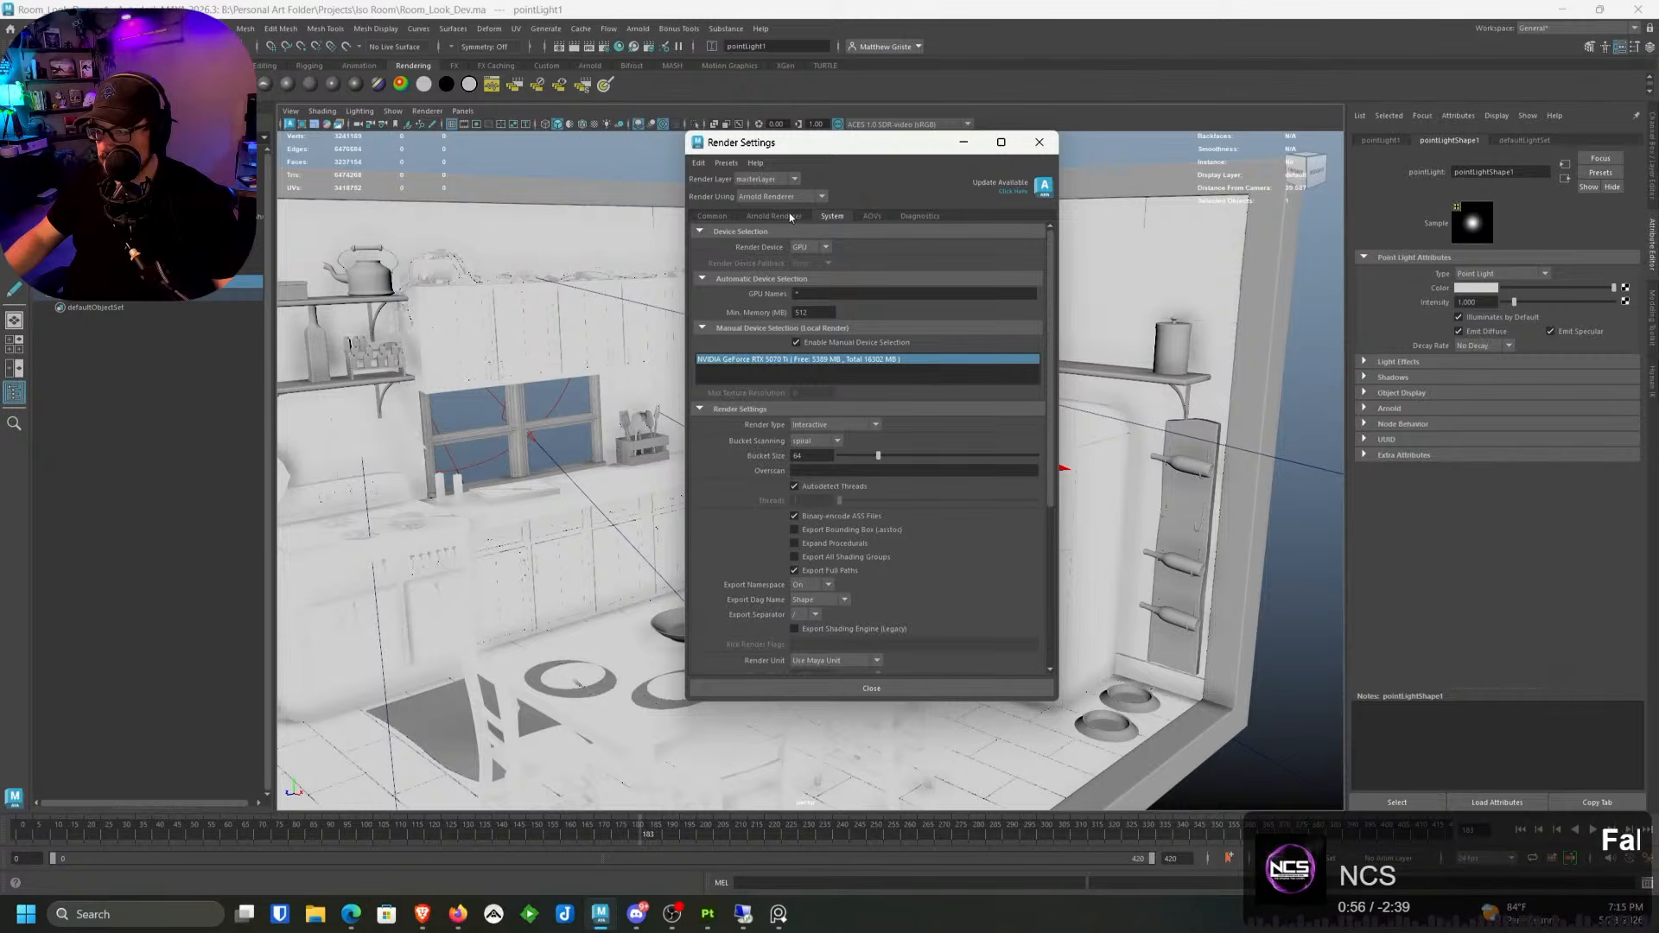
pyautogui.click(790, 216)
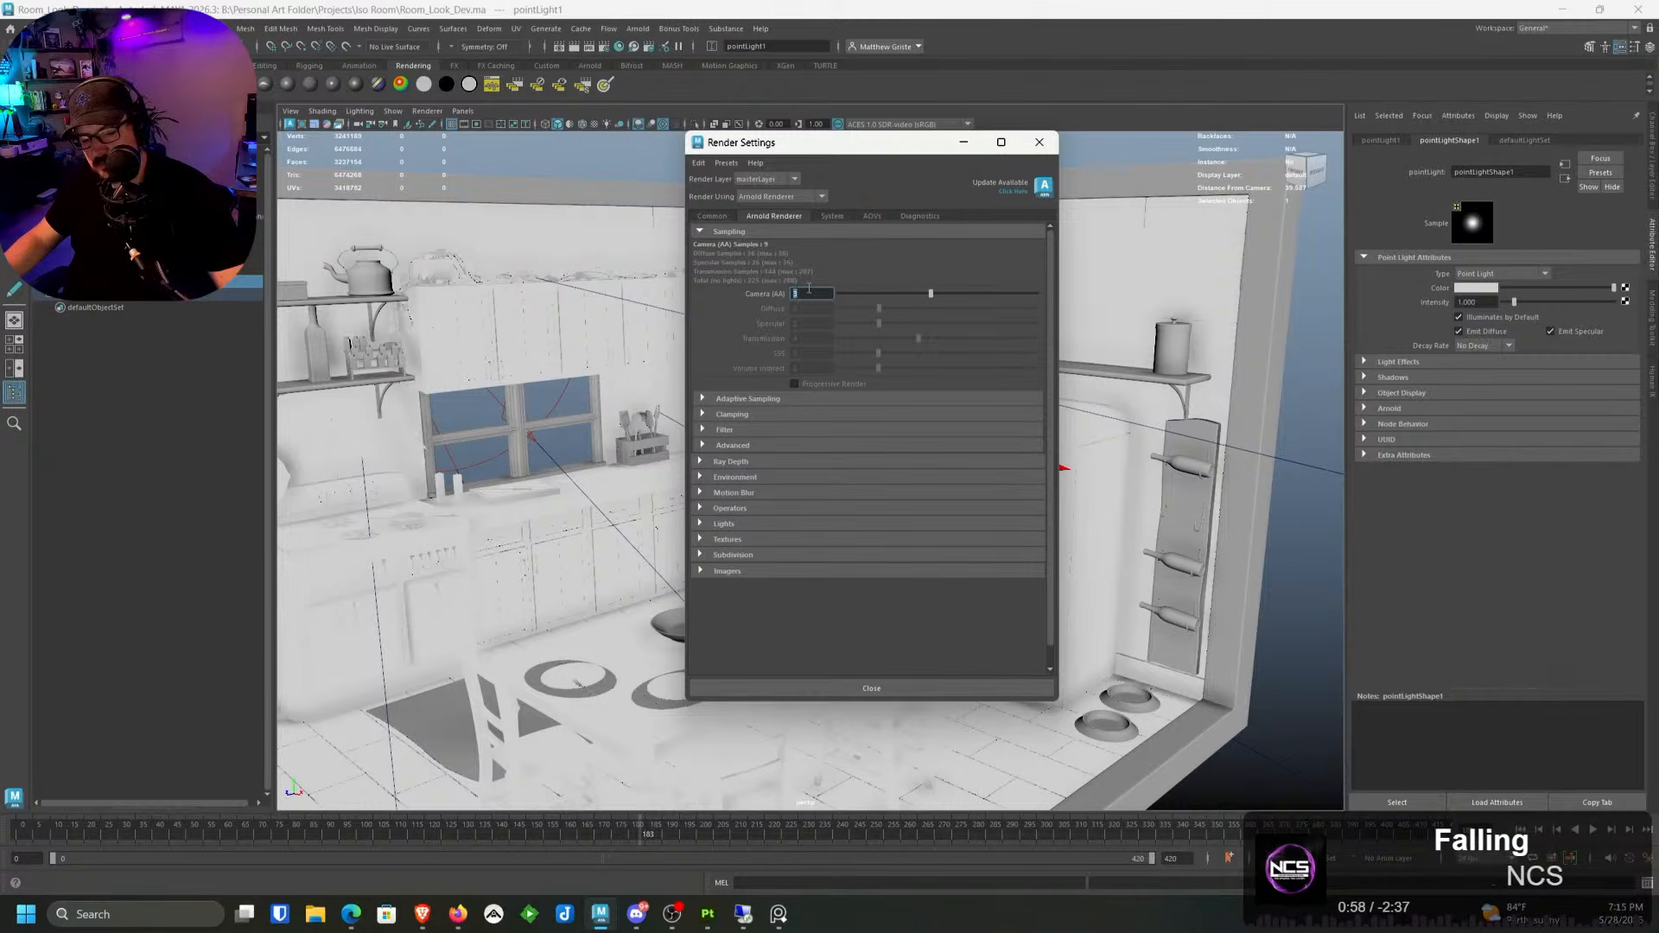
pyautogui.click(871, 688)
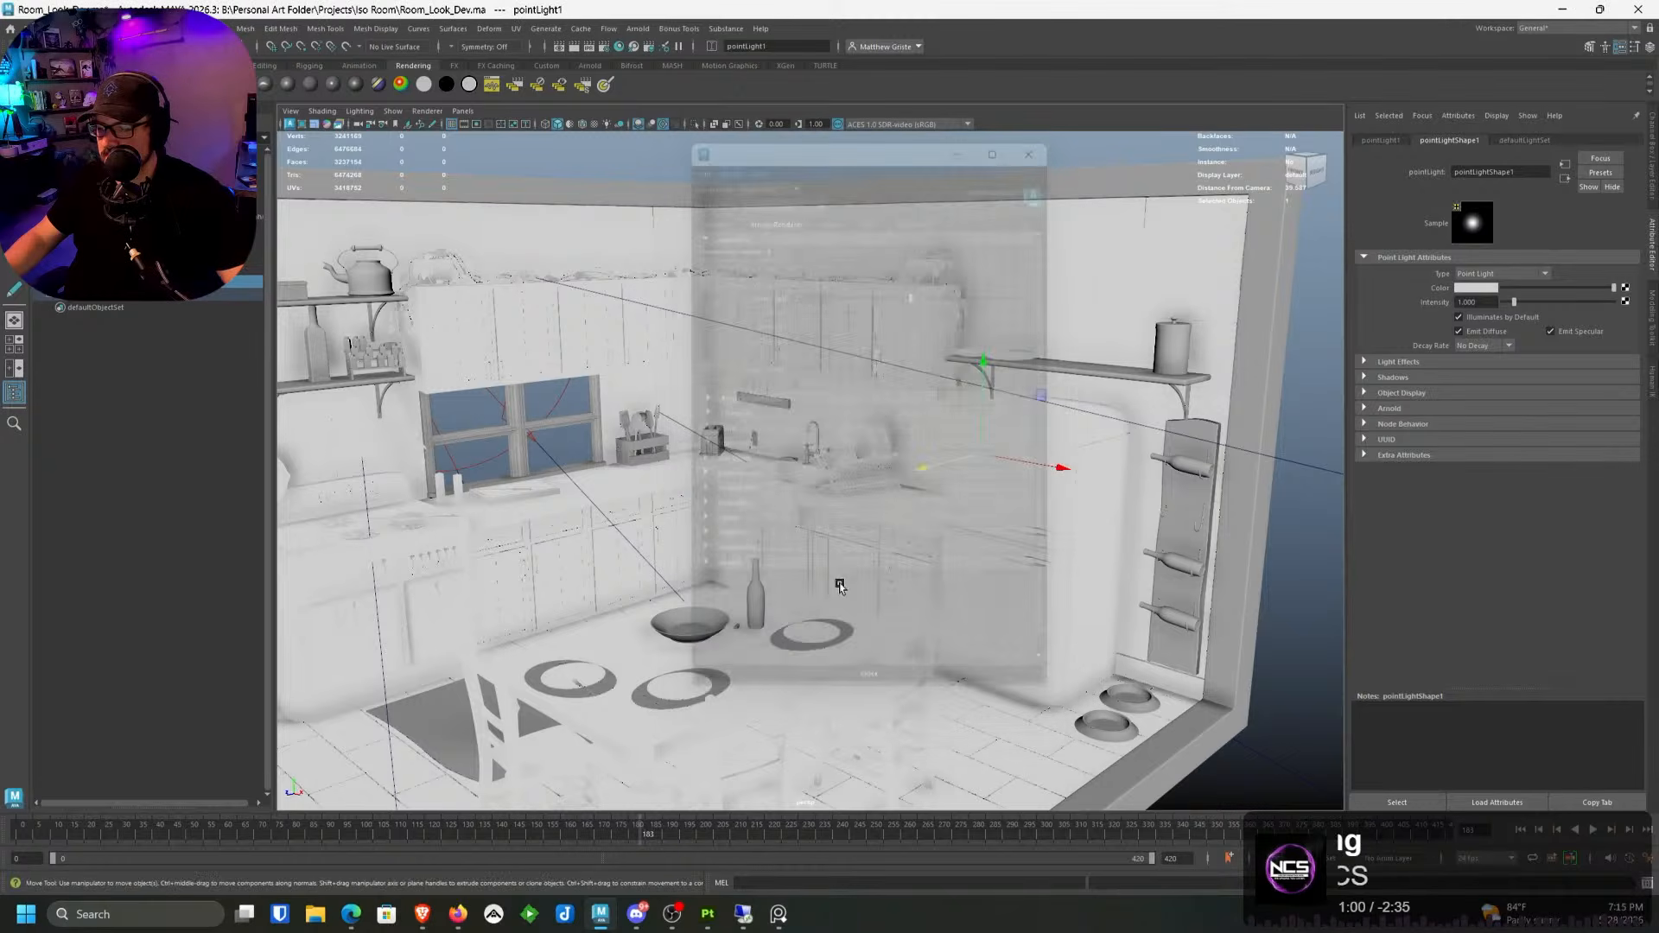
# Step: Set the point light's Arnold volume visibility to 0
pyautogui.scroll(3, 761, 456)
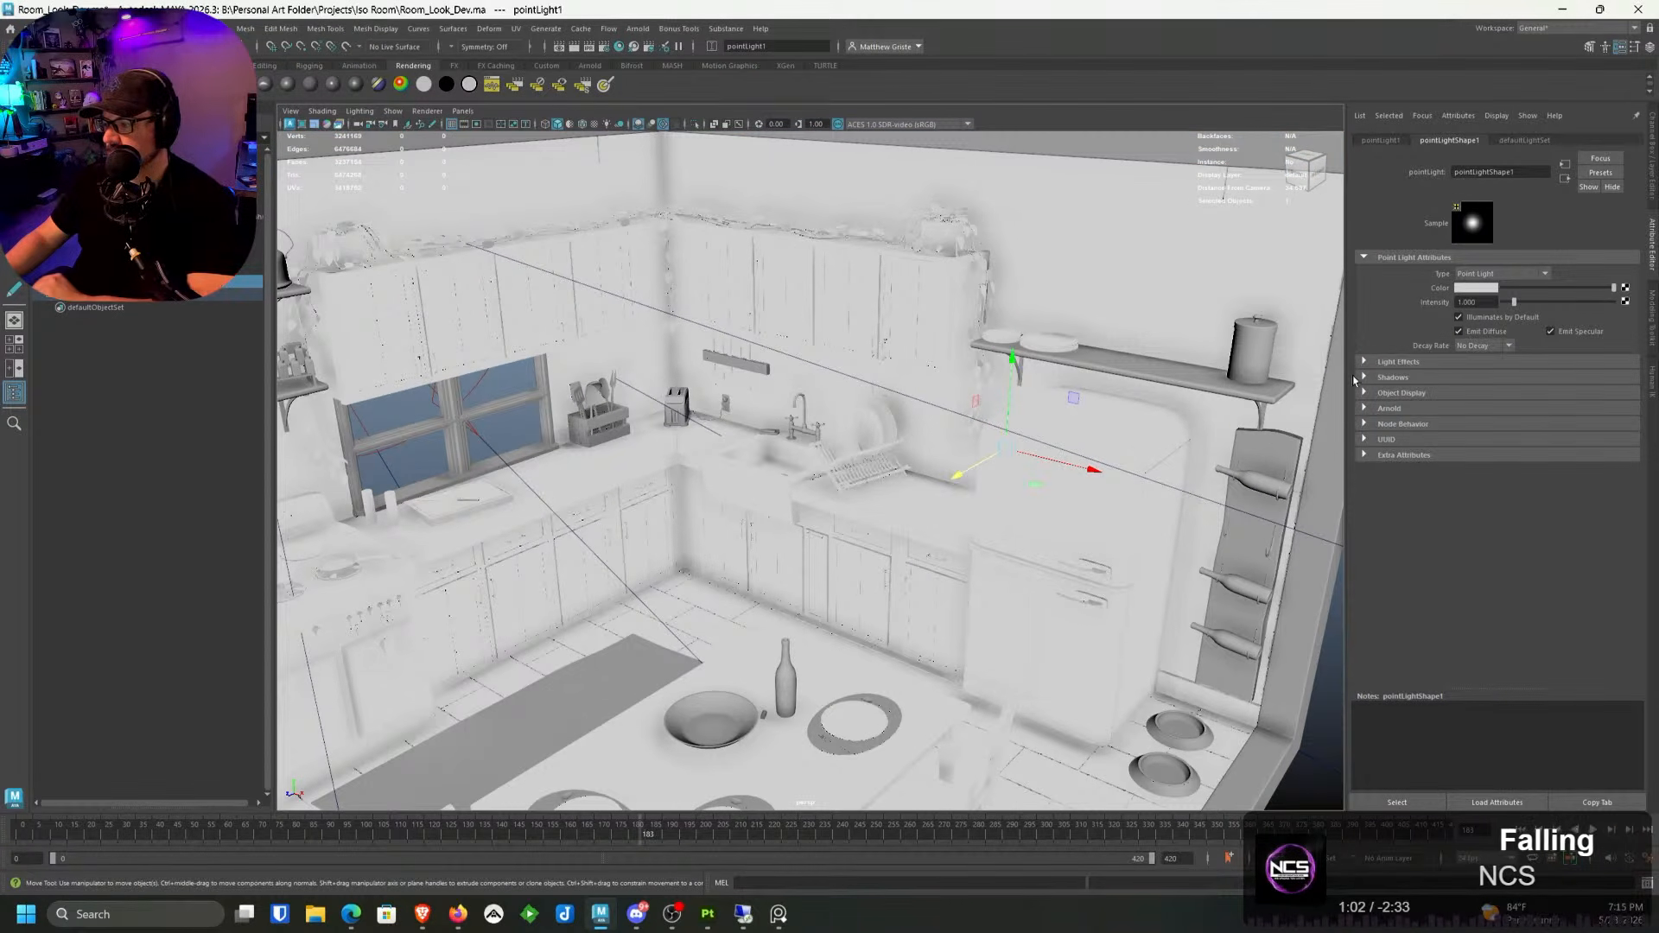
pyautogui.click(1366, 409)
pyautogui.scroll(-1, 1423, 496)
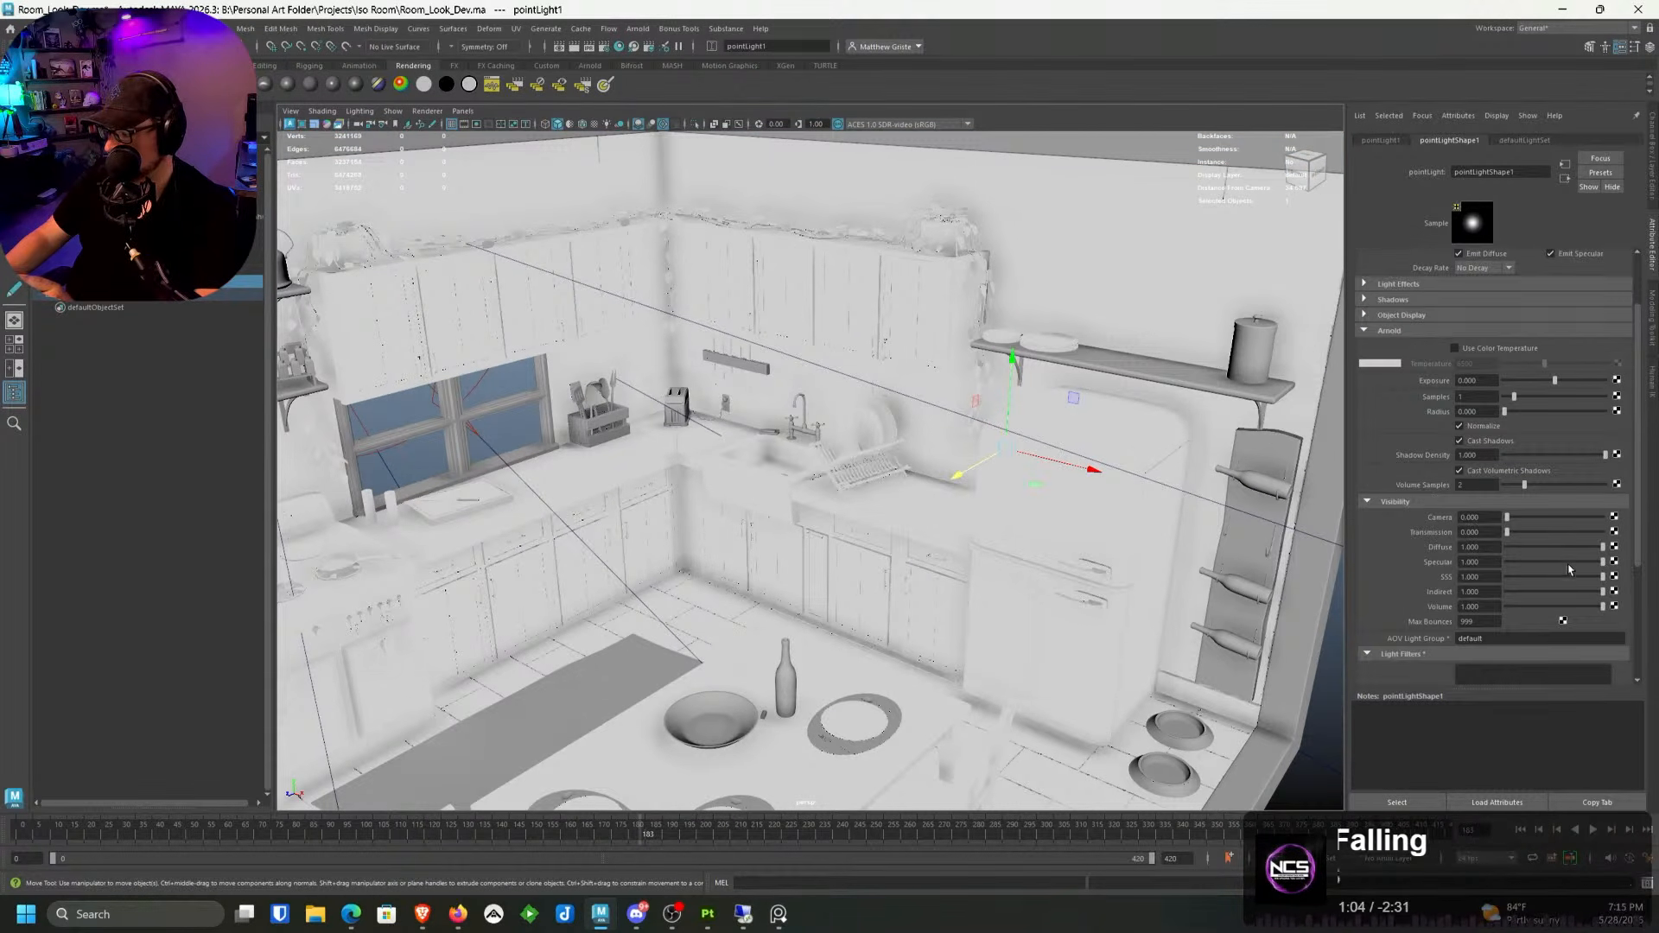
pyautogui.moveTo(1602, 606); pyautogui.dragTo(1415, 577)
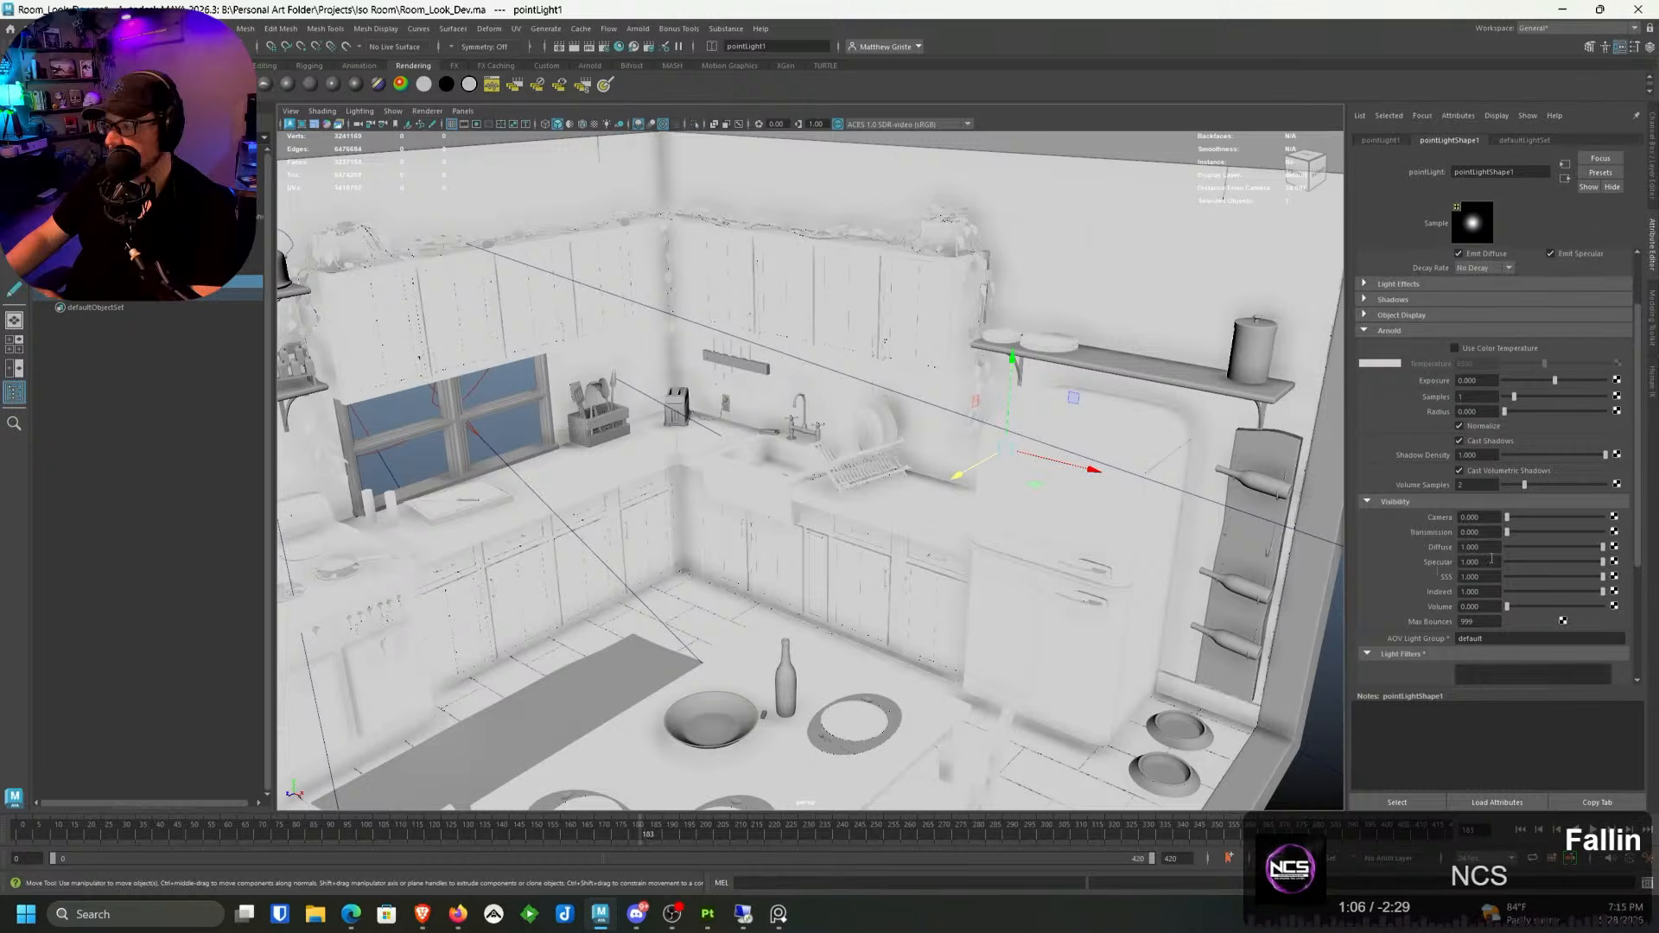
# Step: Set the point light's Arnold exposure to 2
pyautogui.click(1492, 380)
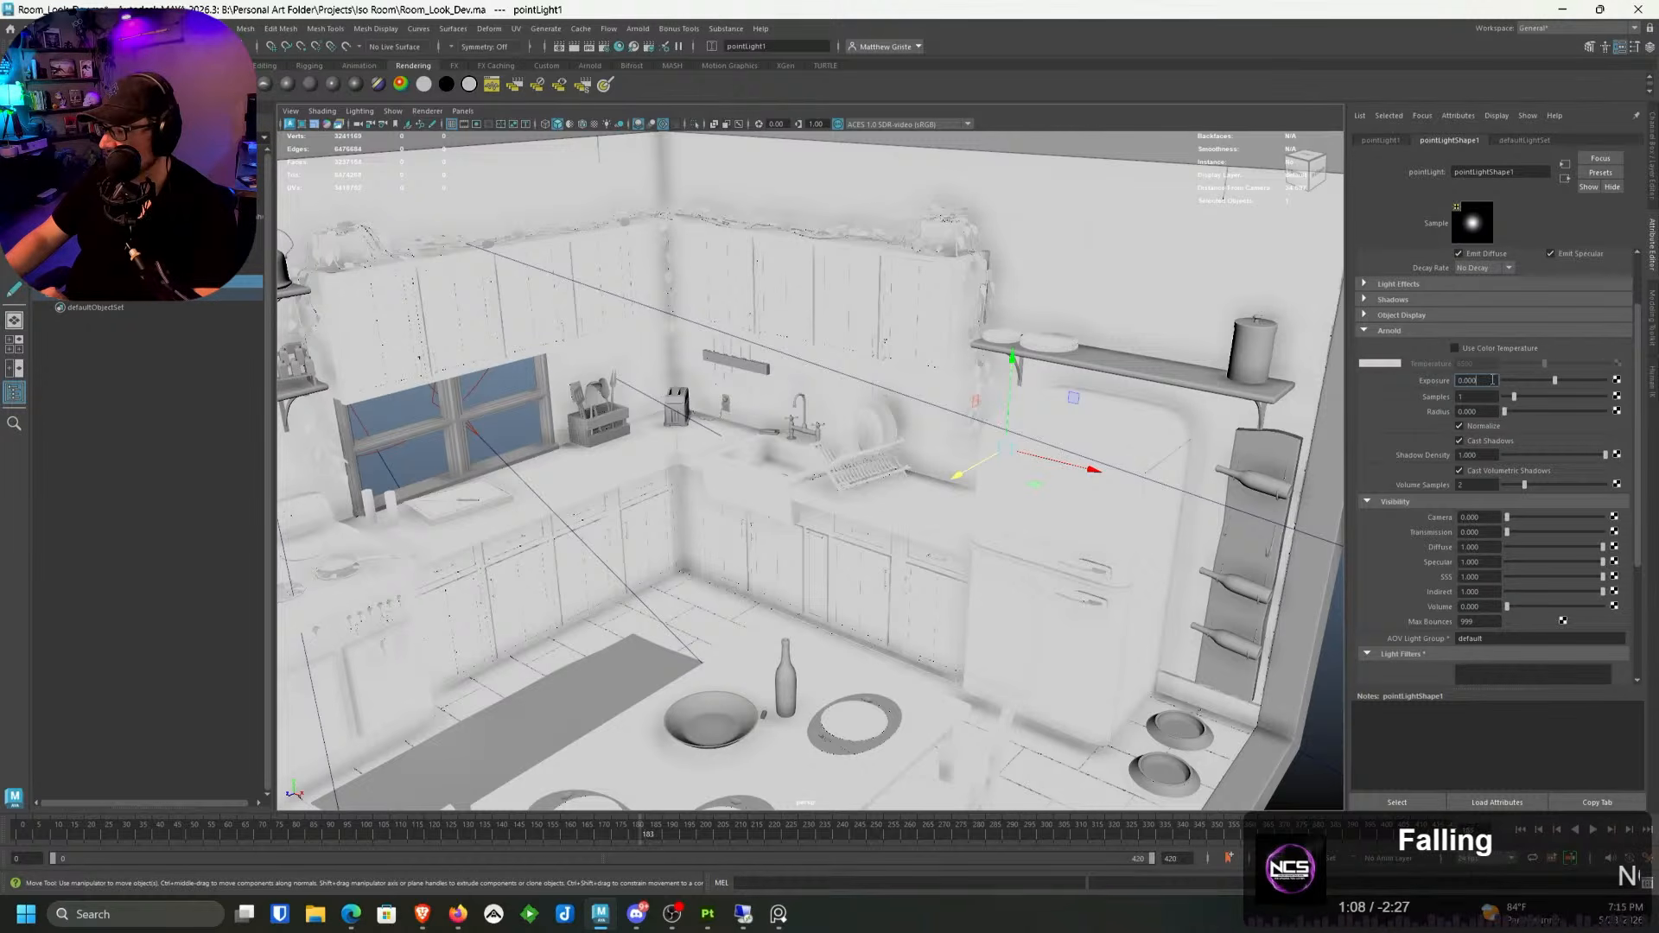
pyautogui.write('2')
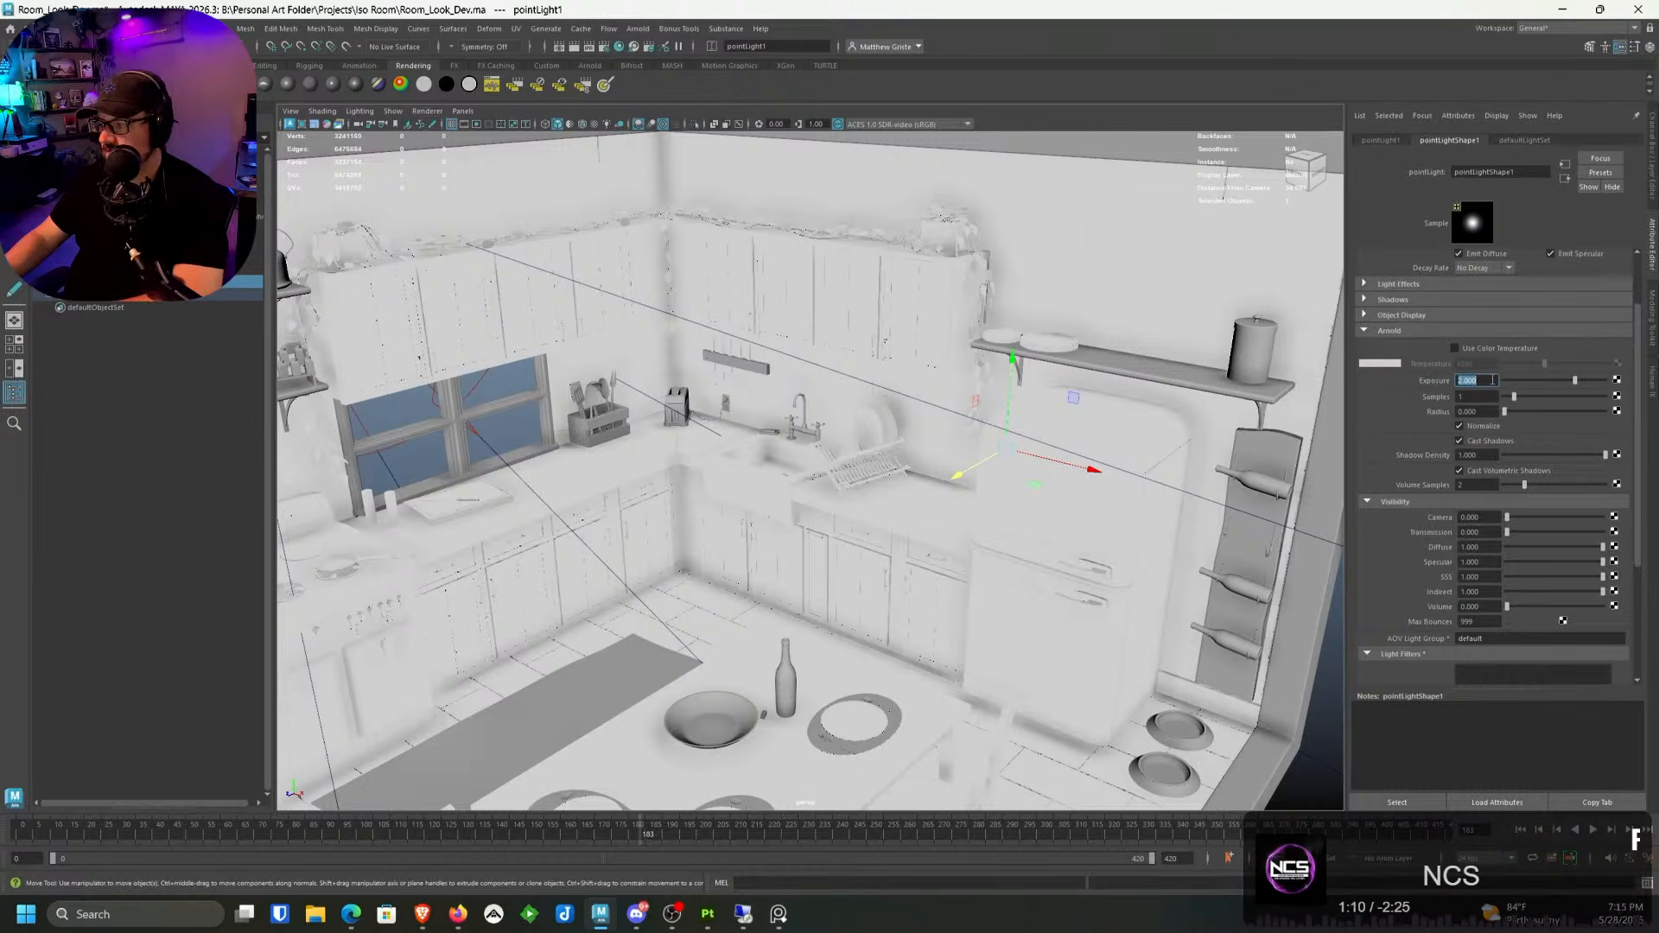
pyautogui.press('Return')
pyautogui.scroll(2, 1432, 359)
pyautogui.click(1480, 289)
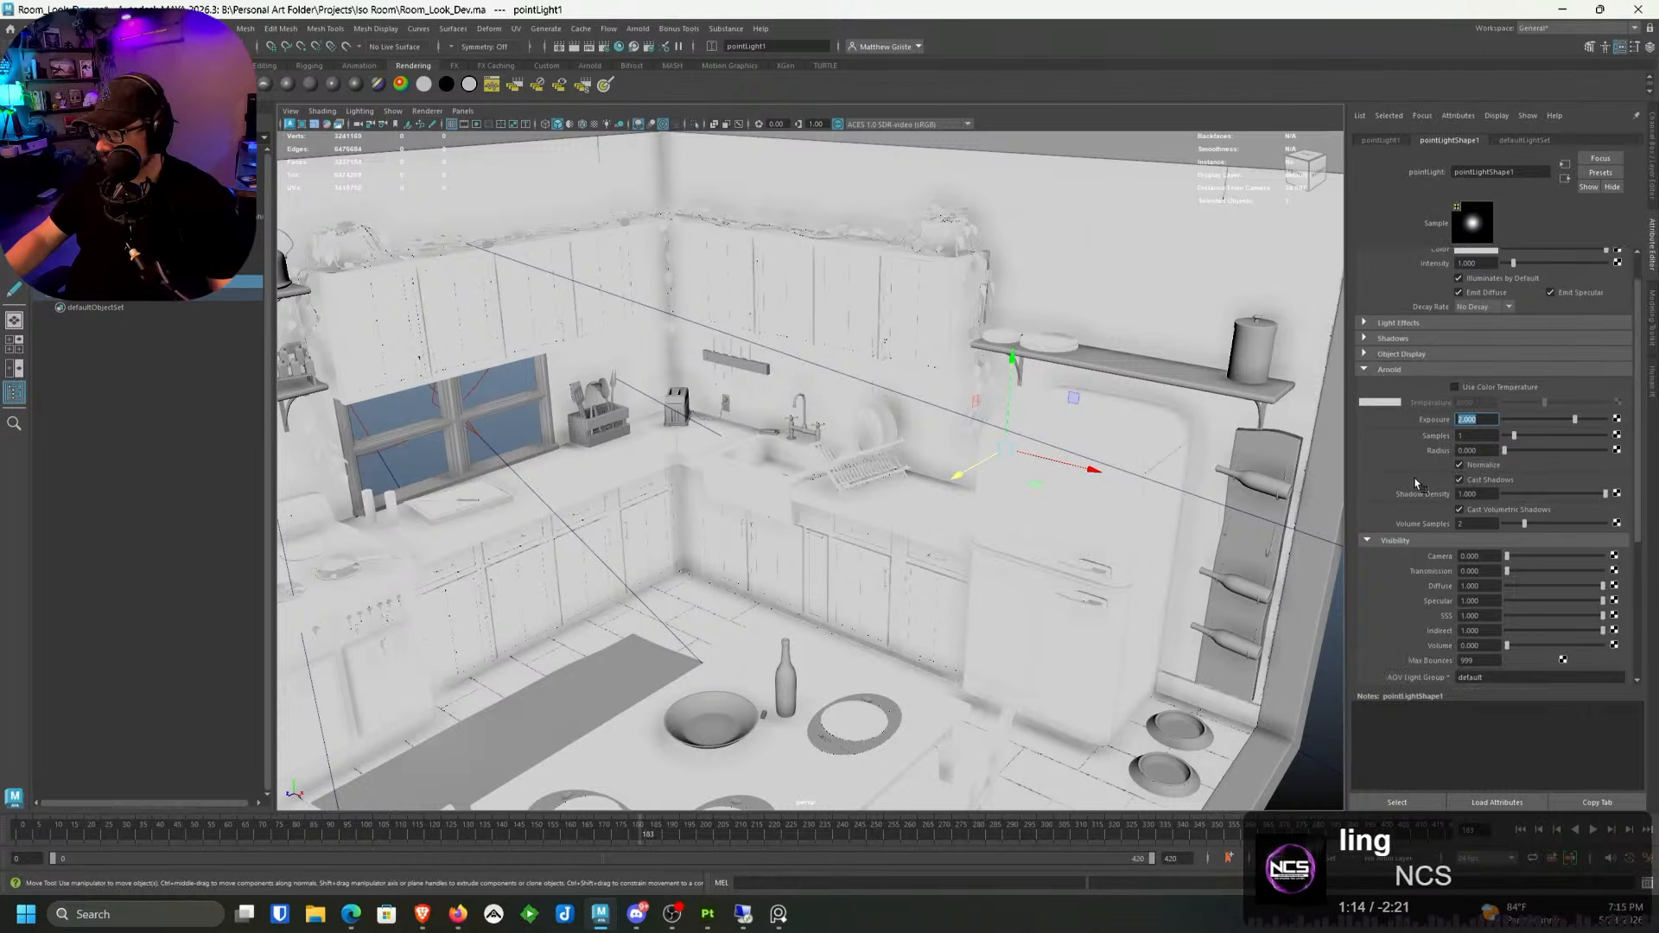
pyautogui.scroll(-1, 1413, 475)
pyautogui.scroll(1, 1407, 471)
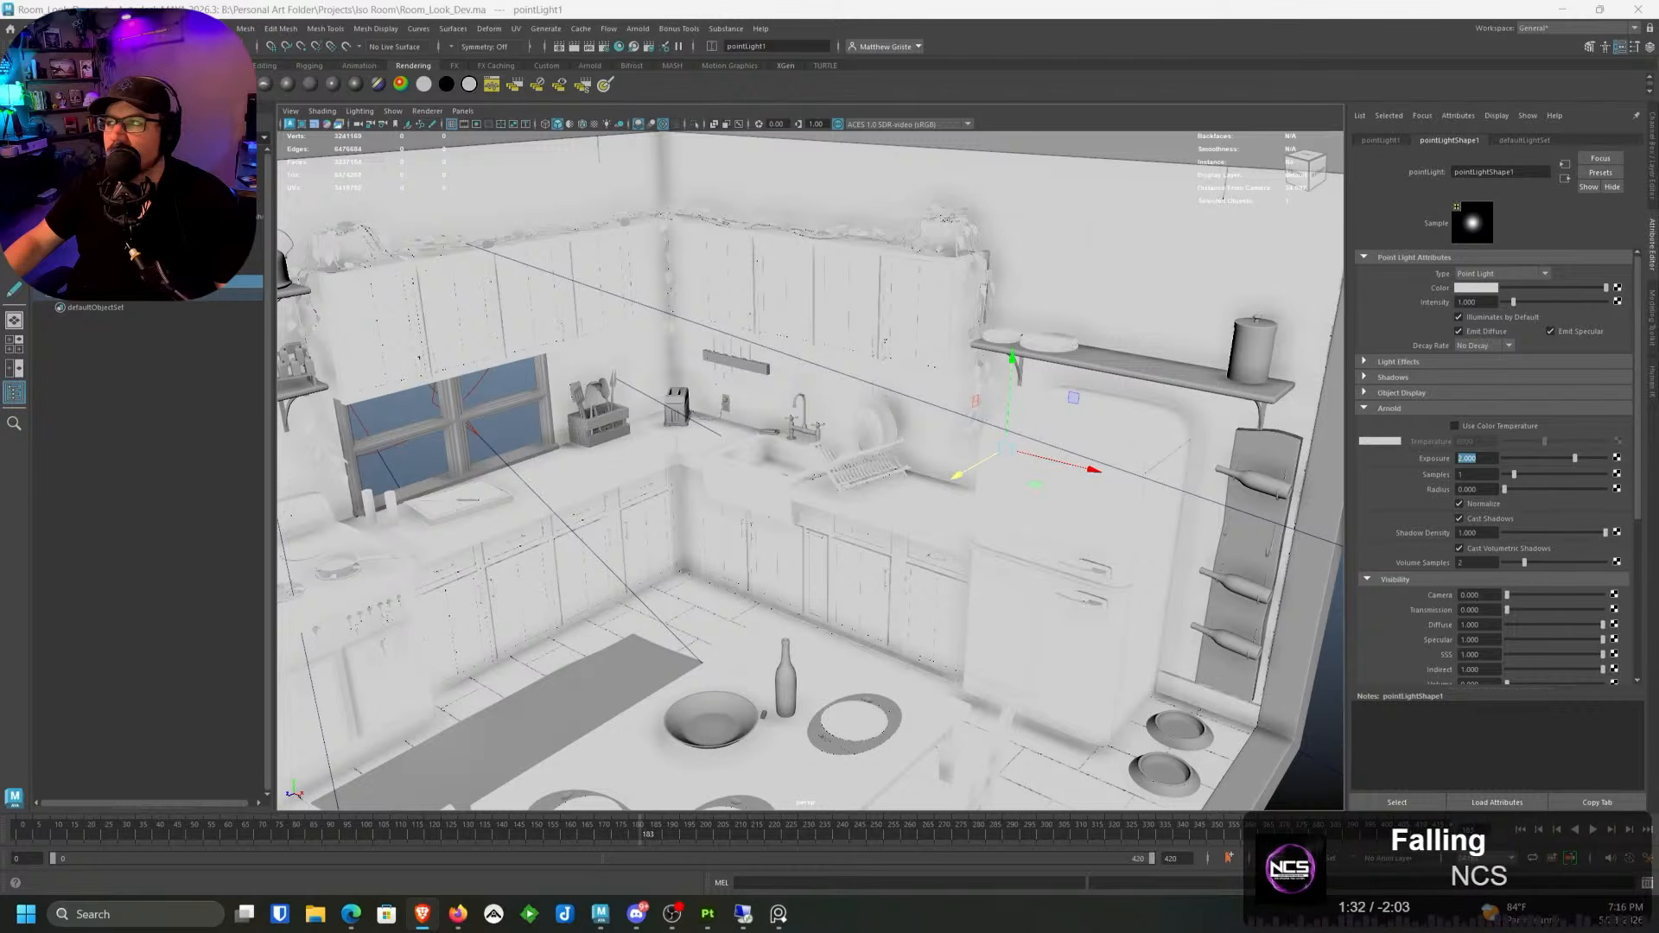
# Step: Enable color temperature on the point light and set it to 2700
pyautogui.click(920, 10)
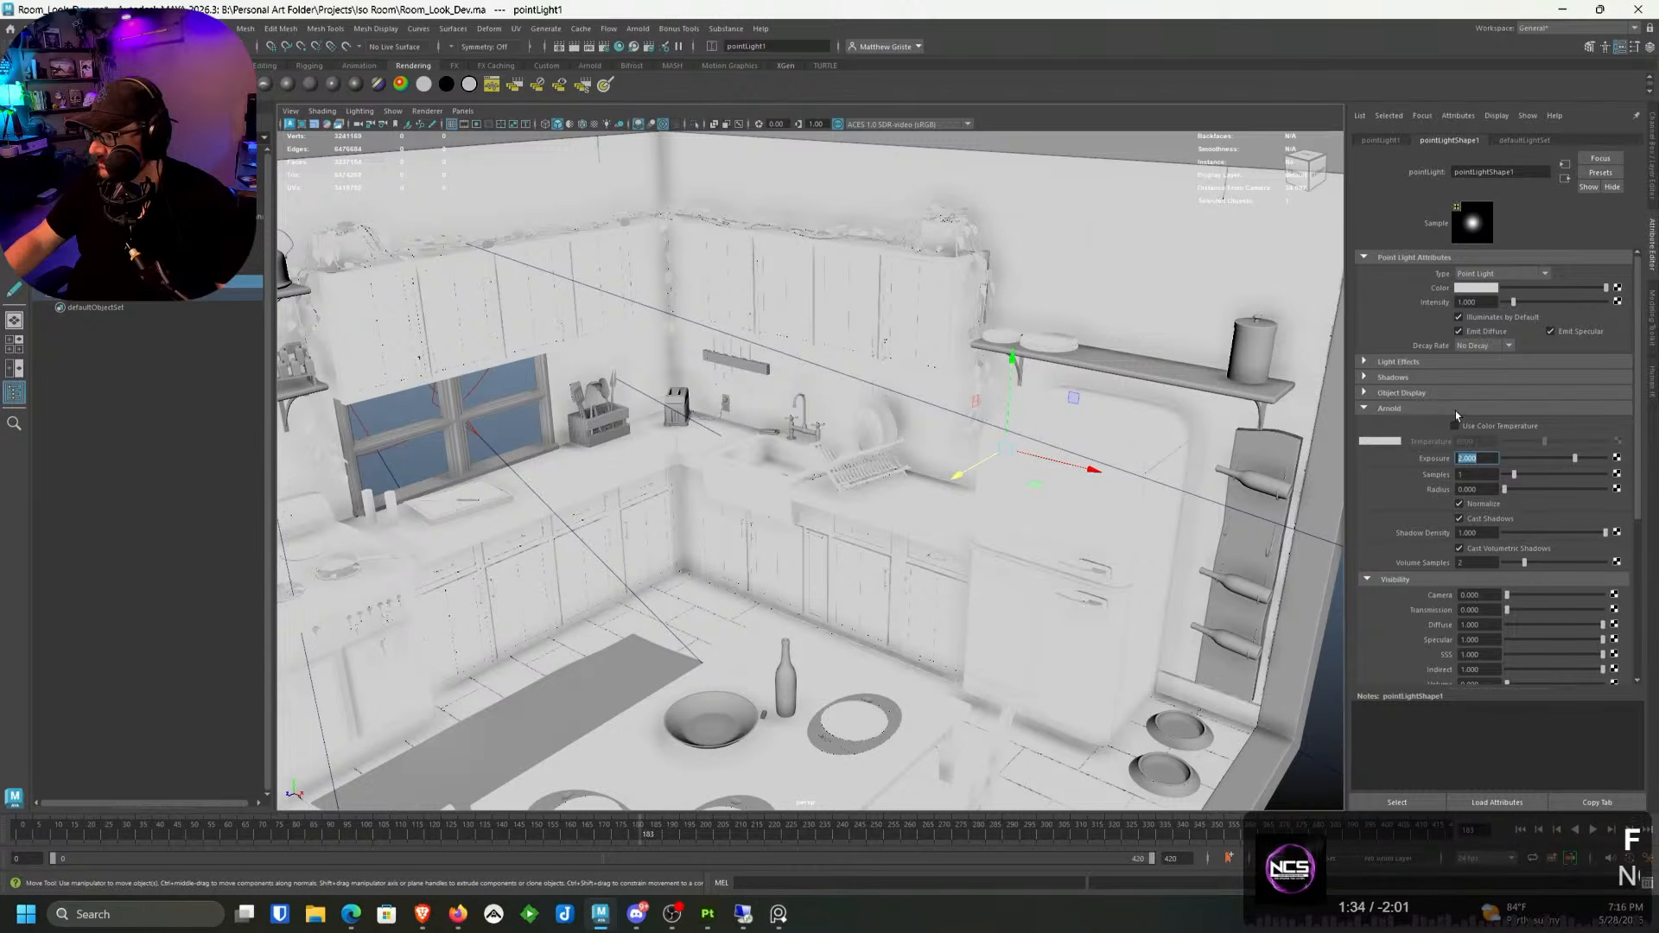
pyautogui.scroll(-5, 1417, 488)
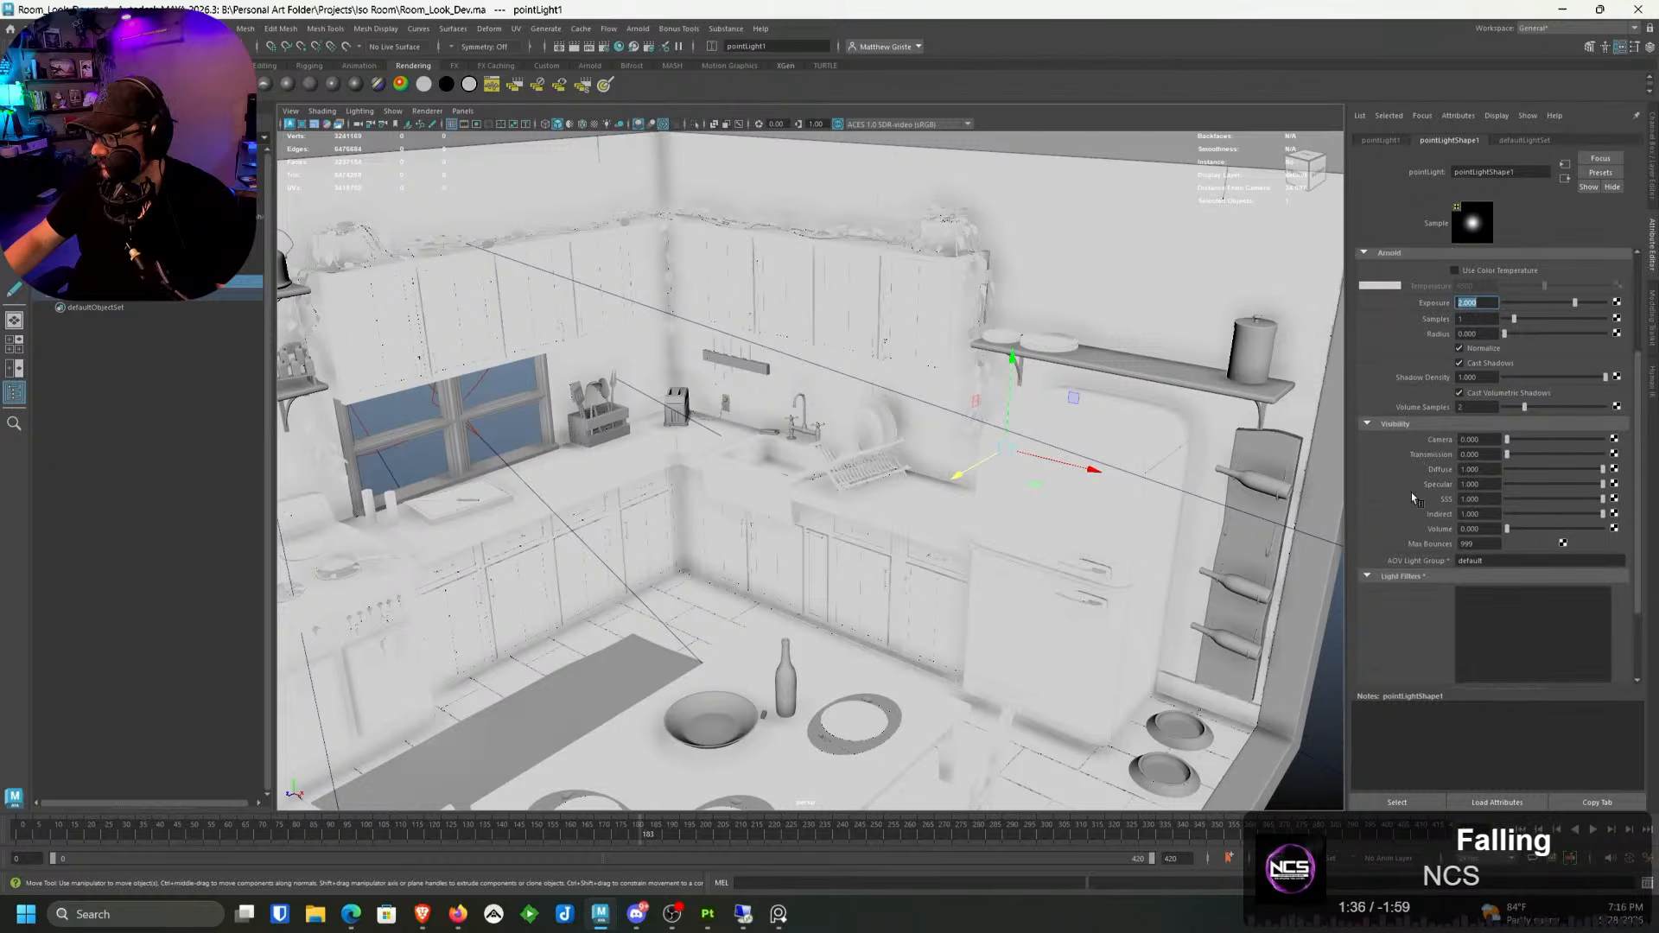
pyautogui.scroll(5, 1417, 491)
pyautogui.click(1456, 425)
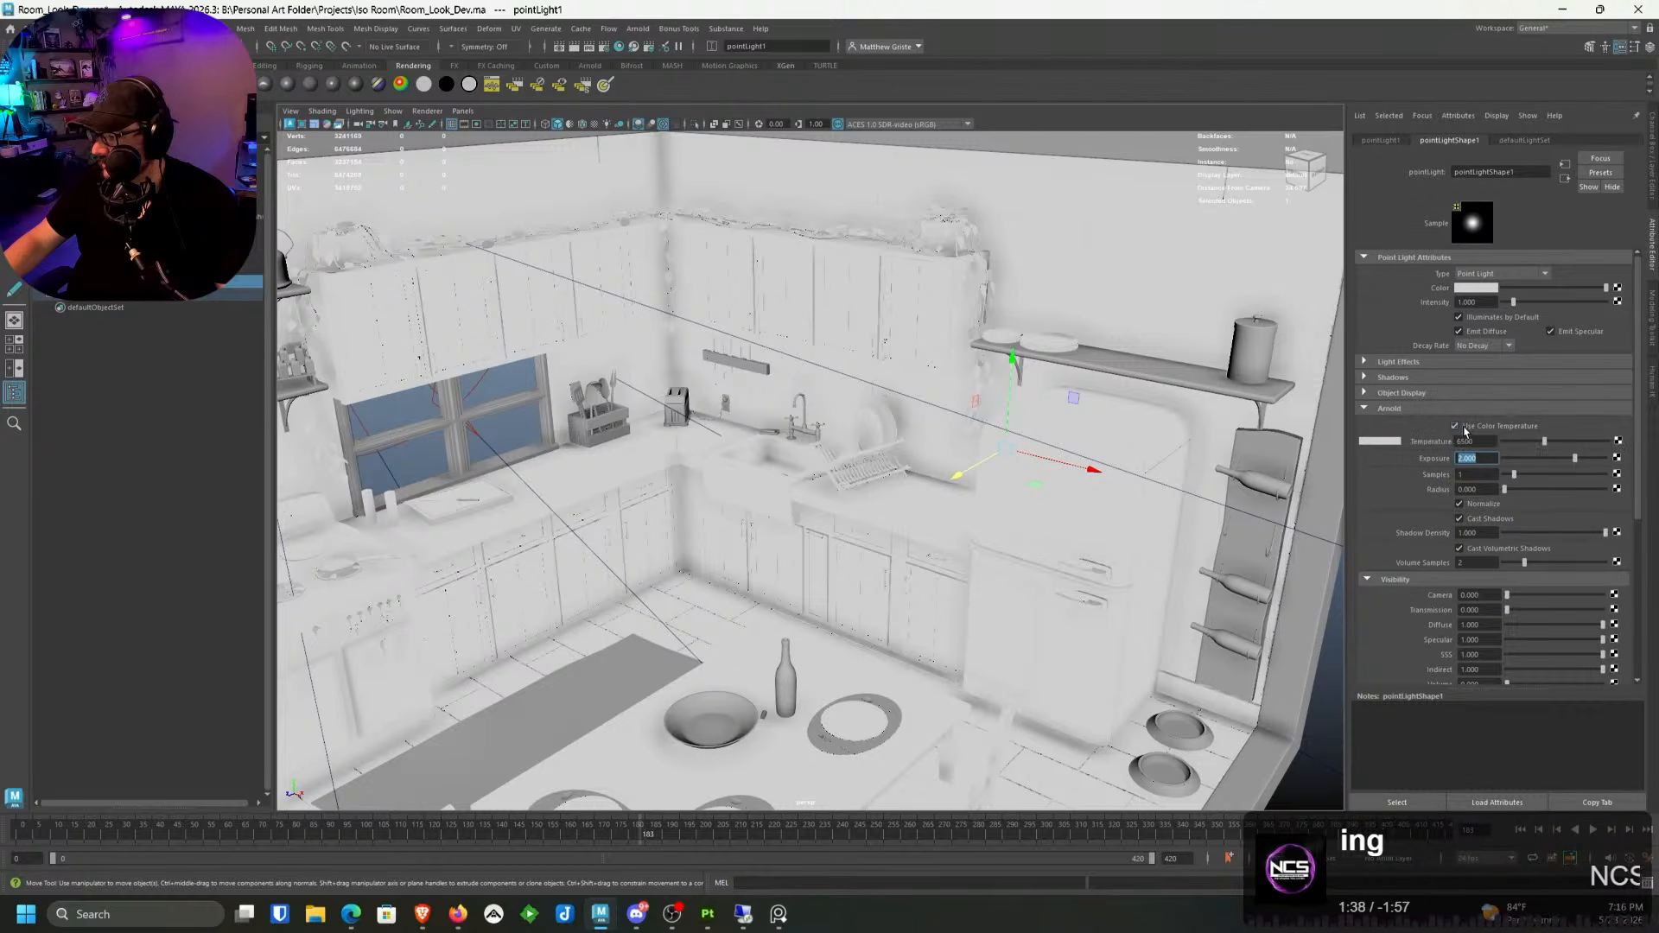
pyautogui.click(1475, 442)
pyautogui.write('27')
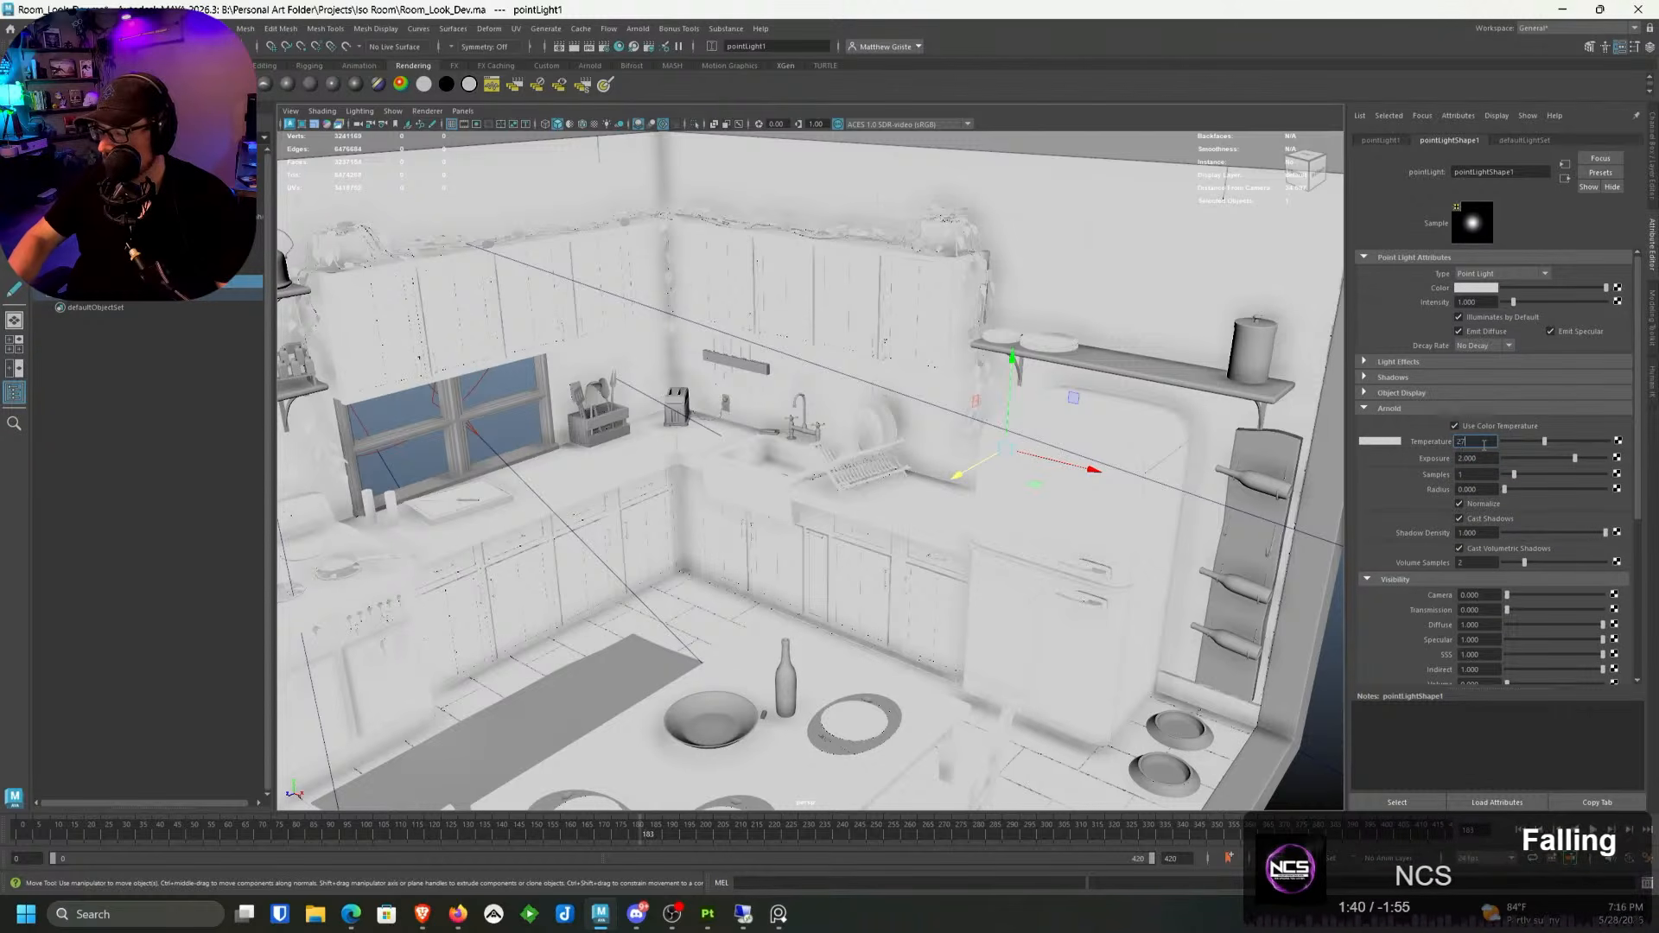
pyautogui.write('00')
pyautogui.press('Return')
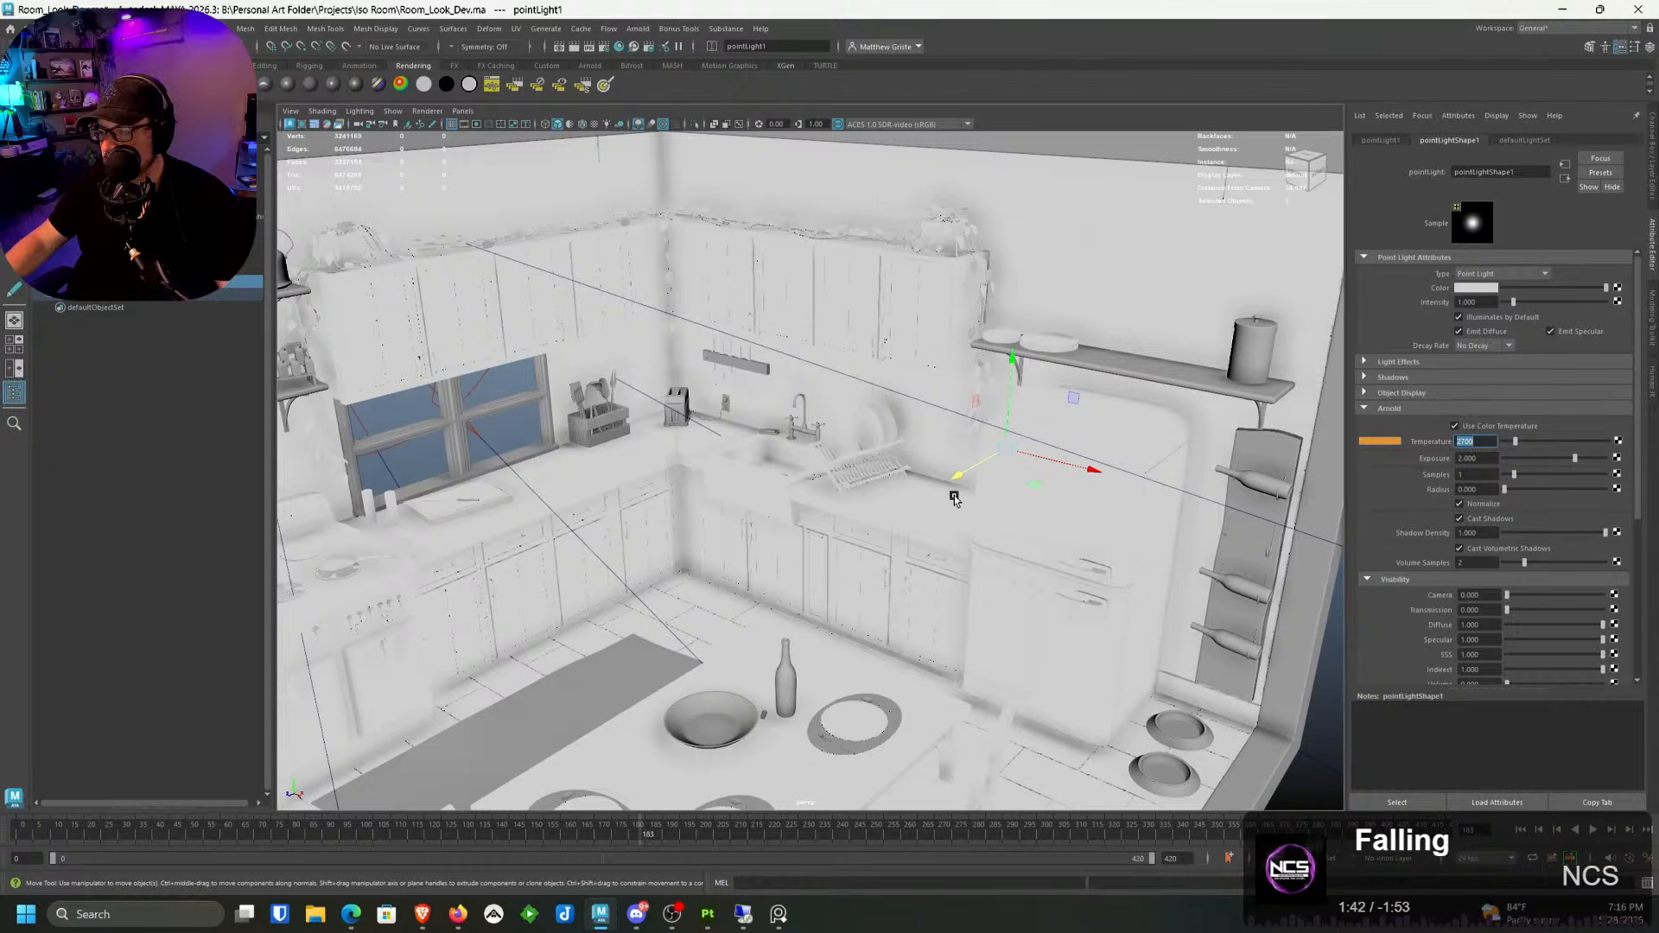
# Step: Preview the kitchen with Arnold in the viewport and set the point light's exposure to 5
pyautogui.scroll(2, 940, 500)
pyautogui.keyDown('alt'); pyautogui.moveTo(940, 496); pyautogui.dragTo(929, 493); pyautogui.keyUp('alt')
pyautogui.keyDown('alt'); pyautogui.moveTo(929, 493); pyautogui.dragTo(984, 479, button='middle'); pyautogui.keyUp('alt')
pyautogui.scroll(-2, 975, 486)
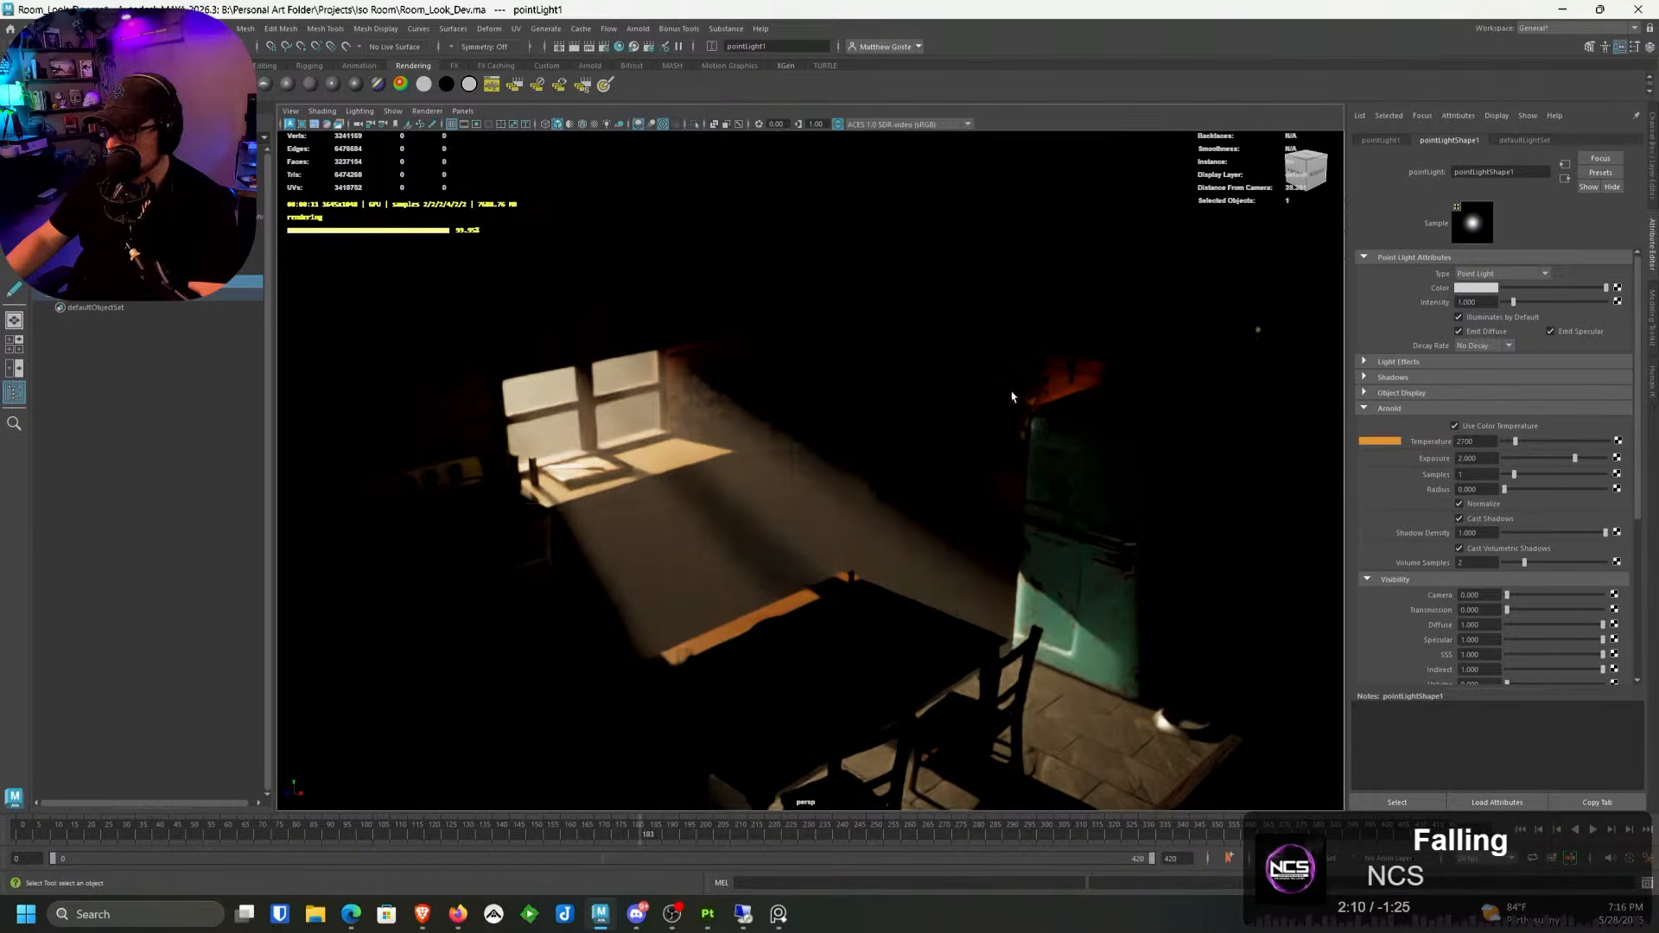
pyautogui.click(1479, 458)
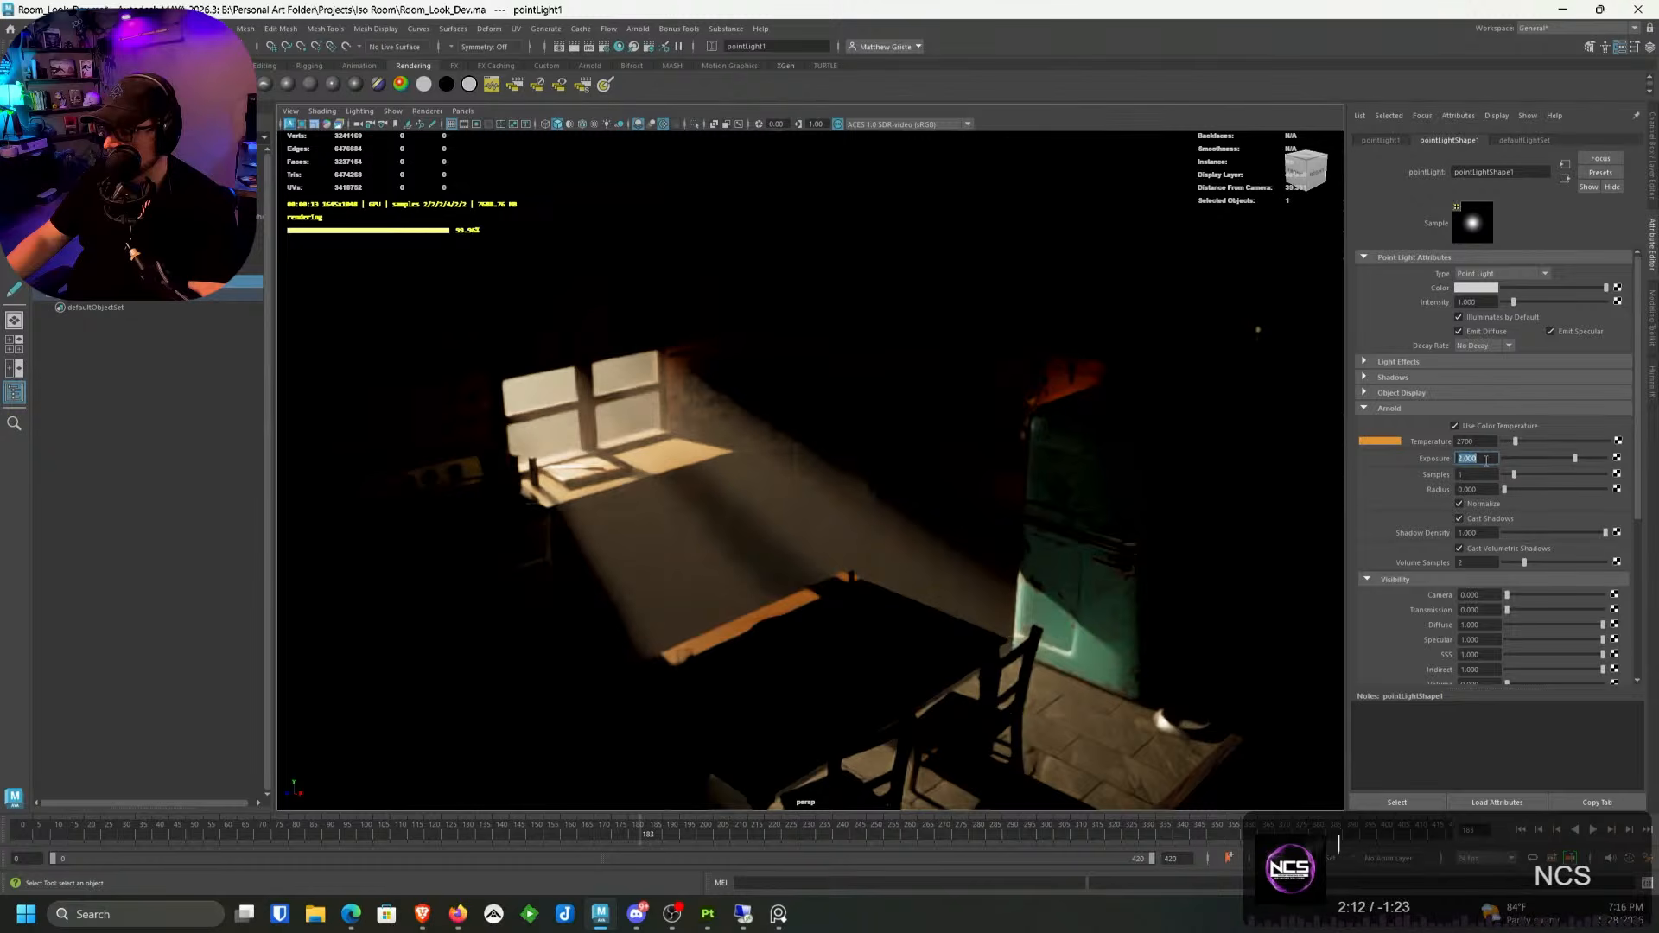
pyautogui.write('5')
pyautogui.press('Return')
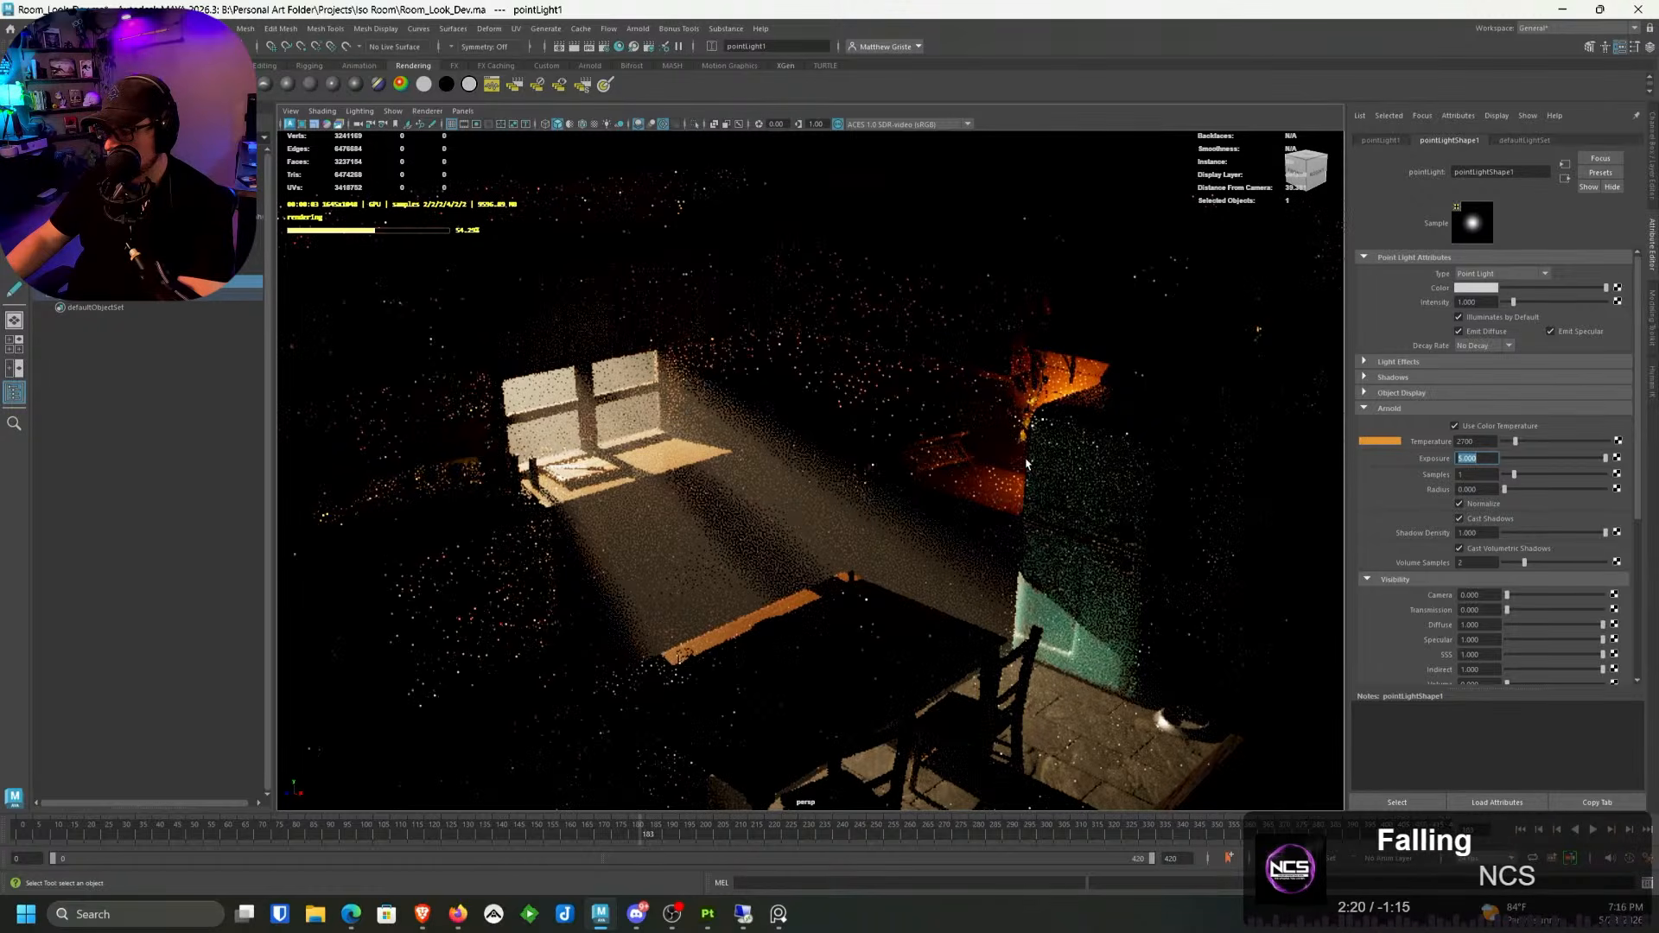
# Step: Change the point light's decay rate to Quadratic and set its intensity to 0.5
pyautogui.click(1498, 349)
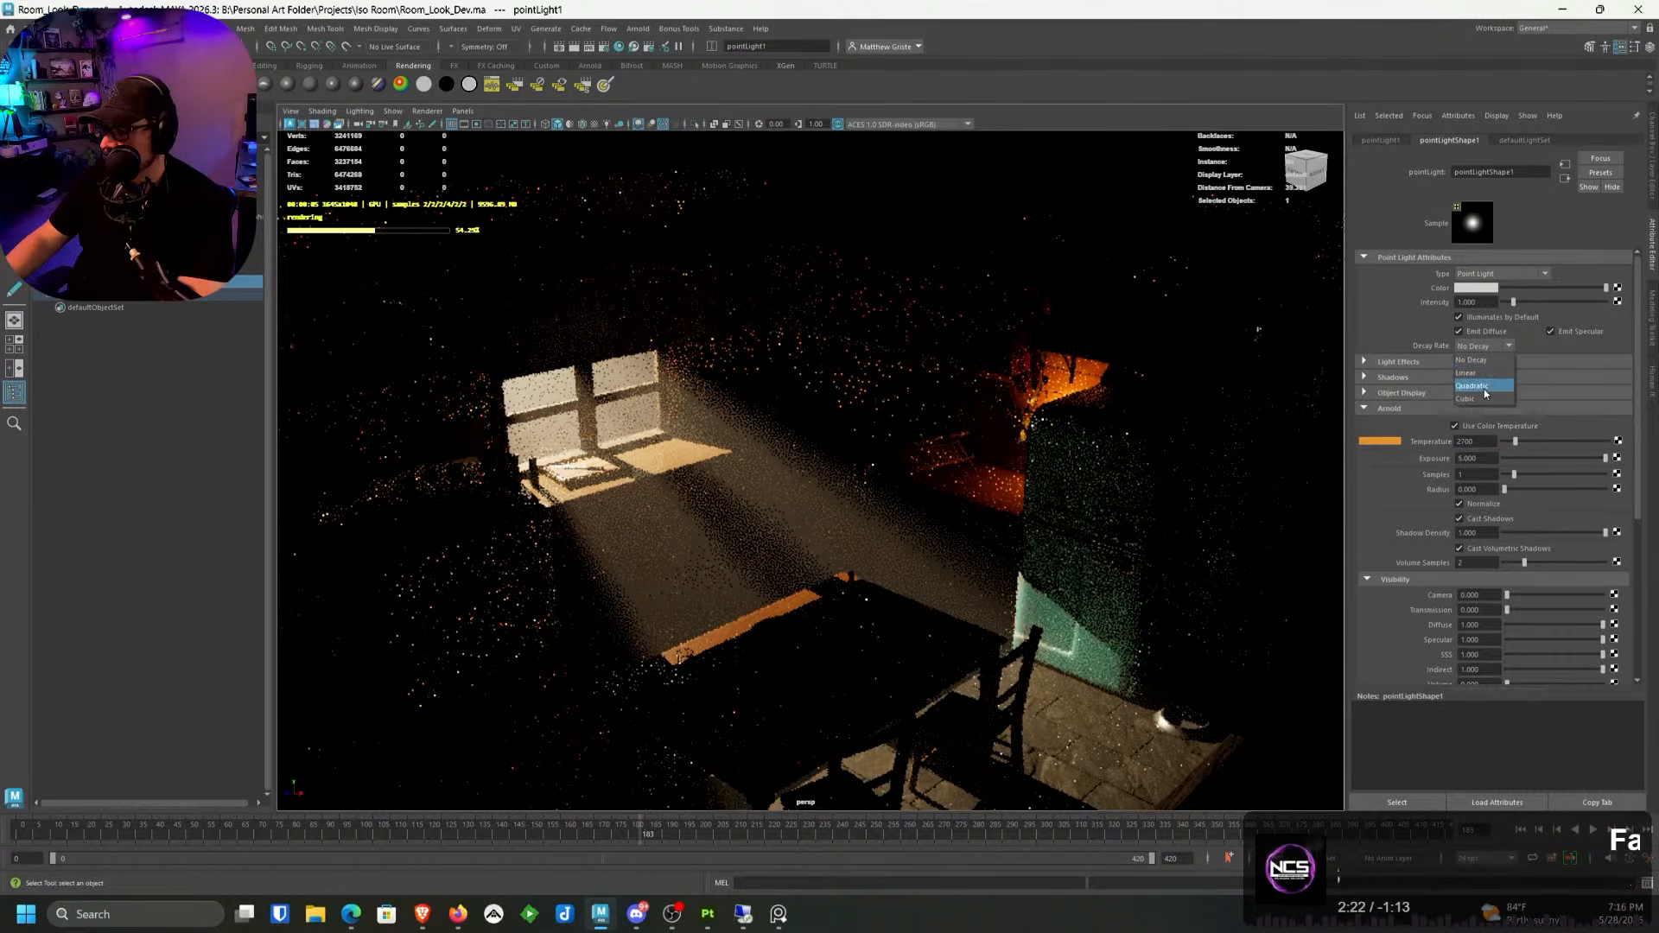
pyautogui.click(1482, 388)
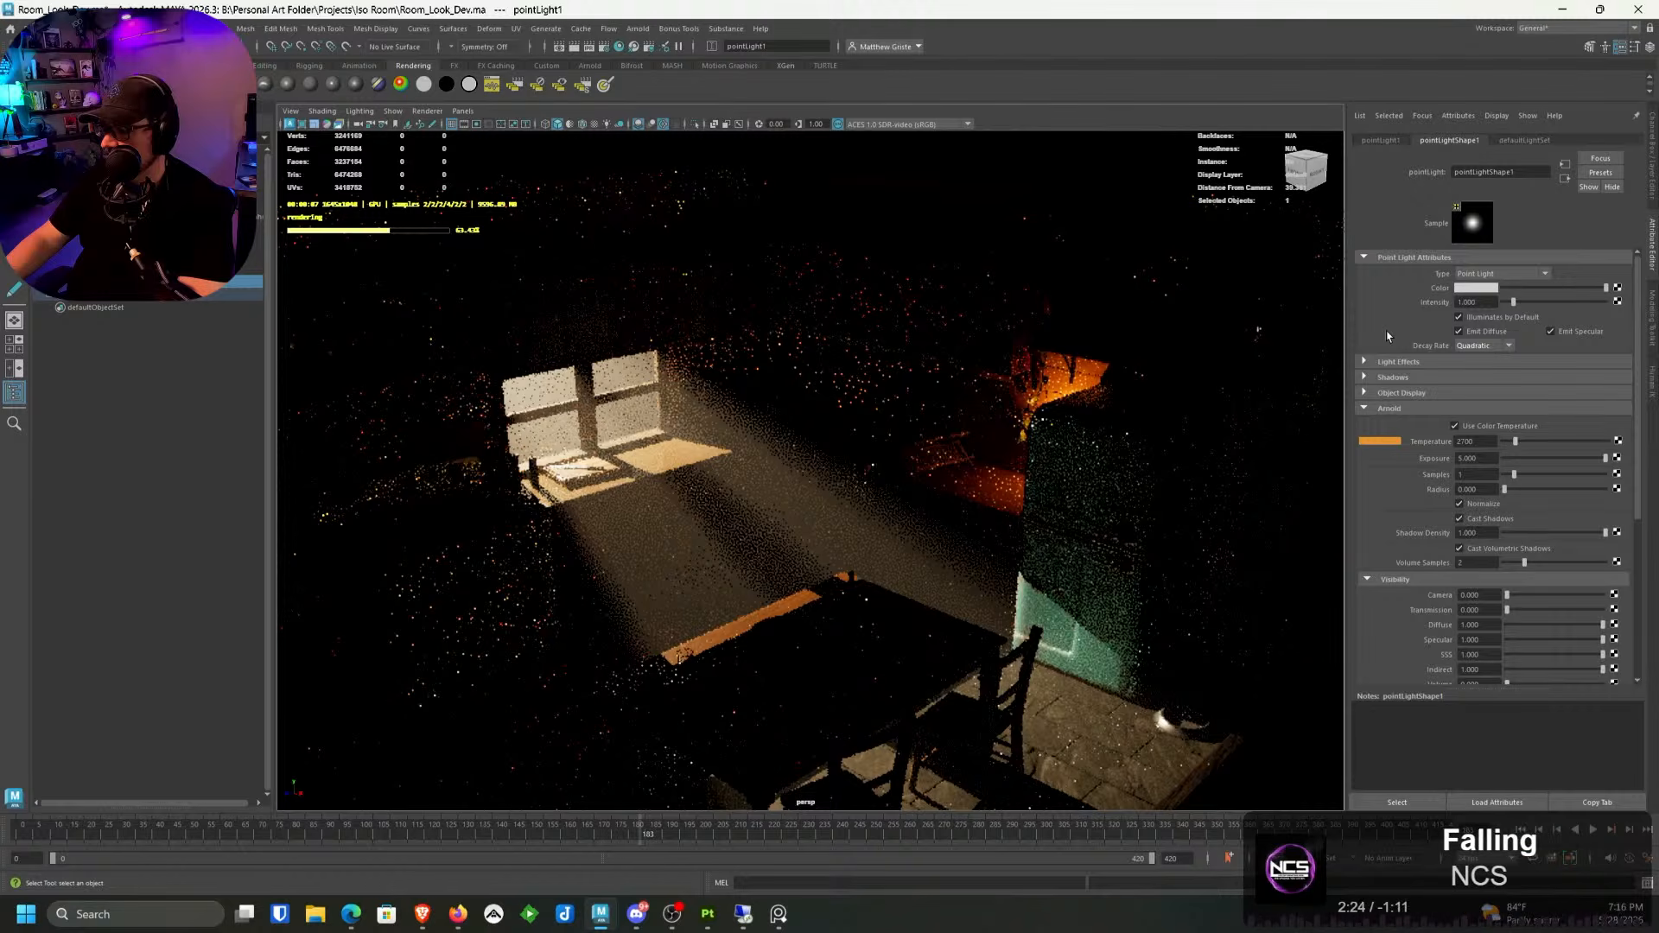
pyautogui.doubleClick(1480, 304)
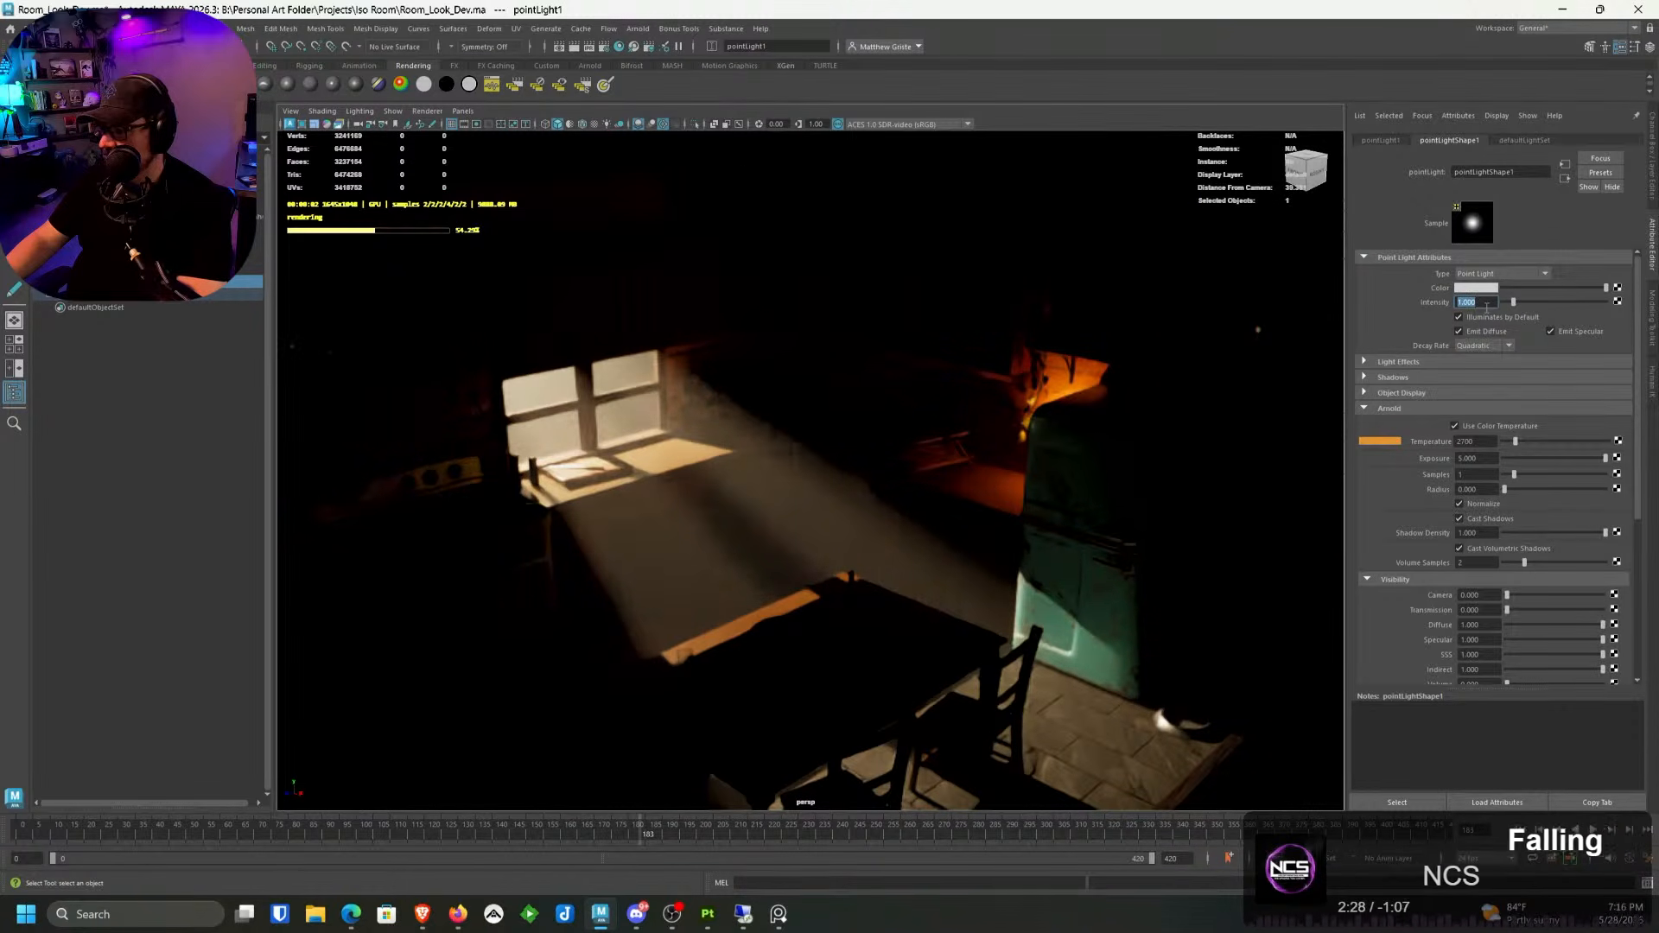
pyautogui.write('0.5')
pyautogui.press('Return')
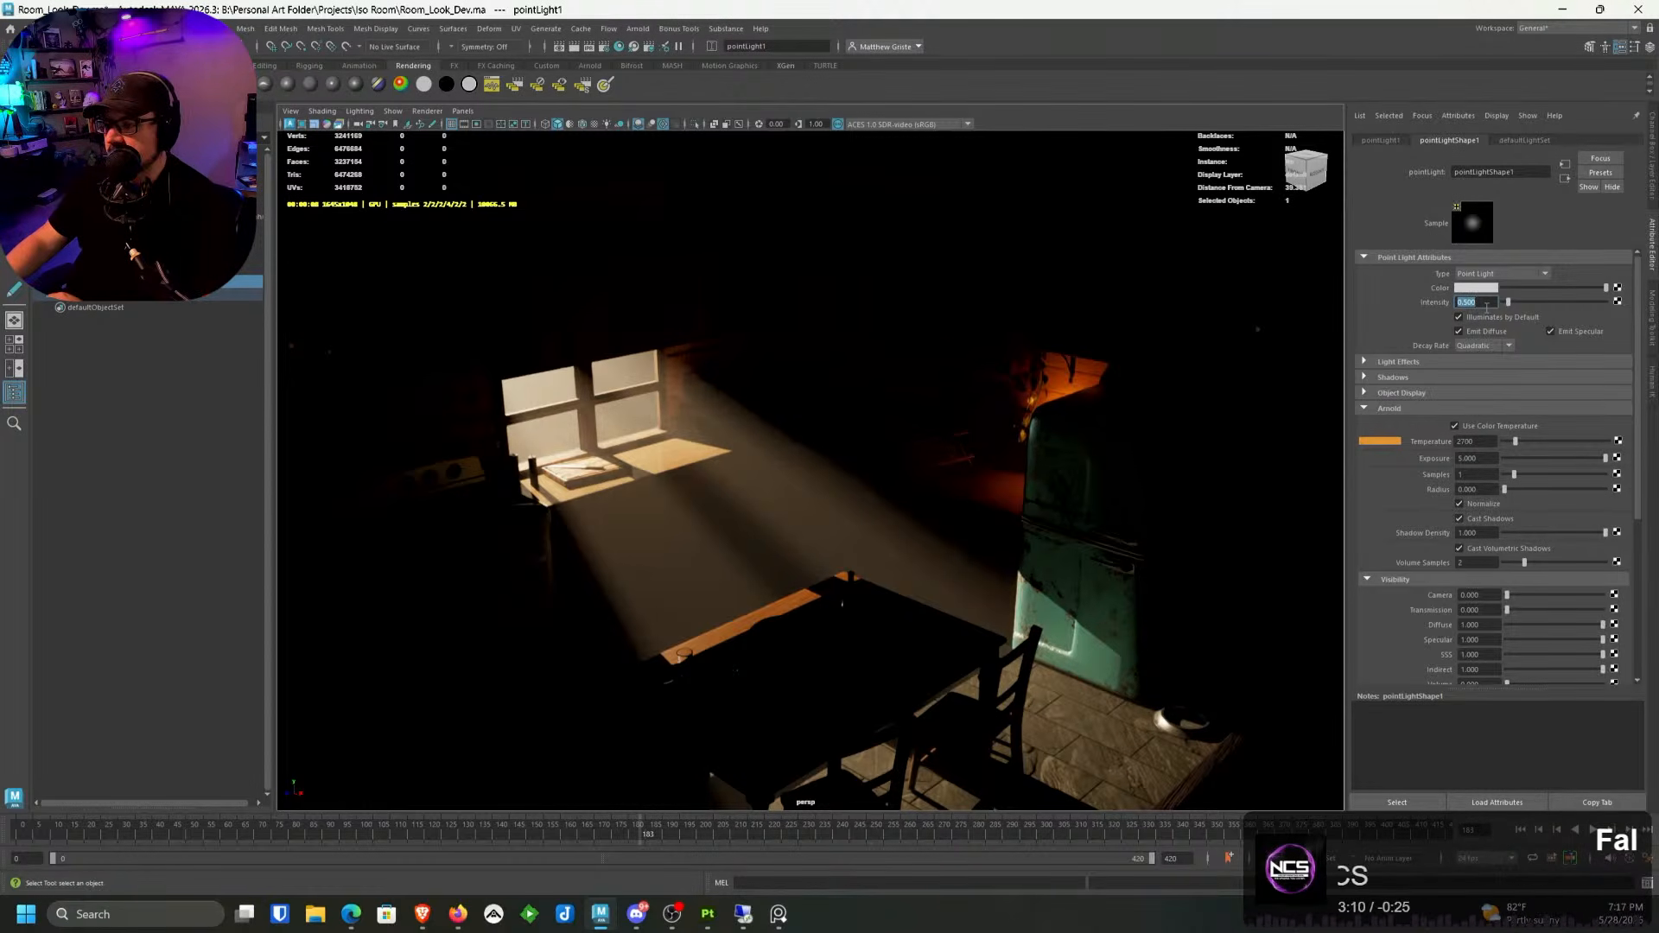
# Step: Switch to File Explorer and open the spaceship render PR77_01_2K_Final.png for viewing
pyautogui.click(315, 913)
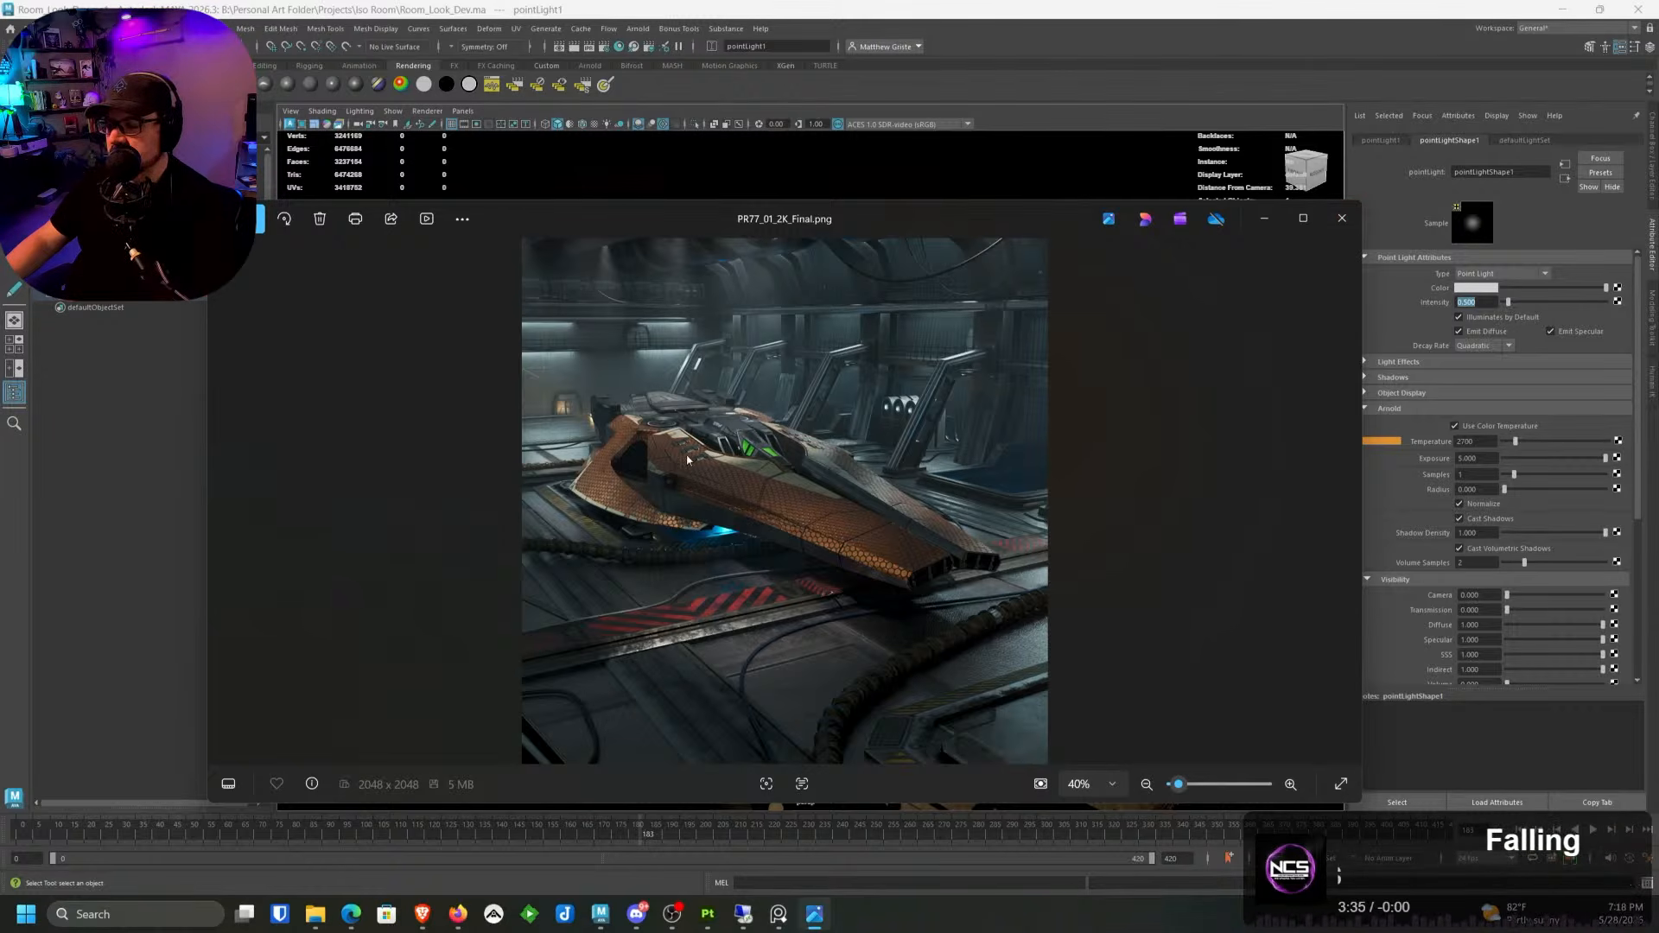
# Step: Close the spaceship reference image and switch the viewport renderer back to Viewport 2.0, showing the whole room
pyautogui.click(1342, 219)
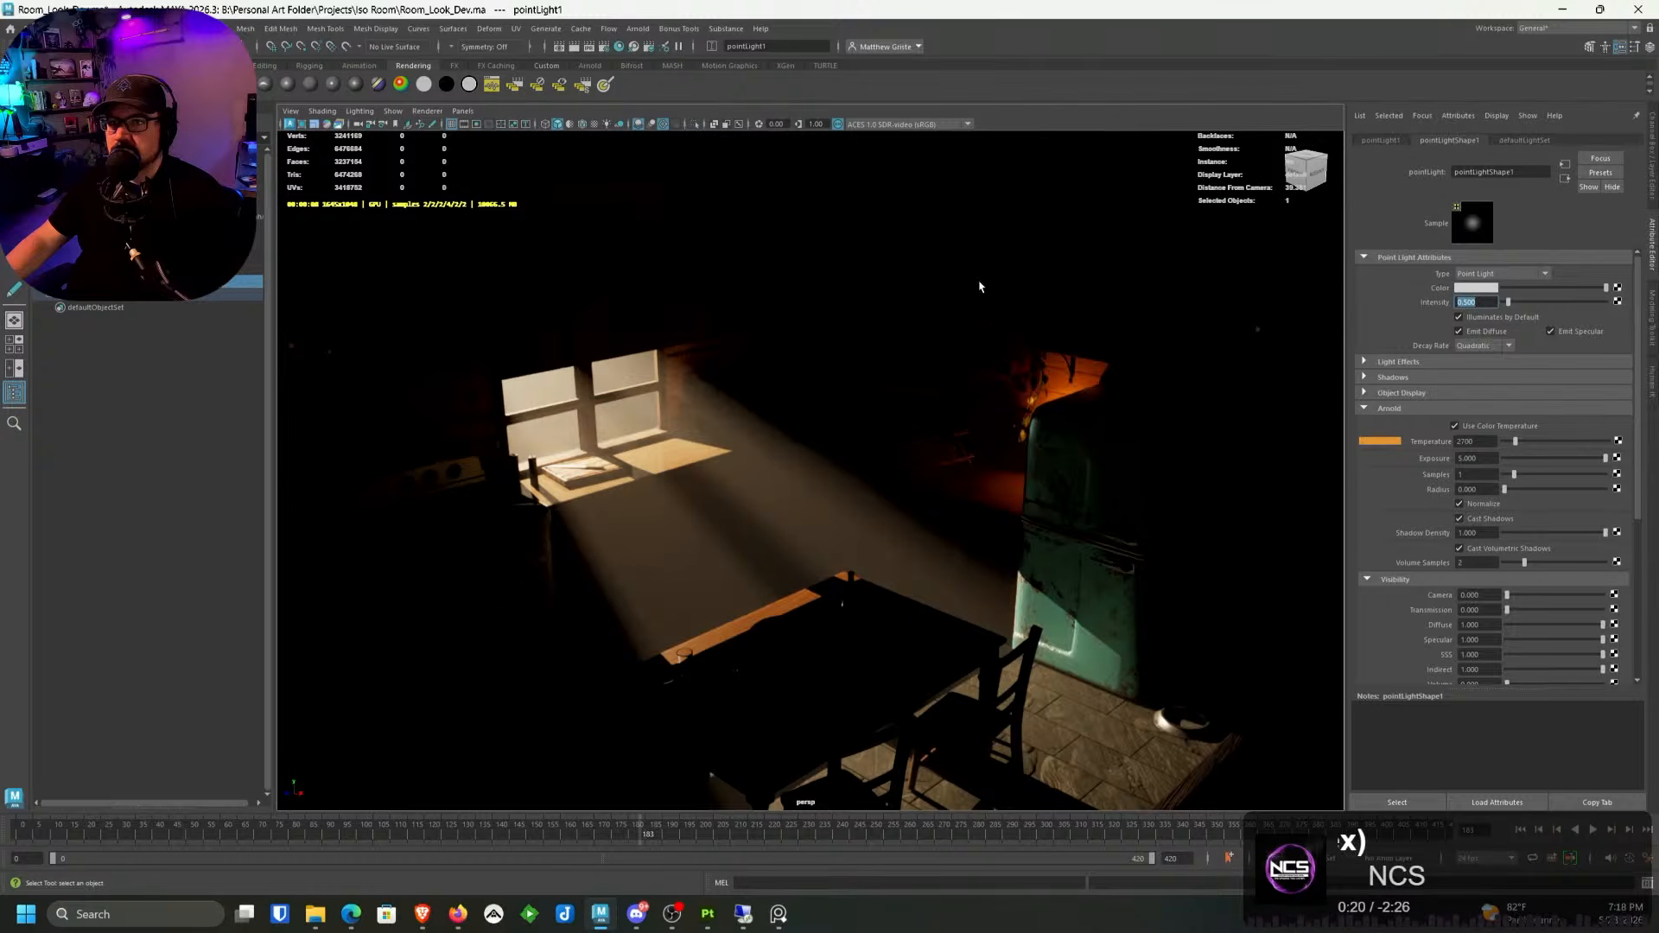
pyautogui.click(427, 111)
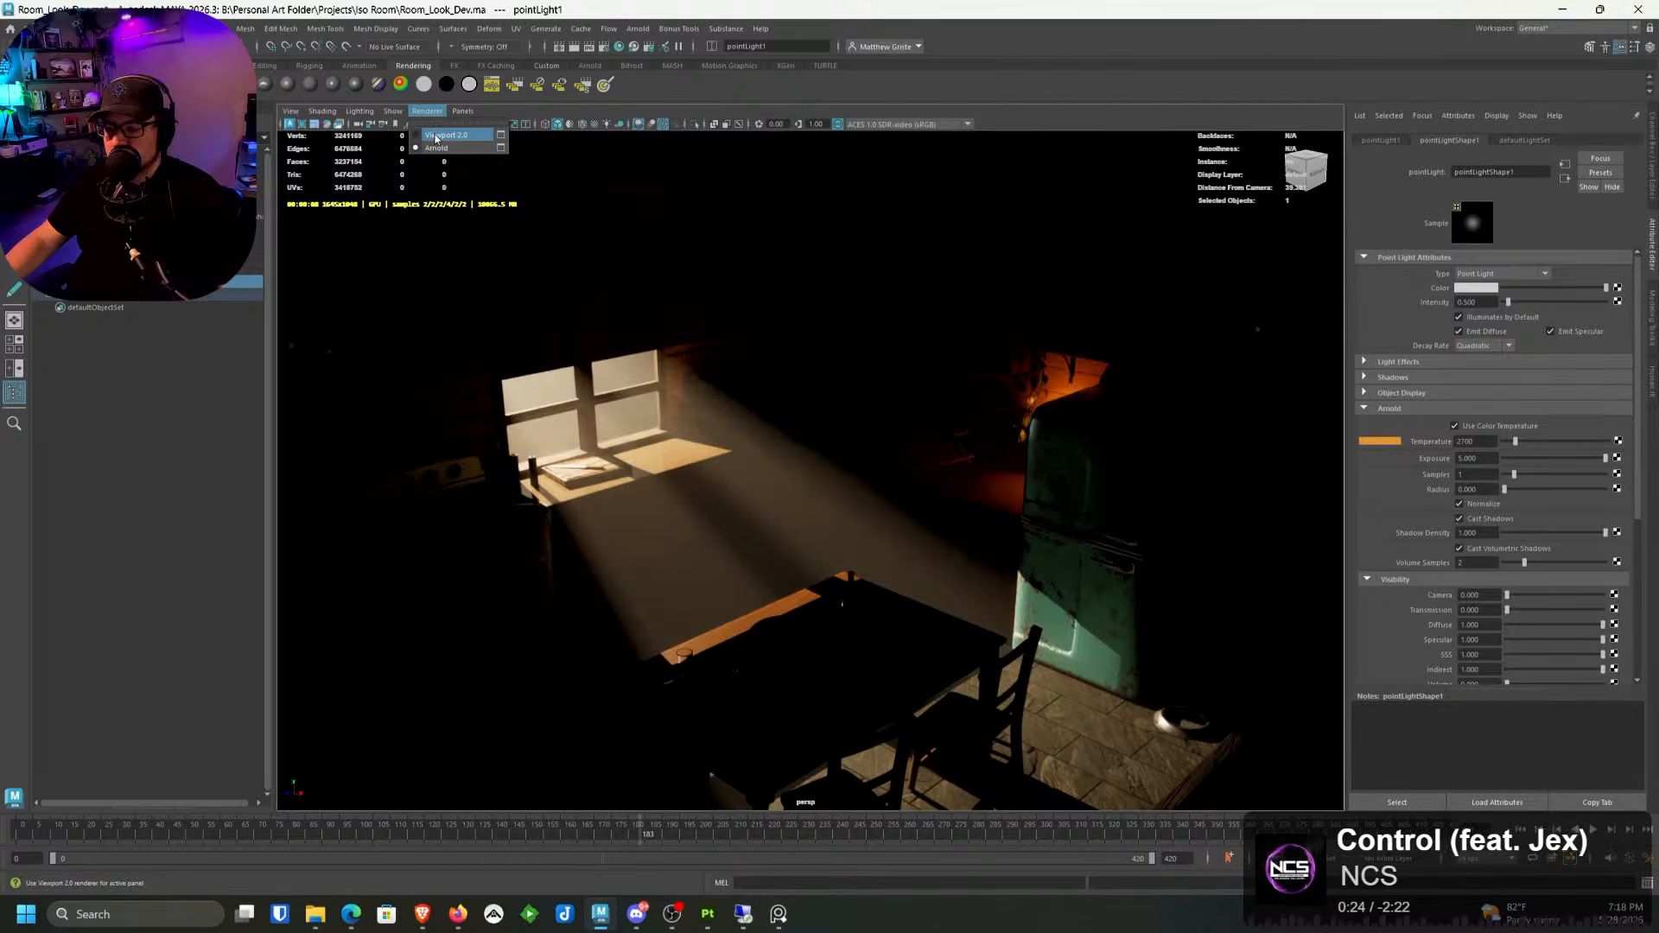
pyautogui.click(436, 135)
pyautogui.scroll(-4, 1123, 325)
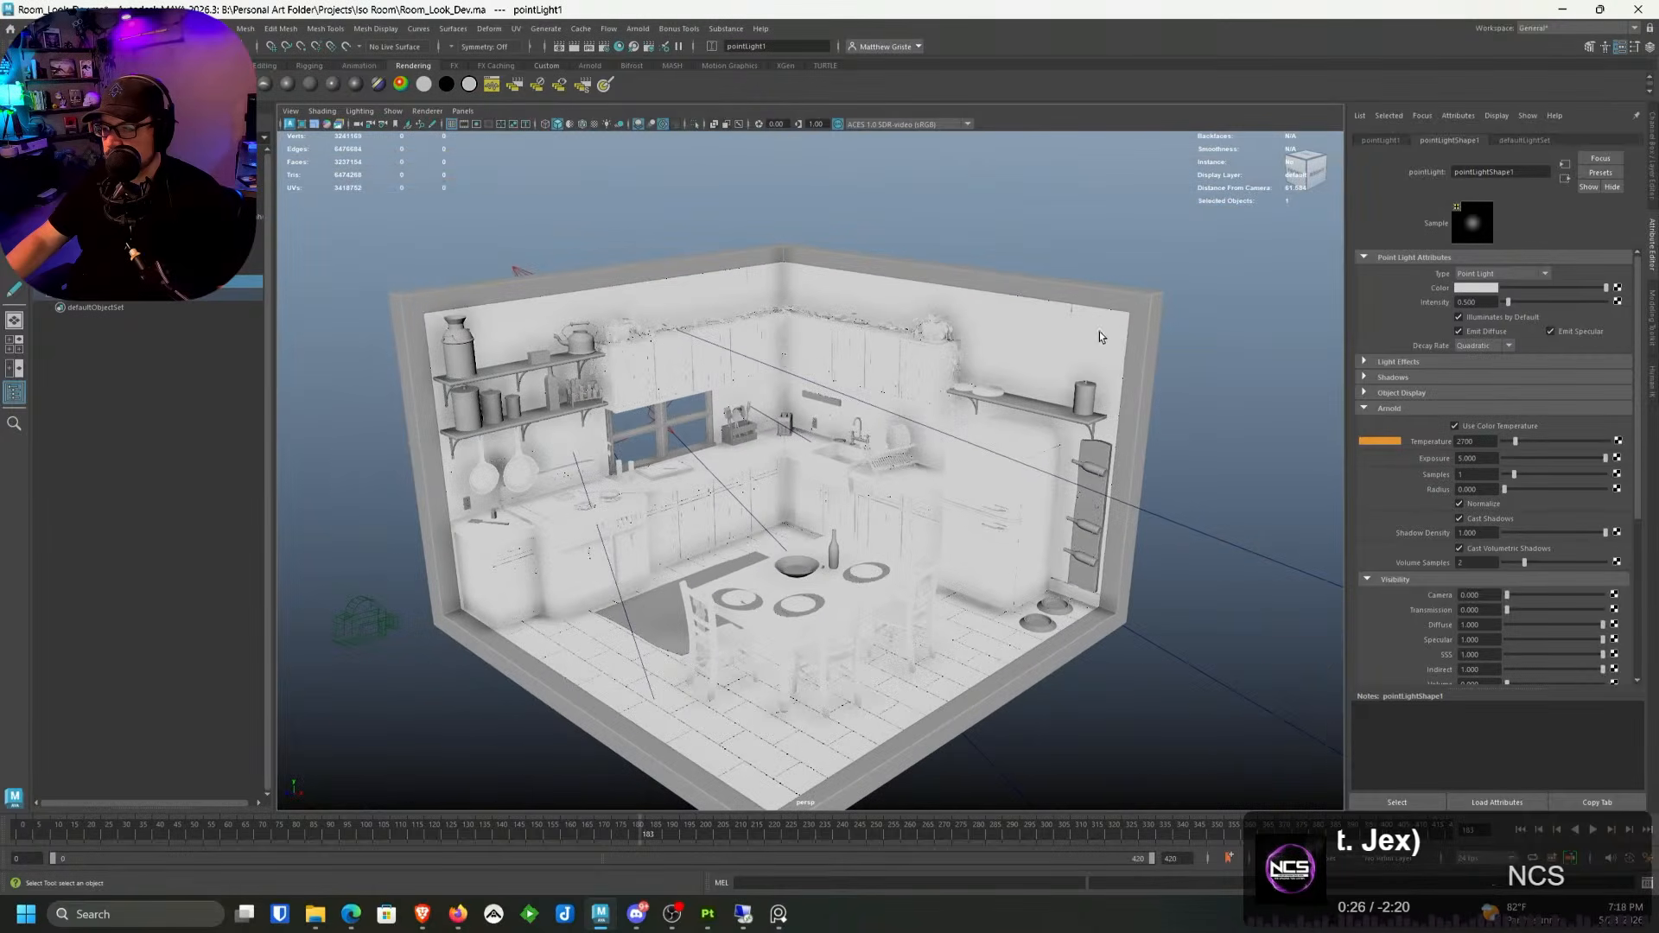
pyautogui.keyDown('alt'); pyautogui.moveTo(1099, 331); pyautogui.dragTo(983, 359); pyautogui.keyUp('alt')
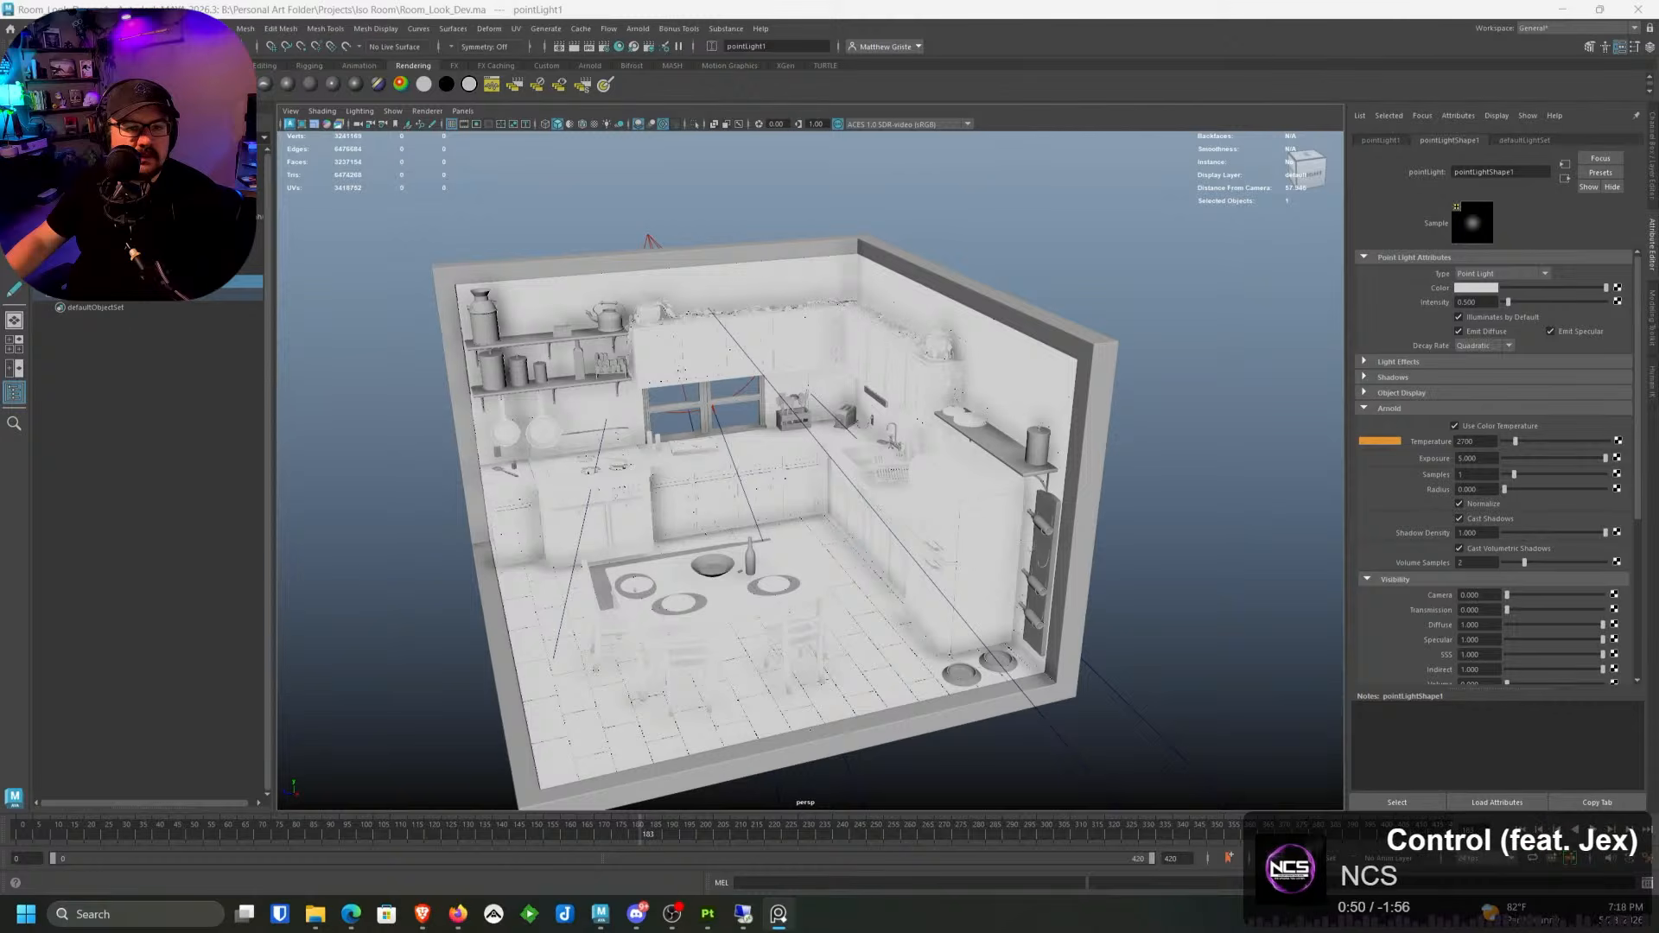
pyautogui.moveTo(648, 238)
pyautogui.keyDown('alt'); pyautogui.mouseDown()
pyautogui.moveTo(645, 211)
pyautogui.moveTo(739, 202)
pyautogui.moveTo(660, 216)
pyautogui.mouseUp(); pyautogui.keyUp('alt')
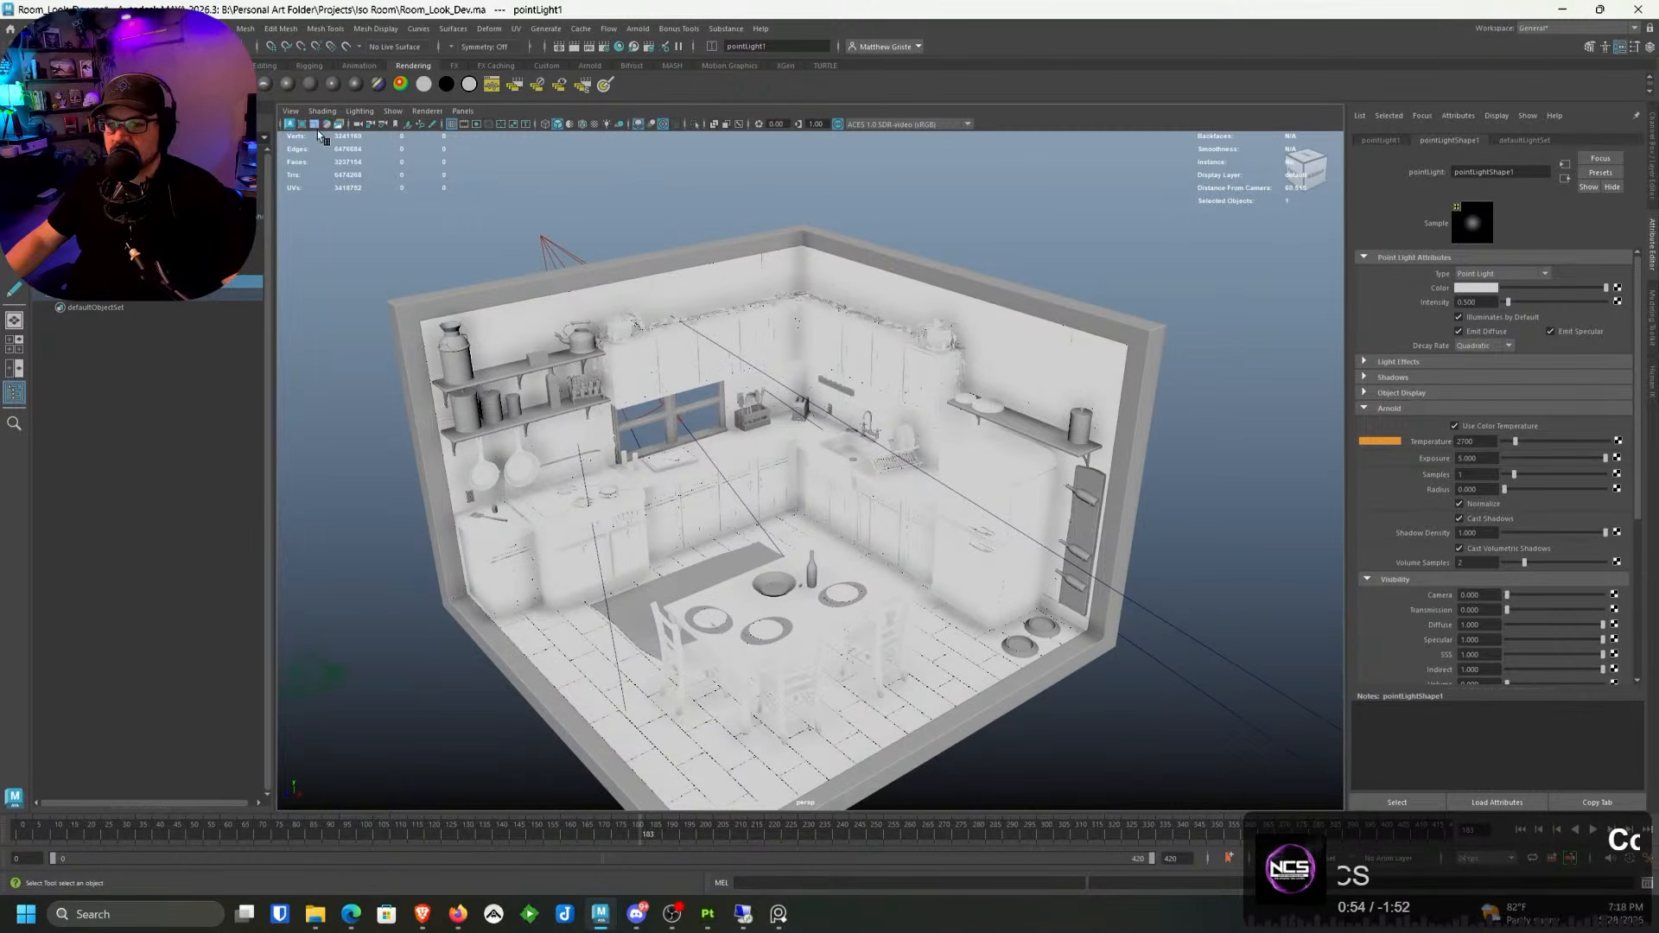
# Step: Create an area light, raise it to about 15.8 units on Y and rotate it roughly around X
pyautogui.click(354, 84)
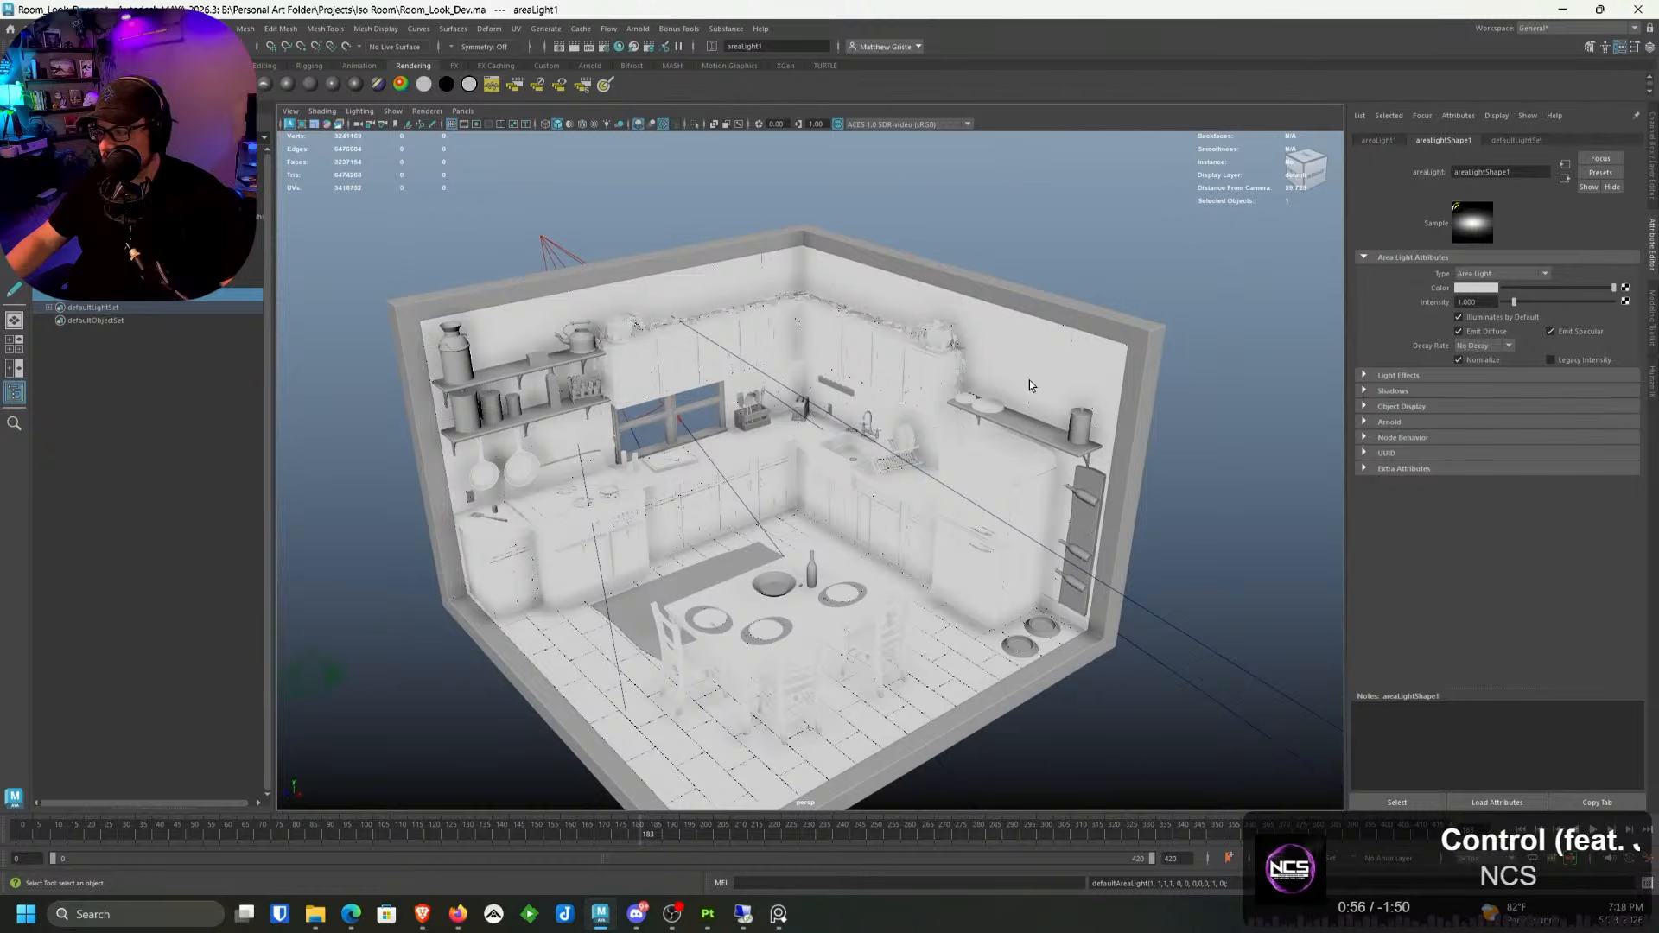
pyautogui.moveTo(766, 534); pyautogui.dragTo(785, 243)
pyautogui.press('e')
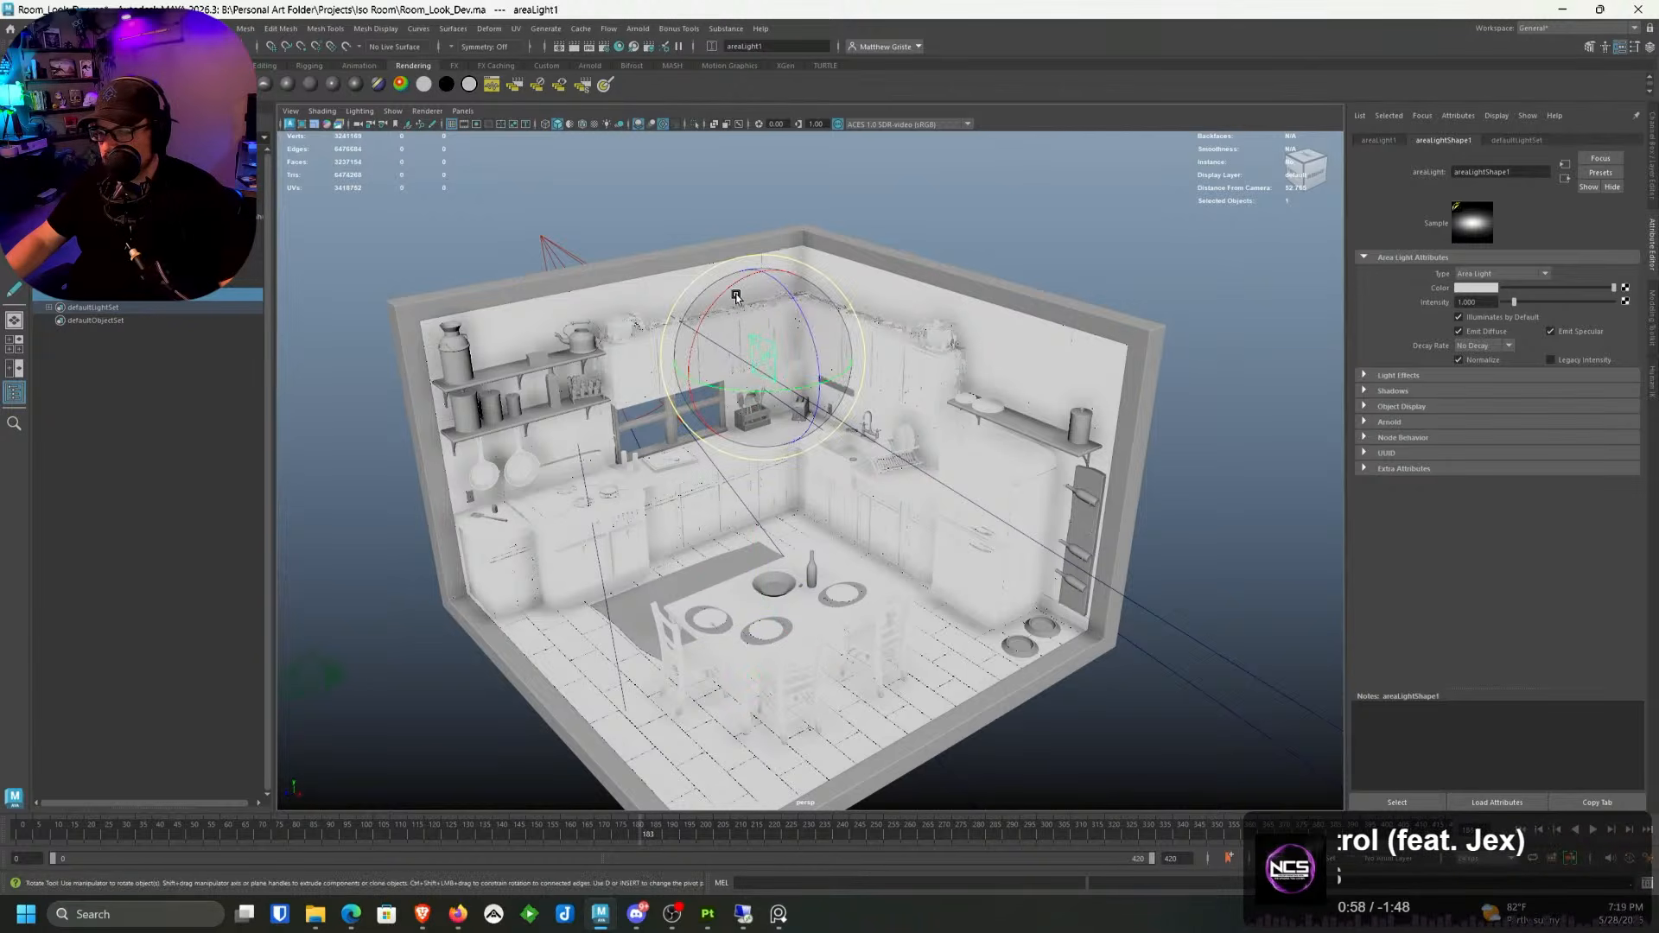
pyautogui.moveTo(726, 292); pyautogui.dragTo(1059, 349)
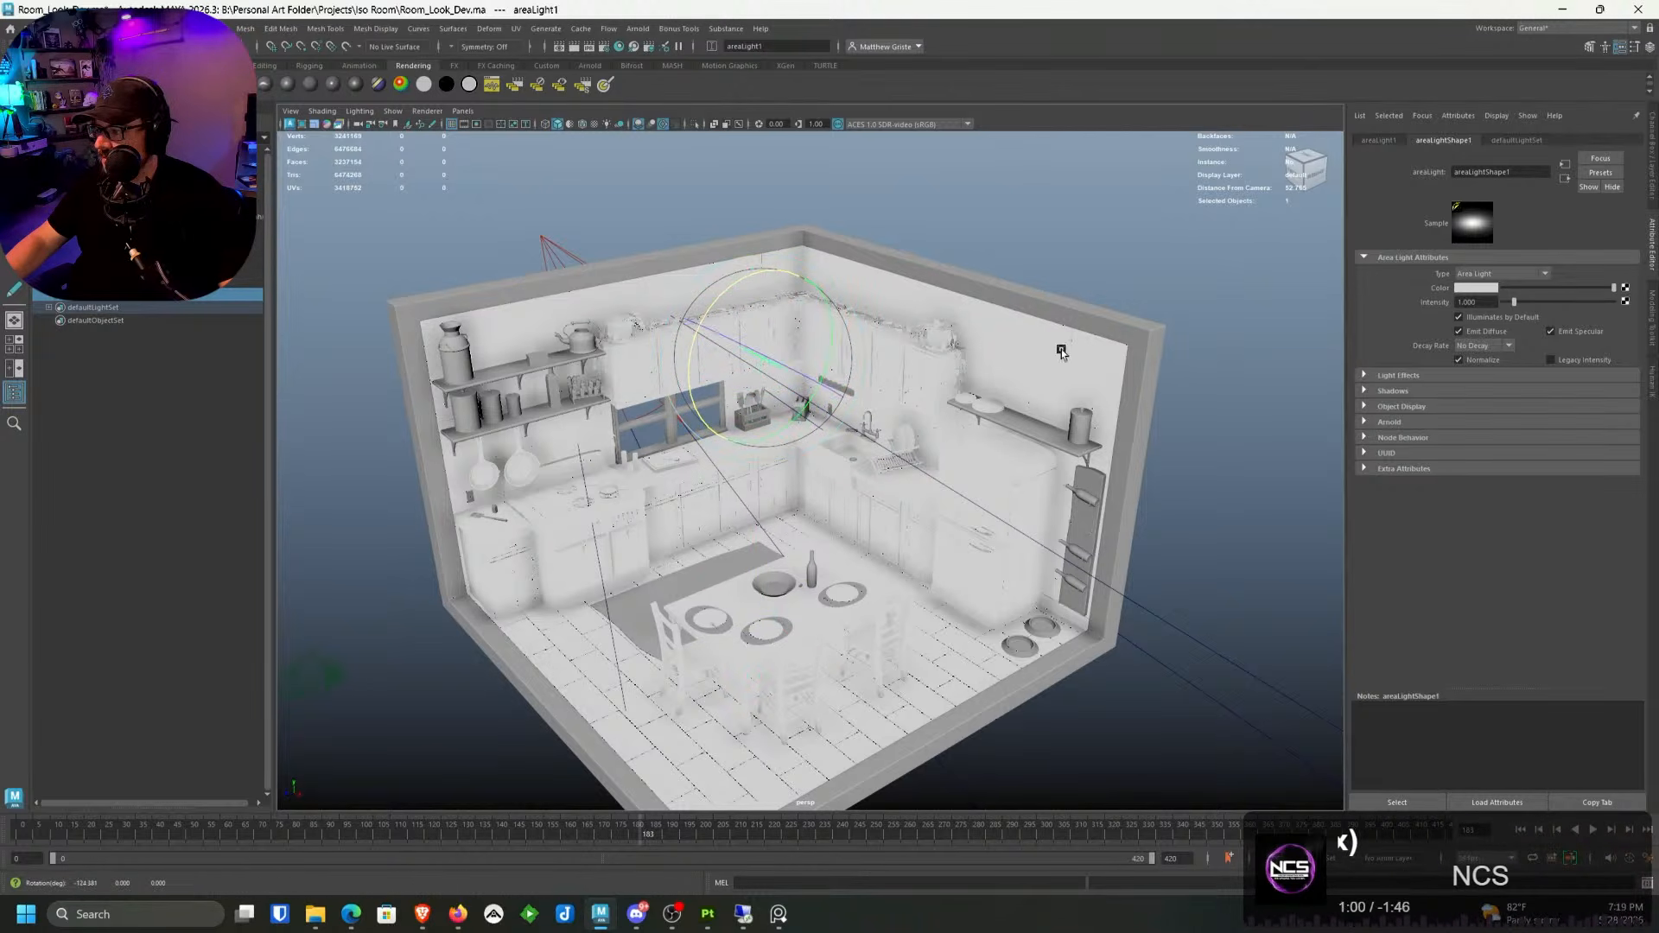
# Step: Set the area light's Rotate X to -90 degrees after trying 180 and 90
pyautogui.click(1650, 160)
pyautogui.doubleClick(1613, 181)
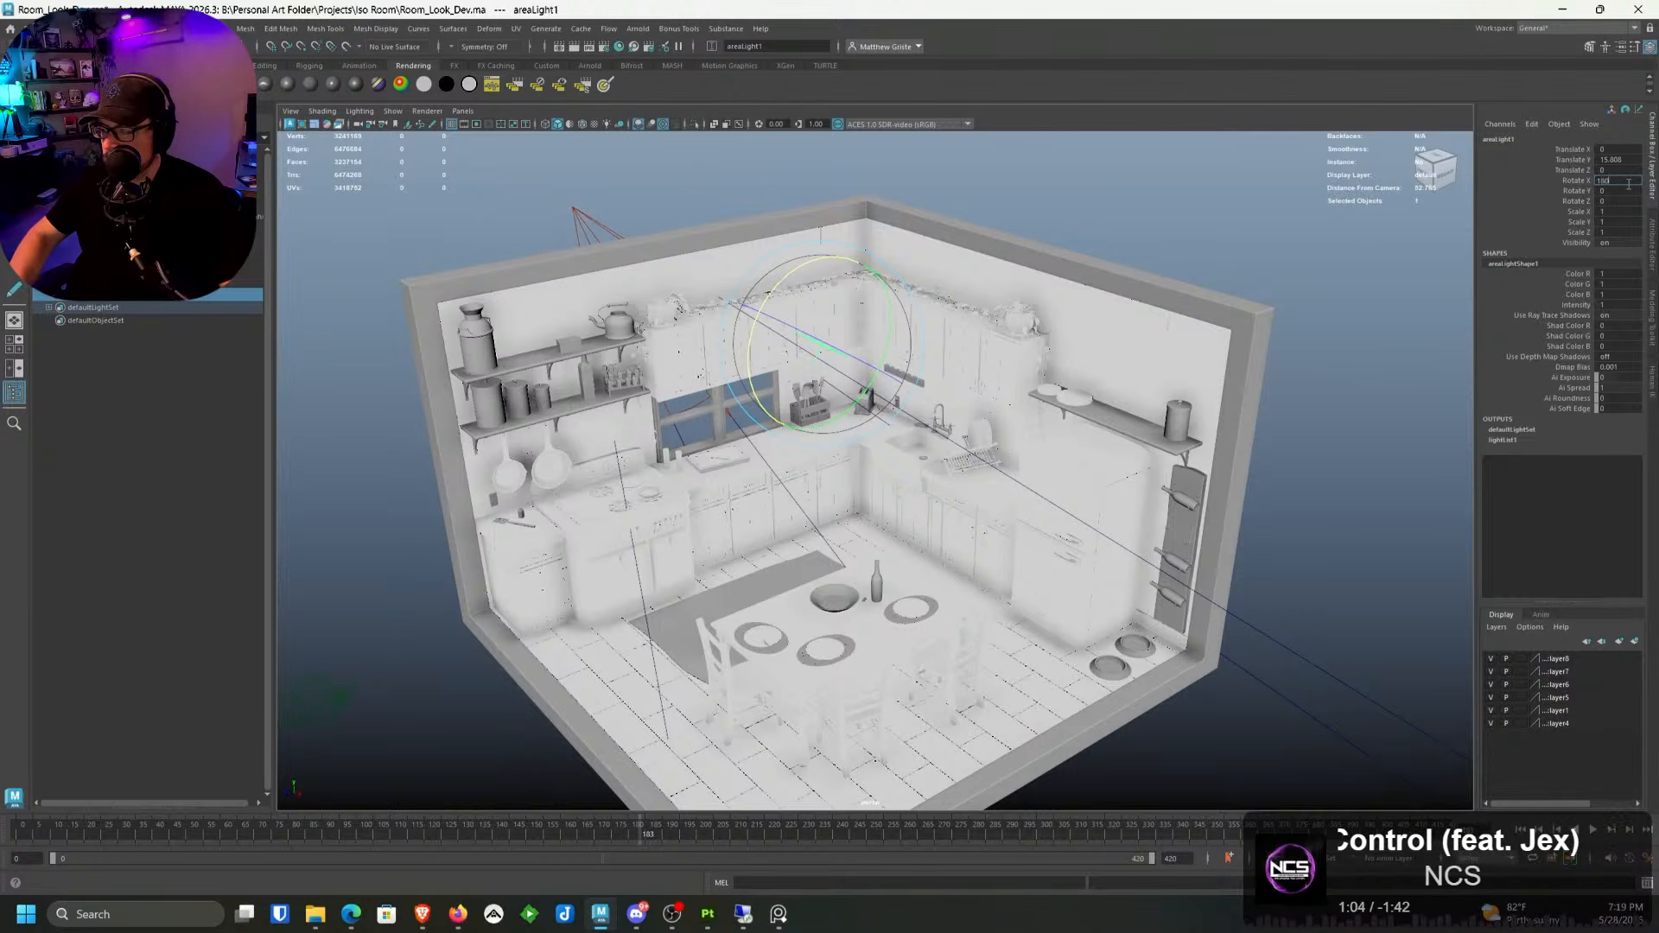
pyautogui.press('Return')
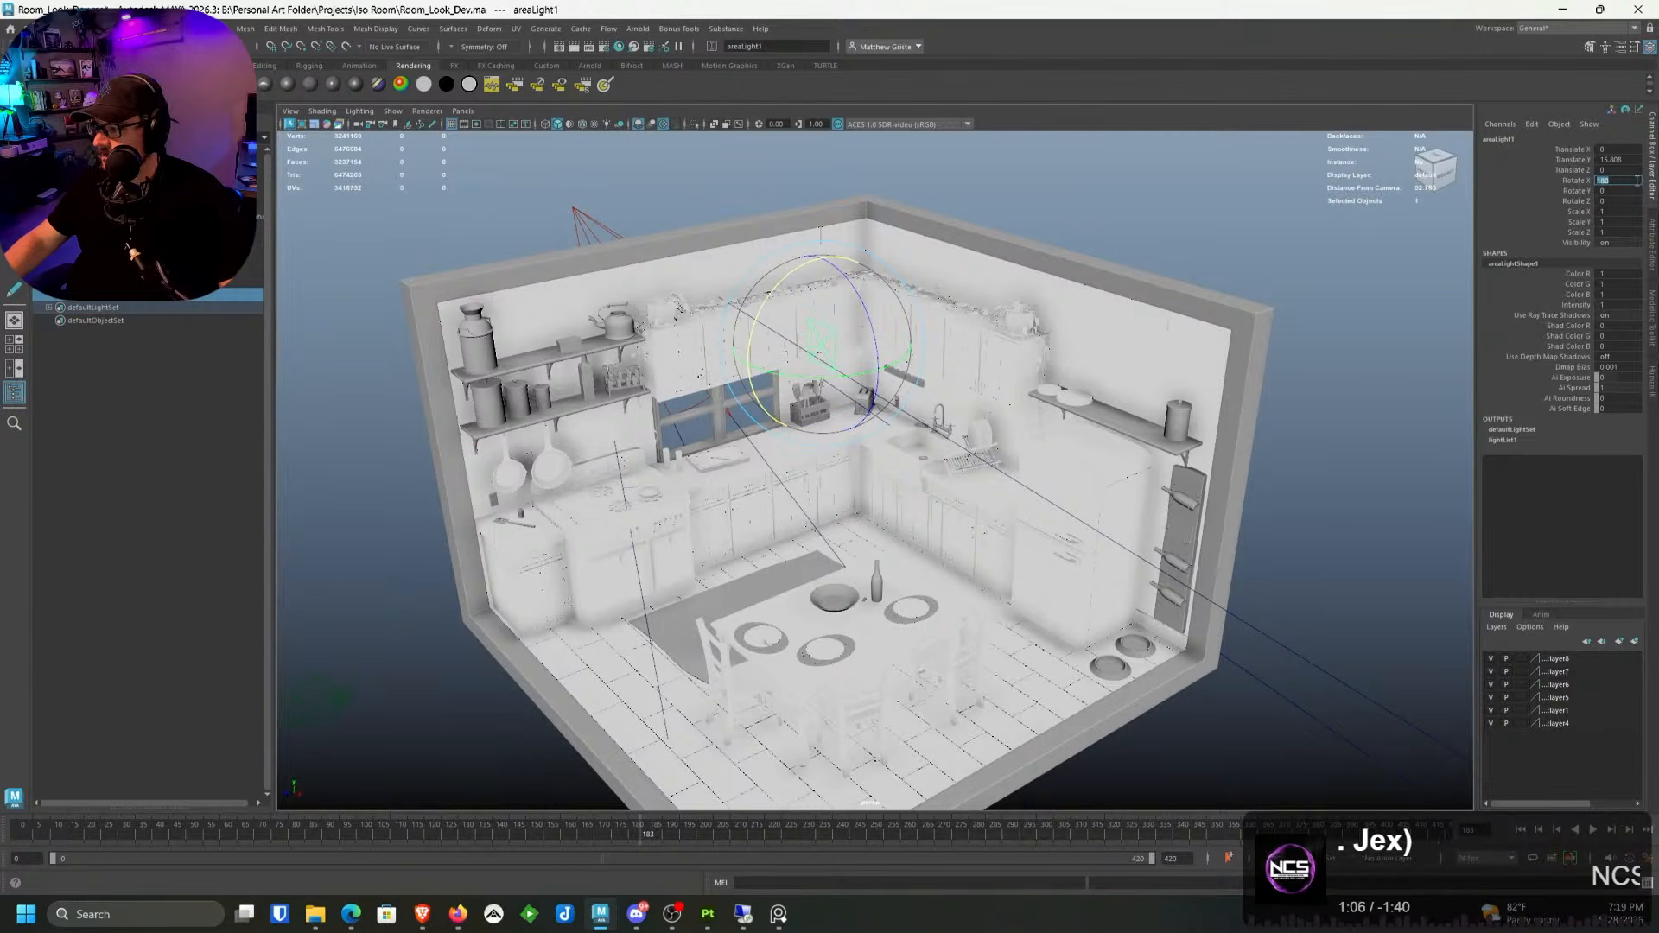
pyautogui.write('90')
pyautogui.press('Return')
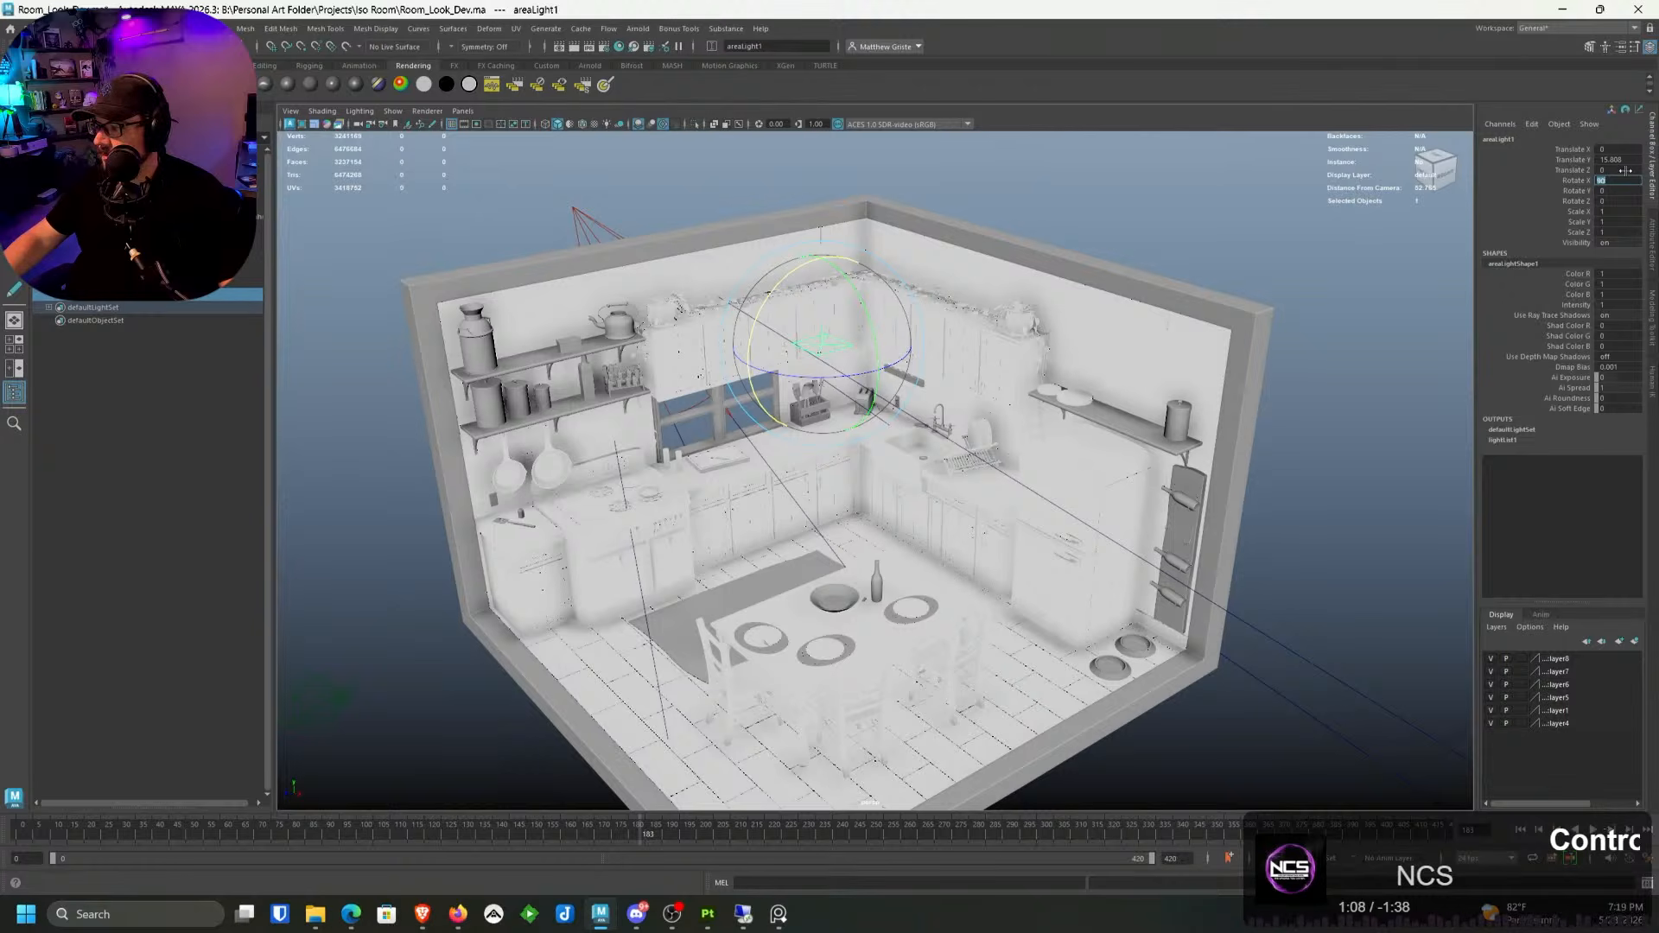
pyautogui.write('-90')
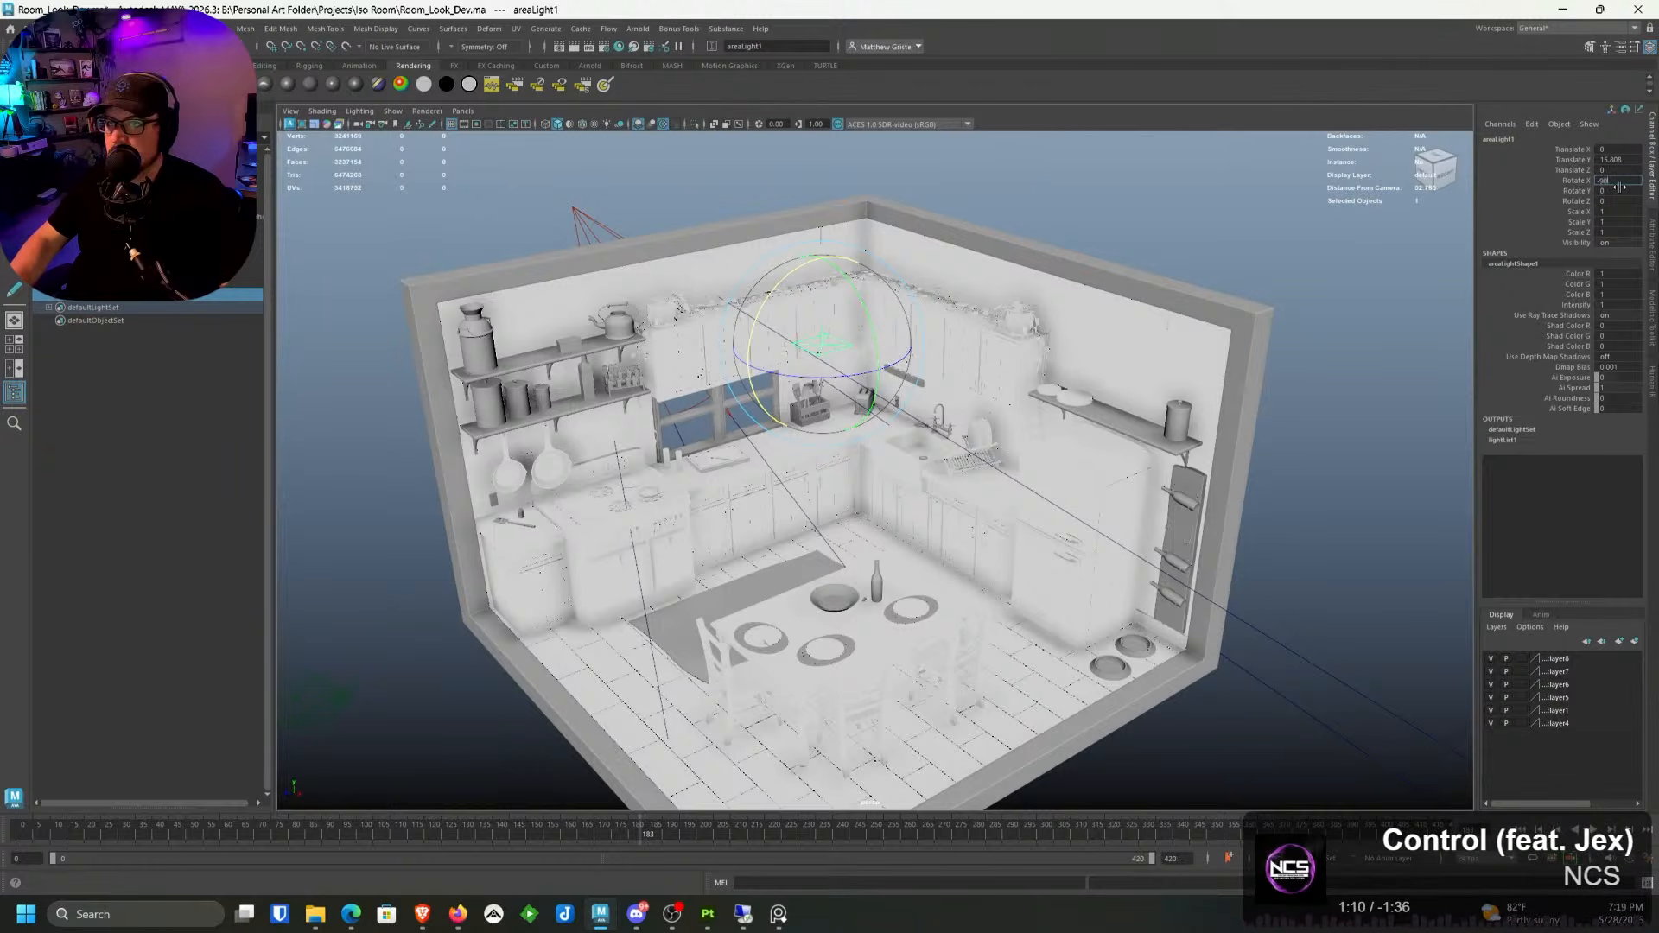
pyautogui.press('Return')
# Step: Stretch the area light along X to a scale of about 7.58
pyautogui.scroll(3, 897, 347)
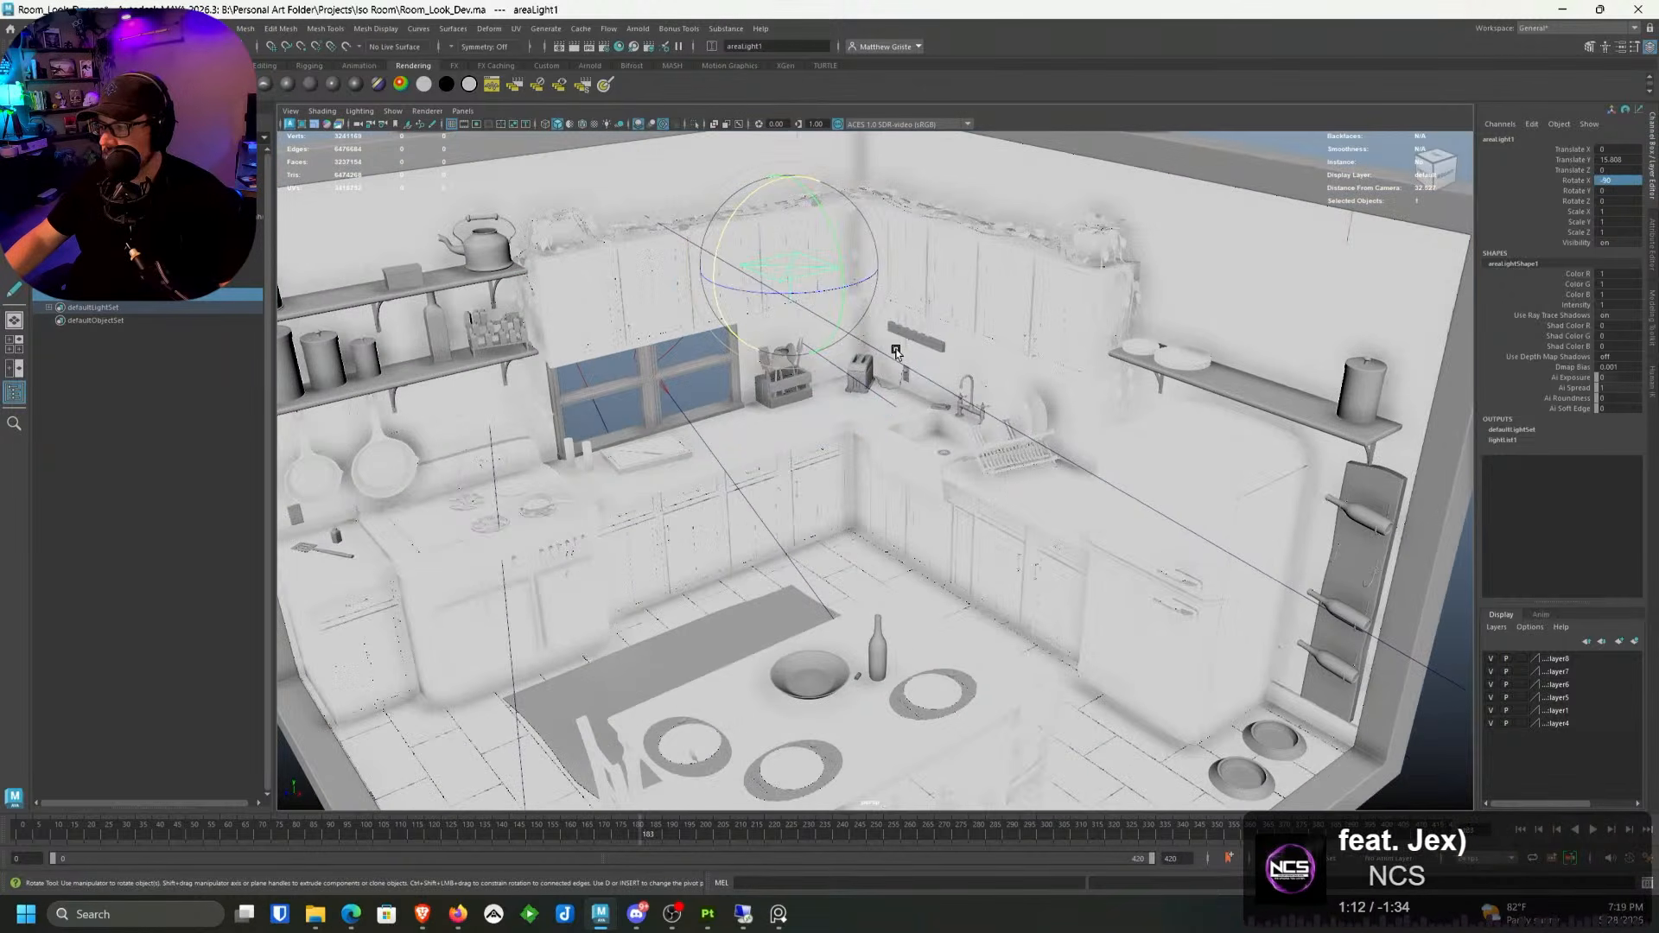
pyautogui.keyDown('alt'); pyautogui.moveTo(897, 344); pyautogui.dragTo(1267, 370); pyautogui.keyUp('alt')
pyautogui.press('r')
pyautogui.scroll(-5, 1267, 370)
pyautogui.keyDown('alt'); pyautogui.moveTo(1123, 380); pyautogui.dragTo(915, 436); pyautogui.keyUp('alt')
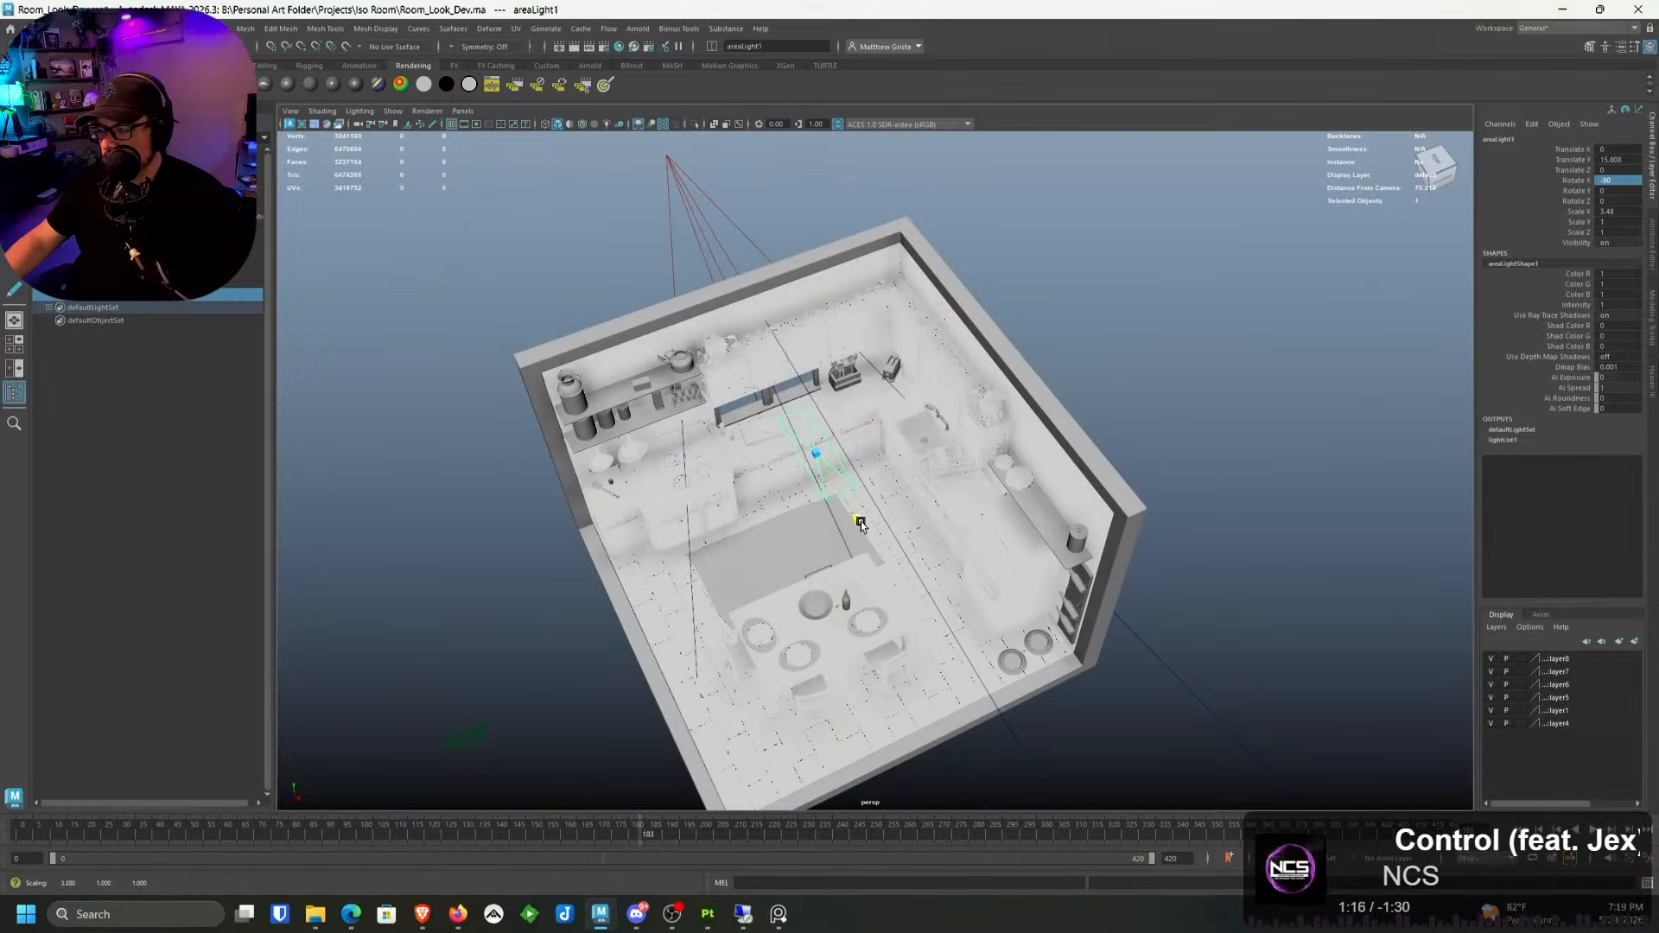
pyautogui.moveTo(860, 521); pyautogui.dragTo(1023, 403)
# Step: Move the area light toward the sink-side wall and raise it above the cabinets to about 17.7 units on Y
pyautogui.press('w')
pyautogui.keyDown('alt'); pyautogui.moveTo(1023, 402); pyautogui.dragTo(921, 359); pyautogui.keyUp('alt')
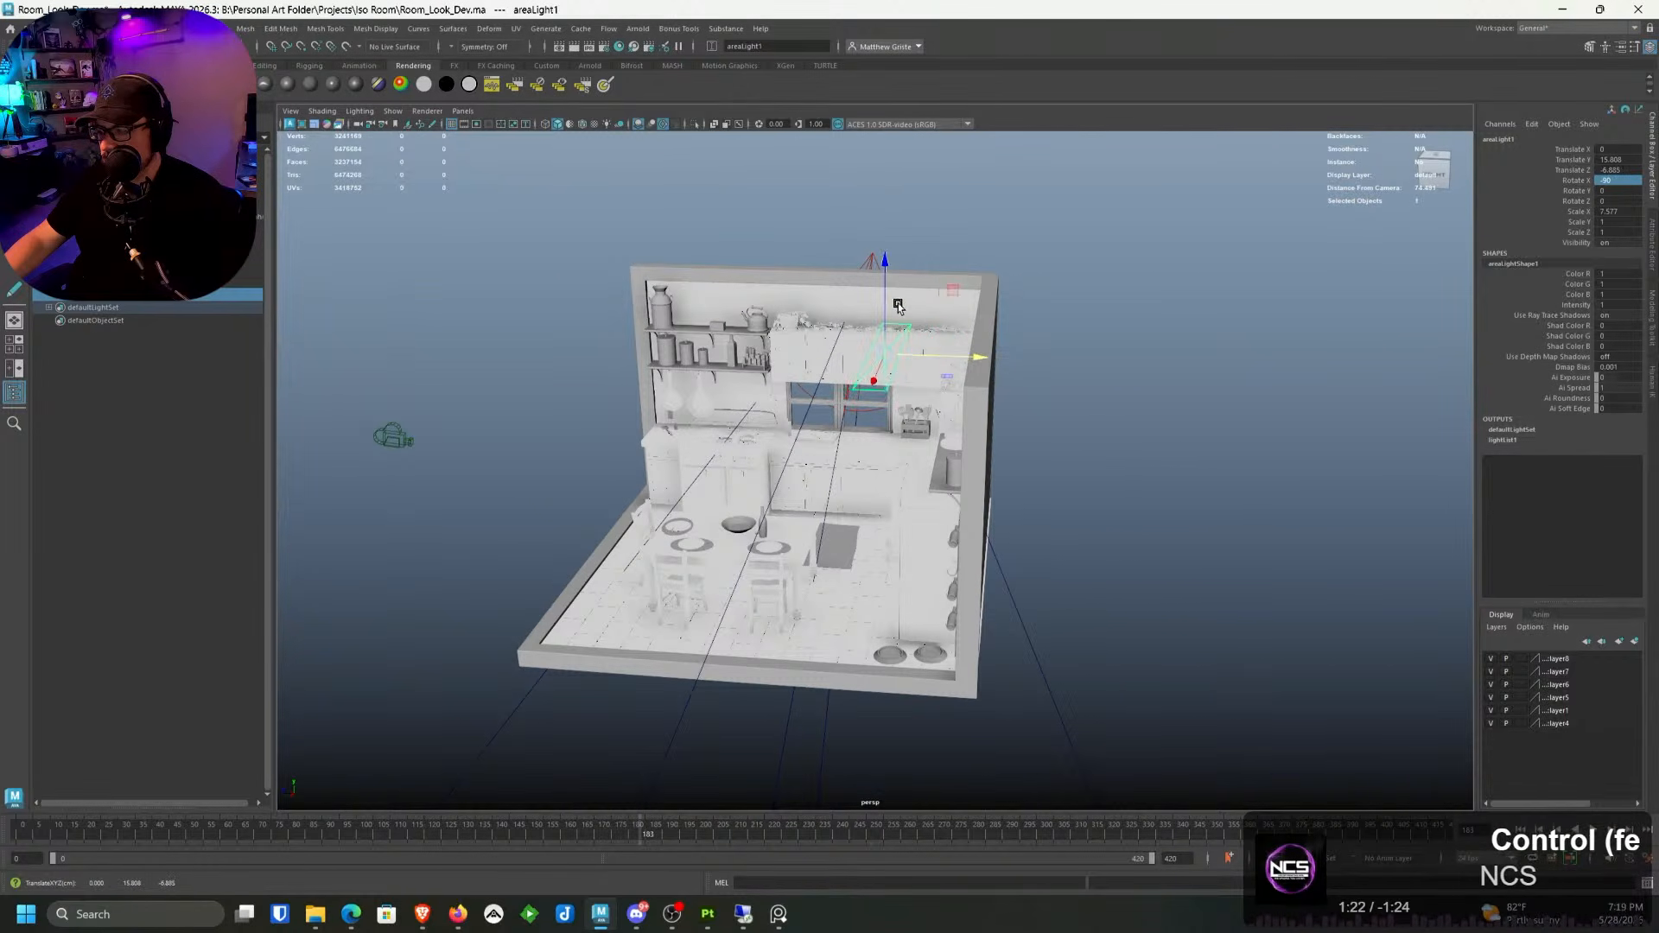
pyautogui.moveTo(885, 284); pyautogui.dragTo(947, 268)
pyautogui.scroll(5, 878, 364)
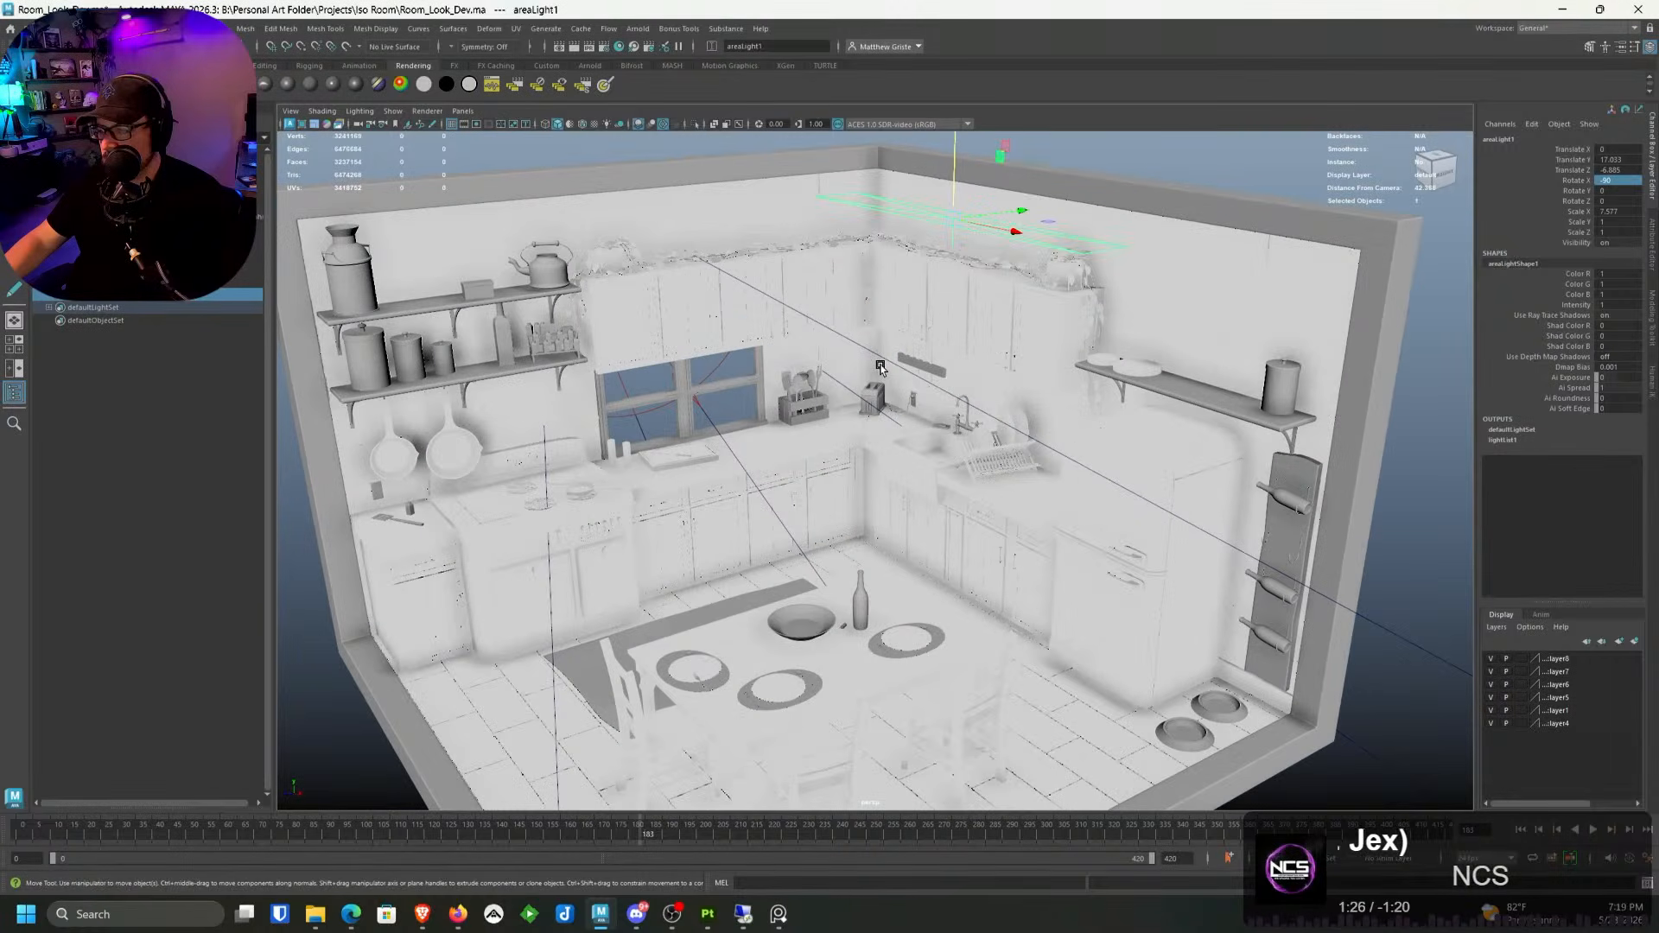
pyautogui.keyDown('alt'); pyautogui.moveTo(843, 337); pyautogui.dragTo(871, 297); pyautogui.keyUp('alt')
pyautogui.keyDown('alt'); pyautogui.moveTo(872, 297); pyautogui.dragTo(867, 363, button='middle'); pyautogui.keyUp('alt')
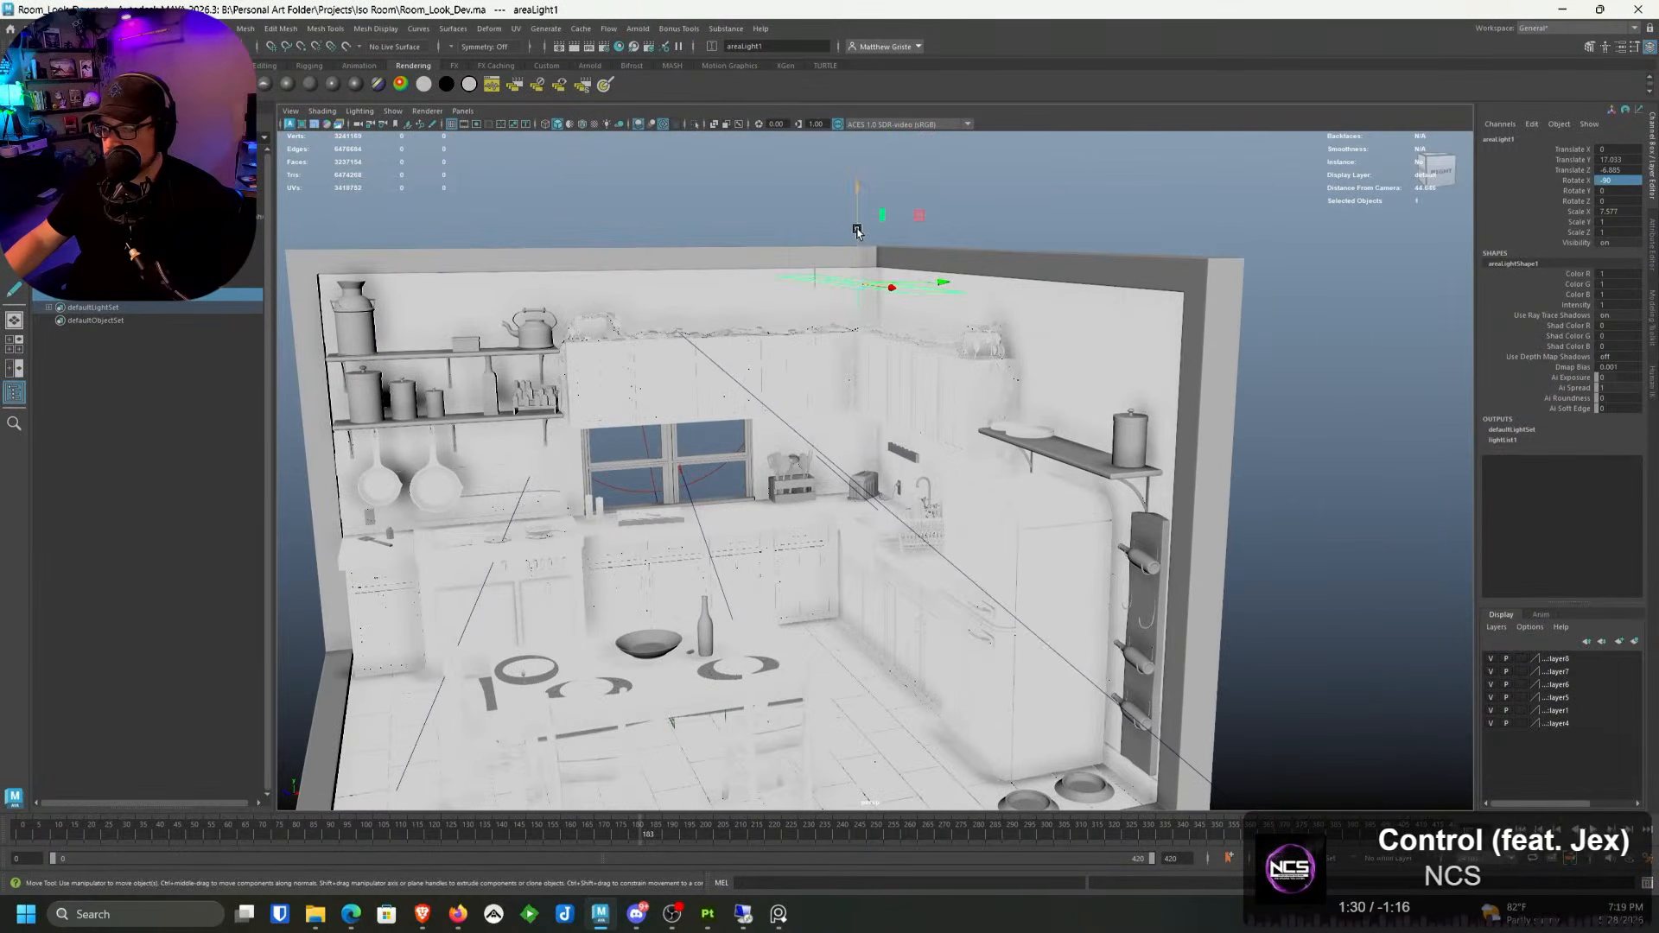
pyautogui.moveTo(856, 244)
pyautogui.mouseDown()
pyautogui.moveTo(846, 228)
pyautogui.moveTo(883, 241)
pyautogui.mouseUp()
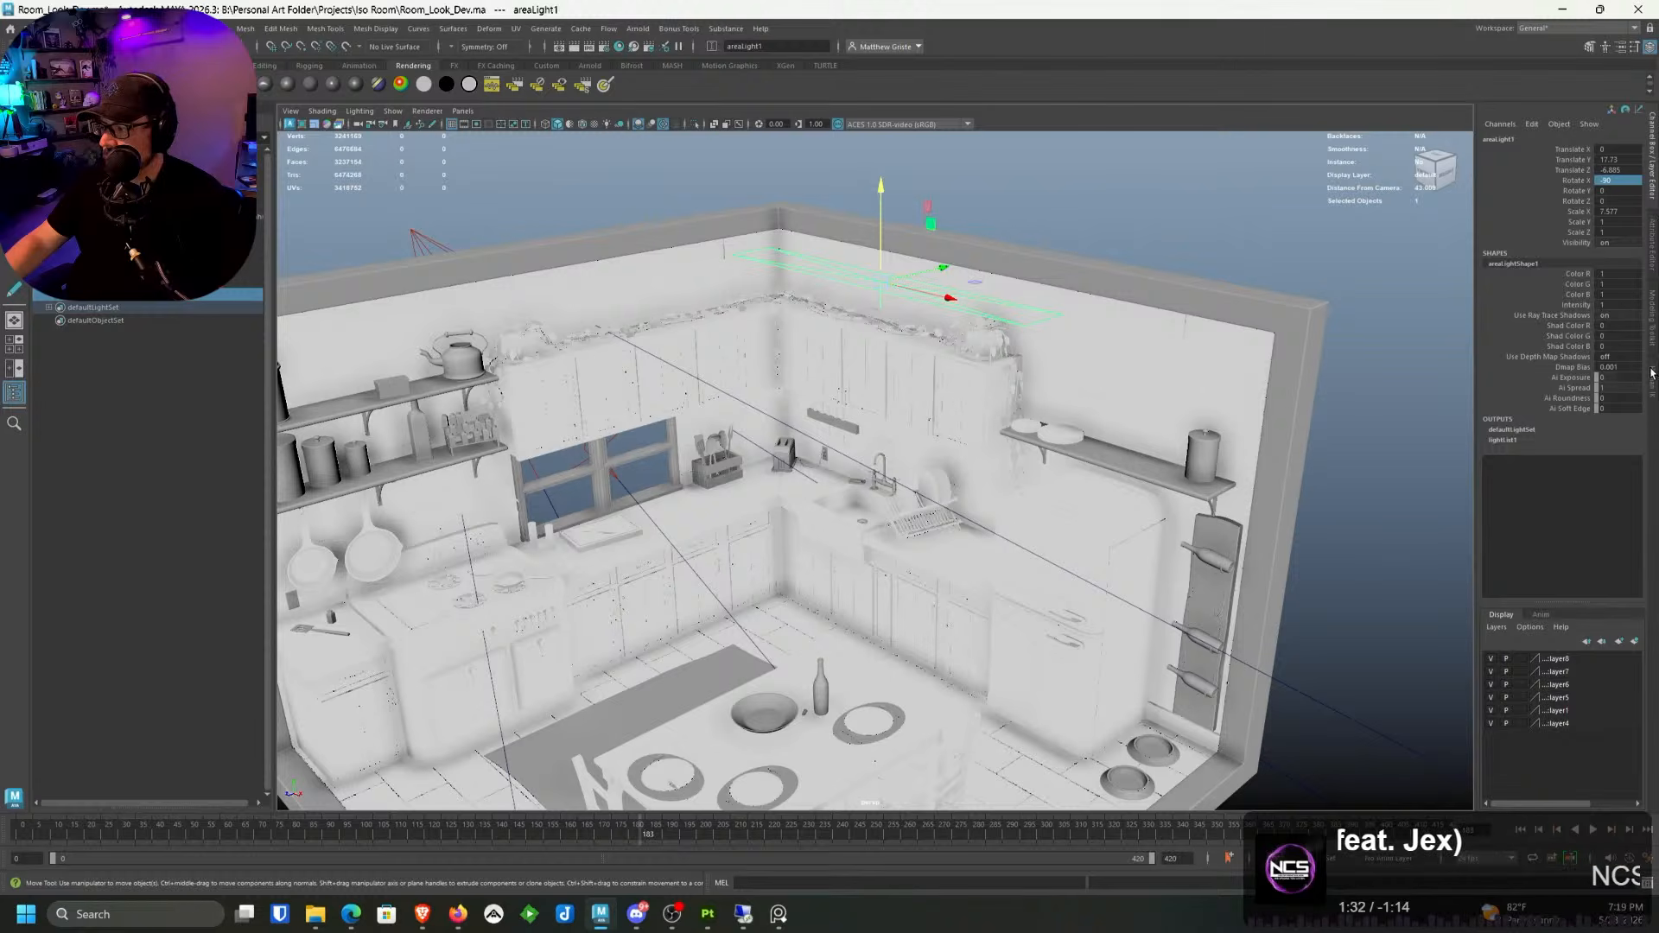
# Step: Set the area light's intensity to 0.5, leaving its color unchanged
pyautogui.click(1651, 319)
pyautogui.click(1649, 171)
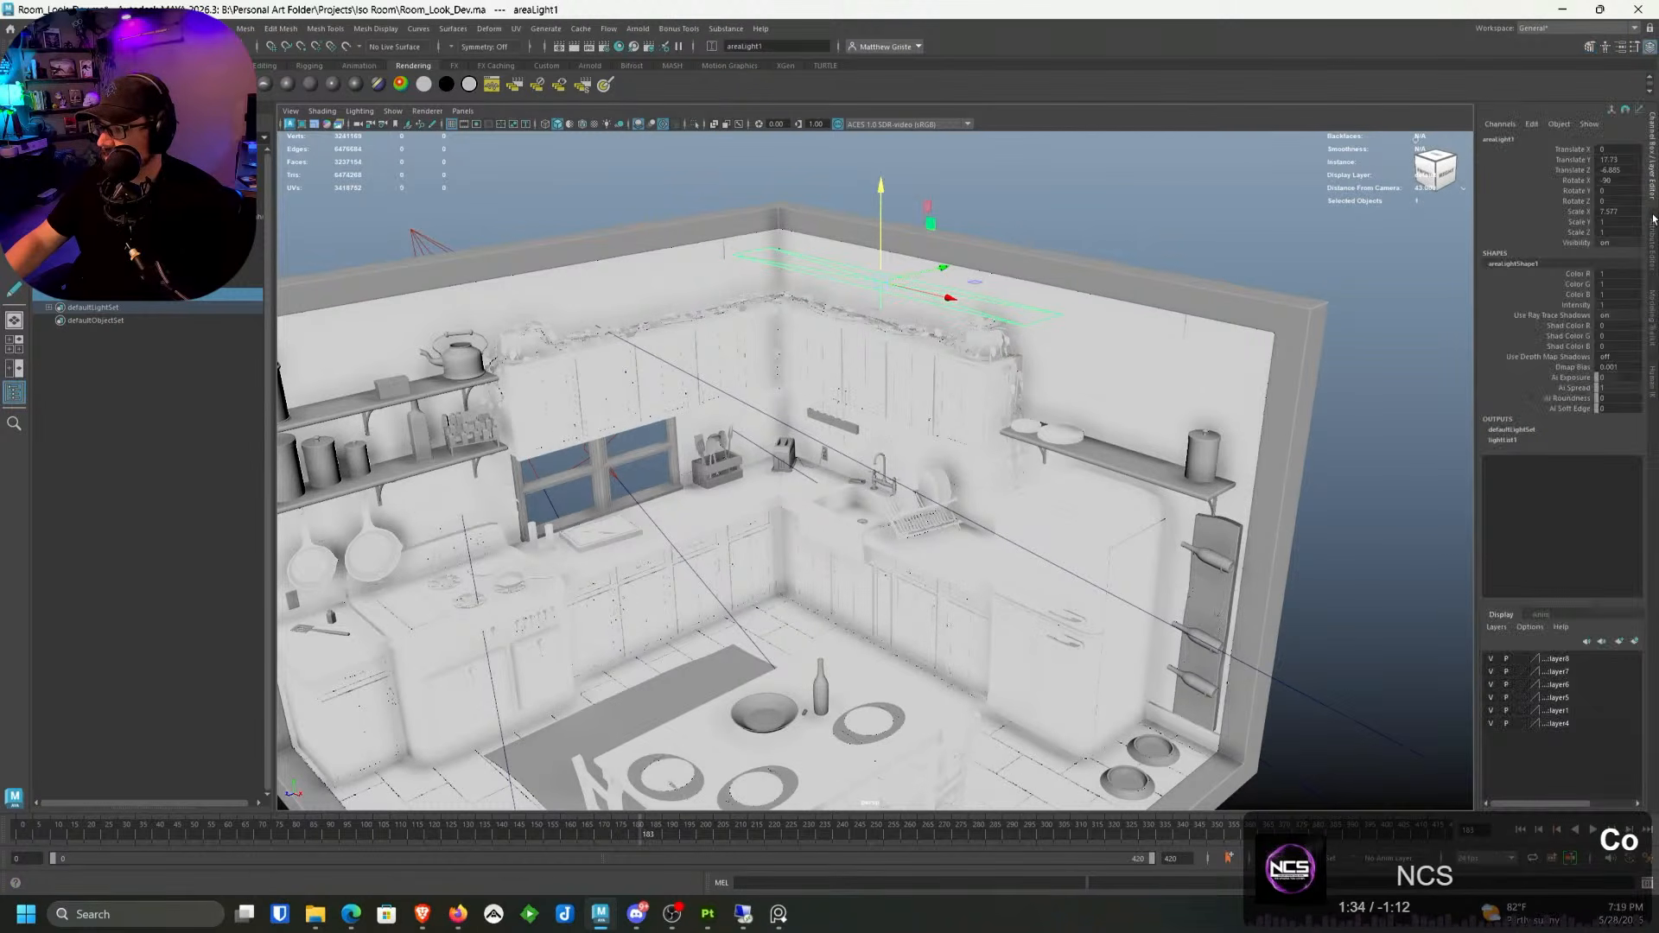
pyautogui.click(1652, 223)
pyautogui.click(1484, 290)
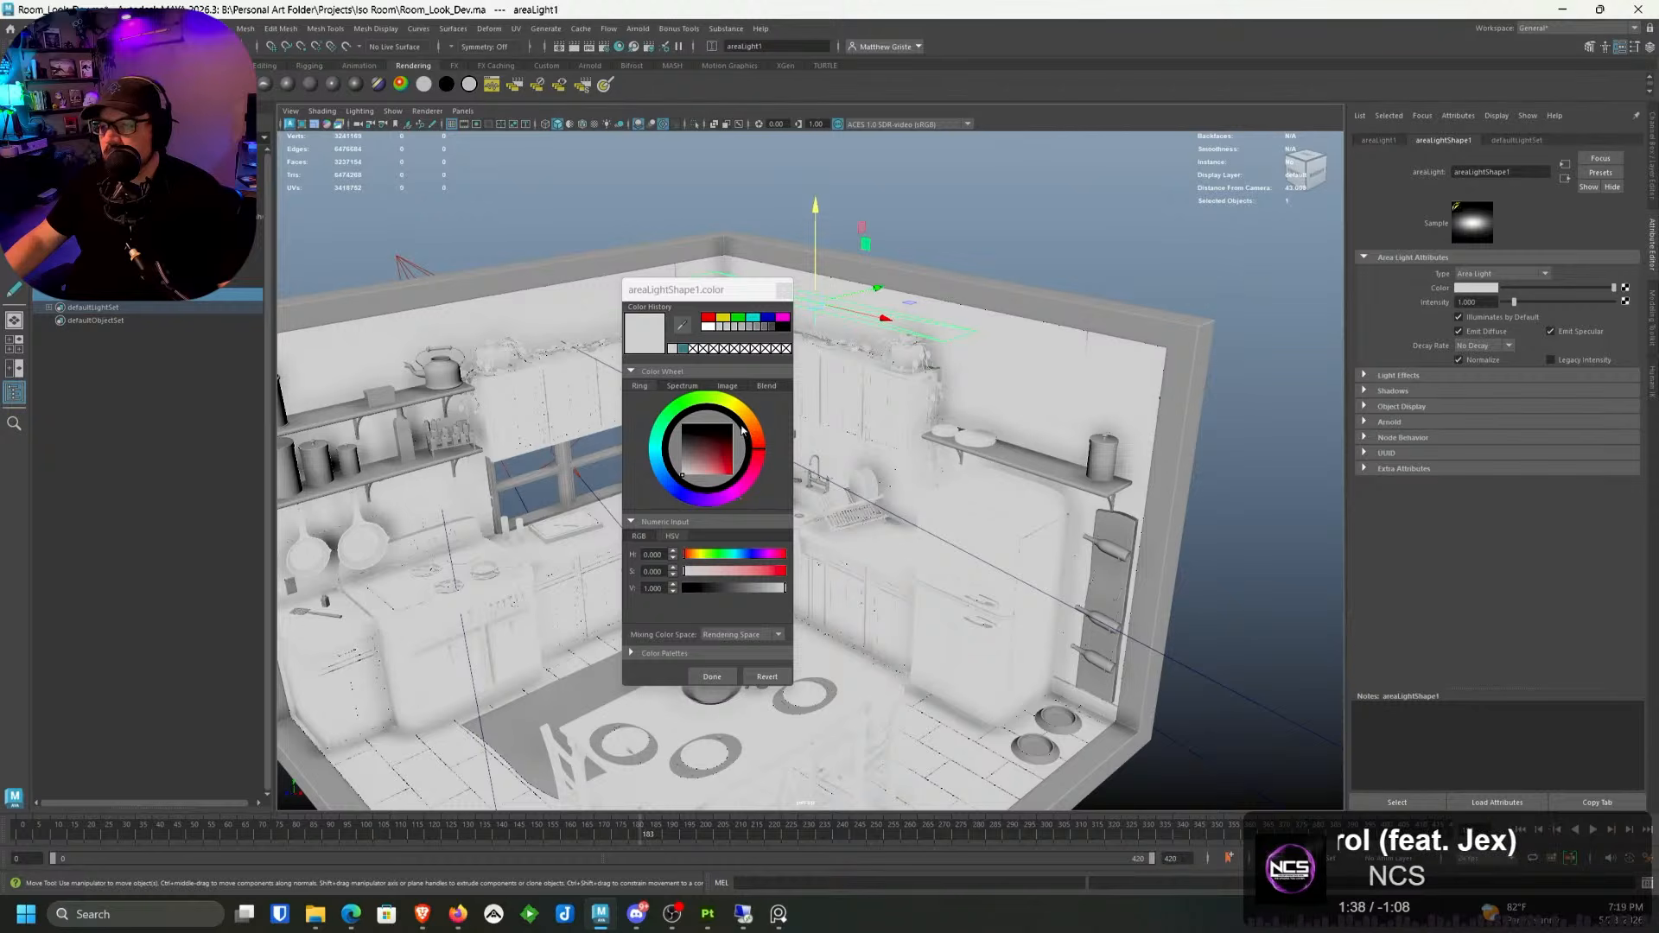
pyautogui.click(780, 290)
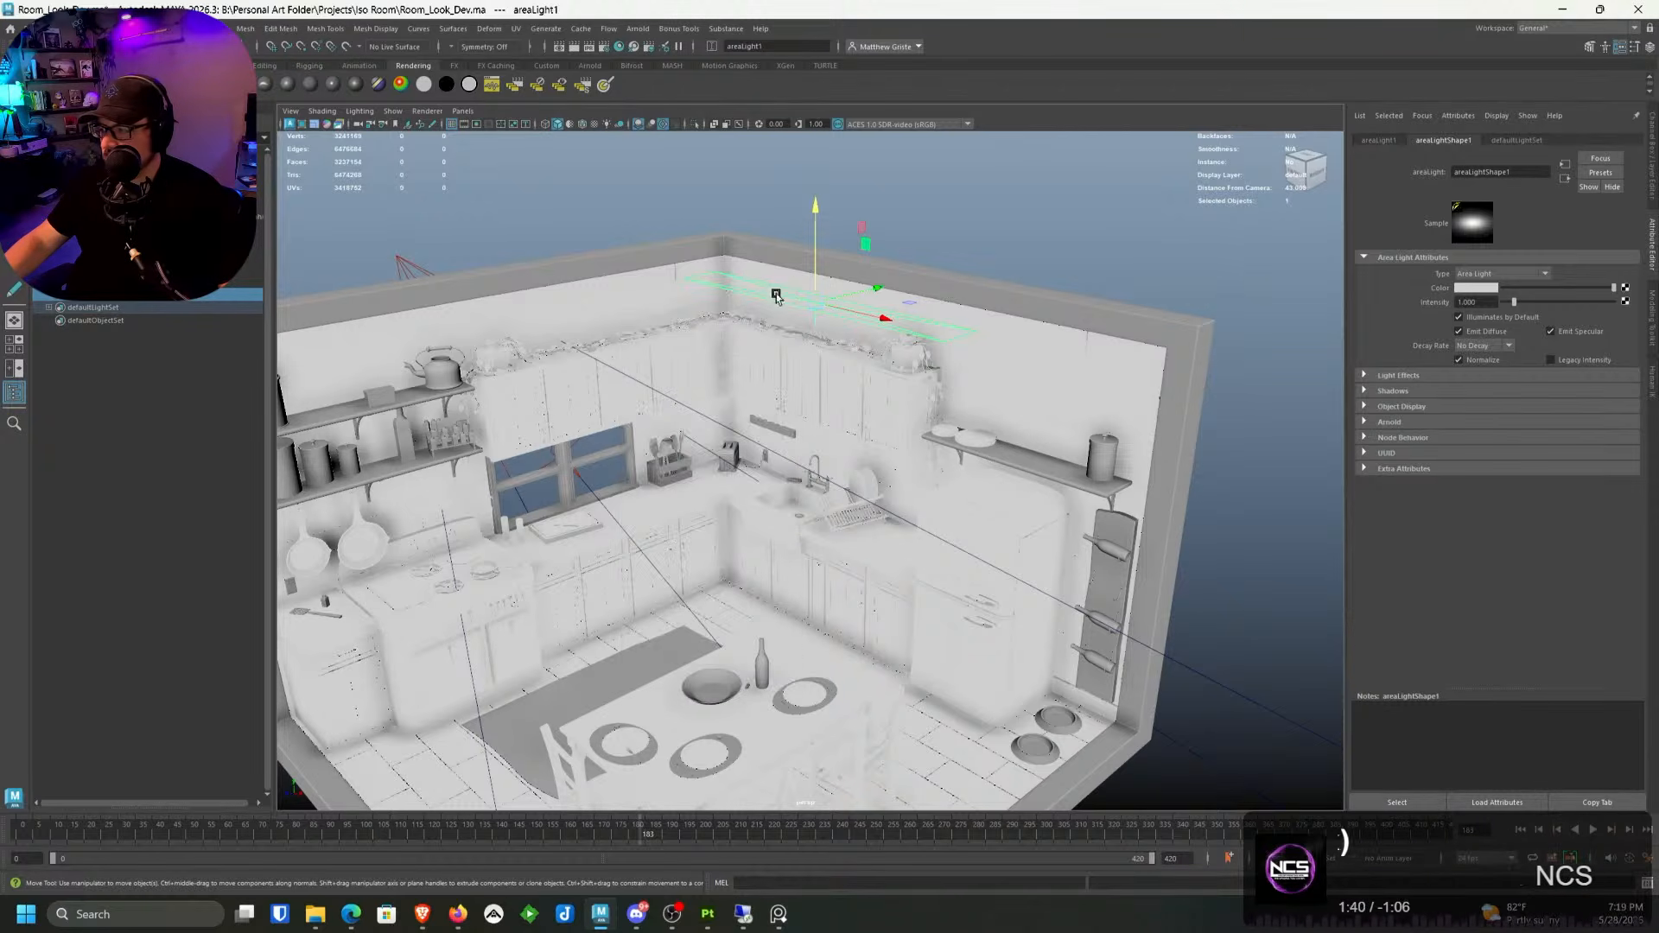
pyautogui.doubleClick(1472, 302)
pyautogui.write('0.5')
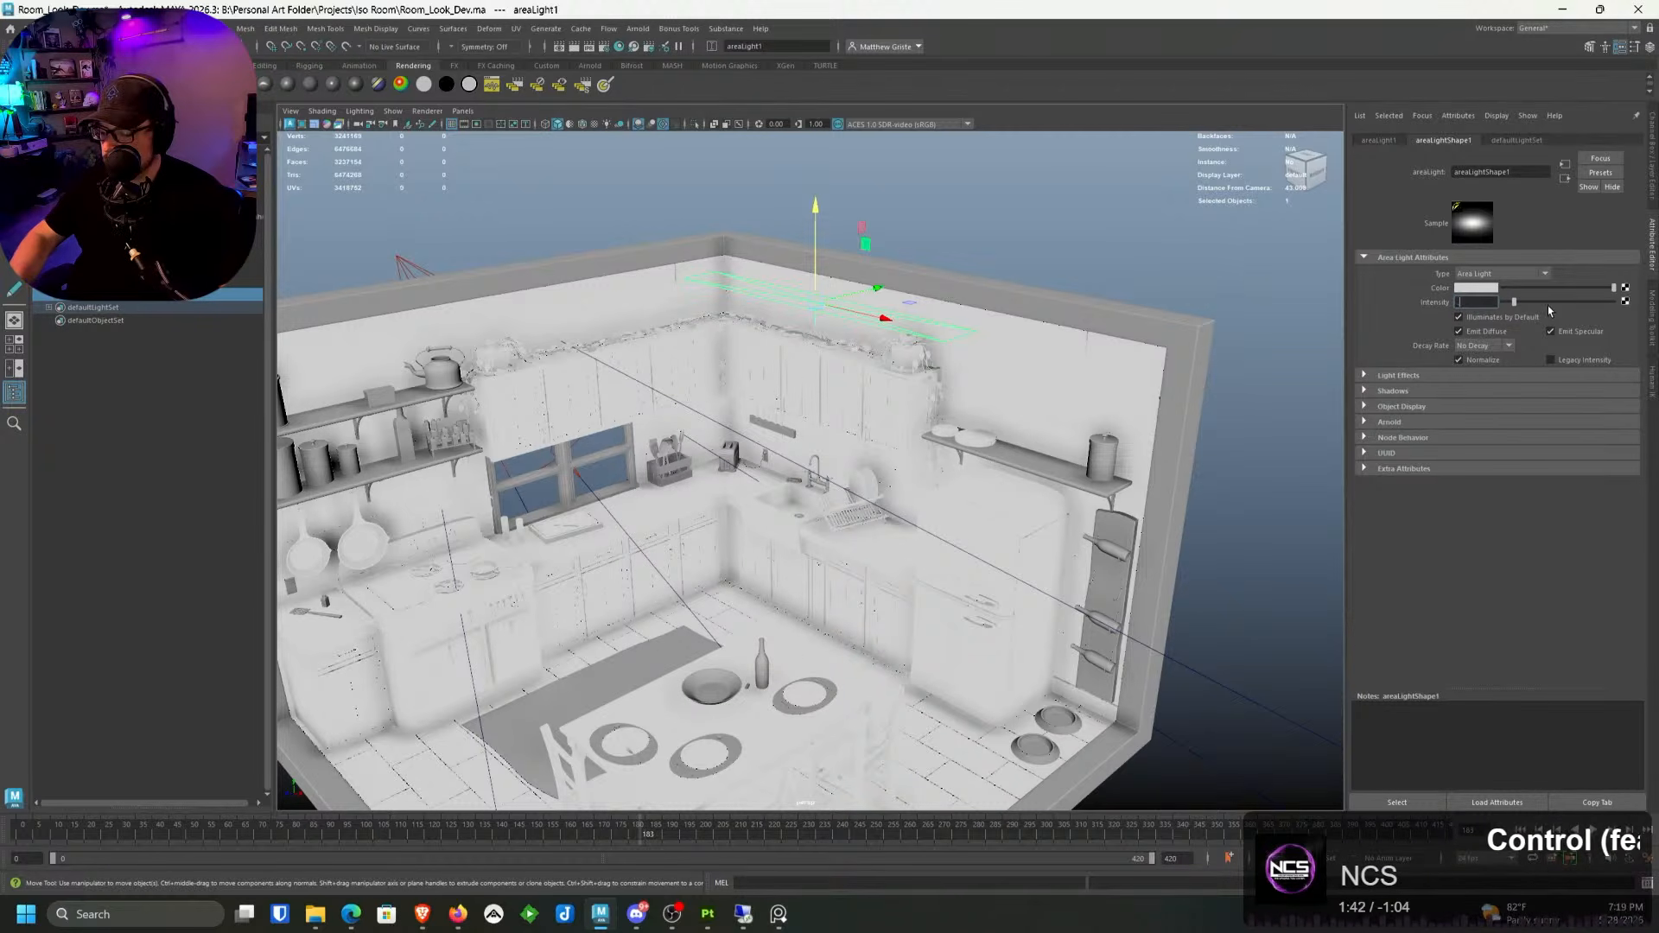
pyautogui.press('Return')
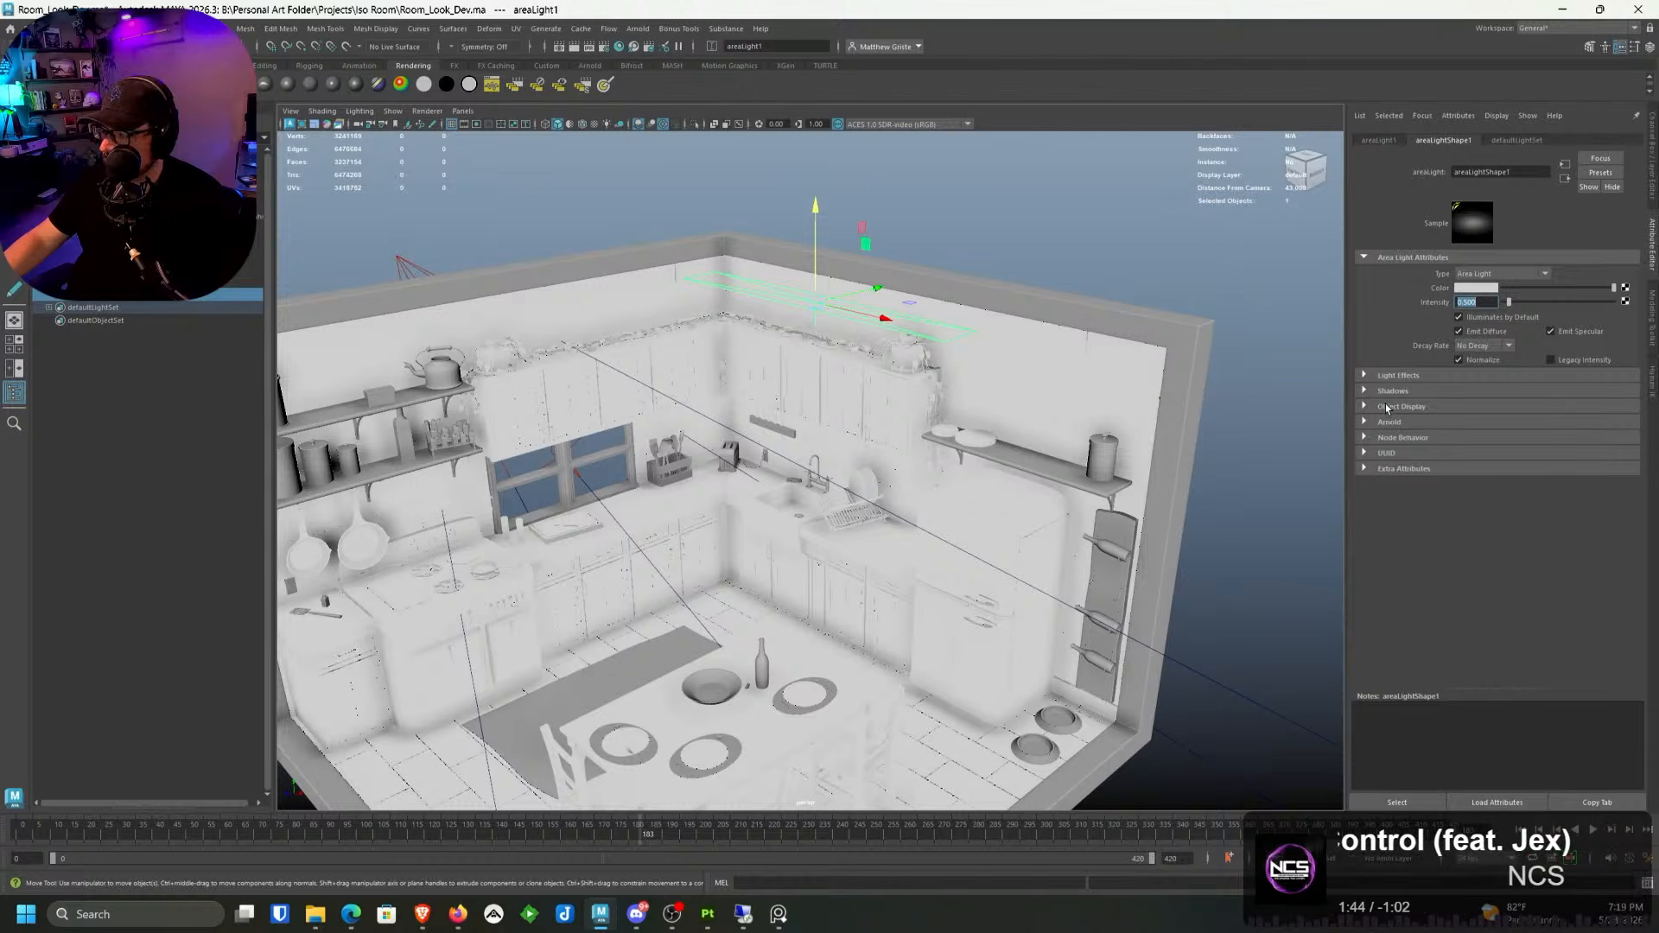
# Step: Enable color temperature in the area light's Arnold attributes and set it to 2700
pyautogui.click(1362, 422)
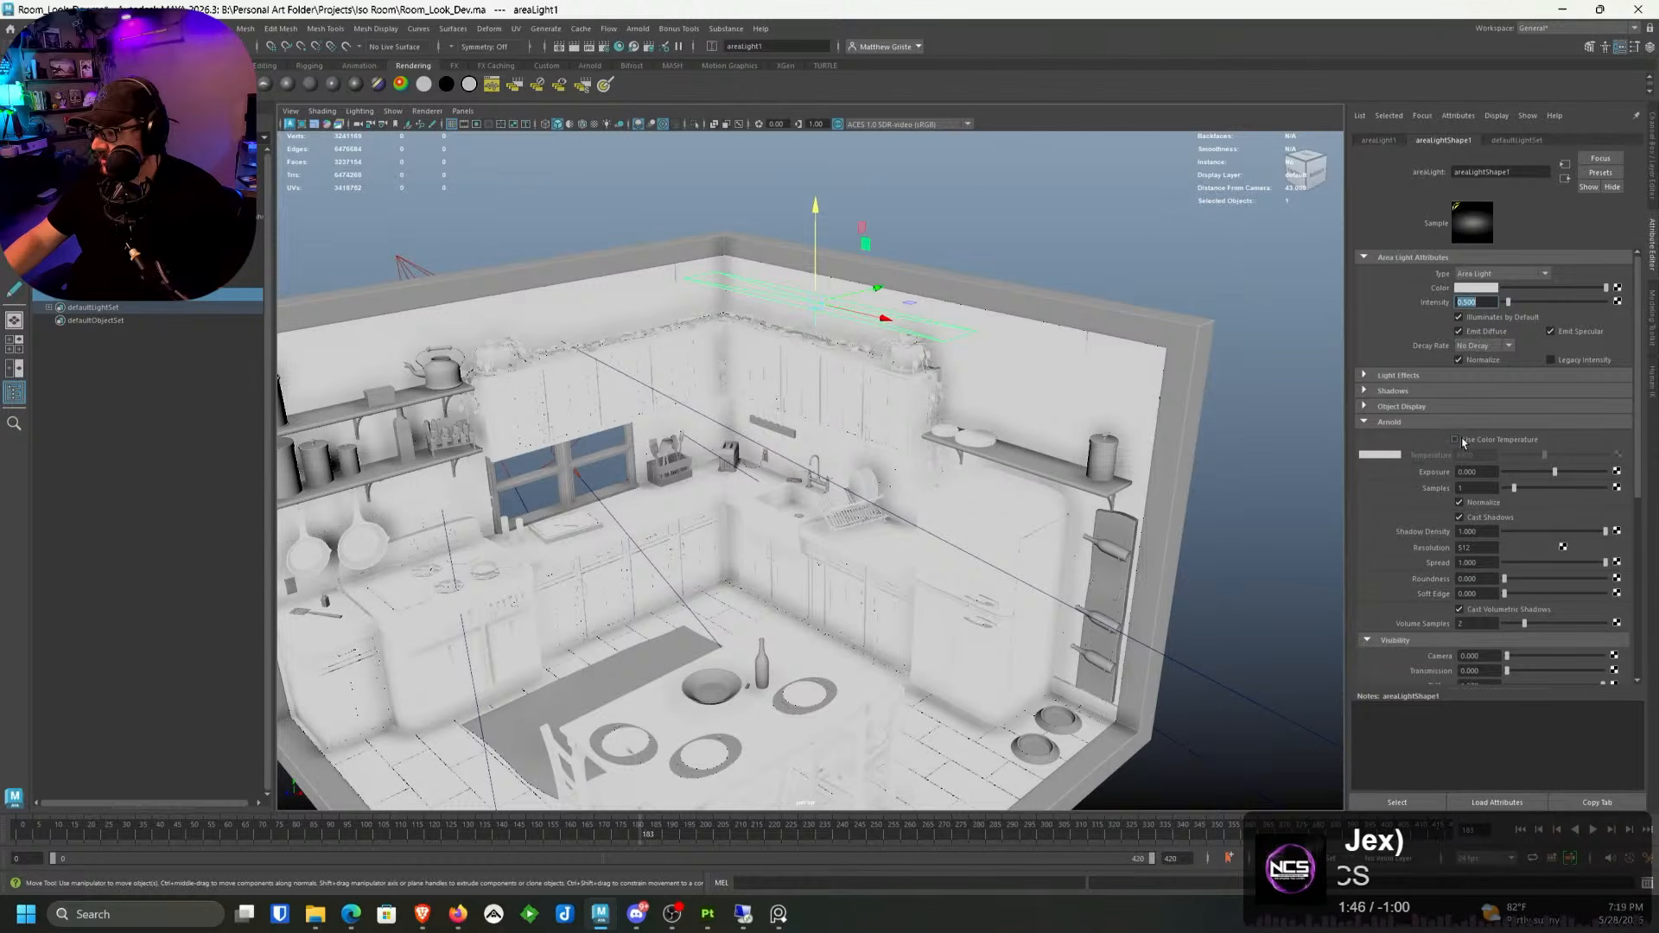
pyautogui.click(1458, 439)
pyautogui.doubleClick(1473, 454)
pyautogui.write('27')
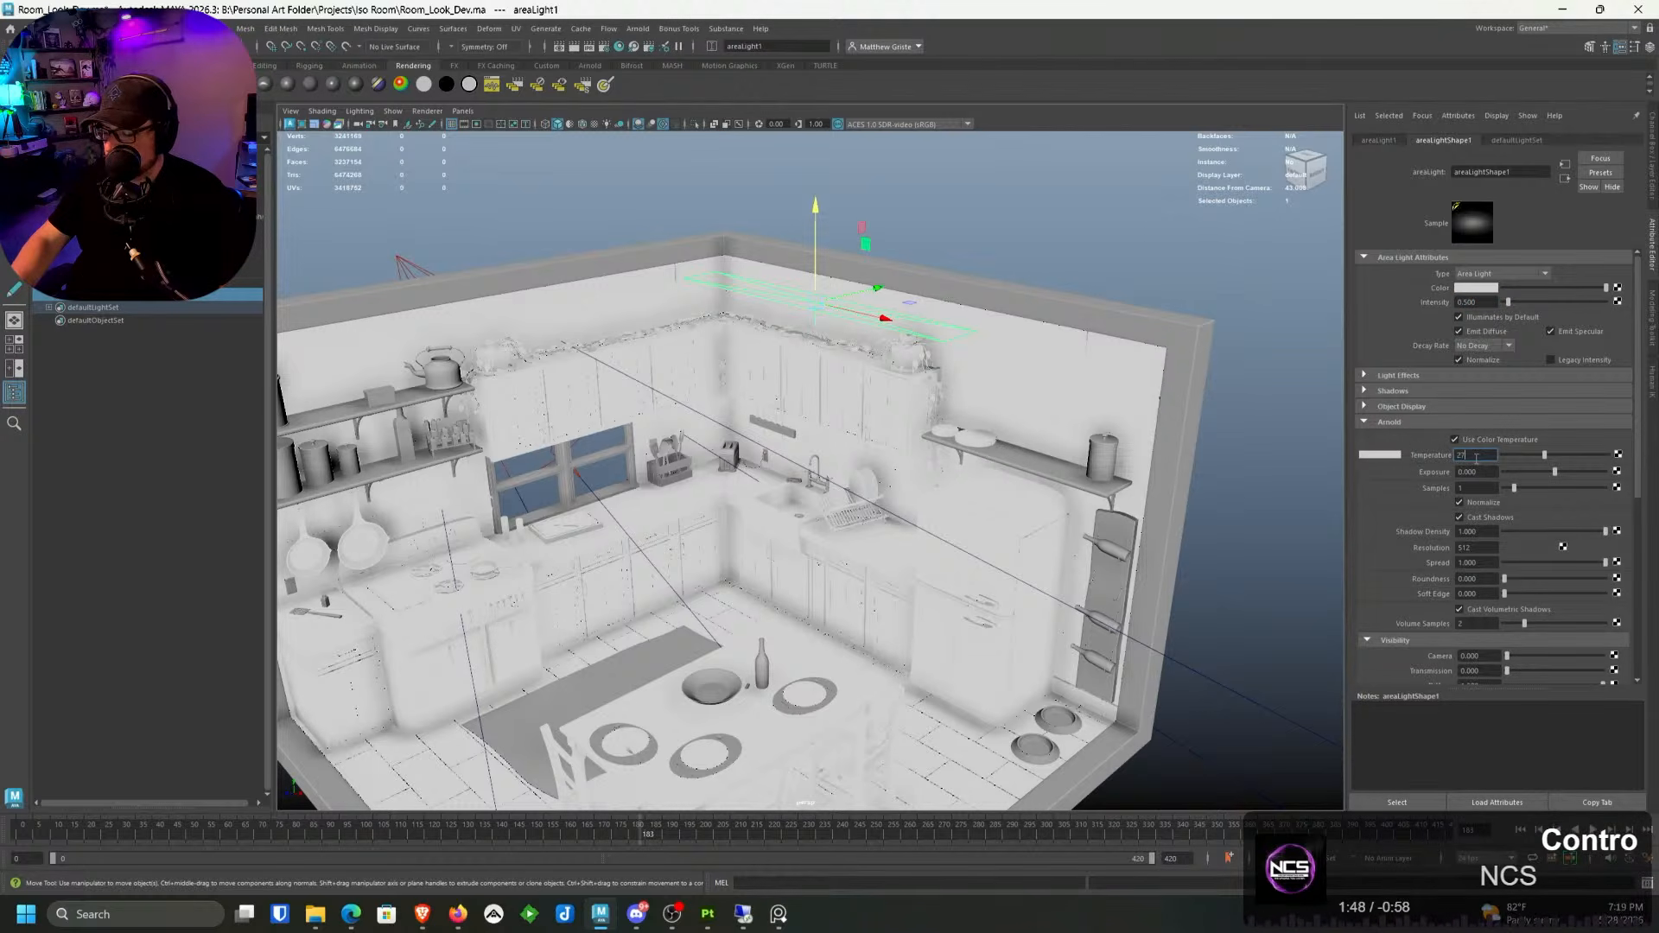
pyautogui.write('00')
pyautogui.press('Return')
# Step: Set the area light's exposure to 5 and its Volume visibility to 0
pyautogui.doubleClick(1483, 472)
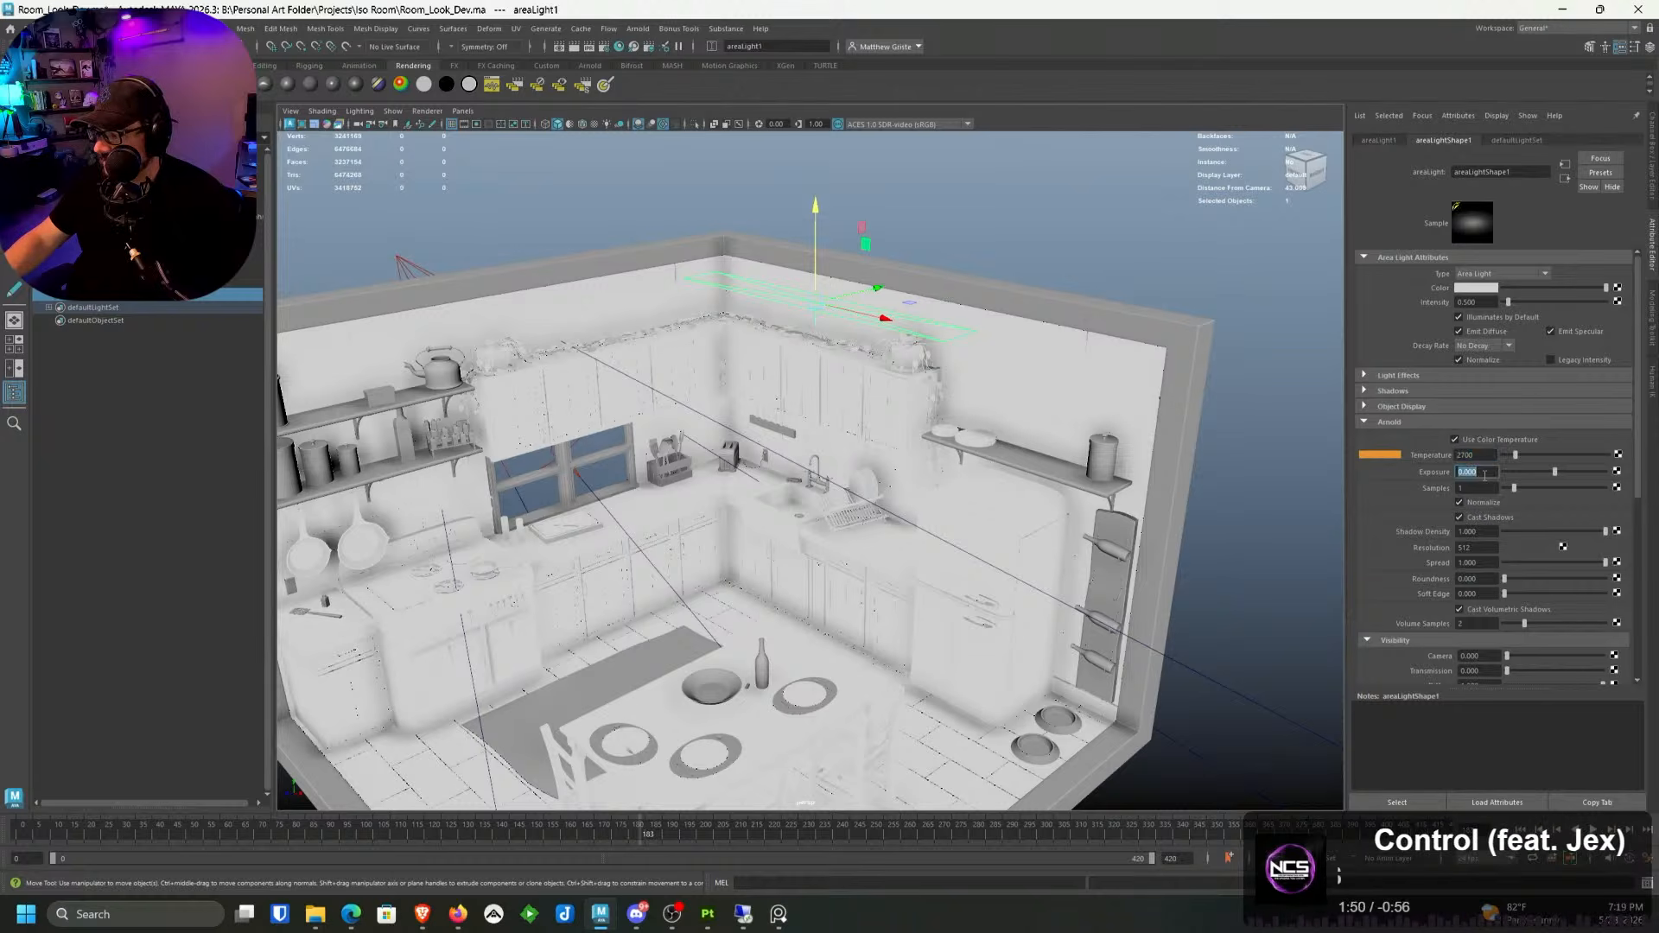
pyautogui.write('5')
pyautogui.press('Return')
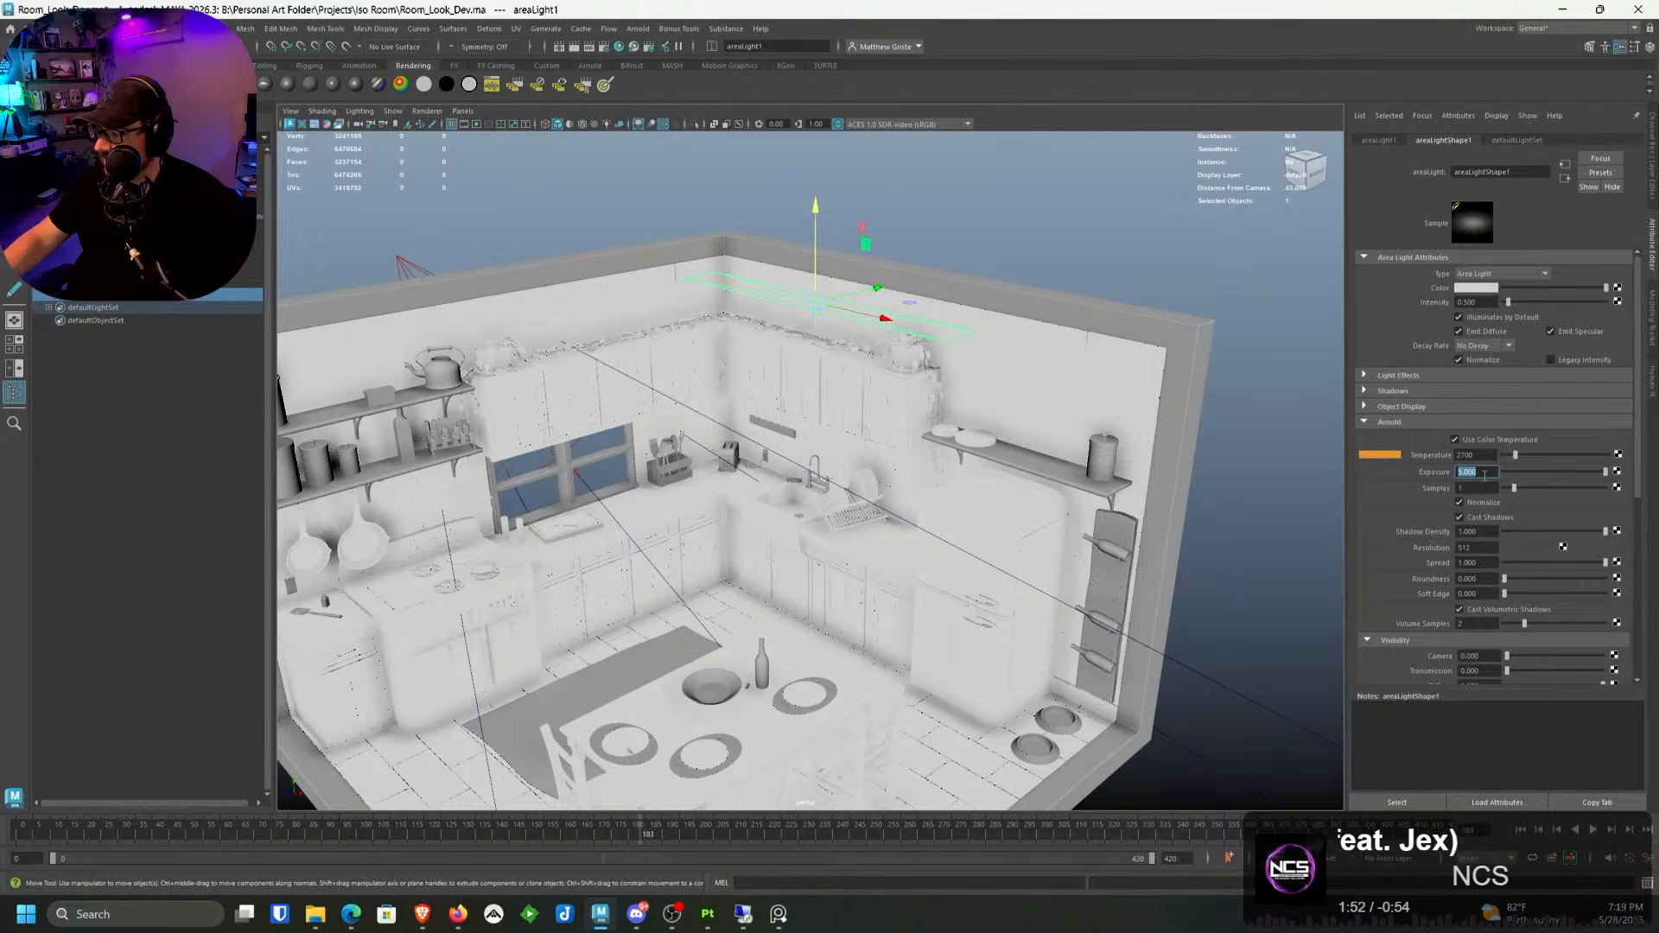
pyautogui.scroll(-4, 1484, 474)
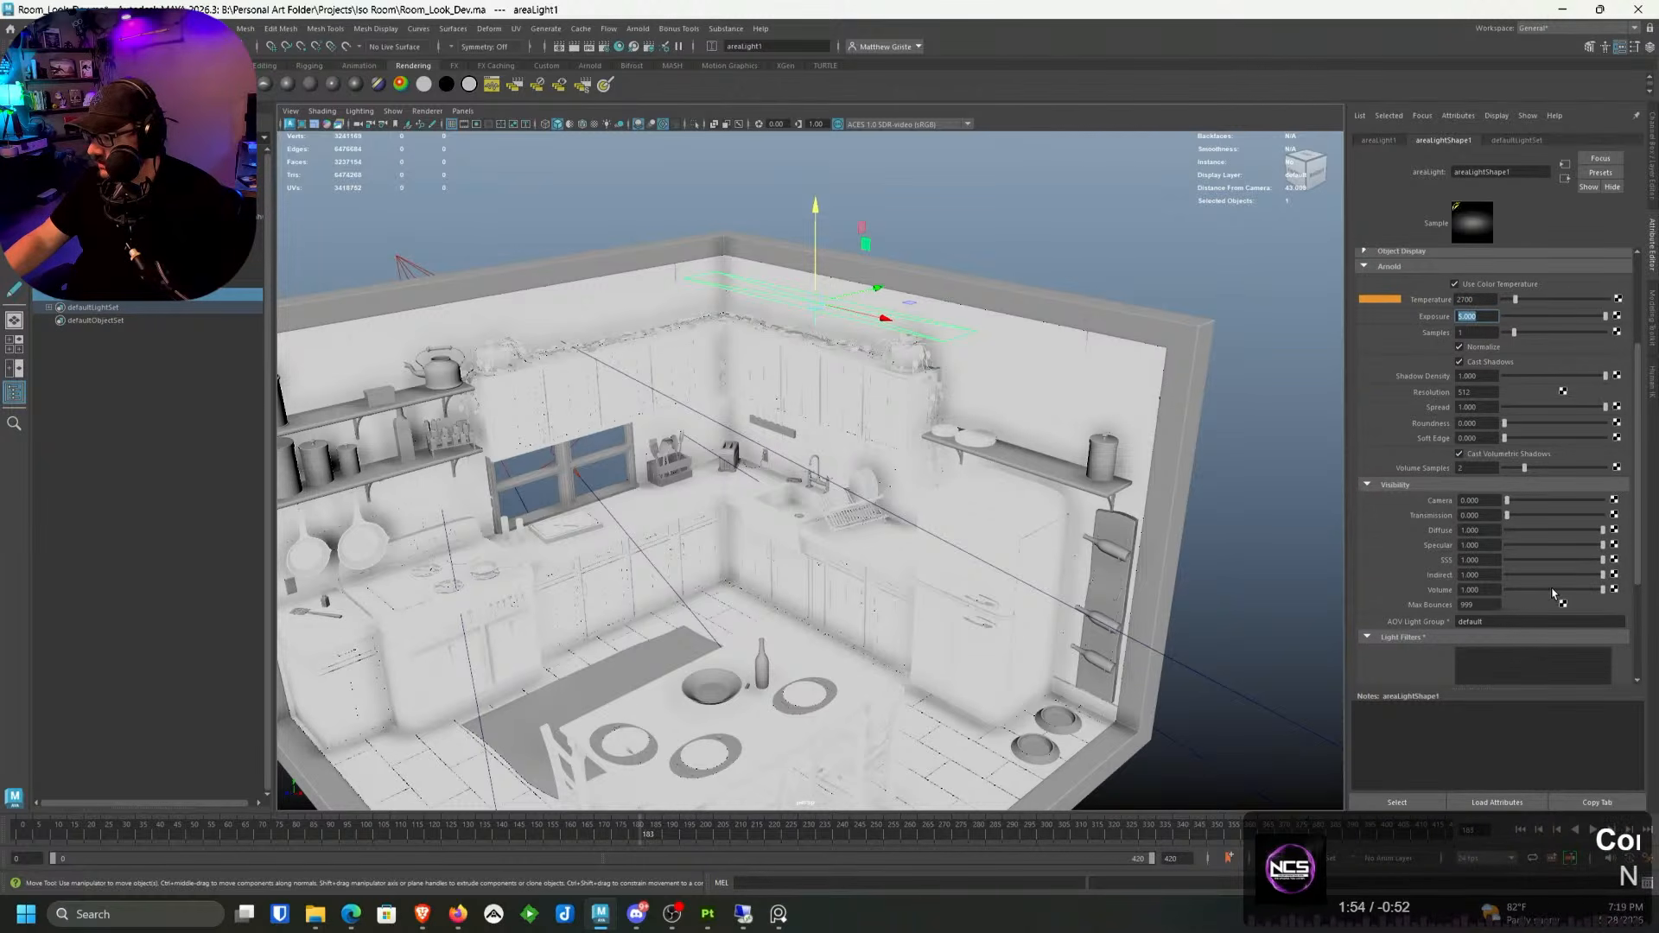
pyautogui.scroll(3, 605, 276)
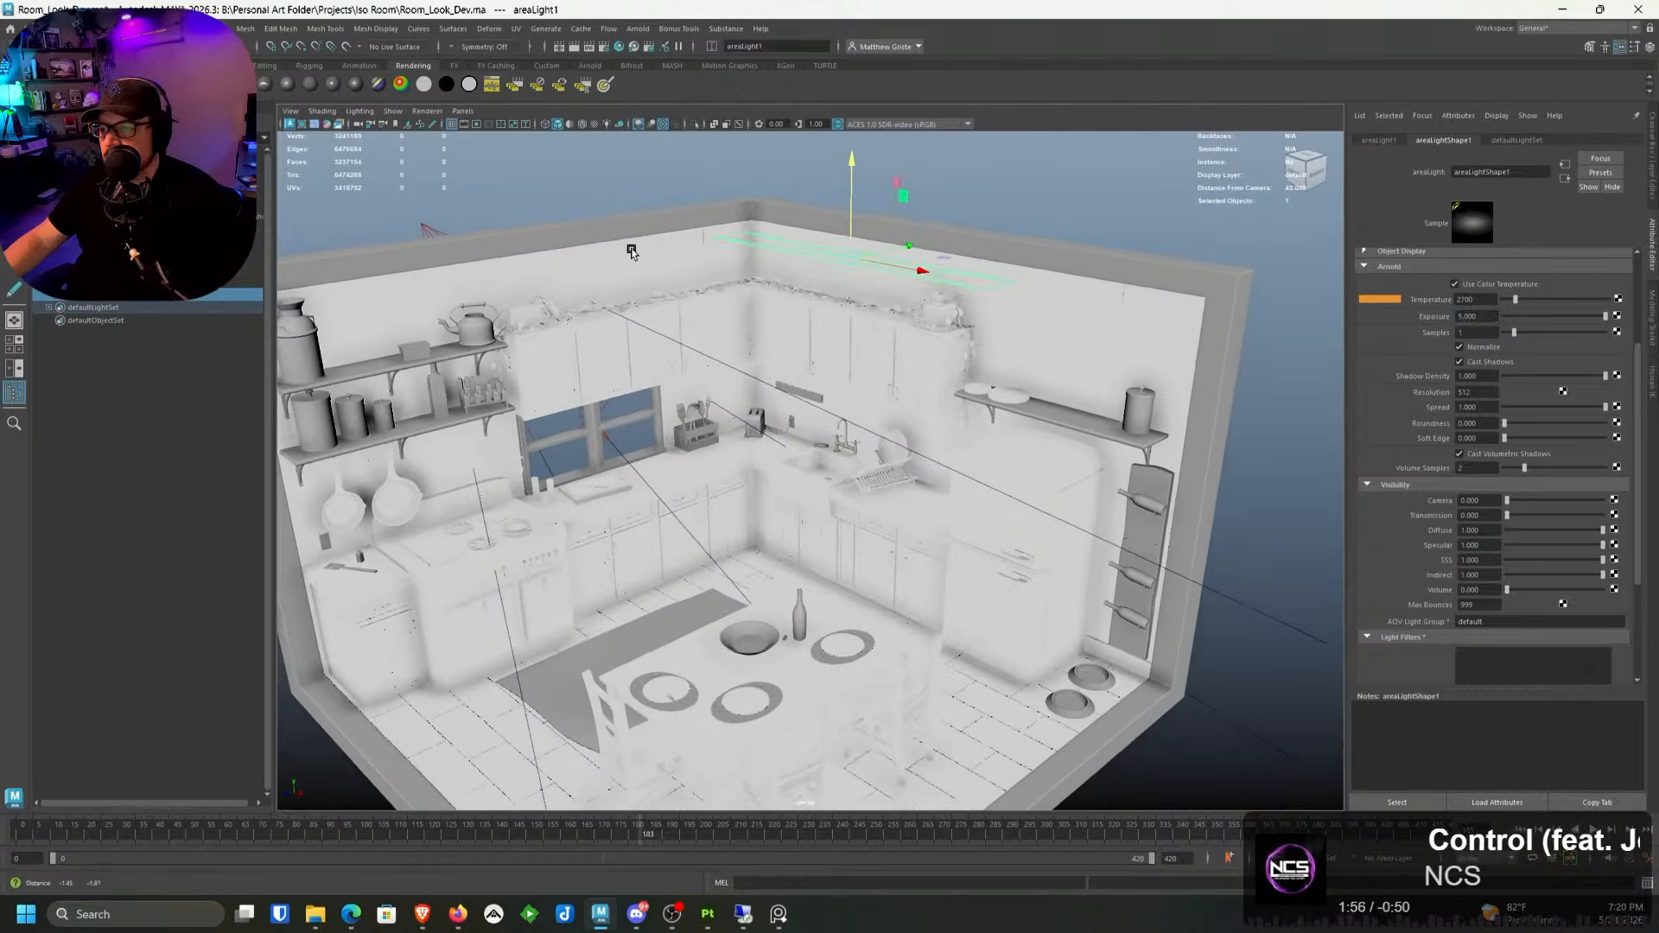
# Step: Frame the whole kitchen and preview the new area light with Arnold in the viewport
pyautogui.keyDown('alt'); pyautogui.moveTo(608, 245); pyautogui.dragTo(605, 233); pyautogui.keyUp('alt')
pyautogui.click(426, 111)
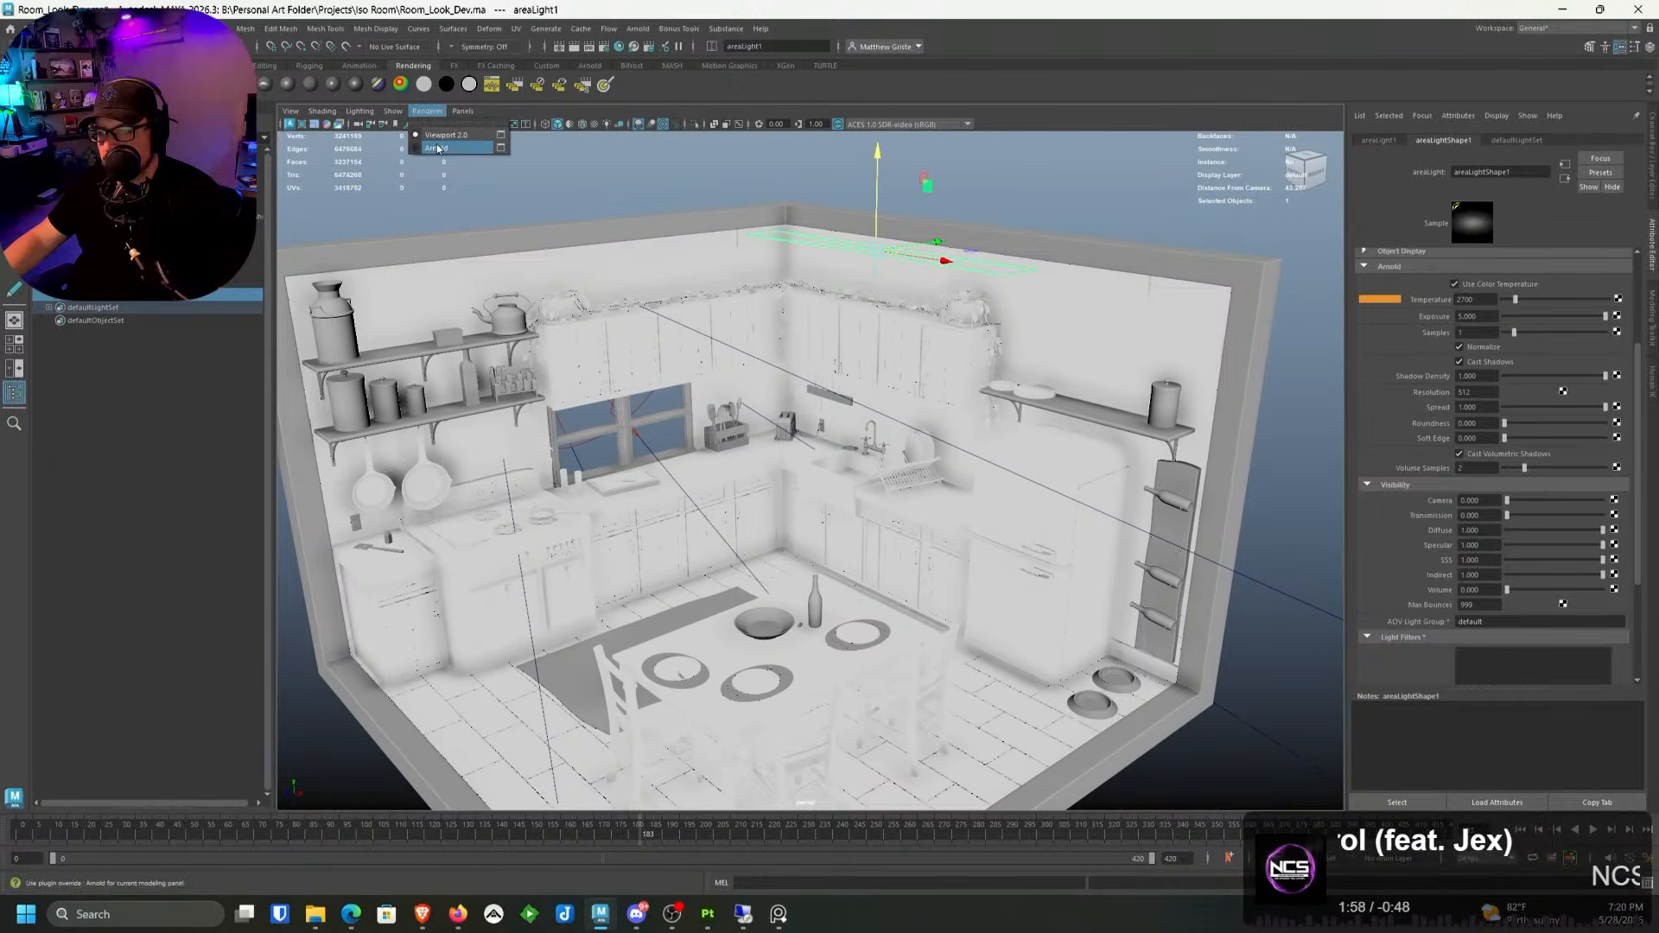
pyautogui.click(435, 144)
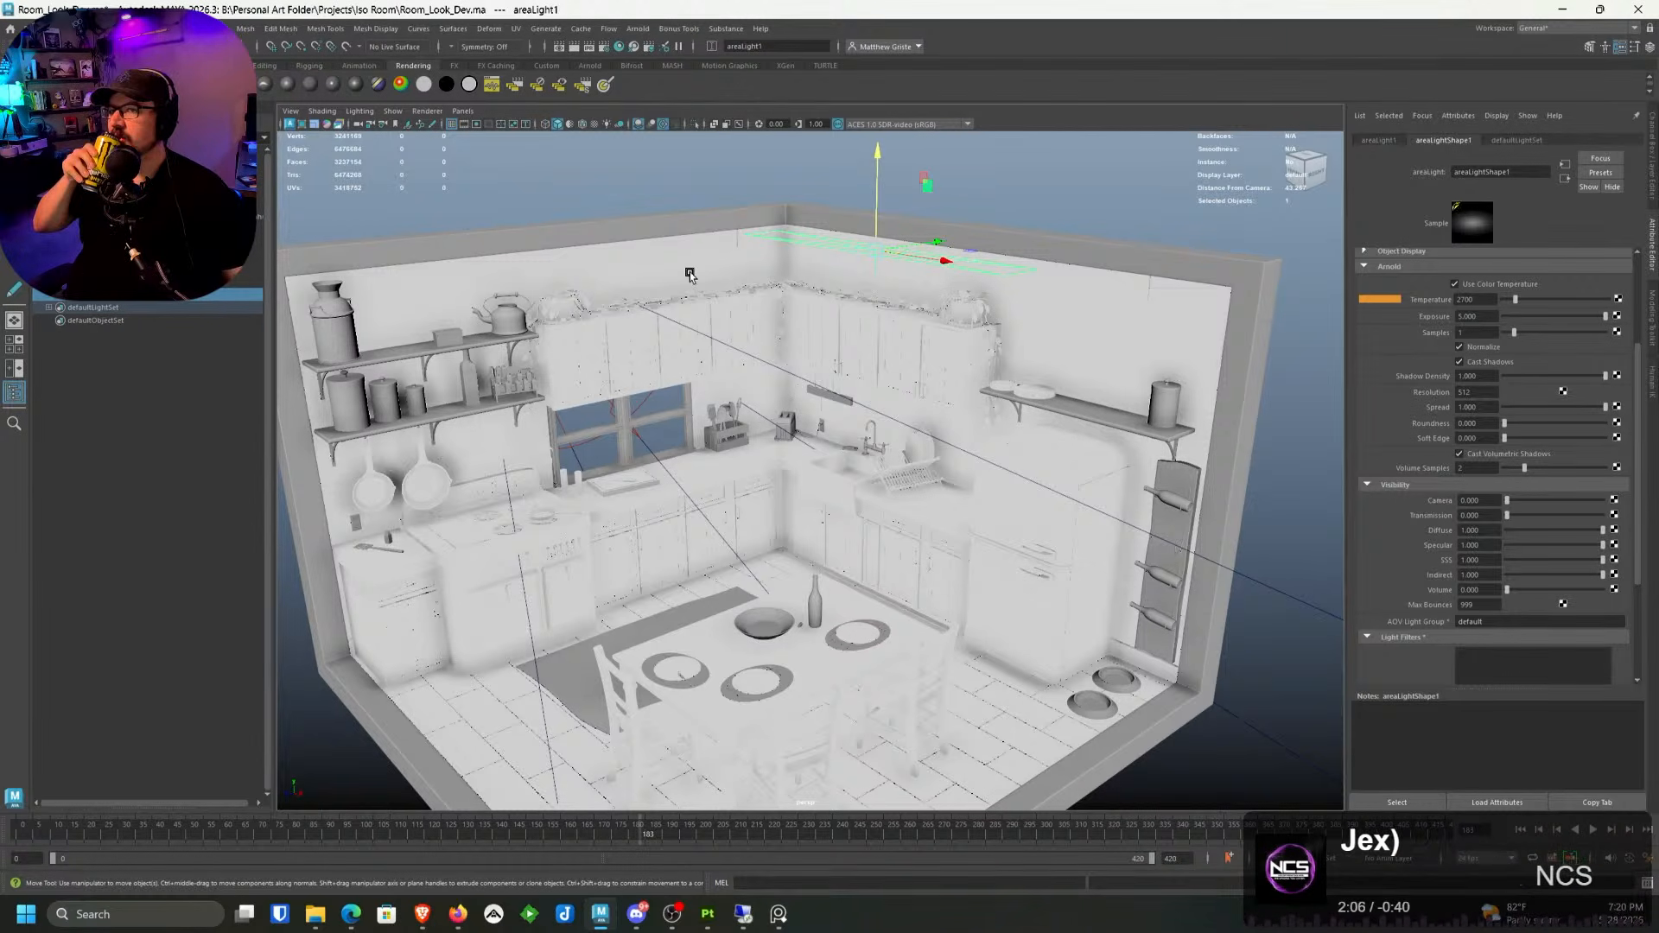
pyautogui.press('q')
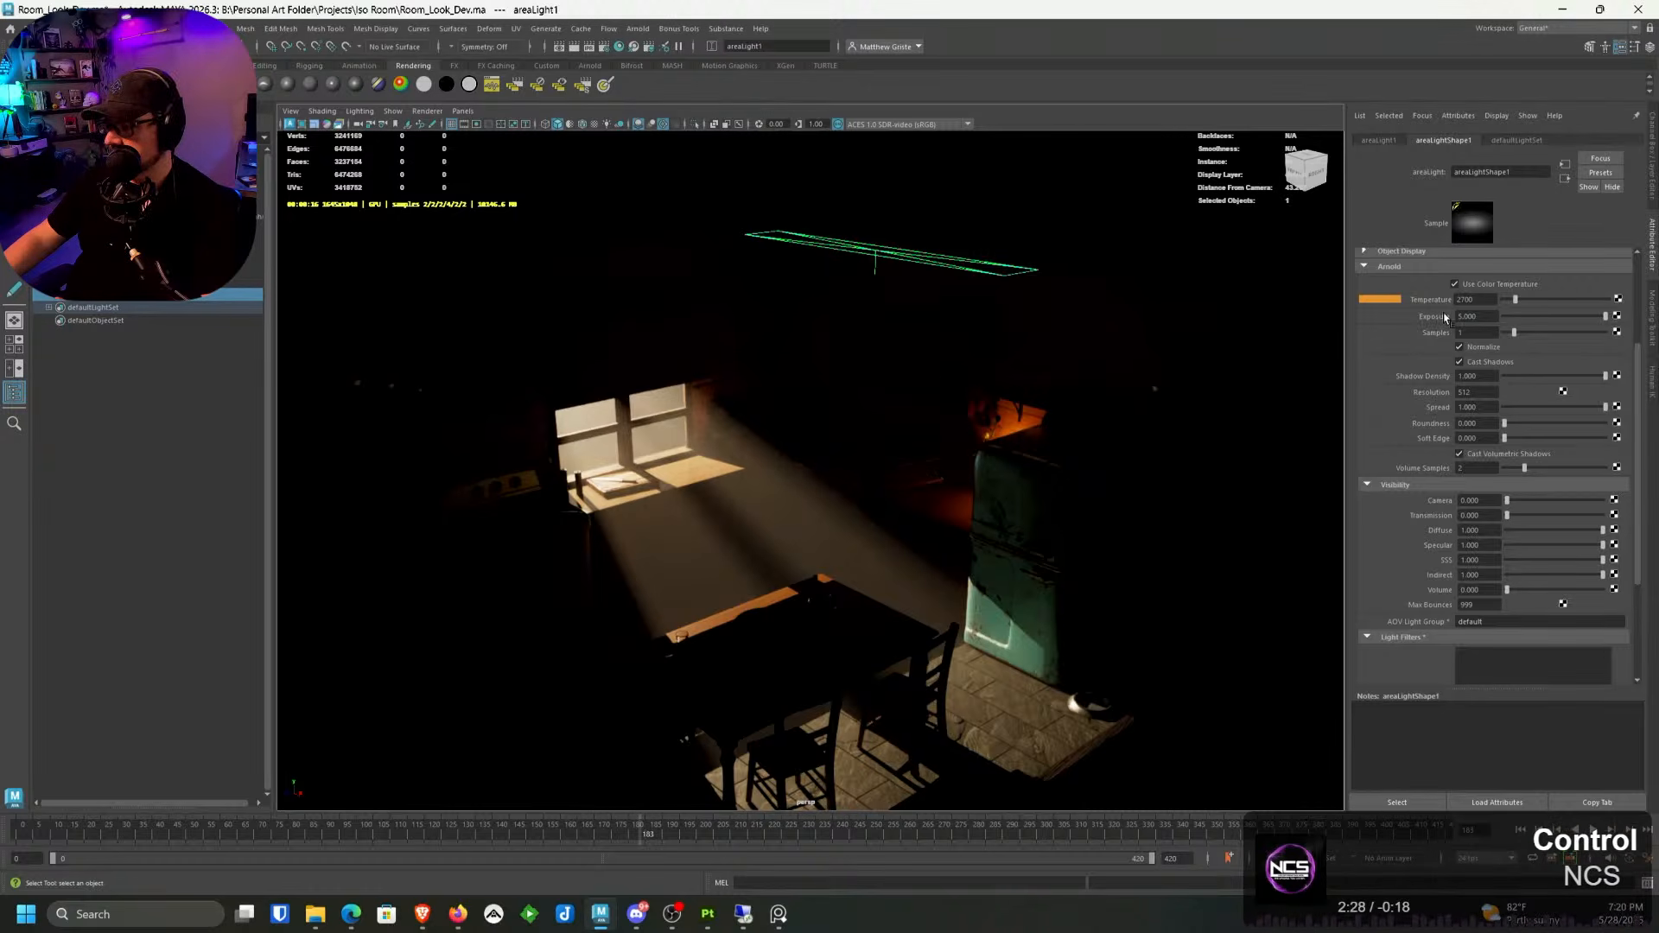
# Step: Try an exposure of 12 on the area light, then reduce it to 10
pyautogui.click(1475, 315)
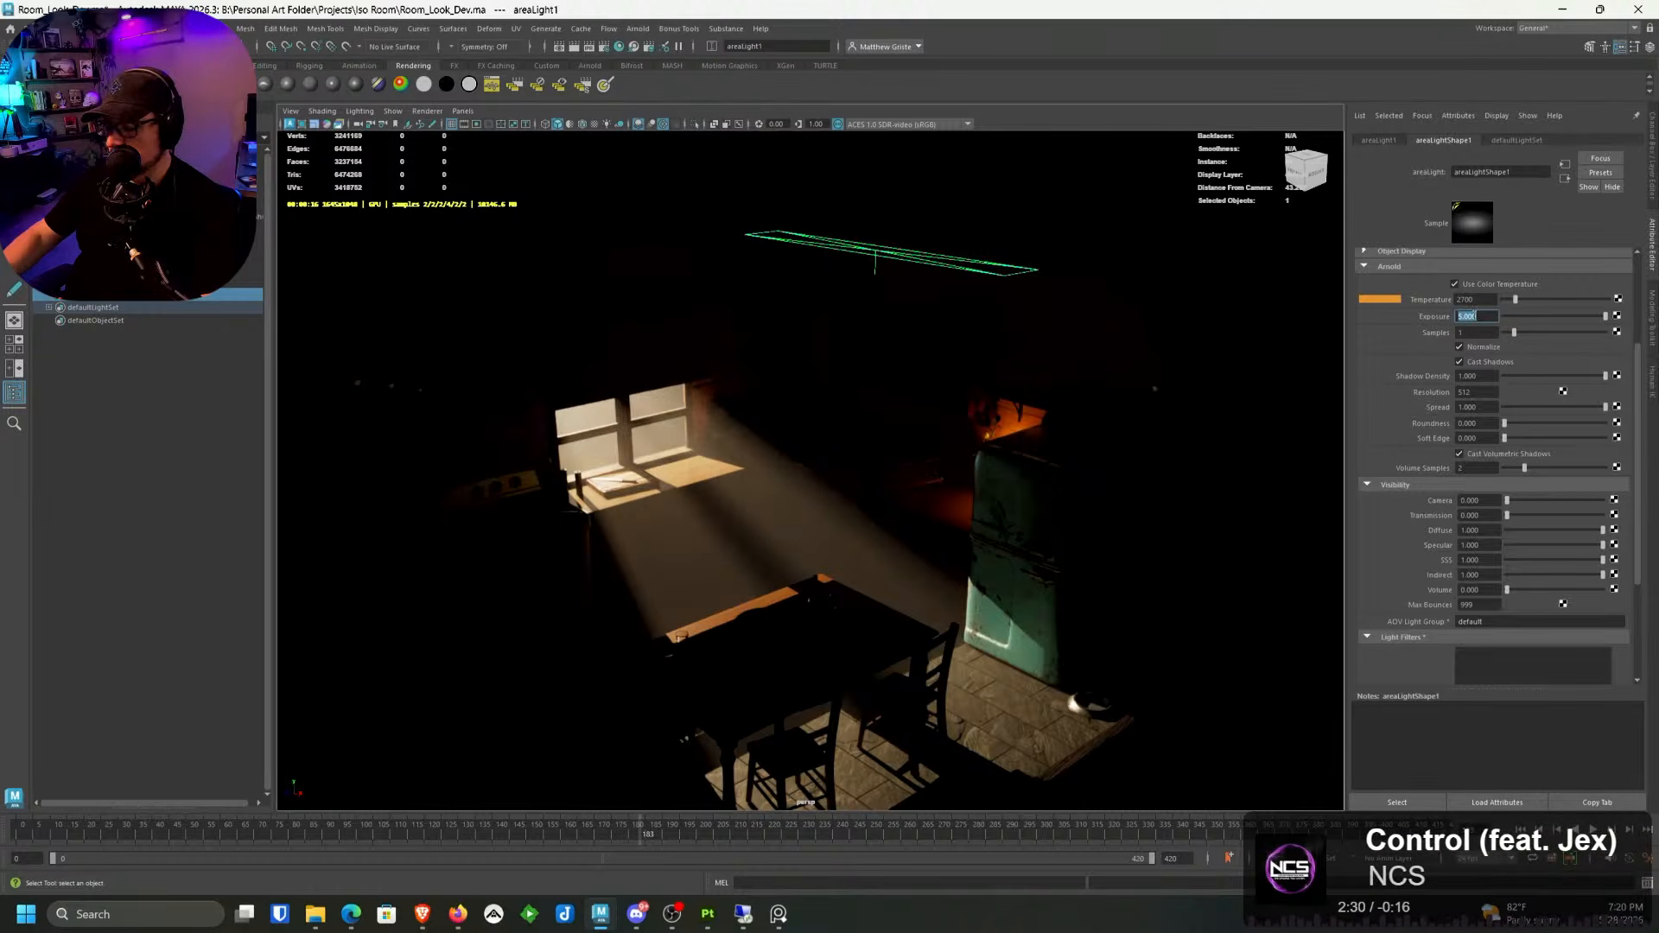
pyautogui.write('12')
pyautogui.press('Return')
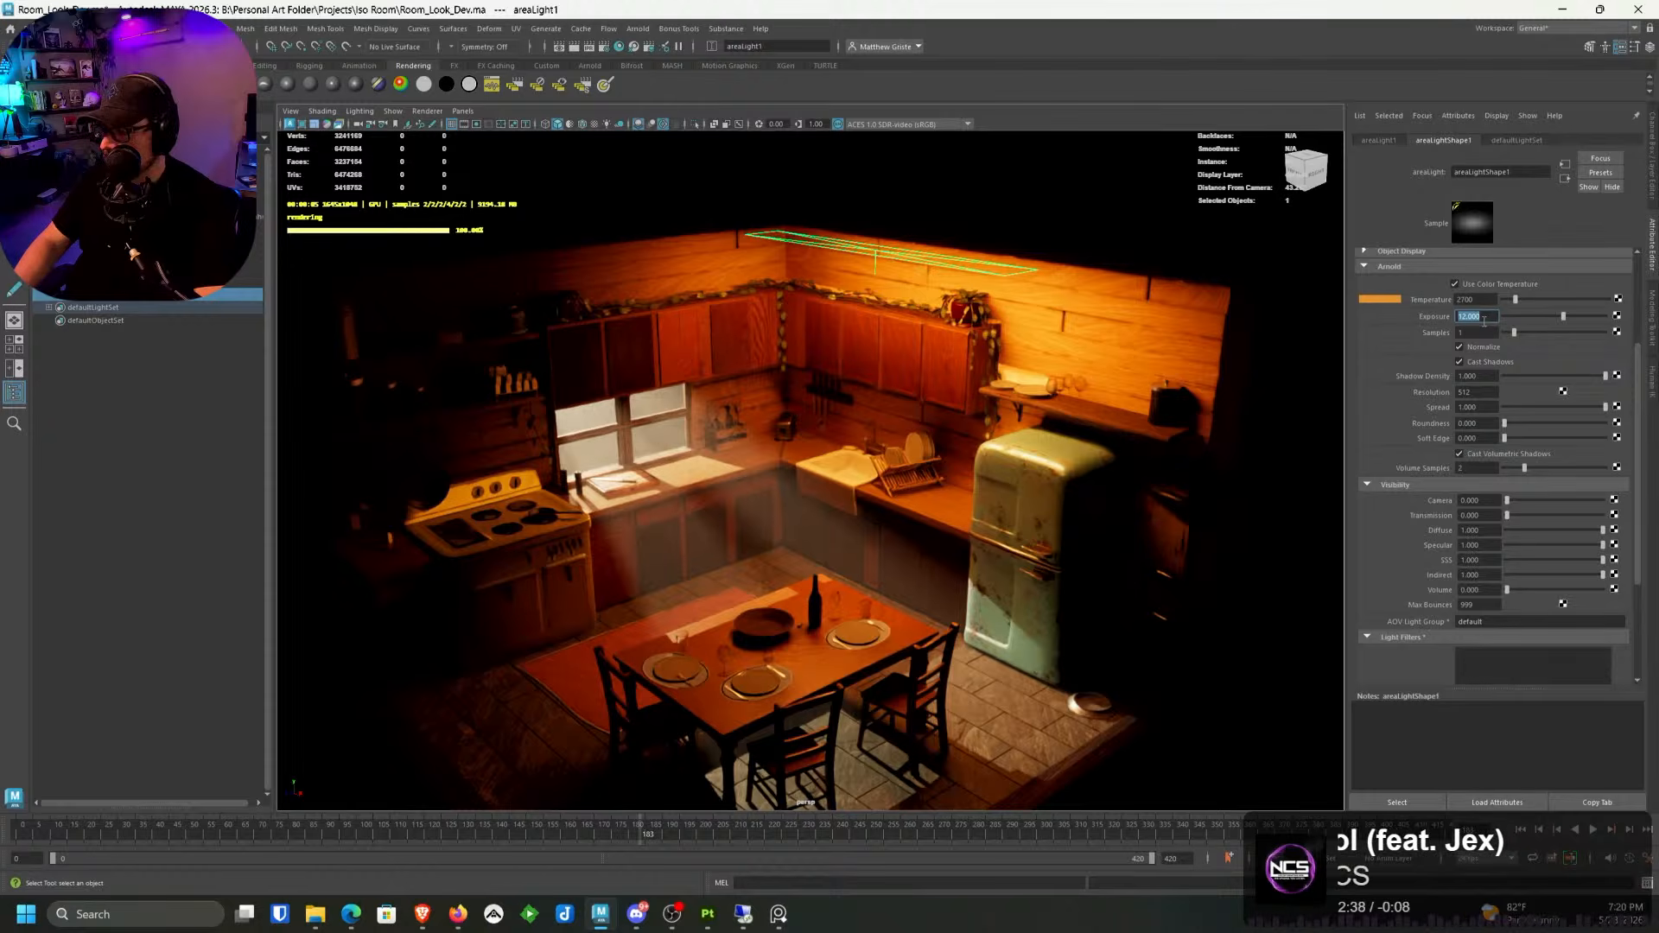
pyautogui.write('10')
pyautogui.press('Return')
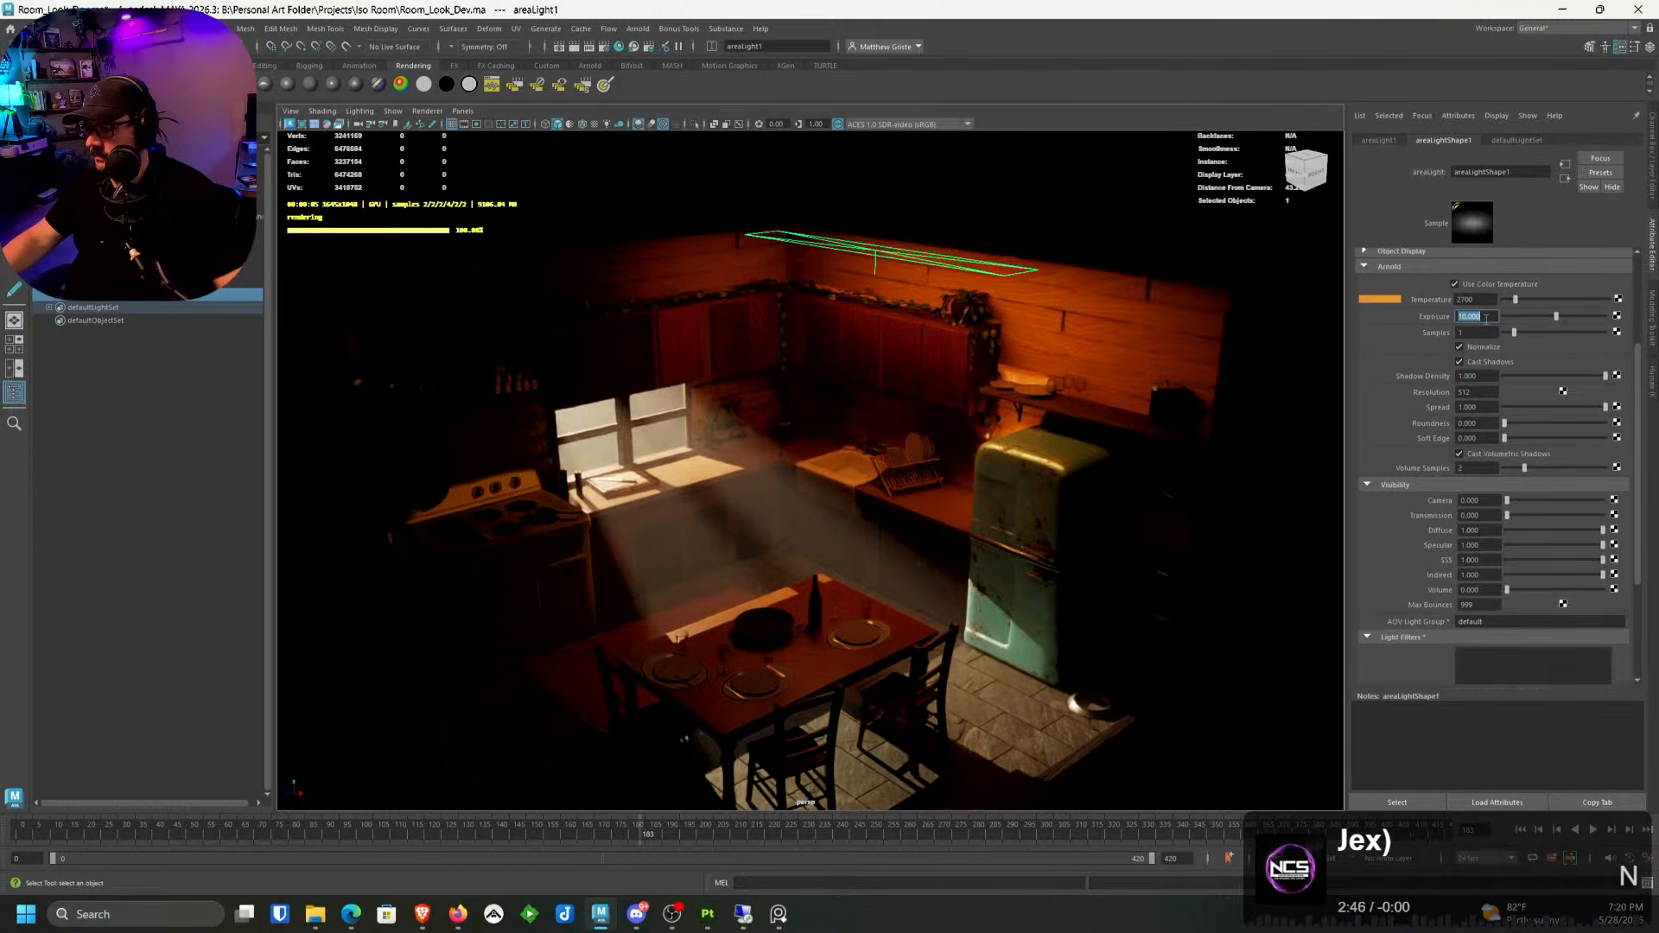
# Step: Set the overhead area light's exposure to 12, then move it towards the window side of the kitchen and raise it slightly
pyautogui.write('12')
pyautogui.press('Return')
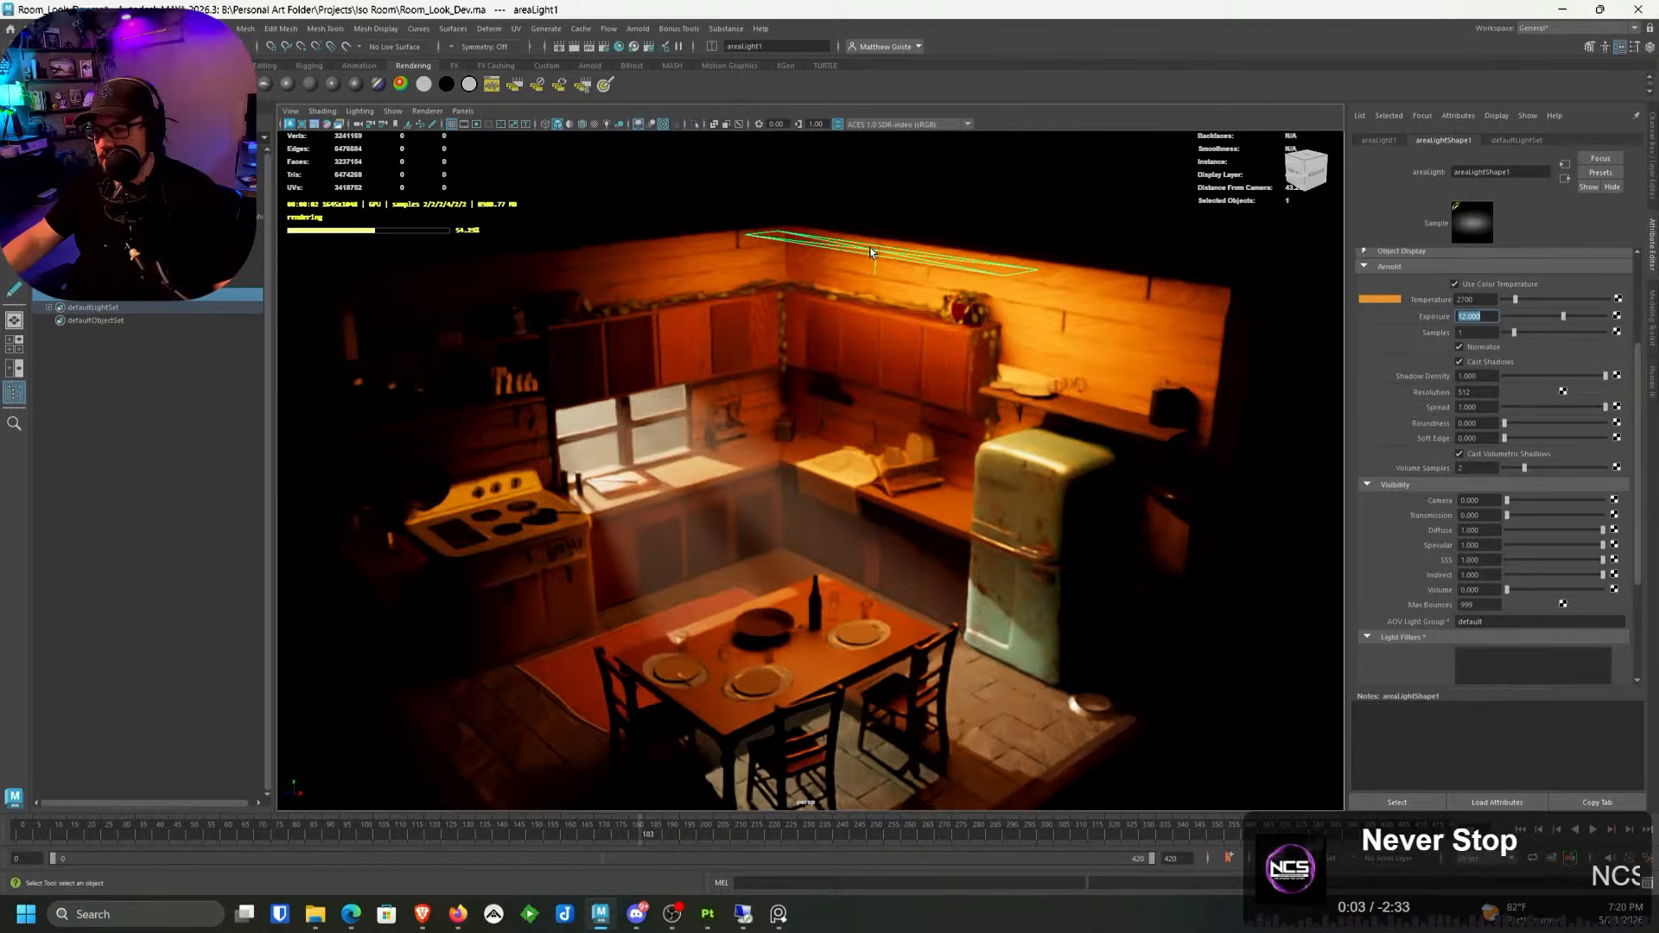
pyautogui.press('w')
pyautogui.moveTo(923, 244); pyautogui.dragTo(810, 268)
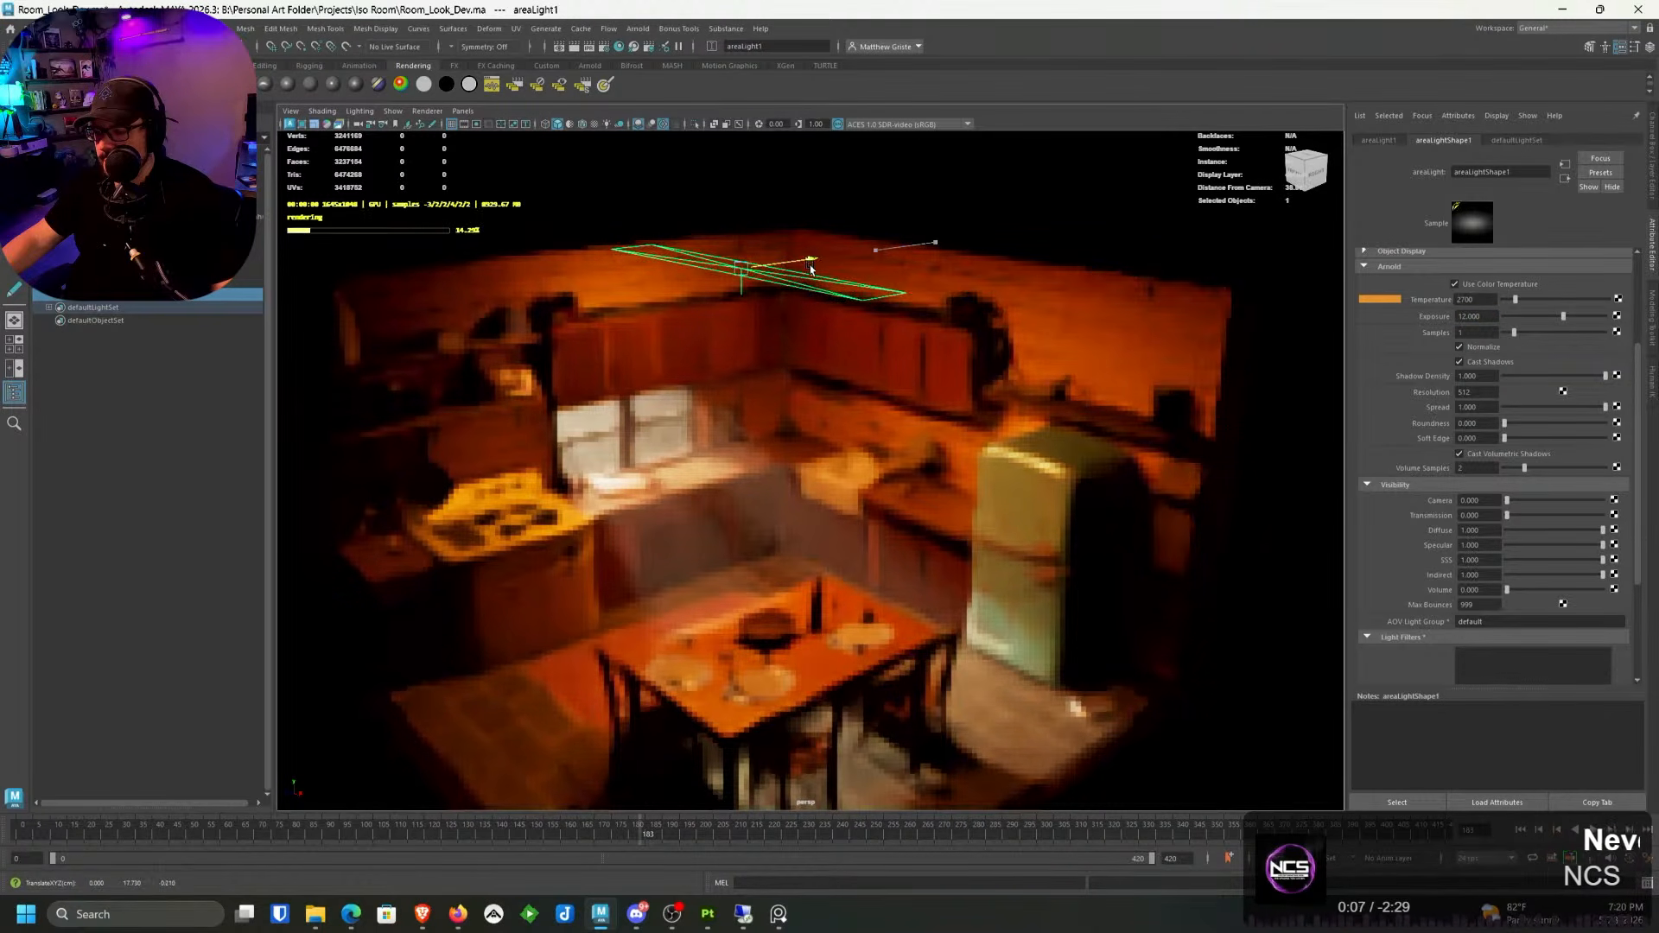
pyautogui.moveTo(739, 223)
pyautogui.mouseDown()
pyautogui.moveTo(736, 126)
pyautogui.moveTo(733, 206)
pyautogui.mouseUp()
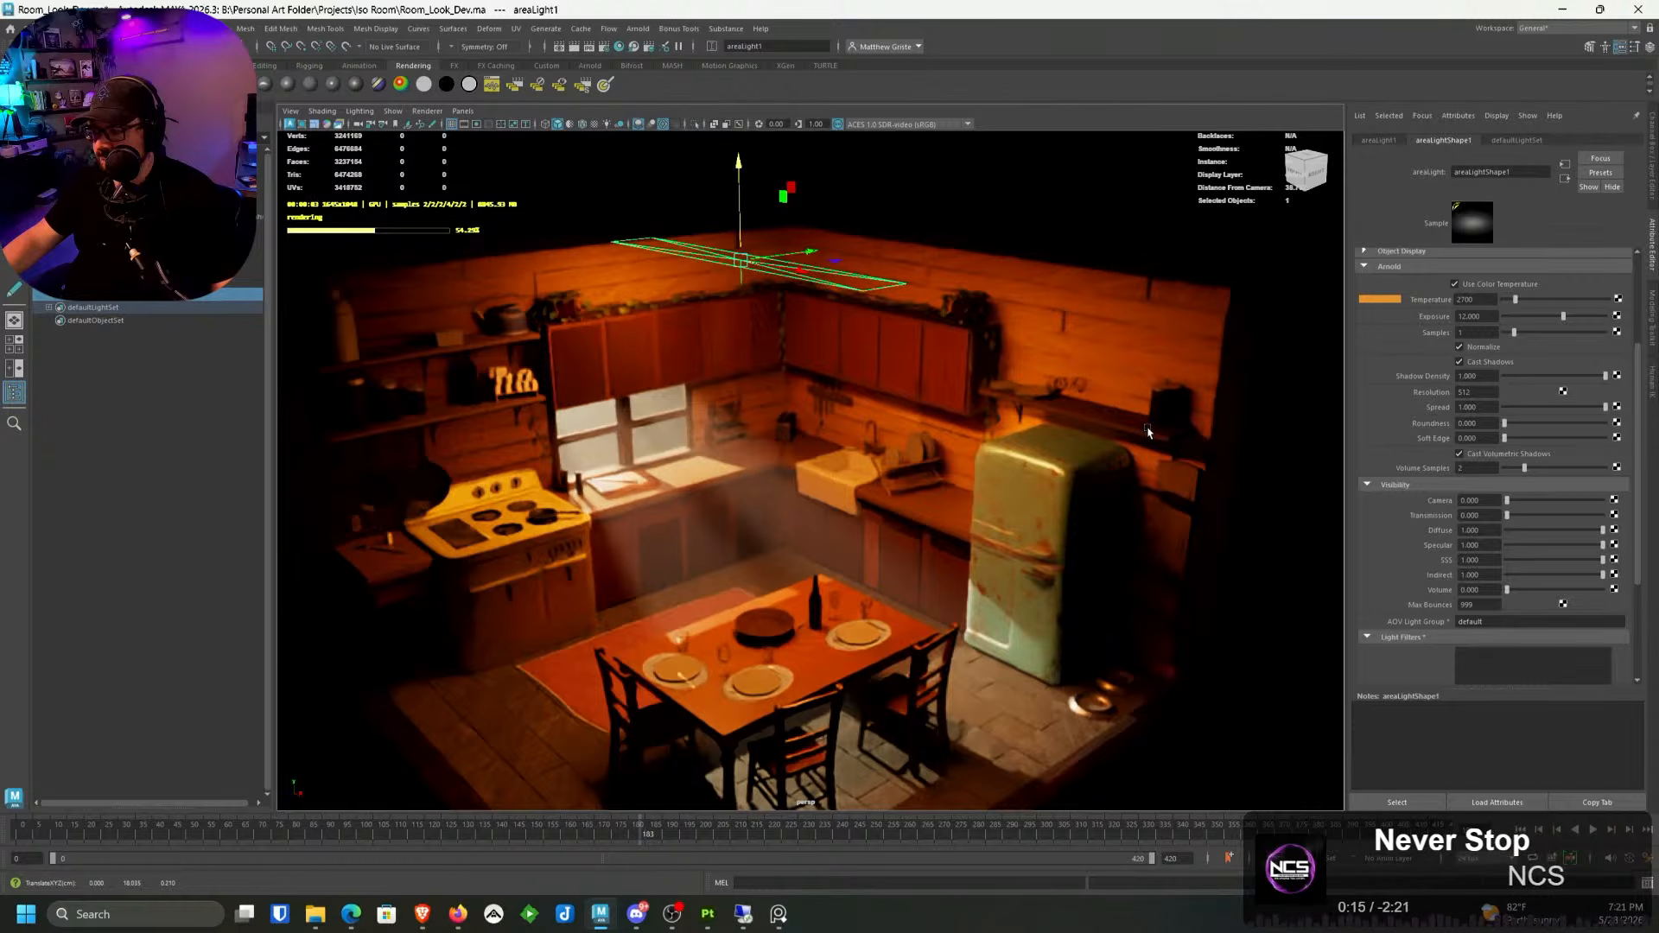
# Step: Set the area light's exposure to 10 and deselect it to judge the render
pyautogui.doubleClick(1478, 317)
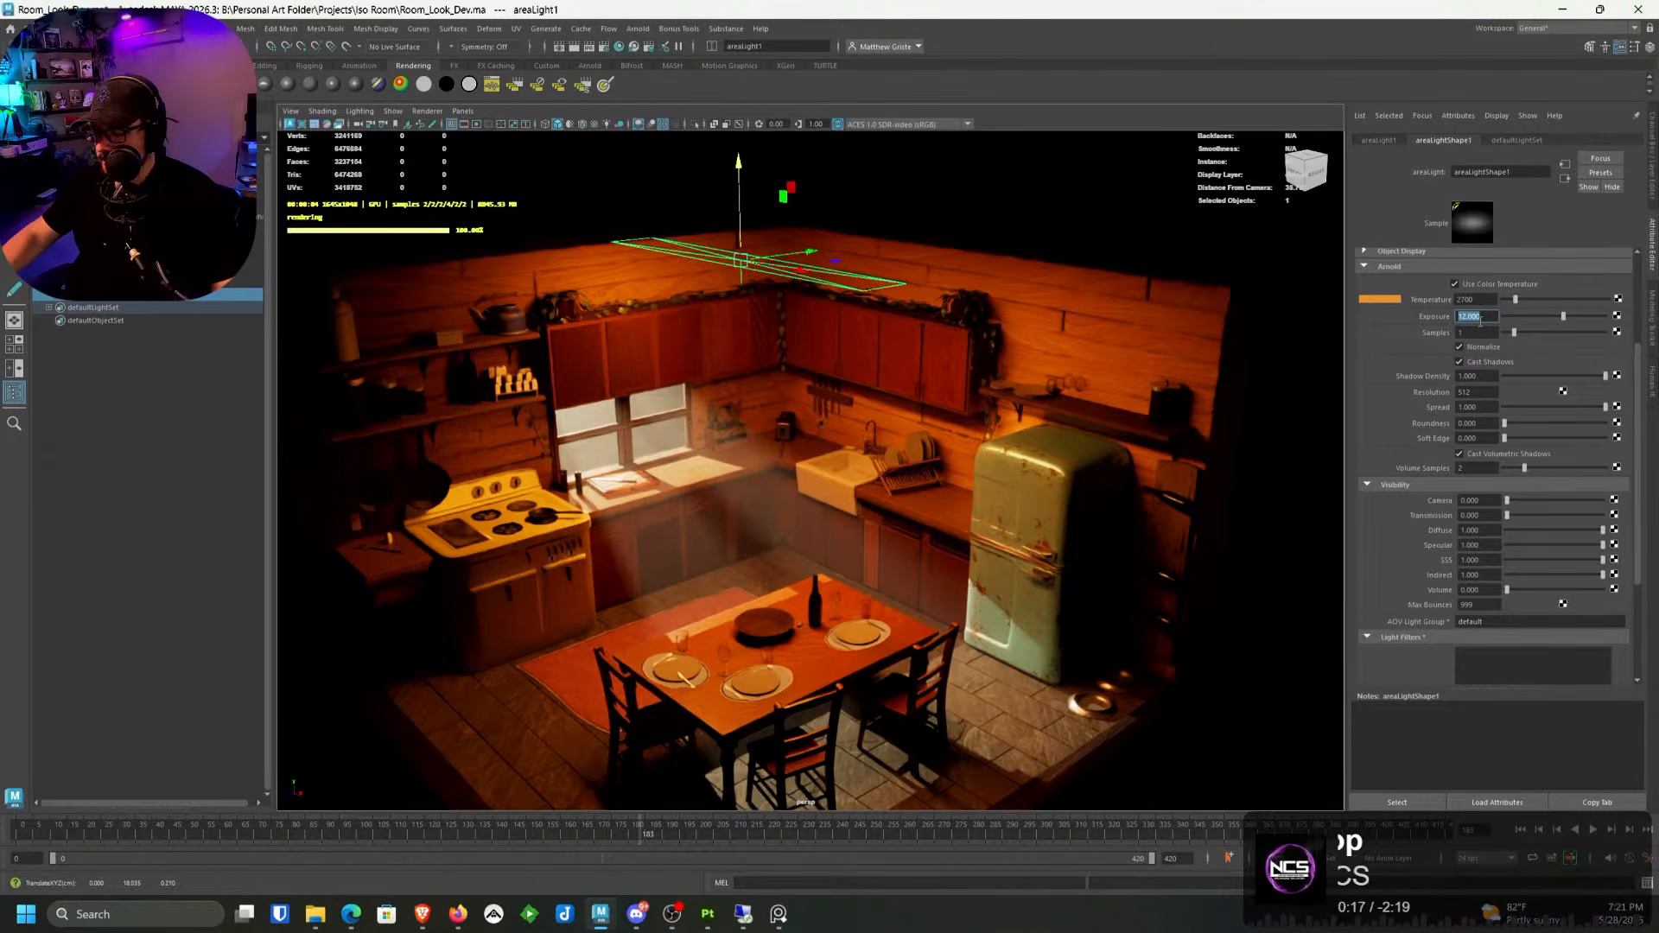
pyautogui.write('10')
pyautogui.press('Return')
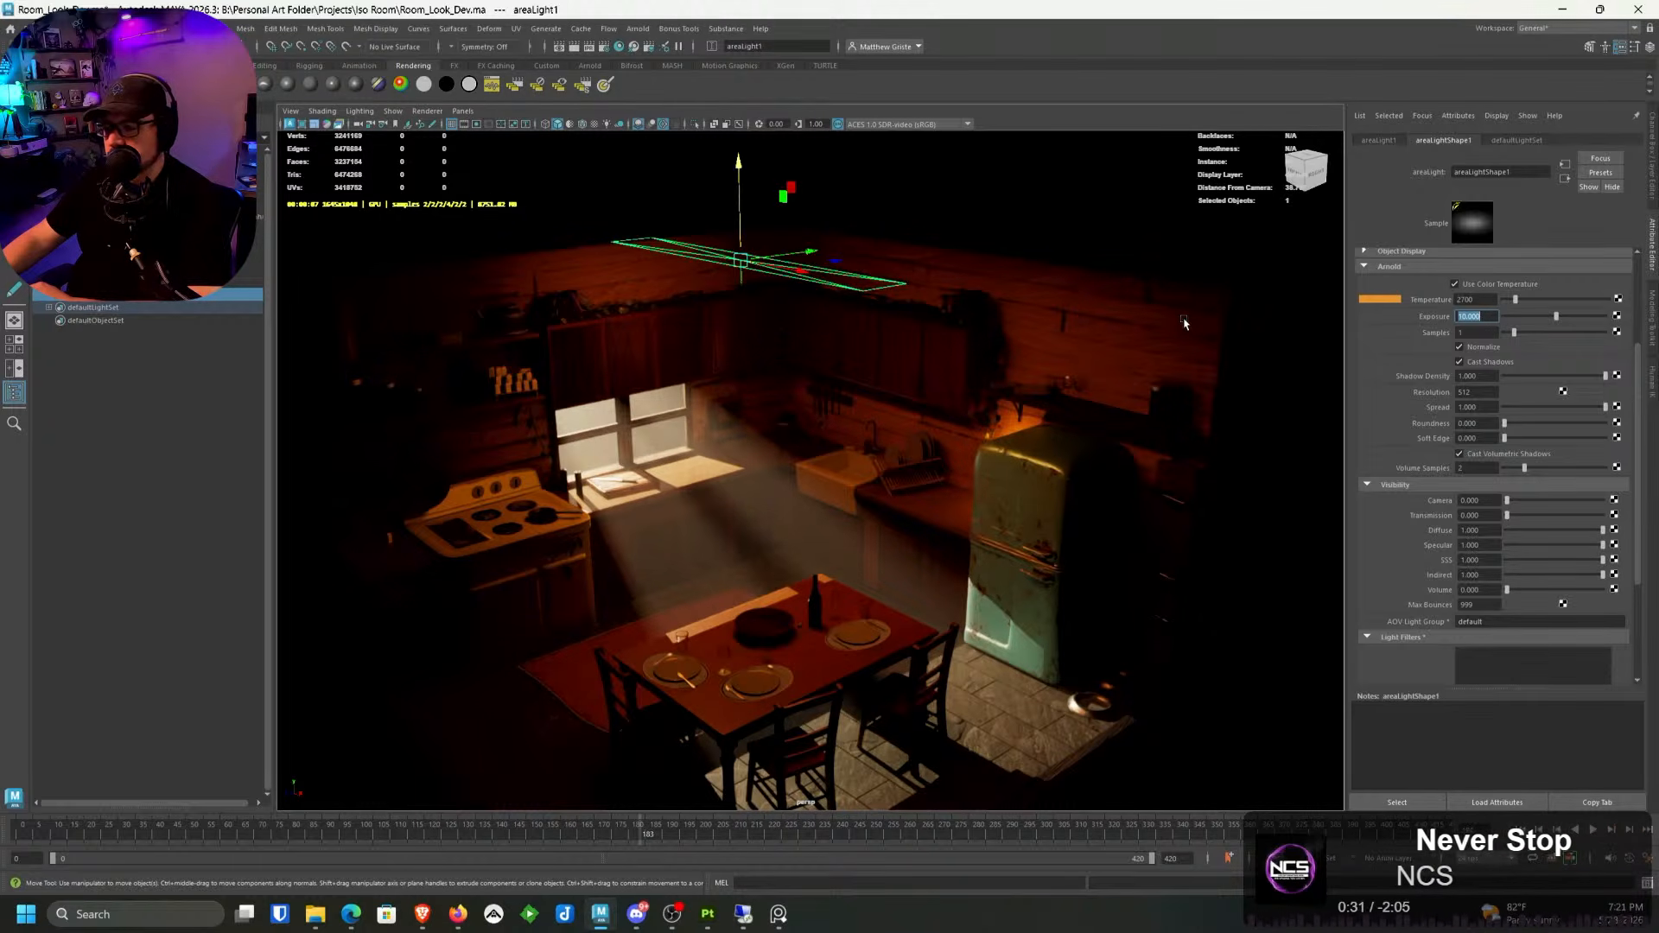
pyautogui.click(1278, 374)
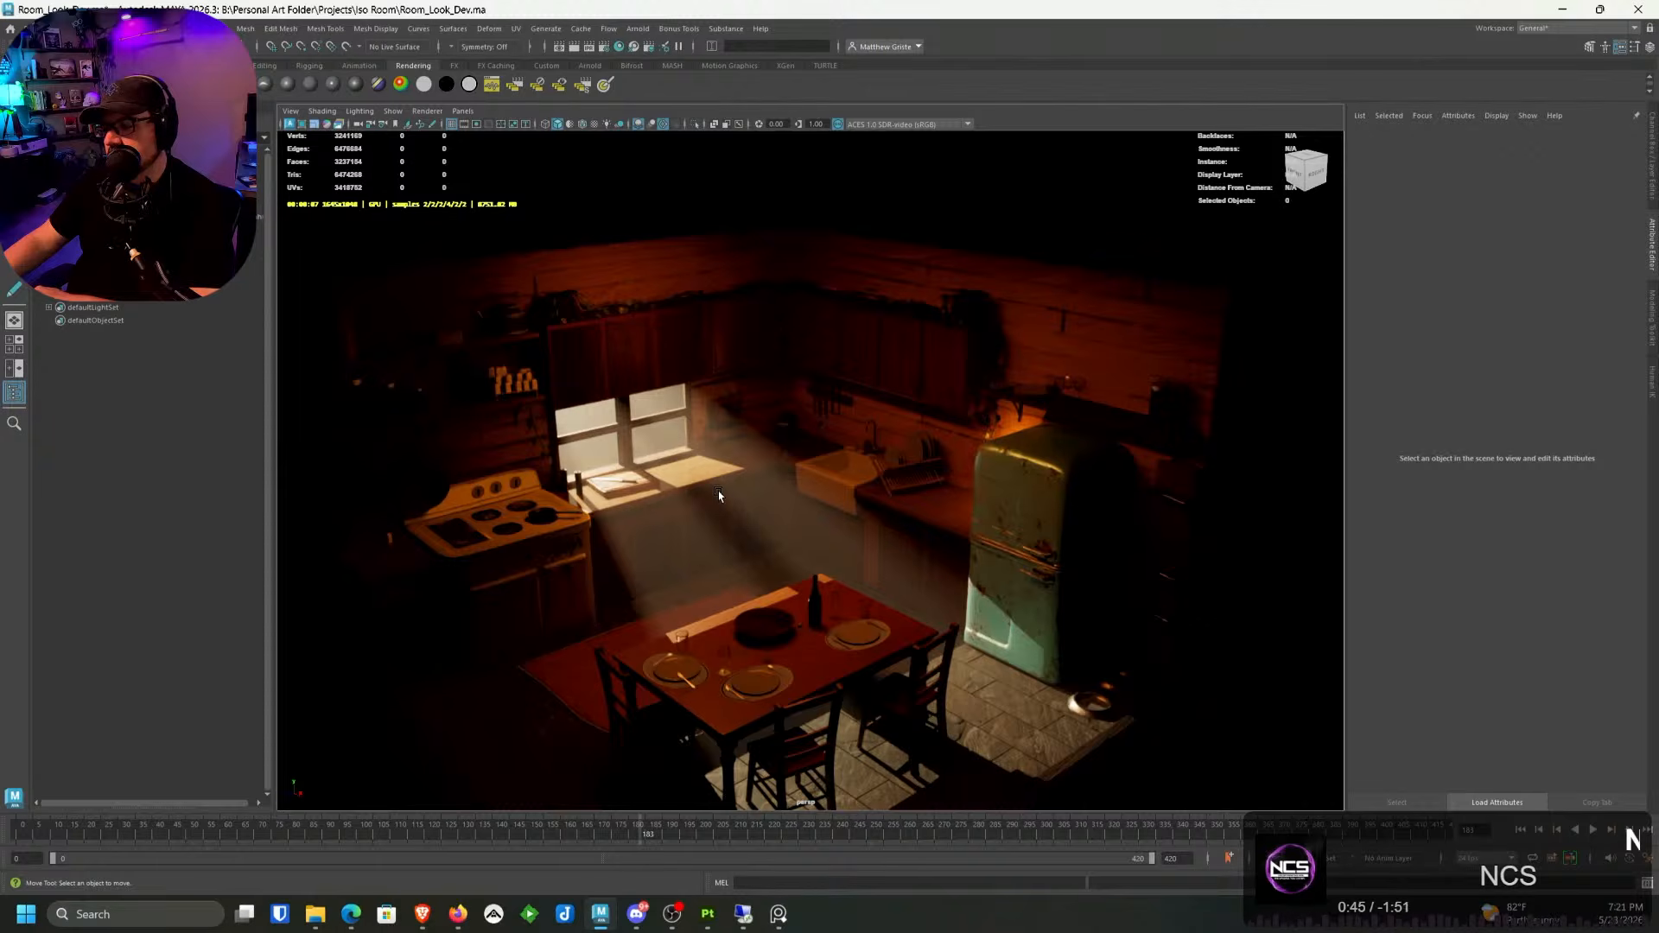
# Step: Reselect the overhead area light and set its color temperature to 7000
pyautogui.click(113, 296)
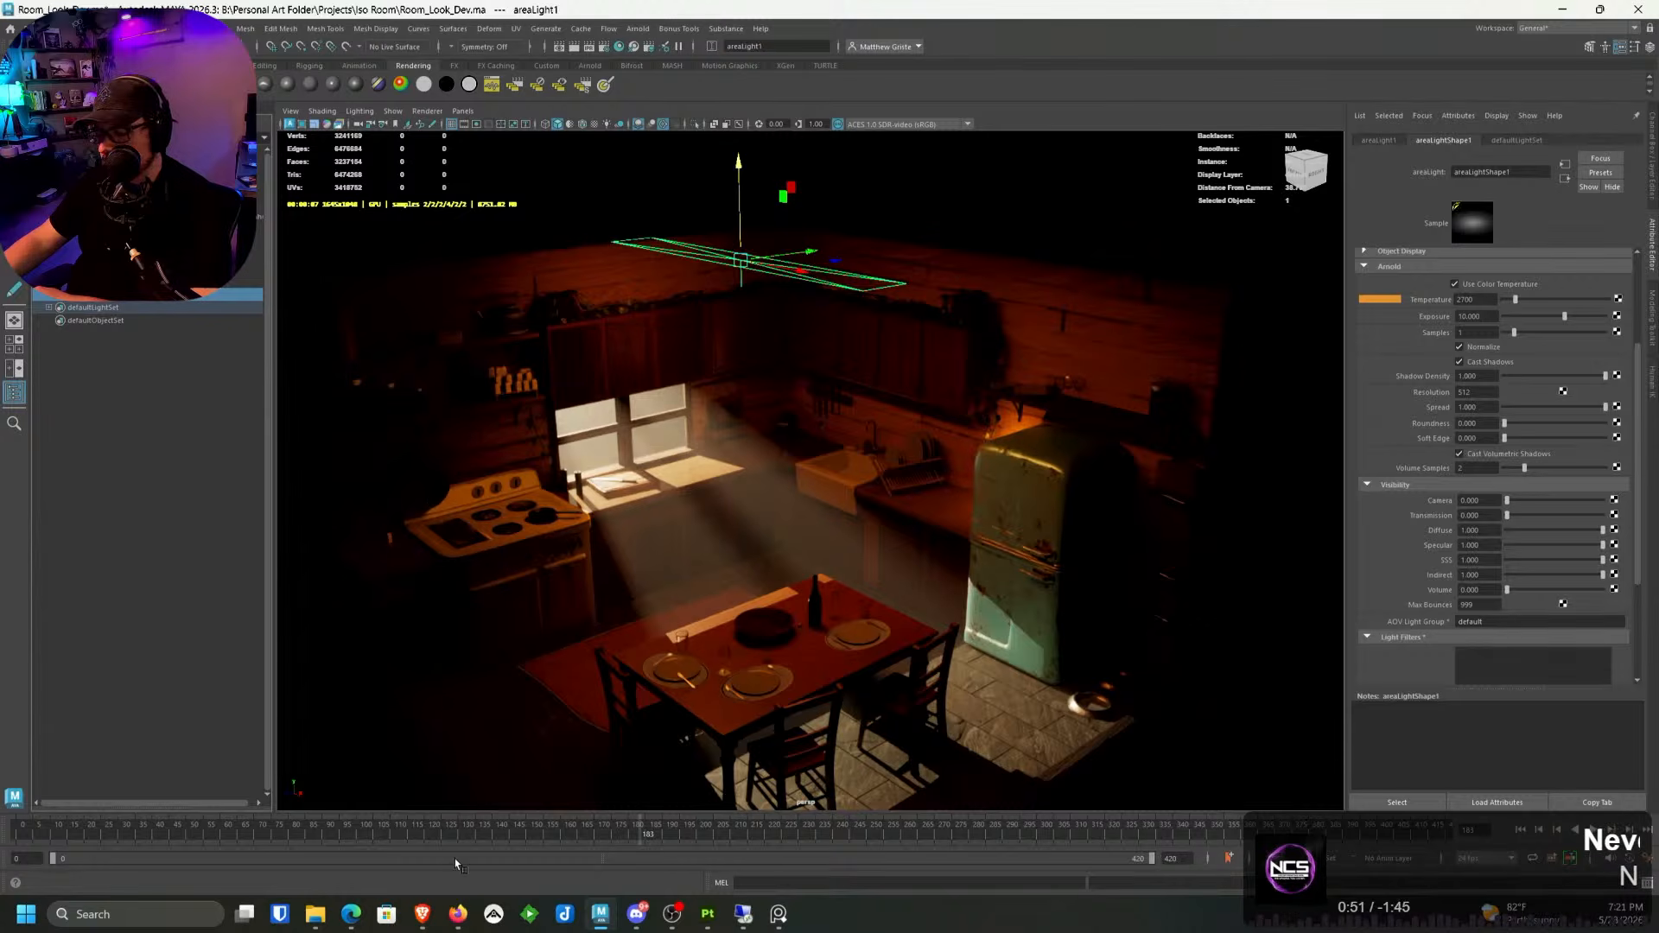
pyautogui.click(423, 917)
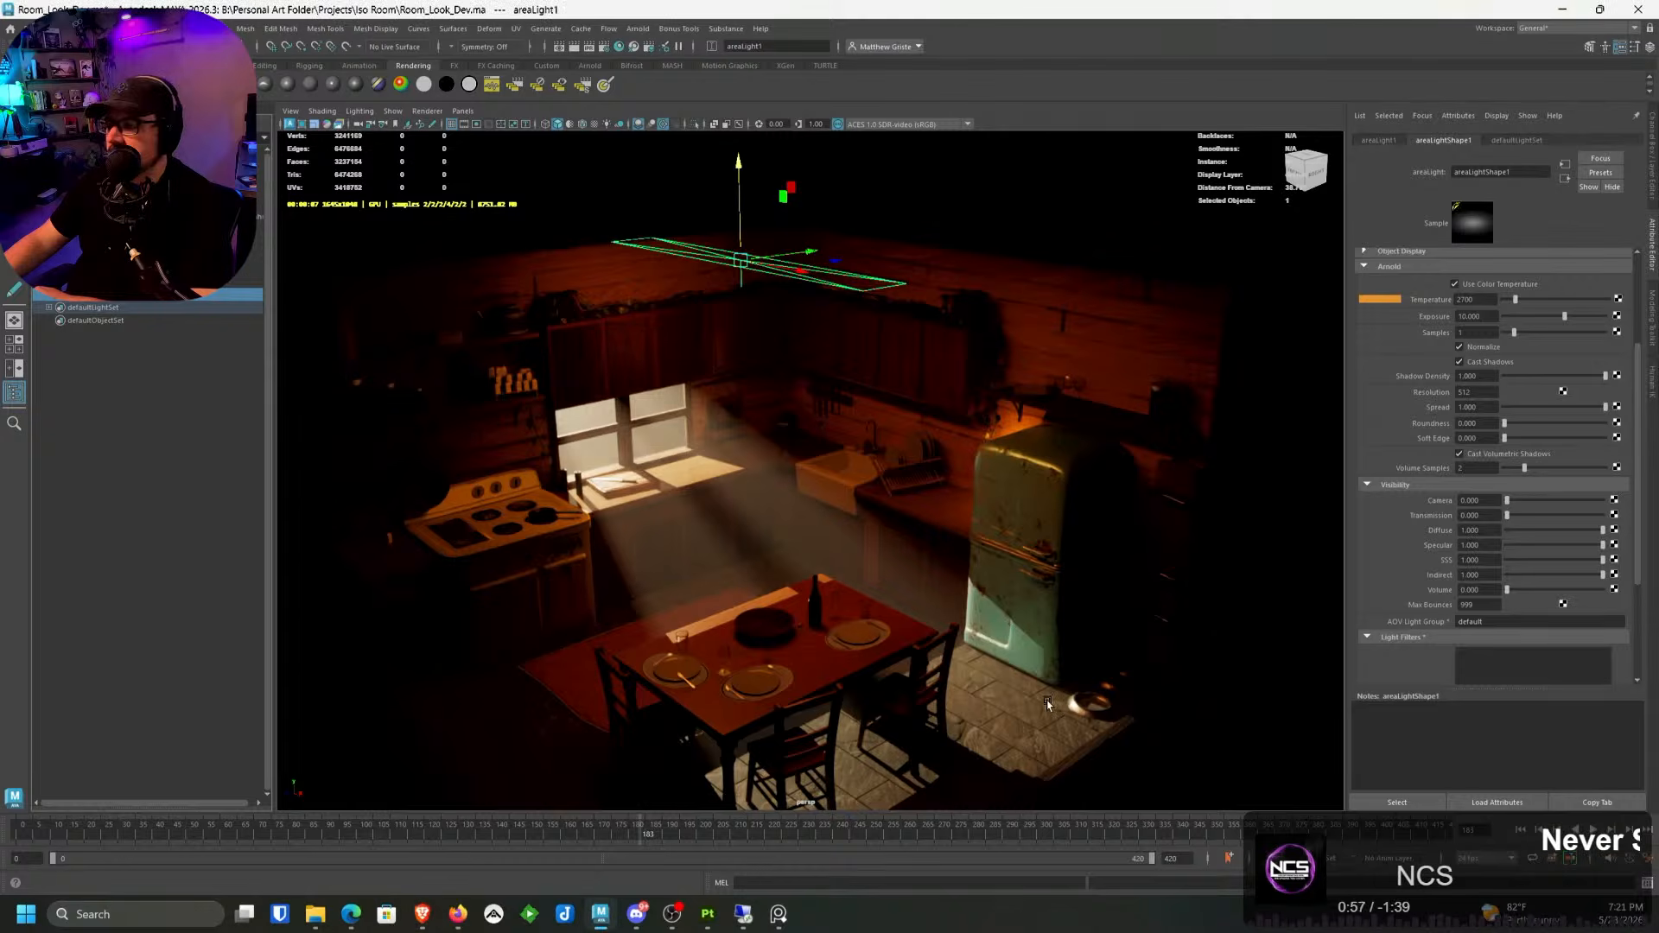
pyautogui.click(1488, 300)
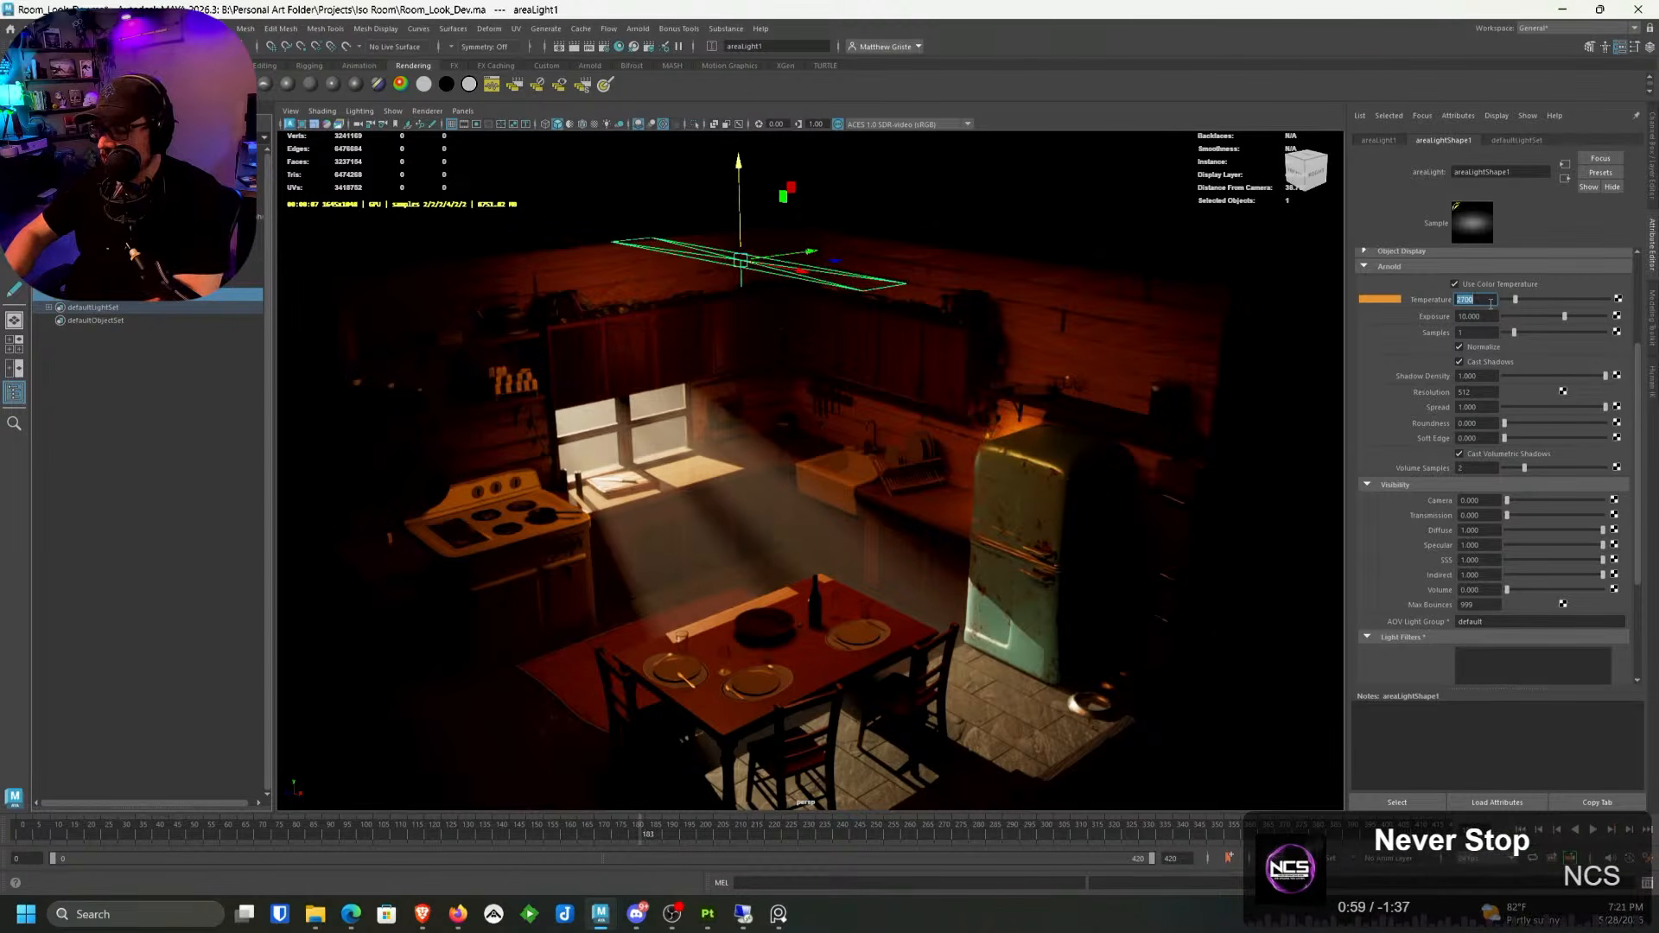
pyautogui.write('700')
pyautogui.press('Return')
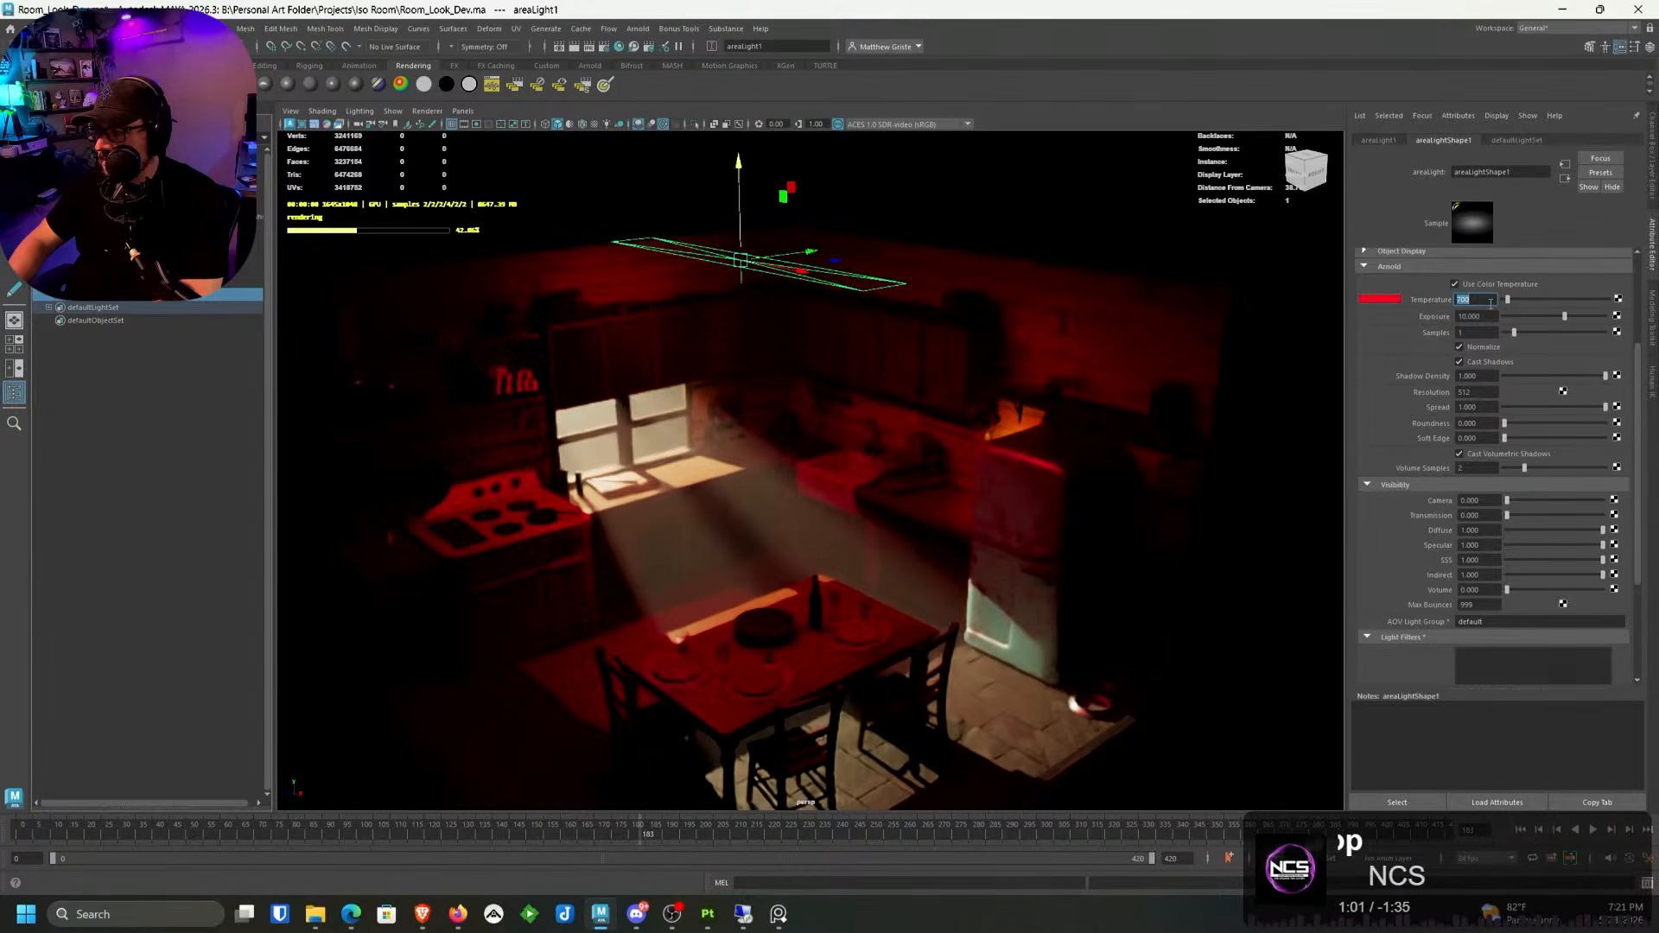
pyautogui.doubleClick(1491, 303)
pyautogui.write('7')
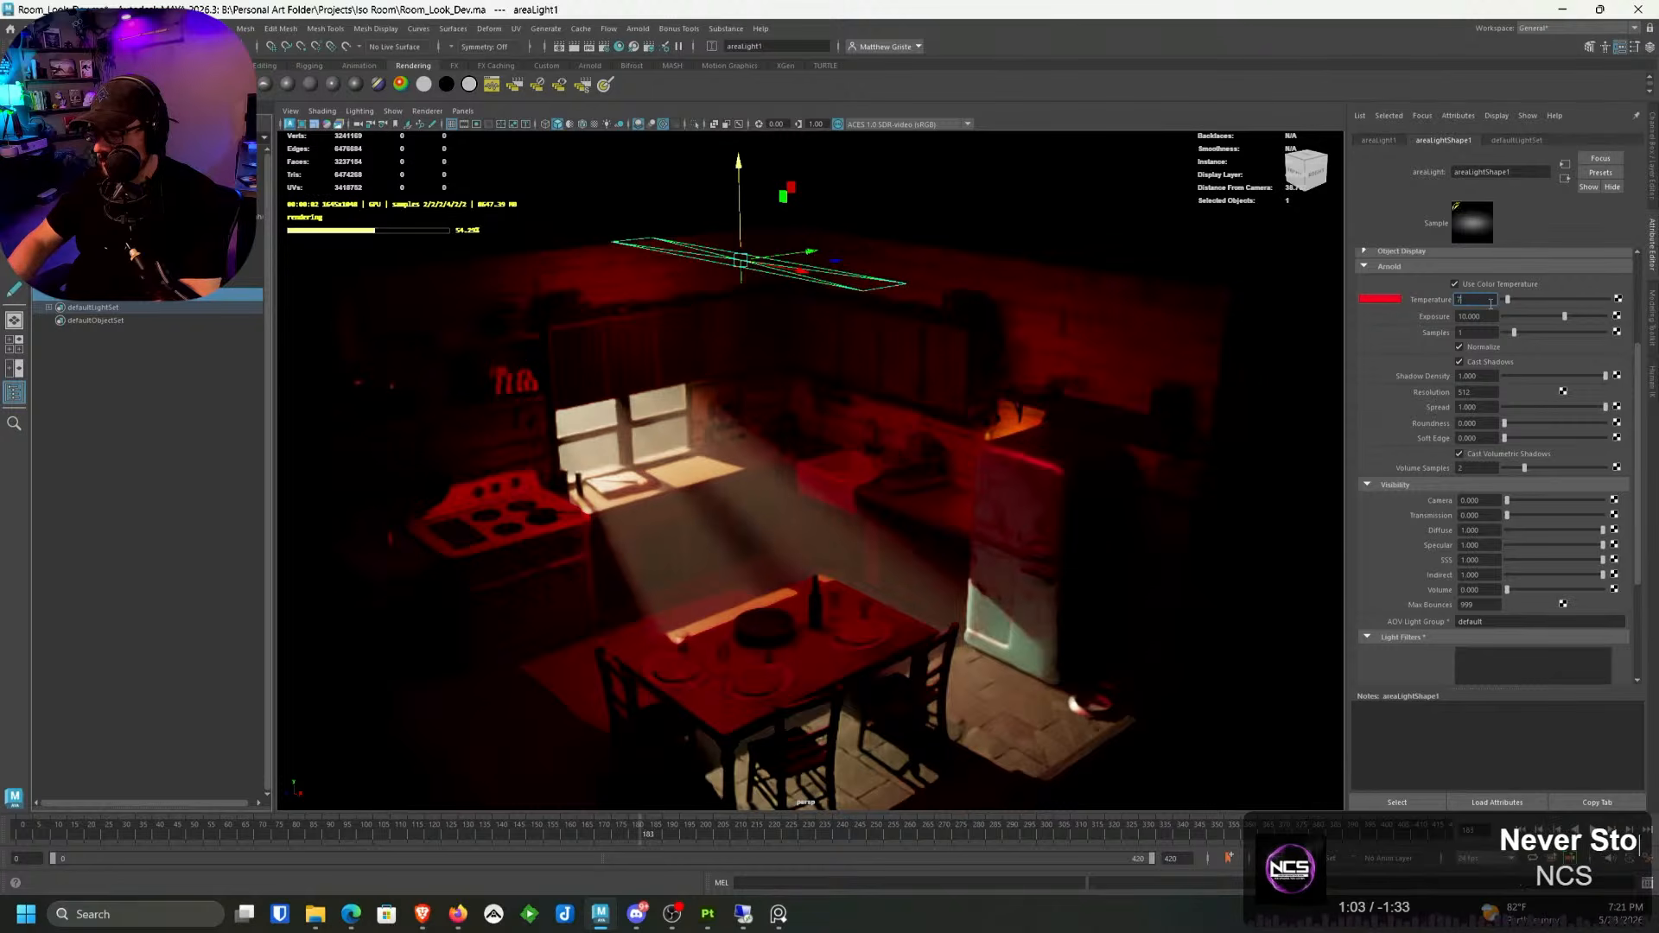
pyautogui.write('000')
pyautogui.press('Return')
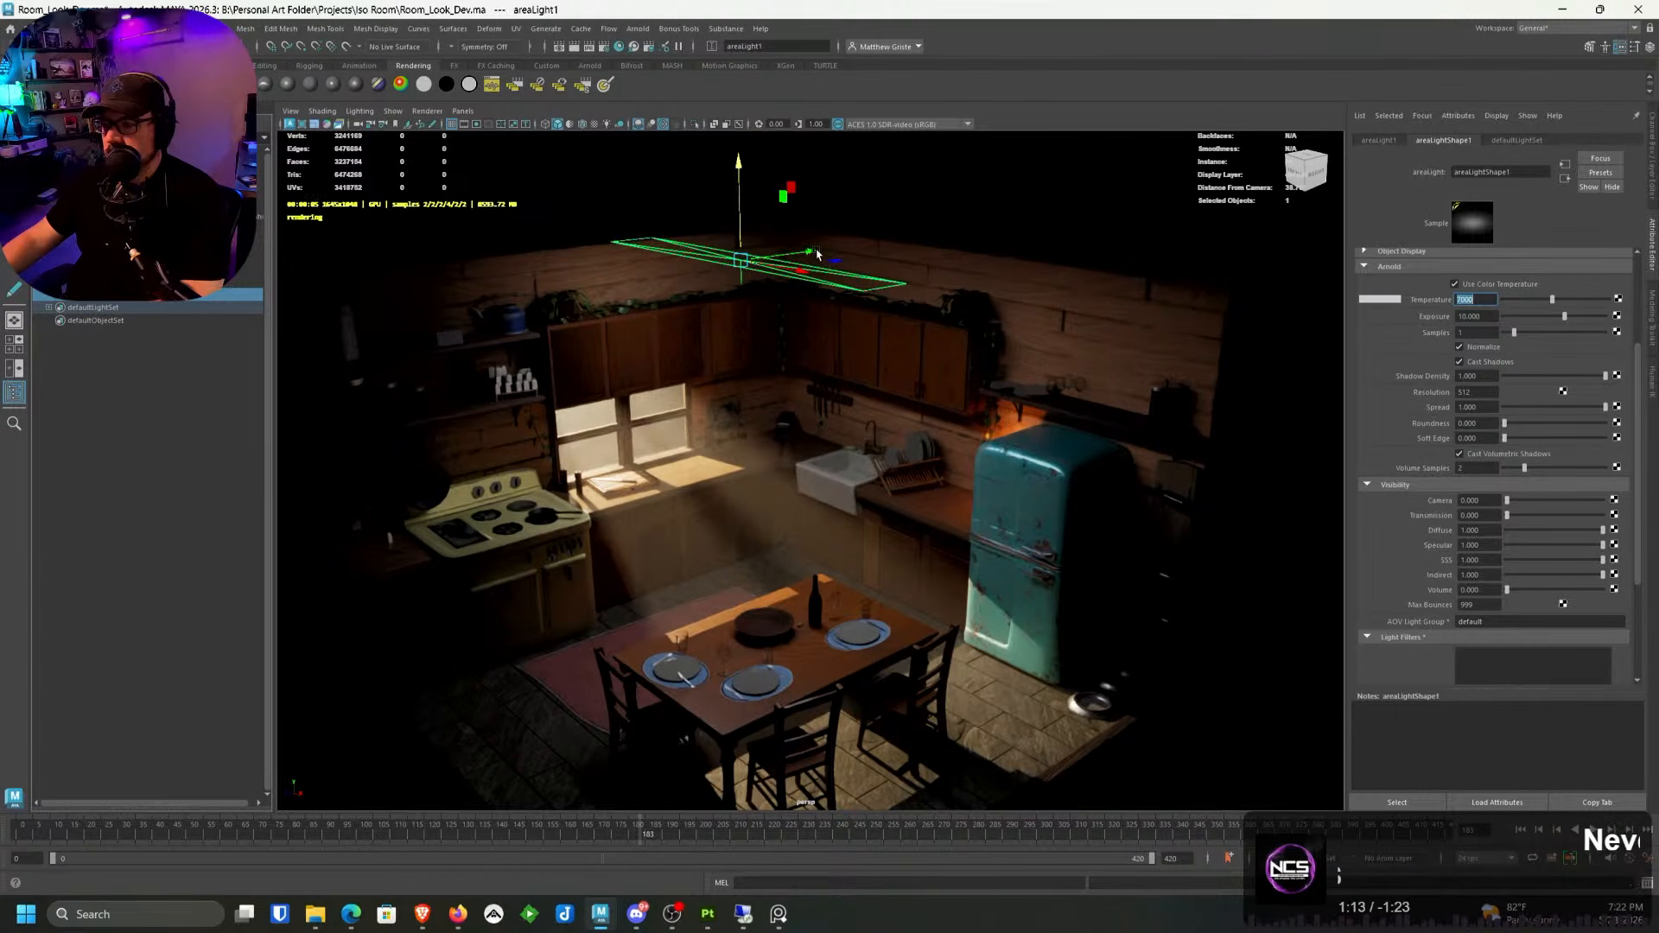
# Step: Move the area light back above the sink and fridge side of the kitchen and duplicate it
pyautogui.moveTo(818, 247); pyautogui.dragTo(927, 232)
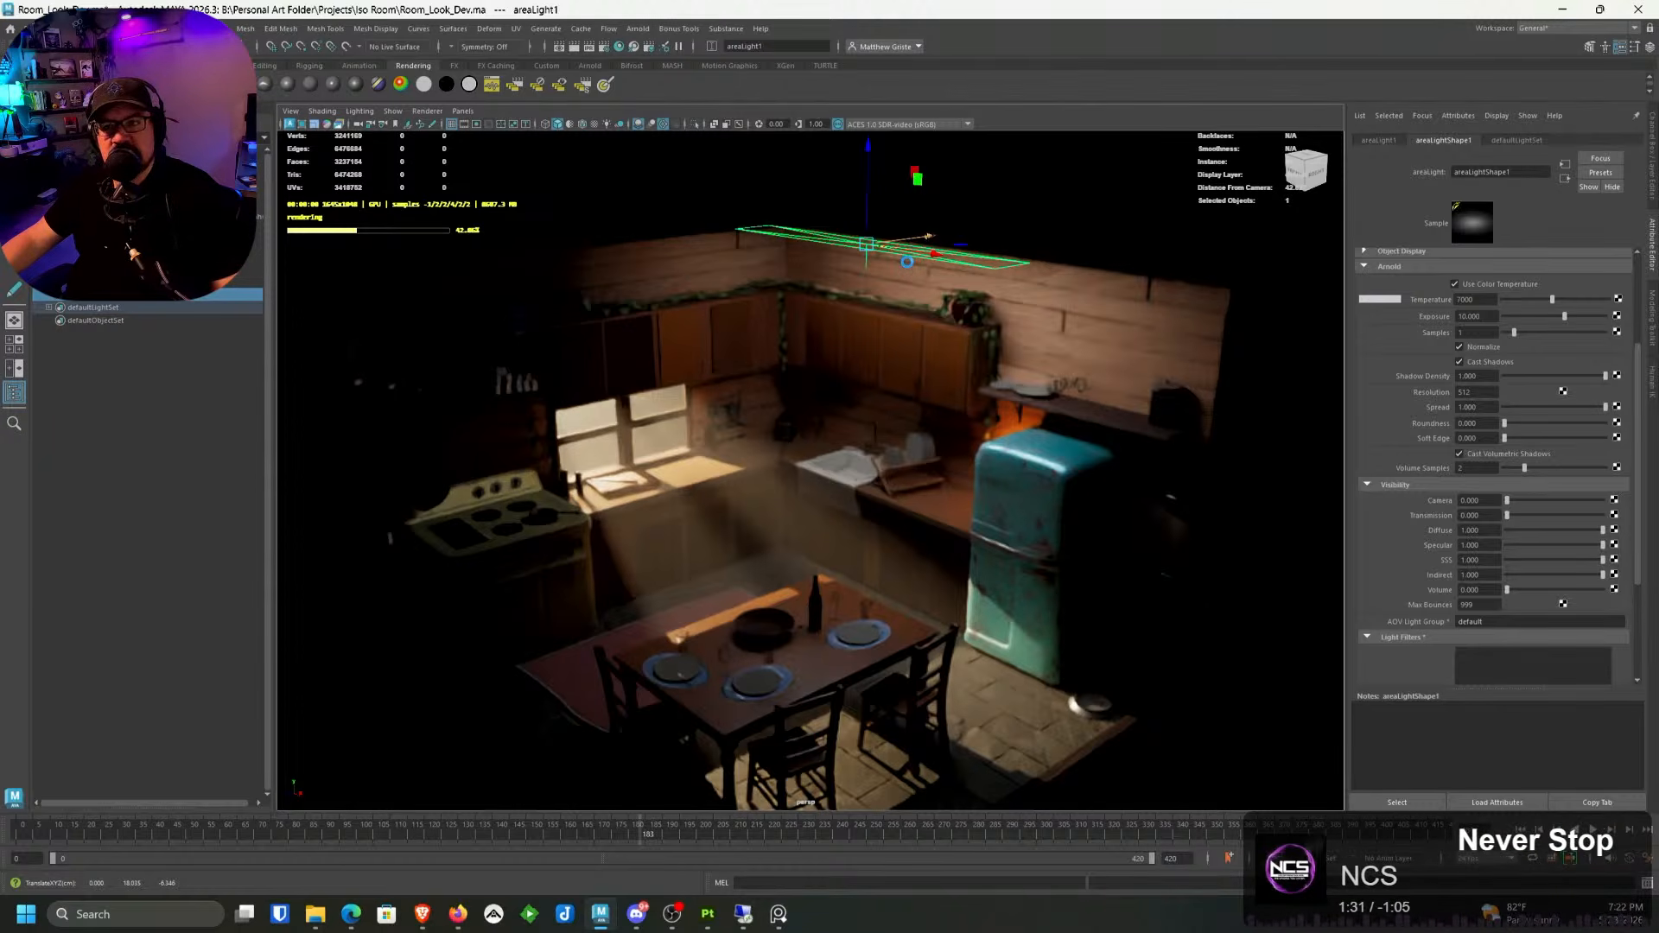
pyautogui.hotkey('ctrl', 'd')
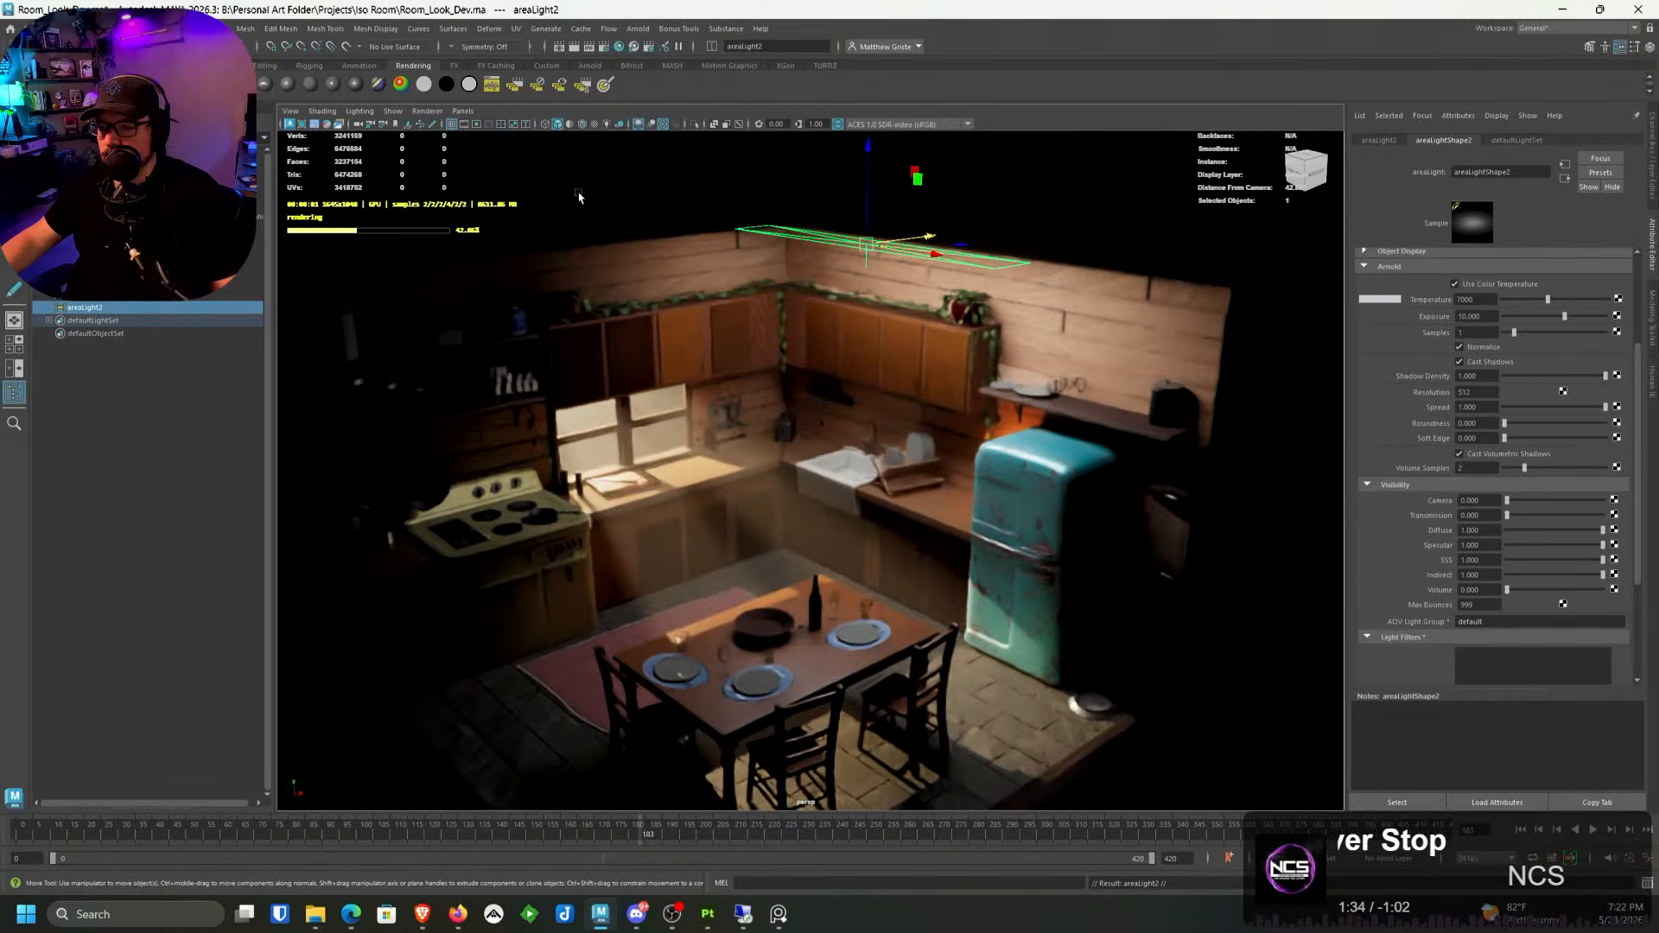
# Step: Switch the viewport renderer from Arnold to Viewport 2.0 and save the scene
pyautogui.click(427, 111)
pyautogui.click(439, 133)
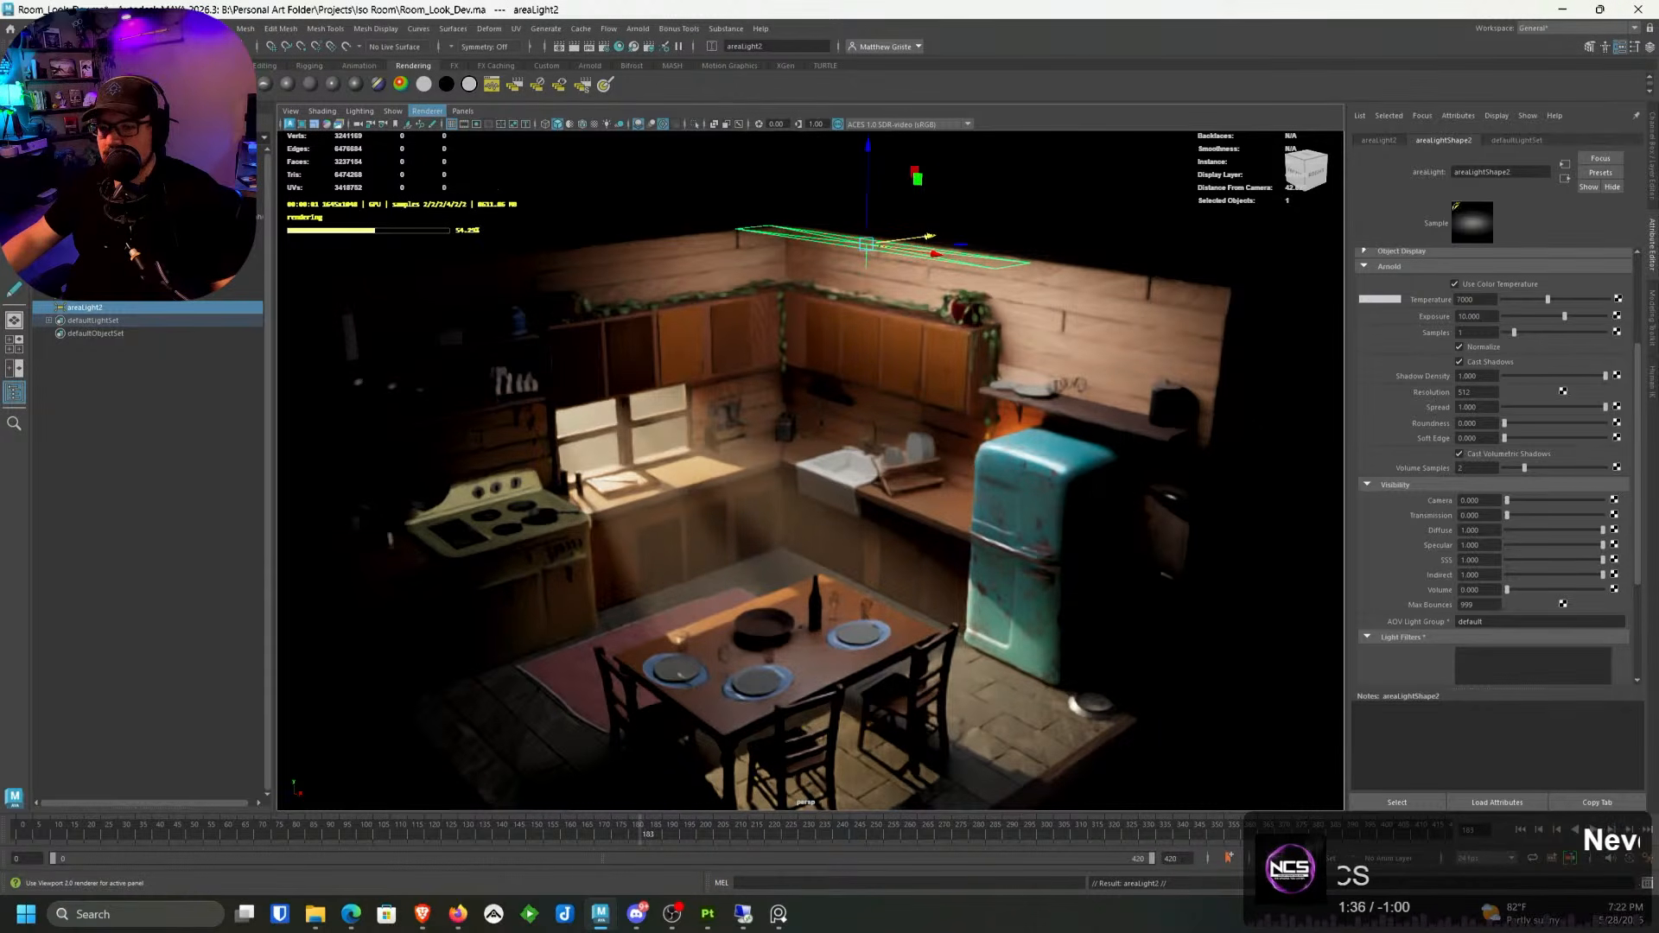
pyautogui.click(426, 125)
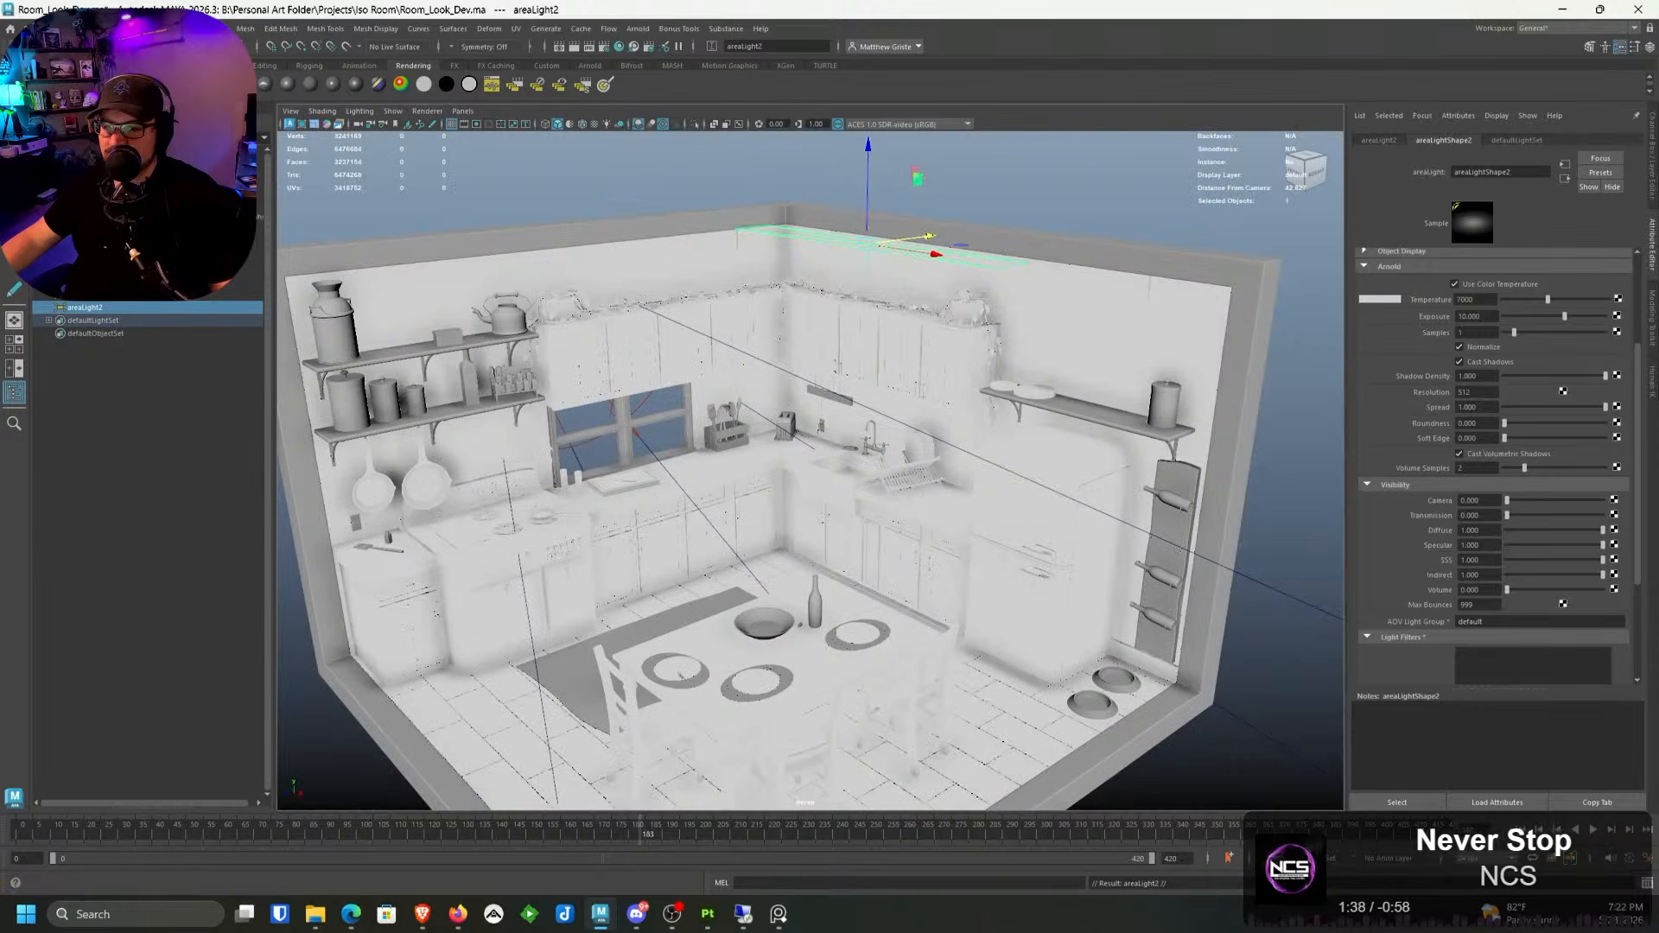
pyautogui.hotkey('ctrl', 's')
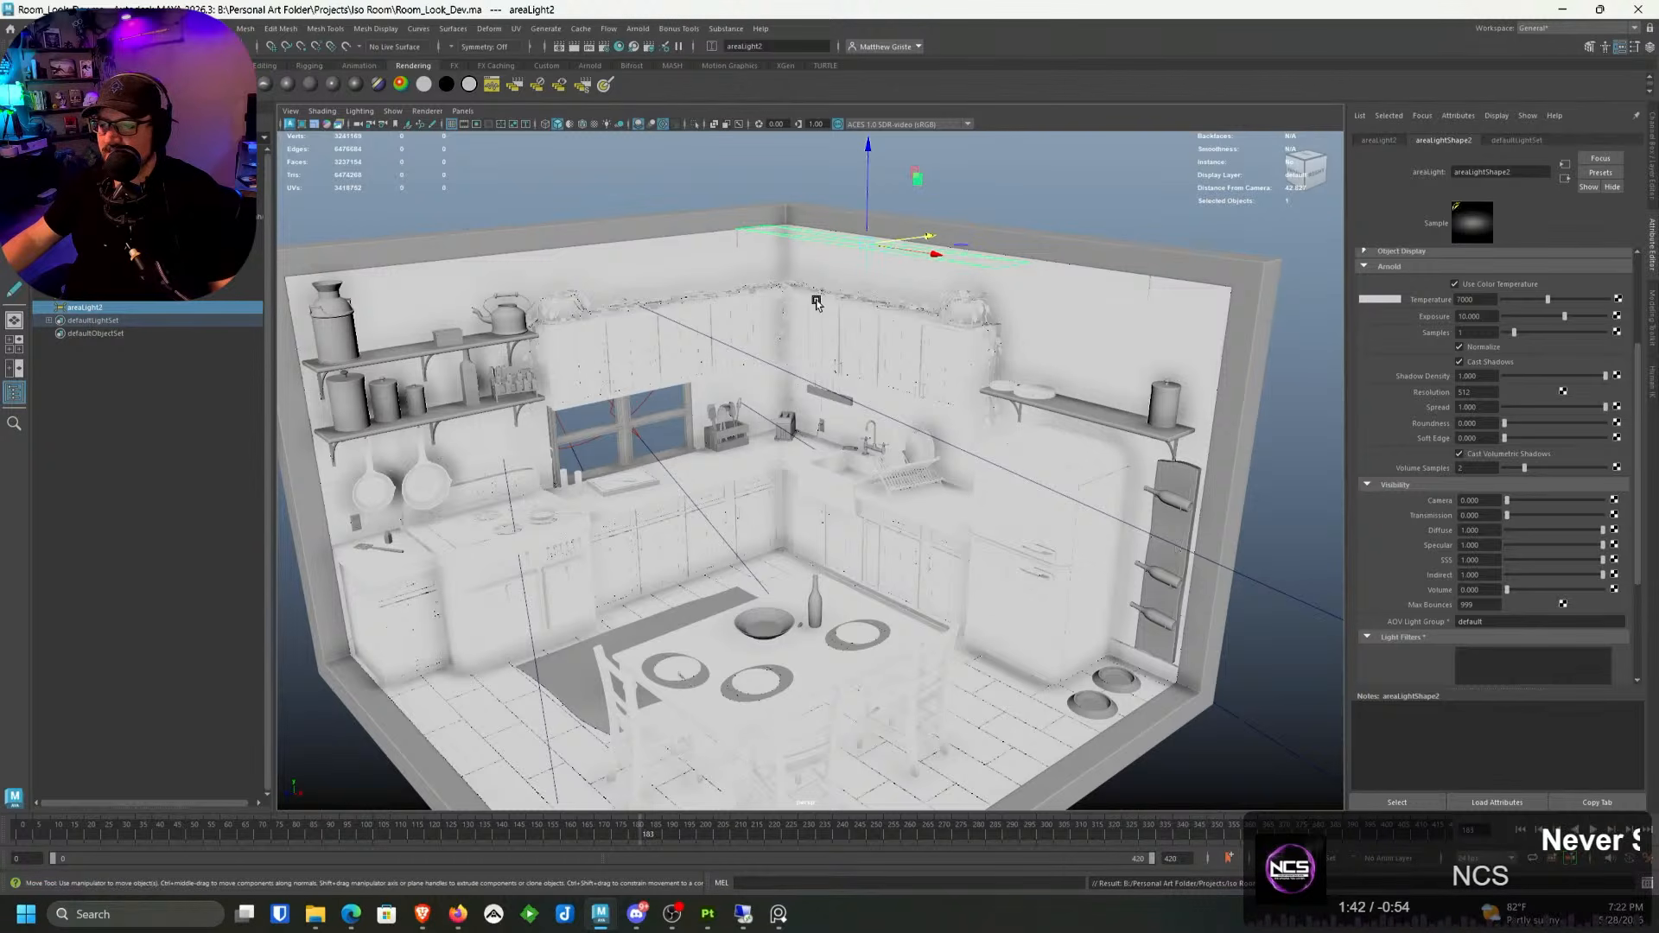
# Step: Move the duplicated area light over the stove side of the kitchen and restore plain grey default lighting in the viewport
pyautogui.moveTo(930, 233); pyautogui.dragTo(695, 257)
pyautogui.scroll(2, 711, 278)
pyautogui.click(607, 125)
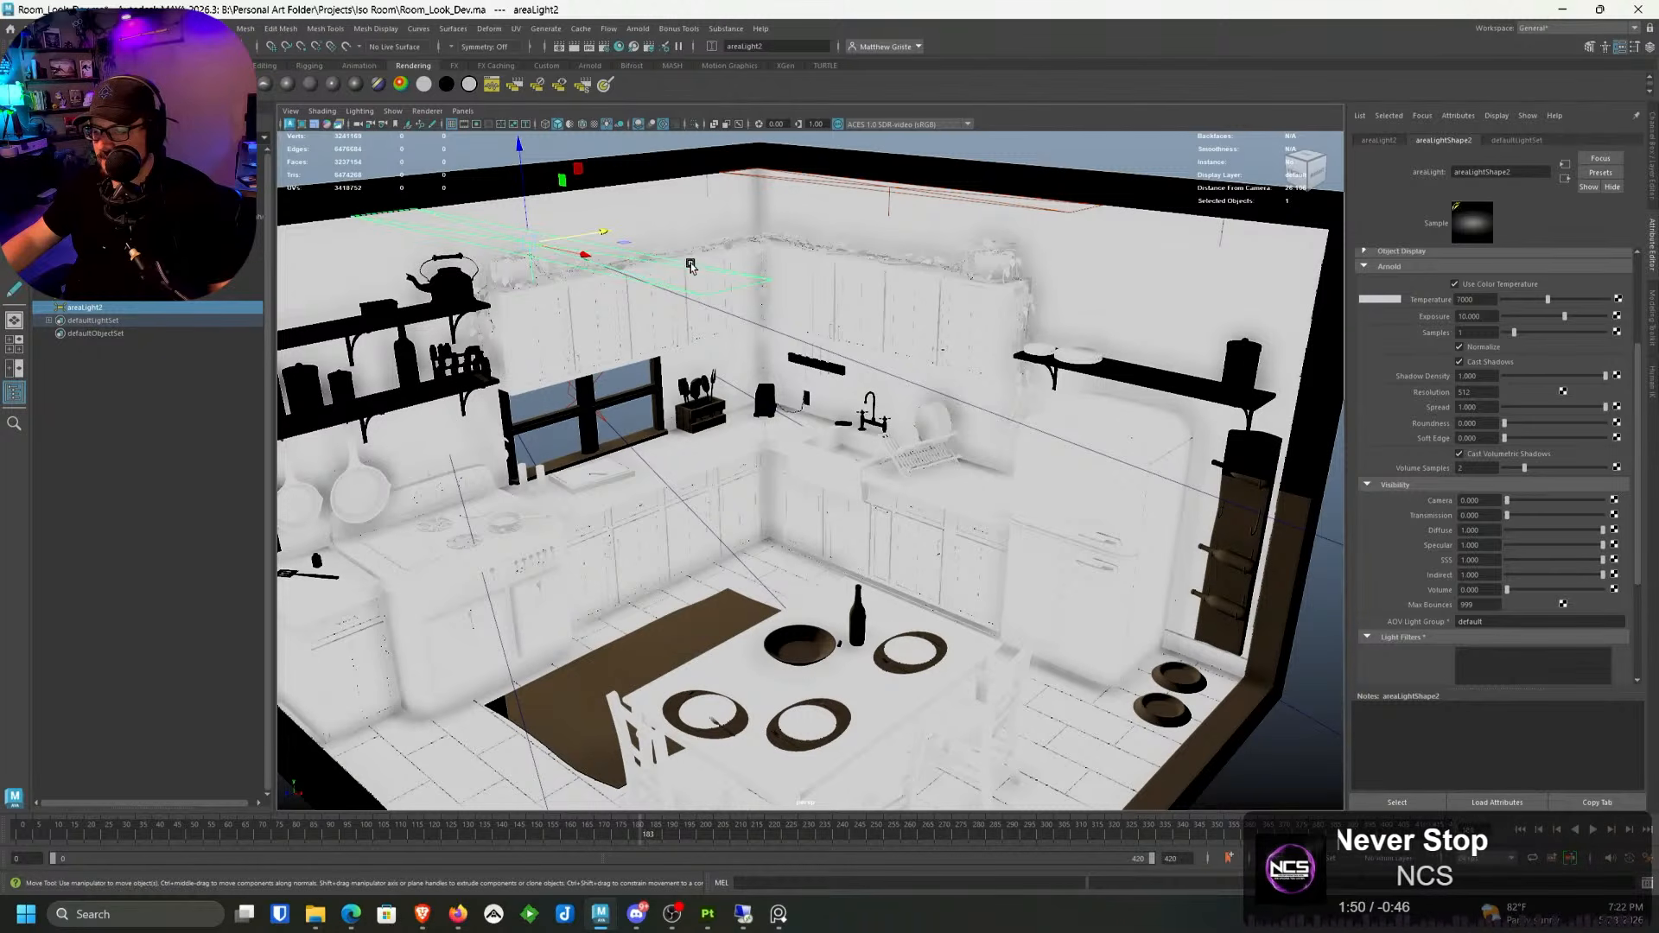
pyautogui.moveTo(691, 266)
pyautogui.keyDown('alt'); pyautogui.mouseDown()
pyautogui.moveTo(870, 371)
pyautogui.moveTo(703, 269)
pyautogui.mouseUp(); pyautogui.keyUp('alt')
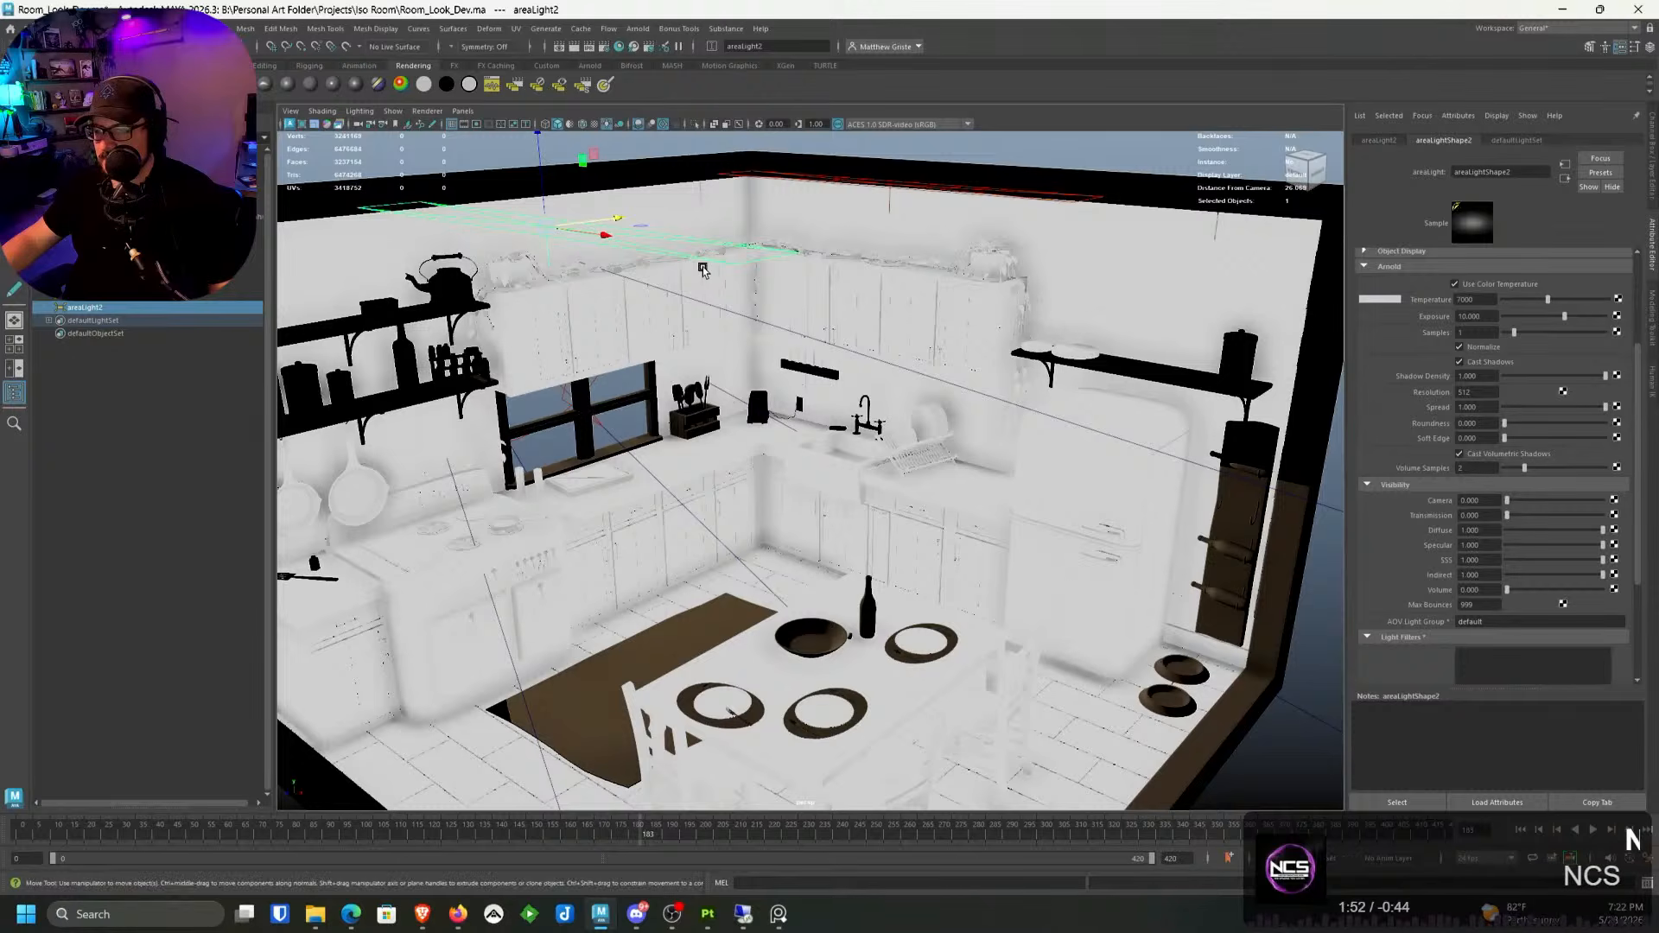
pyautogui.scroll(-2, 703, 268)
pyautogui.click(567, 124)
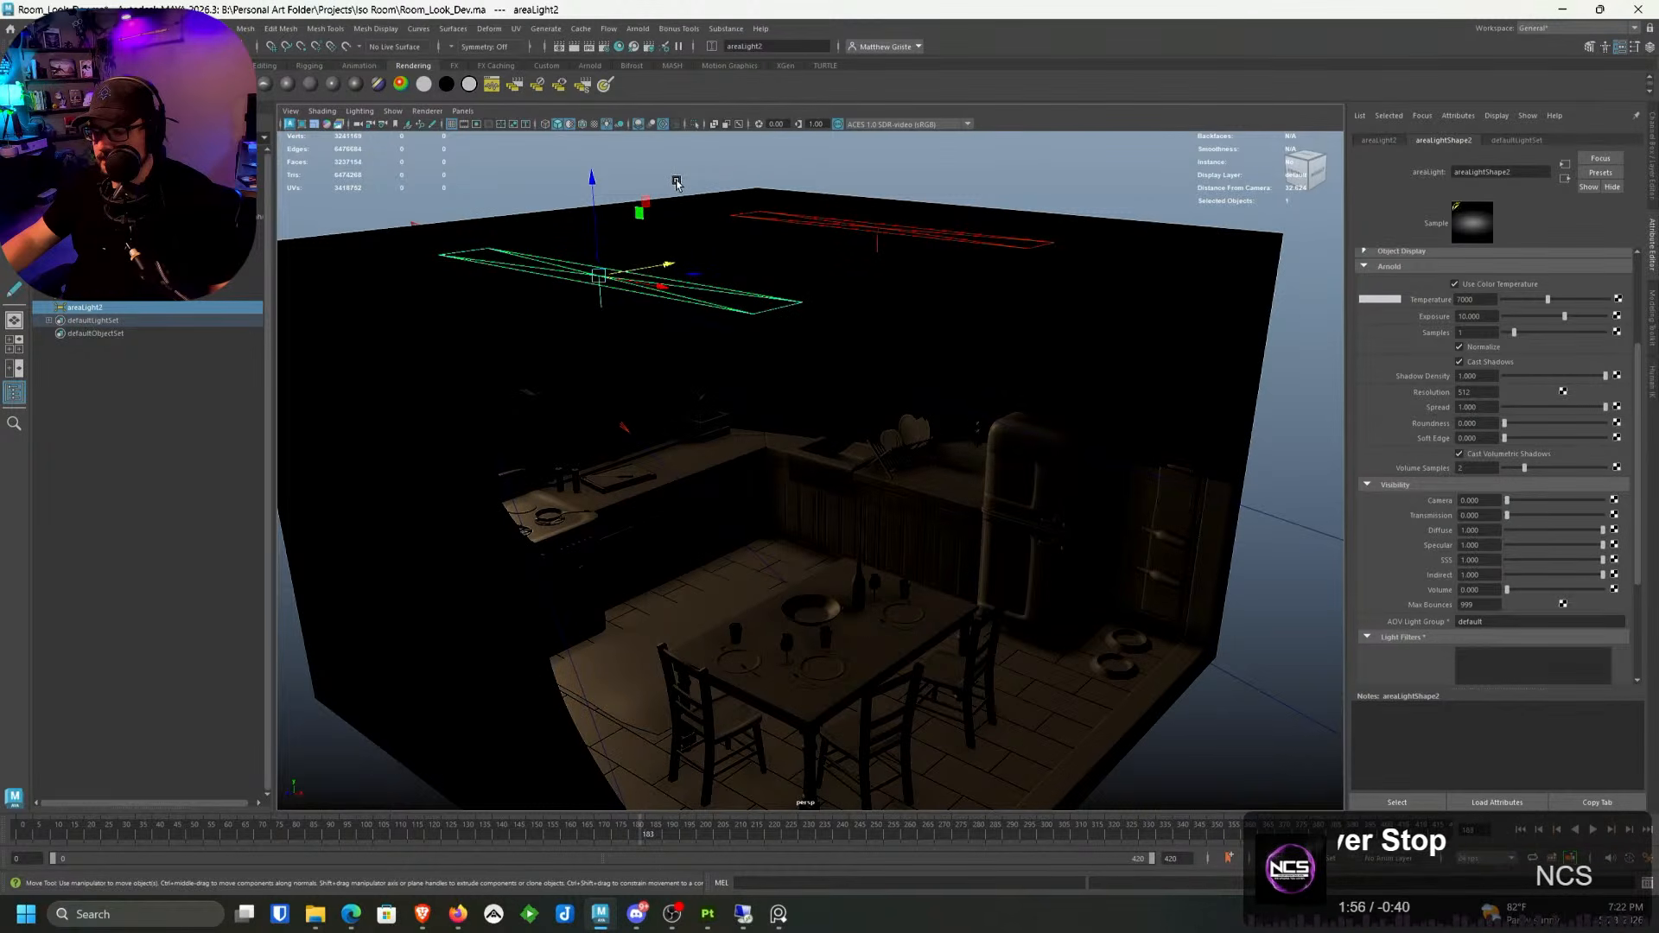
pyautogui.keyDown('alt'); pyautogui.moveTo(677, 183); pyautogui.dragTo(784, 266); pyautogui.keyUp('alt')
pyautogui.click(580, 126)
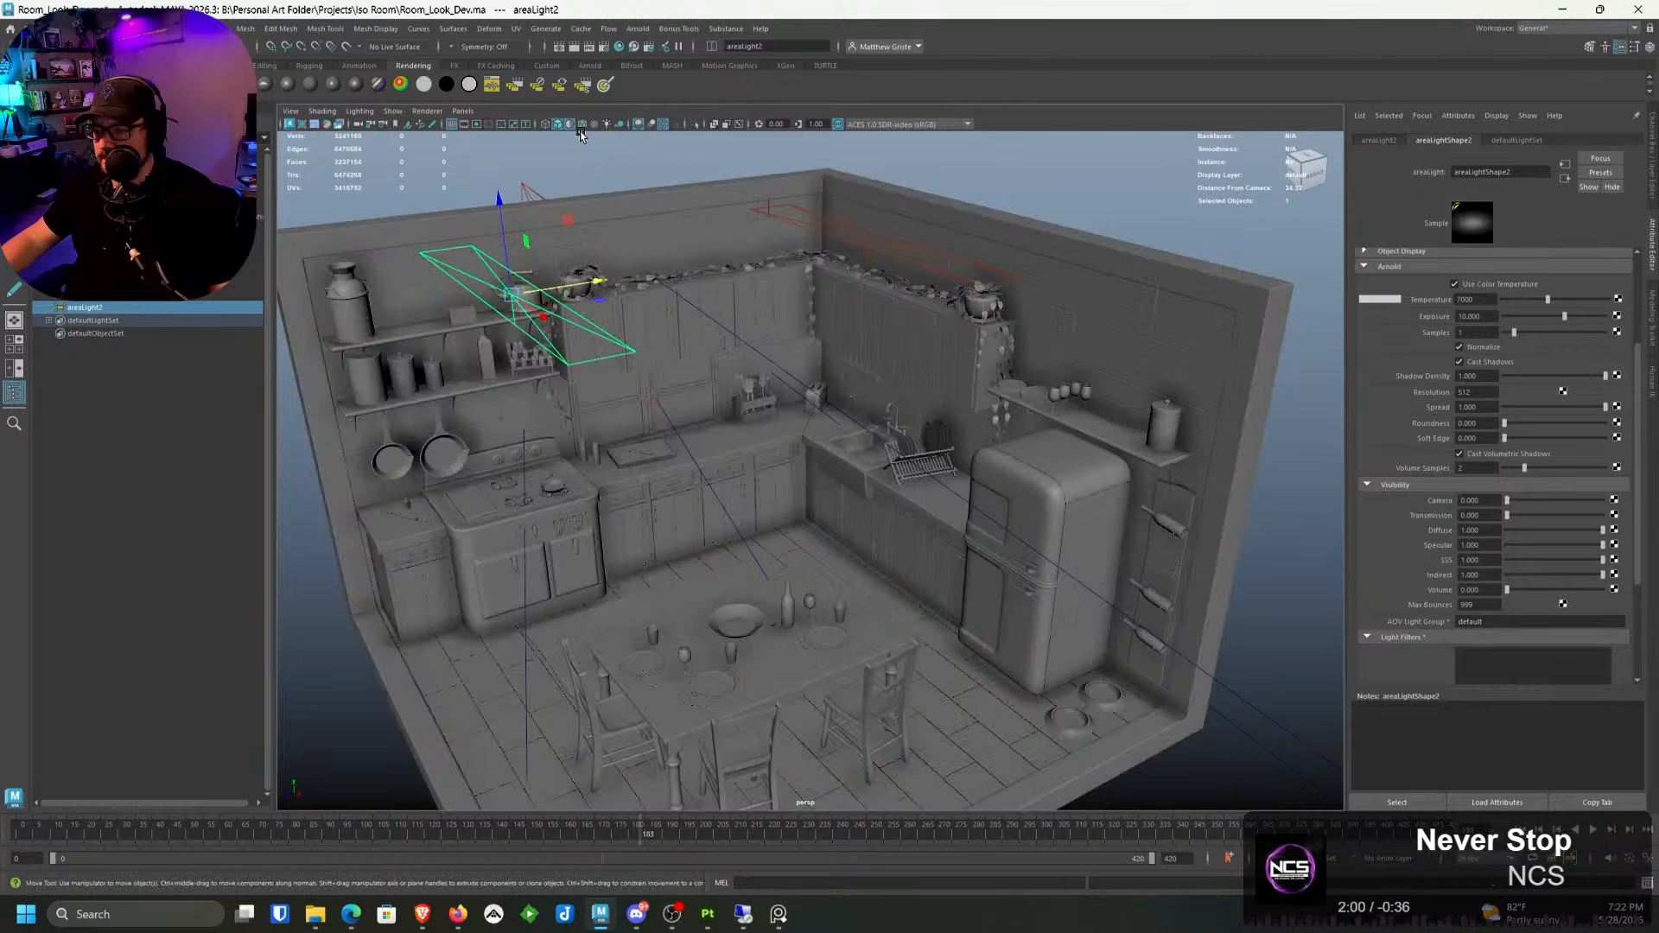
pyautogui.keyDown('alt'); pyautogui.moveTo(653, 215); pyautogui.dragTo(704, 210); pyautogui.keyUp('alt')
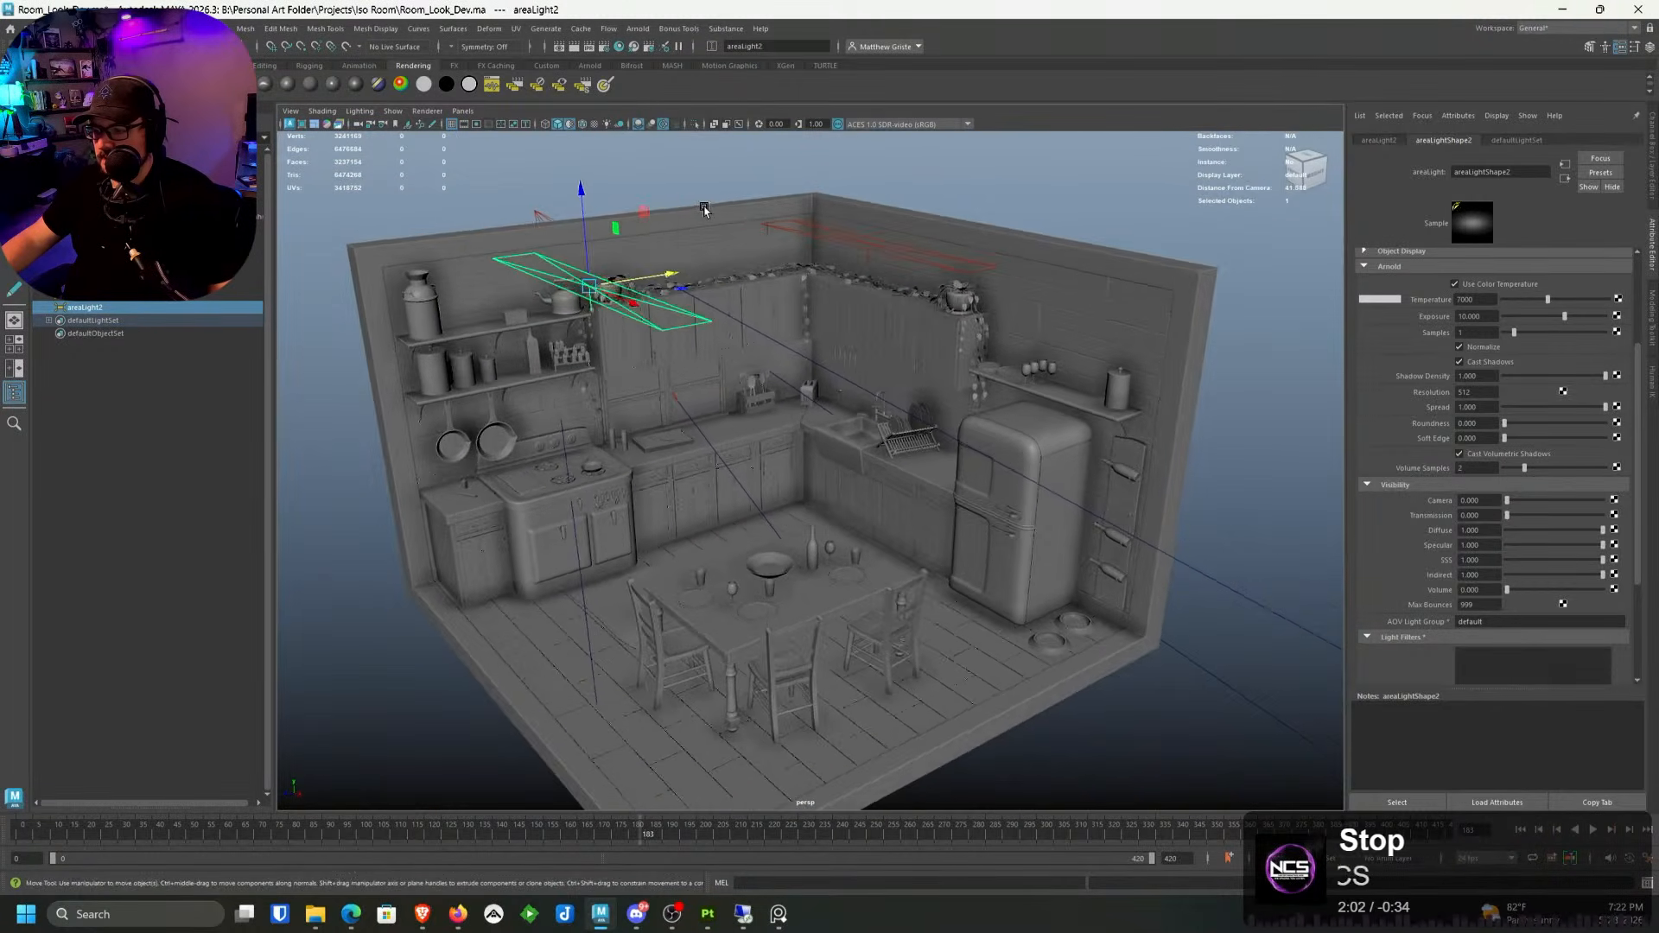
# Step: Shift the duplicated area light slightly inward from the stove side and leave the Move tool
pyautogui.scroll(2, 682, 221)
pyautogui.moveTo(620, 240); pyautogui.dragTo(683, 232)
pyautogui.keyDown('alt'); pyautogui.moveTo(682, 239); pyautogui.dragTo(717, 242, button='middle'); pyautogui.keyUp('alt')
pyautogui.scroll(-3, 717, 242)
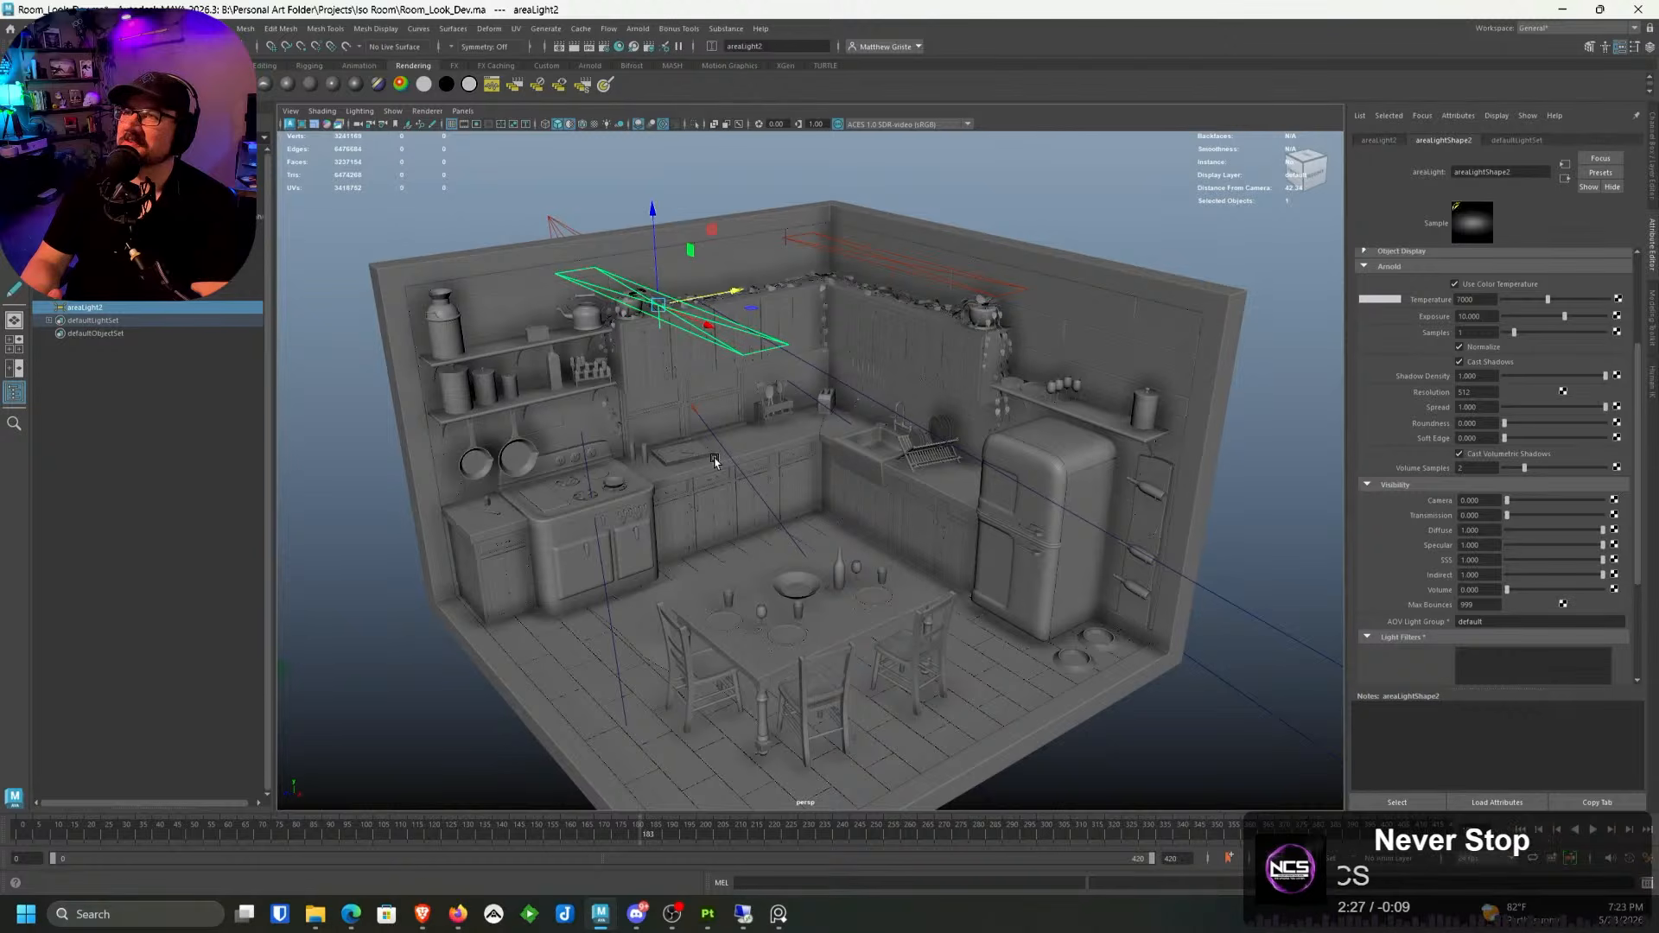
pyautogui.press('q')
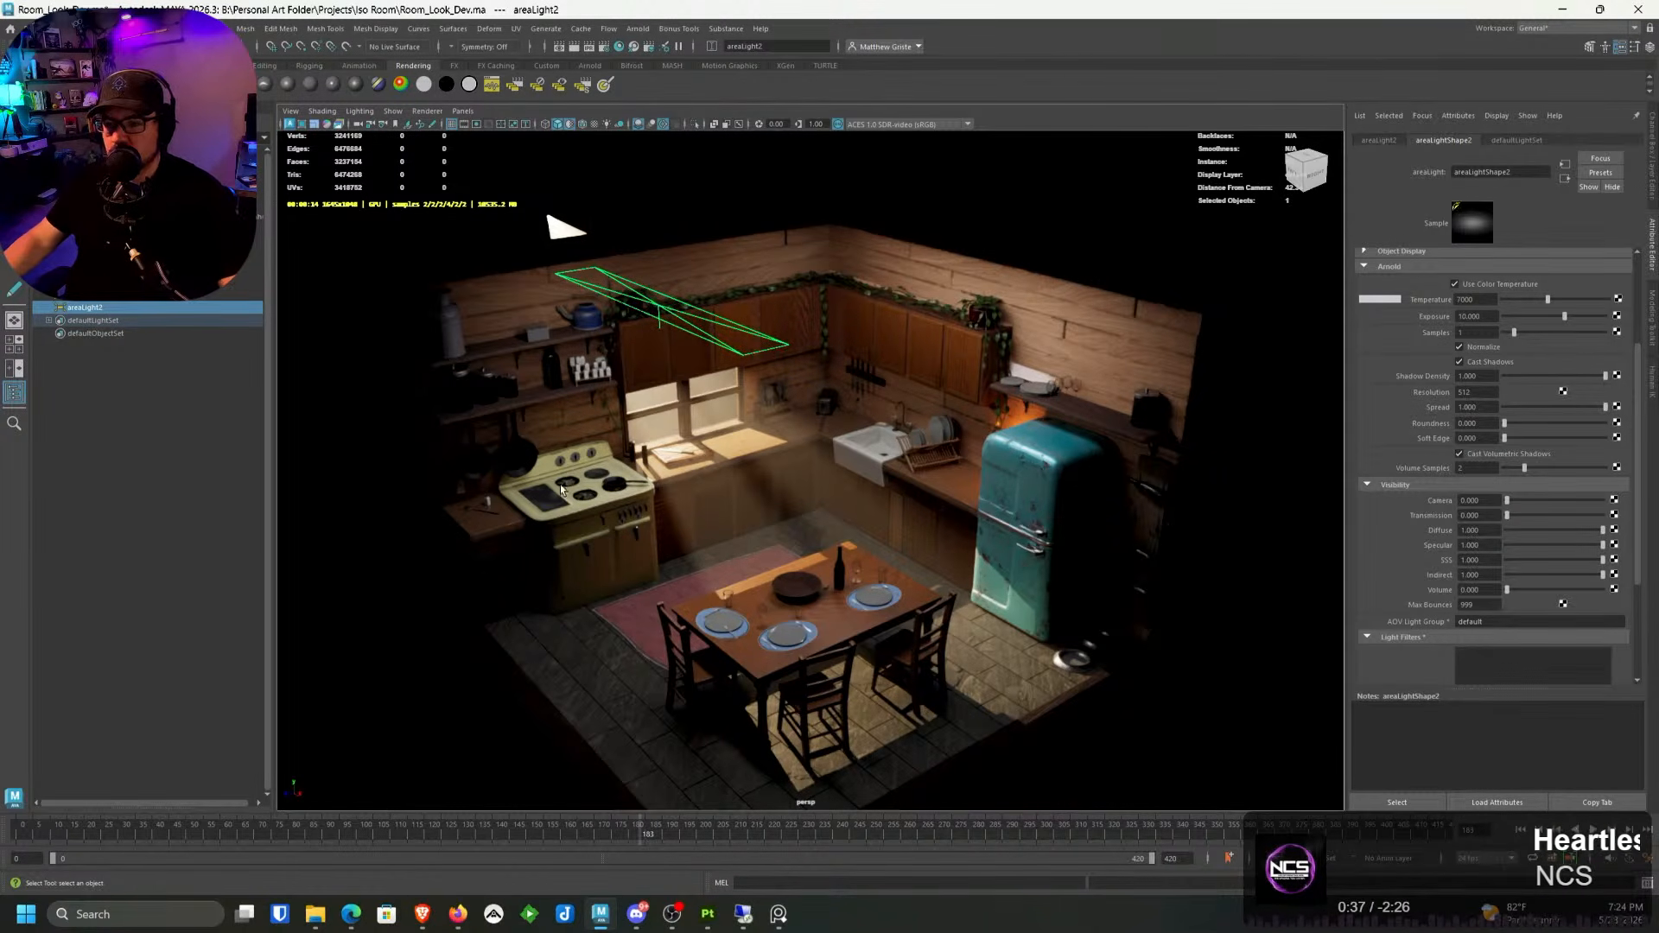
# Step: Return the viewport from the Arnold preview to Viewport 2.0, with space visible around the room for another light
pyautogui.click(429, 111)
pyautogui.click(439, 132)
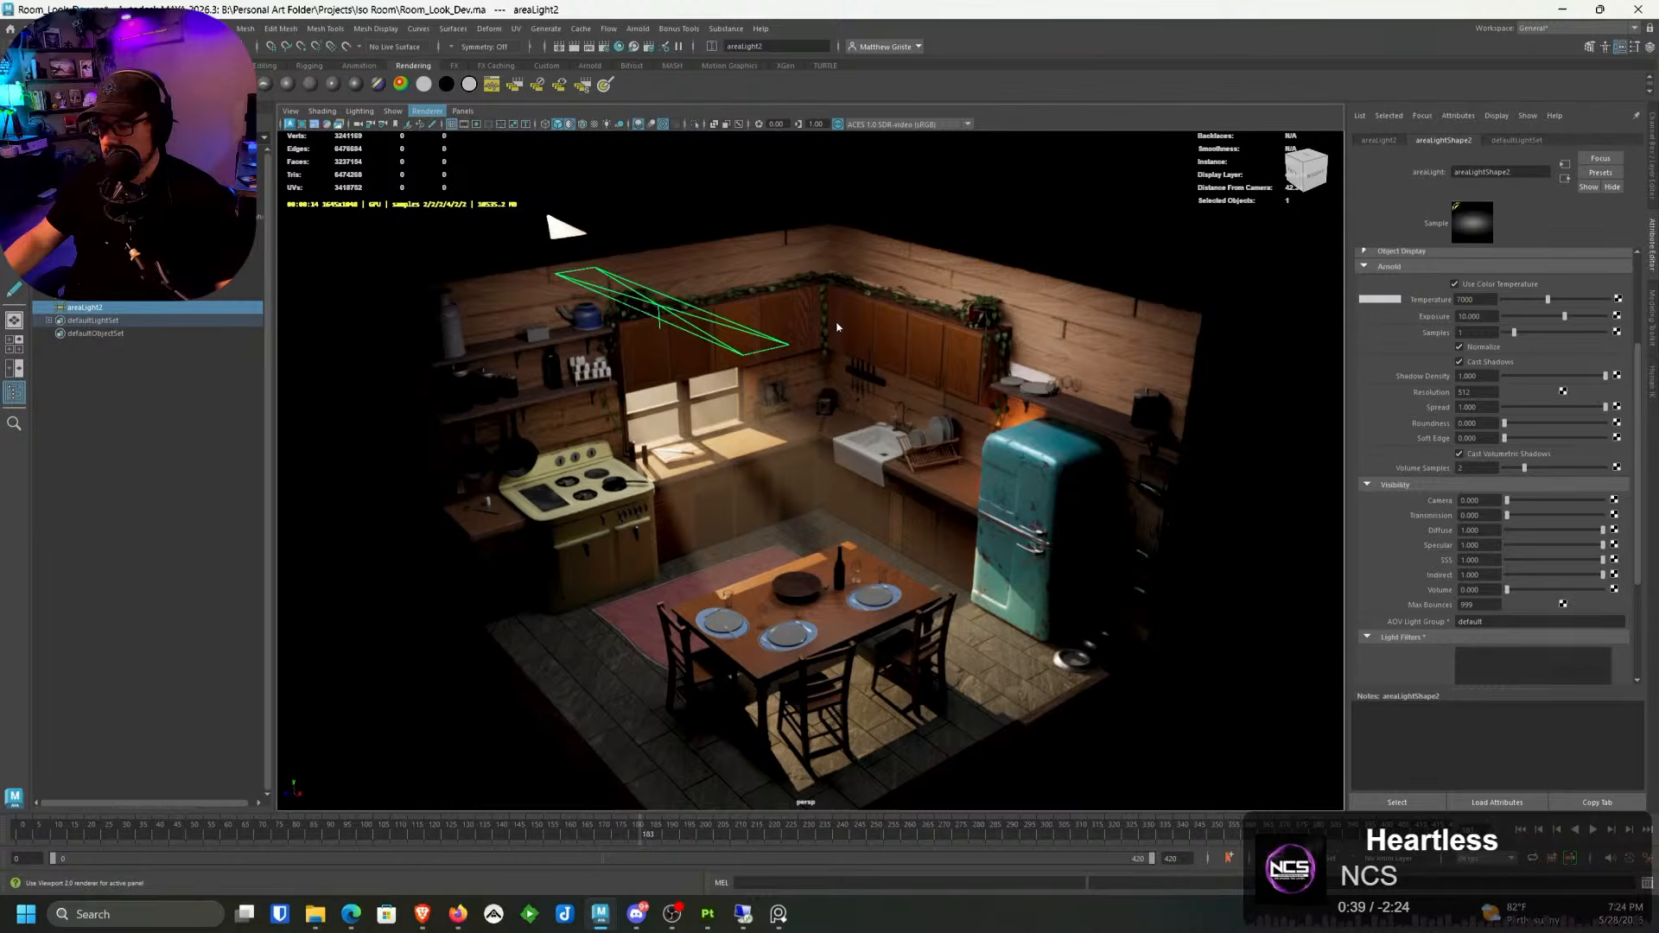
pyautogui.scroll(-6, 836, 322)
pyautogui.keyDown('alt'); pyautogui.moveTo(756, 397); pyautogui.dragTo(851, 393); pyautogui.keyUp('alt')
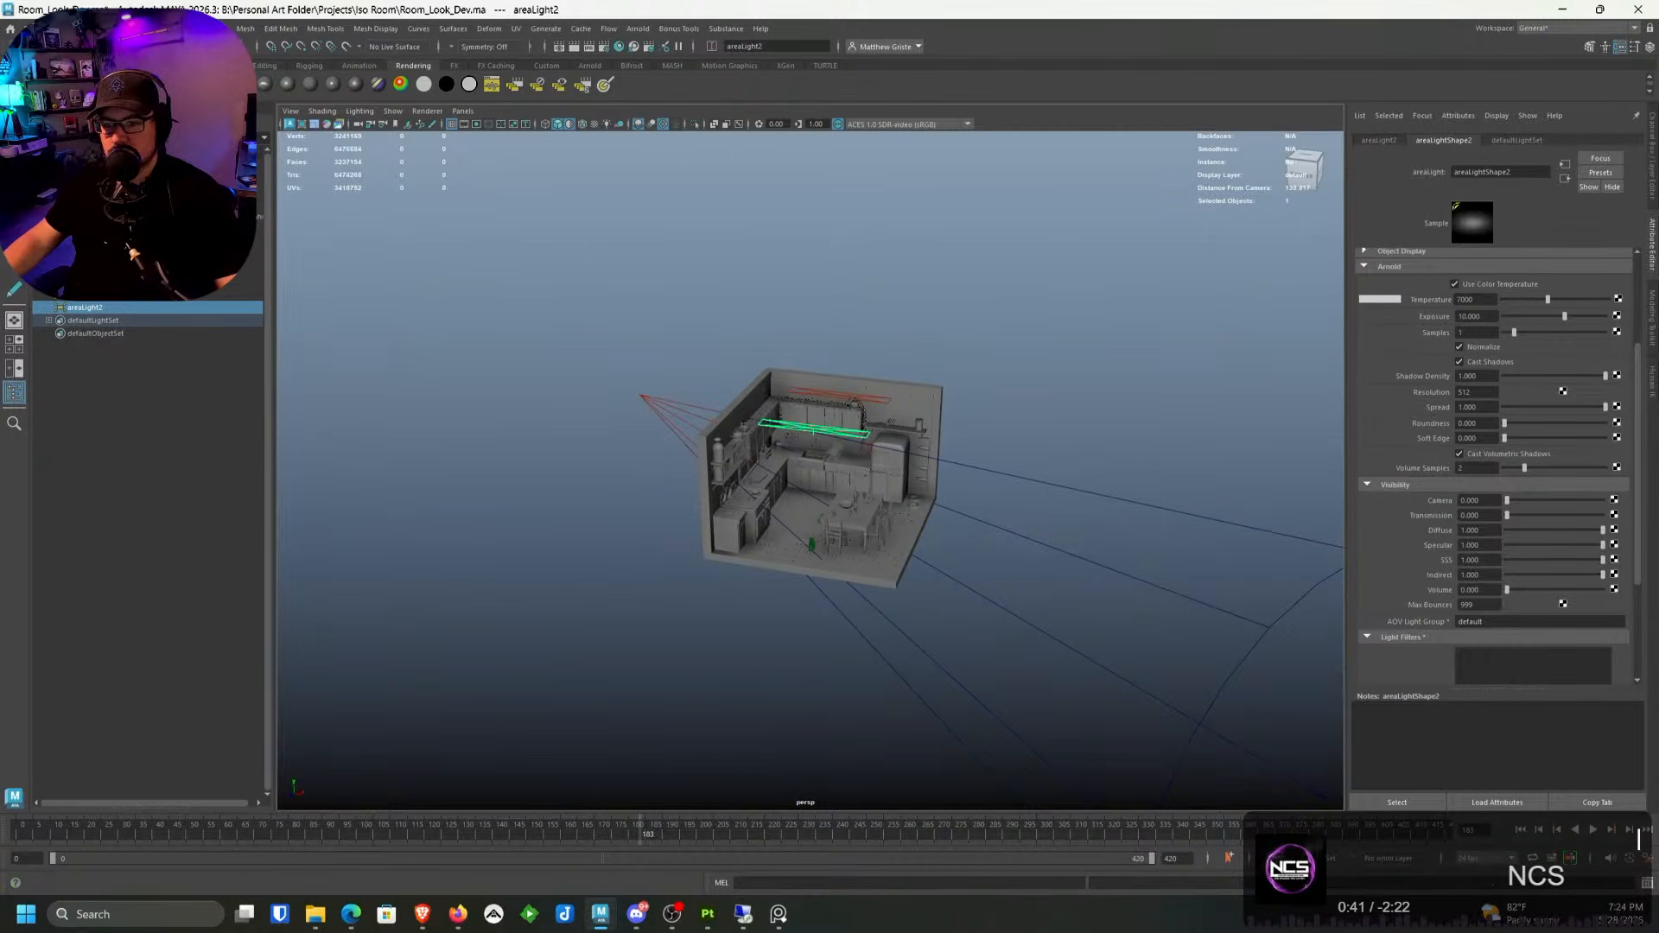
pyautogui.click(150, 84)
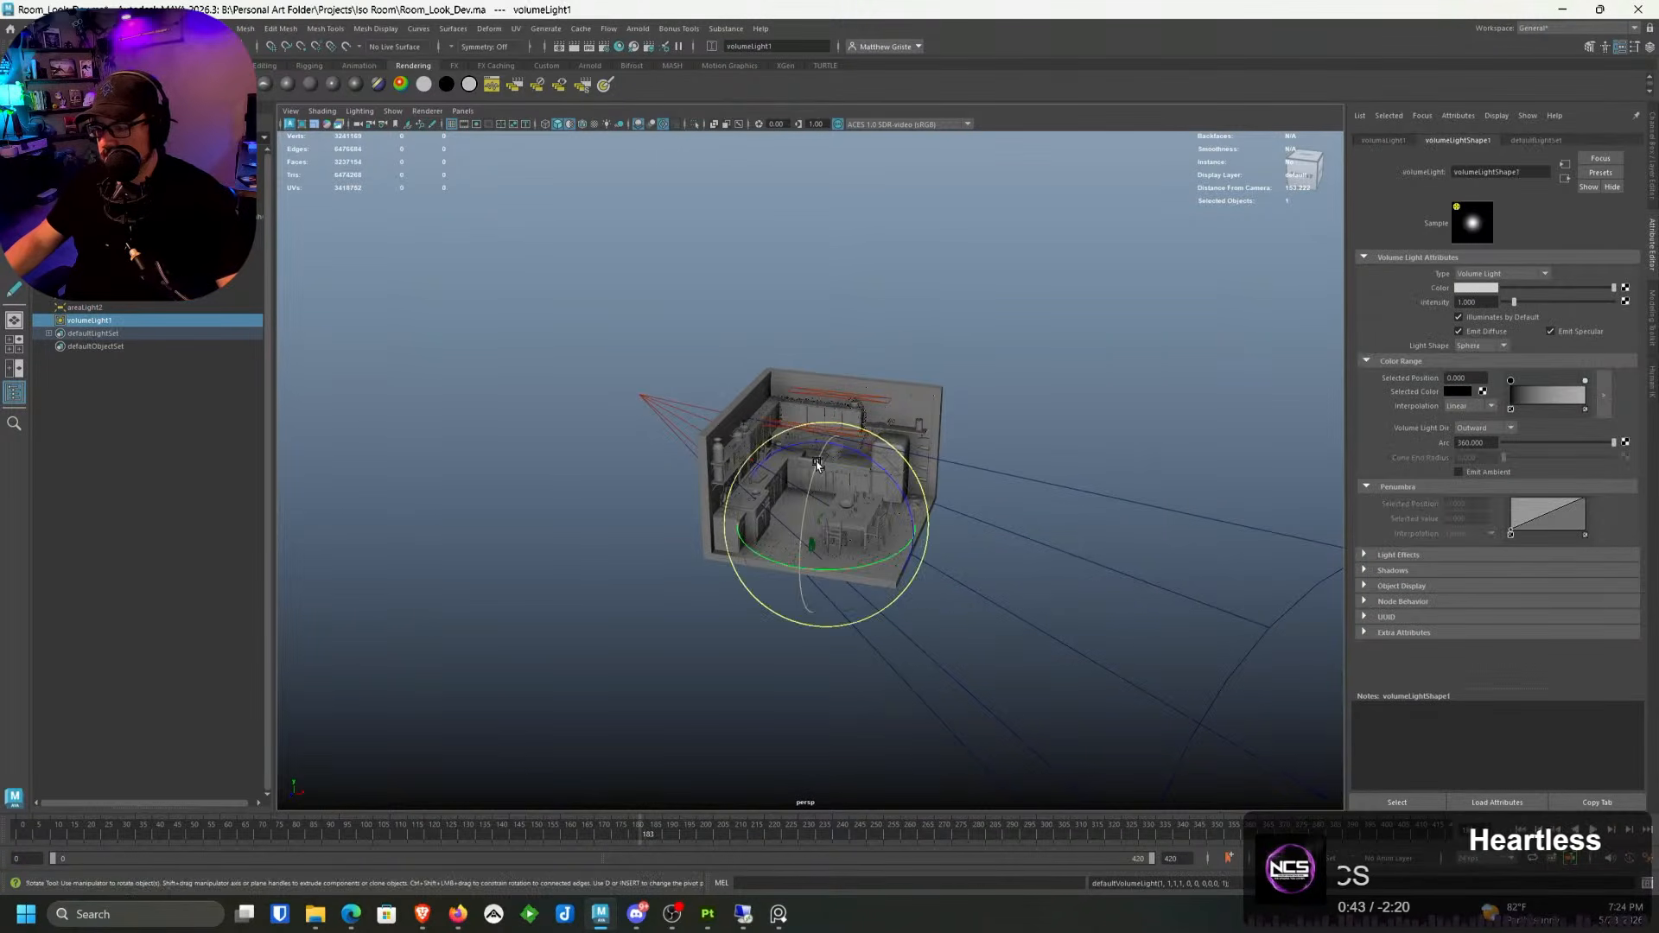
pyautogui.press('r')
pyautogui.moveTo(823, 525); pyautogui.dragTo(1022, 511)
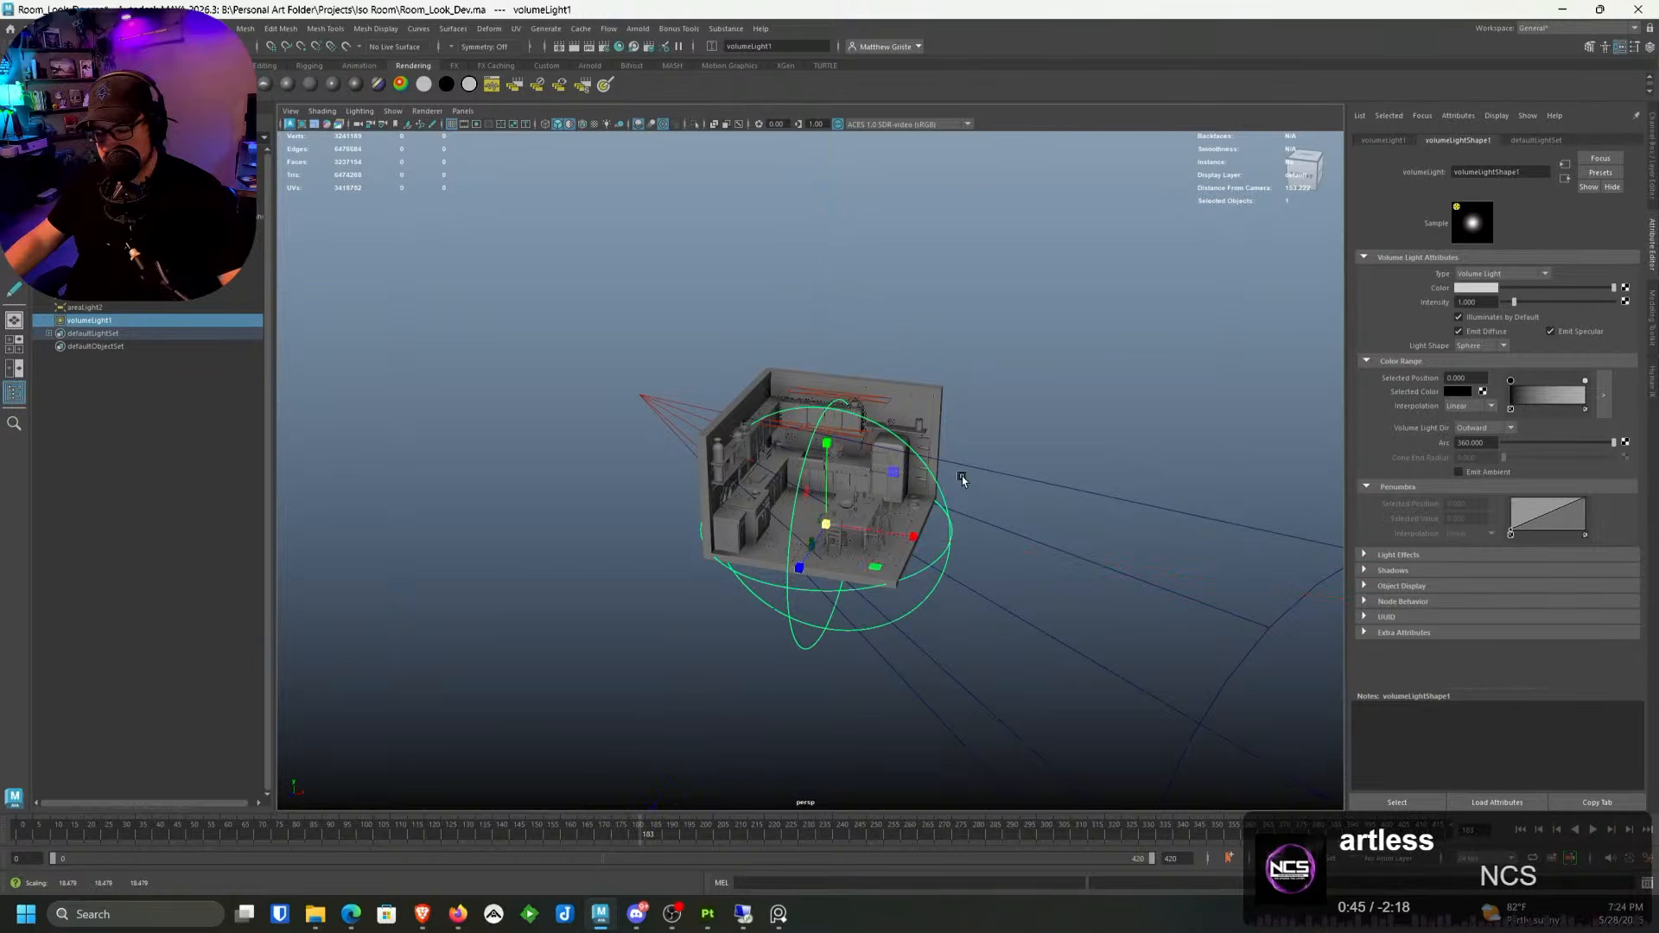
pyautogui.press('Delete')
# Step: Create a new area light, scale it larger than the room, and place it outside in front of the kitchen's open side
pyautogui.click(127, 83)
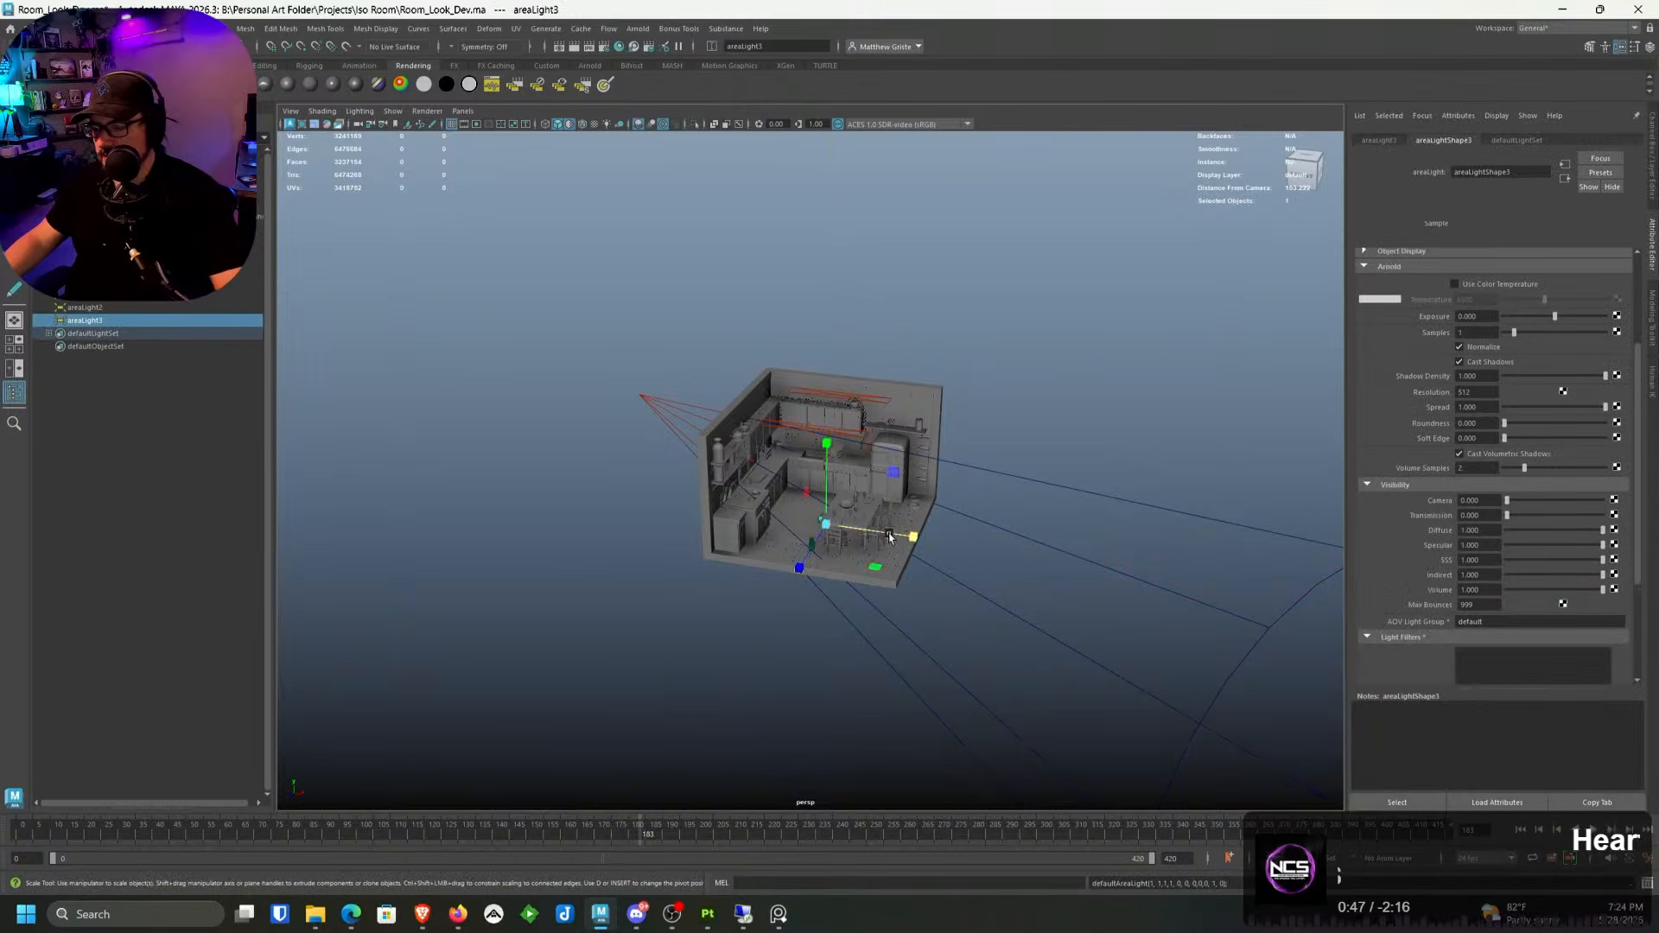
pyautogui.moveTo(826, 525); pyautogui.dragTo(1070, 433)
pyautogui.press('e')
pyautogui.press('w')
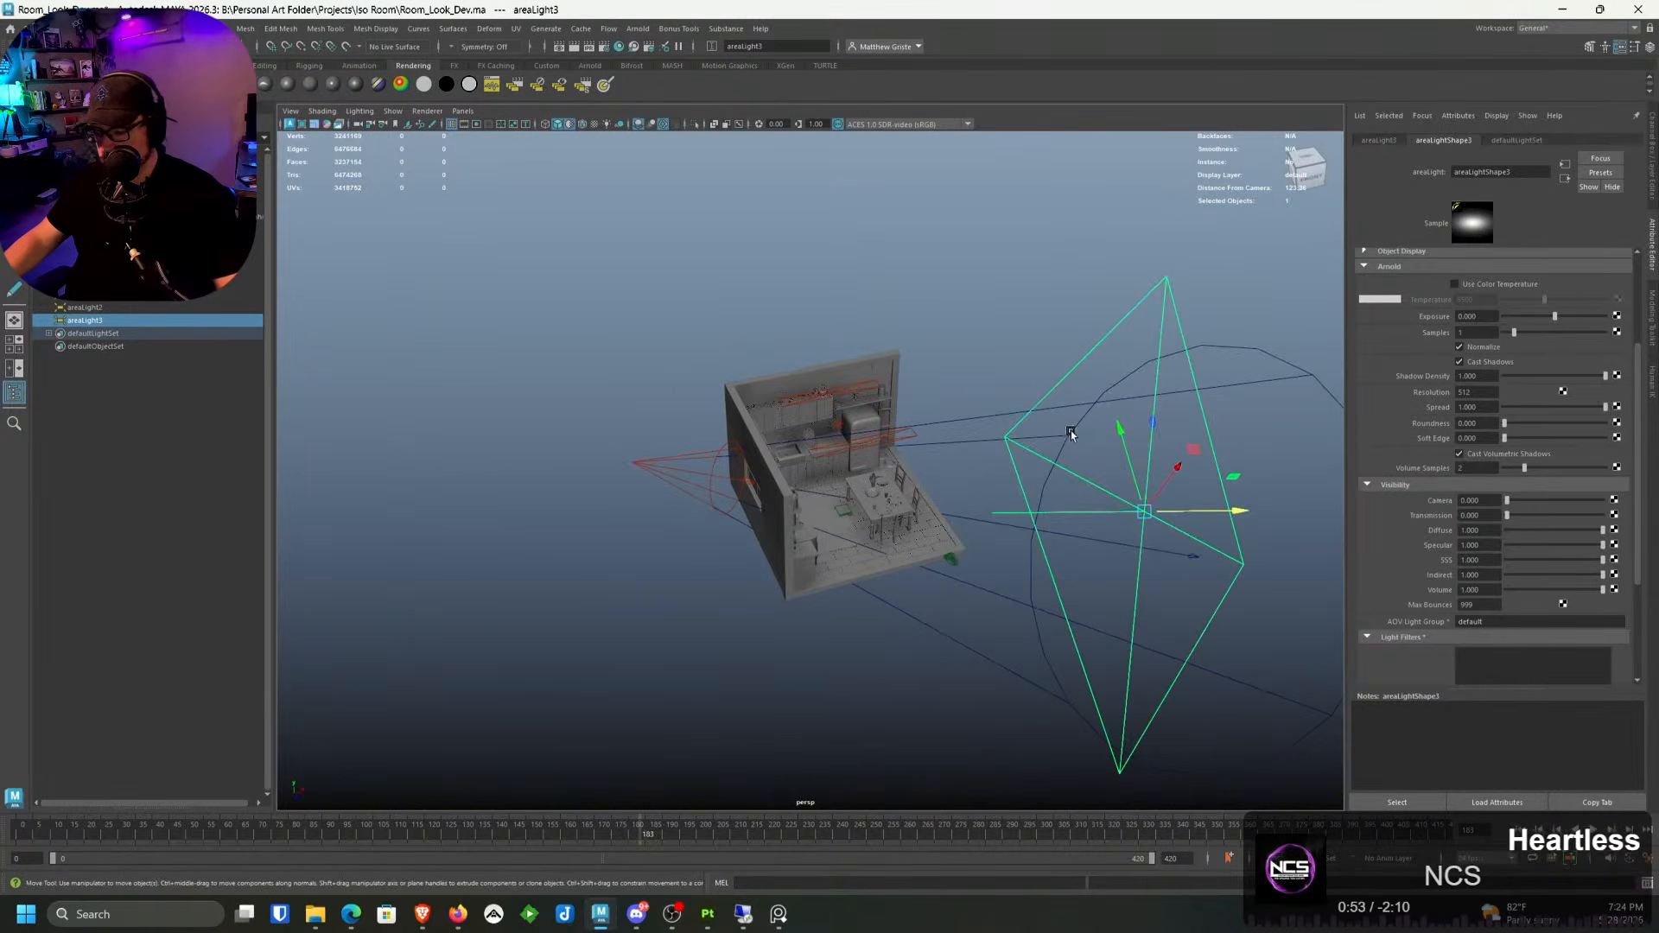
# Step: Show the new area light's aim manipulator and pull its target point into the kitchen
pyautogui.press('t')
pyautogui.keyDown('alt'); pyautogui.moveTo(1014, 508); pyautogui.dragTo(1170, 515); pyautogui.keyUp('alt')
pyautogui.keyDown('alt'); pyautogui.moveTo(1170, 515); pyautogui.dragTo(1318, 512, button='right'); pyautogui.keyUp('alt')
pyautogui.keyDown('alt'); pyautogui.moveTo(1318, 512); pyautogui.dragTo(1165, 468, button='middle'); pyautogui.keyUp('alt')
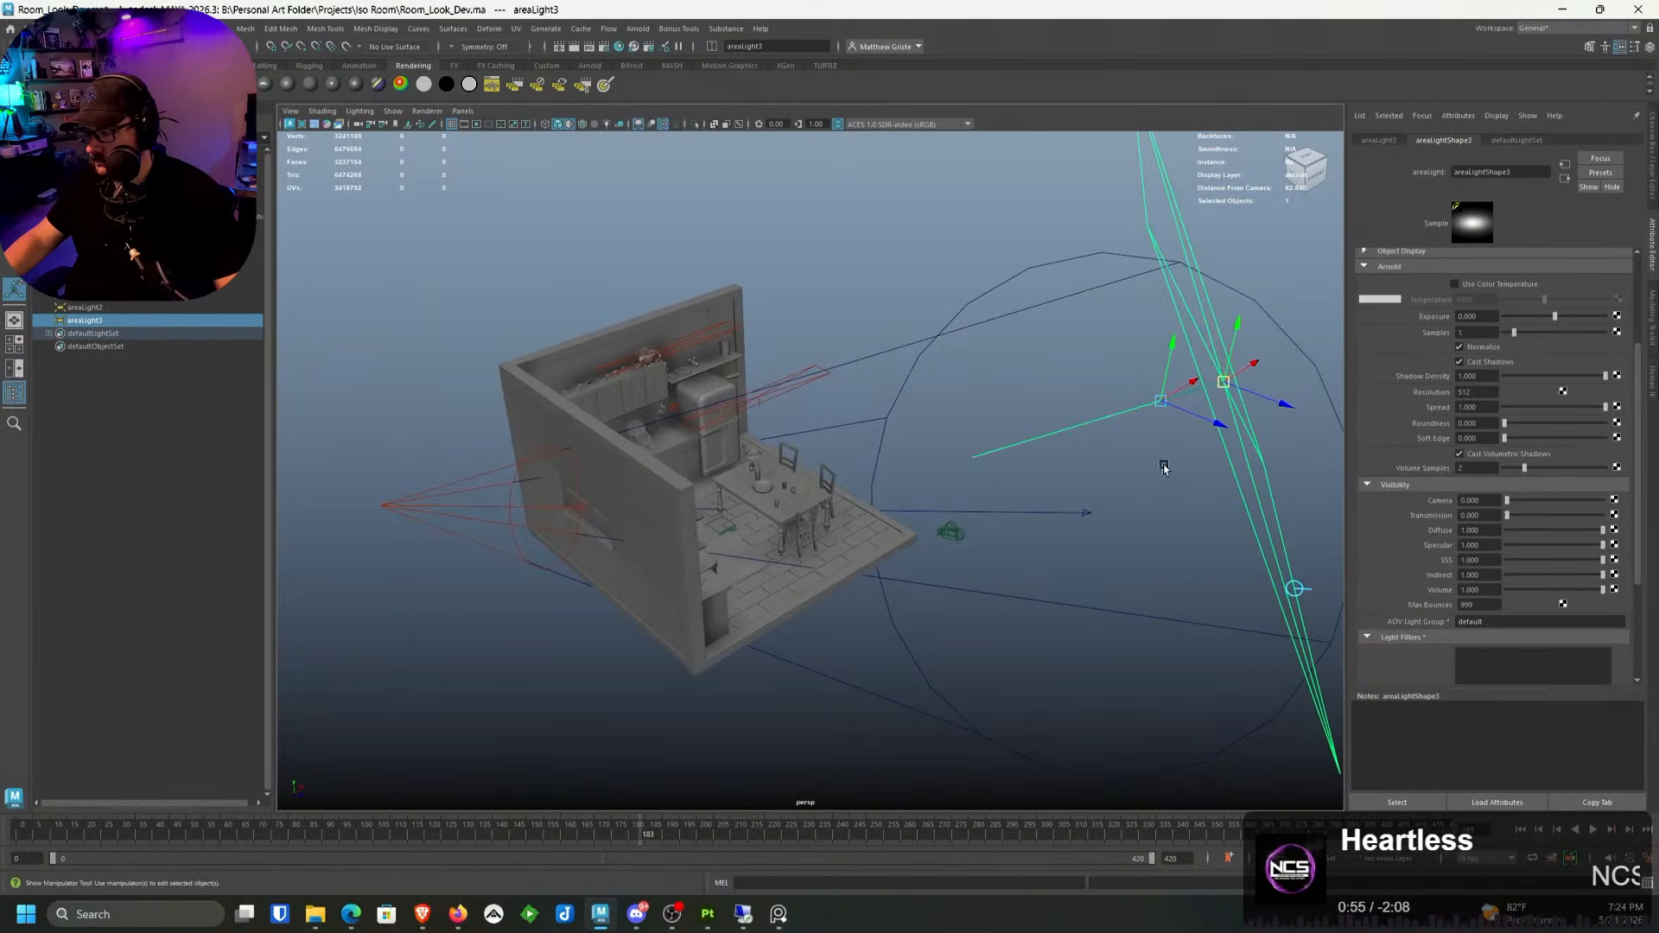
pyautogui.moveTo(1160, 401); pyautogui.dragTo(659, 515)
# Step: Refine the large area light's aim point between the dining table and the sink counter, and lower it slightly
pyautogui.keyDown('alt'); pyautogui.moveTo(782, 432); pyautogui.dragTo(553, 285); pyautogui.keyUp('alt')
pyautogui.keyDown('alt'); pyautogui.moveTo(553, 285); pyautogui.dragTo(639, 311, button='right'); pyautogui.keyUp('alt')
pyautogui.keyDown('alt'); pyautogui.moveTo(640, 311); pyautogui.dragTo(449, 354, button='middle'); pyautogui.keyUp('alt')
pyautogui.keyDown('alt'); pyautogui.moveTo(449, 354); pyautogui.dragTo(657, 380); pyautogui.keyUp('alt')
pyautogui.keyDown('alt'); pyautogui.moveTo(657, 380); pyautogui.dragTo(776, 401, button='right'); pyautogui.keyUp('alt')
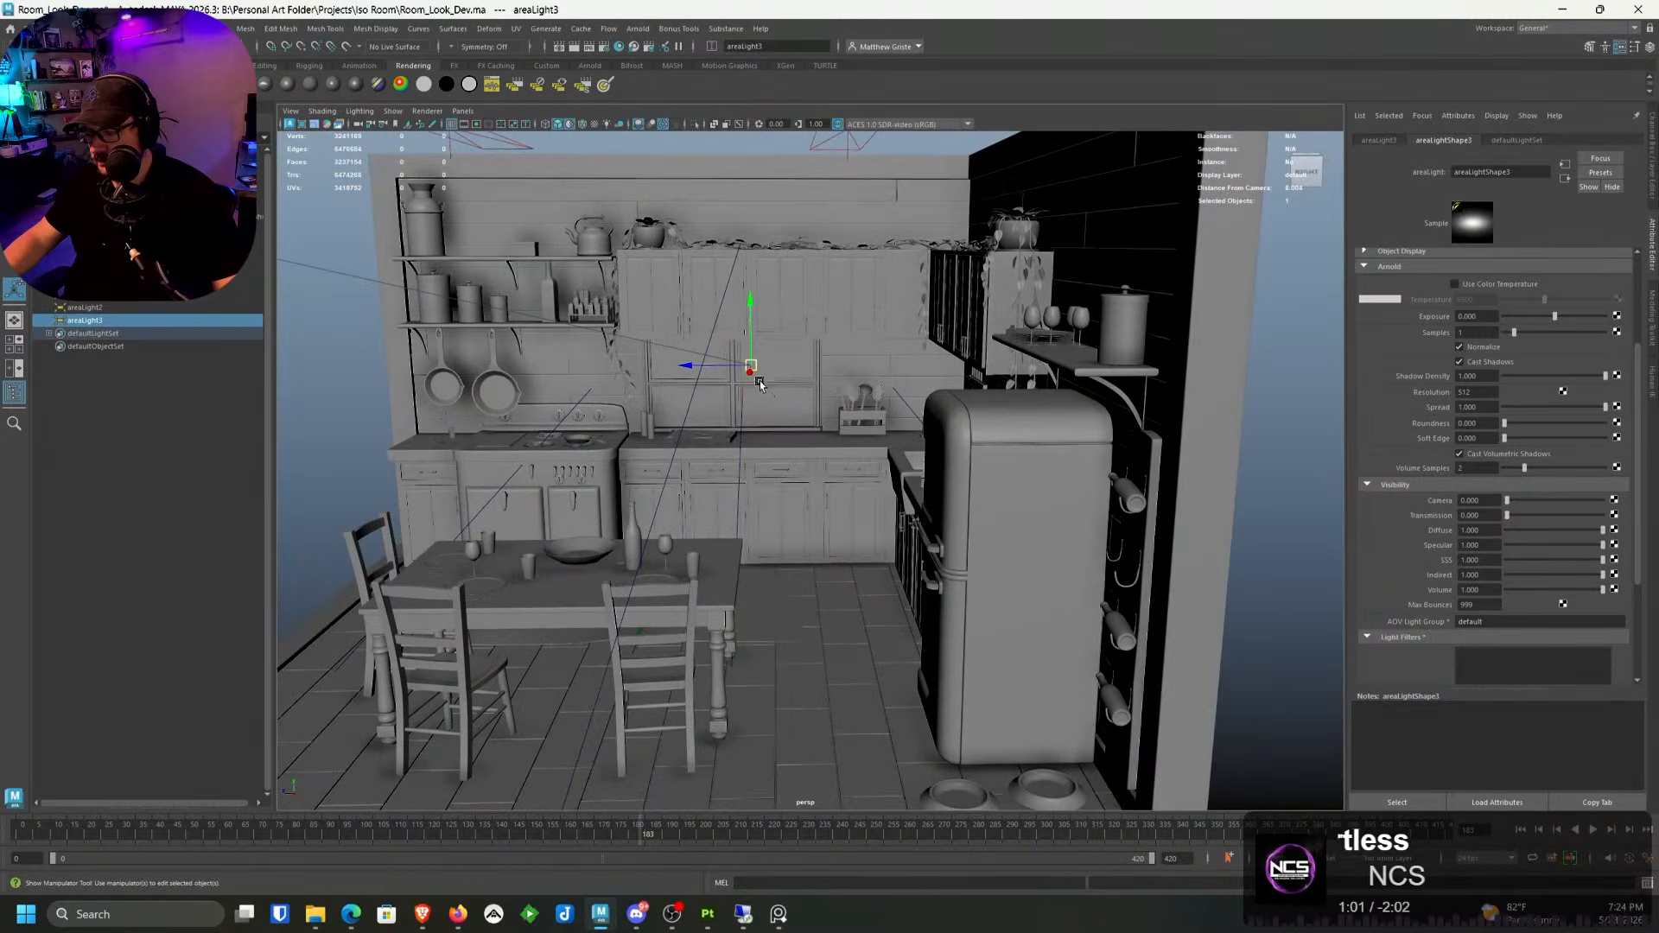
pyautogui.moveTo(751, 366); pyautogui.dragTo(1032, 749)
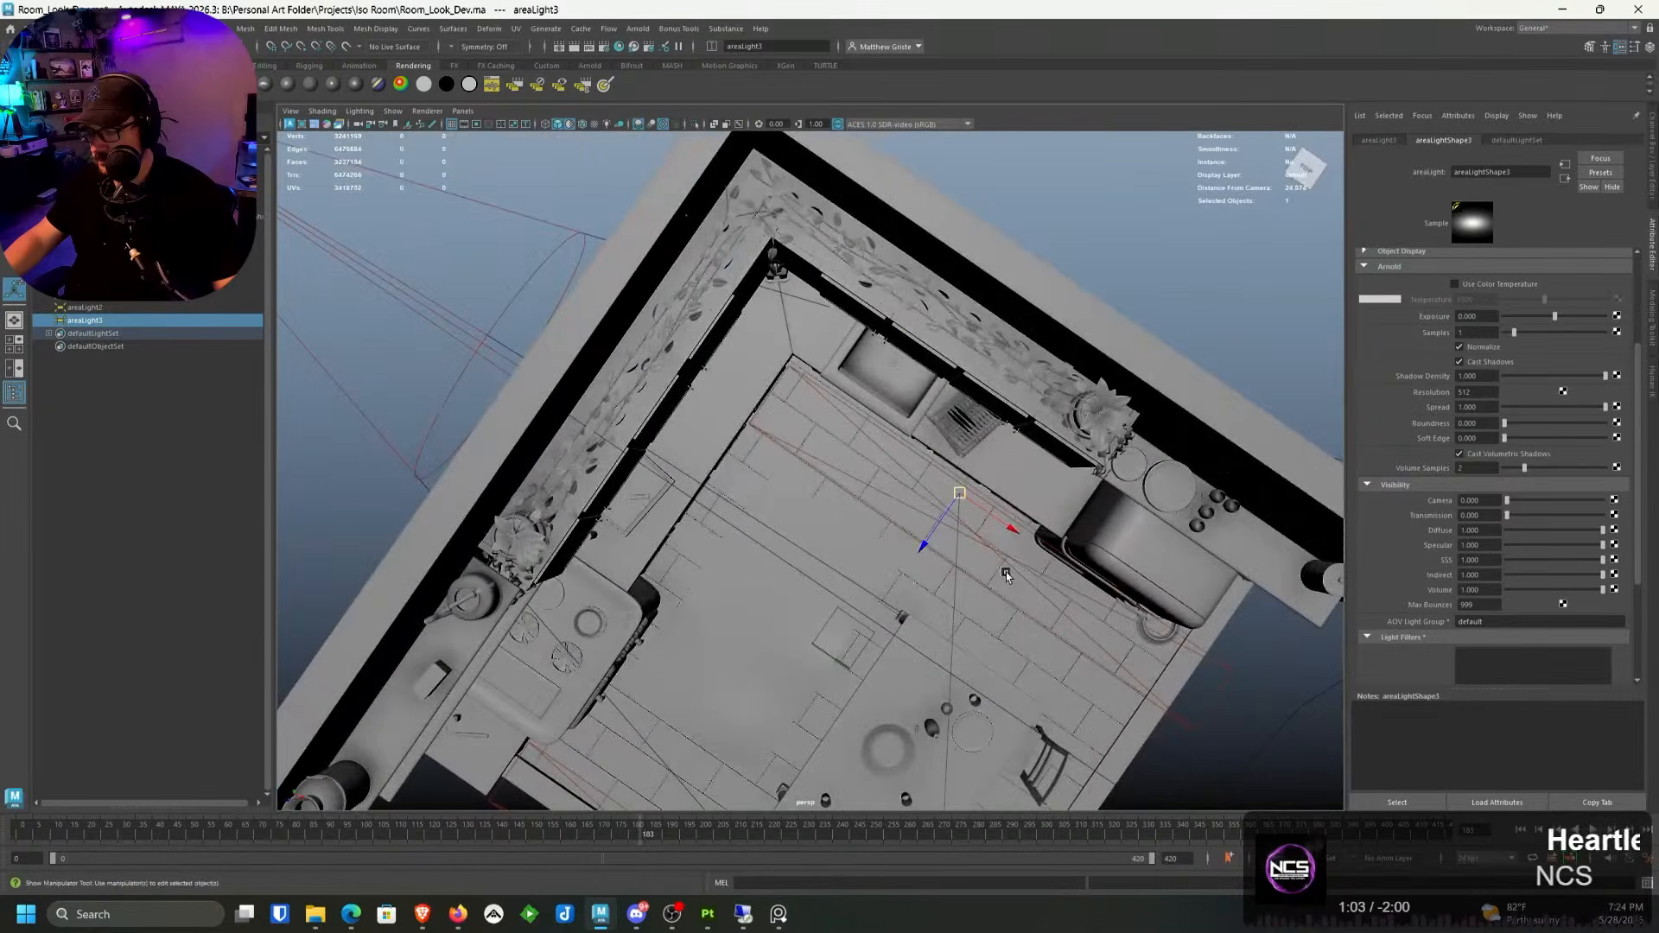
pyautogui.moveTo(1009, 527); pyautogui.dragTo(718, 290)
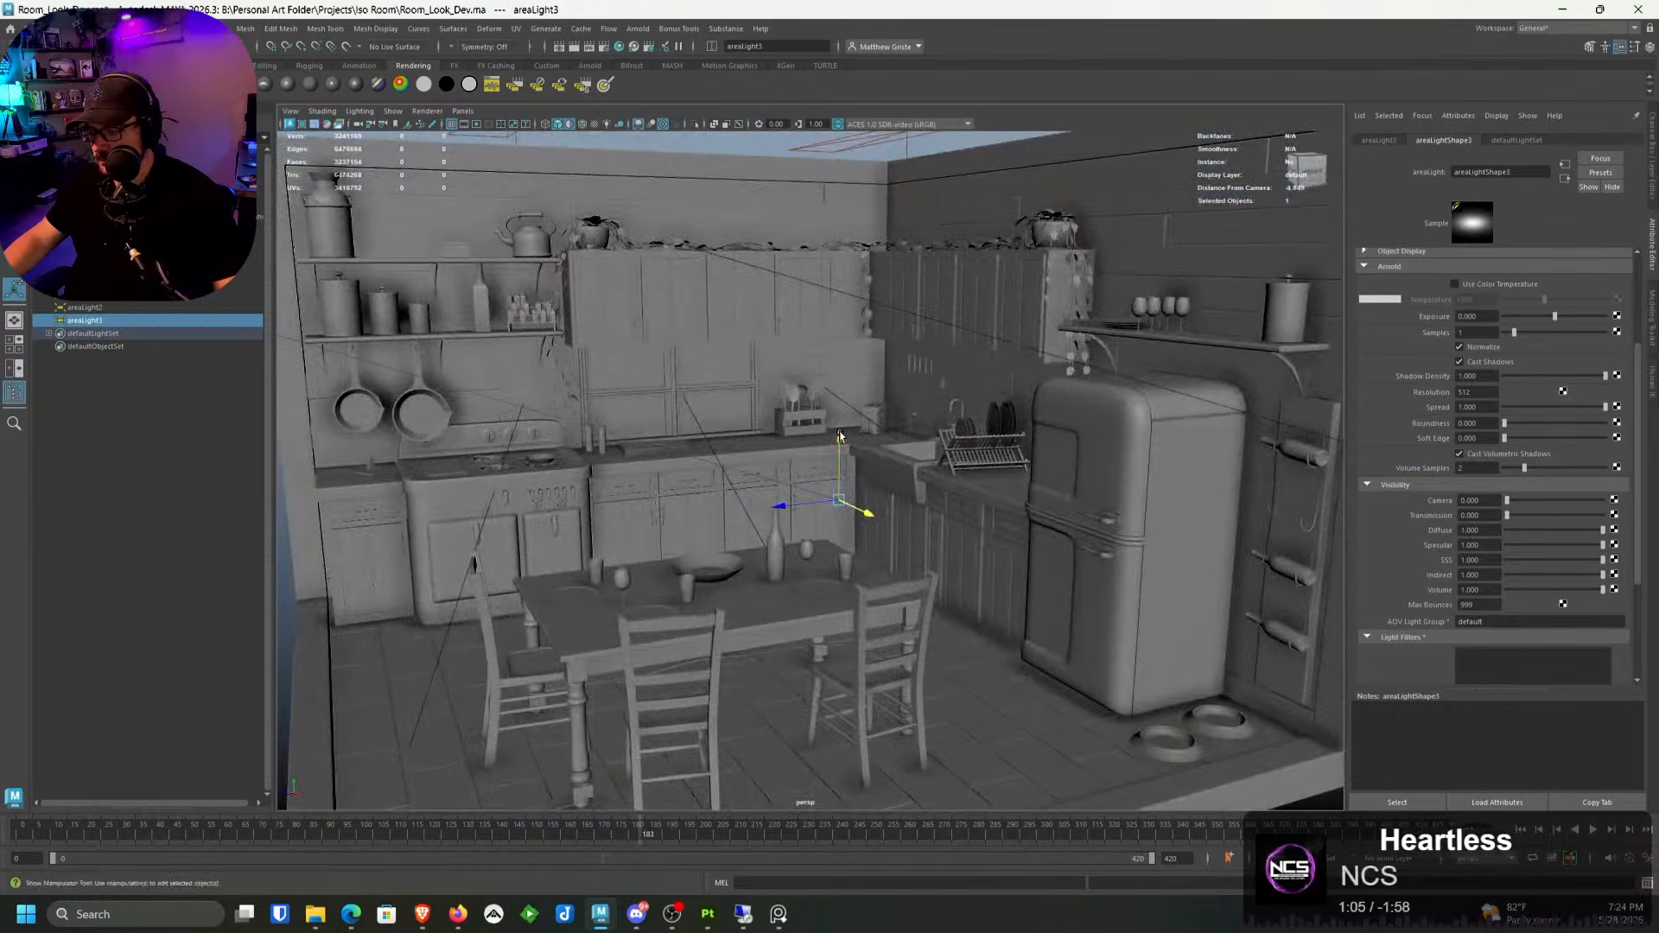
pyautogui.moveTo(839, 436); pyautogui.dragTo(838, 489)
pyautogui.keyDown('alt'); pyautogui.moveTo(839, 489); pyautogui.dragTo(925, 400); pyautogui.keyUp('alt')
pyautogui.scroll(-10, 827, 510)
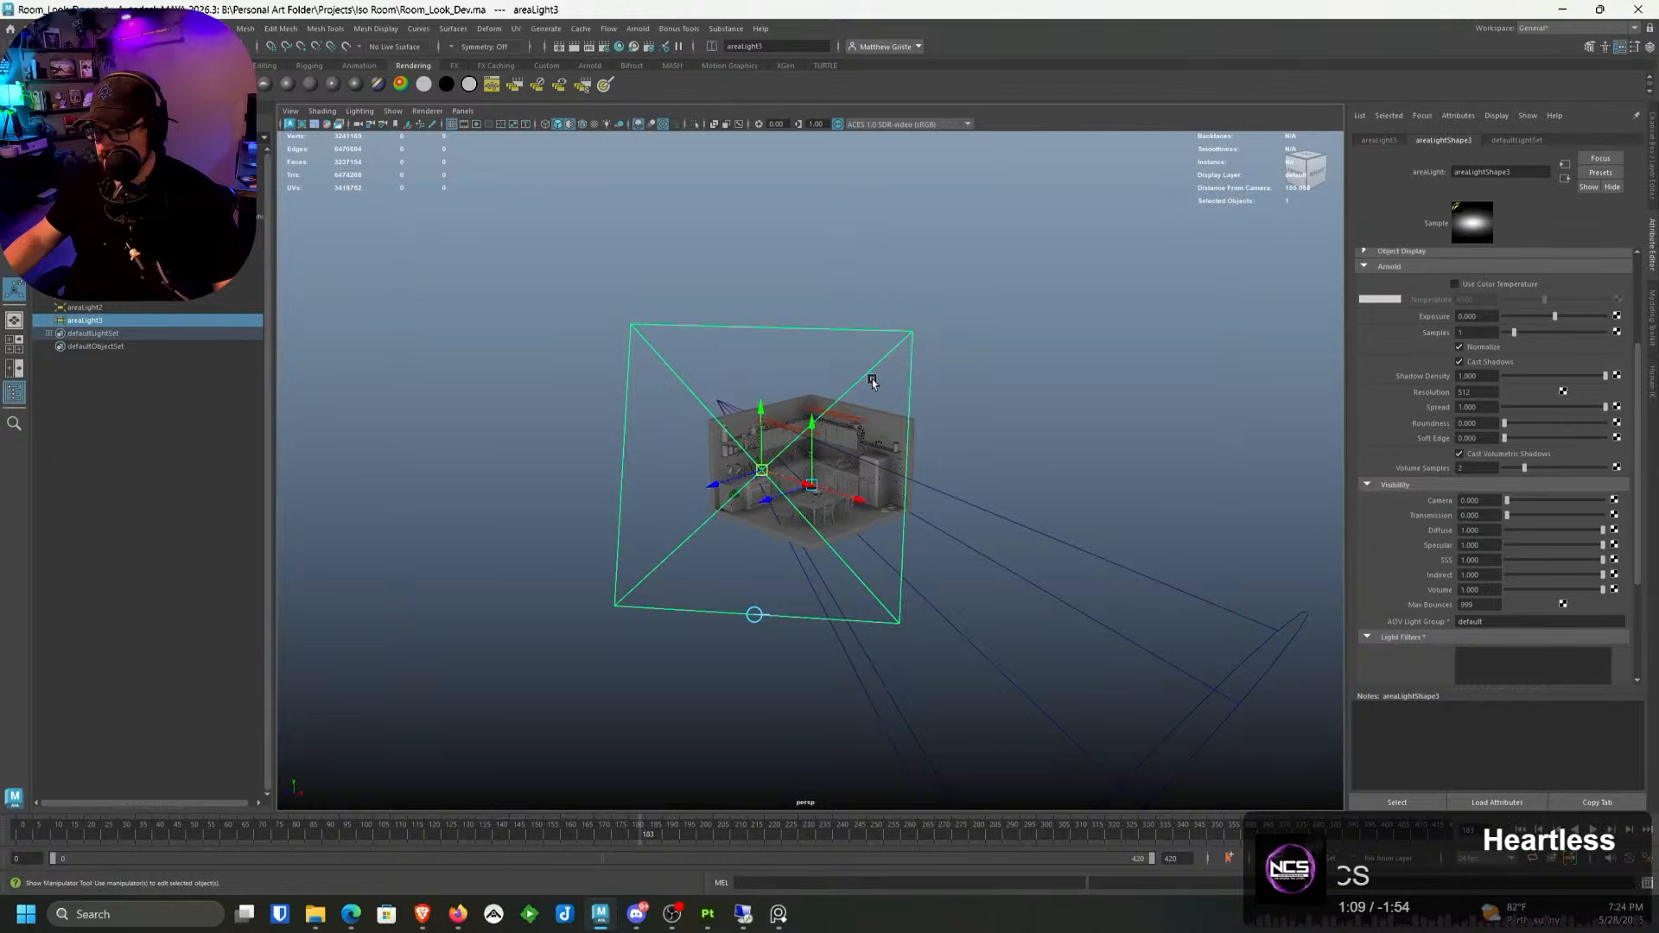
# Step: Examine the large area light's placement and direction relative to the kitchen from several angles
pyautogui.moveTo(772, 471); pyautogui.dragTo(907, 441)
pyautogui.scroll(4, 843, 436)
pyautogui.keyDown('alt'); pyautogui.moveTo(1011, 419); pyautogui.dragTo(870, 490); pyautogui.keyUp('alt')
pyautogui.scroll(3, 883, 497)
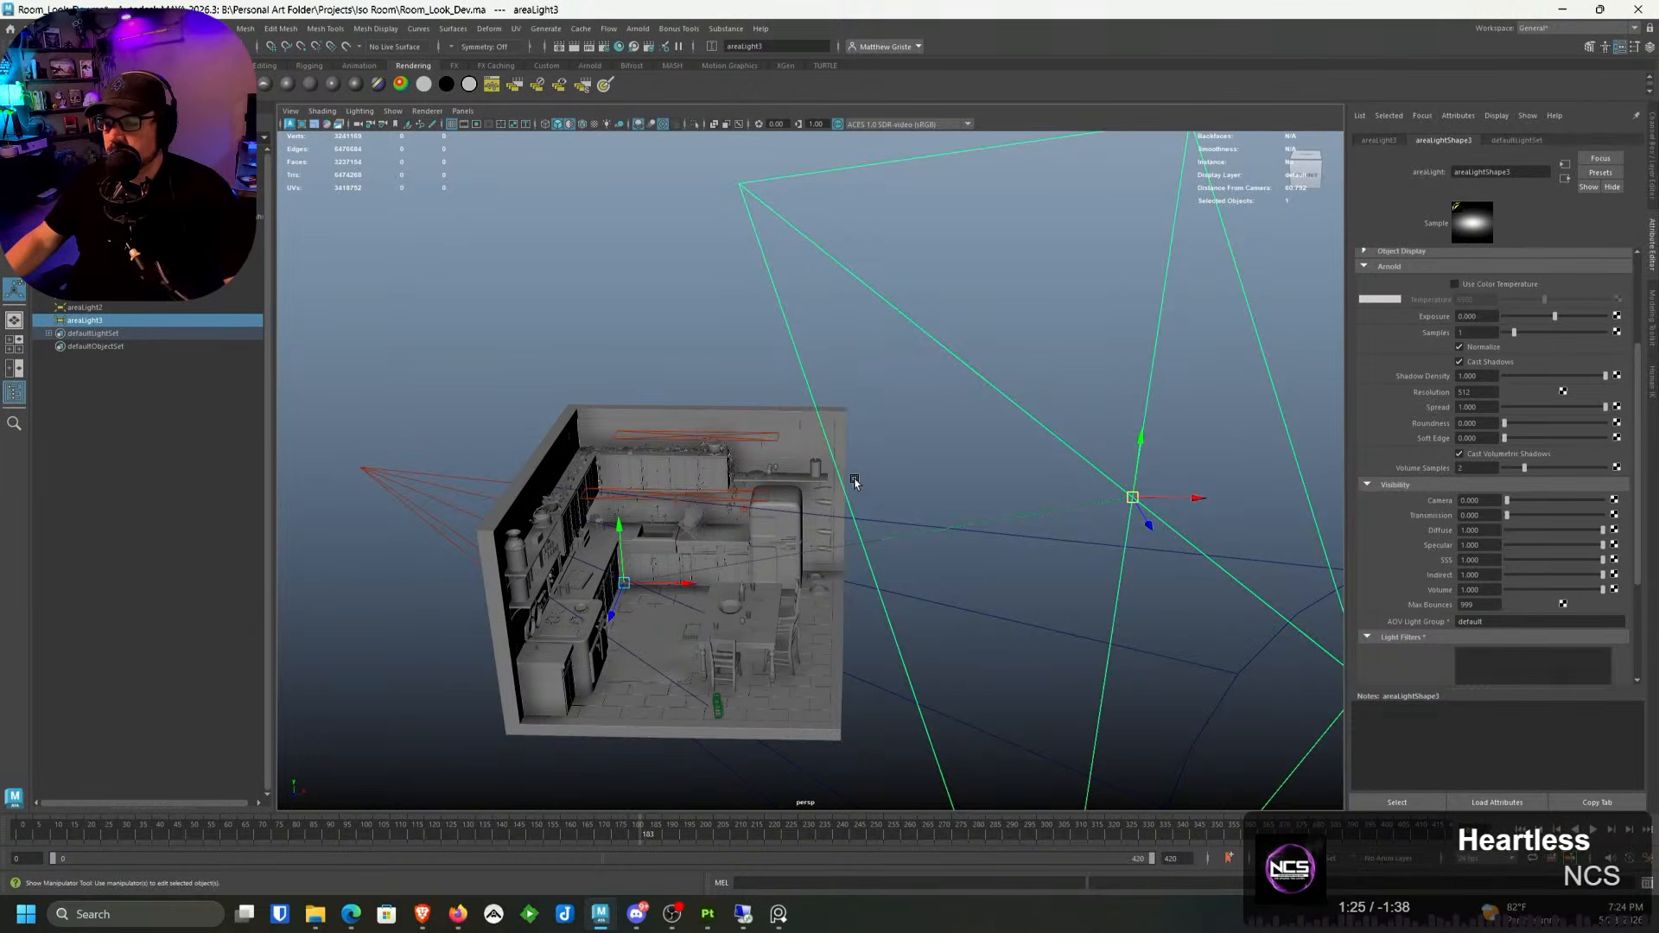
pyautogui.scroll(-4, 734, 431)
pyautogui.keyDown('alt'); pyautogui.moveTo(733, 437); pyautogui.dragTo(723, 474); pyautogui.keyUp('alt')
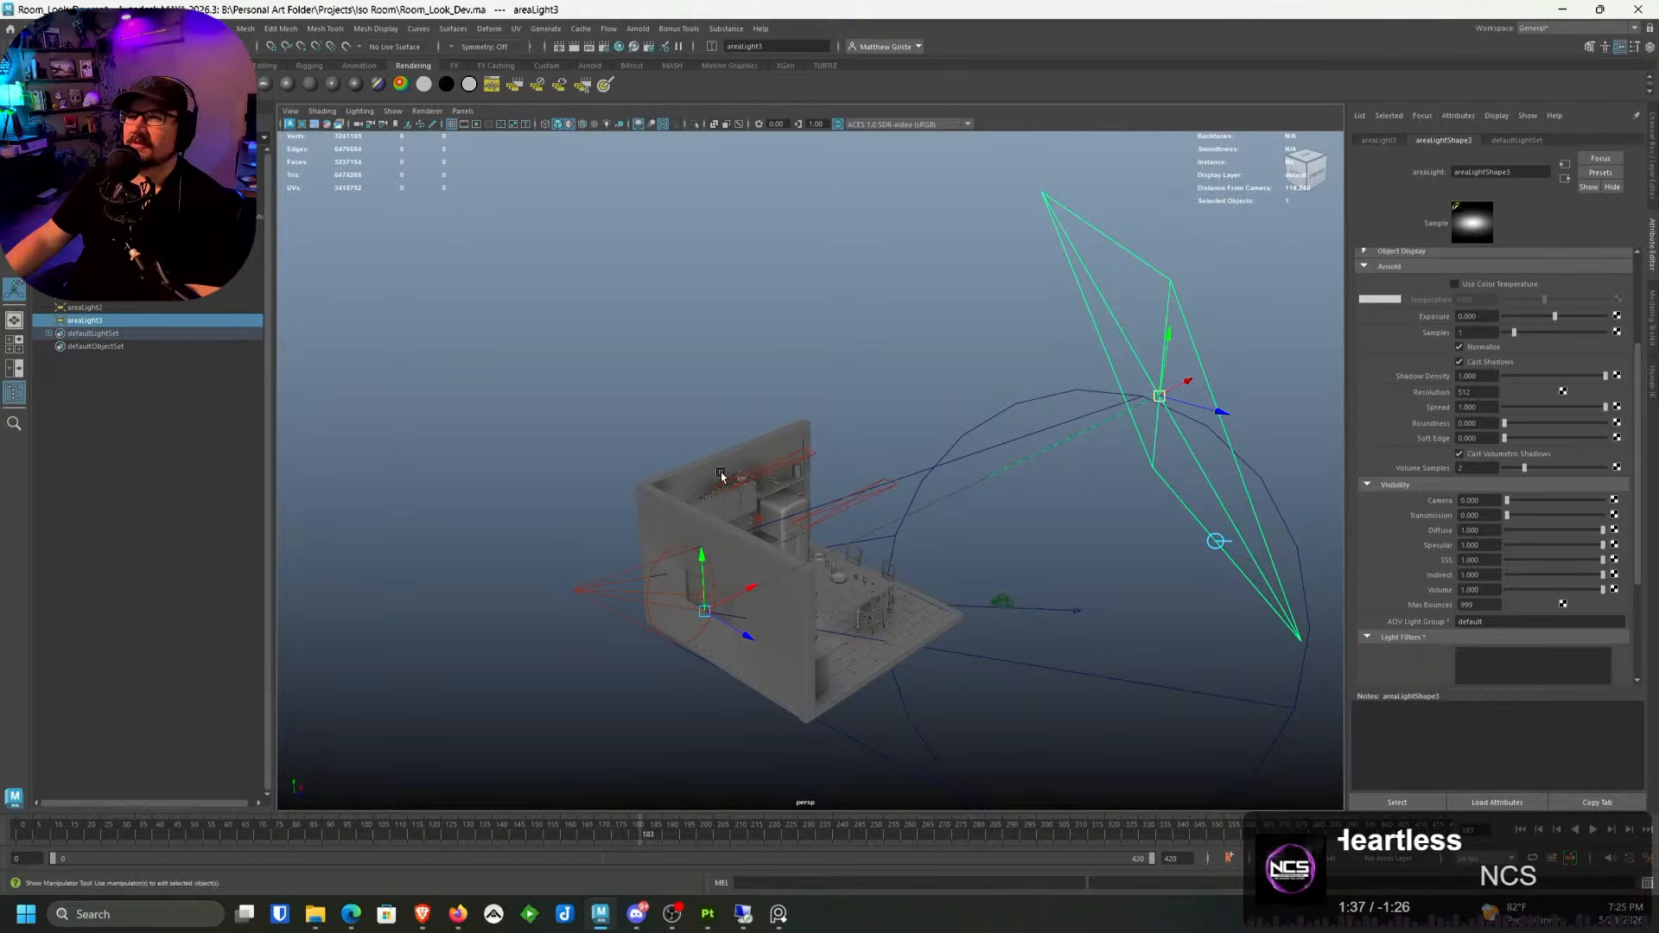
pyautogui.scroll(5, 723, 637)
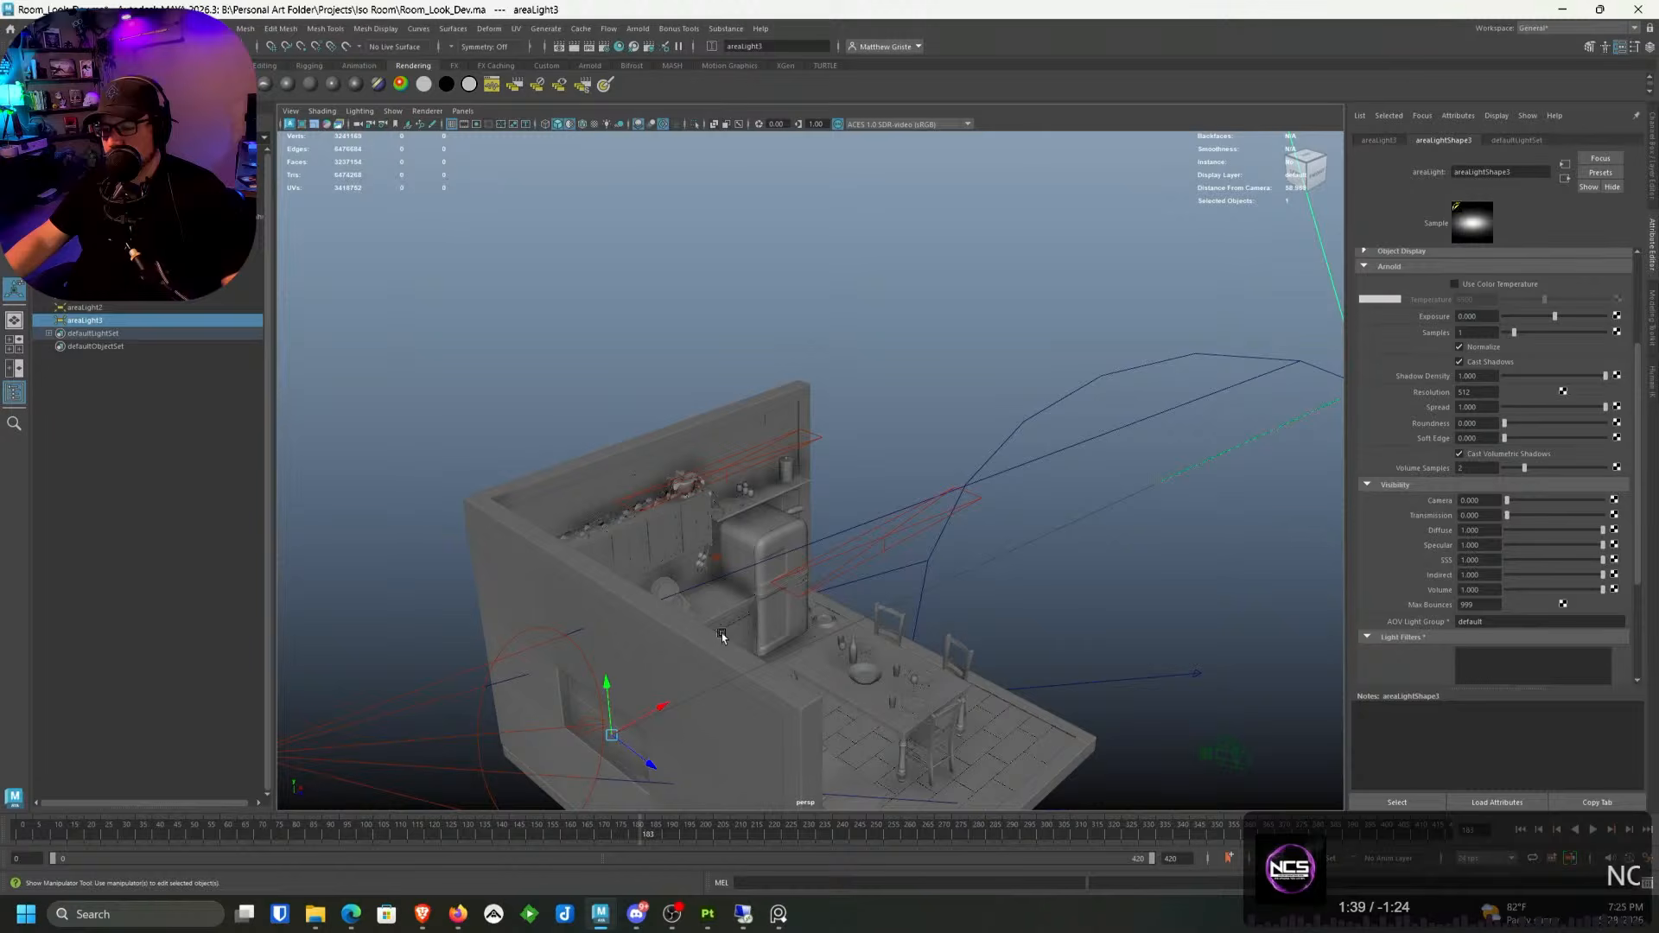
# Step: Select the room's frame, walls and floor and try to break their light links with the rendering commands
pyautogui.click(559, 548)
pyautogui.keyDown('shift'); pyautogui.click(514, 572); pyautogui.keyUp('shift')
pyautogui.scroll(-6, 629, 603)
pyautogui.keyDown('alt'); pyautogui.moveTo(629, 603); pyautogui.dragTo(831, 489); pyautogui.keyUp('alt')
pyautogui.keyDown('shift'); pyautogui.click(868, 543); pyautogui.keyUp('shift')
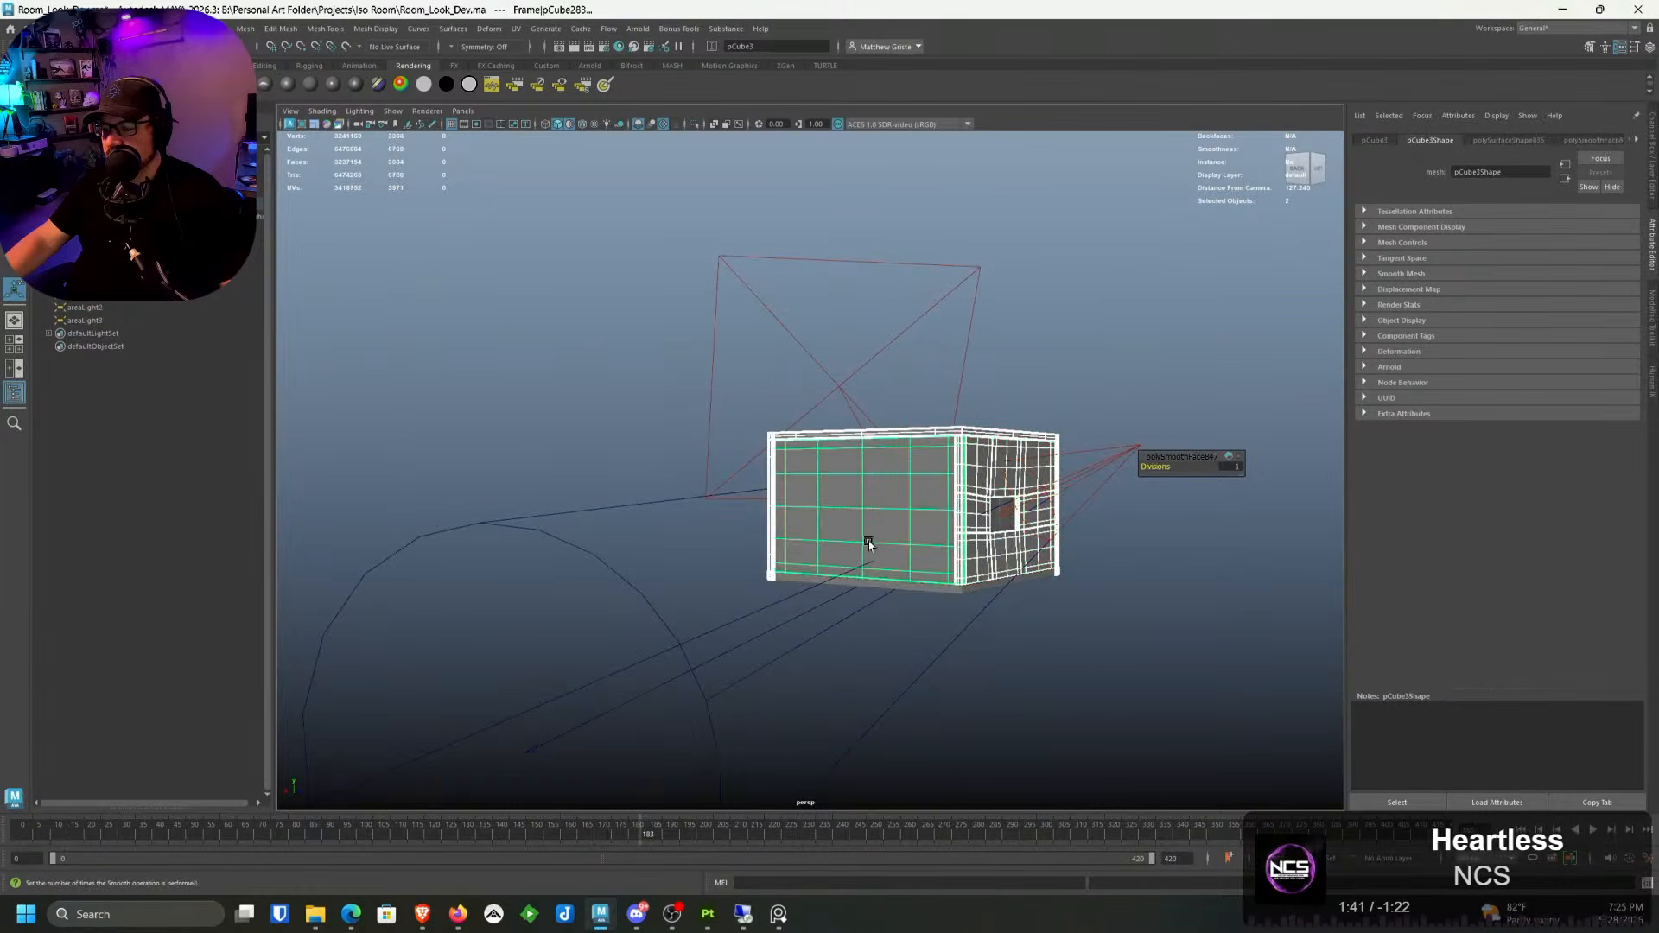
pyautogui.moveTo(868, 543)
pyautogui.keyDown('alt'); pyautogui.mouseDown()
pyautogui.moveTo(955, 510)
pyautogui.moveTo(731, 581)
pyautogui.moveTo(824, 527)
pyautogui.moveTo(867, 526)
pyautogui.moveTo(829, 544)
pyautogui.moveTo(822, 519)
pyautogui.moveTo(864, 532)
pyautogui.mouseUp(); pyautogui.keyUp('alt')
pyautogui.keyDown('shift'); pyautogui.click(952, 515); pyautogui.keyUp('shift')
pyautogui.scroll(6, 731, 580)
pyautogui.scroll(-7, 867, 526)
pyautogui.click(216, 28)
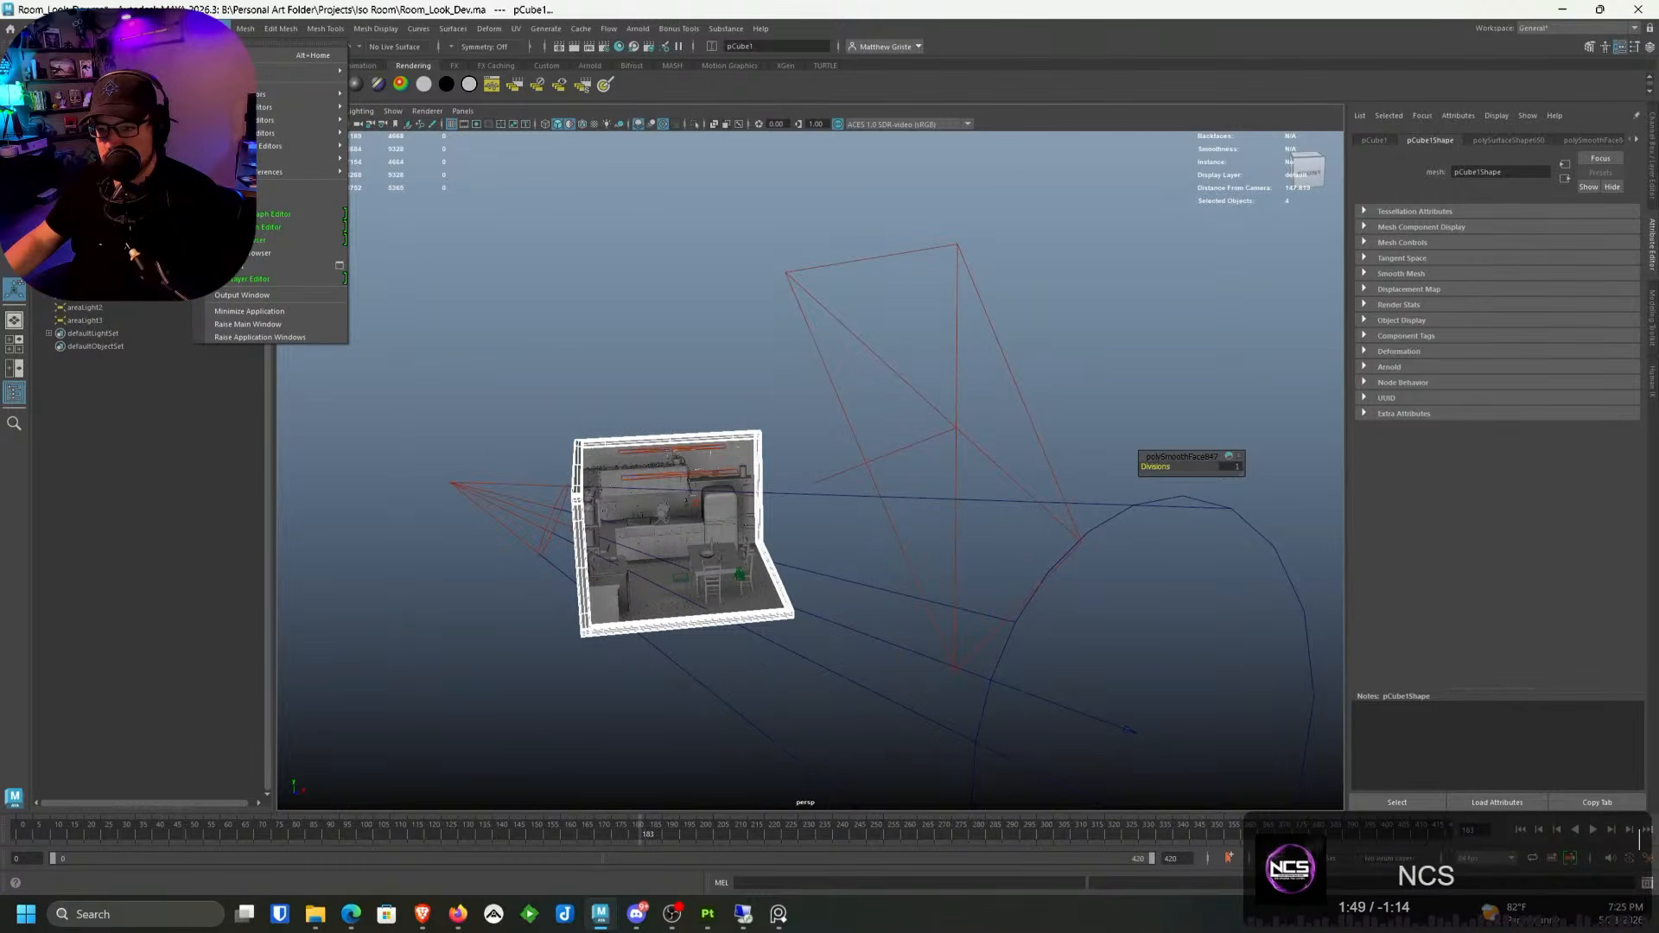
pyautogui.press('Escape')
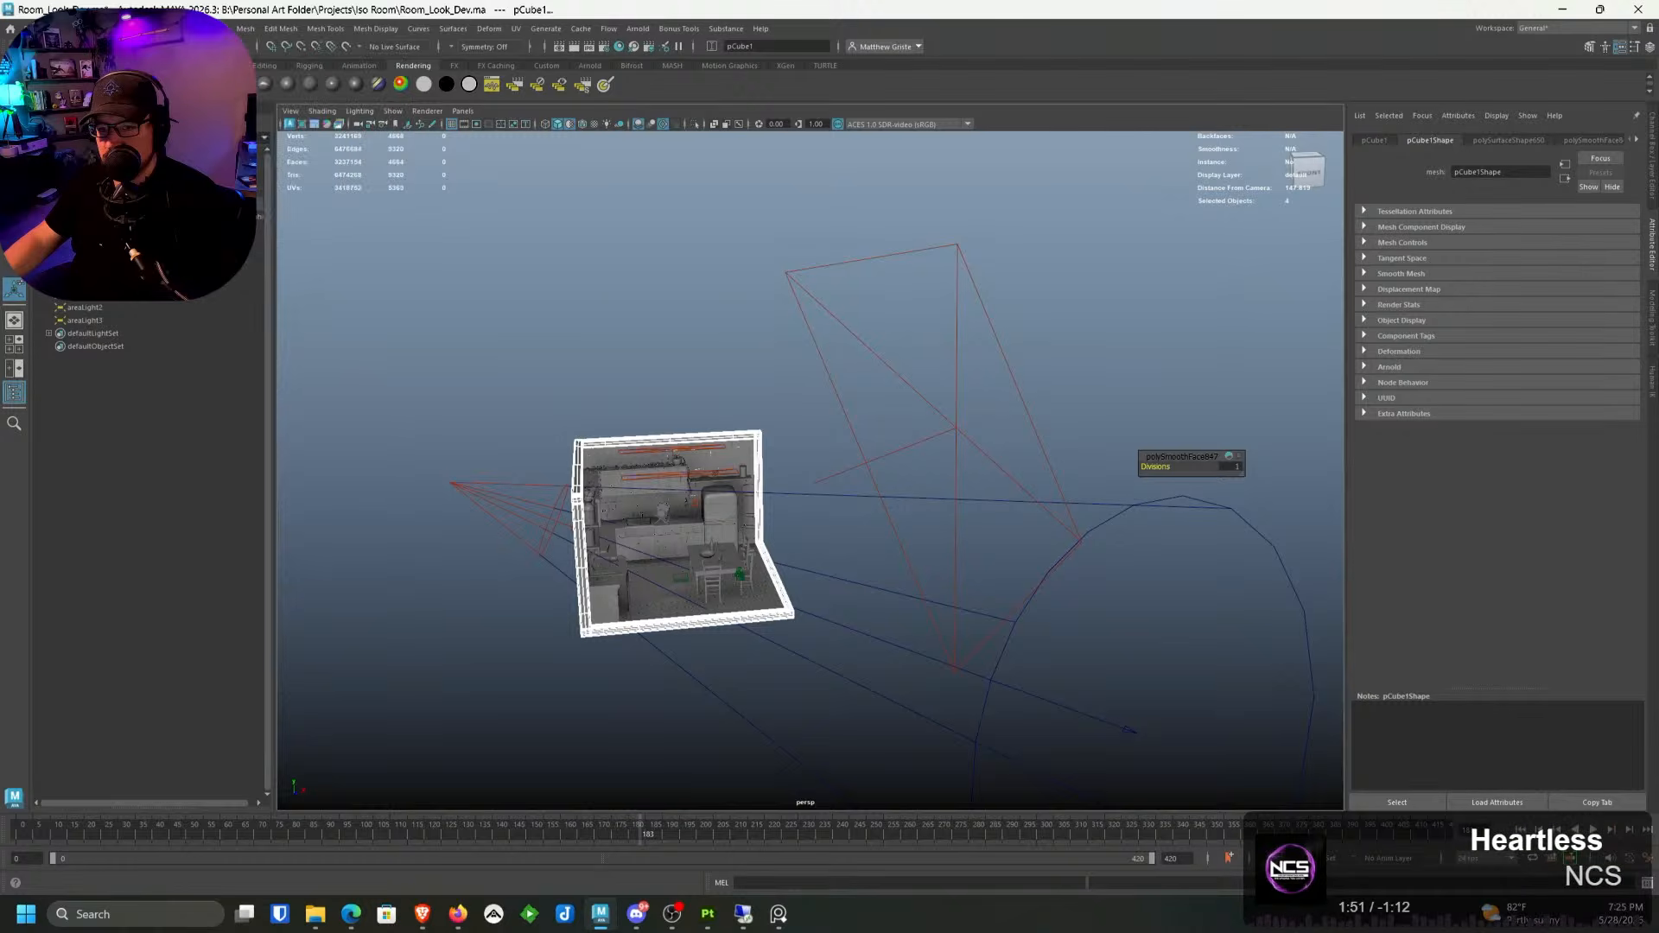
pyautogui.press('F6')
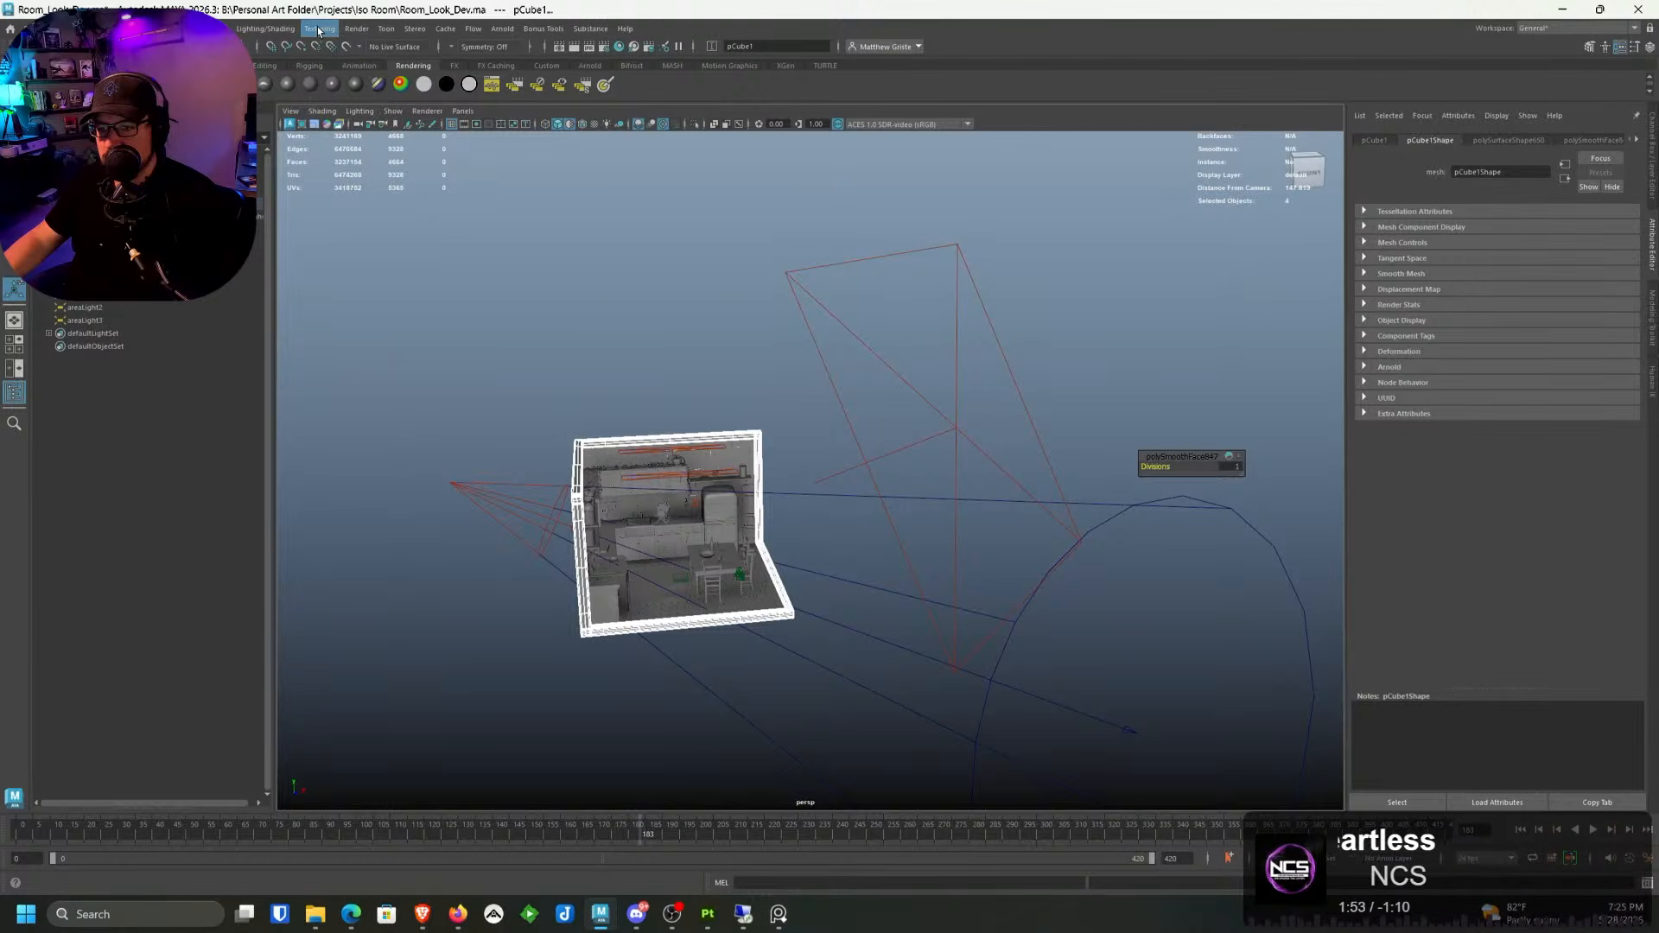
pyautogui.click(285, 30)
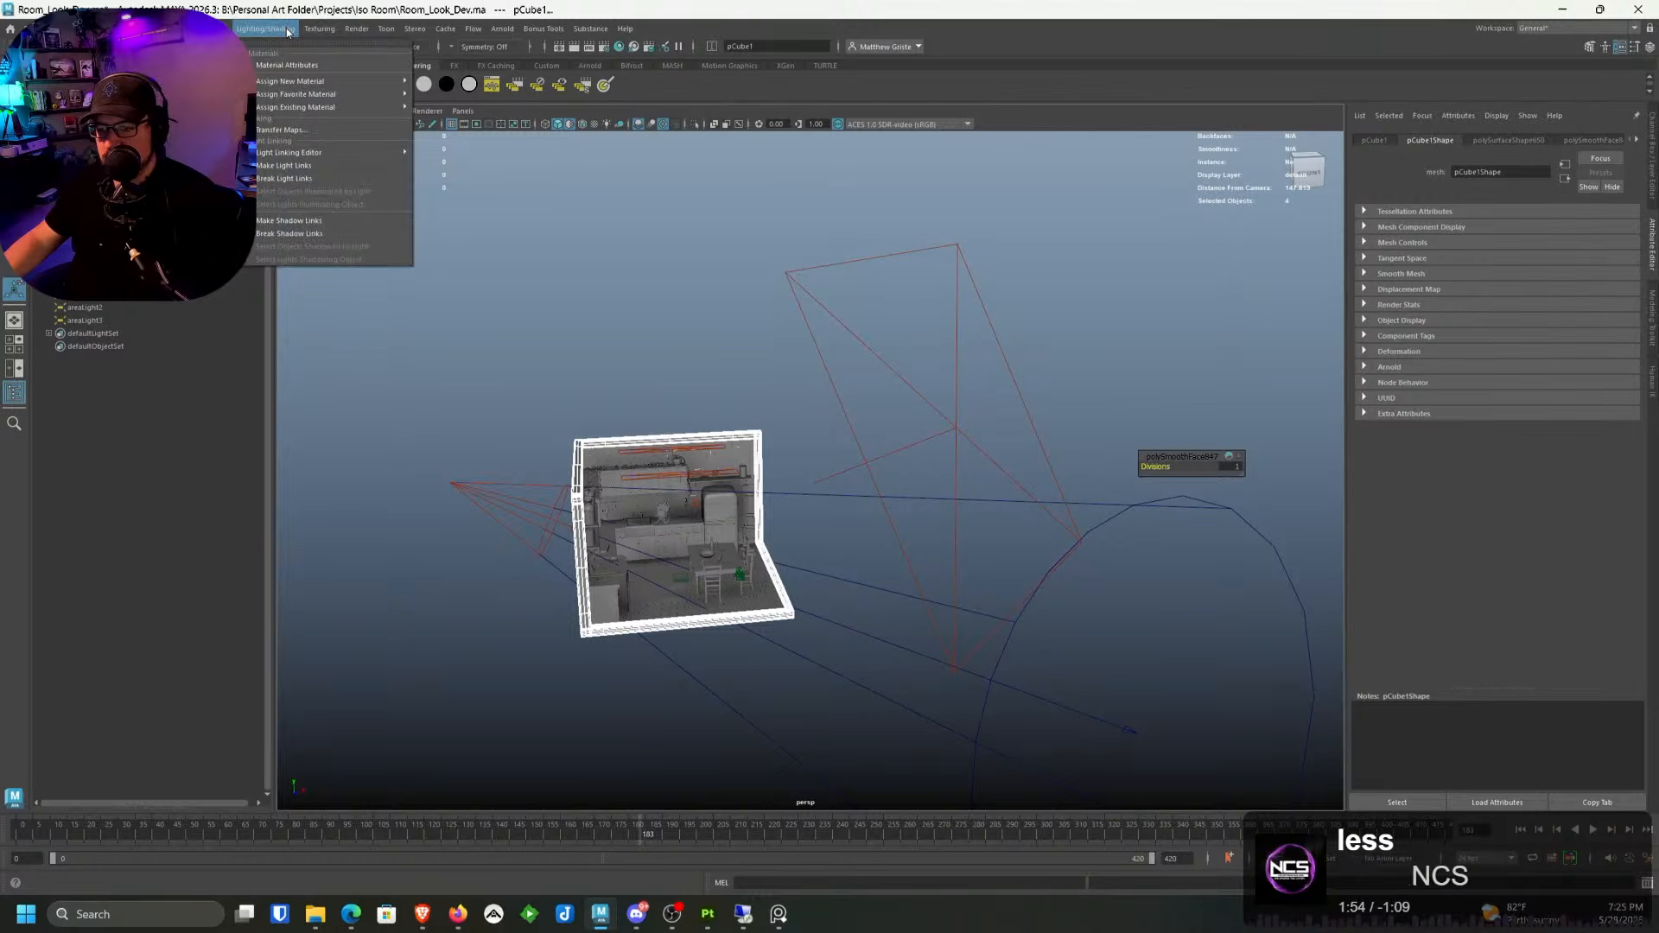
pyautogui.click(305, 178)
# Step: Select only the large frontal area light and try to break its light links
pyautogui.click(859, 259)
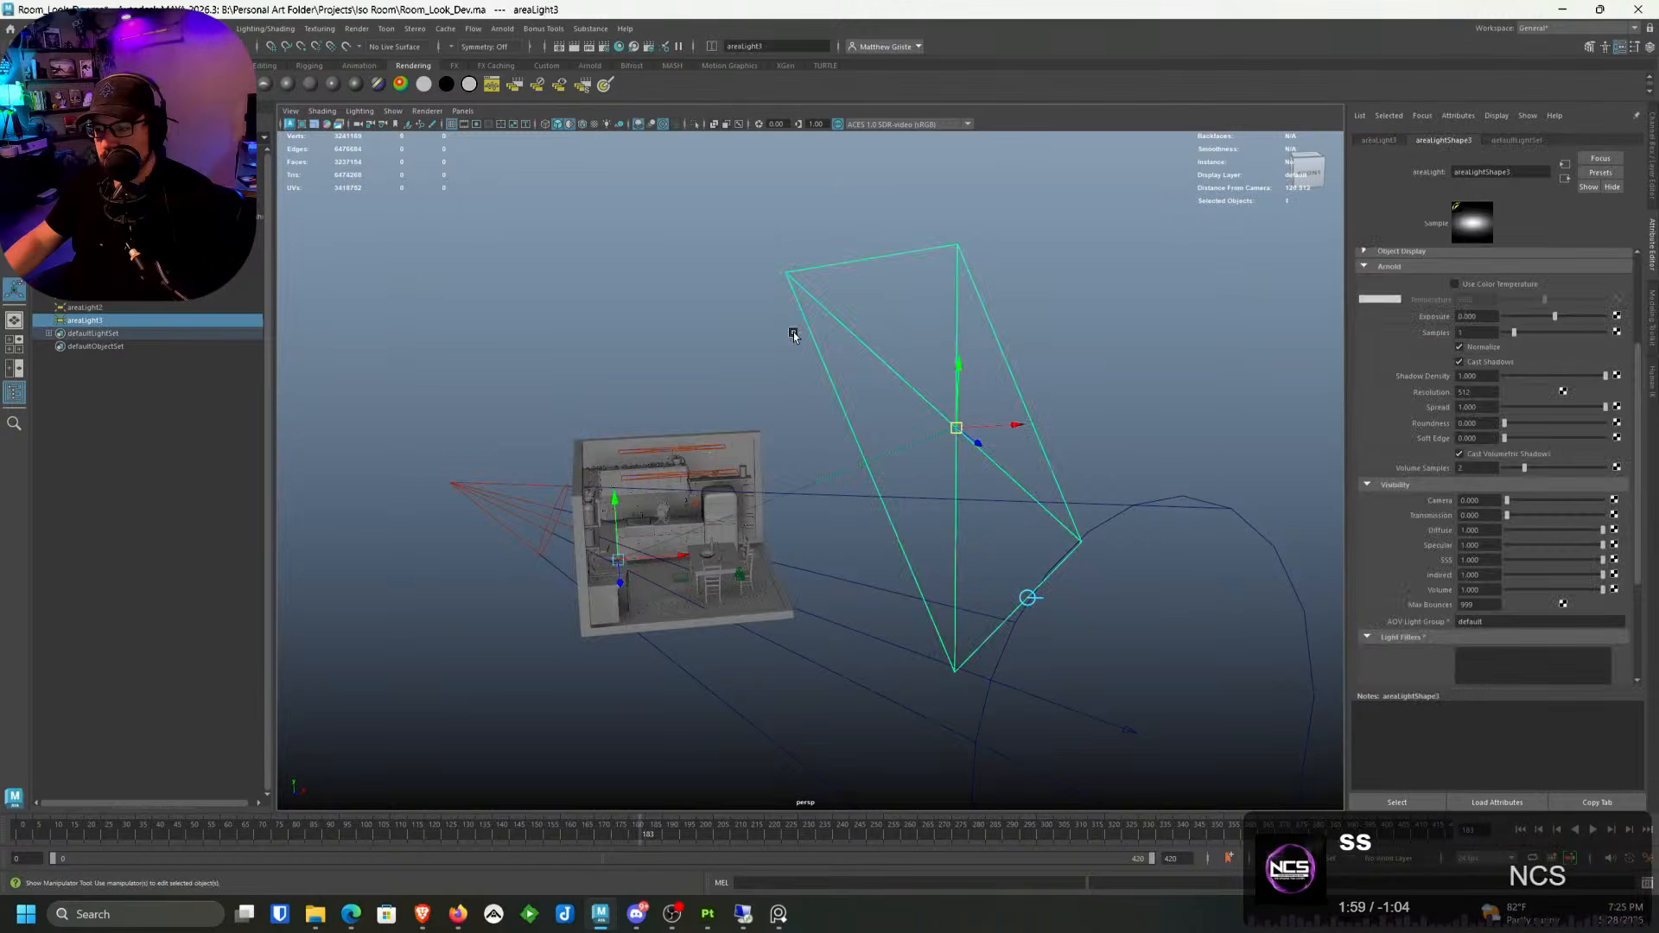
pyautogui.click(265, 28)
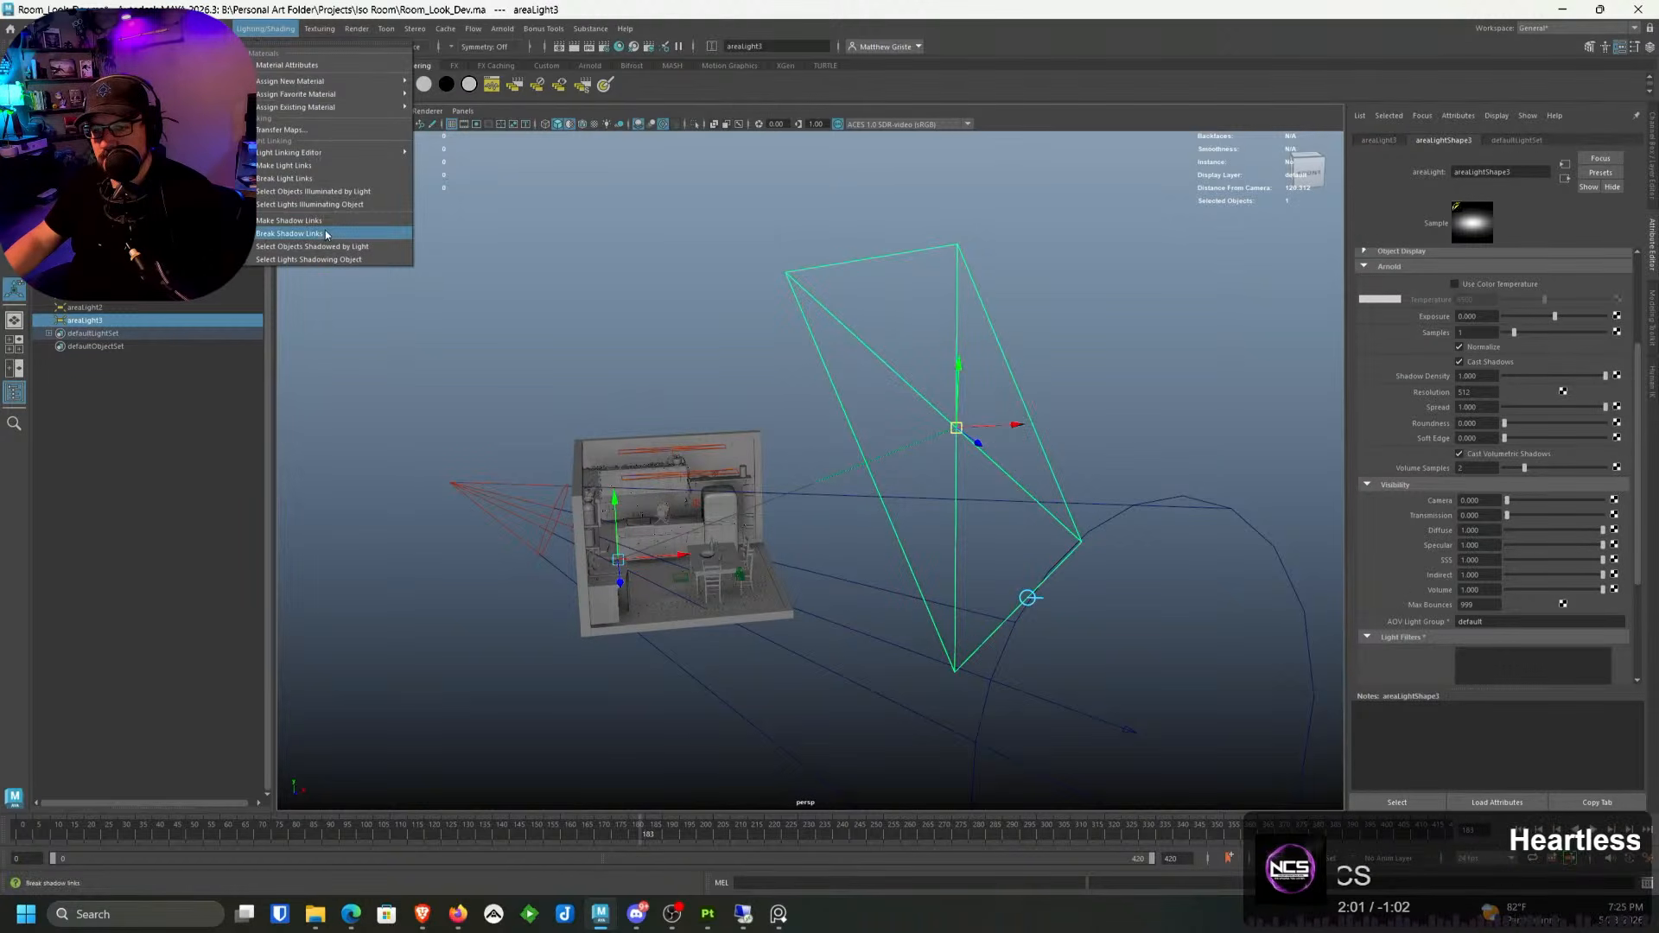
pyautogui.click(300, 179)
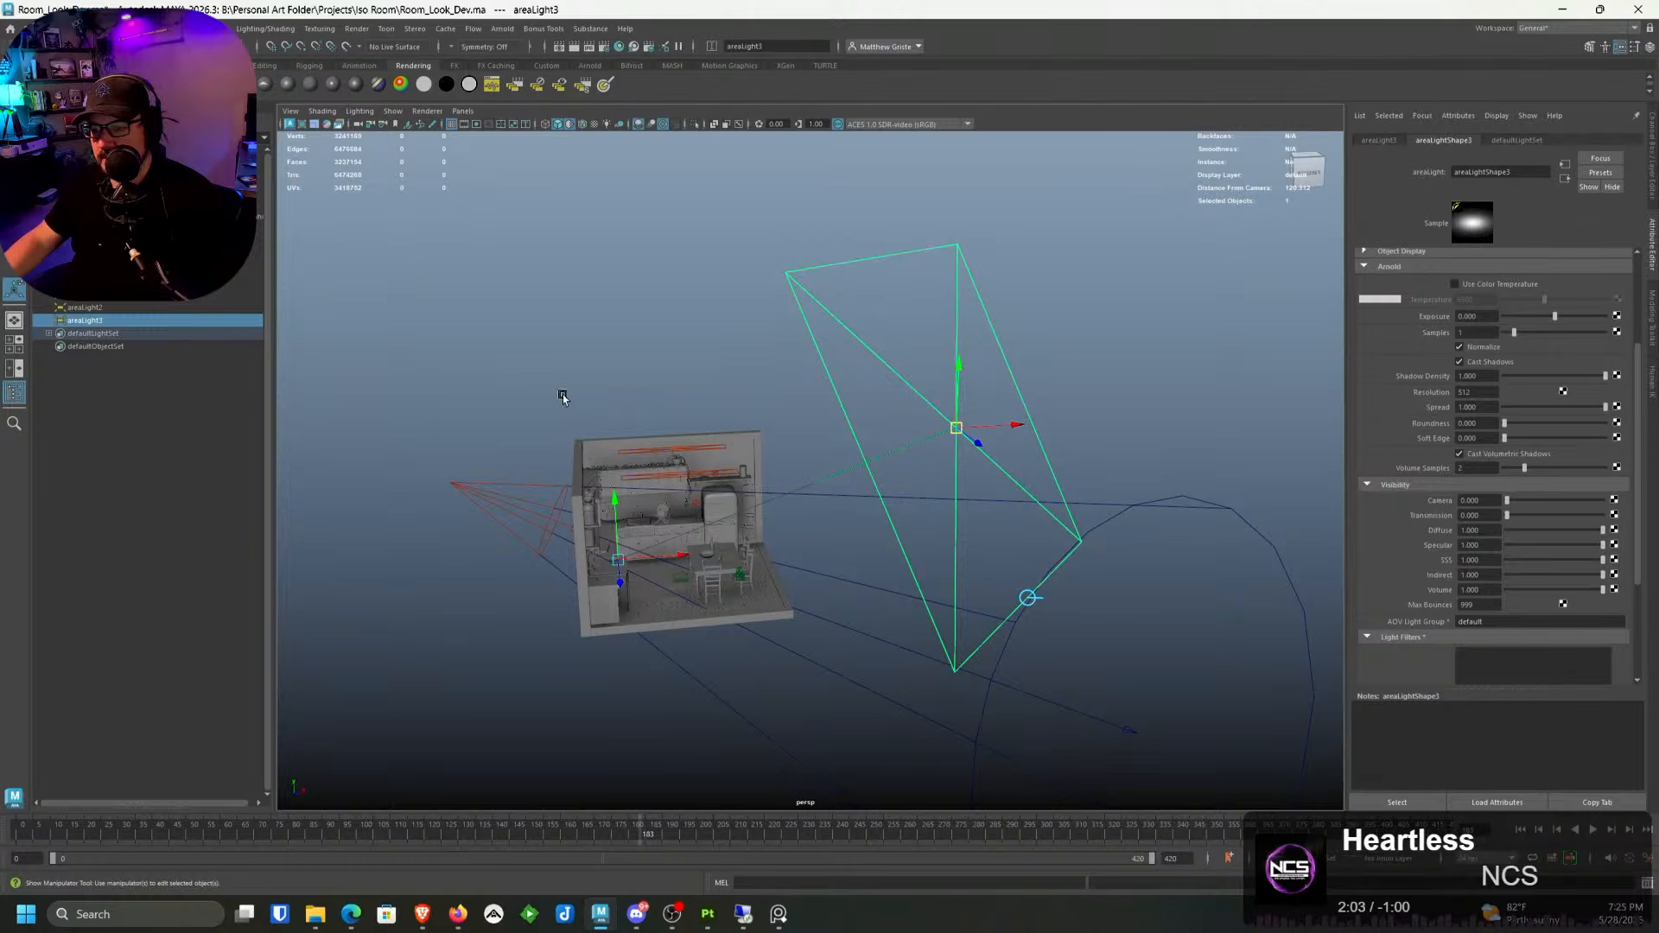
# Step: Select the room's frame, walls and floor together with the large area light and make light links between them
pyautogui.scroll(5, 625, 406)
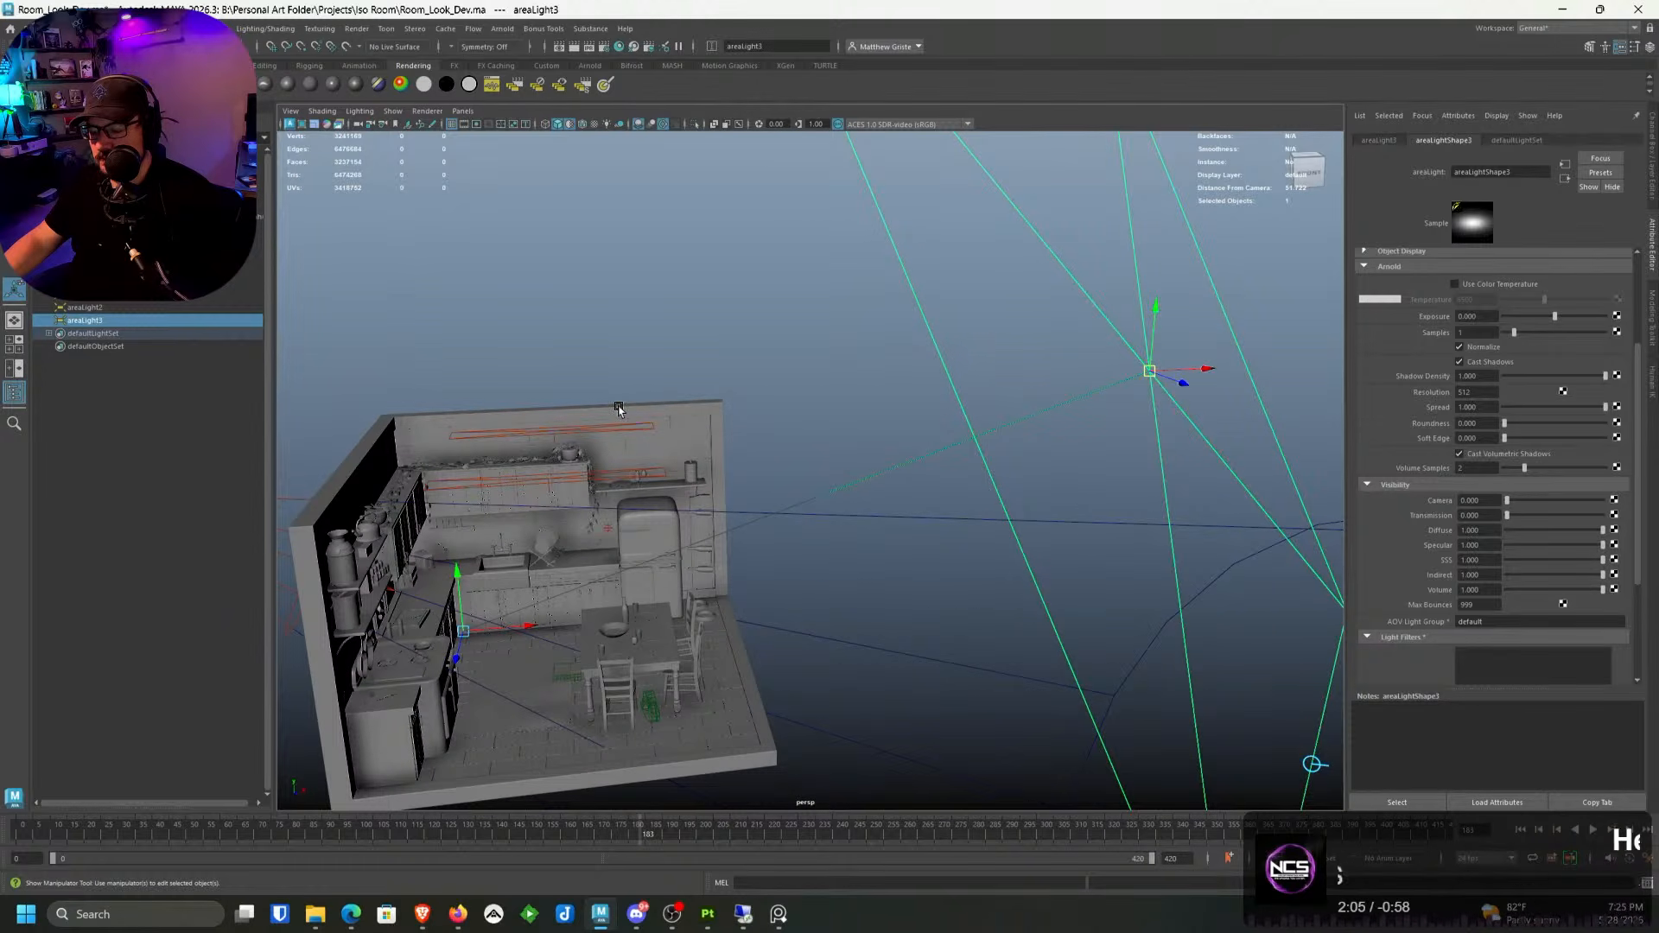
pyautogui.click(619, 407)
pyautogui.keyDown('alt'); pyautogui.moveTo(415, 415); pyautogui.dragTo(615, 415); pyautogui.keyUp('alt')
pyautogui.keyDown('shift'); pyautogui.click(682, 397); pyautogui.keyUp('shift')
pyautogui.keyDown('alt'); pyautogui.moveTo(519, 484); pyautogui.dragTo(717, 410); pyautogui.keyUp('alt')
pyautogui.keyDown('shift'); pyautogui.click(892, 430); pyautogui.keyUp('shift')
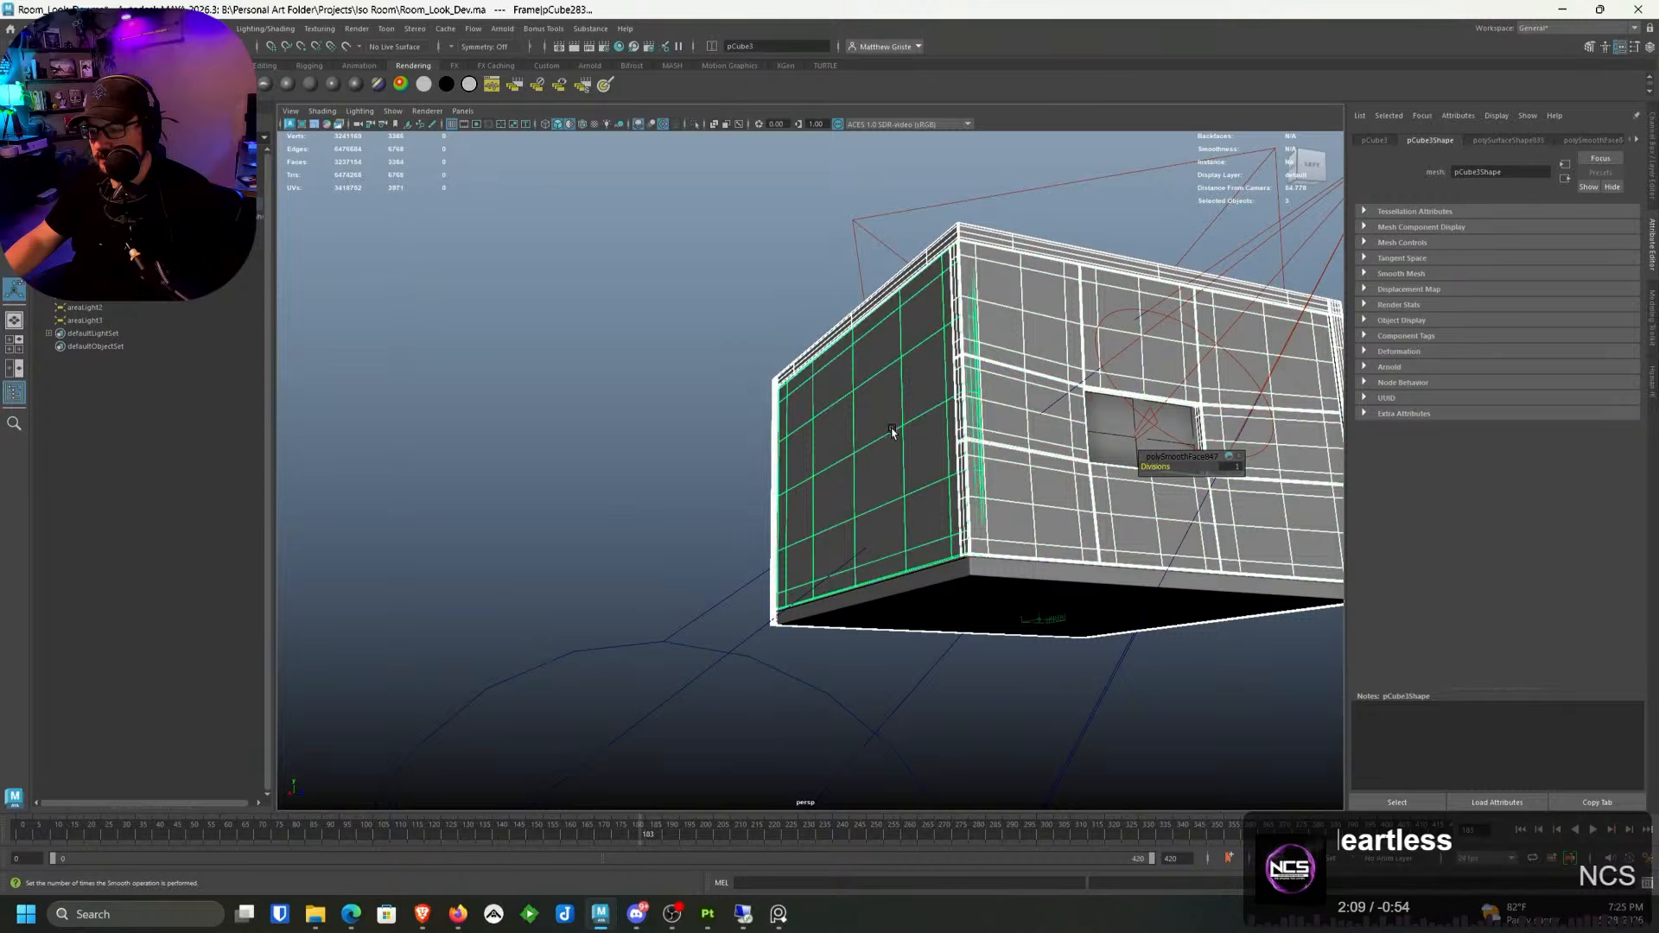
pyautogui.keyDown('shift'); pyautogui.click(997, 573); pyautogui.keyUp('shift')
pyautogui.keyDown('alt'); pyautogui.moveTo(1115, 510); pyautogui.dragTo(861, 471); pyautogui.keyUp('alt')
pyautogui.scroll(-4, 863, 501)
pyautogui.keyDown('shift'); pyautogui.click(1020, 429); pyautogui.keyUp('shift')
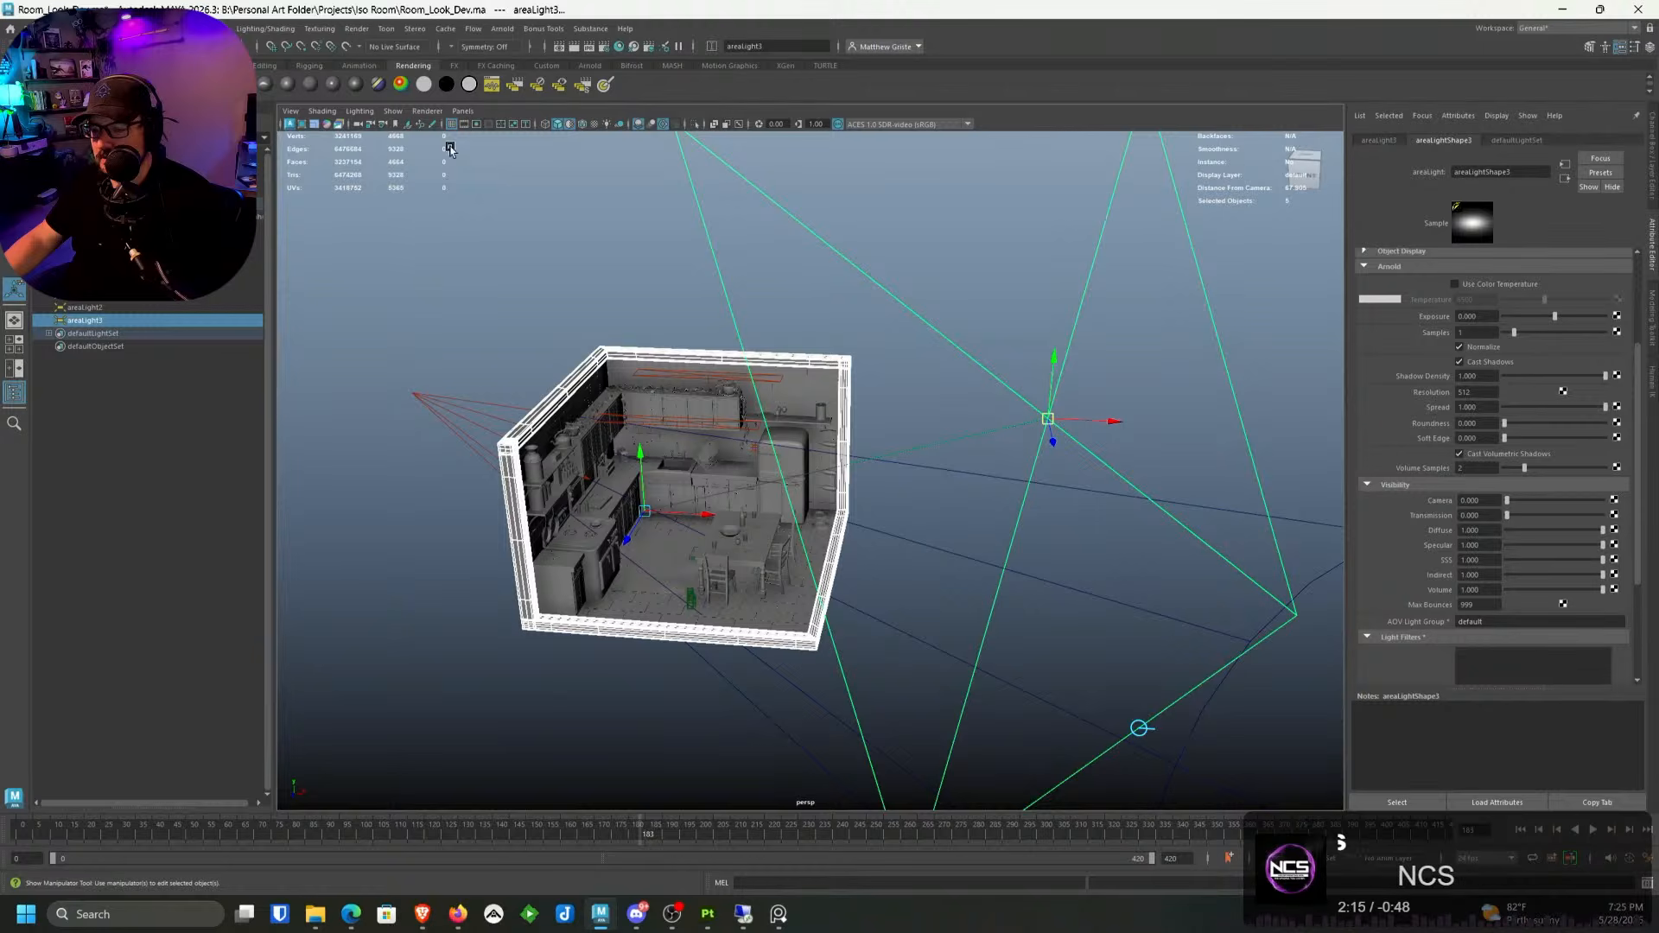
pyautogui.click(245, 30)
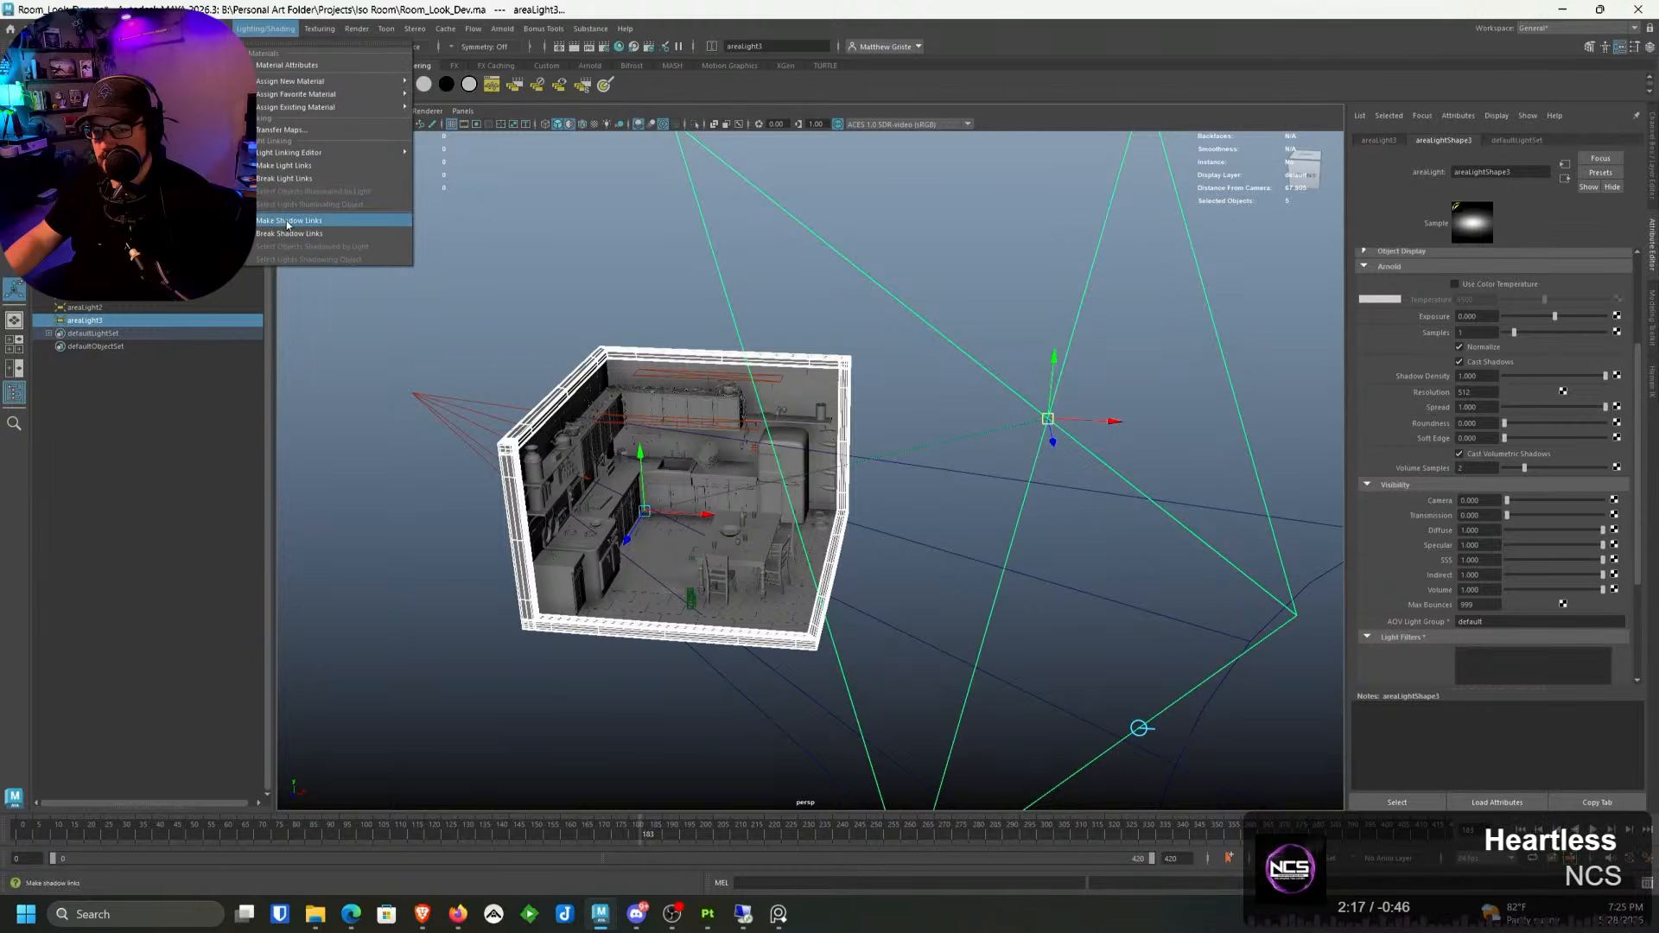
pyautogui.click(311, 167)
# Step: Select the large area light alone and set its color to a saturated pink, about RGB 1, 0, 0.316
pyautogui.keyDown('alt'); pyautogui.moveTo(753, 267); pyautogui.dragTo(1106, 320); pyautogui.keyUp('alt')
pyautogui.click(907, 292)
pyautogui.click(1119, 381)
pyautogui.keyDown('alt'); pyautogui.moveTo(1119, 381); pyautogui.dragTo(1217, 385, button='right'); pyautogui.keyUp('alt')
pyautogui.scroll(2, 1476, 330)
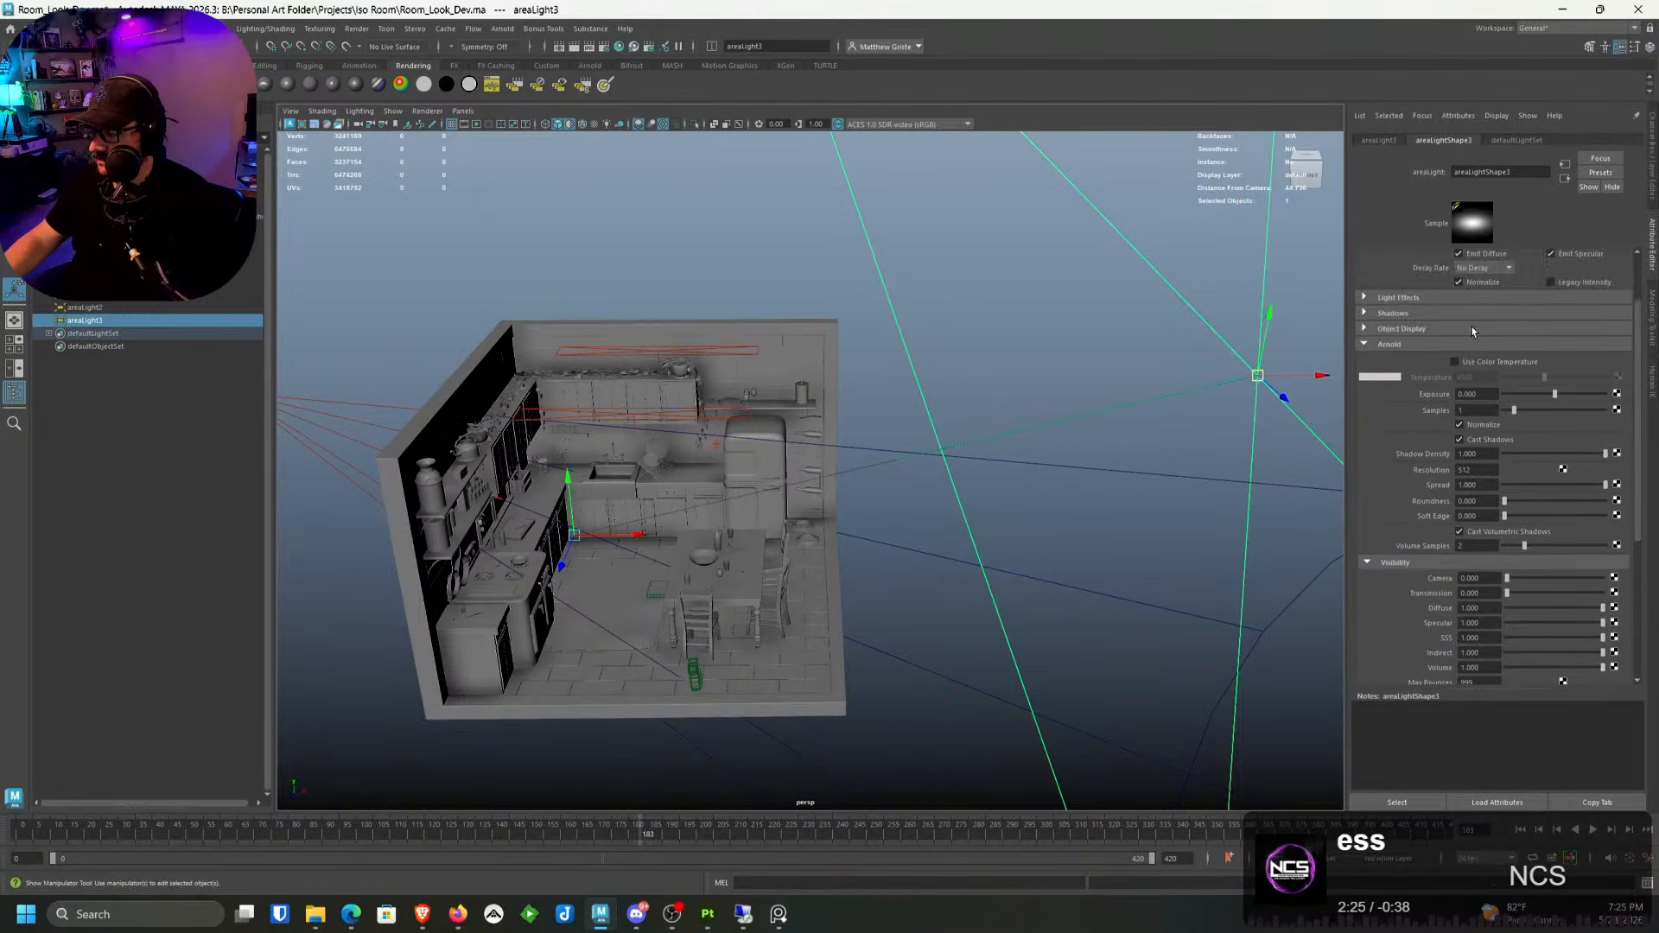
pyautogui.click(1486, 292)
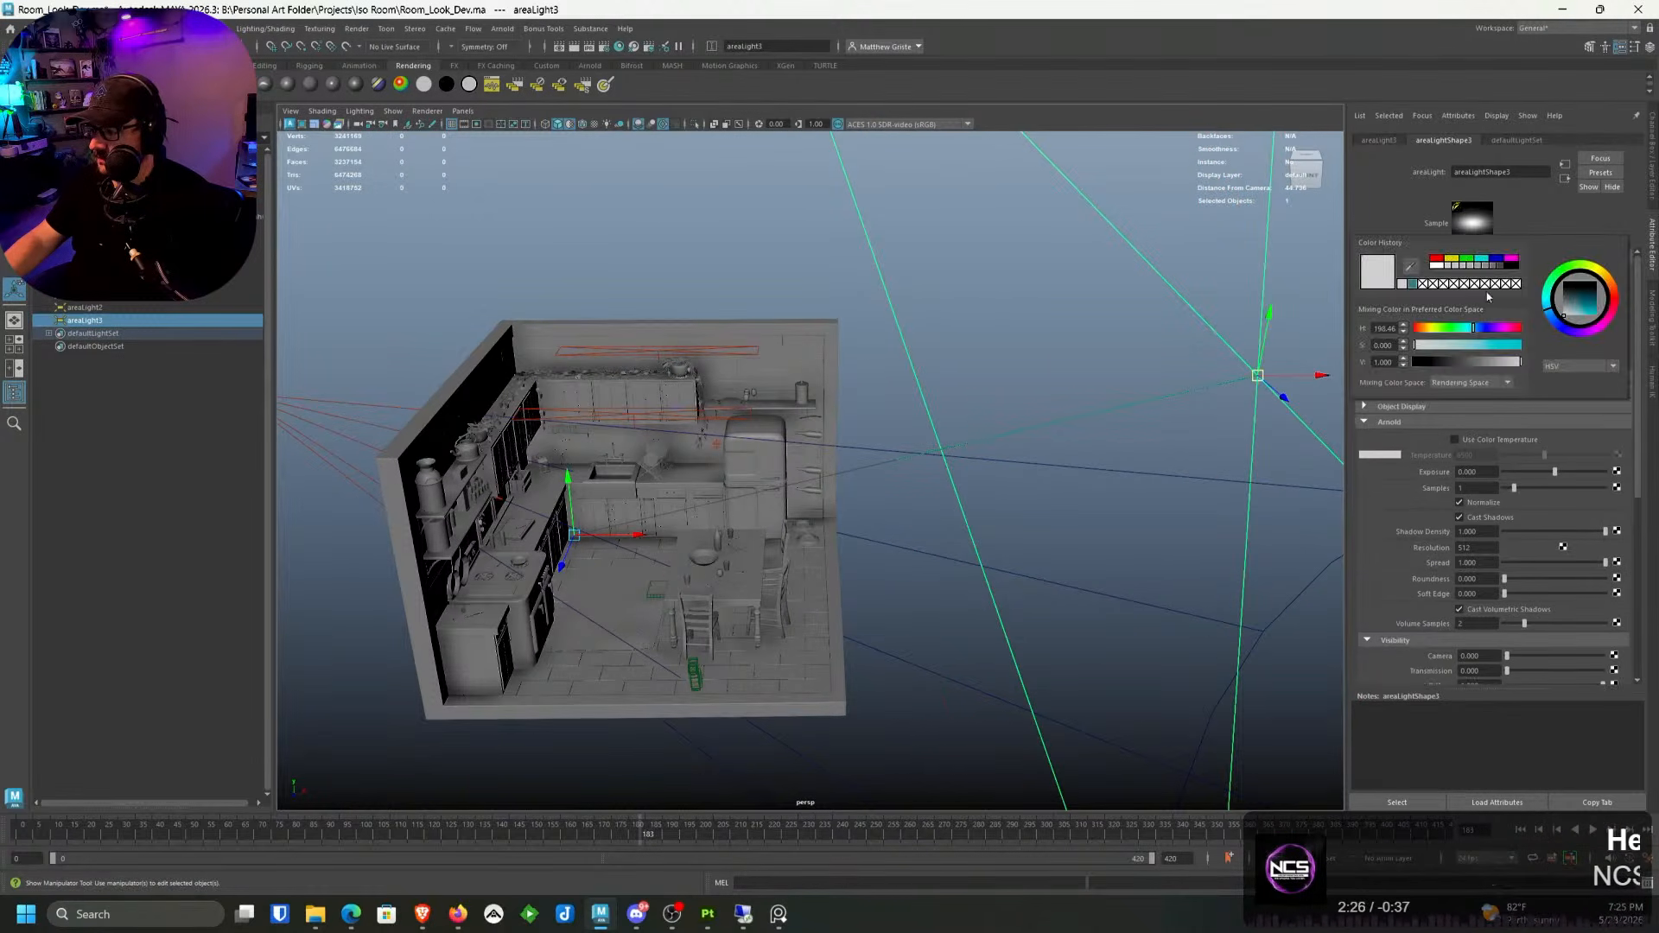
pyautogui.moveTo(1614, 308); pyautogui.dragTo(1609, 330)
pyautogui.click(1594, 313)
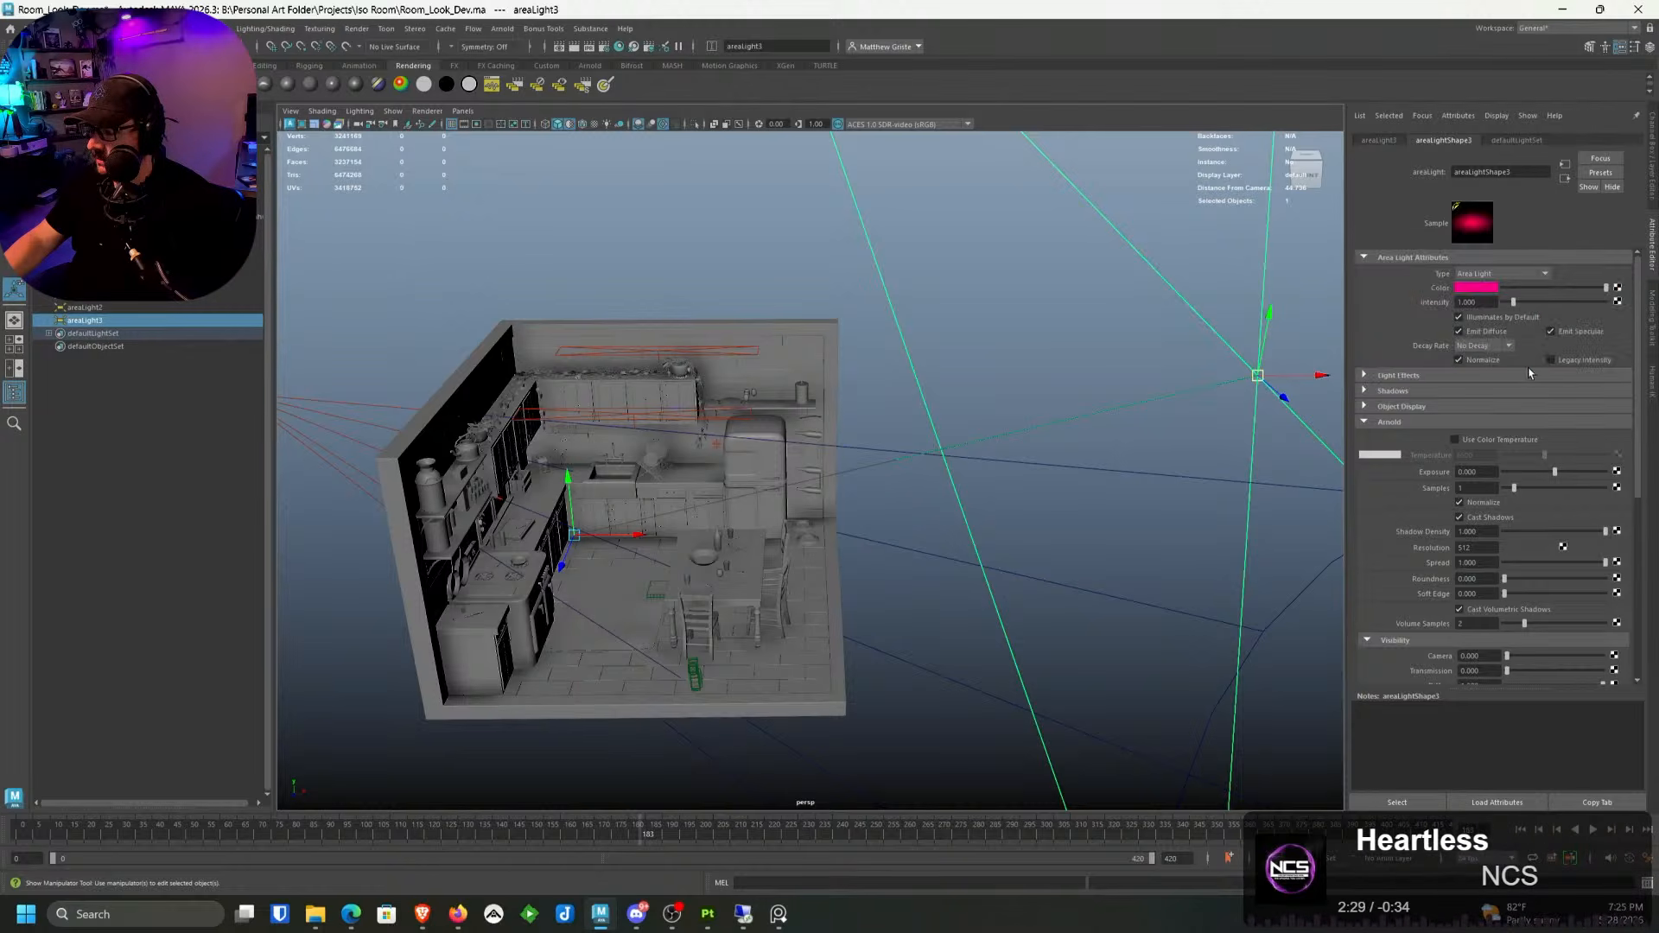
# Step: Set the large area light's Arnold exposure to 10
pyautogui.click(1476, 472)
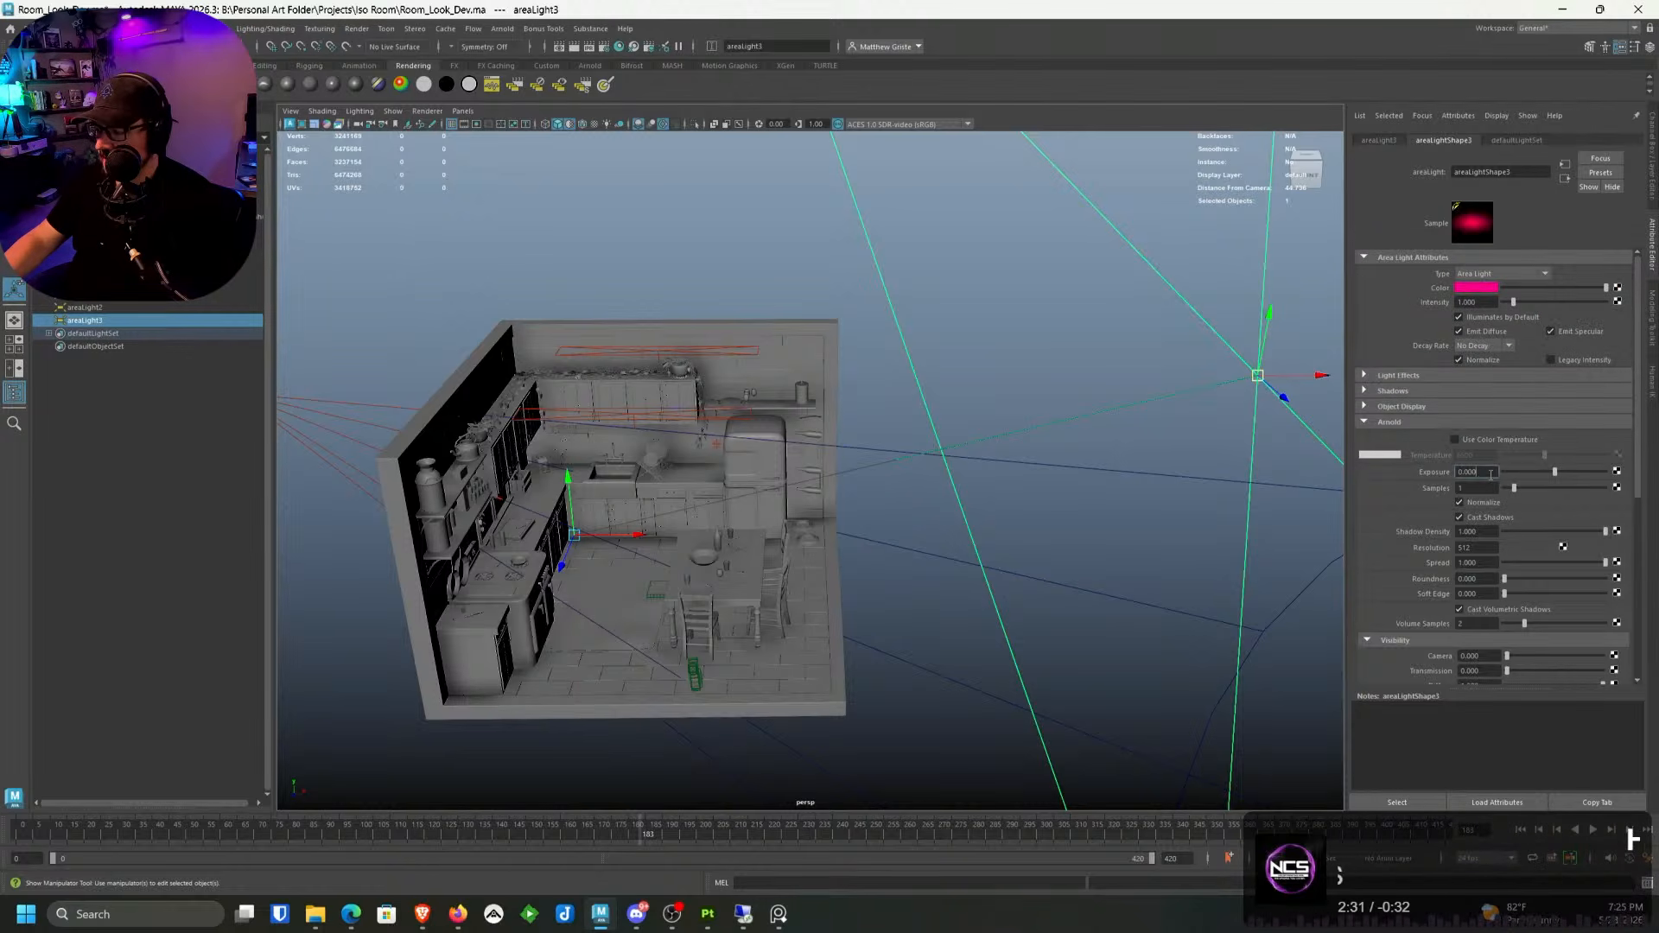
pyautogui.write('10')
pyautogui.press('Return')
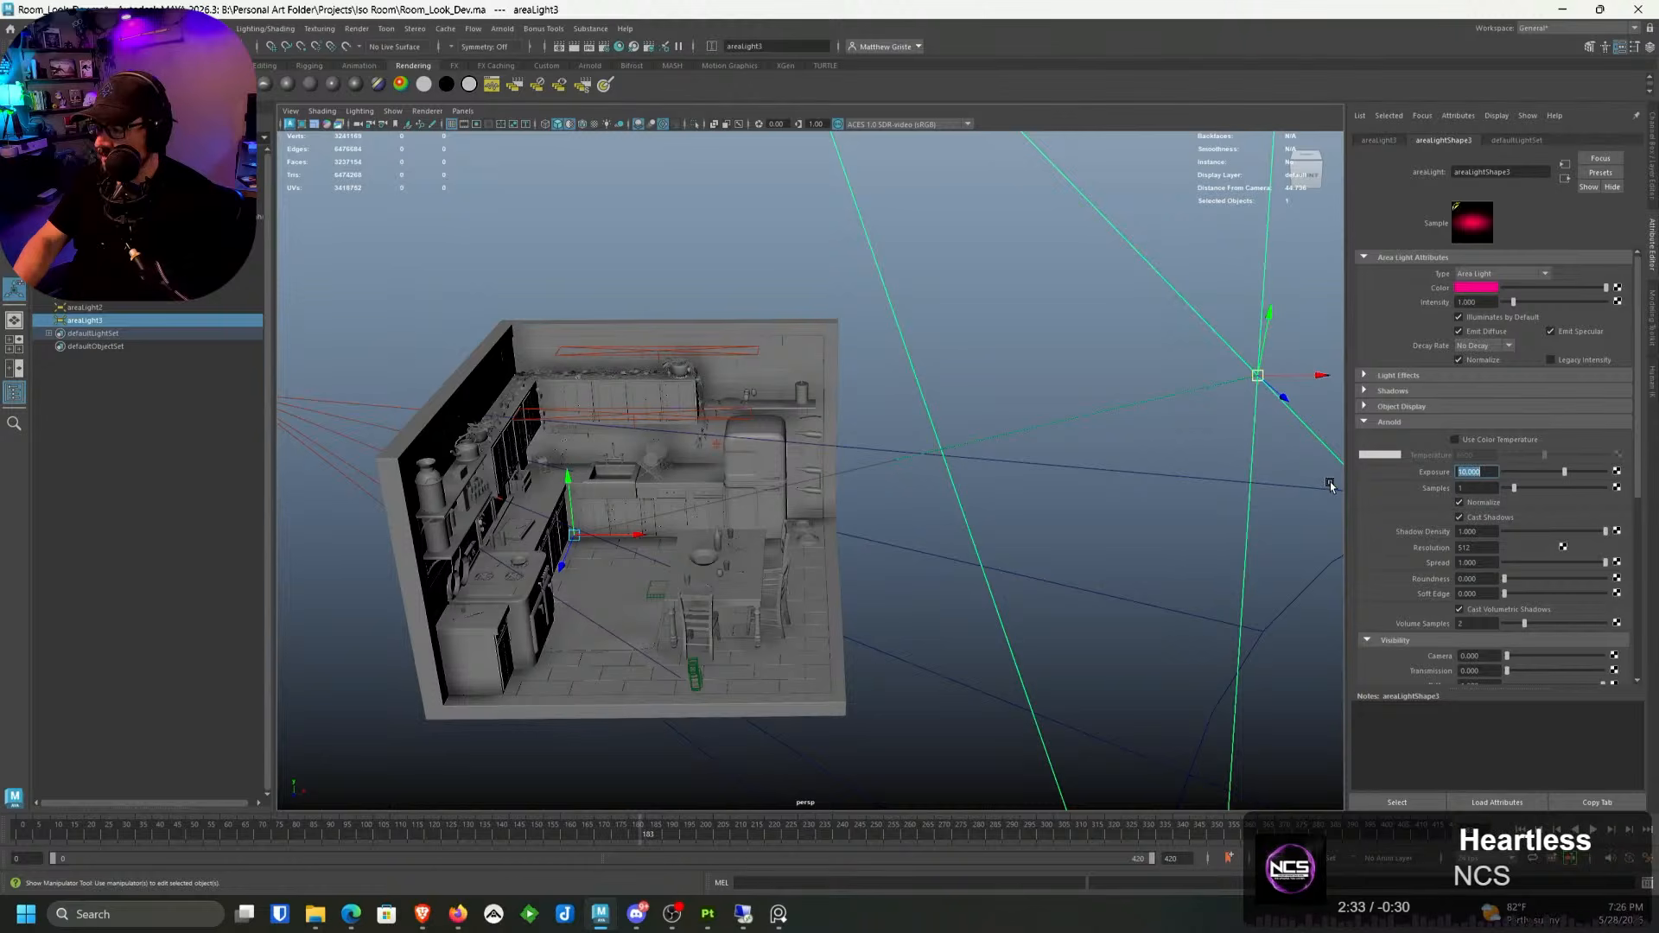
# Step: Frame the kitchen from its open corner and preview the pink area light with Arnold in the viewport
pyautogui.scroll(3, 924, 594)
pyautogui.scroll(-5, 924, 594)
pyautogui.keyDown('alt'); pyautogui.moveTo(924, 595); pyautogui.dragTo(1037, 580); pyautogui.keyUp('alt')
pyautogui.keyDown('alt'); pyautogui.moveTo(923, 557); pyautogui.dragTo(990, 542); pyautogui.keyUp('alt')
pyautogui.scroll(4, 990, 542)
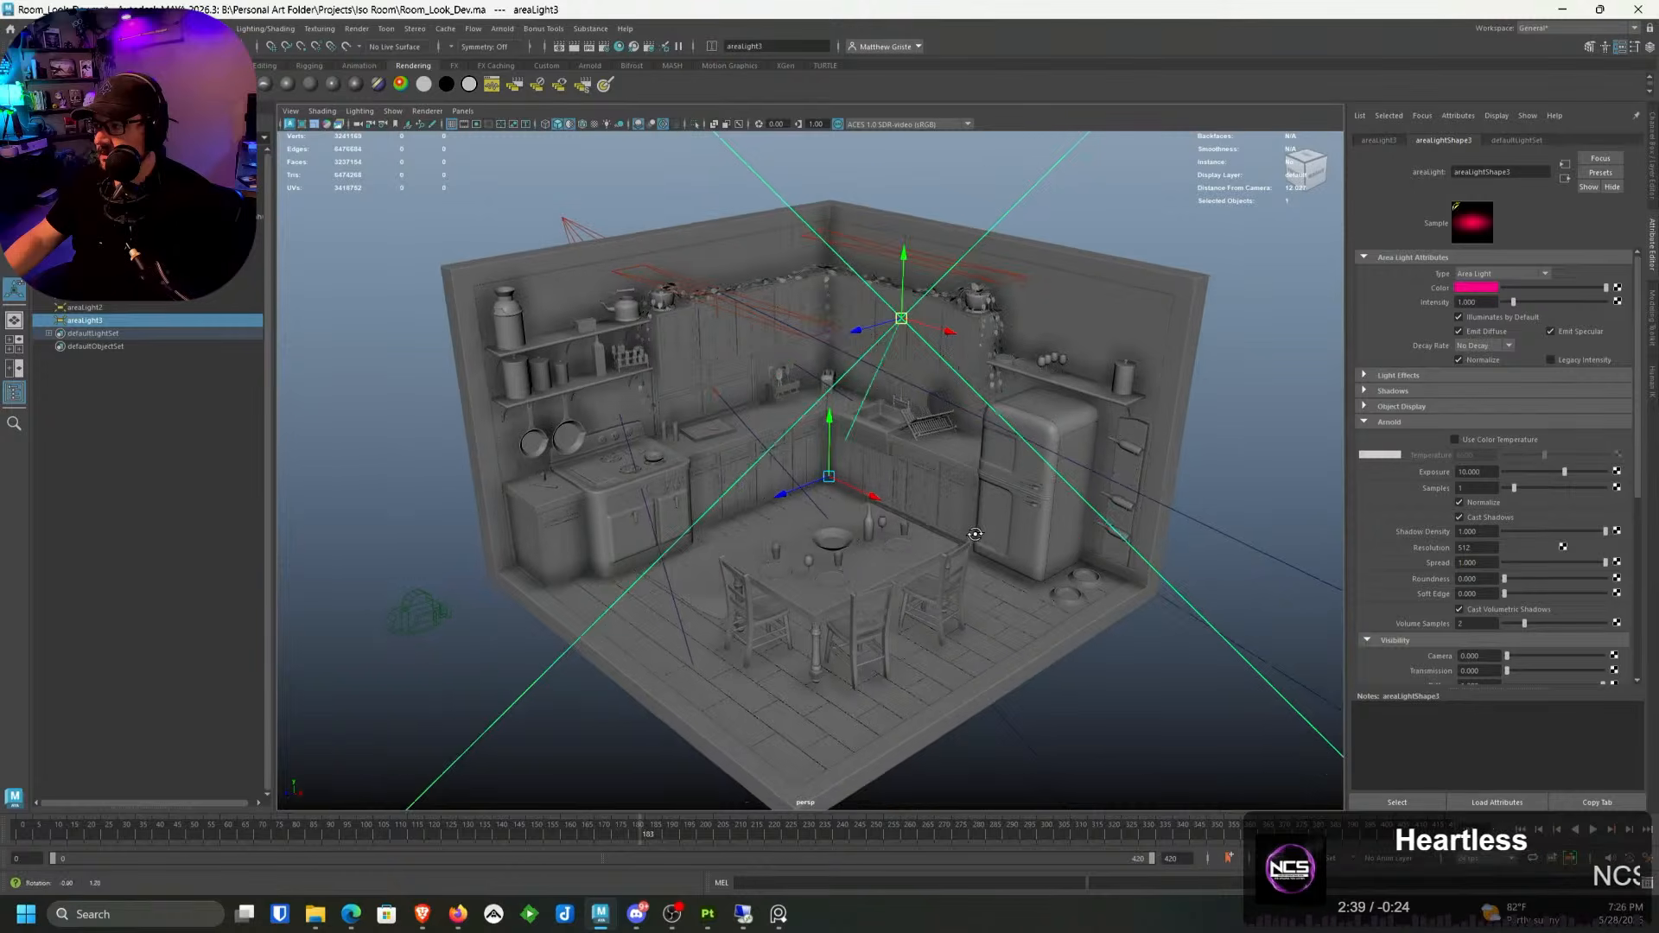
pyautogui.click(437, 116)
pyautogui.click(437, 146)
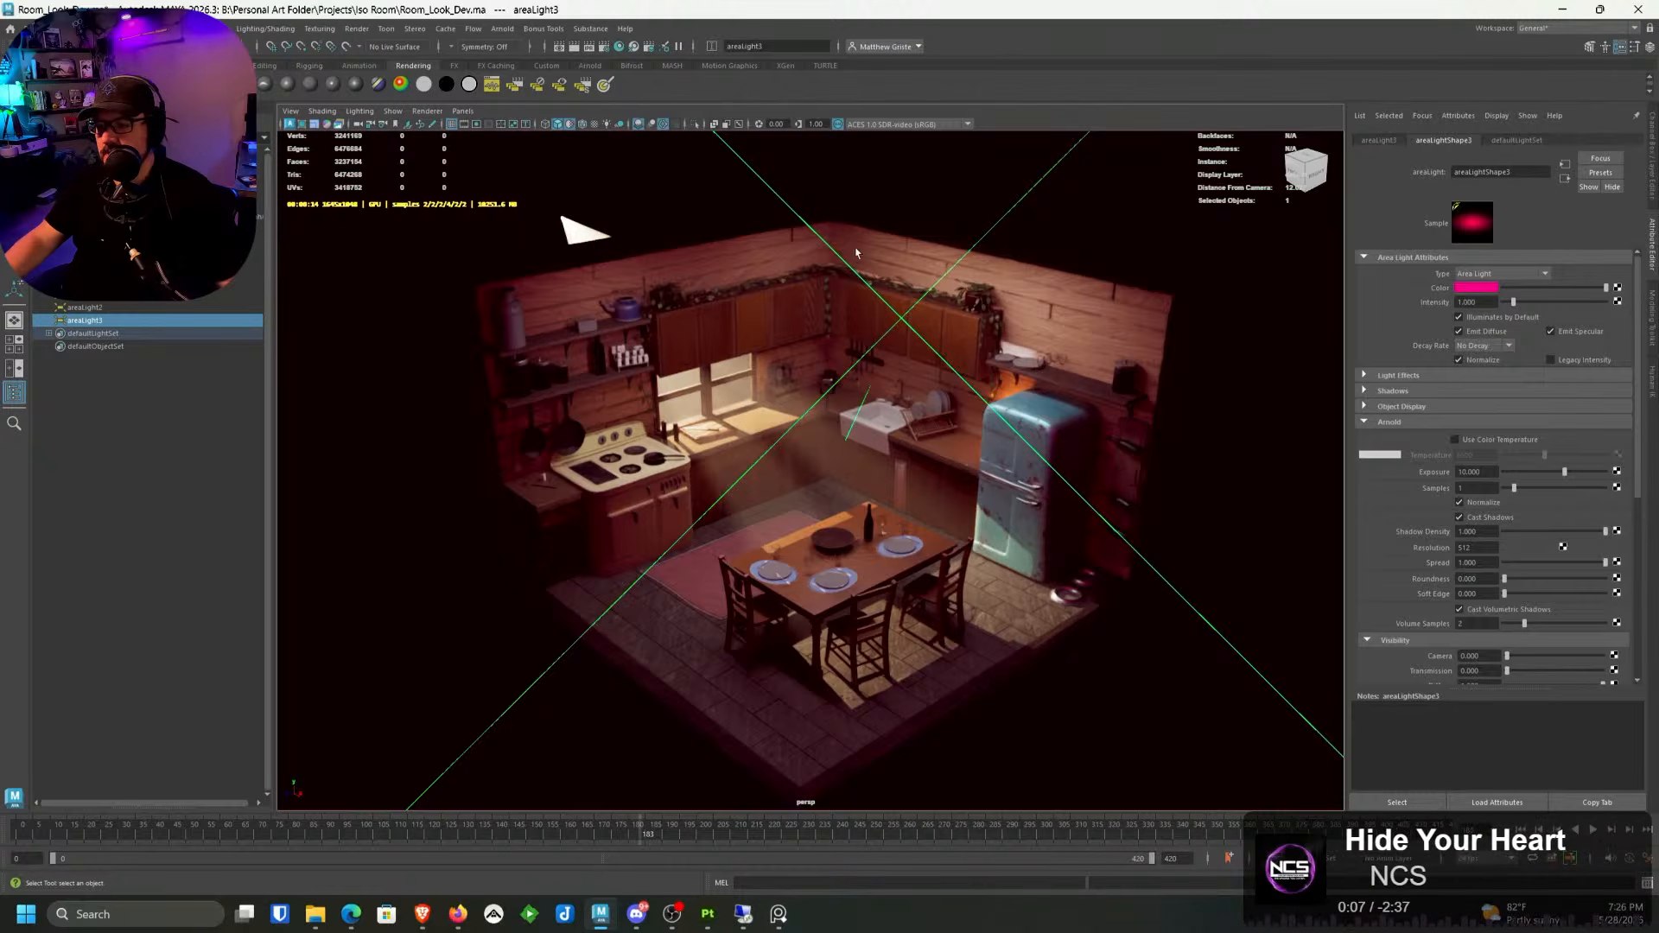
# Step: Break the light links between the large area light and the whole kitchen group, and deselect everything to check the render
pyautogui.click(249, 29)
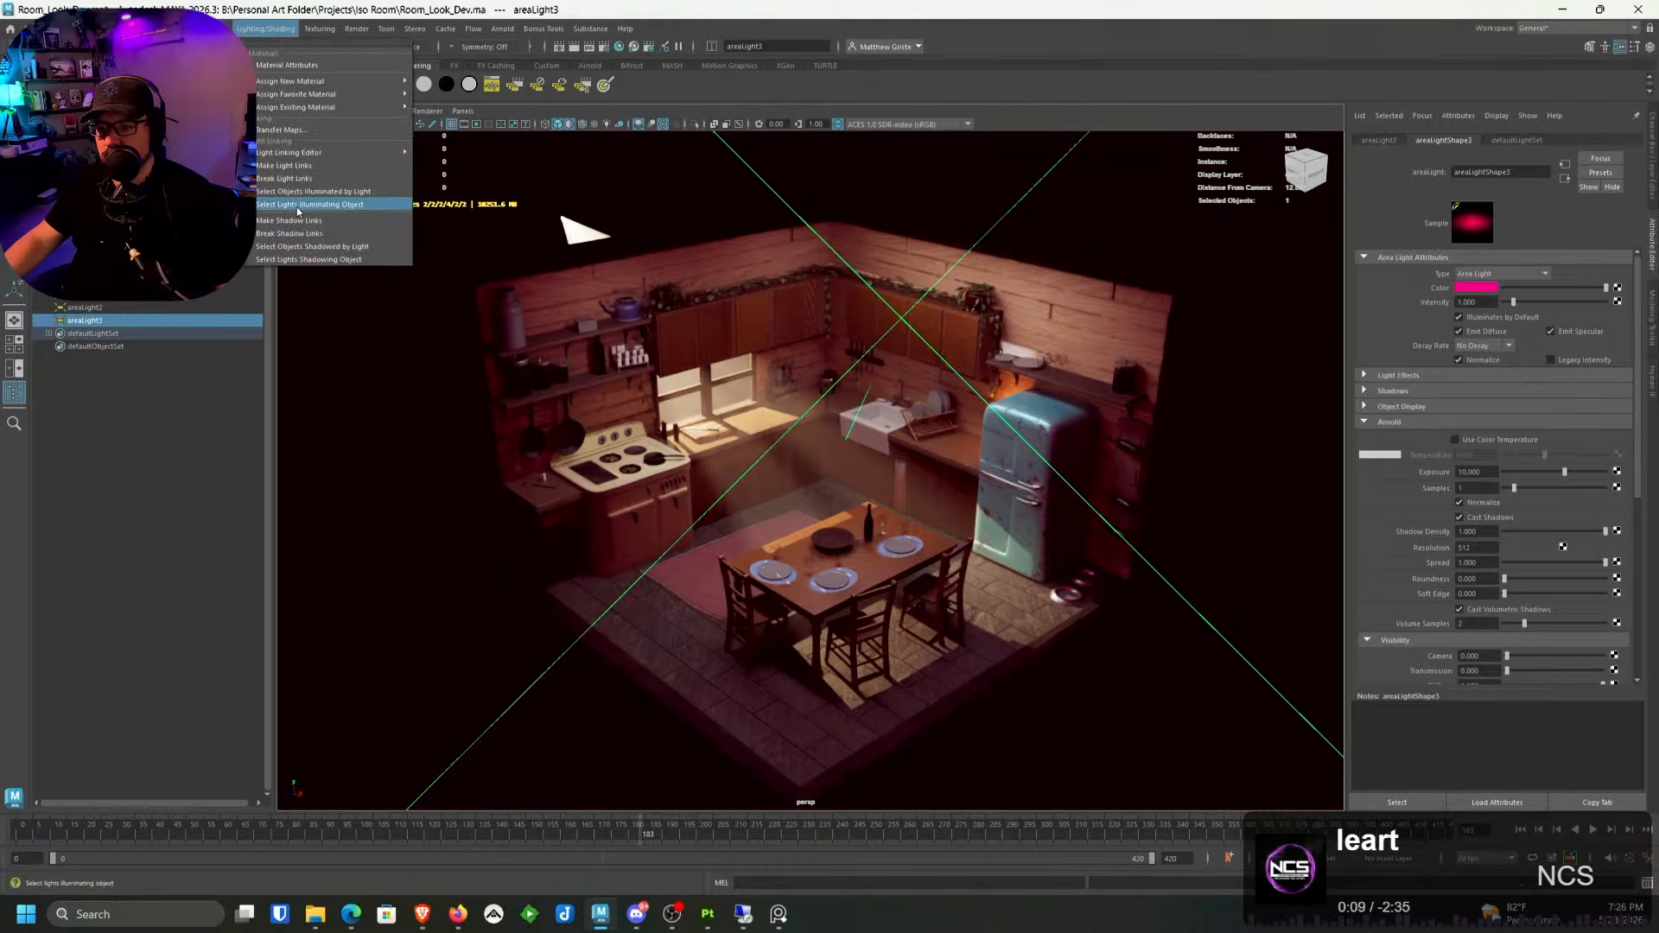
pyautogui.click(305, 184)
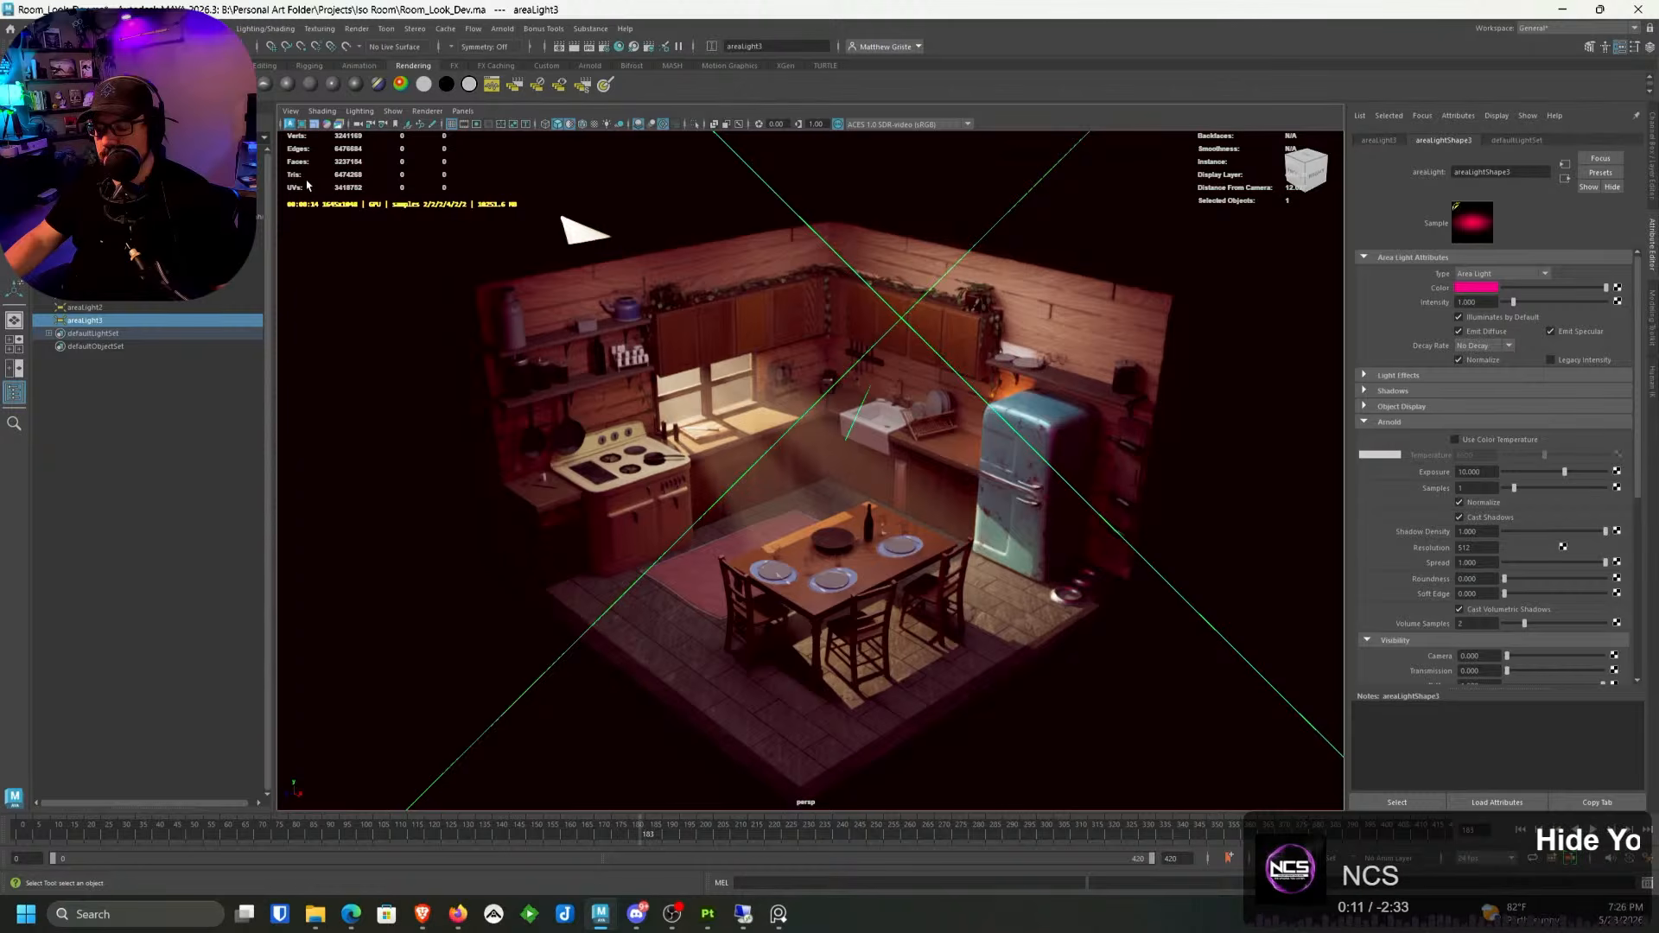
pyautogui.click(242, 204)
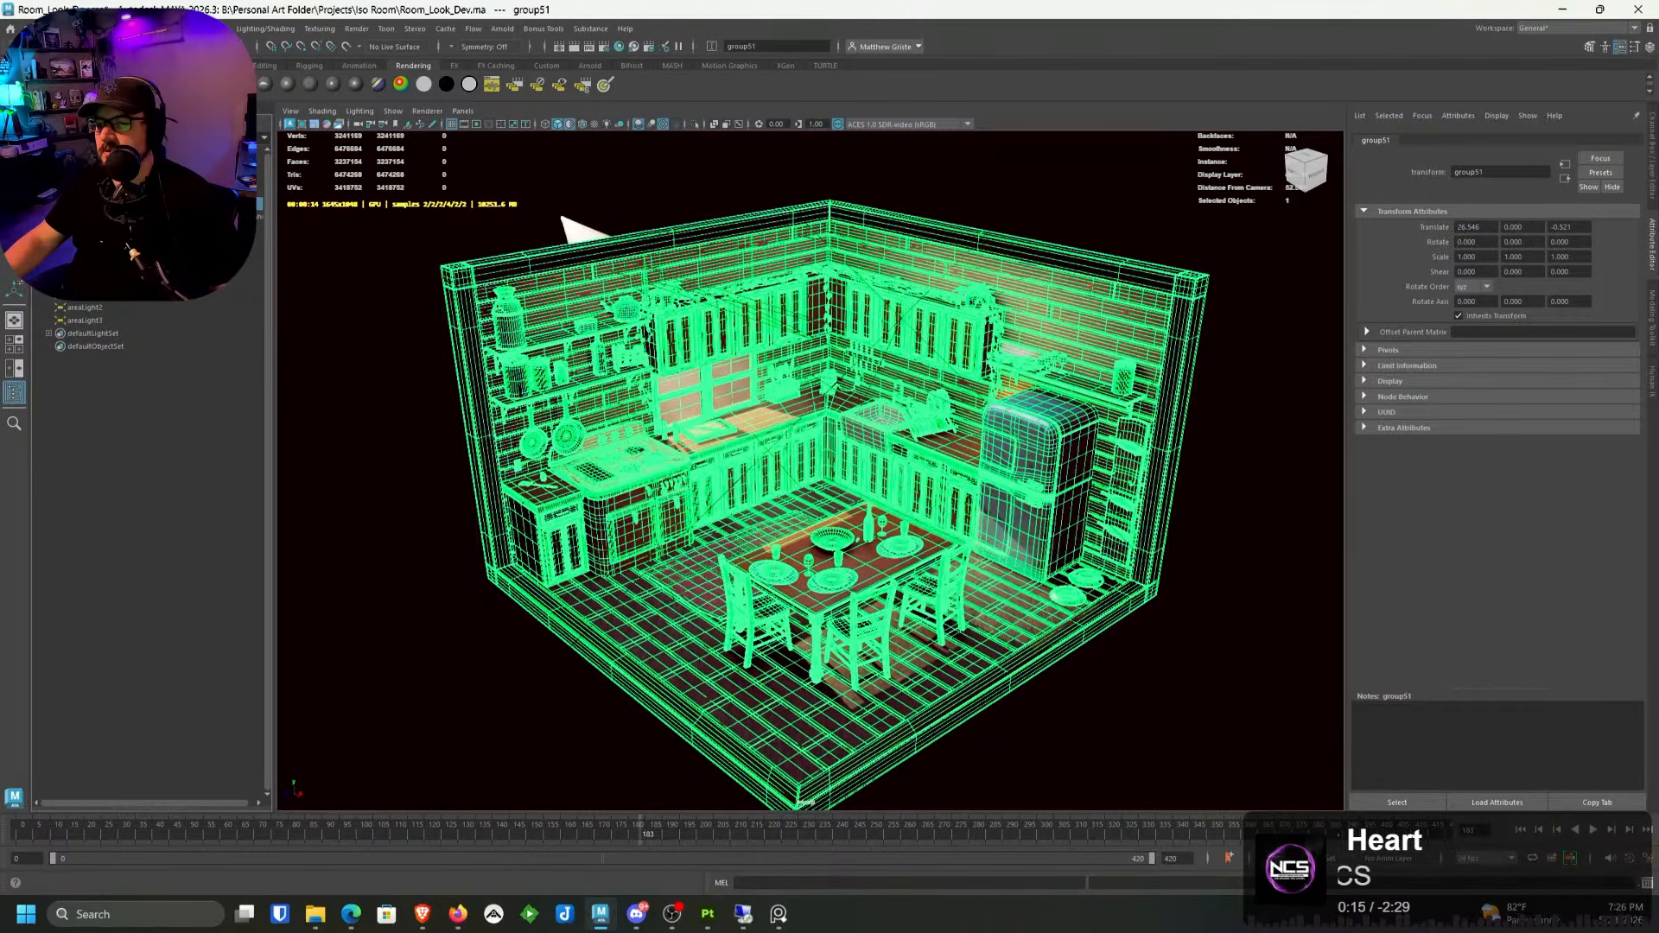
pyautogui.click(93, 319)
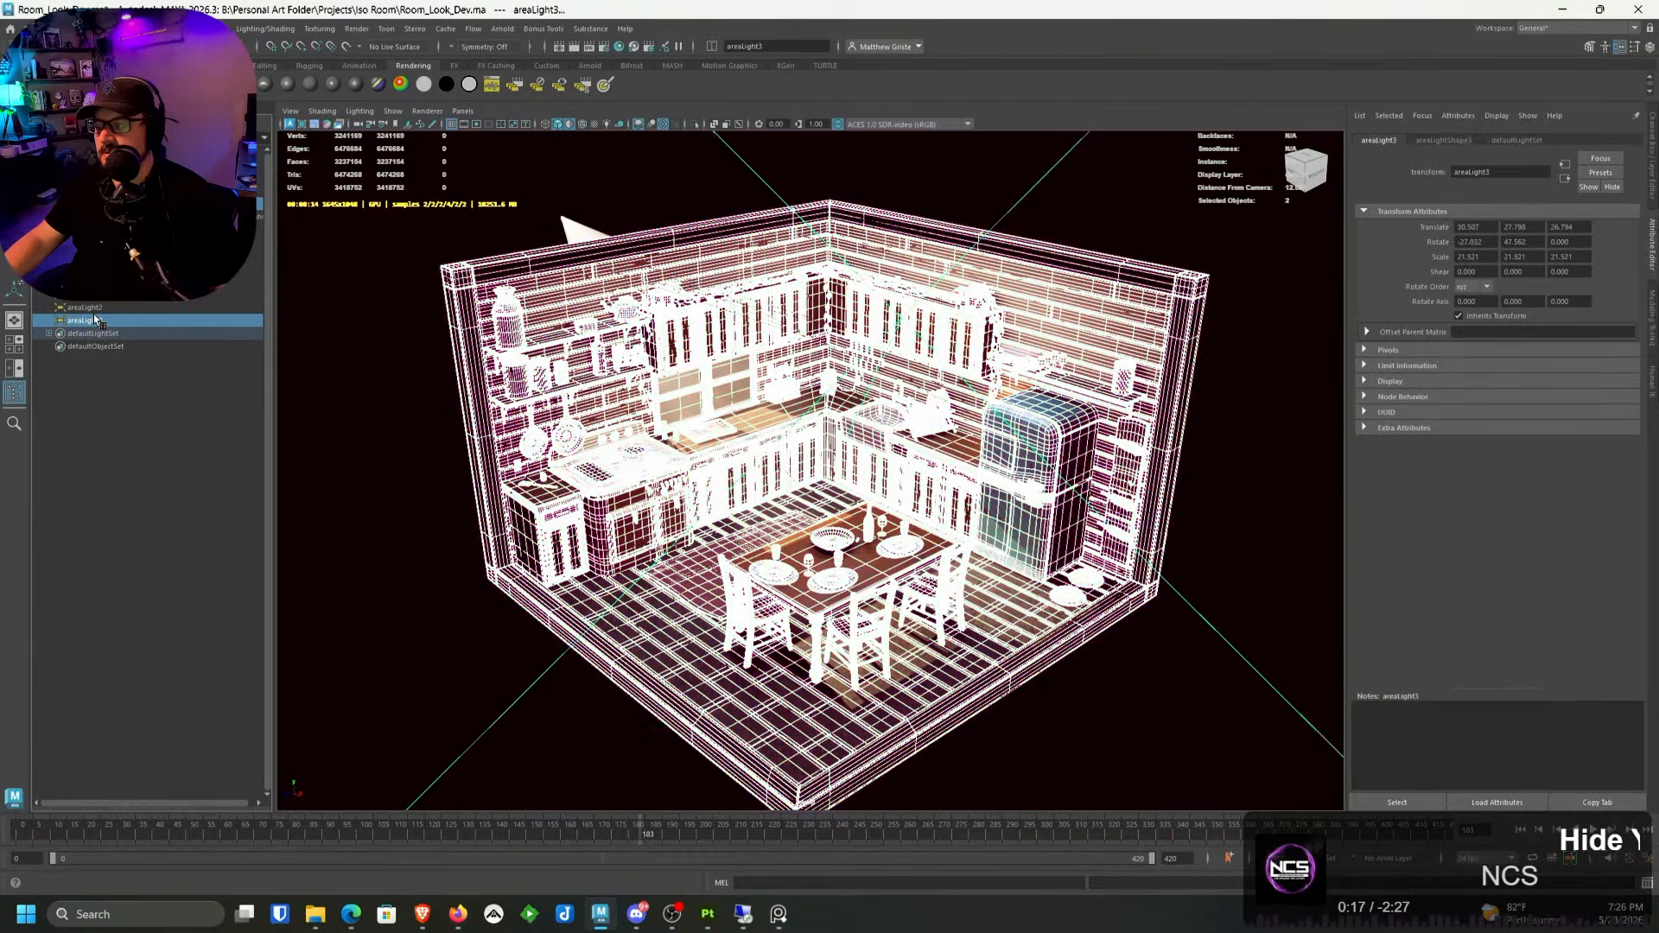
pyautogui.click(259, 29)
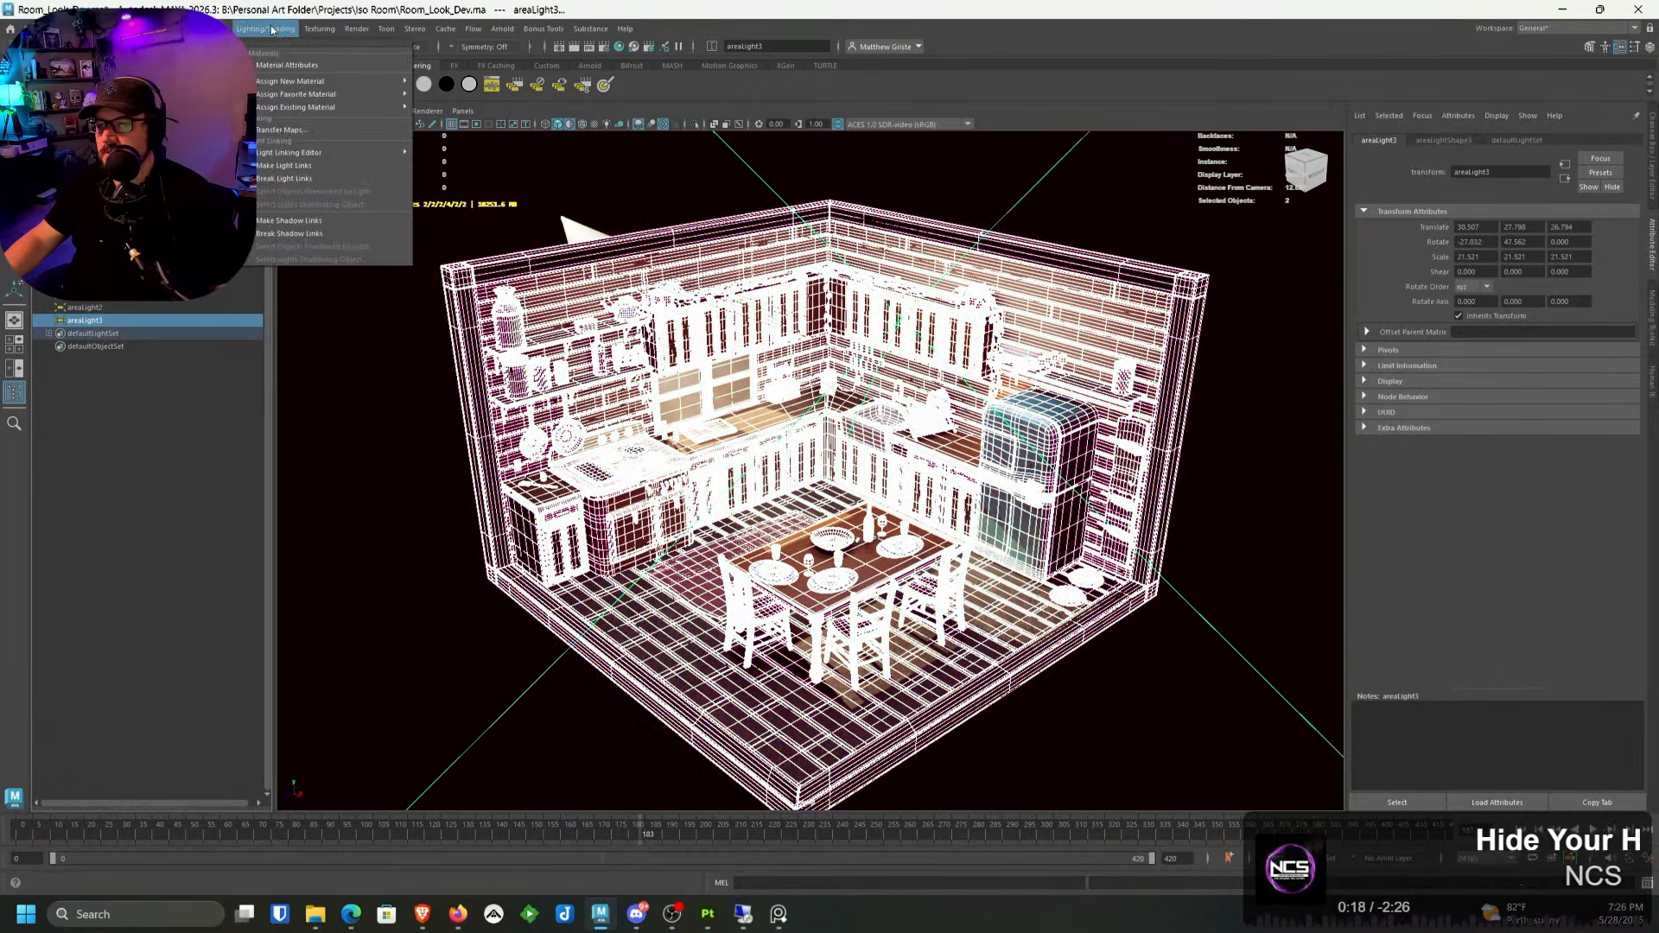
pyautogui.click(287, 178)
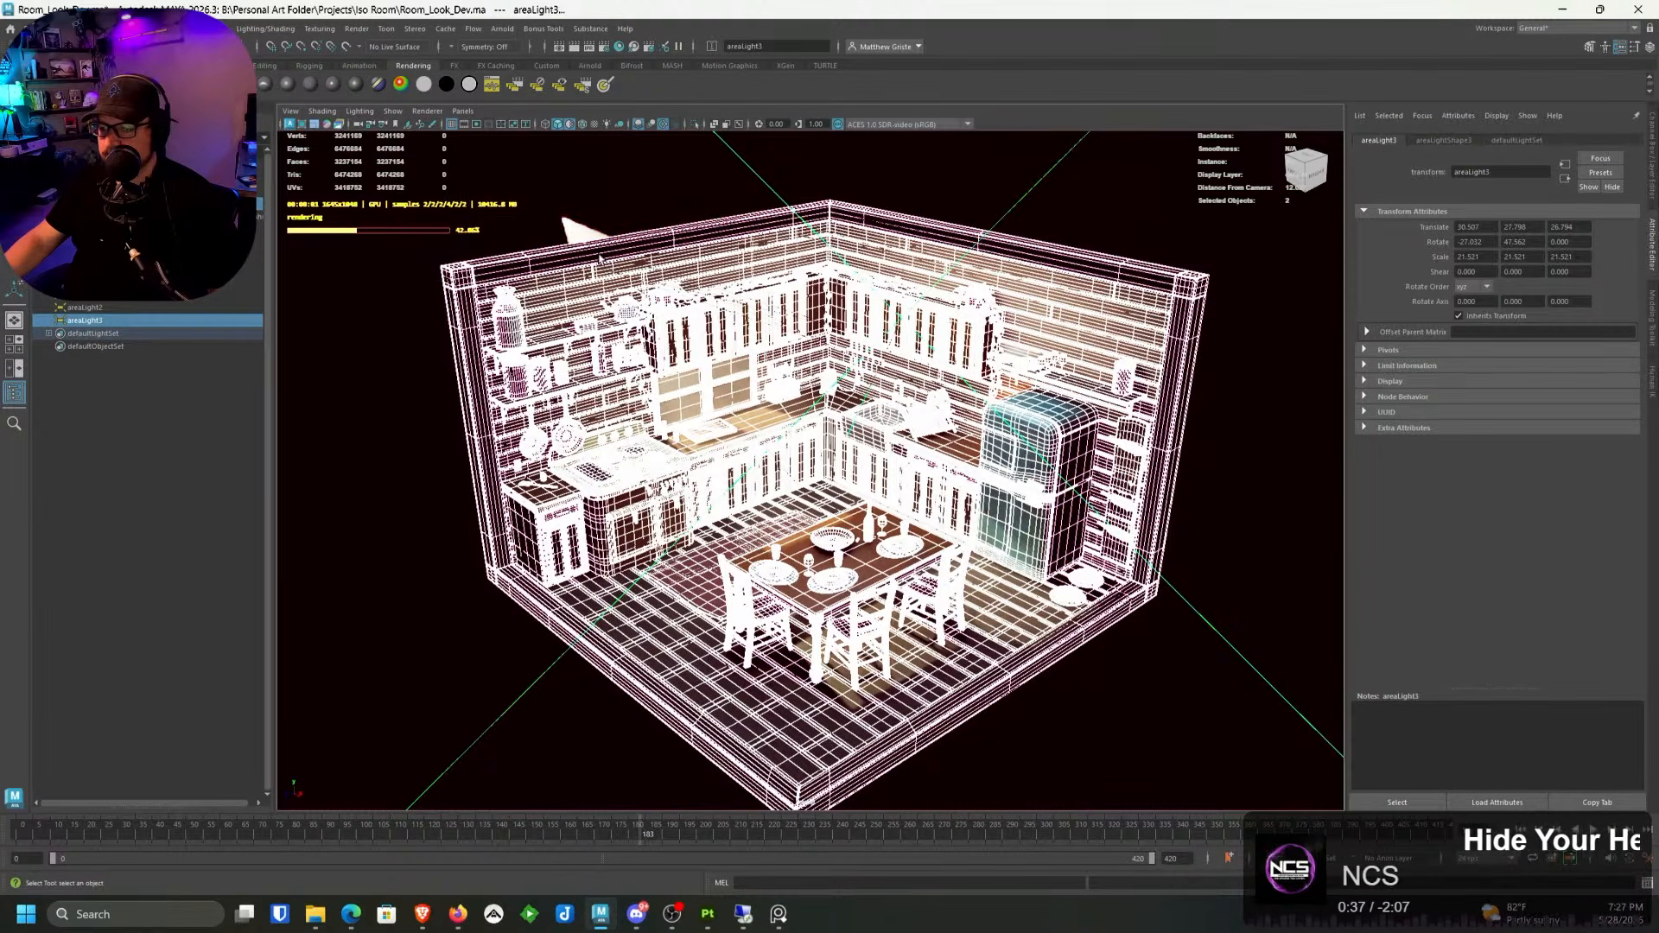
pyautogui.click(423, 360)
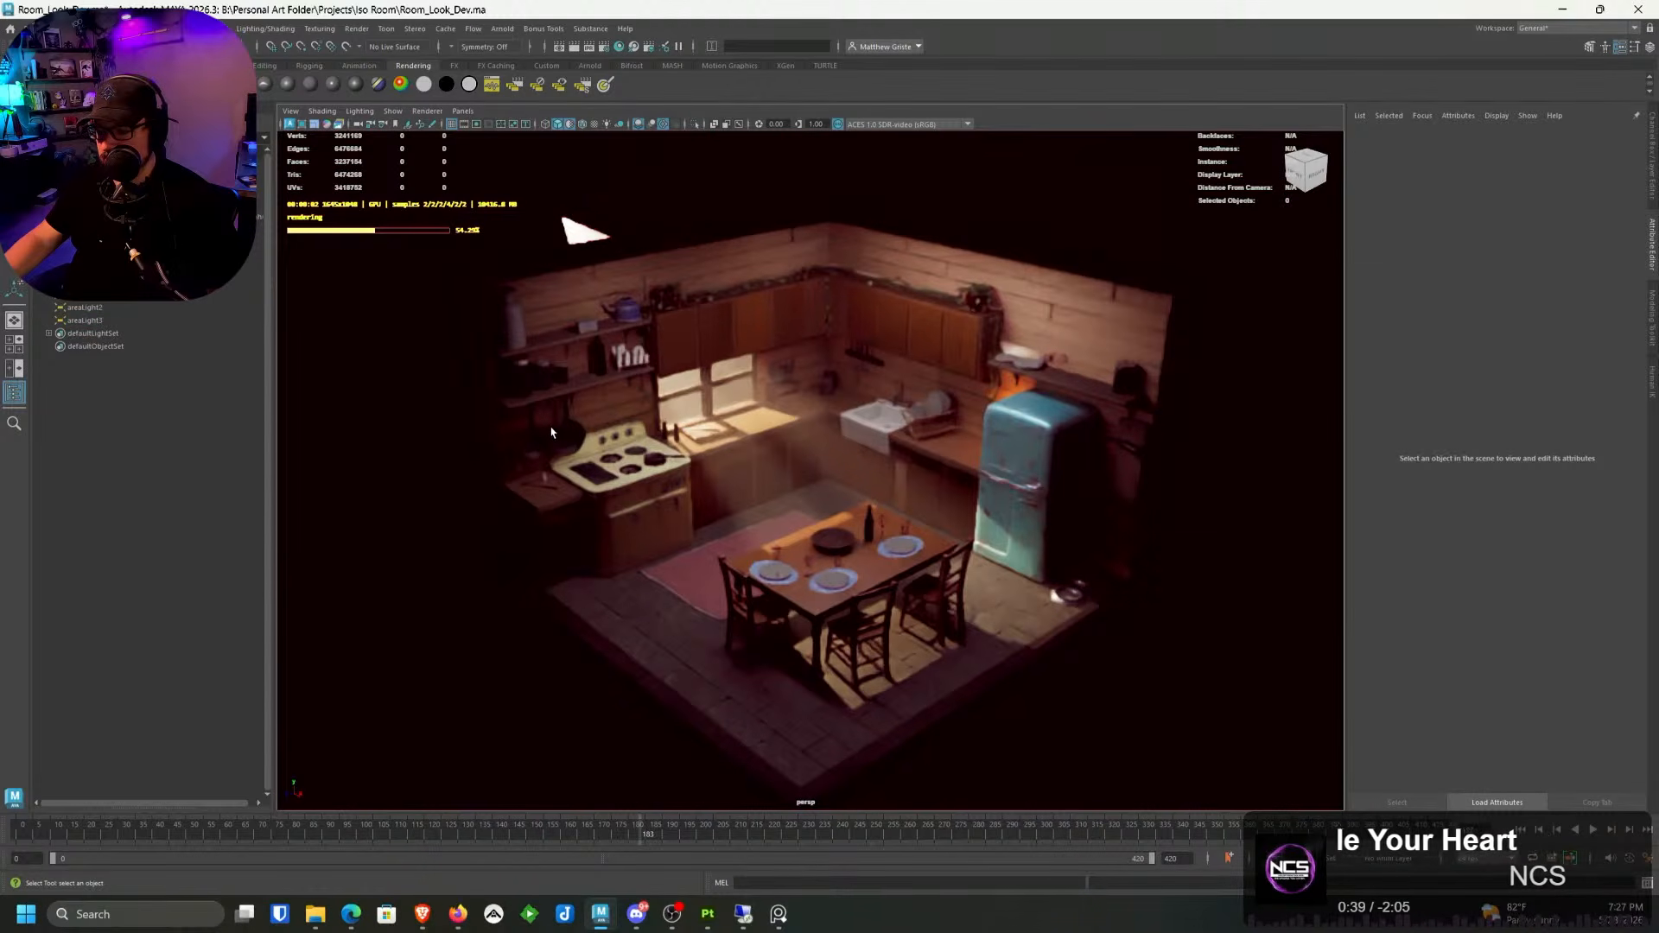
# Step: Reselect the large area light and return the viewport from the Arnold preview to Viewport 2.0
pyautogui.click(84, 321)
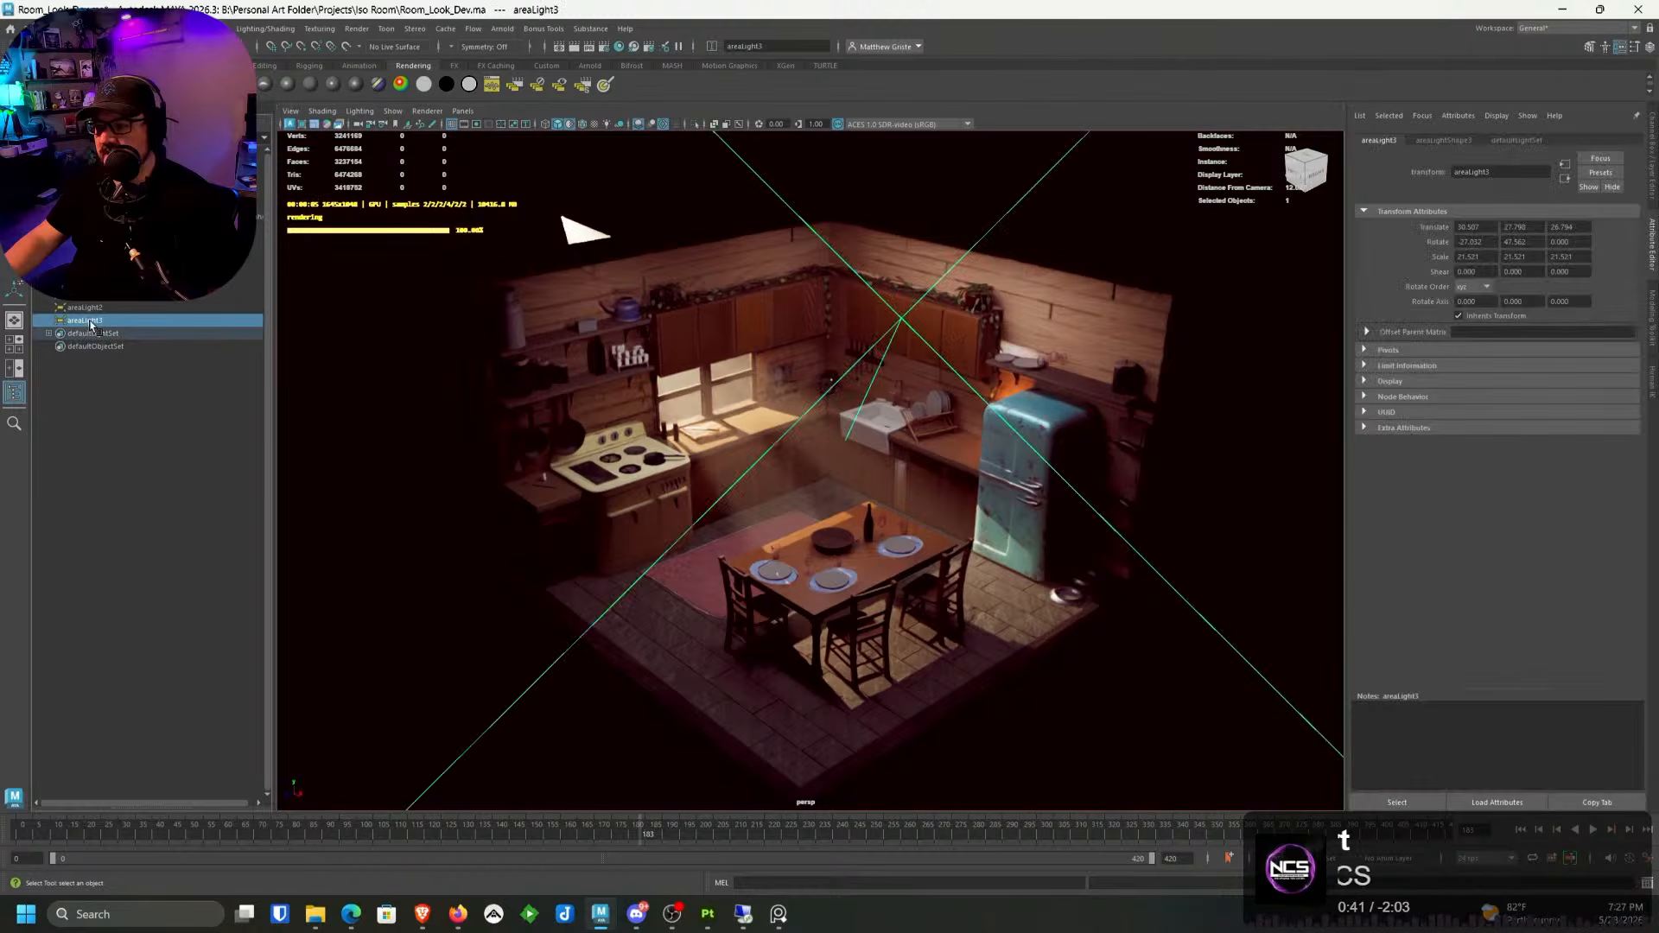
pyautogui.hotkey('ctrl', 'a')
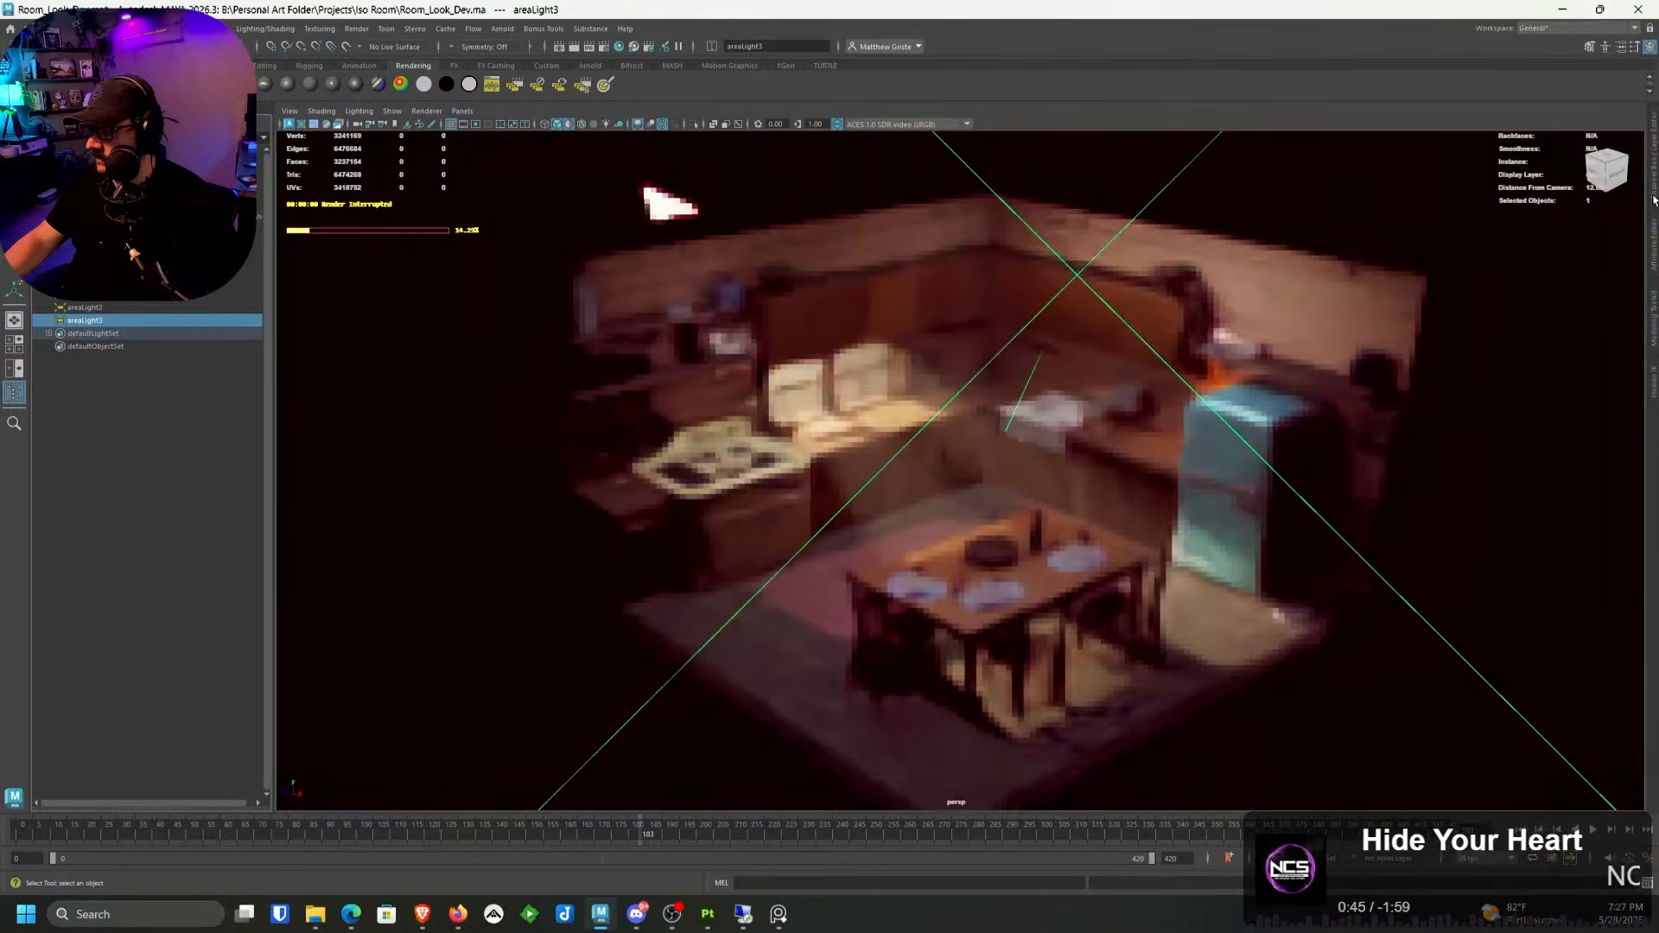
pyautogui.click(1653, 202)
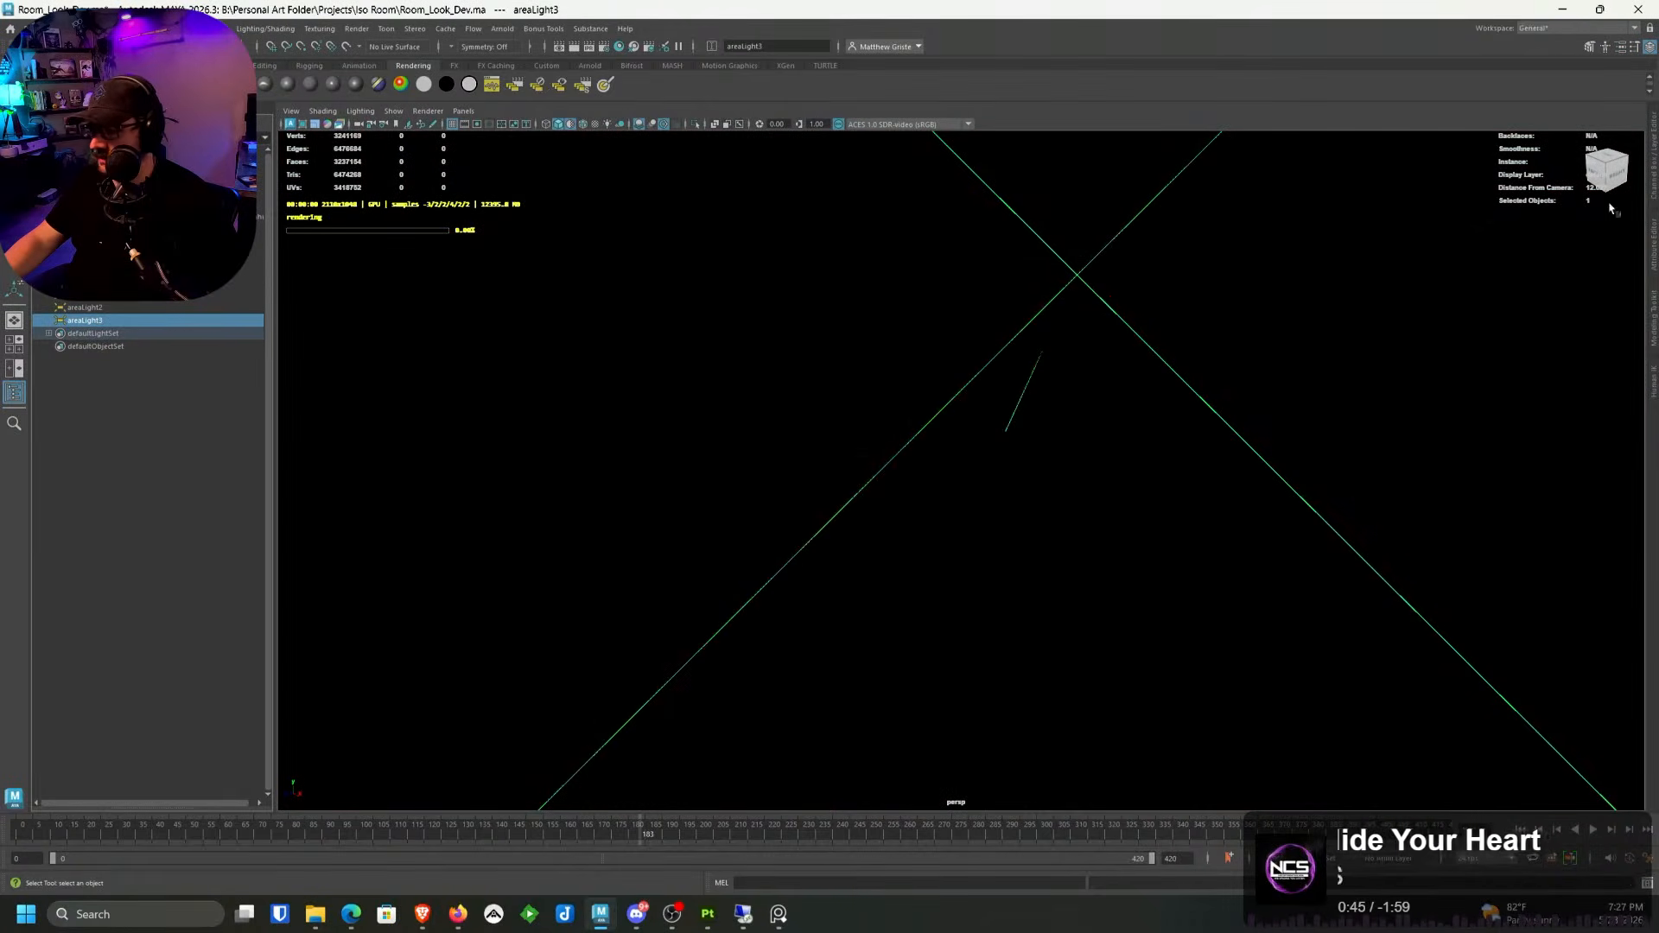
pyautogui.click(432, 111)
pyautogui.click(446, 134)
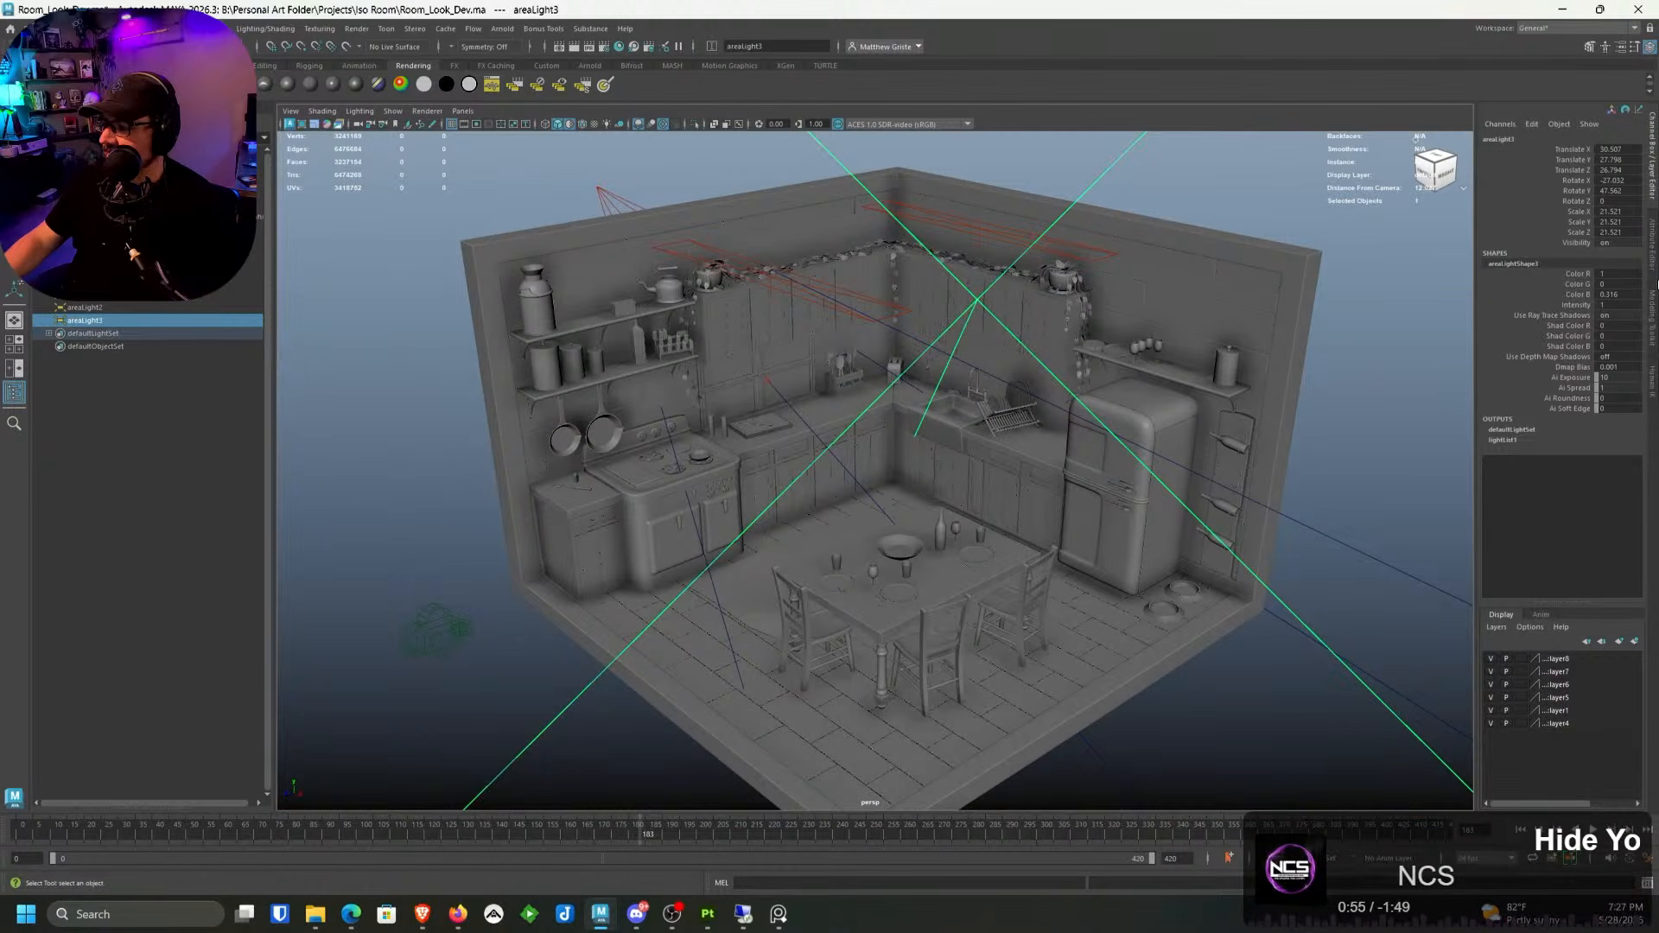
# Step: Bring back the Attribute Editor for the large area light in place of the Channel Box
pyautogui.hotkey('ctrl', 'a')
pyautogui.hotkey('ctrl', 'a')
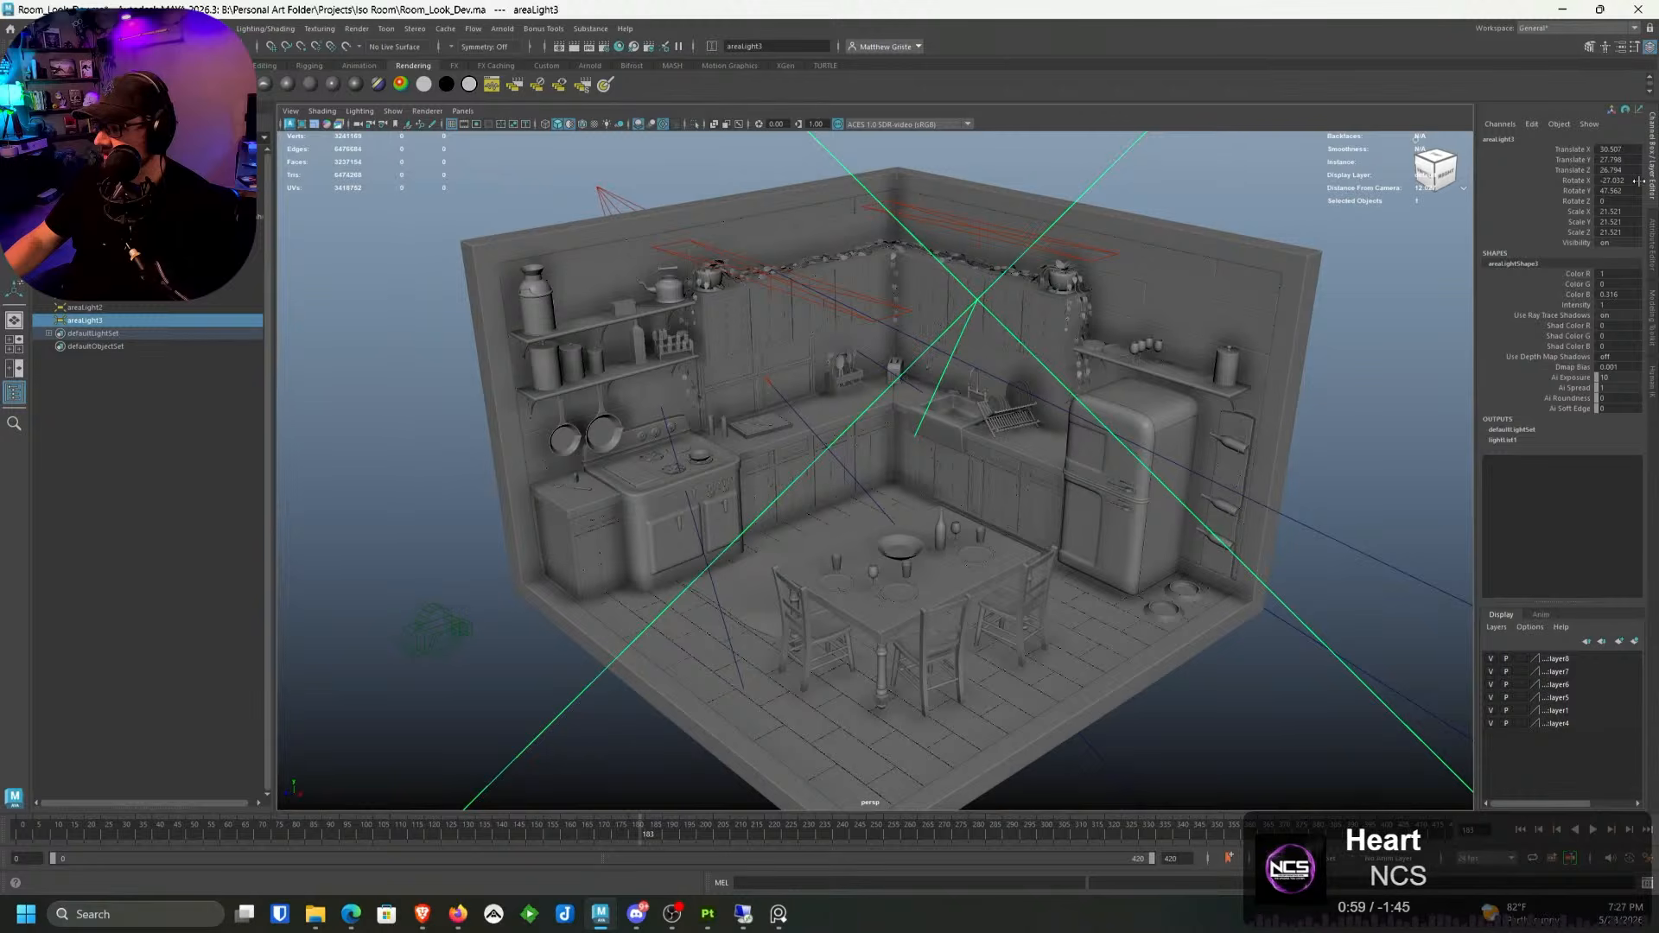
pyautogui.click(1620, 47)
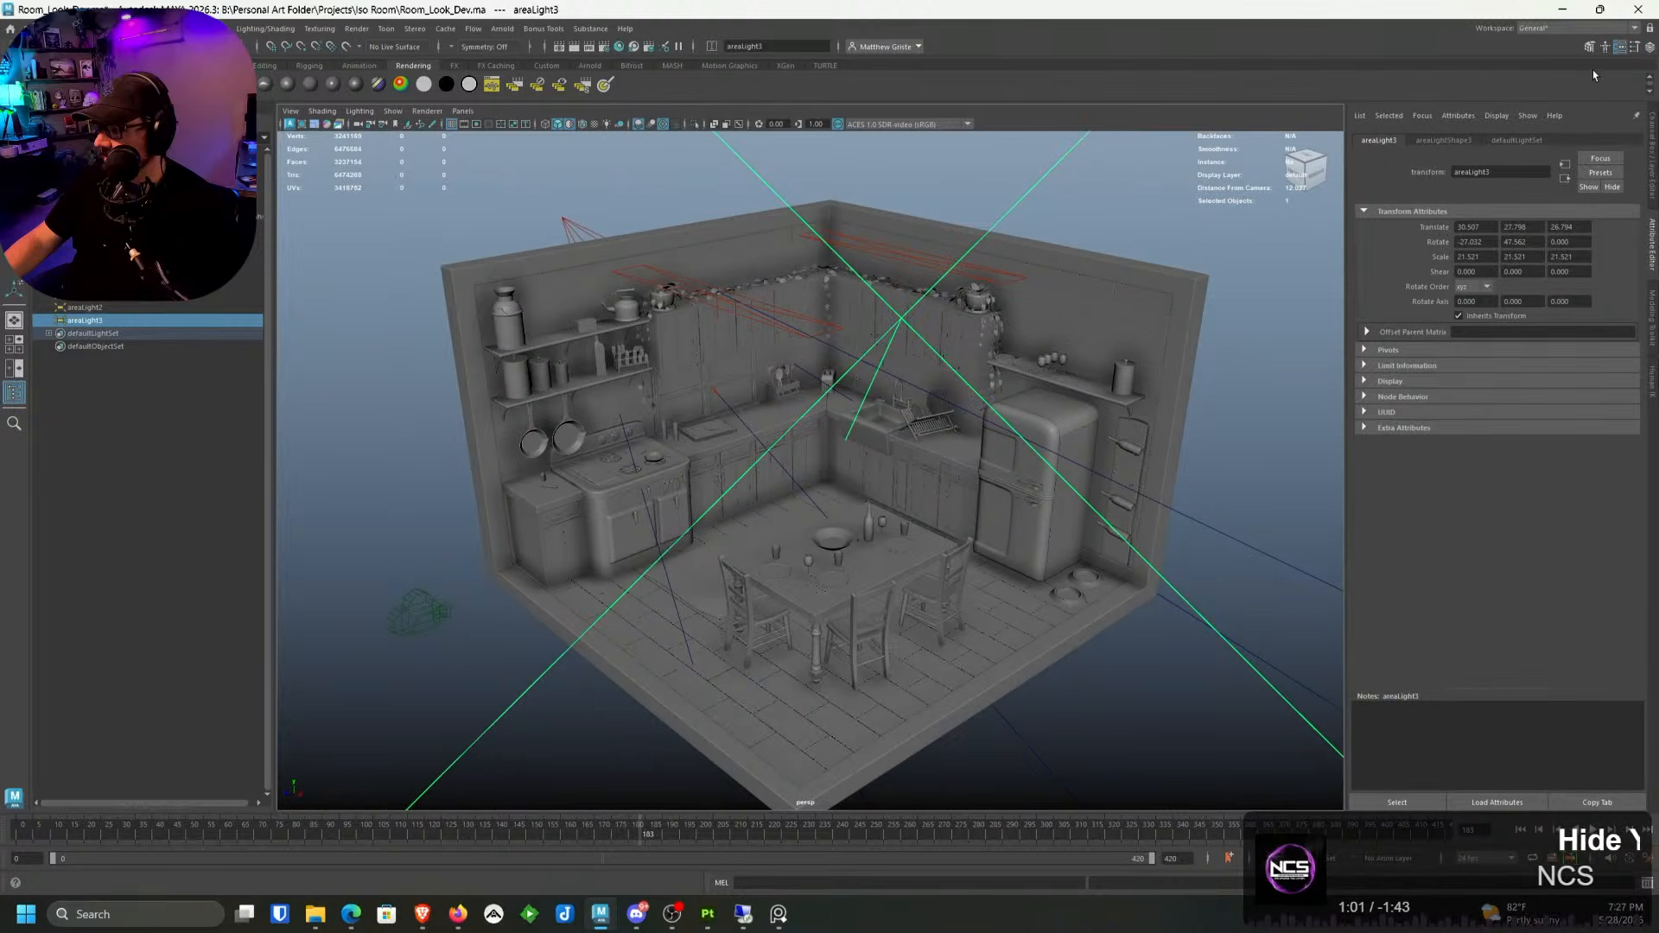
# Step: Show the shape attributes of the large area light and preview the kitchen with Arnold in the viewport
pyautogui.click(1459, 140)
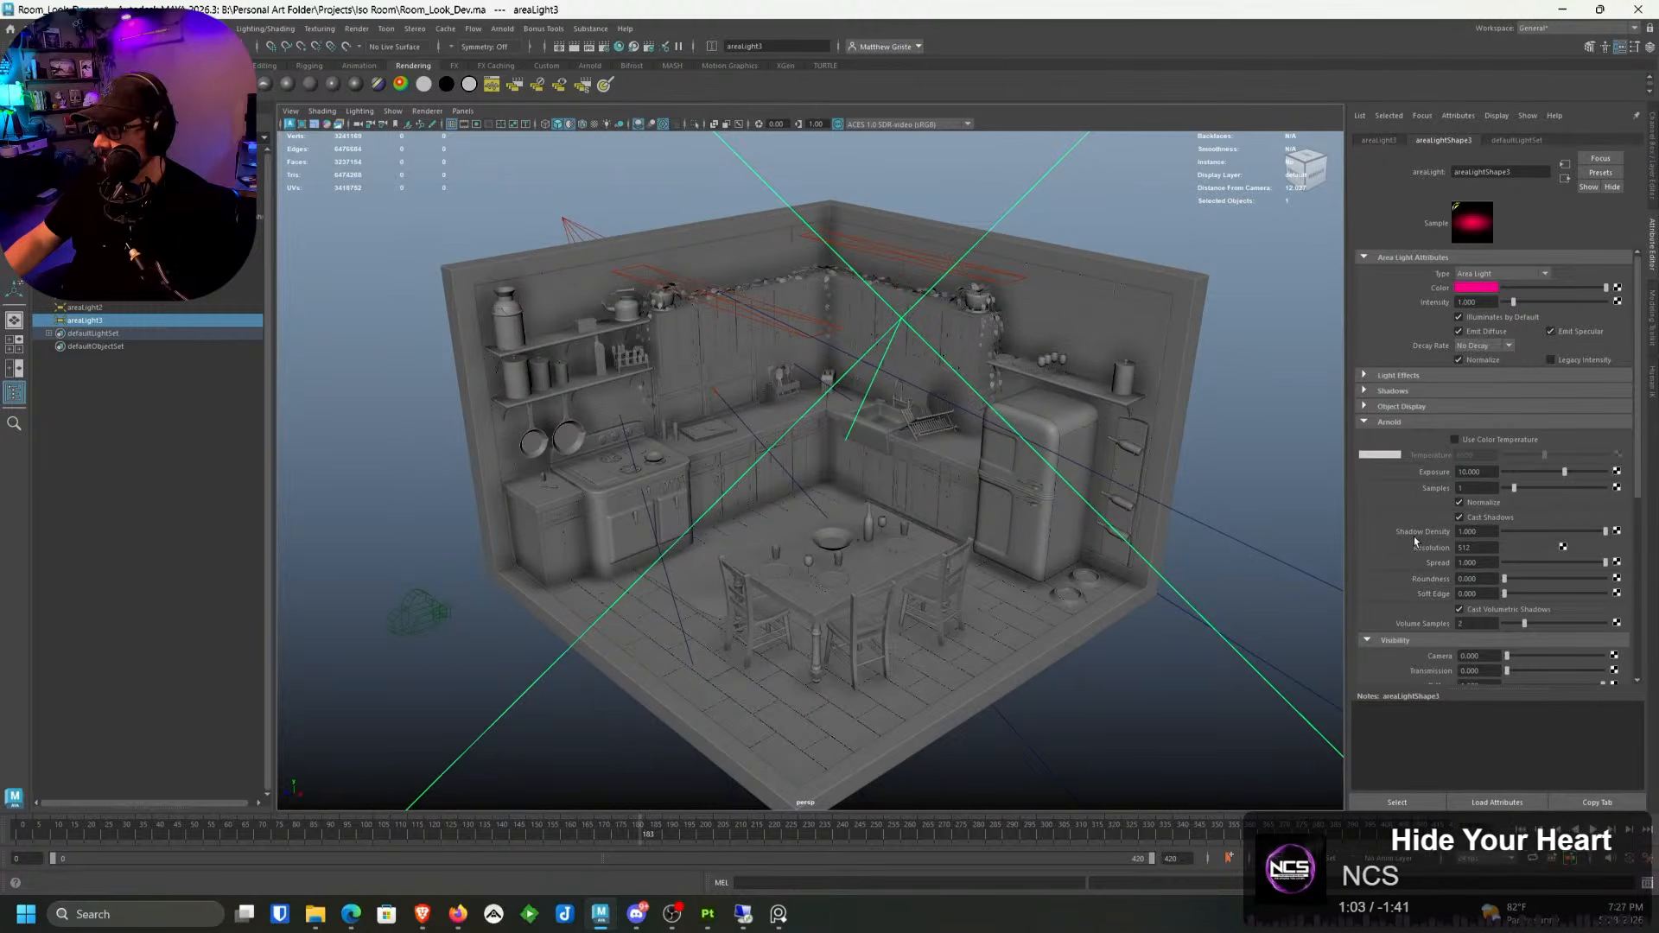
pyautogui.scroll(-3, 1415, 540)
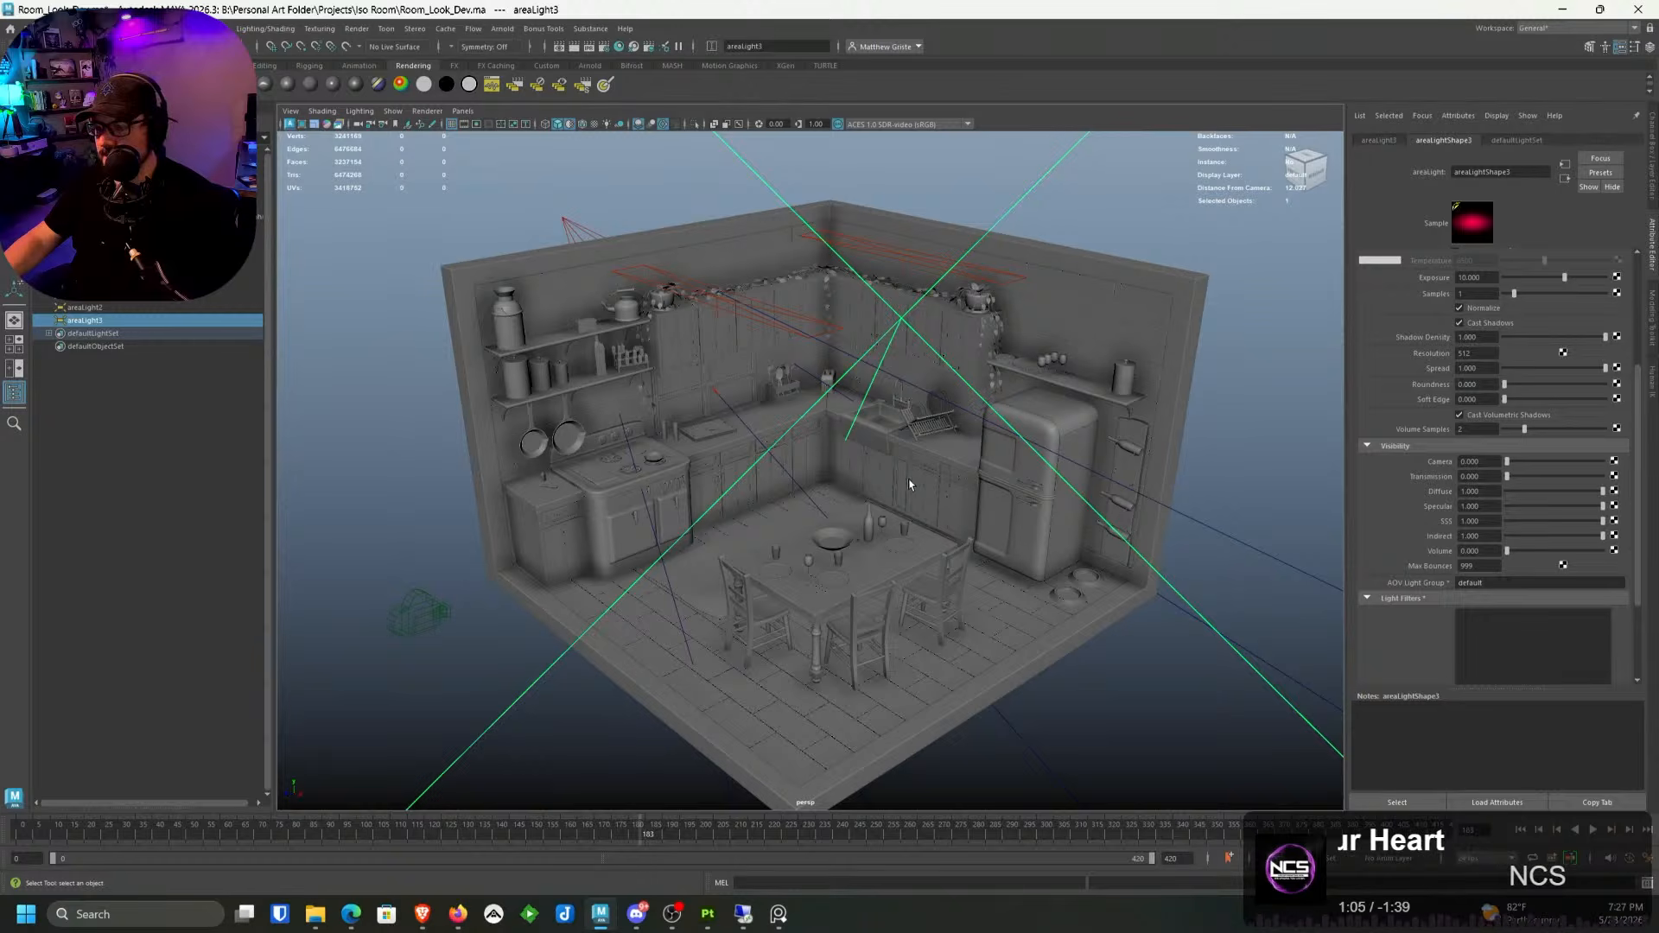
pyautogui.click(427, 110)
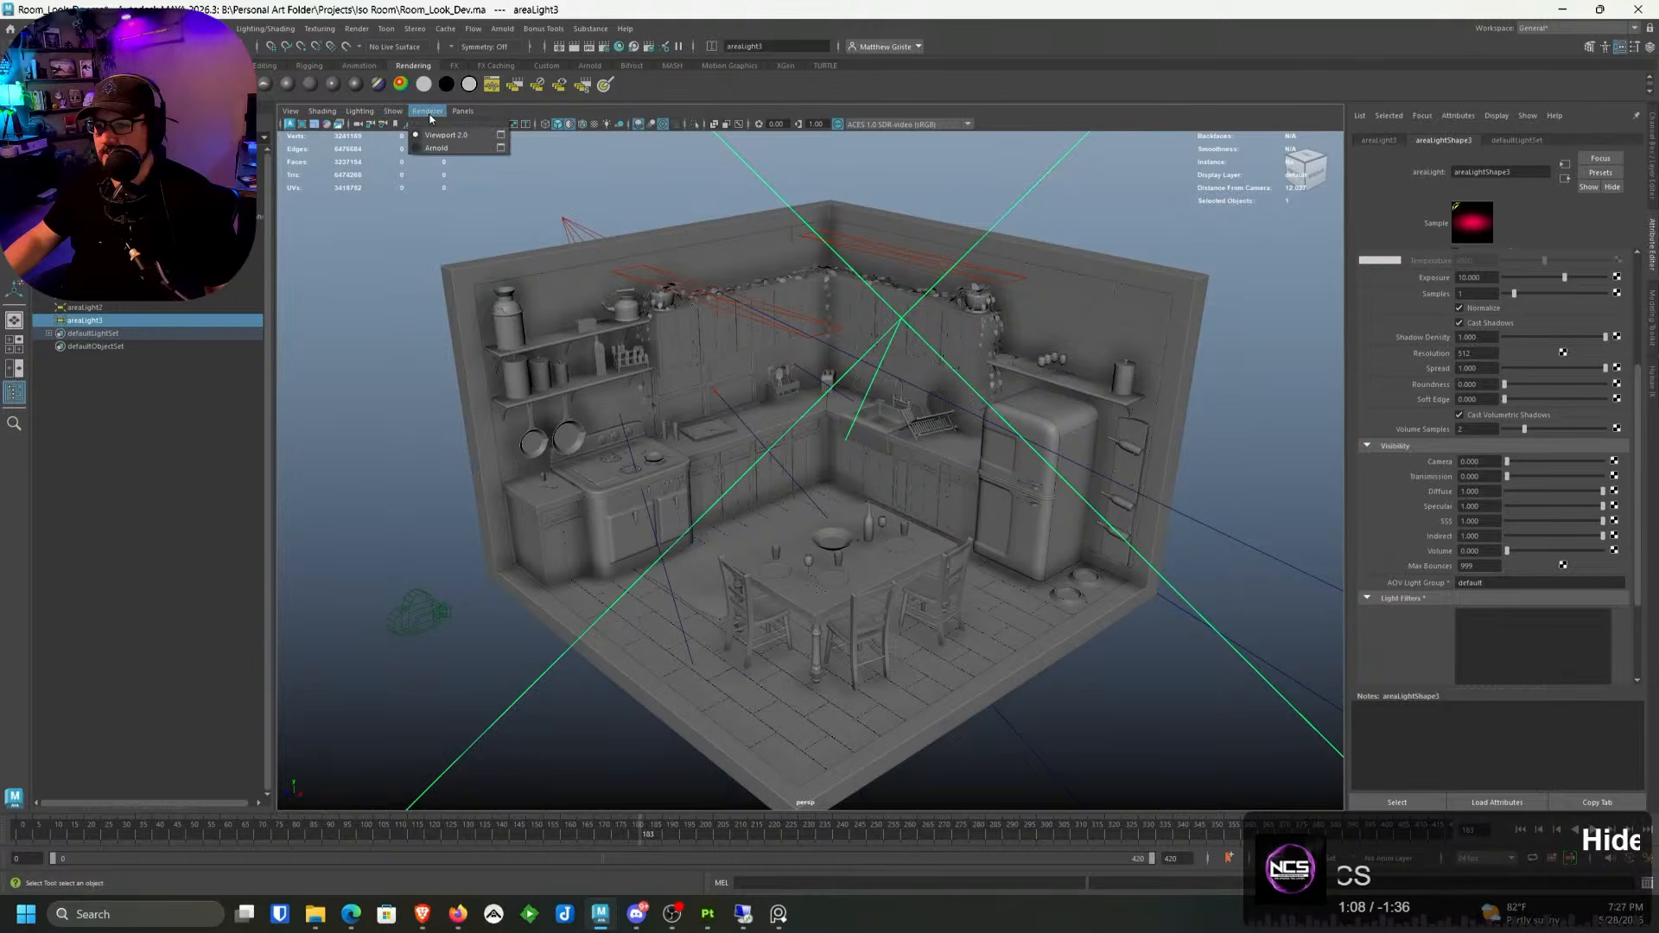
pyautogui.click(450, 147)
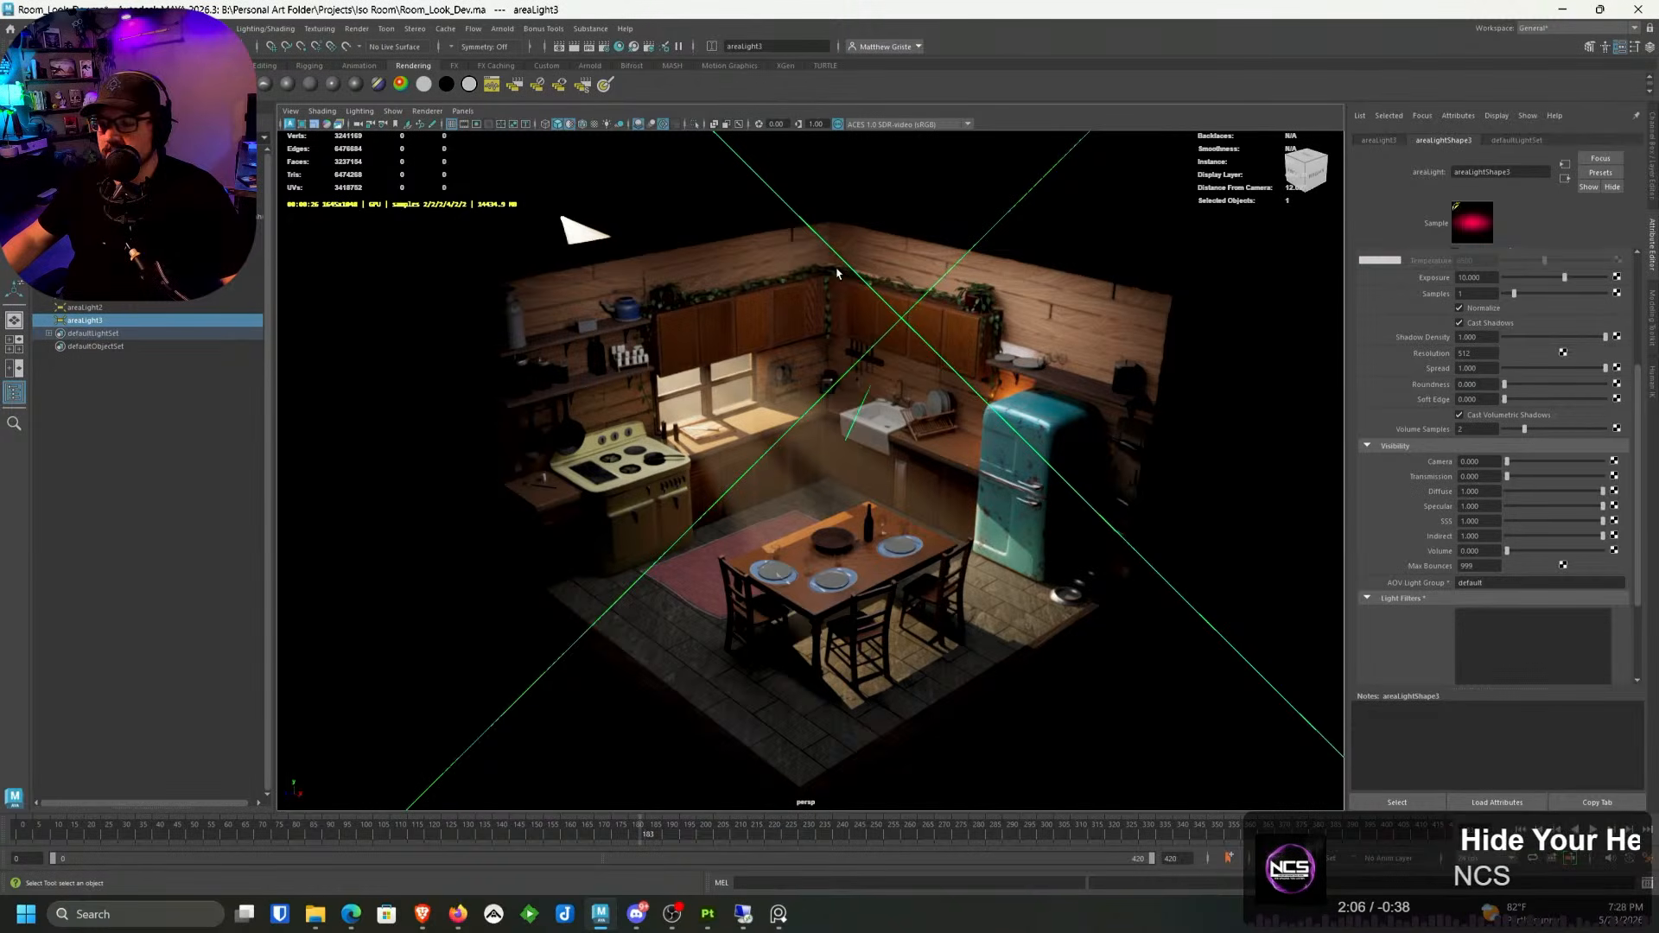
# Step: Return the viewport to Viewport 2.0 and select the room's outer frame together with both walls and the floor
pyautogui.click(651, 249)
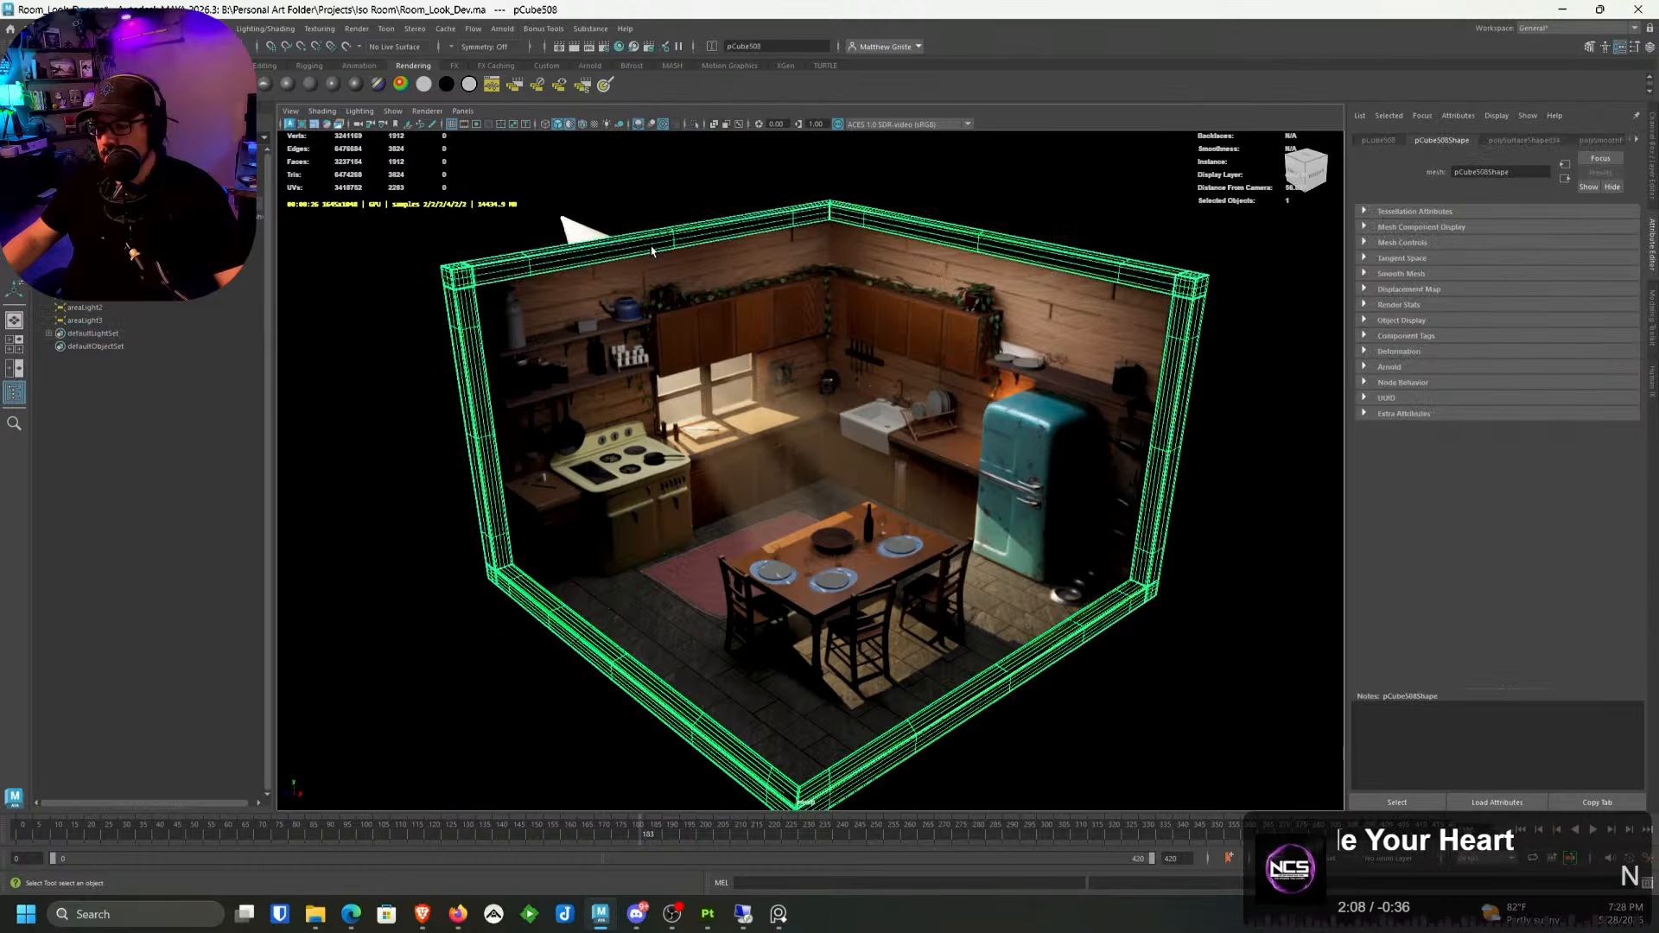
pyautogui.click(421, 113)
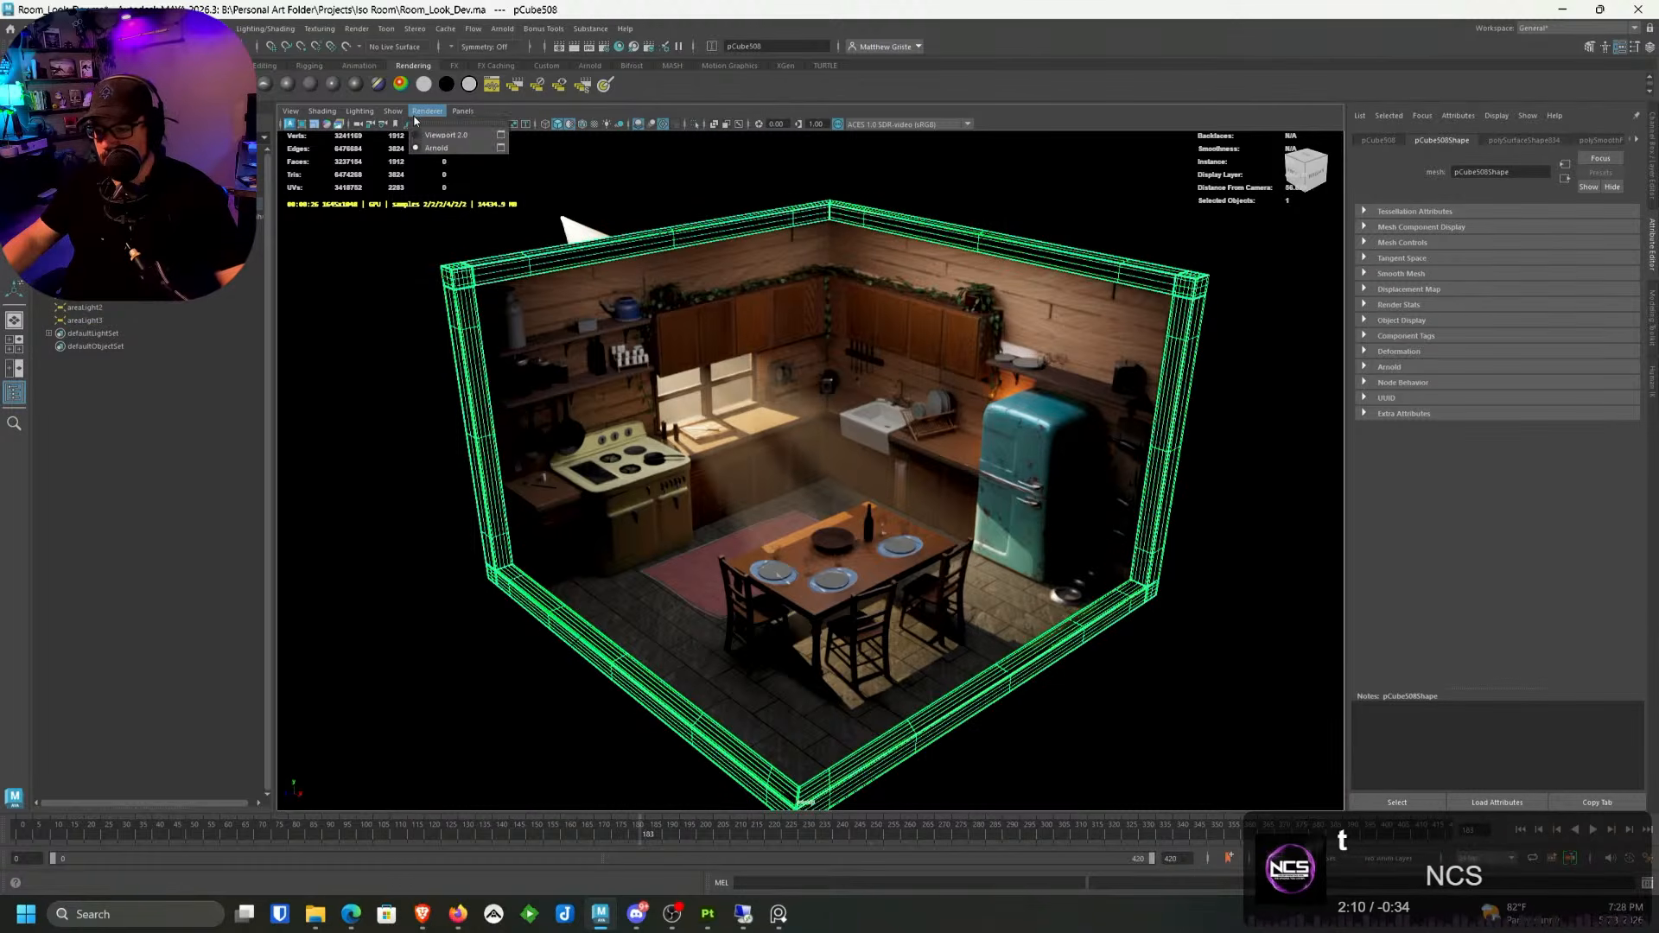
pyautogui.click(429, 136)
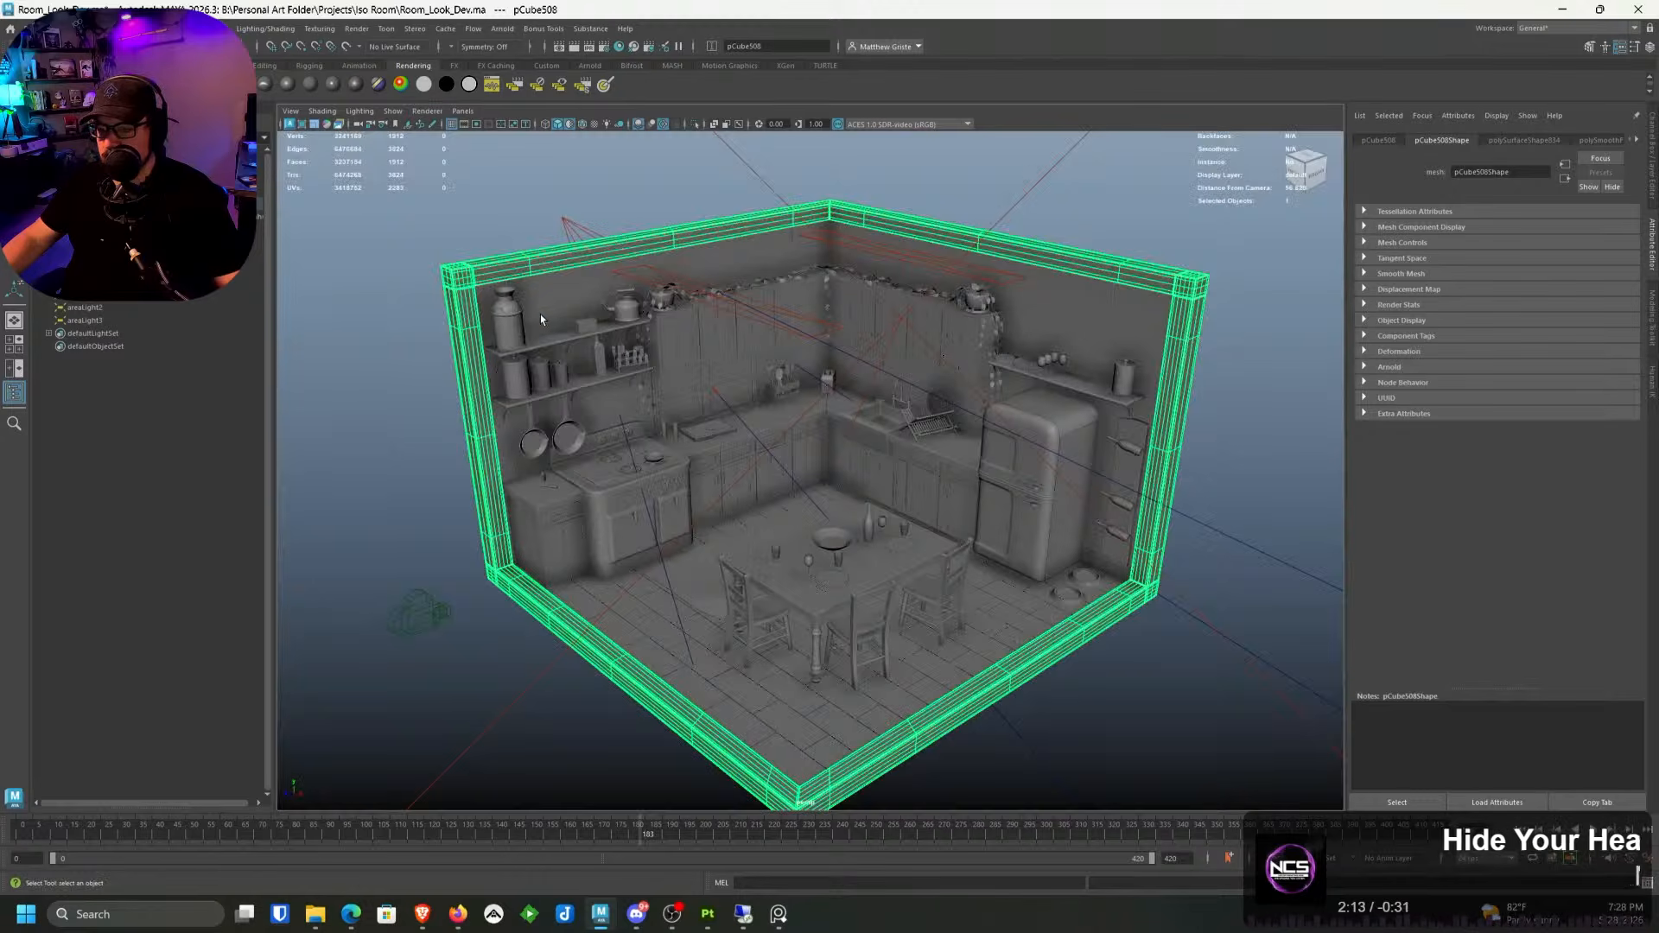
pyautogui.keyDown('alt'); pyautogui.moveTo(541, 316); pyautogui.dragTo(752, 251); pyautogui.keyUp('alt')
pyautogui.keyDown('shift'); pyautogui.click(564, 392); pyautogui.keyUp('shift')
pyautogui.keyDown('alt'); pyautogui.moveTo(563, 393); pyautogui.dragTo(848, 283, button='middle'); pyautogui.keyUp('alt')
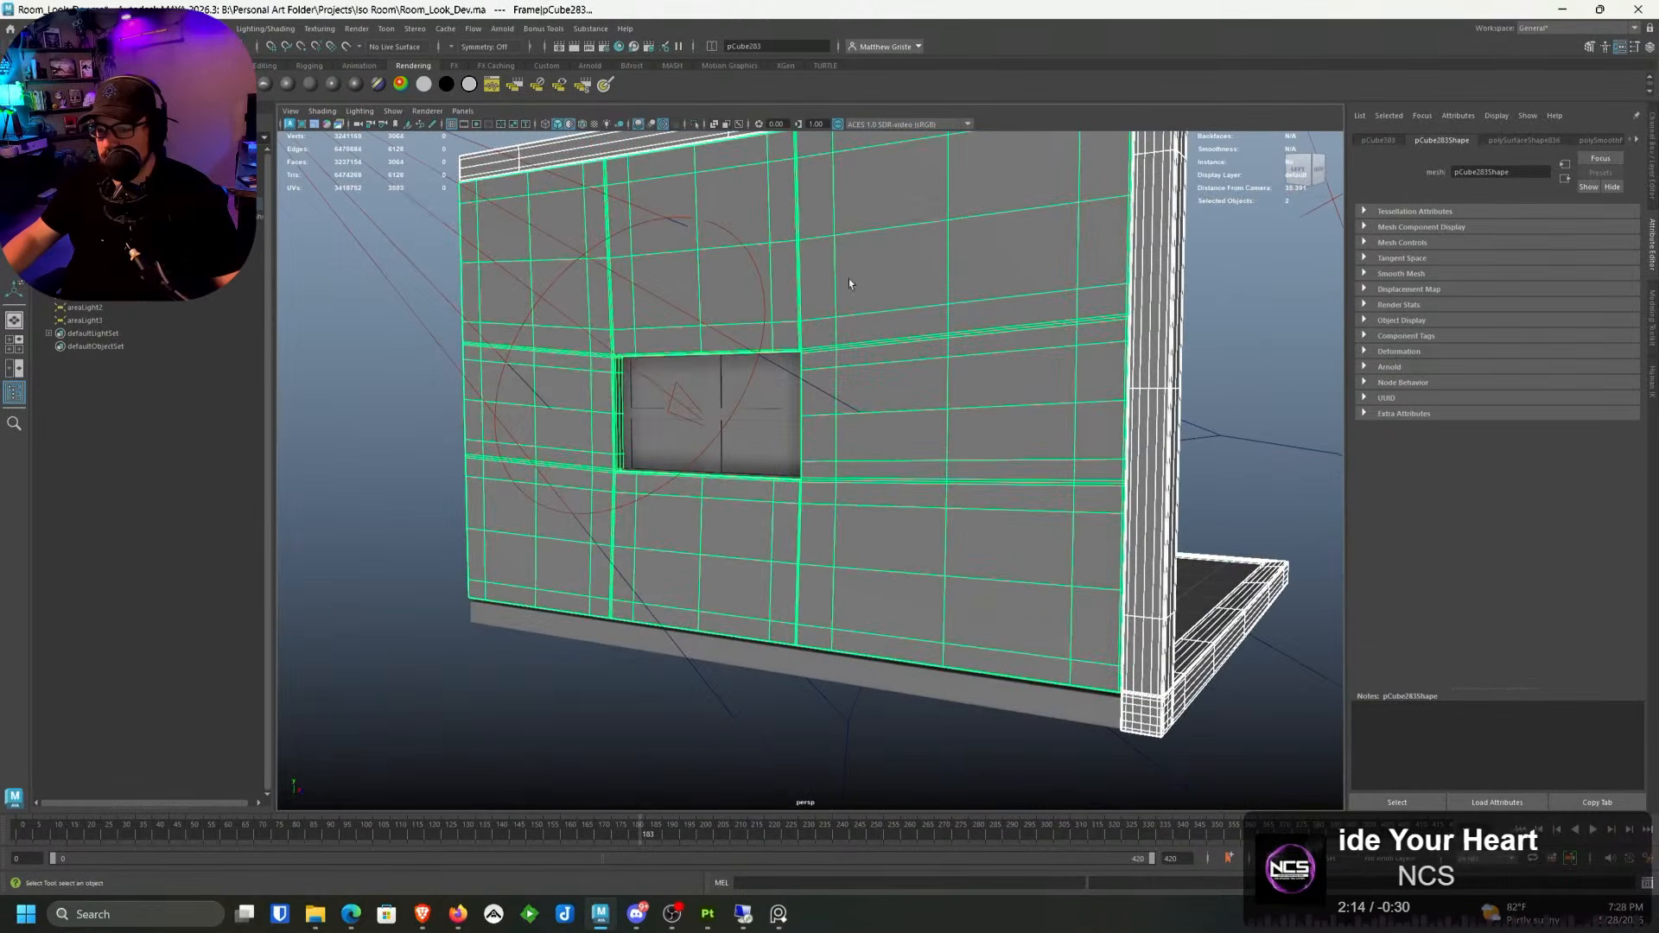
pyautogui.keyDown('alt'); pyautogui.moveTo(605, 407); pyautogui.dragTo(770, 337); pyautogui.keyUp('alt')
pyautogui.keyDown('shift'); pyautogui.click(815, 440); pyautogui.keyUp('shift')
pyautogui.keyDown('shift'); pyautogui.click(932, 569); pyautogui.keyUp('shift')
pyautogui.scroll(-5, 1052, 449)
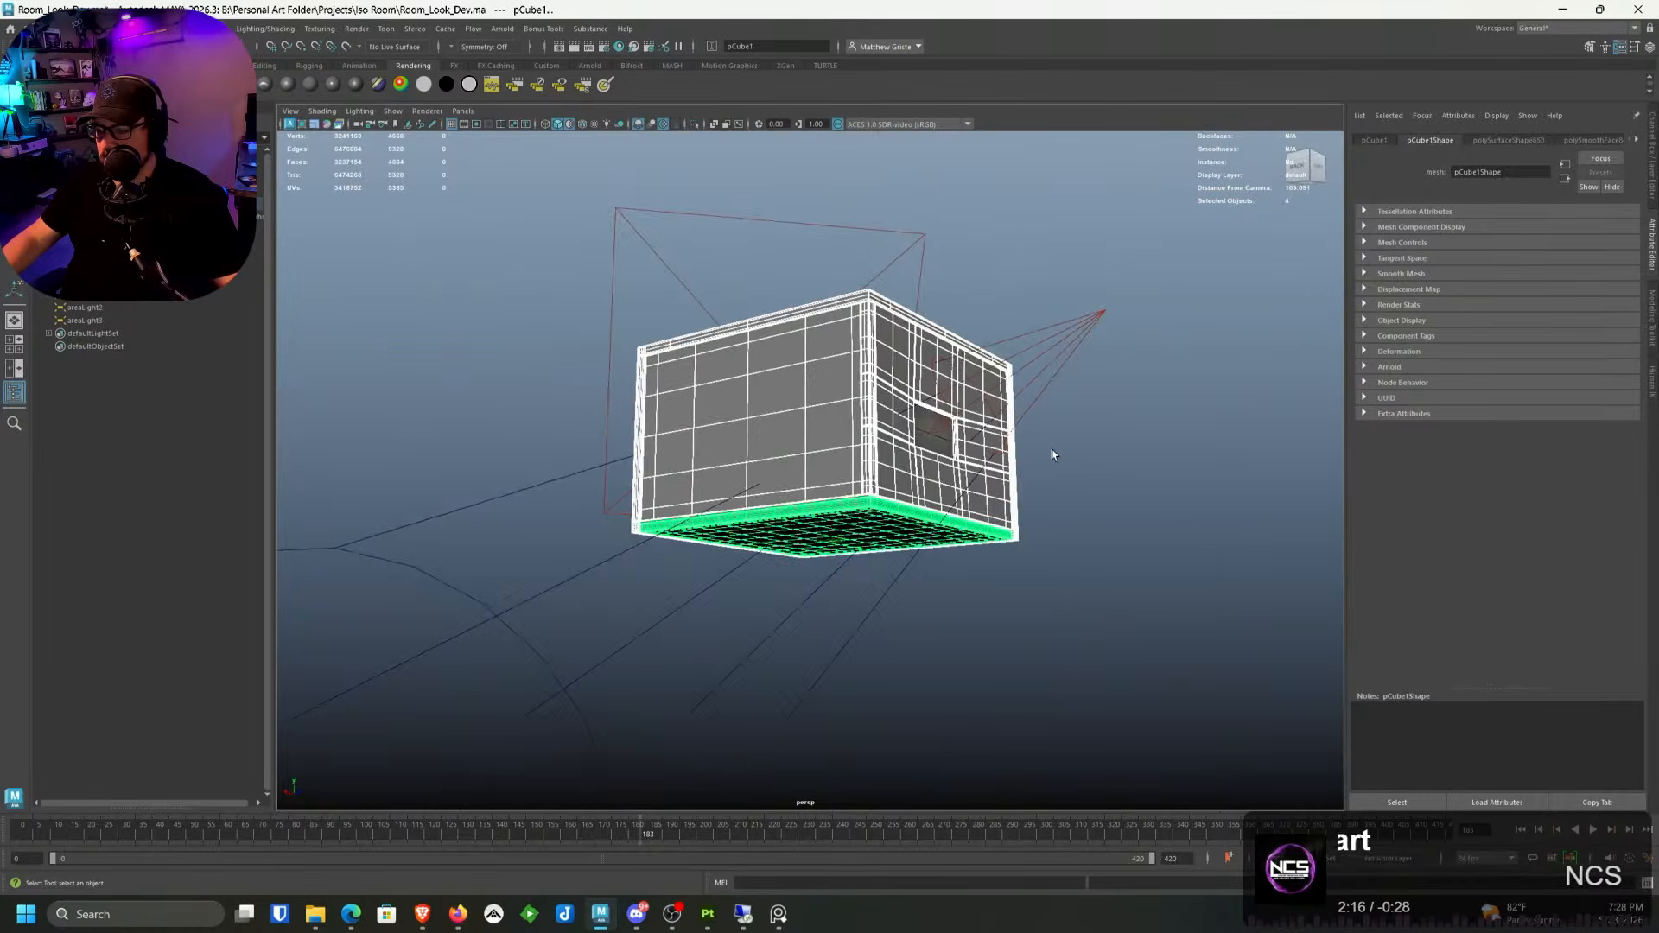
# Step: Add the large area light to the selection and make light links between it and the selected frame, walls and floor
pyautogui.moveTo(1053, 450)
pyautogui.keyDown('alt'); pyautogui.mouseDown()
pyautogui.moveTo(994, 363)
pyautogui.moveTo(1065, 238)
pyautogui.mouseUp(); pyautogui.keyUp('alt')
pyautogui.click(961, 285)
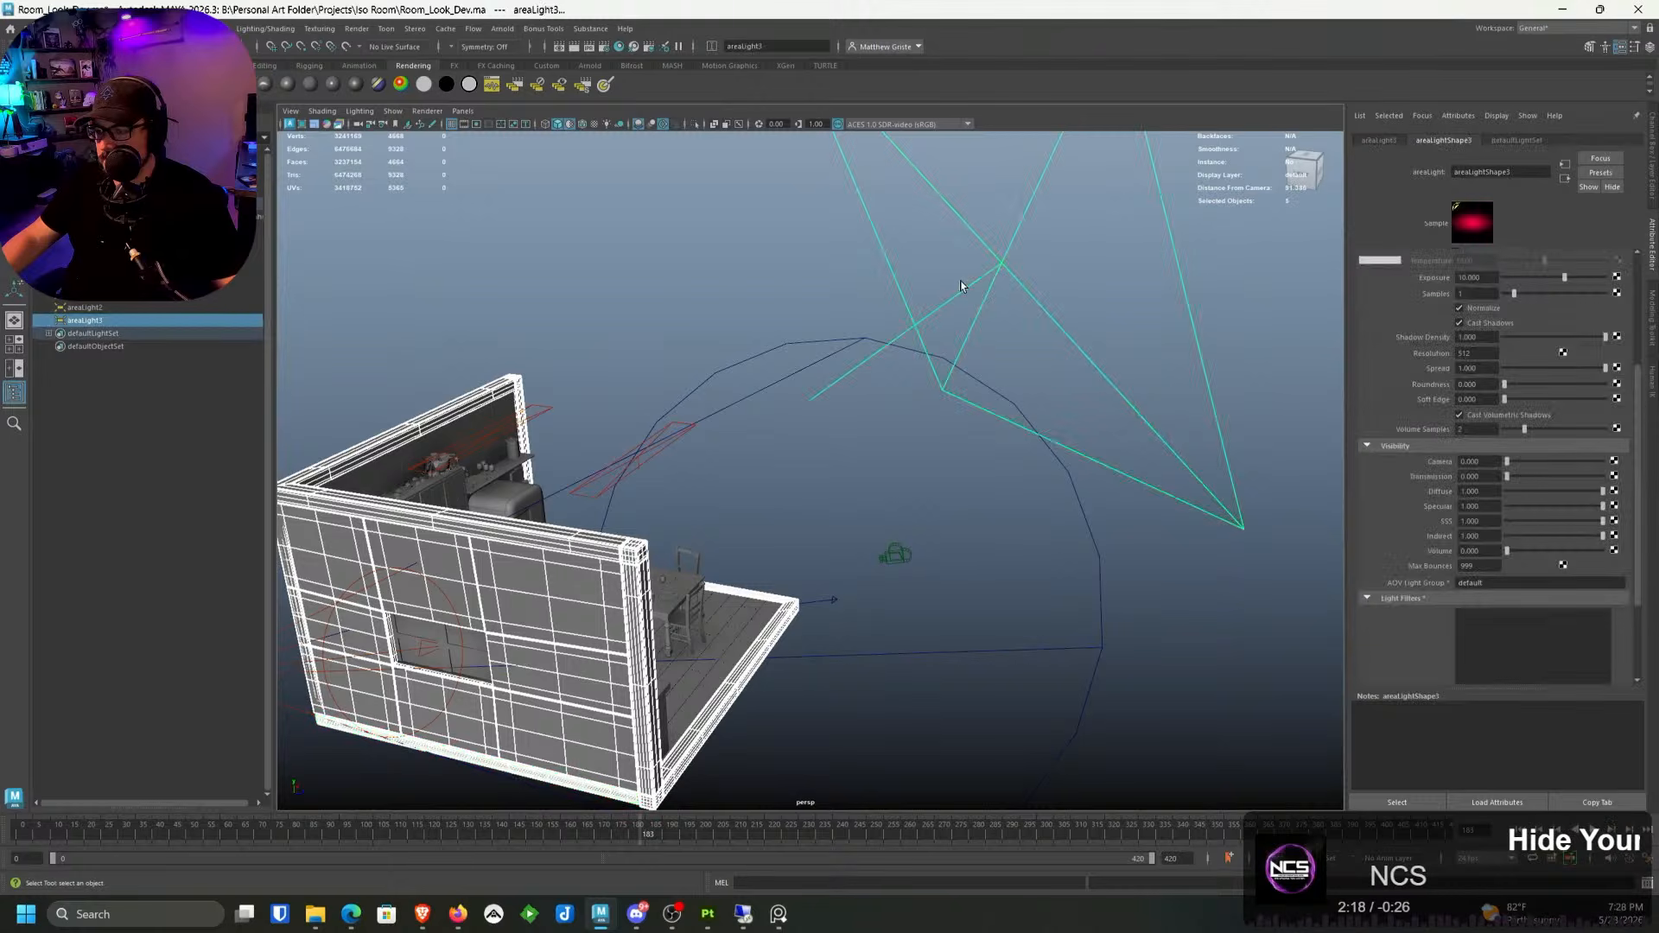
pyautogui.click(282, 29)
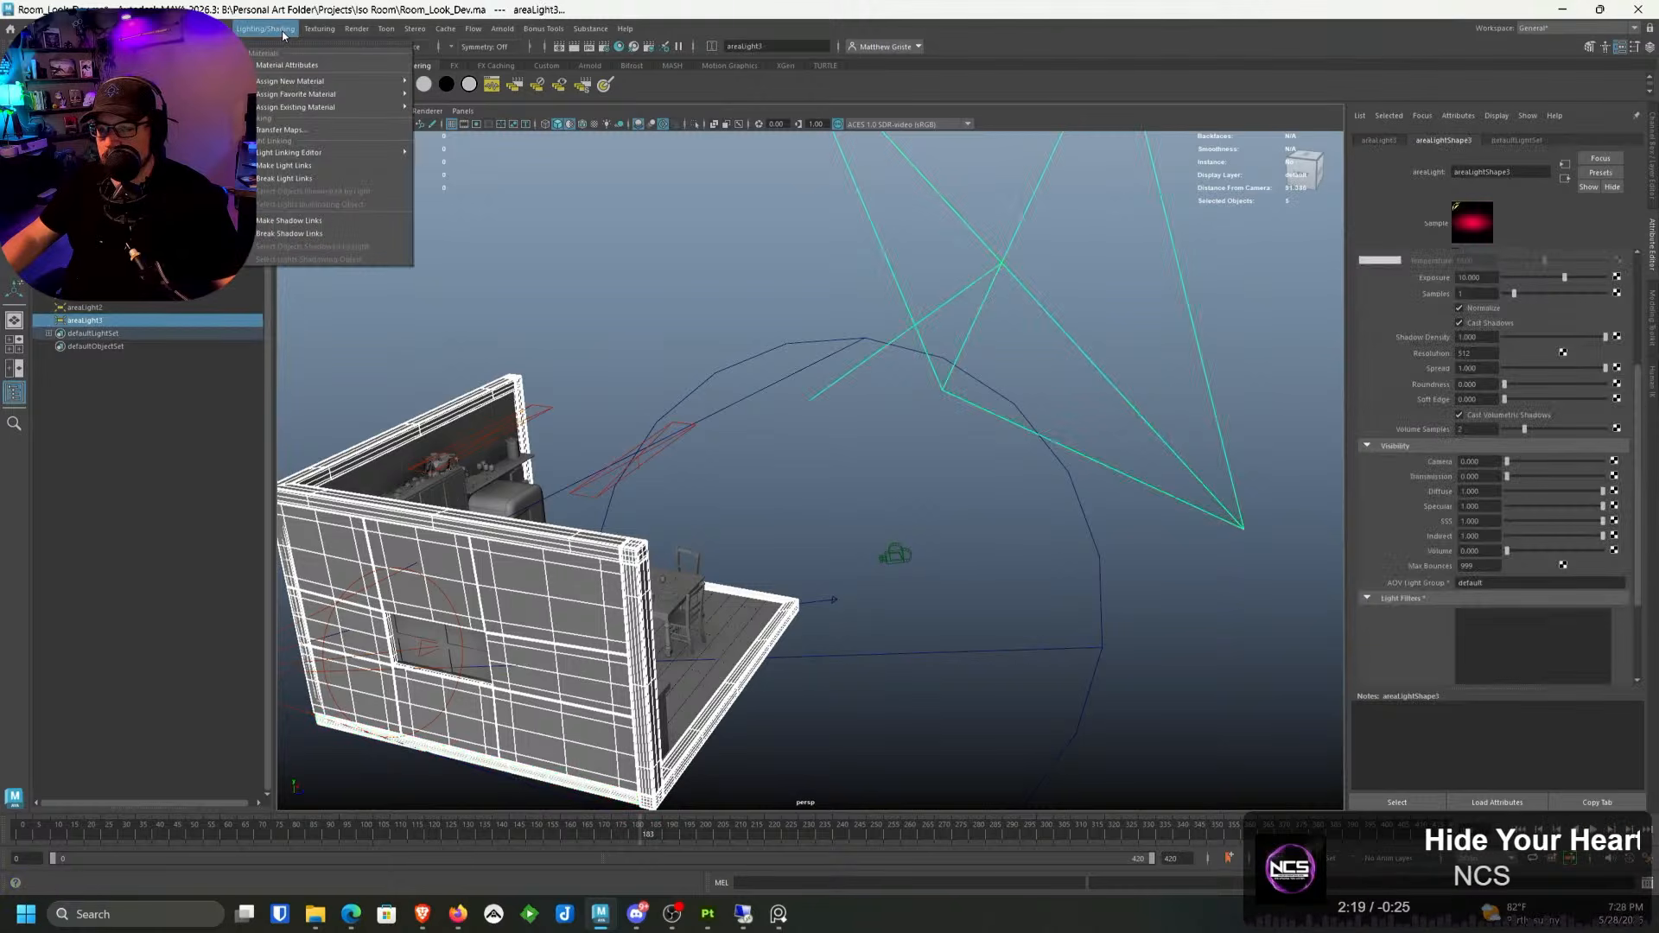
pyautogui.click(294, 164)
# Step: Frame the kitchen from its open corner and check the new light links with an Arnold viewport render
pyautogui.keyDown('alt'); pyautogui.moveTo(780, 263); pyautogui.dragTo(619, 261); pyautogui.keyUp('alt')
pyautogui.scroll(3, 619, 267)
pyautogui.keyDown('alt'); pyautogui.moveTo(618, 266); pyautogui.dragTo(922, 326, button='middle'); pyautogui.keyUp('alt')
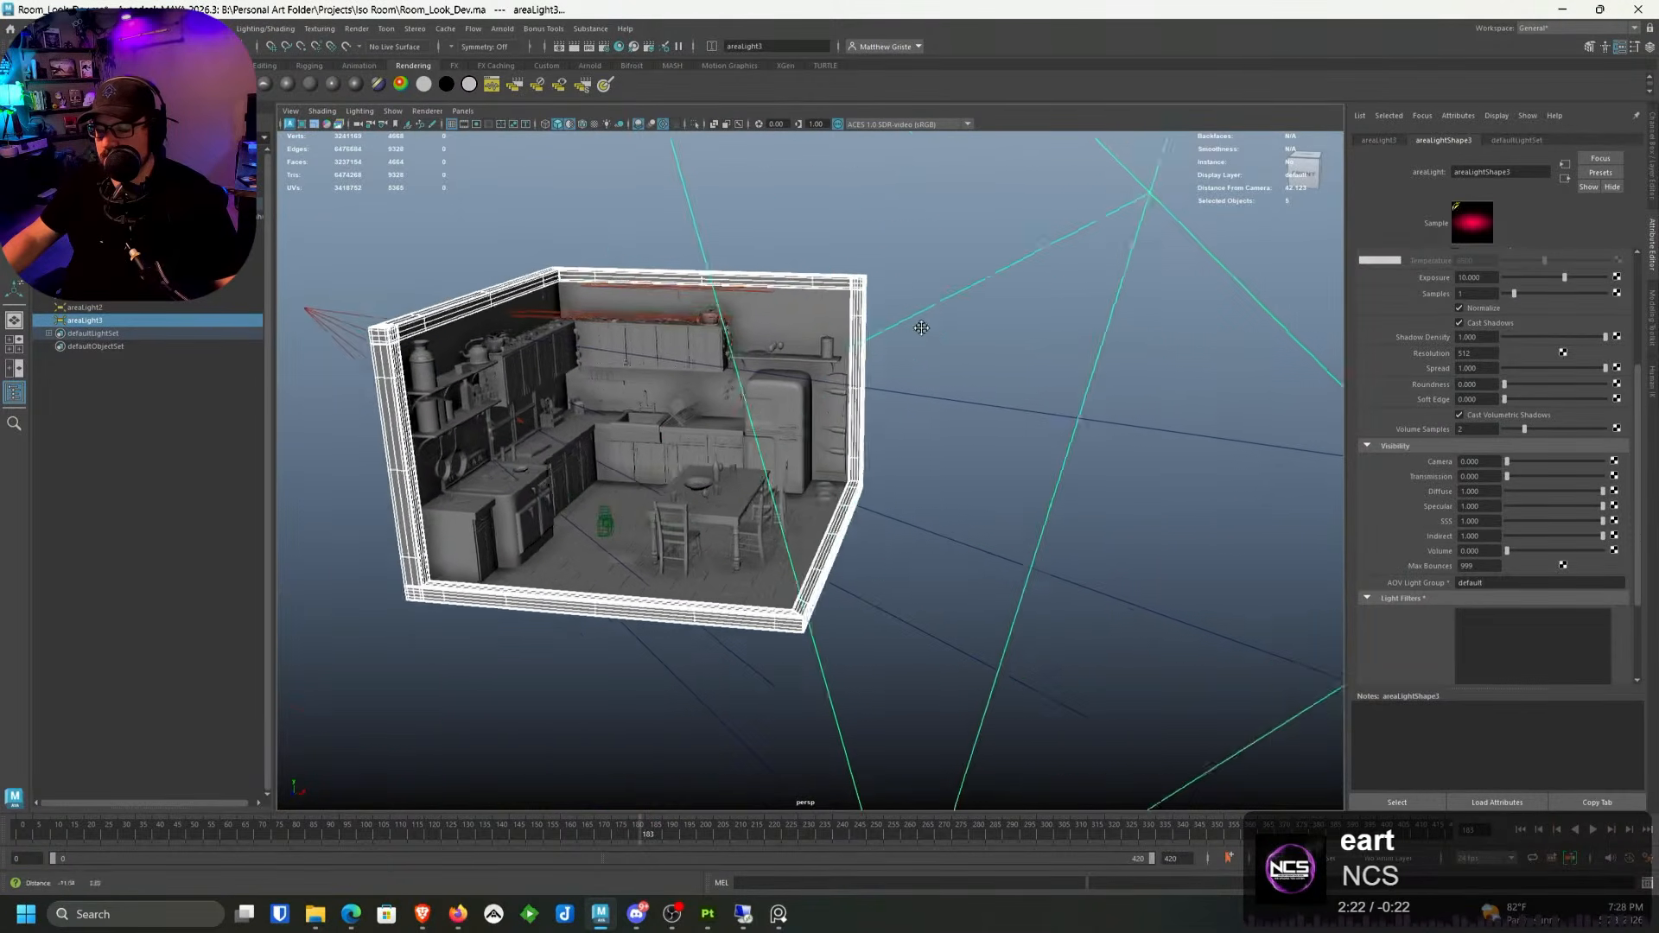
pyautogui.keyDown('alt'); pyautogui.moveTo(922, 325); pyautogui.dragTo(851, 406); pyautogui.keyUp('alt')
pyautogui.scroll(4, 862, 346)
pyautogui.scroll(-2, 831, 377)
pyautogui.click(427, 111)
pyautogui.click(430, 148)
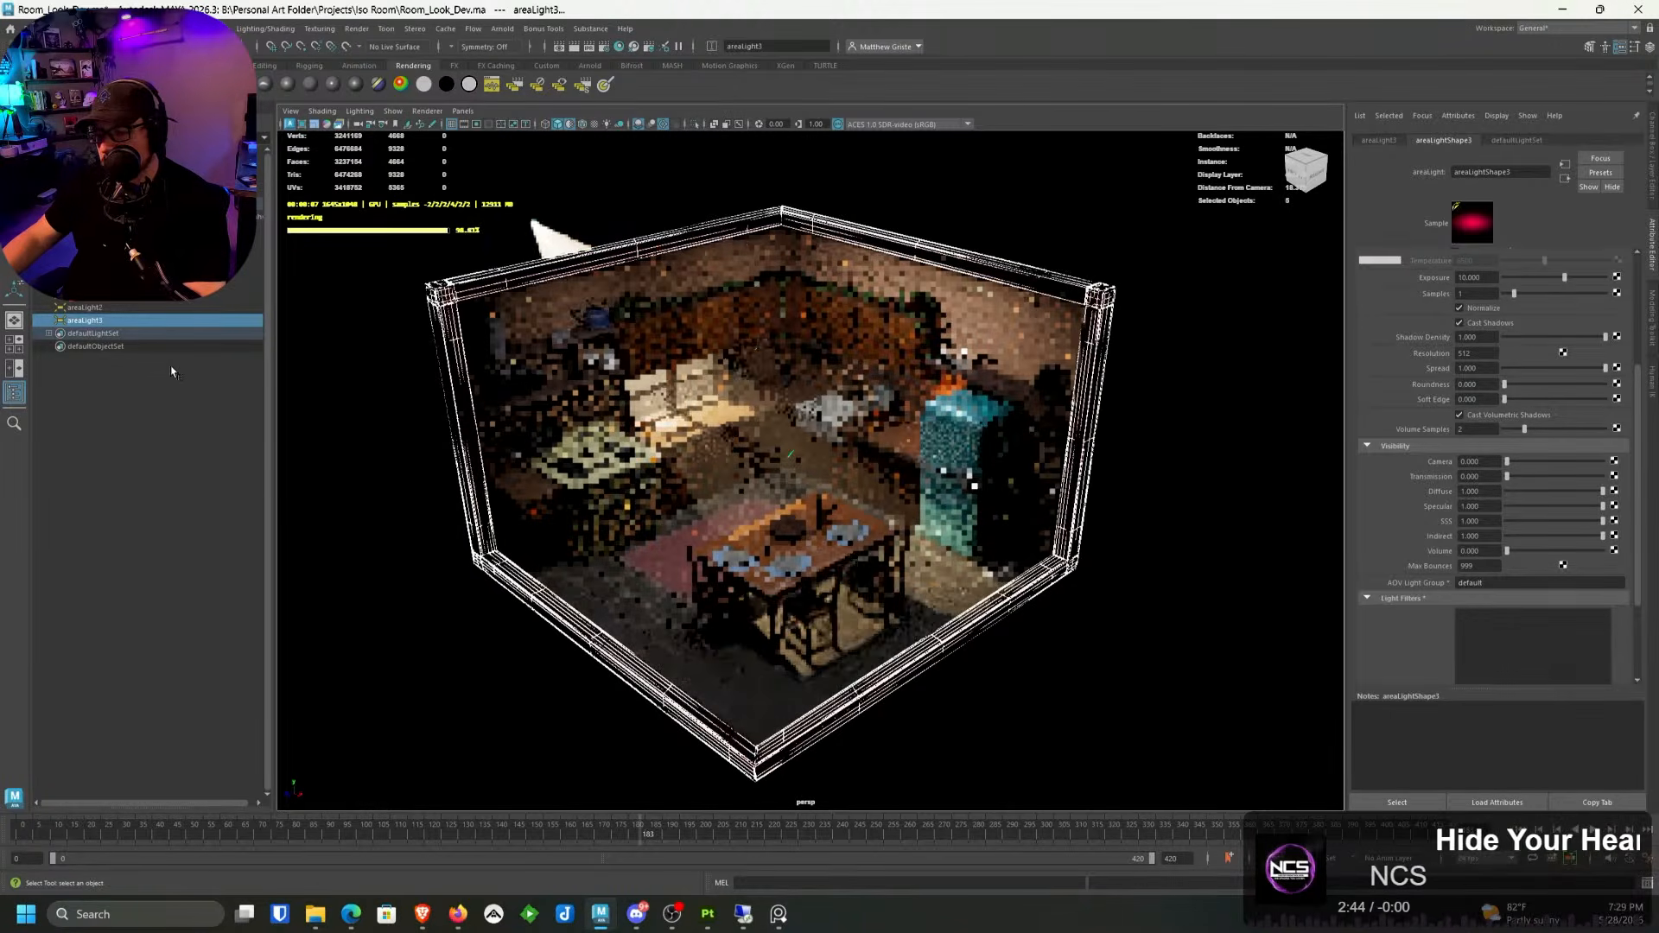
# Step: Deselect the room parts, reselect the large area light and set its exposure to 17
pyautogui.click(171, 372)
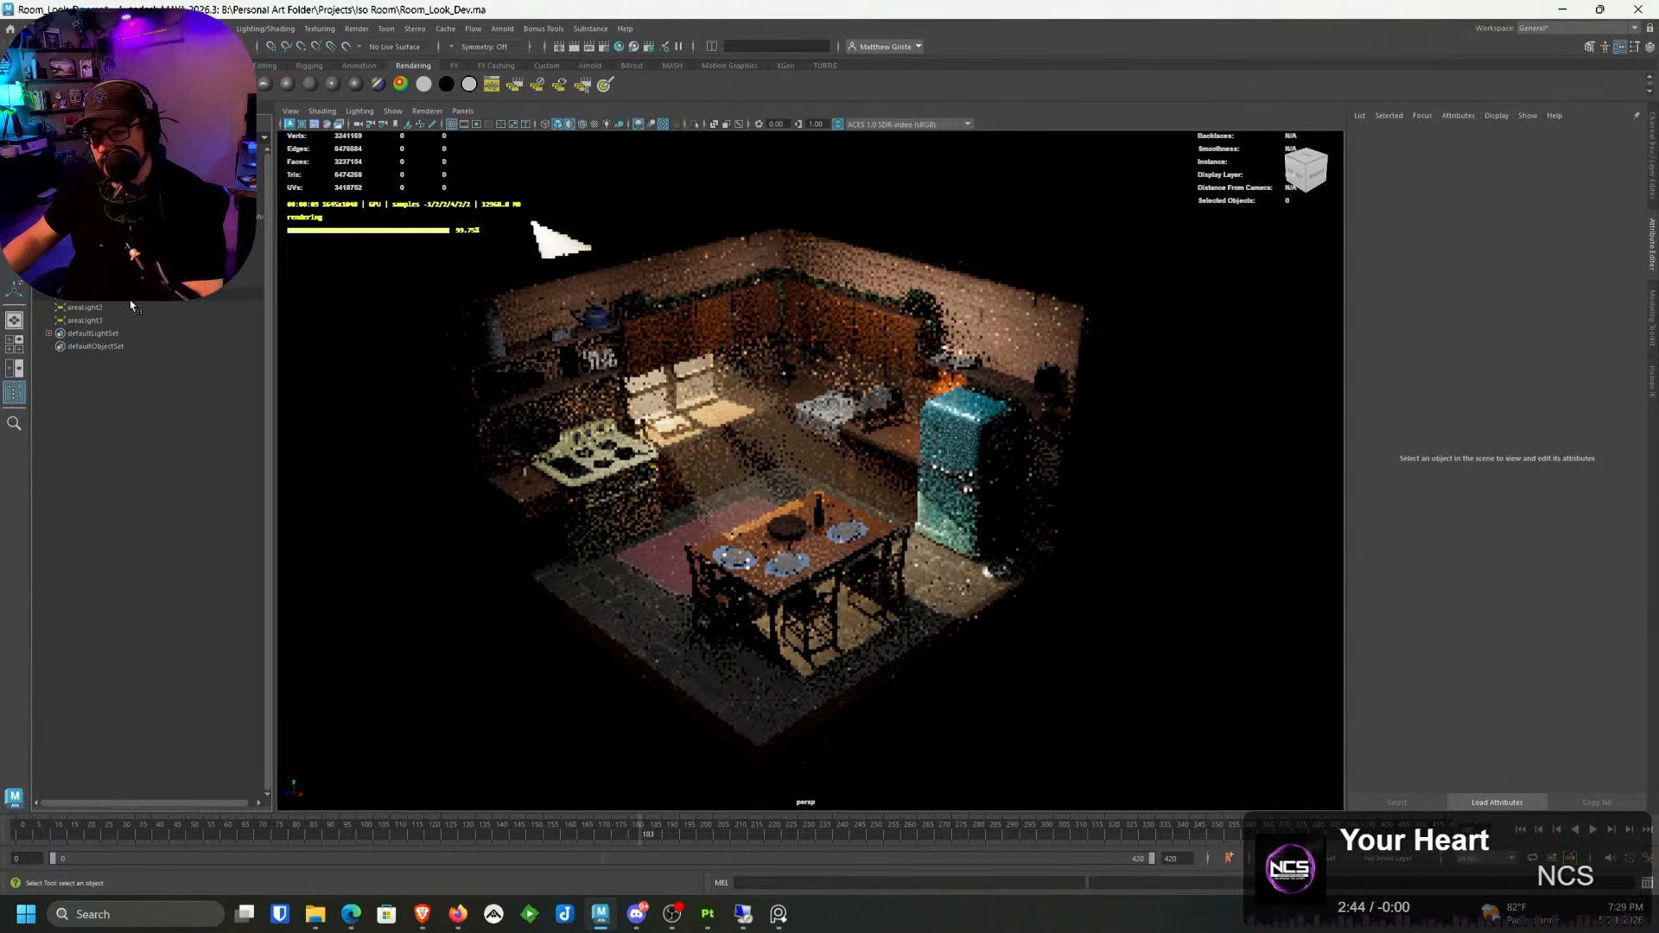
pyautogui.click(102, 321)
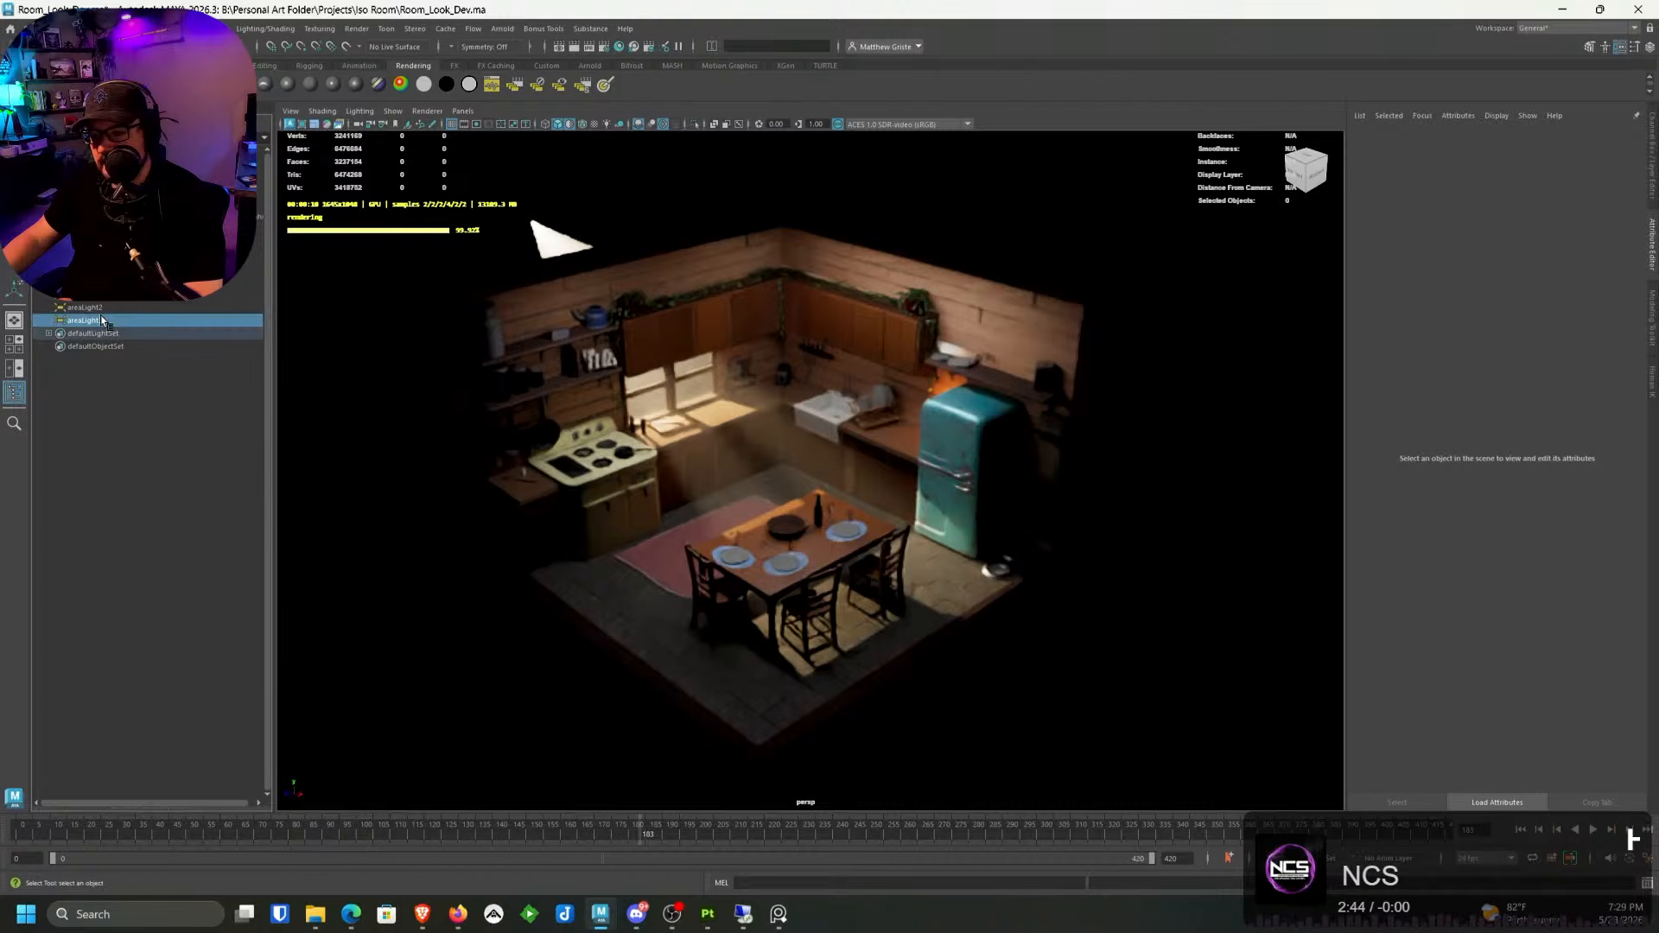
pyautogui.doubleClick(1490, 280)
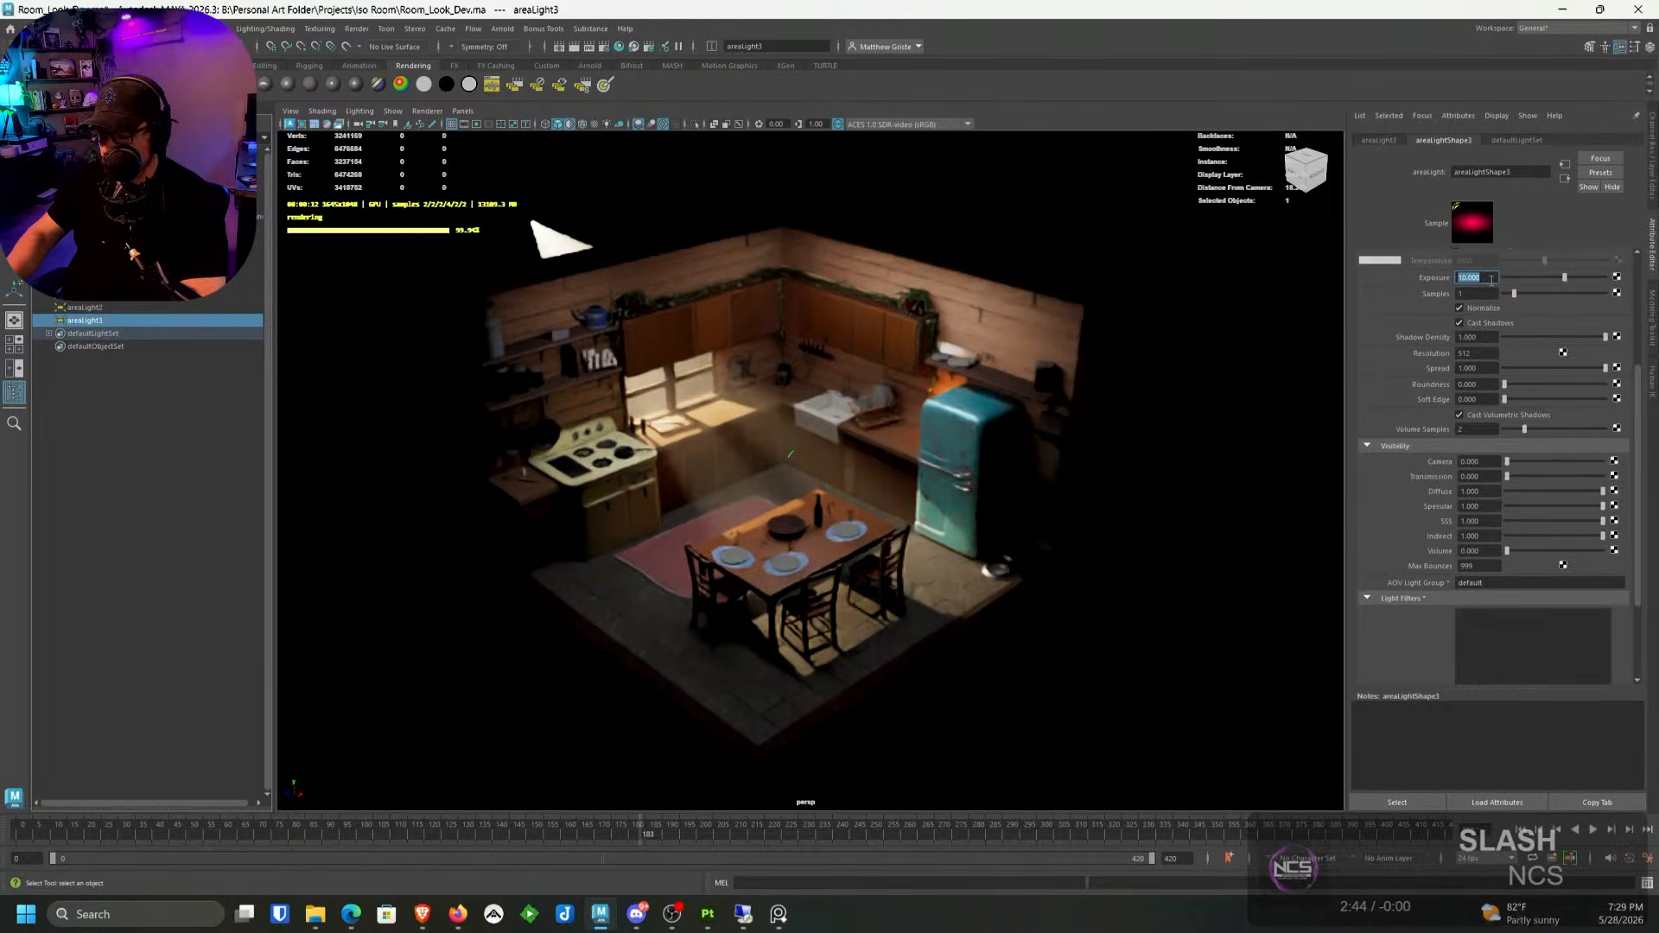
pyautogui.write('17')
pyautogui.press('Return')
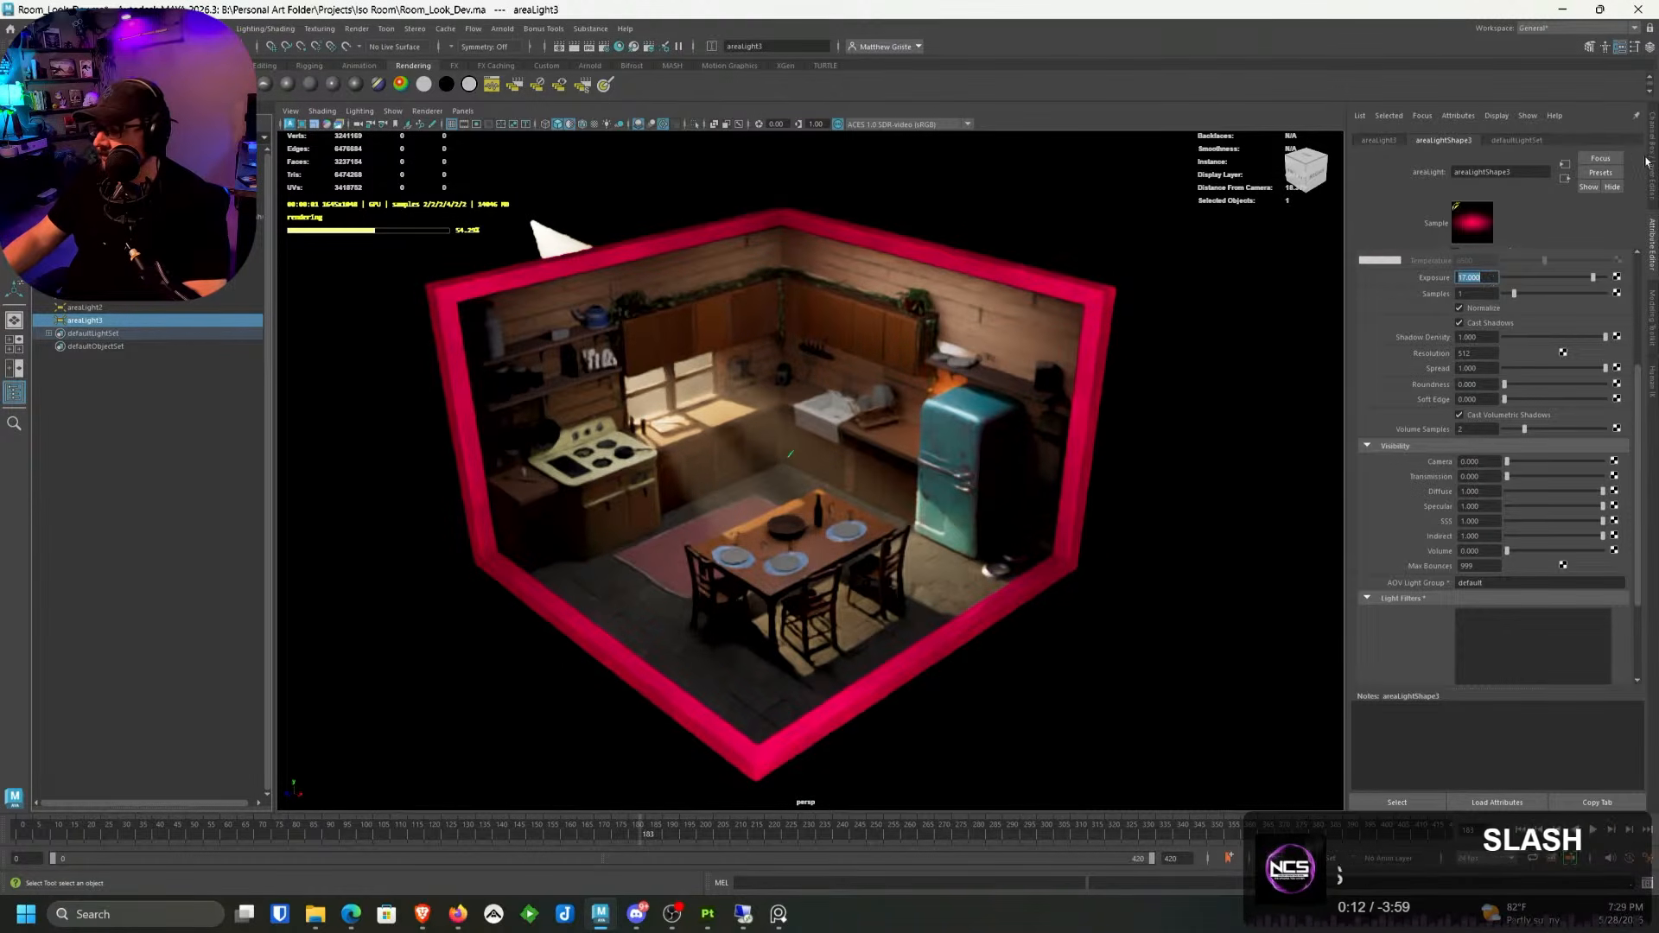
# Step: Change the large area light's color to white and enable the use of color temperature
pyautogui.scroll(3, 1558, 323)
pyautogui.scroll(1, 1558, 323)
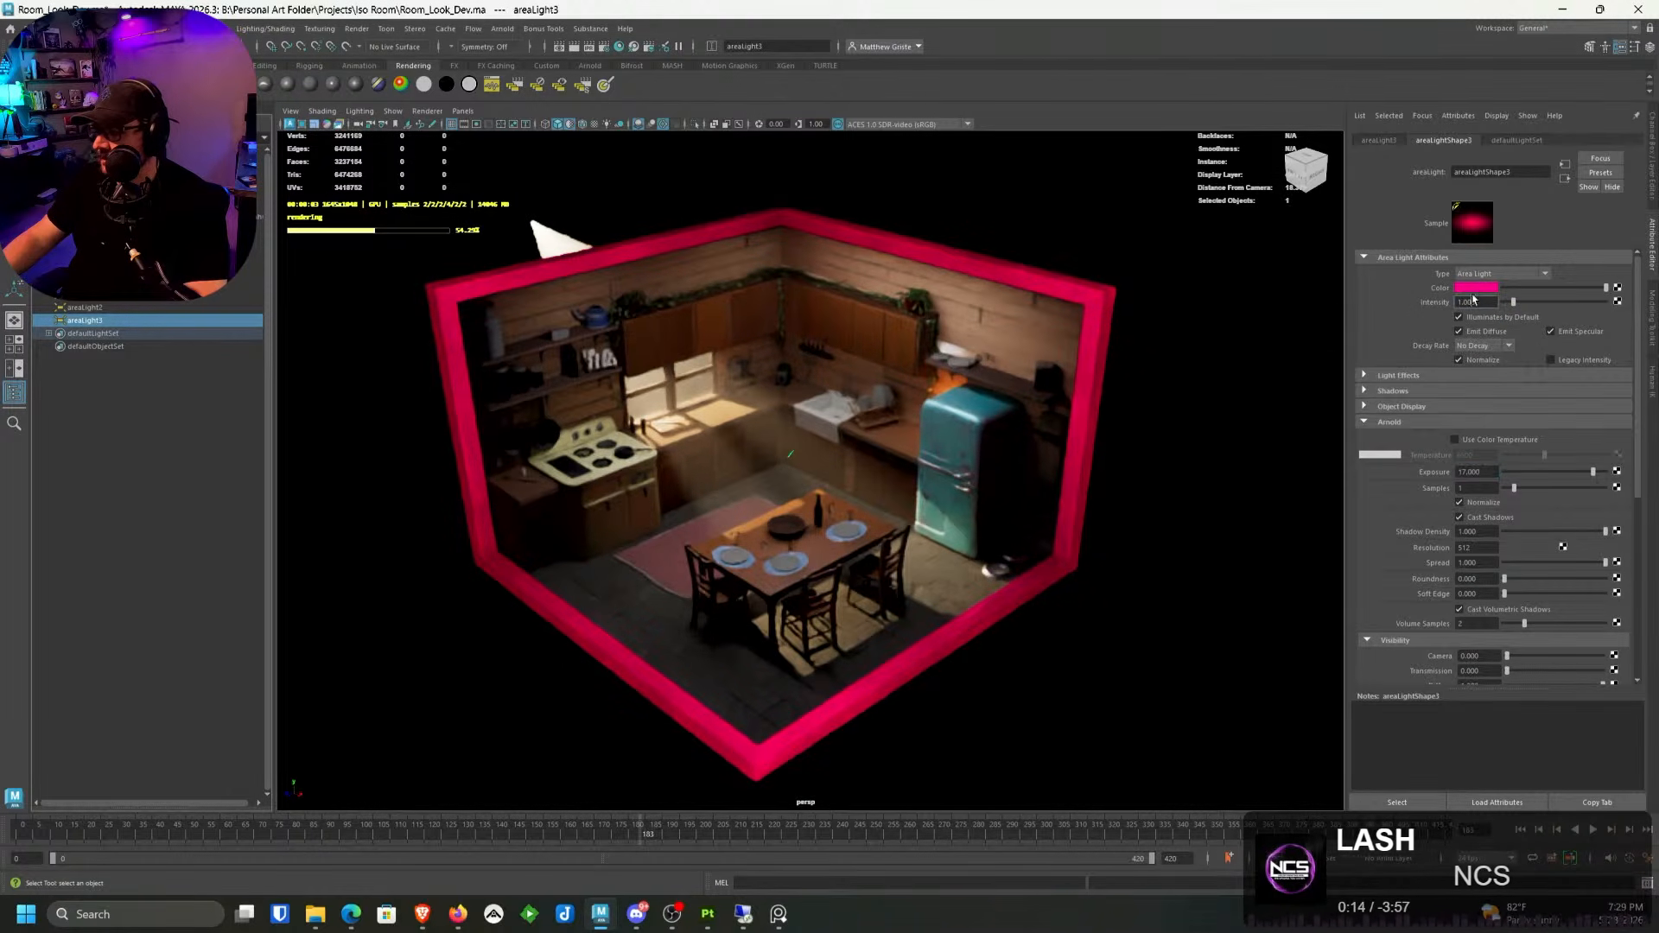
pyautogui.click(1476, 288)
pyautogui.click(783, 314)
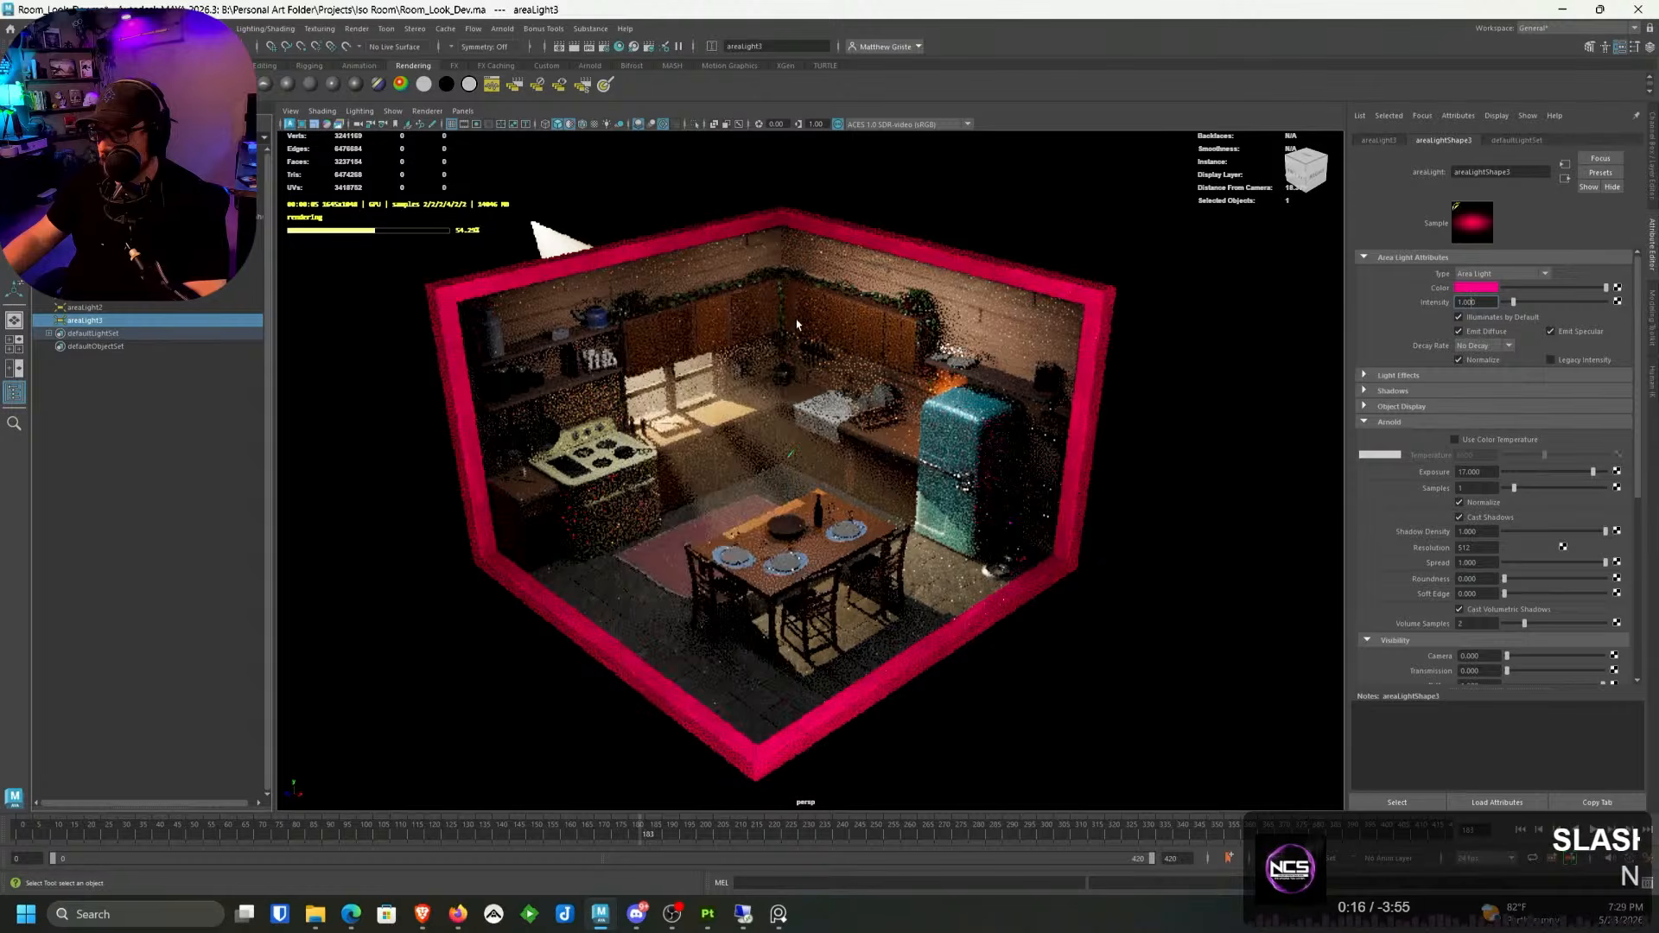
pyautogui.moveTo(1605, 289)
pyautogui.mouseDown()
pyautogui.moveTo(1510, 289)
pyautogui.moveTo(1606, 288)
pyautogui.mouseUp()
pyautogui.click(1473, 440)
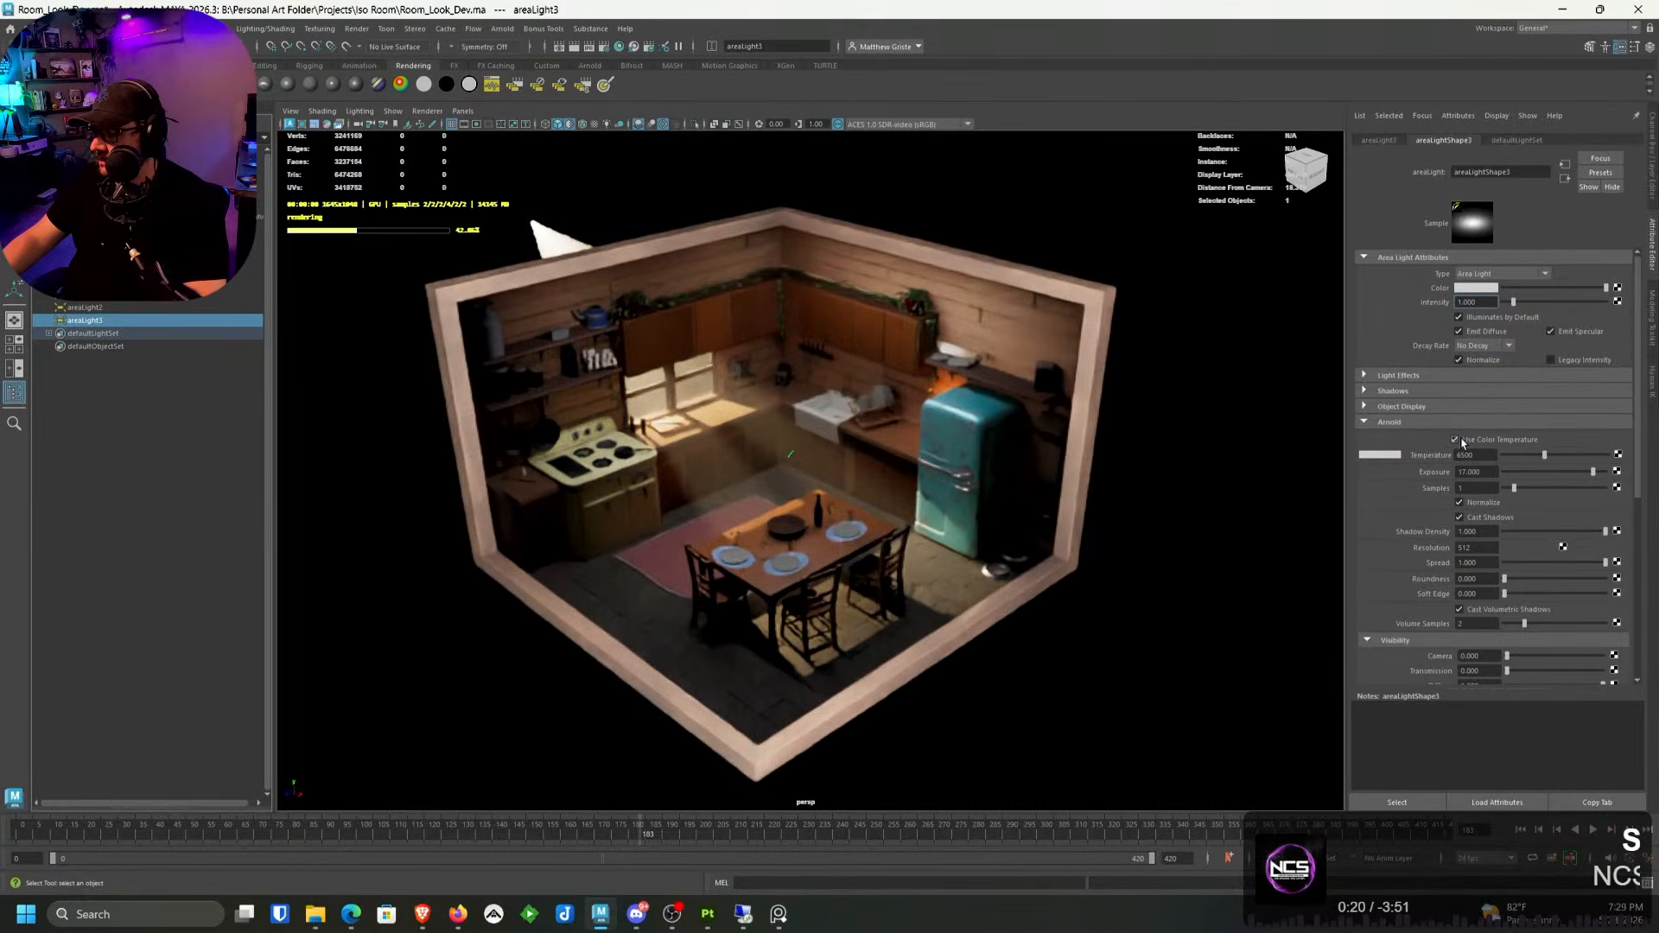
# Step: Set the large area light's color temperature to 7500
pyautogui.click(1480, 456)
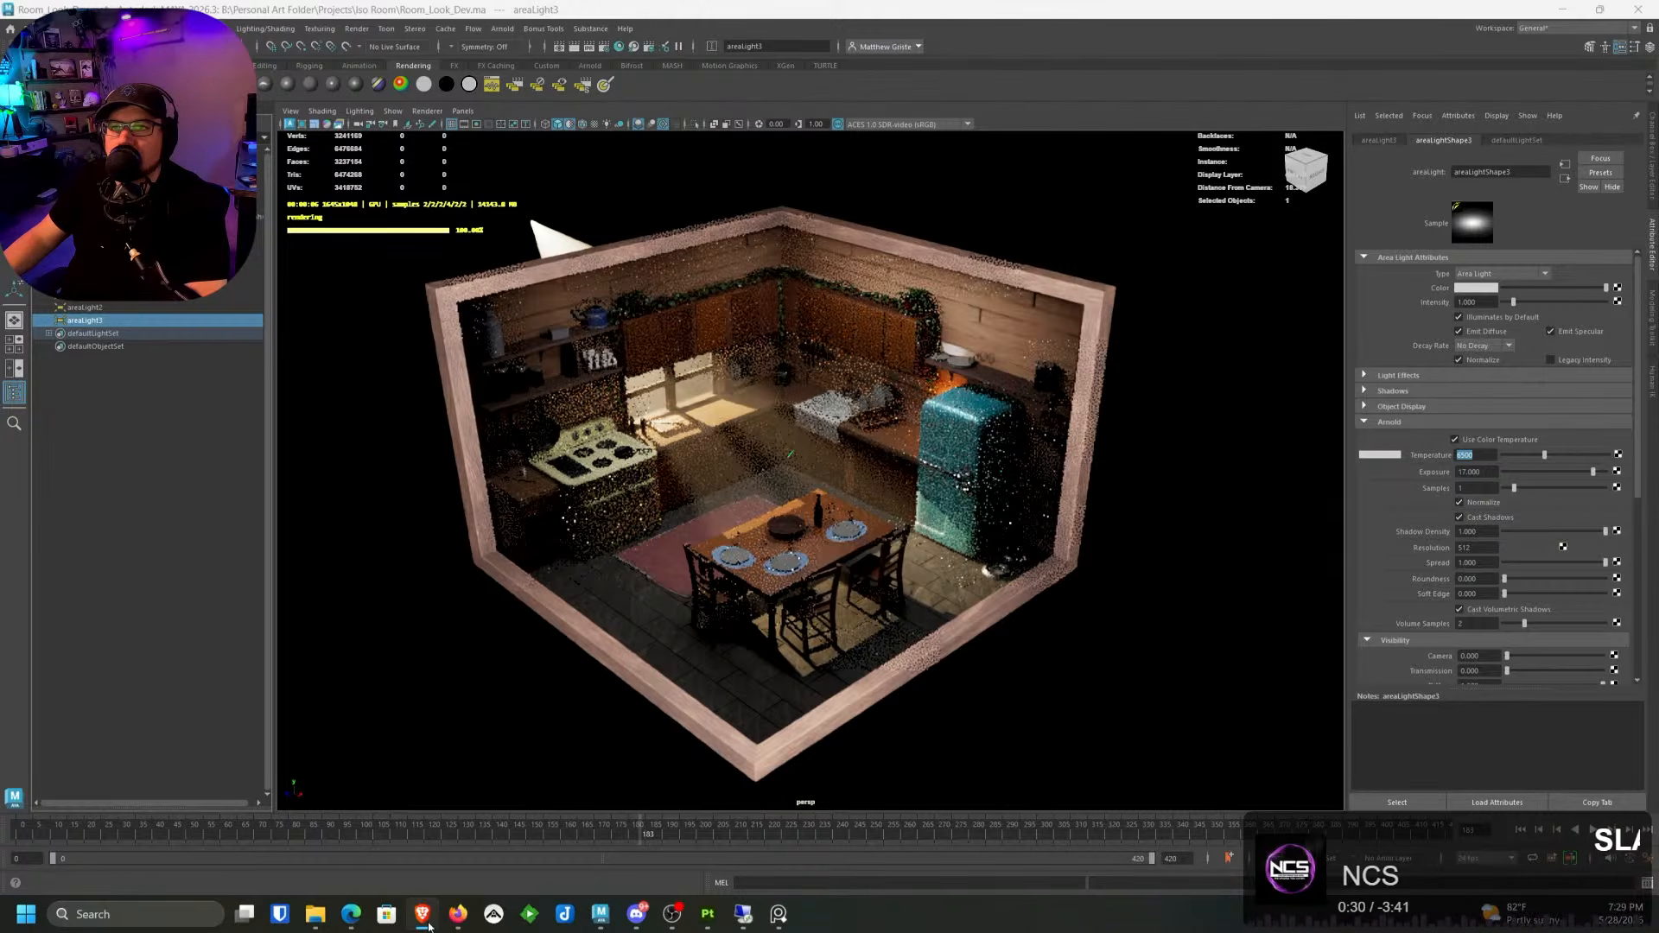
pyautogui.click(429, 926)
pyautogui.doubleClick(1477, 458)
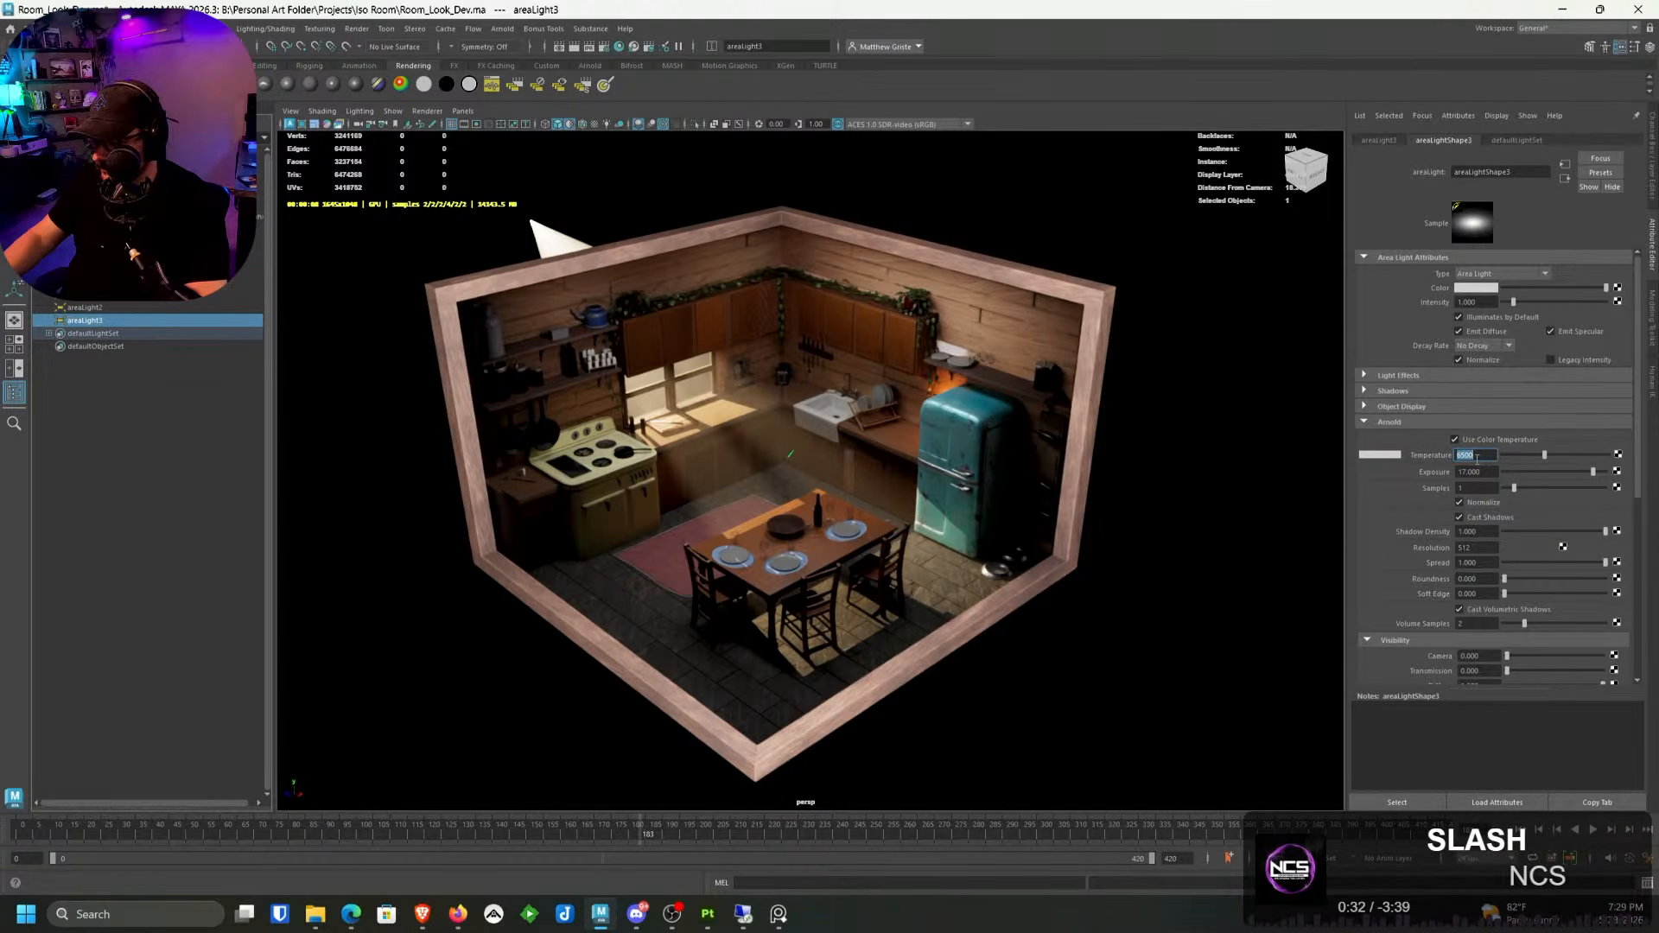
pyautogui.write('7500')
pyautogui.press('Return')
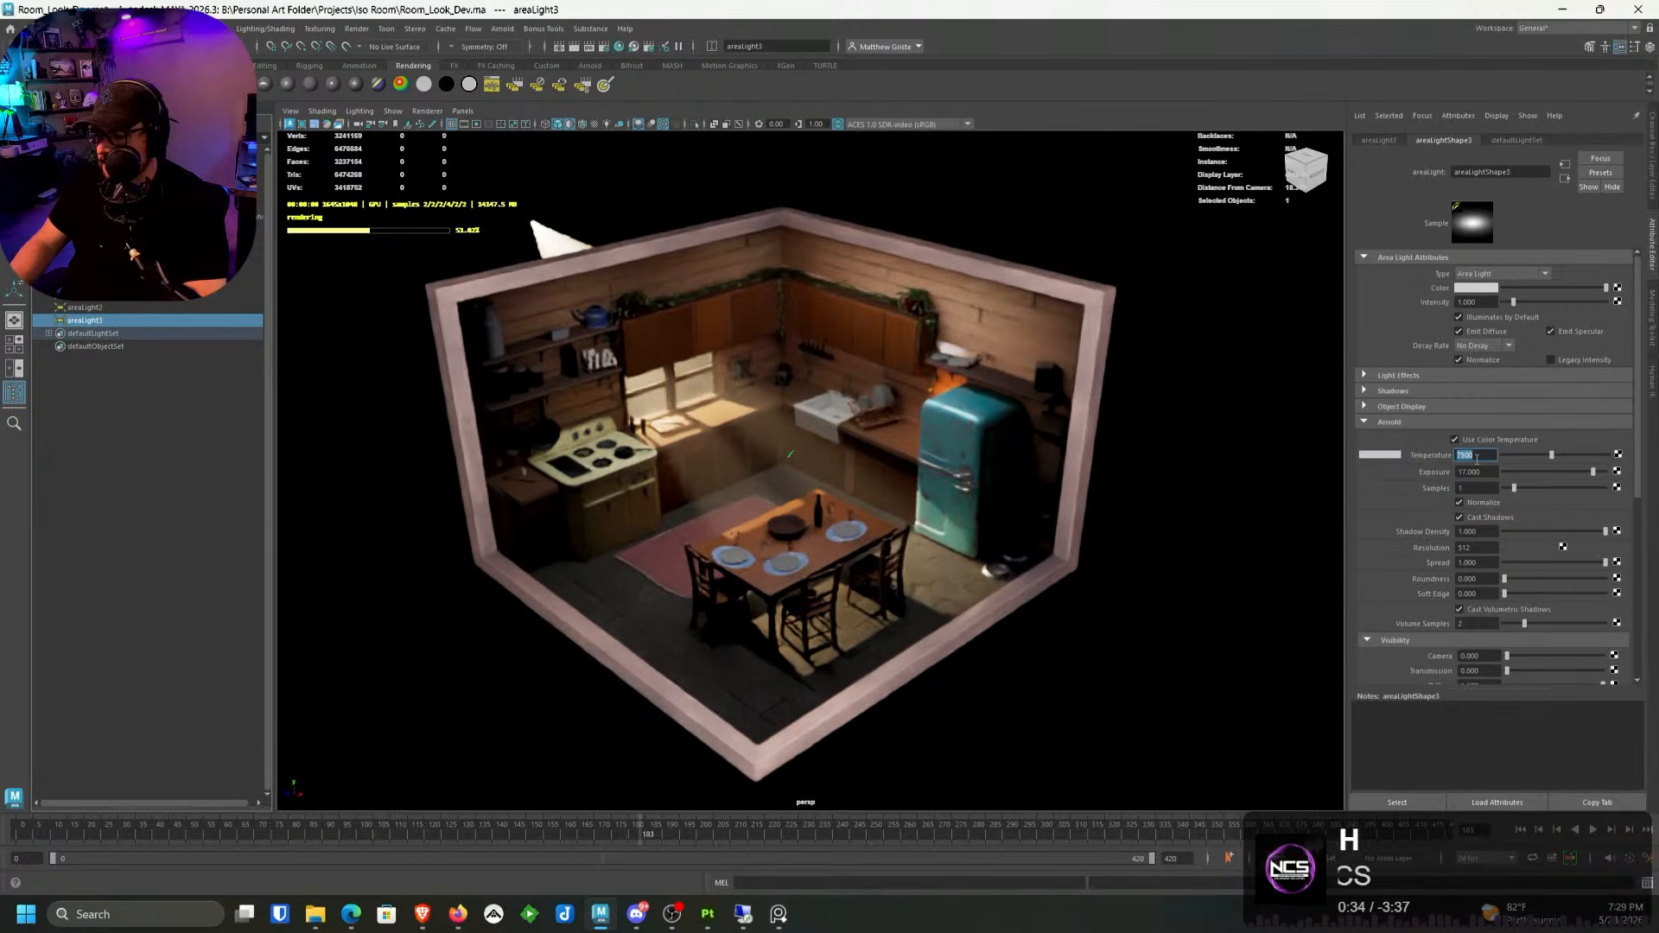
# Step: Try an exposure of 14 on the large area light and settle on 15
pyautogui.doubleClick(1486, 471)
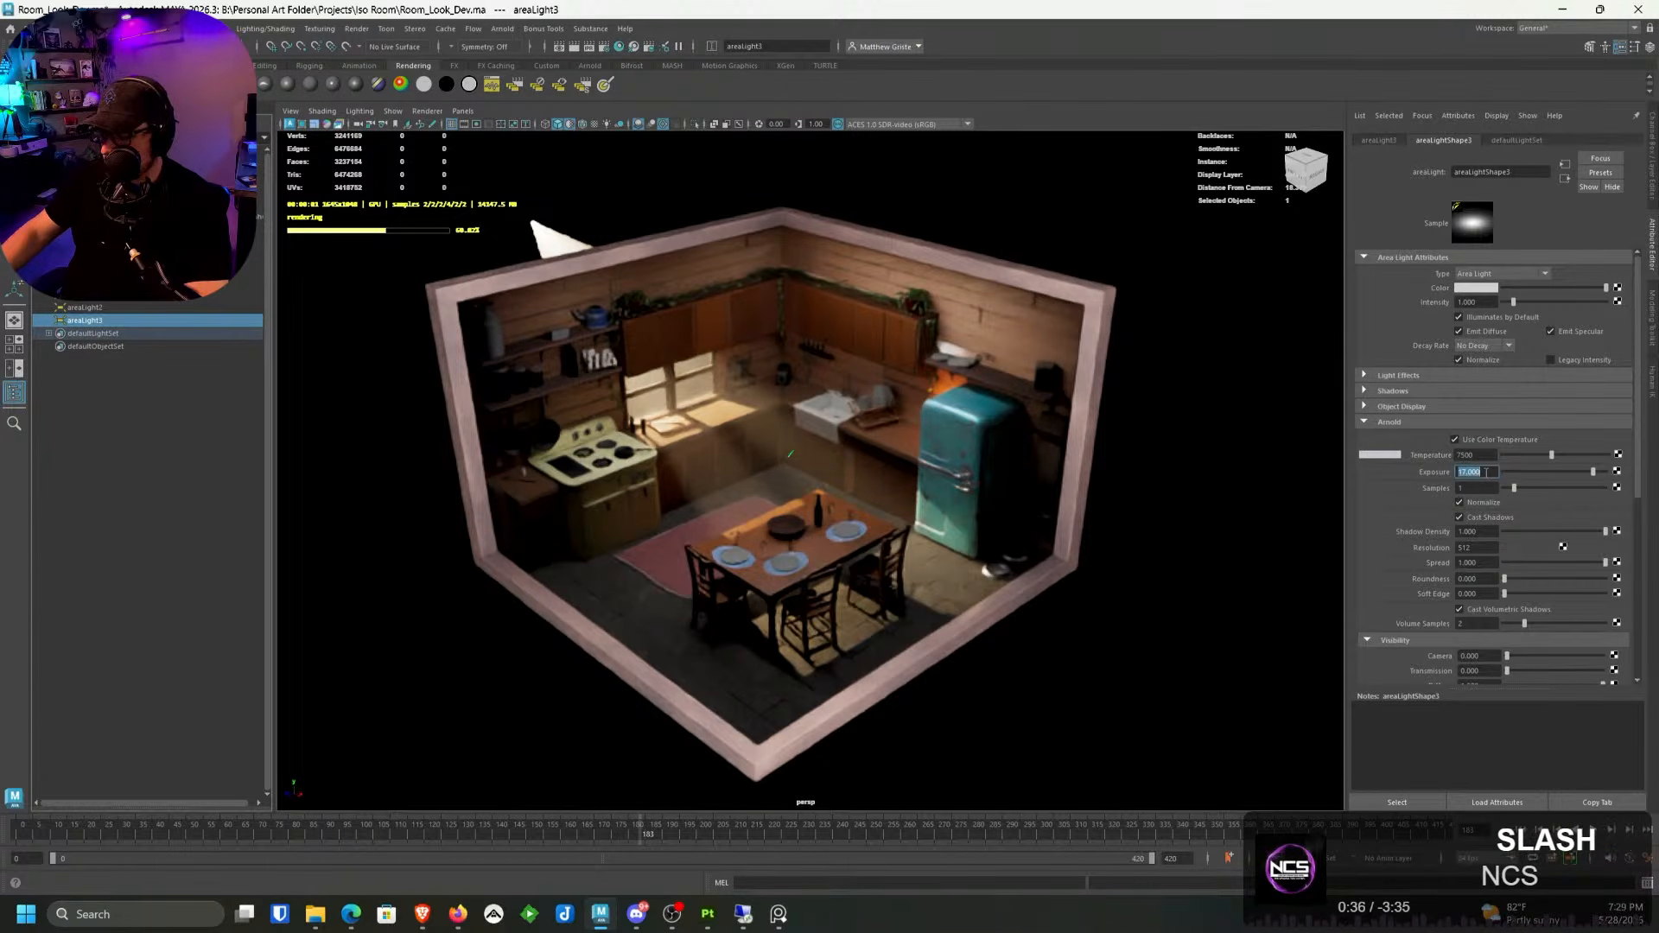
pyautogui.write('14')
pyautogui.press('Return')
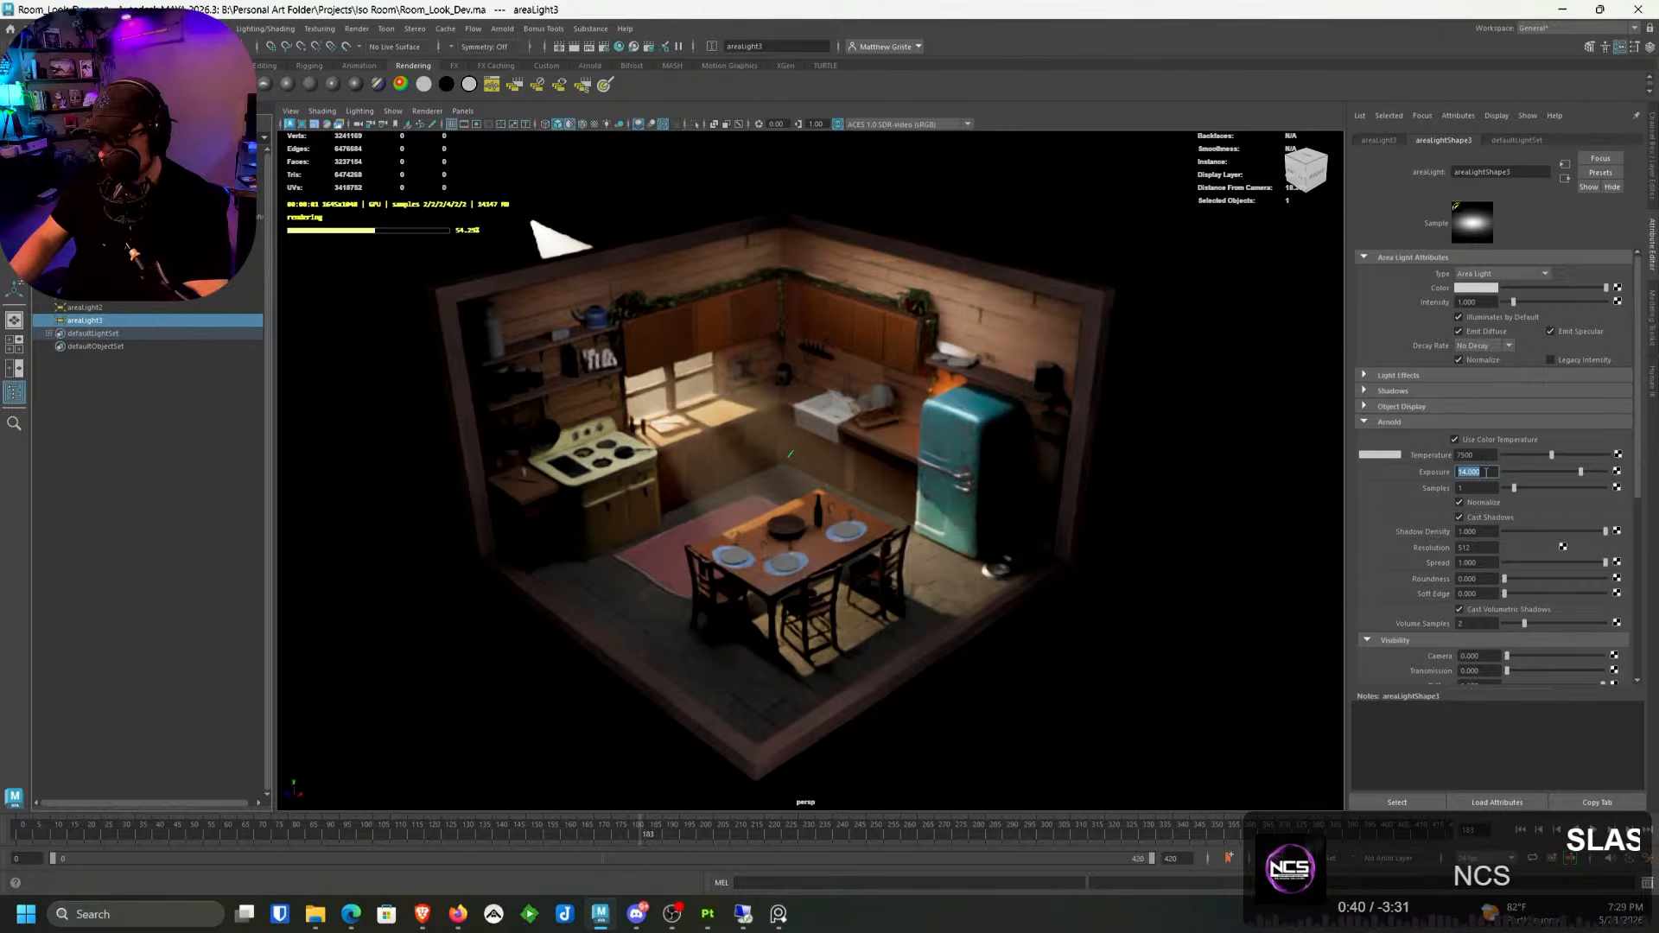
pyautogui.write('15')
pyautogui.press('Return')
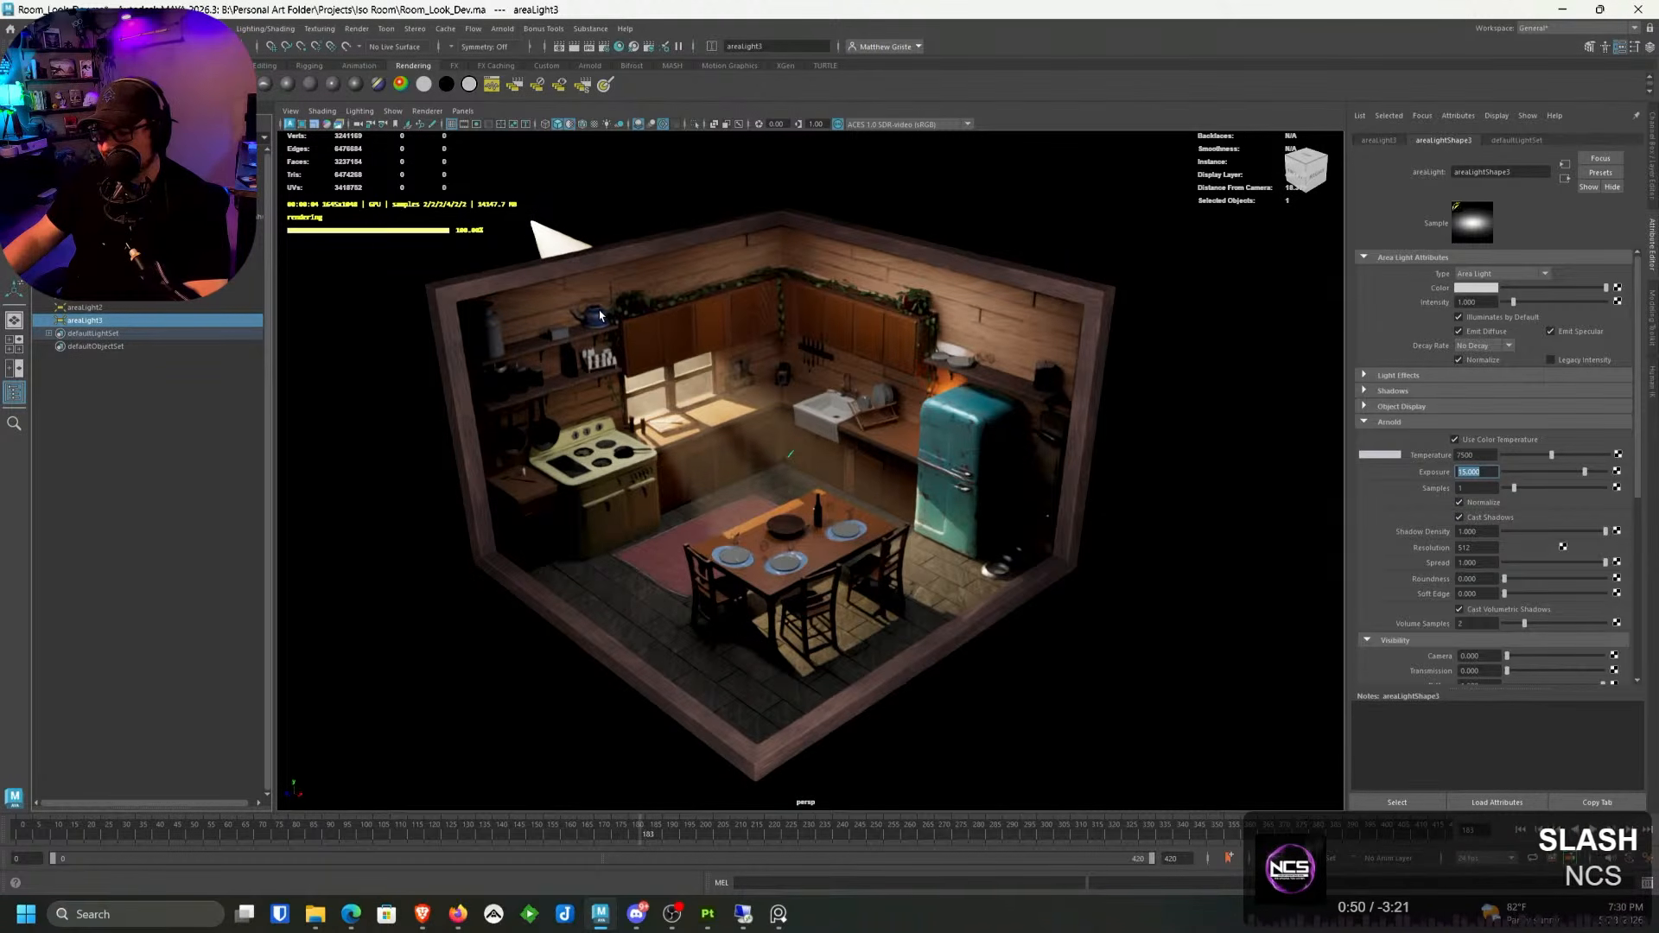
# Step: Select the window spotlight and switch its visibility off and back on to compare its effect on the render
pyautogui.click(536, 233)
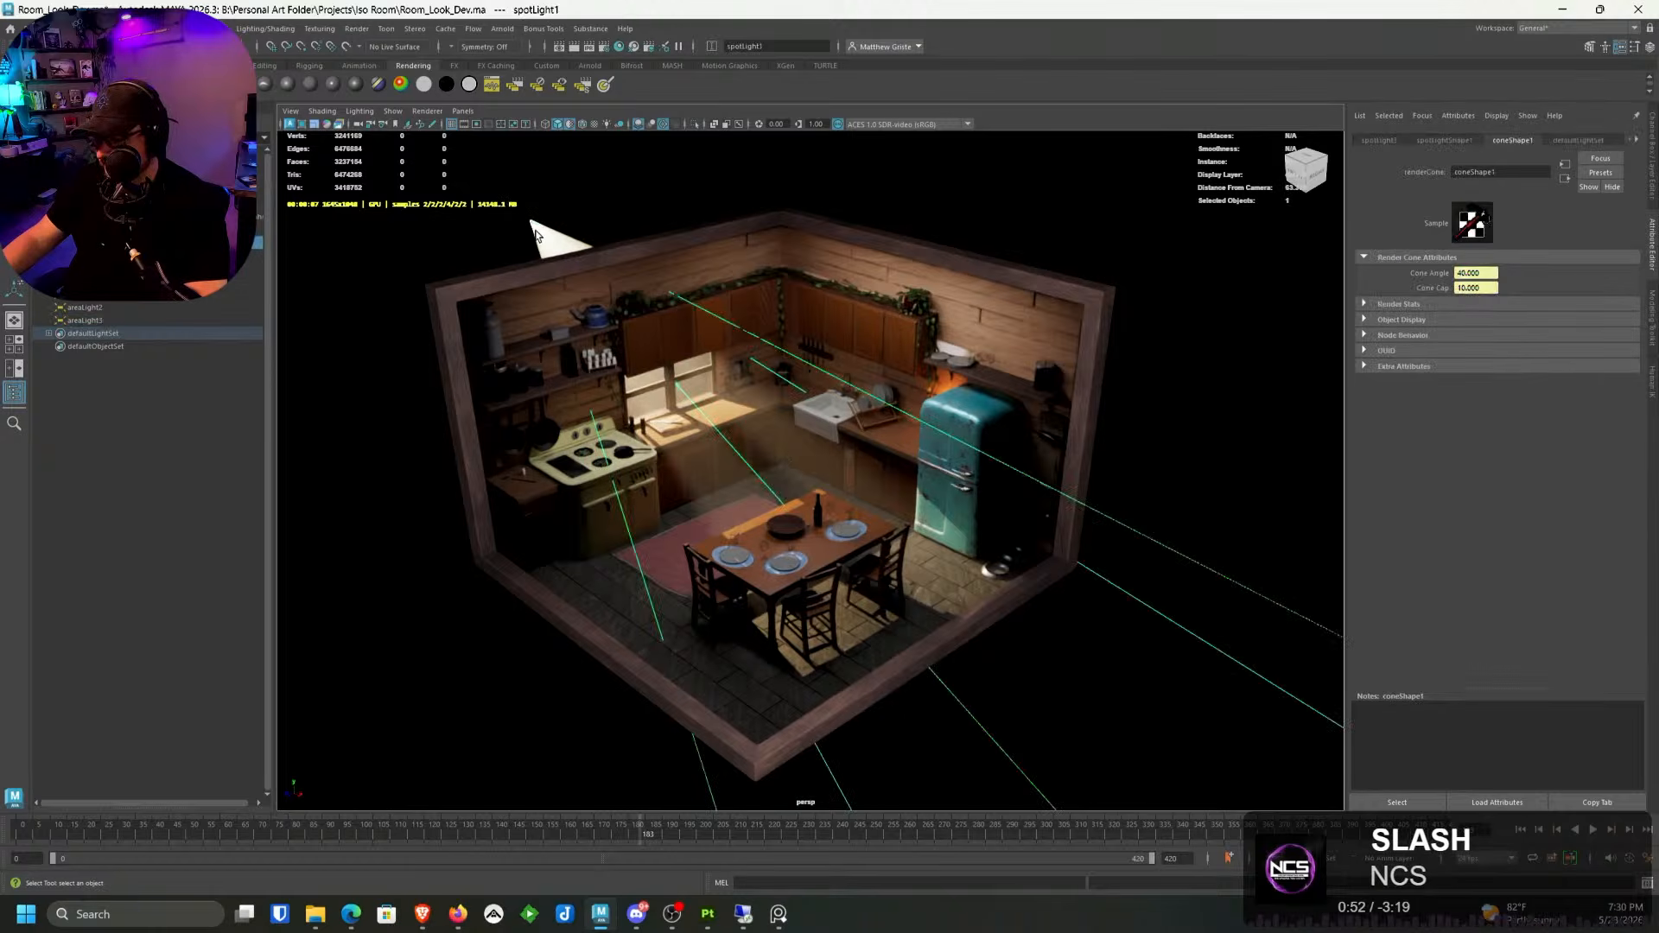
pyautogui.click(1441, 140)
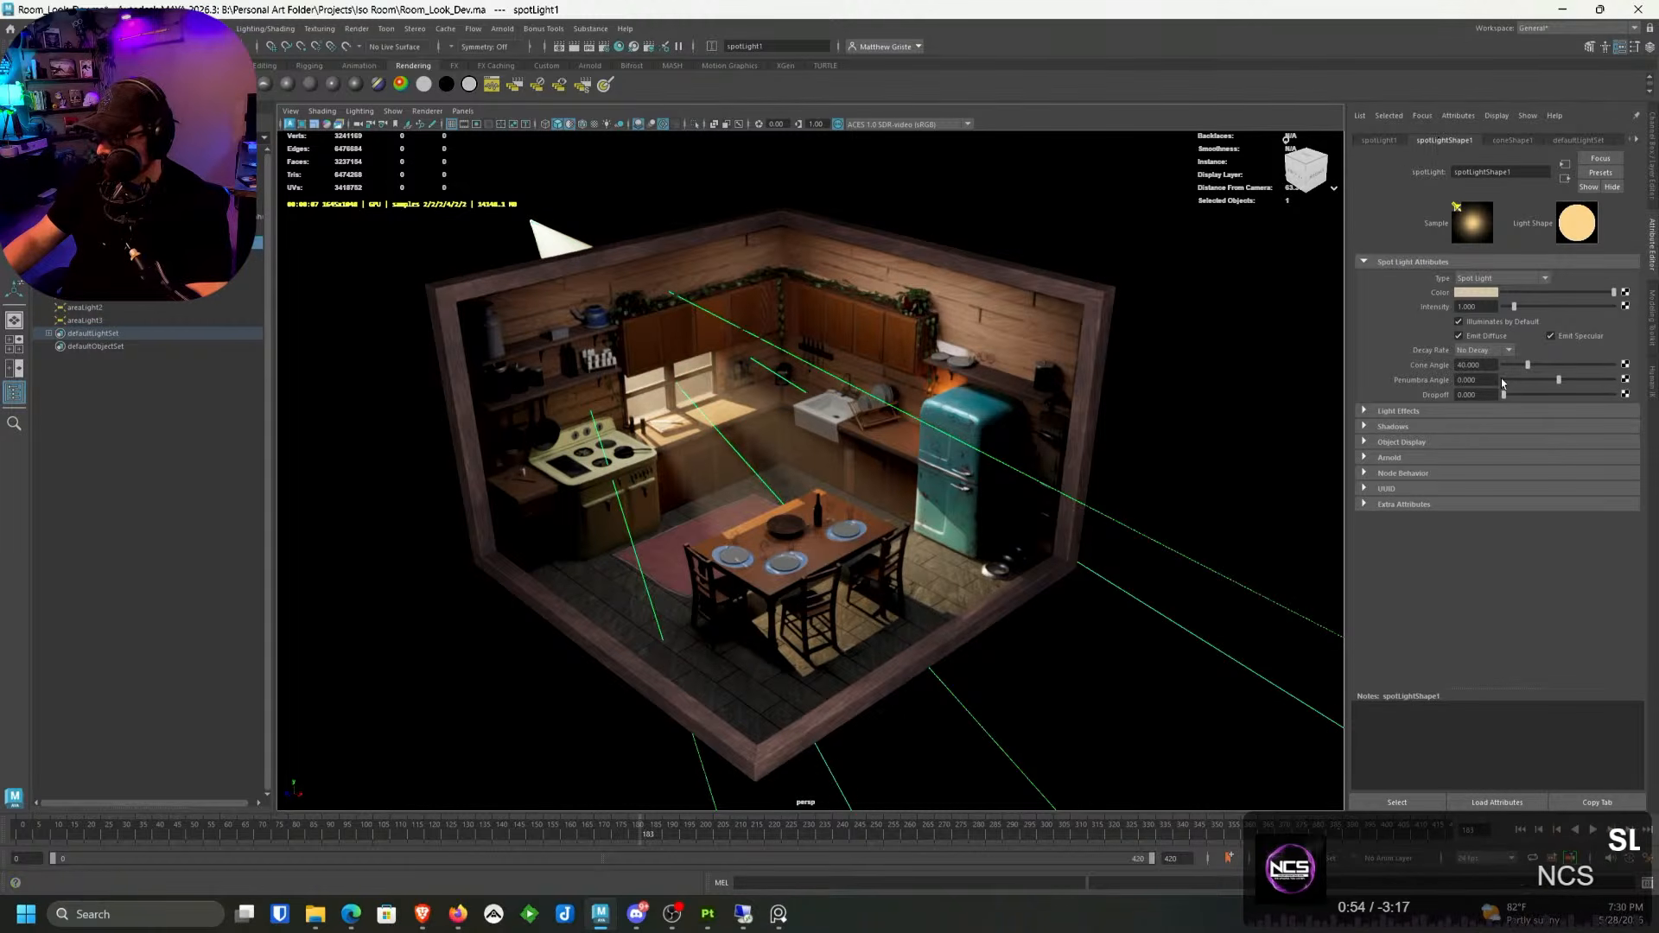
pyautogui.click(1367, 410)
pyautogui.click(1366, 410)
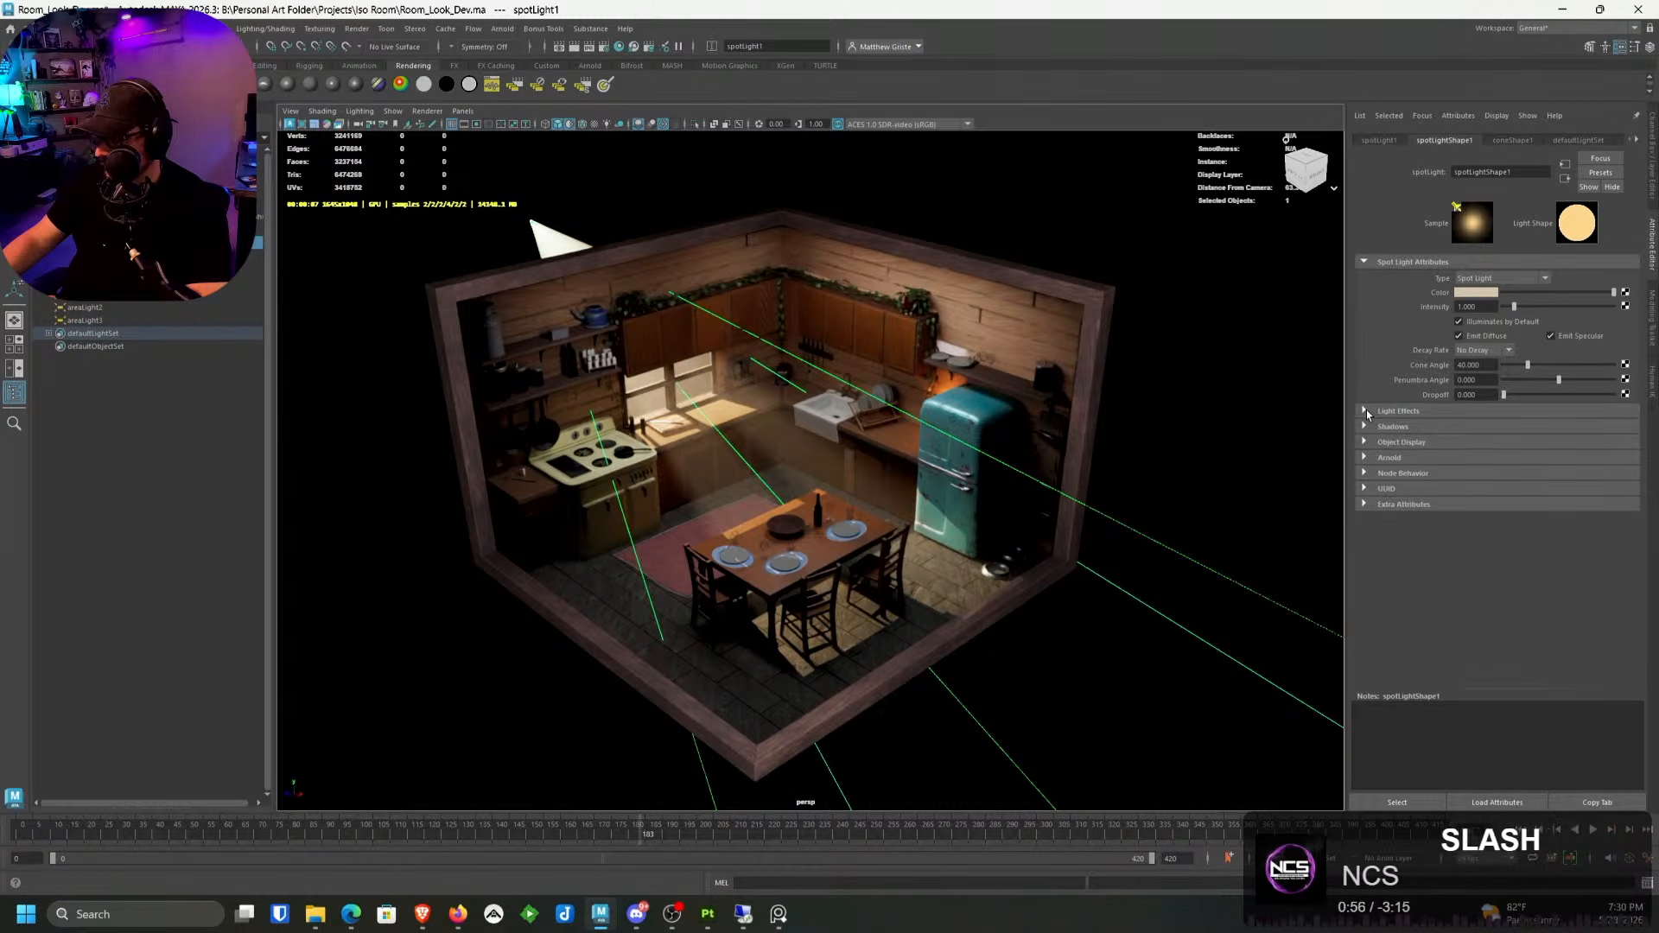
pyautogui.click(1365, 442)
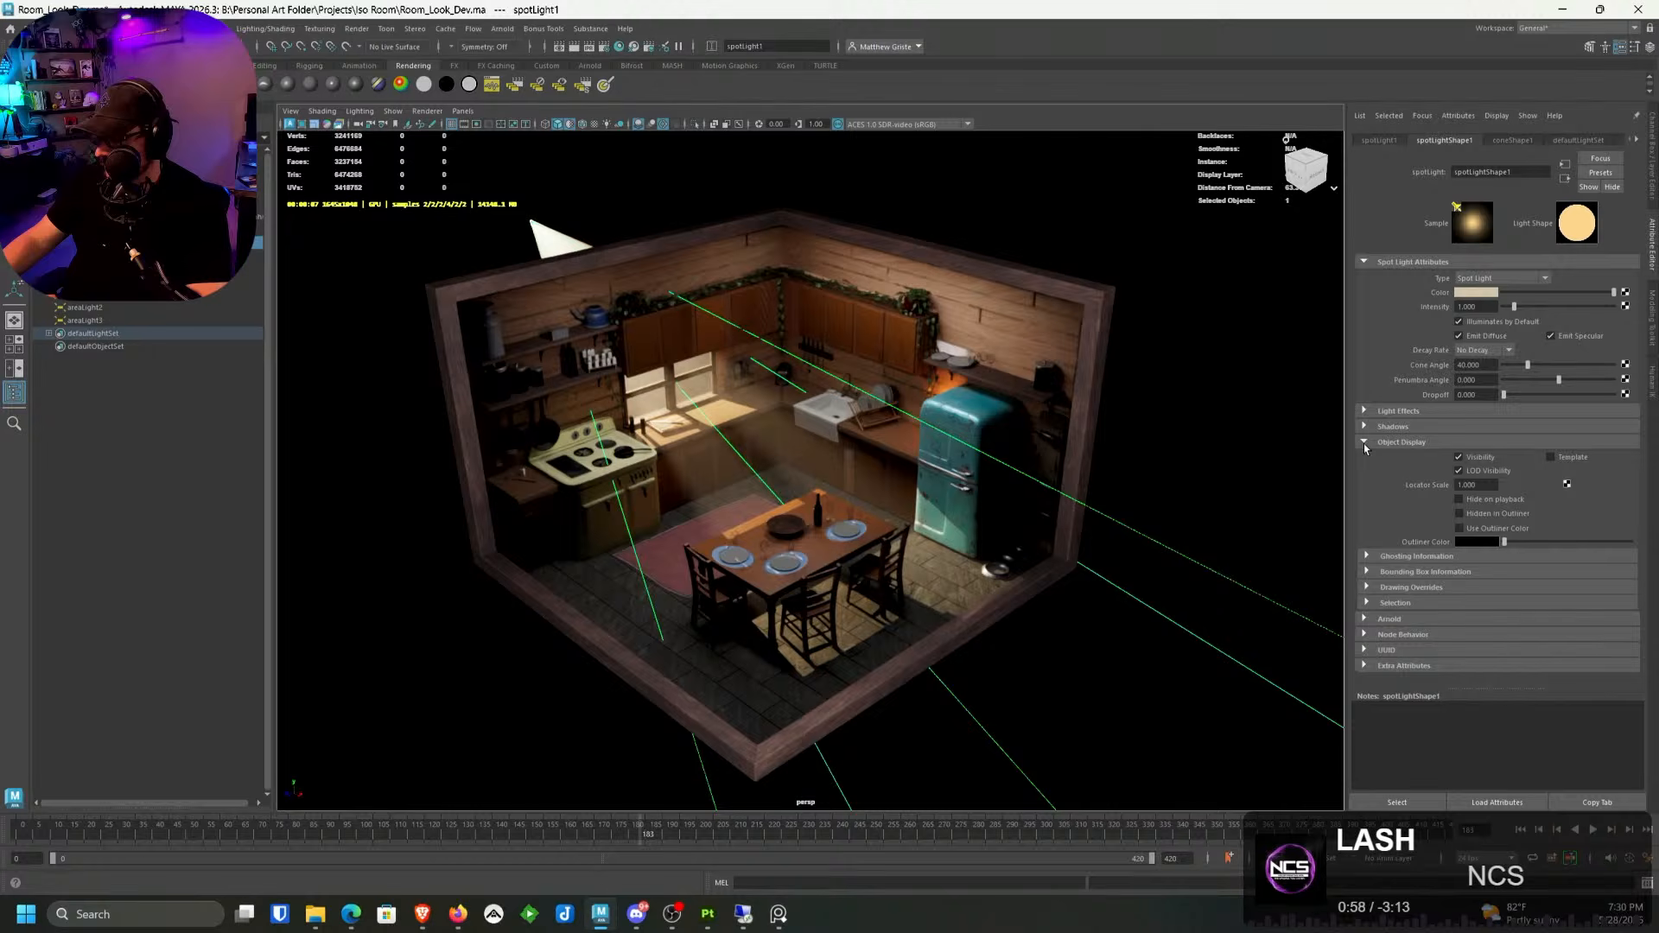
pyautogui.click(1469, 460)
pyautogui.click(1469, 460)
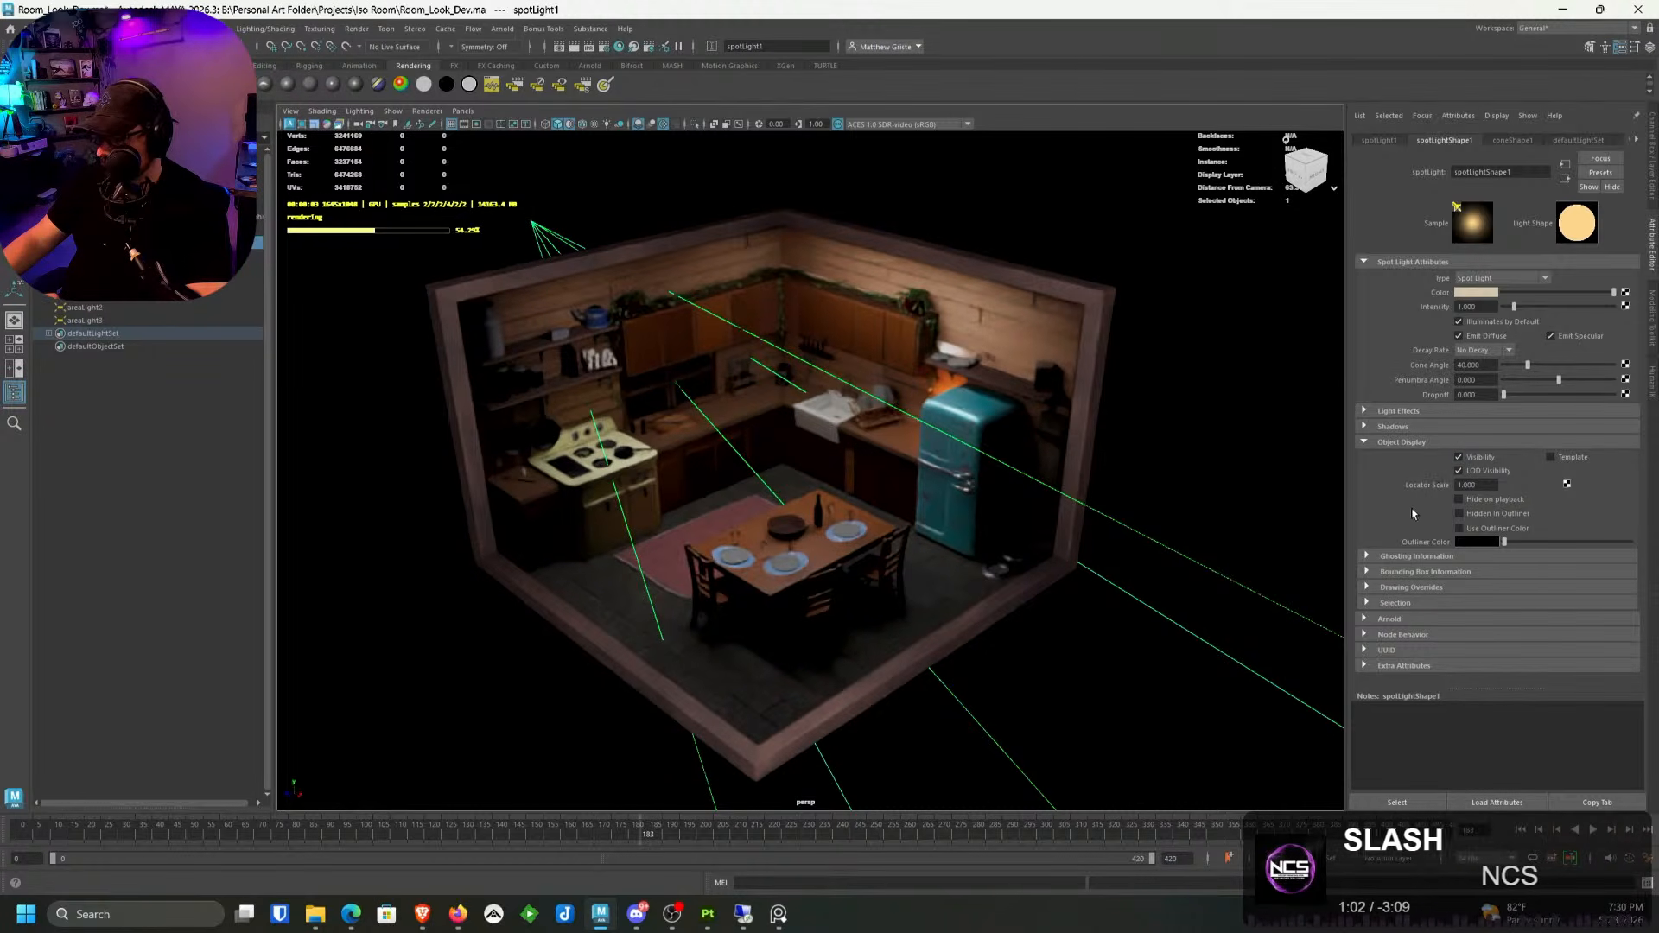
# Step: Test lower diffuse and indirect contributions in the window spotlight's Arnold visibility settings, and restore both to 1
pyautogui.click(1383, 619)
pyautogui.scroll(-5, 1402, 484)
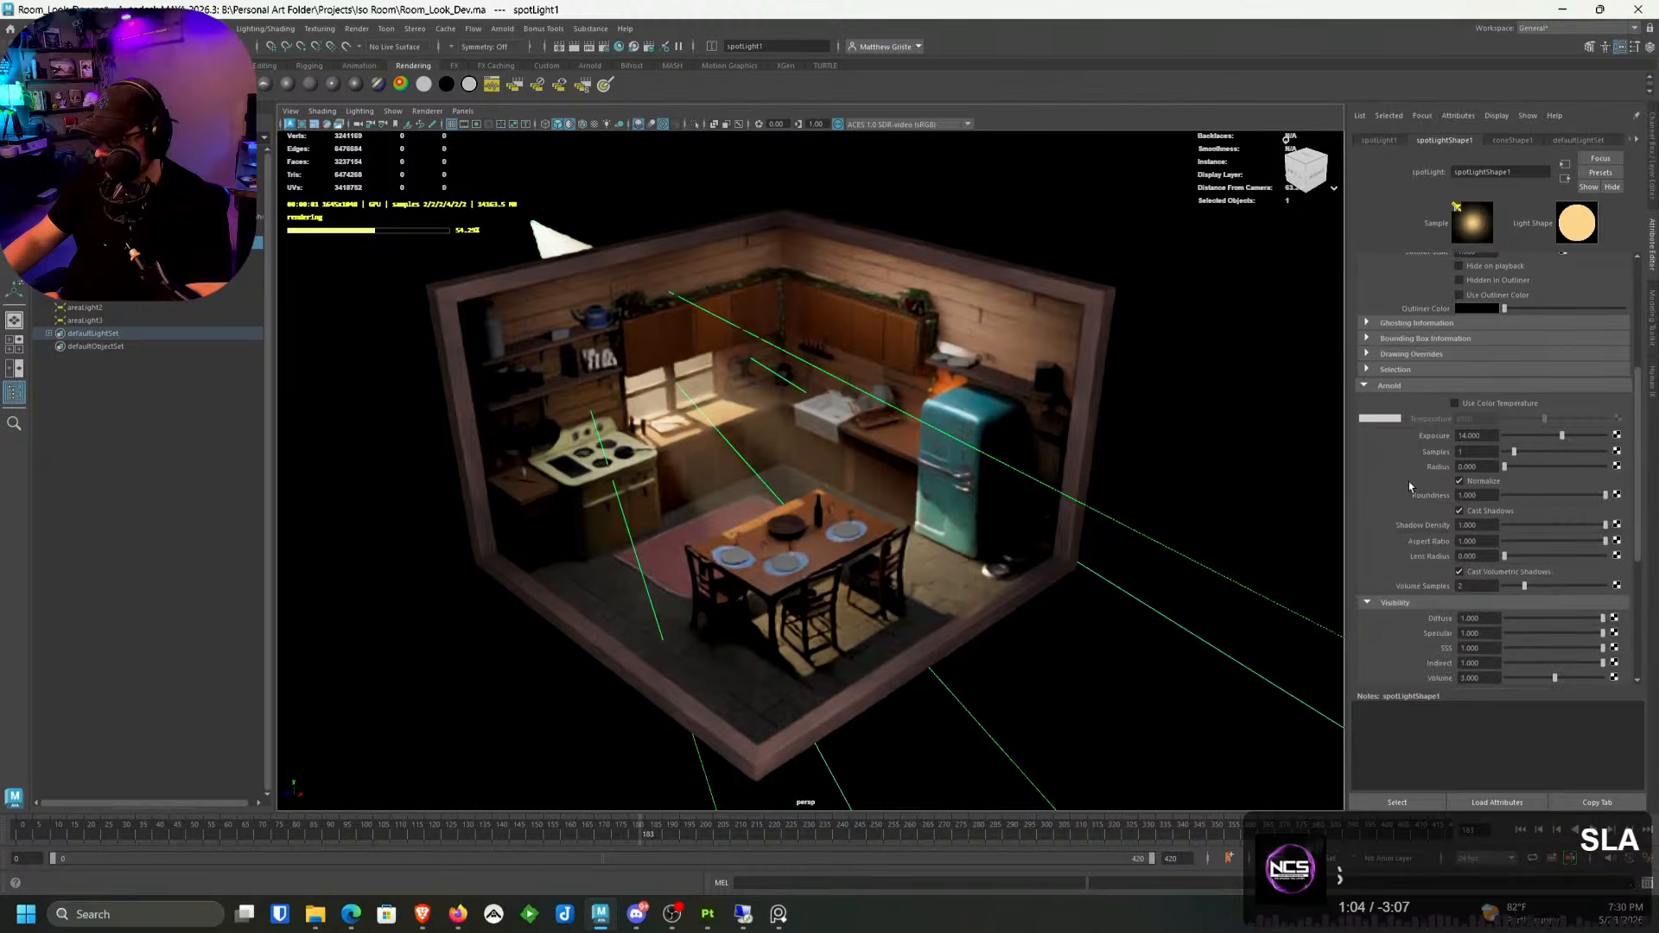
pyautogui.scroll(-3, 1410, 478)
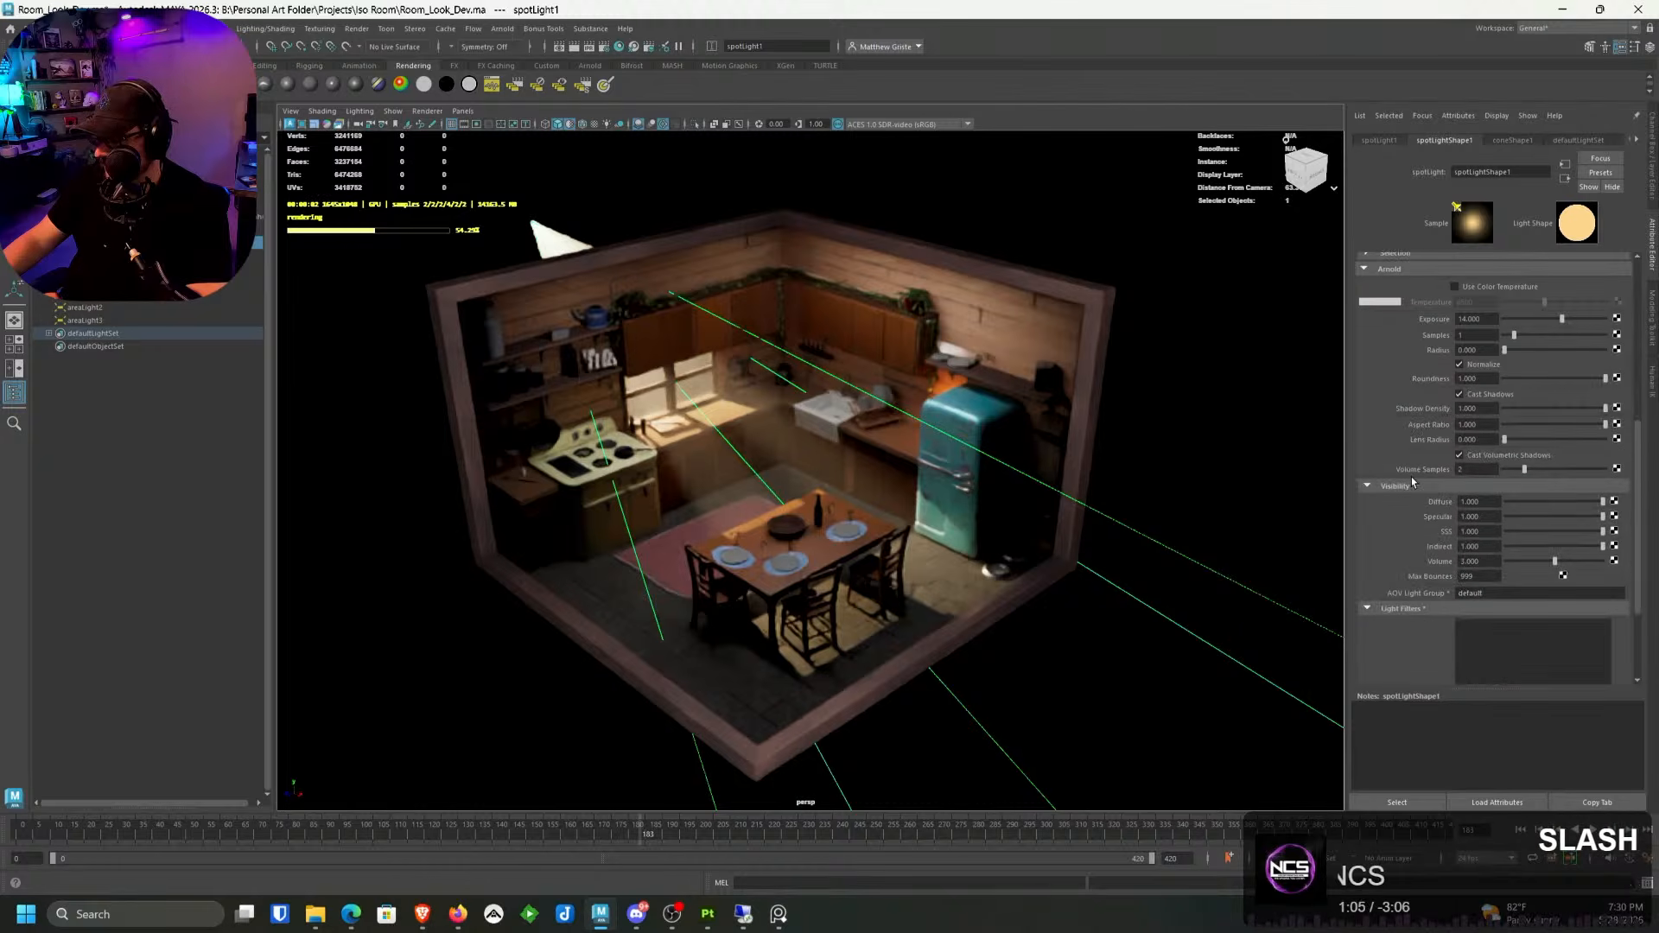
pyautogui.click(1508, 502)
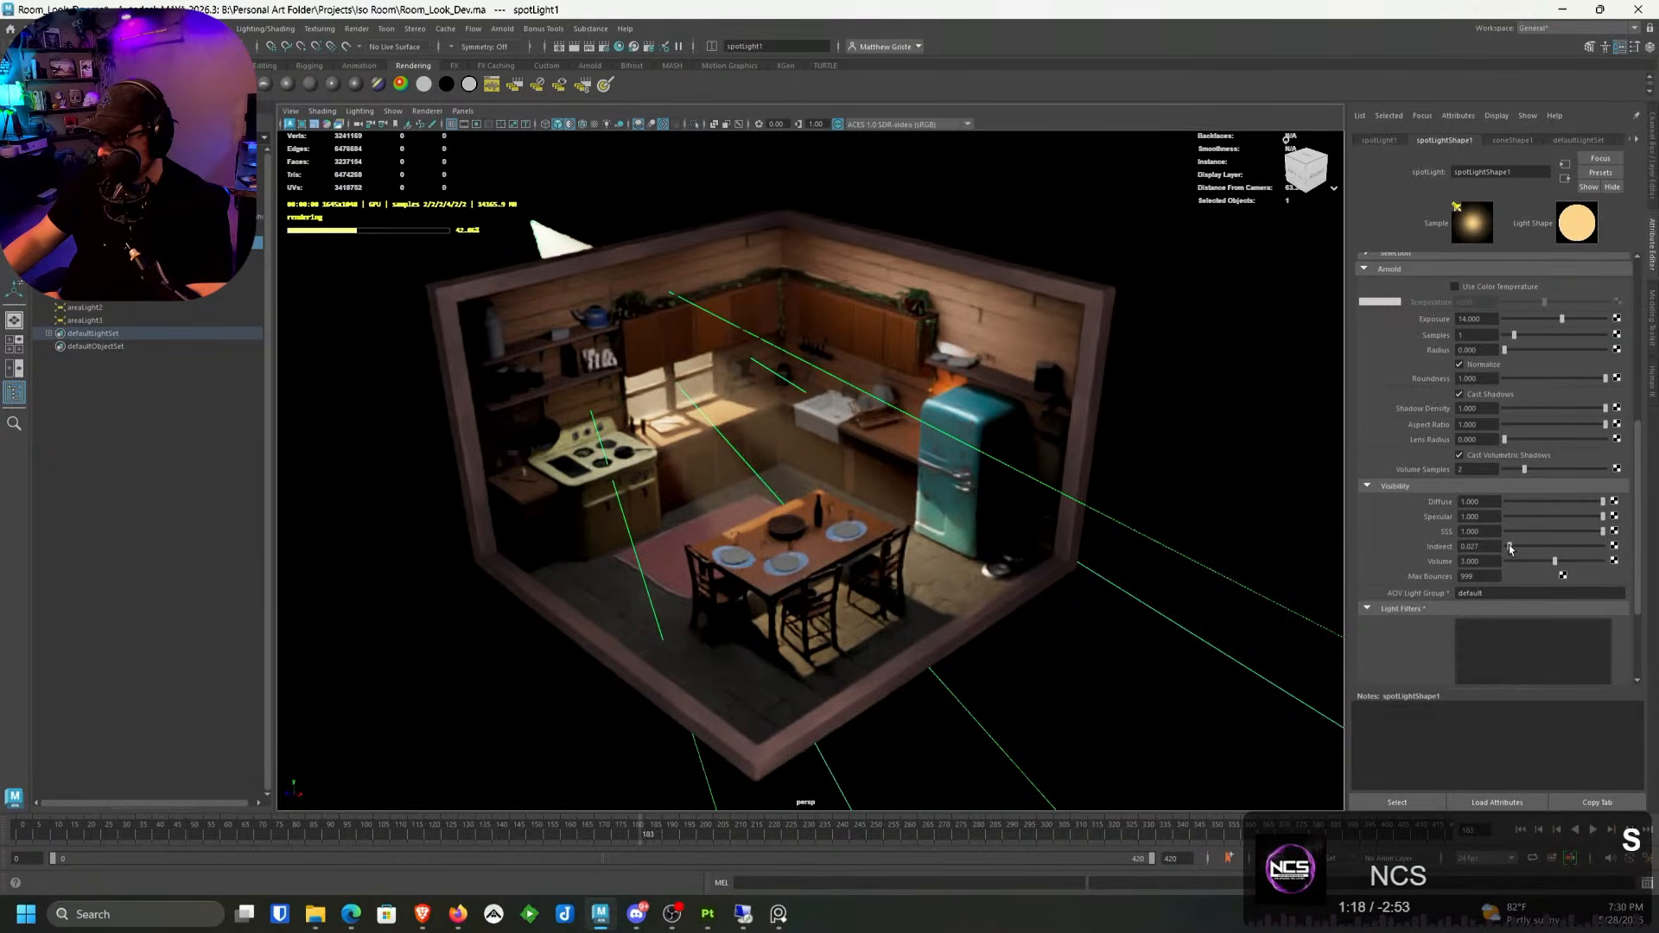
pyautogui.moveTo(1511, 548); pyautogui.dragTo(1633, 553)
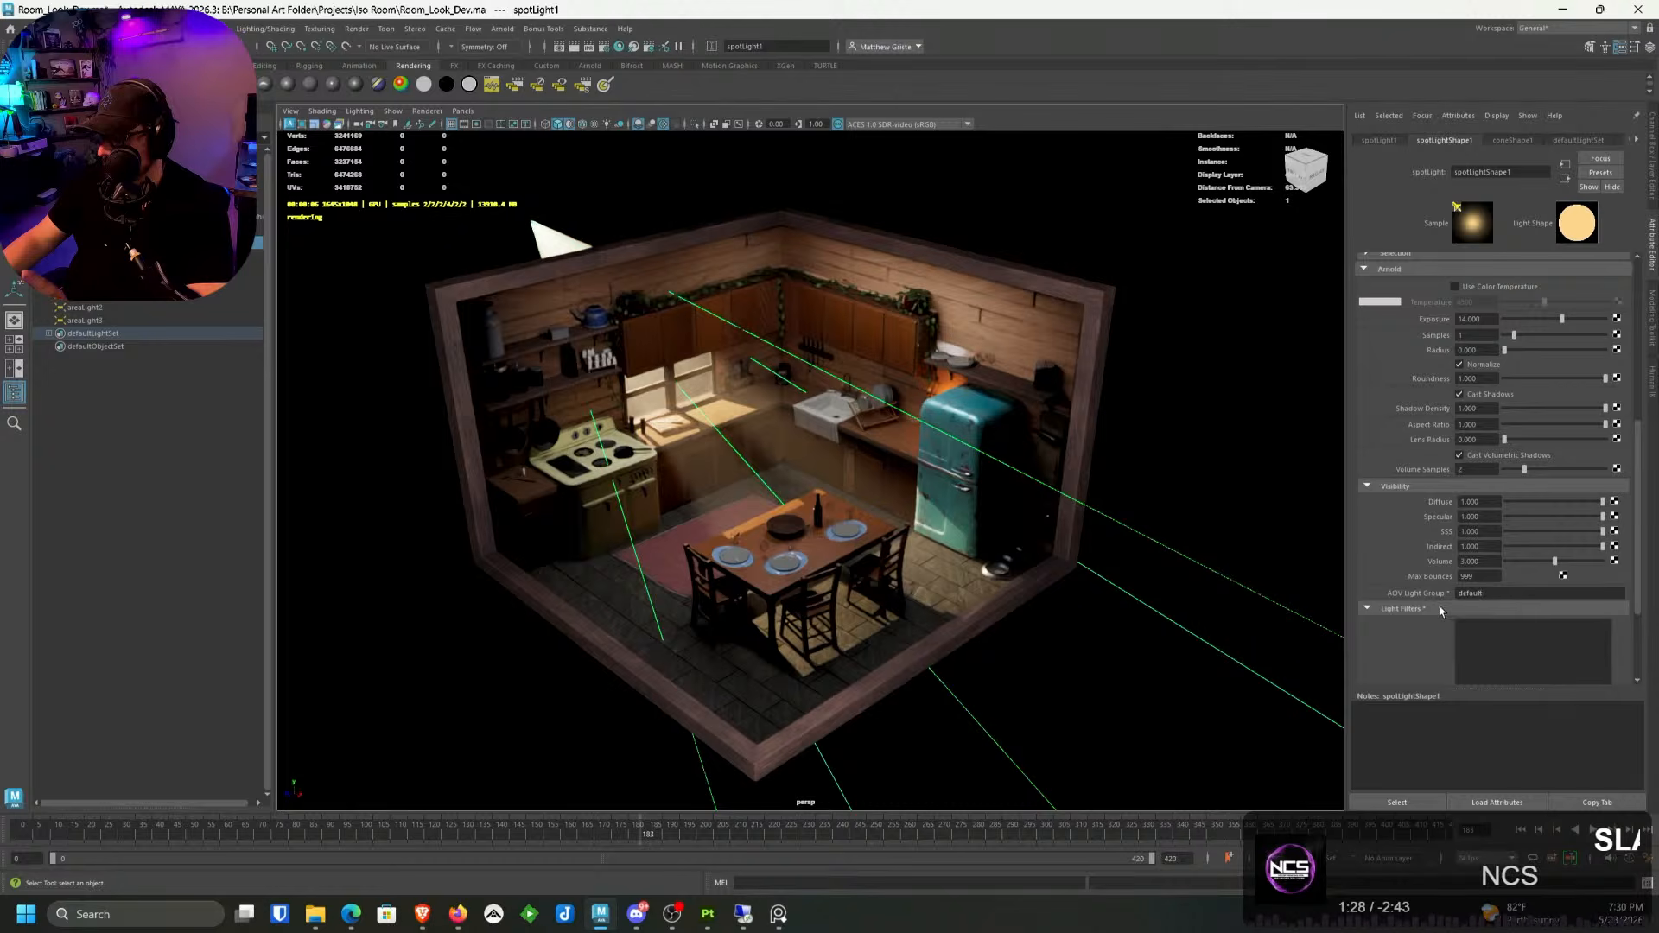
# Step: Try the drawing overrides on the window spotlight and turn them off again
pyautogui.scroll(-2, 1440, 605)
pyautogui.scroll(4, 1438, 612)
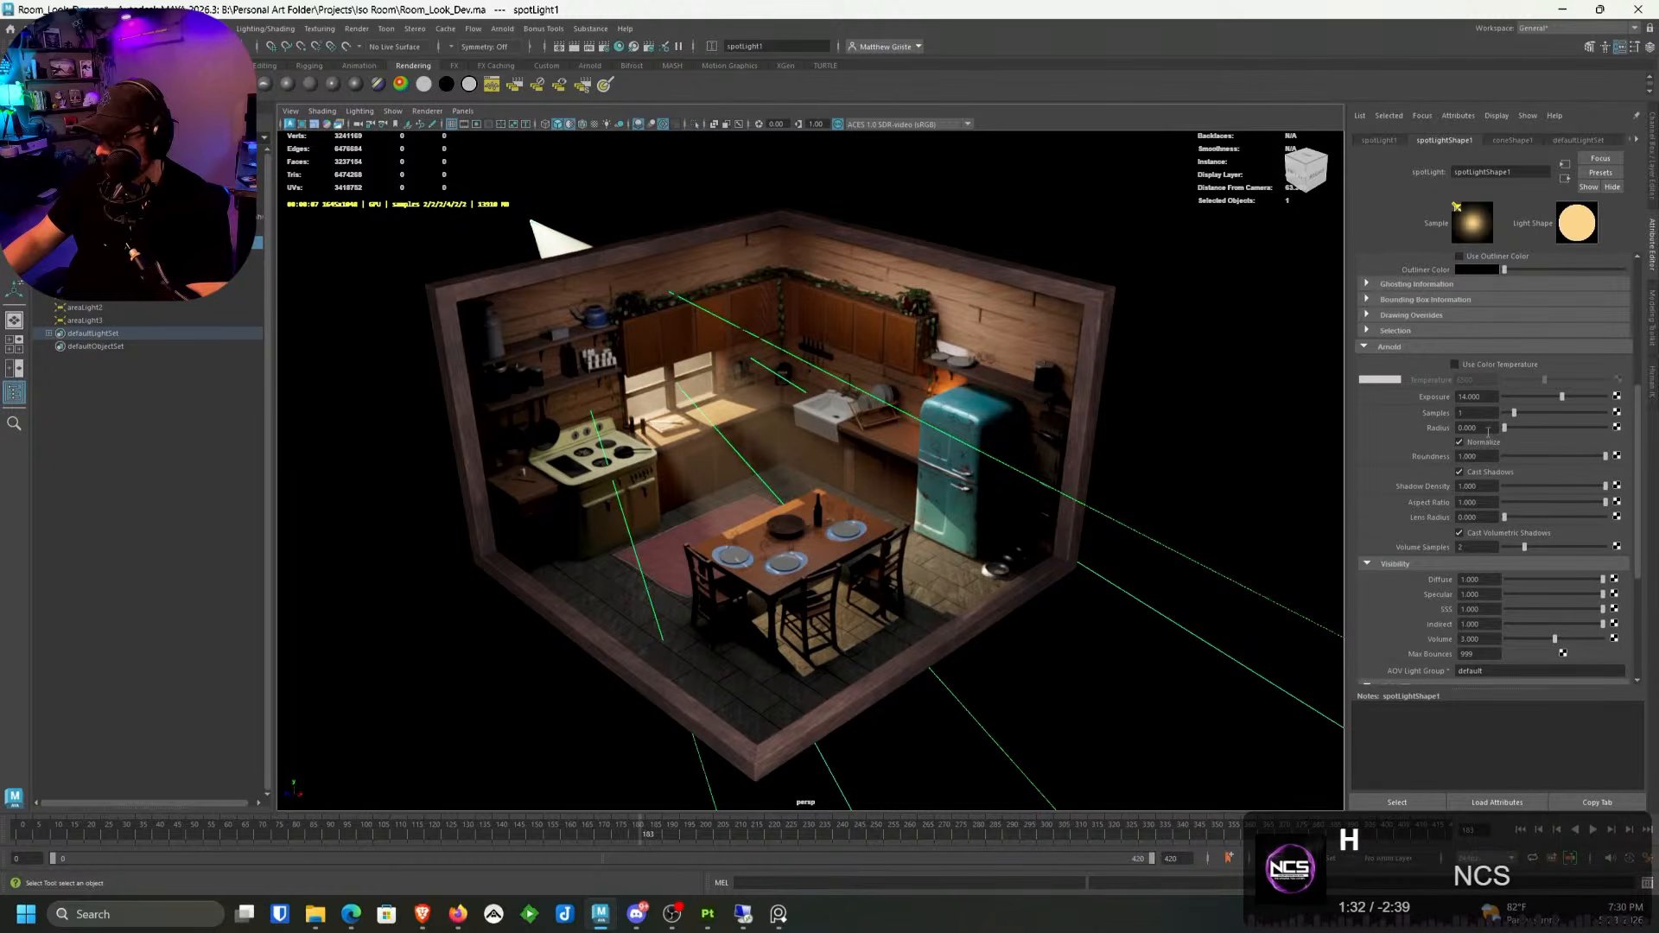
pyautogui.scroll(2, 1387, 432)
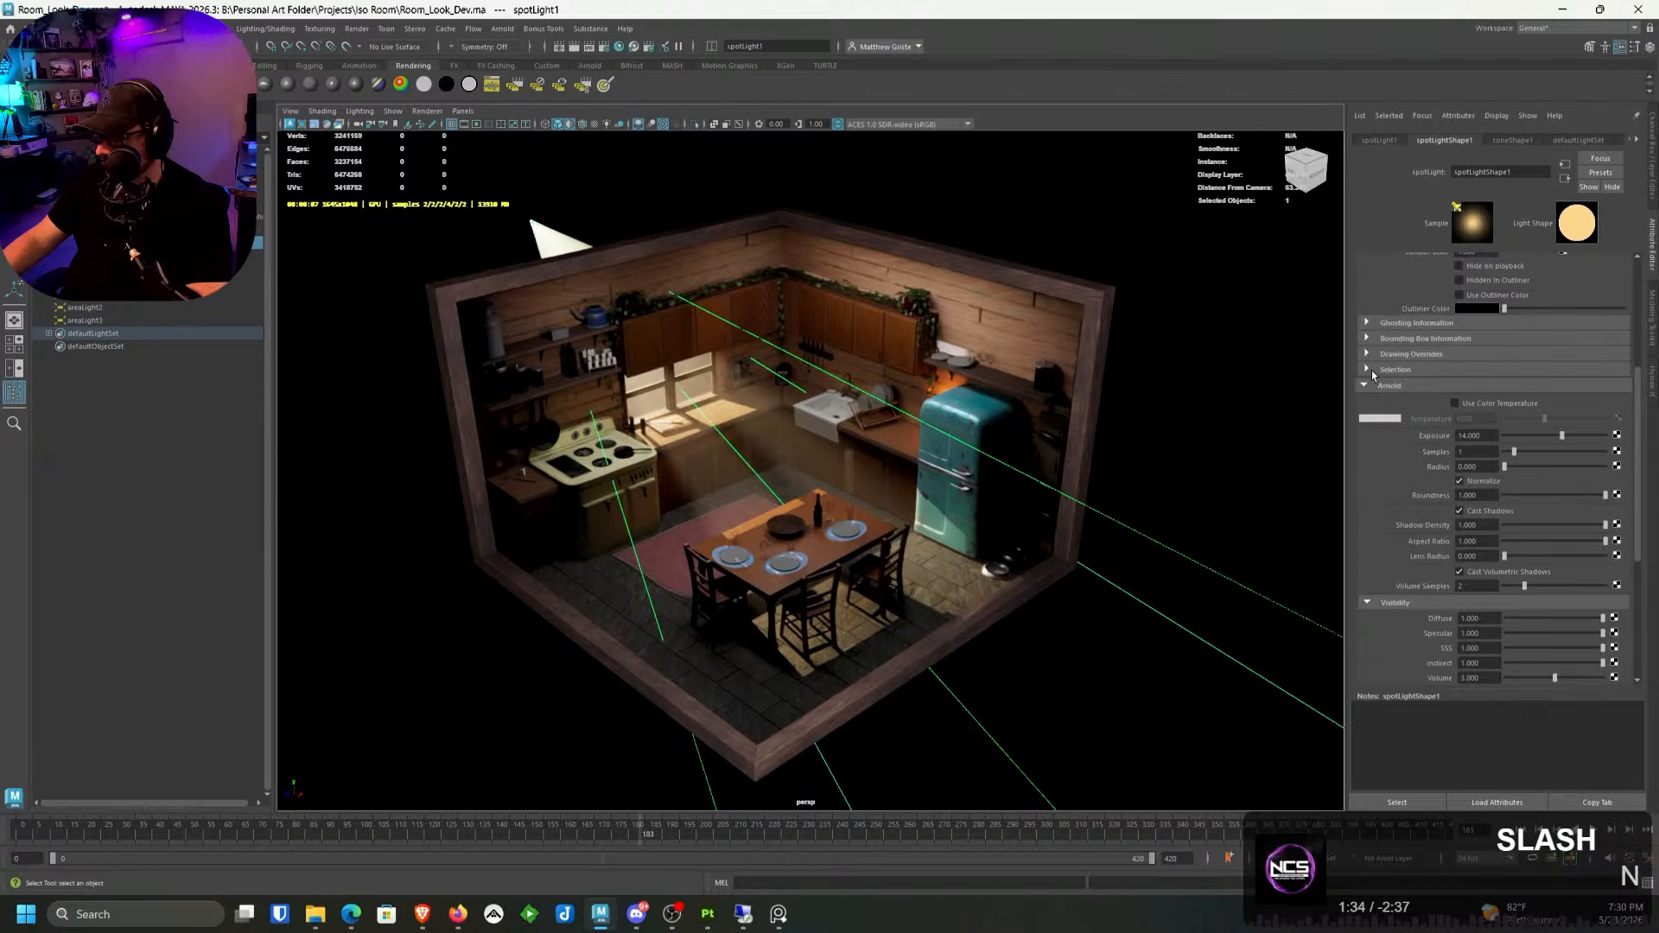
pyautogui.click(1367, 353)
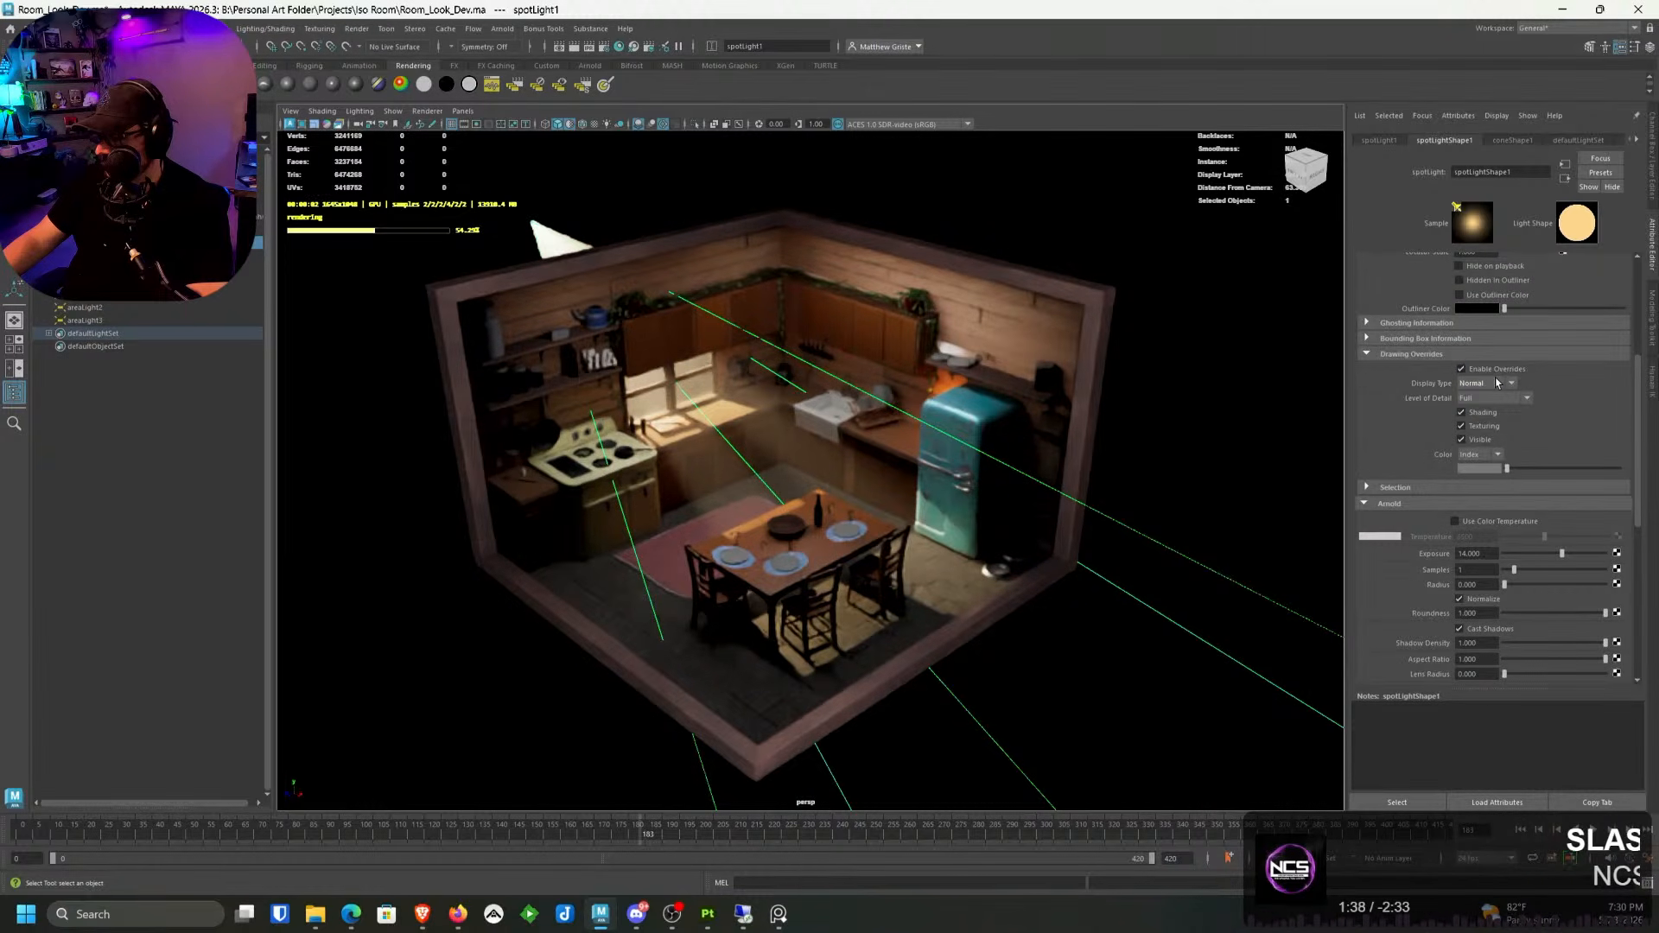
pyautogui.click(1461, 369)
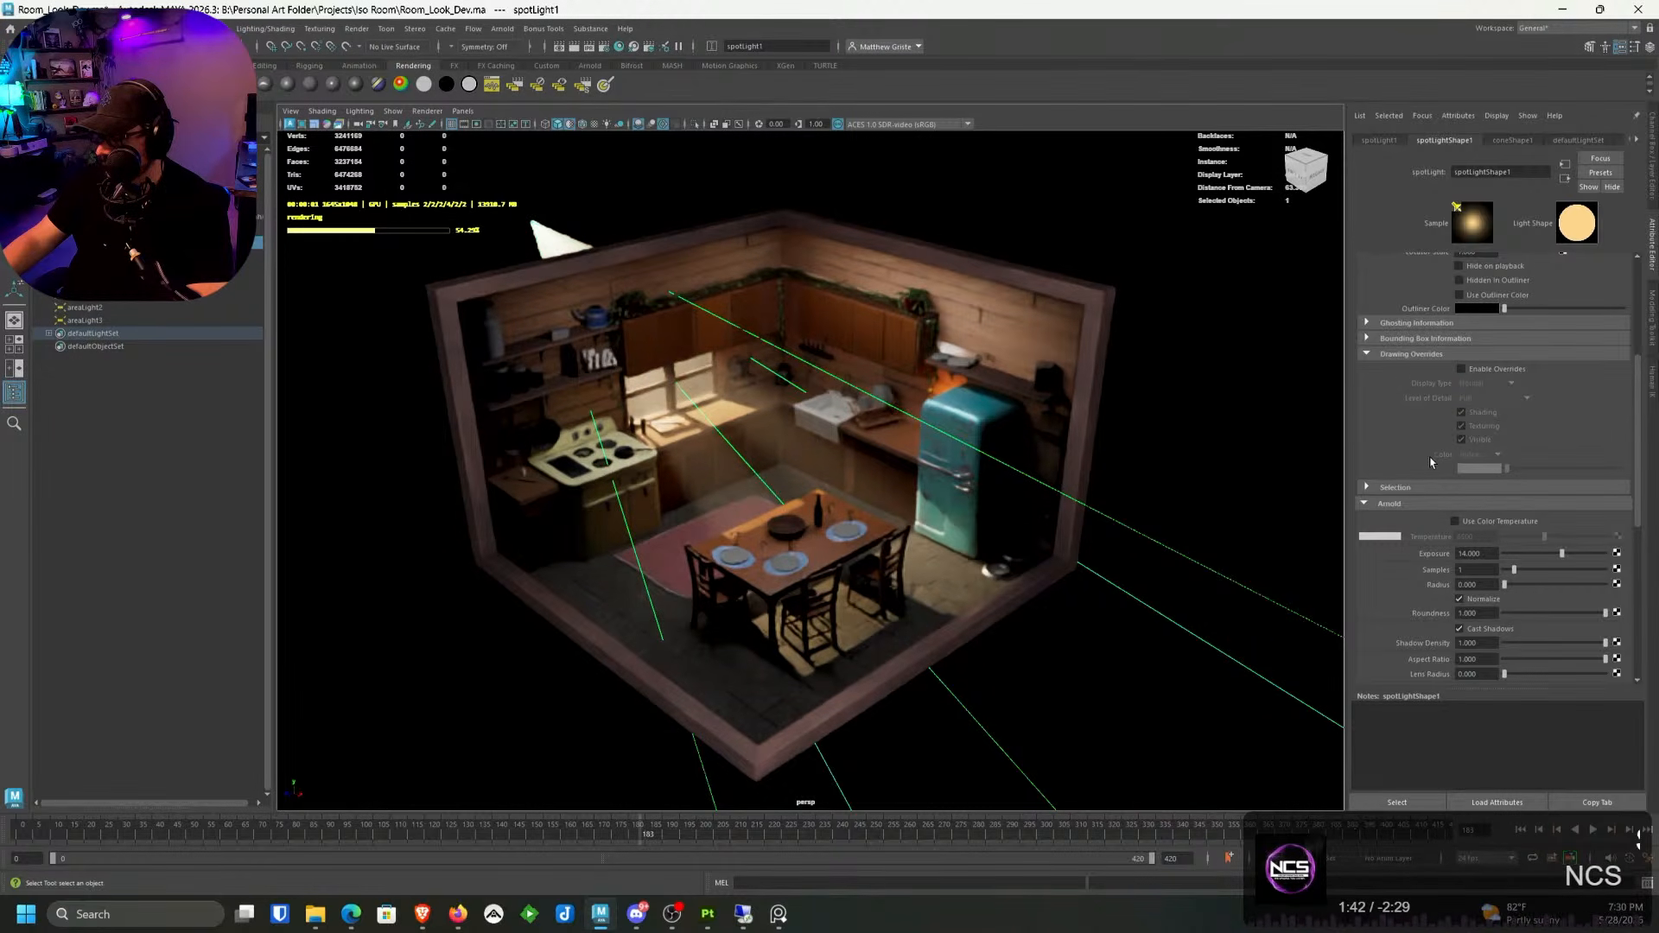
pyautogui.scroll(-4, 1431, 458)
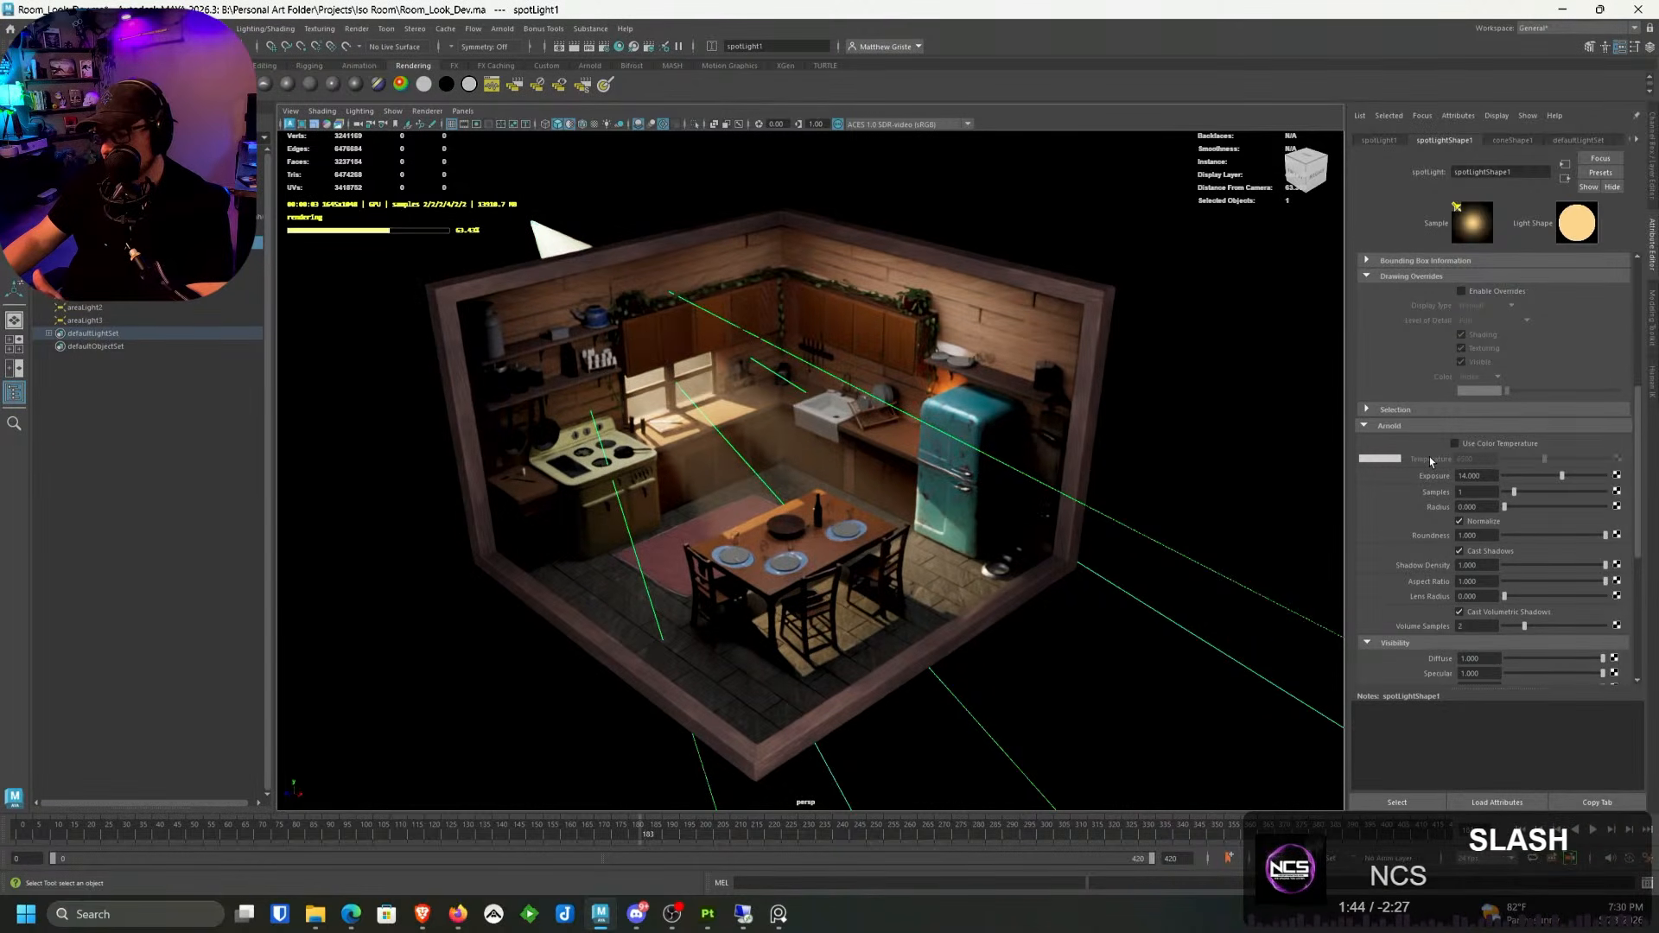
pyautogui.scroll(-4, 1429, 458)
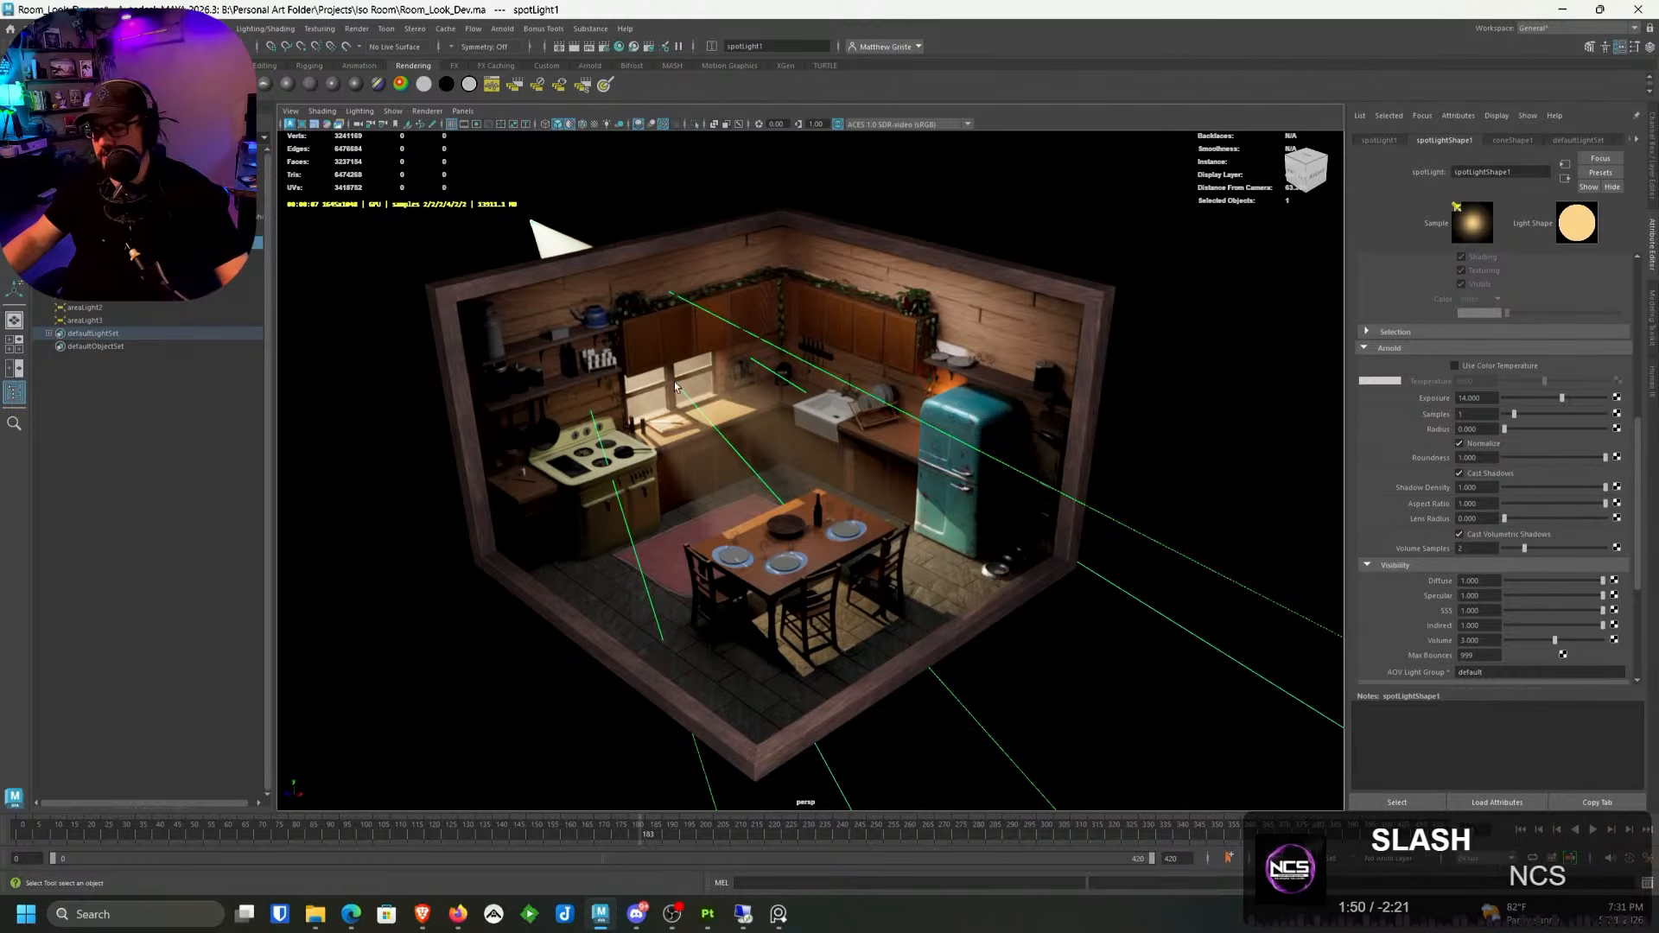
# Step: Switch the viewport renderer to Viewport 2.0 and delete the window spotlight
pyautogui.click(427, 111)
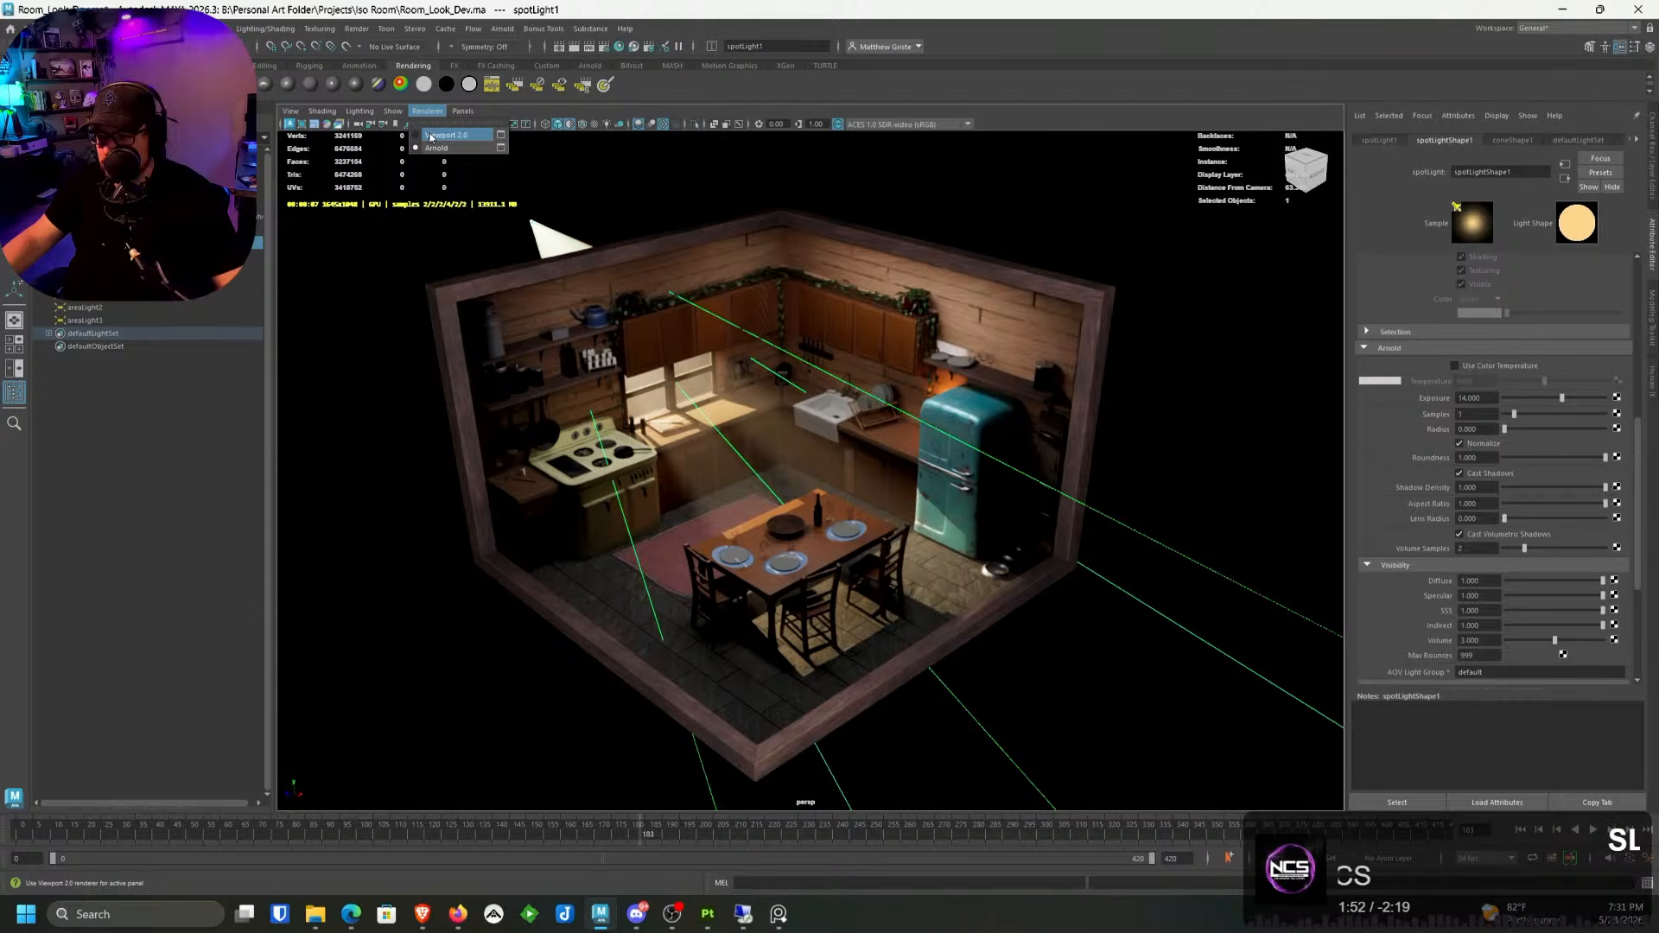
pyautogui.click(431, 136)
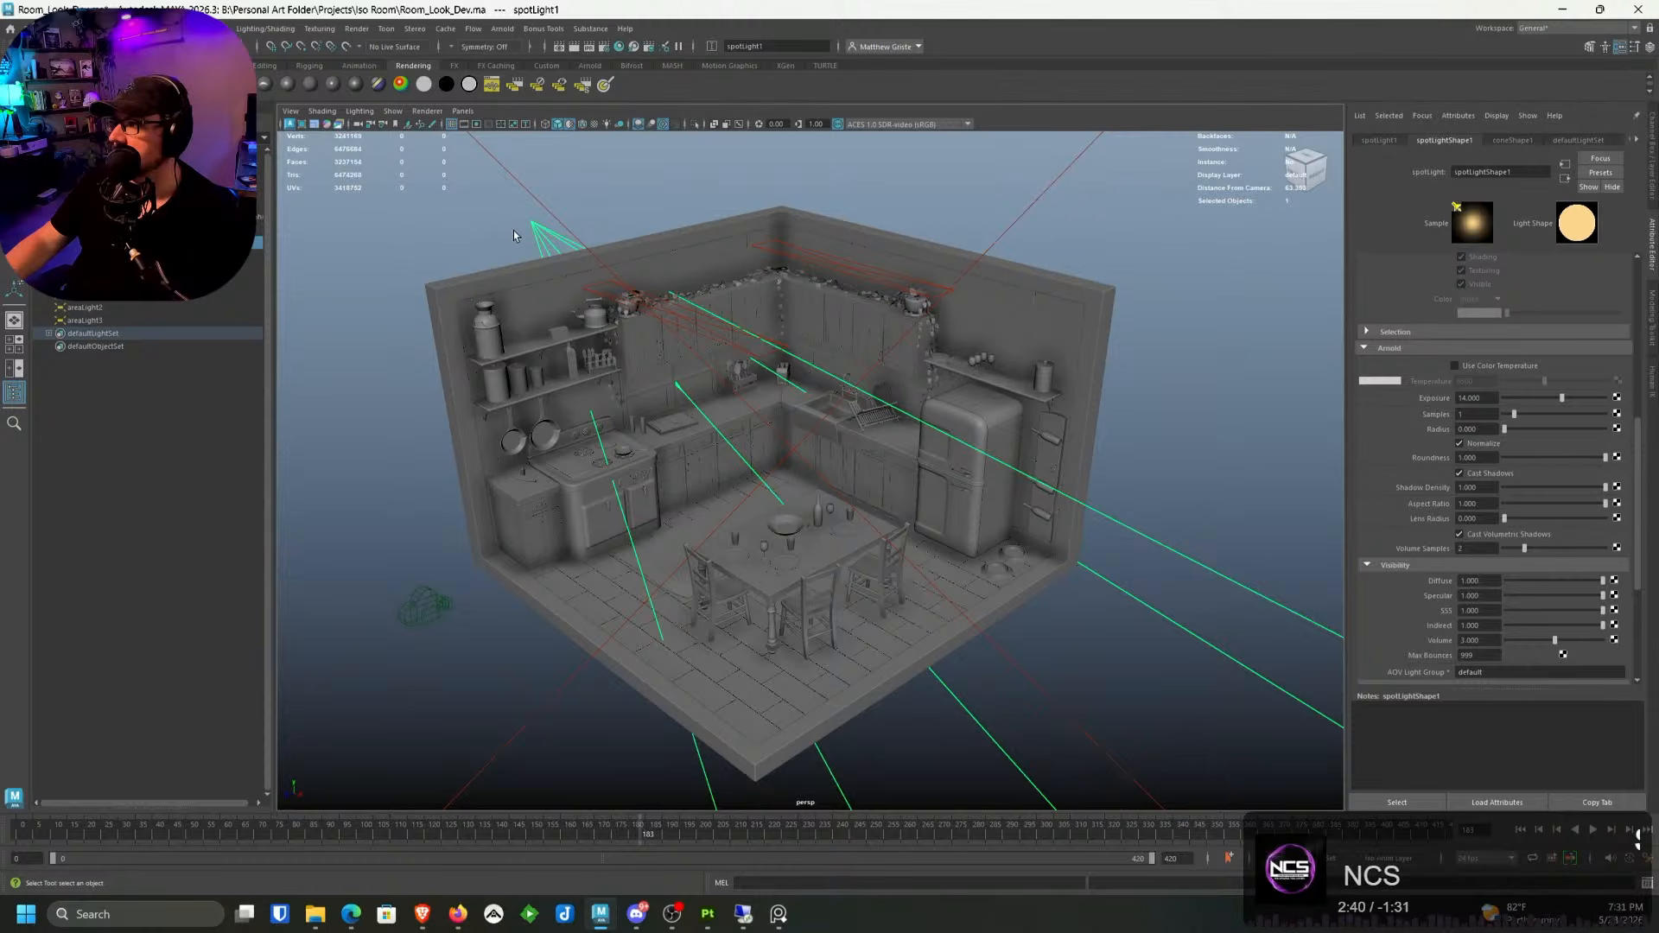
pyautogui.scroll(2, 553, 237)
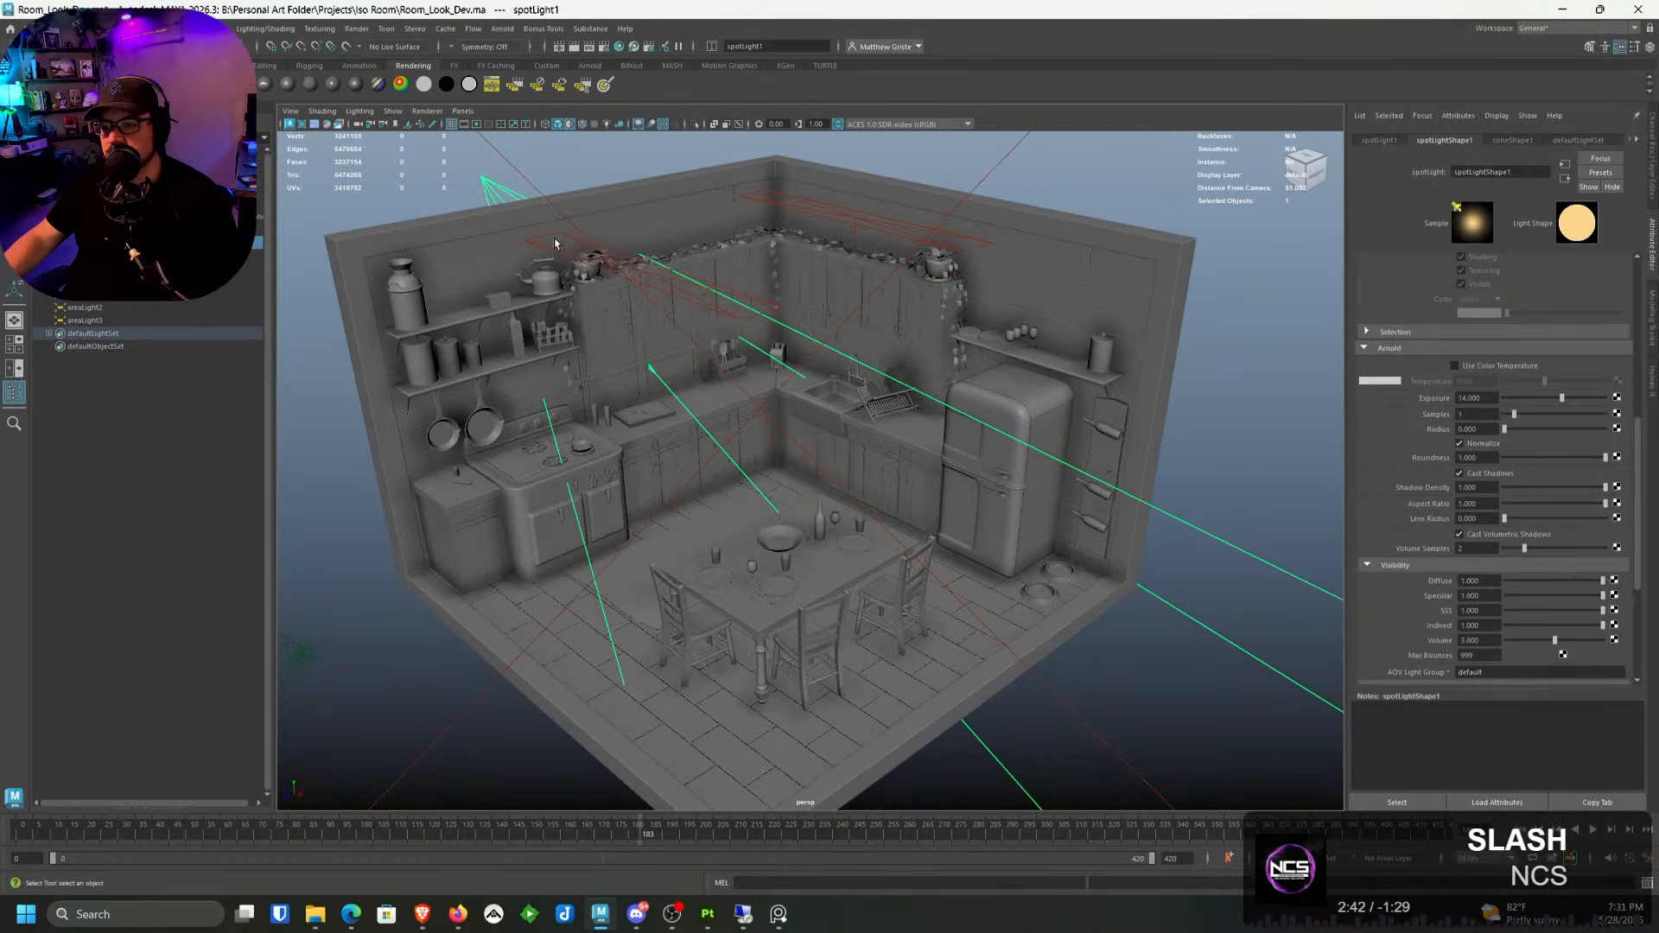
pyautogui.scroll(-3, 555, 243)
pyautogui.scroll(1, 555, 242)
pyautogui.keyDown('alt'); pyautogui.moveTo(484, 246); pyautogui.dragTo(578, 230); pyautogui.keyUp('alt')
pyautogui.keyDown('alt'); pyautogui.moveTo(553, 255); pyautogui.dragTo(612, 248, button='middle'); pyautogui.keyUp('alt')
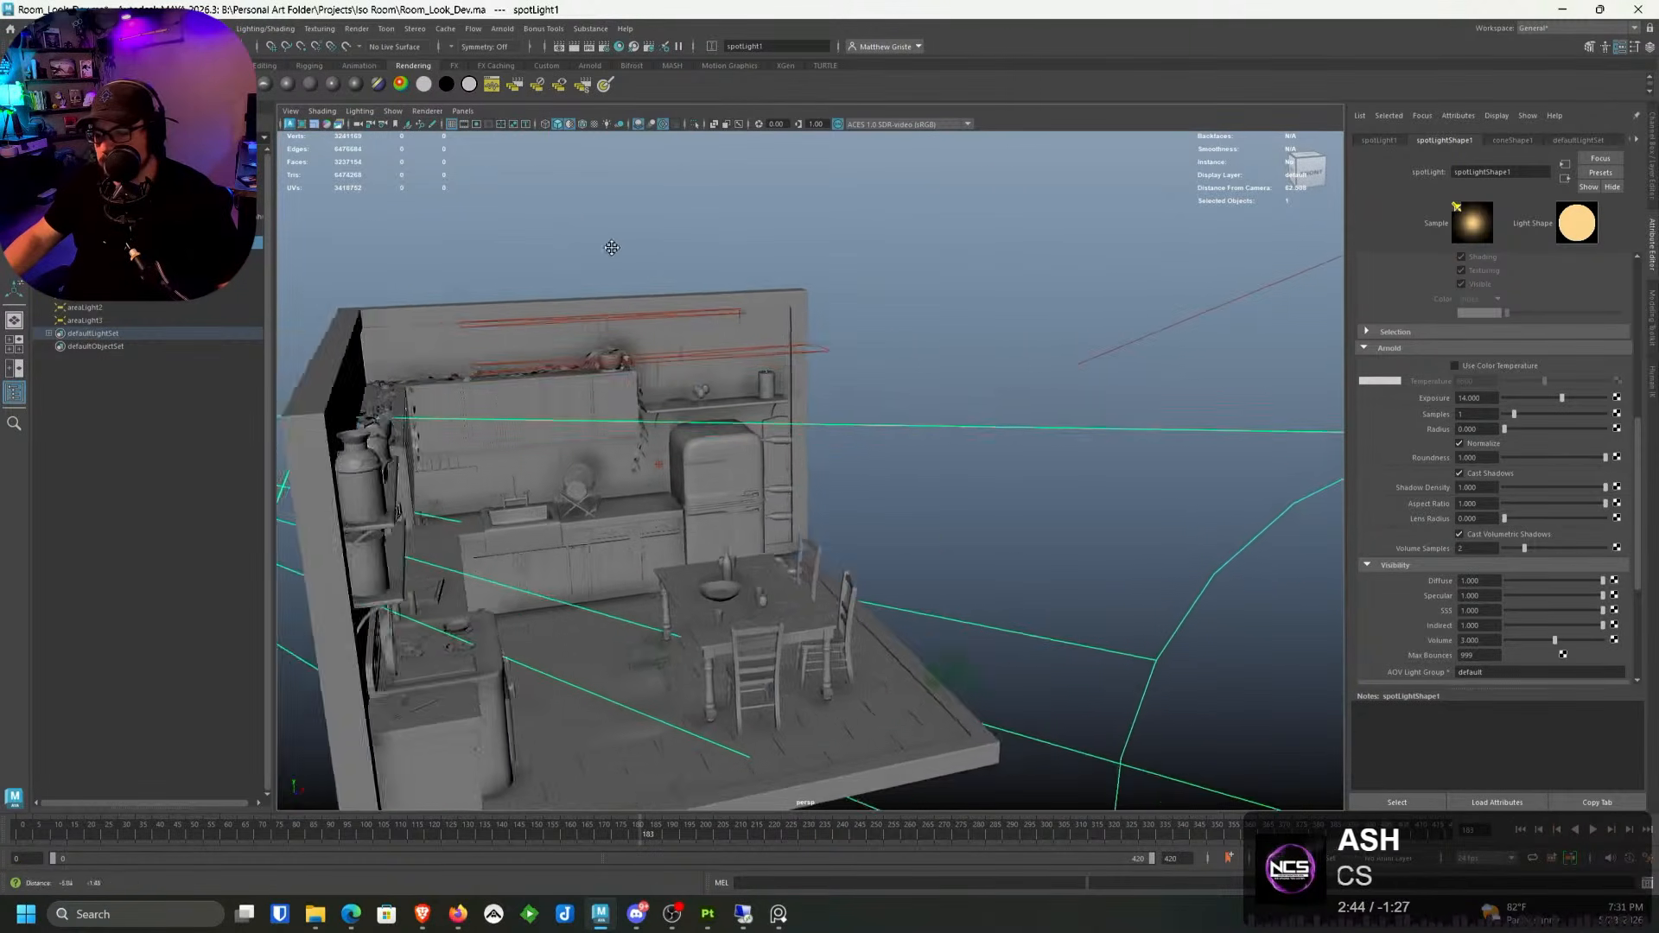
pyautogui.scroll(-3, 612, 248)
pyautogui.keyDown('alt'); pyautogui.moveTo(749, 262); pyautogui.dragTo(715, 280); pyautogui.keyUp('alt')
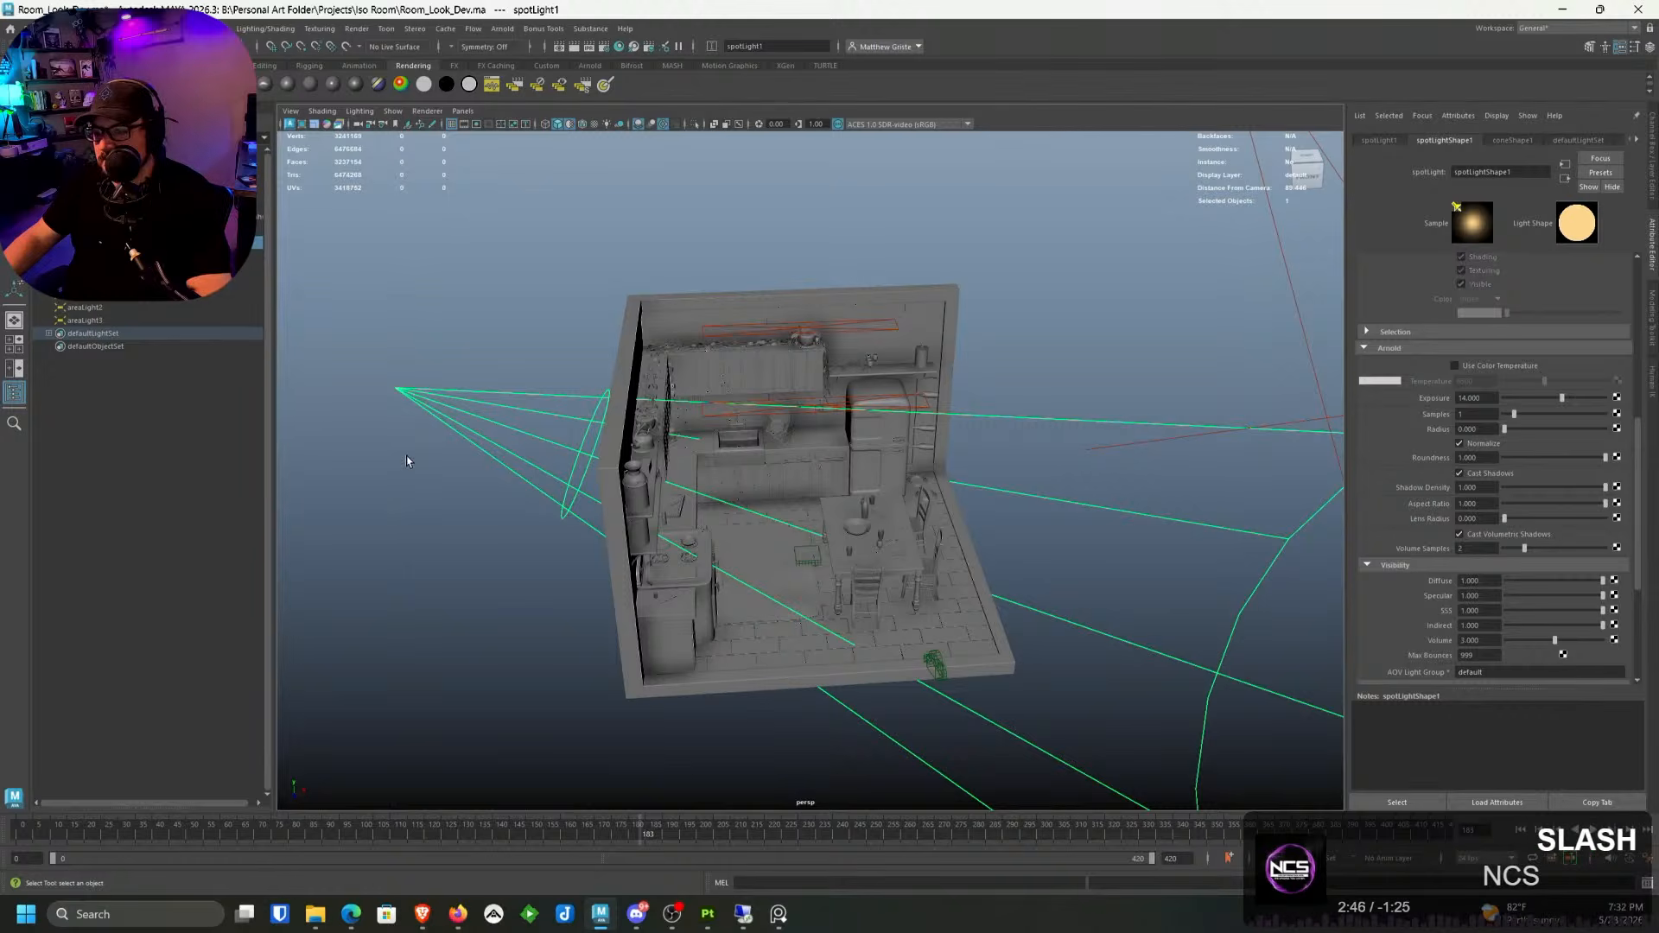
pyautogui.press('Delete')
# Step: Create a new area light, place it outside the window wall and rotate it to face the window
pyautogui.keyDown('alt'); pyautogui.moveTo(402, 458); pyautogui.dragTo(464, 381); pyautogui.keyUp('alt')
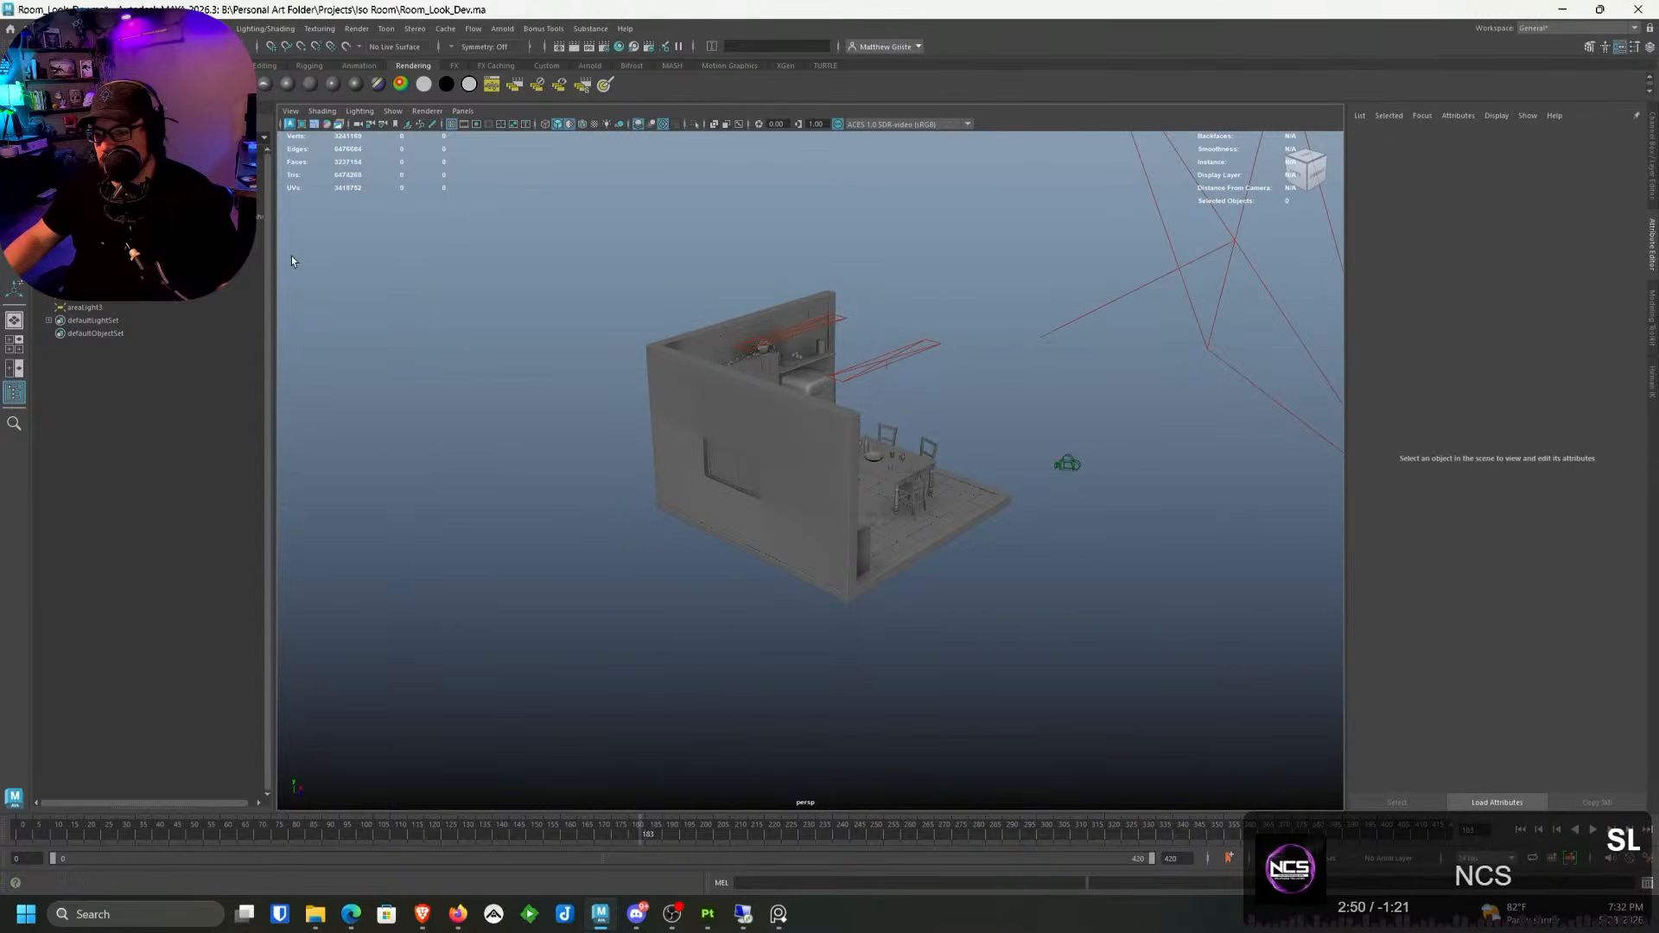
pyautogui.press('w')
pyautogui.moveTo(888, 483); pyautogui.dragTo(641, 572)
pyautogui.press('e')
pyautogui.press('r')
pyautogui.press('w')
pyautogui.moveTo(673, 510); pyautogui.dragTo(675, 439)
pyautogui.keyDown('alt'); pyautogui.moveTo(694, 459); pyautogui.dragTo(896, 596); pyautogui.keyUp('alt')
pyautogui.press('e')
pyautogui.moveTo(867, 656); pyautogui.dragTo(858, 658)
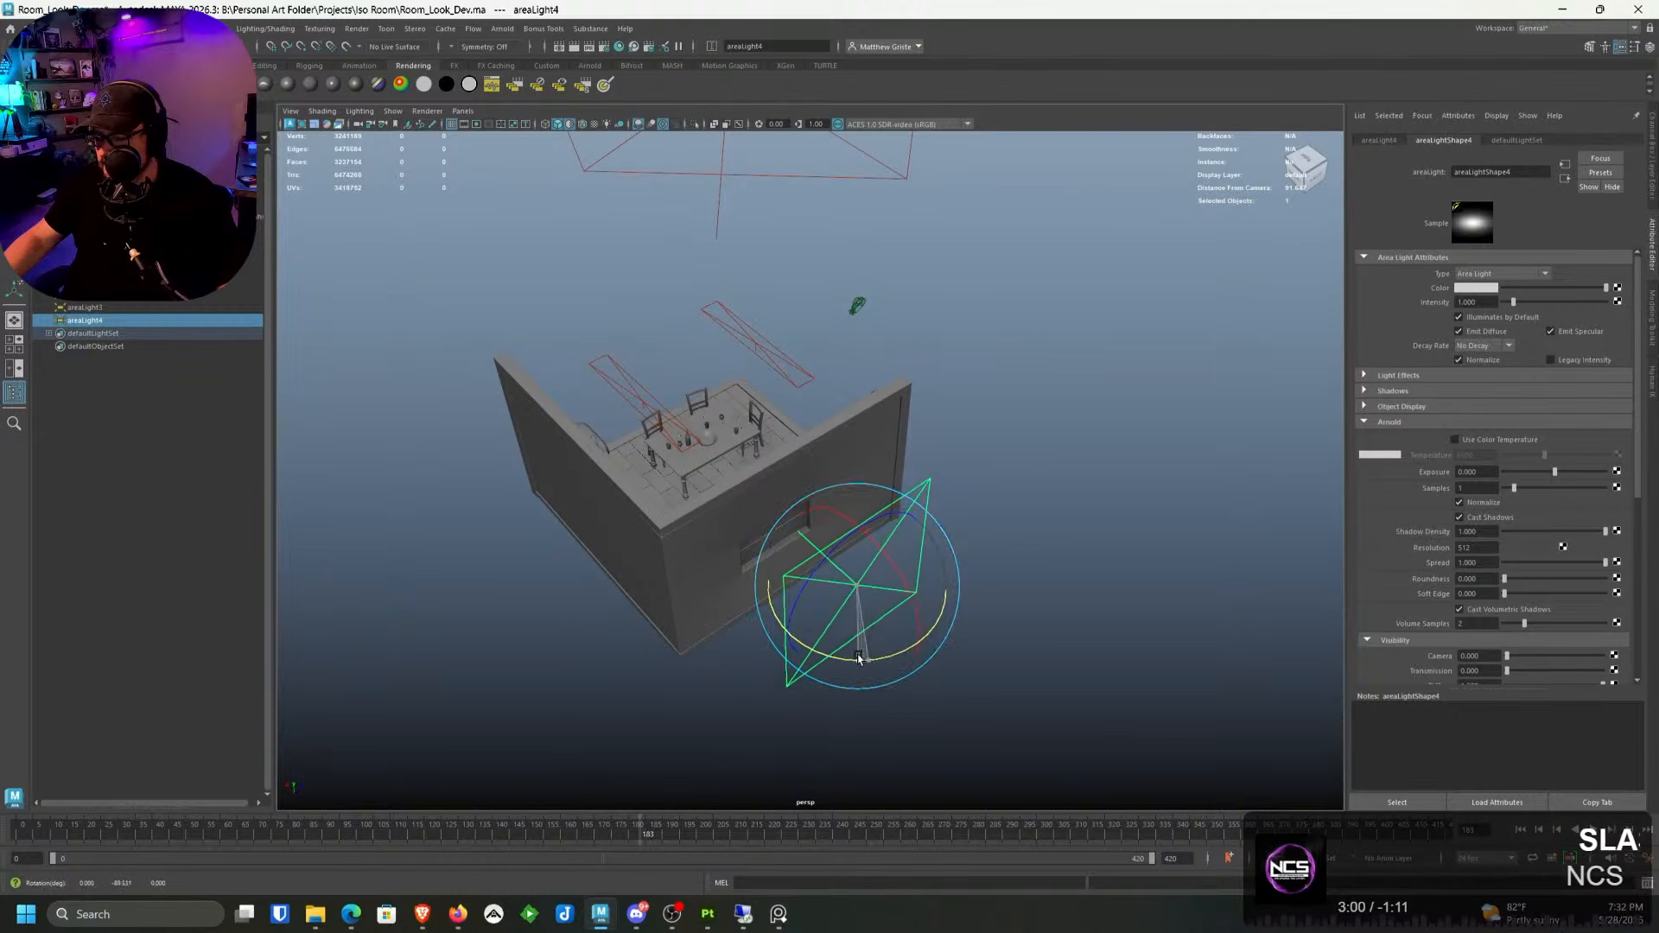
# Step: Scale the new area light and reposition it in front of the window opening
pyautogui.press('r')
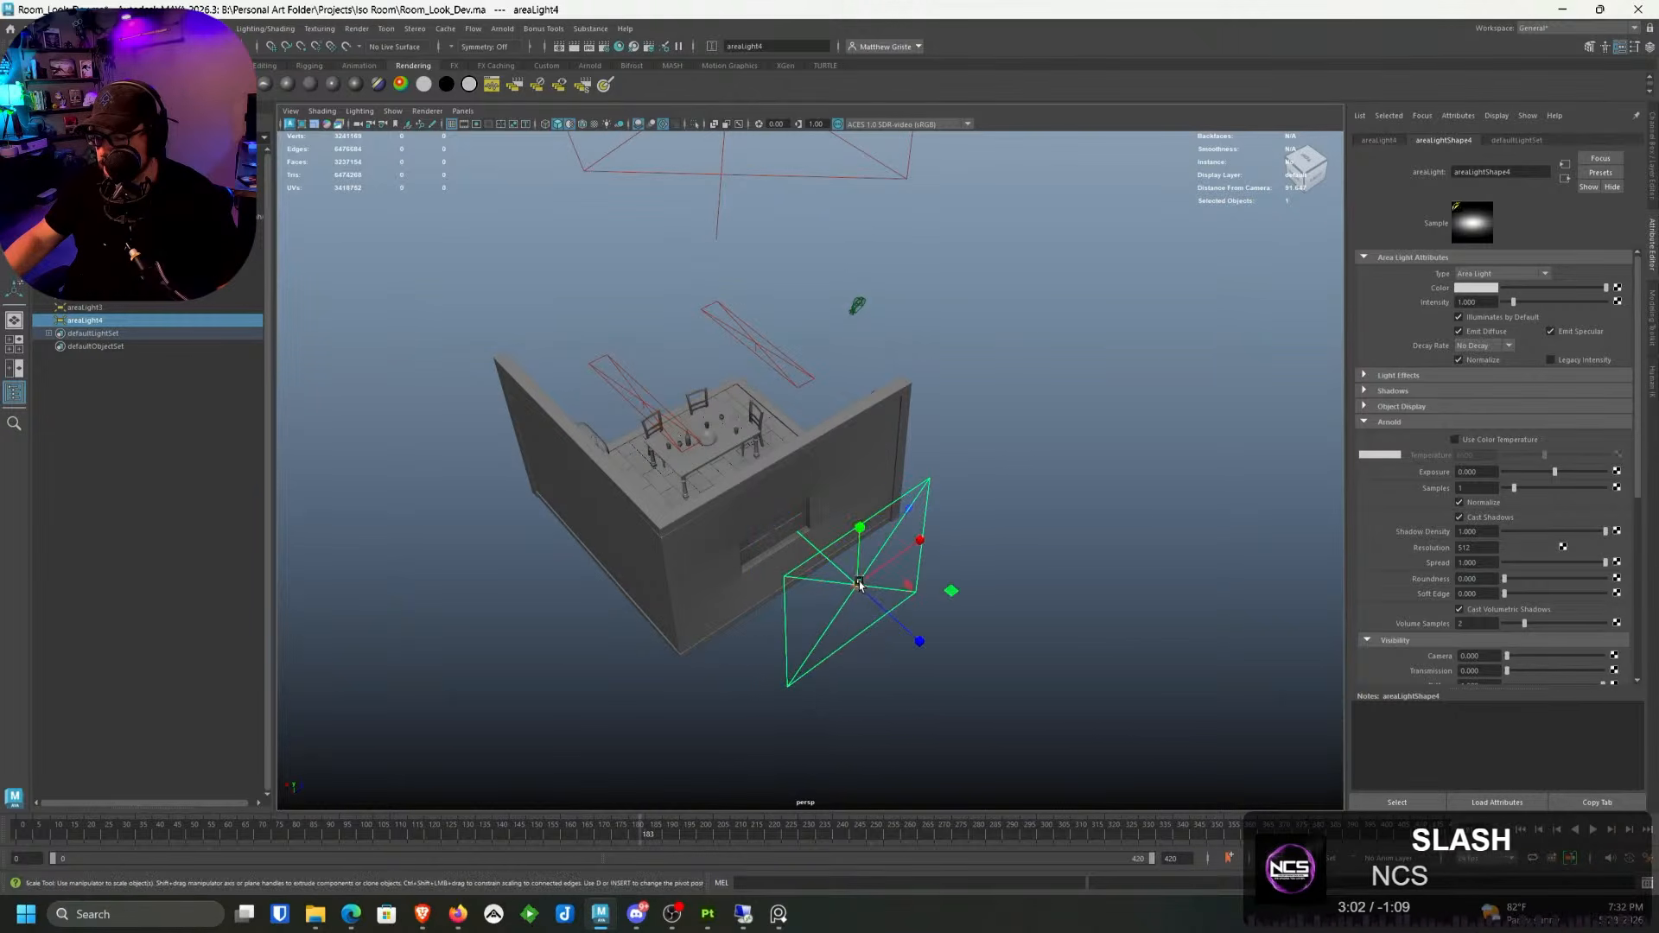
pyautogui.moveTo(859, 584); pyautogui.dragTo(866, 538)
pyautogui.press('w')
pyautogui.moveTo(876, 481); pyautogui.dragTo(792, 474)
pyautogui.press('e')
pyautogui.keyDown('alt'); pyautogui.moveTo(792, 475); pyautogui.dragTo(772, 563, button='right'); pyautogui.keyUp('alt')
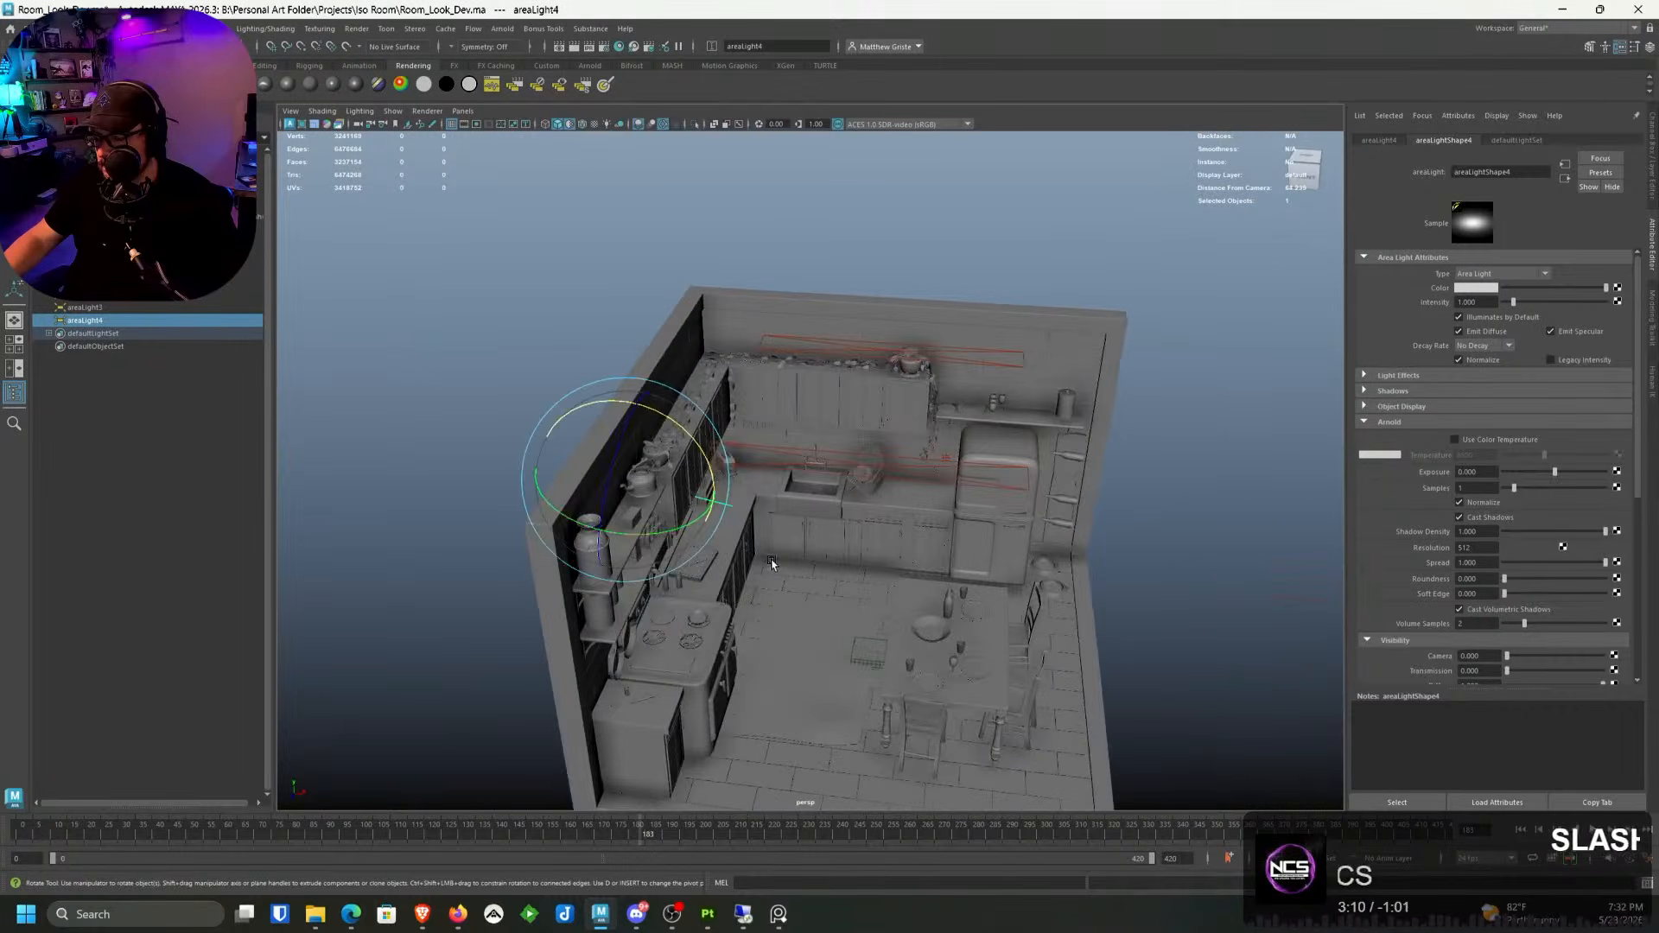
# Step: Enable color temperature on the window area light and set it to 3500
pyautogui.keyDown('alt'); pyautogui.moveTo(771, 563); pyautogui.dragTo(691, 527); pyautogui.keyUp('alt')
pyautogui.keyDown('alt'); pyautogui.moveTo(844, 558); pyautogui.dragTo(784, 519, button='middle'); pyautogui.keyUp('alt')
pyautogui.keyDown('alt'); pyautogui.moveTo(1050, 490); pyautogui.dragTo(1055, 474, button='middle'); pyautogui.keyUp('alt')
pyautogui.keyDown('alt'); pyautogui.moveTo(1055, 474); pyautogui.dragTo(1059, 451, button='right'); pyautogui.keyUp('alt')
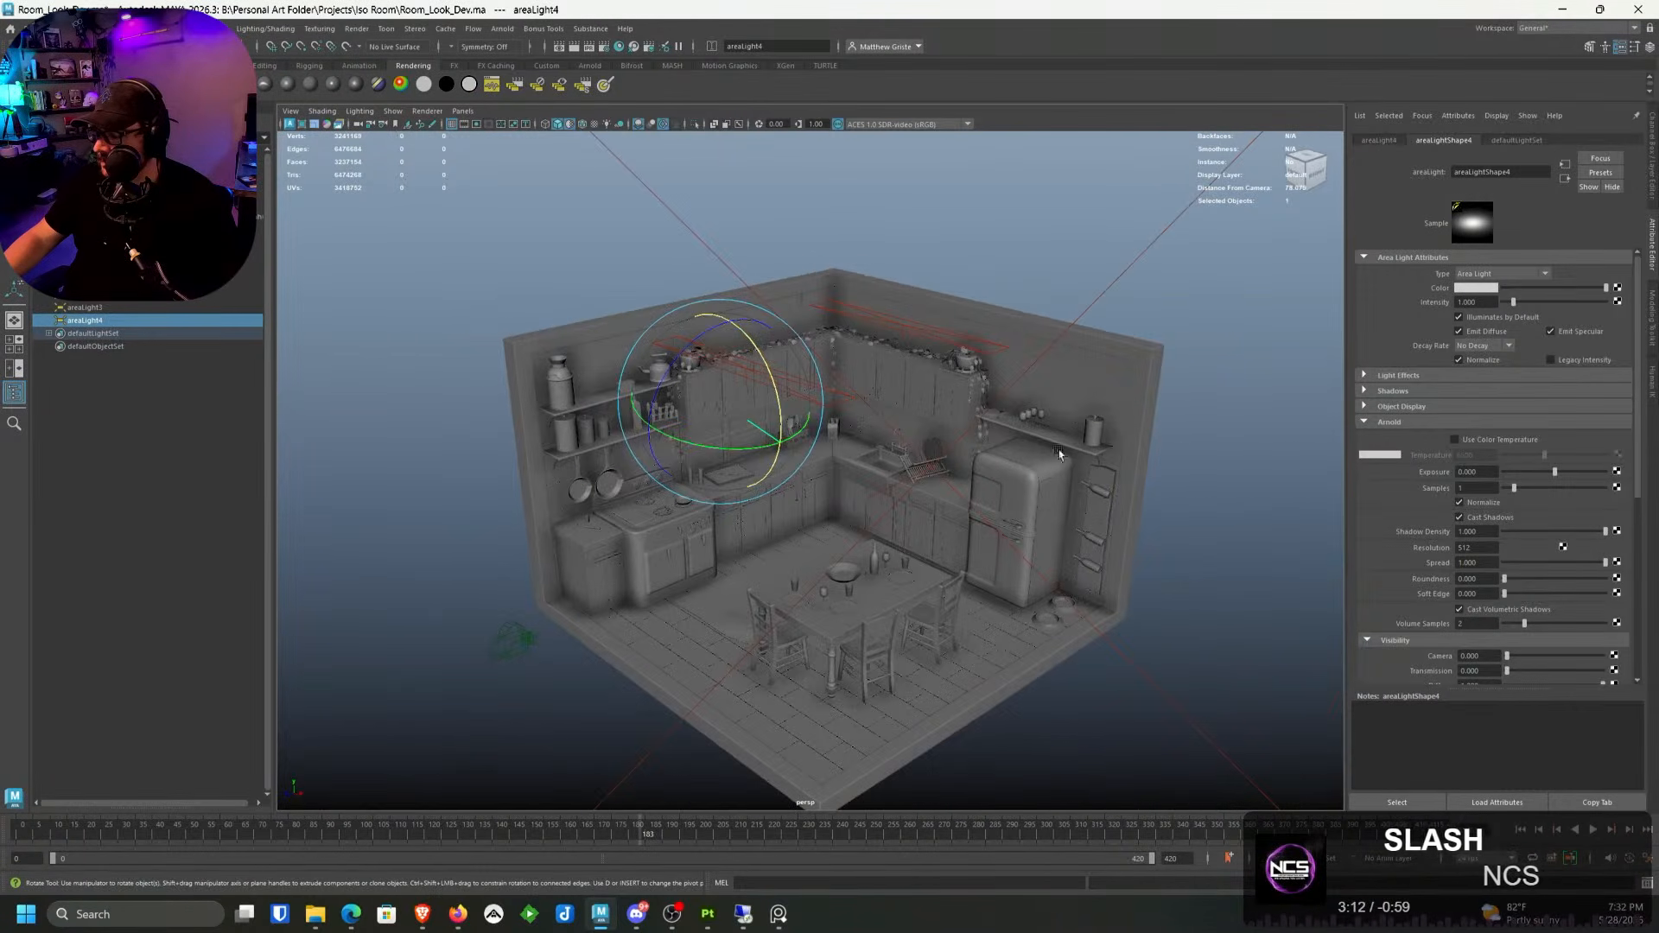
pyautogui.click(1484, 471)
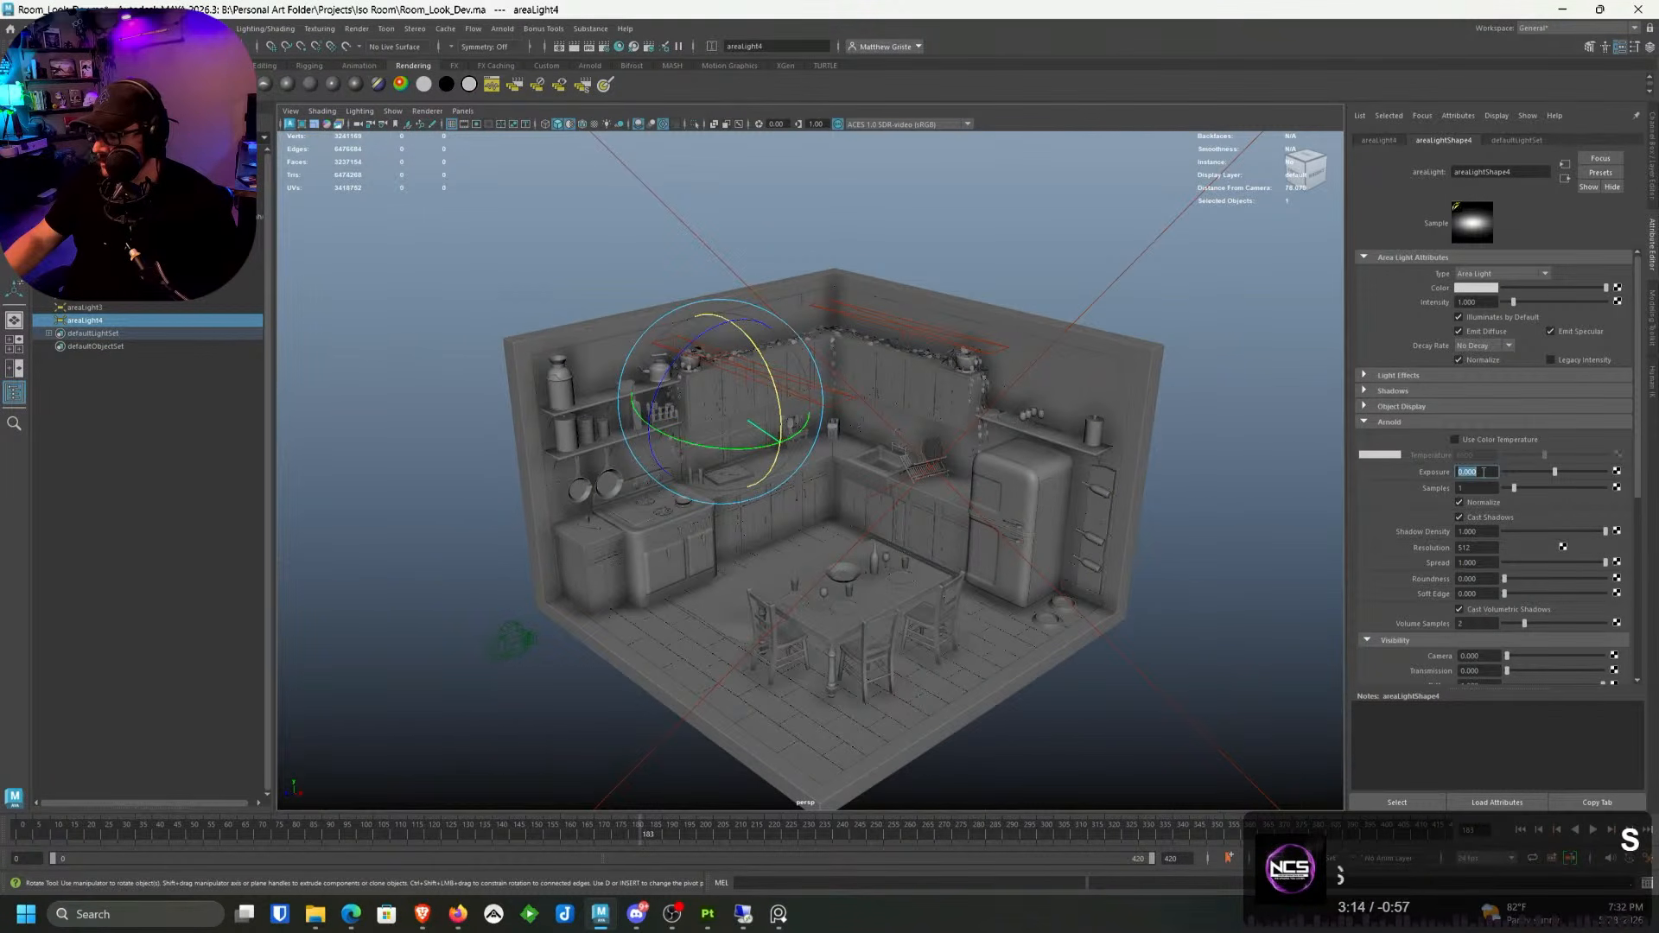
pyautogui.click(1454, 439)
pyautogui.click(1479, 456)
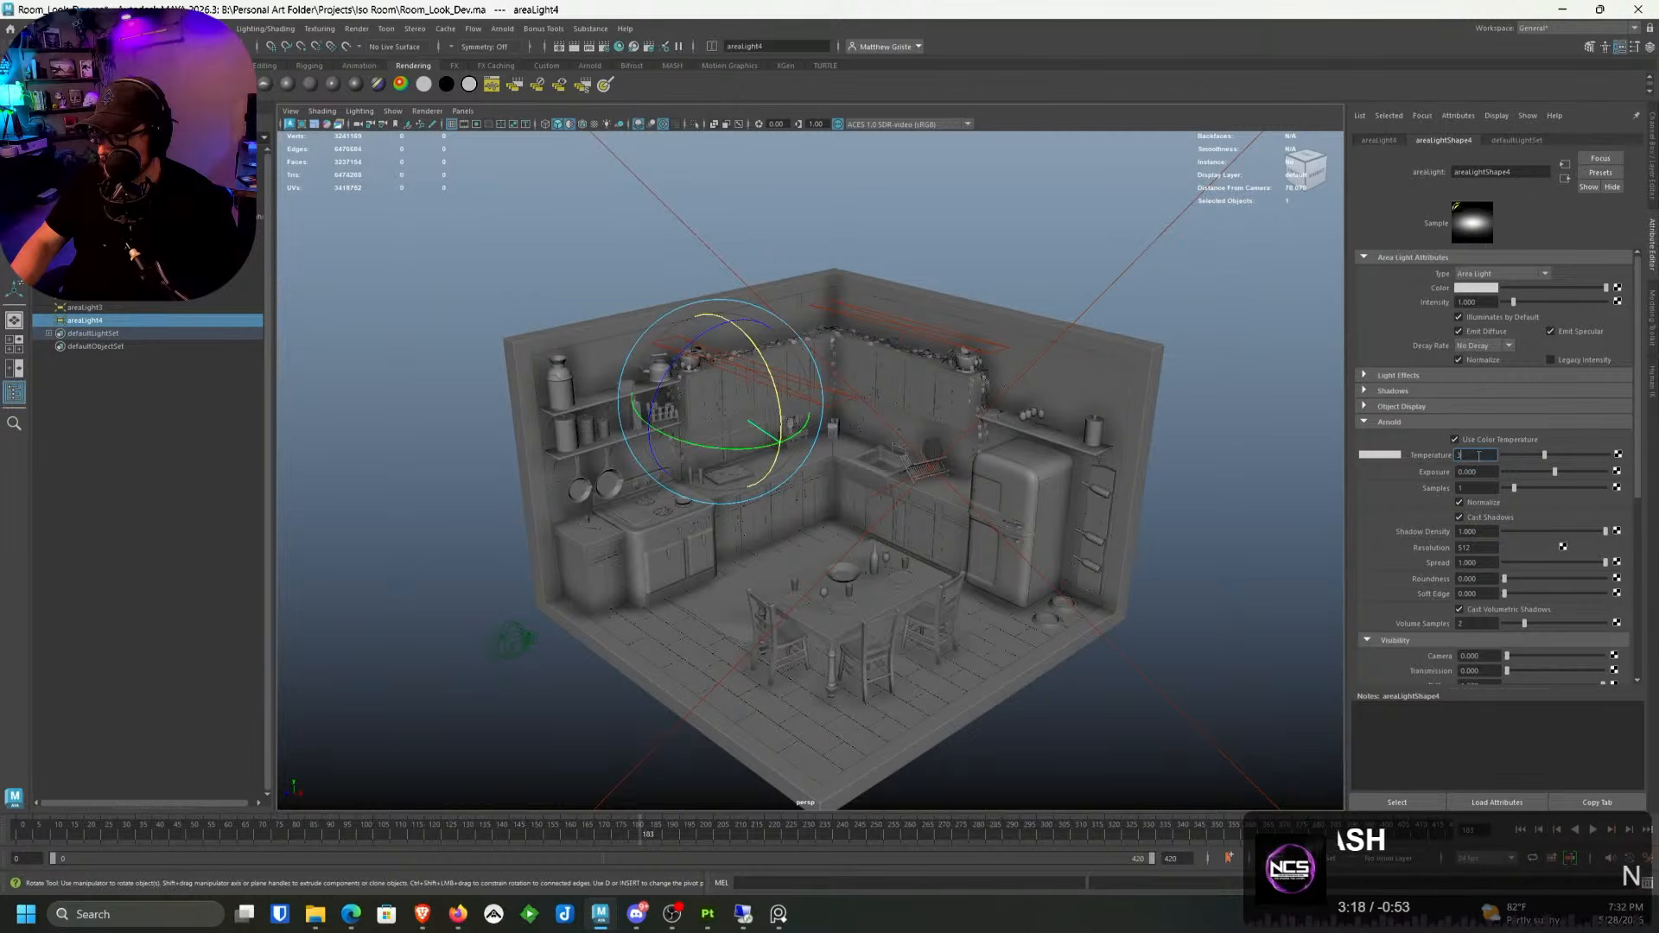
pyautogui.press('Return')
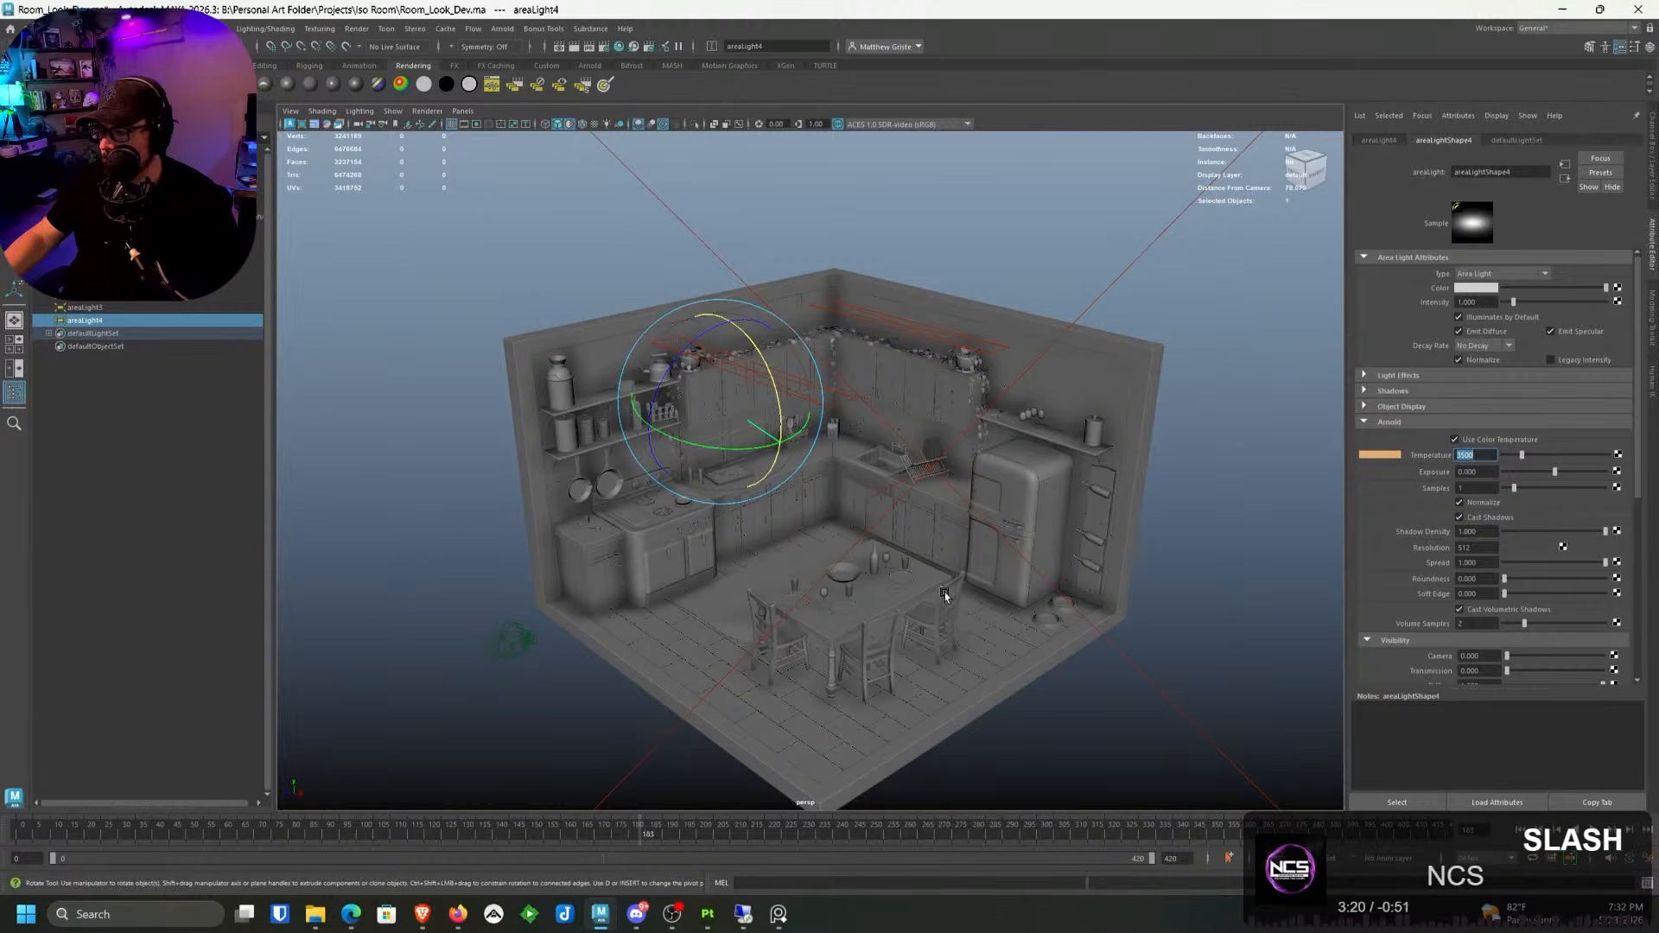
# Step: Set the window area light's exposure to 5
pyautogui.scroll(3, 945, 593)
pyautogui.keyDown('alt'); pyautogui.moveTo(1123, 574); pyautogui.dragTo(911, 518, button='middle'); pyautogui.keyUp('alt')
pyautogui.keyDown('alt'); pyautogui.moveTo(911, 518); pyautogui.dragTo(918, 520); pyautogui.keyUp('alt')
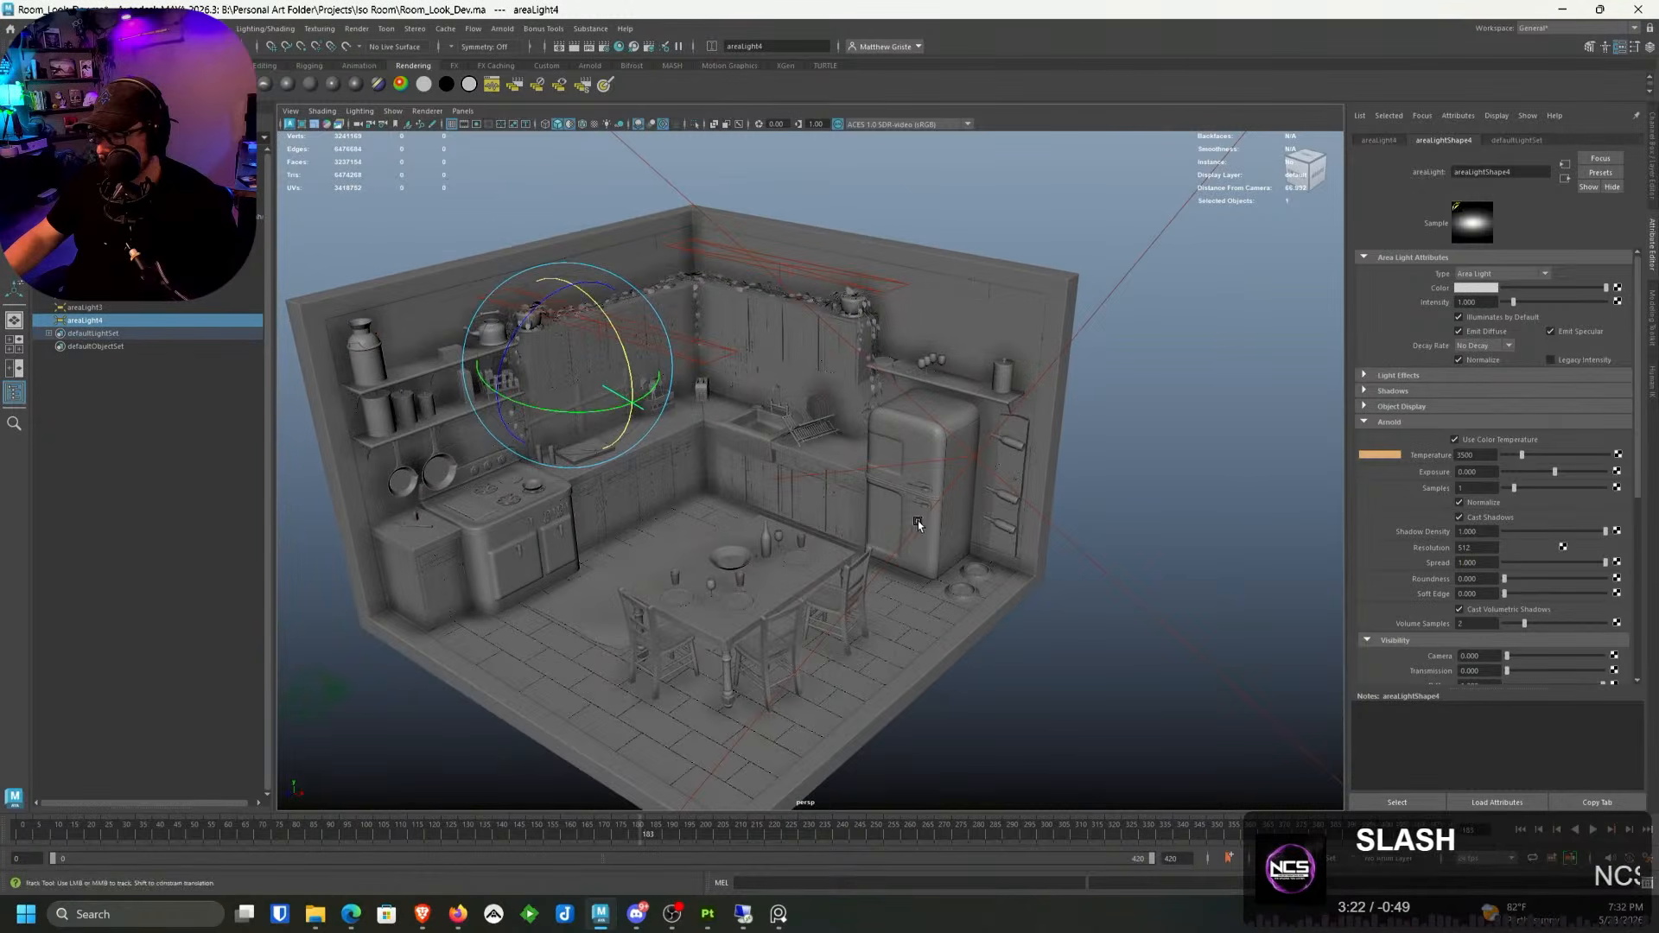
pyautogui.scroll(3, 918, 520)
pyautogui.click(1486, 530)
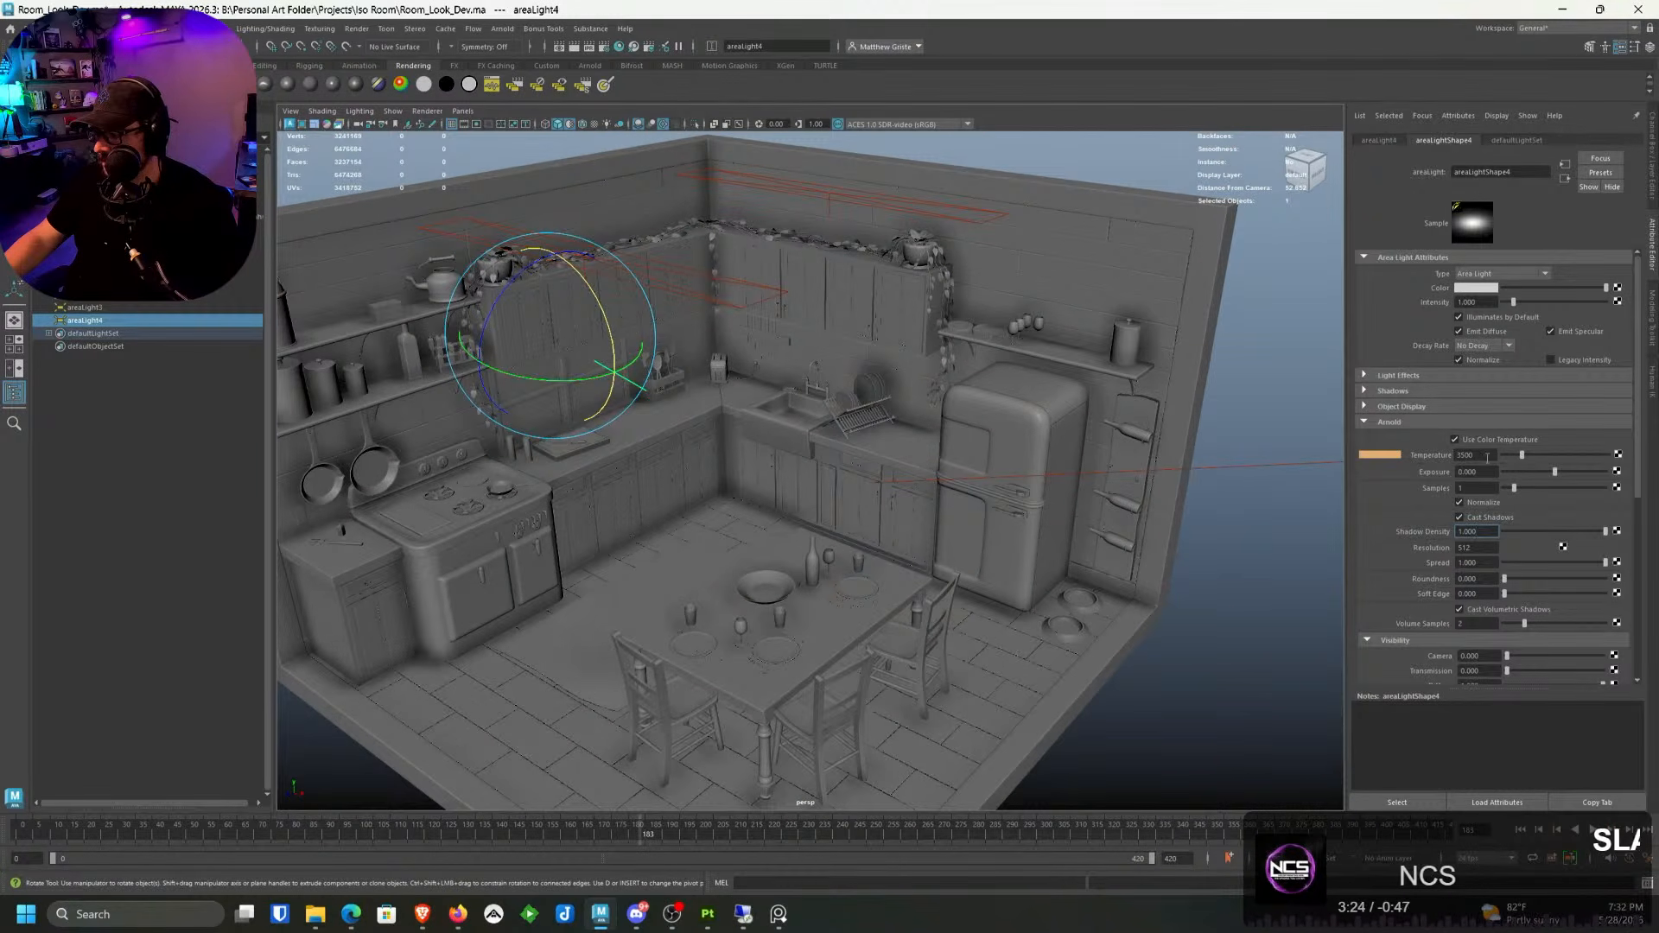
pyautogui.doubleClick(1488, 470)
pyautogui.write('5')
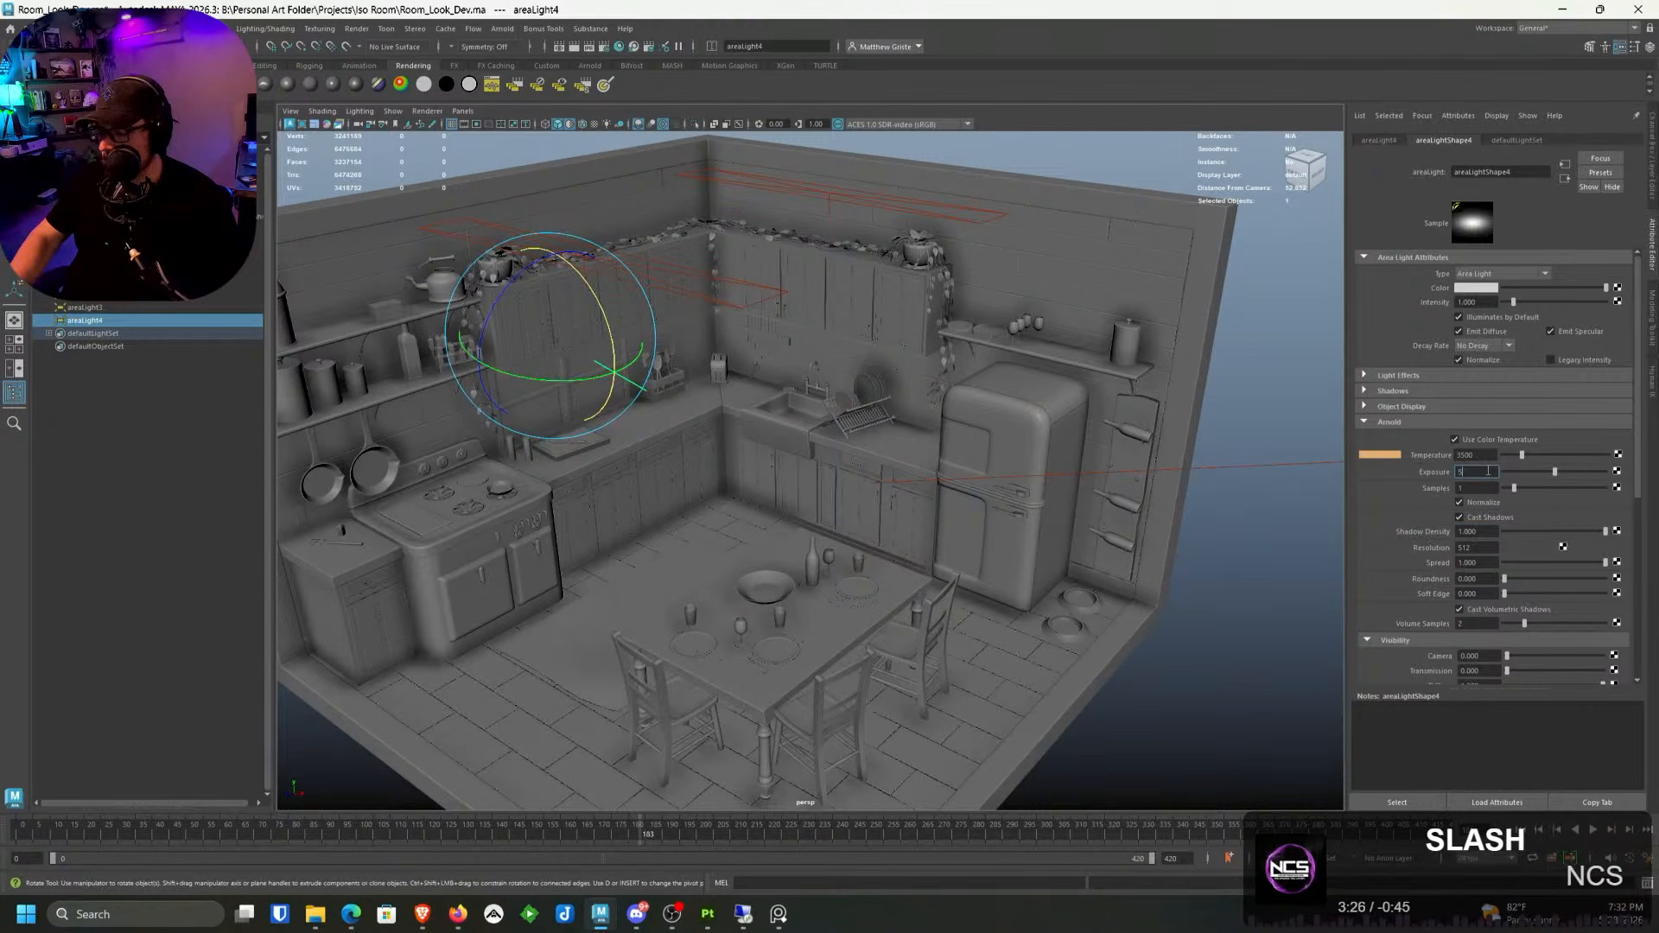
pyautogui.press('Return')
# Step: Render the viewport with Arnold and set the window area light's exposure to 15
pyautogui.keyDown('alt'); pyautogui.moveTo(832, 549); pyautogui.dragTo(752, 425); pyautogui.keyUp('alt')
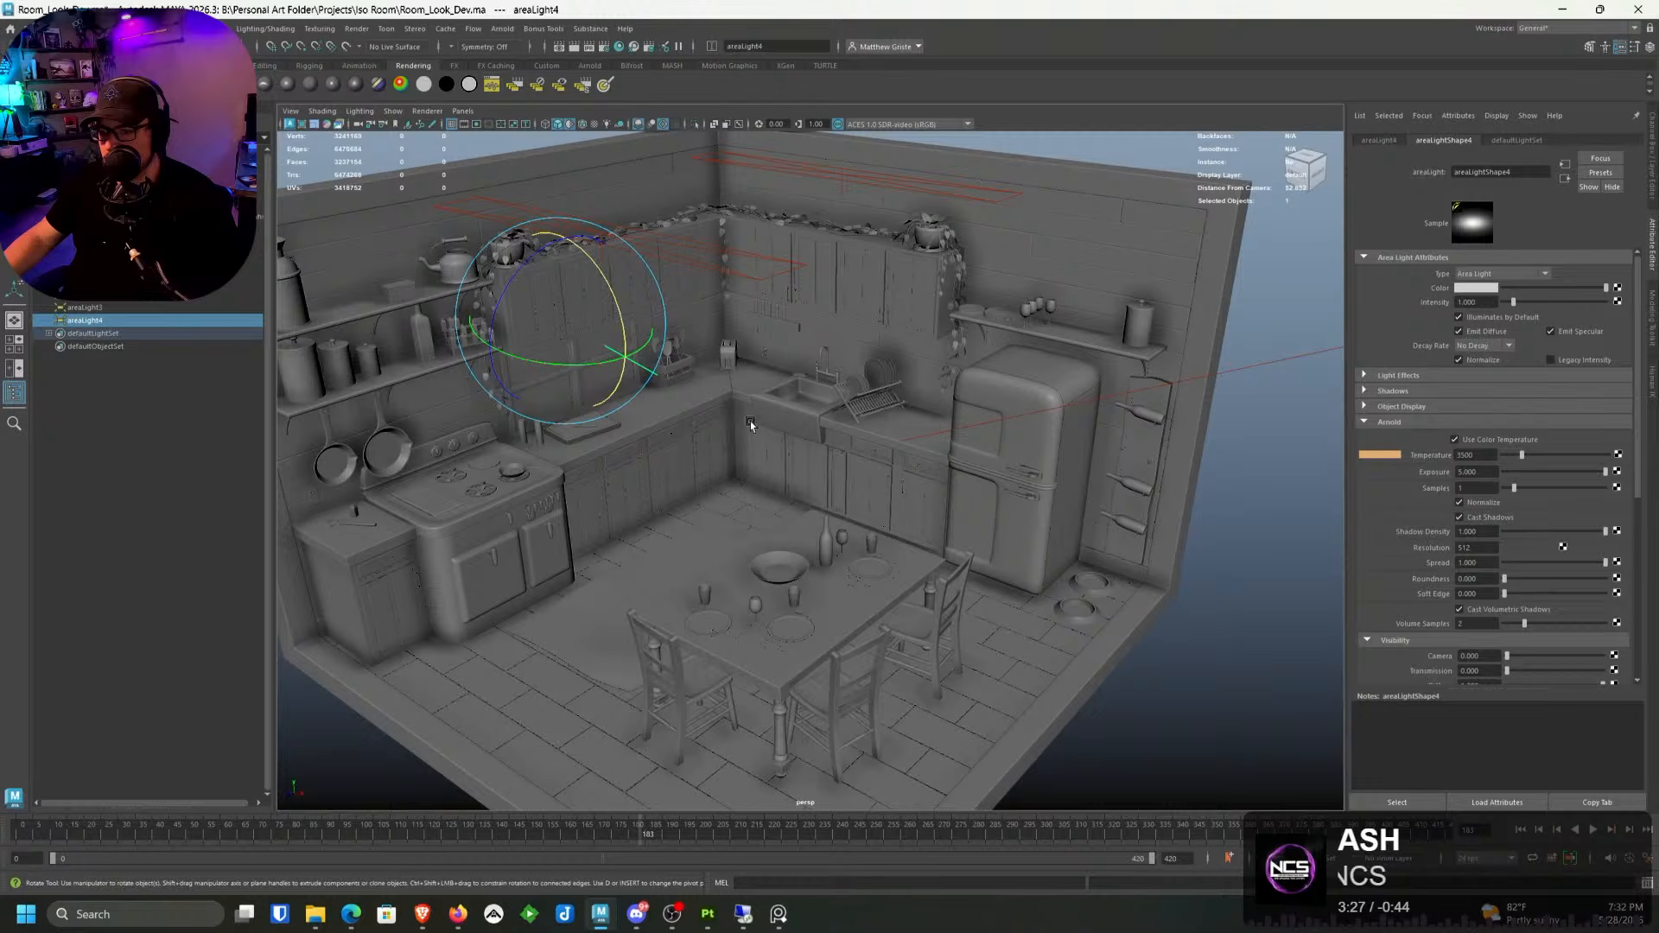
pyautogui.click(427, 111)
pyautogui.click(430, 147)
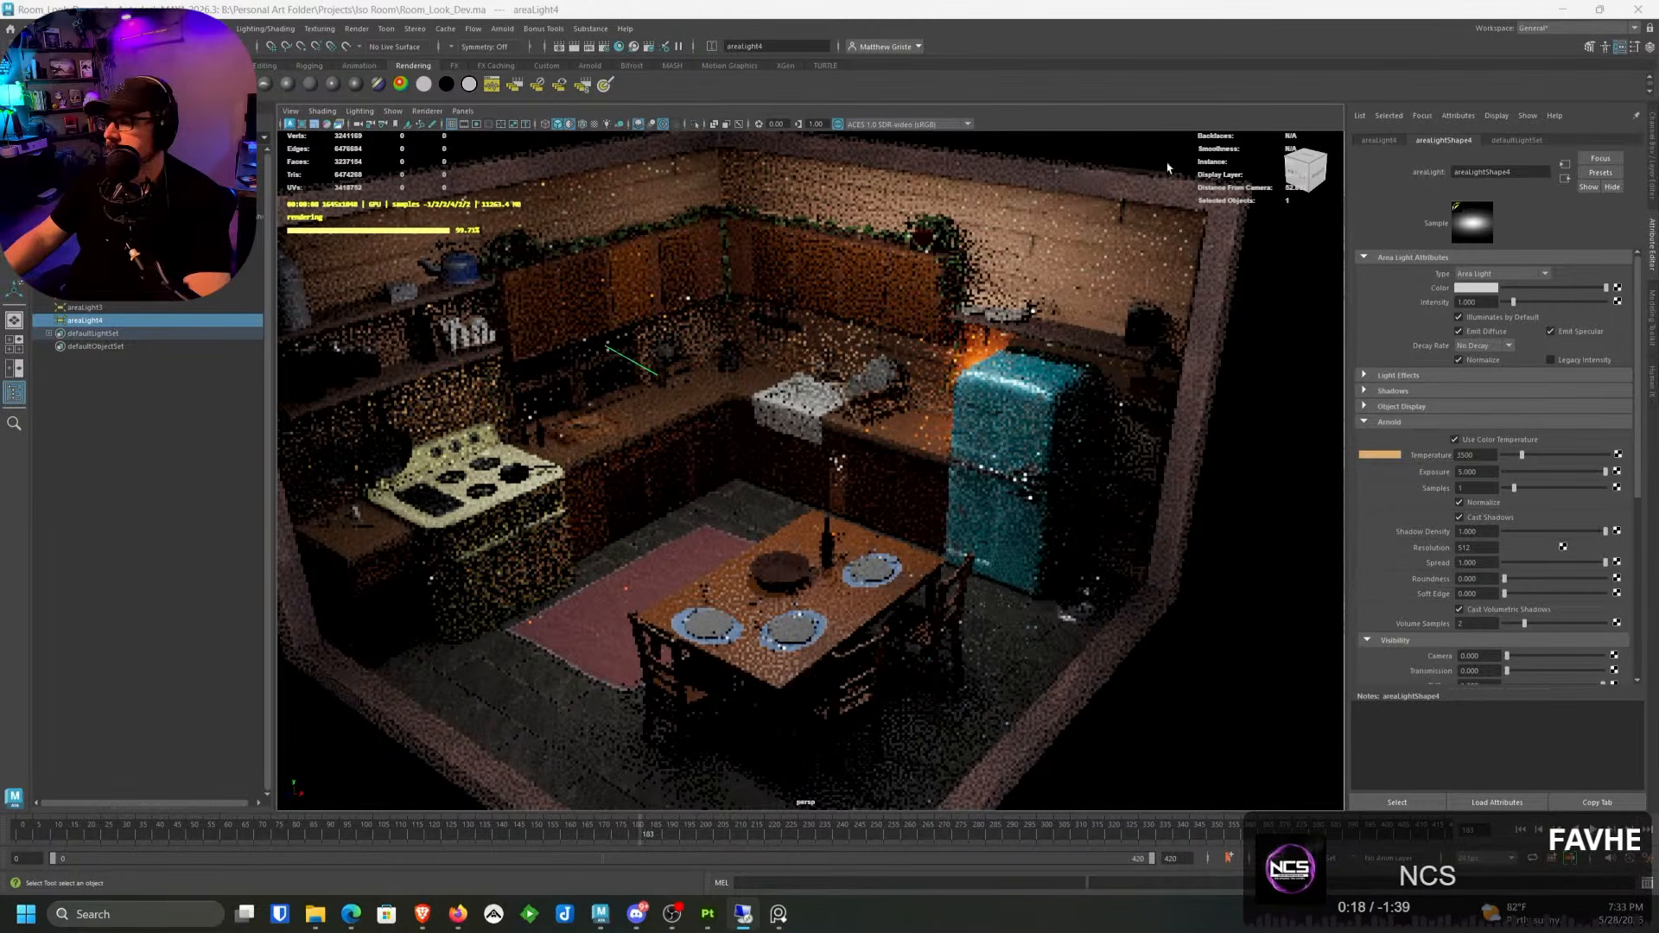
pyautogui.doubleClick(1495, 471)
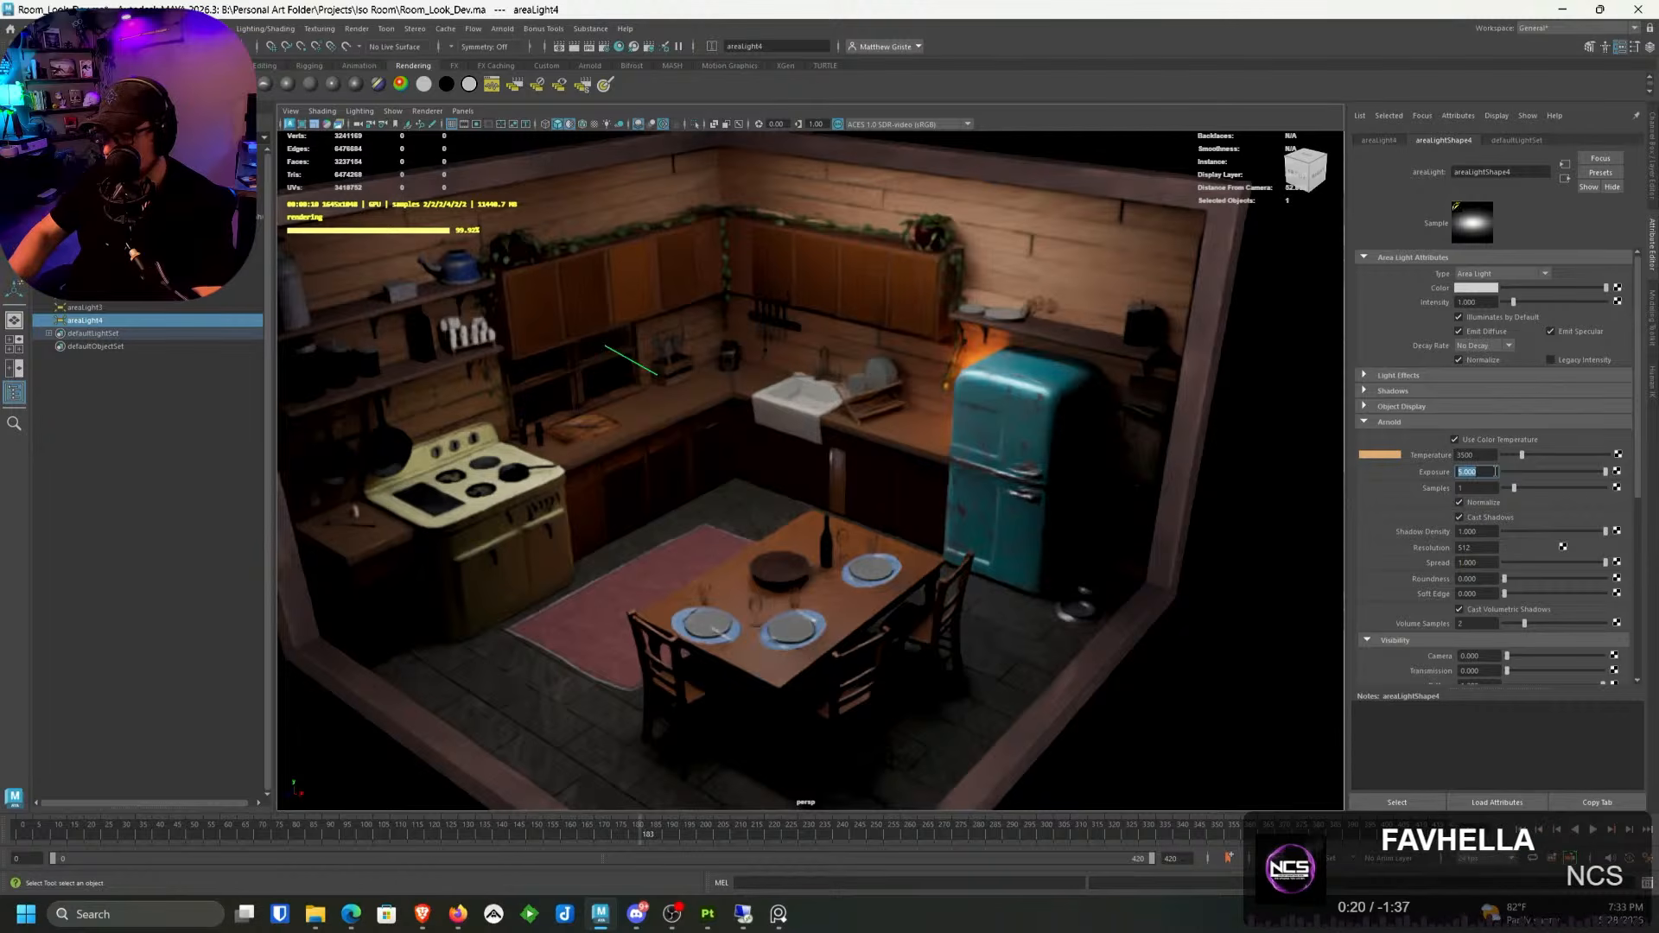
pyautogui.write('15')
pyautogui.press('Return')
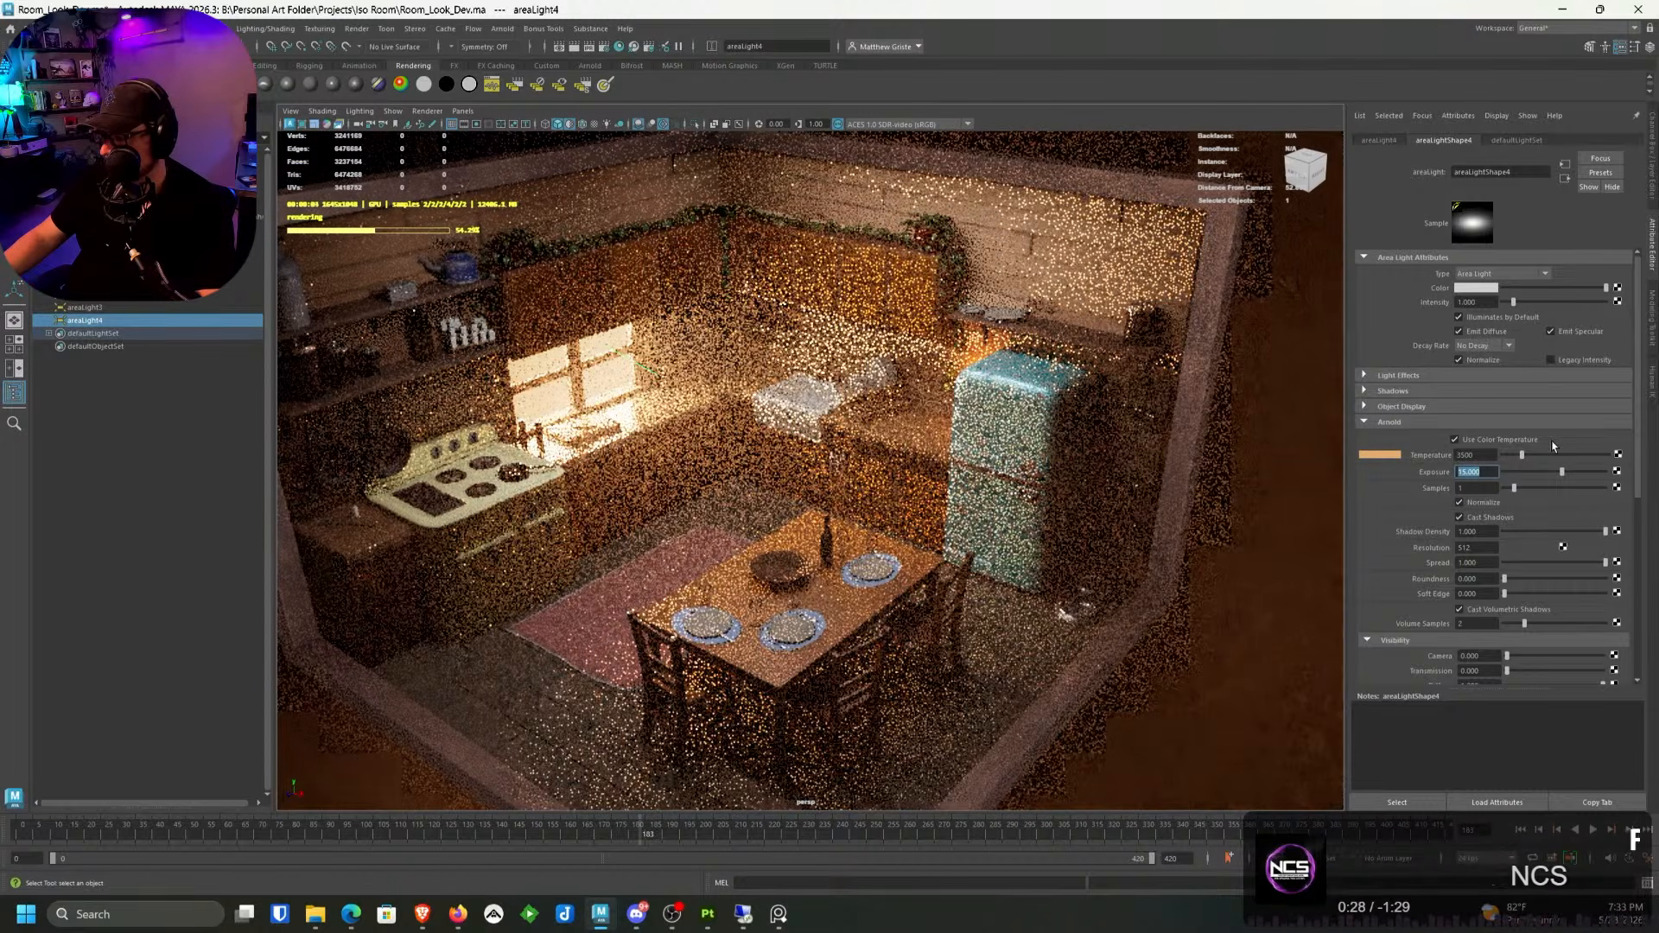
# Step: Change the window area light's type to Spot Light
pyautogui.click(1511, 275)
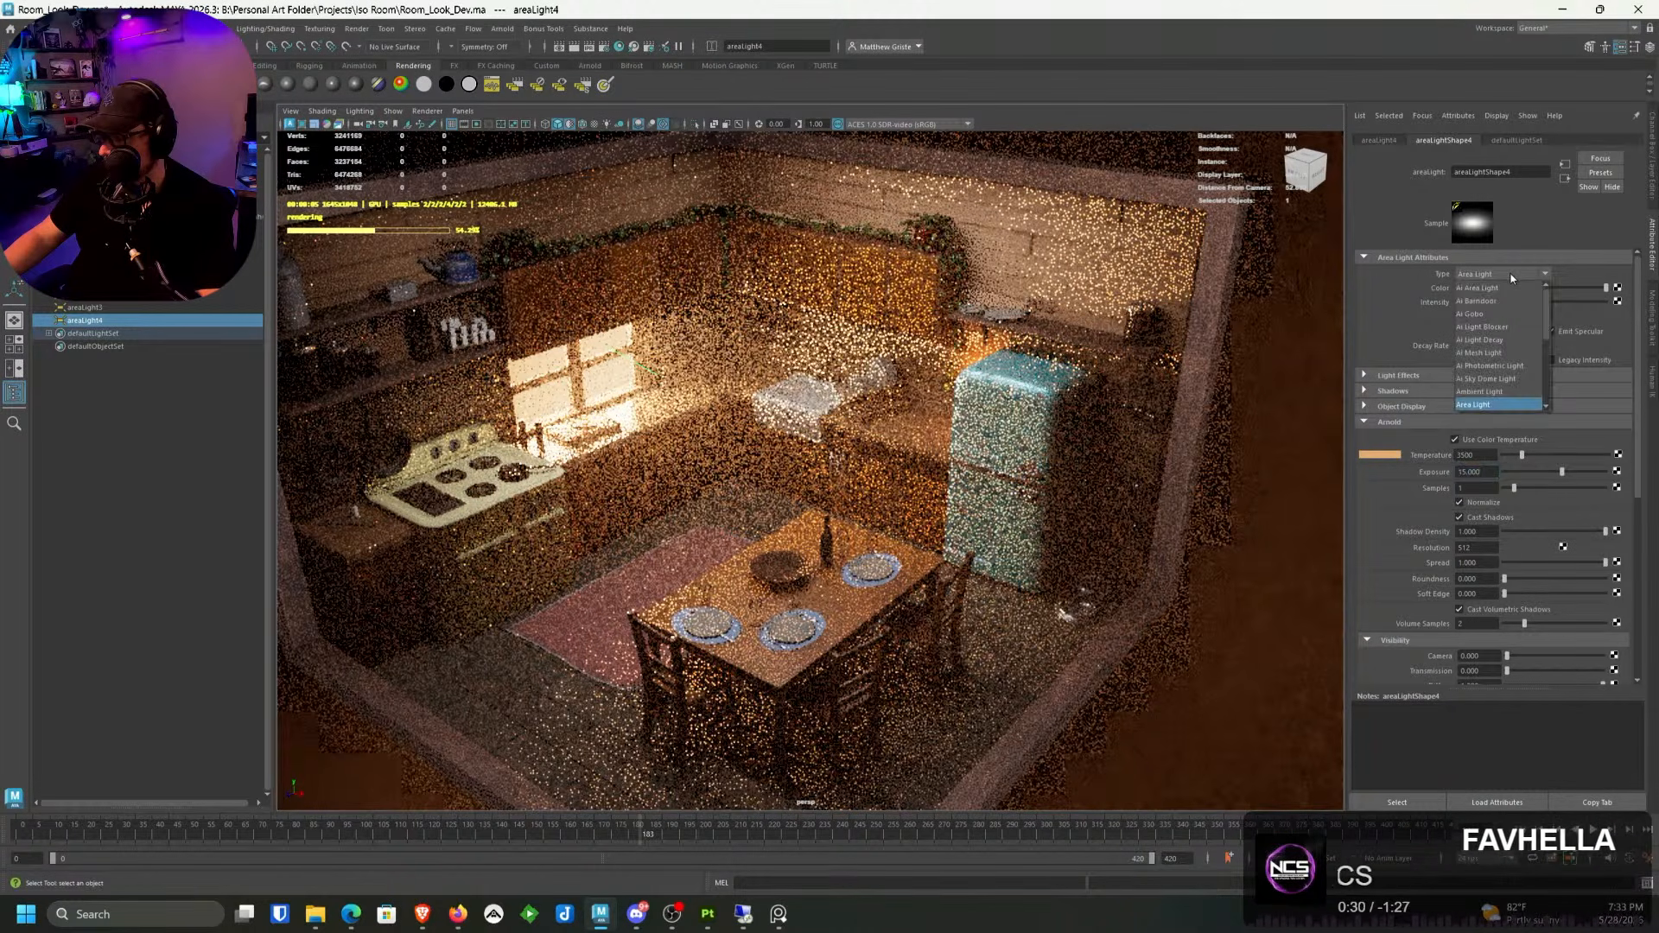
pyautogui.scroll(-1, 1510, 336)
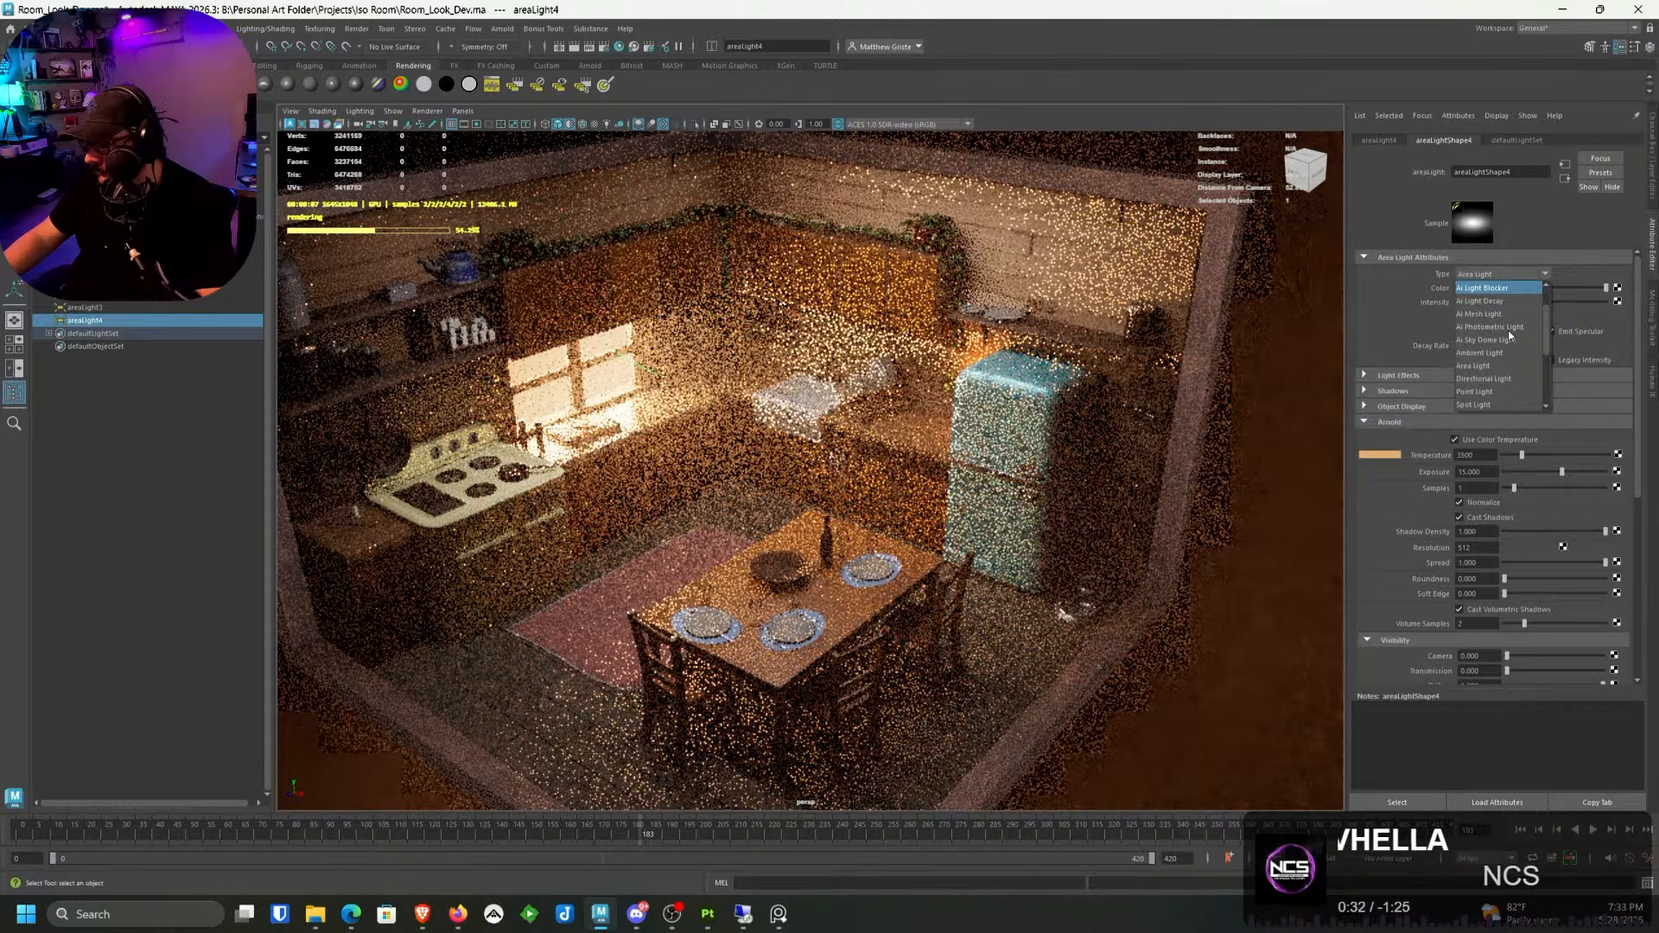
pyautogui.click(1488, 403)
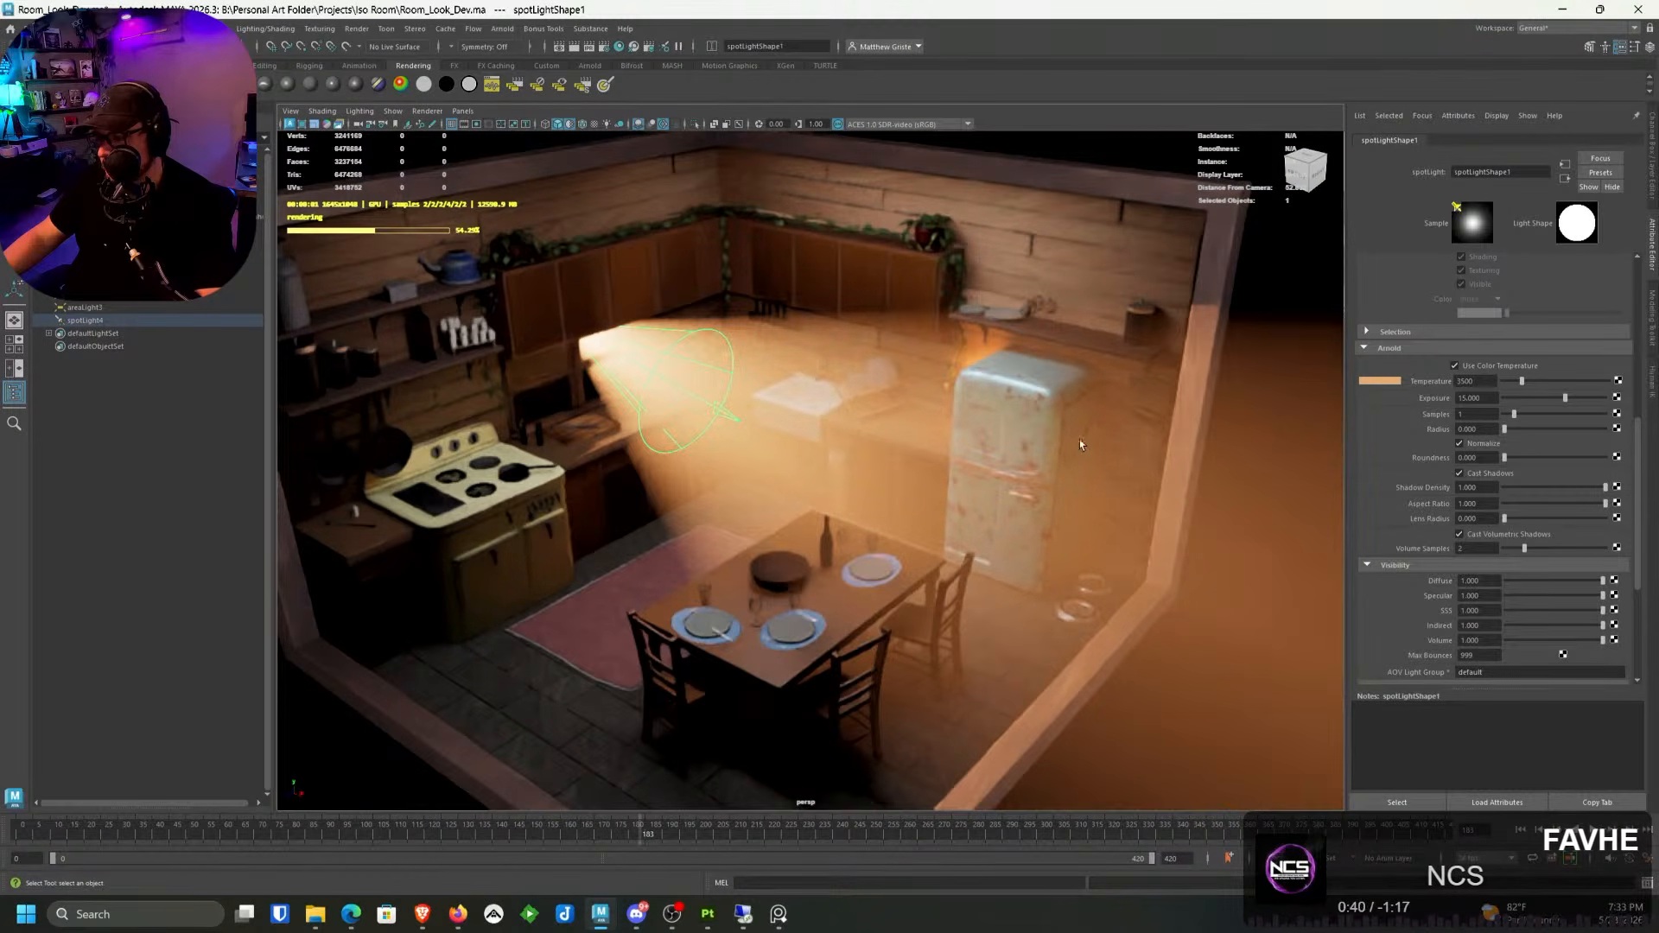
# Step: Return the viewport to Viewport 2.0 and move the new window spotlight farther away outside the window
pyautogui.keyDown('alt'); pyautogui.moveTo(771, 433); pyautogui.dragTo(784, 437); pyautogui.keyUp('alt')
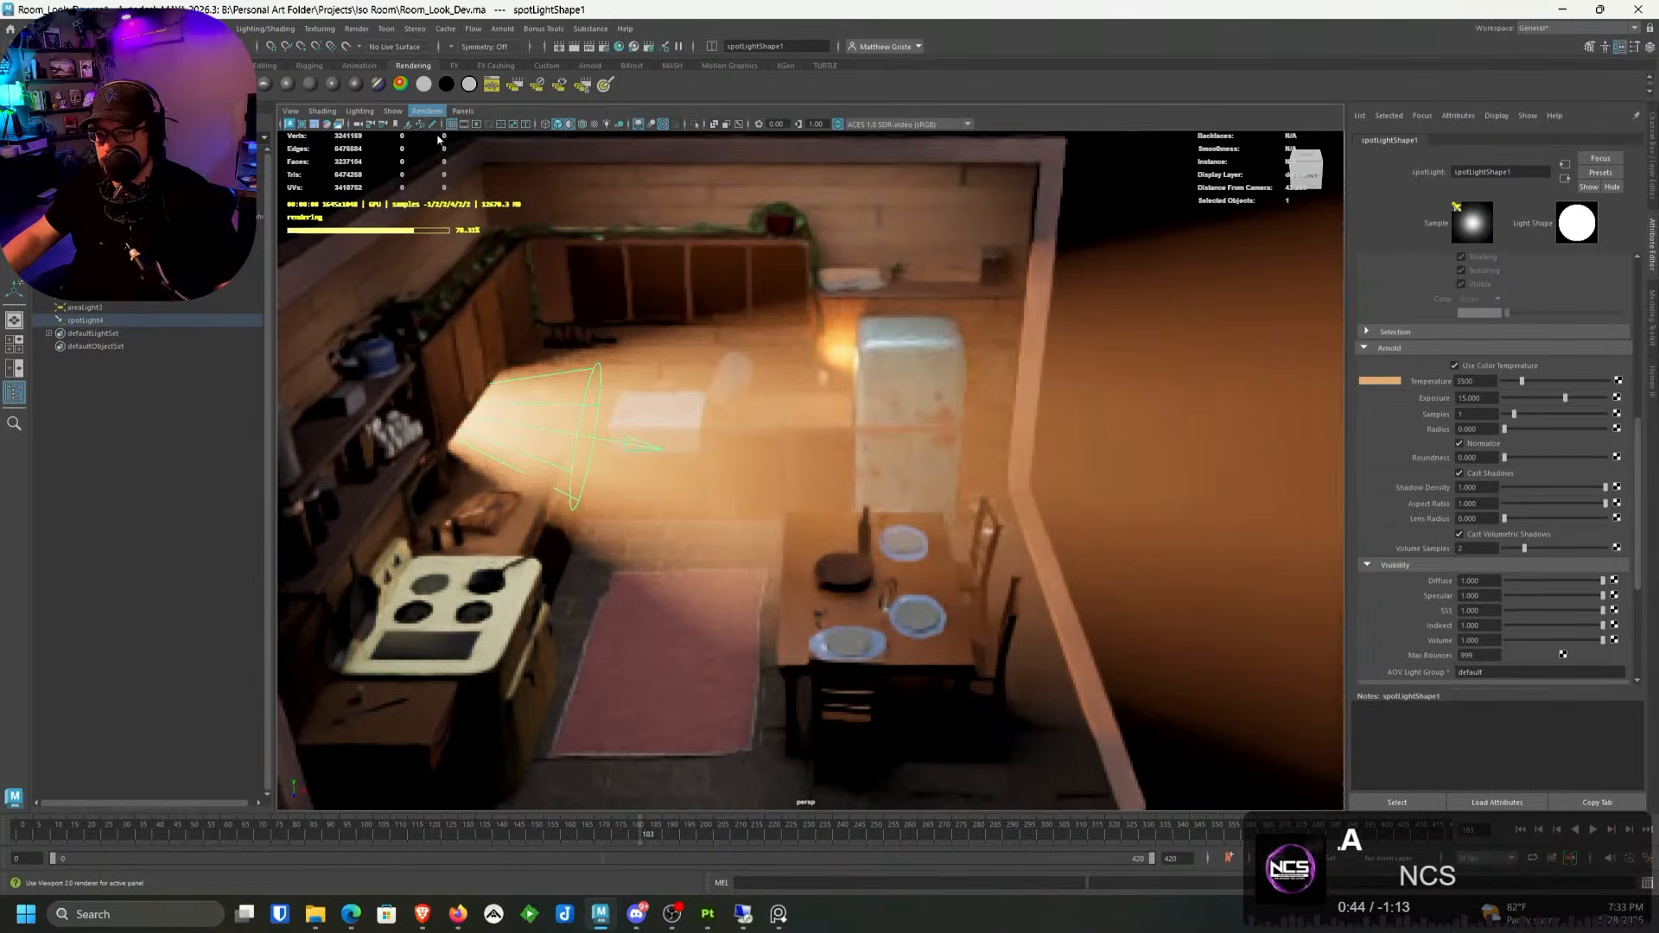
pyautogui.click(438, 138)
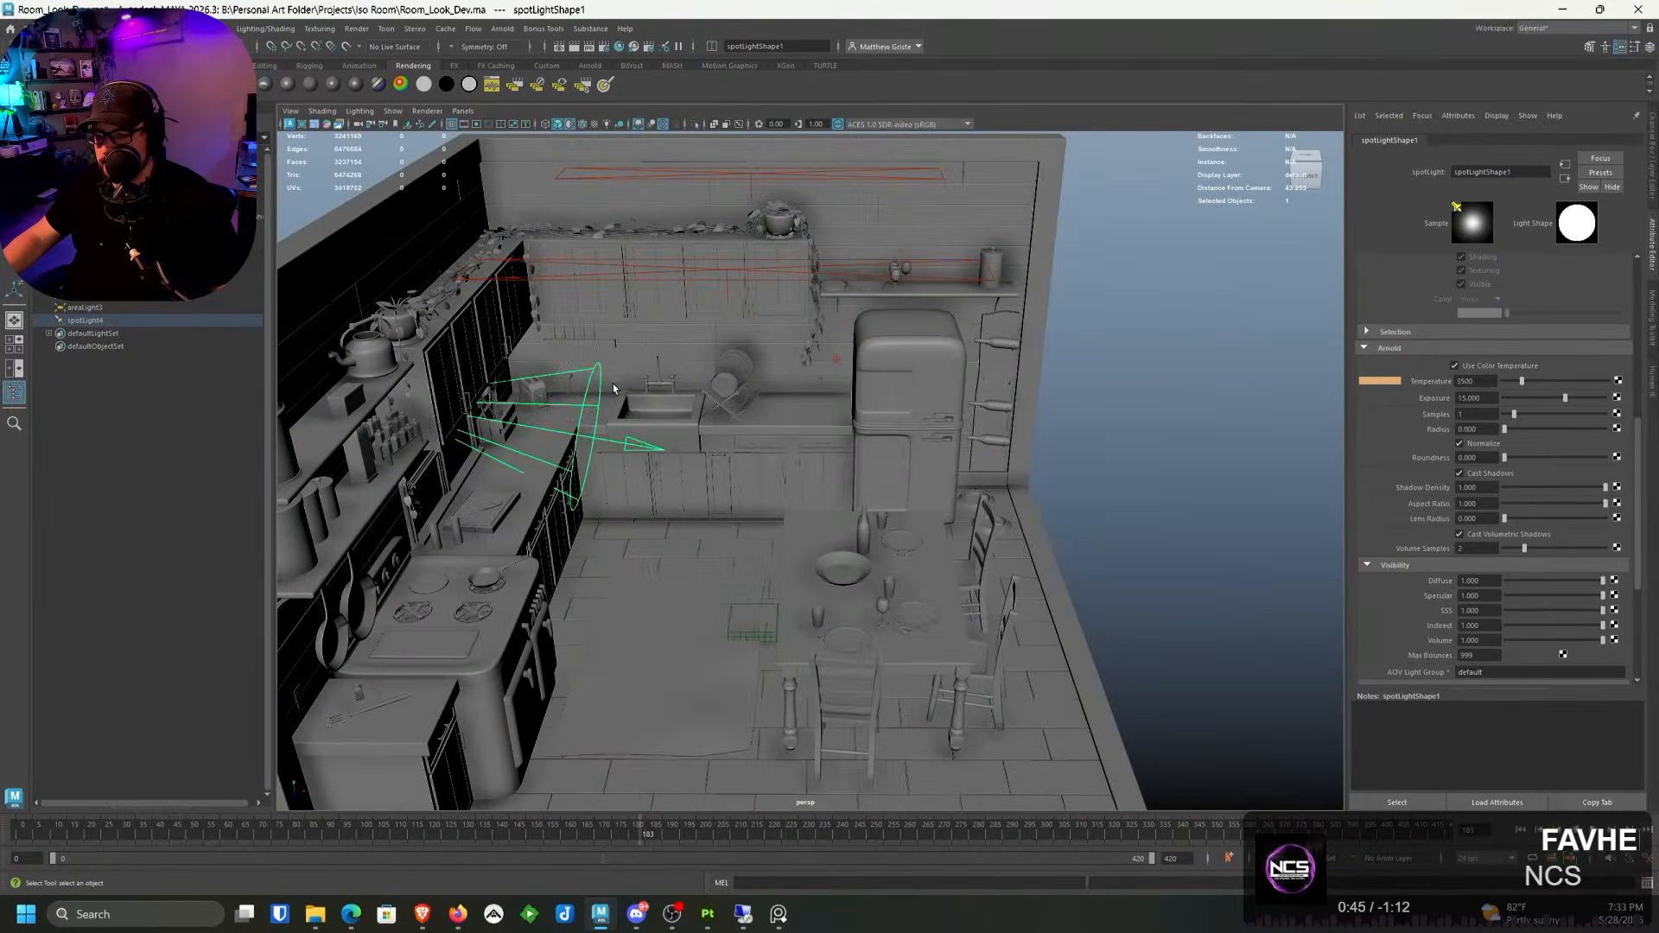
pyautogui.keyDown('alt'); pyautogui.moveTo(613, 381); pyautogui.dragTo(683, 386); pyautogui.keyUp('alt')
pyautogui.keyDown('alt'); pyautogui.moveTo(683, 386); pyautogui.dragTo(726, 370, button='middle'); pyautogui.keyUp('alt')
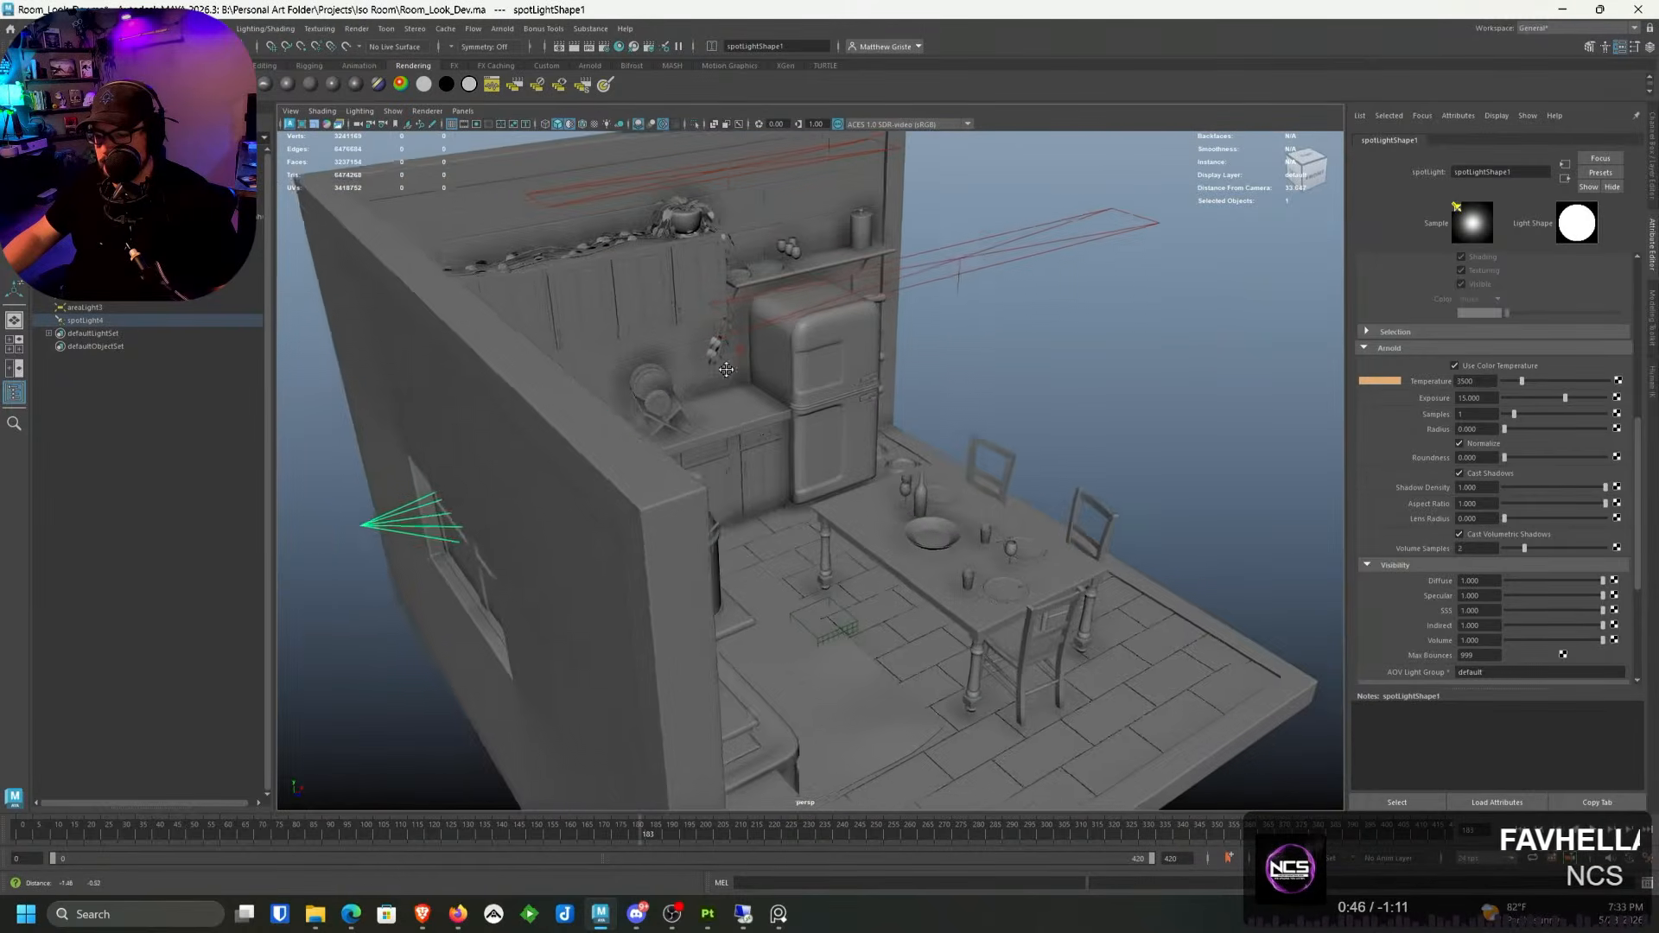
pyautogui.keyDown('alt'); pyautogui.moveTo(725, 369); pyautogui.dragTo(835, 386); pyautogui.keyUp('alt')
pyautogui.keyDown('alt'); pyautogui.moveTo(835, 386); pyautogui.dragTo(741, 373, button='middle'); pyautogui.keyUp('alt')
pyautogui.scroll(3, 740, 373)
pyautogui.click(639, 495)
pyautogui.scroll(-3, 725, 489)
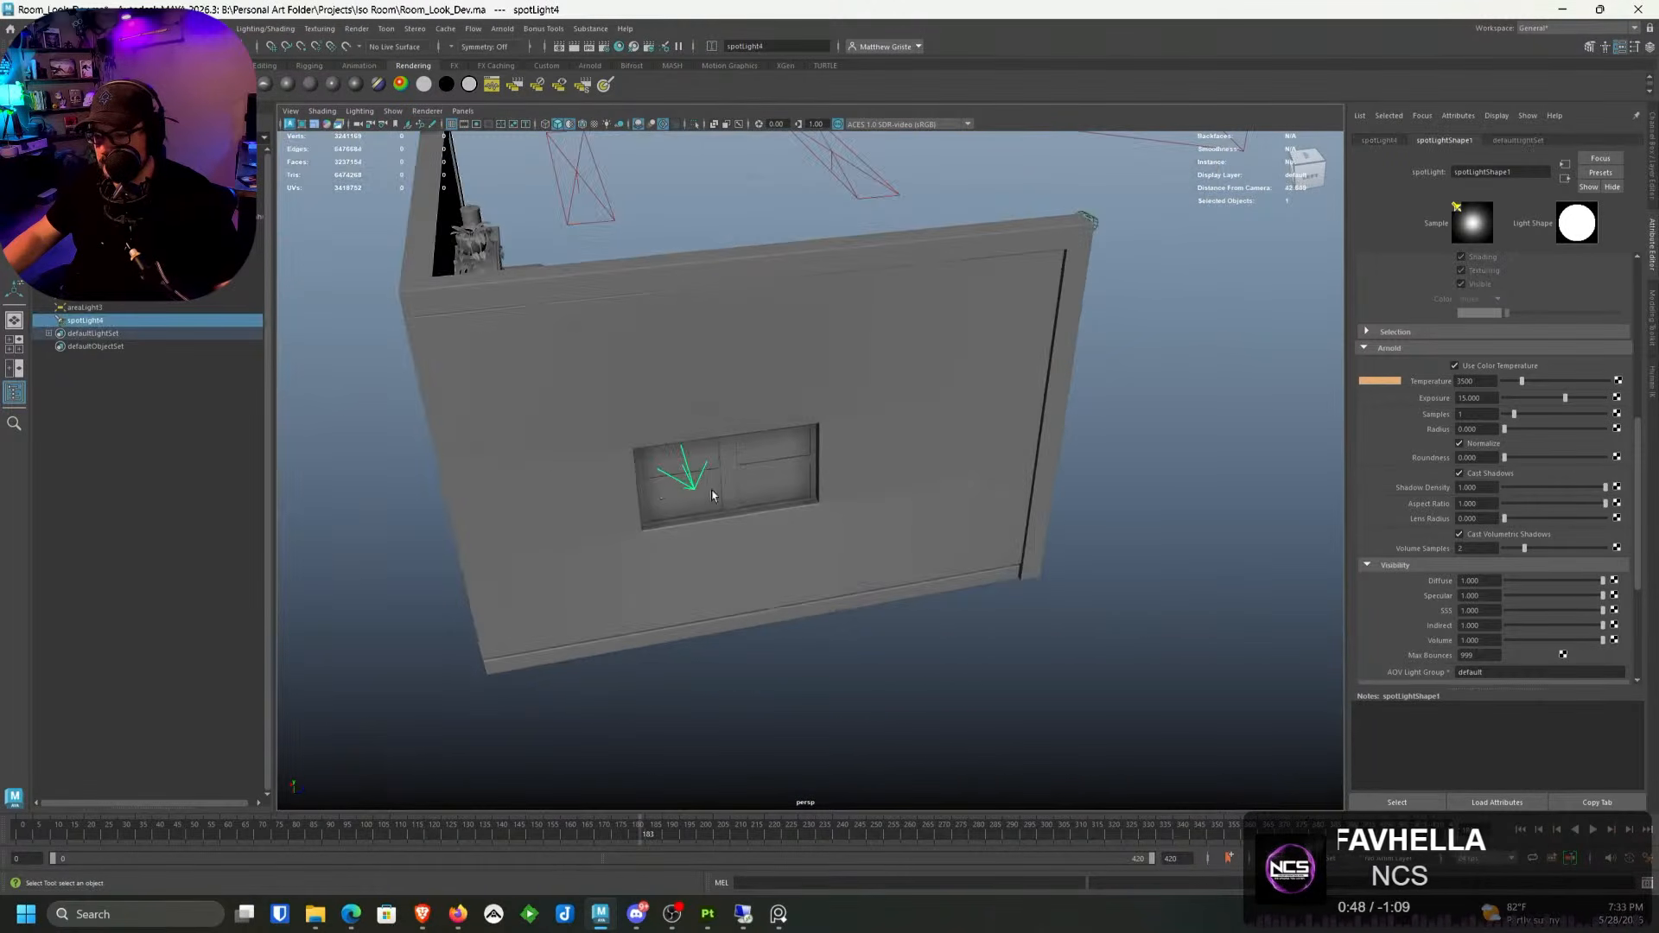
pyautogui.press('w')
pyautogui.keyDown('alt'); pyautogui.moveTo(731, 493); pyautogui.dragTo(951, 542); pyautogui.keyUp('alt')
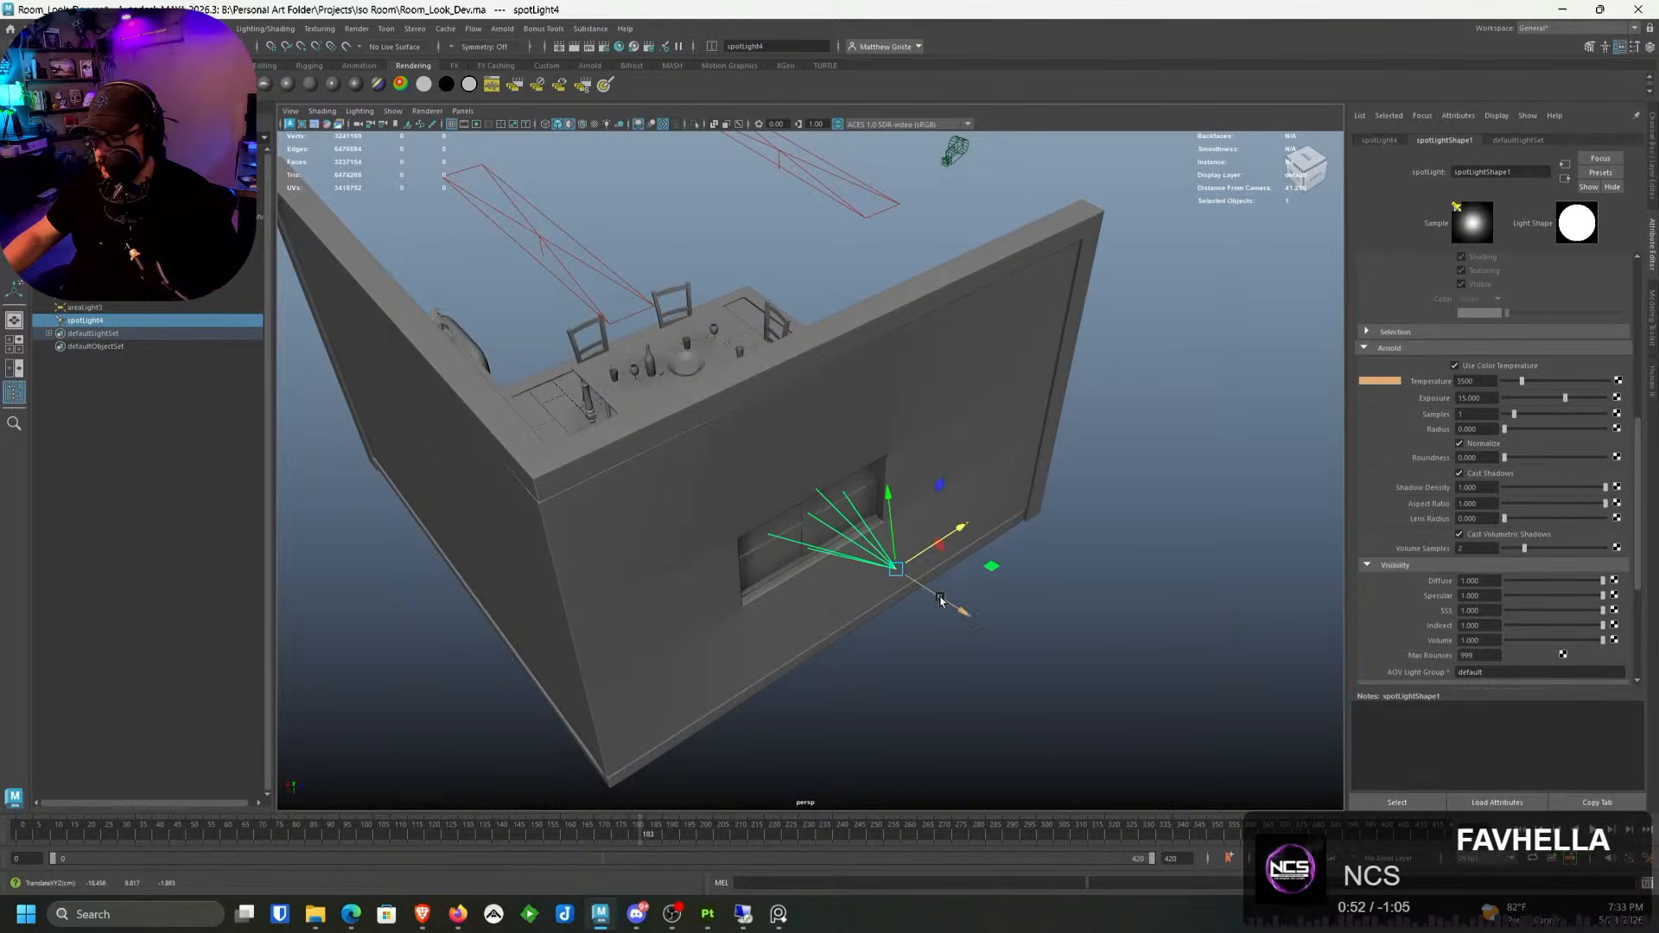
pyautogui.moveTo(944, 603); pyautogui.dragTo(1154, 442)
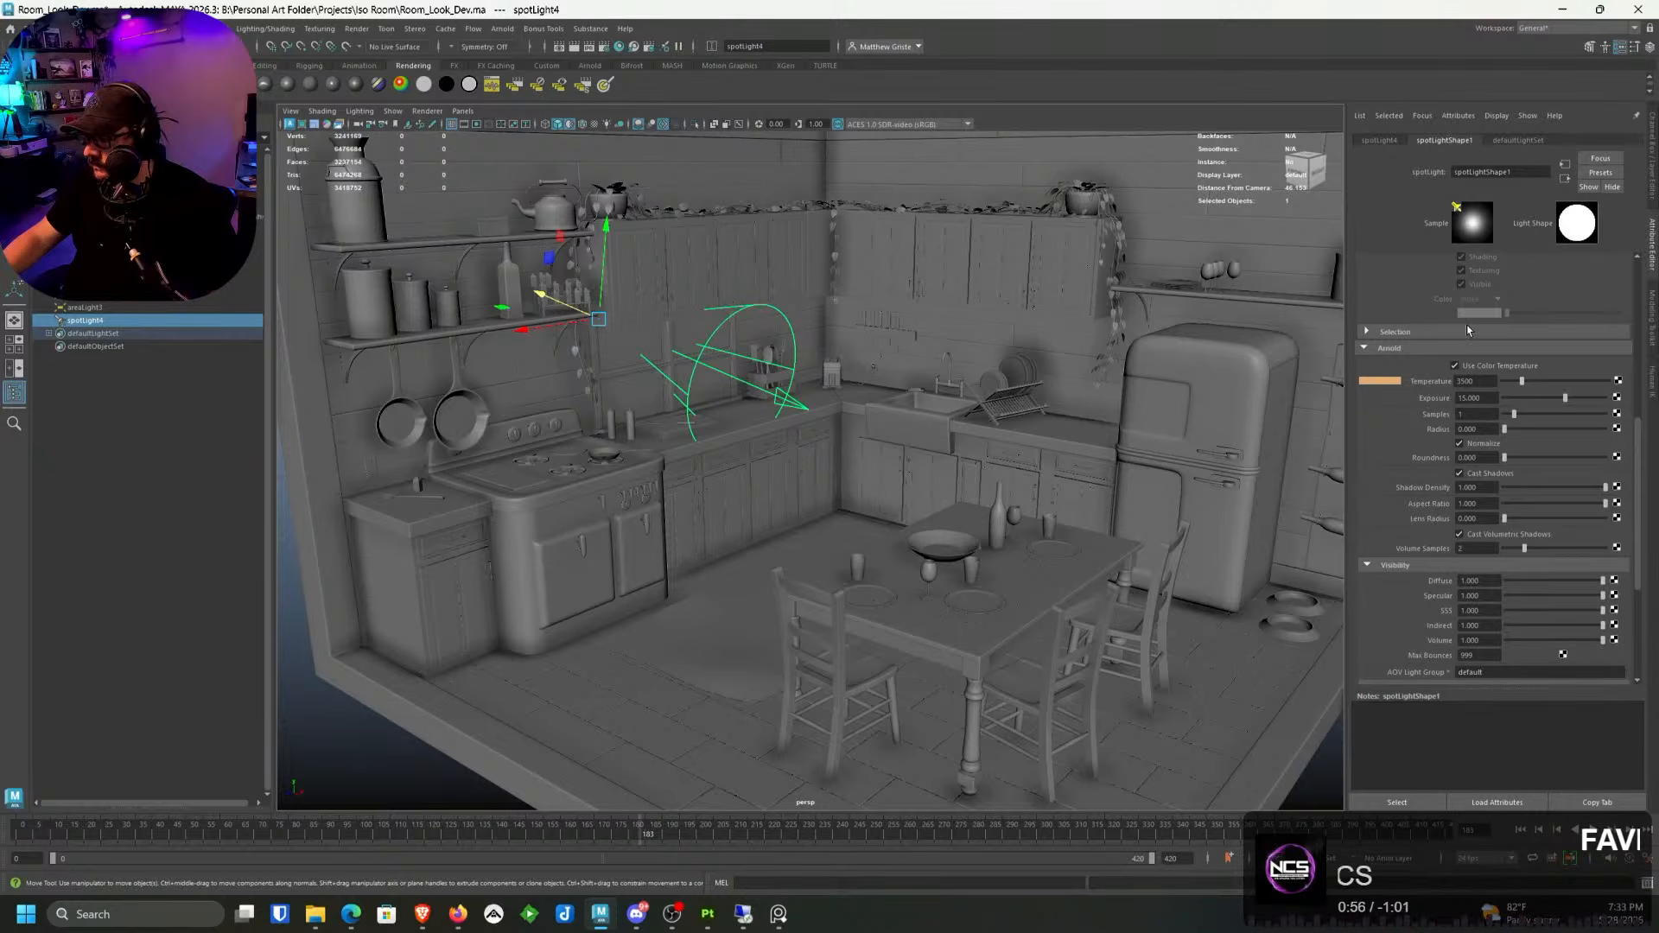
# Step: Widen the window spotlight's cone angle to about 80 degrees
pyautogui.scroll(6, 1491, 467)
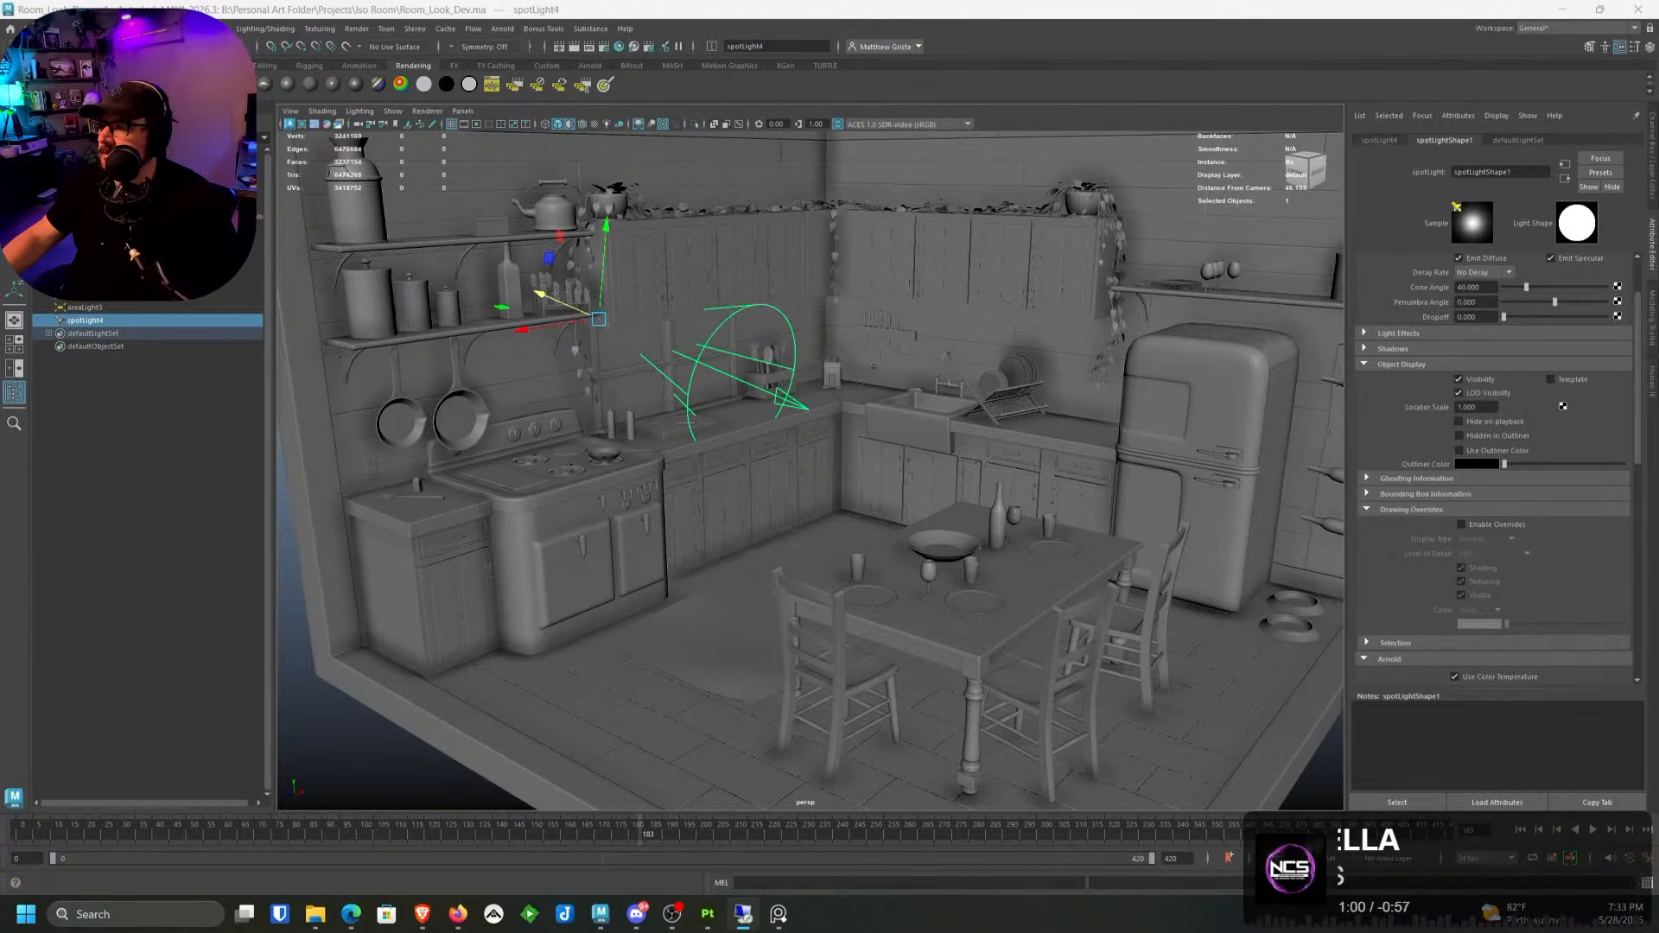
pyautogui.scroll(3, 1452, 384)
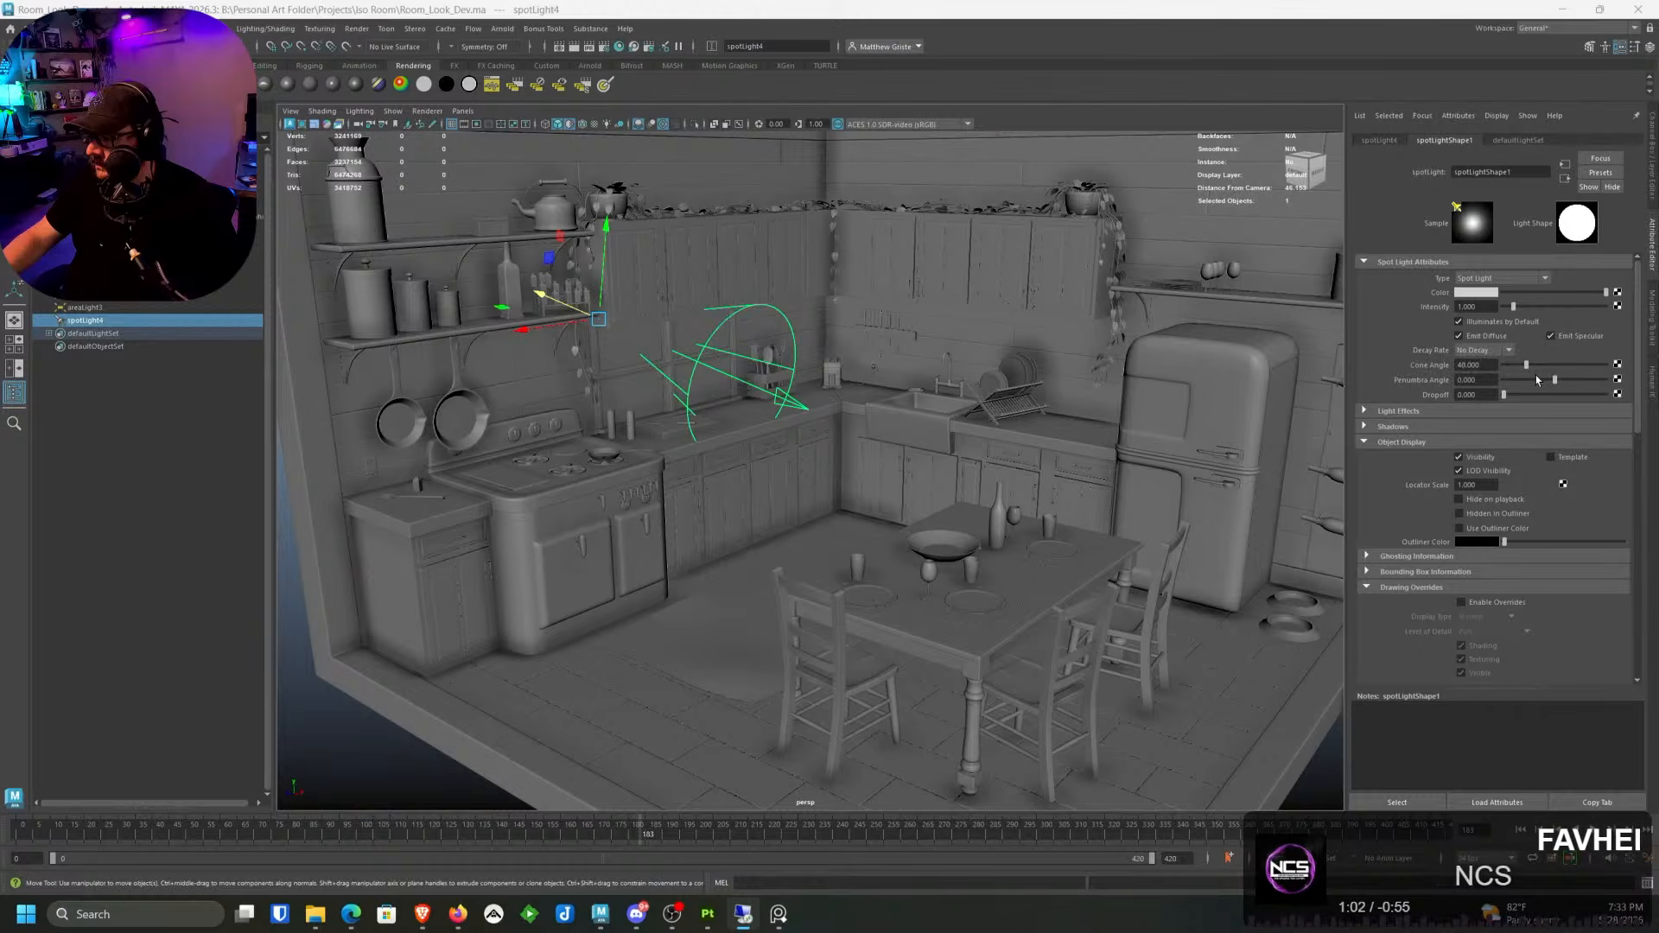
pyautogui.moveTo(1526, 372); pyautogui.dragTo(1551, 373)
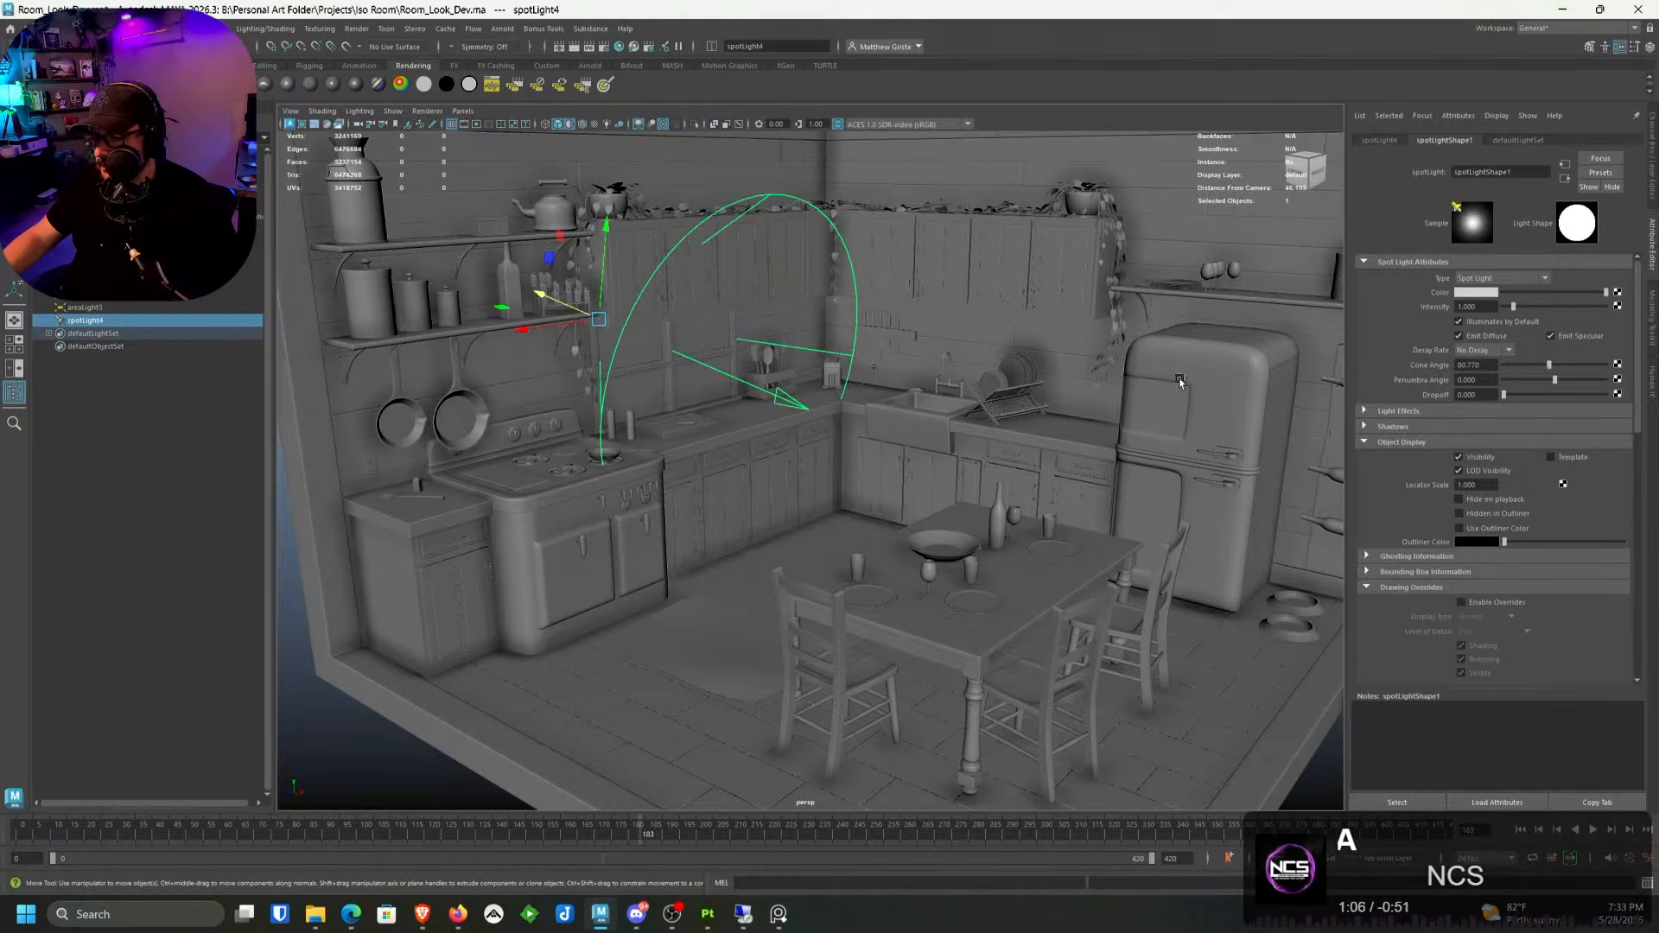
pyautogui.keyDown('alt'); pyautogui.moveTo(1179, 381); pyautogui.dragTo(1096, 382); pyautogui.keyUp('alt')
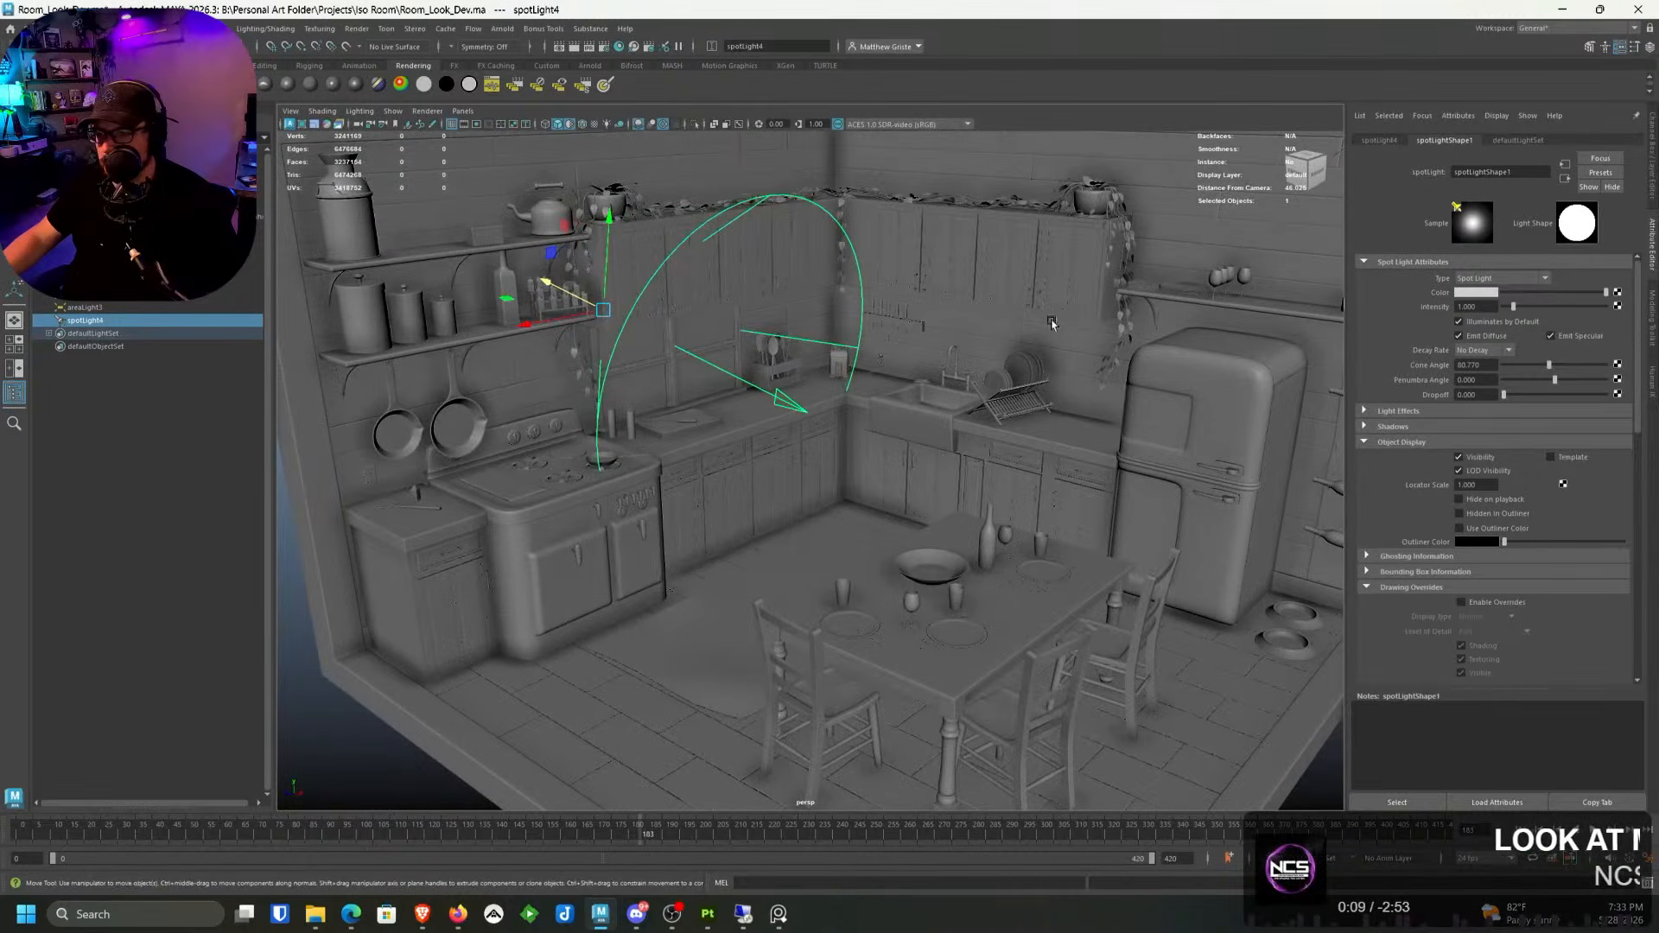
pyautogui.keyDown('alt'); pyautogui.moveTo(632, 219); pyautogui.dragTo(645, 235); pyautogui.keyUp('alt')
pyautogui.keyDown('alt'); pyautogui.moveTo(777, 272); pyautogui.dragTo(739, 264, button='middle'); pyautogui.keyUp('alt')
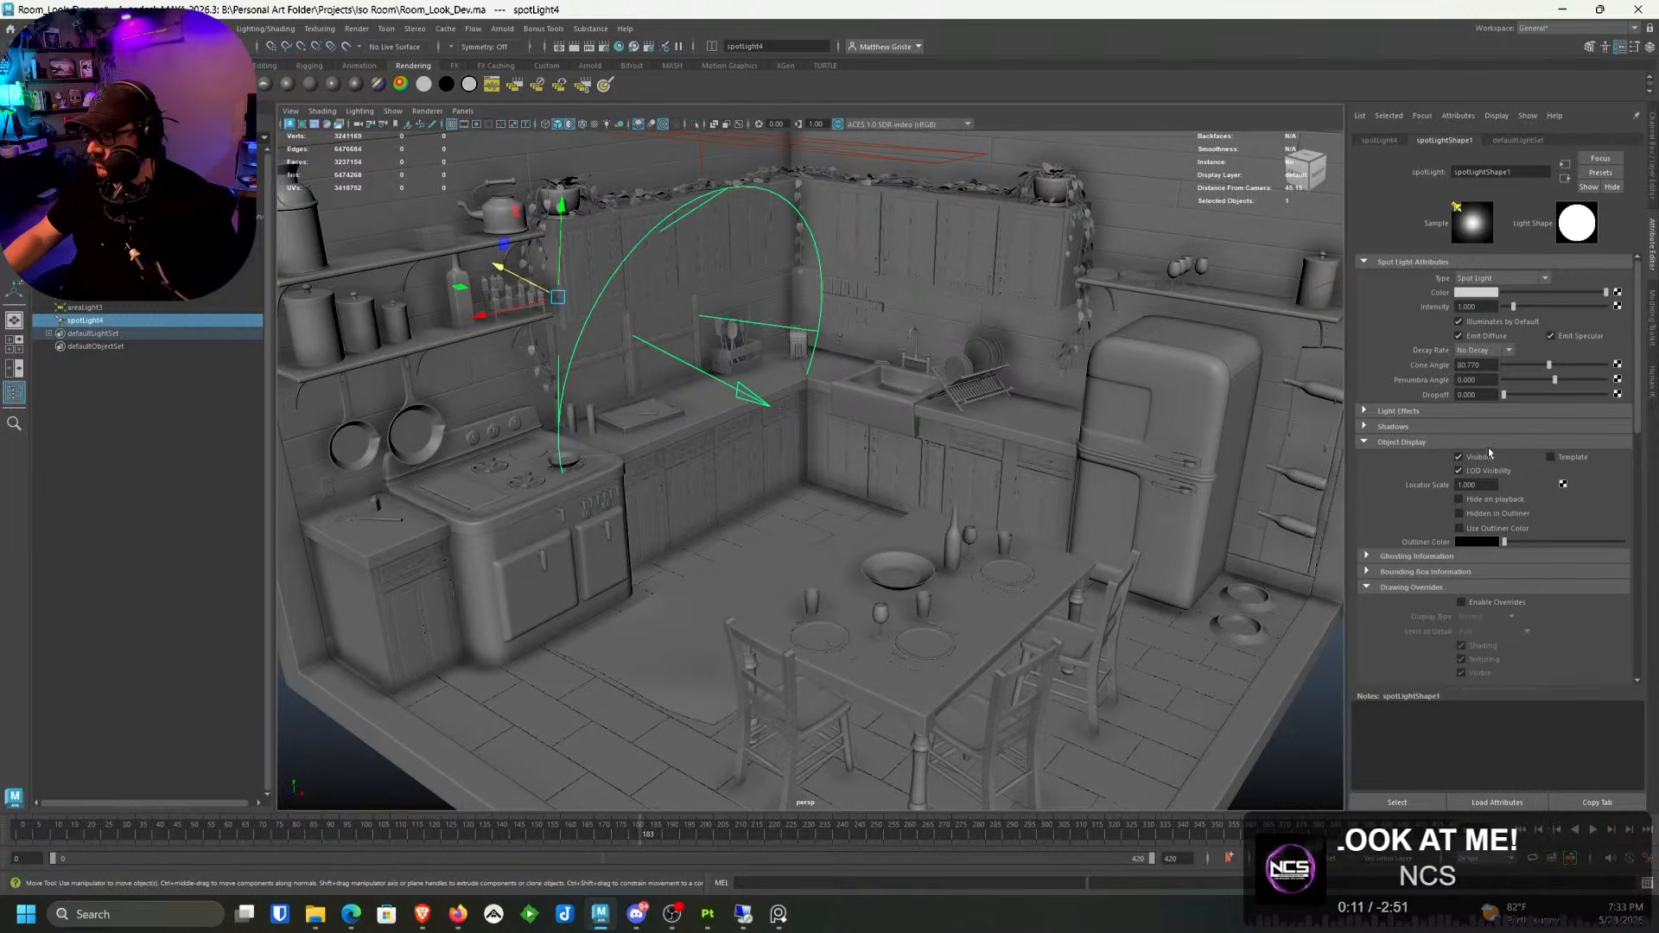
# Step: Set the window spotlight's exposure to 8 and frame the whole room for an Arnold viewport render
pyautogui.scroll(-5, 1439, 536)
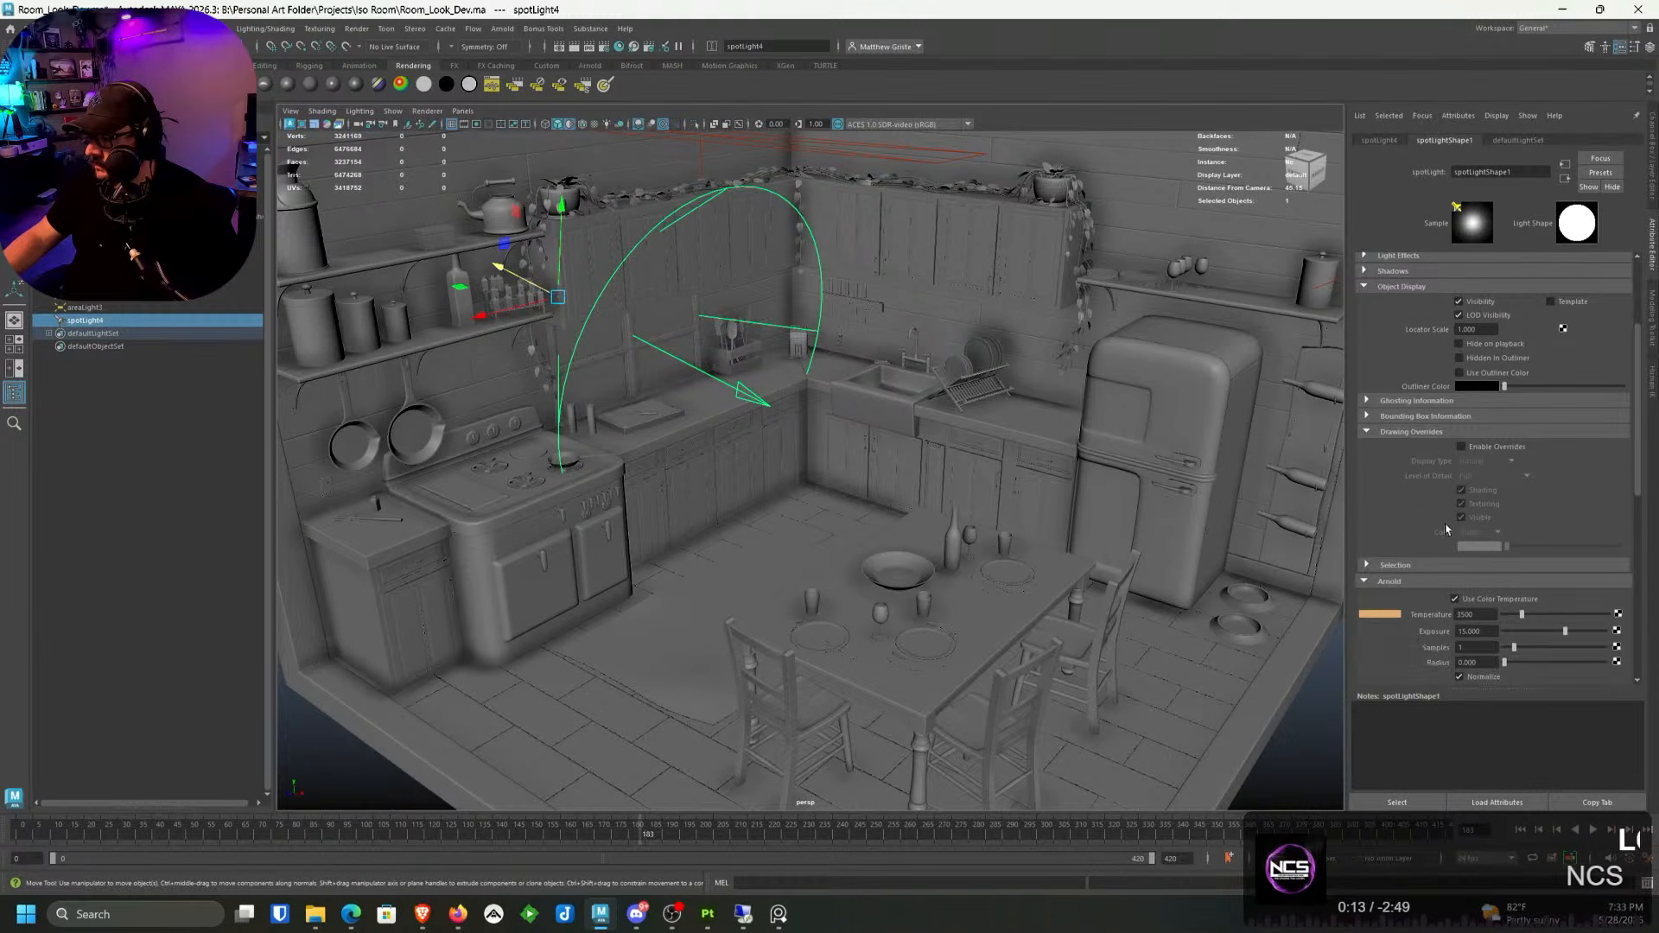
pyautogui.click(1486, 515)
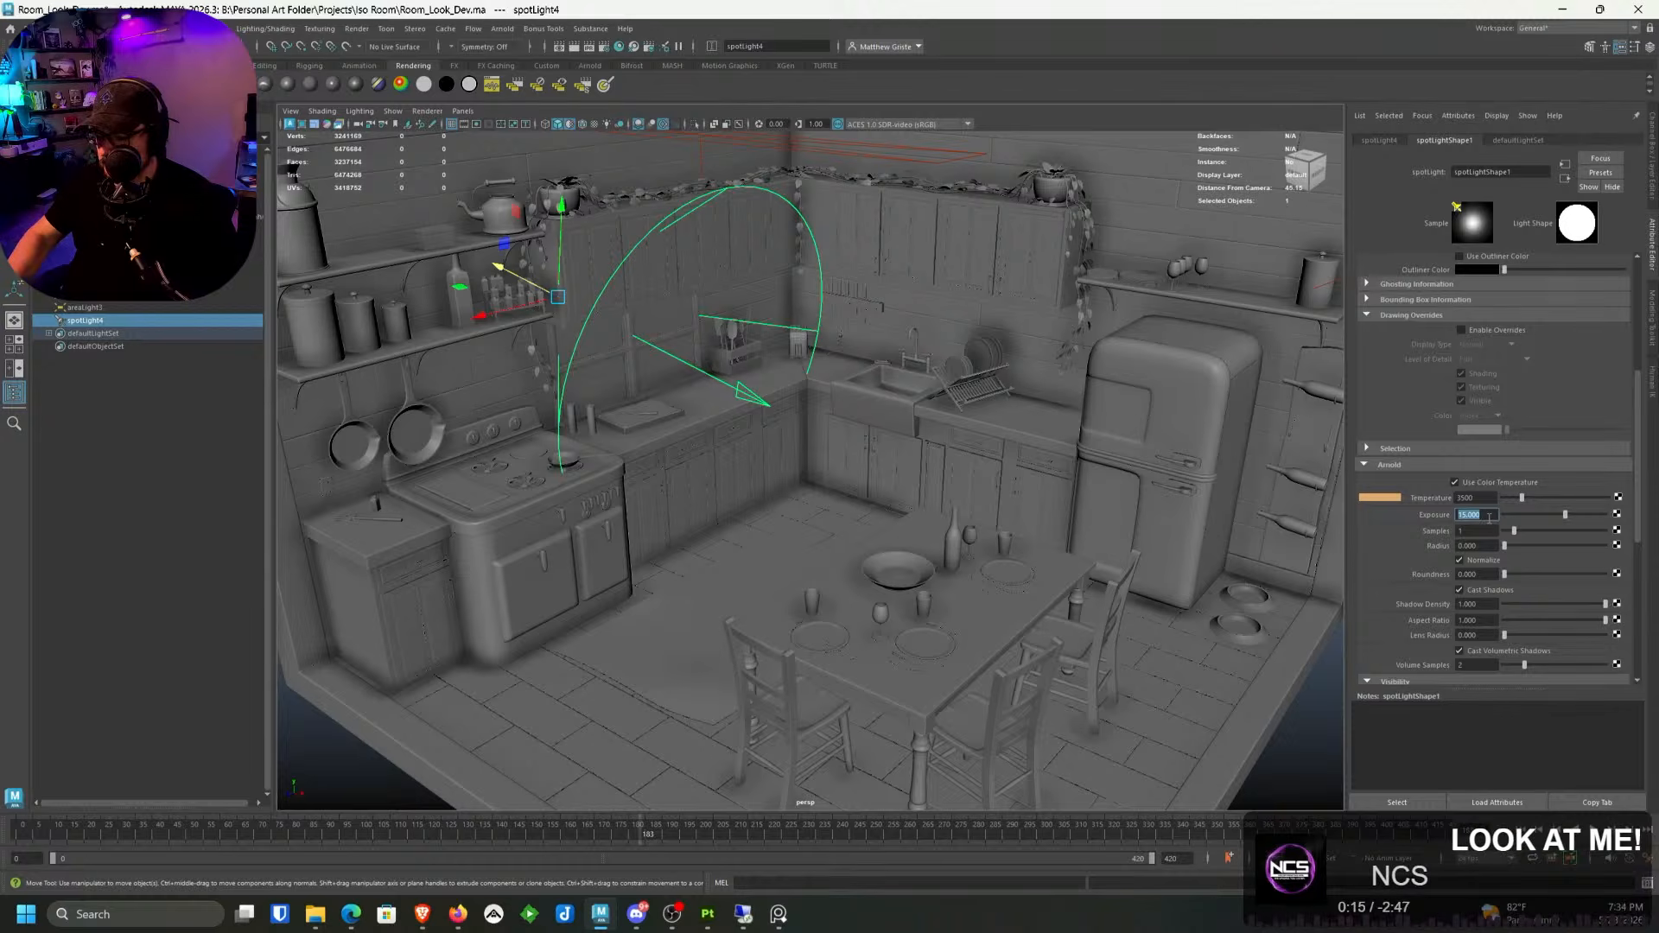
pyautogui.write('8')
pyautogui.press('Return')
pyautogui.scroll(-4, 784, 346)
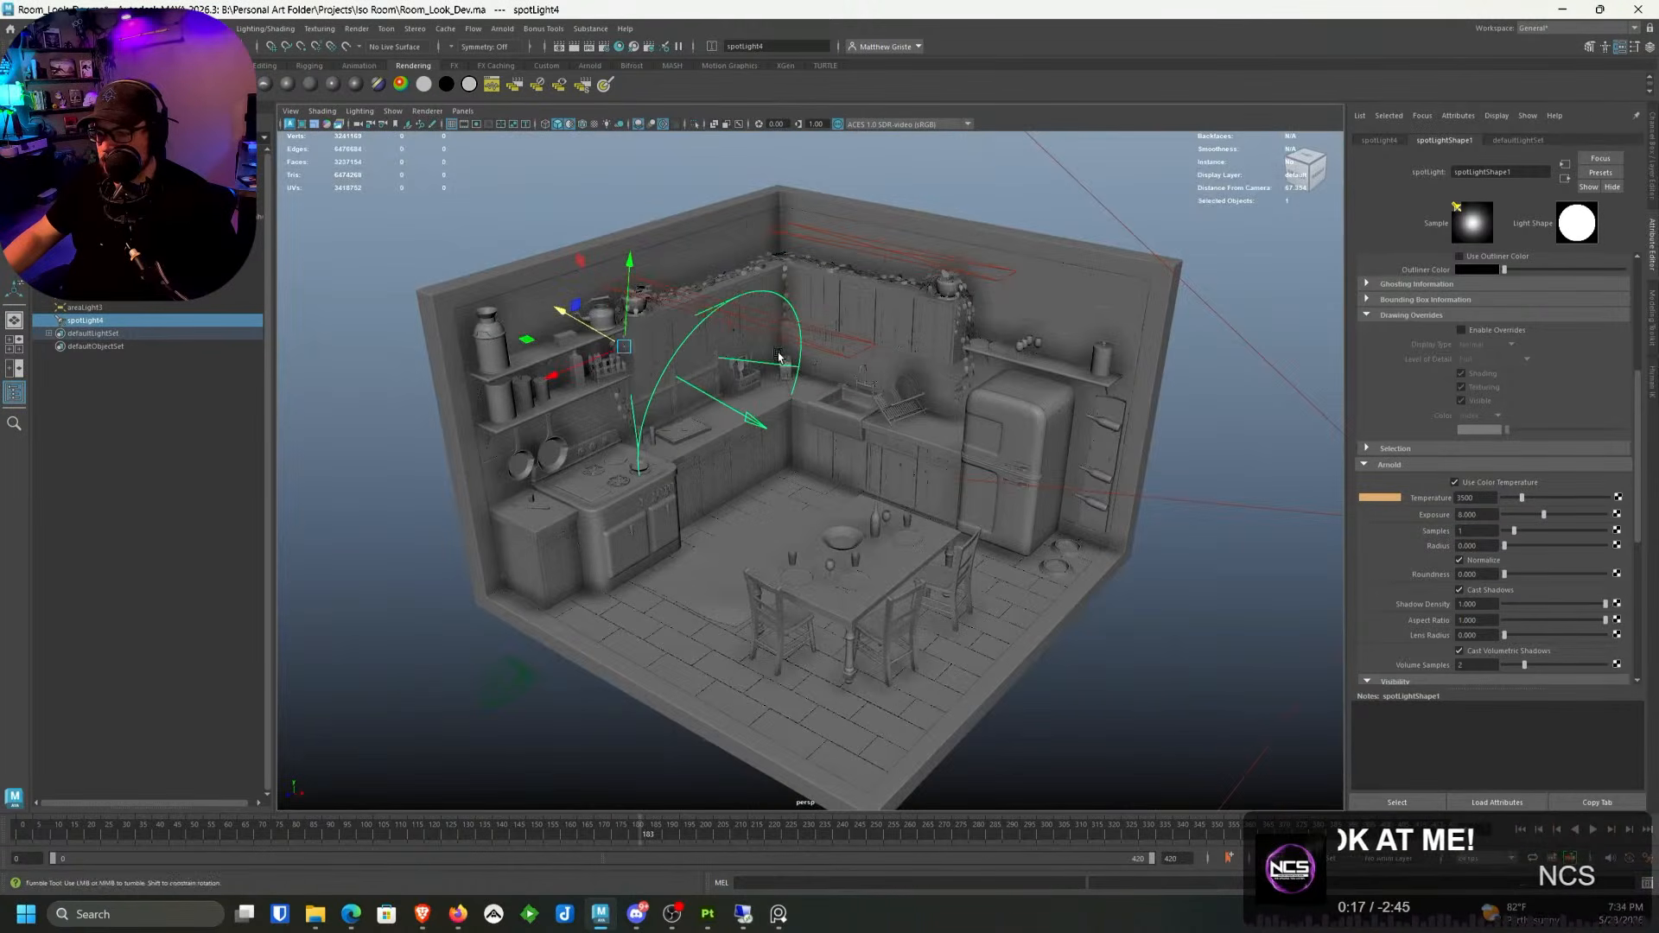
pyautogui.keyDown('alt'); pyautogui.moveTo(821, 351); pyautogui.dragTo(789, 351); pyautogui.keyUp('alt')
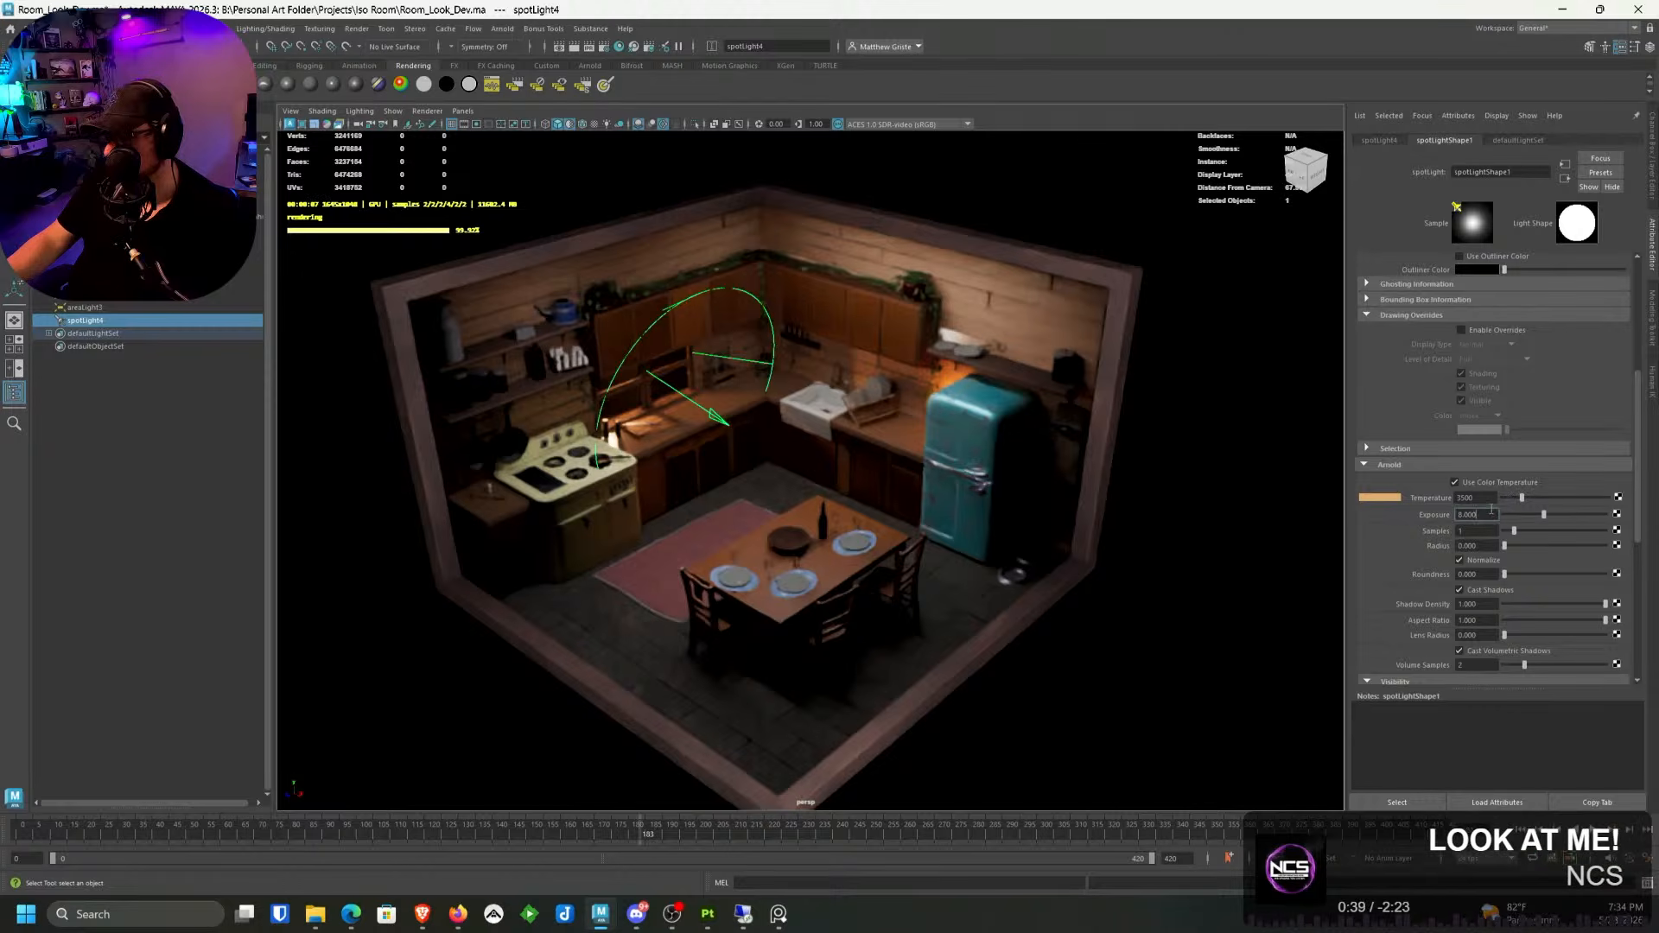
# Step: Raise the window spotlight's exposure, trying 13 and settling on 11
pyautogui.press('Return')
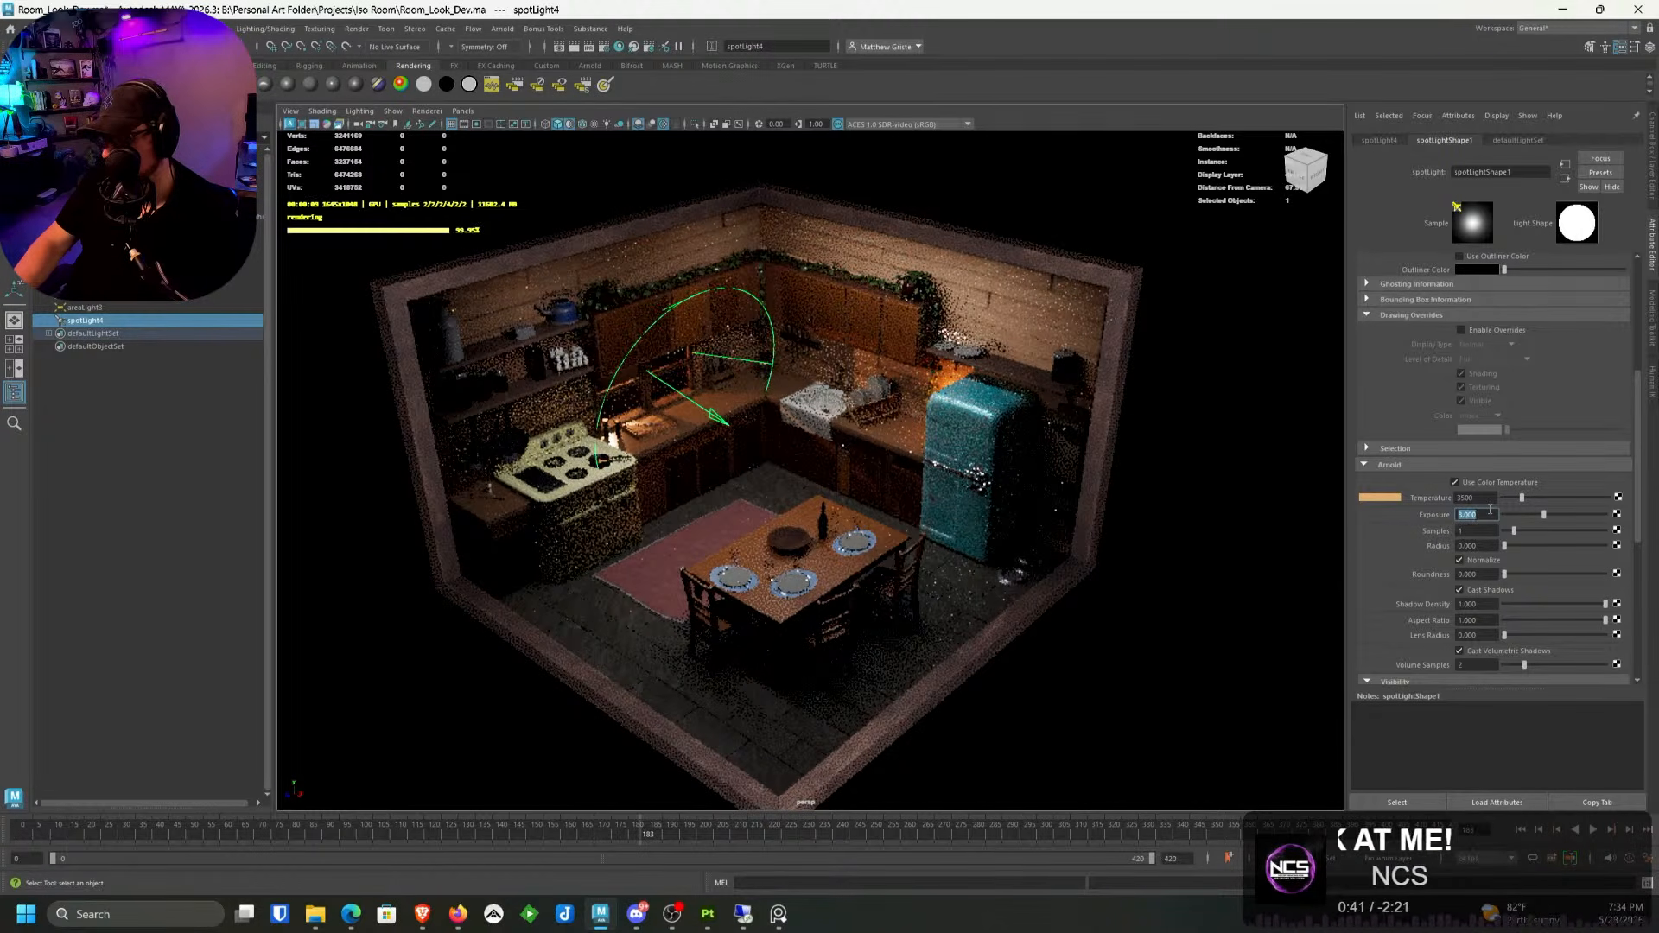
pyautogui.press('Return')
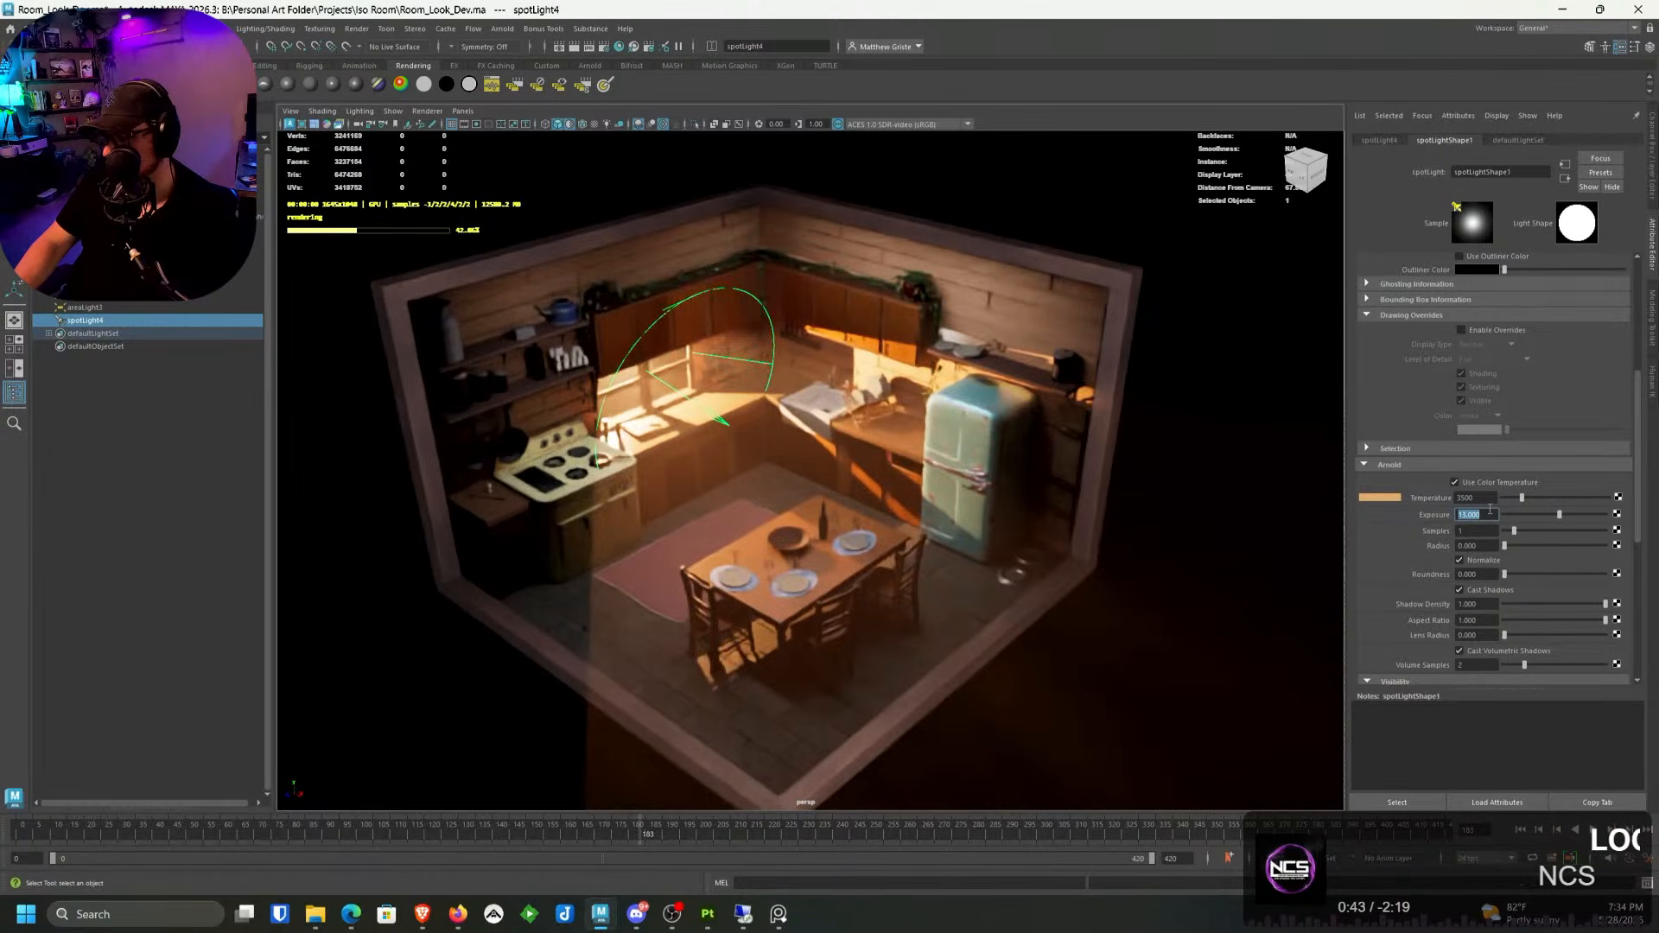
pyautogui.write('11')
pyautogui.press('Return')
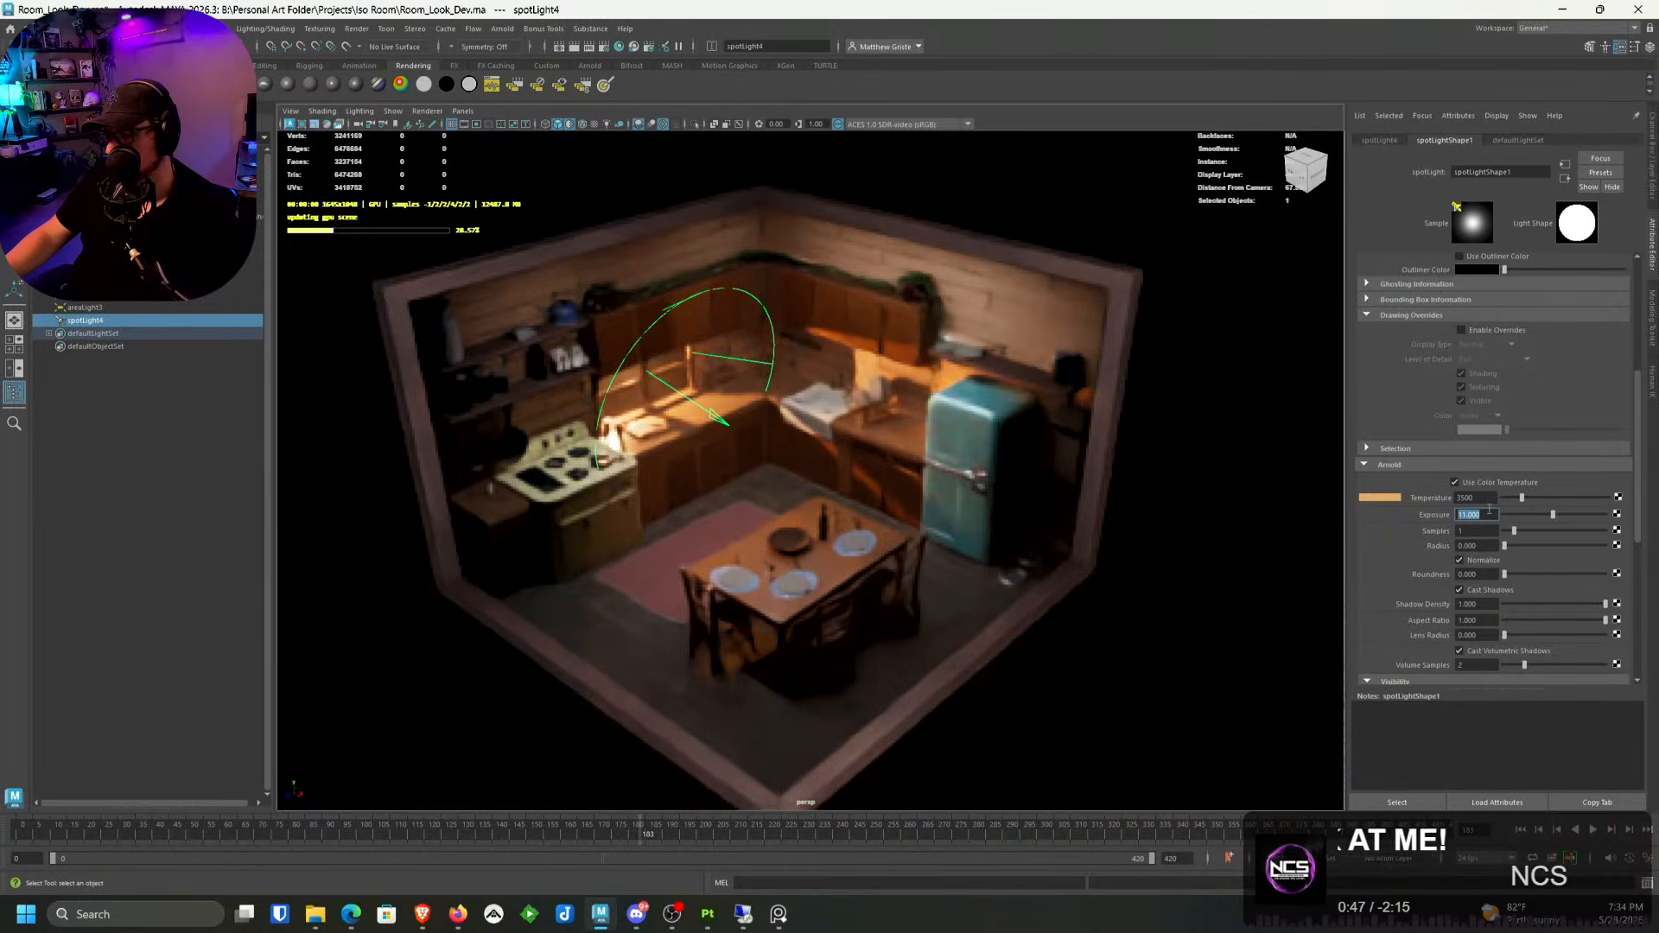
# Step: Set the window spotlight's intensity to about 2.8, penumbra angle to about 8.3 and cone angle to about 79.6
pyautogui.scroll(-5, 1434, 536)
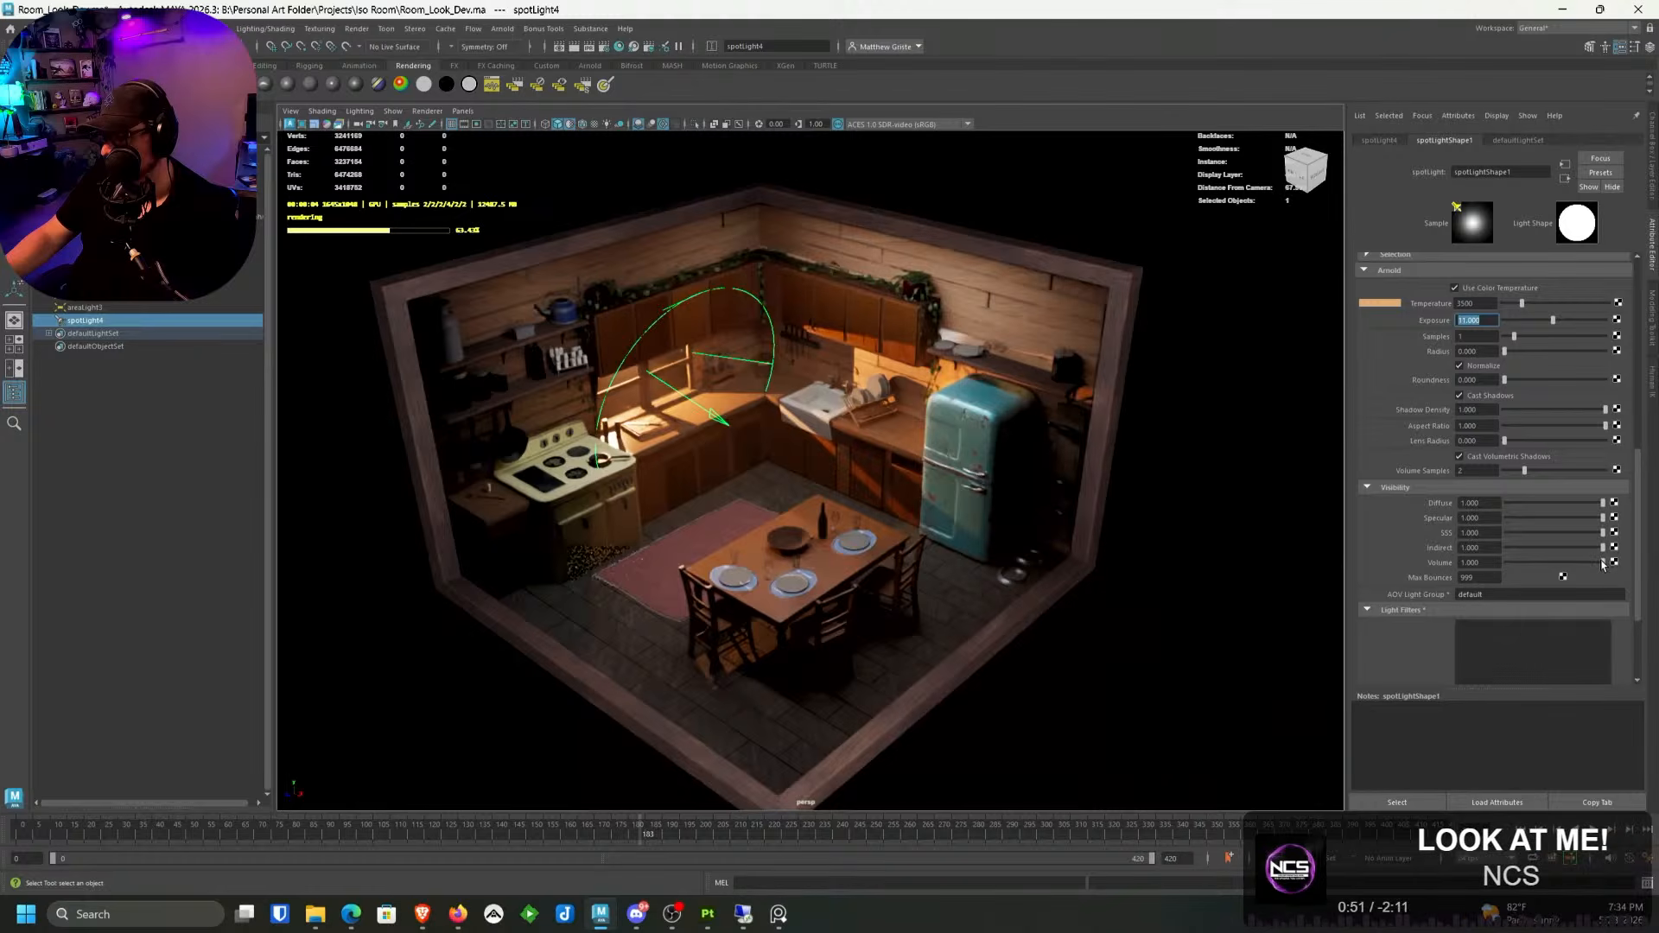
pyautogui.moveTo(1603, 566)
pyautogui.mouseDown()
pyautogui.moveTo(1560, 568)
pyautogui.moveTo(1609, 572)
pyautogui.mouseUp()
pyautogui.scroll(3, 1451, 467)
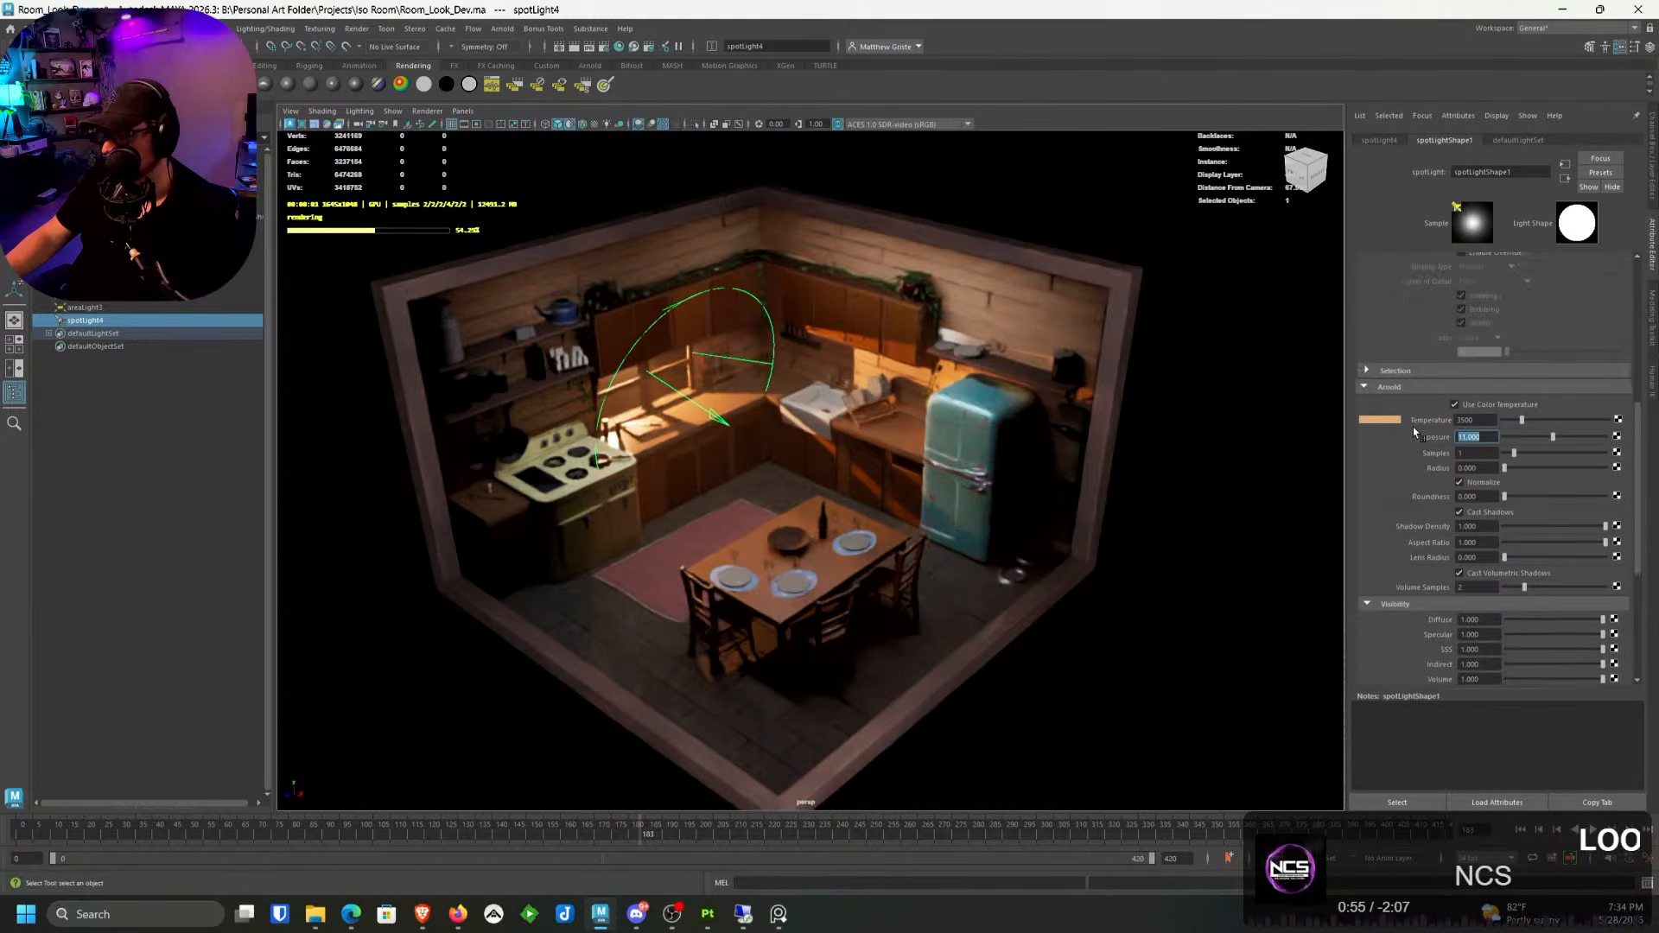
pyautogui.scroll(7, 1417, 427)
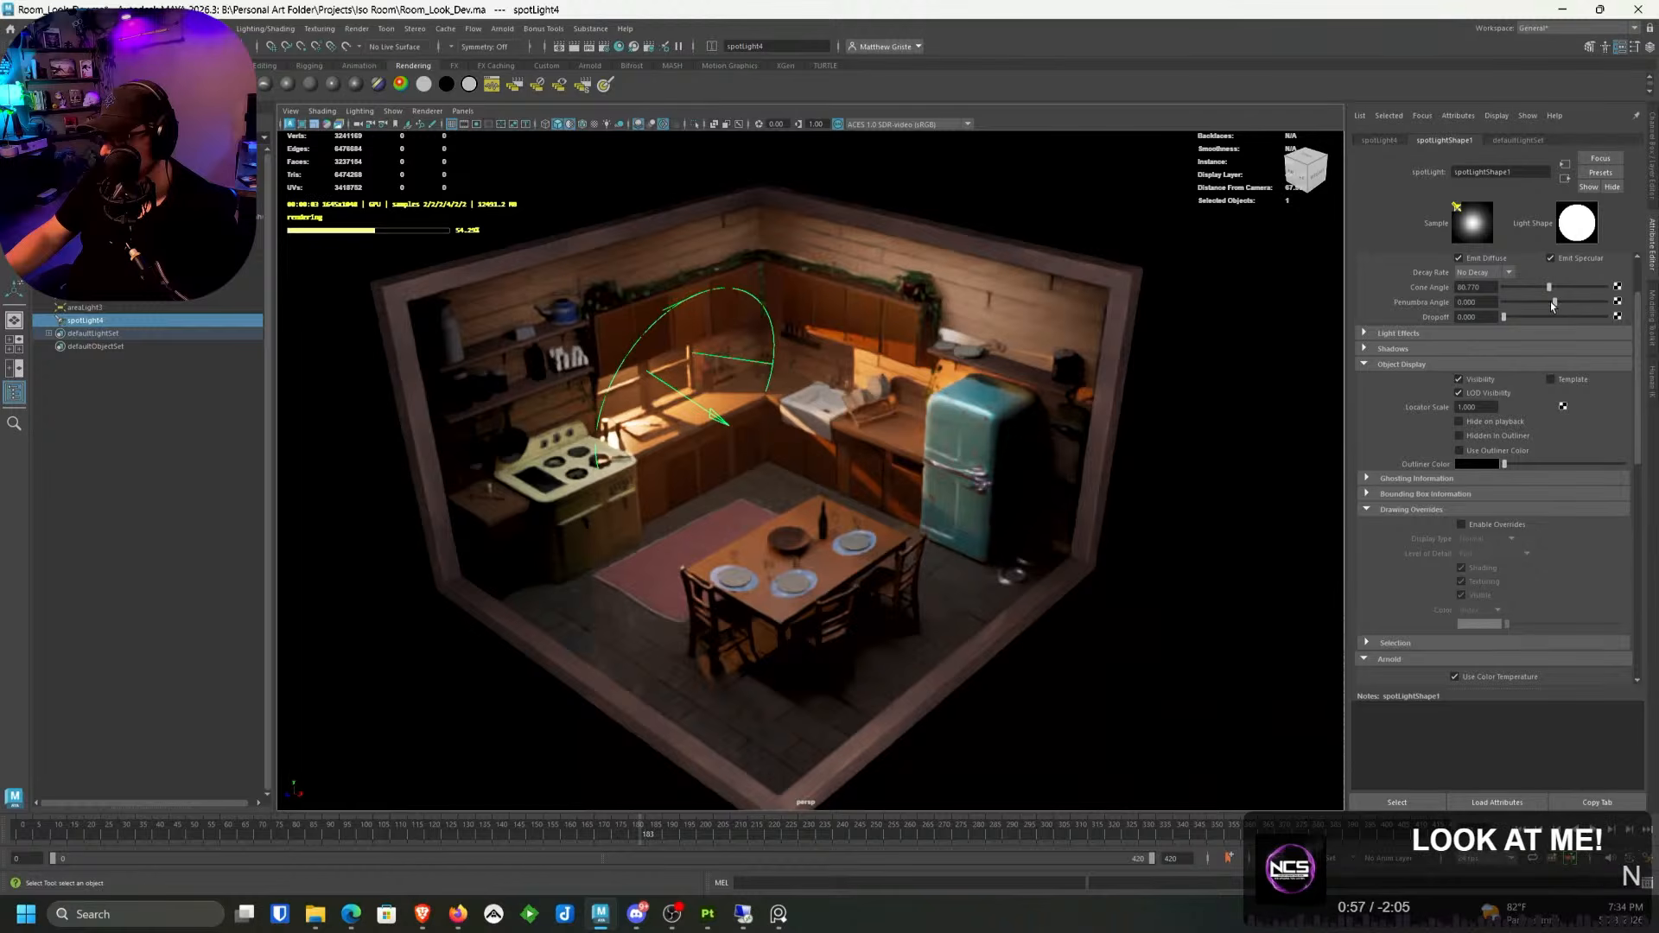
pyautogui.moveTo(1553, 304)
pyautogui.mouseDown()
pyautogui.moveTo(1597, 309)
pyautogui.moveTo(1531, 318)
pyautogui.moveTo(1549, 318)
pyautogui.moveTo(1544, 287)
pyautogui.moveTo(1527, 307)
pyautogui.mouseUp()
pyautogui.scroll(3, 1456, 330)
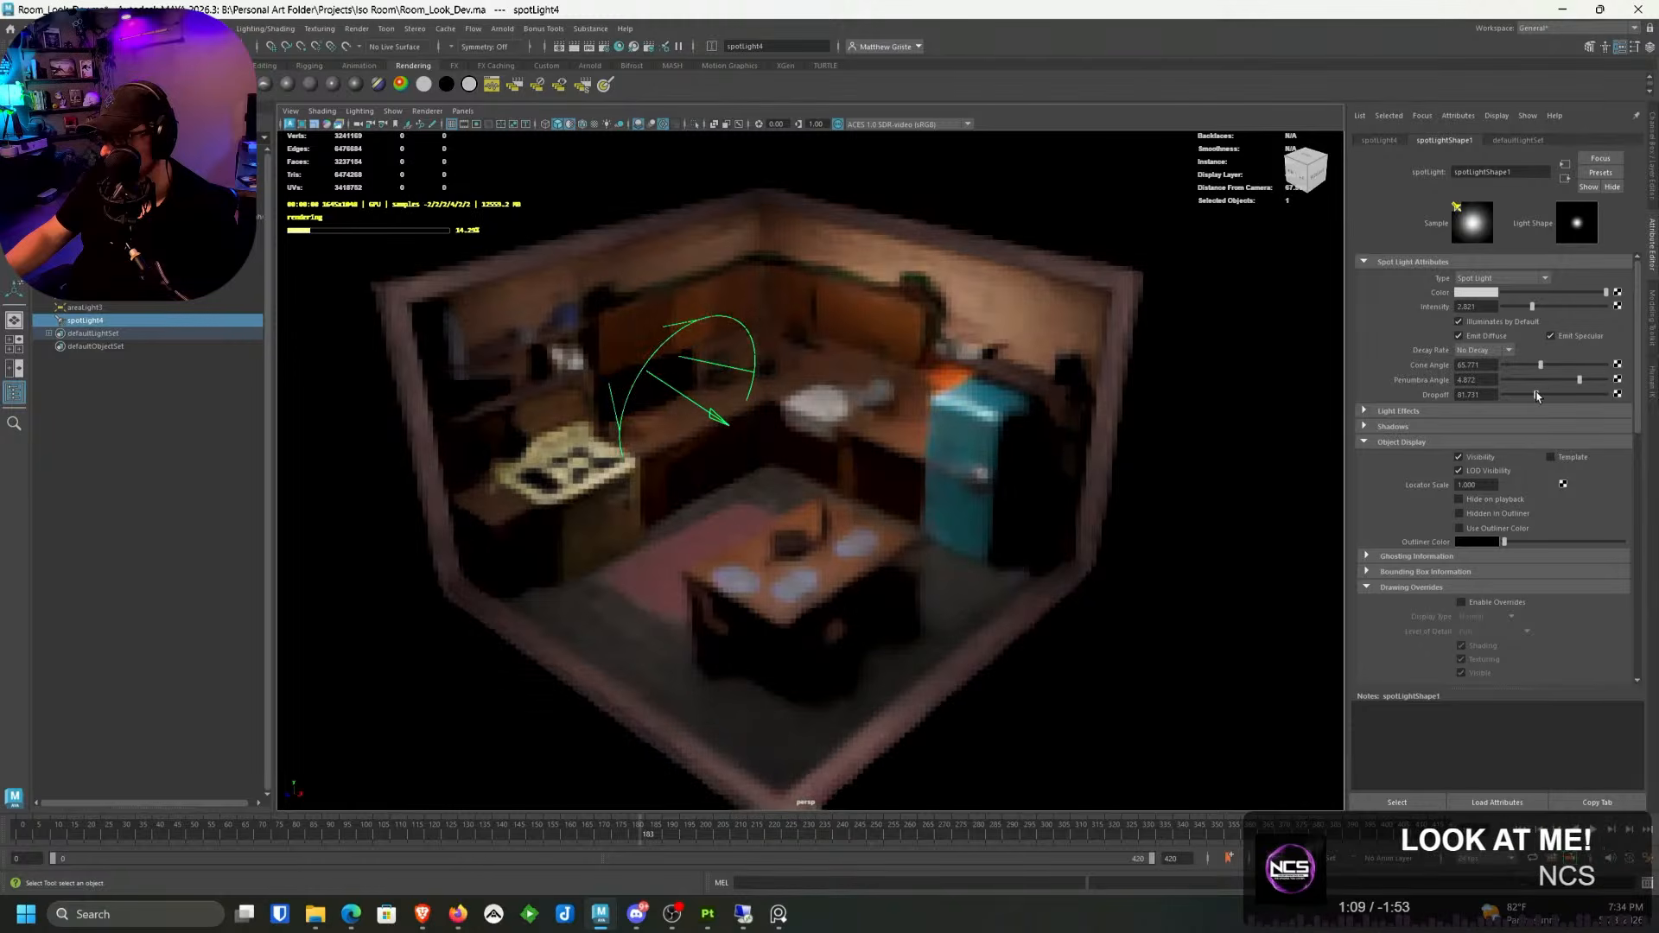
pyautogui.moveTo(1531, 394); pyautogui.dragTo(1548, 364)
pyautogui.scroll(-5, 1435, 472)
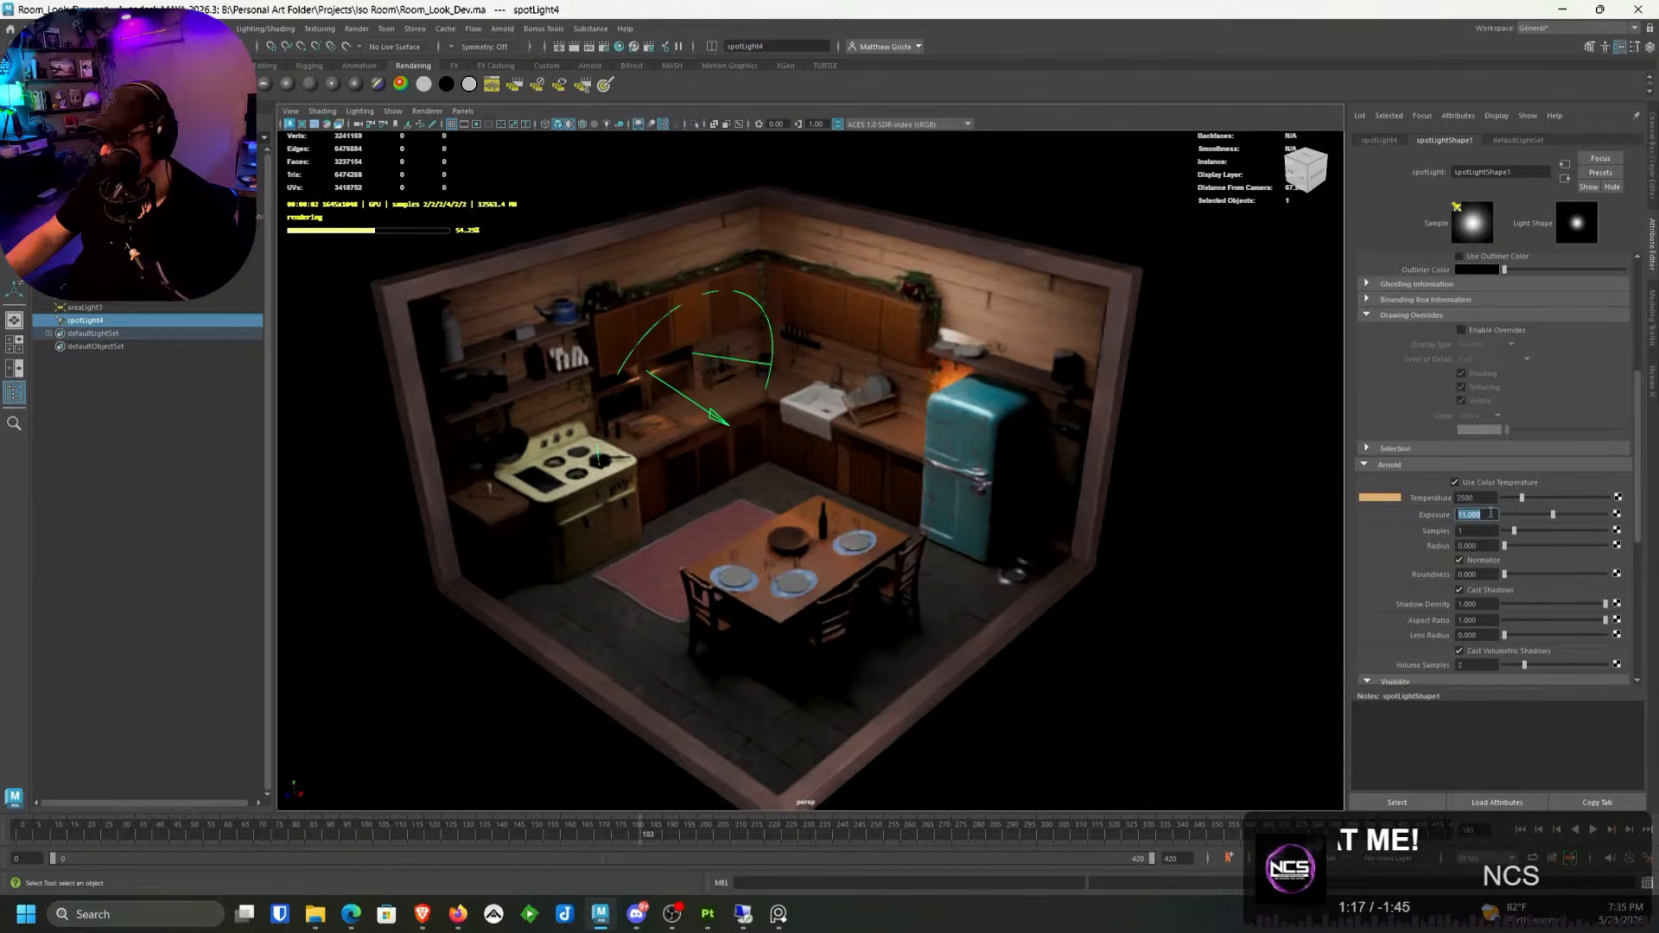
# Step: Reduce the window spotlight's dropoff to 1
pyautogui.click(1476, 485)
pyautogui.click(1476, 486)
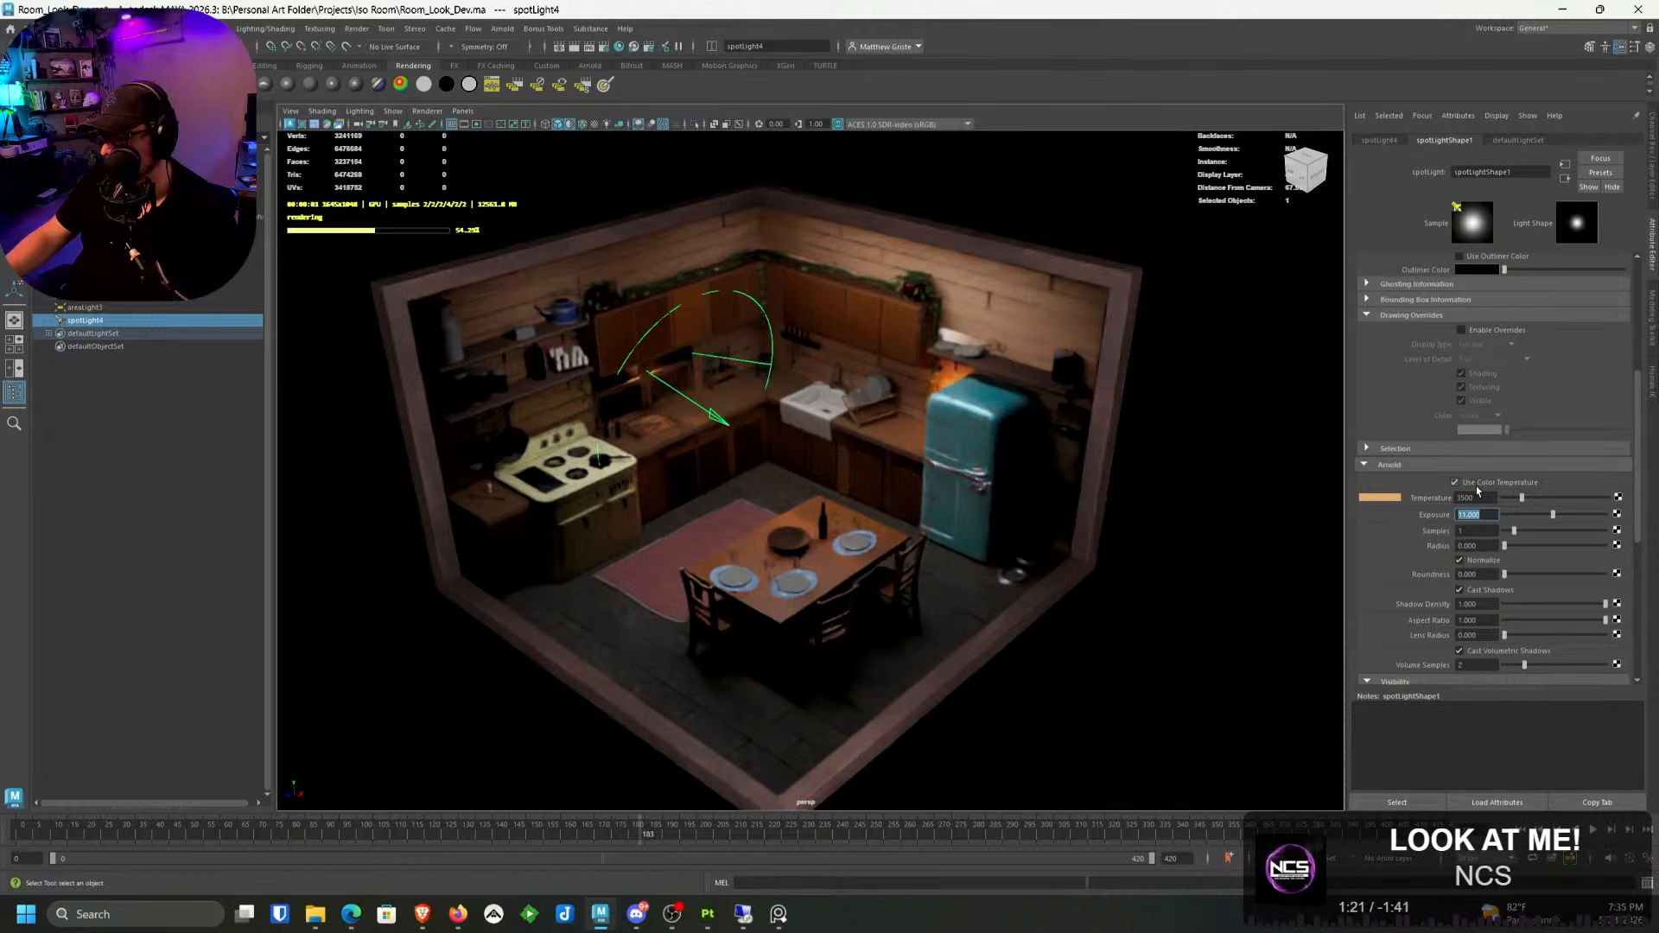
pyautogui.scroll(5, 1455, 426)
pyautogui.scroll(1, 1453, 424)
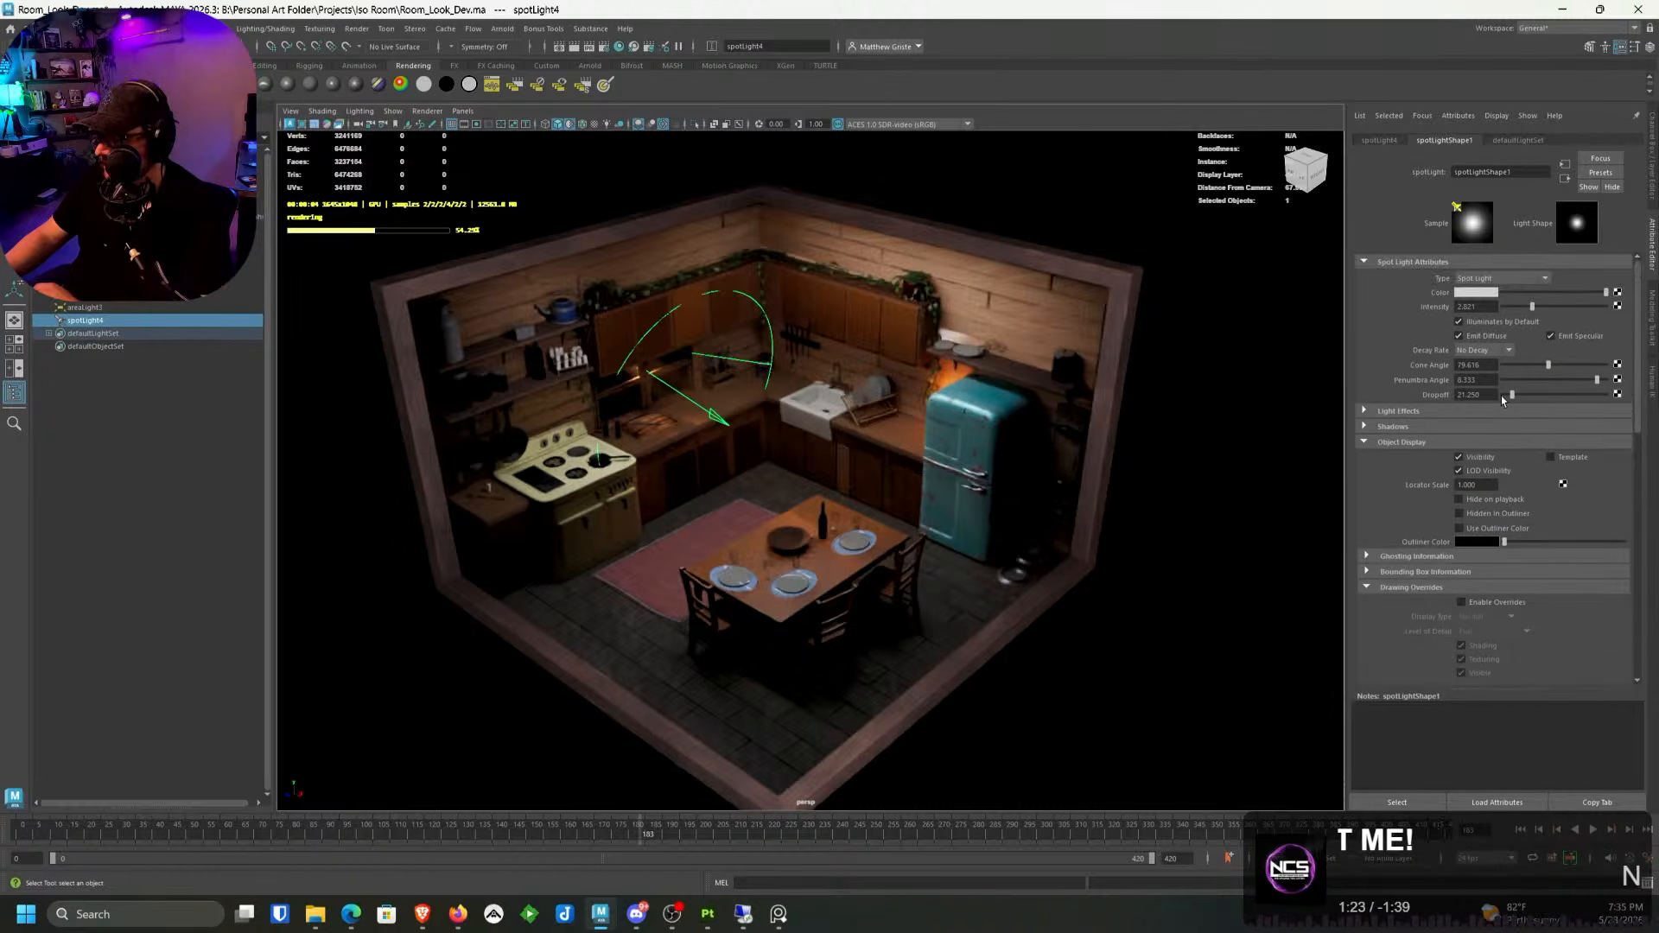
pyautogui.moveTo(1510, 395)
pyautogui.mouseDown()
pyautogui.moveTo(1492, 397)
pyautogui.moveTo(1508, 398)
pyautogui.mouseUp()
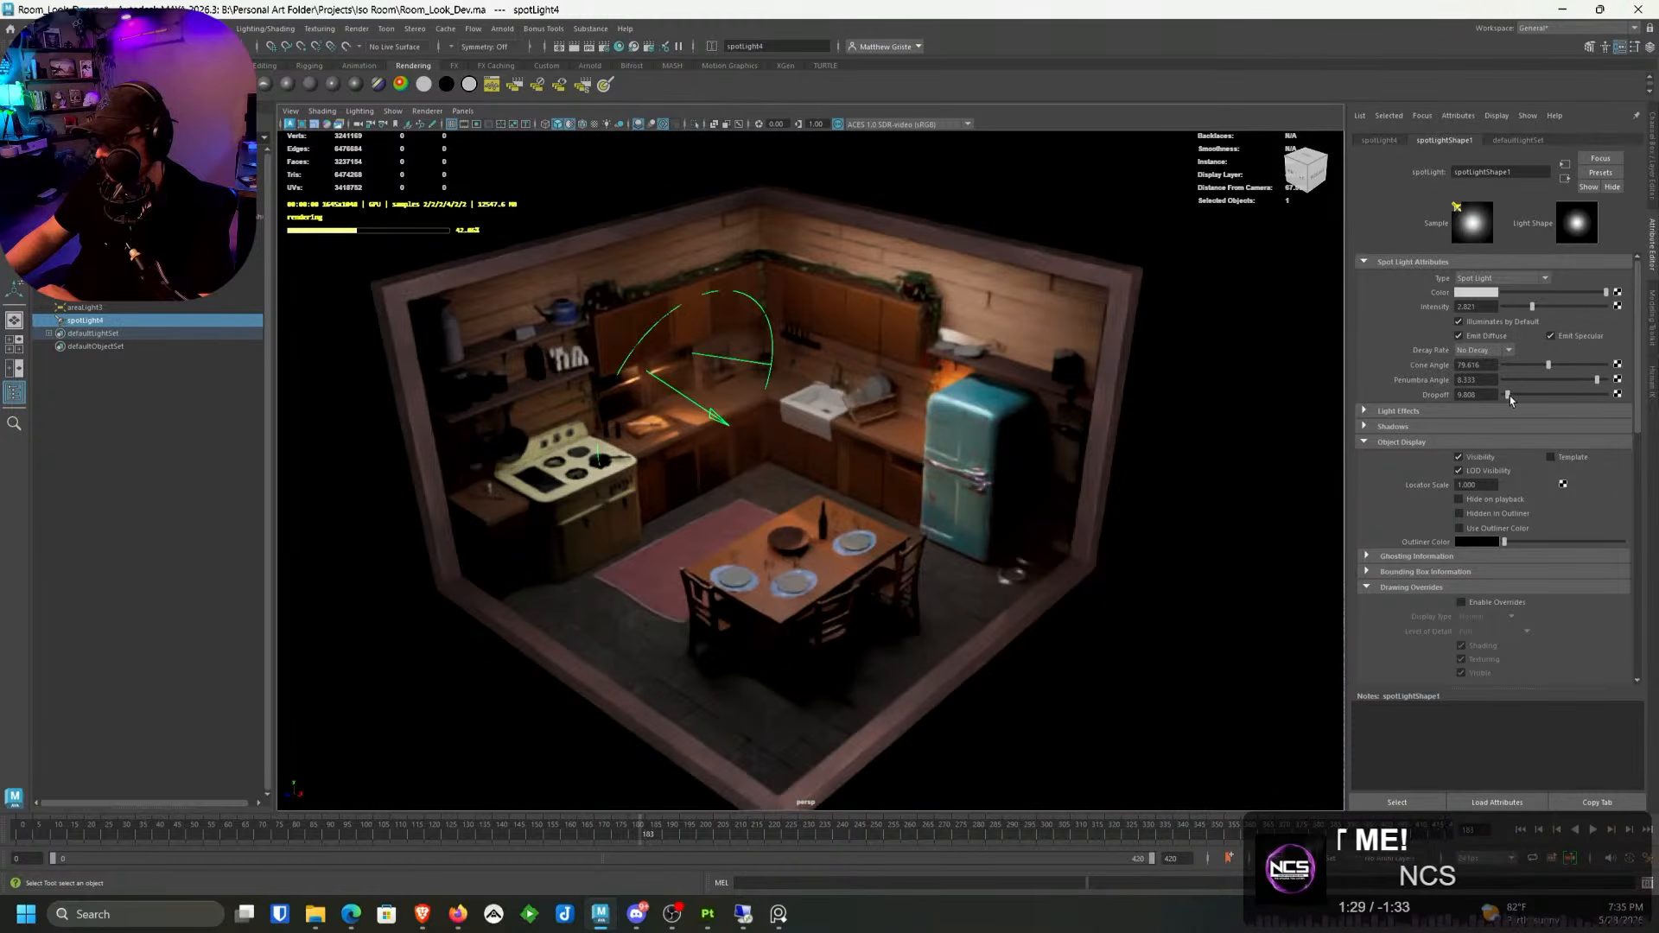
pyautogui.moveTo(1507, 396); pyautogui.dragTo(1419, 395)
pyautogui.write('1')
pyautogui.press('Return')
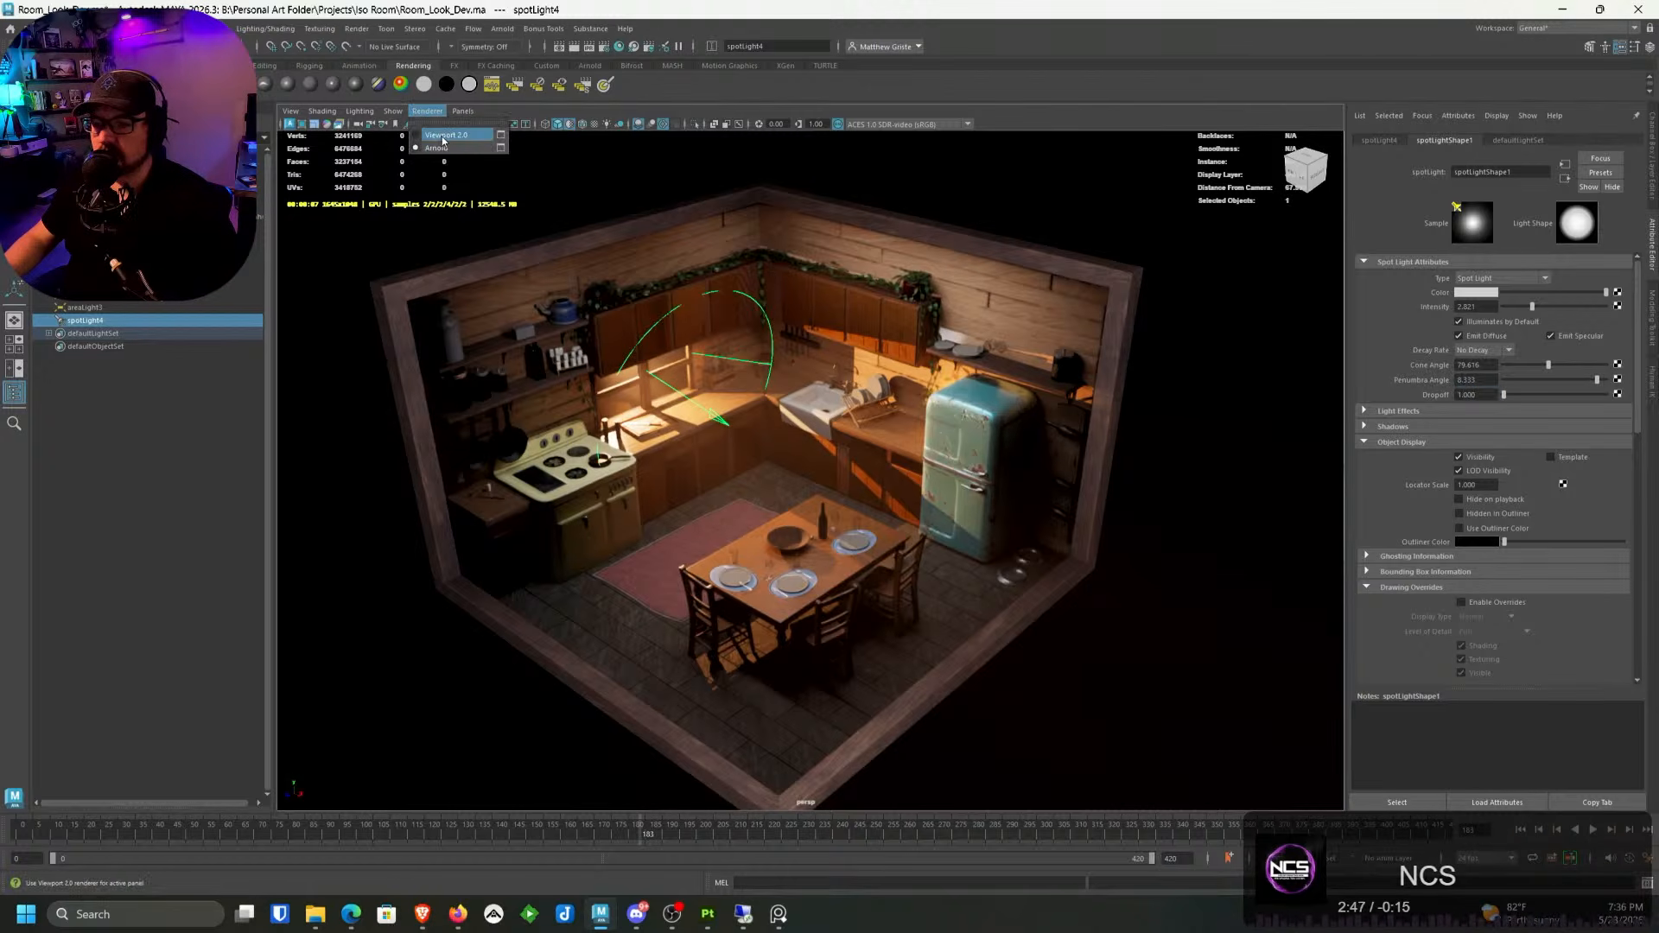
# Step: Return the viewport to Viewport 2.0 and scale up the window spotlight along its beam direction so its cone reaches the dining table
pyautogui.click(442, 141)
pyautogui.keyDown('alt'); pyautogui.moveTo(561, 341); pyautogui.dragTo(717, 351); pyautogui.keyUp('alt')
pyautogui.scroll(5, 644, 351)
pyautogui.click(543, 385)
pyautogui.click(522, 364)
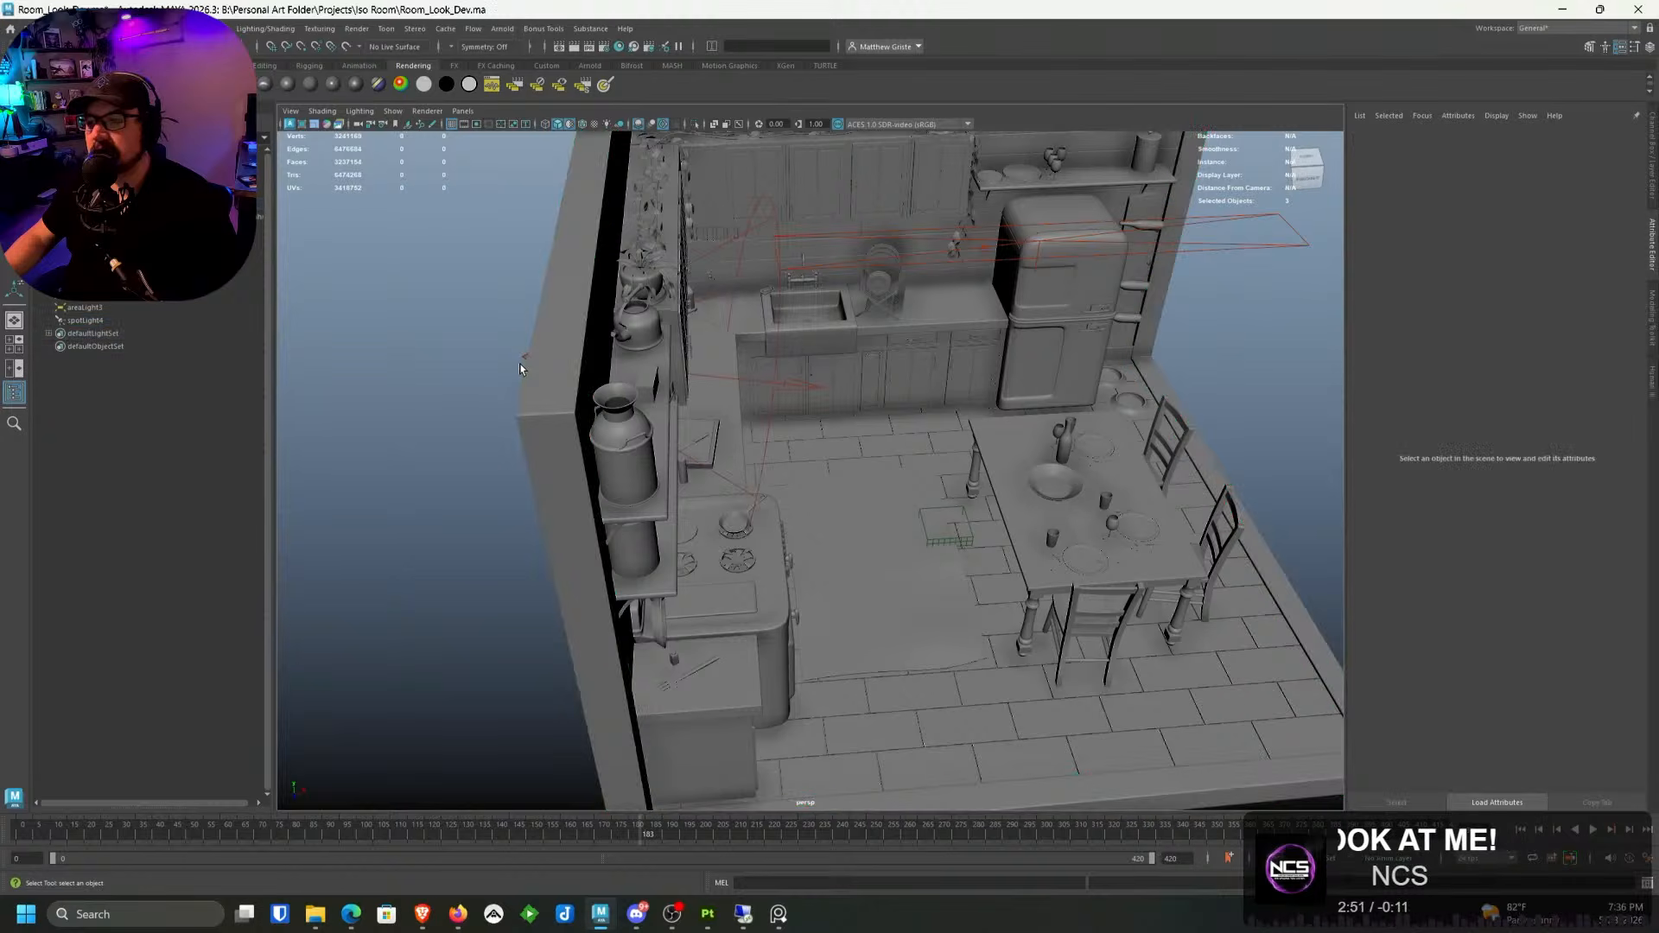
pyautogui.click(524, 360)
pyautogui.press('w')
pyautogui.press('e')
pyautogui.press('r')
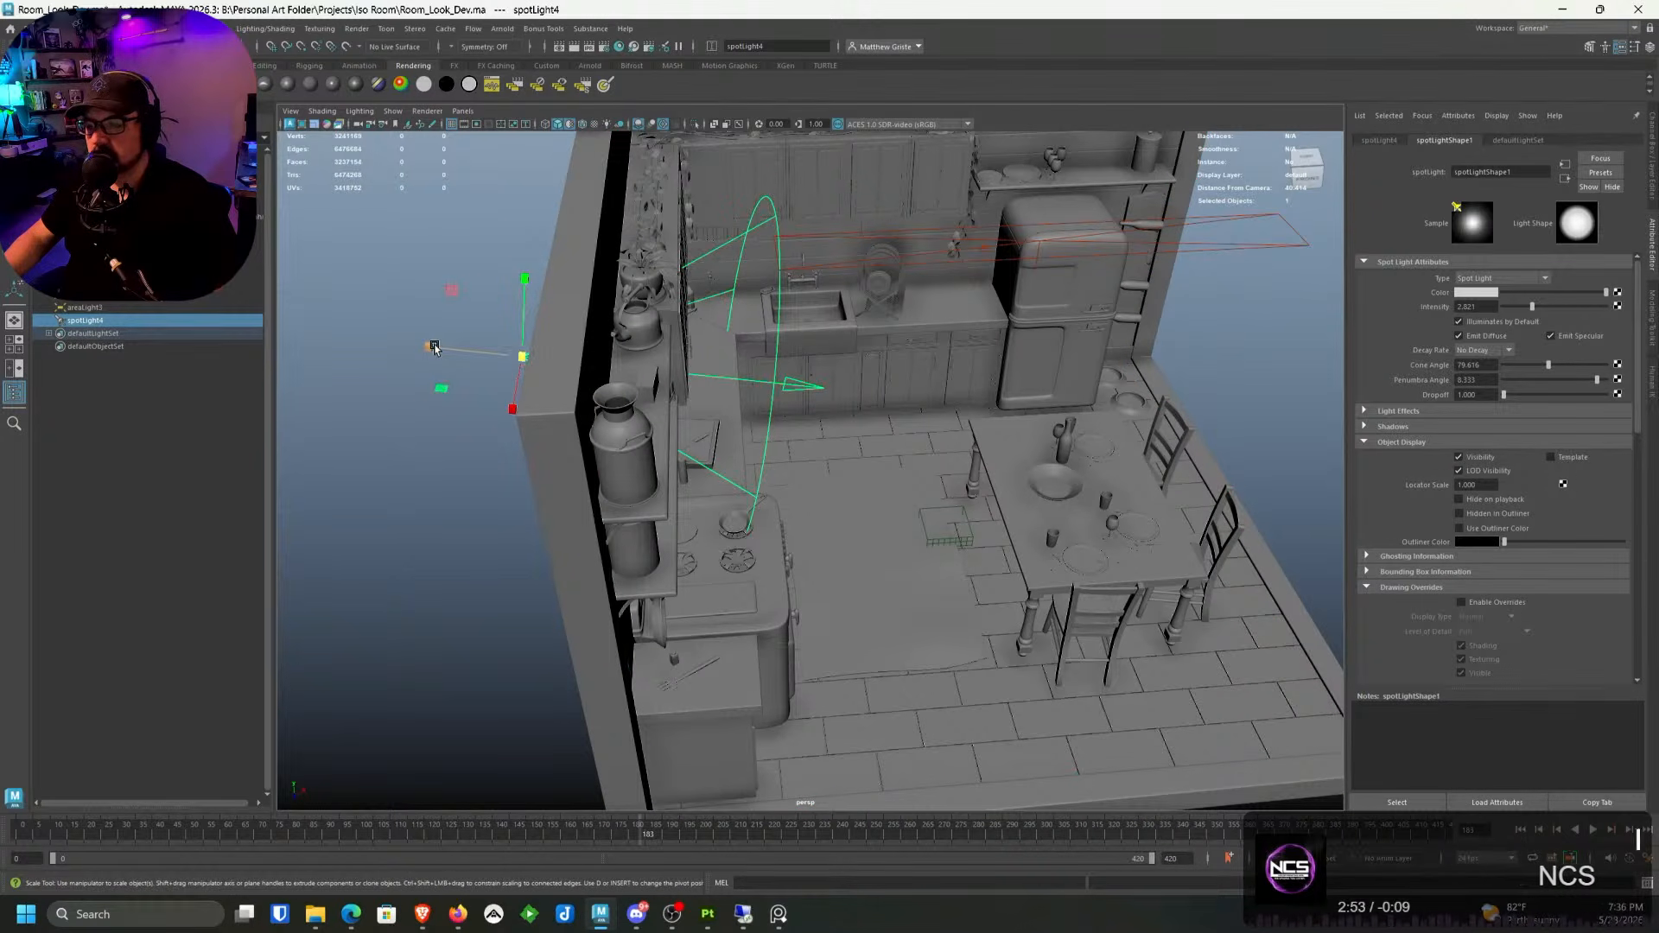
pyautogui.moveTo(433, 344); pyautogui.dragTo(145, 308)
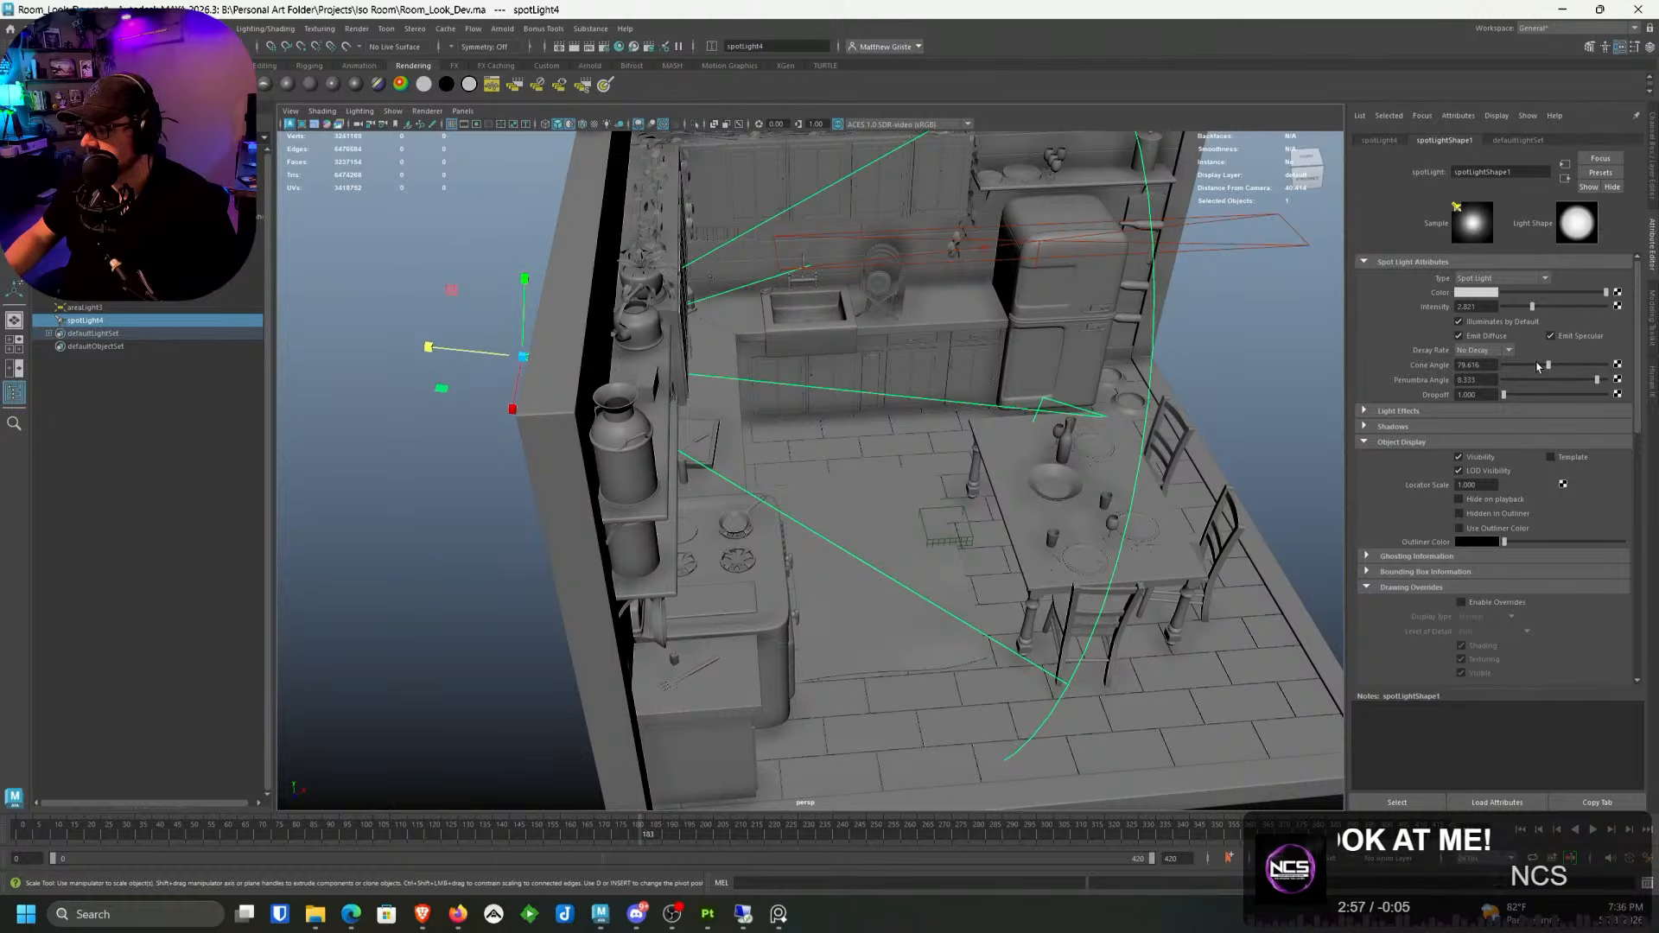
# Step: Narrow the window spotlight's cone angle to about 52 degrees and move the light farther outside the window
pyautogui.moveTo(1548, 365); pyautogui.dragTo(1533, 368)
pyautogui.keyDown('alt'); pyautogui.moveTo(1196, 337); pyautogui.dragTo(407, 327); pyautogui.keyUp('alt')
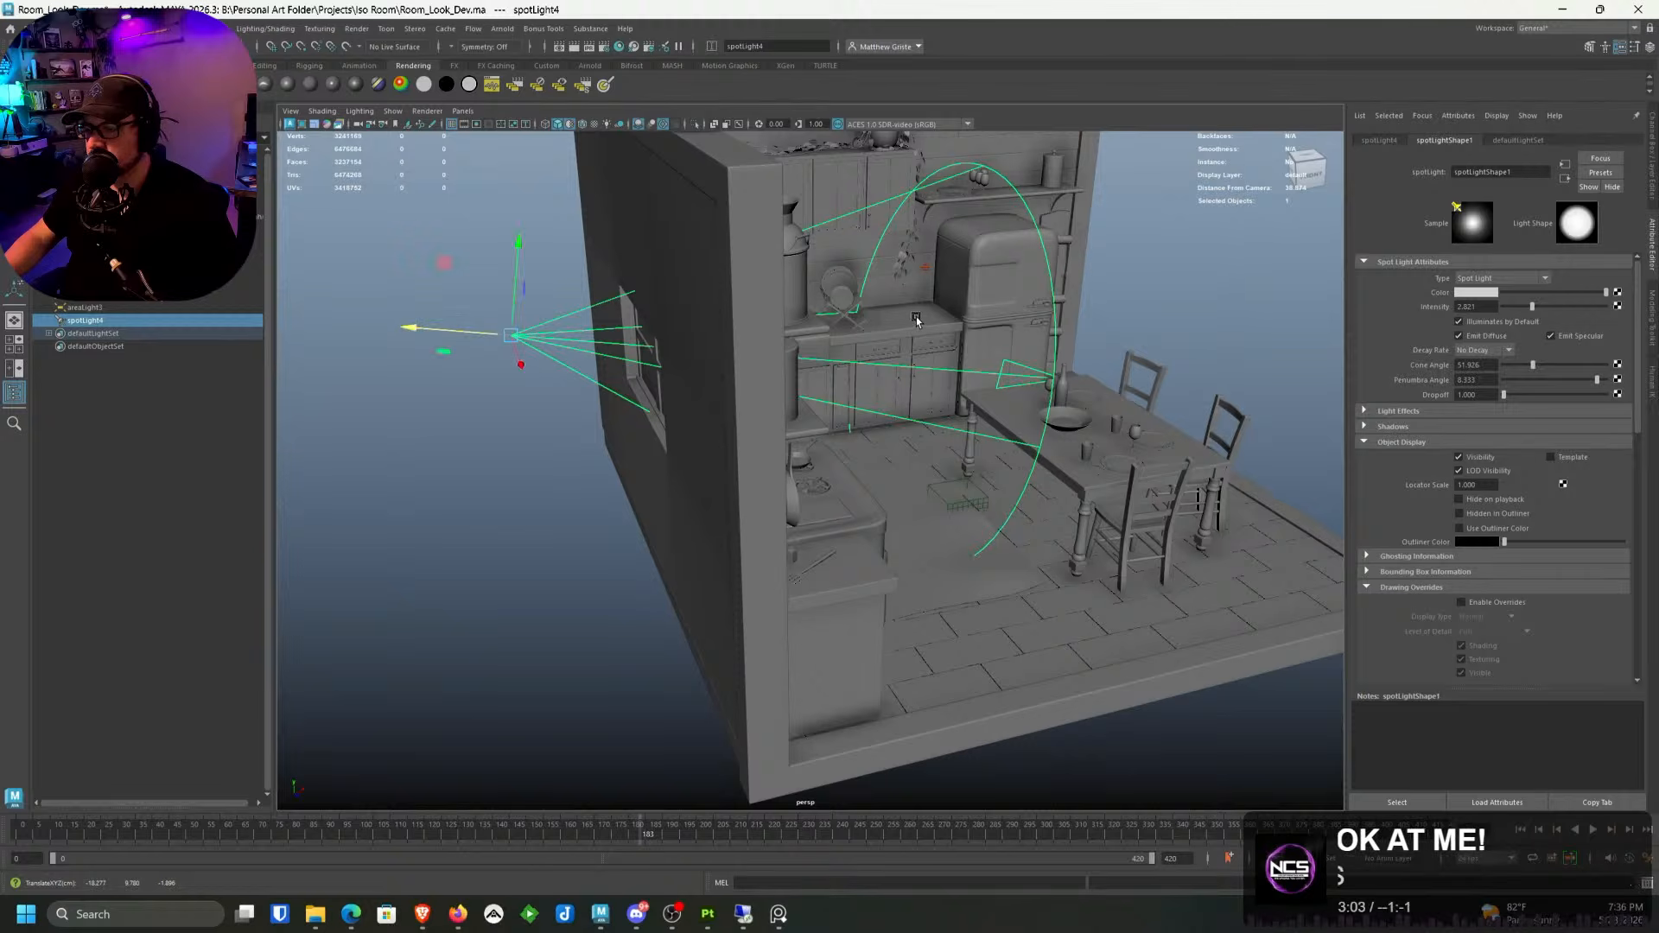
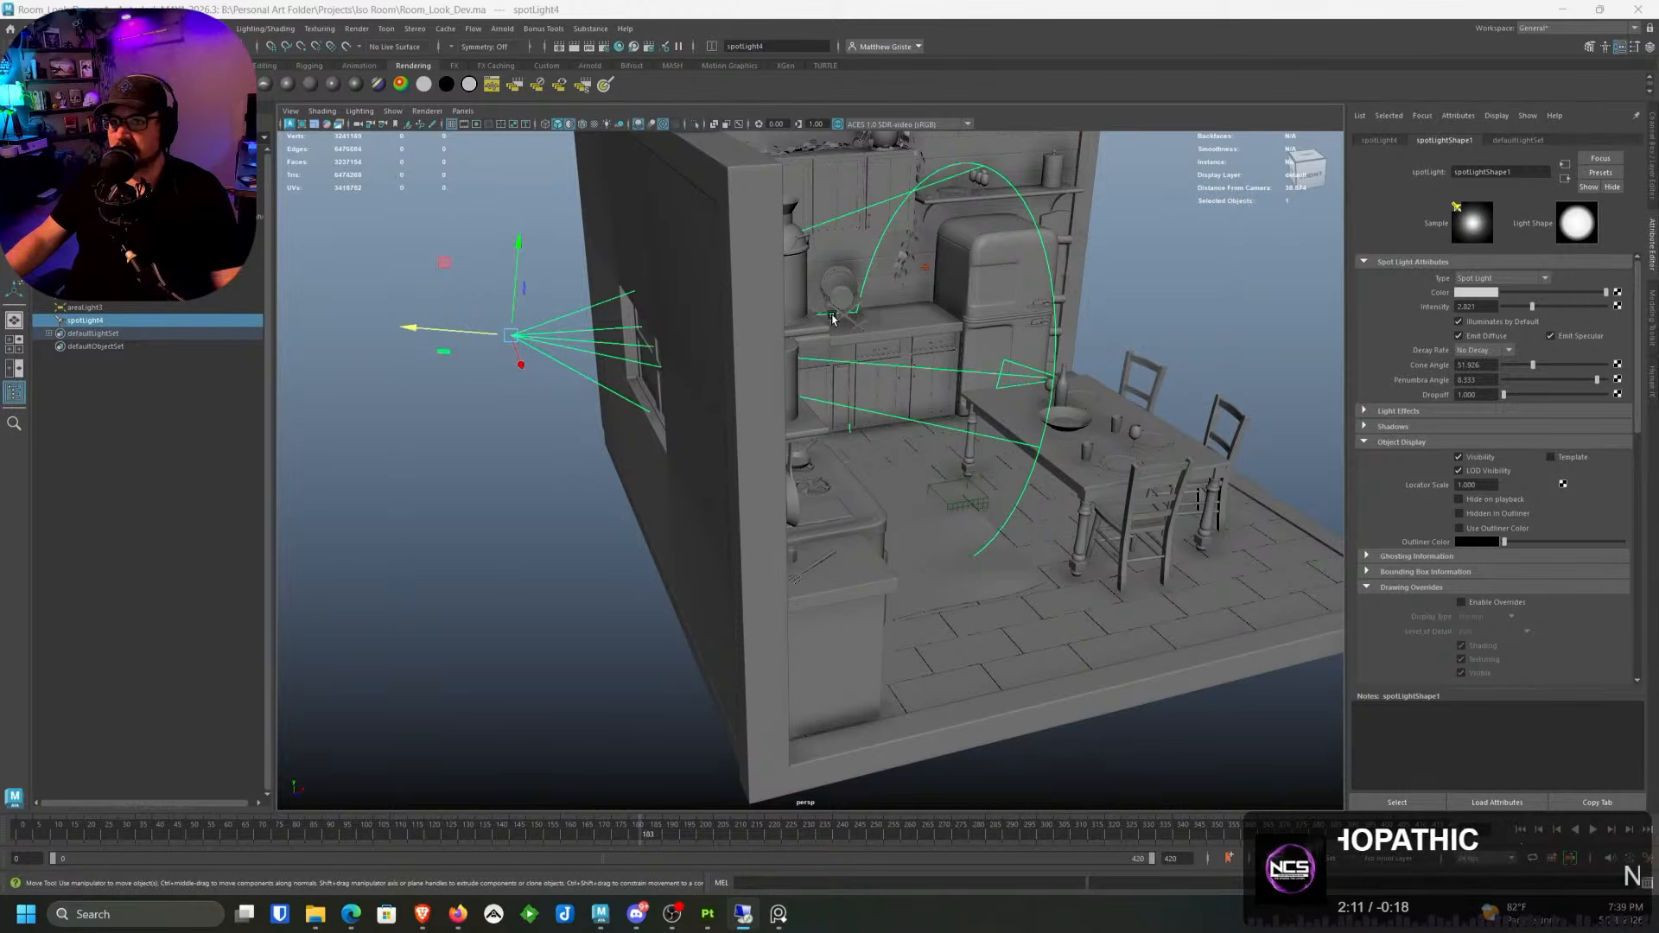
# Step: Render the full room view in the viewport with Arnold and close the spaceship reference image
pyautogui.keyDown('alt'); pyautogui.moveTo(874, 324); pyautogui.dragTo(657, 365); pyautogui.keyUp('alt')
pyautogui.scroll(-2, 740, 326)
pyautogui.click(426, 111)
pyautogui.click(437, 150)
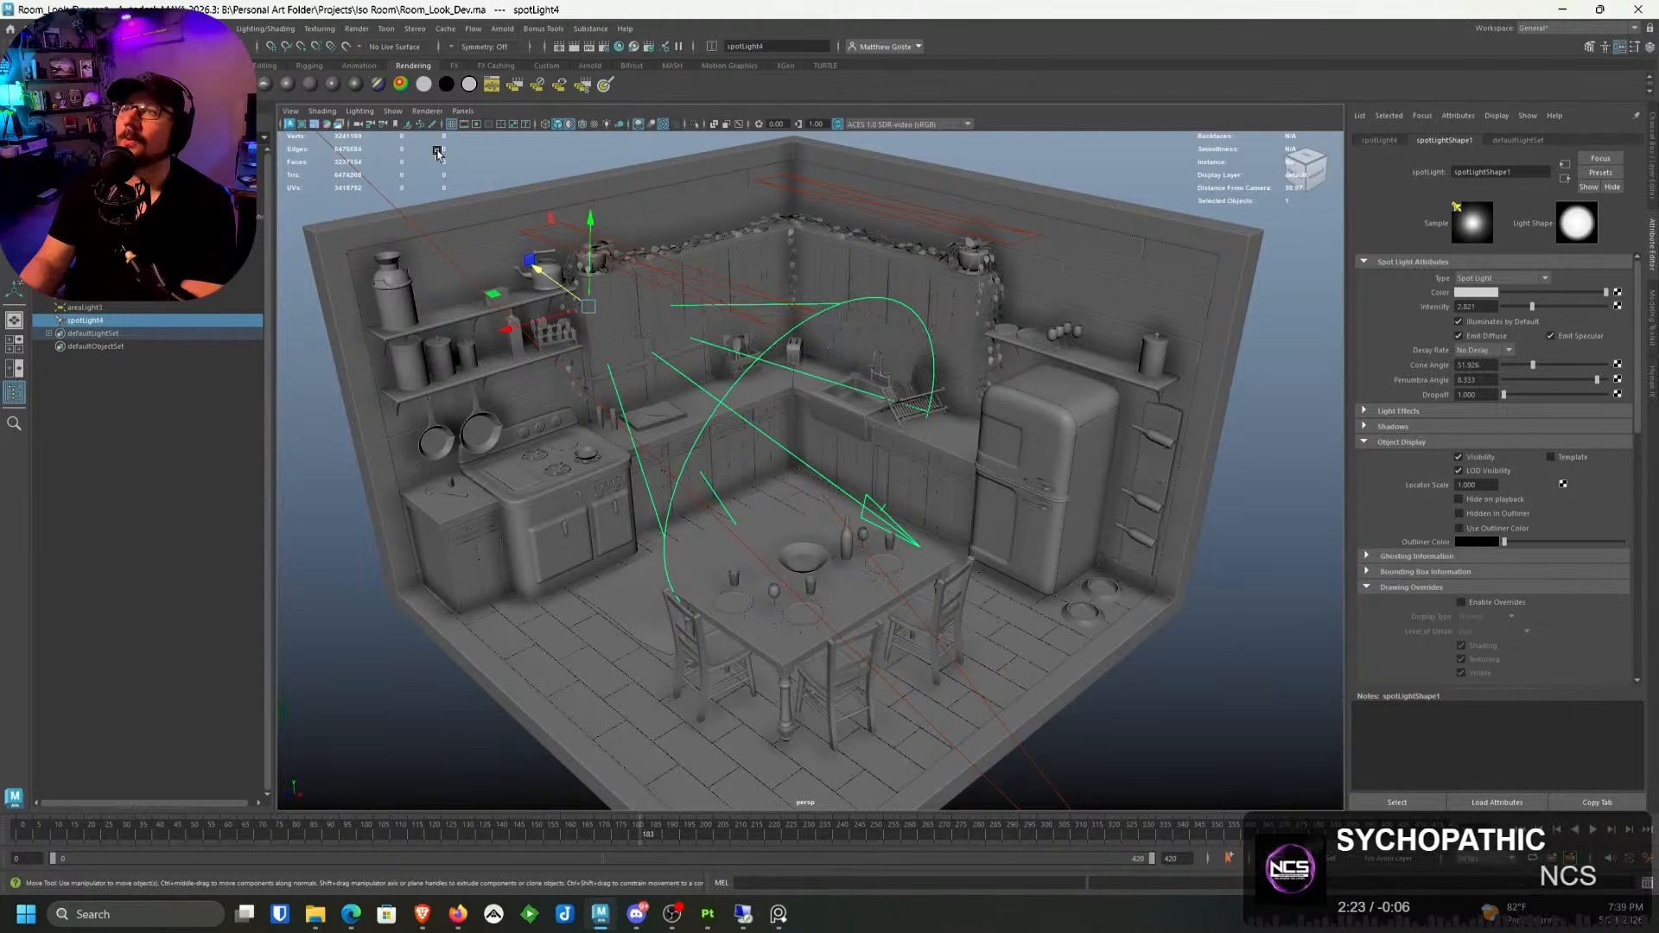
pyautogui.press('q')
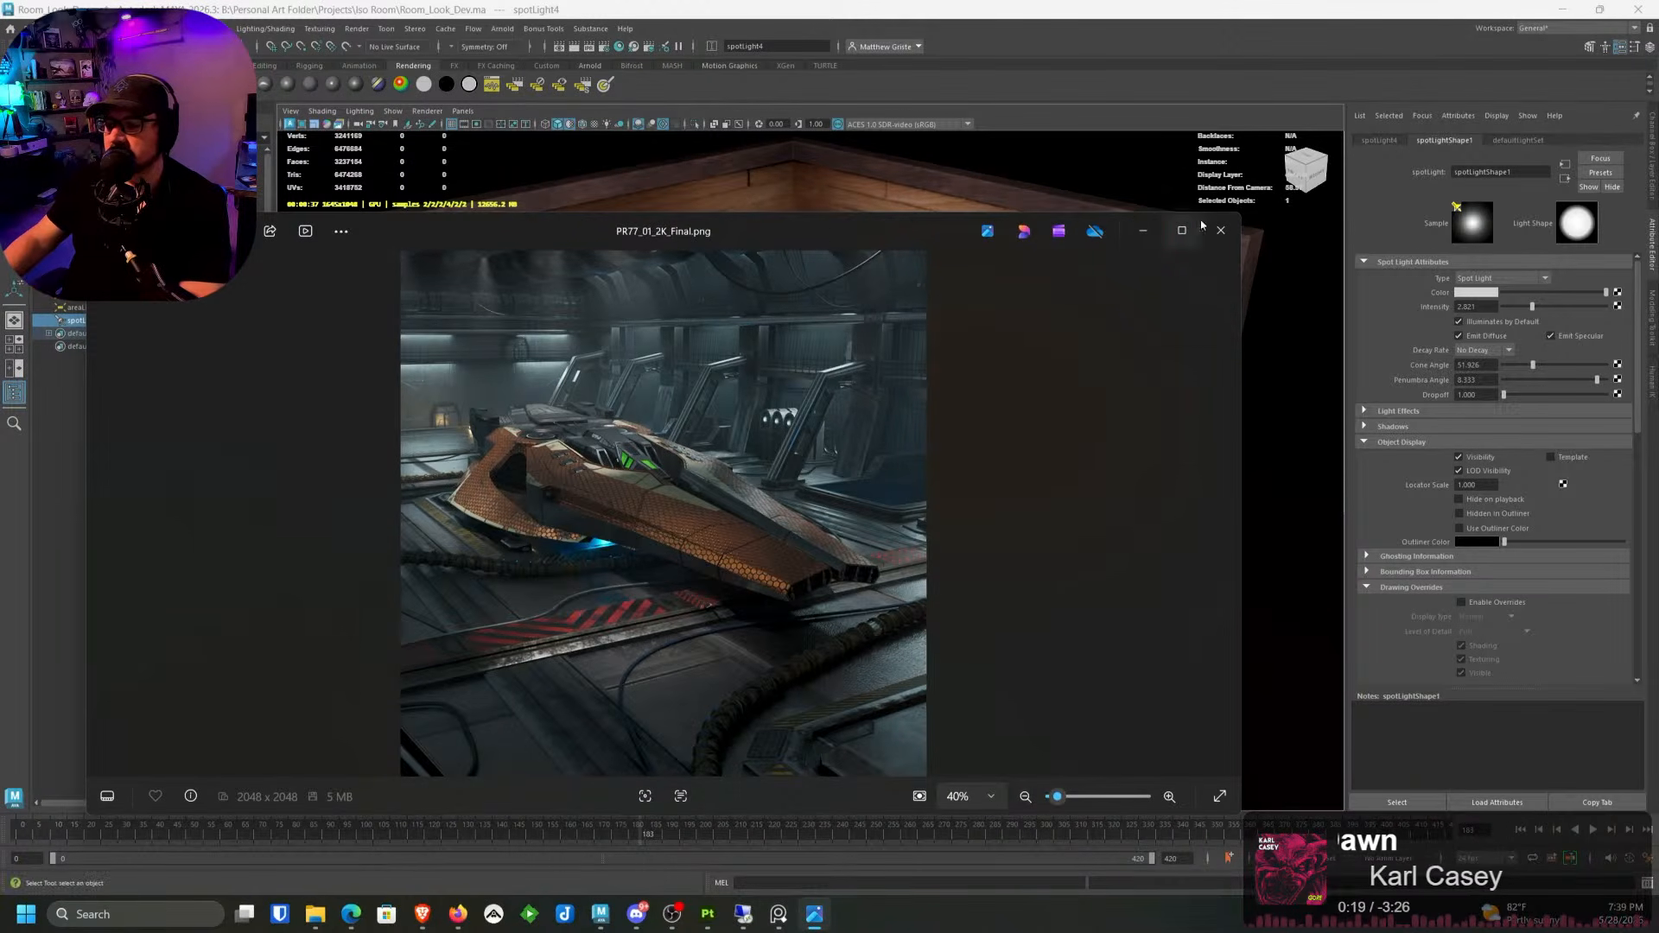
pyautogui.click(1218, 244)
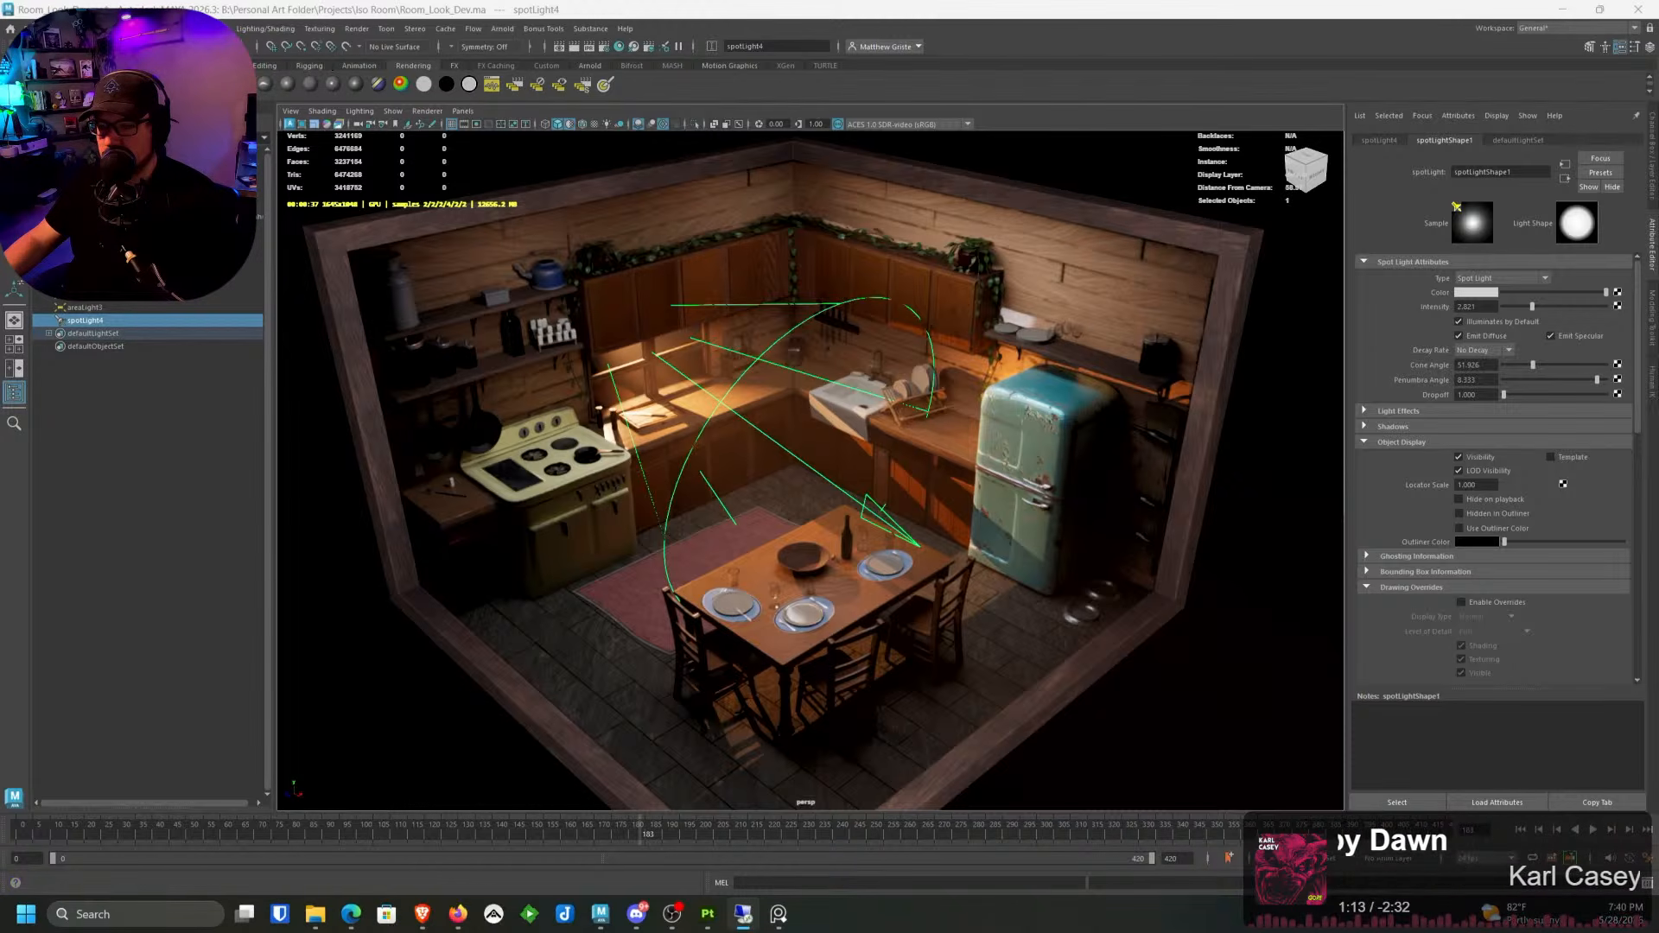
# Step: Return the viewport to Viewport 2.0 and add an Arnold skydome light to the scene
pyautogui.click(427, 110)
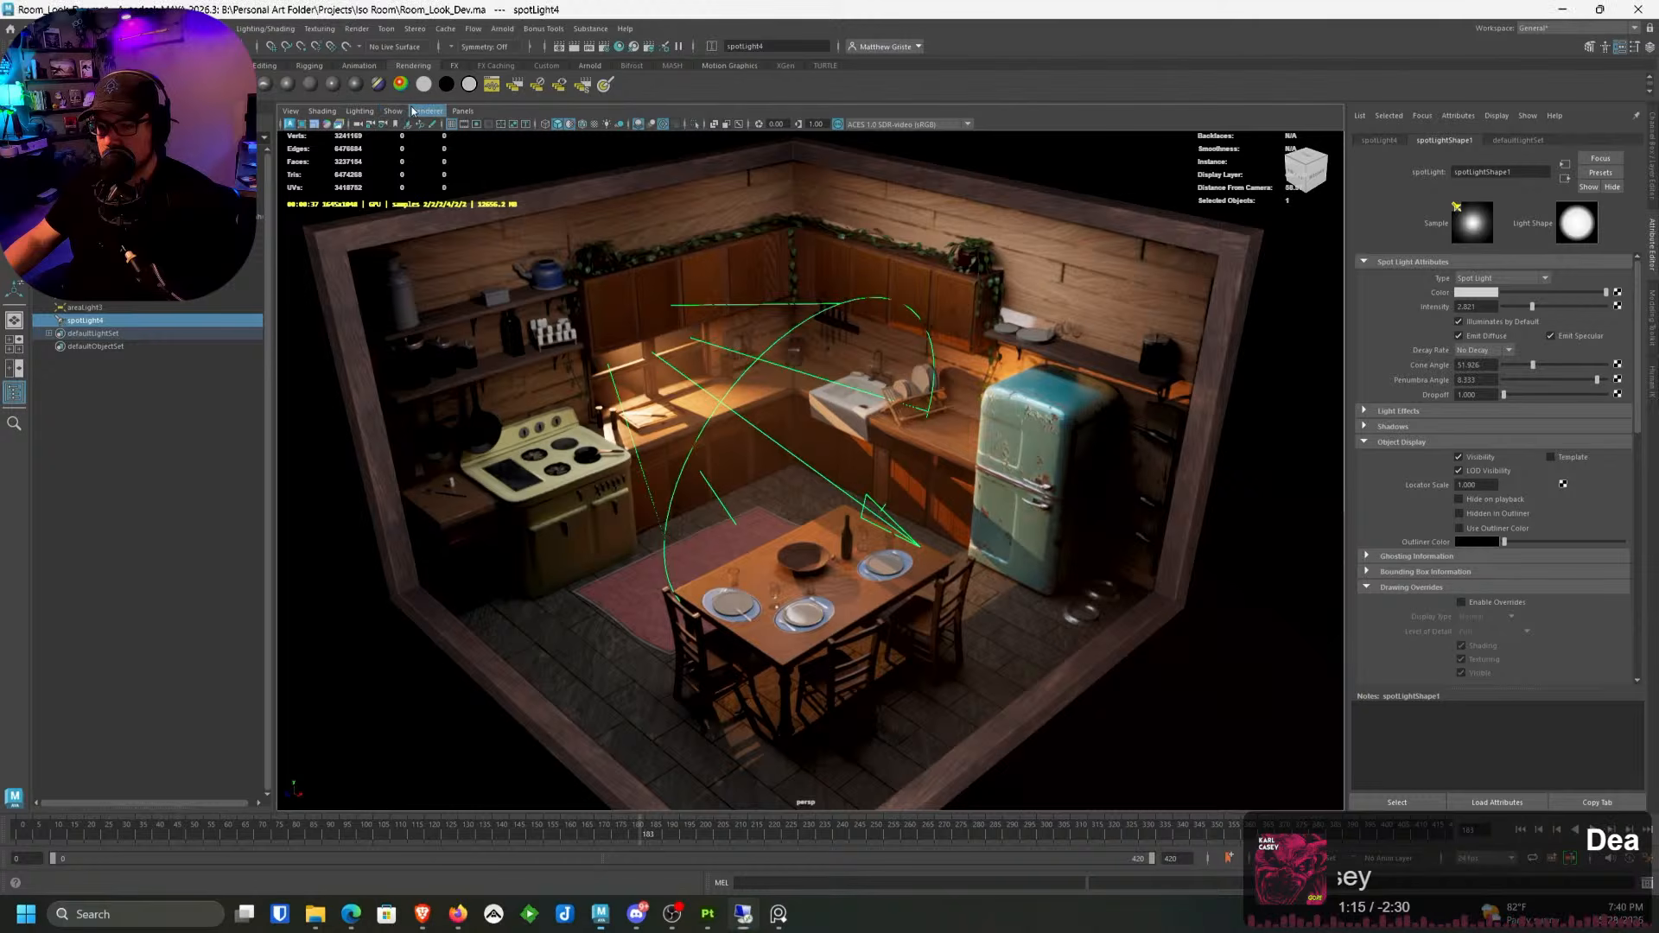
pyautogui.click(451, 131)
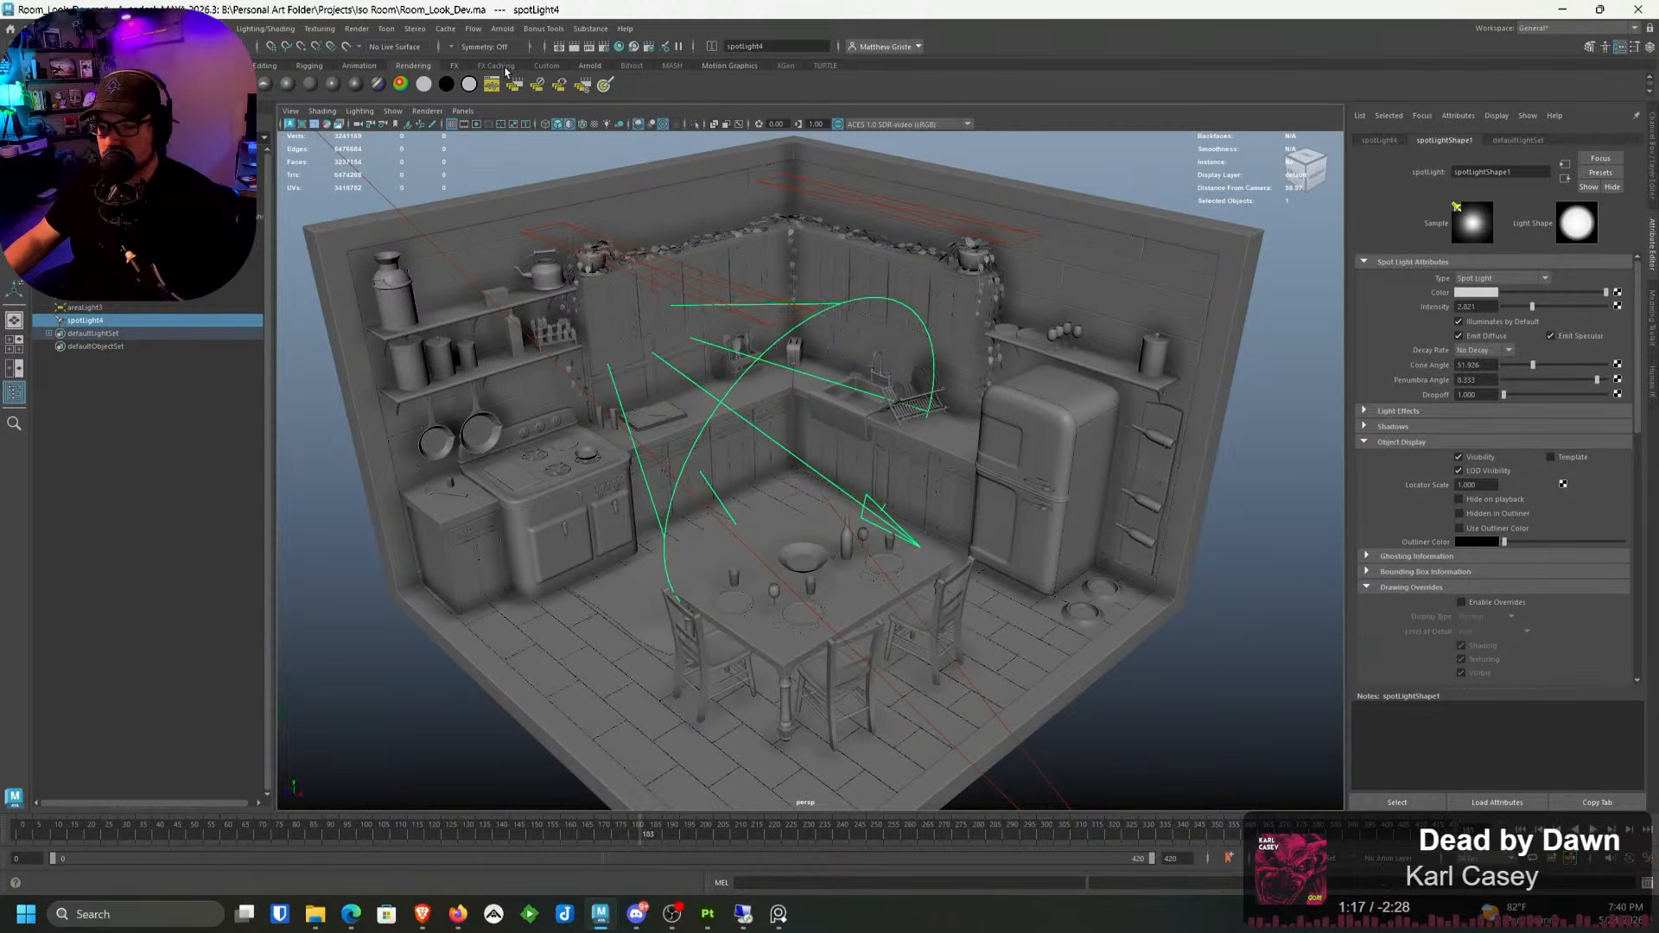
pyautogui.click(591, 66)
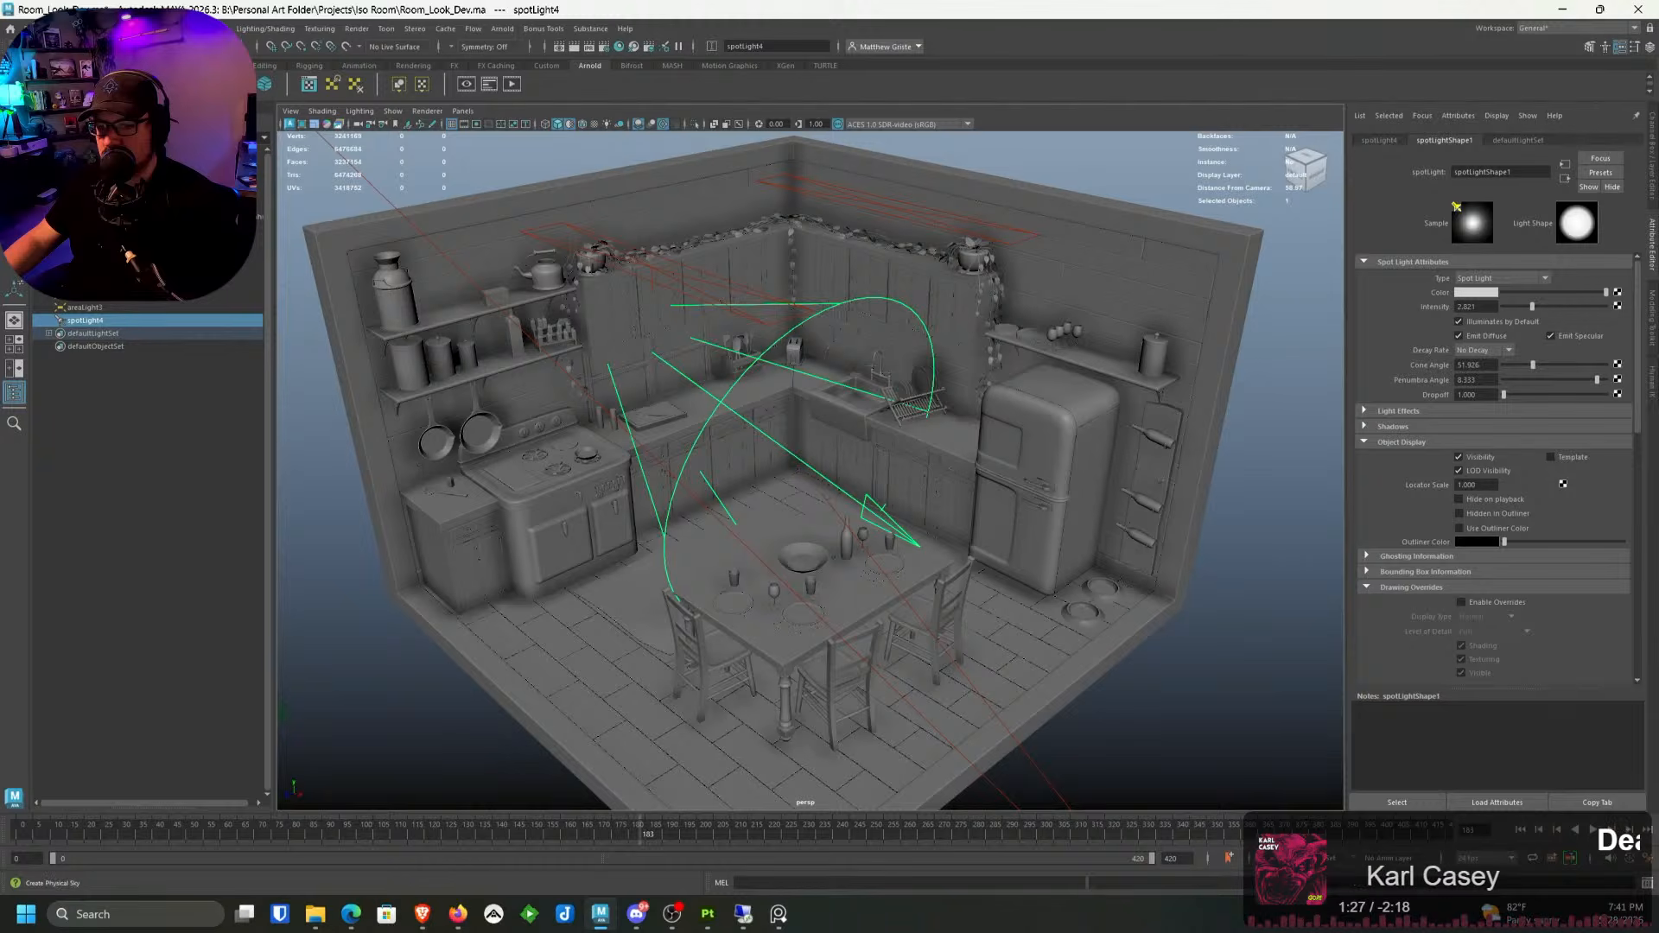
pyautogui.click(107, 83)
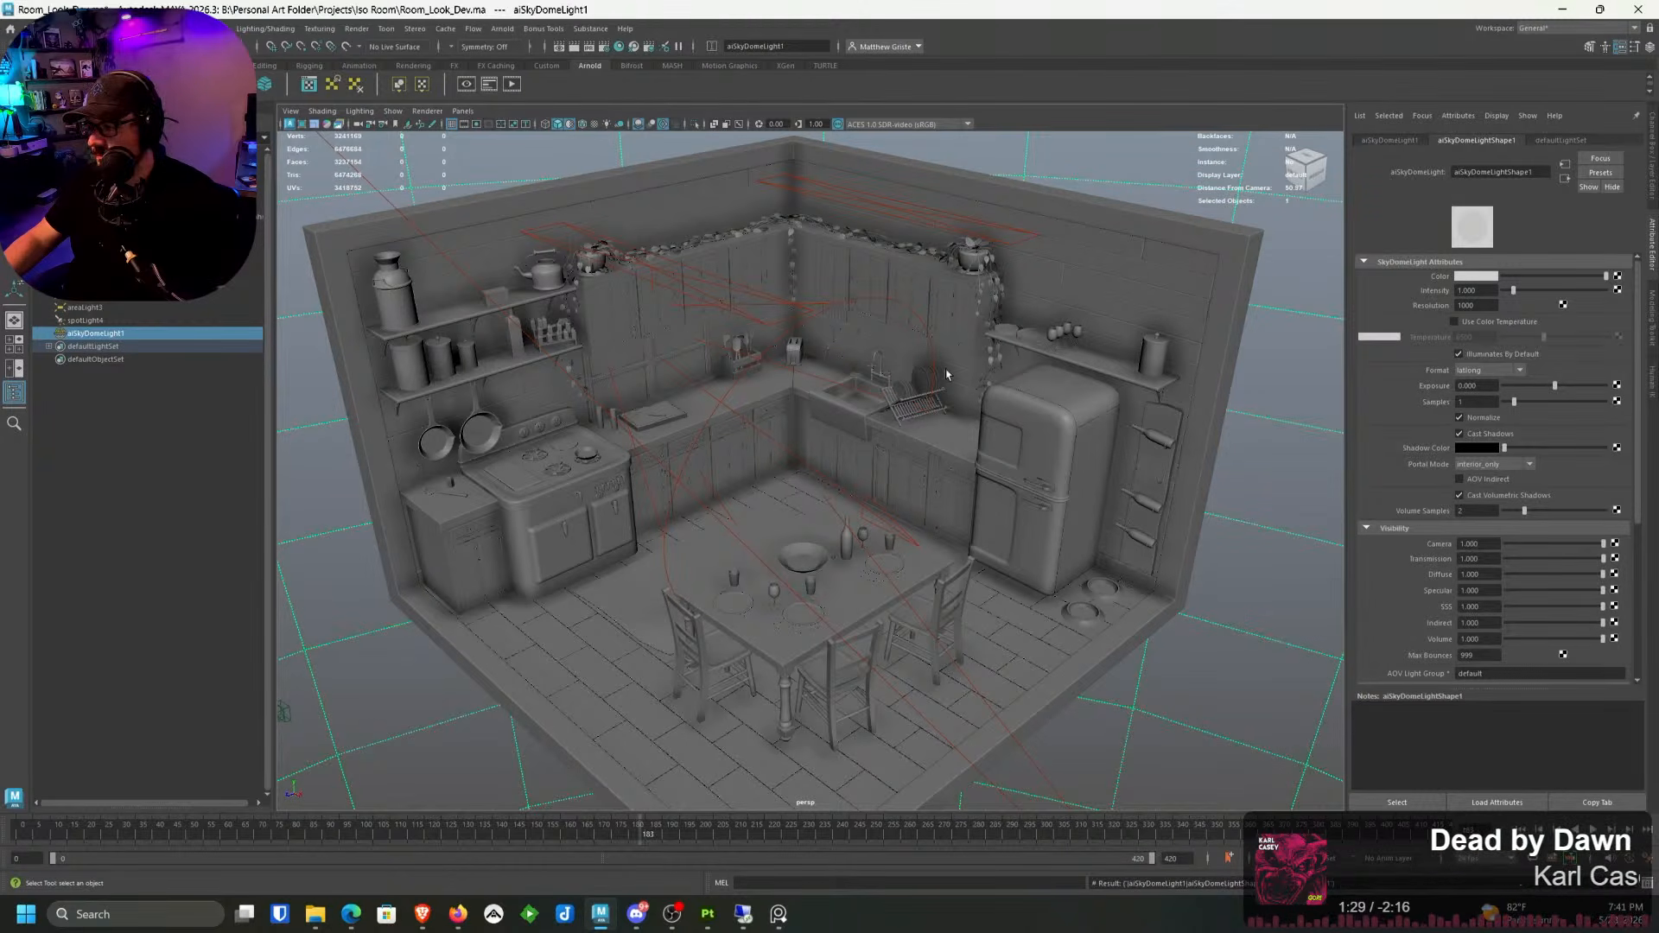
# Step: Set the skydome light's color to a saturated cyan-blue
pyautogui.click(1476, 278)
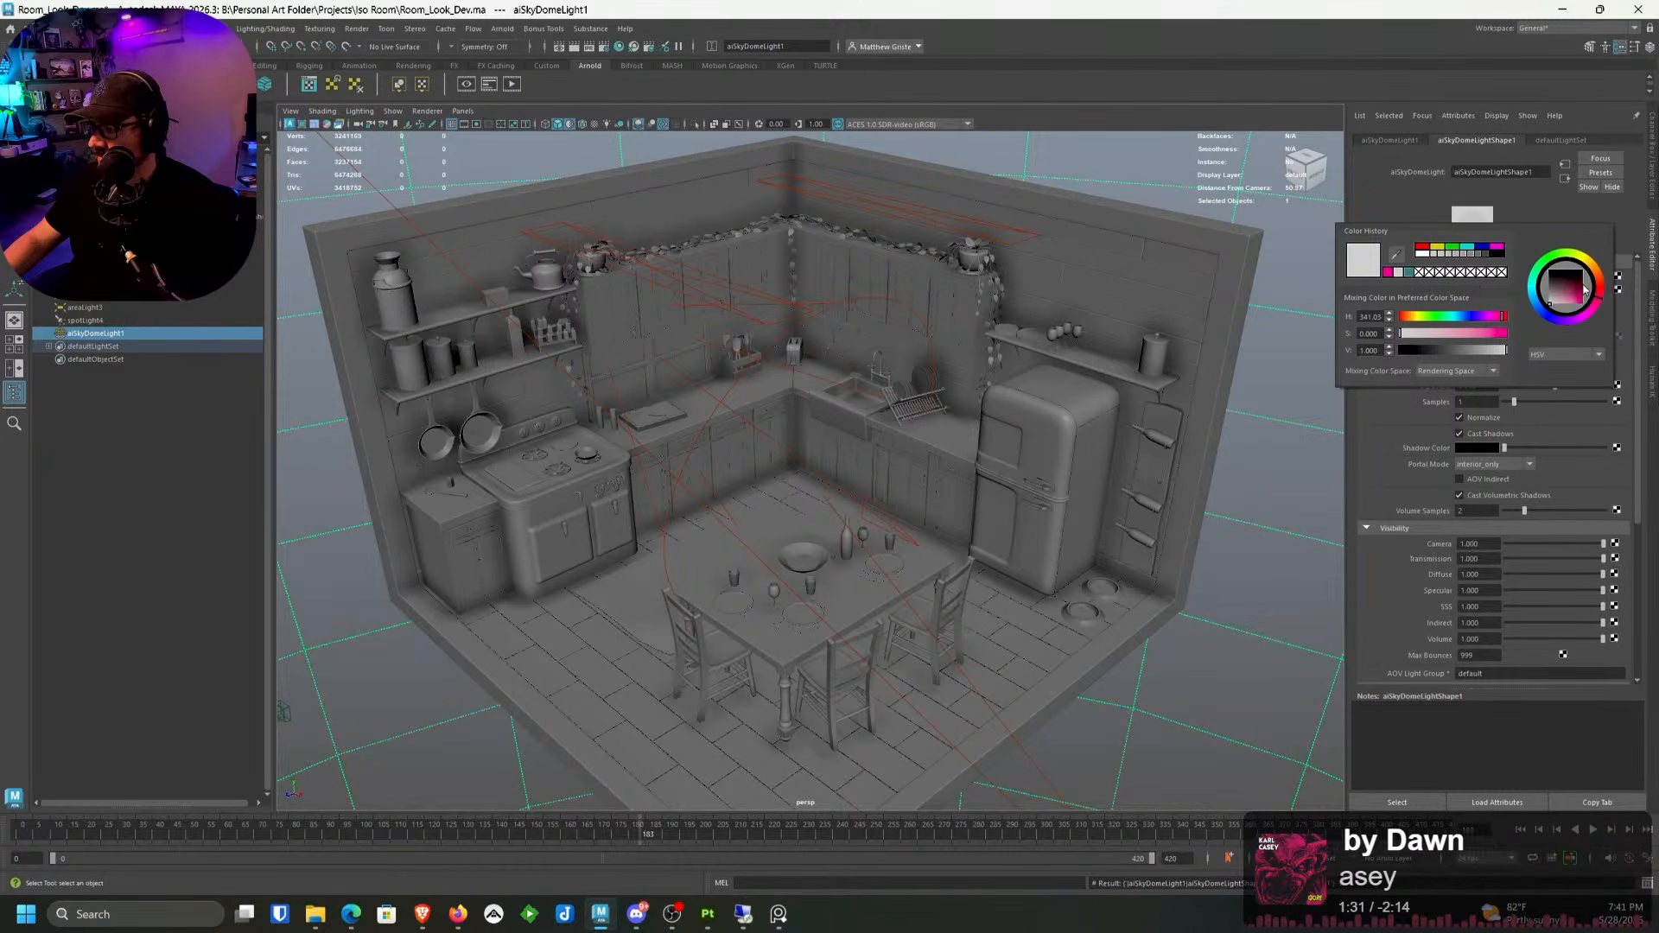
pyautogui.moveTo(1533, 300); pyautogui.dragTo(1530, 282)
pyautogui.moveTo(1569, 287); pyautogui.dragTo(1589, 303)
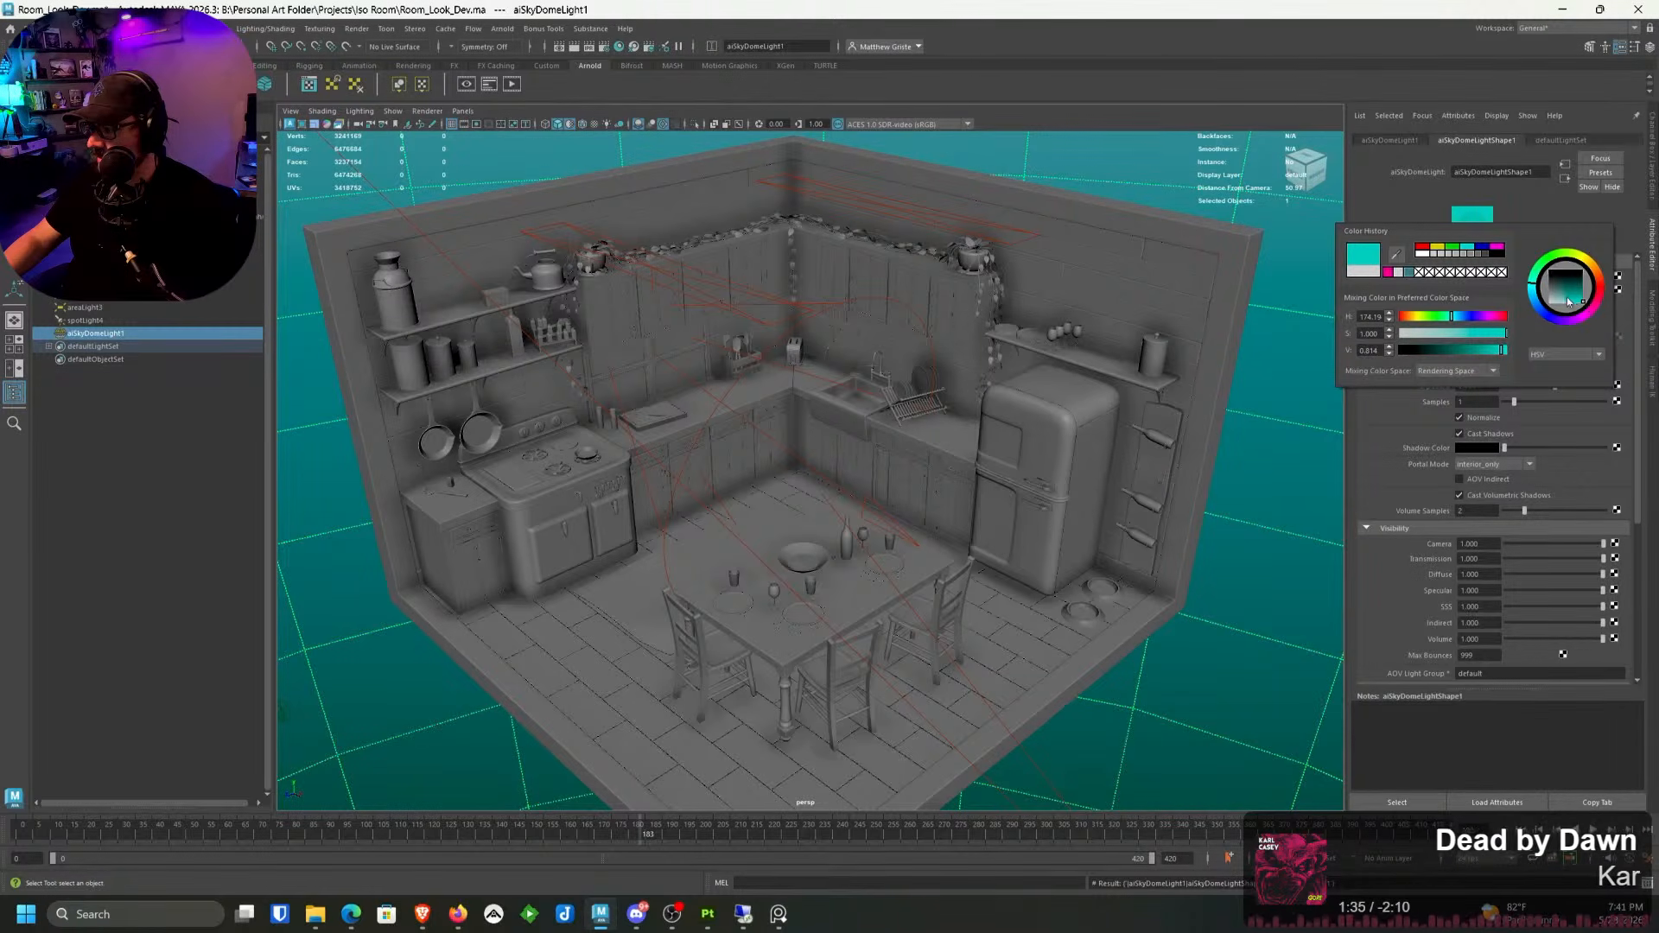
pyautogui.moveTo(1535, 285)
pyautogui.mouseDown()
pyautogui.moveTo(1545, 275)
pyautogui.moveTo(1533, 310)
pyautogui.mouseUp()
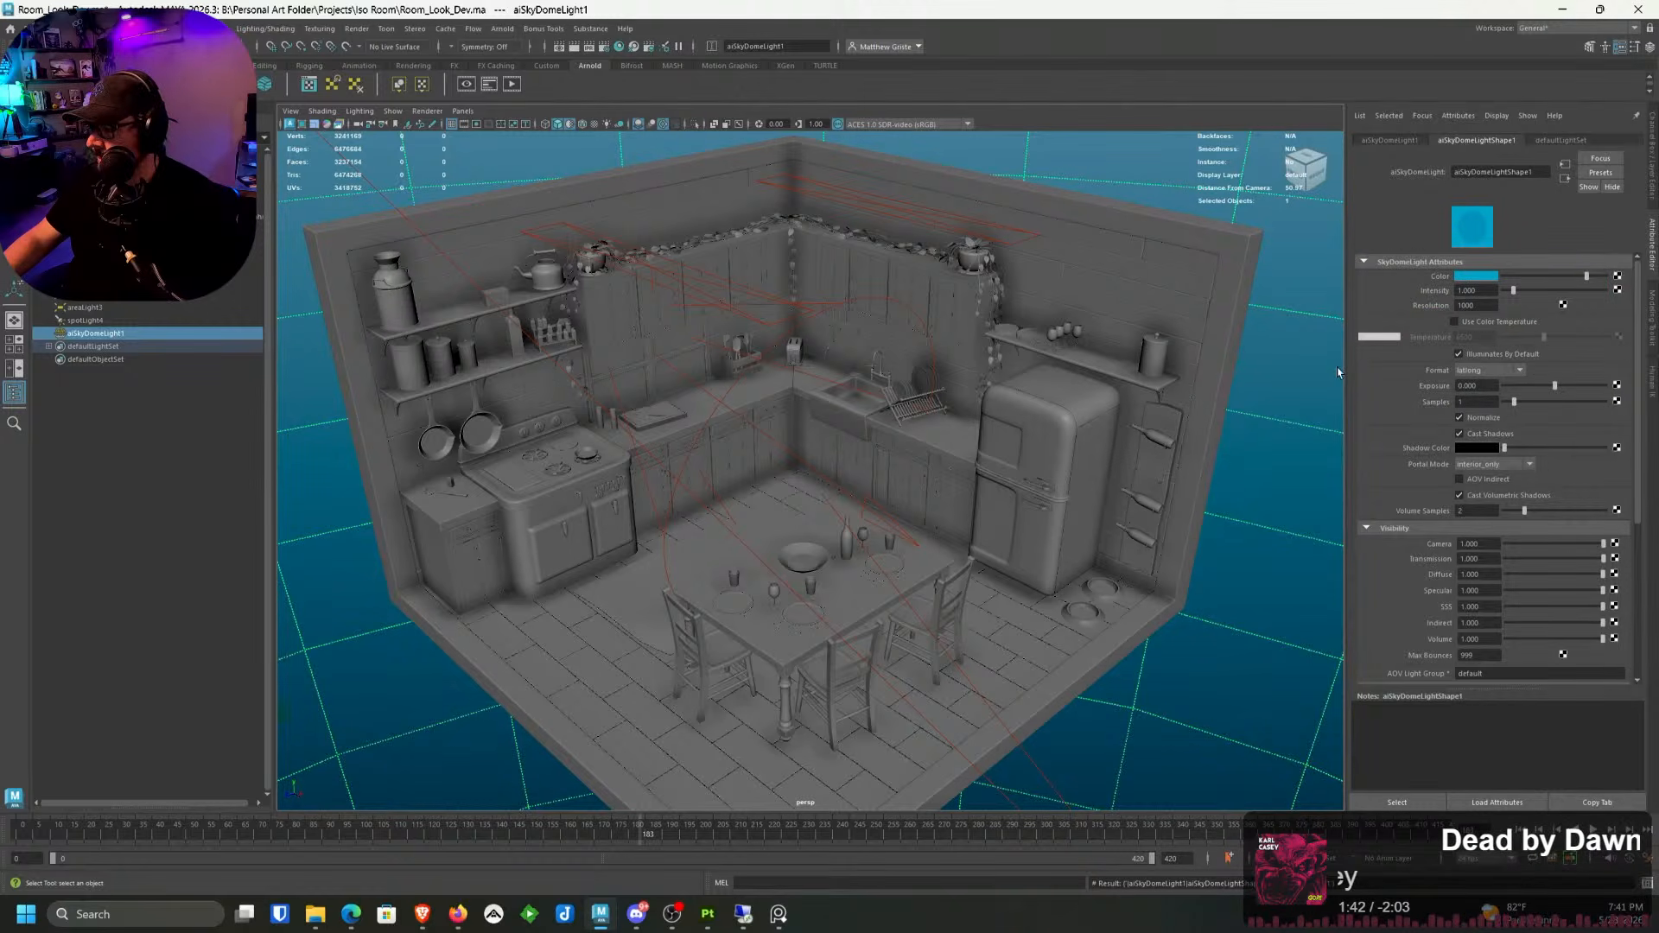
# Step: Set the skydome light's intensity to 0 and back to 1, and reduce its Volume visibility to 0
pyautogui.doubleClick(1484, 291)
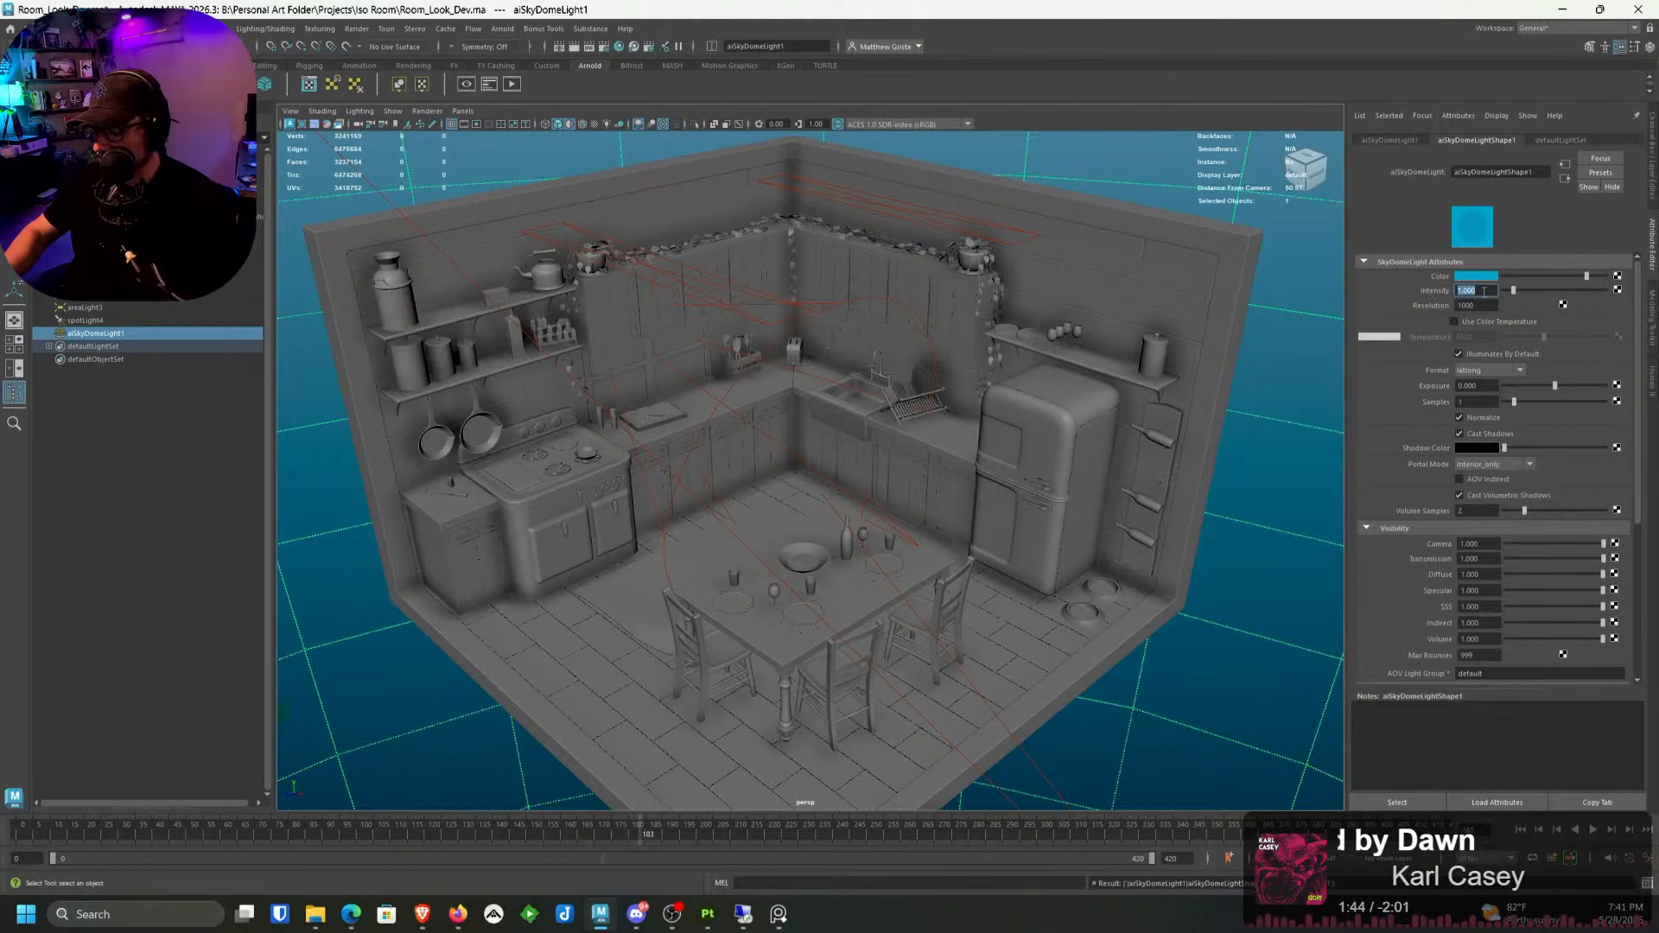
pyautogui.write('0')
pyautogui.press('Return')
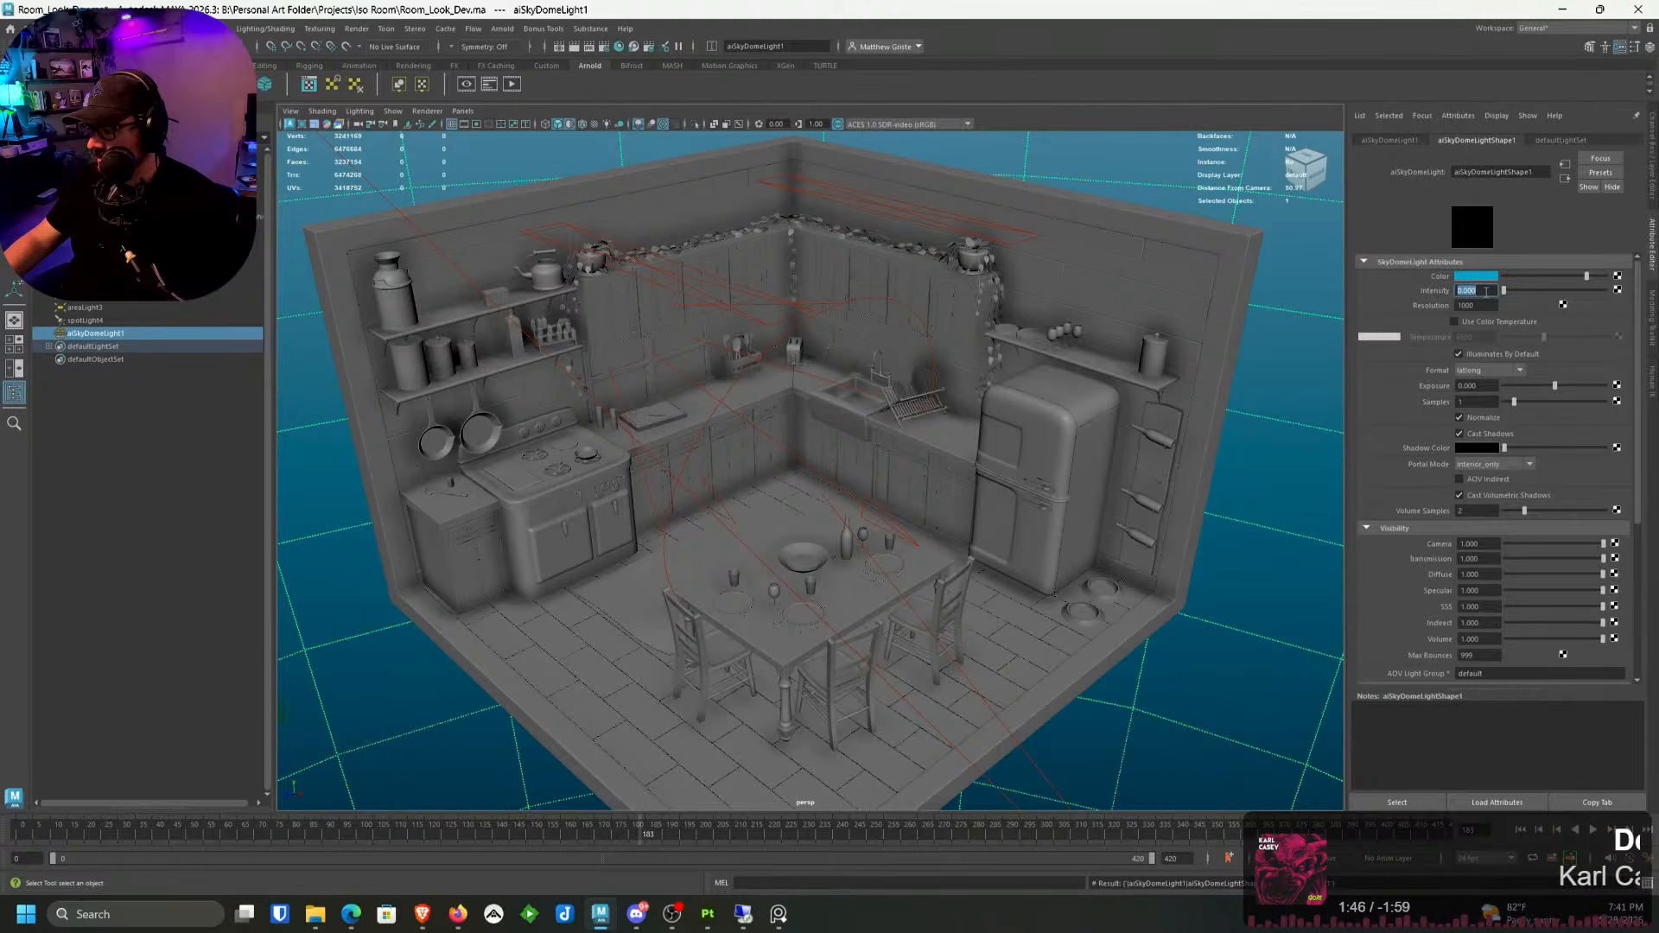
pyautogui.write('1')
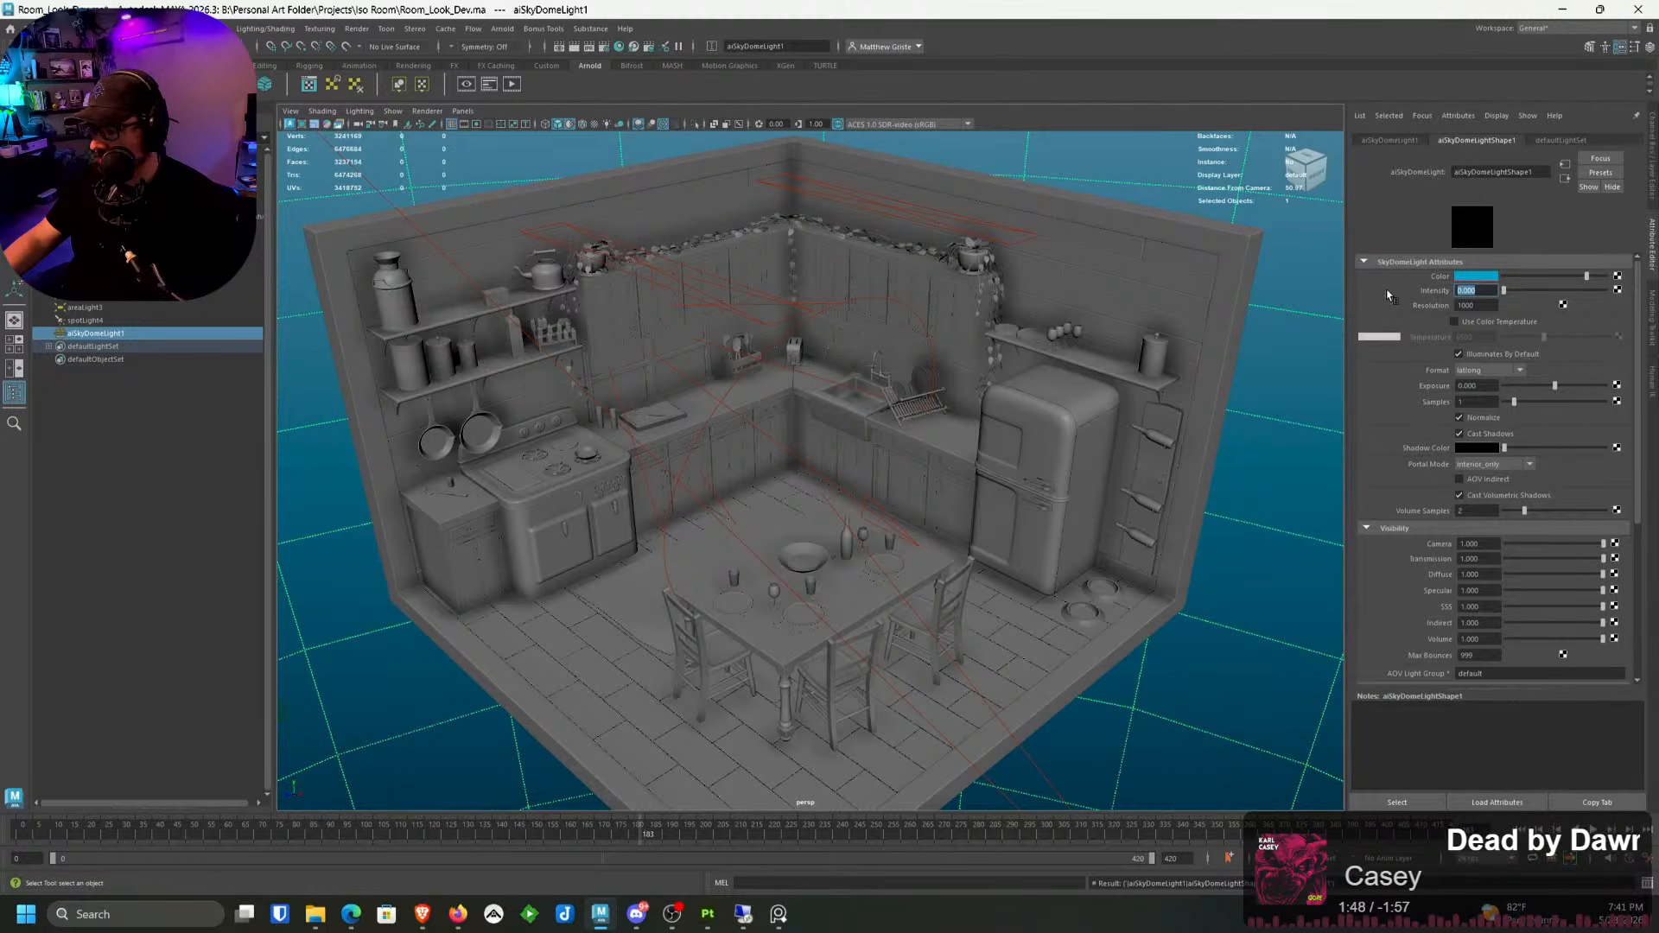
pyautogui.press('Return')
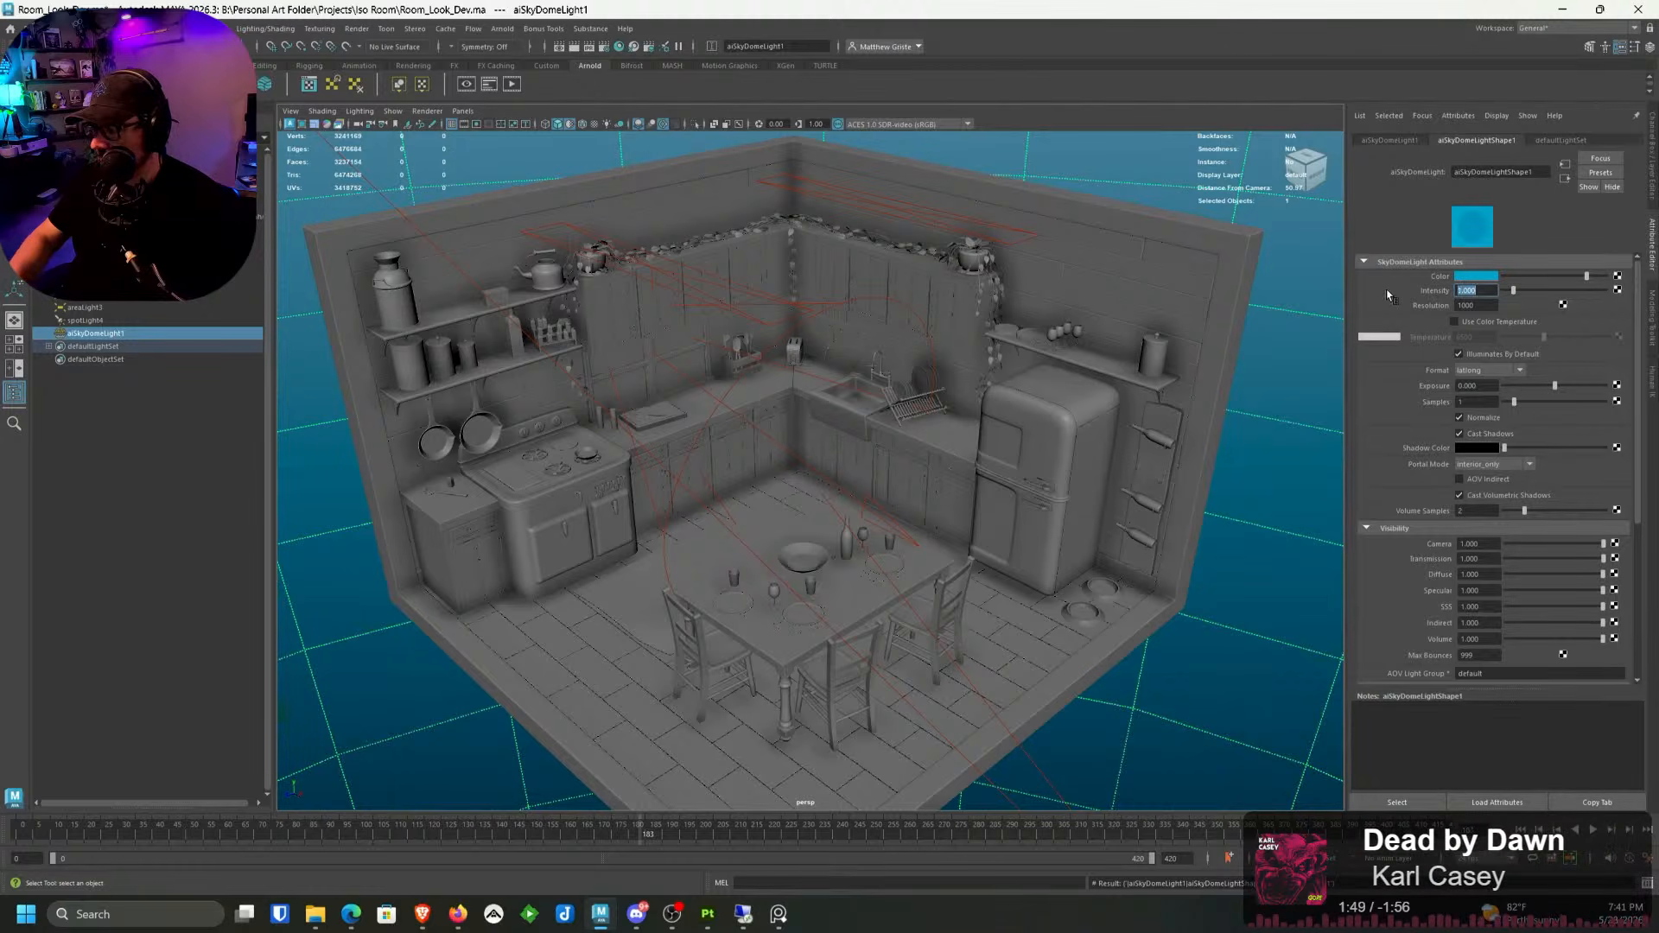
pyautogui.click(1503, 638)
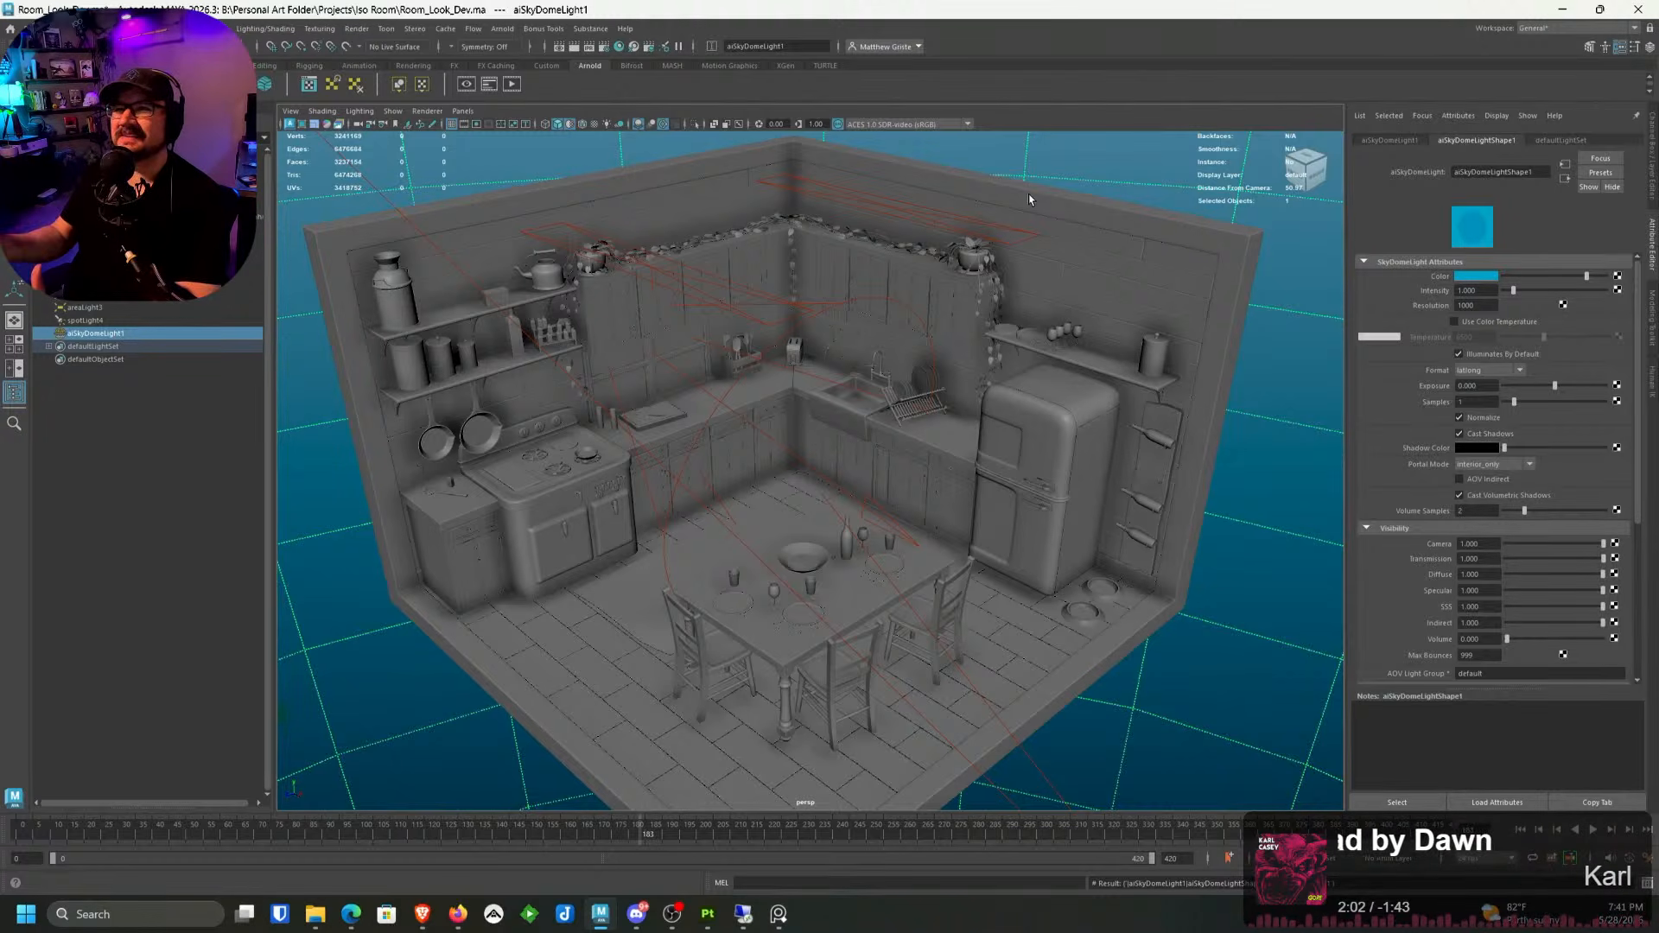
# Step: Render the room in the viewport with Arnold and set the skydome light's Camera visibility to 0
pyautogui.press('6')
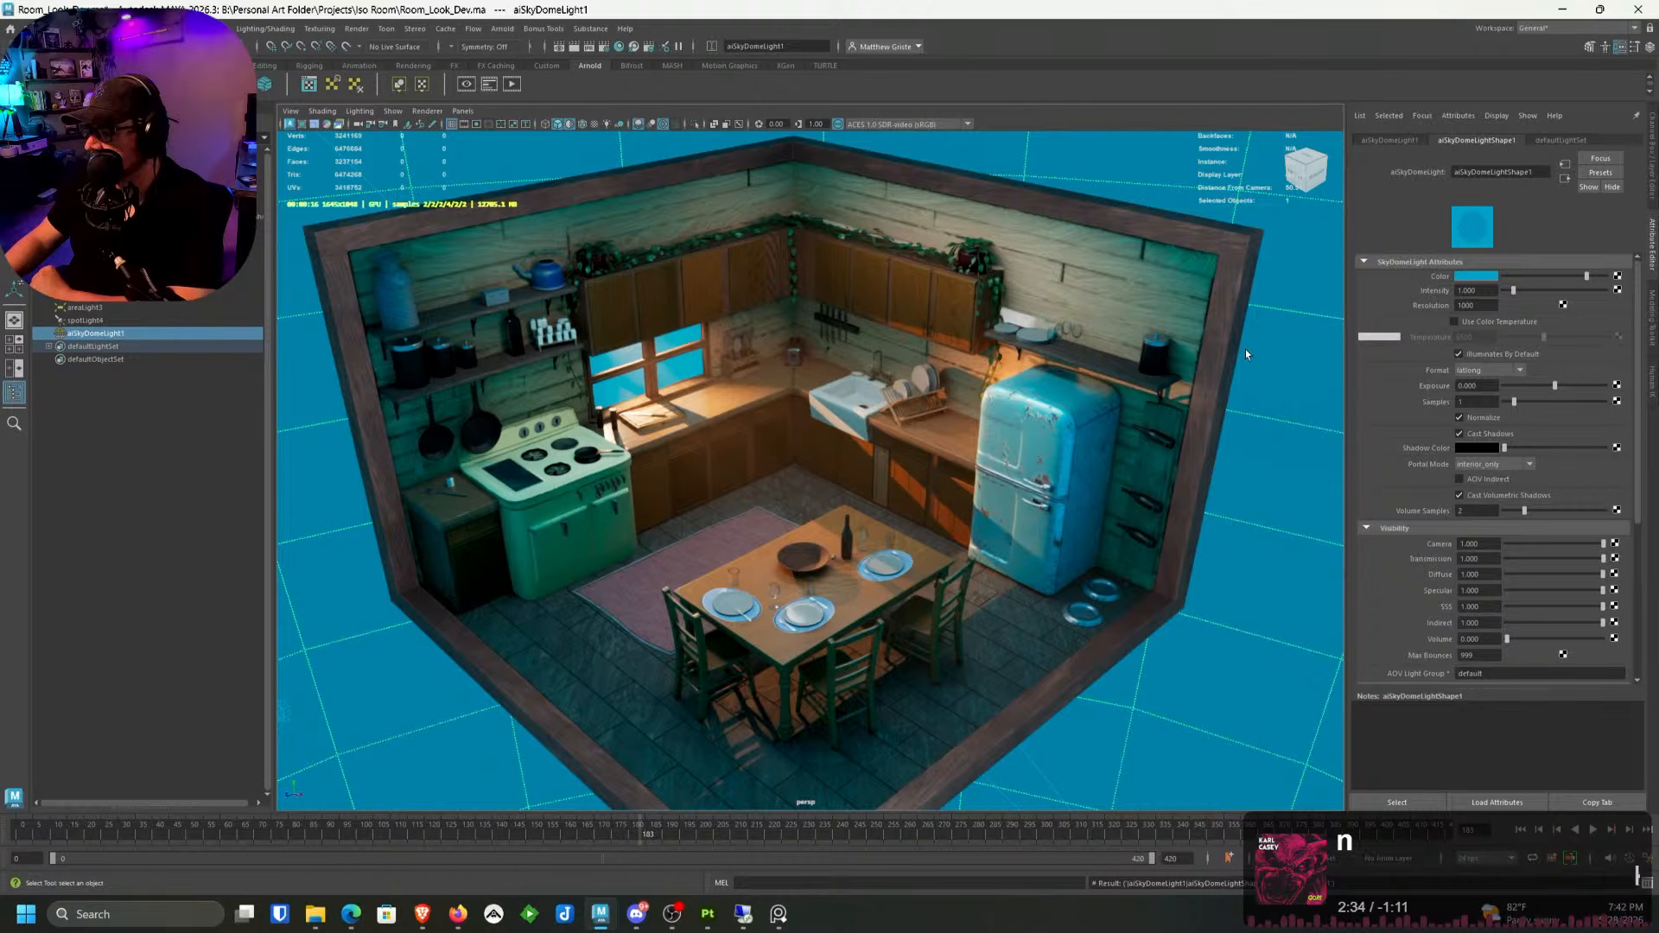
pyautogui.doubleClick(1473, 544)
pyautogui.write('0')
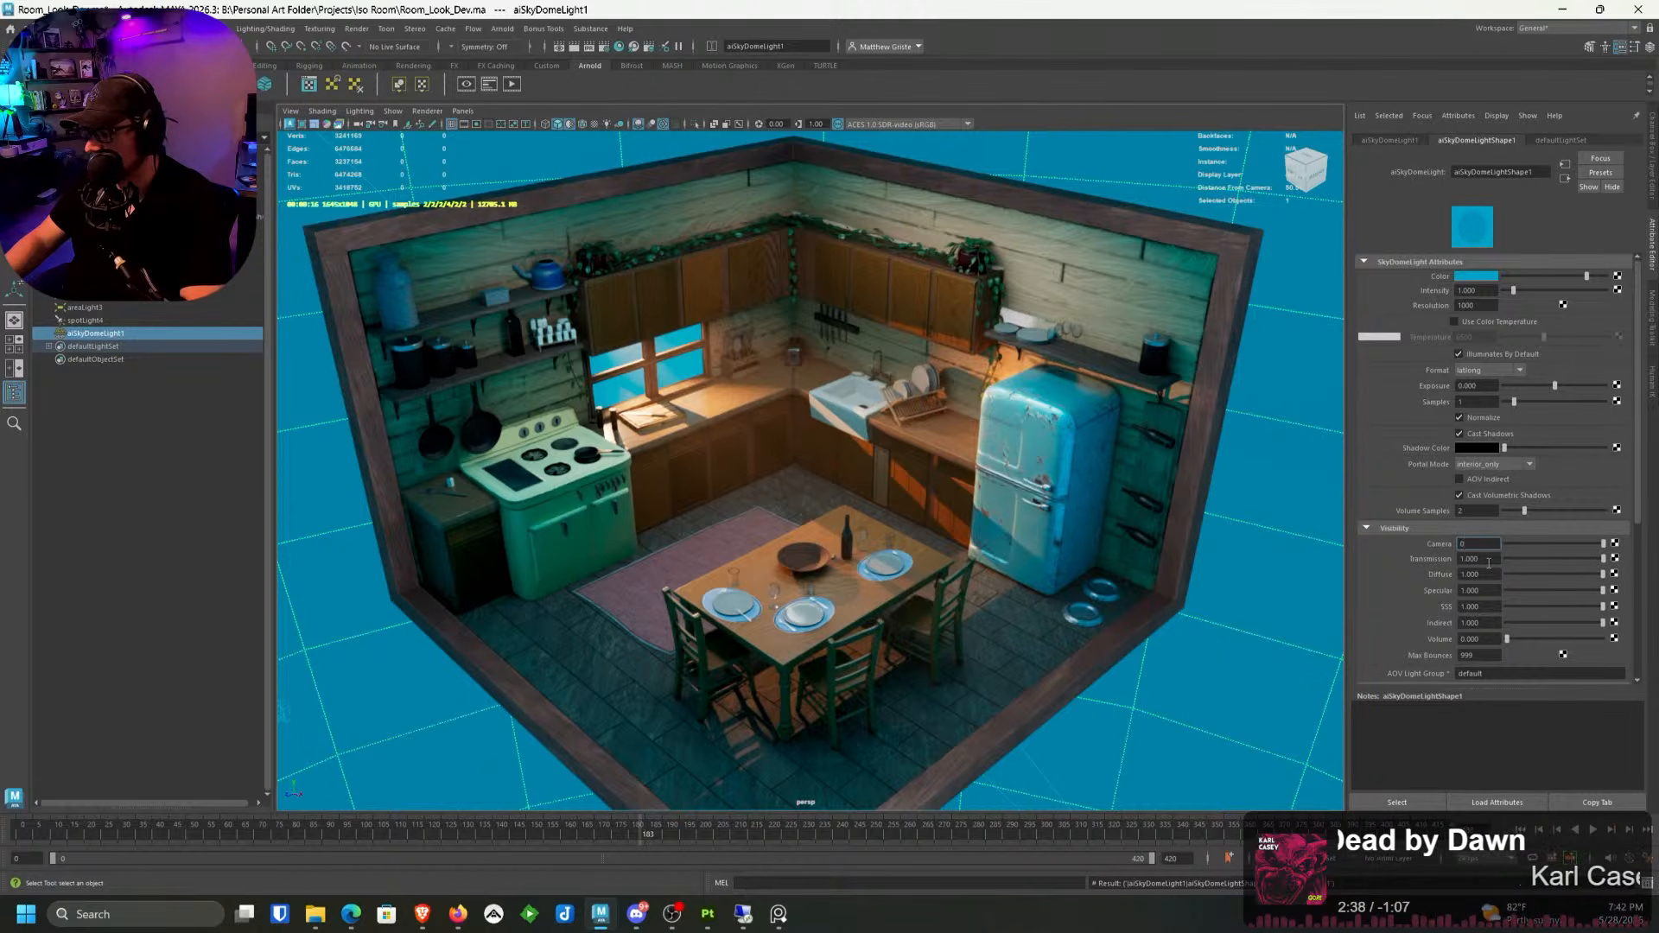
pyautogui.press('Return')
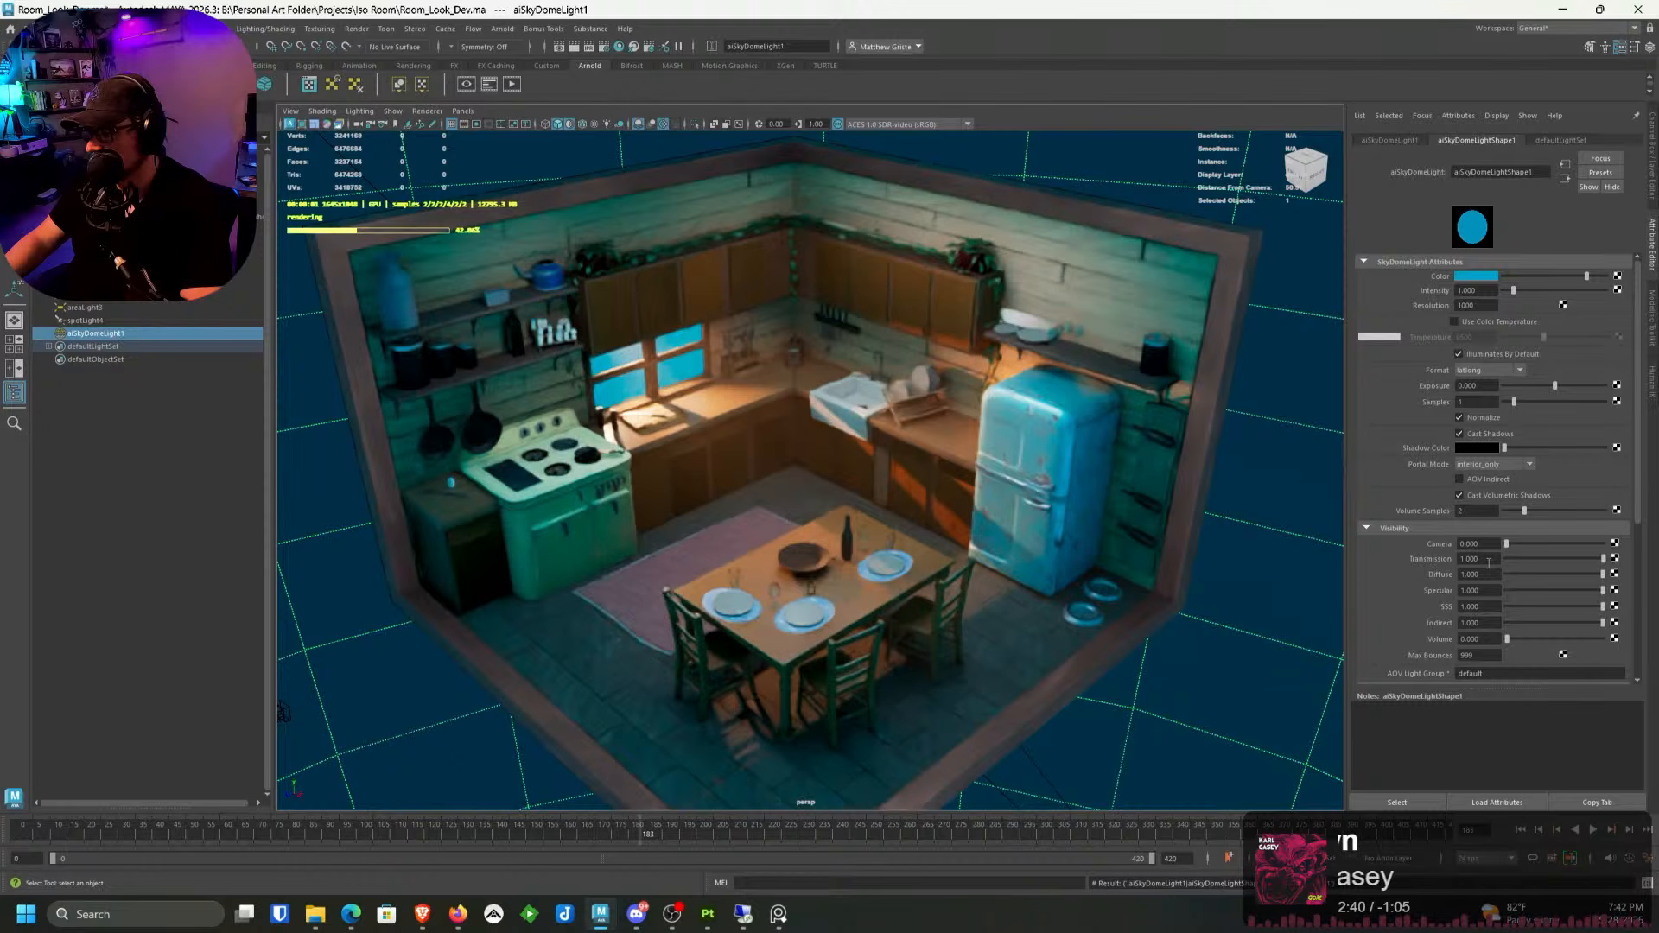
# Step: Set the skydome light's Transmission, Diffuse, Specular, SSS and Indirect visibility values to 0
pyautogui.doubleClick(1479, 559)
pyautogui.write('0')
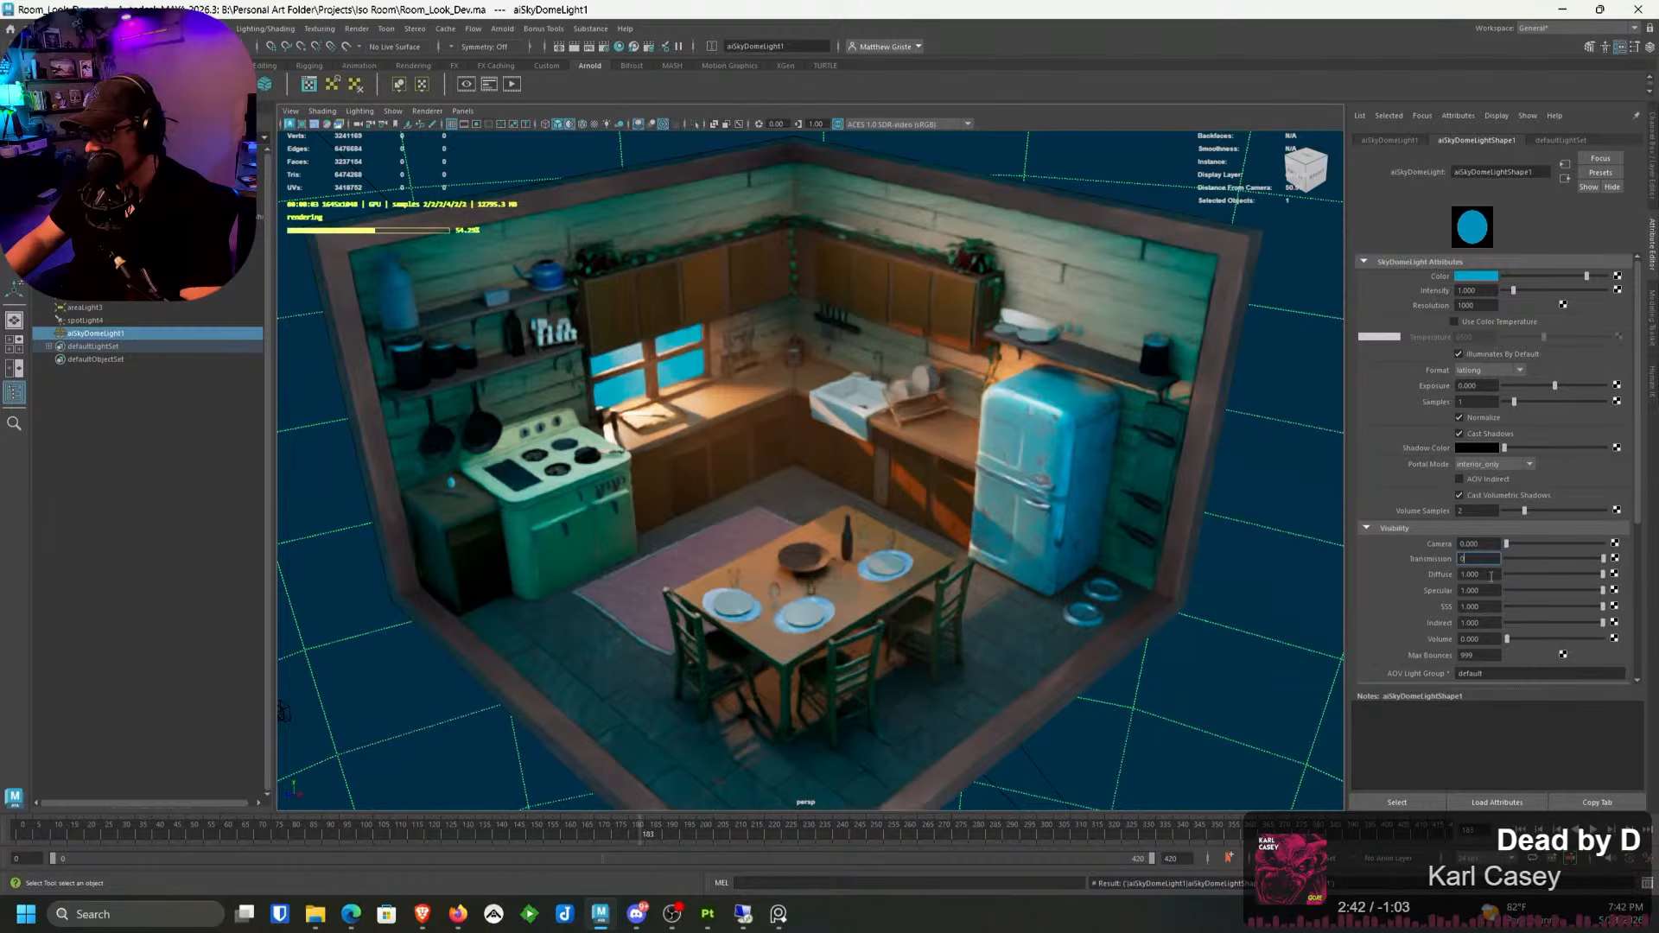
pyautogui.doubleClick(1481, 575)
pyautogui.write('0')
pyautogui.doubleClick(1477, 591)
pyautogui.write('0')
pyautogui.doubleClick(1477, 607)
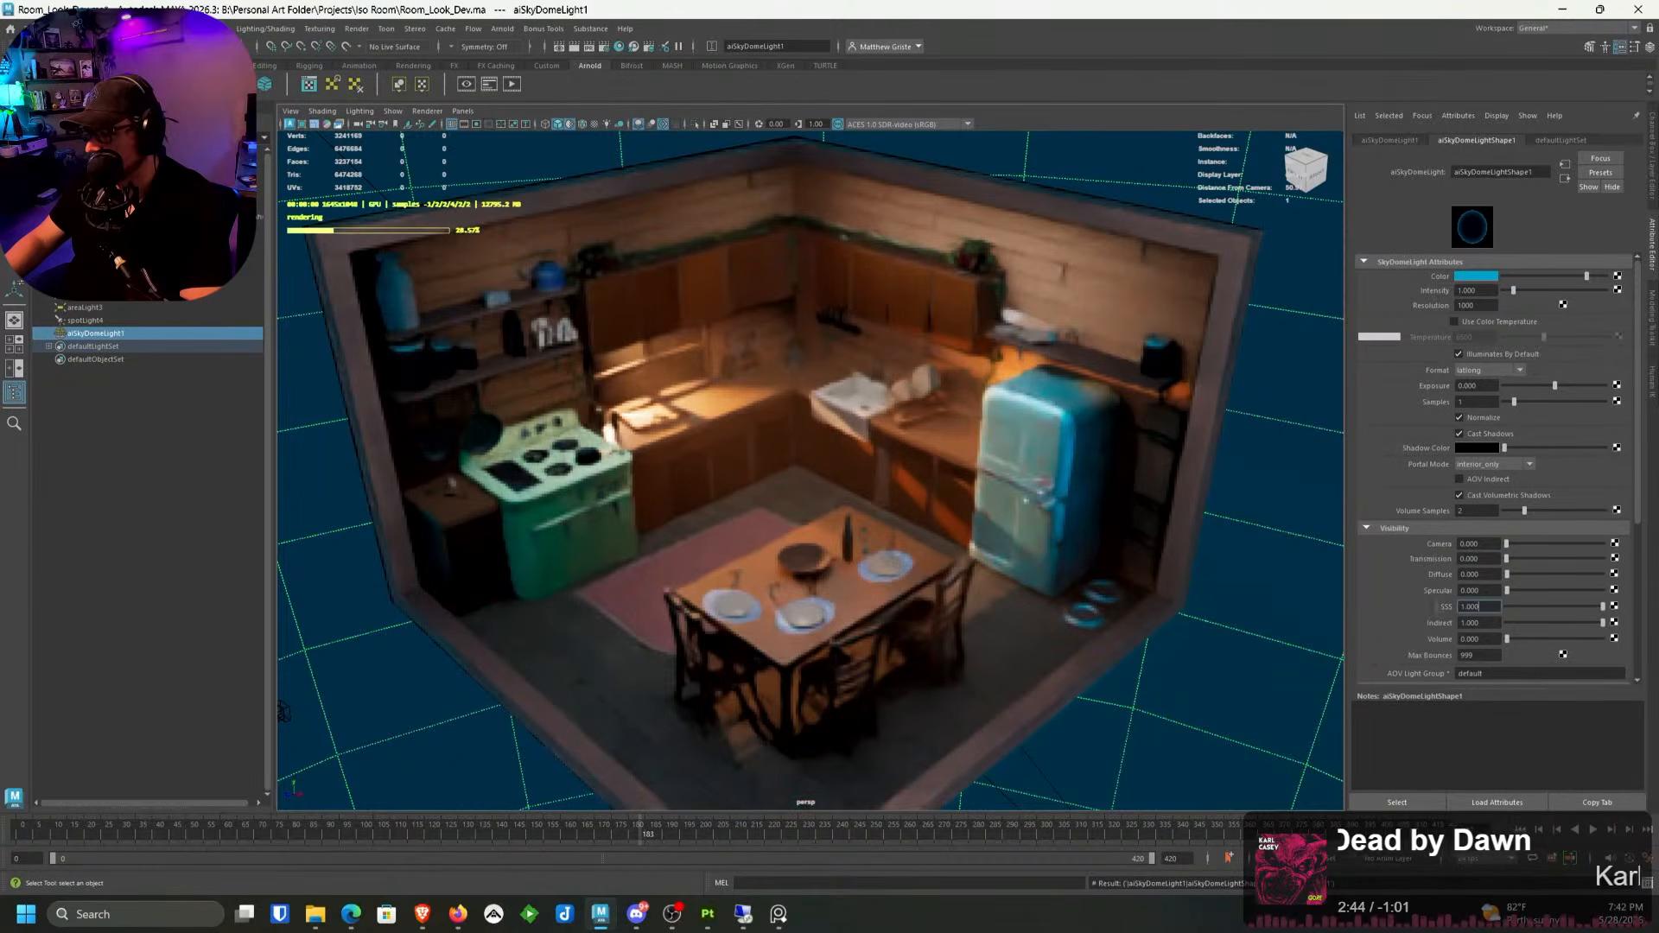
pyautogui.write('0')
pyautogui.doubleClick(1479, 623)
pyautogui.write('0')
pyautogui.press('Return')
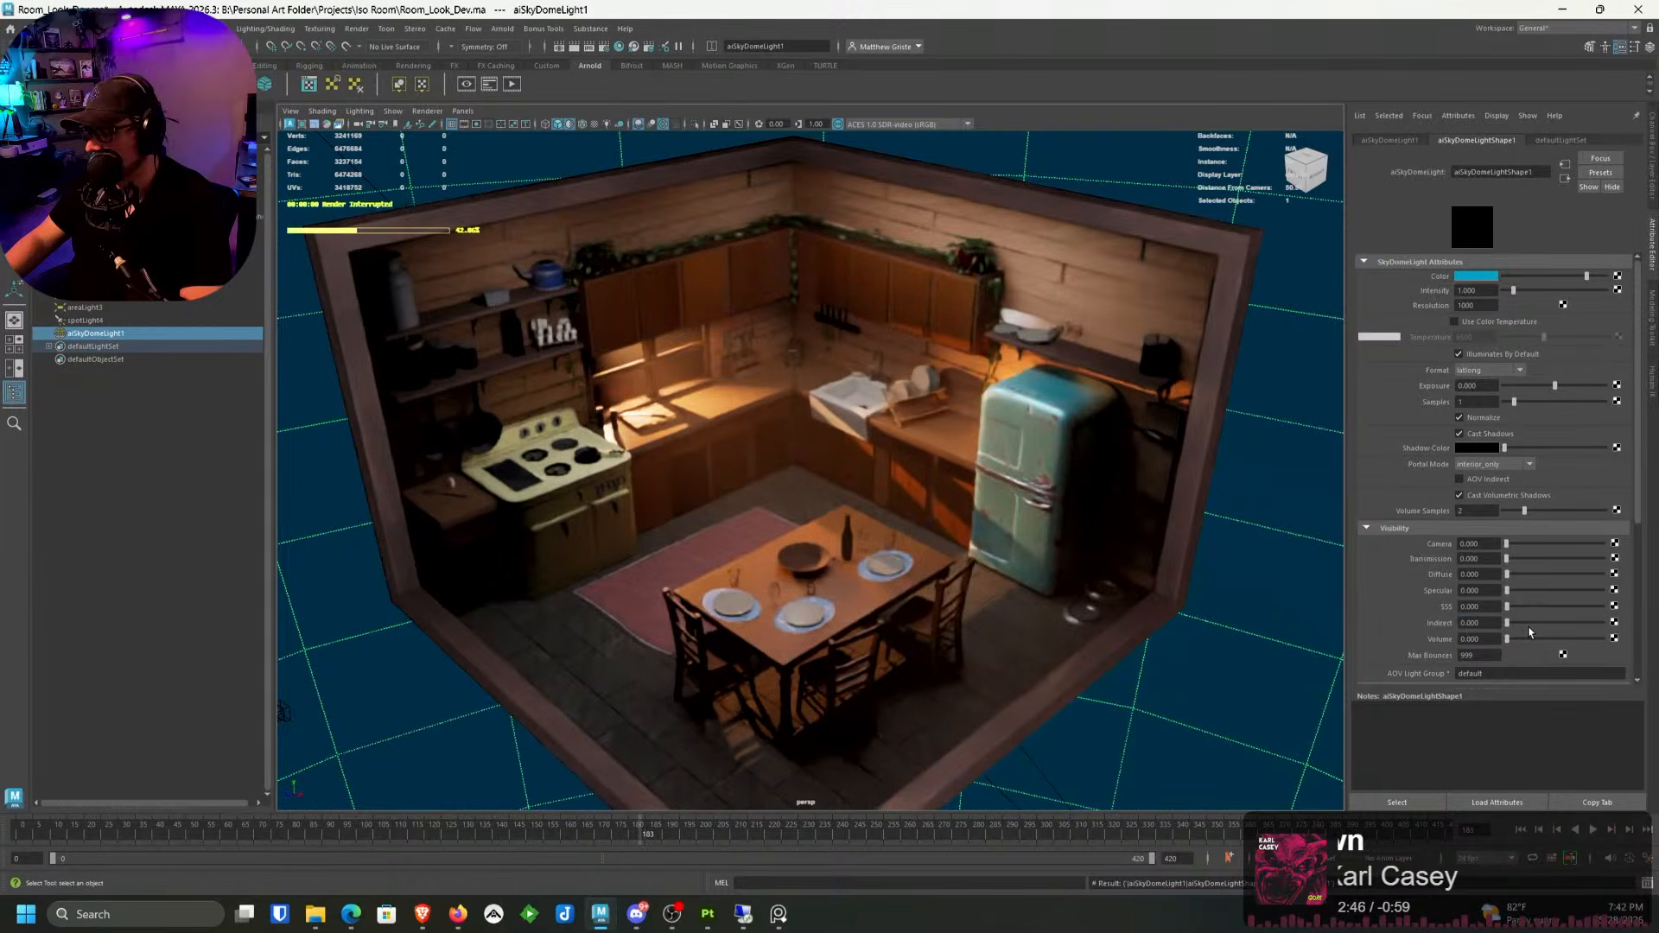
# Step: Try raising the skydome light's intensity to about 7 while the Arnold viewport render runs
pyautogui.moveTo(1512, 294); pyautogui.dragTo(1551, 298)
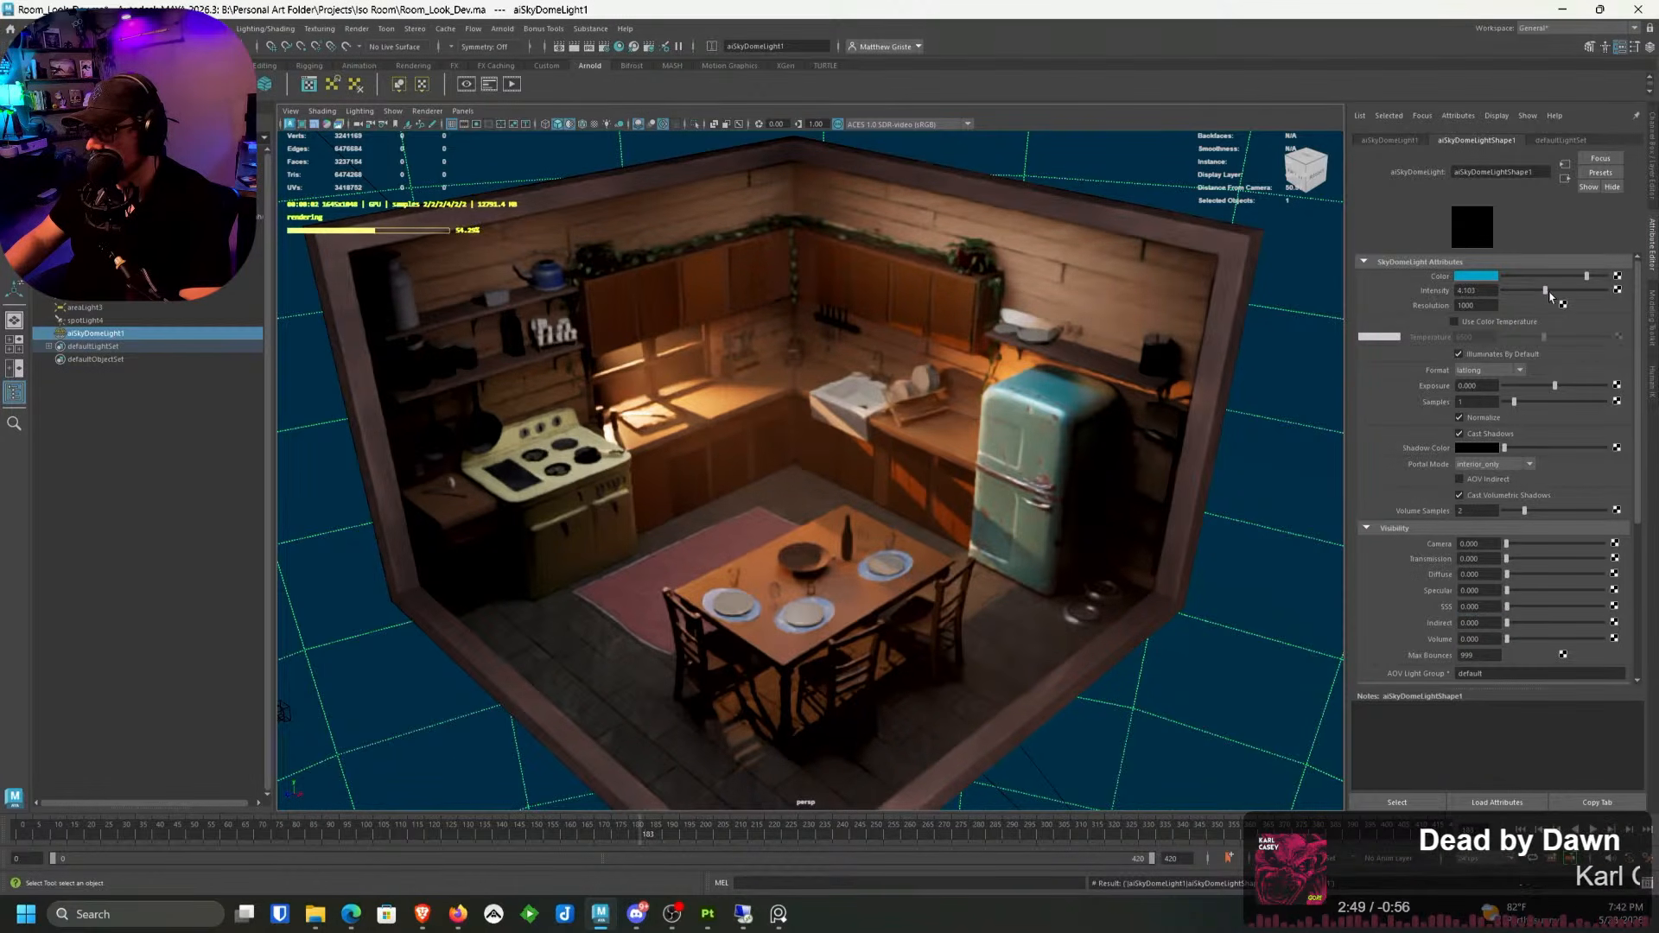
pyautogui.click(1488, 277)
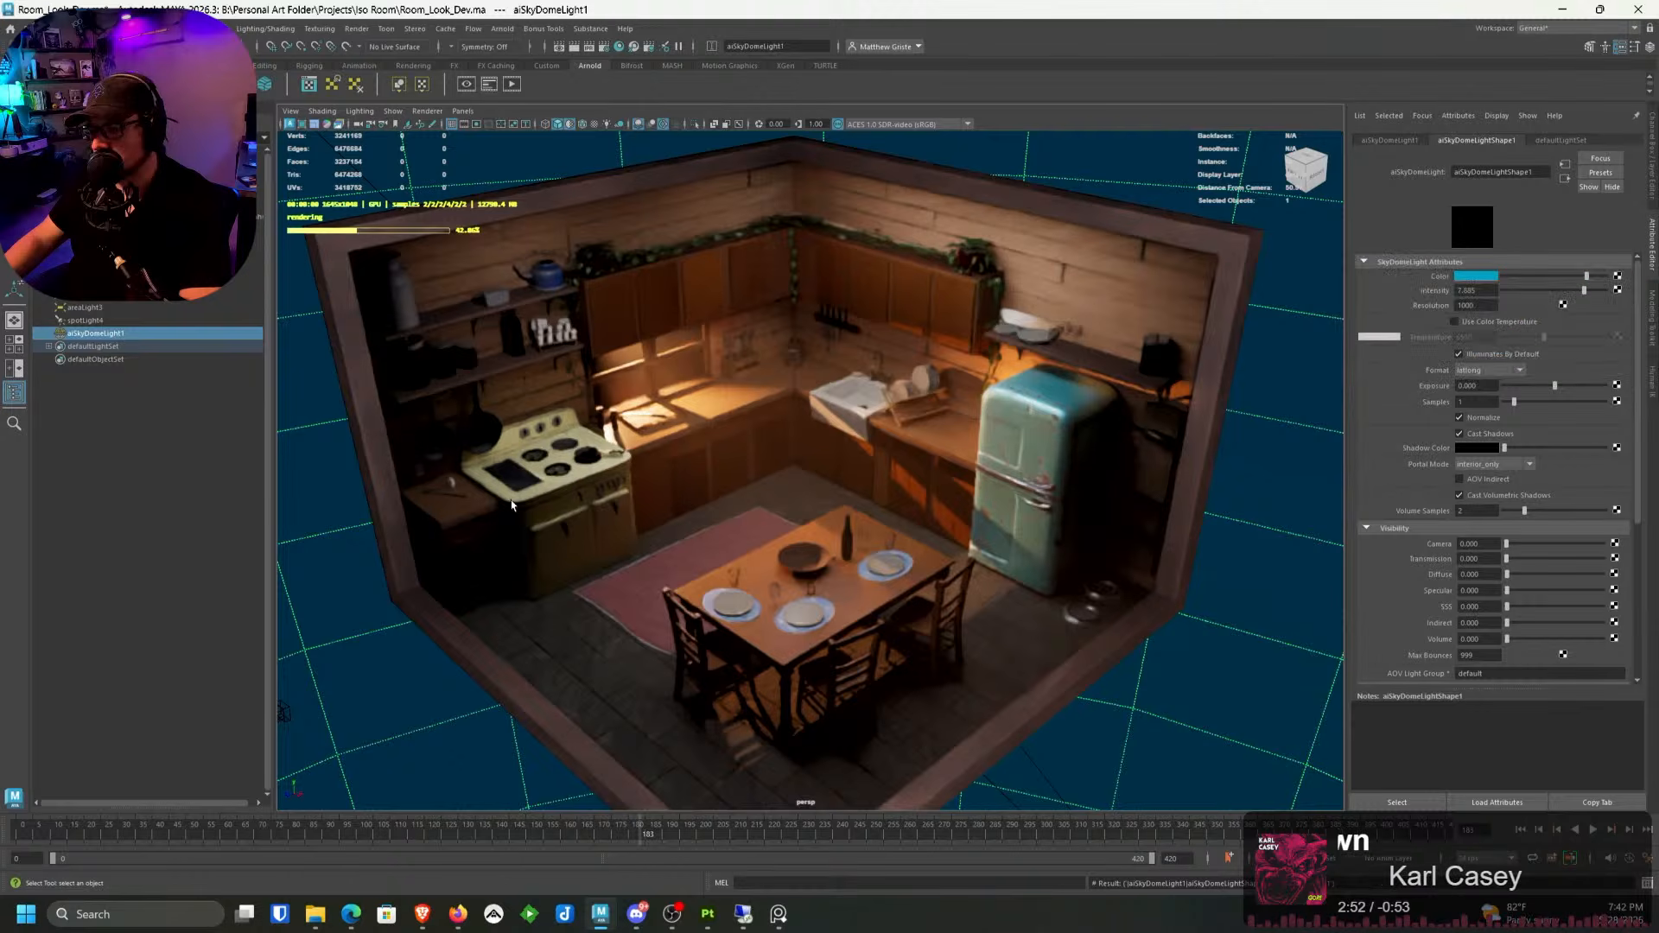
pyautogui.click(205, 514)
pyautogui.hotkey('ctrl', 'z')
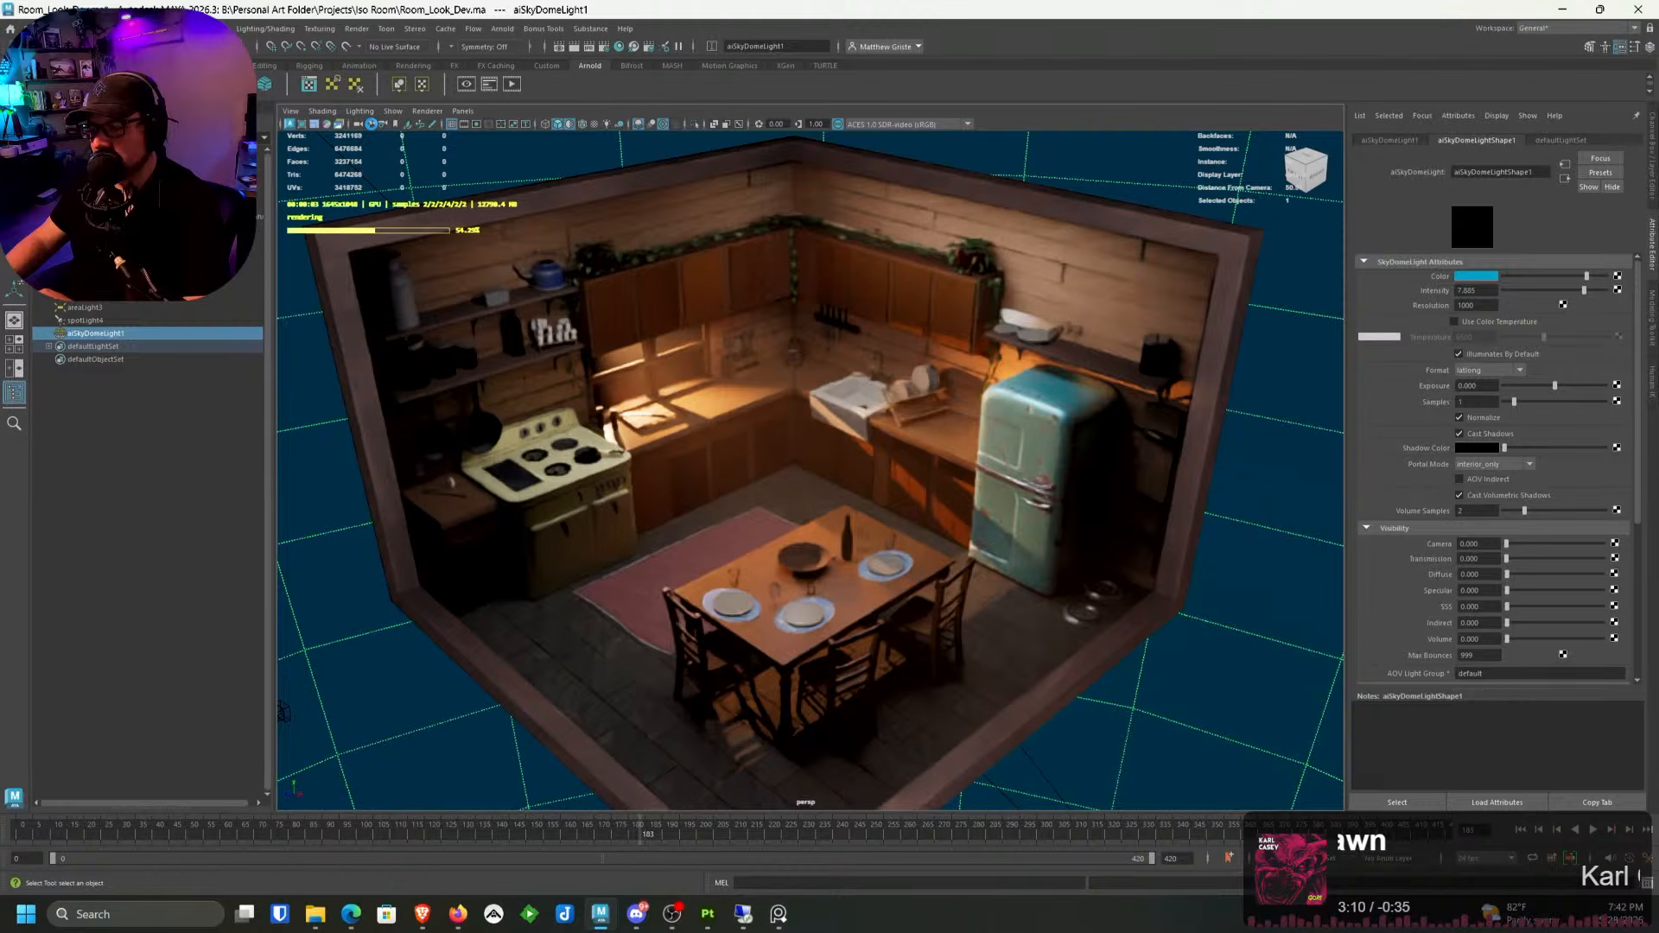
# Step: Delete the skydome light and save the scene with the viewport back in Viewport 2.0
pyautogui.press('Delete')
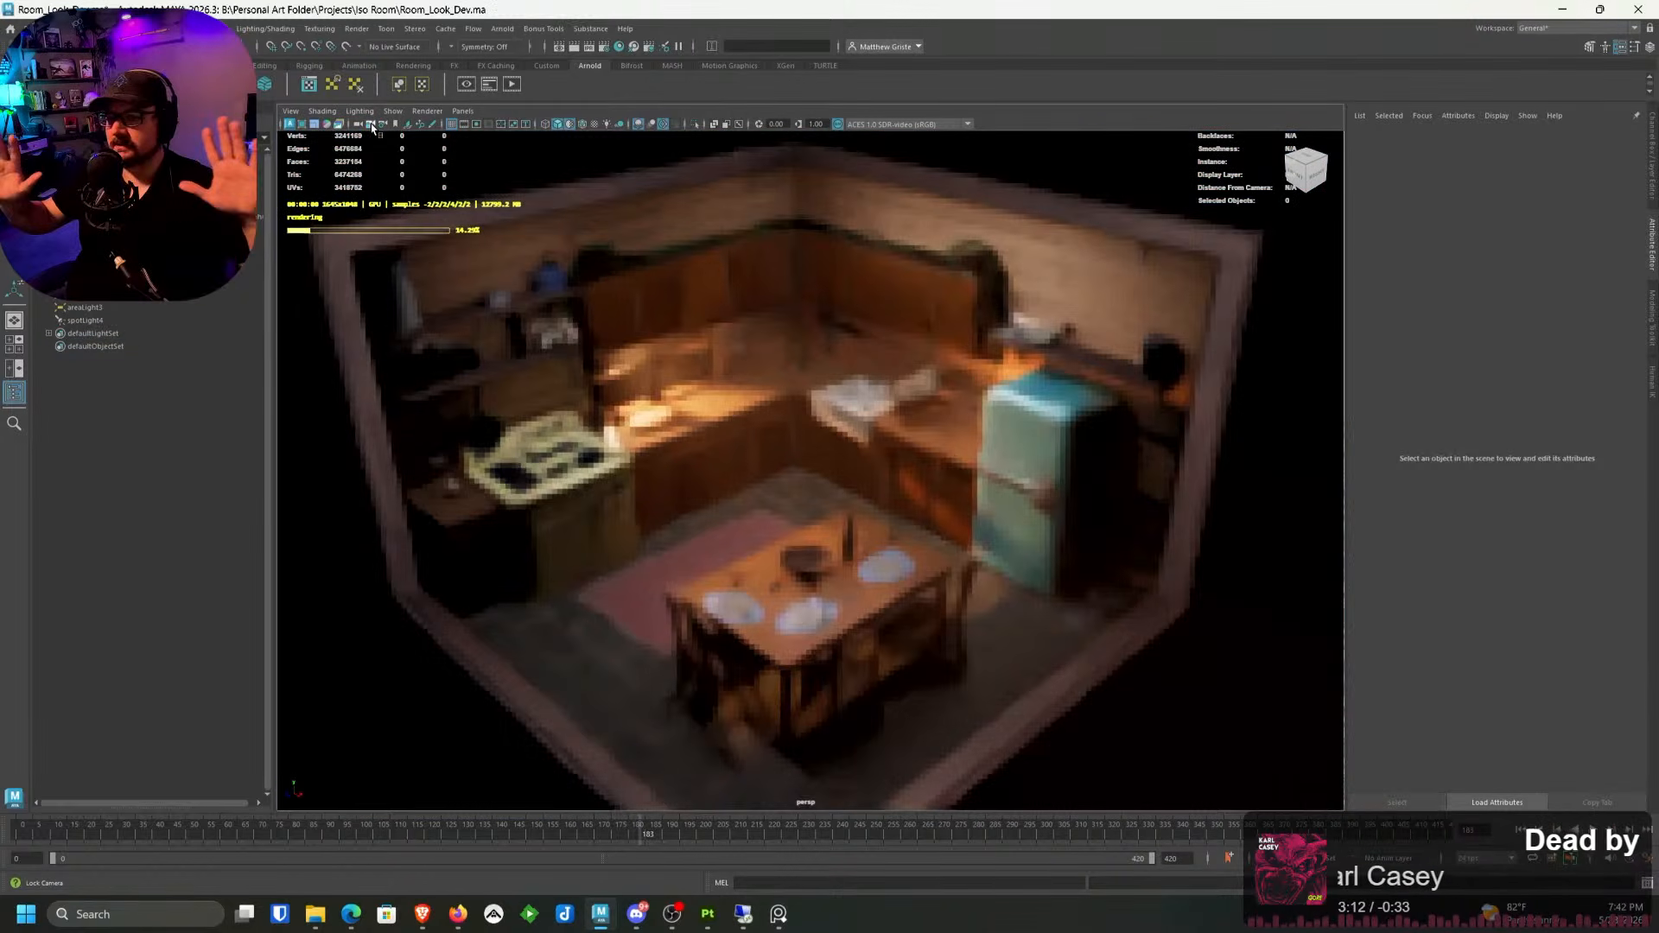
pyautogui.click(426, 111)
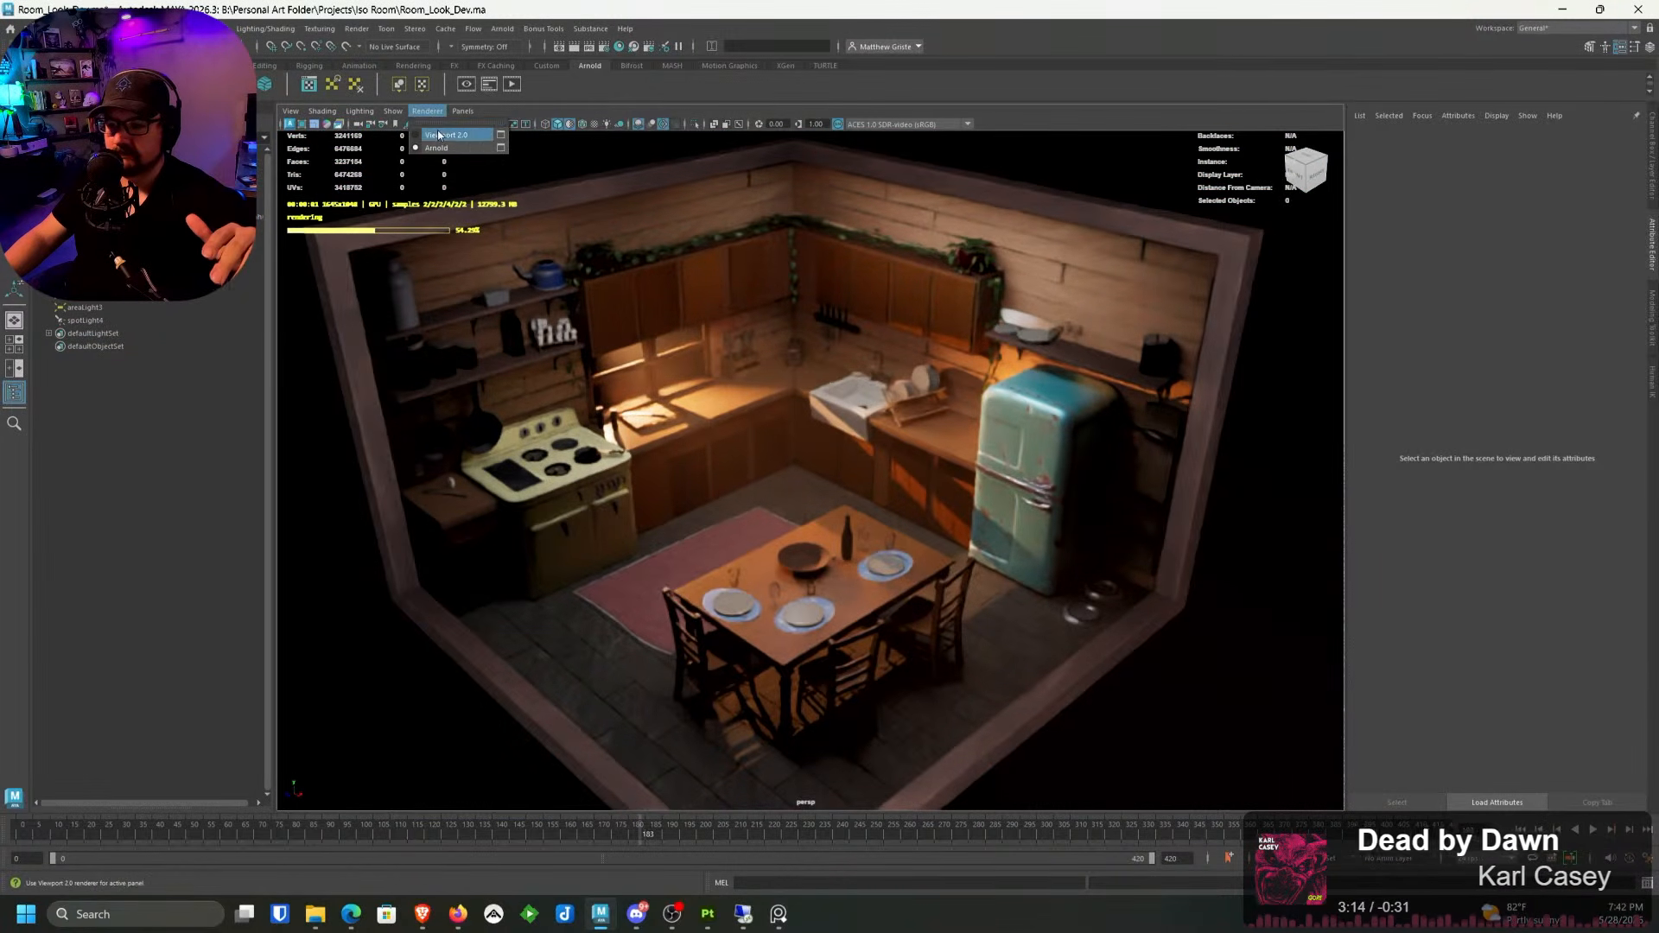
pyautogui.click(440, 129)
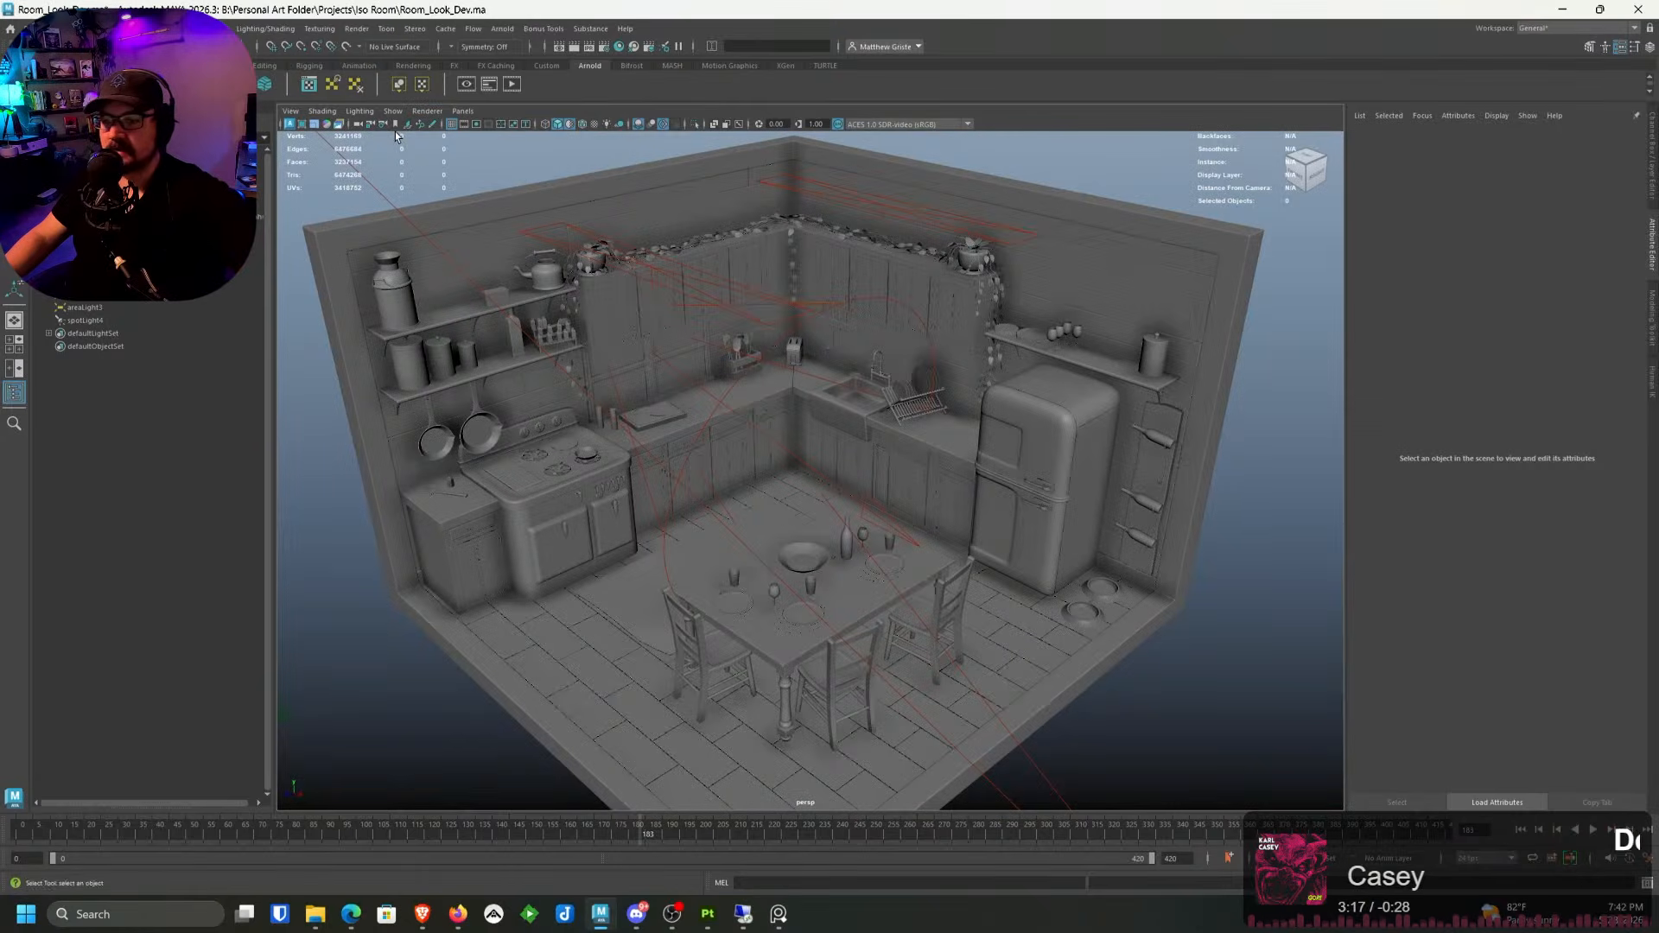
pyautogui.click(17, 29)
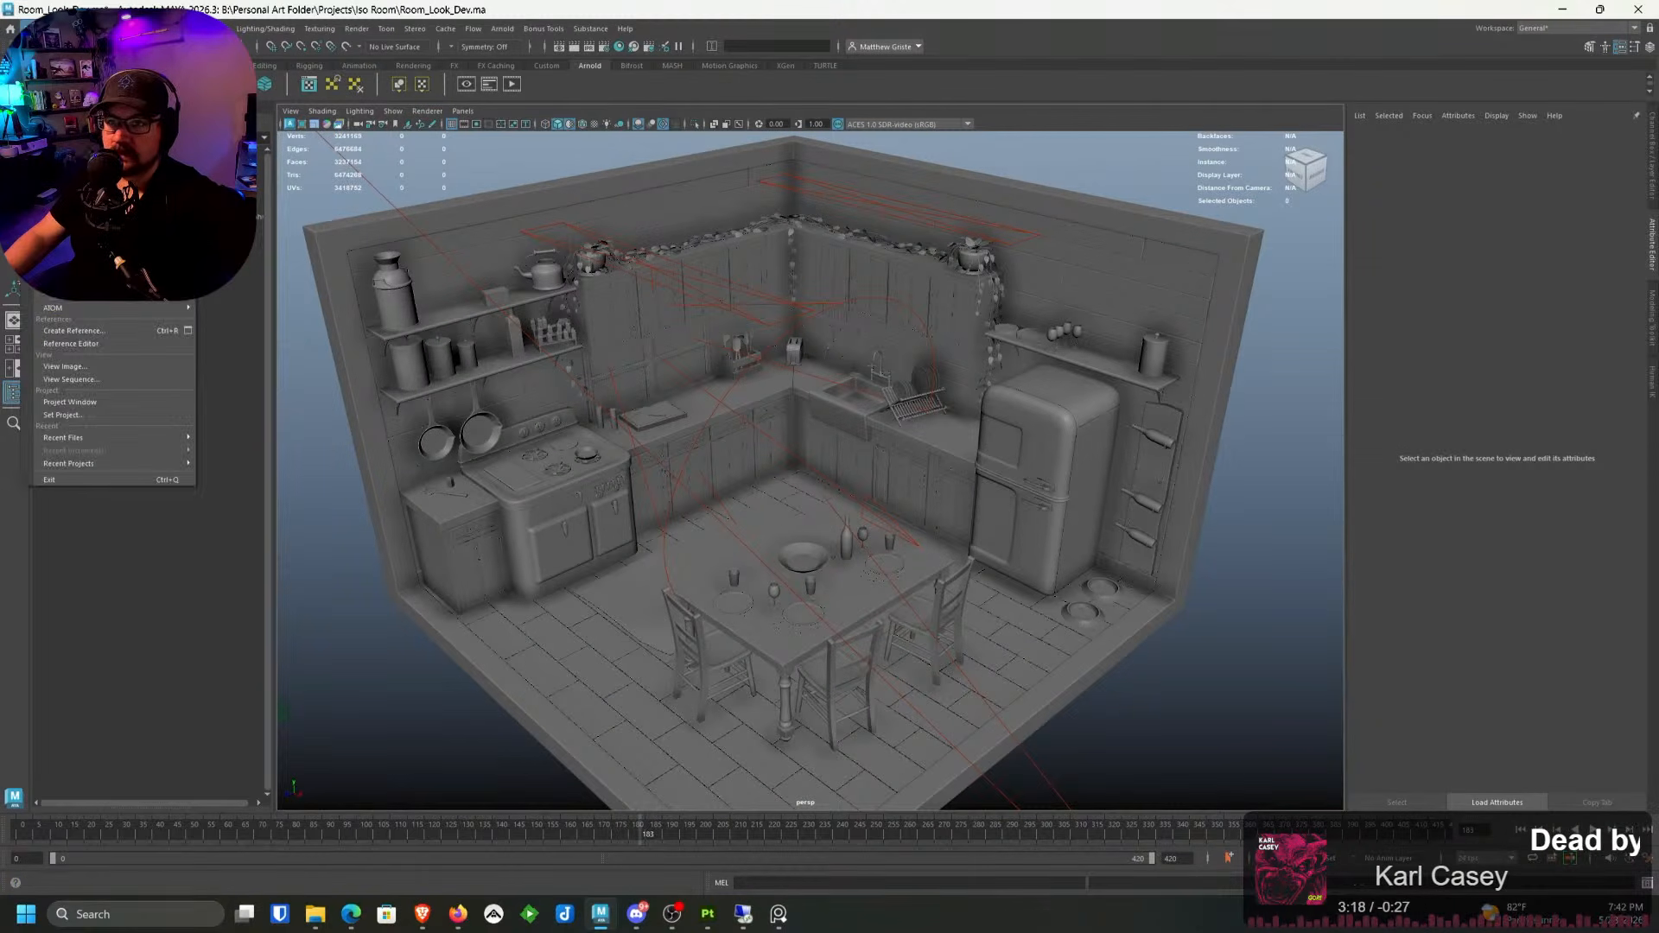
pyautogui.hotkey('ctrl', 's')
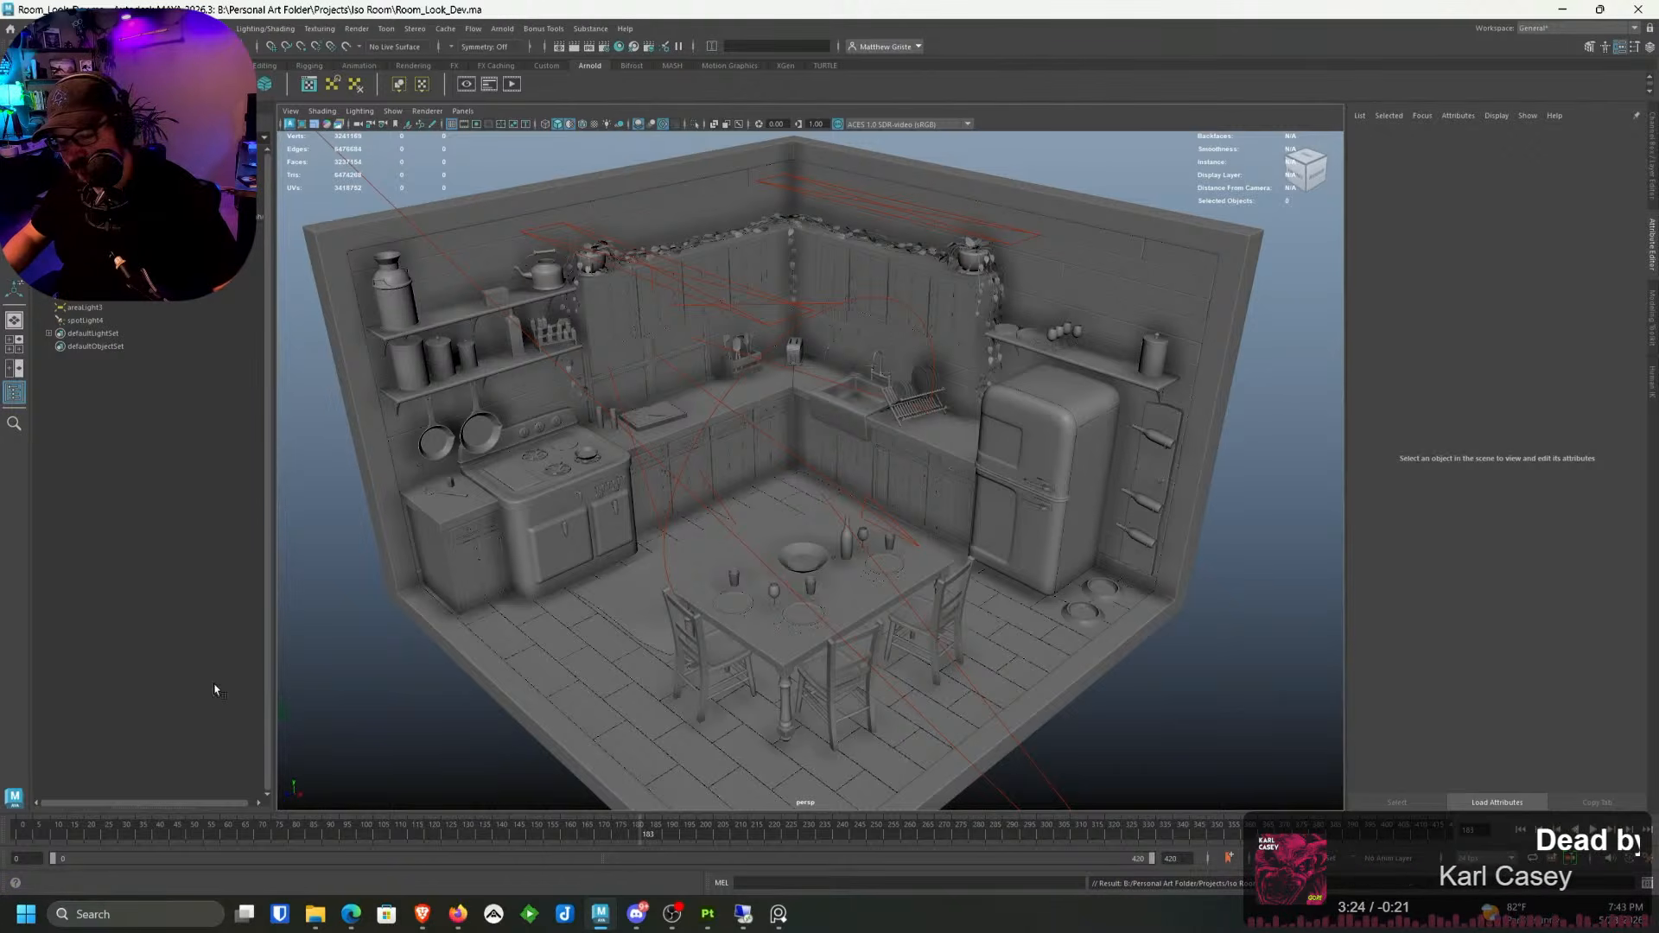
# Step: Launch Blender 5.0 from the Windows search and close it to return to Maya
pyautogui.click(124, 909)
pyautogui.write('blender 5.0')
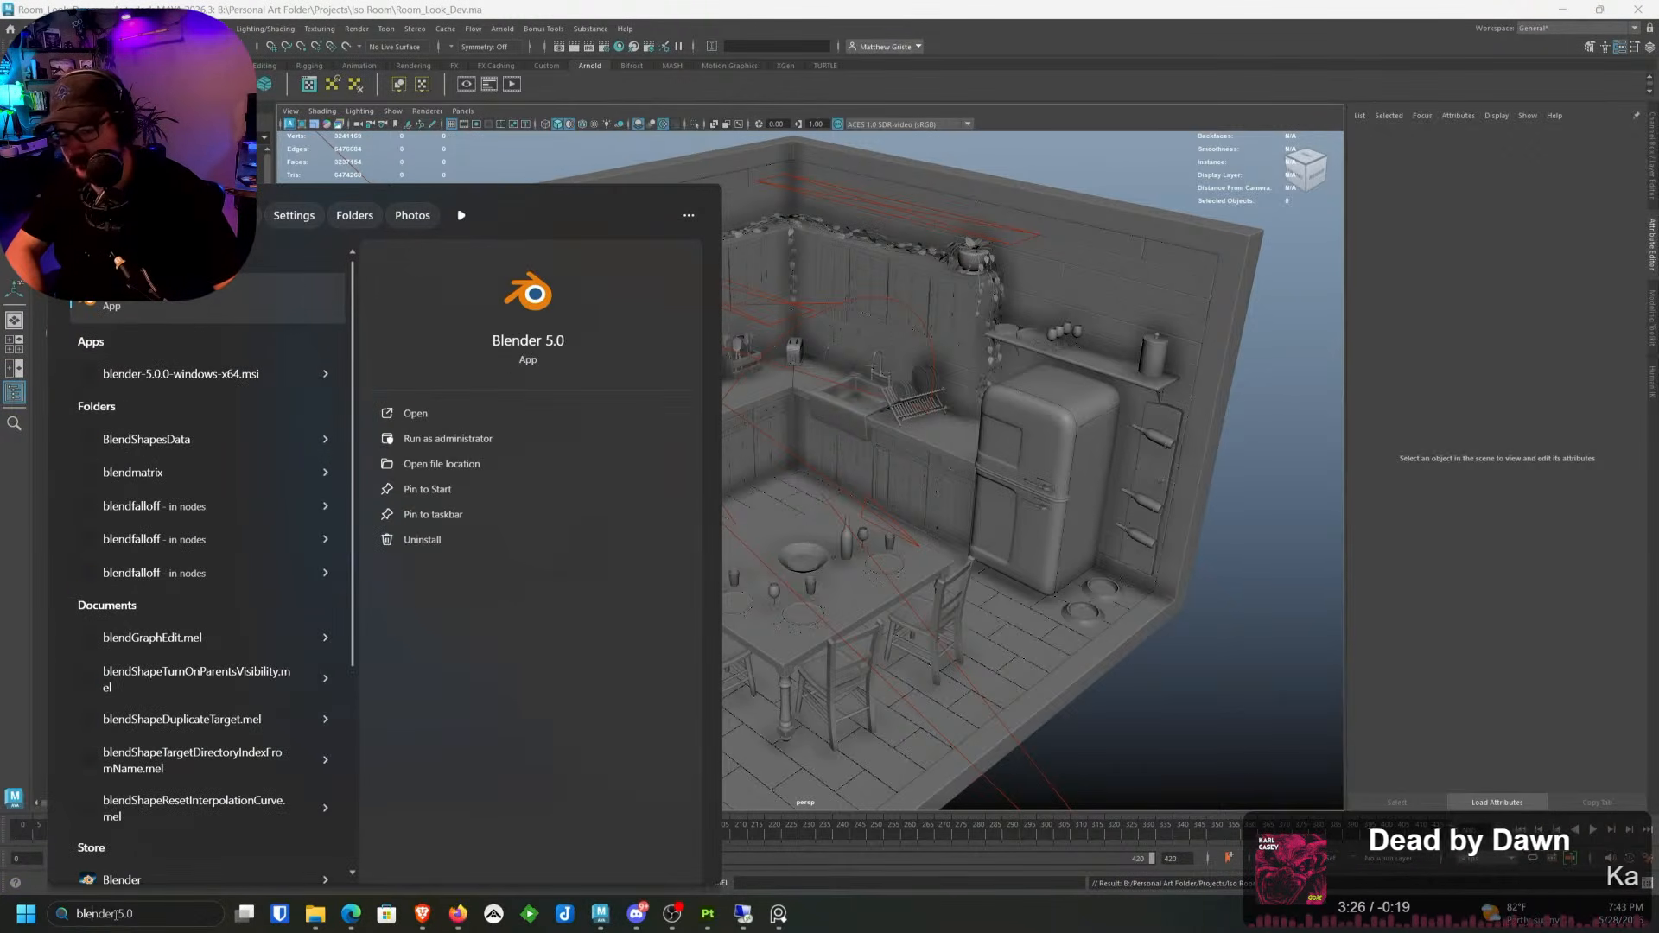
pyautogui.press('Return')
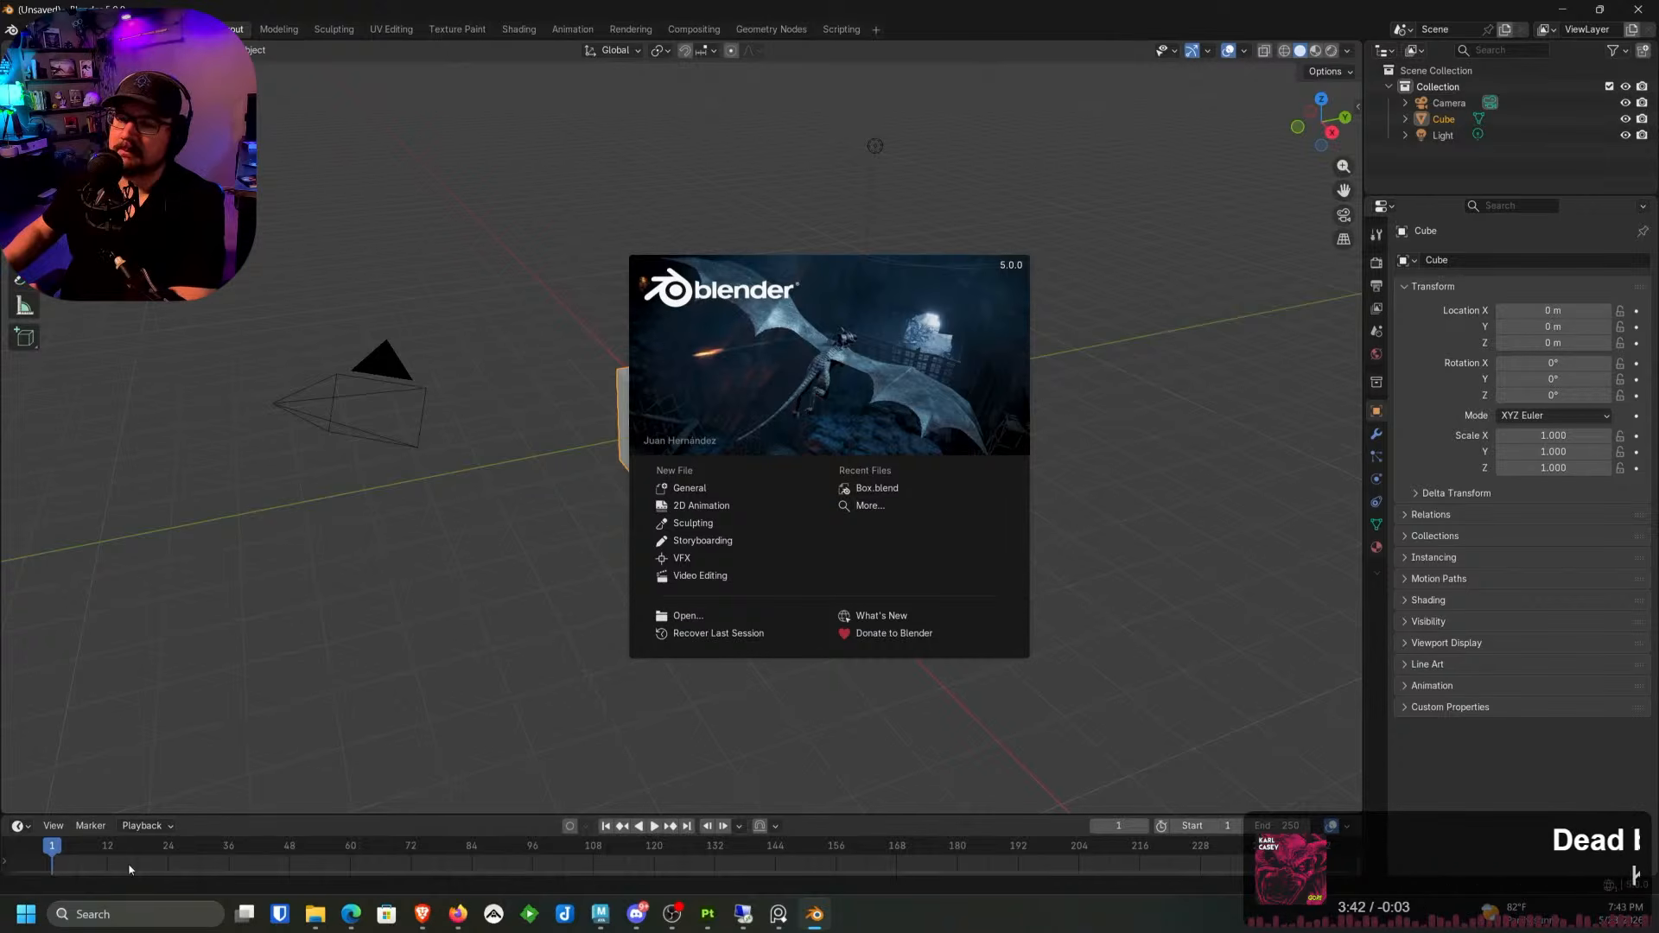
pyautogui.click(1637, 9)
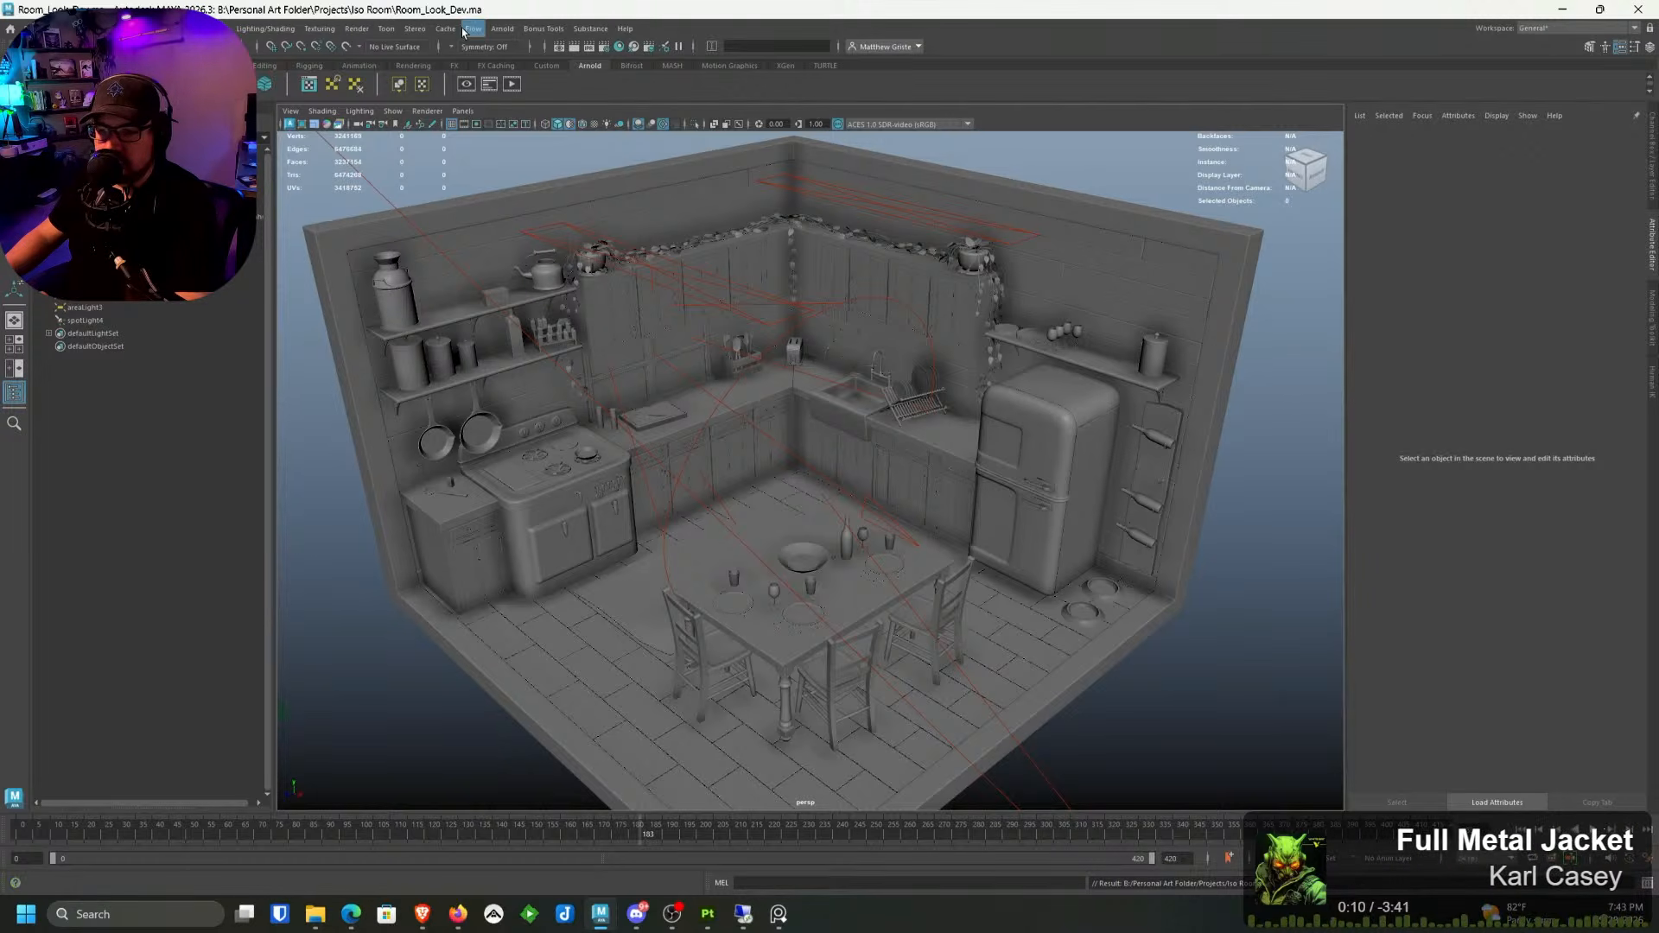
pyautogui.click(502, 28)
pyautogui.moveTo(526, 116)
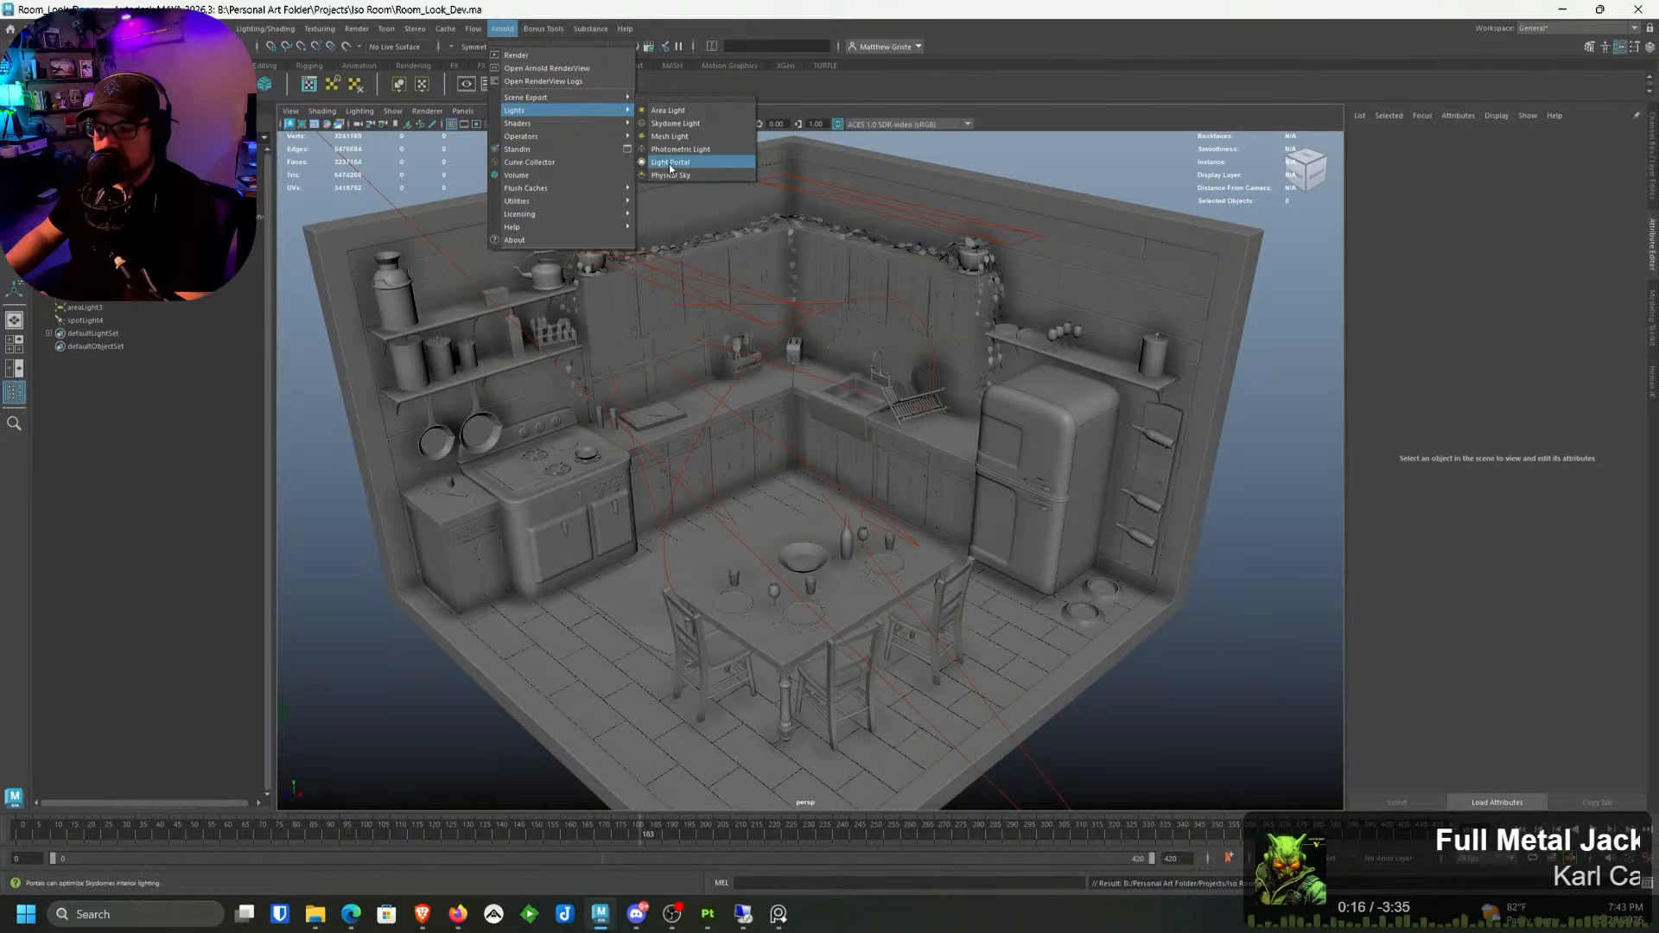
pyautogui.click(788, 90)
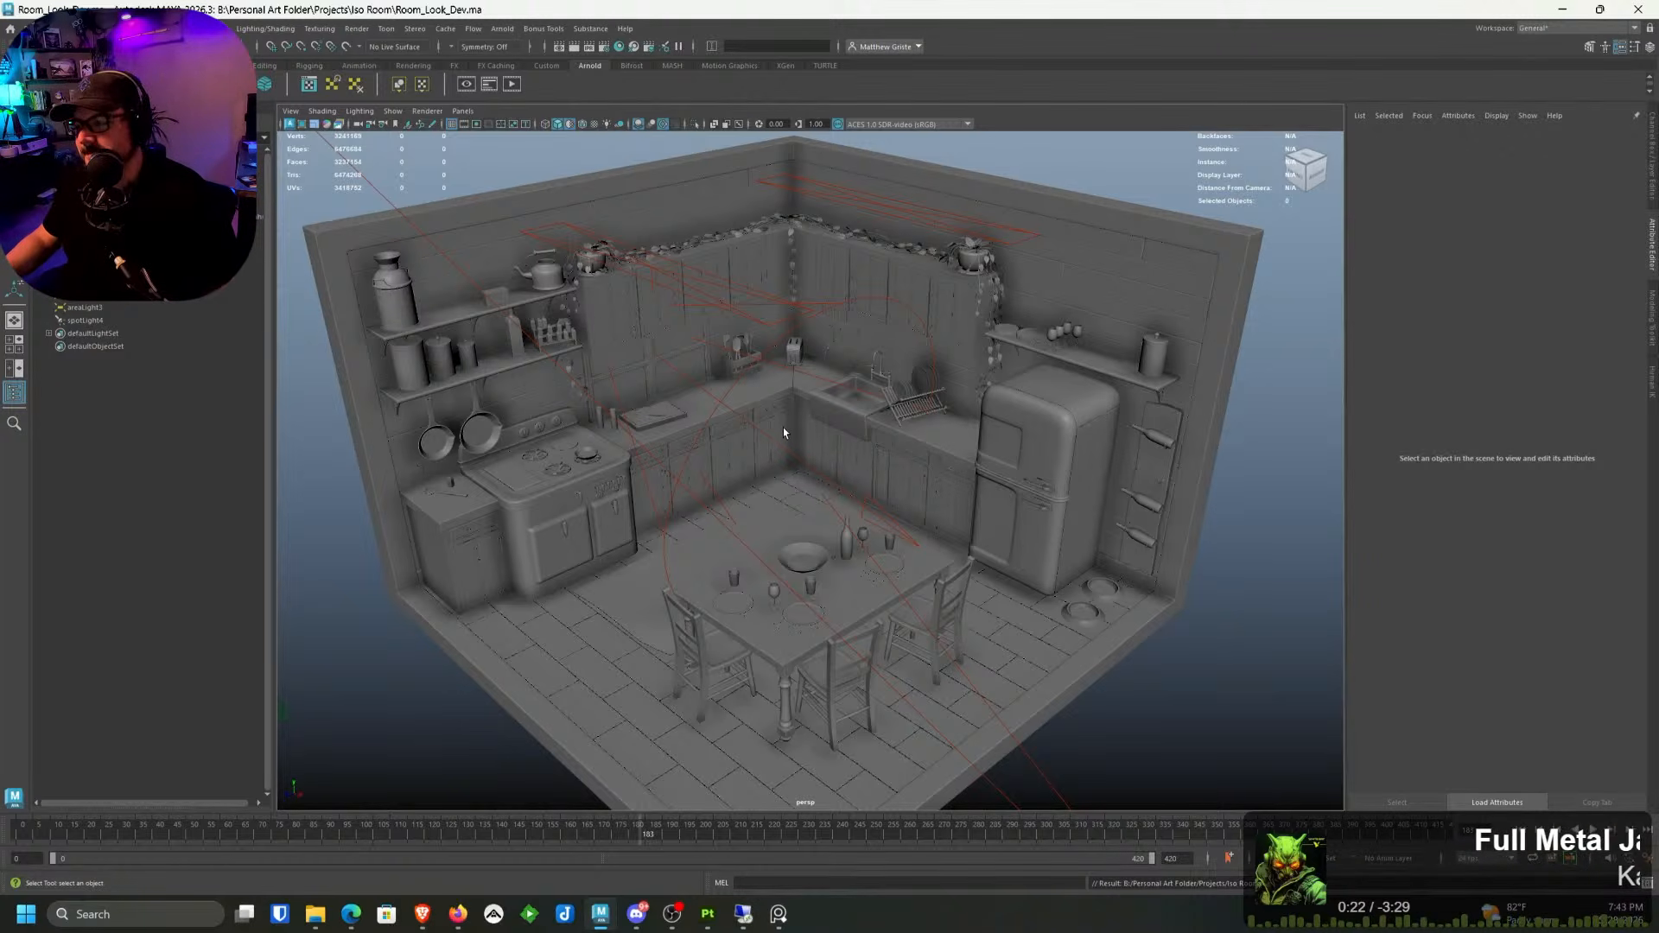
# Step: Create a polygon sphere at the room's center and scale it up uniformly until it encloses the whole room
pyautogui.moveTo(782, 432)
pyautogui.keyDown('alt'); pyautogui.mouseDown()
pyautogui.moveTo(774, 449)
pyautogui.moveTo(785, 405)
pyautogui.mouseUp(); pyautogui.keyUp('alt')
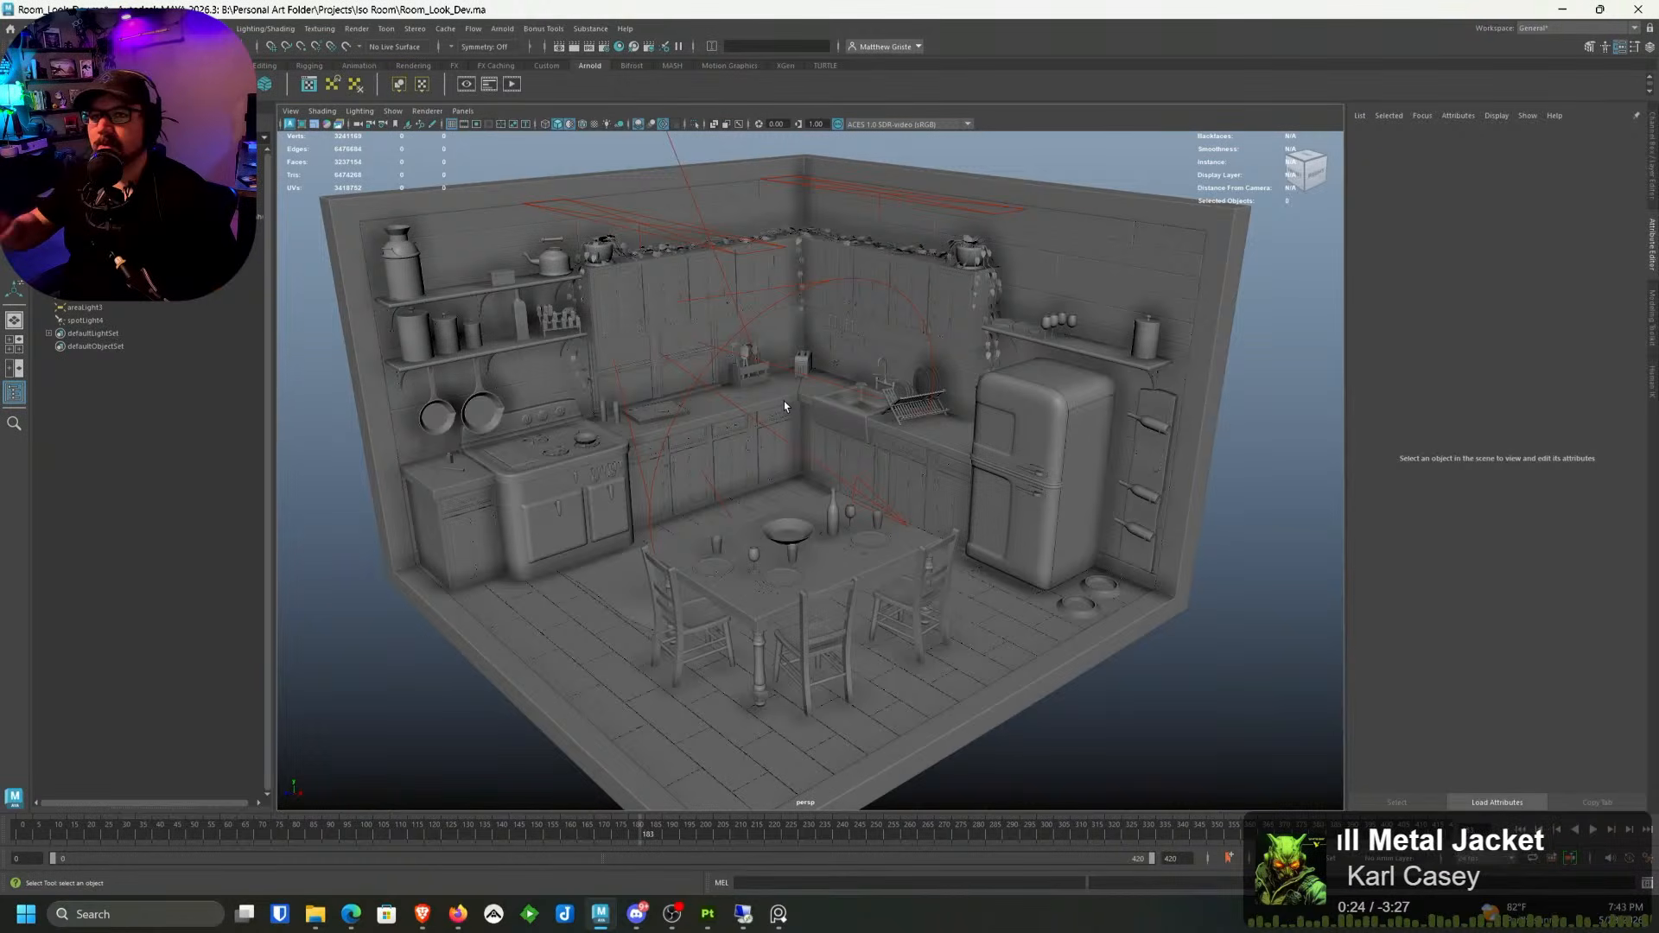
pyautogui.scroll(-3, 749, 307)
pyautogui.keyDown('alt'); pyautogui.moveTo(727, 302); pyautogui.dragTo(712, 329); pyautogui.keyUp('alt')
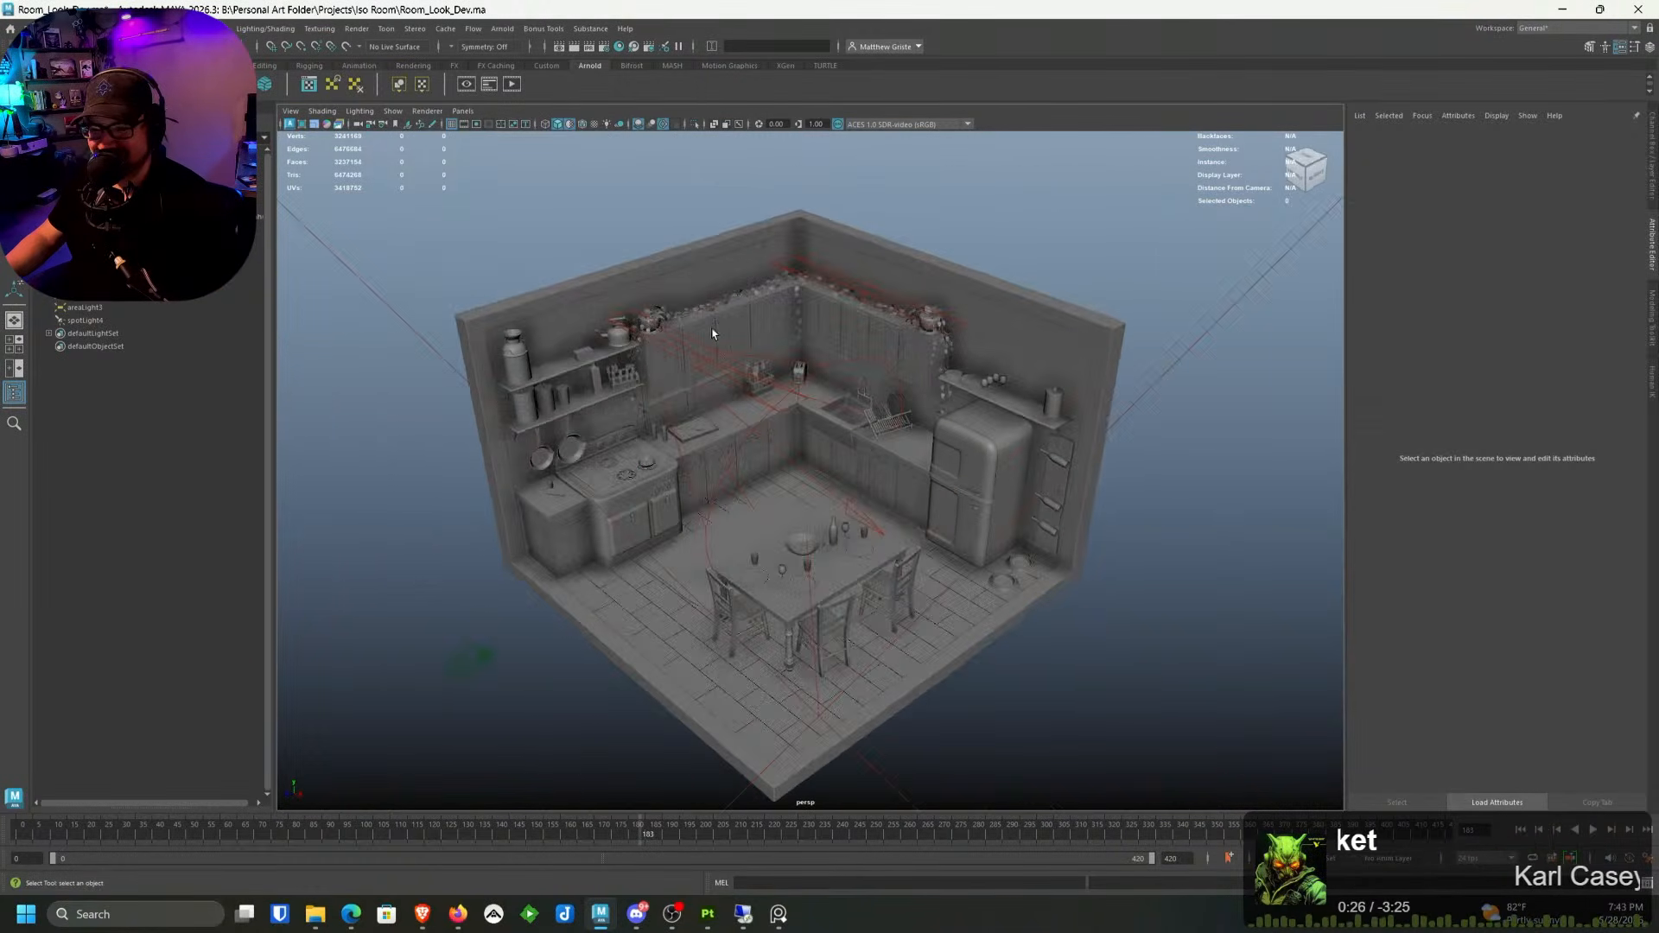
pyautogui.click(59, 65)
pyautogui.click(136, 64)
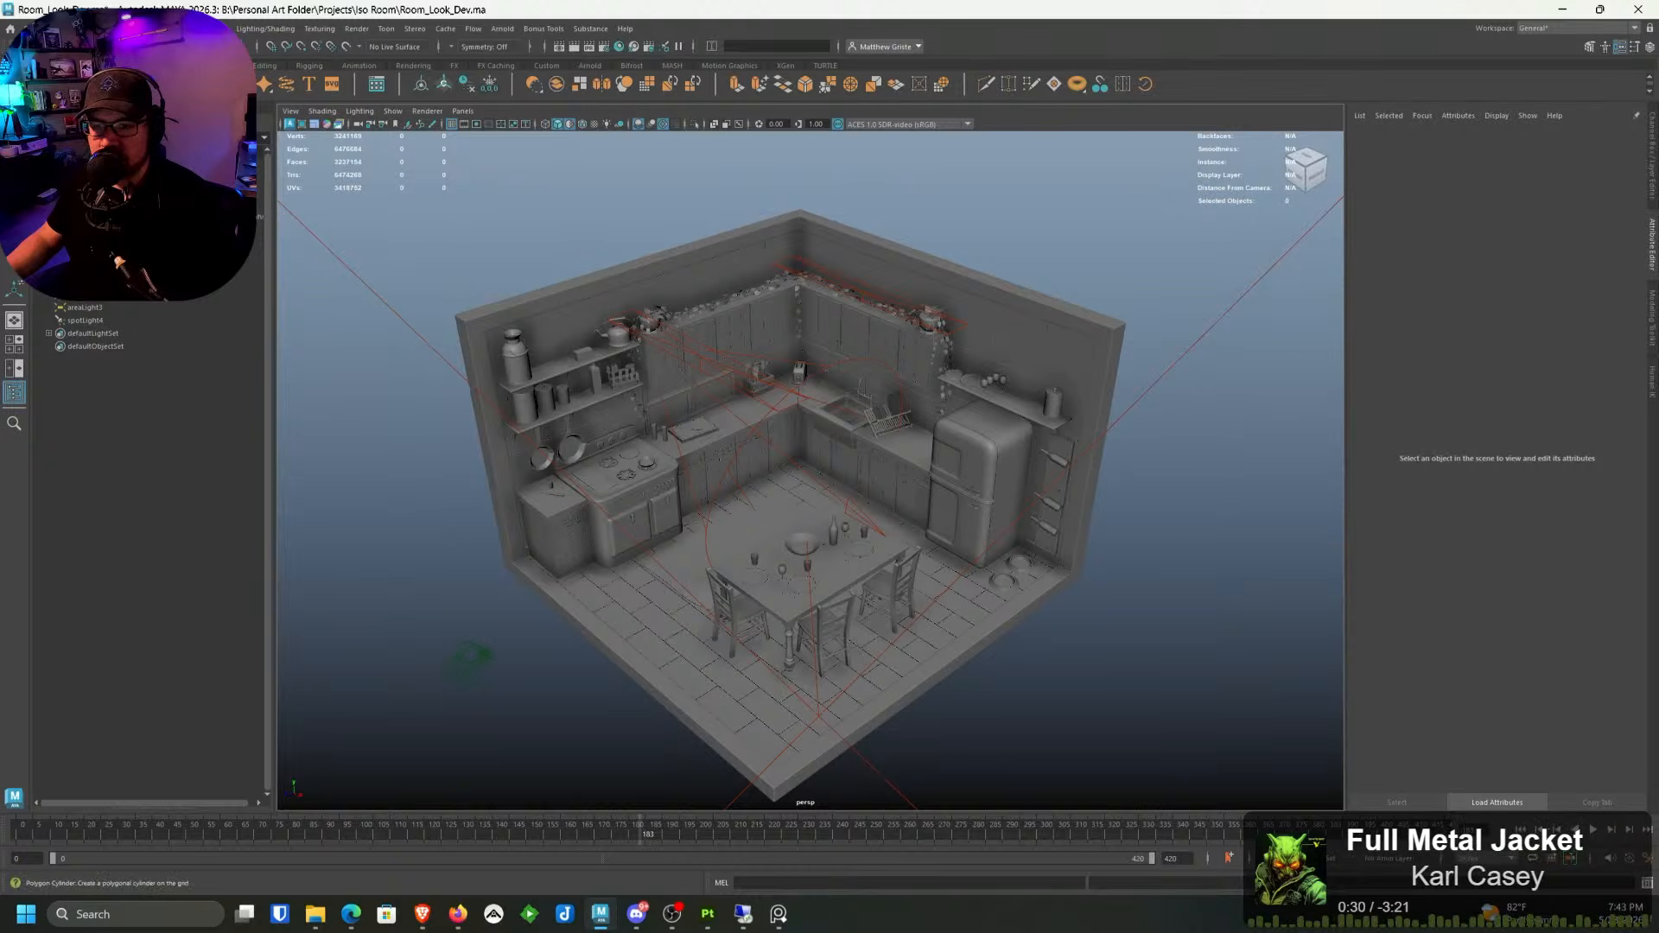
pyautogui.click(39, 84)
pyautogui.press('e')
pyautogui.press('r')
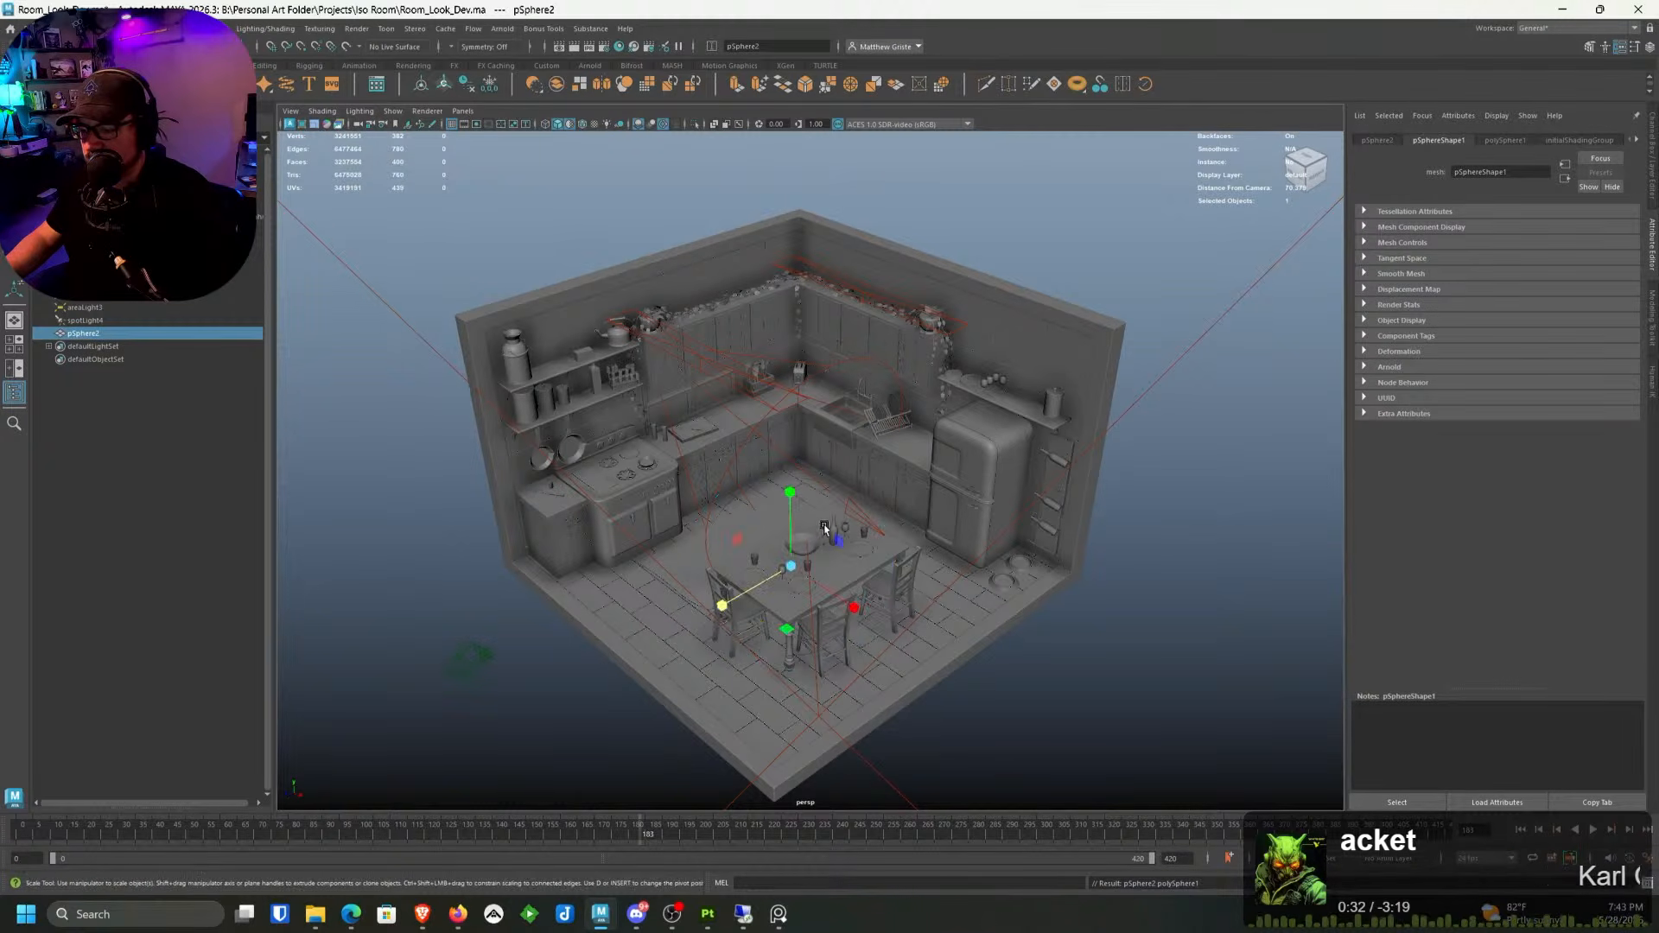
pyautogui.press('f')
pyautogui.moveTo(850, 500); pyautogui.dragTo(973, 459, button='middle')
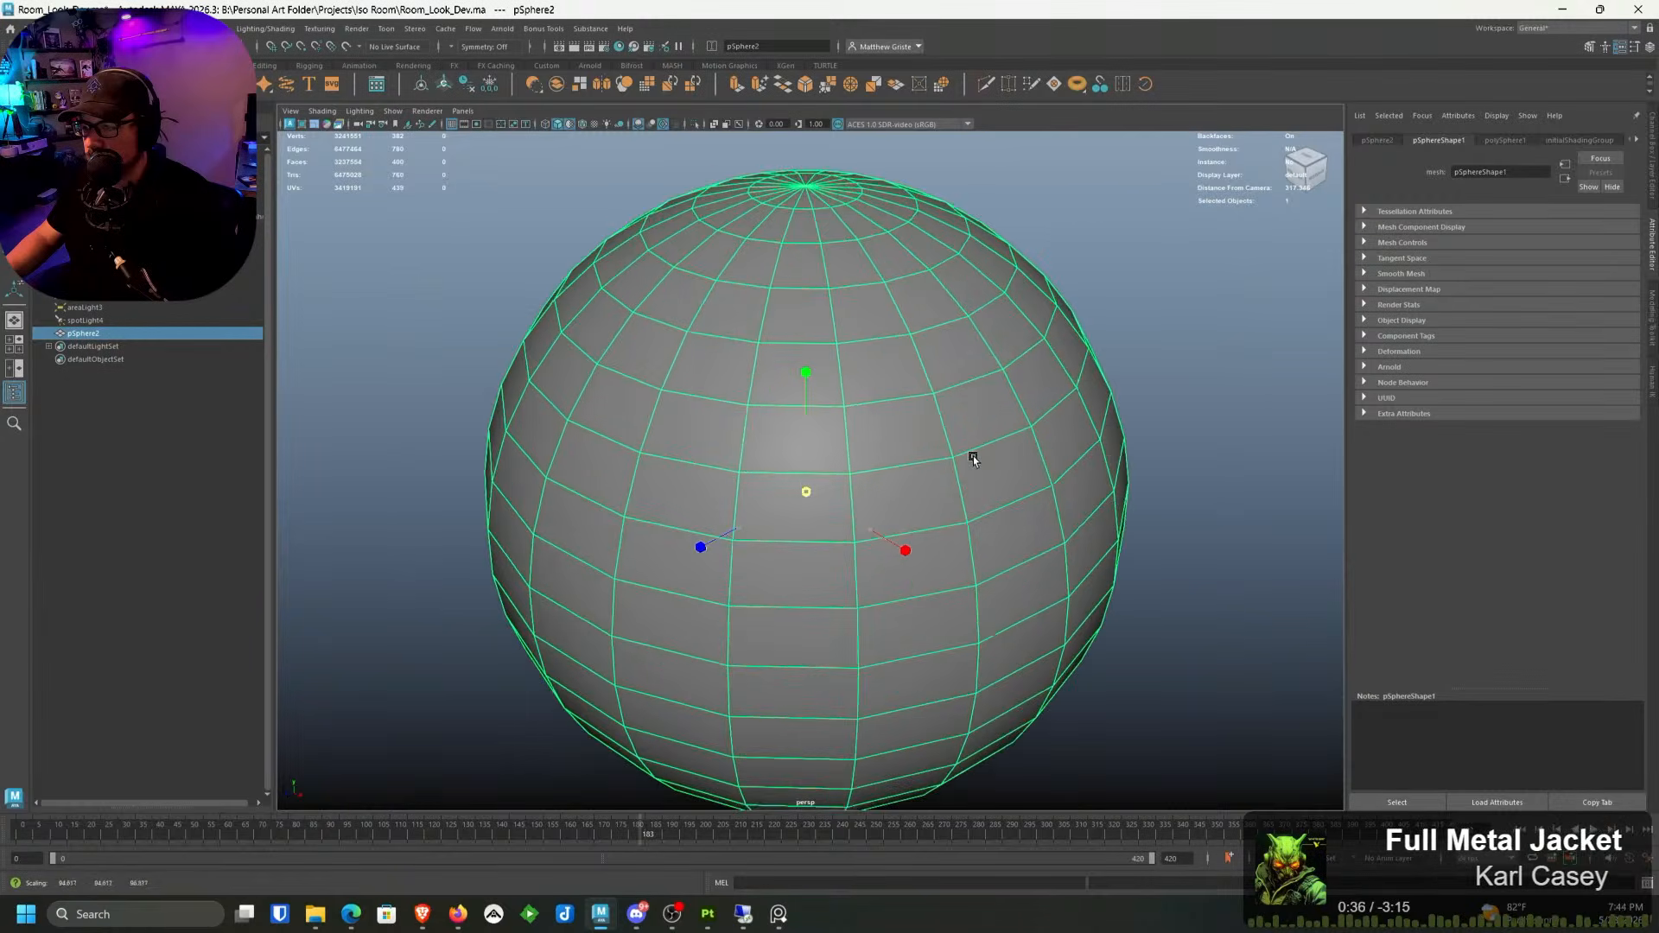
# Step: Switch to the modeling toolset and reverse the normals of the large enclosing sphere
pyautogui.click(45, 62)
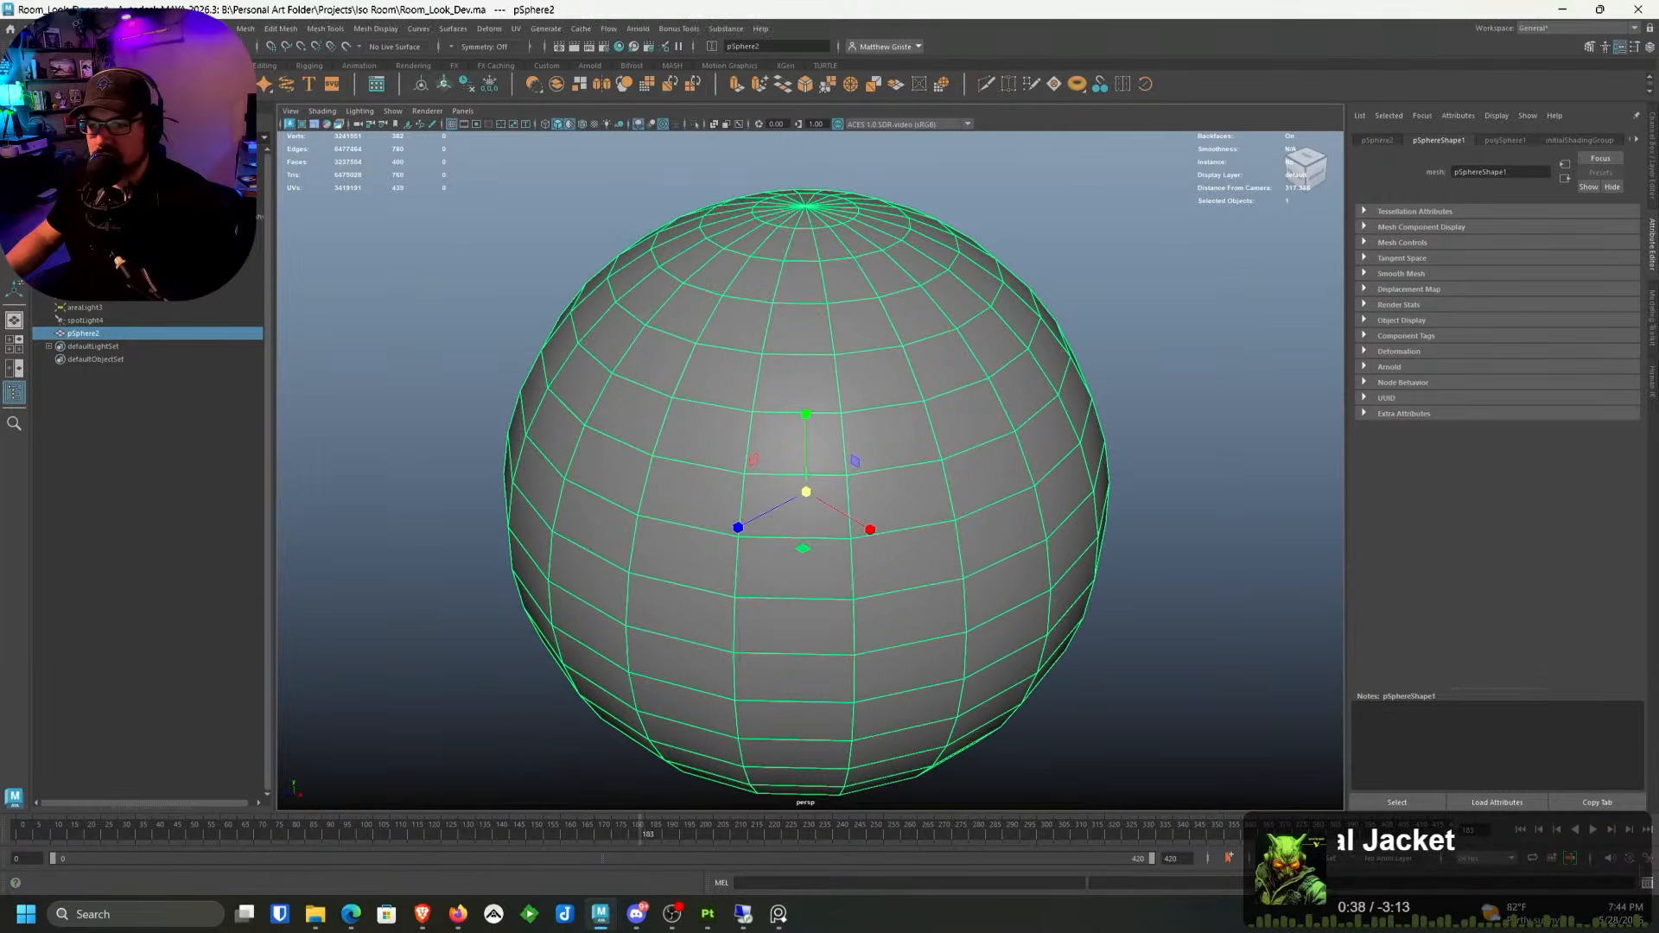
pyautogui.click(375, 29)
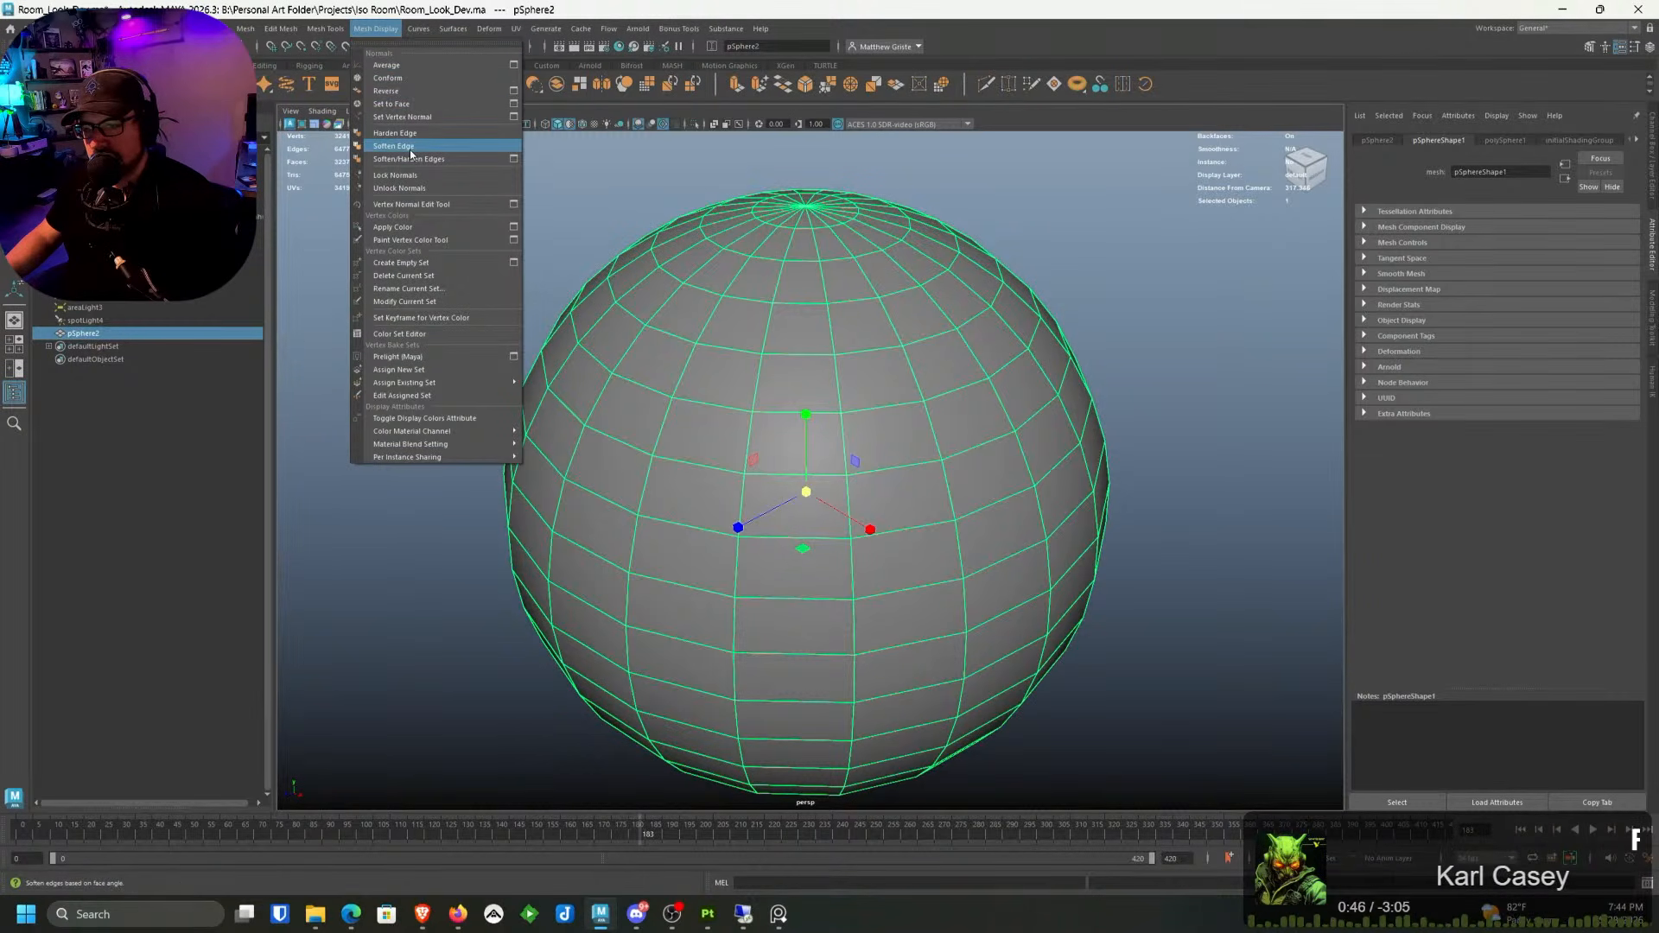
pyautogui.click(406, 92)
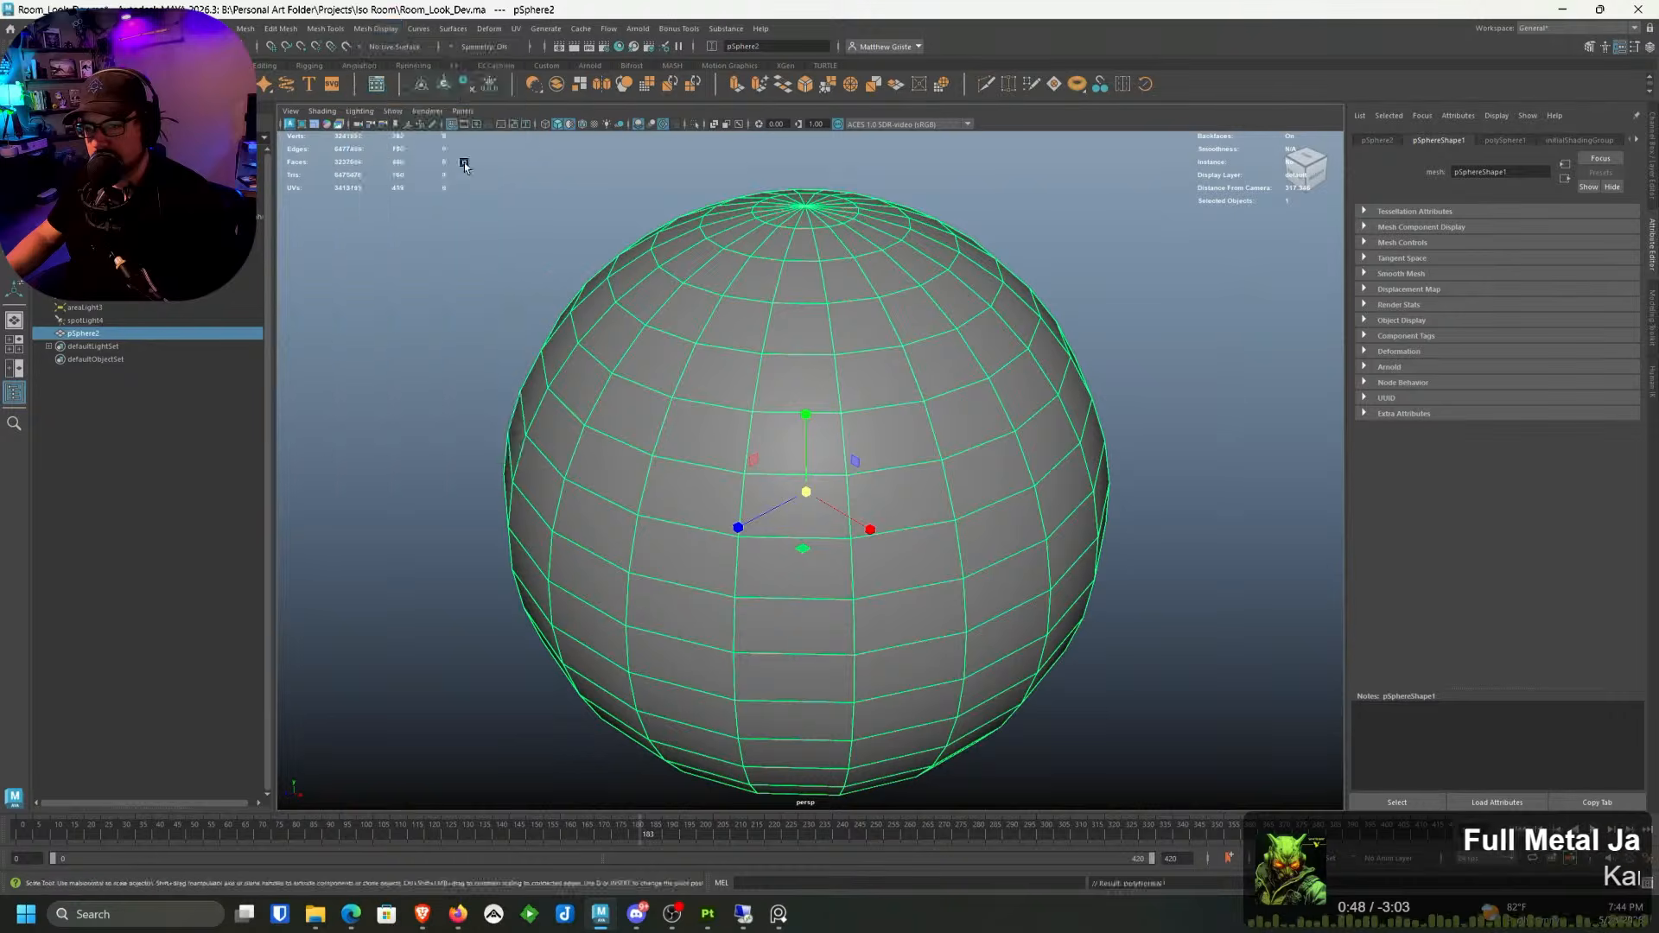
# Step: Assign a new Arnold aiStandardSurface material to the large inverted sphere surrounding the room
pyautogui.scroll(6, 711, 366)
pyautogui.keyDown('alt'); pyautogui.moveTo(802, 303); pyautogui.dragTo(804, 285); pyautogui.keyUp('alt')
pyautogui.keyDown('alt'); pyautogui.moveTo(805, 285); pyautogui.dragTo(783, 323, button='middle'); pyautogui.keyUp('alt')
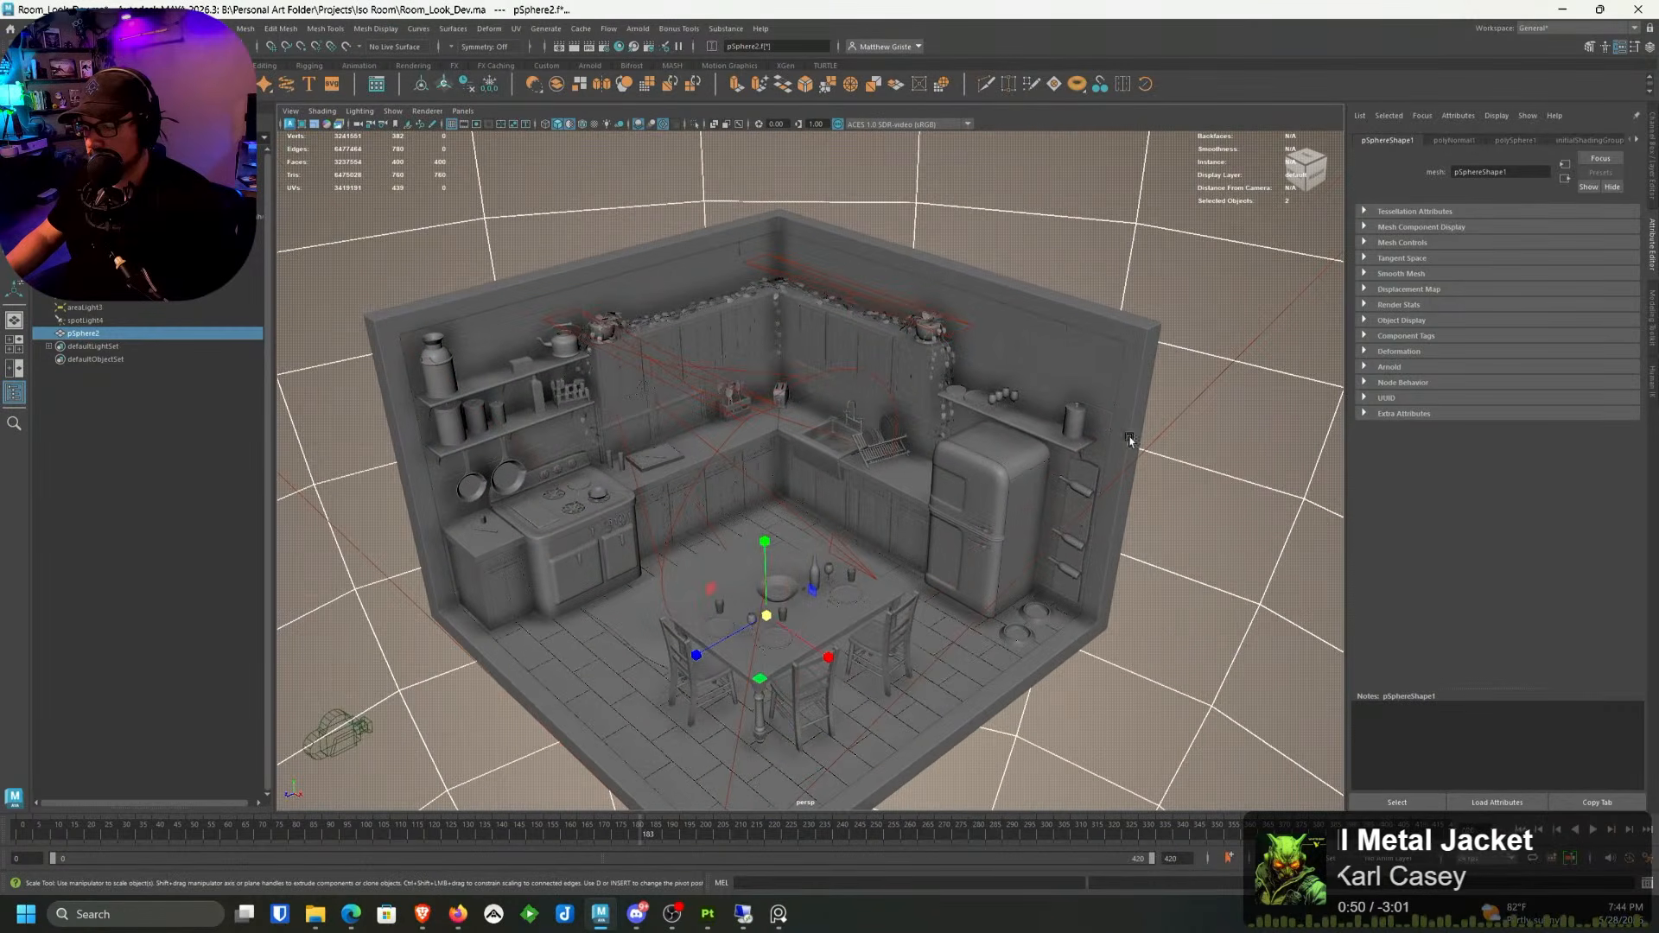
pyautogui.moveTo(1130, 458); pyautogui.dragTo(1272, 839, button='right')
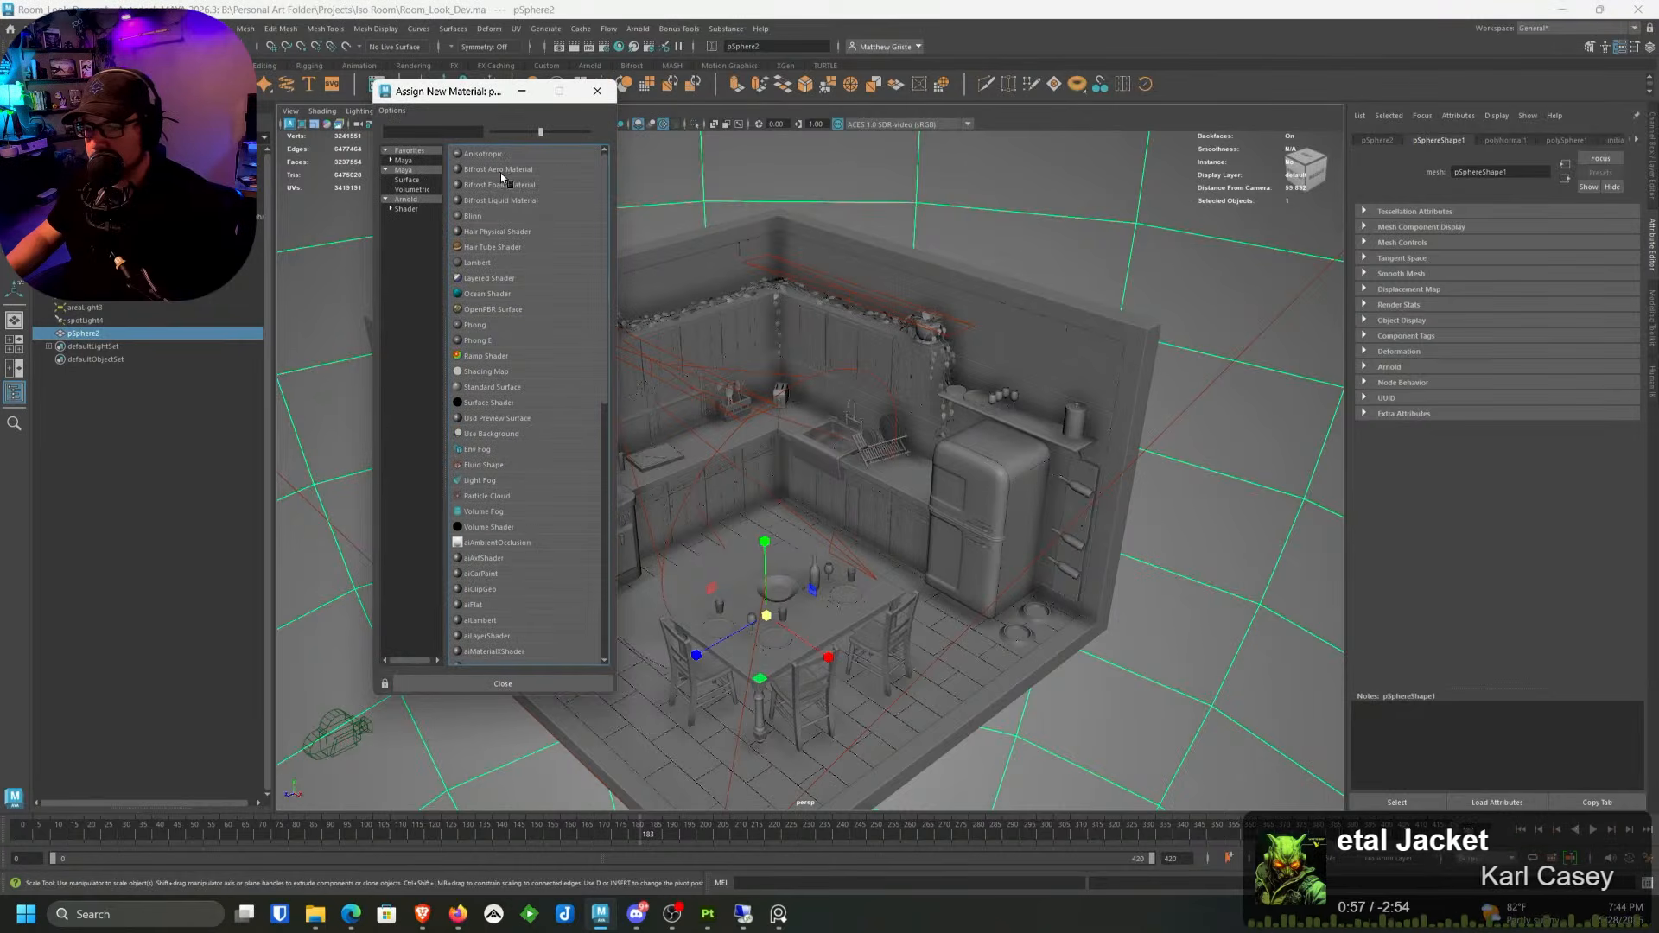
pyautogui.click(403, 211)
pyautogui.click(514, 377)
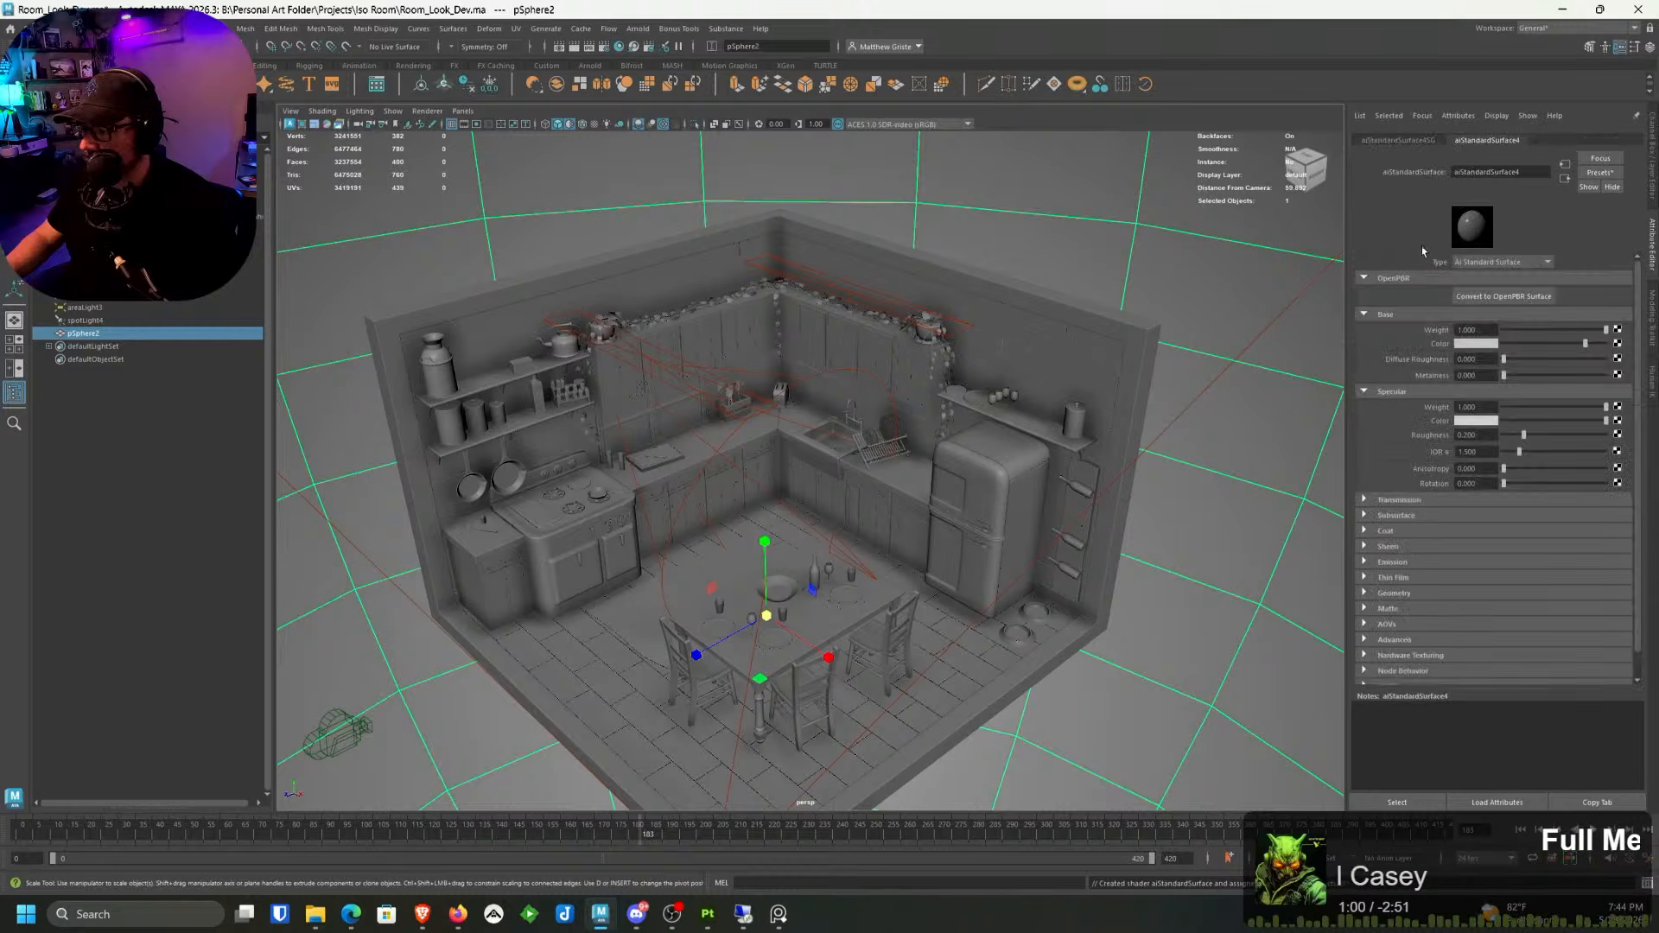
pyautogui.click(1476, 343)
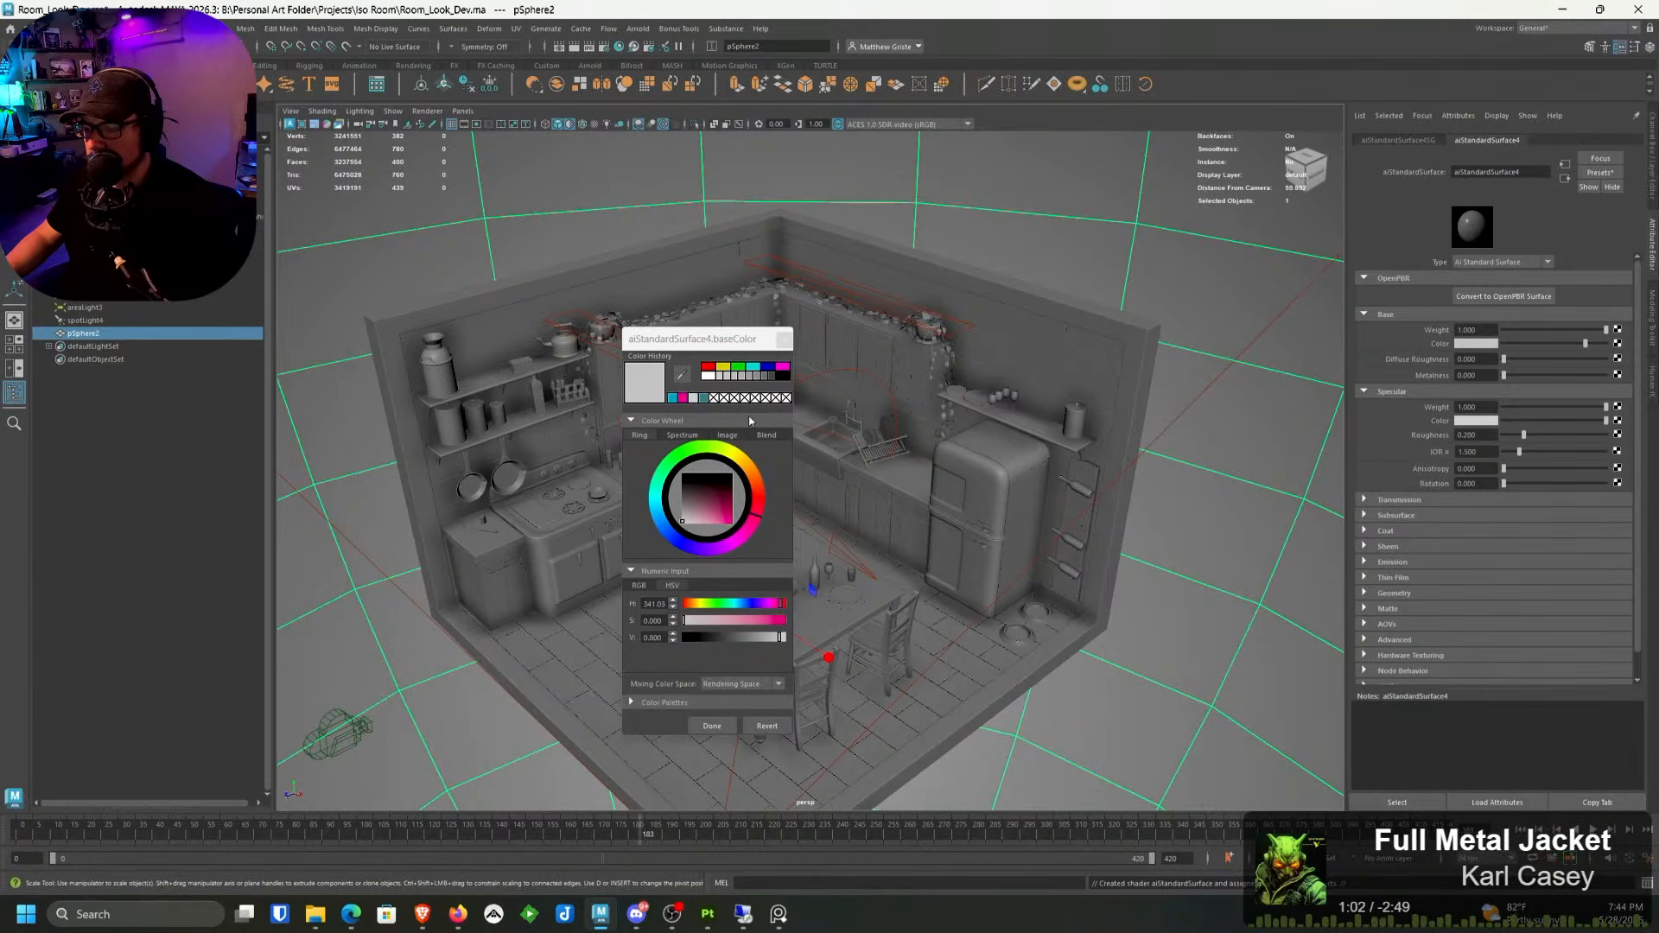
pyautogui.click(653, 524)
pyautogui.click(727, 522)
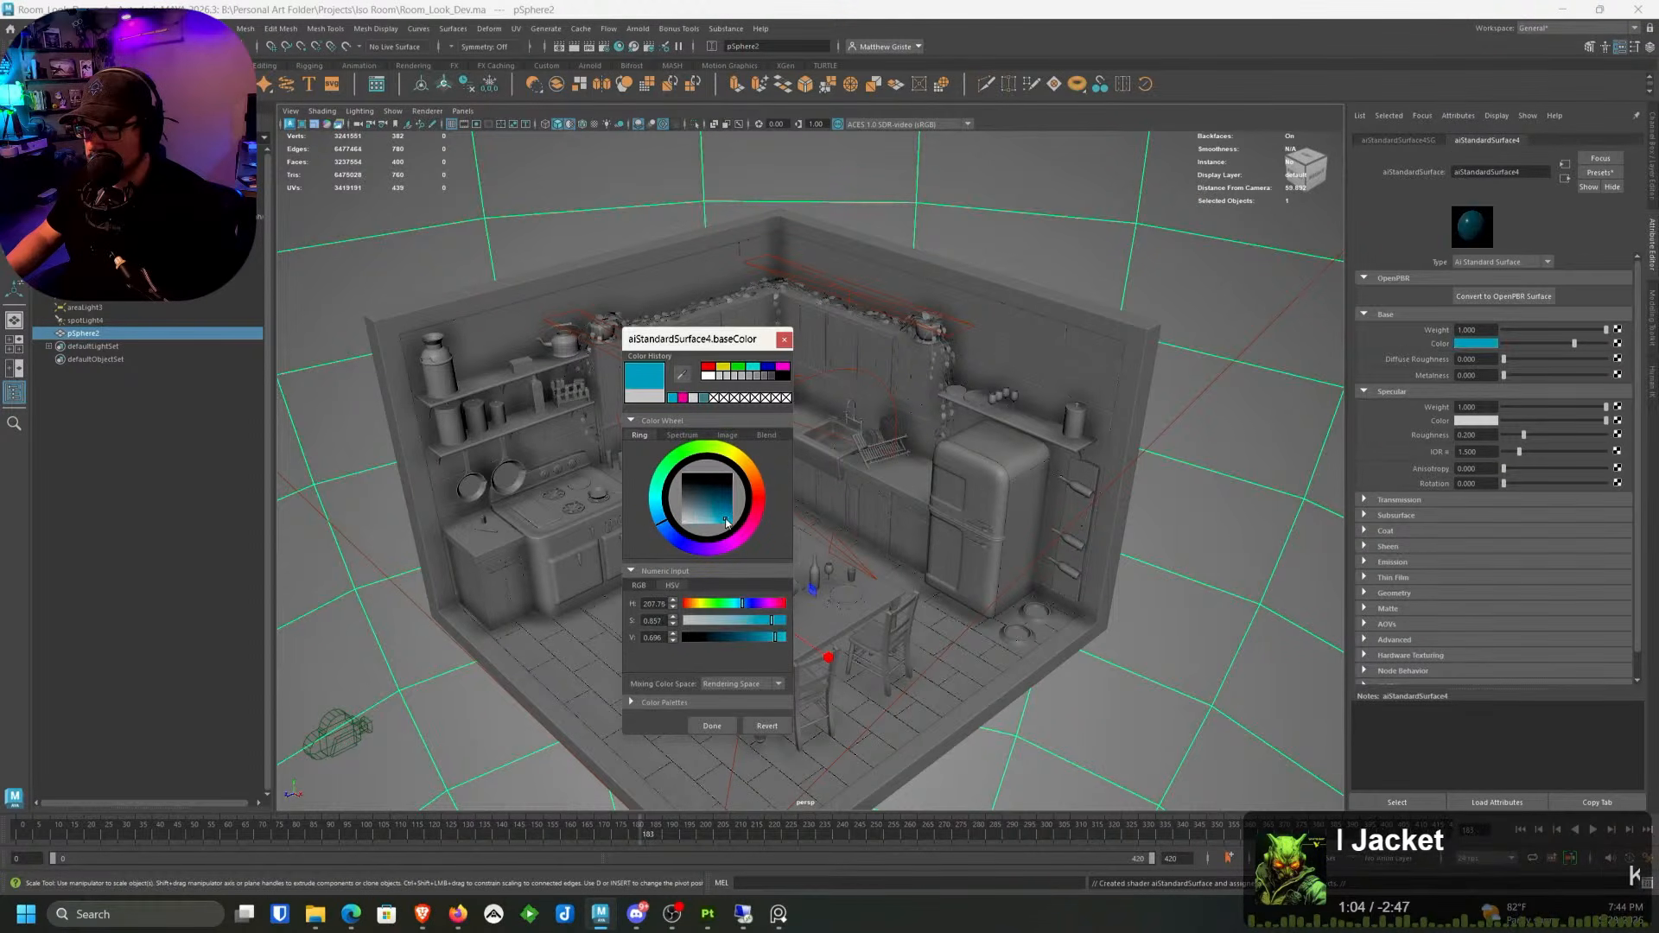
pyautogui.click(784, 339)
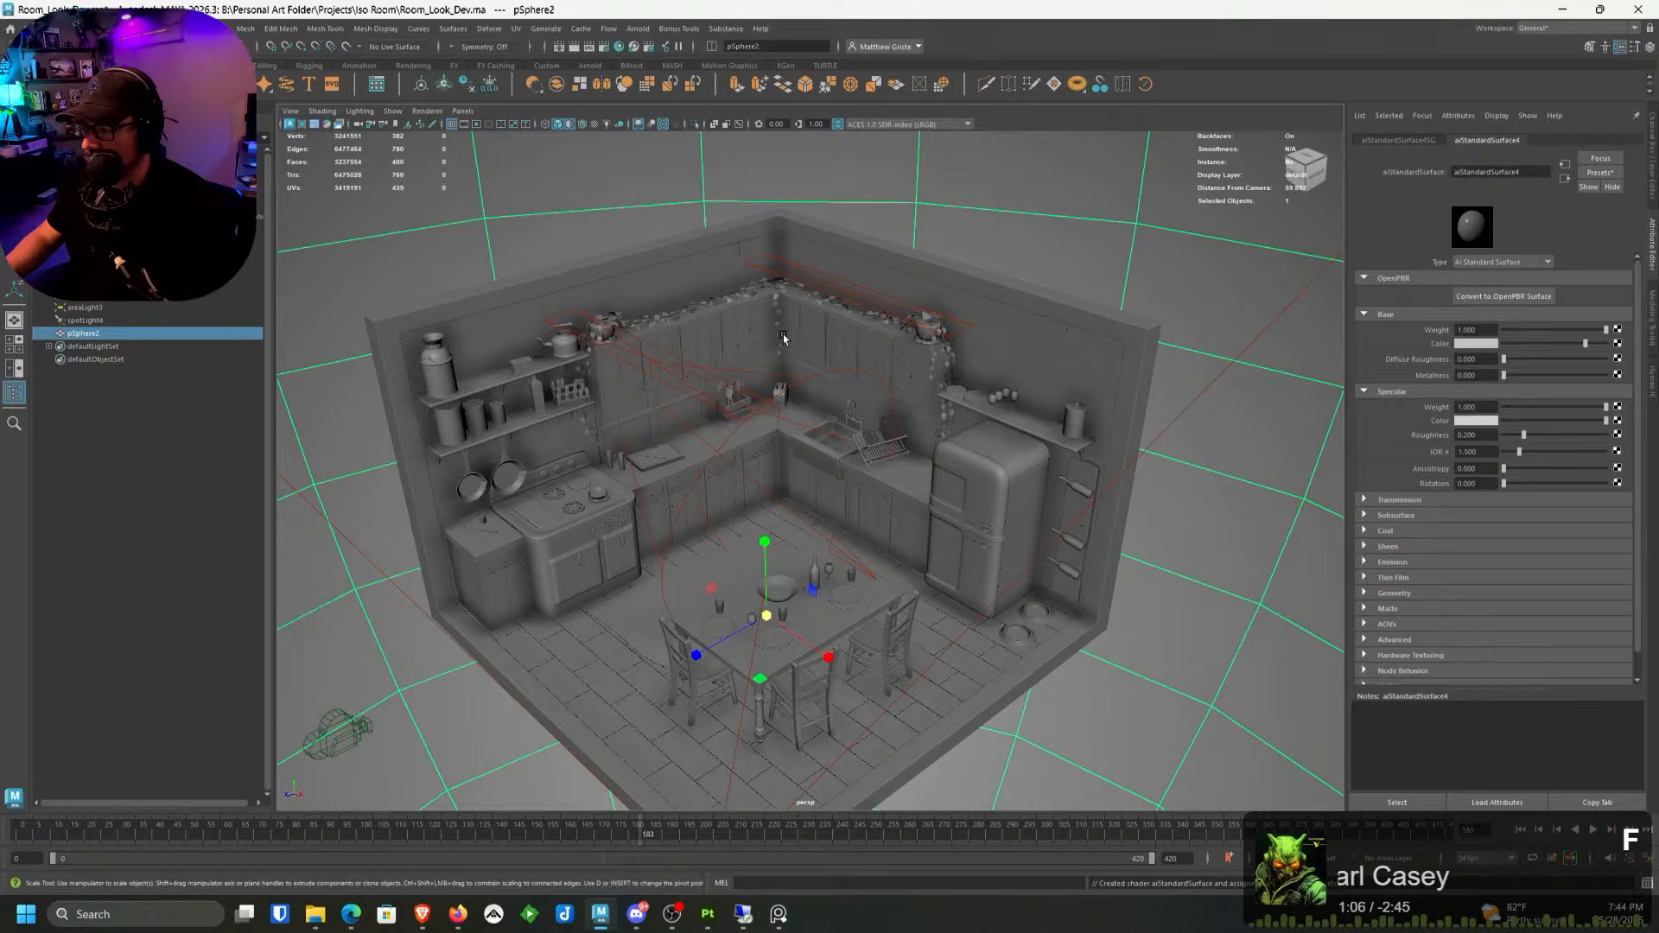
# Step: Set the sphere material's base color to a saturated cyan-blue and its specular weight to 0, and preview the render
pyautogui.click(1469, 347)
pyautogui.moveTo(1453, 397); pyautogui.dragTo(1483, 399)
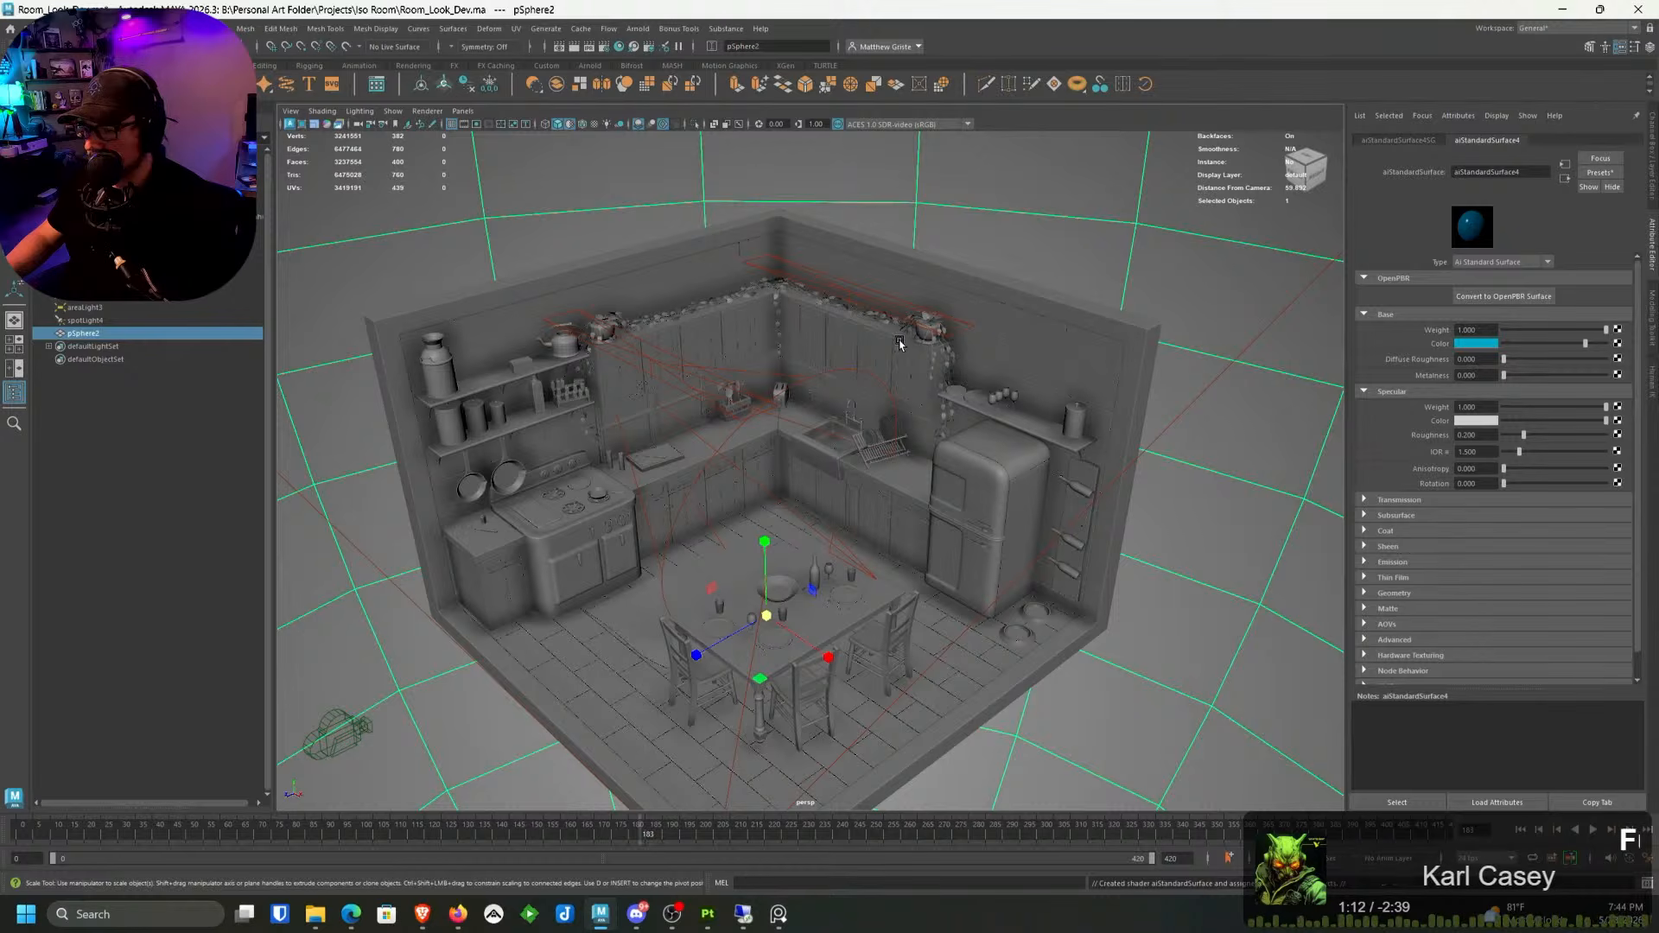
pyautogui.keyDown('alt'); pyautogui.moveTo(900, 344); pyautogui.dragTo(1024, 517); pyautogui.keyUp('alt')
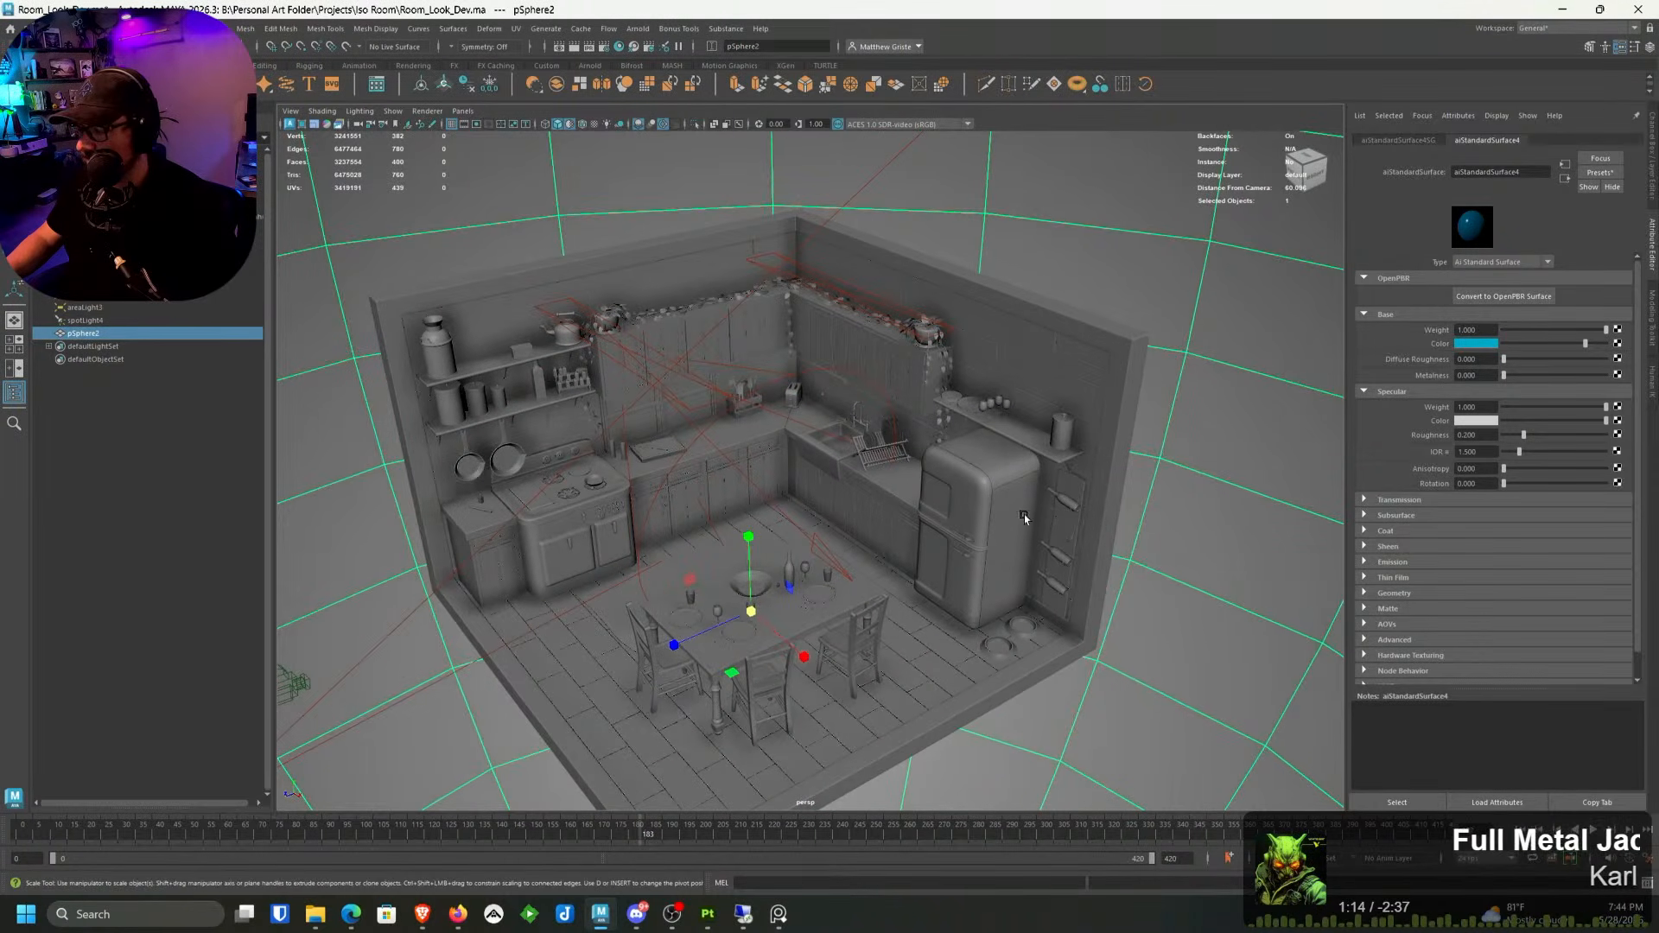
pyautogui.moveTo(1073, 413)
pyautogui.keyDown('alt'); pyautogui.mouseDown()
pyautogui.moveTo(1078, 398)
pyautogui.moveTo(1052, 397)
pyautogui.mouseUp(); pyautogui.keyUp('alt')
pyautogui.press('r')
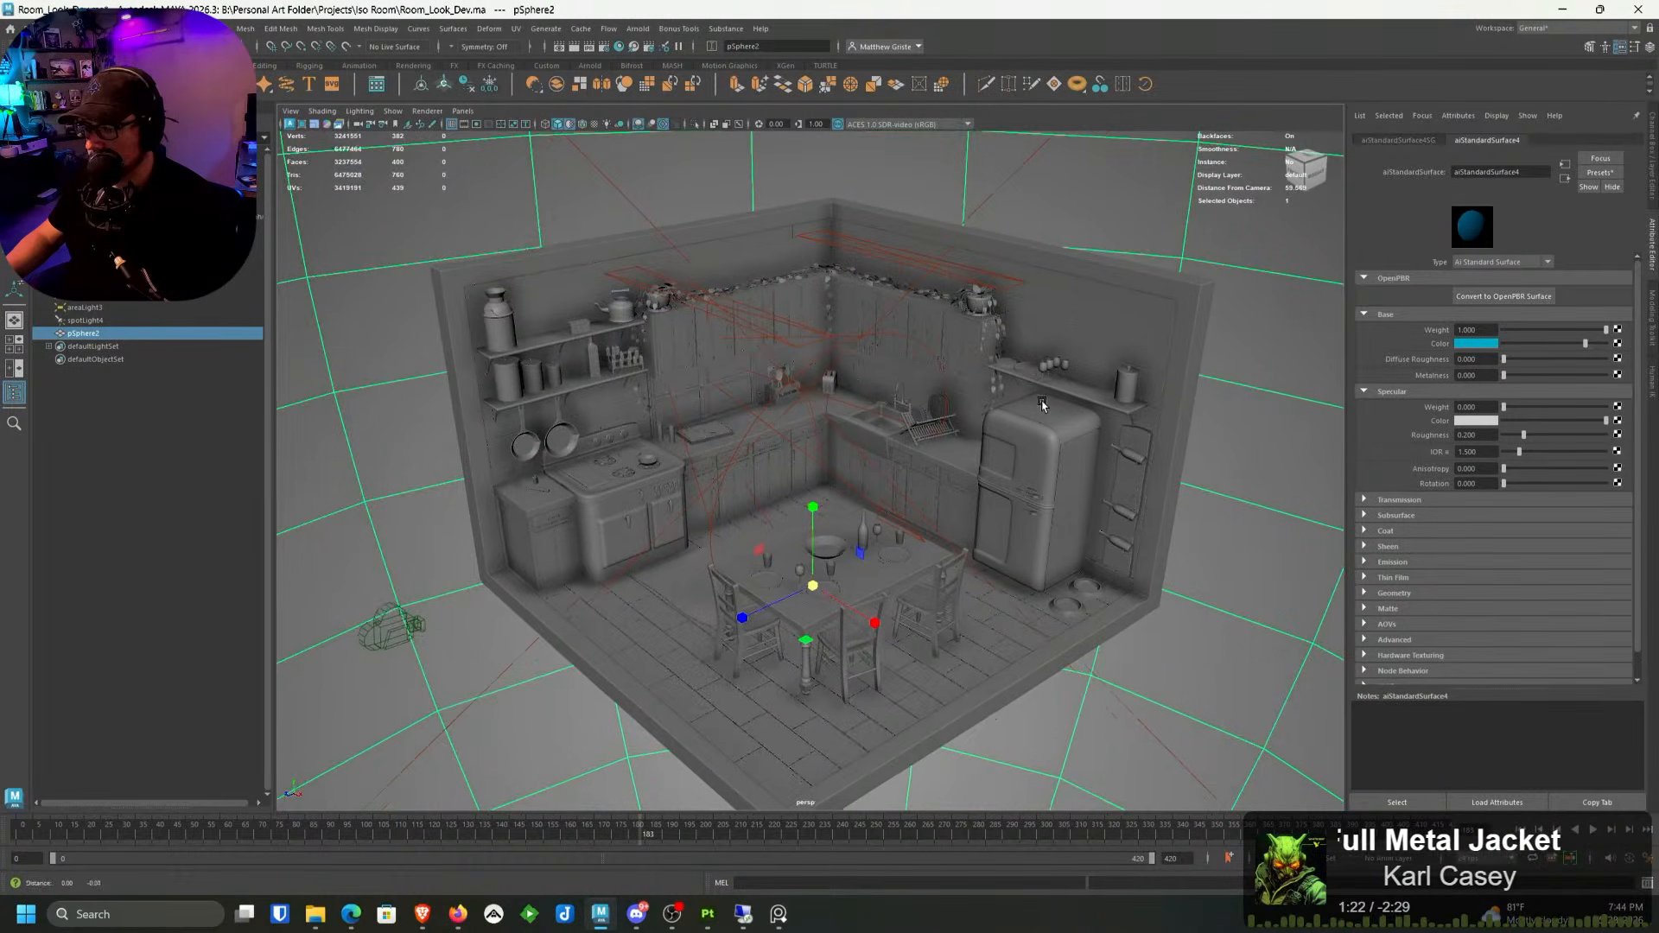
pyautogui.keyDown('alt'); pyautogui.moveTo(1037, 402); pyautogui.dragTo(1027, 398); pyautogui.keyUp('alt')
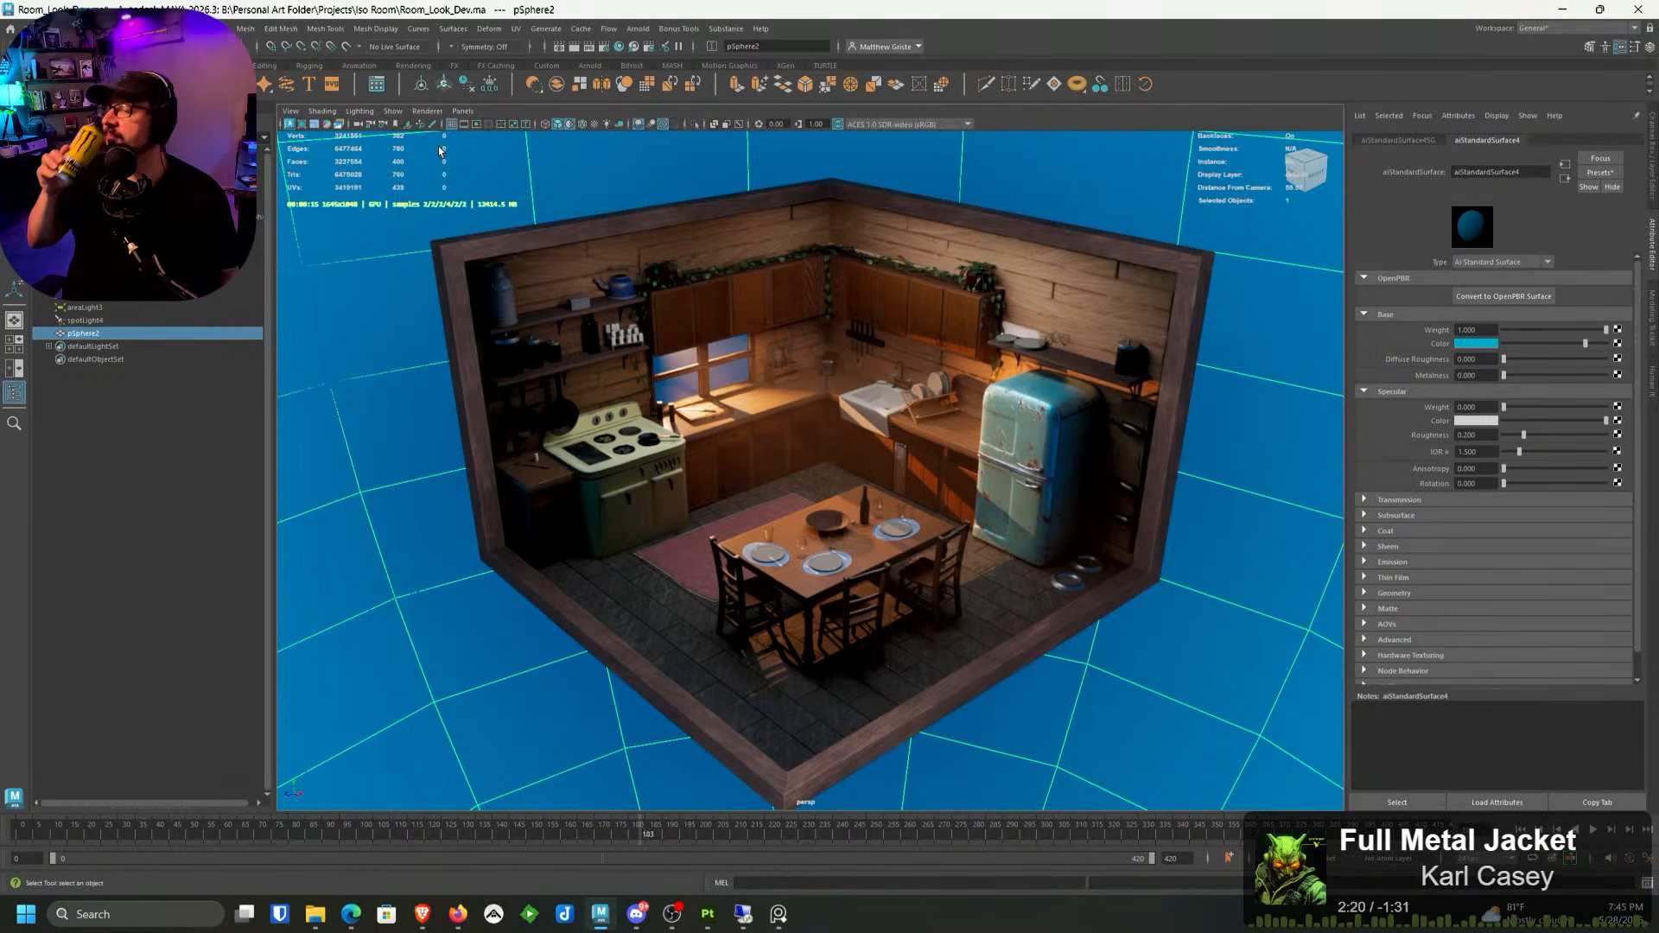
# Step: Try connecting a Ramp Shader to the base color of the enclosing sphere's material
pyautogui.click(131, 482)
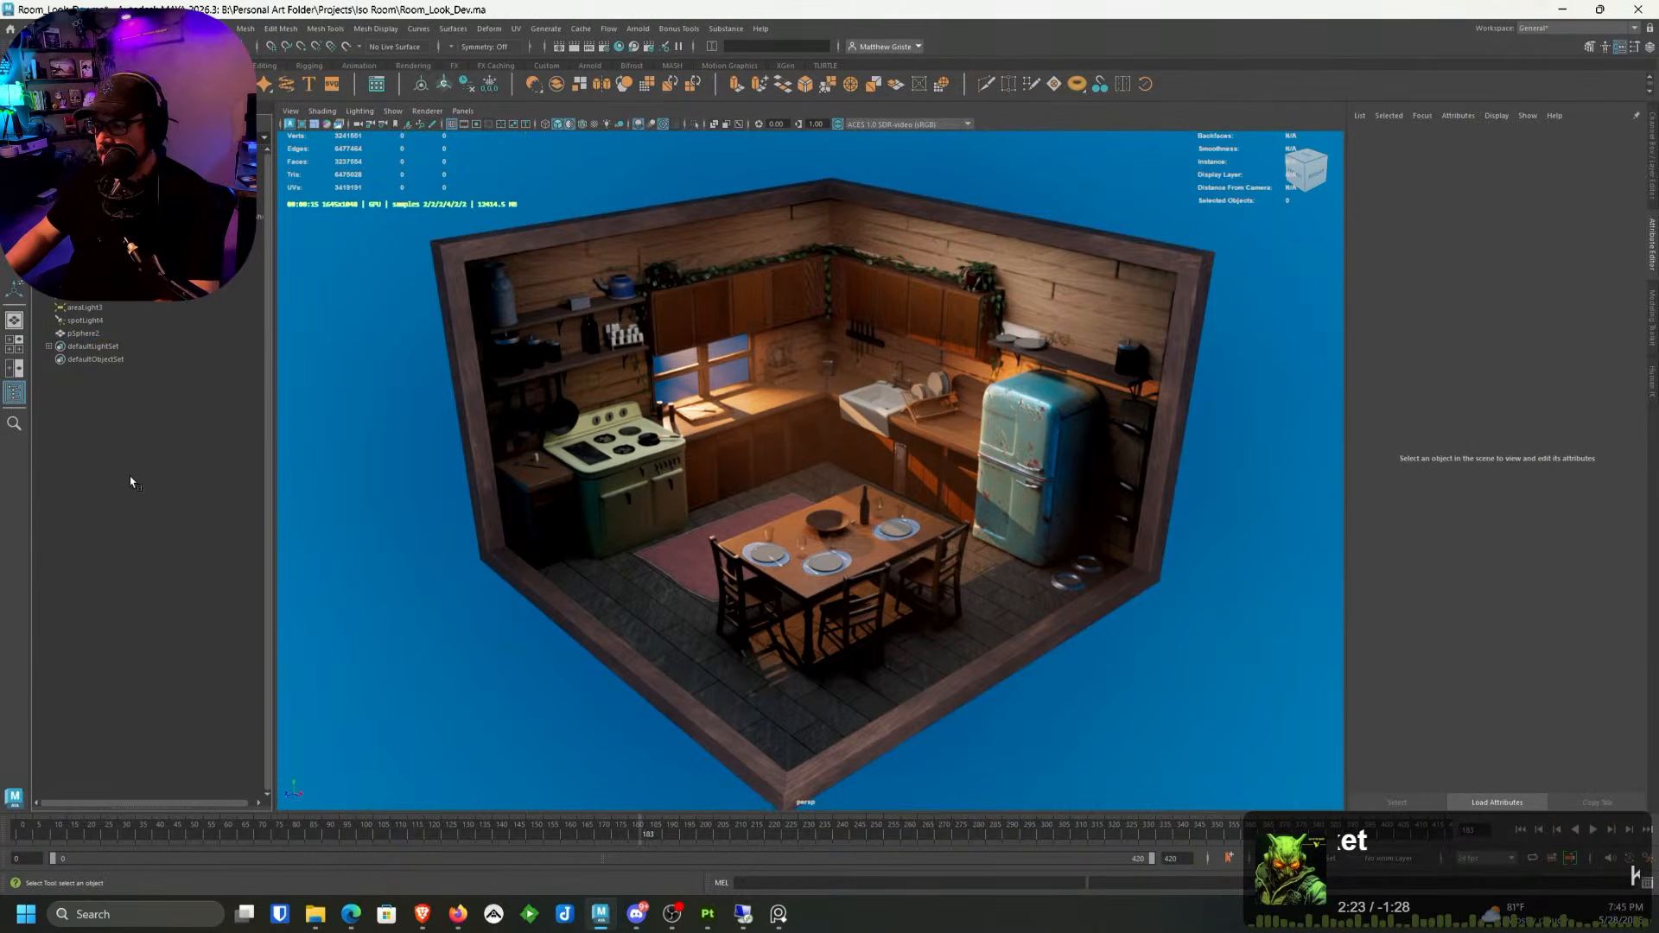
pyautogui.click(428, 435)
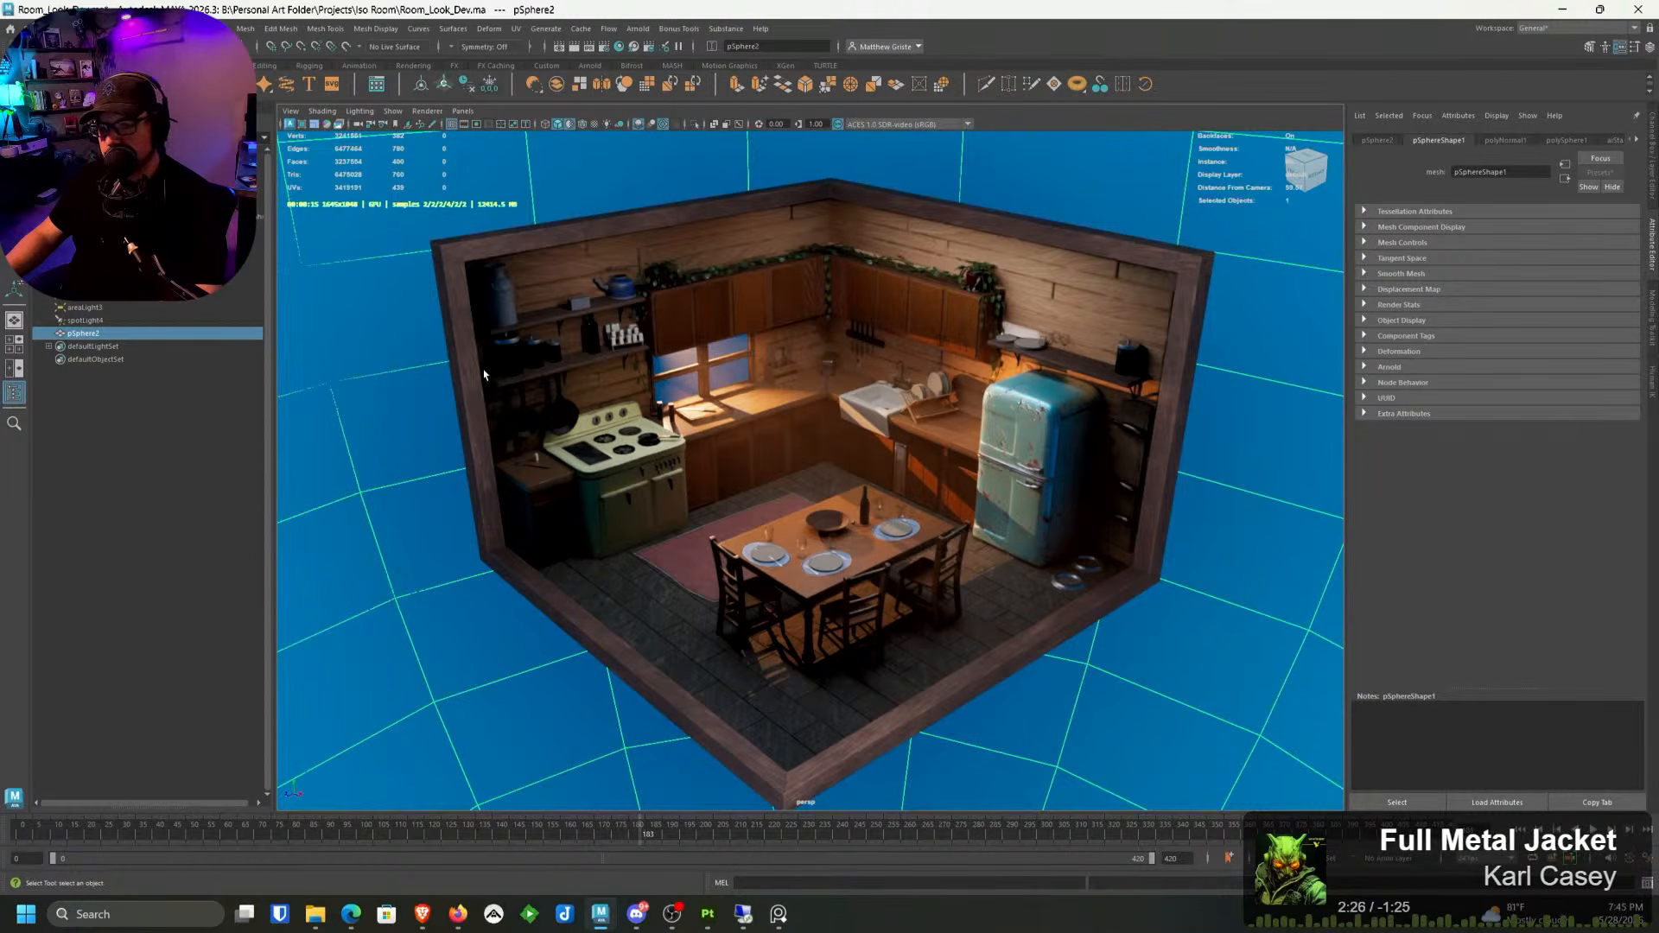
pyautogui.moveTo(484, 374); pyautogui.dragTo(431, 691, button='right')
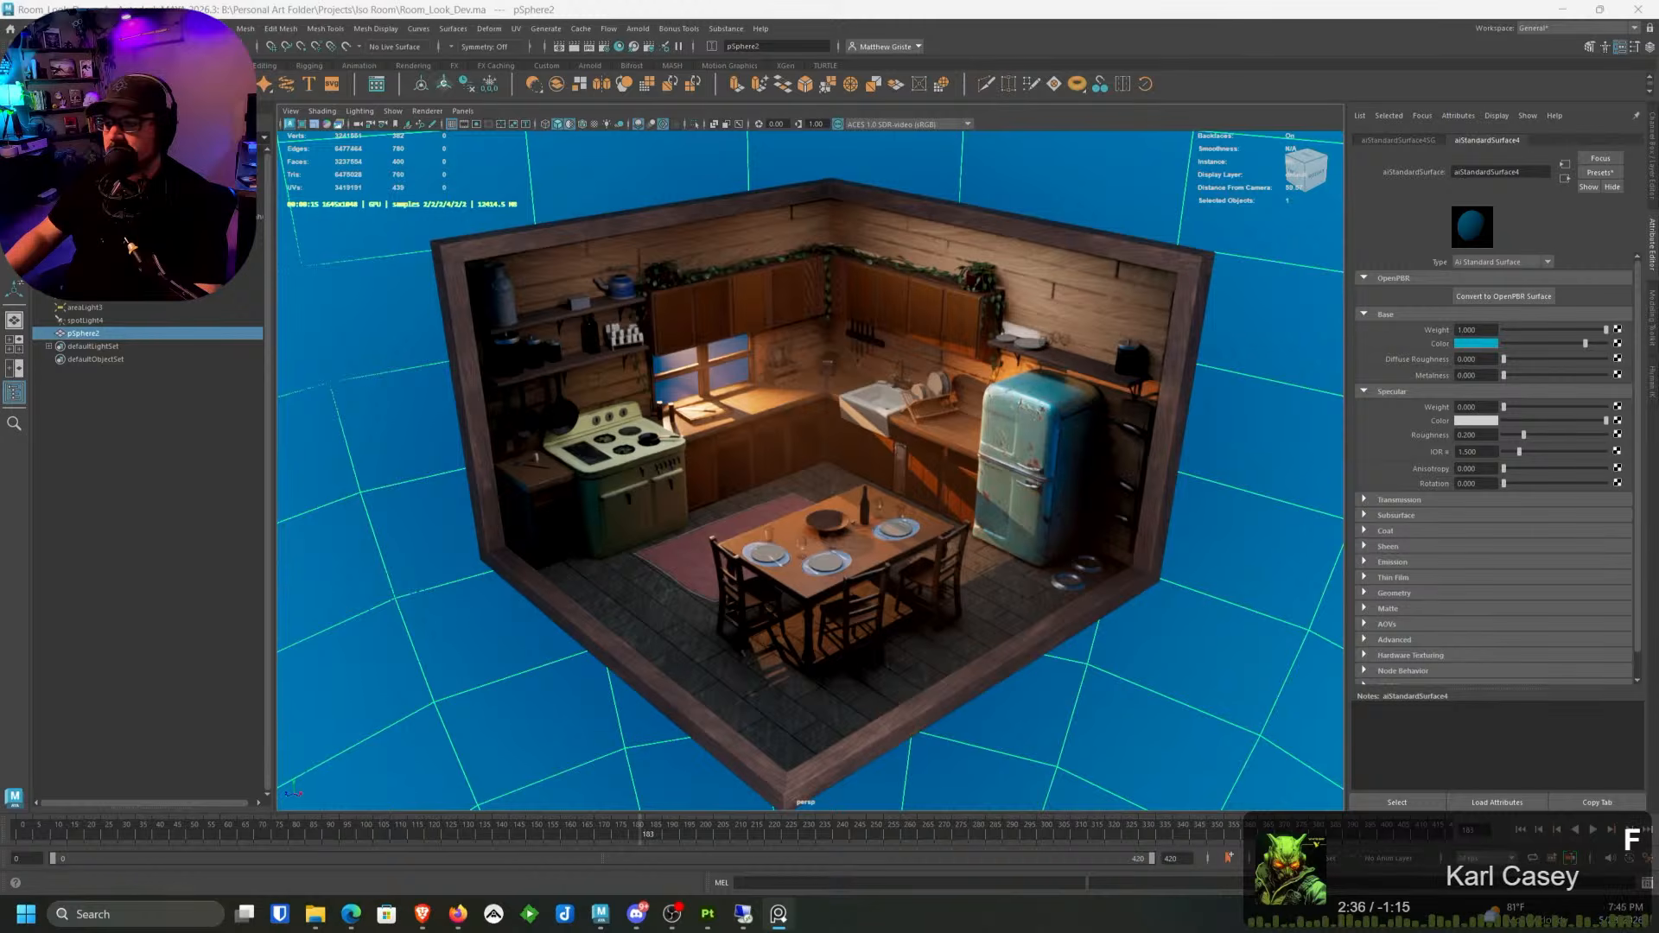
pyautogui.click(1616, 344)
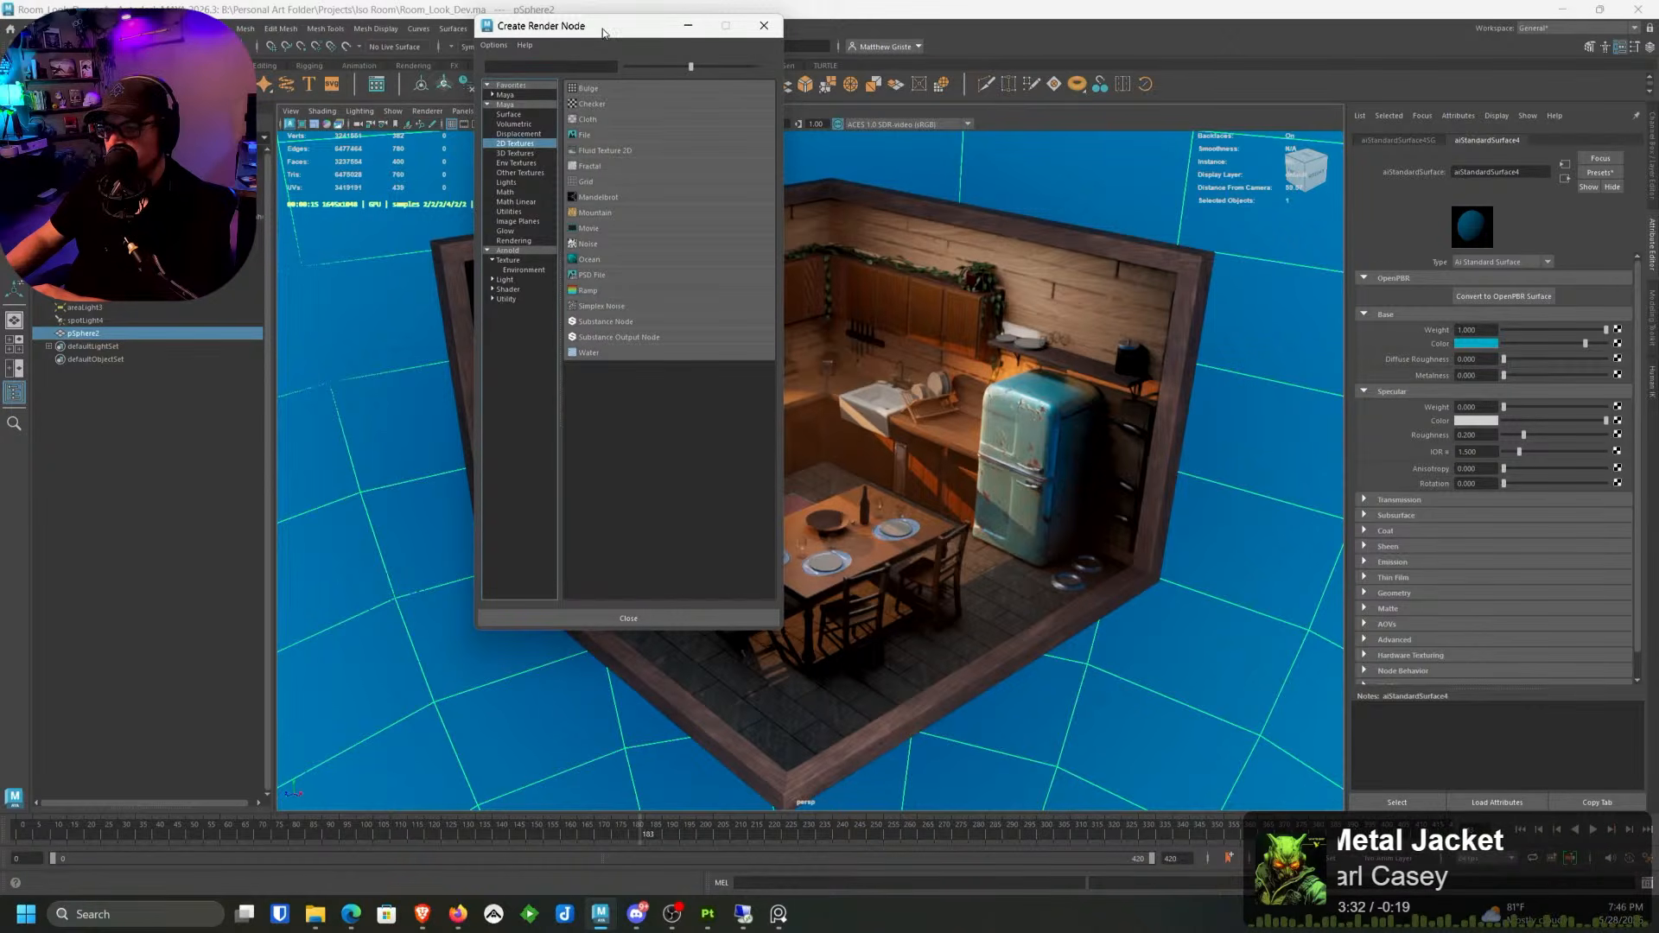
pyautogui.moveTo(600, 27); pyautogui.dragTo(851, 0)
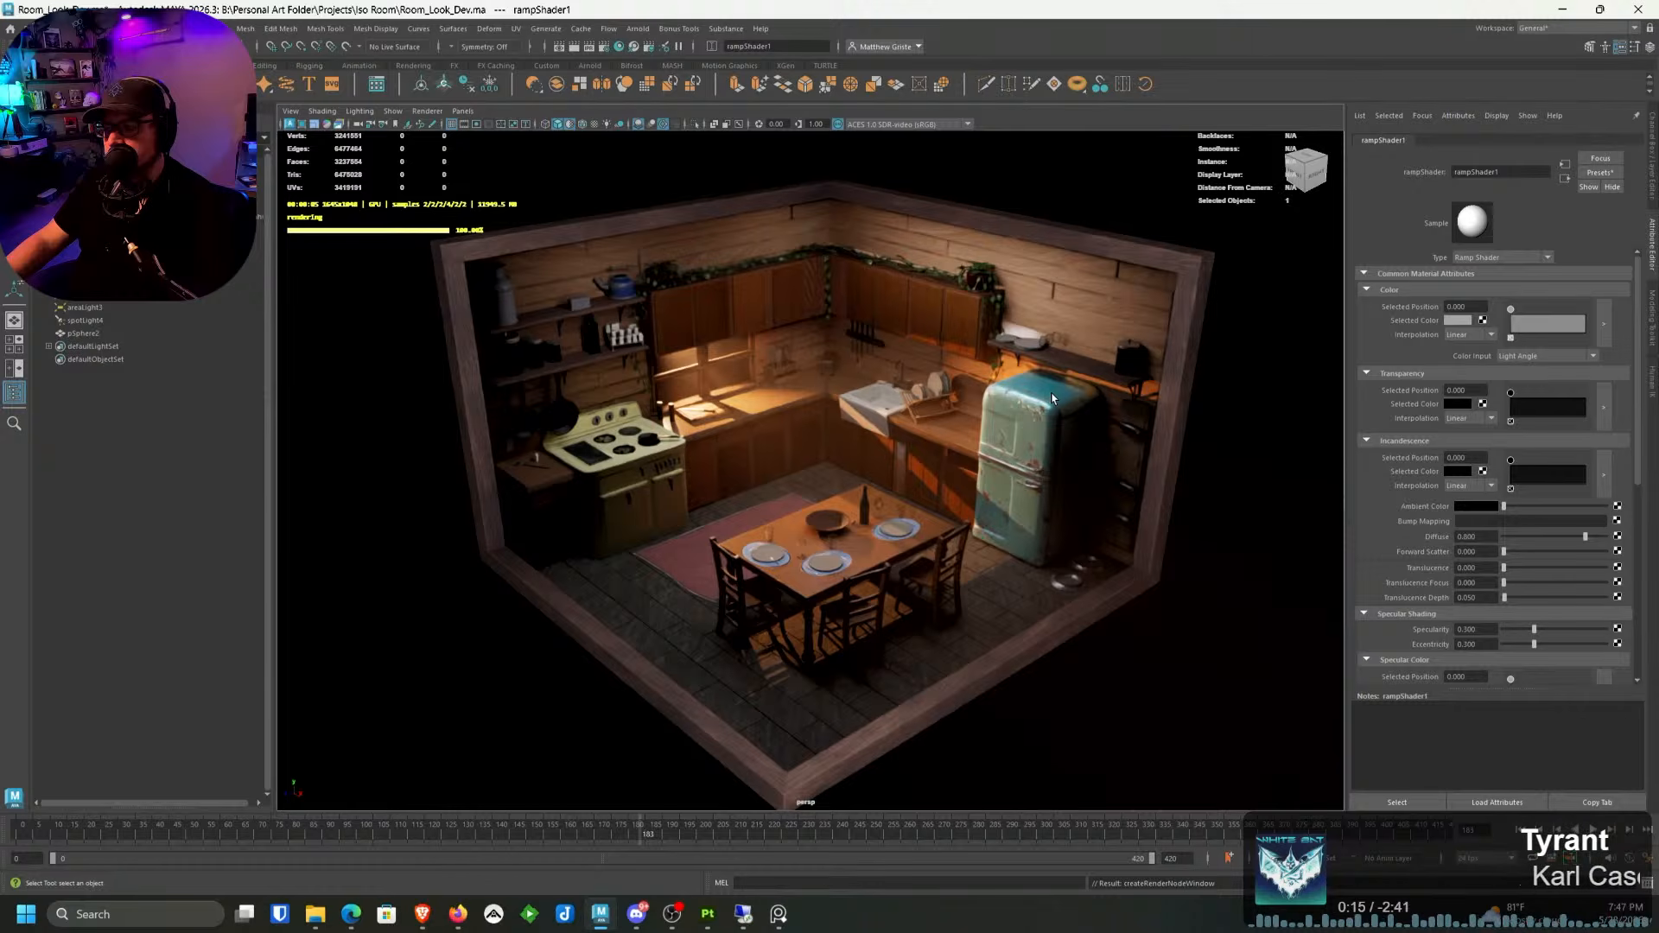
# Step: Break the Ramp Shader connection on the sphere material's base color and connect an aiRampRgb texture instead
pyautogui.click(83, 332)
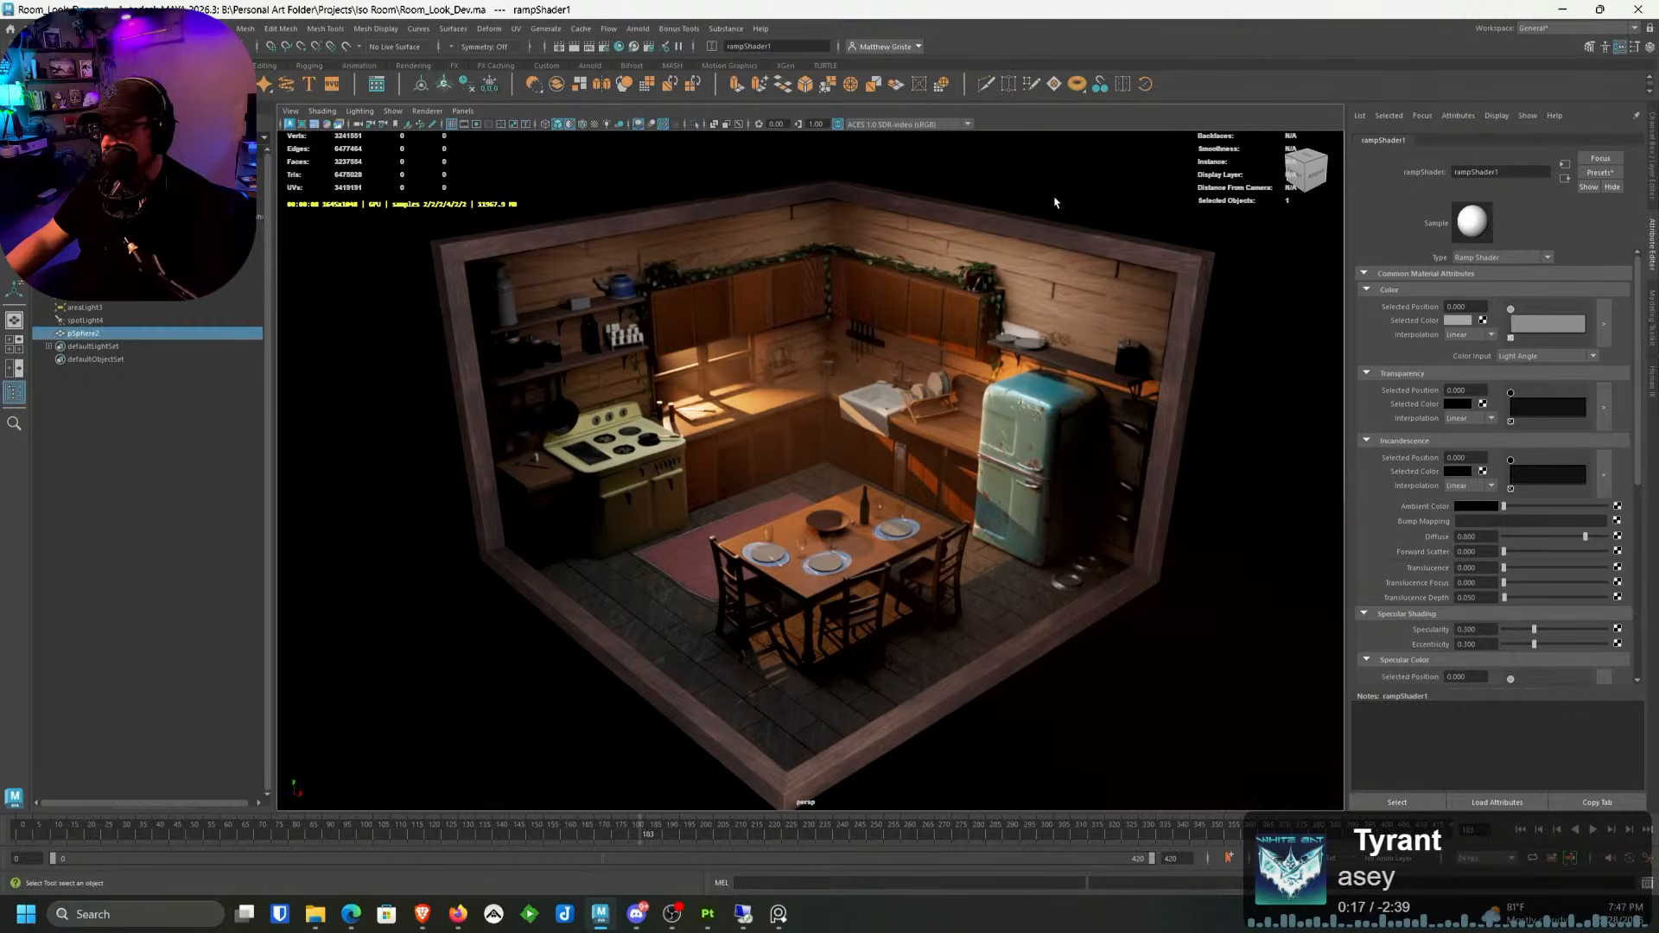
pyautogui.moveTo(1054, 197); pyautogui.dragTo(1080, 513, button='right')
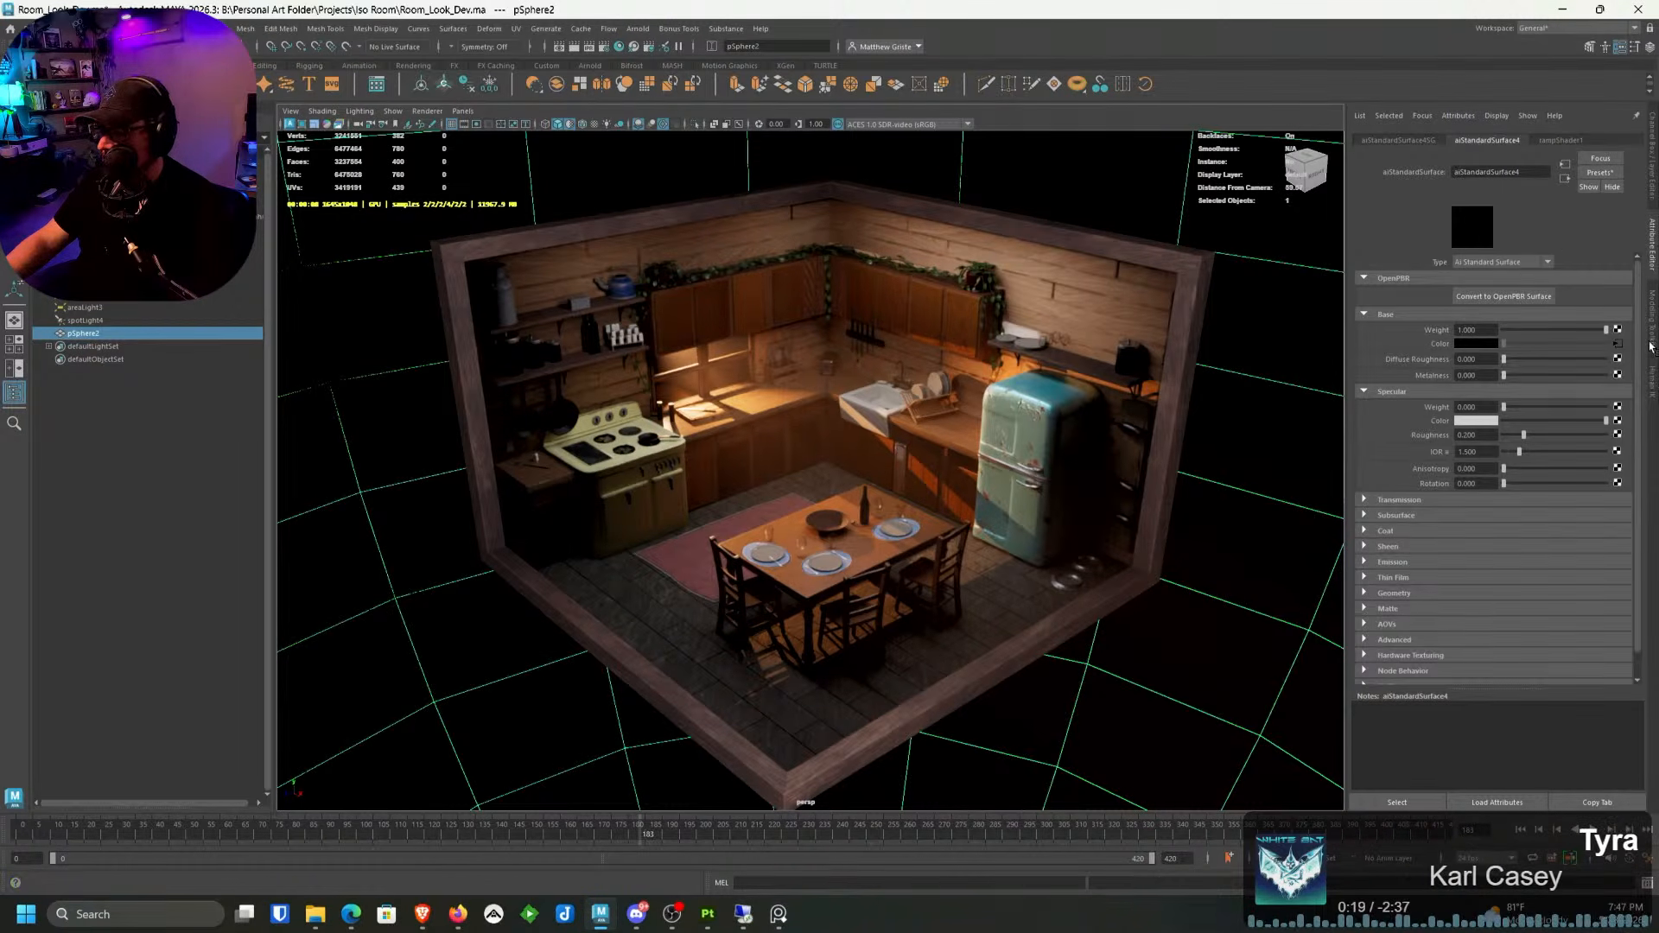
pyautogui.rightClick(1457, 350)
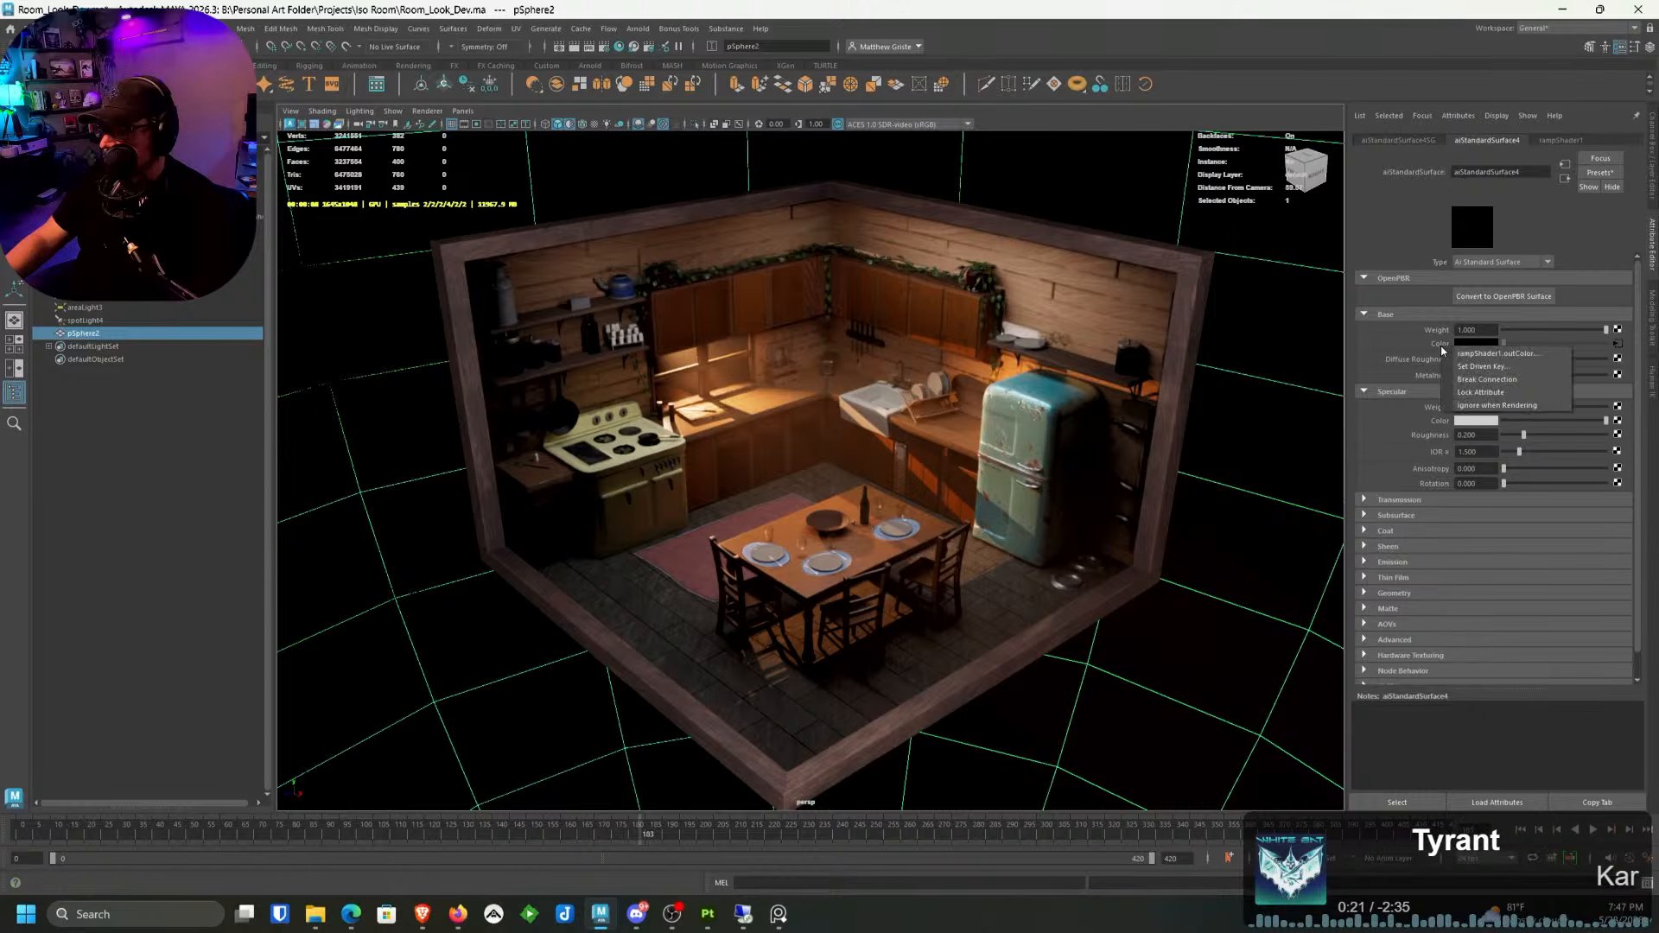
pyautogui.click(1483, 380)
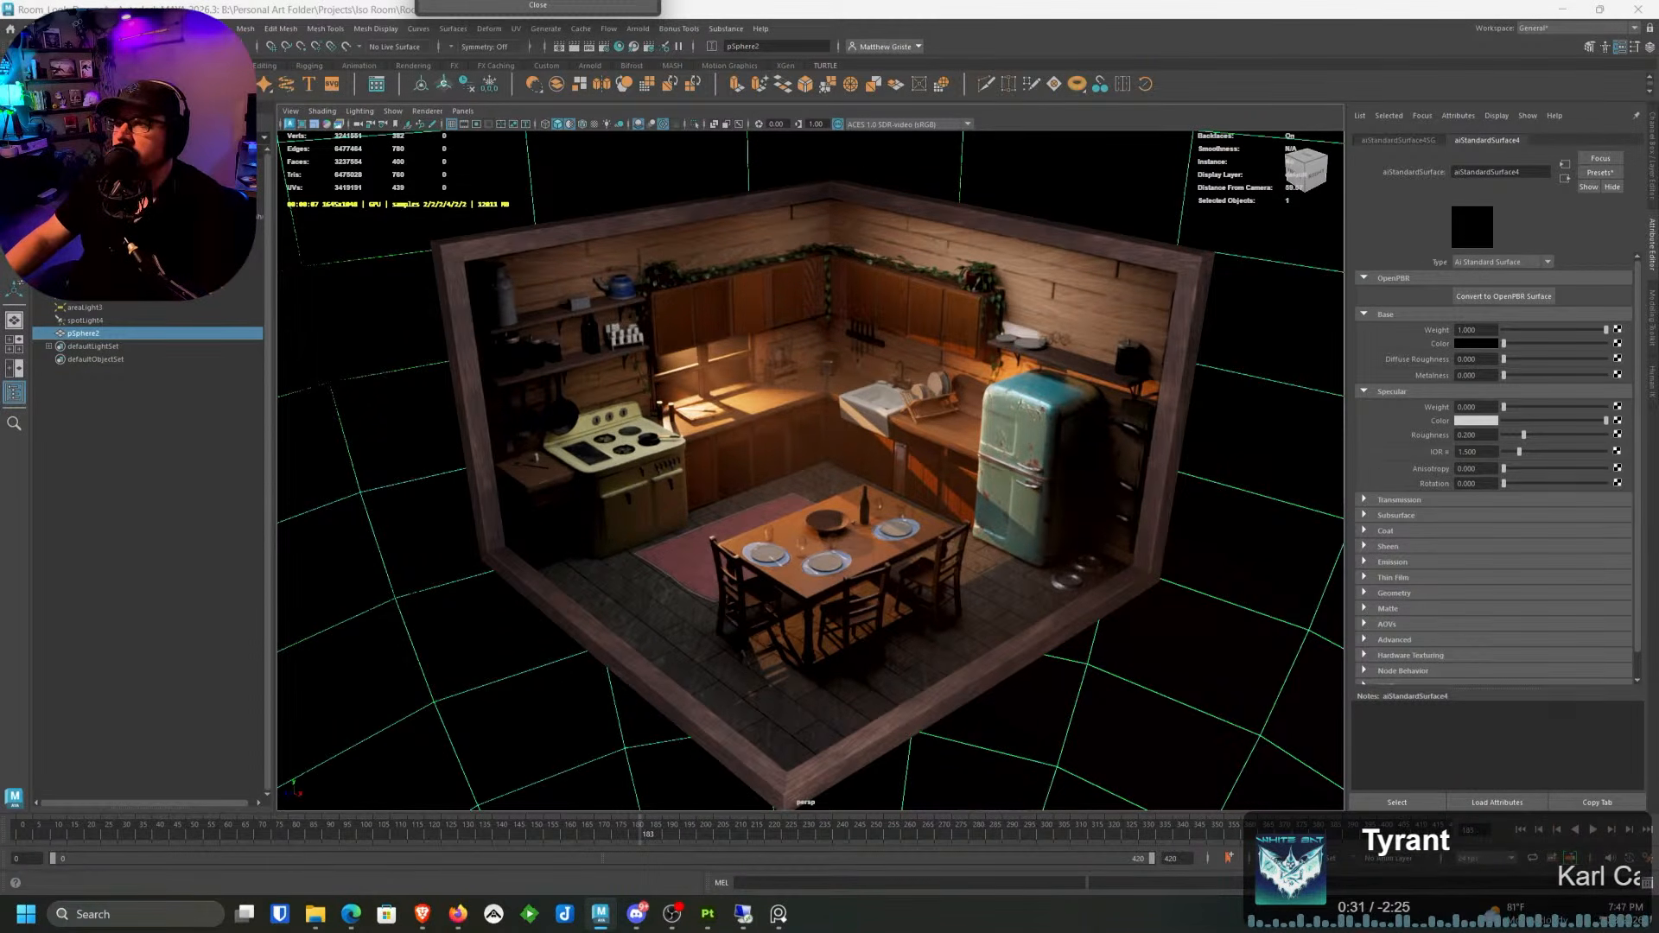
pyautogui.click(941, 83)
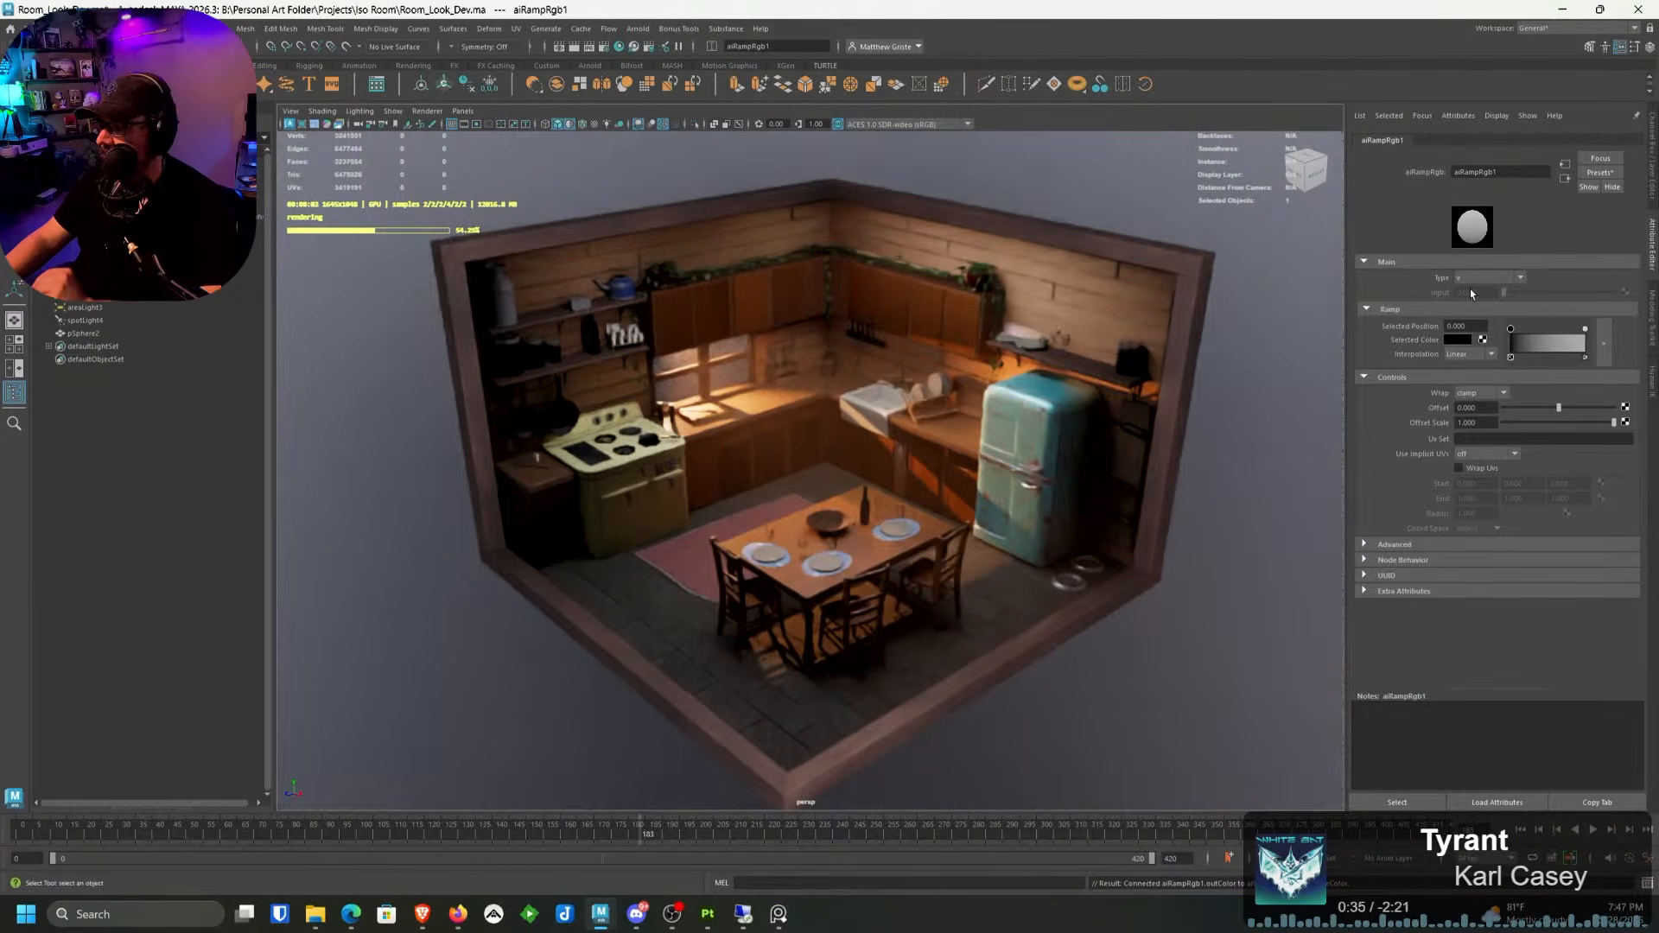
# Step: Check the aiRampRgb's interpolation and wrap options and its Advanced and Node Behavior settings
pyautogui.click(1476, 354)
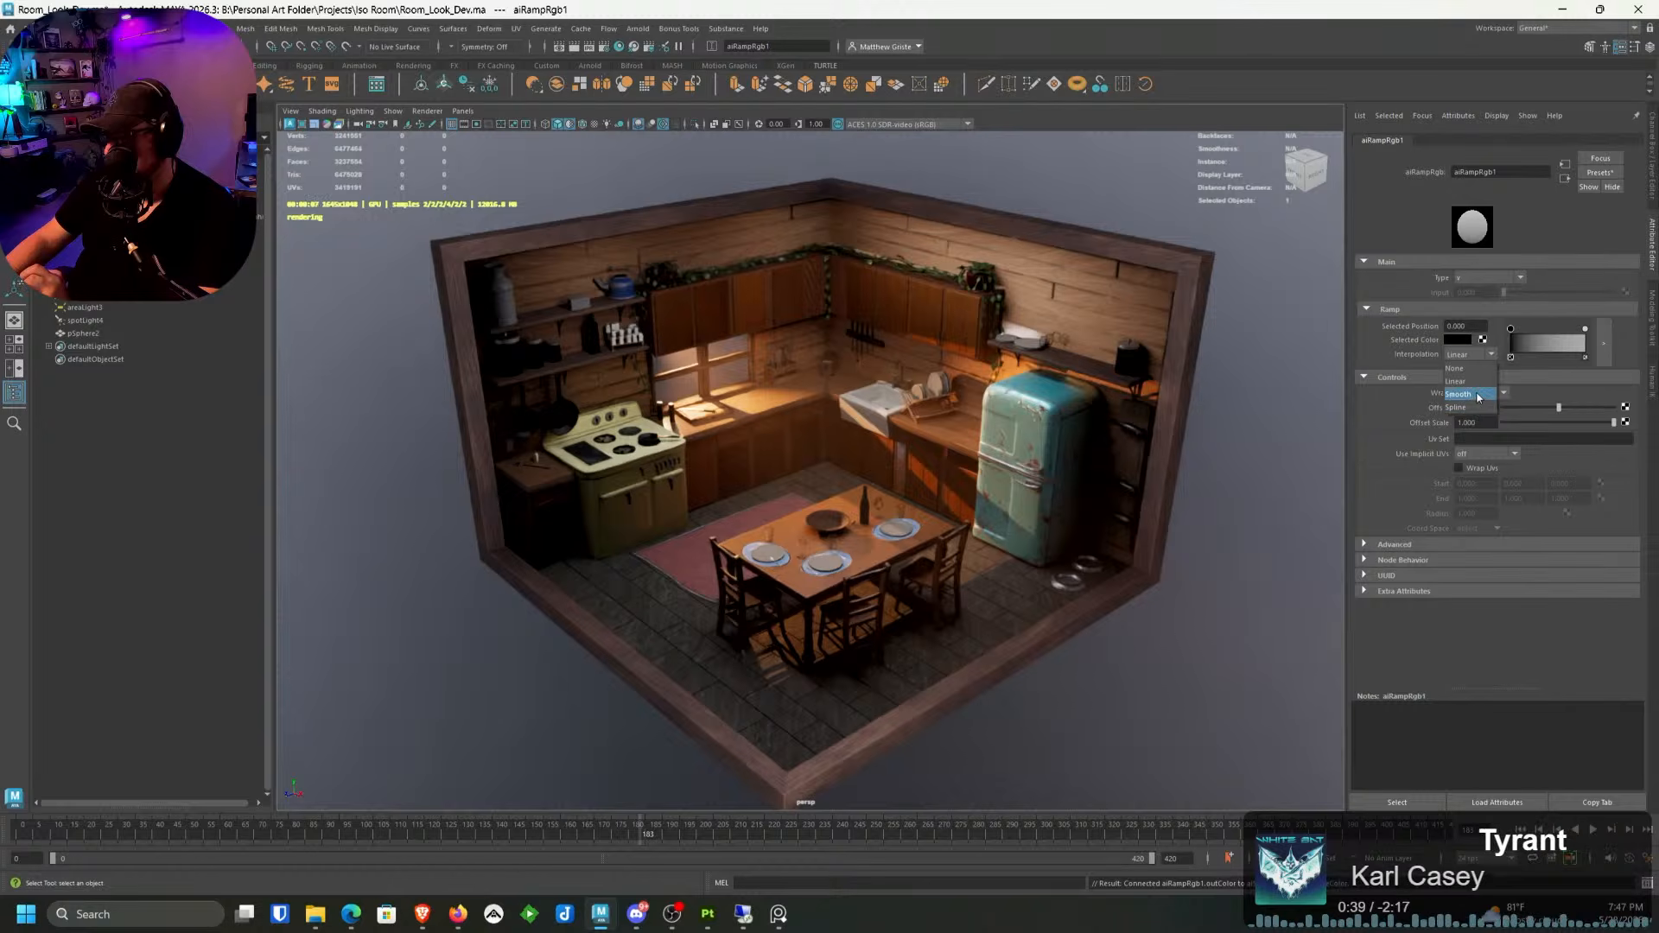
pyautogui.click(1484, 353)
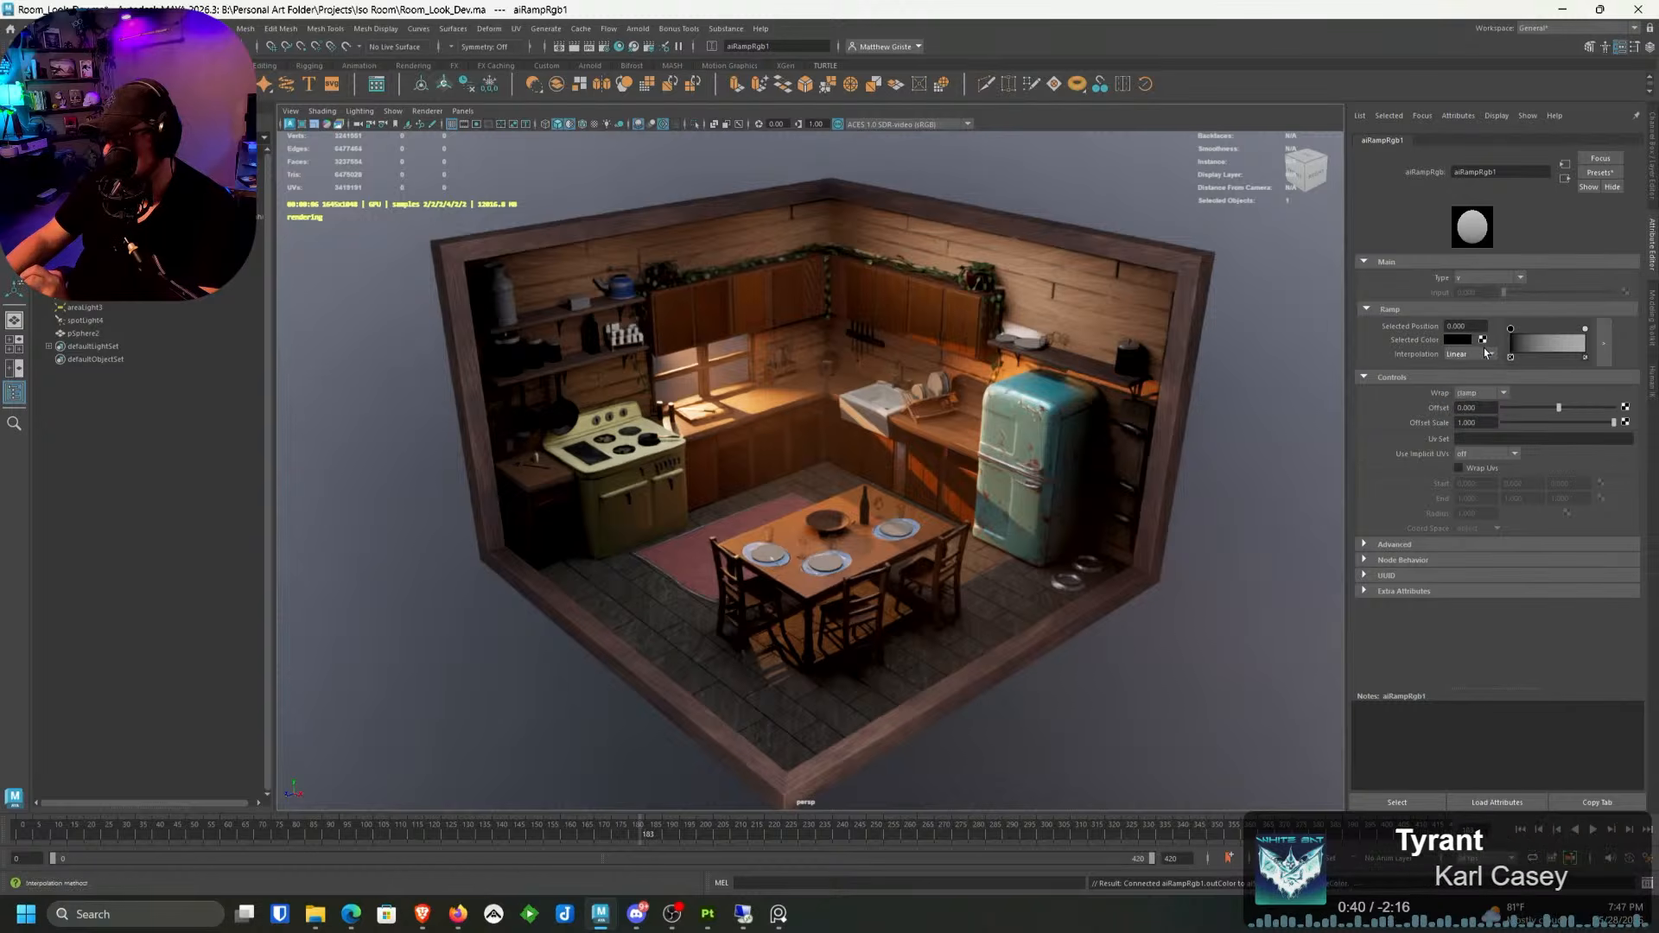
pyautogui.click(1496, 397)
pyautogui.click(1495, 397)
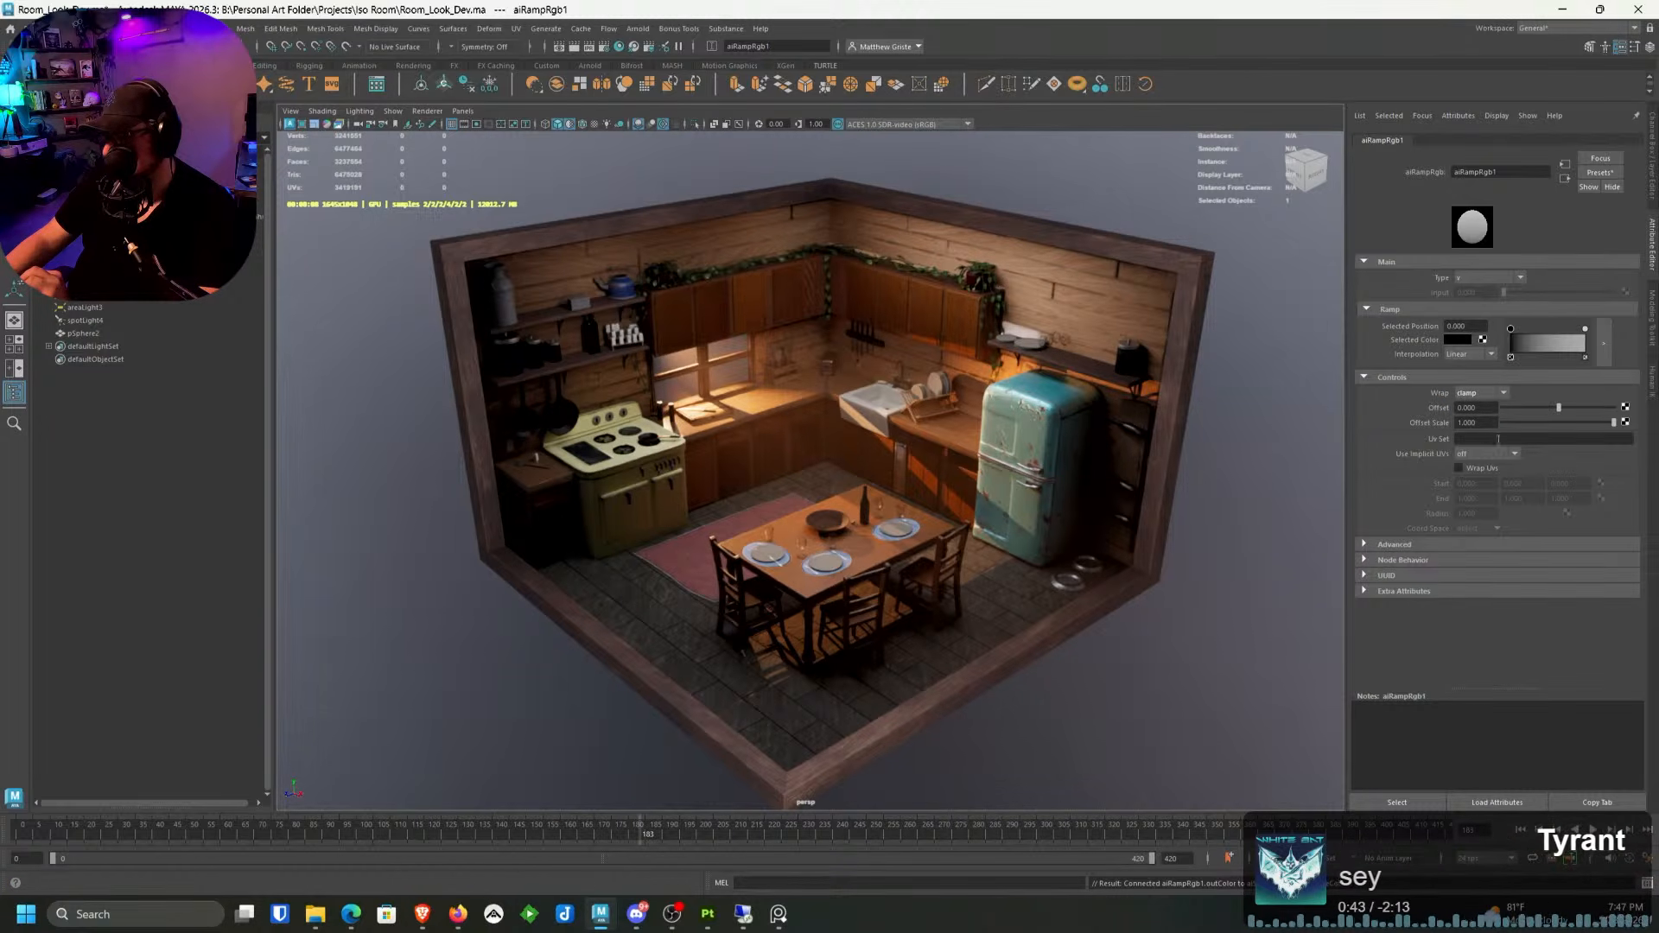
pyautogui.click(1393, 545)
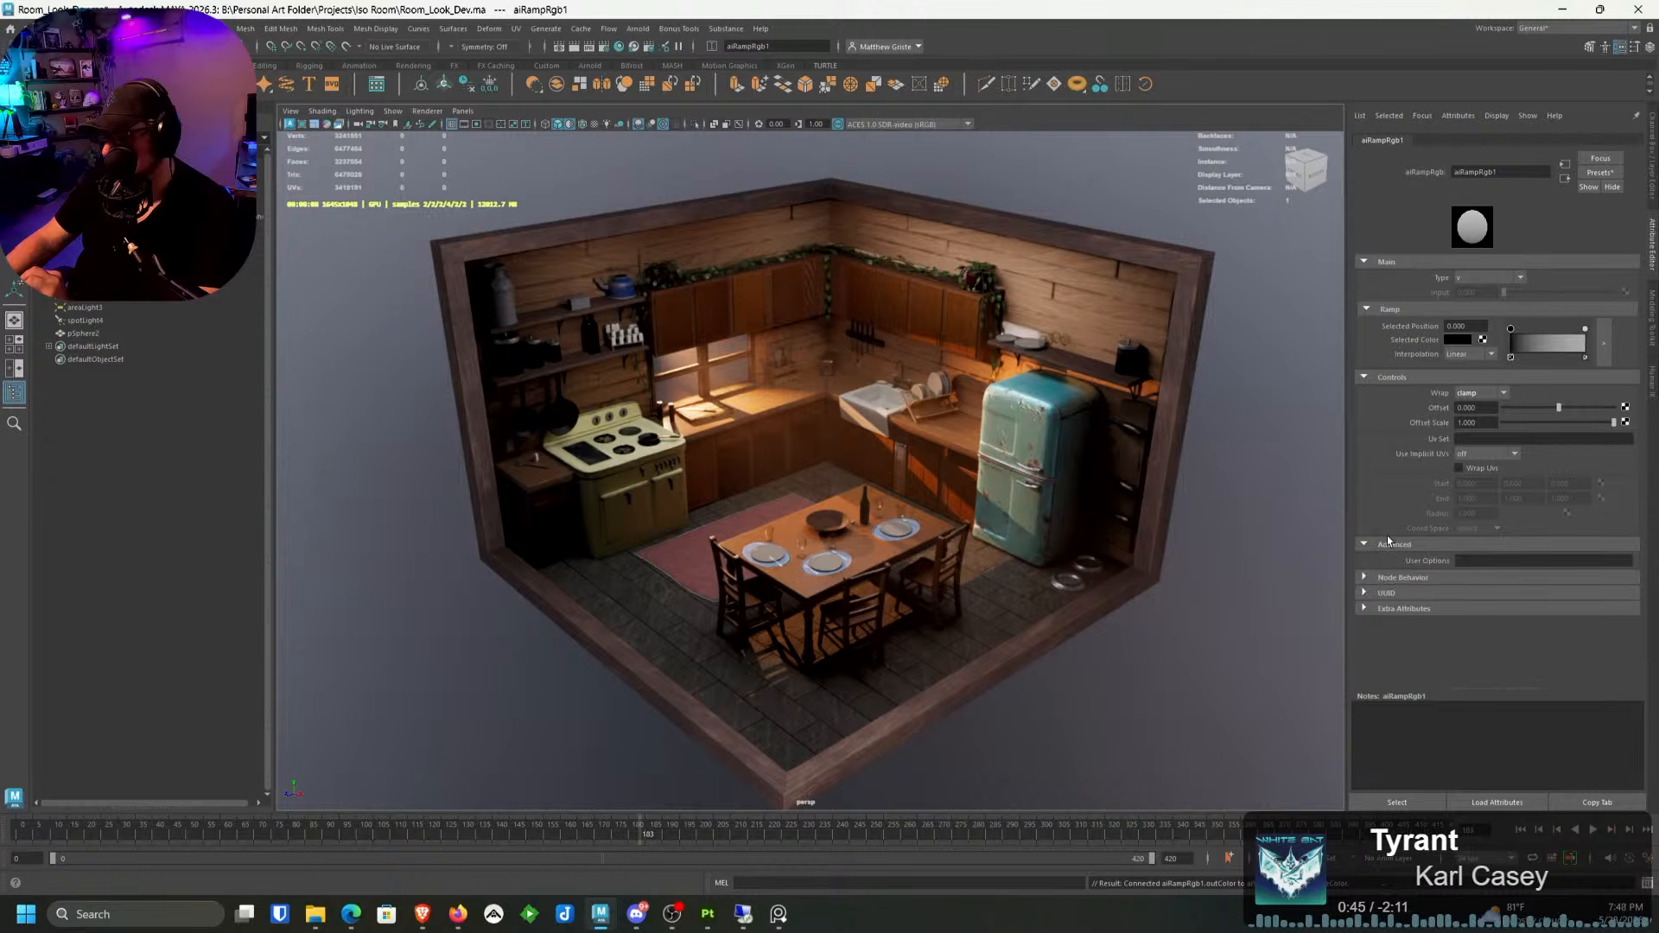
pyautogui.click(1379, 577)
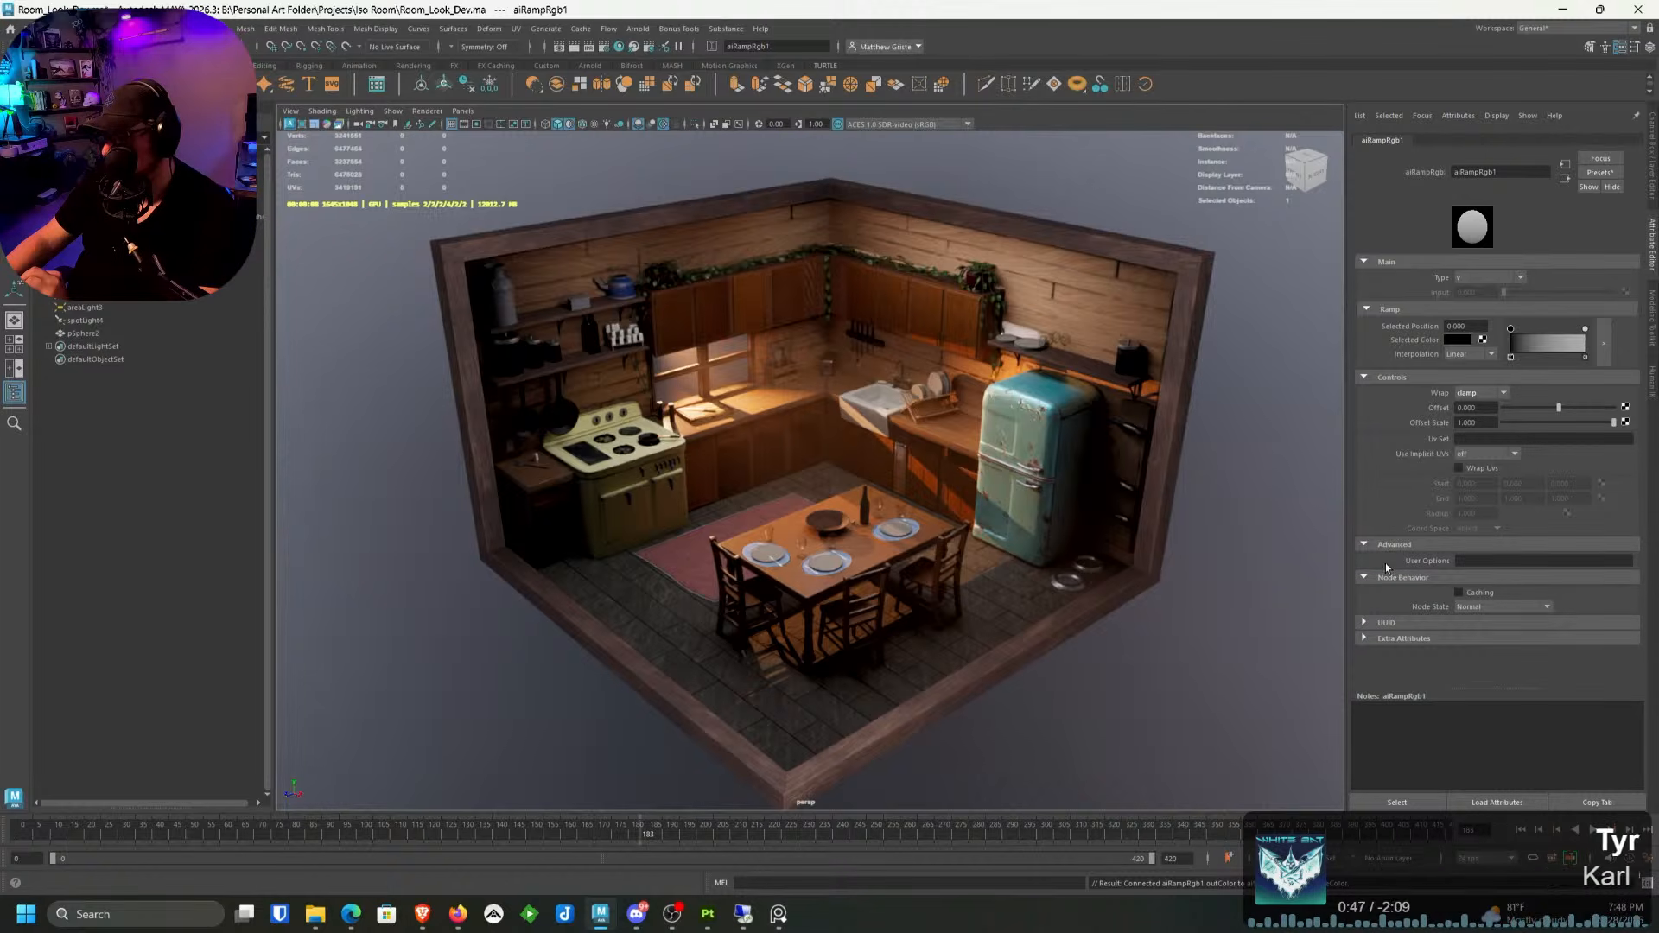
# Step: Move the ramp's black stop to position 0.174 and try a pale teal for the stop at 1.000
pyautogui.moveTo(1511, 330)
pyautogui.mouseDown()
pyautogui.moveTo(1560, 329)
pyautogui.moveTo(1527, 331)
pyautogui.mouseUp()
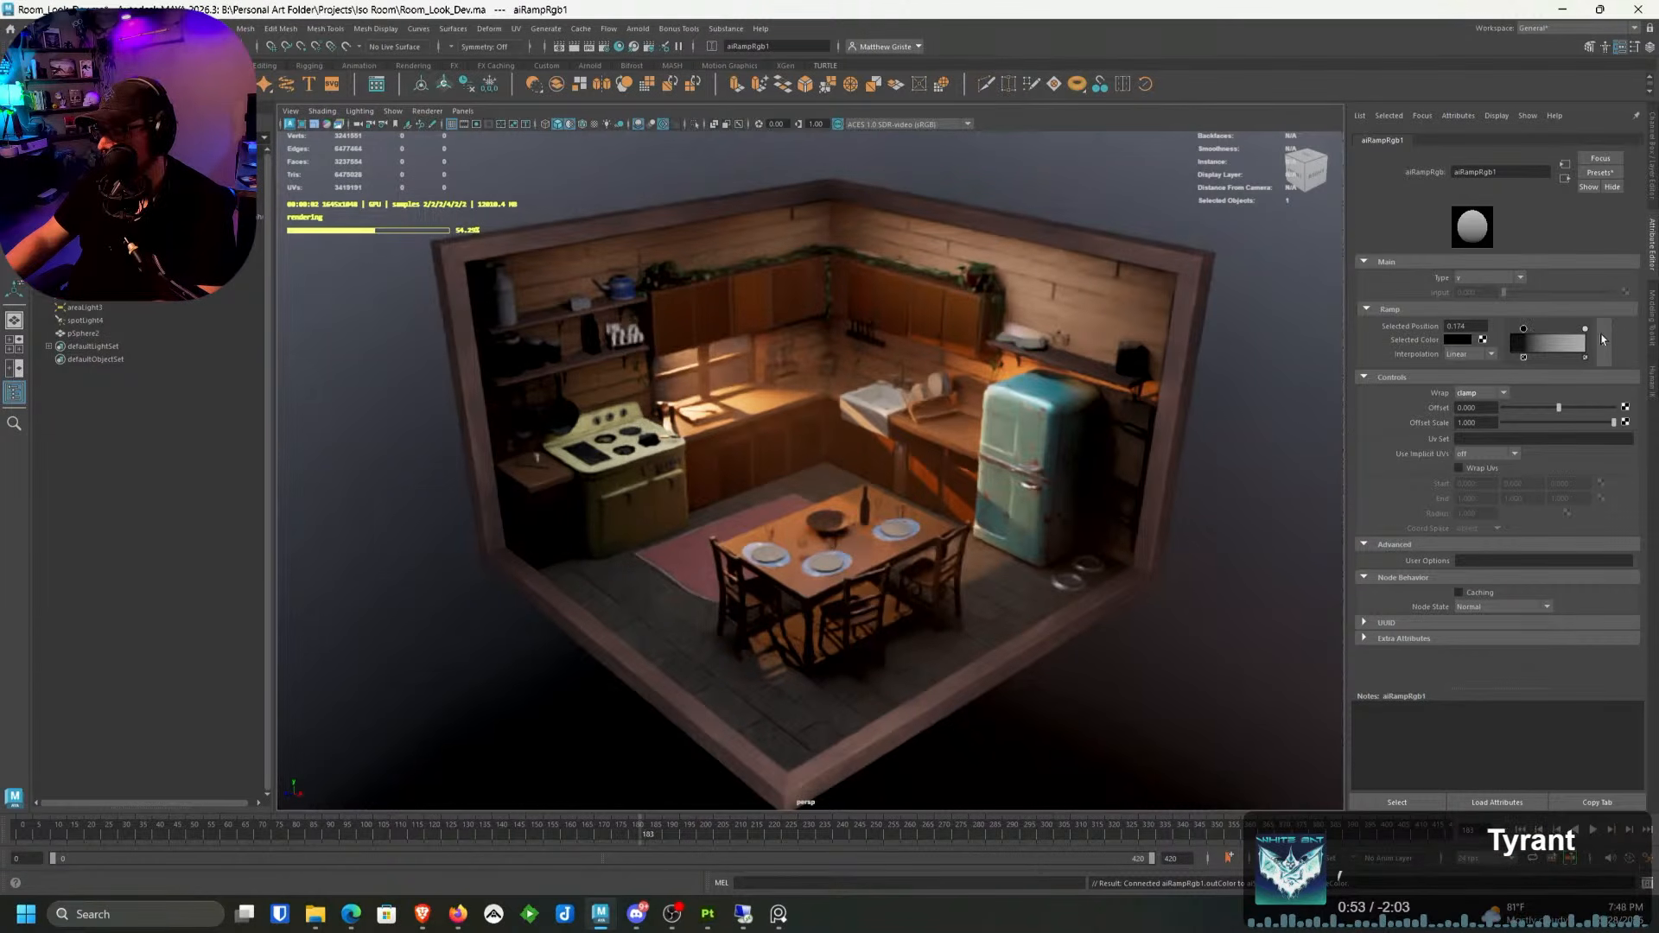
pyautogui.click(1584, 329)
pyautogui.click(1457, 340)
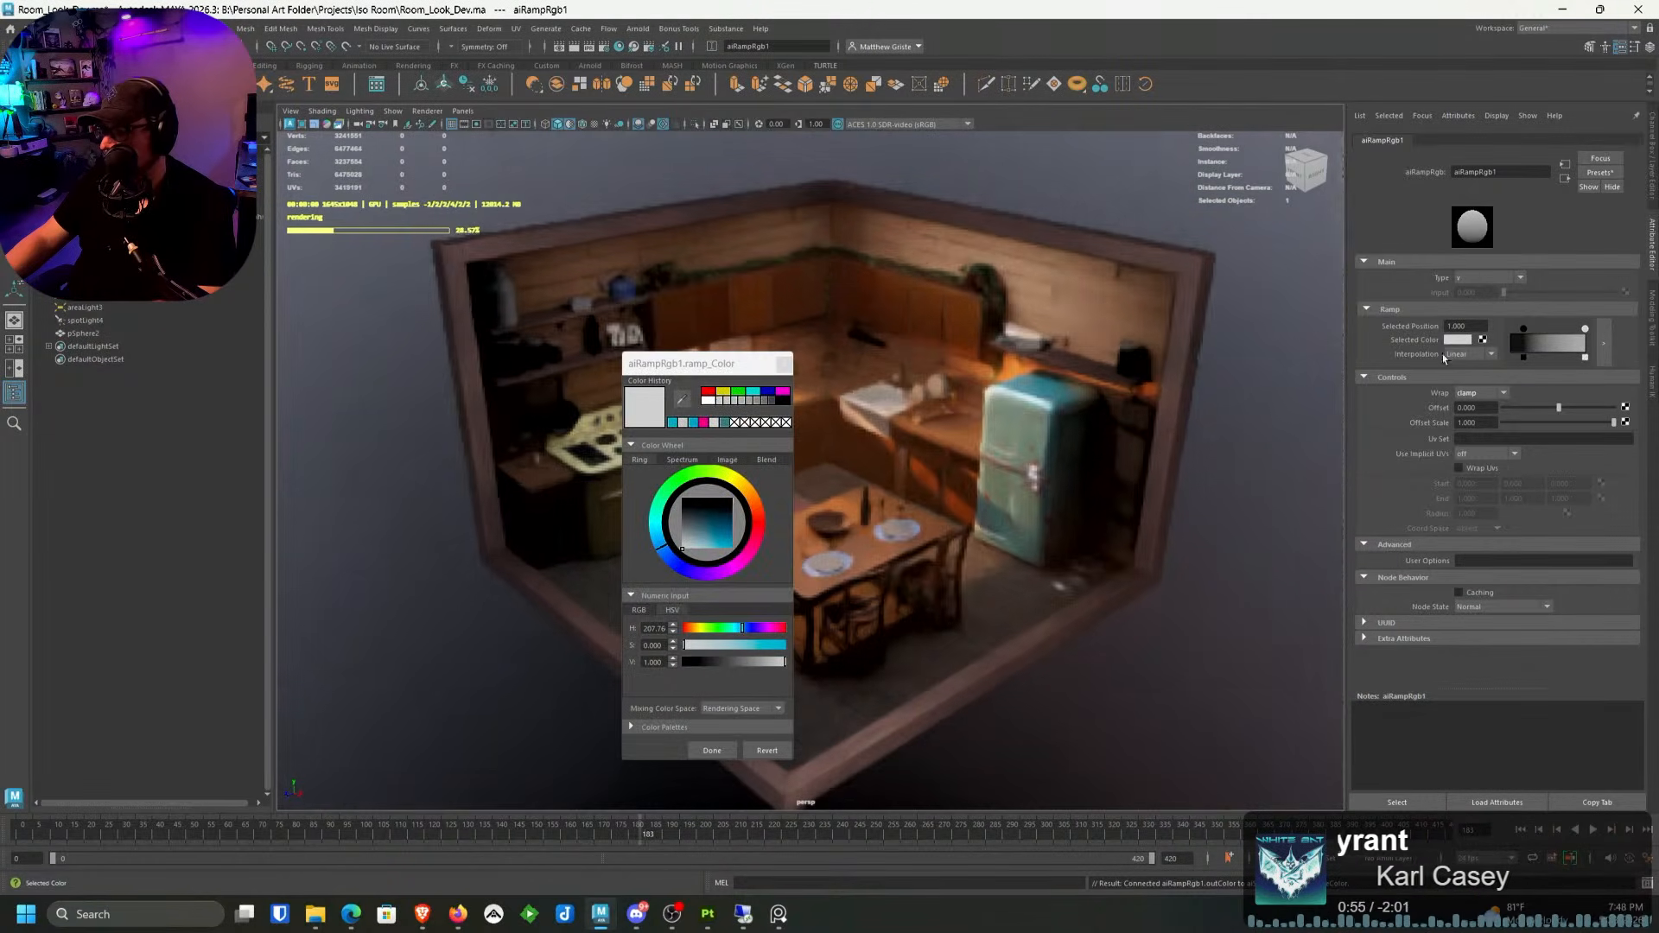
pyautogui.moveTo(684, 548)
pyautogui.mouseDown()
pyautogui.moveTo(726, 554)
pyautogui.moveTo(698, 535)
pyautogui.mouseUp()
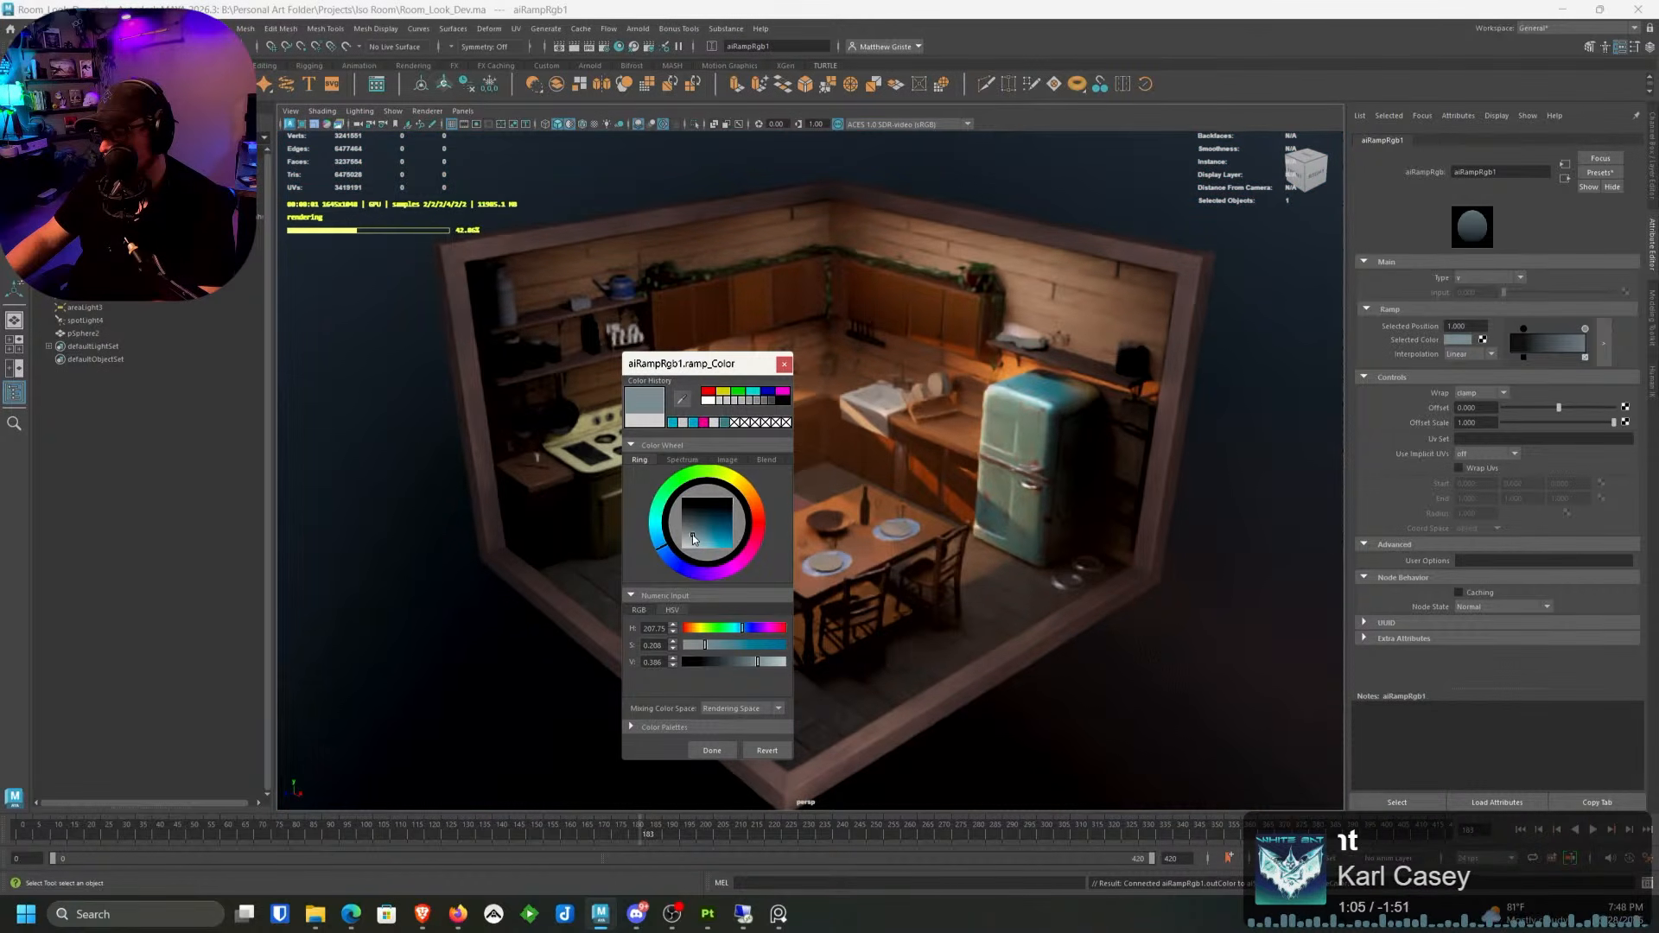
pyautogui.moveTo(662, 544); pyautogui.dragTo(668, 530)
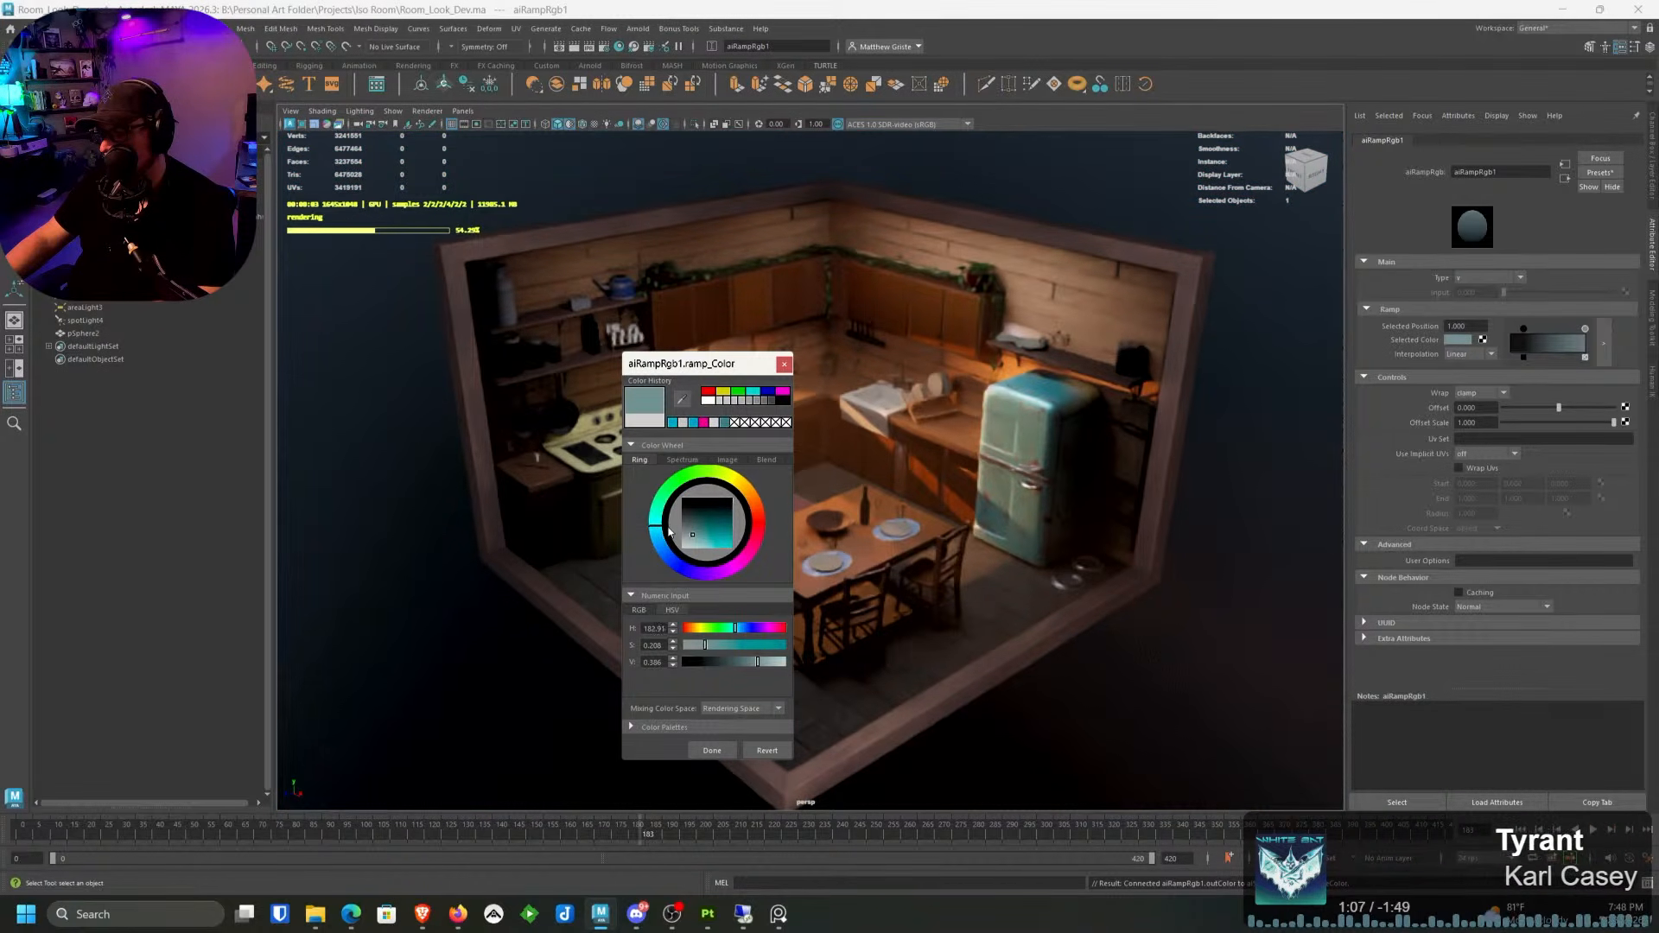
pyautogui.click(699, 548)
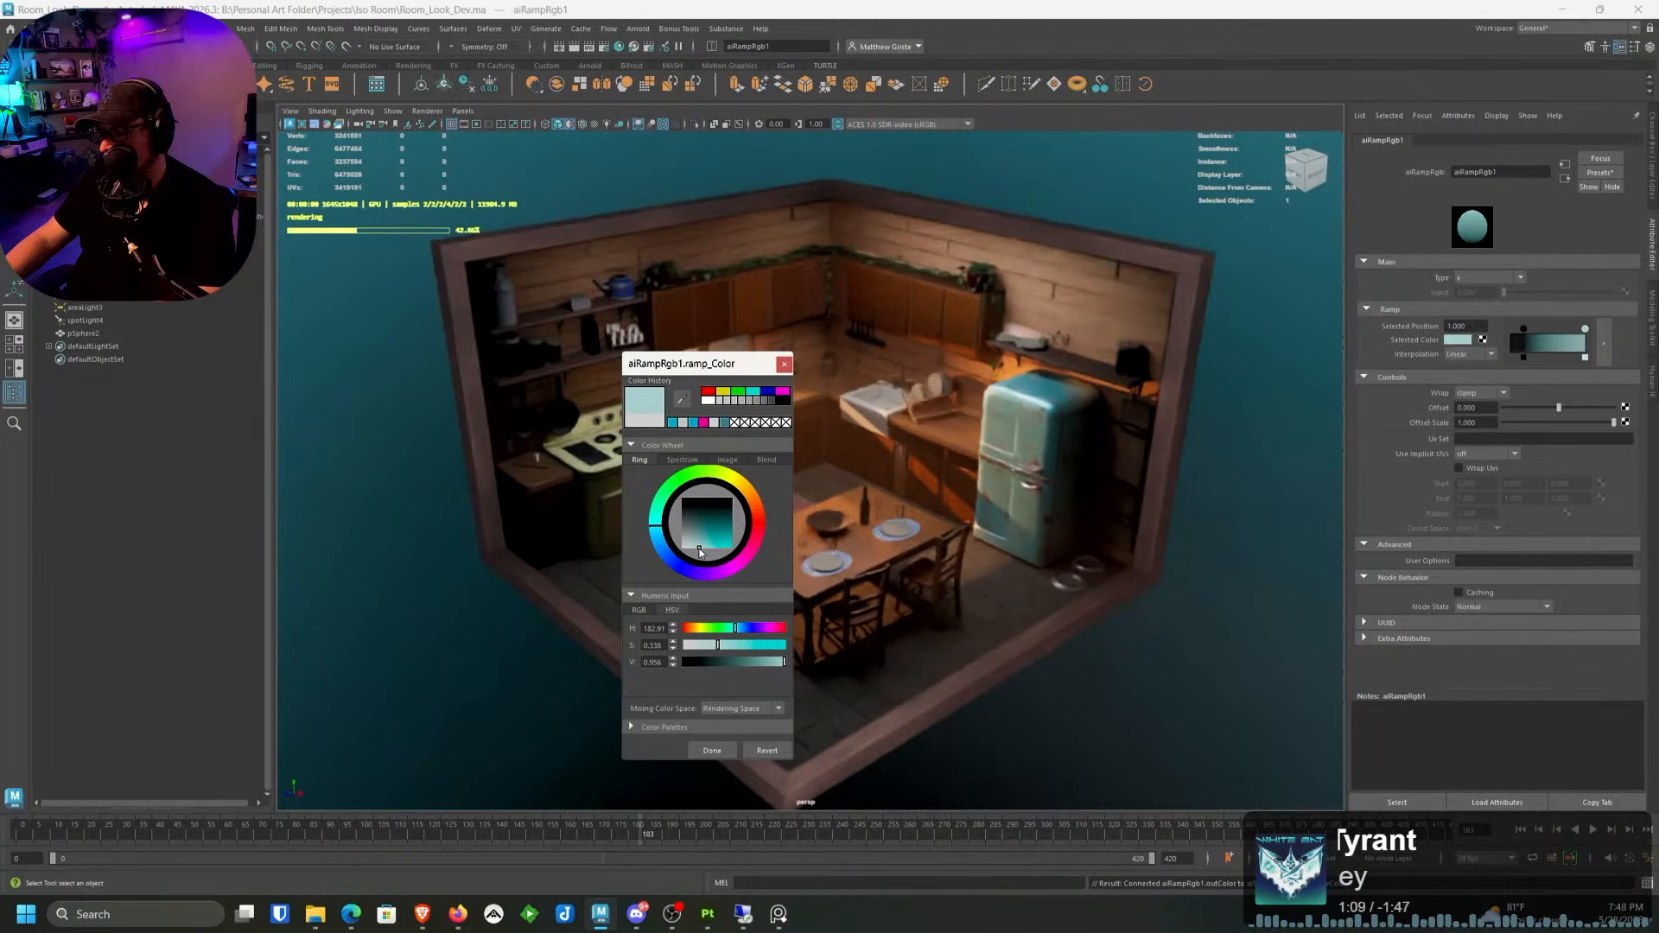
pyautogui.click(783, 364)
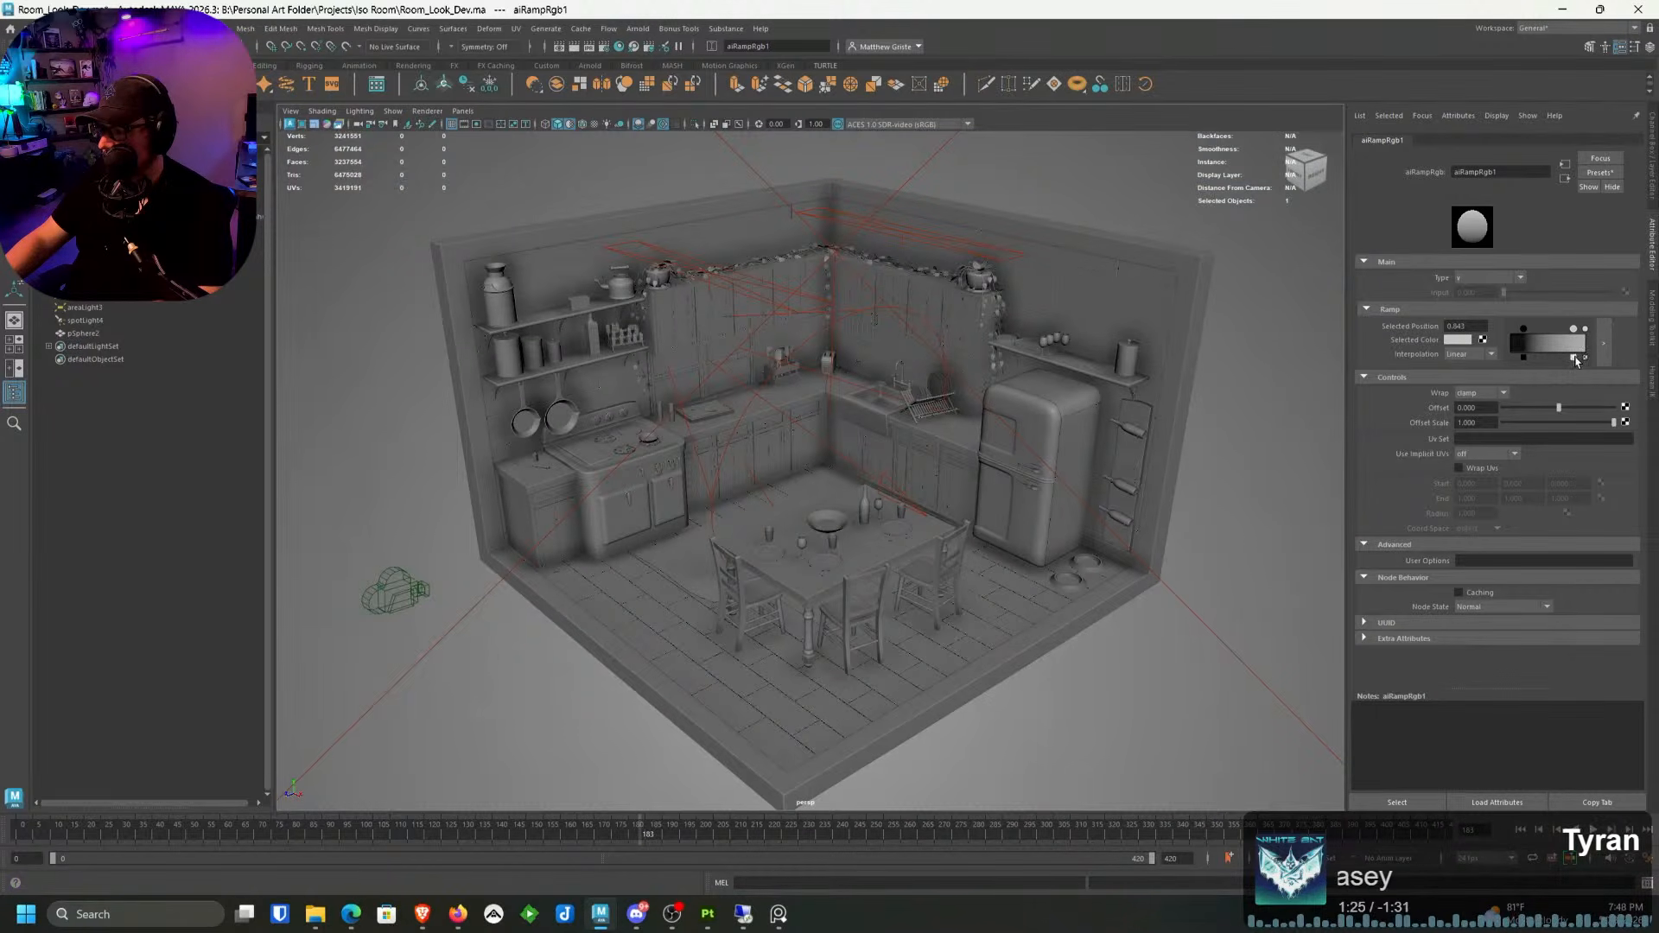
# Step: Remove the extra ramp stop at 0.842 and set the stop at position 1.000 to a muted teal
pyautogui.click(1584, 356)
pyautogui.click(1585, 329)
pyautogui.click(1459, 340)
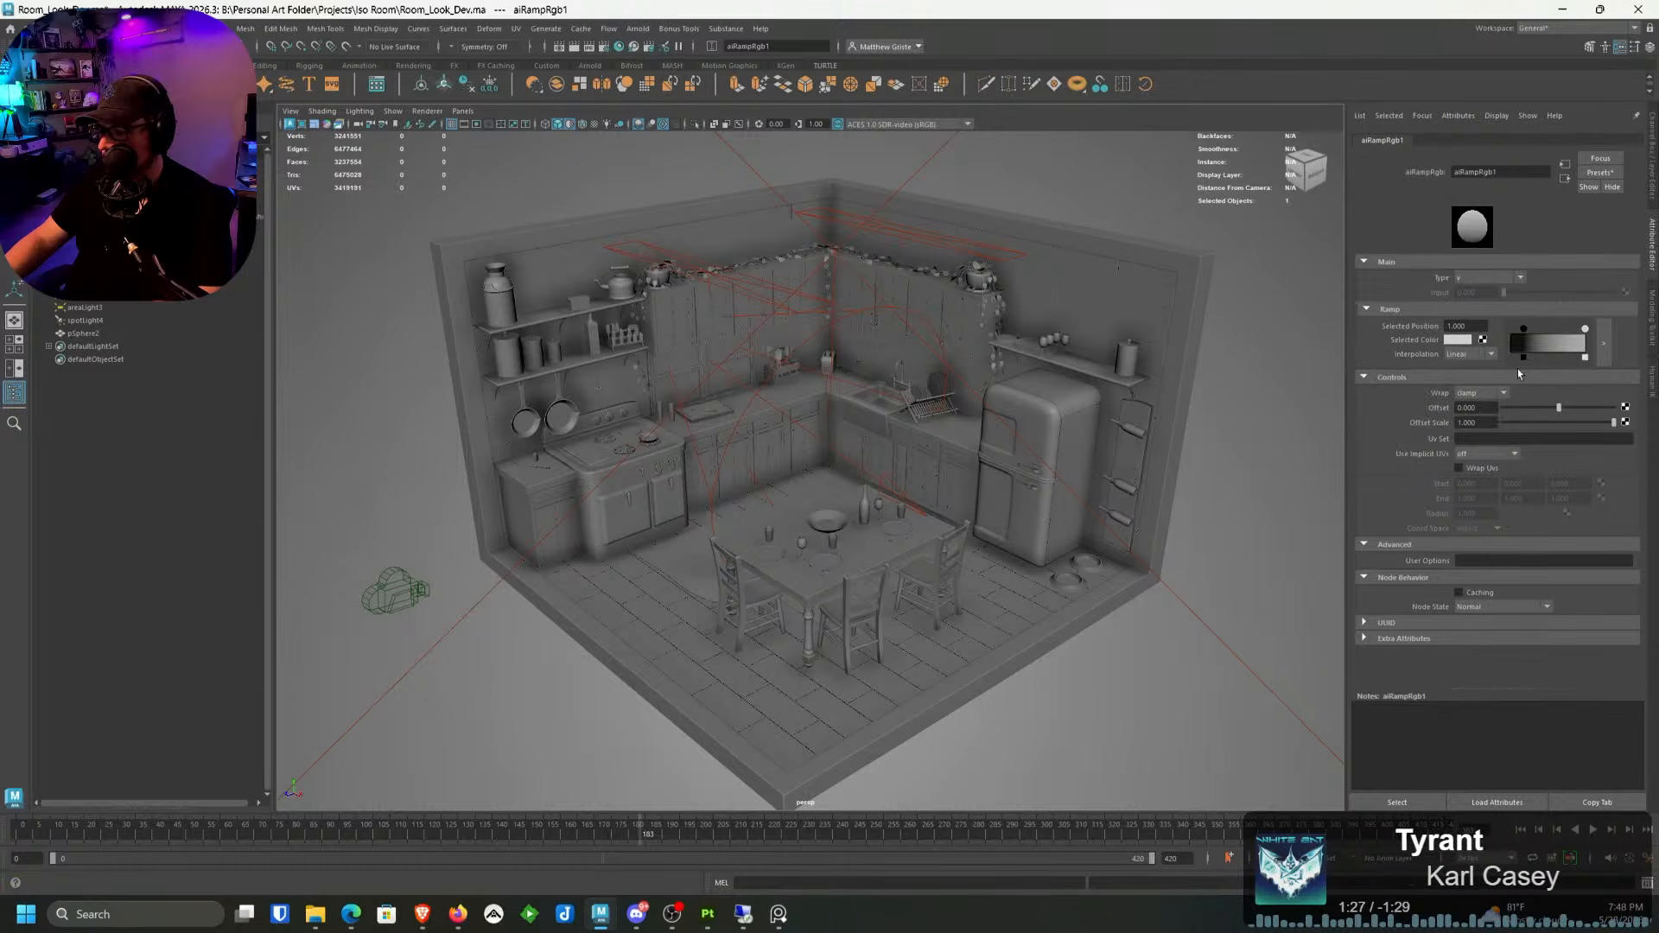
pyautogui.click(1466, 341)
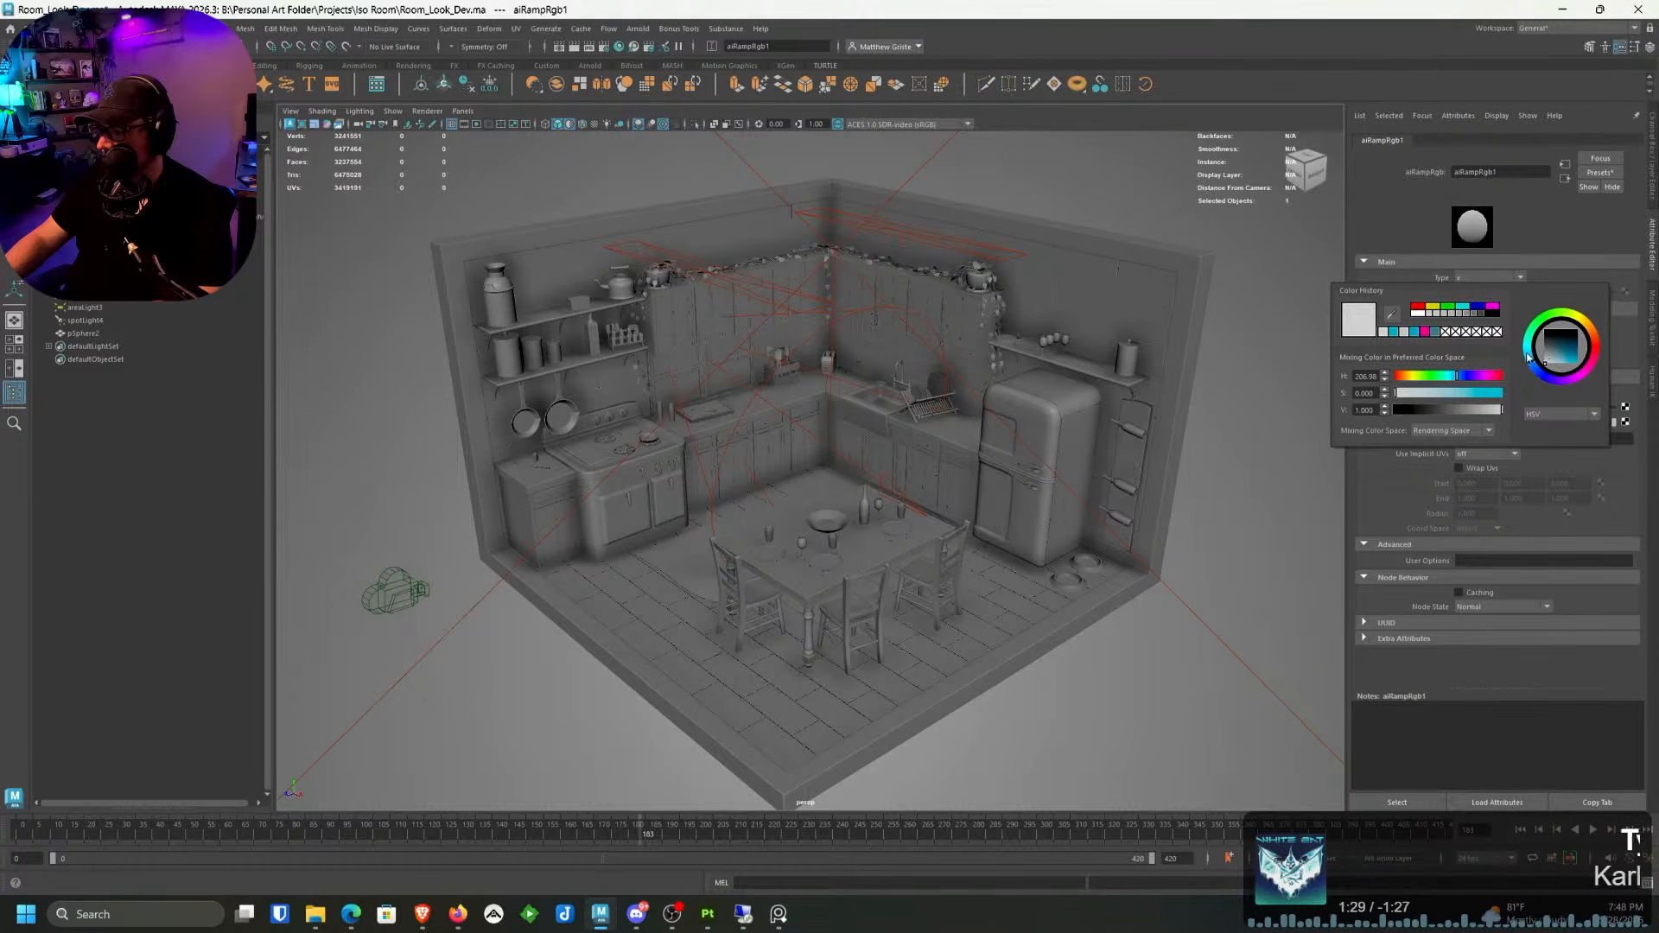
pyautogui.moveTo(1527, 352); pyautogui.dragTo(1553, 355)
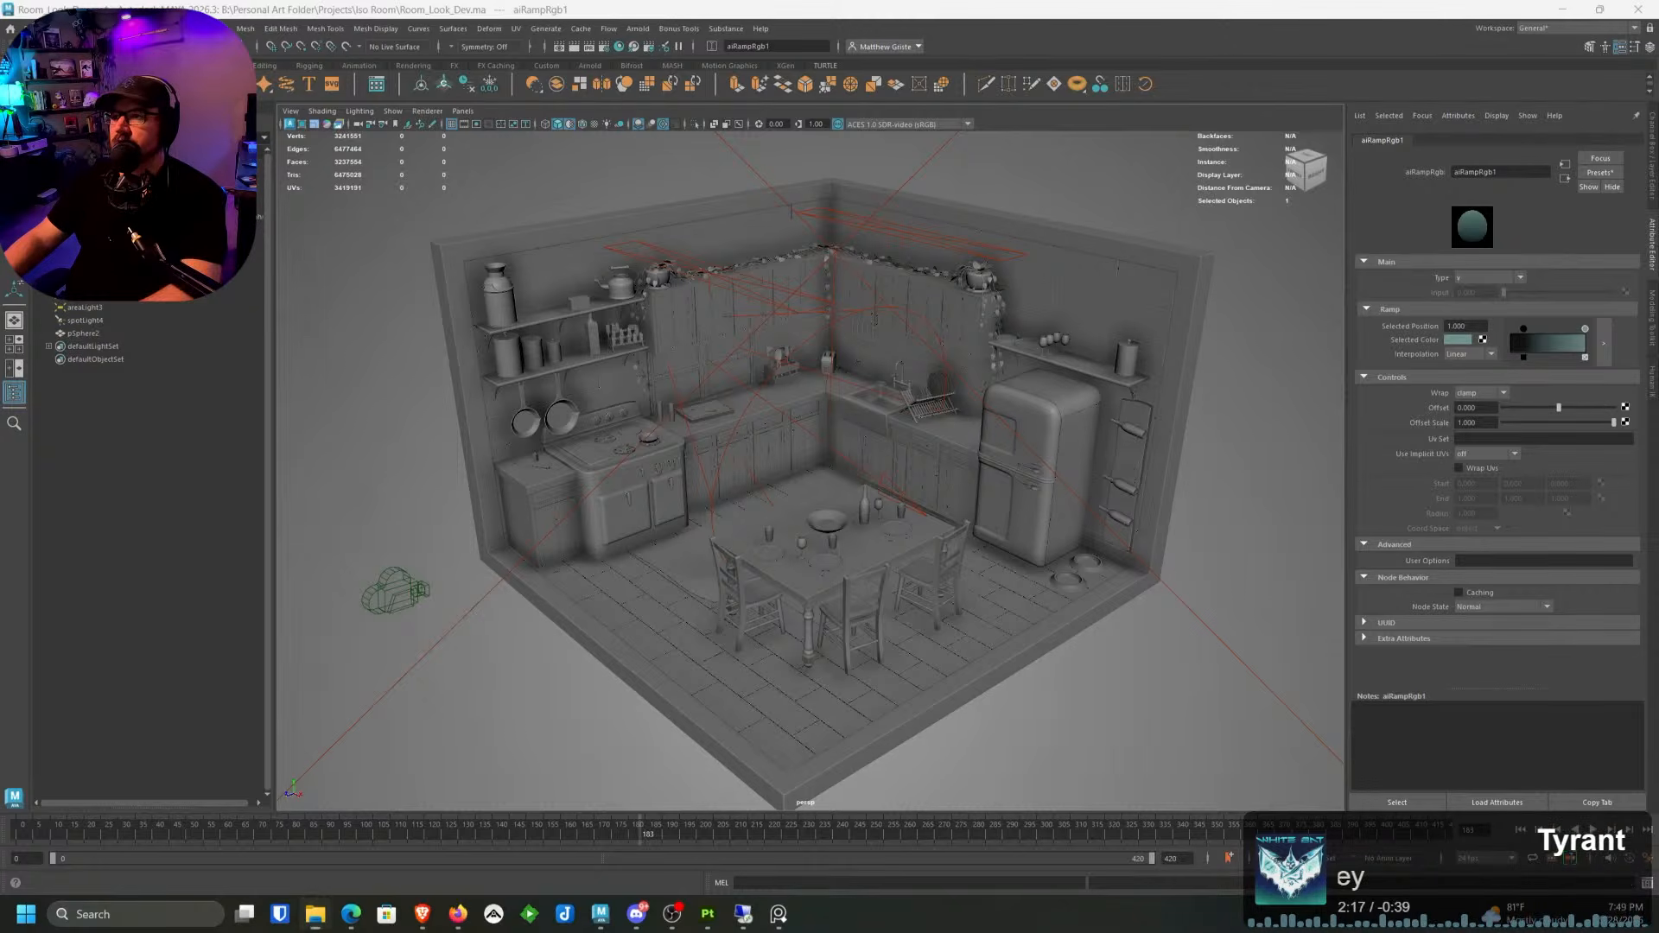
# Step: Switch to the image viewer and bring the render Bifrost Learning week 2_1.0015.tif over the scene
pyautogui.moveTo(440, 0); pyautogui.dragTo(600, 170)
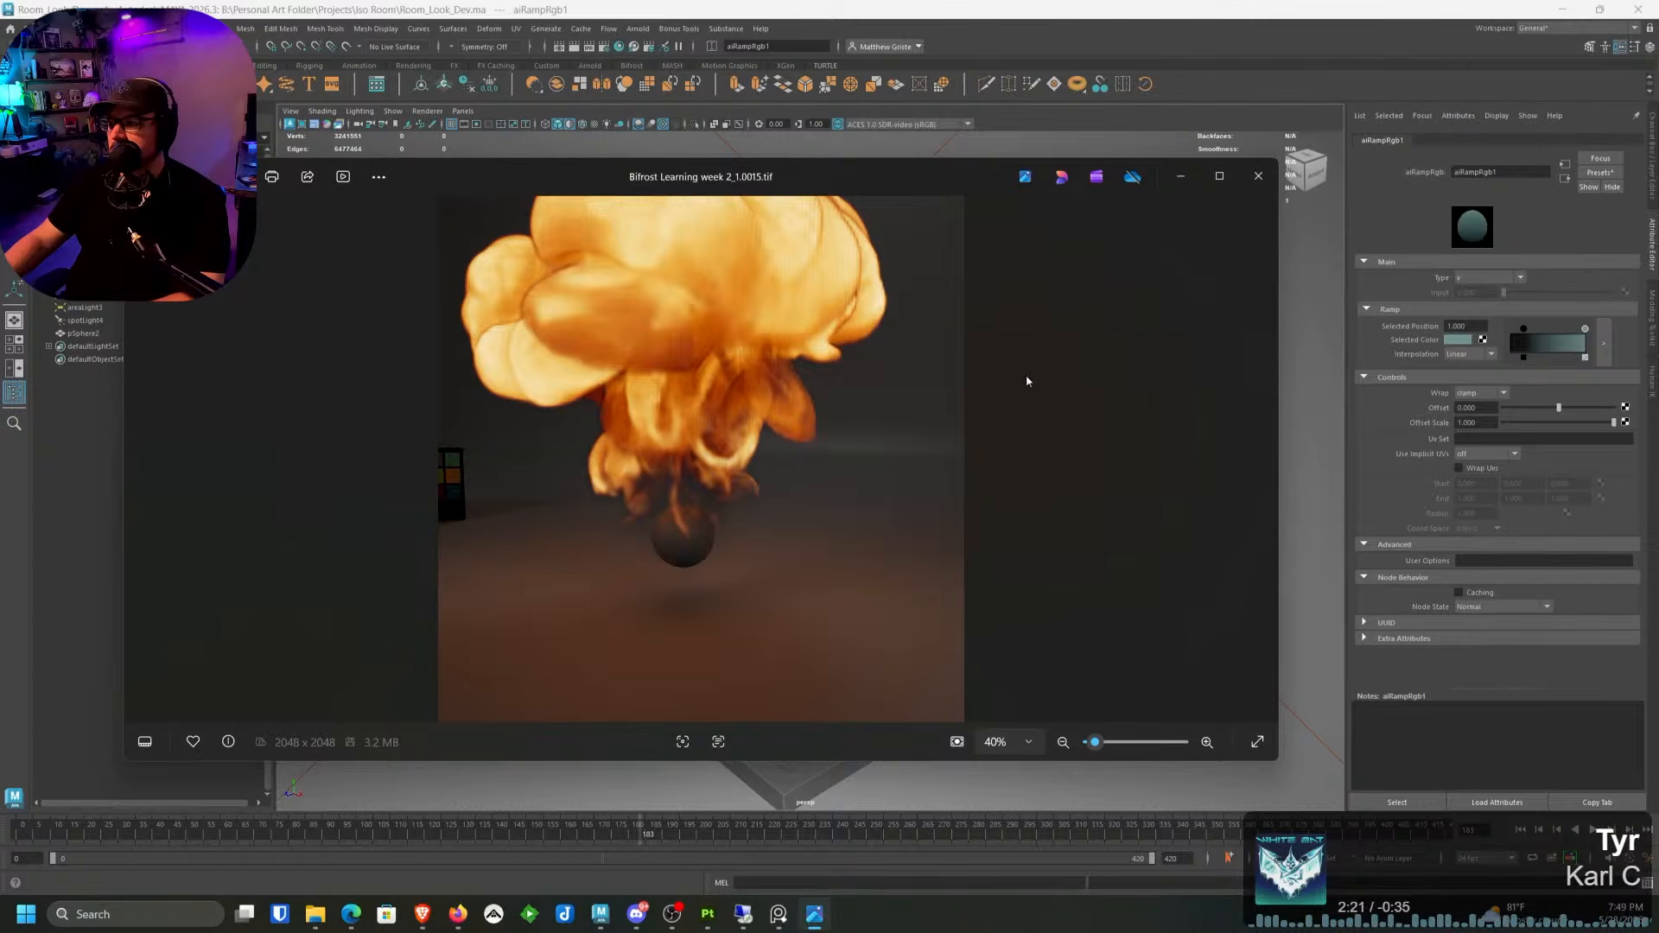
# Step: Close the still render, play Bifrost Smoke 30fps.mp4 in a maximized window, and close the video
pyautogui.click(1257, 176)
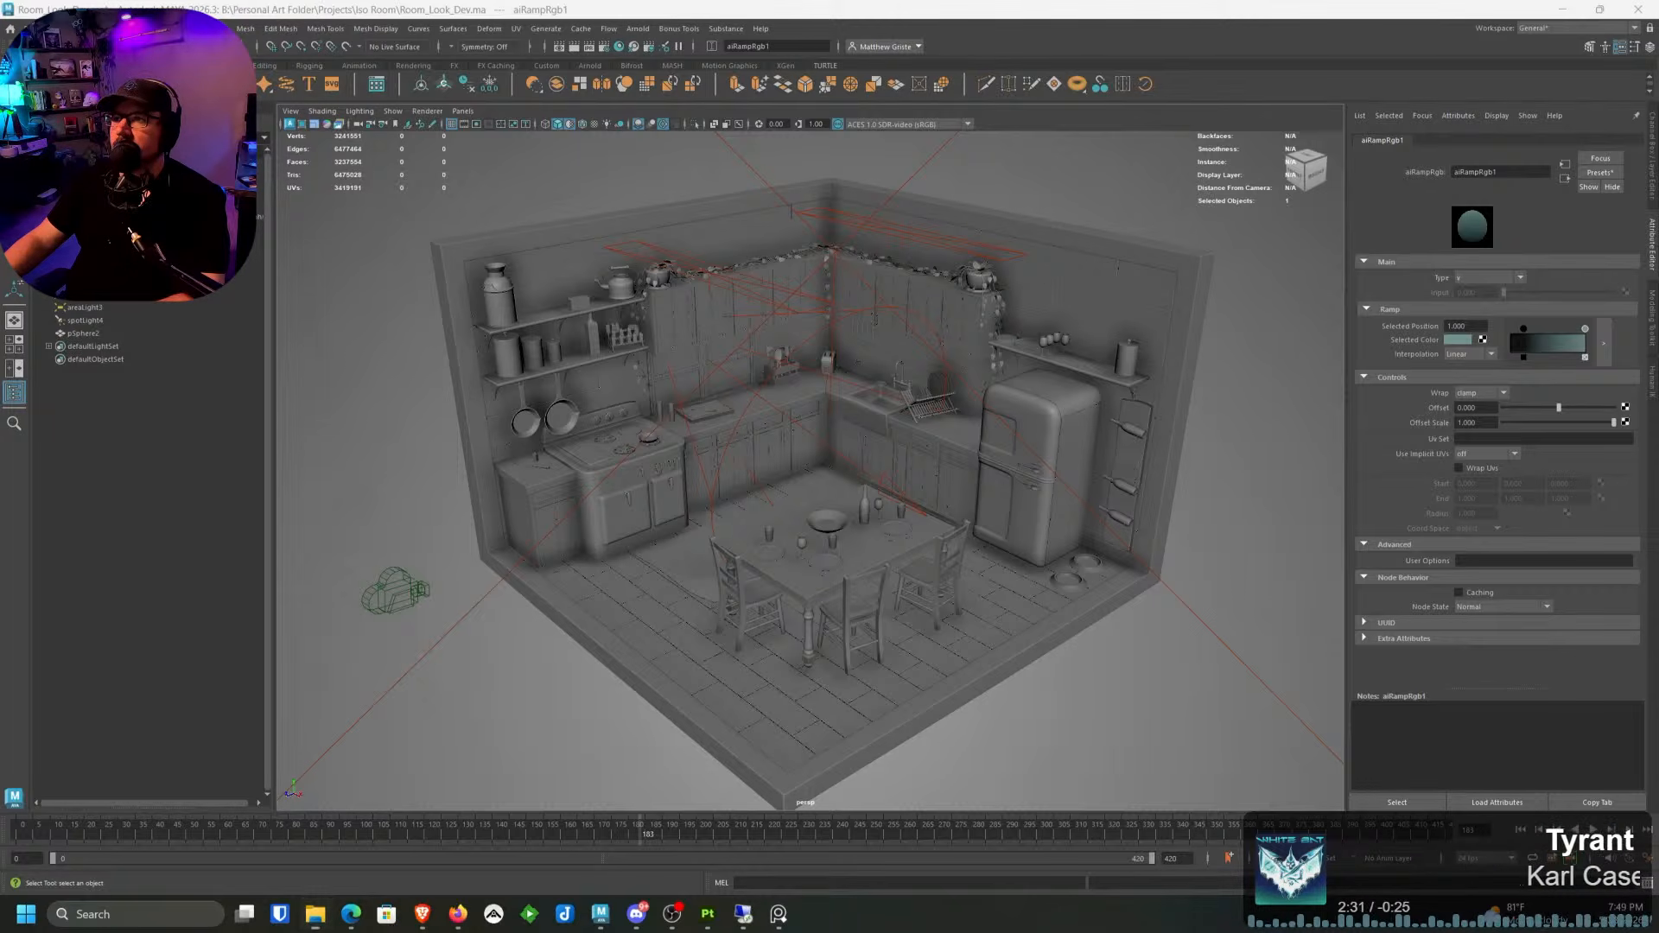
pyautogui.moveTo(785, 2); pyautogui.dragTo(785, 332)
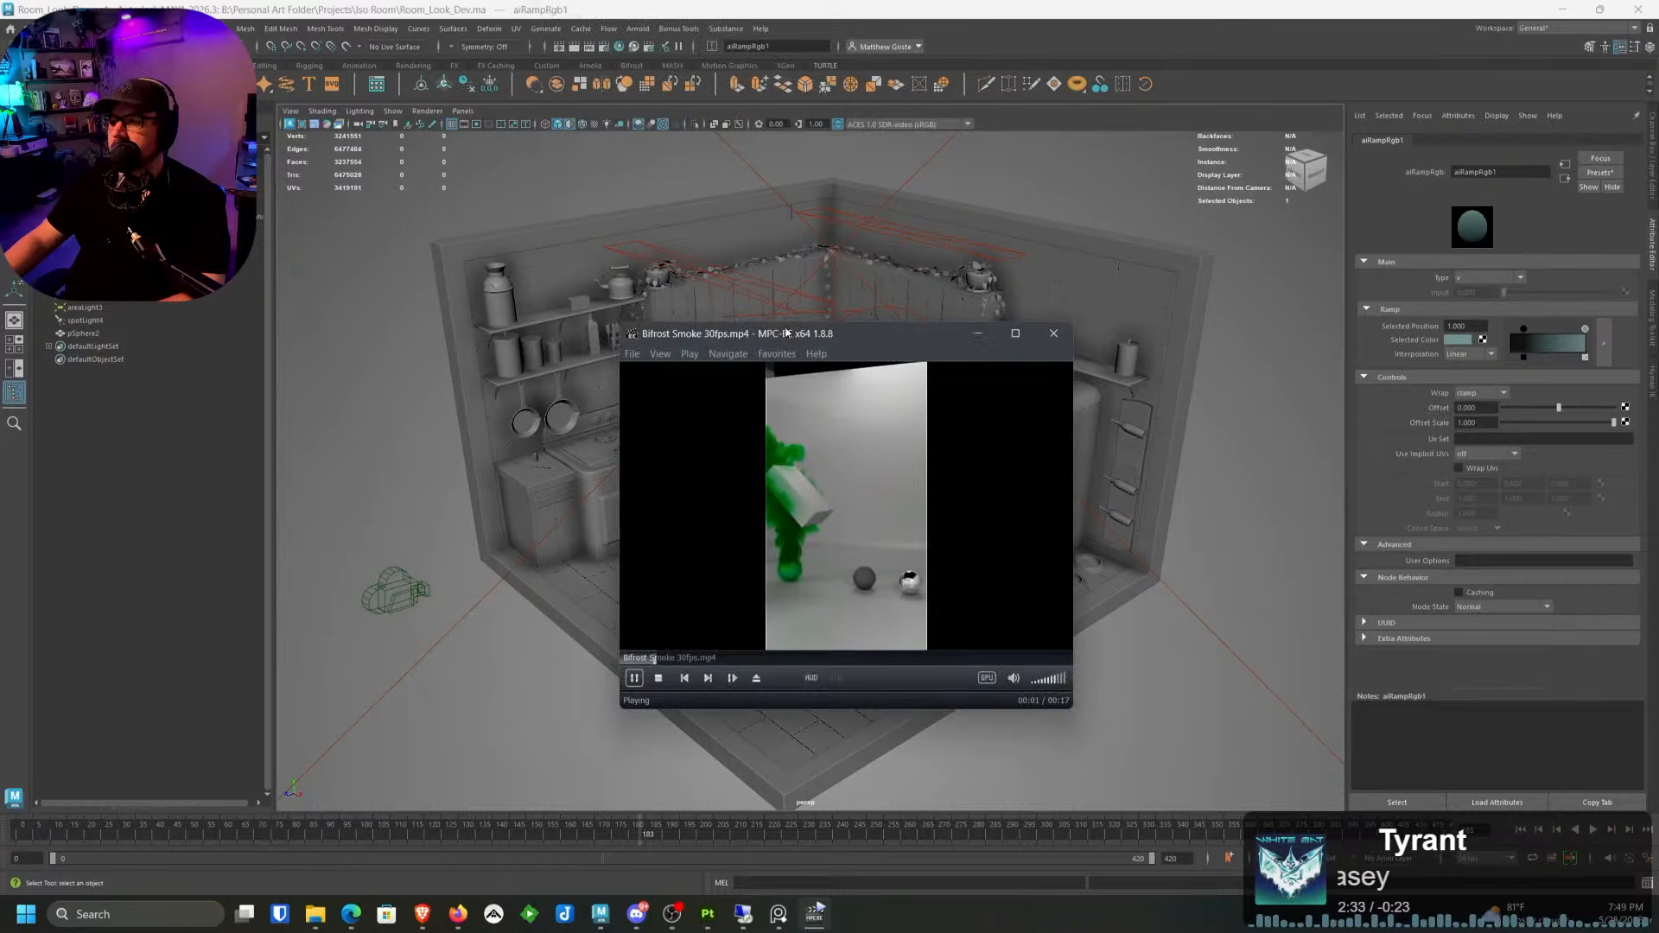
pyautogui.click(1015, 333)
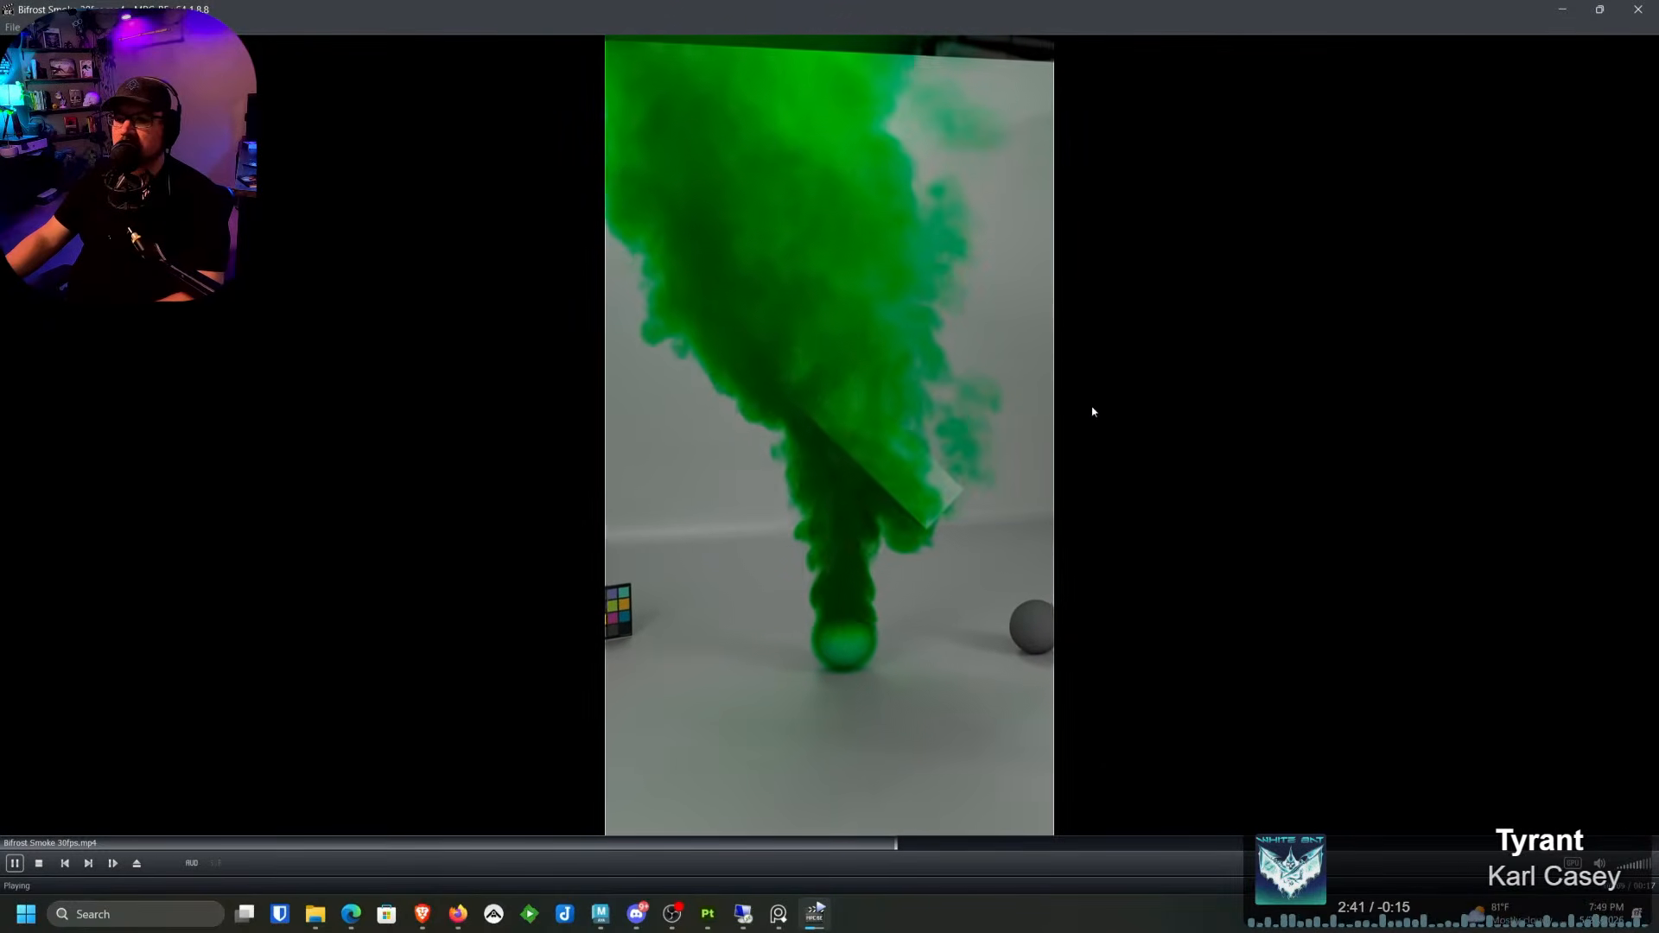
pyautogui.click(1637, 10)
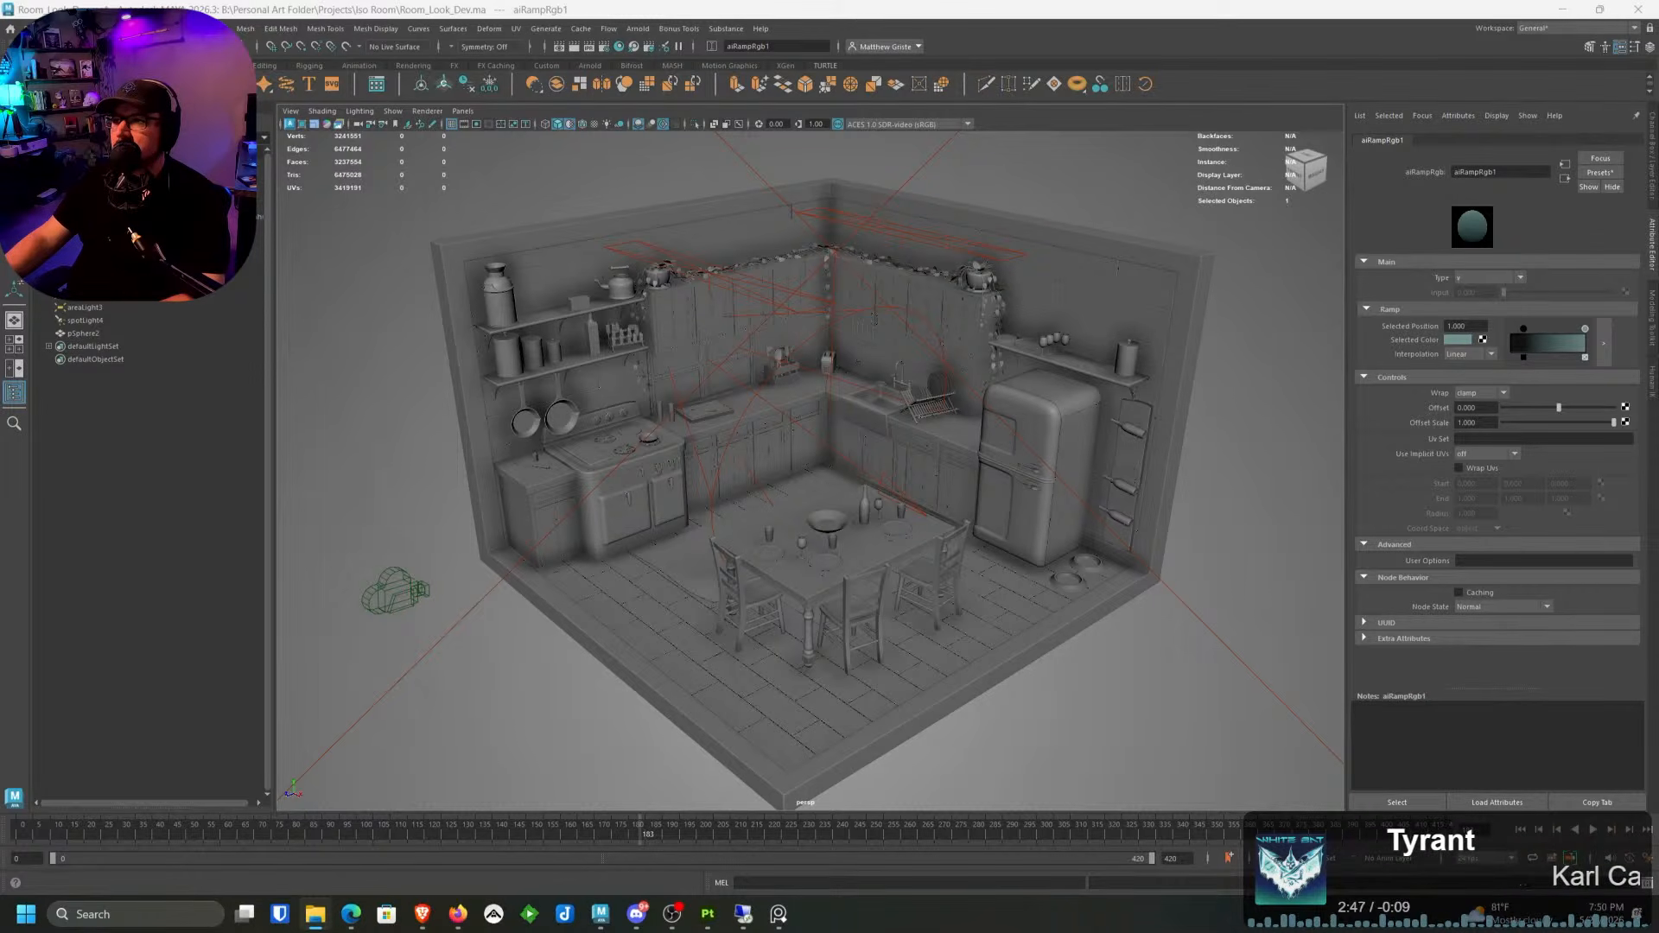
# Step: Play Bifrost Combustion Sim.mp4 over the scene, seek within the clip, and close the player
pyautogui.moveTo(684, 0); pyautogui.dragTo(718, 318)
pyautogui.moveTo(602, 642); pyautogui.dragTo(499, 646)
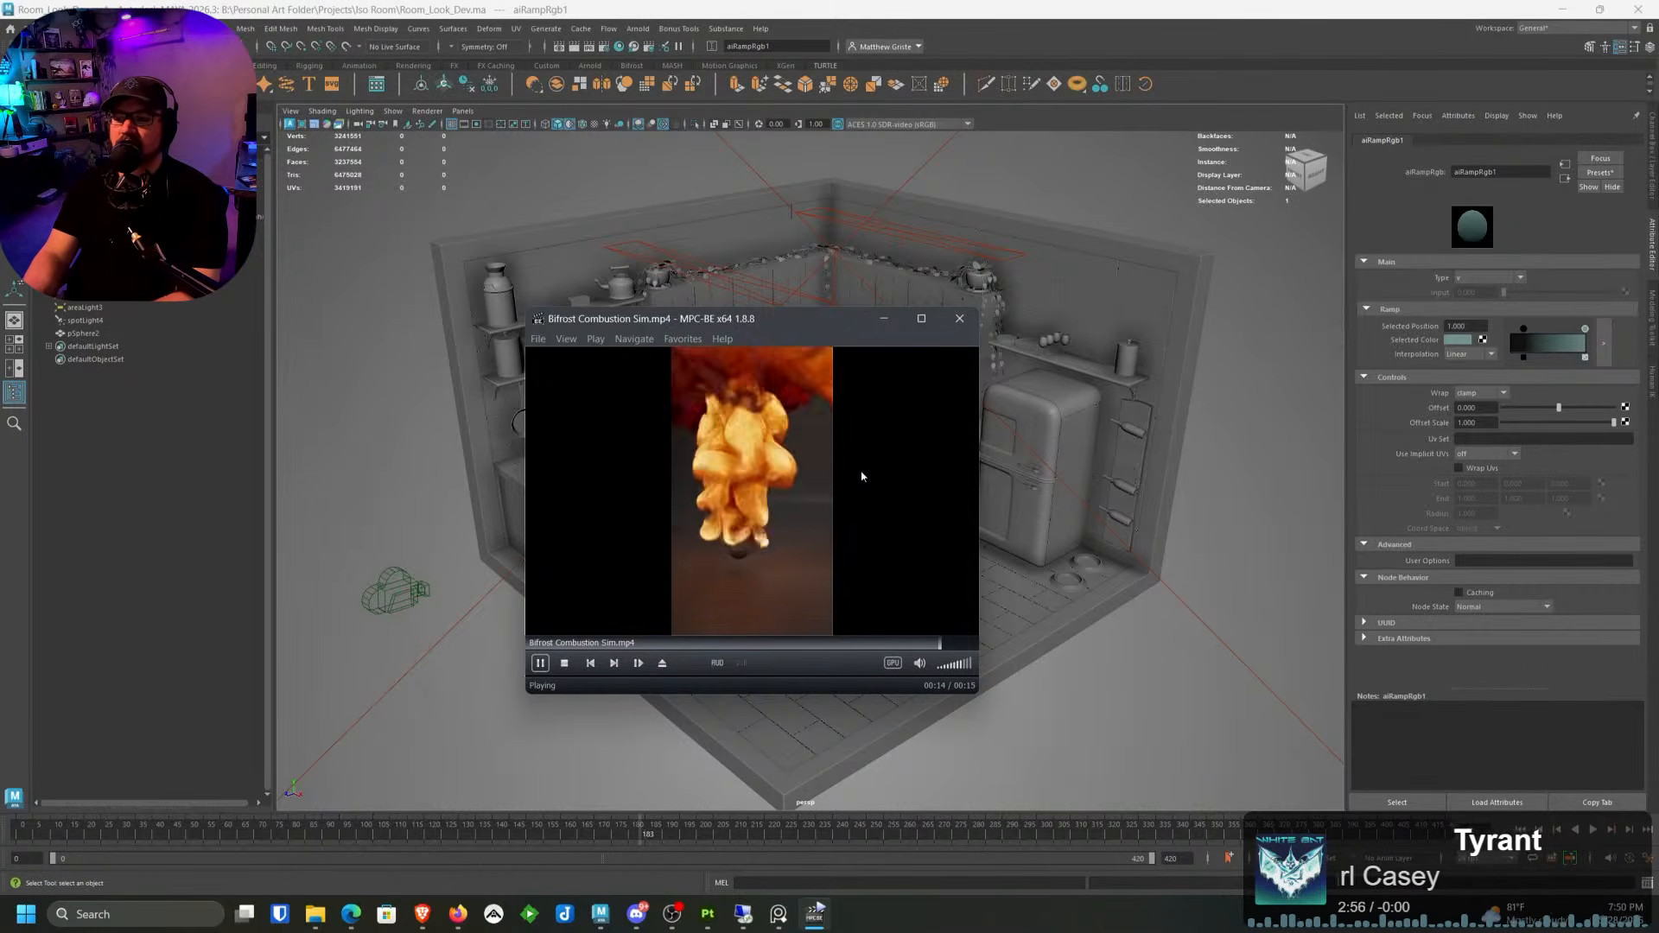
pyautogui.click(959, 317)
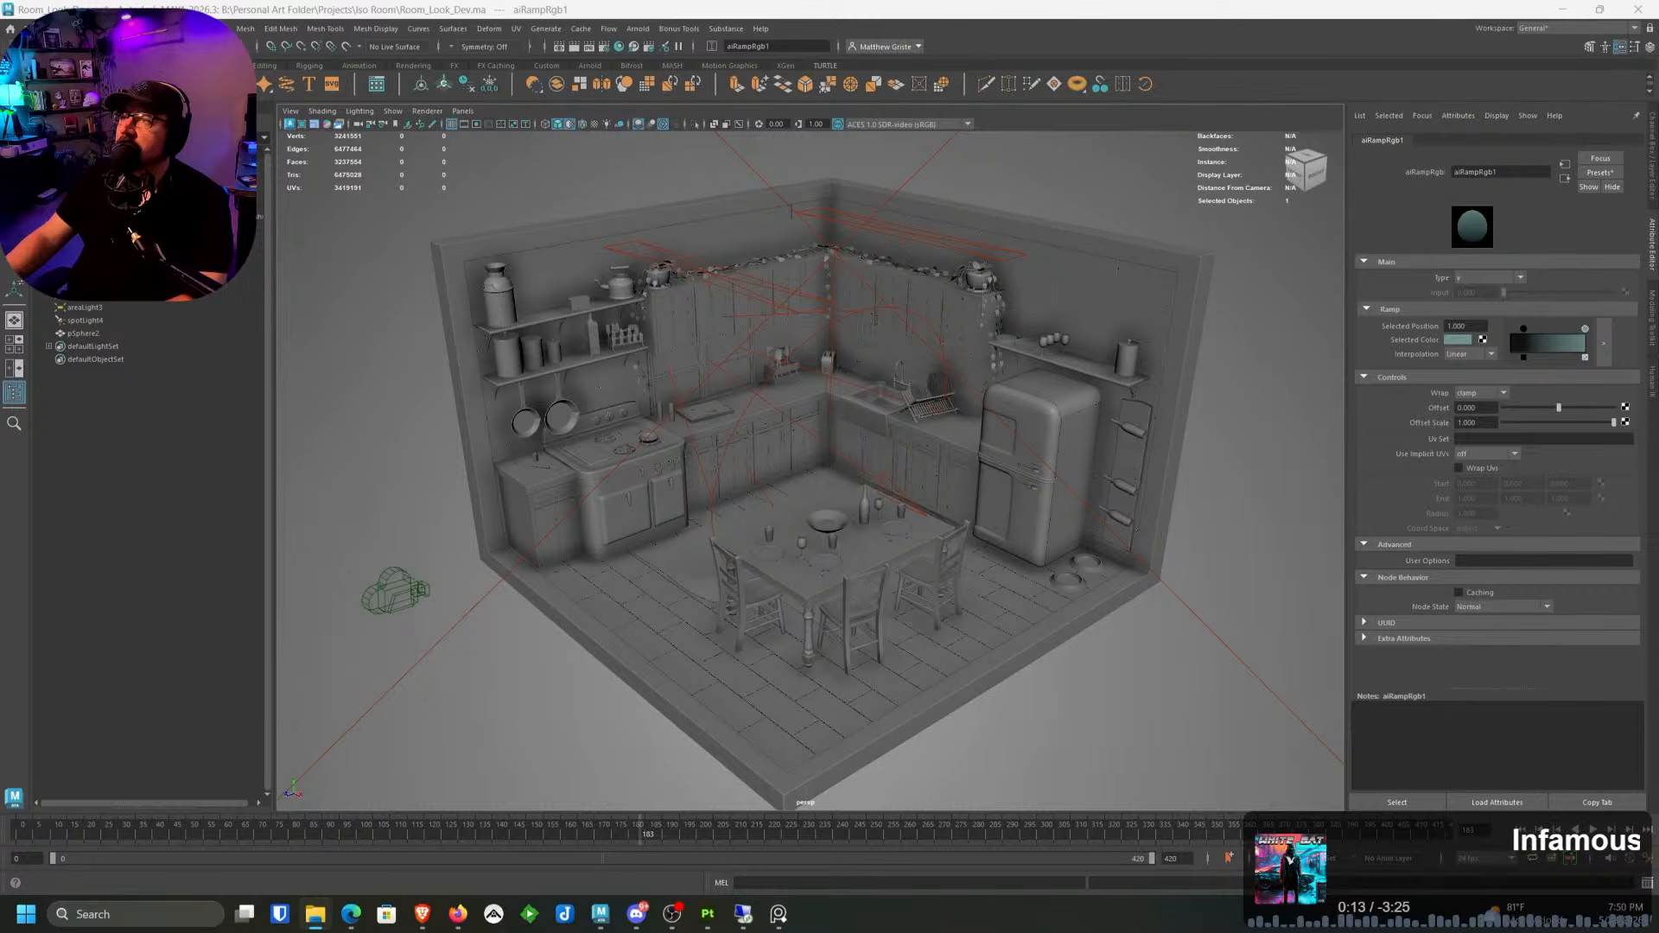
# Step: Browse the drives in File Explorer for the Bifrost Cache folder on Local Disk (F:) and examine its fire_combustion files to the last frame
pyautogui.press('super+e')
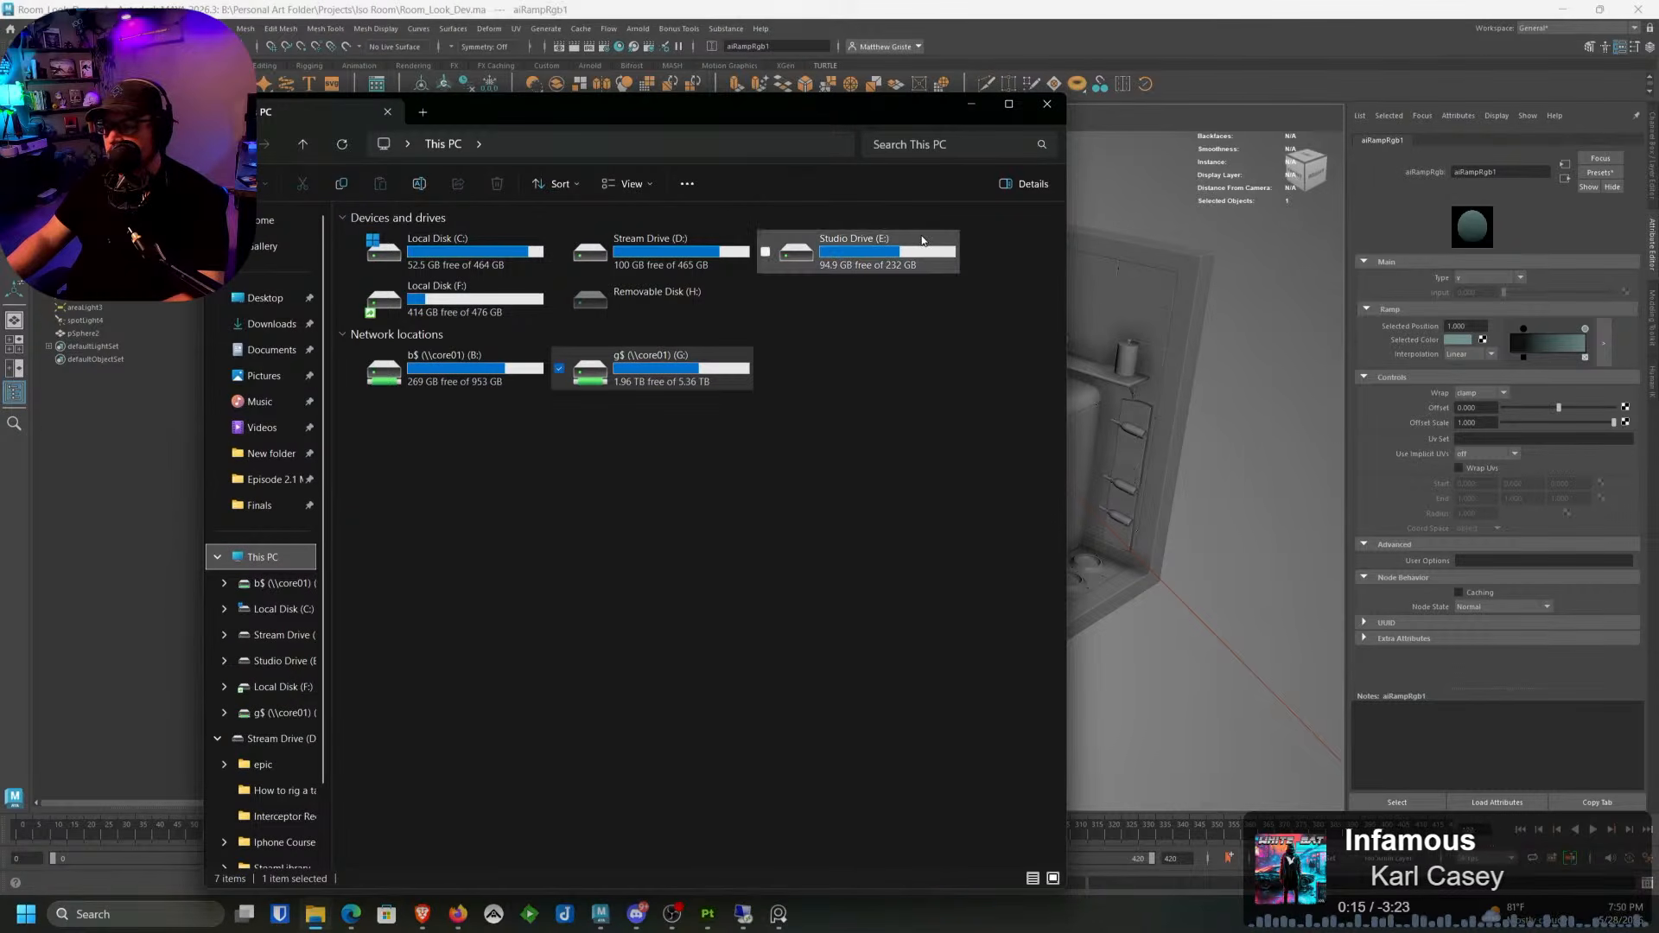
pyautogui.doubleClick(922, 242)
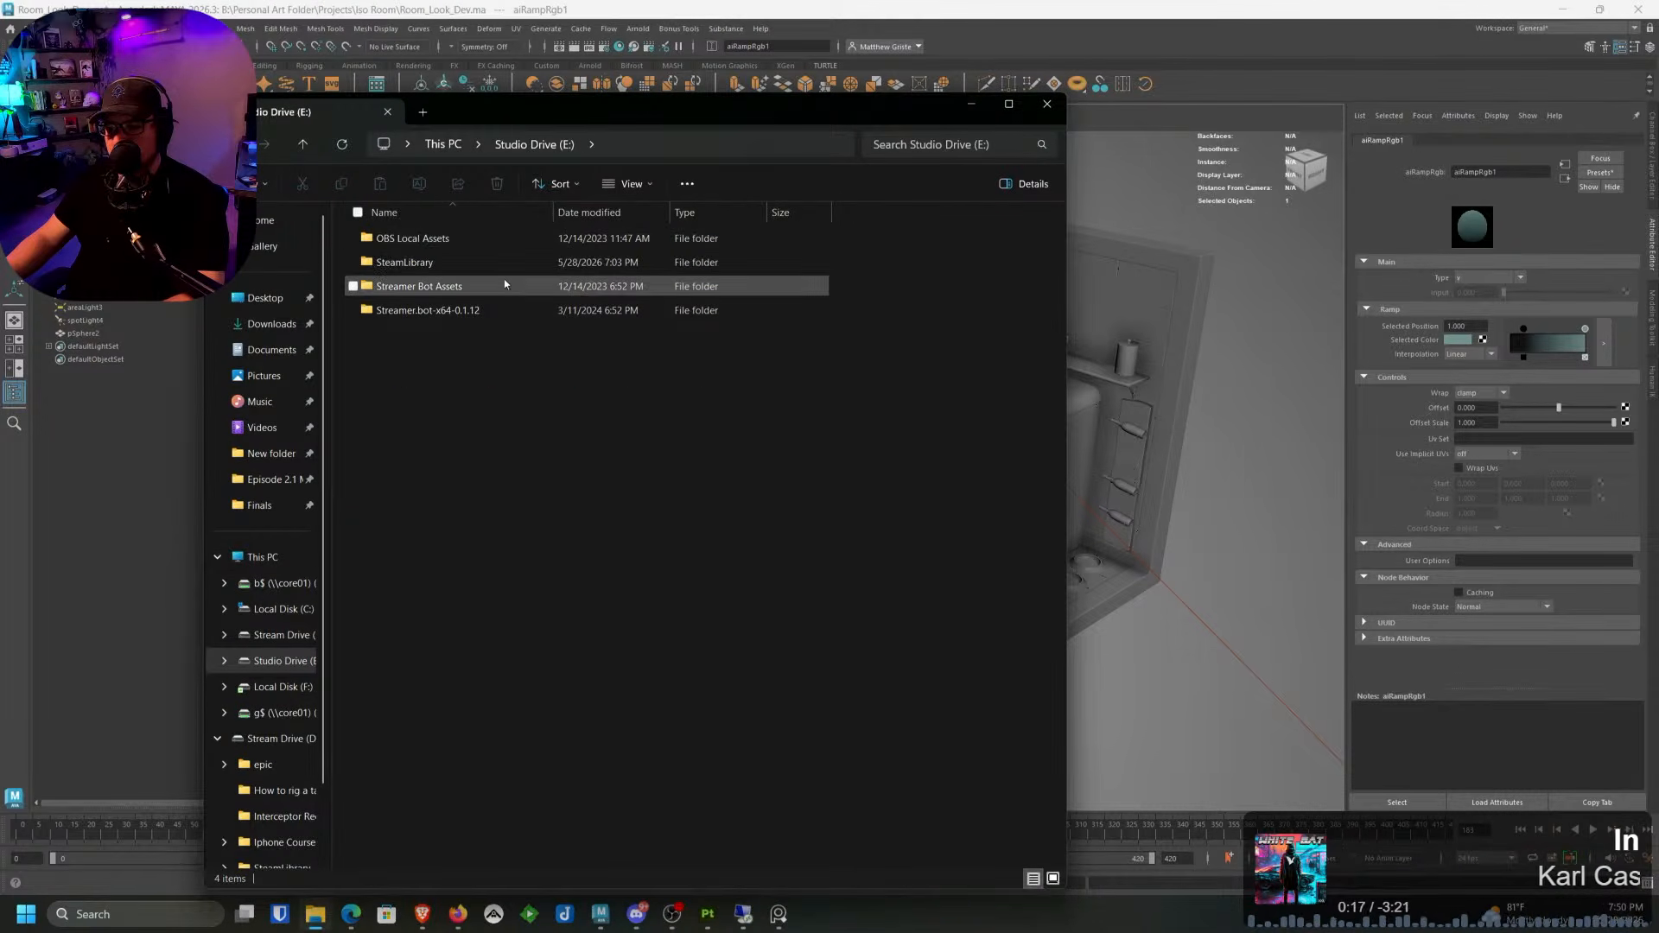
pyautogui.hotkey('alt', 'Left')
pyautogui.doubleClick(574, 248)
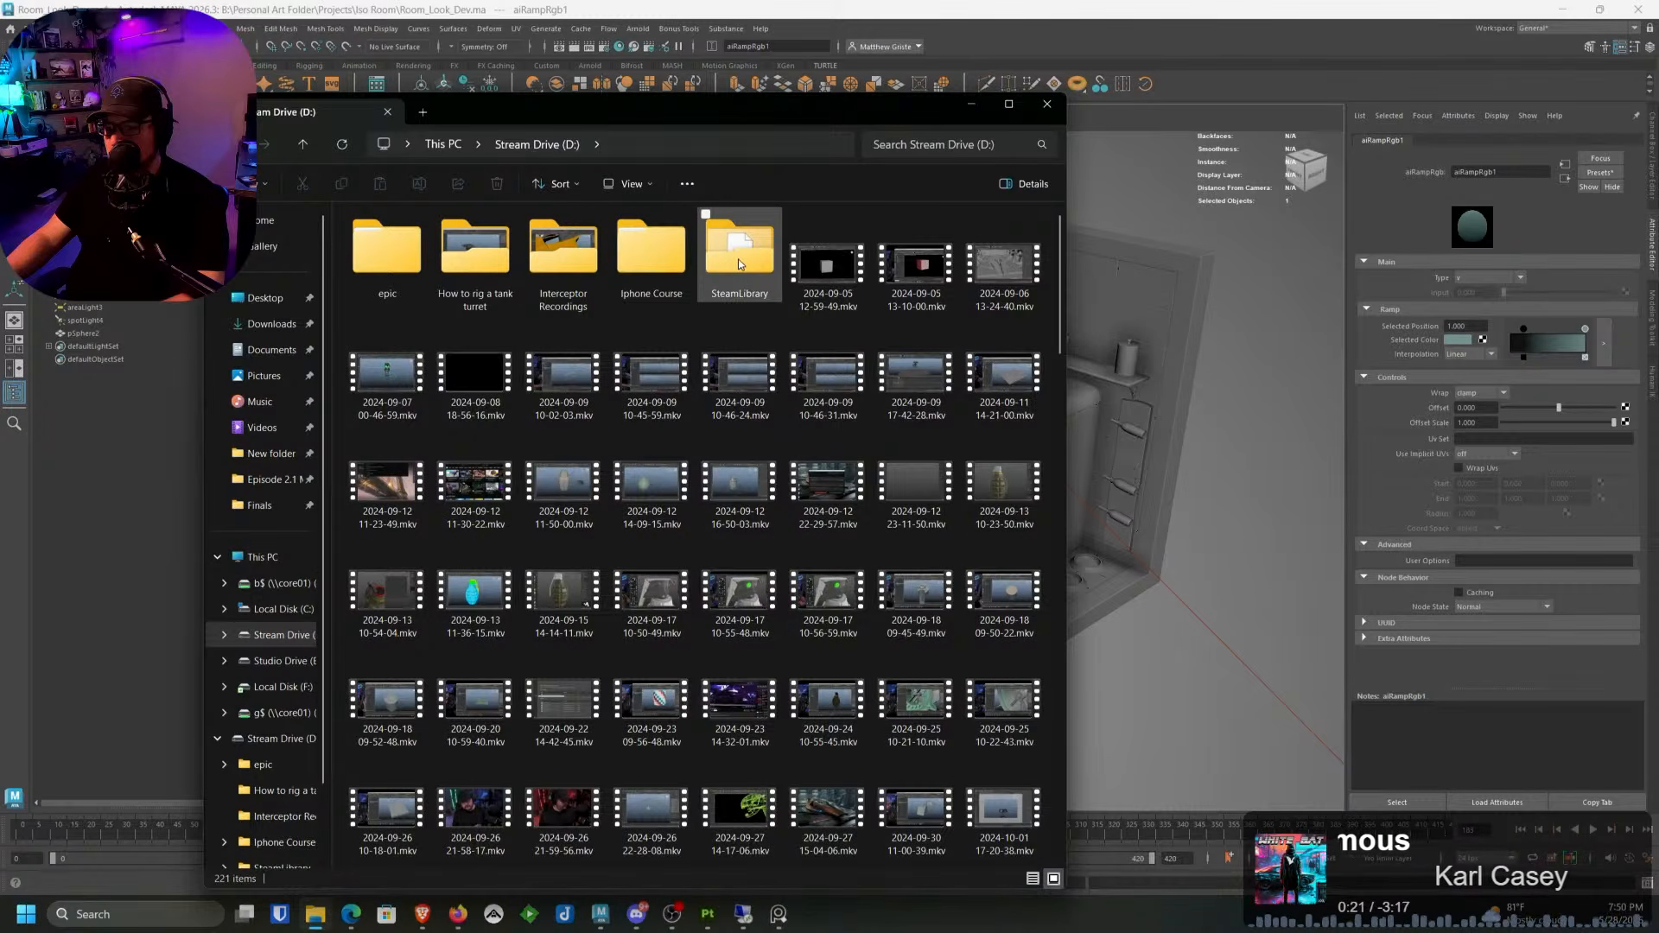
pyautogui.hotkey('alt', 'Left')
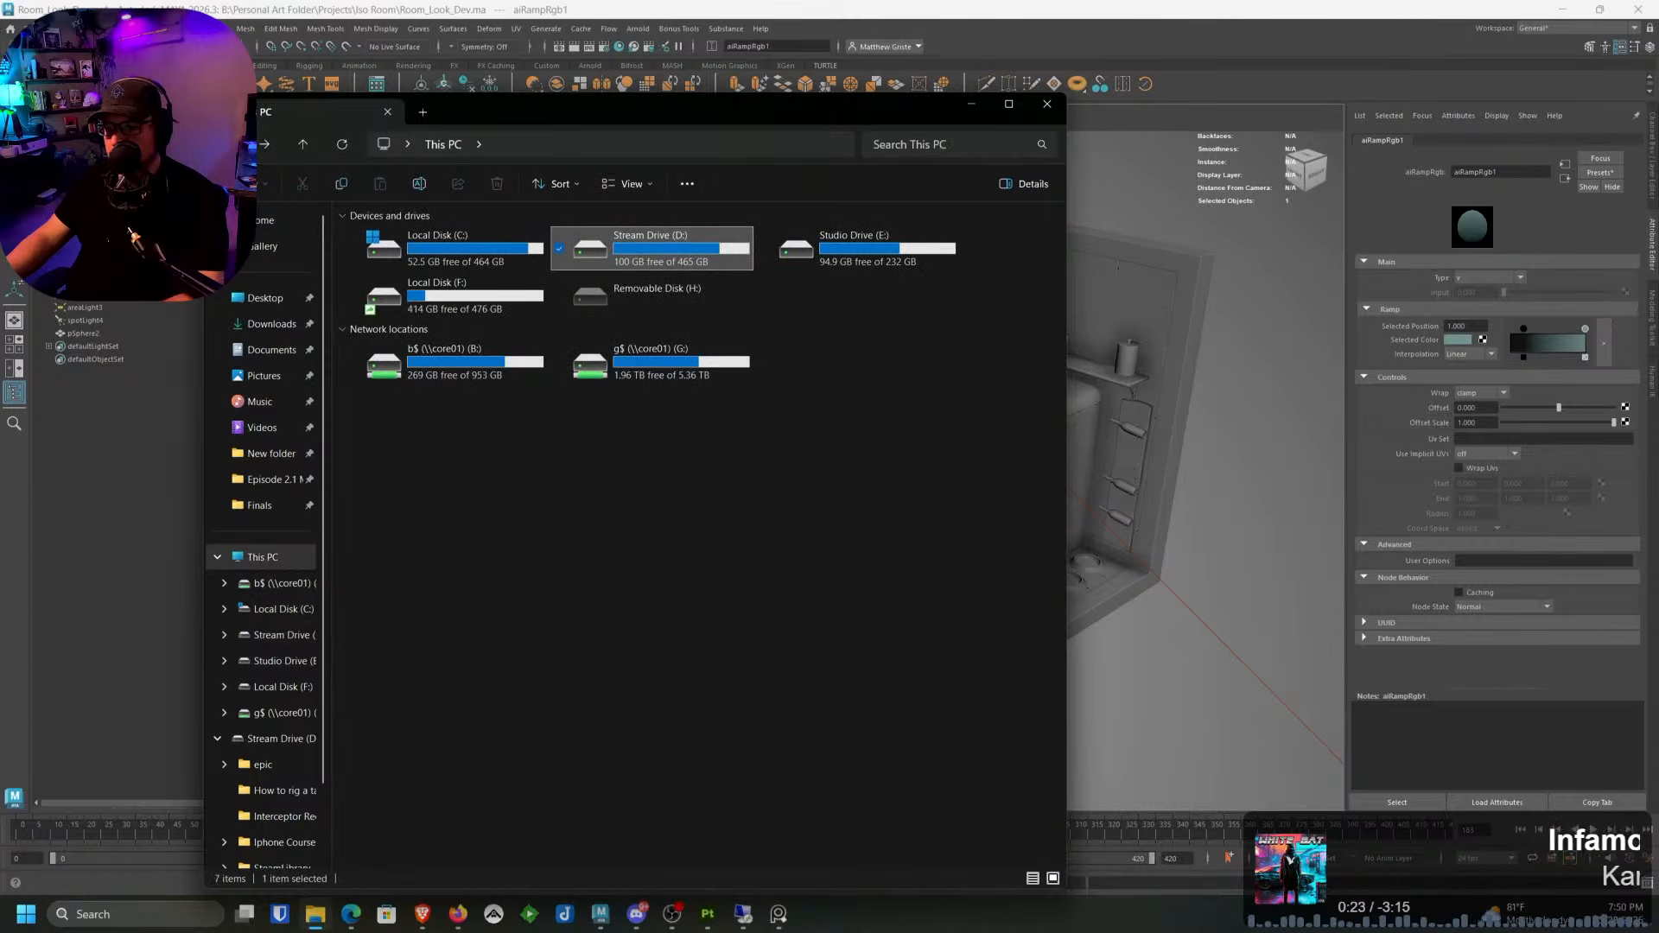
pyautogui.doubleClick(489, 298)
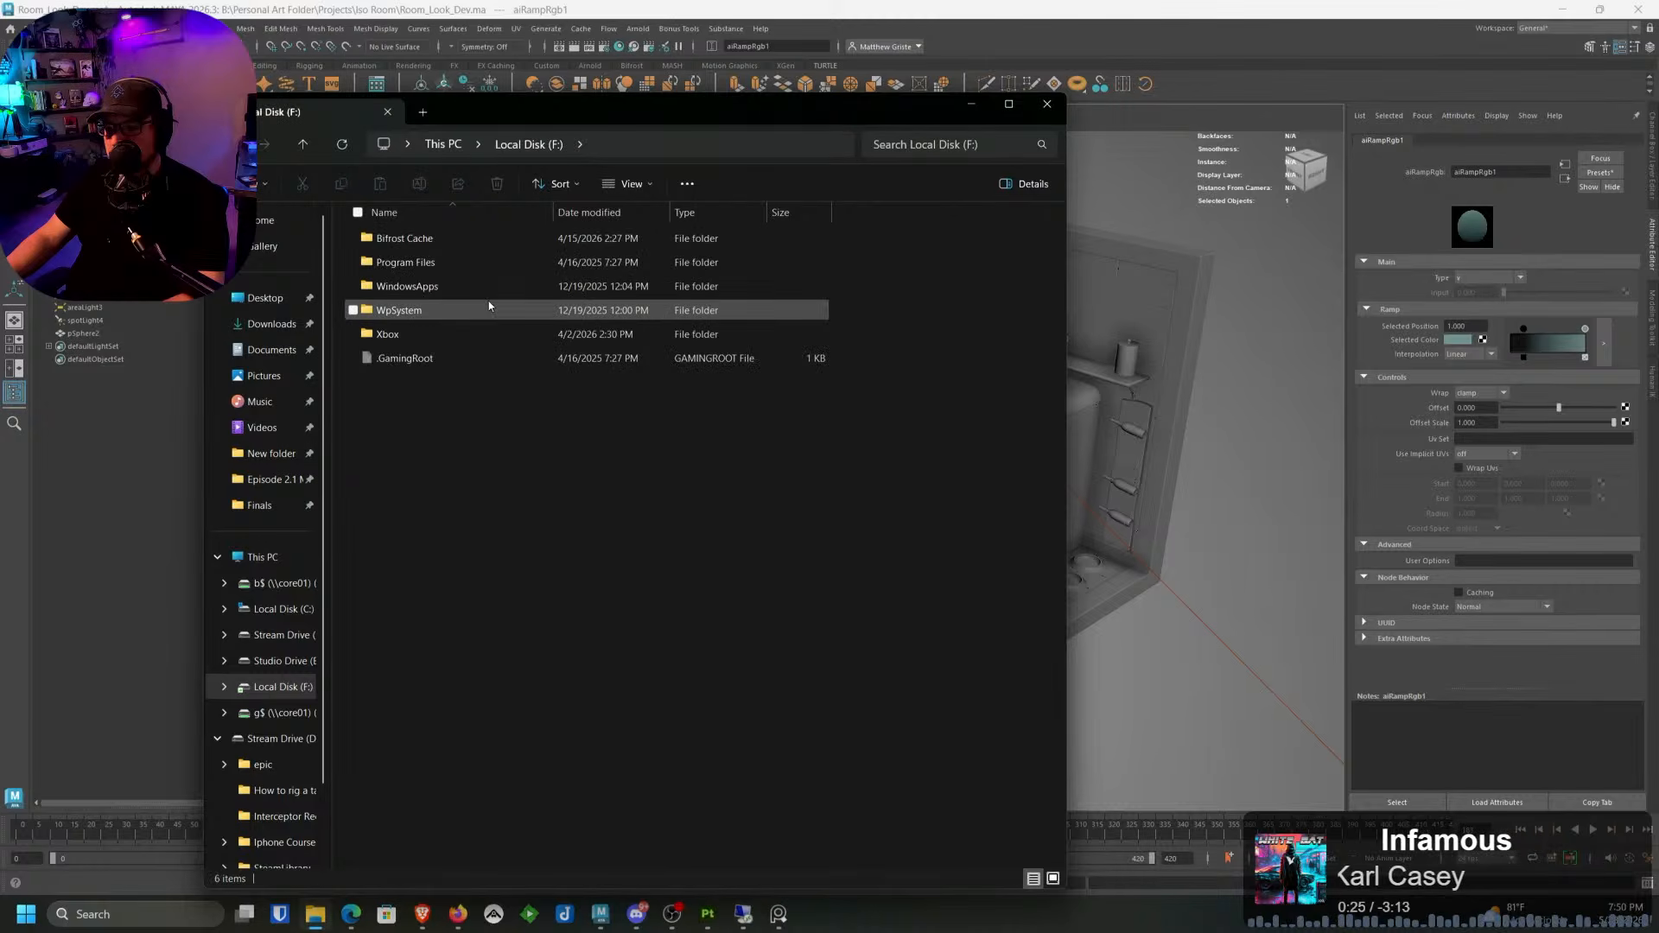
pyautogui.doubleClick(406, 238)
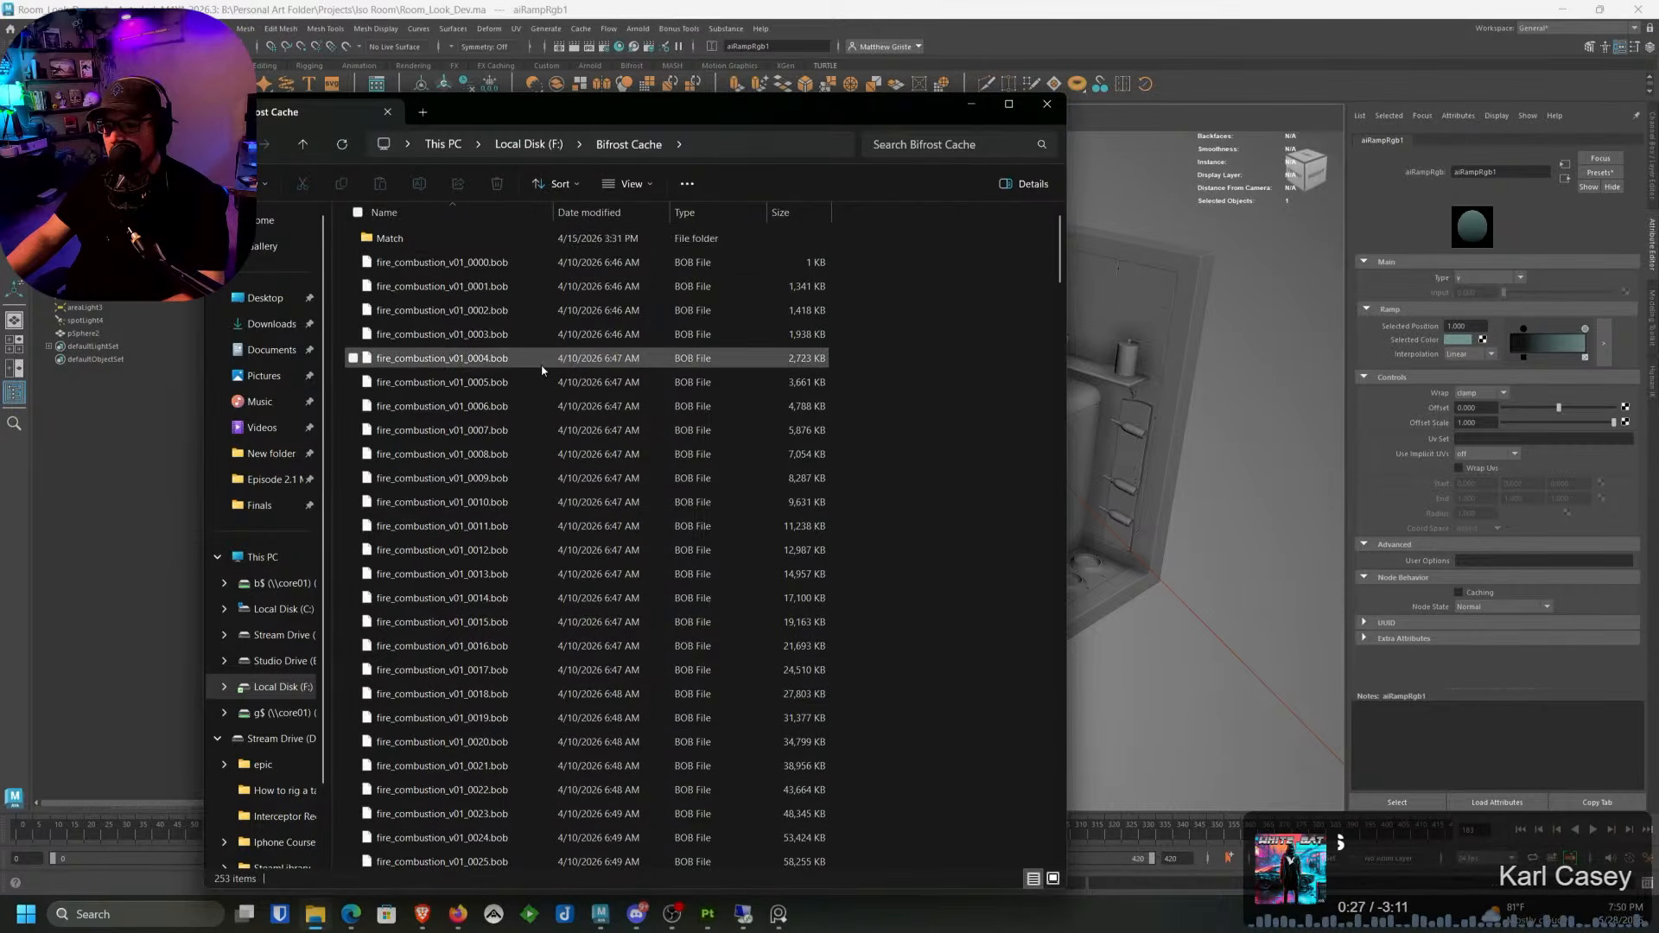
pyautogui.scroll(-20, 543, 402)
pyautogui.scroll(-20, 543, 406)
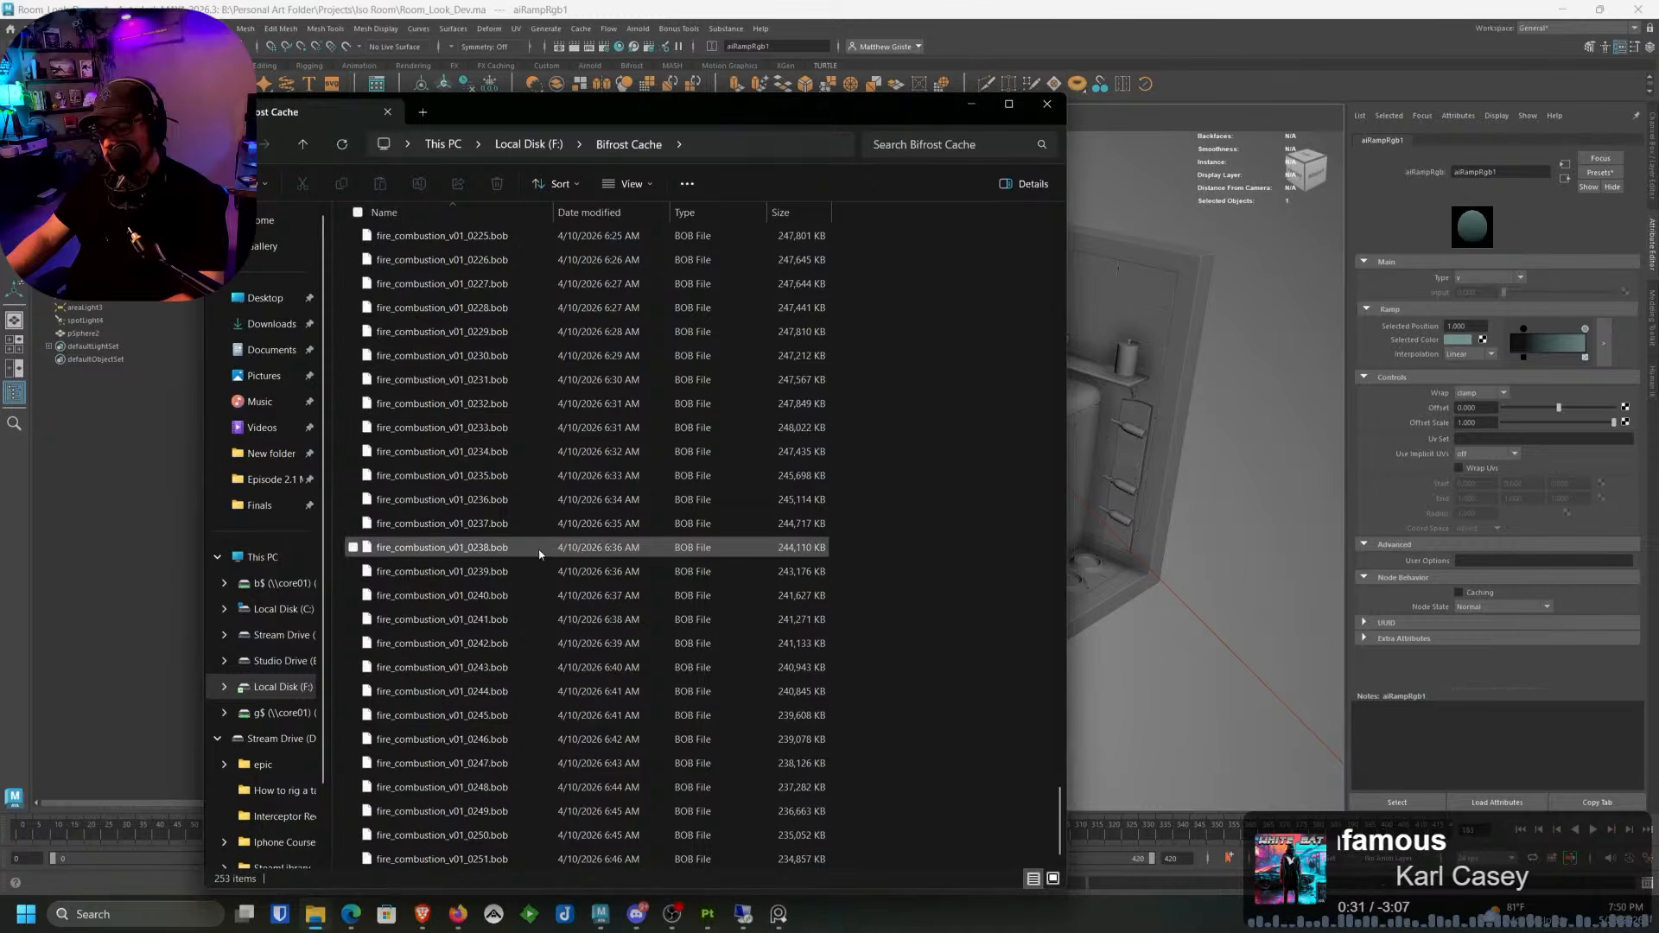
pyautogui.click(474, 865)
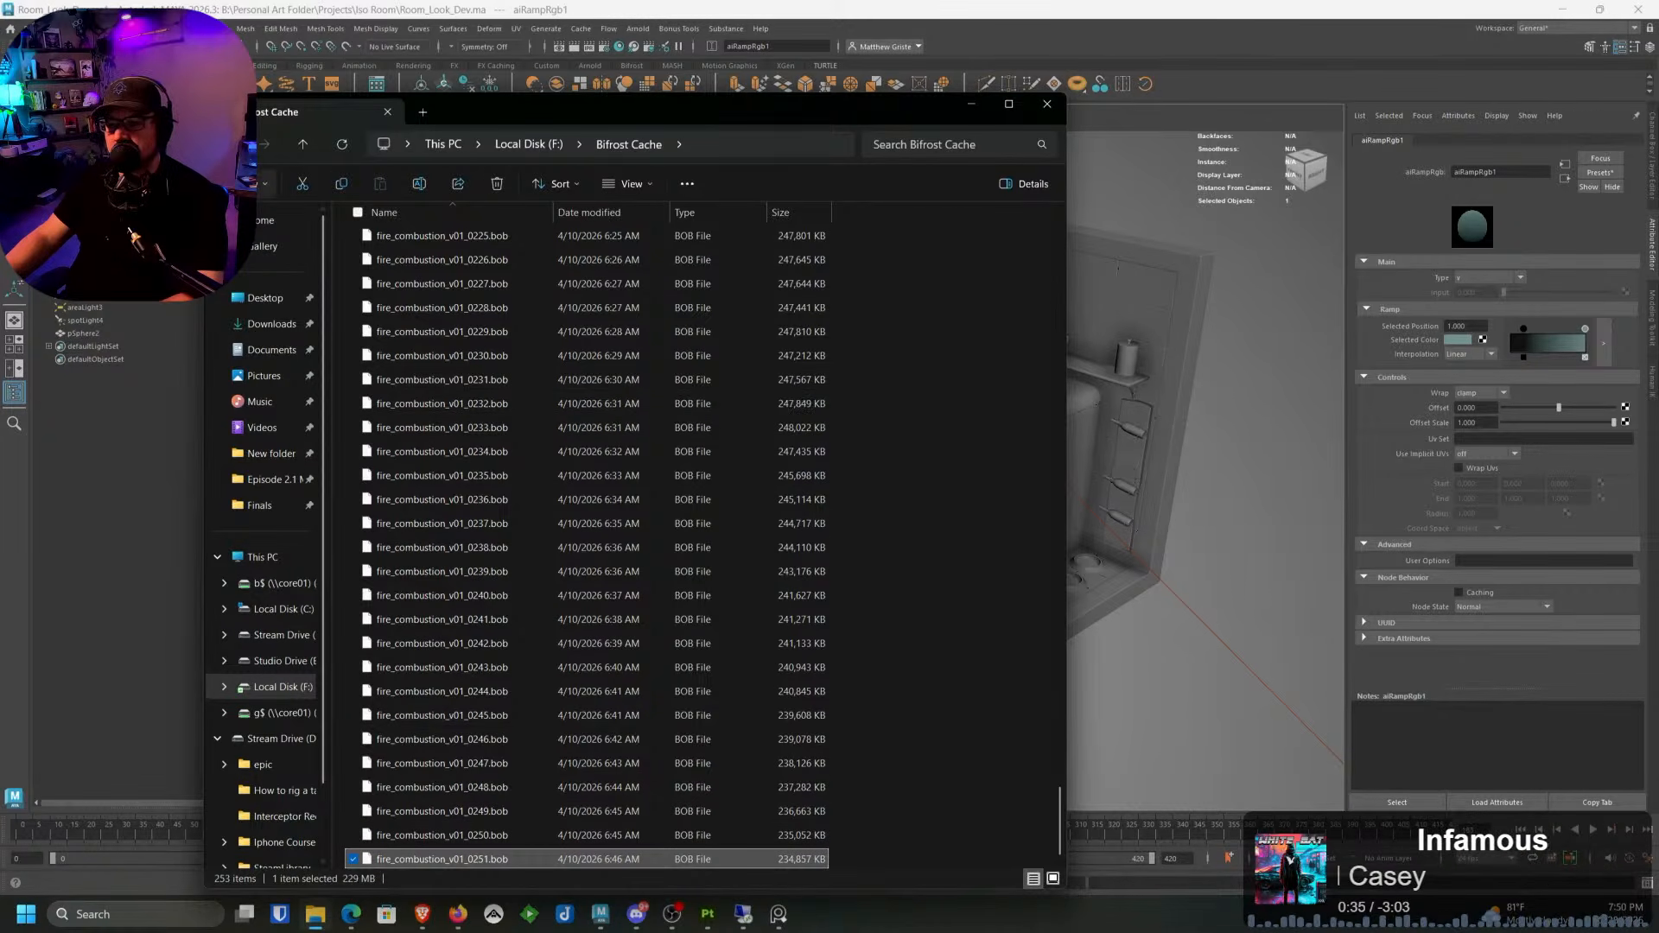
# Step: Check the size of the Bifrost Cache folder in its properties and return to the Maya scene
pyautogui.click(227, 144)
pyautogui.rightClick(422, 243)
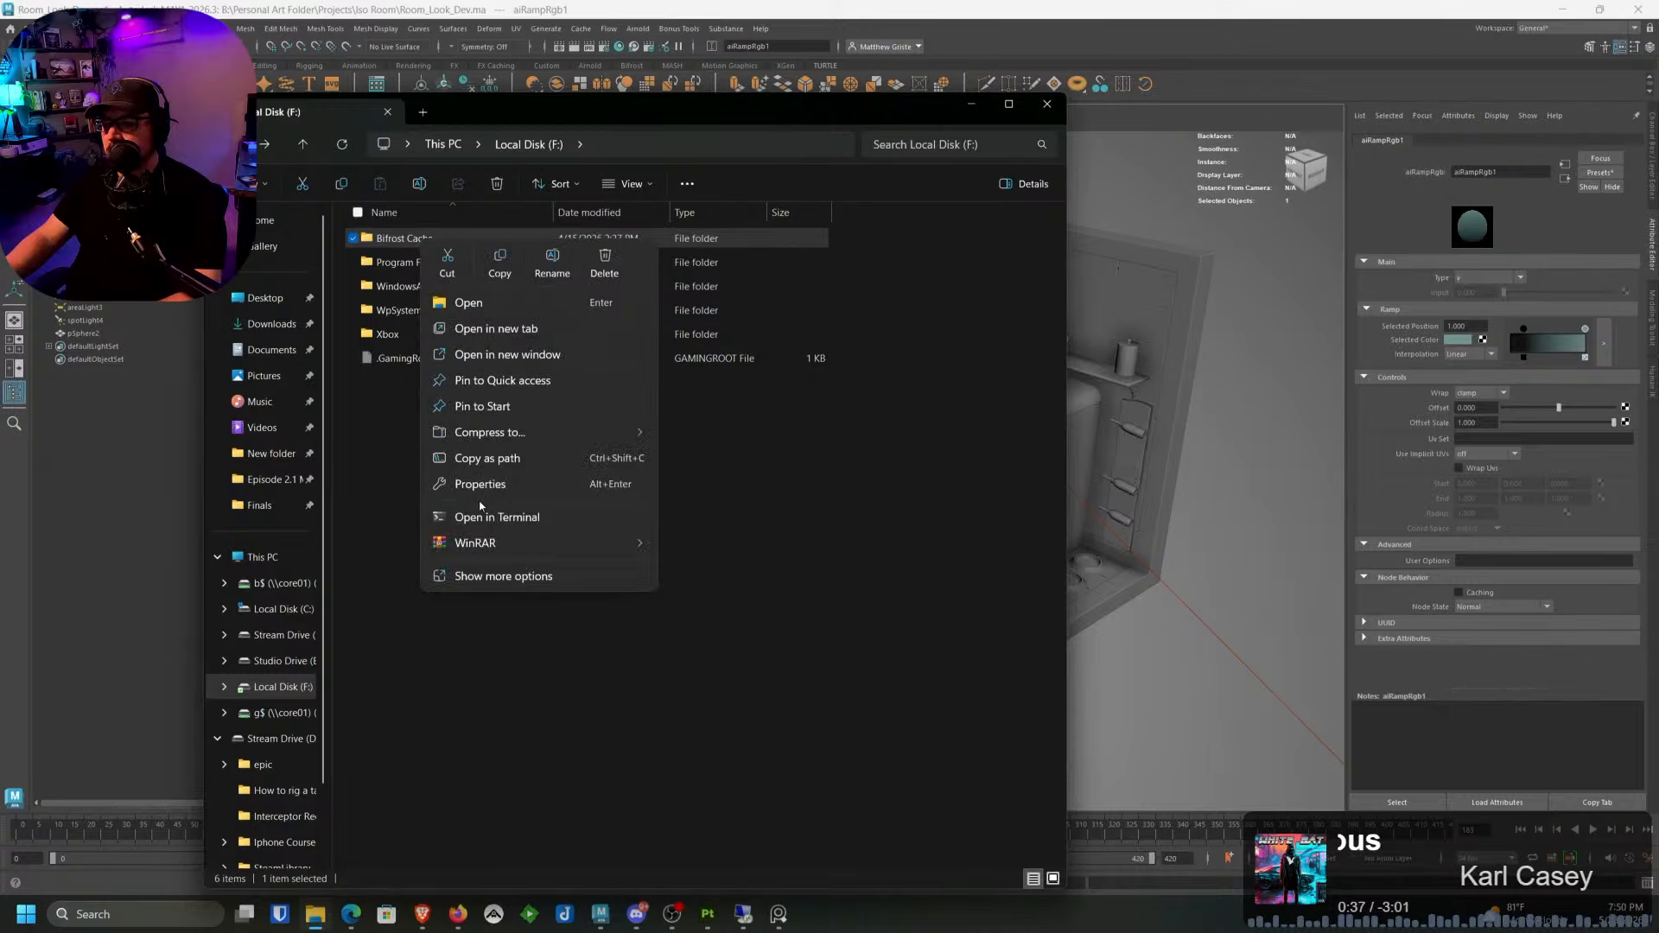
pyautogui.click(484, 485)
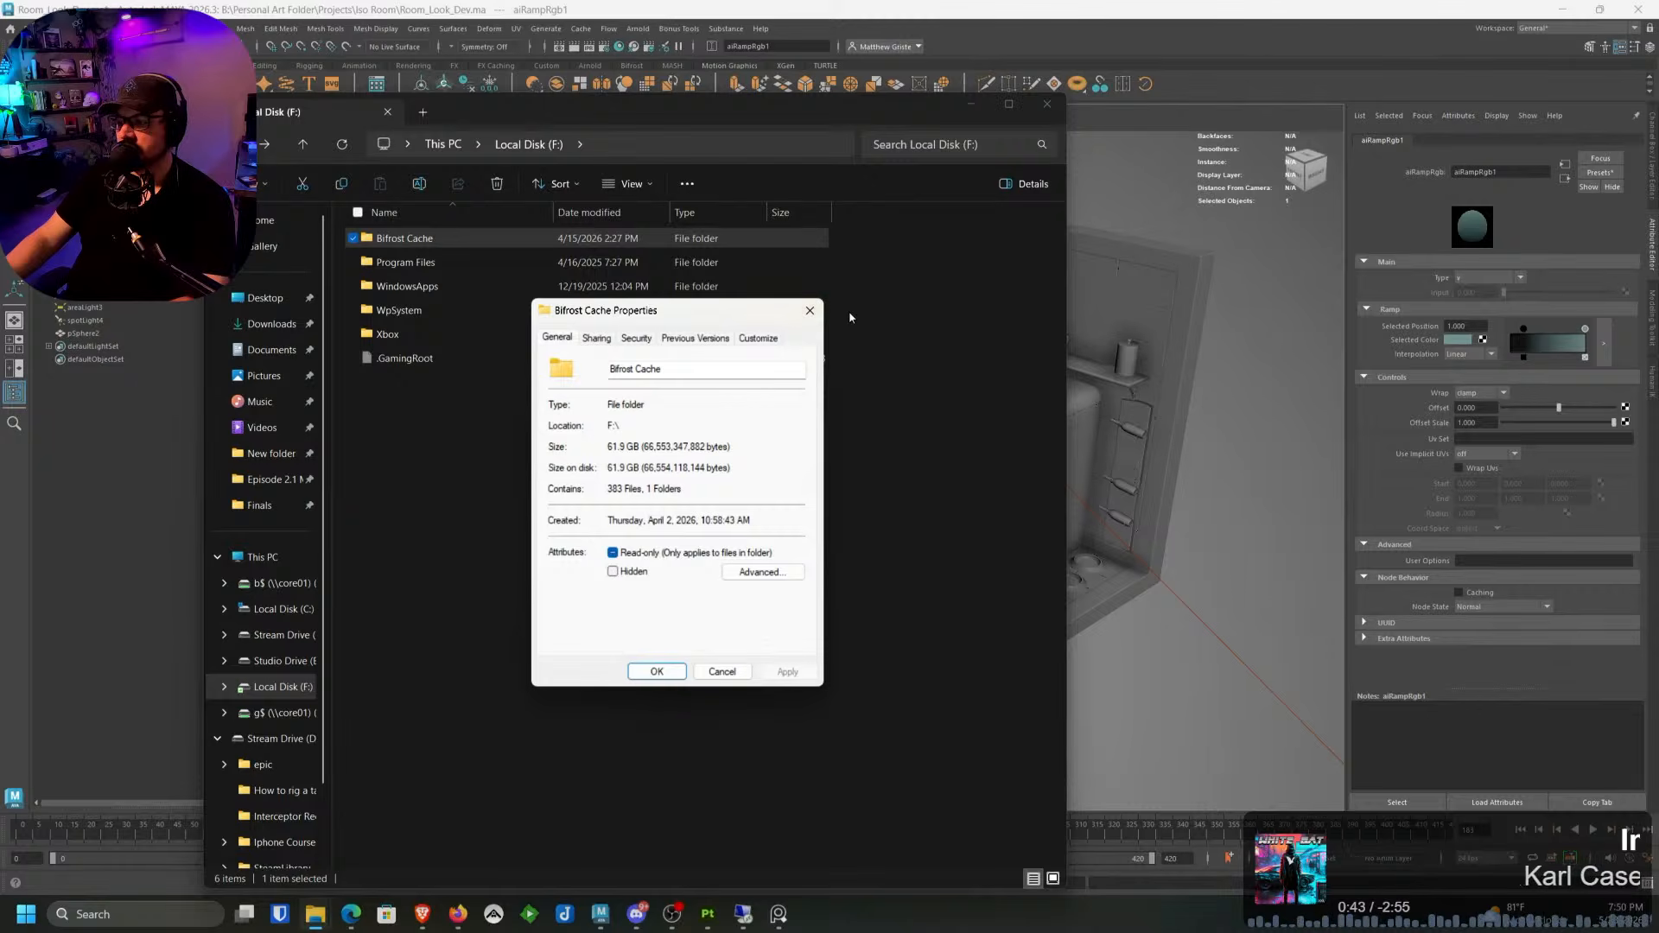
pyautogui.click(810, 310)
pyautogui.click(1049, 104)
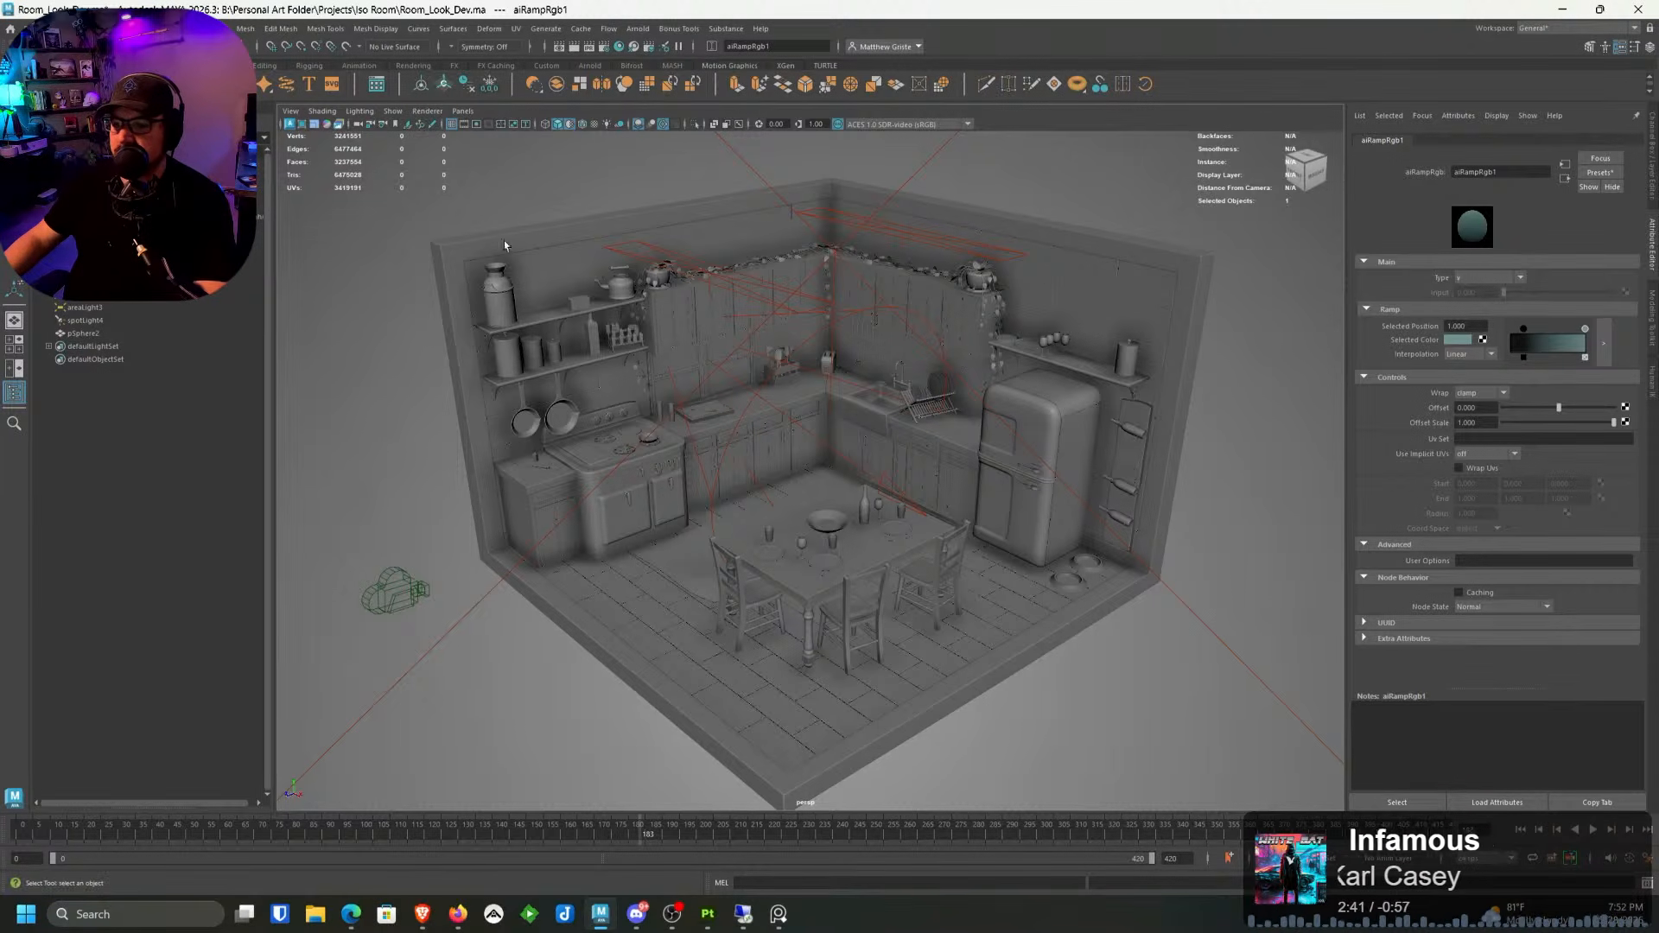
# Step: Create a new area light for the kitchen scene
pyautogui.scroll(3, 911, 397)
pyautogui.keyDown('alt'); pyautogui.moveTo(828, 378); pyautogui.dragTo(875, 377); pyautogui.keyUp('alt')
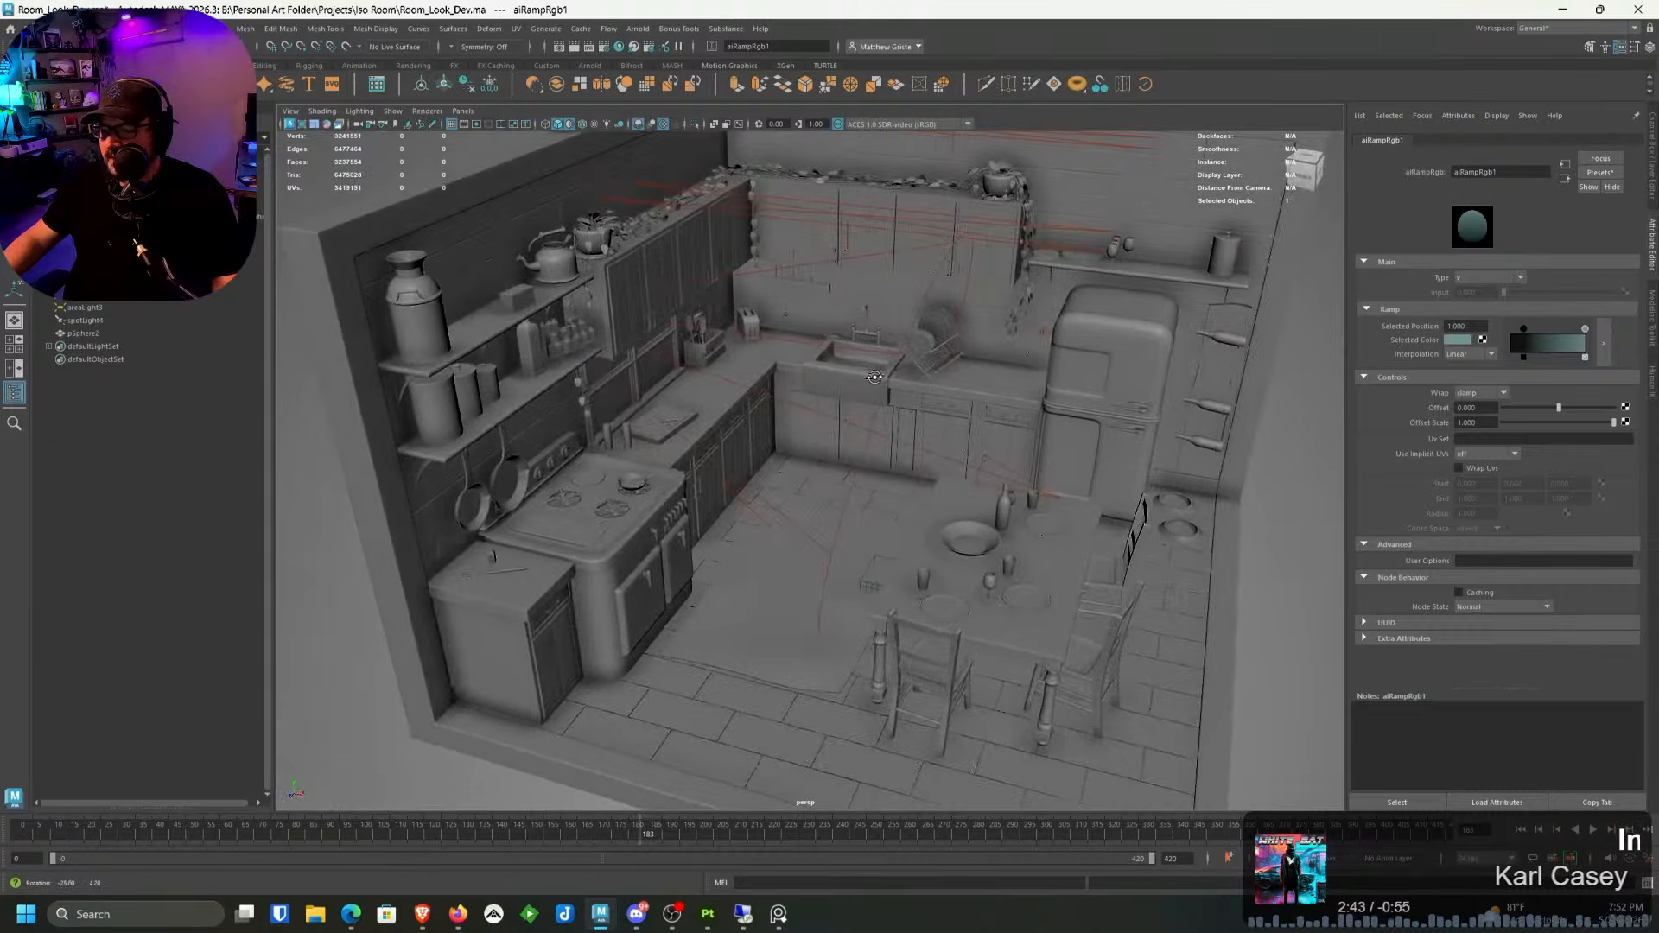
pyautogui.click(1011, 358)
pyautogui.press('a')
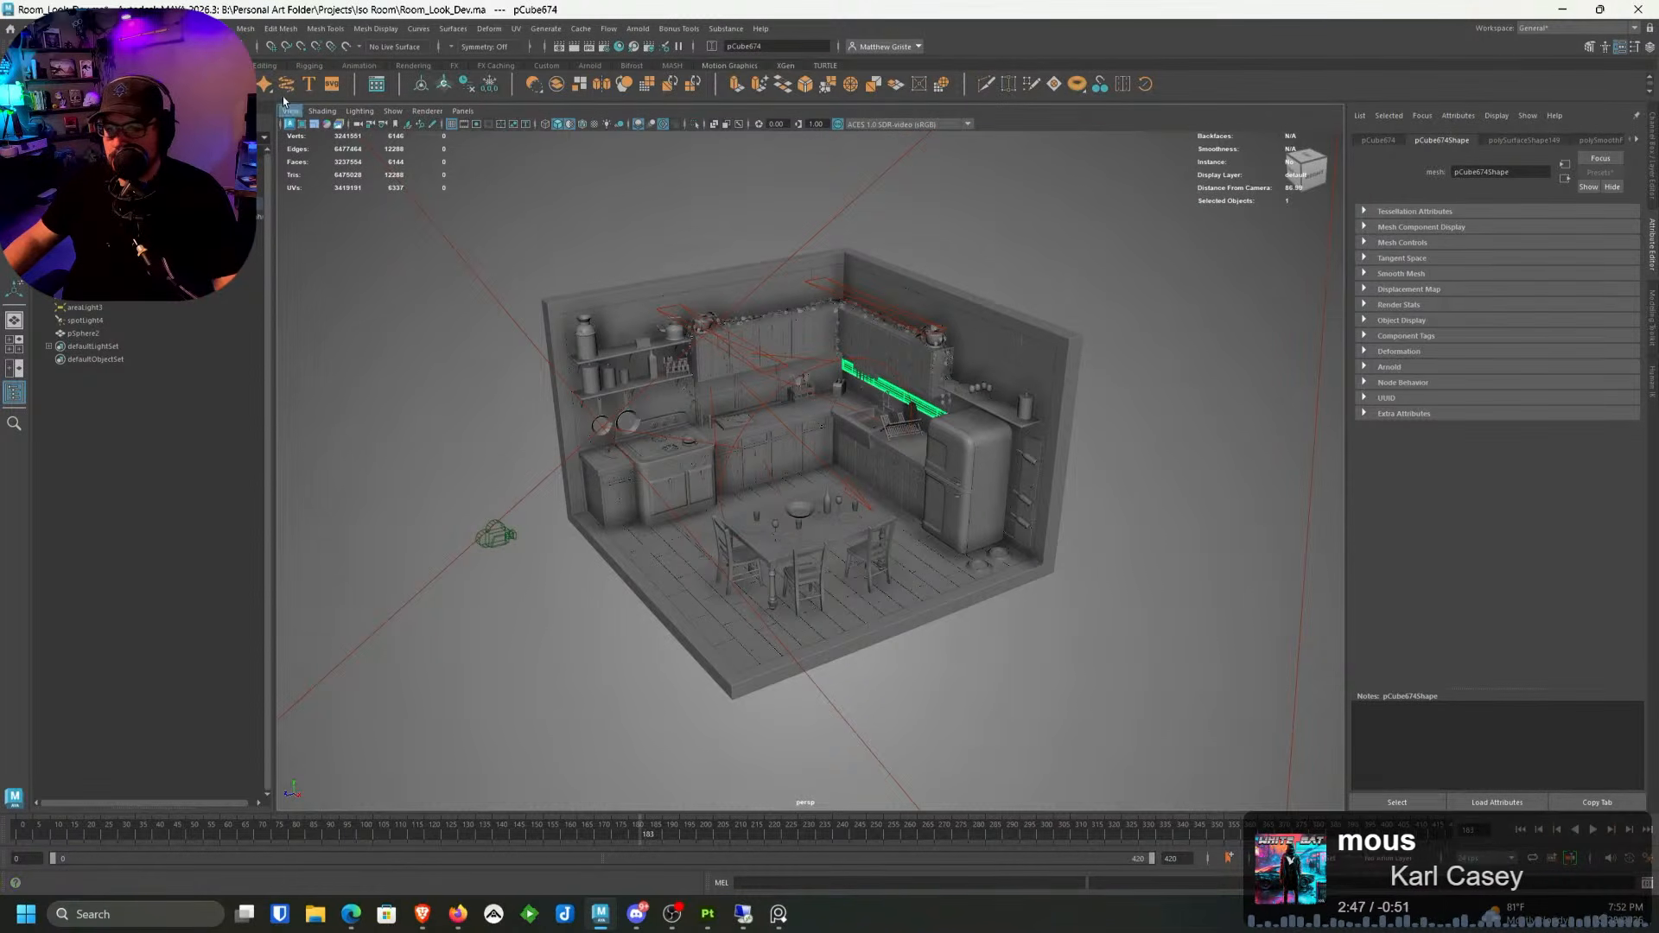
pyautogui.click(309, 65)
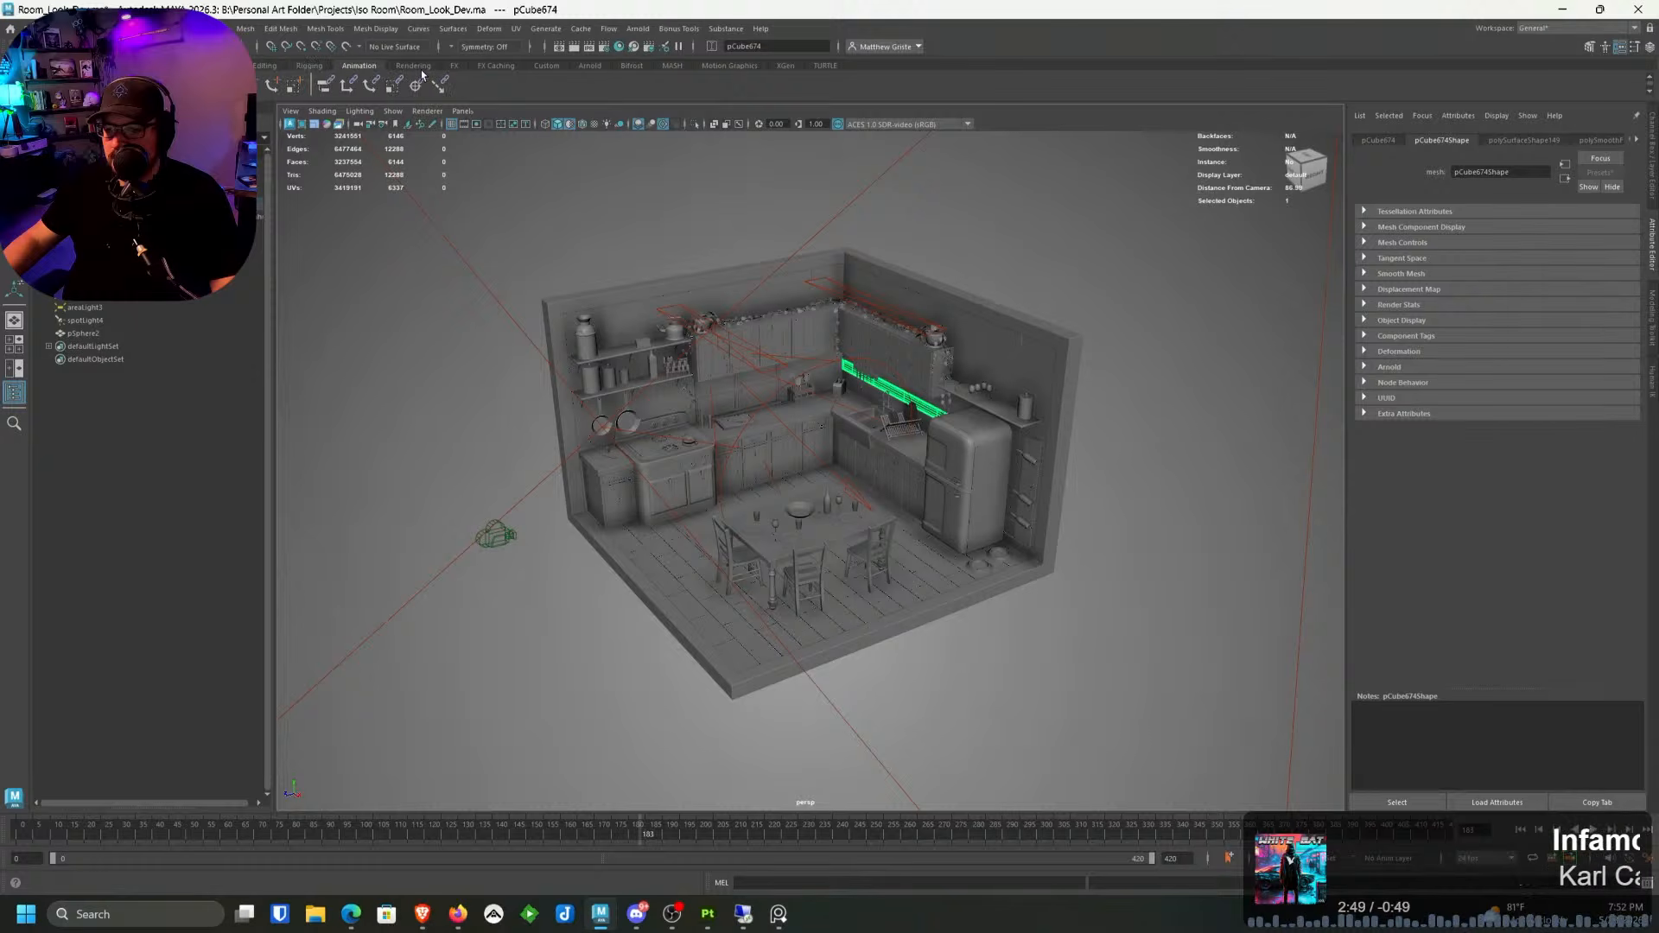
pyautogui.click(358, 65)
pyautogui.click(414, 66)
pyautogui.click(127, 84)
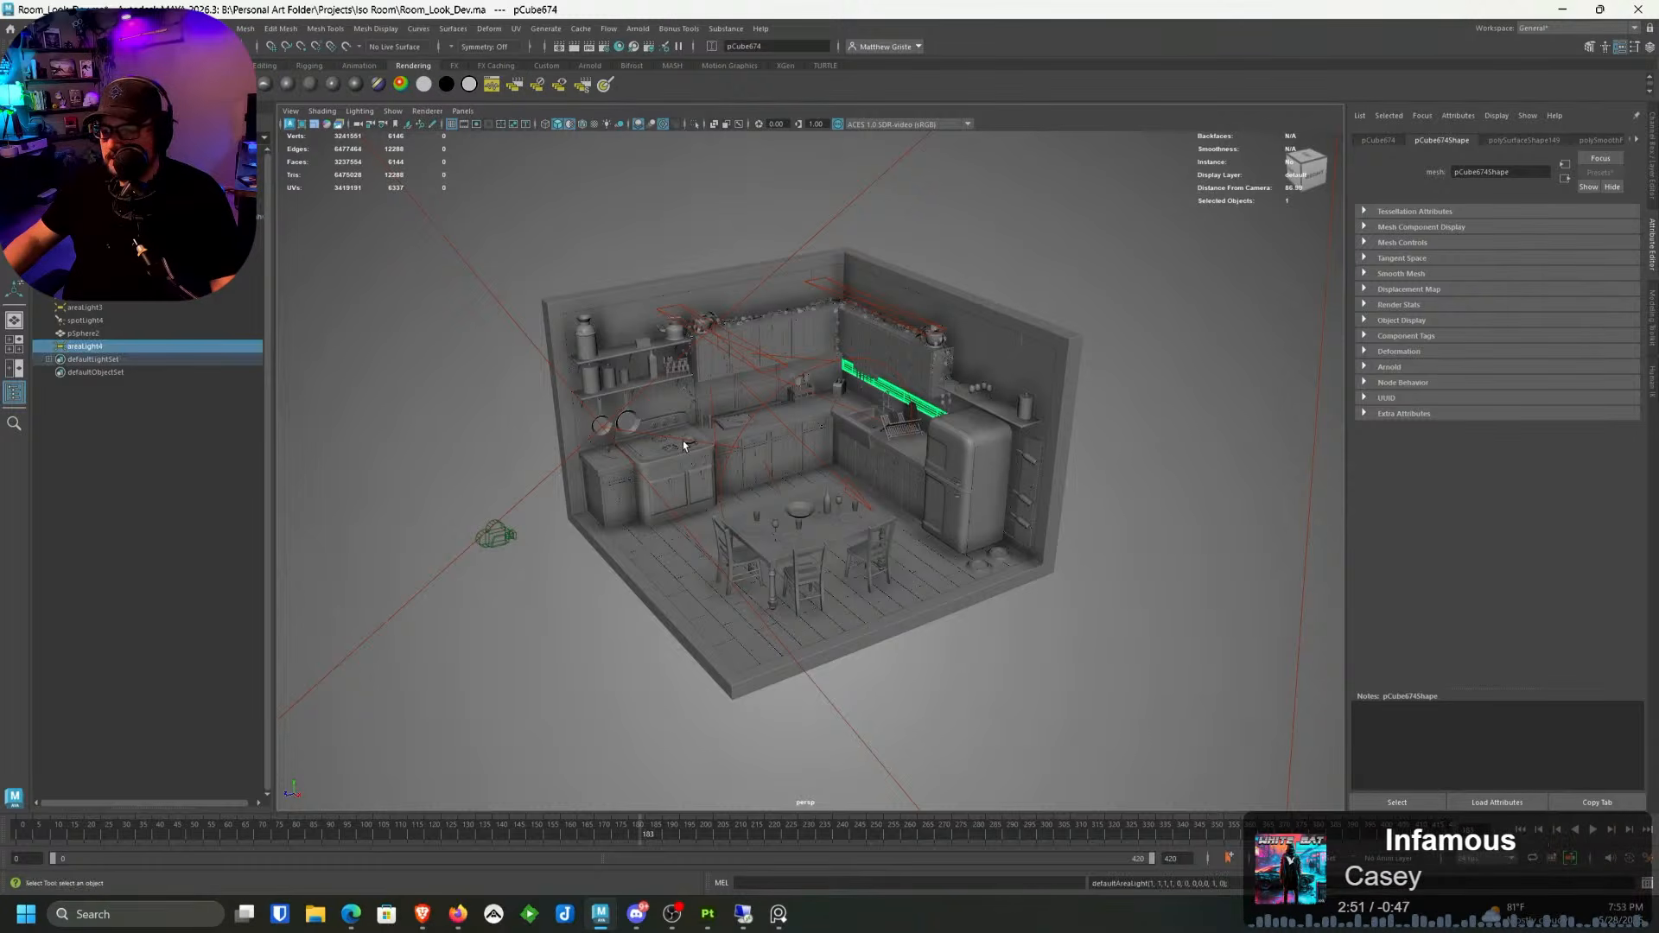
# Step: Move the new area light beside the room's open edge near the stove and scale it up vertically
pyautogui.scroll(2, 740, 465)
pyautogui.press('w')
pyautogui.moveTo(782, 556); pyautogui.dragTo(661, 624)
pyautogui.press('e')
pyautogui.press('r')
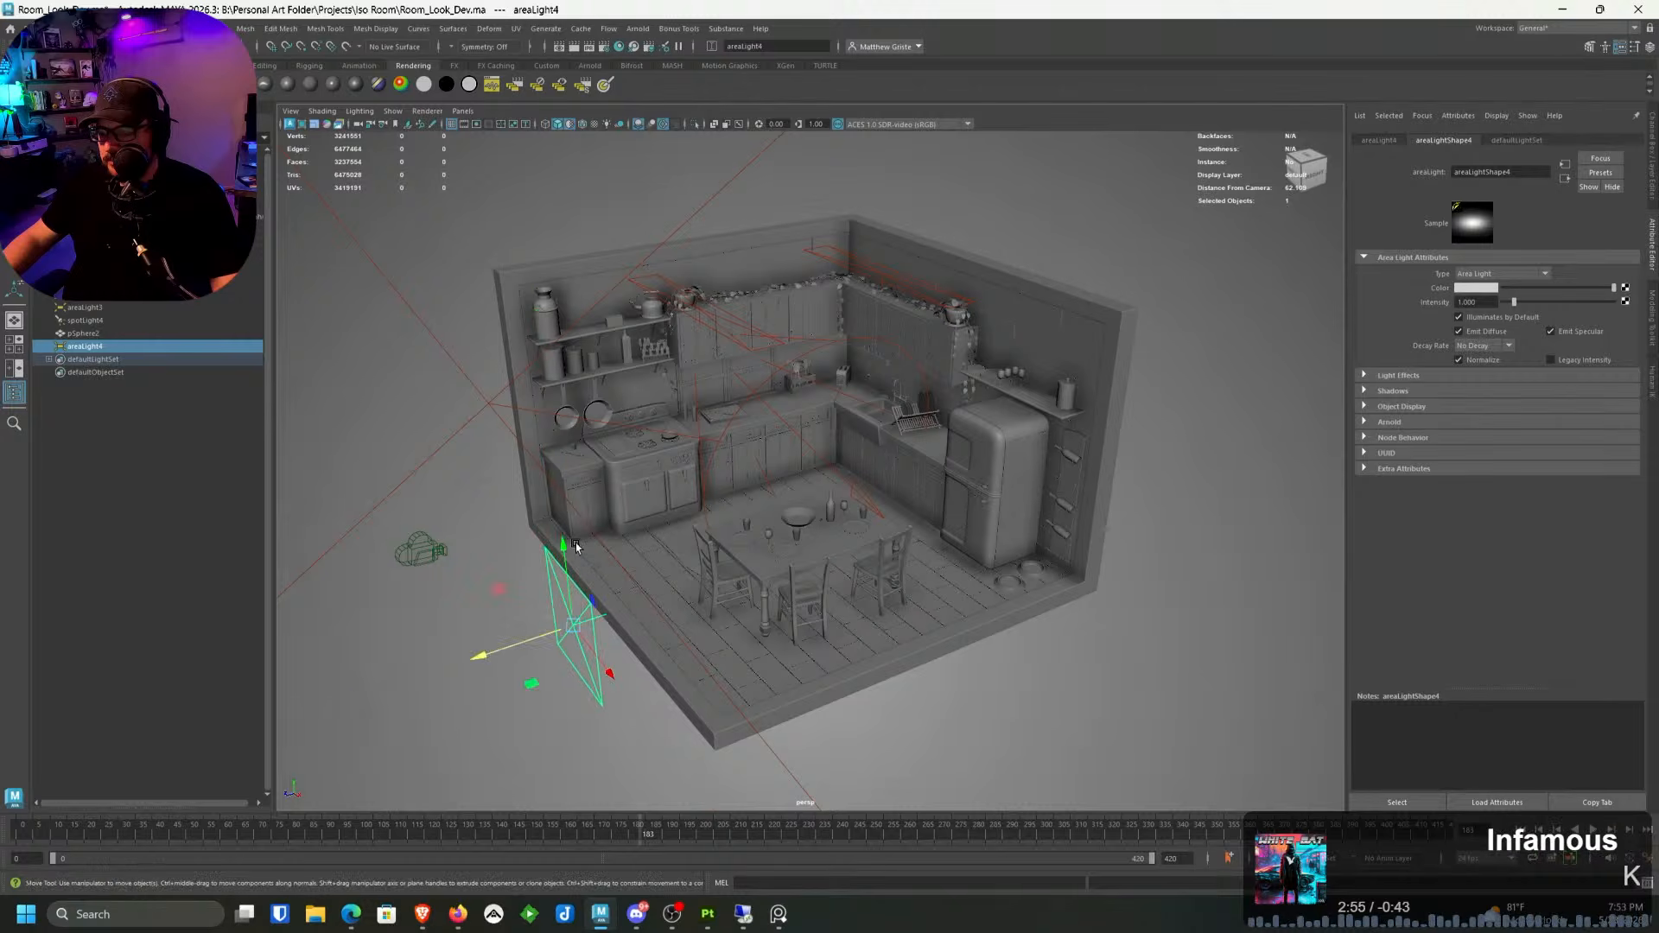
pyautogui.press('e')
pyautogui.press('r')
pyautogui.moveTo(558, 558); pyautogui.dragTo(586, 408)
pyautogui.press('w')
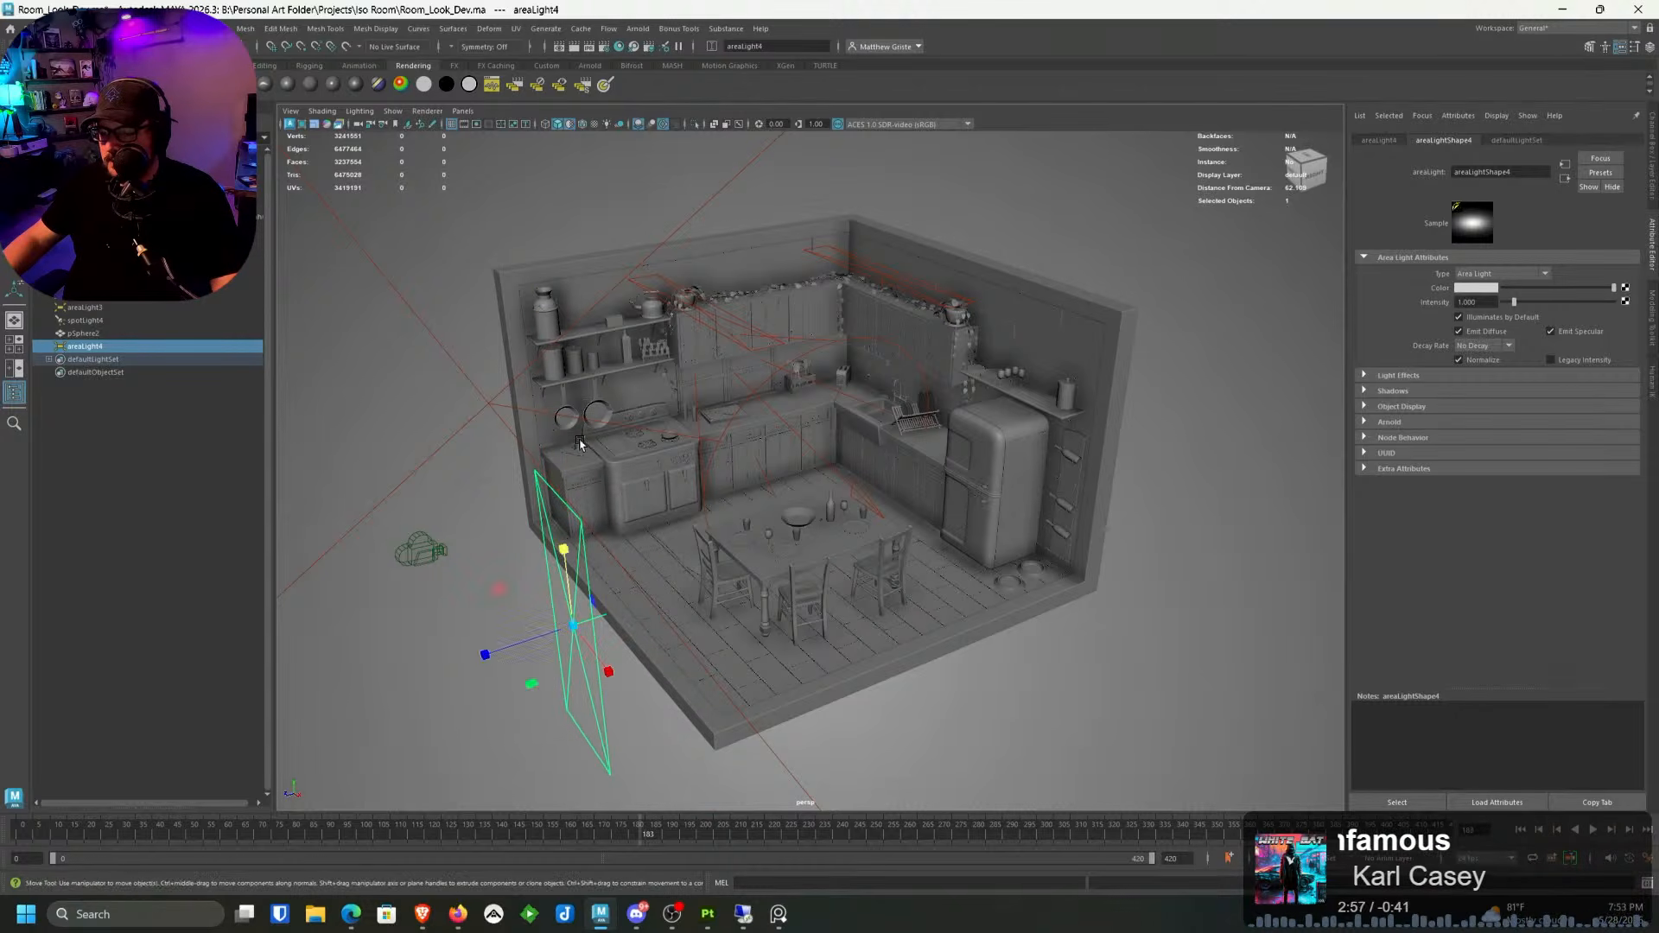
# Step: Position the area light outside the end of the stove-side wall at about X -7.2, Y 9.9, Z 17.7
pyautogui.moveTo(574, 630); pyautogui.dragTo(474, 565)
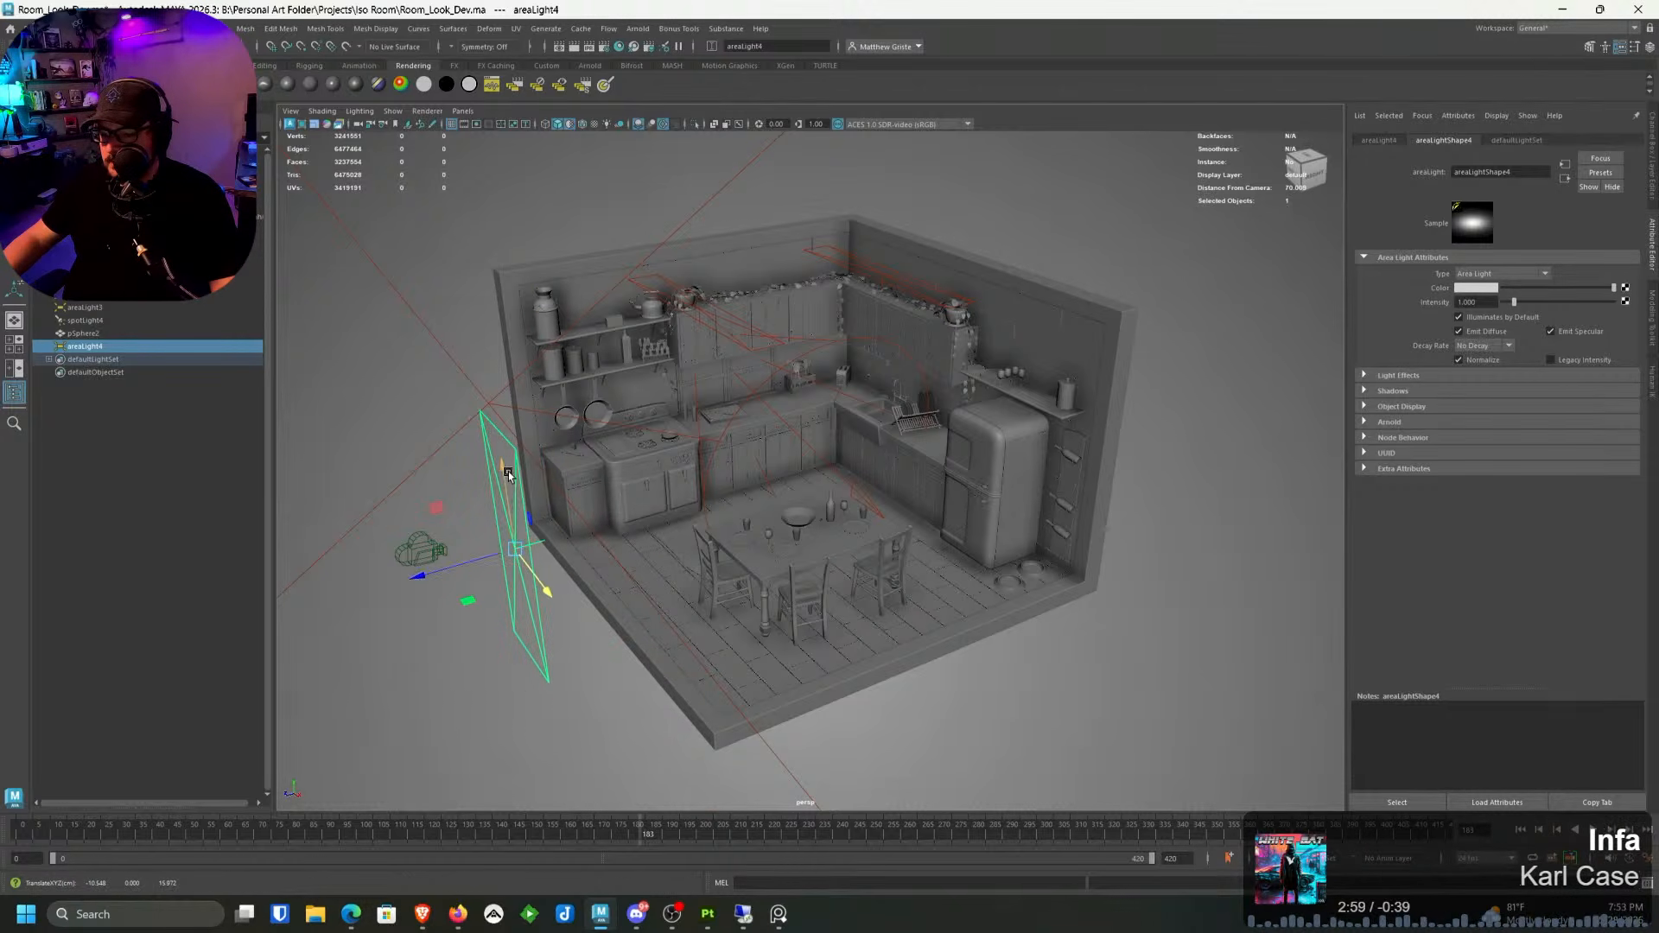
pyautogui.moveTo(505, 469); pyautogui.dragTo(496, 341)
pyautogui.keyDown('alt'); pyautogui.moveTo(477, 443); pyautogui.dragTo(913, 511); pyautogui.keyUp('alt')
pyautogui.press('r')
pyautogui.press('w')
pyautogui.moveTo(766, 553); pyautogui.dragTo(765, 567)
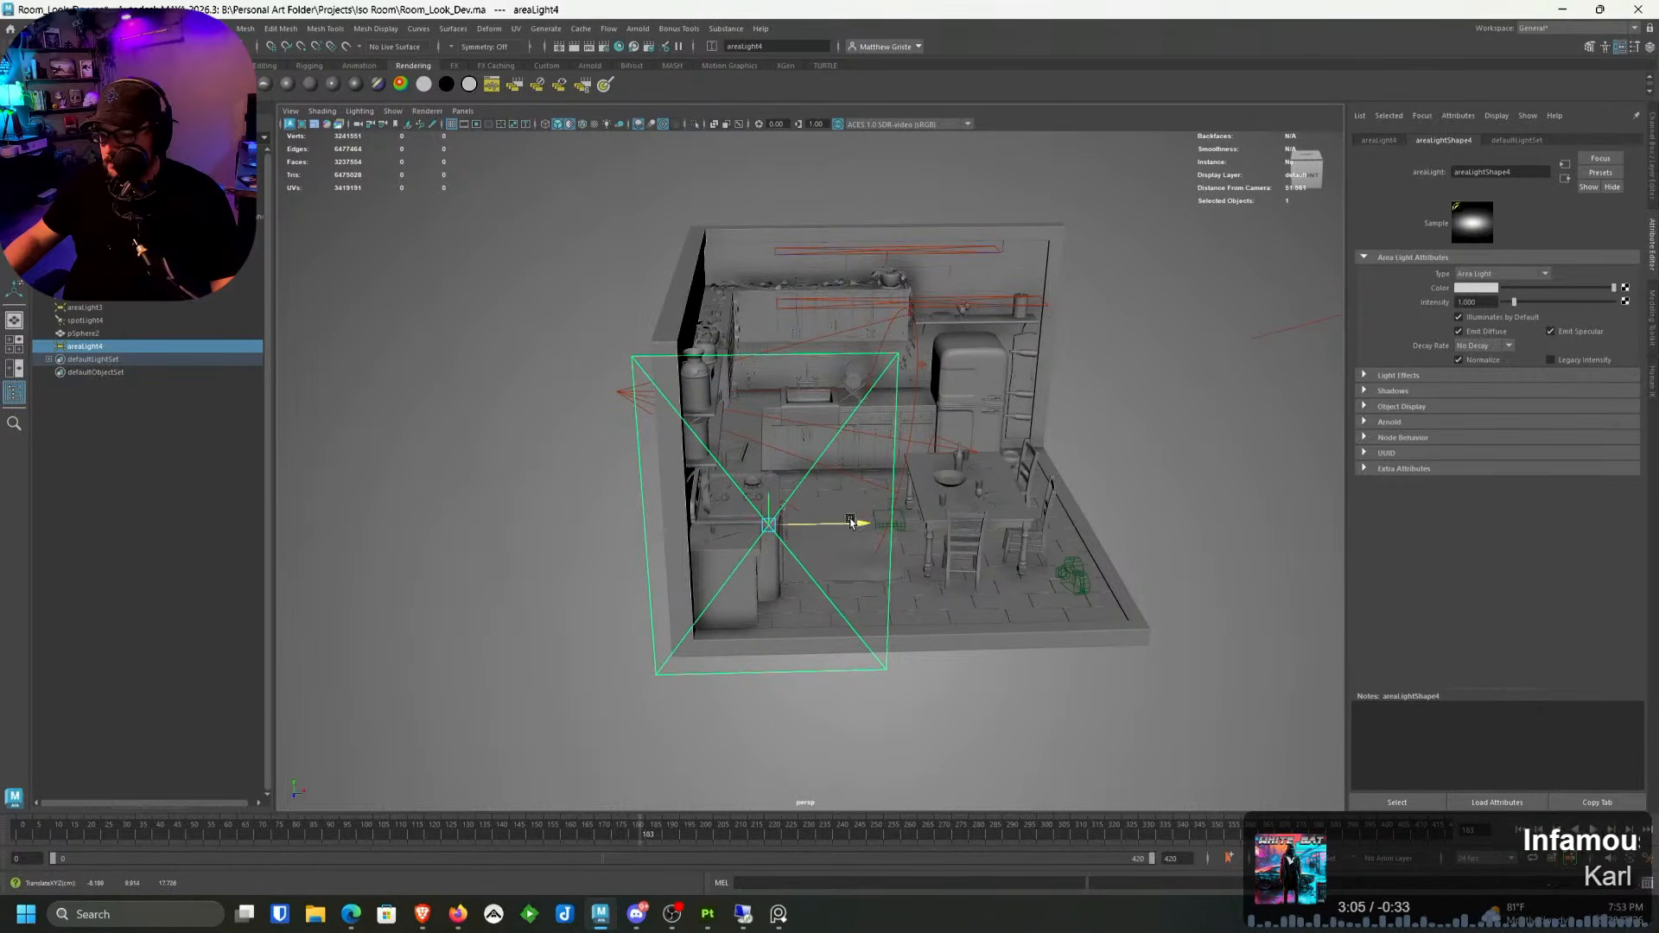
pyautogui.moveTo(847, 525); pyautogui.dragTo(867, 524)
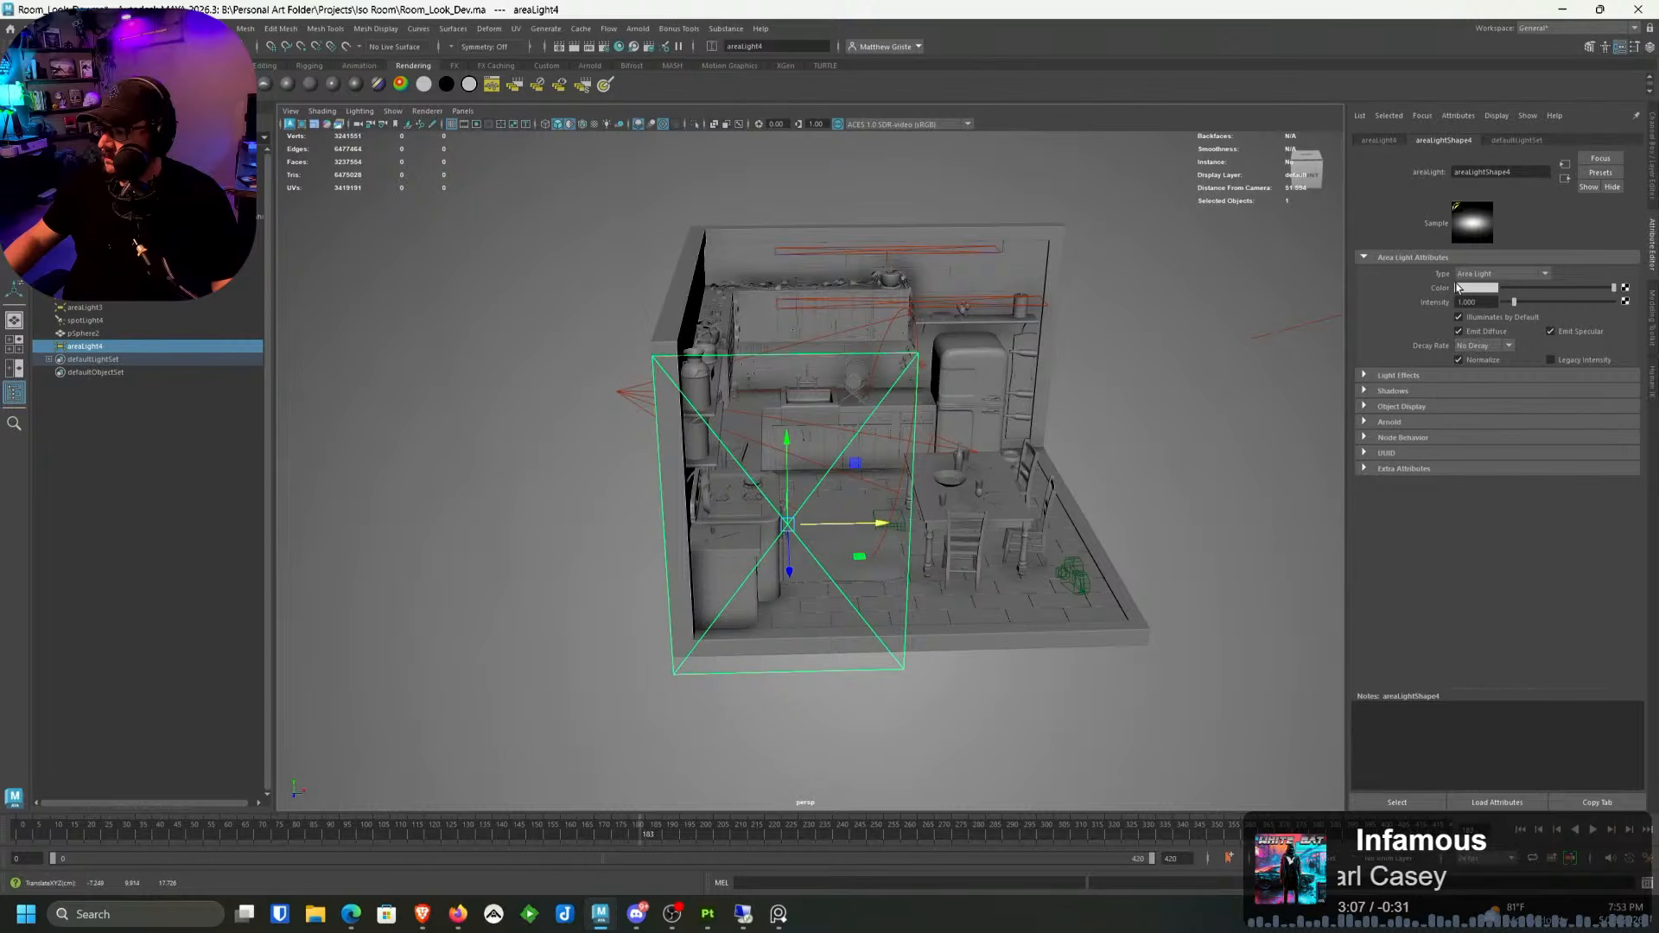
pyautogui.keyDown('alt'); pyautogui.moveTo(856, 389); pyautogui.dragTo(717, 389); pyautogui.keyUp('alt')
# Step: Break the light links between the whole room group and areaLight4
pyautogui.click(260, 203)
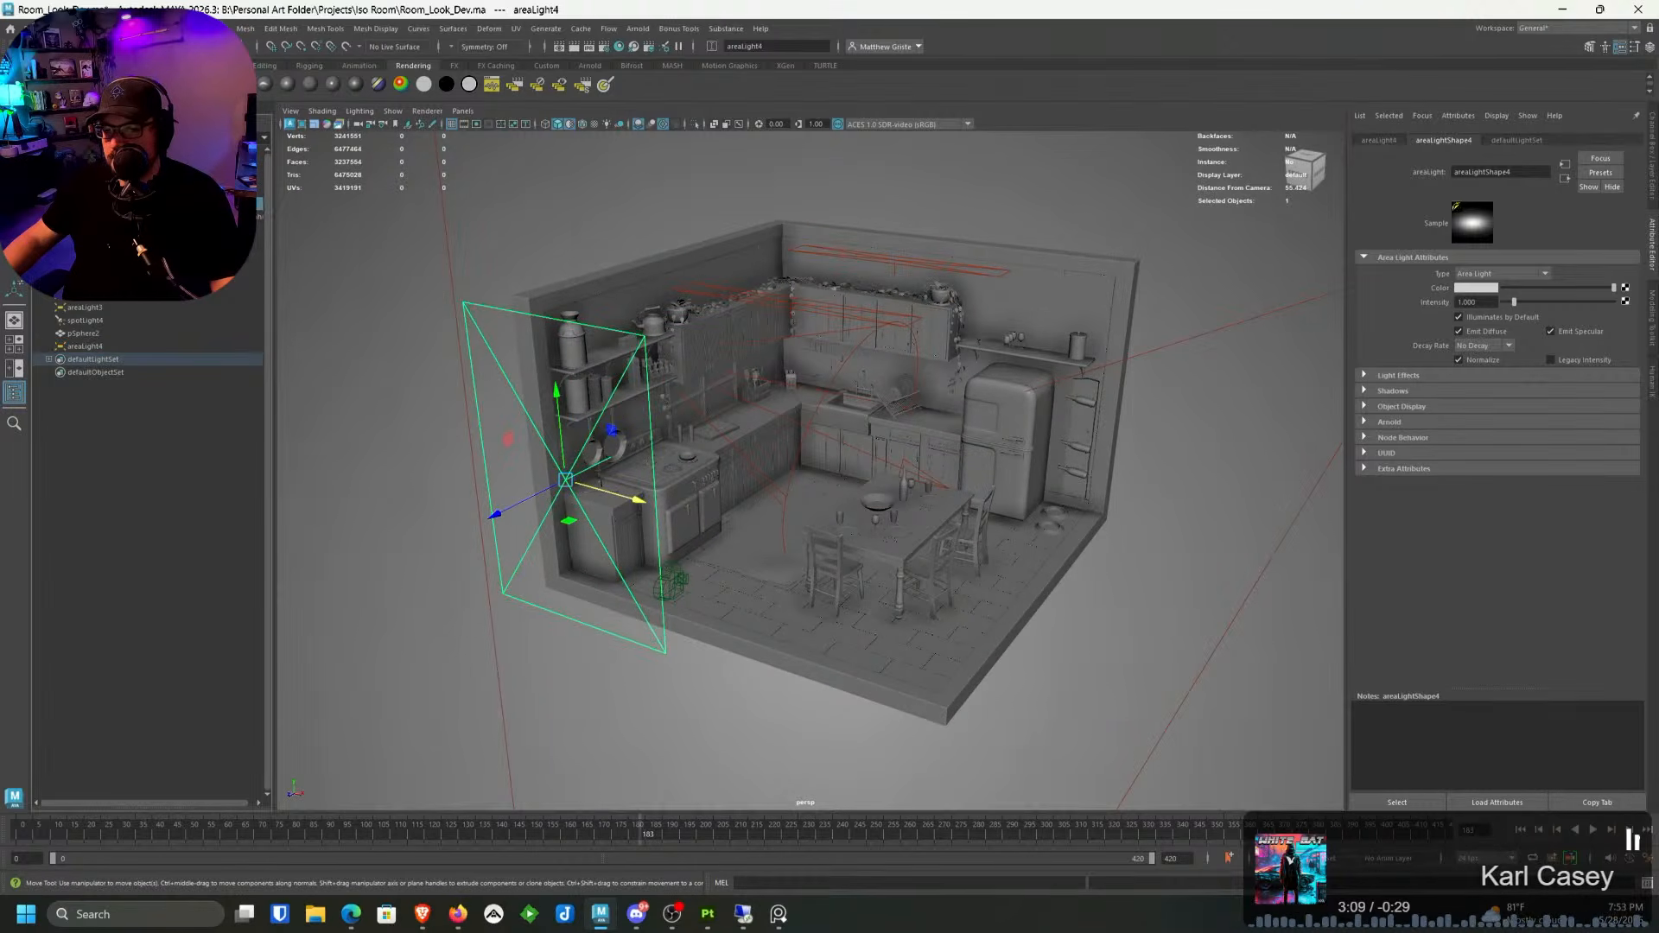
pyautogui.click(102, 345)
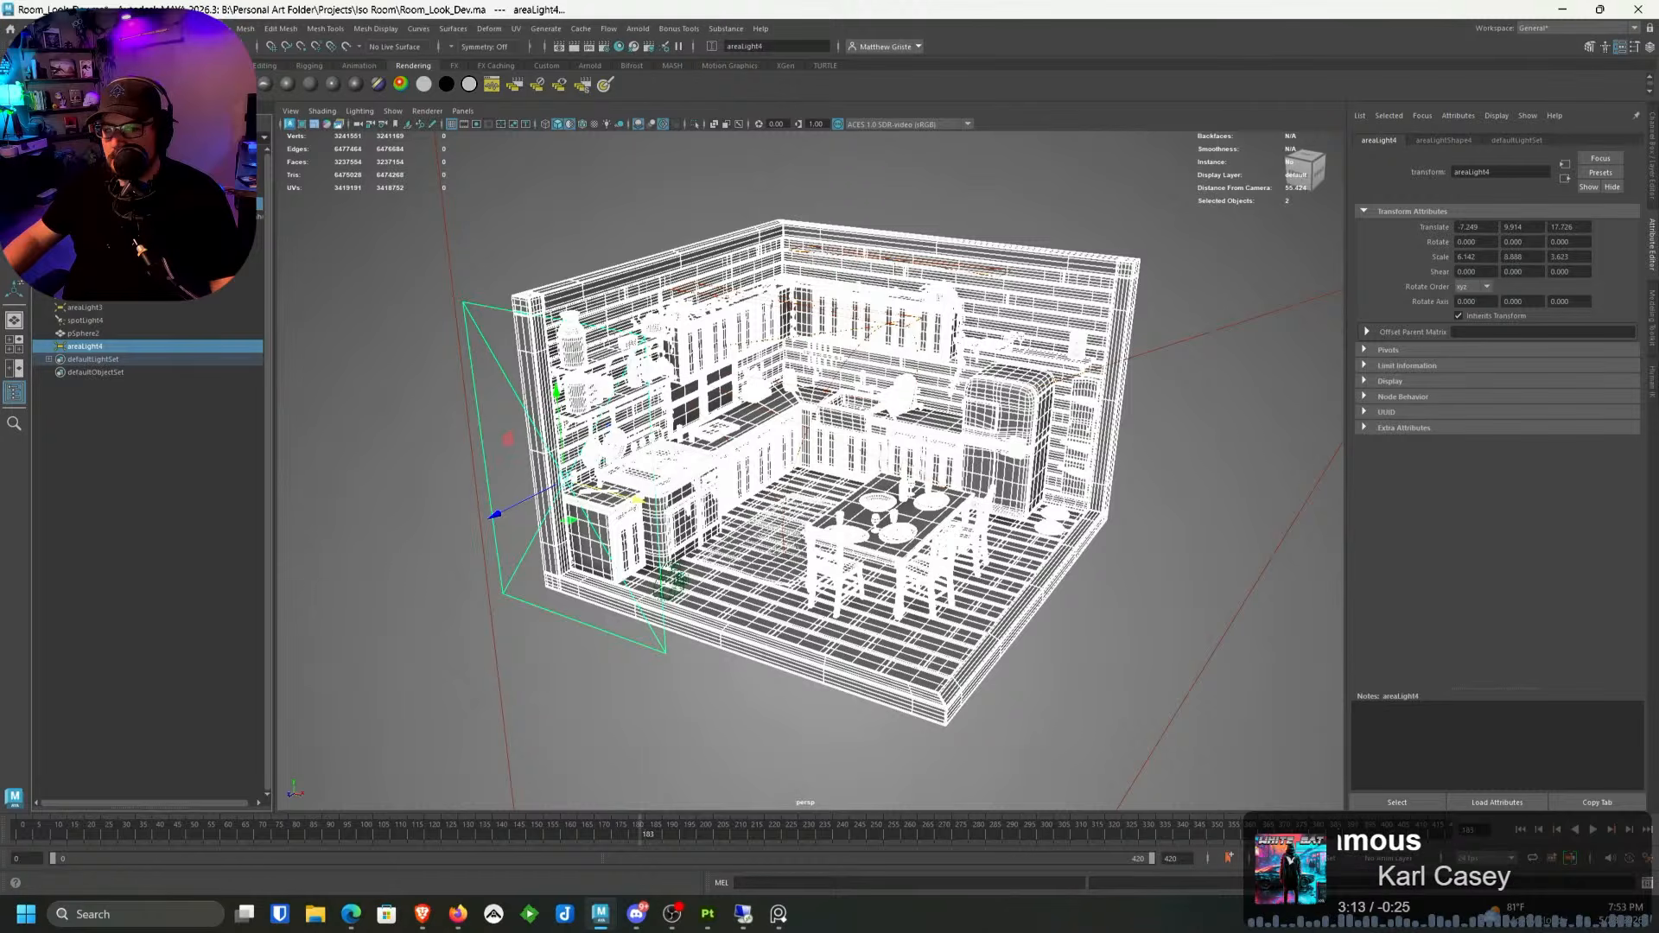
pyautogui.press('F6')
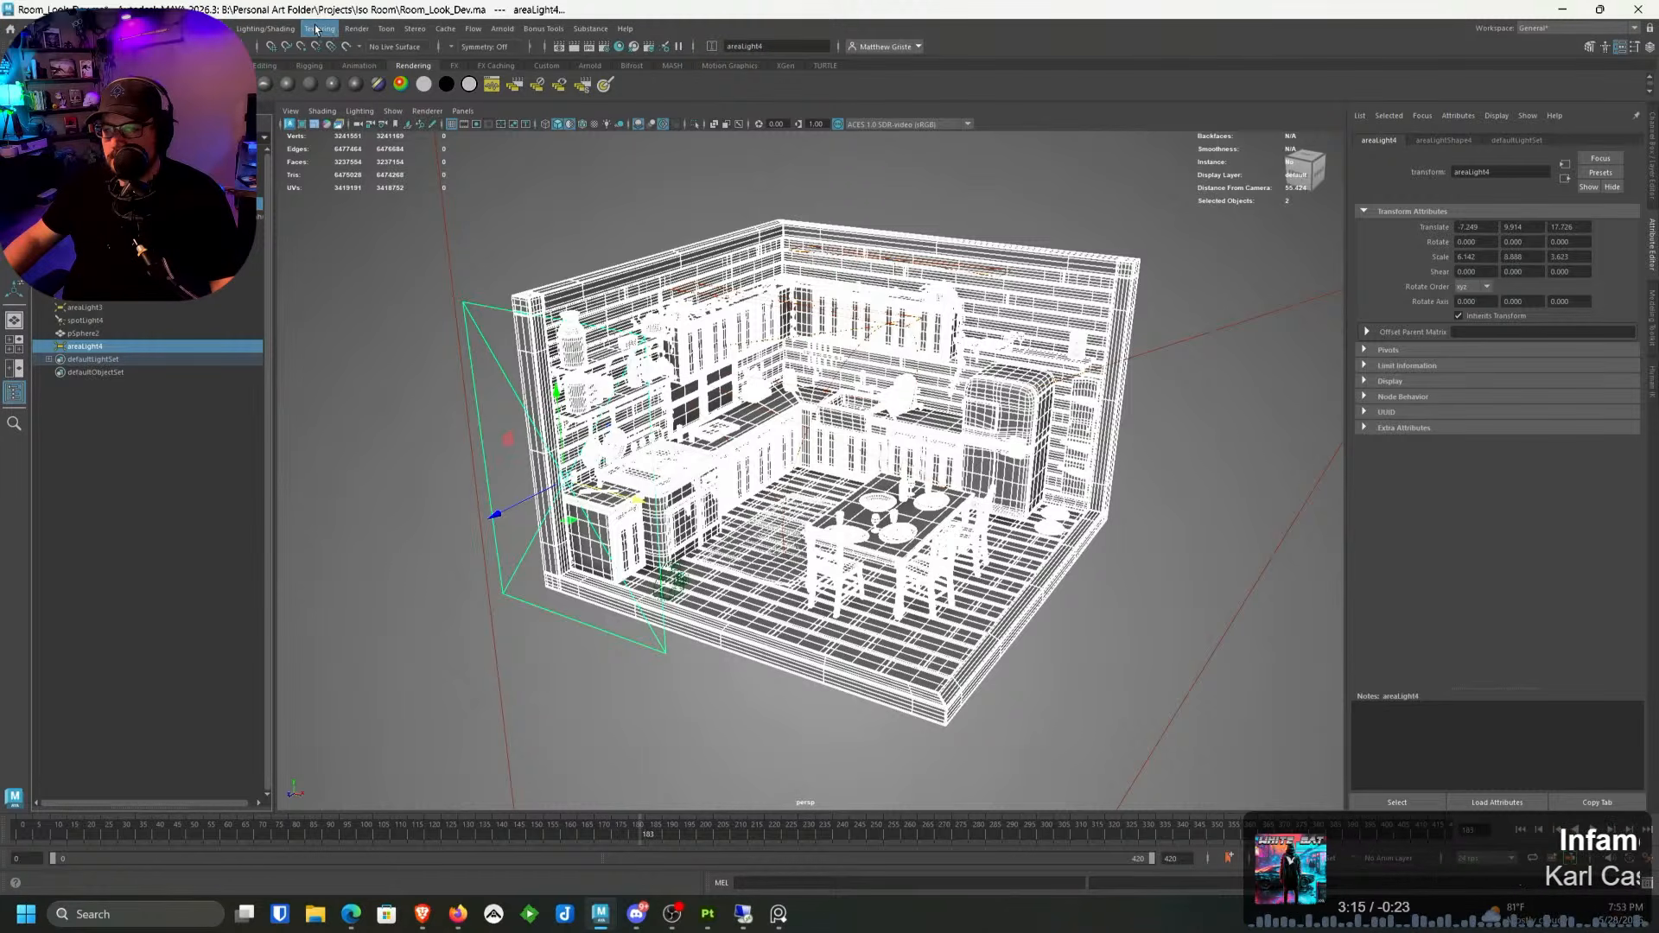
pyautogui.click(265, 28)
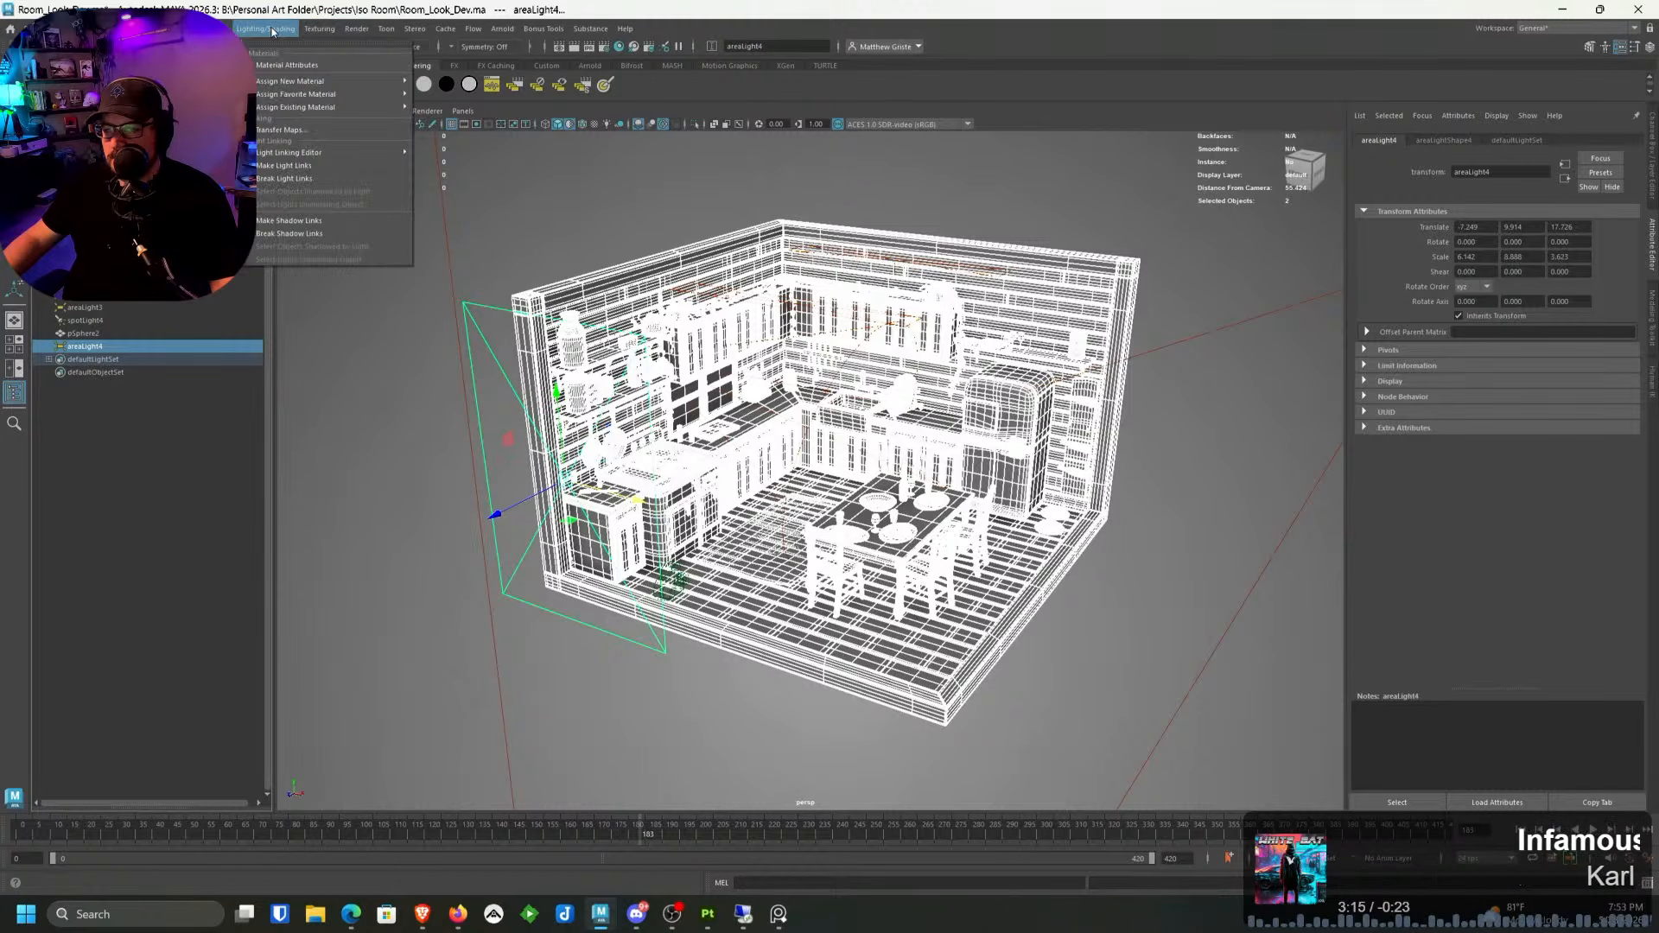
pyautogui.click(296, 178)
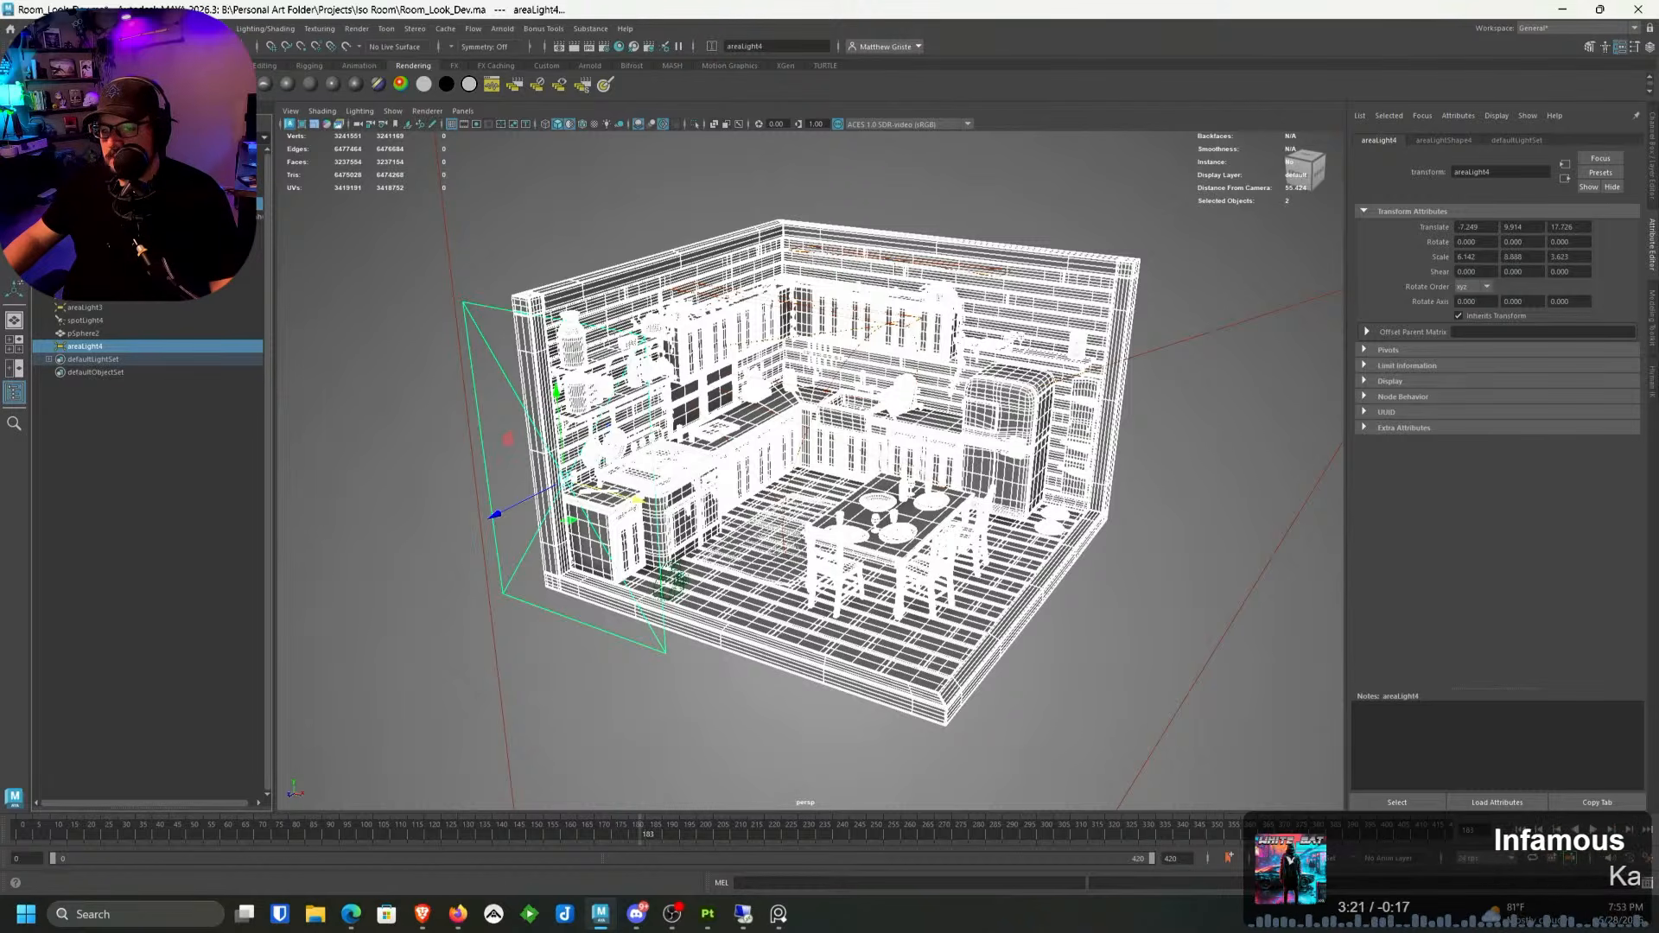
# Step: Expand the room group and select its contents down to Table_Utensils, leaving out the Frame group
pyautogui.click(50, 203)
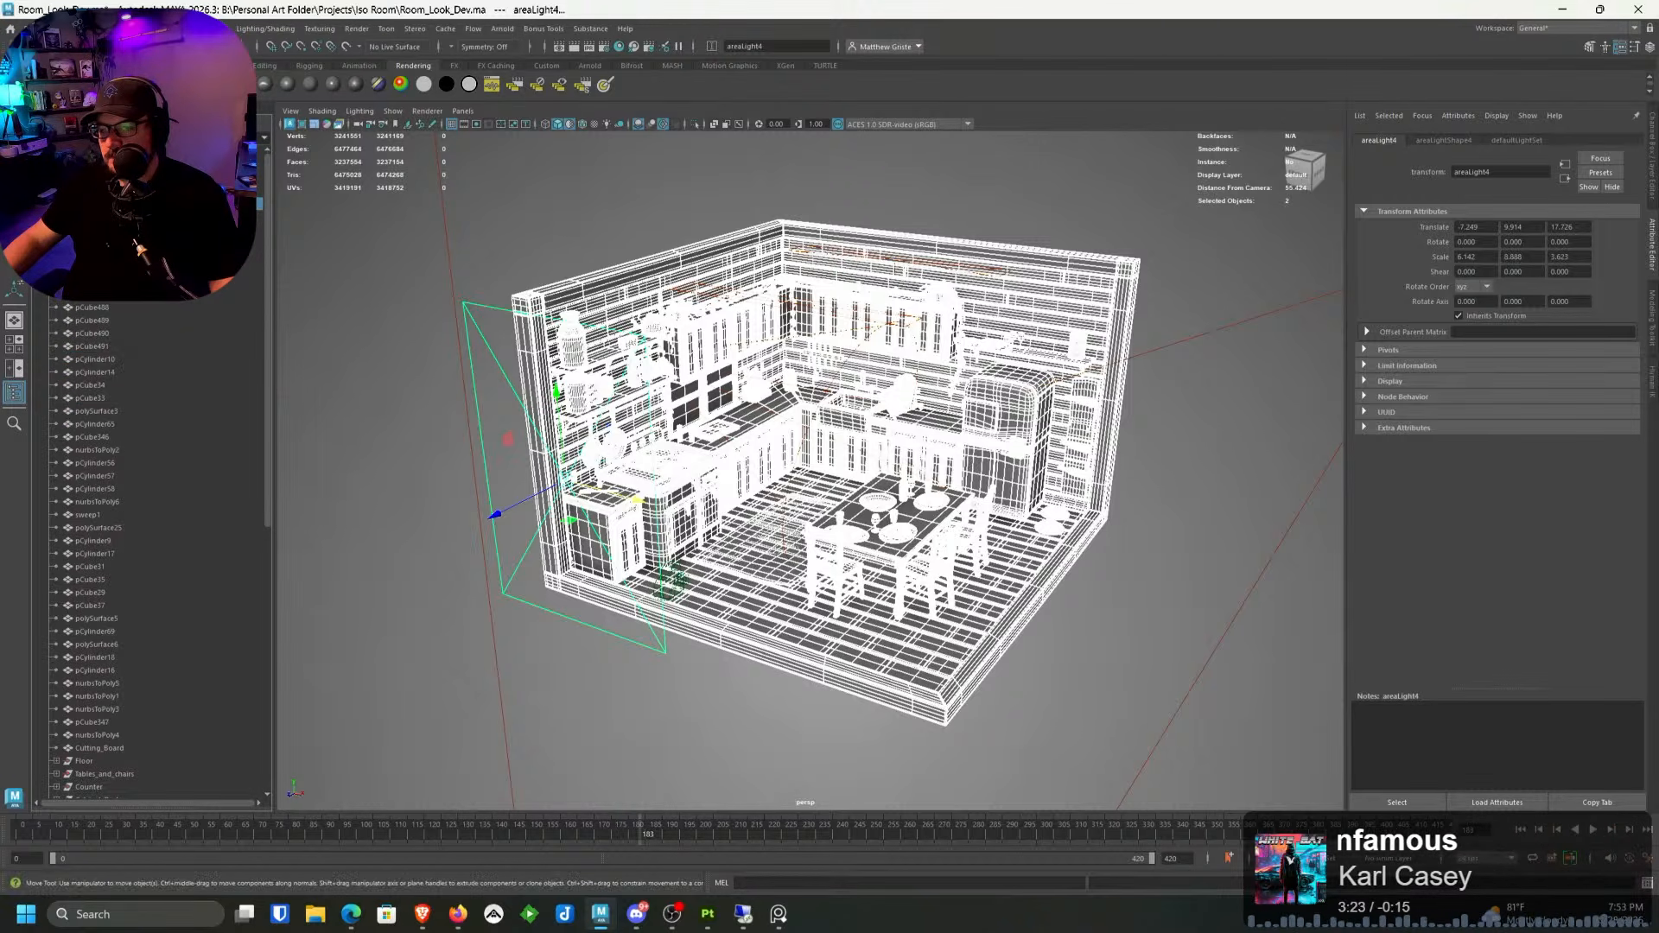
pyautogui.click(86, 203)
pyautogui.scroll(-10, 69, 543)
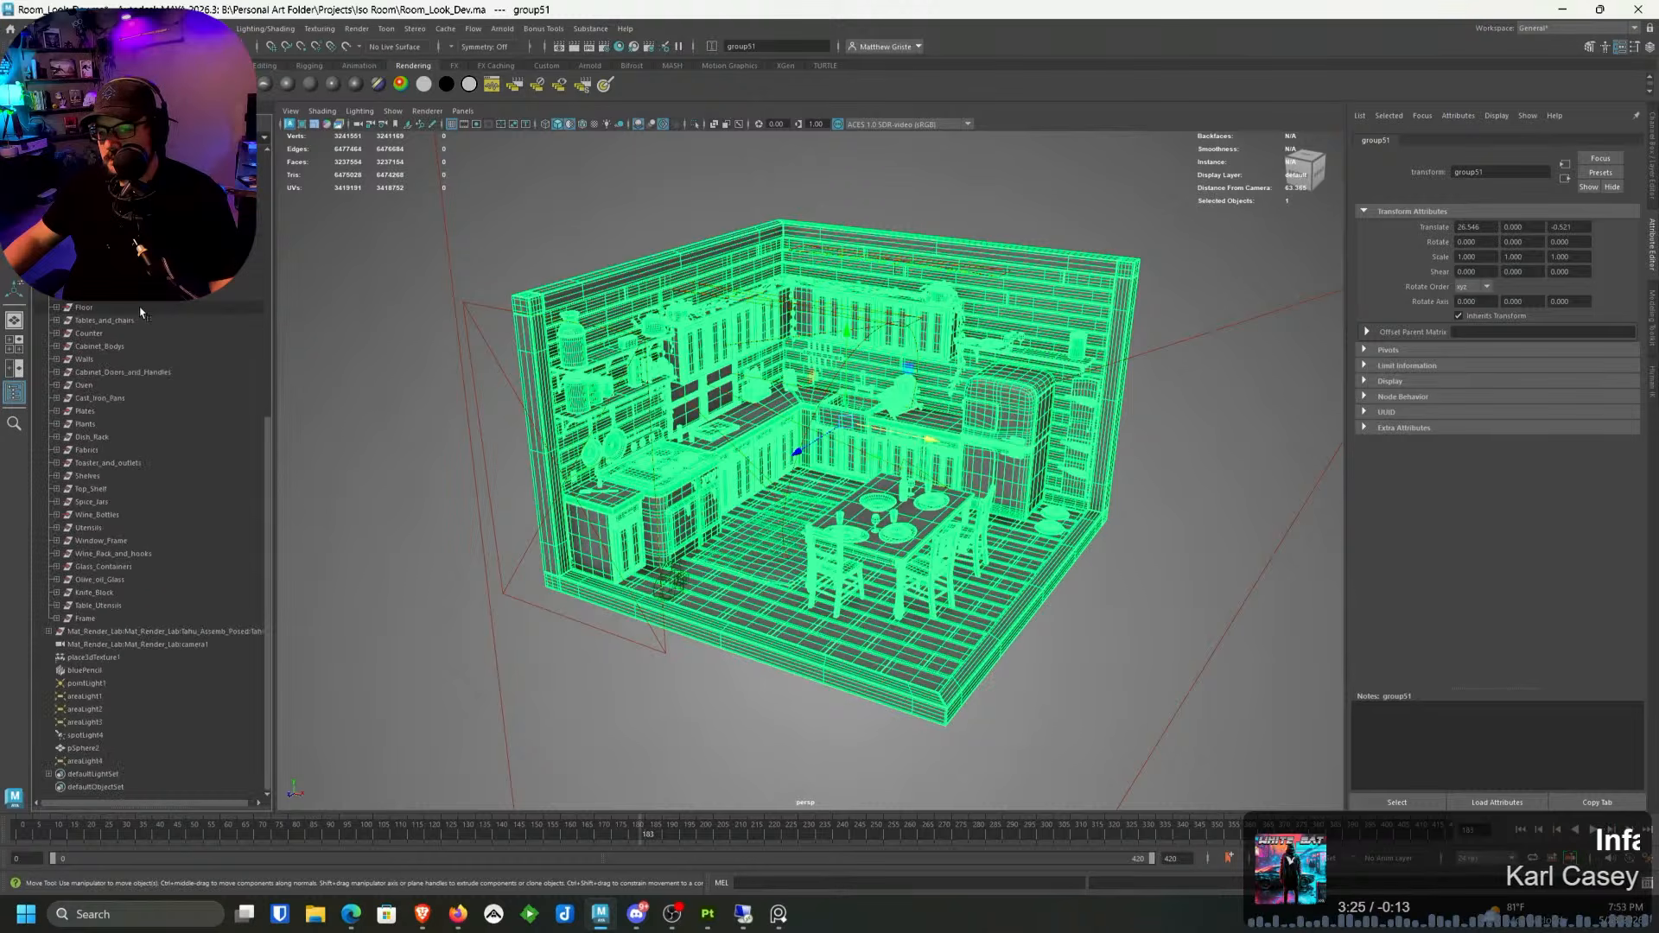
pyautogui.keyDown('shift'); pyautogui.click(100, 617); pyautogui.keyUp('shift')
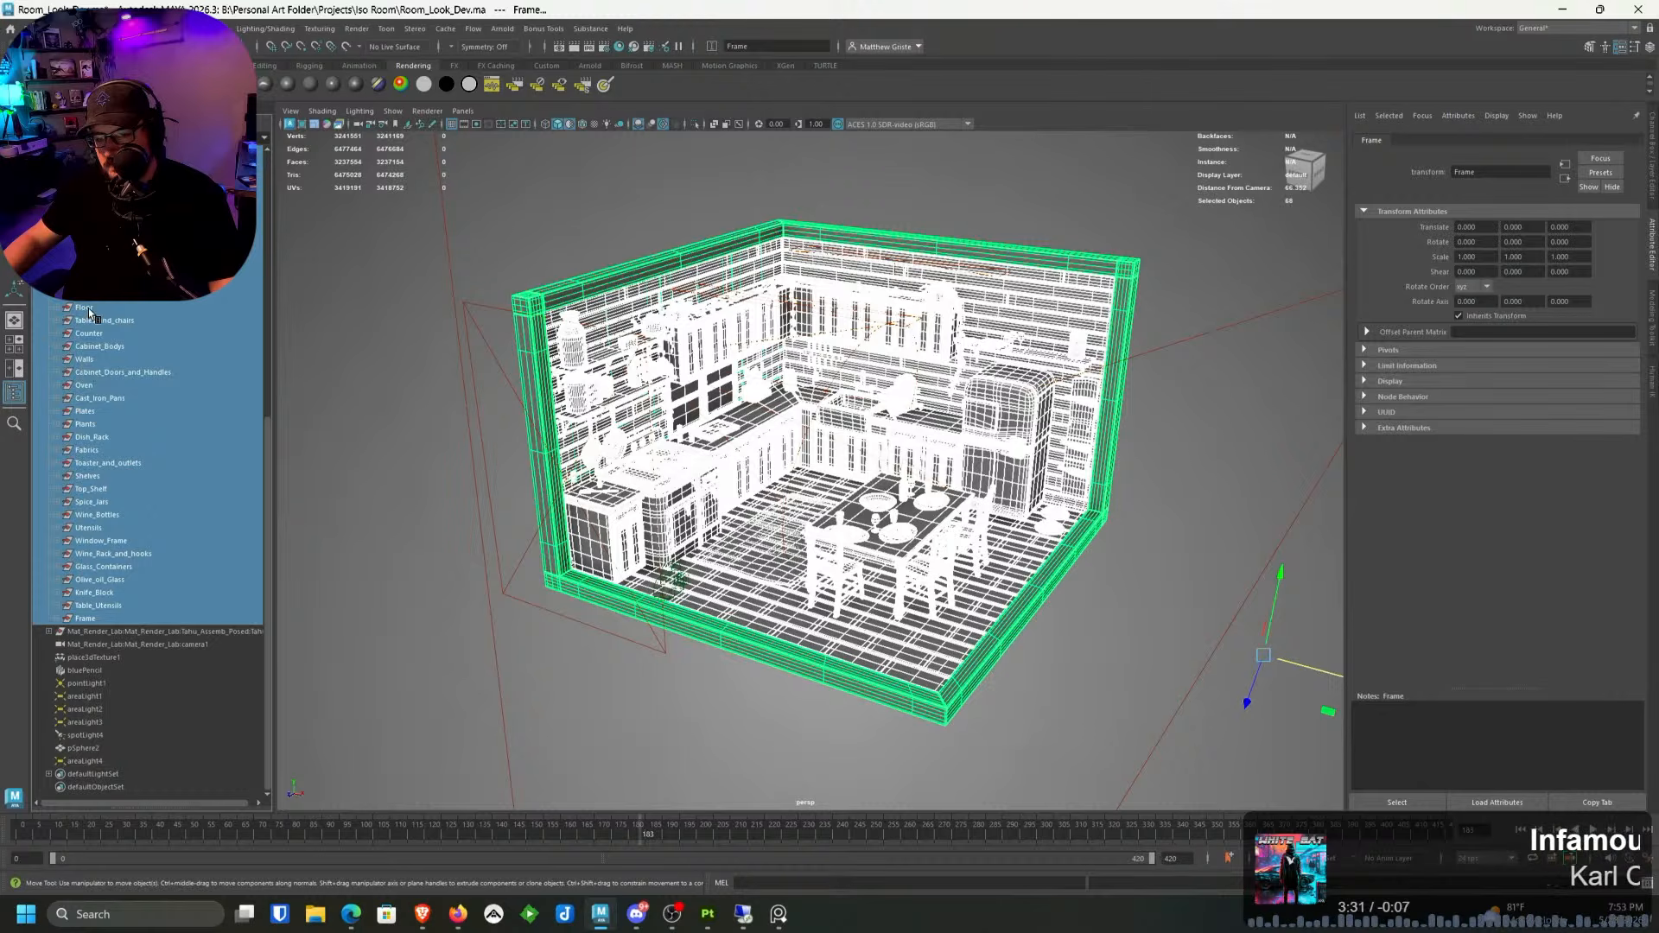
pyautogui.keyDown('shift'); pyautogui.click(106, 607); pyautogui.keyUp('shift')
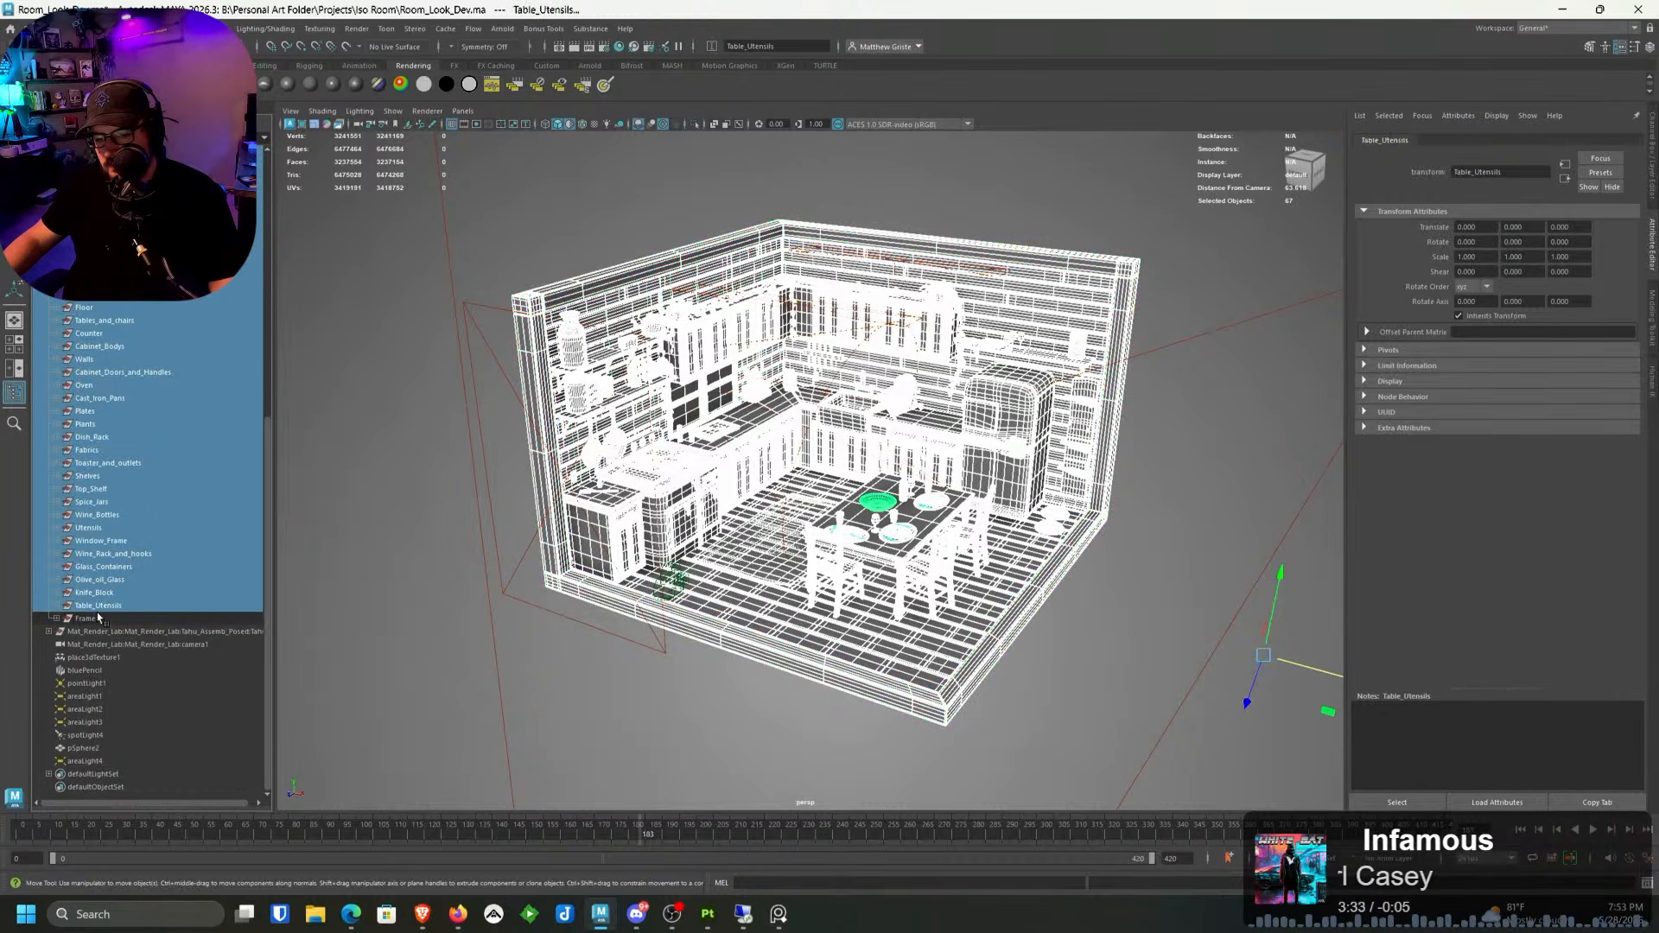
# Step: Expand the Frame group and select it to check which pieces it contains
pyautogui.click(55, 619)
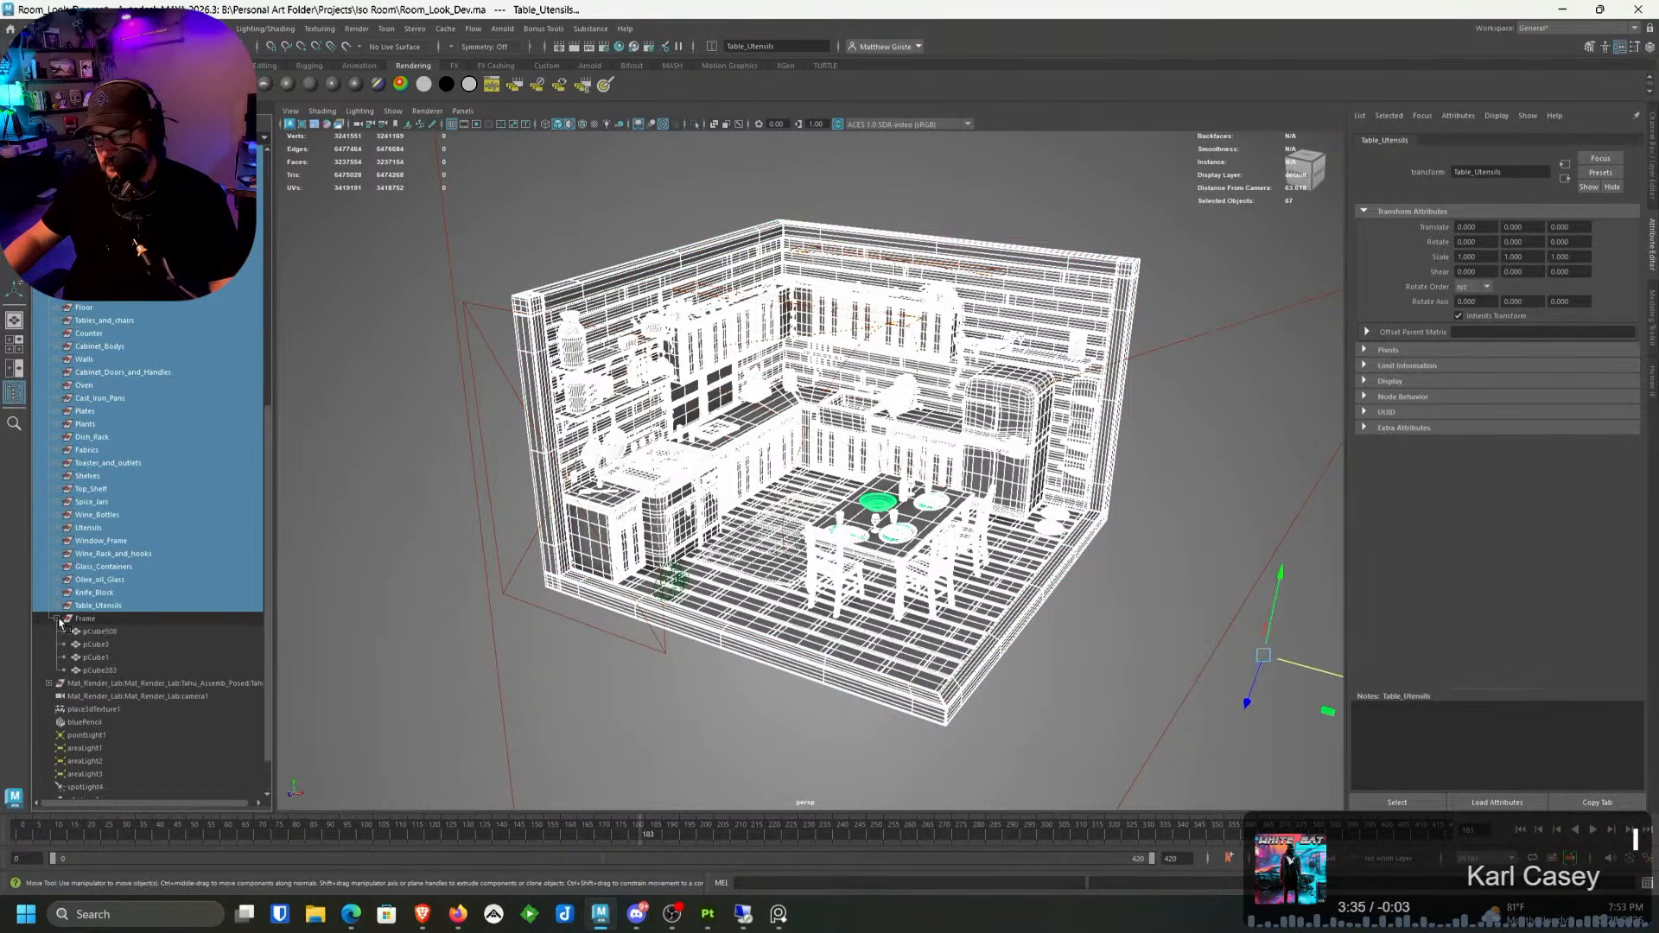
pyautogui.keyDown('ctrl'); pyautogui.click(99, 632); pyautogui.keyUp('ctrl')
pyautogui.keyDown('ctrl'); pyautogui.click(99, 631); pyautogui.keyUp('ctrl')
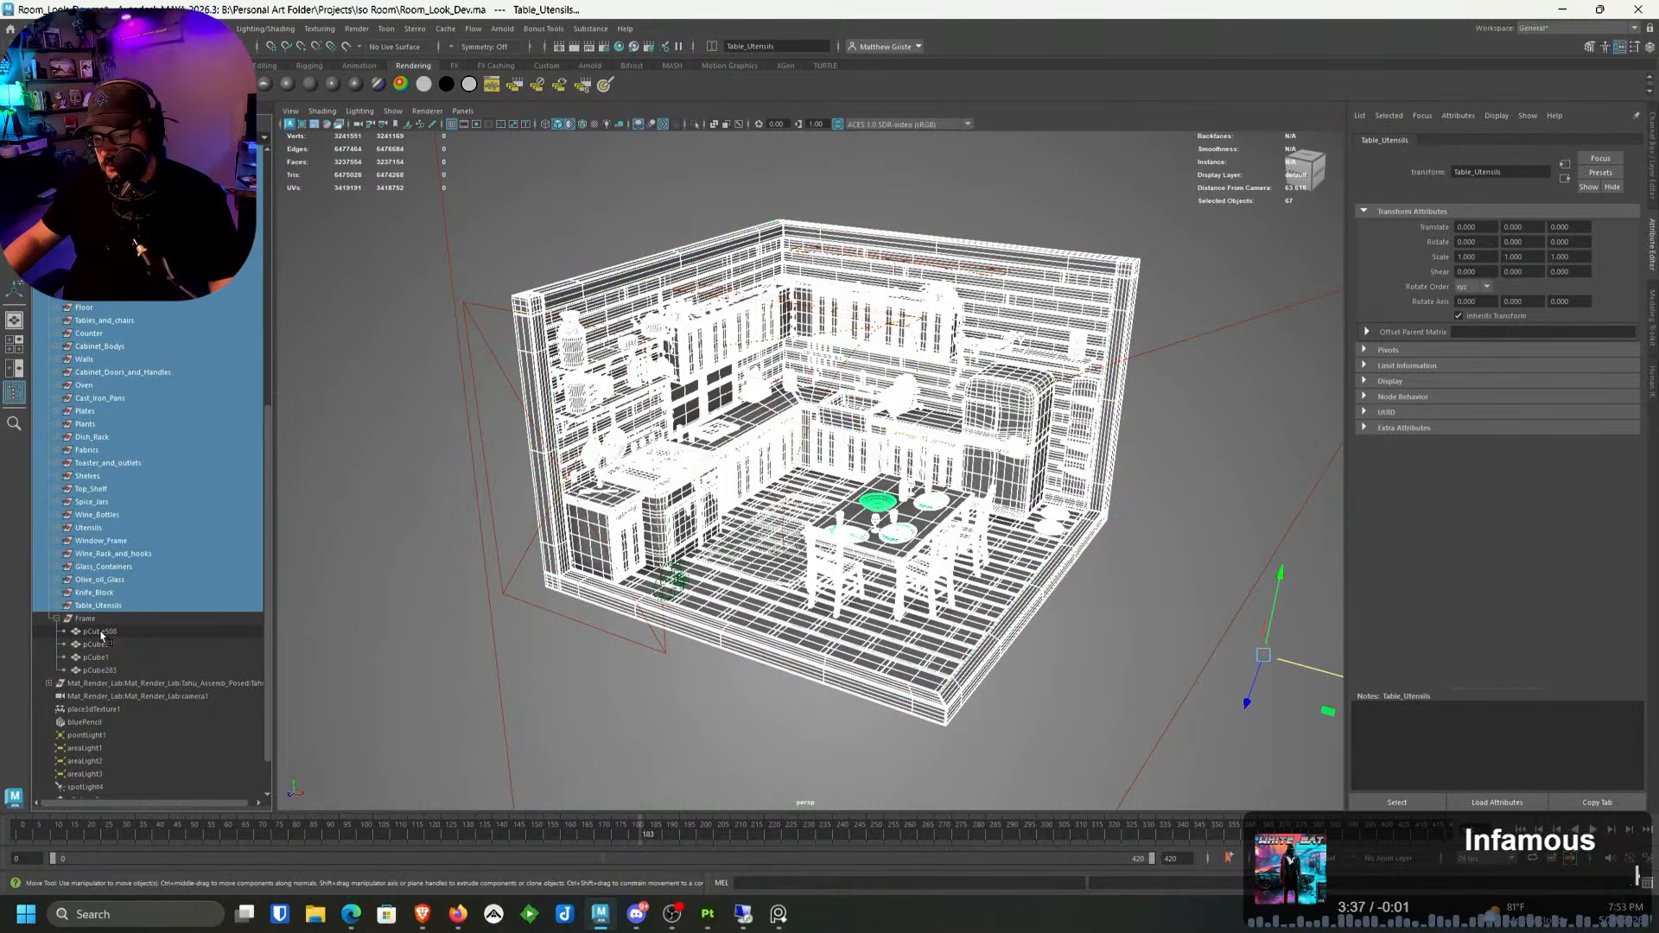
pyautogui.click(107, 619)
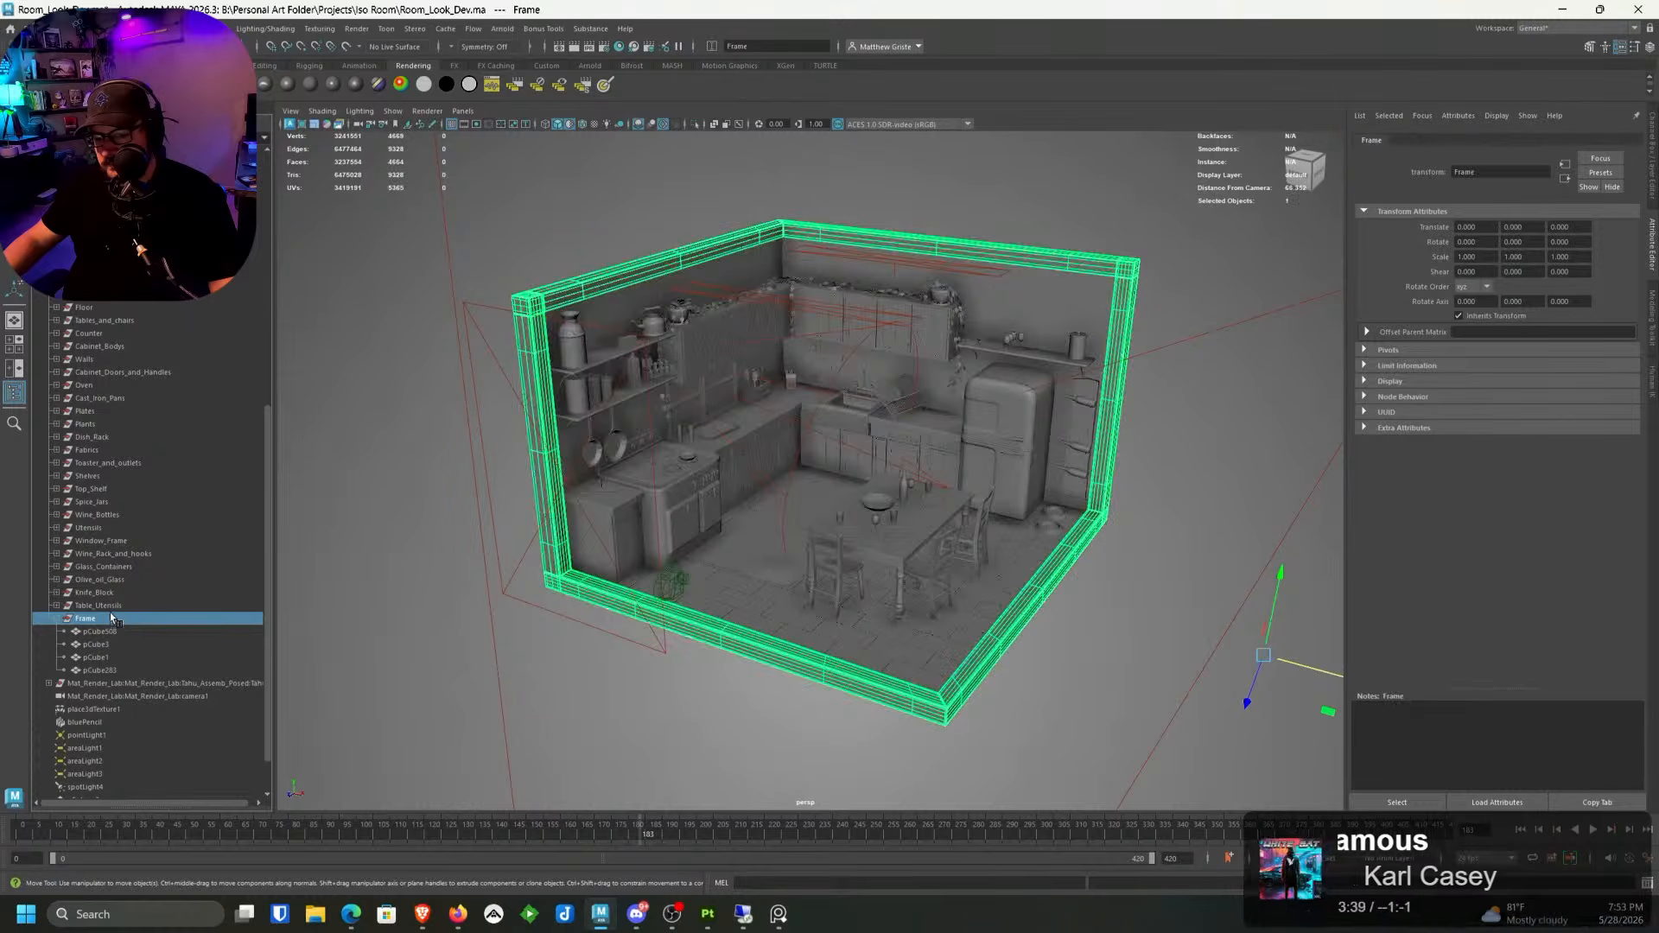
# Step: Make light links between areaLight4 and all contents of the room group except the Frame group
pyautogui.click(113, 606)
pyautogui.scroll(6, 142, 568)
pyautogui.keyDown('shift'); pyautogui.click(143, 203); pyautogui.keyUp('shift')
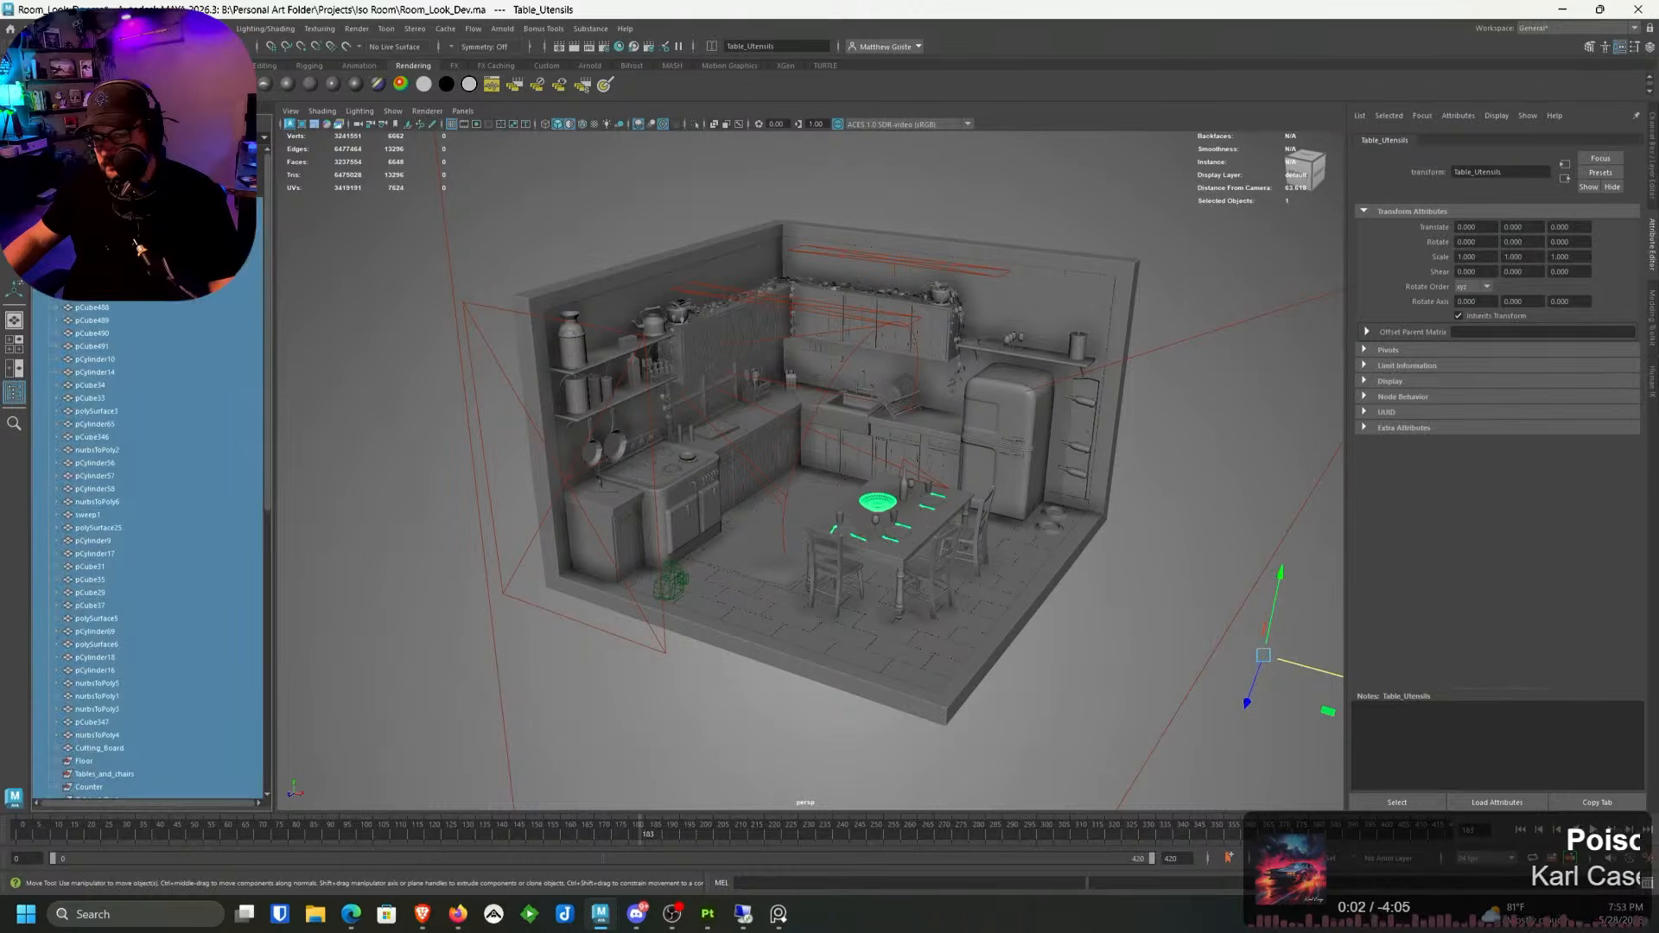
pyautogui.click(143, 216)
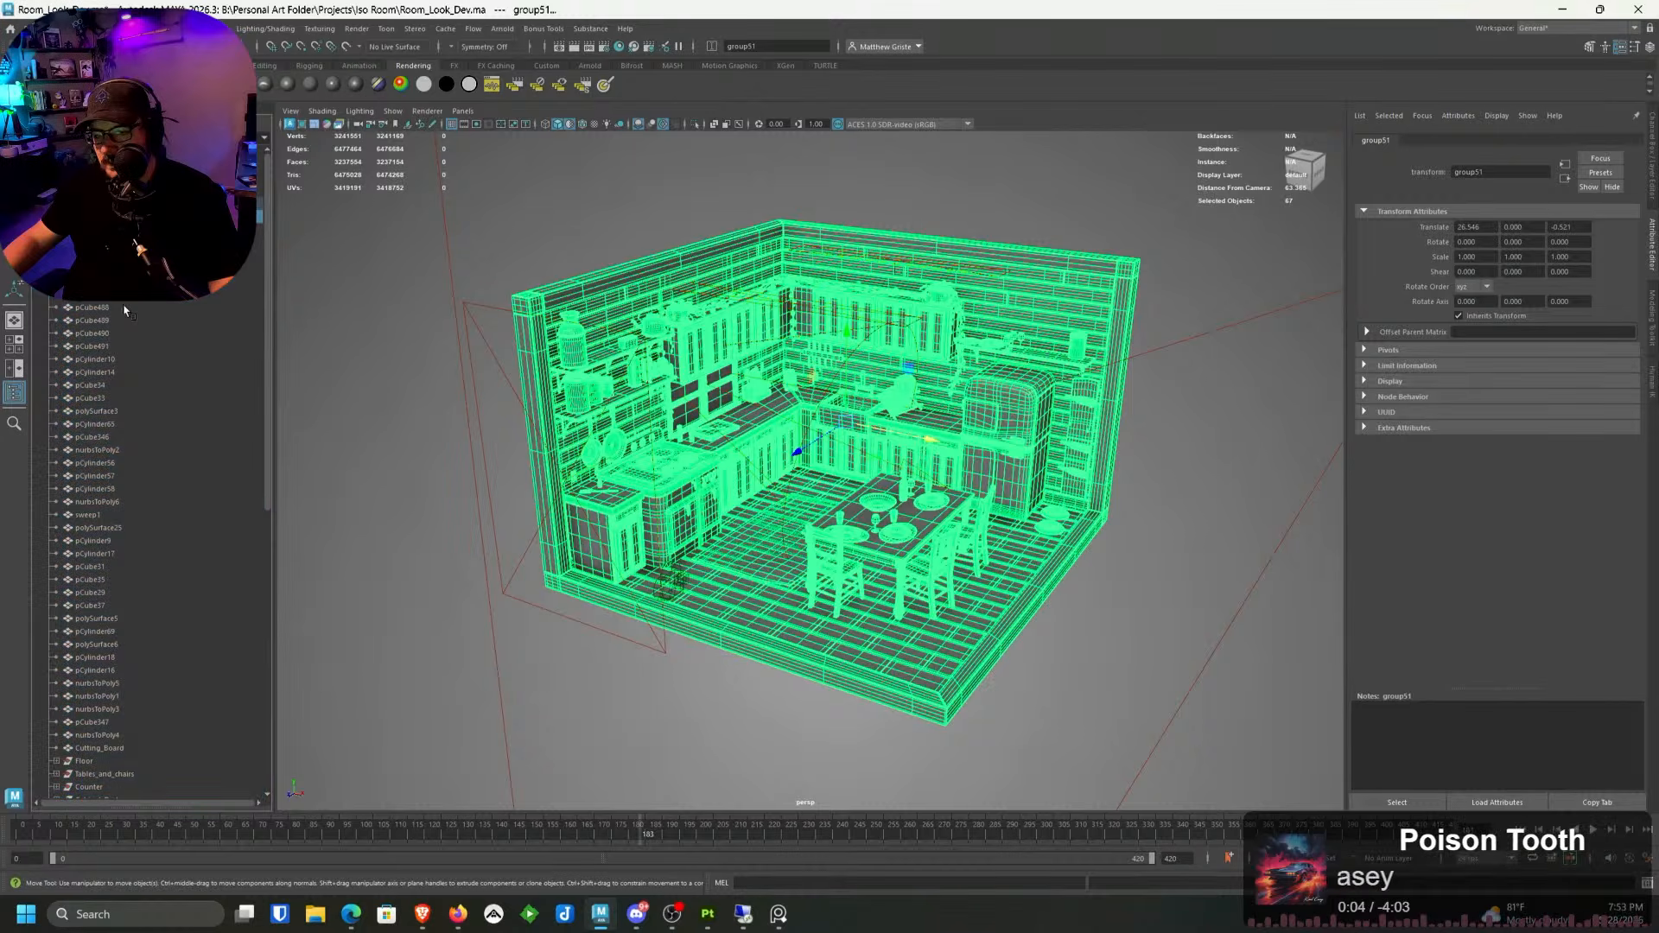
pyautogui.scroll(-10, 122, 315)
pyautogui.keyDown('shift'); pyautogui.click(103, 566); pyautogui.keyUp('shift')
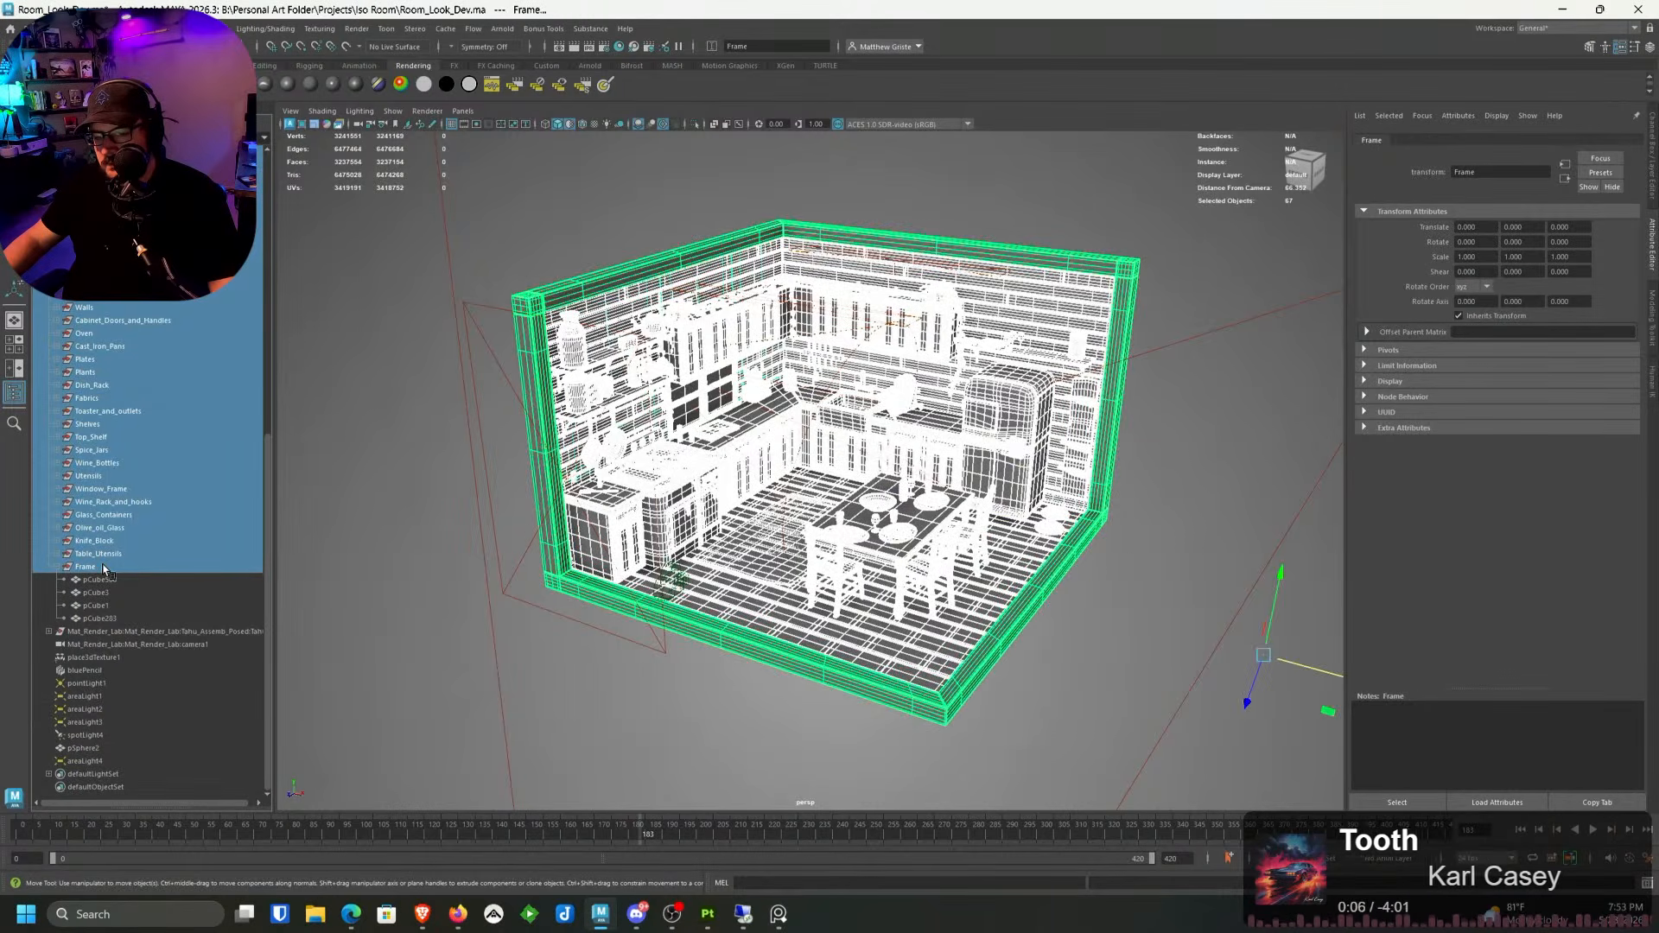
pyautogui.keyDown('ctrl'); pyautogui.click(102, 566); pyautogui.keyUp('ctrl')
pyautogui.keyDown('alt'); pyautogui.moveTo(451, 505); pyautogui.dragTo(606, 471); pyautogui.keyUp('alt')
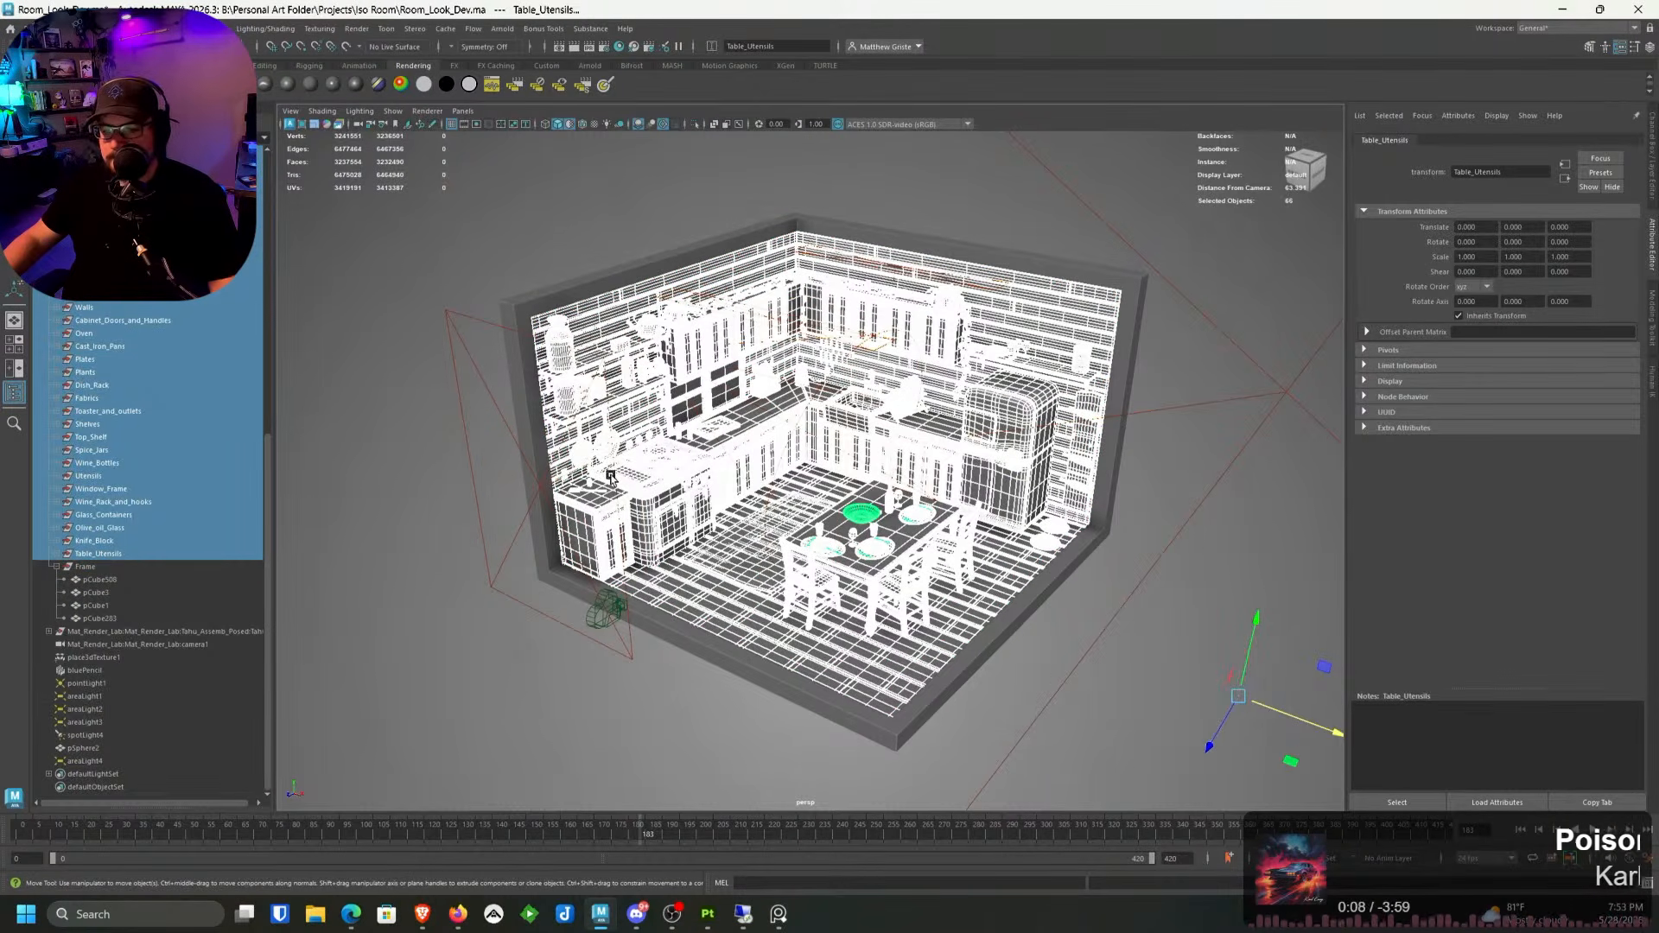
pyautogui.scroll(2, 607, 474)
pyautogui.click(399, 344)
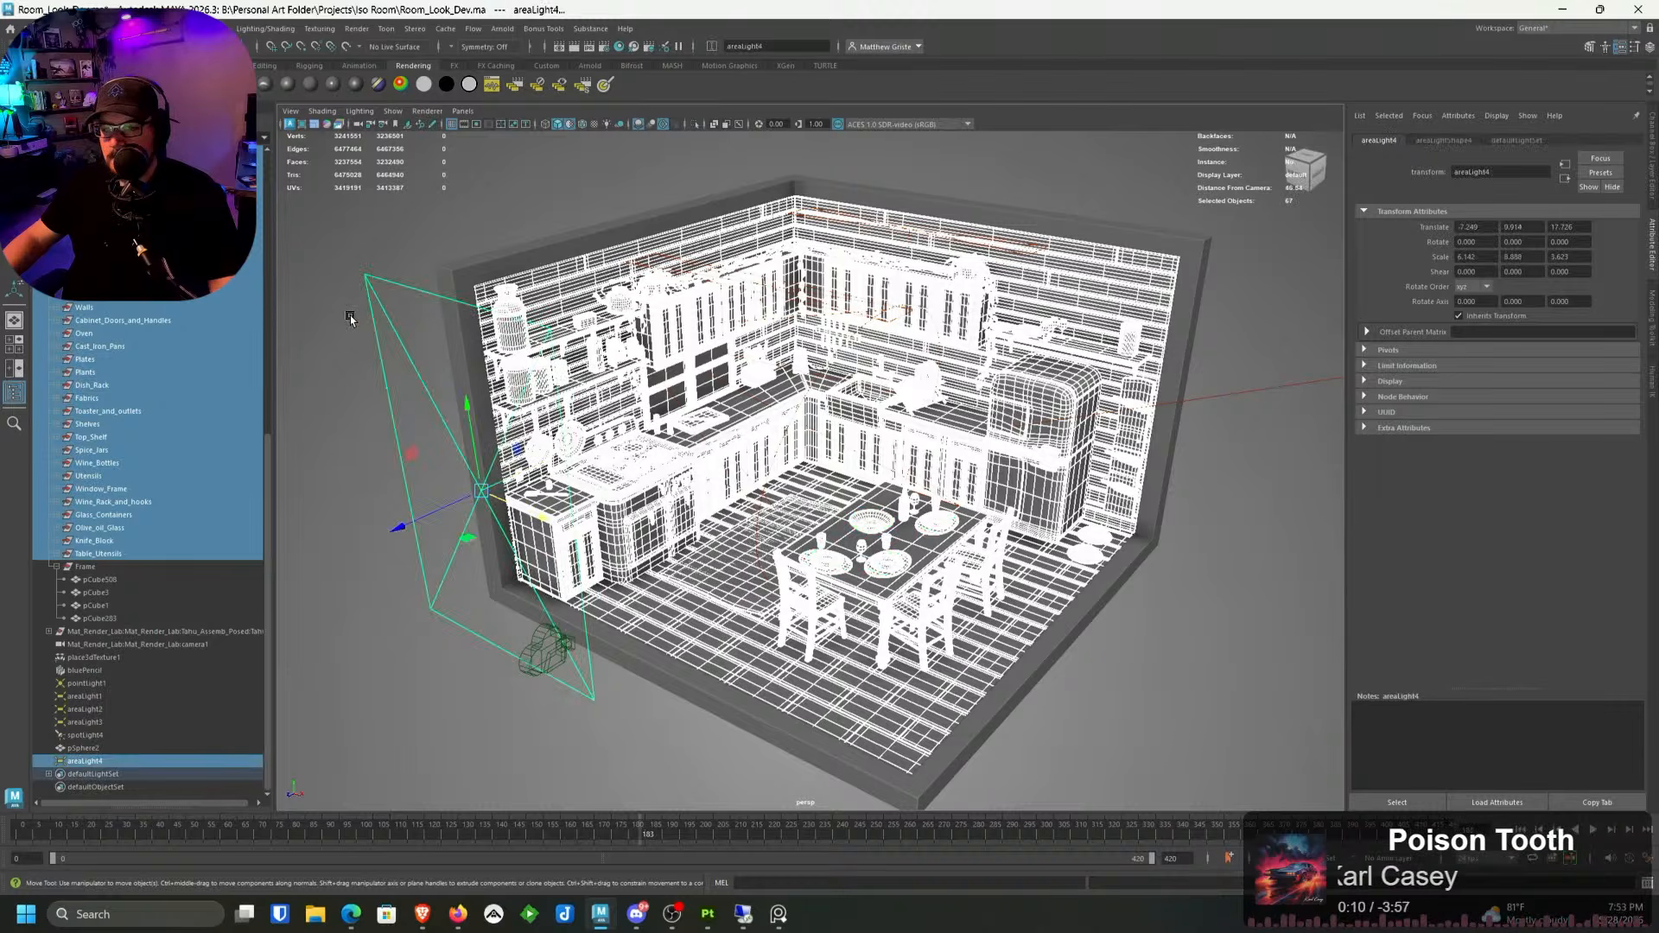
pyautogui.click(266, 29)
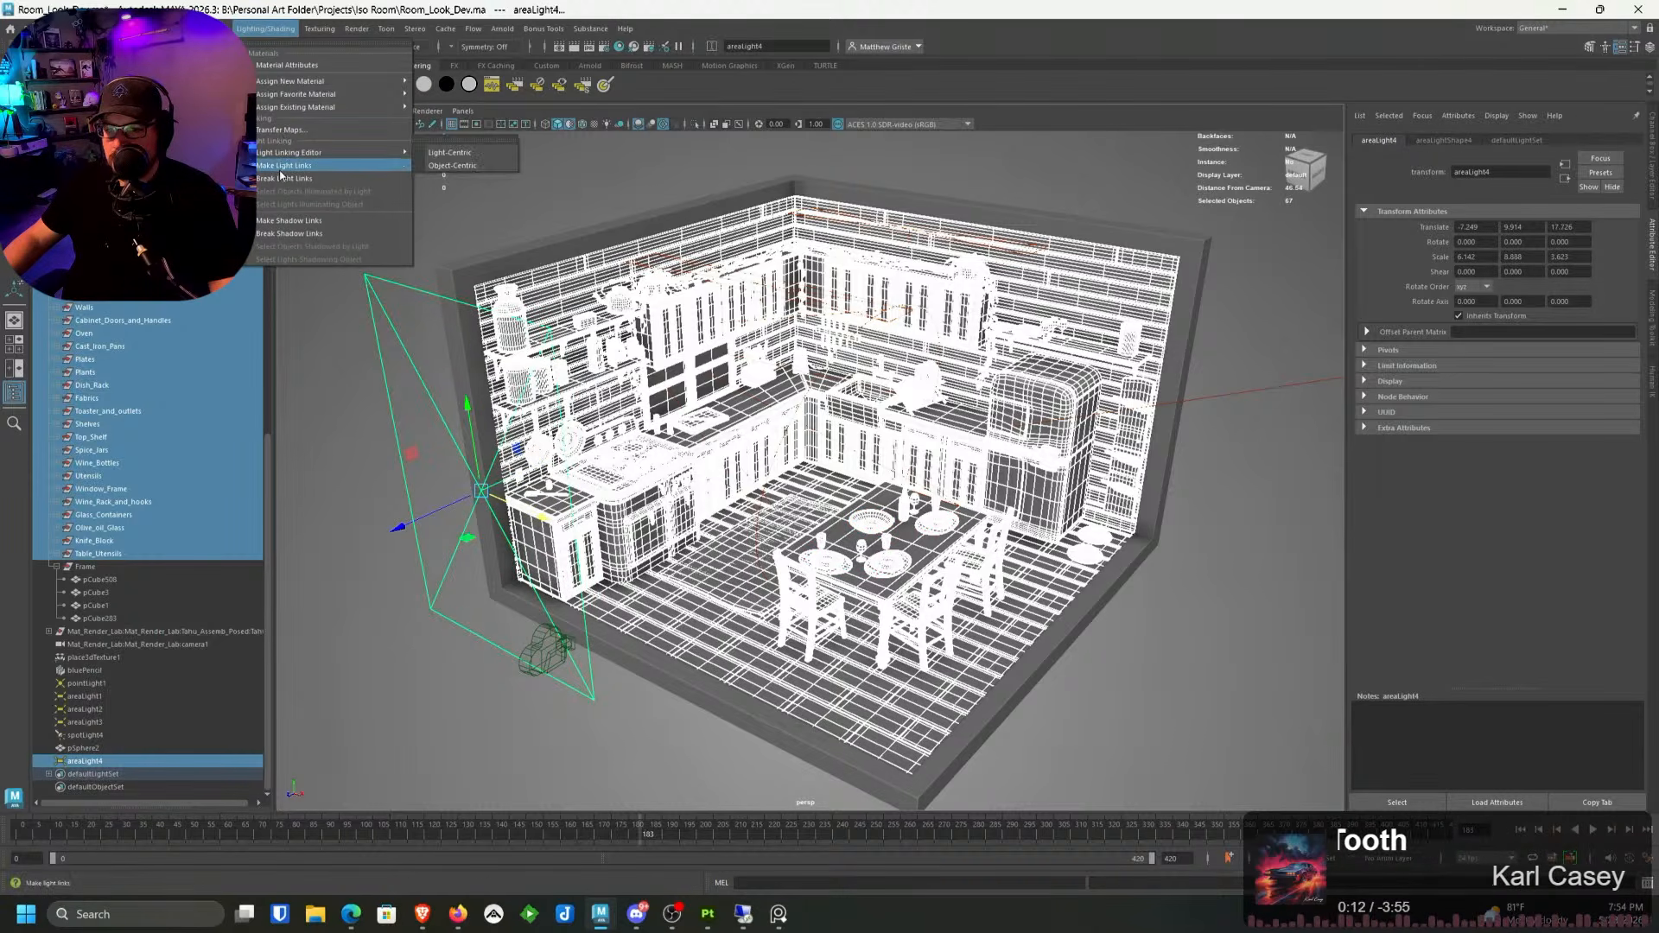
pyautogui.click(283, 166)
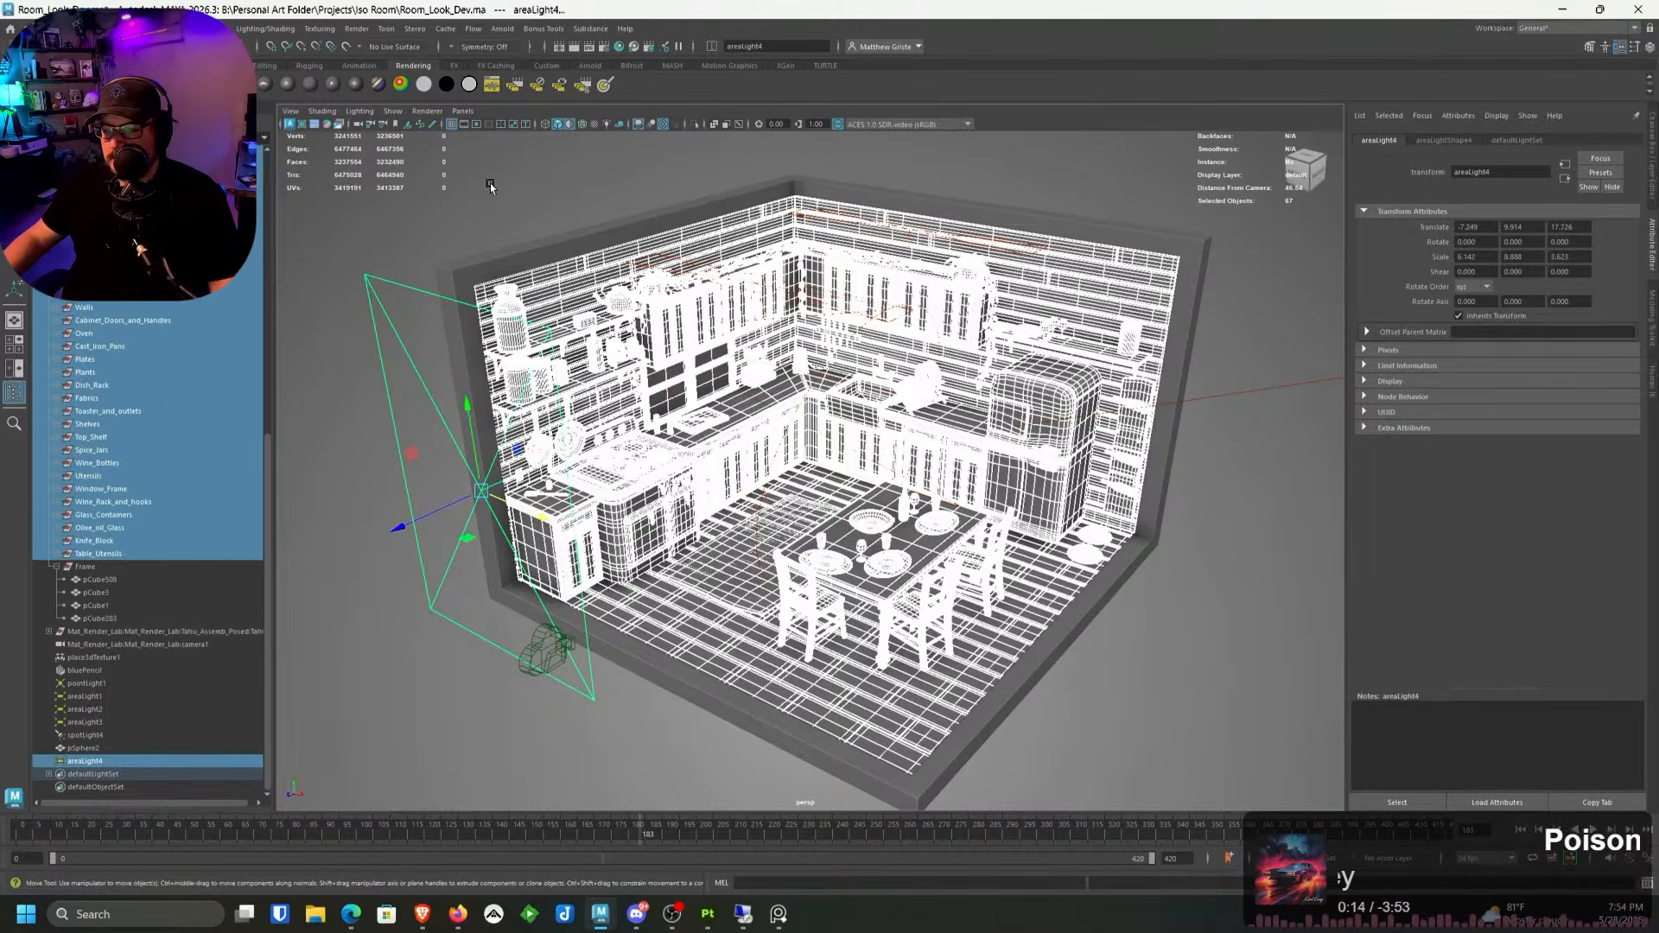
pyautogui.keyDown('alt'); pyautogui.moveTo(489, 182); pyautogui.dragTo(458, 181); pyautogui.keyUp('alt')
pyautogui.click(389, 225)
pyautogui.keyDown('shift'); pyautogui.click(363, 264); pyautogui.keyUp('shift')
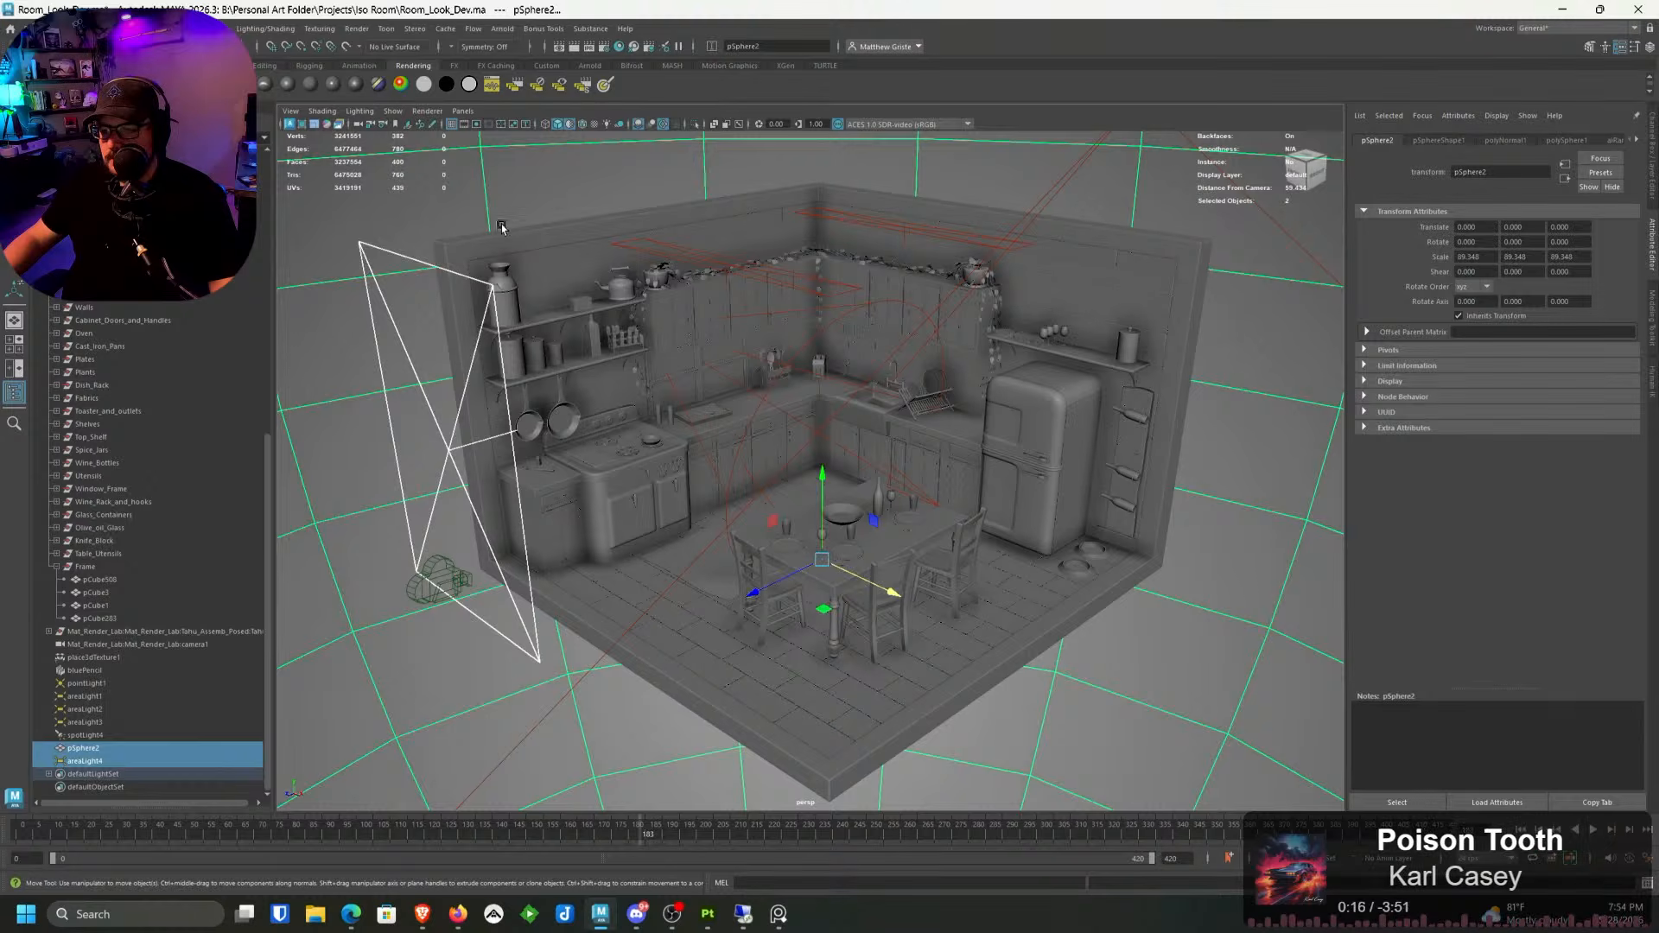
# Step: Select only areaLight4 and open its light shape attributes to examine the area light's settings
pyautogui.click(490, 289)
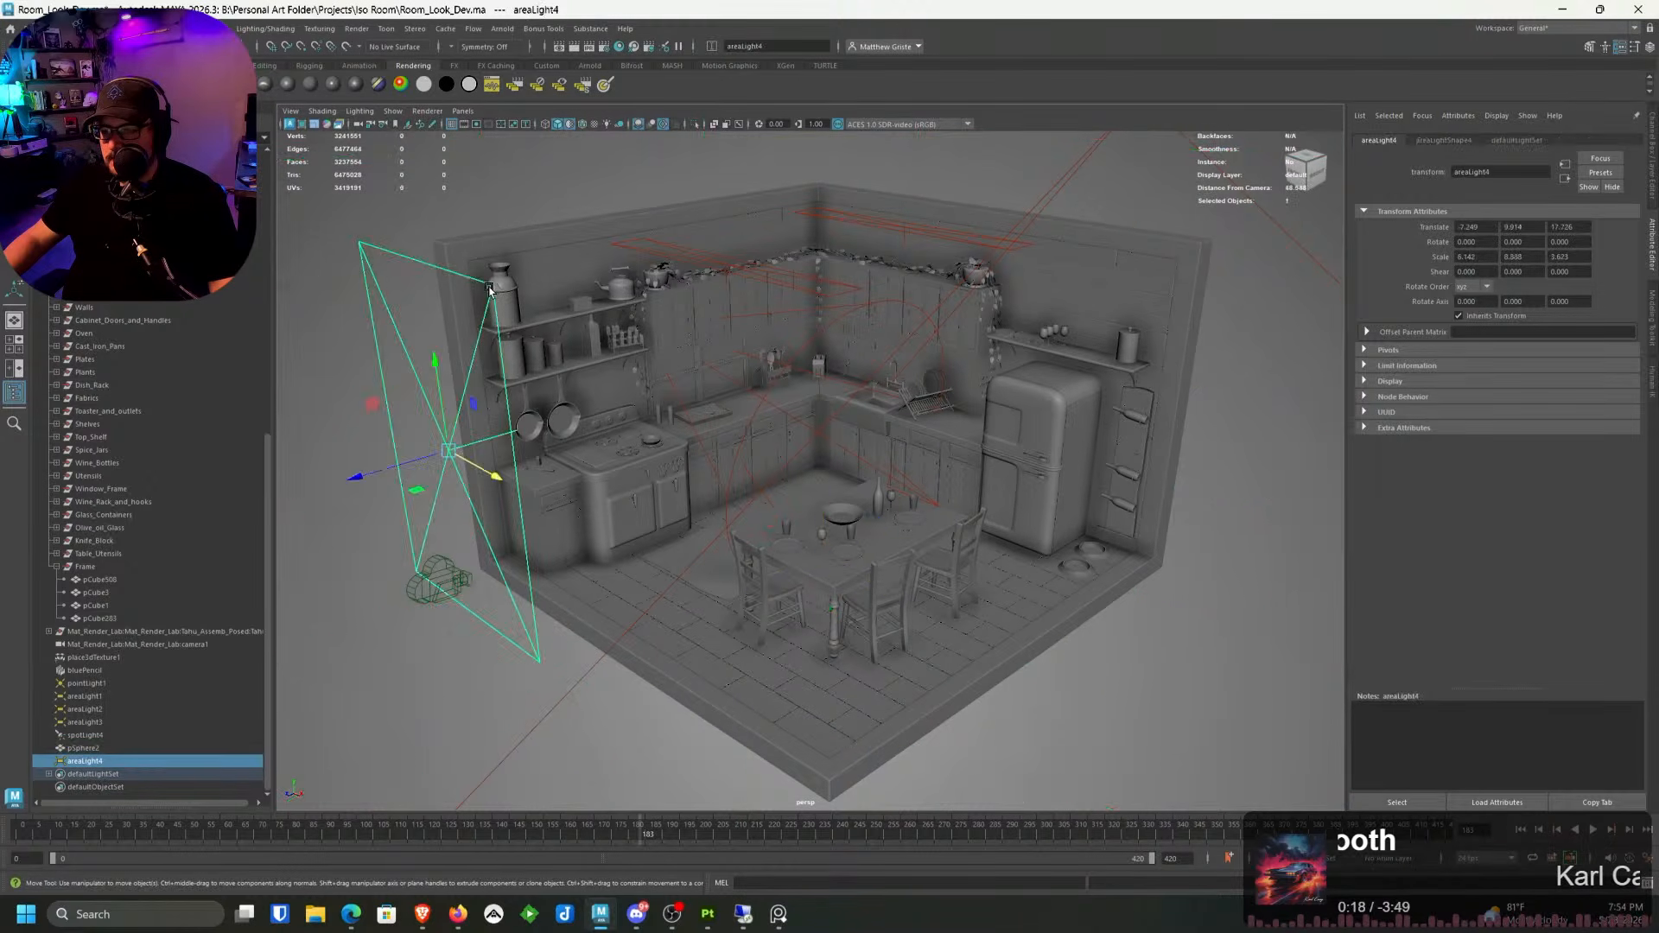
pyautogui.keyDown('alt'); pyautogui.moveTo(548, 300); pyautogui.dragTo(588, 314, button='middle'); pyautogui.keyUp('alt')
pyautogui.click(1651, 155)
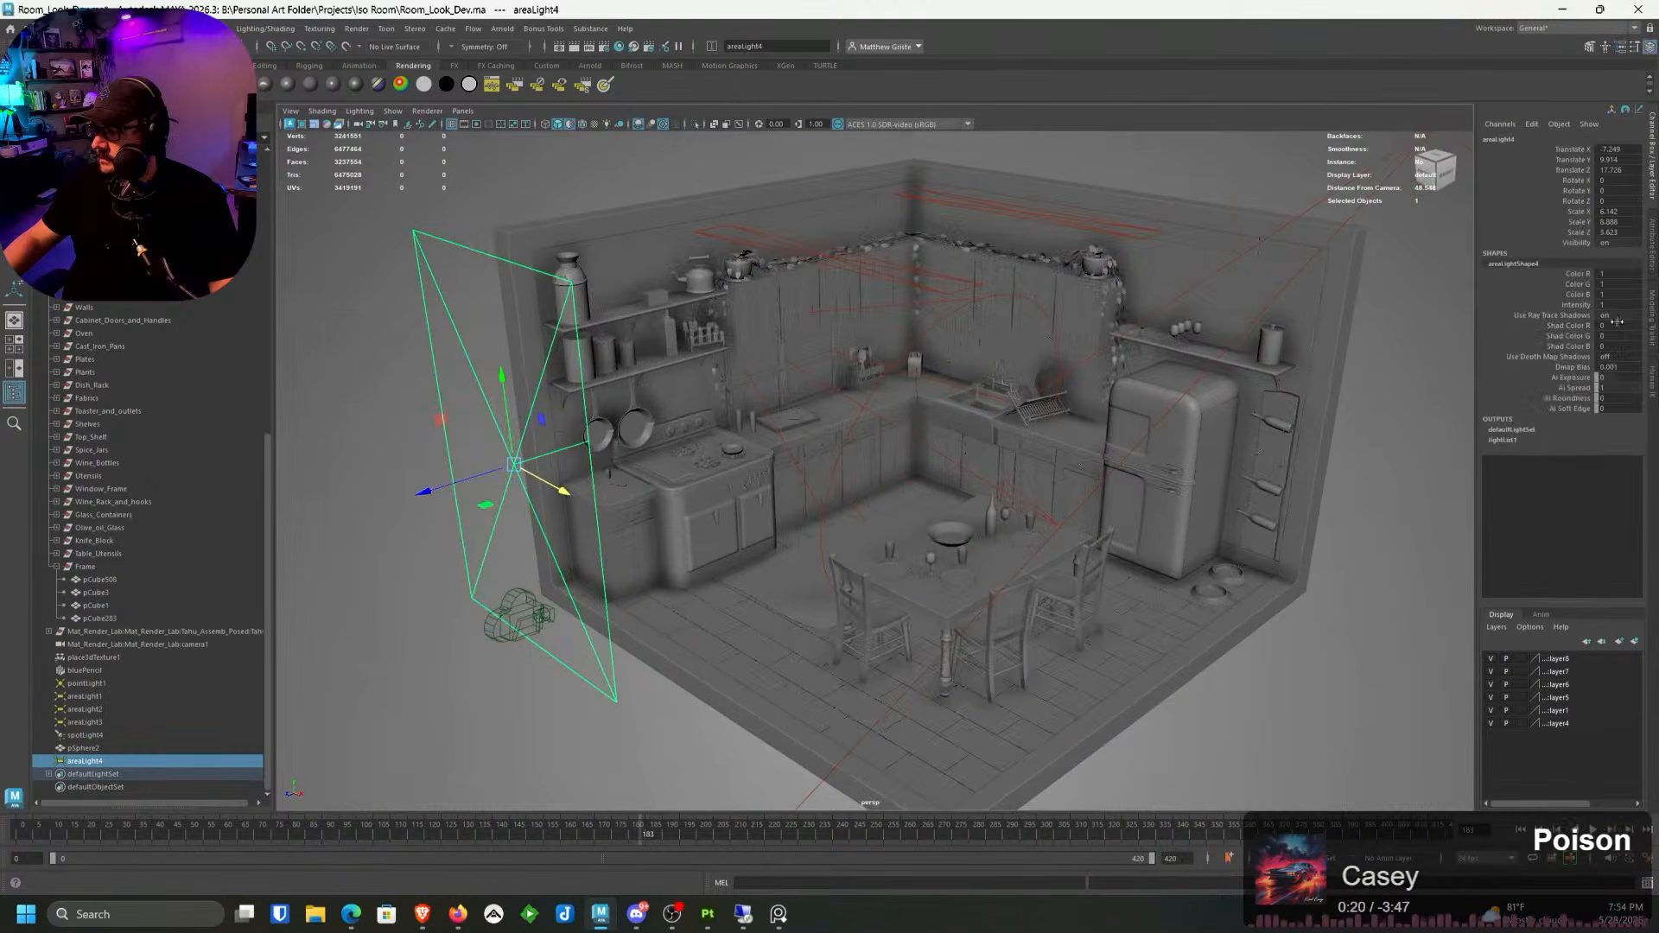
pyautogui.click(1620, 47)
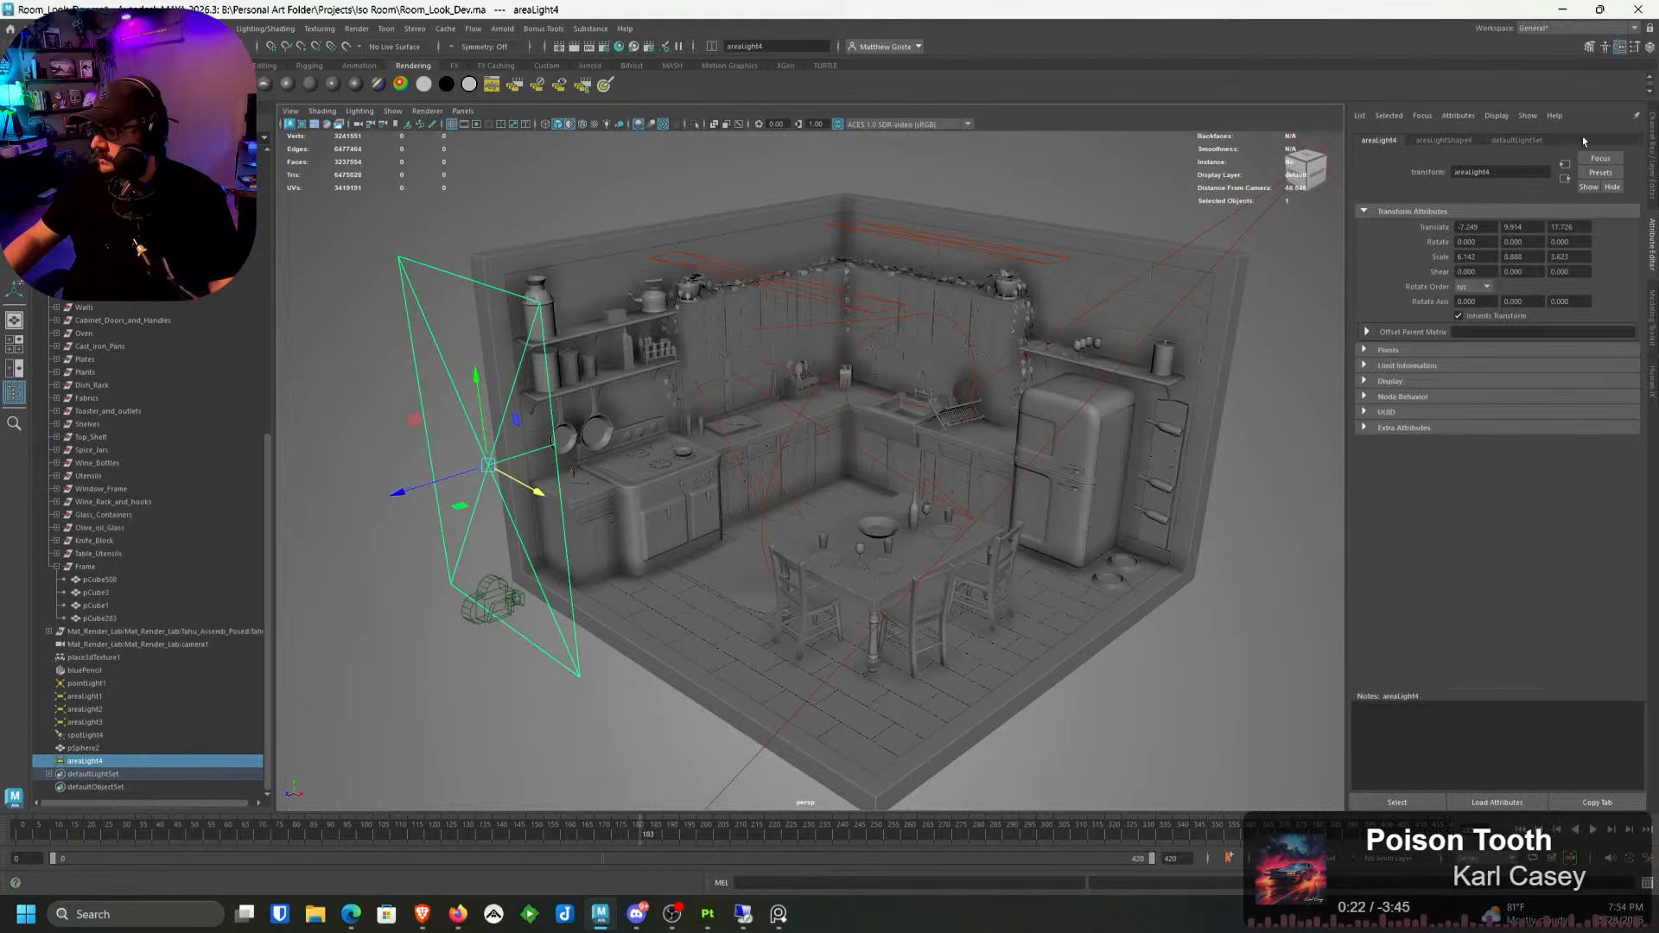
pyautogui.click(1589, 47)
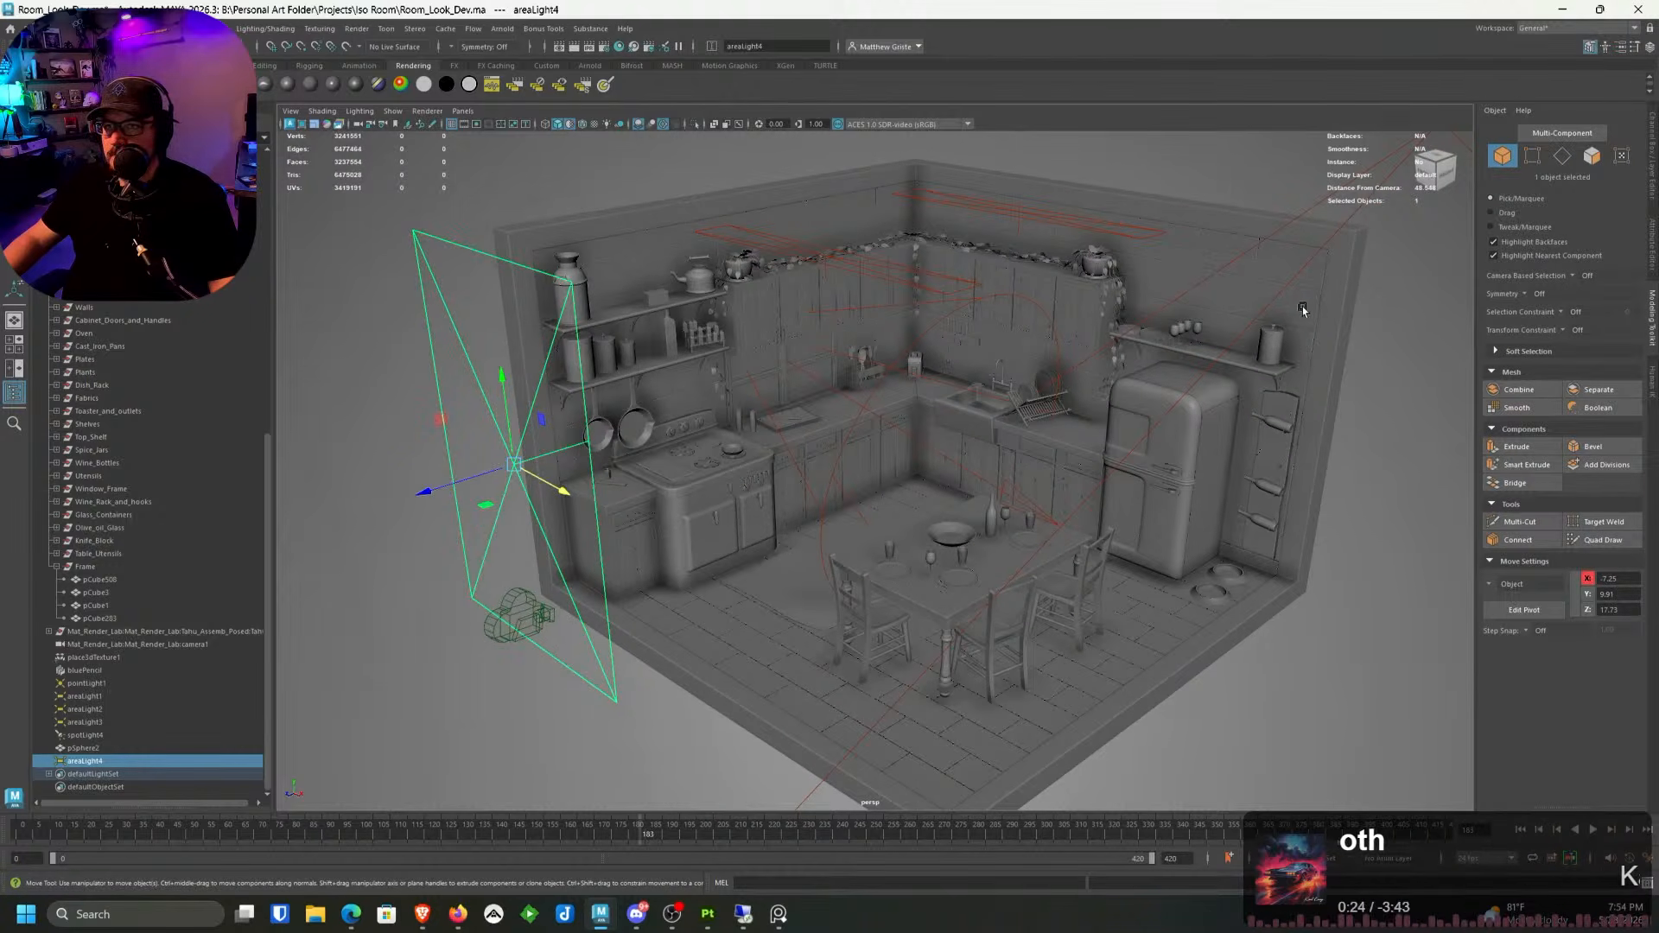
pyautogui.moveTo(1192, 309)
pyautogui.keyDown('alt'); pyautogui.mouseDown()
pyautogui.moveTo(1153, 314)
pyautogui.moveTo(1202, 311)
pyautogui.mouseUp(); pyautogui.keyUp('alt')
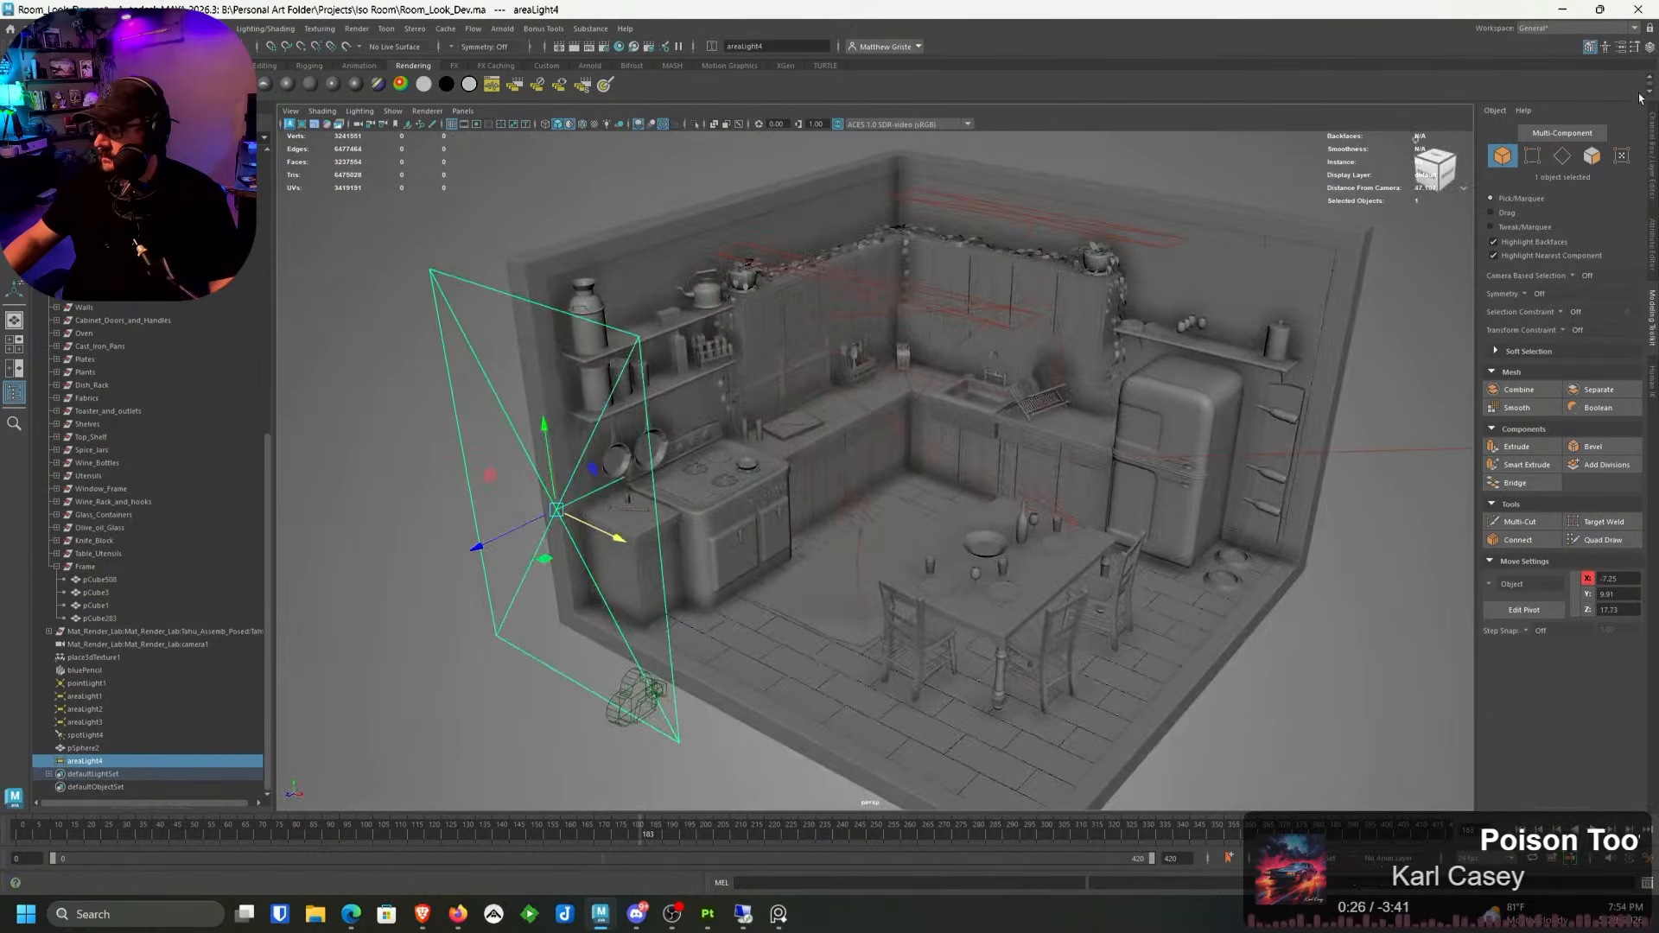
pyautogui.click(1621, 46)
pyautogui.click(1445, 140)
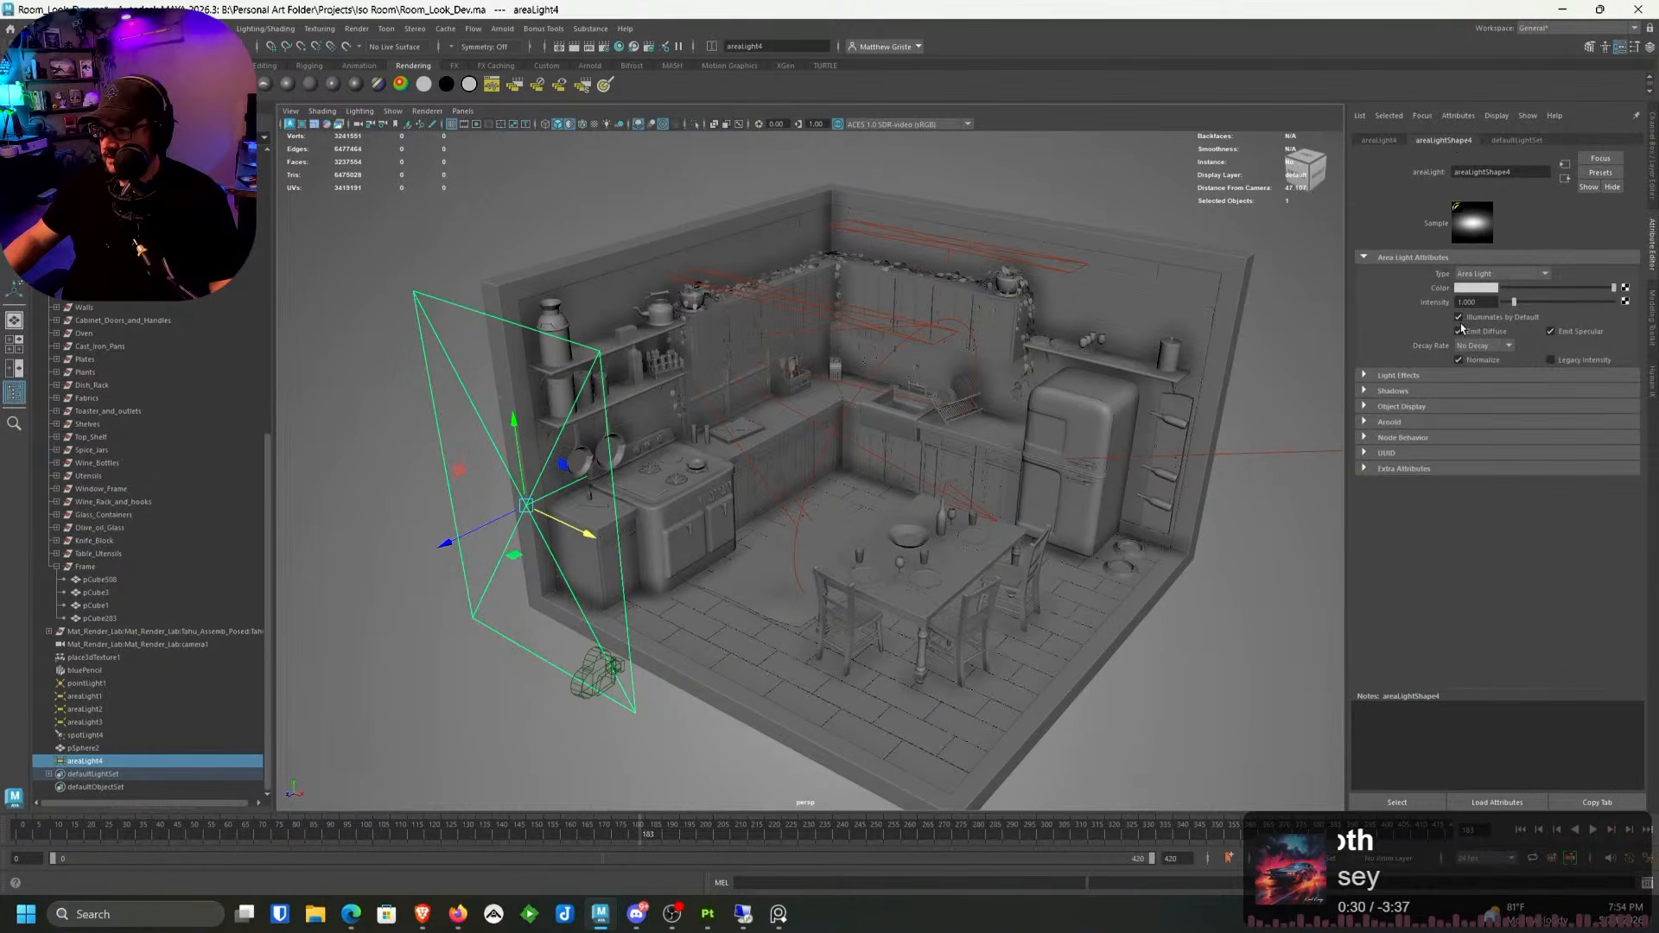
# Step: Expand the Arnold attributes of areaLightShape4
pyautogui.click(1363, 423)
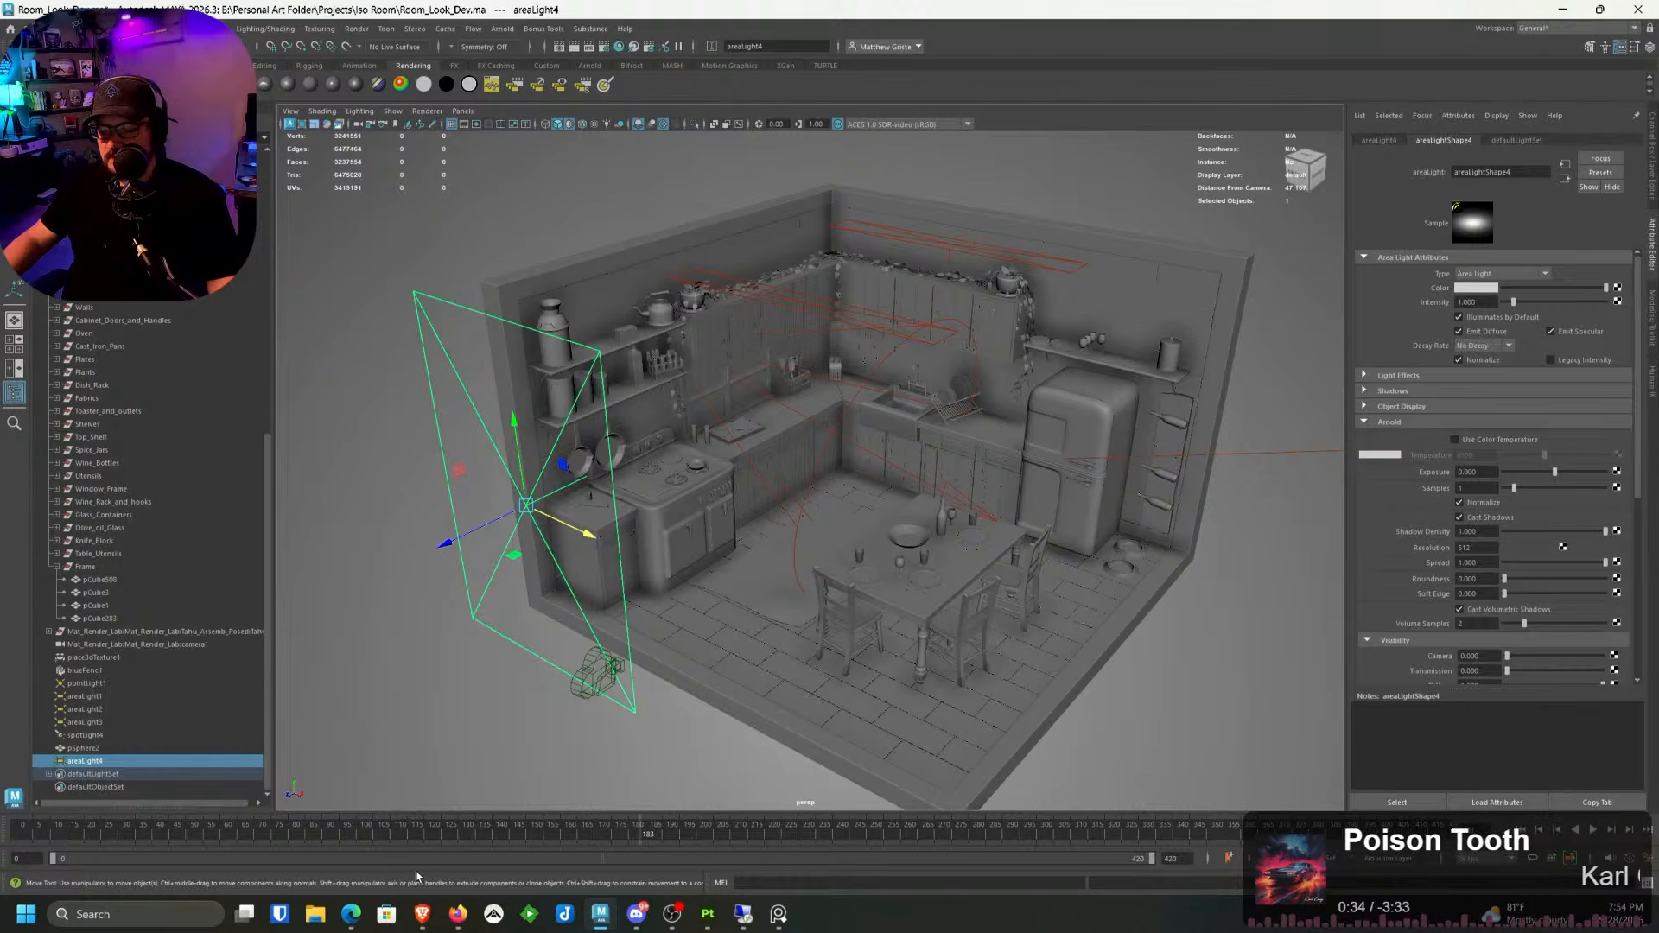
# Step: Switch to the web browser, look through the Bifrost Basics lesson videos on the open YouTube channel, and return to Maya
pyautogui.click(422, 914)
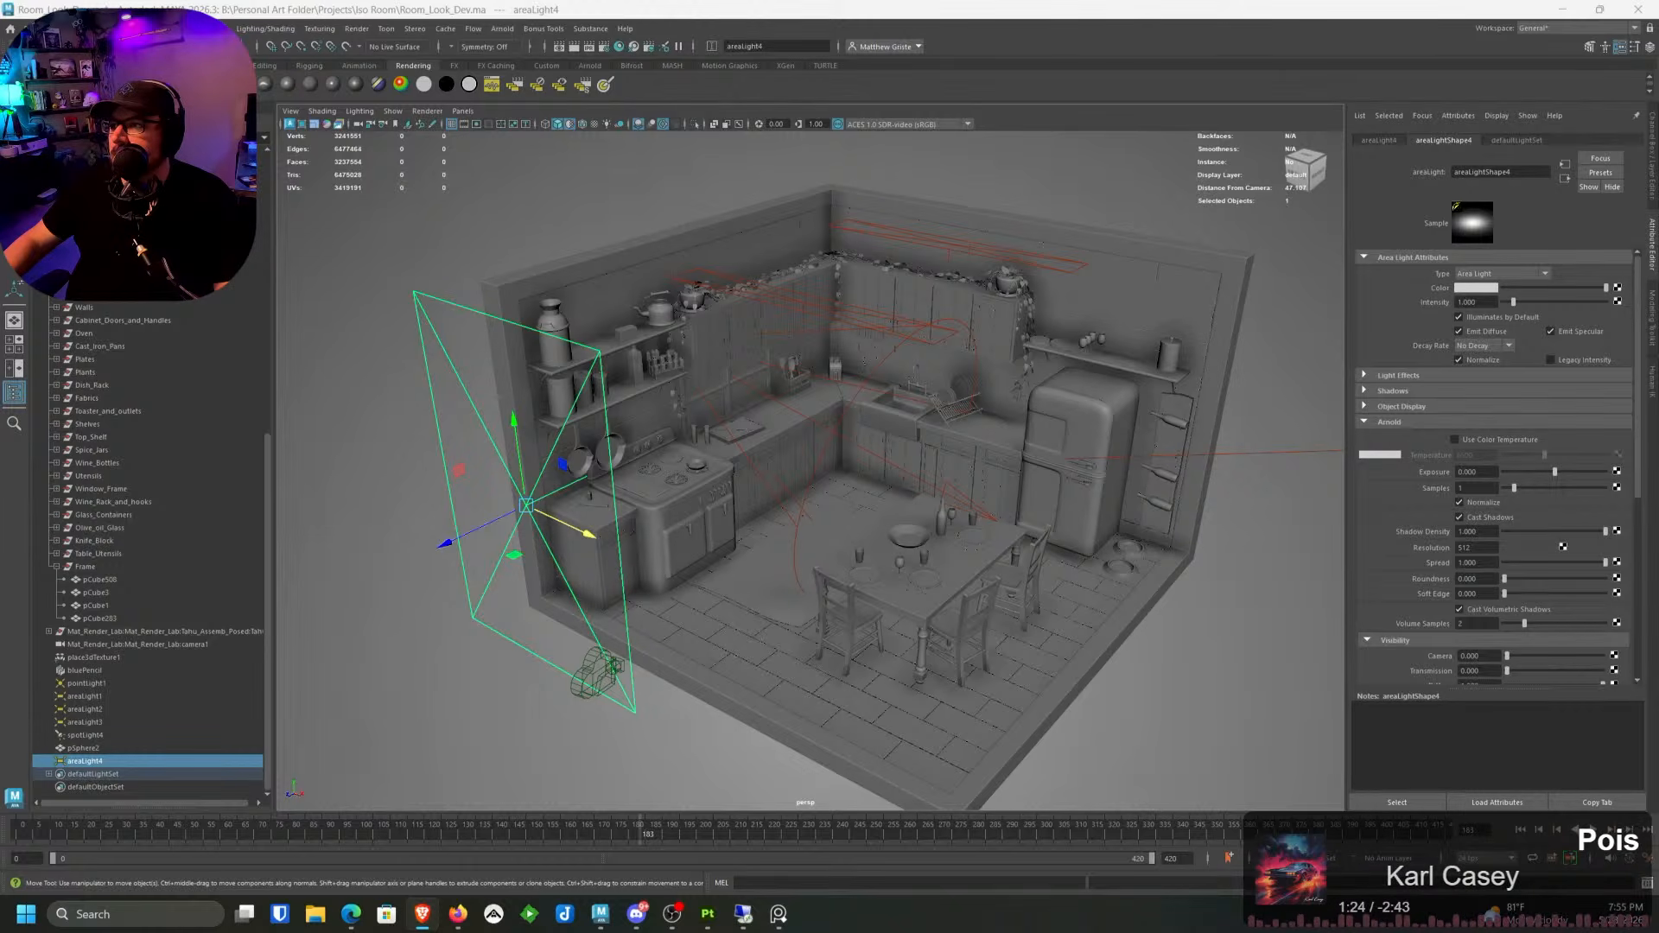
pyautogui.moveTo(1158, 0); pyautogui.dragTo(1106, 116)
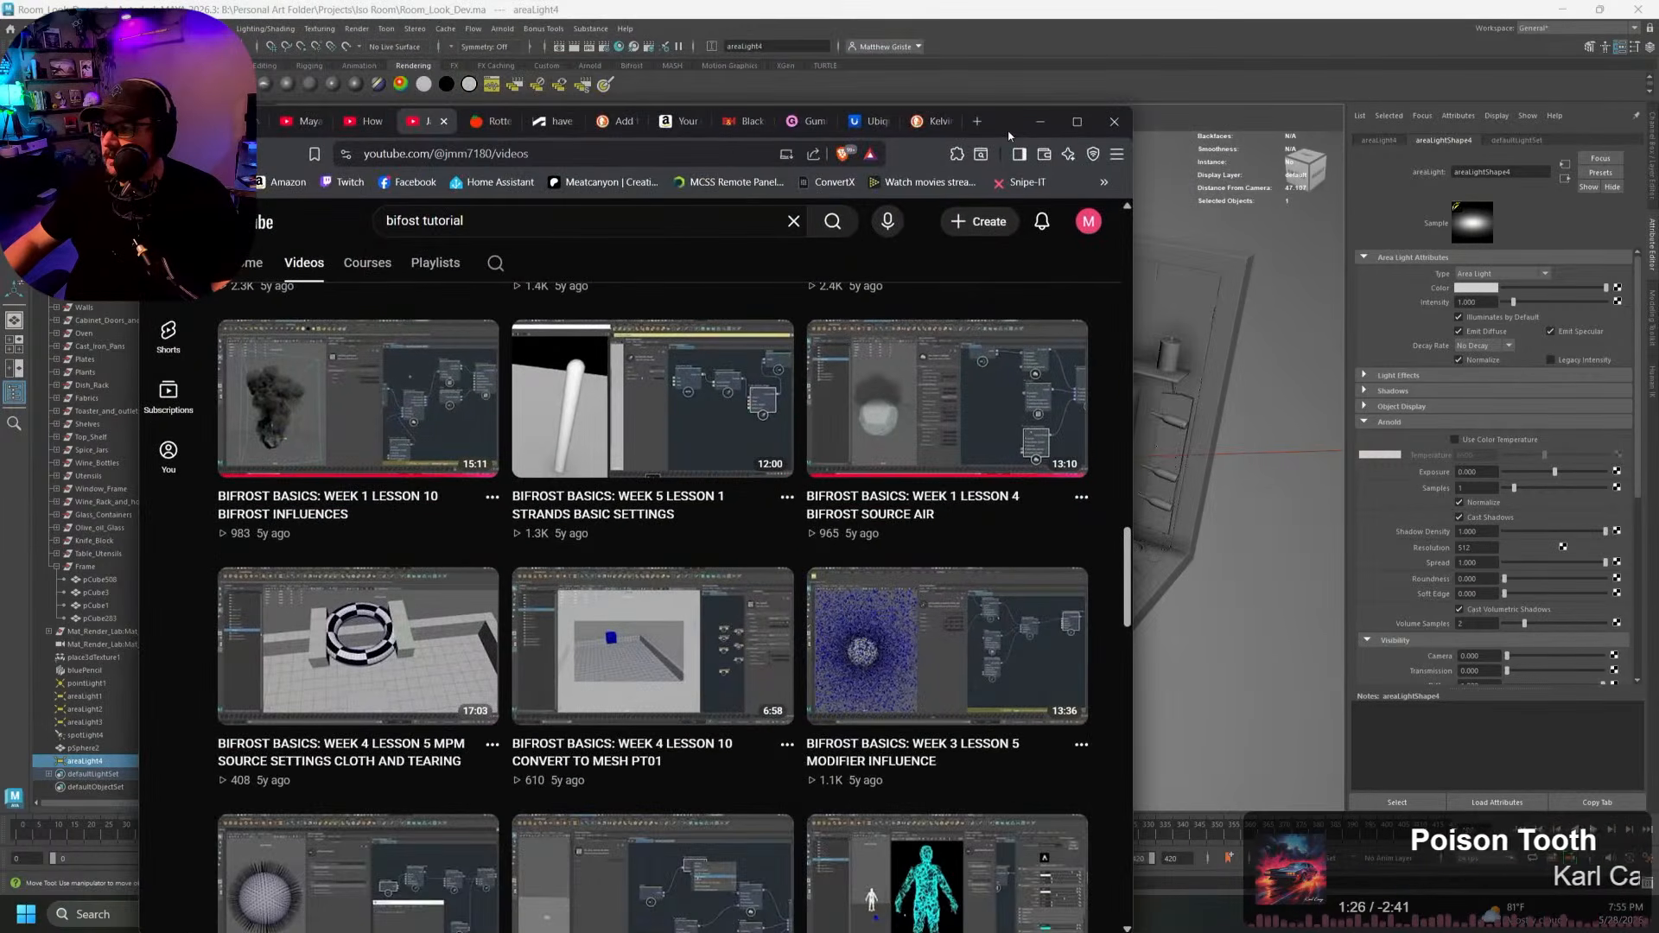
pyautogui.doubleClick(1106, 116)
pyautogui.scroll(8, 738, 381)
pyautogui.scroll(10, 738, 381)
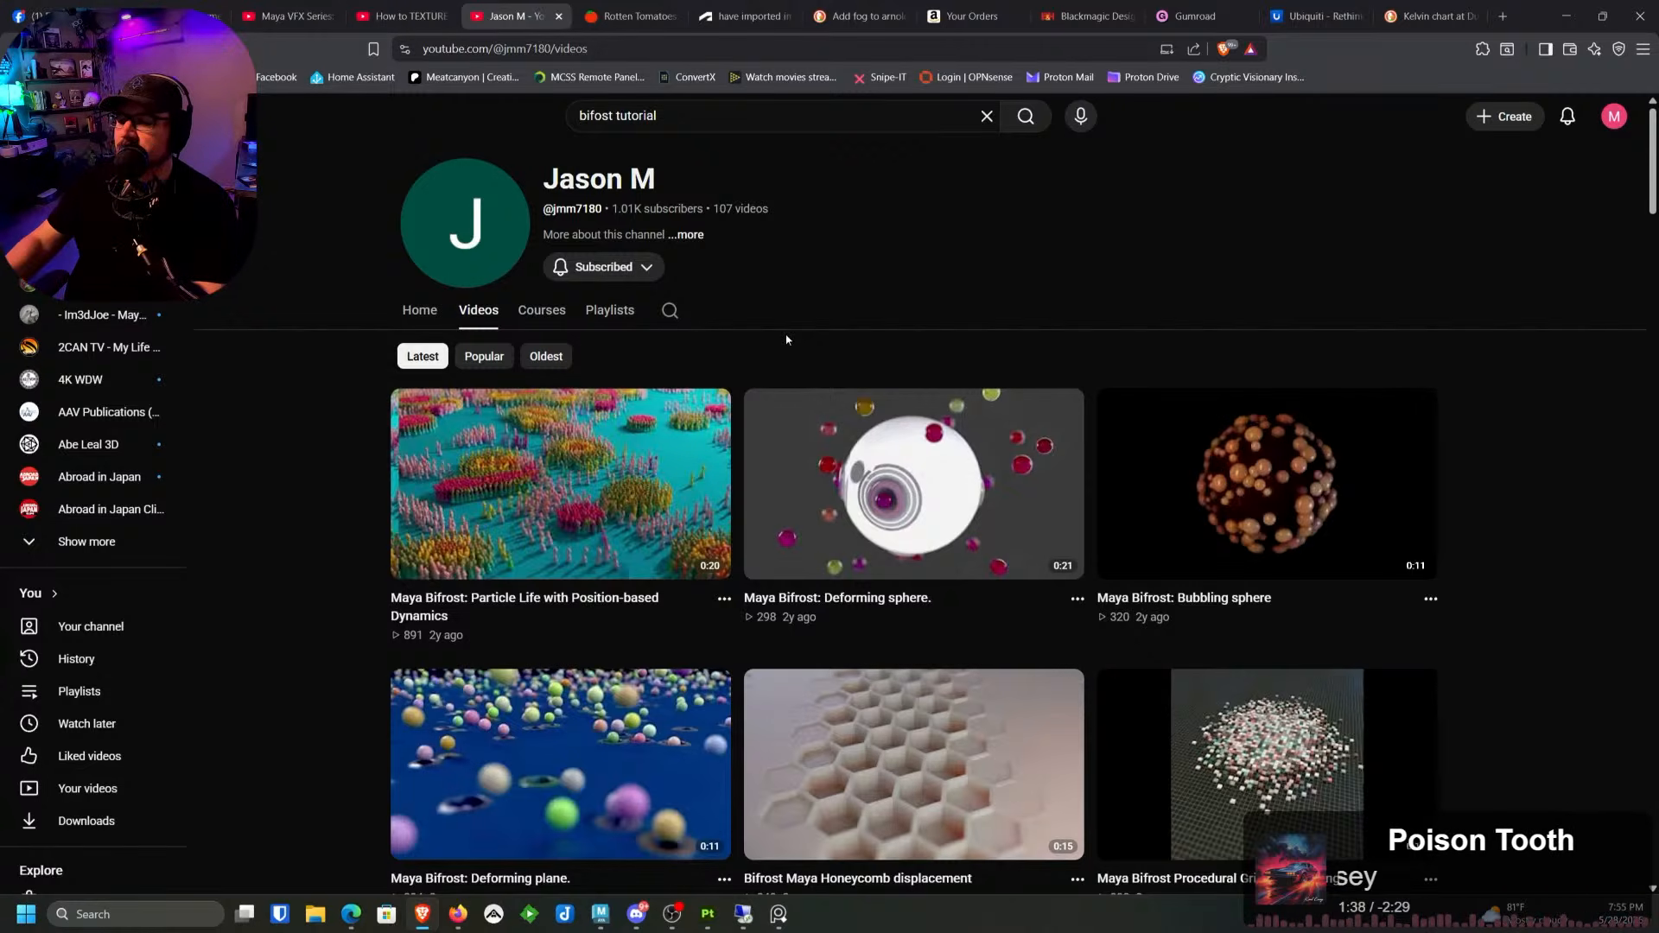
pyautogui.scroll(-3, 789, 346)
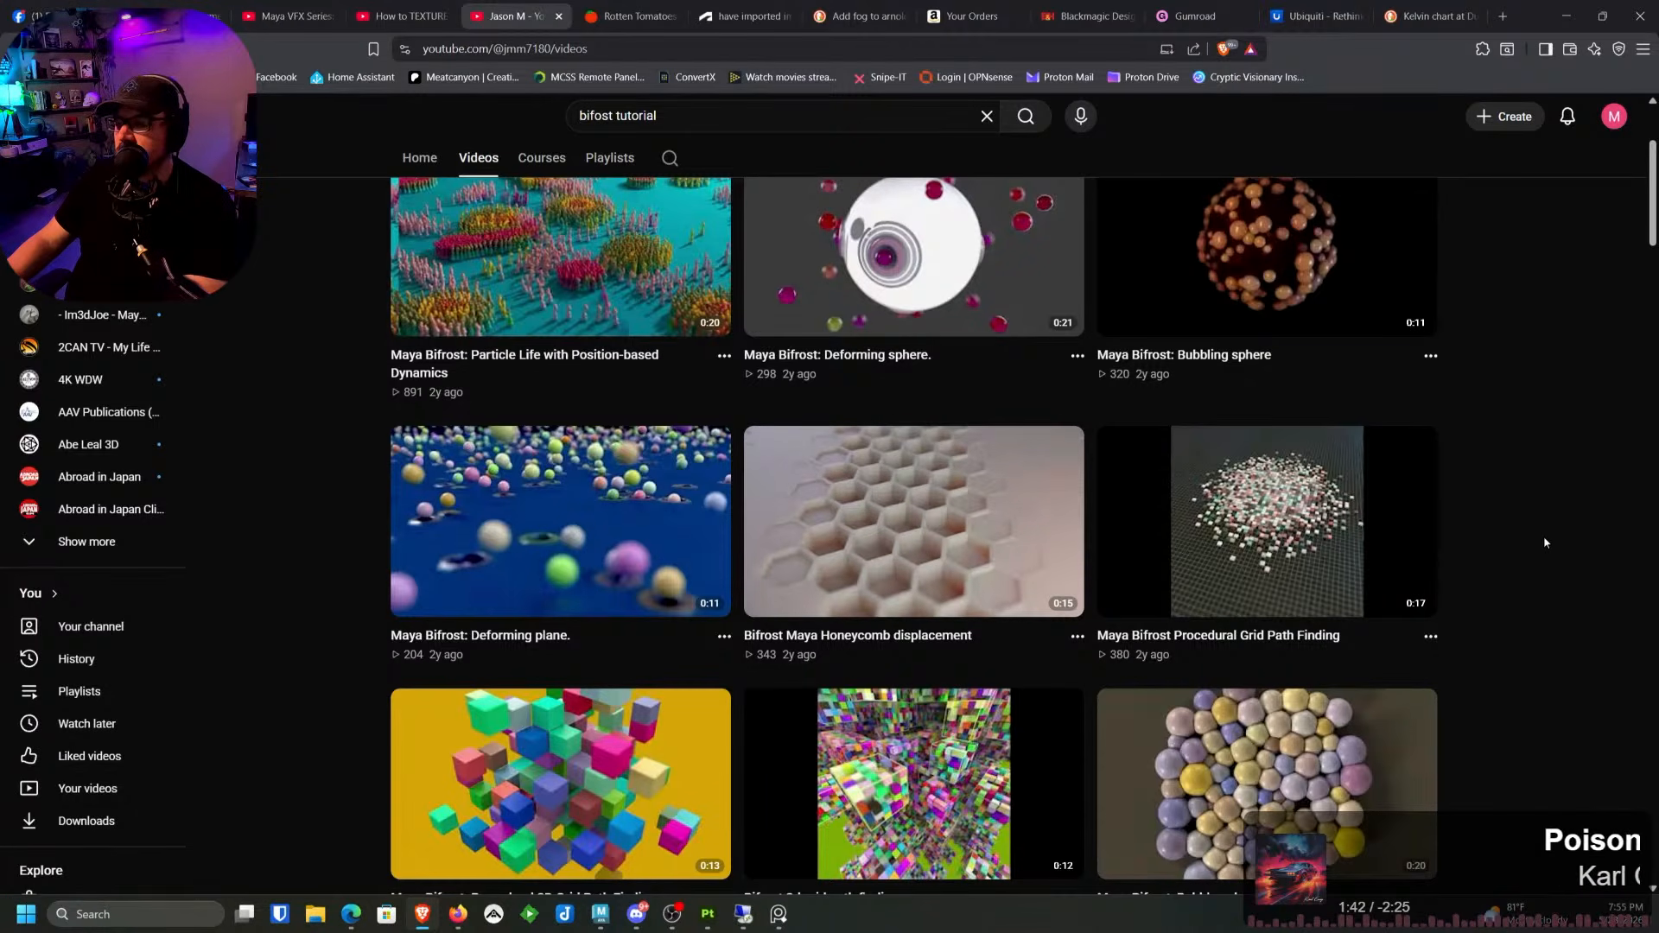
pyautogui.scroll(-10, 1543, 542)
pyautogui.scroll(-15, 1538, 545)
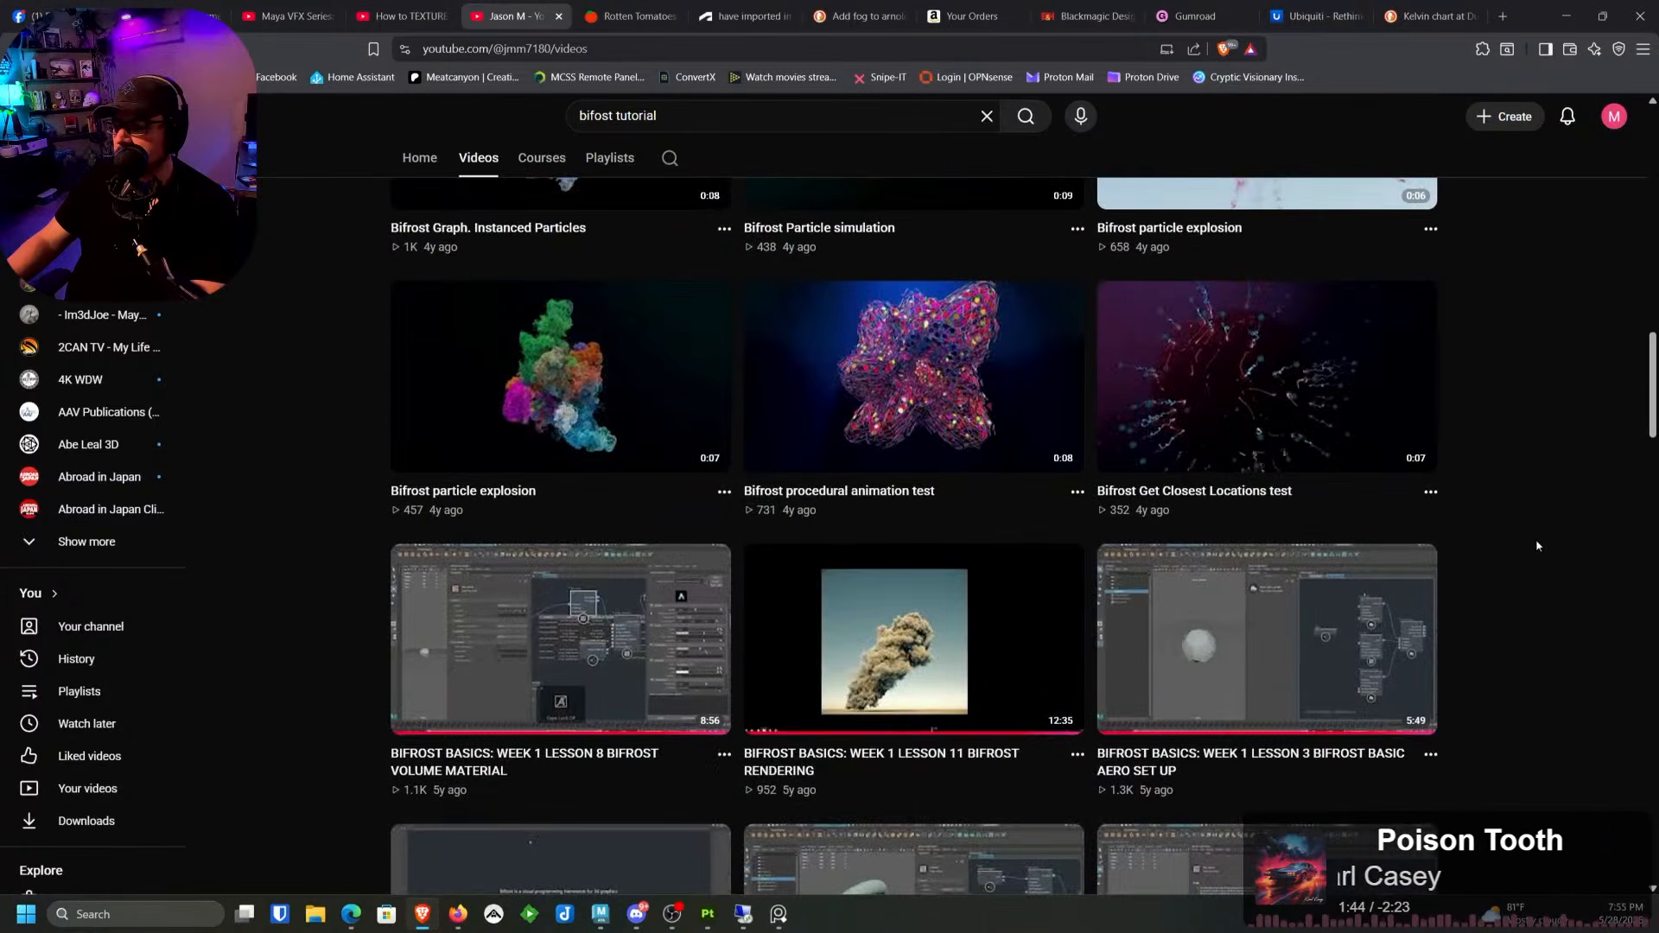
pyautogui.scroll(-4, 1548, 547)
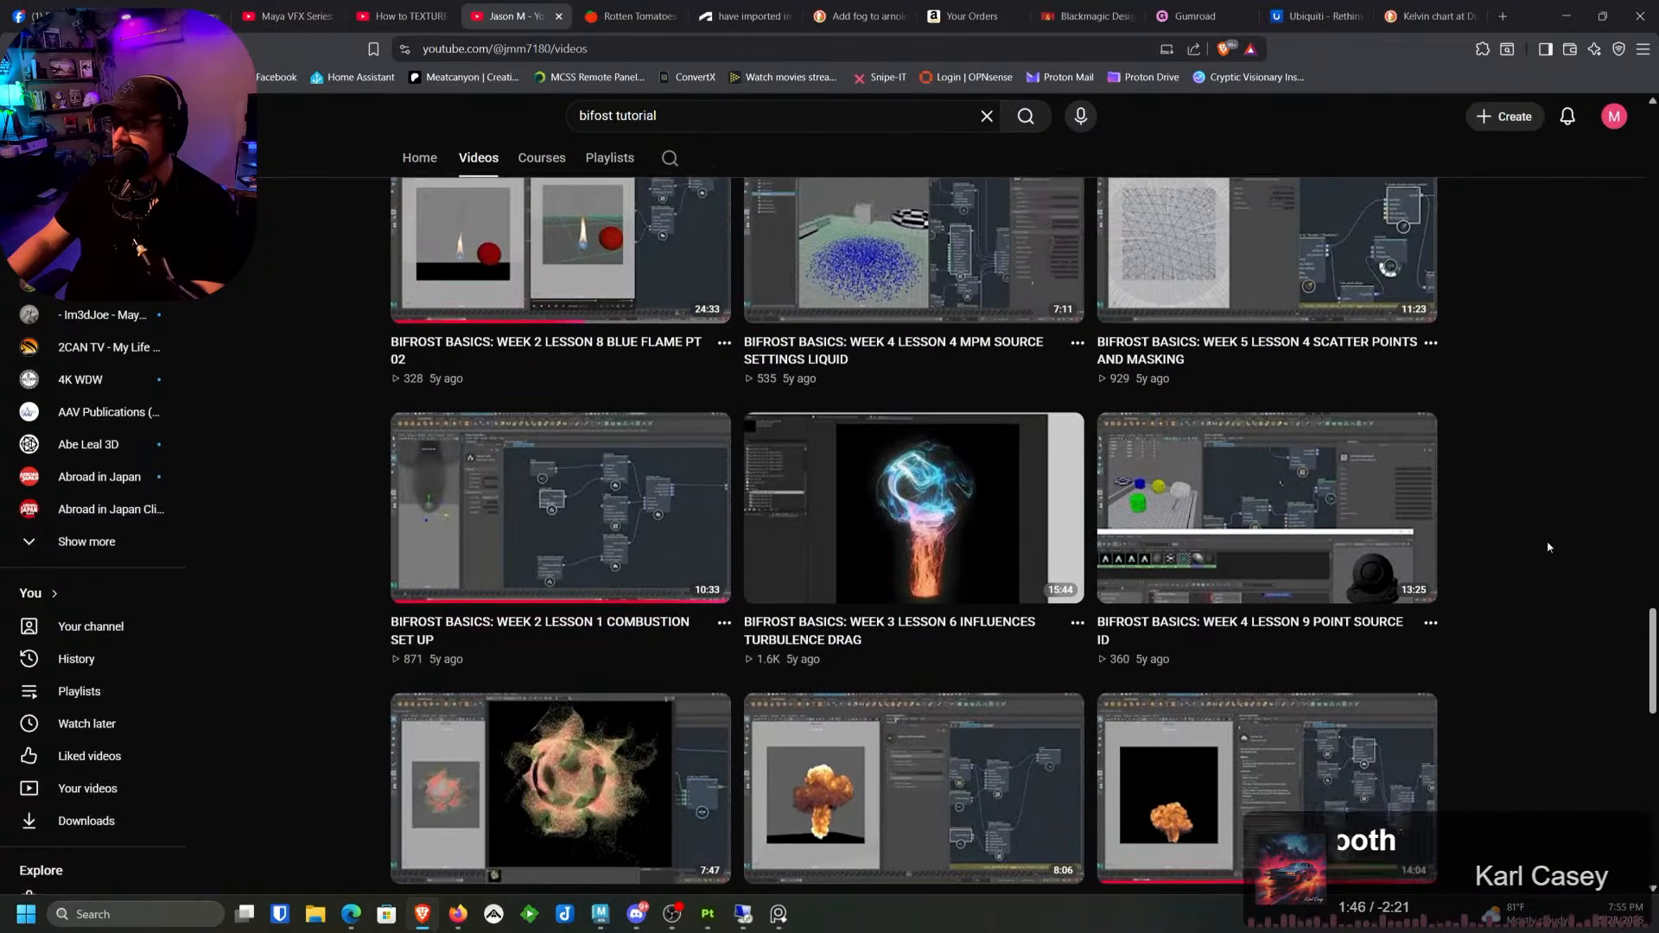
pyautogui.scroll(-10, 1549, 548)
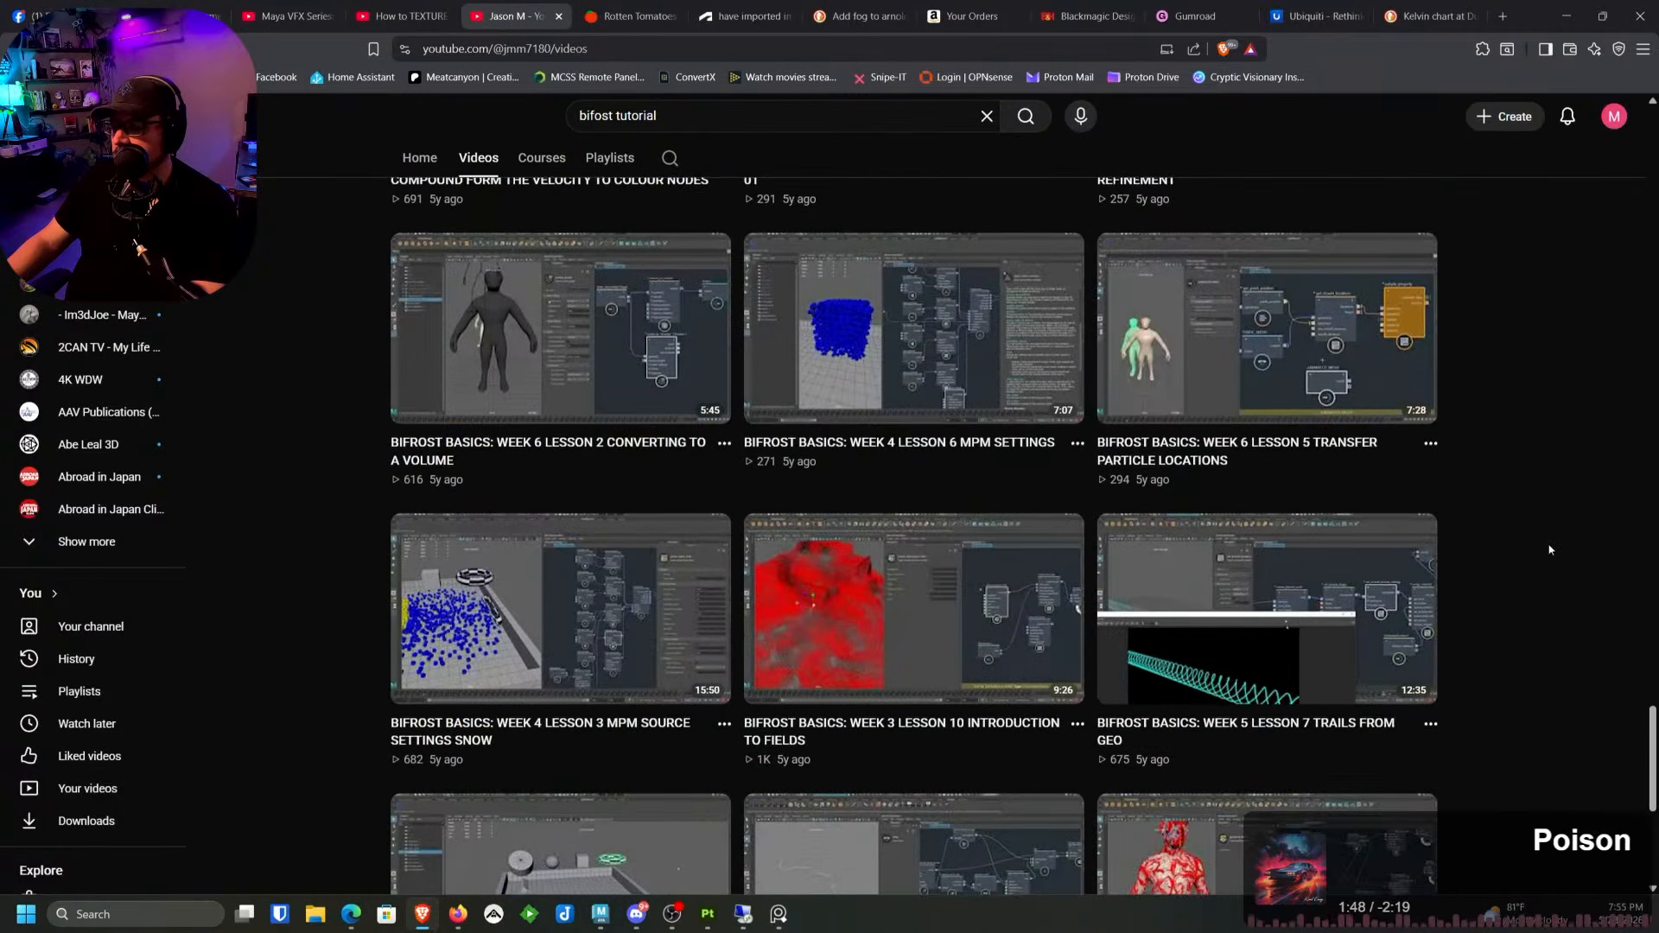
pyautogui.scroll(-10, 1549, 549)
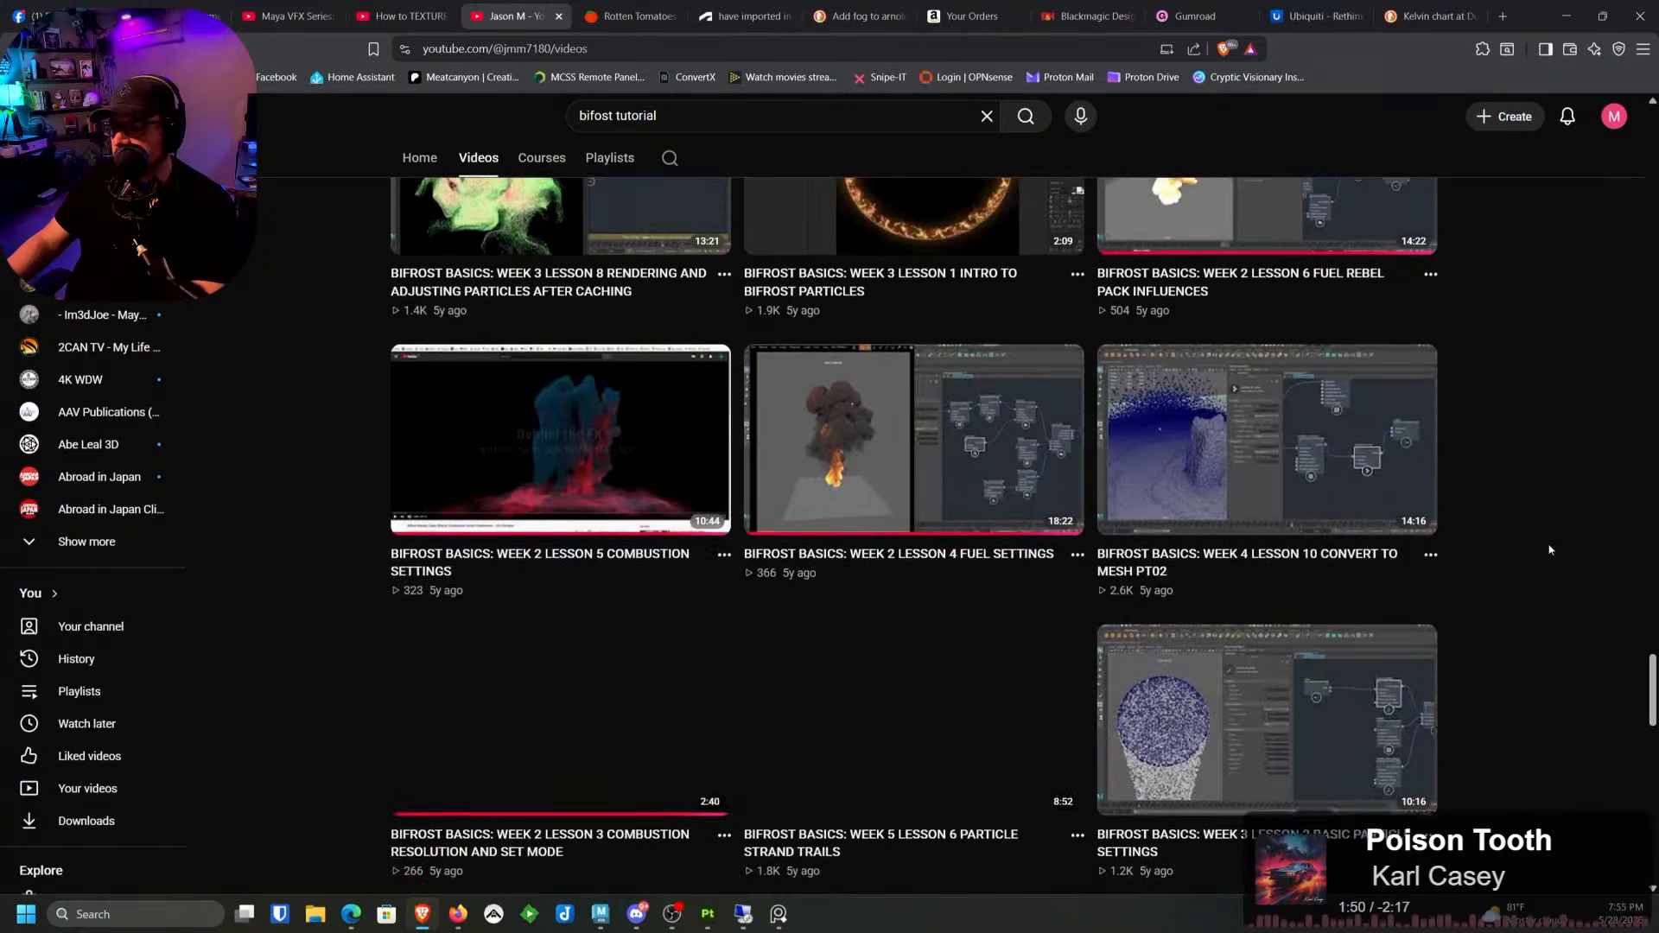
pyautogui.scroll(-4, 1548, 549)
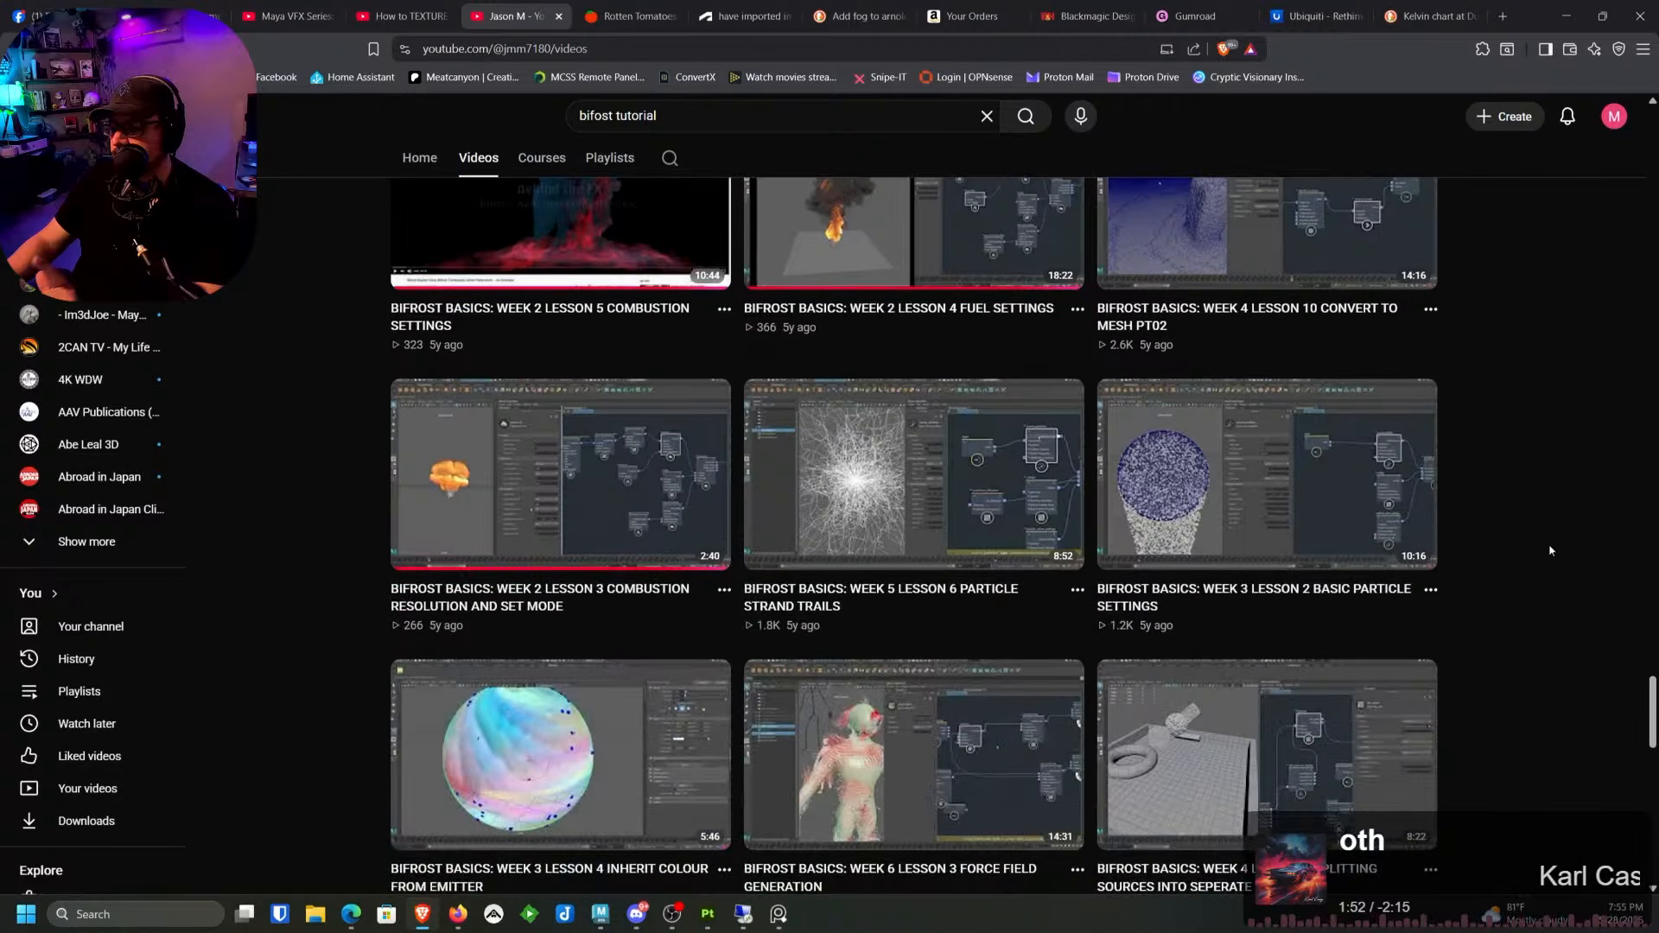
pyautogui.click(1566, 26)
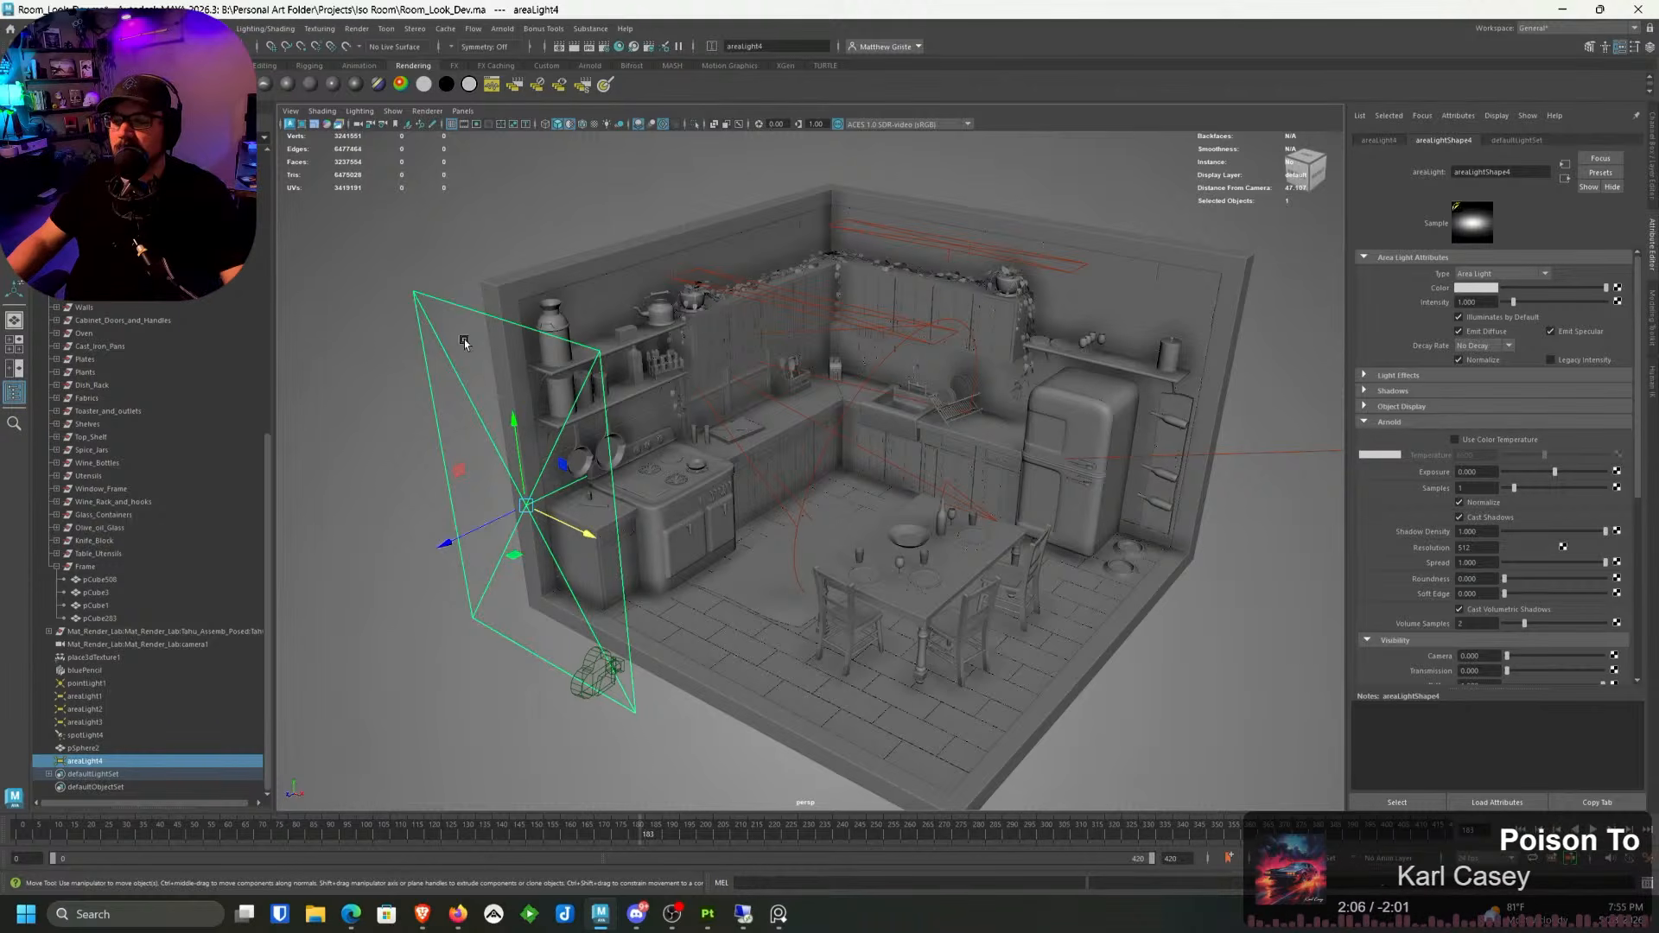
# Step: Set the Arnold exposure of the selected area light beside the stove wall to 6
pyautogui.scroll(5, 517, 358)
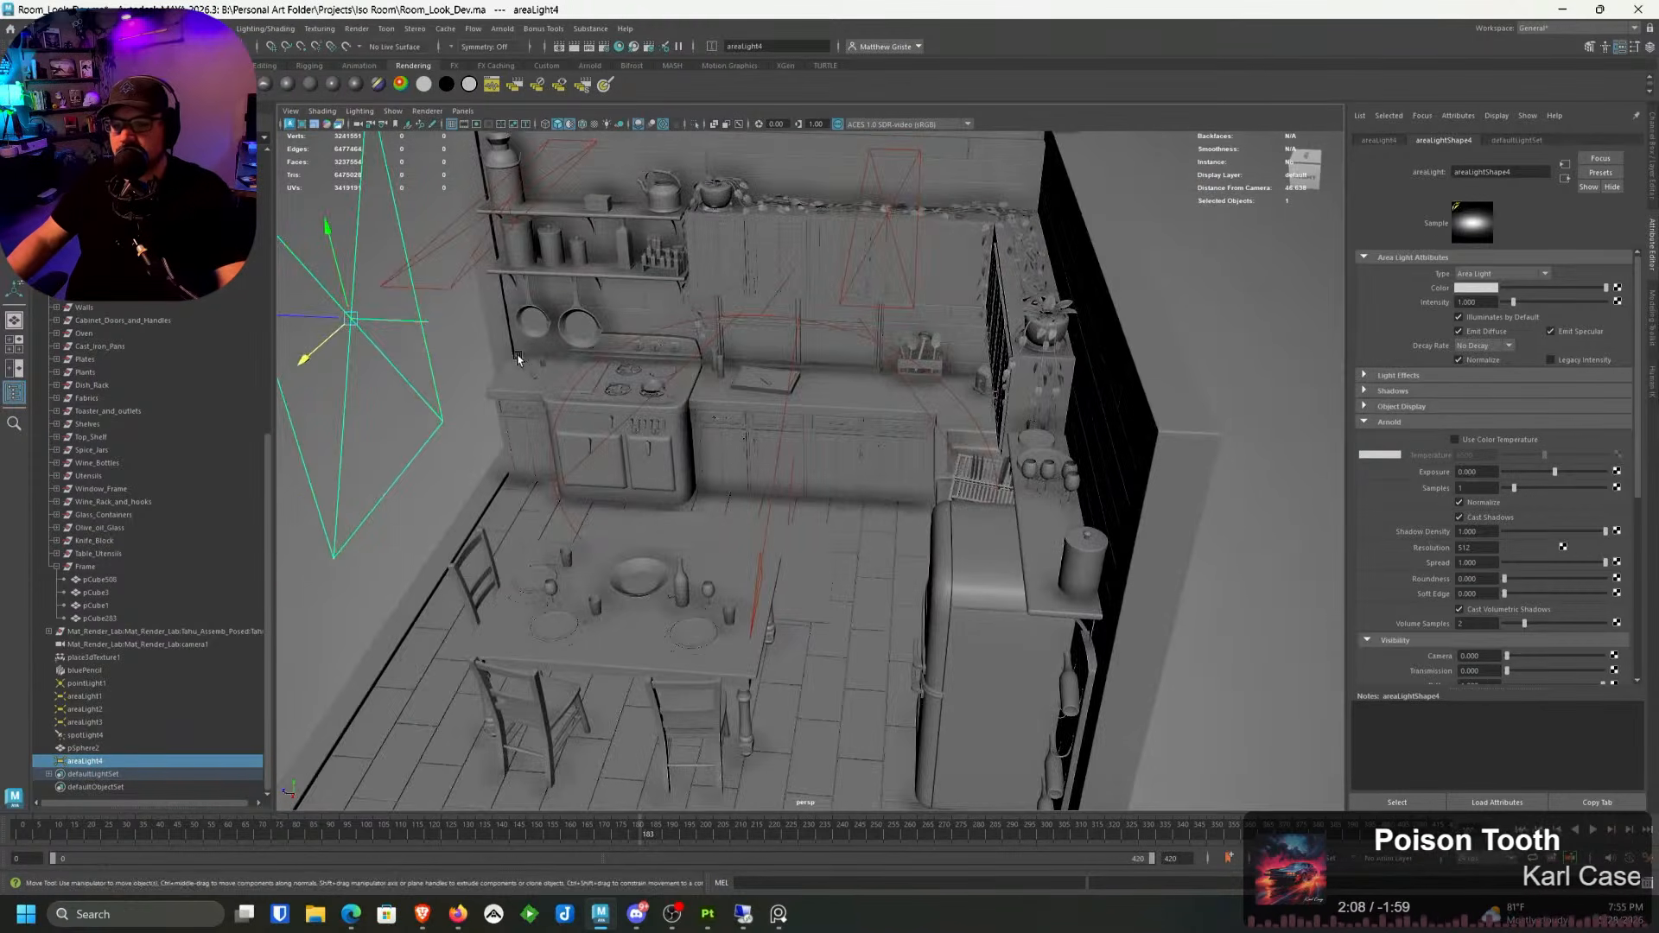
pyautogui.keyDown('alt'); pyautogui.moveTo(518, 358); pyautogui.dragTo(766, 429, button='middle'); pyautogui.keyUp('alt')
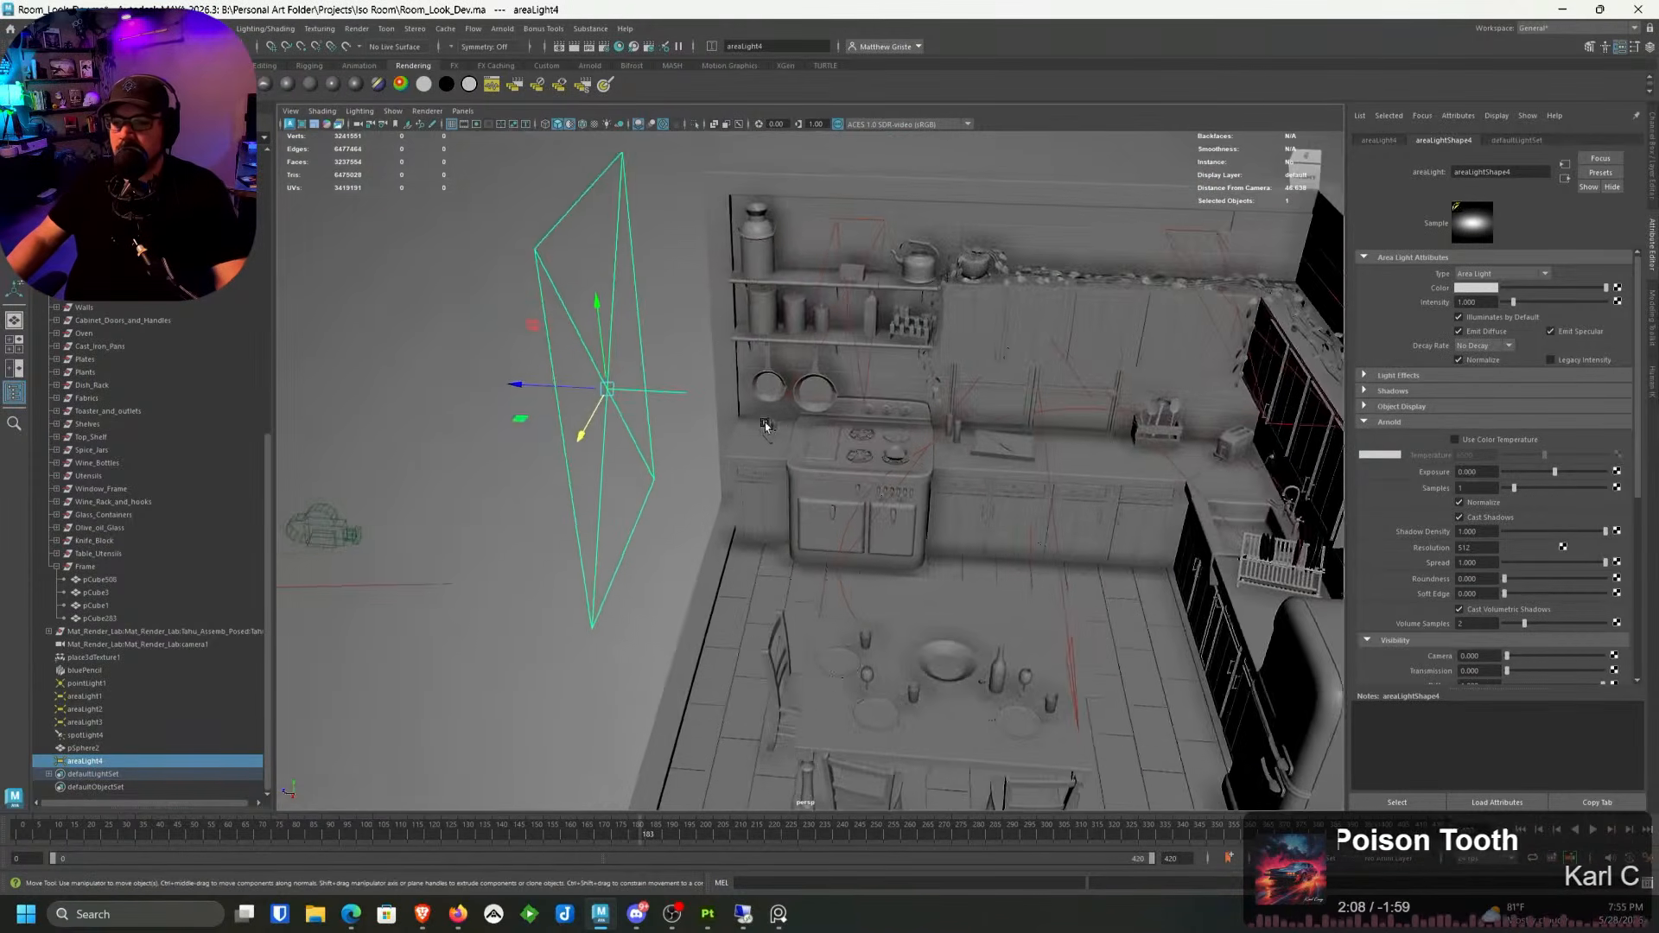
pyautogui.scroll(2, 766, 430)
pyautogui.moveTo(521, 370); pyautogui.dragTo(644, 380)
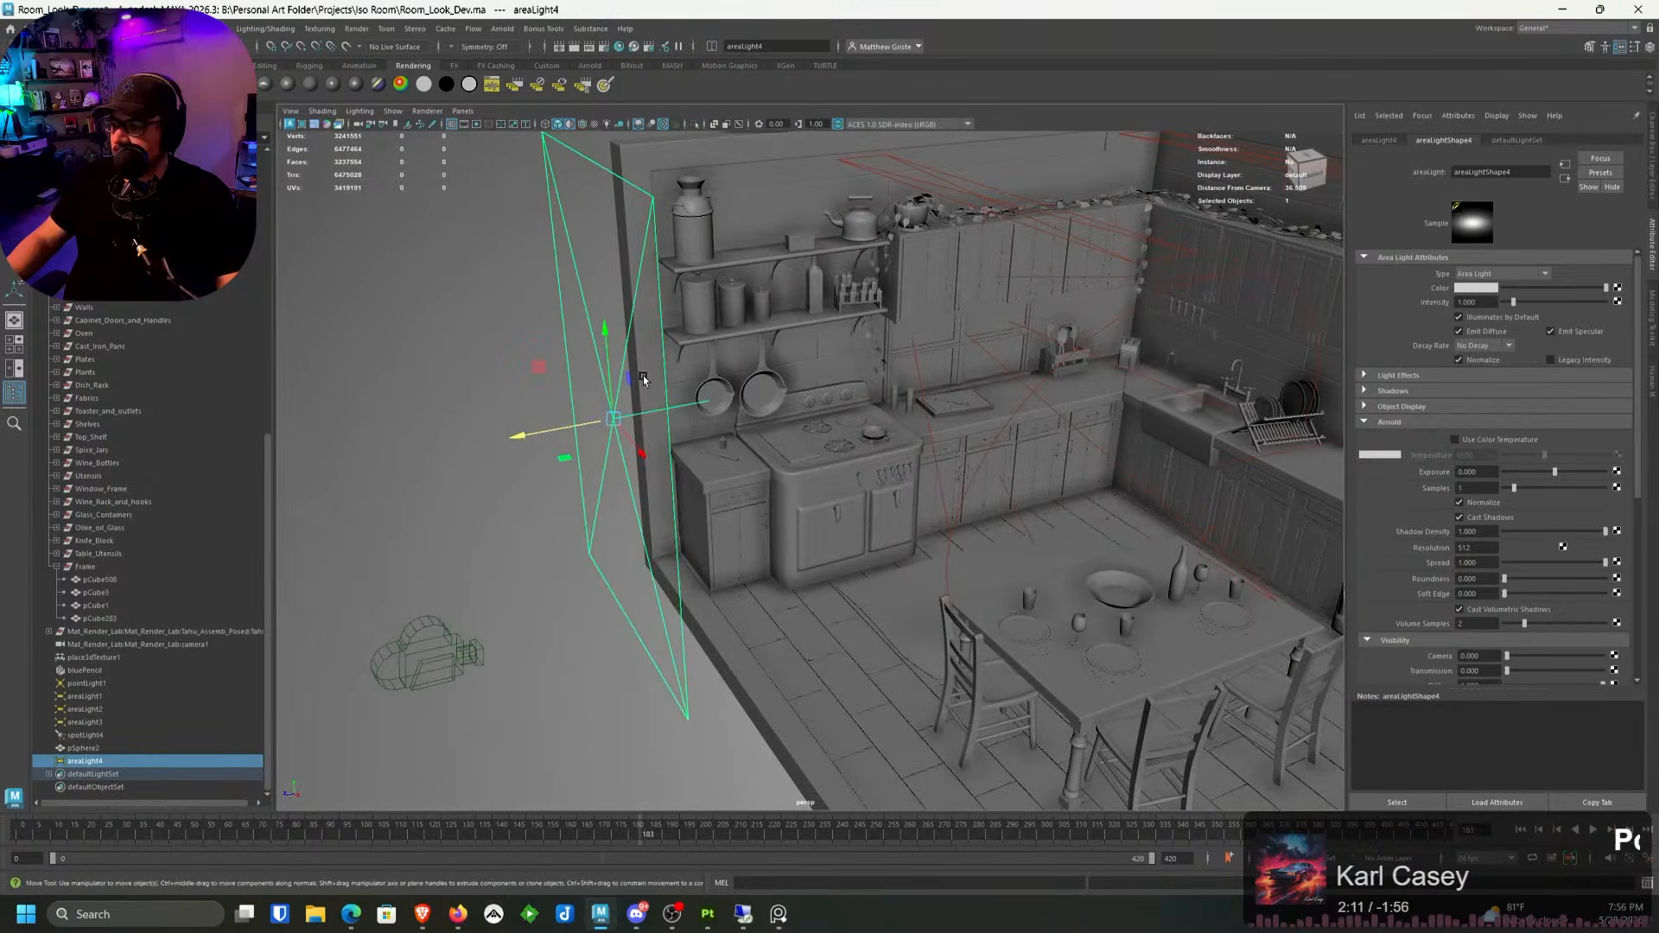
pyautogui.click(1480, 471)
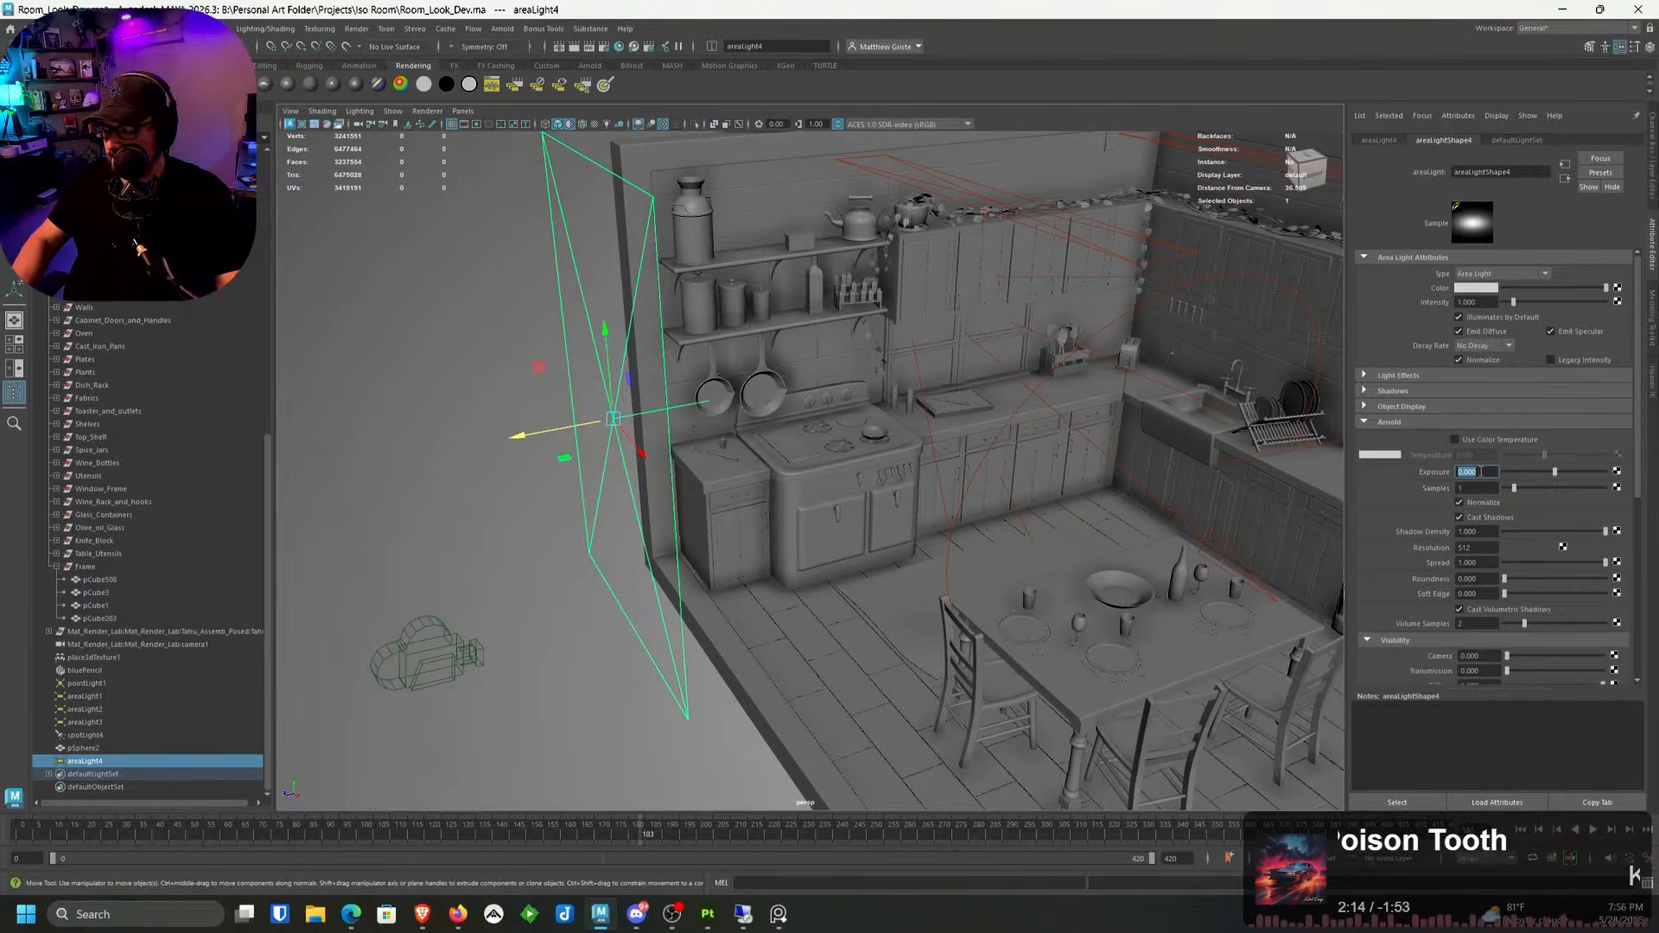
pyautogui.write('5')
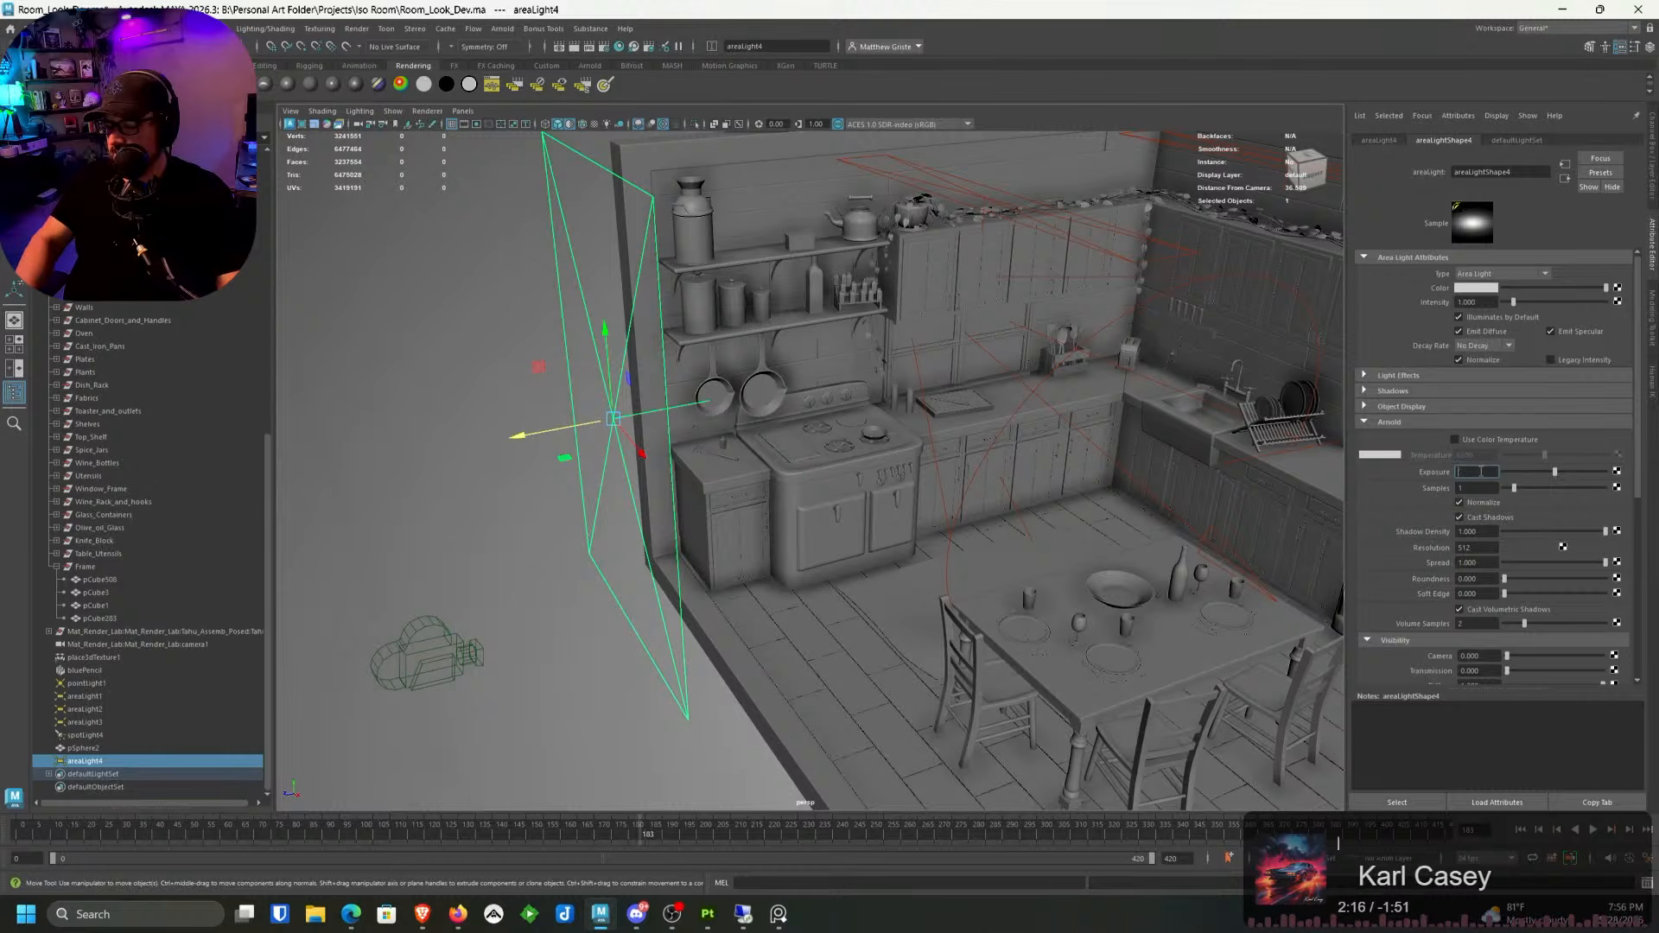
pyautogui.press('Return')
# Step: Enable color temperature on the area light and set the temperature to 7500
pyautogui.click(1480, 441)
pyautogui.click(1480, 455)
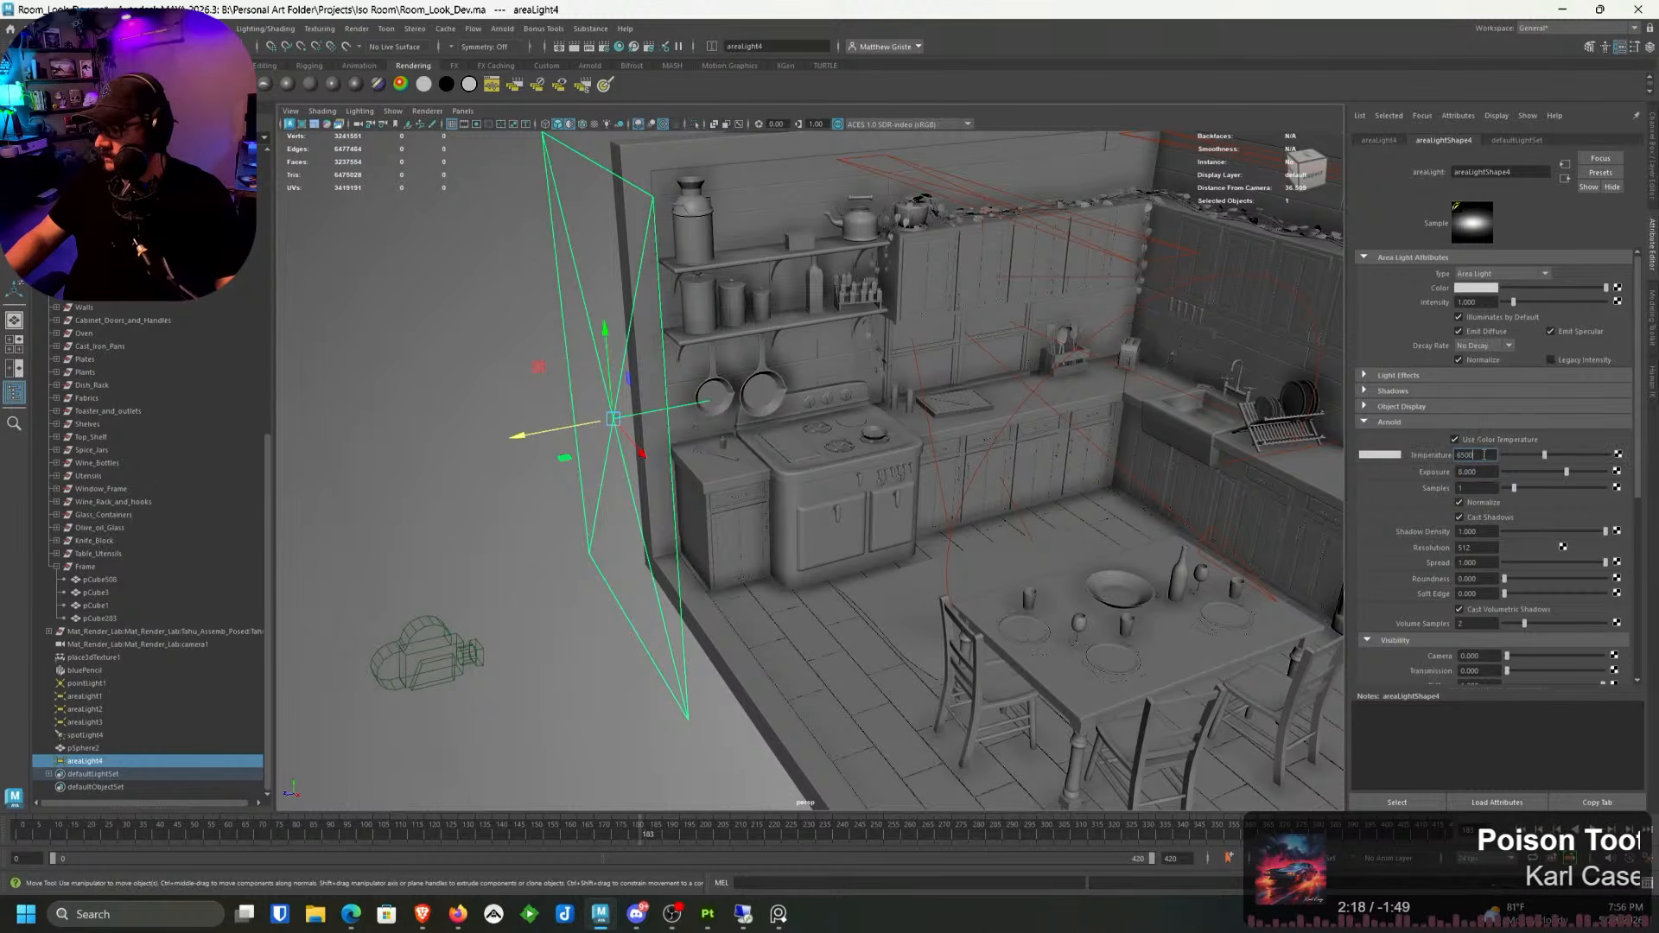
pyautogui.write('75')
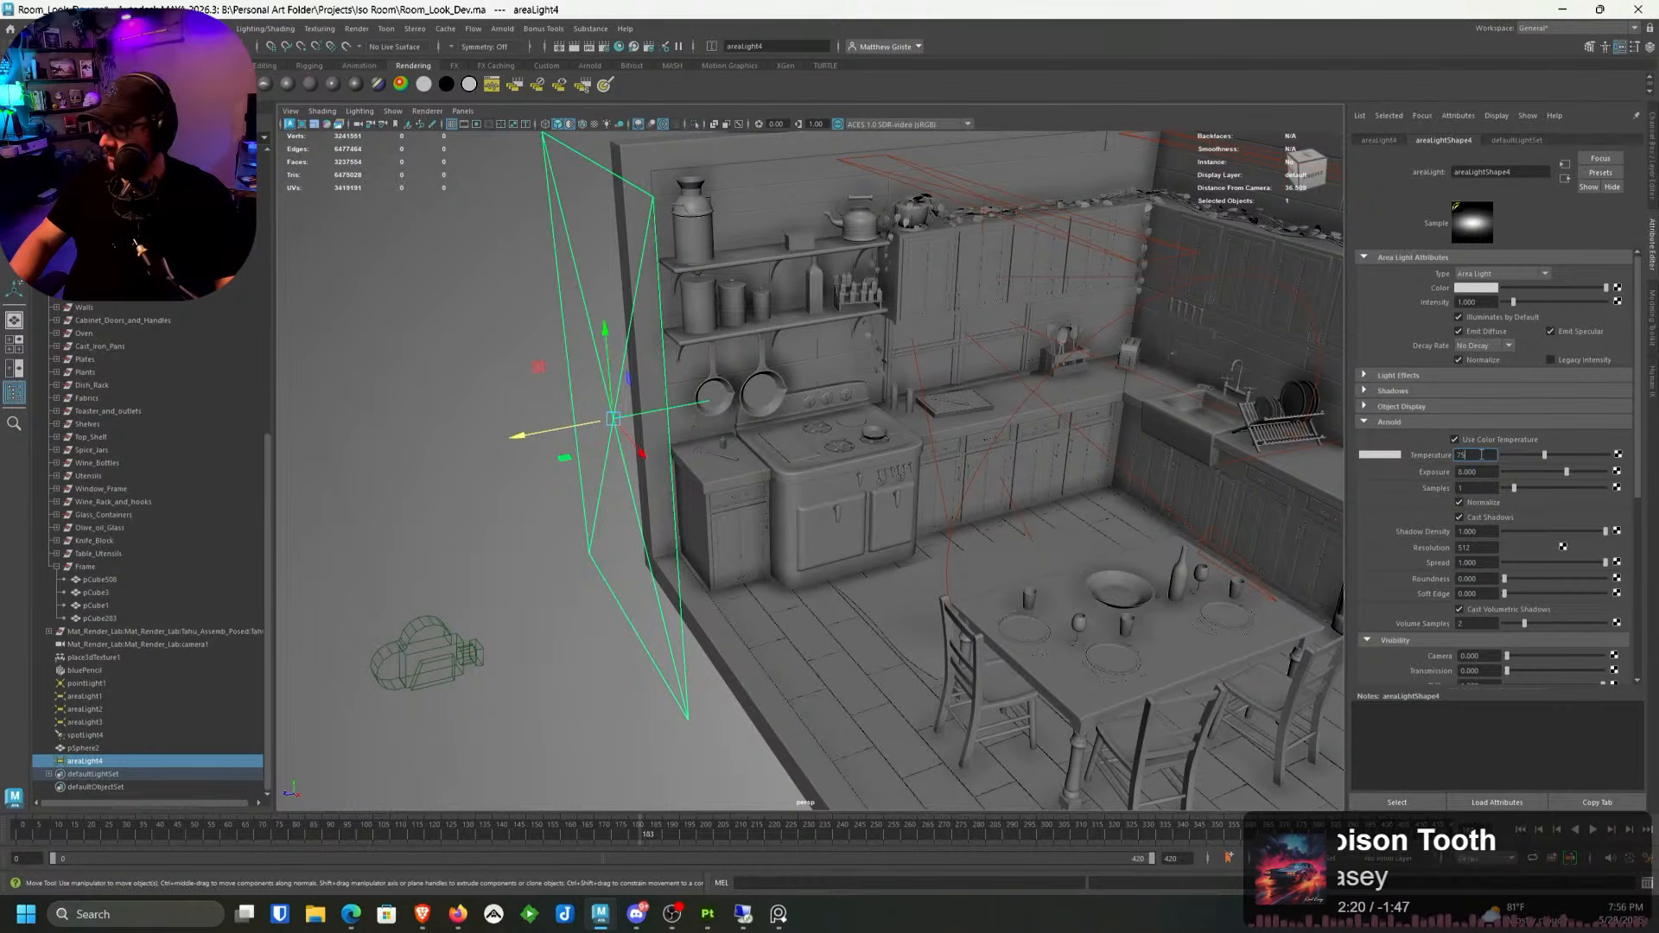
pyautogui.press('Return')
# Step: Set the area light's Volume visibility contribution to 0
pyautogui.keyDown('alt'); pyautogui.moveTo(974, 391); pyautogui.dragTo(901, 395); pyautogui.keyUp('alt')
pyautogui.scroll(-2, 902, 396)
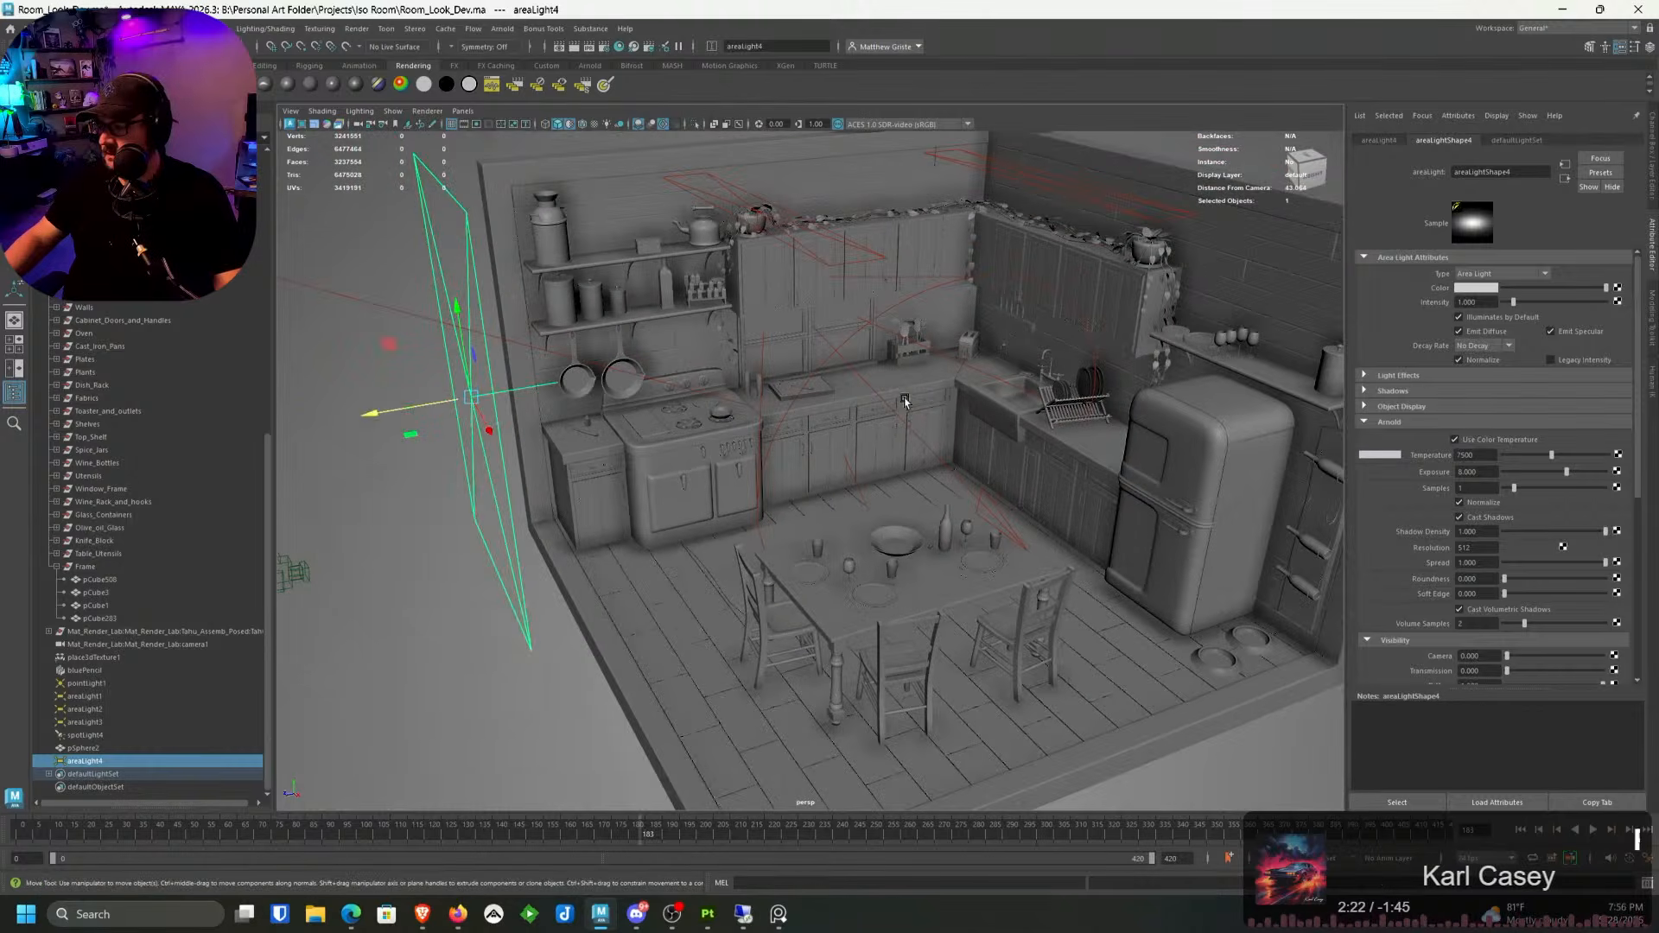
pyautogui.scroll(-3, 1482, 609)
pyautogui.click(1489, 630)
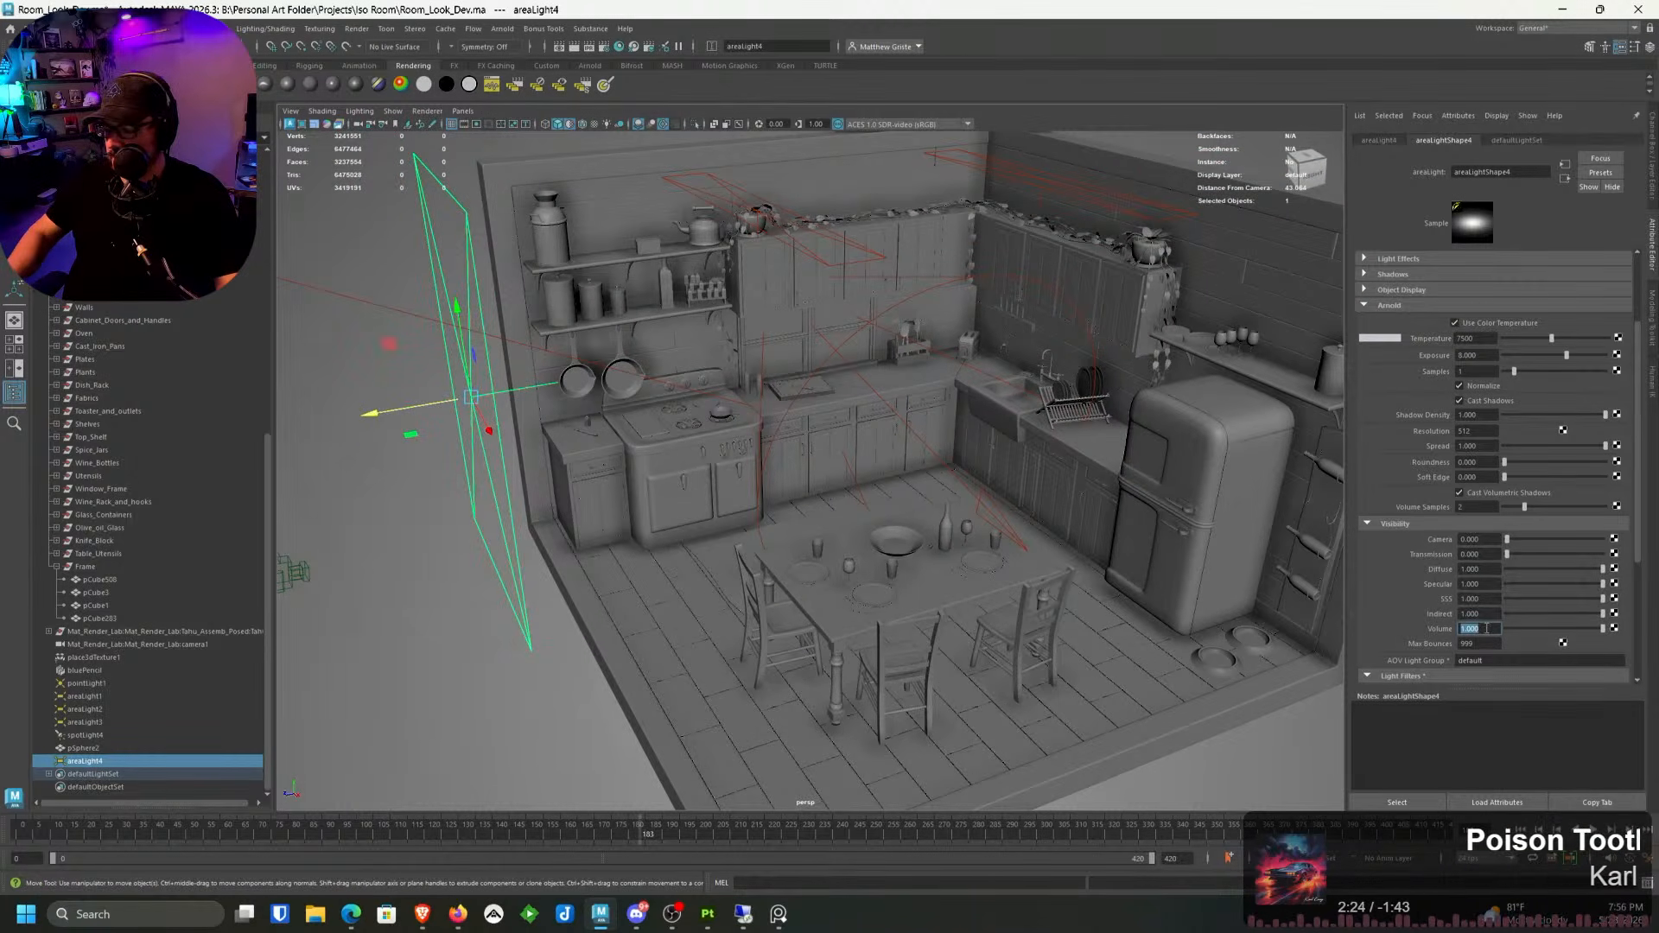
pyautogui.write('0')
pyautogui.press('Return')
# Step: Switch the perspective viewport's renderer to Arnold to preview the lit kitchen
pyautogui.scroll(3, 738, 406)
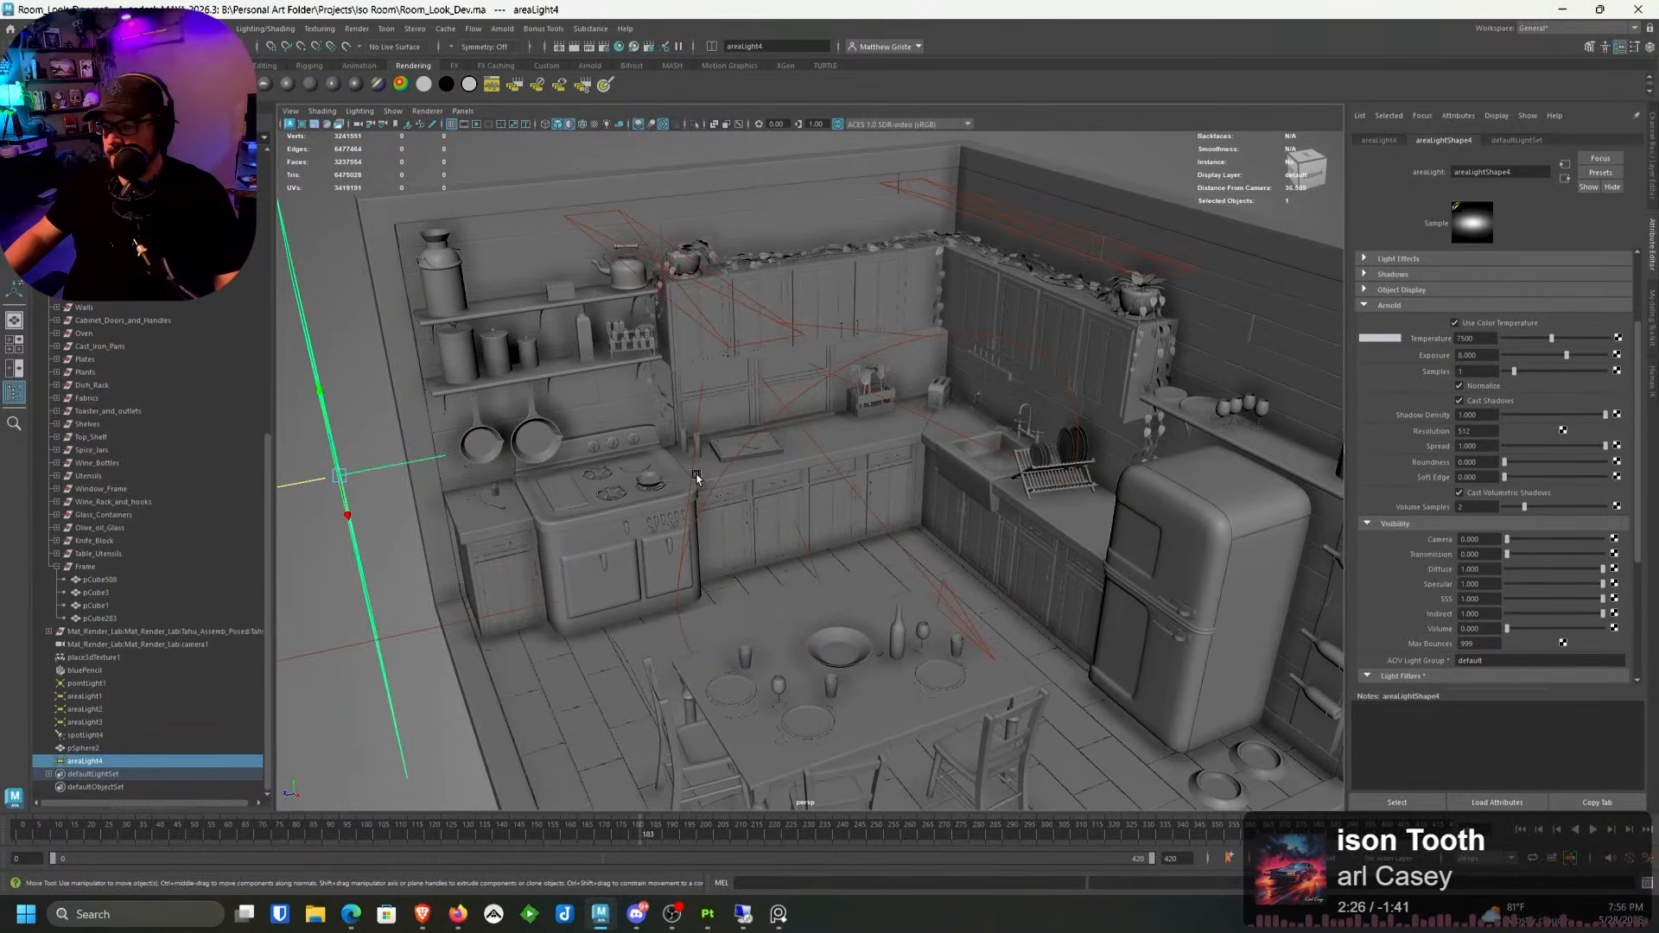
pyautogui.scroll(-3, 697, 478)
pyautogui.click(427, 110)
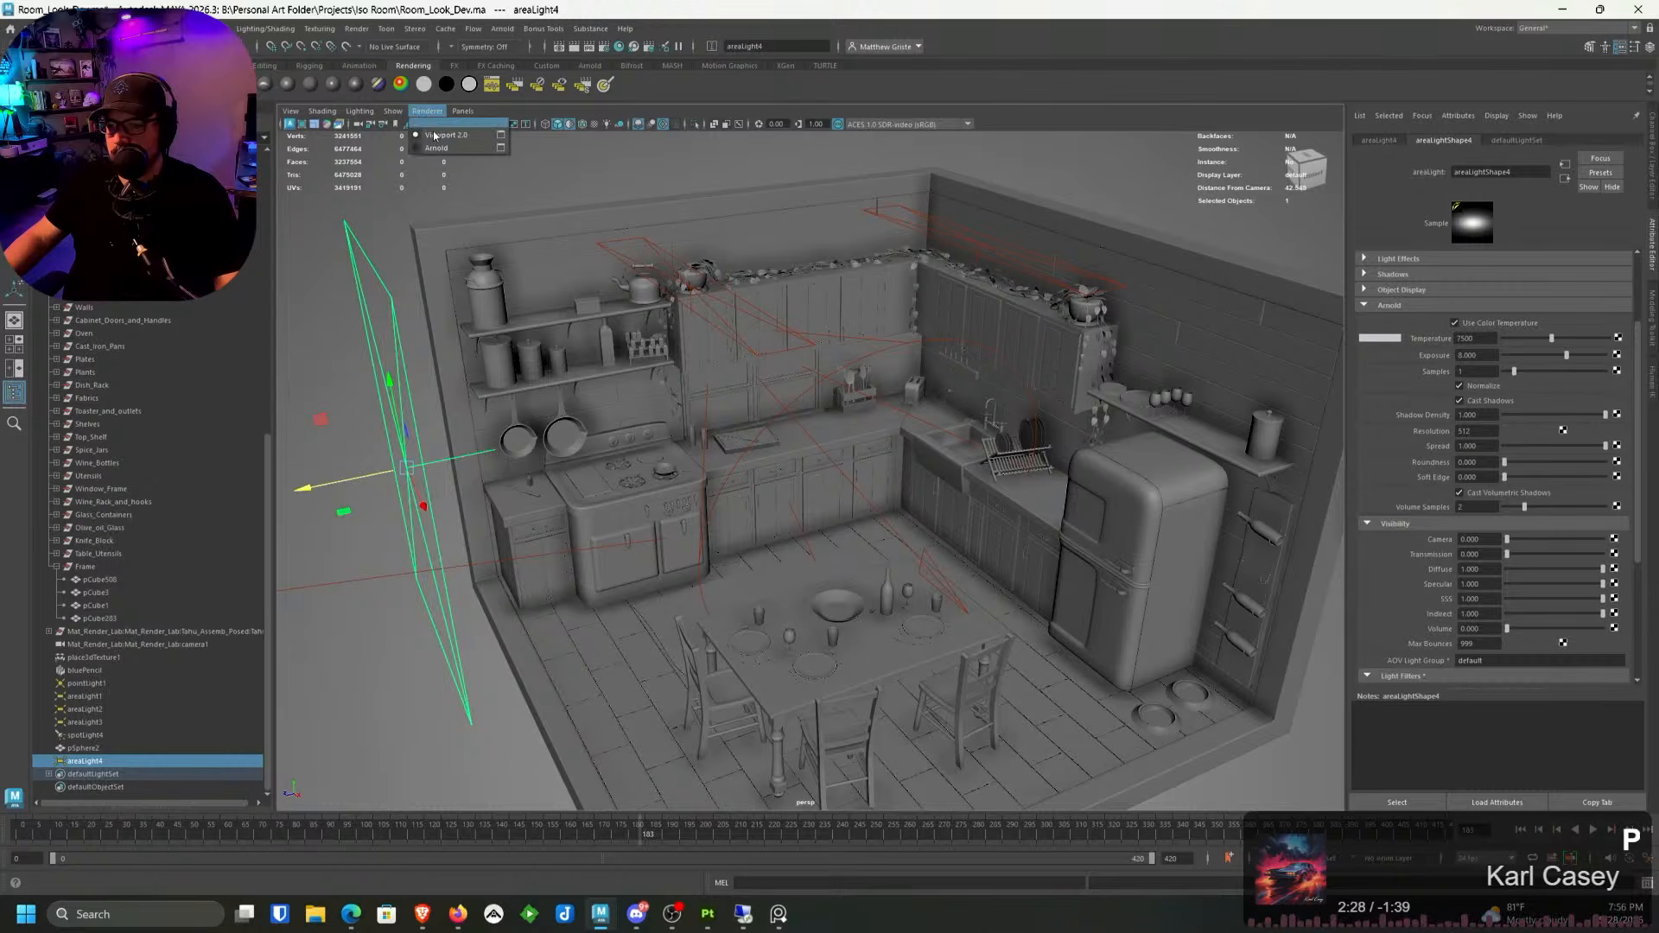
pyautogui.click(440, 148)
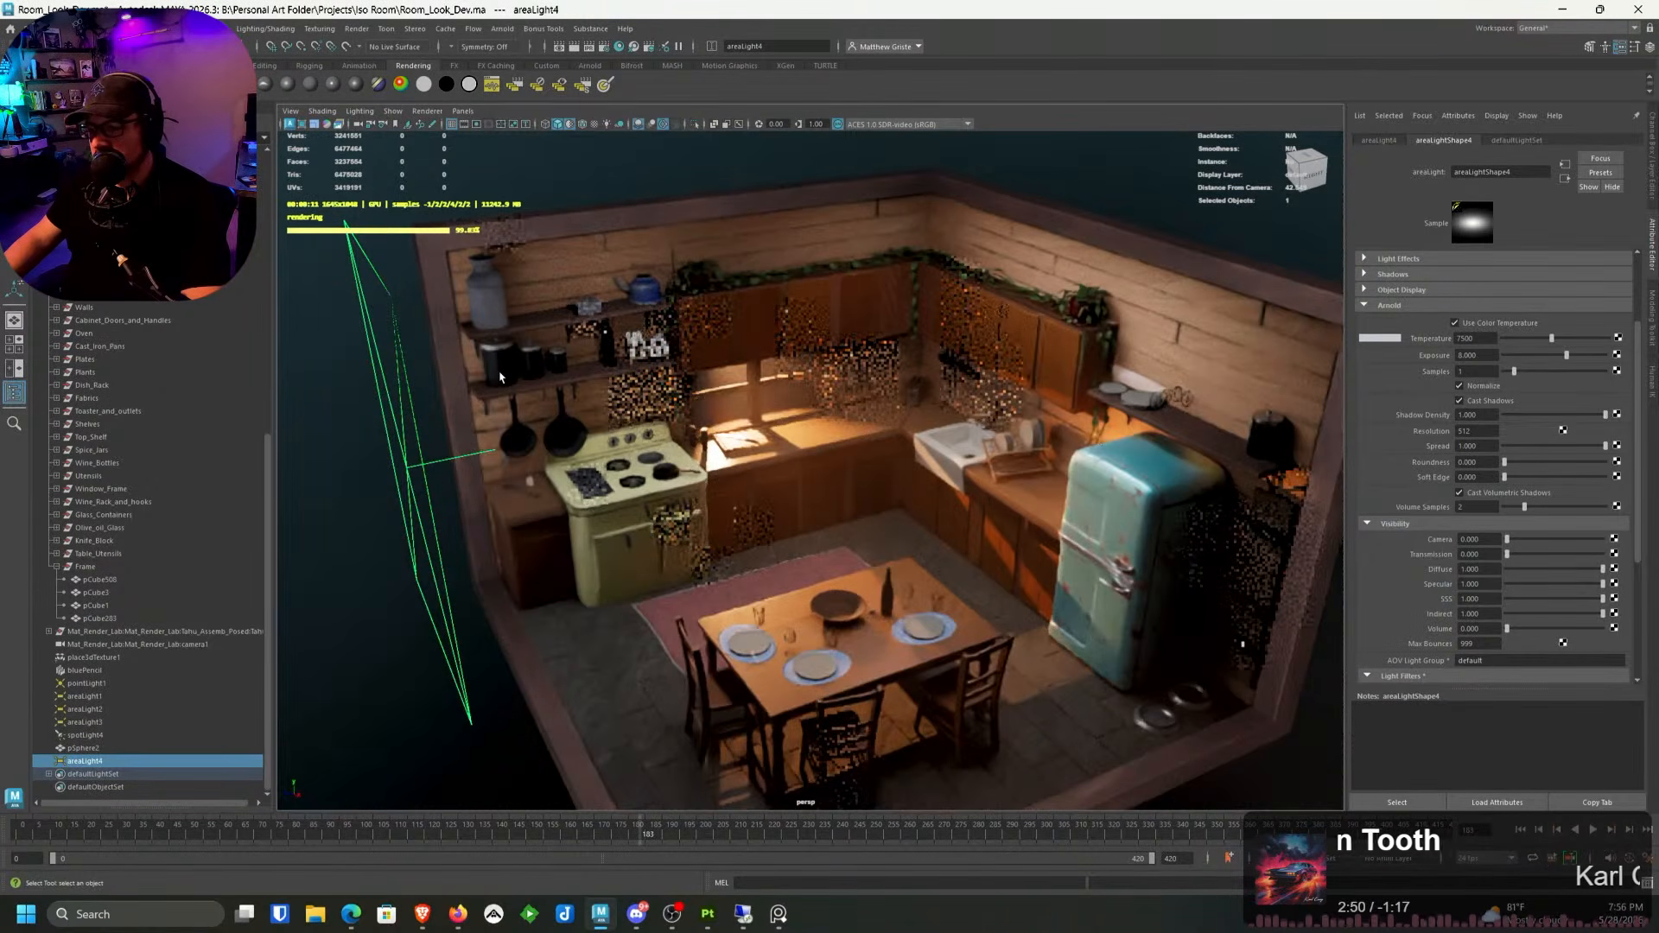
# Step: Set the area light's color temperature to 3500
pyautogui.doubleClick(1484, 340)
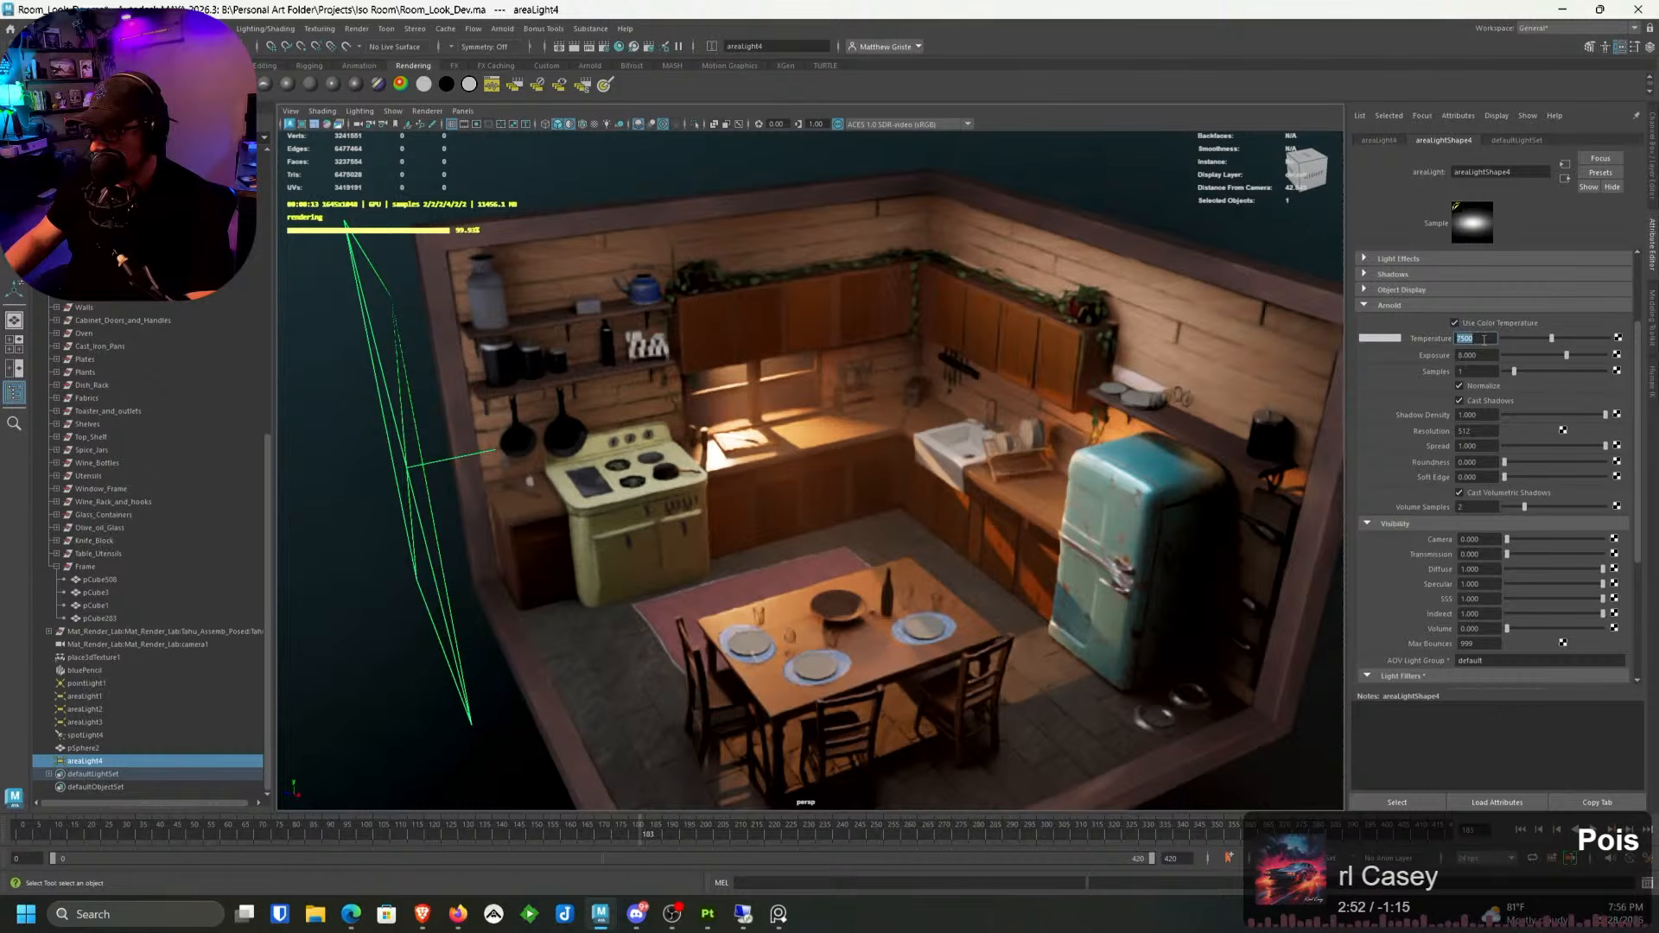
pyautogui.write('3500')
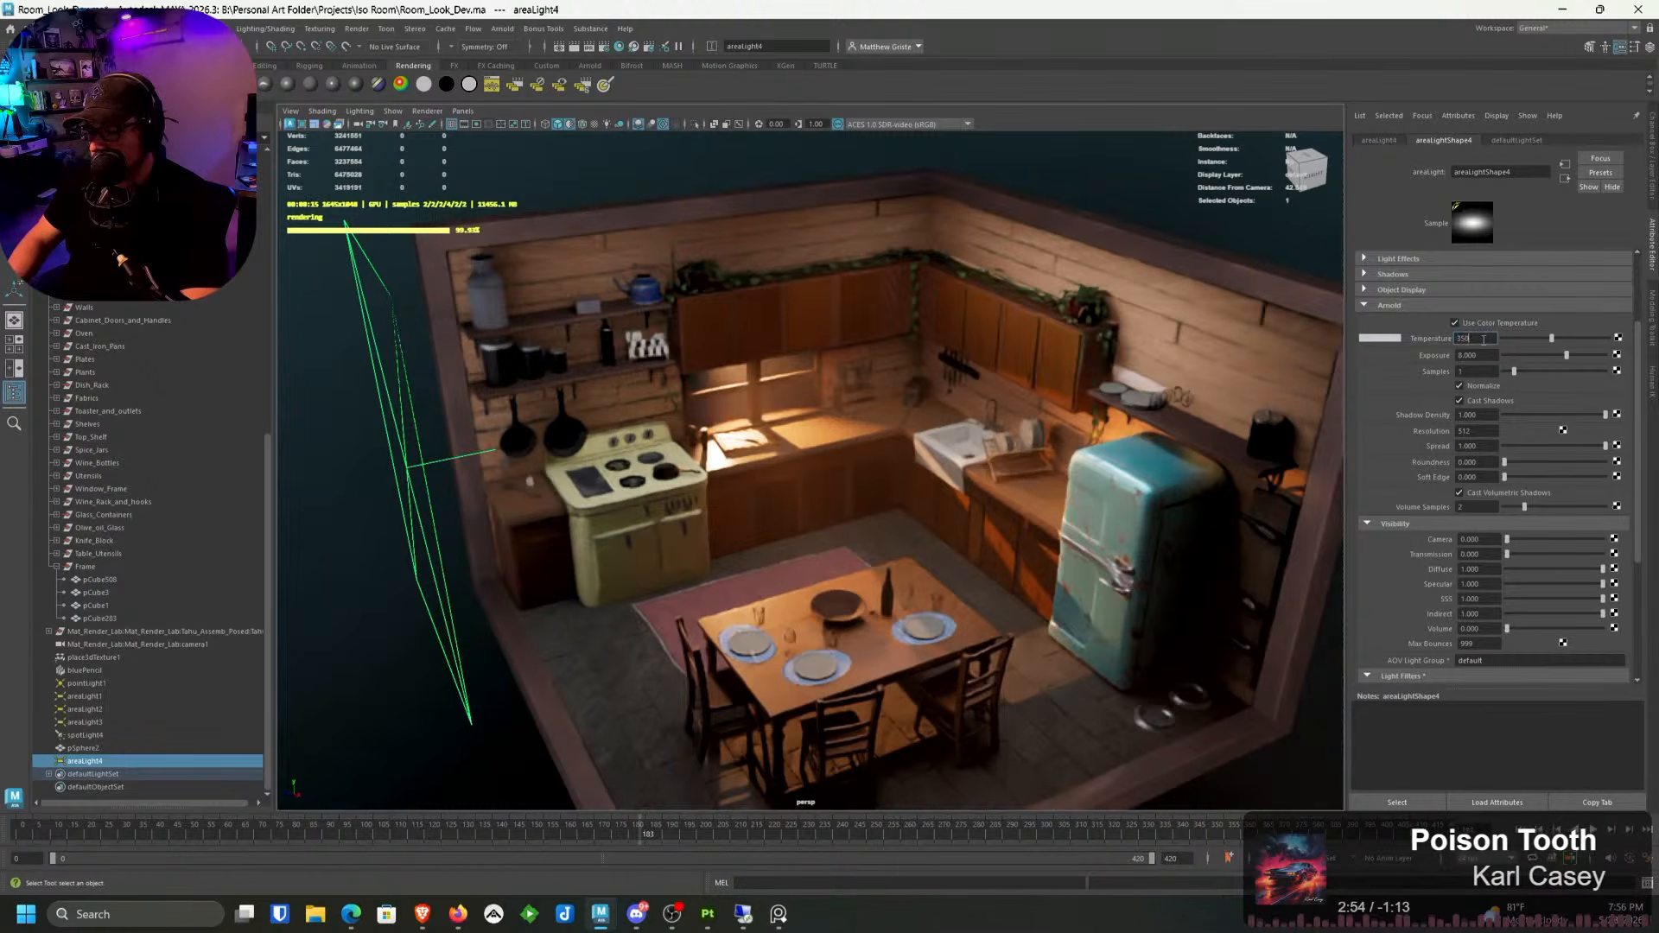
pyautogui.press('Return')
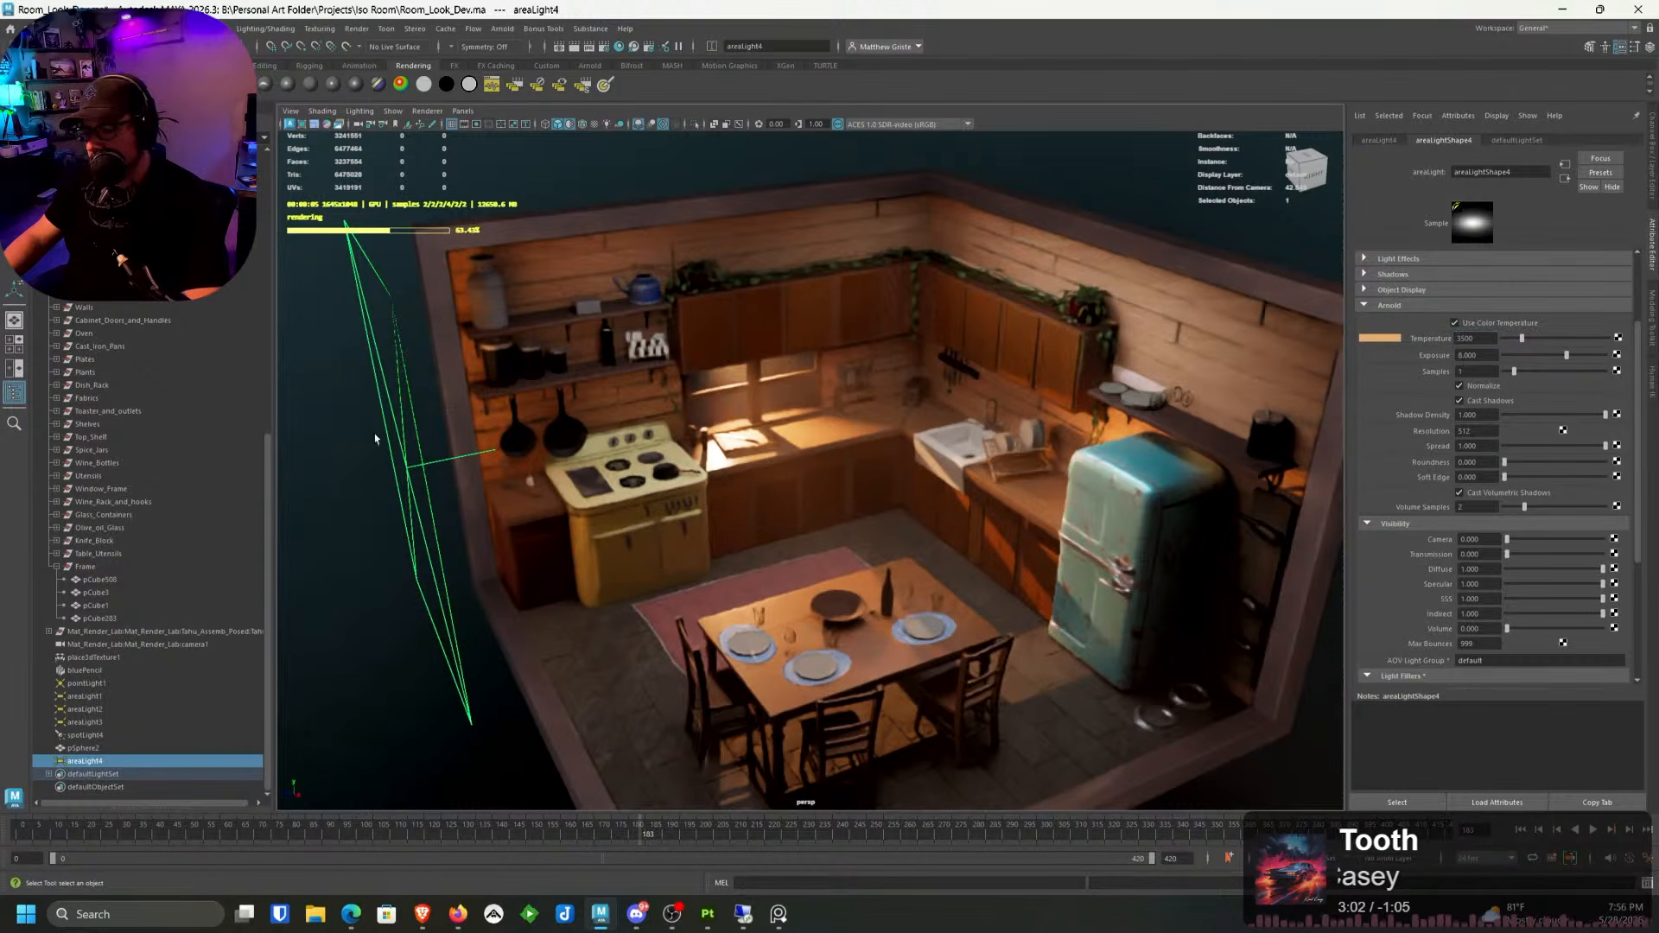
# Step: Move the area light toward the open front of the room outside the stove-side wall, and rotate it to face the kitchen interior
pyautogui.keyDown('shift'); pyautogui.click(419, 488); pyautogui.keyUp('shift')
pyautogui.keyDown('shift'); pyautogui.click(407, 475); pyautogui.keyUp('shift')
pyautogui.click(407, 475)
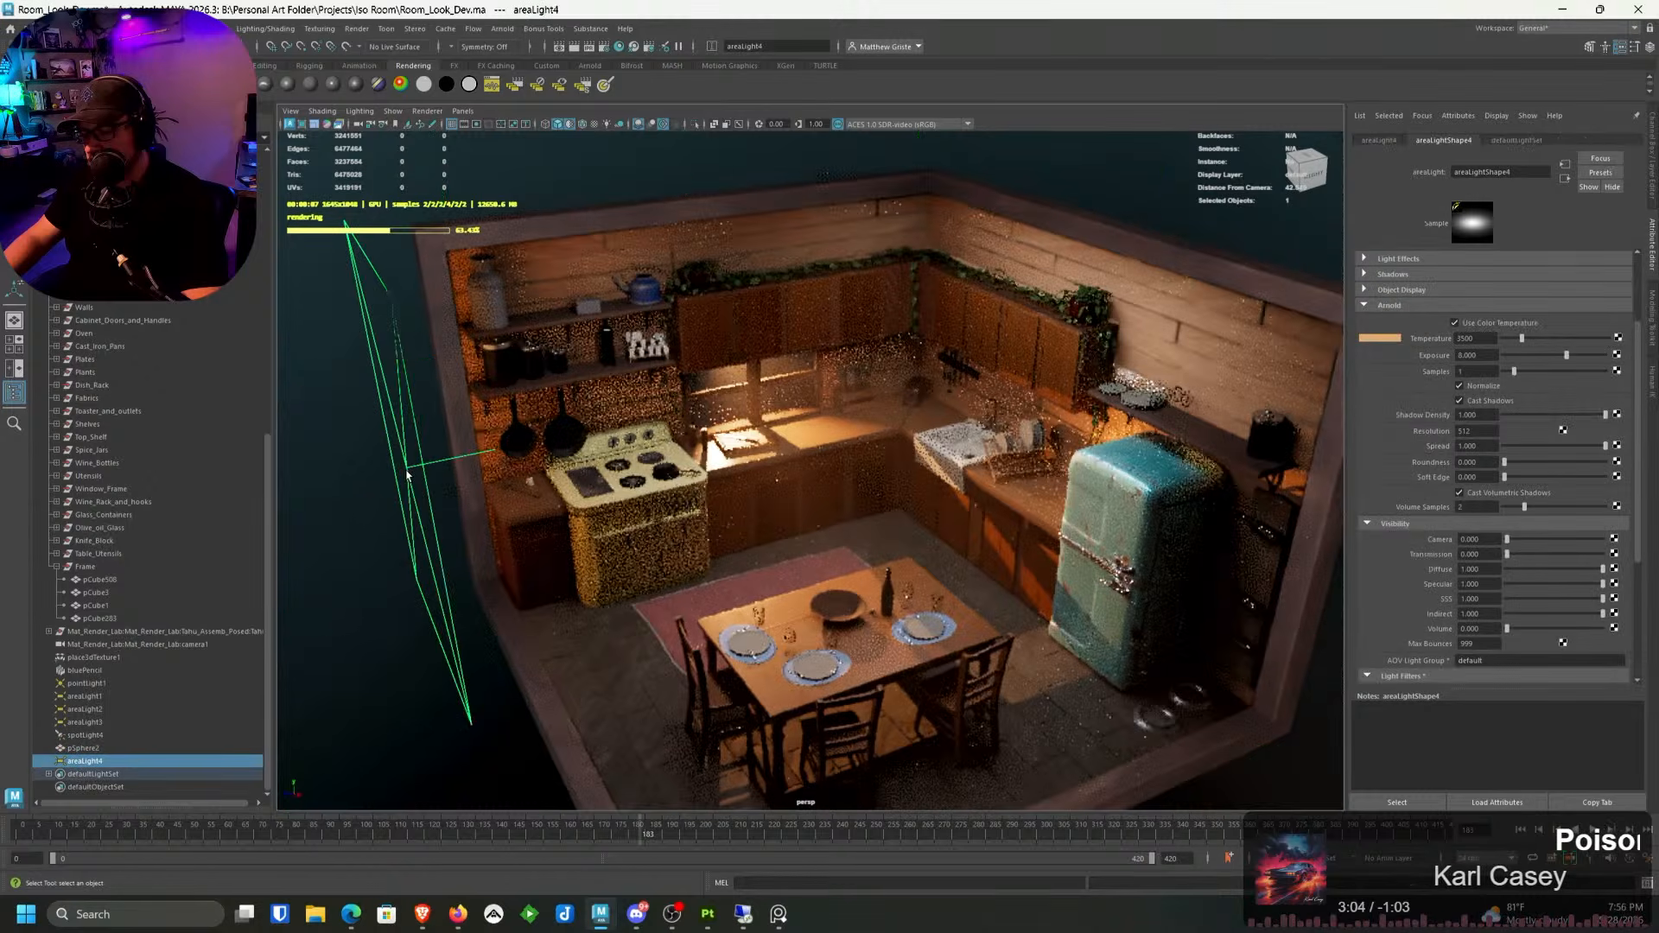
pyautogui.press('w')
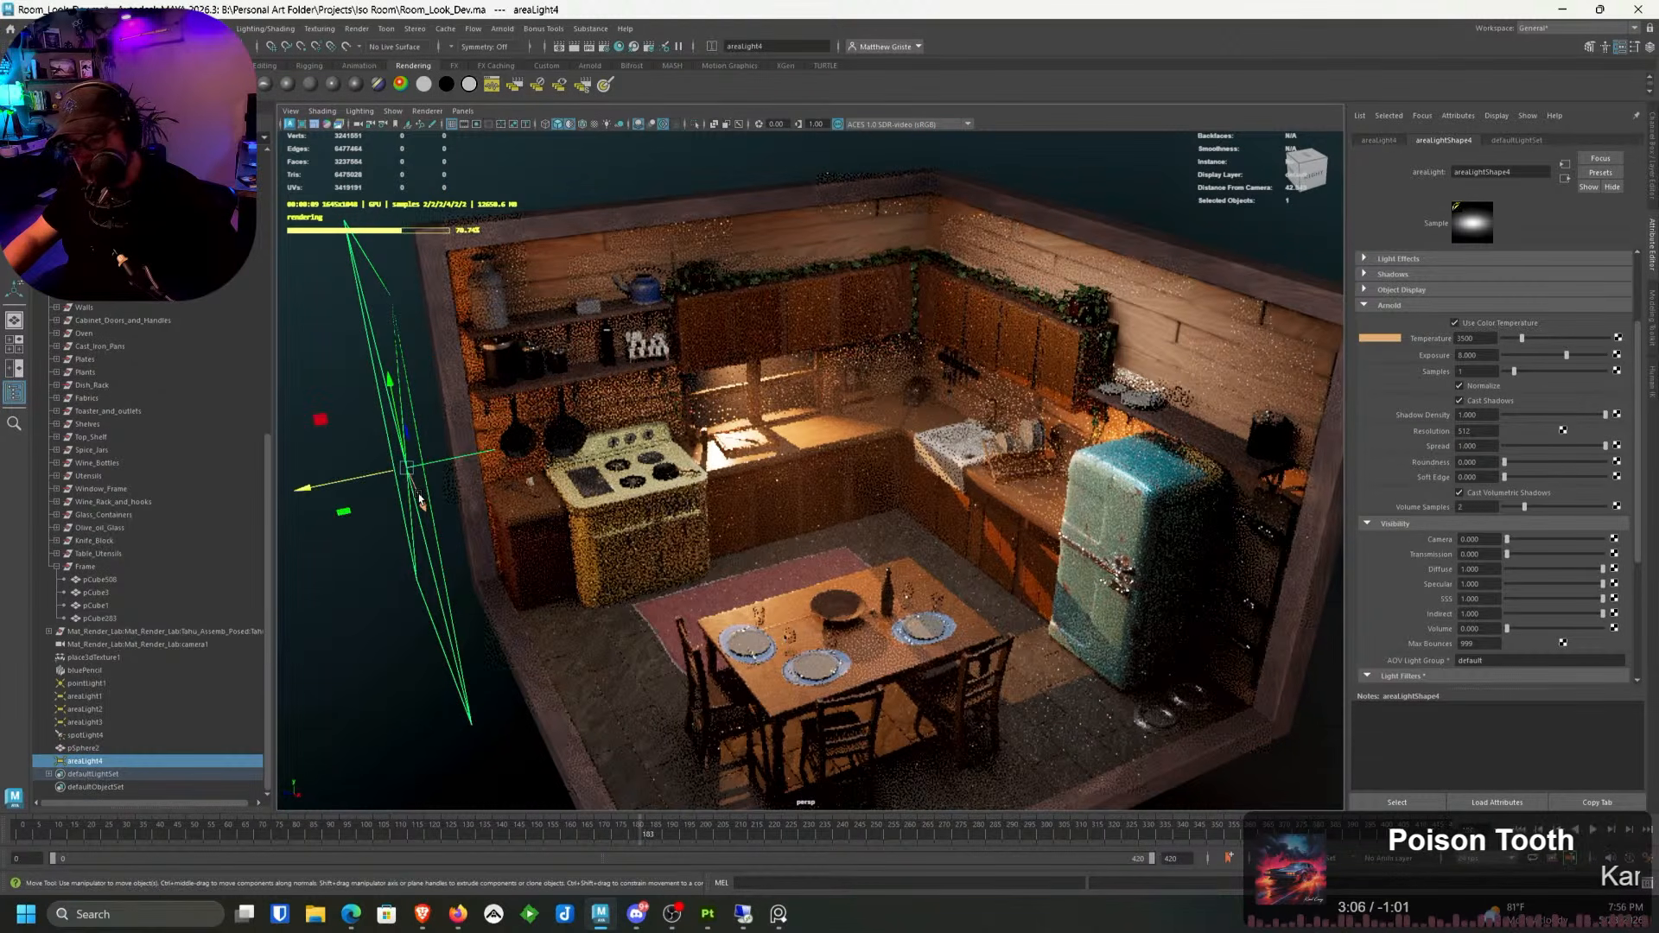
pyautogui.moveTo(418, 491); pyautogui.dragTo(481, 575)
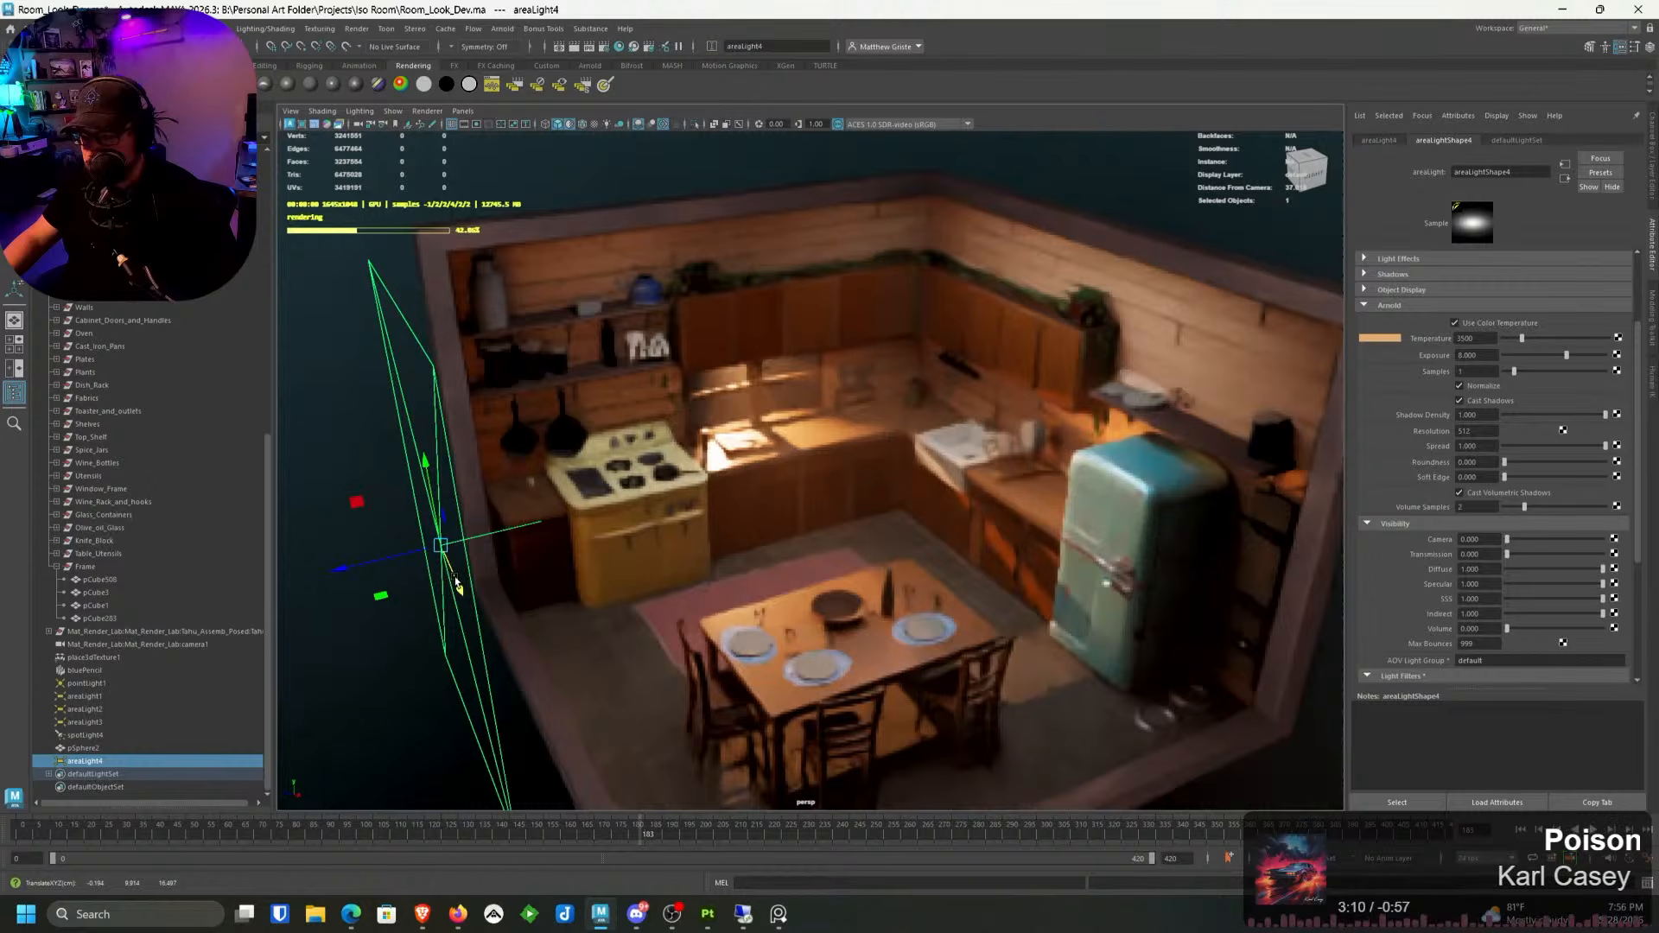
pyautogui.moveTo(473, 575); pyautogui.dragTo(441, 586)
pyautogui.press('e')
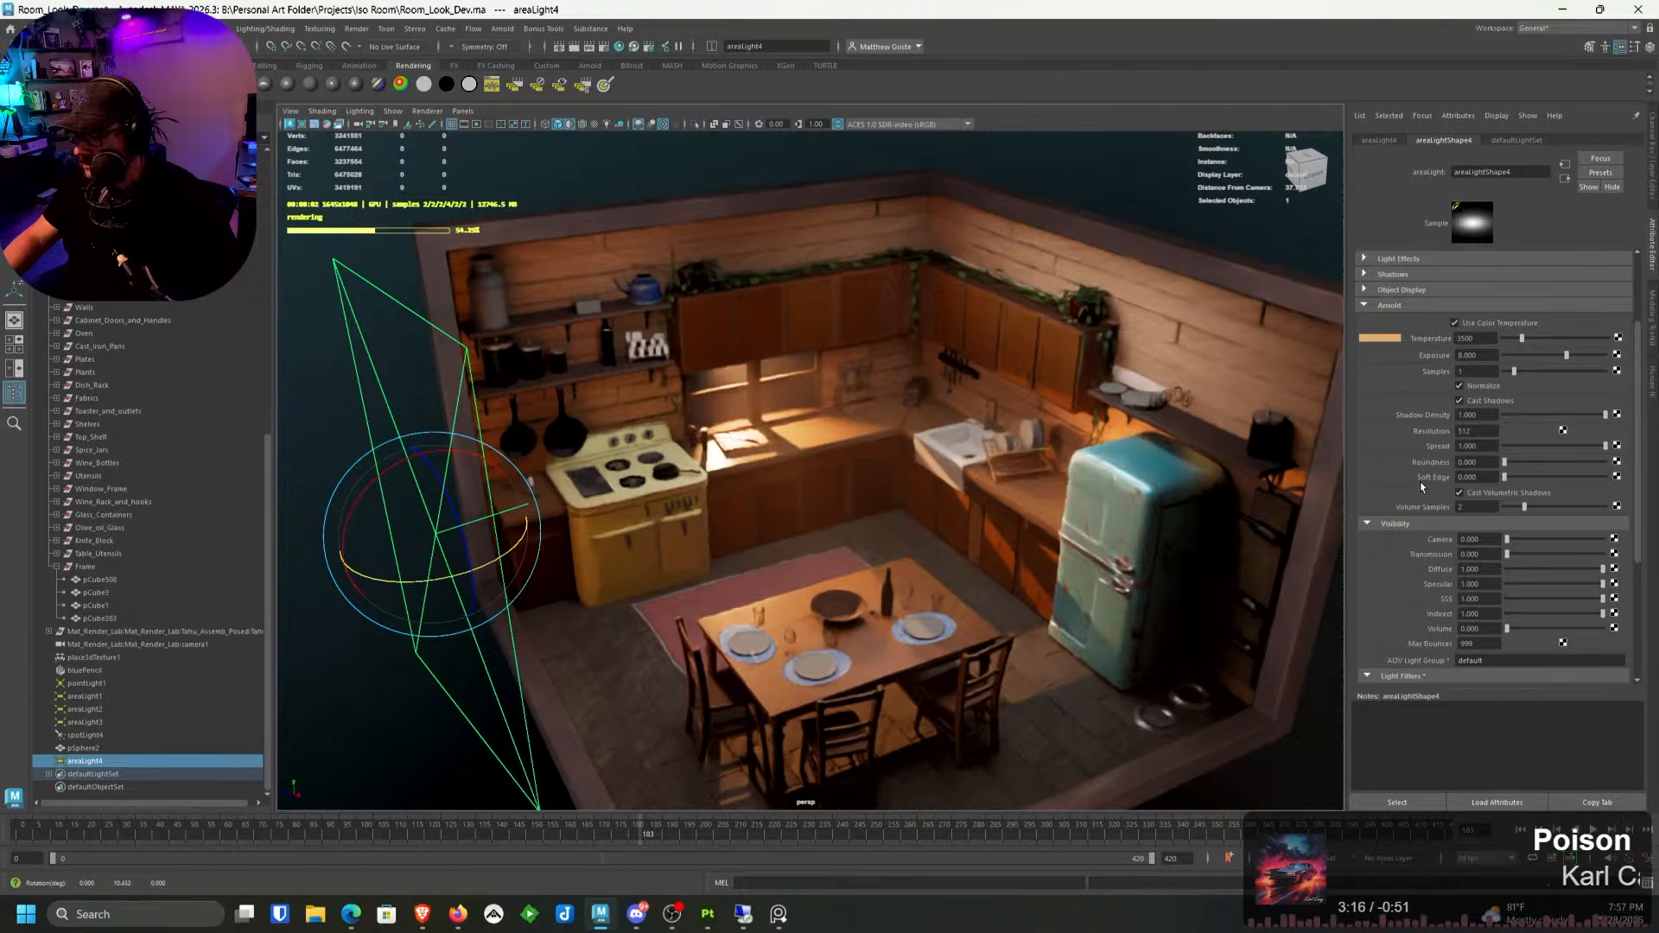
# Step: Set the area light's Arnold exposure to 9
pyautogui.doubleClick(1478, 355)
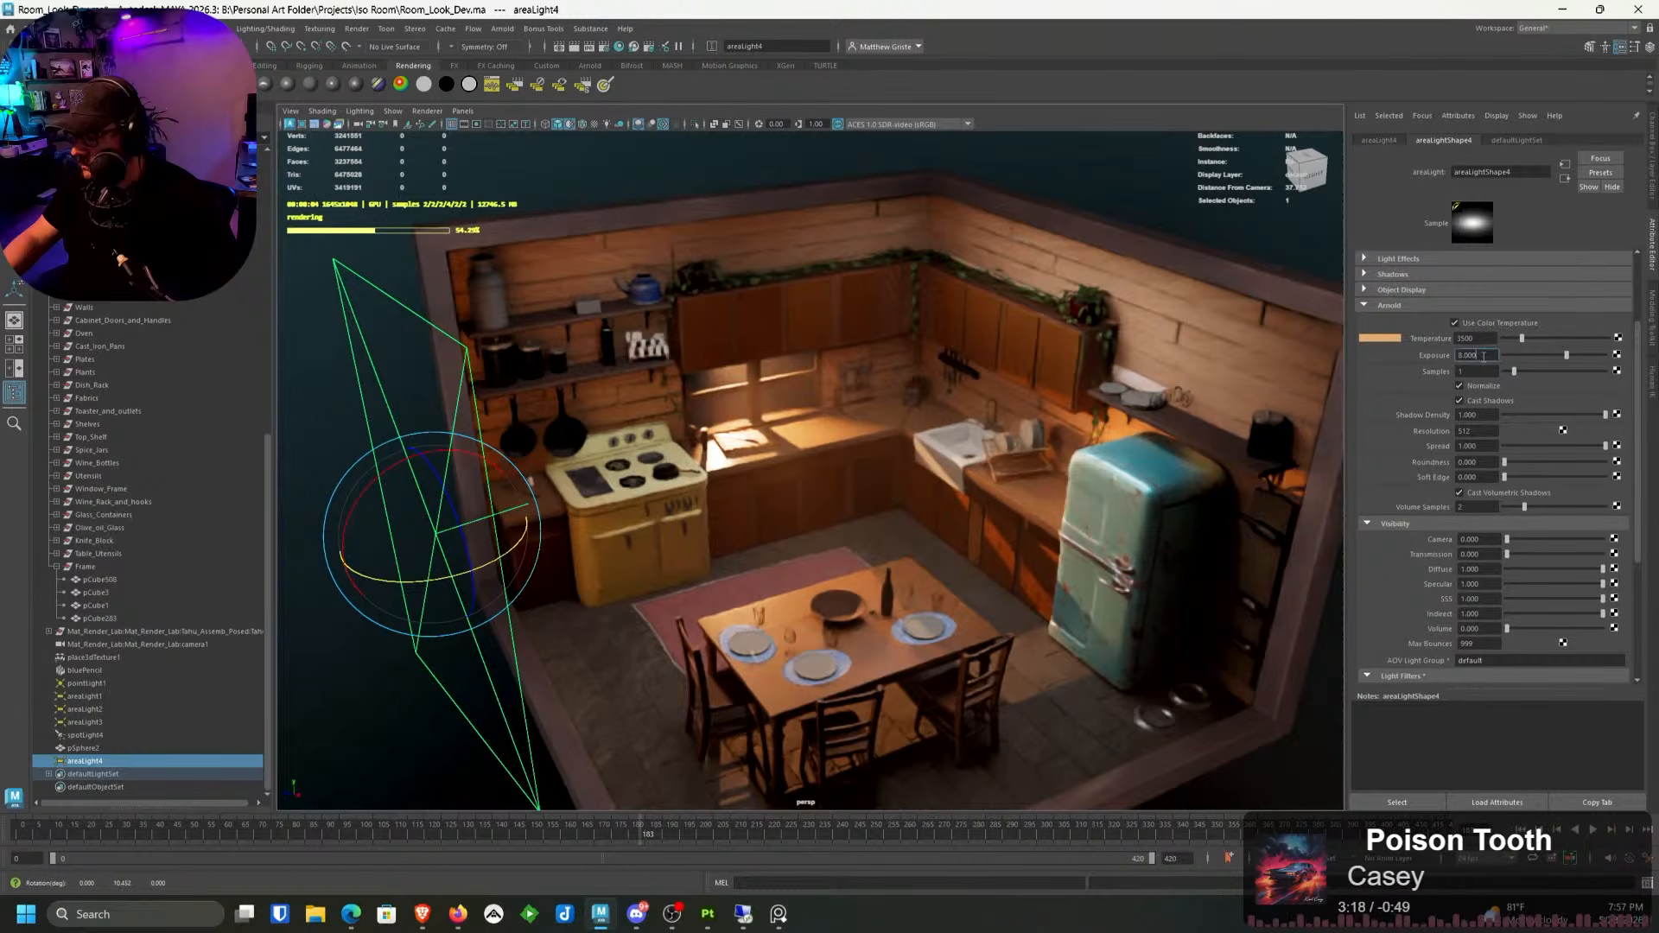
pyautogui.write('9')
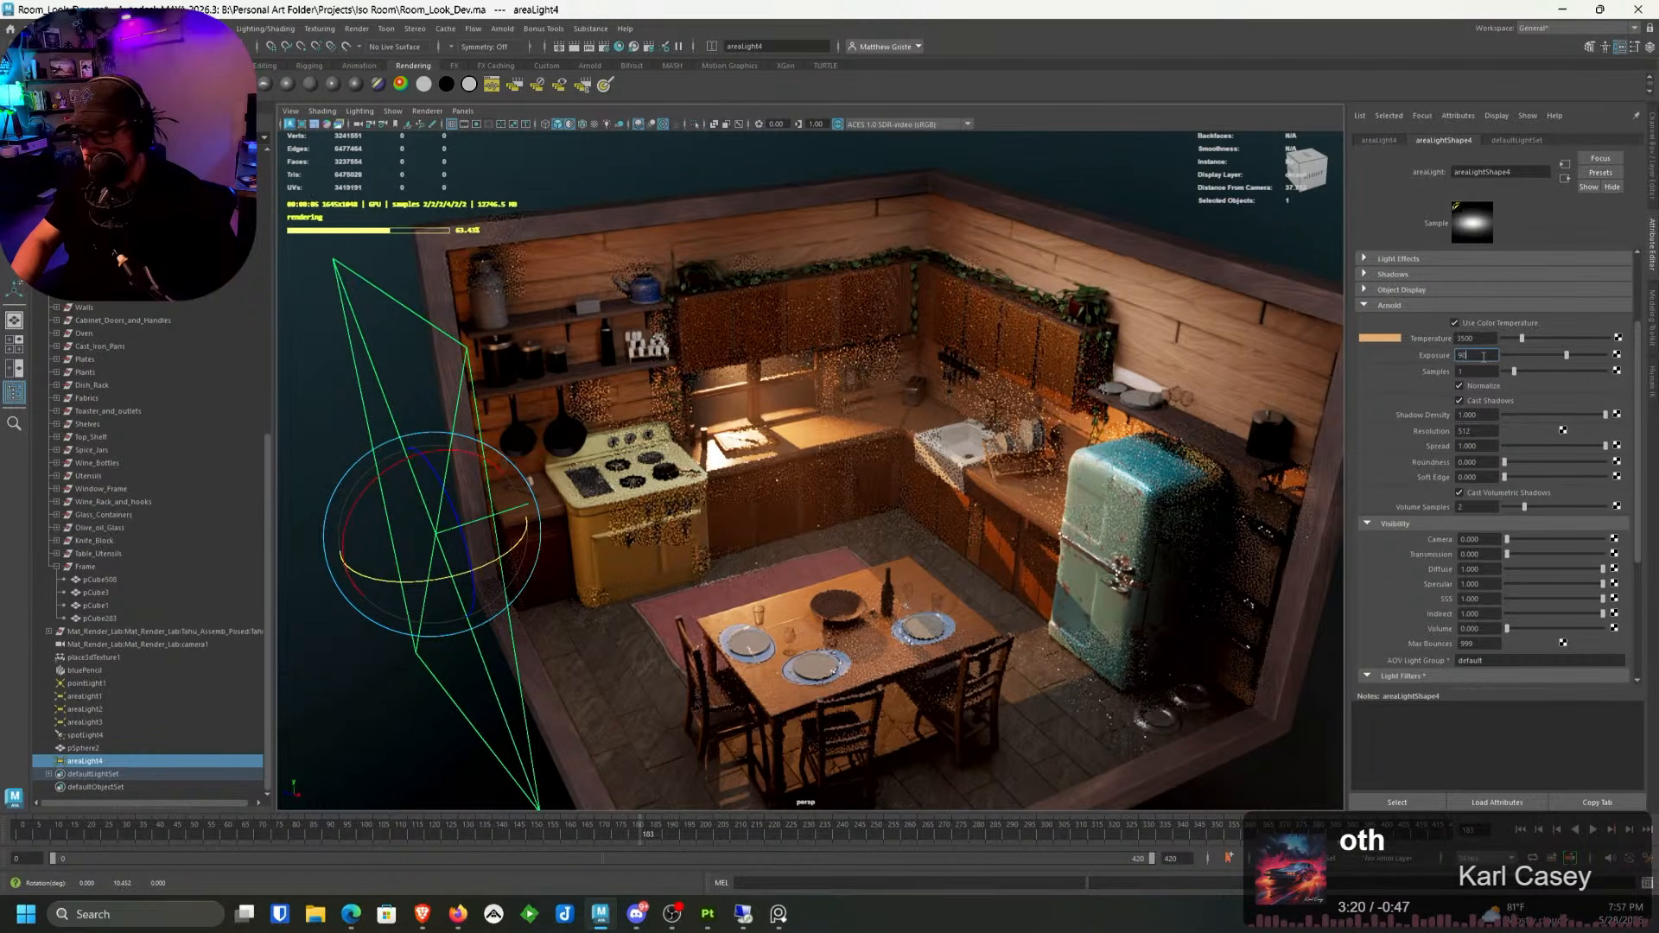
pyautogui.write('0')
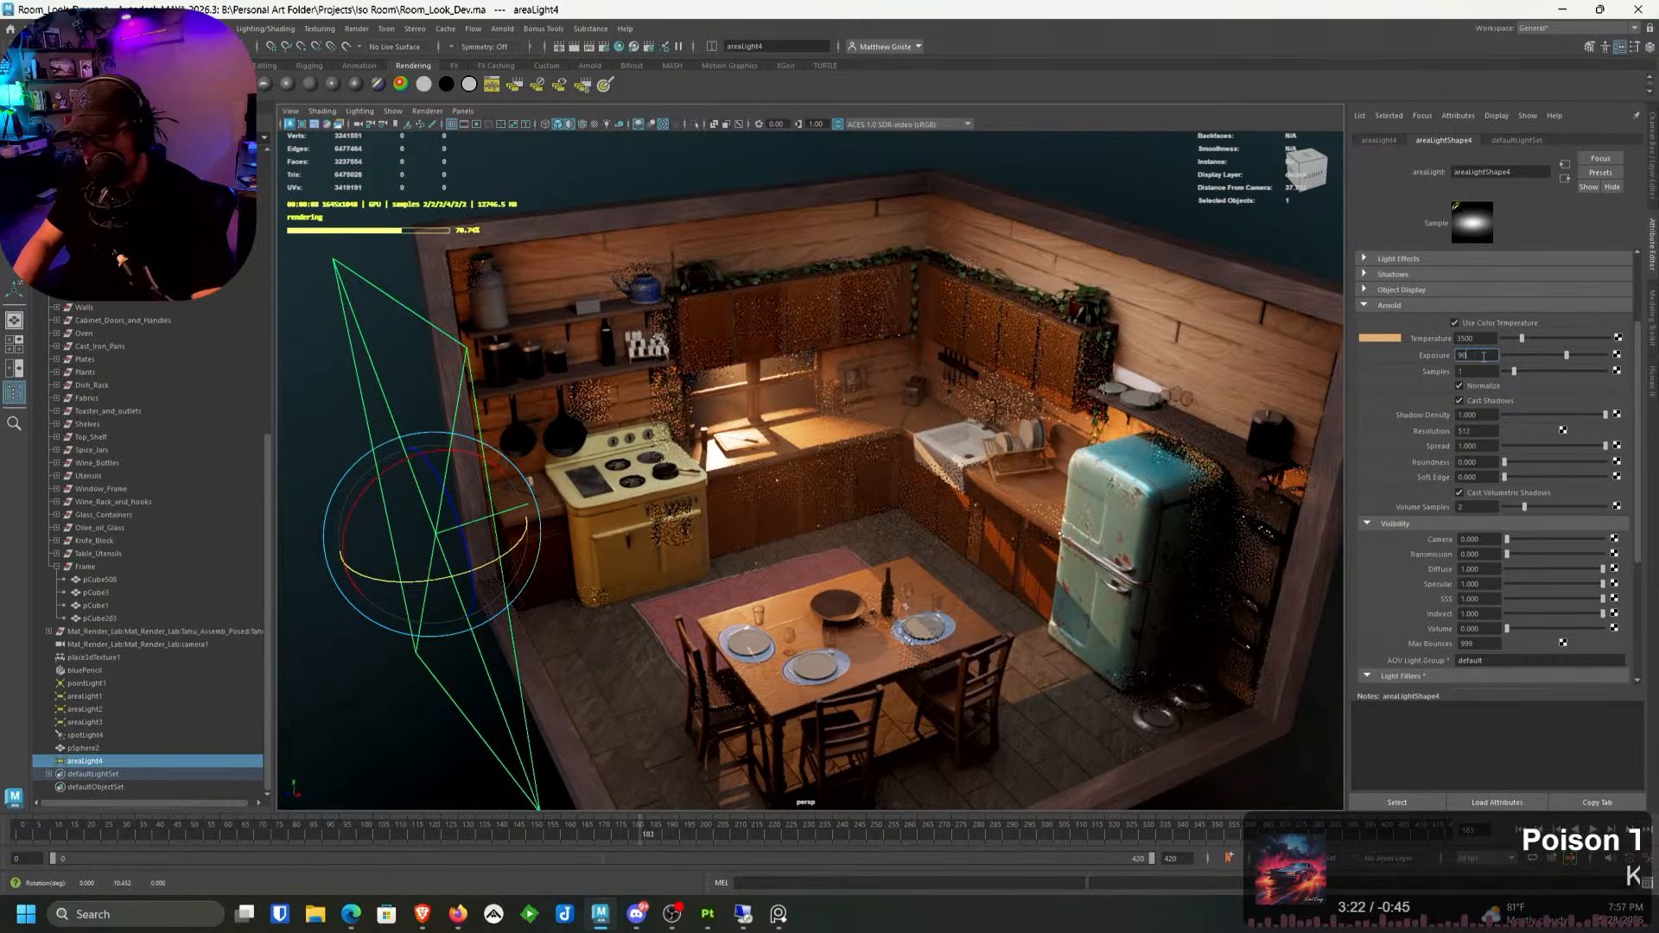
pyautogui.press('BackSpace')
pyautogui.press('Return')
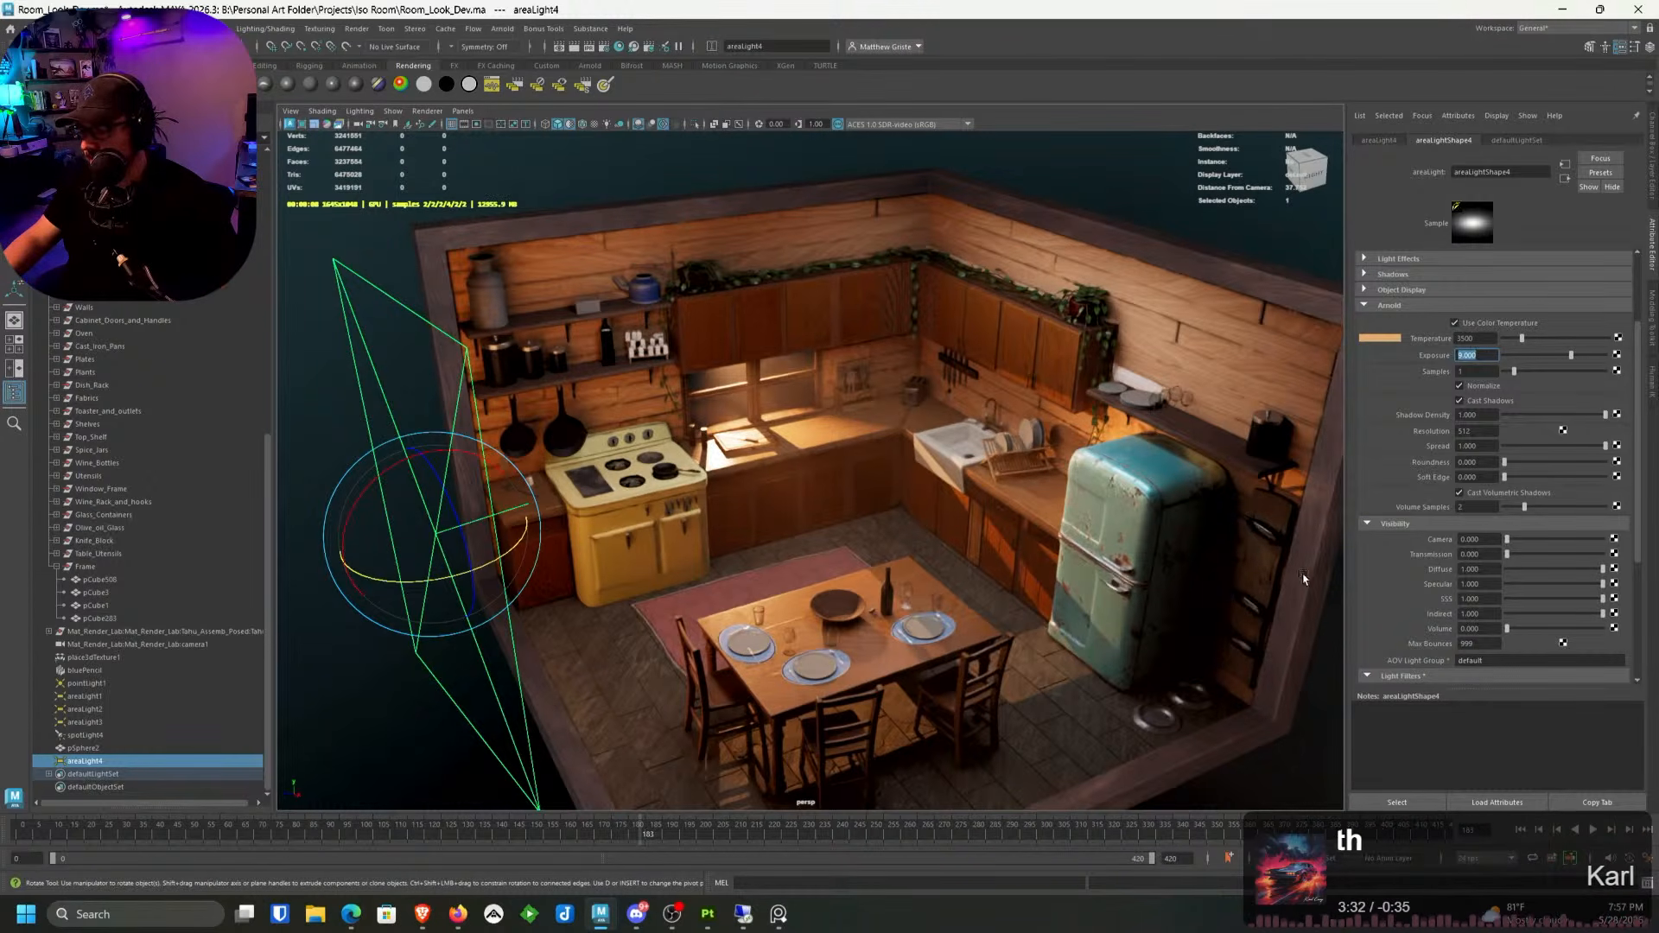
pyautogui.keyDown('alt'); pyautogui.moveTo(873, 541); pyautogui.dragTo(881, 551); pyautogui.keyUp('alt')
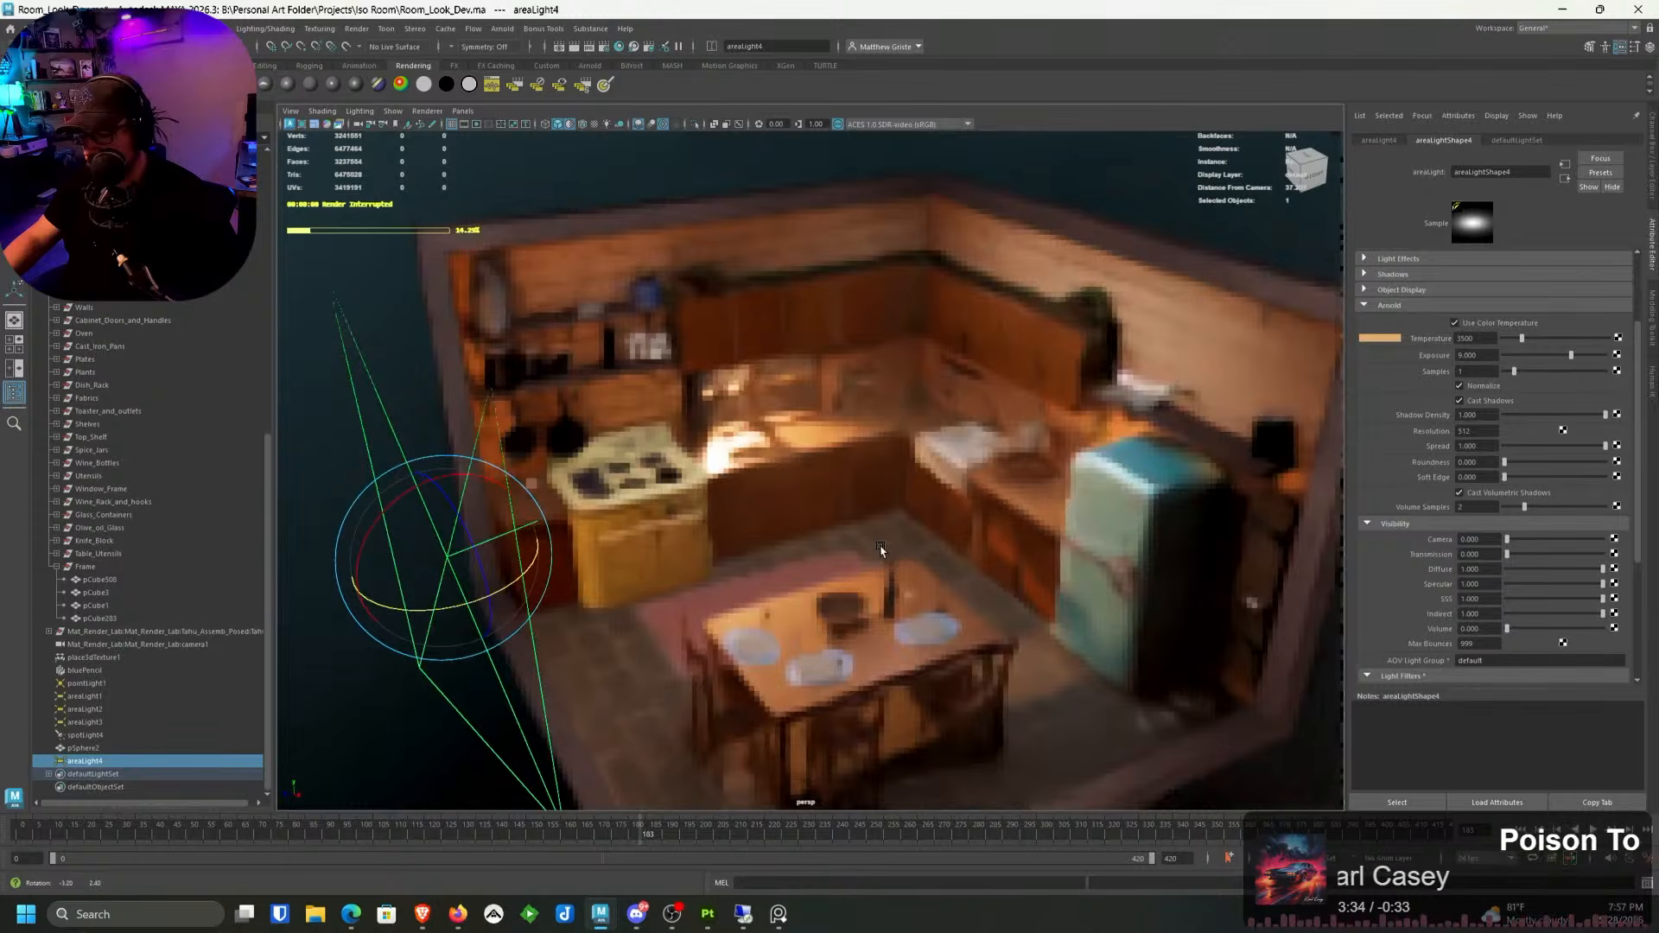
# Step: Switch the perspective viewport's renderer back to Viewport 2.0 and frame the kitchen with the area light
pyautogui.click(427, 110)
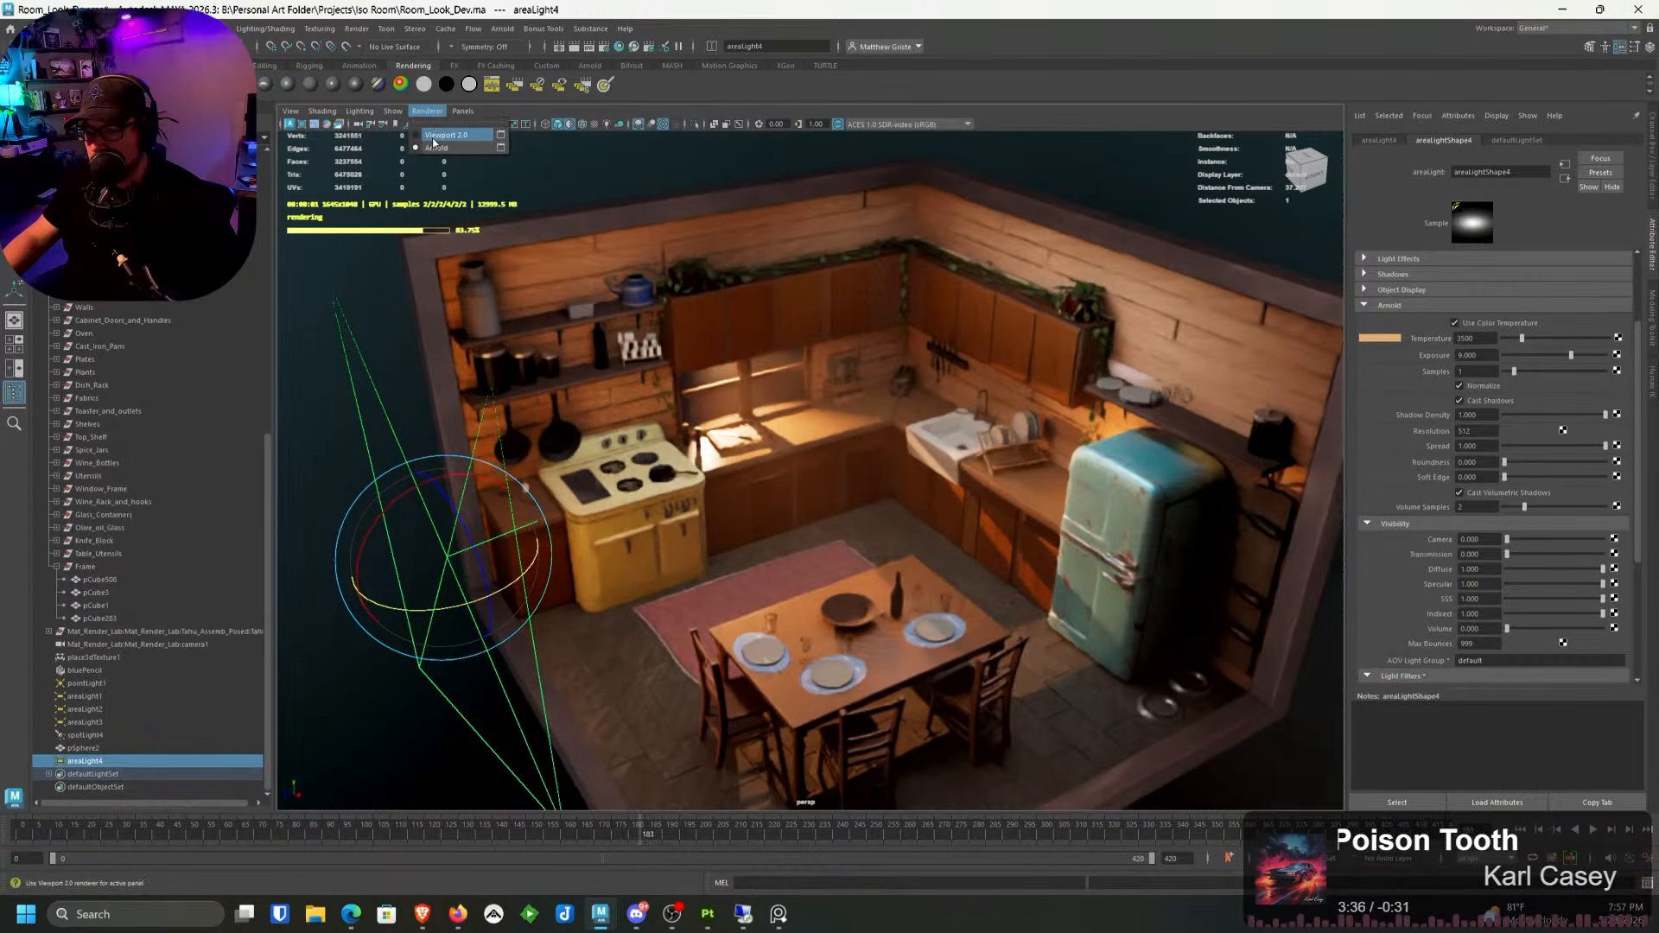
pyautogui.click(433, 138)
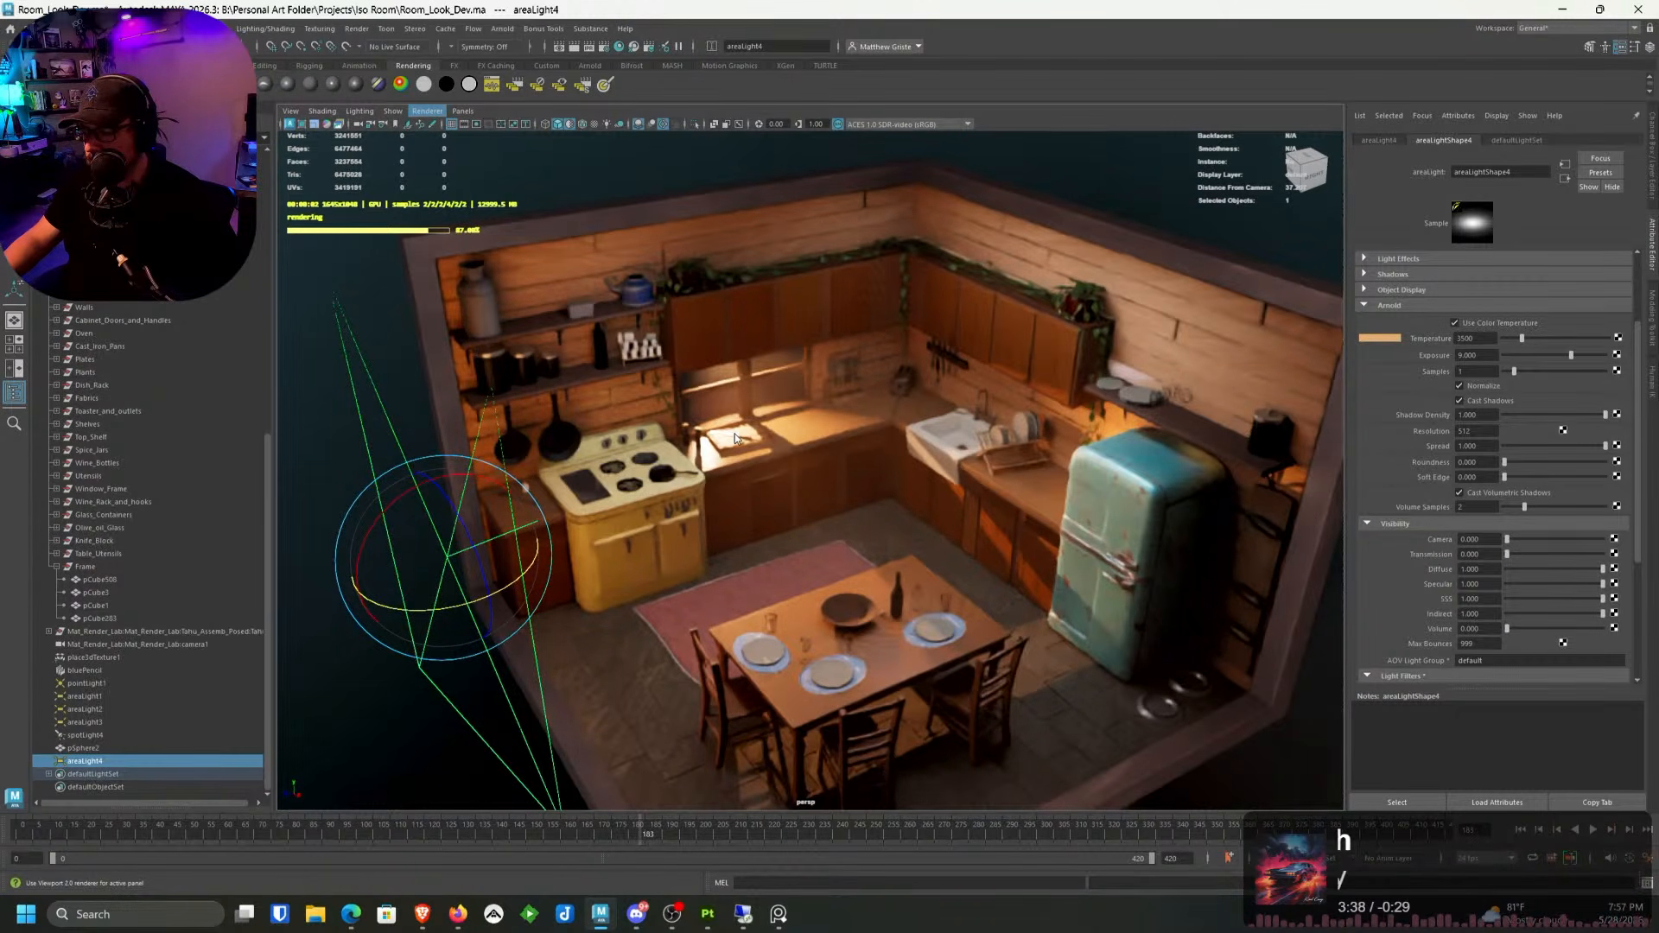
pyautogui.scroll(-7, 726, 440)
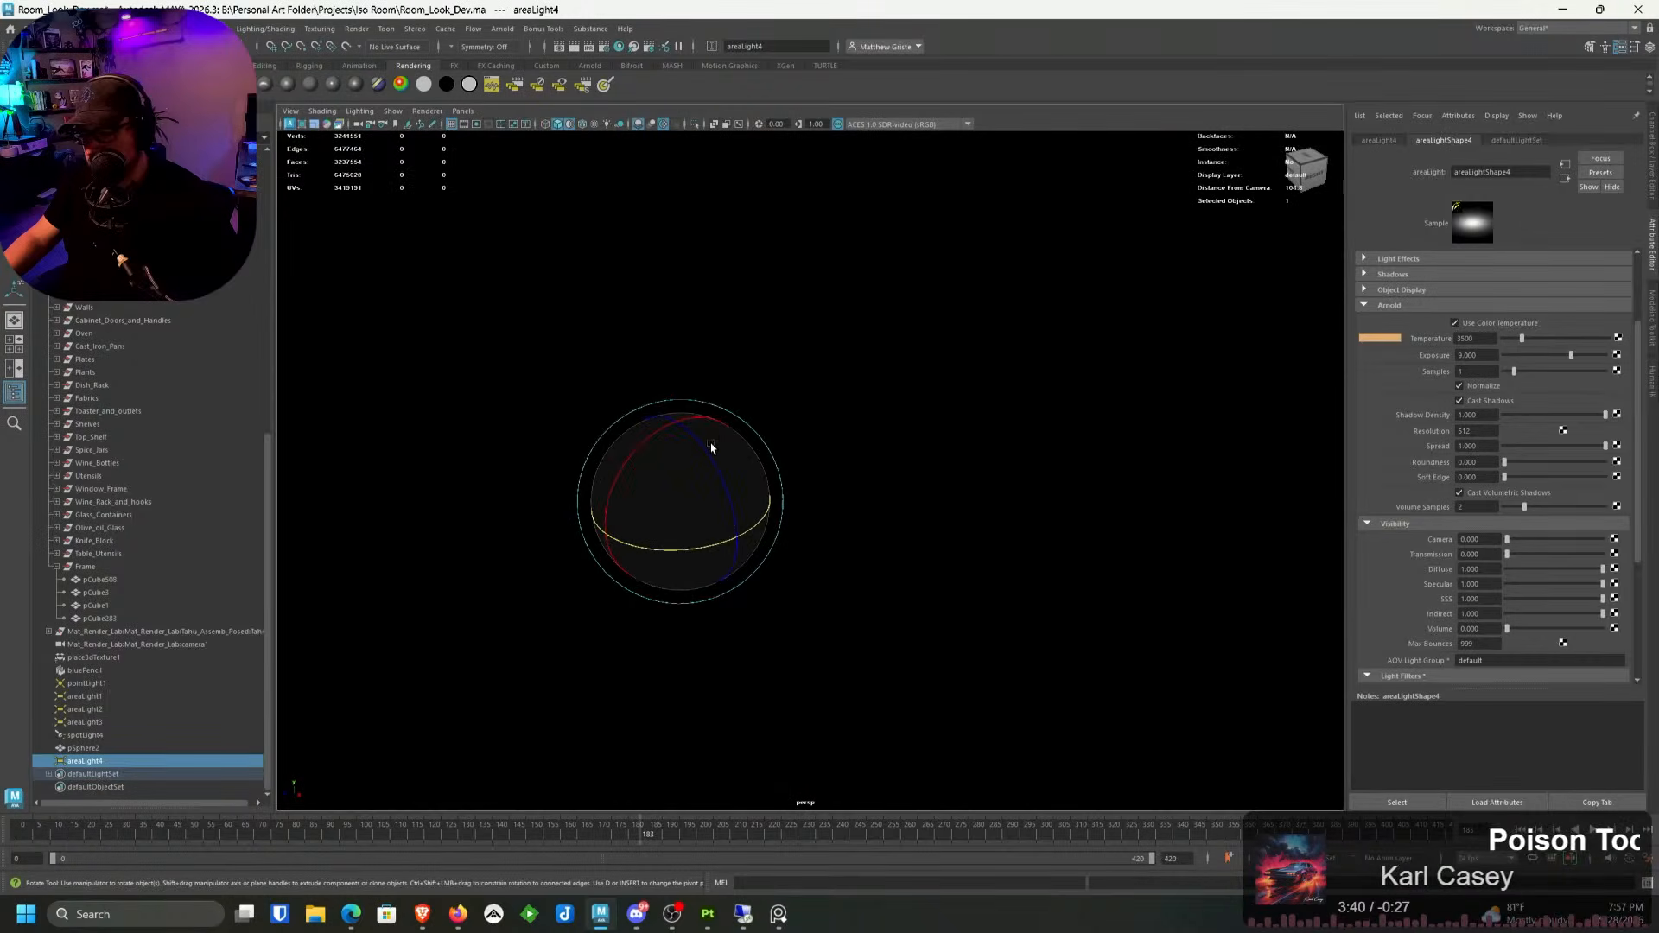
pyautogui.scroll(5, 708, 451)
pyautogui.keyDown('alt'); pyautogui.moveTo(702, 462); pyautogui.dragTo(597, 566); pyautogui.keyUp('alt')
# Step: Duplicate the area light, move the copy to the fridge side of the room, and rotate it to face the kitchen interior
pyautogui.hotkey('ctrl', 'd')
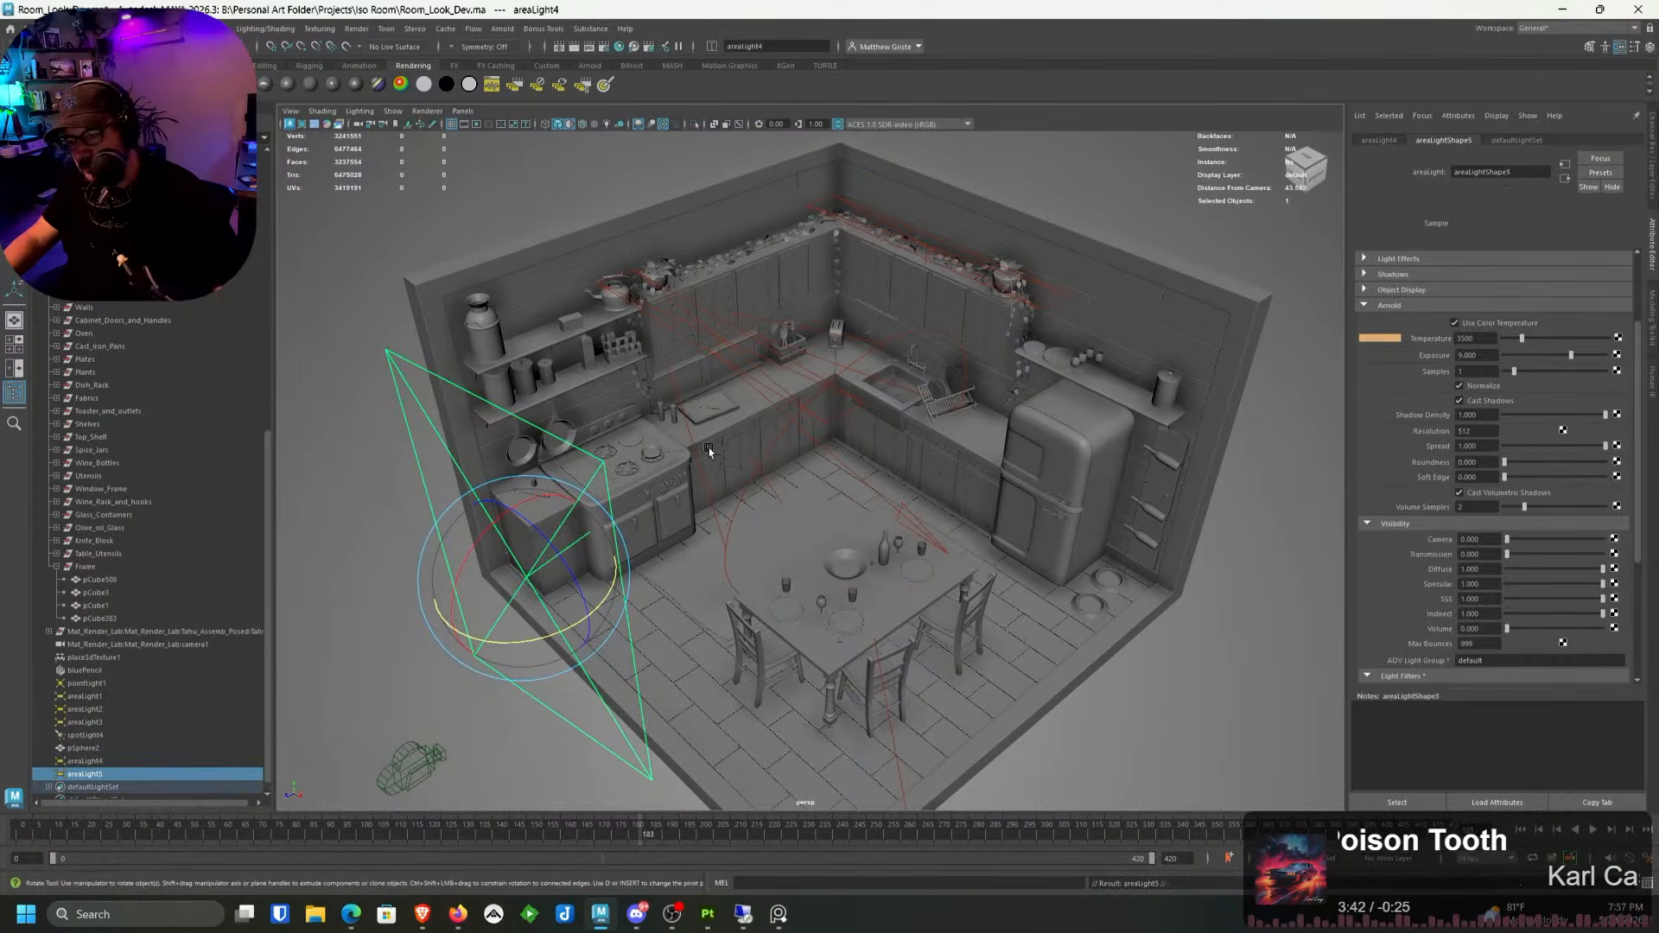
pyautogui.press('w')
pyautogui.moveTo(590, 573); pyautogui.dragTo(1066, 616, button='middle')
pyautogui.press('e')
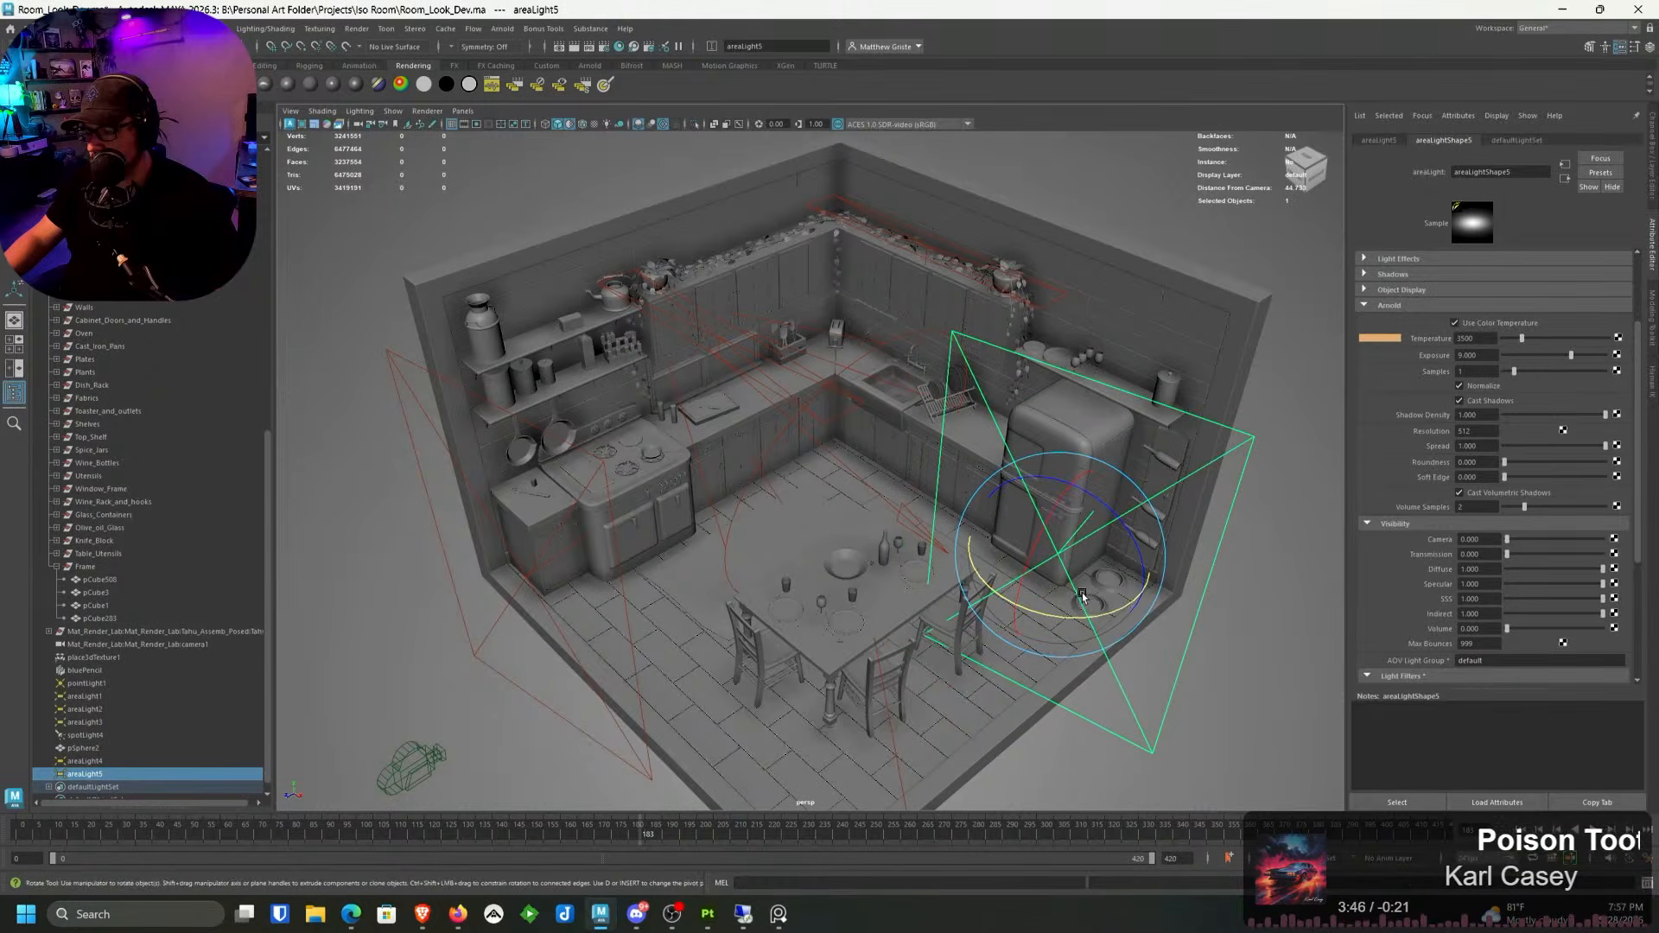
pyautogui.moveTo(1065, 616); pyautogui.dragTo(1167, 663)
# Step: Move the duplicated area light farther outward along the X axis, toward the outside of the fridge-side wall
pyautogui.press('w')
pyautogui.keyDown('alt'); pyautogui.moveTo(1021, 570); pyautogui.dragTo(983, 579, button='middle'); pyautogui.keyUp('alt')
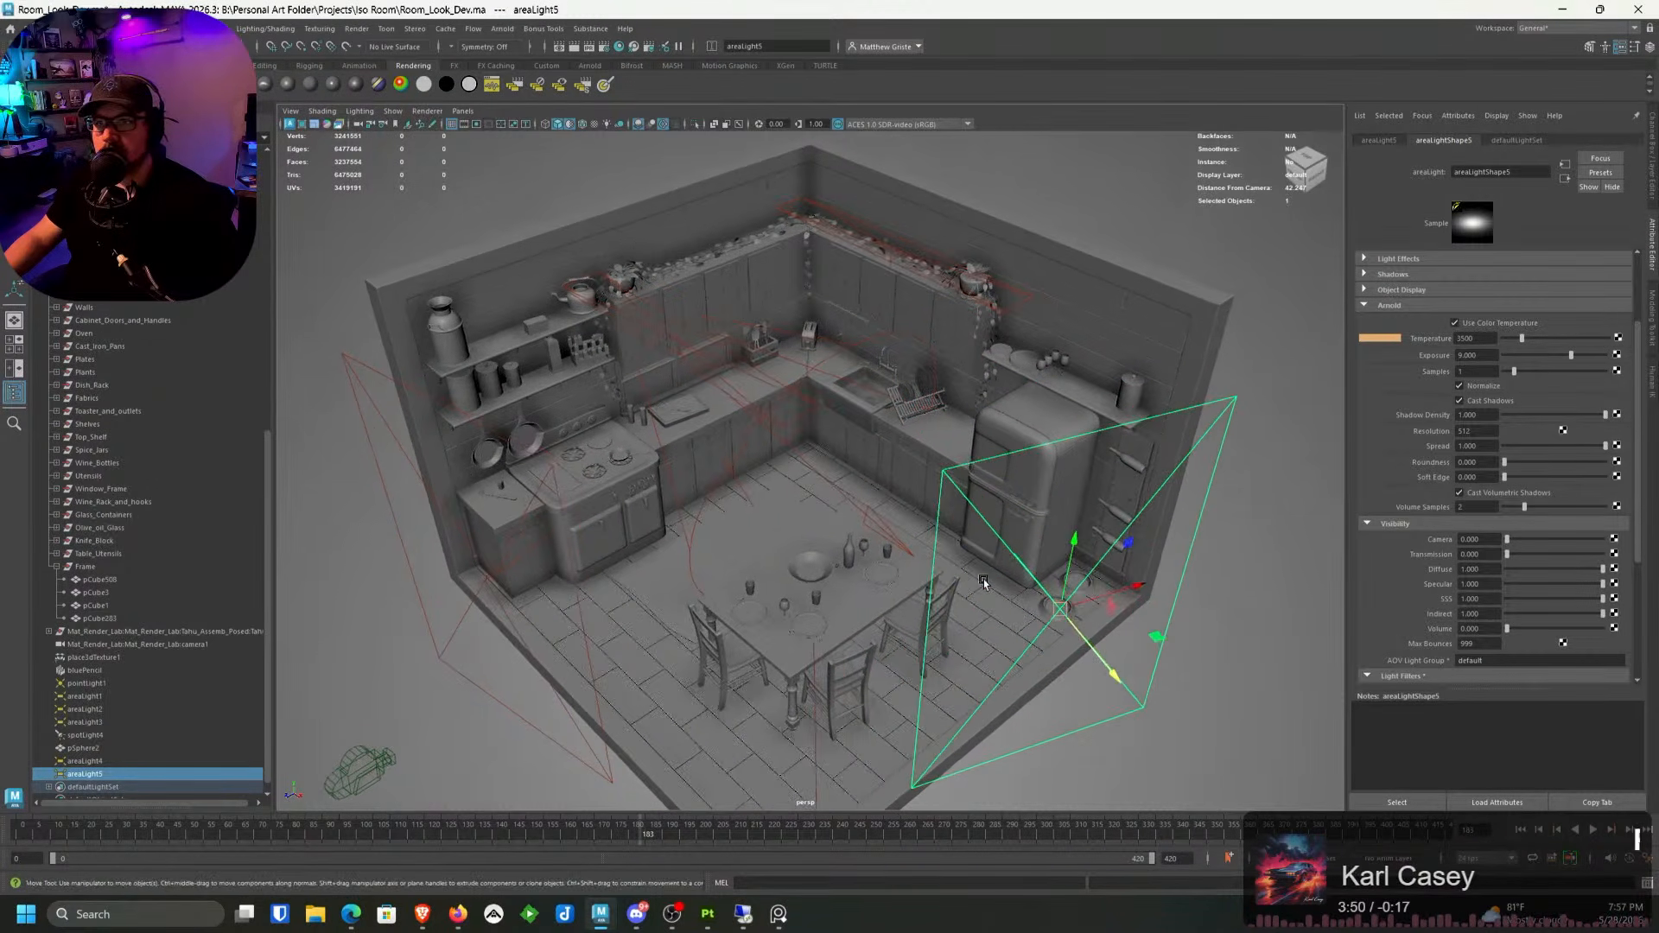
pyautogui.scroll(2, 983, 579)
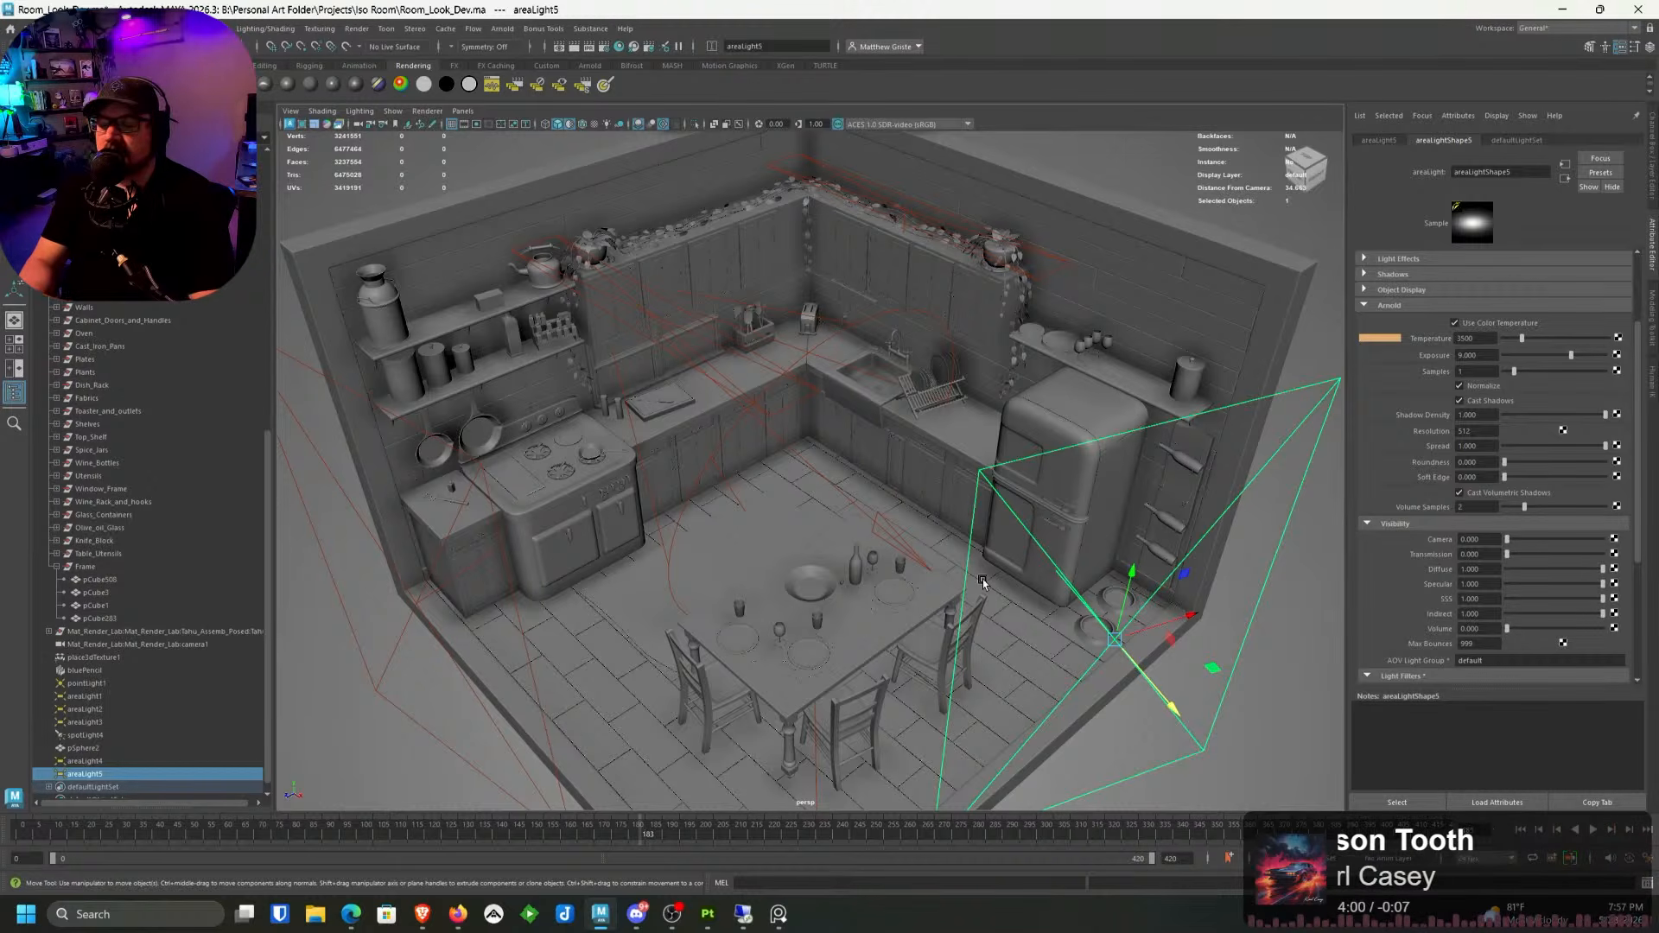
pyautogui.keyDown('alt'); pyautogui.moveTo(982, 579); pyautogui.dragTo(1152, 622, button='right'); pyautogui.keyUp('alt')
pyautogui.keyDown('alt'); pyautogui.moveTo(1152, 622); pyautogui.dragTo(1101, 587); pyautogui.keyUp('alt')
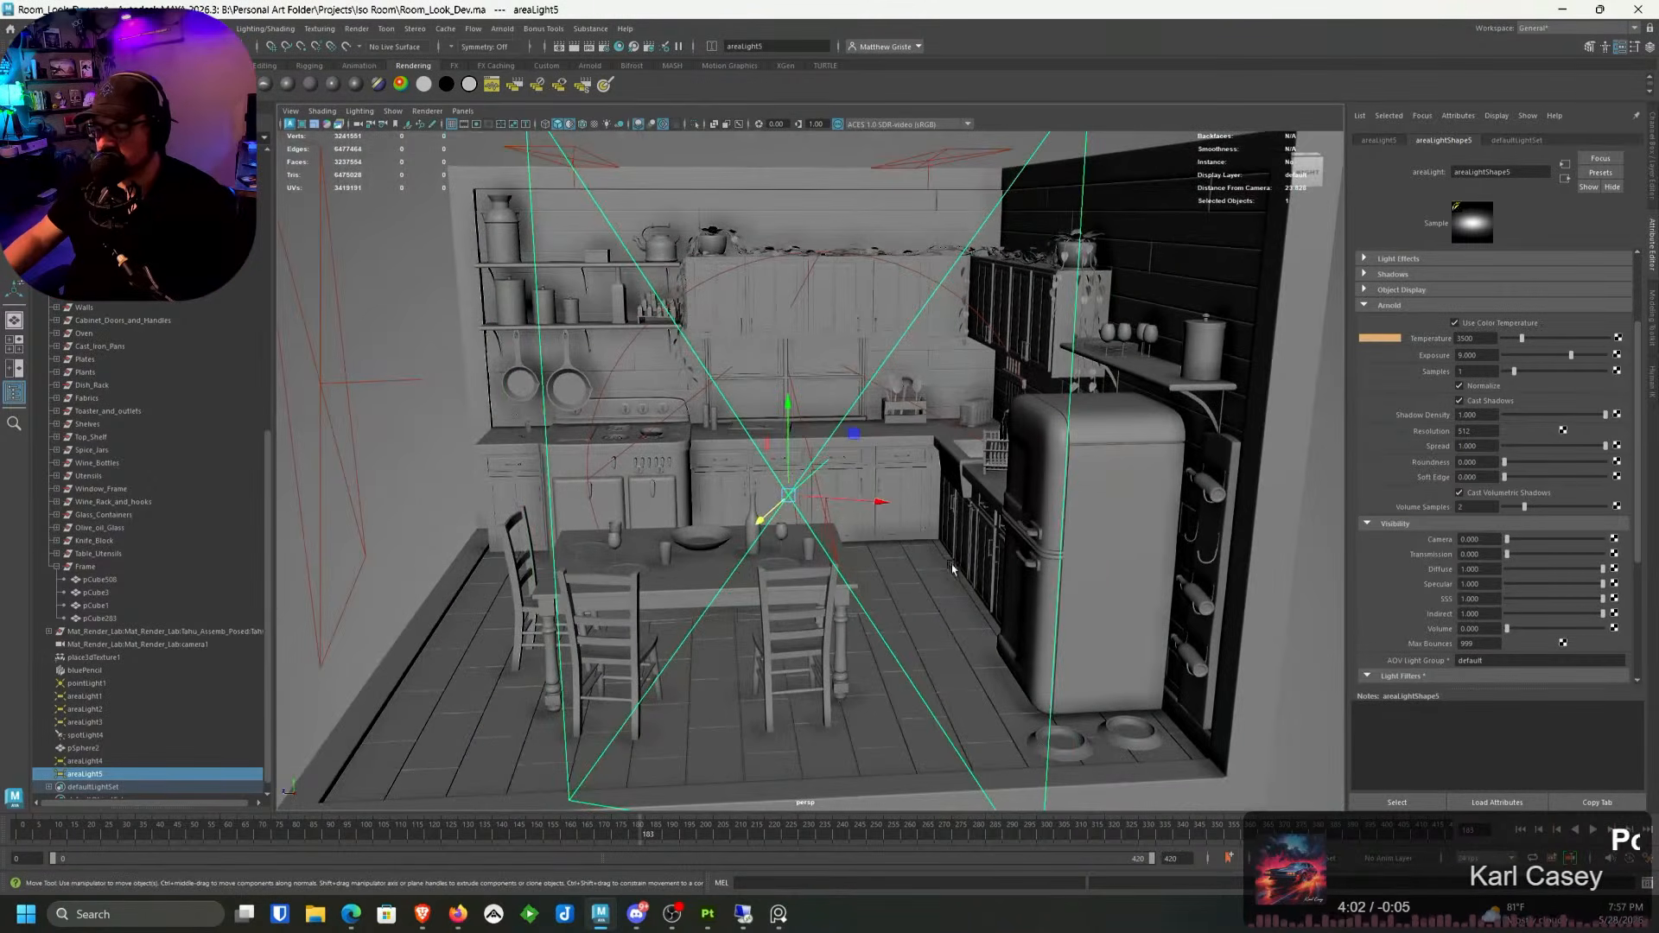
pyautogui.moveTo(872, 502); pyautogui.dragTo(997, 498)
pyautogui.scroll(-3, 993, 510)
pyautogui.scroll(3, 929, 523)
pyautogui.scroll(-4, 997, 496)
pyautogui.keyDown('alt'); pyautogui.moveTo(983, 480); pyautogui.dragTo(958, 470, button='middle'); pyautogui.keyUp('alt')
pyautogui.scroll(2, 972, 488)
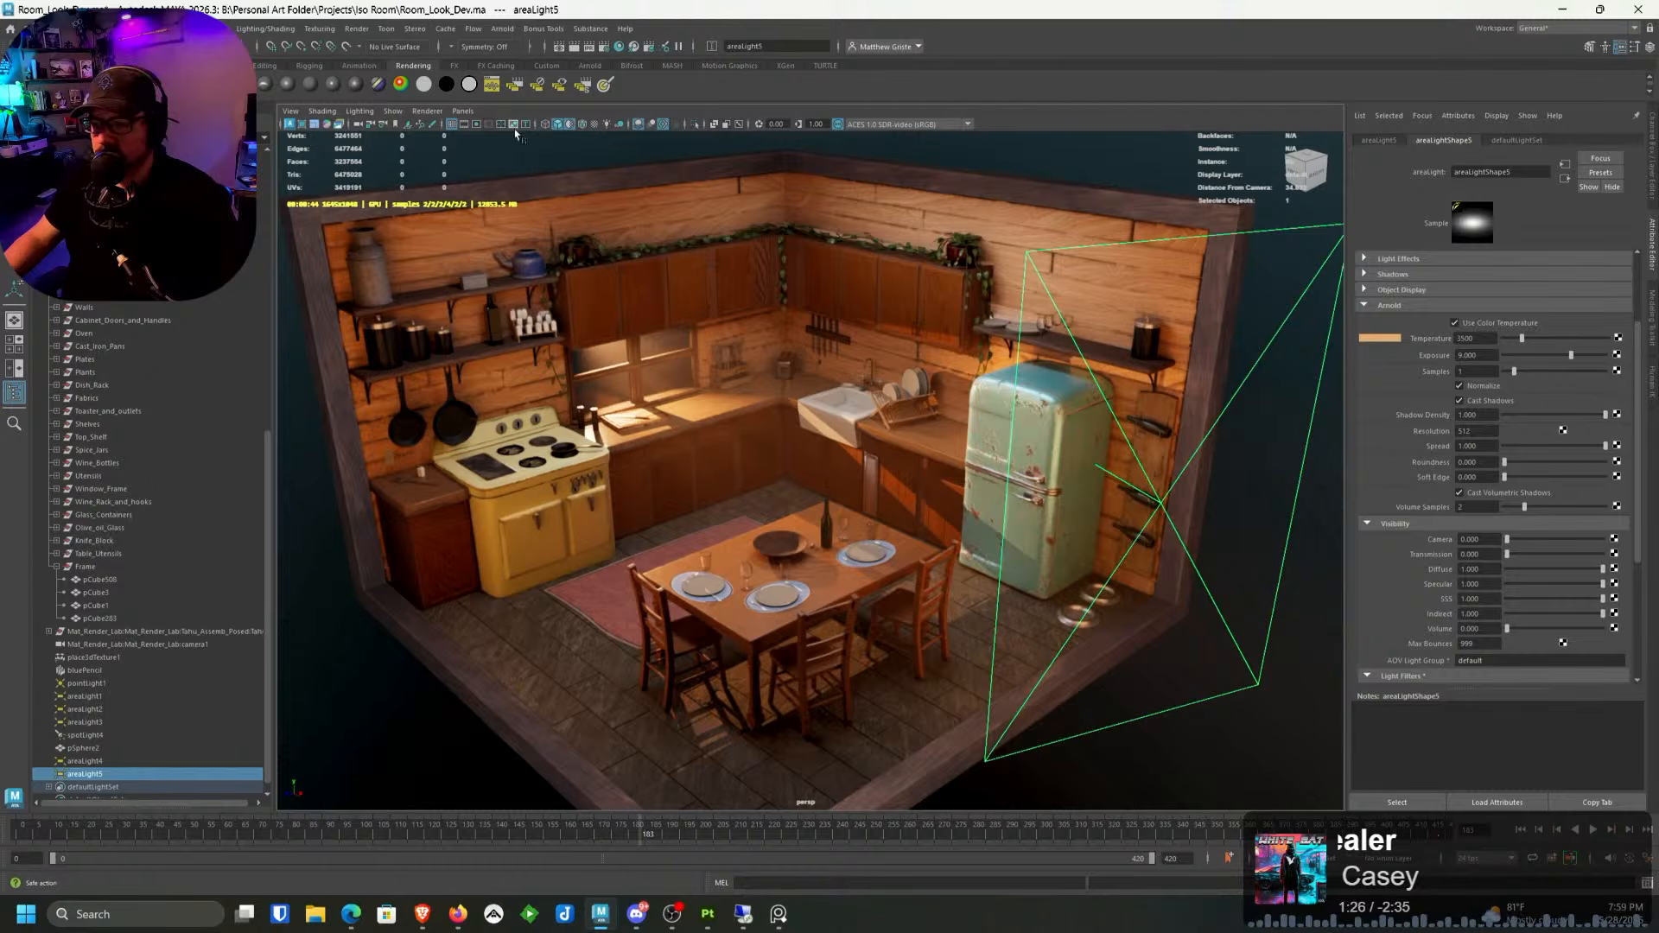
# Step: Set the perspective viewport's renderer to Viewport 2.0 and save the scene
pyautogui.click(427, 111)
pyautogui.click(437, 135)
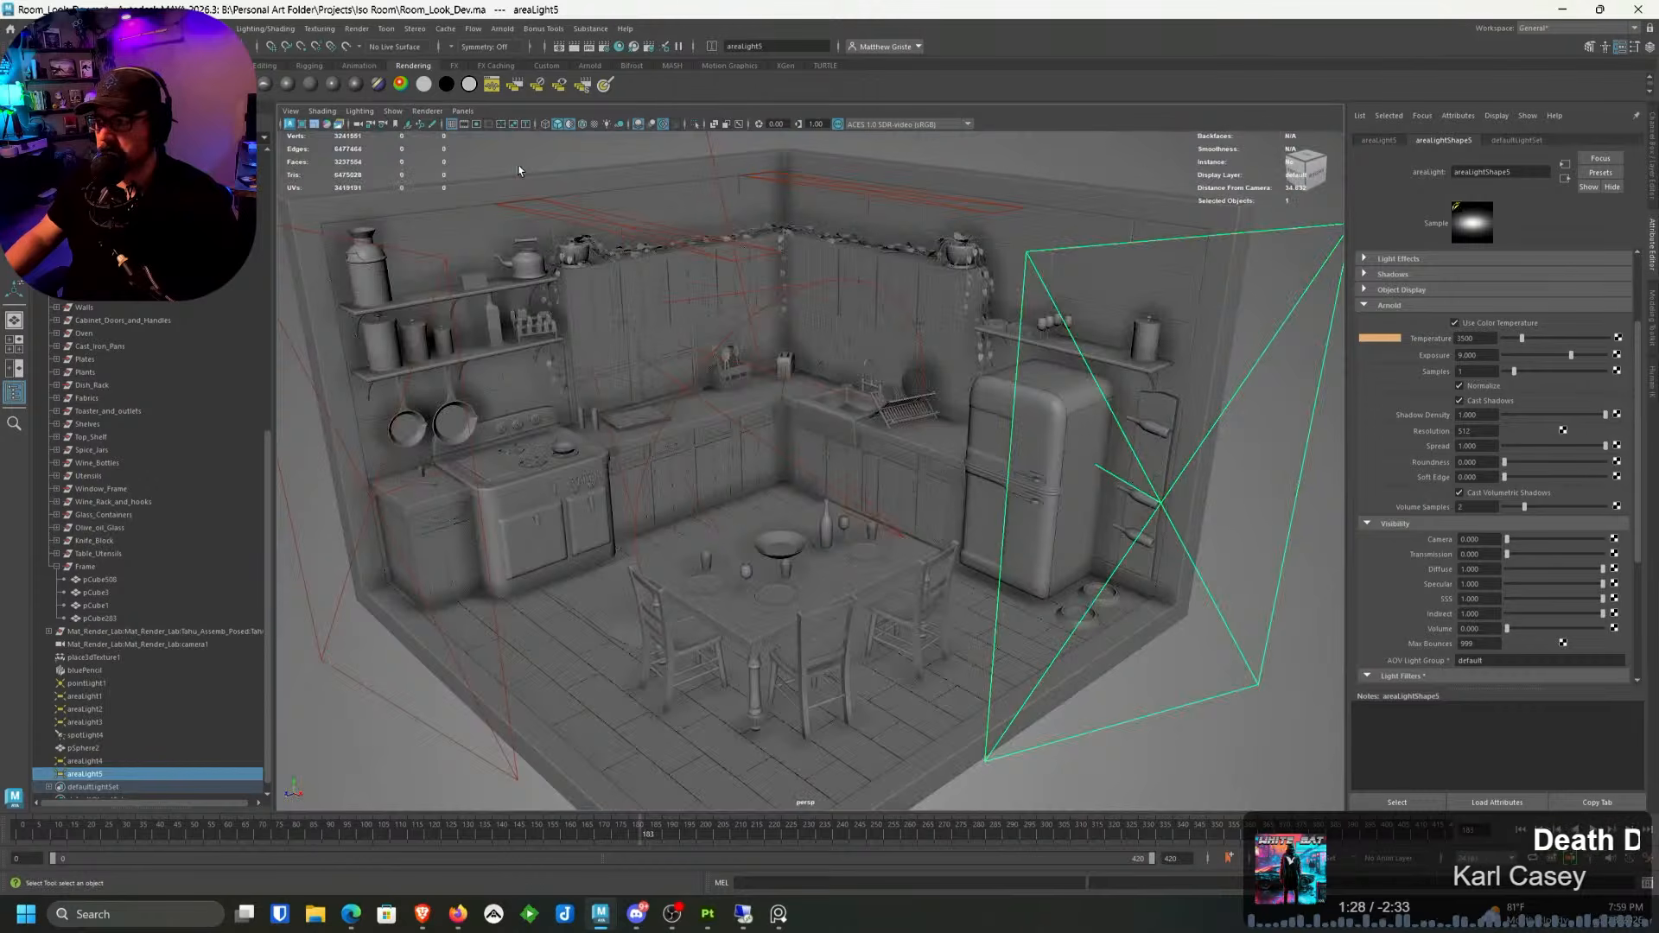
pyautogui.click(35, 28)
pyautogui.click(67, 85)
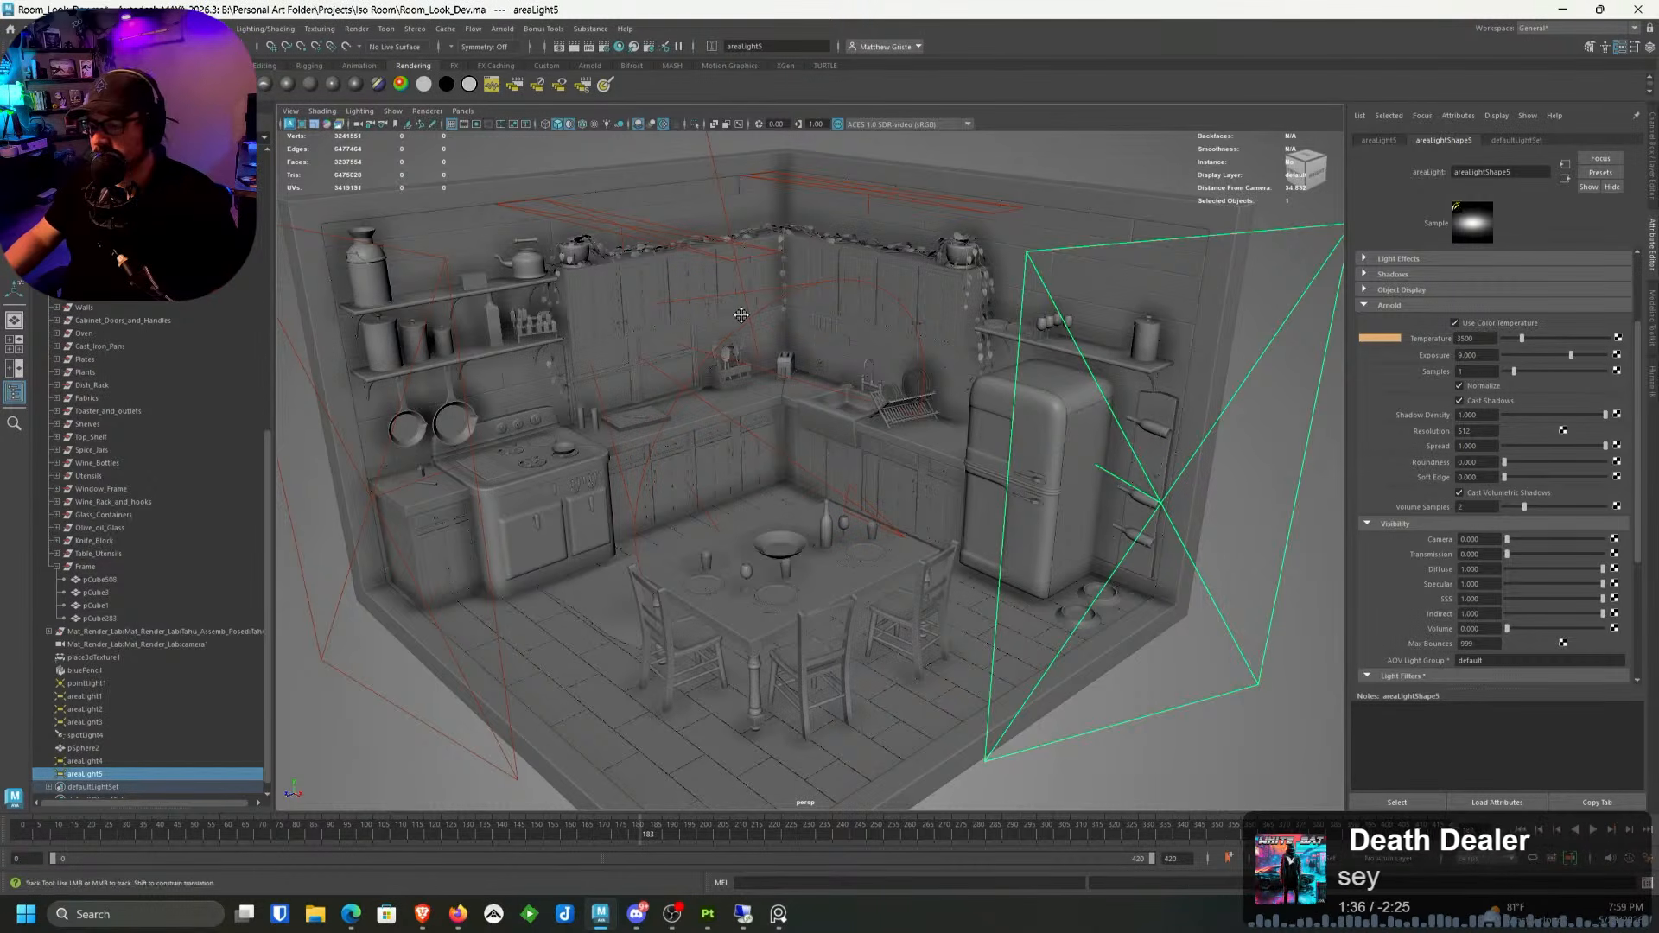
pyautogui.keyDown('alt'); pyautogui.moveTo(717, 298); pyautogui.dragTo(744, 301); pyautogui.keyUp('alt')
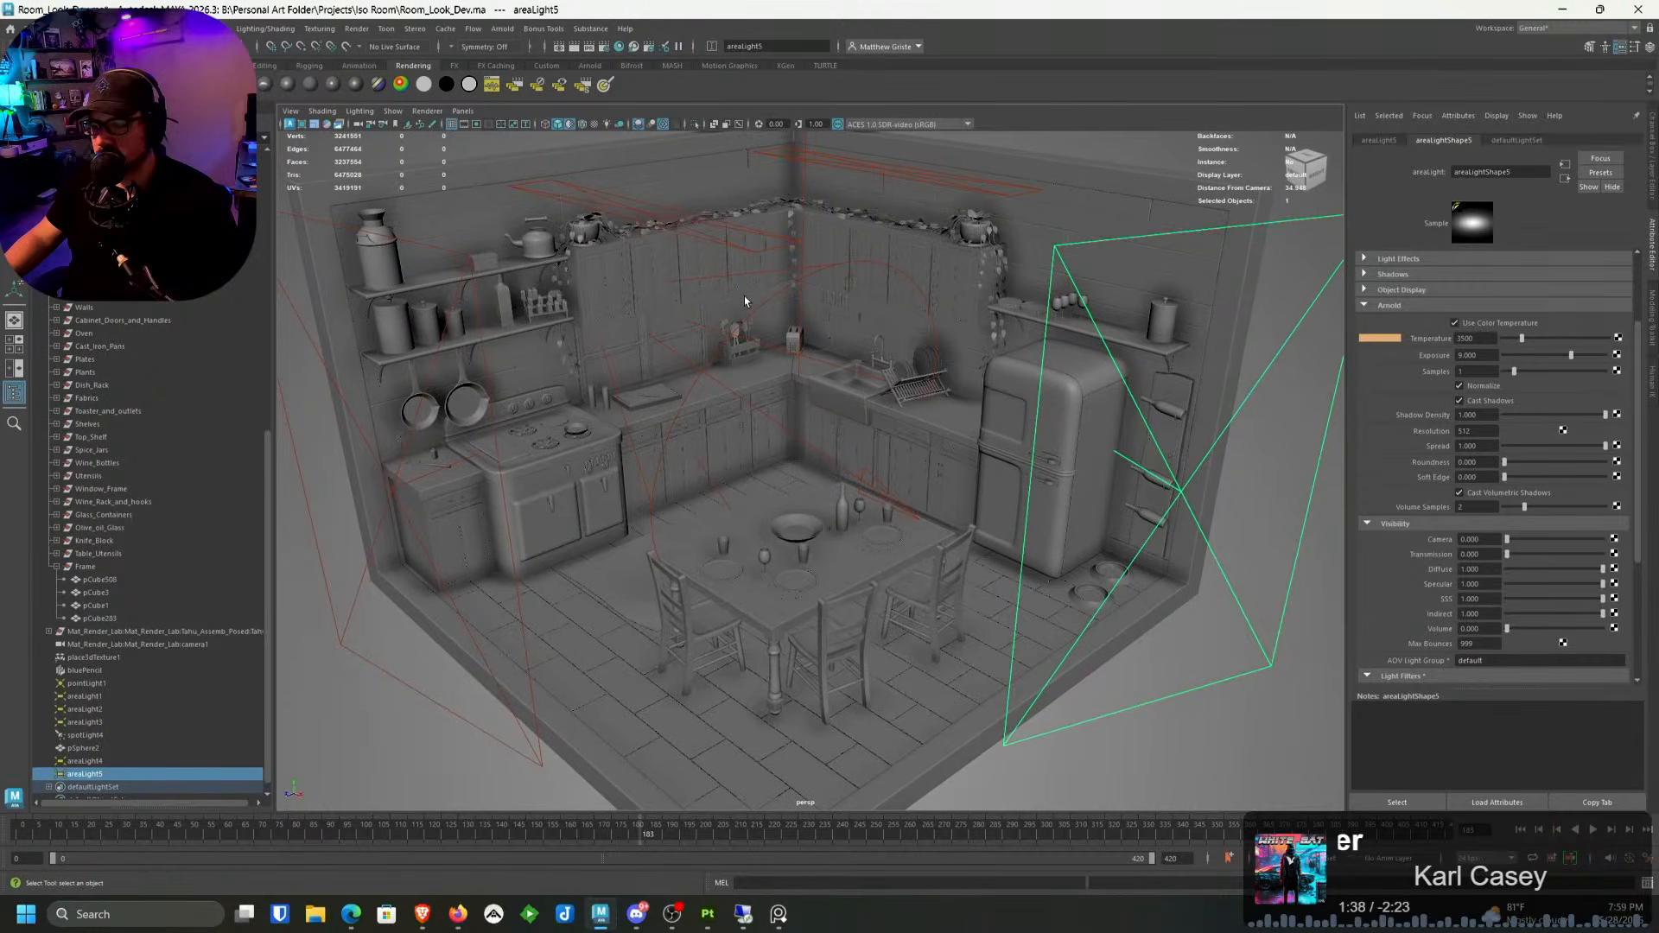
# Step: Switch to Substance 3D Painter and browse to the Iso Room folder under Personal Art Folder > Projects for a project to open
pyautogui.click(723, 915)
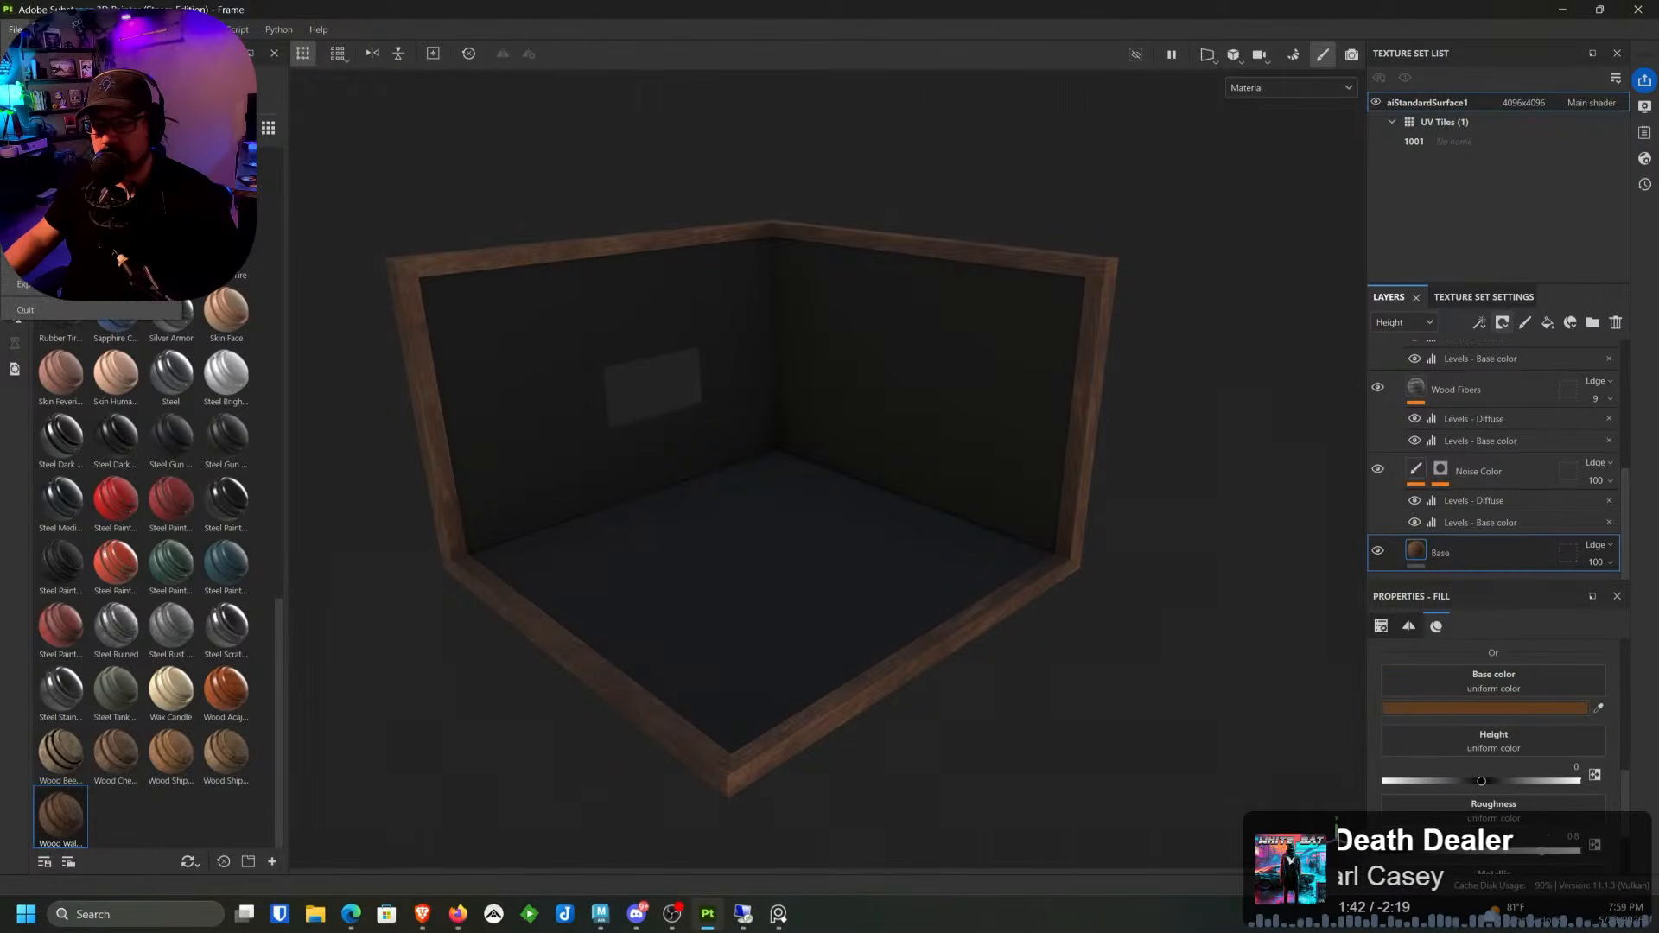
pyautogui.hotkey('ctrl', 'o')
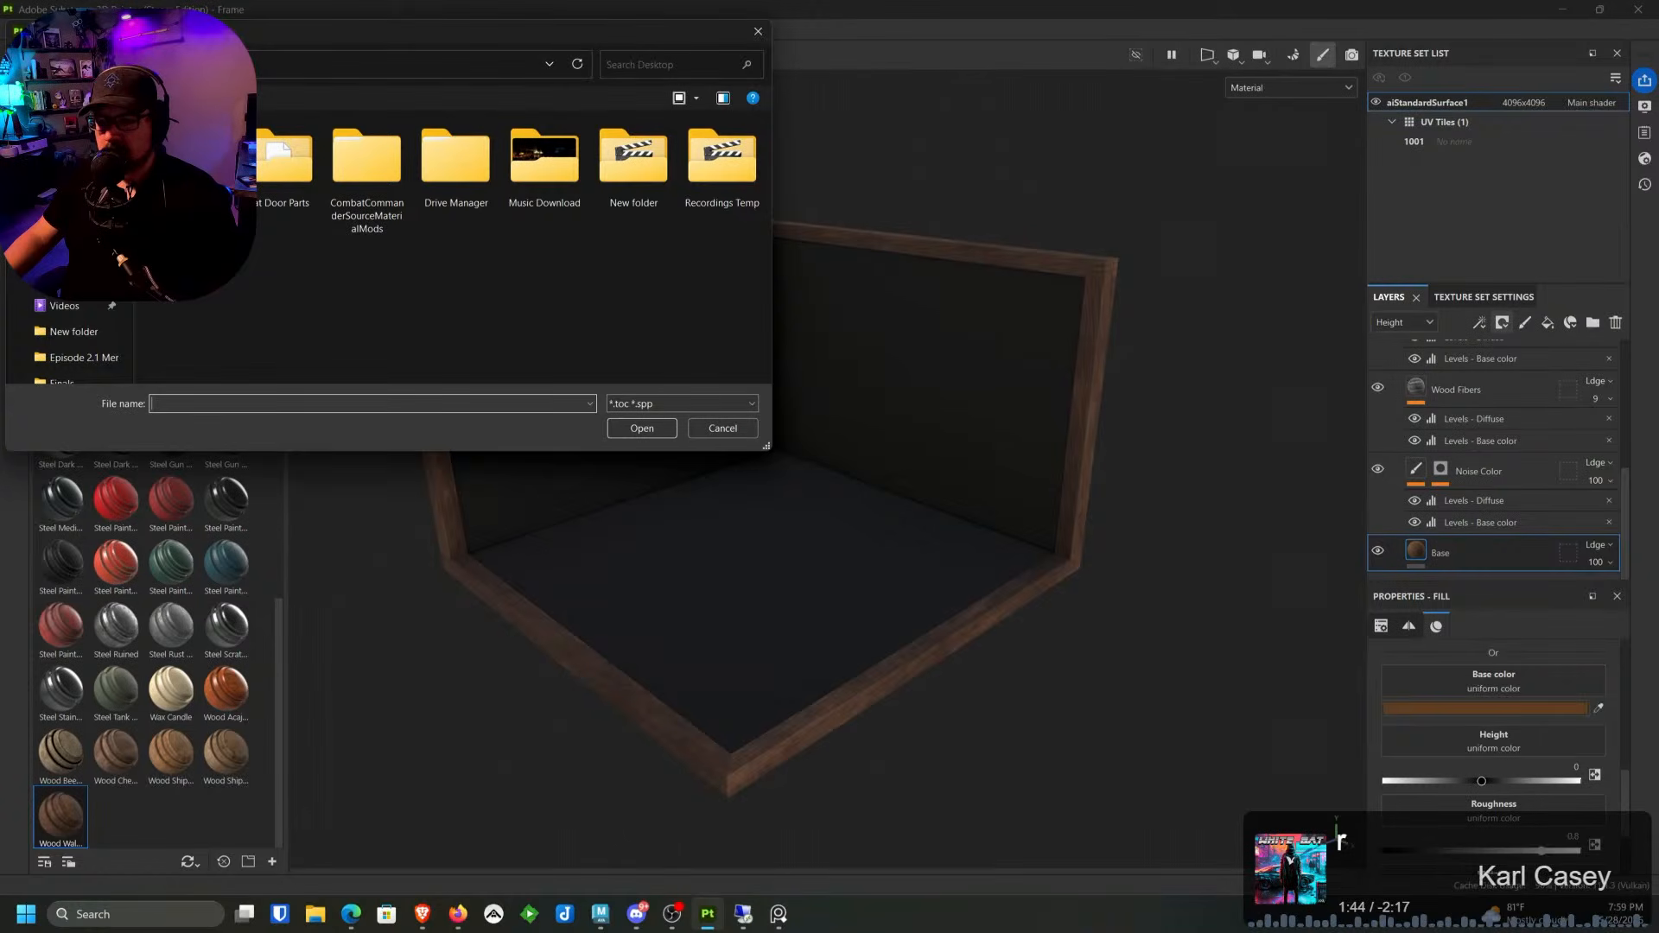
pyautogui.scroll(-5, 70, 337)
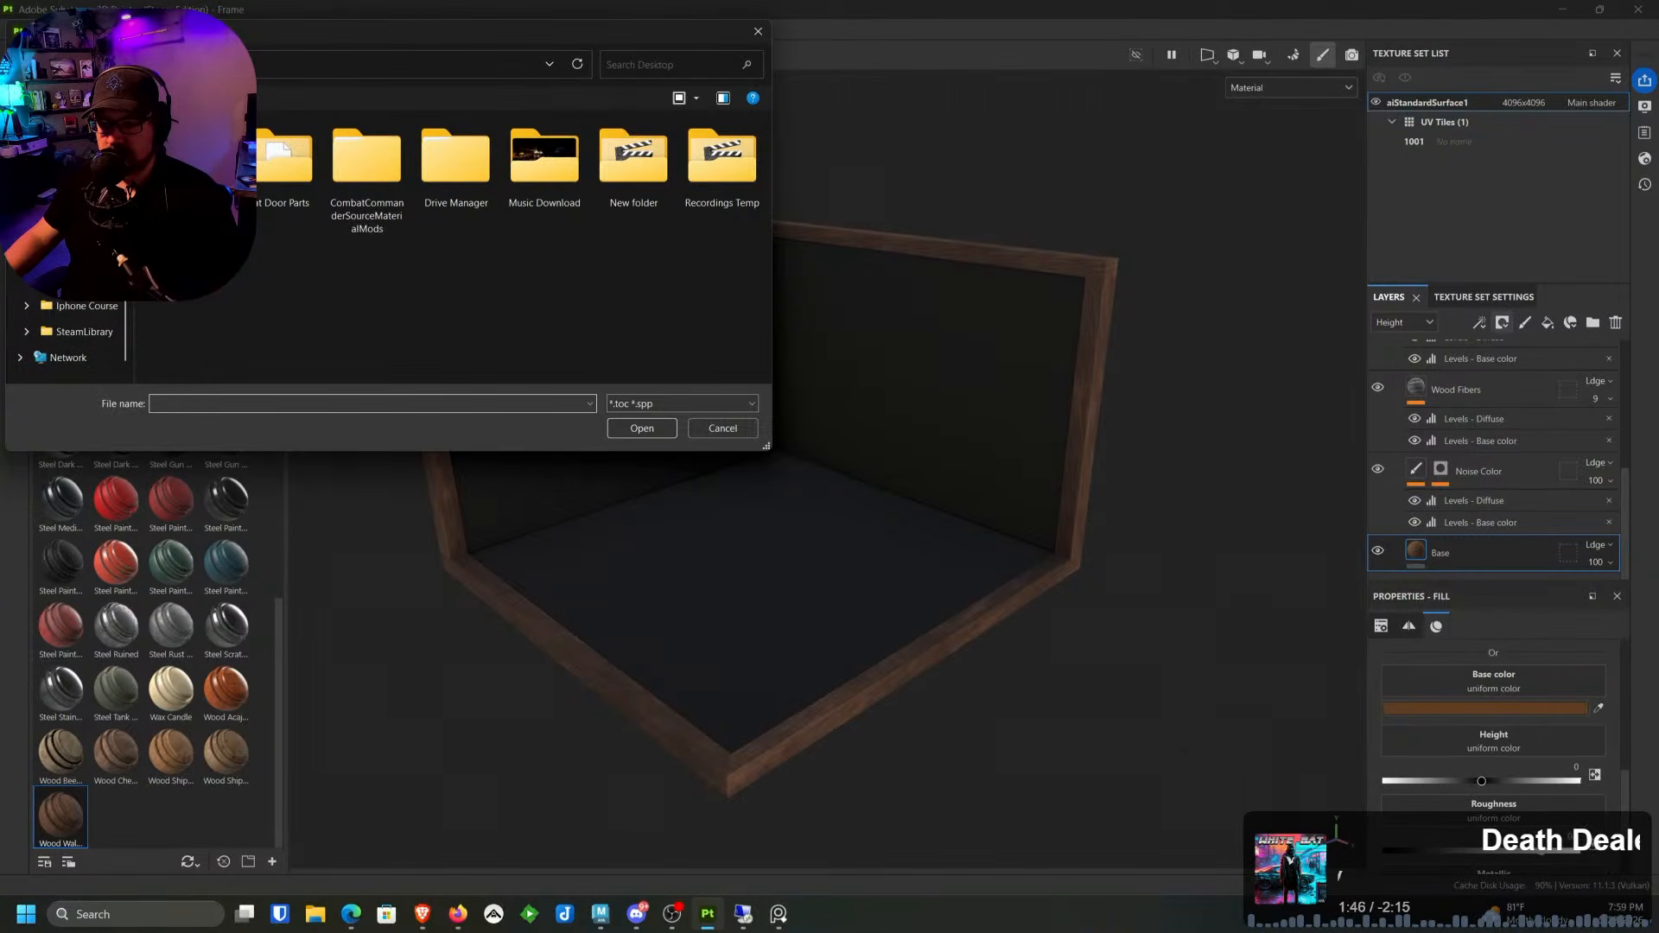
pyautogui.scroll(3, 69, 332)
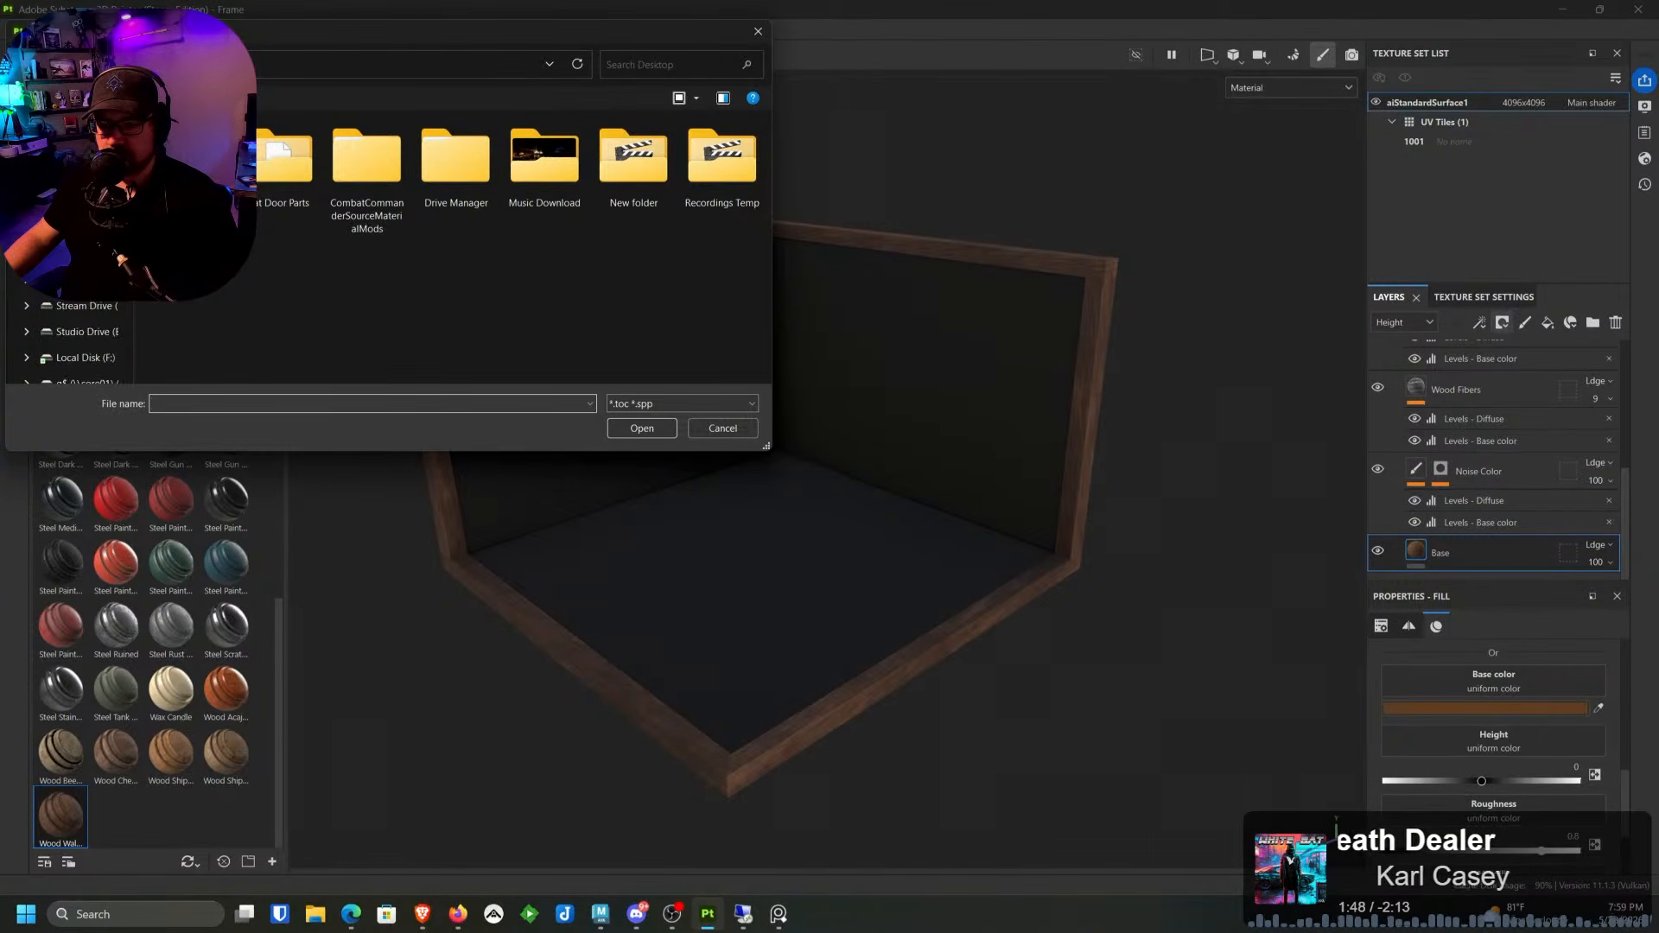
pyautogui.scroll(-1, 87, 333)
pyautogui.click(86, 177)
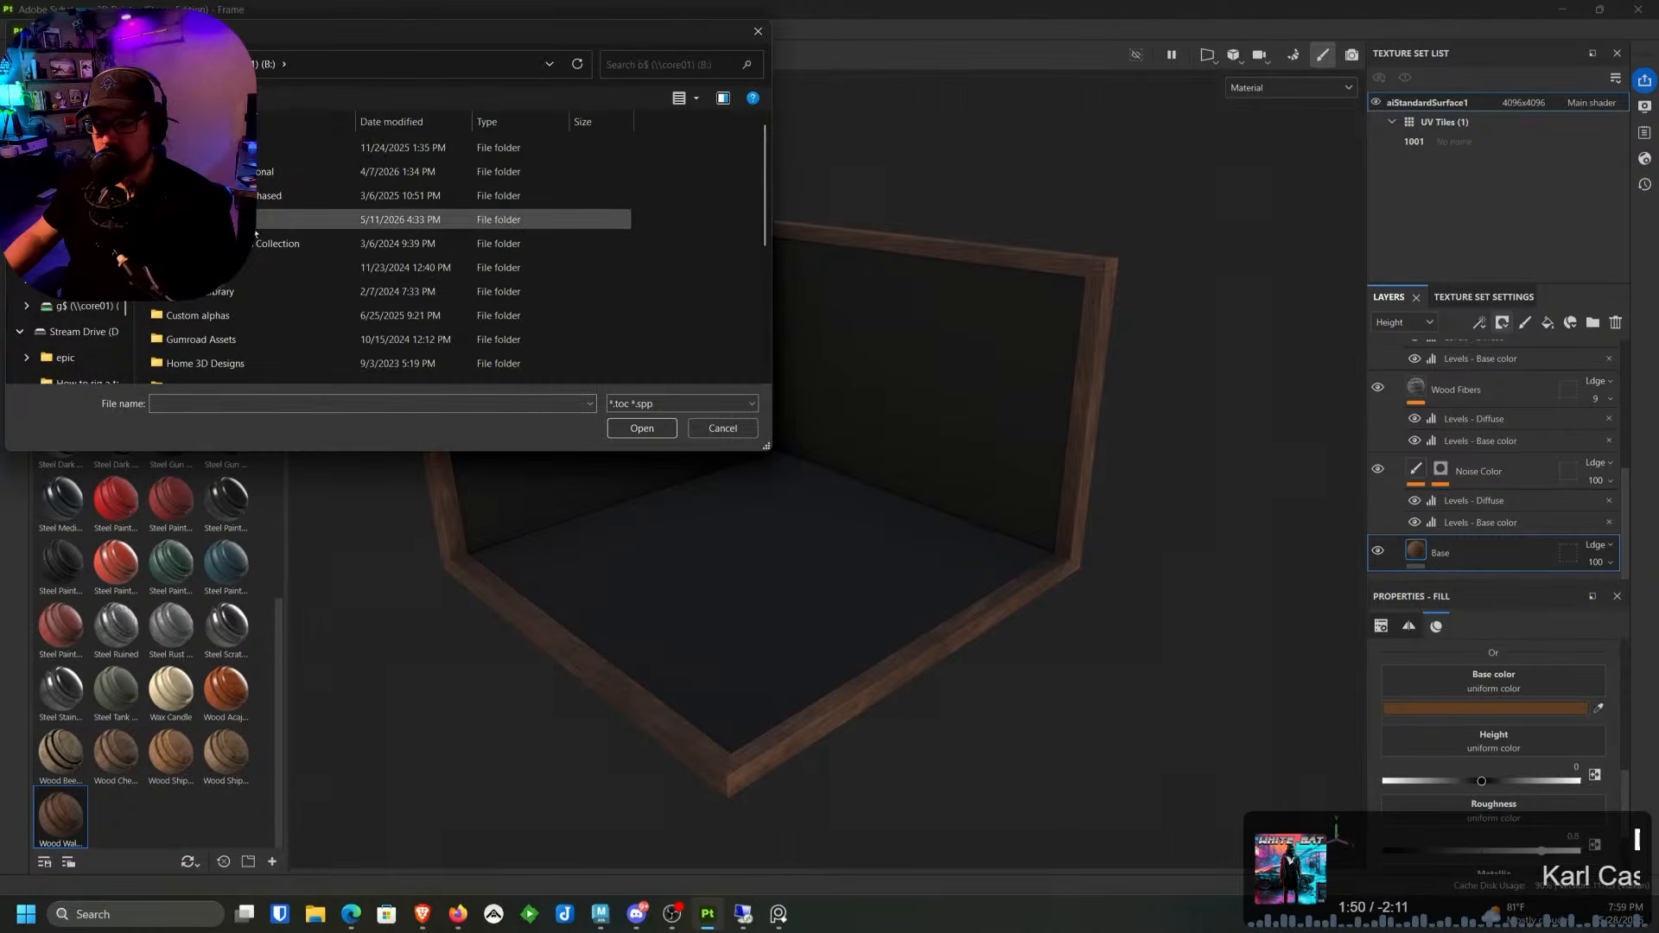
pyautogui.scroll(-5, 256, 233)
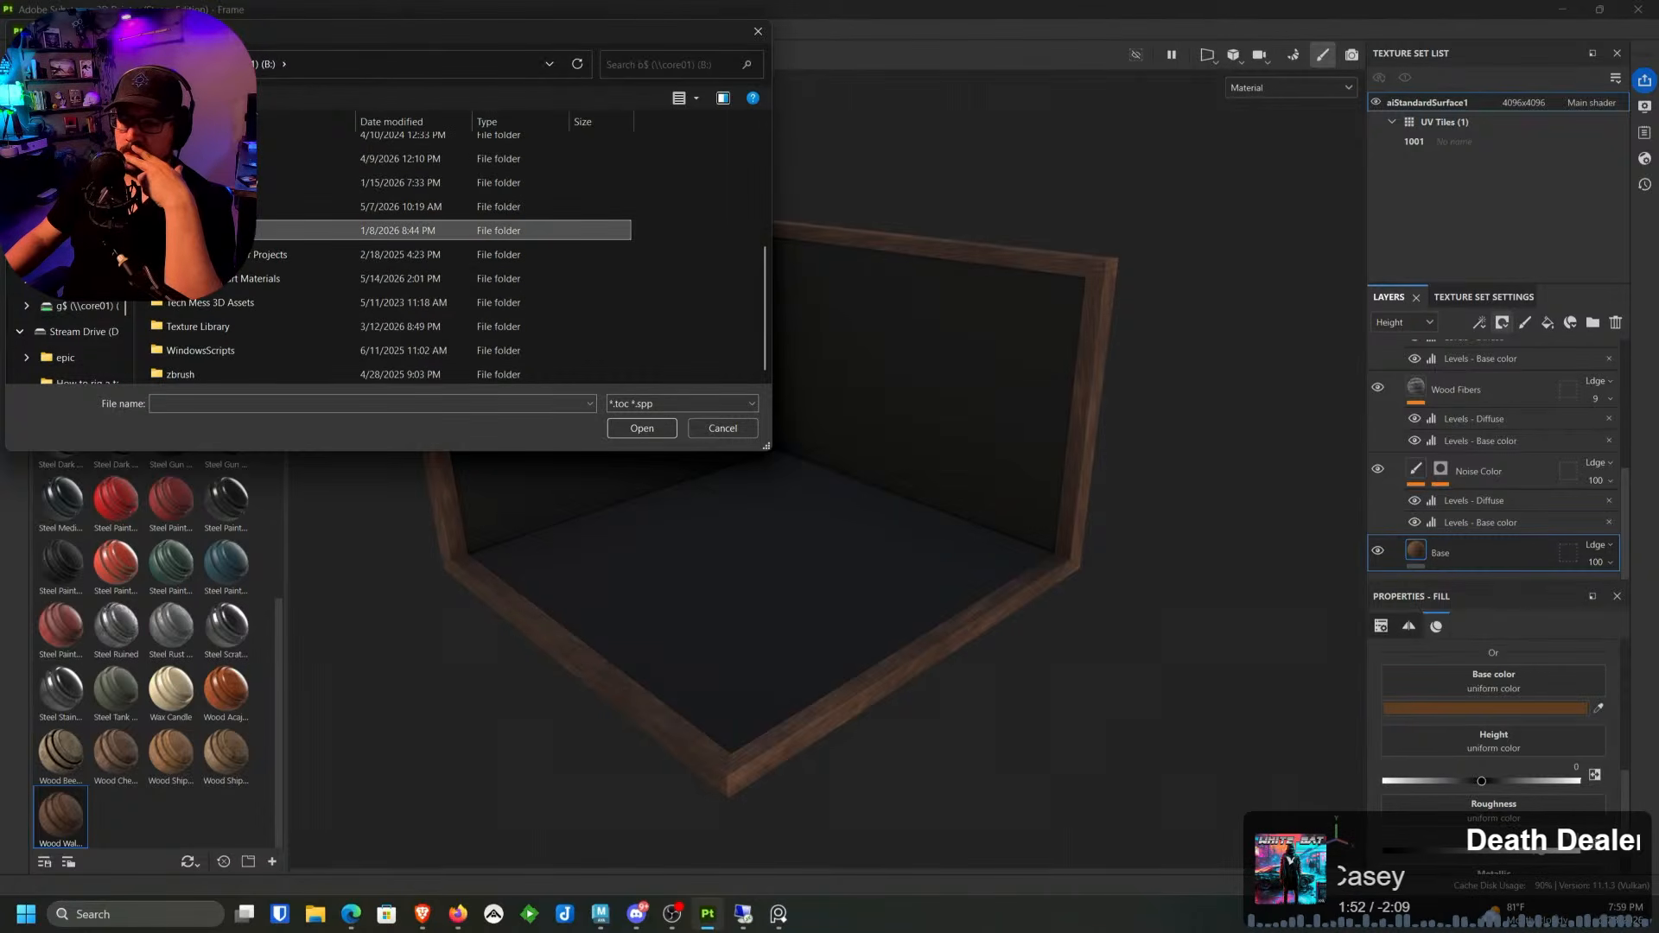
pyautogui.doubleClick(207, 230)
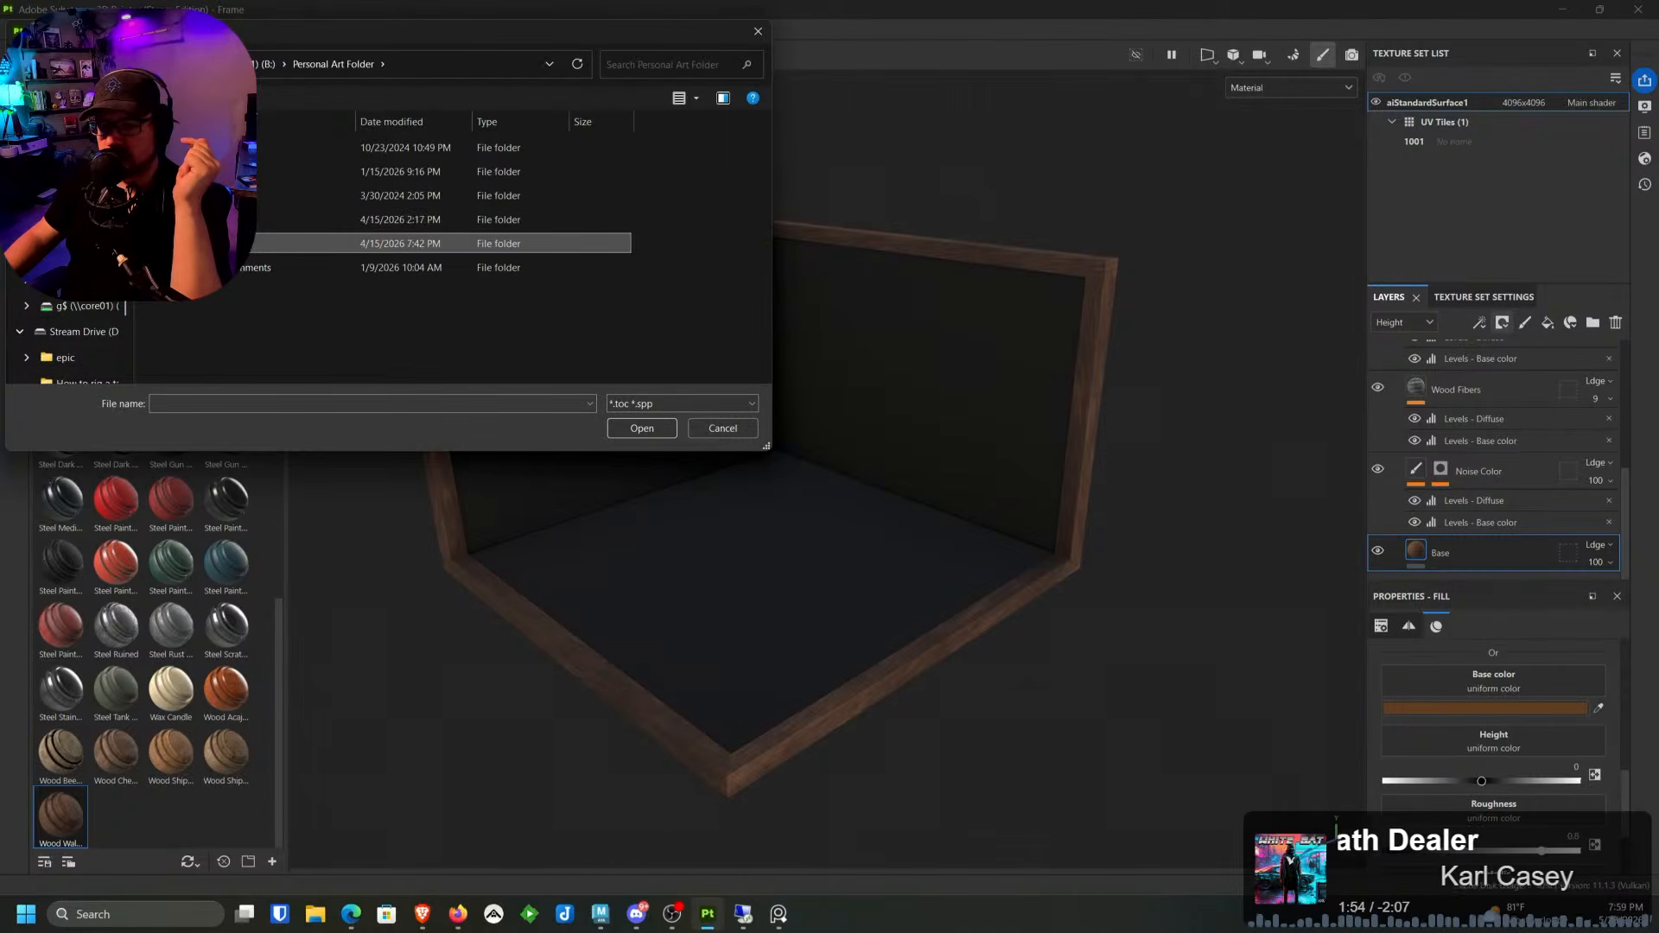
pyautogui.doubleClick(199, 243)
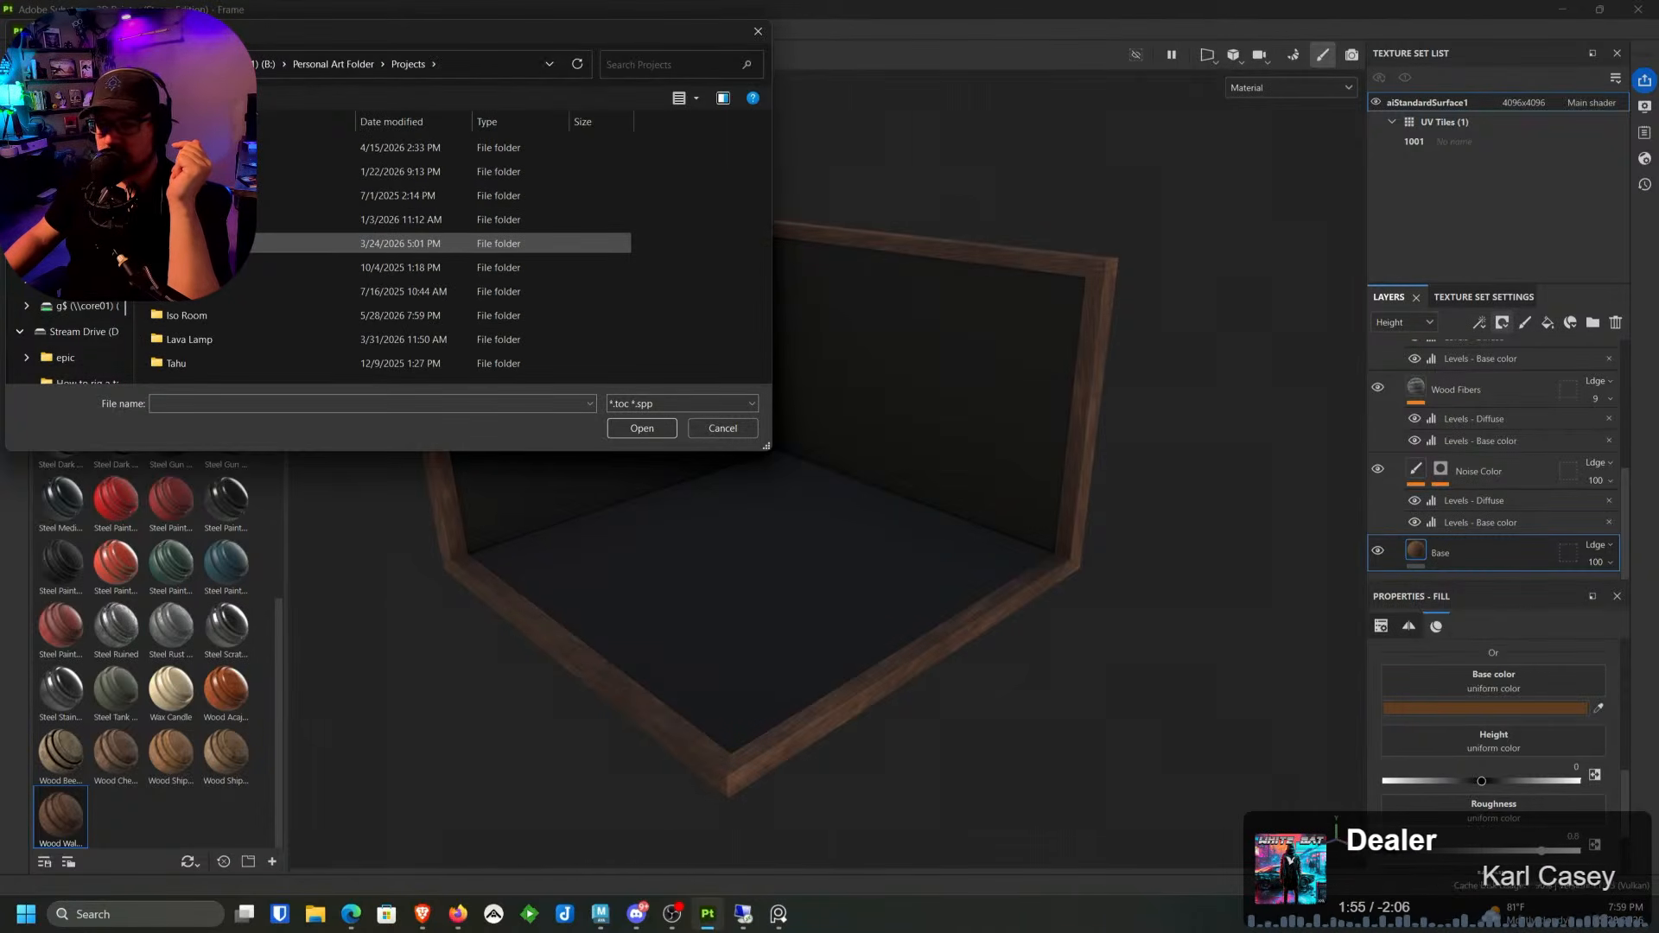
pyautogui.doubleClick(186, 316)
# Step: Open the main project file from the Cabinet Doors and Handles folder, saving the changes to the Frame project
pyautogui.scroll(-3, 198, 259)
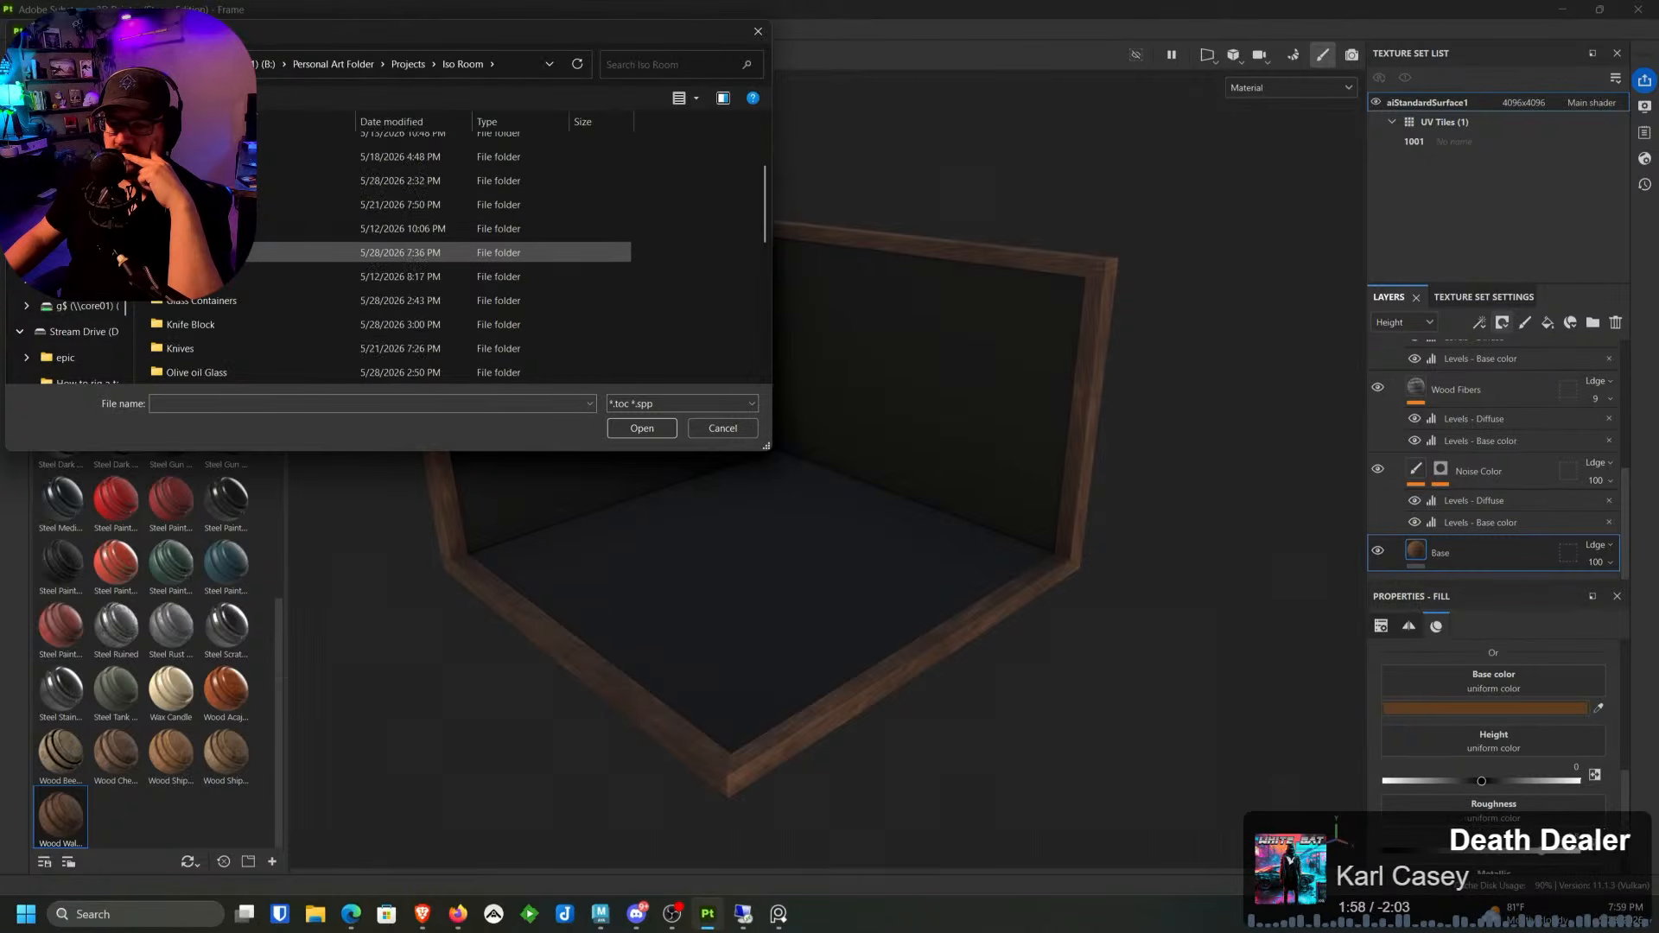
pyautogui.scroll(-2, 207, 259)
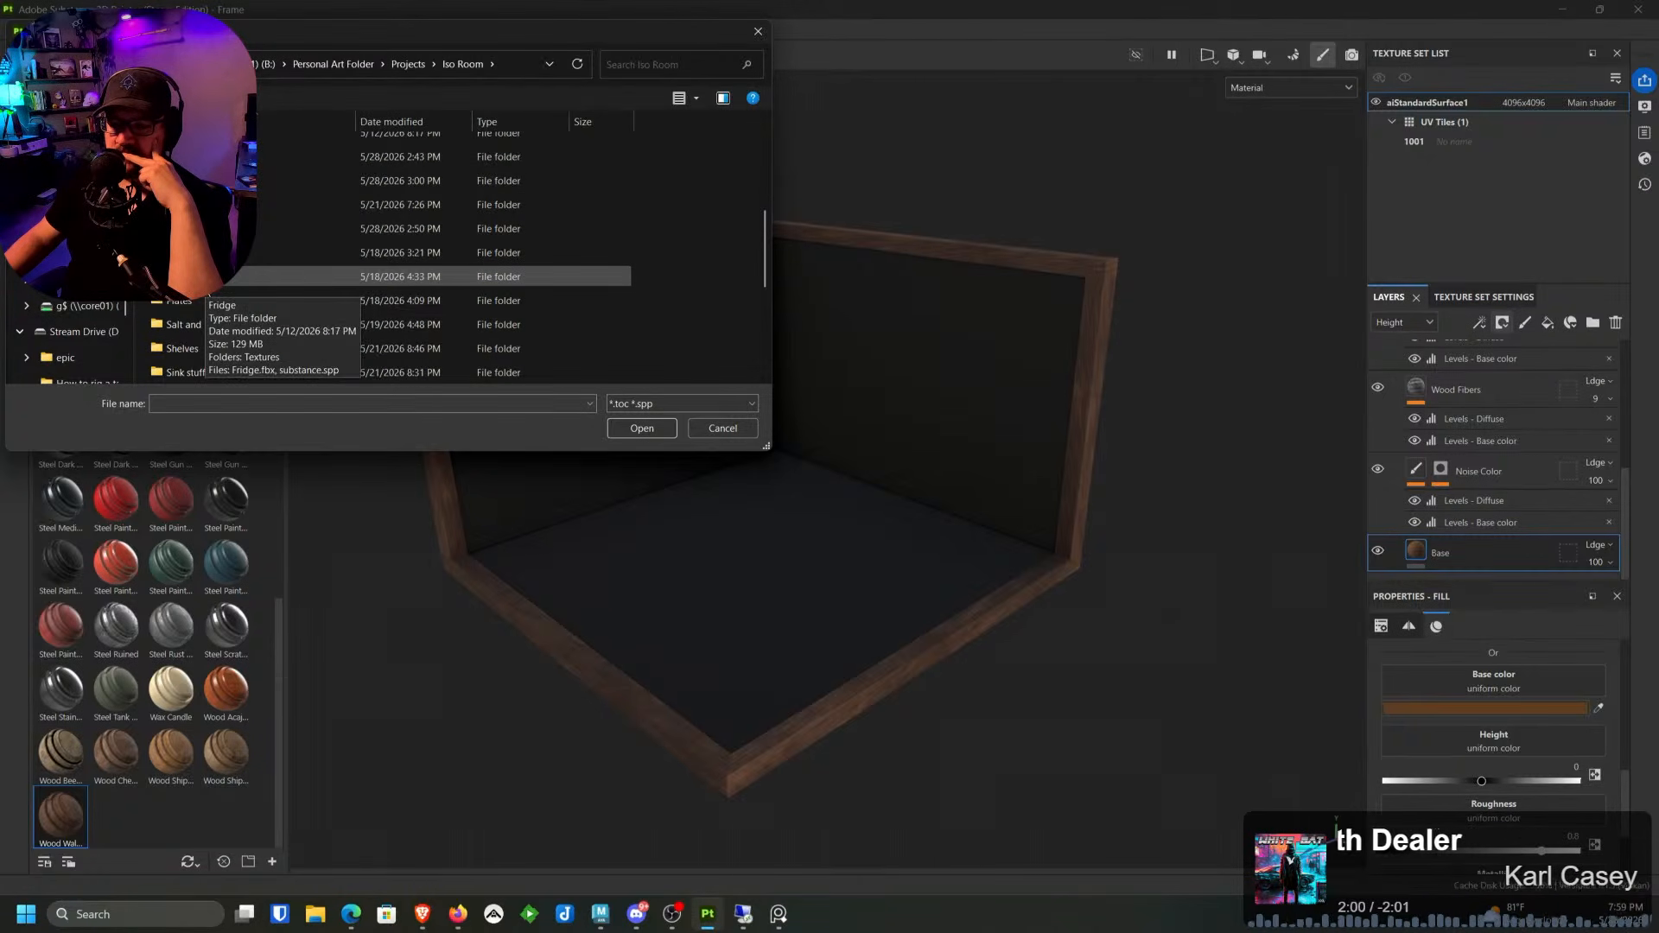
pyautogui.scroll(-4, 245, 293)
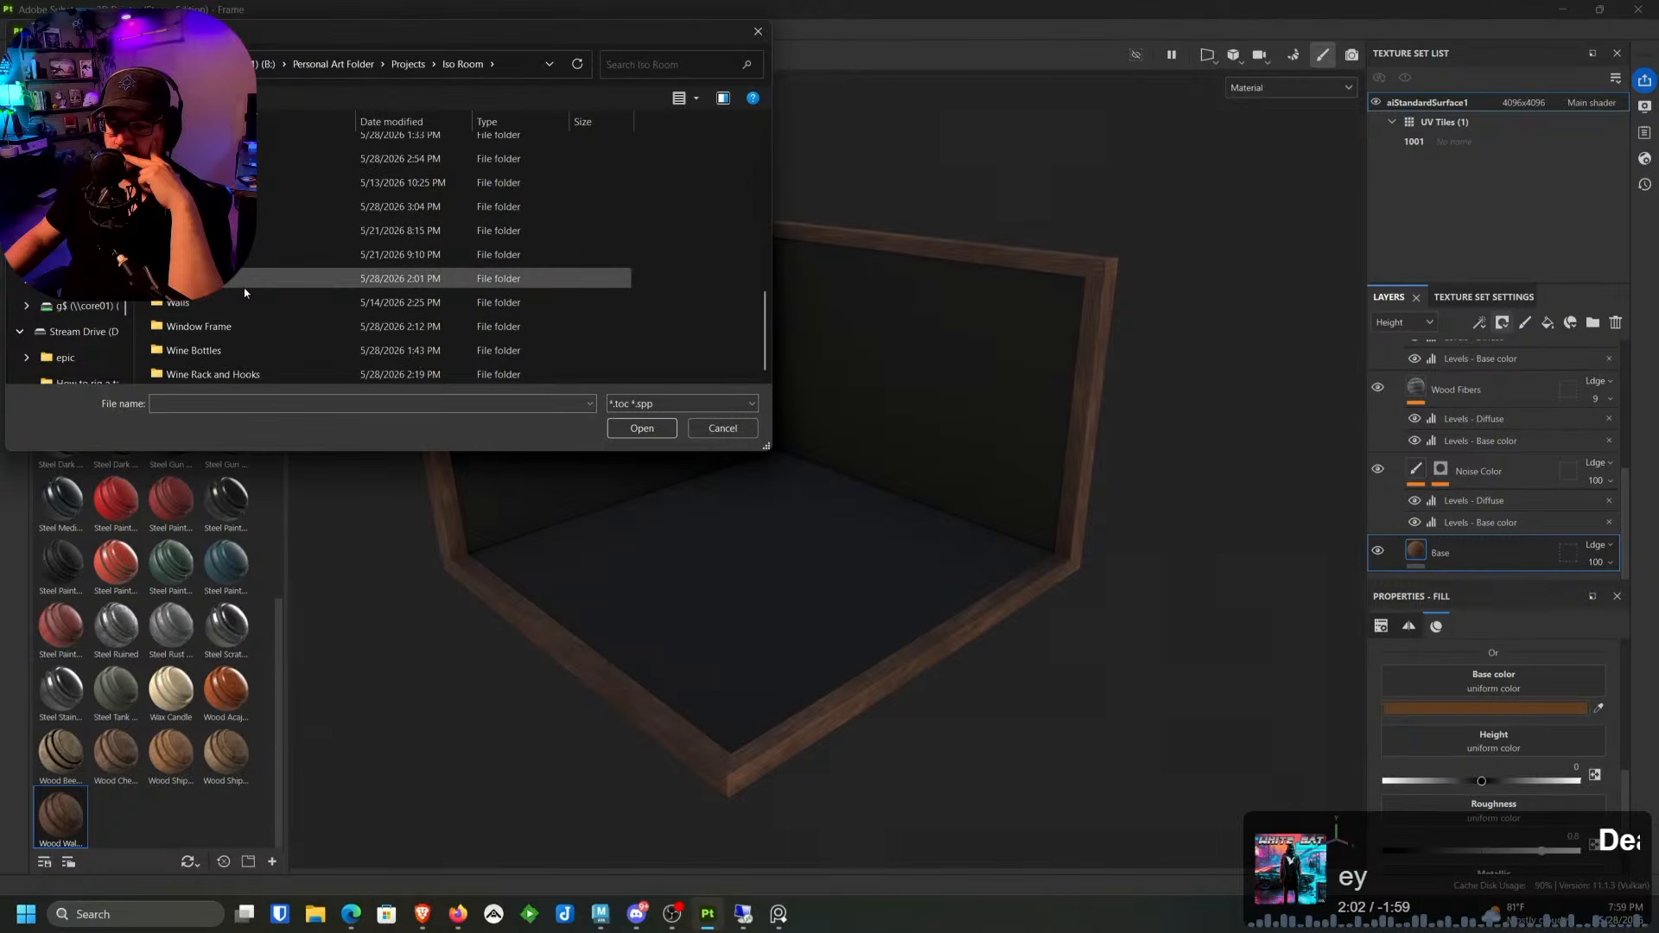
pyautogui.scroll(5, 244, 288)
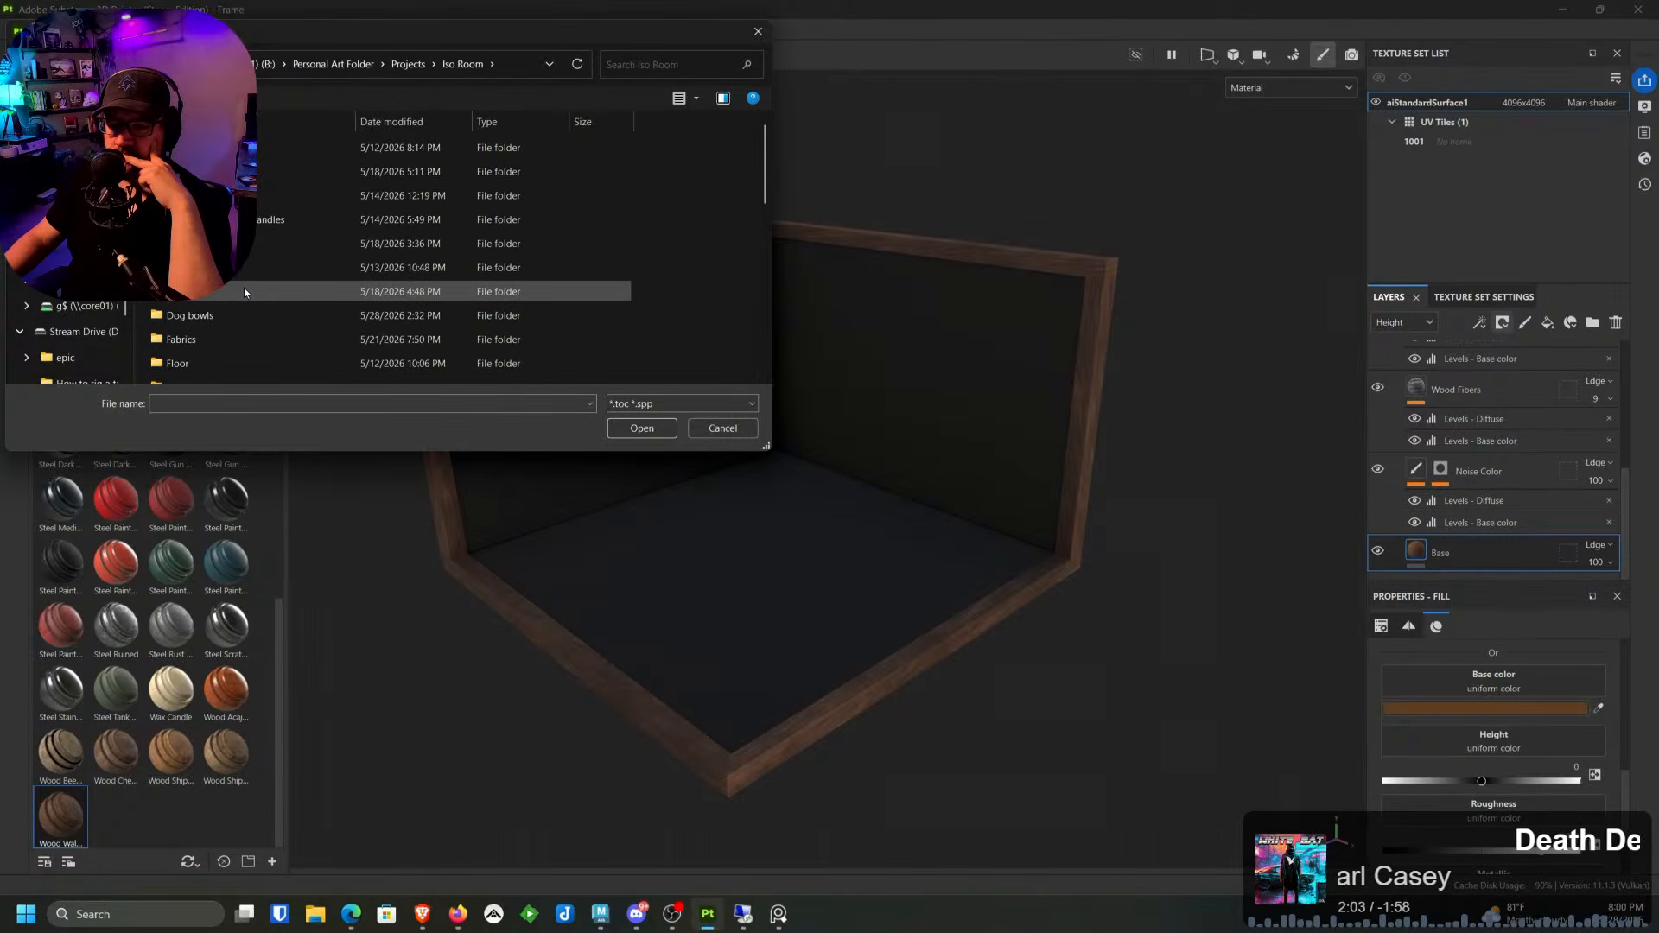
pyautogui.doubleClick(244, 219)
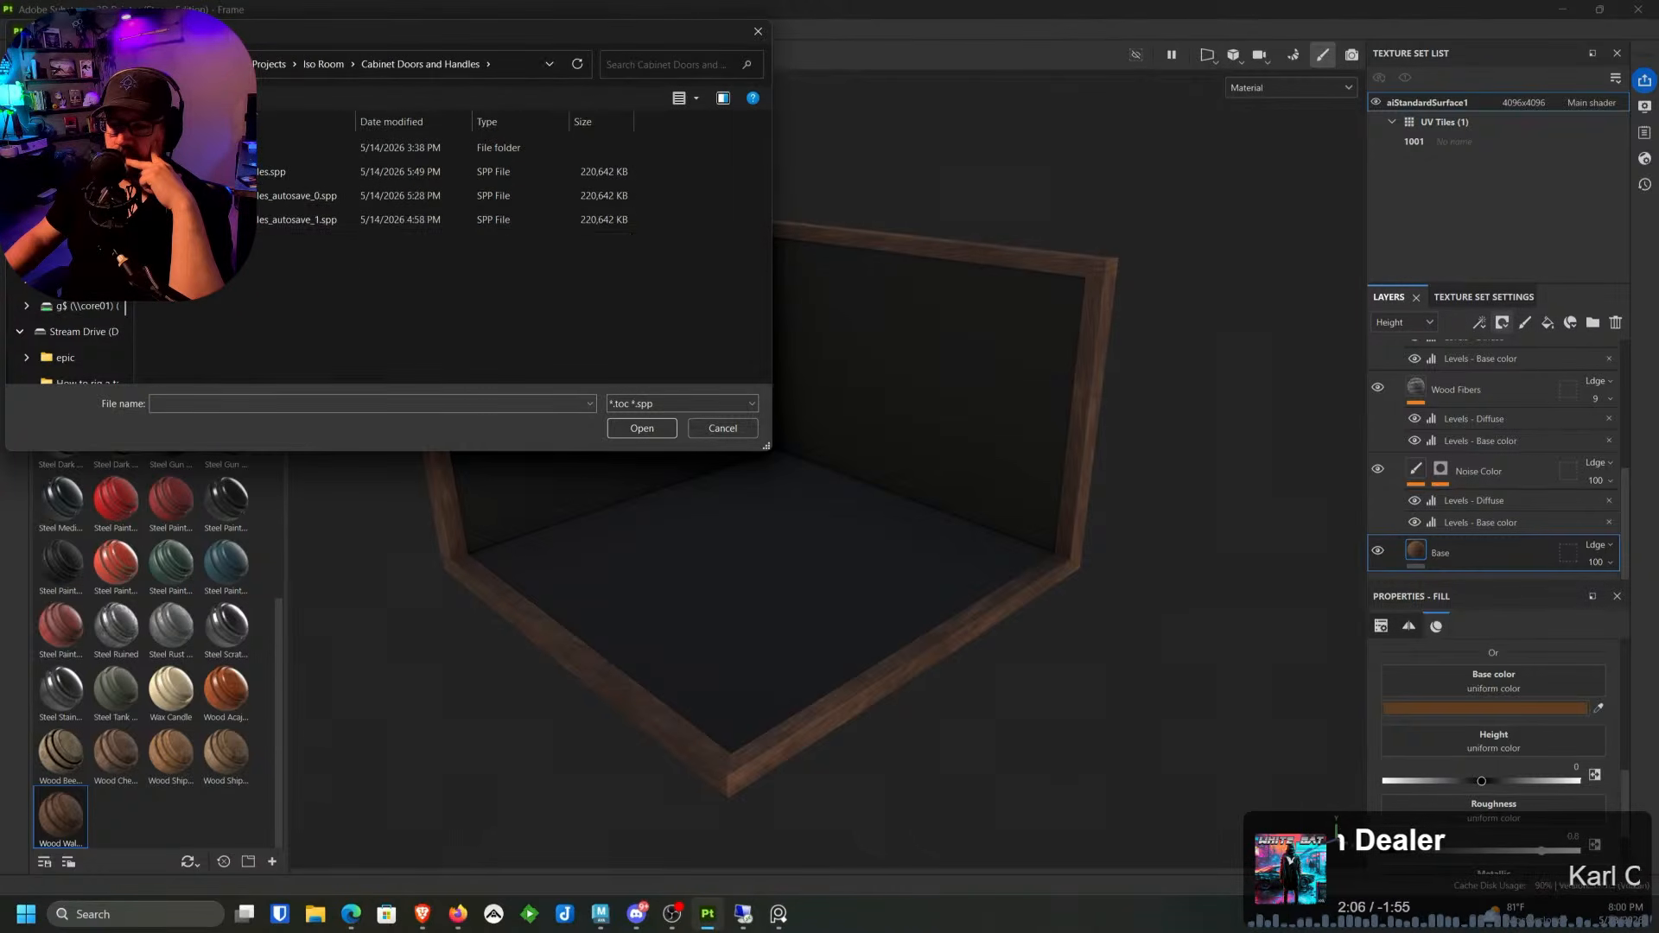
pyautogui.doubleClick(247, 171)
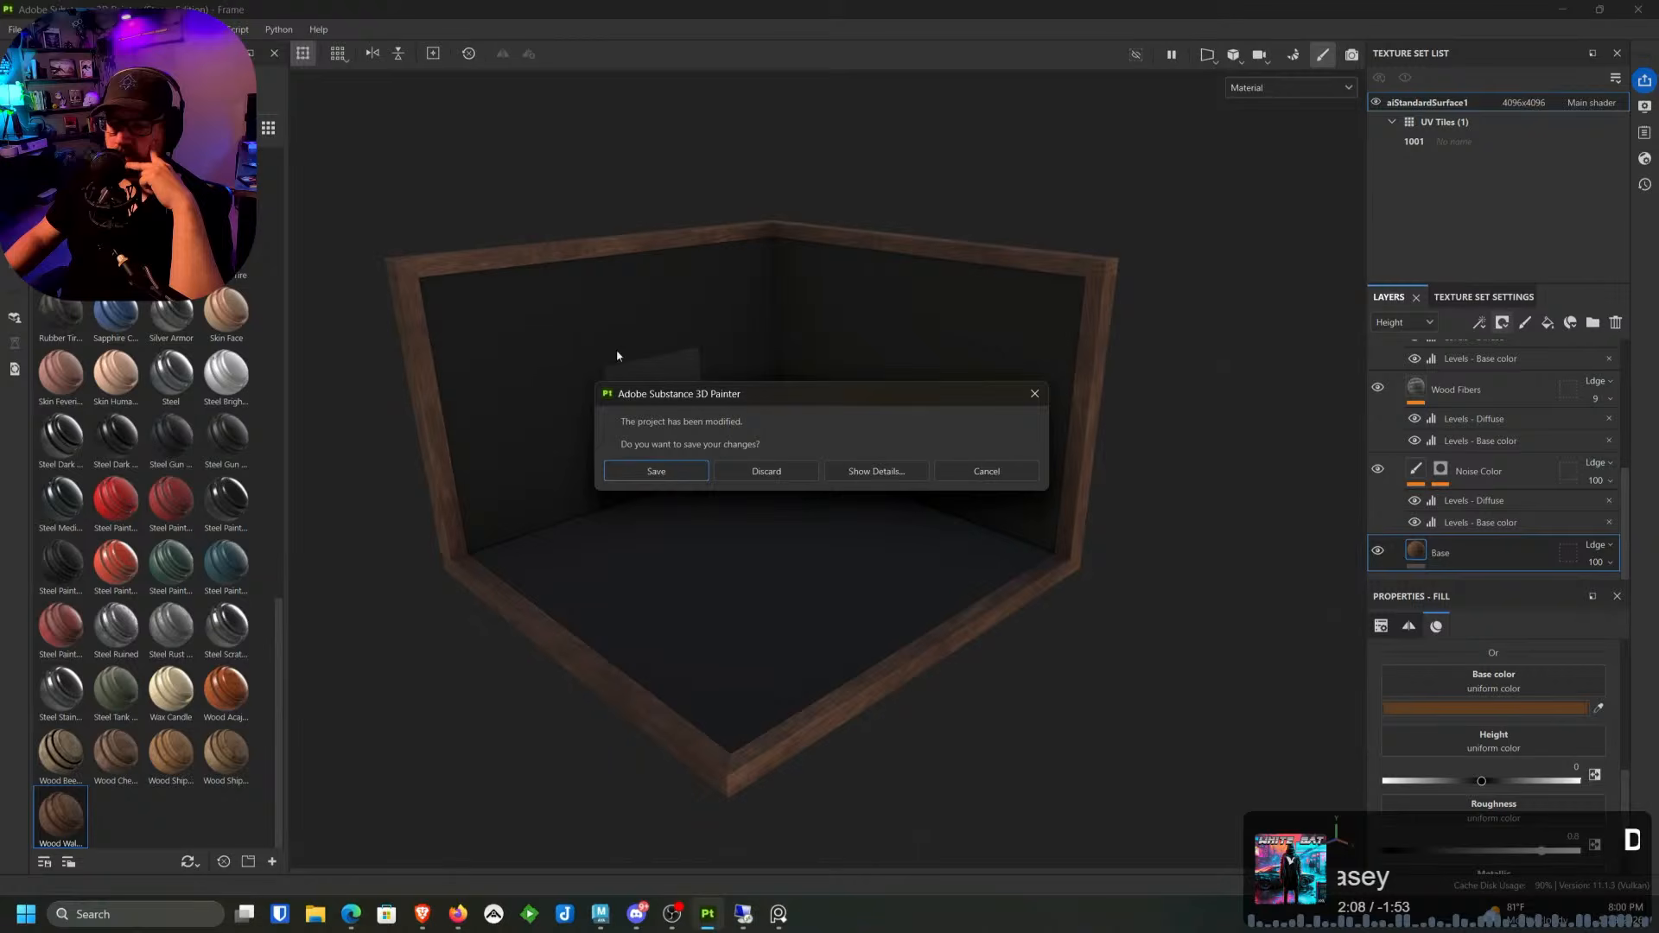
pyautogui.click(652, 470)
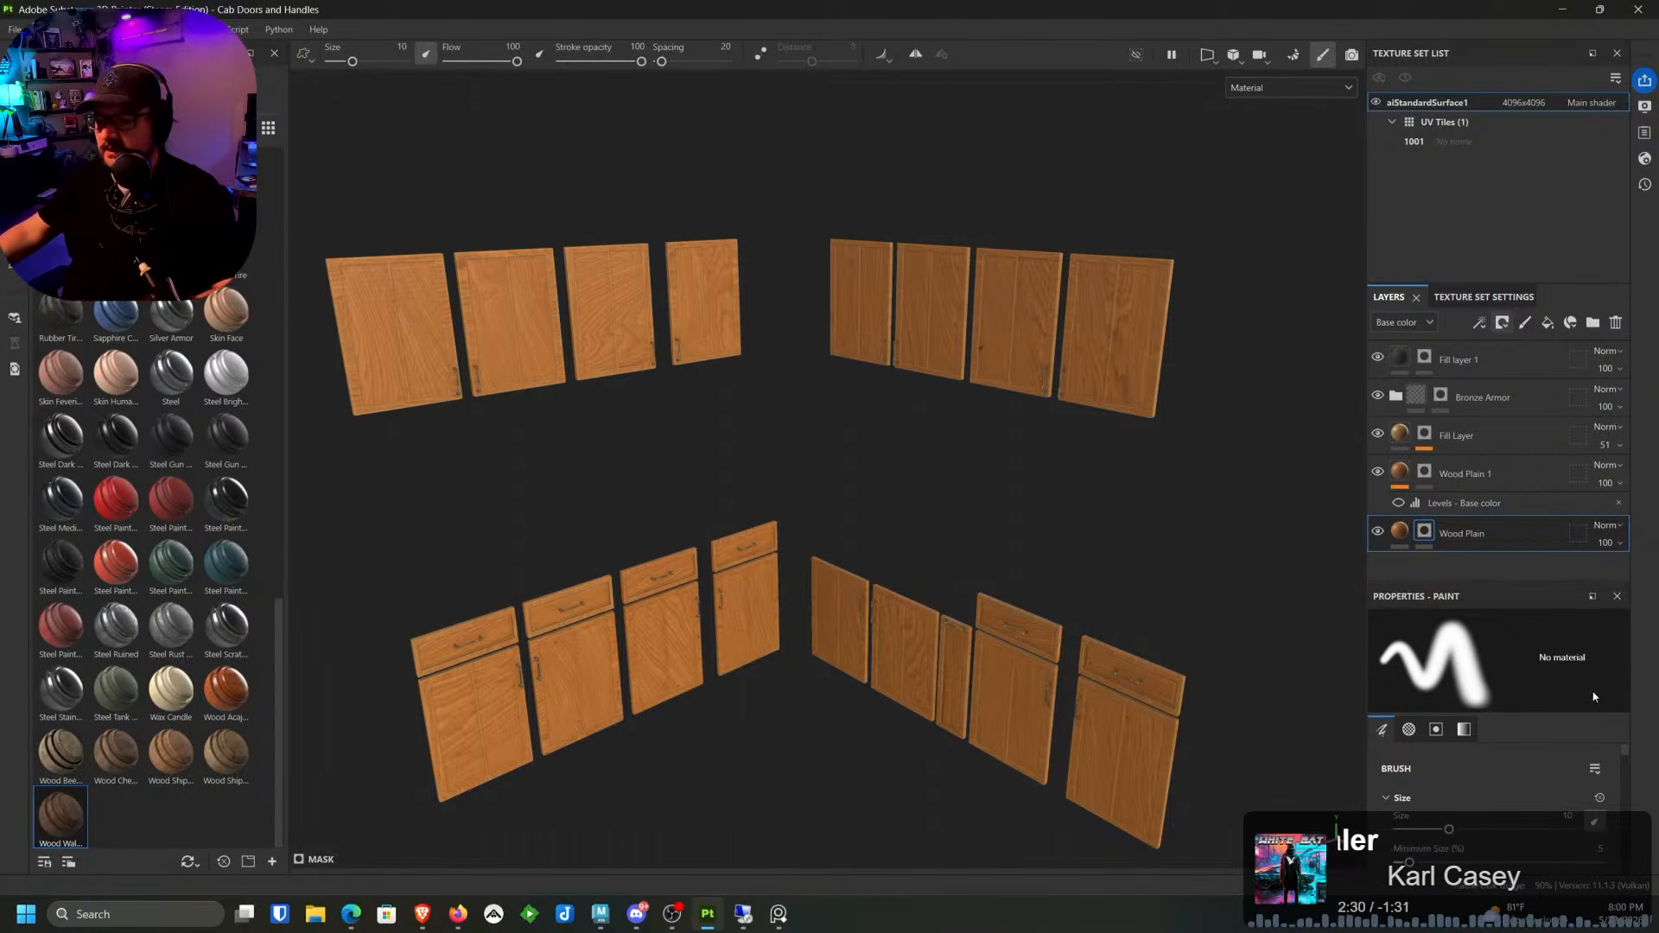
# Step: Switch back to Maya and show the material attributes of the upper cabinet door beside the stove-side shelves
pyautogui.moveTo(703, 918)
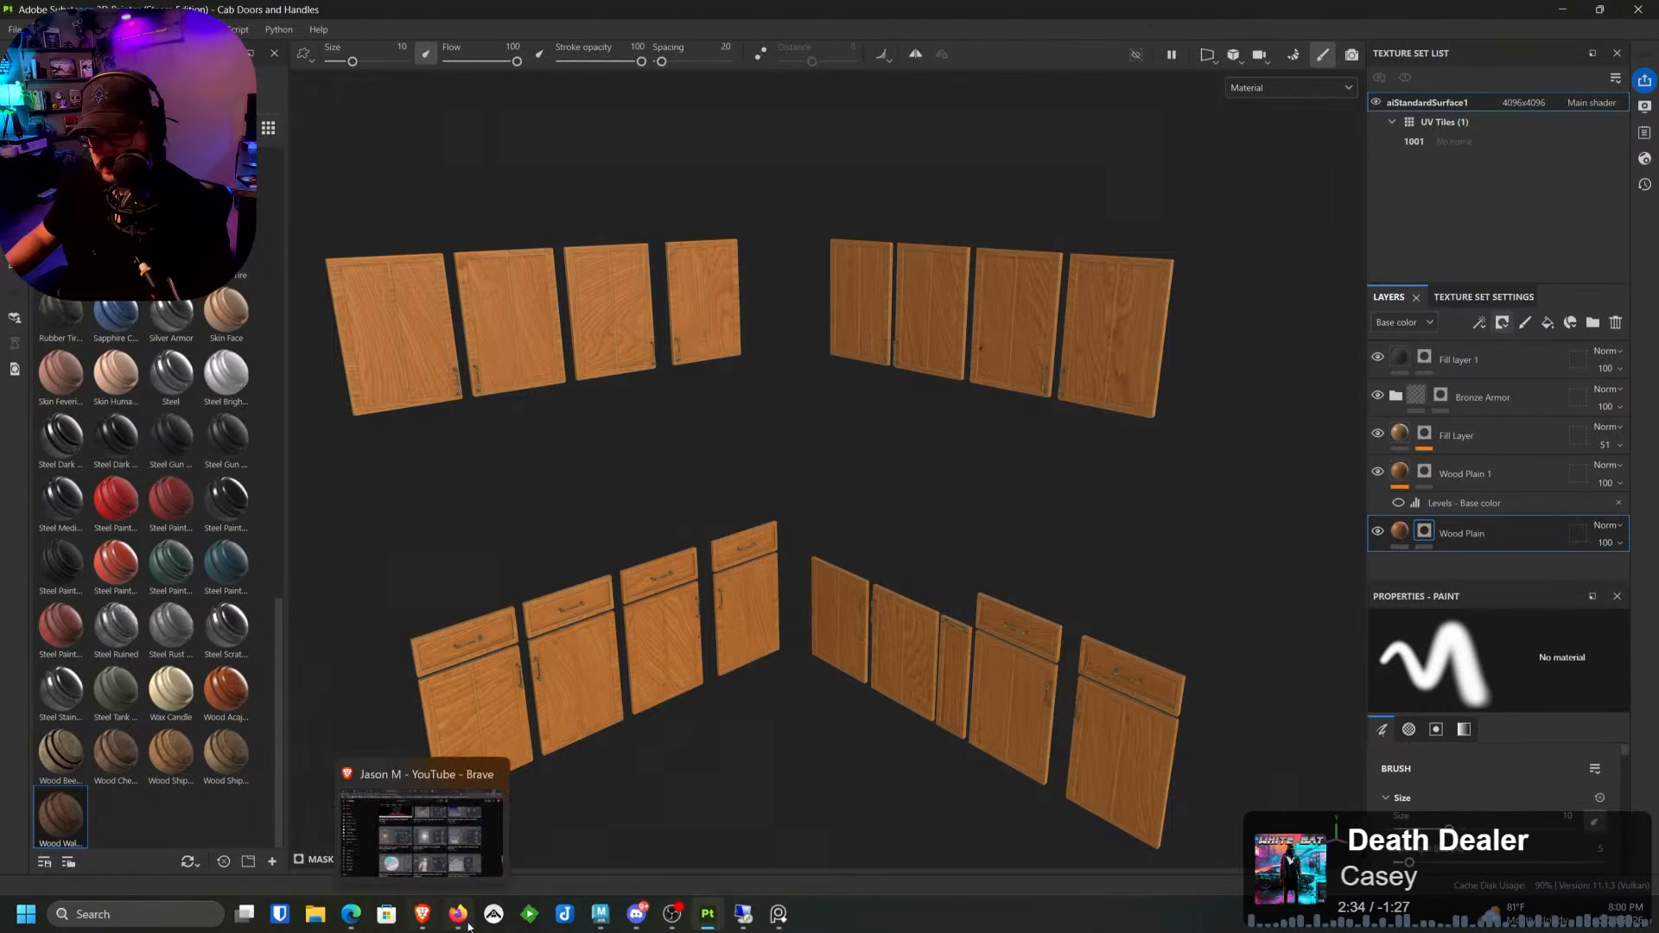
pyautogui.click(606, 919)
pyautogui.click(608, 277)
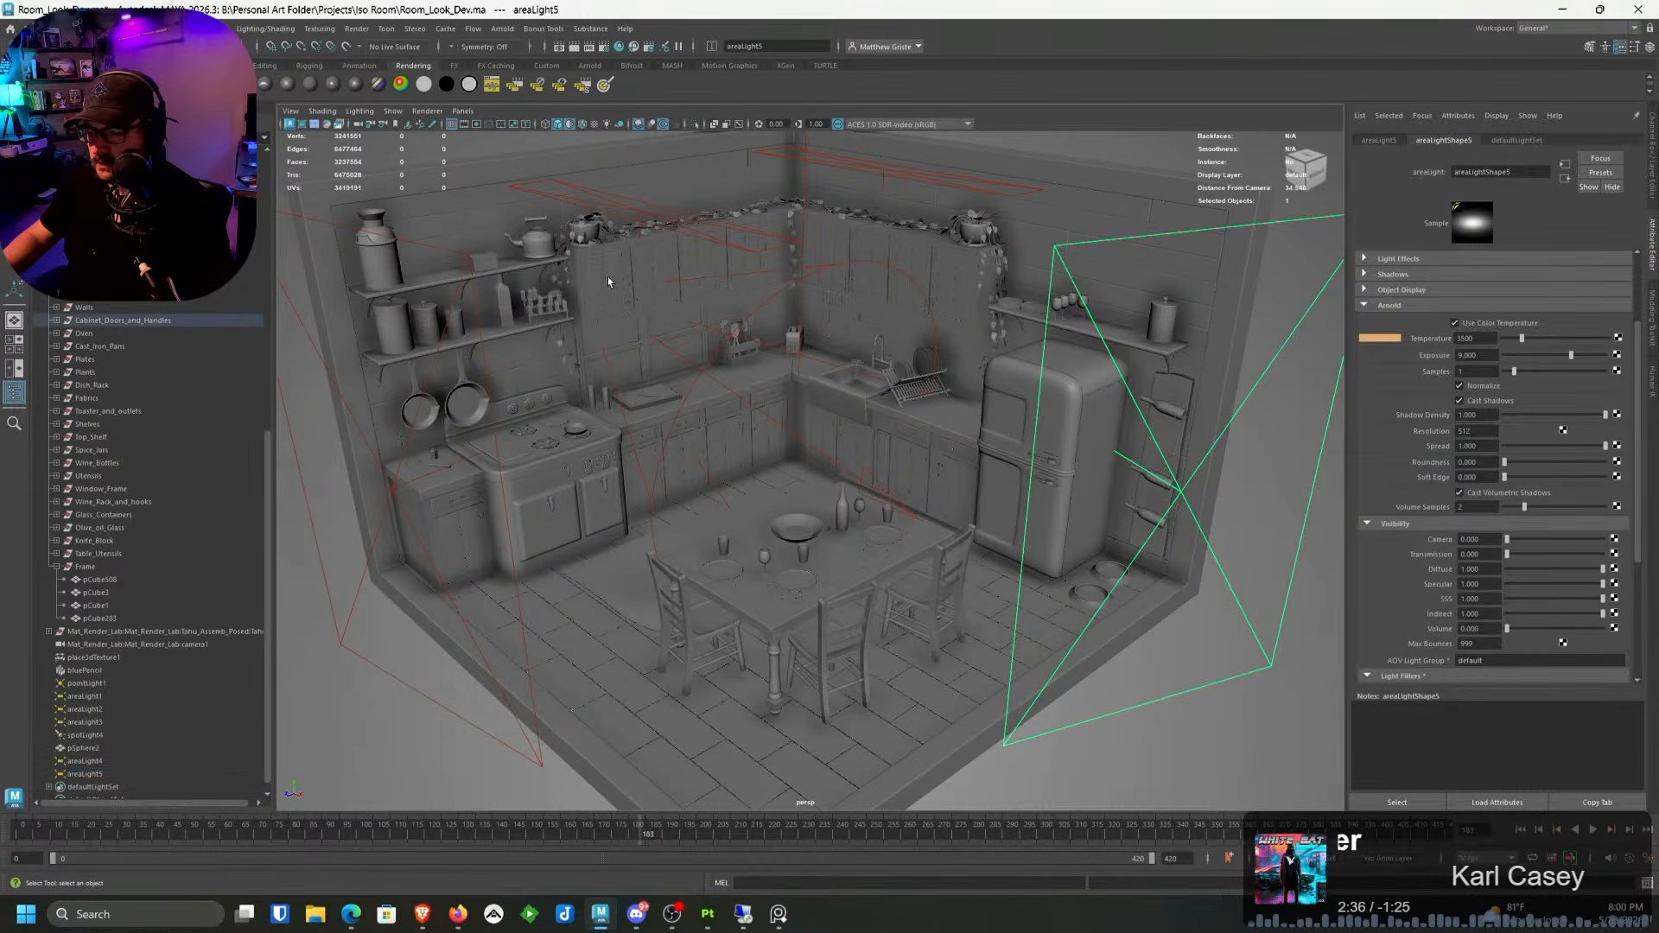
pyautogui.moveTo(610, 278); pyautogui.dragTo(632, 593, button='right')
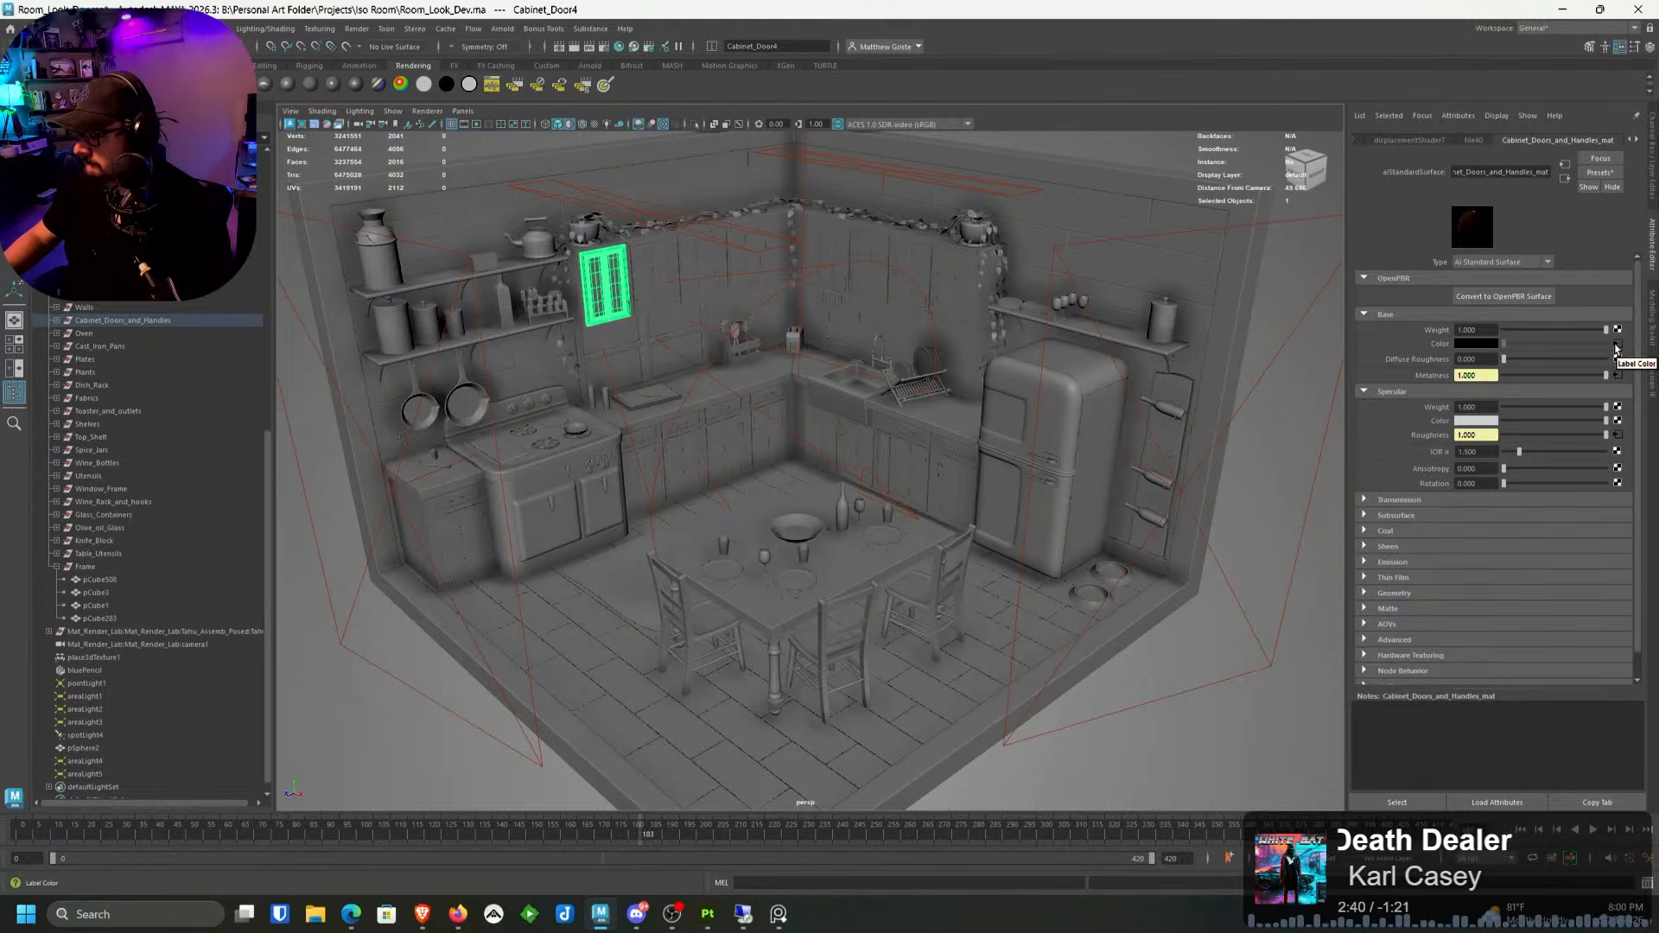
# Step: Set the color space of the cabinet material's base color file texture to sRGB
pyautogui.click(1615, 345)
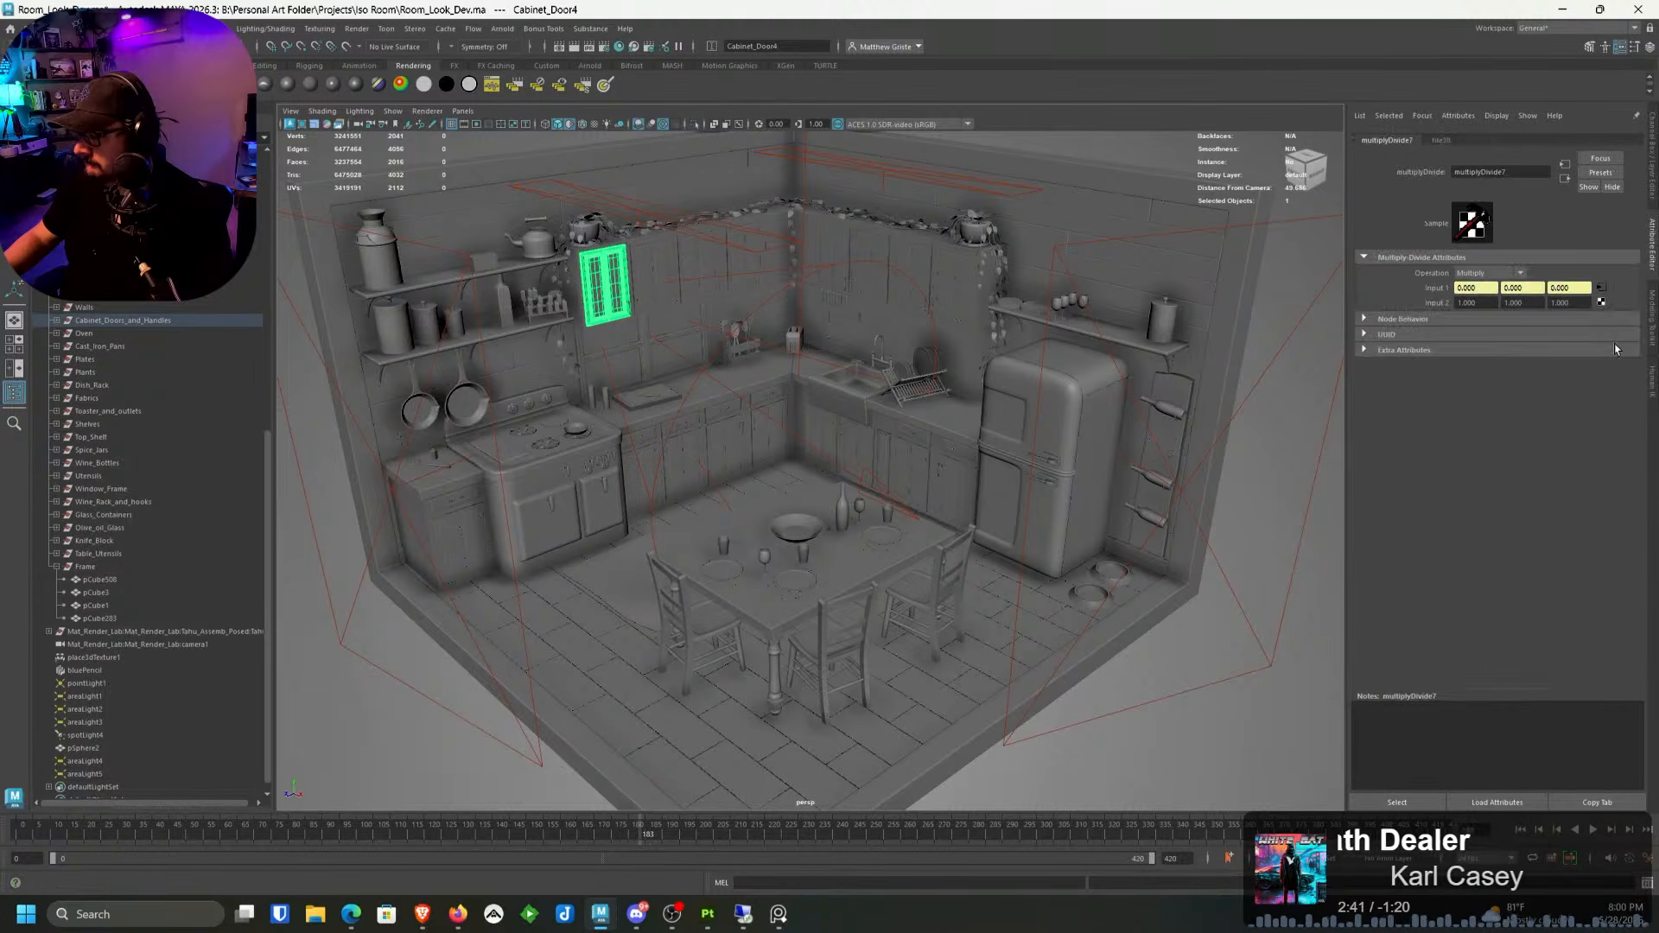
pyautogui.click(1434, 142)
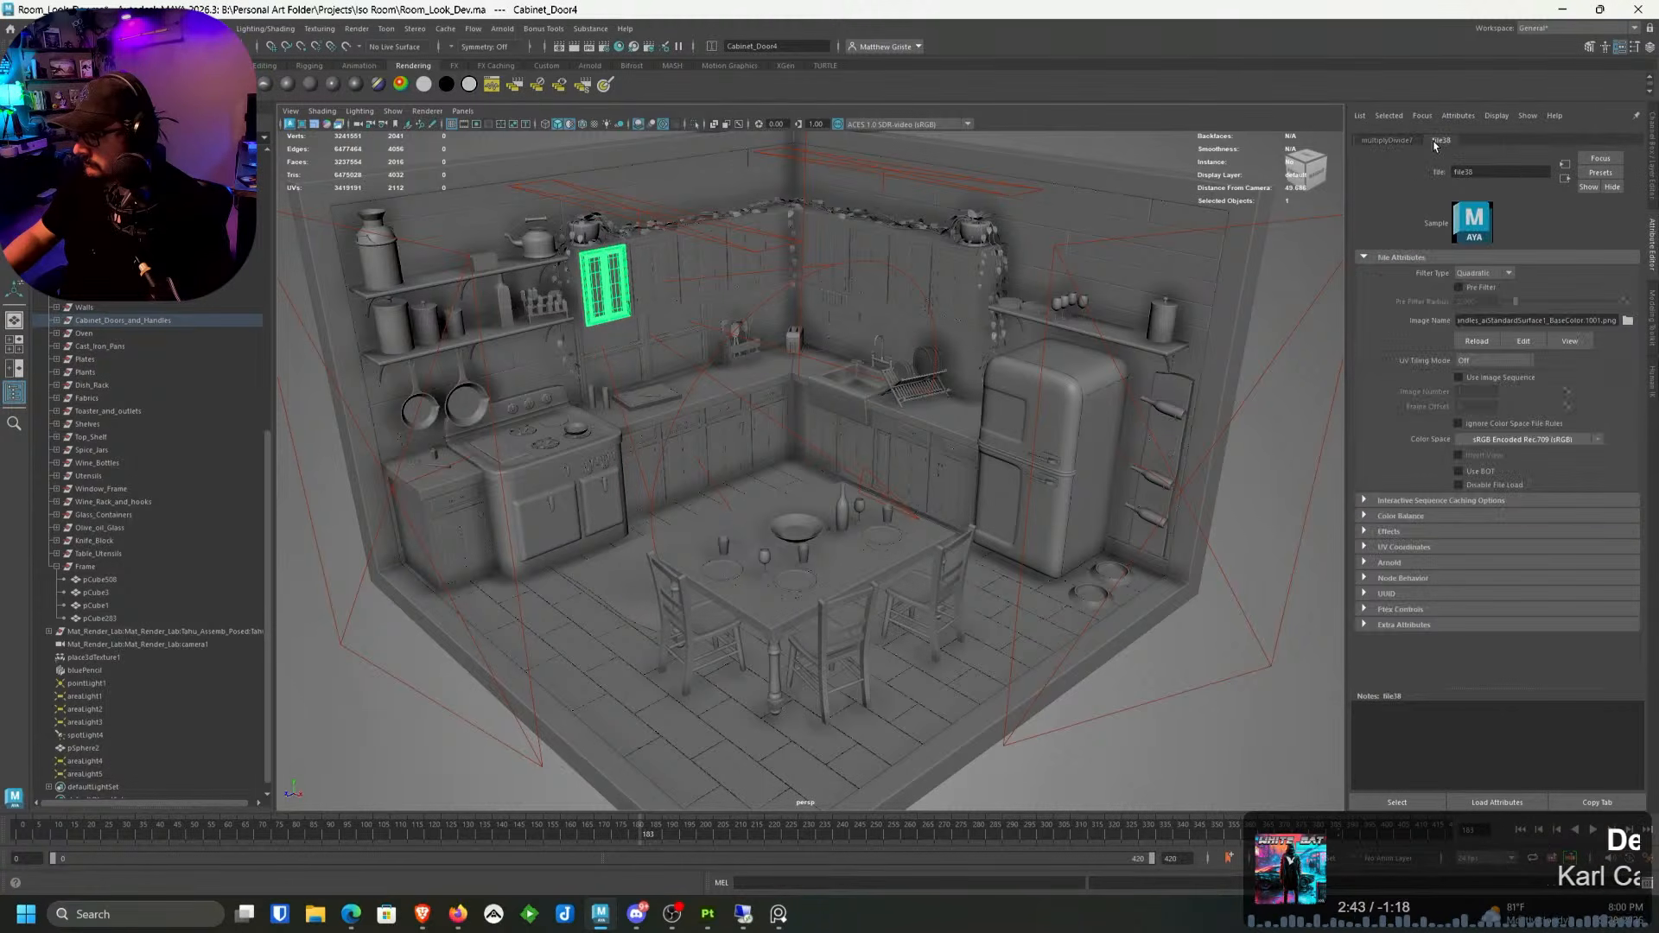
pyautogui.click(1567, 444)
pyautogui.moveTo(1585, 453)
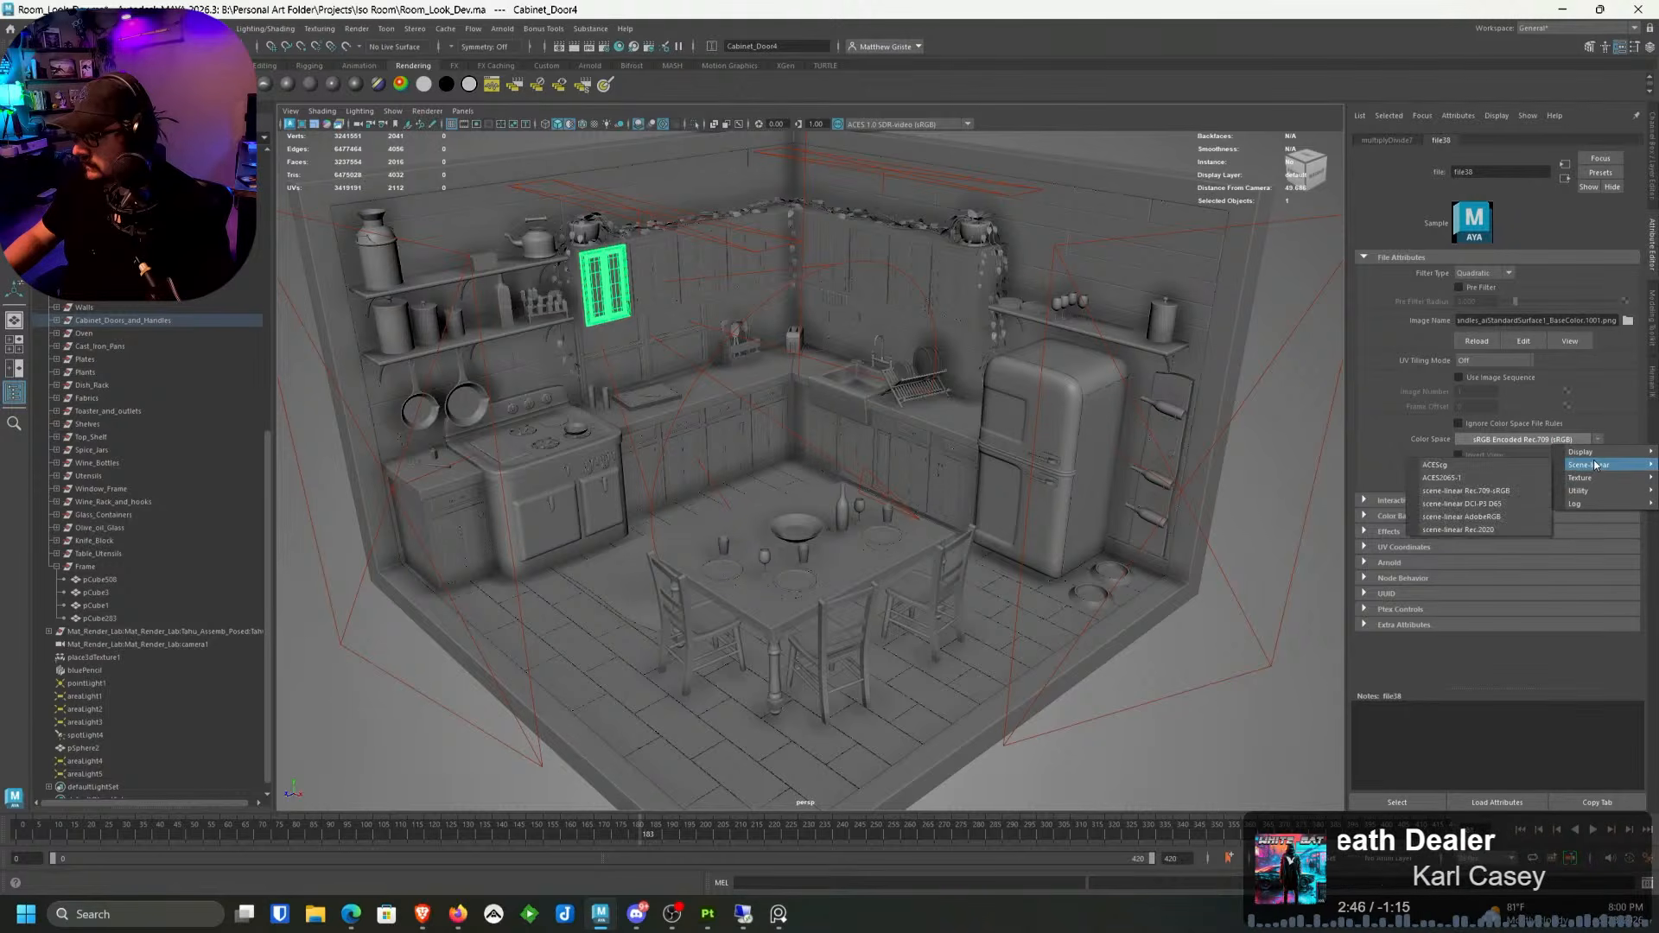
pyautogui.click(1438, 452)
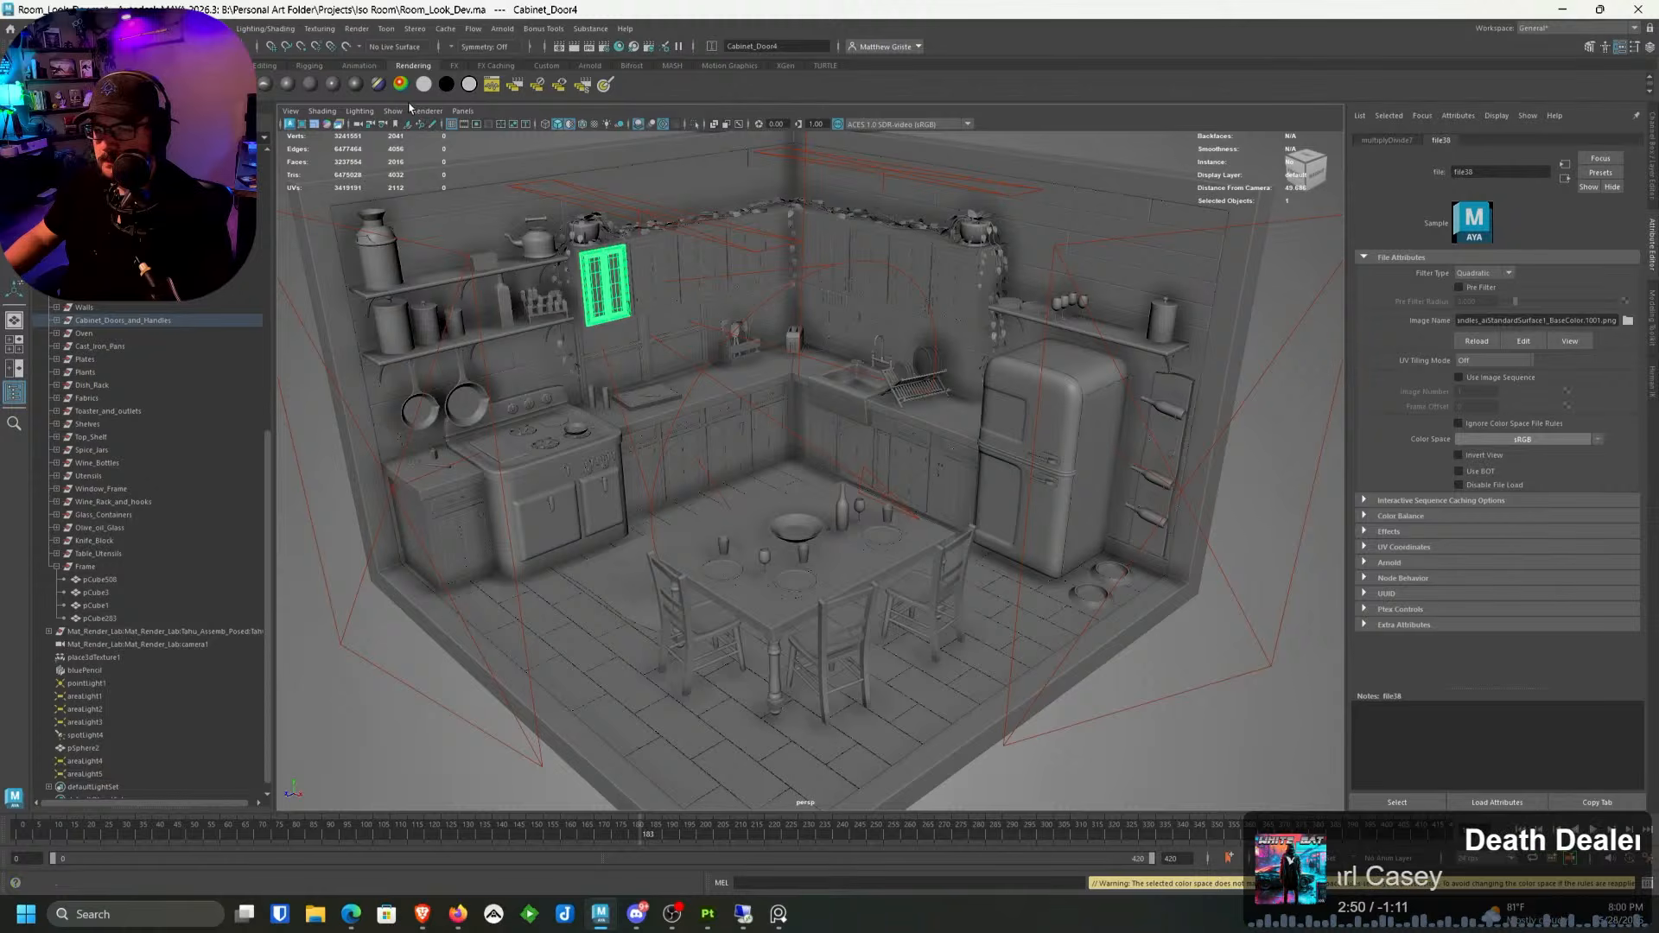
# Step: Render the perspective viewport with Arnold to check the cabinet doors under the current lights
pyautogui.click(427, 111)
pyautogui.click(439, 151)
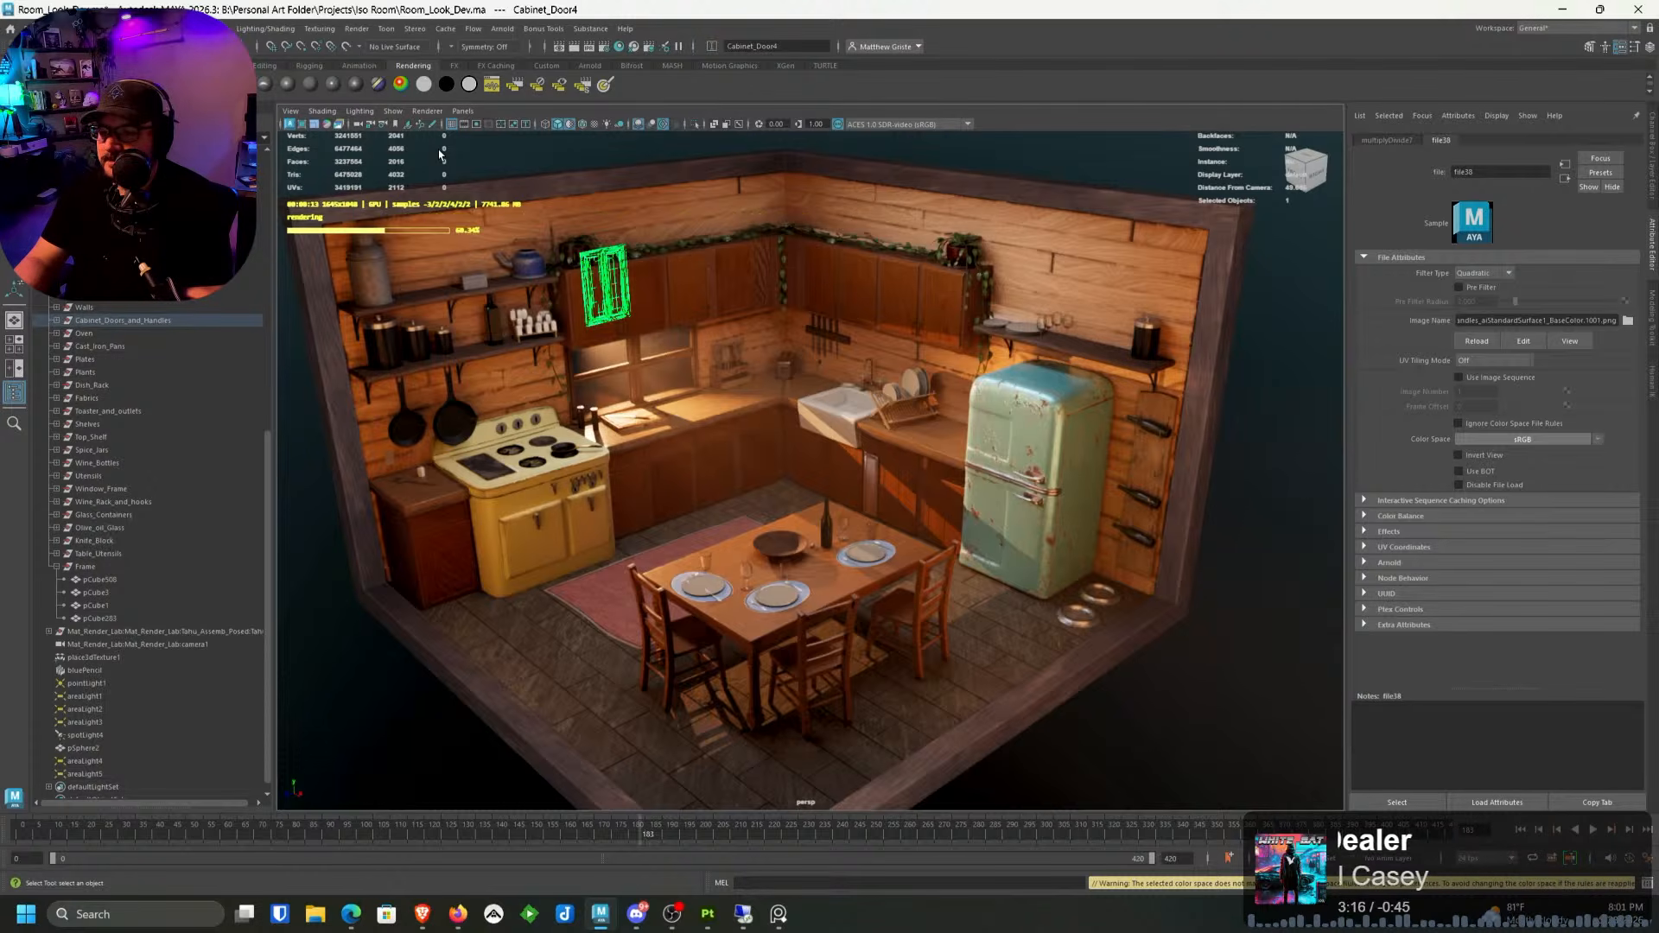
pyautogui.click(83, 747)
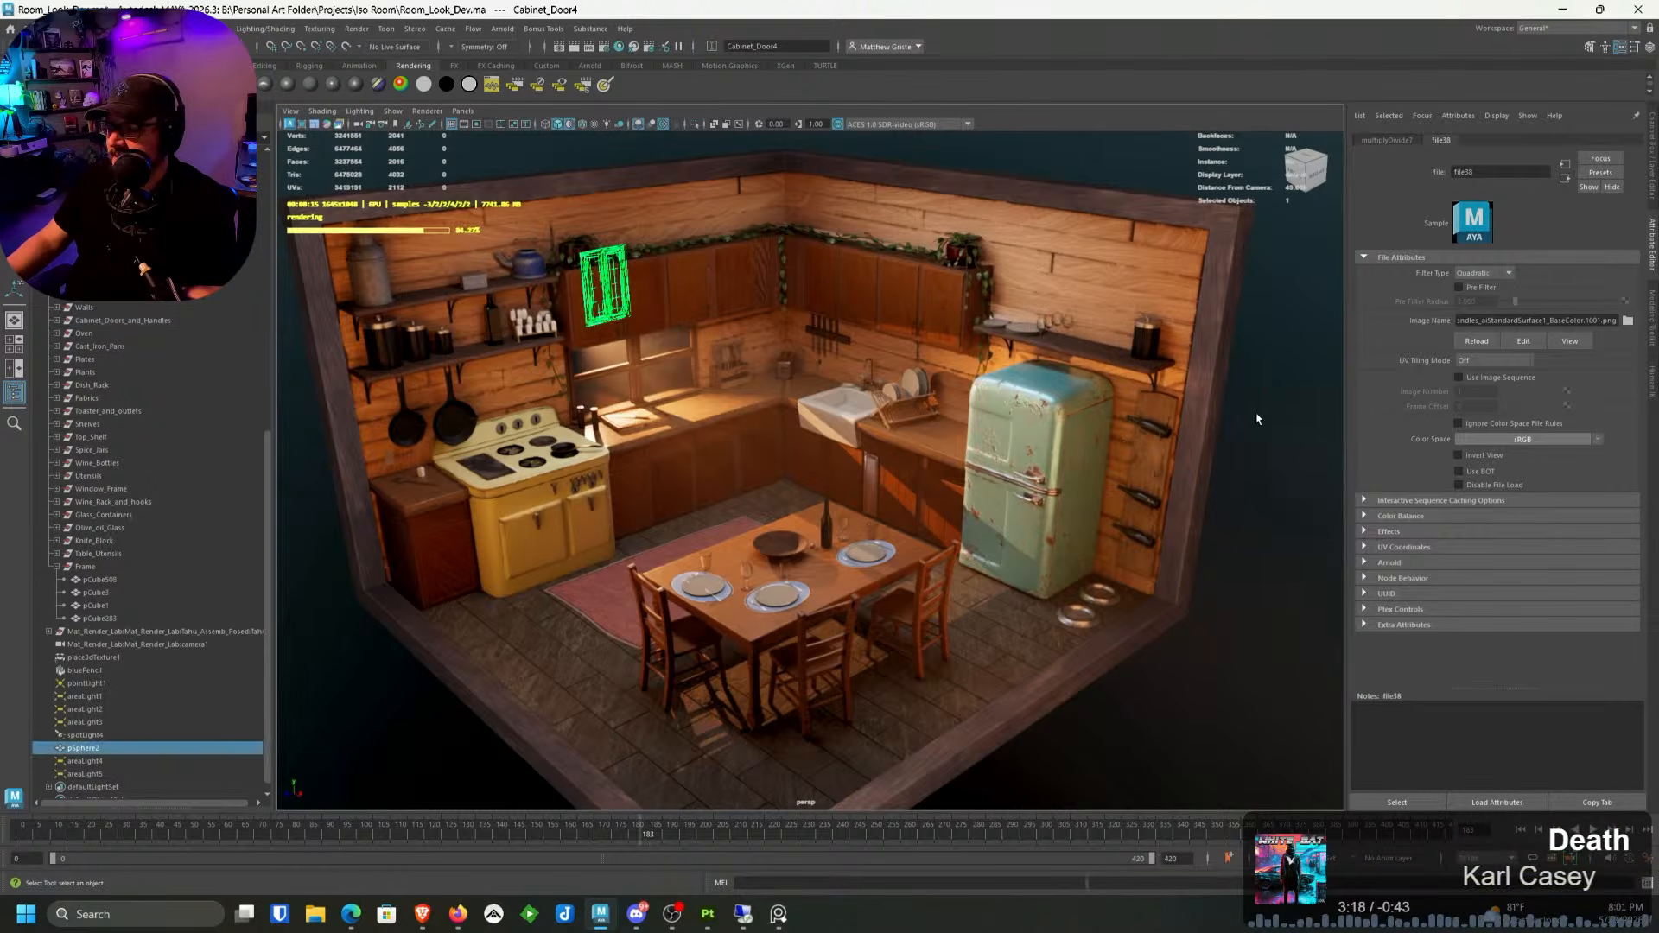
pyautogui.press('f')
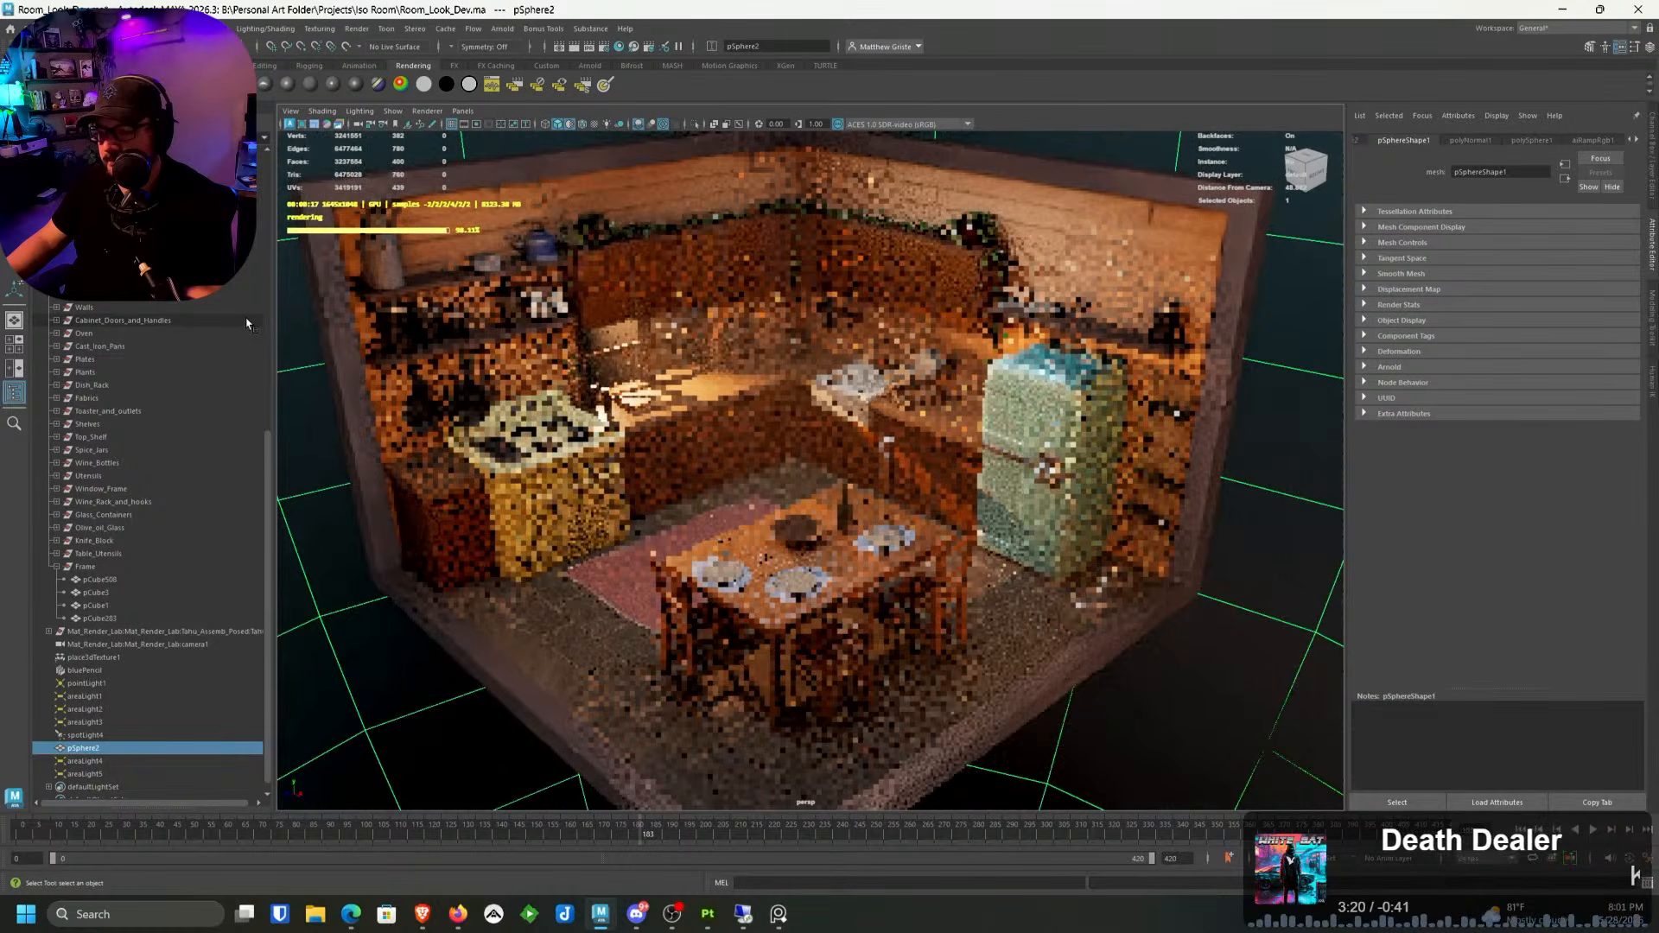
pyautogui.click(260, 345)
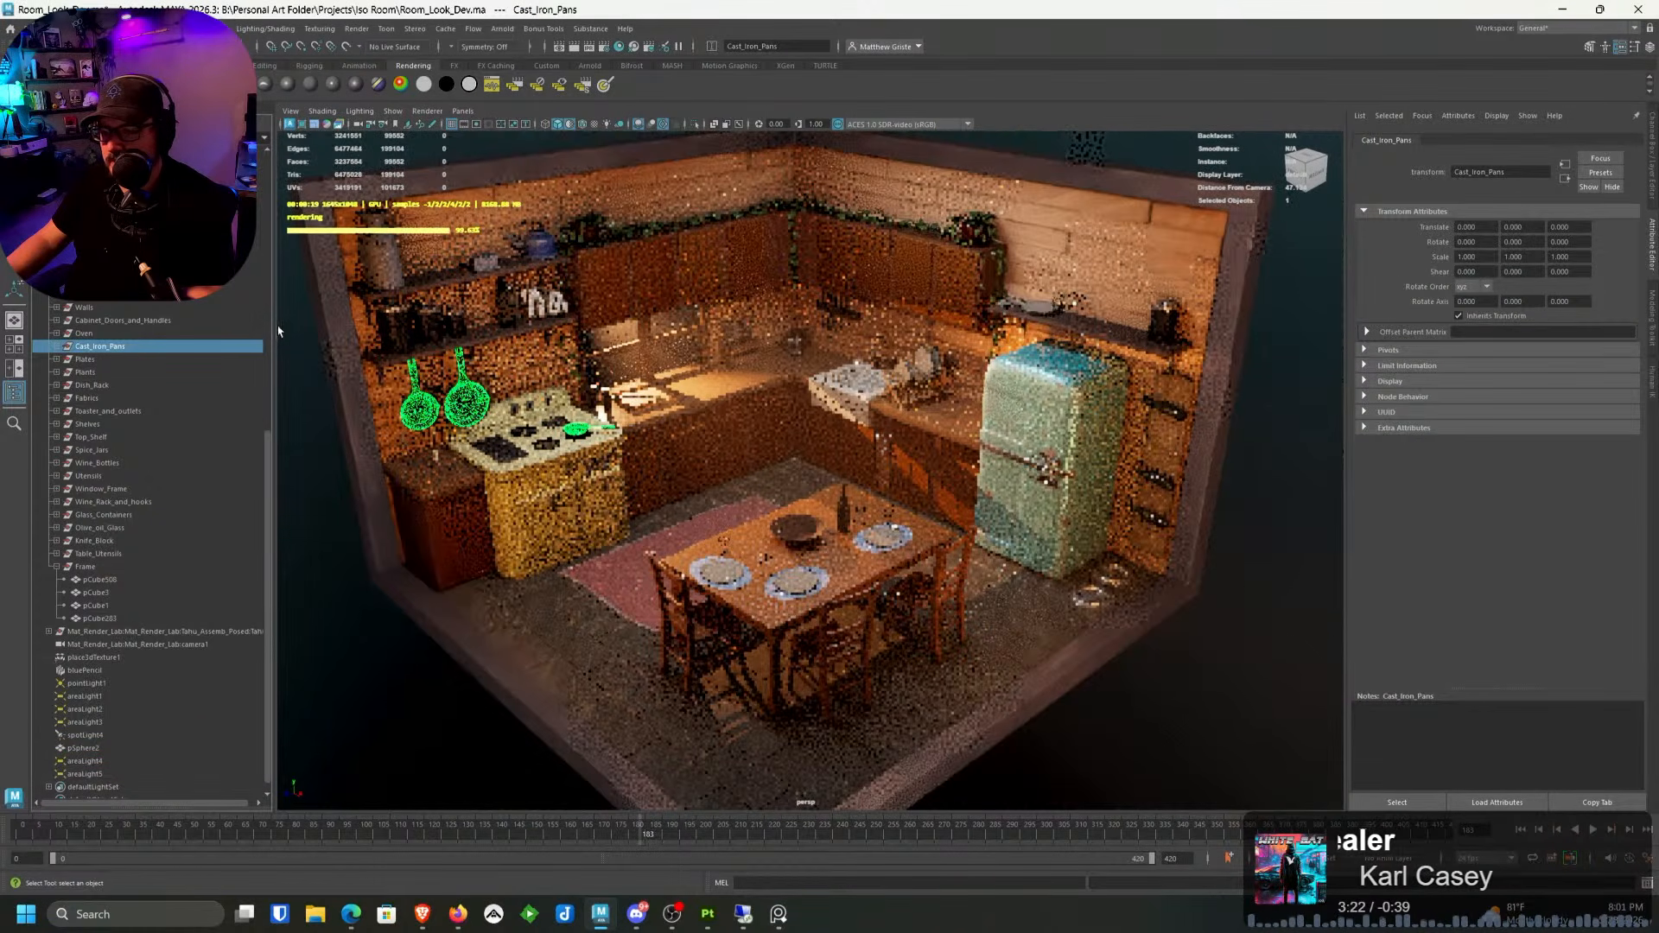
pyautogui.scroll(12, 151, 536)
pyautogui.click(258, 182)
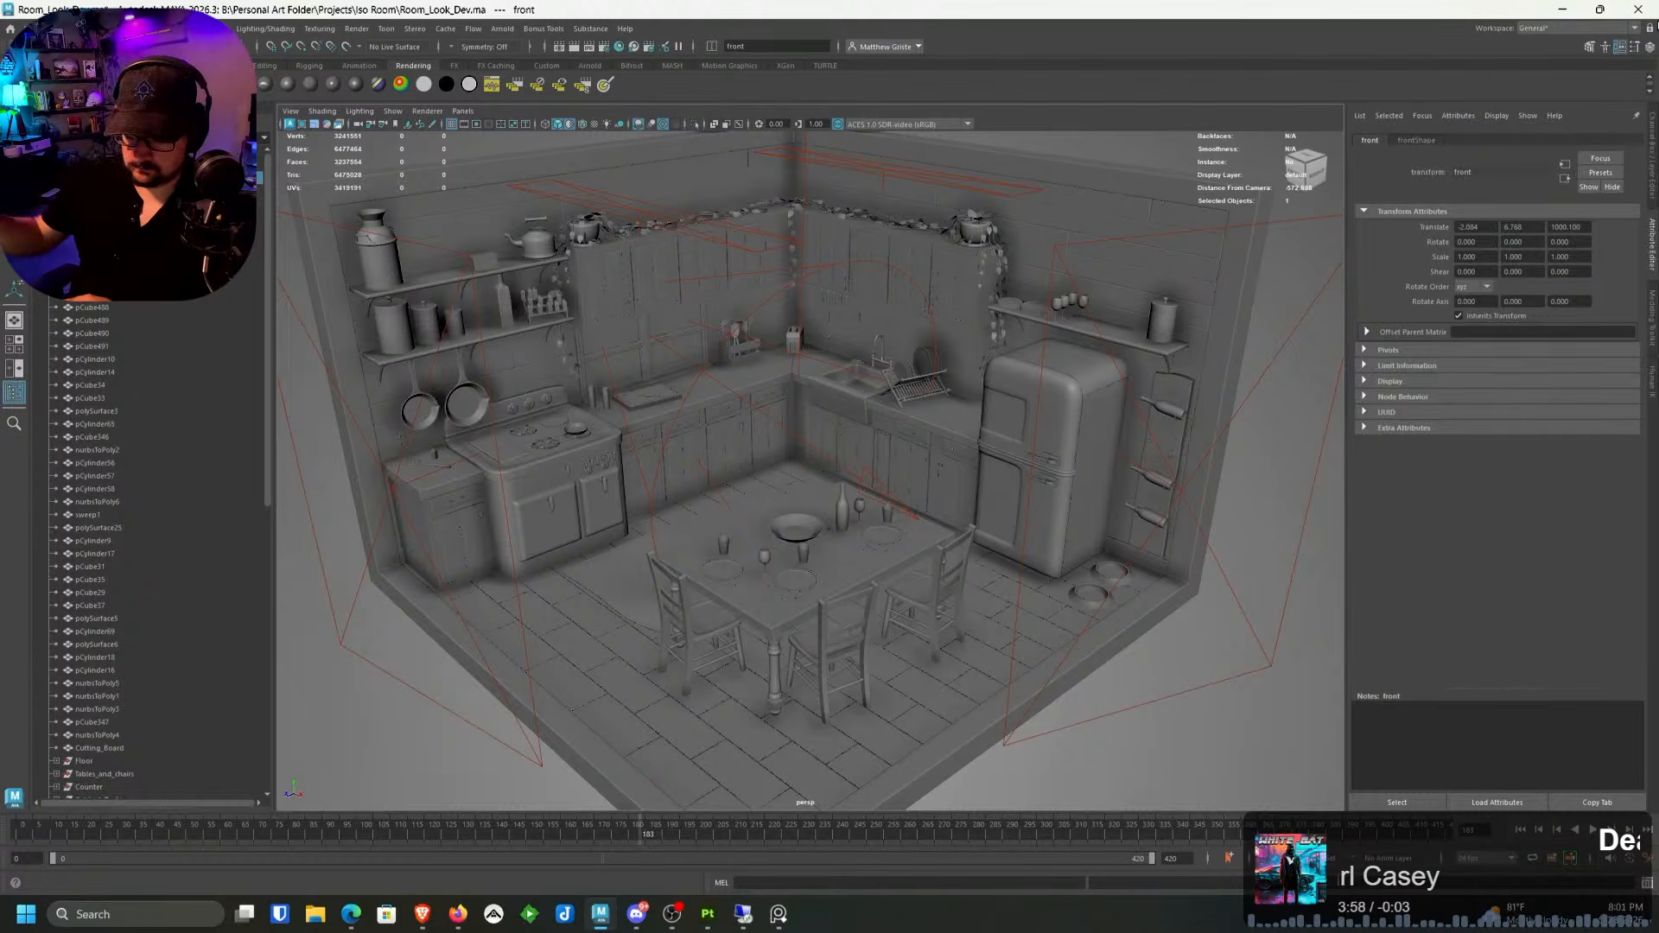
# Step: Switch to Substance 3D Painter and examine the wood texture of the upper cabinet doors up close from several angles
pyautogui.click(707, 913)
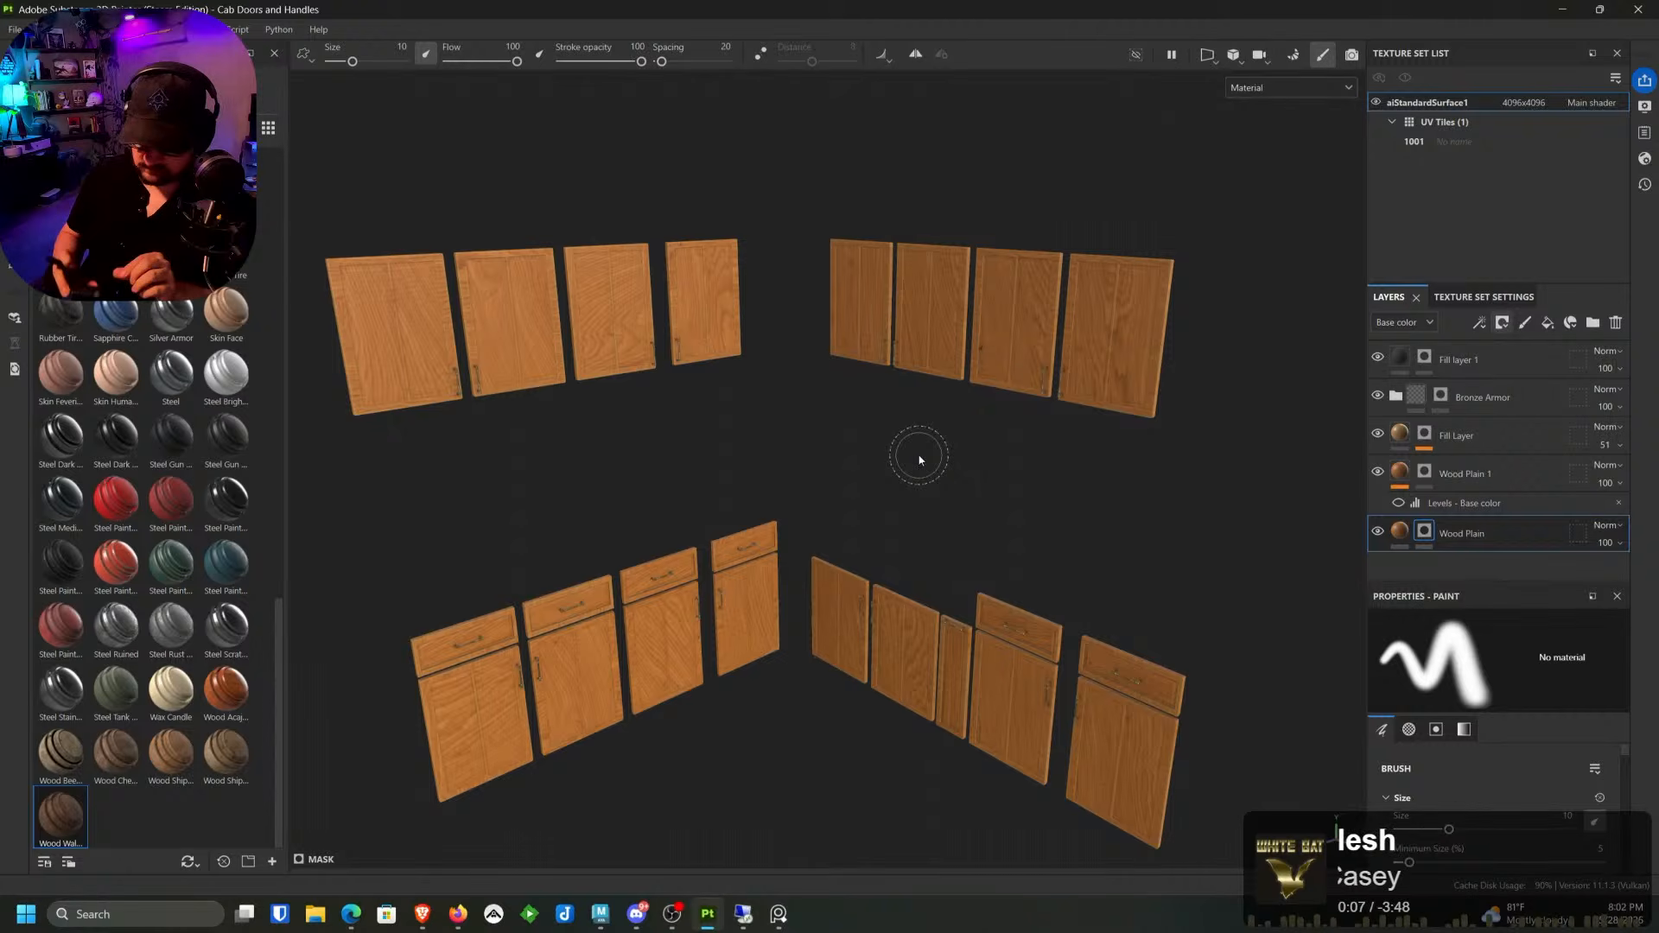
pyautogui.keyDown('alt'); pyautogui.moveTo(920, 459); pyautogui.dragTo(1003, 360); pyautogui.keyUp('alt')
pyautogui.keyDown('alt'); pyautogui.moveTo(1003, 359); pyautogui.dragTo(761, 357, button='middle'); pyautogui.keyUp('alt')
pyautogui.keyDown('alt'); pyautogui.moveTo(822, 230); pyautogui.dragTo(741, 758, button='right'); pyautogui.keyUp('alt')
pyautogui.keyDown('alt'); pyautogui.moveTo(740, 363); pyautogui.dragTo(916, 322); pyautogui.keyUp('alt')
pyautogui.keyDown('alt'); pyautogui.moveTo(916, 322); pyautogui.dragTo(861, 423, button='middle'); pyautogui.keyUp('alt')
pyautogui.keyDown('alt'); pyautogui.moveTo(861, 424); pyautogui.dragTo(652, 277, button='right'); pyautogui.keyUp('alt')
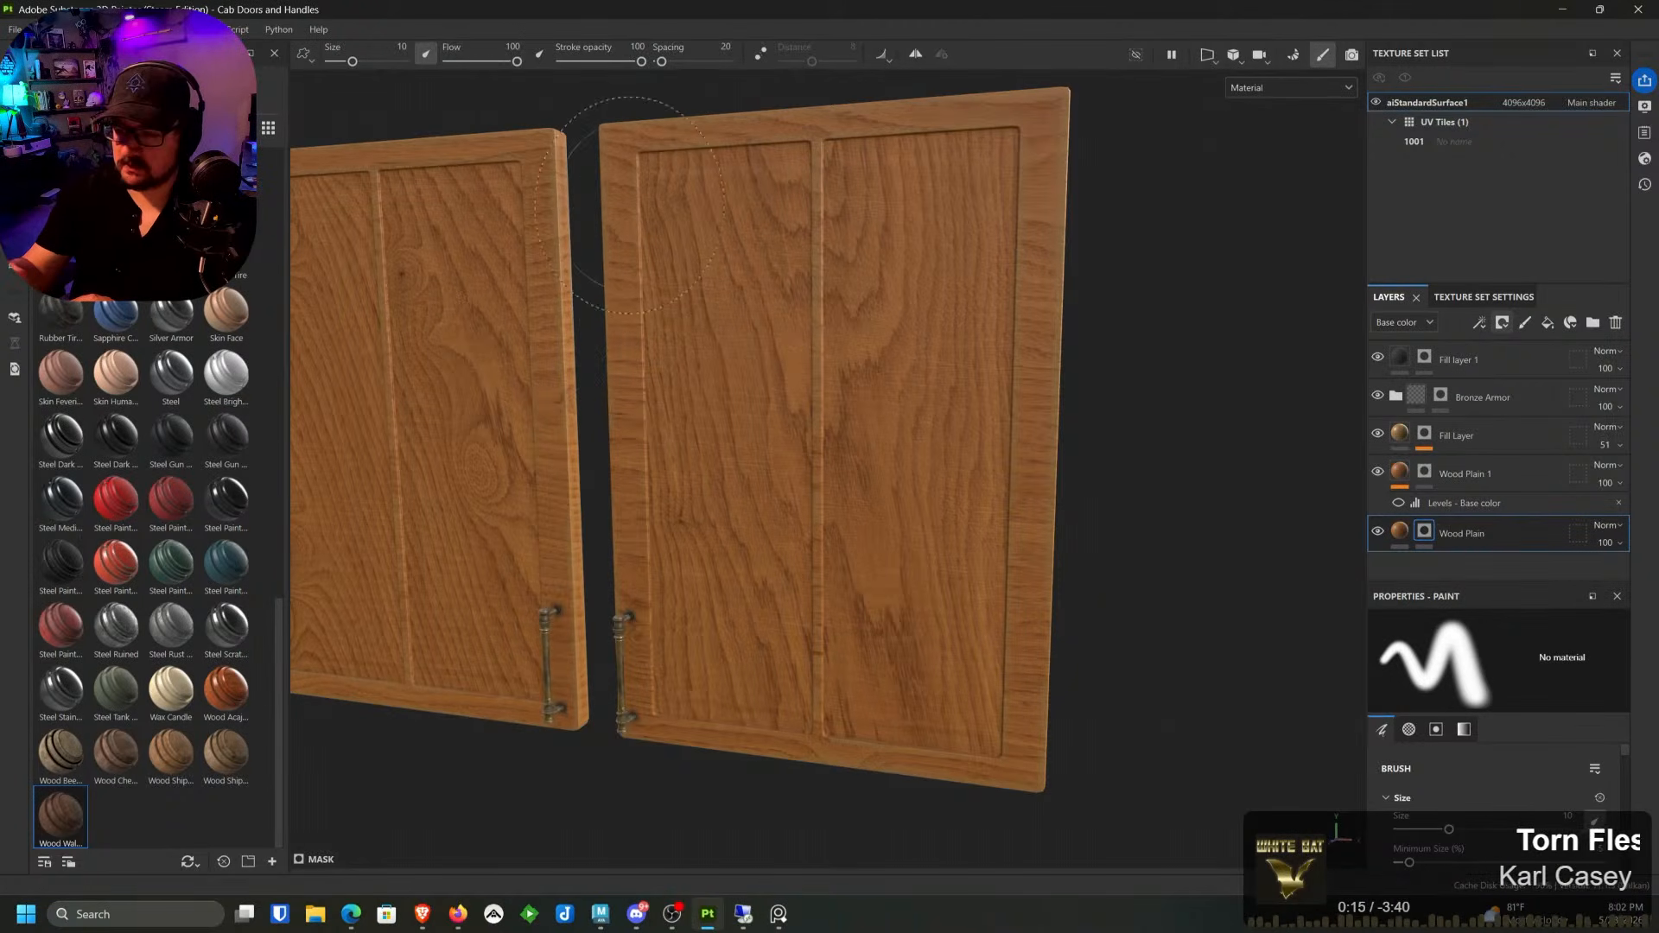
pyautogui.moveTo(795, 164)
pyautogui.keyDown('alt'); pyautogui.mouseDown()
pyautogui.moveTo(571, 167)
pyautogui.moveTo(882, 193)
pyautogui.moveTo(1196, 159)
pyautogui.moveTo(808, 204)
pyautogui.moveTo(907, 225)
pyautogui.moveTo(810, 255)
pyautogui.moveTo(899, 90)
pyautogui.mouseUp(); pyautogui.keyUp('alt')
pyautogui.keyDown('alt'); pyautogui.moveTo(946, 288); pyautogui.dragTo(848, 340); pyautogui.keyUp('alt')
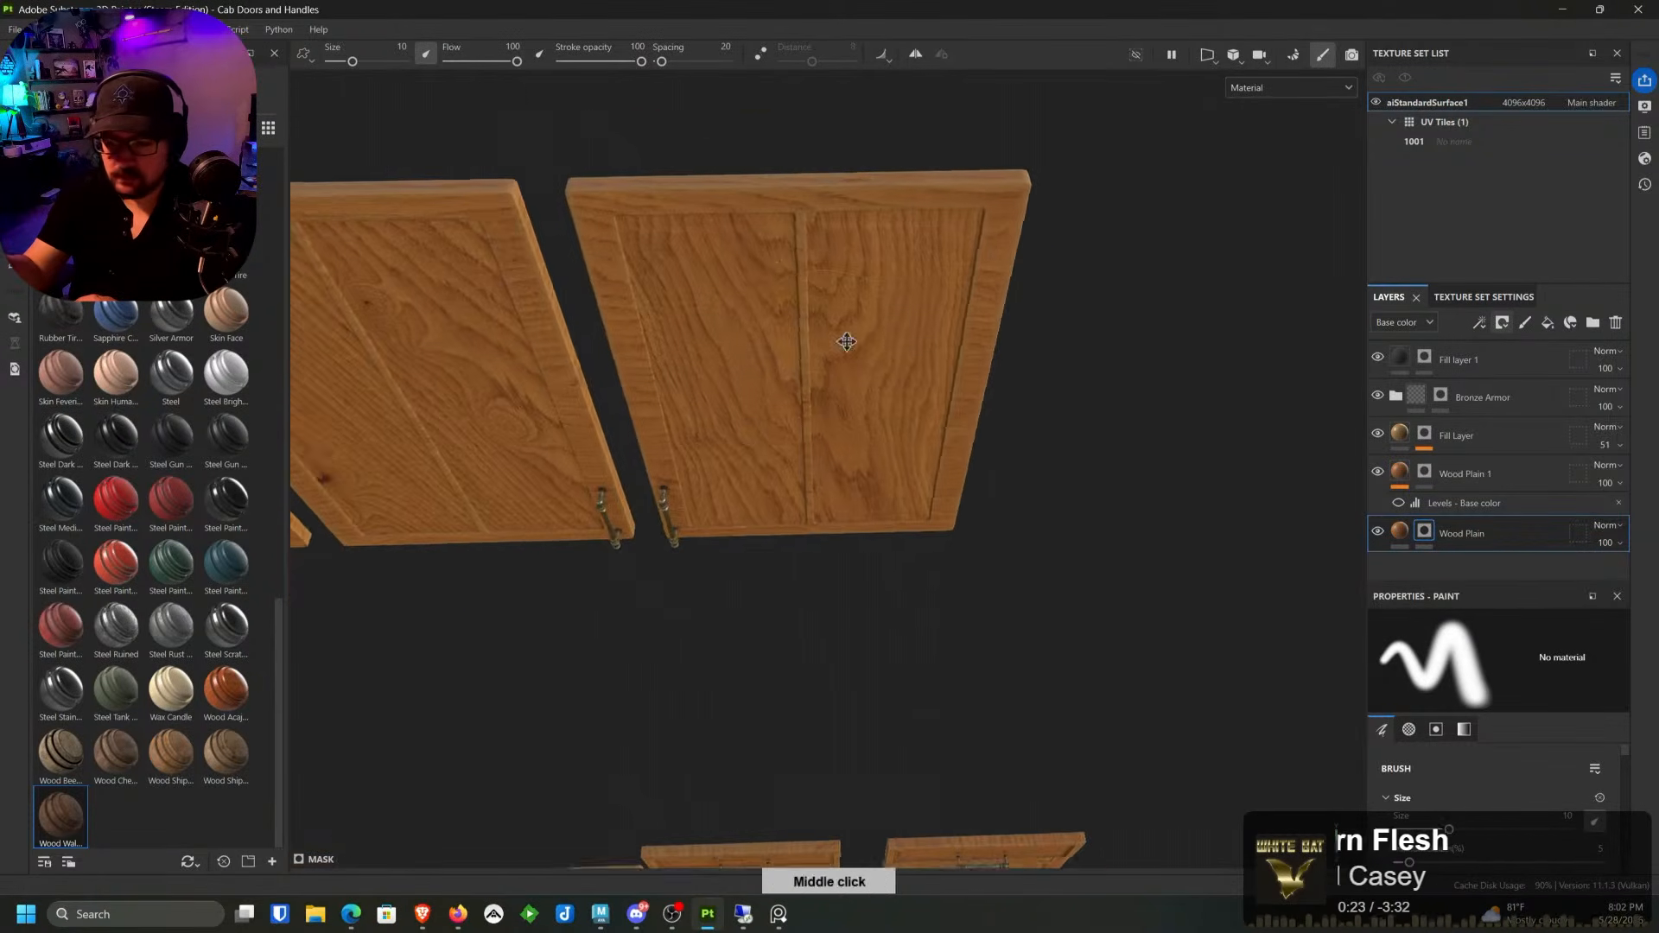
pyautogui.keyDown('alt'); pyautogui.moveTo(848, 341); pyautogui.dragTo(937, 484, button='middle'); pyautogui.keyUp('alt')
pyautogui.moveTo(848, 323)
pyautogui.keyDown('alt'); pyautogui.mouseDown()
pyautogui.moveTo(890, 645)
pyautogui.moveTo(830, 359)
pyautogui.moveTo(856, 329)
pyautogui.mouseUp(); pyautogui.keyUp('alt')
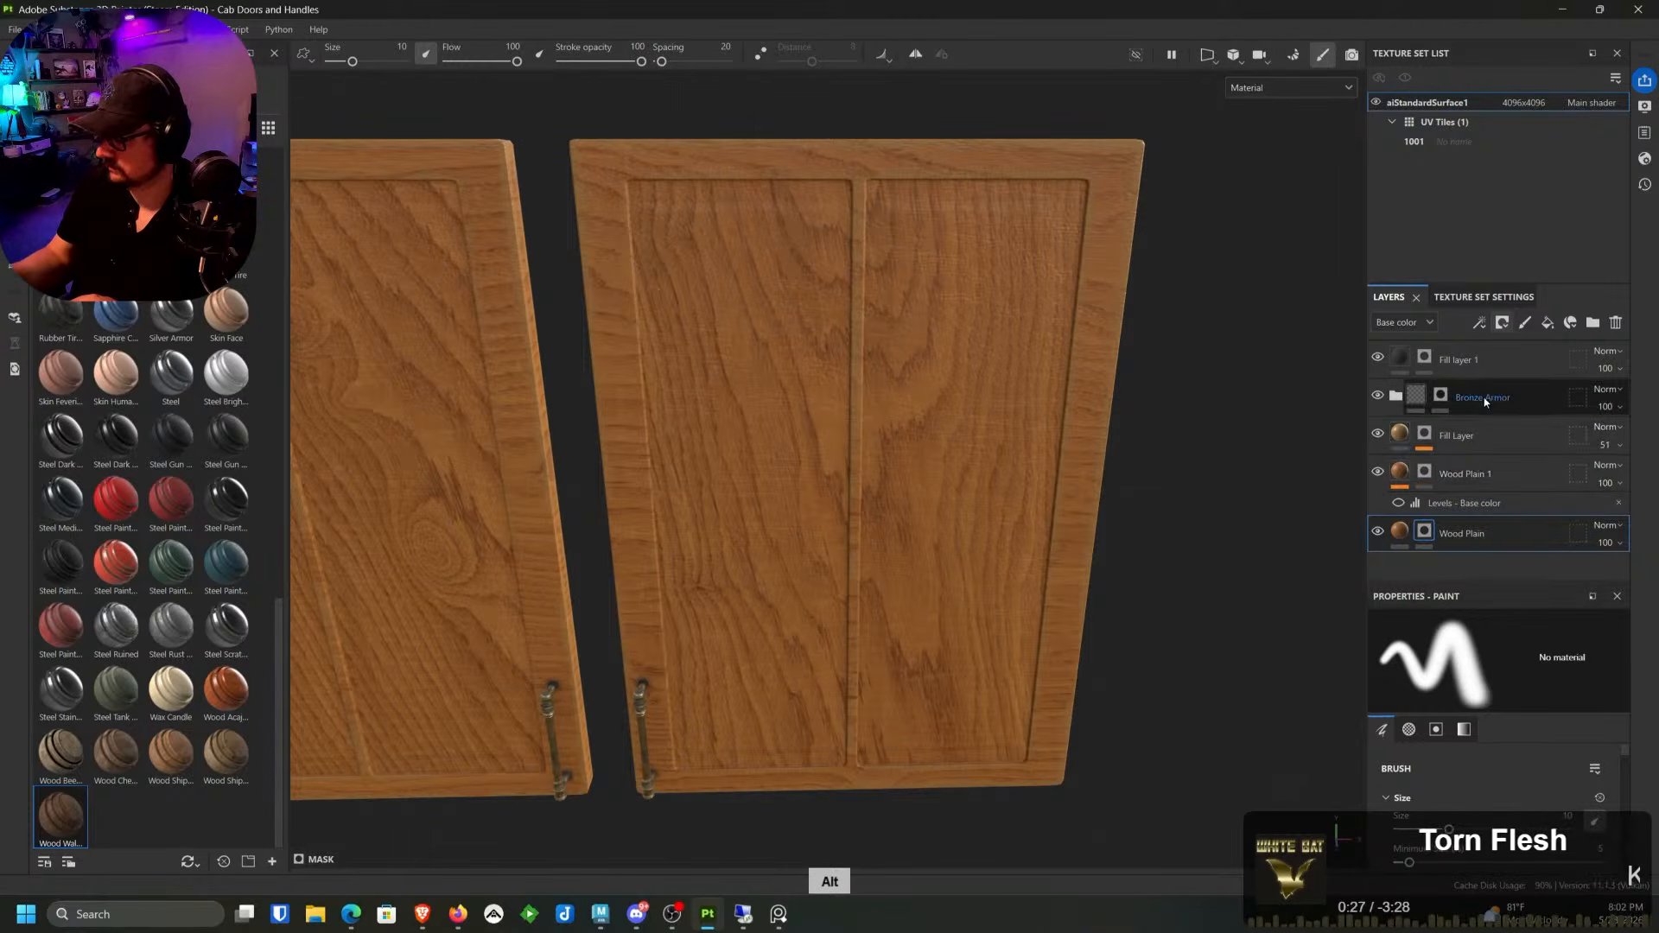
# Step: Apply the Occlusion smart mask to the cabinet doors as a new fill layer above the existing layers
pyautogui.click(1465, 436)
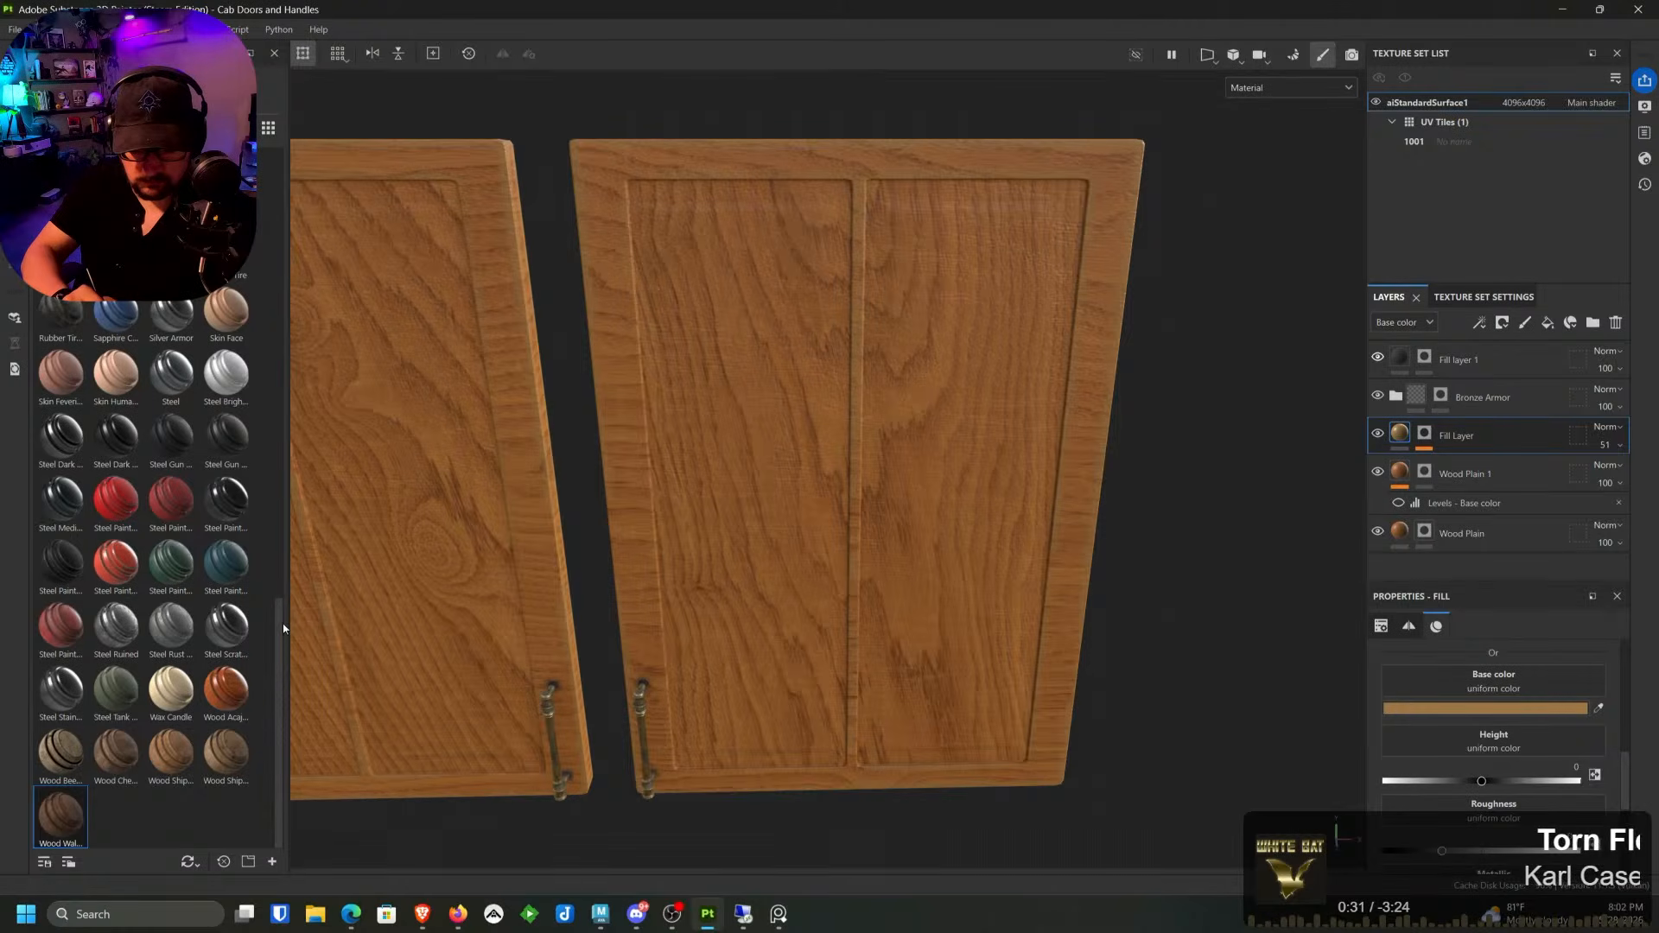
pyautogui.moveTo(283, 624); pyautogui.dragTo(283, 518)
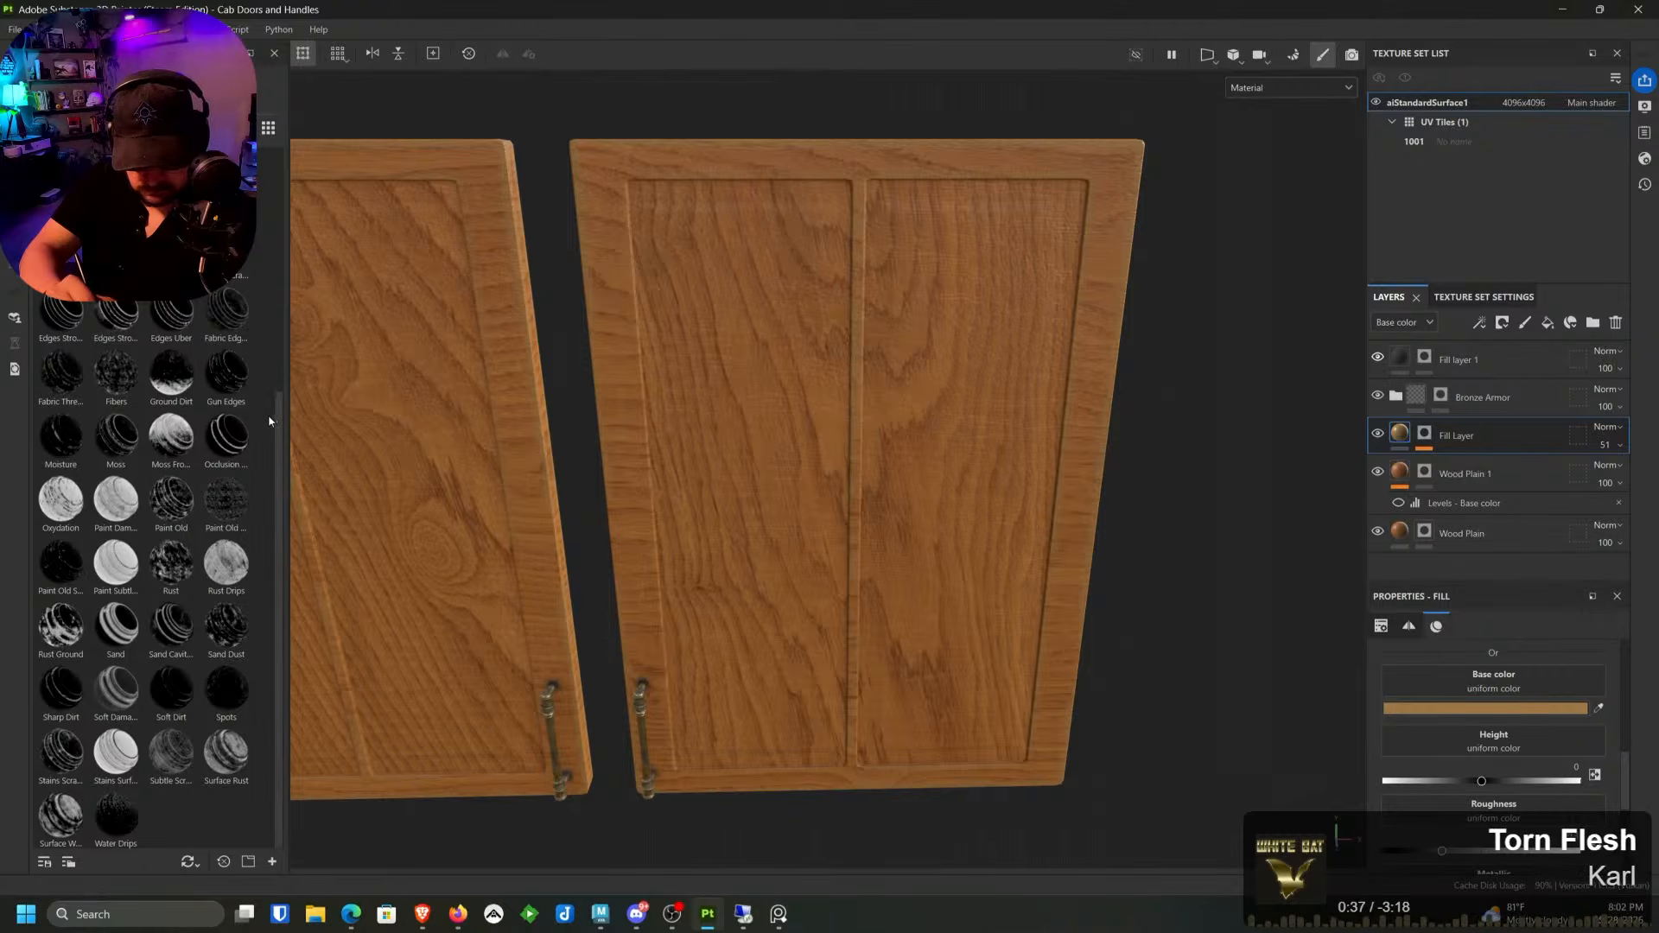
pyautogui.moveTo(226, 436)
pyautogui.mouseDown()
pyautogui.moveTo(420, 377)
pyautogui.moveTo(725, 384)
pyautogui.moveTo(691, 333)
pyautogui.mouseUp()
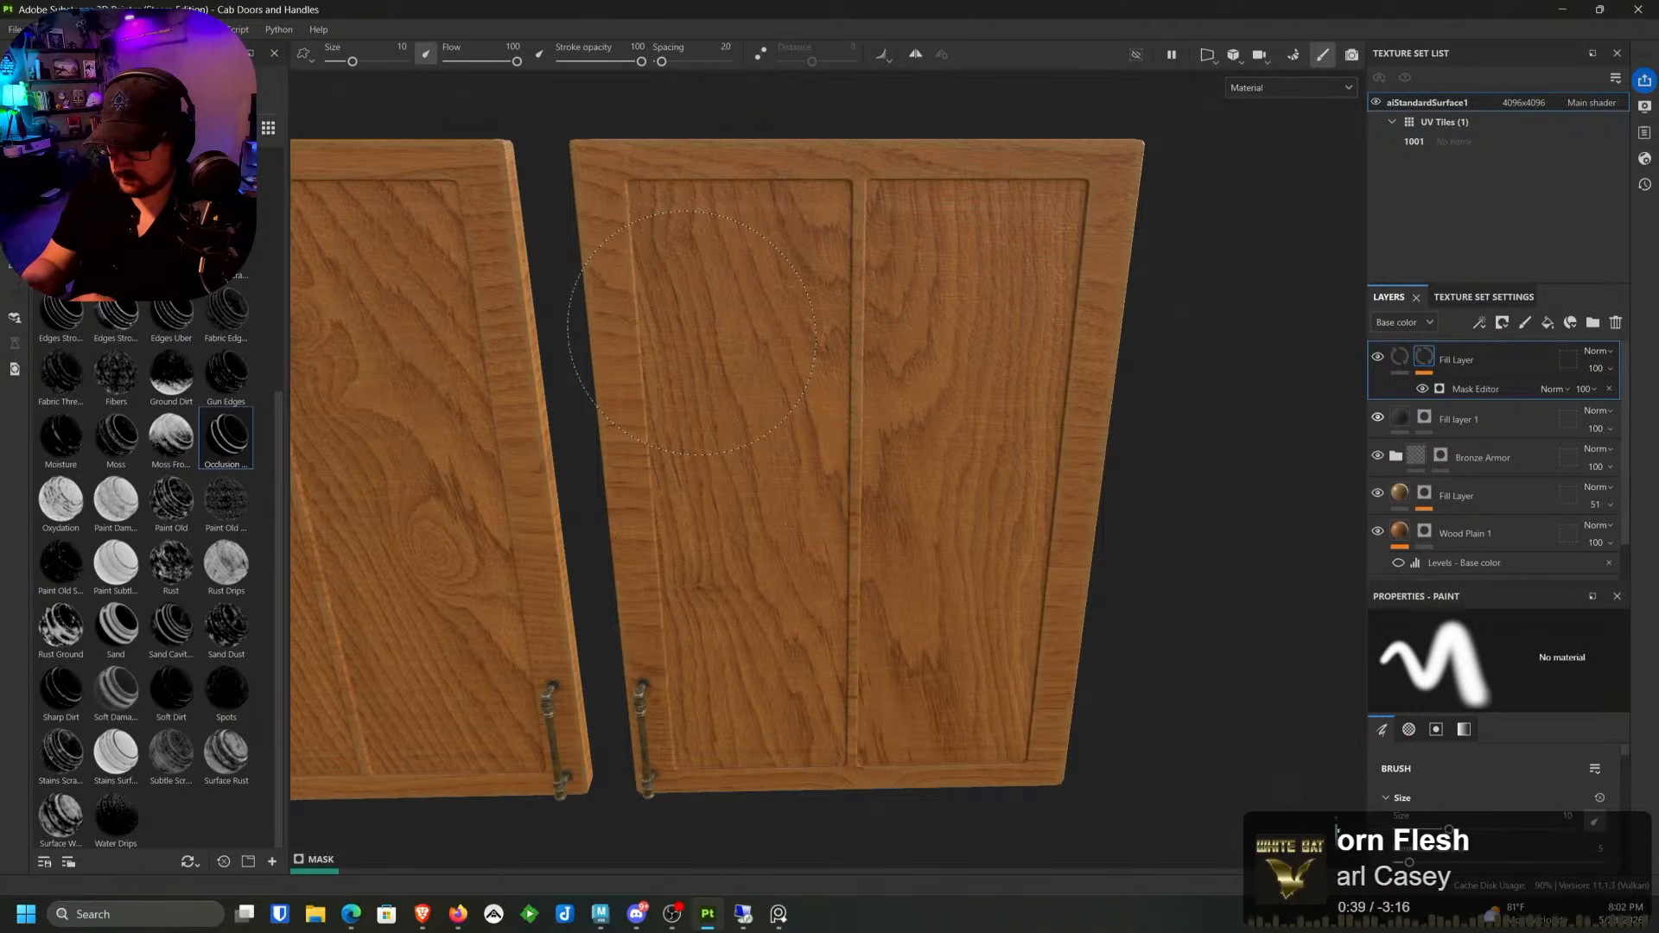
# Step: Set the new fill layer's Mask Editor generator to a global balance of 0.46 and a global contrast of 0.87
pyautogui.keyDown('alt'); pyautogui.moveTo(1158, 259); pyautogui.dragTo(959, 317); pyautogui.keyUp('alt')
pyautogui.keyDown('alt'); pyautogui.moveTo(962, 317); pyautogui.dragTo(1005, 177, button='middle'); pyautogui.keyUp('alt')
pyautogui.keyDown('alt'); pyautogui.moveTo(1005, 177); pyautogui.dragTo(963, 186, button='right'); pyautogui.keyUp('alt')
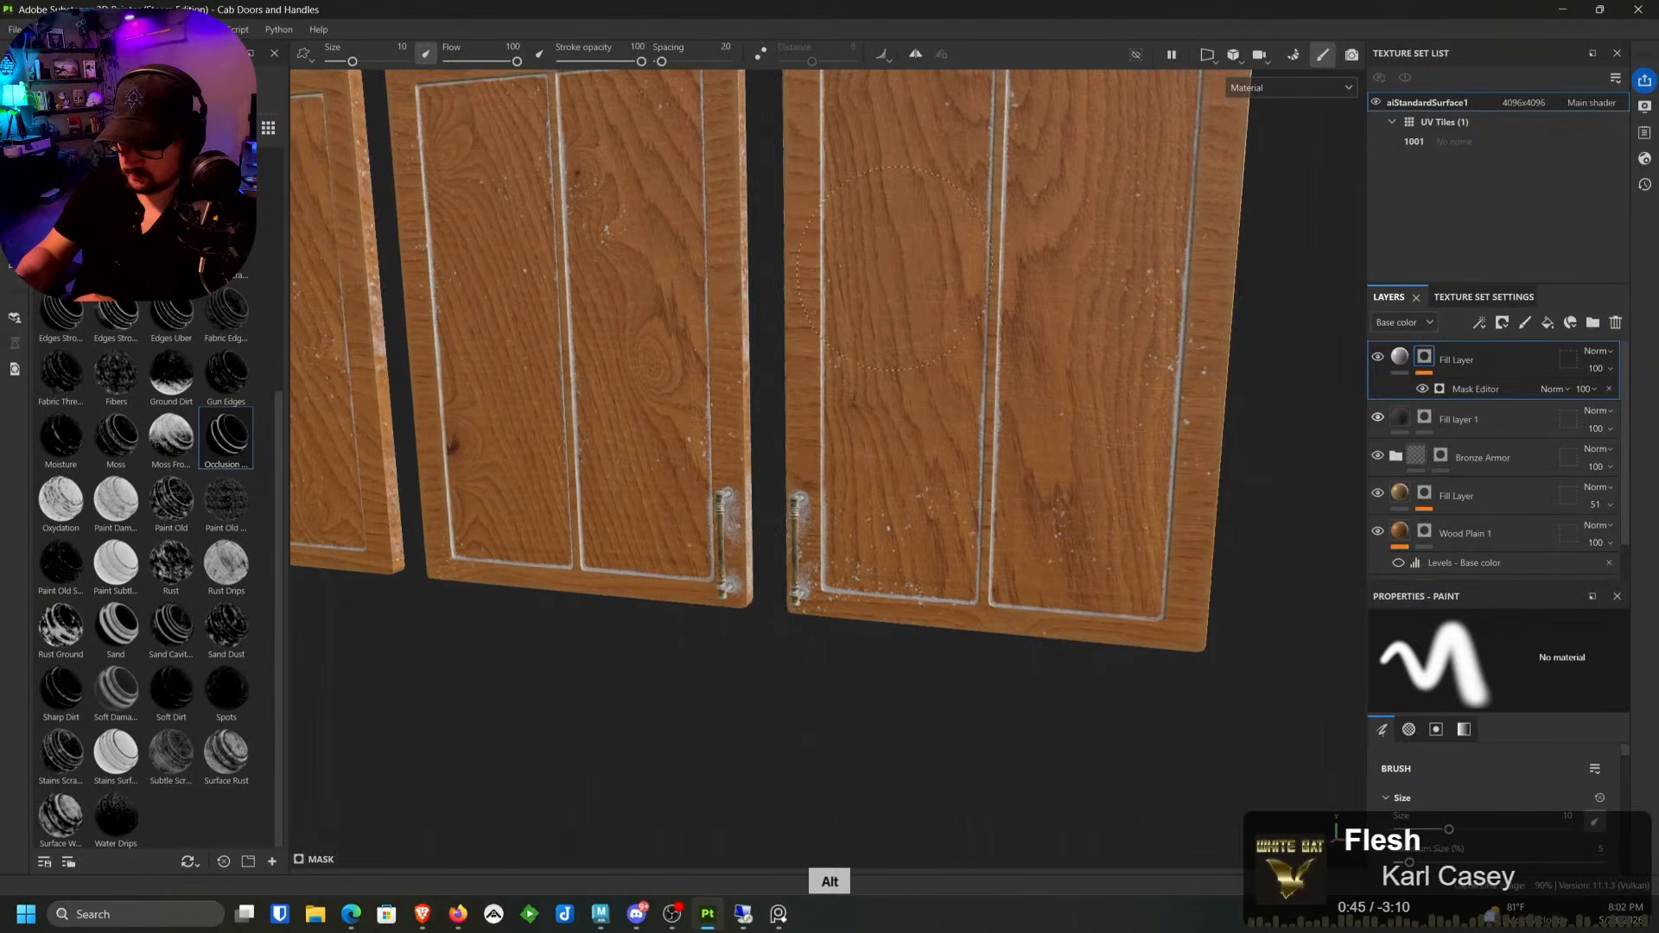
pyautogui.keyDown('alt'); pyautogui.moveTo(963, 186); pyautogui.dragTo(997, 89, button='middle'); pyautogui.keyUp('alt')
pyautogui.keyDown('alt'); pyautogui.moveTo(755, 440); pyautogui.dragTo(674, 489, button='middle'); pyautogui.keyUp('alt')
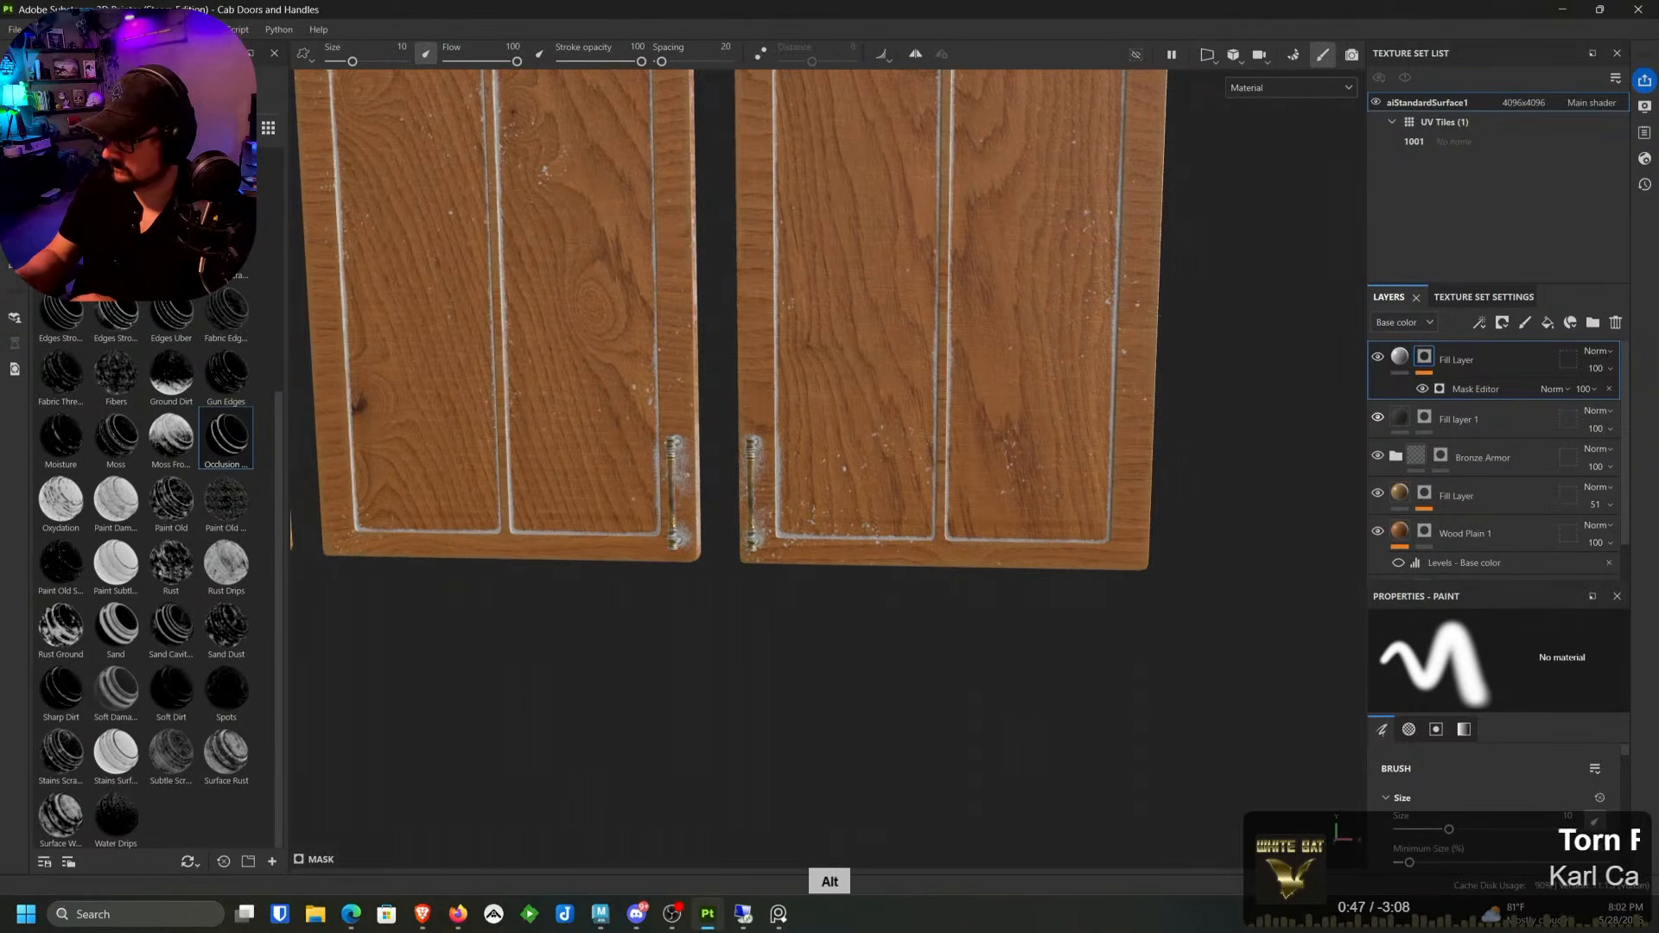
pyautogui.keyDown('alt'); pyautogui.moveTo(1071, 381); pyautogui.dragTo(1032, 409, button='middle'); pyautogui.keyUp('alt')
pyautogui.keyDown('alt'); pyautogui.moveTo(1180, 419); pyautogui.dragTo(1217, 413); pyautogui.keyUp('alt')
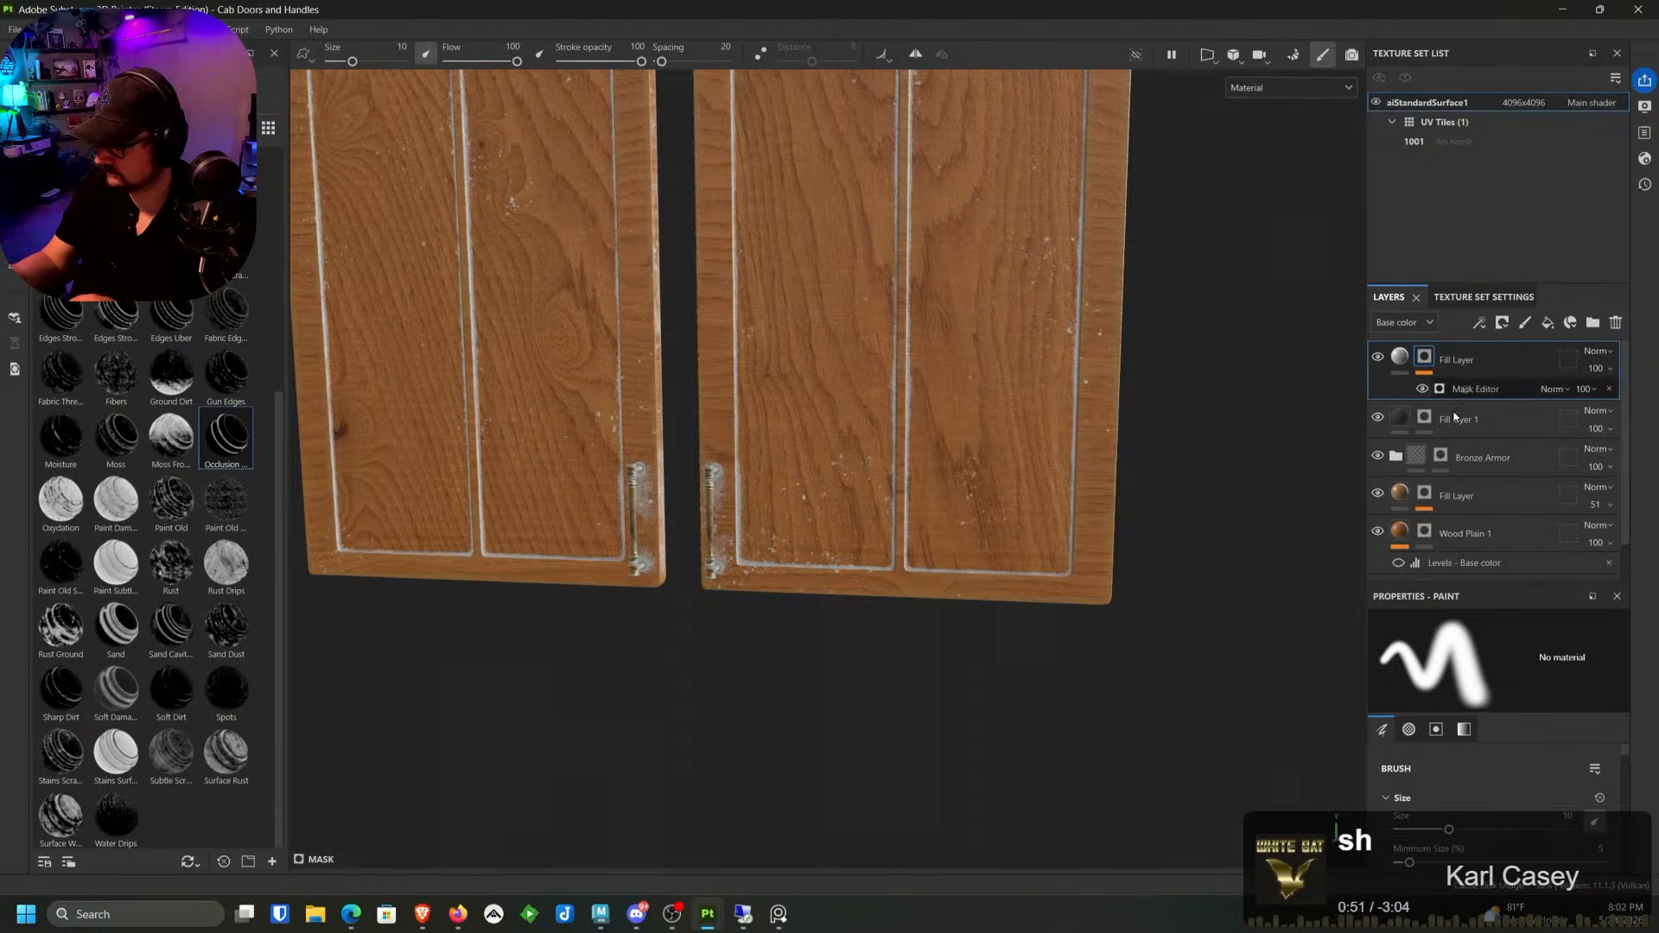
pyautogui.click(1541, 394)
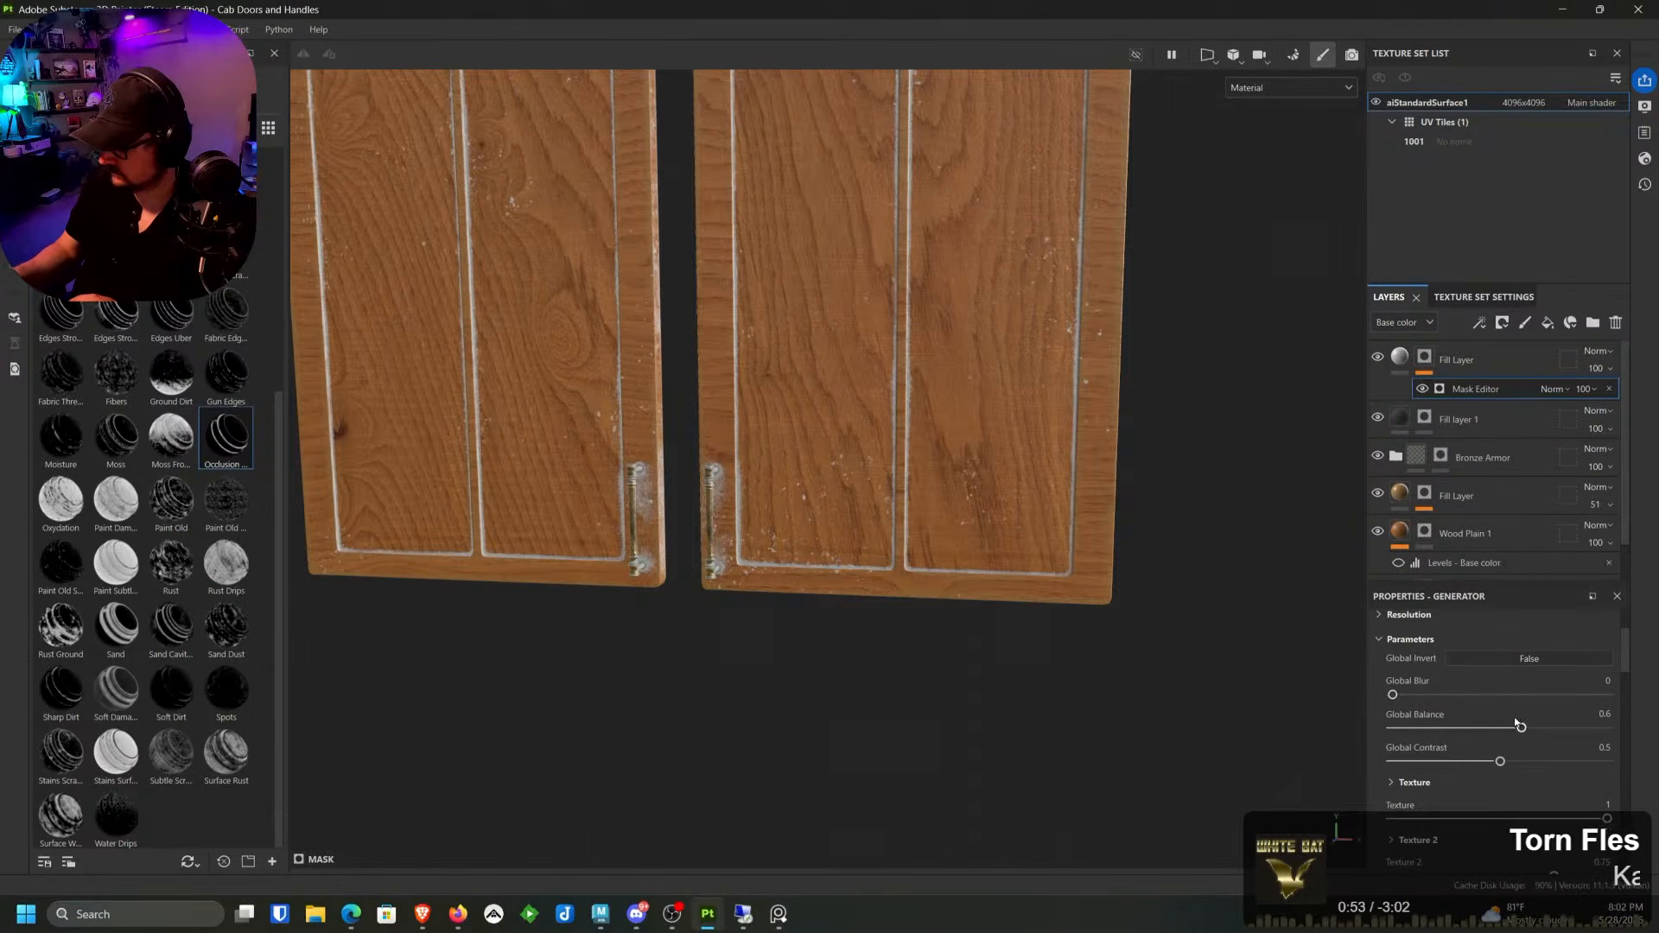
pyautogui.moveTo(1523, 728)
pyautogui.mouseDown()
pyautogui.moveTo(1566, 729)
pyautogui.moveTo(1399, 739)
pyautogui.moveTo(1529, 730)
pyautogui.moveTo(1421, 730)
pyautogui.moveTo(1491, 730)
pyautogui.mouseUp()
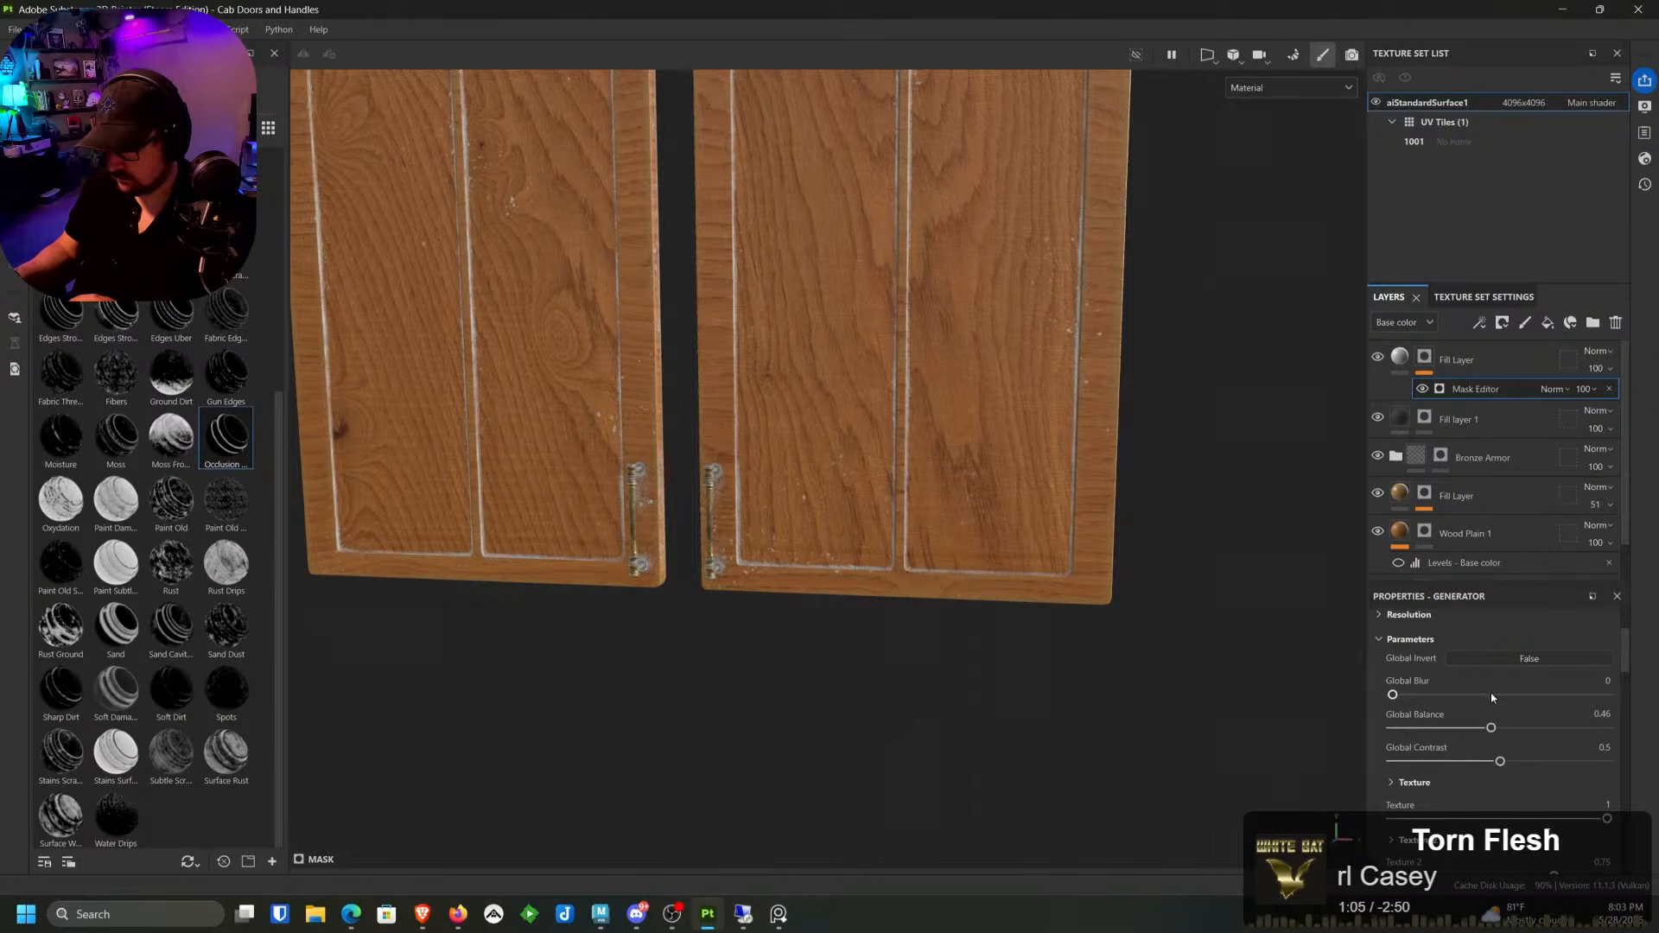
pyautogui.moveTo(1500, 762); pyautogui.dragTo(1578, 761)
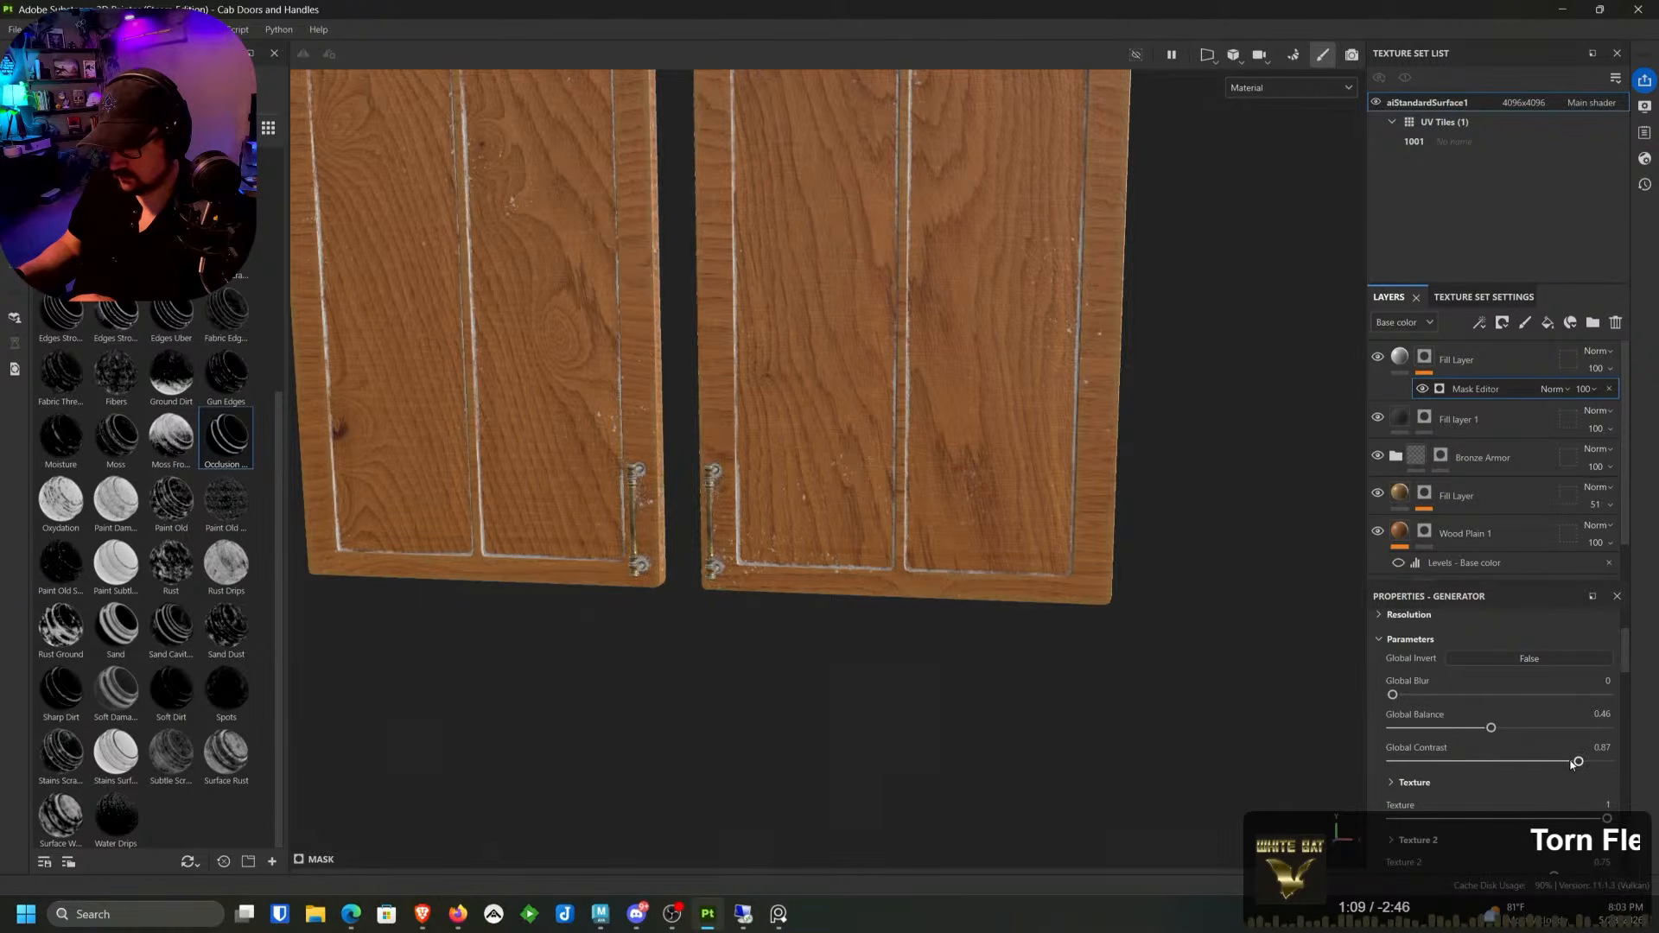
# Step: Set the Mask Editor's global blur to 0.28 and its global balance to 0.86
pyautogui.click(602, 914)
pyautogui.click(605, 914)
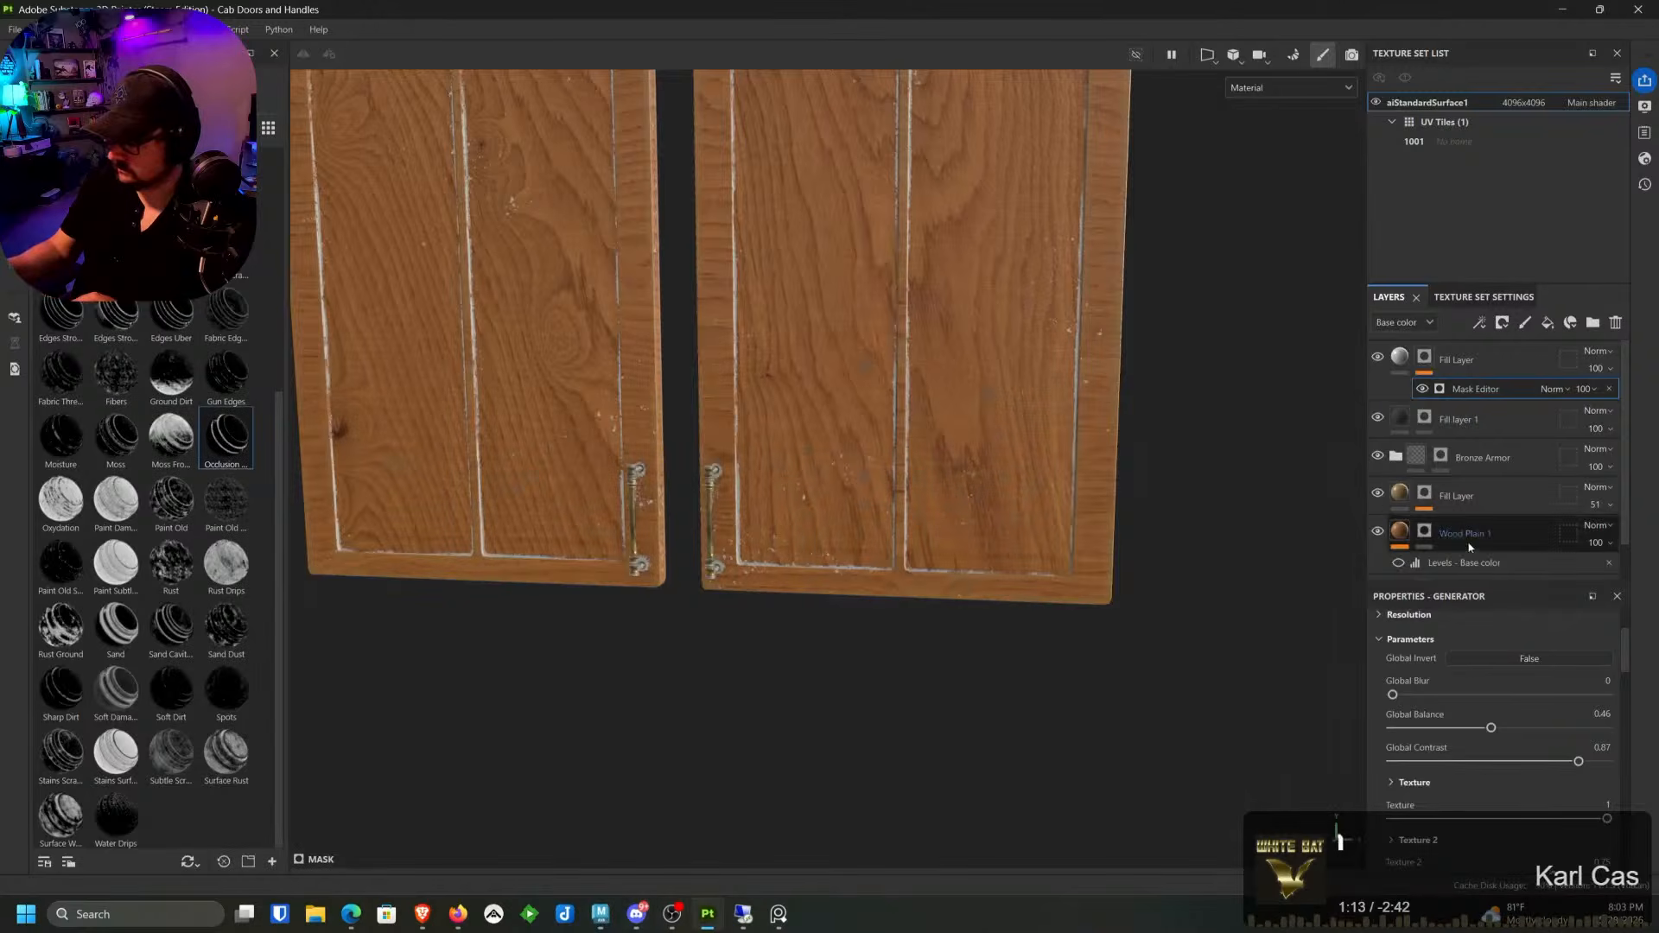
pyautogui.moveTo(1626, 661)
pyautogui.mouseDown()
pyautogui.moveTo(1626, 685)
pyautogui.moveTo(1628, 661)
pyautogui.mouseUp()
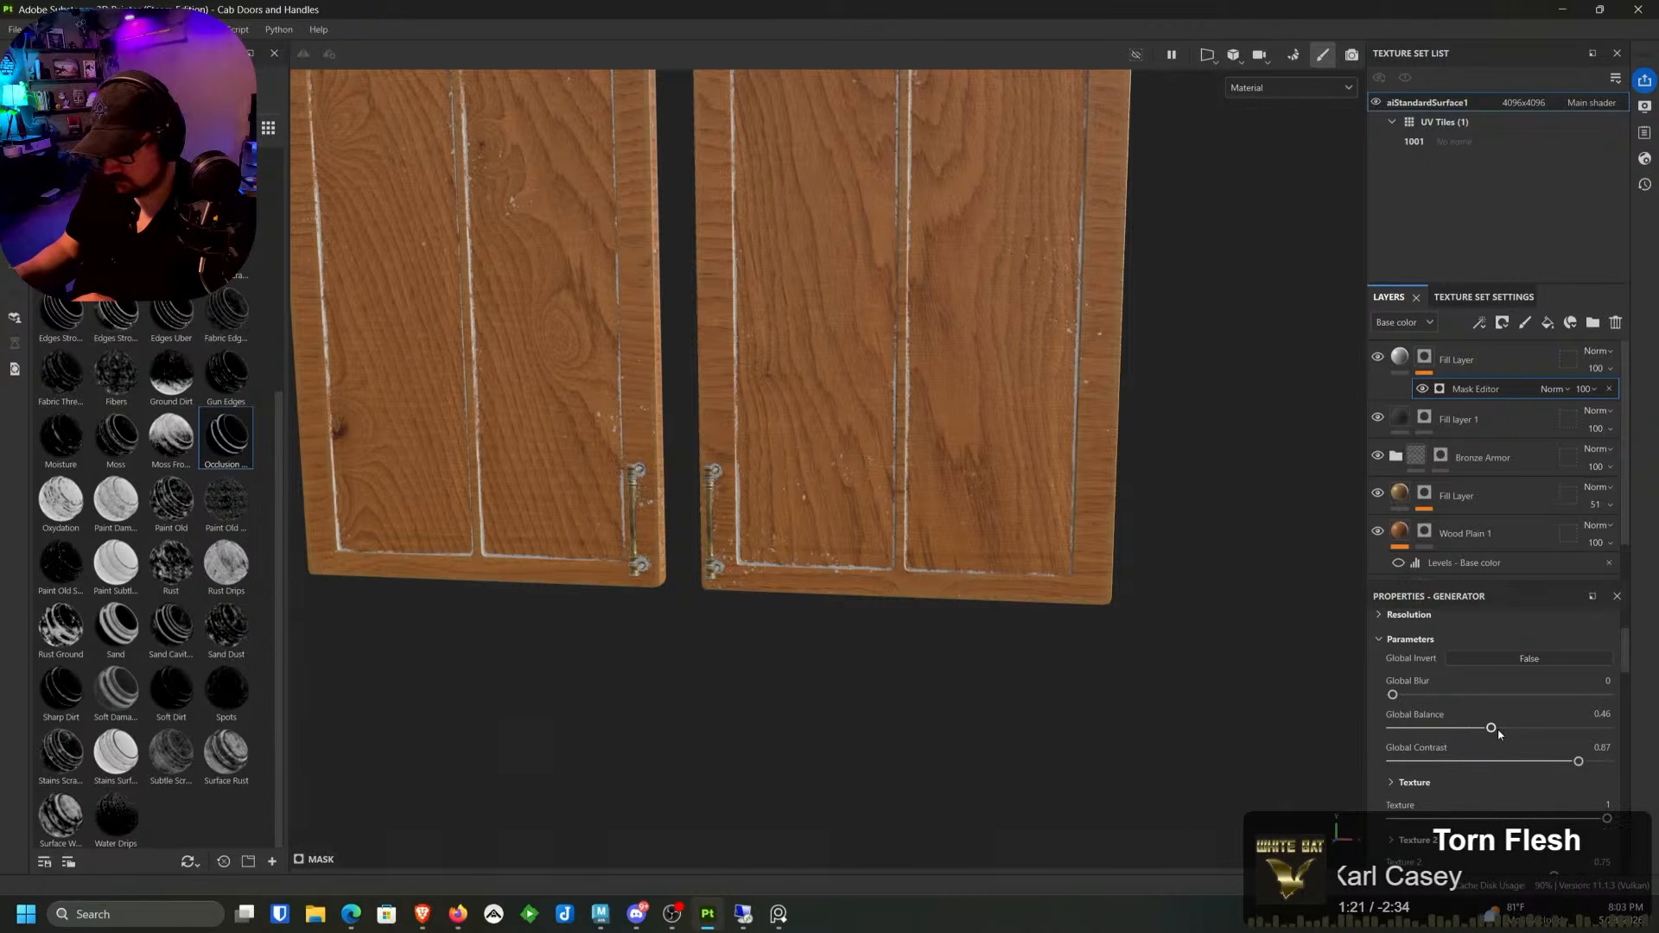
pyautogui.moveTo(1392, 694)
pyautogui.mouseDown()
pyautogui.moveTo(1415, 695)
pyautogui.moveTo(1394, 700)
pyautogui.mouseUp()
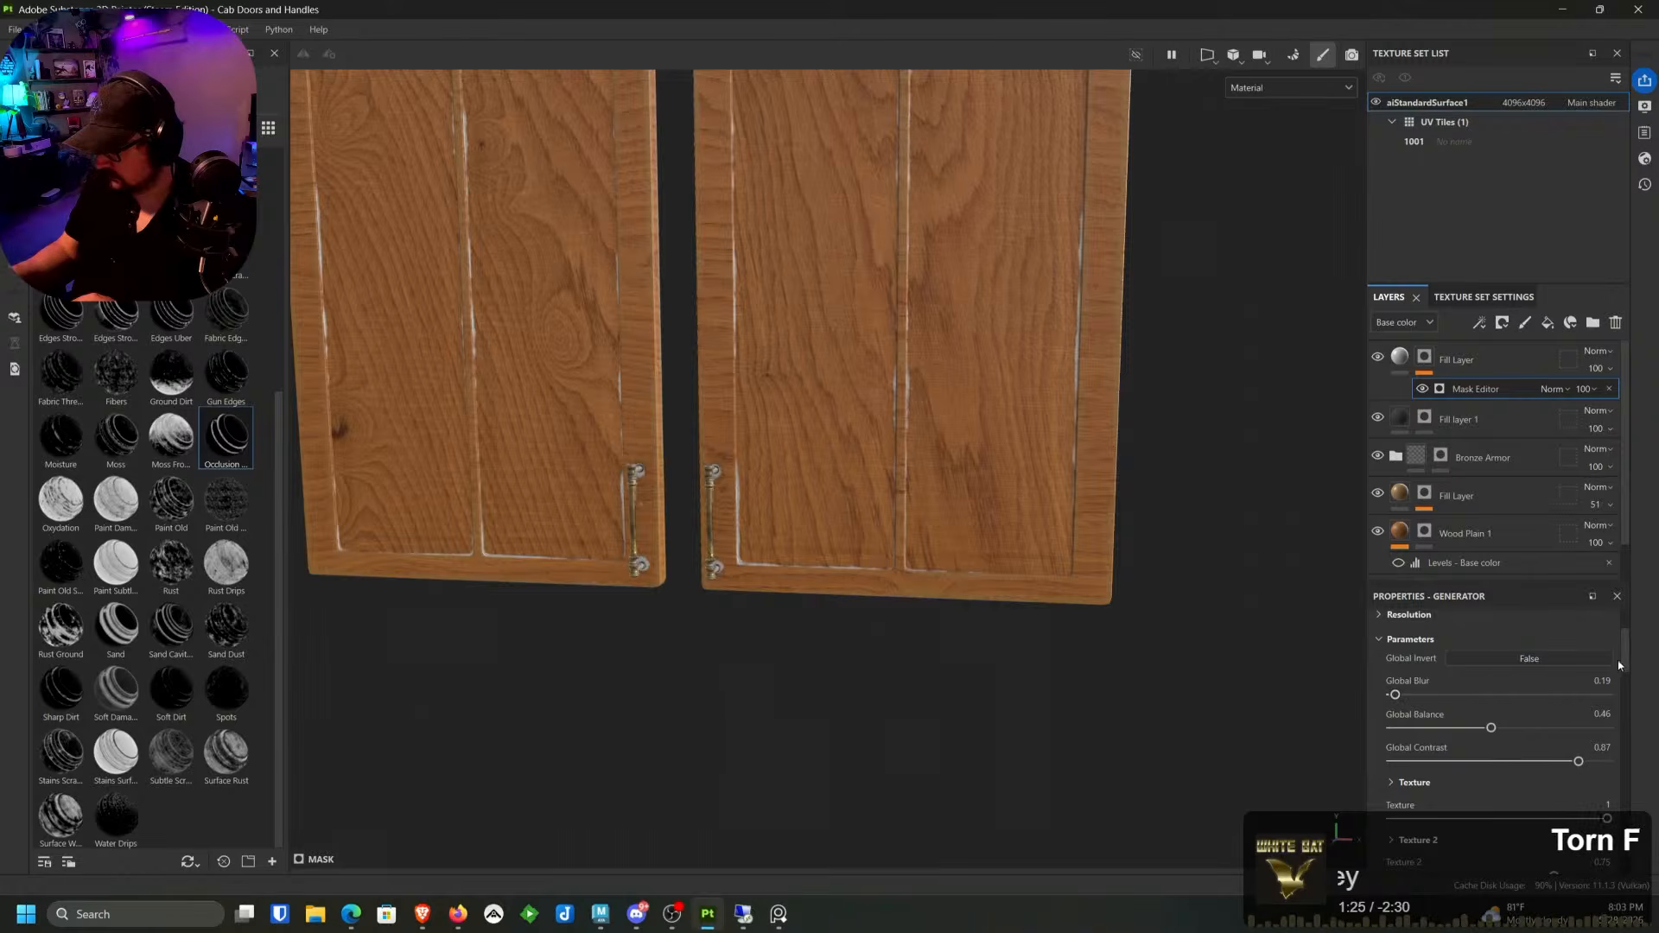
pyautogui.scroll(2, 1618, 660)
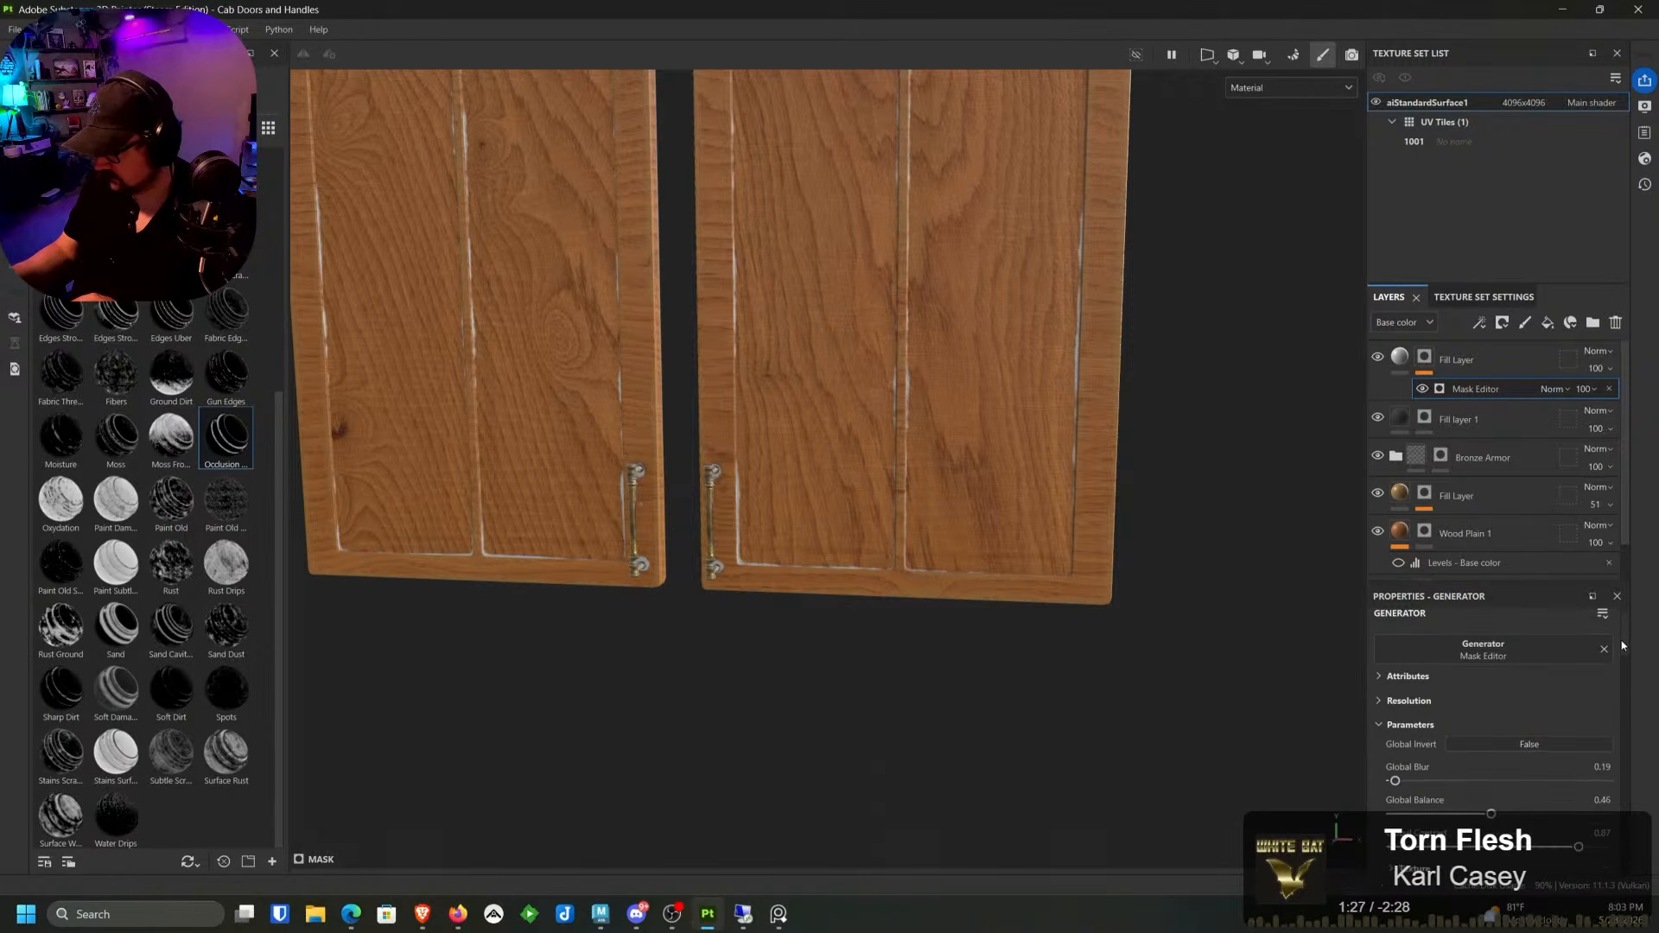
pyautogui.scroll(-2, 1586, 675)
pyautogui.click(1544, 701)
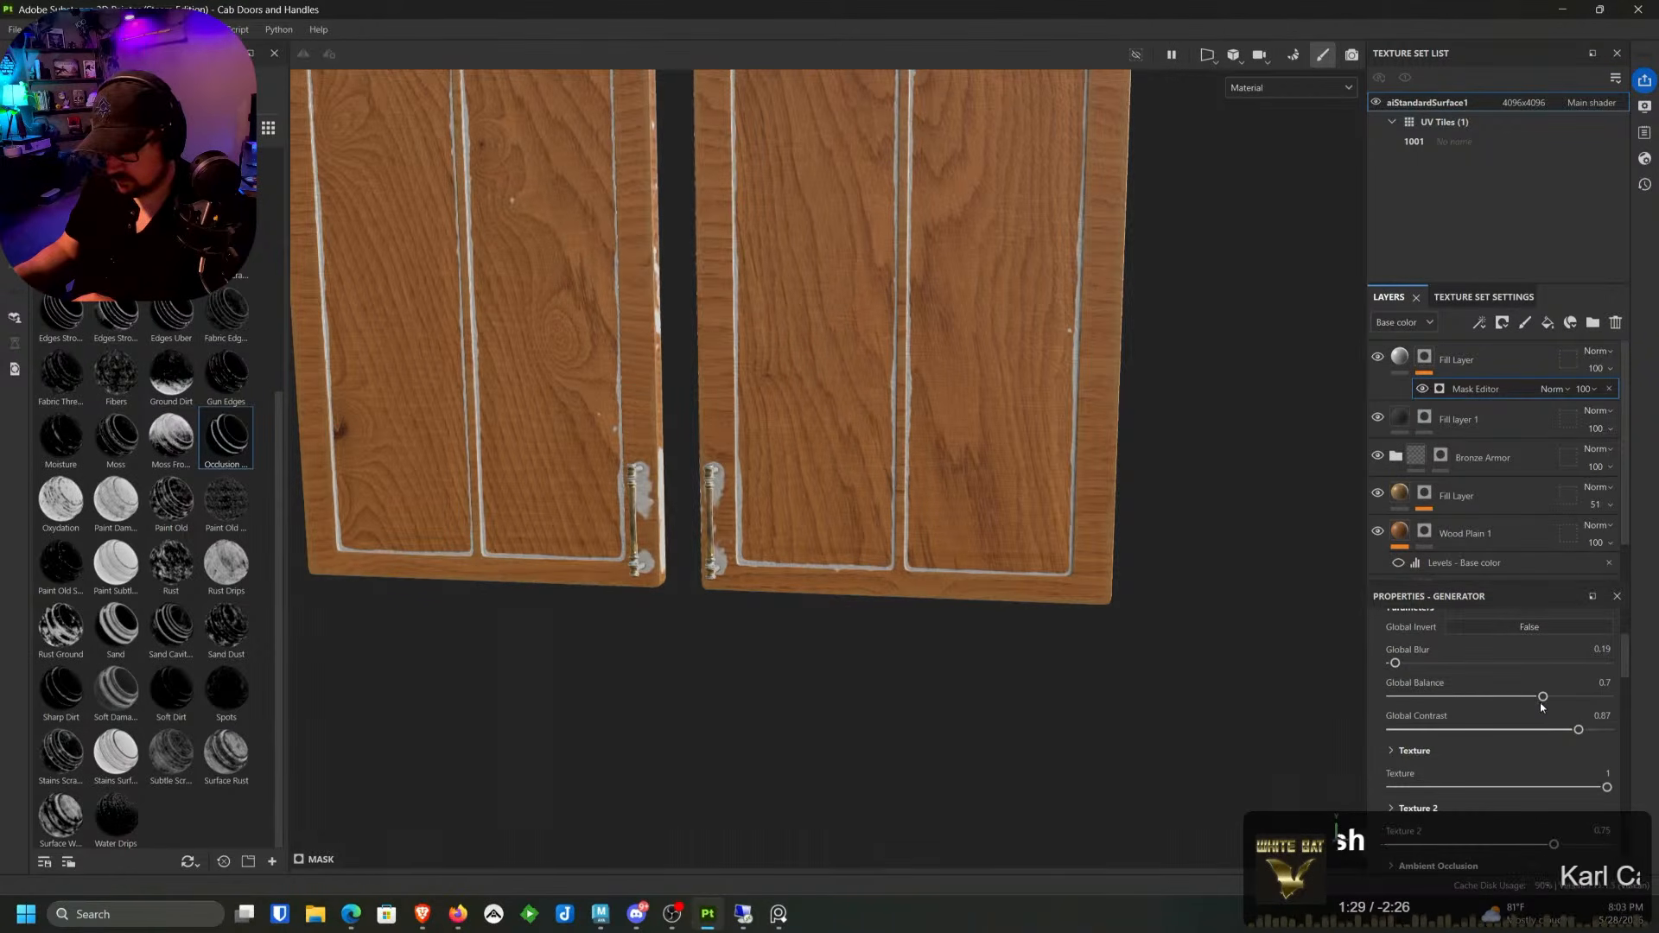
pyautogui.click(1577, 698)
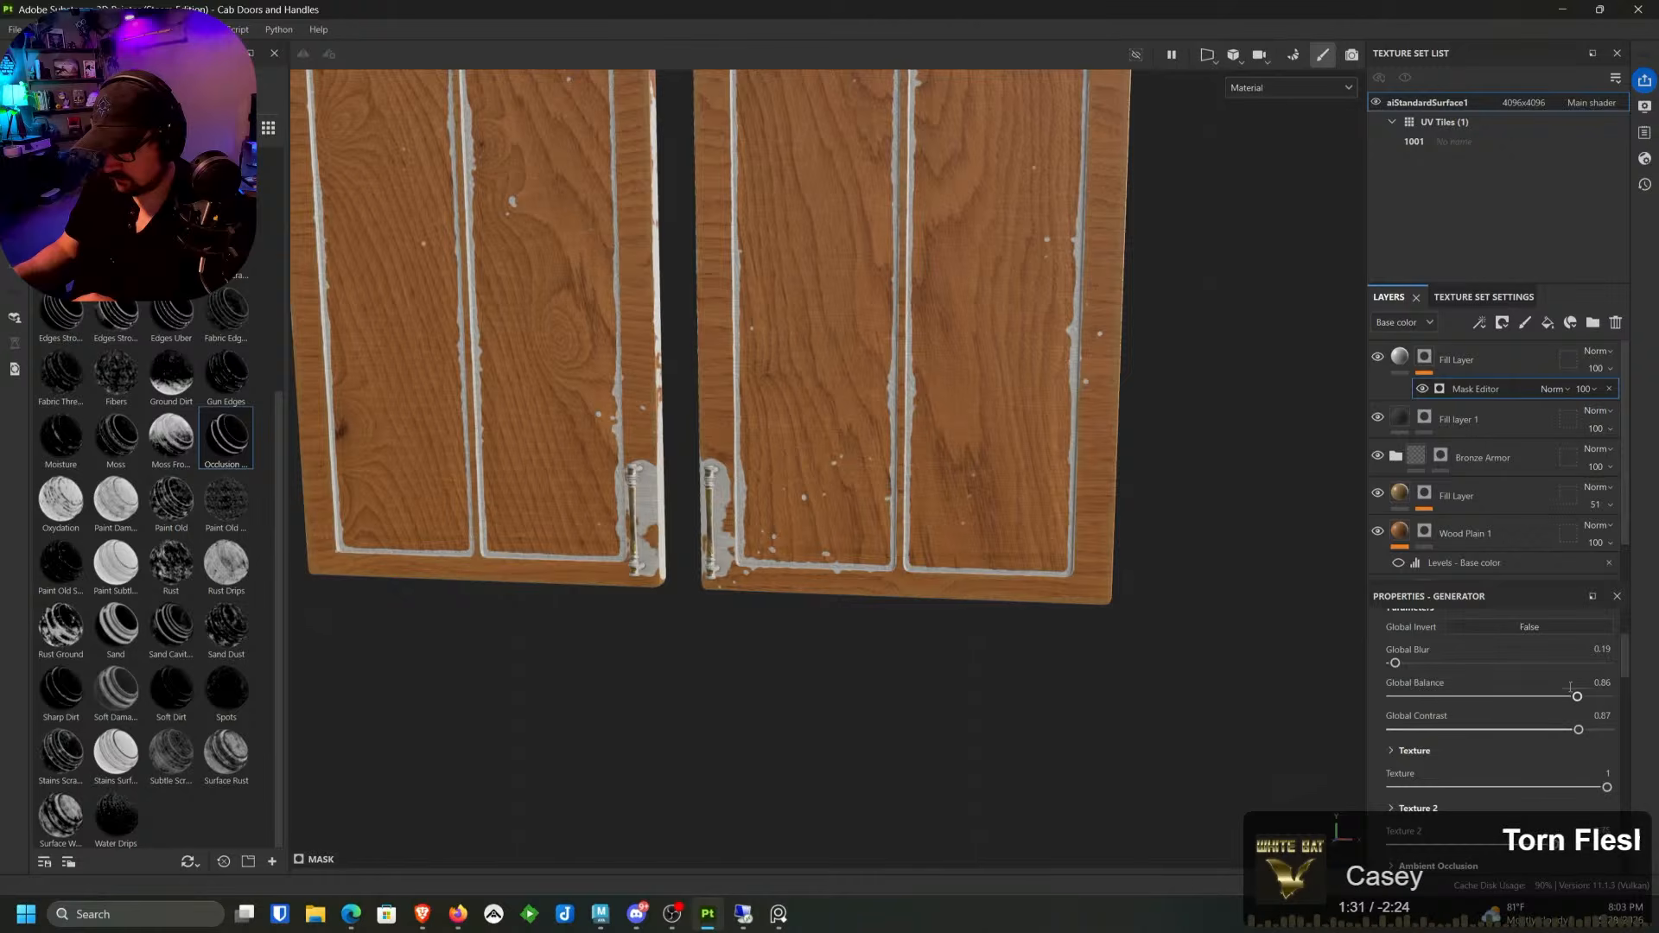
pyautogui.click(1412, 664)
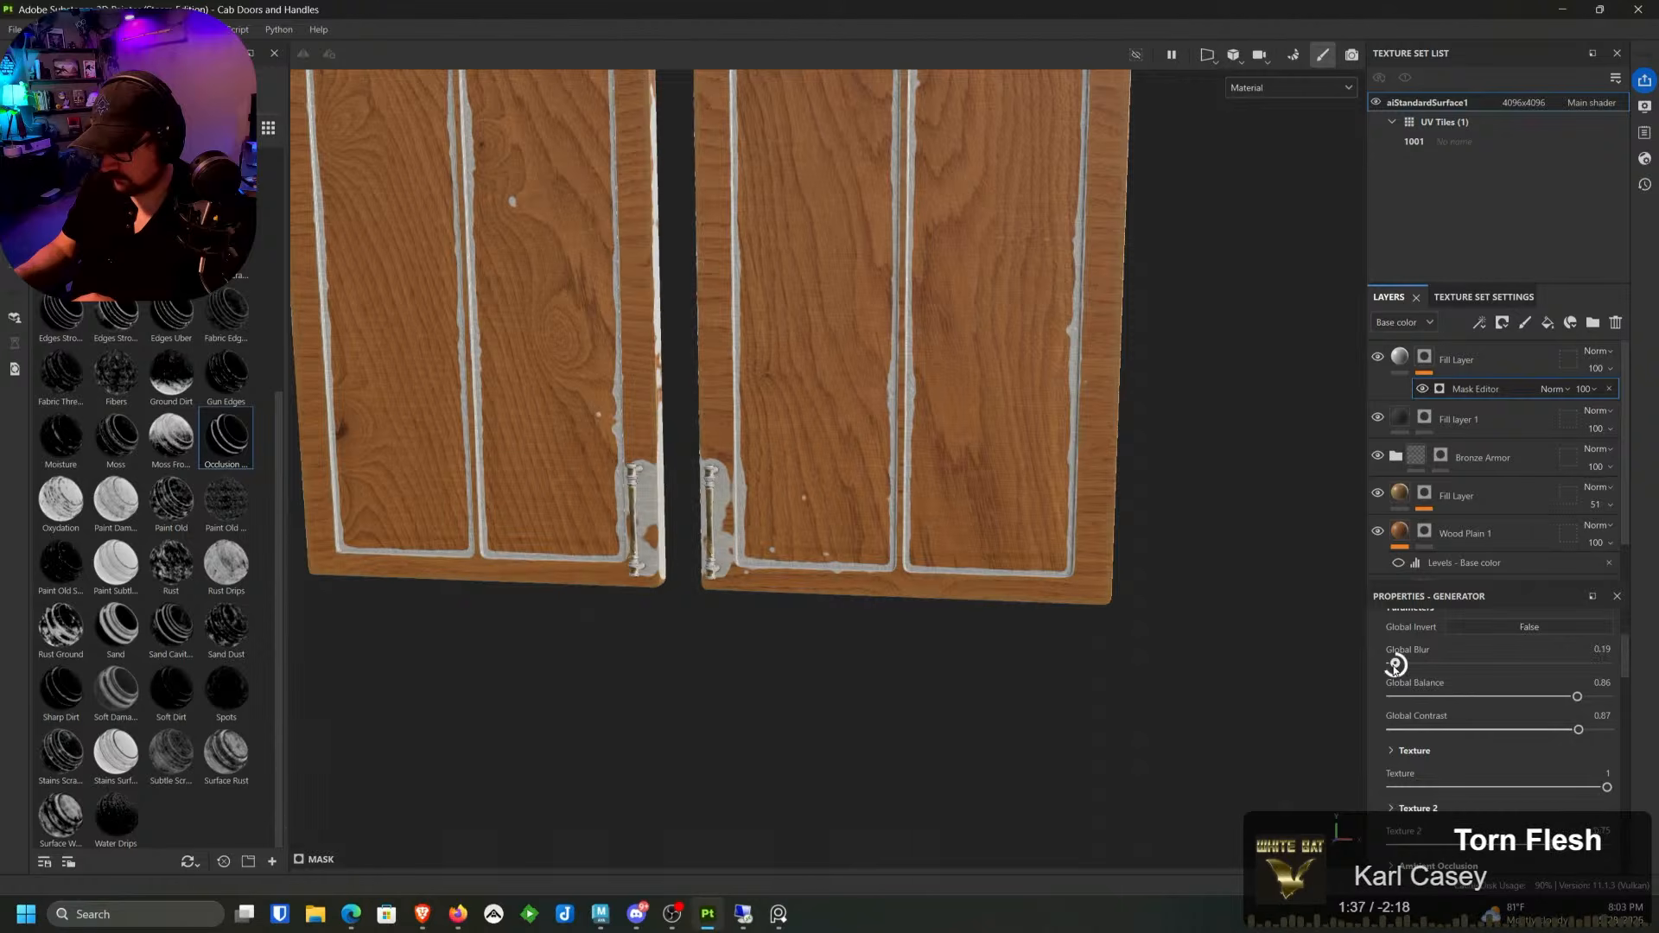
pyautogui.moveTo(1394, 670); pyautogui.dragTo(1388, 669)
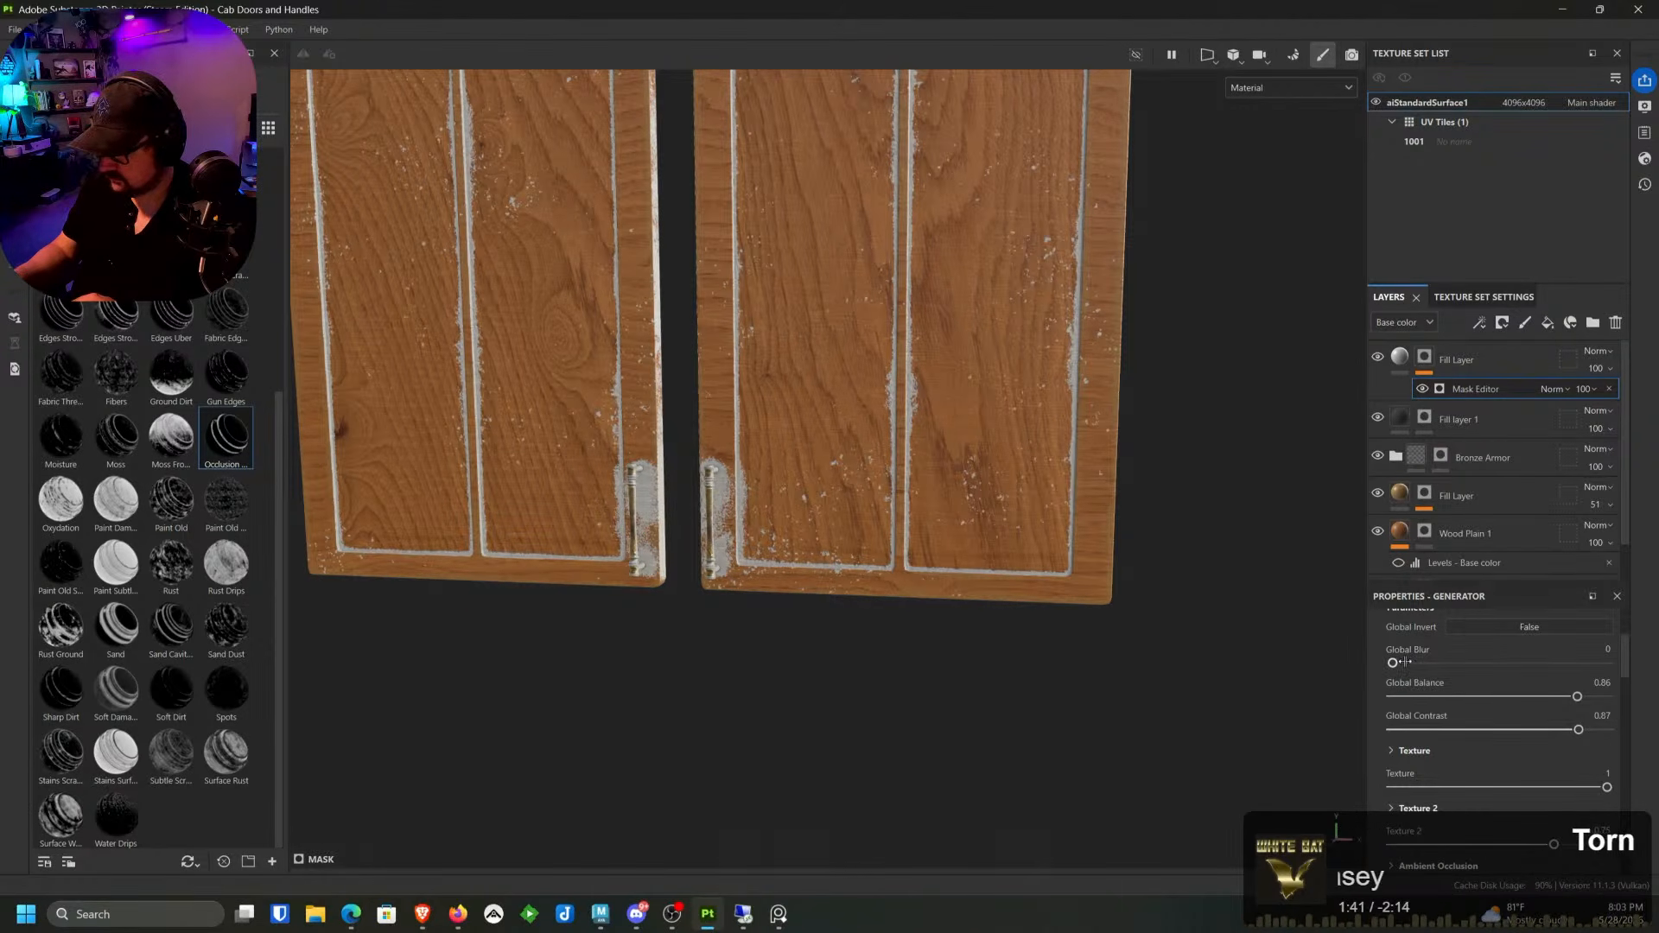
pyautogui.moveTo(1396, 663); pyautogui.dragTo(1393, 663)
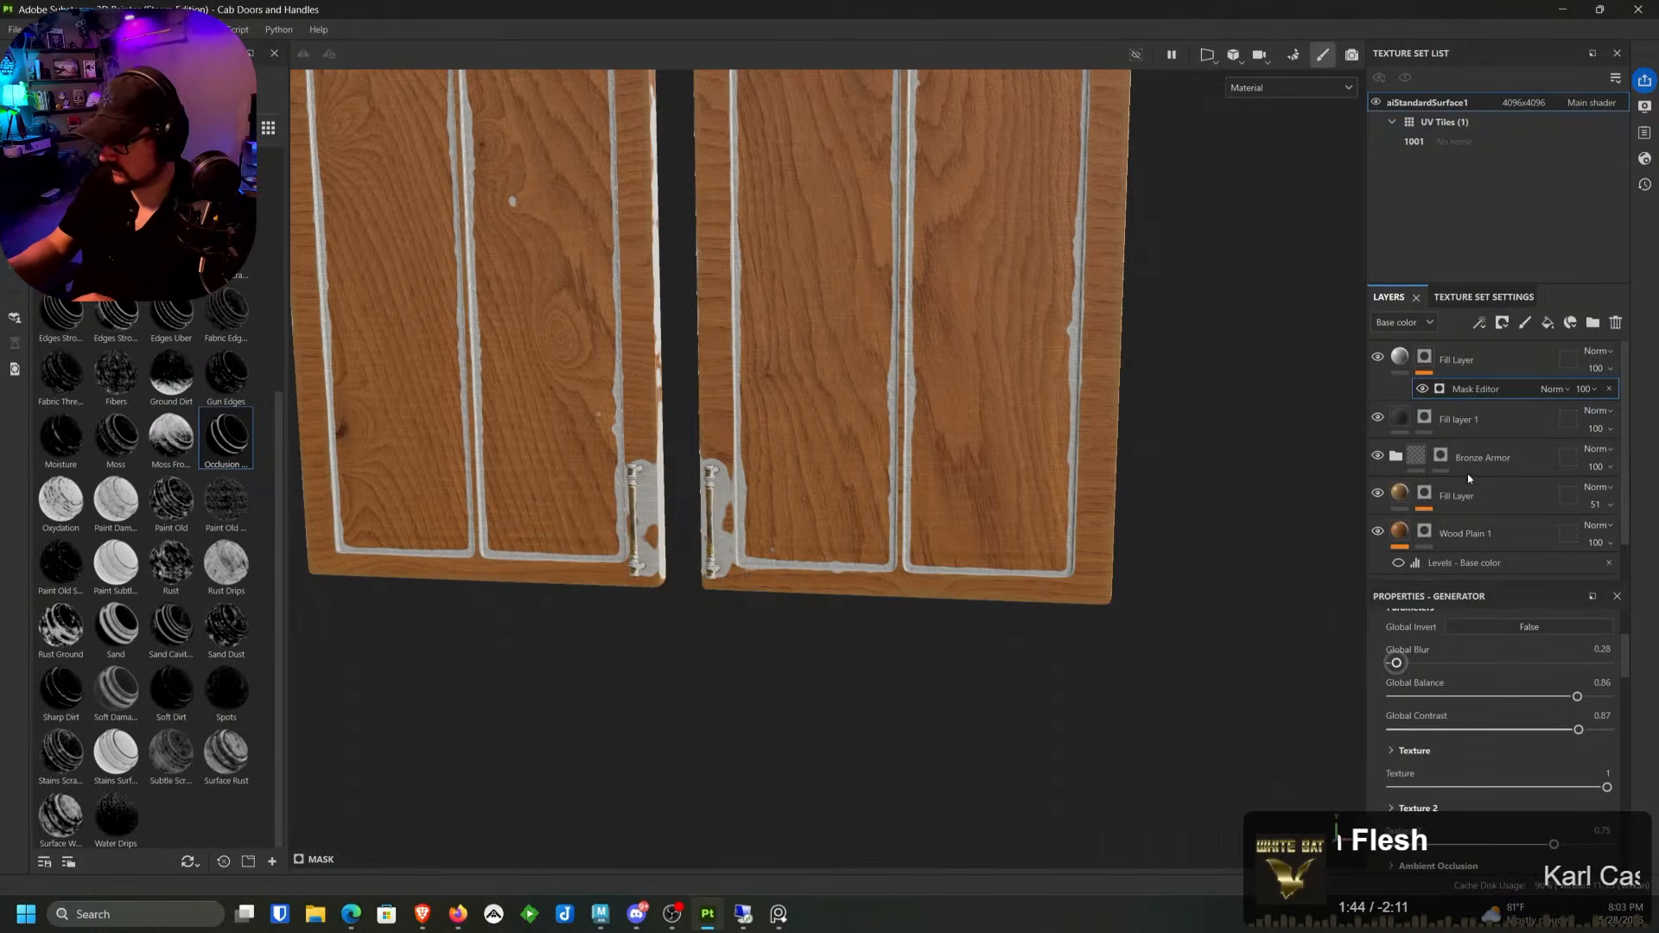
# Step: Add a paint effect above the Mask Editor in the top fill layer's mask and reduce the brush size to 2.44
pyautogui.rightClick(1491, 394)
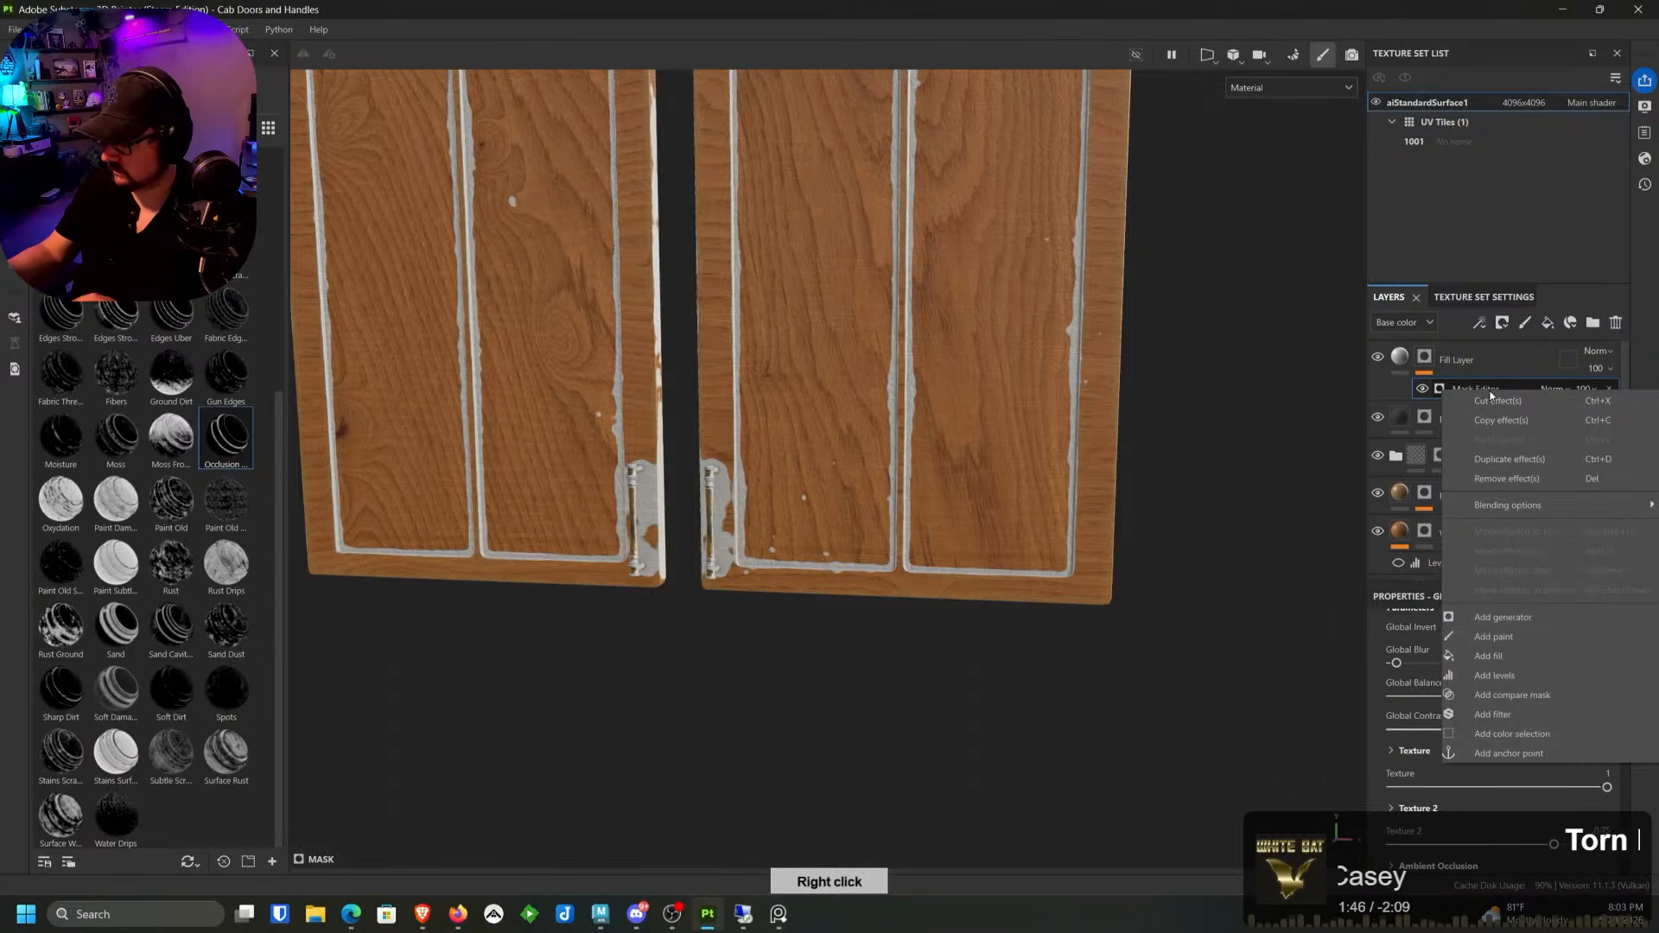
pyautogui.click(1512, 641)
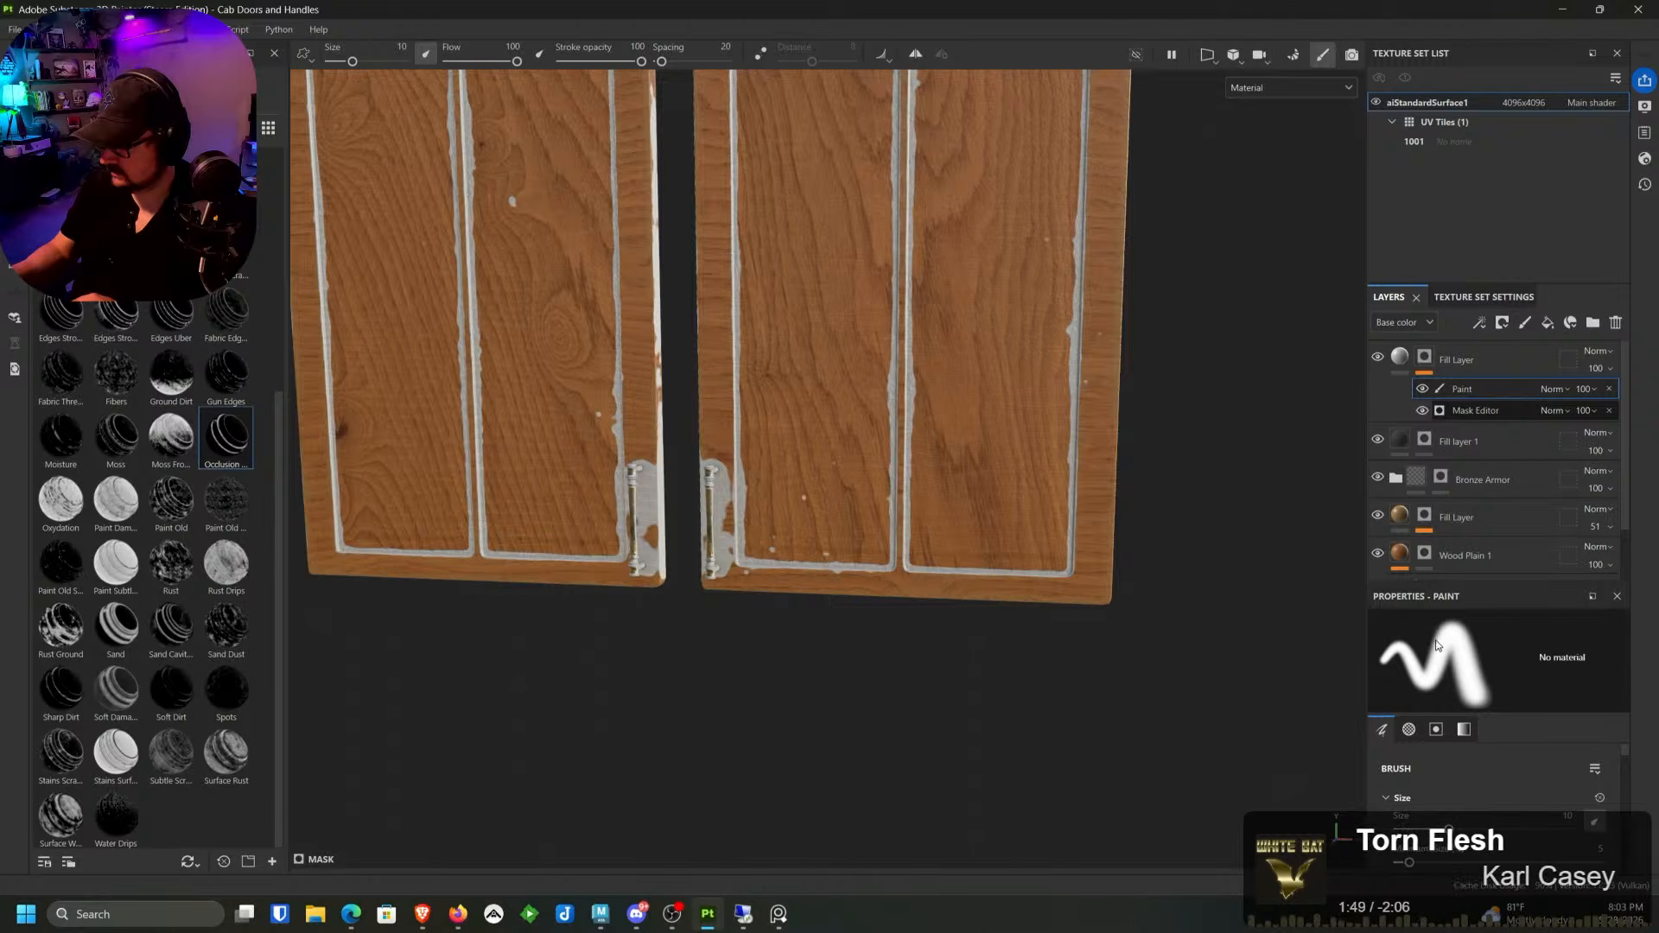
pyautogui.moveTo(1108, 603)
pyautogui.keyDown('alt'); pyautogui.mouseDown(button='middle')
pyautogui.moveTo(1093, 603)
pyautogui.moveTo(1265, 448)
pyautogui.mouseUp(button='middle'); pyautogui.keyUp('alt')
pyautogui.keyDown('alt'); pyautogui.moveTo(871, 342); pyautogui.dragTo(817, 843, button='right'); pyautogui.keyUp('alt')
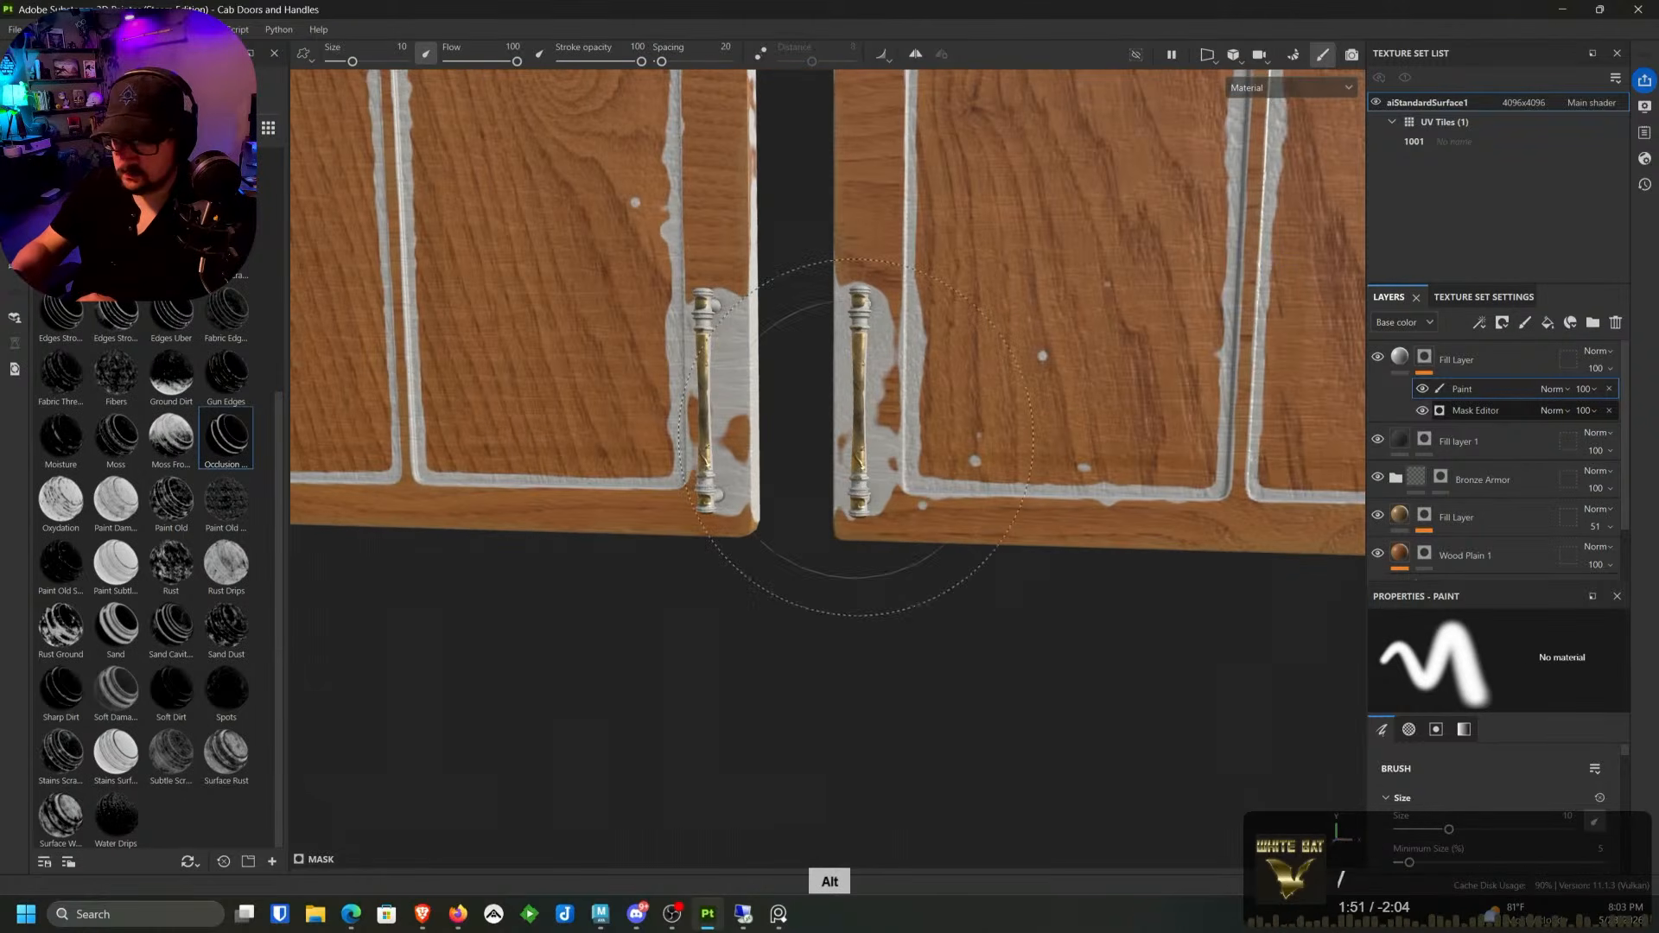
pyautogui.keyDown('alt'); pyautogui.moveTo(855, 436); pyautogui.dragTo(602, 445); pyautogui.keyUp('alt')
pyautogui.press('[')
pyautogui.press('[')
pyautogui.press('[')
pyautogui.press('[')
pyautogui.press('[')
pyautogui.press('[')
pyautogui.press('[')
pyautogui.press('[')
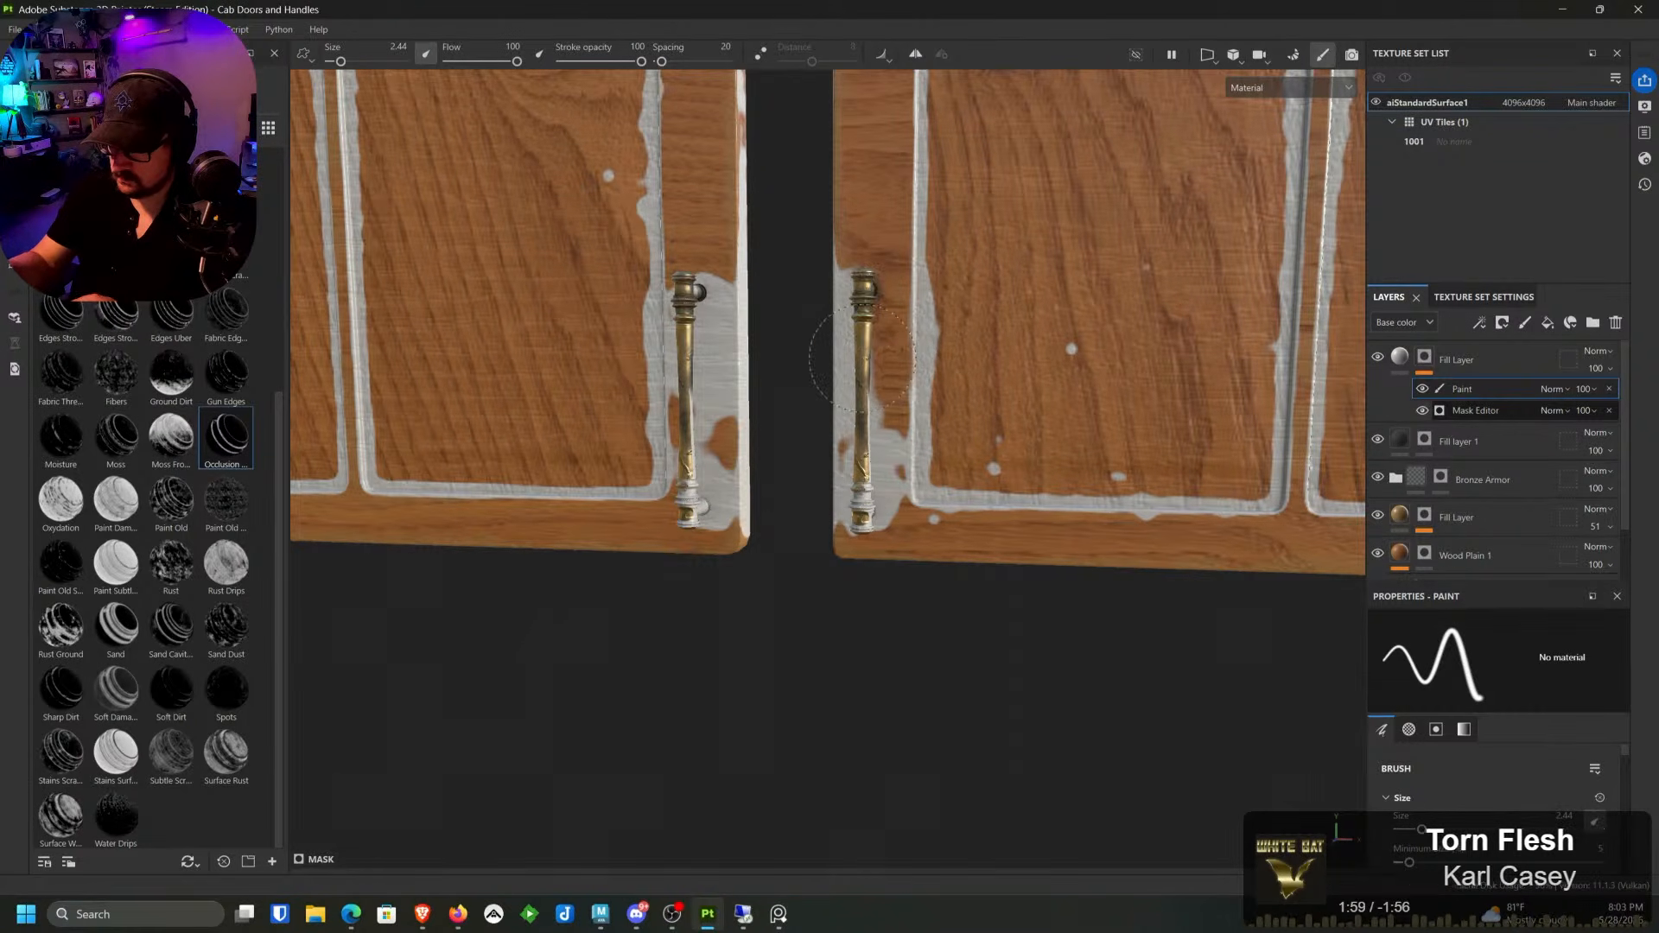
# Step: Paint out the white patch around the bronze handle on the right-hand upper door in the fill layer's mask
pyautogui.moveTo(832, 311)
pyautogui.keyDown('alt'); pyautogui.mouseDown()
pyautogui.moveTo(846, 302)
pyautogui.moveTo(848, 432)
pyautogui.mouseUp(); pyautogui.keyUp('alt')
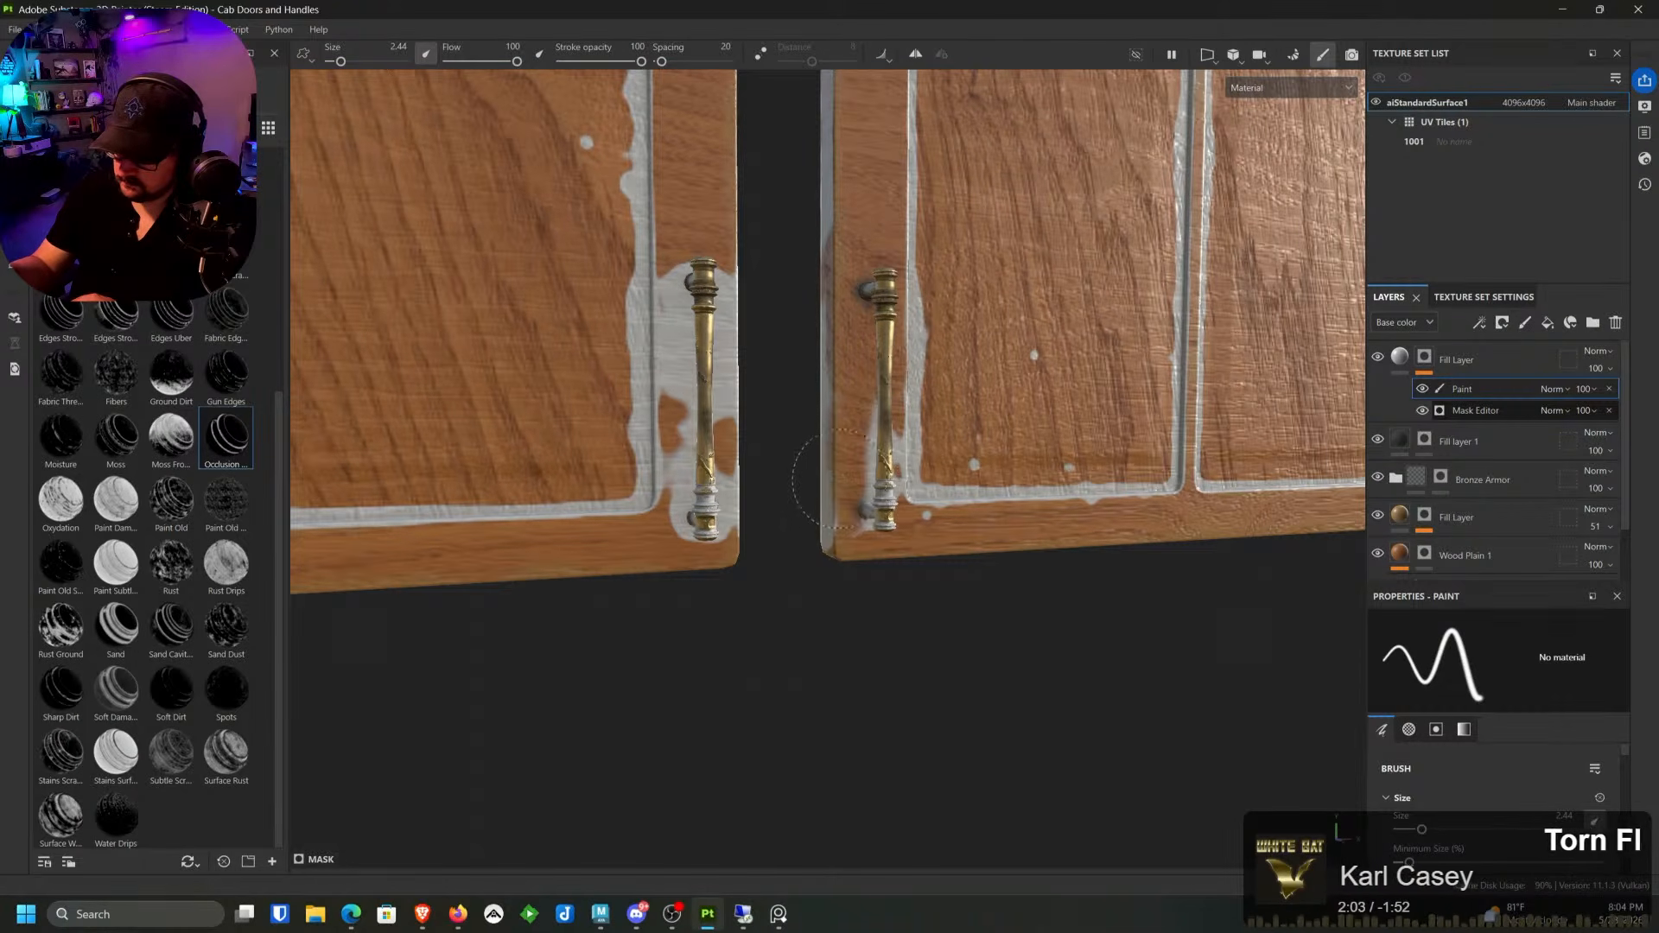
pyautogui.moveTo(834, 529)
pyautogui.keyDown('alt'); pyautogui.mouseDown()
pyautogui.moveTo(804, 444)
pyautogui.moveTo(888, 485)
pyautogui.mouseUp(); pyautogui.keyUp('alt')
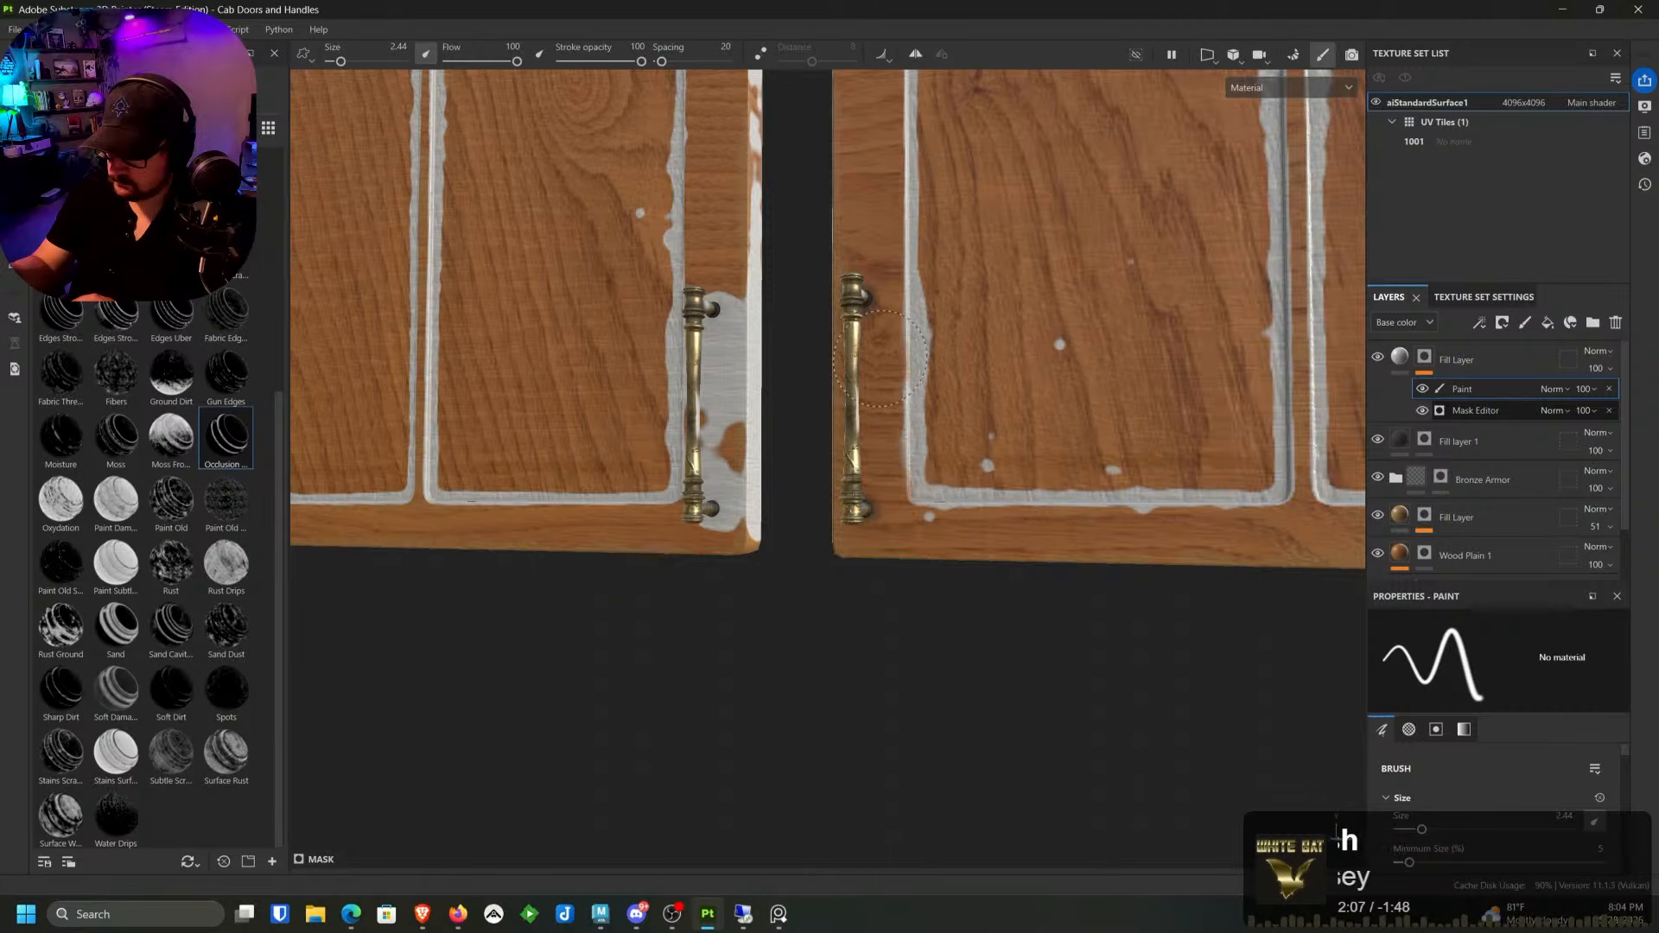
pyautogui.keyDown('alt'); pyautogui.moveTo(1011, 289); pyautogui.dragTo(450, 397); pyautogui.keyUp('alt')
pyautogui.moveTo(959, 594)
pyautogui.keyDown('alt'); pyautogui.mouseDown()
pyautogui.moveTo(946, 593)
pyautogui.moveTo(956, 616)
pyautogui.moveTo(950, 595)
pyautogui.mouseUp(); pyautogui.keyUp('alt')
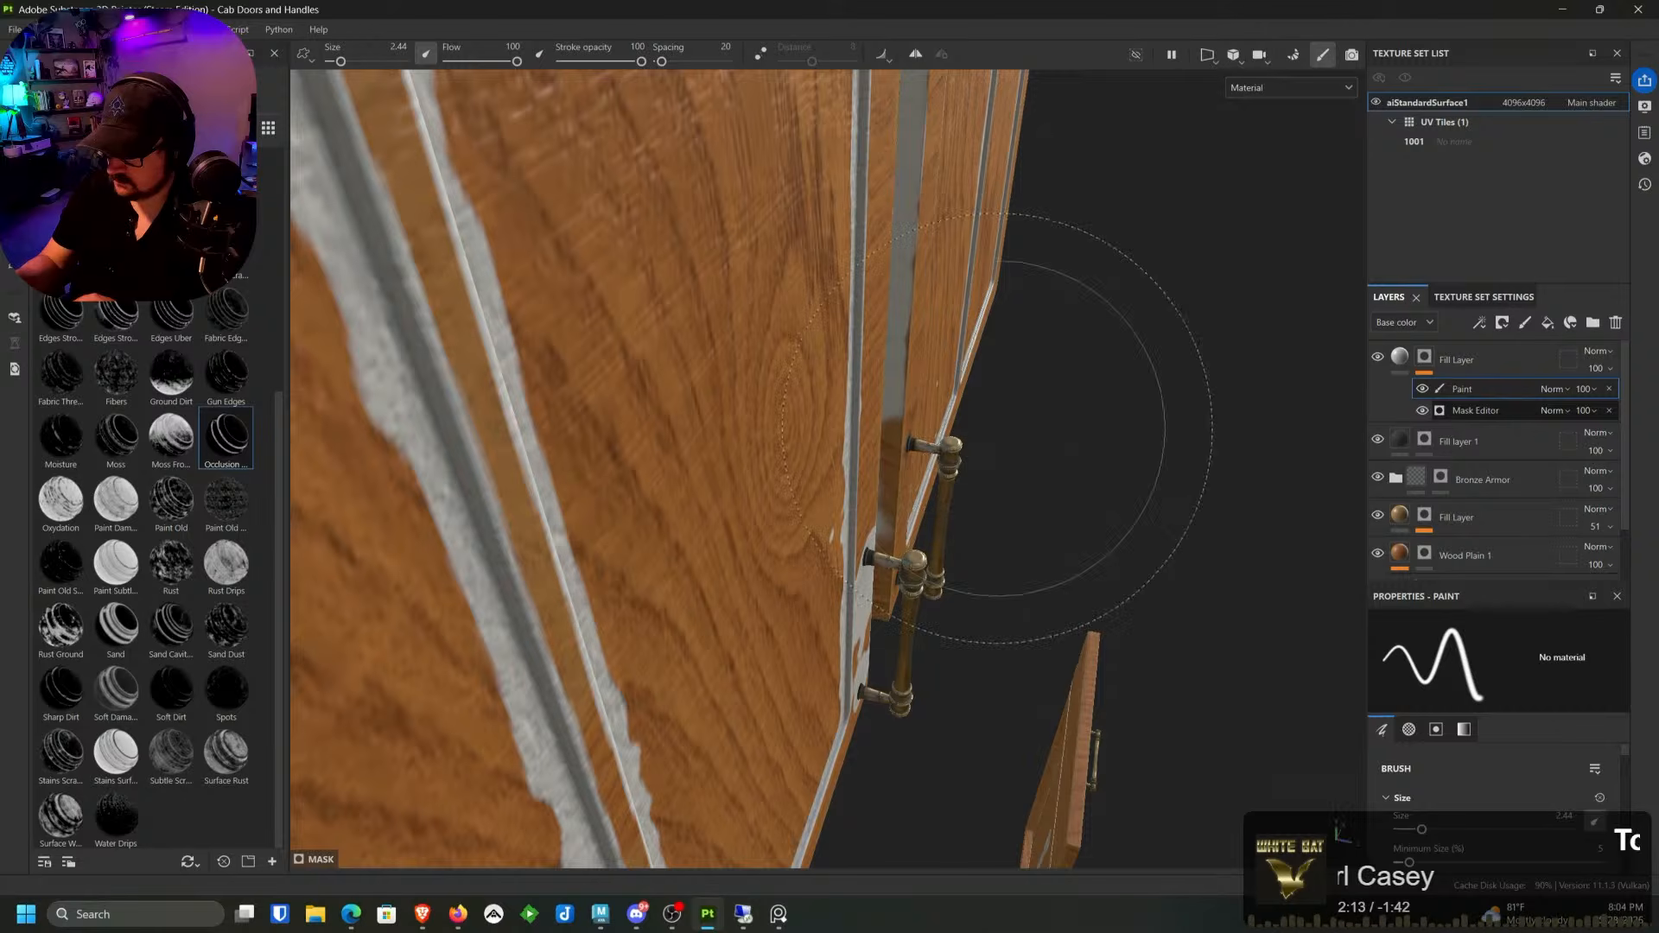
# Step: Paint out the white patch around the handle and along the frame edge of the left-hand door in the pair
pyautogui.keyDown('alt'); pyautogui.moveTo(998, 428); pyautogui.dragTo(859, 434); pyautogui.keyUp('alt')
pyautogui.moveTo(860, 433); pyautogui.dragTo(855, 650, button='middle')
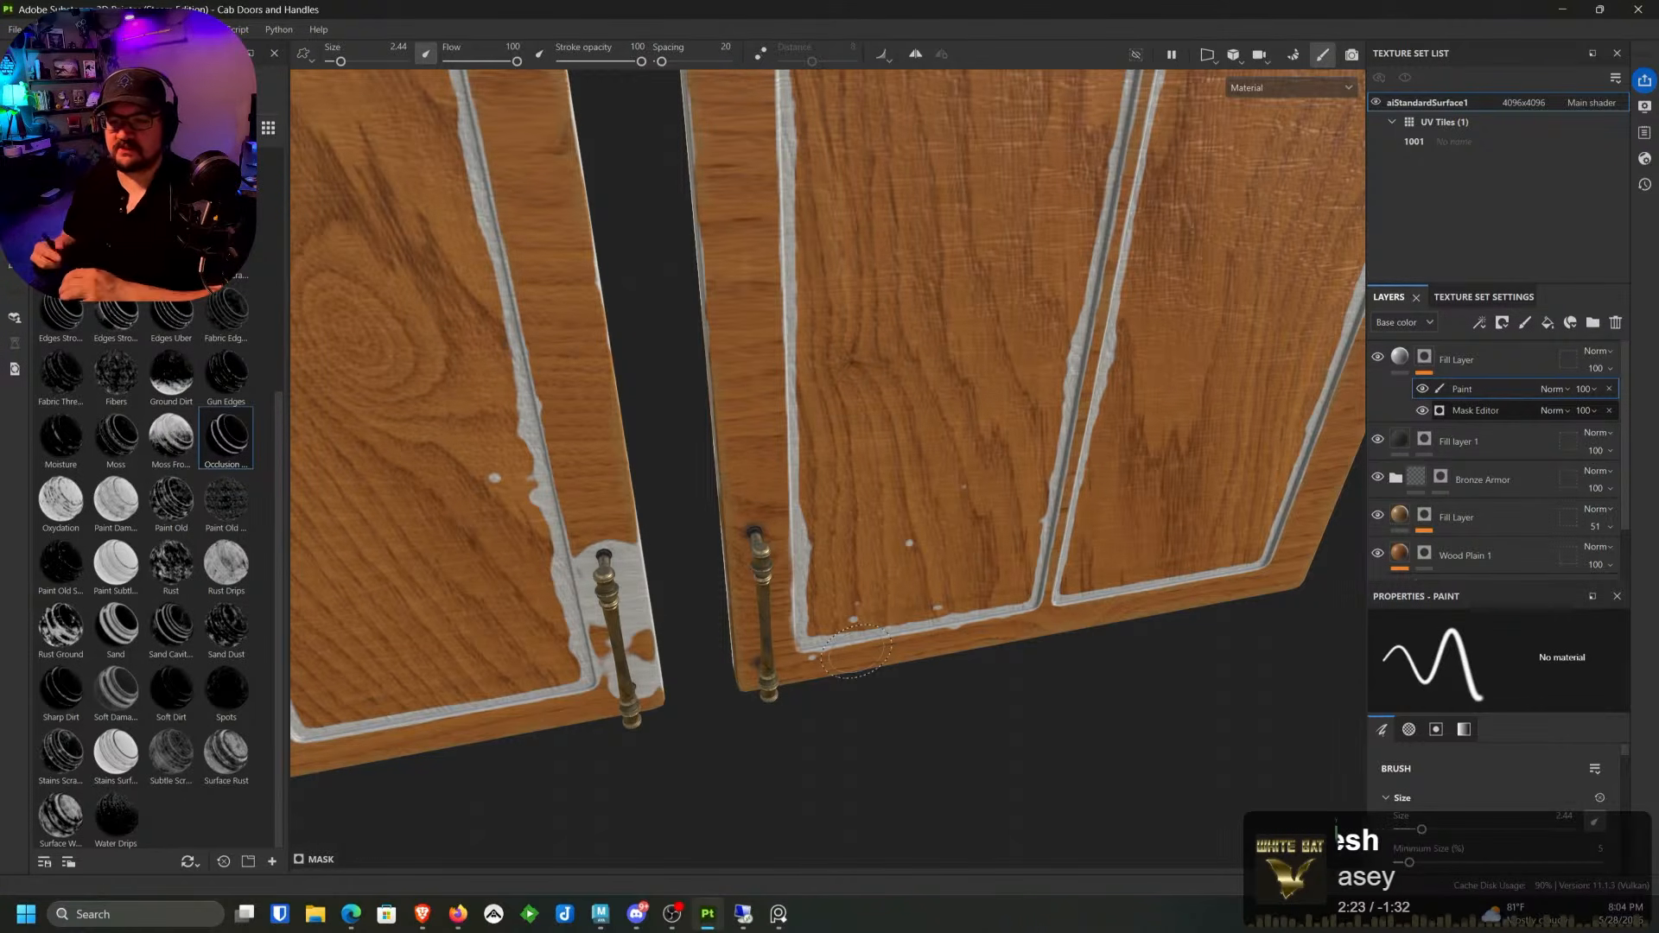
pyautogui.keyDown('alt'); pyautogui.moveTo(856, 652); pyautogui.dragTo(871, 339); pyautogui.keyUp('alt')
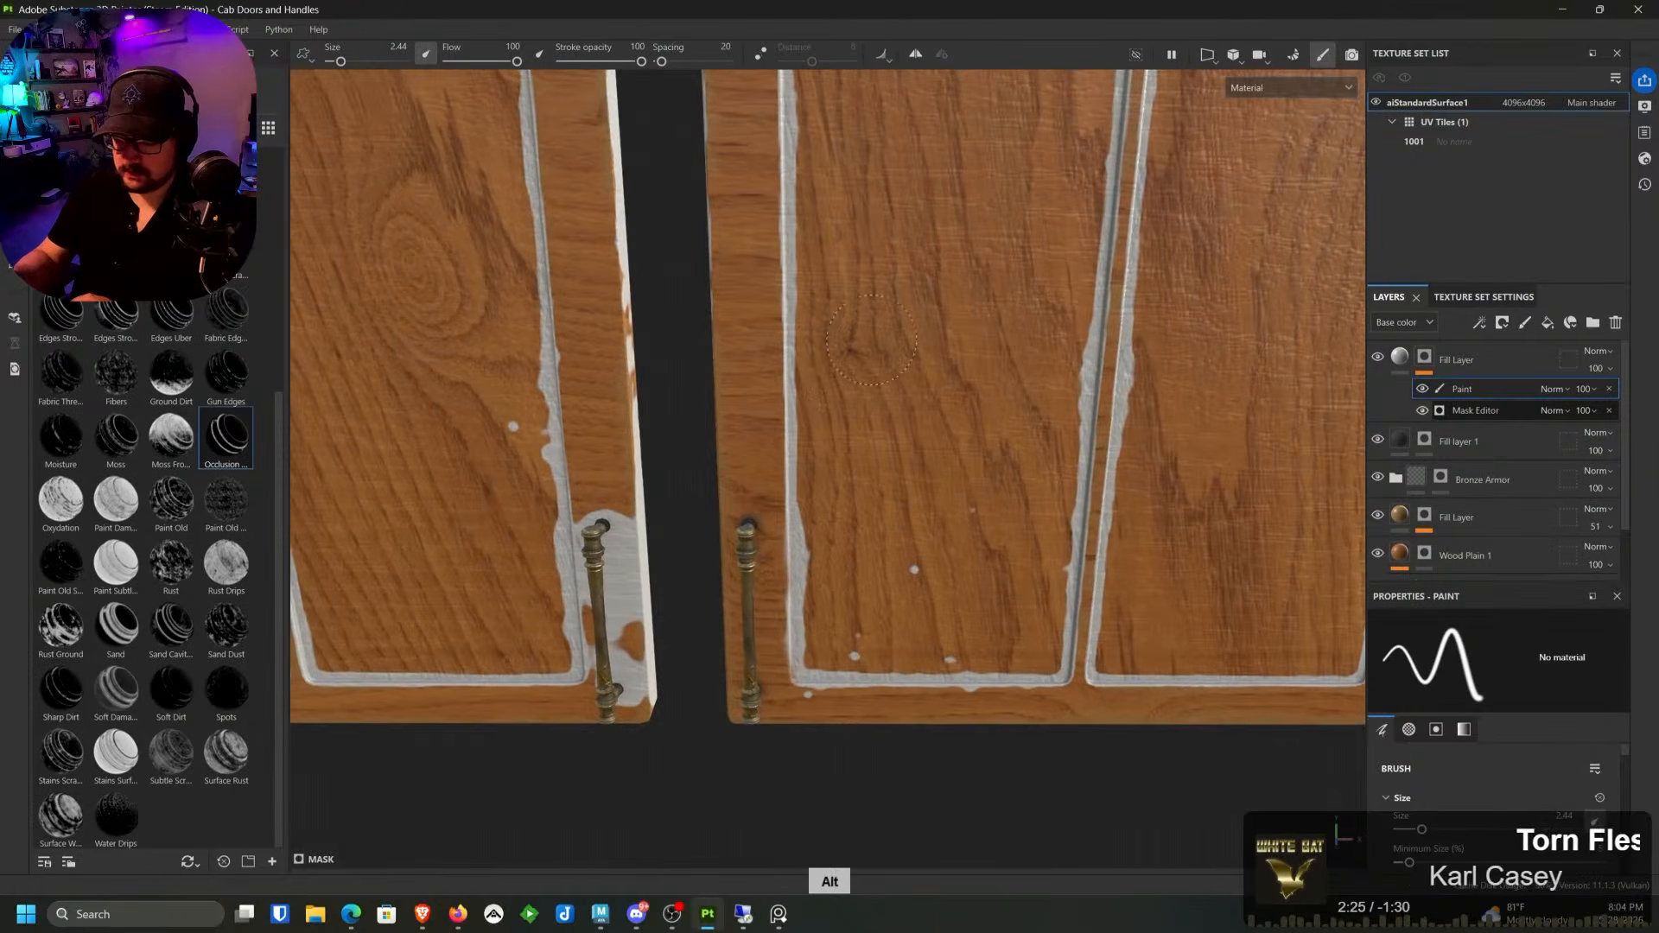
pyautogui.keyDown('alt'); pyautogui.moveTo(757, 409); pyautogui.dragTo(1044, 59, button='middle'); pyautogui.keyUp('alt')
pyautogui.keyDown('alt'); pyautogui.moveTo(1002, 138); pyautogui.dragTo(691, 709, button='right'); pyautogui.keyUp('alt')
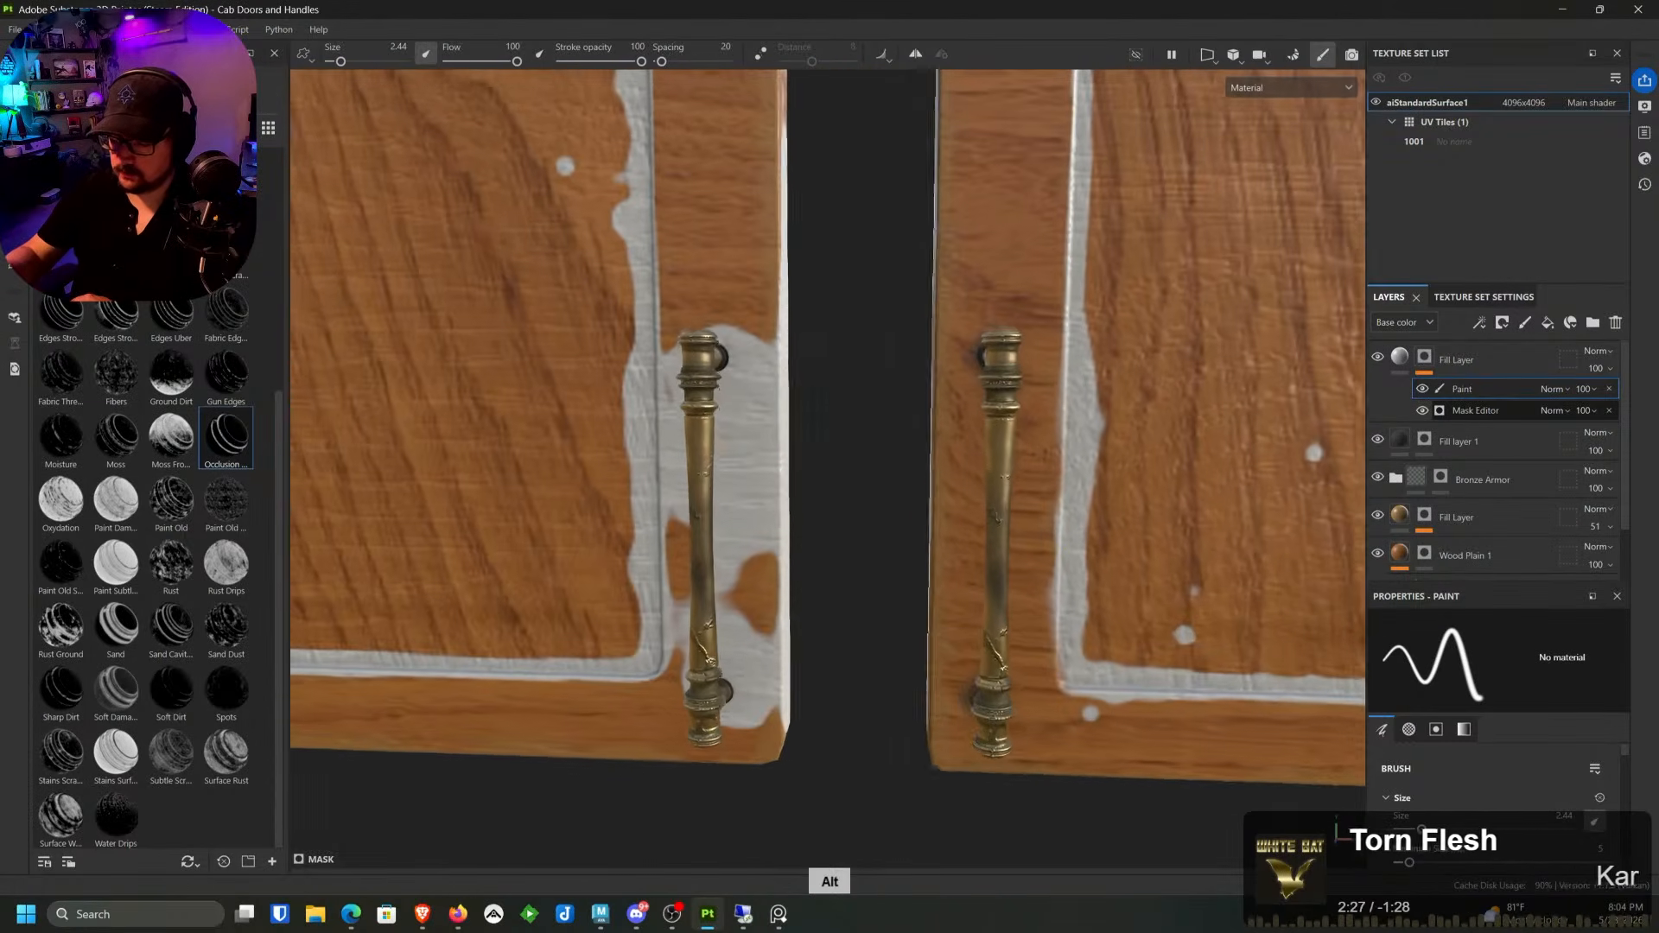
pyautogui.moveTo(782, 449)
pyautogui.keyDown('alt'); pyautogui.mouseDown()
pyautogui.moveTo(750, 388)
pyautogui.moveTo(761, 414)
pyautogui.moveTo(675, 451)
pyautogui.mouseUp(); pyautogui.keyUp('alt')
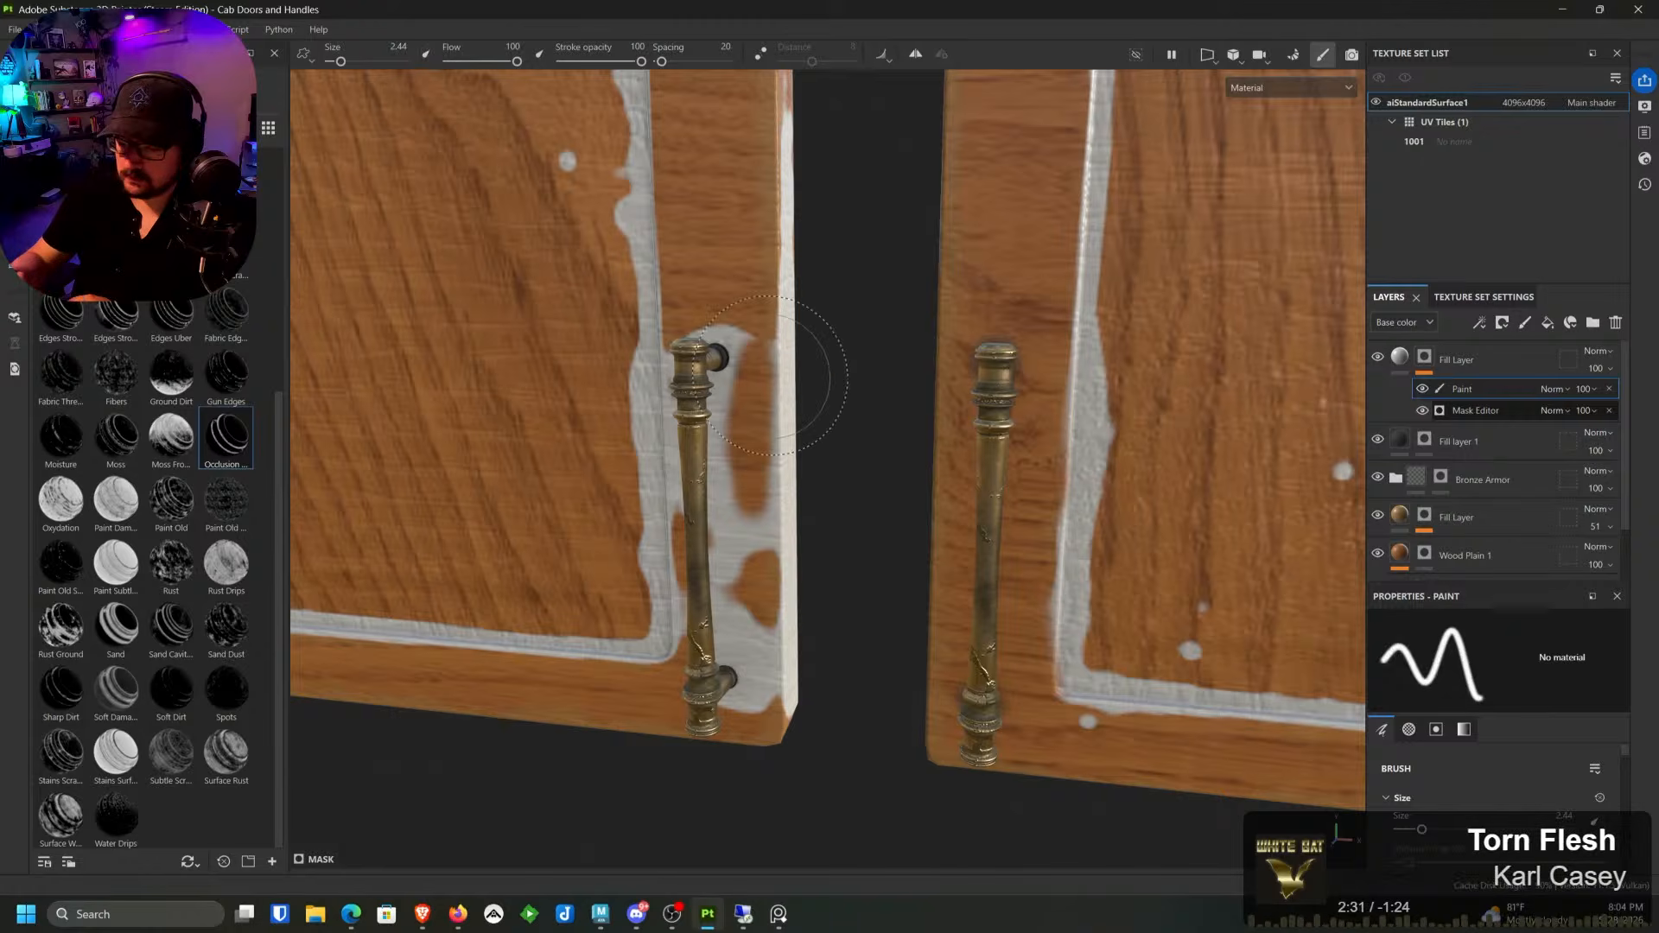
pyautogui.moveTo(807, 370)
pyautogui.mouseDown()
pyautogui.moveTo(764, 384)
pyautogui.moveTo(756, 441)
pyautogui.moveTo(748, 558)
pyautogui.moveTo(778, 722)
pyautogui.moveTo(724, 691)
pyautogui.moveTo(718, 363)
pyautogui.moveTo(737, 522)
pyautogui.mouseUp()
pyautogui.keyDown('alt'); pyautogui.moveTo(736, 522); pyautogui.dragTo(726, 287, button='right'); pyautogui.keyUp('alt')
pyautogui.keyDown('alt'); pyautogui.moveTo(726, 287); pyautogui.dragTo(814, 355); pyautogui.keyUp('alt')
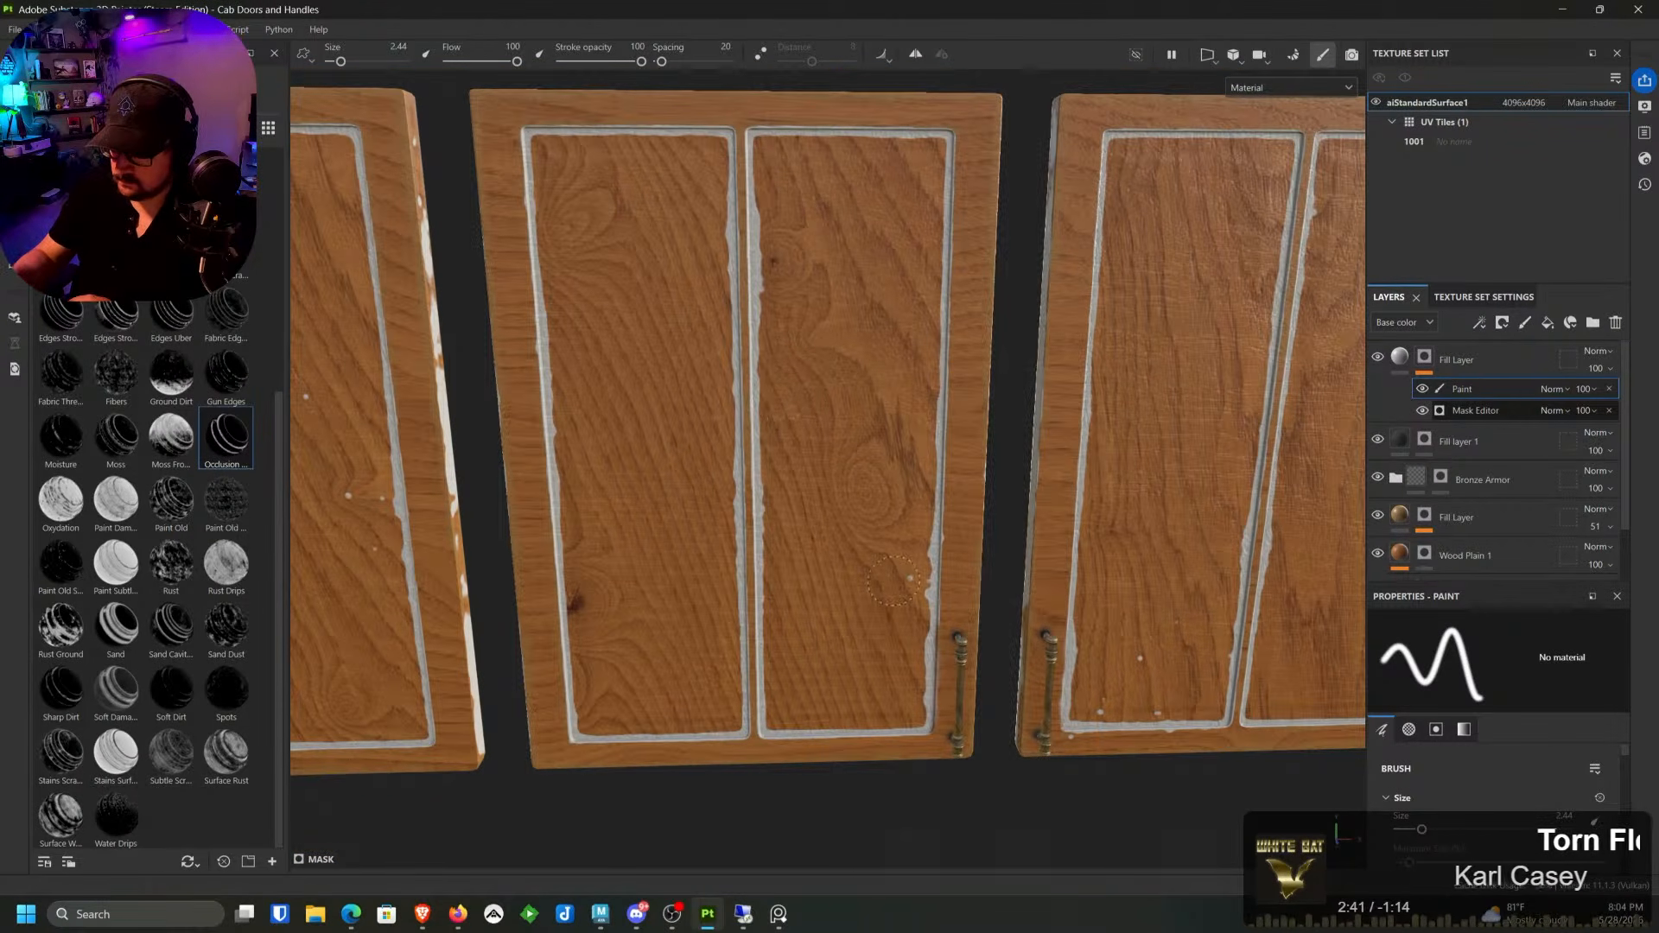
# Step: Mask away the white patch behind the handle on the right-hand door of the next upper pair
pyautogui.moveTo(893, 581); pyautogui.dragTo(806, 391, button='middle')
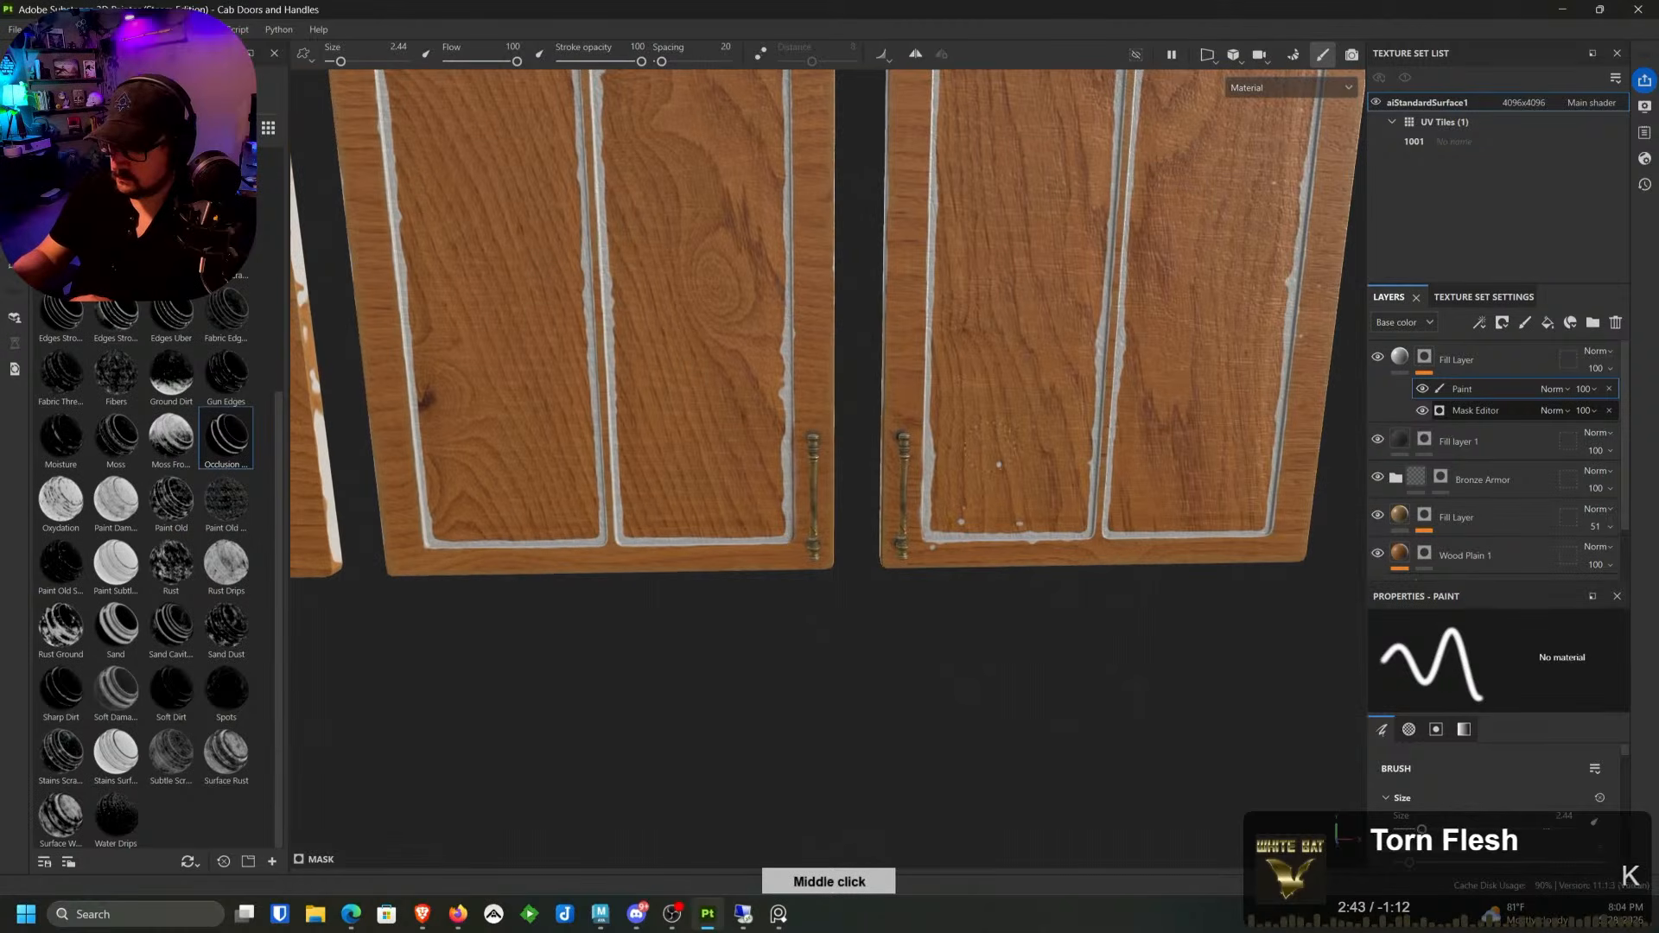
pyautogui.keyDown('alt'); pyautogui.moveTo(1027, 456); pyautogui.dragTo(900, 388, button='right'); pyautogui.keyUp('alt')
pyautogui.keyDown('alt'); pyautogui.moveTo(899, 388); pyautogui.dragTo(1348, 316, button='middle'); pyautogui.keyUp('alt')
pyautogui.keyDown('alt'); pyautogui.moveTo(1271, 316); pyautogui.dragTo(1357, 316, button='right'); pyautogui.keyUp('alt')
pyautogui.keyDown('alt'); pyautogui.moveTo(484, 422); pyautogui.dragTo(994, 330, button='middle'); pyautogui.keyUp('alt')
pyautogui.keyDown('alt'); pyautogui.moveTo(994, 330); pyautogui.dragTo(967, 334); pyautogui.keyUp('alt')
pyautogui.keyDown('alt'); pyautogui.moveTo(967, 334); pyautogui.dragTo(945, 466, button='right'); pyautogui.keyUp('alt')
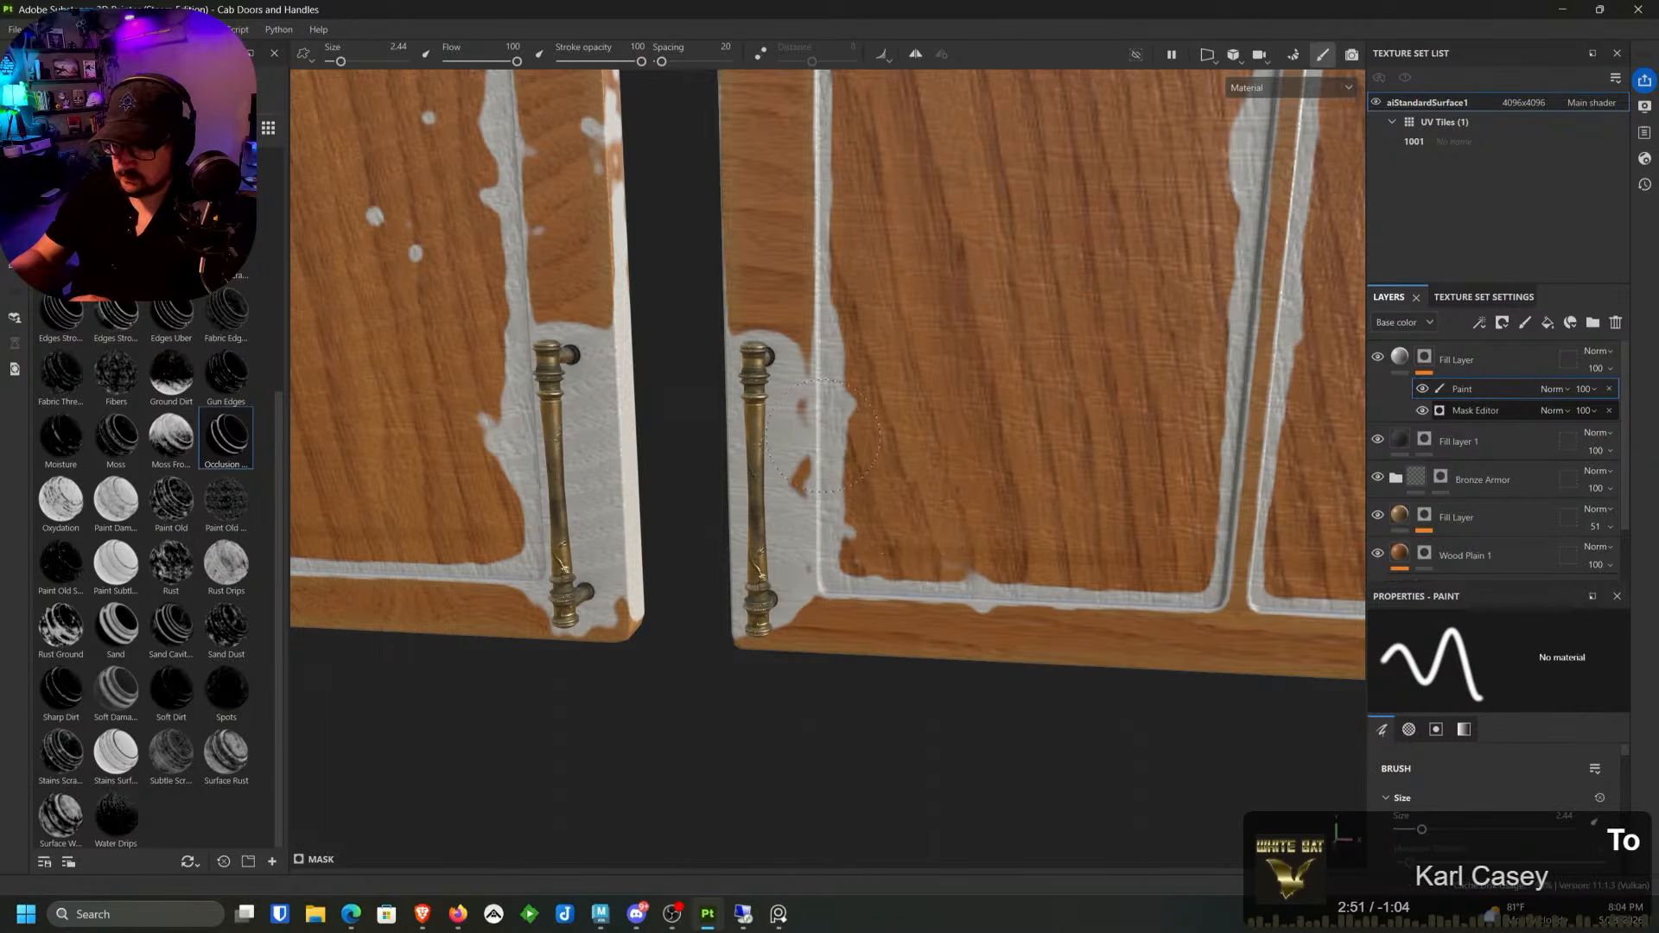
pyautogui.moveTo(823, 436)
pyautogui.mouseDown()
pyautogui.moveTo(782, 363)
pyautogui.moveTo(749, 394)
pyautogui.moveTo(756, 617)
pyautogui.moveTo(791, 557)
pyautogui.moveTo(778, 595)
pyautogui.moveTo(758, 522)
pyautogui.mouseUp()
# Step: Remove the white around the handle of that pair's left-hand door and the stray spots on its panel
pyautogui.moveTo(703, 315); pyautogui.dragTo(748, 289, button='middle')
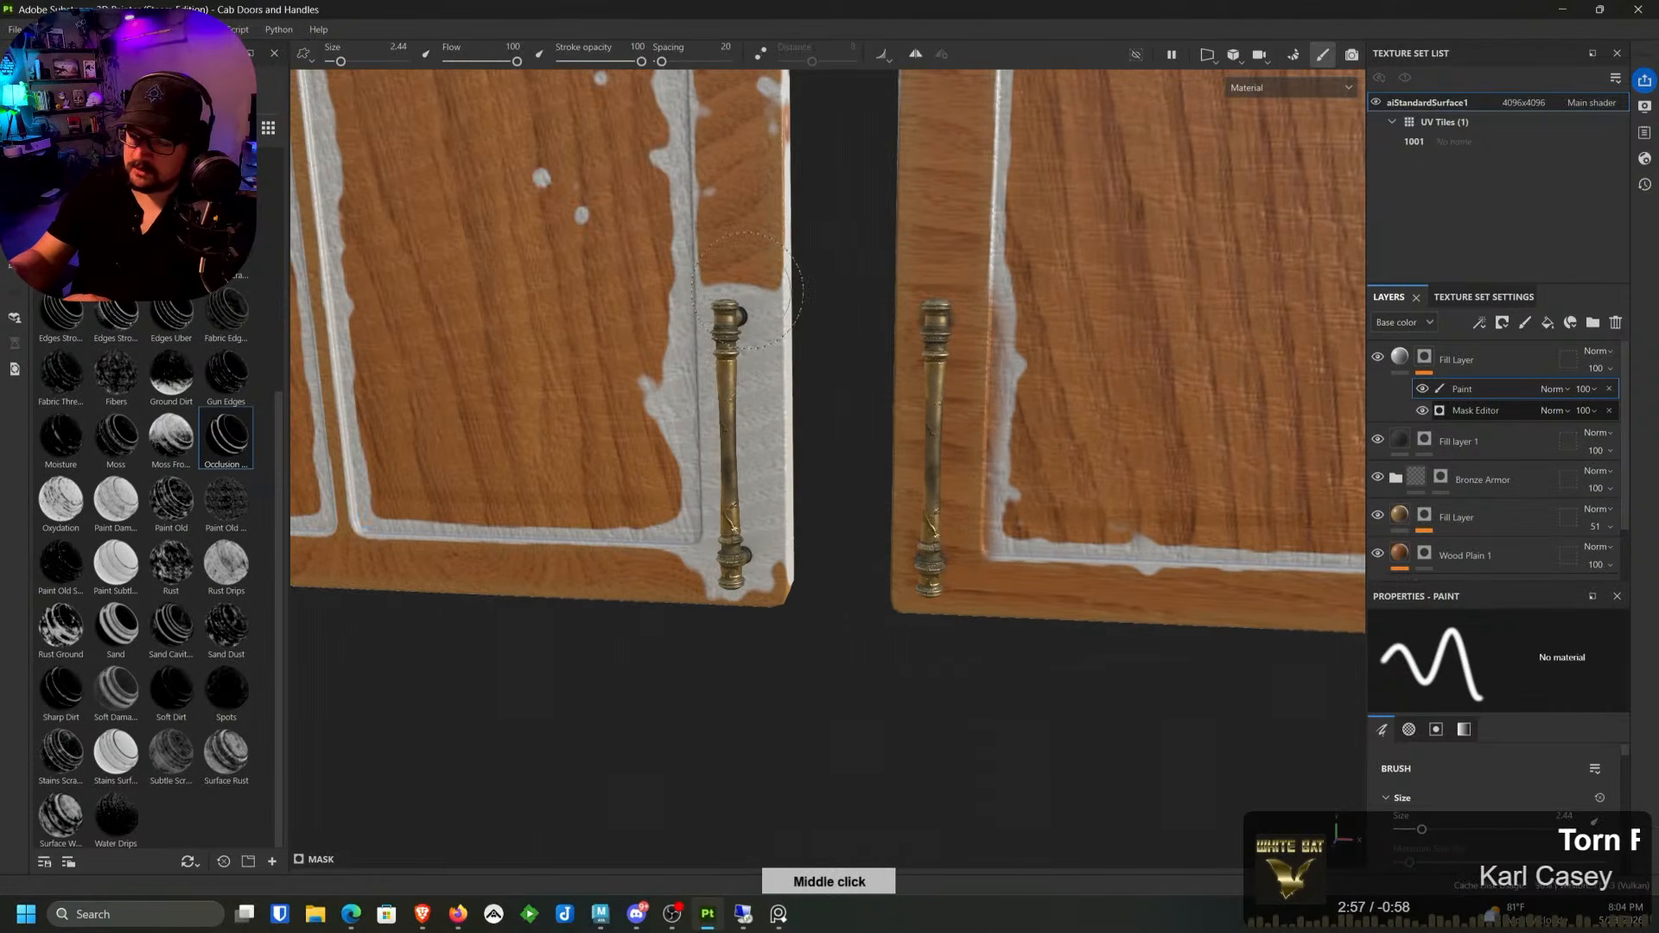
pyautogui.moveTo(732, 344)
pyautogui.mouseDown()
pyautogui.moveTo(745, 337)
pyautogui.moveTo(753, 415)
pyautogui.moveTo(730, 578)
pyautogui.moveTo(682, 553)
pyautogui.moveTo(693, 578)
pyautogui.moveTo(752, 415)
pyautogui.moveTo(731, 444)
pyautogui.mouseUp()
pyautogui.hotkey('ctrl', 'z')
pyautogui.moveTo(696, 517); pyautogui.dragTo(681, 571)
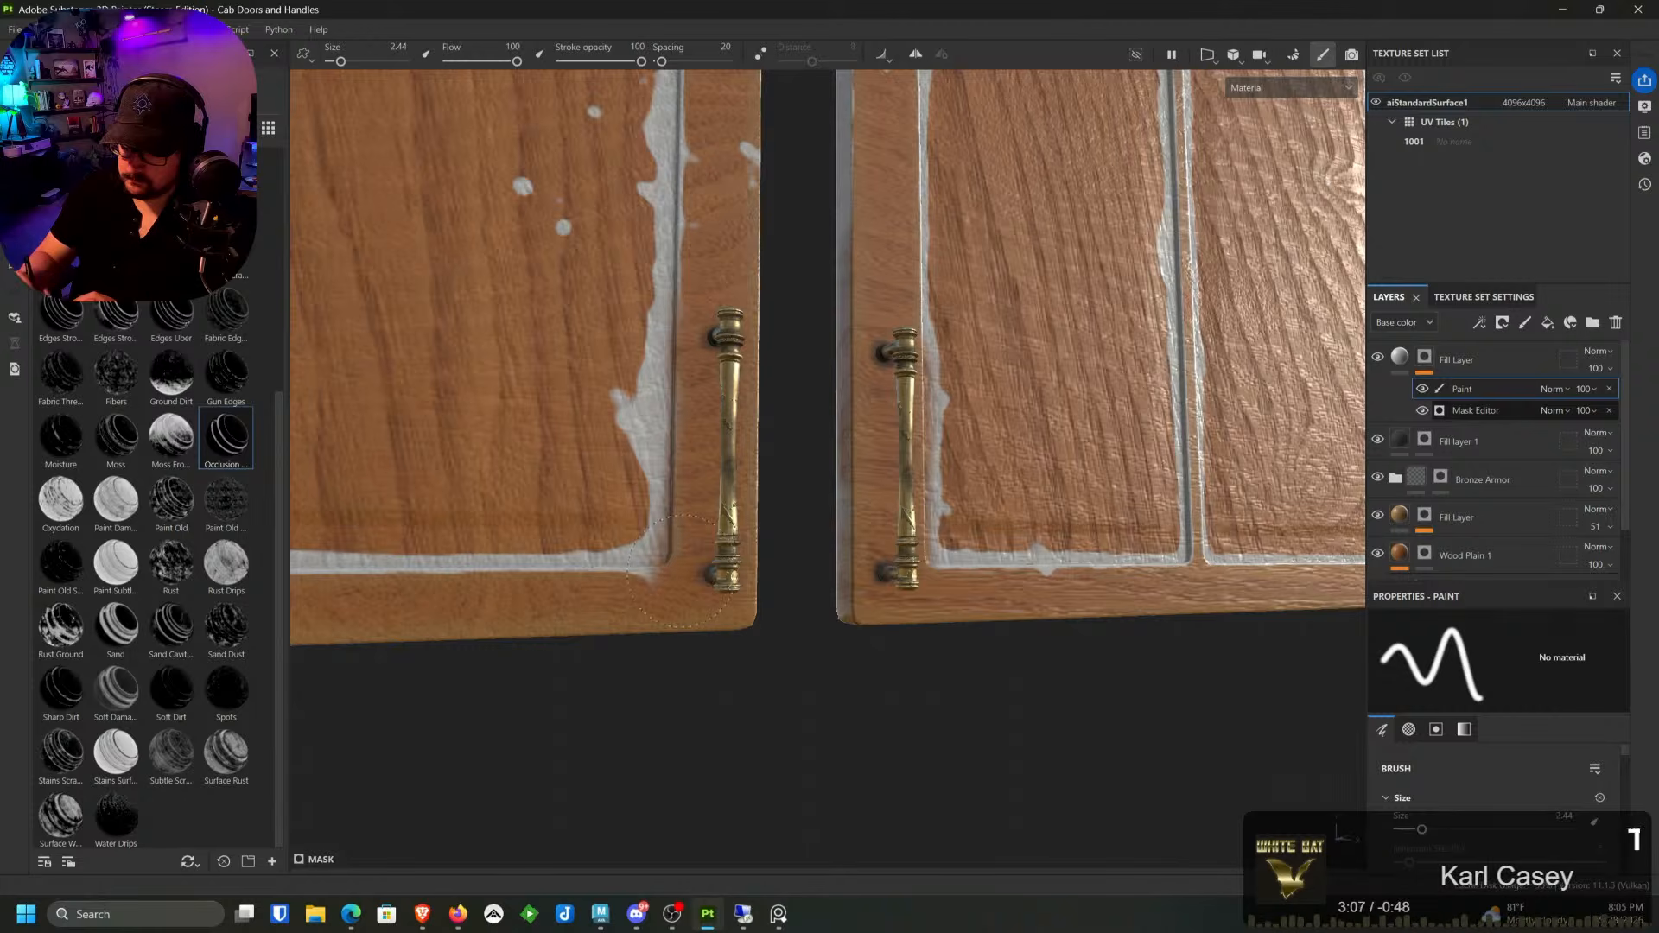
pyautogui.keyDown('alt'); pyautogui.moveTo(651, 587); pyautogui.dragTo(607, 850, button='middle'); pyautogui.keyUp('alt')
pyautogui.moveTo(691, 432)
pyautogui.mouseDown()
pyautogui.moveTo(669, 320)
pyautogui.moveTo(664, 482)
pyautogui.mouseUp()
pyautogui.keyDown('alt'); pyautogui.moveTo(663, 482); pyautogui.dragTo(693, 609, button='right'); pyautogui.keyUp('alt')
pyautogui.keyDown('alt'); pyautogui.moveTo(693, 609); pyautogui.dragTo(1044, 654, button='middle'); pyautogui.keyUp('alt')
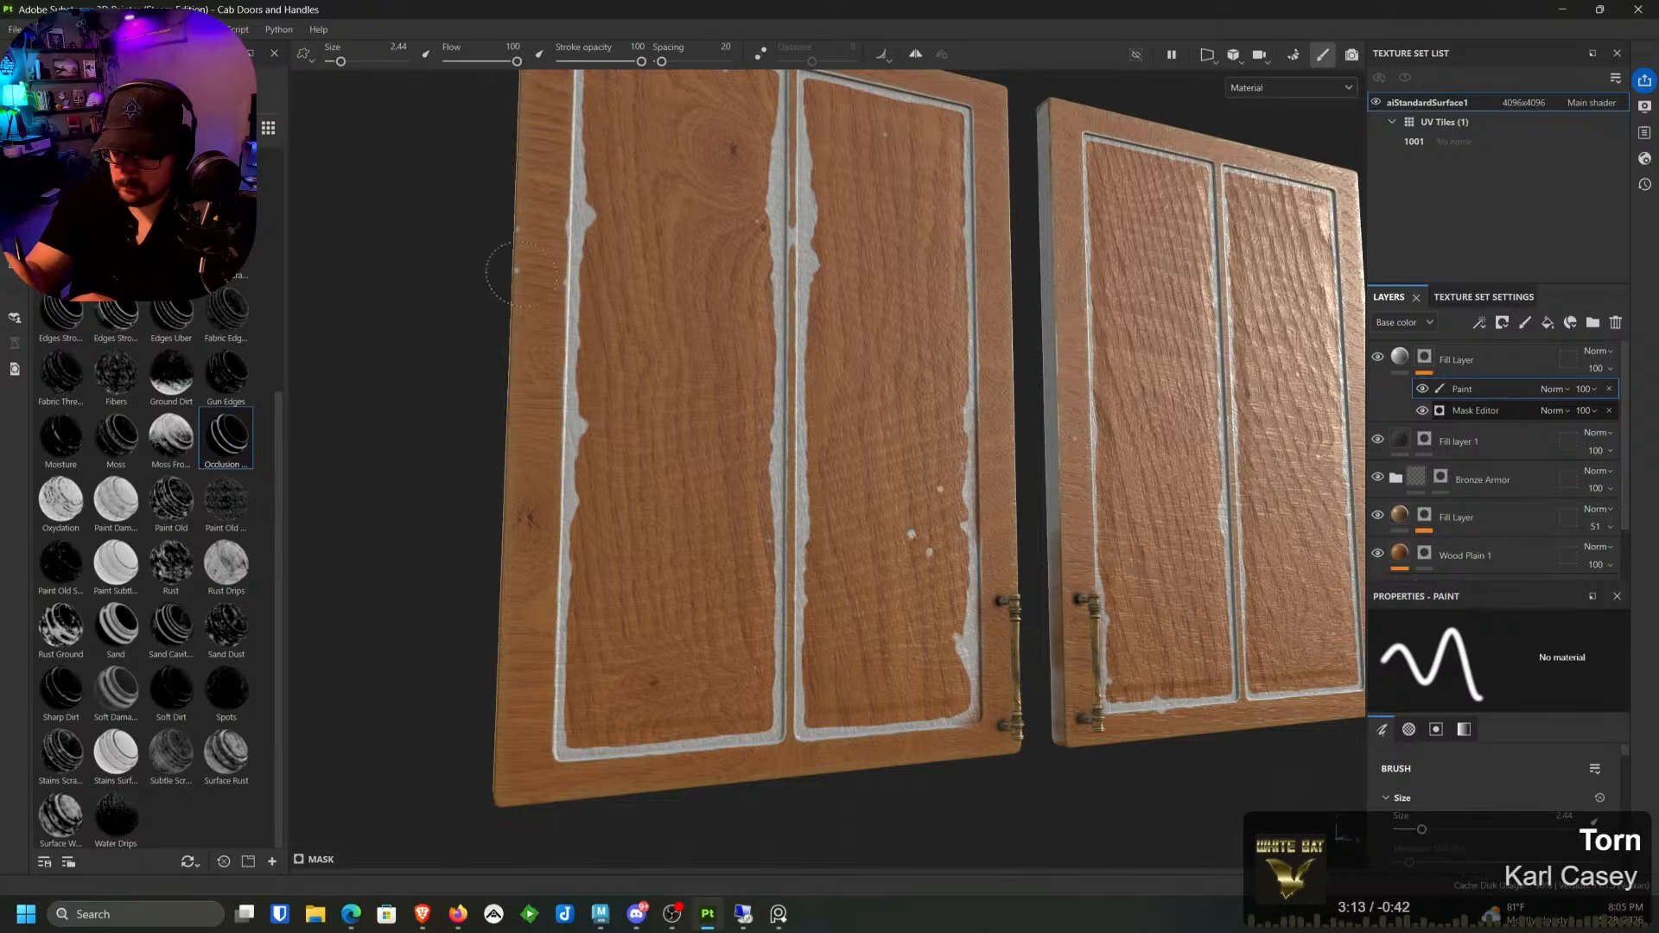
pyautogui.keyDown('alt'); pyautogui.moveTo(629, 308); pyautogui.dragTo(593, 555, button='middle'); pyautogui.keyUp('alt')
pyautogui.keyDown('alt'); pyautogui.moveTo(940, 480); pyautogui.dragTo(836, 113, button='middle'); pyautogui.keyUp('alt')
pyautogui.keyDown('alt'); pyautogui.moveTo(710, 423); pyautogui.dragTo(985, 455, button='right'); pyautogui.keyUp('alt')
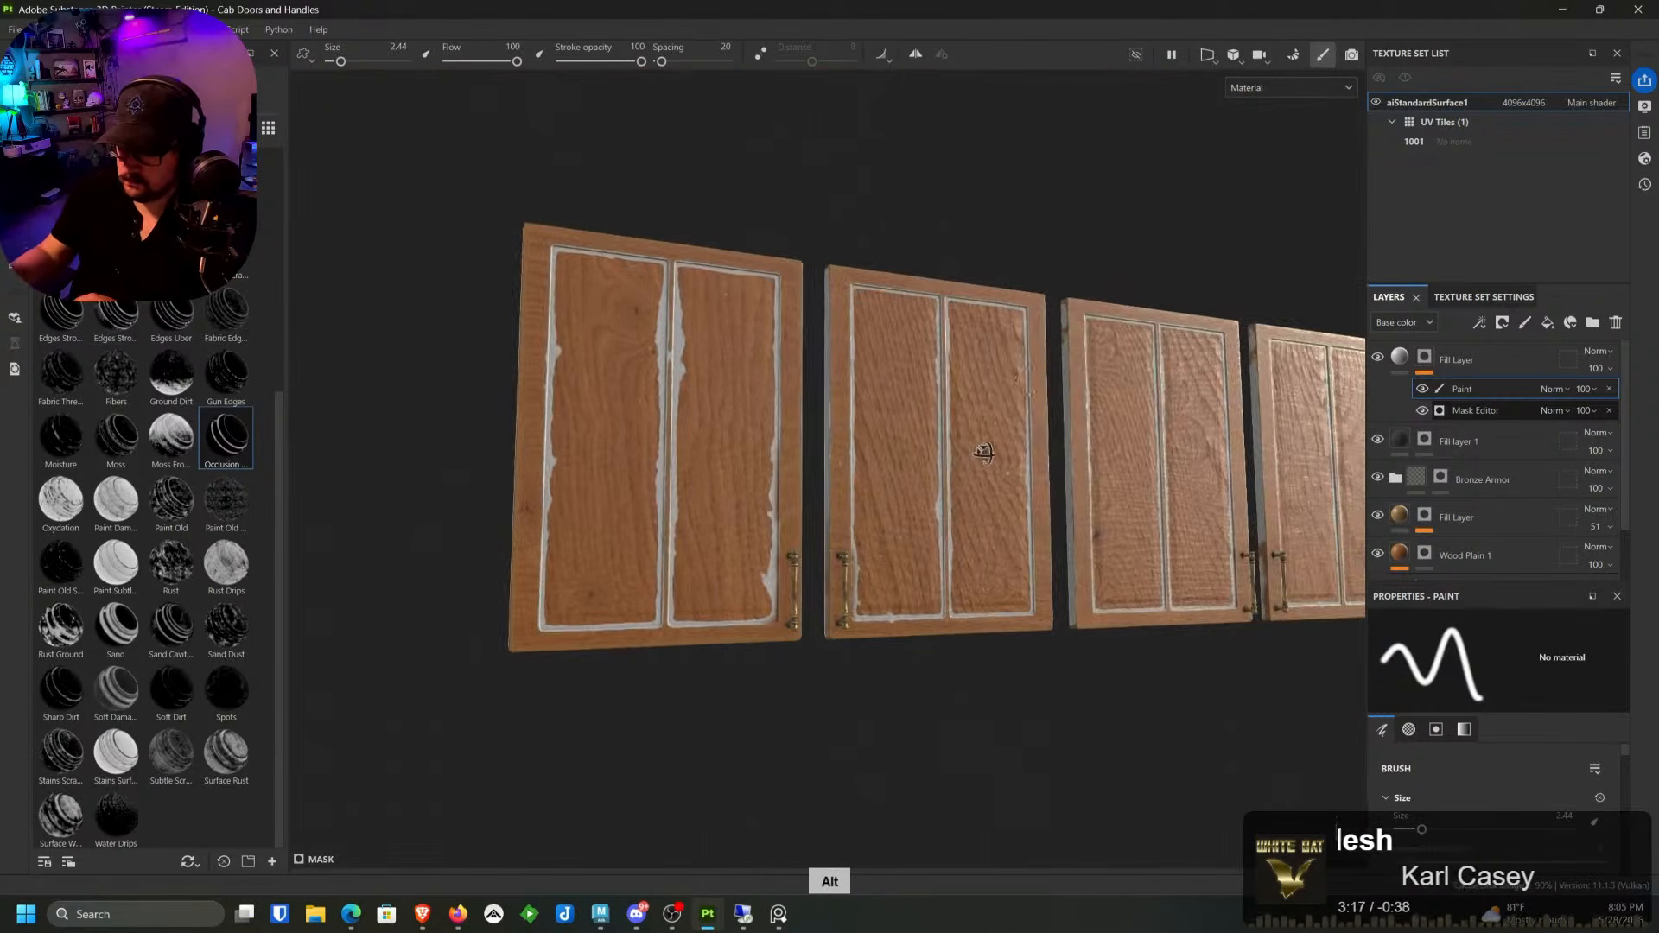
# Step: Erase the white splatters from the lower part of the outer panel on the end door of the other upper row
pyautogui.keyDown('alt'); pyautogui.moveTo(985, 454); pyautogui.dragTo(619, 677); pyautogui.keyUp('alt')
pyautogui.keyDown('alt'); pyautogui.moveTo(618, 677); pyautogui.dragTo(1041, 574, button='middle'); pyautogui.keyUp('alt')
pyautogui.keyDown('alt'); pyautogui.moveTo(1040, 573); pyautogui.dragTo(868, 592); pyautogui.keyUp('alt')
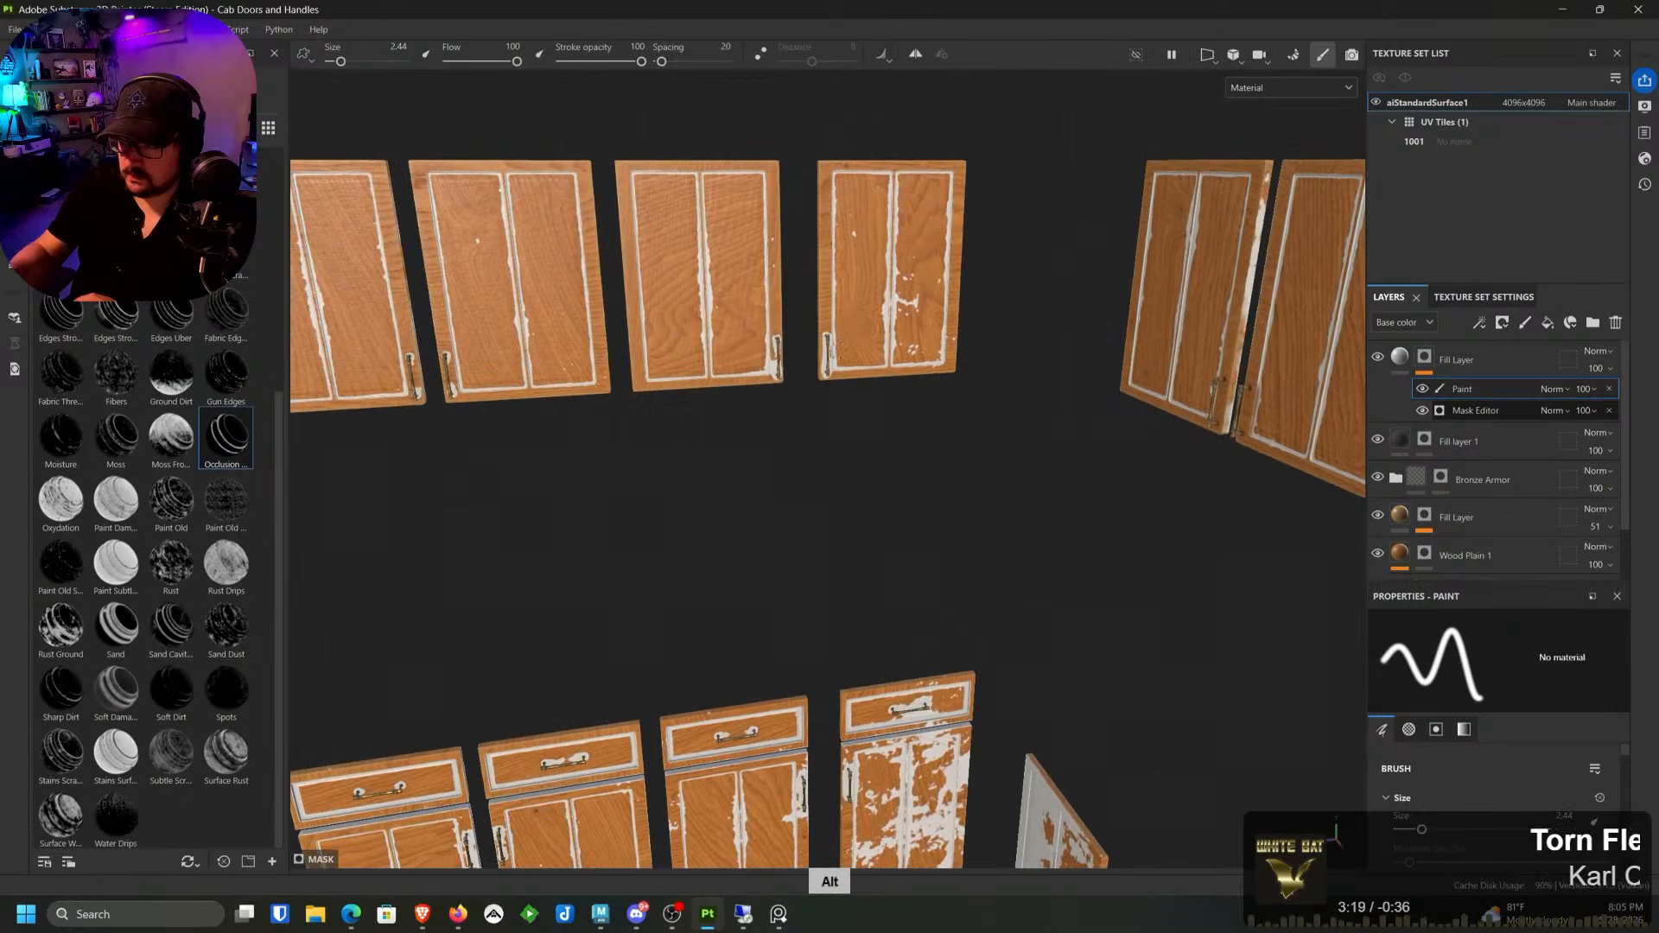
pyautogui.keyDown('alt'); pyautogui.moveTo(869, 592); pyautogui.dragTo(815, 867, button='right'); pyautogui.keyUp('alt')
pyautogui.keyDown('alt'); pyautogui.moveTo(842, 596); pyautogui.dragTo(832, 650); pyautogui.keyUp('alt')
pyautogui.keyDown('alt'); pyautogui.moveTo(832, 650); pyautogui.dragTo(816, 760, button='right'); pyautogui.keyUp('alt')
pyautogui.keyDown('alt'); pyautogui.moveTo(865, 403); pyautogui.dragTo(700, 248, button='middle'); pyautogui.keyUp('alt')
pyautogui.keyDown('alt'); pyautogui.moveTo(757, 417); pyautogui.dragTo(753, 462, button='right'); pyautogui.keyUp('alt')
pyautogui.moveTo(819, 396); pyautogui.dragTo(823, 361)
pyautogui.moveTo(775, 421); pyautogui.dragTo(745, 355)
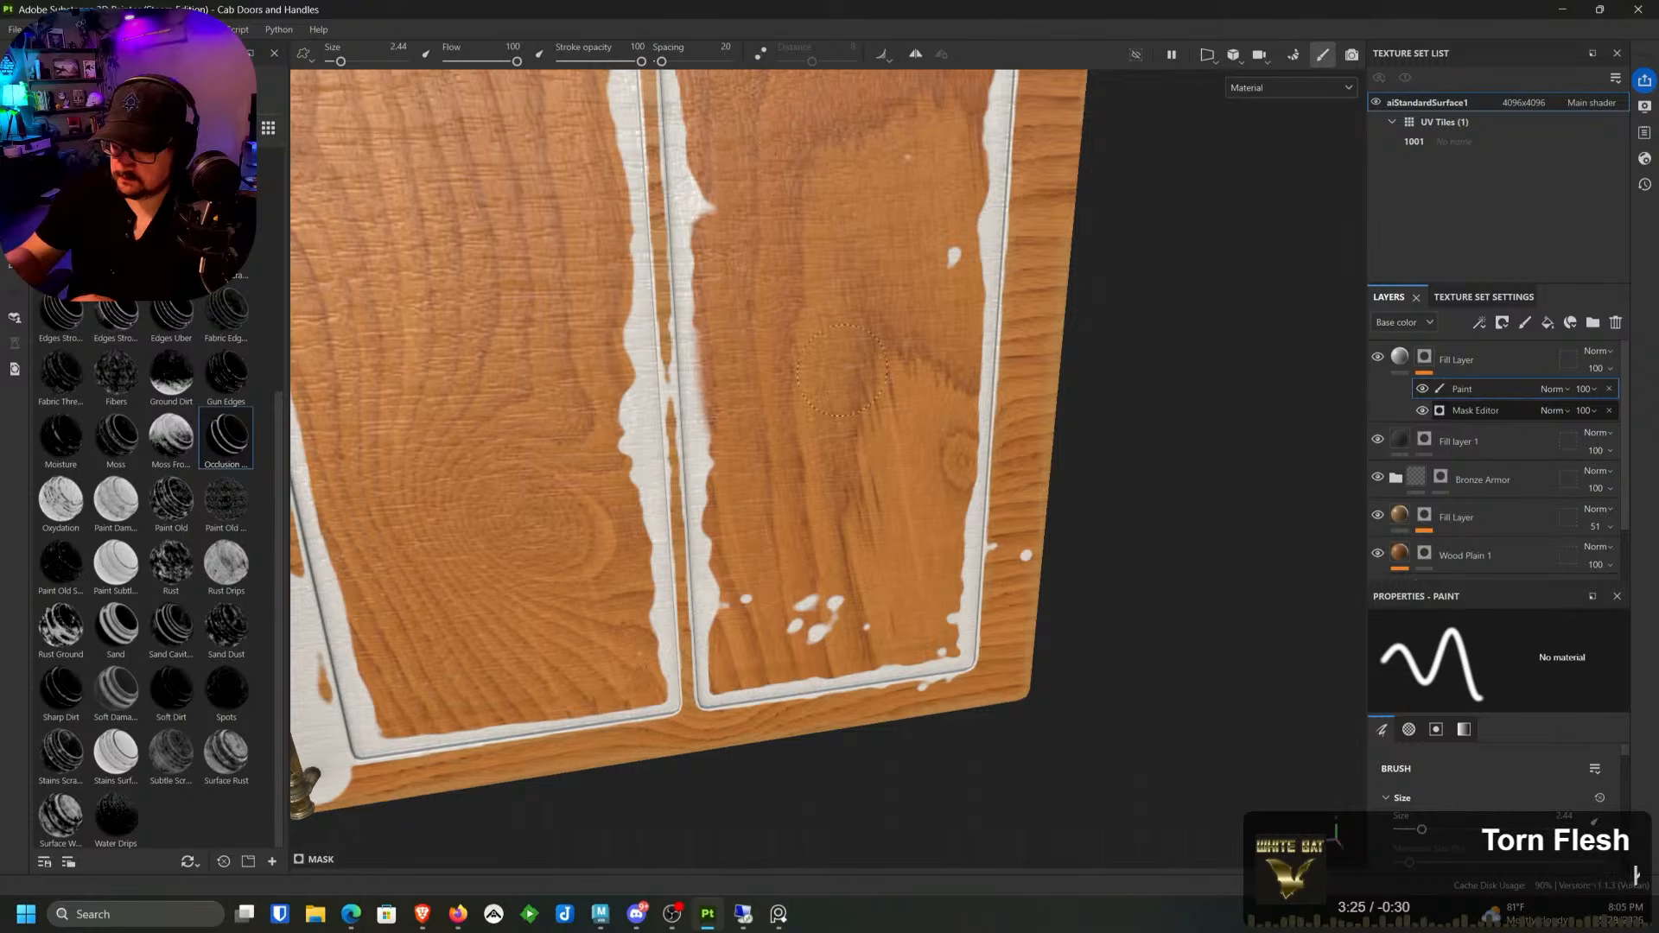
pyautogui.moveTo(812, 621); pyautogui.dragTo(830, 610)
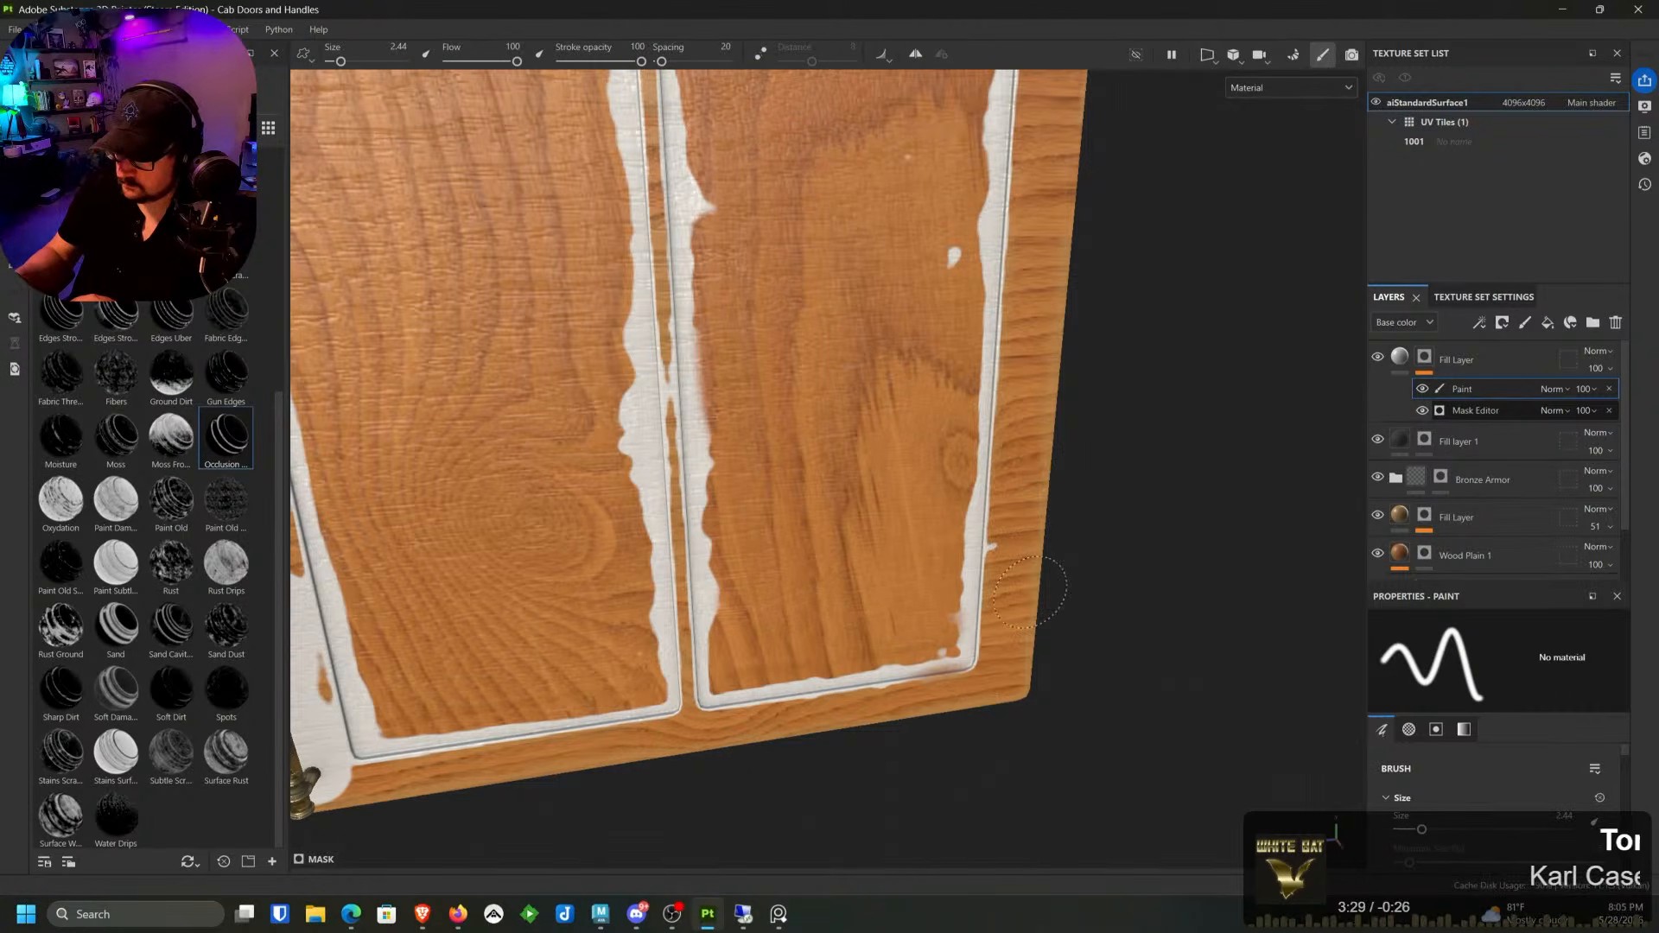
# Step: Clear the stray spots from the end door's inner panel and the white patch around its handle
pyautogui.keyDown('alt'); pyautogui.moveTo(916, 208); pyautogui.dragTo(959, 328, button='right'); pyautogui.keyUp('alt')
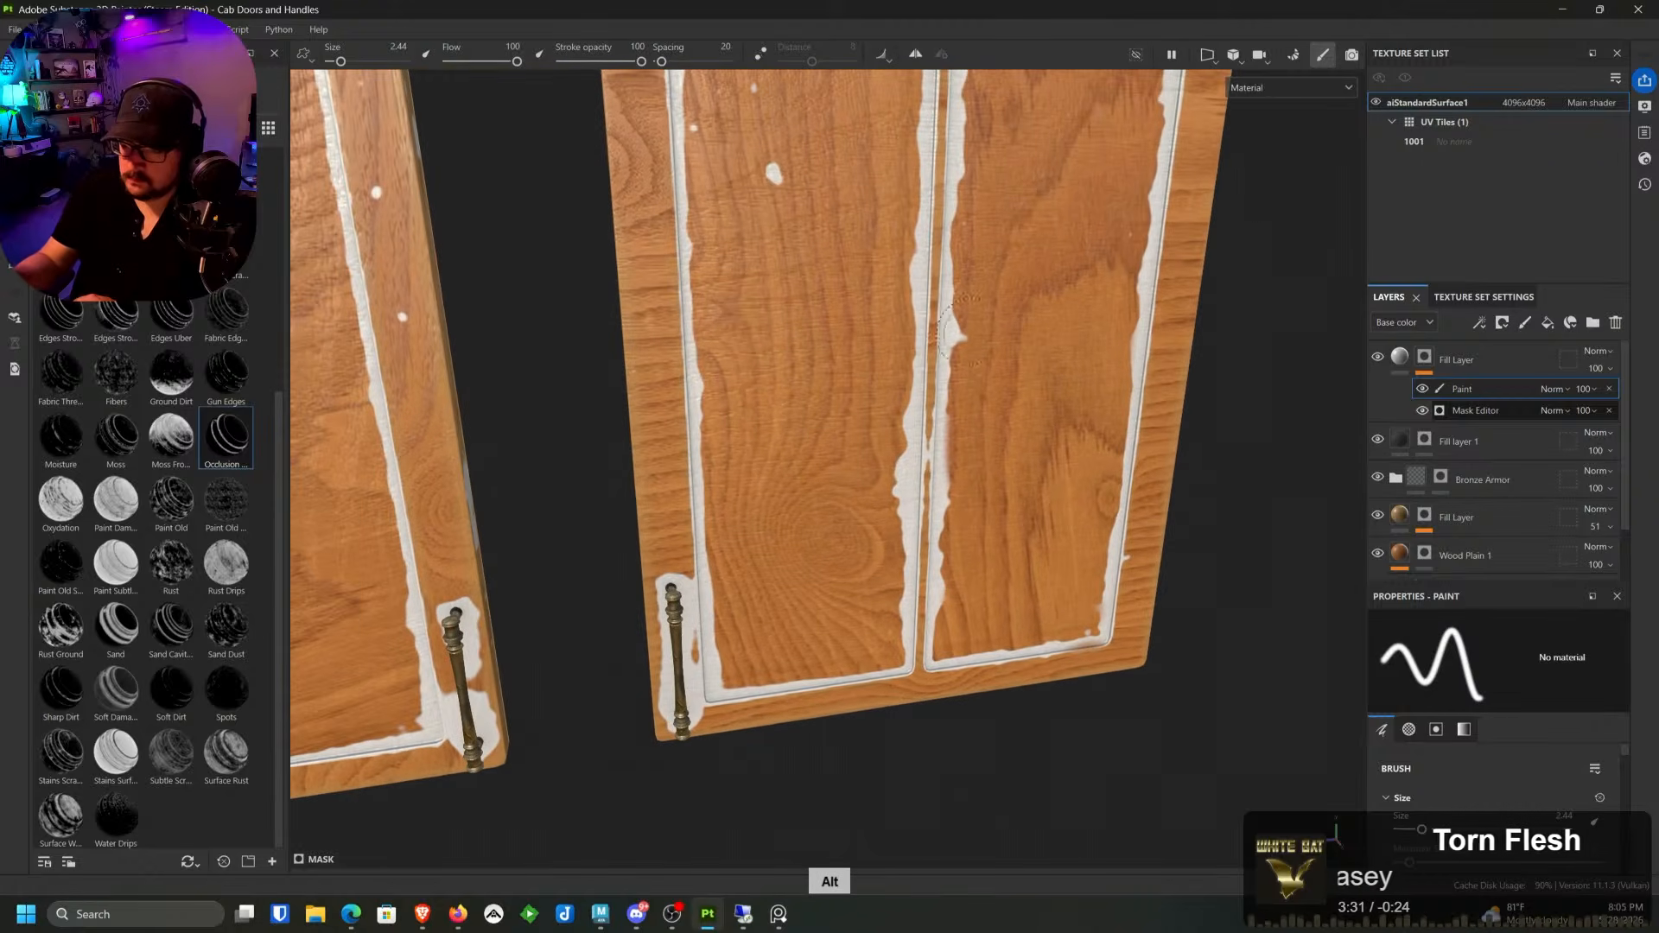
pyautogui.keyDown('alt'); pyautogui.moveTo(775, 205); pyautogui.dragTo(741, 328, button='middle'); pyautogui.keyUp('alt')
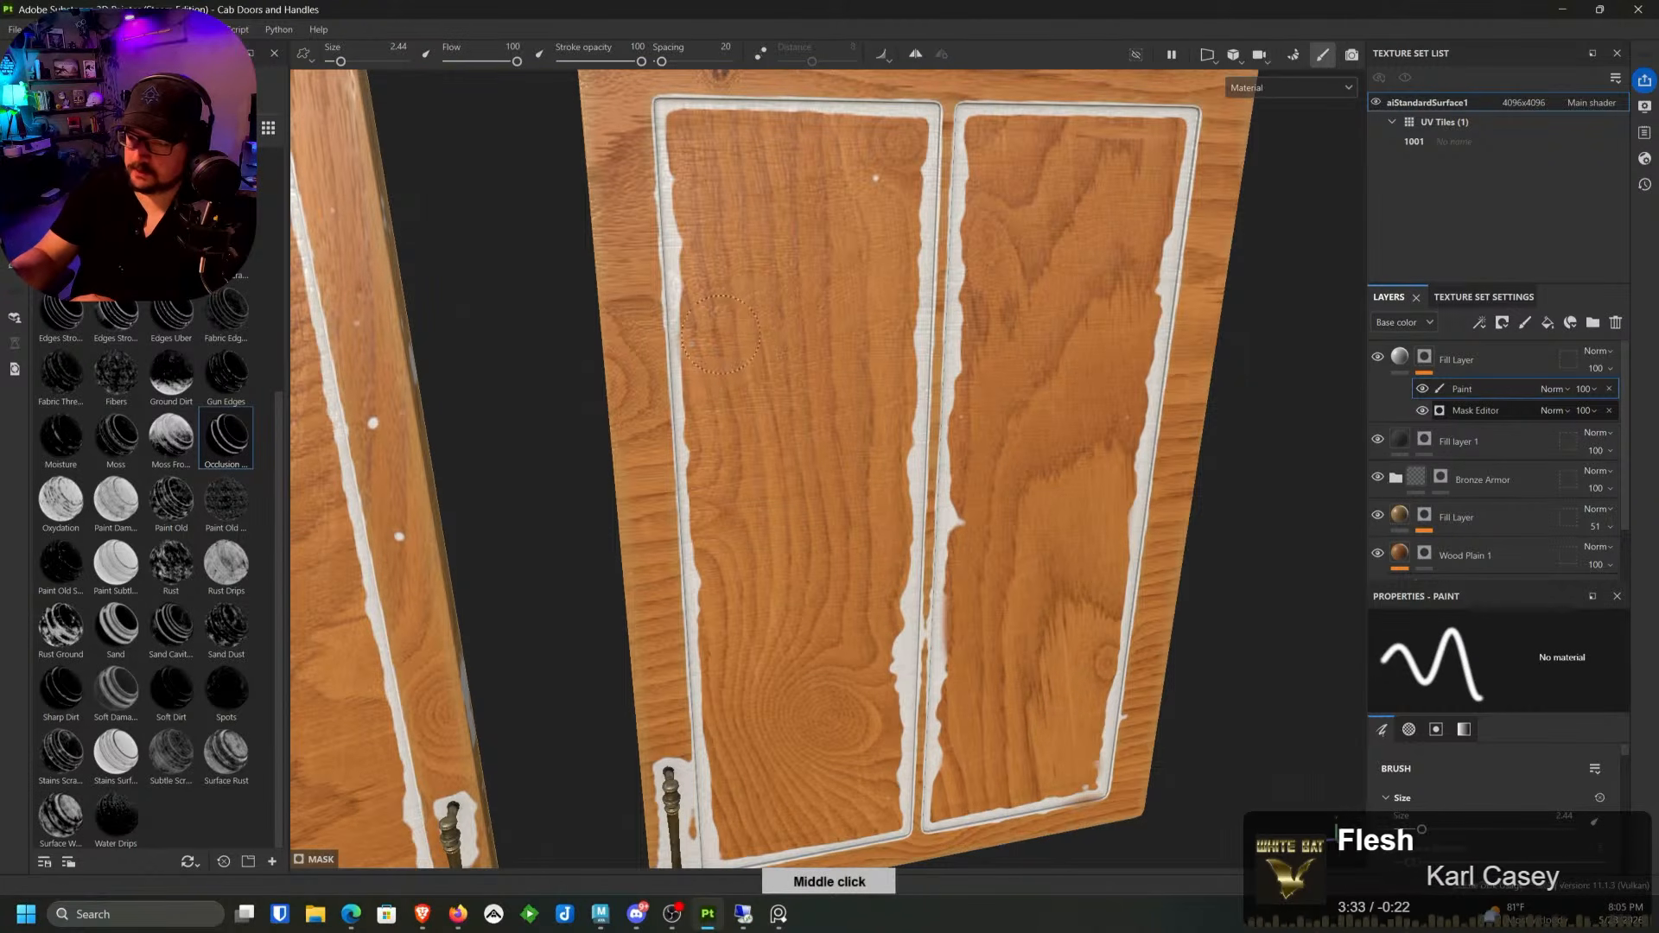
pyautogui.keyDown('alt'); pyautogui.moveTo(770, 595); pyautogui.dragTo(826, 136, button='middle'); pyautogui.keyUp('alt')
pyautogui.keyDown('alt'); pyautogui.moveTo(826, 137); pyautogui.dragTo(856, 104); pyautogui.keyUp('alt')
pyautogui.keyDown('alt'); pyautogui.moveTo(855, 104); pyautogui.dragTo(959, 216, button='right'); pyautogui.keyUp('alt')
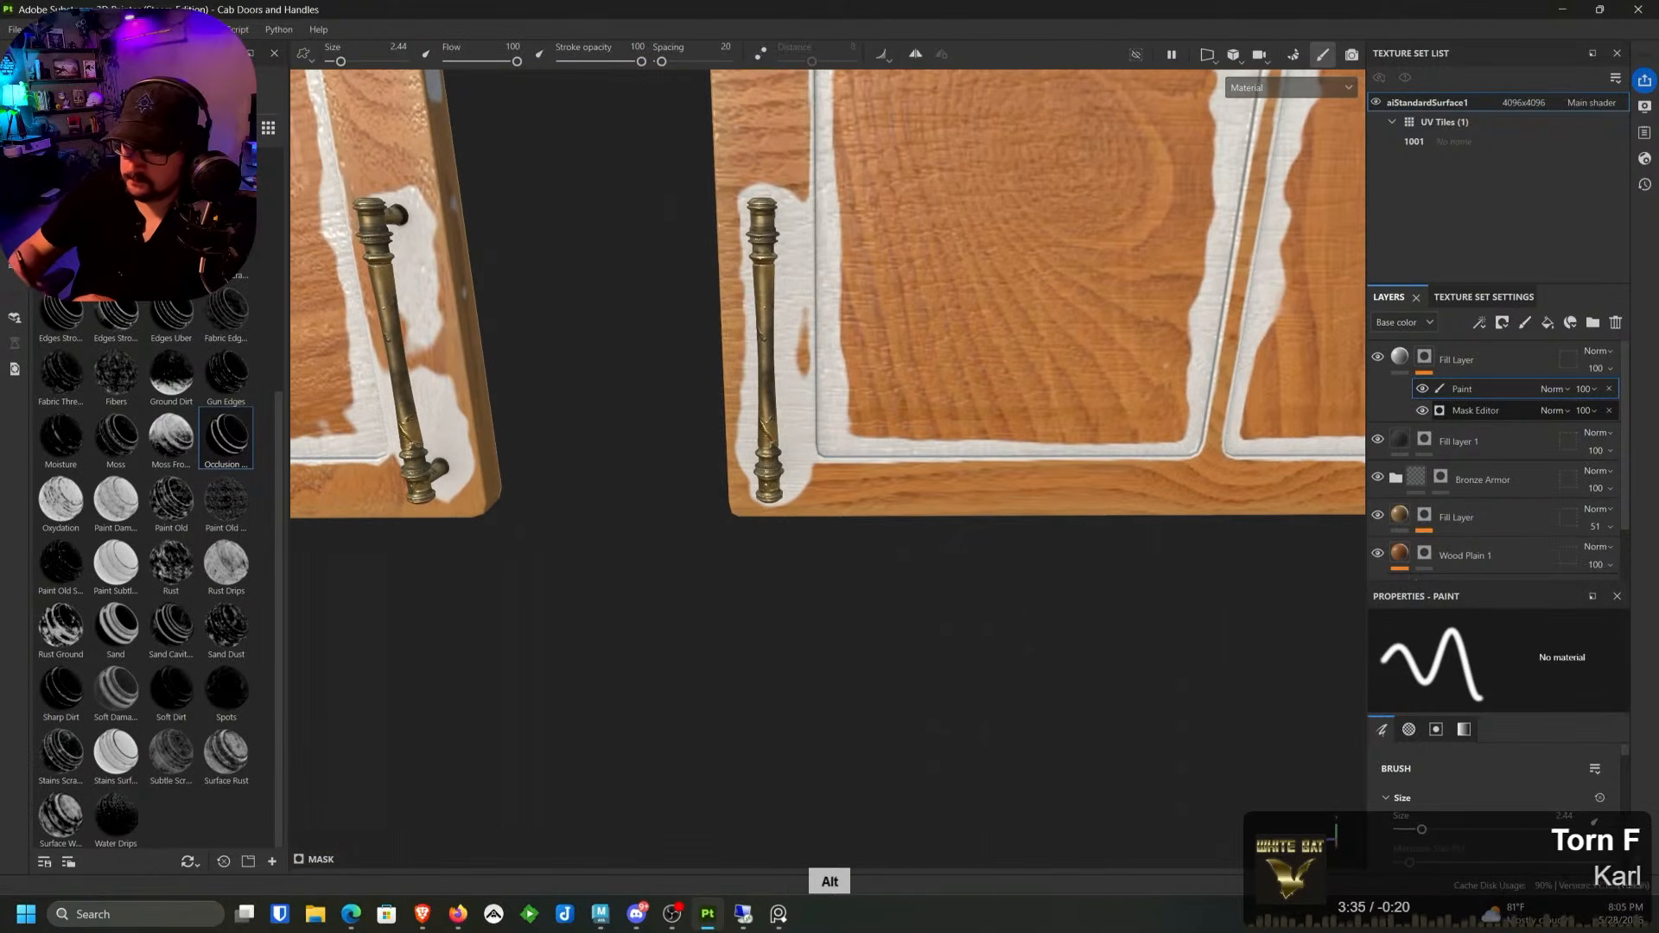
pyautogui.moveTo(777, 301); pyautogui.dragTo(764, 249)
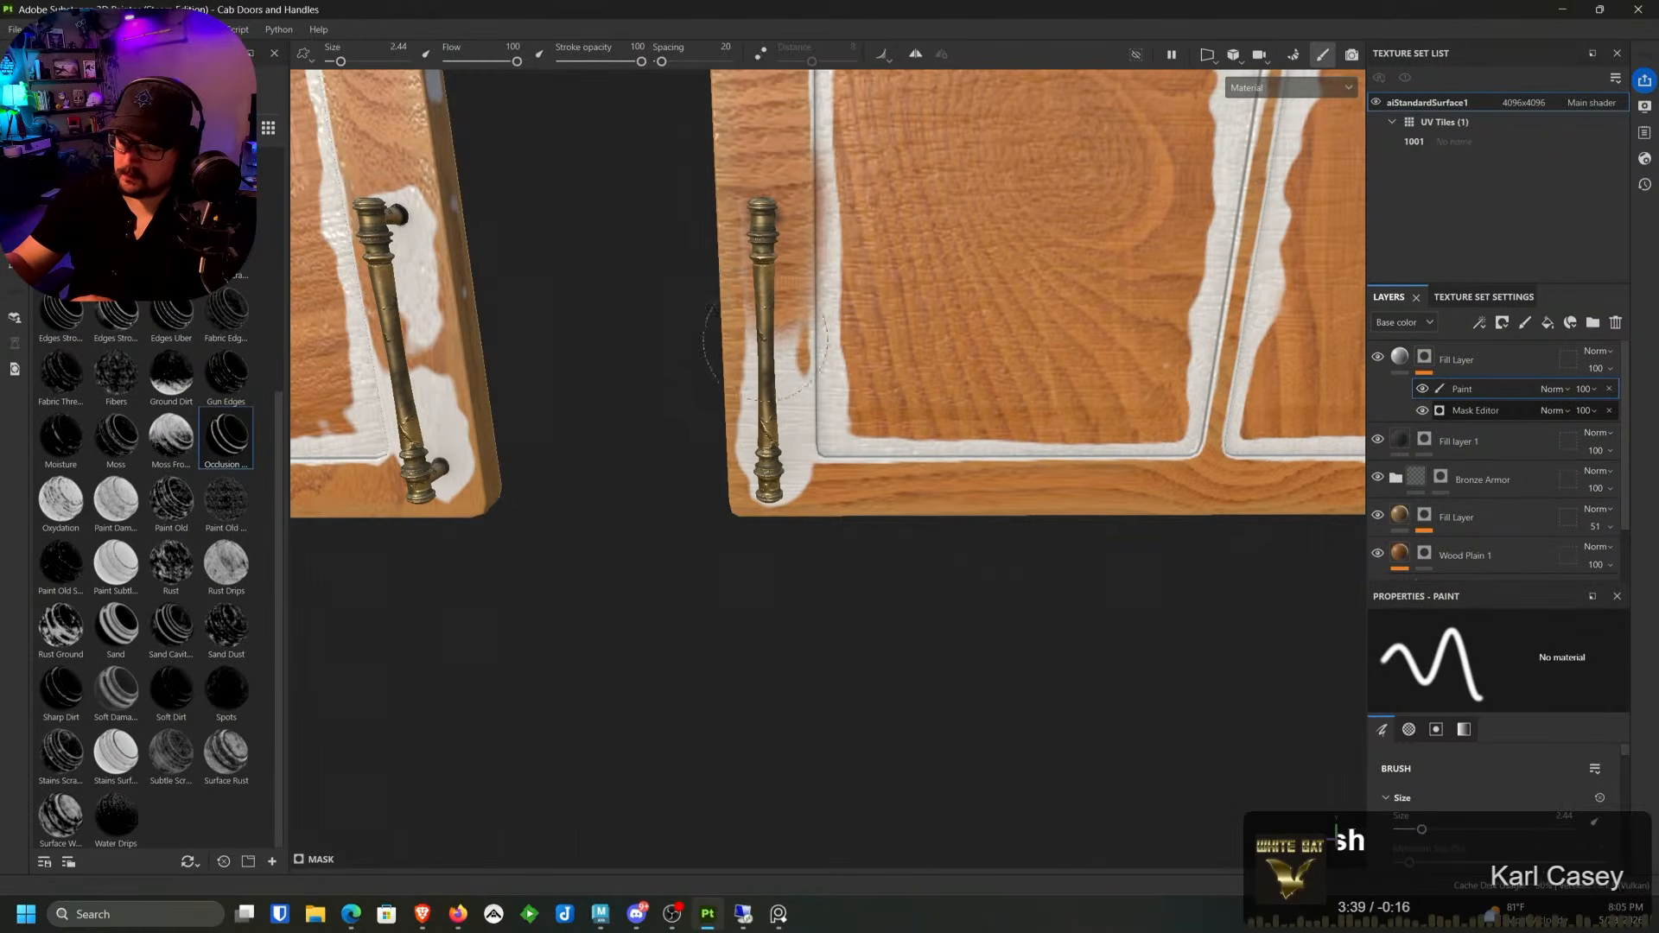
pyautogui.keyDown('alt'); pyautogui.moveTo(765, 345); pyautogui.dragTo(756, 229); pyautogui.keyUp('alt')
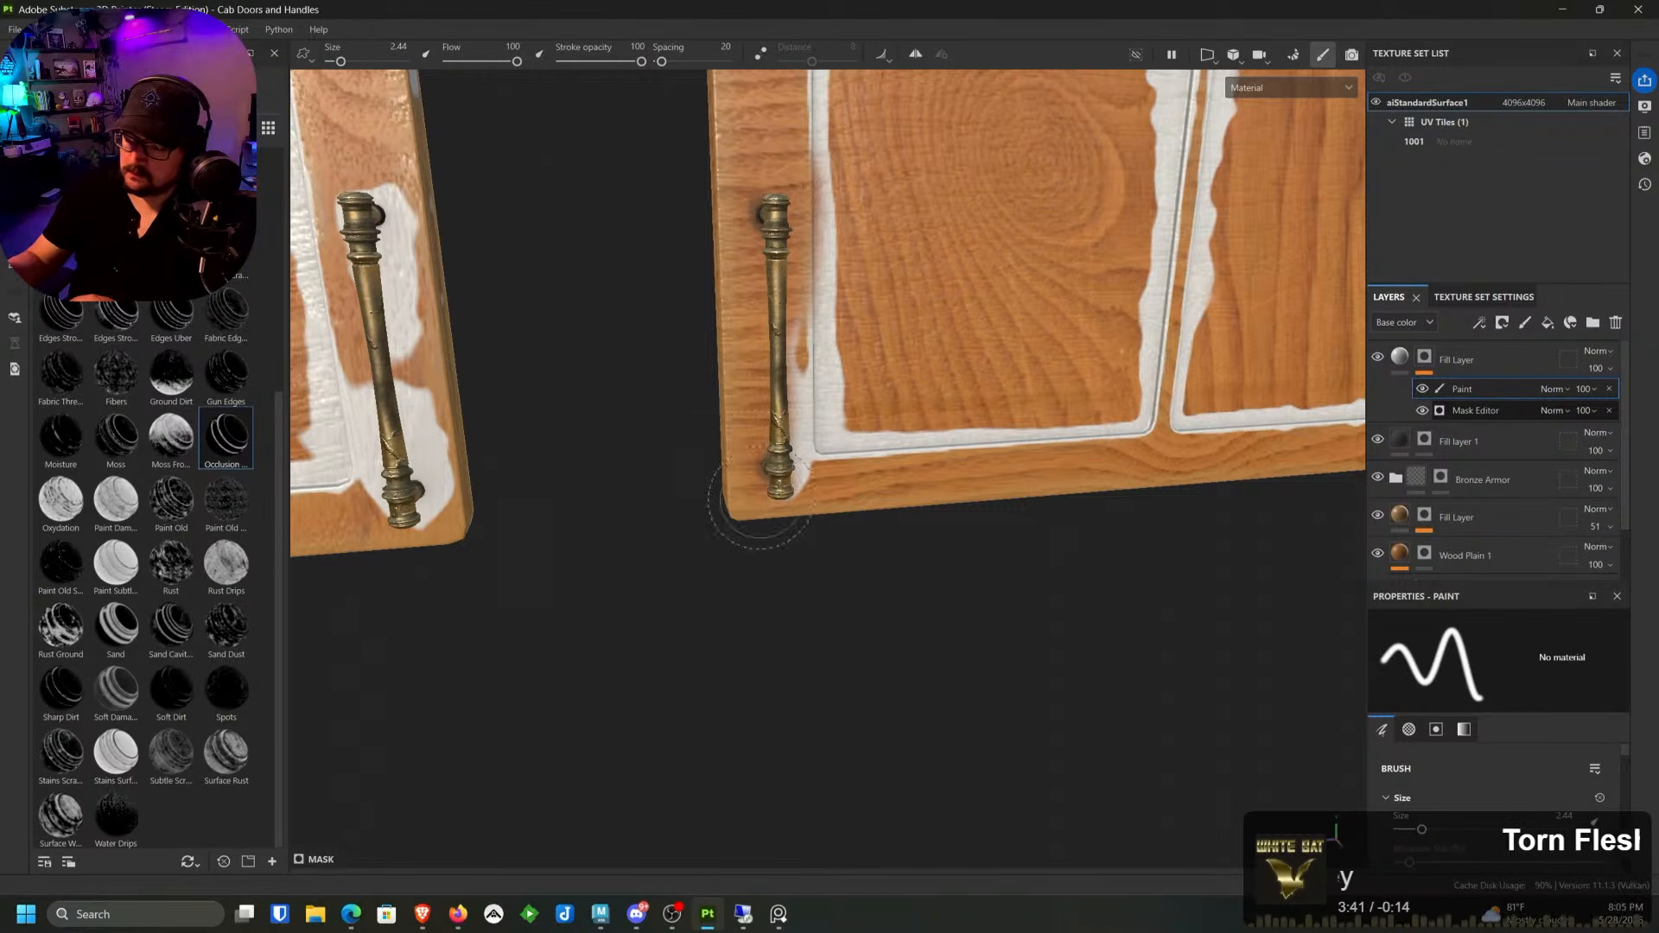
pyautogui.keyDown('alt'); pyautogui.moveTo(730, 471); pyautogui.dragTo(745, 355); pyautogui.keyUp('alt')
# Step: Paint out the white patch around the handle of the door next to the end door, redoing one stroke
pyautogui.keyDown('alt'); pyautogui.moveTo(750, 352); pyautogui.dragTo(1028, 387, button='middle'); pyautogui.keyUp('alt')
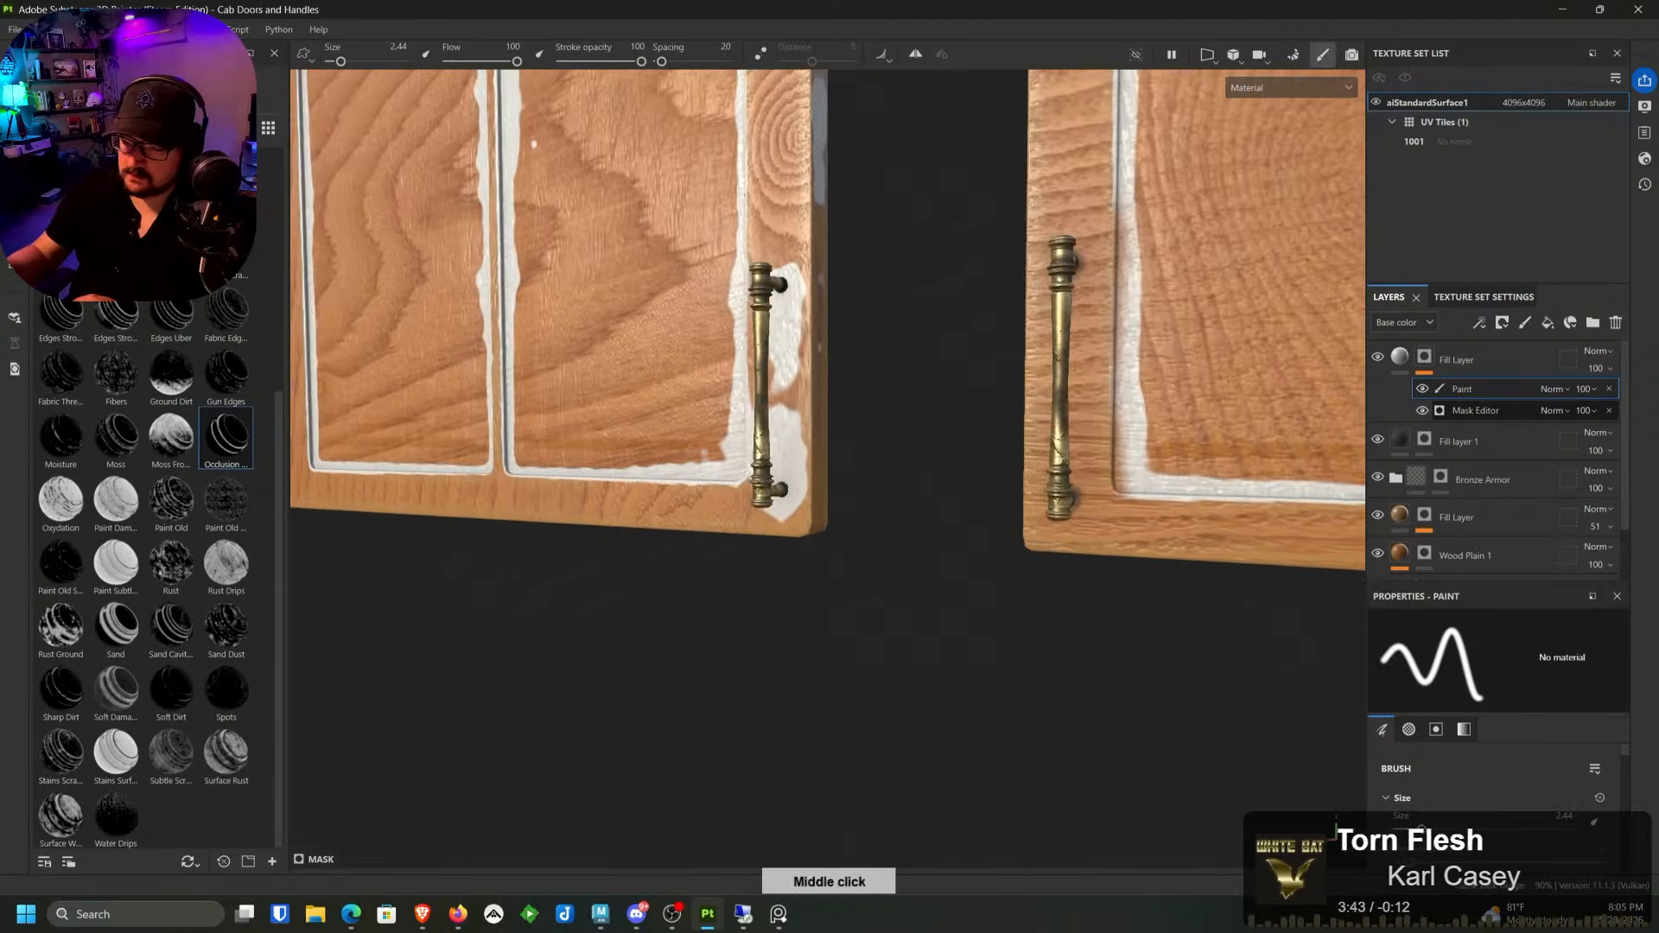
pyautogui.keyDown('alt'); pyautogui.moveTo(791, 445); pyautogui.dragTo(903, 439); pyautogui.keyUp('alt')
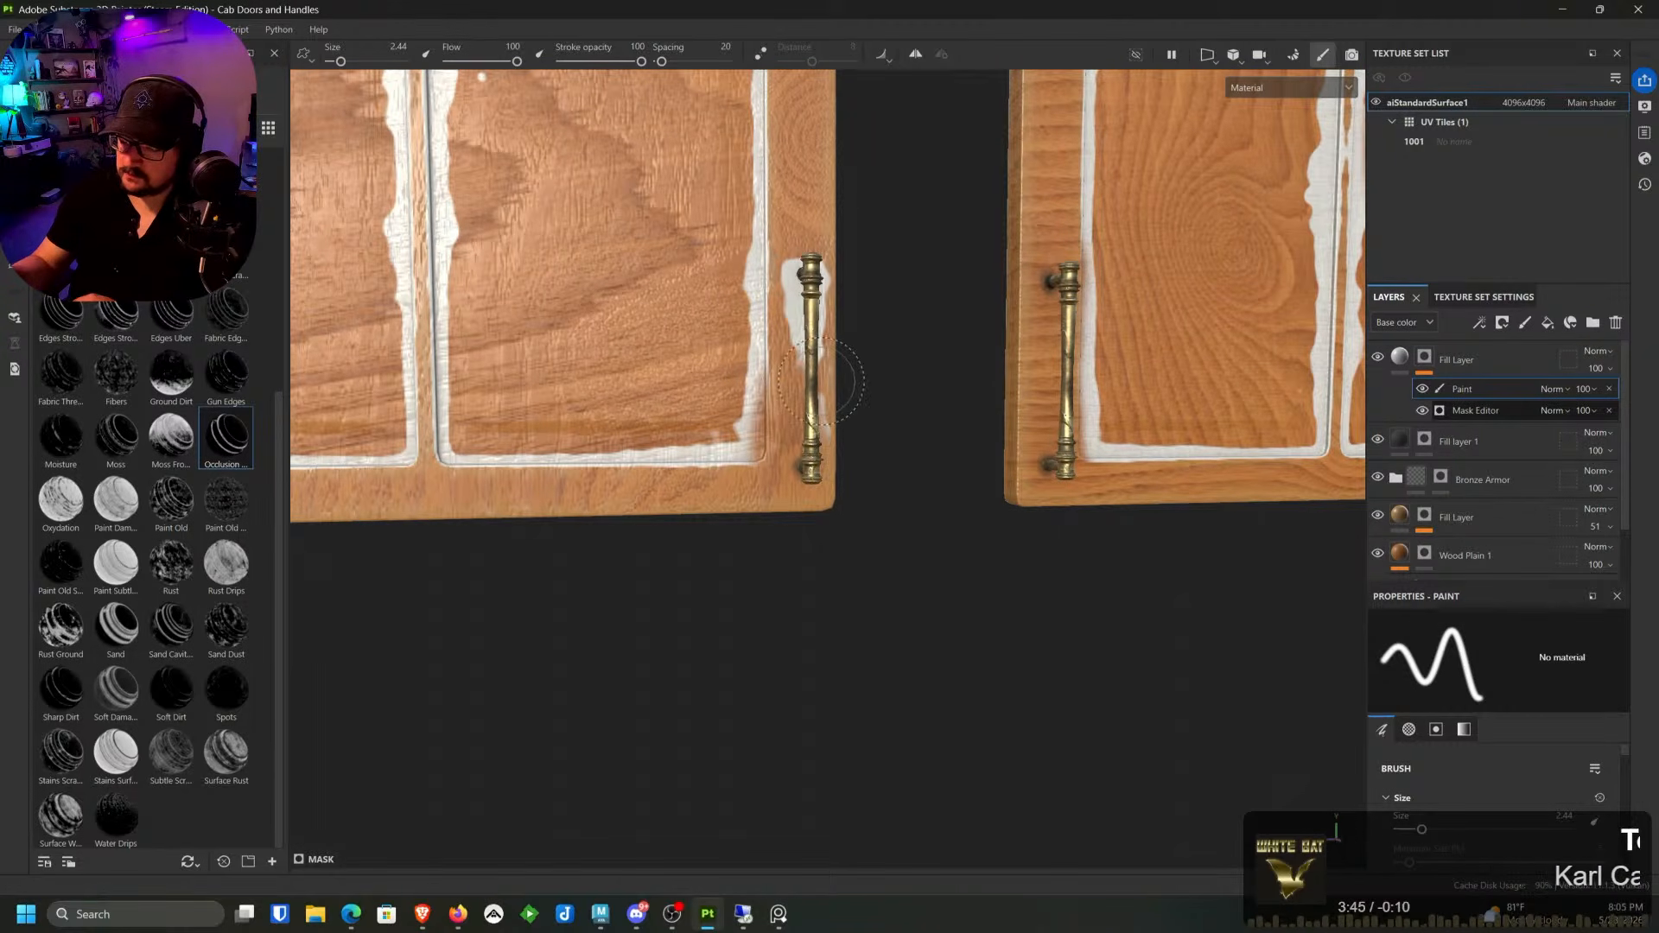
pyautogui.hotkey('ctrl', 'z')
pyautogui.moveTo(795, 432); pyautogui.dragTo(817, 509)
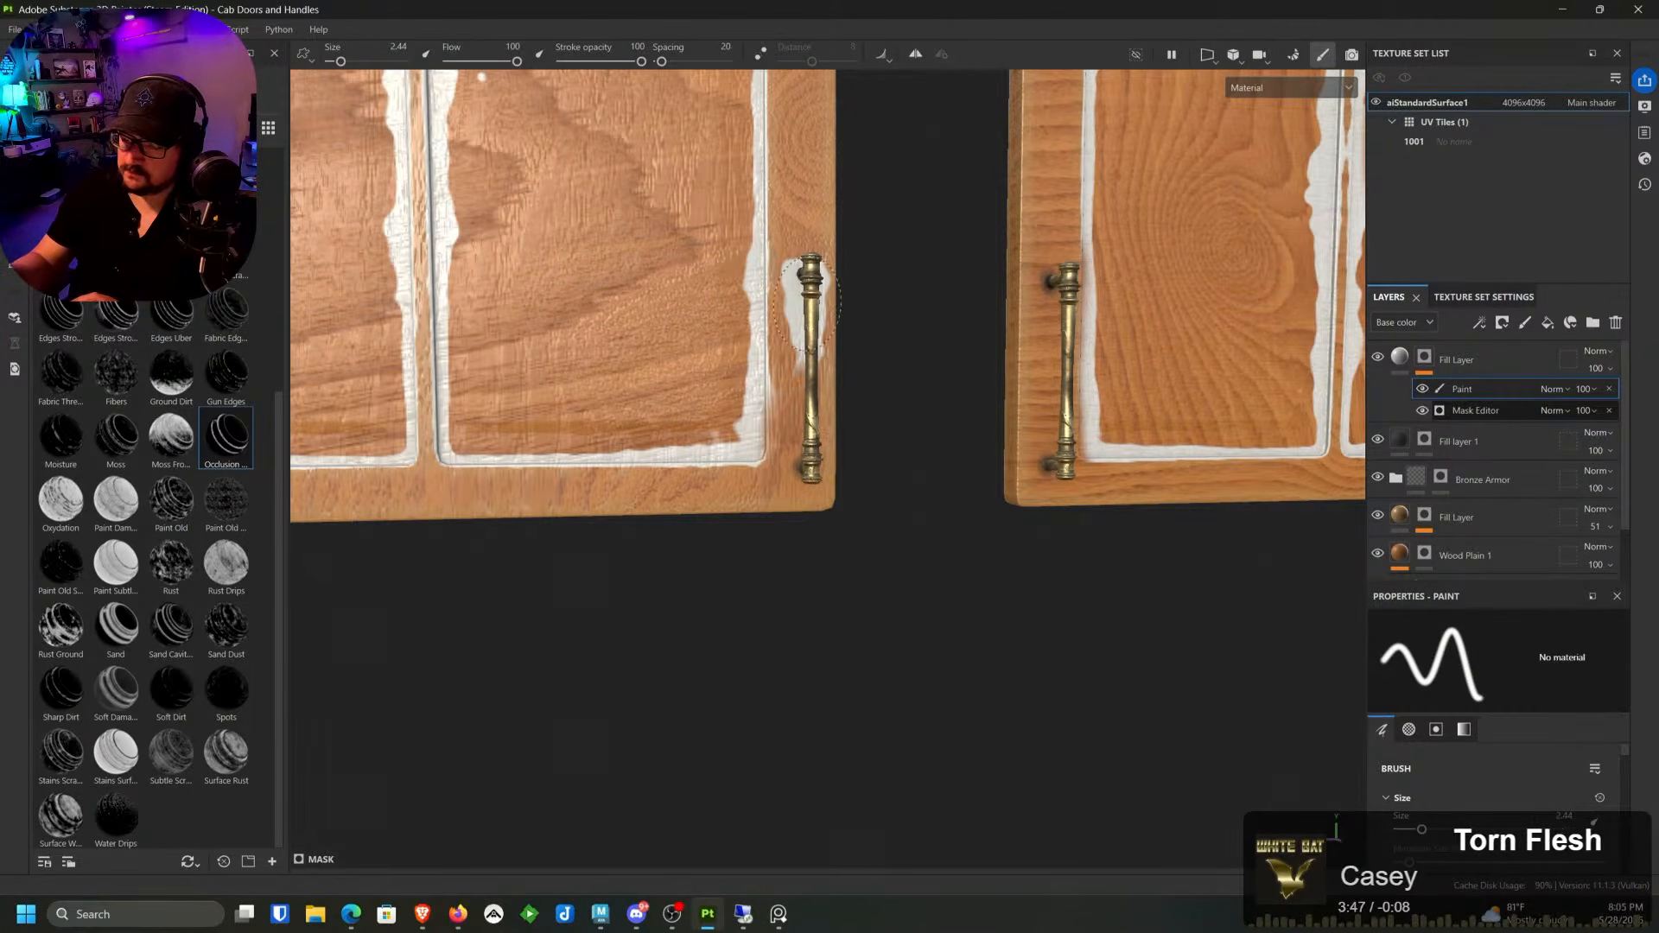
# Step: Erase the stray white spots from the panels and the handle-side frame of the door next to the end door
pyautogui.keyDown('alt'); pyautogui.moveTo(1253, 478); pyautogui.dragTo(1364, 449, button='middle'); pyautogui.keyUp('alt')
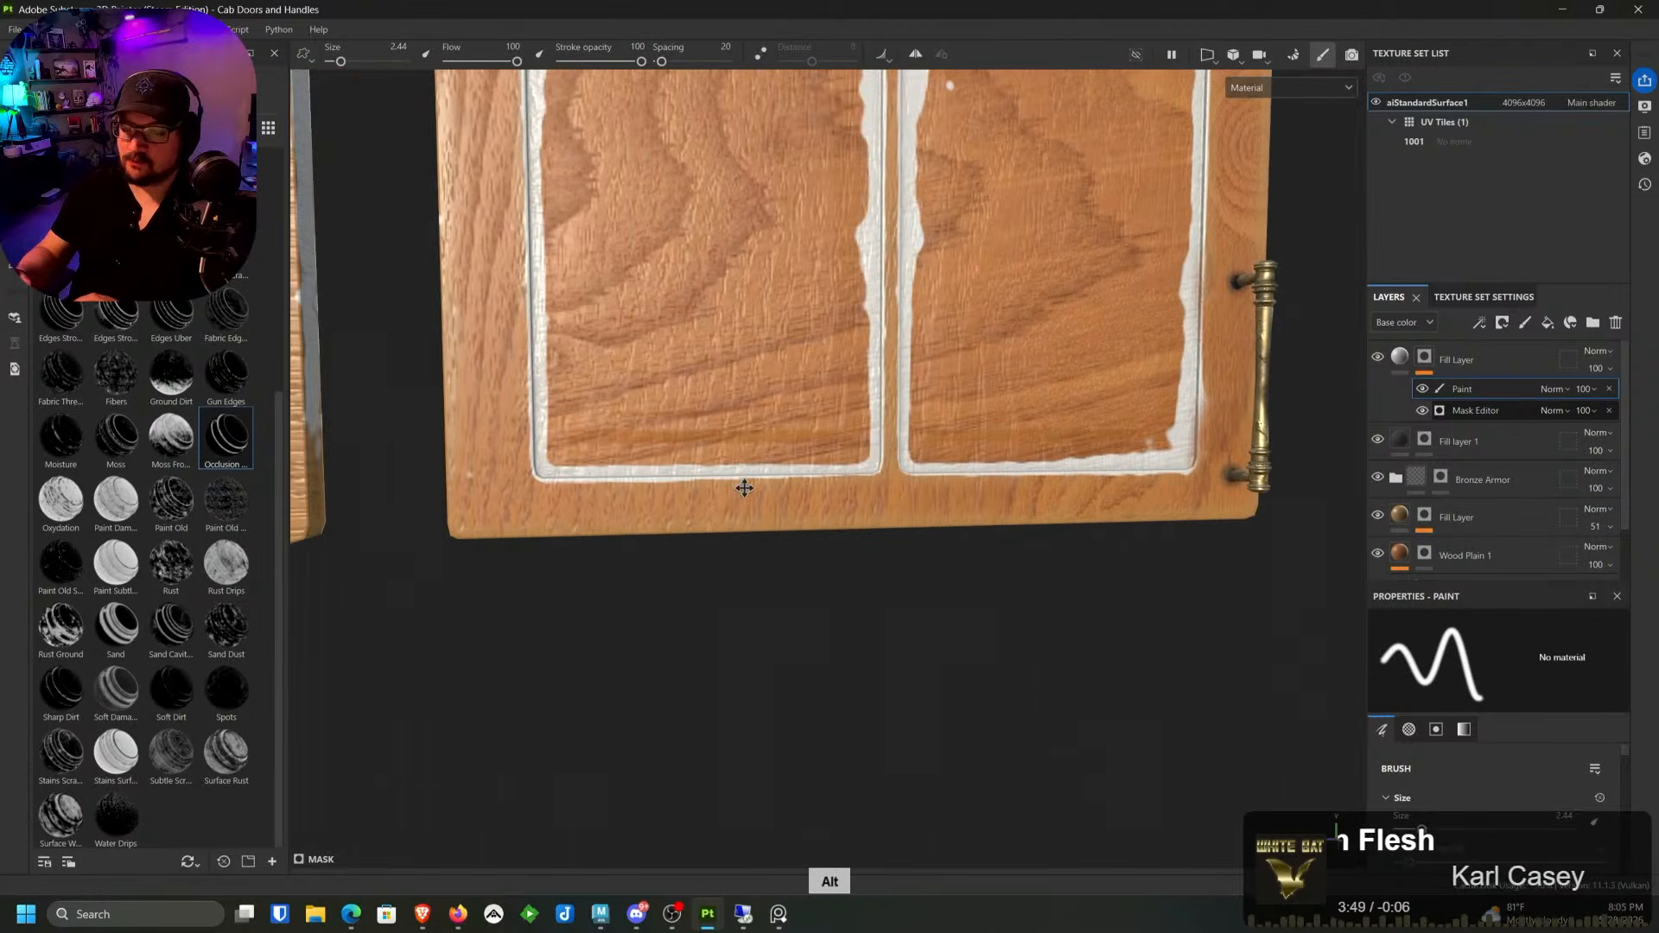
pyautogui.keyDown('alt'); pyautogui.moveTo(744, 487); pyautogui.dragTo(943, 790, button='middle'); pyautogui.keyUp('alt')
pyautogui.keyDown('alt'); pyautogui.moveTo(643, 704); pyautogui.dragTo(659, 561, button='right'); pyautogui.keyUp('alt')
pyautogui.keyDown('alt'); pyautogui.moveTo(659, 561); pyautogui.dragTo(698, 674, button='middle'); pyautogui.keyUp('alt')
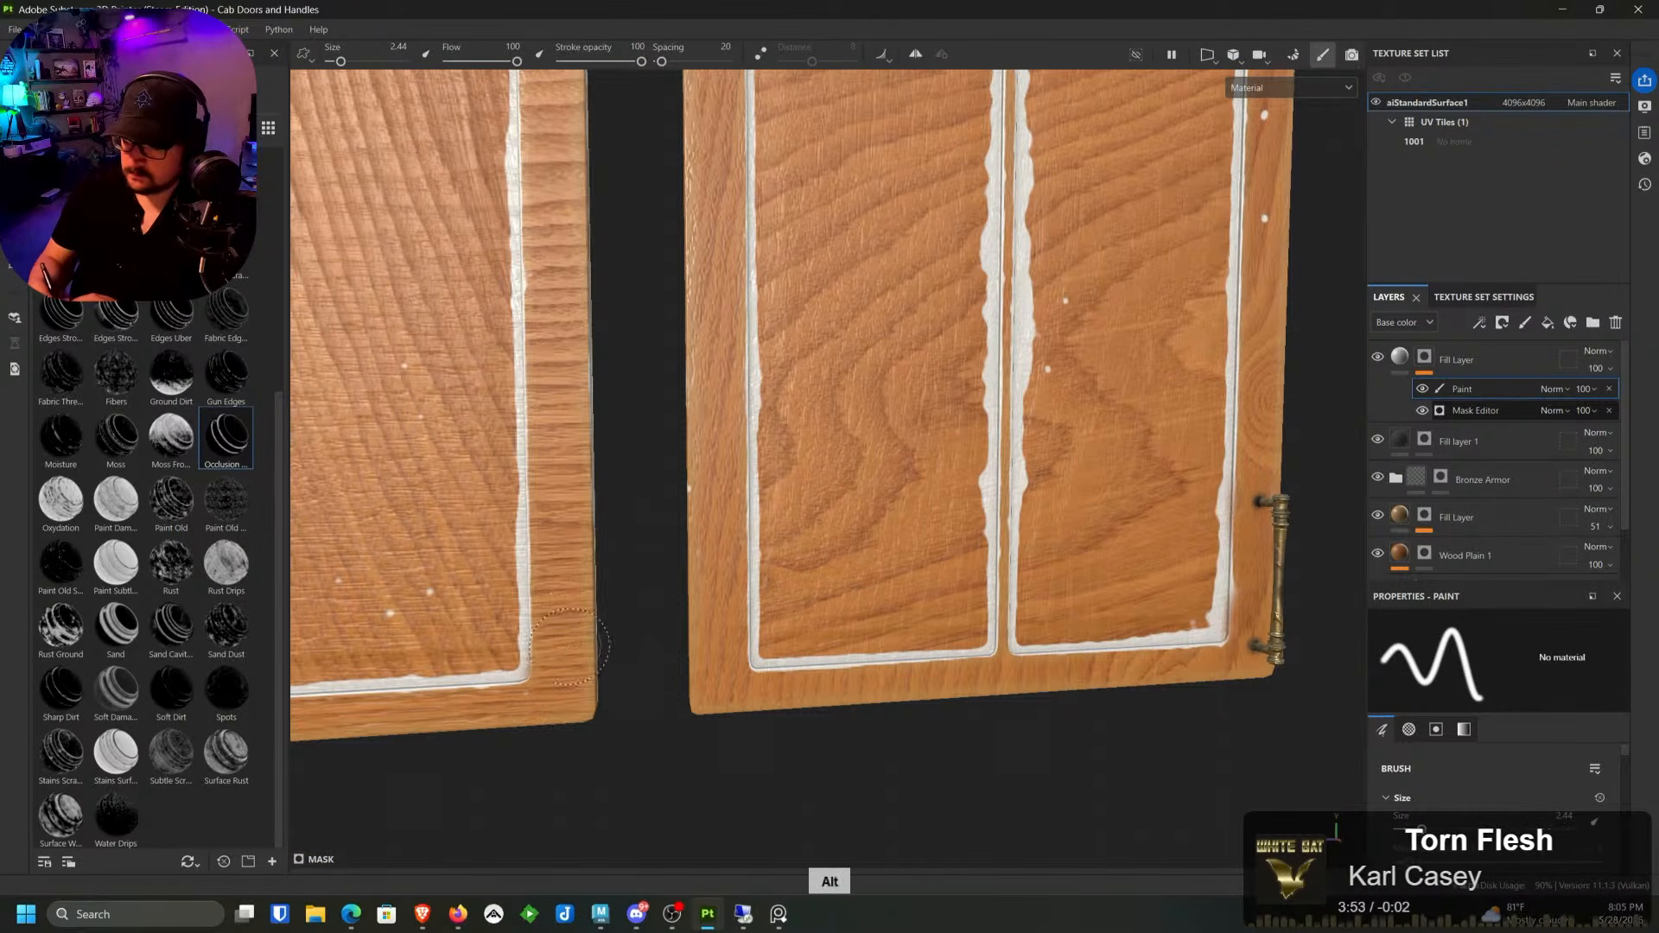
pyautogui.moveTo(982, 338); pyautogui.dragTo(739, 687, button='middle')
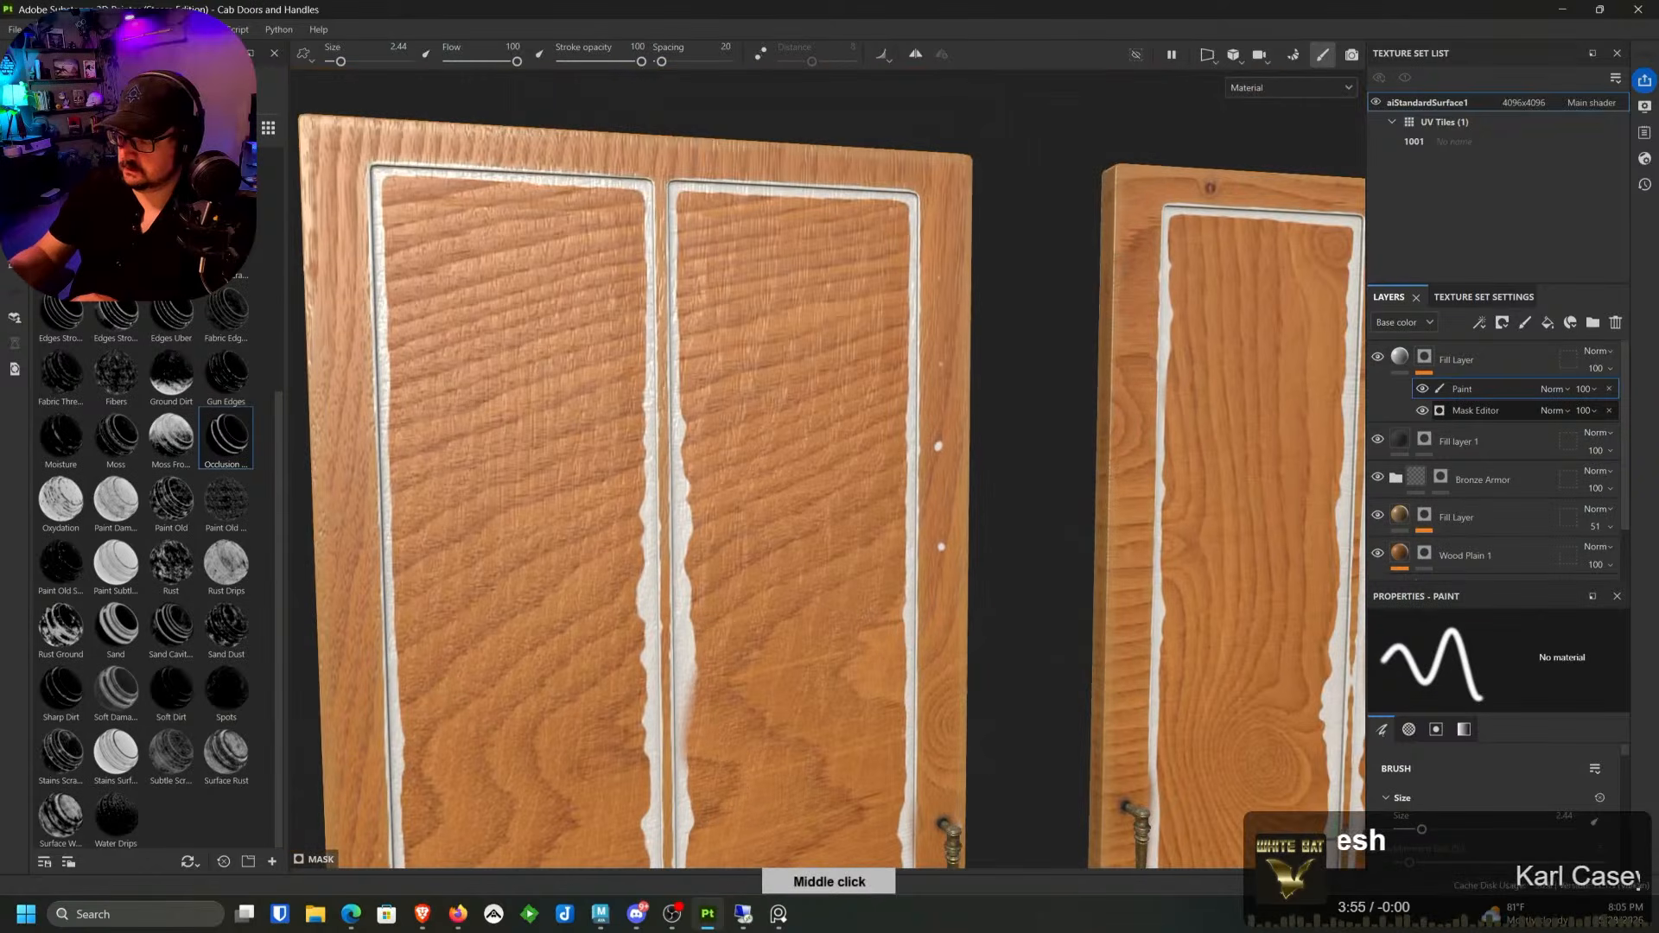
pyautogui.keyDown('alt'); pyautogui.moveTo(940, 303); pyautogui.dragTo(857, 172, button='right'); pyautogui.keyUp('alt')
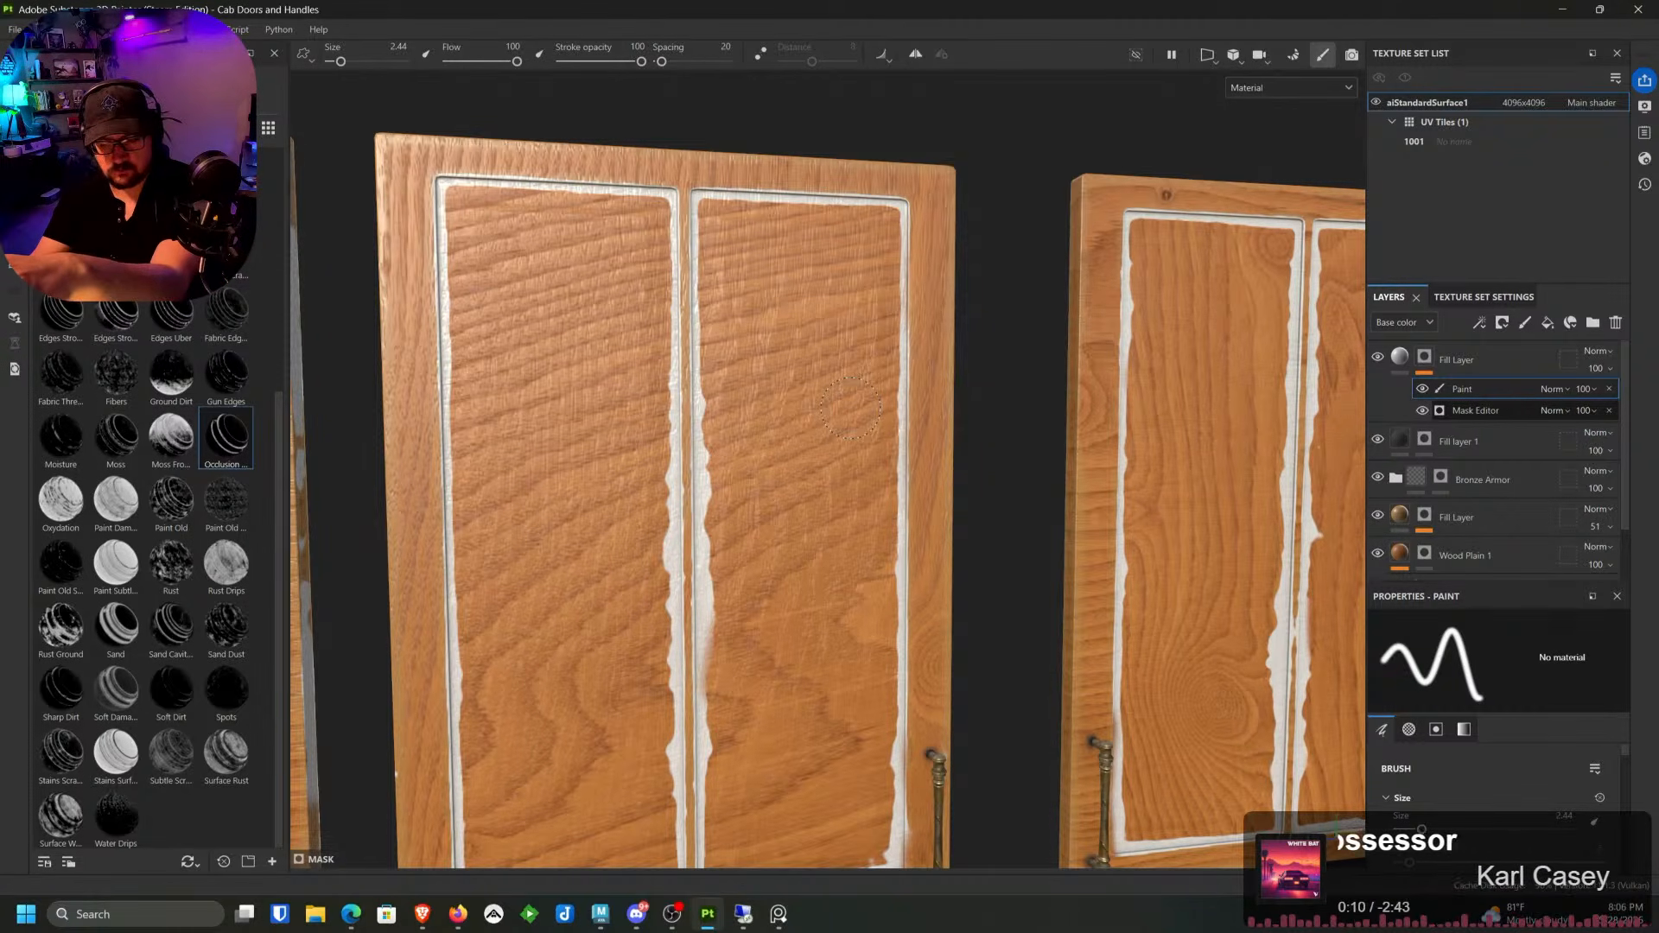
pyautogui.moveTo(836, 350)
pyautogui.keyDown('alt'); pyautogui.mouseDown(button='middle')
pyautogui.moveTo(855, 363)
pyautogui.moveTo(819, 390)
pyautogui.moveTo(1065, 212)
pyautogui.mouseUp(button='middle'); pyautogui.keyUp('alt')
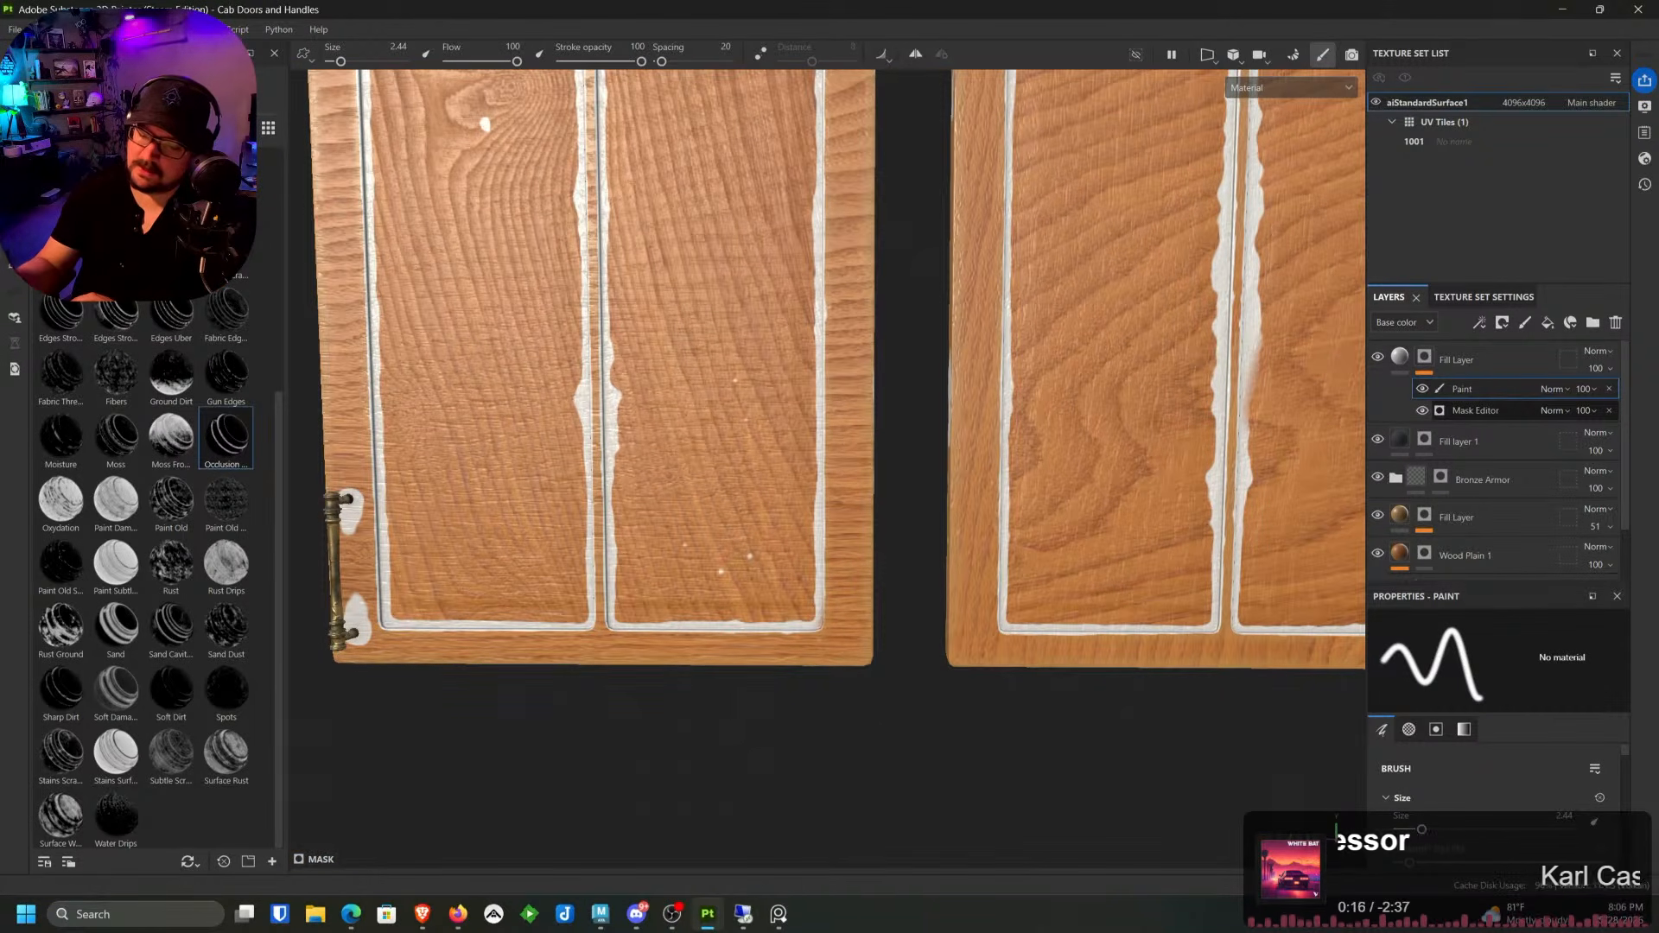
# Step: Paint out the white patches around both facing handles of the next upper door pair and the stray spots on the panels
pyautogui.keyDown('alt'); pyautogui.moveTo(759, 424); pyautogui.dragTo(1050, 242, button='middle'); pyautogui.keyUp('alt')
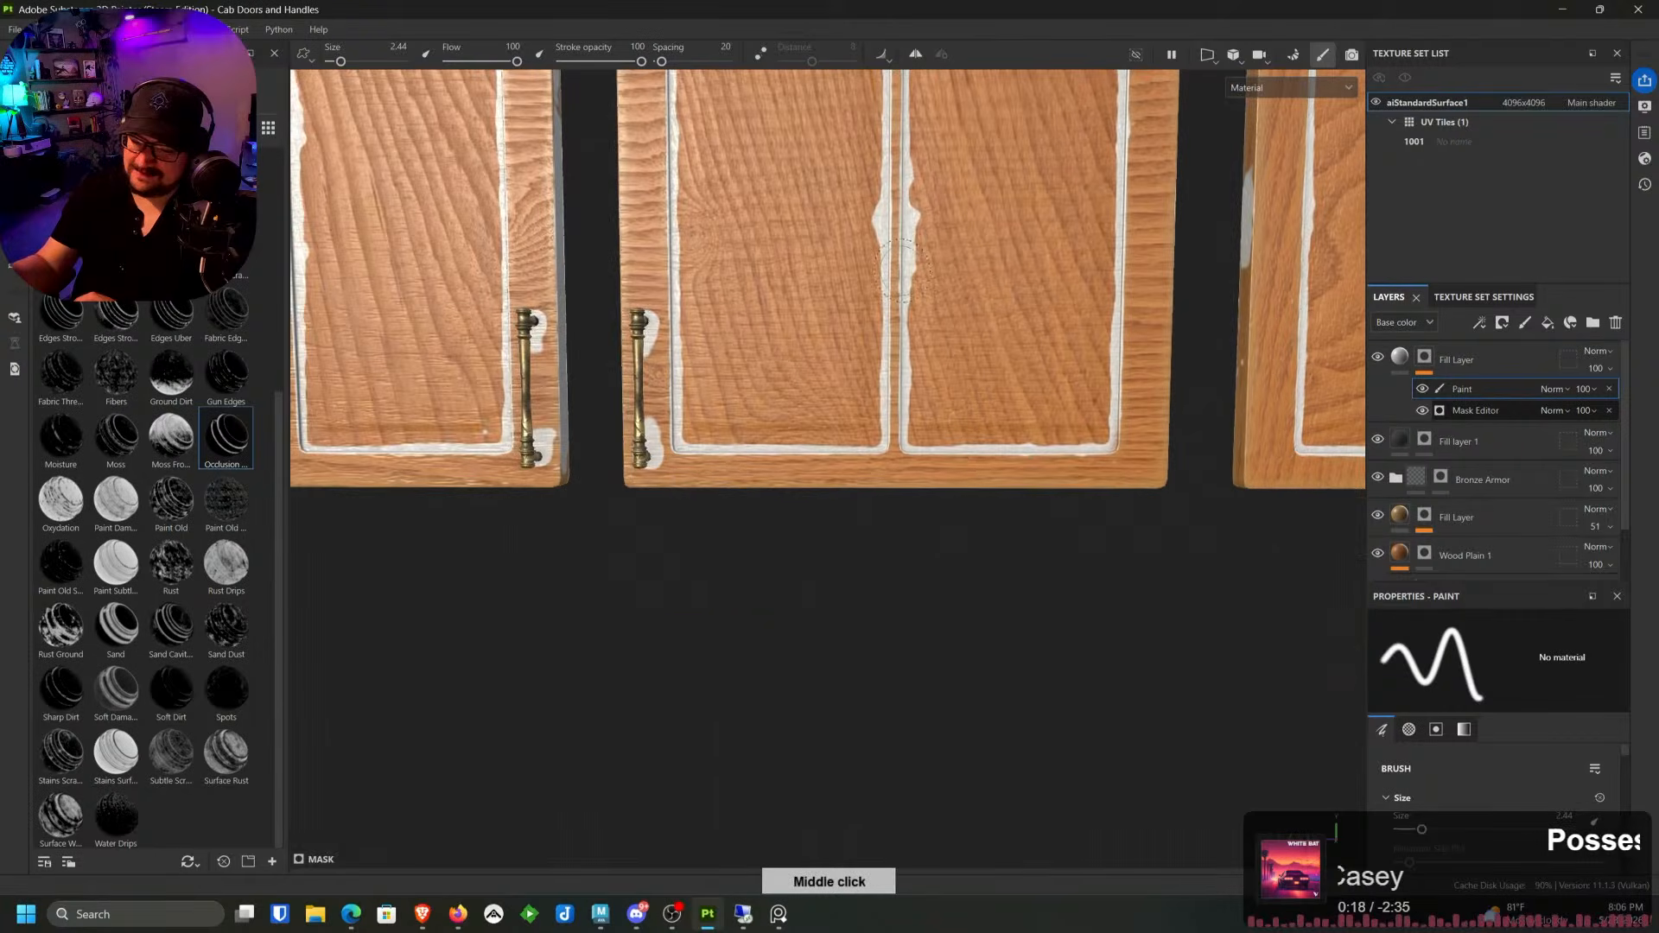
pyautogui.keyDown('alt'); pyautogui.moveTo(733, 363); pyautogui.dragTo(663, 711, button='right'); pyautogui.keyUp('alt')
pyautogui.moveTo(577, 333)
pyautogui.mouseDown()
pyautogui.moveTo(622, 320)
pyautogui.moveTo(609, 497)
pyautogui.mouseUp()
pyautogui.moveTo(442, 466); pyautogui.dragTo(439, 285)
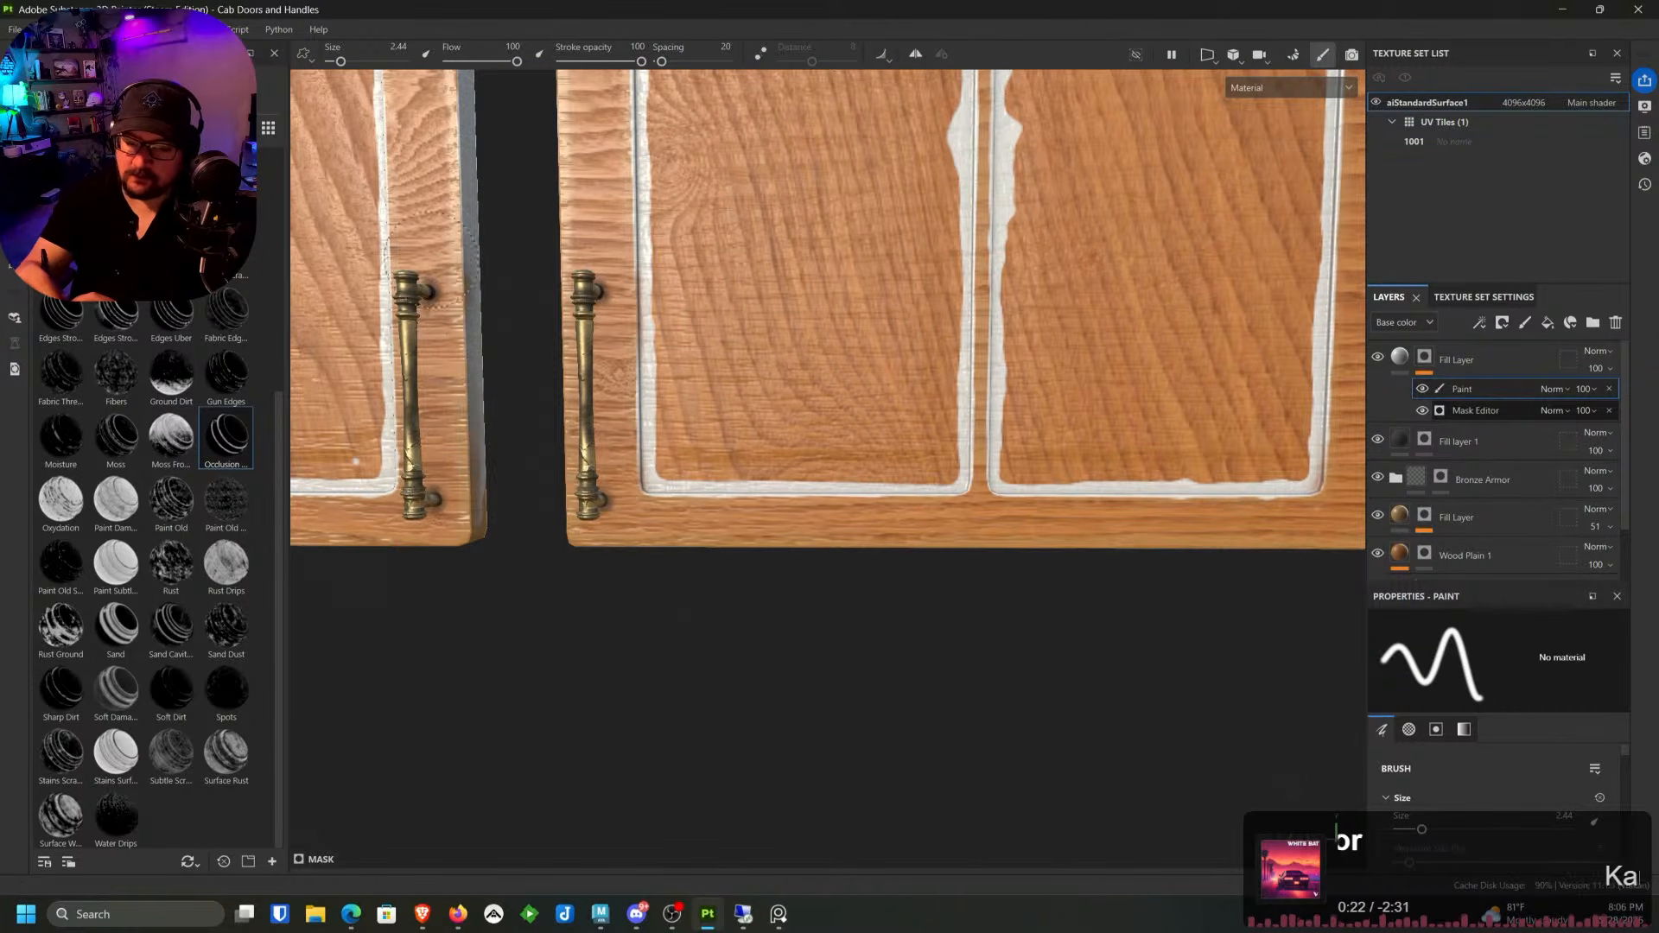
pyautogui.keyDown('alt'); pyautogui.moveTo(439, 285); pyautogui.dragTo(460, 121, button='right'); pyautogui.keyUp('alt')
pyautogui.moveTo(696, 442)
pyautogui.keyDown('alt'); pyautogui.mouseDown(button='middle')
pyautogui.moveTo(743, 488)
pyautogui.moveTo(1344, 581)
pyautogui.mouseUp(button='middle'); pyautogui.keyUp('alt')
pyautogui.moveTo(1358, 164)
pyautogui.keyDown('alt'); pyautogui.mouseDown(button='middle')
pyautogui.moveTo(1201, 403)
pyautogui.moveTo(1202, 336)
pyautogui.moveTo(874, 566)
pyautogui.mouseUp(button='middle'); pyautogui.keyUp('alt')
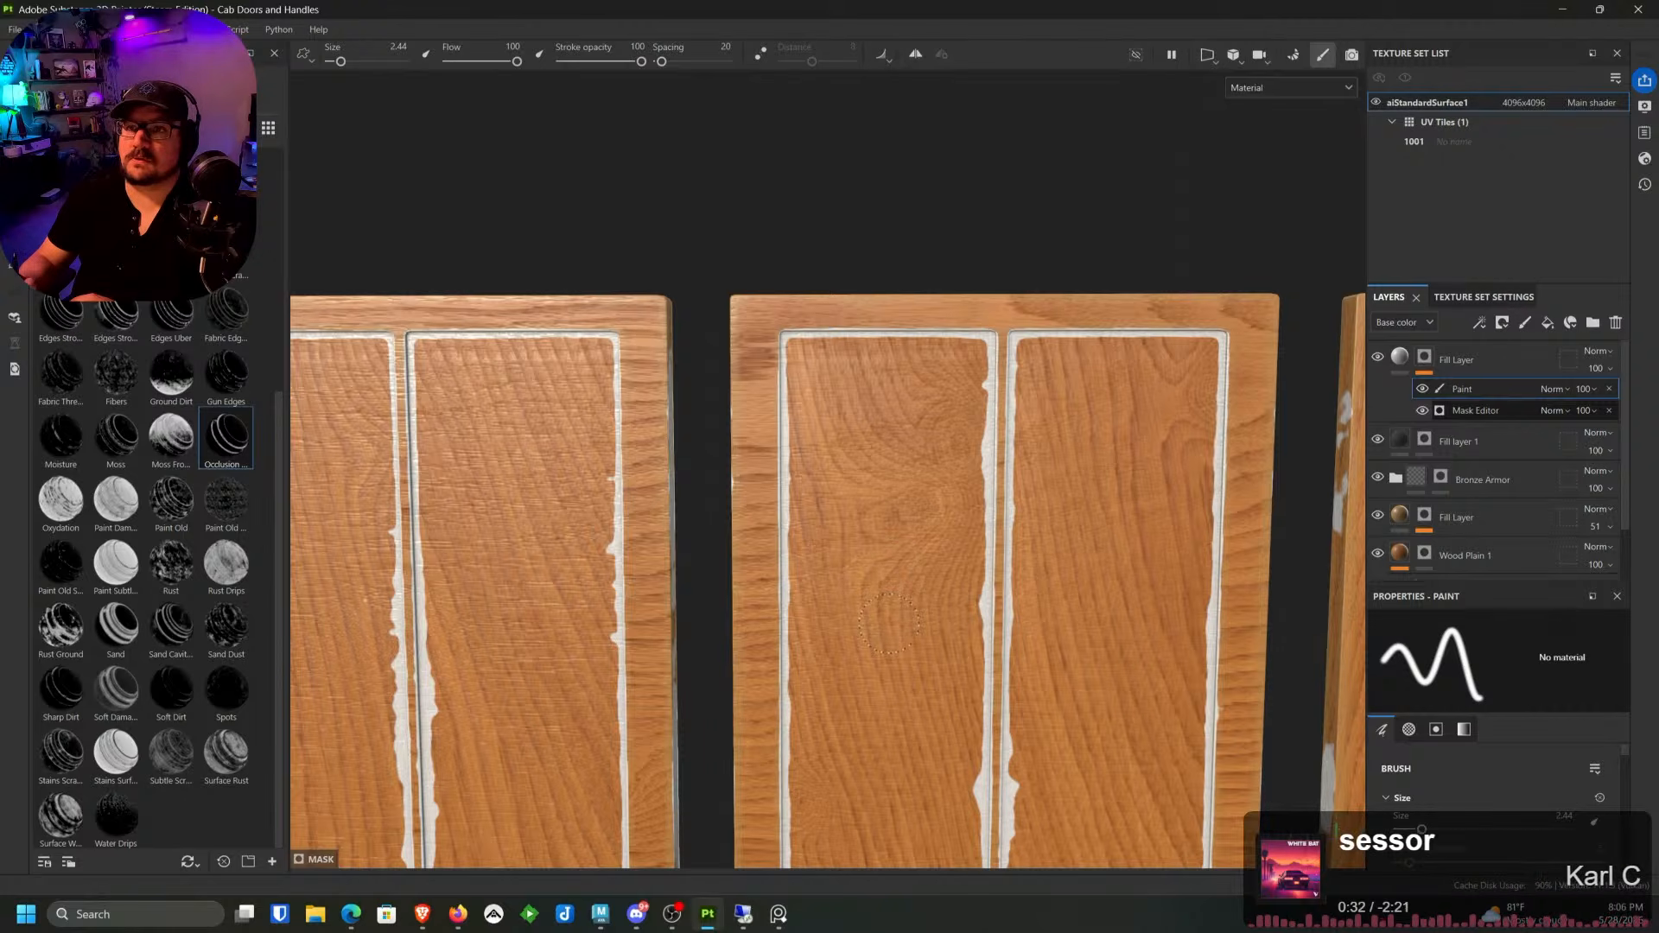
pyautogui.keyDown('alt'); pyautogui.moveTo(882, 573); pyautogui.dragTo(868, 648); pyautogui.keyUp('alt')
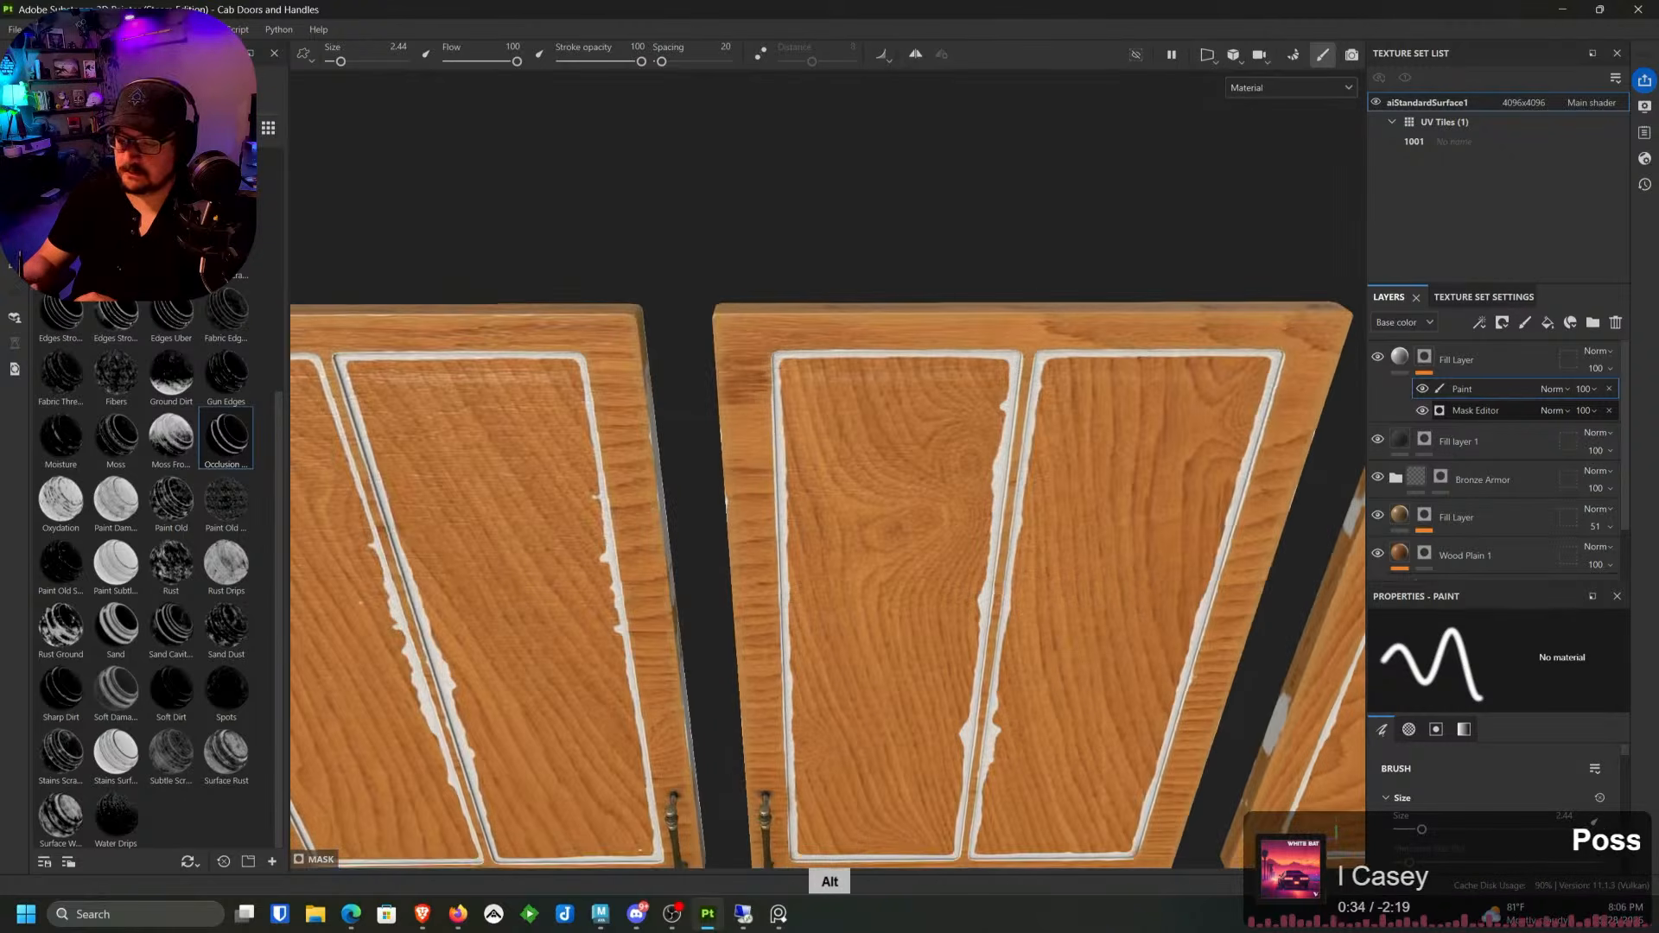
pyautogui.keyDown('alt'); pyautogui.moveTo(868, 596); pyautogui.dragTo(830, 286, button='right'); pyautogui.keyUp('alt')
pyautogui.keyDown('alt'); pyautogui.moveTo(803, 641); pyautogui.dragTo(735, 264, button='middle'); pyautogui.keyUp('alt')
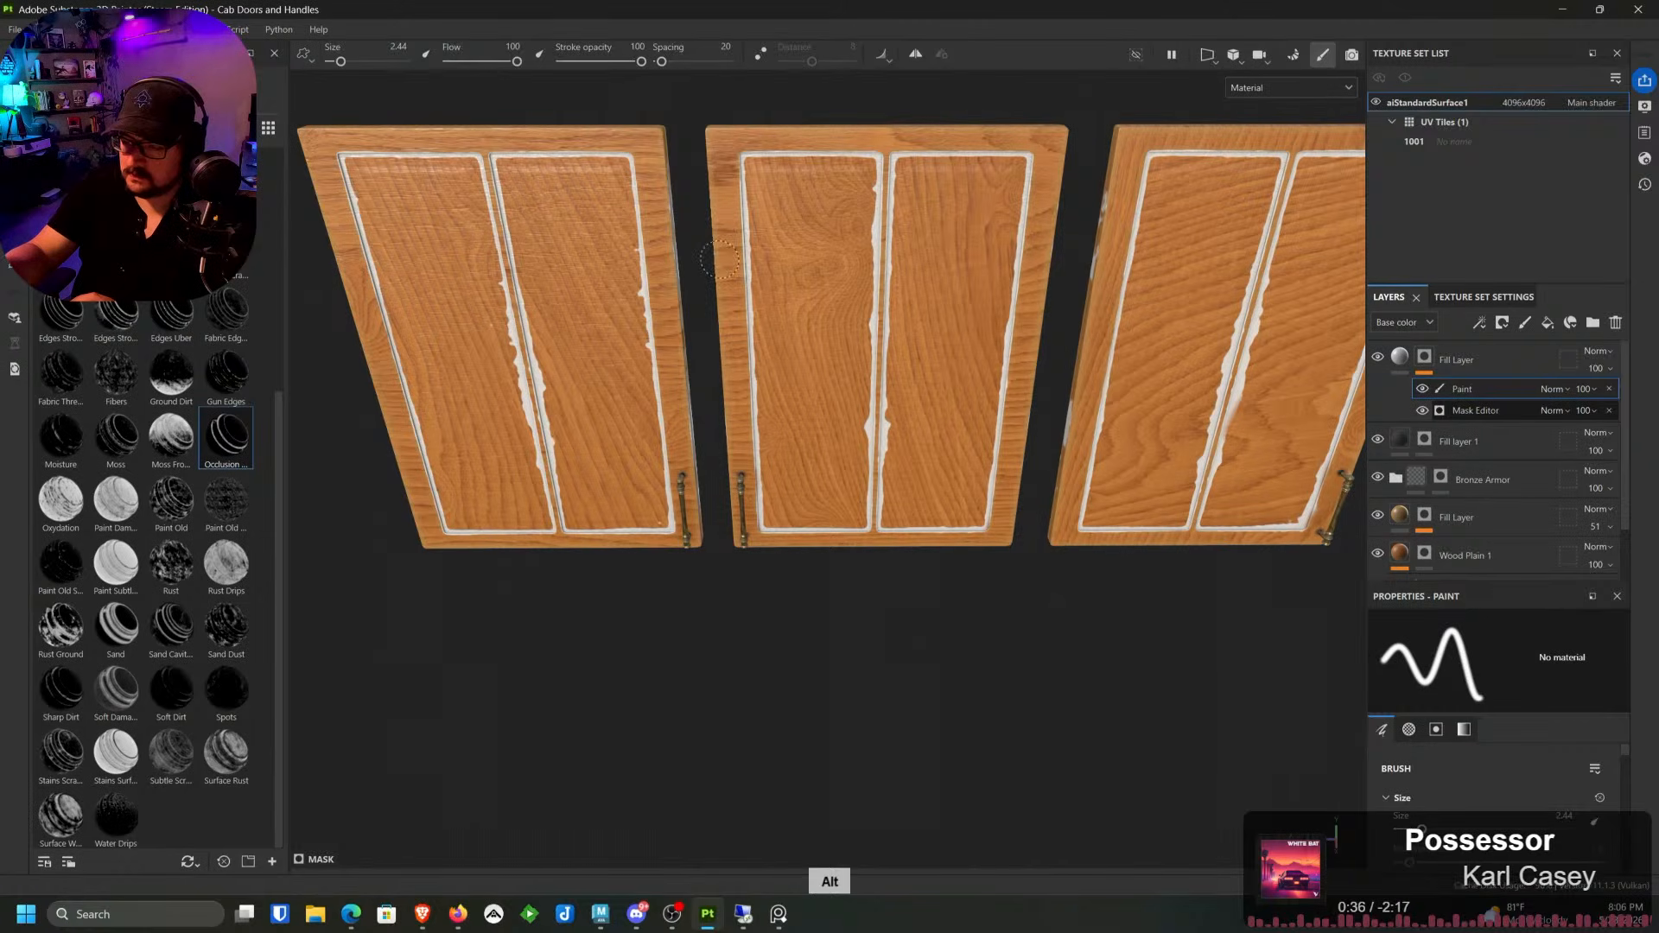
# Step: Paint out the white patches around both mounts of the end lower drawer's handle
pyautogui.keyDown('alt'); pyautogui.moveTo(728, 656); pyautogui.dragTo(744, 181, button='right'); pyautogui.keyUp('alt')
pyautogui.keyDown('alt'); pyautogui.moveTo(816, 415); pyautogui.dragTo(770, 103, button='middle'); pyautogui.keyUp('alt')
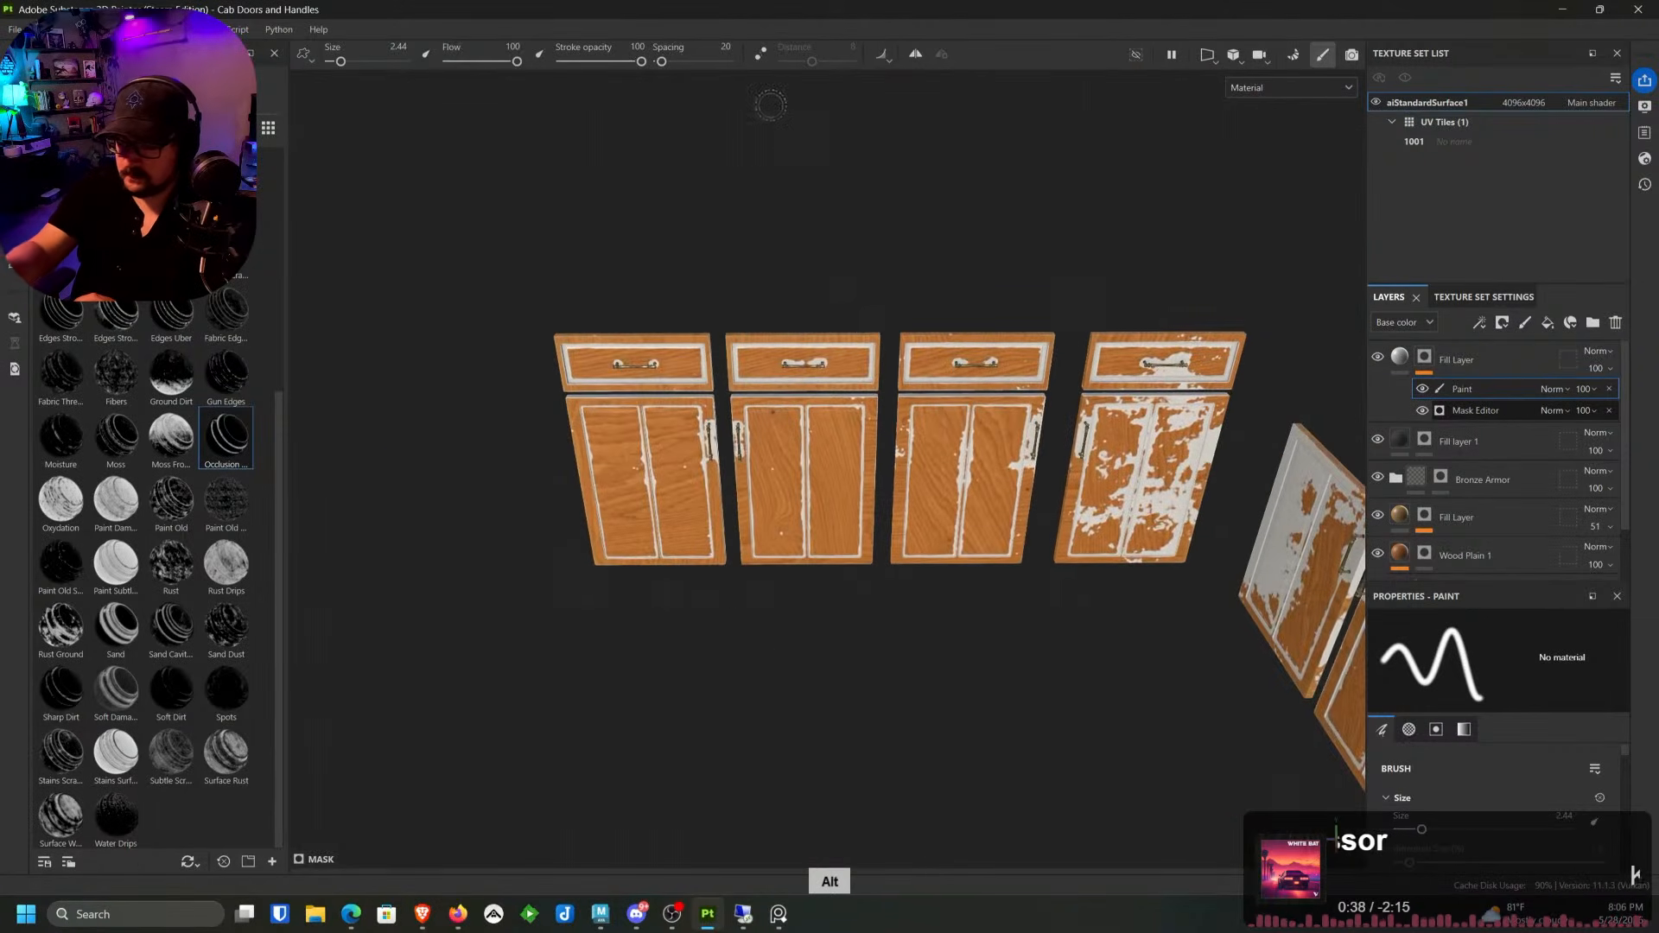
pyautogui.keyDown('alt'); pyautogui.moveTo(770, 103); pyautogui.dragTo(803, 389, button='right'); pyautogui.keyUp('alt')
pyautogui.keyDown('alt'); pyautogui.moveTo(808, 424); pyautogui.dragTo(1073, 462, button='middle'); pyautogui.keyUp('alt')
pyautogui.keyDown('alt'); pyautogui.moveTo(1050, 449); pyautogui.dragTo(996, 340); pyautogui.keyUp('alt')
pyautogui.keyDown('alt'); pyautogui.moveTo(996, 341); pyautogui.dragTo(778, 864, button='right'); pyautogui.keyUp('alt')
pyautogui.keyDown('alt'); pyautogui.moveTo(729, 364); pyautogui.dragTo(842, 480); pyautogui.keyUp('alt')
pyautogui.keyDown('alt'); pyautogui.moveTo(843, 479); pyautogui.dragTo(1111, 497, button='middle'); pyautogui.keyUp('alt')
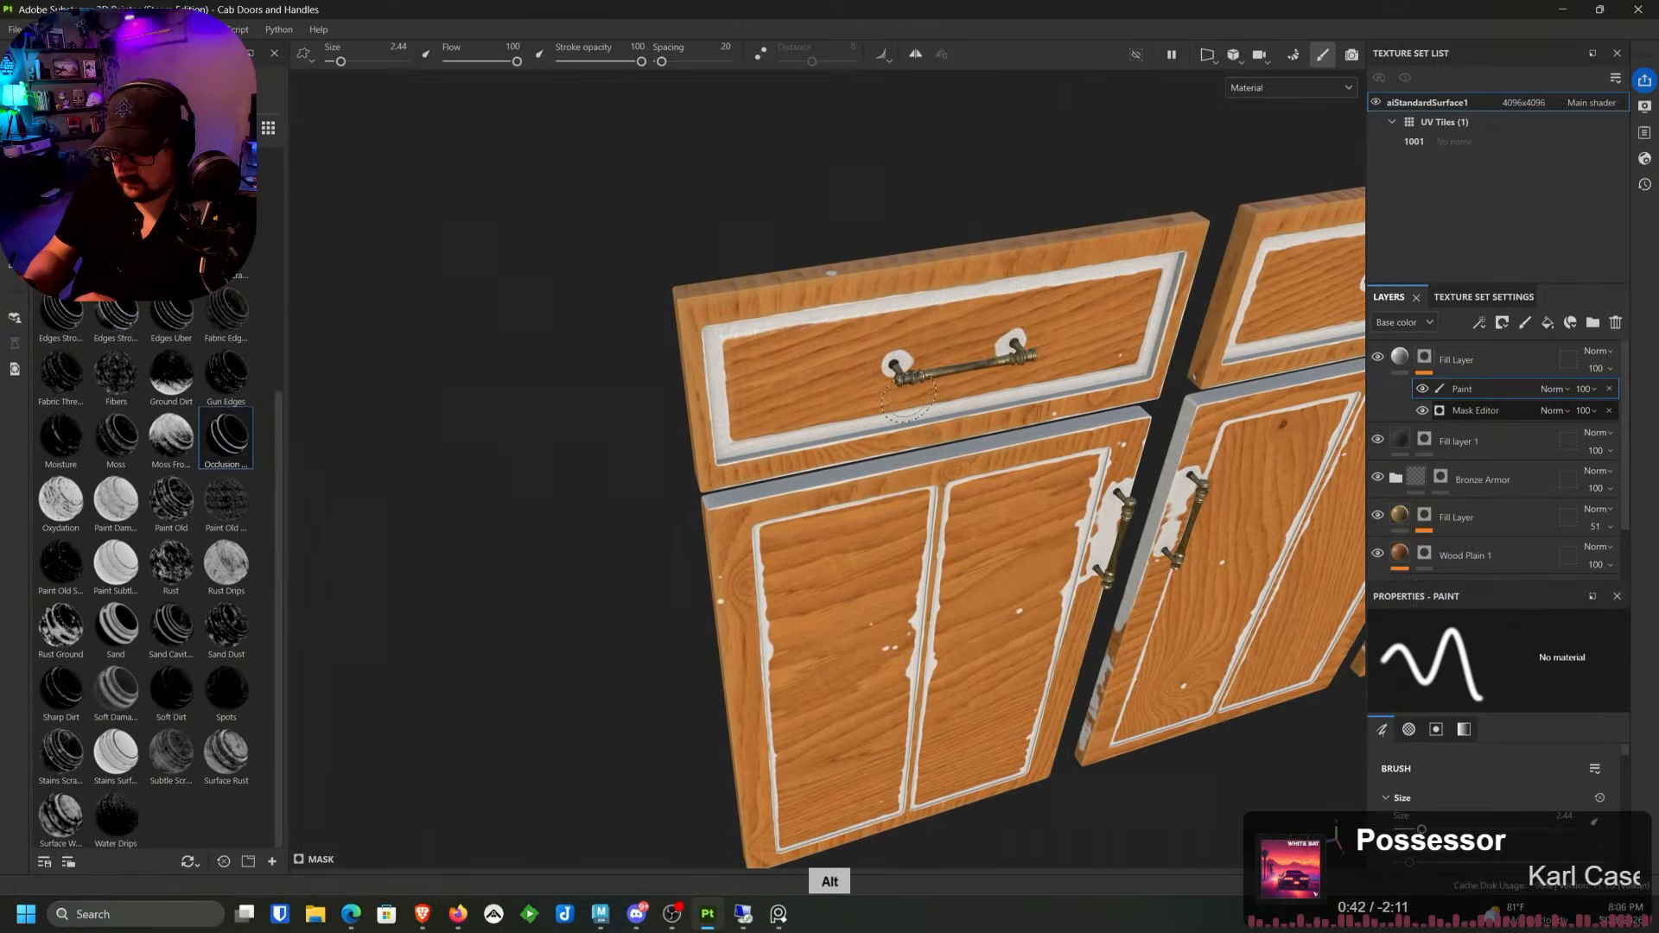
pyautogui.keyDown('alt'); pyautogui.moveTo(913, 398); pyautogui.dragTo(761, 778, button='right'); pyautogui.keyUp('alt')
pyautogui.moveTo(905, 352); pyautogui.dragTo(895, 337)
pyautogui.moveTo(1071, 315); pyautogui.dragTo(1085, 302)
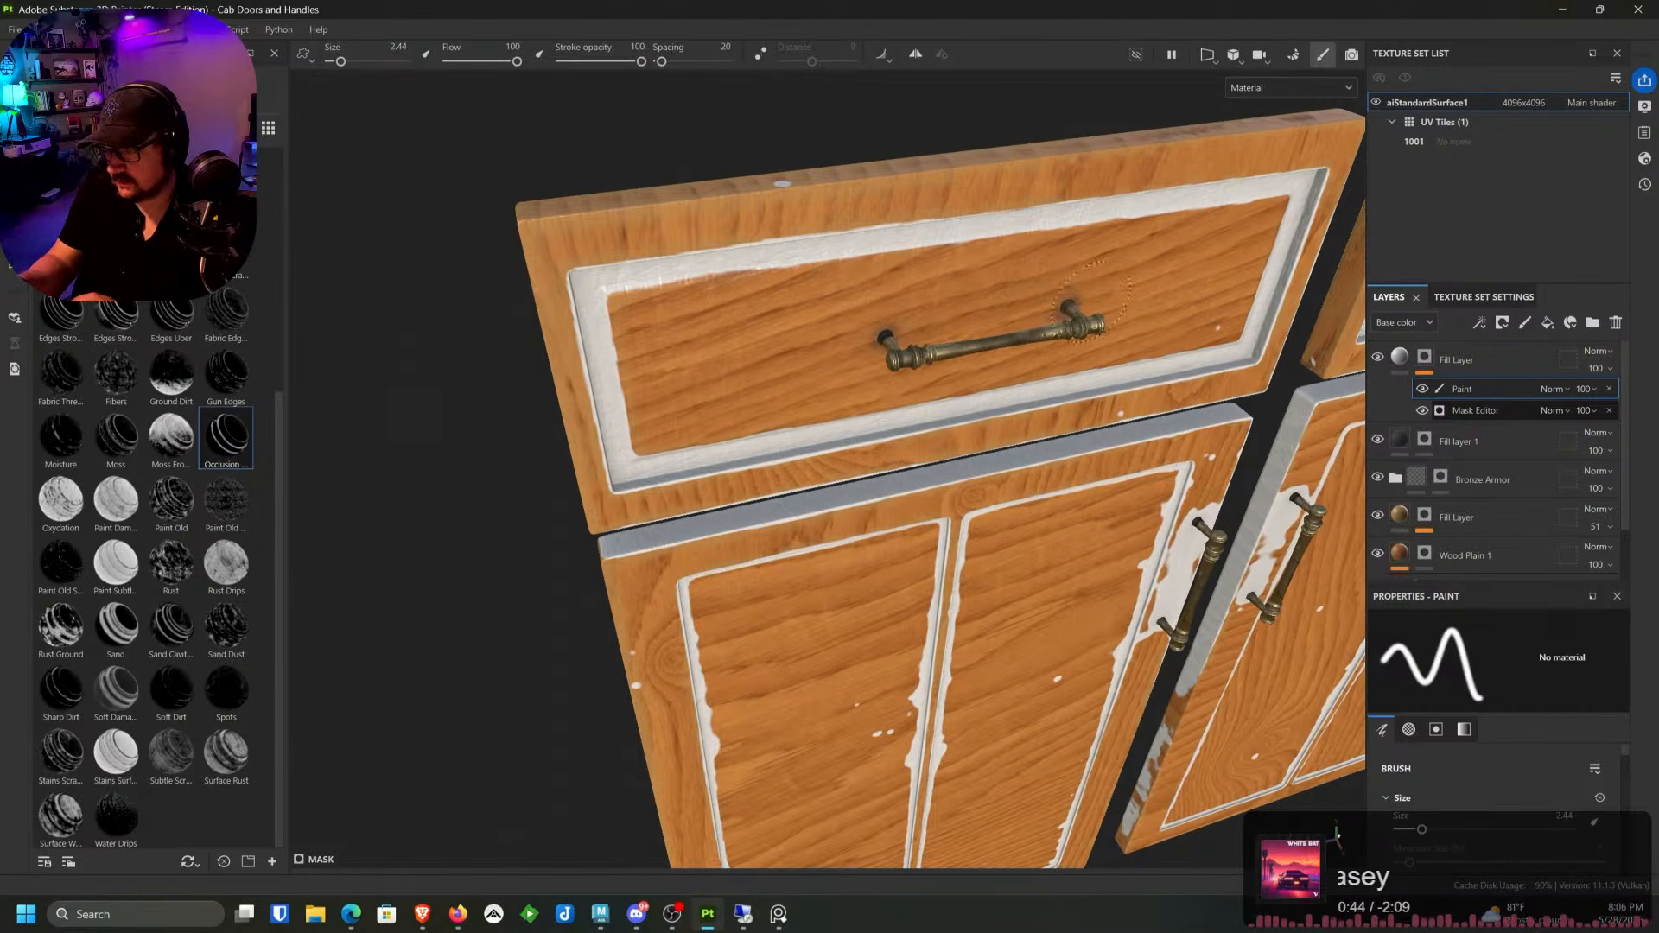
# Step: Clear the stray white spots from the end lower door and paint out the white patch around its handle
pyautogui.keyDown('alt'); pyautogui.moveTo(683, 320); pyautogui.dragTo(543, 78, button='middle'); pyautogui.keyUp('alt')
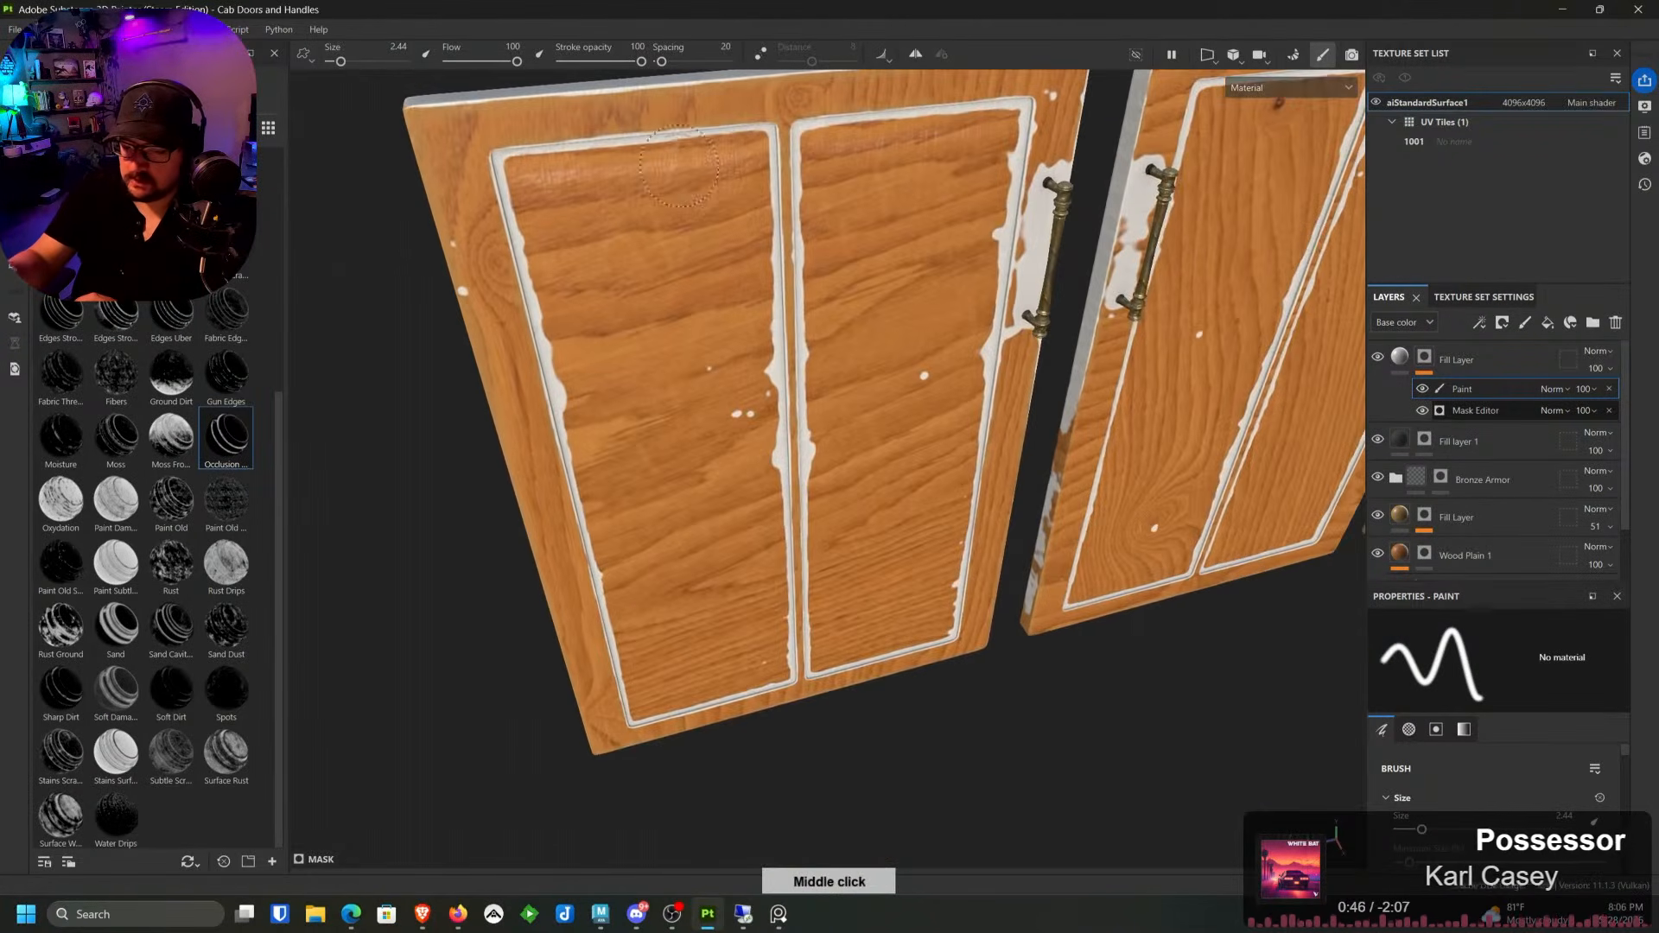
pyautogui.keyDown('alt'); pyautogui.moveTo(692, 337); pyautogui.dragTo(709, 285); pyautogui.keyUp('alt')
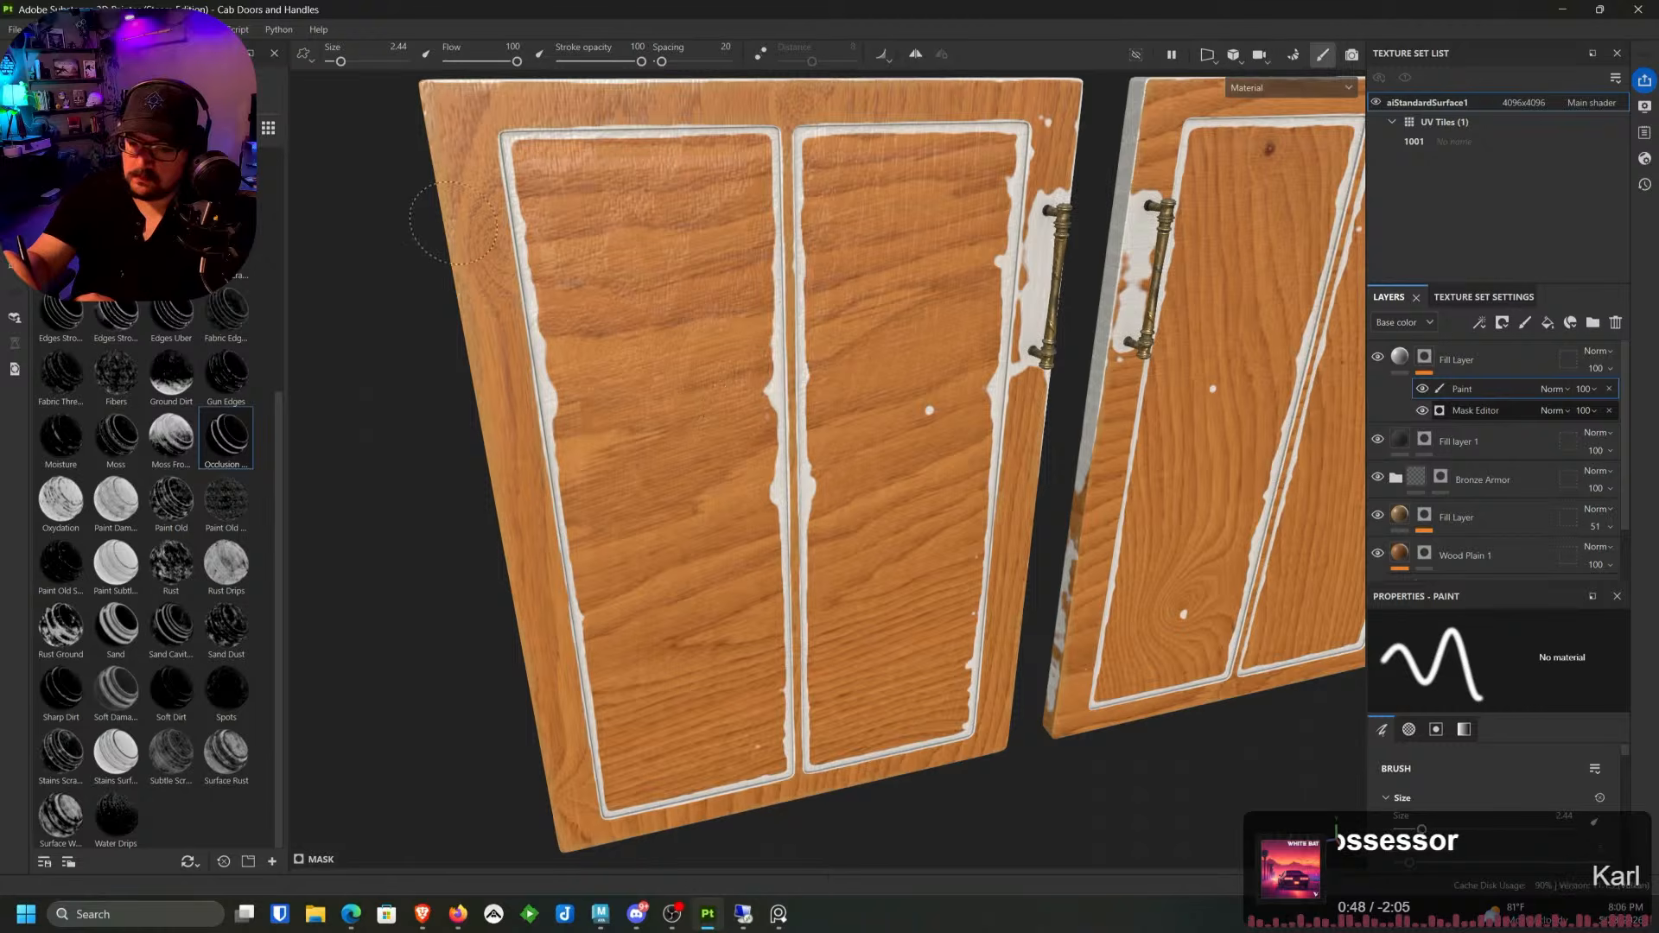
pyautogui.keyDown('alt'); pyautogui.moveTo(1021, 370); pyautogui.dragTo(776, 289, button='middle'); pyautogui.keyUp('alt')
pyautogui.keyDown('alt'); pyautogui.moveTo(690, 337); pyautogui.dragTo(657, 535, button='middle'); pyautogui.keyUp('alt')
pyautogui.moveTo(657, 535)
pyautogui.keyDown('alt'); pyautogui.mouseDown(button='right')
pyautogui.moveTo(763, 670)
pyautogui.moveTo(775, 615)
pyautogui.mouseUp(button='right'); pyautogui.keyUp('alt')
pyautogui.moveTo(726, 519); pyautogui.dragTo(734, 471)
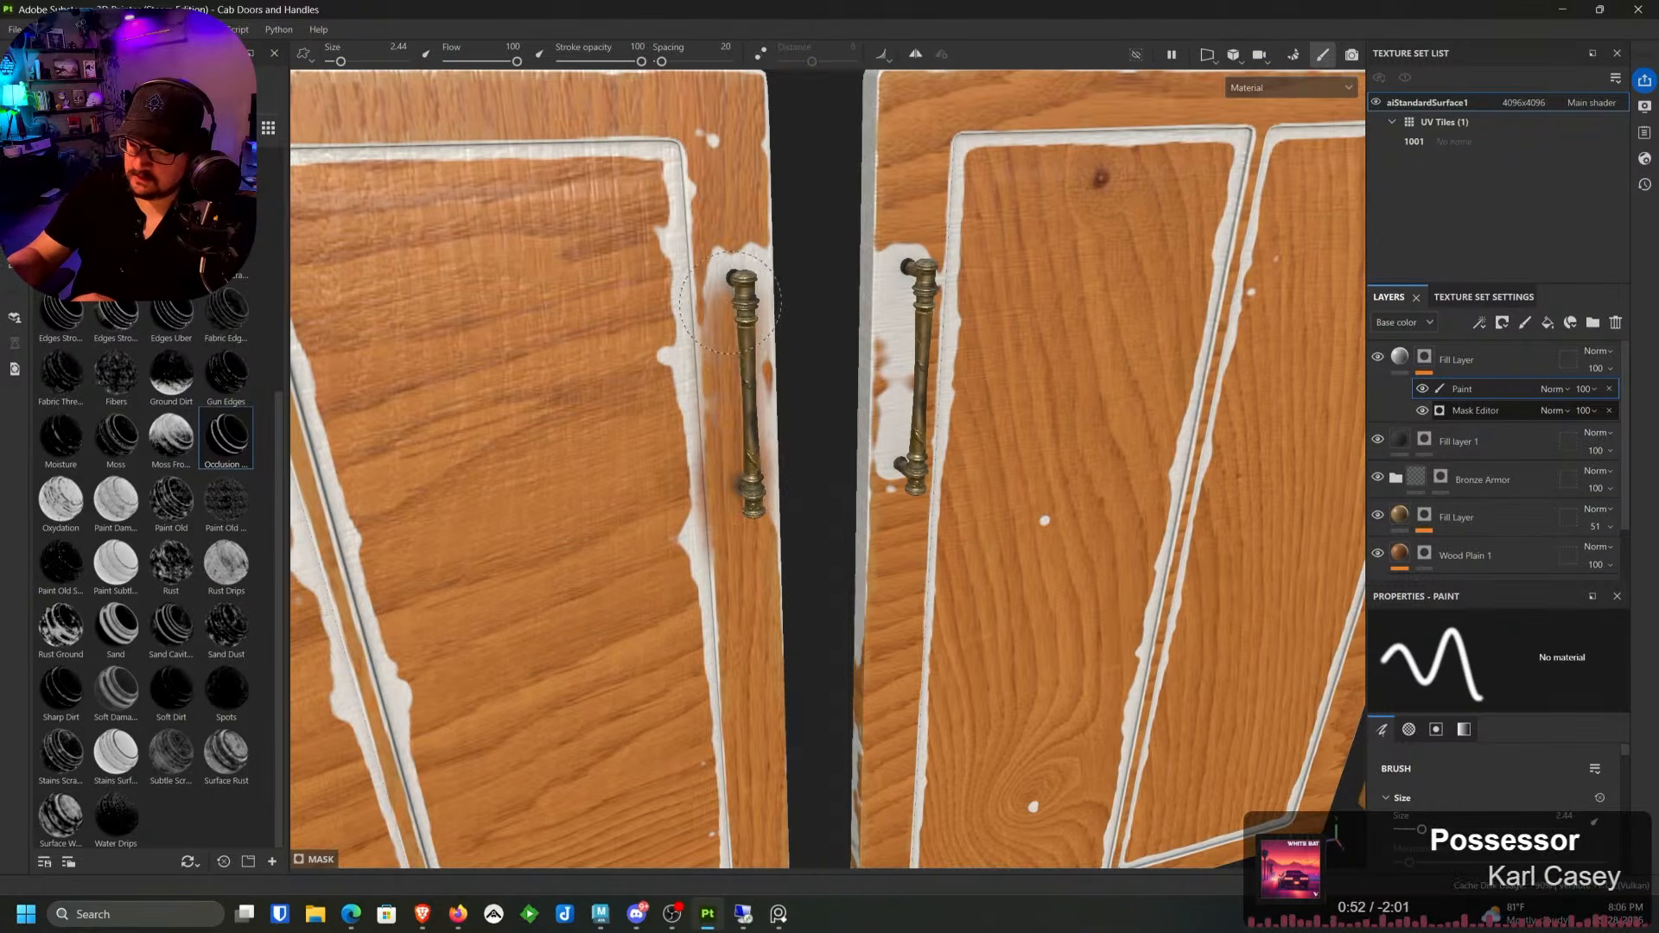
pyautogui.moveTo(724, 343)
pyautogui.mouseDown()
pyautogui.moveTo(730, 138)
pyautogui.moveTo(770, 328)
pyautogui.moveTo(774, 484)
pyautogui.mouseUp()
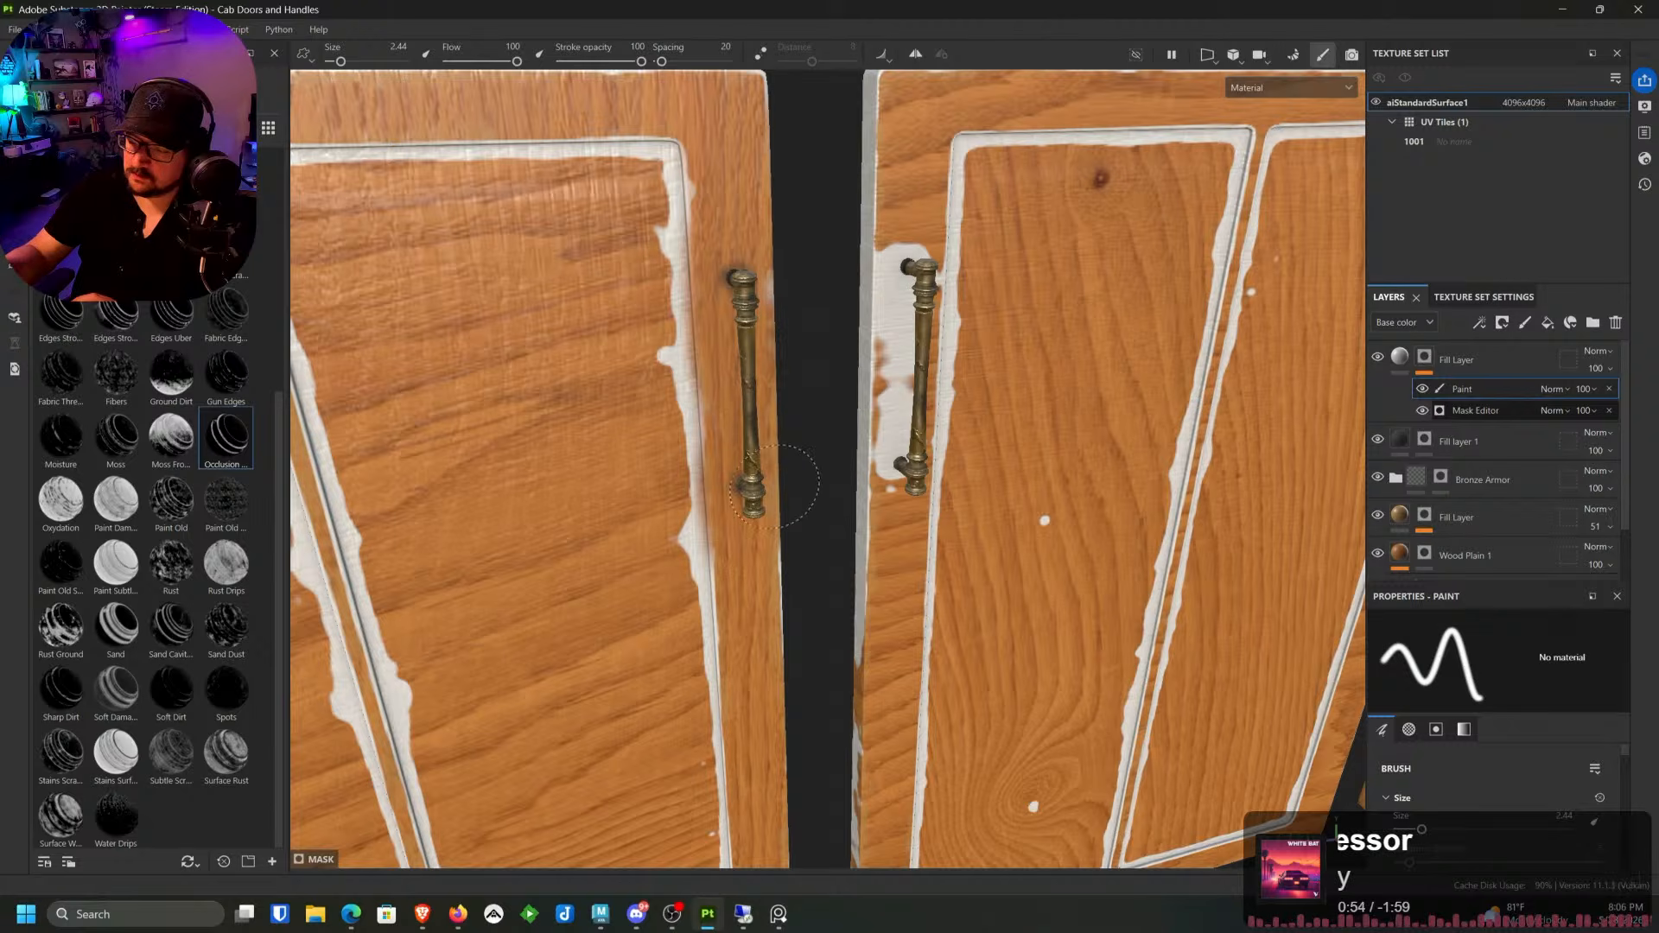
# Step: Paint out the white patch around the second lower door's handle and clear the stray spots from its panels
pyautogui.moveTo(864, 358)
pyautogui.keyDown('alt'); pyautogui.mouseDown(button='middle')
pyautogui.moveTo(752, 329)
pyautogui.moveTo(691, 290)
pyautogui.mouseUp(button='middle'); pyautogui.keyUp('alt')
pyautogui.moveTo(734, 227)
pyautogui.mouseDown()
pyautogui.moveTo(719, 286)
pyautogui.moveTo(772, 223)
pyautogui.moveTo(733, 404)
pyautogui.mouseUp()
pyautogui.keyDown('alt'); pyautogui.moveTo(733, 405); pyautogui.dragTo(664, 405, button='middle'); pyautogui.keyUp('alt')
pyautogui.keyDown('alt'); pyautogui.moveTo(843, 296); pyautogui.dragTo(812, 296, button='right'); pyautogui.keyUp('alt')
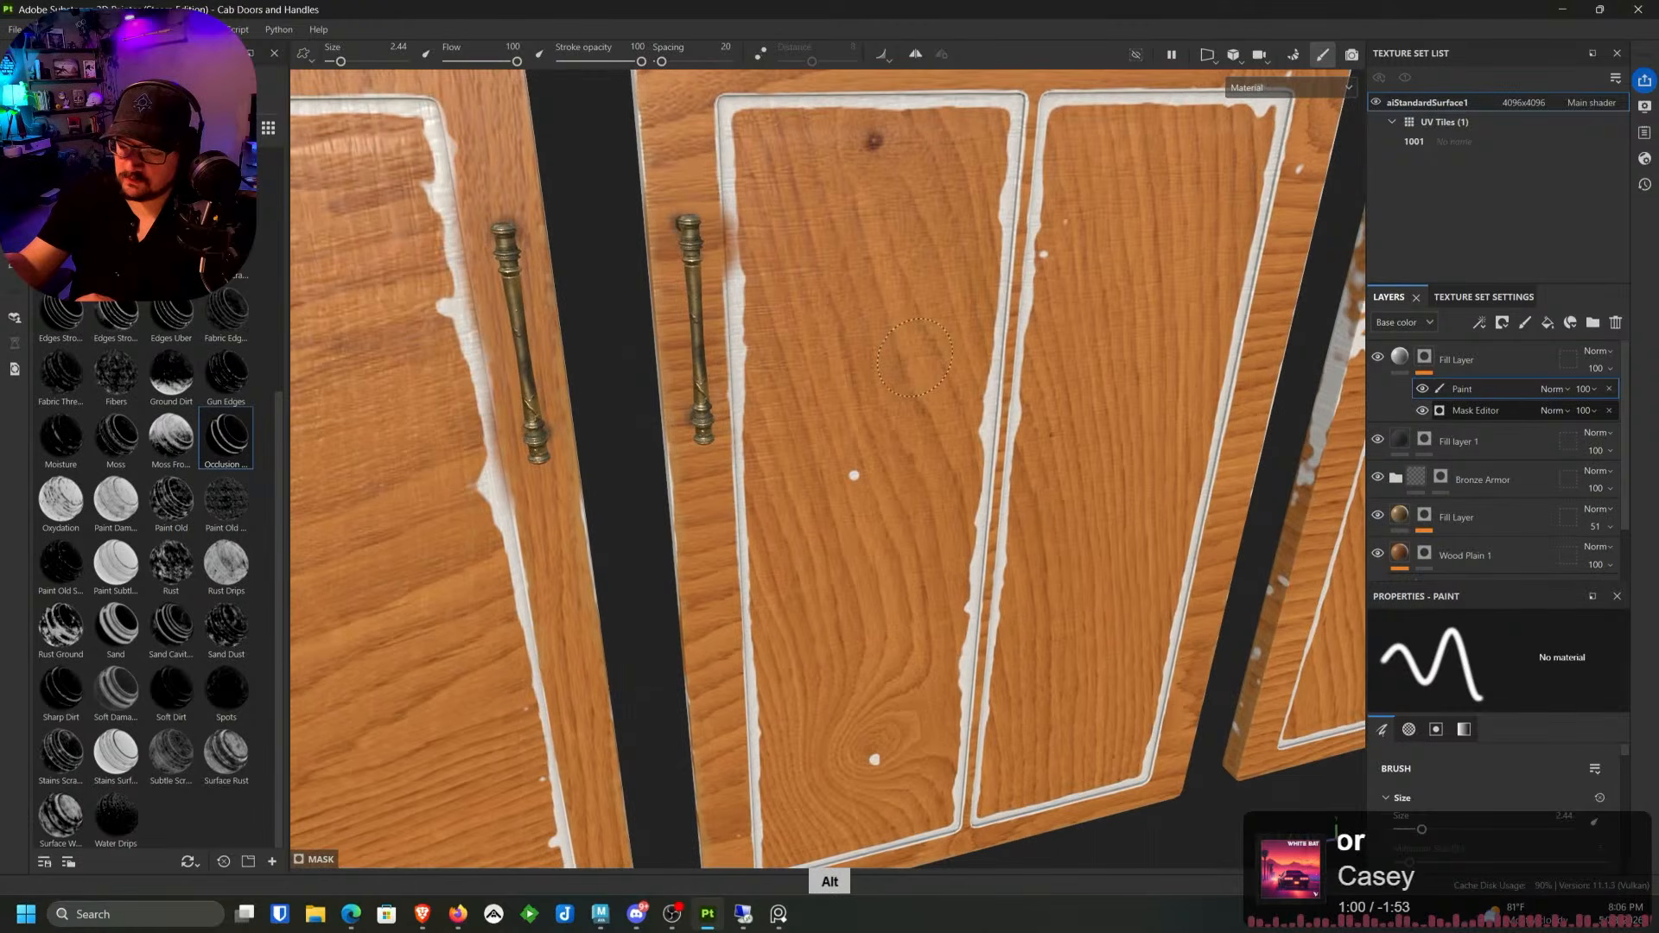
pyautogui.keyDown('alt'); pyautogui.moveTo(862, 471); pyautogui.dragTo(692, 354, button='middle'); pyautogui.keyUp('alt')
pyautogui.keyDown('alt'); pyautogui.moveTo(899, 374); pyautogui.dragTo(778, 389); pyautogui.keyUp('alt')
pyautogui.keyDown('alt'); pyautogui.moveTo(852, 195); pyautogui.dragTo(795, 177, button='right'); pyautogui.keyUp('alt')
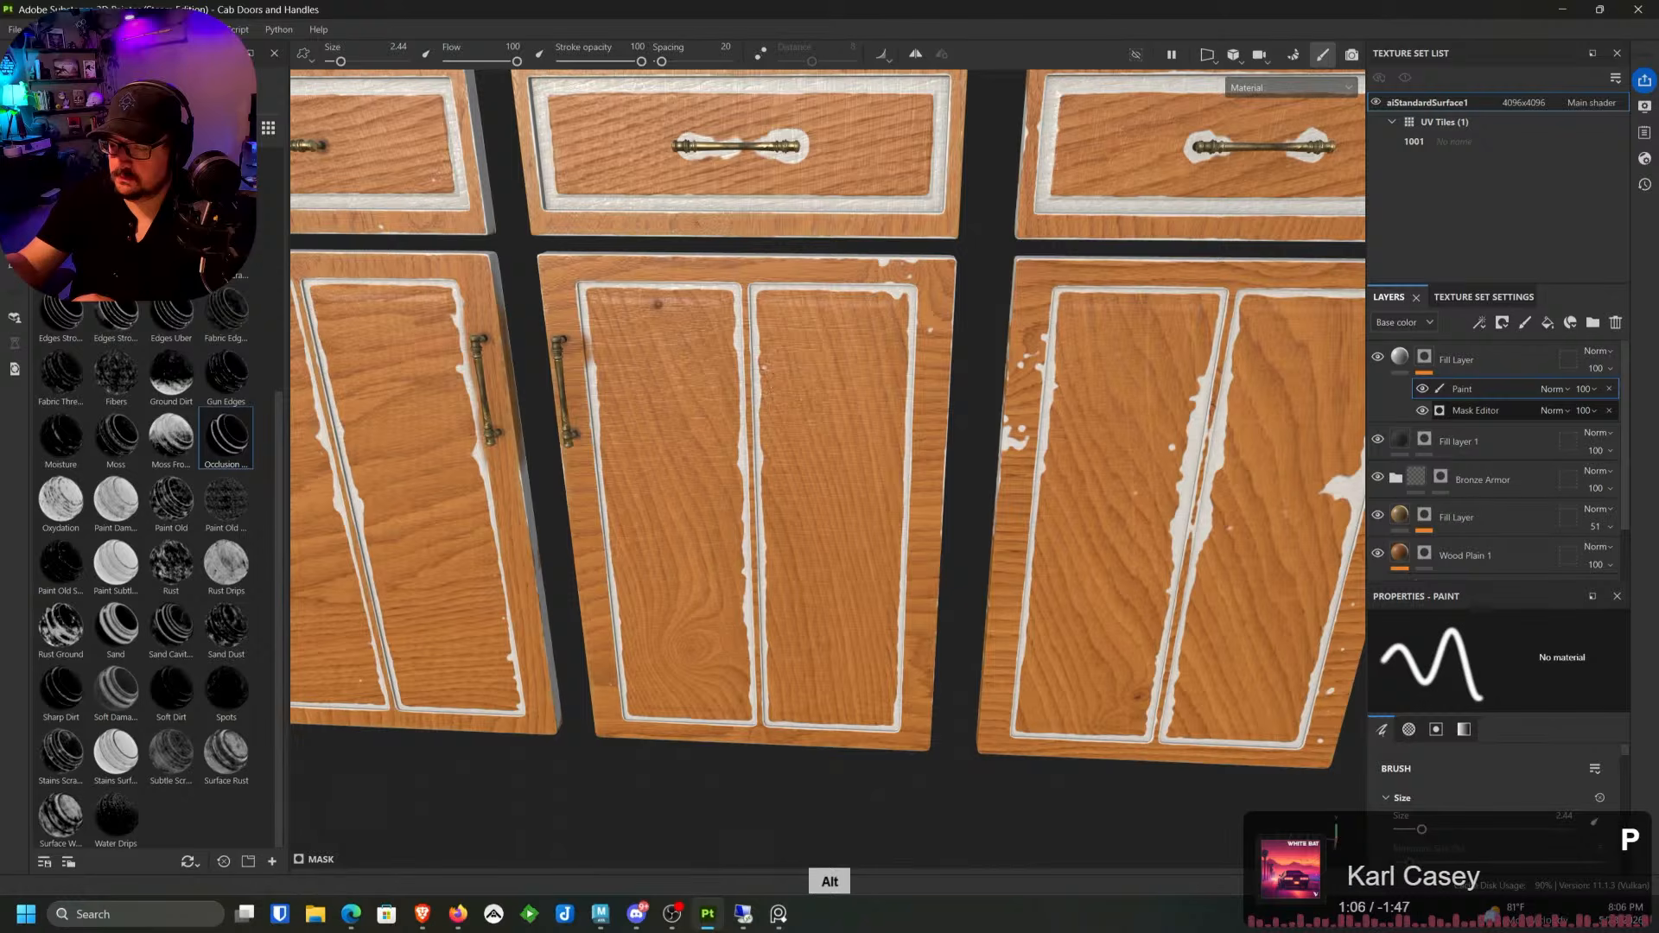
# Step: Clear the white spots from the third lower door's frame opposite its handle and thin the white edge along its centre divider
pyautogui.keyDown('alt'); pyautogui.moveTo(1111, 350); pyautogui.dragTo(806, 127, button='middle'); pyautogui.keyUp('alt')
pyautogui.keyDown('alt'); pyautogui.moveTo(812, 250); pyautogui.dragTo(848, 208); pyautogui.keyUp('alt')
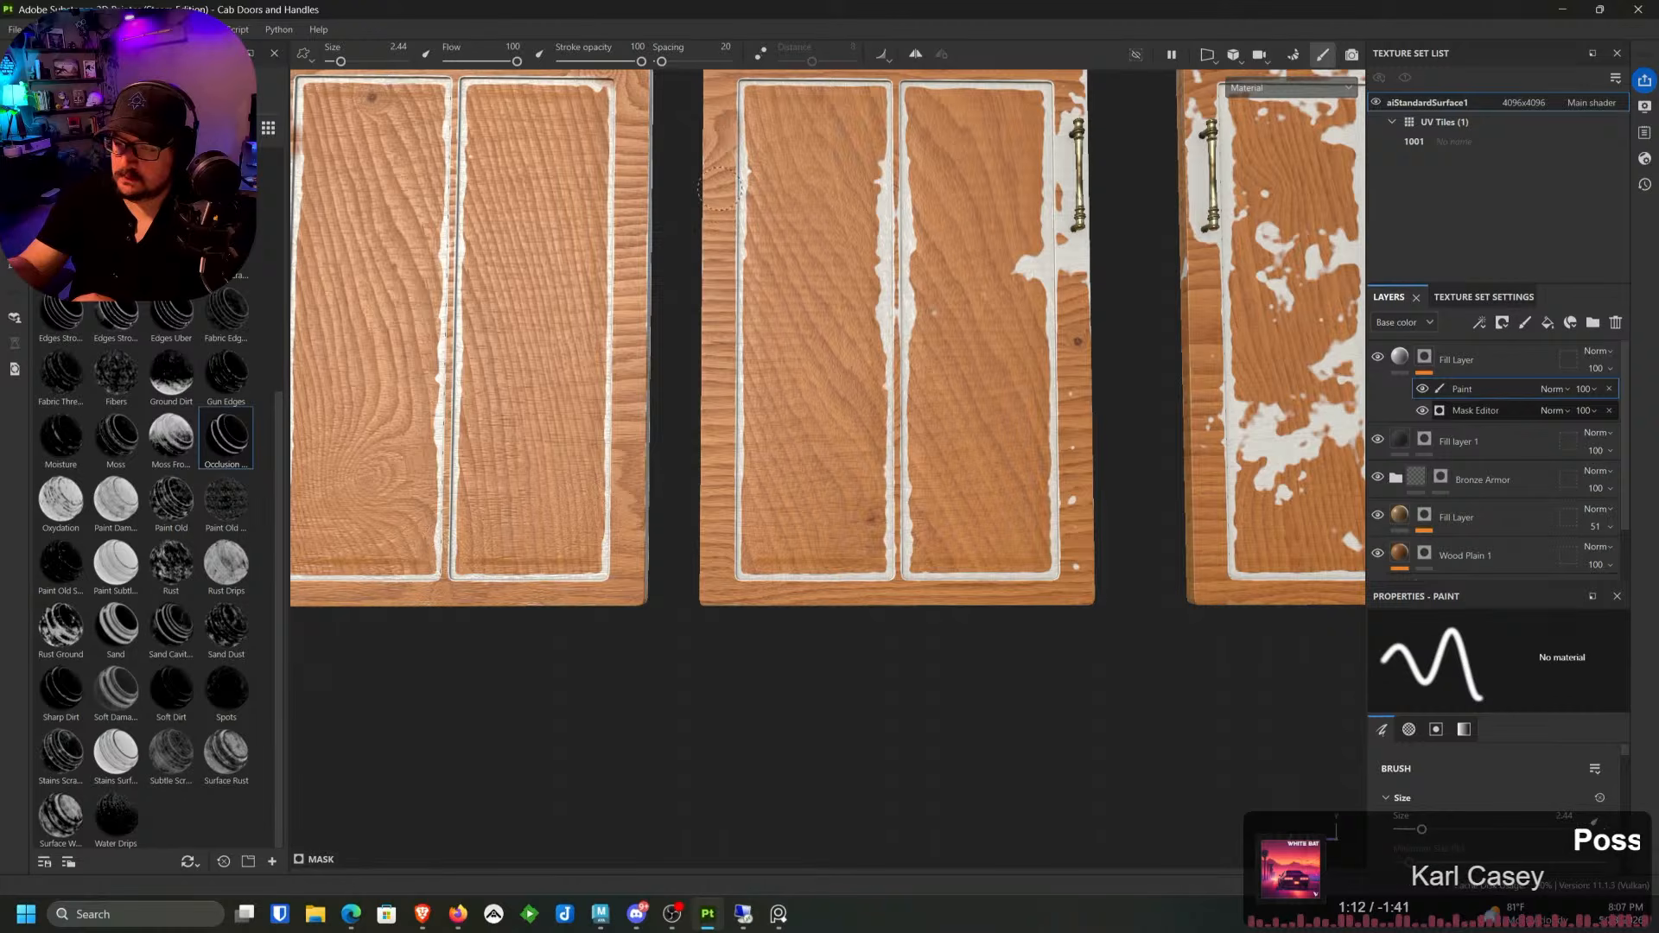
pyautogui.keyDown('alt'); pyautogui.moveTo(722, 156); pyautogui.dragTo(633, 295, button='middle'); pyautogui.keyUp('alt')
pyautogui.moveTo(856, 173)
pyautogui.keyDown('alt'); pyautogui.mouseDown()
pyautogui.moveTo(868, 226)
pyautogui.moveTo(871, 201)
pyautogui.mouseUp(); pyautogui.keyUp('alt')
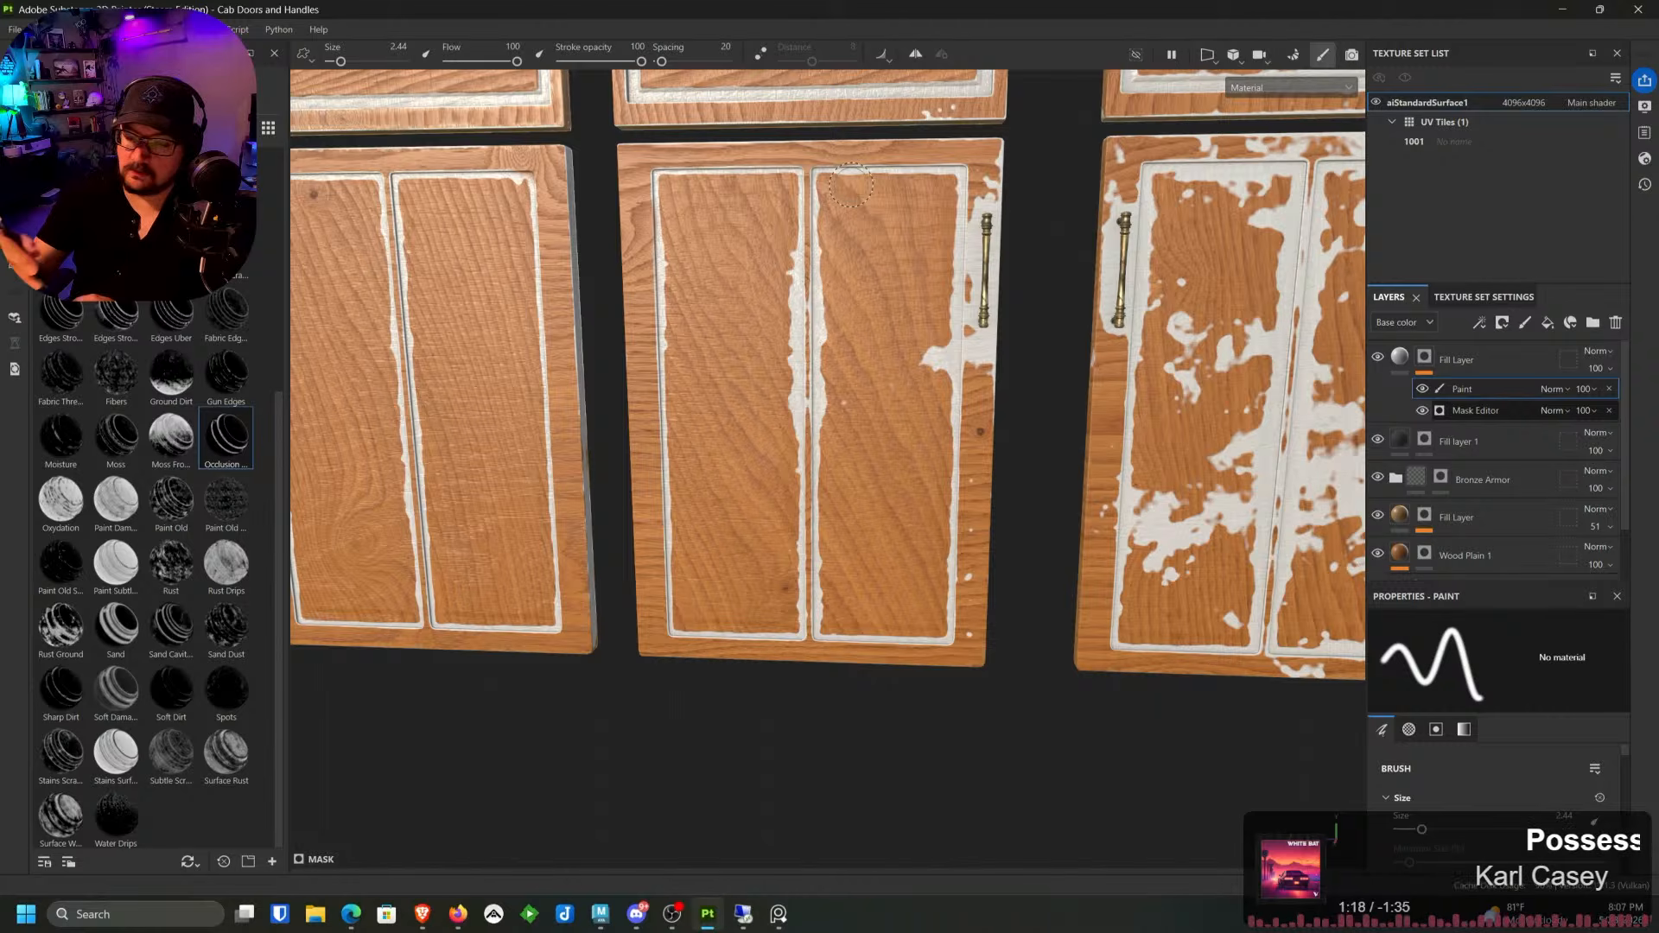
pyautogui.keyDown('alt'); pyautogui.moveTo(831, 187); pyautogui.dragTo(800, 85, button='middle'); pyautogui.keyUp('alt')
pyautogui.keyDown('alt'); pyautogui.moveTo(760, 320); pyautogui.dragTo(760, 466, button='right'); pyautogui.keyUp('alt')
pyautogui.keyDown('alt'); pyautogui.moveTo(752, 293); pyautogui.dragTo(747, 323, button='middle'); pyautogui.keyUp('alt')
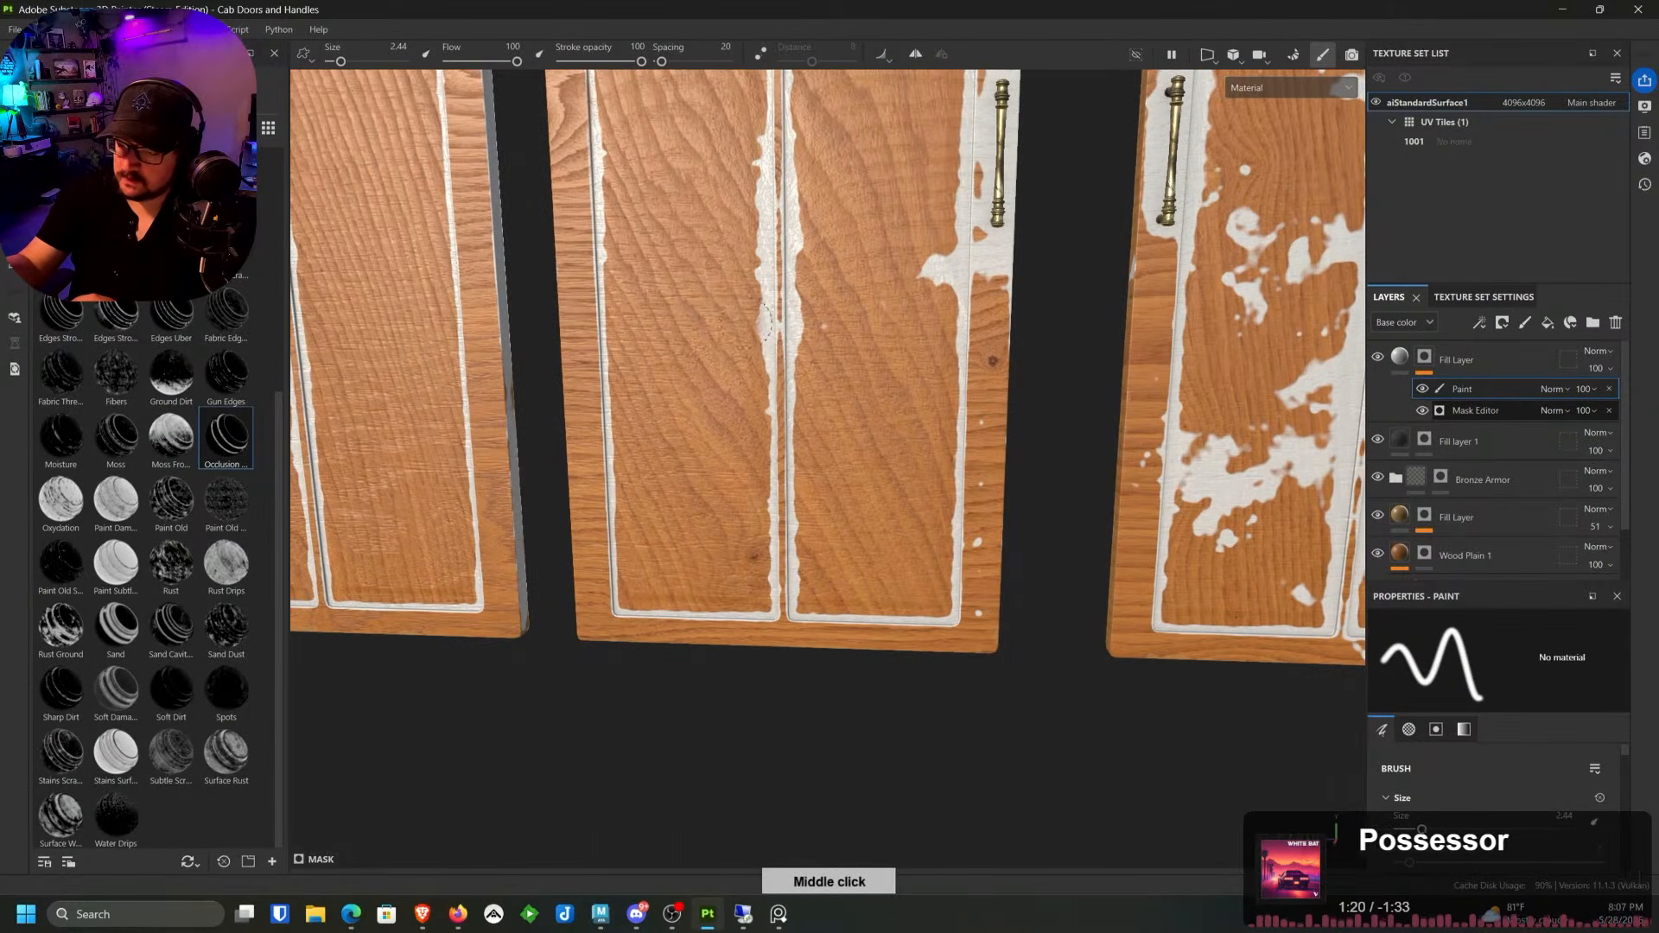
pyautogui.moveTo(821, 237); pyautogui.dragTo(744, 284, button='middle')
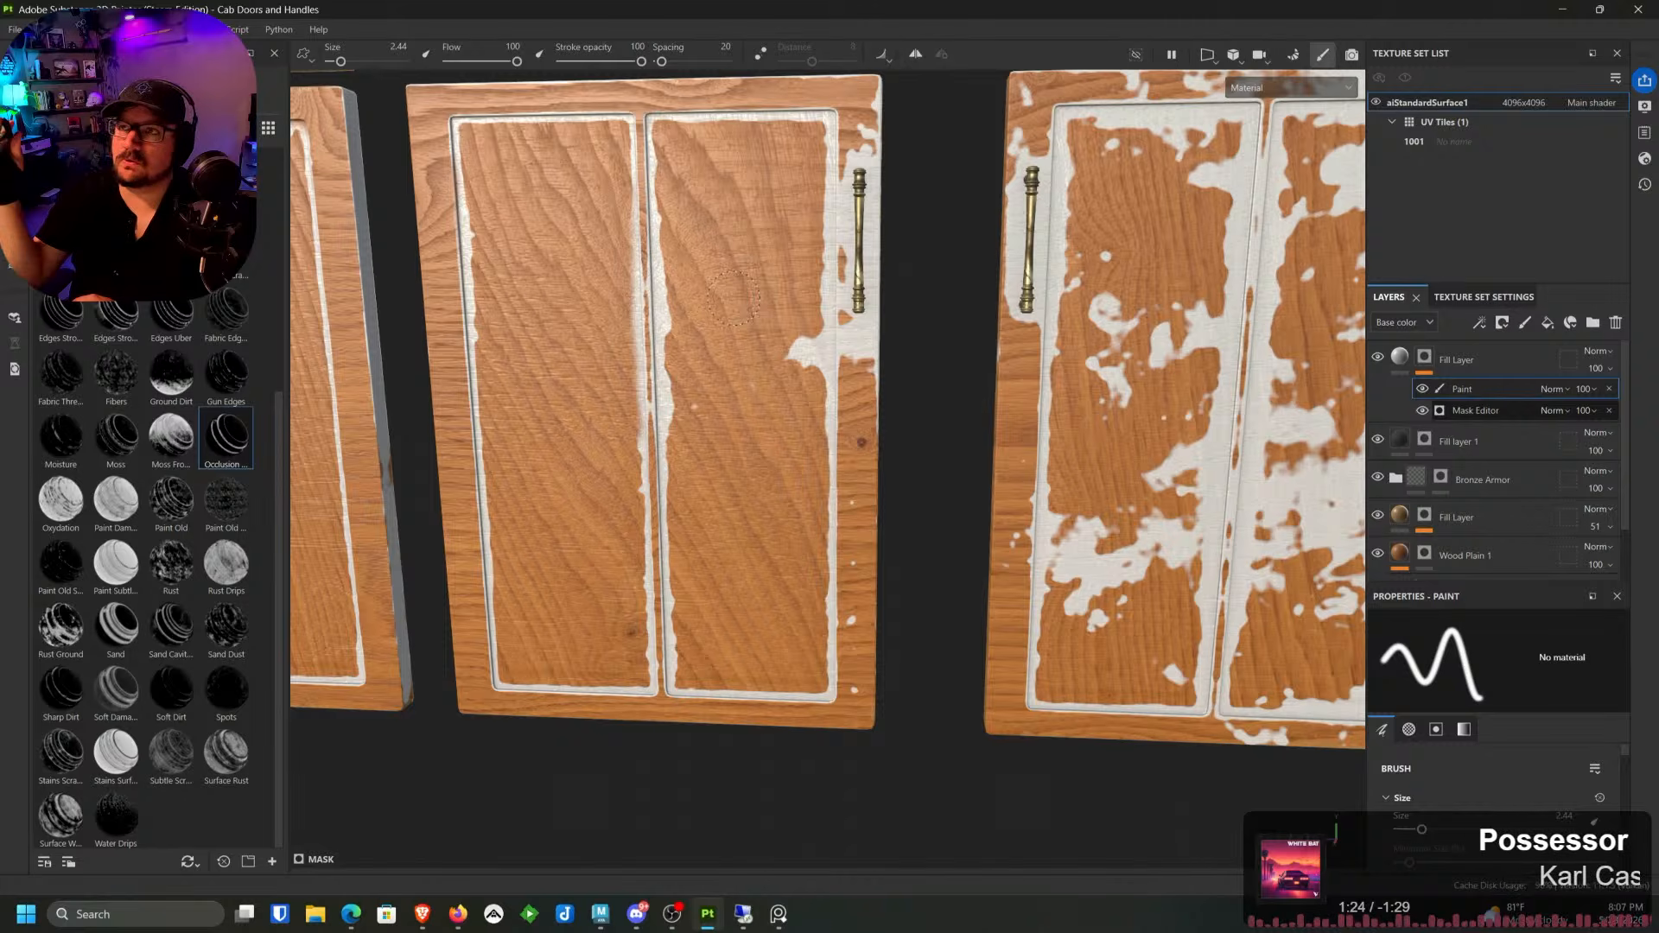
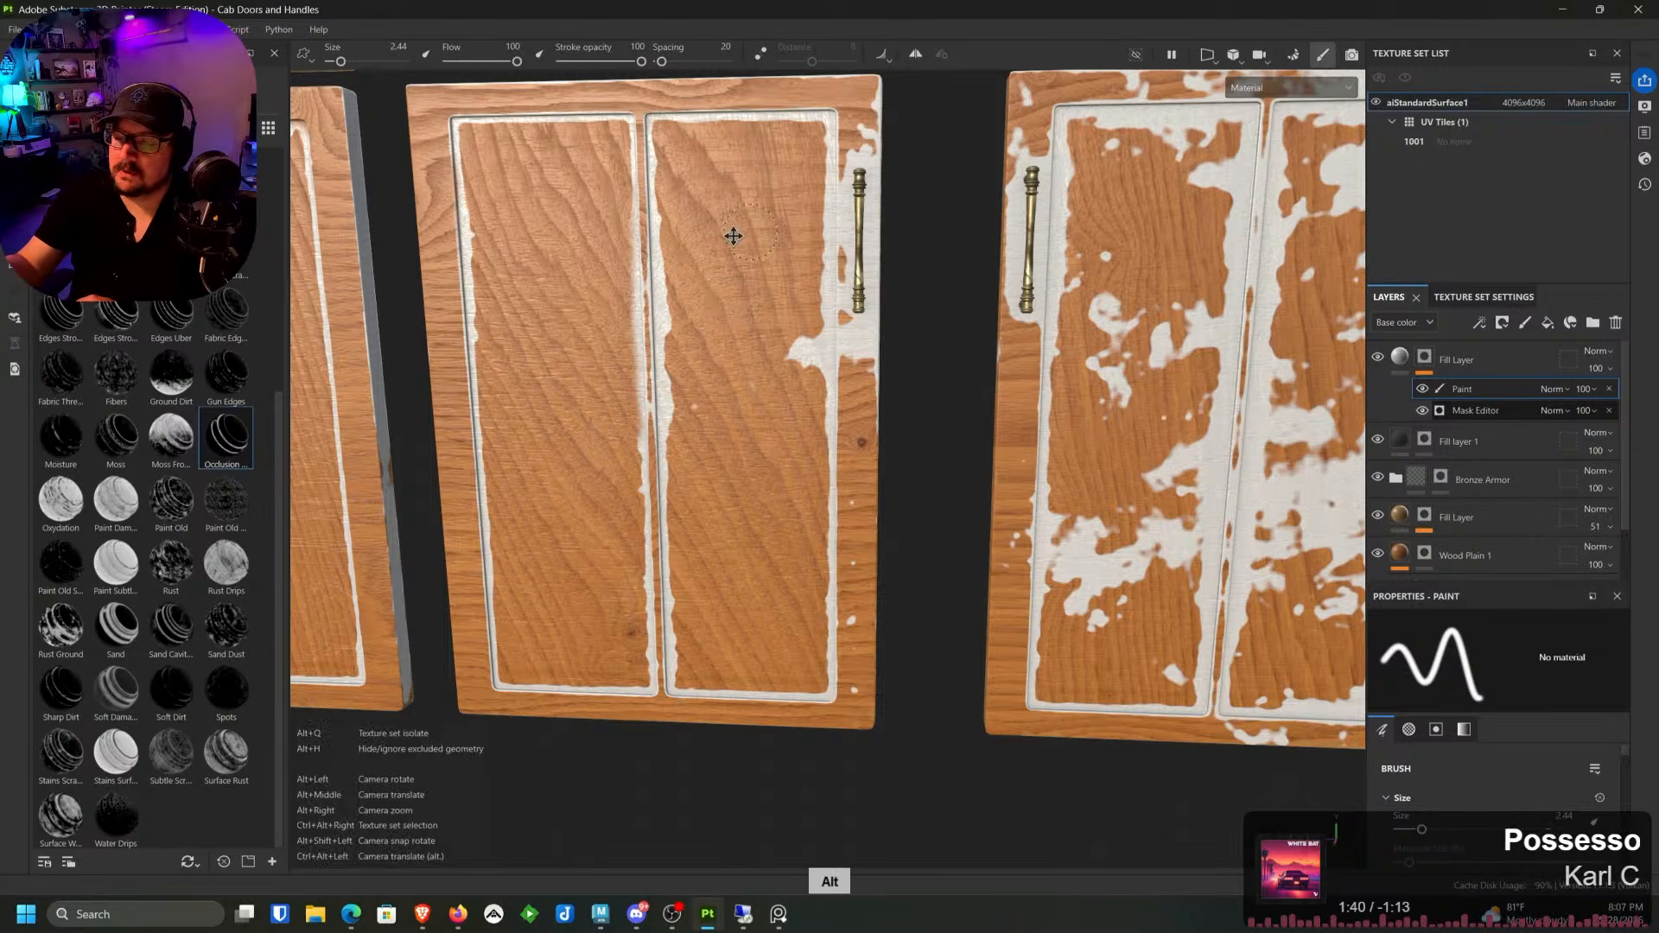
# Step: Paint out the white patch around the third lower door's handle and the stray spots along that side of the frame
pyautogui.keyDown('alt'); pyautogui.moveTo(733, 237); pyautogui.dragTo(669, 256, button='middle'); pyautogui.keyUp('alt')
pyautogui.keyDown('alt'); pyautogui.moveTo(670, 256); pyautogui.dragTo(805, 337, button='right'); pyautogui.keyUp('alt')
pyautogui.moveTo(805, 337)
pyautogui.mouseDown()
pyautogui.moveTo(782, 363)
pyautogui.moveTo(778, 276)
pyautogui.moveTo(787, 403)
pyautogui.mouseUp()
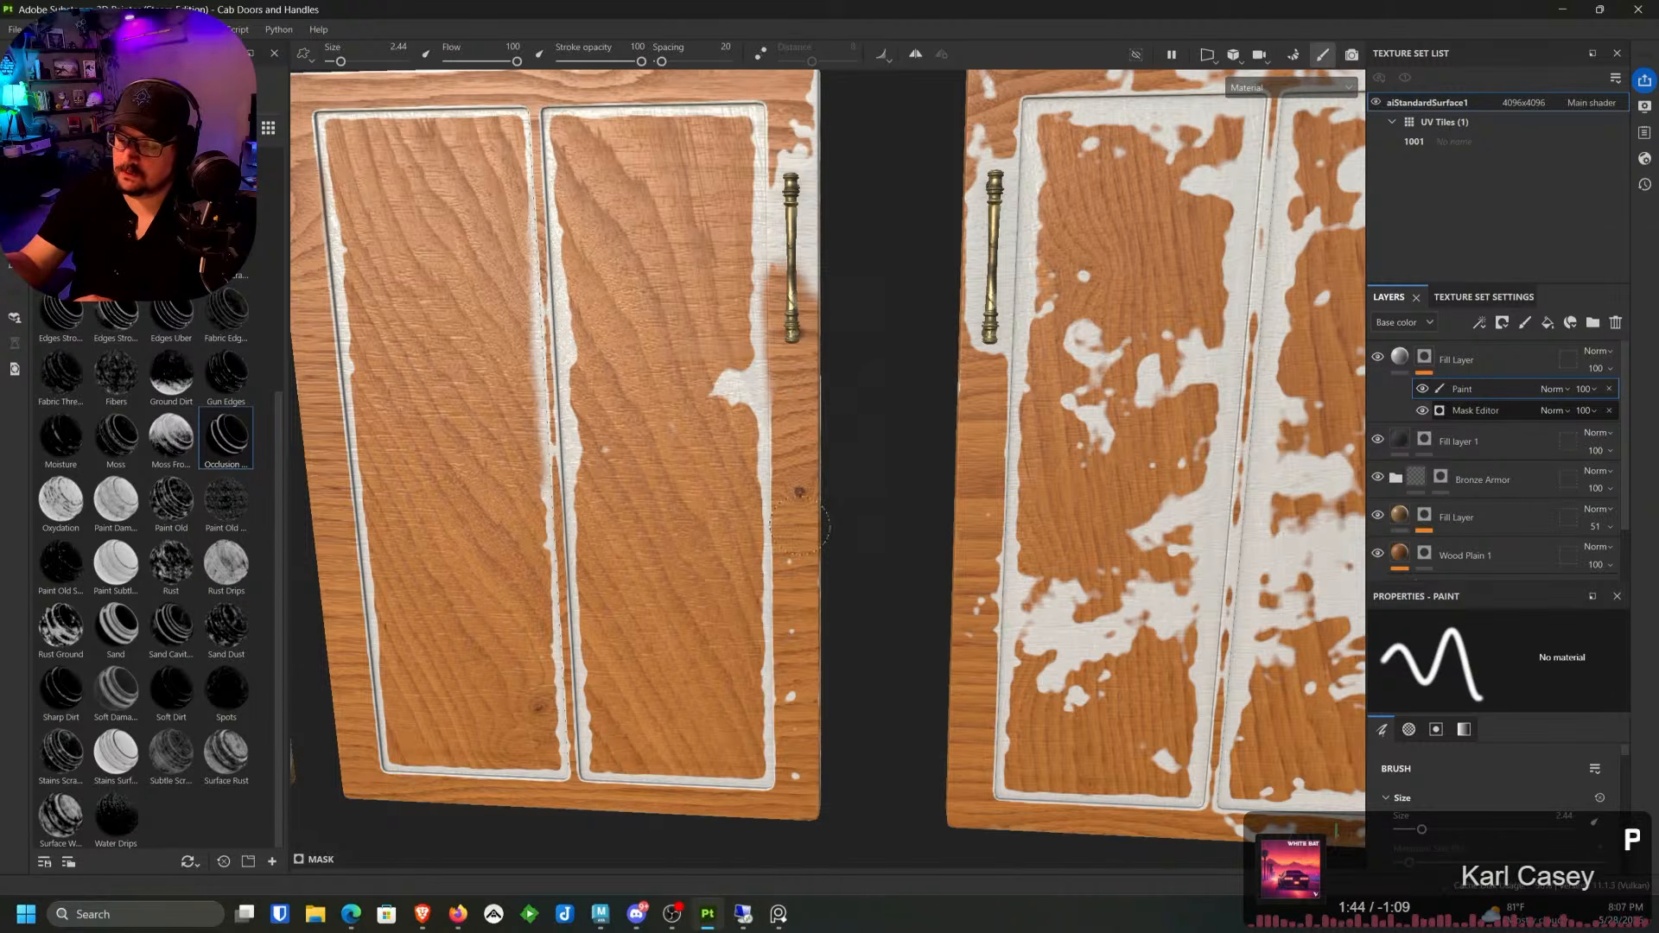
pyautogui.moveTo(802, 788); pyautogui.dragTo(782, 864, button='middle')
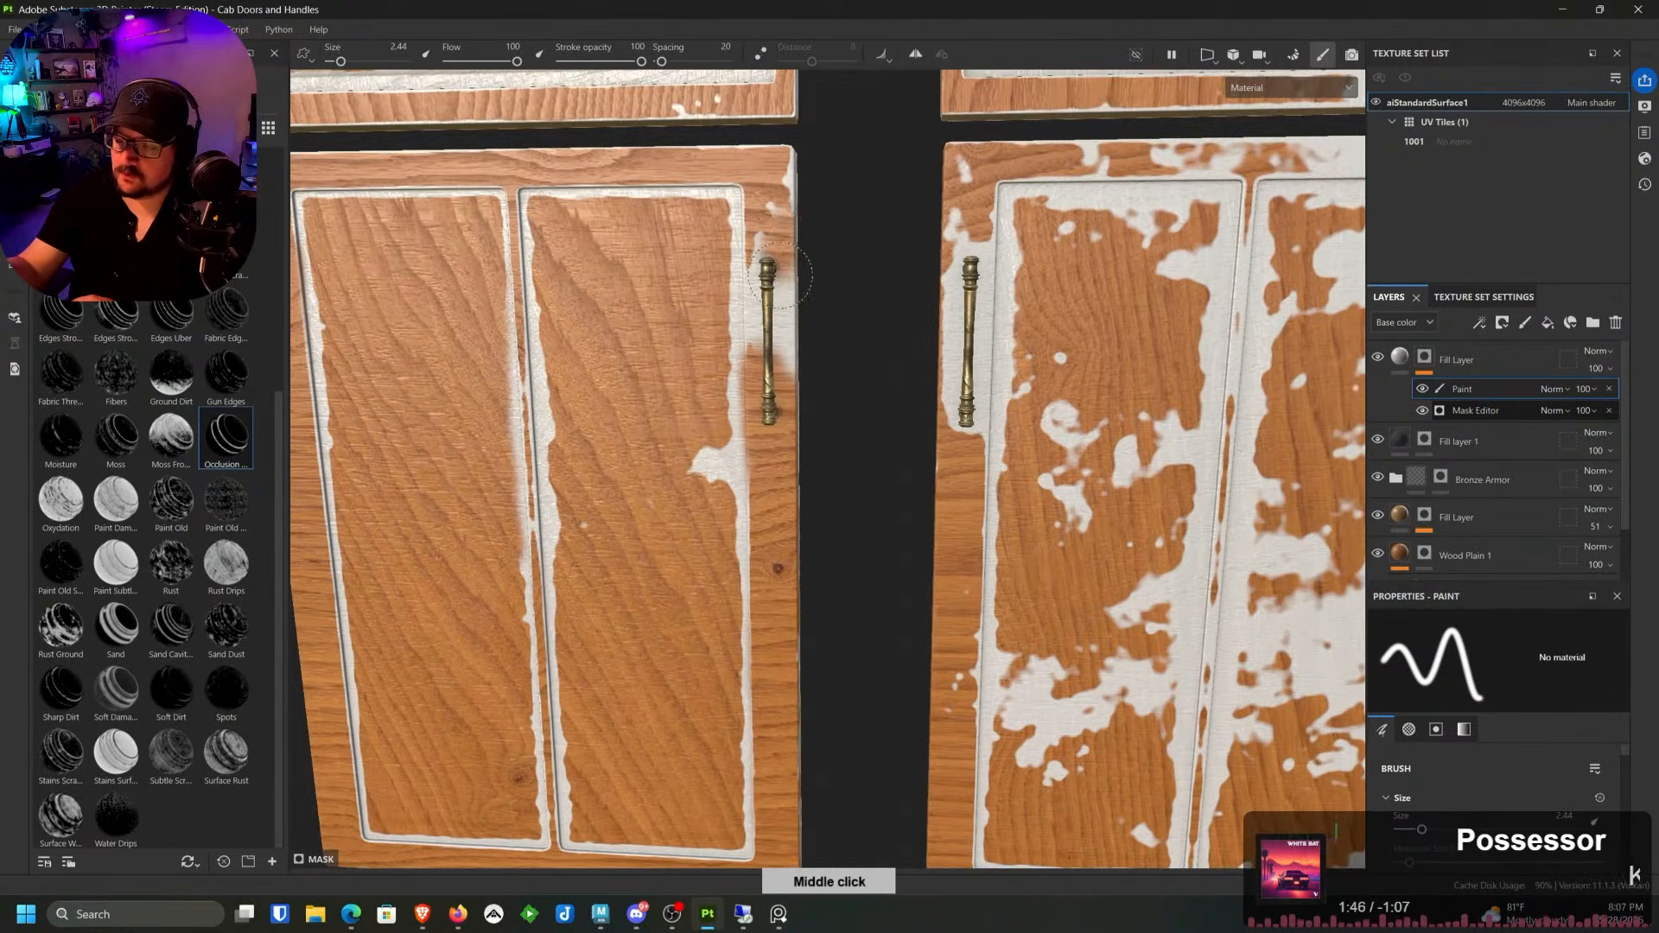
pyautogui.moveTo(761, 311)
pyautogui.mouseDown()
pyautogui.moveTo(769, 259)
pyautogui.moveTo(783, 353)
pyautogui.mouseUp()
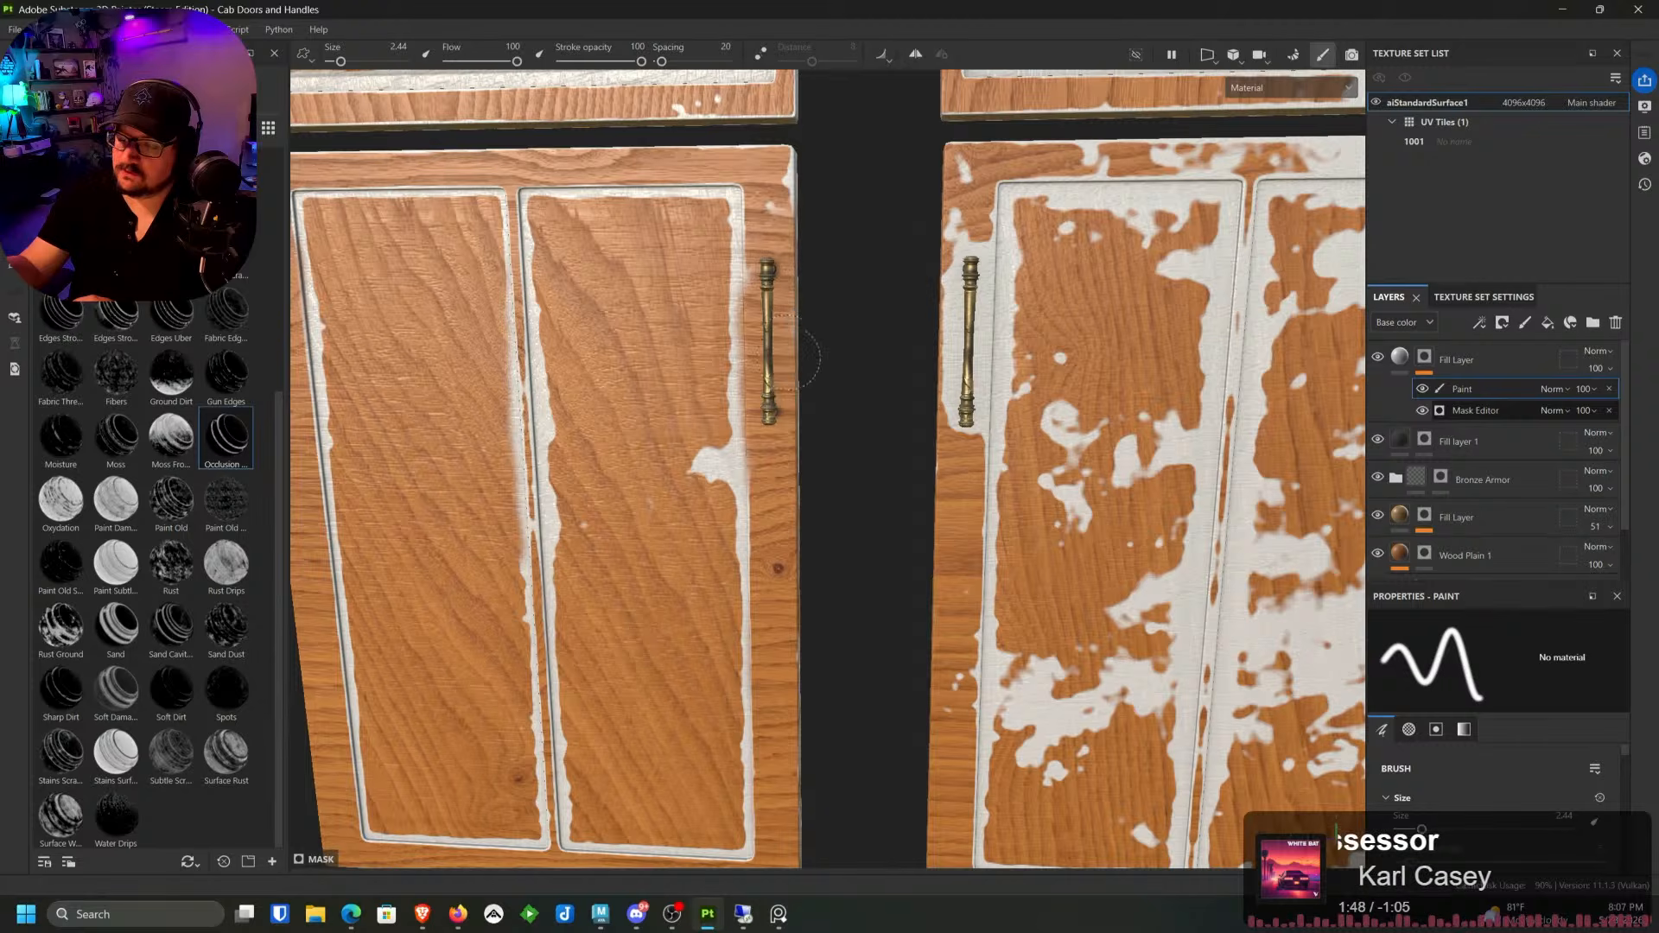
pyautogui.moveTo(773, 180); pyautogui.dragTo(674, 126, button='middle')
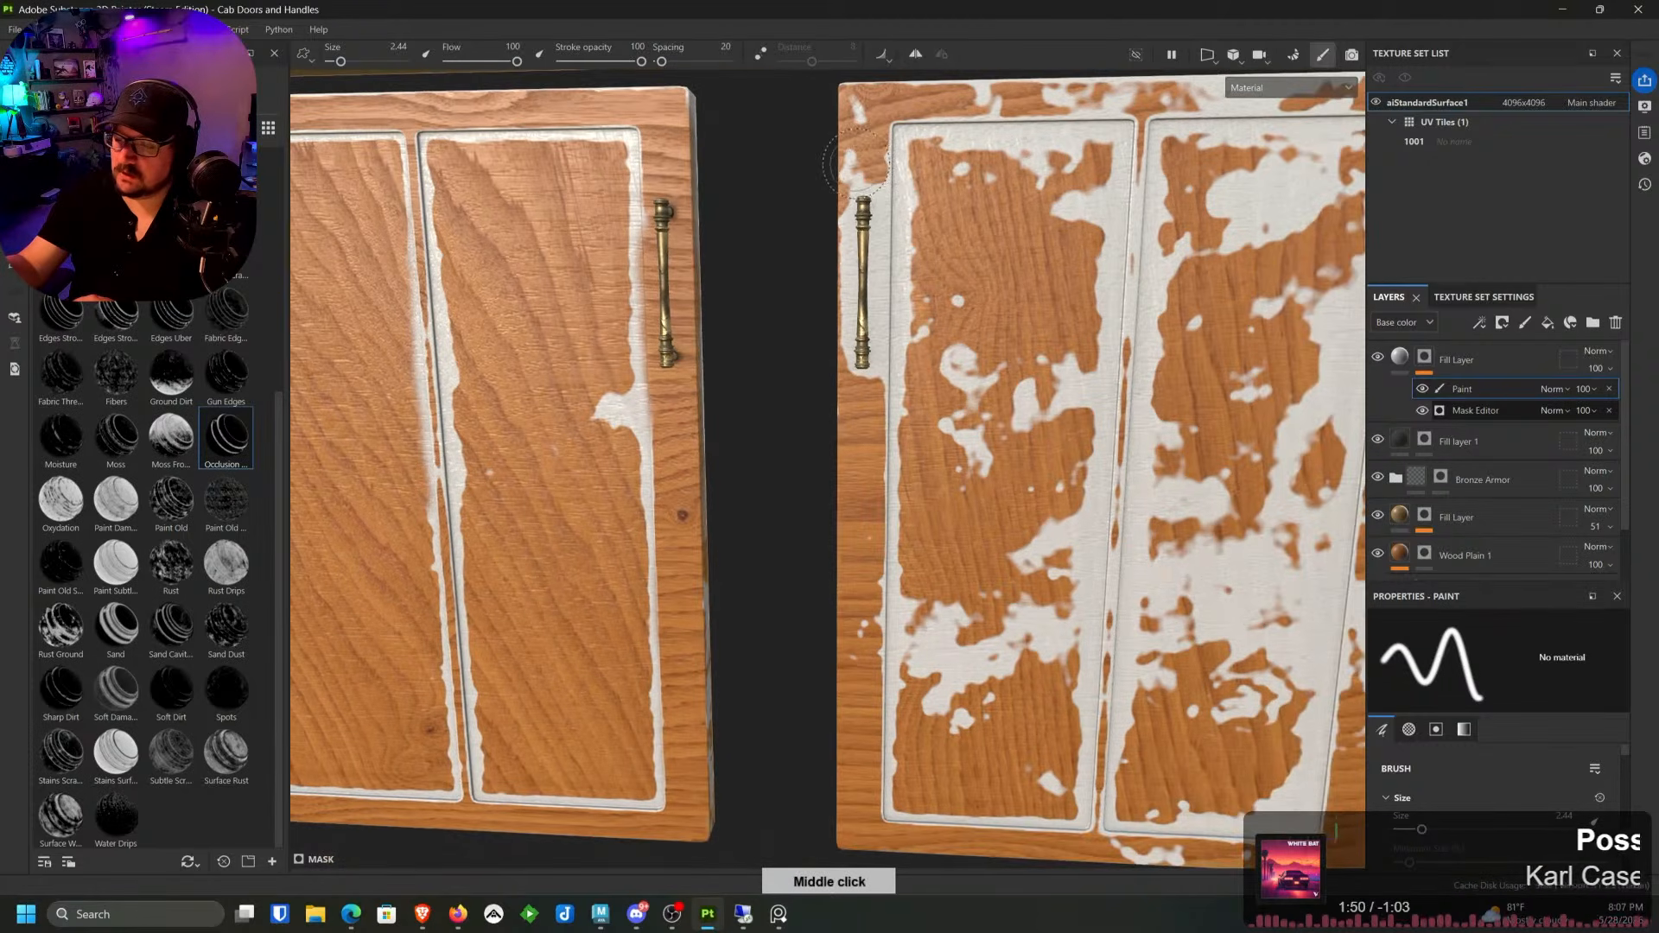
# Step: Paint out the white patch around the fourth lower door's handle and the upper part of that frame side
pyautogui.moveTo(868, 160); pyautogui.dragTo(856, 337)
pyautogui.moveTo(856, 255)
pyautogui.mouseDown()
pyautogui.moveTo(886, 363)
pyautogui.moveTo(890, 191)
pyautogui.moveTo(860, 112)
pyautogui.mouseUp()
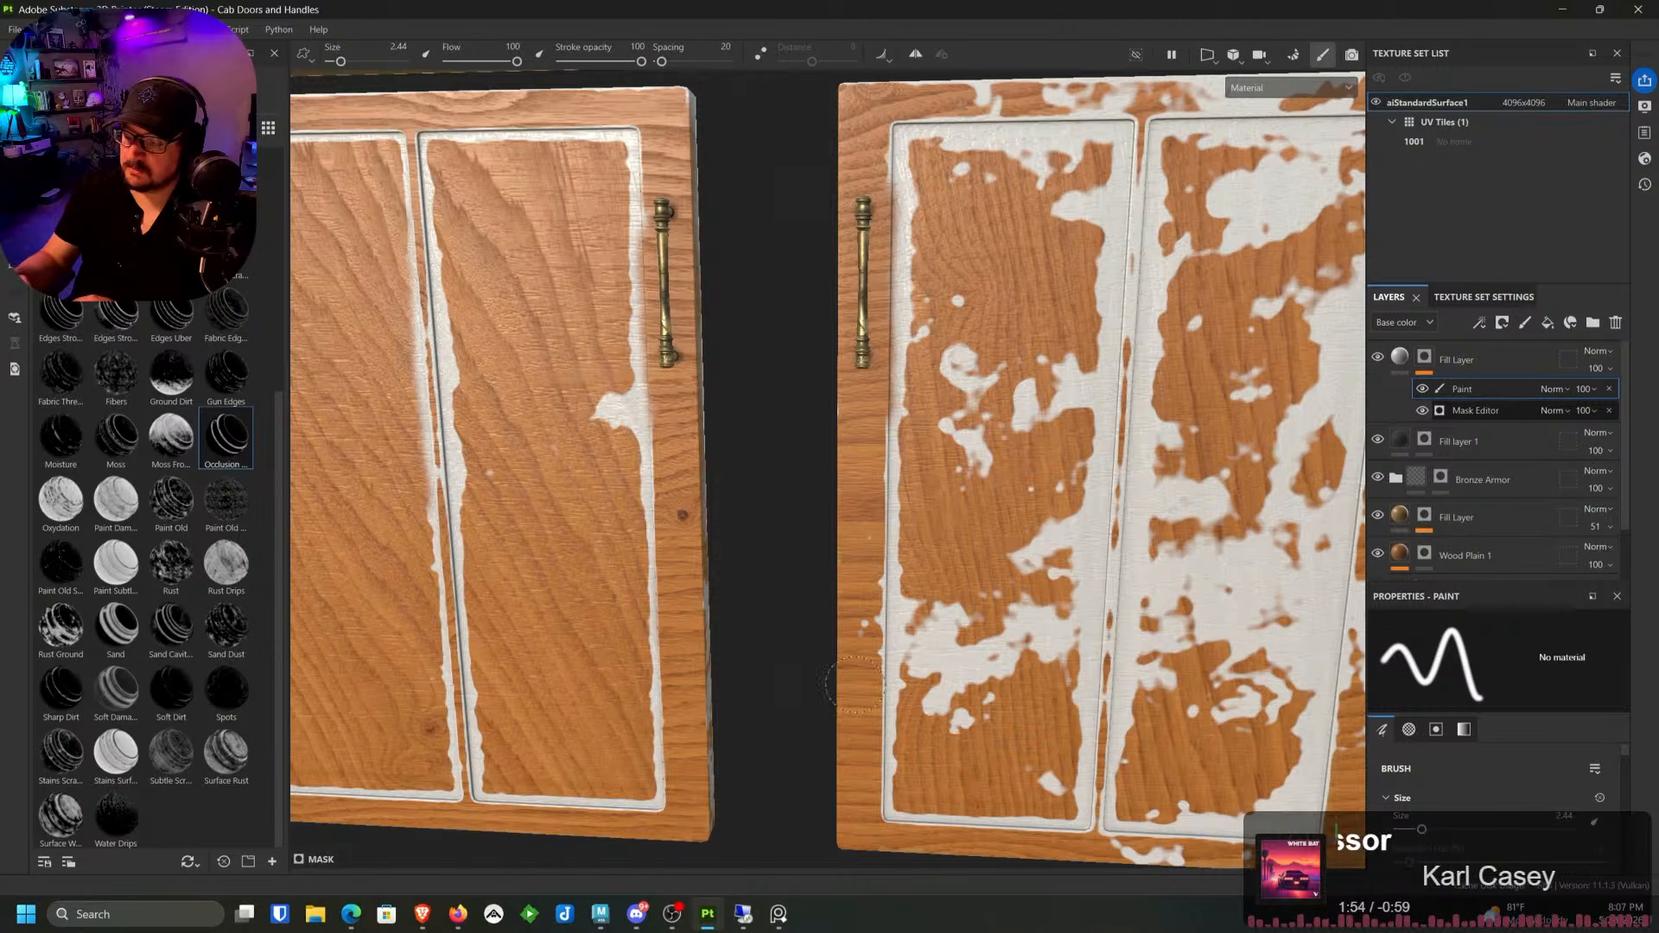
pyautogui.moveTo(854, 557)
pyautogui.keyDown('alt'); pyautogui.mouseDown(button='middle')
pyautogui.moveTo(727, 678)
pyautogui.moveTo(696, 687)
pyautogui.mouseUp(button='middle'); pyautogui.keyUp('alt')
# Step: Clear the large white blotches from the fourth lower door's handle-side panel, enlarging the brush to size 4.66
pyautogui.moveTo(820, 484); pyautogui.dragTo(814, 571)
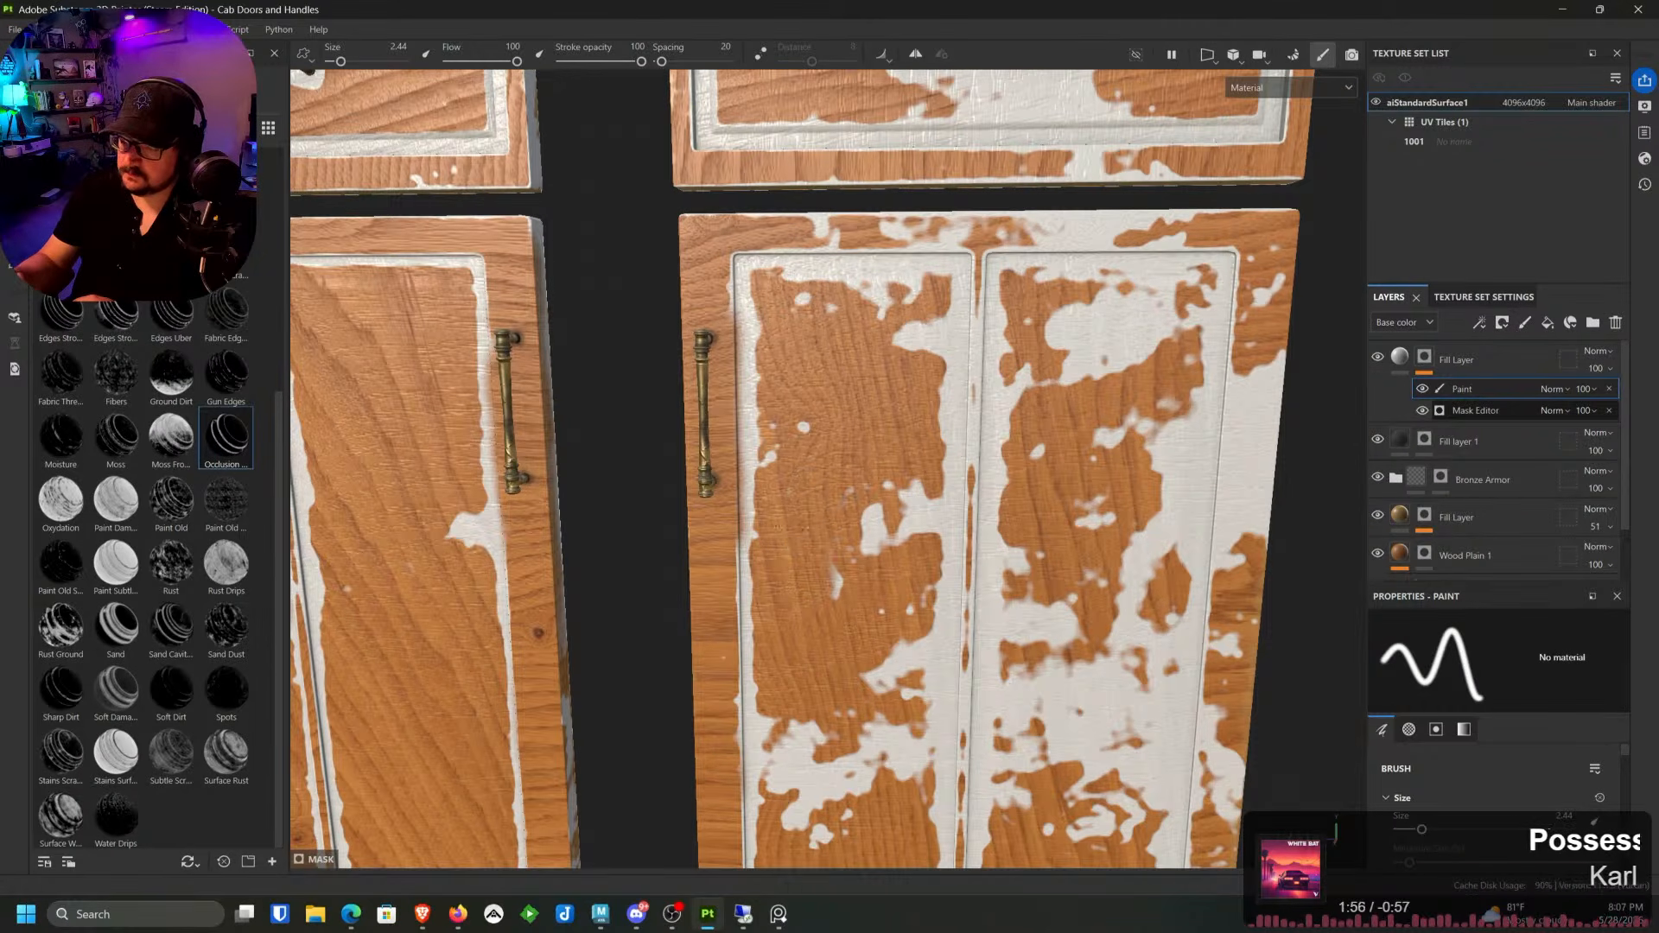
pyautogui.keyDown('alt'); pyautogui.moveTo(906, 376); pyautogui.dragTo(907, 341, button='right'); pyautogui.keyUp('alt')
pyautogui.keyDown('alt'); pyautogui.moveTo(907, 340); pyautogui.dragTo(860, 145, button='middle'); pyautogui.keyUp('alt')
pyautogui.press(']')
pyautogui.press(']')
pyautogui.press(']')
pyautogui.press(']')
pyautogui.press(']')
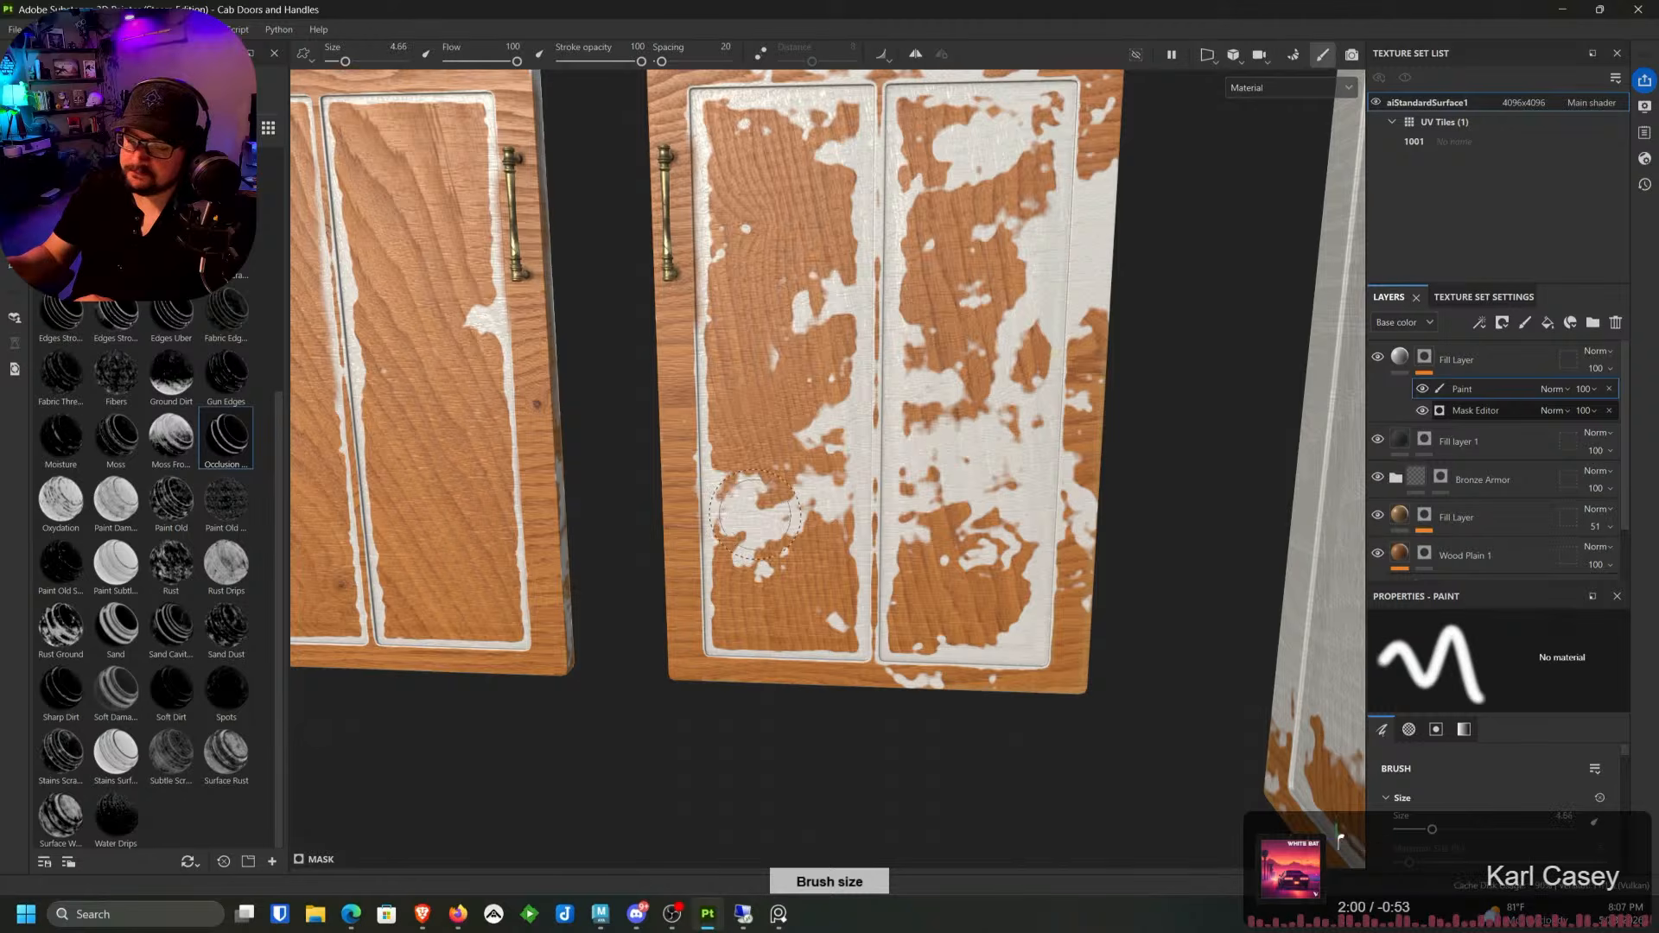
pyautogui.moveTo(754, 514)
pyautogui.mouseDown()
pyautogui.moveTo(750, 527)
pyautogui.moveTo(747, 486)
pyautogui.moveTo(734, 517)
pyautogui.moveTo(812, 502)
pyautogui.moveTo(814, 558)
pyautogui.mouseUp()
pyautogui.moveTo(808, 475)
pyautogui.mouseDown()
pyautogui.moveTo(843, 398)
pyautogui.moveTo(826, 285)
pyautogui.mouseUp()
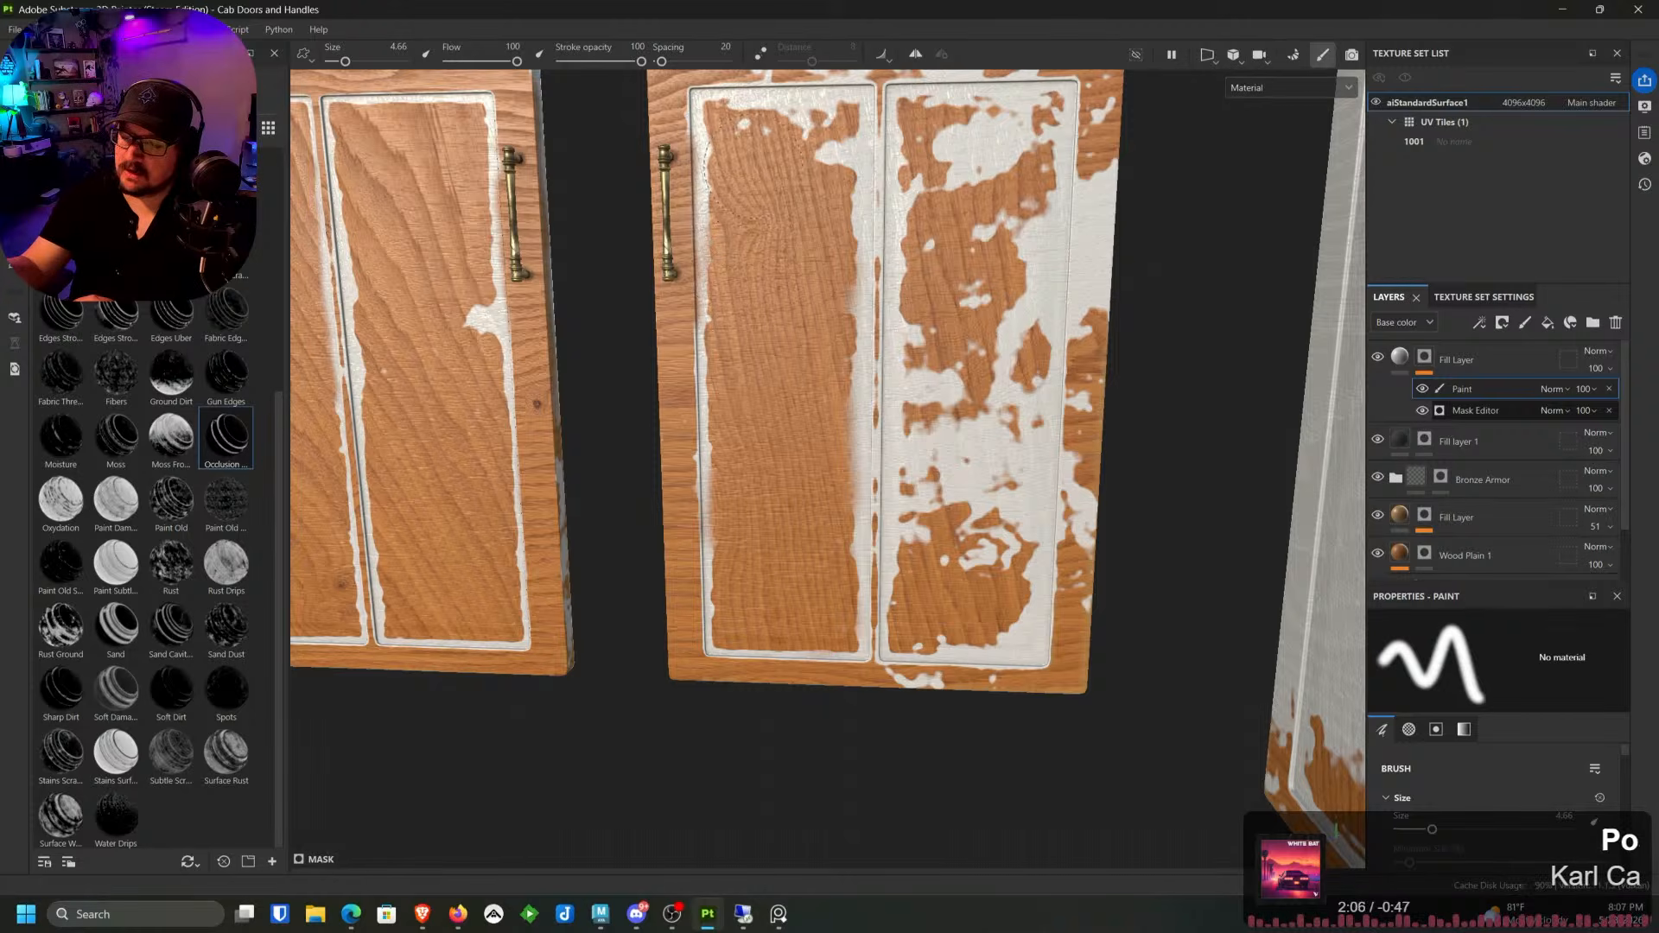
pyautogui.moveTo(773, 147)
pyautogui.mouseDown()
pyautogui.moveTo(821, 151)
pyautogui.moveTo(791, 138)
pyautogui.mouseUp()
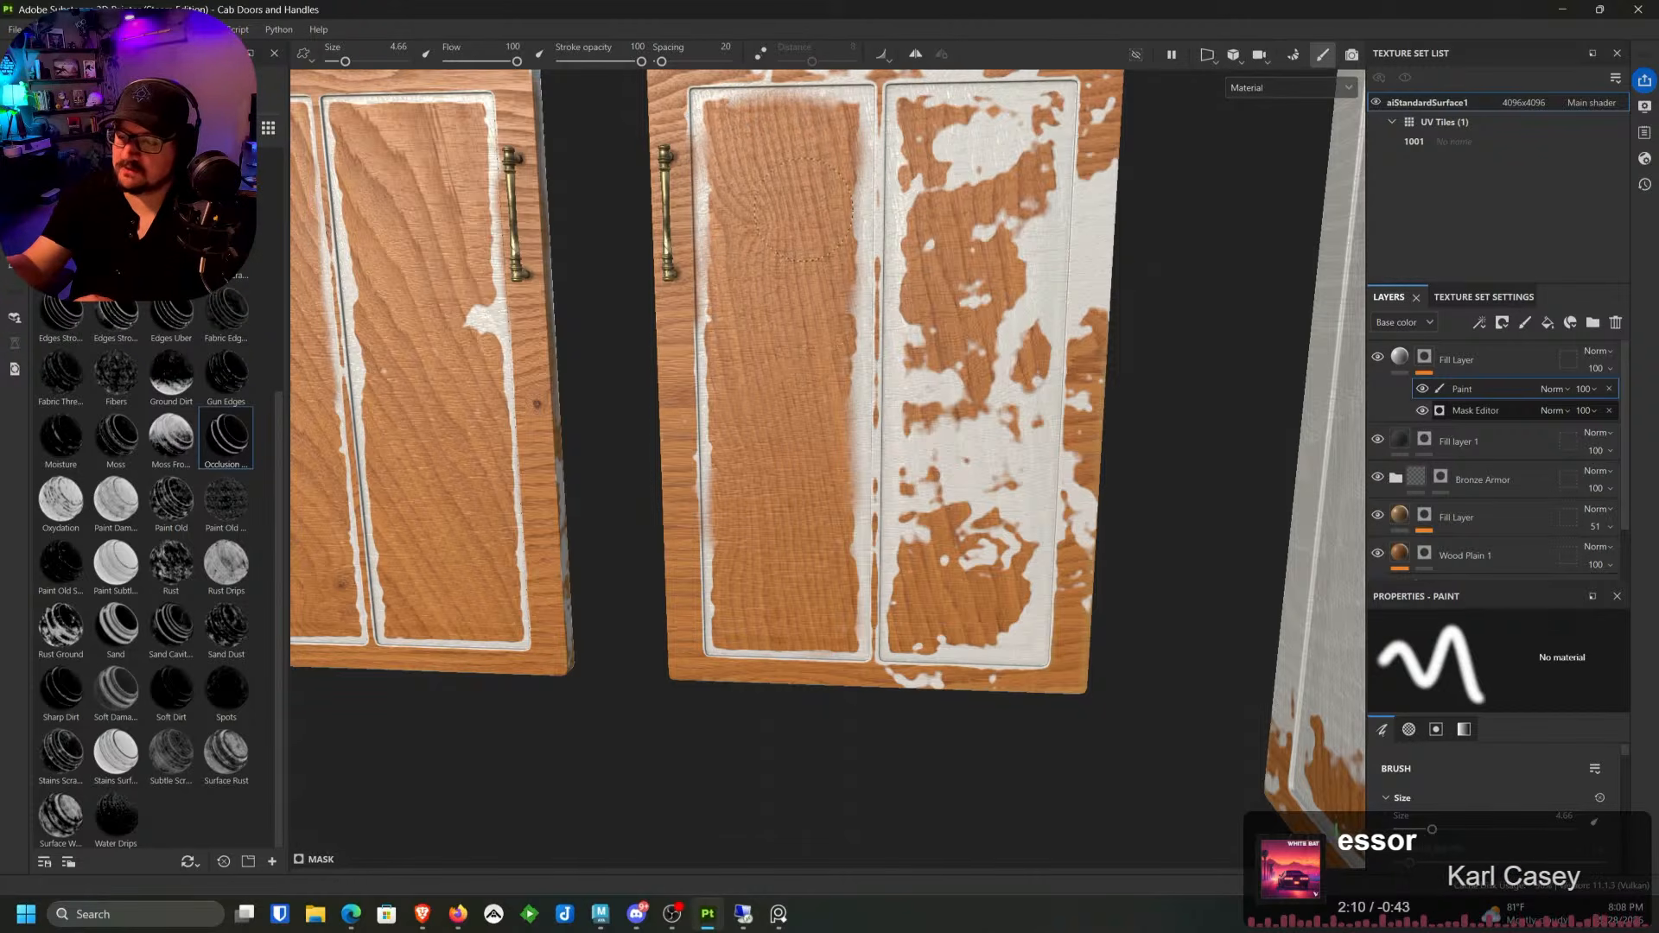
# Step: Reduce the brush to size 2.44 and clear the white from the fourth lower door's panel edge, outer frame and bottom rail
pyautogui.keyDown('ctrl'); pyautogui.moveTo(802, 211); pyautogui.dragTo(782, 211, button='right'); pyautogui.keyUp('ctrl')
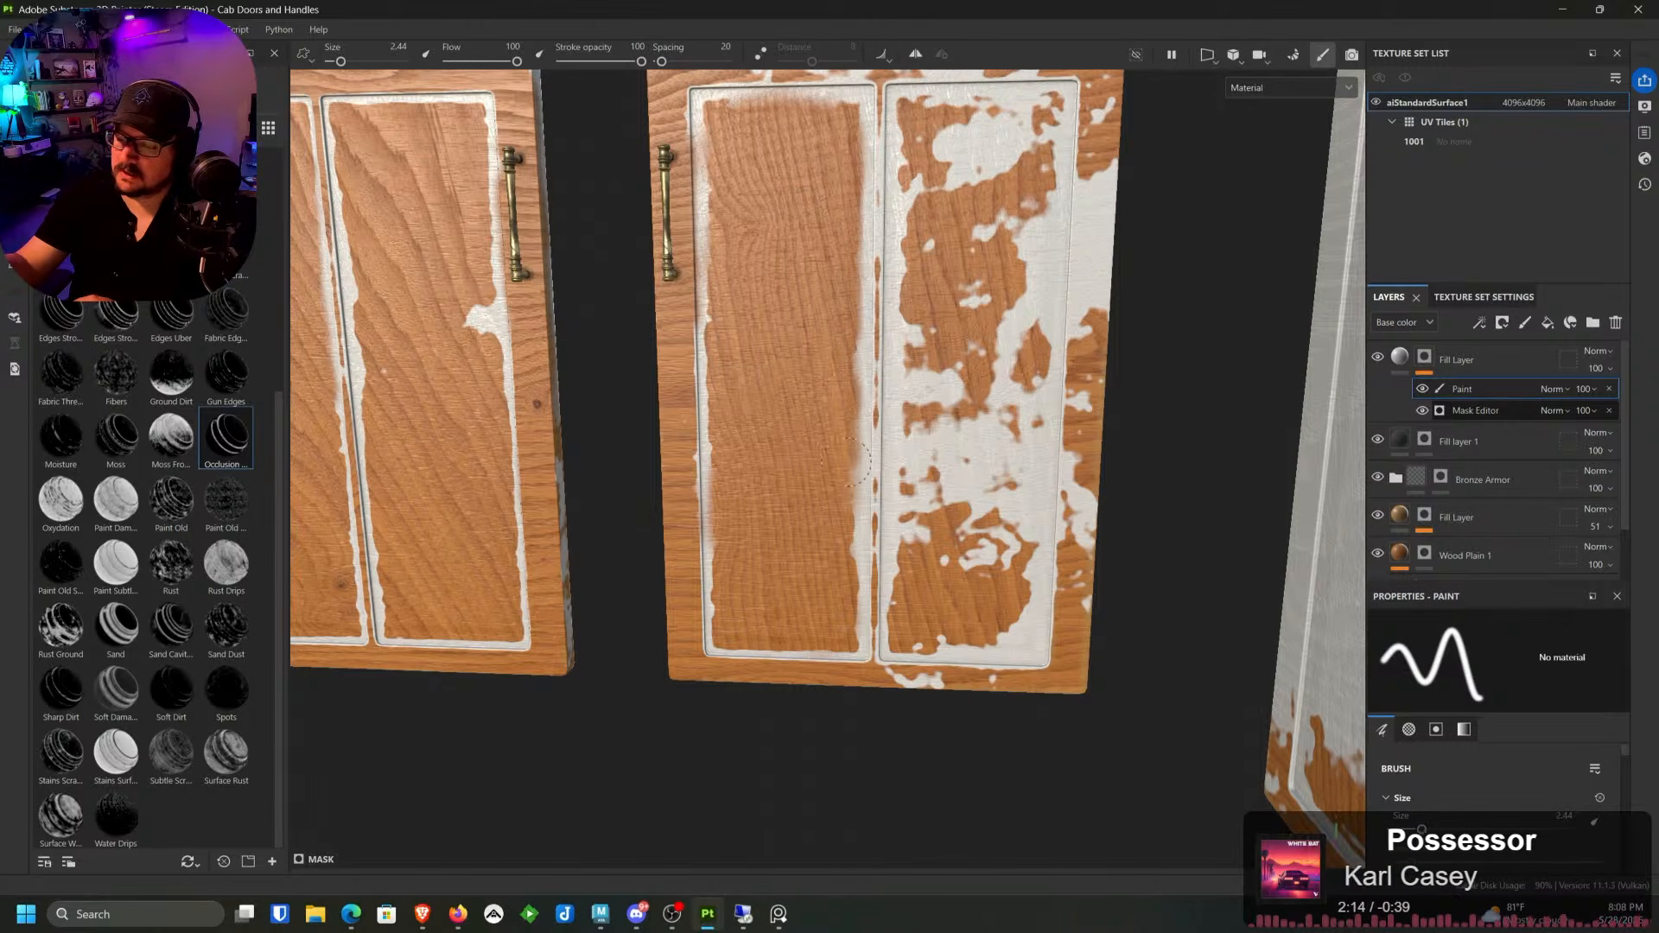
pyautogui.keyDown('alt'); pyautogui.moveTo(878, 640); pyautogui.dragTo(878, 691); pyautogui.keyUp('alt')
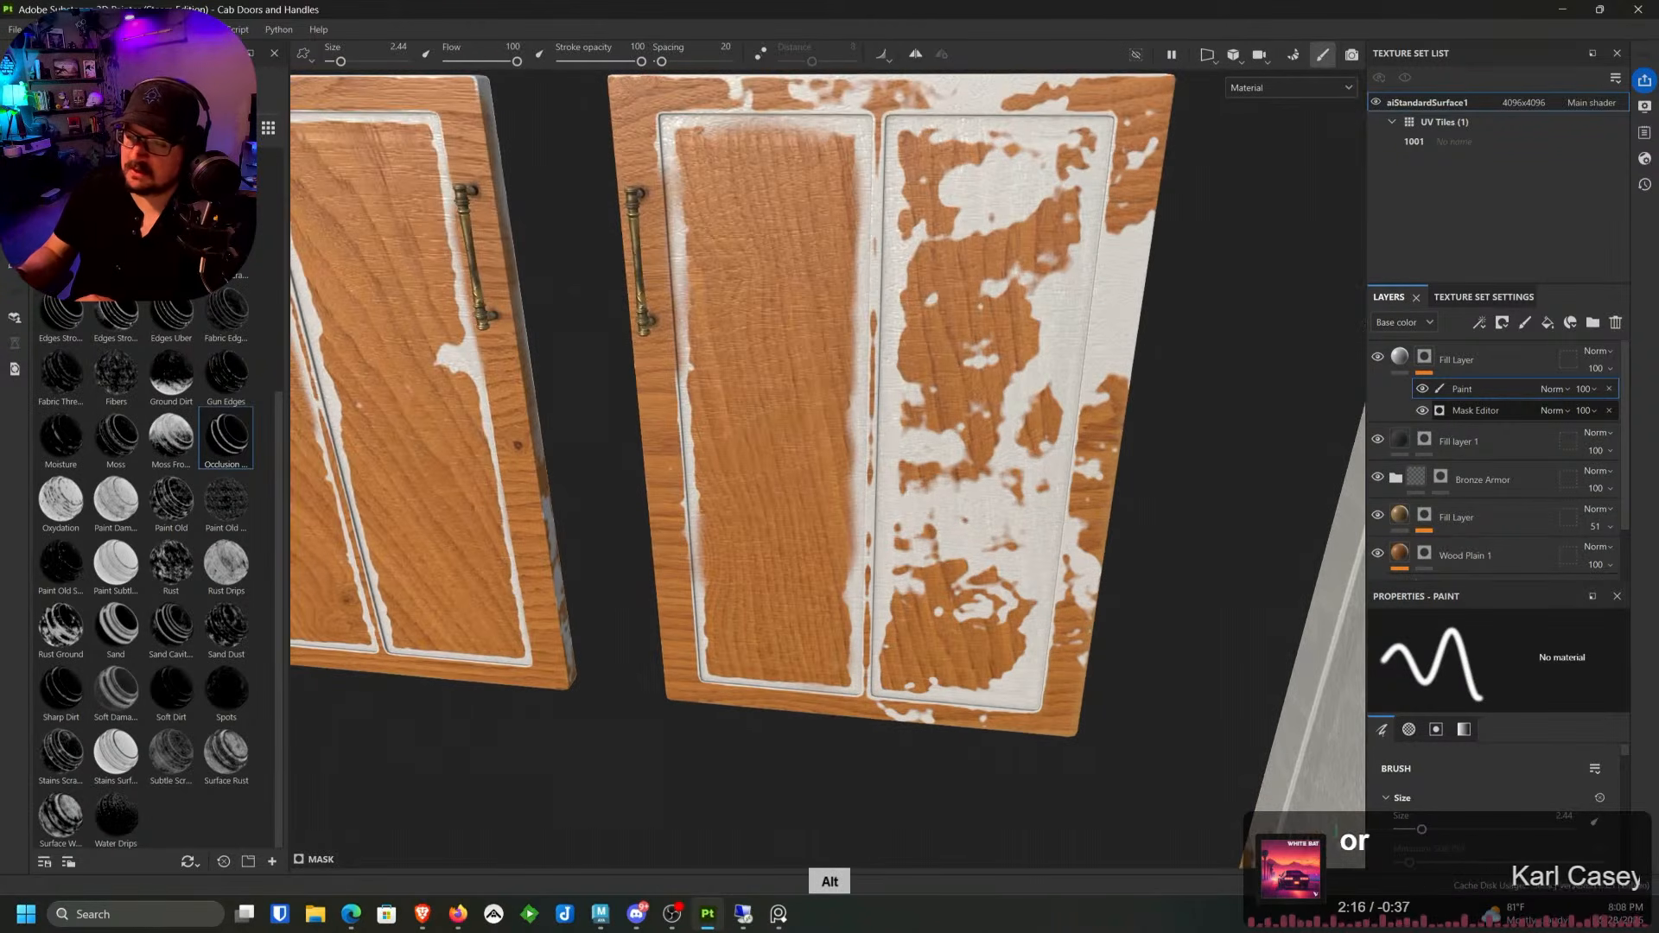
pyautogui.keyDown('alt'); pyautogui.moveTo(878, 640); pyautogui.dragTo(878, 801, button='middle'); pyautogui.keyUp('alt')
pyautogui.keyDown('alt'); pyautogui.moveTo(674, 307); pyautogui.dragTo(1089, 294); pyautogui.keyUp('alt')
pyautogui.keyDown('alt'); pyautogui.moveTo(1085, 277); pyautogui.dragTo(998, 197, button='middle'); pyautogui.keyUp('alt')
pyautogui.moveTo(1059, 342)
pyautogui.mouseDown()
pyautogui.moveTo(1050, 518)
pyautogui.moveTo(1025, 597)
pyautogui.moveTo(1036, 371)
pyautogui.mouseUp()
pyautogui.keyDown('alt'); pyautogui.moveTo(1041, 691); pyautogui.dragTo(1025, 443, button='middle'); pyautogui.keyUp('alt')
pyautogui.moveTo(1037, 536)
pyautogui.mouseDown()
pyautogui.moveTo(1025, 394)
pyautogui.moveTo(1018, 518)
pyautogui.mouseUp()
pyautogui.moveTo(1024, 624); pyautogui.dragTo(1021, 553)
pyautogui.moveTo(812, 722); pyautogui.dragTo(901, 713)
# Step: Paint out the white blotches across the fourth lower door's outer panel, keeping a white border along its edges
pyautogui.moveTo(806, 596)
pyautogui.mouseDown()
pyautogui.moveTo(834, 389)
pyautogui.moveTo(808, 363)
pyautogui.moveTo(794, 216)
pyautogui.mouseUp()
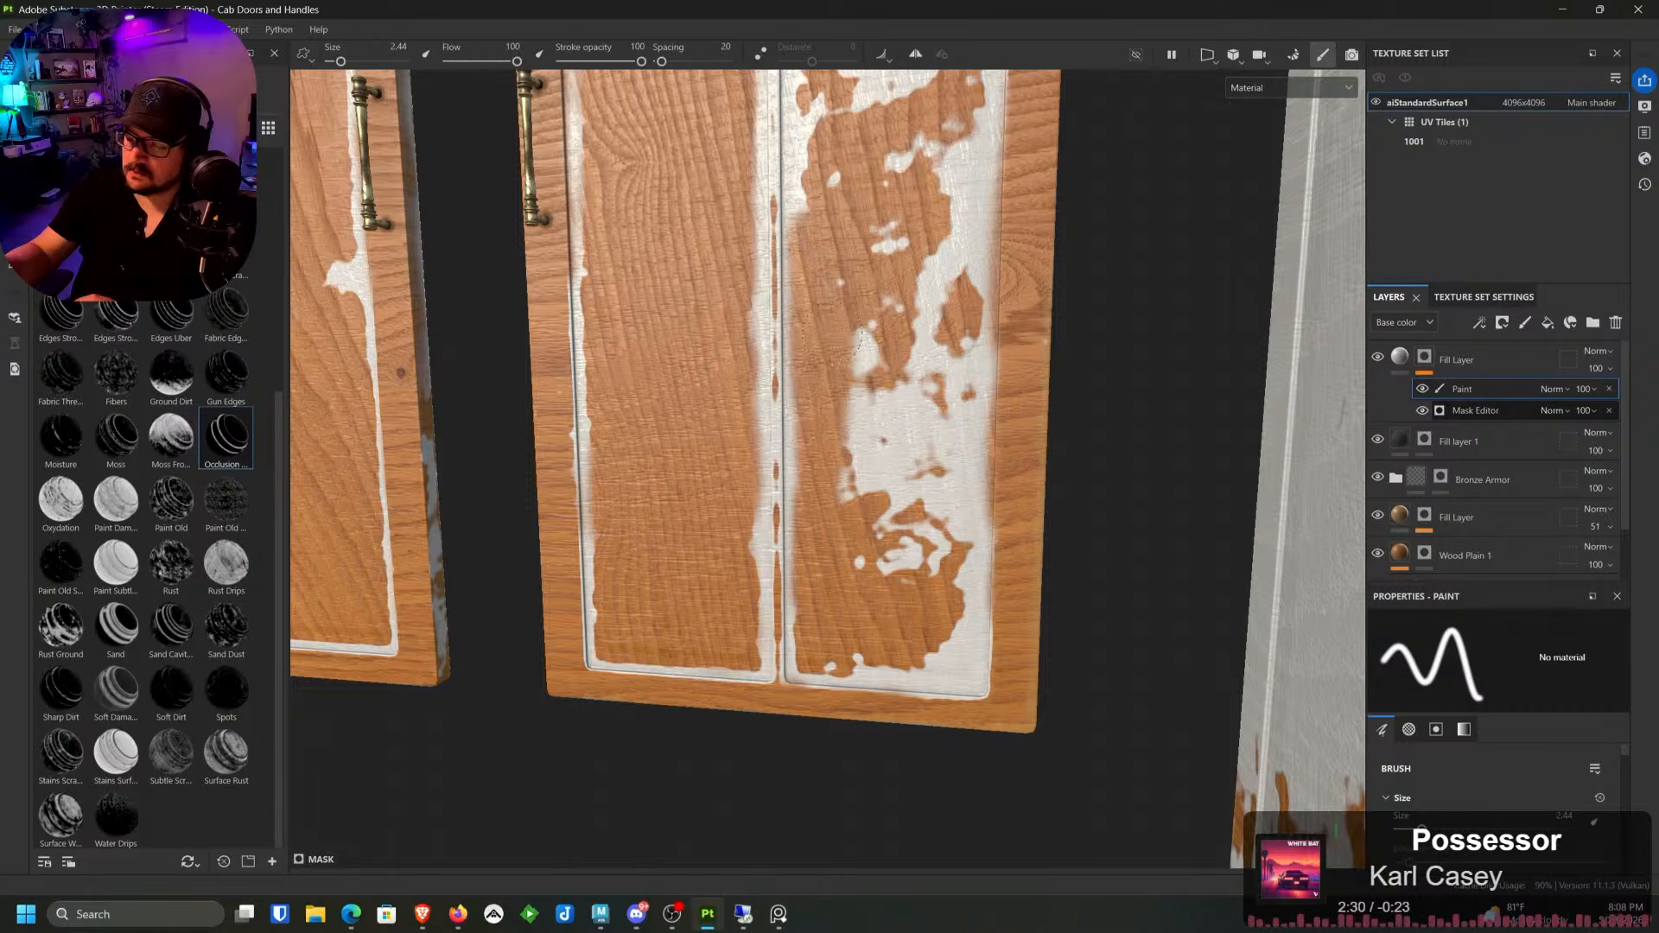
pyautogui.moveTo(851, 493)
pyautogui.mouseDown()
pyautogui.moveTo(872, 346)
pyautogui.moveTo(903, 553)
pyautogui.moveTo(914, 540)
pyautogui.moveTo(964, 587)
pyautogui.moveTo(950, 657)
pyautogui.moveTo(955, 639)
pyautogui.moveTo(854, 670)
pyautogui.mouseUp()
pyautogui.moveTo(951, 527); pyautogui.dragTo(936, 372)
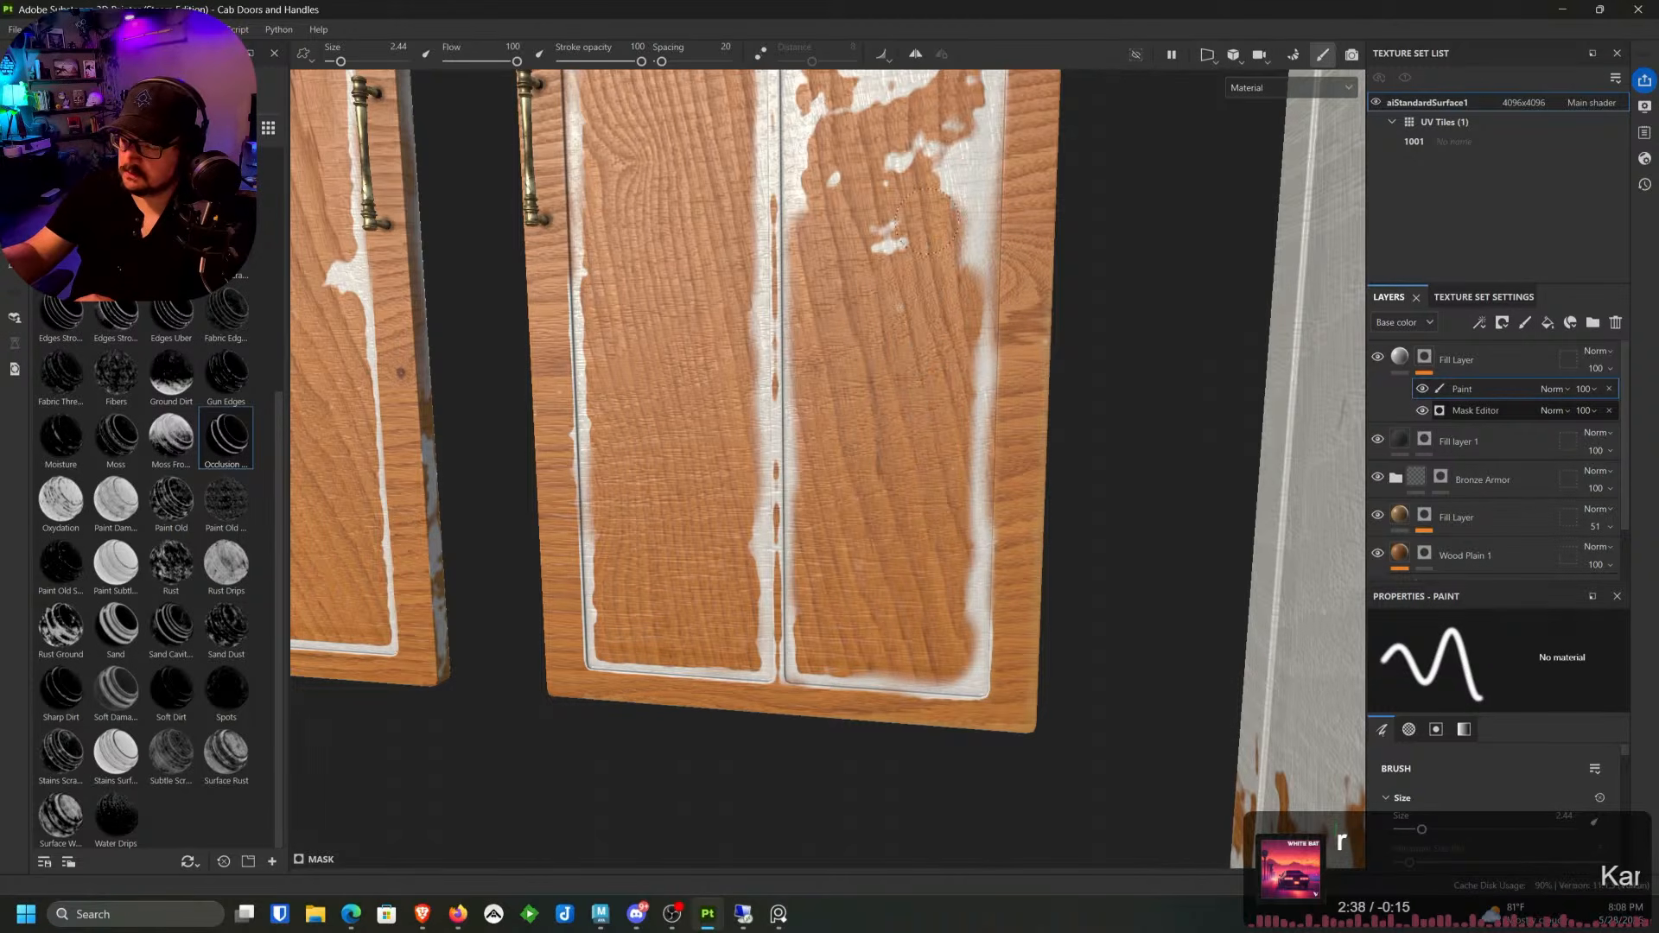
pyautogui.moveTo(936, 372); pyautogui.dragTo(827, 358, button='middle')
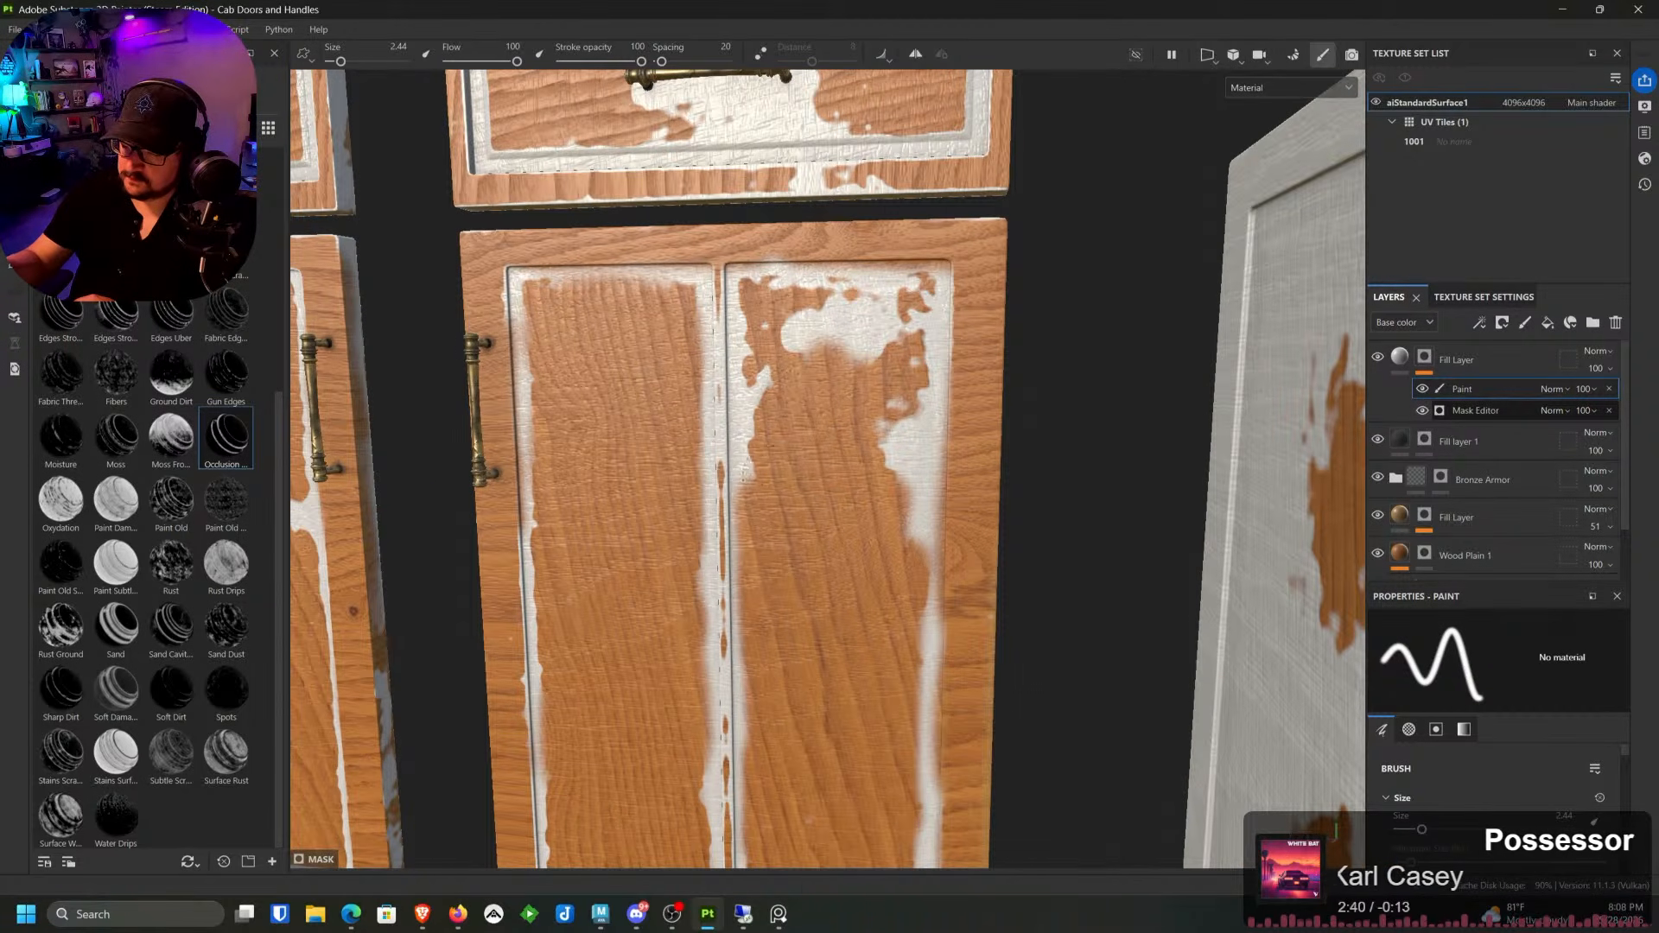
pyautogui.moveTo(742, 471)
pyautogui.mouseDown()
pyautogui.moveTo(756, 380)
pyautogui.moveTo(736, 378)
pyautogui.mouseUp()
pyautogui.moveTo(755, 301)
pyautogui.mouseDown()
pyautogui.moveTo(800, 281)
pyautogui.moveTo(846, 333)
pyautogui.moveTo(903, 354)
pyautogui.moveTo(890, 492)
pyautogui.moveTo(921, 384)
pyautogui.moveTo(916, 298)
pyautogui.moveTo(851, 292)
pyautogui.mouseUp()
# Step: Paint out the white on the outer side and top rail of the first door in the adjacent row
pyautogui.keyDown('alt'); pyautogui.moveTo(791, 402); pyautogui.dragTo(911, 596, button='middle'); pyautogui.keyUp('alt')
pyautogui.moveTo(911, 596)
pyautogui.keyDown('alt'); pyautogui.mouseDown()
pyautogui.moveTo(1000, 328)
pyautogui.moveTo(993, 389)
pyautogui.moveTo(821, 415)
pyautogui.moveTo(860, 415)
pyautogui.mouseUp(); pyautogui.keyUp('alt')
pyautogui.moveTo(676, 780)
pyautogui.mouseDown()
pyautogui.moveTo(691, 812)
pyautogui.moveTo(676, 769)
pyautogui.moveTo(696, 656)
pyautogui.moveTo(674, 233)
pyautogui.mouseUp()
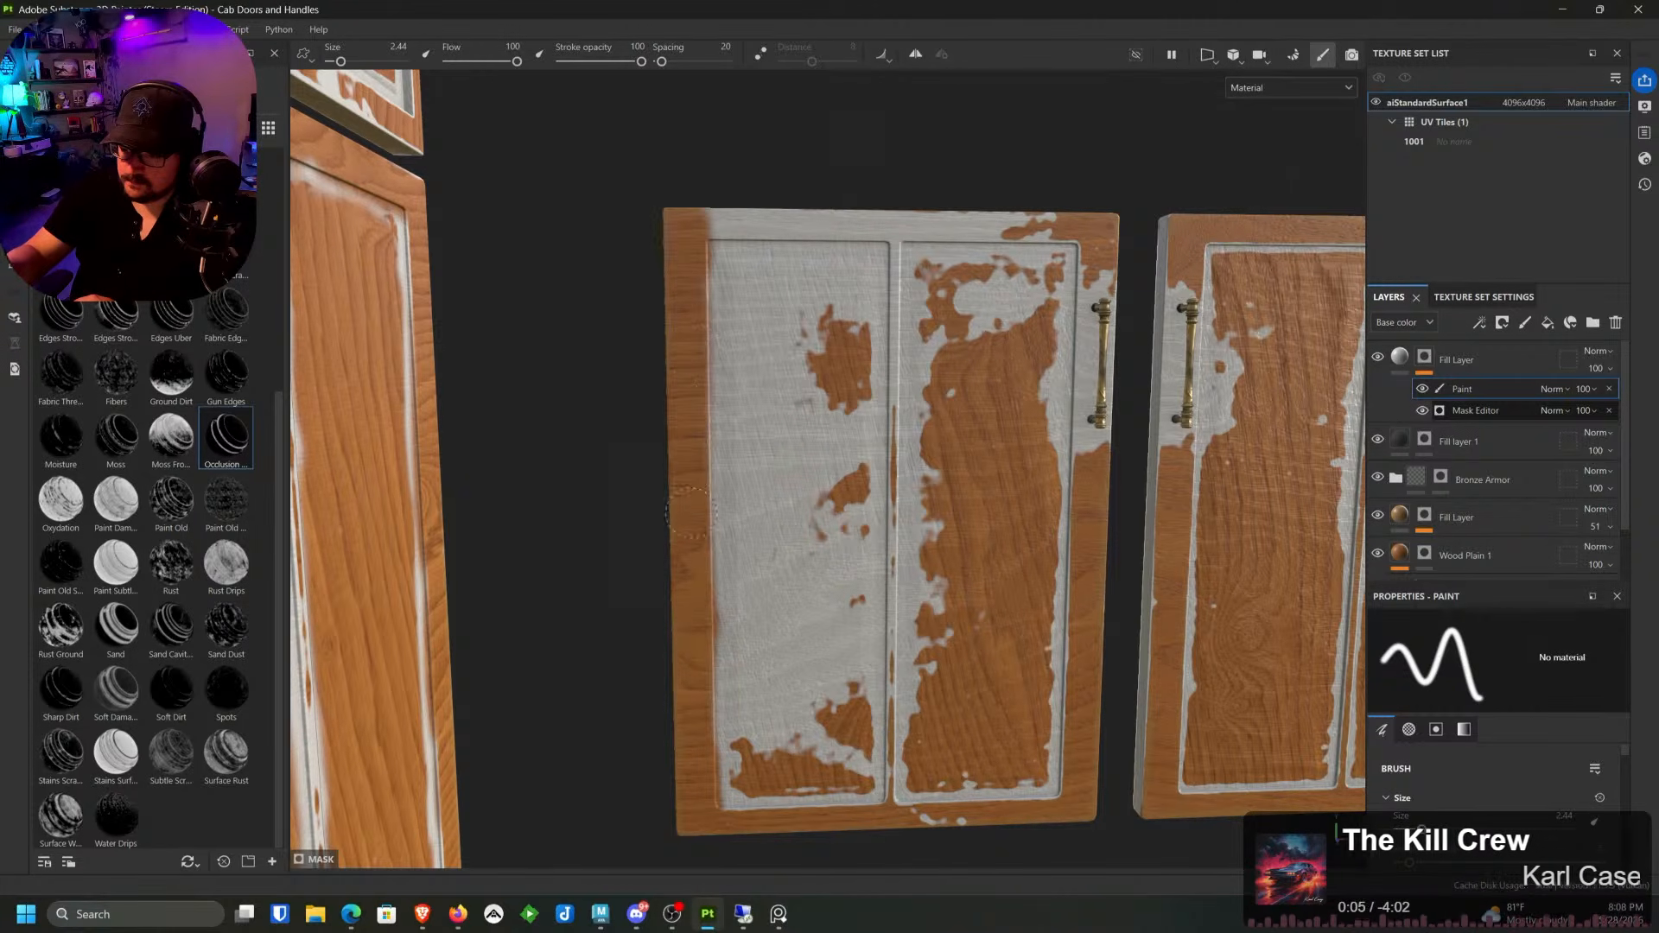
pyautogui.moveTo(695, 209); pyautogui.dragTo(1069, 235)
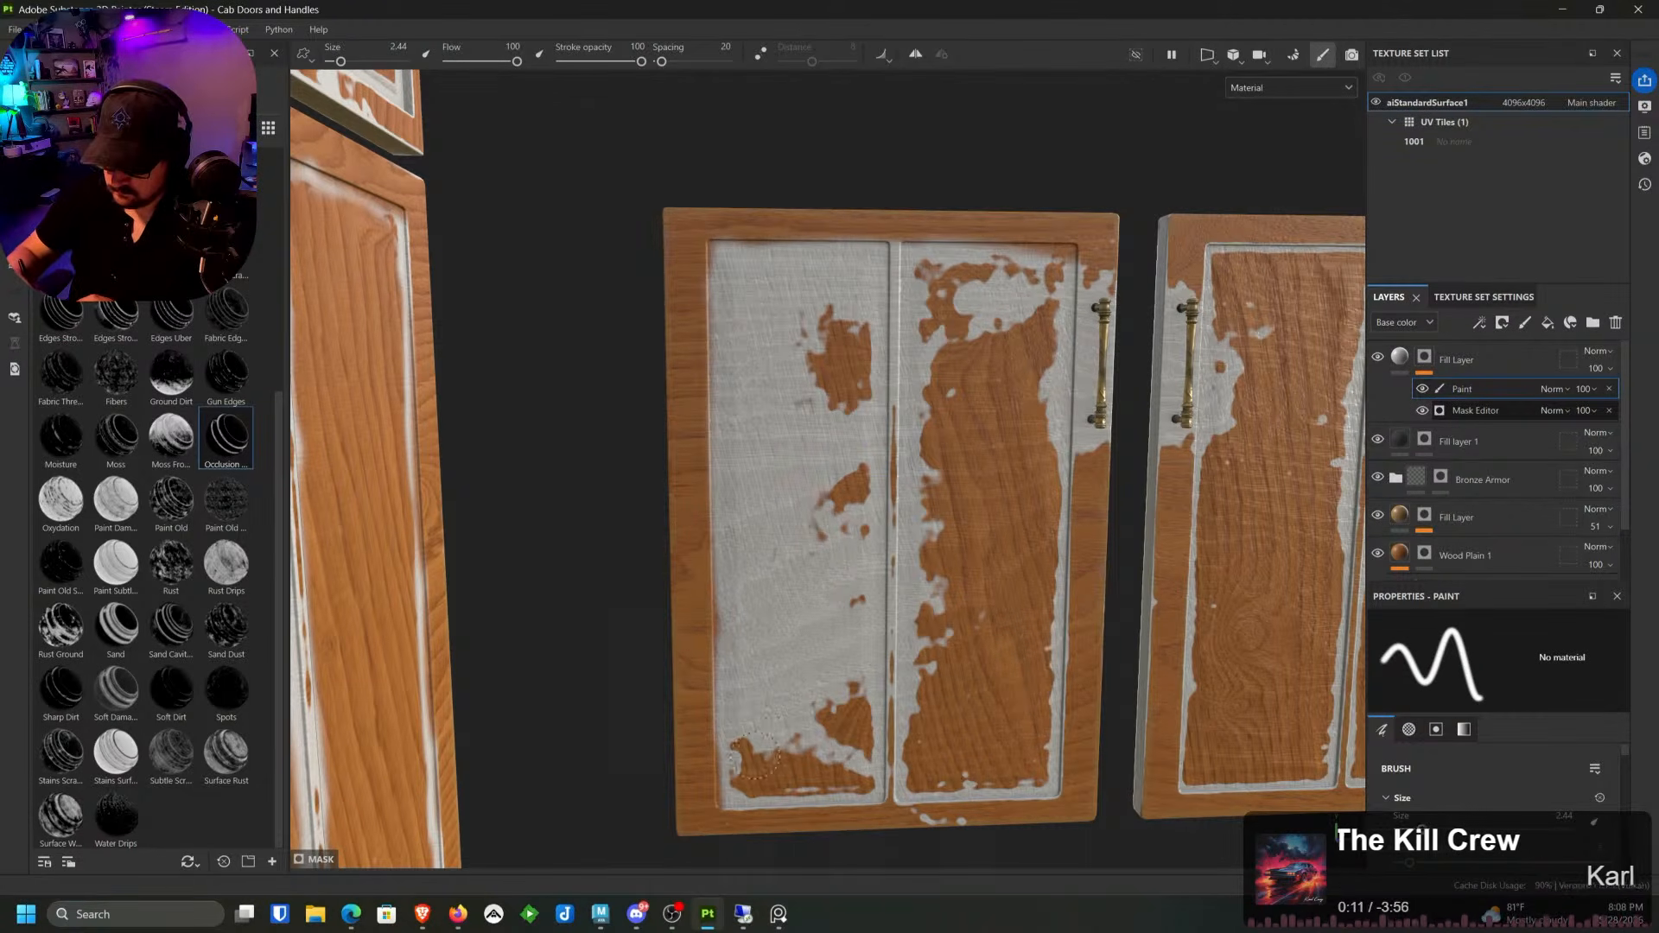
# Step: Paint out the white covering that door's outer panel, keeping a thin white border around its edge
pyautogui.moveTo(742, 765)
pyautogui.mouseDown()
pyautogui.moveTo(741, 272)
pyautogui.moveTo(805, 273)
pyautogui.mouseUp()
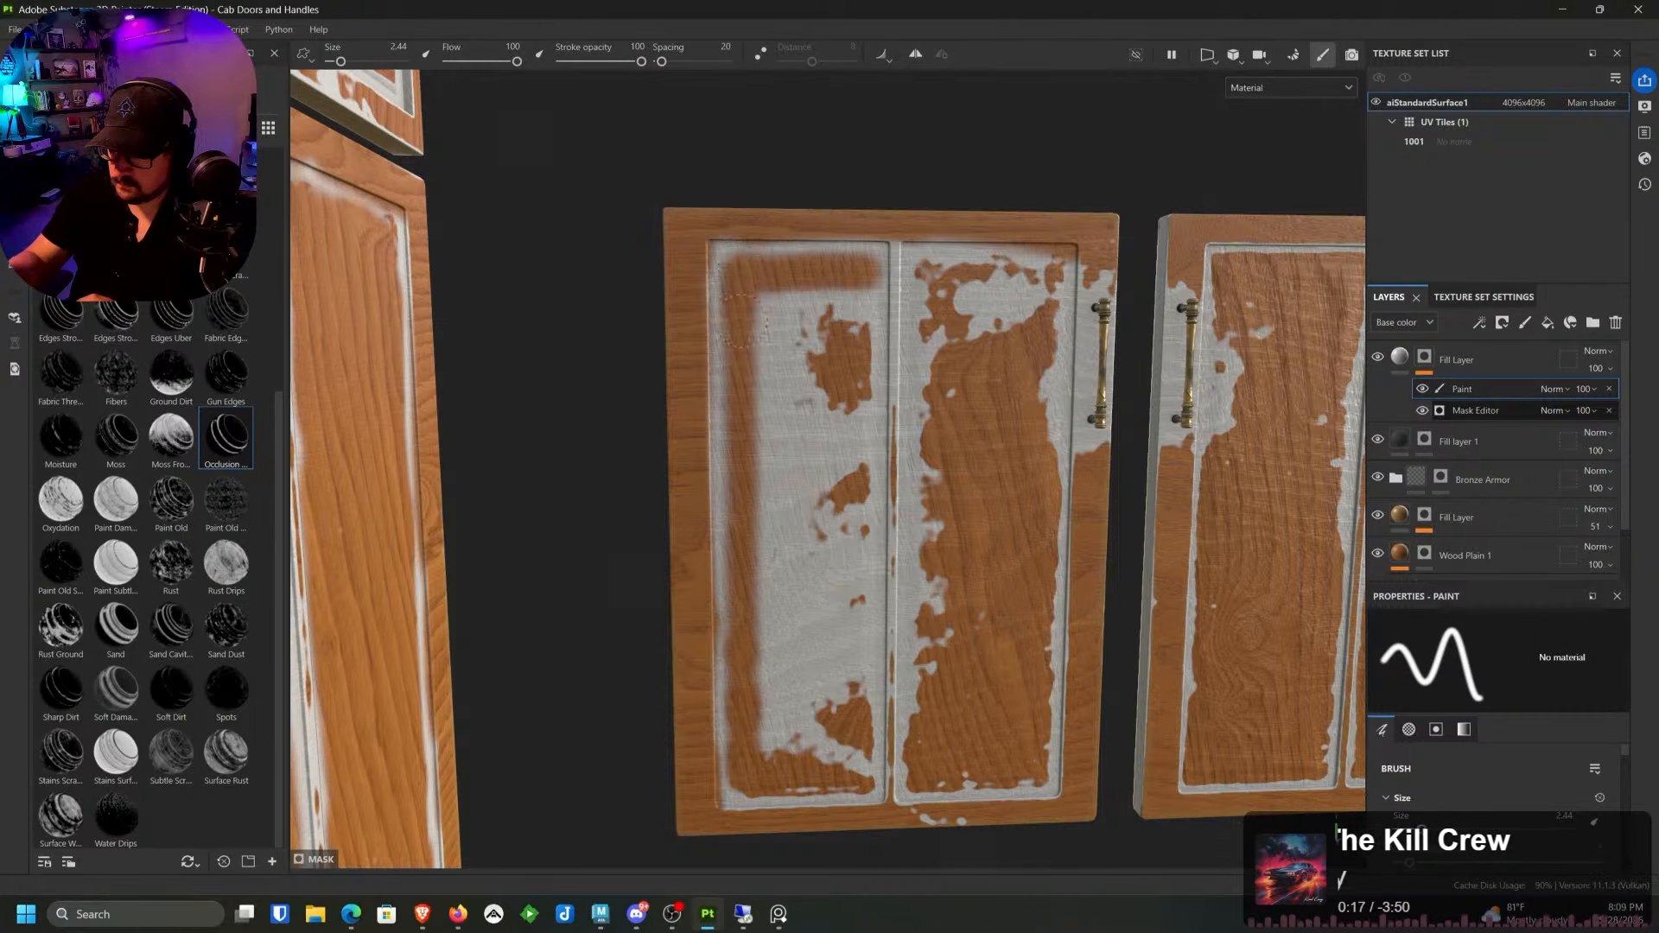
pyautogui.moveTo(740, 319)
pyautogui.mouseDown()
pyautogui.moveTo(790, 371)
pyautogui.moveTo(851, 311)
pyautogui.moveTo(862, 329)
pyautogui.mouseUp()
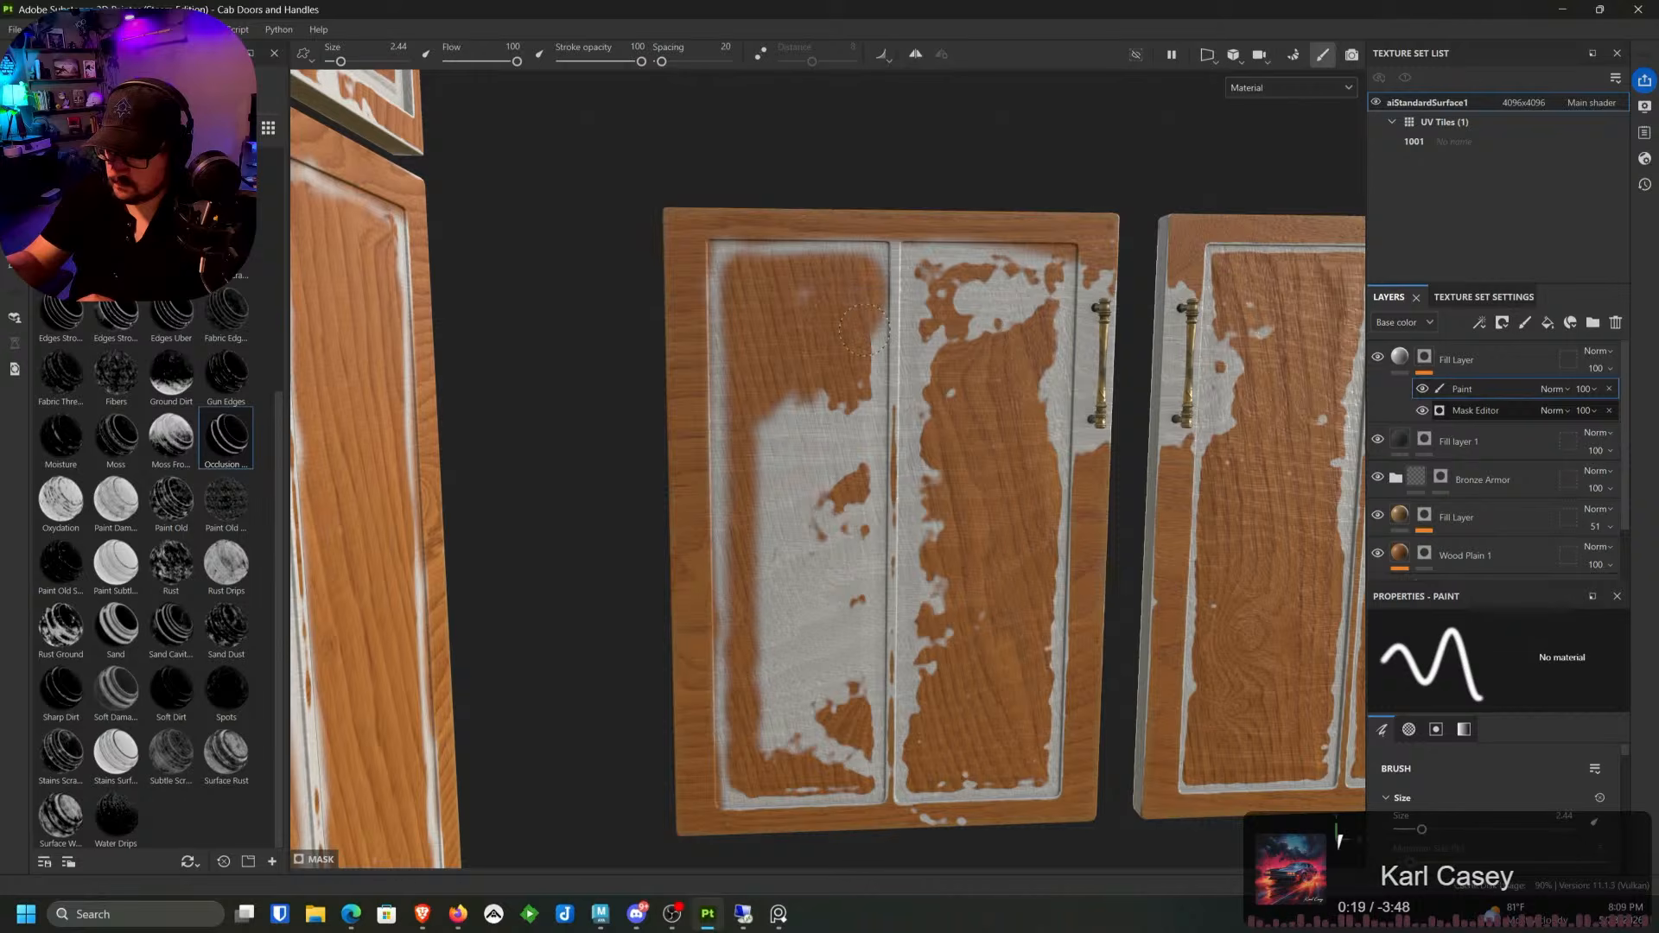
pyautogui.moveTo(861, 404); pyautogui.dragTo(854, 516)
pyautogui.moveTo(858, 515)
pyautogui.mouseDown()
pyautogui.moveTo(821, 406)
pyautogui.moveTo(756, 490)
pyautogui.moveTo(764, 657)
pyautogui.moveTo(759, 639)
pyautogui.moveTo(788, 764)
pyautogui.moveTo(833, 721)
pyautogui.moveTo(805, 553)
pyautogui.moveTo(819, 639)
pyautogui.moveTo(860, 587)
pyautogui.moveTo(874, 709)
pyautogui.moveTo(859, 769)
pyautogui.mouseUp()
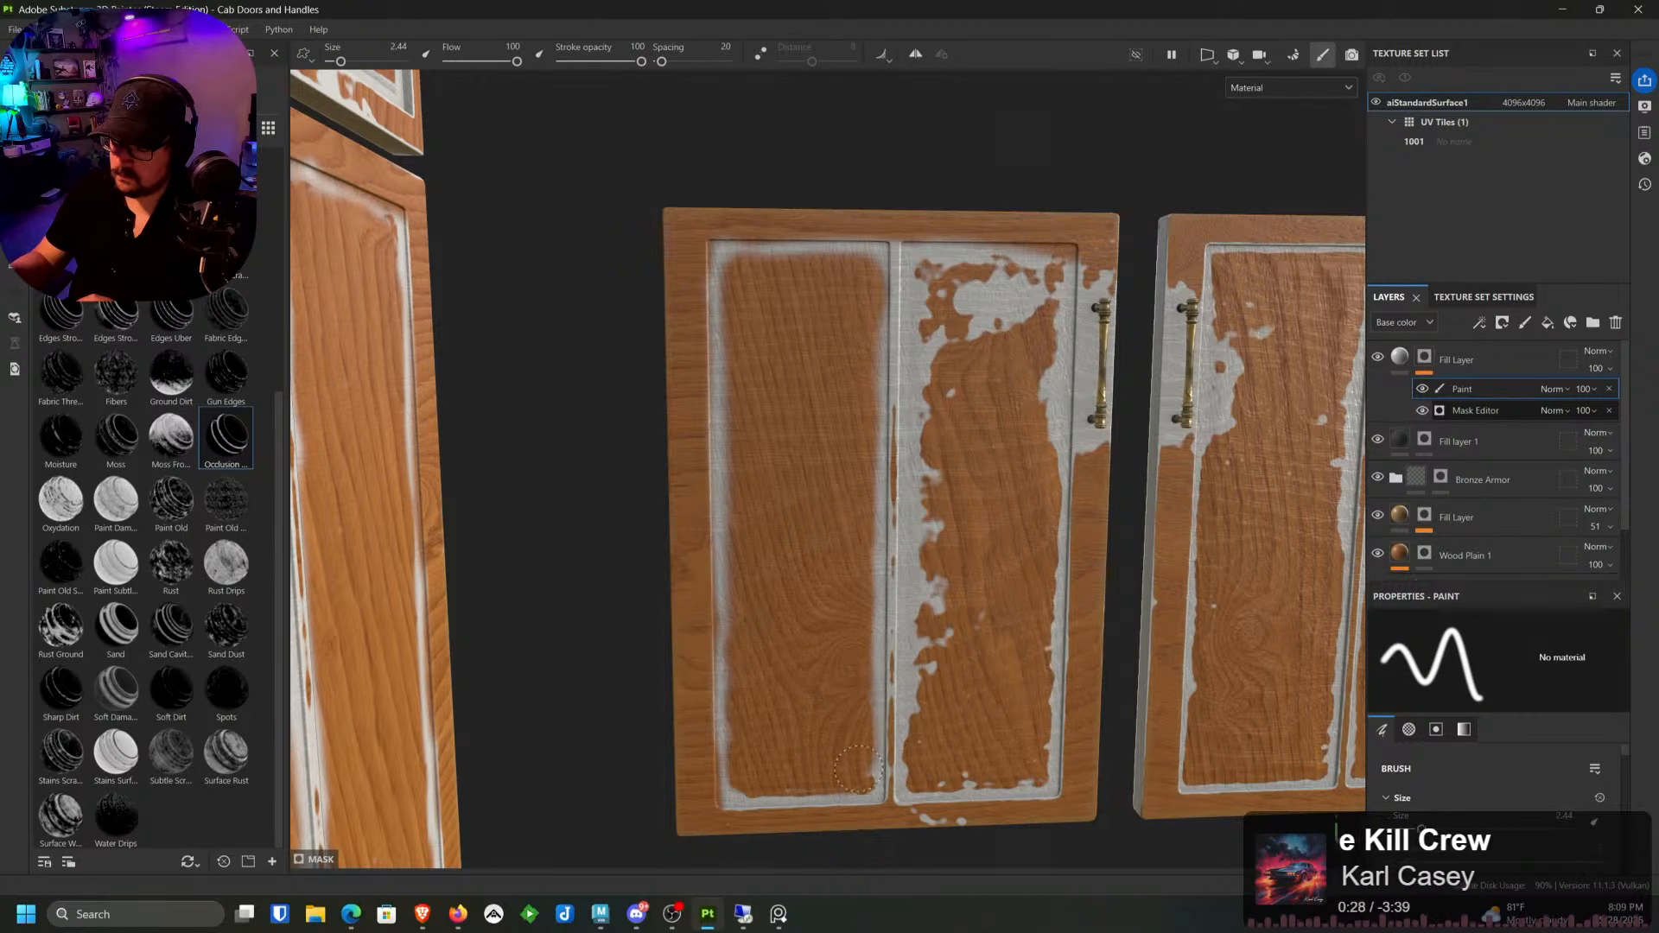
# Step: Clear the white blotches from the same door's handle-side panel, leaving a white border along its edges
pyautogui.keyDown('alt'); pyautogui.moveTo(914, 570); pyautogui.dragTo(793, 634, button='middle'); pyautogui.keyUp('alt')
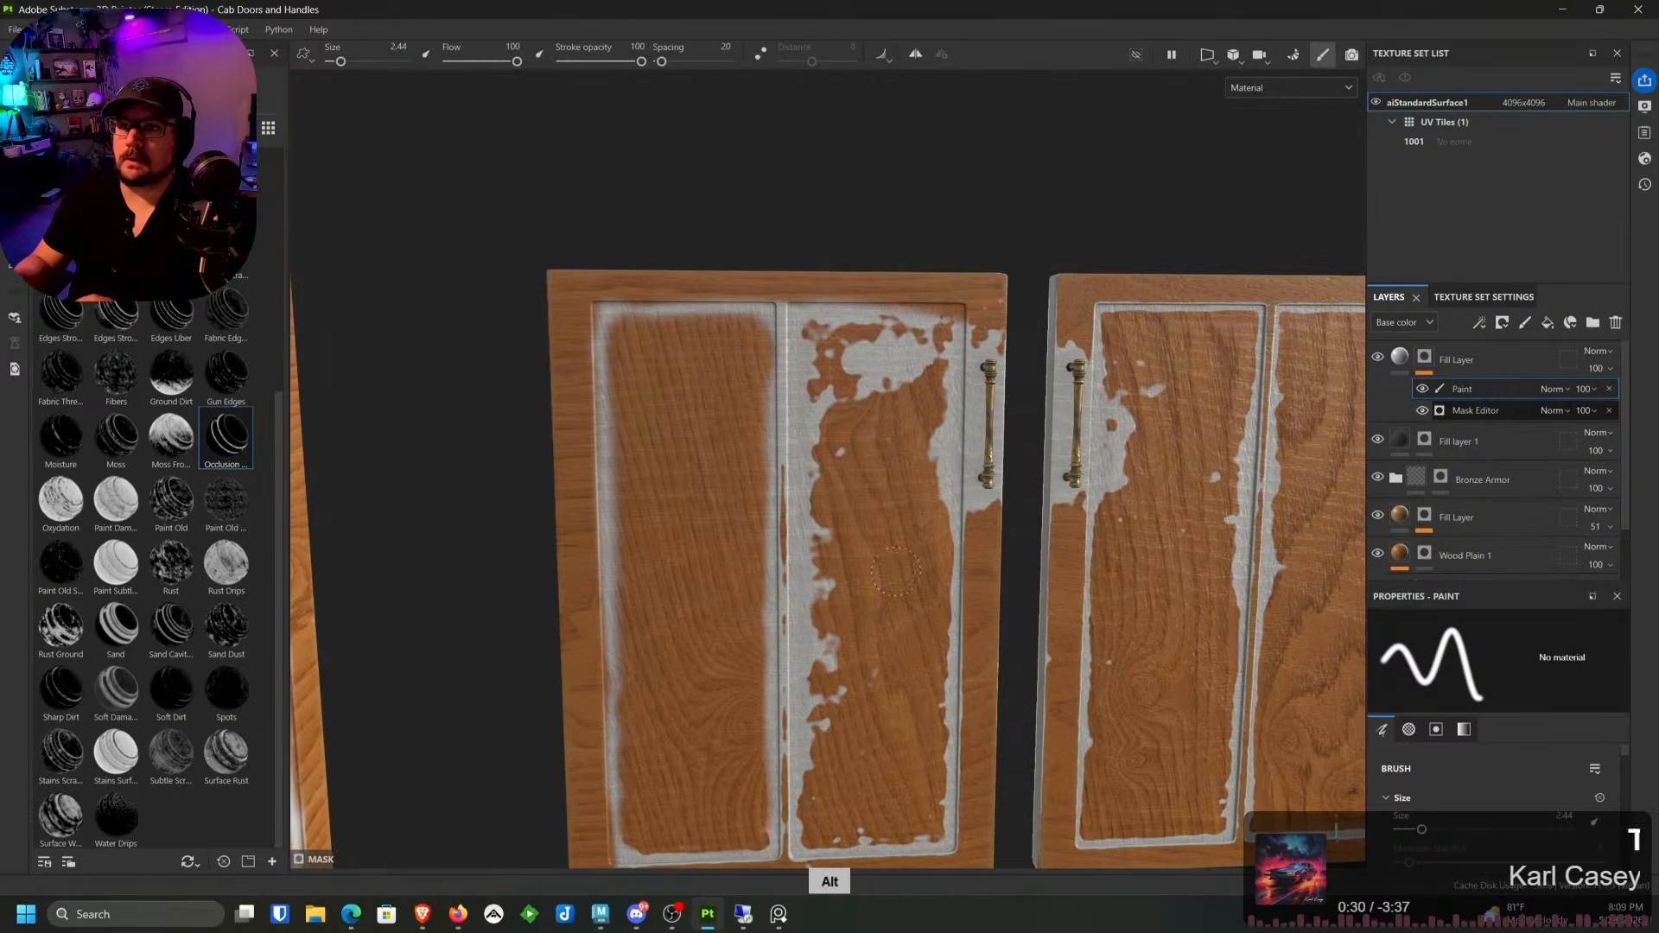
pyautogui.keyDown('alt'); pyautogui.moveTo(959, 517); pyautogui.dragTo(937, 513); pyautogui.keyUp('alt')
pyautogui.moveTo(831, 644)
pyautogui.mouseDown()
pyautogui.moveTo(814, 735)
pyautogui.moveTo(808, 372)
pyautogui.moveTo(825, 333)
pyautogui.moveTo(888, 381)
pyautogui.moveTo(931, 341)
pyautogui.moveTo(905, 337)
pyautogui.moveTo(946, 515)
pyautogui.moveTo(944, 415)
pyautogui.mouseUp()
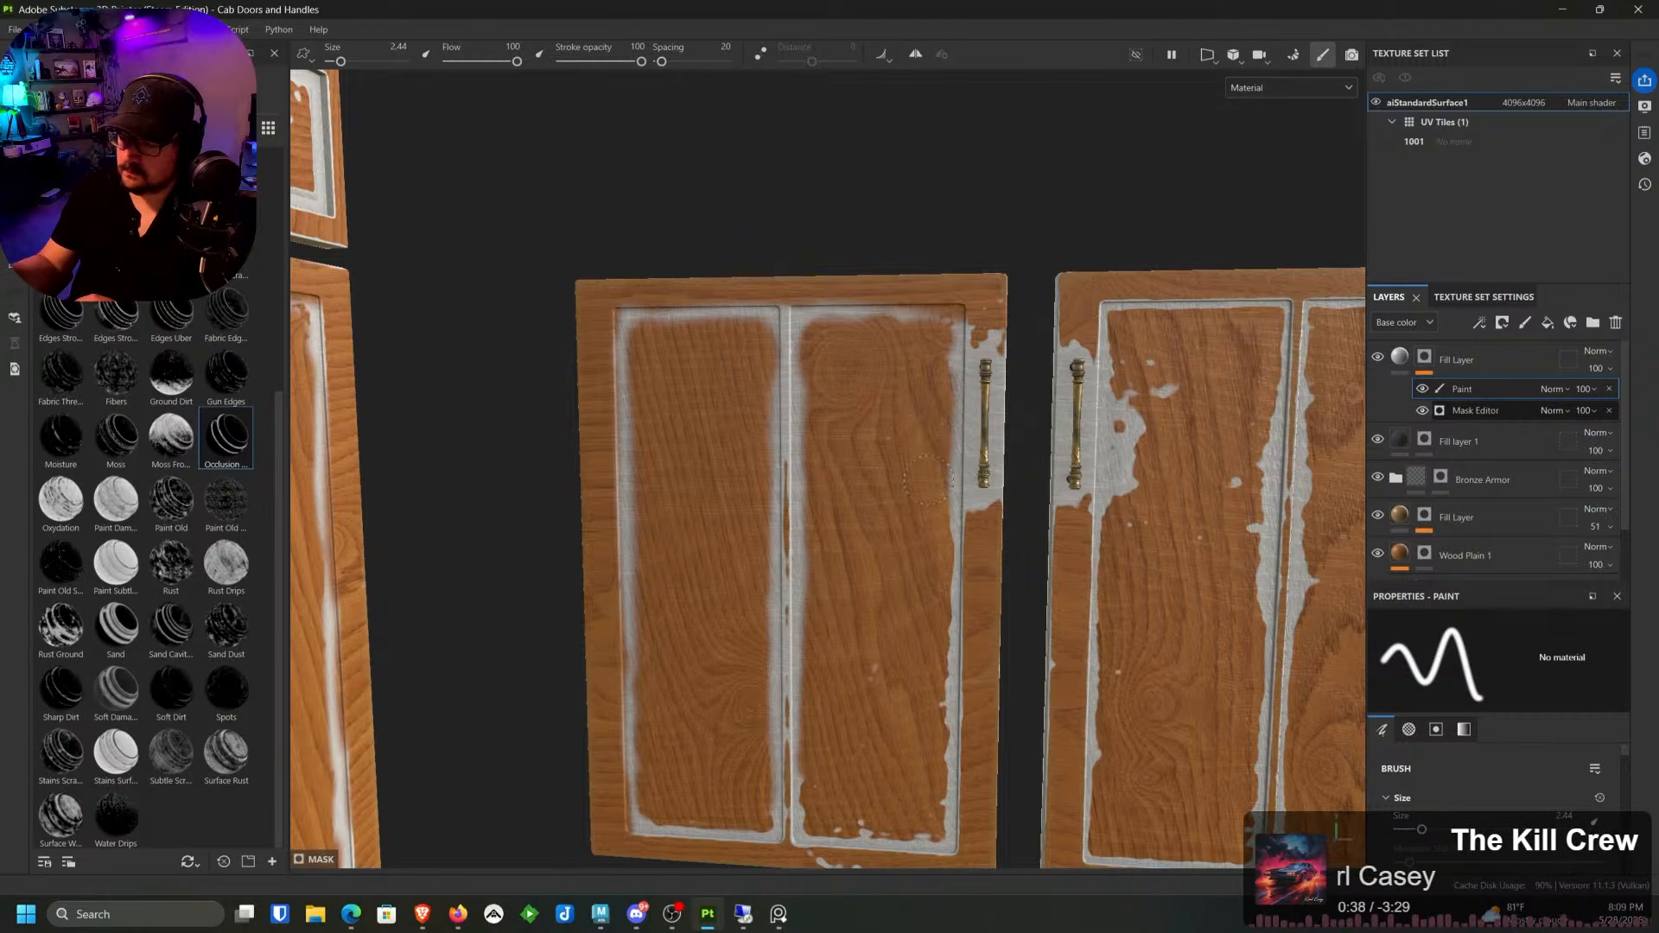
# Step: Paint out the white specks on the door's bottom rail and the white patch surrounding its handle
pyautogui.moveTo(943, 413); pyautogui.dragTo(936, 229, button='middle')
pyautogui.moveTo(877, 566); pyautogui.dragTo(870, 631)
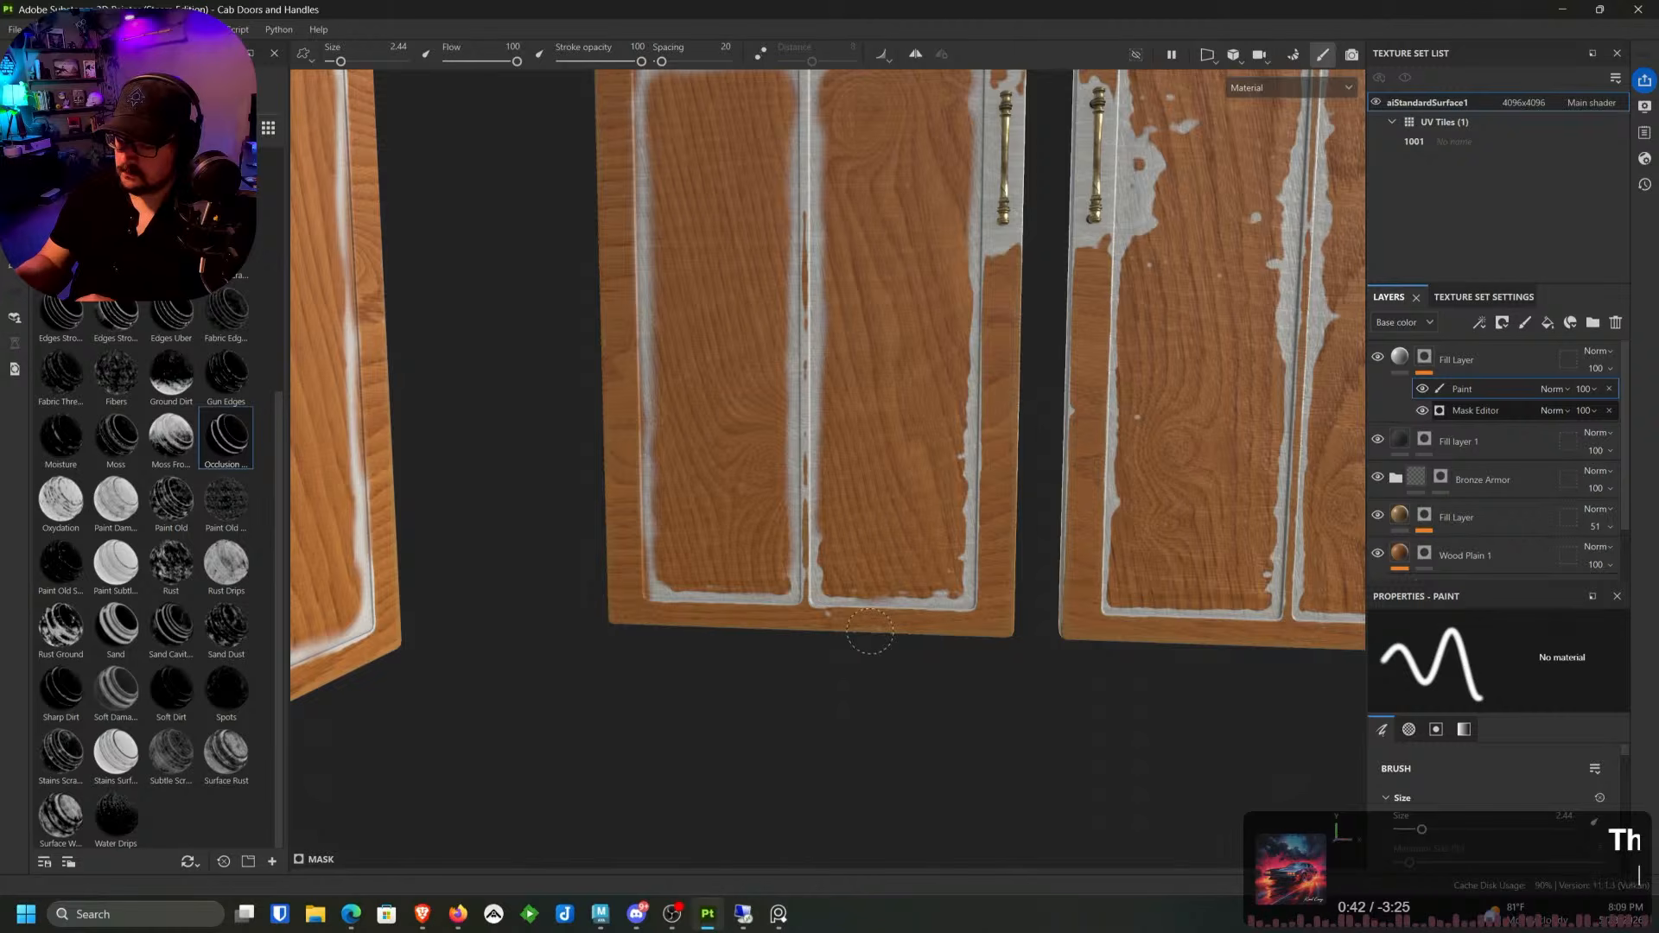
pyautogui.moveTo(850, 628); pyautogui.dragTo(813, 693, button='middle')
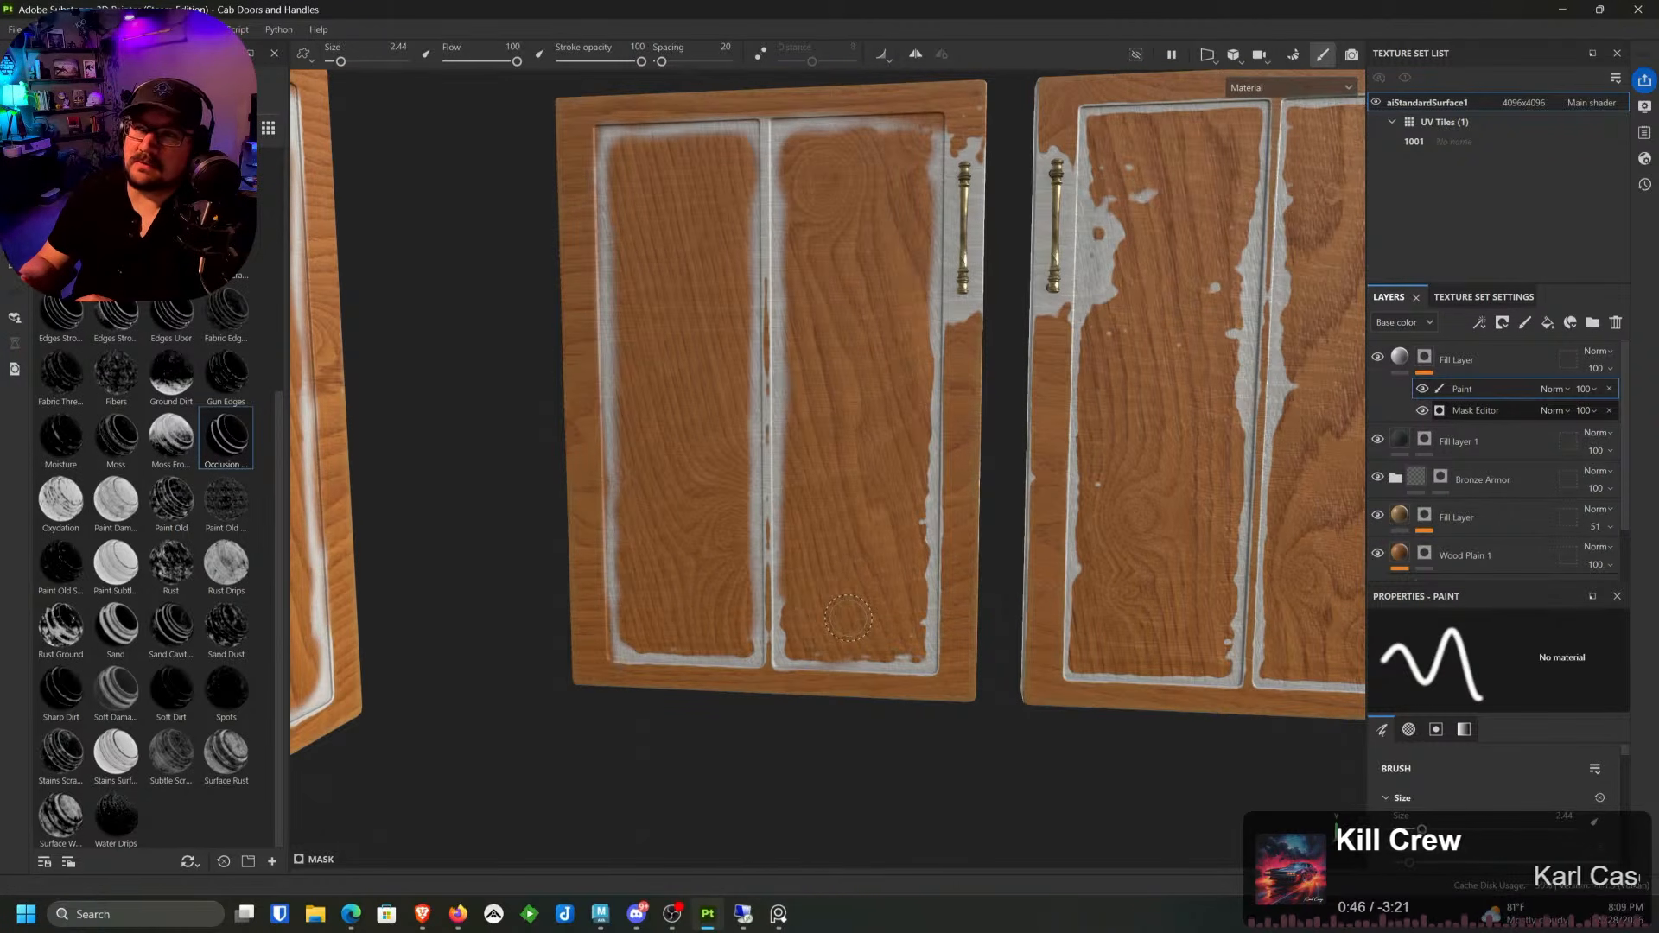
pyautogui.keyDown('alt'); pyautogui.moveTo(908, 204); pyautogui.dragTo(890, 208, button='middle'); pyautogui.keyUp('alt')
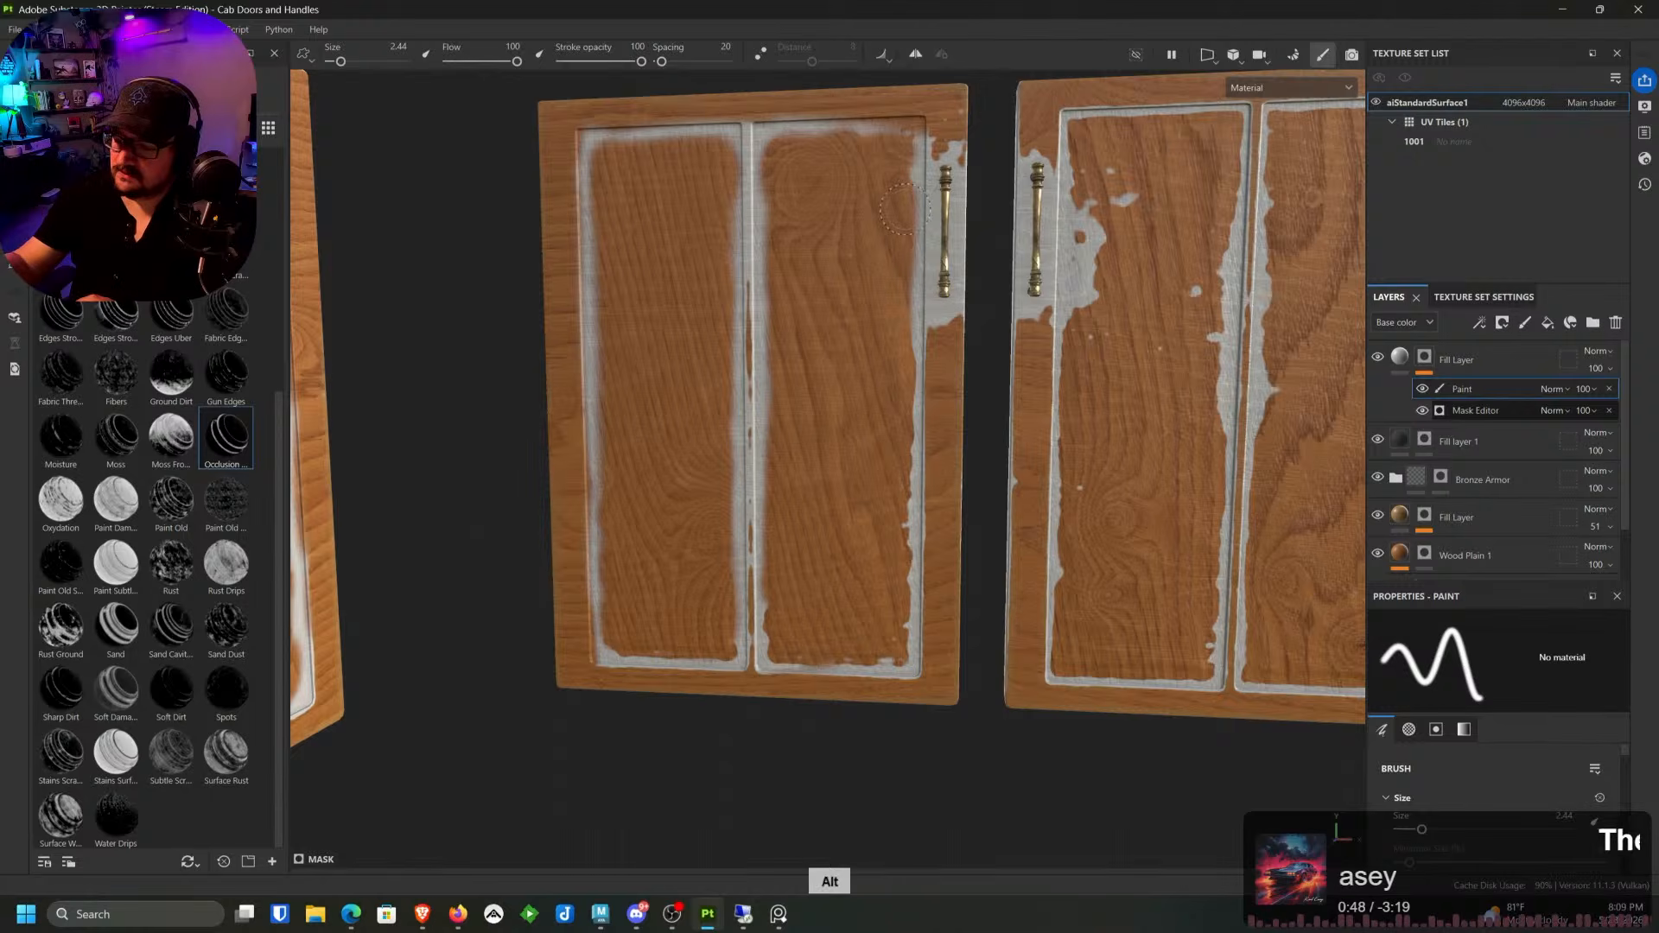
pyautogui.keyDown('alt'); pyautogui.moveTo(890, 209); pyautogui.dragTo(963, 197); pyautogui.keyUp('alt')
pyautogui.keyDown('alt'); pyautogui.moveTo(963, 197); pyautogui.dragTo(938, 397, button='middle'); pyautogui.keyUp('alt')
pyautogui.keyDown('alt'); pyautogui.moveTo(938, 396); pyautogui.dragTo(904, 296); pyautogui.keyUp('alt')
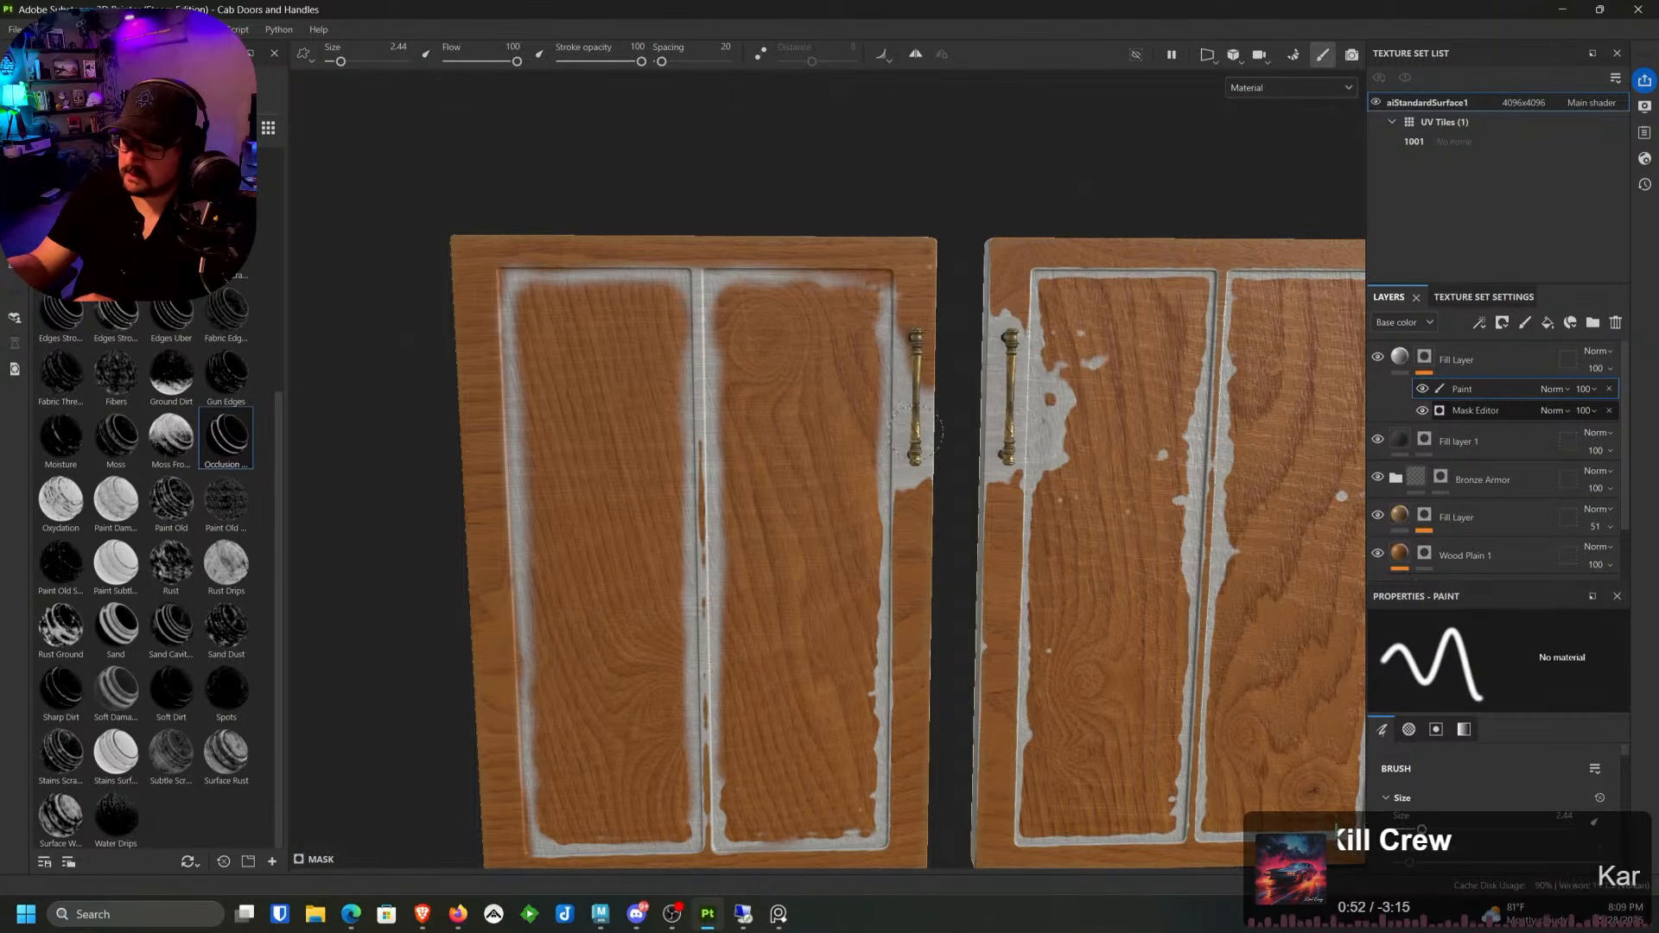
pyautogui.moveTo(914, 430)
pyautogui.mouseDown()
pyautogui.moveTo(909, 414)
pyautogui.moveTo(898, 484)
pyautogui.moveTo(914, 346)
pyautogui.mouseUp()
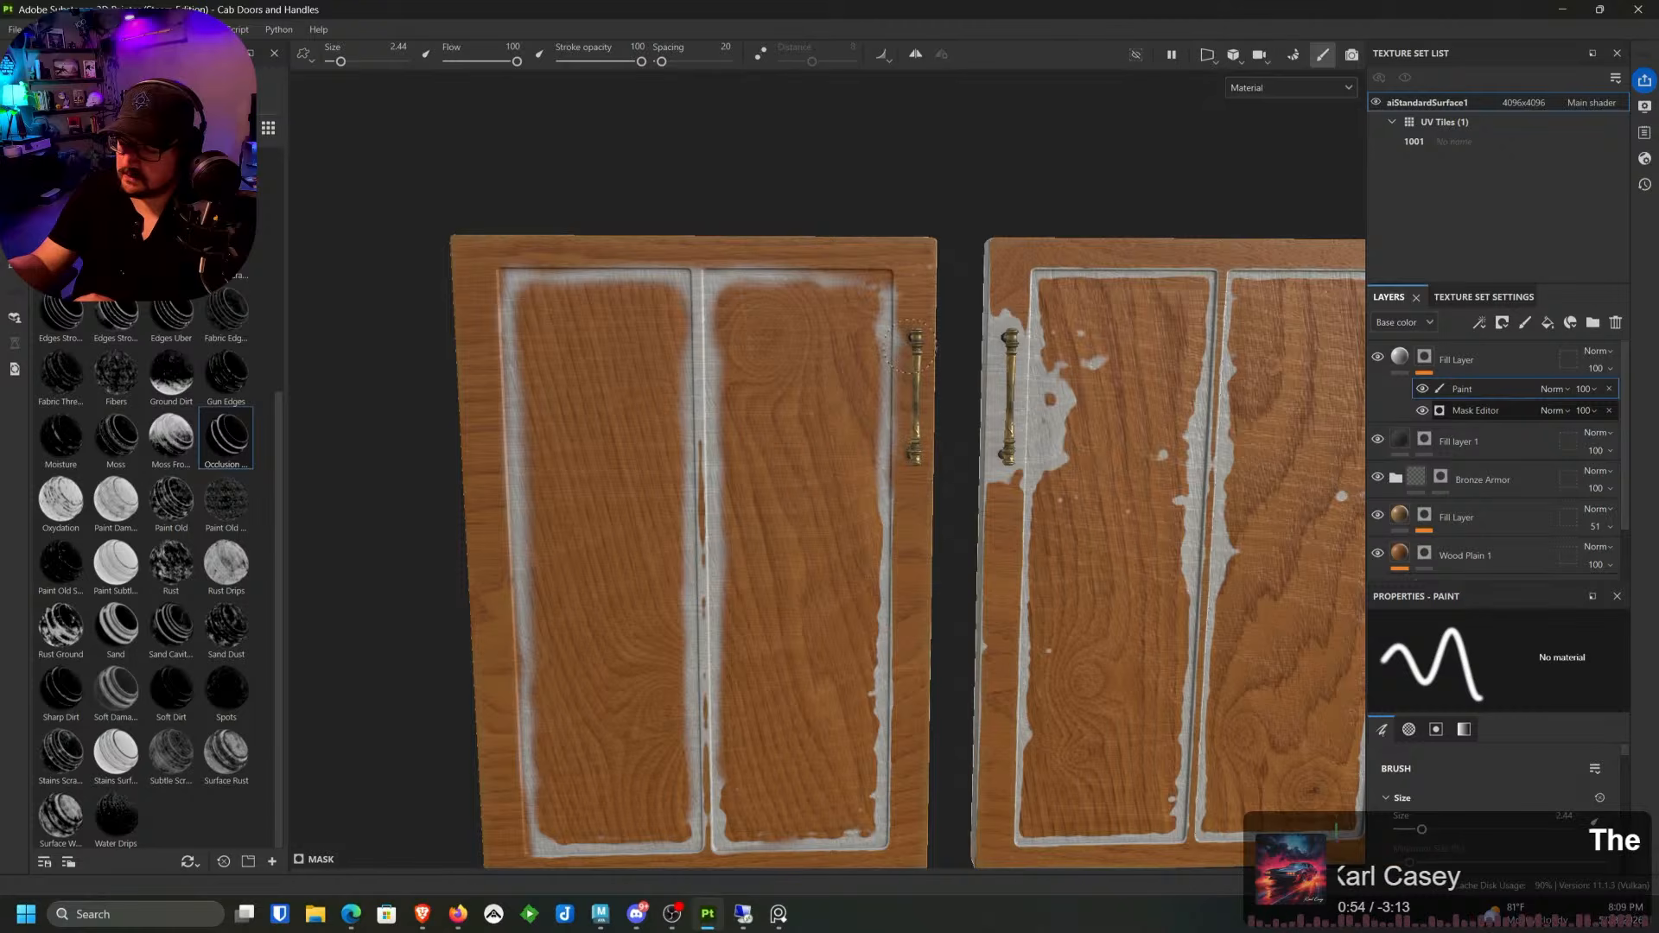
# Step: Paint out the white around the facing door's handle and the blotches on its handle-side panel, keeping a white border along the edges
pyautogui.keyDown('alt'); pyautogui.moveTo(929, 257); pyautogui.dragTo(868, 260, button='middle'); pyautogui.keyUp('alt')
pyautogui.keyDown('alt'); pyautogui.moveTo(869, 259); pyautogui.dragTo(838, 432, button='right'); pyautogui.keyUp('alt')
pyautogui.moveTo(837, 454)
pyautogui.mouseDown()
pyautogui.moveTo(857, 389)
pyautogui.moveTo(814, 192)
pyautogui.mouseUp()
pyautogui.keyDown('alt'); pyautogui.moveTo(981, 296); pyautogui.dragTo(957, 272, button='middle'); pyautogui.keyUp('alt')
pyautogui.moveTo(898, 329)
pyautogui.mouseDown()
pyautogui.moveTo(868, 449)
pyautogui.moveTo(885, 291)
pyautogui.mouseUp()
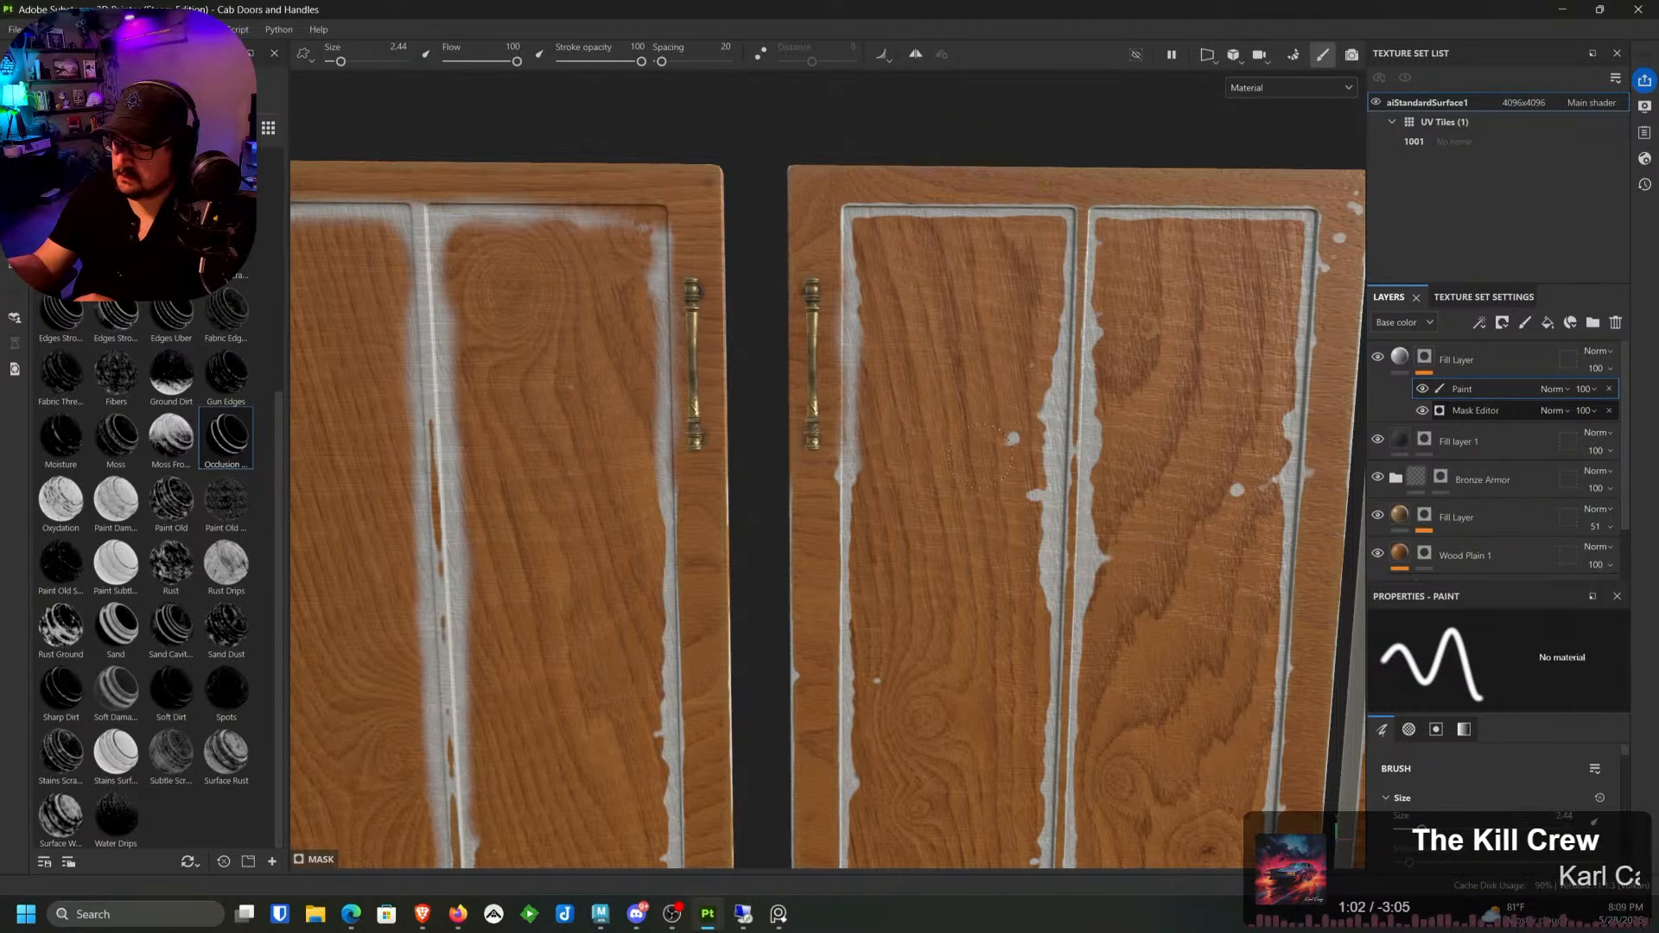
pyautogui.moveTo(1011, 421); pyautogui.dragTo(1050, 594)
pyautogui.moveTo(1023, 669); pyautogui.dragTo(973, 358, button='middle')
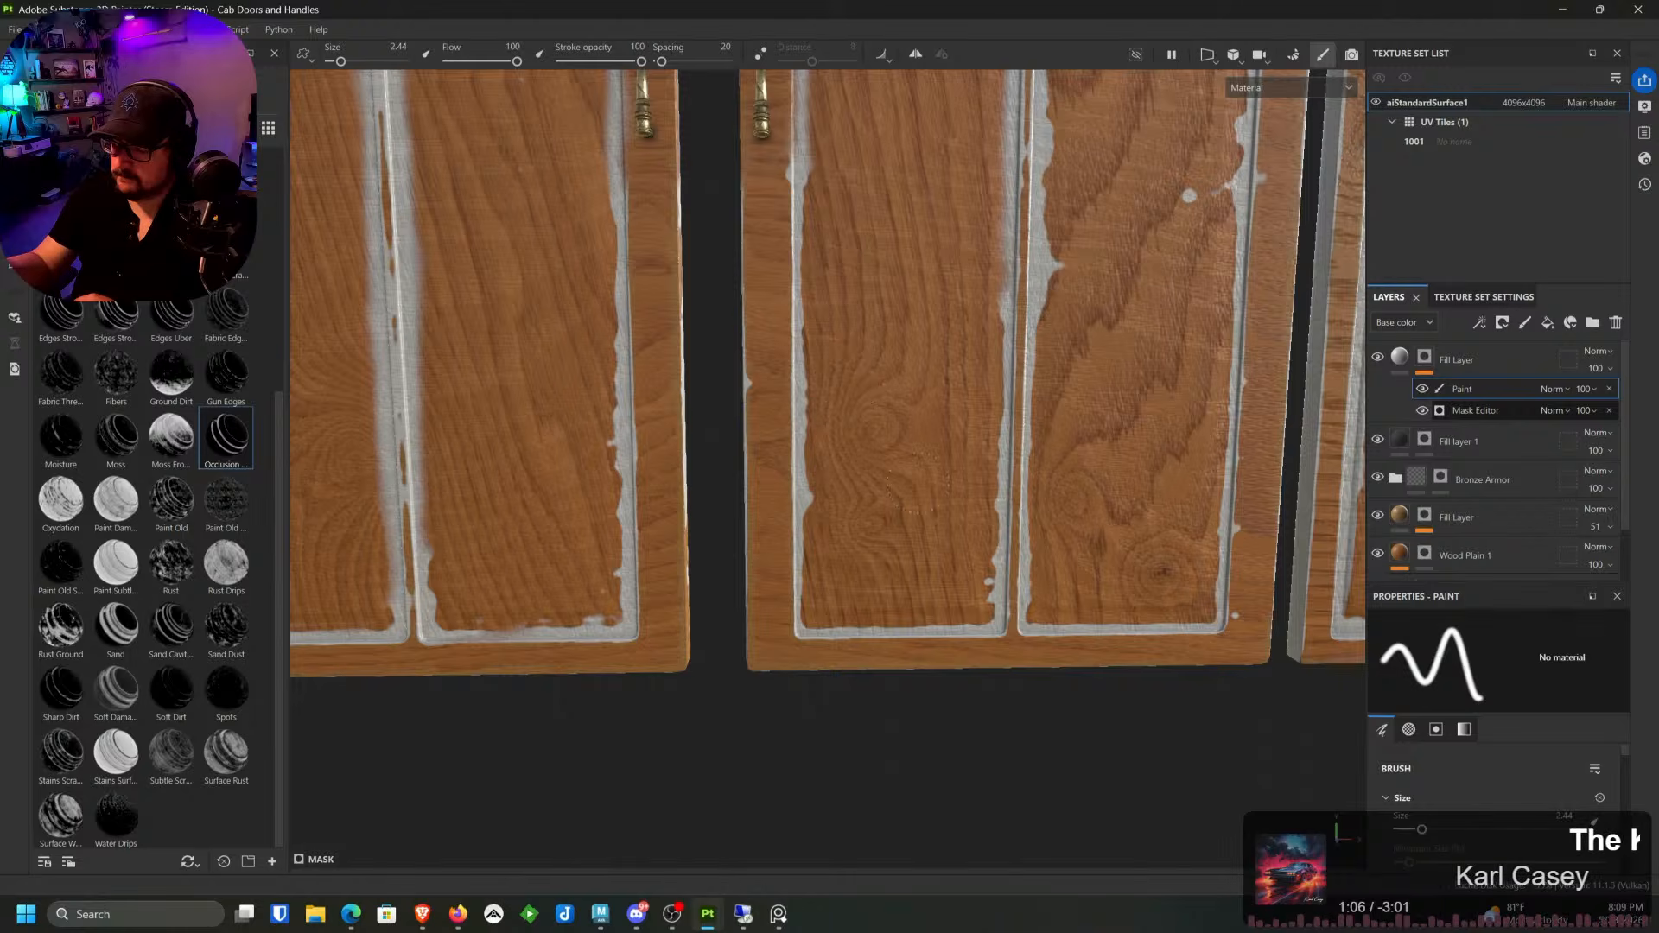
pyautogui.moveTo(828, 497); pyautogui.dragTo(825, 397)
pyautogui.moveTo(825, 398); pyautogui.dragTo(734, 497, button='middle')
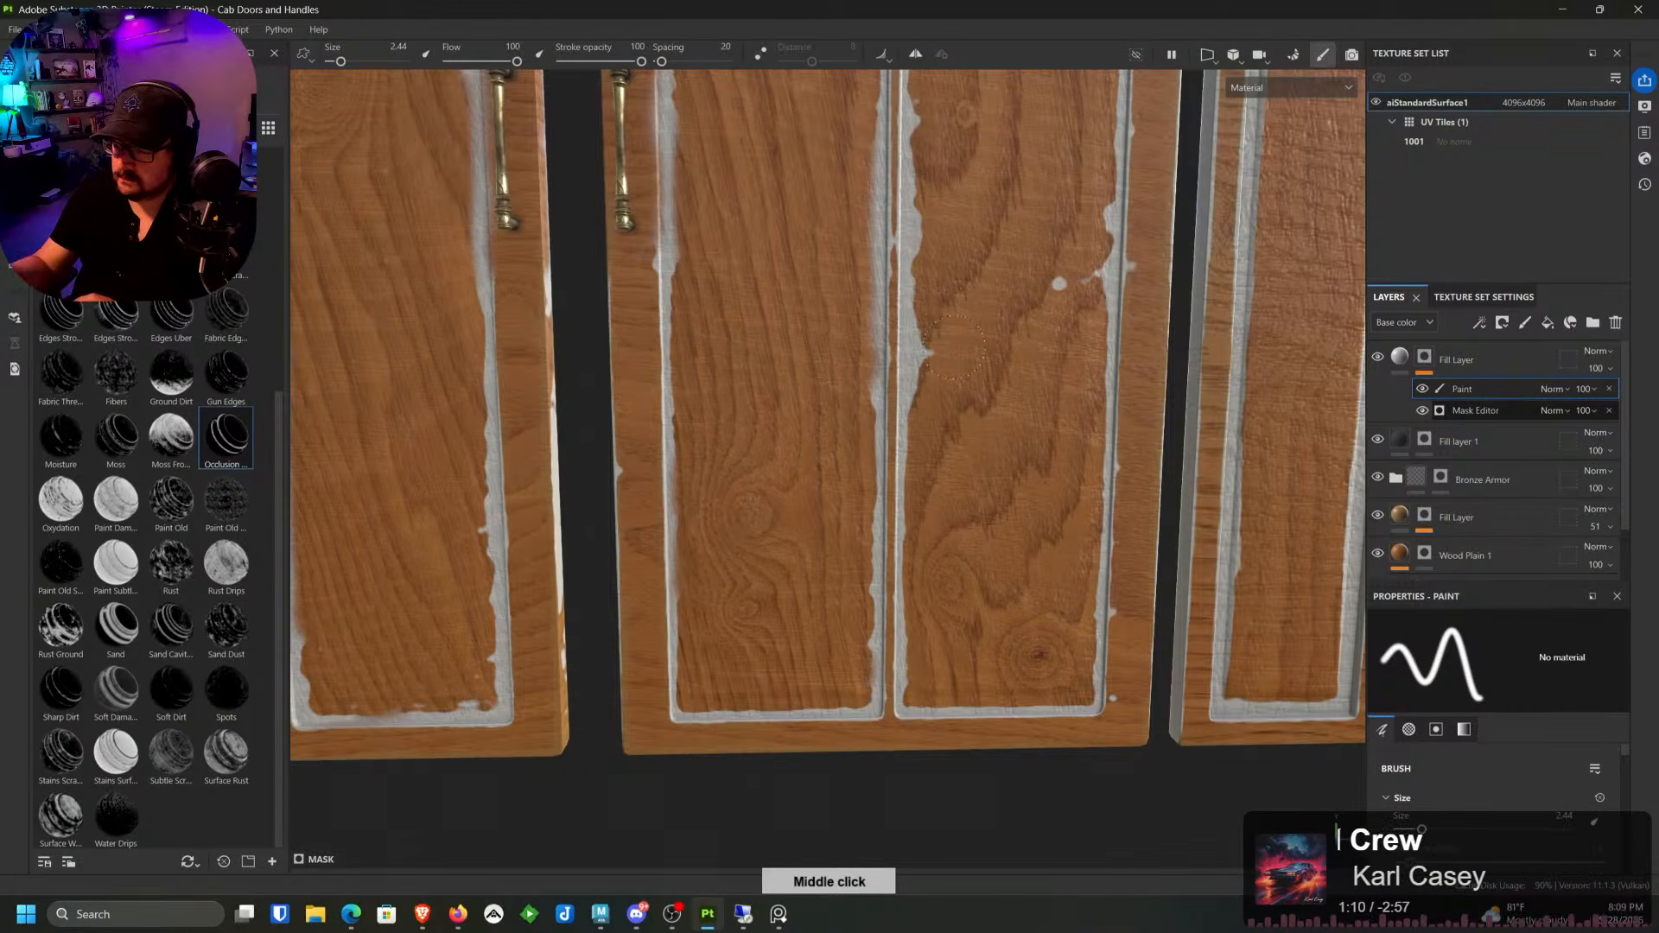
# Step: Clear the white blotches from the same door's outer panel and outer frame, keeping a thin border in the recess
pyautogui.moveTo(955, 346)
pyautogui.mouseDown()
pyautogui.moveTo(937, 397)
pyautogui.moveTo(934, 311)
pyautogui.mouseUp()
pyautogui.moveTo(933, 311); pyautogui.dragTo(948, 486, button='middle')
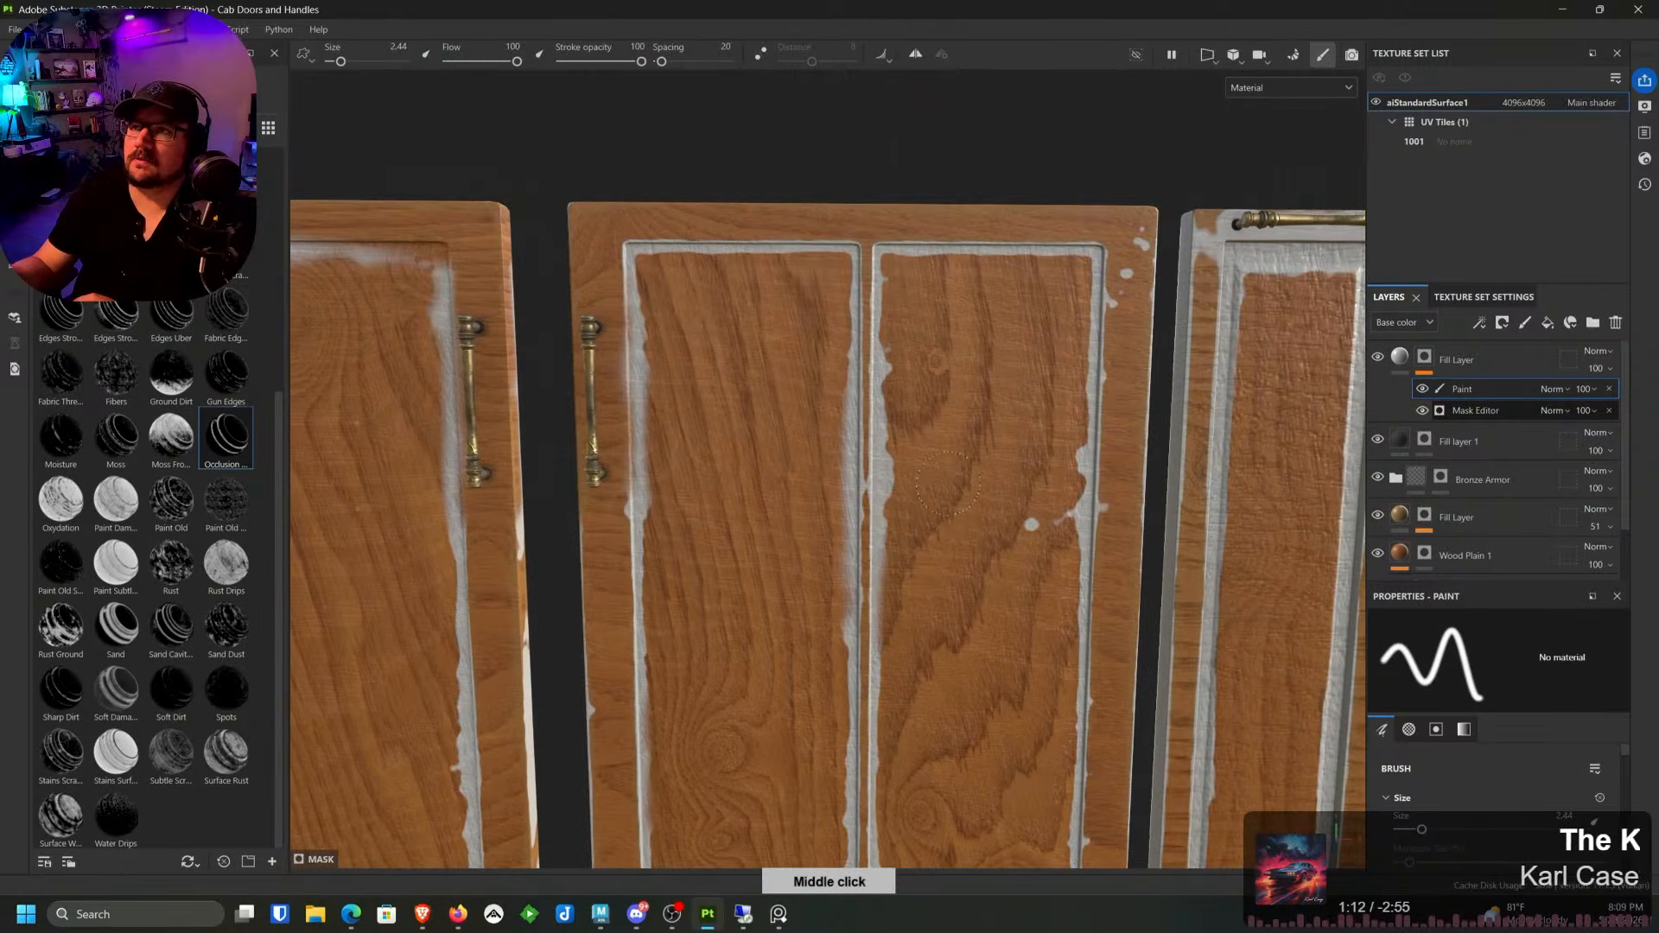
pyautogui.moveTo(907, 488); pyautogui.dragTo(905, 350)
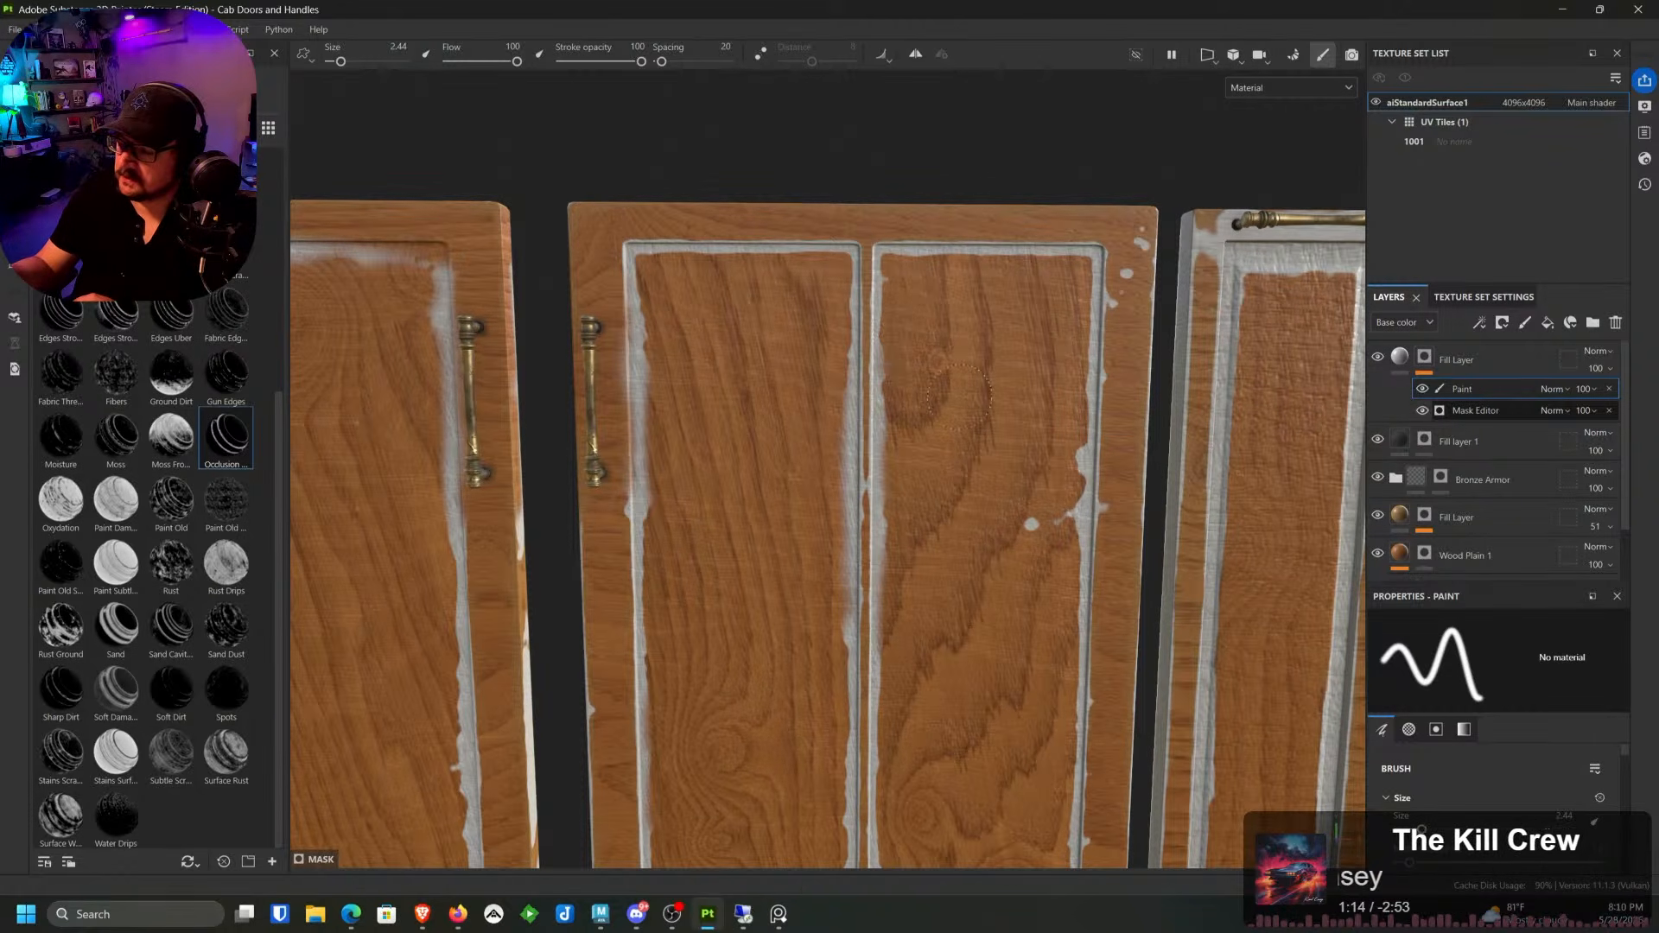
pyautogui.moveTo(1052, 529); pyautogui.dragTo(1061, 505)
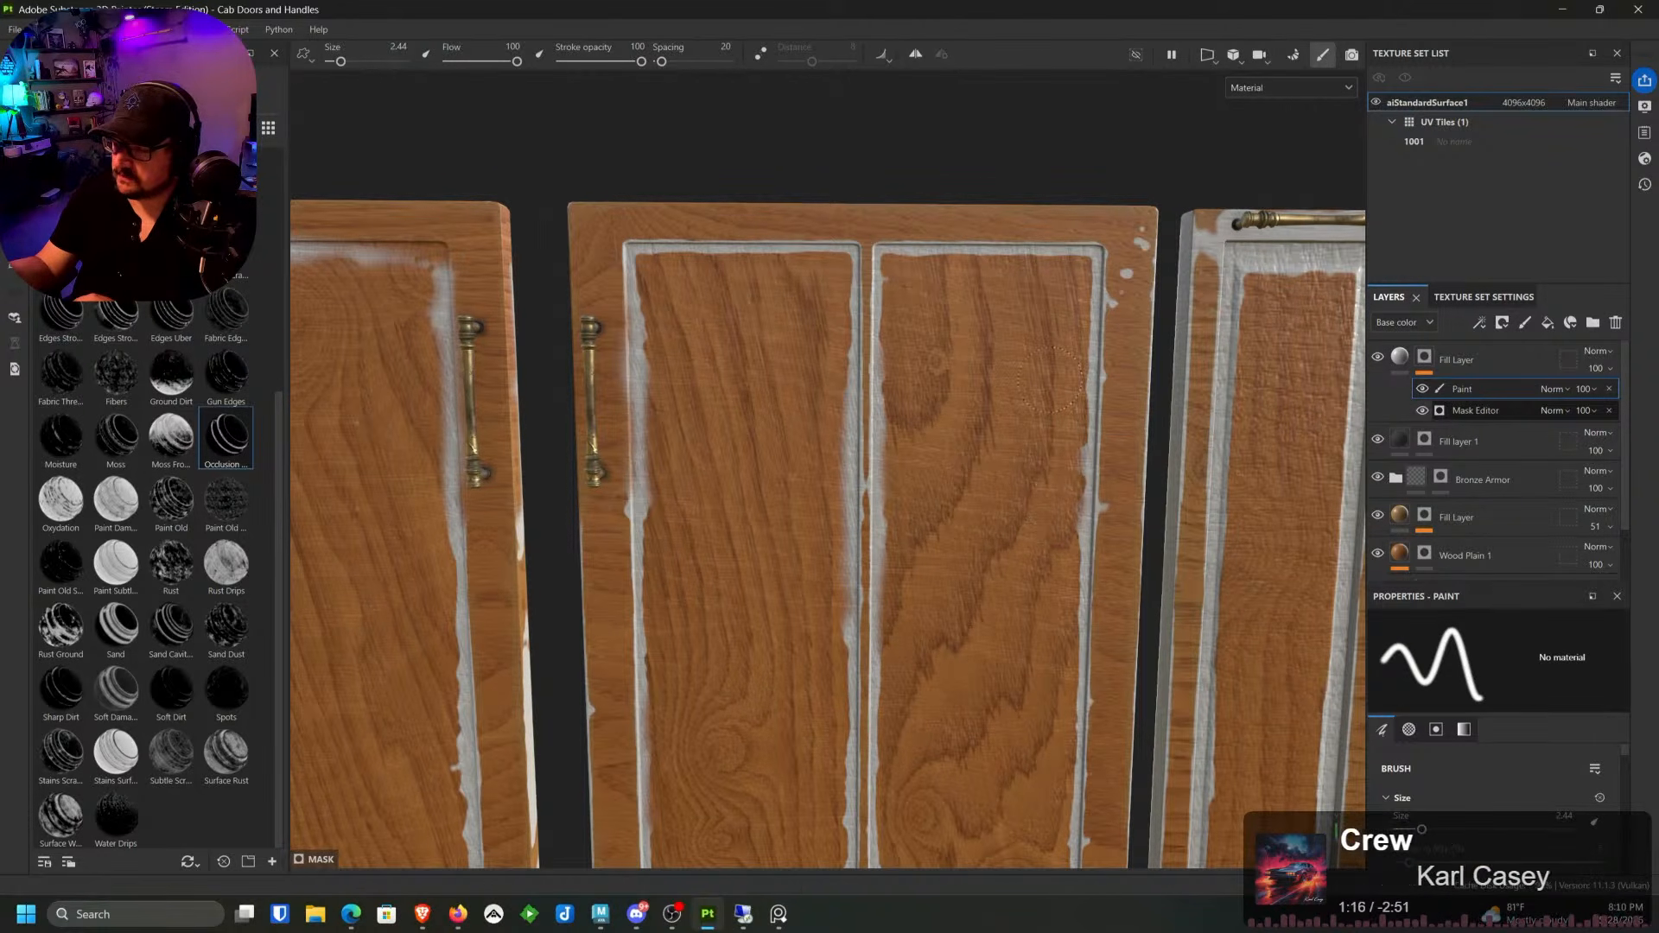
pyautogui.moveTo(1124, 253)
pyautogui.mouseDown()
pyautogui.moveTo(1145, 298)
pyautogui.moveTo(1123, 429)
pyautogui.mouseUp()
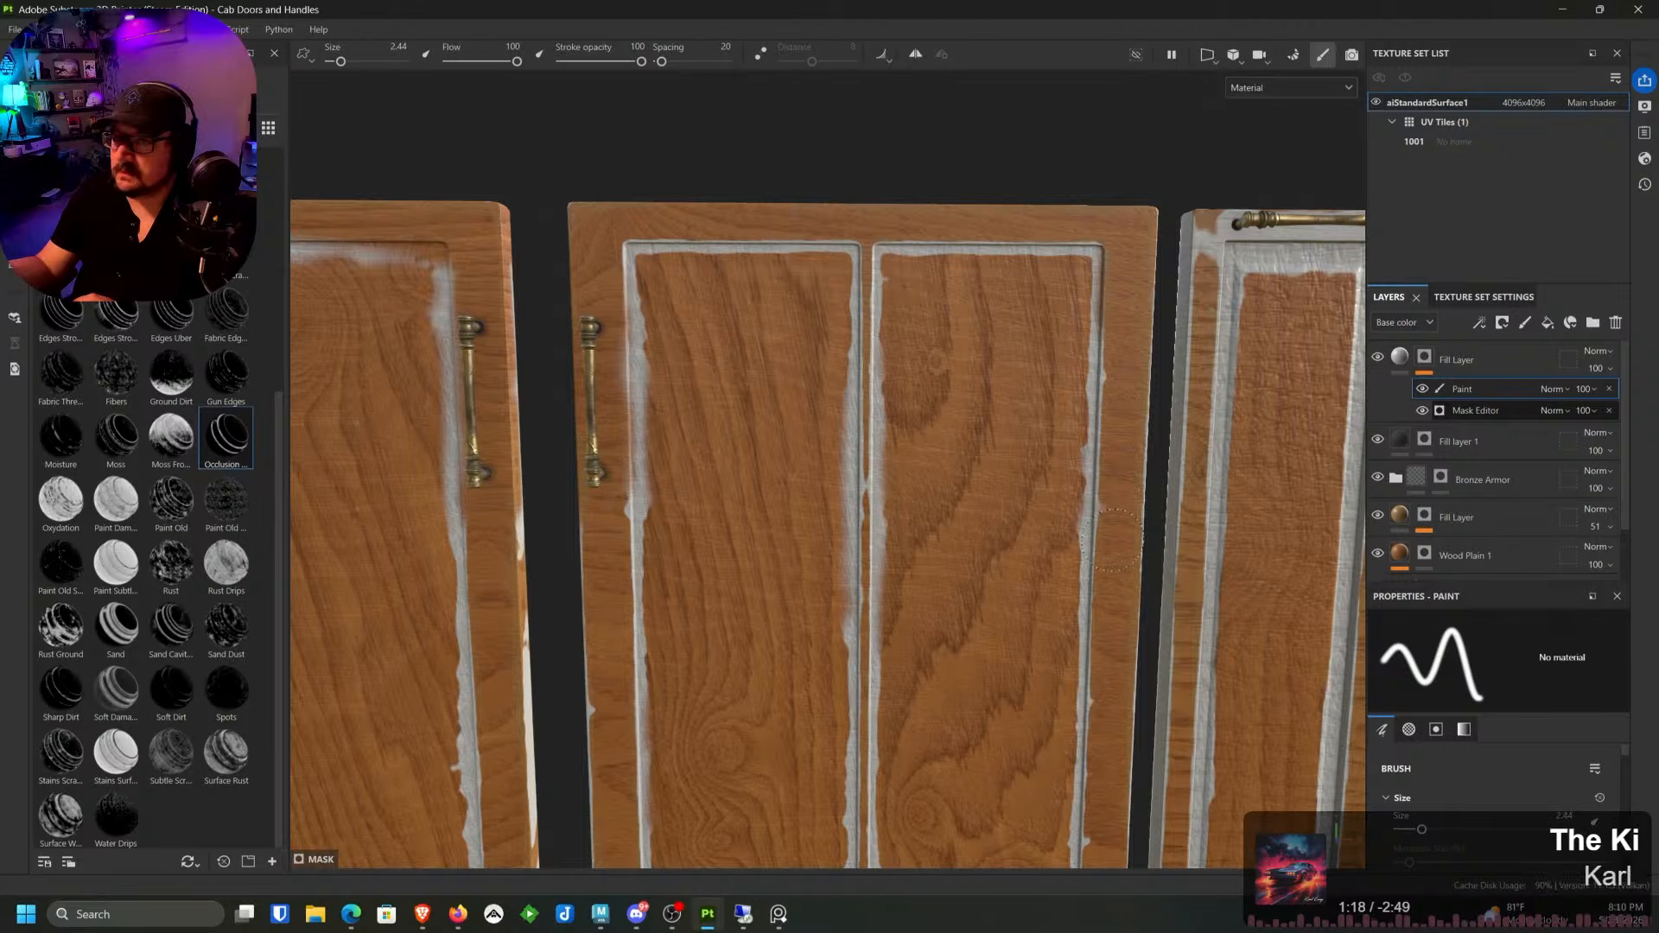
# Step: Trim the white border inside the narrow door's panel and paint out the white around its handle at the top
pyautogui.moveTo(1113, 541); pyautogui.dragTo(867, 551, button='middle')
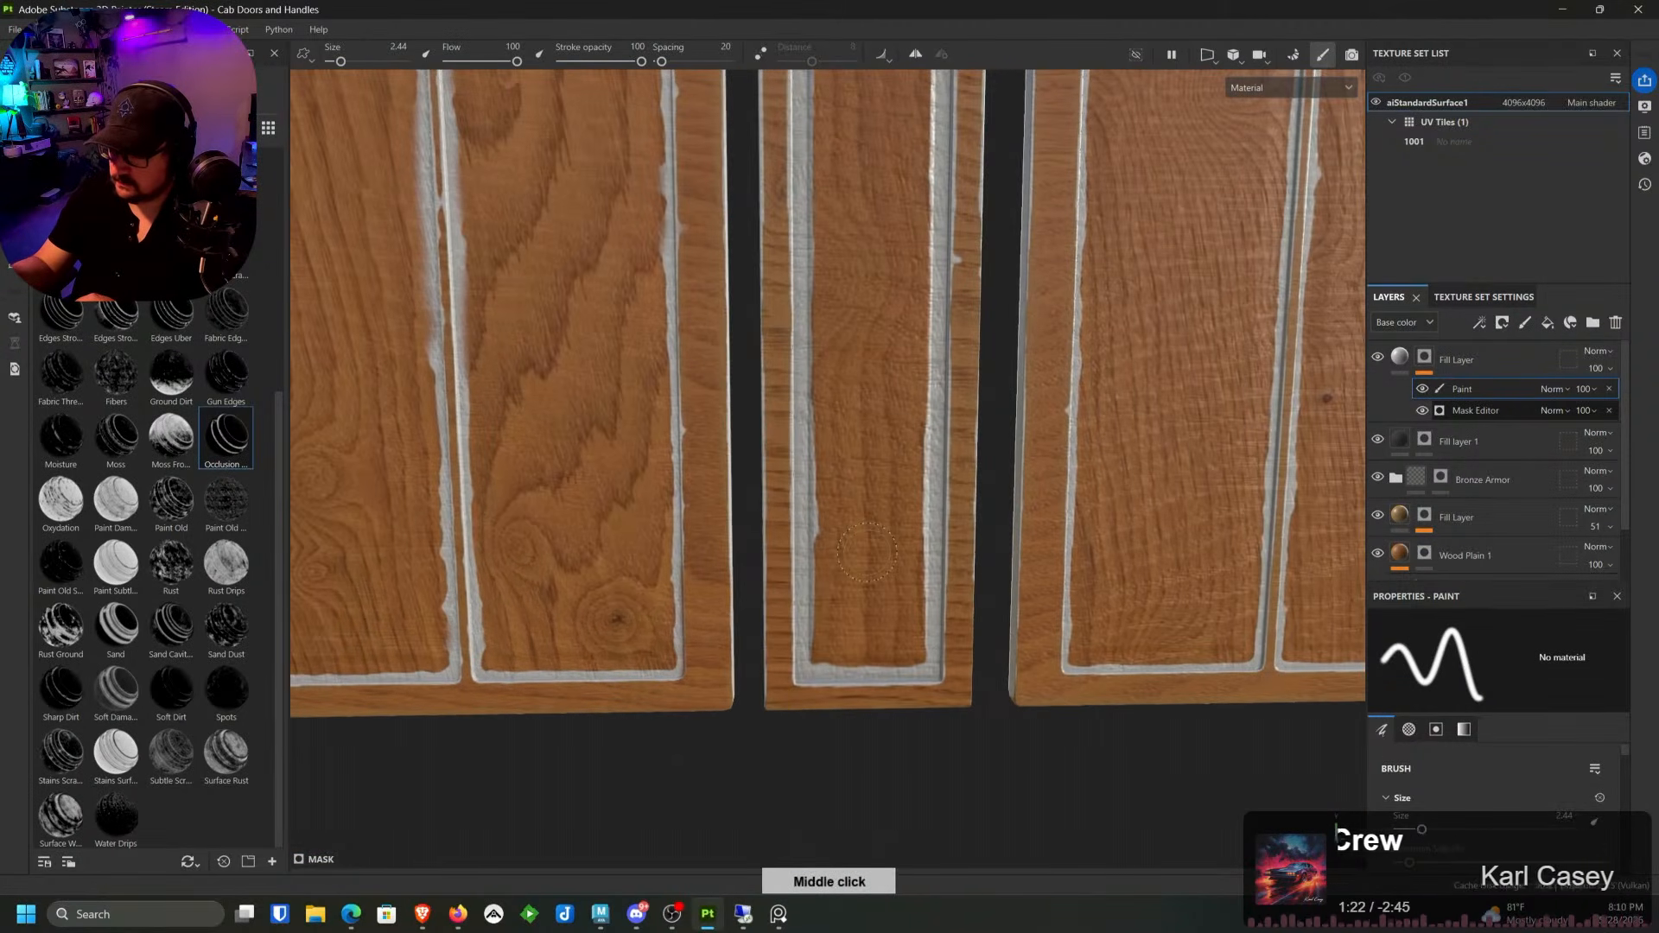
pyautogui.moveTo(834, 575)
pyautogui.mouseDown()
pyautogui.moveTo(812, 532)
pyautogui.moveTo(808, 617)
pyautogui.moveTo(828, 517)
pyautogui.mouseUp()
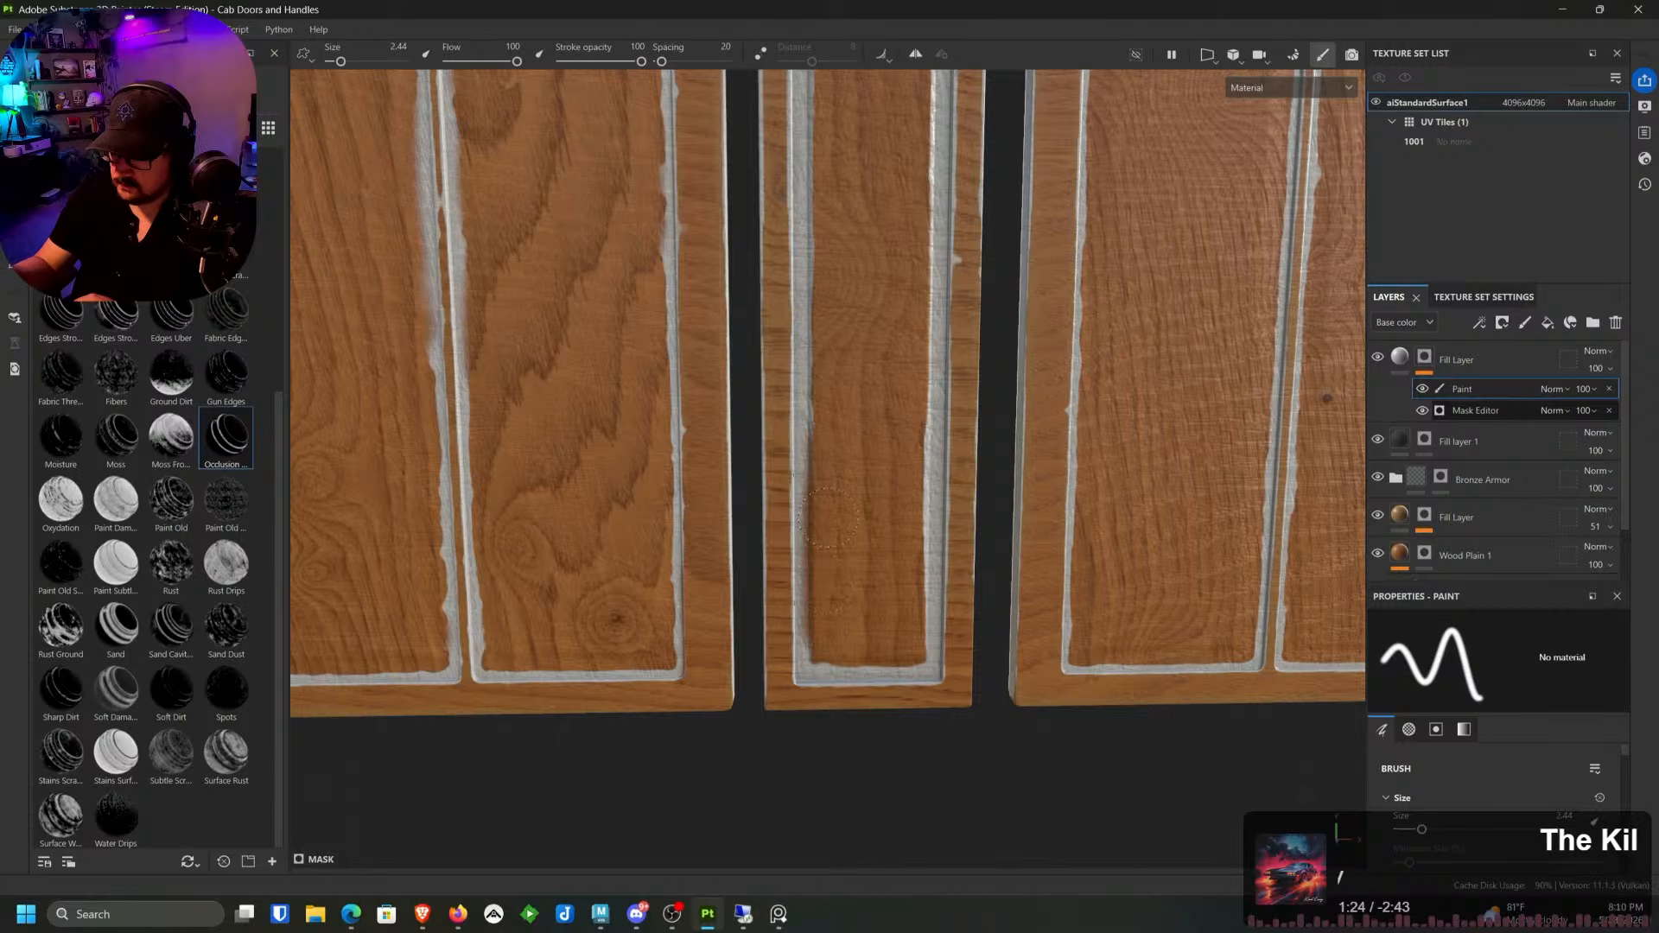
pyautogui.moveTo(834, 657); pyautogui.dragTo(899, 650)
pyautogui.moveTo(899, 534); pyautogui.dragTo(877, 722, button='middle')
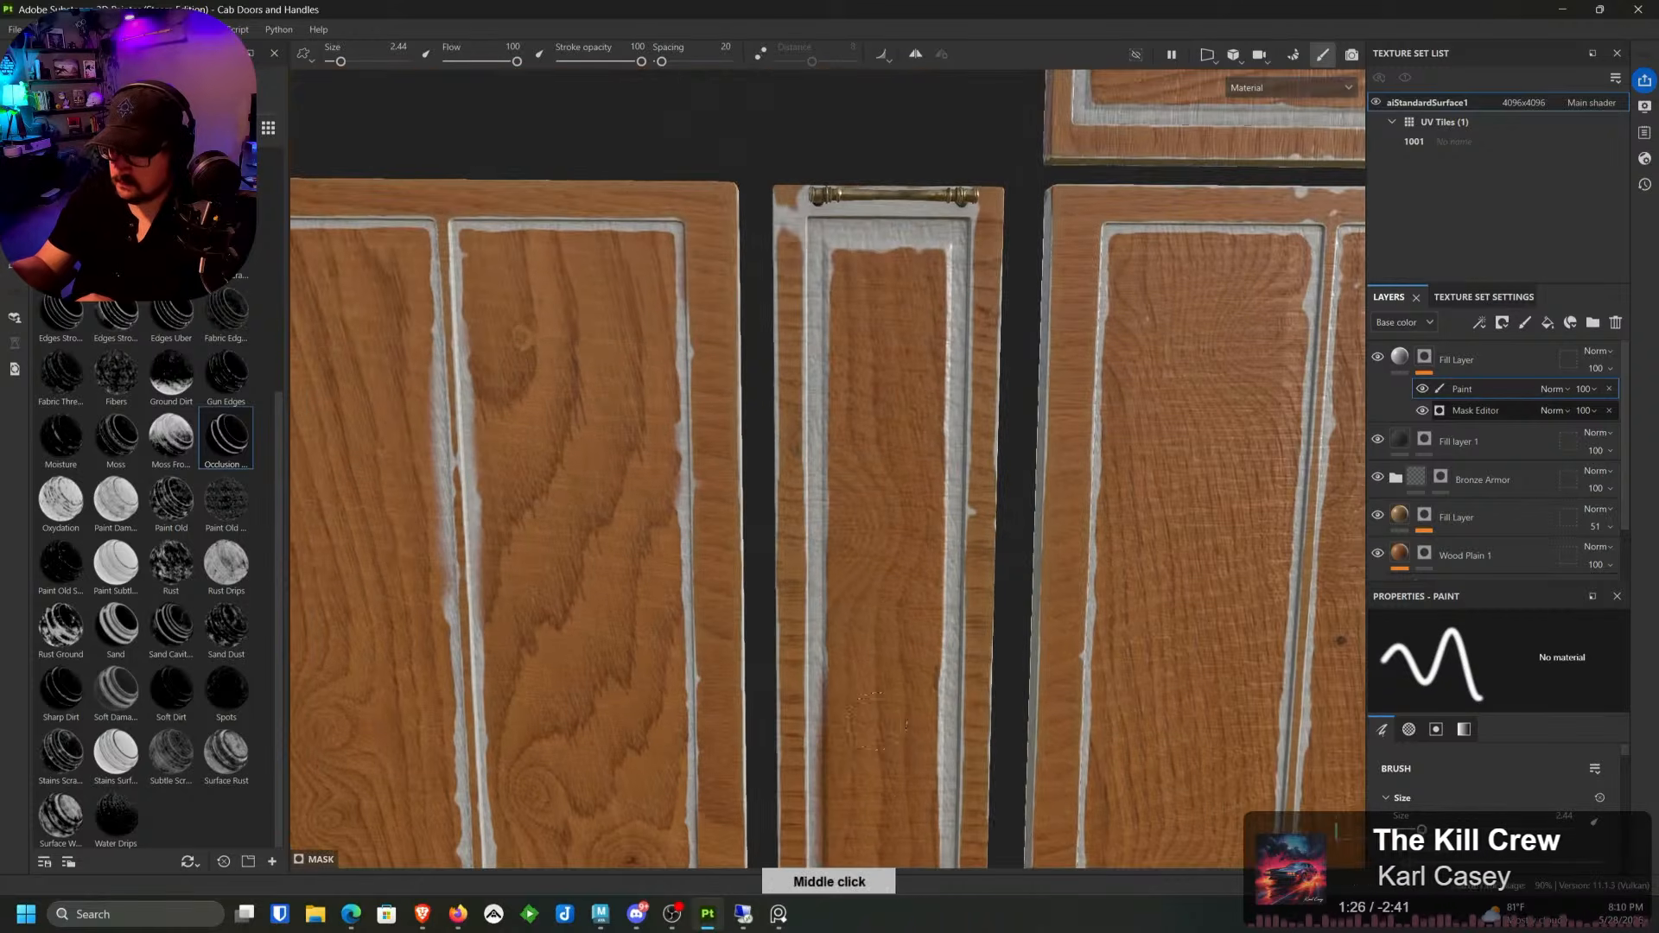
pyautogui.moveTo(848, 679)
pyautogui.mouseDown()
pyautogui.moveTo(823, 529)
pyautogui.moveTo(851, 238)
pyautogui.moveTo(932, 253)
pyautogui.moveTo(871, 173)
pyautogui.moveTo(890, 207)
pyautogui.moveTo(981, 203)
pyautogui.moveTo(825, 199)
pyautogui.moveTo(860, 207)
pyautogui.moveTo(764, 255)
pyautogui.mouseUp()
# Step: Paint out the white patch around the handle of the two-panel door beside the narrow one
pyautogui.keyDown('alt'); pyautogui.moveTo(985, 337); pyautogui.dragTo(754, 380, button='middle'); pyautogui.keyUp('alt')
pyautogui.moveTo(1062, 242)
pyautogui.keyDown('alt'); pyautogui.mouseDown(button='middle')
pyautogui.moveTo(1002, 249)
pyautogui.moveTo(916, 320)
pyautogui.moveTo(941, 339)
pyautogui.moveTo(869, 367)
pyautogui.mouseUp(button='middle'); pyautogui.keyUp('alt')
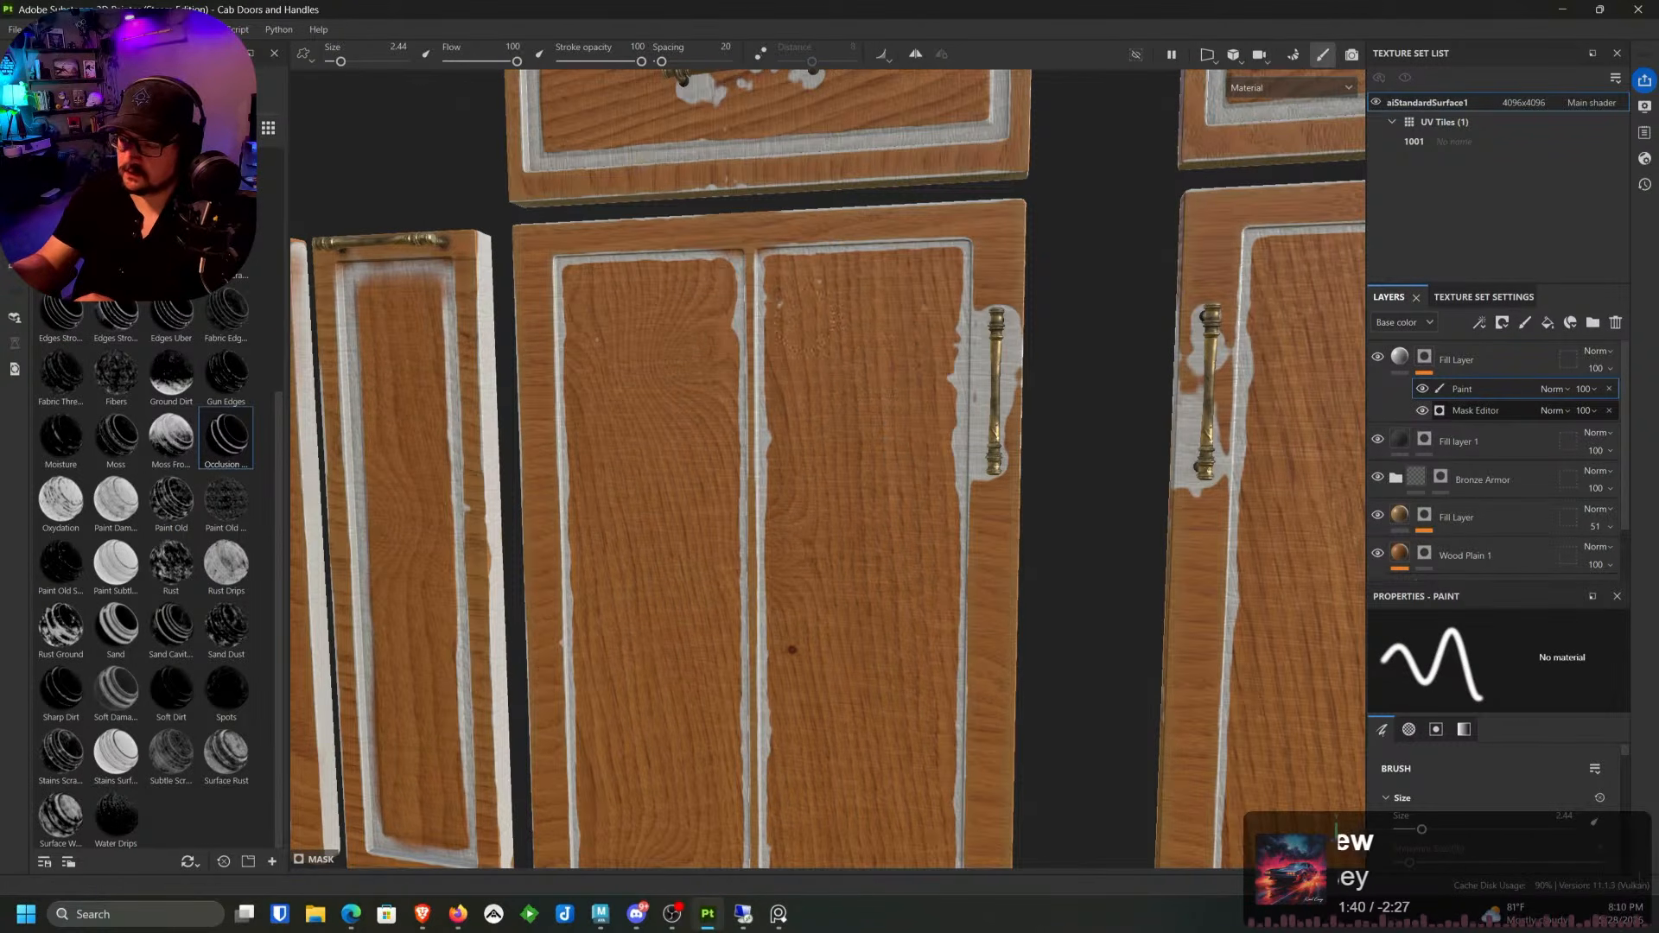
pyautogui.moveTo(937, 324); pyautogui.dragTo(972, 350, button='middle')
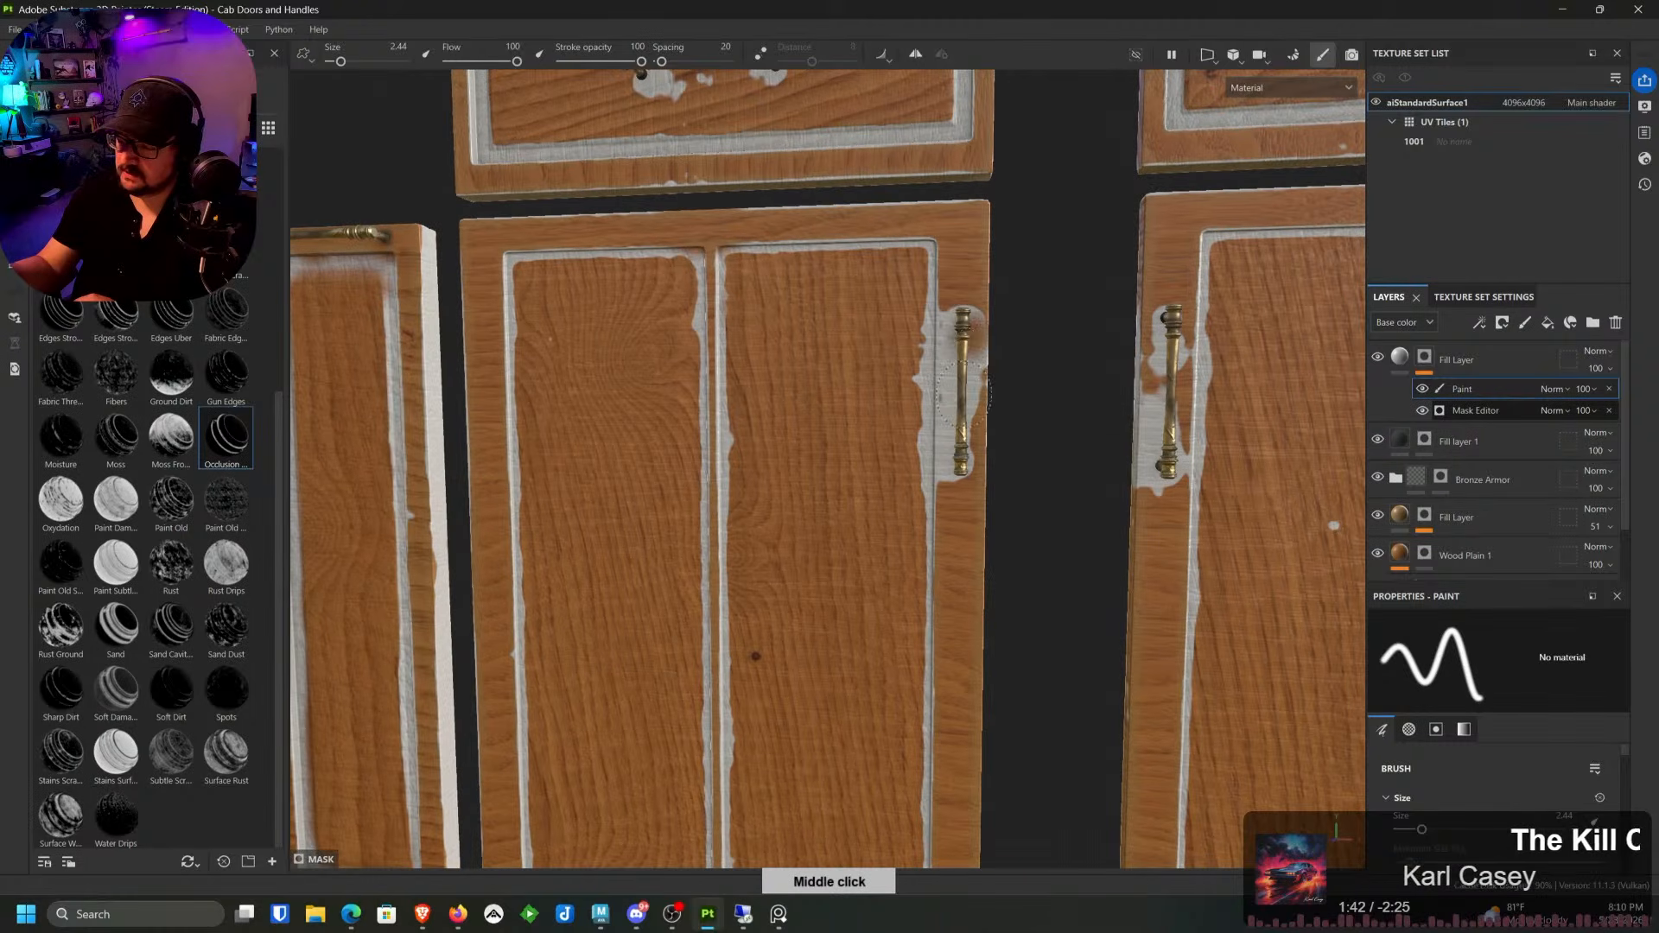
pyautogui.moveTo(954, 318); pyautogui.dragTo(956, 480)
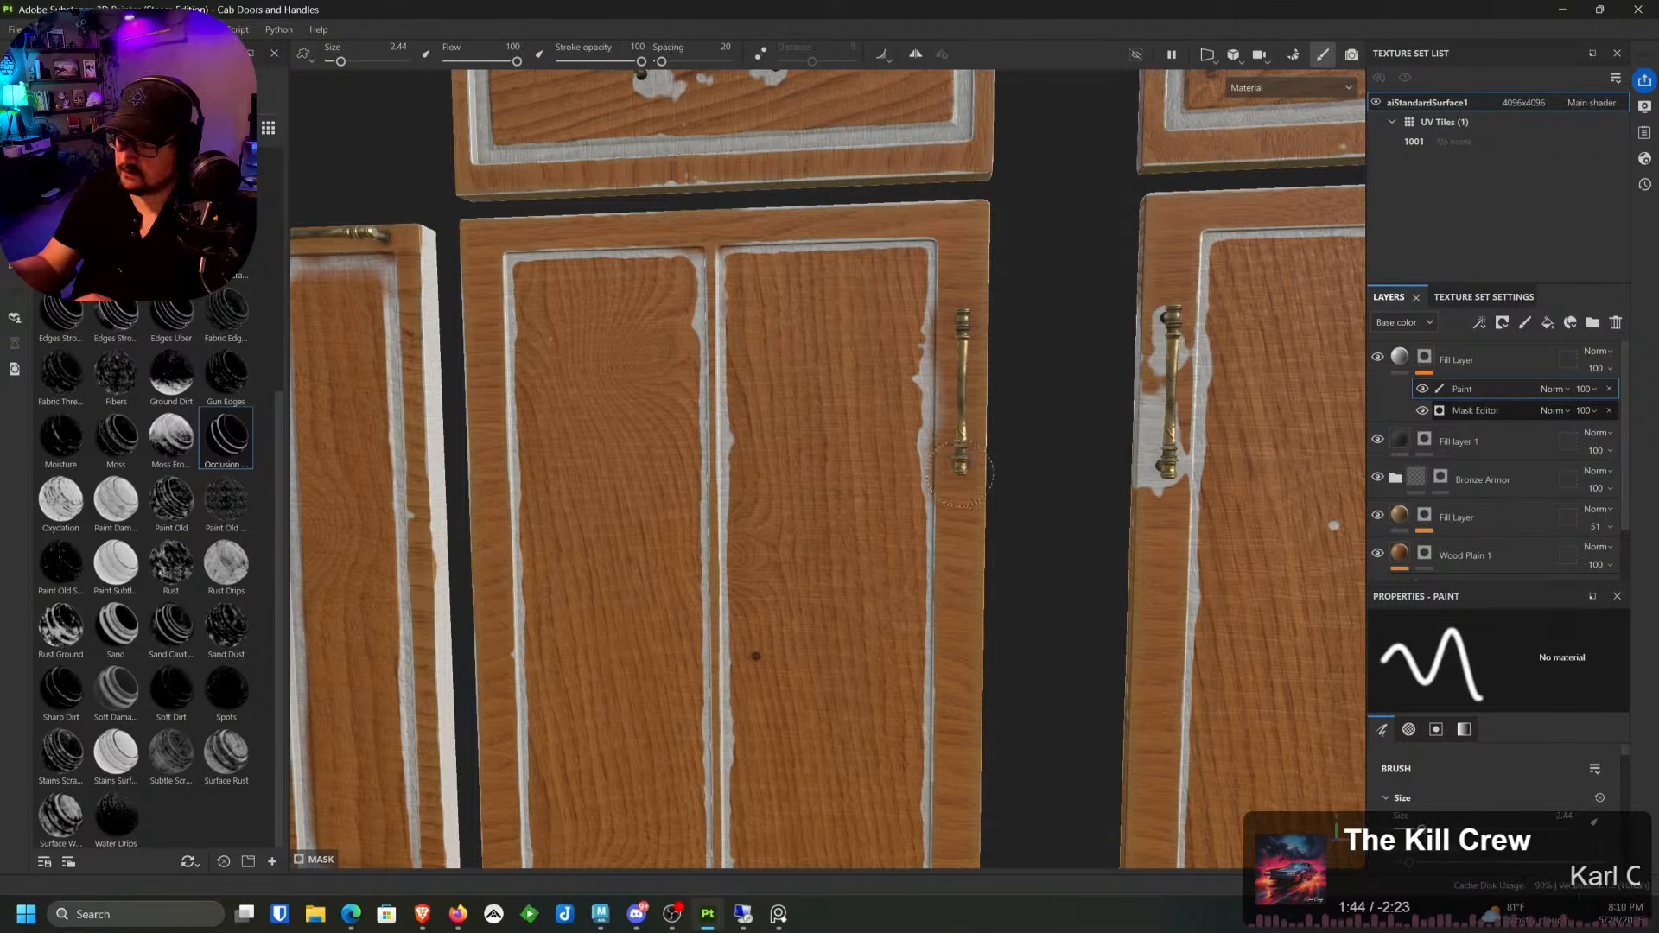
# Step: Paint out the white patches around the handle of the end door in the row and clean its handle-side panel
pyautogui.keyDown('alt'); pyautogui.moveTo(958, 482); pyautogui.dragTo(997, 302, button='middle'); pyautogui.keyUp('alt')
pyautogui.keyDown('alt'); pyautogui.moveTo(997, 302); pyautogui.dragTo(1001, 340, button='right'); pyautogui.keyUp('alt')
pyautogui.keyDown('alt'); pyautogui.moveTo(1000, 341); pyautogui.dragTo(797, 408, button='middle'); pyautogui.keyUp('alt')
pyautogui.moveTo(796, 409)
pyautogui.keyDown('alt'); pyautogui.mouseDown()
pyautogui.moveTo(899, 318)
pyautogui.moveTo(922, 325)
pyautogui.moveTo(906, 251)
pyautogui.moveTo(940, 371)
pyautogui.moveTo(944, 252)
pyautogui.mouseUp(); pyautogui.keyUp('alt')
pyautogui.moveTo(1088, 287)
pyautogui.mouseDown(button='middle')
pyautogui.moveTo(998, 346)
pyautogui.moveTo(1042, 382)
pyautogui.moveTo(979, 410)
pyautogui.mouseUp(button='middle')
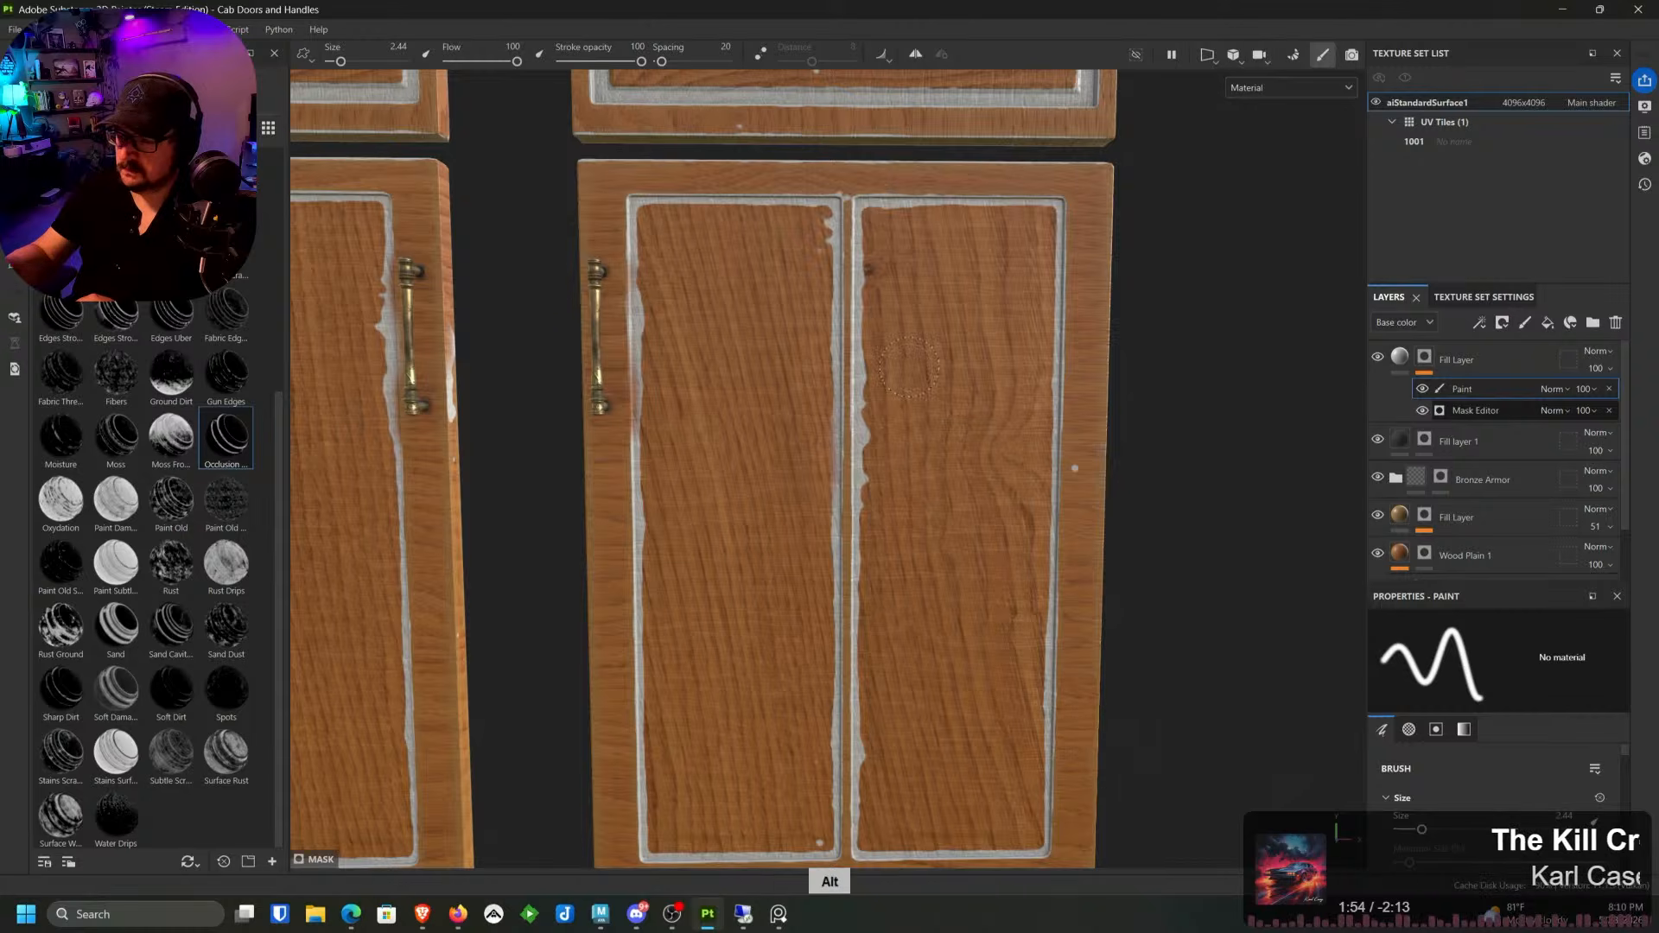
# Step: Clear the white from the panel and around the handle of the drawer above the end door, keeping a border along the recess
pyautogui.keyDown('alt'); pyautogui.moveTo(908, 216); pyautogui.dragTo(1021, 619, button='middle'); pyautogui.keyUp('alt')
pyautogui.moveTo(895, 393)
pyautogui.keyDown('alt'); pyautogui.mouseDown()
pyautogui.moveTo(931, 419)
pyautogui.moveTo(903, 432)
pyautogui.moveTo(974, 428)
pyautogui.mouseUp(); pyautogui.keyUp('alt')
pyautogui.moveTo(758, 389)
pyautogui.mouseDown()
pyautogui.moveTo(933, 363)
pyautogui.moveTo(1141, 384)
pyautogui.mouseUp()
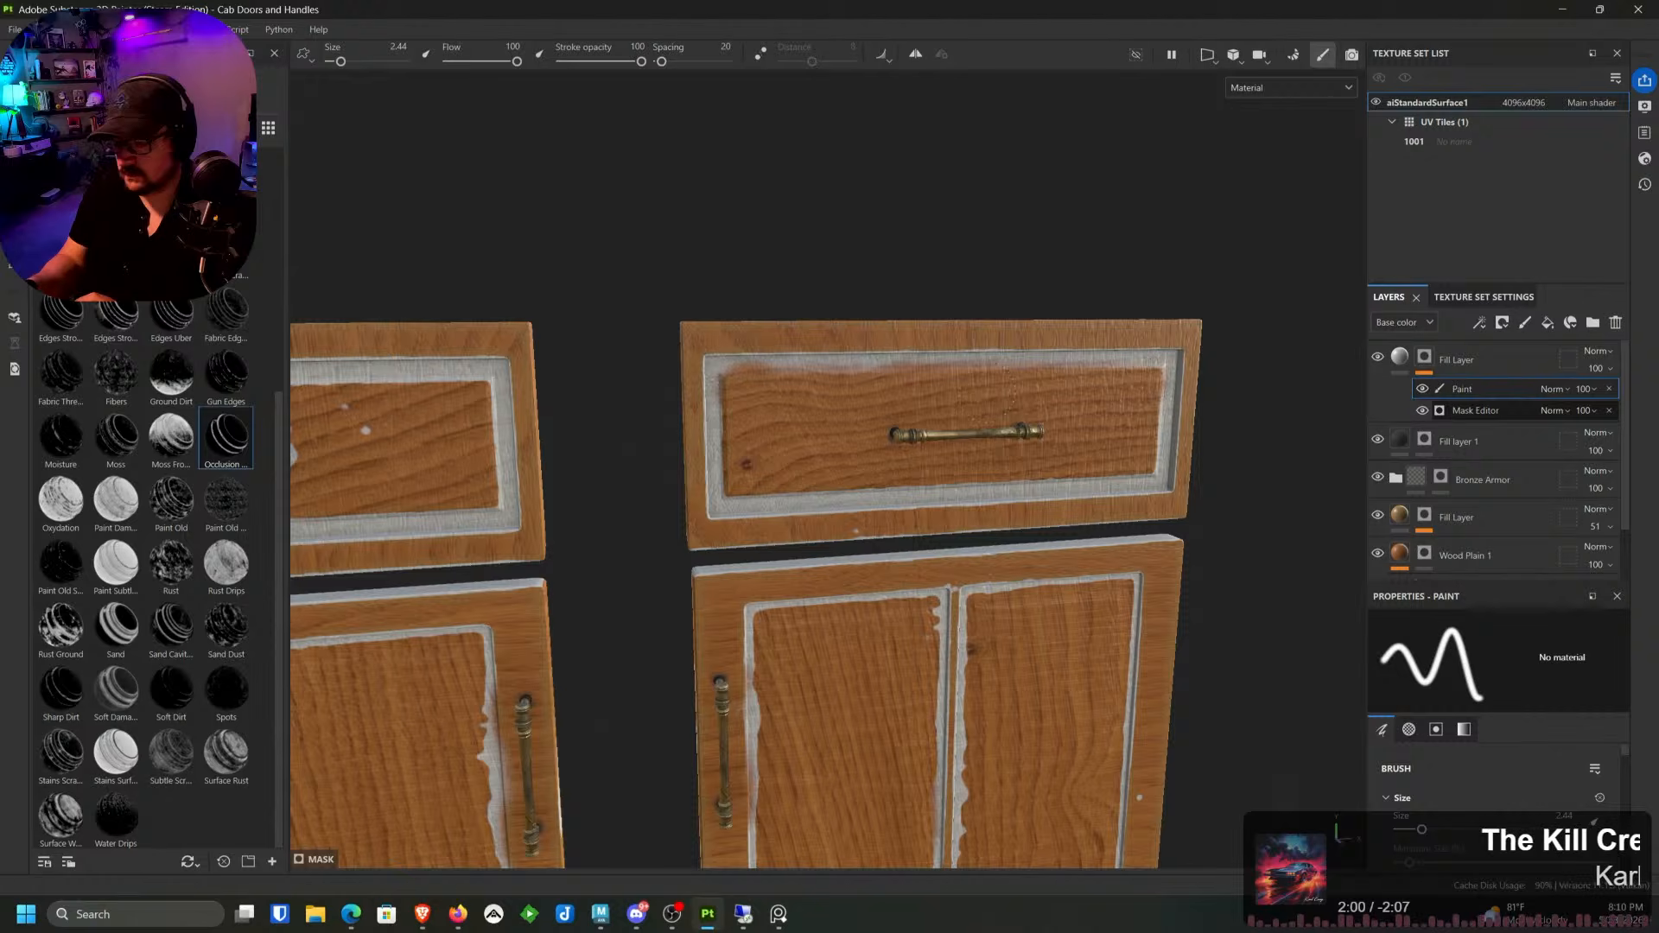
pyautogui.moveTo(735, 365)
pyautogui.mouseDown()
pyautogui.moveTo(737, 445)
pyautogui.moveTo(782, 497)
pyautogui.moveTo(853, 471)
pyautogui.moveTo(1085, 462)
pyautogui.moveTo(864, 489)
pyautogui.moveTo(914, 478)
pyautogui.mouseUp()
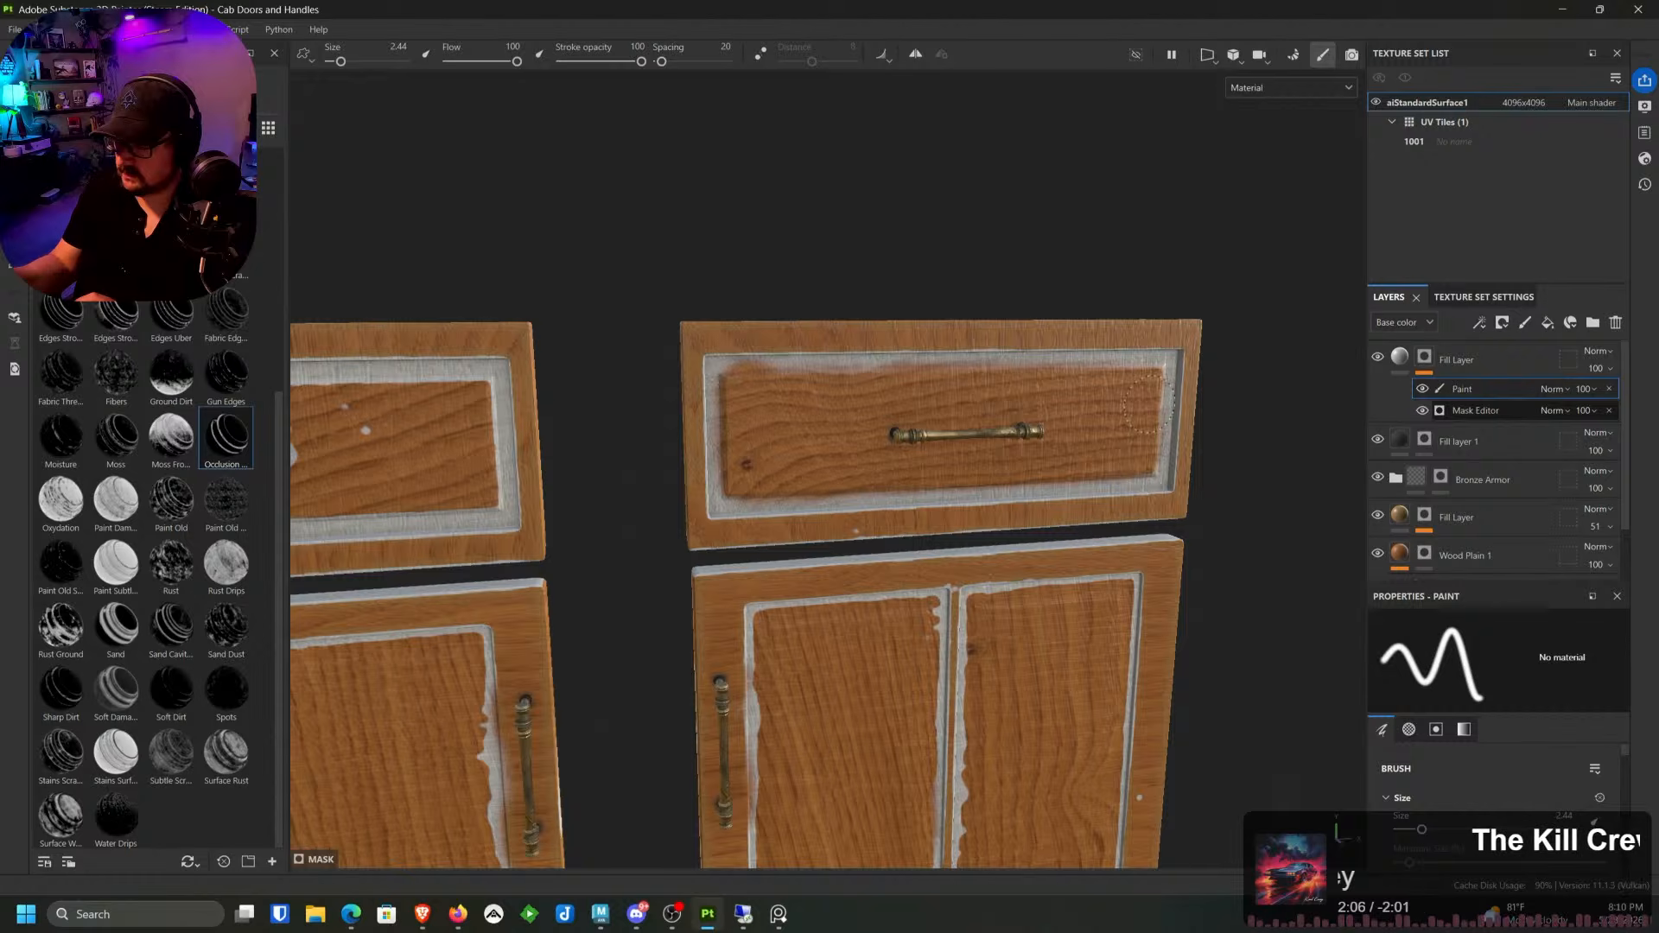
# Step: Paint out the white around the adjacent drawer's handle and the specks on its panel and frame rails
pyautogui.moveTo(1154, 432); pyautogui.dragTo(730, 419, button='middle')
pyautogui.moveTo(730, 419)
pyautogui.mouseDown()
pyautogui.moveTo(640, 450)
pyautogui.moveTo(665, 471)
pyautogui.moveTo(886, 397)
pyautogui.mouseUp()
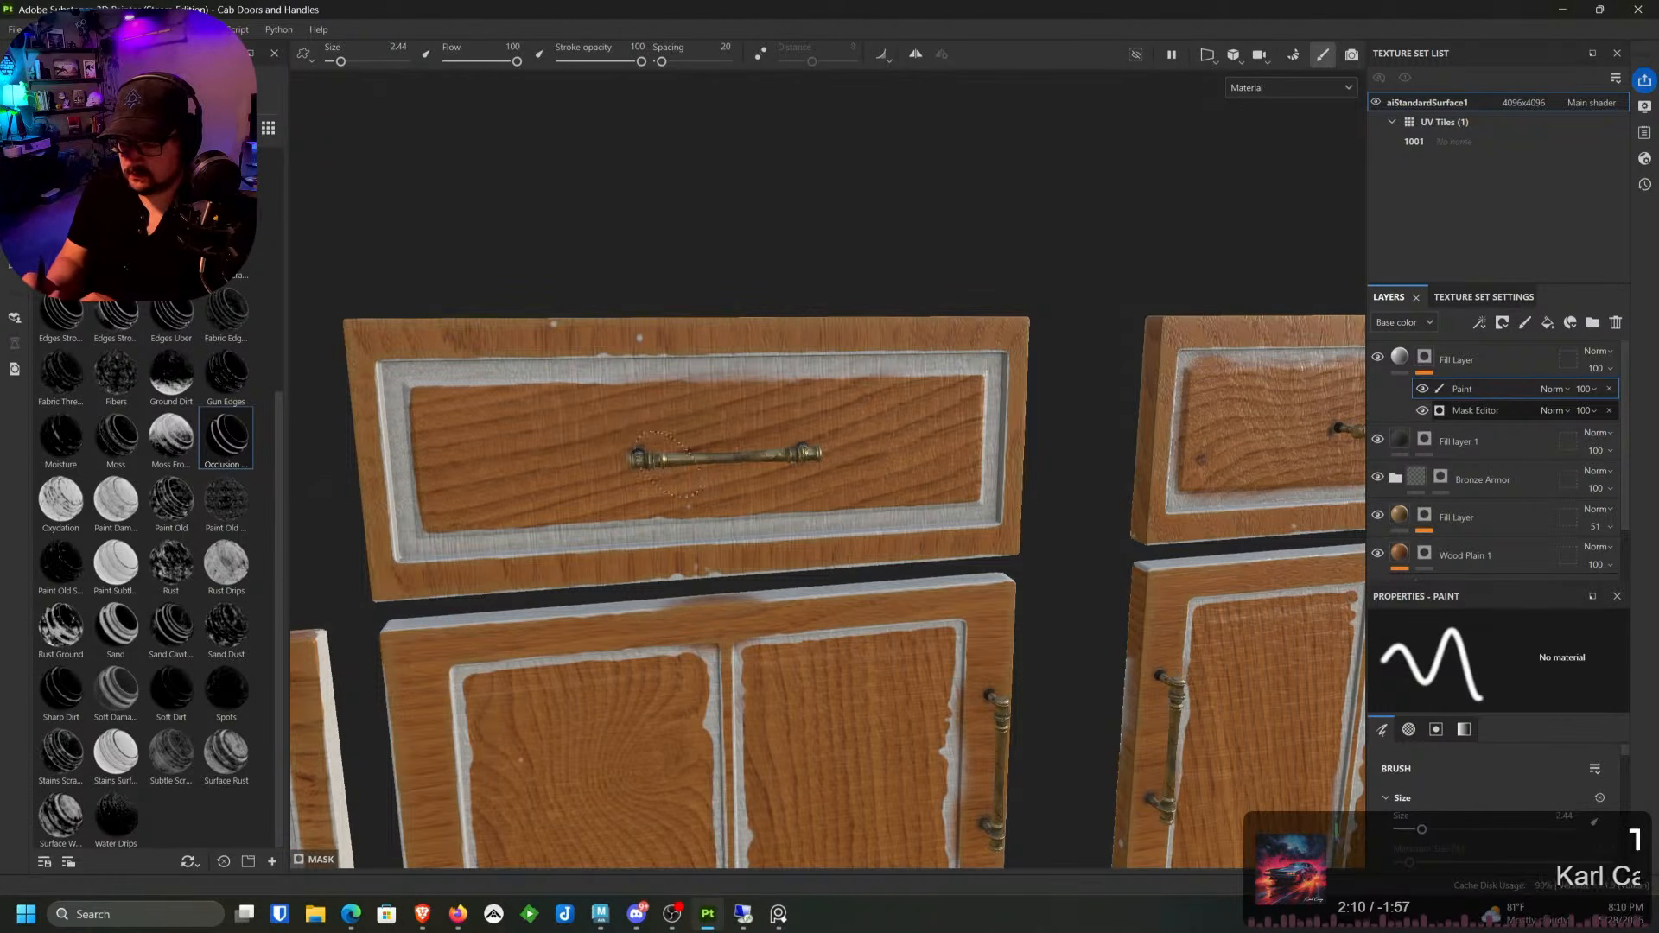
pyautogui.moveTo(722, 571); pyautogui.dragTo(695, 538)
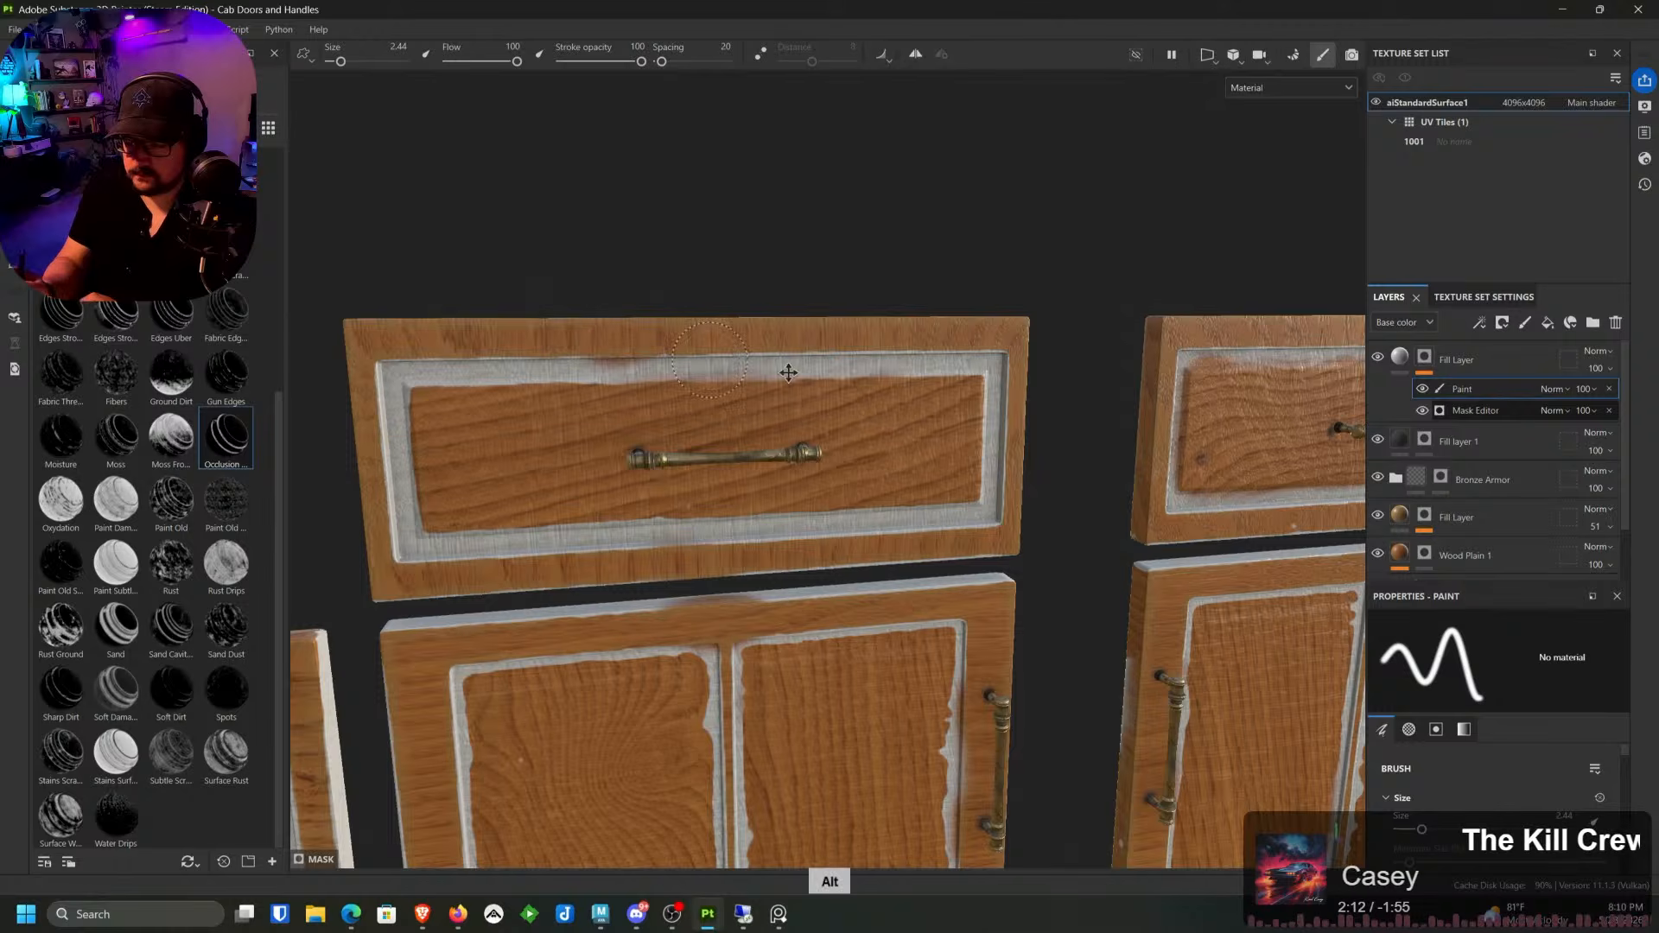
# Step: Reduce the brush size to 1.36 and thin the white border around the same drawer's panel
pyautogui.moveTo(789, 374); pyautogui.dragTo(958, 386, button='middle')
pyautogui.press('[')
pyautogui.press('[')
pyautogui.press('[')
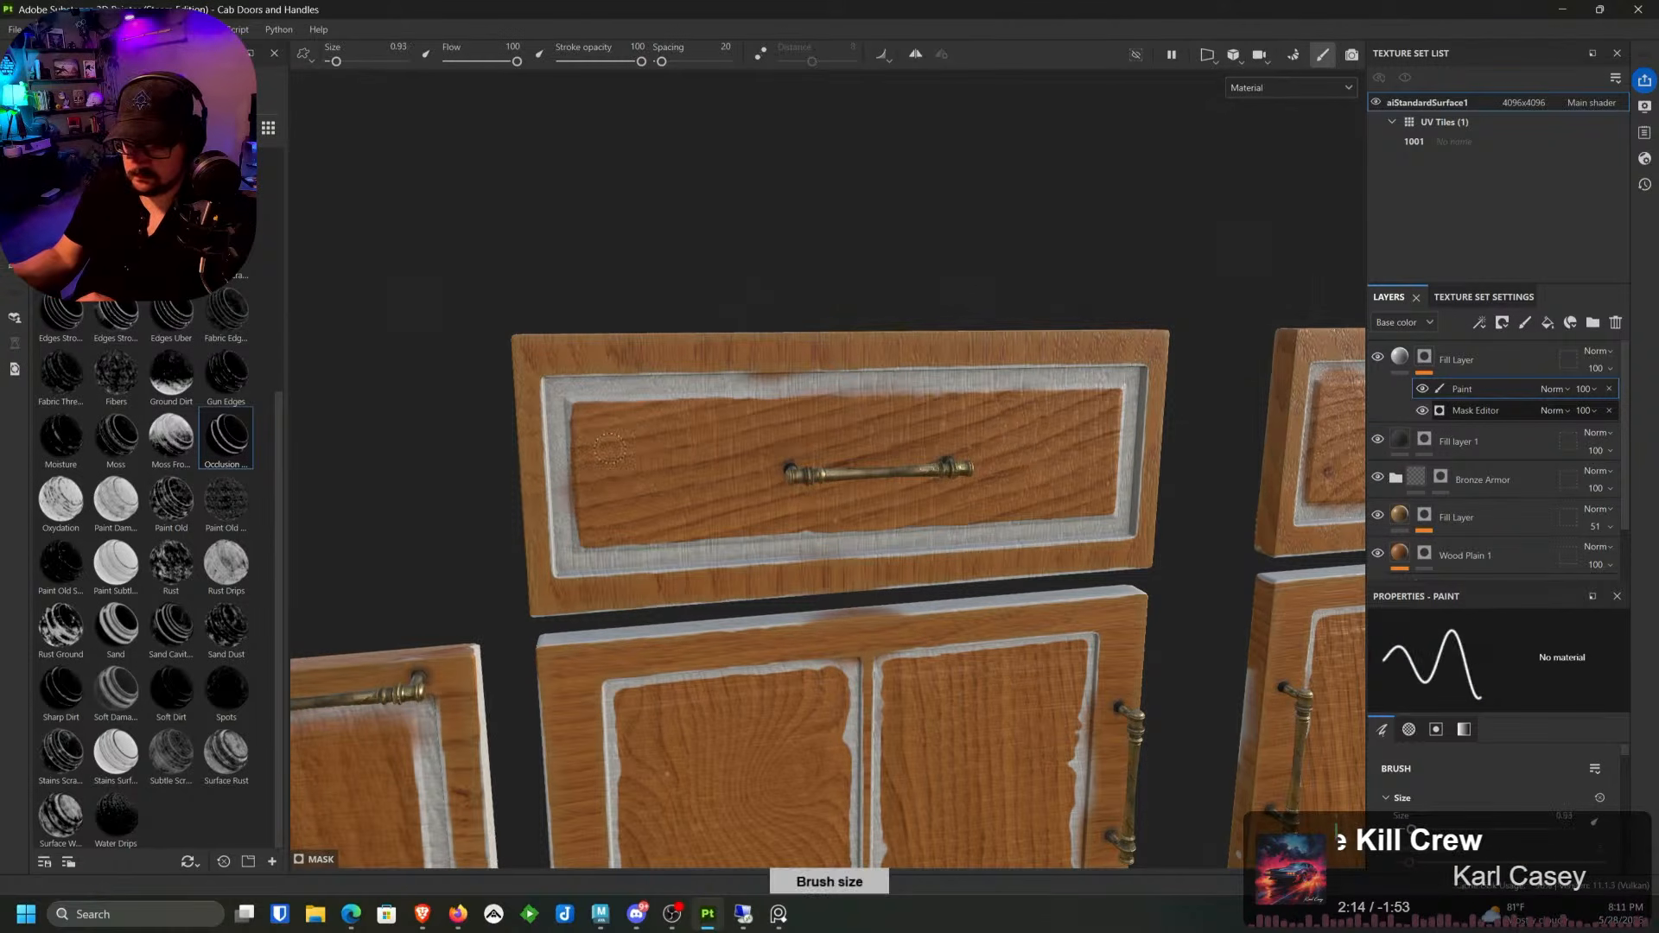
pyautogui.press(']')
pyautogui.moveTo(583, 517)
pyautogui.mouseDown()
pyautogui.moveTo(563, 509)
pyautogui.moveTo(574, 407)
pyautogui.moveTo(1119, 384)
pyautogui.mouseUp()
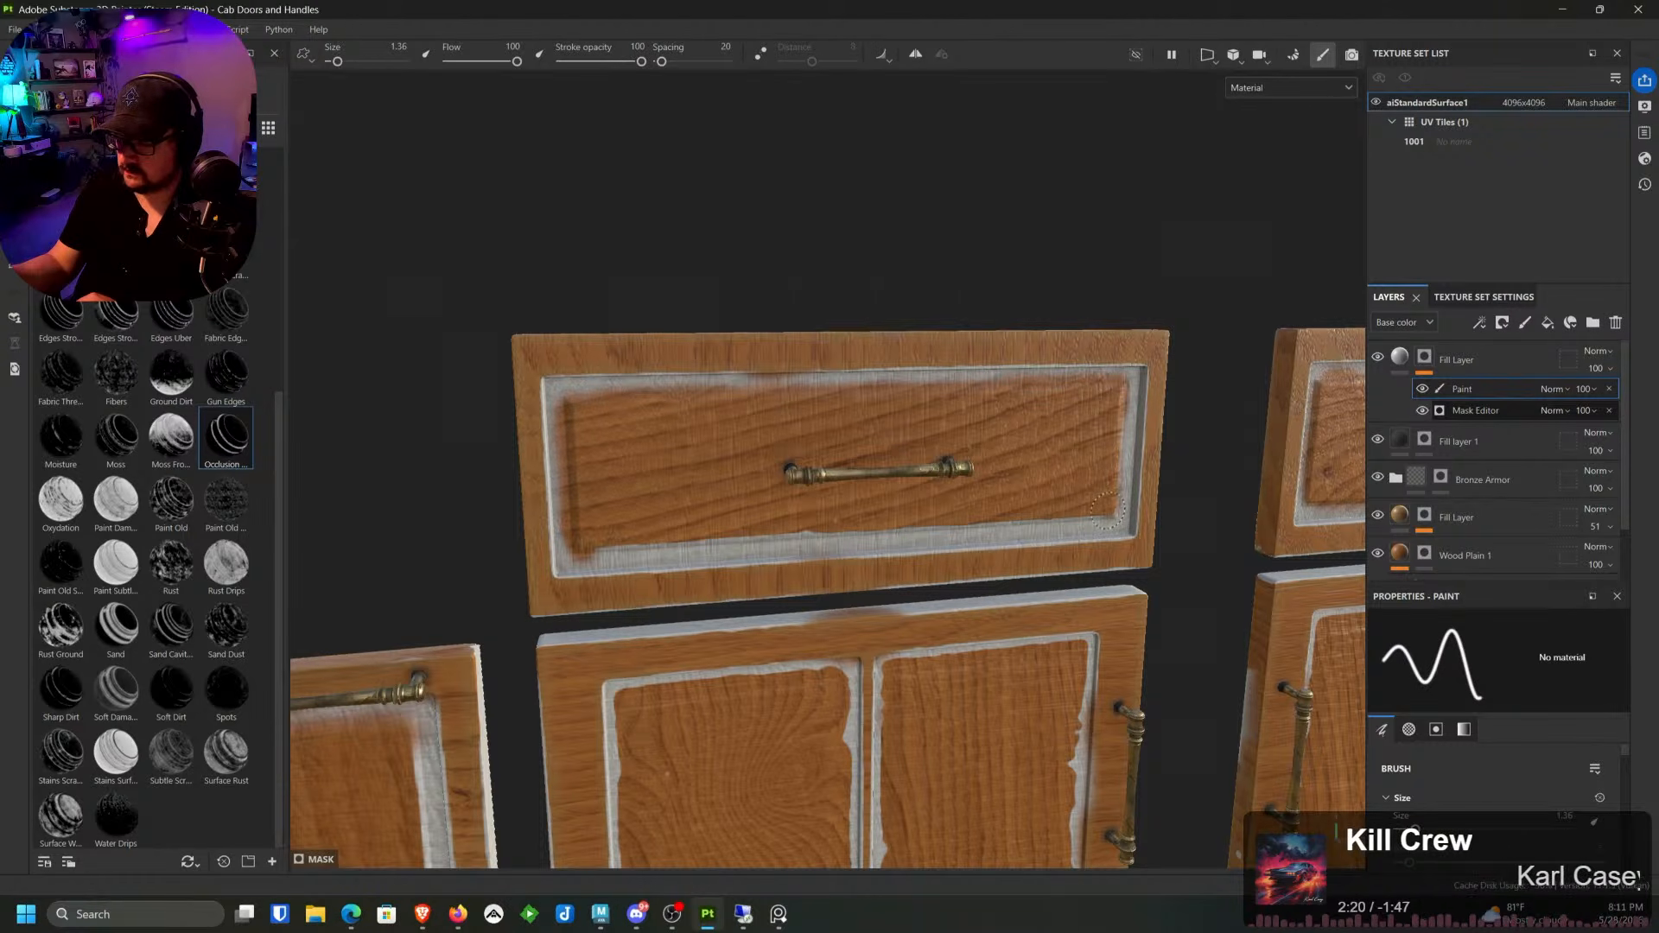
pyautogui.moveTo(1070, 515); pyautogui.dragTo(605, 547)
# Step: Paint out the large white patch around the handle of the blotchy drawer in the other cabinet row
pyautogui.moveTo(947, 449)
pyautogui.keyDown('alt'); pyautogui.mouseDown(button='middle')
pyautogui.moveTo(1296, 271)
pyautogui.moveTo(1393, 265)
pyautogui.mouseUp(button='middle'); pyautogui.keyUp('alt')
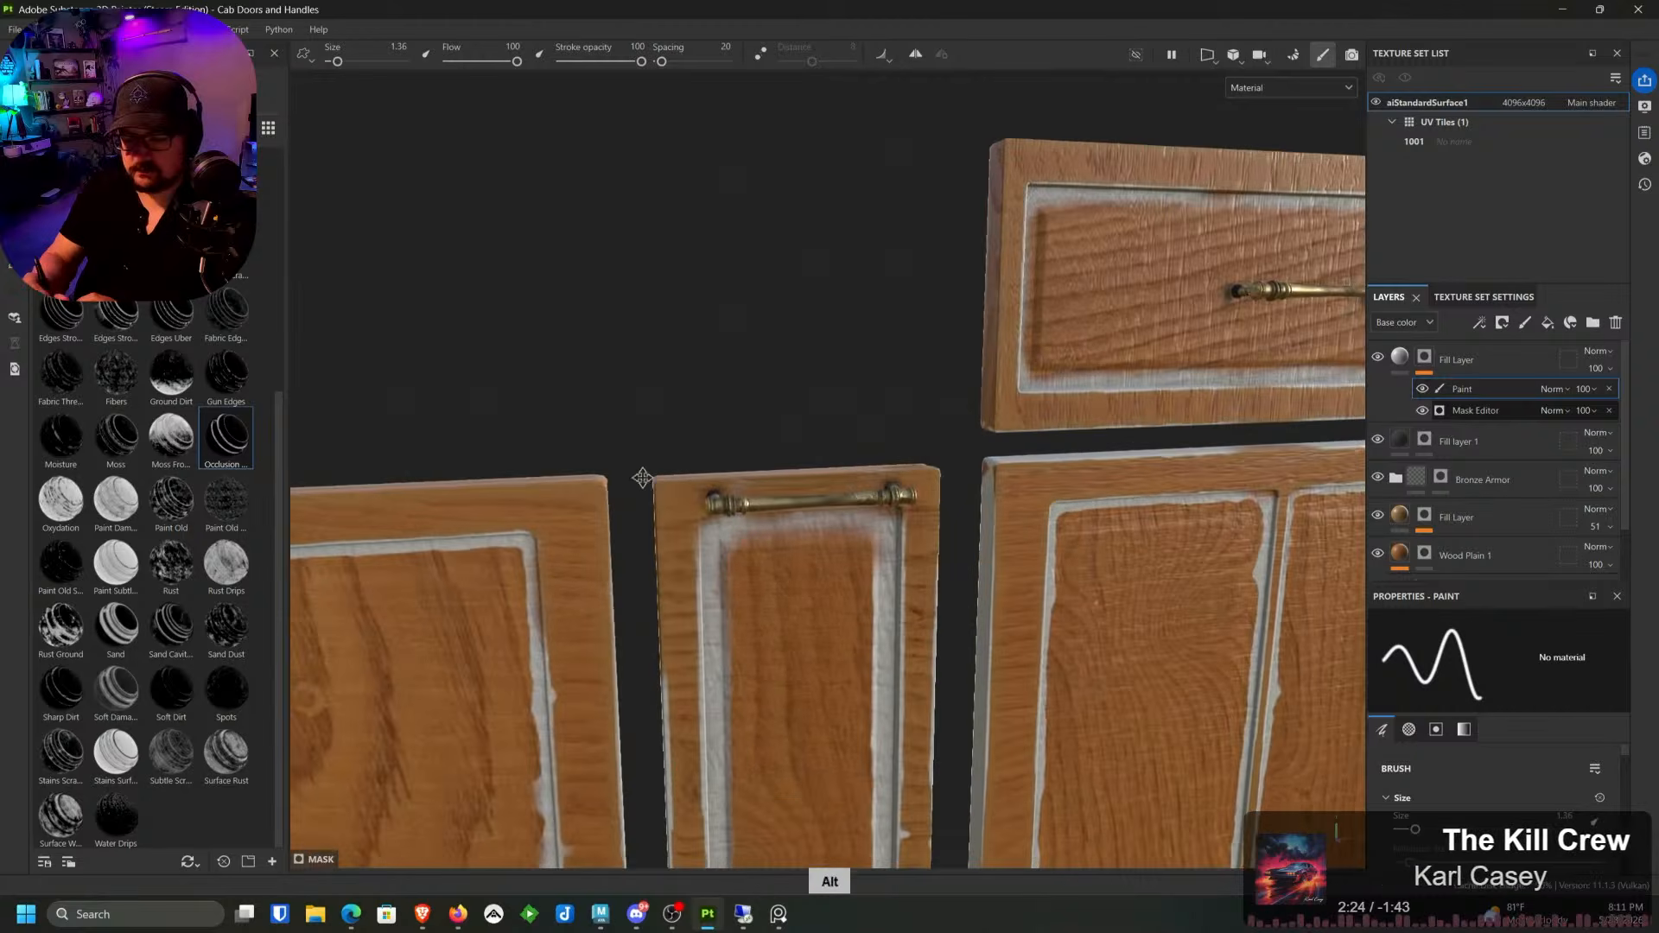
pyautogui.moveTo(640, 478)
pyautogui.keyDown('alt'); pyautogui.mouseDown(button='right')
pyautogui.moveTo(824, 204)
pyautogui.moveTo(879, 54)
pyautogui.mouseUp(button='right'); pyautogui.keyUp('alt')
pyautogui.keyDown('alt'); pyautogui.moveTo(681, 470); pyautogui.dragTo(1218, 592, button='middle'); pyautogui.keyUp('alt')
pyautogui.keyDown('alt'); pyautogui.moveTo(692, 596); pyautogui.dragTo(760, 374, button='right'); pyautogui.keyUp('alt')
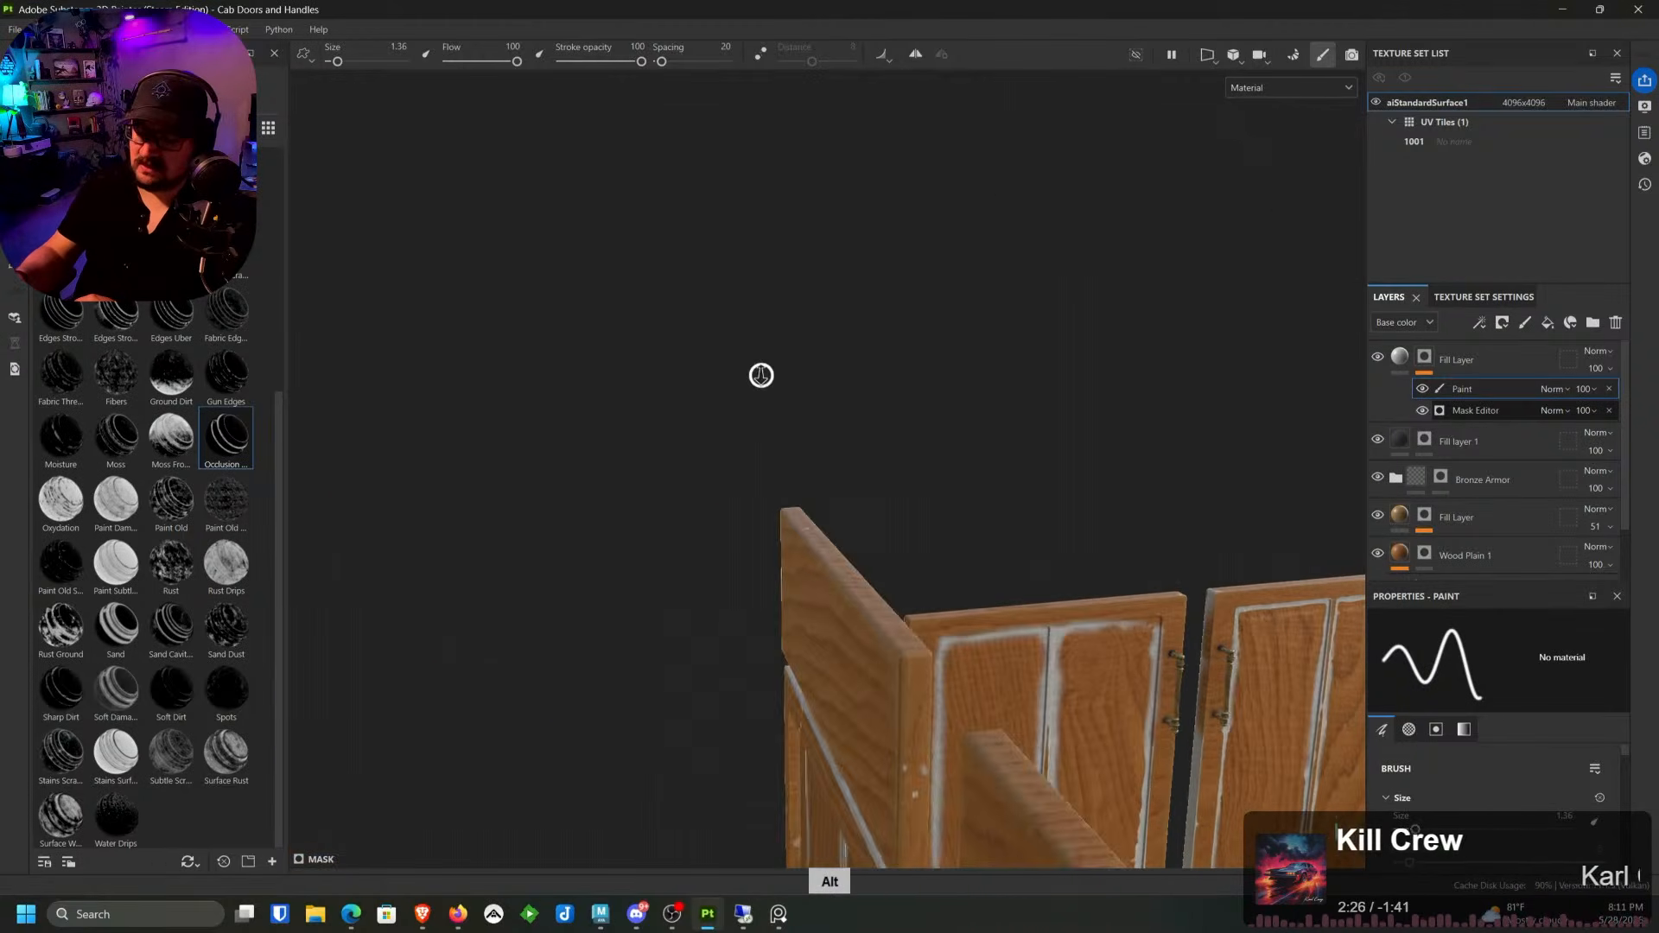
pyautogui.keyDown('alt'); pyautogui.moveTo(759, 374); pyautogui.dragTo(648, 379); pyautogui.keyUp('alt')
pyautogui.keyDown('alt'); pyautogui.moveTo(975, 297); pyautogui.dragTo(881, 327, button='middle'); pyautogui.keyUp('alt')
pyautogui.keyDown('alt'); pyautogui.moveTo(777, 657); pyautogui.dragTo(691, 899, button='right'); pyautogui.keyUp('alt')
pyautogui.keyDown('alt'); pyautogui.moveTo(757, 351); pyautogui.dragTo(951, 419, button='middle'); pyautogui.keyUp('alt')
pyautogui.keyDown('alt'); pyautogui.moveTo(870, 300); pyautogui.dragTo(777, 484, button='right'); pyautogui.keyUp('alt')
pyautogui.keyDown('alt'); pyautogui.moveTo(777, 484); pyautogui.dragTo(886, 475, button='middle'); pyautogui.keyUp('alt')
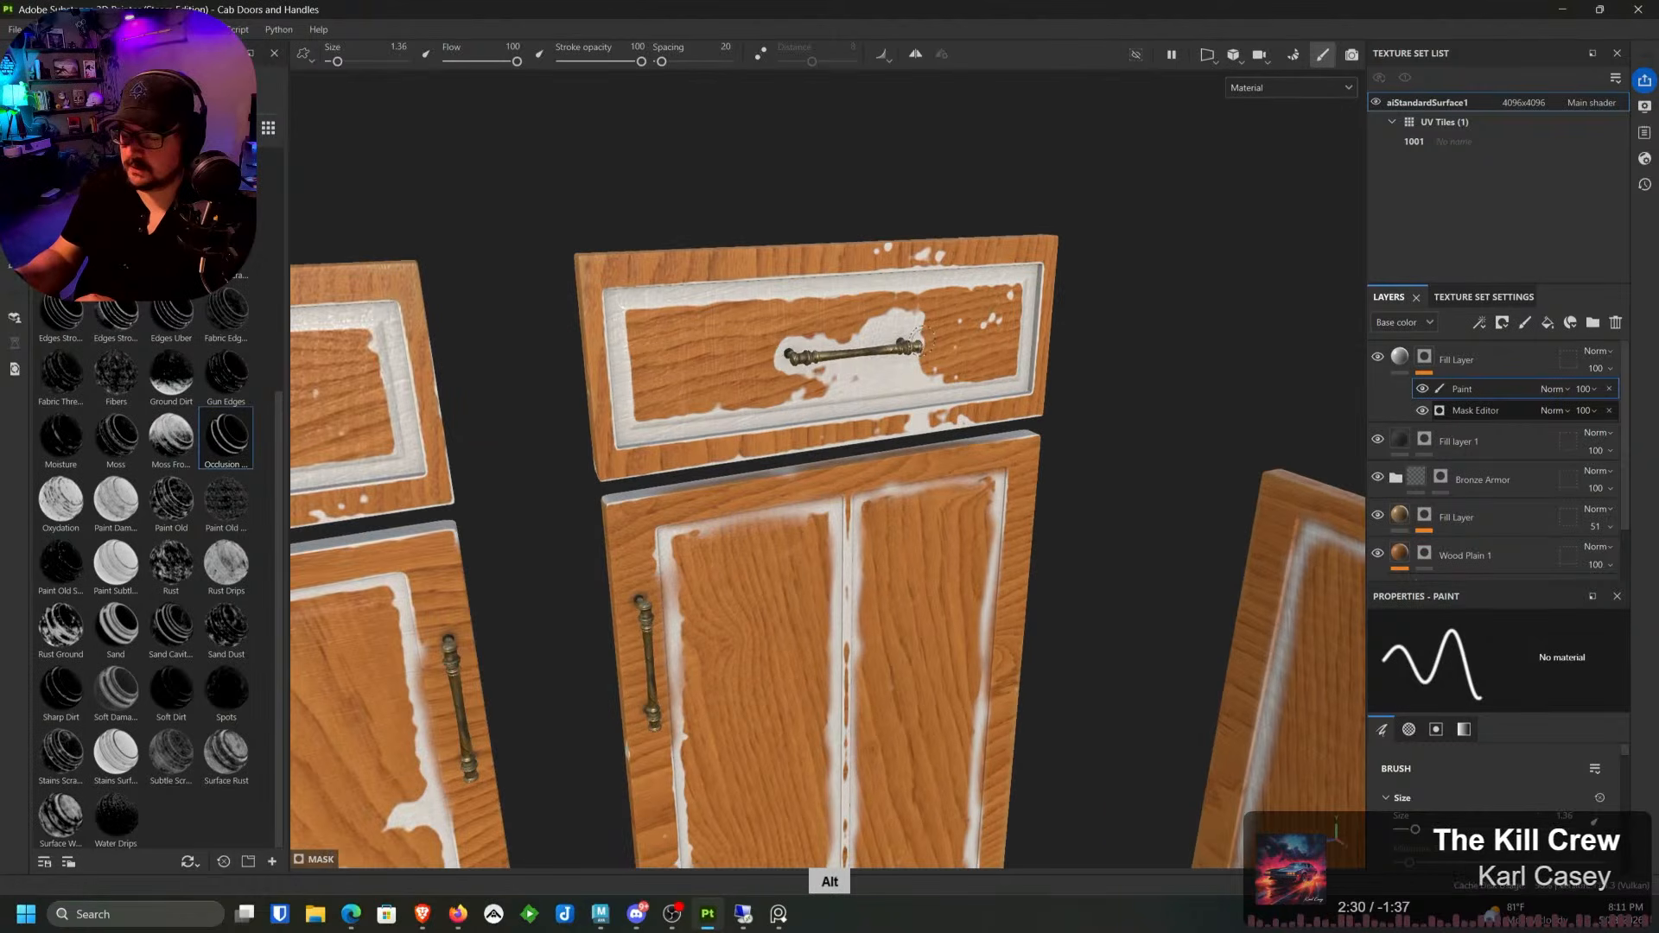
pyautogui.keyDown('alt'); pyautogui.moveTo(886, 476); pyautogui.dragTo(838, 562, button='right'); pyautogui.keyUp('alt')
pyautogui.moveTo(648, 492)
pyautogui.mouseDown()
pyautogui.moveTo(692, 487)
pyautogui.moveTo(611, 494)
pyautogui.moveTo(963, 442)
pyautogui.moveTo(719, 435)
pyautogui.mouseUp()
pyautogui.moveTo(594, 434)
pyautogui.mouseDown()
pyautogui.moveTo(553, 445)
pyautogui.moveTo(1018, 389)
pyautogui.moveTo(760, 380)
pyautogui.moveTo(776, 346)
pyautogui.moveTo(886, 328)
pyautogui.moveTo(851, 331)
pyautogui.moveTo(918, 344)
pyautogui.mouseUp()
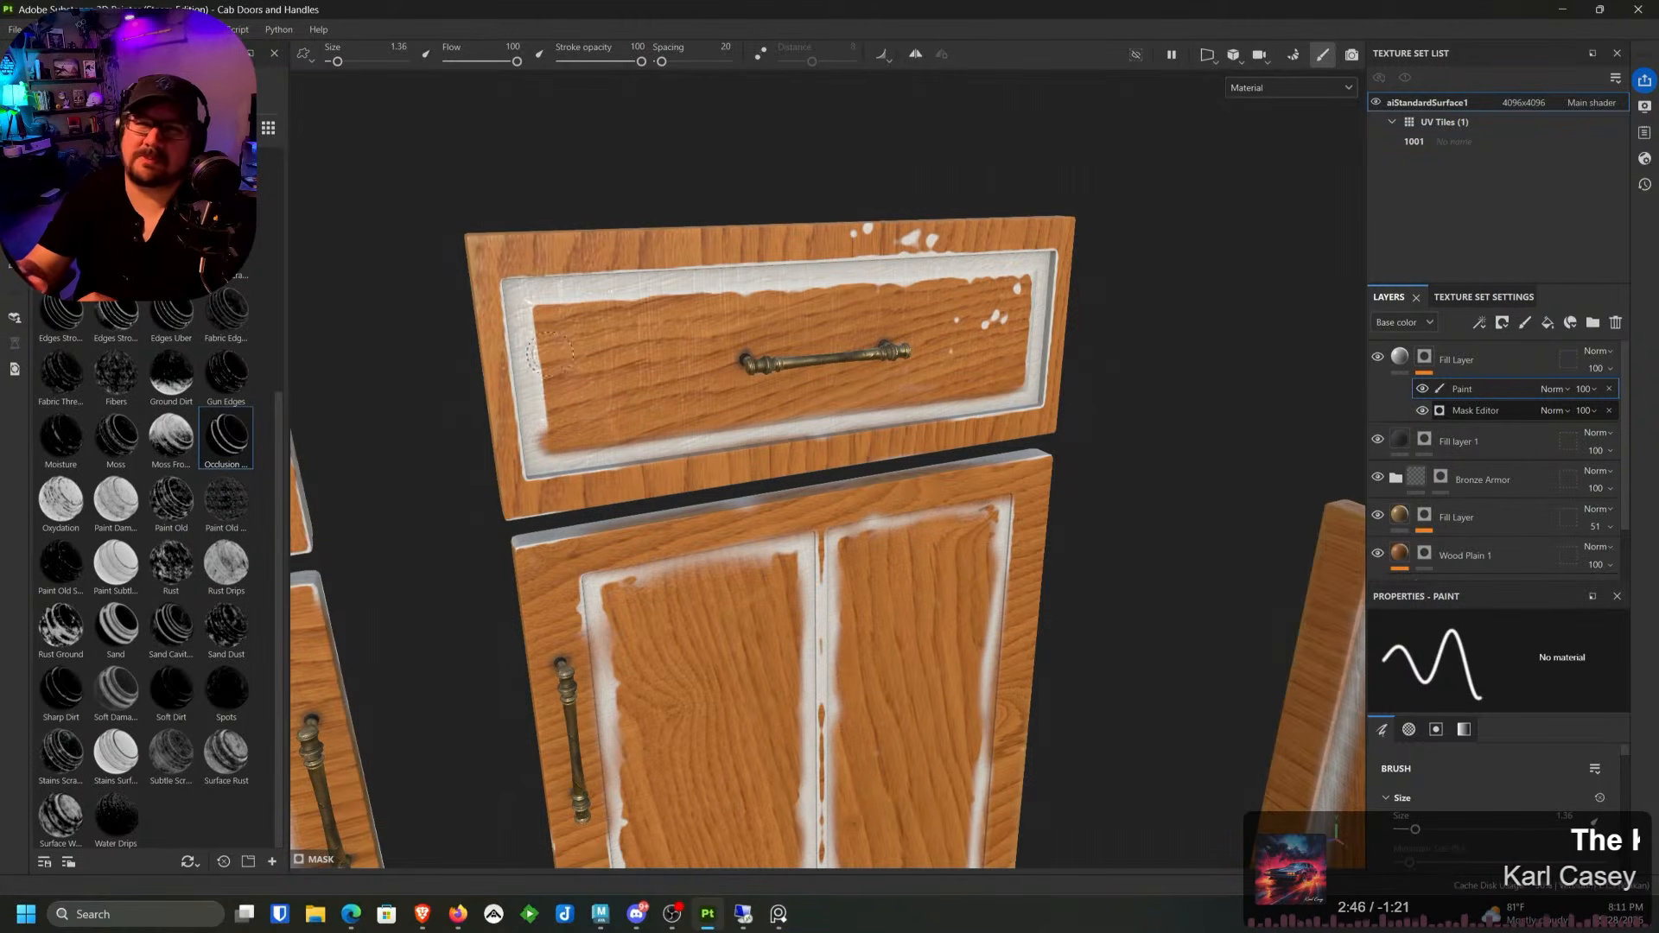
# Step: Thin the white border inside that drawer's panel and clear the remaining specks from the panel and top rail
pyautogui.moveTo(553, 403)
pyautogui.mouseDown()
pyautogui.moveTo(532, 316)
pyautogui.moveTo(821, 278)
pyautogui.moveTo(1018, 281)
pyautogui.mouseUp()
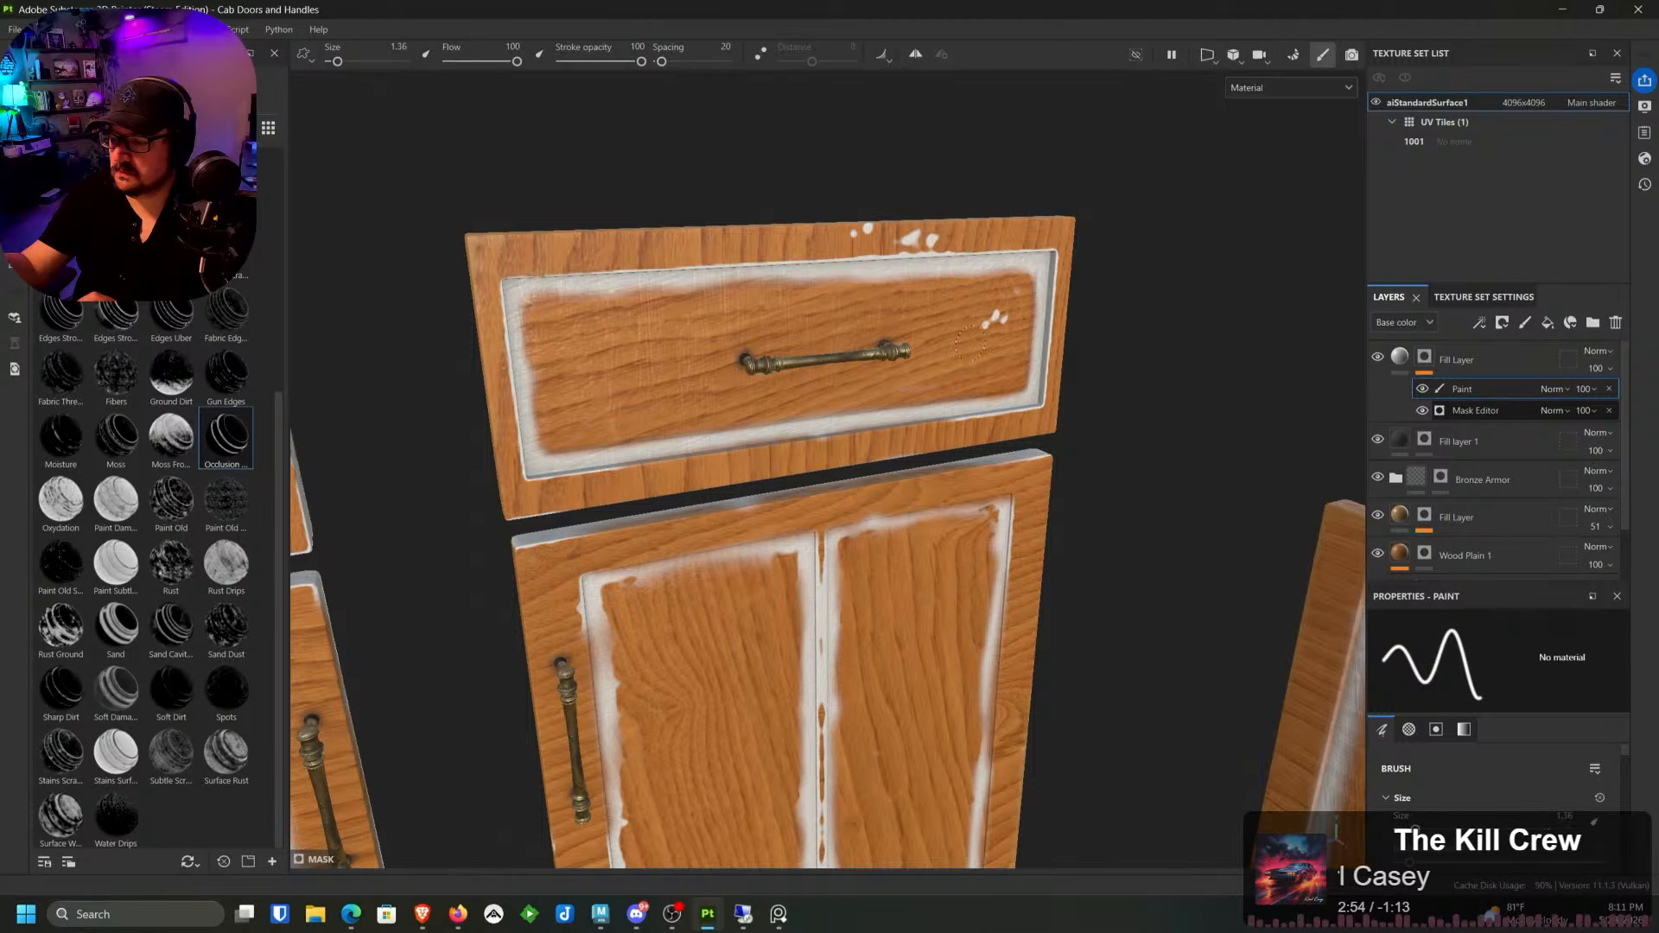
pyautogui.moveTo(951, 270)
pyautogui.mouseDown()
pyautogui.moveTo(881, 239)
pyautogui.moveTo(896, 231)
pyautogui.mouseUp()
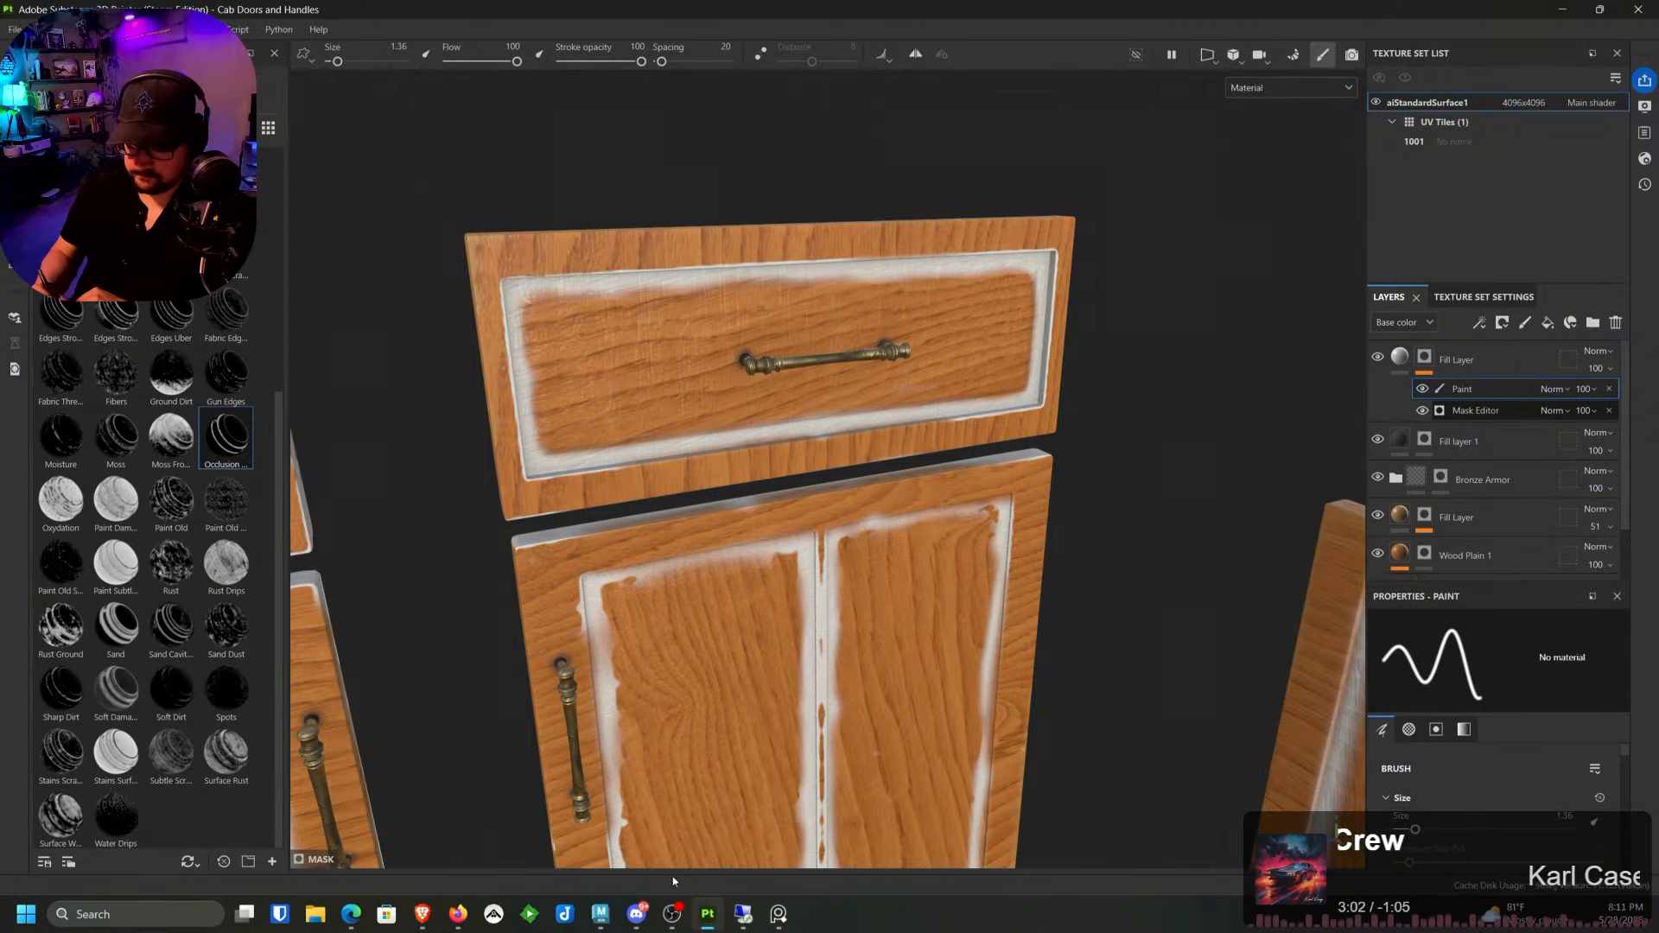
# Step: Switch to the Room_Look_Dev.ma scene in Maya and change the viewport renderer from Arnold to Viewport 2.0
pyautogui.moveTo(600, 914)
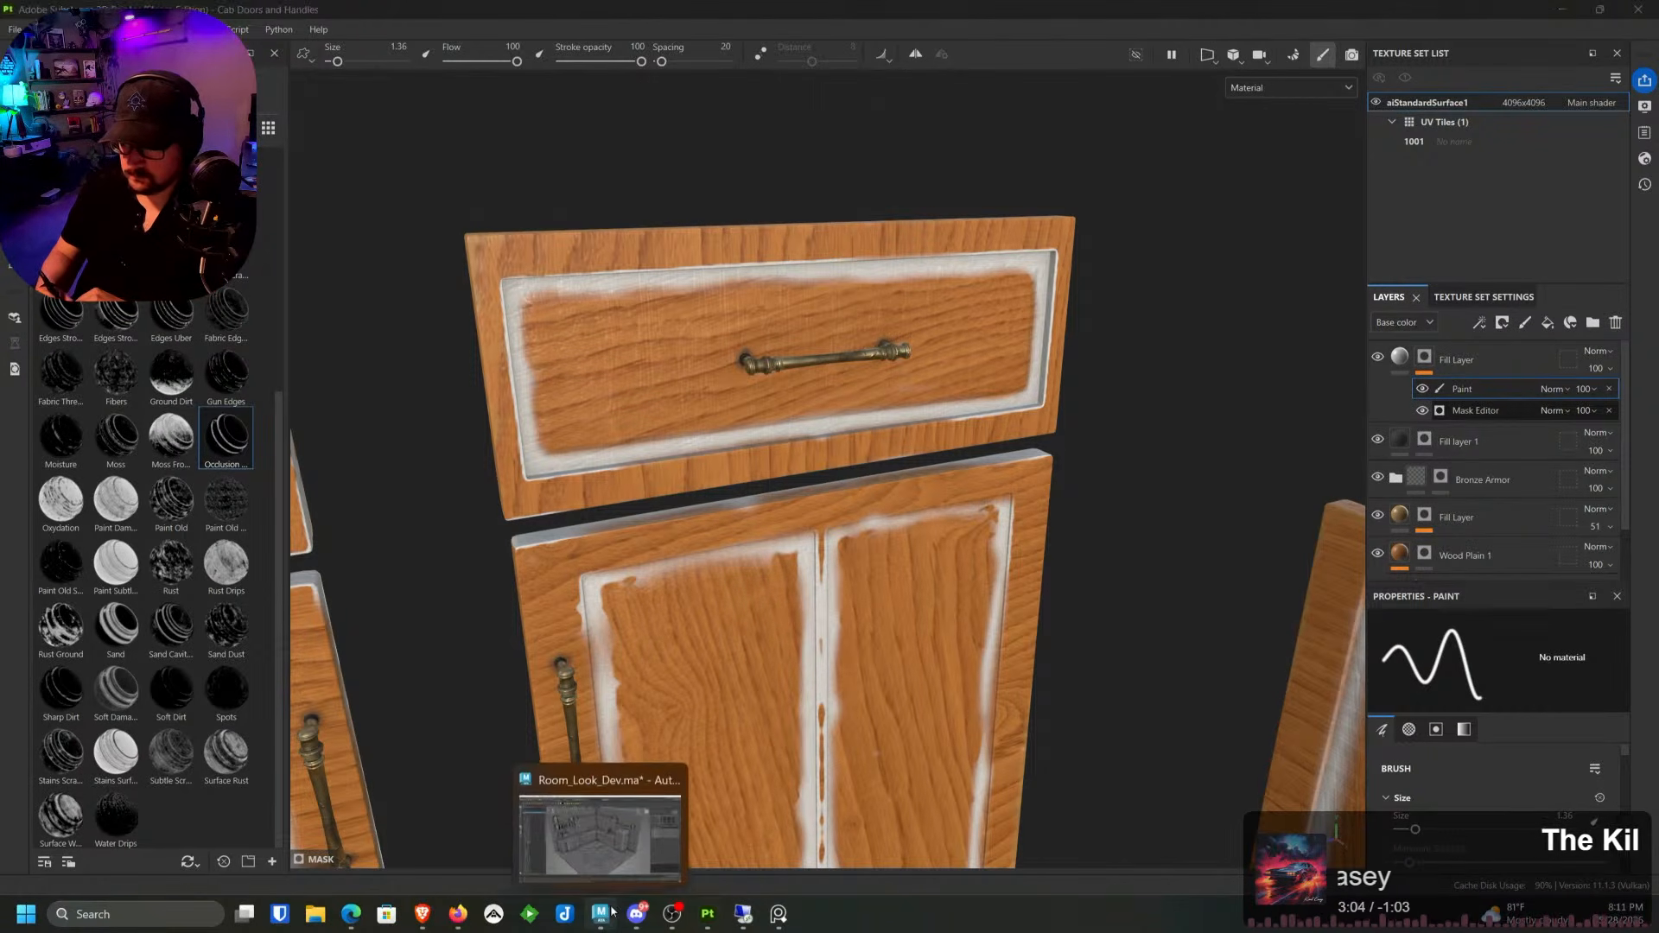
pyautogui.click(636, 830)
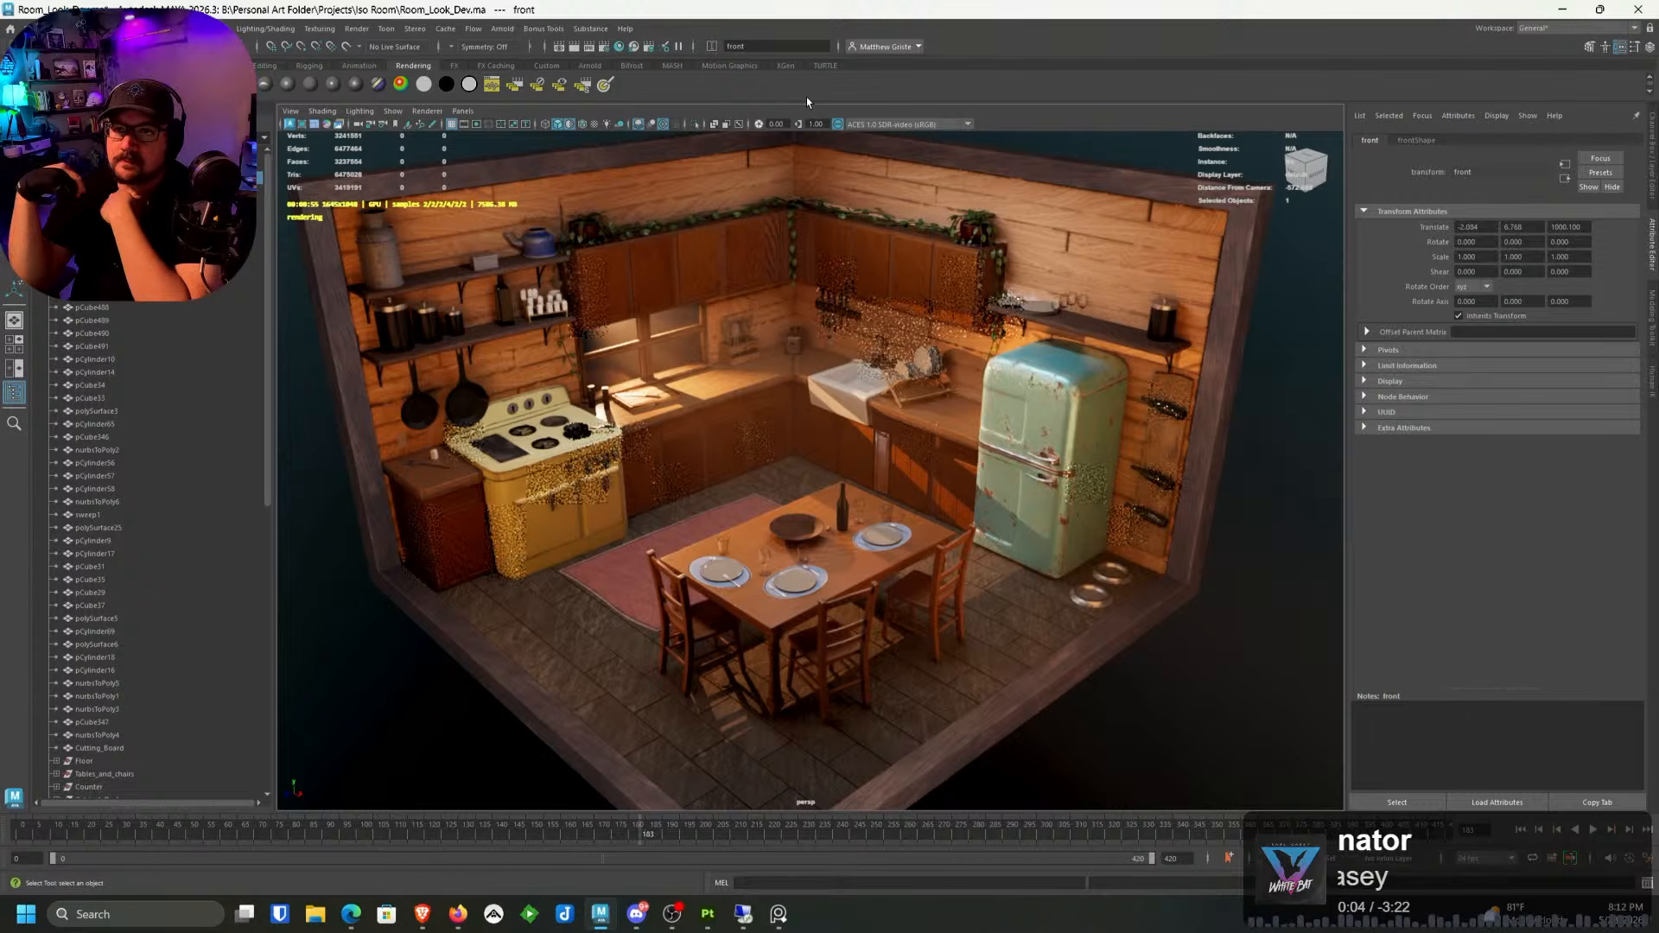
pyautogui.click(426, 111)
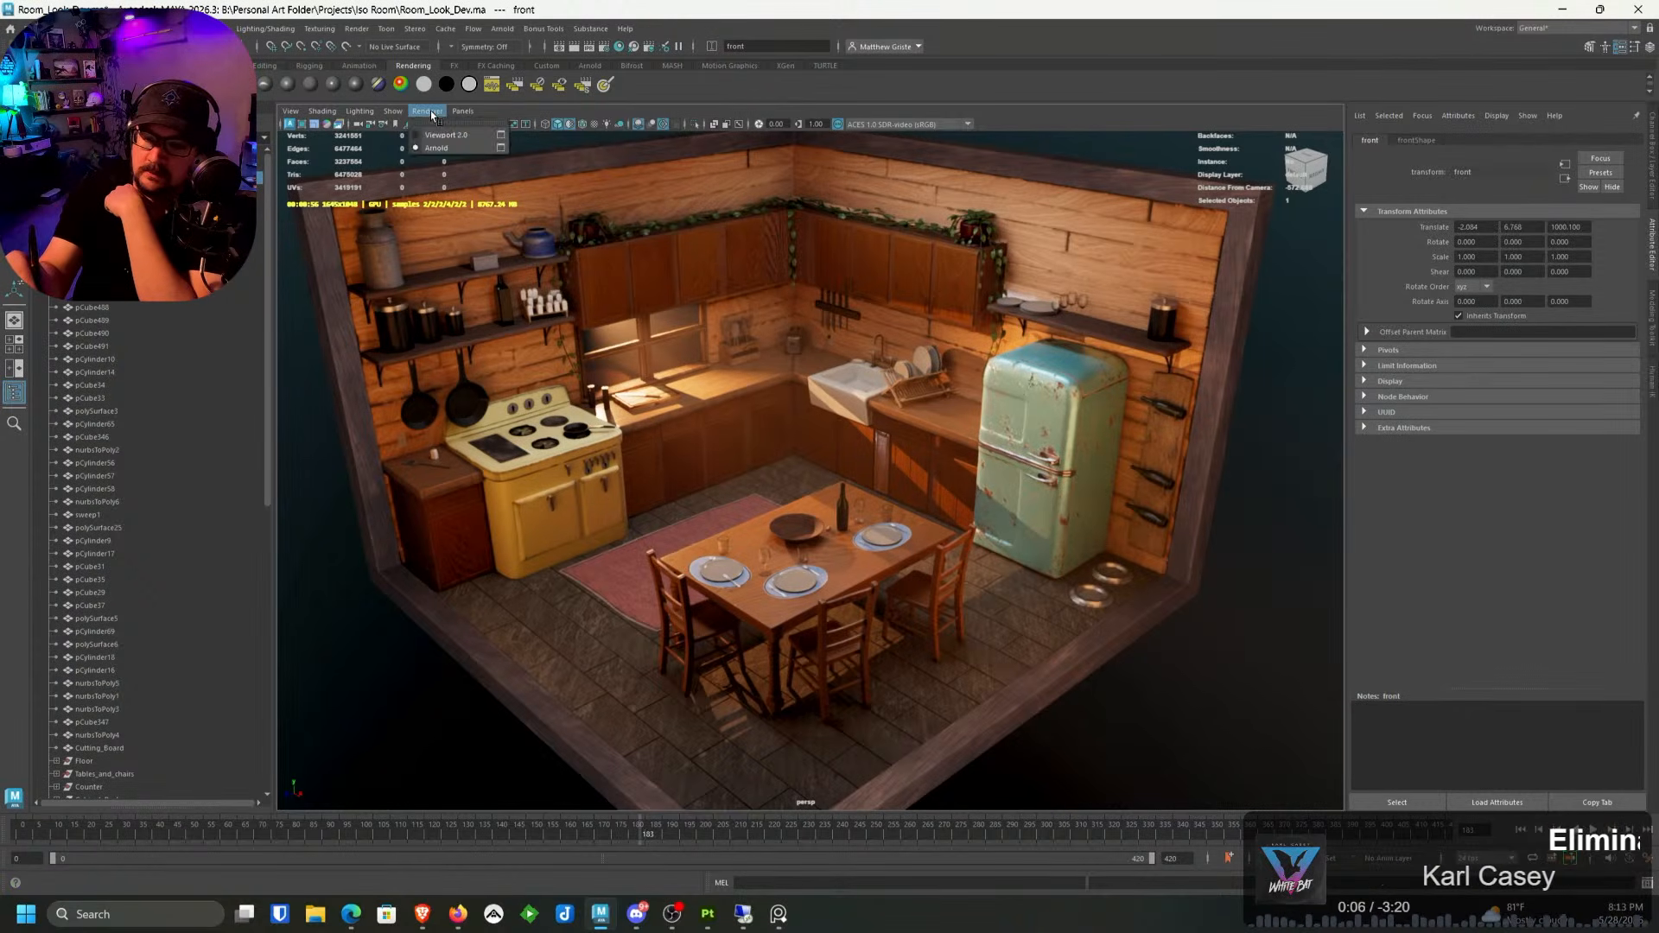
pyautogui.click(443, 132)
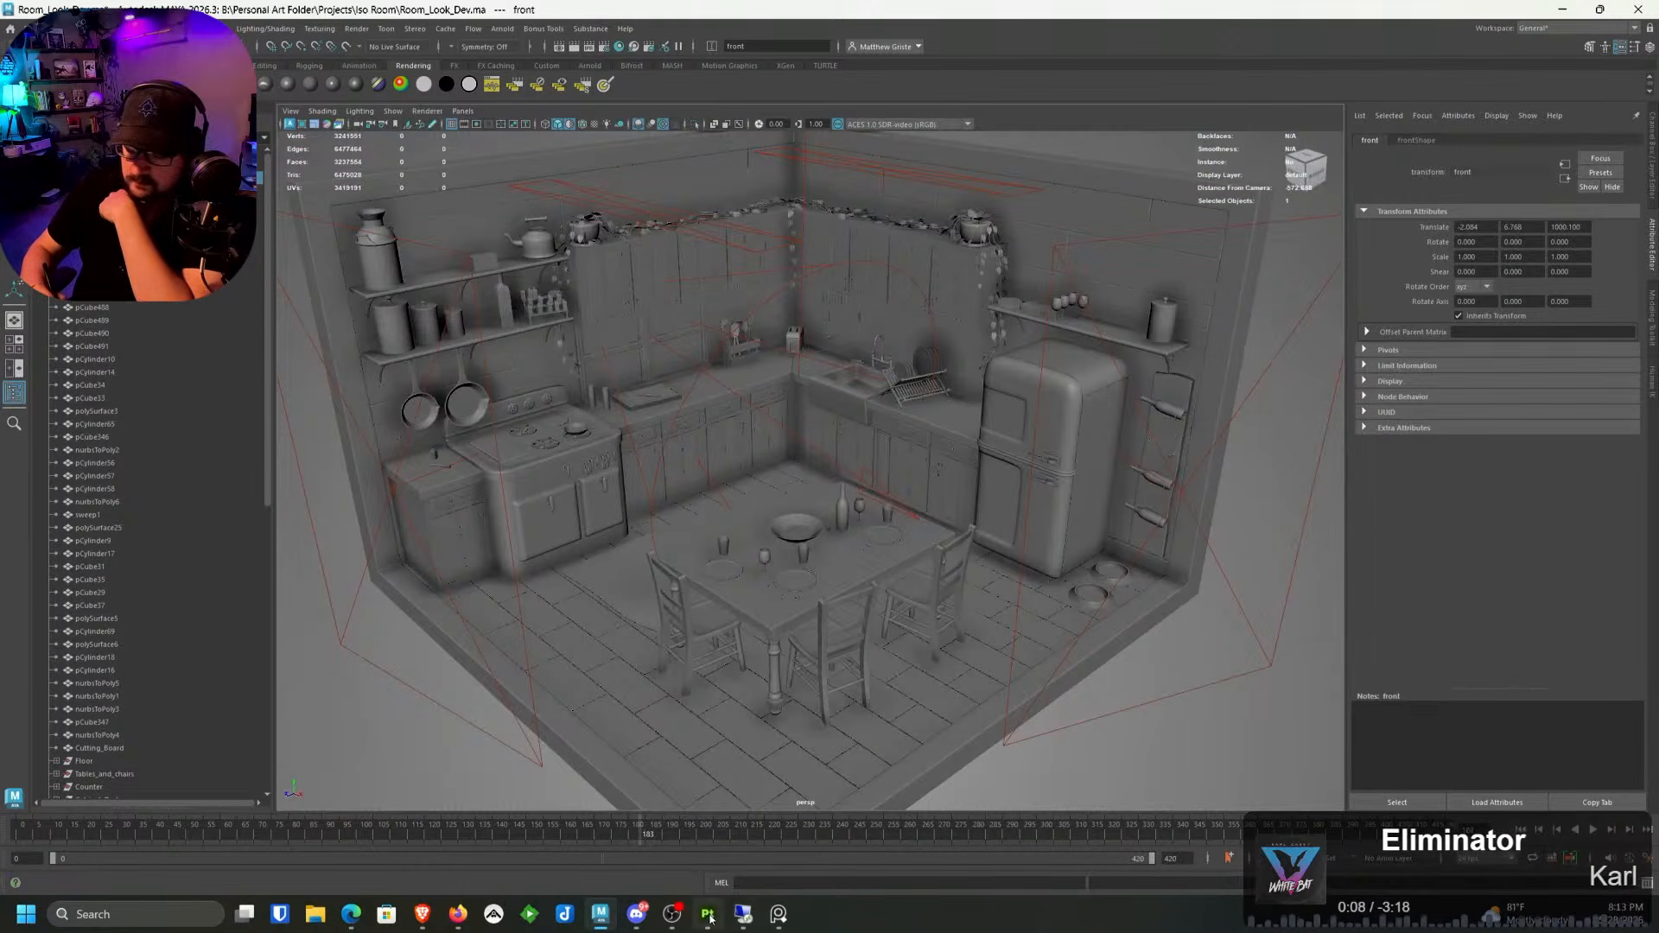
# Step: Switch back to Substance Painter and paint out the white patches around the handle of the neighbouring uncleaned drawer
pyautogui.moveTo(707, 914)
pyautogui.click(736, 828)
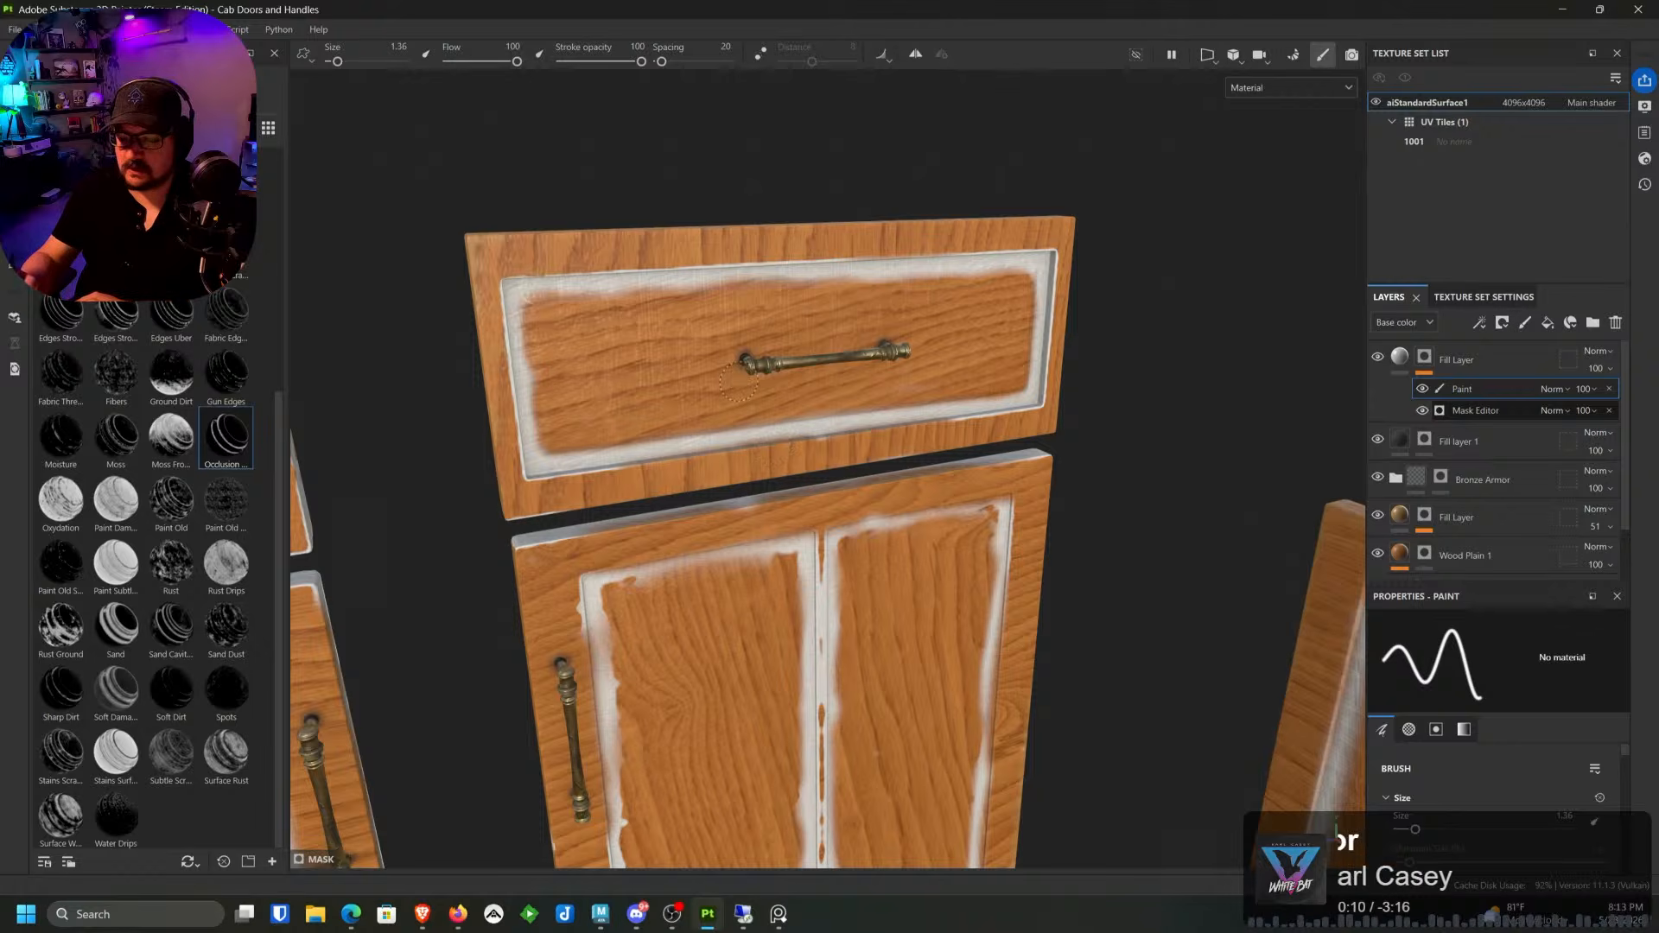
pyautogui.keyDown('alt'); pyautogui.moveTo(683, 491); pyautogui.dragTo(765, 420, button='middle'); pyautogui.keyUp('alt')
pyautogui.keyDown('alt'); pyautogui.moveTo(592, 460); pyautogui.dragTo(653, 517); pyautogui.keyUp('alt')
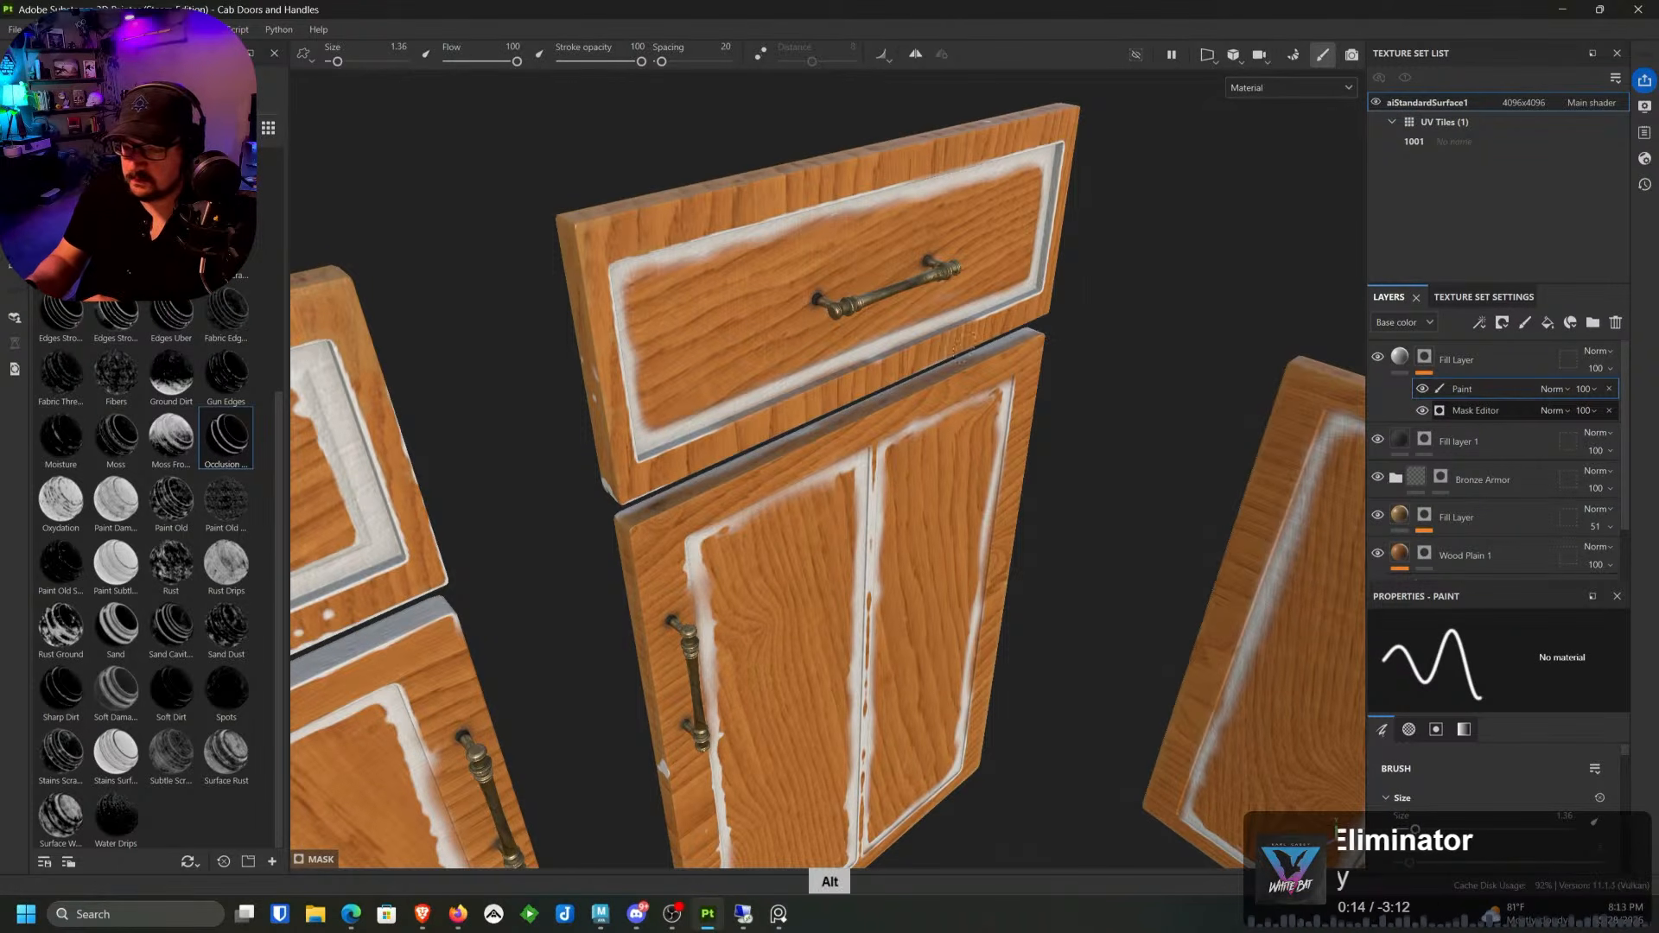
pyautogui.keyDown('alt'); pyautogui.moveTo(1042, 337); pyautogui.dragTo(843, 376); pyautogui.keyUp('alt')
pyautogui.moveTo(843, 376)
pyautogui.keyDown('alt'); pyautogui.mouseDown(button='right')
pyautogui.moveTo(849, 346)
pyautogui.moveTo(819, 341)
pyautogui.mouseUp(button='right'); pyautogui.keyUp('alt')
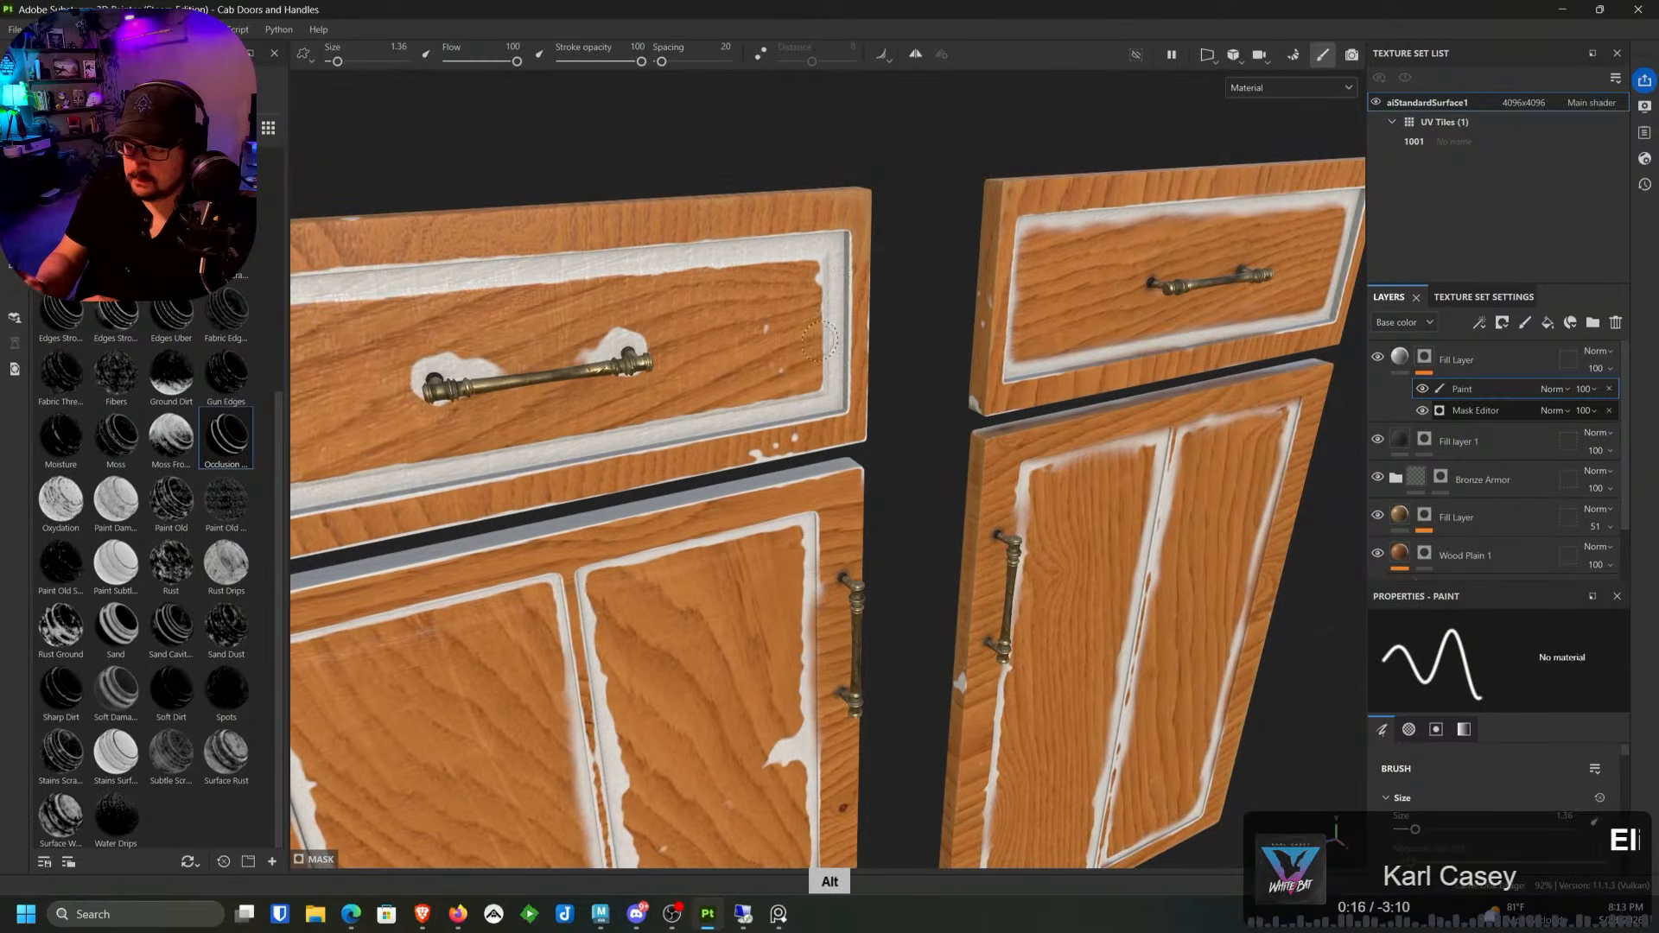
pyautogui.moveTo(802, 429); pyautogui.dragTo(871, 380, button='middle')
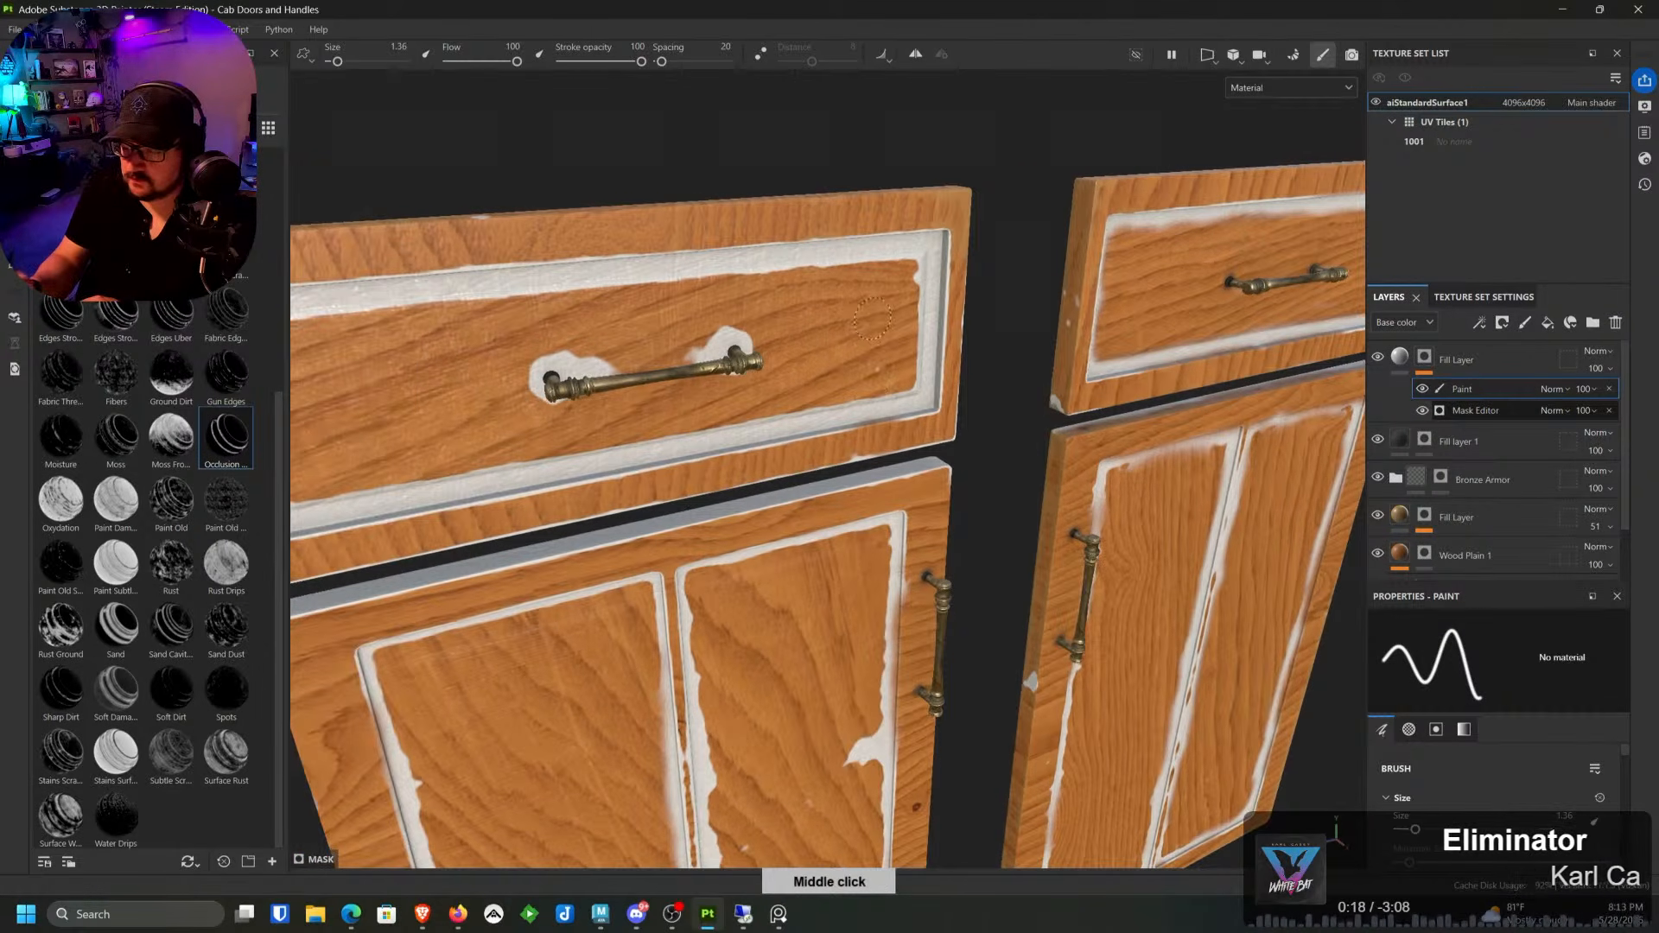
pyautogui.moveTo(750, 354); pyautogui.dragTo(723, 337)
pyautogui.moveTo(610, 364); pyautogui.dragTo(544, 375)
# Step: Thin the white border inside that drawer's panel along all of its edges
pyautogui.moveTo(687, 364); pyautogui.dragTo(1050, 387, button='middle')
pyautogui.moveTo(700, 380)
pyautogui.mouseDown()
pyautogui.moveTo(683, 432)
pyautogui.moveTo(696, 510)
pyautogui.moveTo(736, 526)
pyautogui.moveTo(985, 471)
pyautogui.mouseUp()
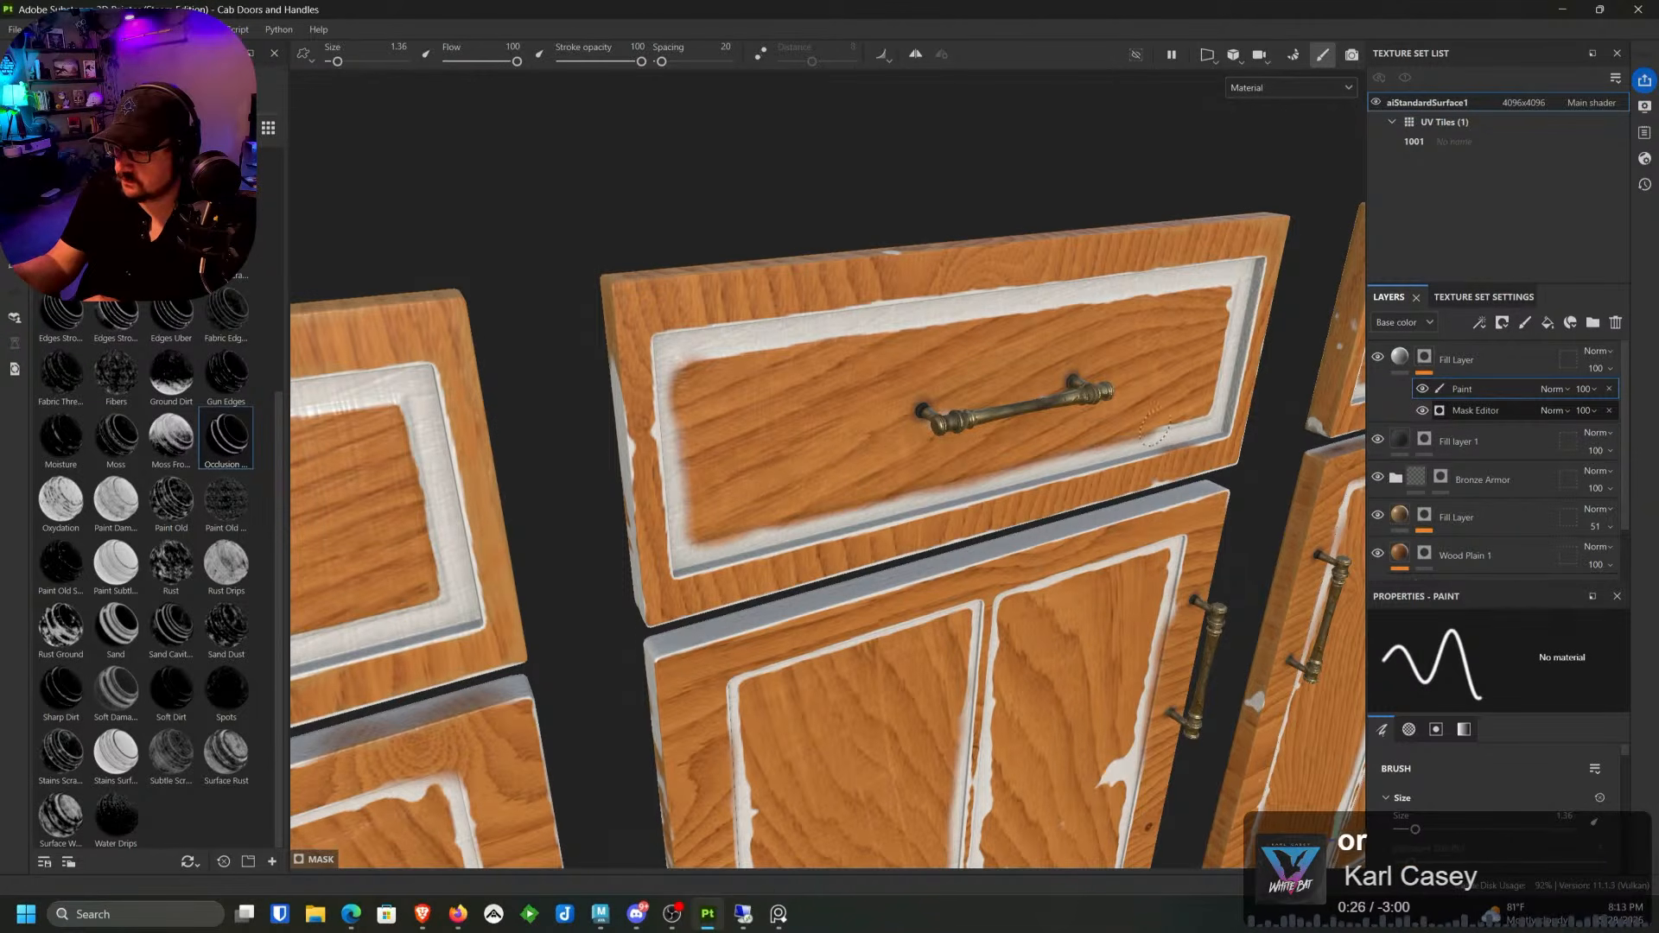
pyautogui.moveTo(1218, 342)
pyautogui.mouseDown()
pyautogui.moveTo(1223, 280)
pyautogui.moveTo(717, 367)
pyautogui.mouseUp()
# Step: Thin the white border inside the next drawer's panel and paint out the white patches around its handle
pyautogui.keyDown('alt'); pyautogui.moveTo(714, 389); pyautogui.dragTo(1099, 290, button='middle'); pyautogui.keyUp('alt')
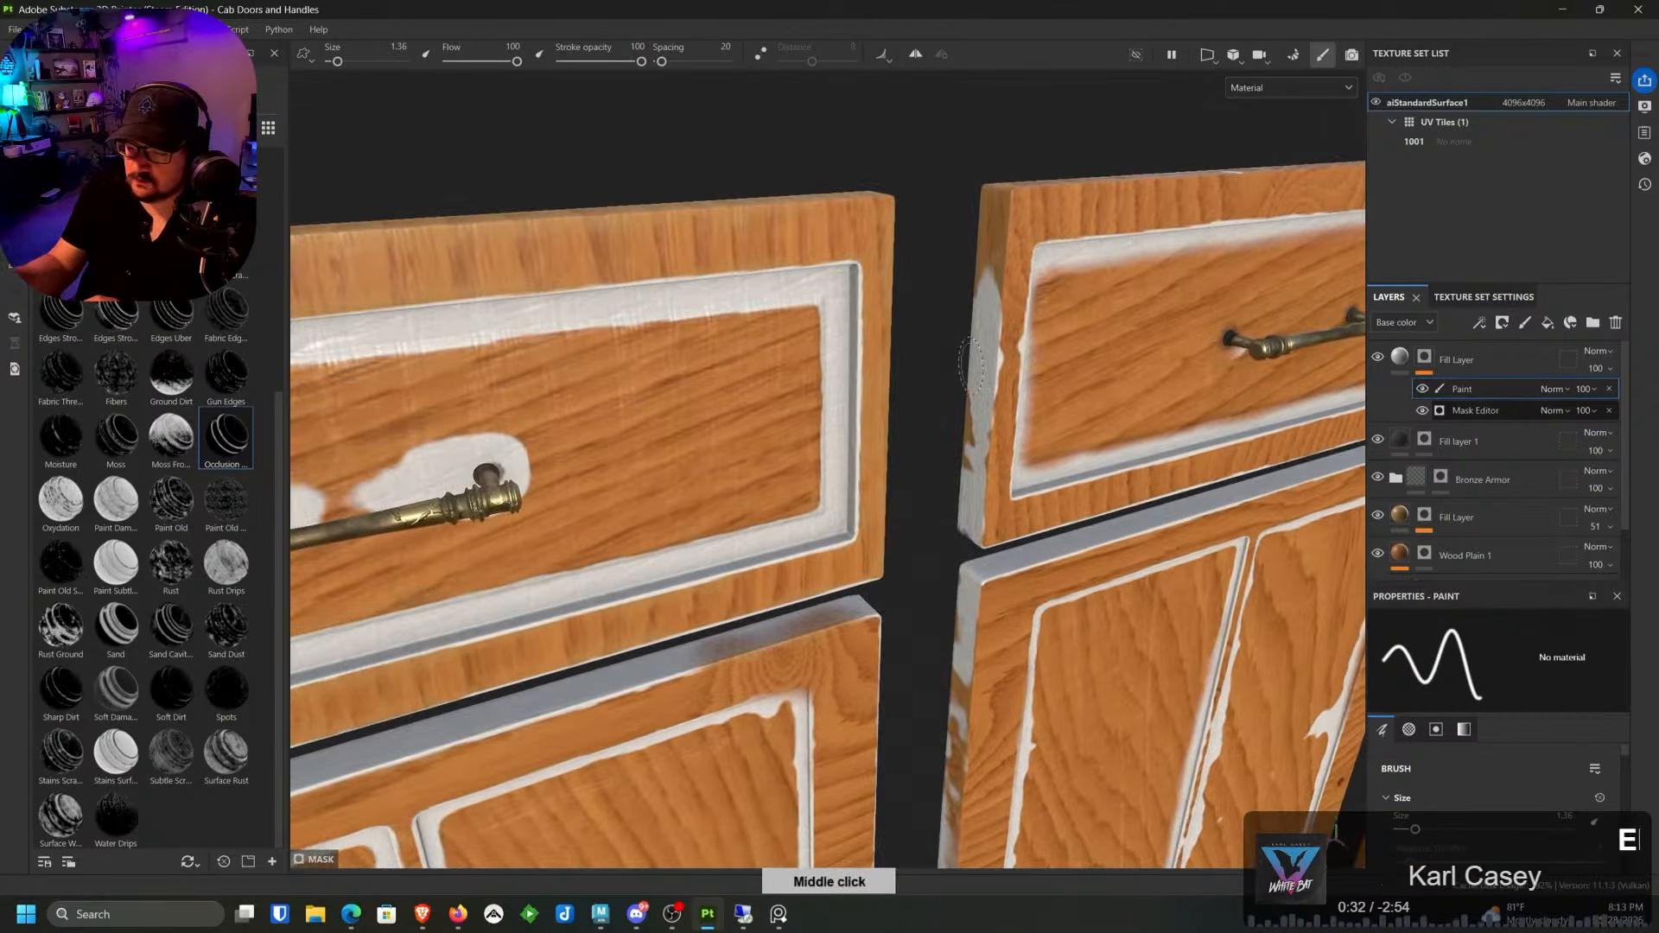
pyautogui.moveTo(1099, 290)
pyautogui.keyDown('alt'); pyautogui.mouseDown()
pyautogui.moveTo(812, 384)
pyautogui.moveTo(798, 438)
pyautogui.moveTo(808, 277)
pyautogui.moveTo(640, 246)
pyautogui.mouseUp(); pyautogui.keyUp('alt')
pyautogui.keyDown('alt'); pyautogui.moveTo(720, 391); pyautogui.dragTo(1045, 465, button='middle'); pyautogui.keyUp('alt')
pyautogui.keyDown('alt'); pyautogui.moveTo(605, 406); pyautogui.dragTo(778, 467); pyautogui.keyUp('alt')
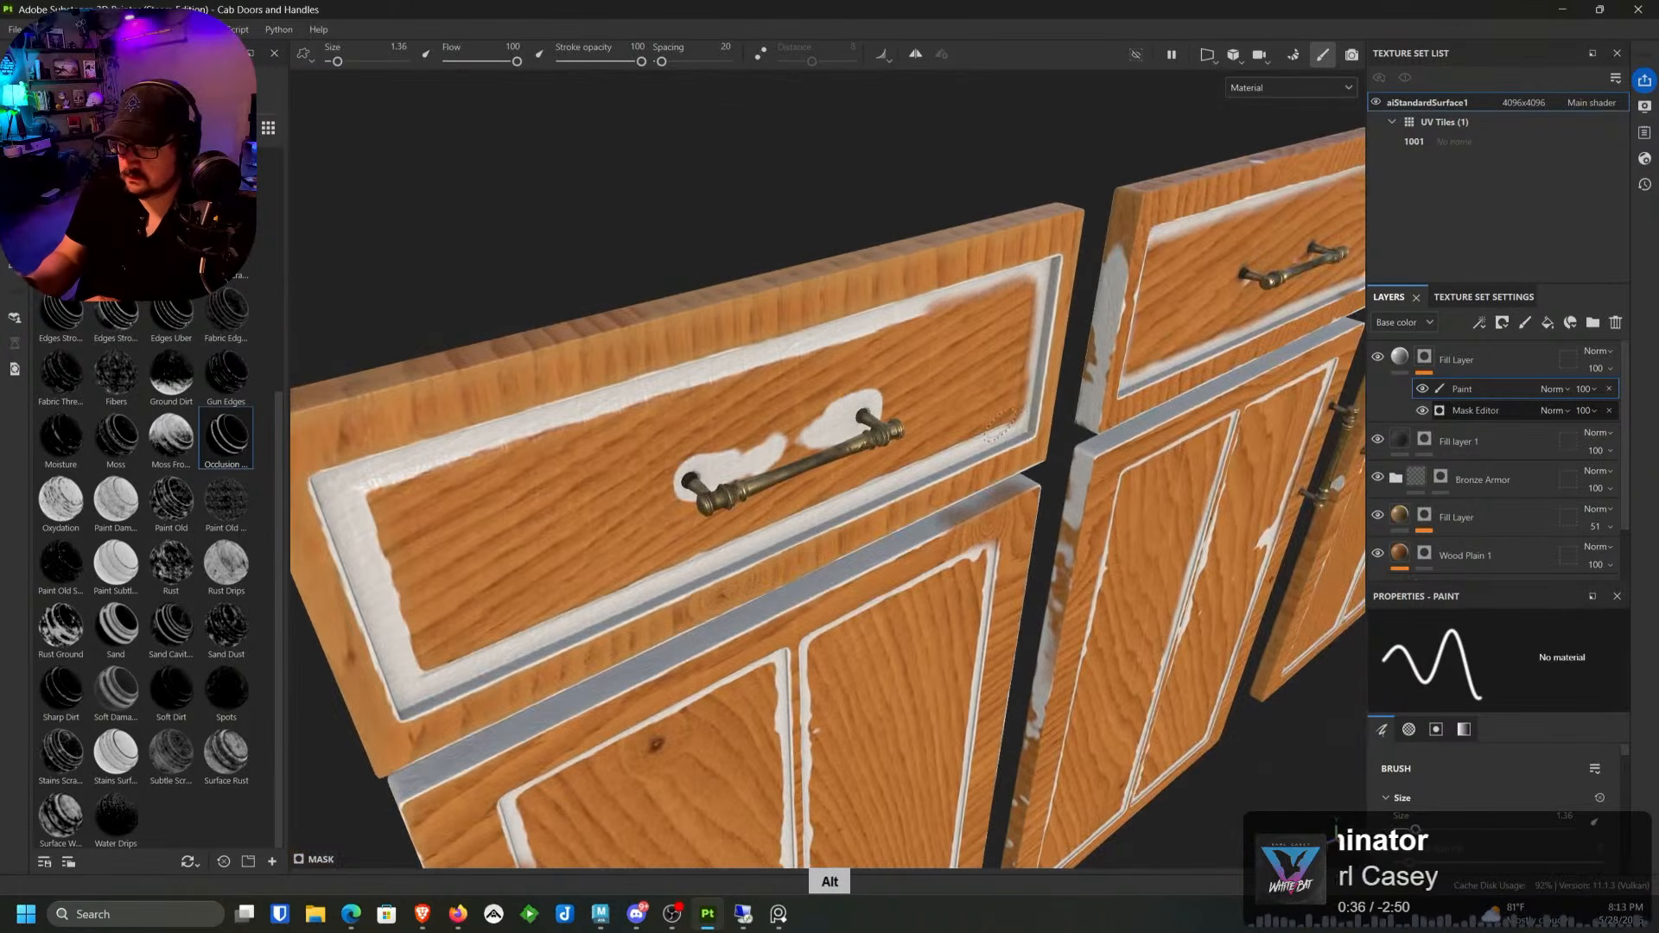
pyautogui.keyDown('alt'); pyautogui.moveTo(778, 466); pyautogui.dragTo(924, 422, button='middle'); pyautogui.keyUp('alt')
pyautogui.moveTo(548, 450)
pyautogui.mouseDown()
pyautogui.moveTo(761, 354)
pyautogui.moveTo(1054, 268)
pyautogui.moveTo(858, 361)
pyautogui.moveTo(555, 441)
pyautogui.moveTo(581, 593)
pyautogui.moveTo(609, 604)
pyautogui.mouseUp()
pyautogui.moveTo(631, 510)
pyautogui.keyDown('alt'); pyautogui.mouseDown()
pyautogui.moveTo(673, 503)
pyautogui.moveTo(622, 527)
pyautogui.mouseUp(); pyautogui.keyUp('alt')
pyautogui.moveTo(566, 601); pyautogui.dragTo(1171, 546)
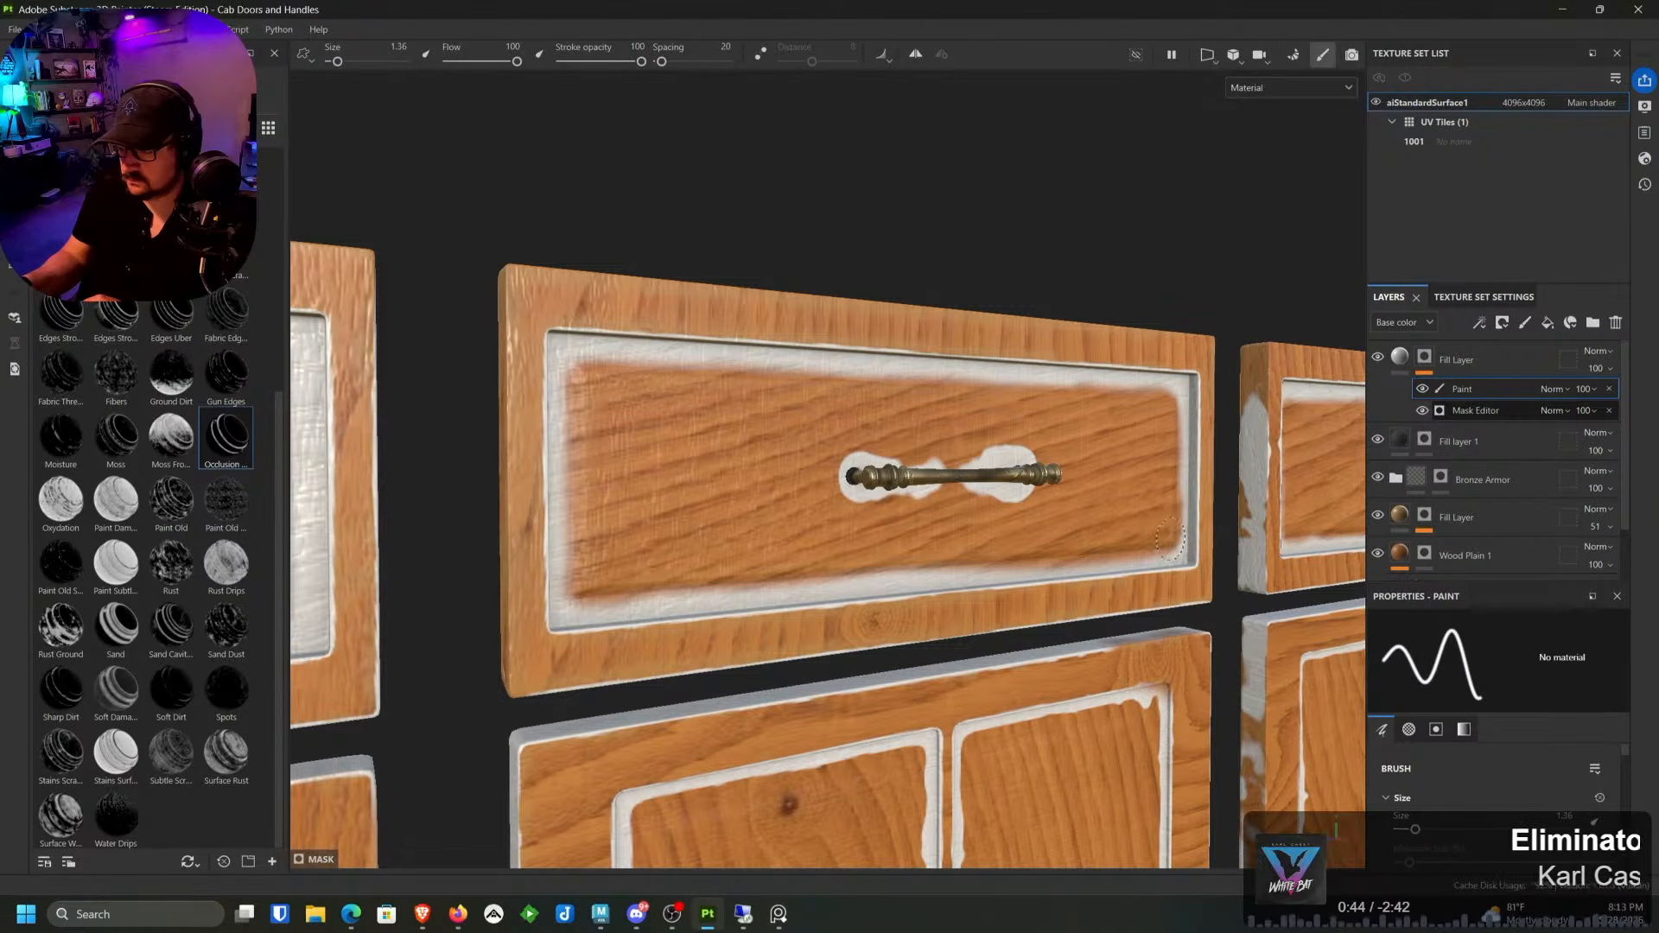
pyautogui.moveTo(968, 495)
pyautogui.mouseDown()
pyautogui.moveTo(1024, 484)
pyautogui.moveTo(859, 484)
pyautogui.moveTo(911, 582)
pyautogui.mouseUp()
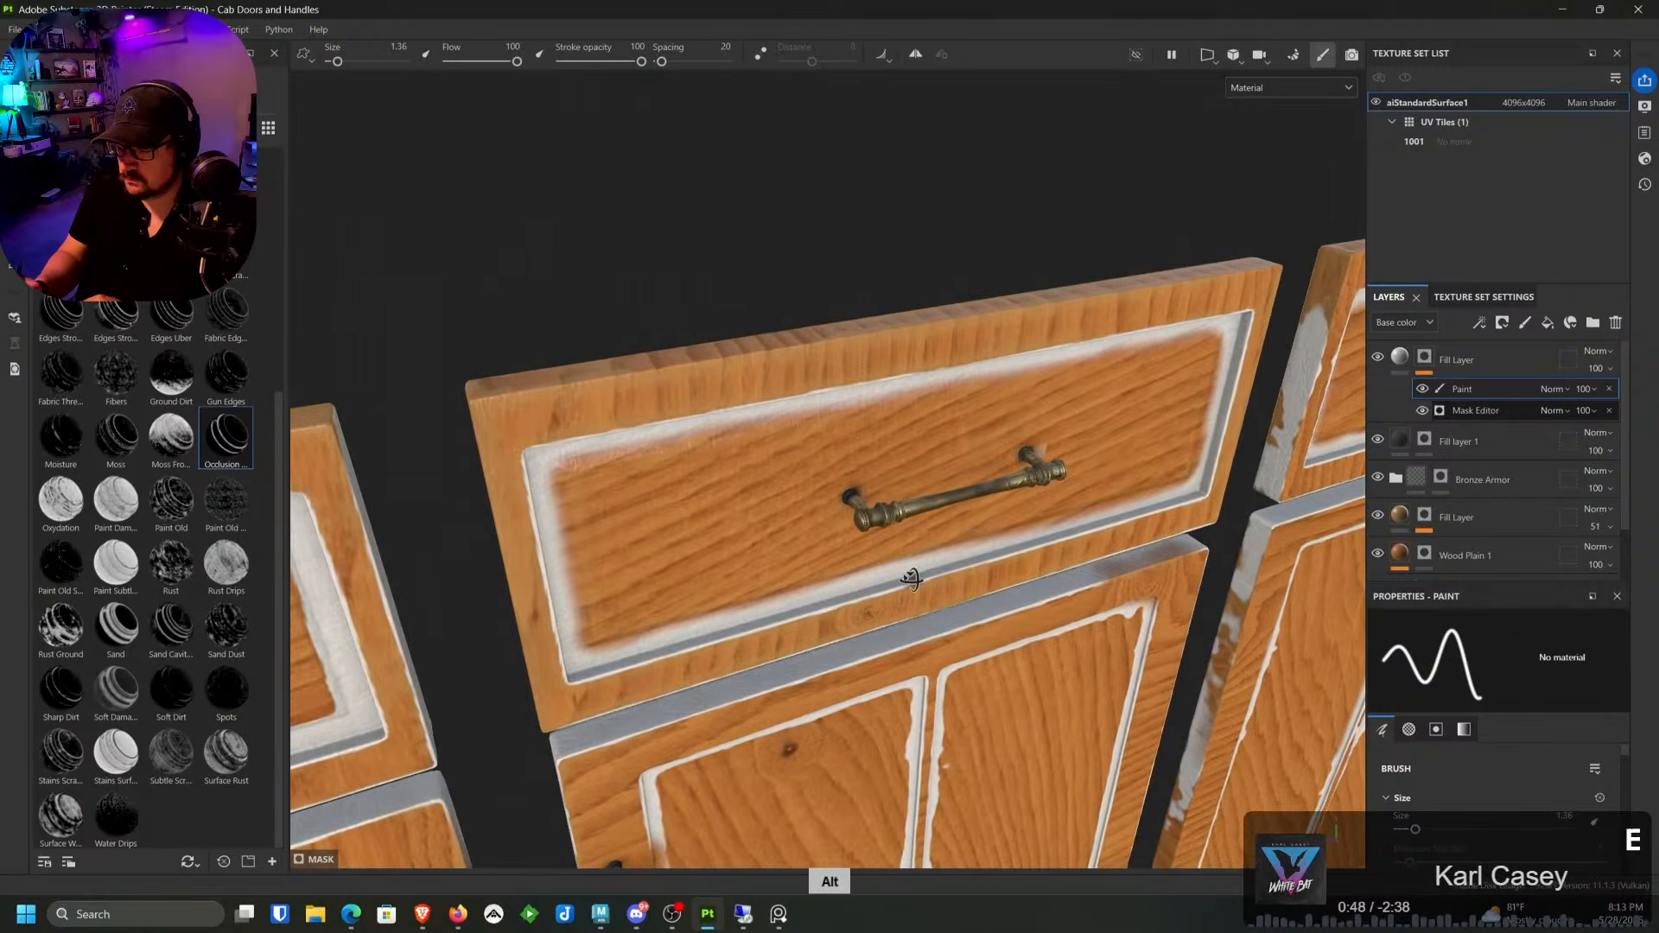
# Step: Thin the white border along the left and upper edges of the panel on the end drawer of the row
pyautogui.moveTo(1245, 440); pyautogui.dragTo(1021, 388, button='middle')
pyautogui.scroll(3, 1021, 389)
pyautogui.keyDown('alt'); pyautogui.moveTo(1022, 389); pyautogui.dragTo(899, 380); pyautogui.keyUp('alt')
pyautogui.keyDown('alt'); pyautogui.moveTo(899, 380); pyautogui.dragTo(709, 384, button='right'); pyautogui.keyUp('alt')
pyautogui.keyDown('alt'); pyautogui.moveTo(709, 385); pyautogui.dragTo(1011, 346, button='middle'); pyautogui.keyUp('alt')
pyautogui.keyDown('alt'); pyautogui.moveTo(682, 318); pyautogui.dragTo(777, 320, button='right'); pyautogui.keyUp('alt')
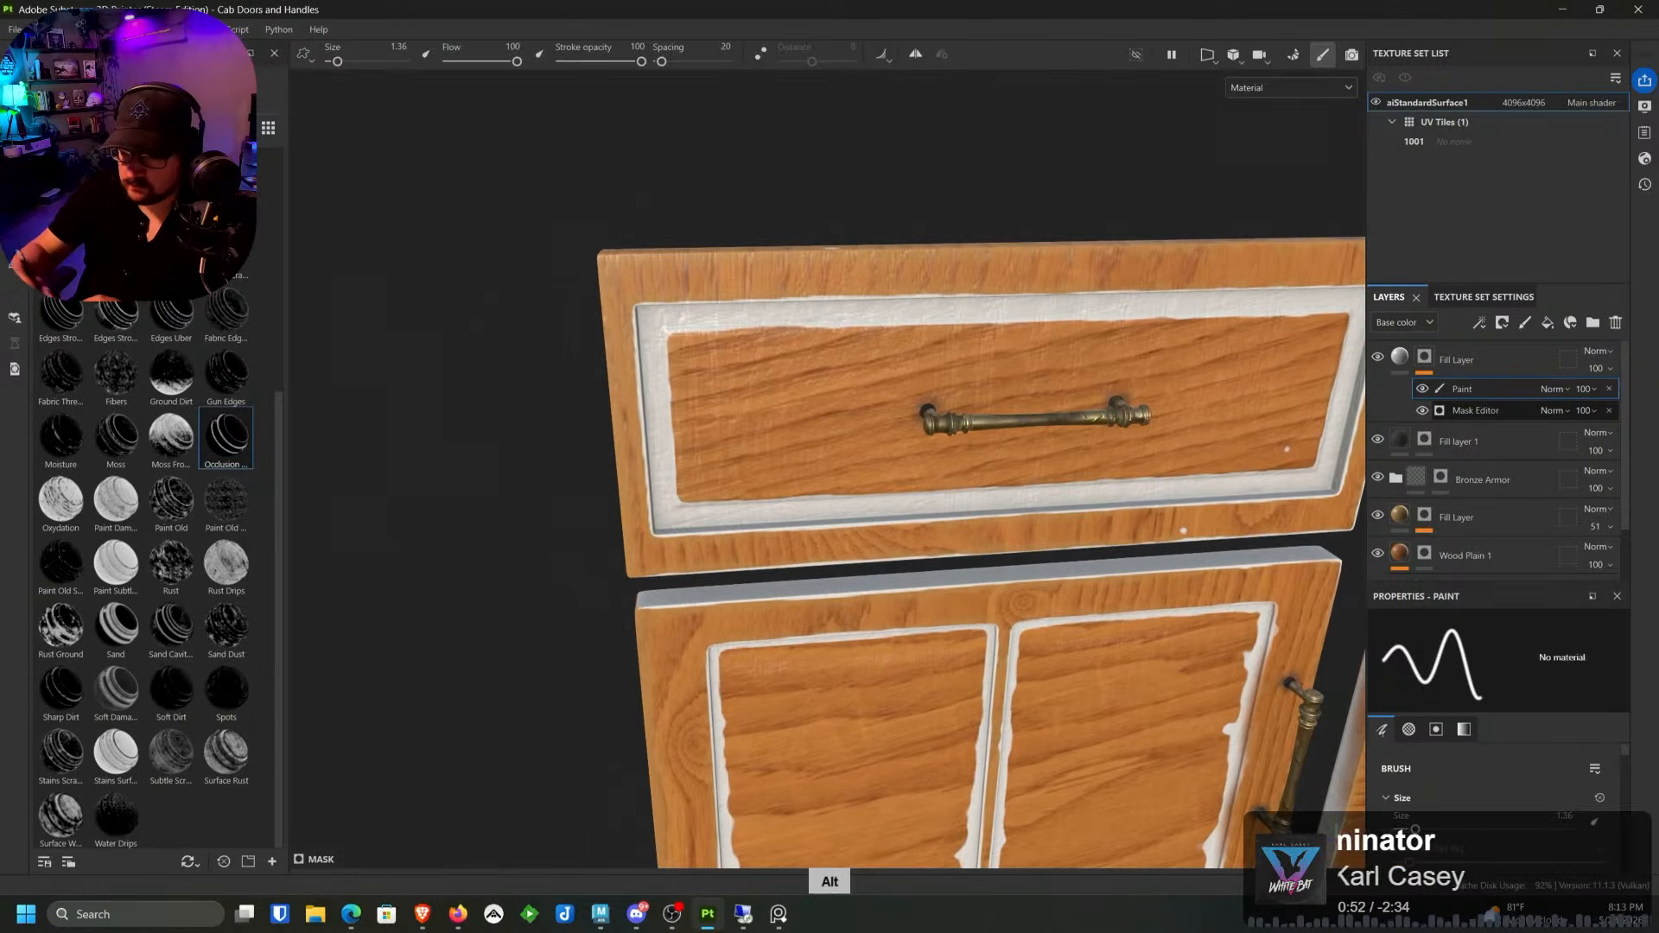
pyautogui.moveTo(681, 440)
pyautogui.mouseDown()
pyautogui.moveTo(687, 340)
pyautogui.moveTo(1287, 312)
pyautogui.mouseUp()
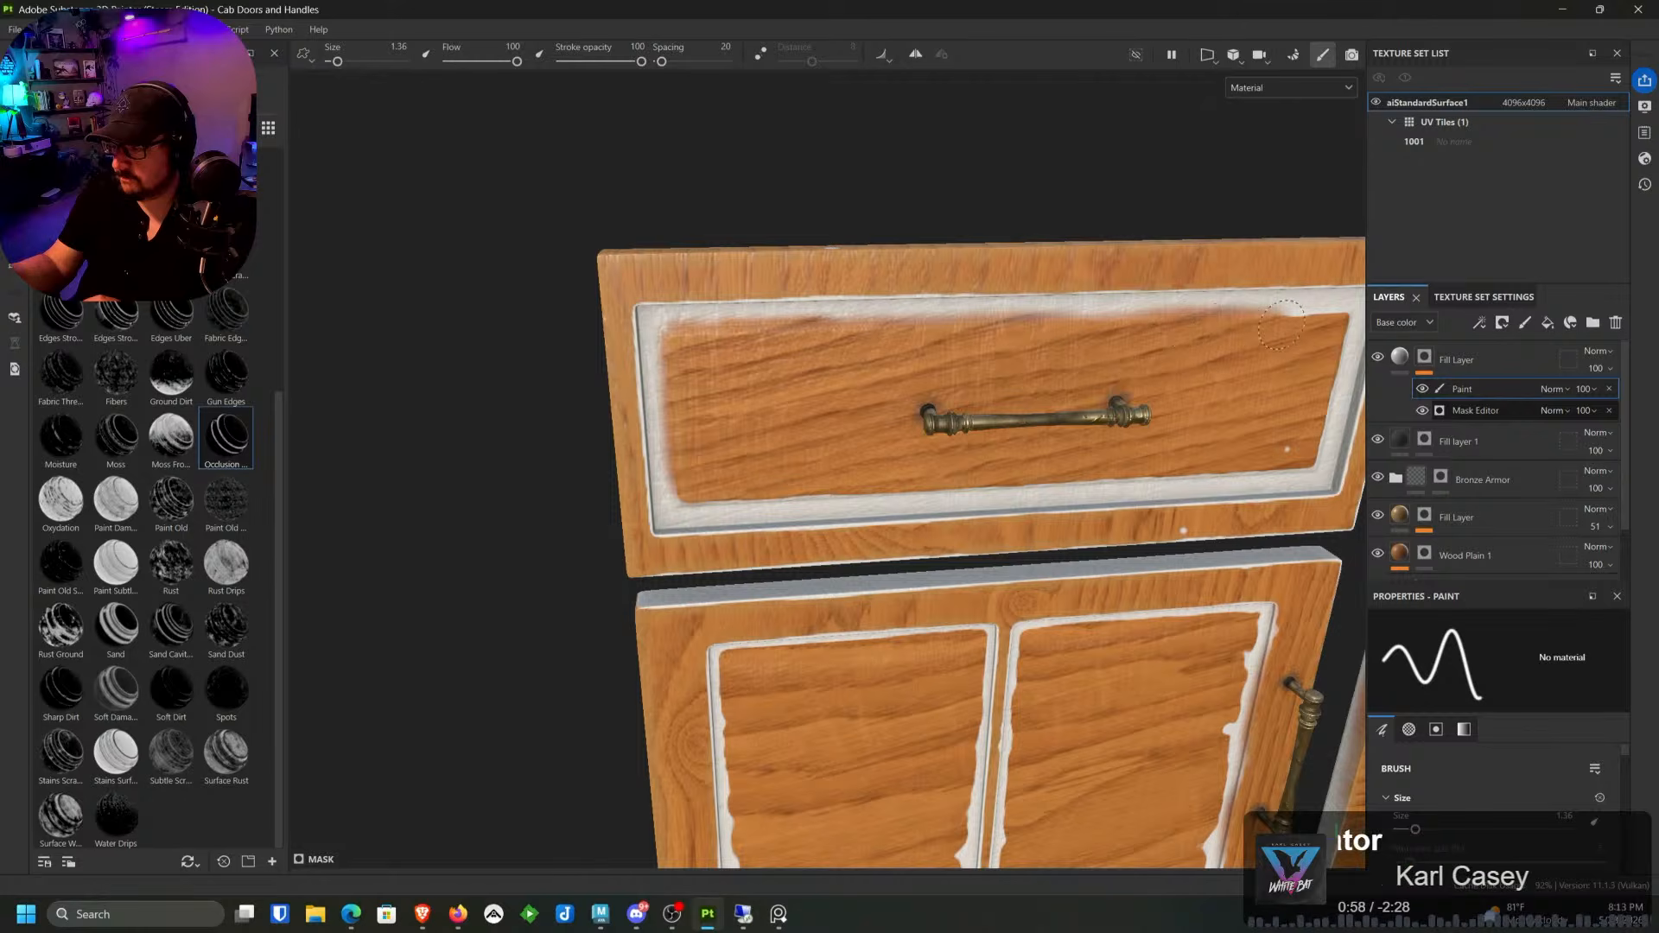
# Step: Thin the white border along the right and lower edges of the end drawer's panel and touch up its left edge
pyautogui.moveTo(1291, 322); pyautogui.dragTo(912, 350, button='middle')
pyautogui.moveTo(915, 337)
pyautogui.mouseDown()
pyautogui.moveTo(982, 327)
pyautogui.moveTo(979, 416)
pyautogui.mouseUp()
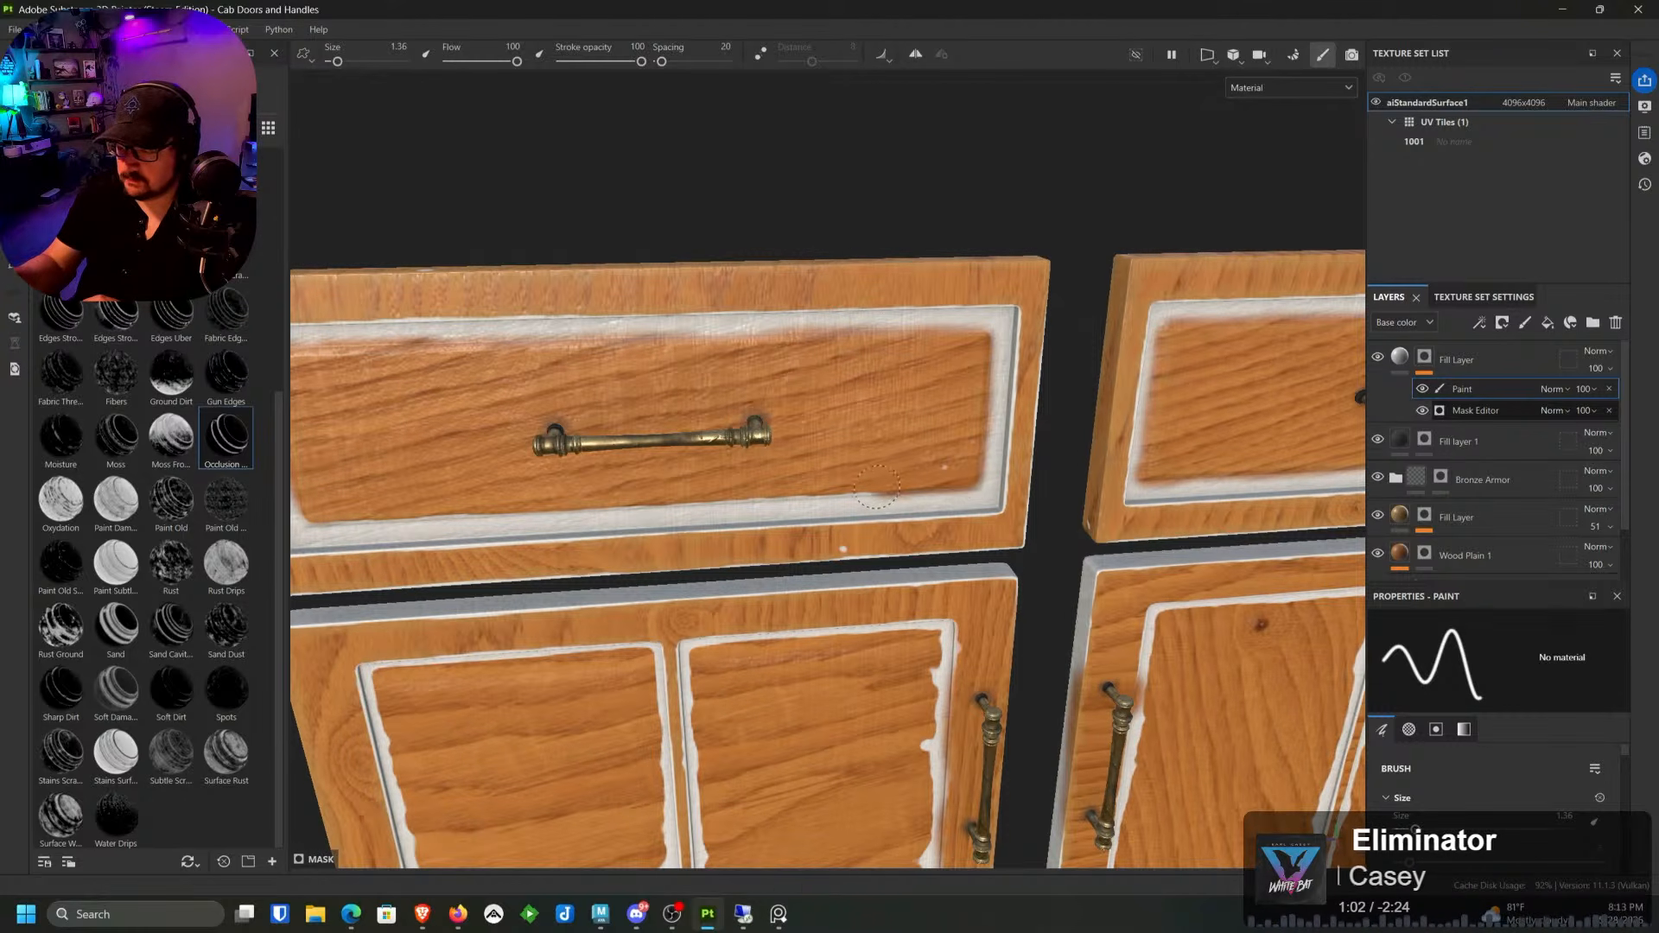
pyautogui.moveTo(876, 486); pyautogui.dragTo(773, 488)
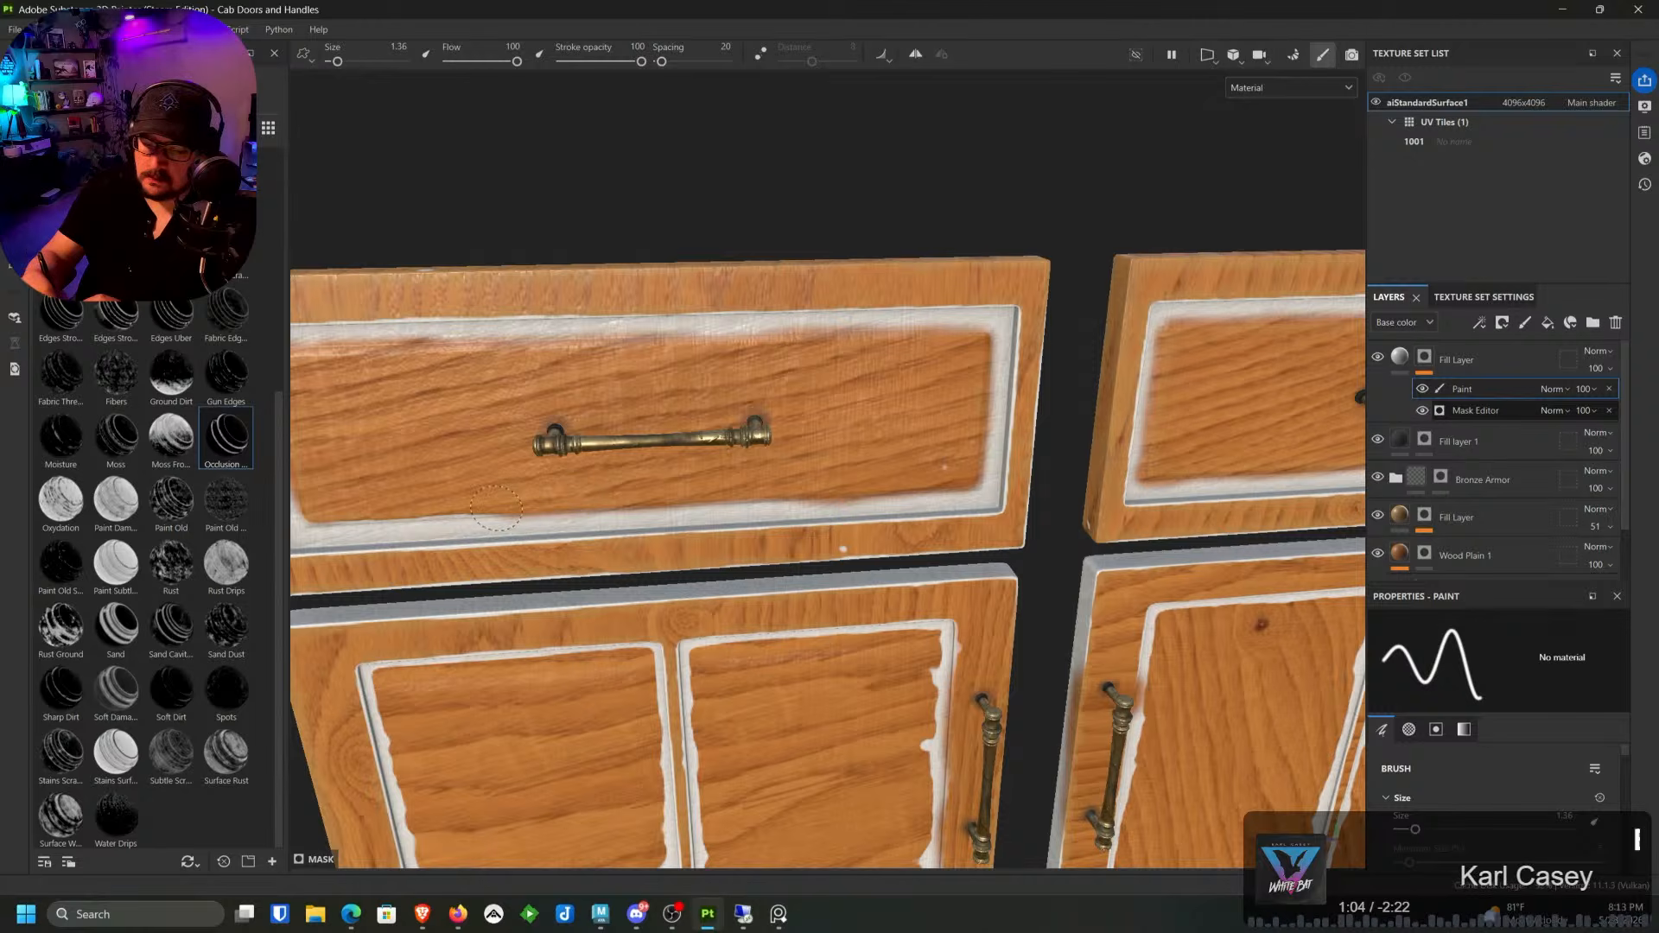
pyautogui.moveTo(496, 507); pyautogui.dragTo(295, 510)
pyautogui.moveTo(366, 457); pyautogui.dragTo(593, 386, button='middle')
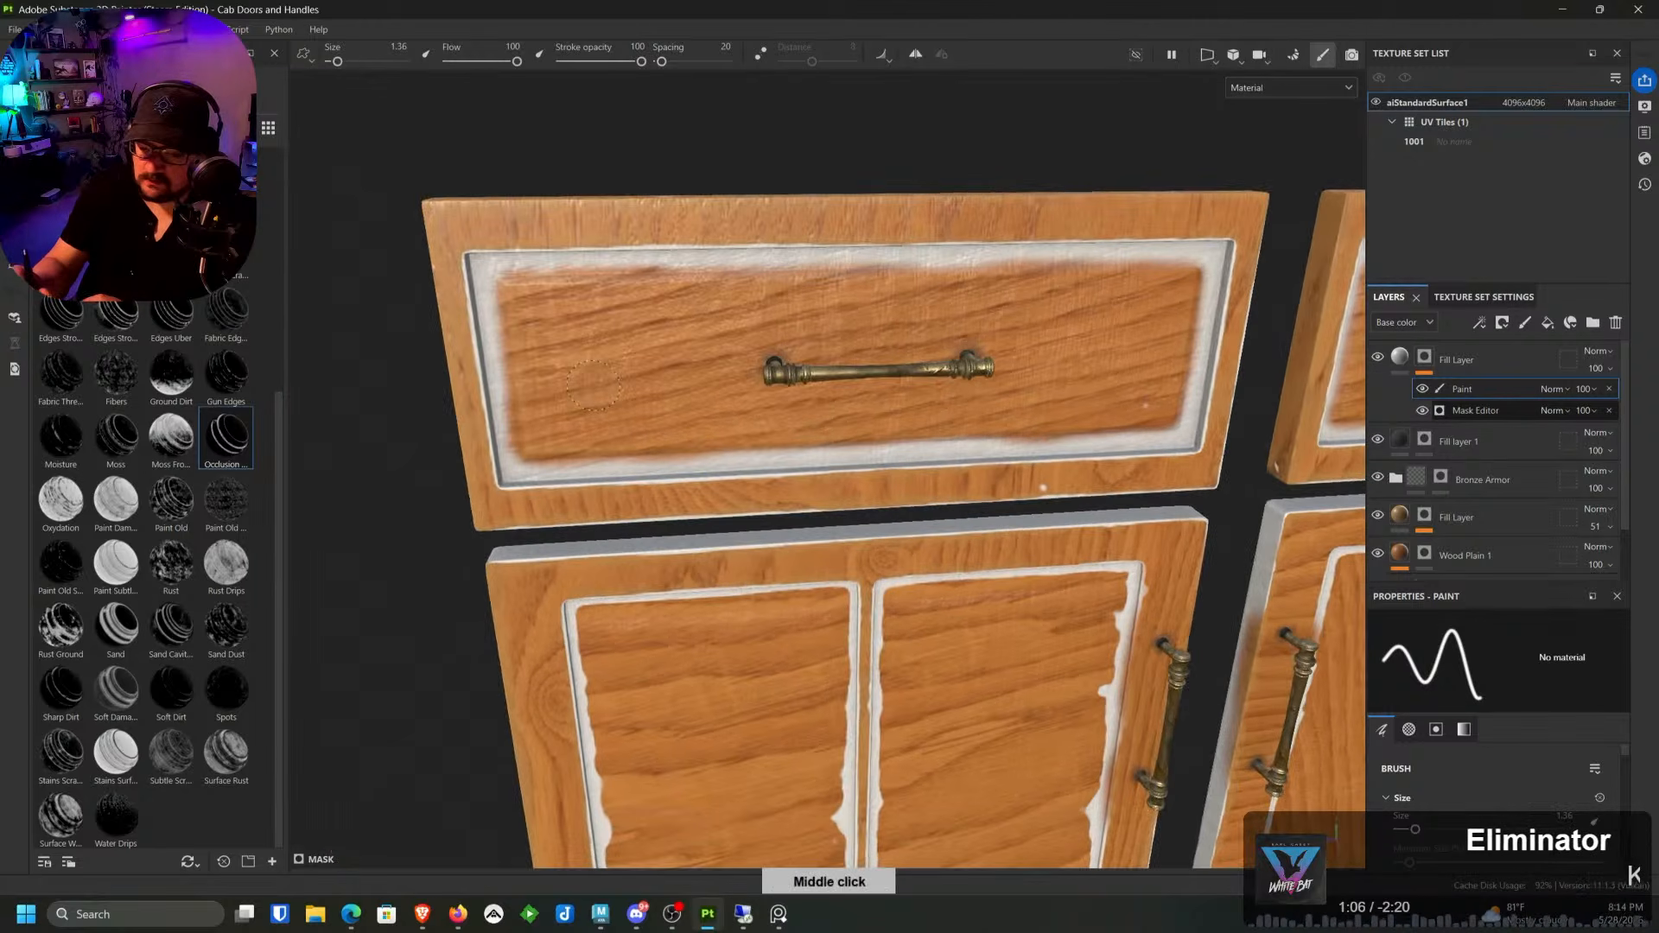
pyautogui.moveTo(510, 432); pyautogui.dragTo(496, 337)
# Step: Set the base color of the top fill layer to the dark grey 252424
pyautogui.keyDown('alt'); pyautogui.moveTo(595, 355); pyautogui.dragTo(622, 122, button='right'); pyautogui.keyUp('alt')
pyautogui.moveTo(656, 449)
pyautogui.keyDown('alt'); pyautogui.mouseDown()
pyautogui.moveTo(825, 469)
pyautogui.moveTo(741, 396)
pyautogui.mouseUp(); pyautogui.keyUp('alt')
pyautogui.keyDown('alt'); pyautogui.moveTo(740, 397); pyautogui.dragTo(622, 432, button='right'); pyautogui.keyUp('alt')
pyautogui.keyDown('alt'); pyautogui.moveTo(450, 553); pyautogui.dragTo(553, 473, button='middle'); pyautogui.keyUp('alt')
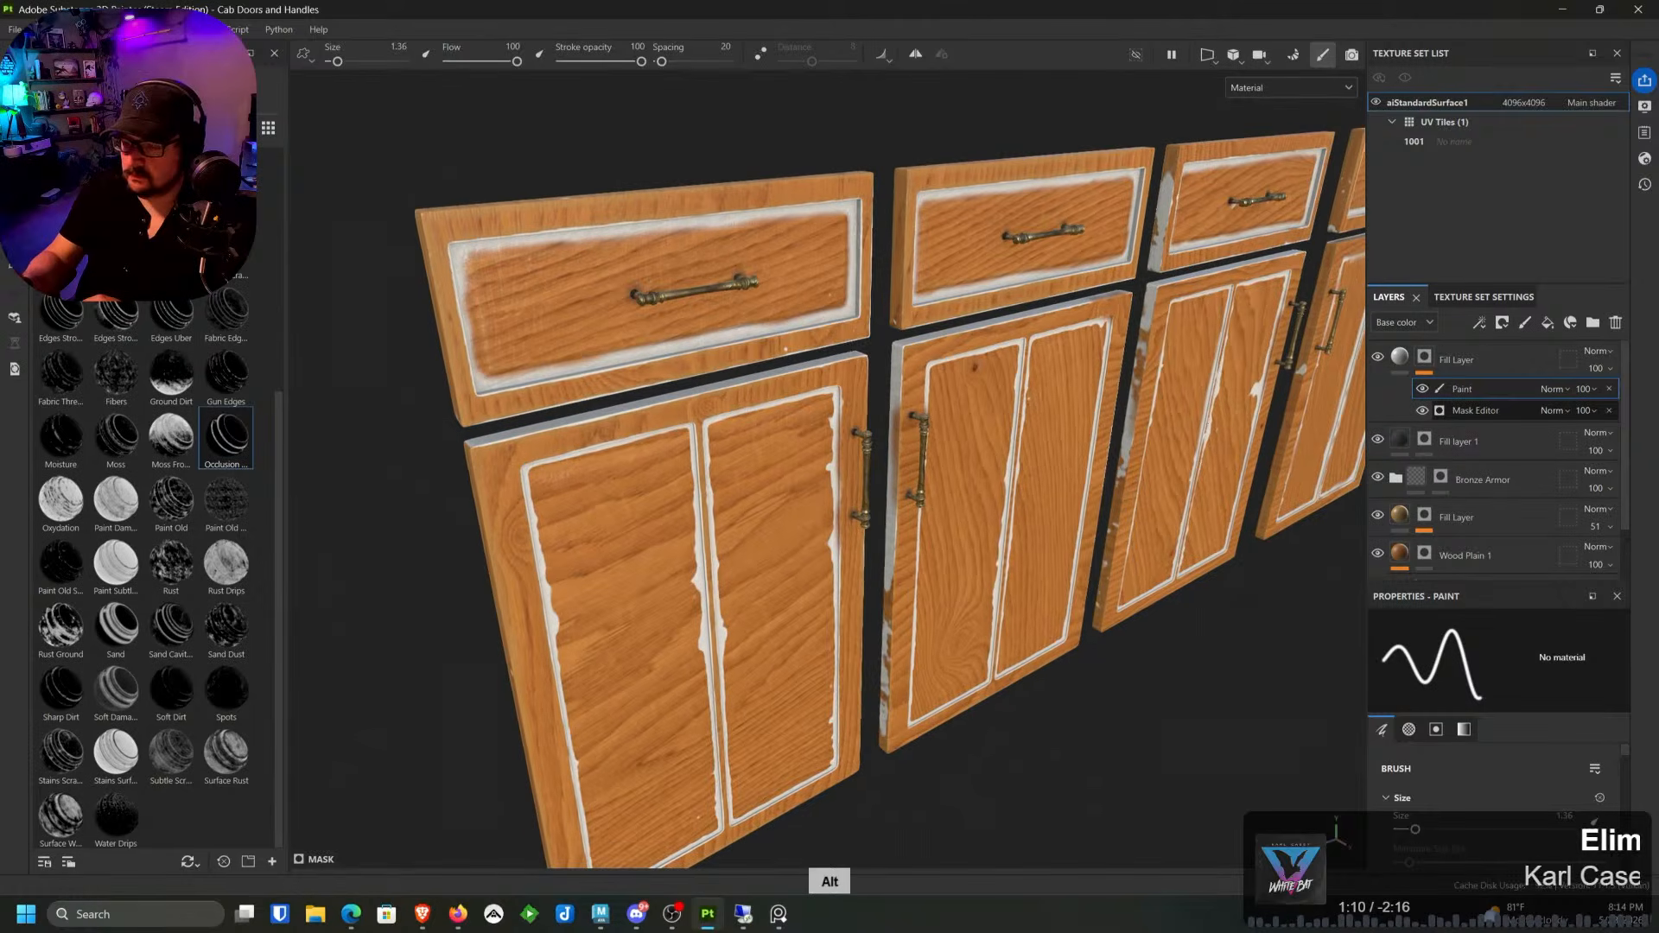
pyautogui.keyDown('alt'); pyautogui.moveTo(553, 473); pyautogui.dragTo(587, 470); pyautogui.keyUp('alt')
pyautogui.click(1399, 357)
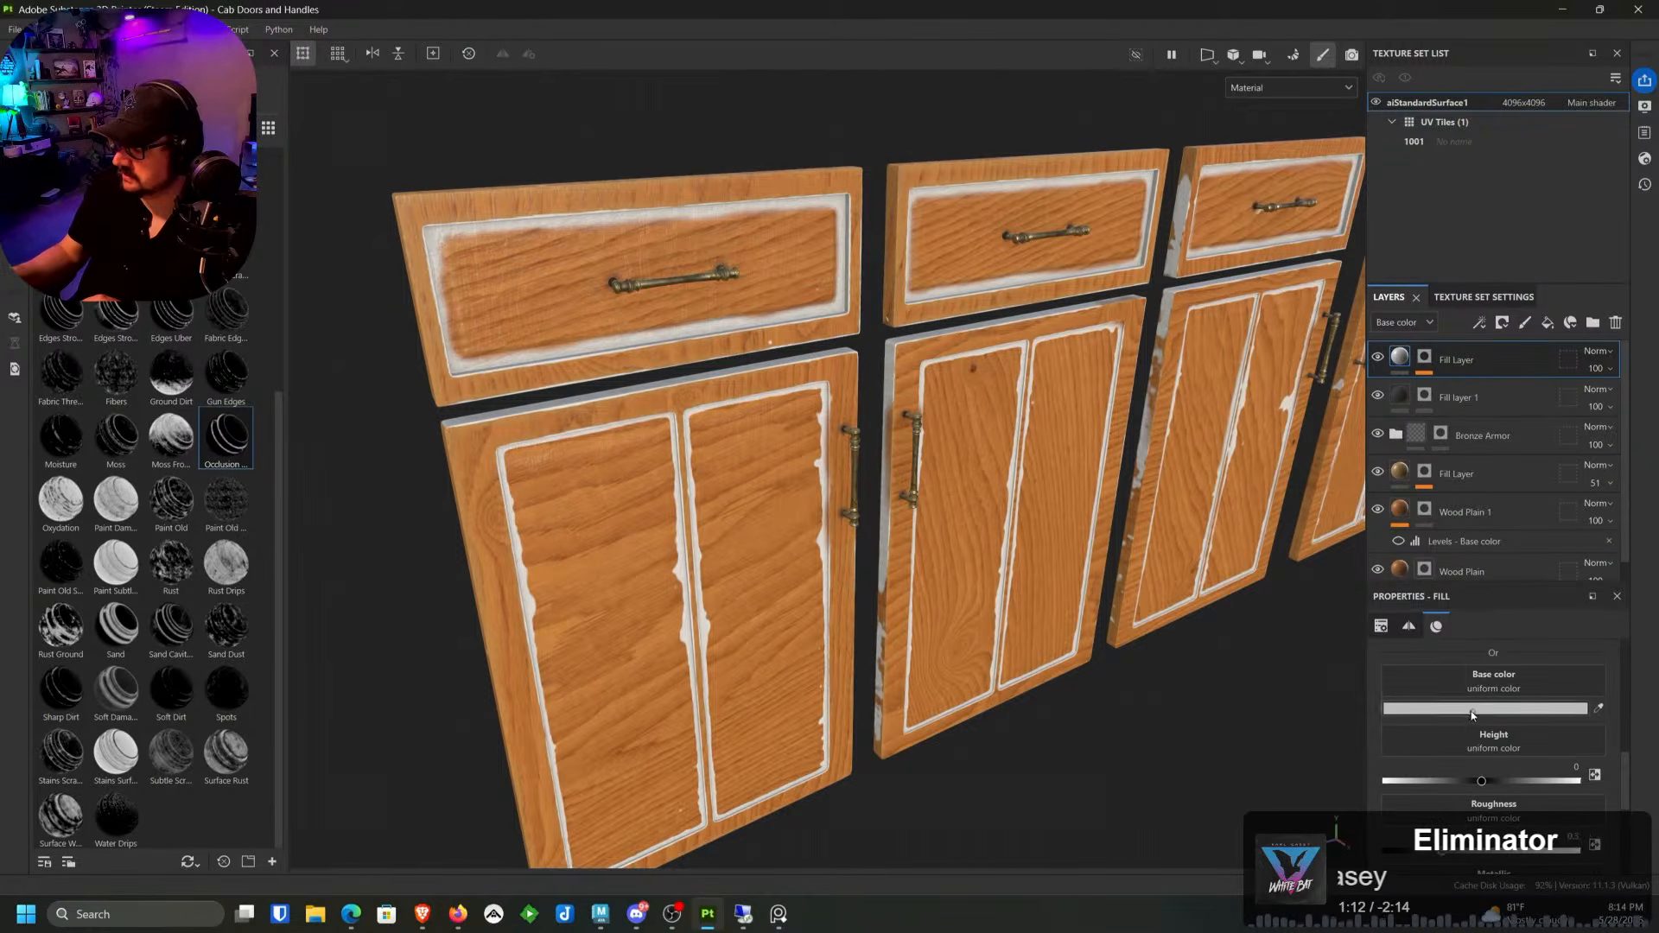
pyautogui.click(1472, 709)
pyautogui.moveTo(1268, 483); pyautogui.dragTo(1260, 618)
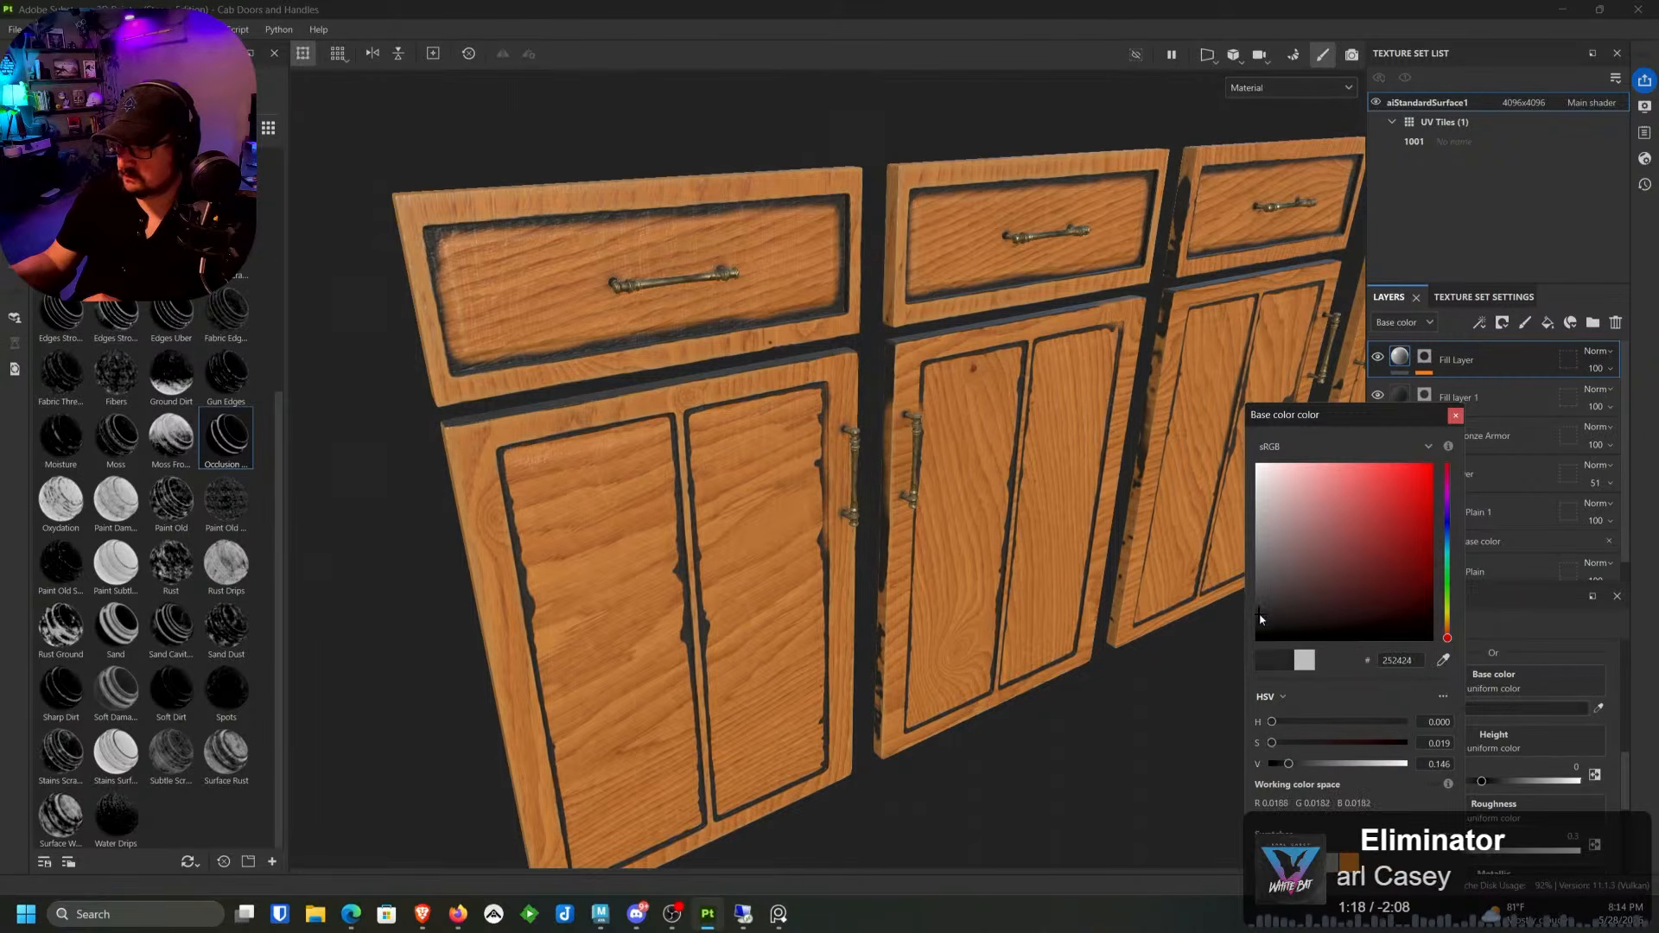
pyautogui.click(1456, 416)
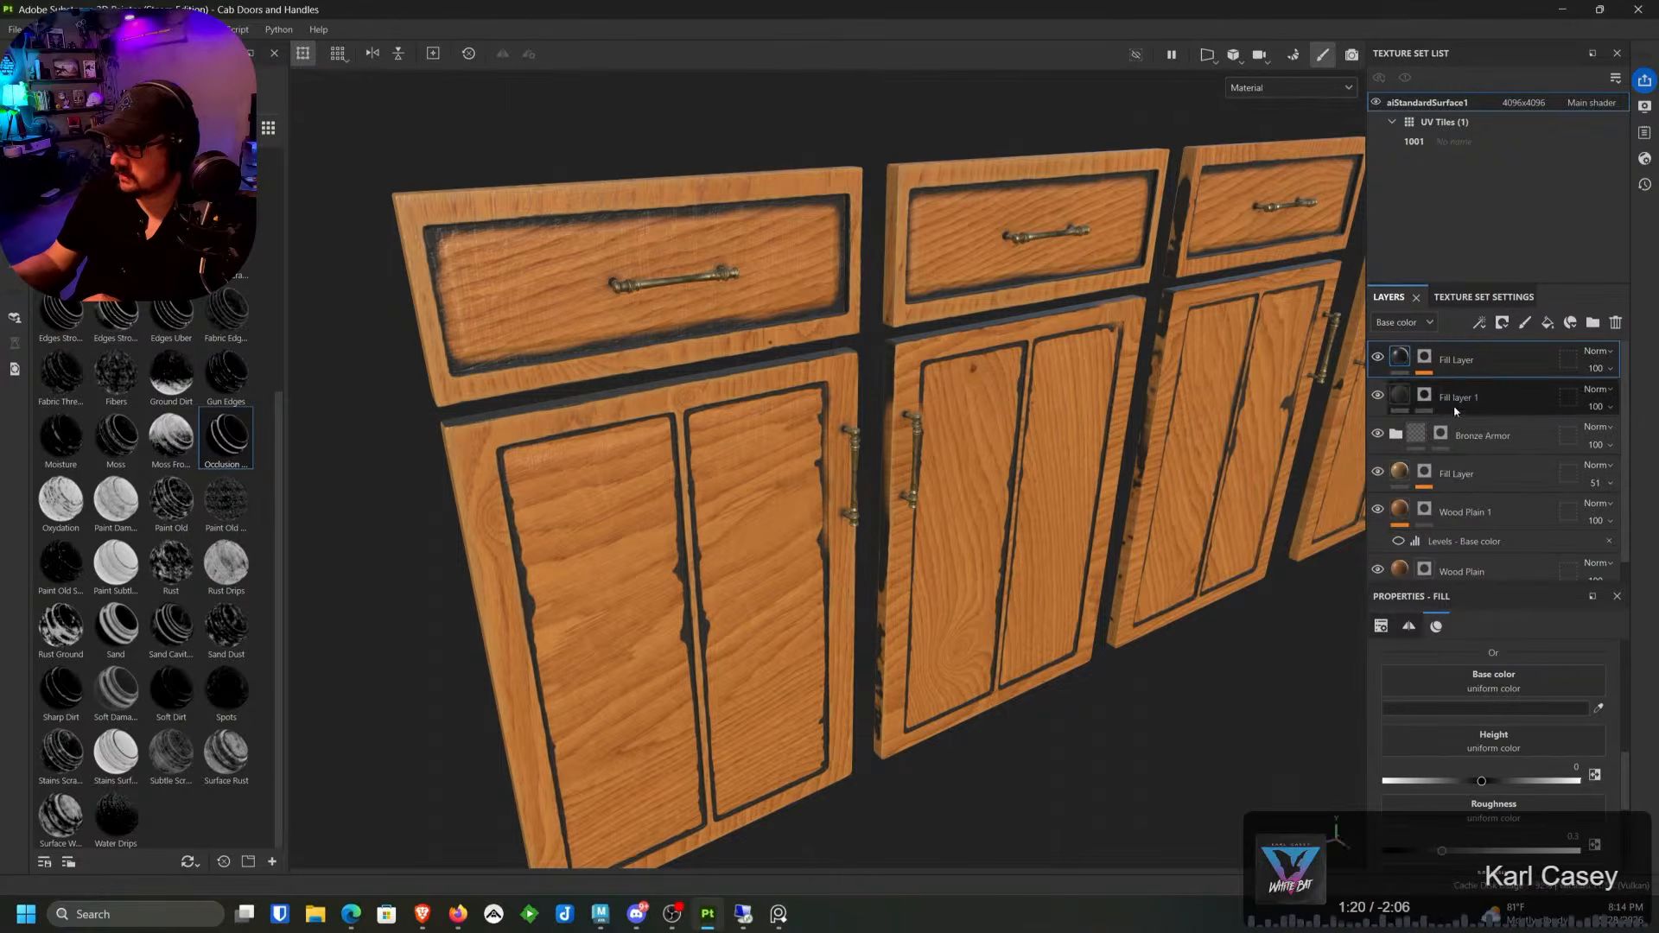
# Step: Add a Blur filter to the top fill layer's mask and raise its blur intensity to about 1.16
pyautogui.click(1425, 362)
pyautogui.rightClick(1426, 362)
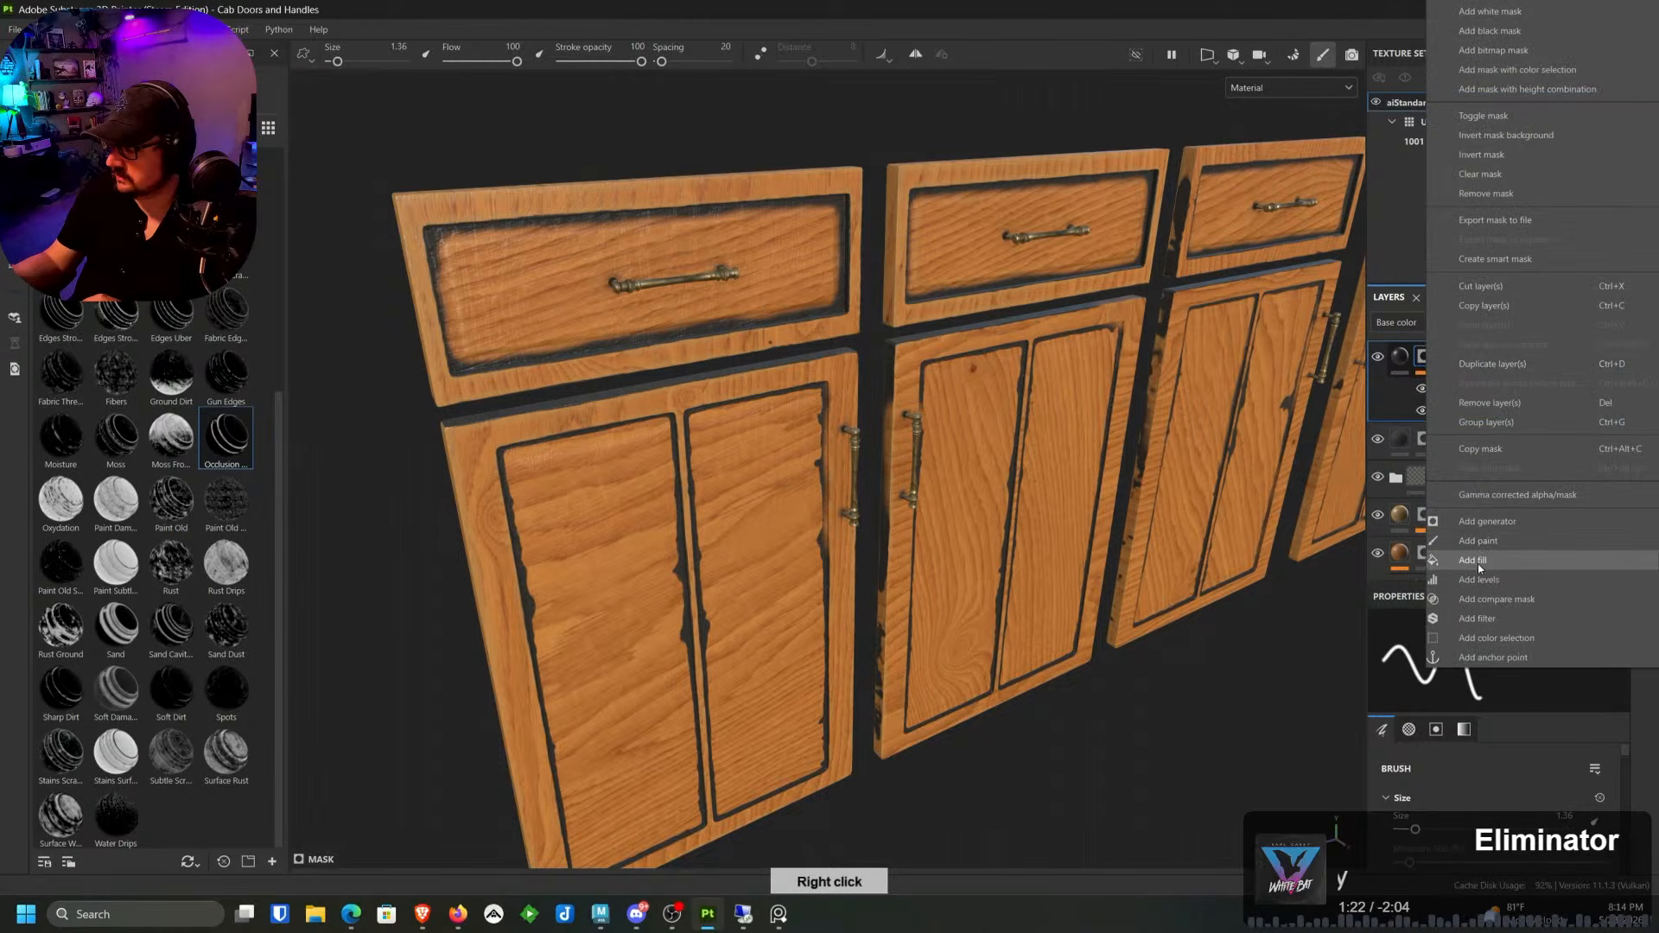
pyautogui.click(1476, 618)
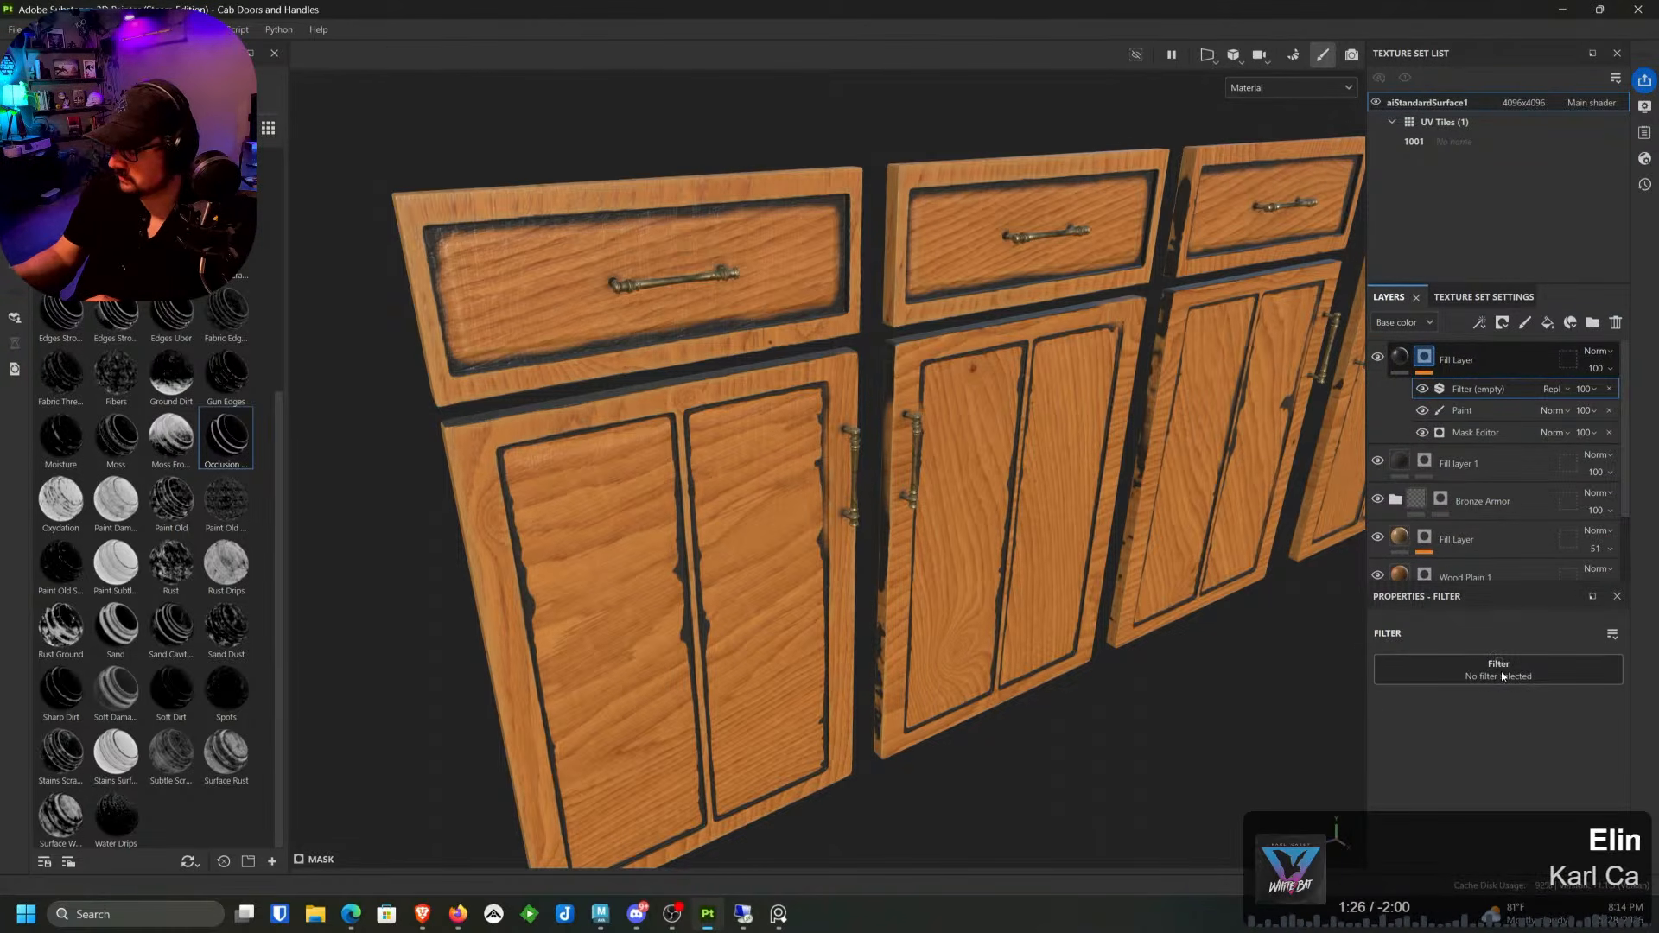
pyautogui.click(1525, 689)
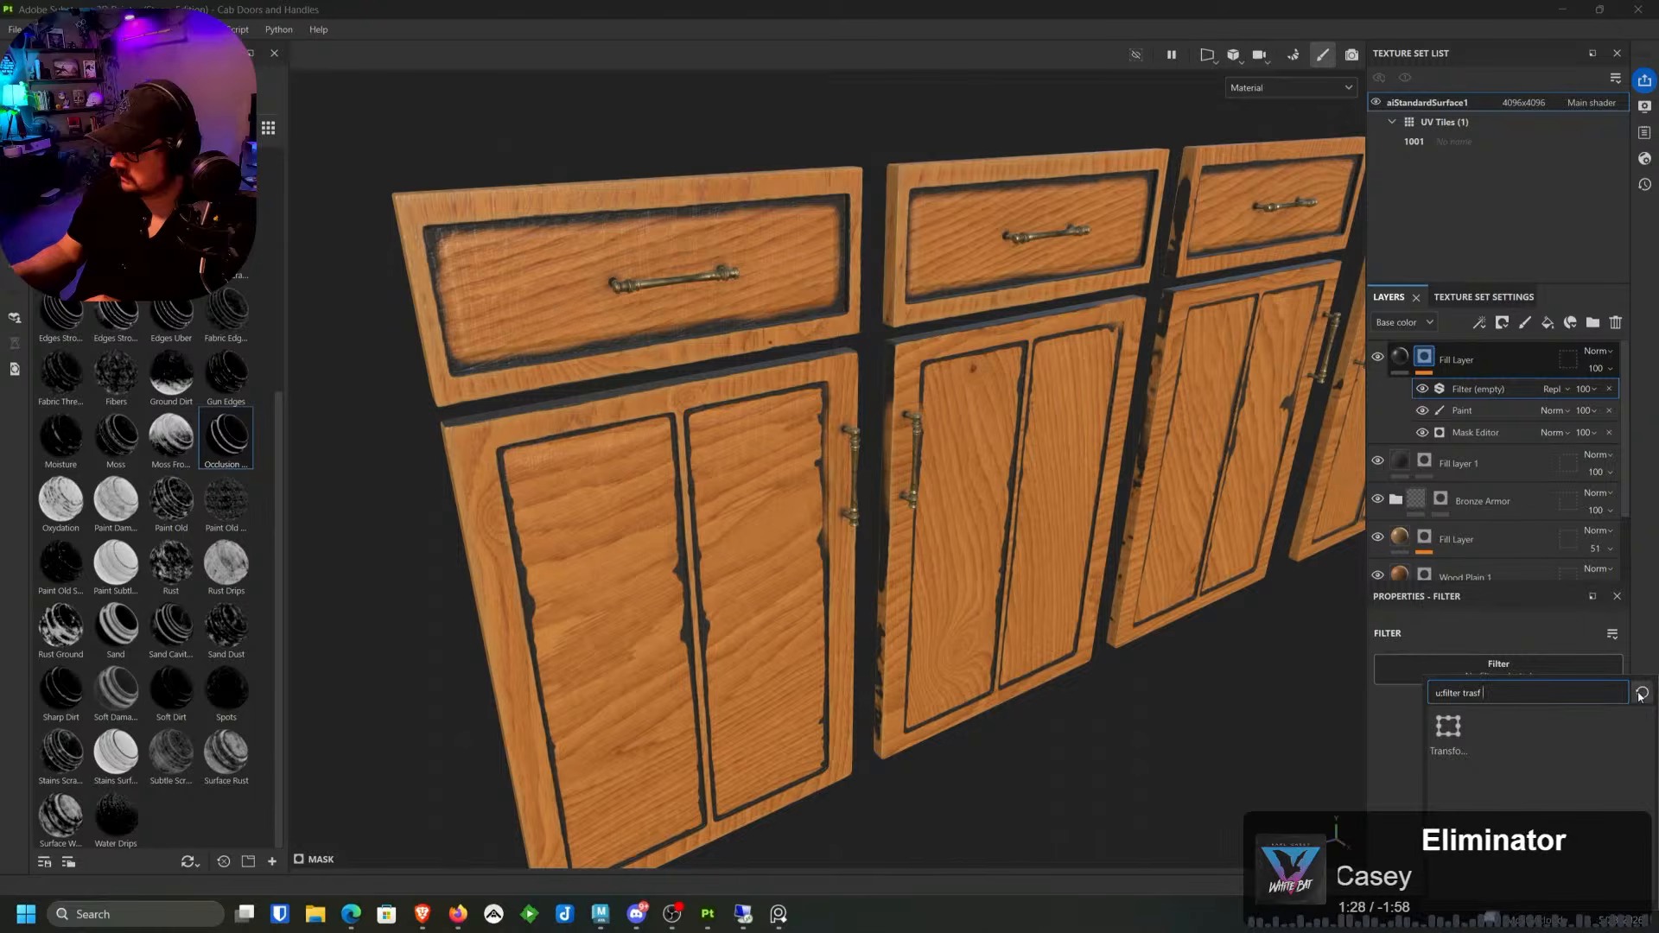
pyautogui.click(1457, 780)
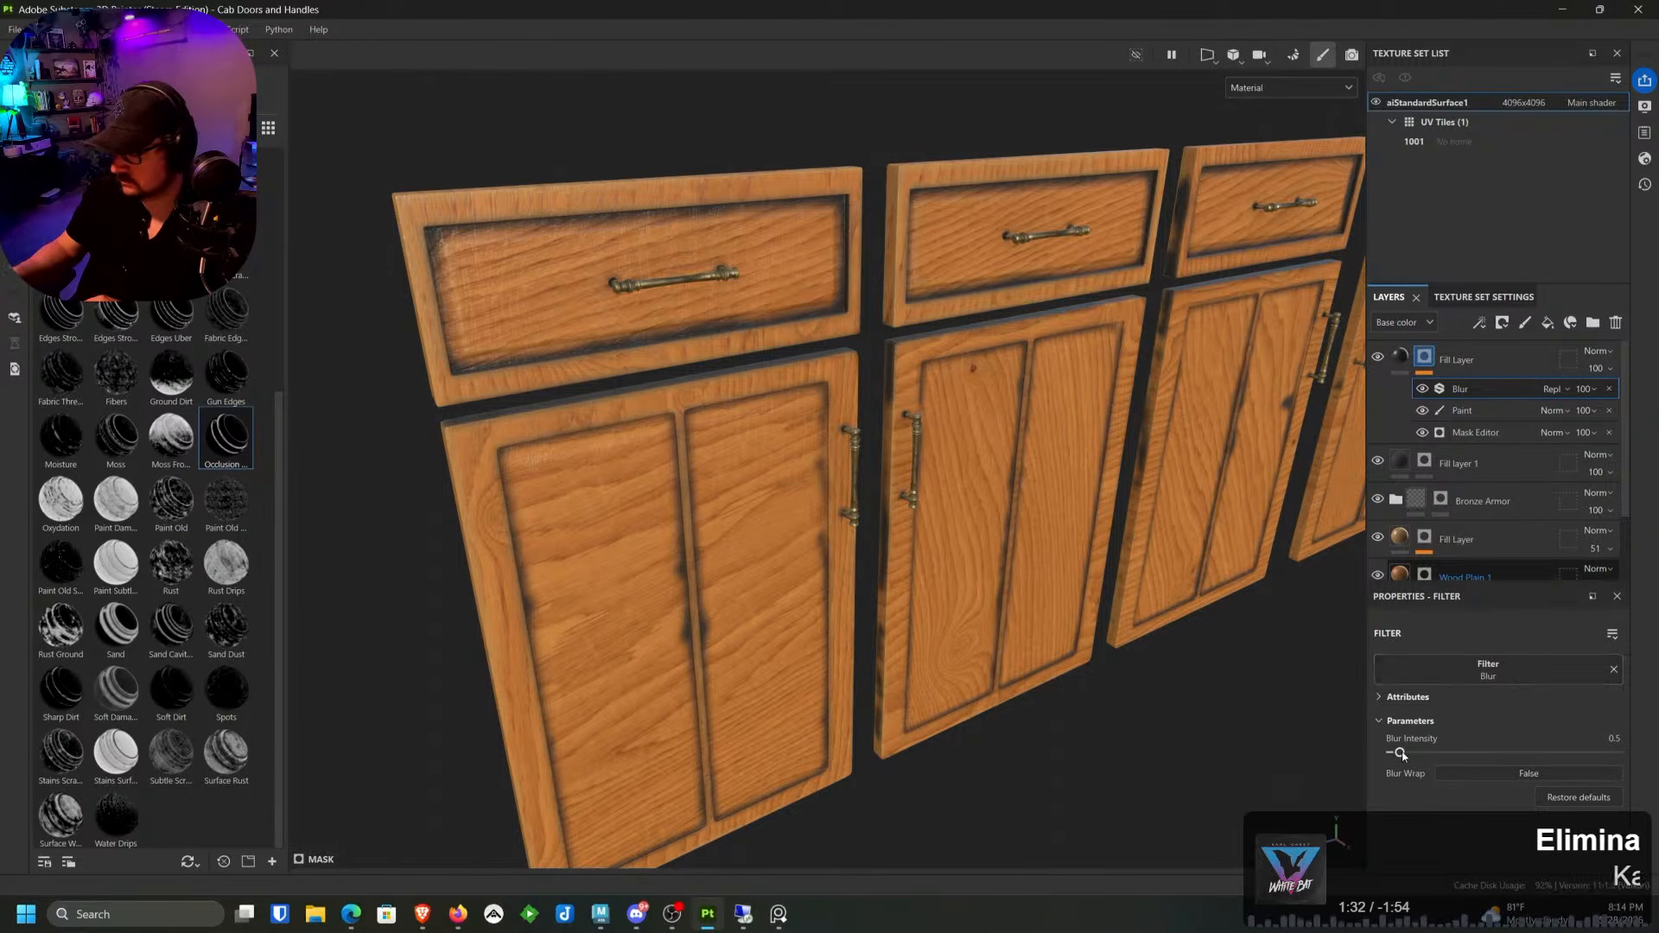
pyautogui.moveTo(1400, 753); pyautogui.dragTo(1408, 754)
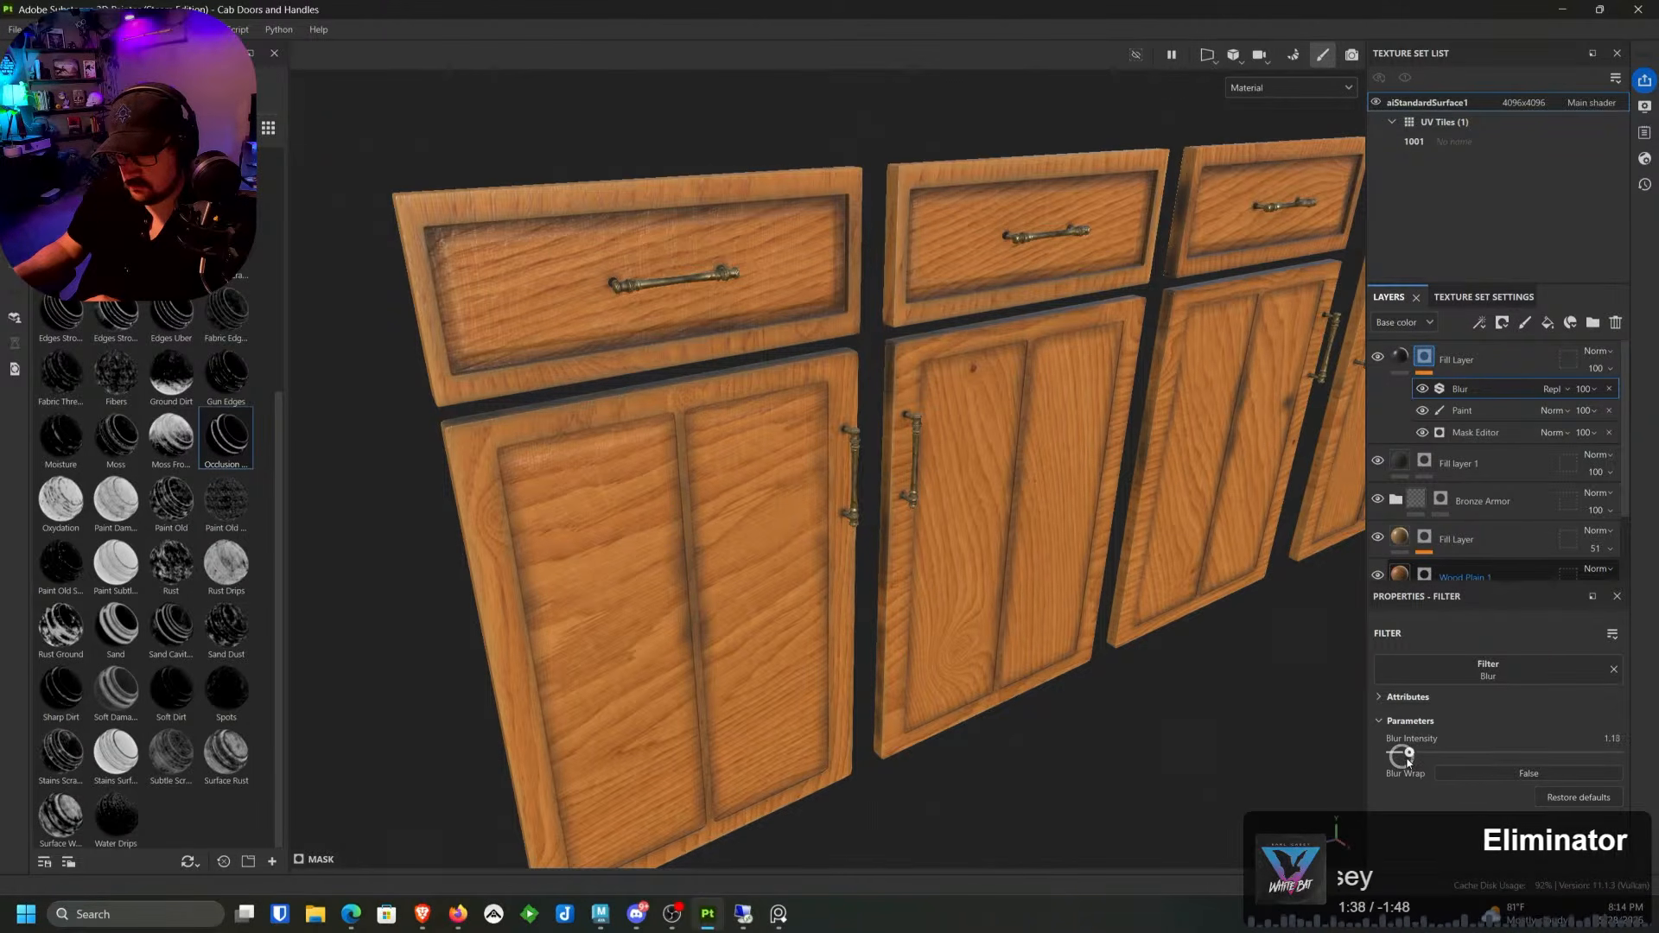
# Step: Select the mask's Paint effect and paint out the dark blotch near the handle side of the lower cabinet door's panel
pyautogui.keyDown('alt'); pyautogui.moveTo(1170, 763); pyautogui.dragTo(993, 626); pyautogui.keyUp('alt')
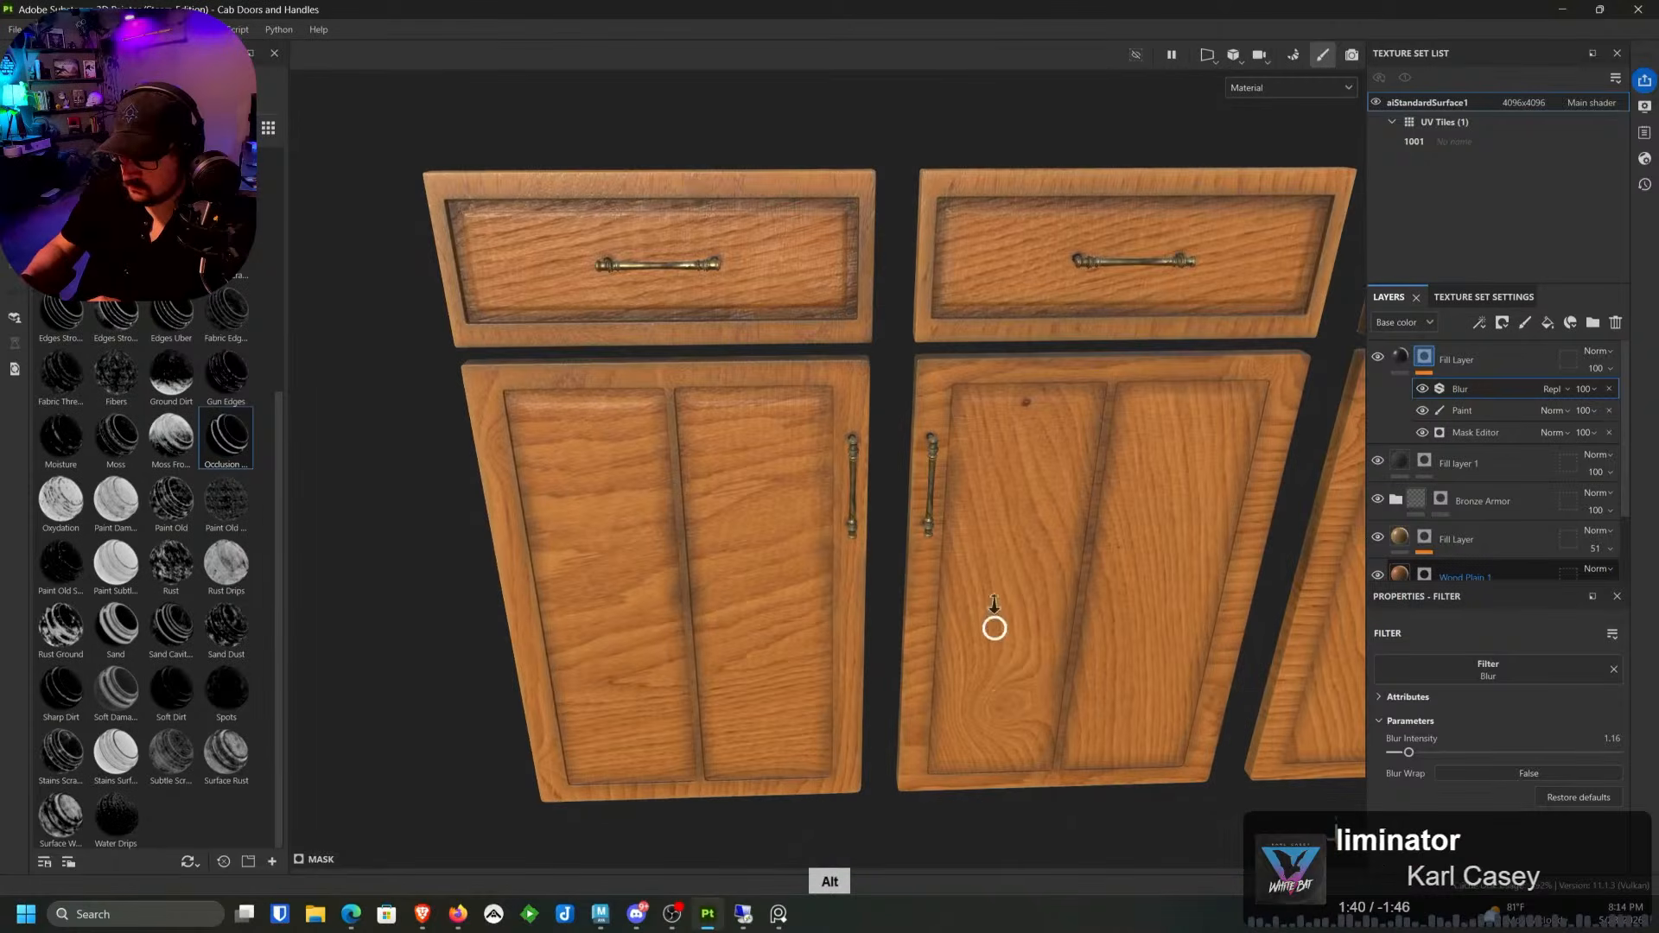
pyautogui.keyDown('alt'); pyautogui.moveTo(993, 626); pyautogui.dragTo(1170, 485, button='right'); pyautogui.keyUp('alt')
pyautogui.keyDown('alt'); pyautogui.moveTo(1170, 484); pyautogui.dragTo(575, 445, button='middle'); pyautogui.keyUp('alt')
pyautogui.keyDown('alt'); pyautogui.moveTo(575, 448); pyautogui.dragTo(836, 395); pyautogui.keyUp('alt')
pyautogui.keyDown('alt'); pyautogui.moveTo(837, 396); pyautogui.dragTo(834, 849, button='right'); pyautogui.keyUp('alt')
pyautogui.click(1462, 408)
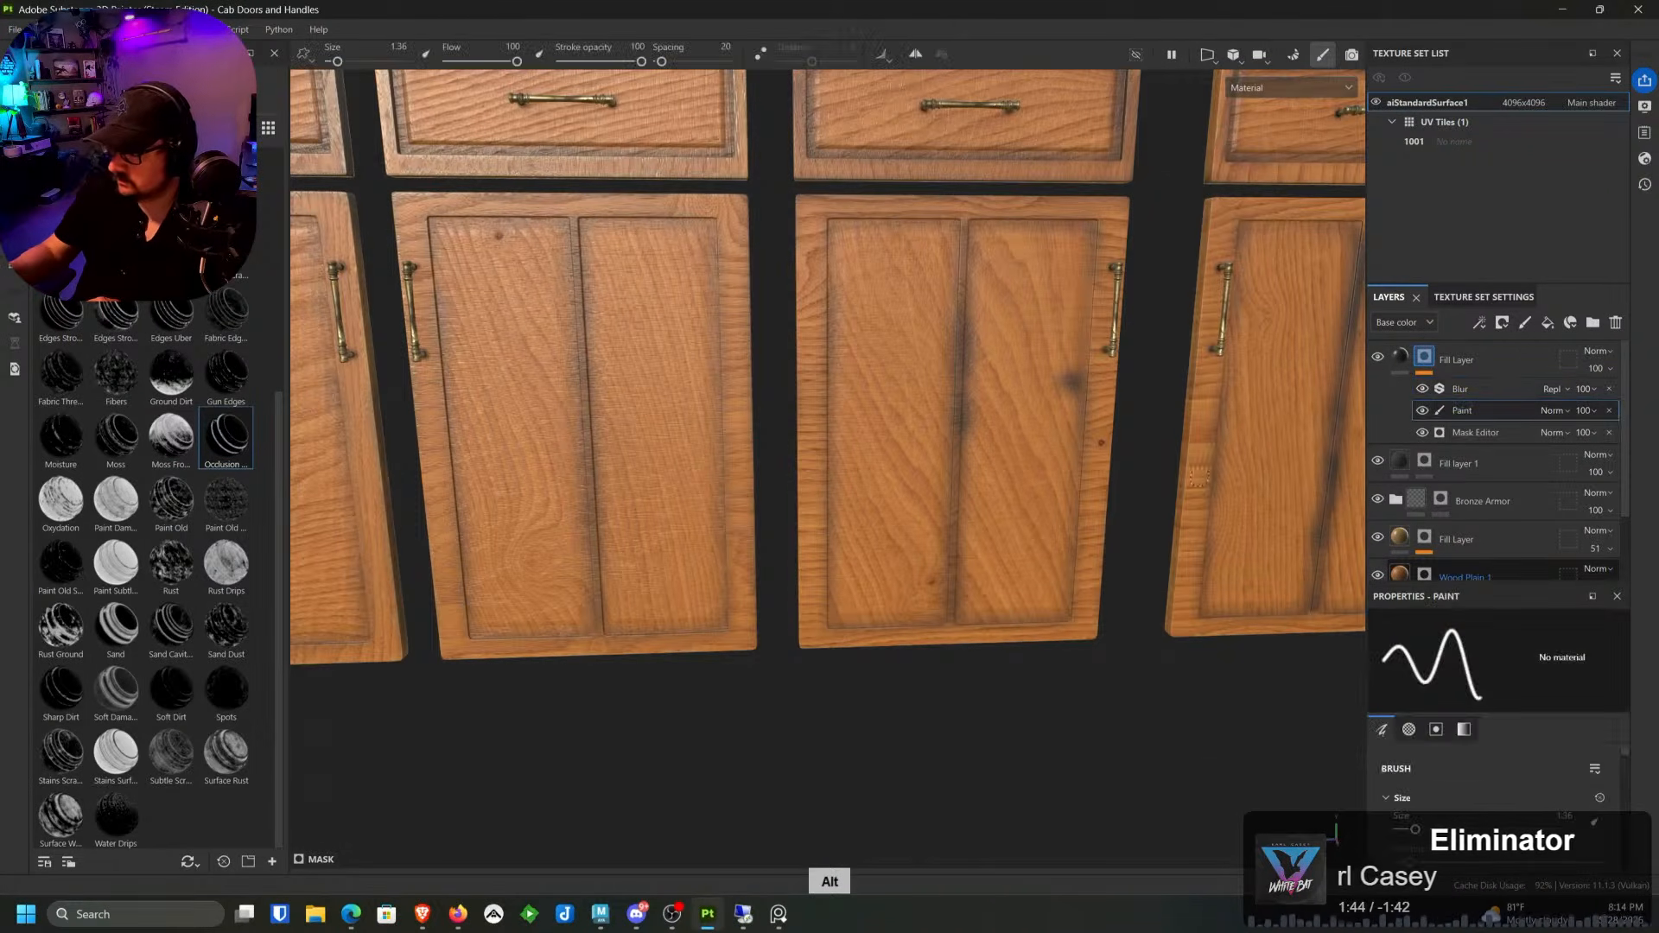
pyautogui.keyDown('alt'); pyautogui.moveTo(926, 450); pyautogui.dragTo(703, 424, button='middle'); pyautogui.keyUp('alt')
pyautogui.keyDown('alt'); pyautogui.moveTo(702, 424); pyautogui.dragTo(799, 619, button='right'); pyautogui.keyUp('alt')
pyautogui.click(859, 353)
pyautogui.click(863, 344)
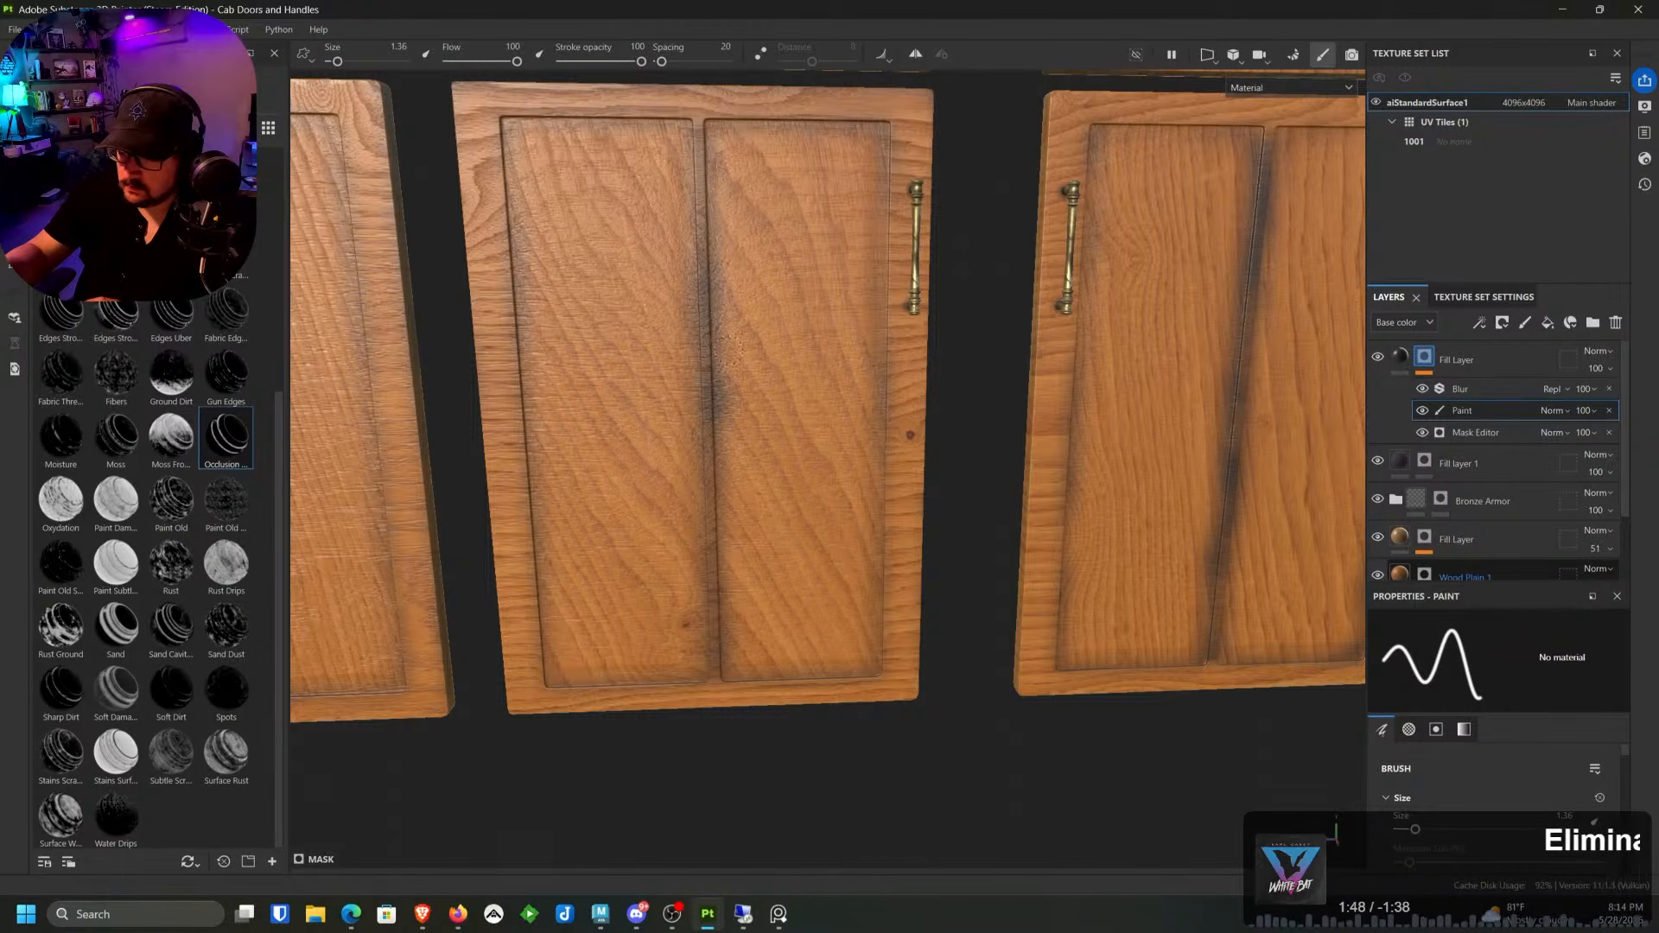
# Step: Export the aiStandardSurface1 textures as 16-bit PNG at 4096 with the PBR Metallic Roughness template to the cabinet's Textures folder
pyautogui.moveTo(790, 451); pyautogui.dragTo(618, 655, button='middle')
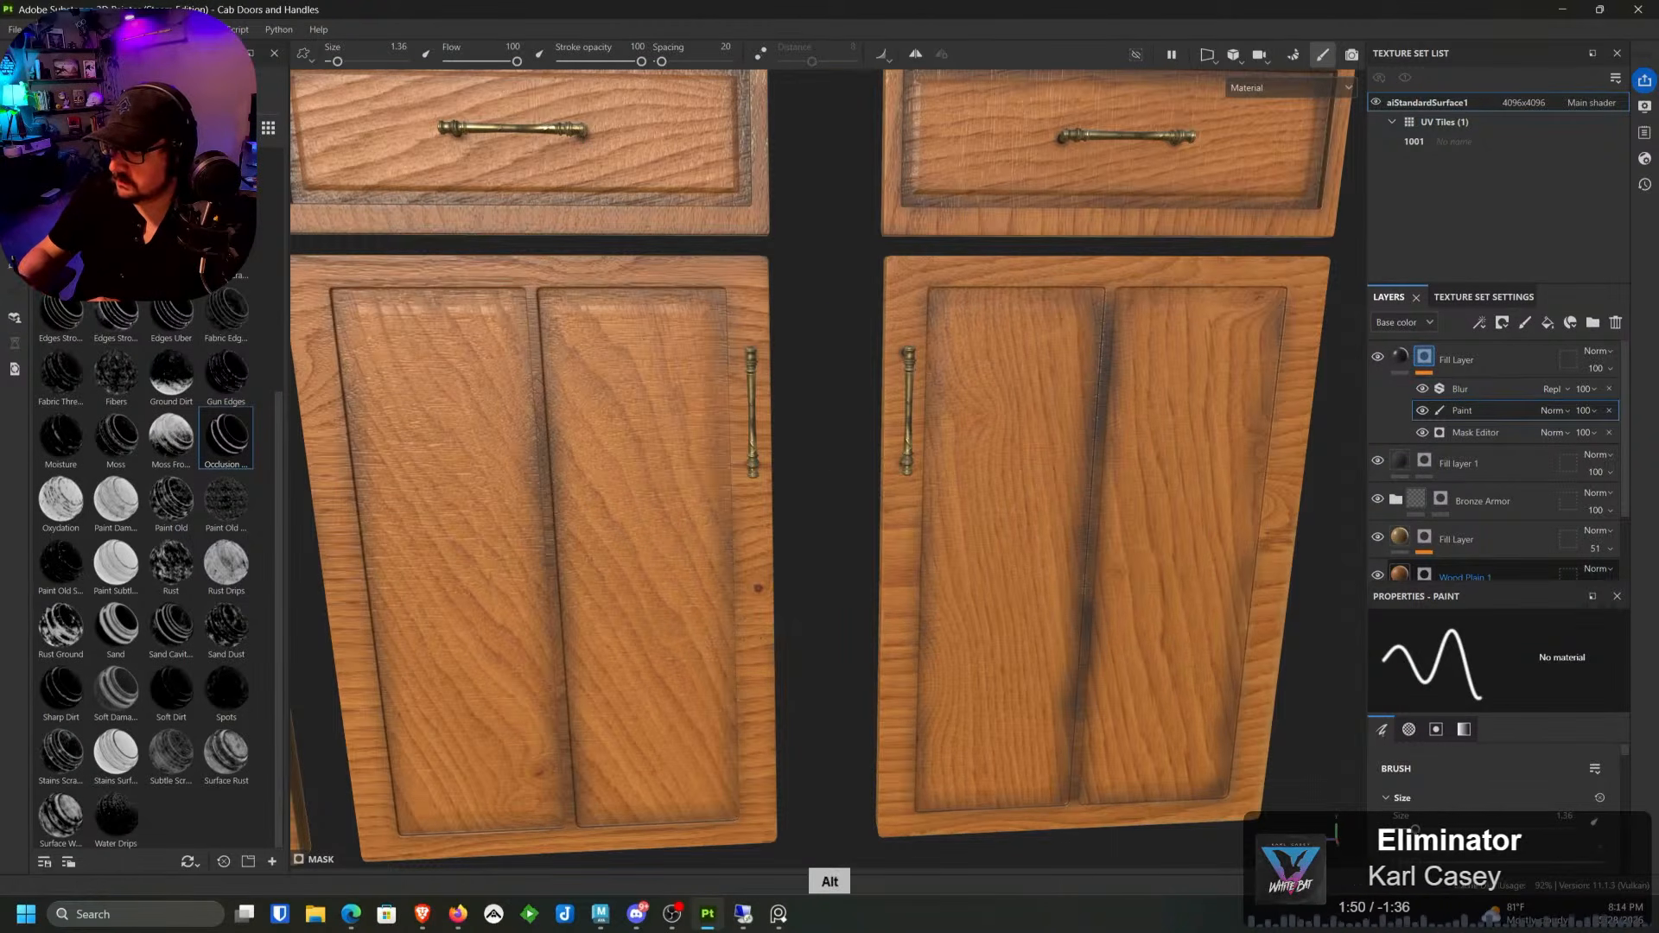
pyautogui.keyDown('alt'); pyautogui.moveTo(618, 655); pyautogui.dragTo(847, 133, button='right'); pyautogui.keyUp('alt')
pyautogui.keyDown('alt'); pyautogui.moveTo(848, 133); pyautogui.dragTo(1024, 320); pyautogui.keyUp('alt')
pyautogui.keyDown('alt'); pyautogui.moveTo(1024, 320); pyautogui.dragTo(1044, 81, button='right'); pyautogui.keyUp('alt')
pyautogui.keyDown('alt'); pyautogui.moveTo(981, 223); pyautogui.dragTo(920, 564, button='middle'); pyautogui.keyUp('alt')
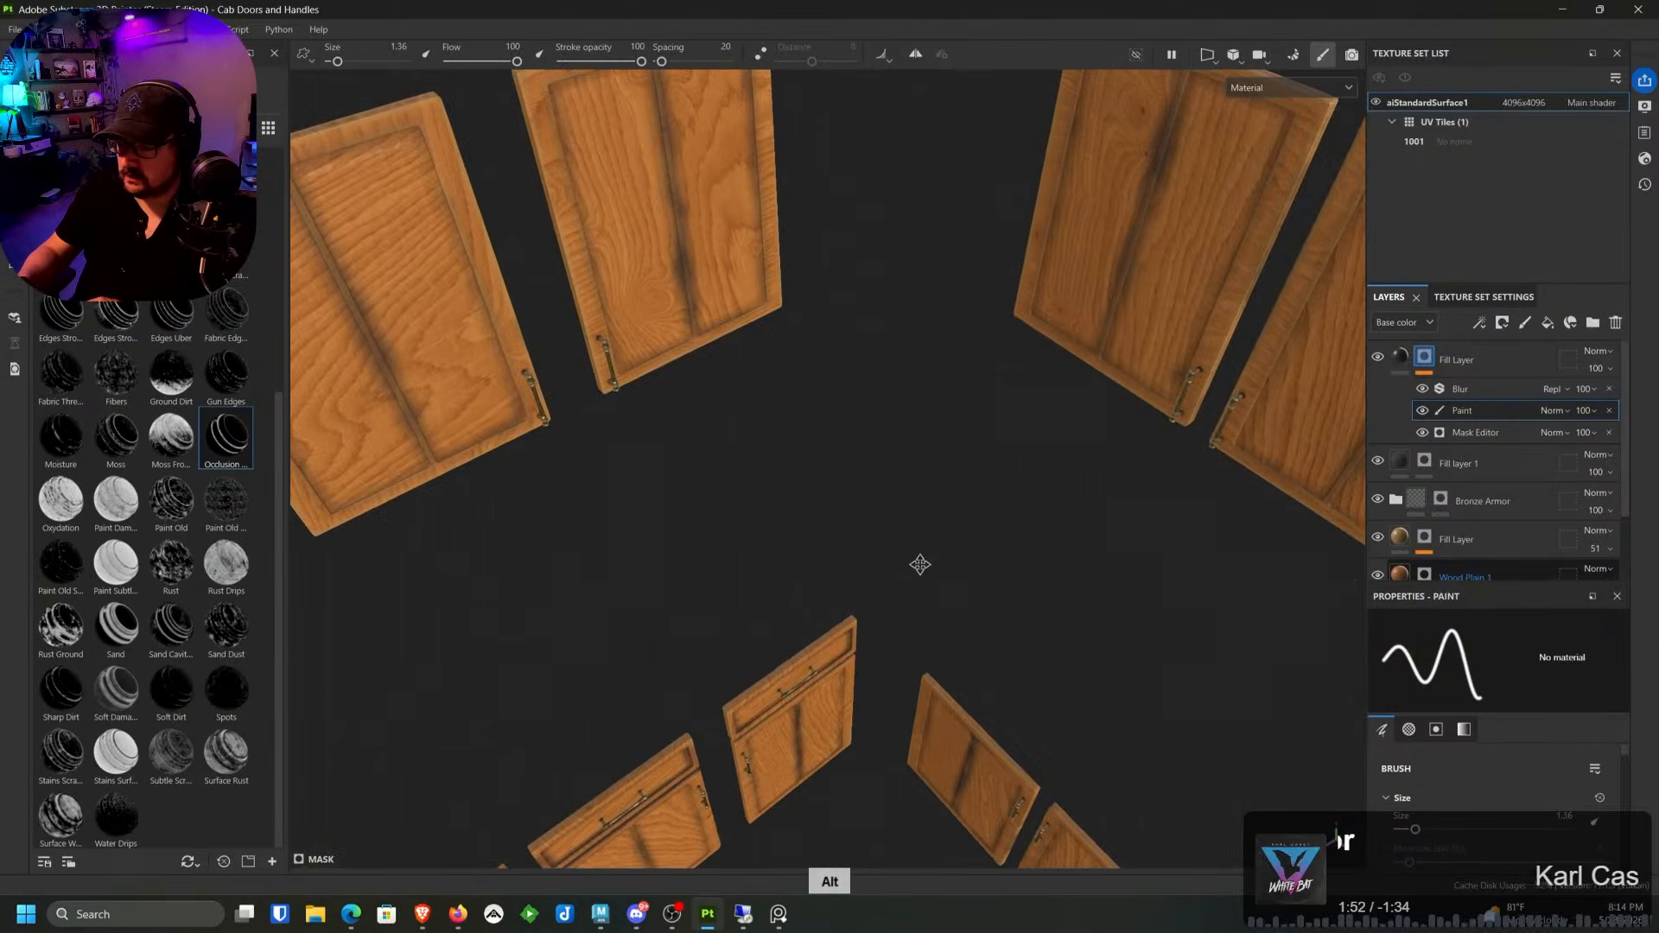
pyautogui.keyDown('alt'); pyautogui.moveTo(921, 564); pyautogui.dragTo(1065, 424); pyautogui.keyUp('alt')
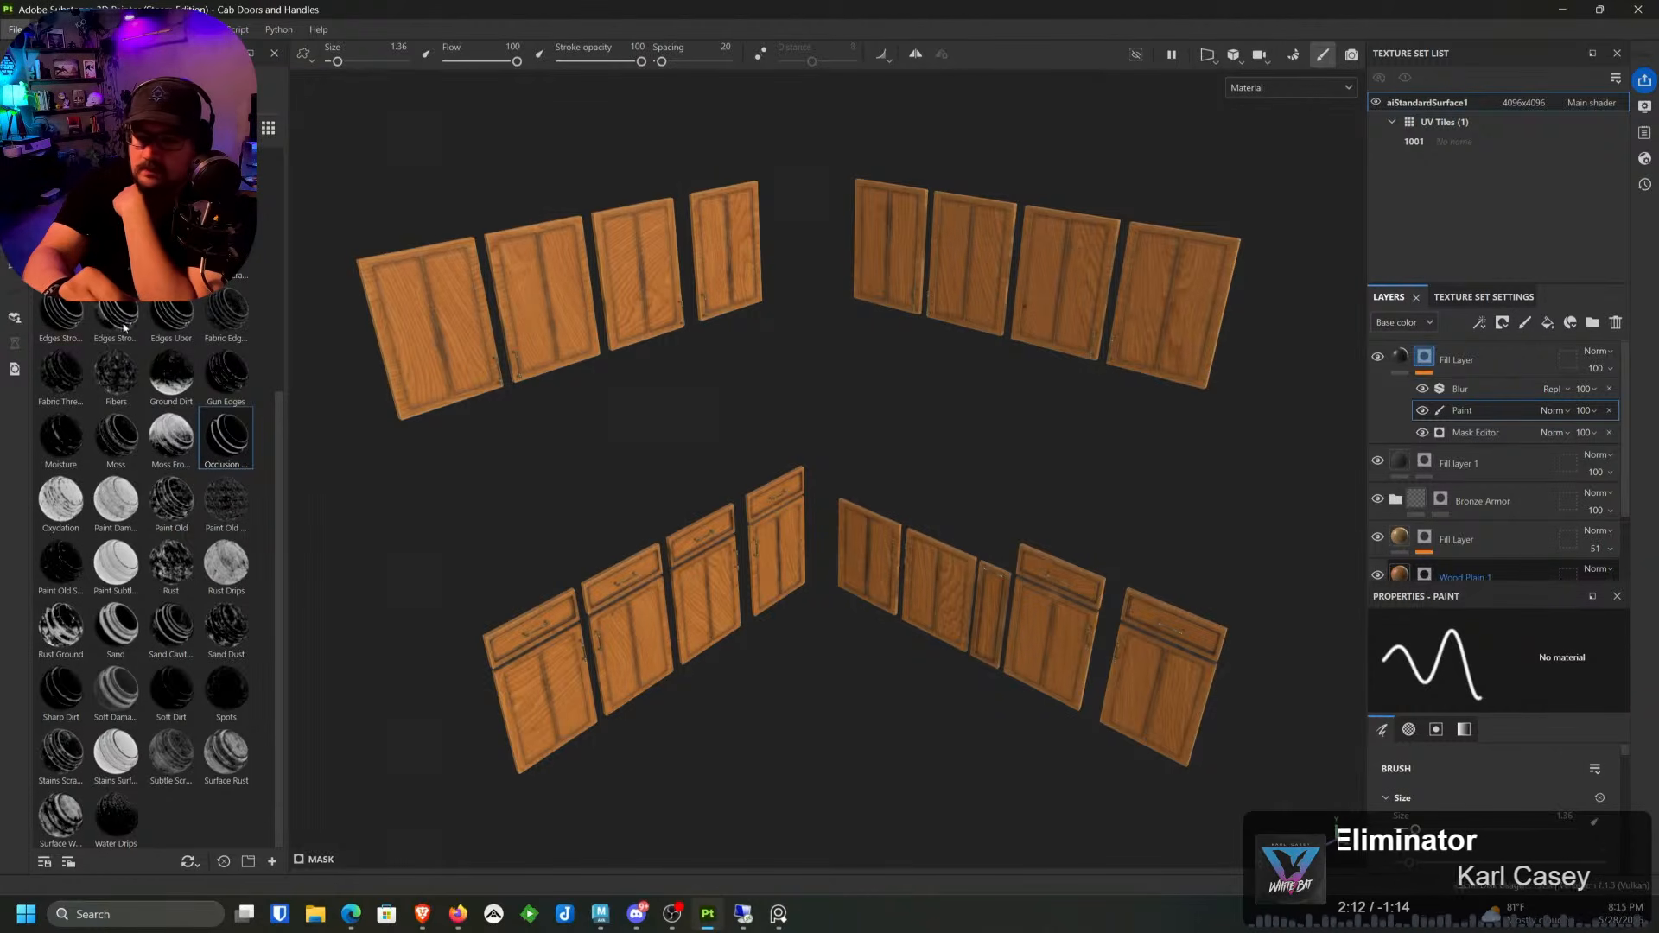
pyautogui.hotkey('ctrl', 'shift', 'e')
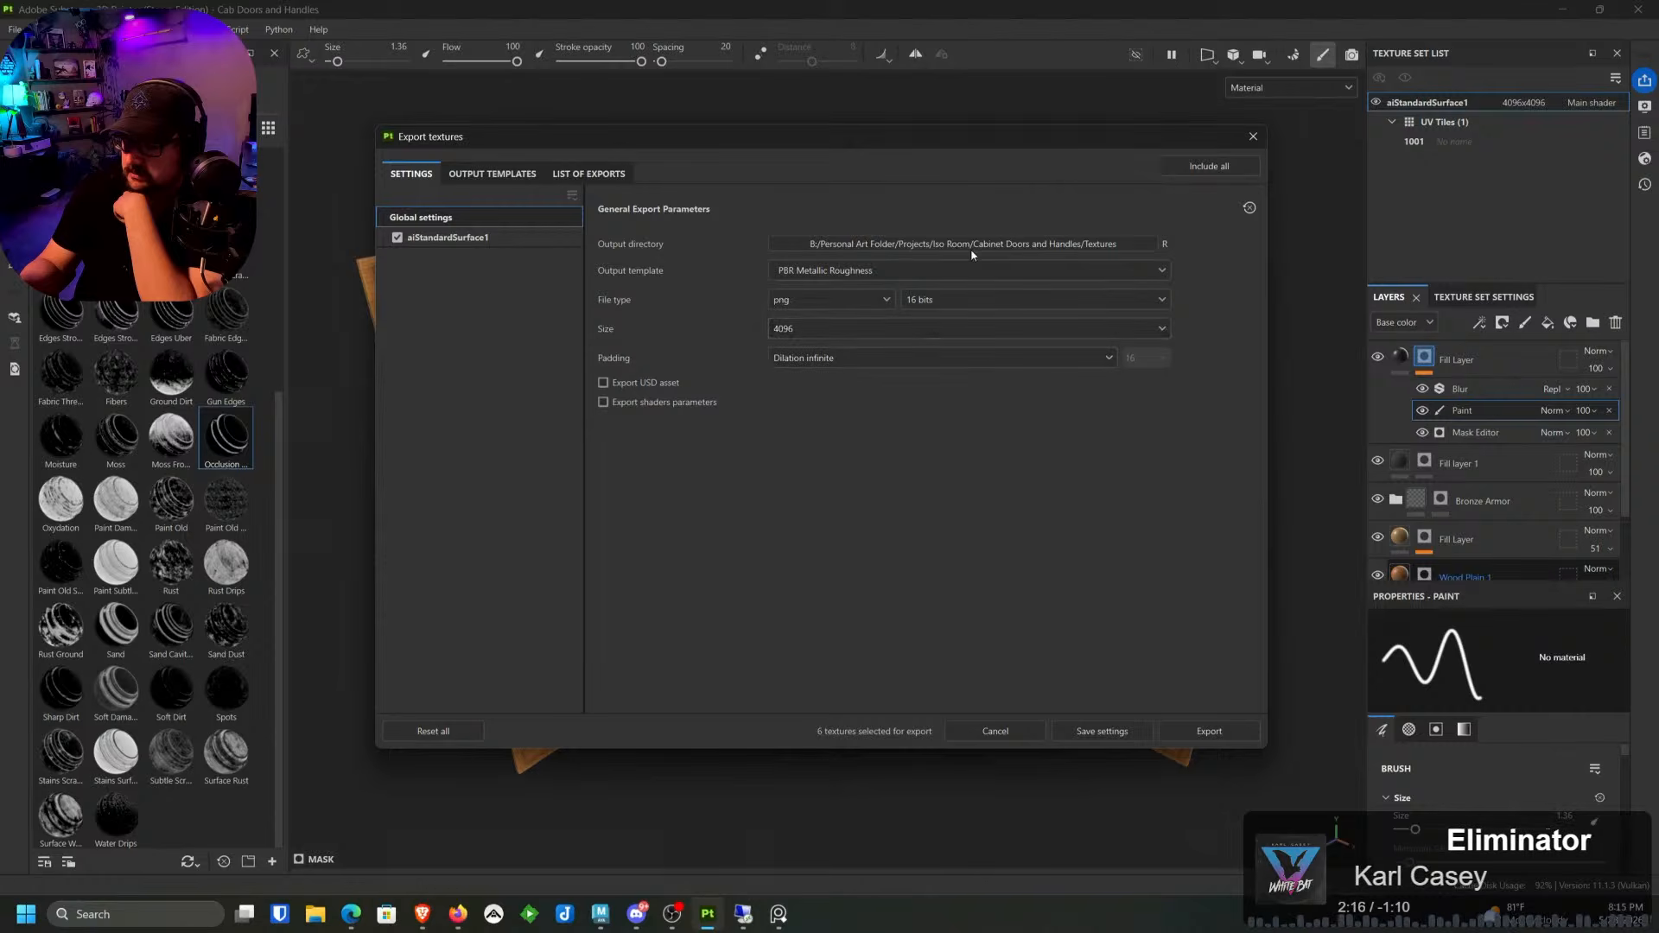
pyautogui.click(1209, 732)
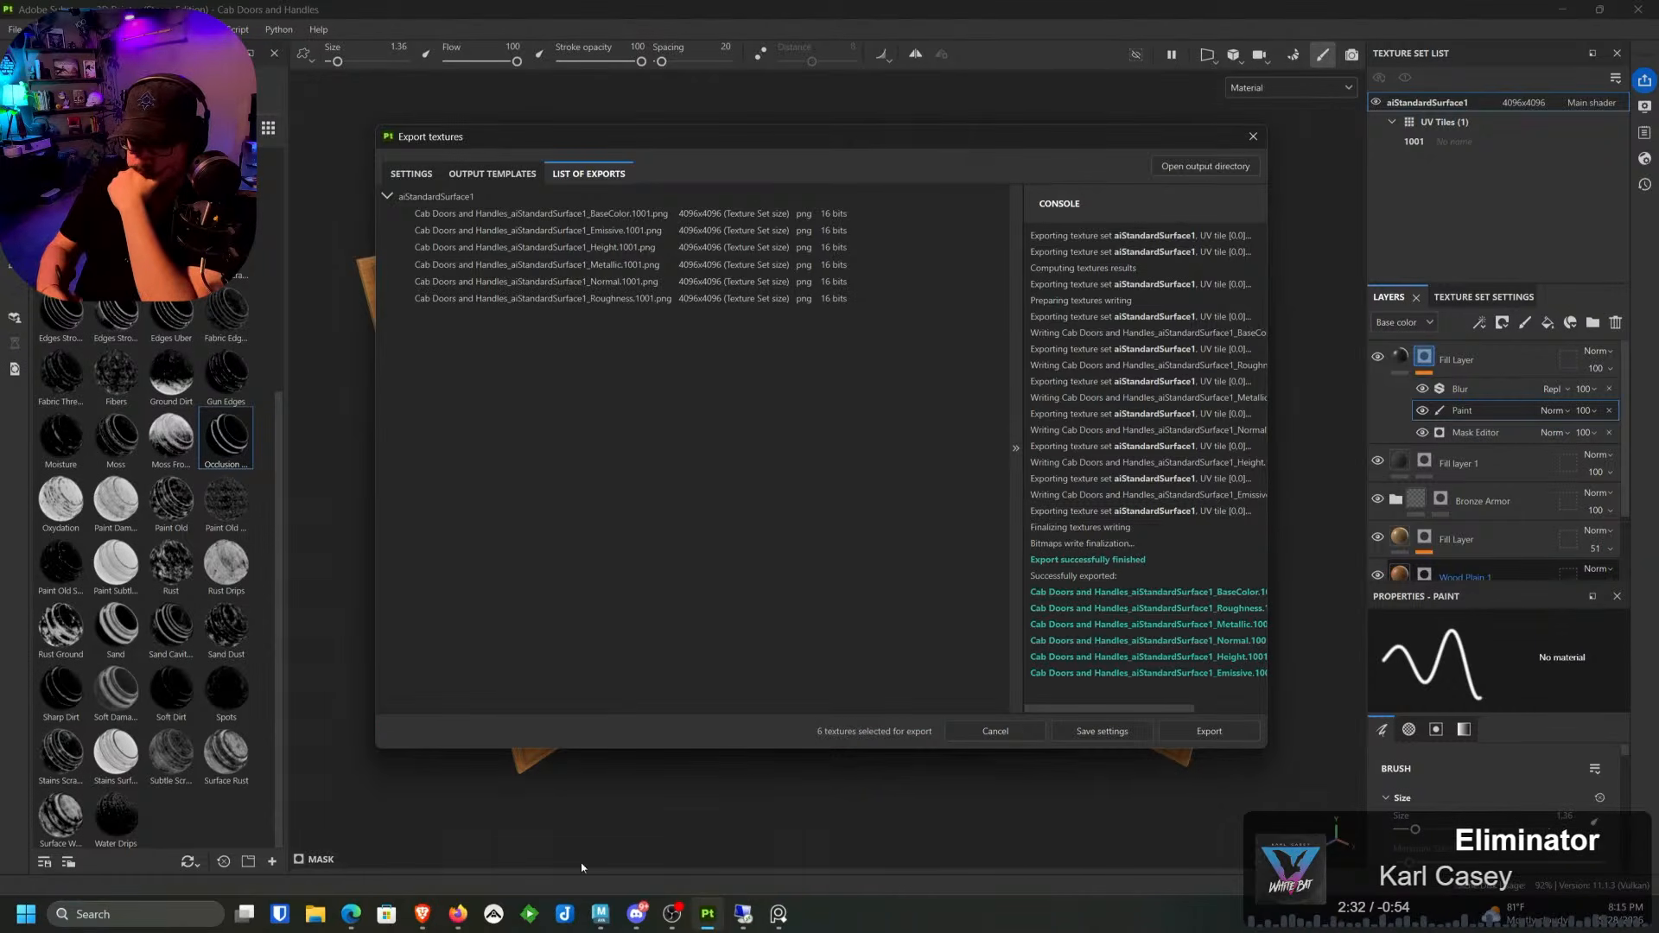
# Step: Switch to the Maya kitchen scene, collapse the expanded Outliner group, open Hypershade and enlarge its material browser
pyautogui.click(605, 912)
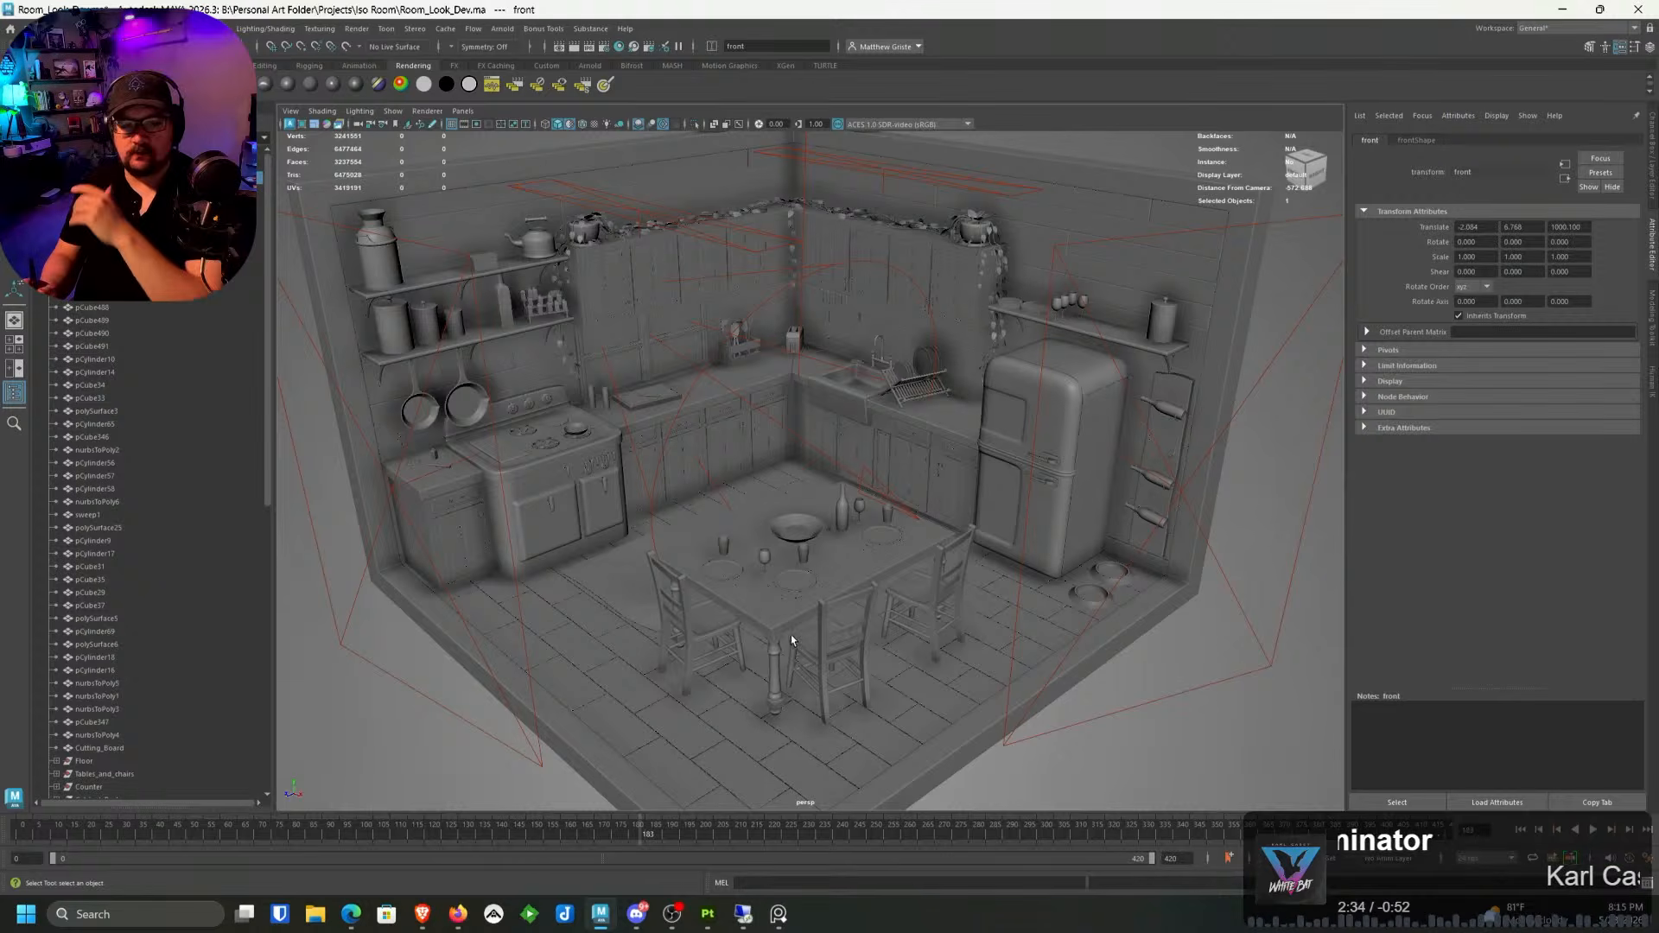
pyautogui.click(49, 203)
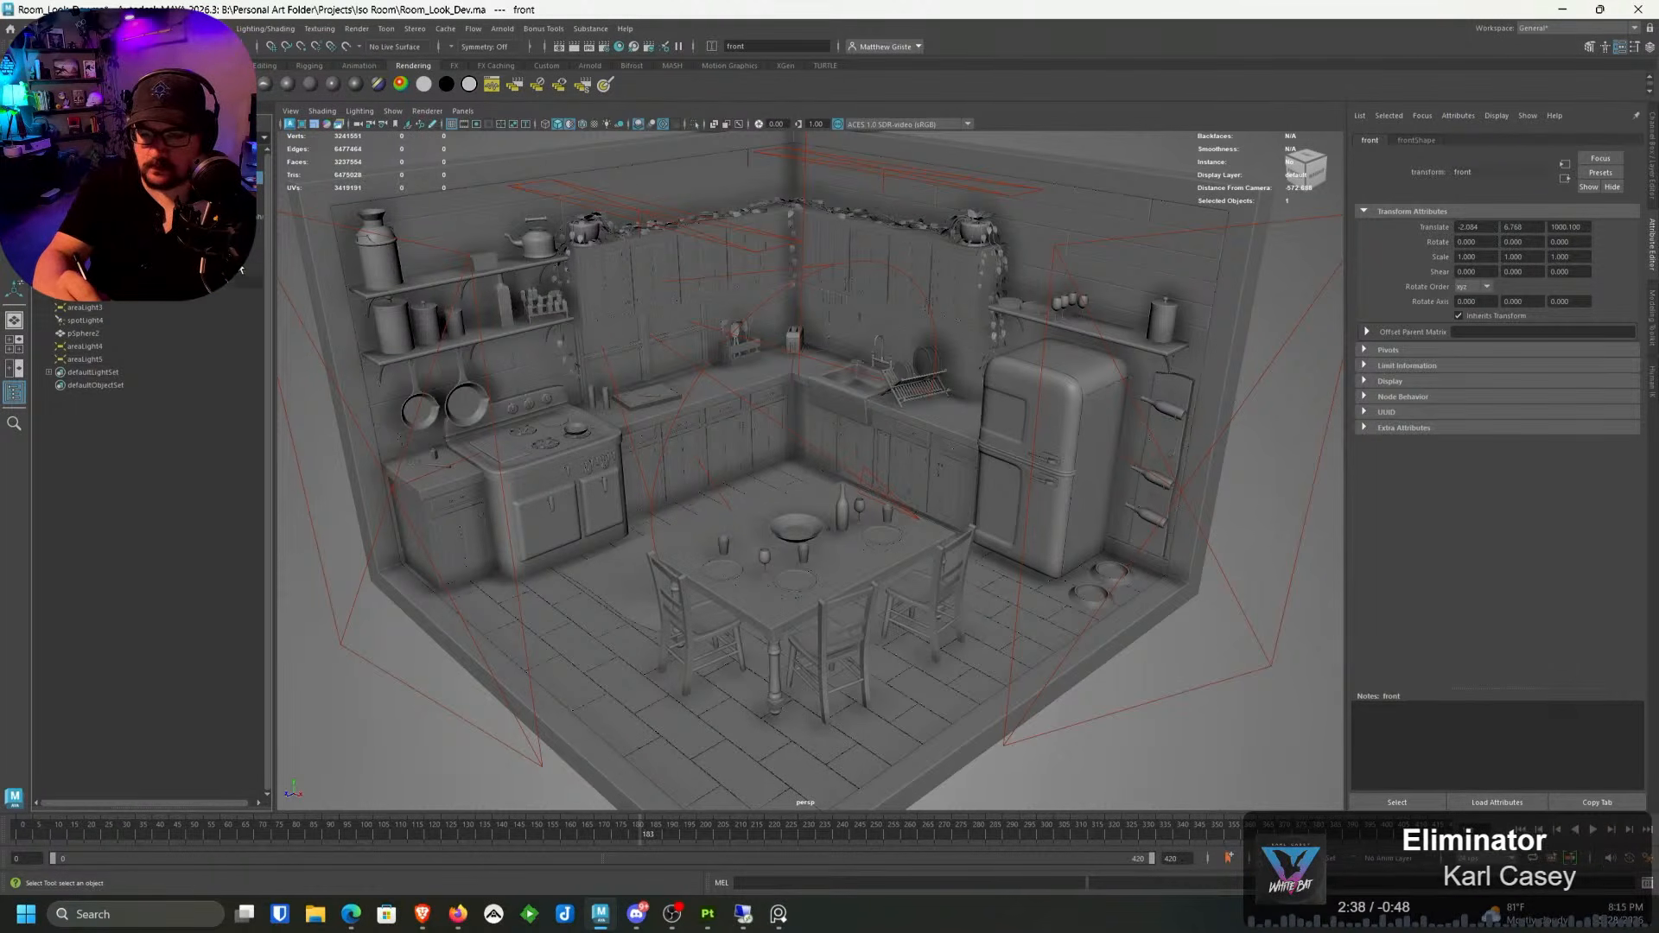
pyautogui.click(619, 46)
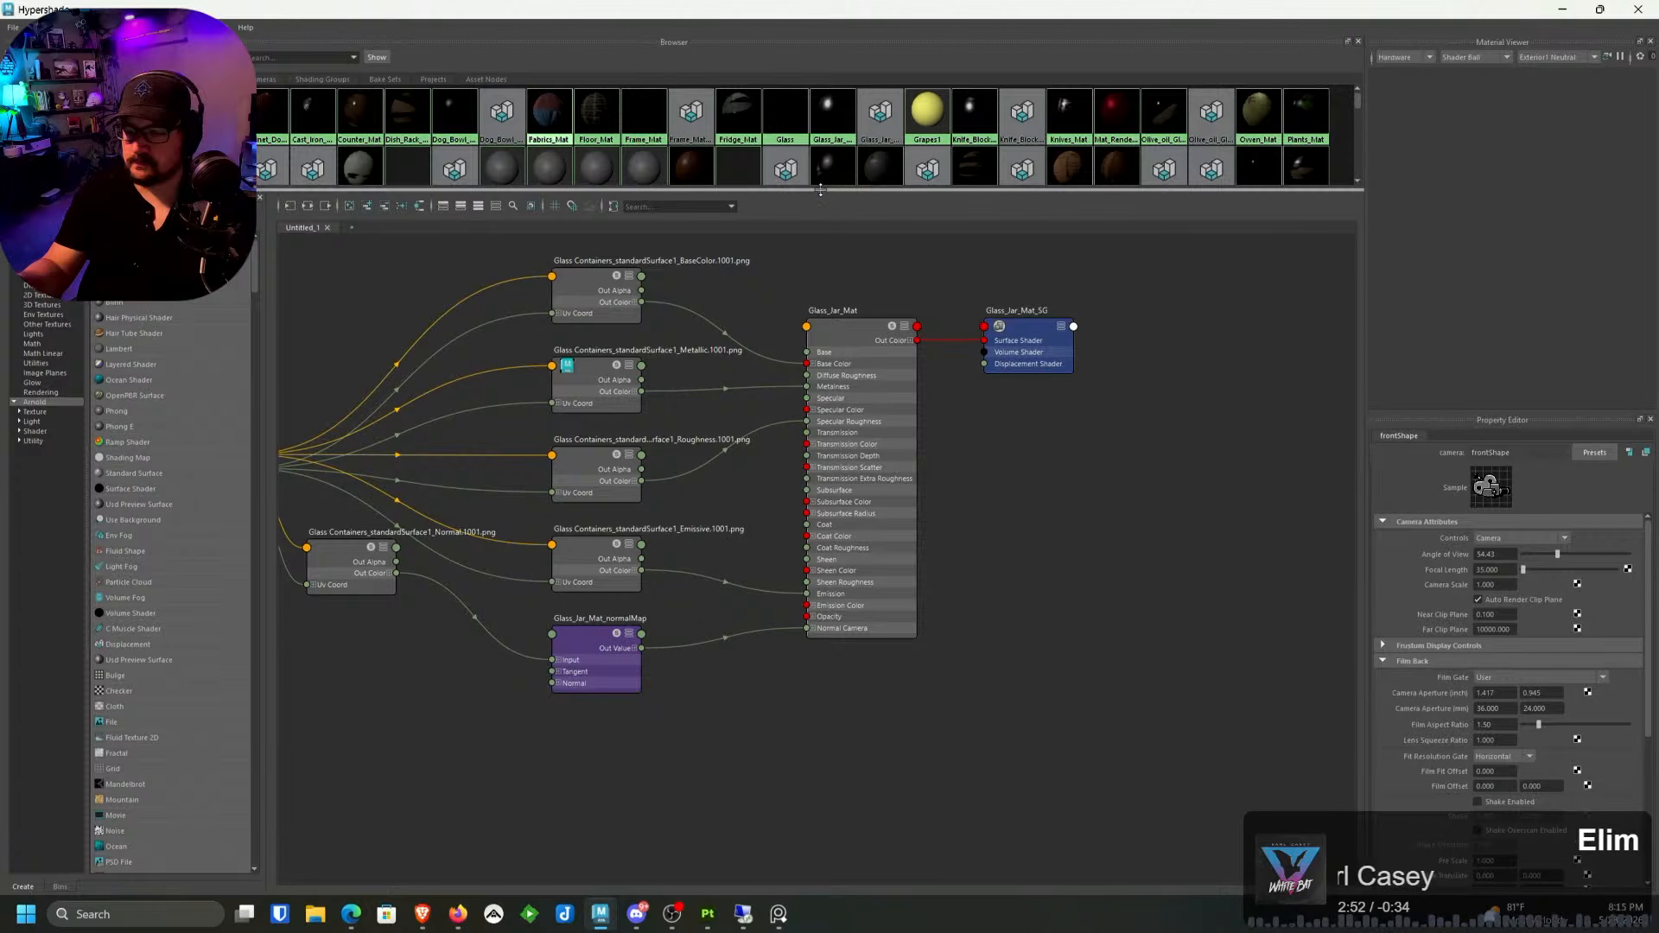
pyautogui.moveTo(819, 192); pyautogui.dragTo(799, 327)
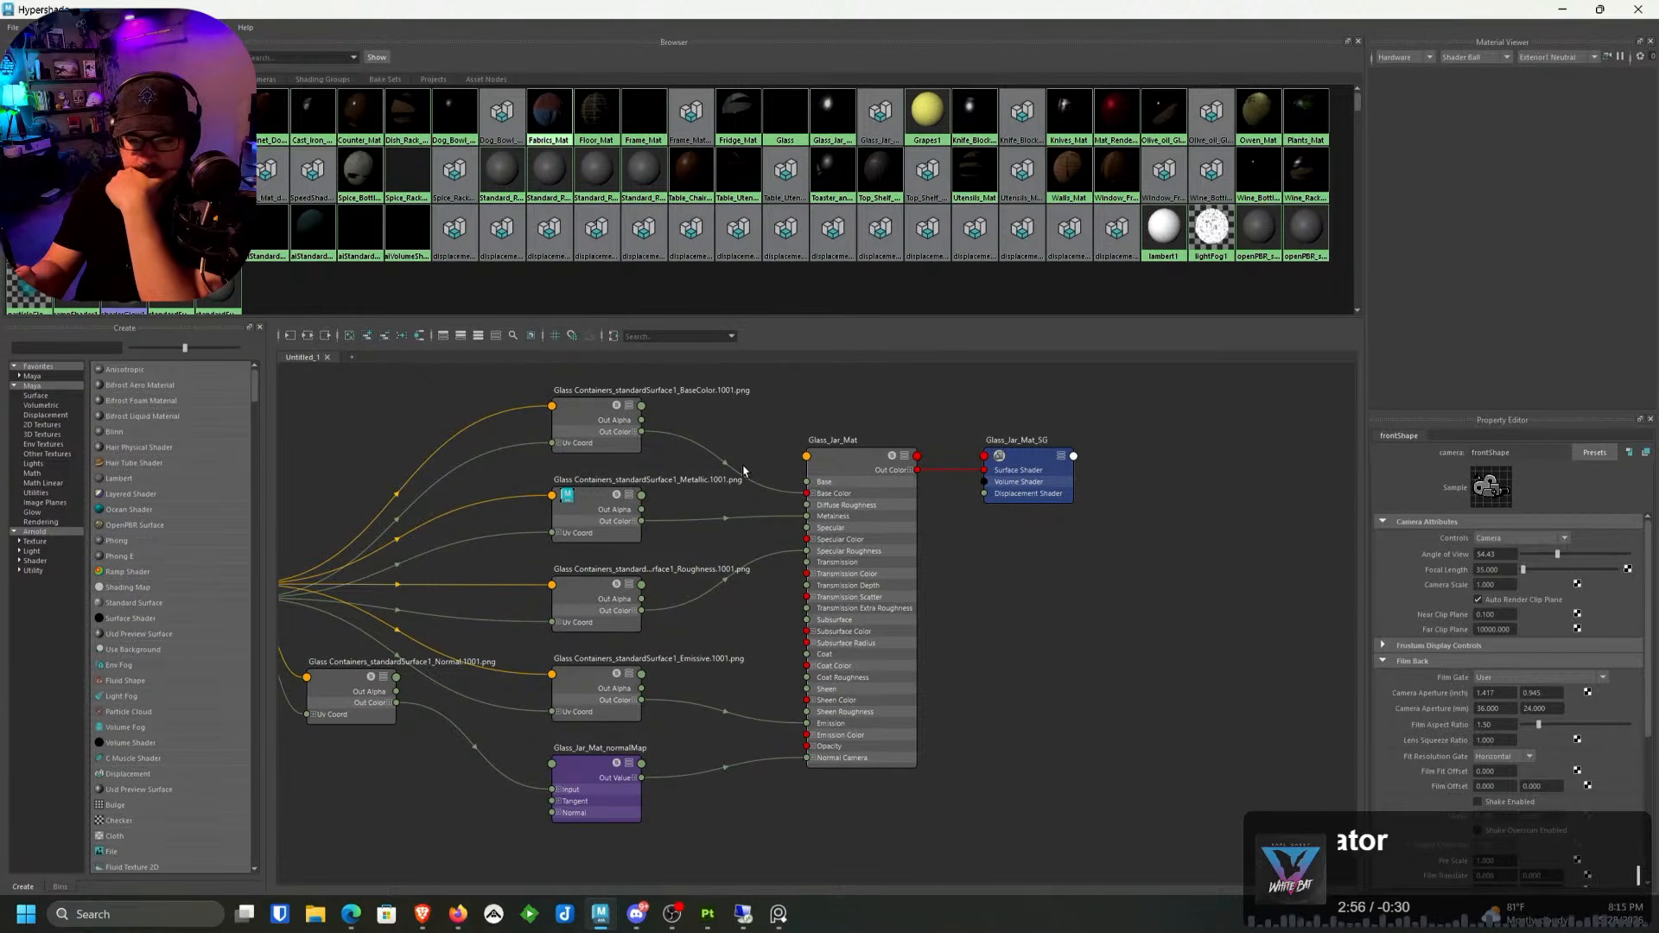
# Step: Graph the network of Cabinet_Doors_and_Handles_mat in Hypershade, delete that material and minimize Hypershade
pyautogui.click(275, 121)
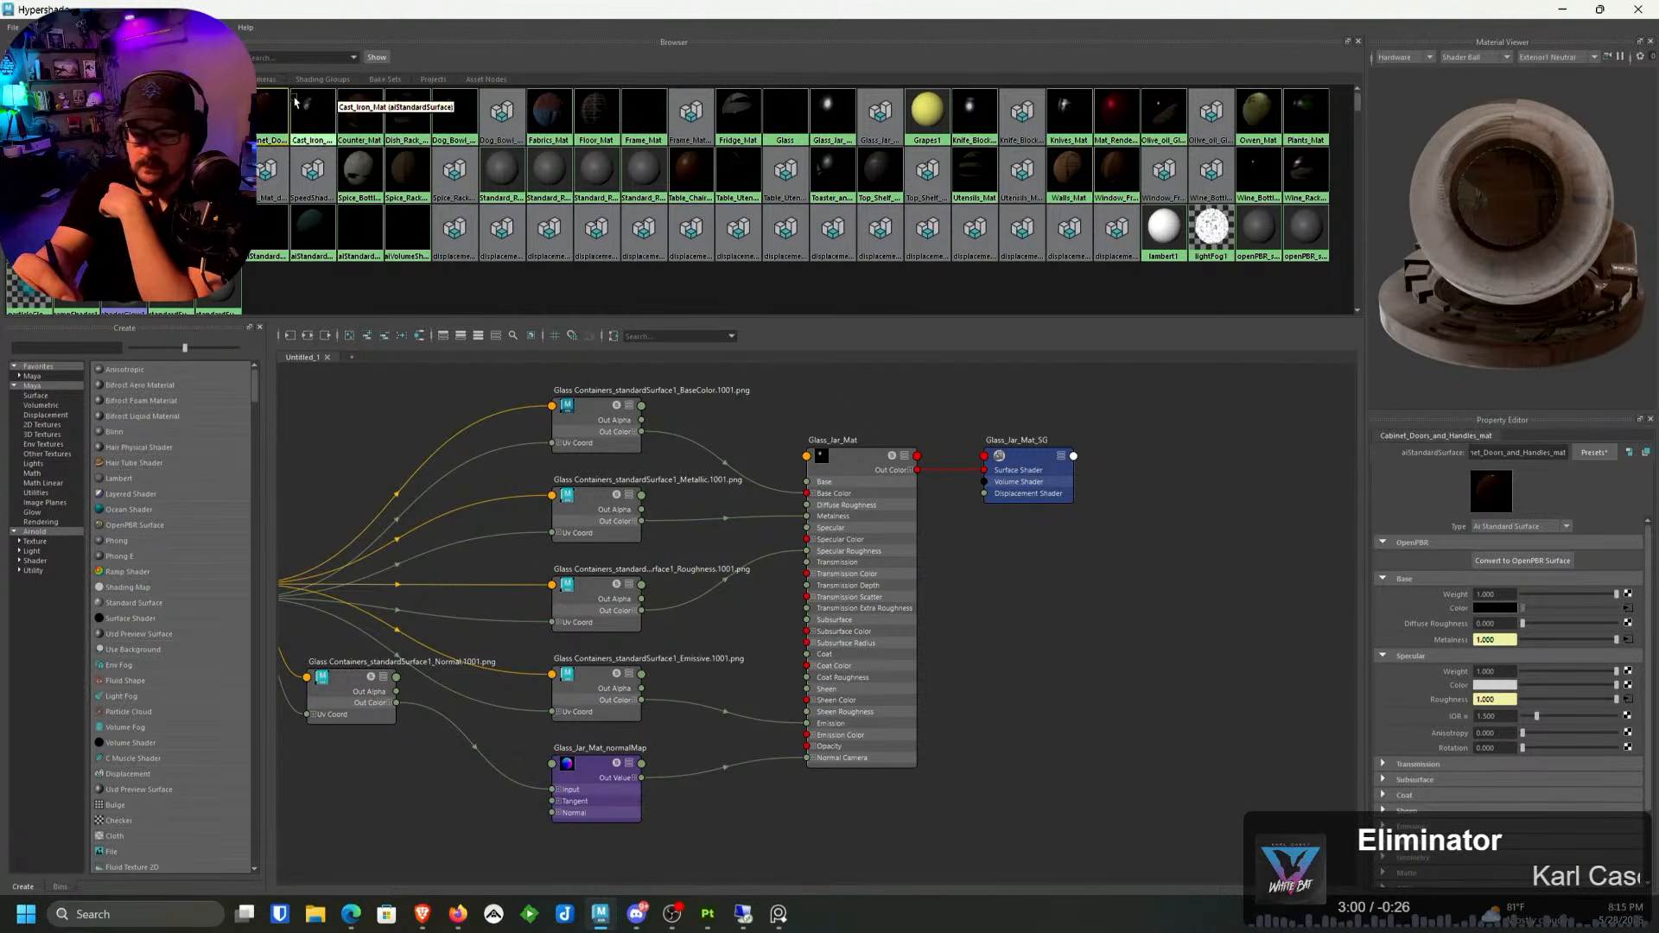
pyautogui.moveTo(275, 111); pyautogui.dragTo(276, 148, button='right')
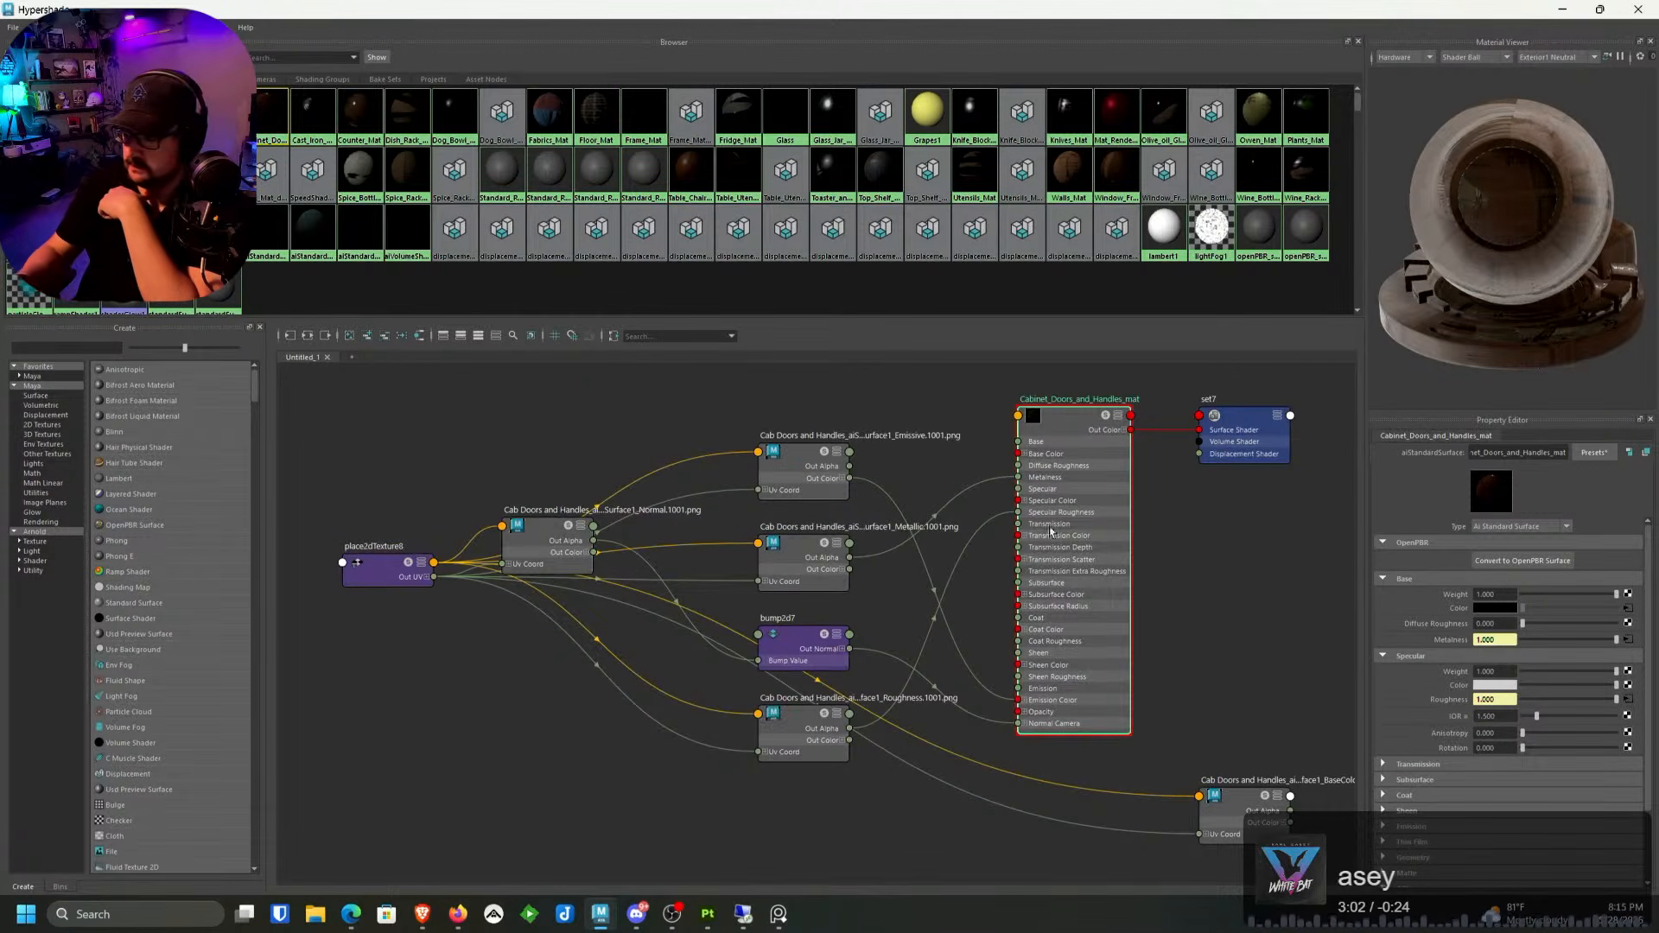
pyautogui.press('b')
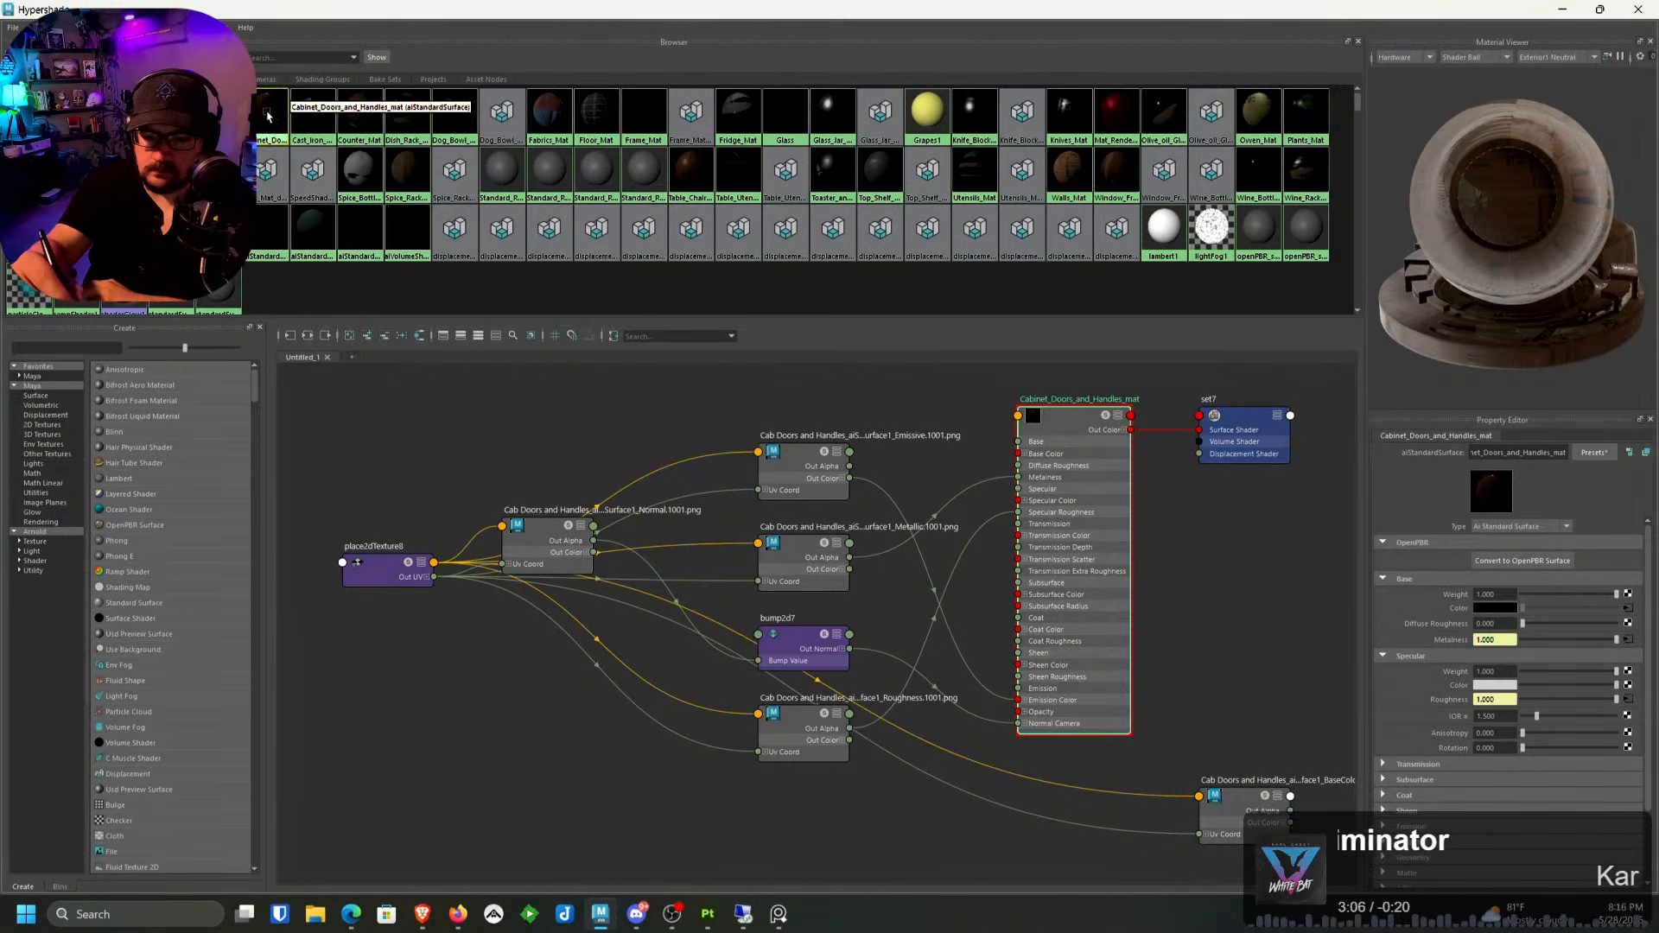
pyautogui.rightClick(257, 119)
pyautogui.moveTo(257, 118)
pyautogui.mouseDown(button='right')
pyautogui.moveTo(267, 105)
pyautogui.moveTo(282, 123)
pyautogui.moveTo(285, 258)
pyautogui.moveTo(261, 117)
pyautogui.mouseUp(button='right')
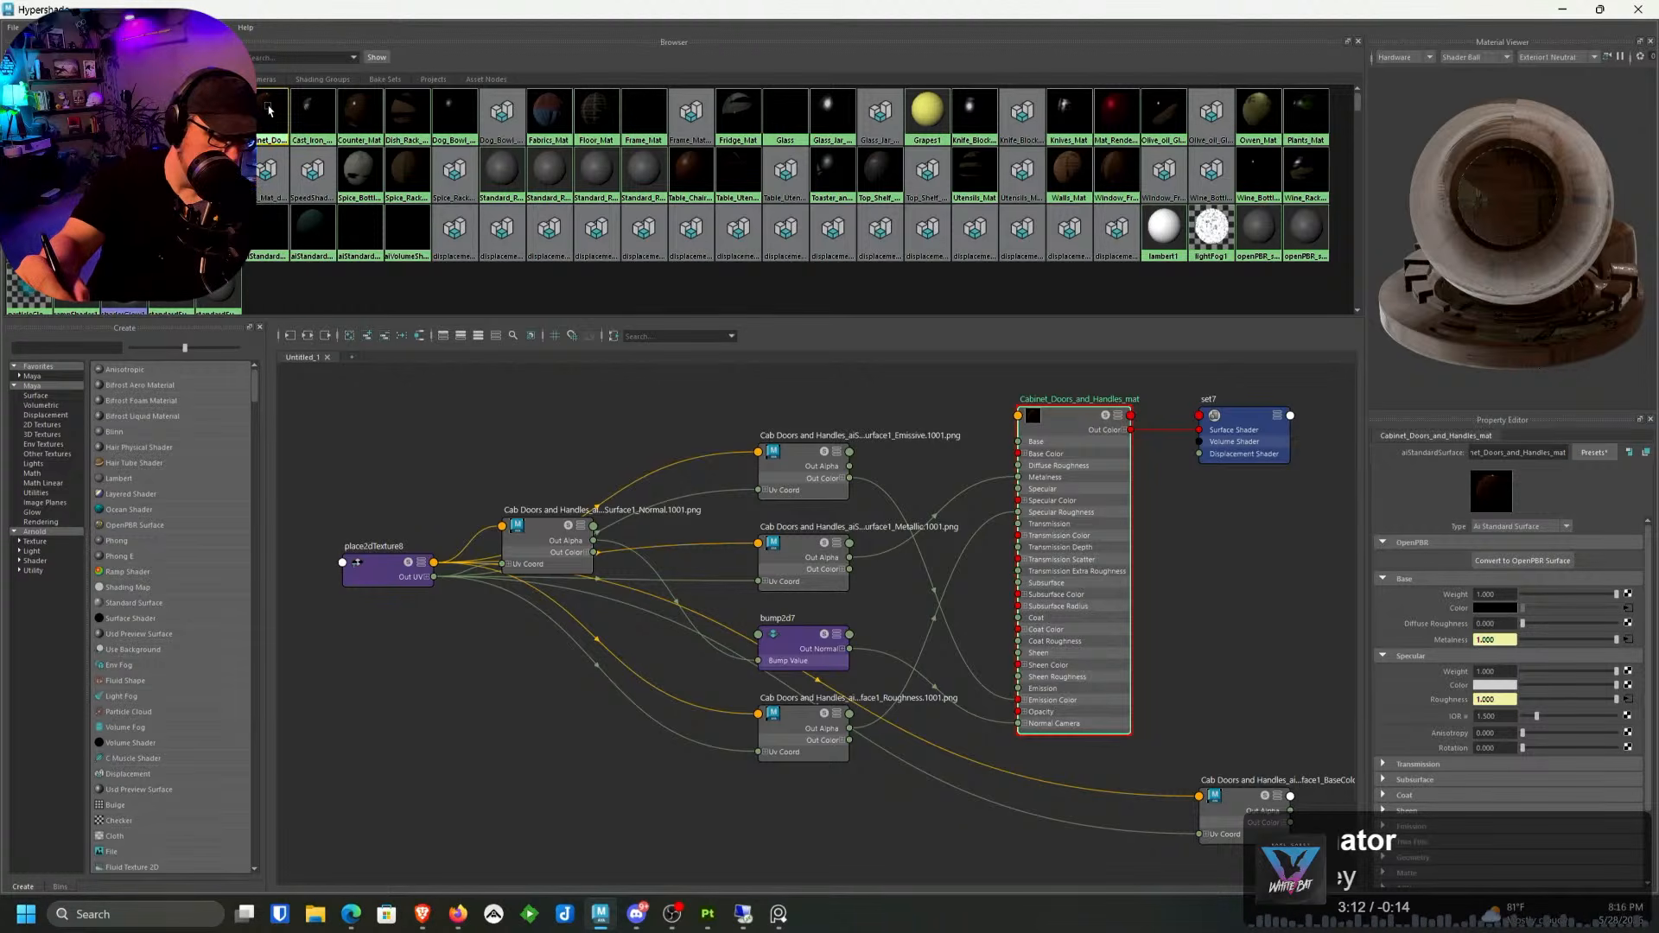
pyautogui.press('Delete')
pyautogui.click(1563, 10)
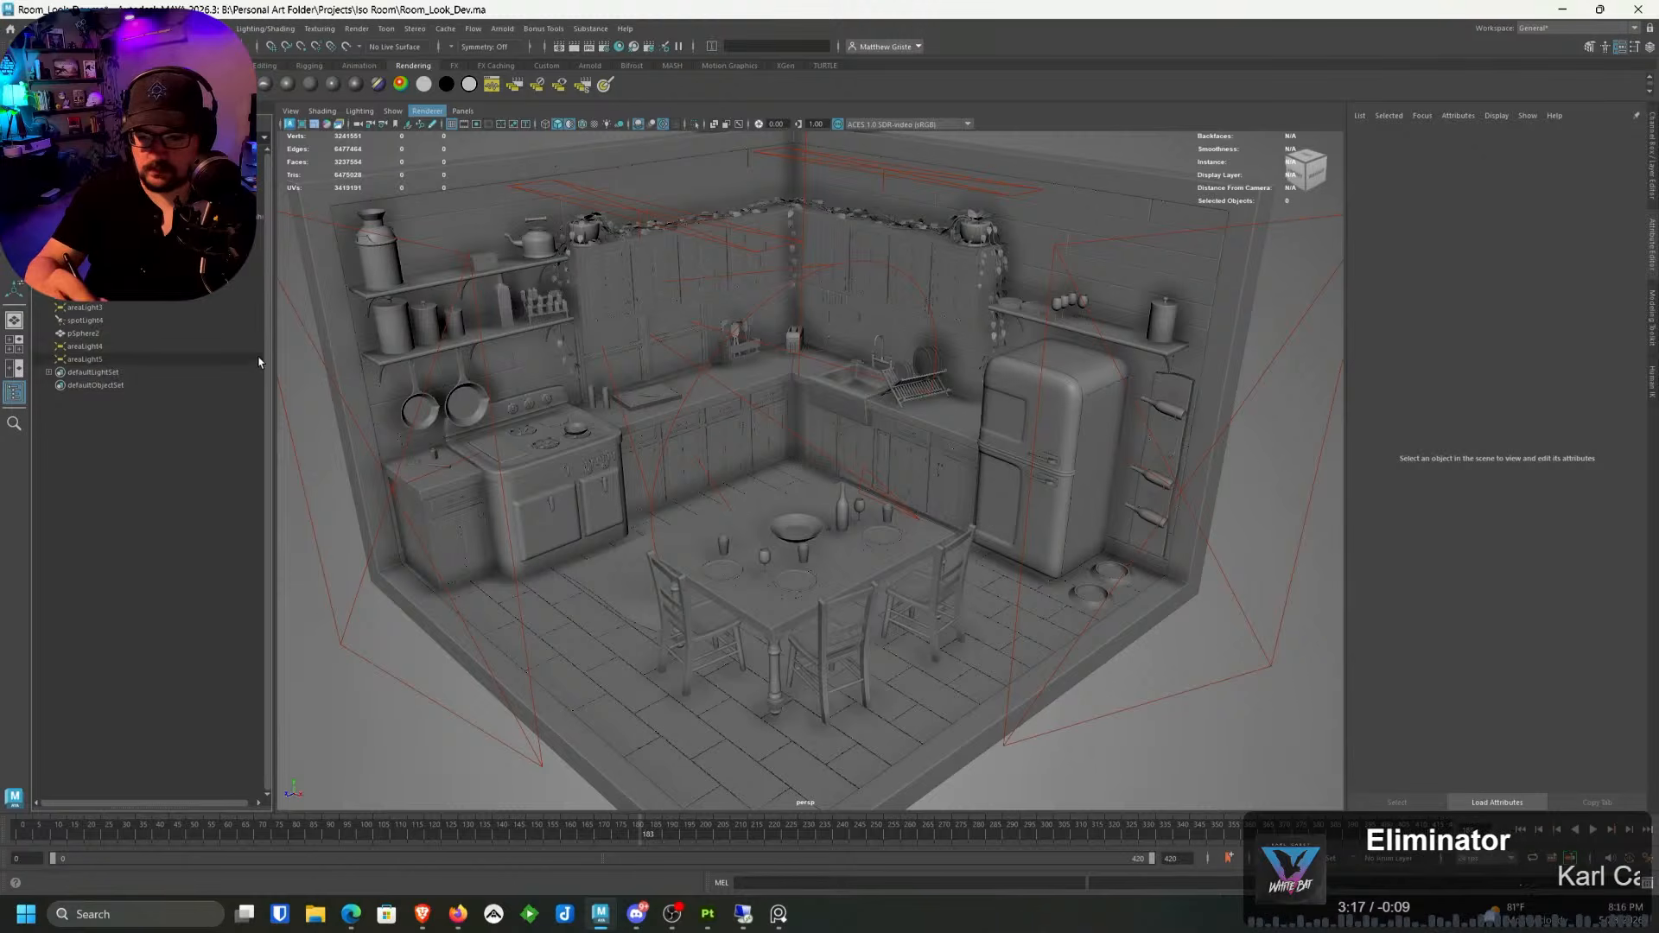
# Step: Select the Cabinet_Doors_and_Handles group in the Outliner and launch the SpeedShader tool
pyautogui.scroll(5, 254, 617)
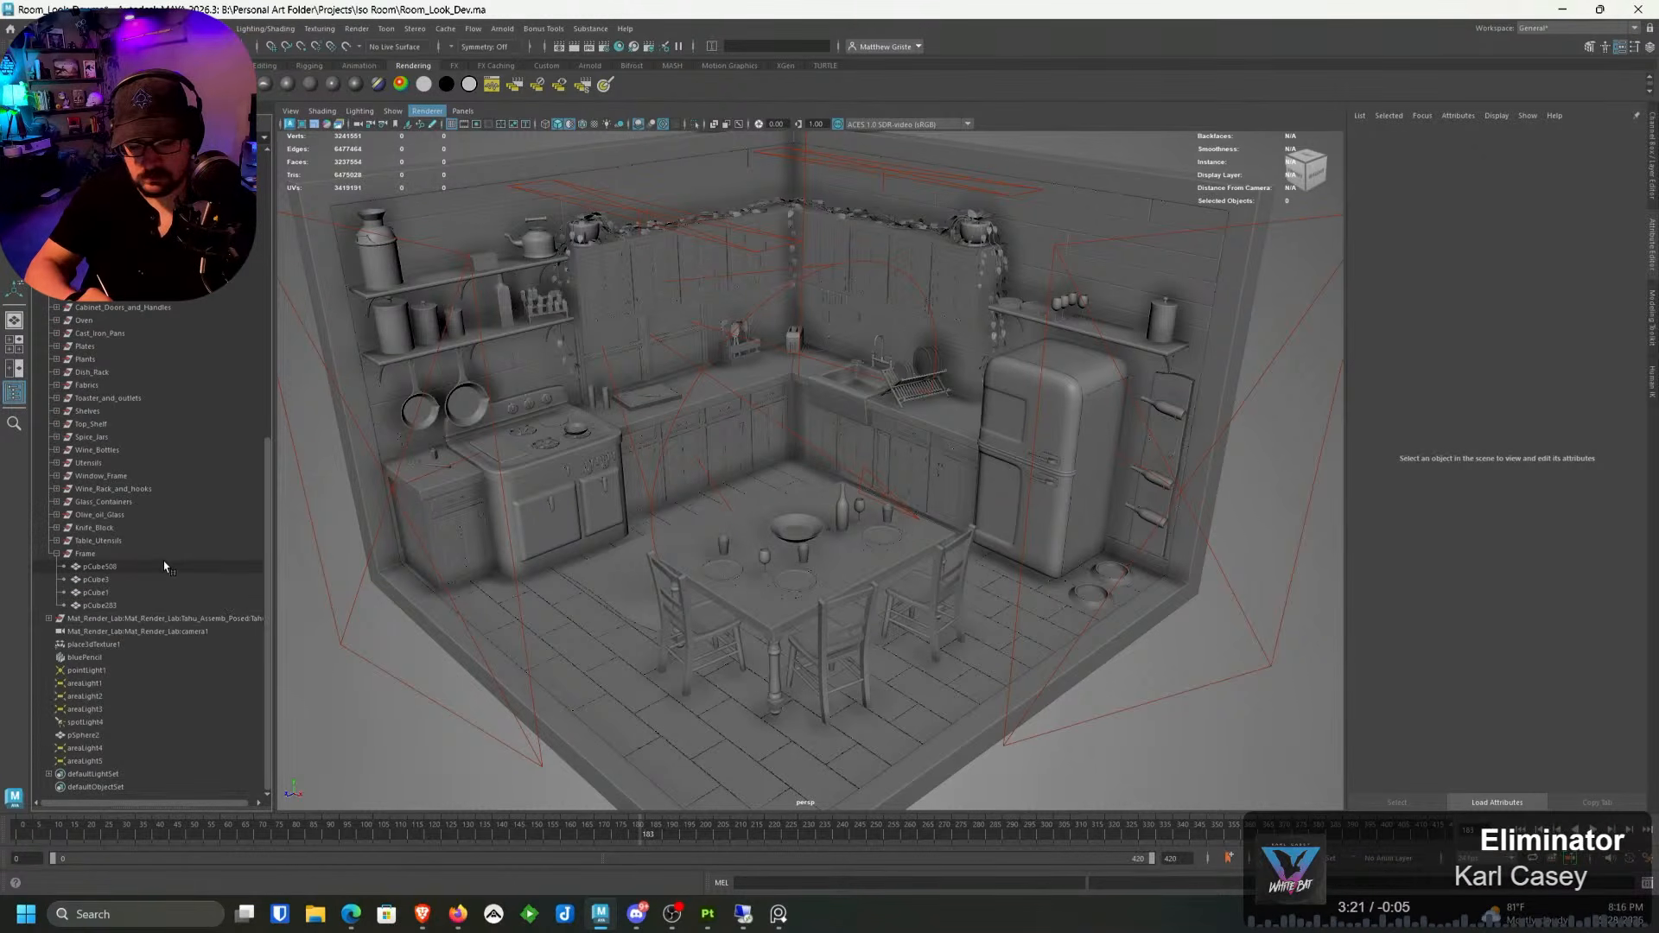
pyautogui.click(138, 308)
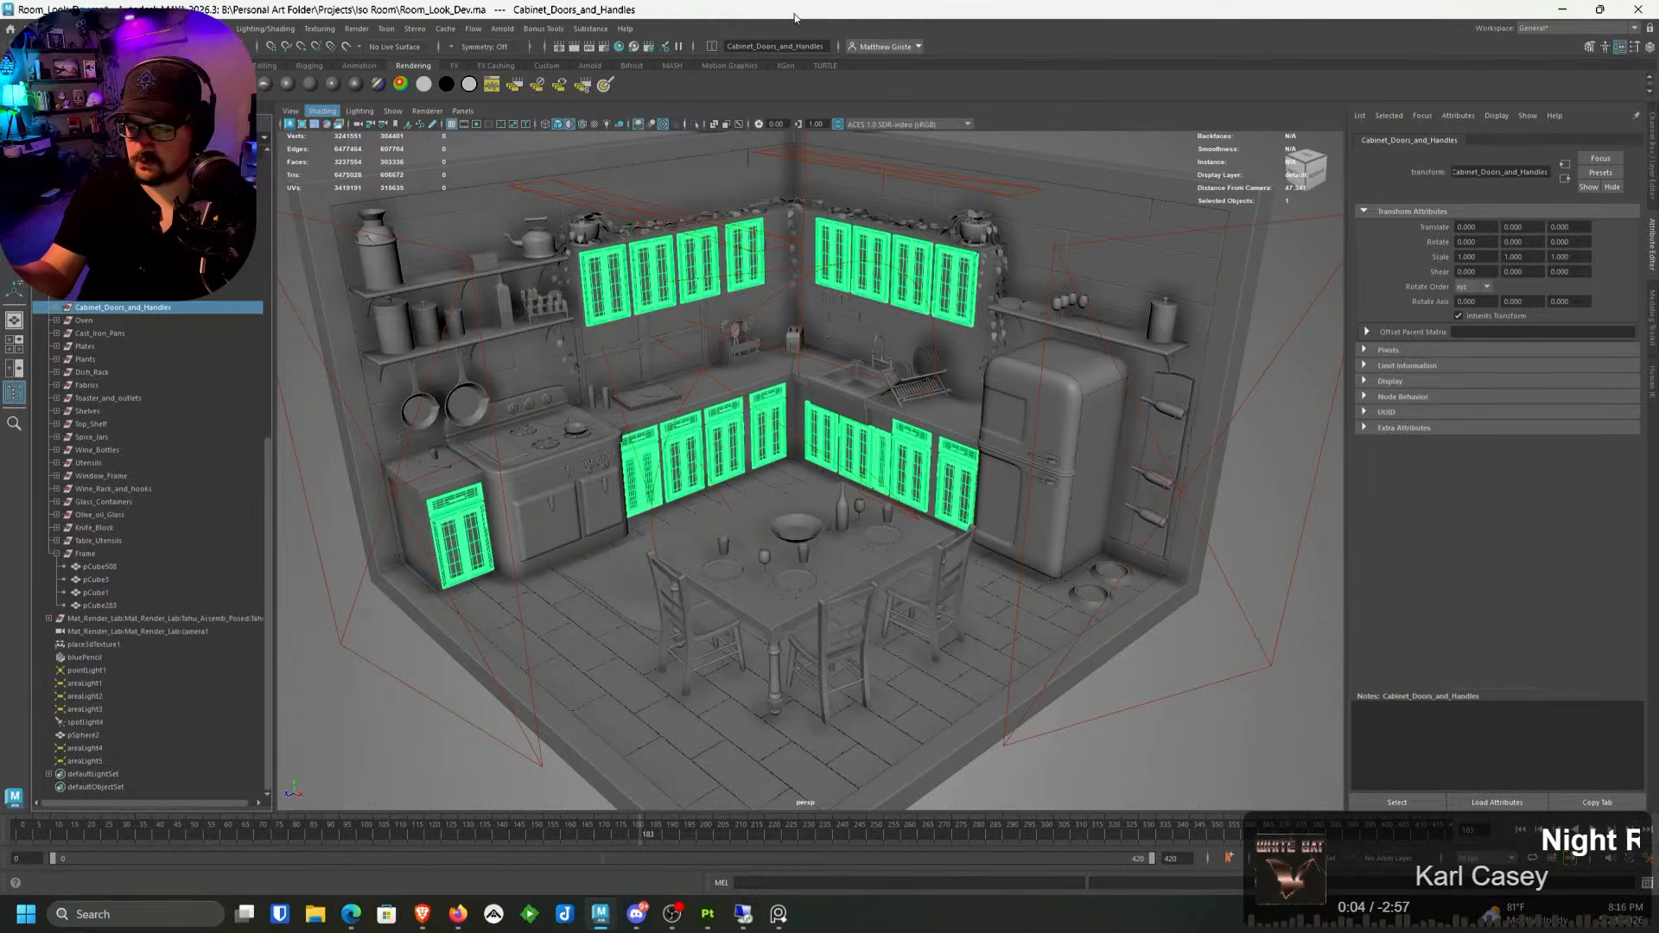
pyautogui.click(546, 65)
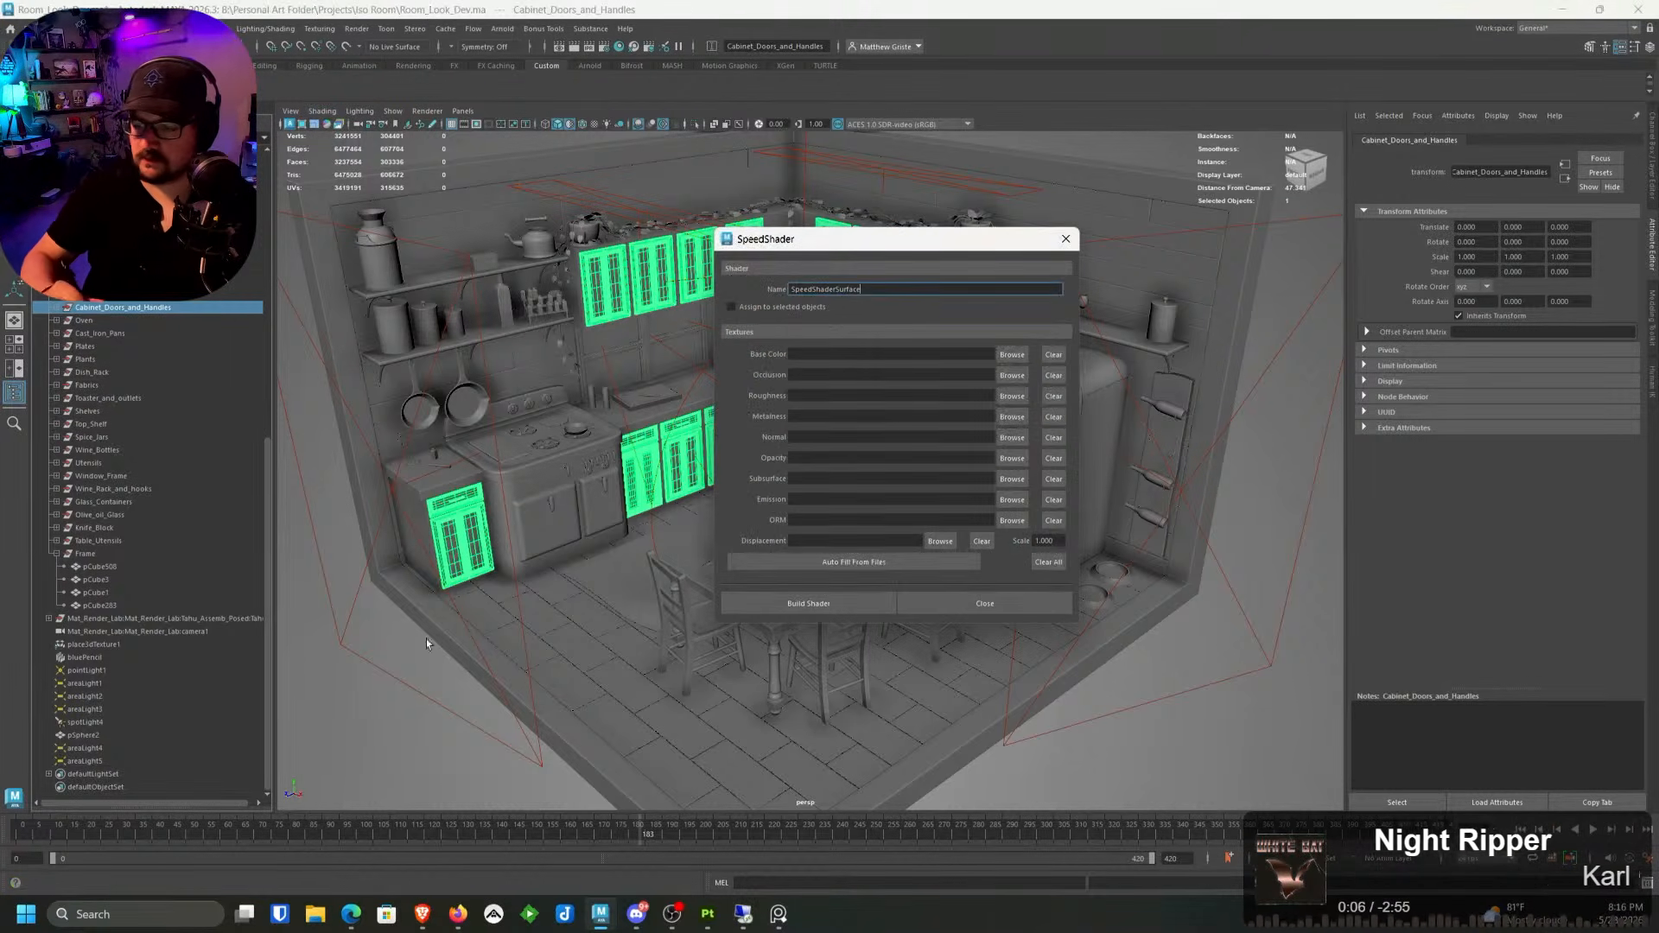
# Step: Name the new shader "Cabinets and handles mat" and enable assigning it to the selected objects
pyautogui.moveTo(804, 292); pyautogui.dragTo(726, 320)
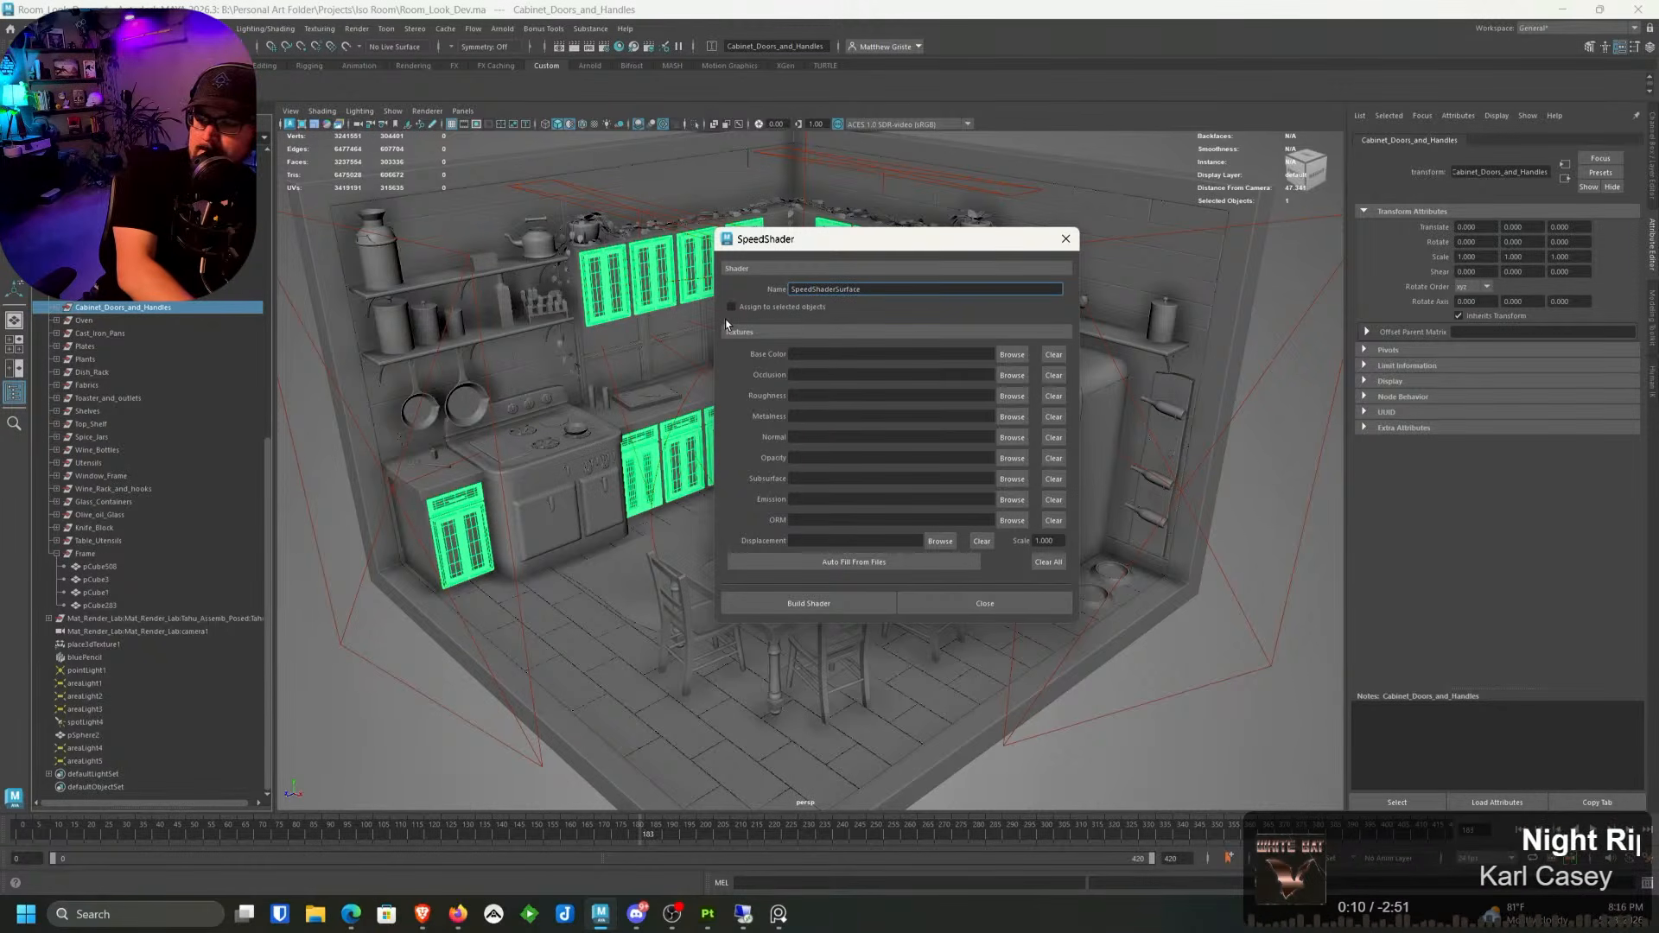
pyautogui.press('BackSpace')
pyautogui.press('BackSpace')
pyautogui.press('BackSpace')
pyautogui.press('BackSpace')
pyautogui.press('BackSpace')
pyautogui.press('BackSpace')
pyautogui.press('BackSpace')
pyautogui.press('BackSpace')
pyautogui.press('BackSpace')
pyautogui.press('BackSpace')
pyautogui.press('BackSpace')
pyautogui.press('BackSpace')
pyautogui.press('BackSpace')
pyautogui.press('BackSpace')
pyautogui.press('BackSpace')
pyautogui.press('BackSpace')
pyautogui.press('BackSpace')
pyautogui.press('BackSpace')
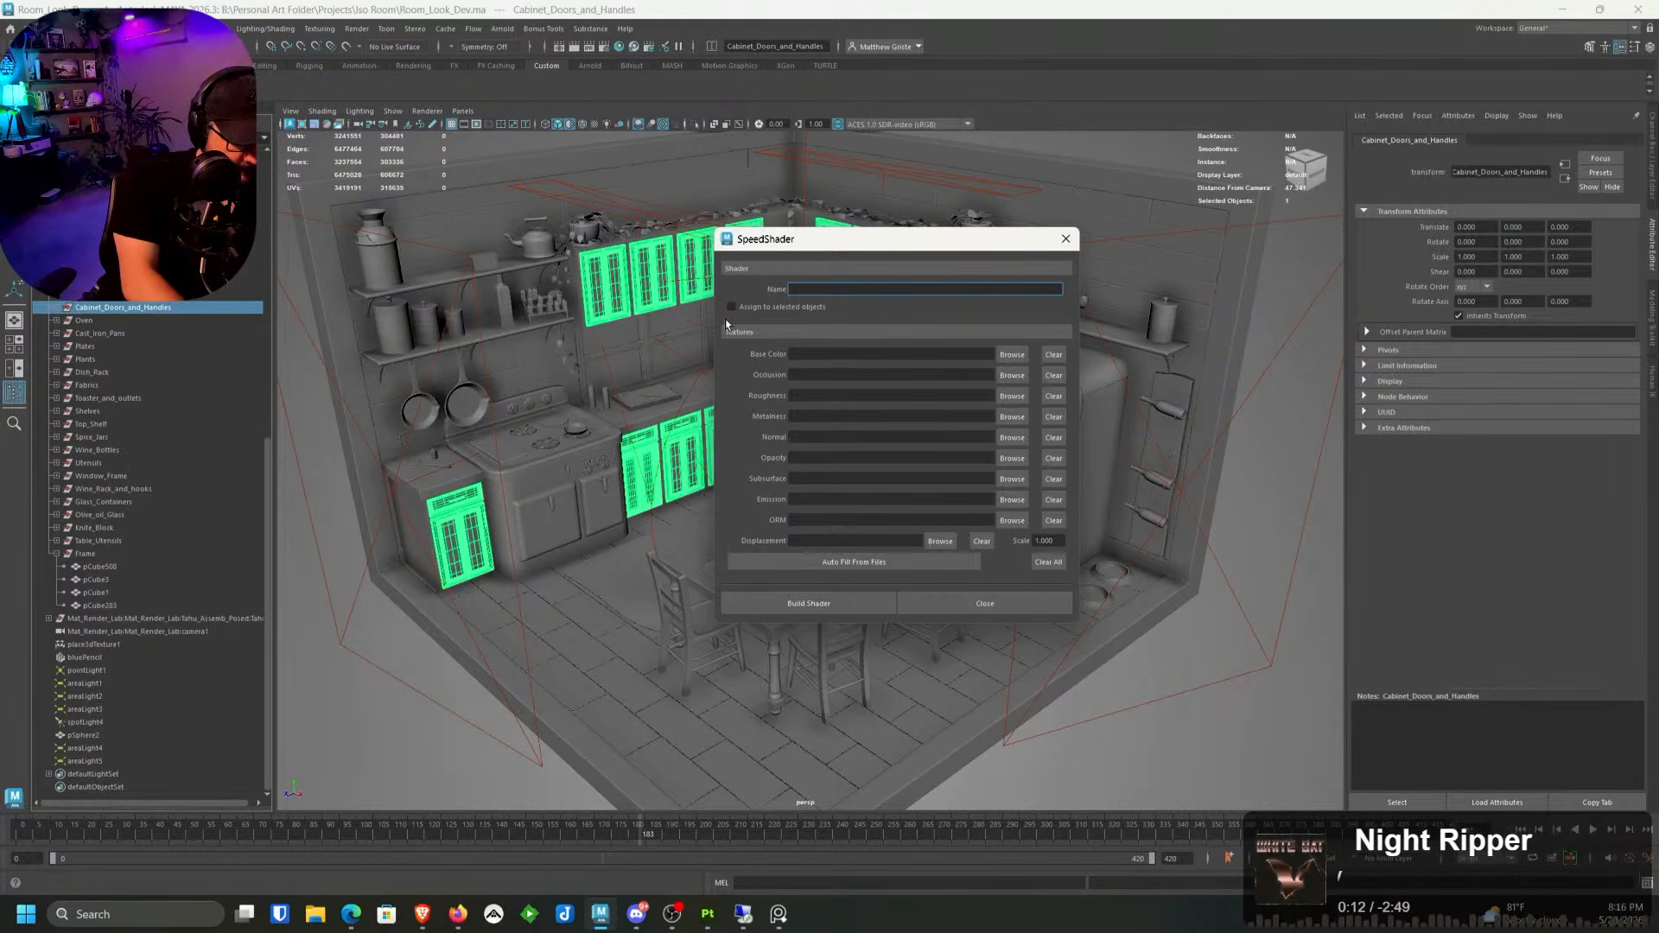
pyautogui.write('Cabinets')
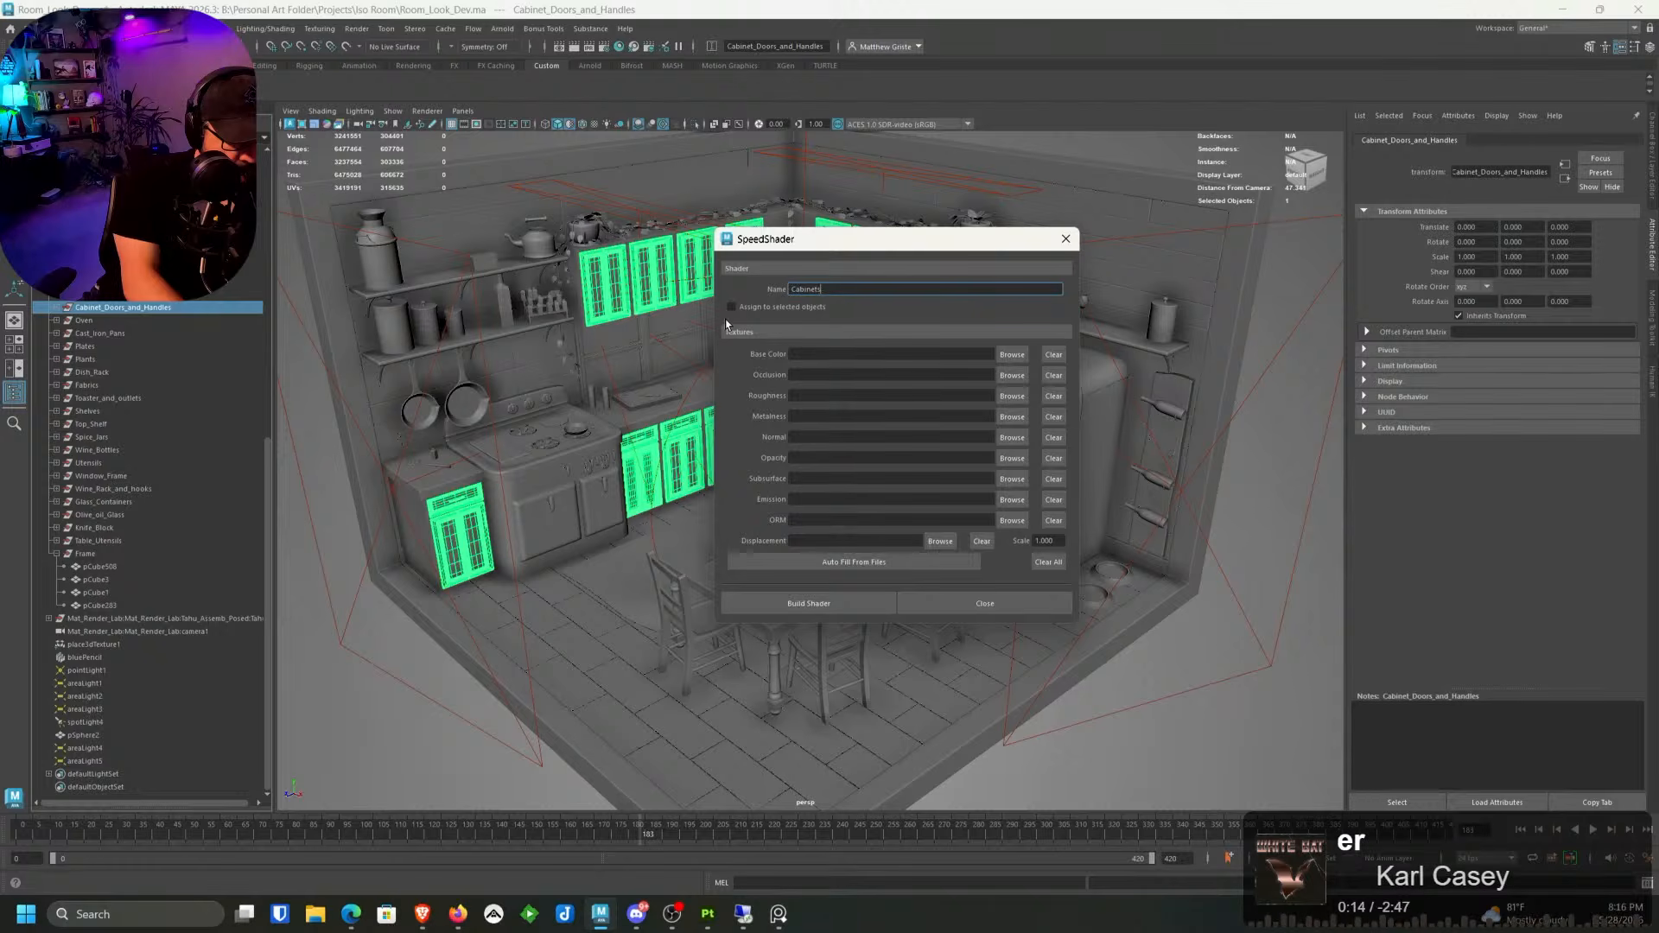
pyautogui.write(' and handles ma')
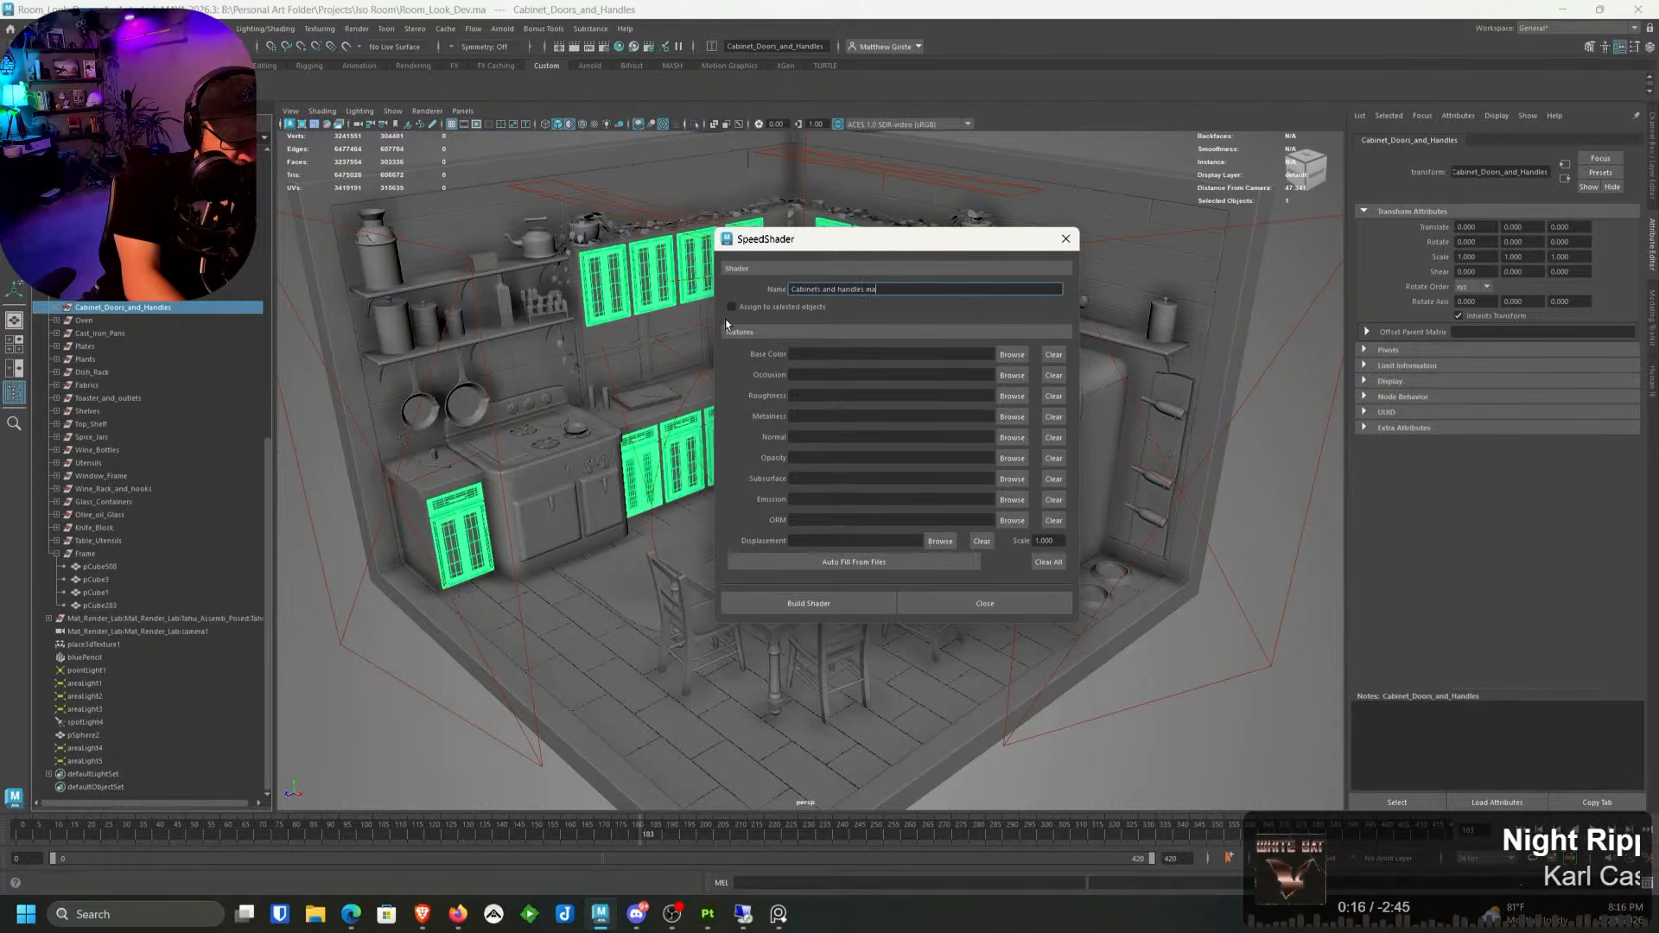
pyautogui.write('t')
pyautogui.press('Return')
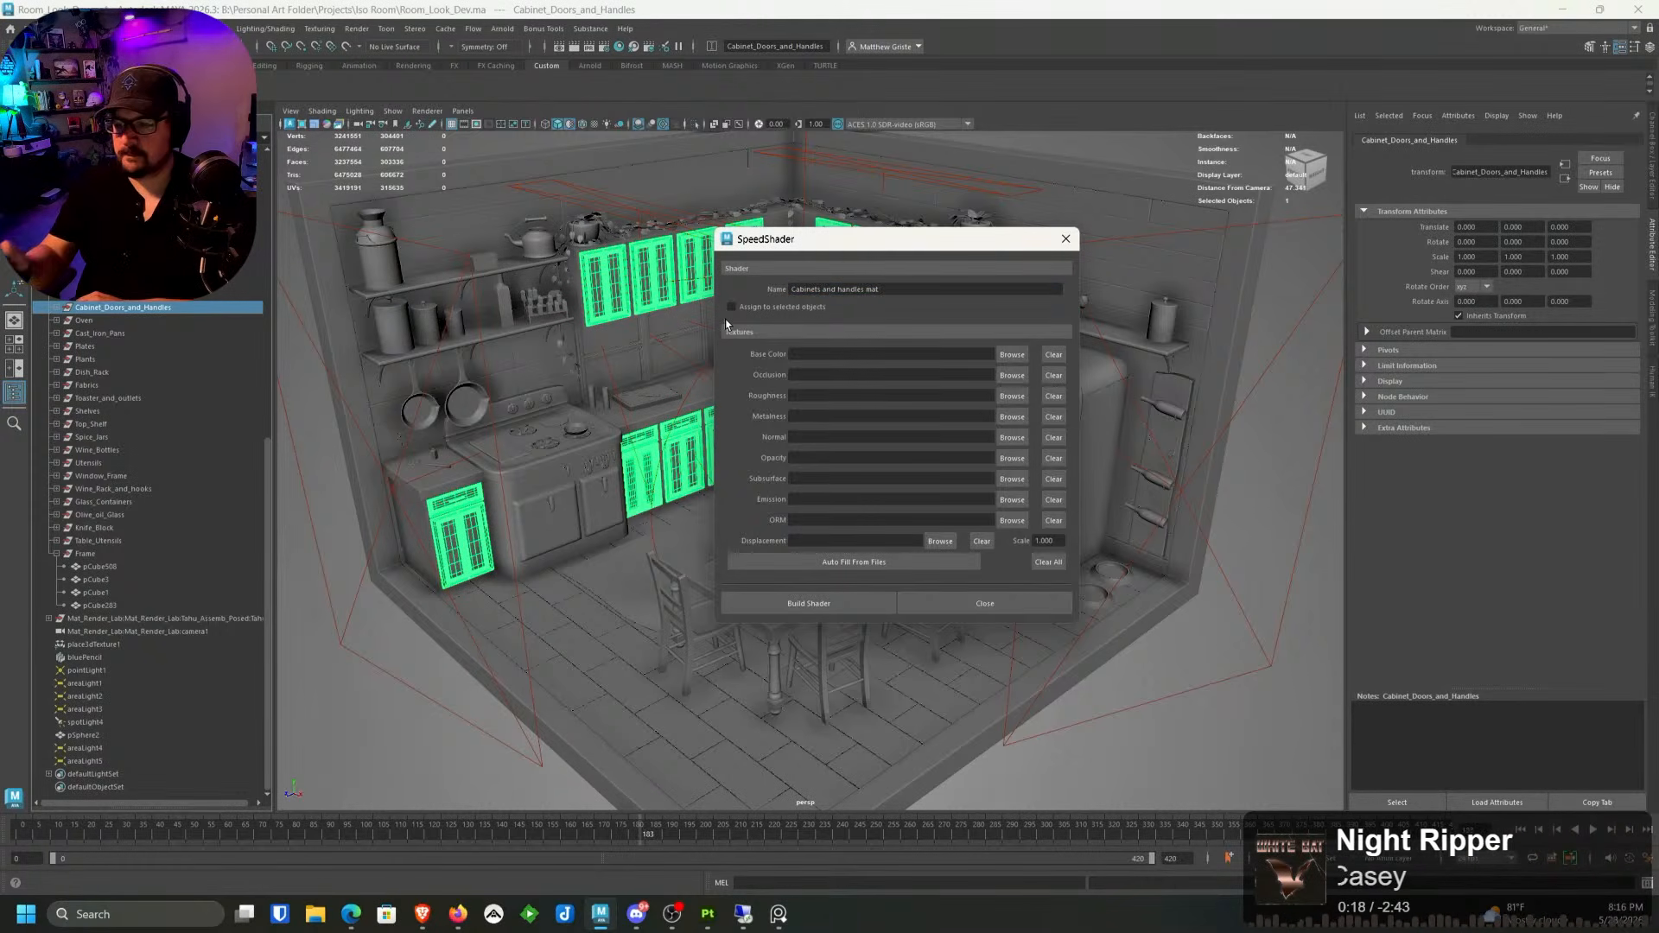
pyautogui.click(731, 307)
# Step: Auto-fill the SpeedShader texture slots with all the files in the Frame asset's Textures folder
pyautogui.click(857, 562)
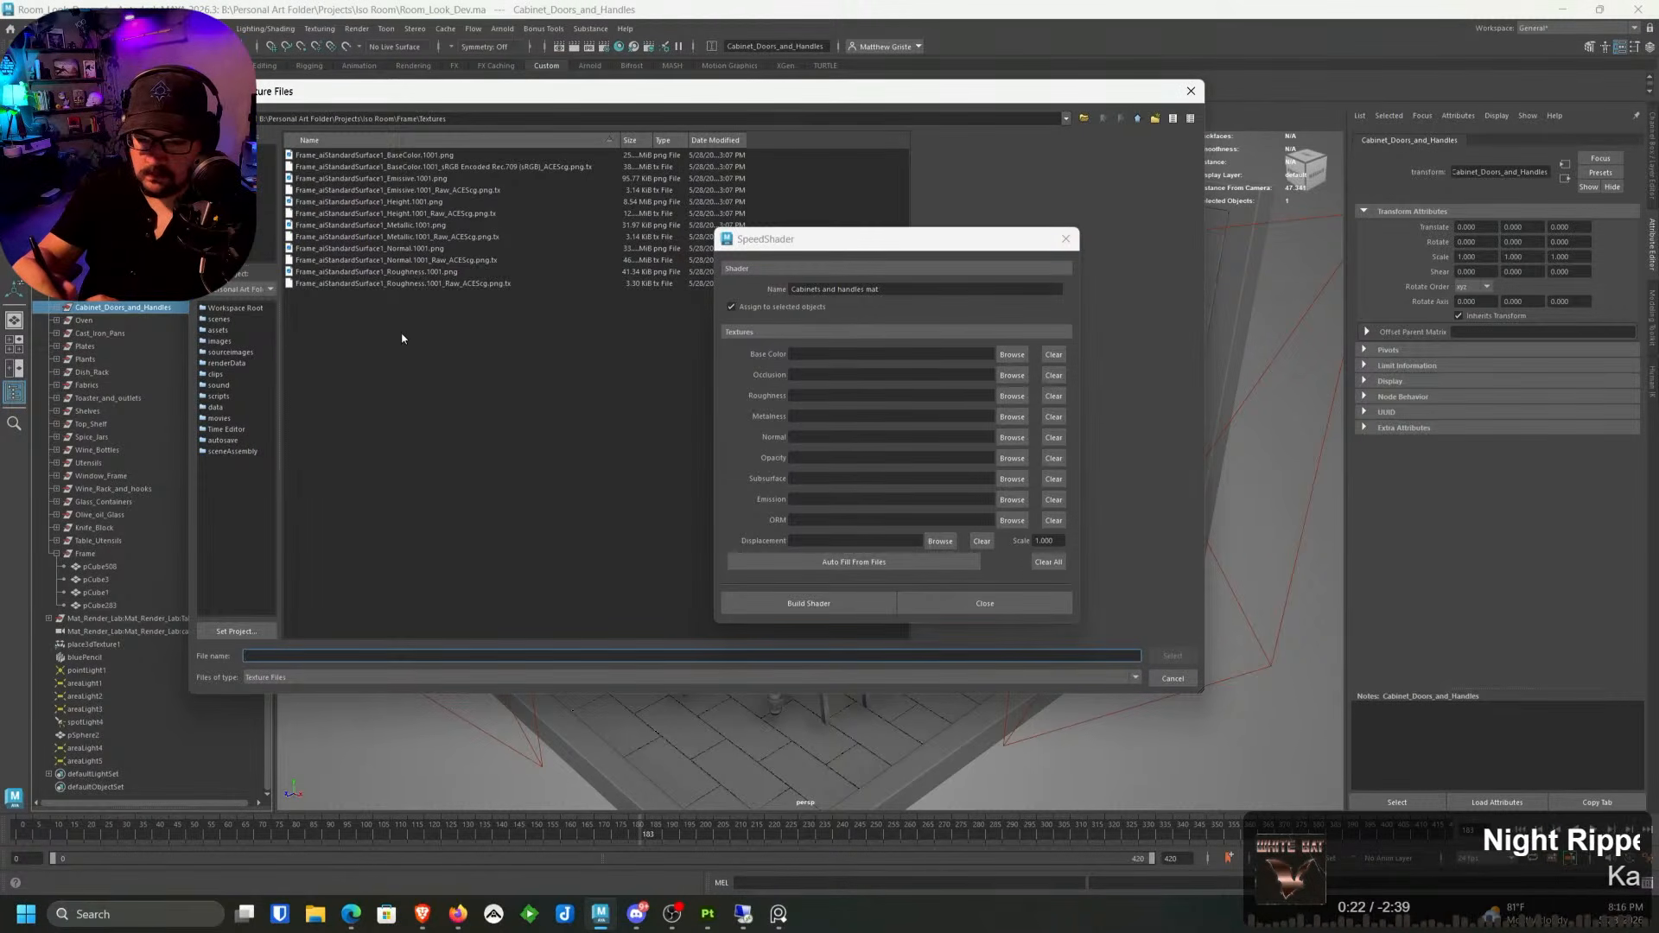
pyautogui.moveTo(402, 338); pyautogui.dragTo(394, 154)
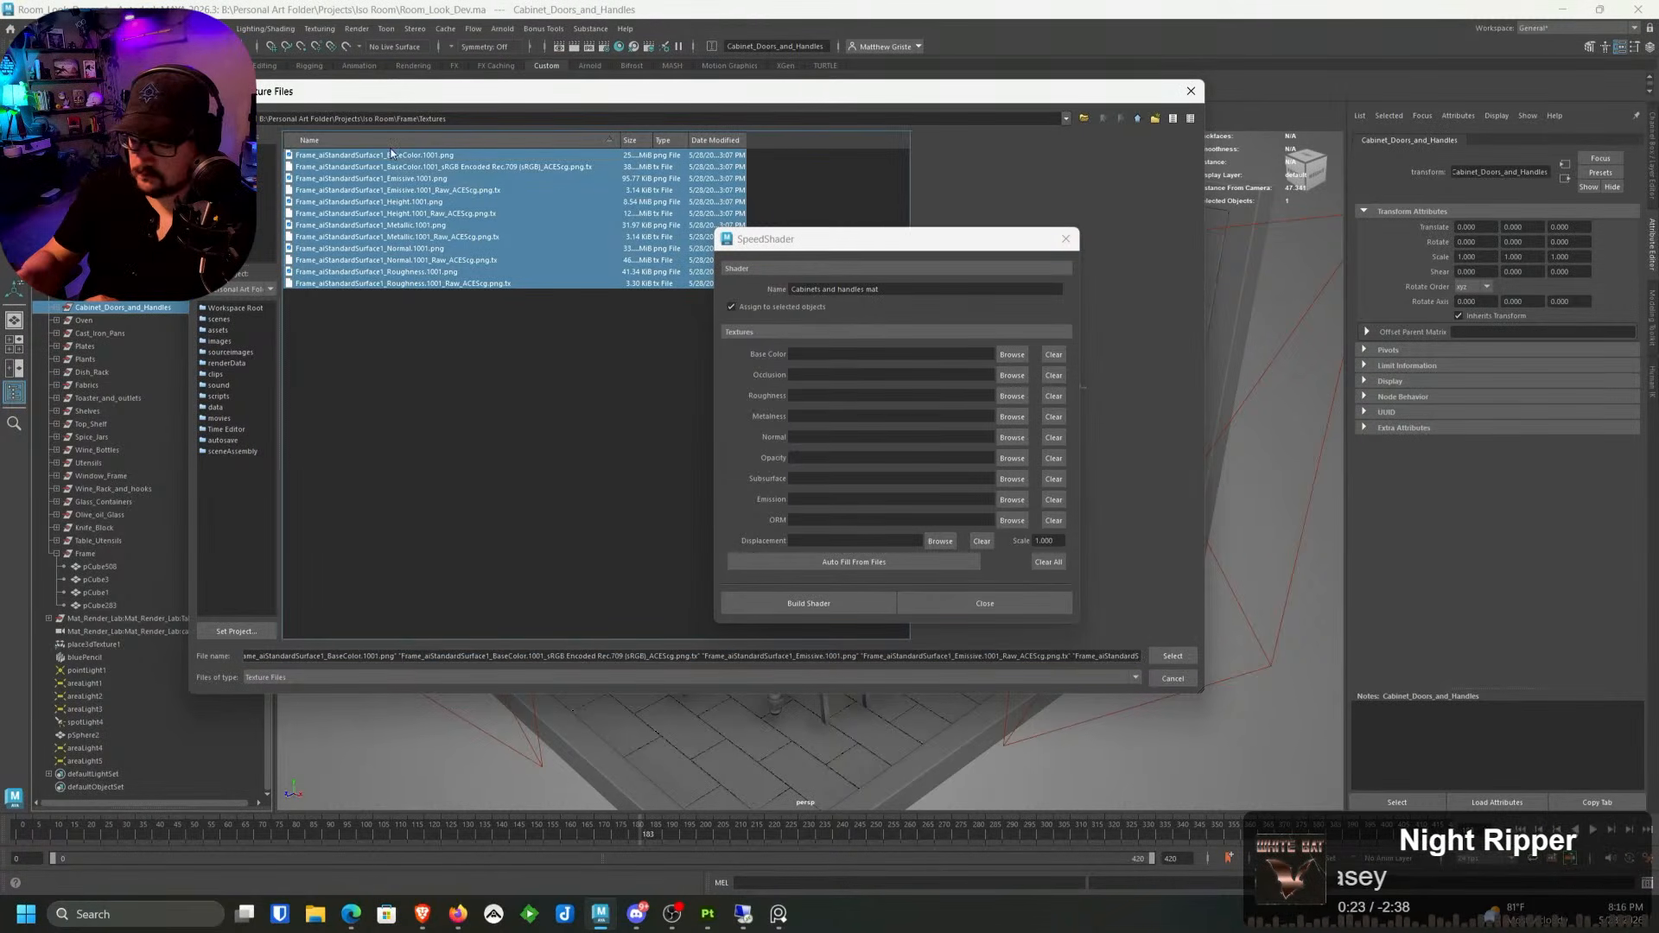
pyautogui.click(1174, 654)
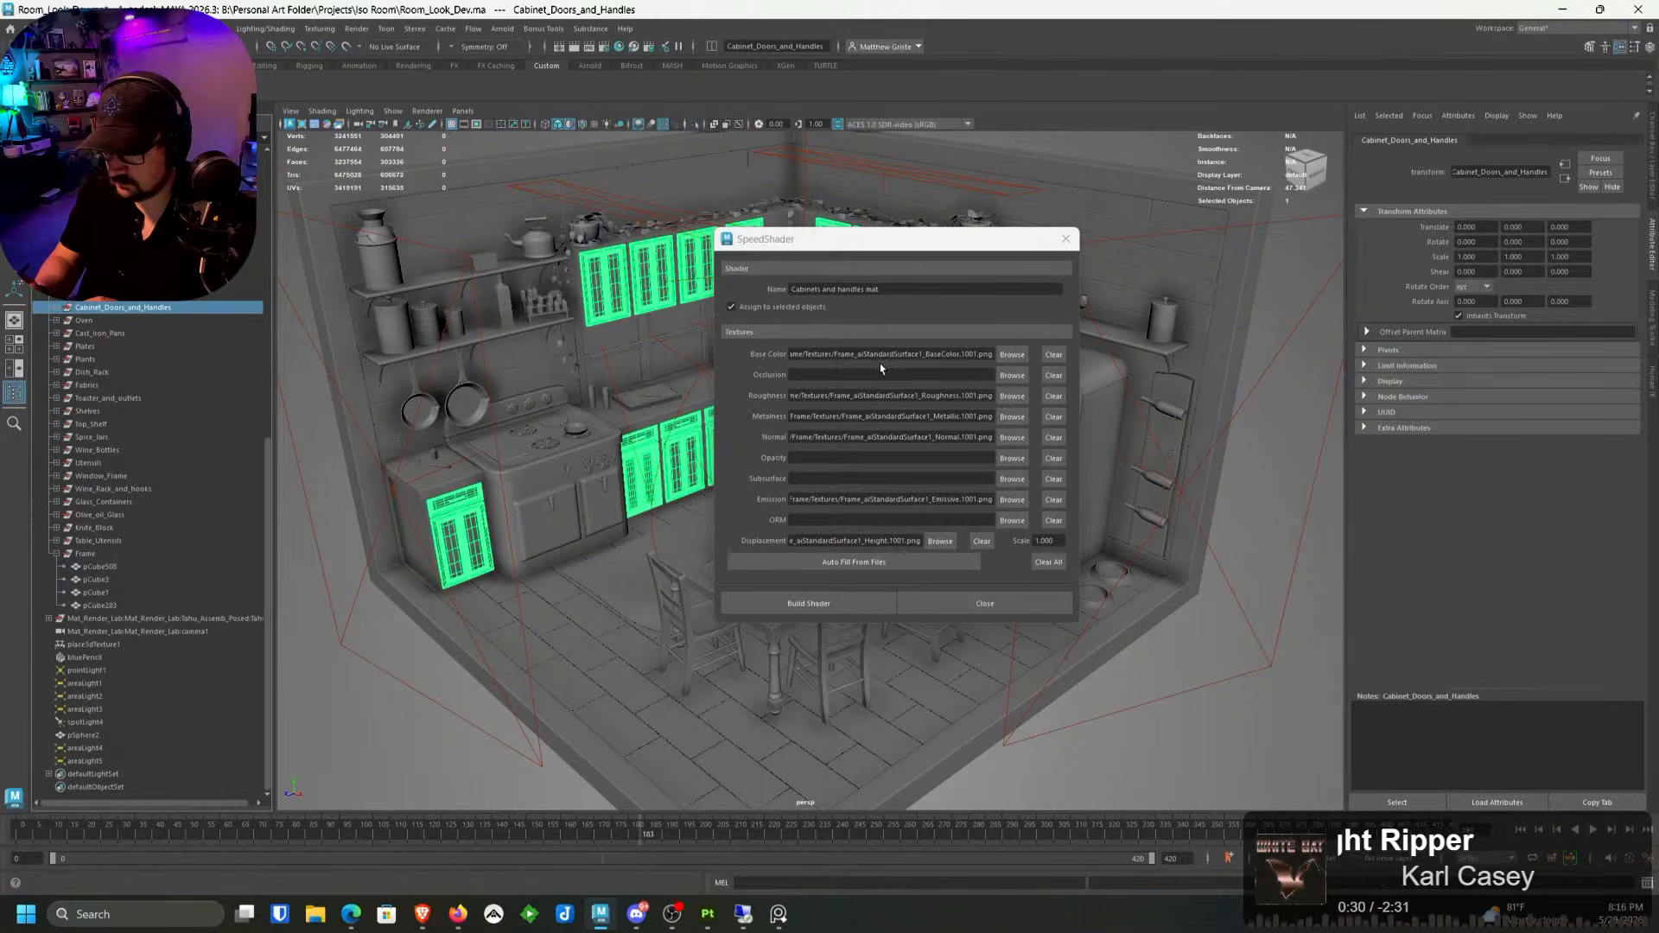
# Step: Auto-fill the SpeedShader texture slots with all files from the Textures folder of Cabinet Doors and Handles
pyautogui.click(921, 562)
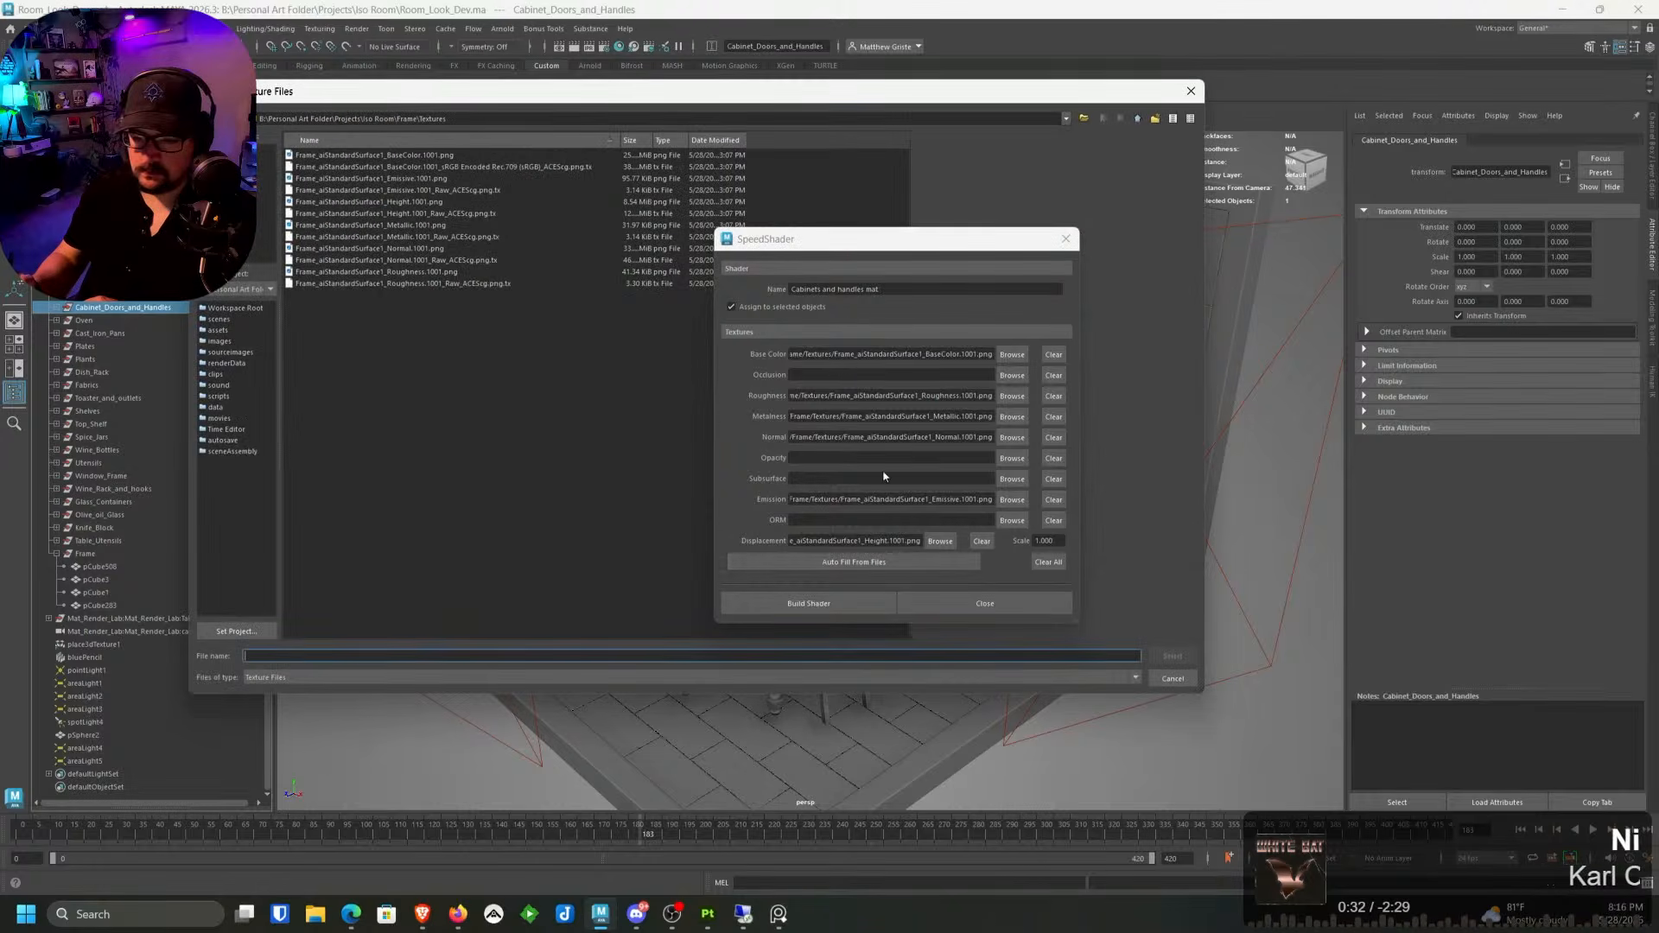
pyautogui.click(1138, 120)
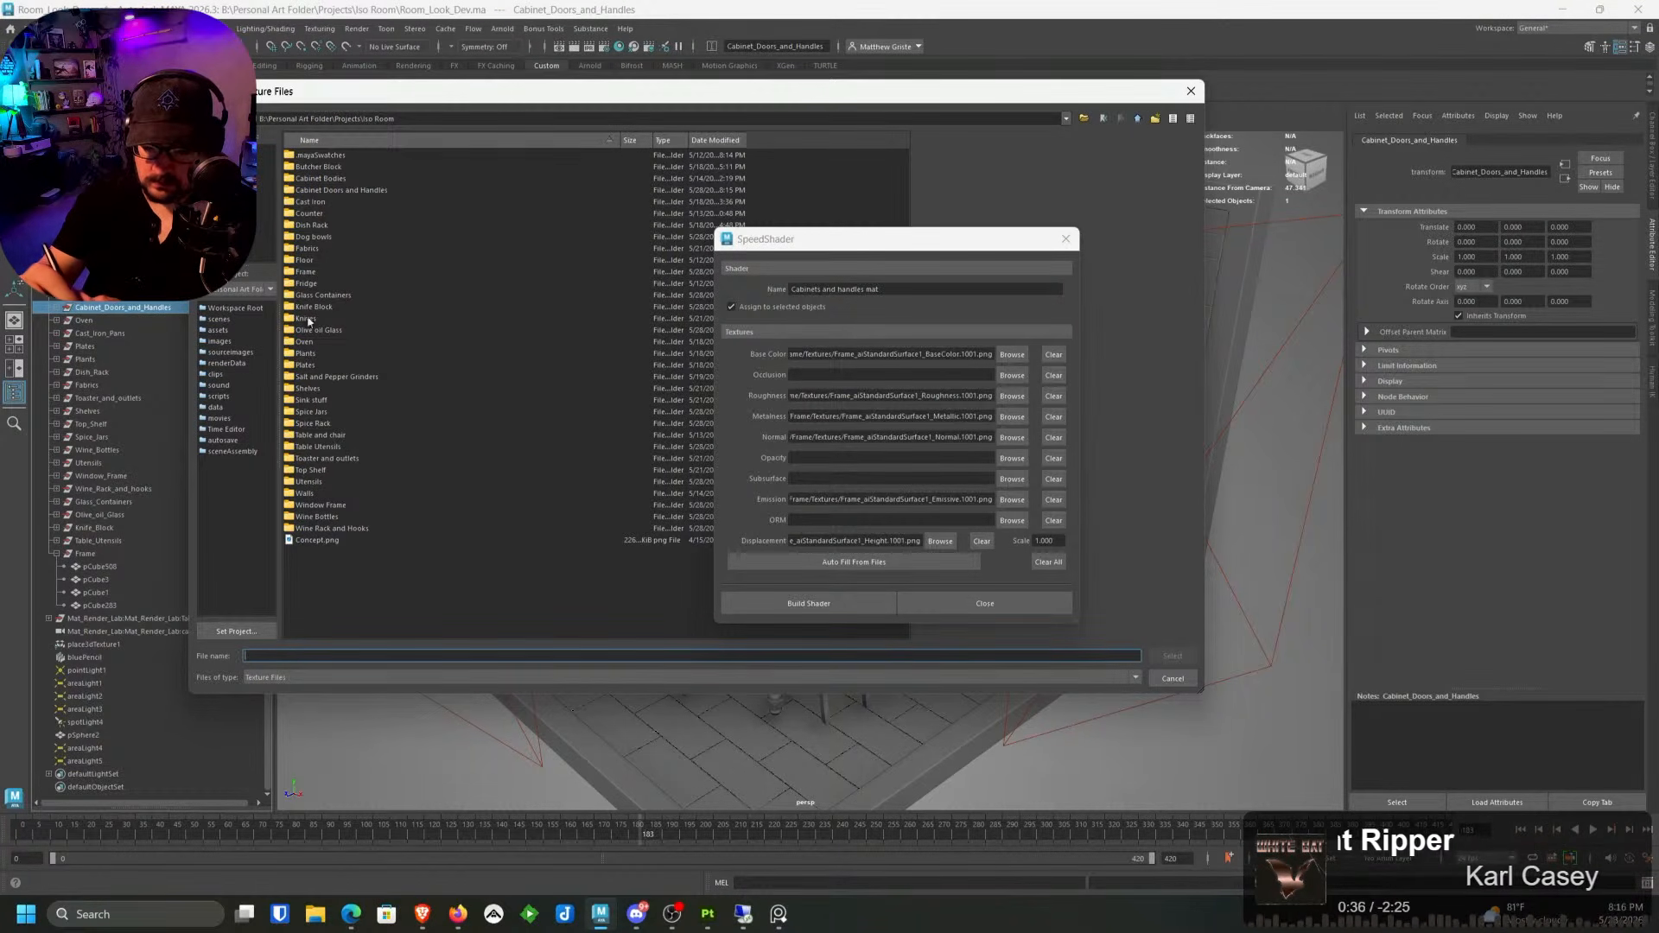
pyautogui.doubleClick(362, 189)
pyautogui.doubleClick(374, 157)
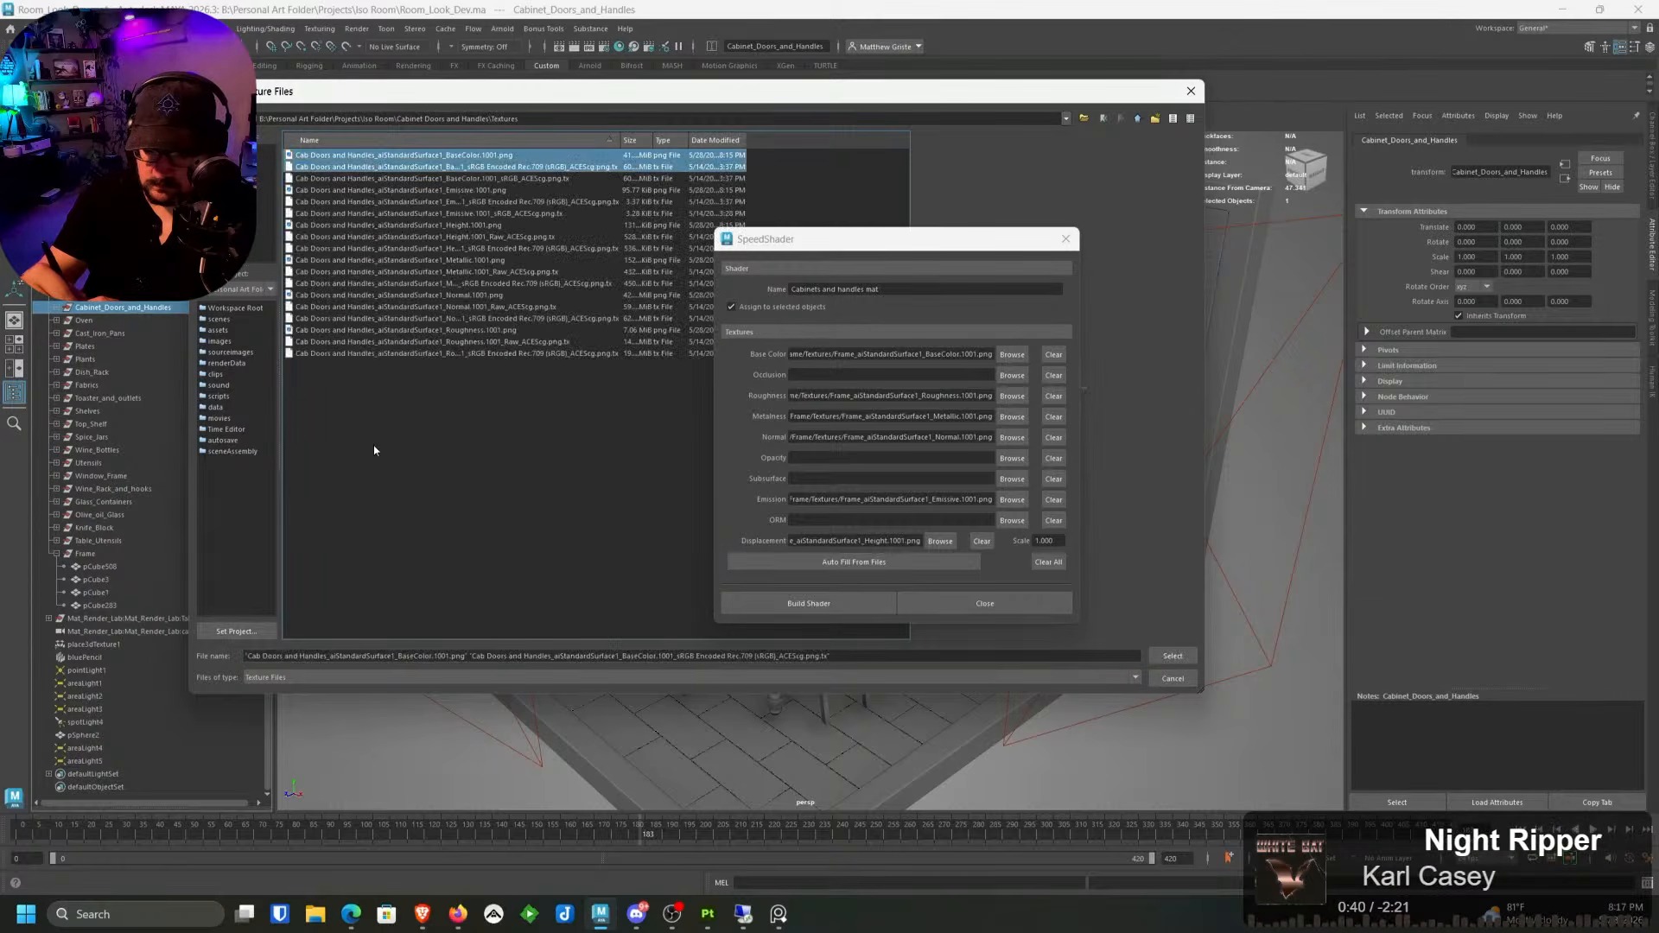
pyautogui.moveTo(374, 448); pyautogui.dragTo(361, 117)
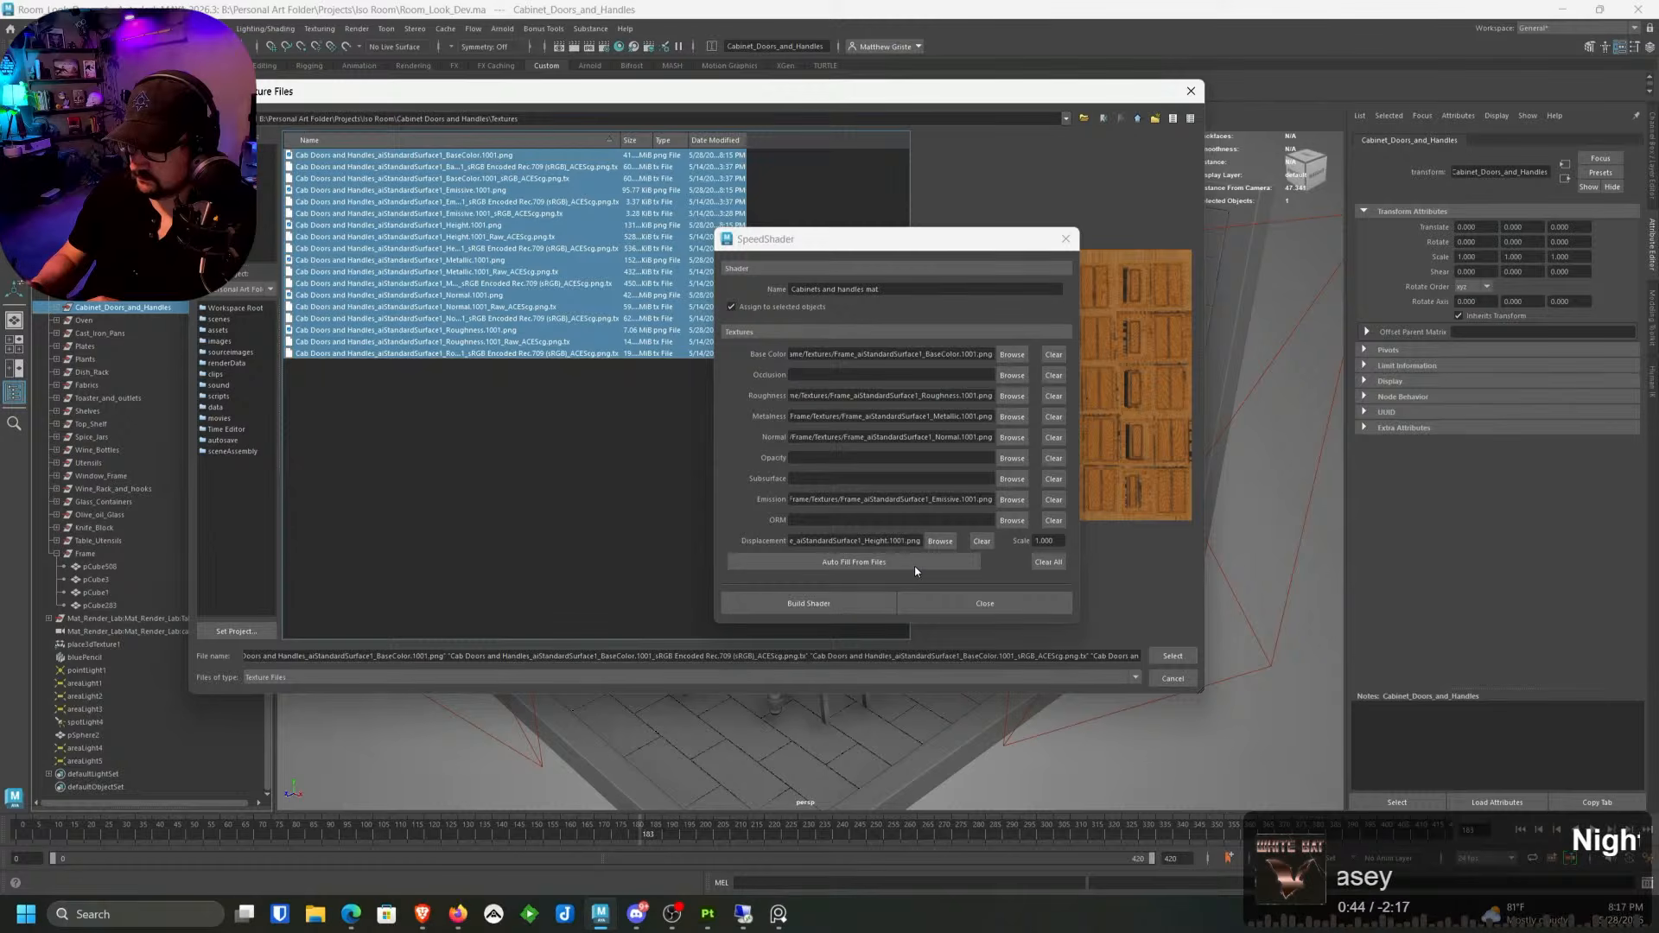
pyautogui.click(1173, 655)
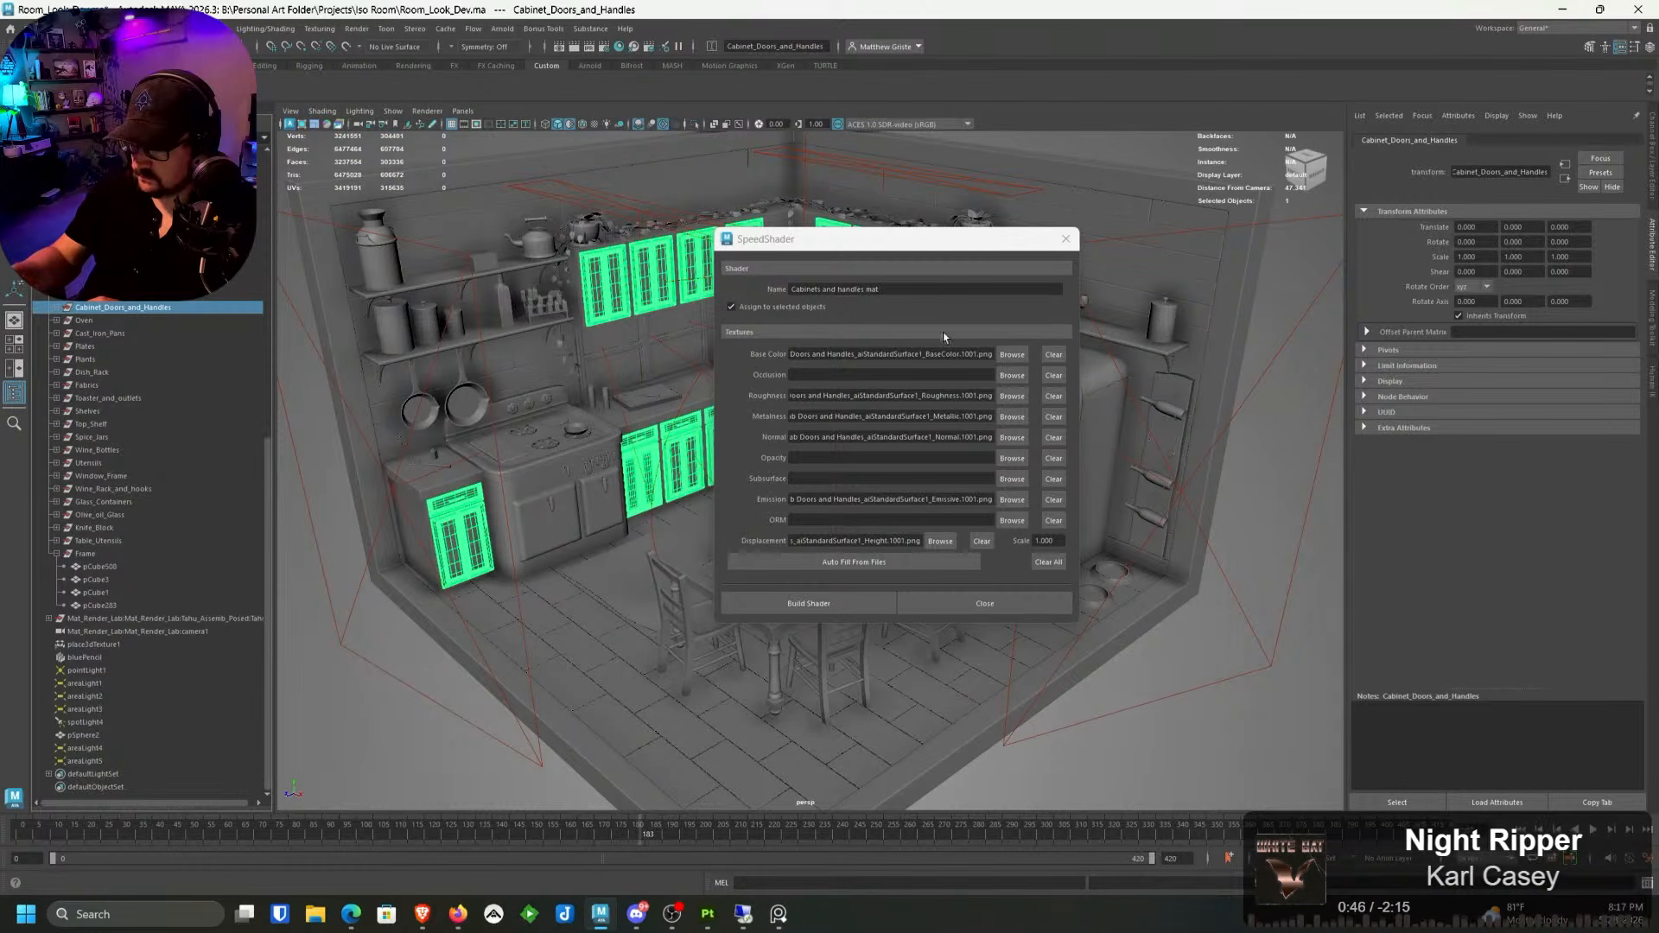
# Step: Set the displacement scale to 0.01, build the shader on the cabinet doors and handles, and close SpeedShader
pyautogui.click(1053, 540)
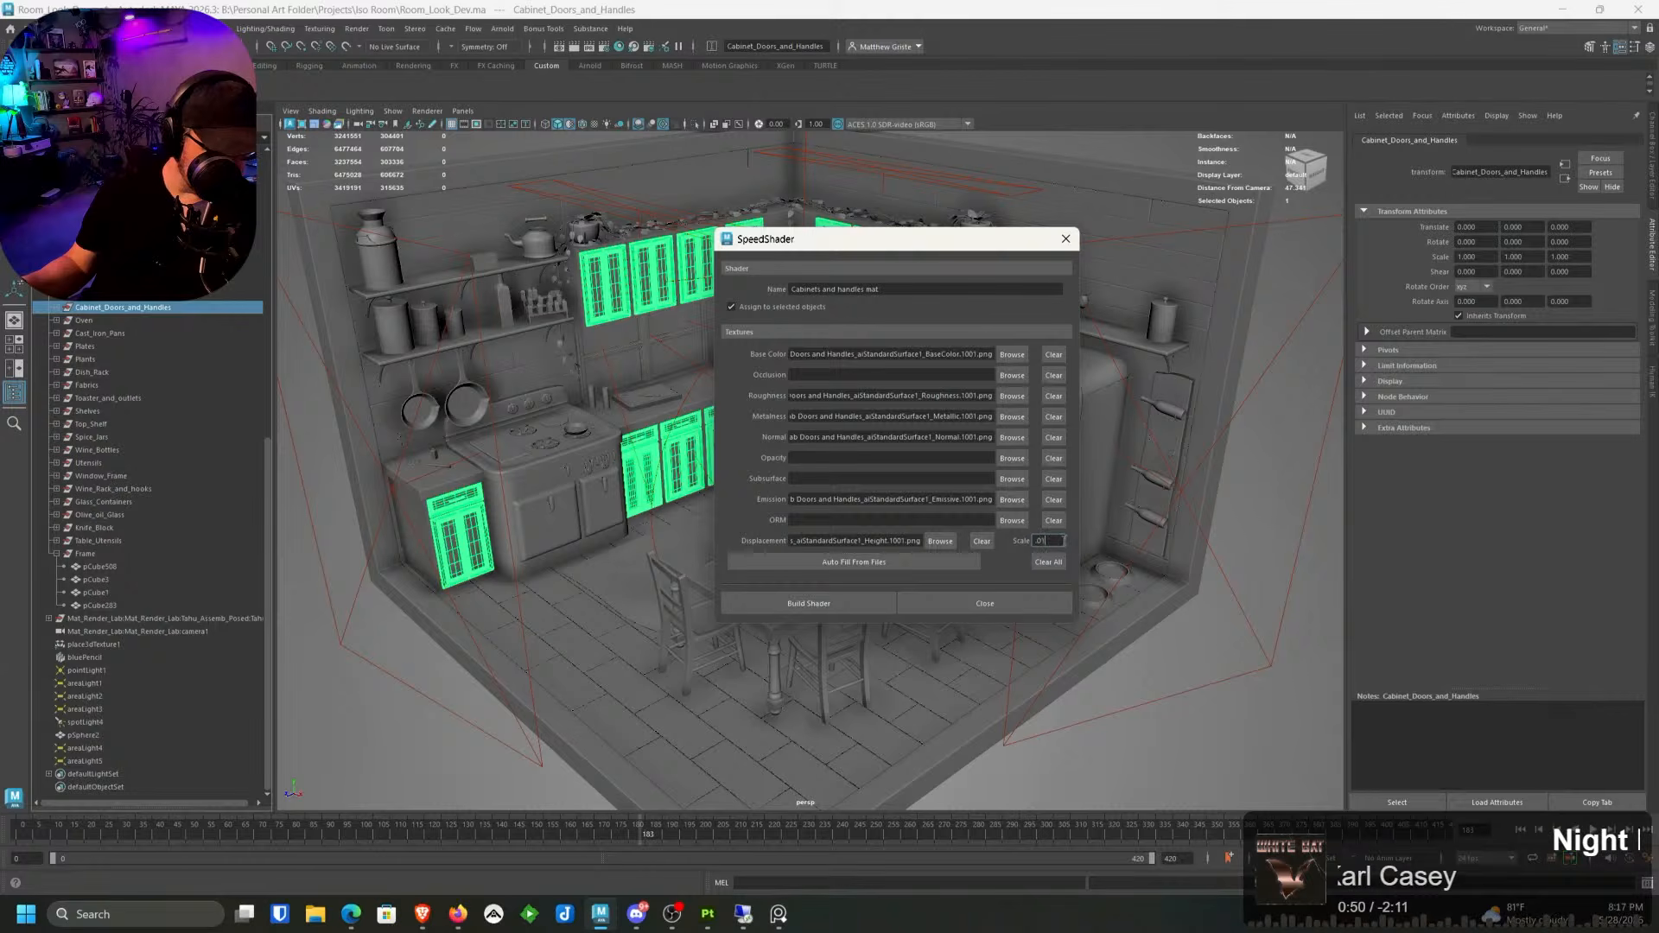
pyautogui.click(861, 608)
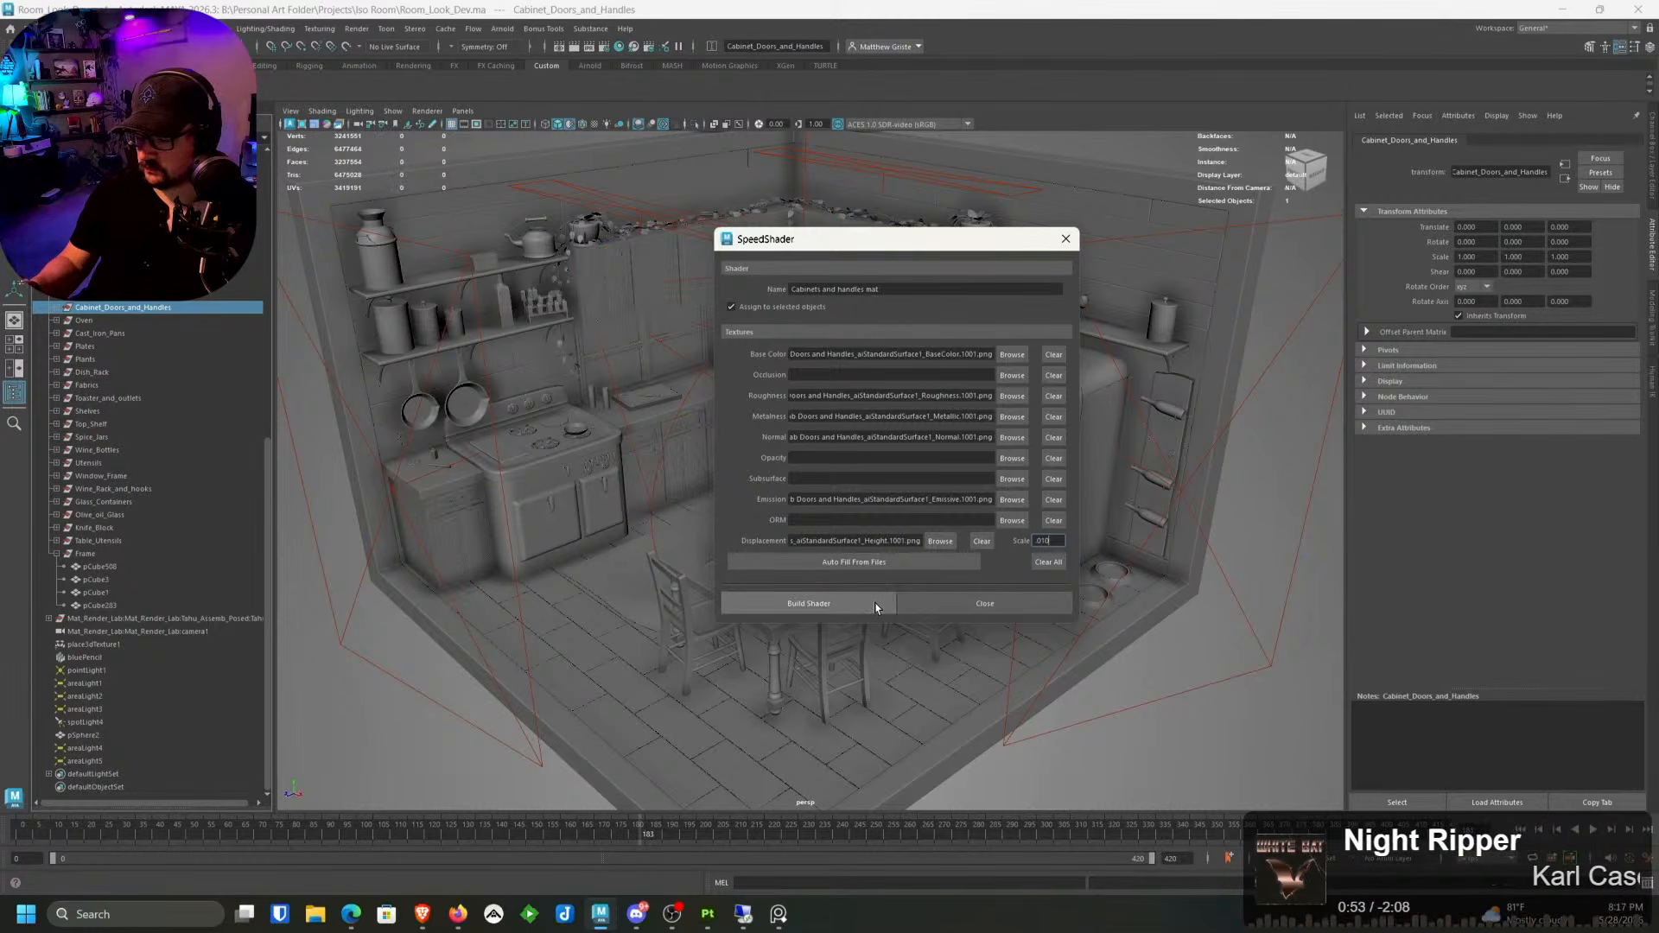
pyautogui.click(983, 603)
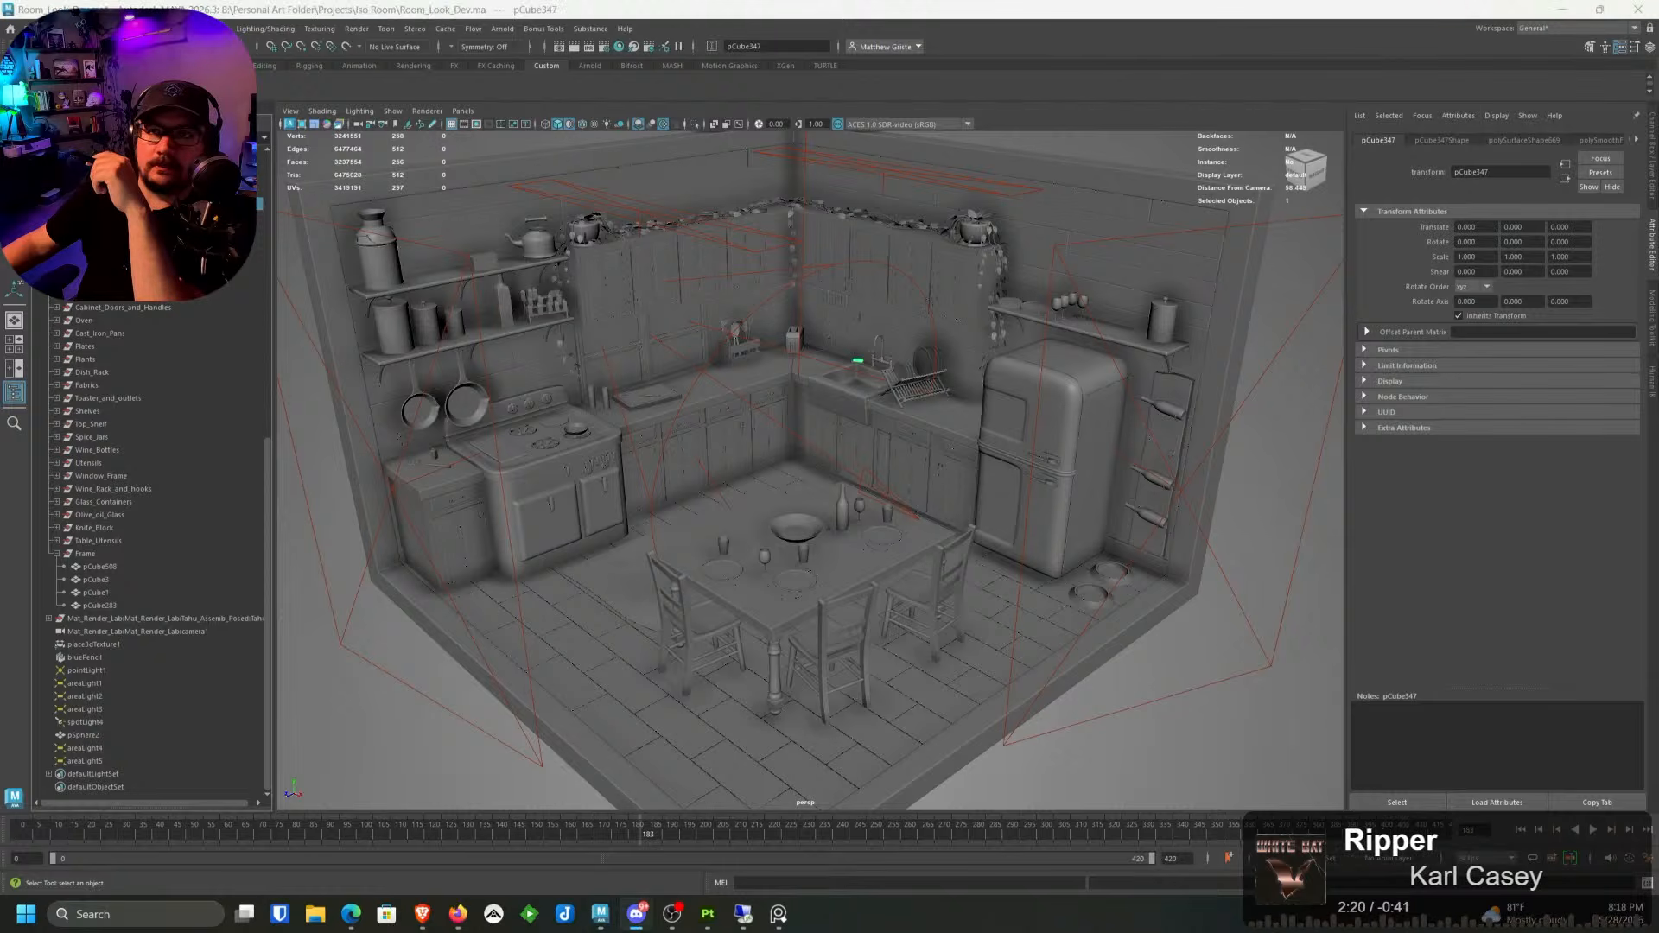
# Step: Switch to Discord and watch the alley video posted in the 3d-showcase channel, replaying and pausing it to study the scene
pyautogui.moveTo(281, 1); pyautogui.dragTo(628, 376)
pyautogui.doubleClick(628, 375)
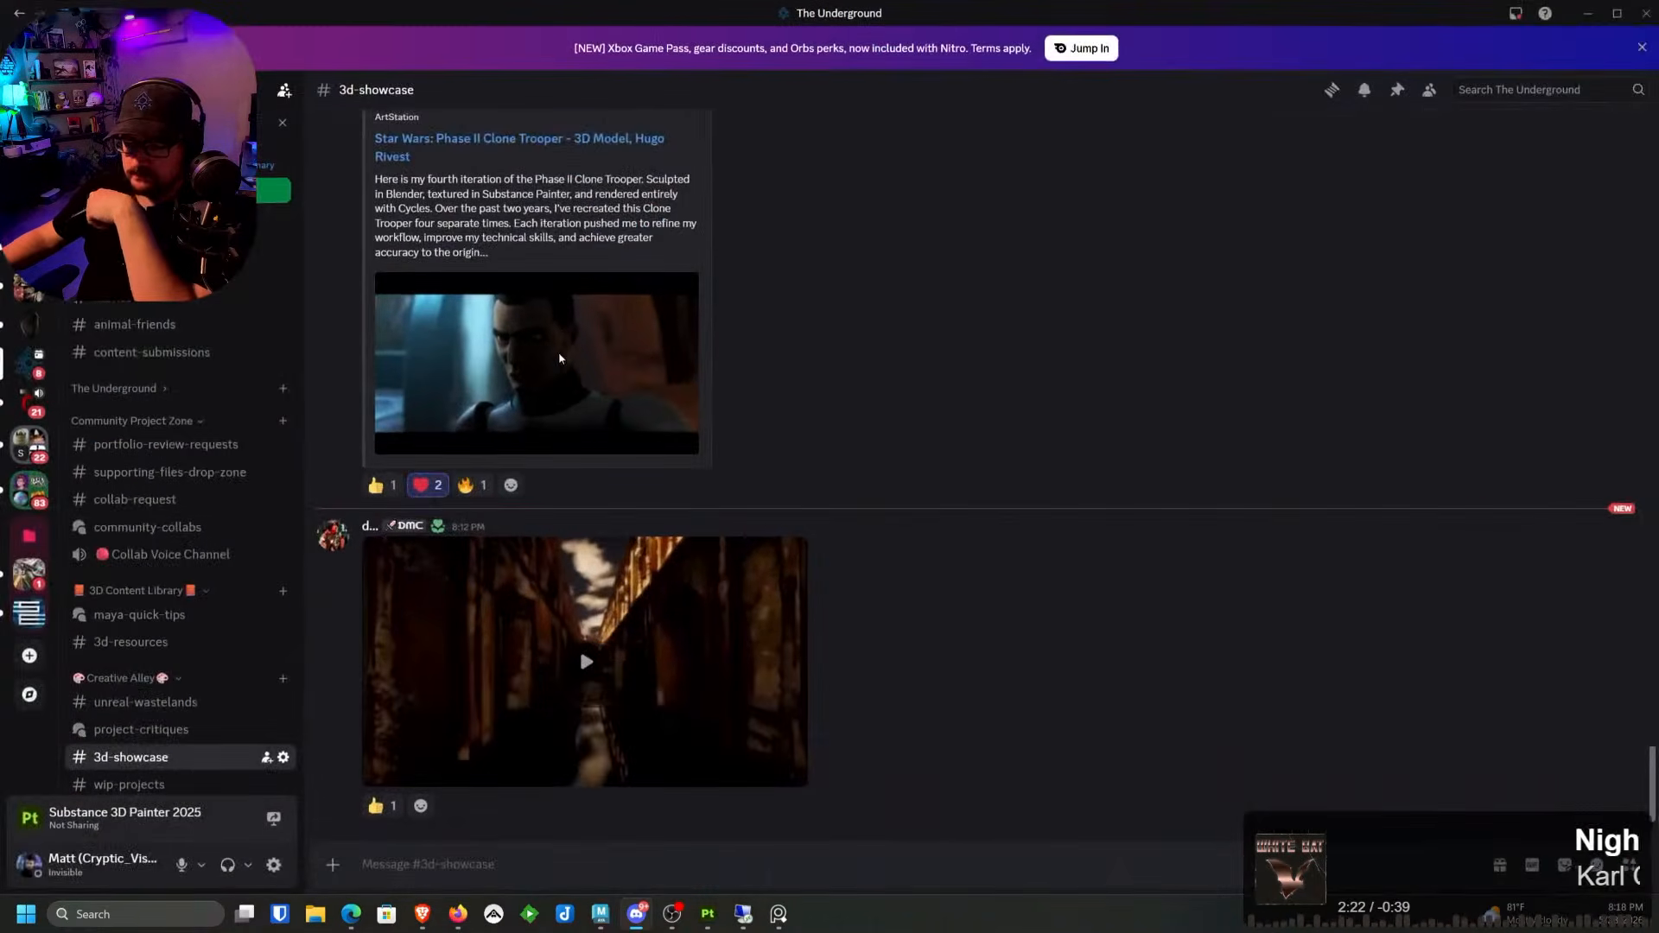
pyautogui.click(597, 630)
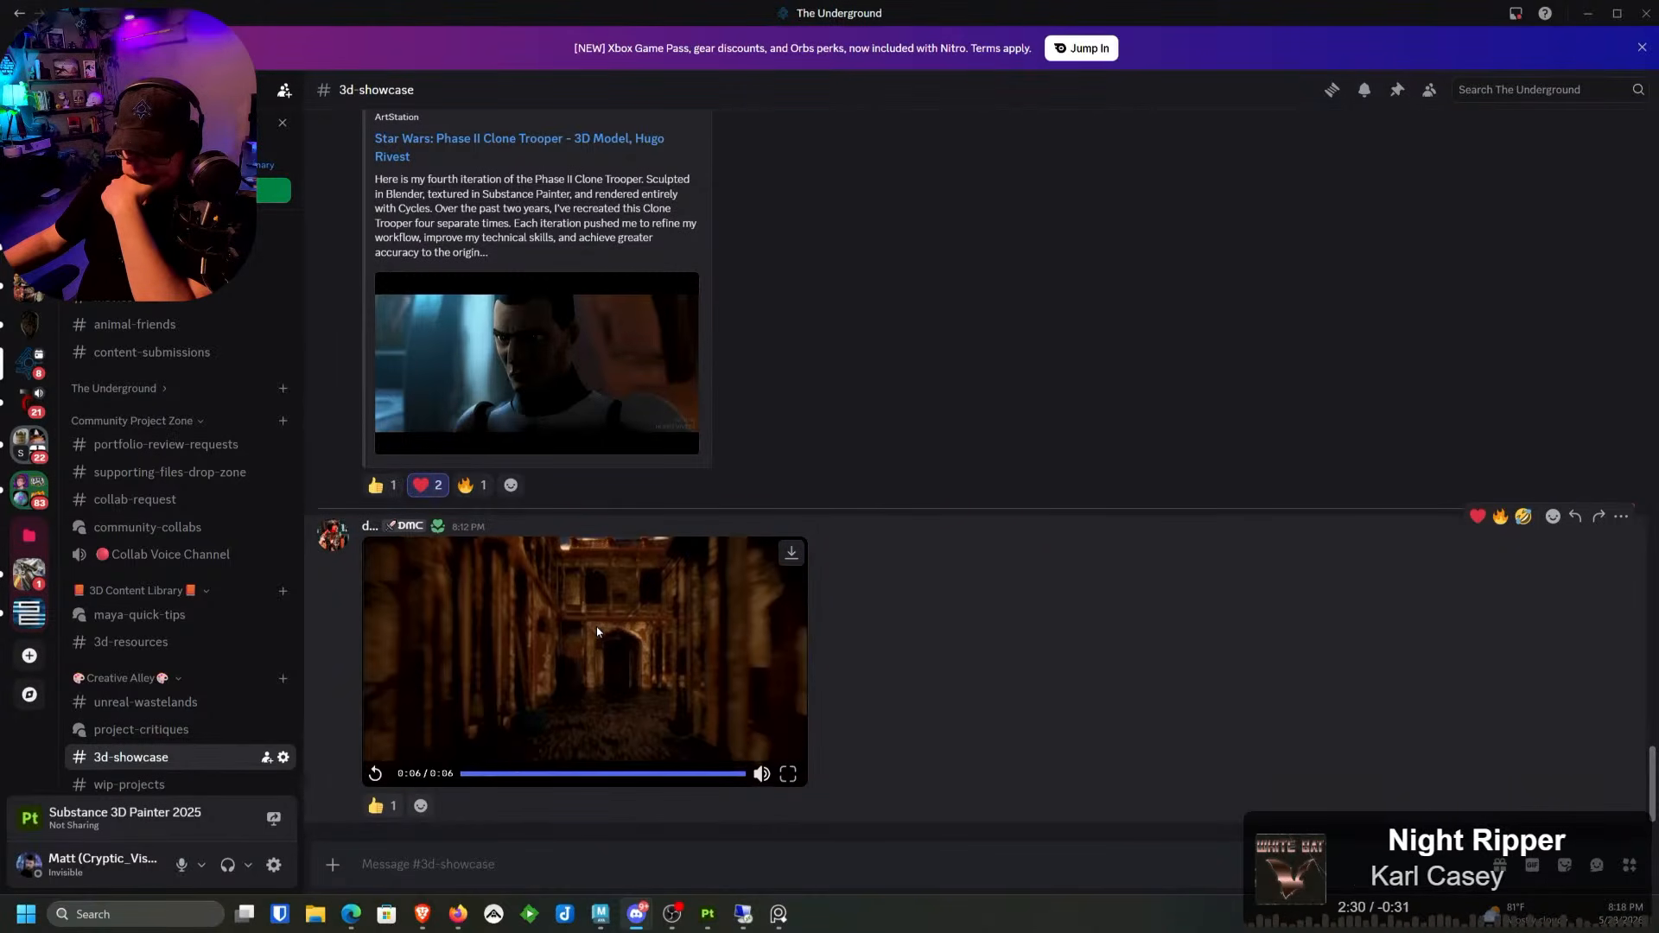
pyautogui.click(375, 774)
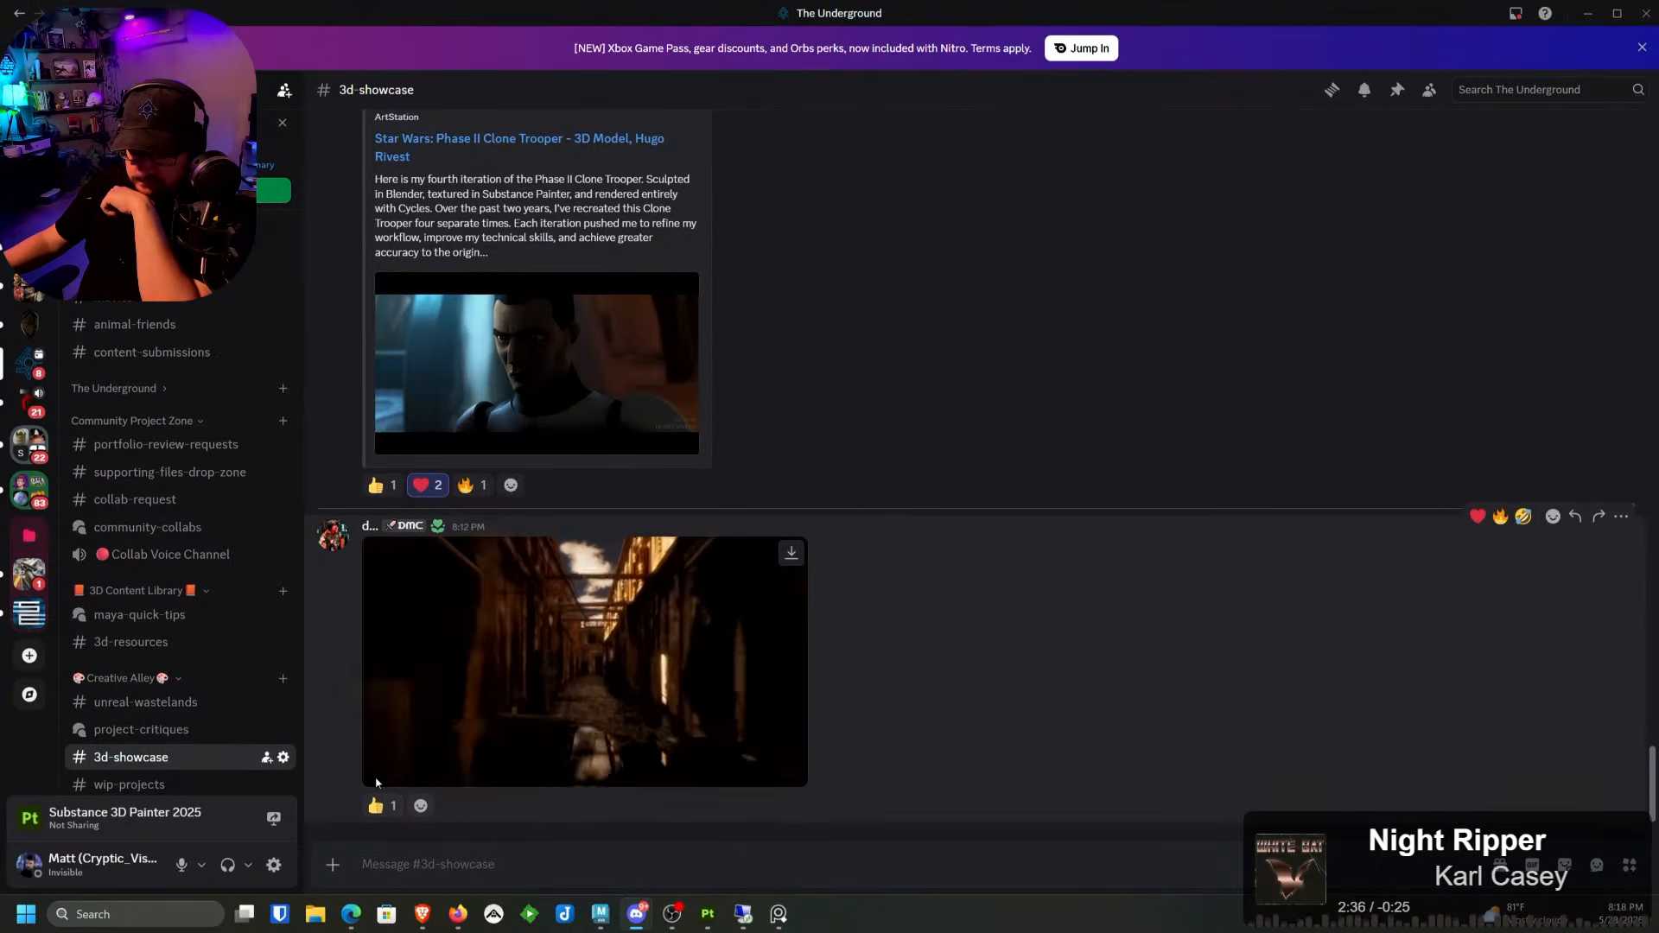
pyautogui.click(376, 781)
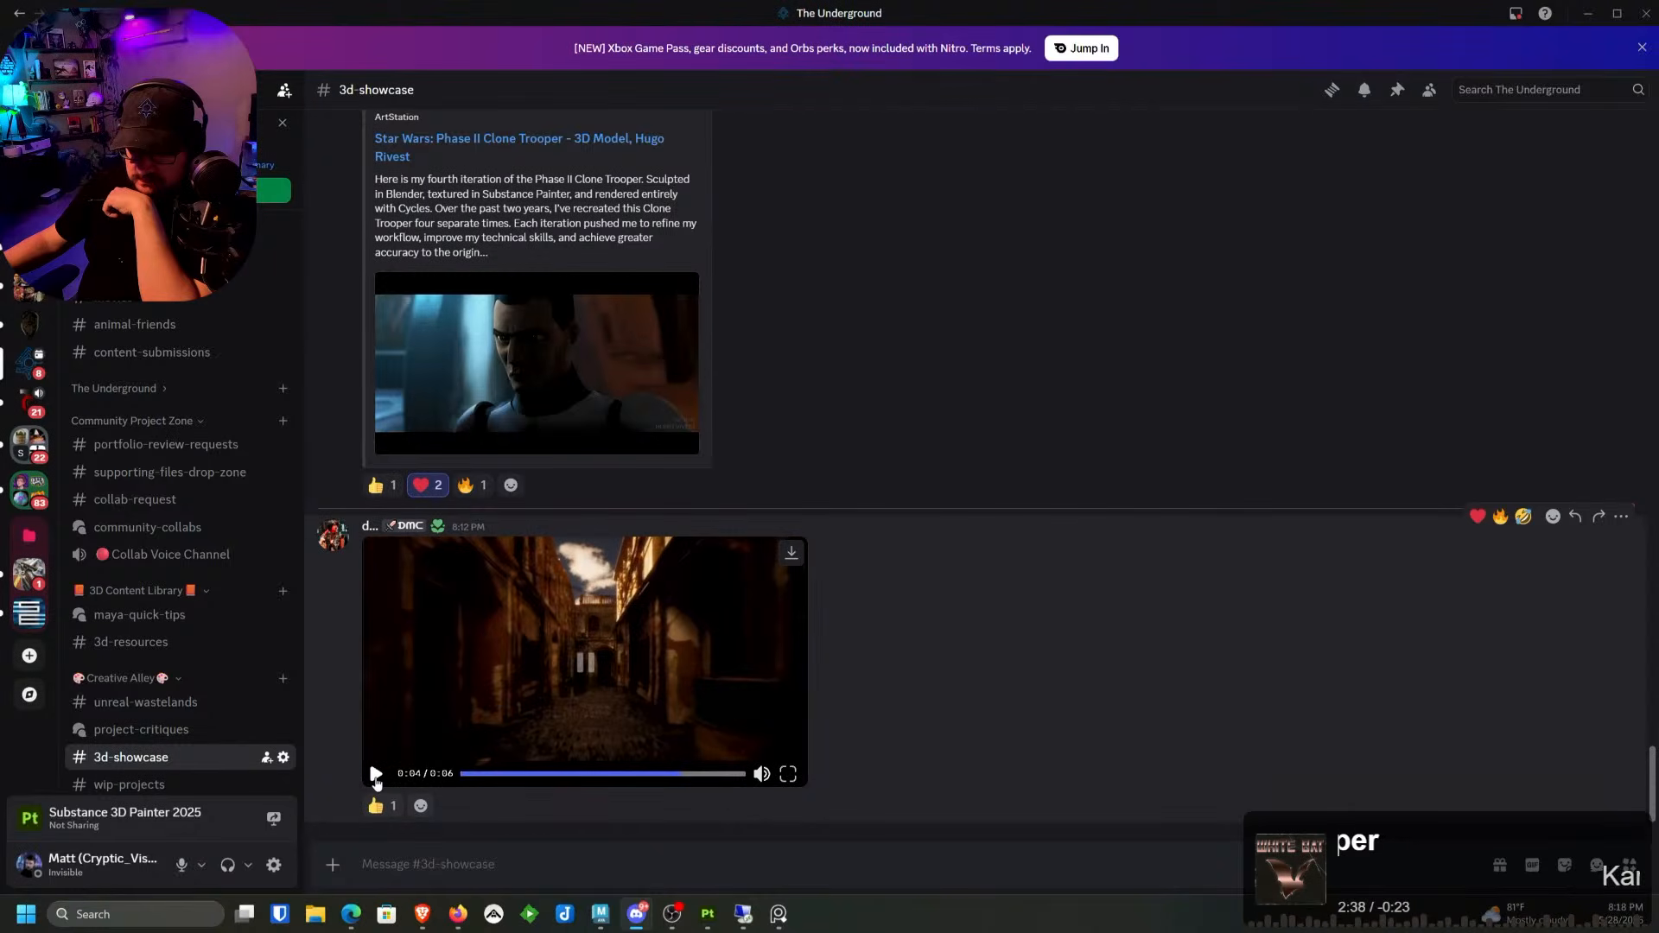
pyautogui.click(376, 776)
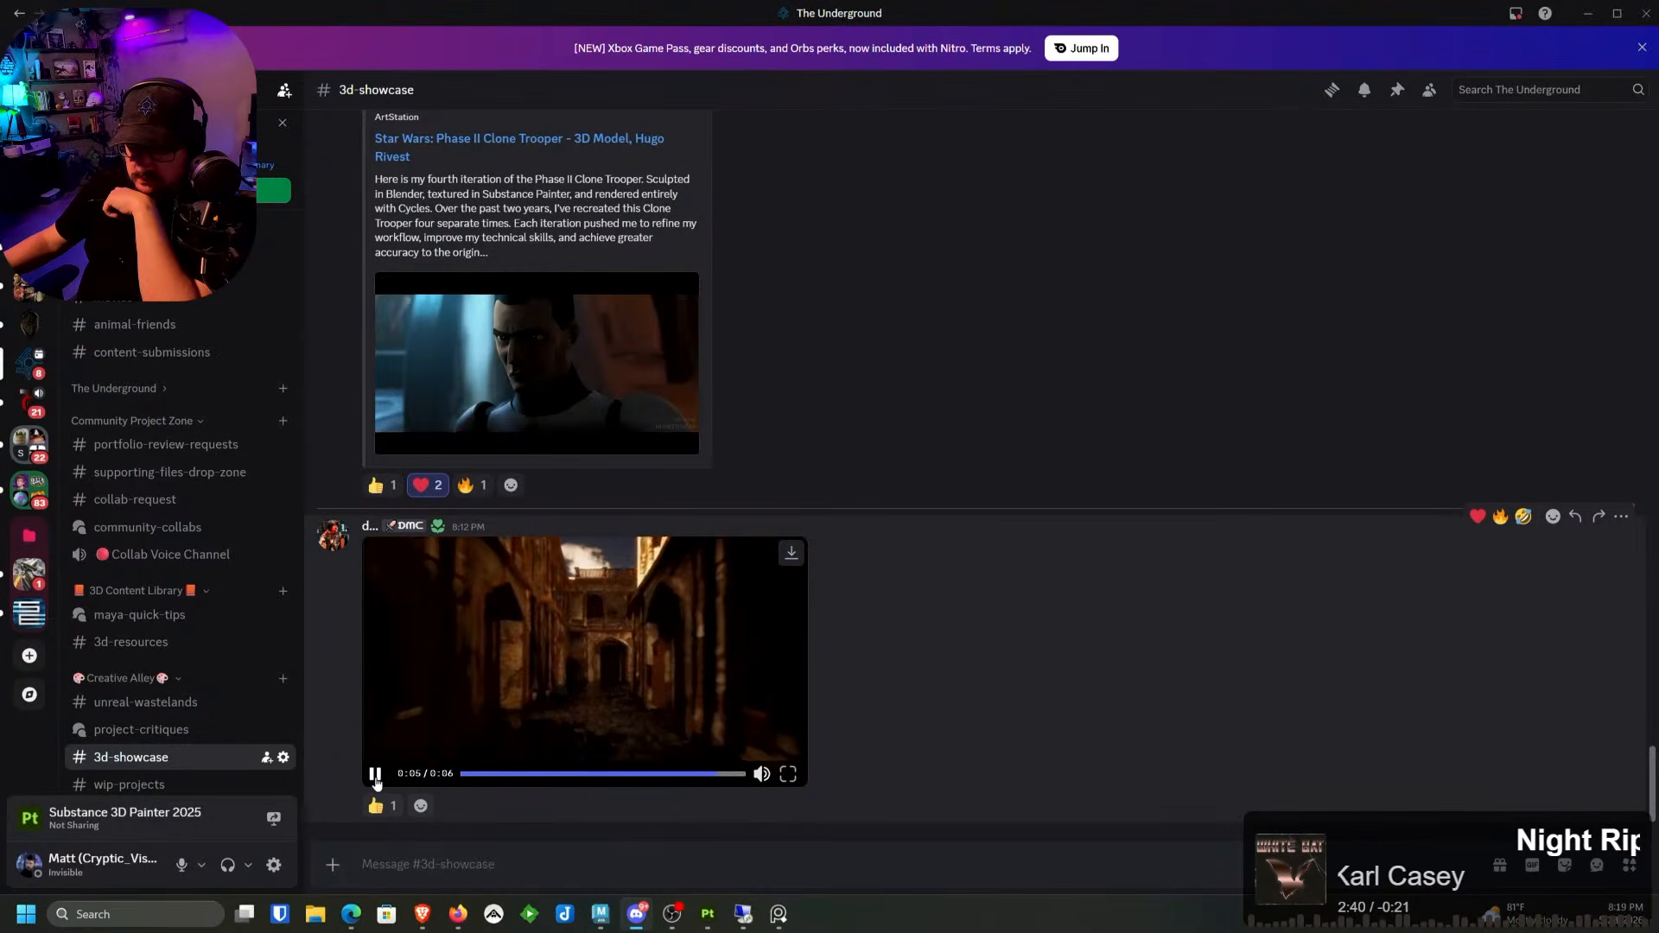
pyautogui.click(376, 775)
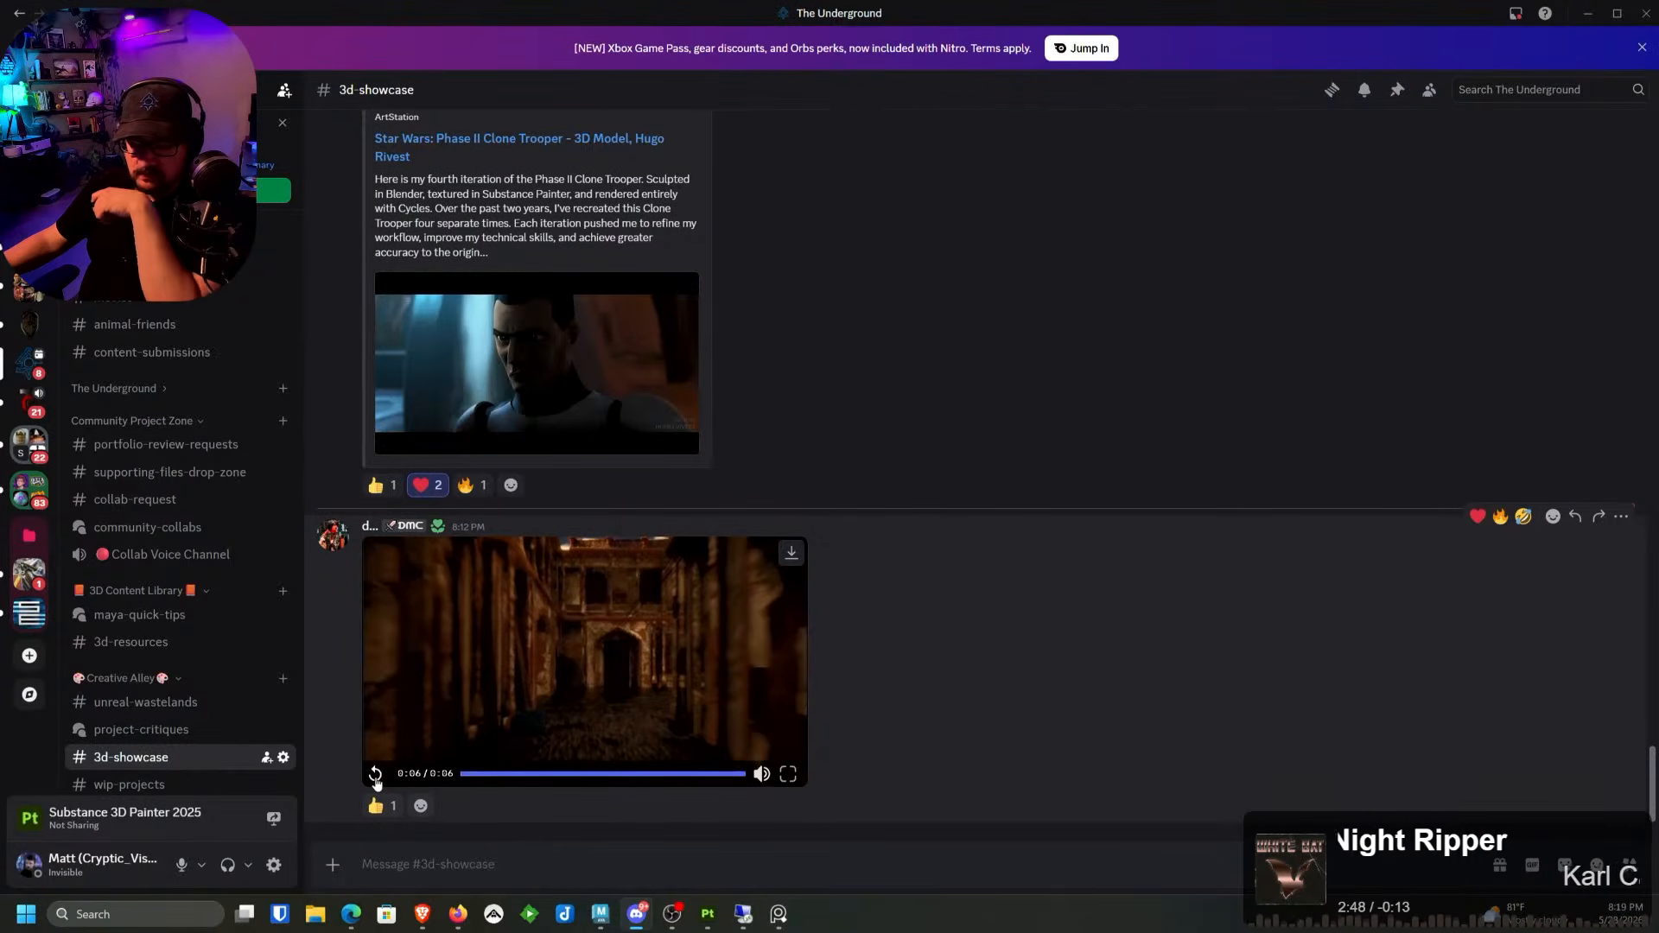
pyautogui.click(375, 775)
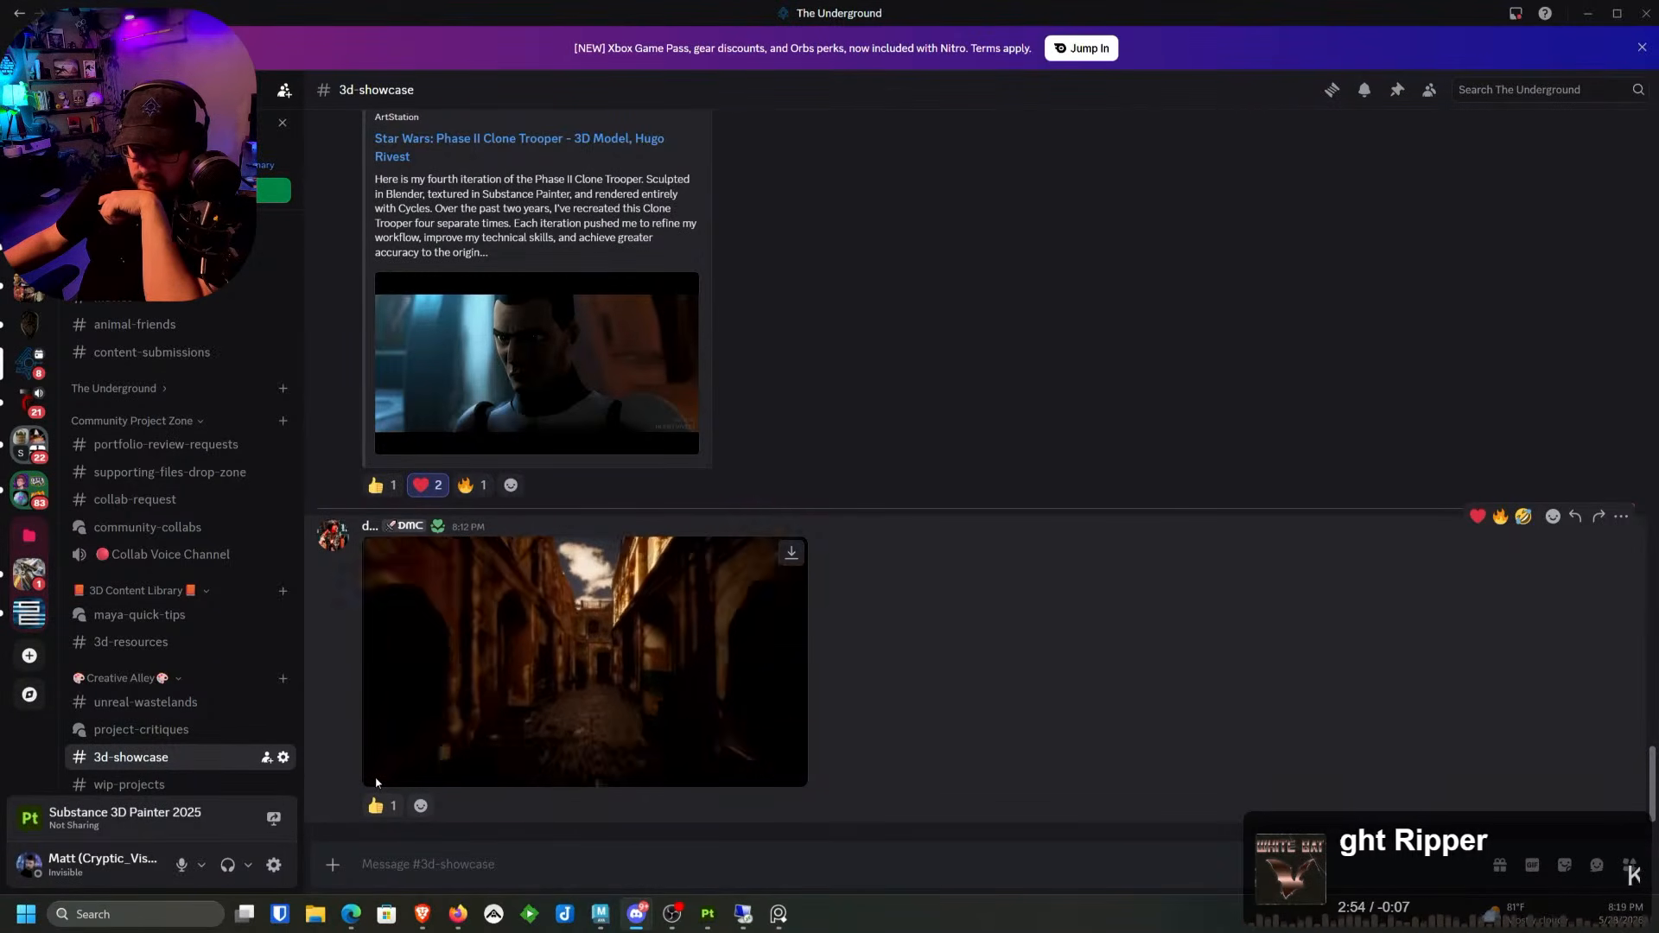
pyautogui.click(504, 758)
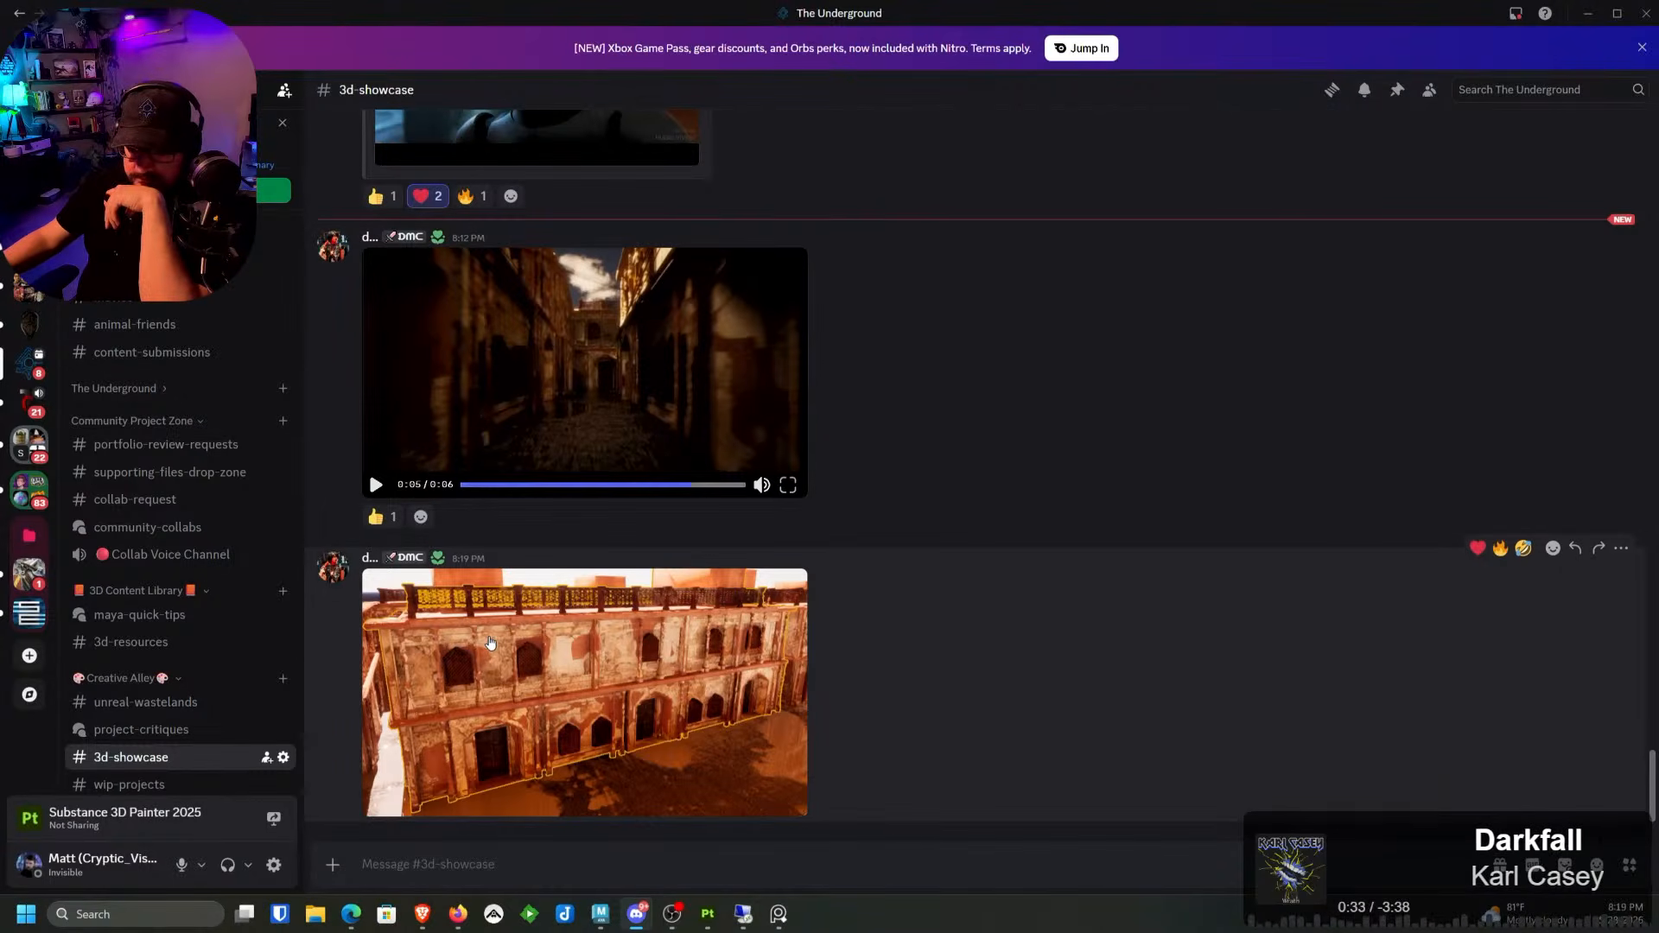
# Step: View the building image below the alley video enlarged, close it and resume the video
pyautogui.click(490, 642)
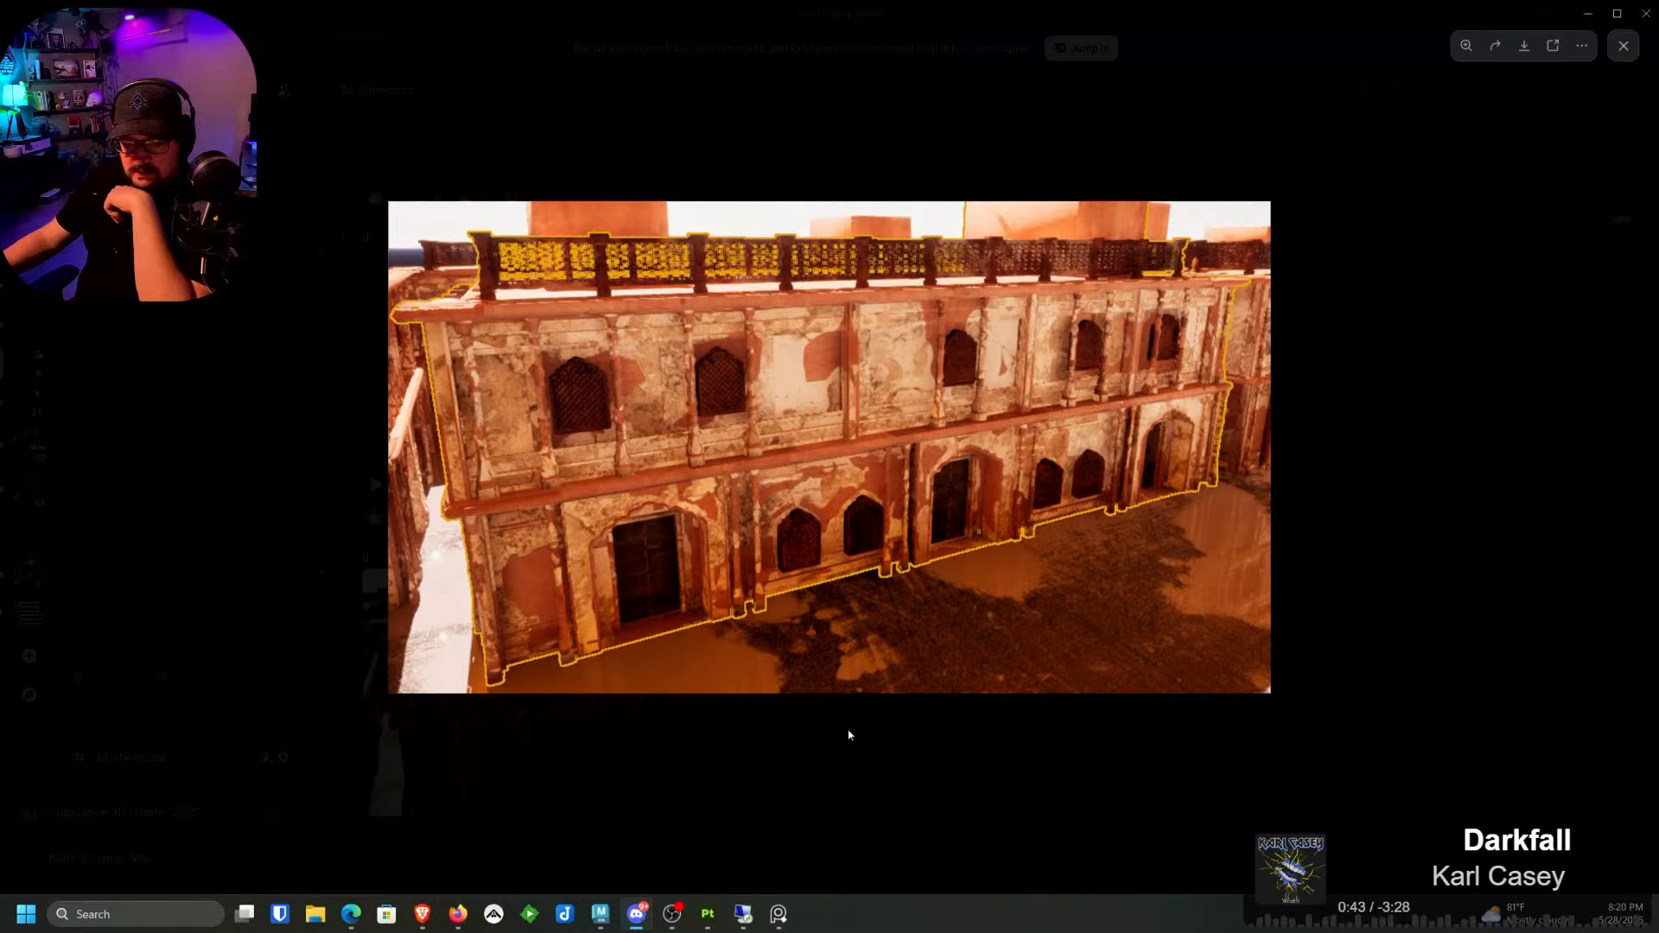
pyautogui.click(878, 752)
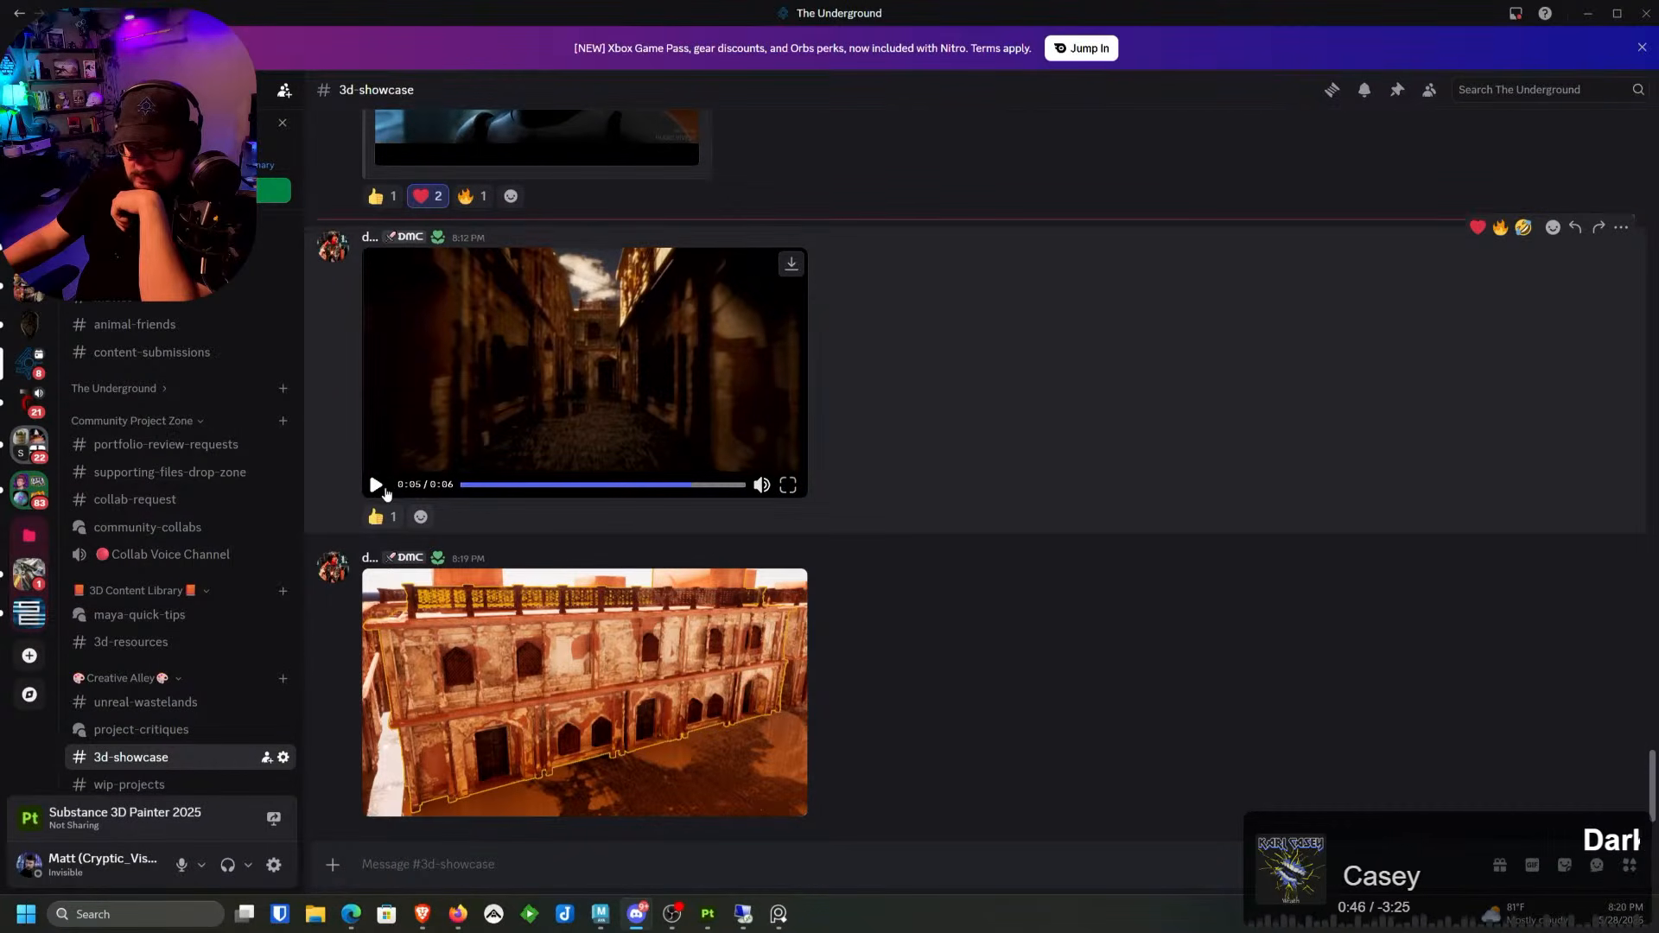
pyautogui.click(377, 486)
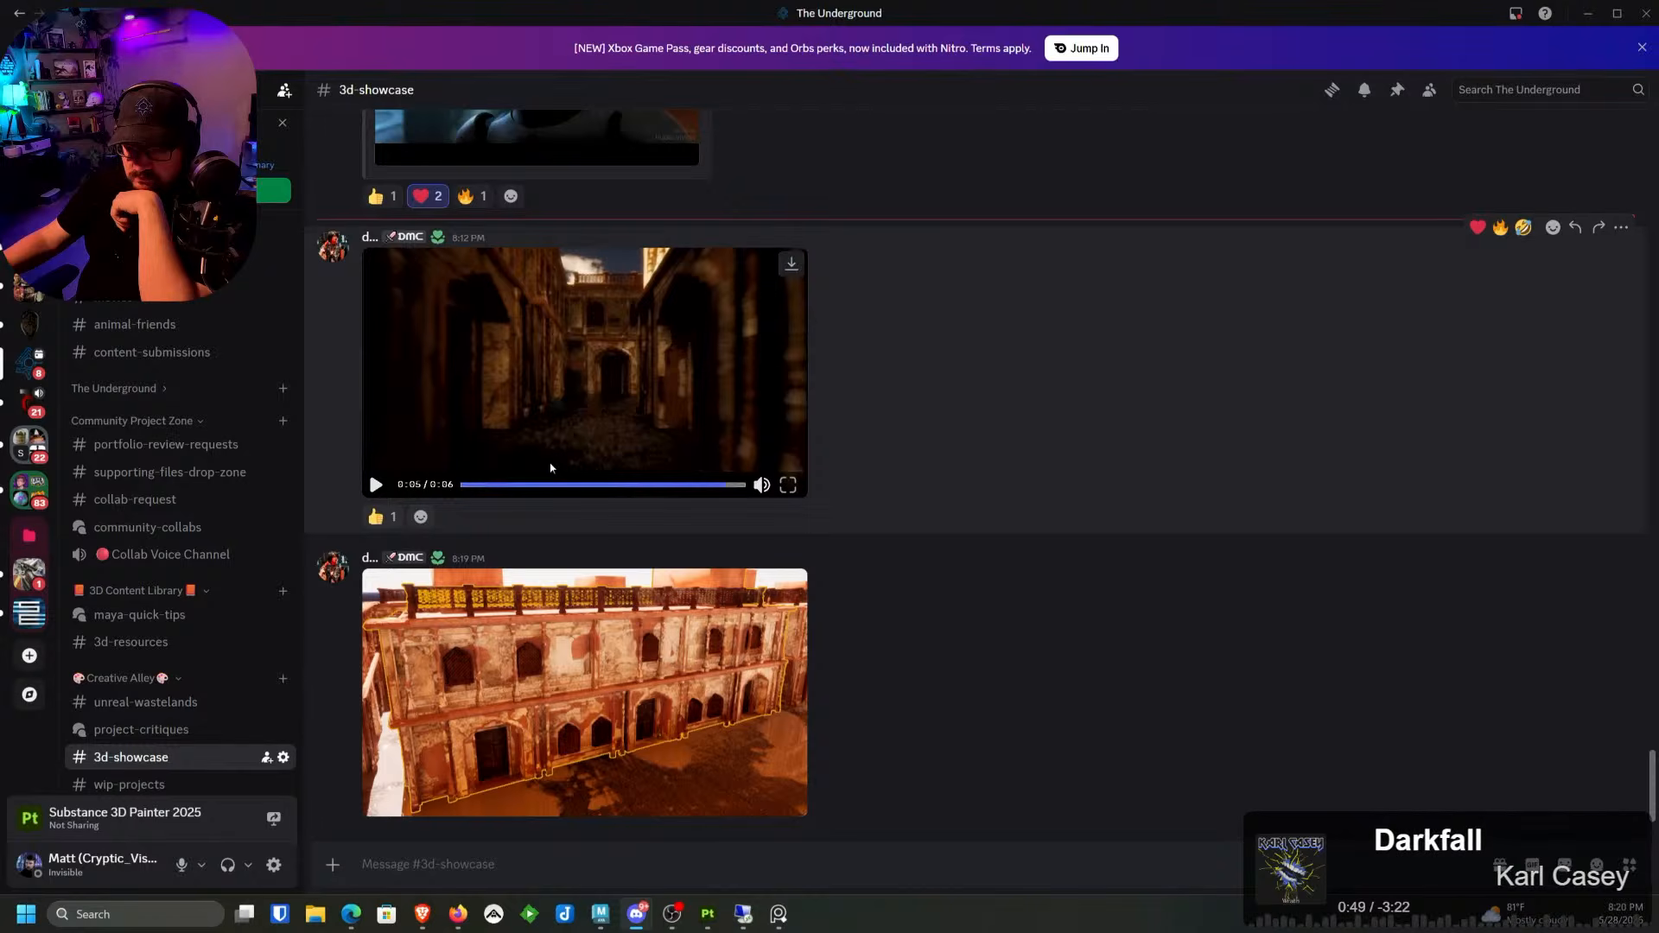
# Step: Play the alley video to its end, and switch to Brave to search the web for Middle Eastern market images
pyautogui.click(376, 485)
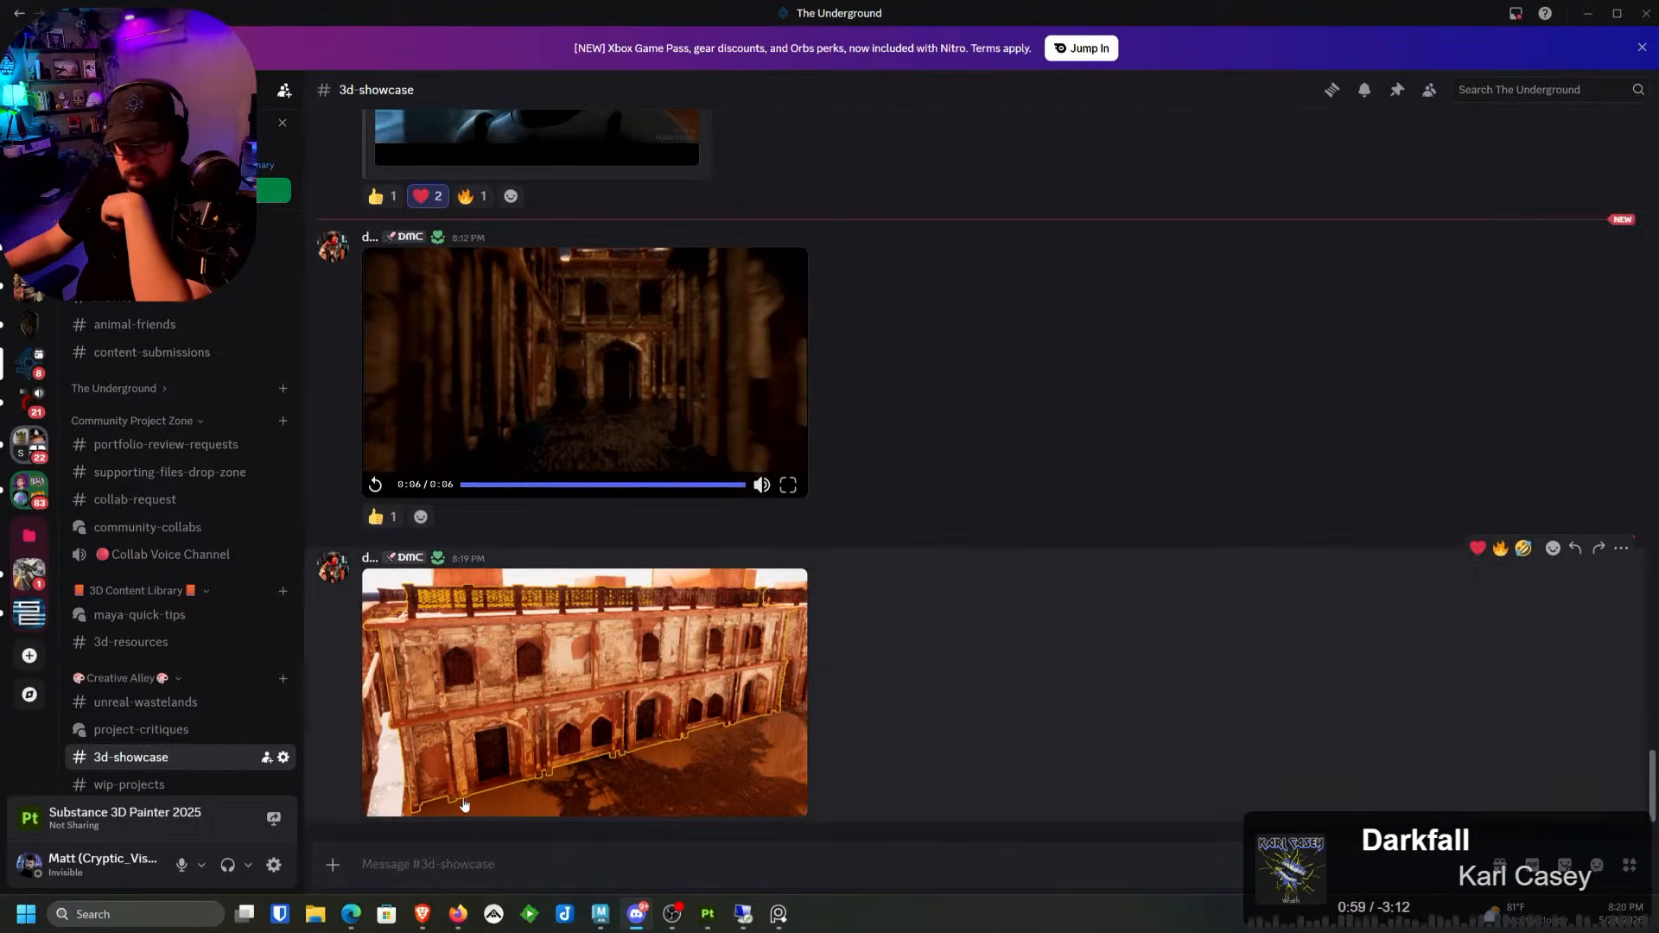
pyautogui.click(421, 913)
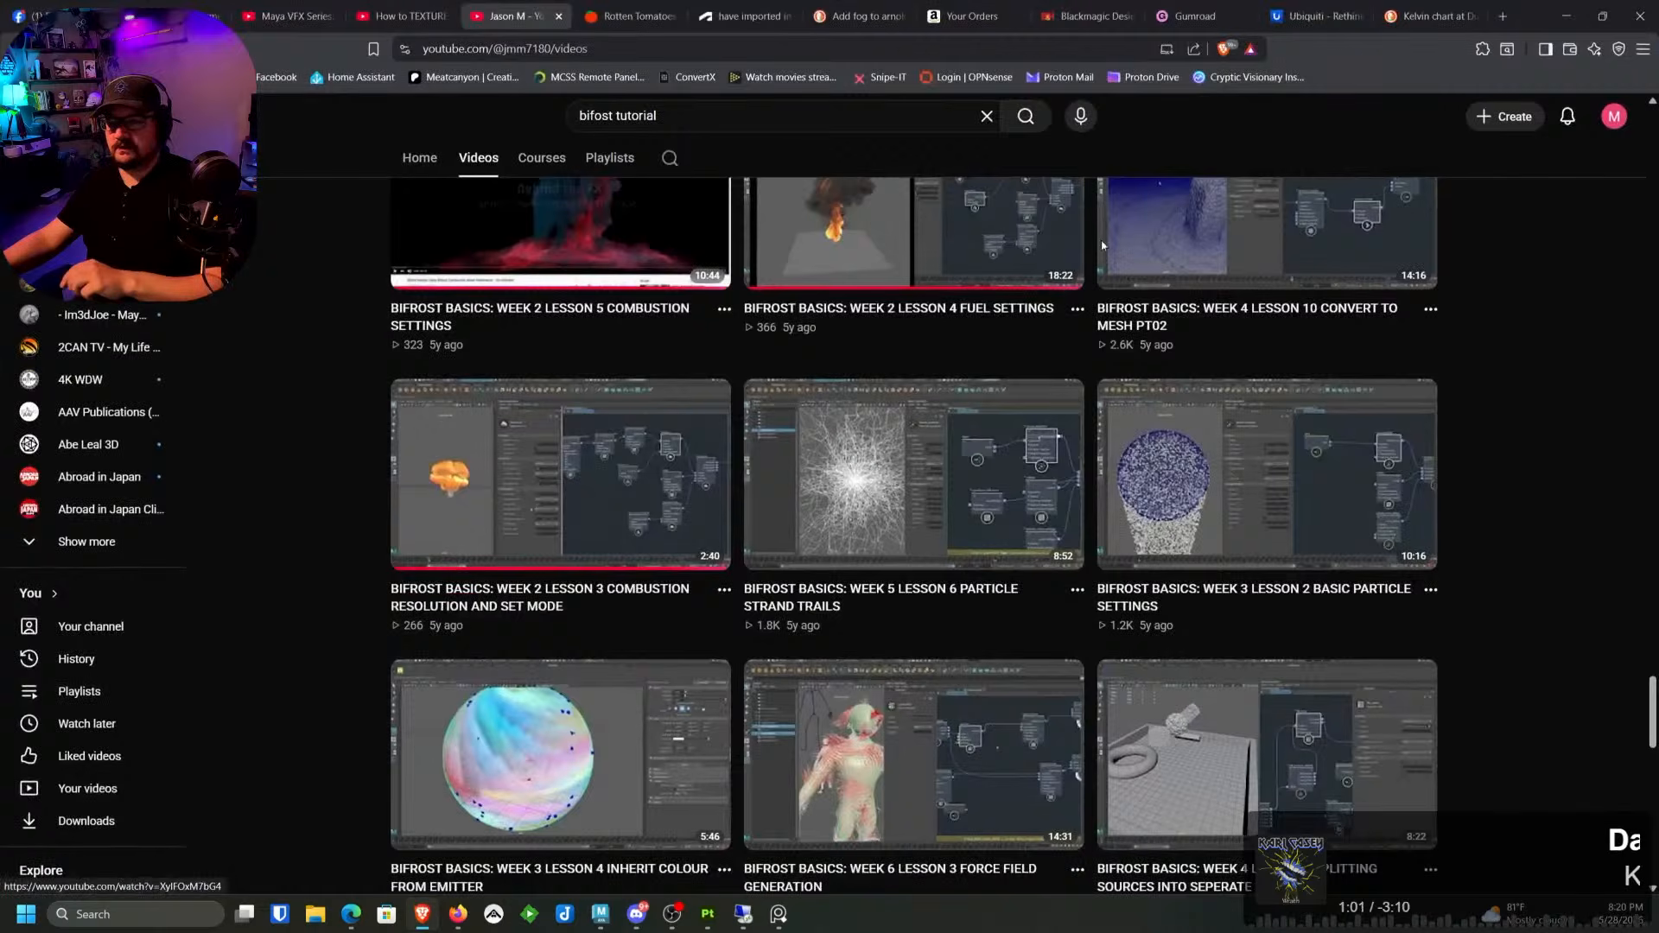
pyautogui.click(1503, 17)
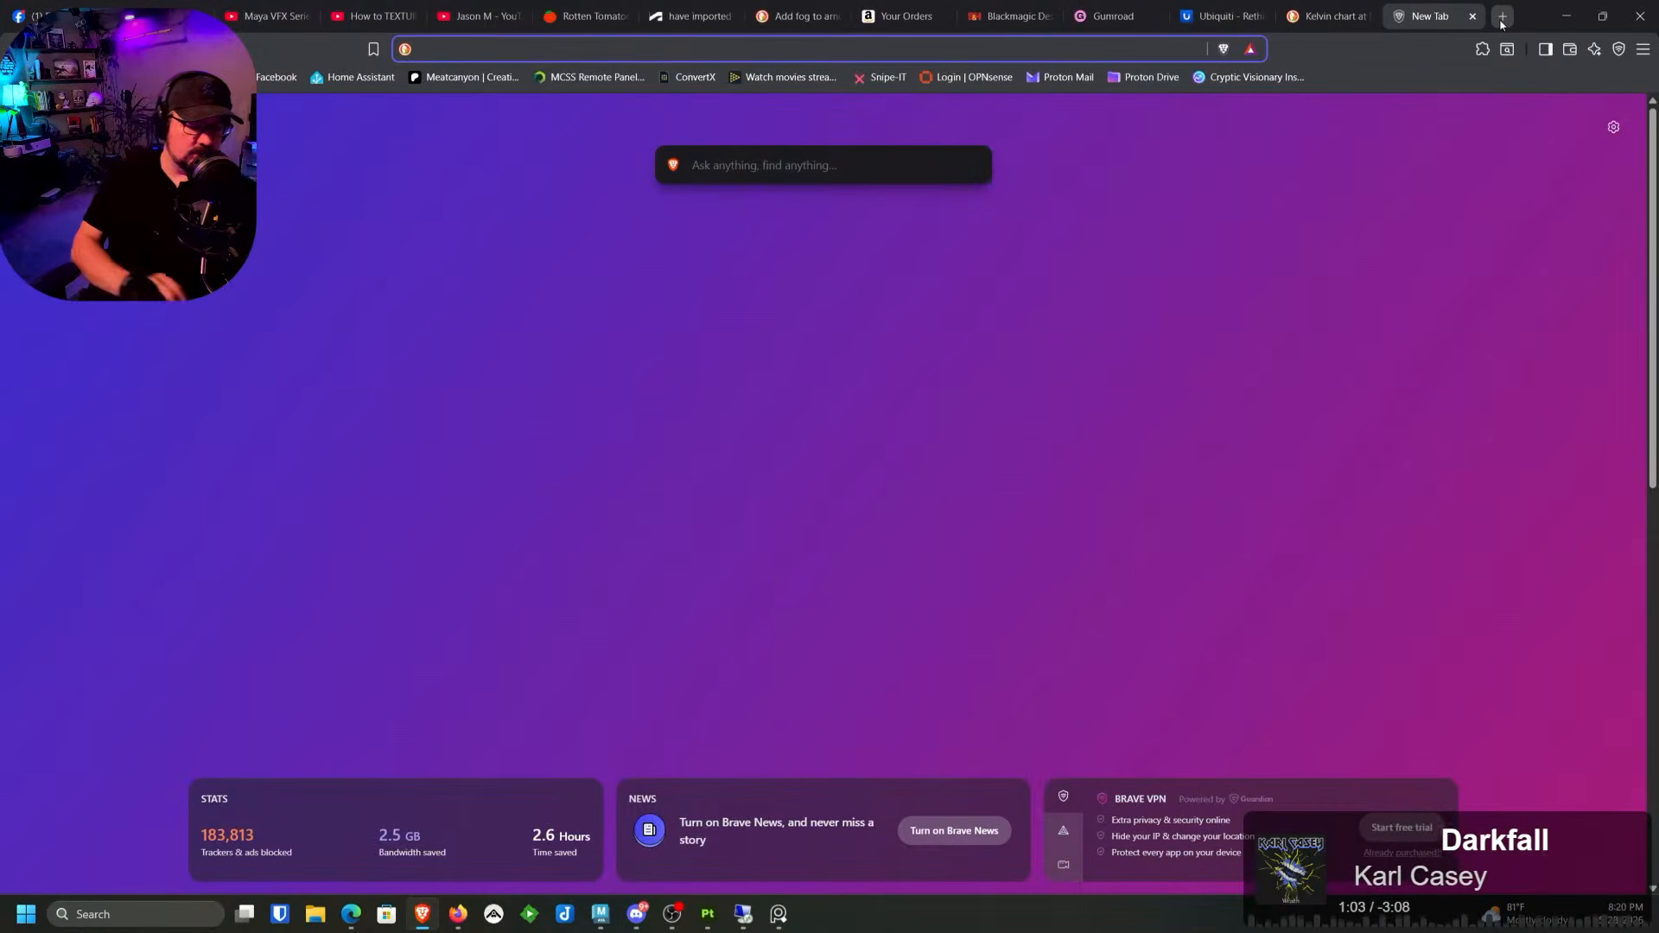
pyautogui.write('middle ea')
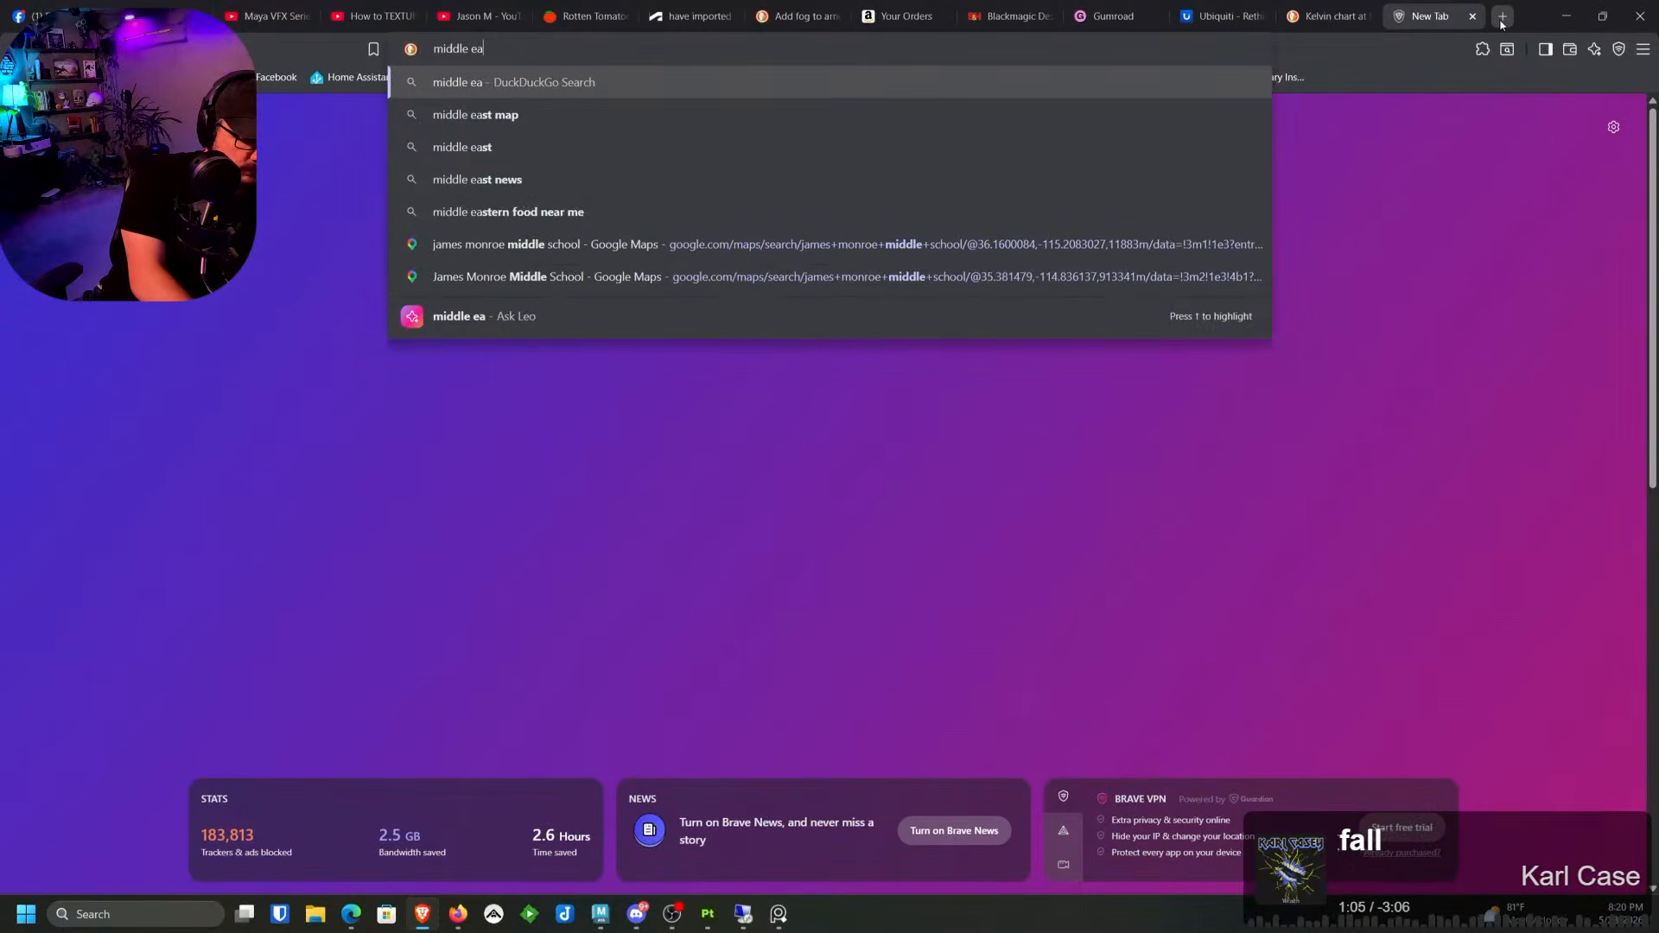
pyautogui.write('stewrn marke')
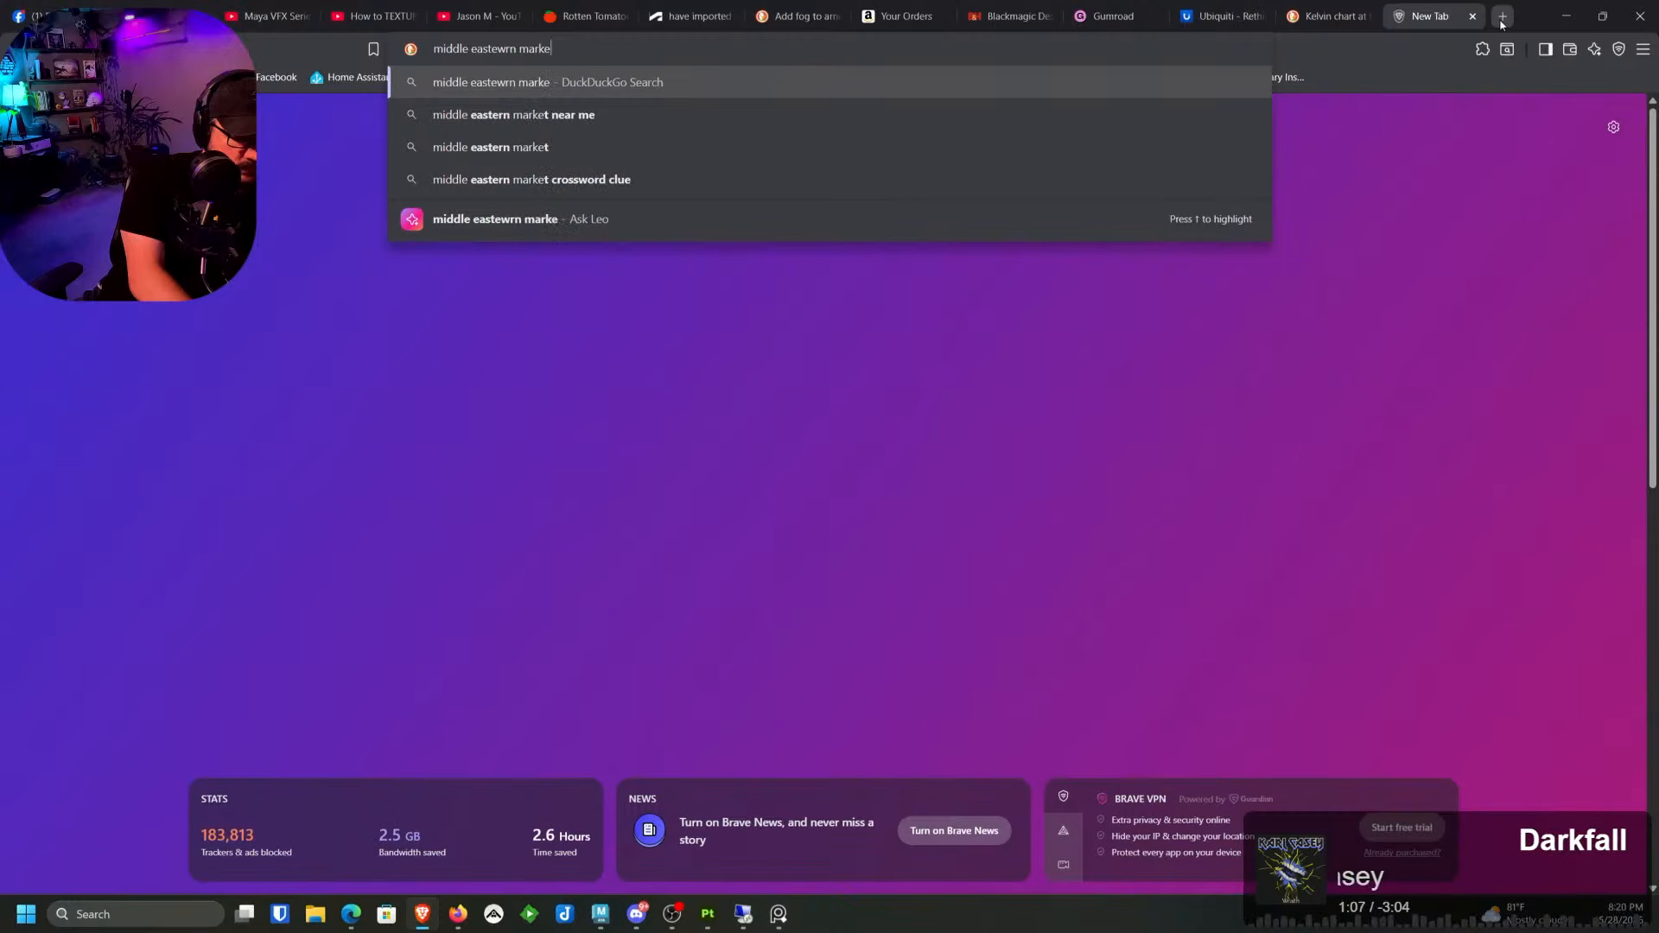
pyautogui.write('t')
pyautogui.press('Return')
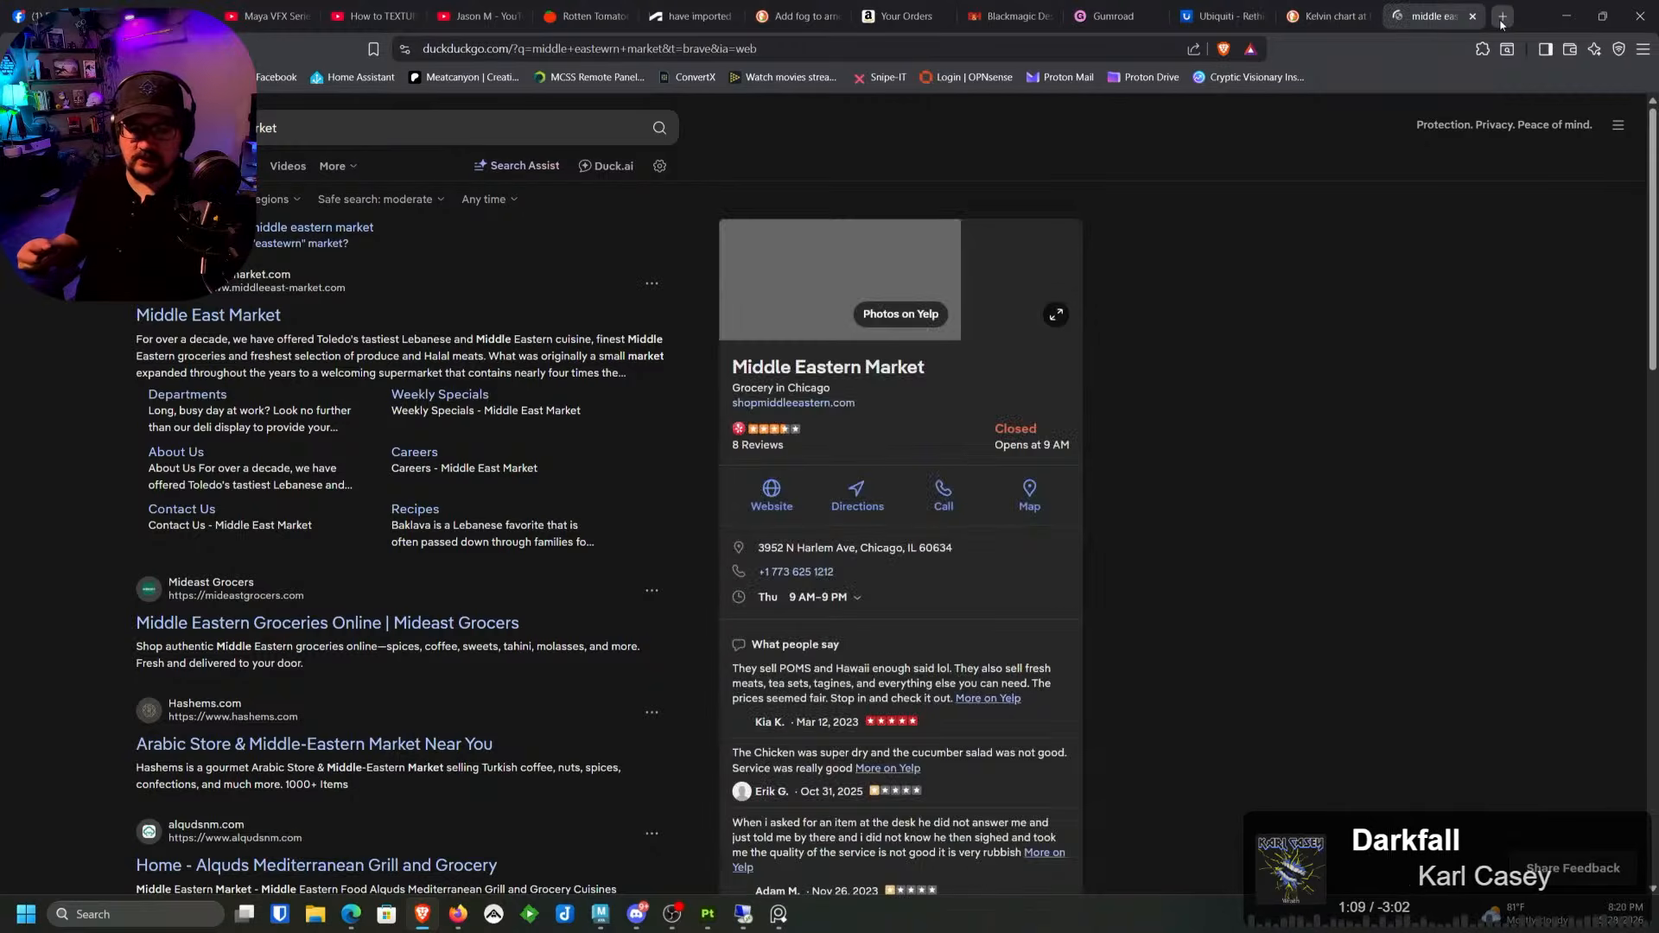
pyautogui.click(187, 166)
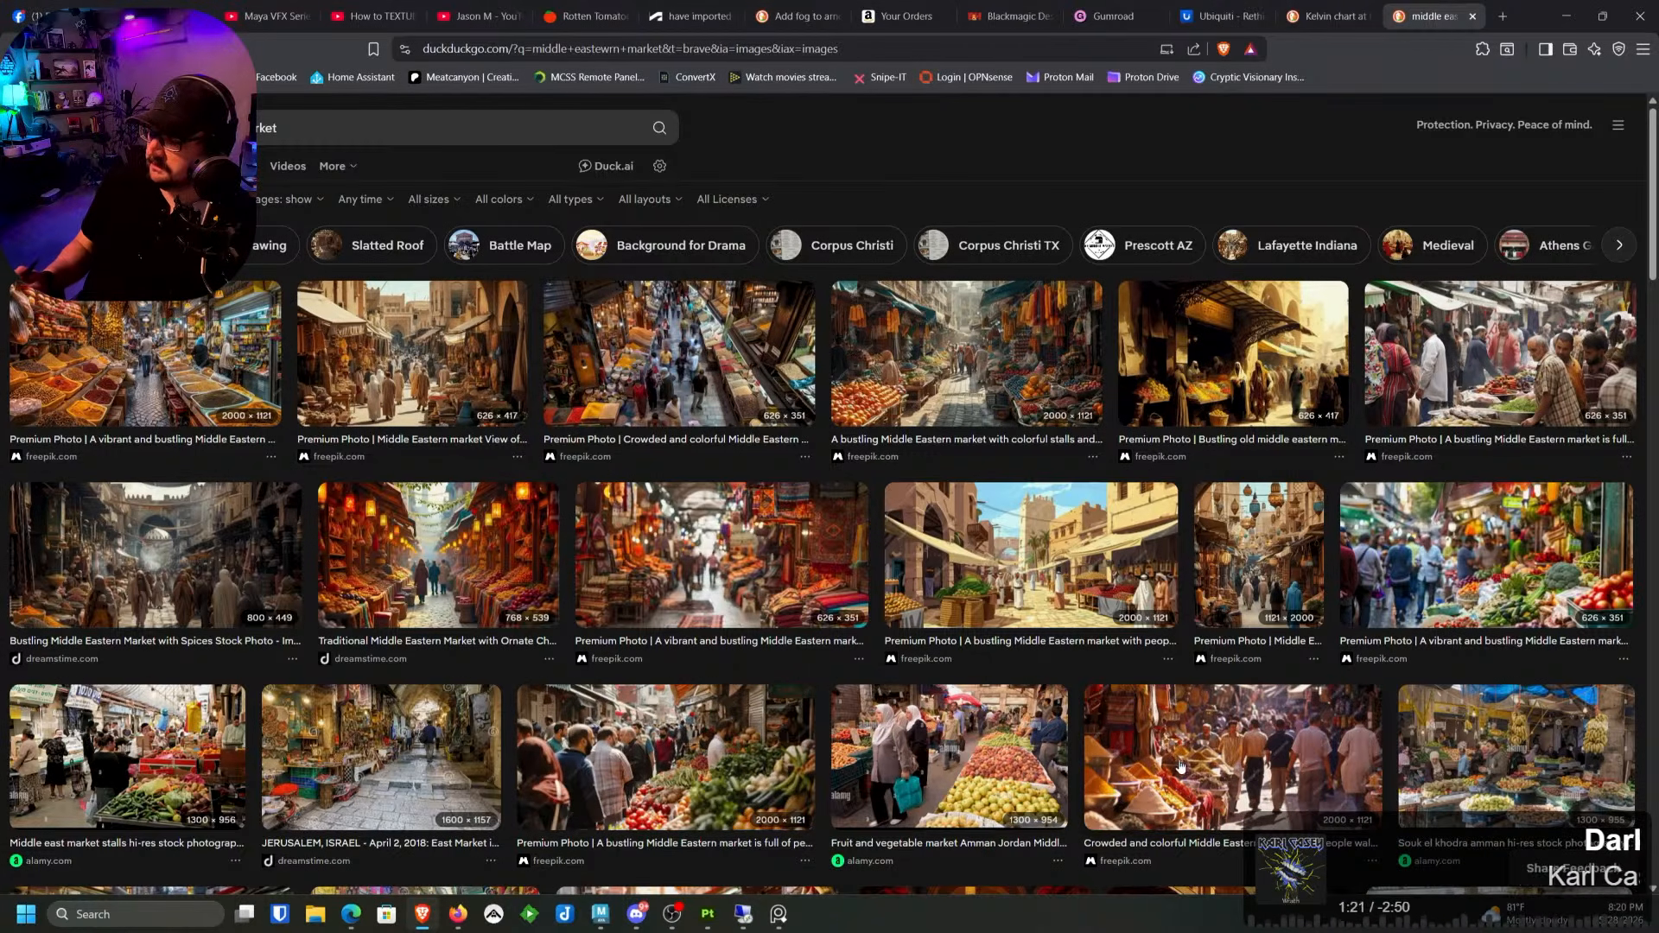
# Step: View the photo of the crowded, colorful Middle Eastern market enlarged, and return to Discord
pyautogui.click(1201, 736)
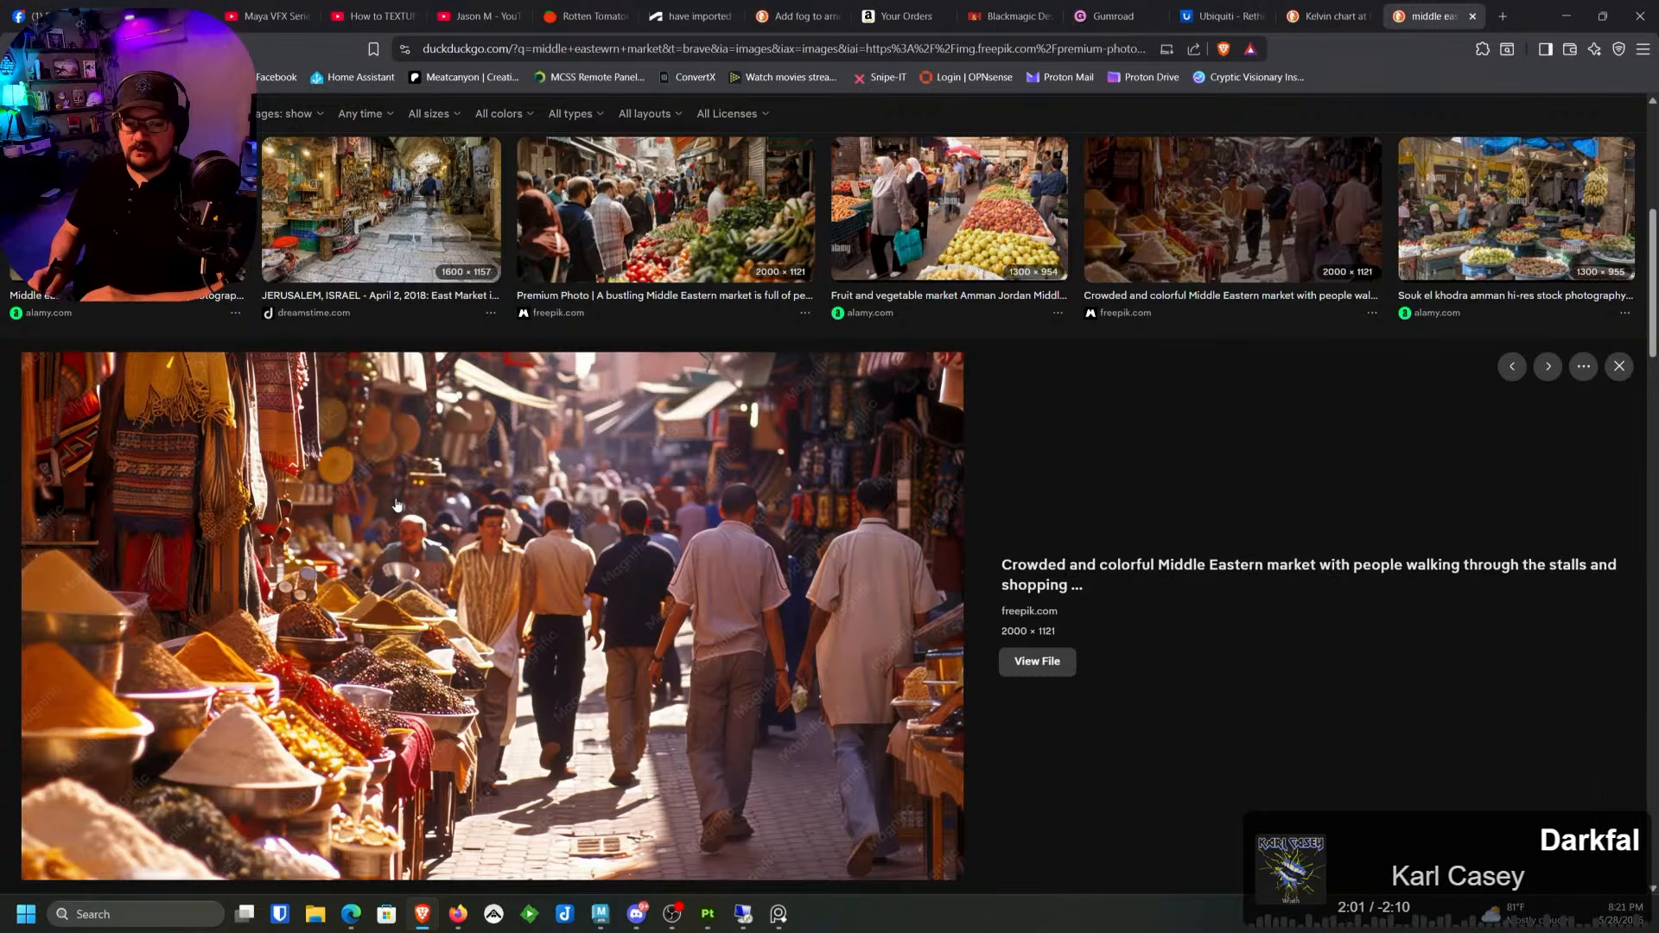
pyautogui.click(1565, 16)
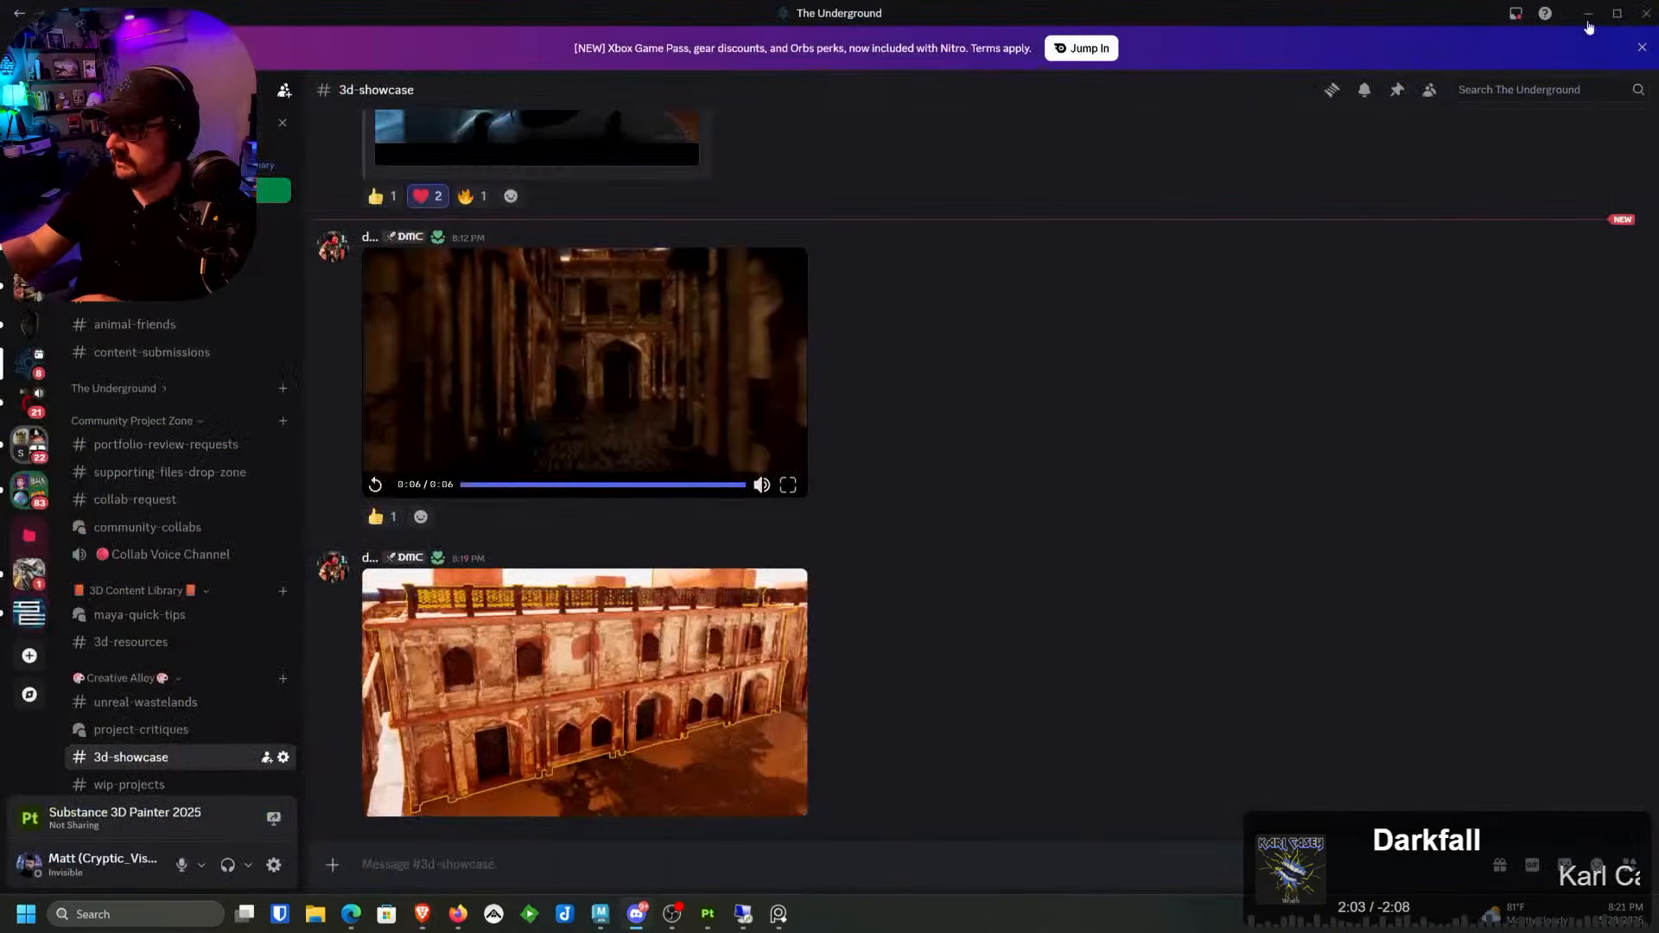
# Step: Move Discord out of the way to get back to Maya and save the Room_Look_Dev.ma scene
pyautogui.moveTo(1410, 19); pyautogui.dragTo(0, 35)
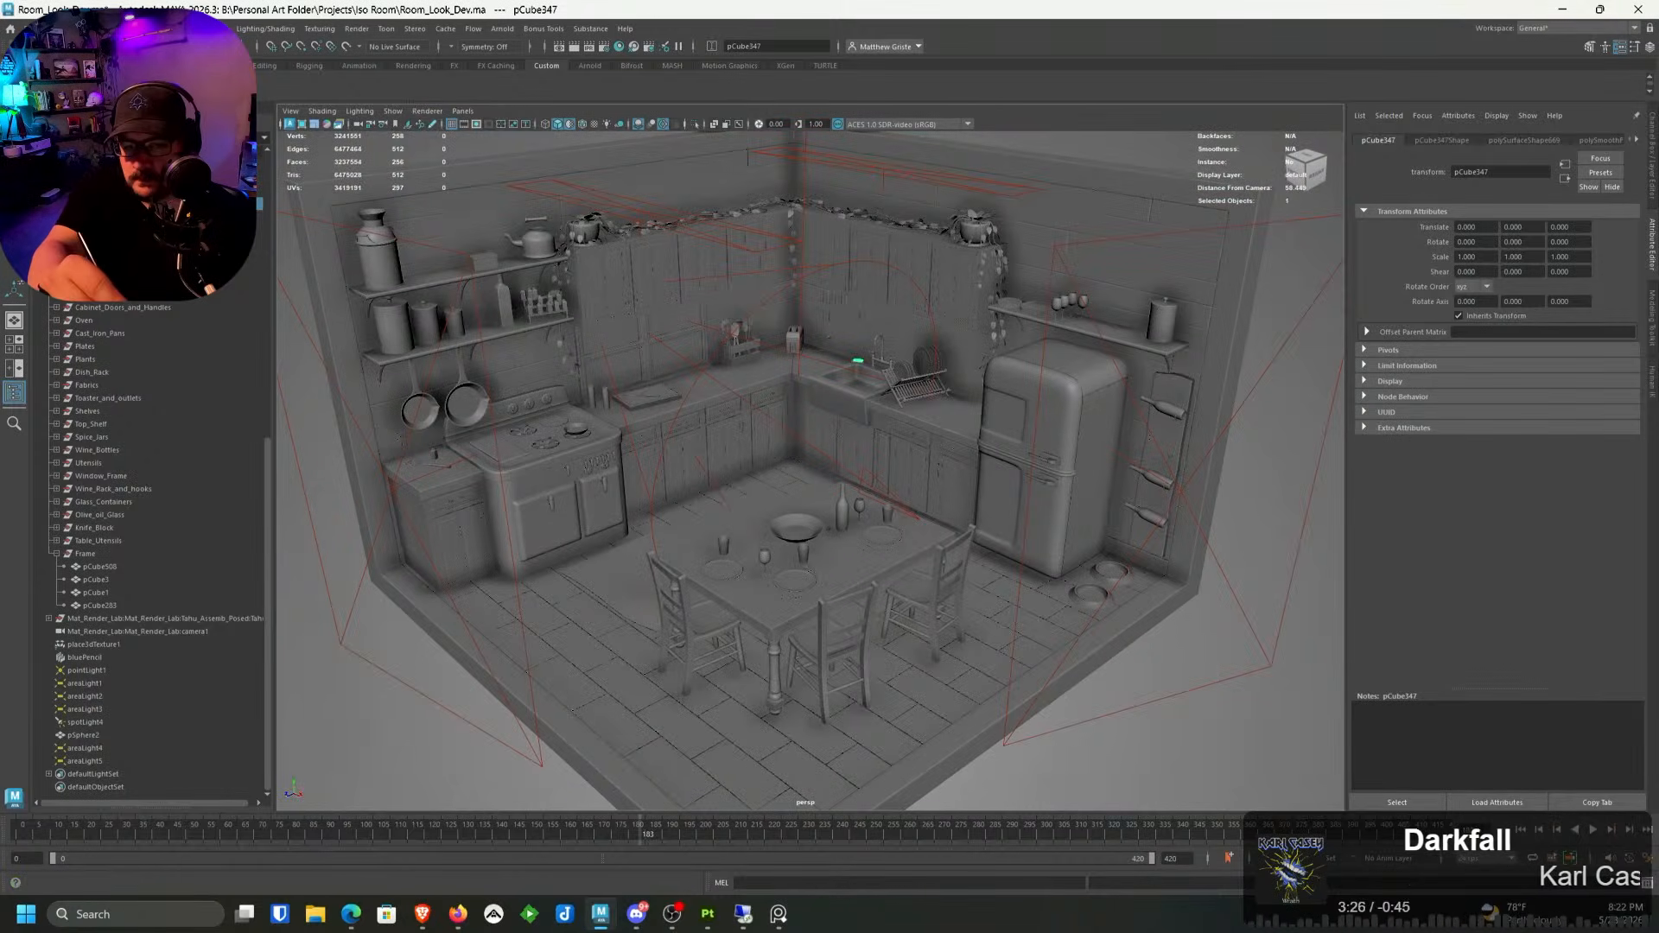
pyautogui.click(18, 28)
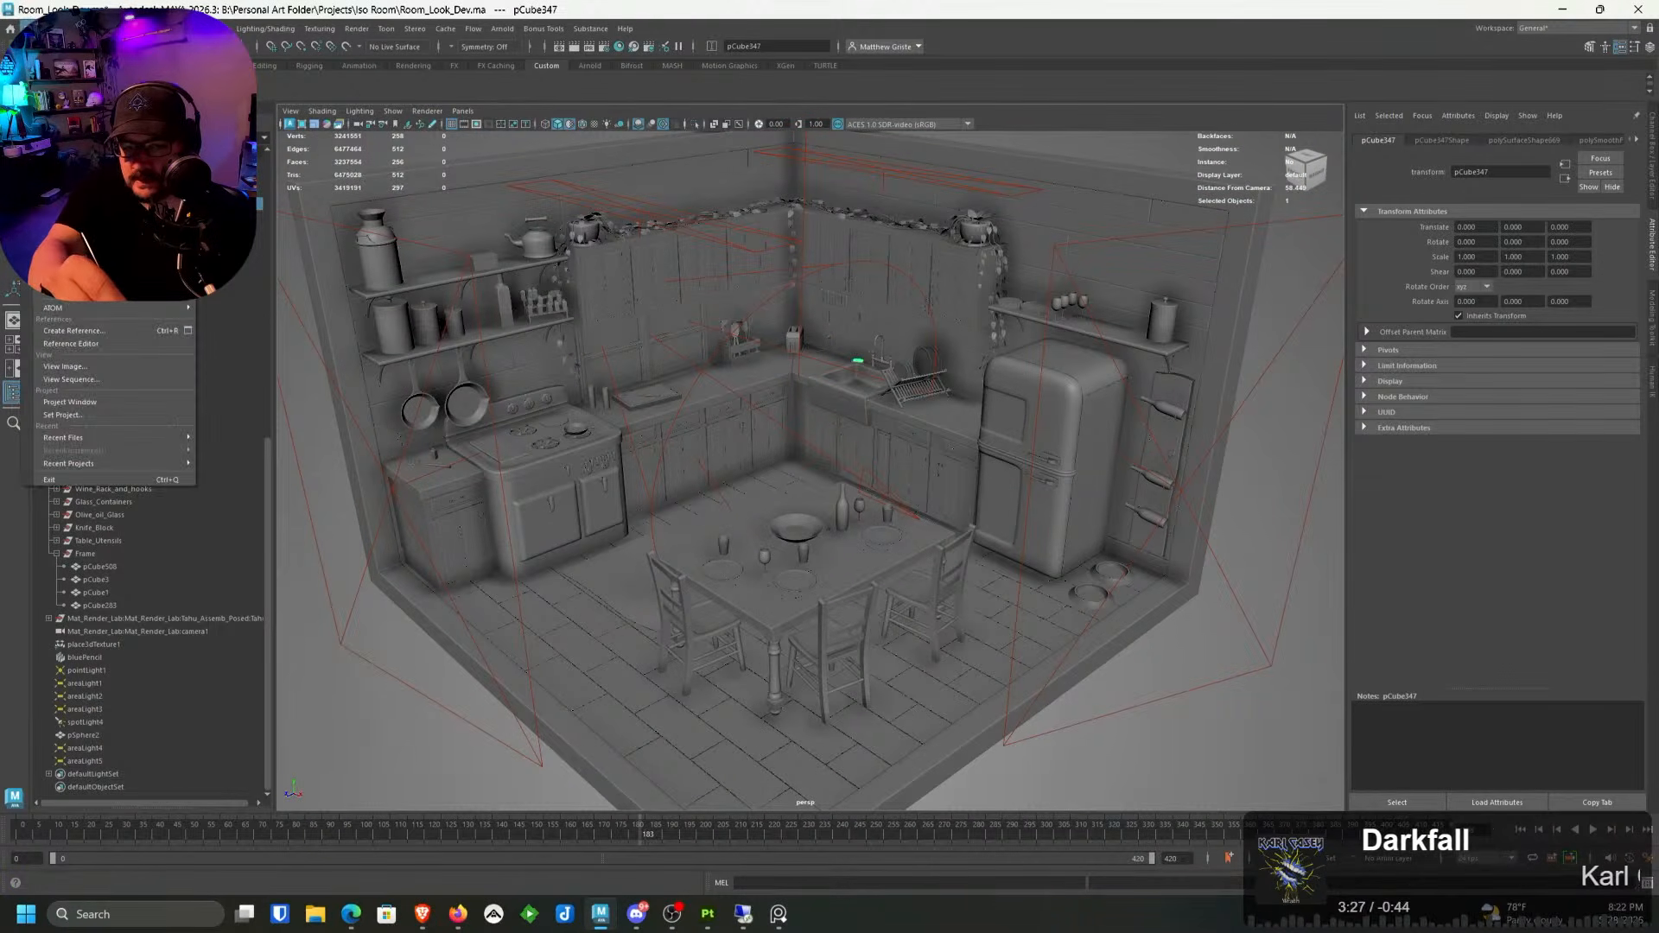
pyautogui.click(48, 86)
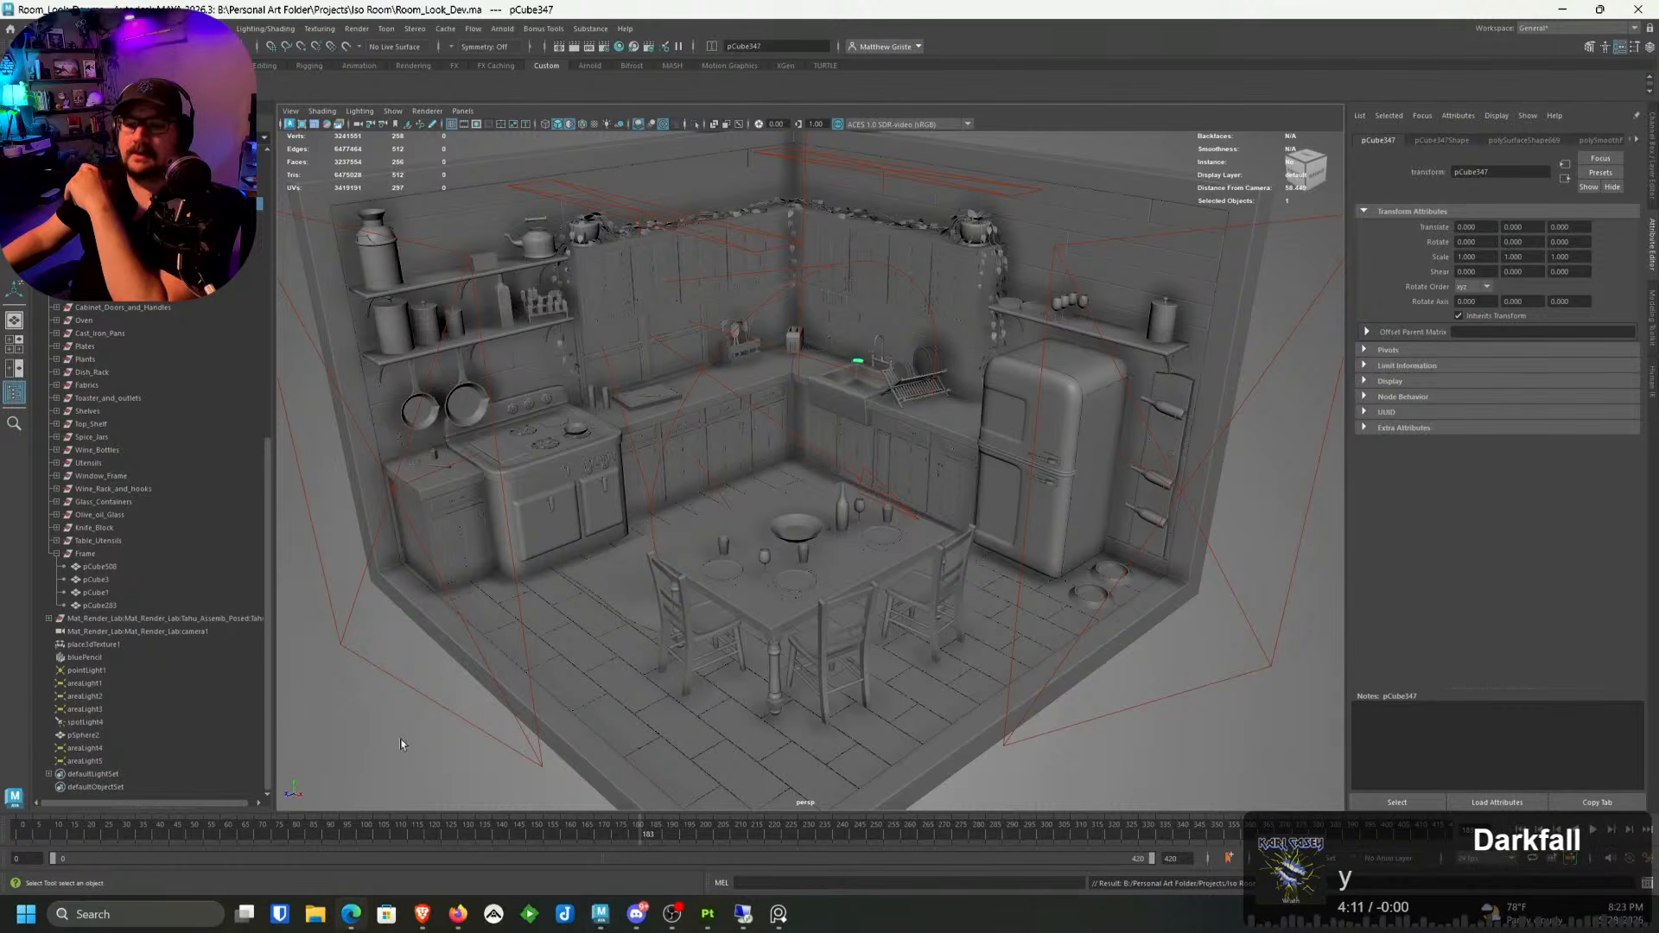
# Step: Switch to File Explorer and browse the G: drive to Cryptic_Visionary > Content > Stills > Practice > Klipsch Icon
pyautogui.click(315, 915)
pyautogui.click(263, 557)
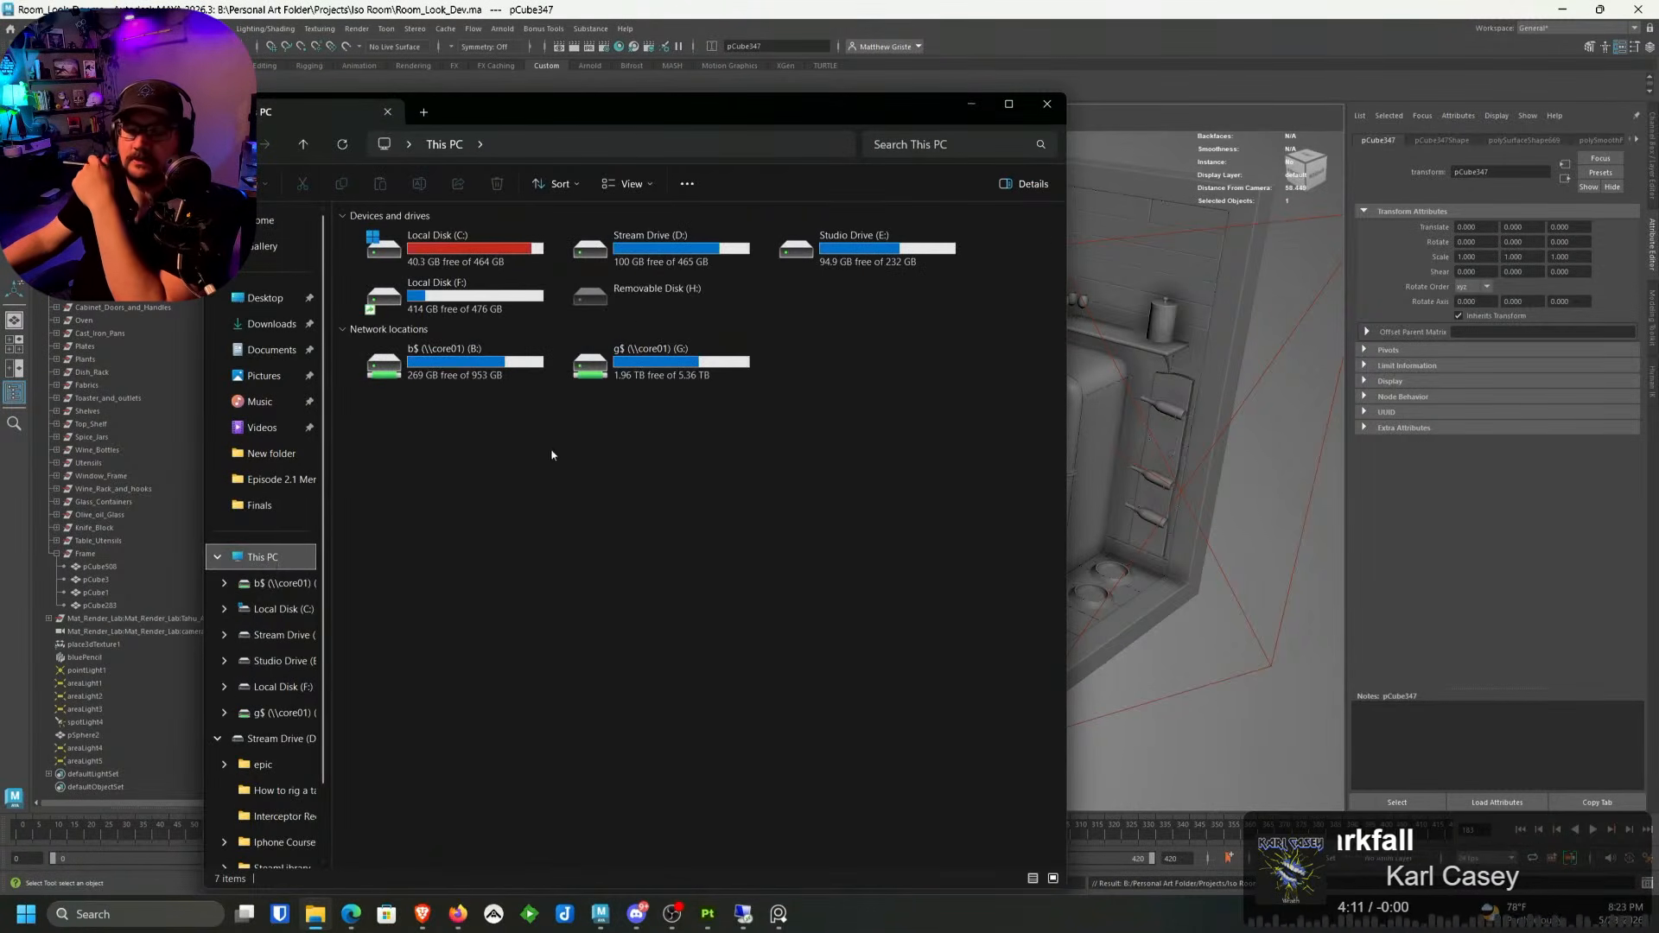
pyautogui.doubleClick(666, 375)
pyautogui.doubleClick(406, 264)
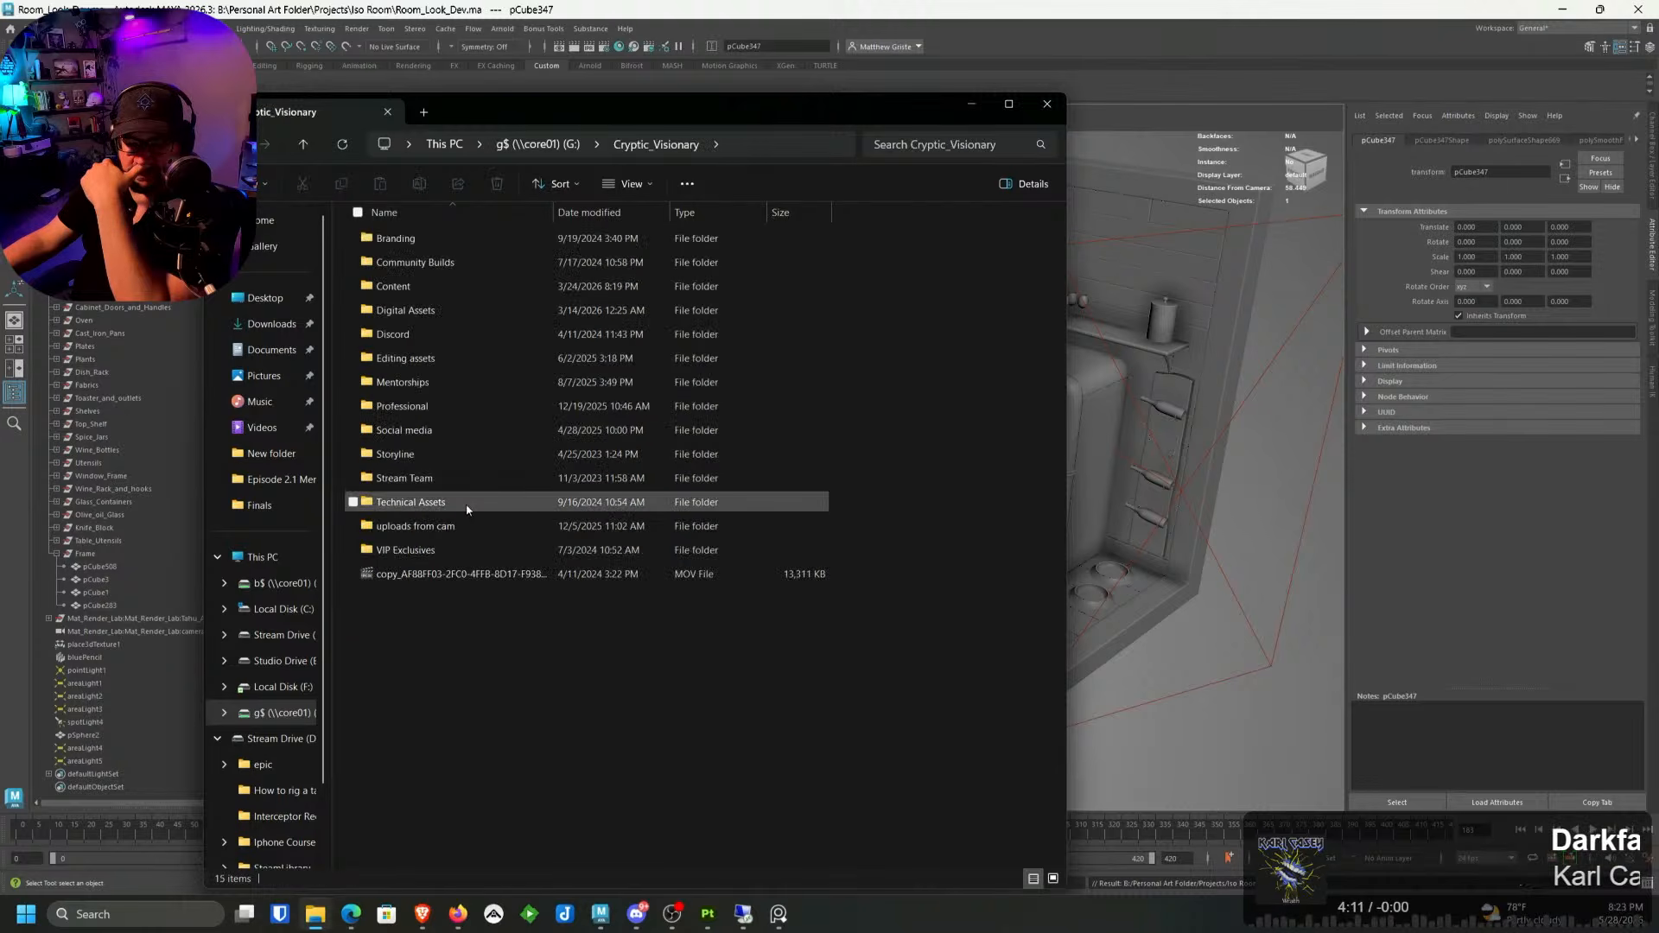
pyautogui.doubleClick(404, 286)
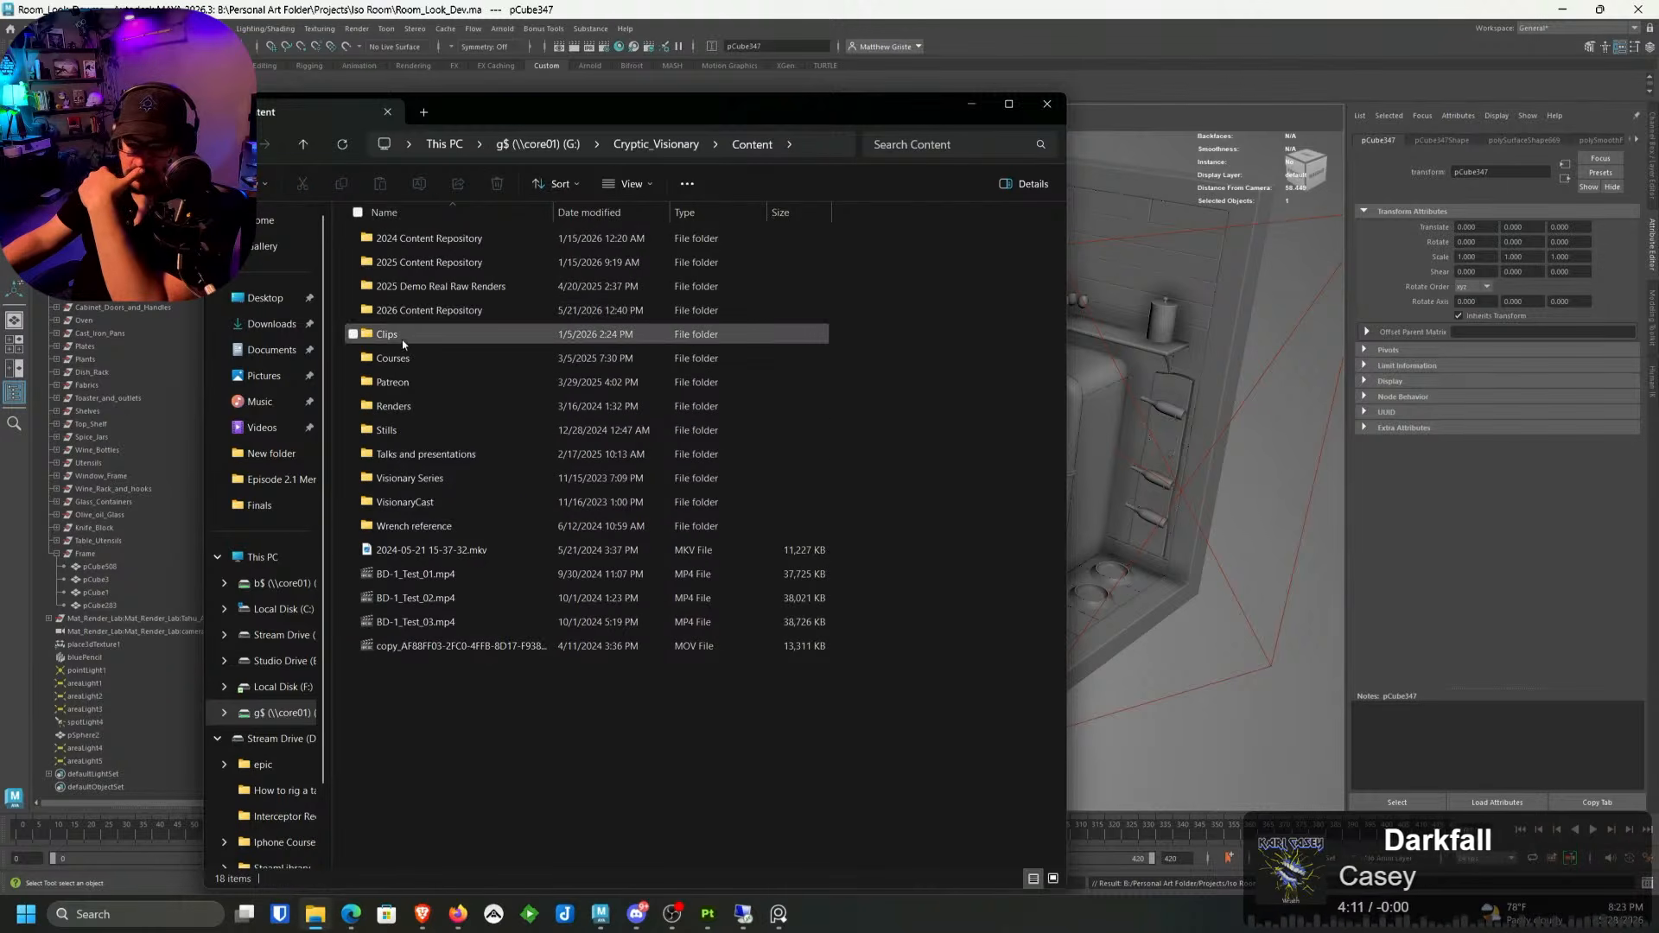
pyautogui.doubleClick(402, 432)
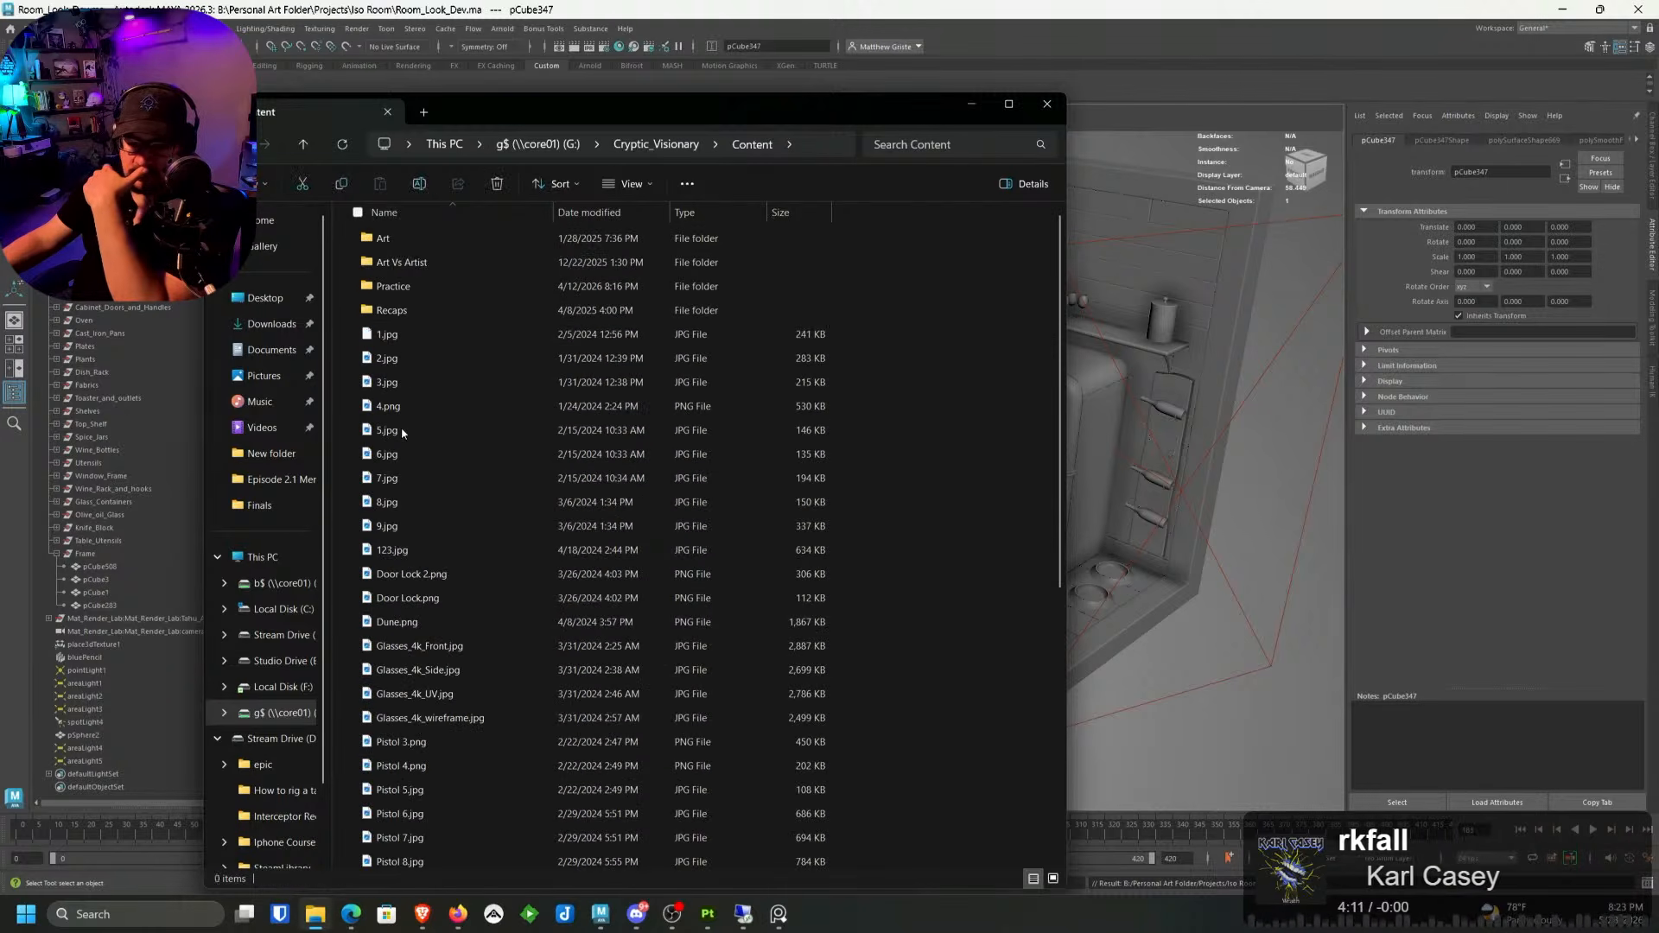
pyautogui.click(421, 293)
pyautogui.doubleClick(421, 293)
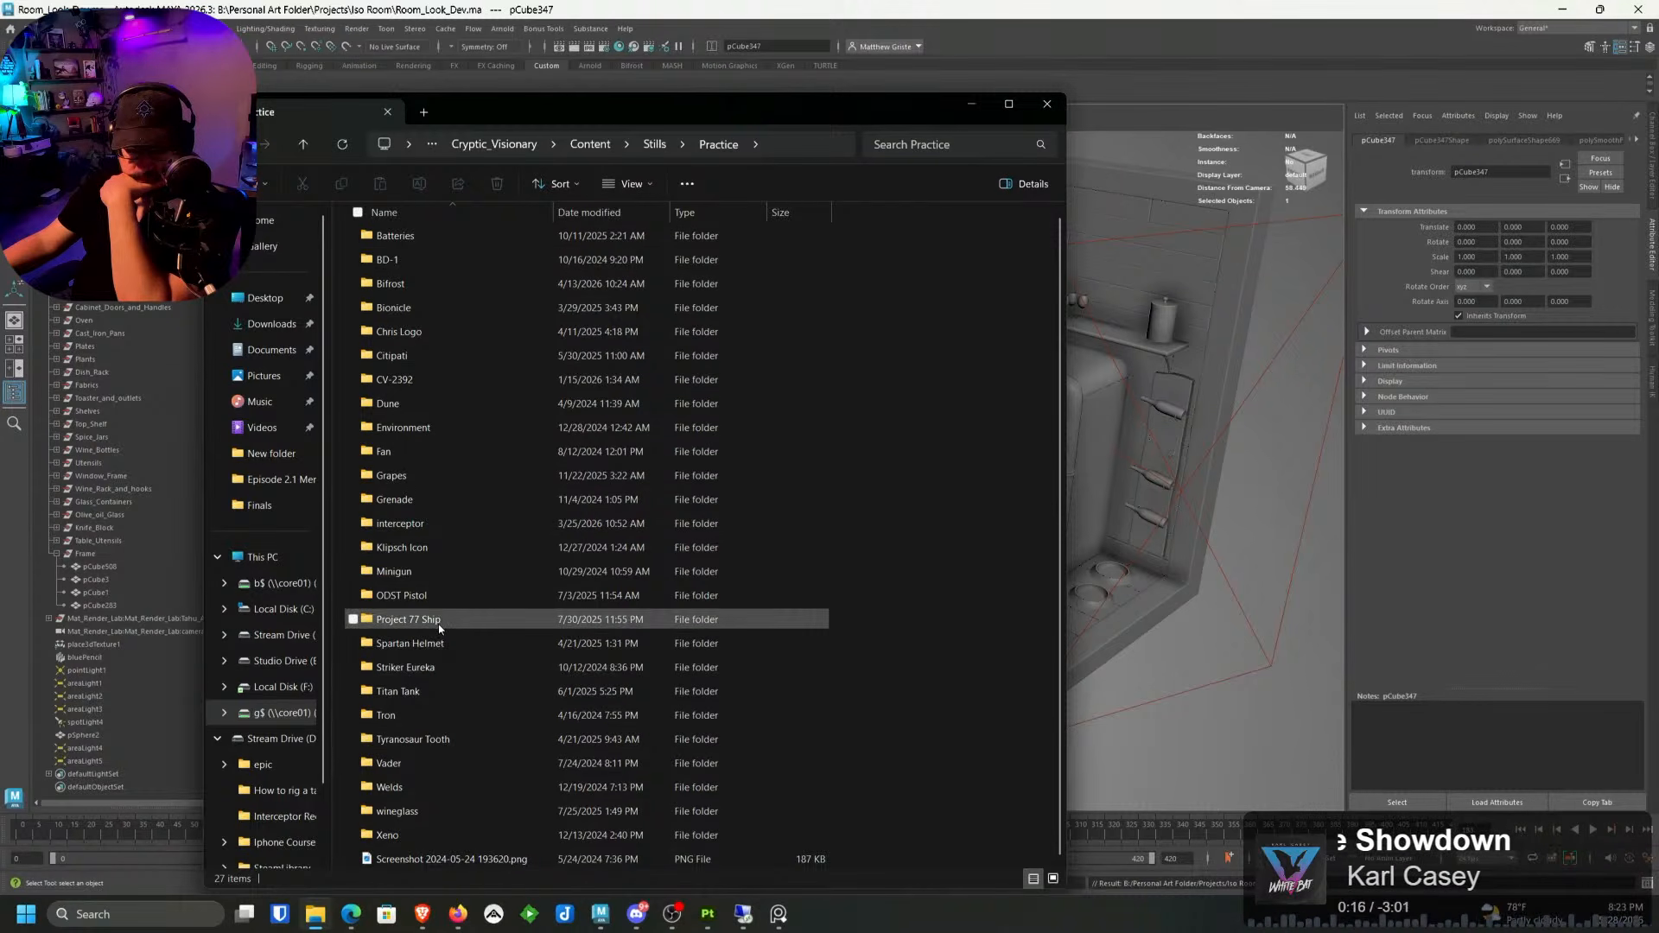
pyautogui.doubleClick(413, 547)
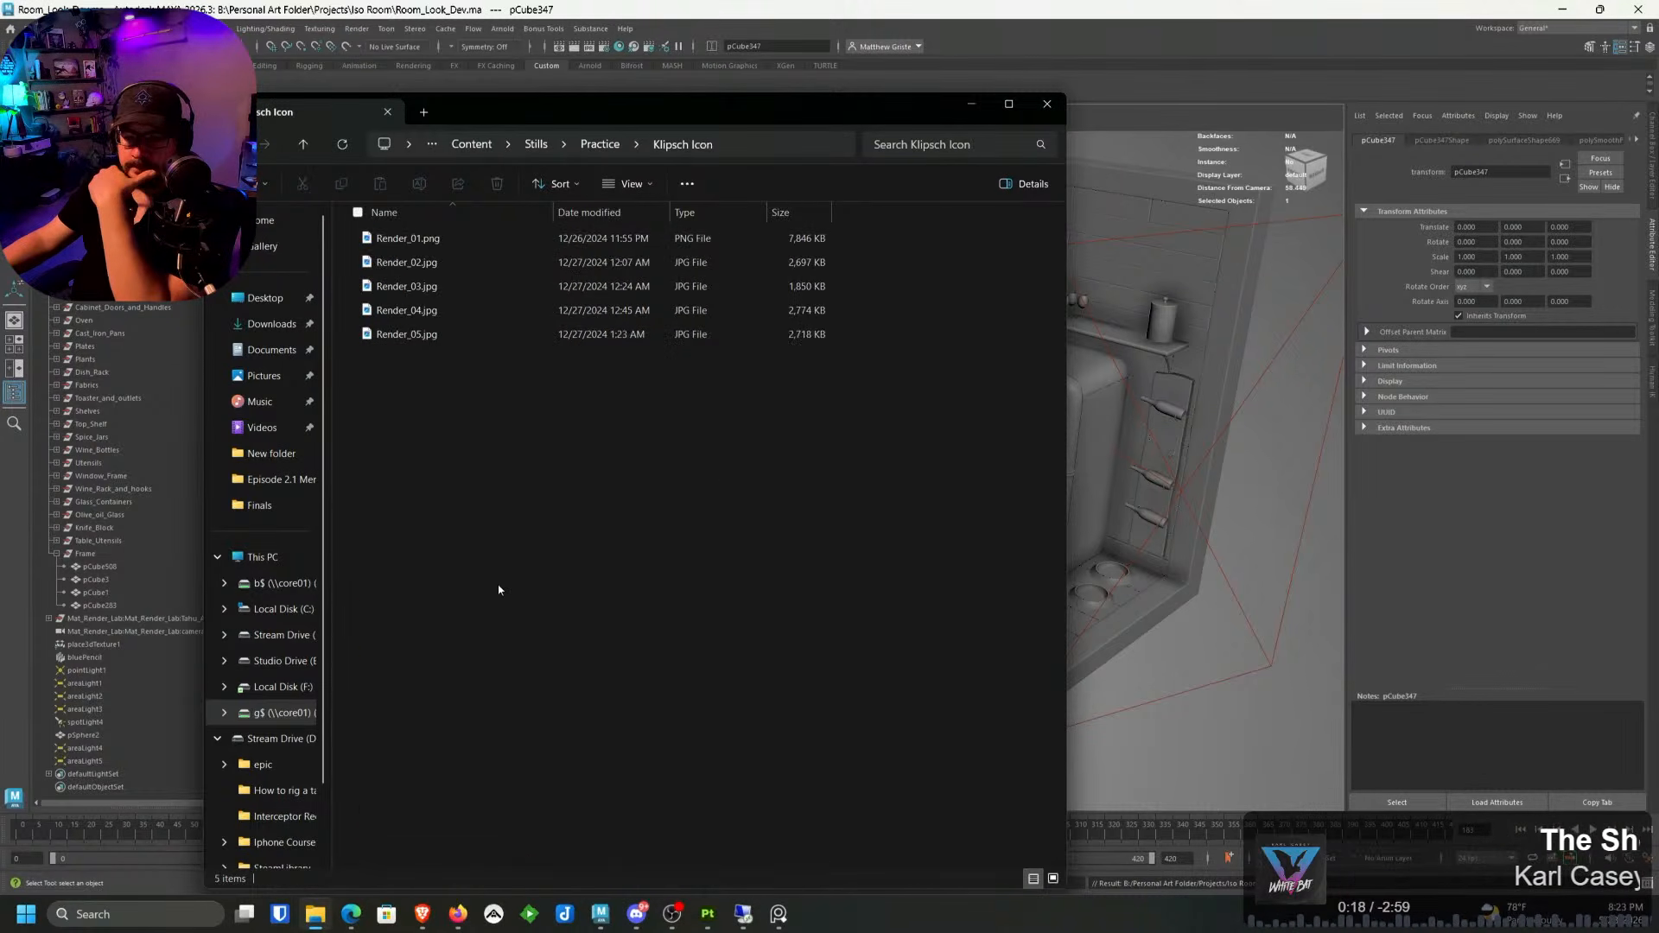
# Step: View the speaker render Render_01.png, close it and return to Maya
pyautogui.doubleClick(394, 240)
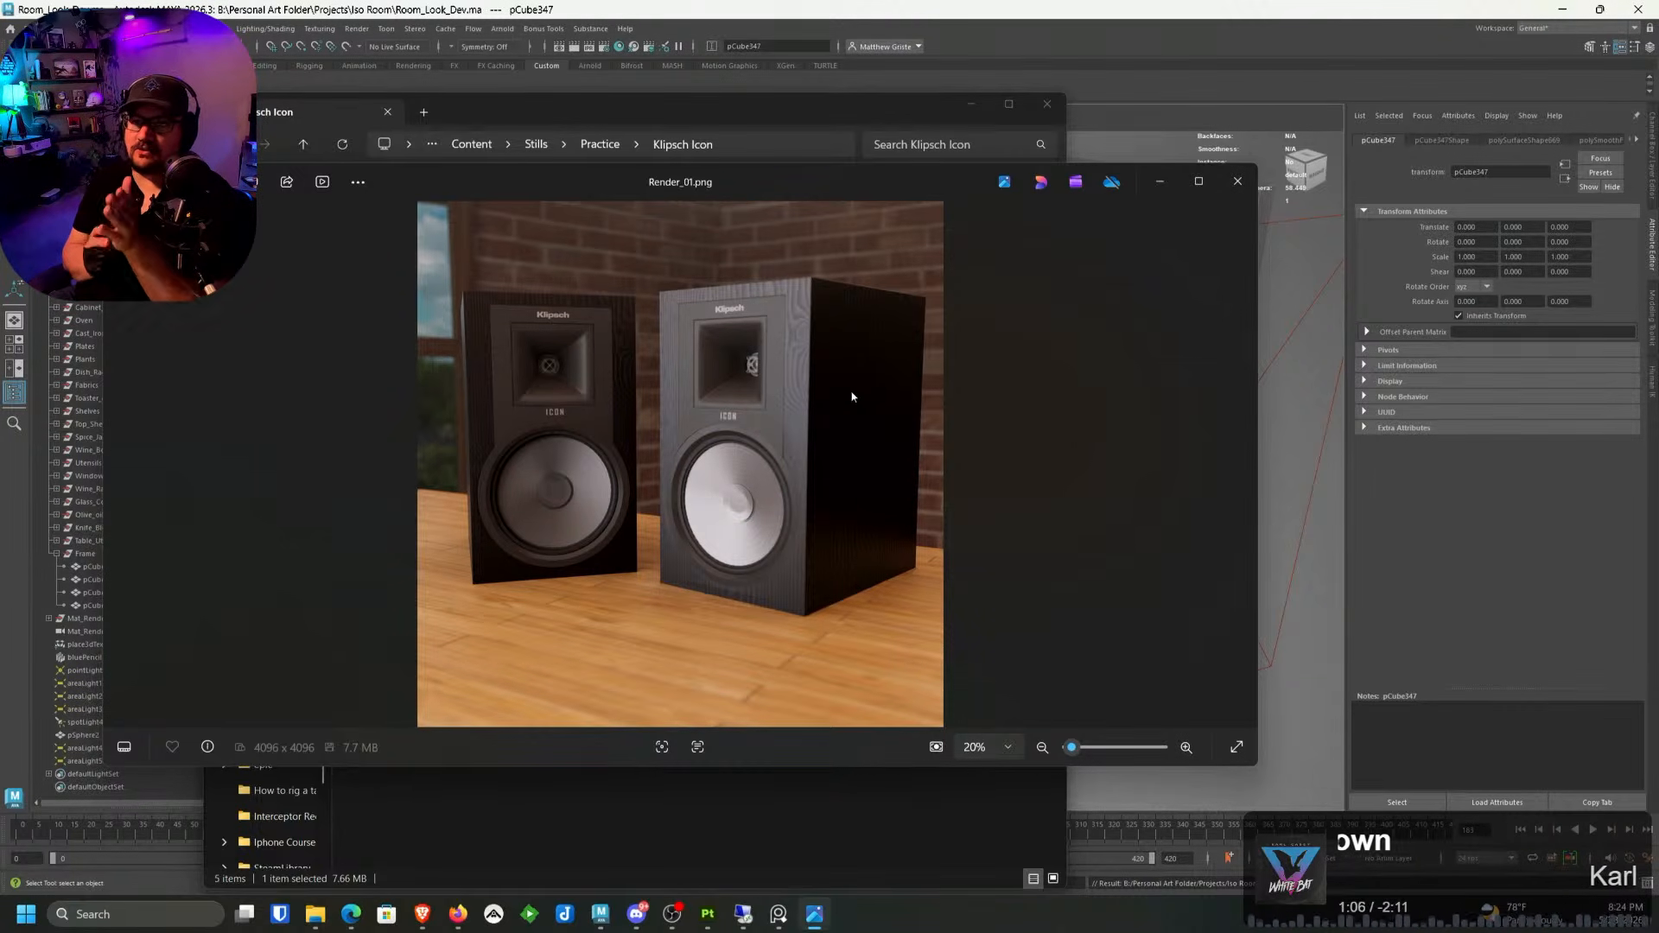
pyautogui.click(1237, 181)
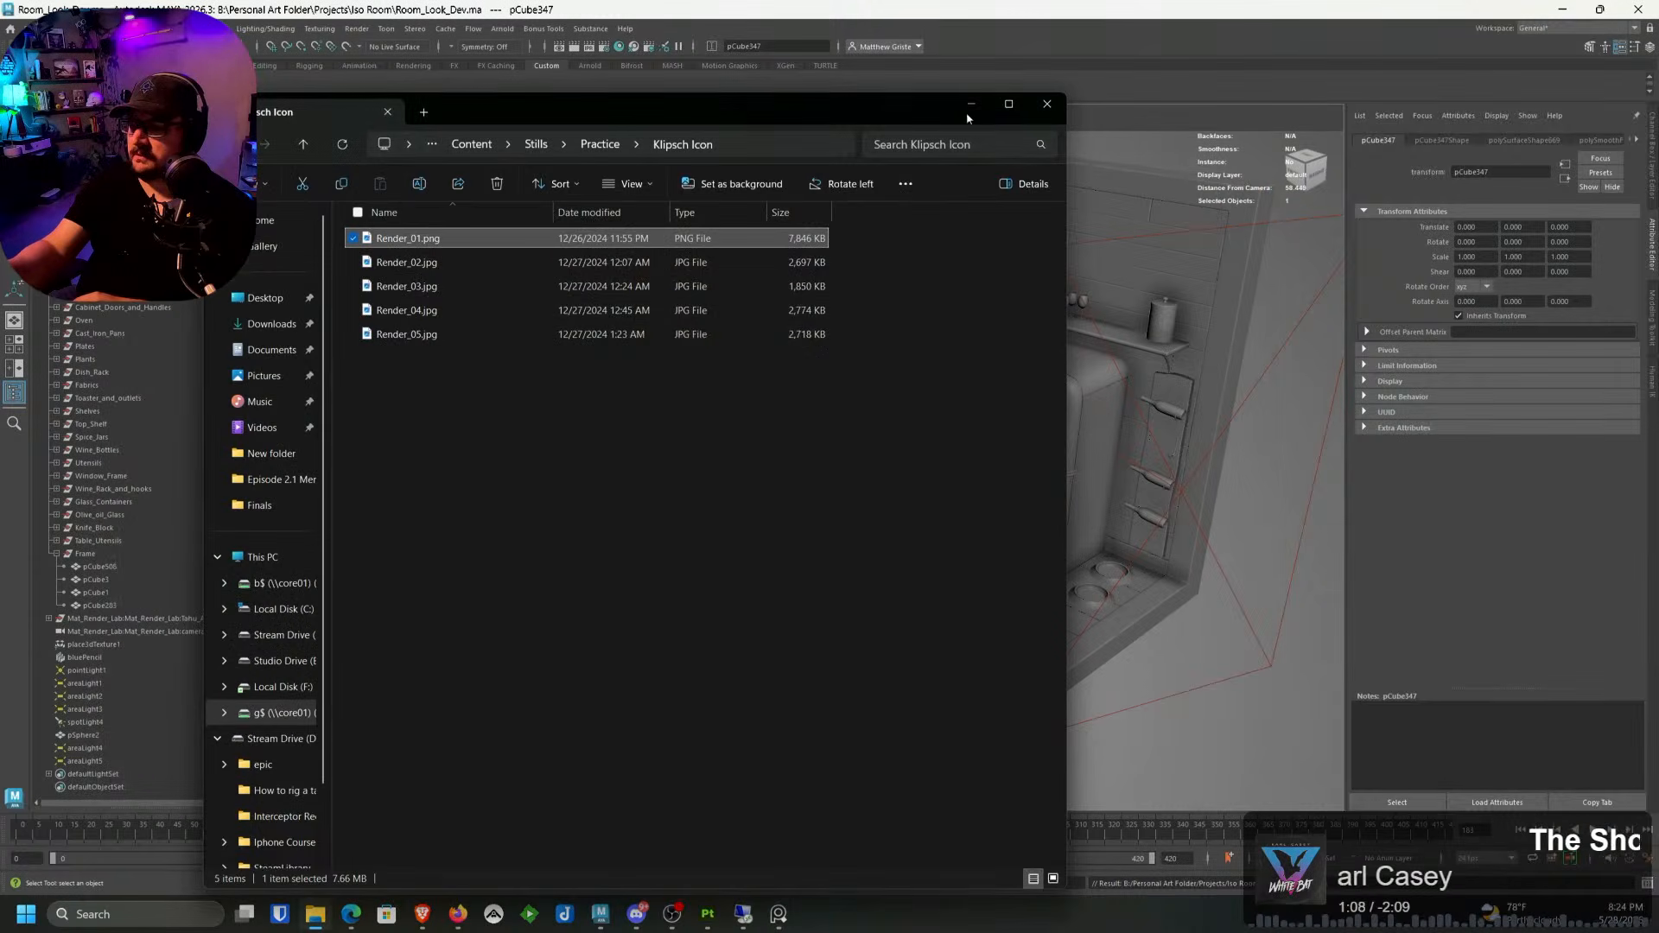
pyautogui.click(972, 106)
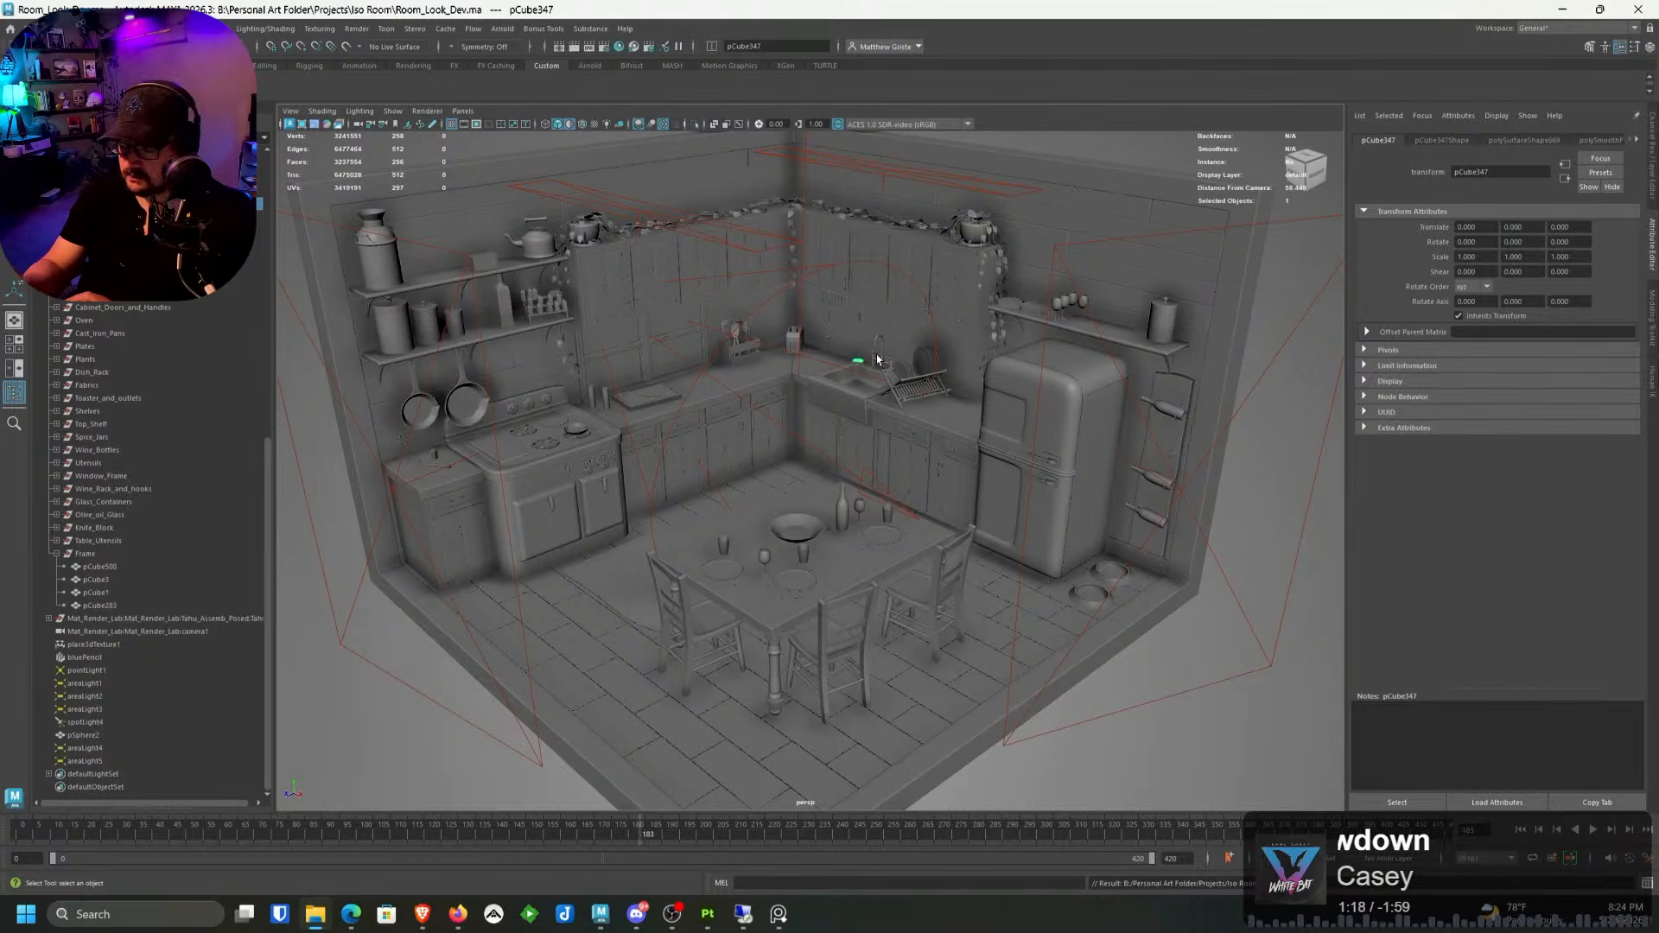
# Step: Switch to Substance 3D Painter, close the finished texture export dialog and return to Maya
pyautogui.press('alt')
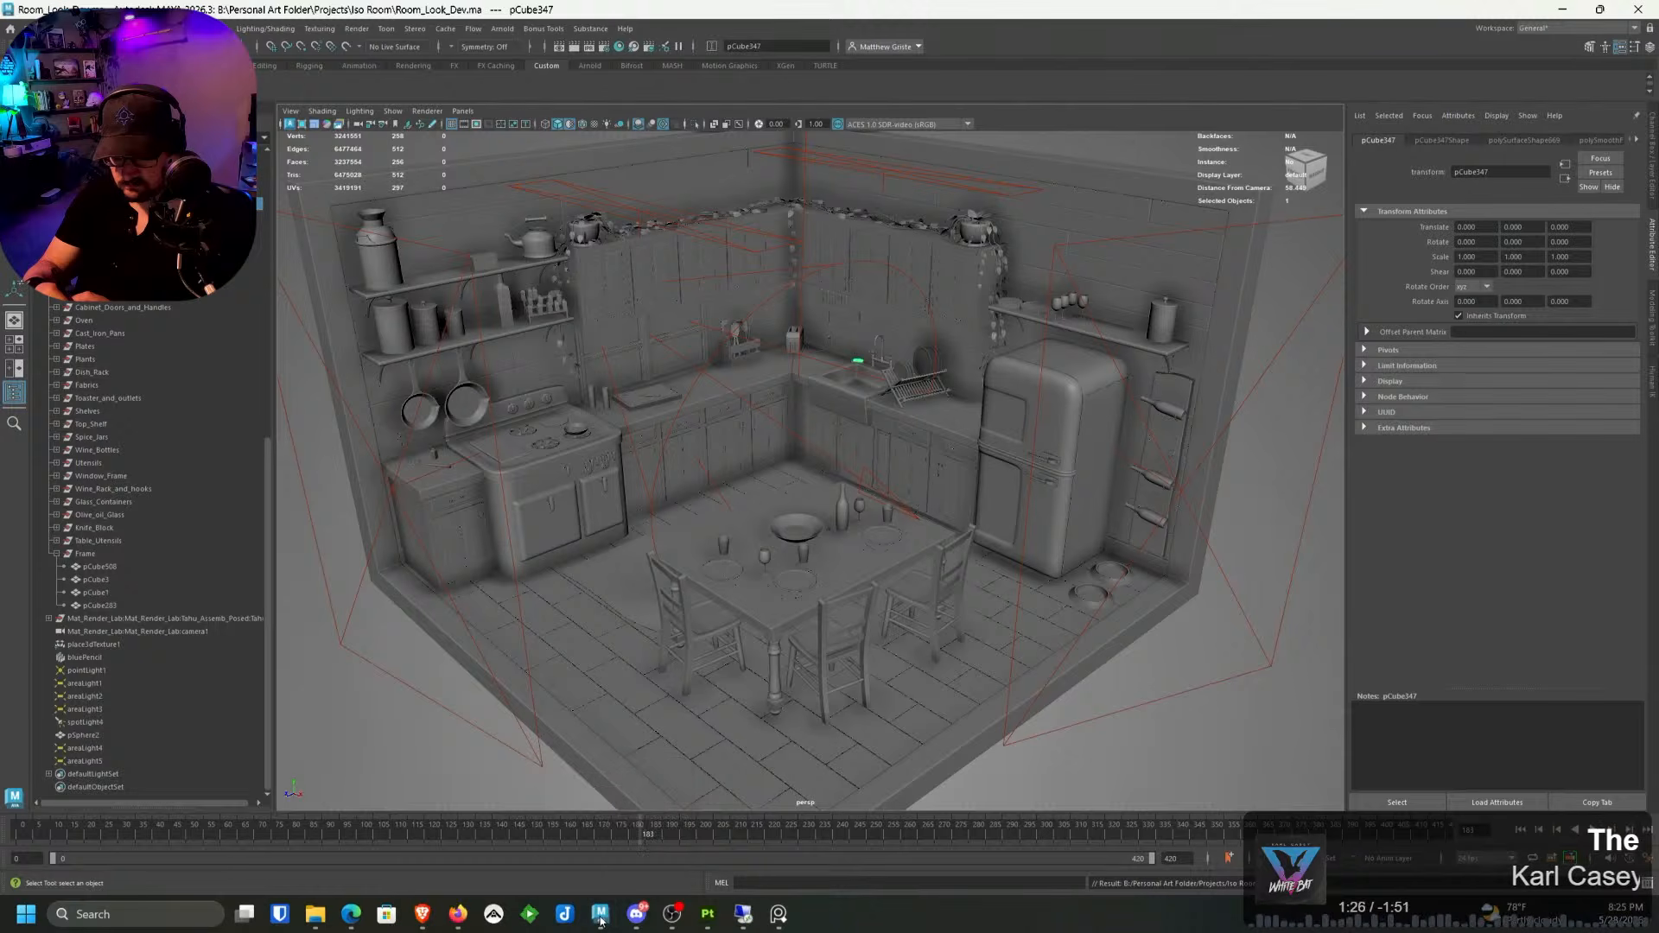
pyautogui.click(707, 921)
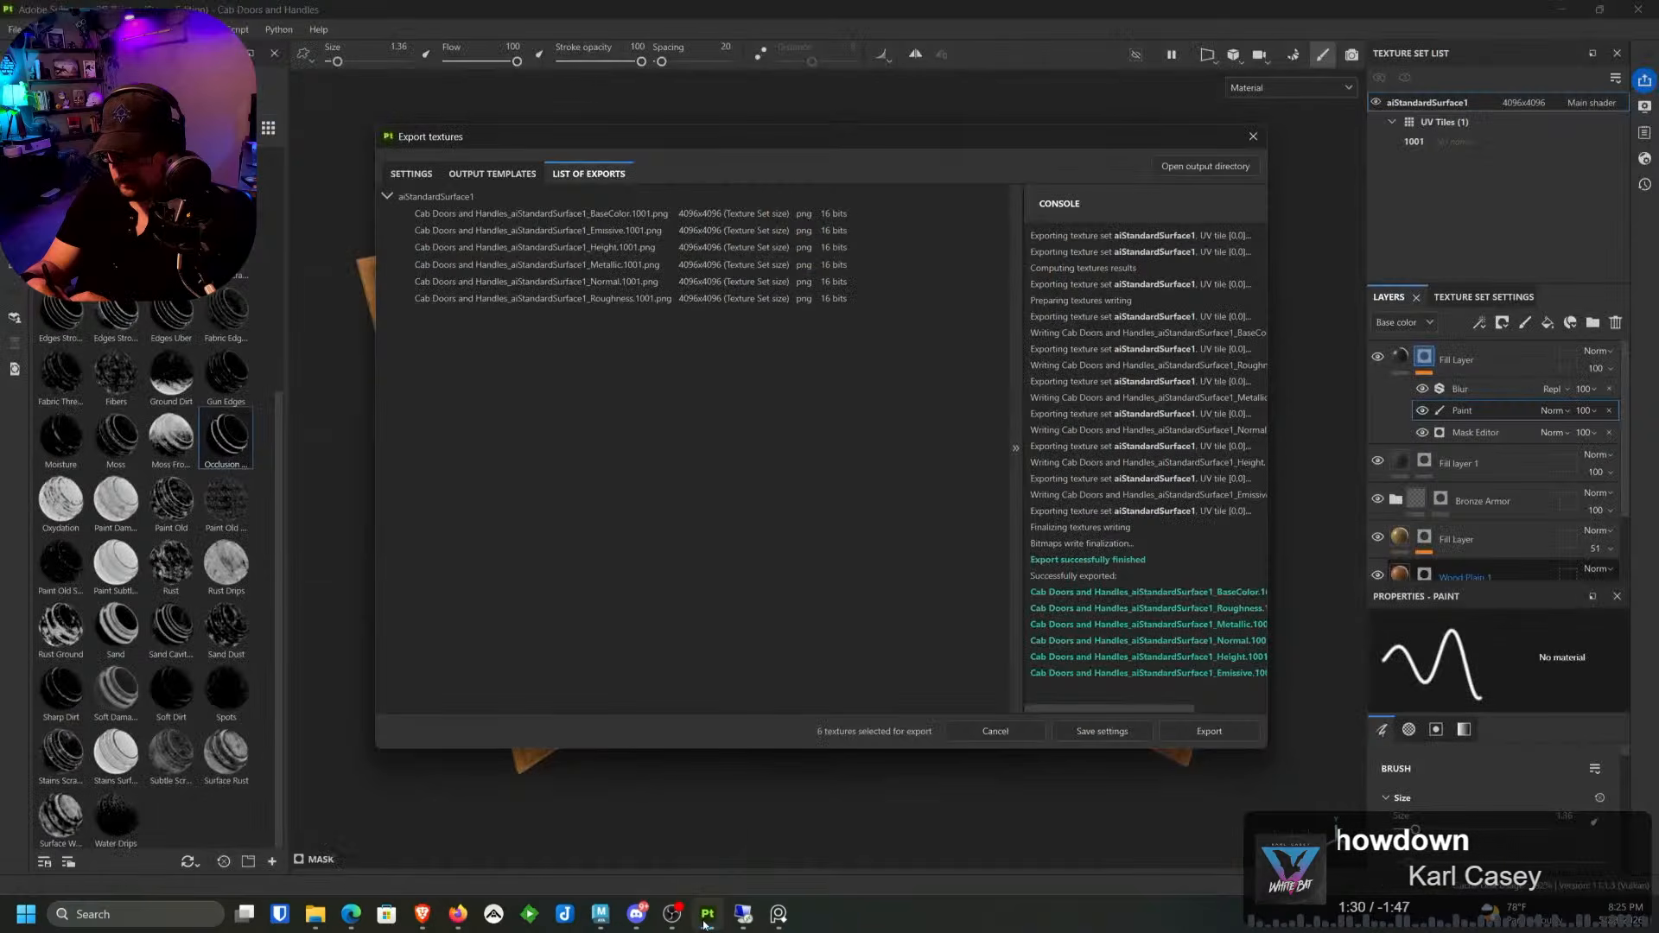
pyautogui.click(1253, 138)
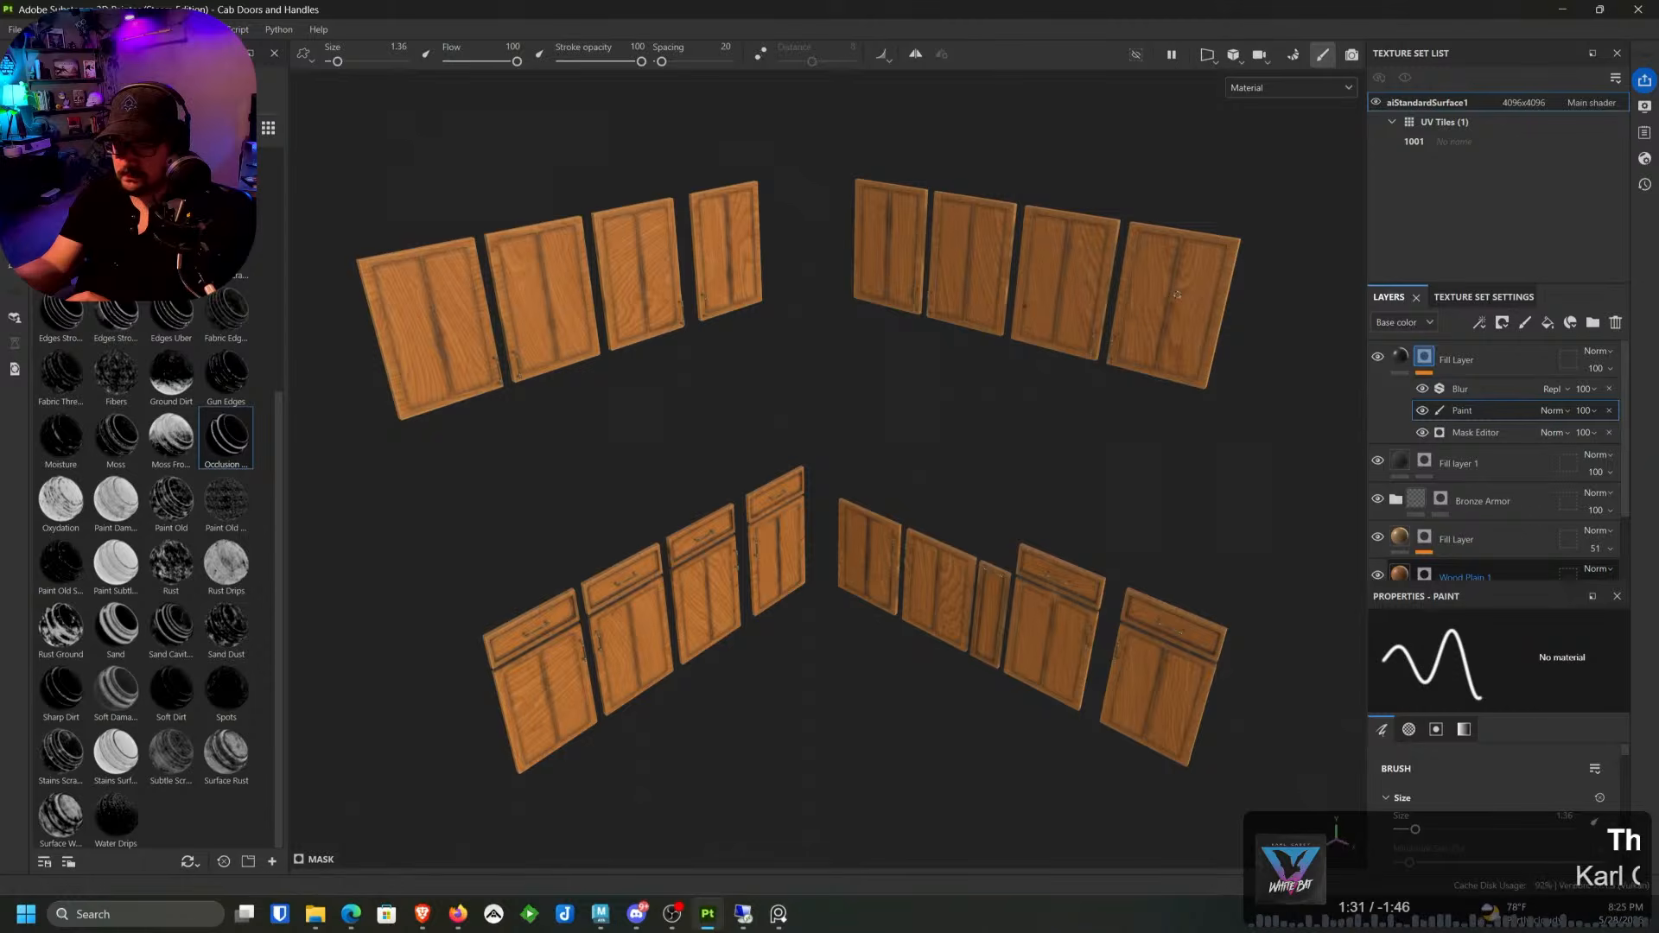
pyautogui.hotkey('alt', 'Tab')
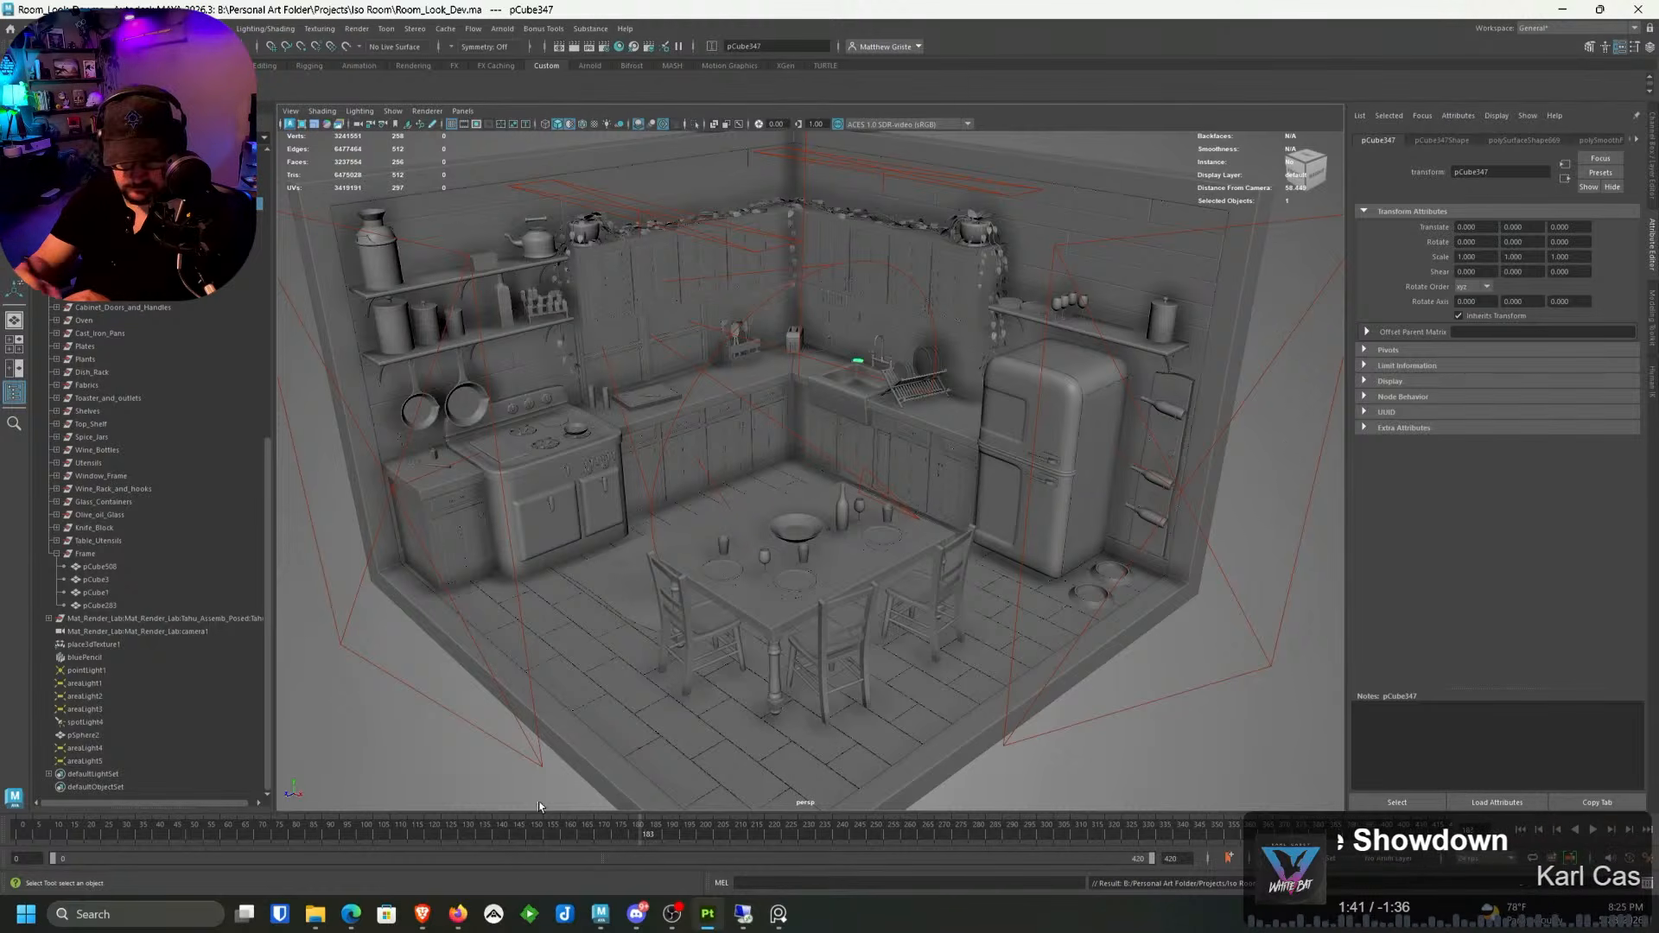
# Step: Look through the Iso Room project files under Personal Art Folder > Projects on the B: drive, and close File Explorer
pyautogui.click(315, 914)
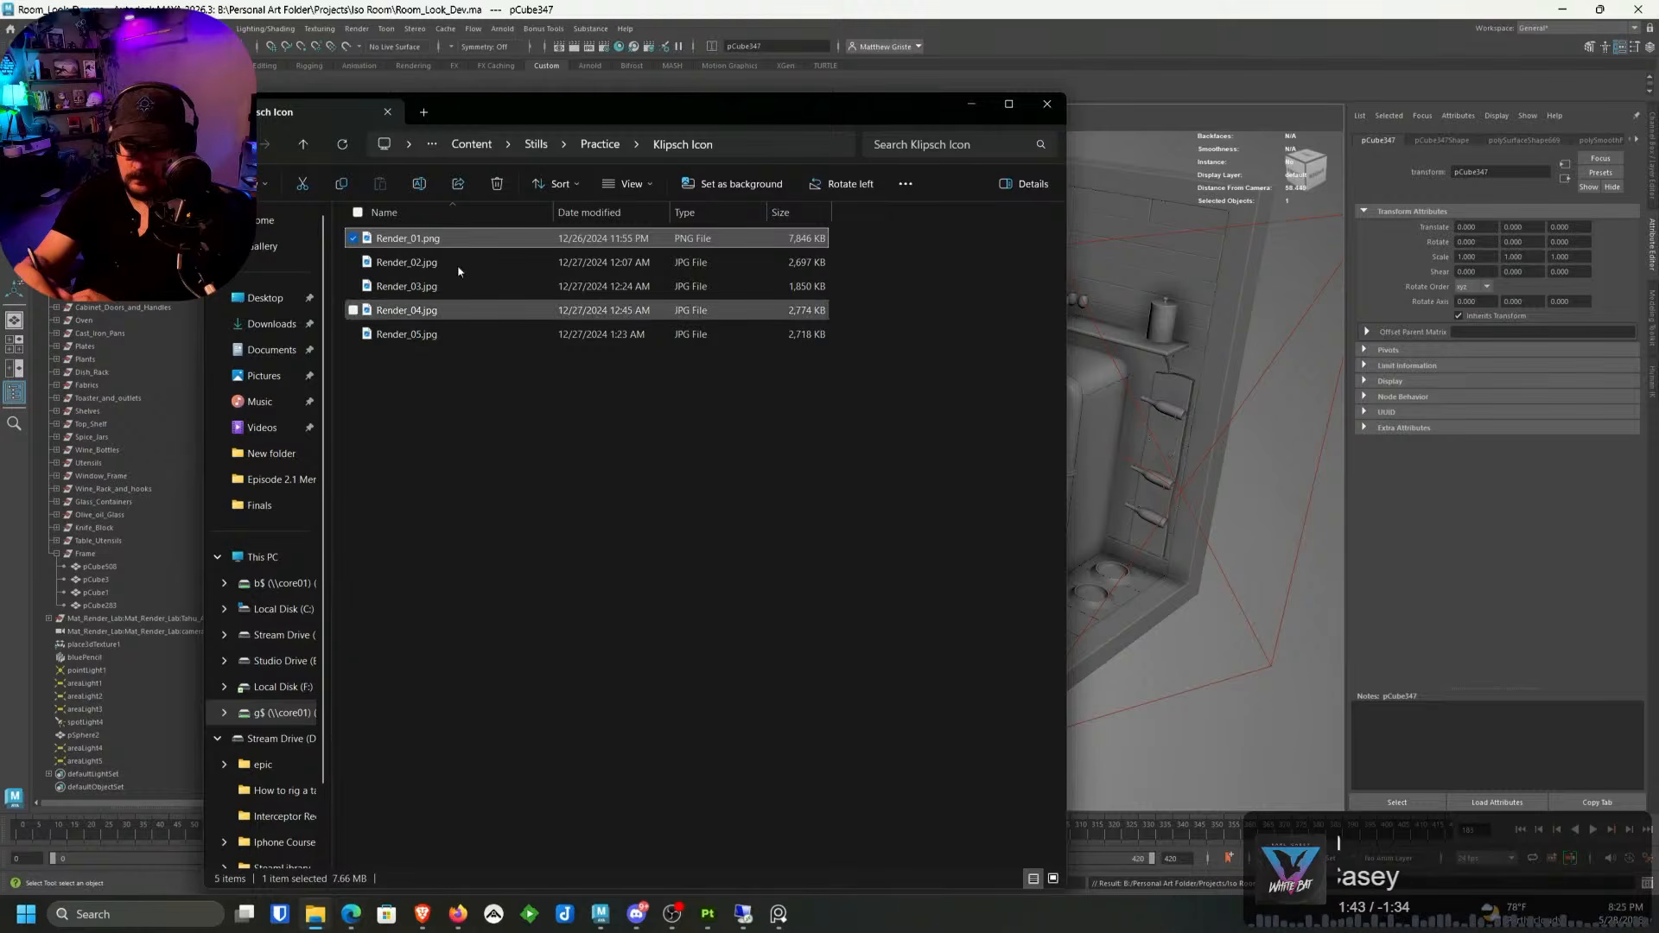
pyautogui.moveTo(572, 117); pyautogui.dragTo(712, 73)
pyautogui.click(428, 540)
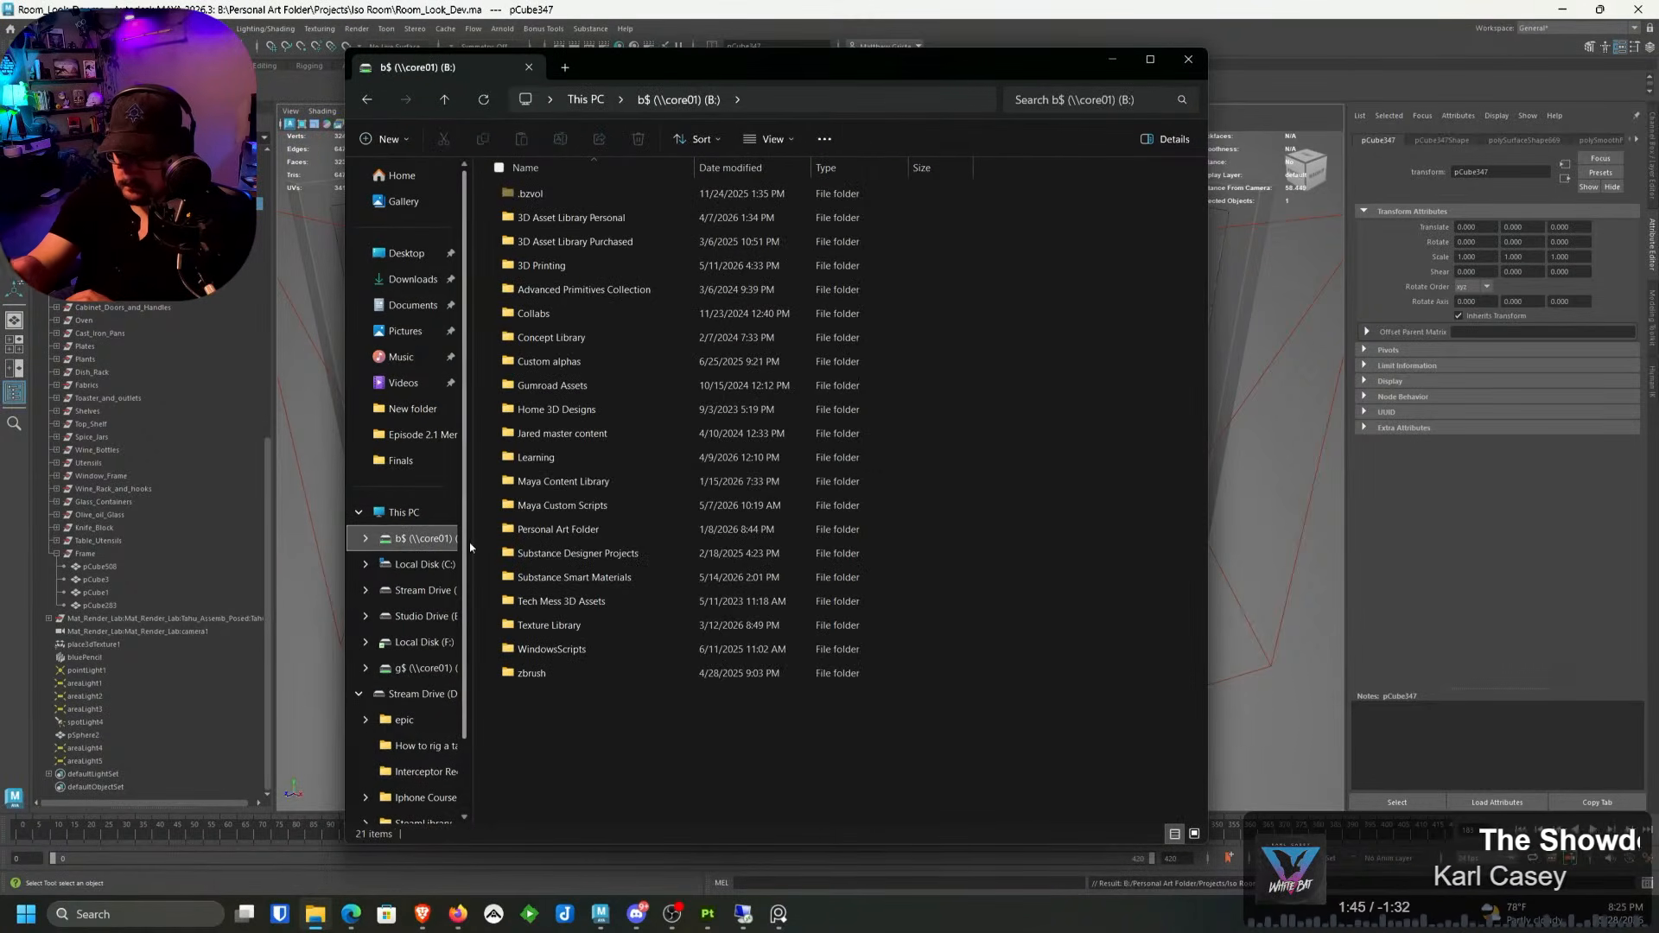
pyautogui.doubleClick(562, 531)
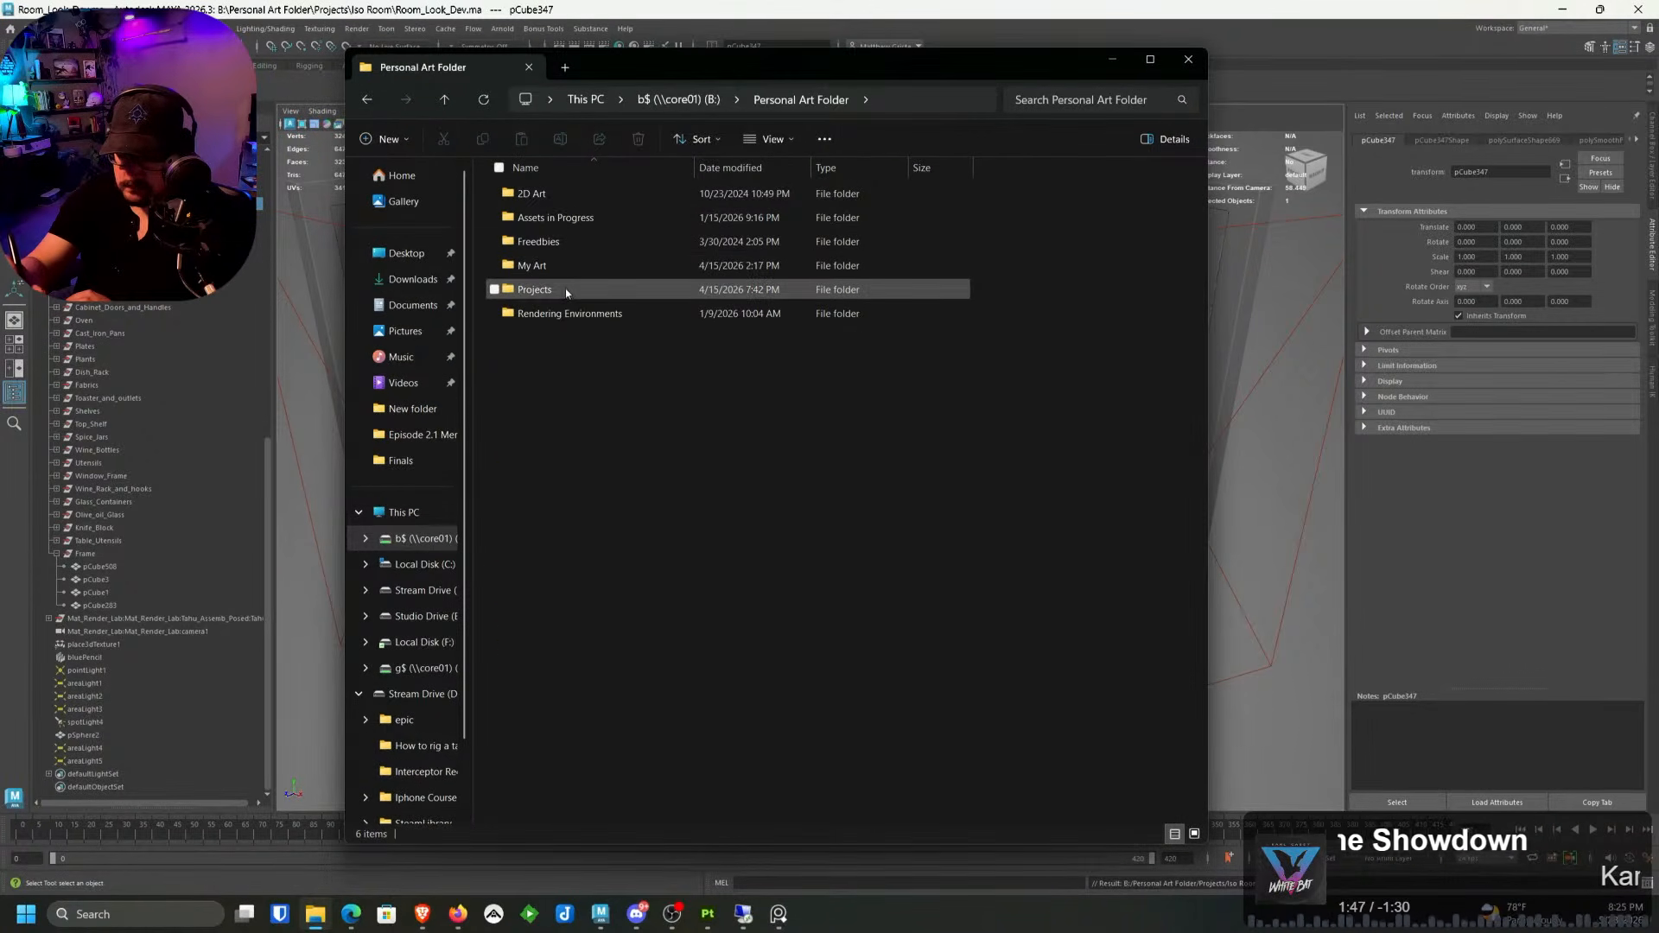
pyautogui.doubleClick(568, 291)
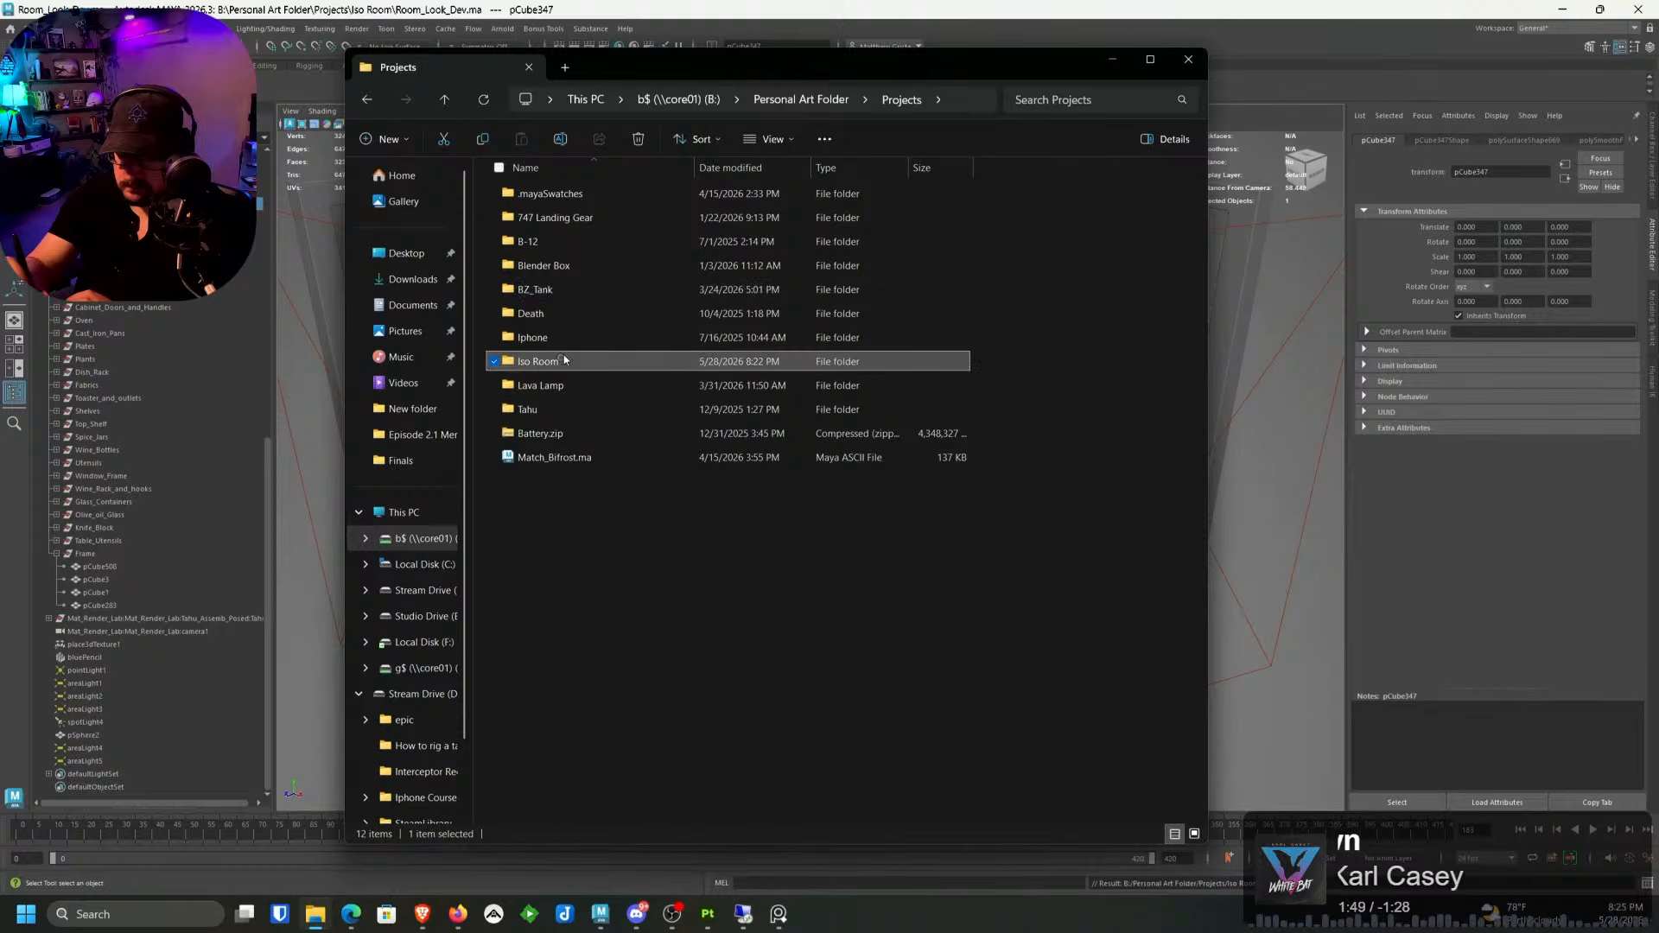
pyautogui.doubleClick(563, 359)
pyautogui.moveTo(1199, 205); pyautogui.dragTo(1200, 514)
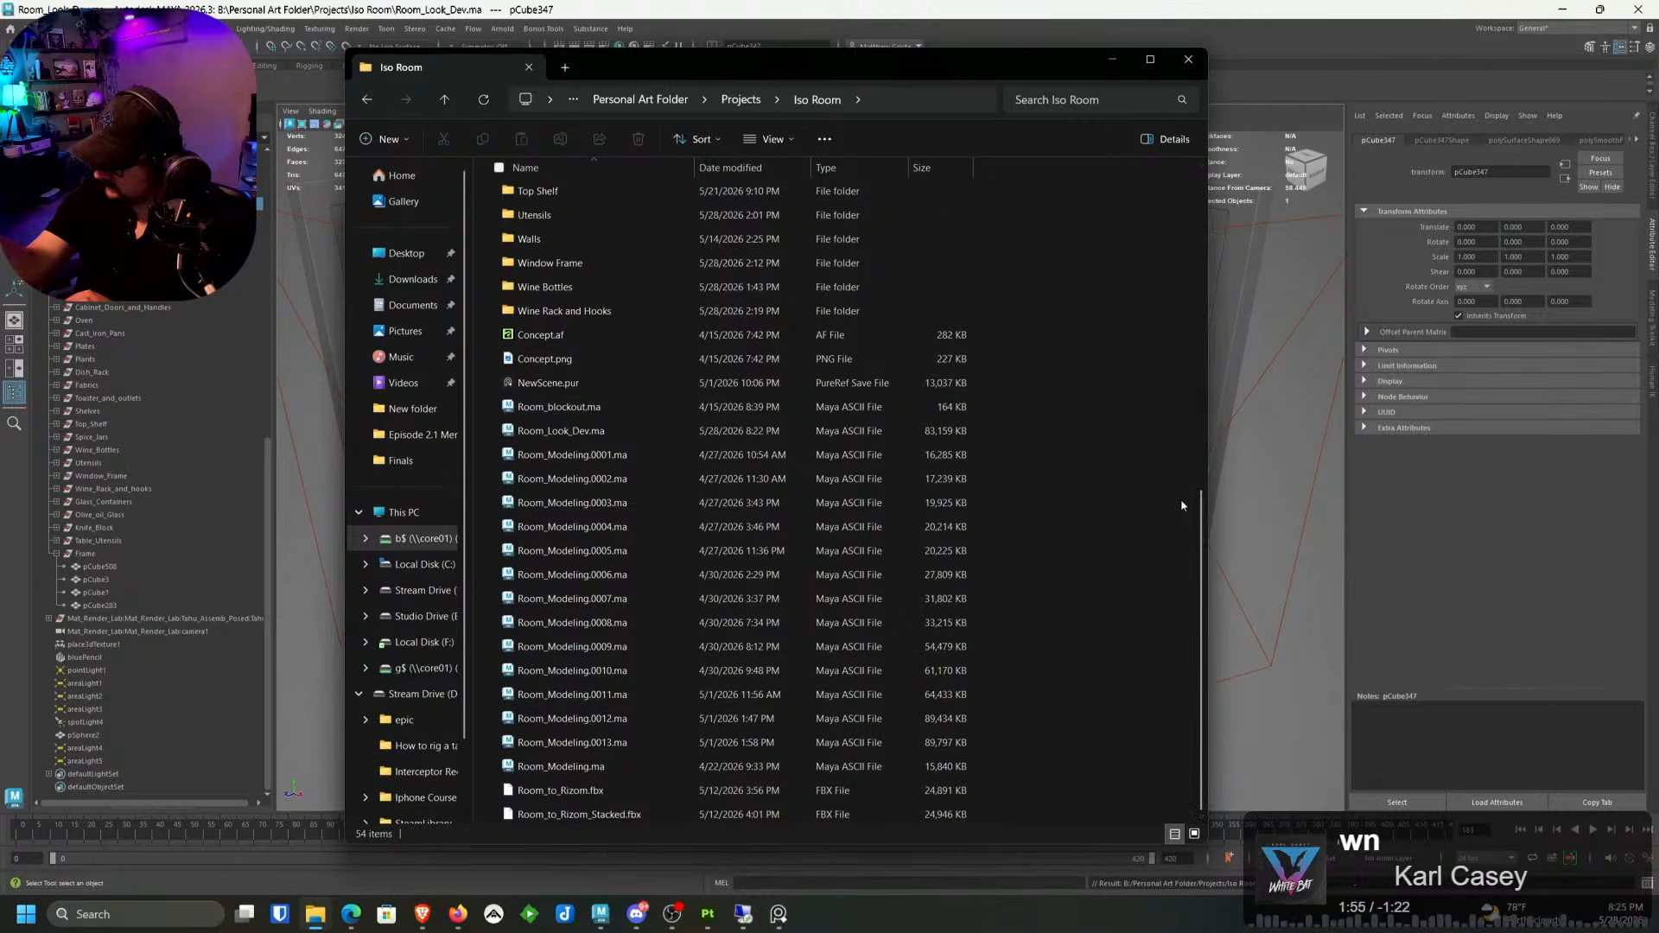
pyautogui.click(1189, 59)
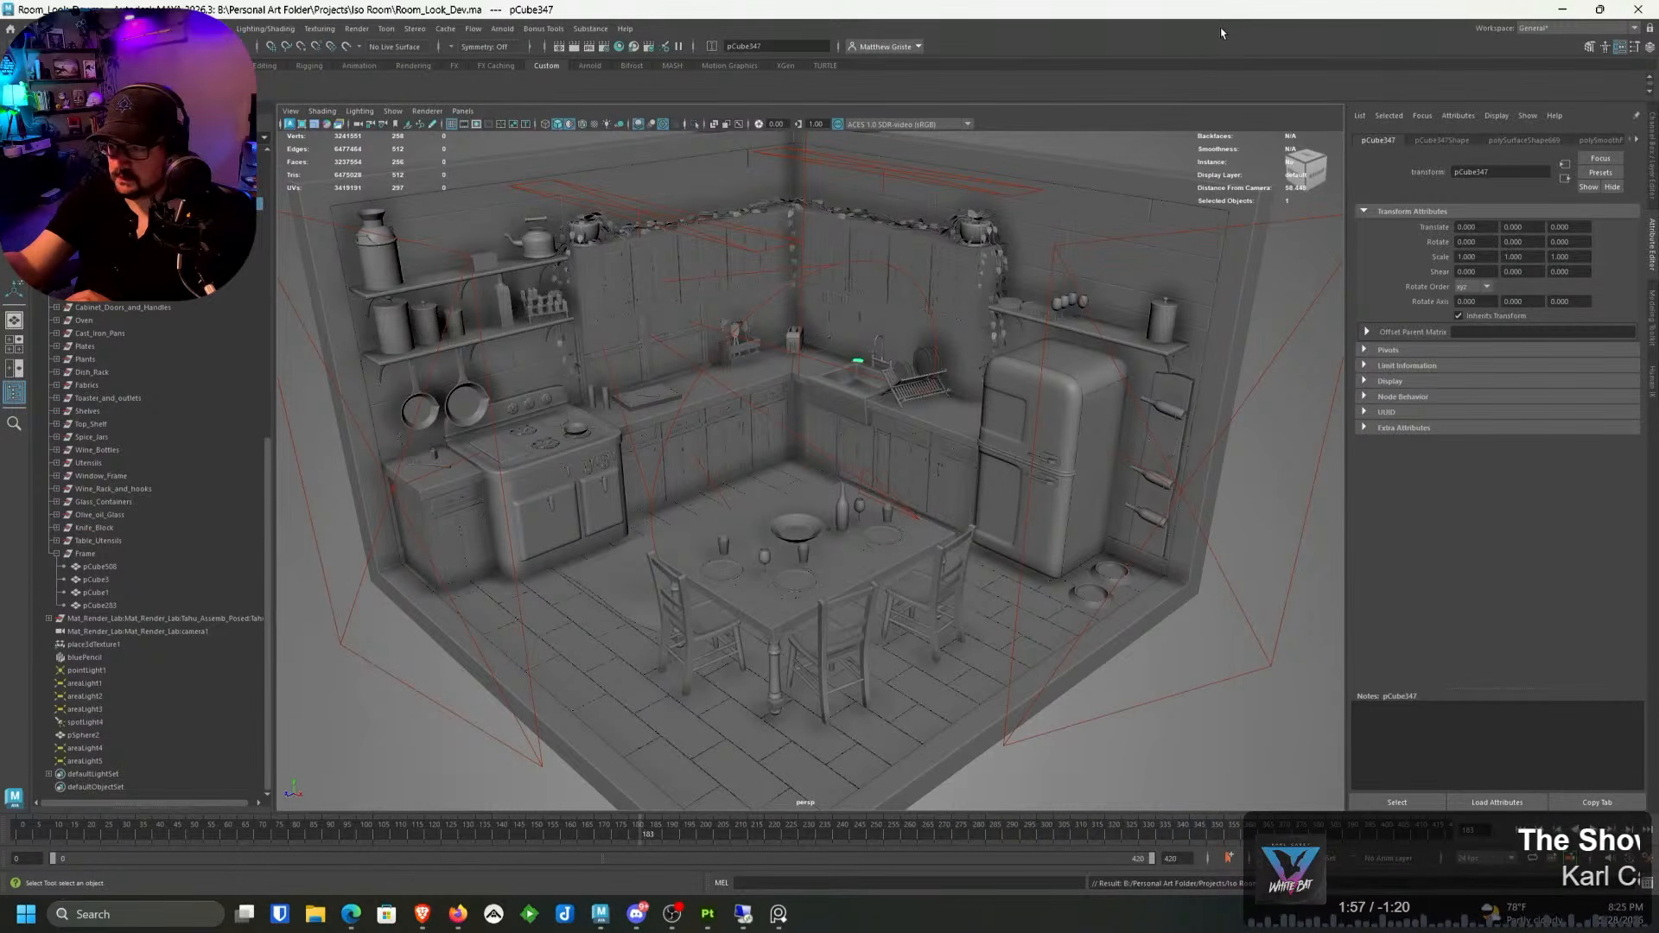
# Step: Open Task Manager to end the current Maya session, and relaunch Maya
pyautogui.press('alt')
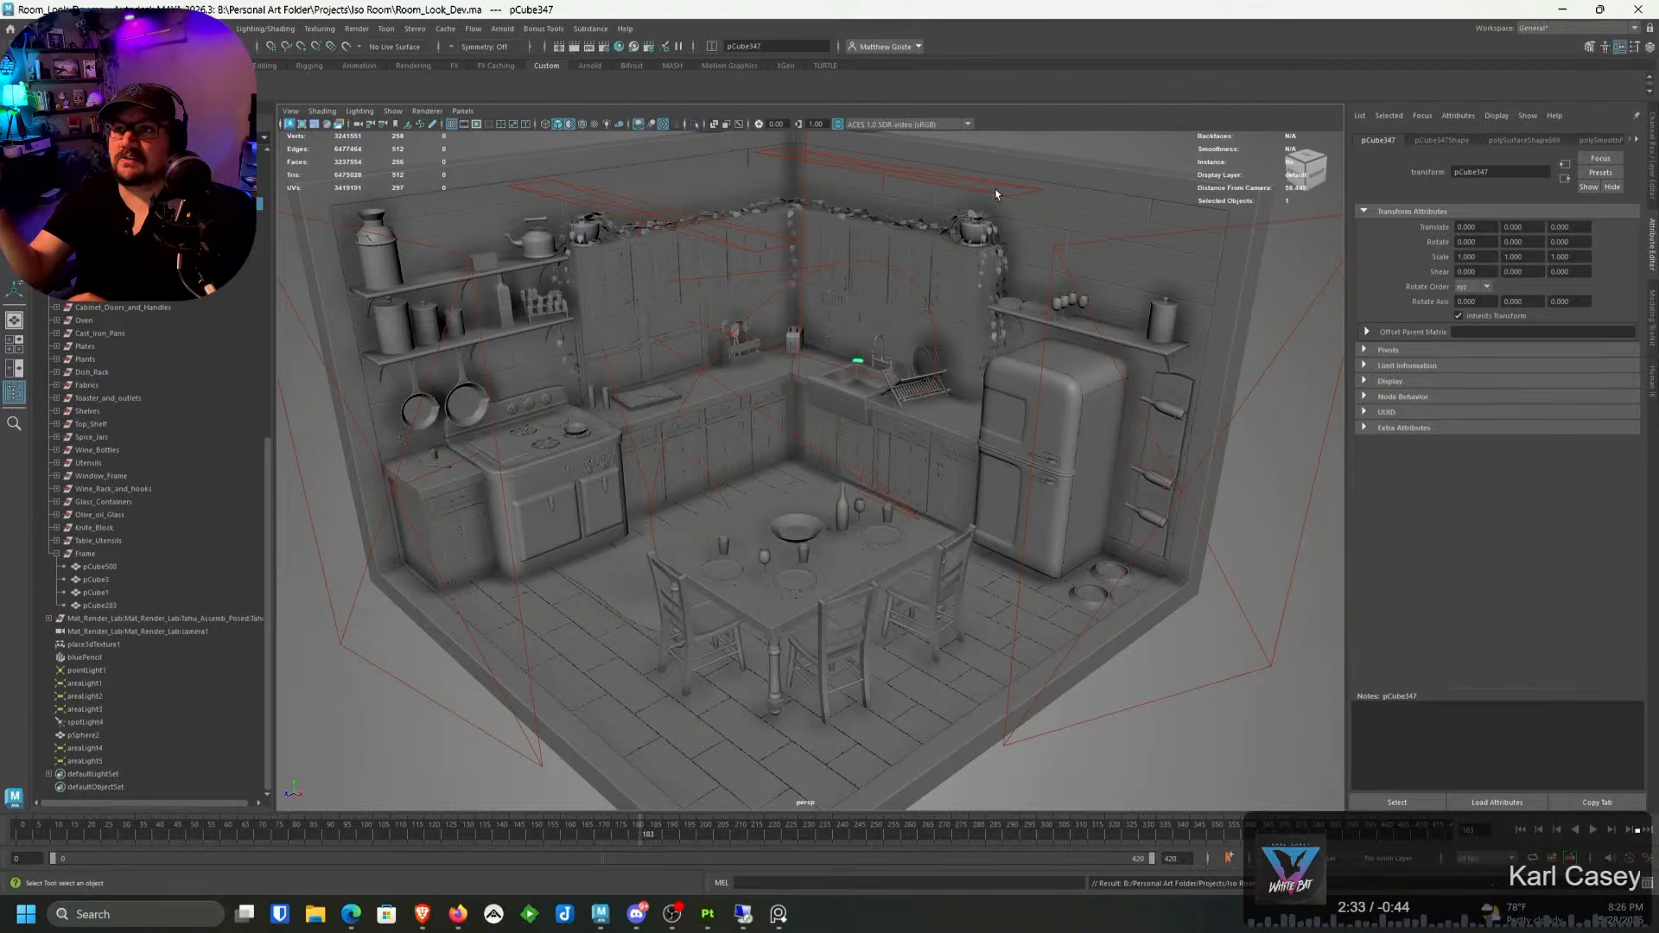
pyautogui.rightClick(601, 916)
pyautogui.moveTo(603, 918)
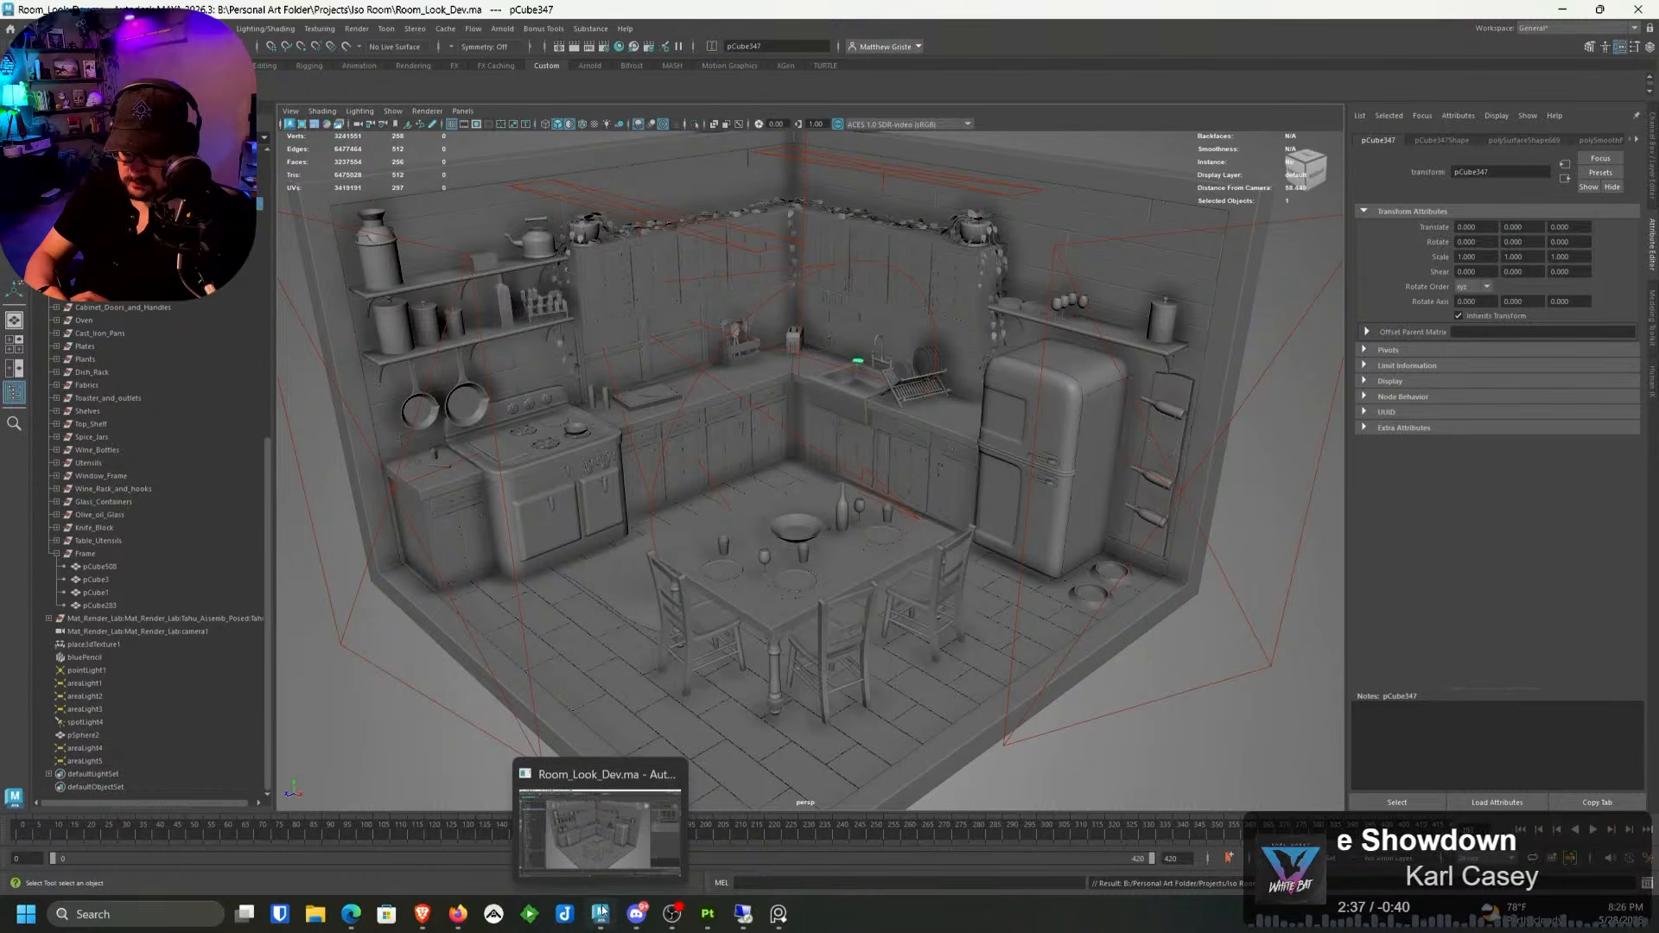
pyautogui.click(601, 876)
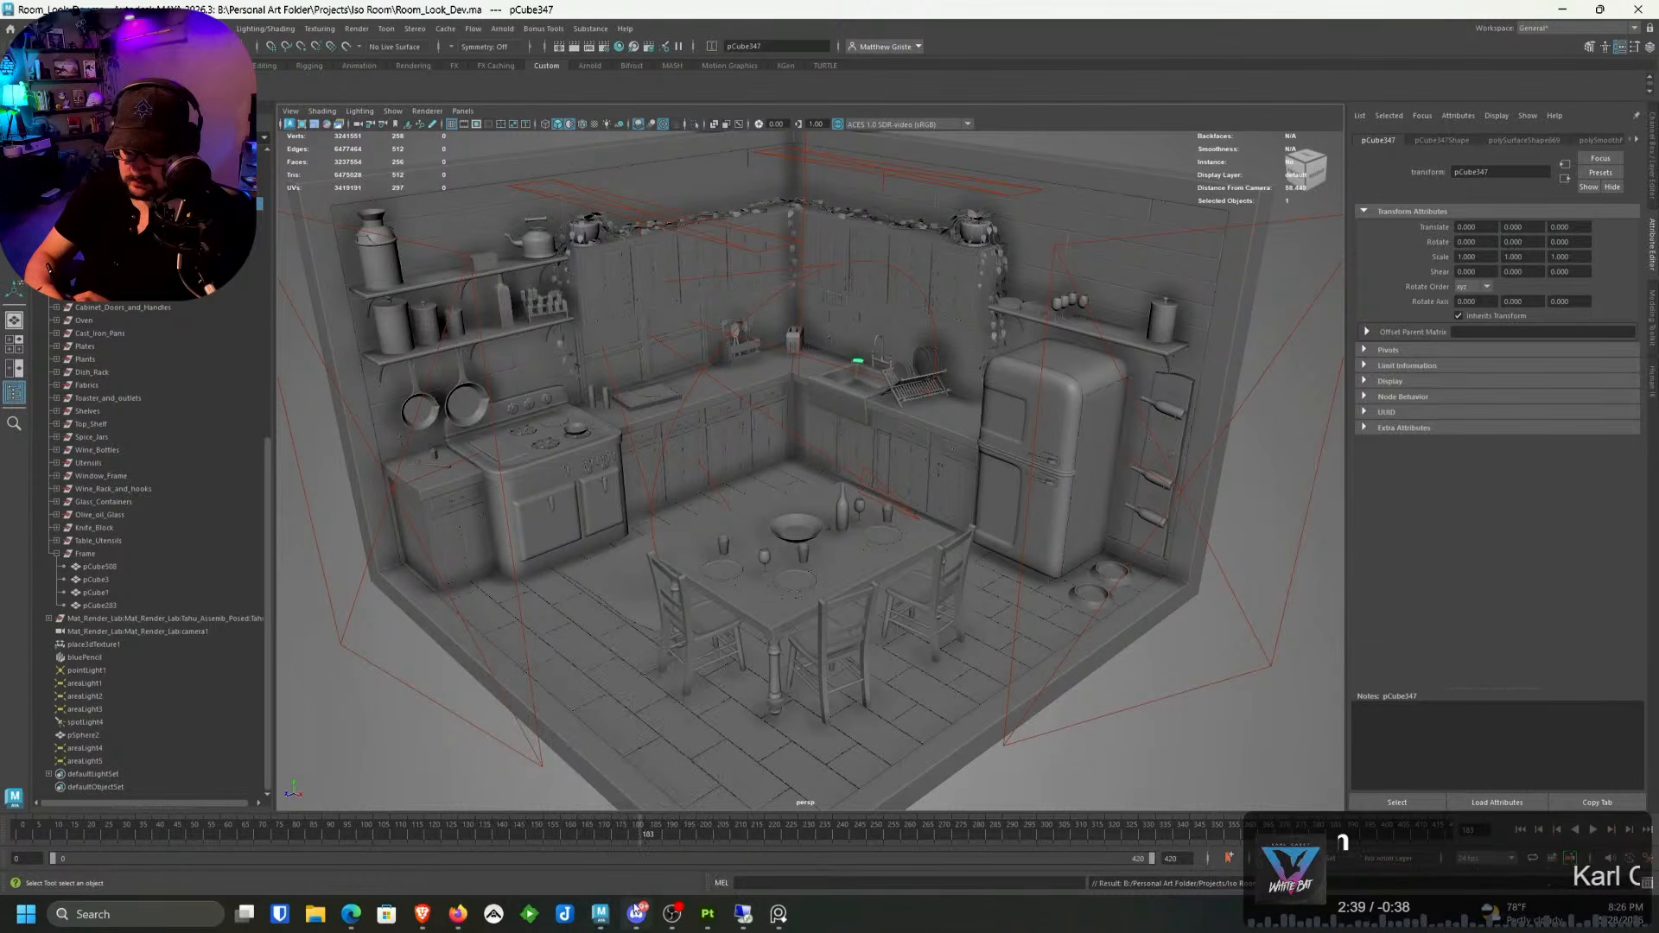
pyautogui.rightClick(829, 918)
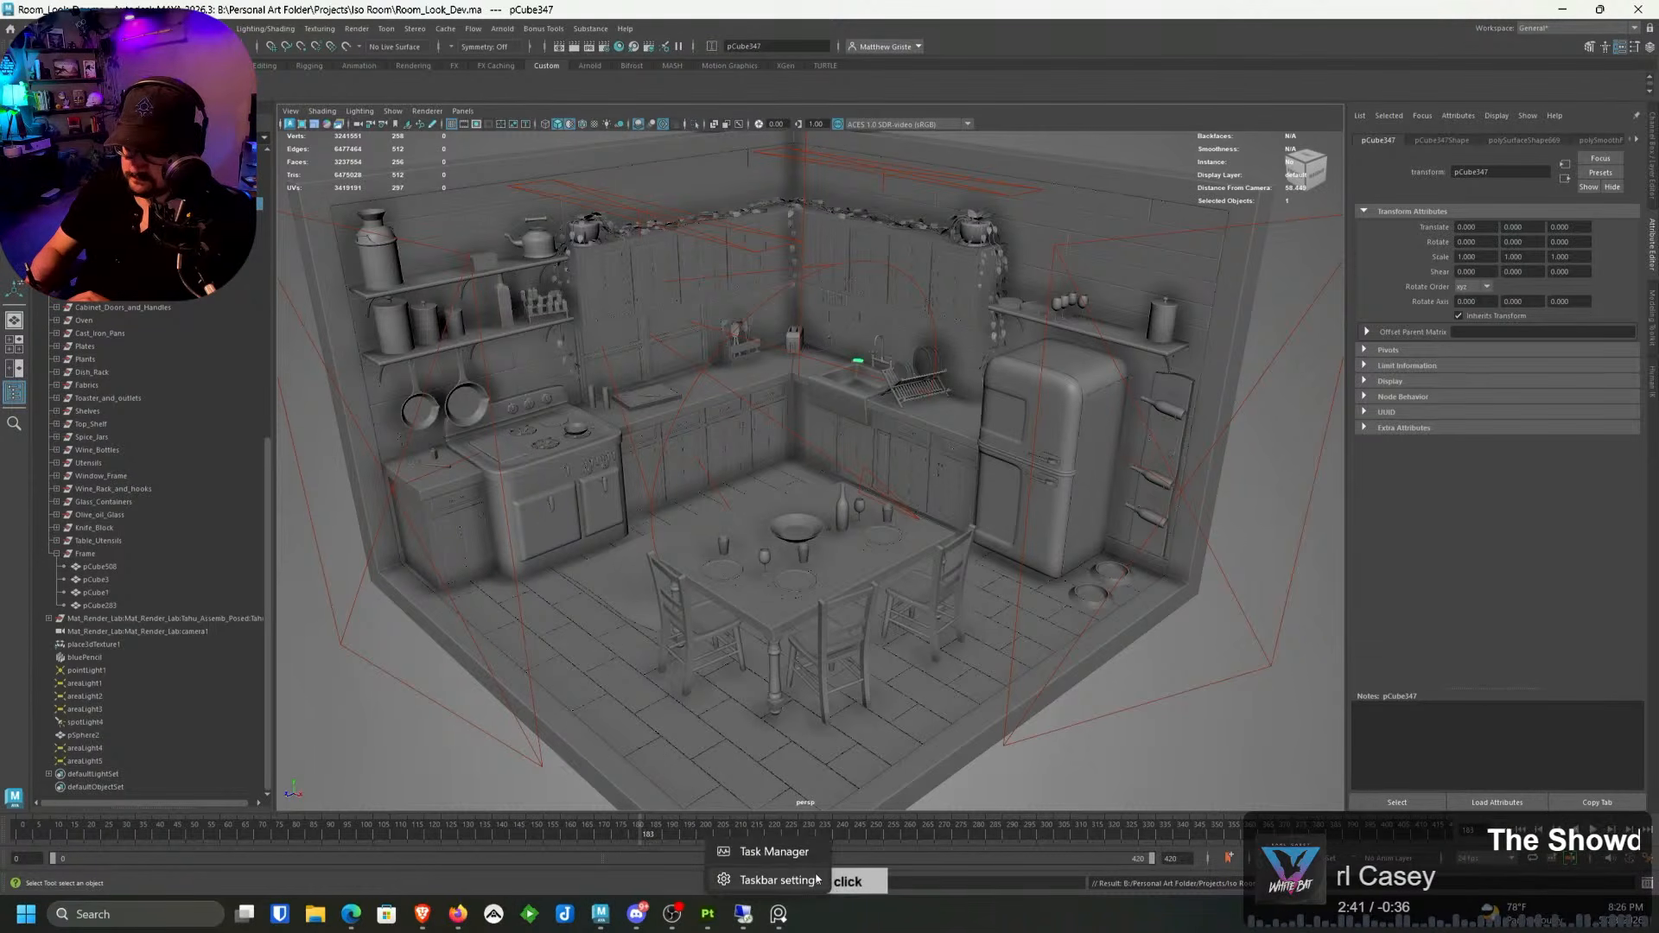
pyautogui.click(802, 855)
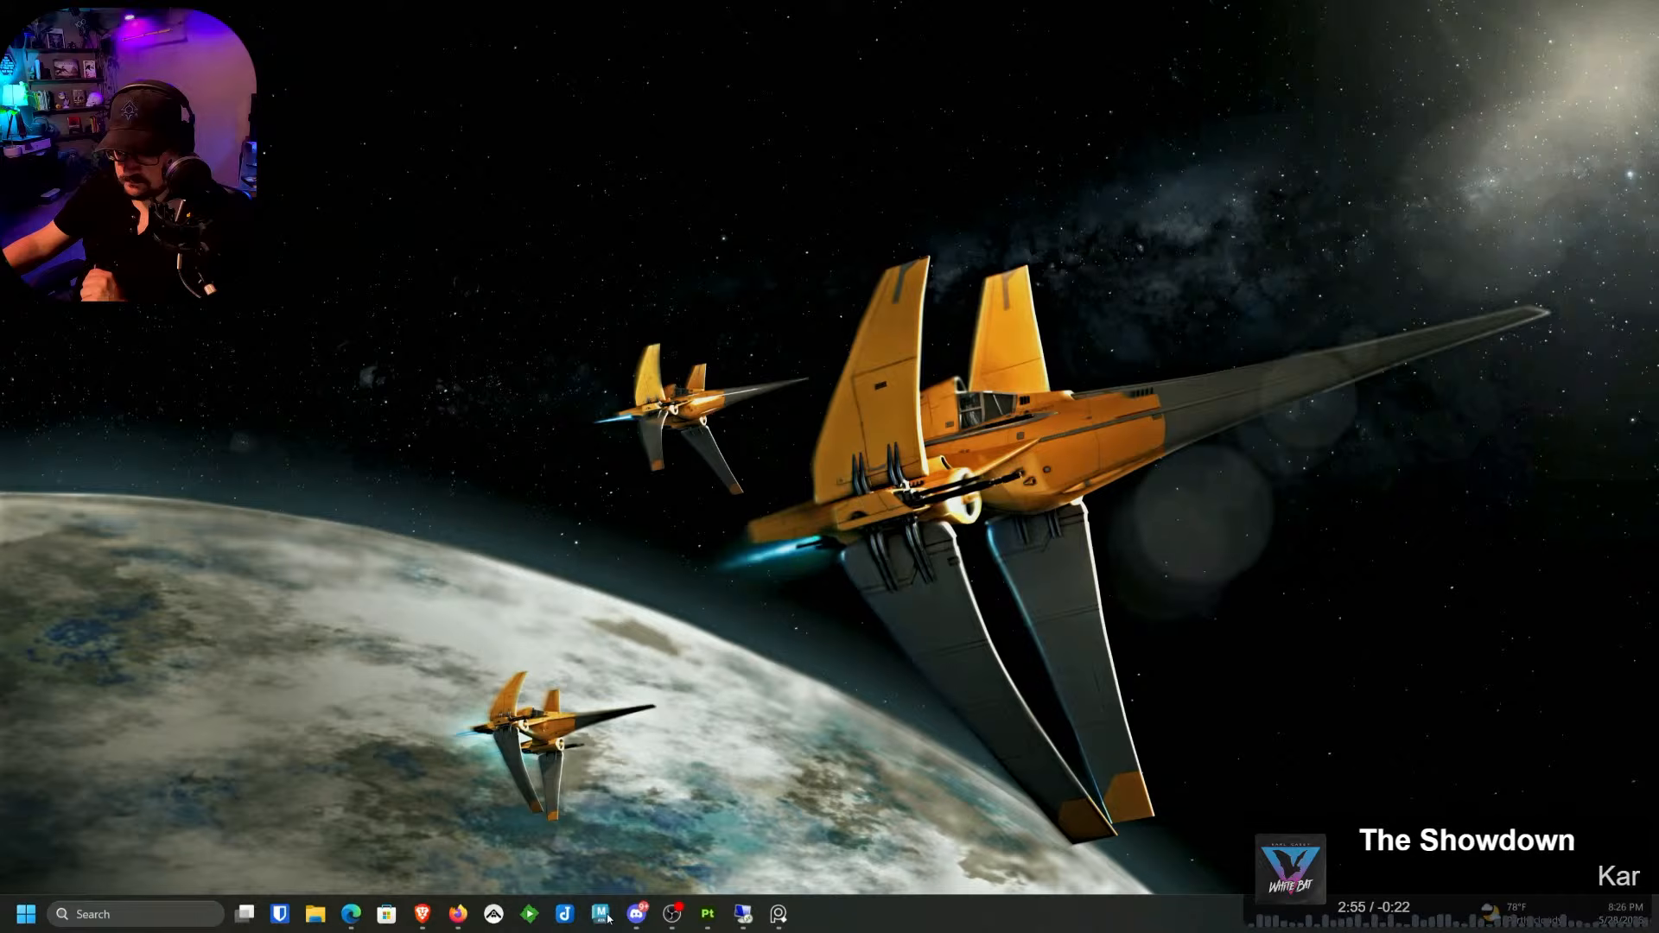
pyautogui.rightClick(827, 924)
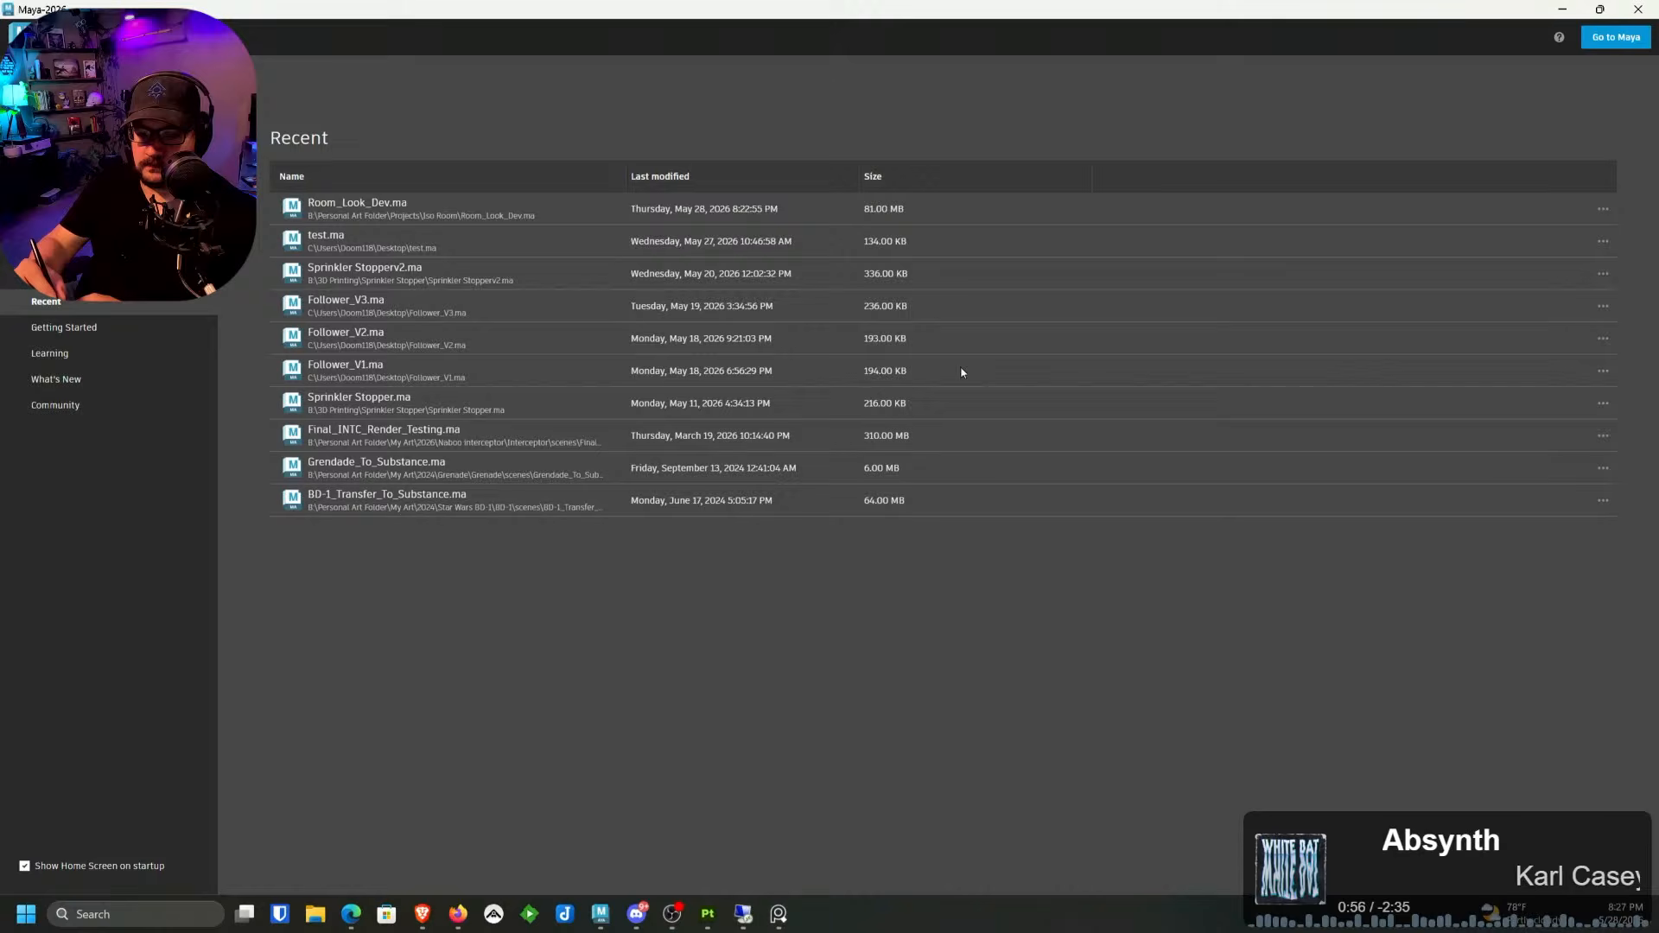
# Step: Reopen the recent scene Room_Look_Dev.ma and render the perspective view with Arnold
pyautogui.click(394, 216)
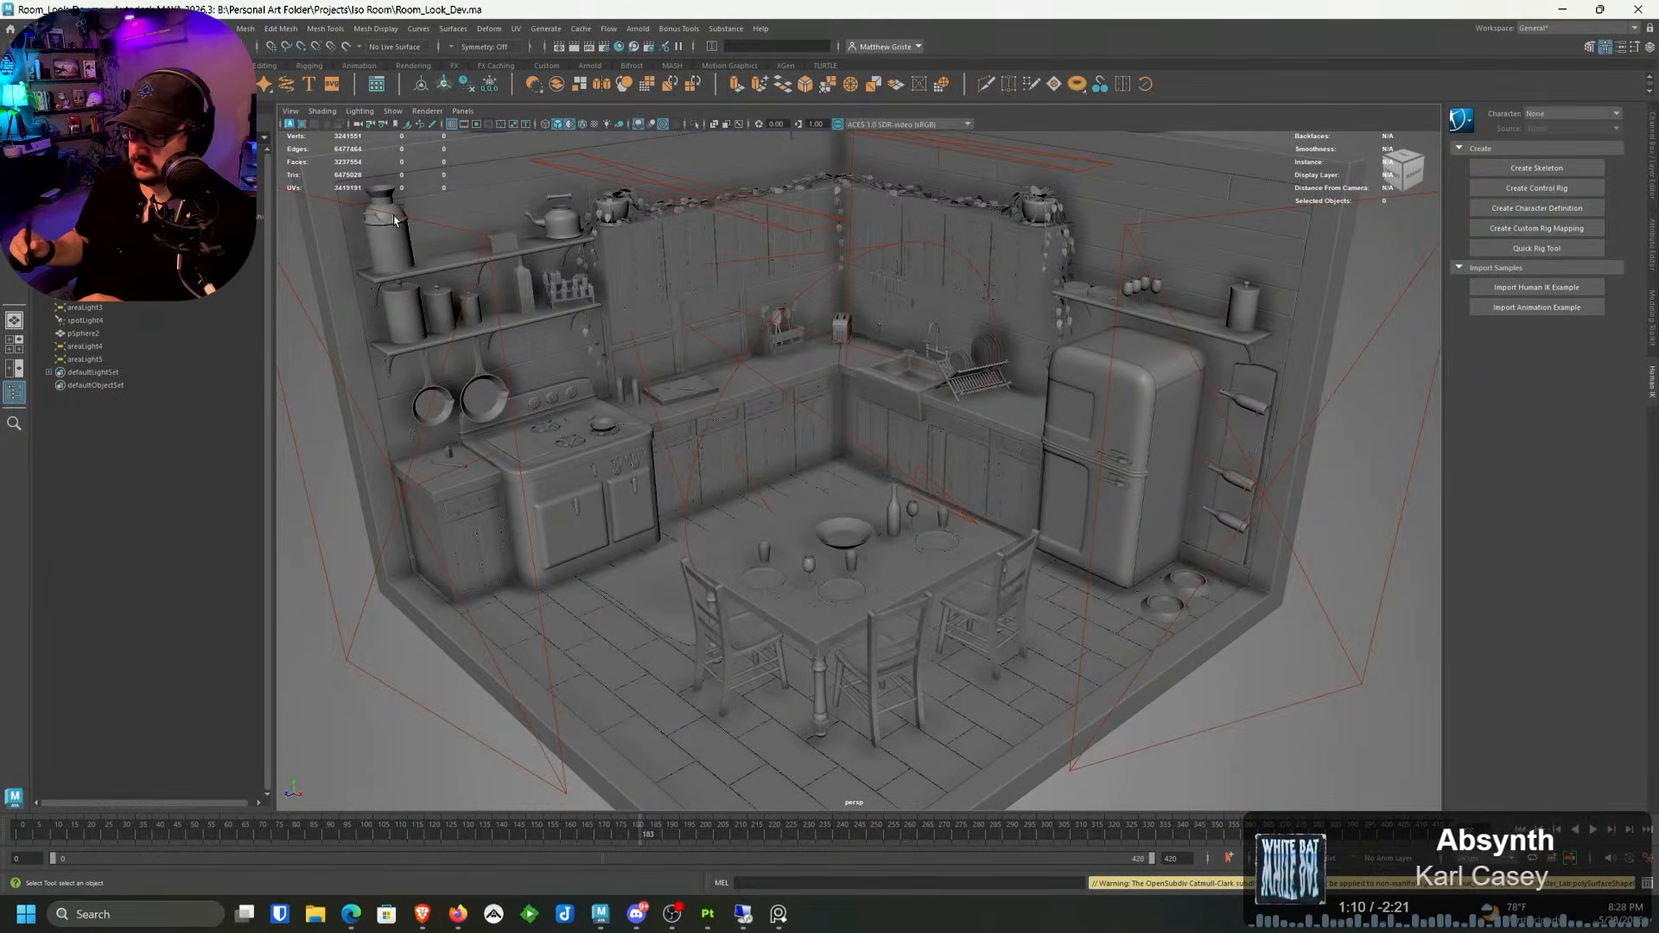
pyautogui.click(427, 110)
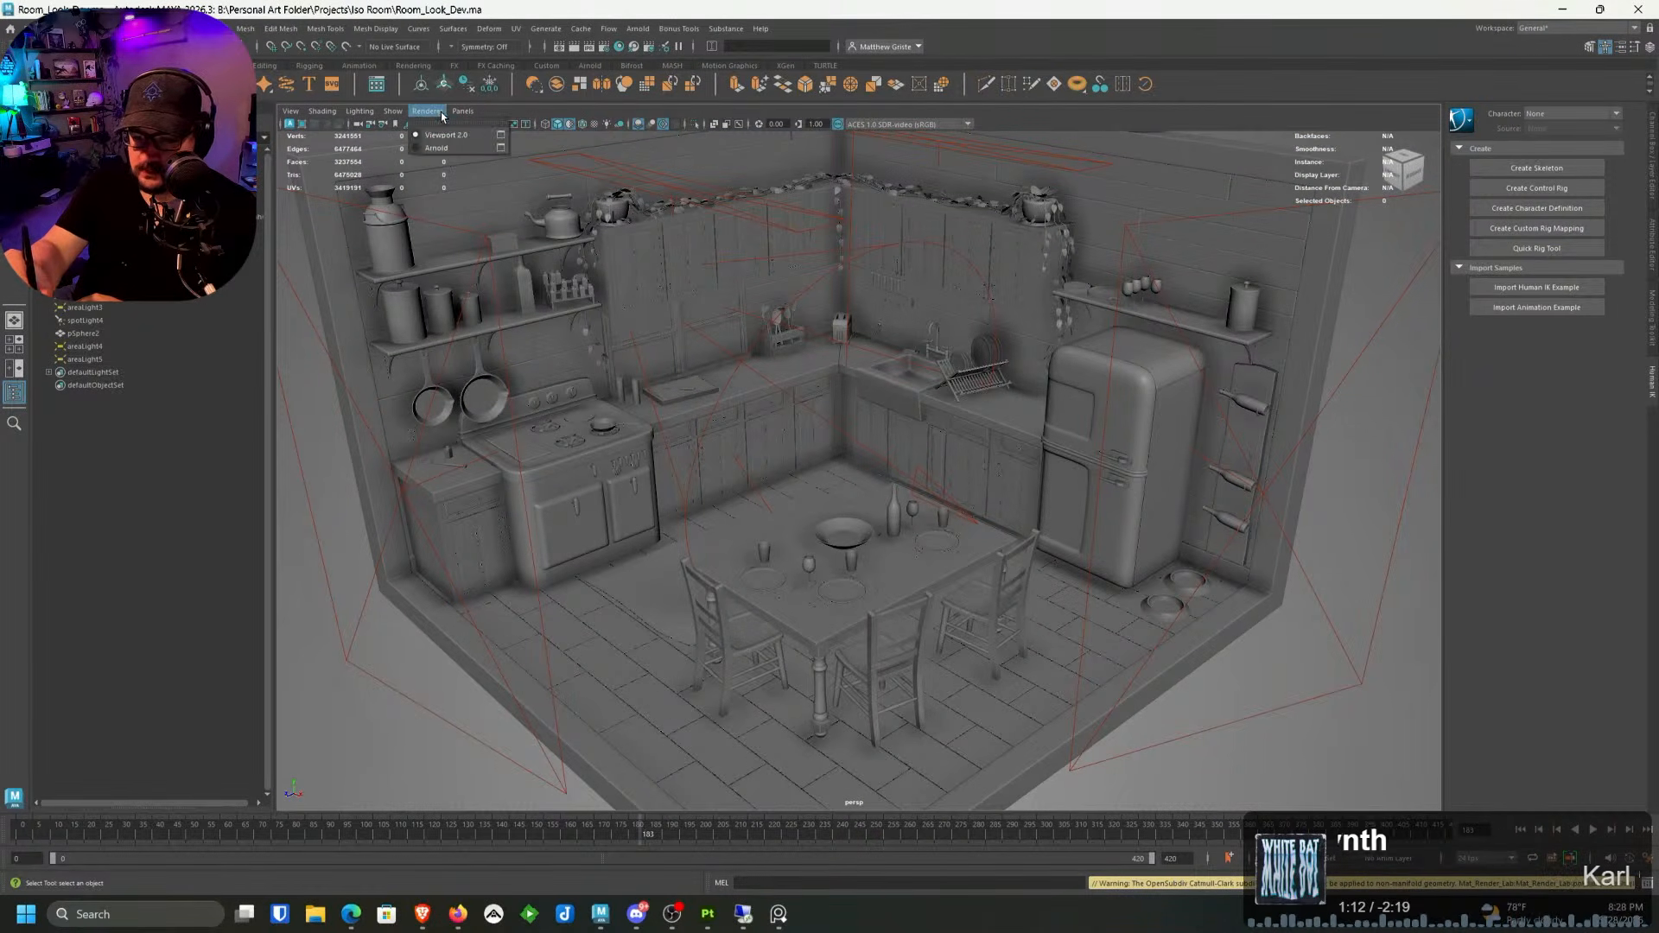
pyautogui.click(440, 149)
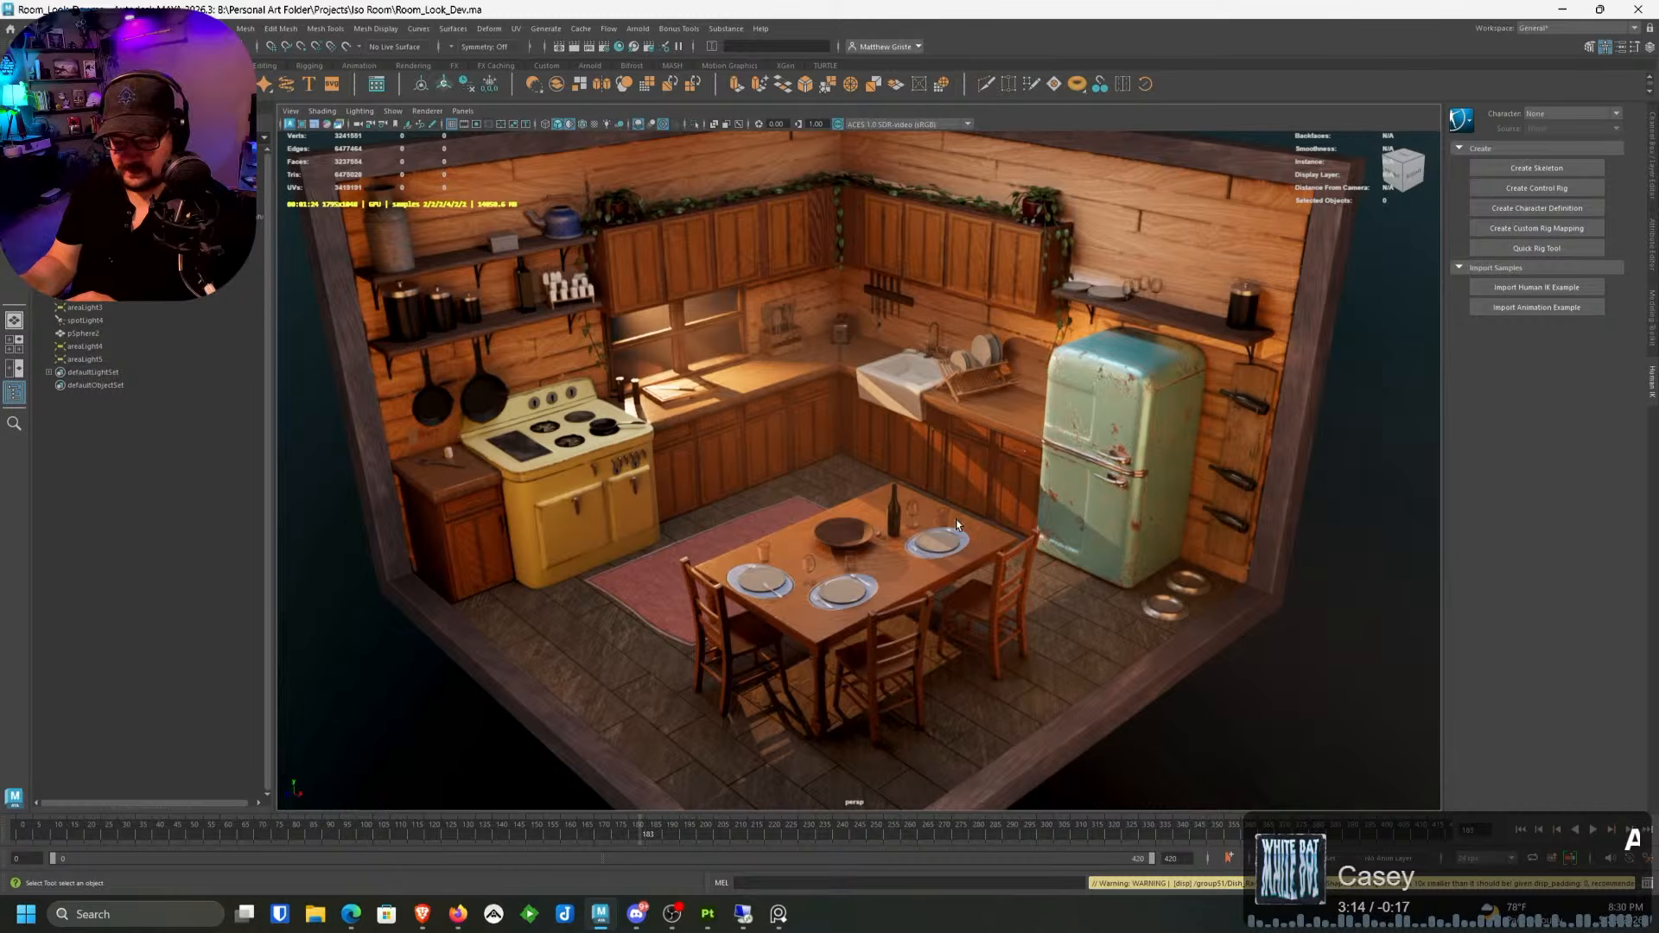
# Step: Return the perspective view to Viewport 2.0 and save the scene
pyautogui.click(427, 111)
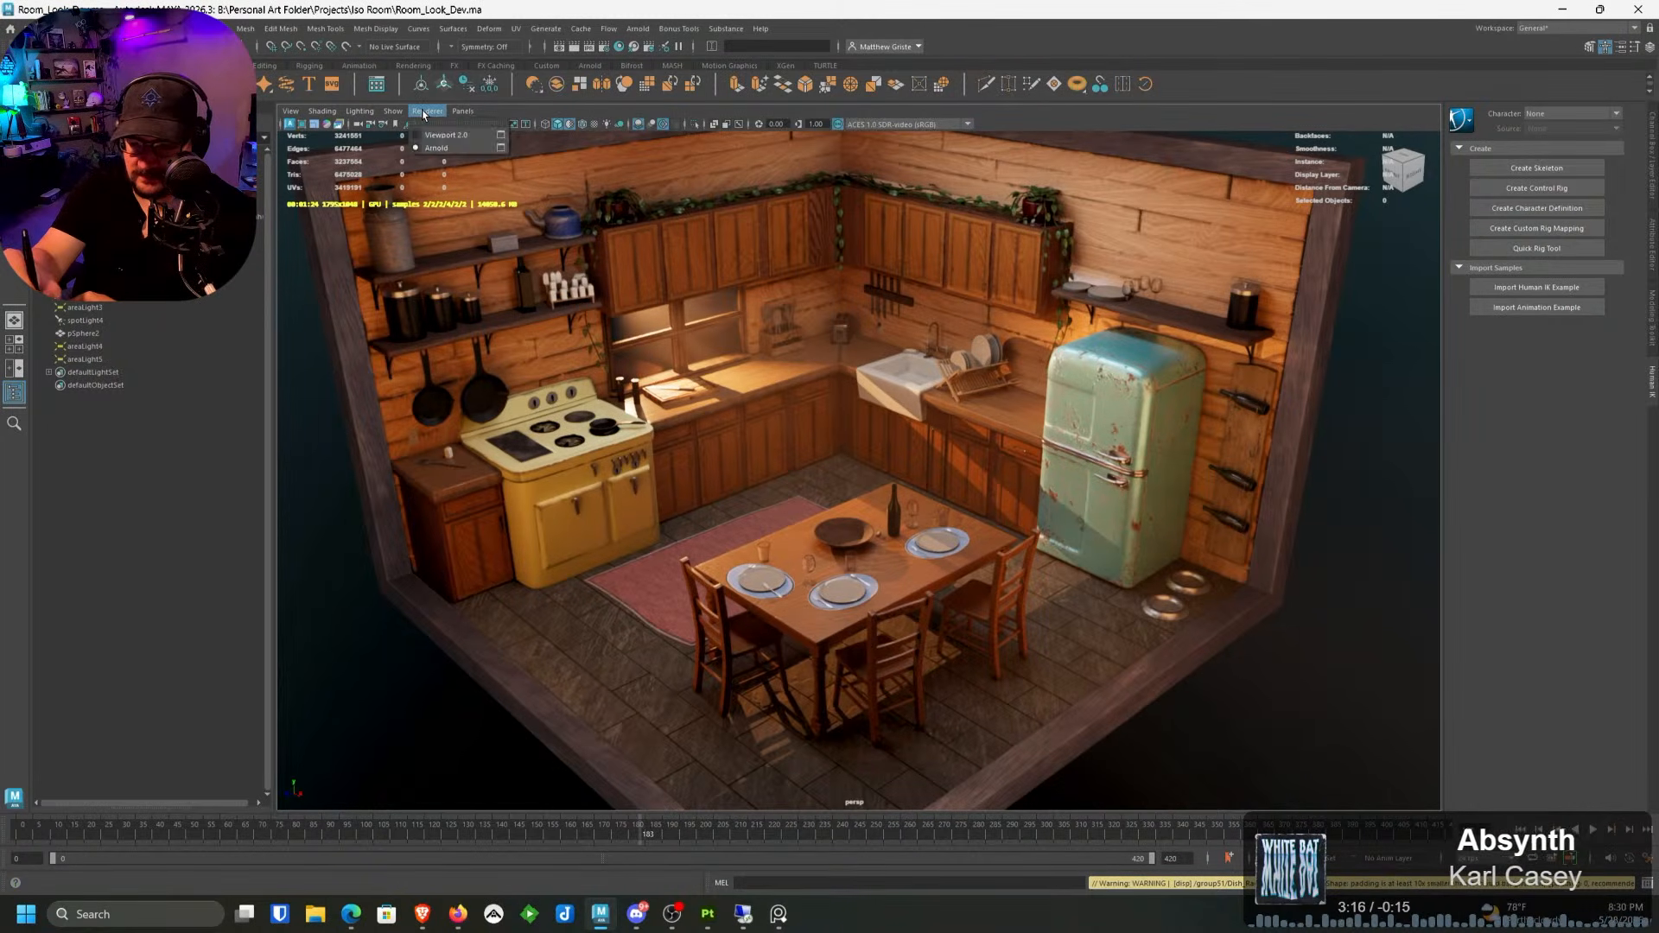
pyautogui.click(436, 137)
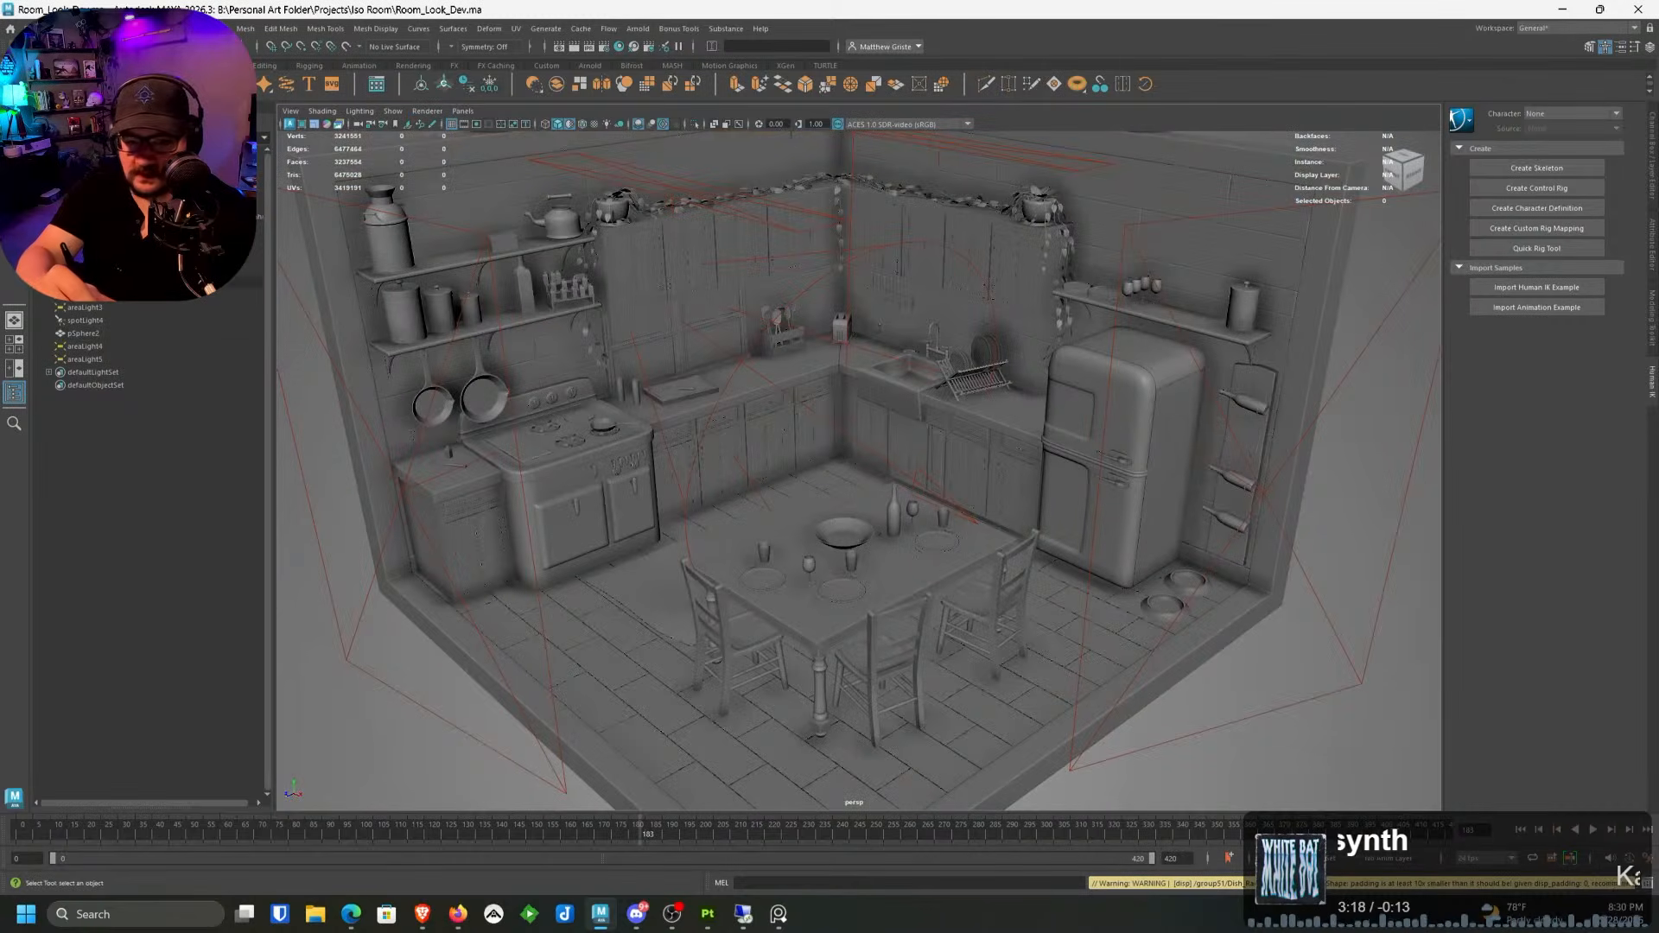
pyautogui.click(38, 28)
pyautogui.click(570, 611)
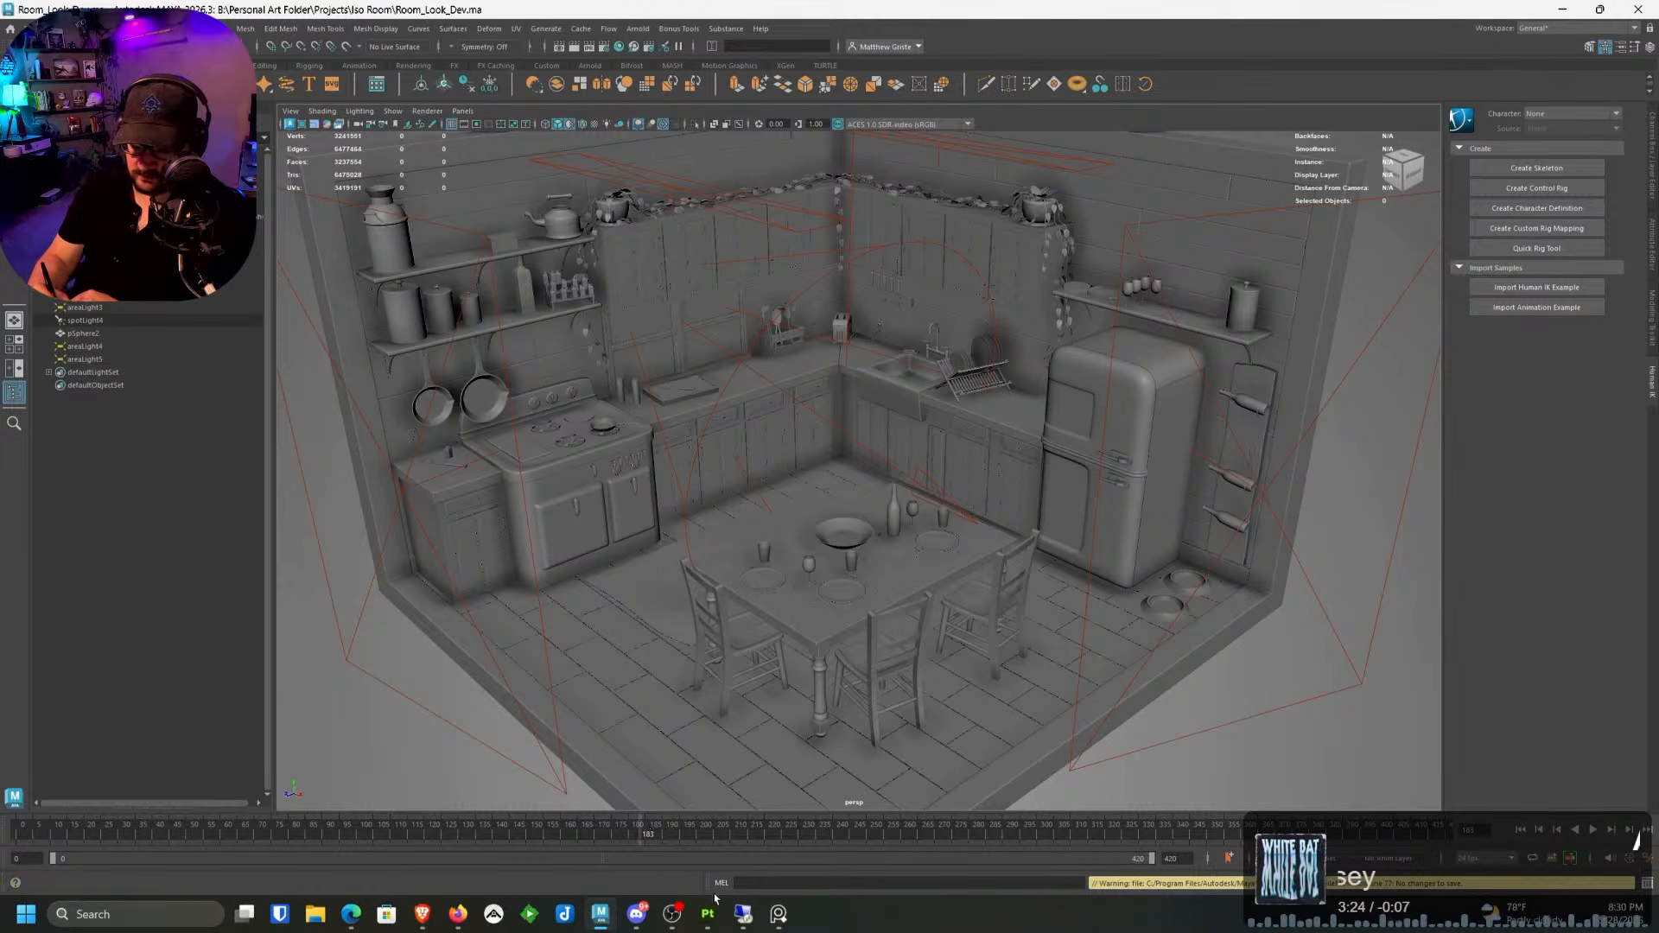
# Step: Switch to Substance 3D Painter and open the project substance.spp from the Iso Room > Fridge folder
pyautogui.click(713, 823)
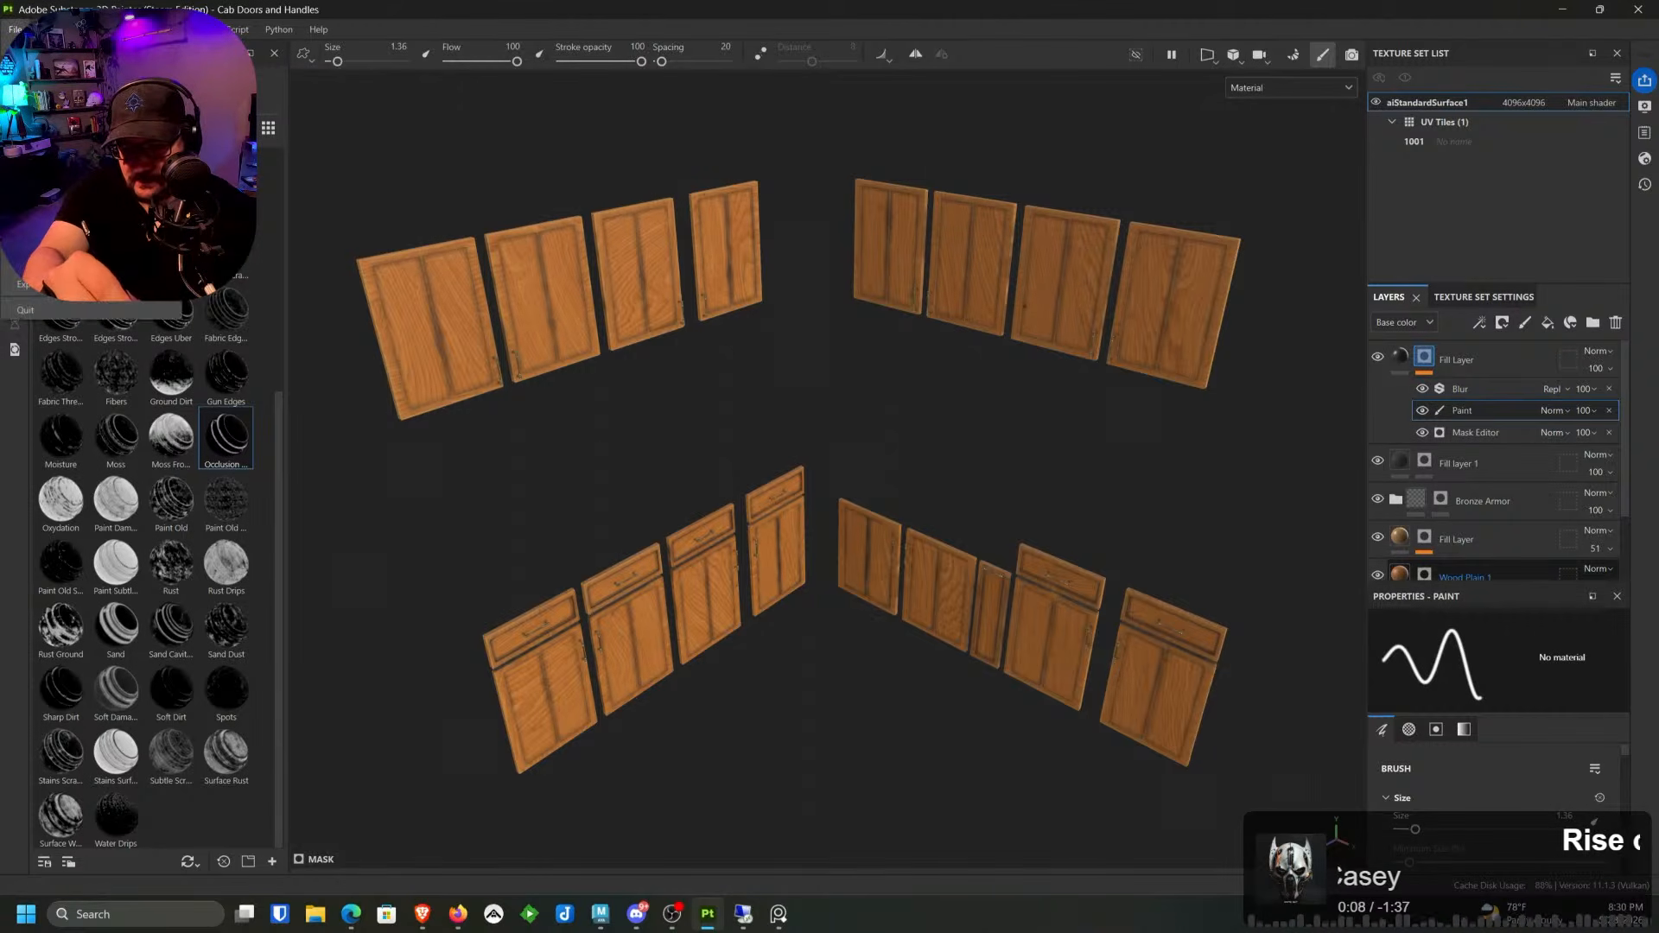
pyautogui.hotkey('ctrl', 'o')
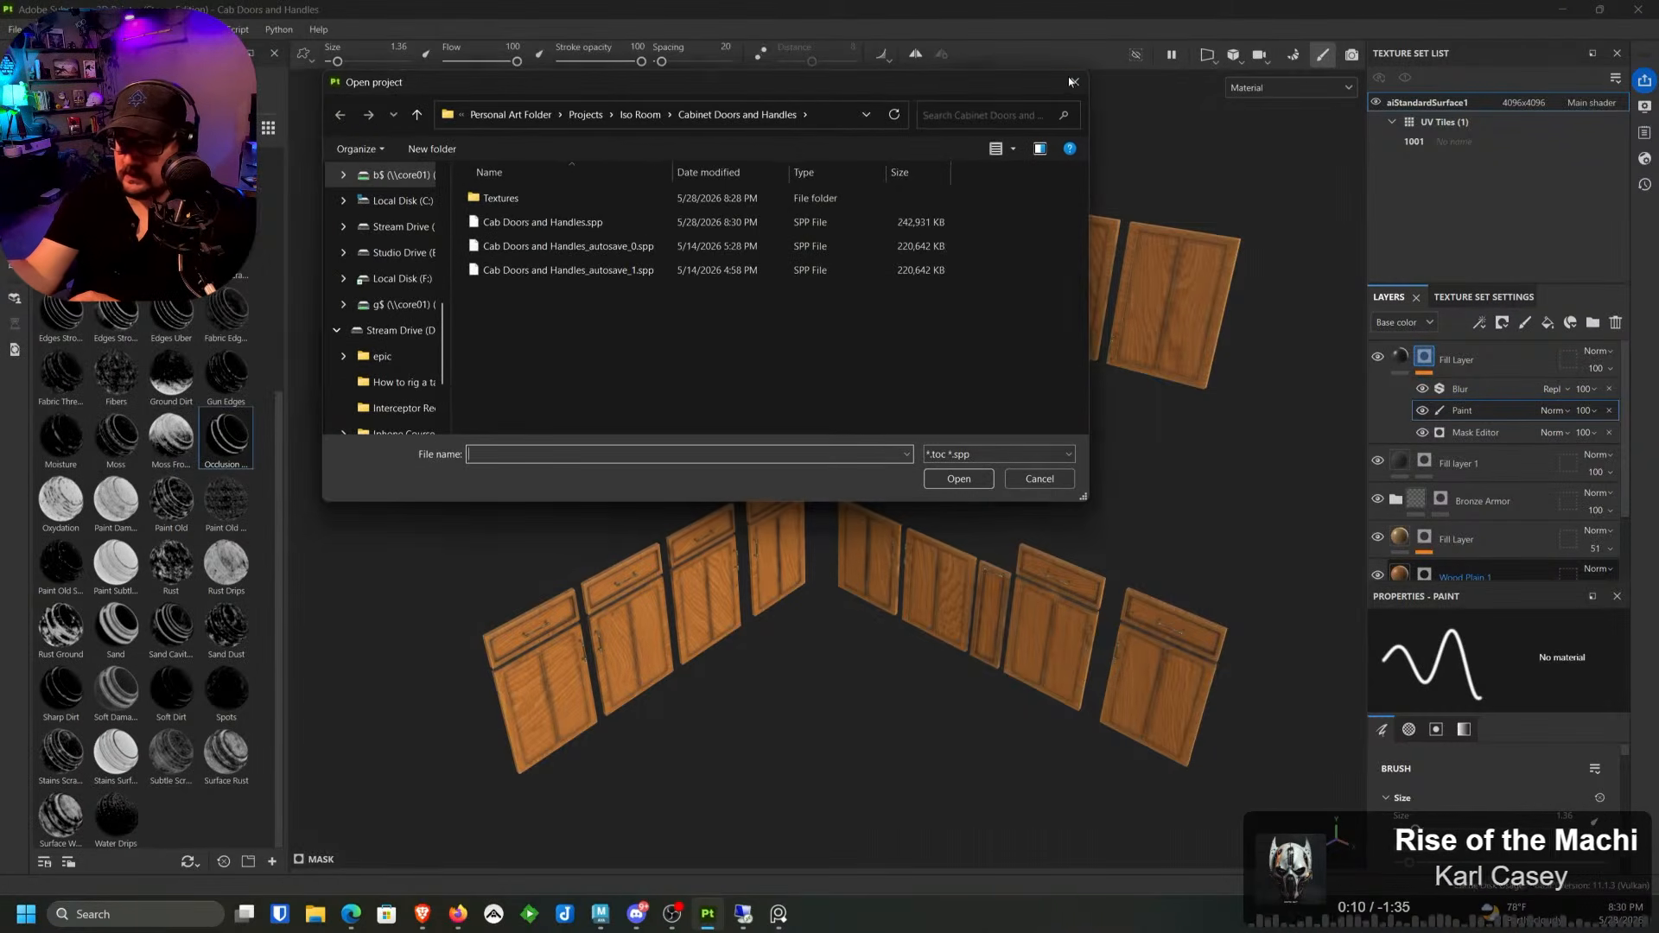
pyautogui.click(649, 115)
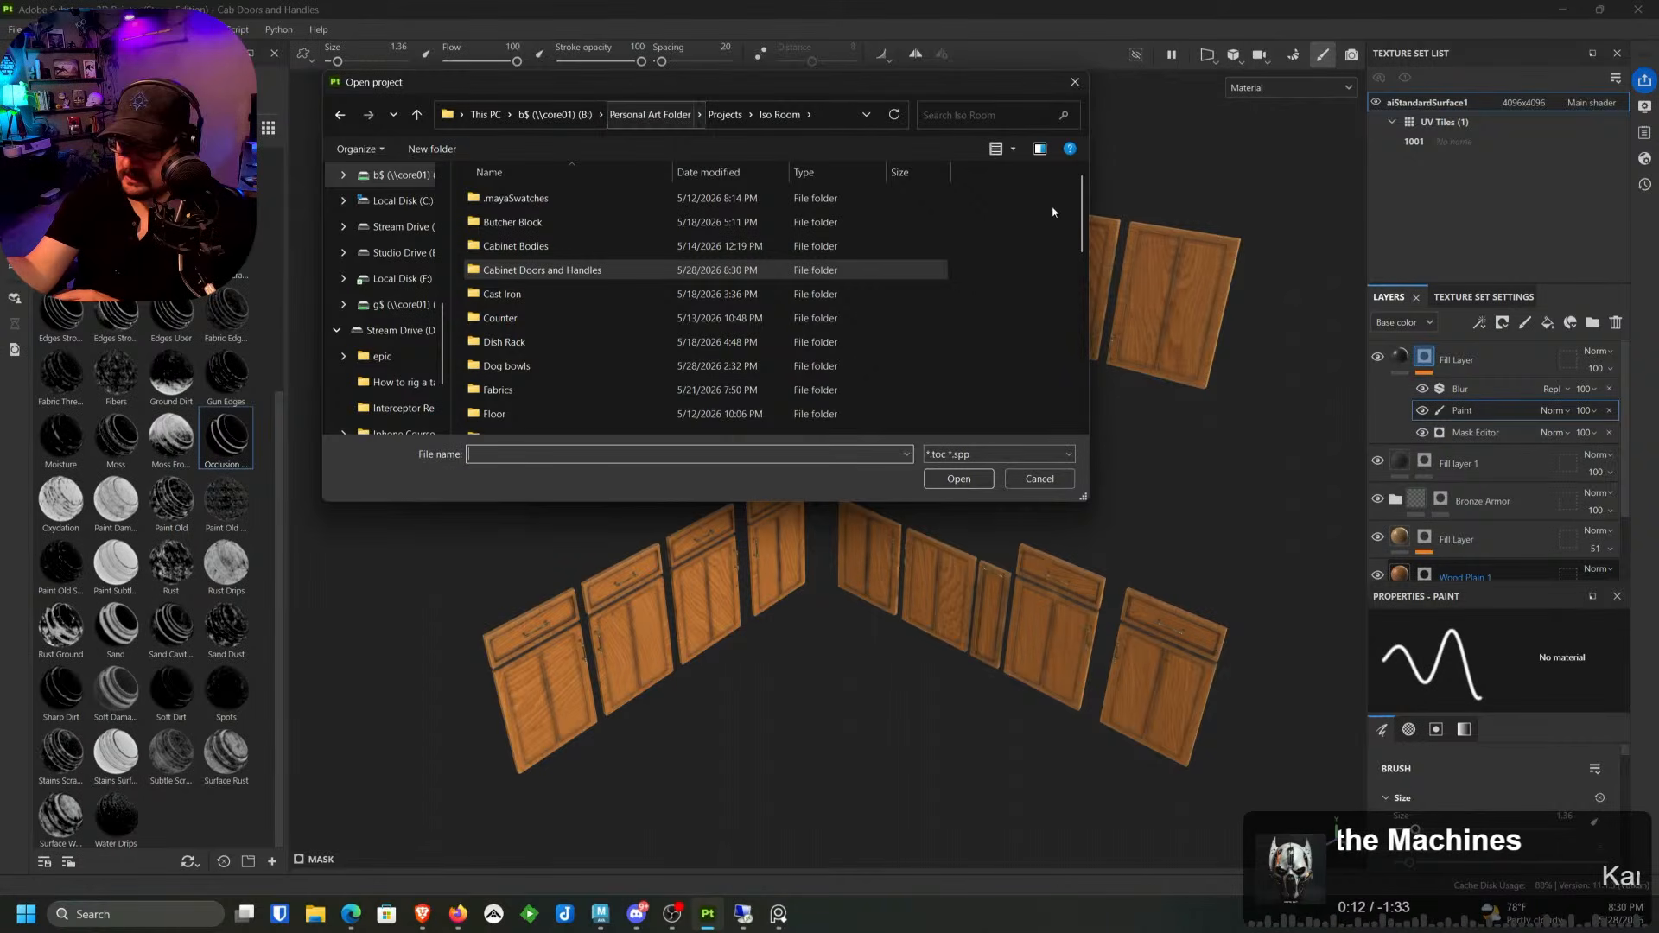
pyautogui.scroll(-2, 1086, 224)
pyautogui.moveTo(1087, 241)
pyautogui.mouseDown()
pyautogui.moveTo(1091, 333)
pyautogui.moveTo(1089, 222)
pyautogui.mouseUp()
pyautogui.click(503, 350)
pyautogui.doubleClick(504, 350)
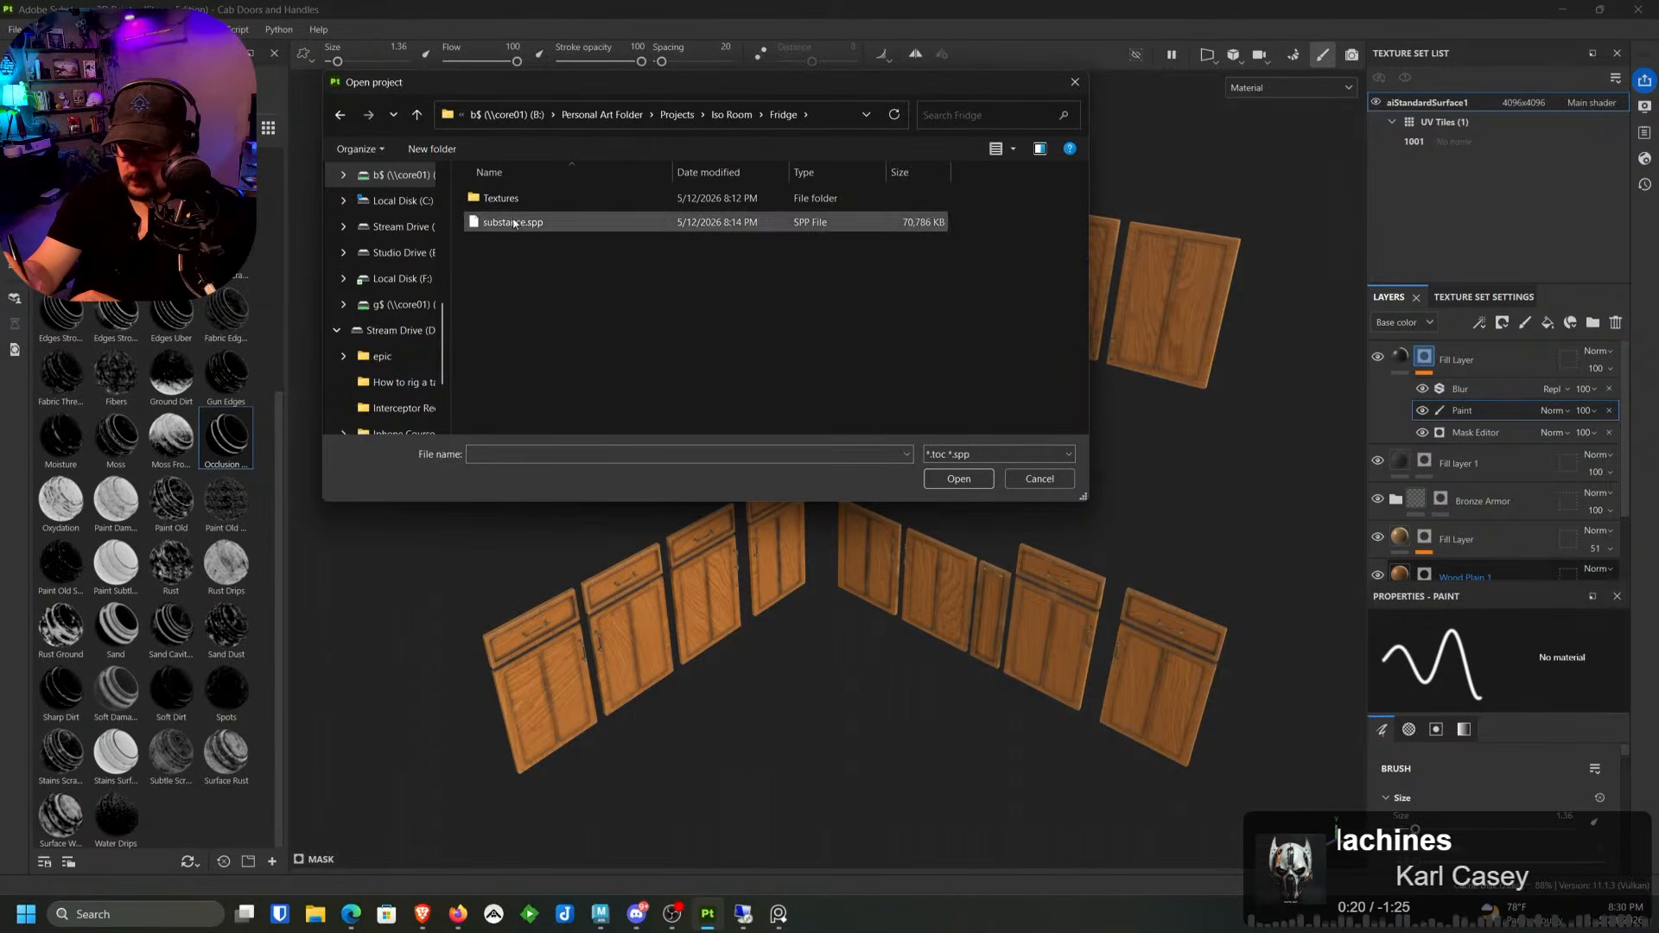
pyautogui.doubleClick(519, 219)
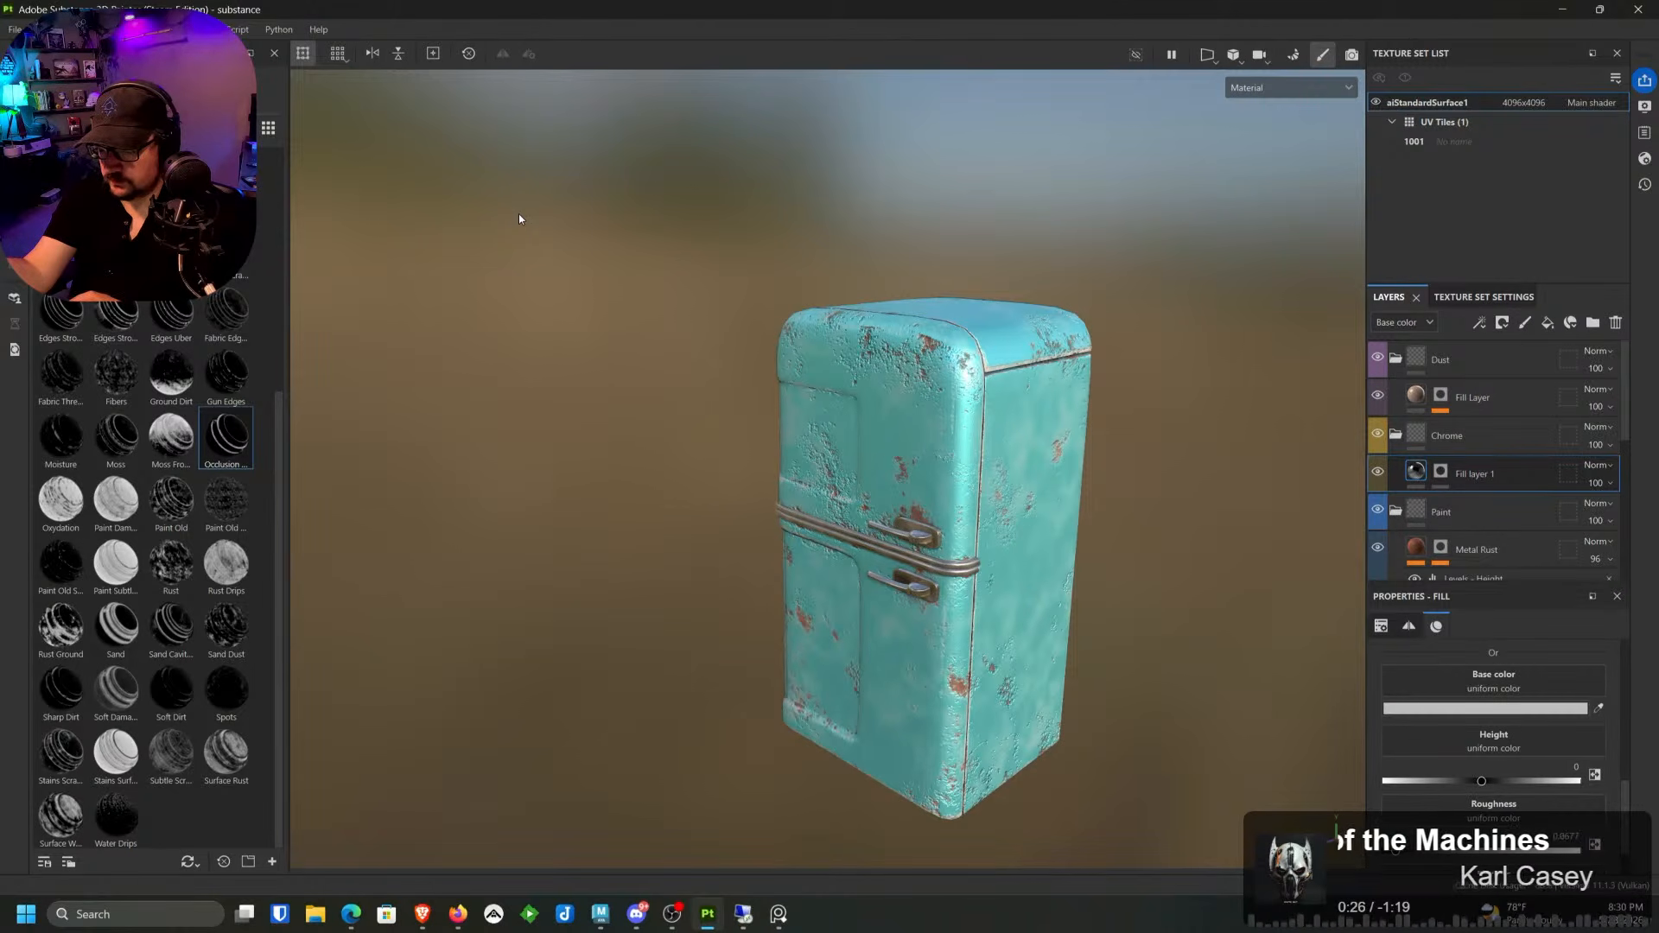
# Step: Examine the rust, chipped paint and chrome handles on the front of the fridge up close
pyautogui.moveTo(1050, 382); pyautogui.dragTo(864, 195, button='middle')
pyautogui.keyDown('alt'); pyautogui.moveTo(864, 194); pyautogui.dragTo(1071, 194); pyautogui.keyUp('alt')
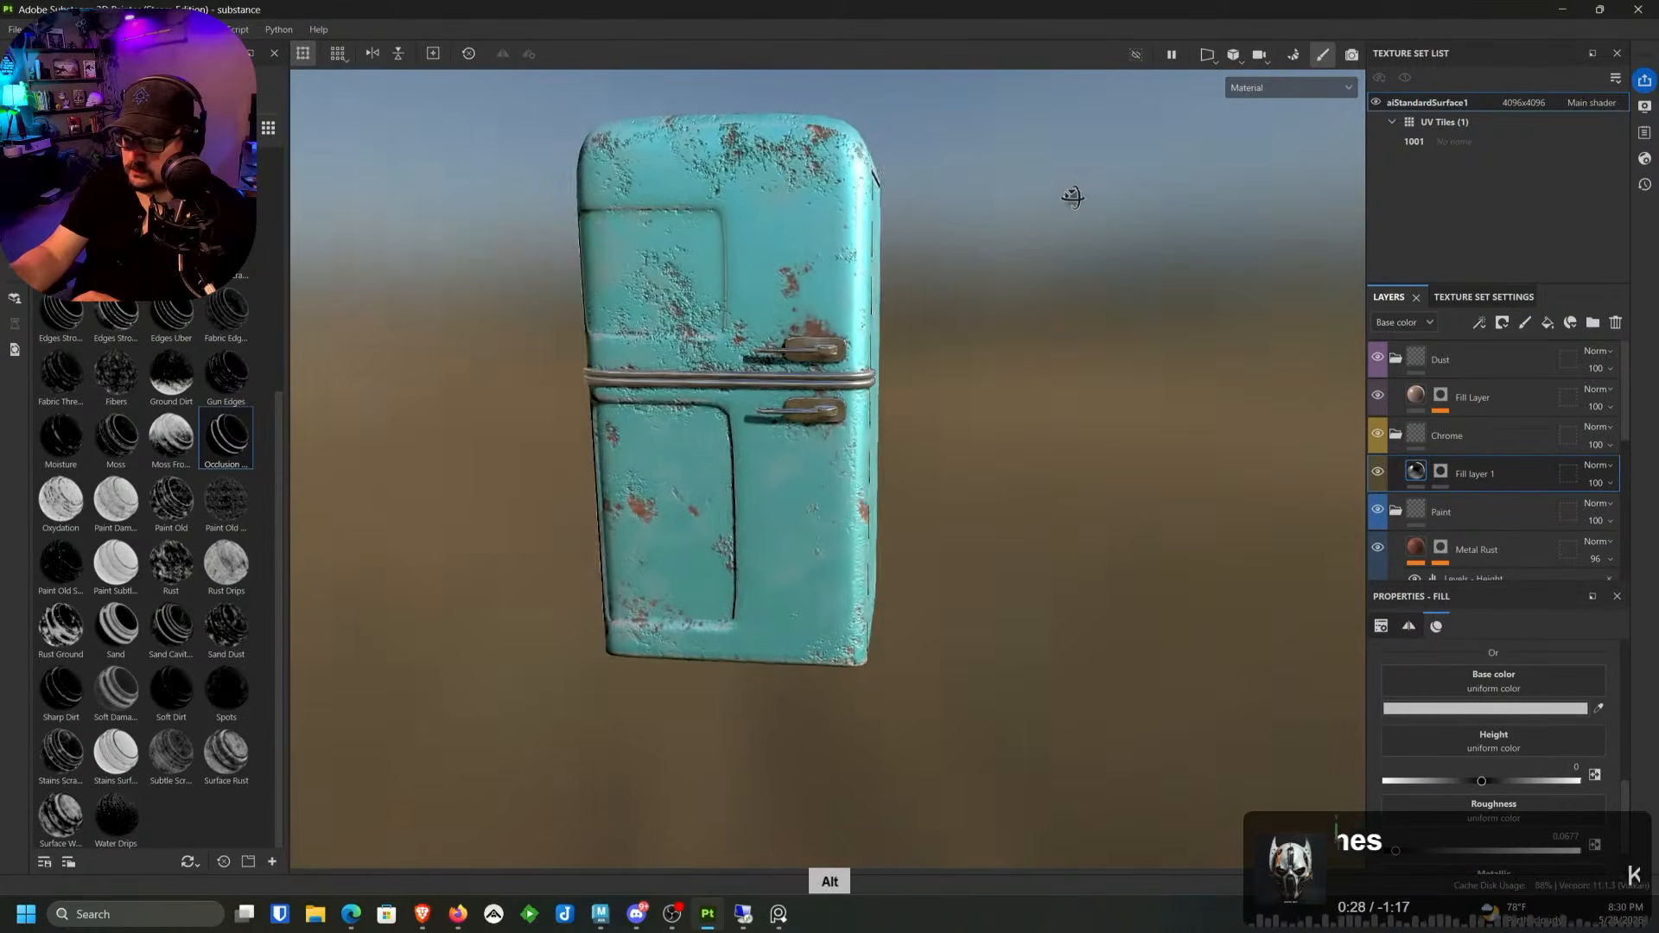
pyautogui.keyDown('alt'); pyautogui.moveTo(843, 378); pyautogui.dragTo(903, 485, button='right'); pyautogui.keyUp('alt')
pyautogui.keyDown('alt'); pyautogui.moveTo(903, 484); pyautogui.dragTo(1113, 428, button='middle'); pyautogui.keyUp('alt')
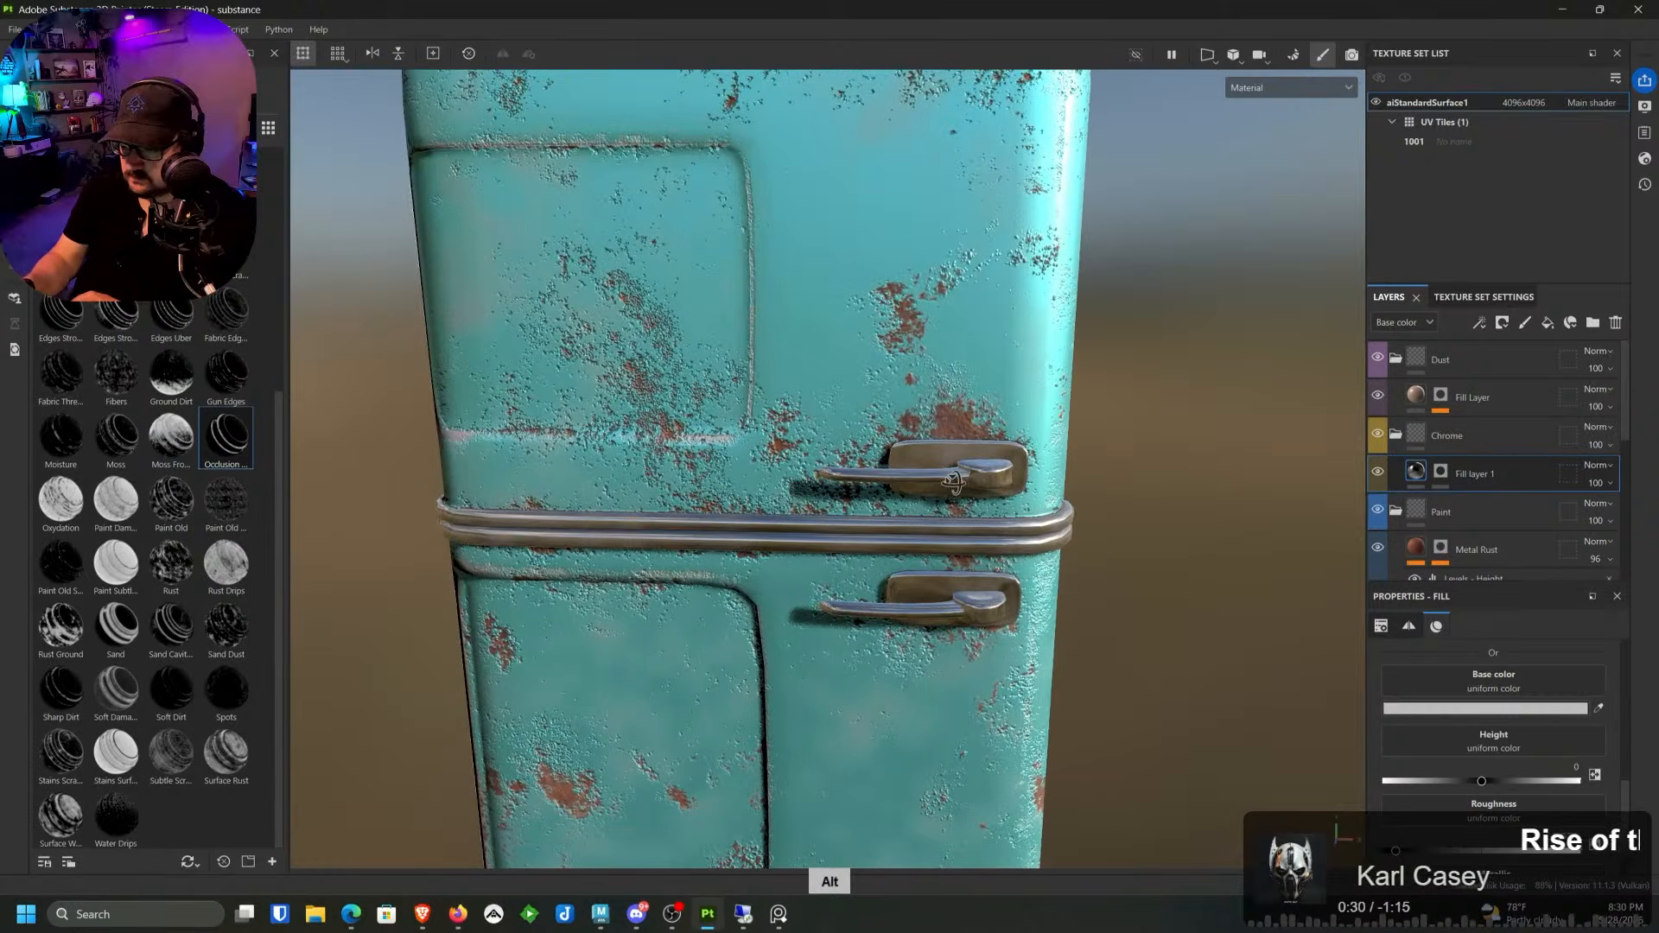
pyautogui.keyDown('alt'); pyautogui.moveTo(1113, 428); pyautogui.dragTo(977, 346); pyautogui.keyUp('alt')
pyautogui.keyDown('alt'); pyautogui.moveTo(976, 346); pyautogui.dragTo(804, 617, button='middle'); pyautogui.keyUp('alt')
pyautogui.keyDown('alt'); pyautogui.moveTo(803, 617); pyautogui.dragTo(773, 584); pyautogui.keyUp('alt')
pyautogui.keyDown('alt'); pyautogui.moveTo(773, 583); pyautogui.dragTo(821, 439, button='middle'); pyautogui.keyUp('alt')
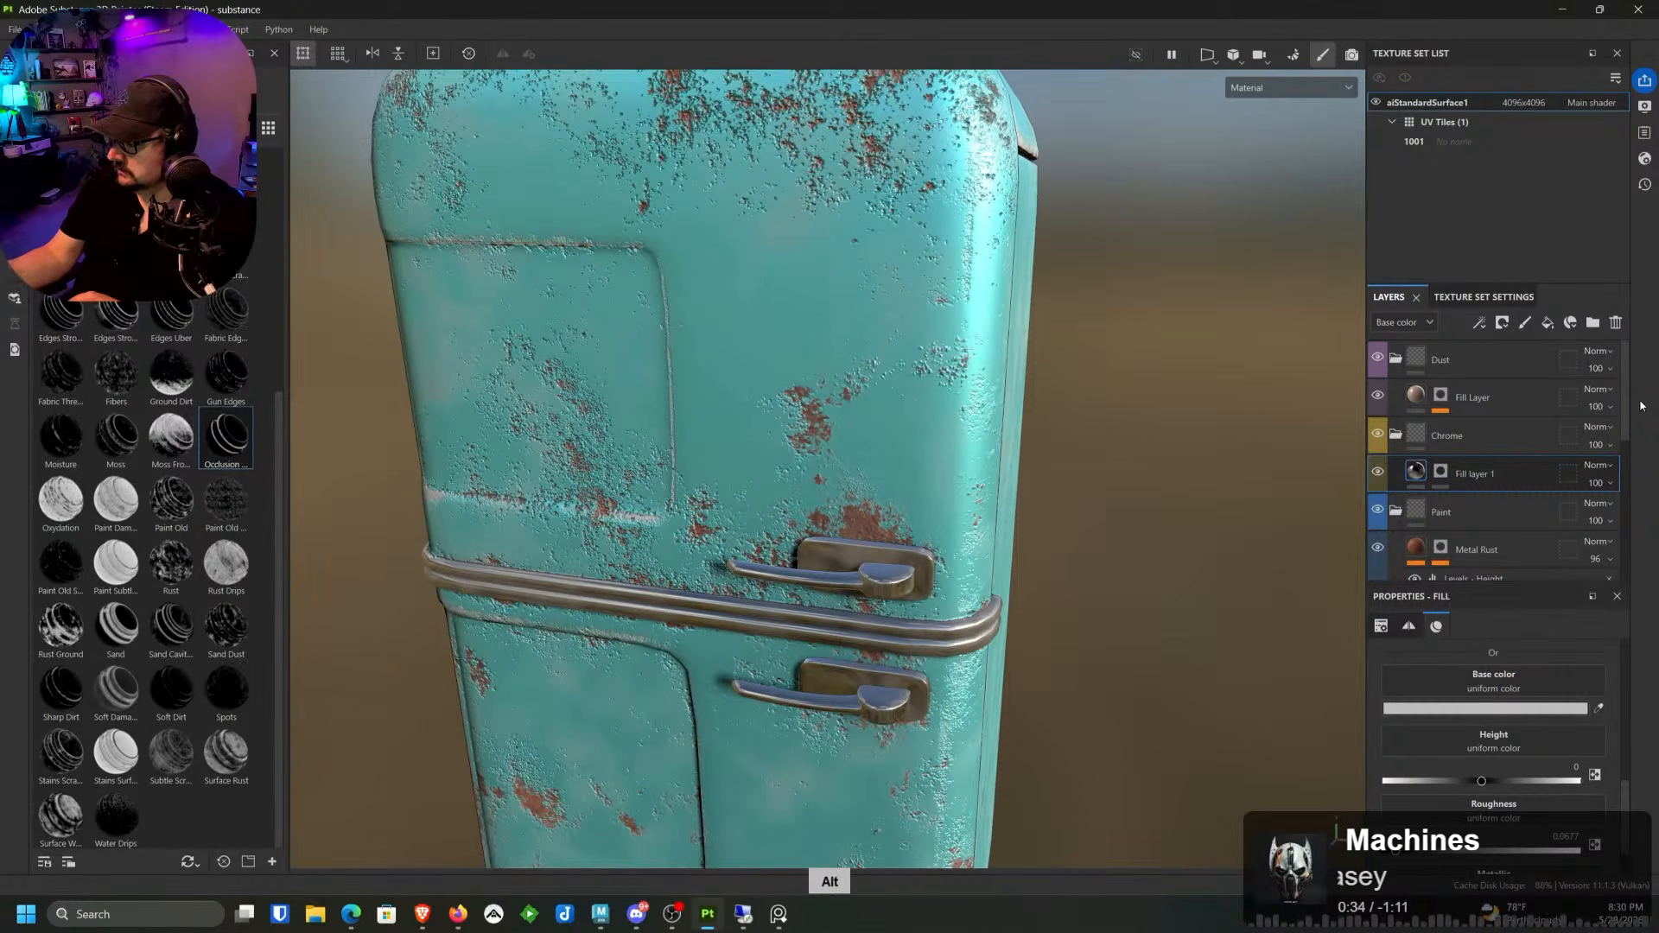
# Step: Adjust the Metal Rust layer's height levels to about -0.013 for the input low and -0.266 for the output low
pyautogui.moveTo(1623, 421); pyautogui.dragTo(1622, 475)
pyautogui.click(1473, 463)
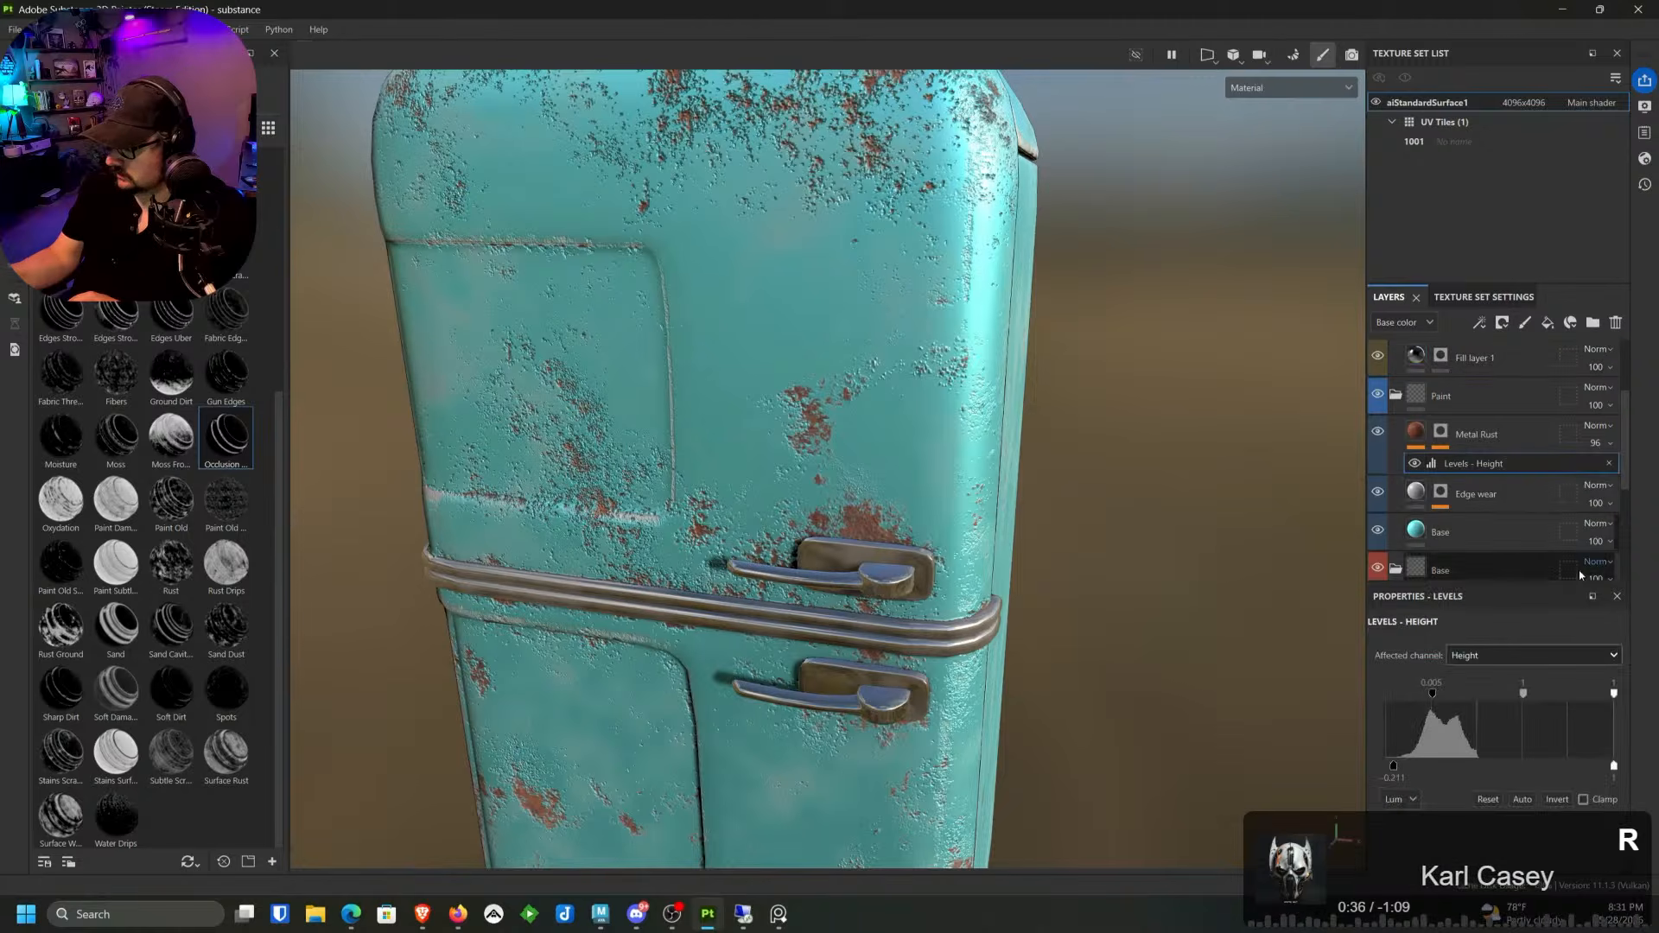
pyautogui.moveTo(1432, 693); pyautogui.dragTo(1424, 695)
pyautogui.moveTo(1613, 766)
pyautogui.mouseDown()
pyautogui.moveTo(1534, 766)
pyautogui.moveTo(1628, 767)
pyautogui.mouseUp()
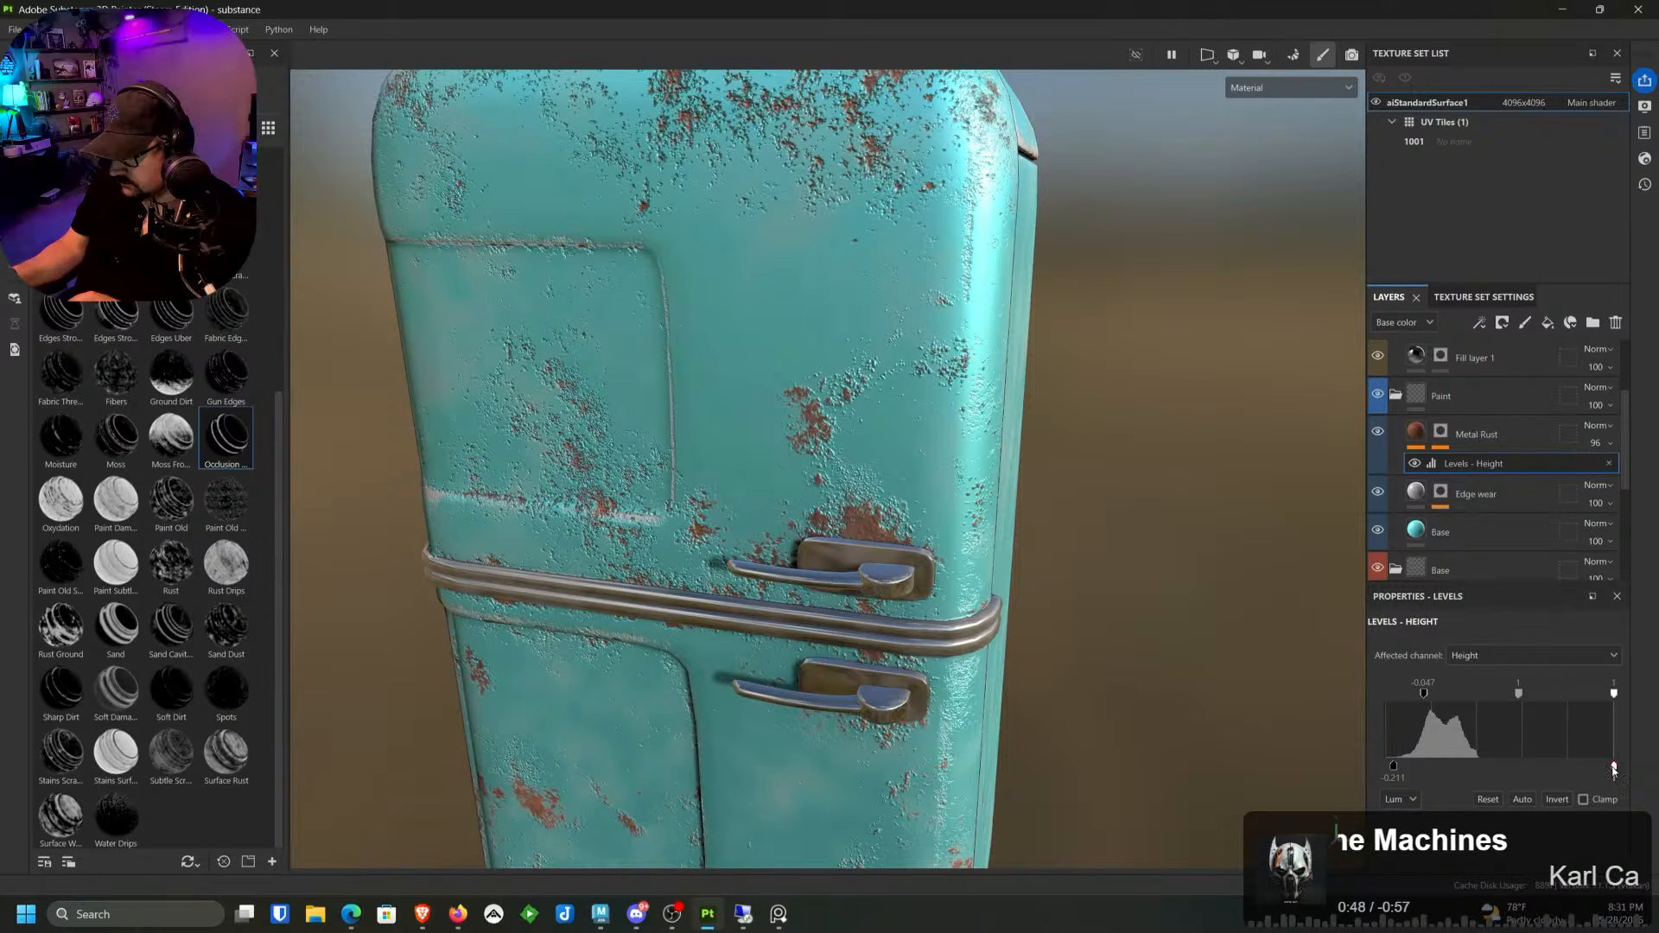
pyautogui.moveTo(1399, 767); pyautogui.dragTo(1364, 769)
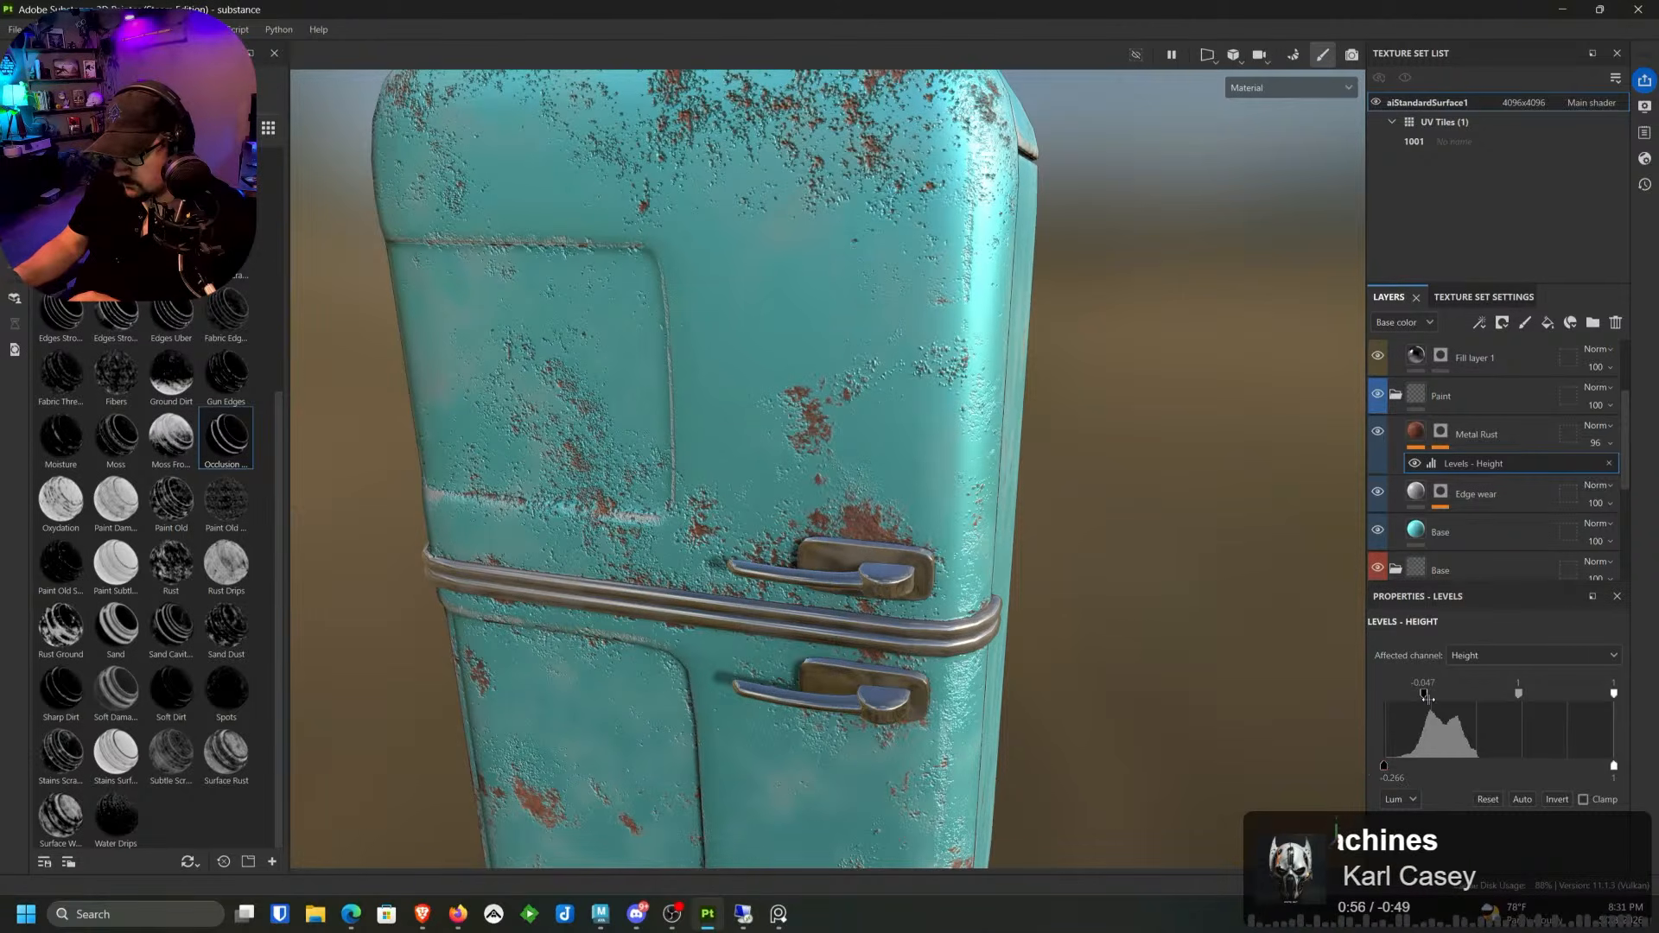
pyautogui.moveTo(1424, 693); pyautogui.dragTo(1429, 696)
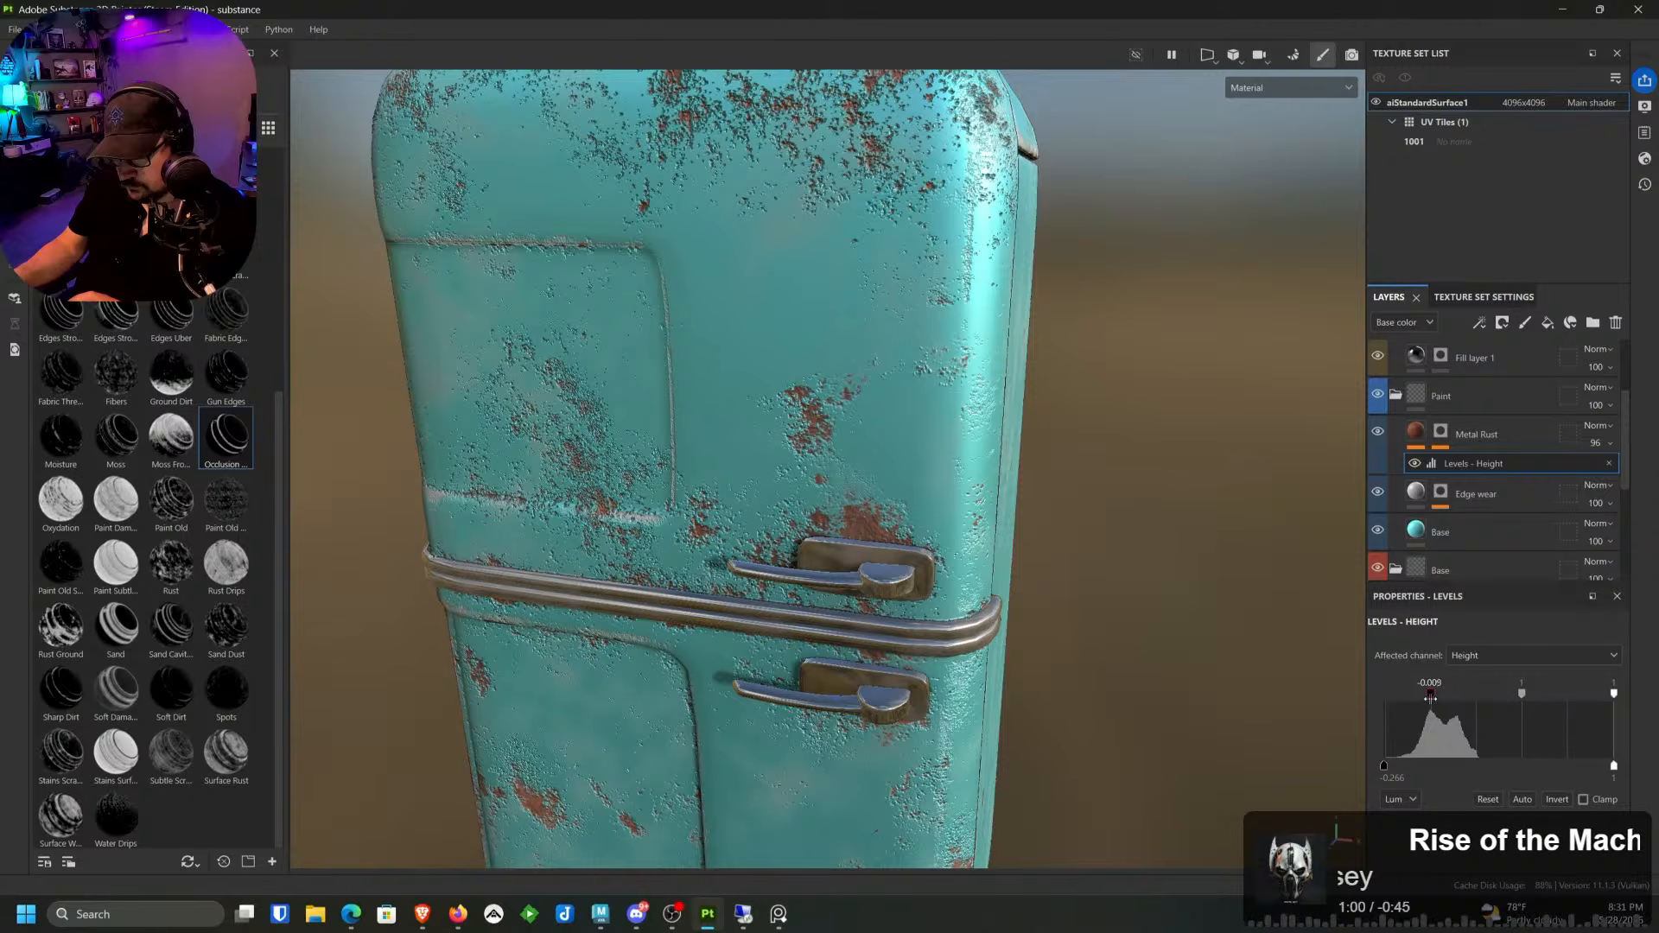
pyautogui.keyDown('alt'); pyautogui.moveTo(1048, 729); pyautogui.dragTo(1093, 730); pyautogui.keyUp('alt')
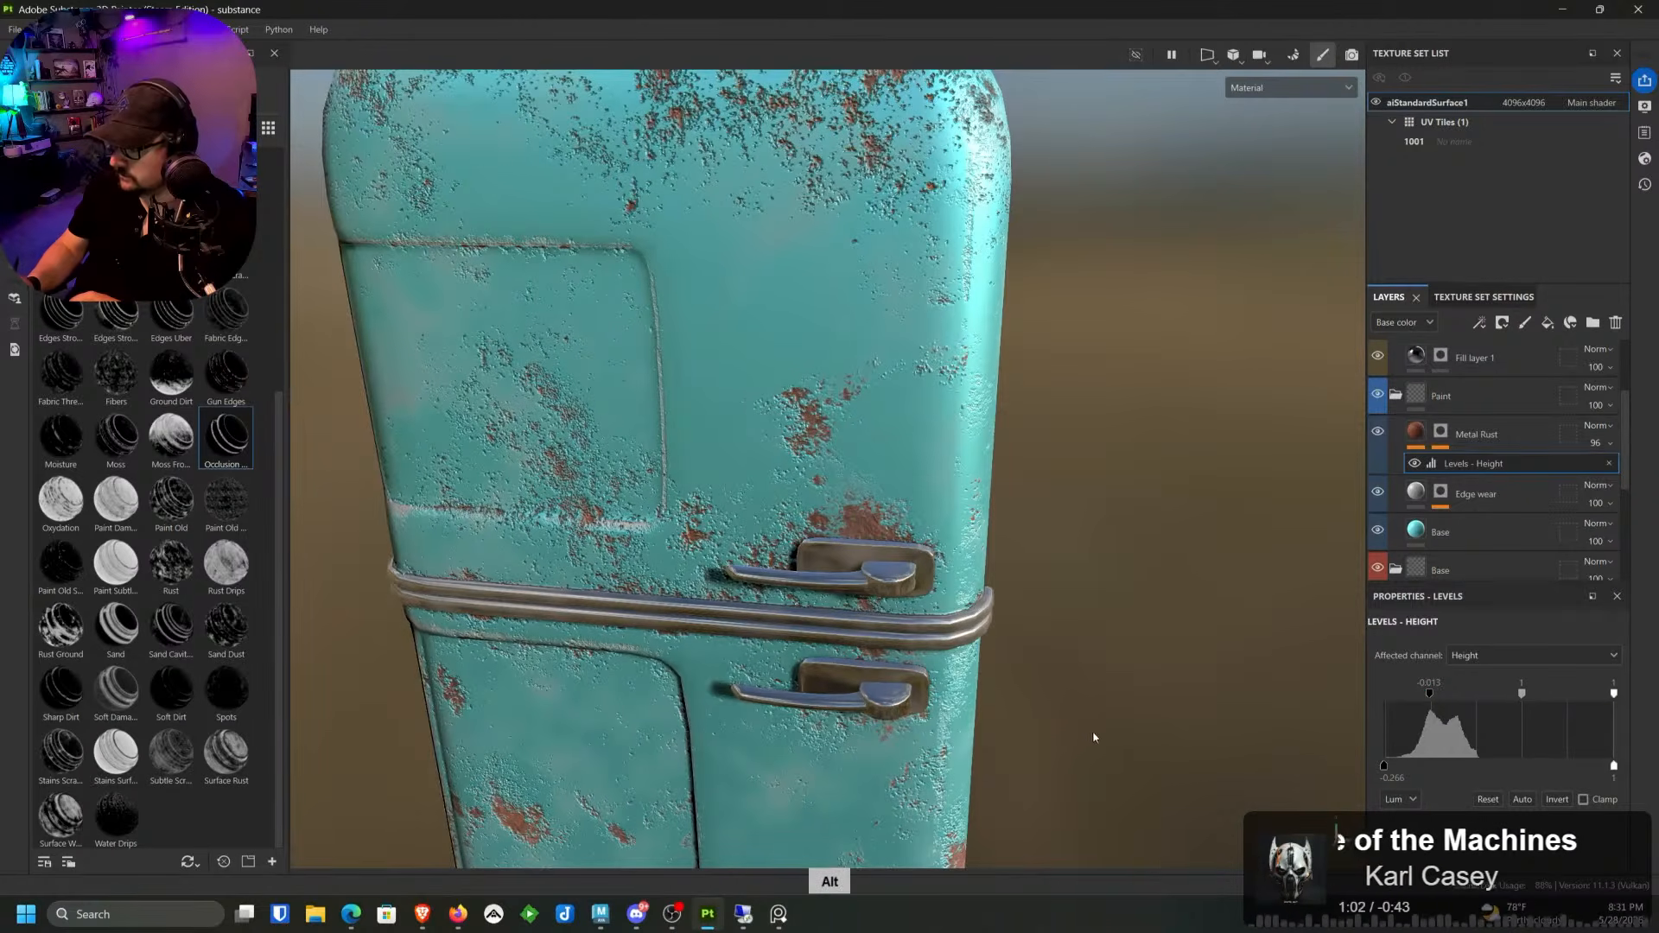
# Step: Add a Blur filter above the Metal Rust layer's height levels and try blur intensities of 10.72 and 1.17
pyautogui.rightClick(1493, 463)
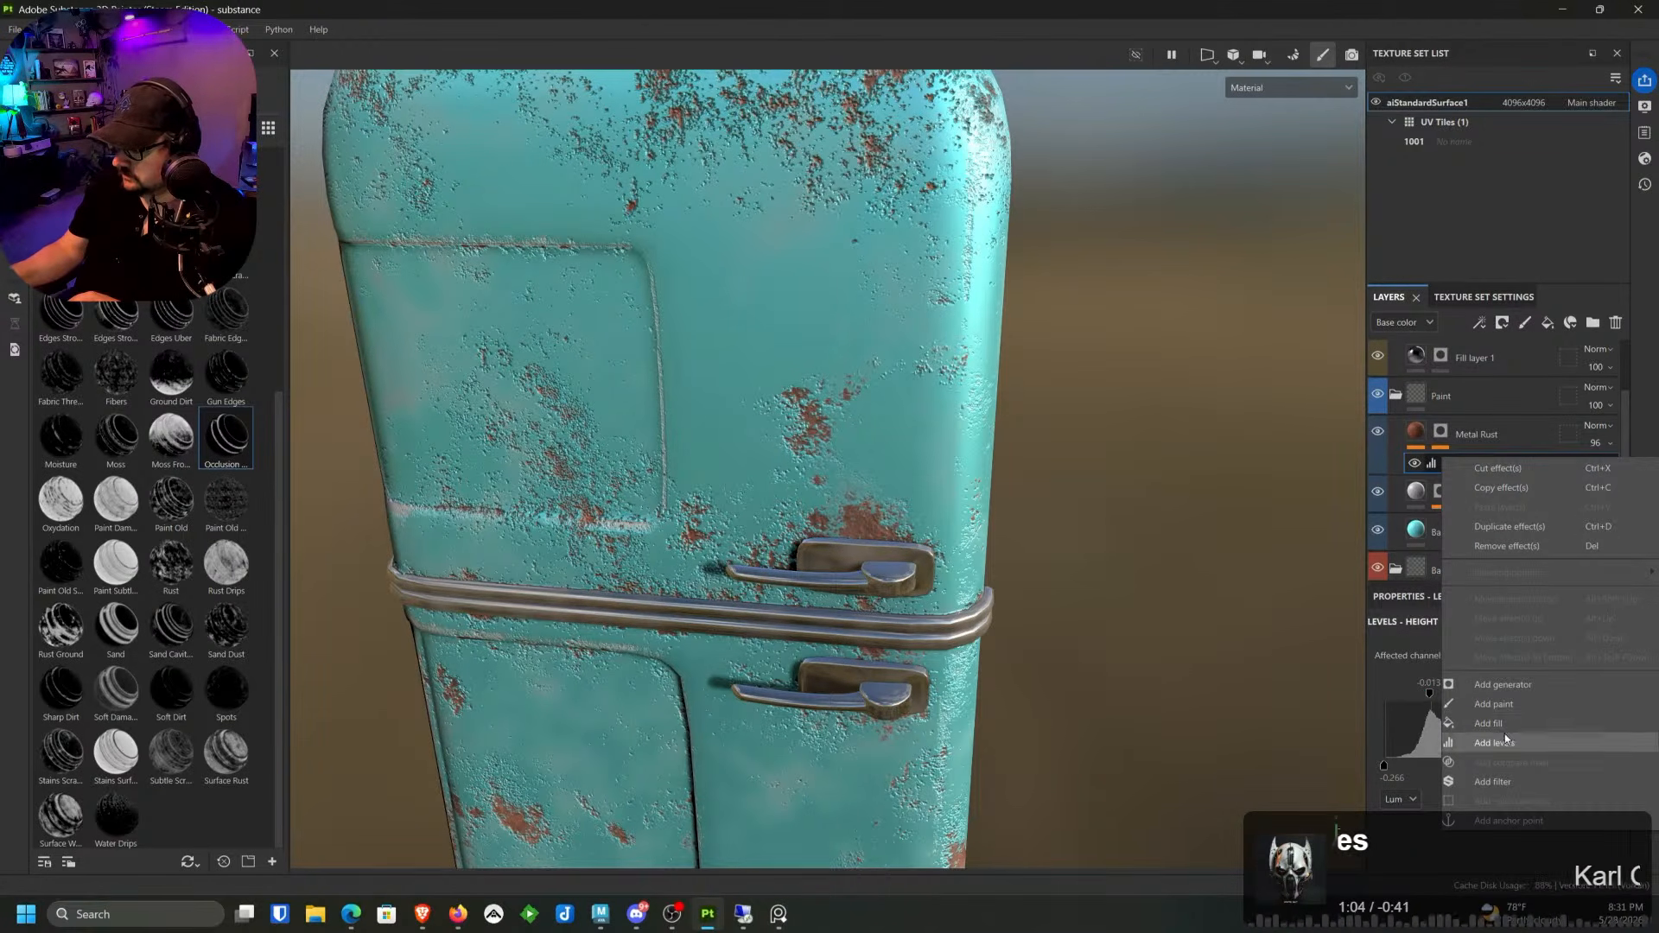
pyautogui.click(1493, 782)
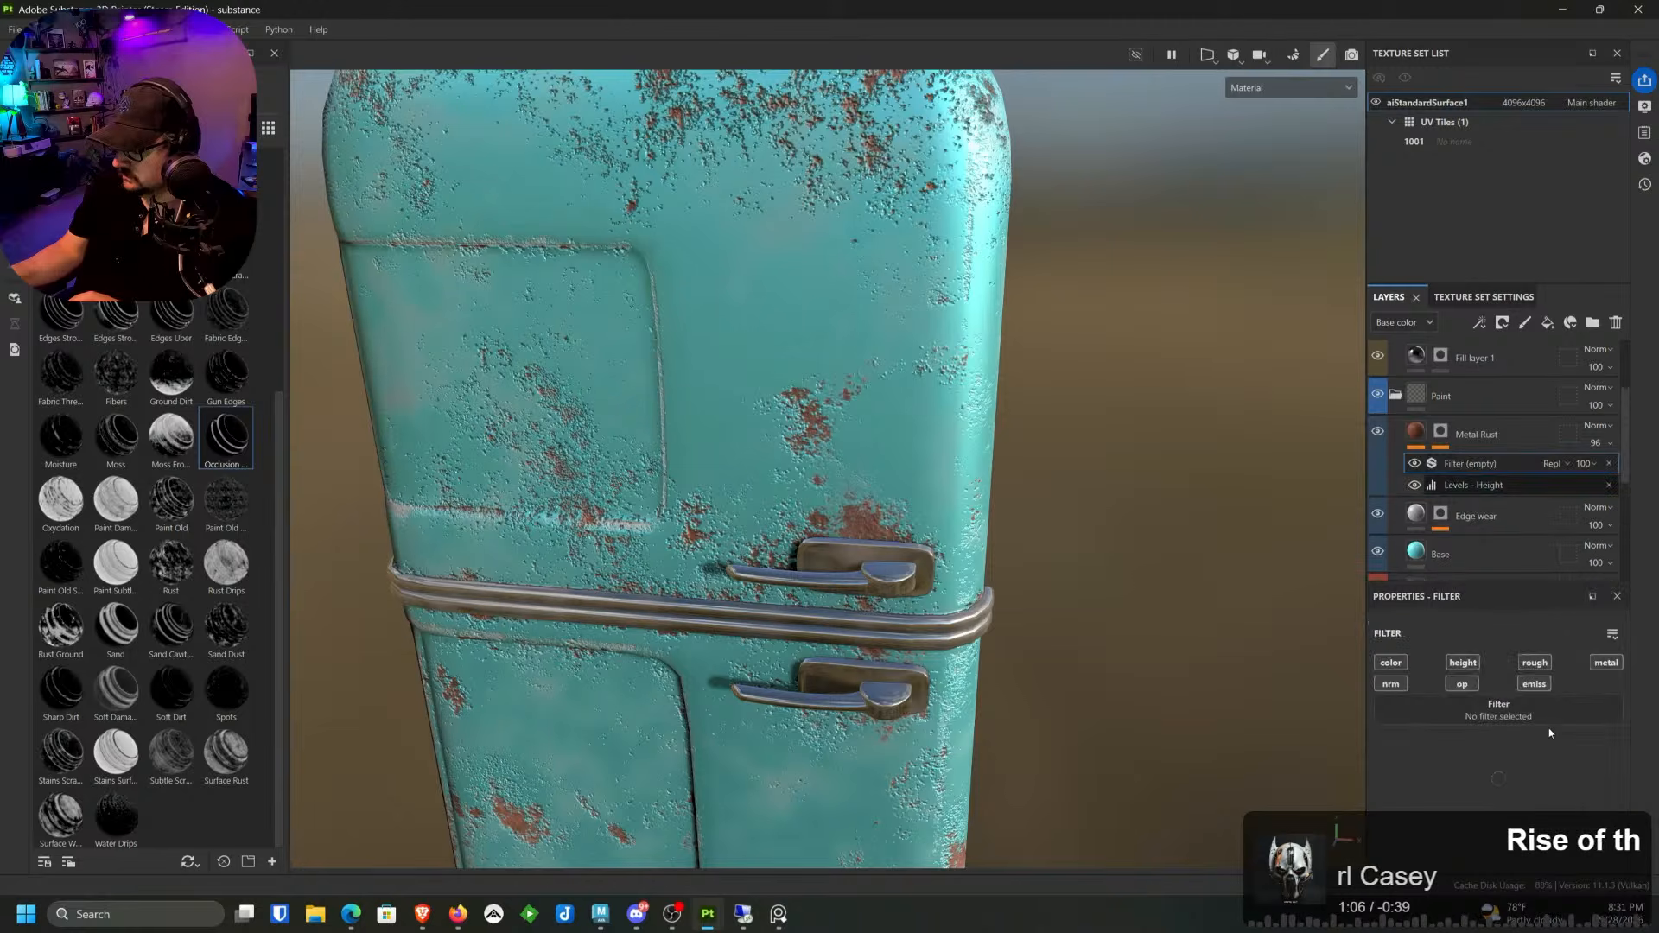
pyautogui.click(1471, 707)
pyautogui.click(1441, 572)
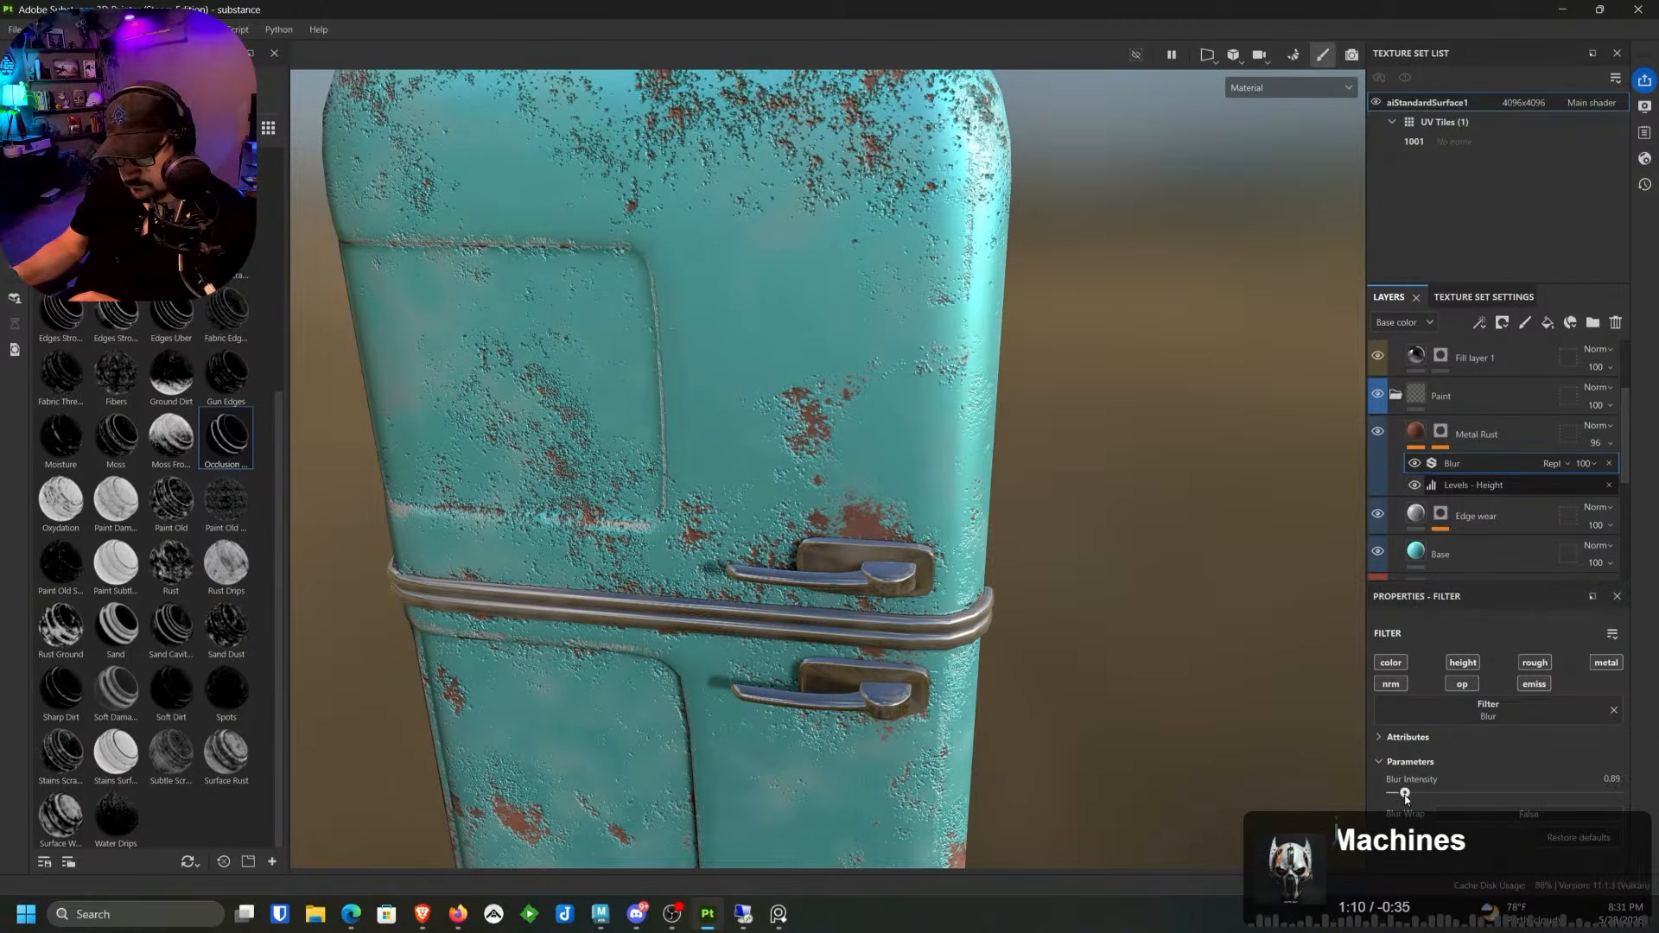
pyautogui.moveTo(1400, 793); pyautogui.dragTo(1544, 801)
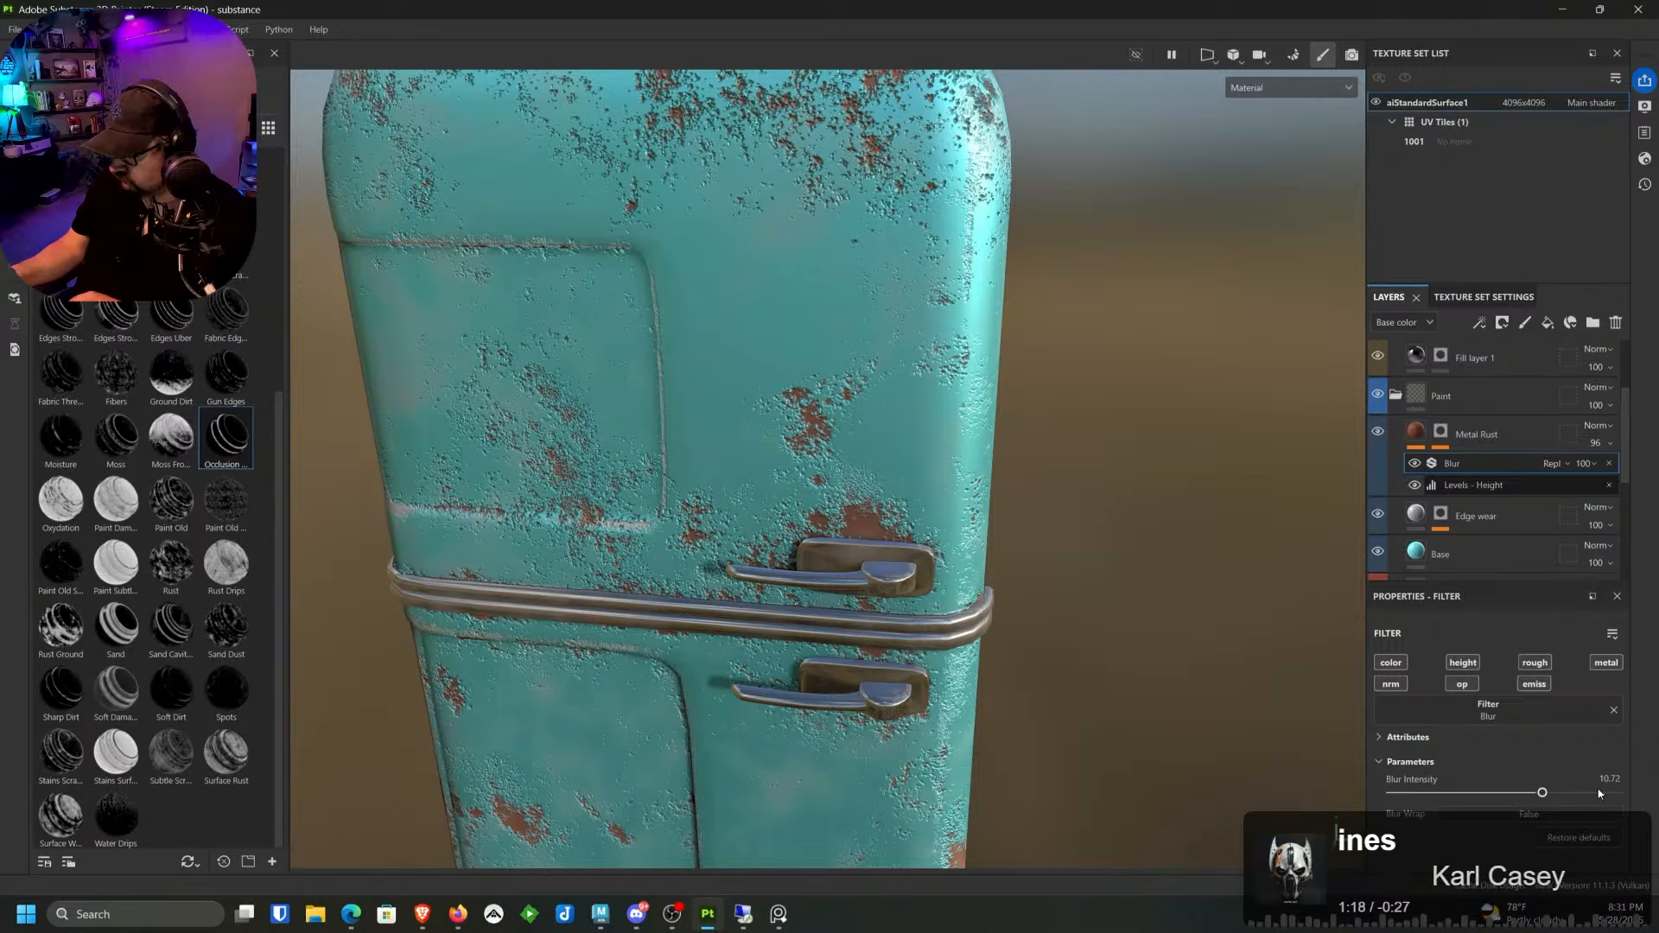
pyautogui.moveTo(1542, 793); pyautogui.dragTo(1408, 796)
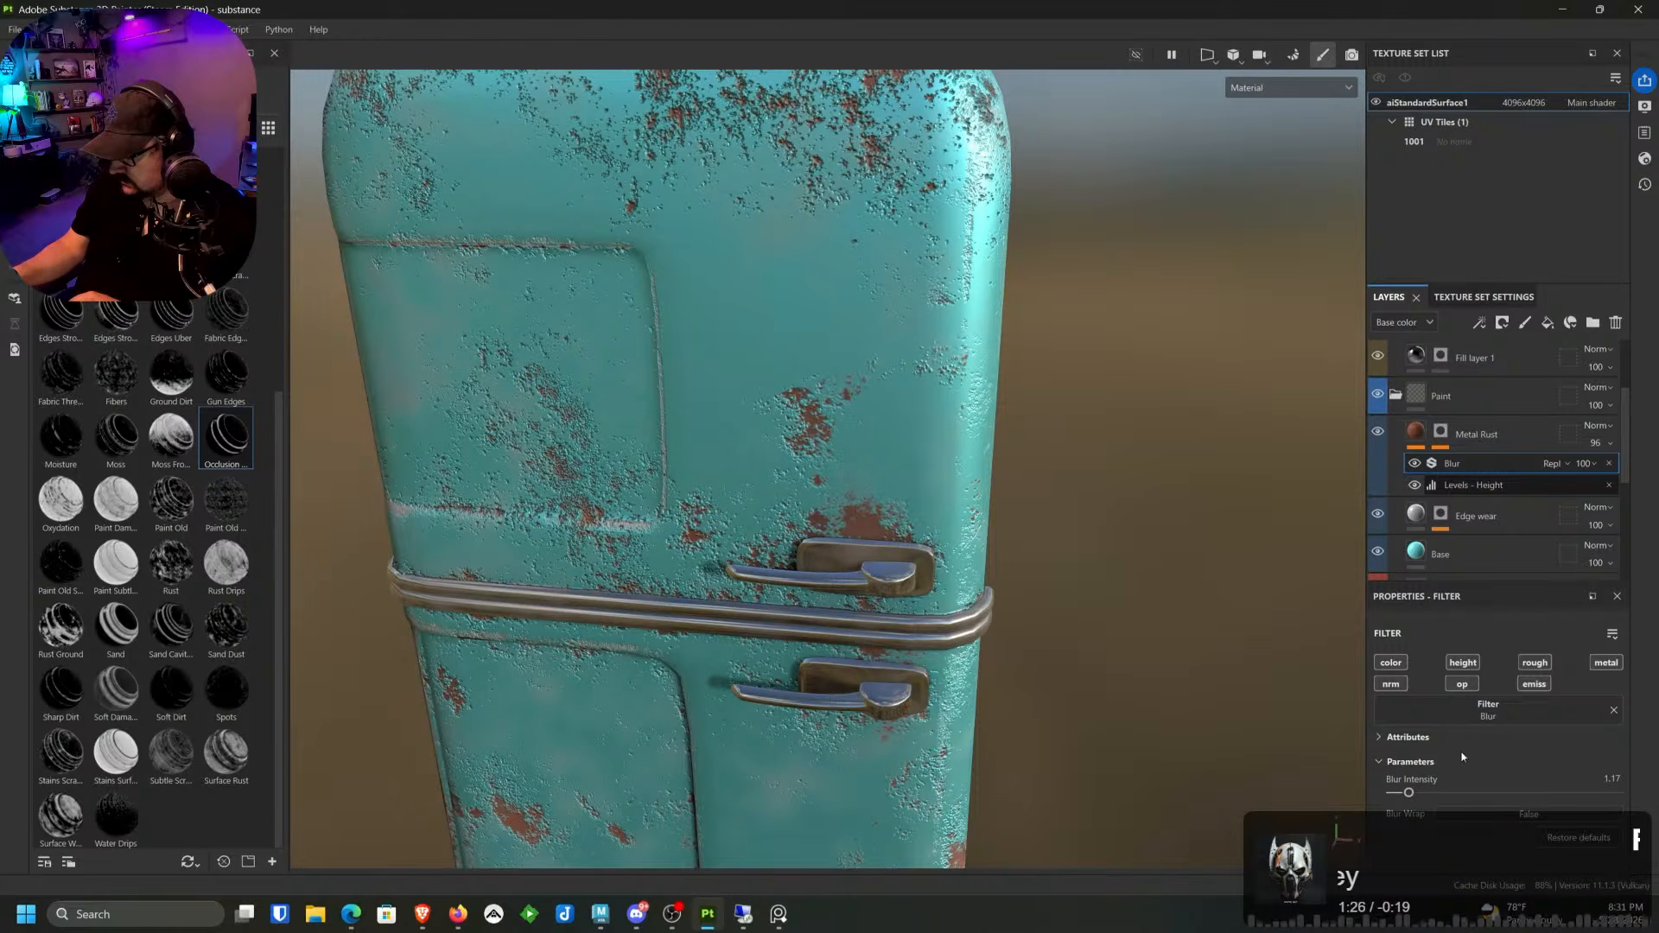
pyautogui.click(1404, 738)
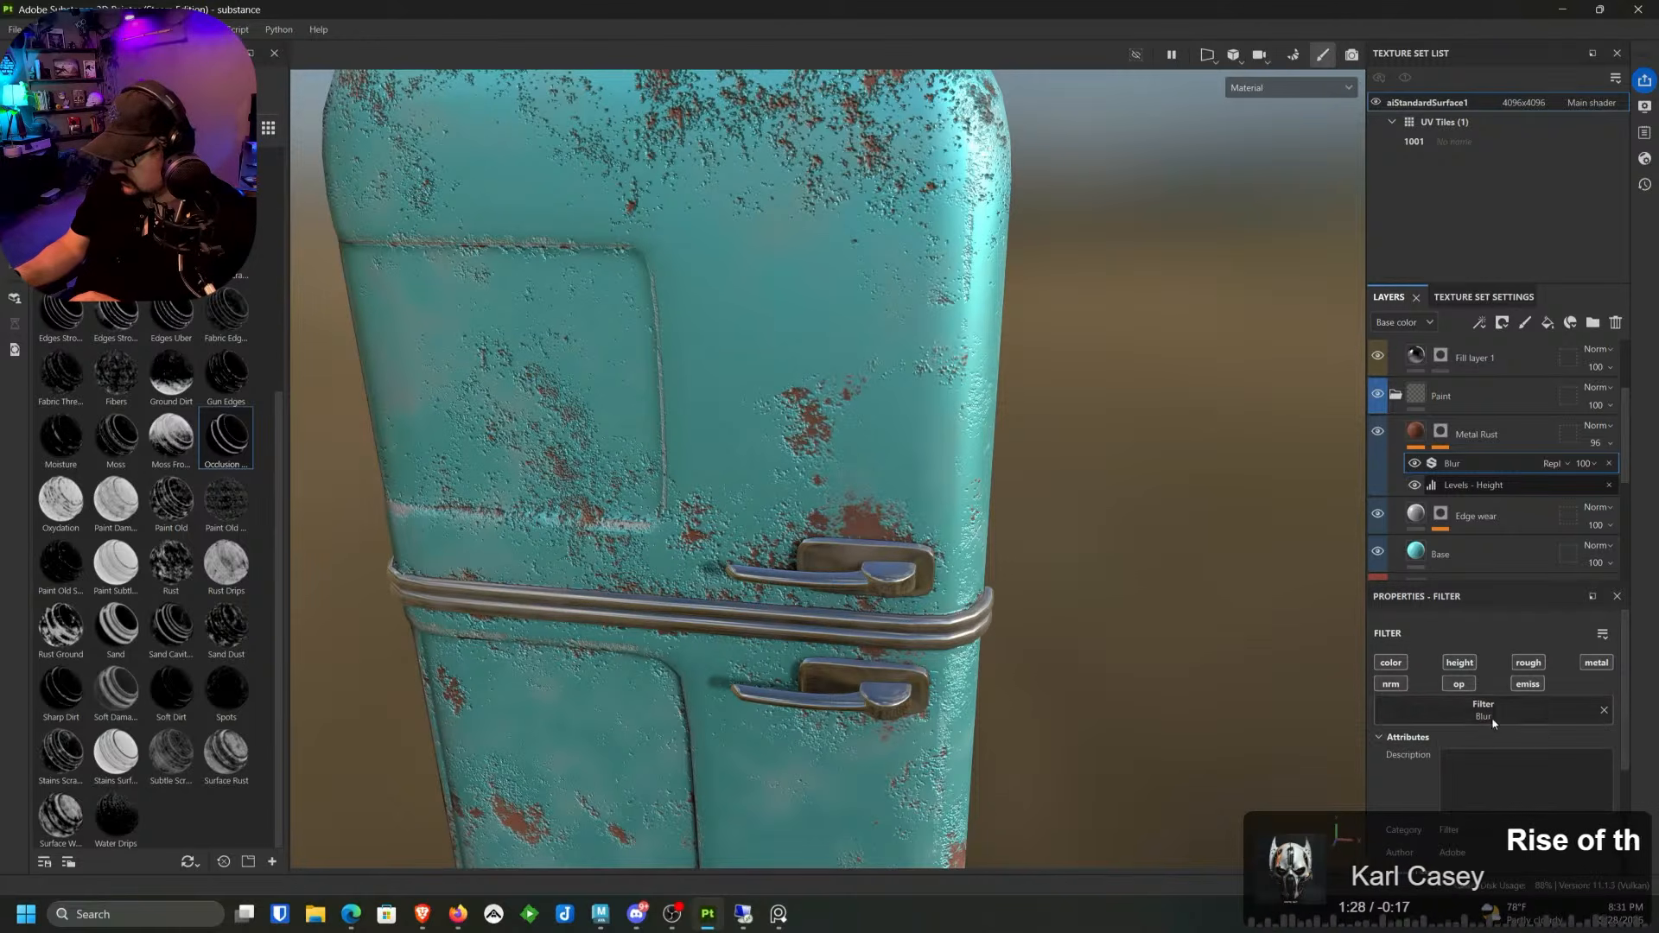
pyautogui.click(1405, 739)
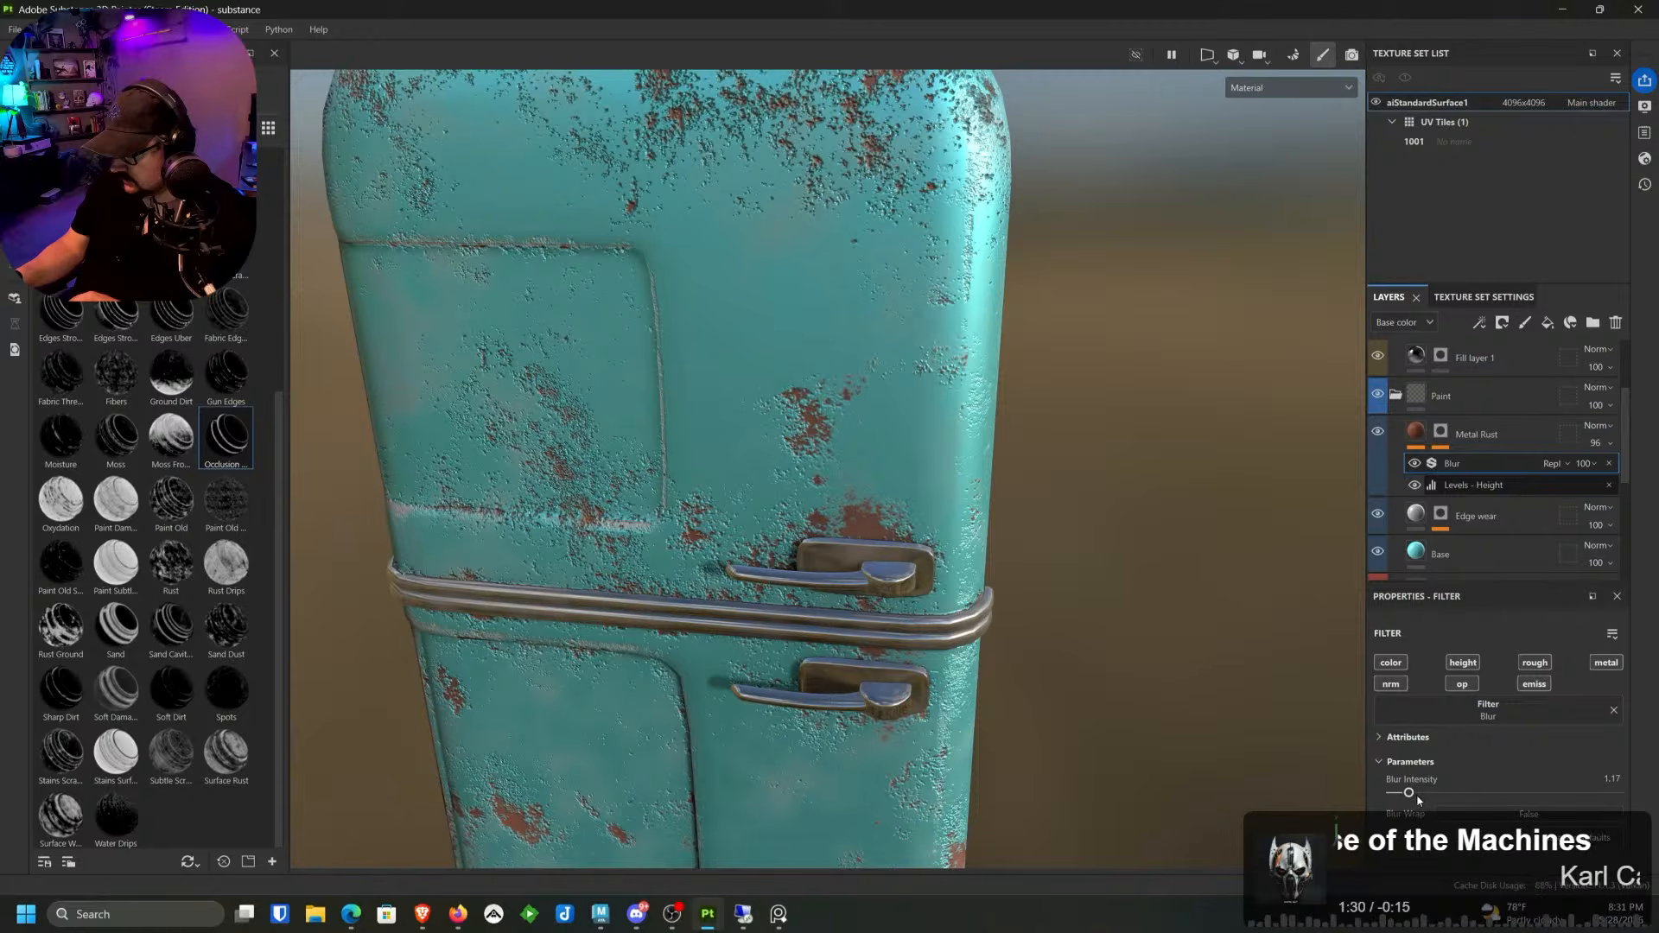
# Step: Move the Blur filter below the height levels, try a blur intensity of 8.52 and a much lower one, and remove the filter
pyautogui.moveTo(1481, 464); pyautogui.dragTo(1485, 500)
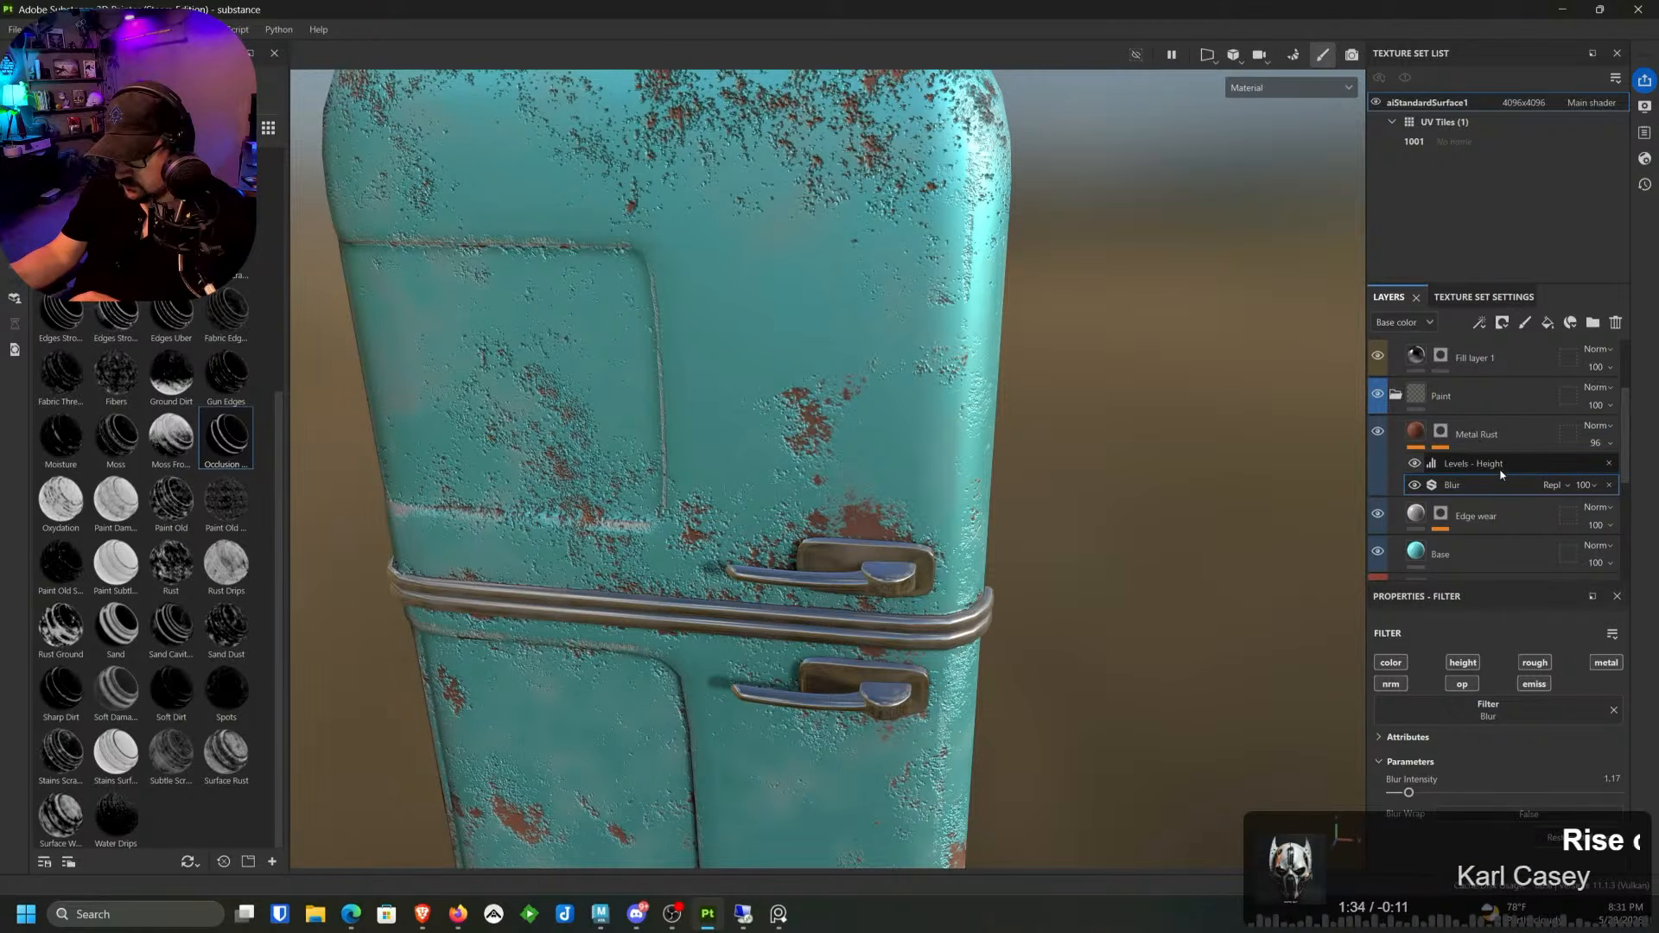
pyautogui.click(1512, 793)
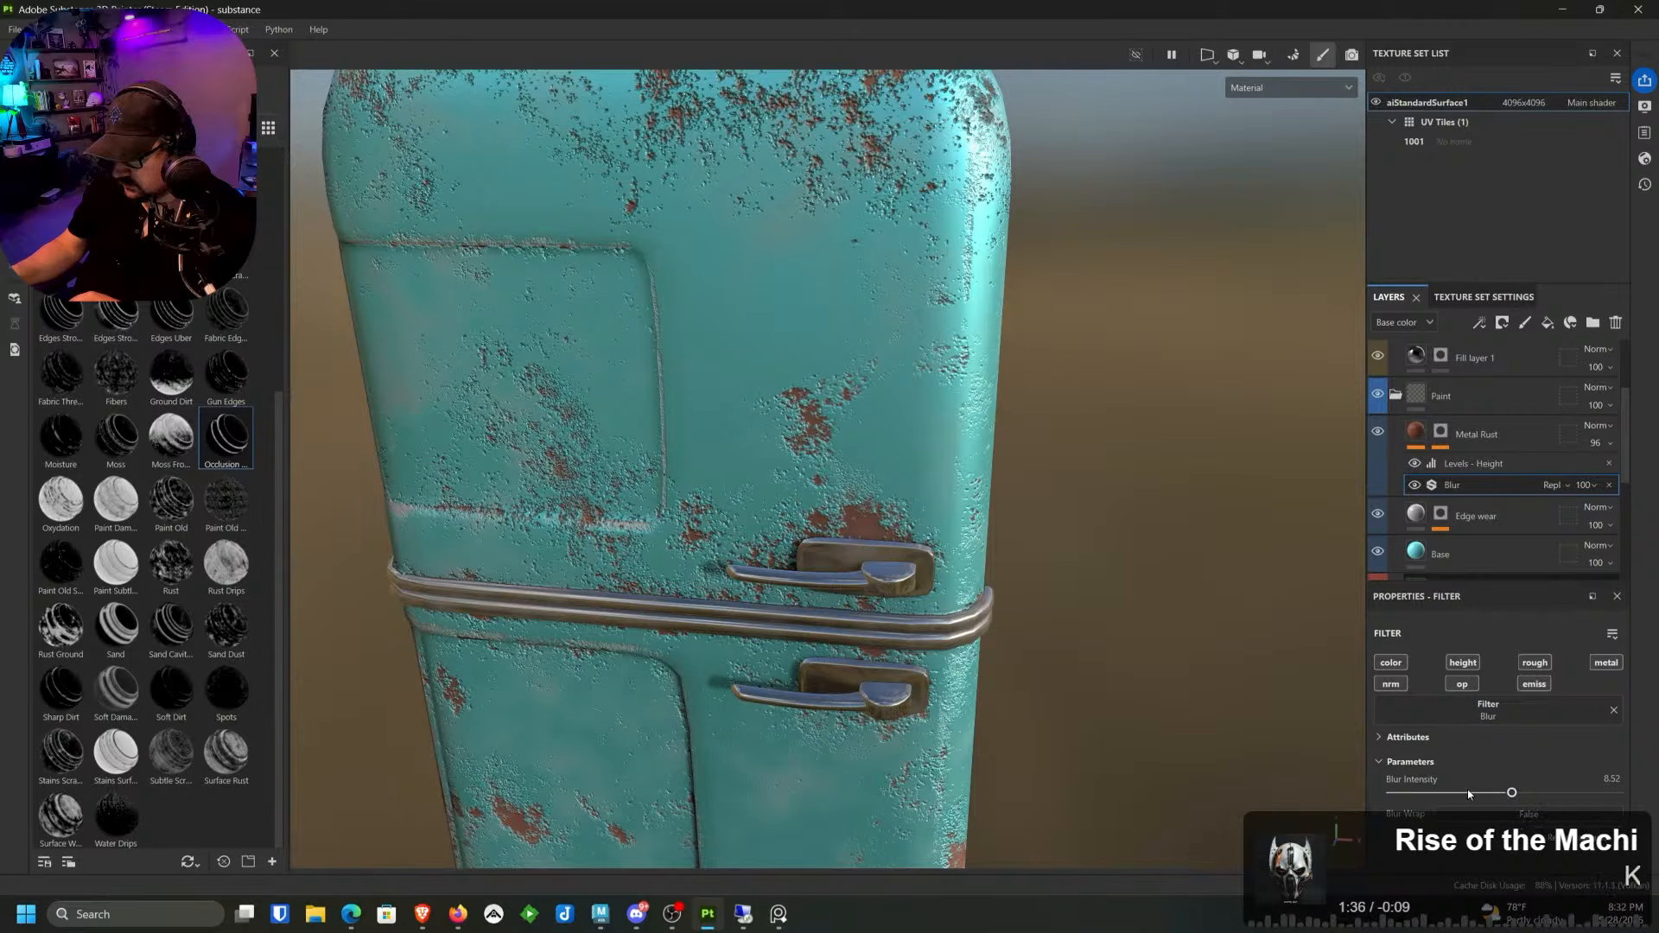
pyautogui.click(1401, 793)
pyautogui.click(1608, 484)
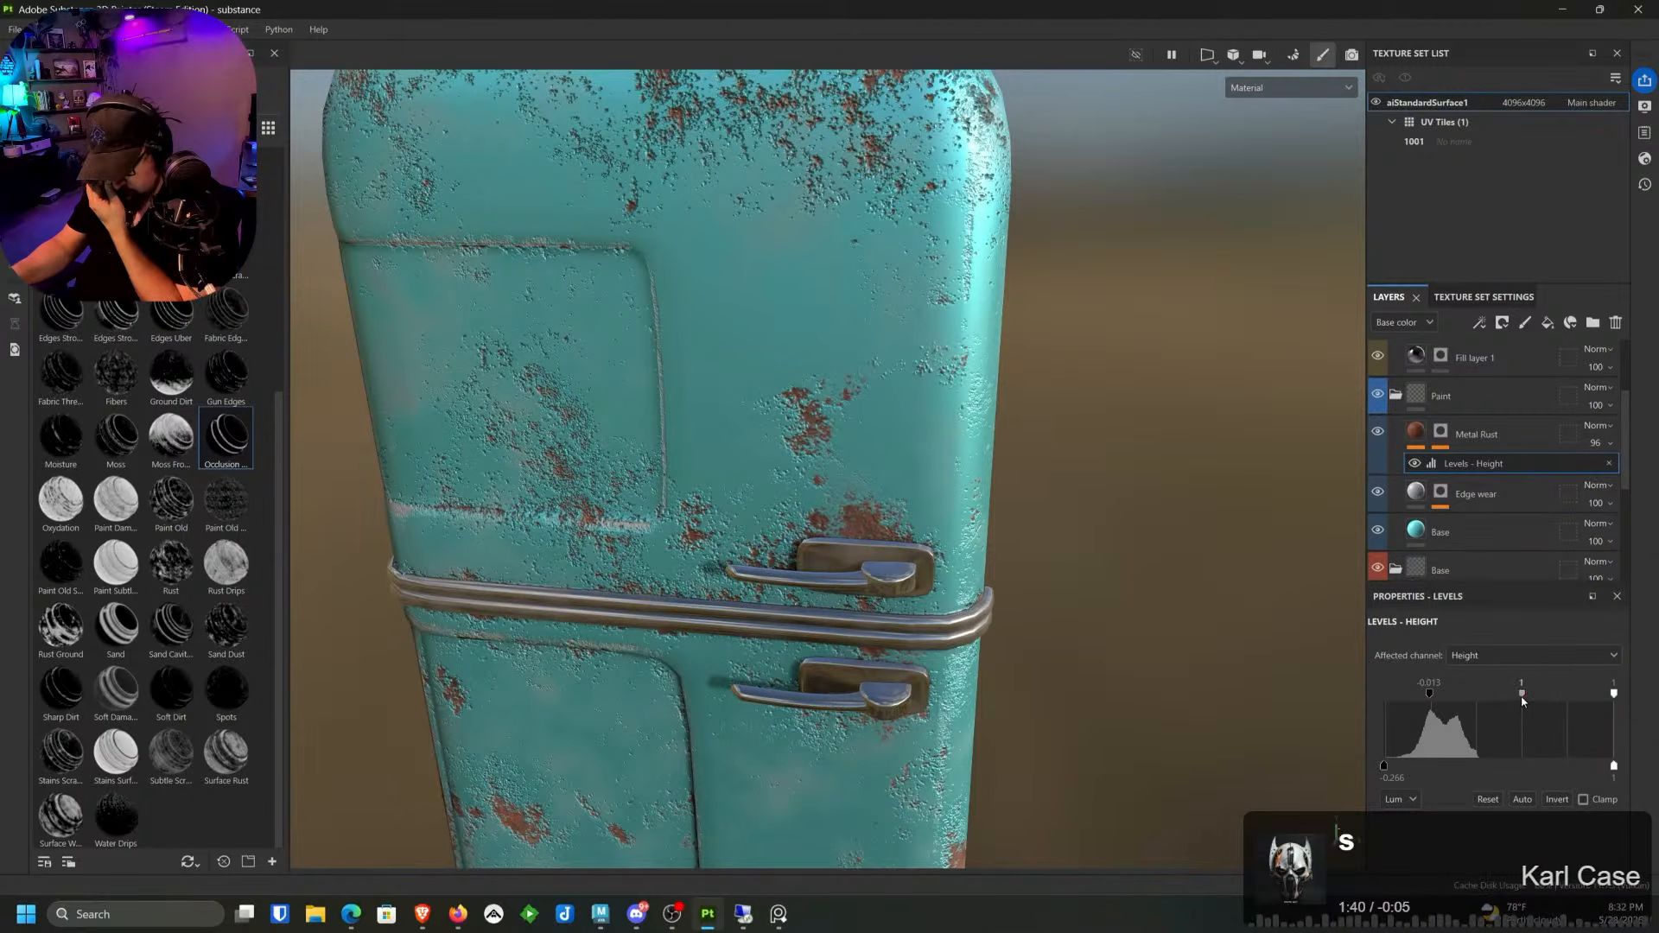
# Step: Try a height midpoint of 0.976 on the Metal Rust layer, reset the levels, and set the input low to about 0.205
pyautogui.moveTo(1523, 702)
pyautogui.mouseDown()
pyautogui.moveTo(1506, 704)
pyautogui.moveTo(1519, 698)
pyautogui.mouseUp()
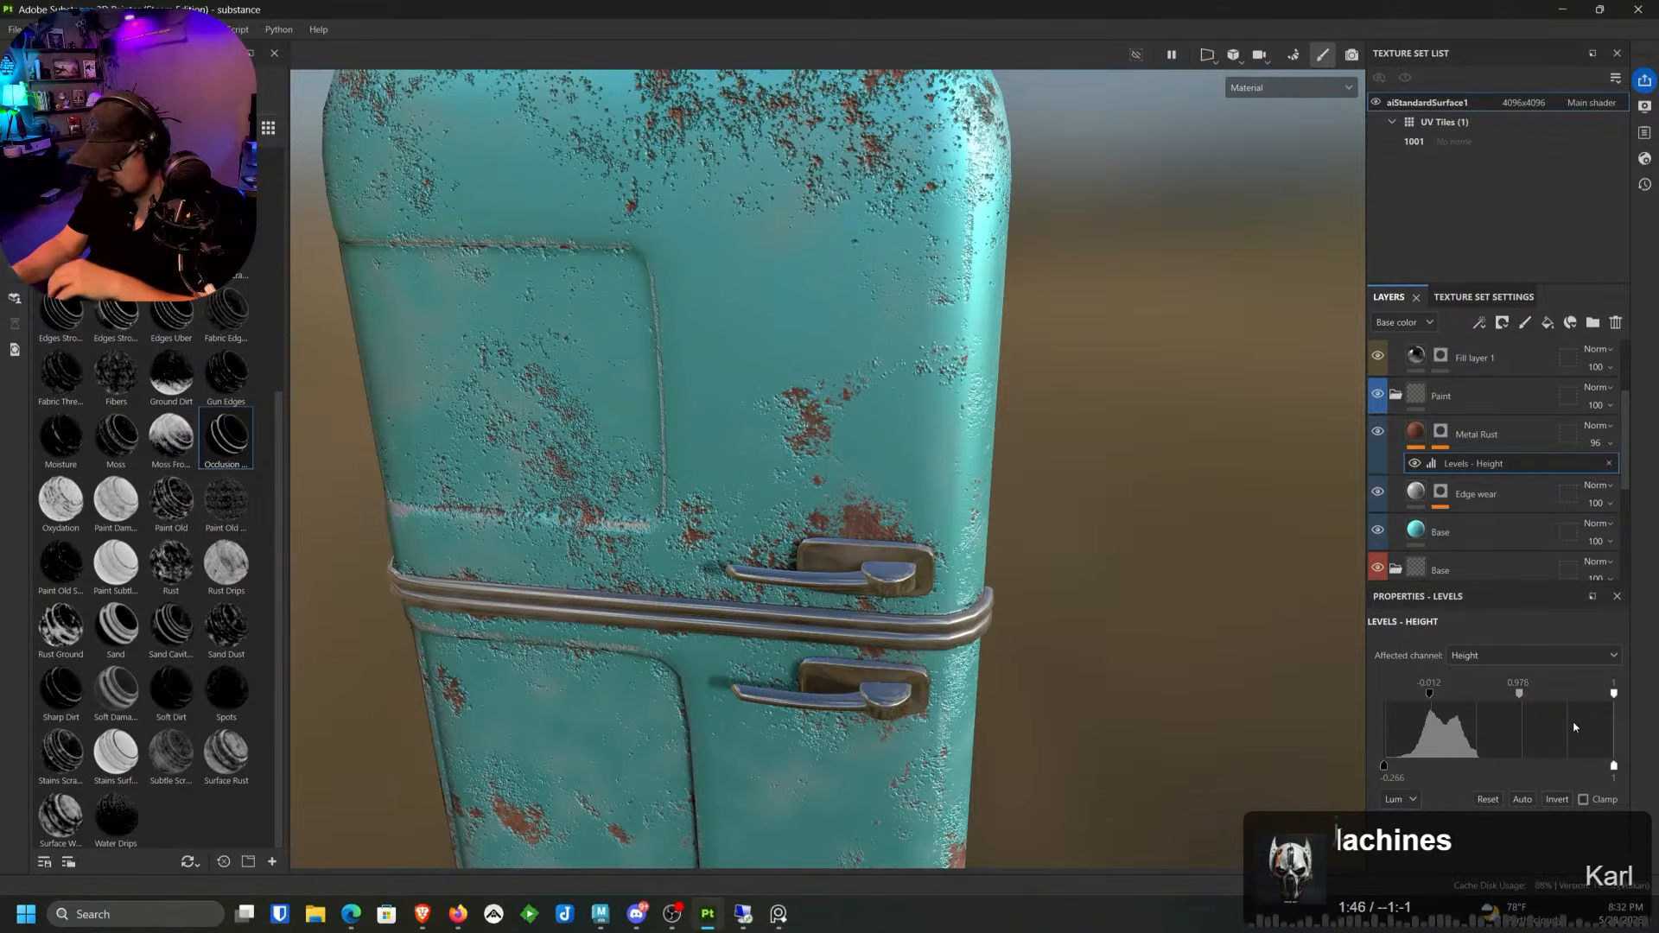
pyautogui.click(1493, 799)
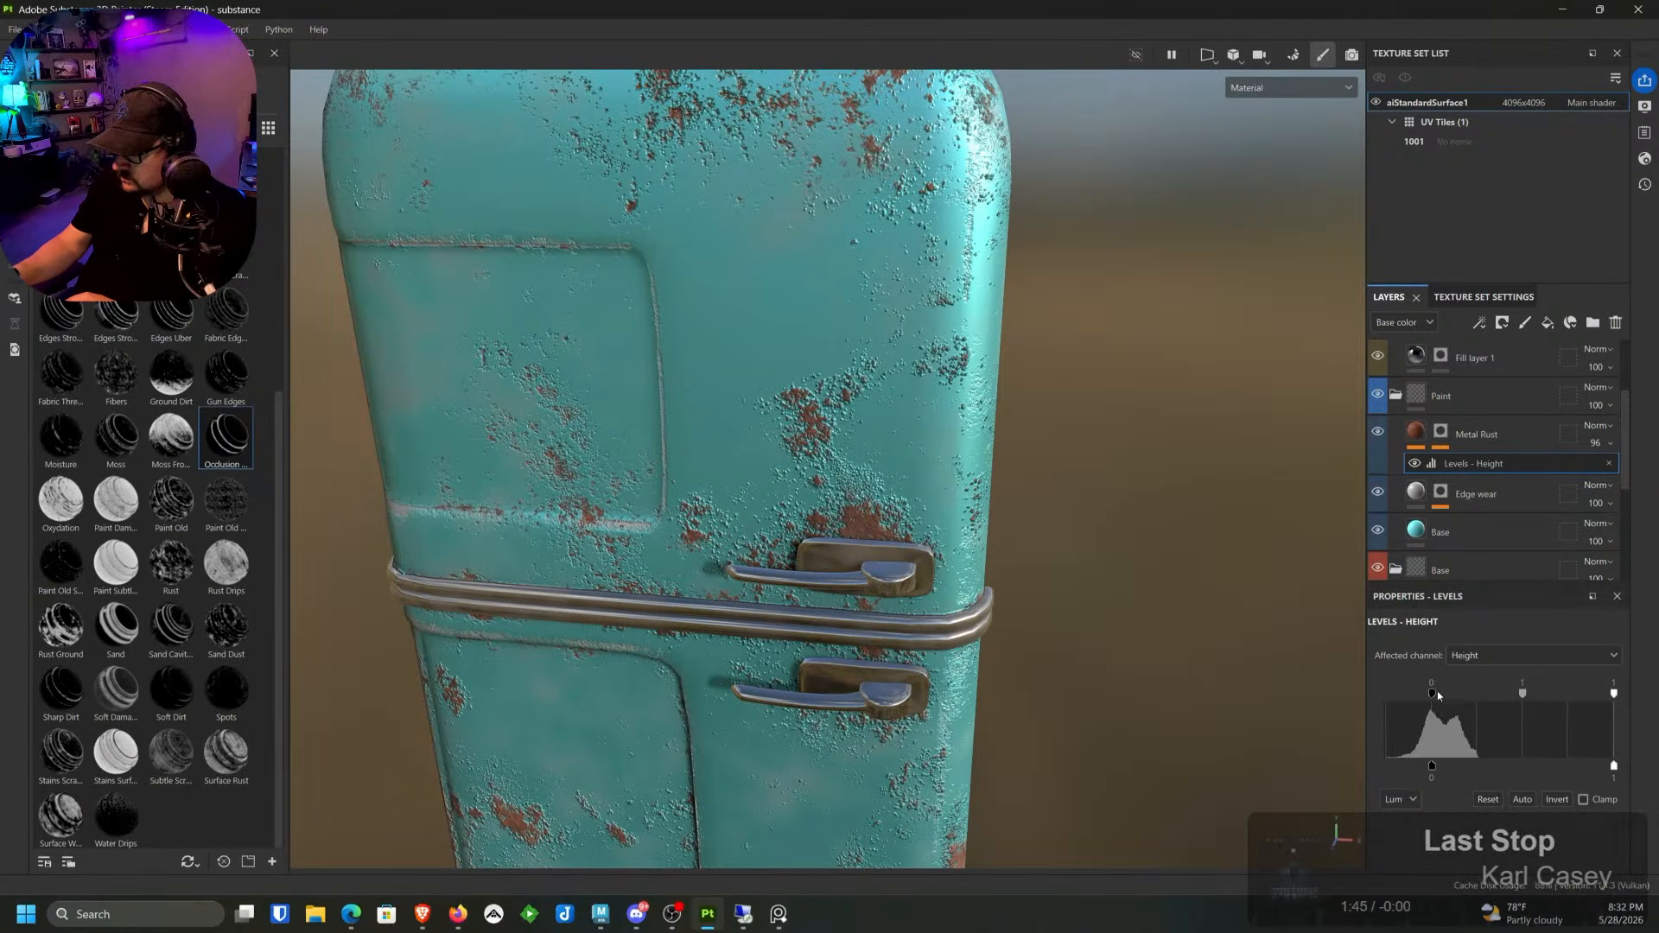
pyautogui.moveTo(1432, 693); pyautogui.dragTo(1468, 698)
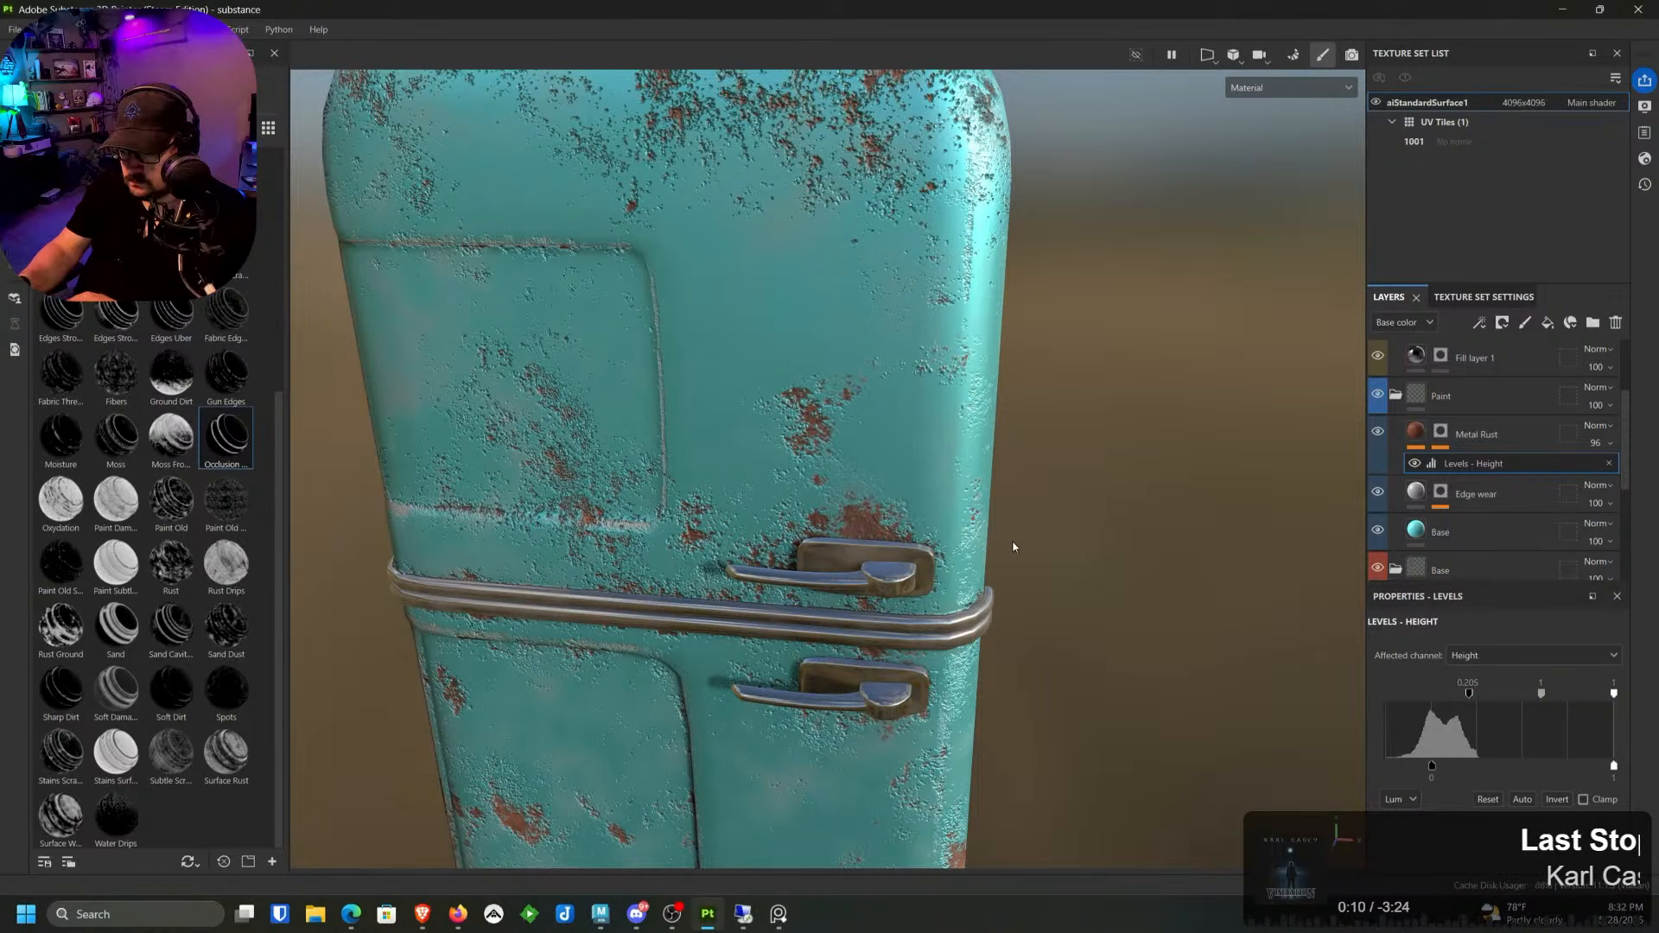
# Step: Examine the rust relief on the fridge's upper and lower doors from the front and side
pyautogui.rightClick(1006, 329)
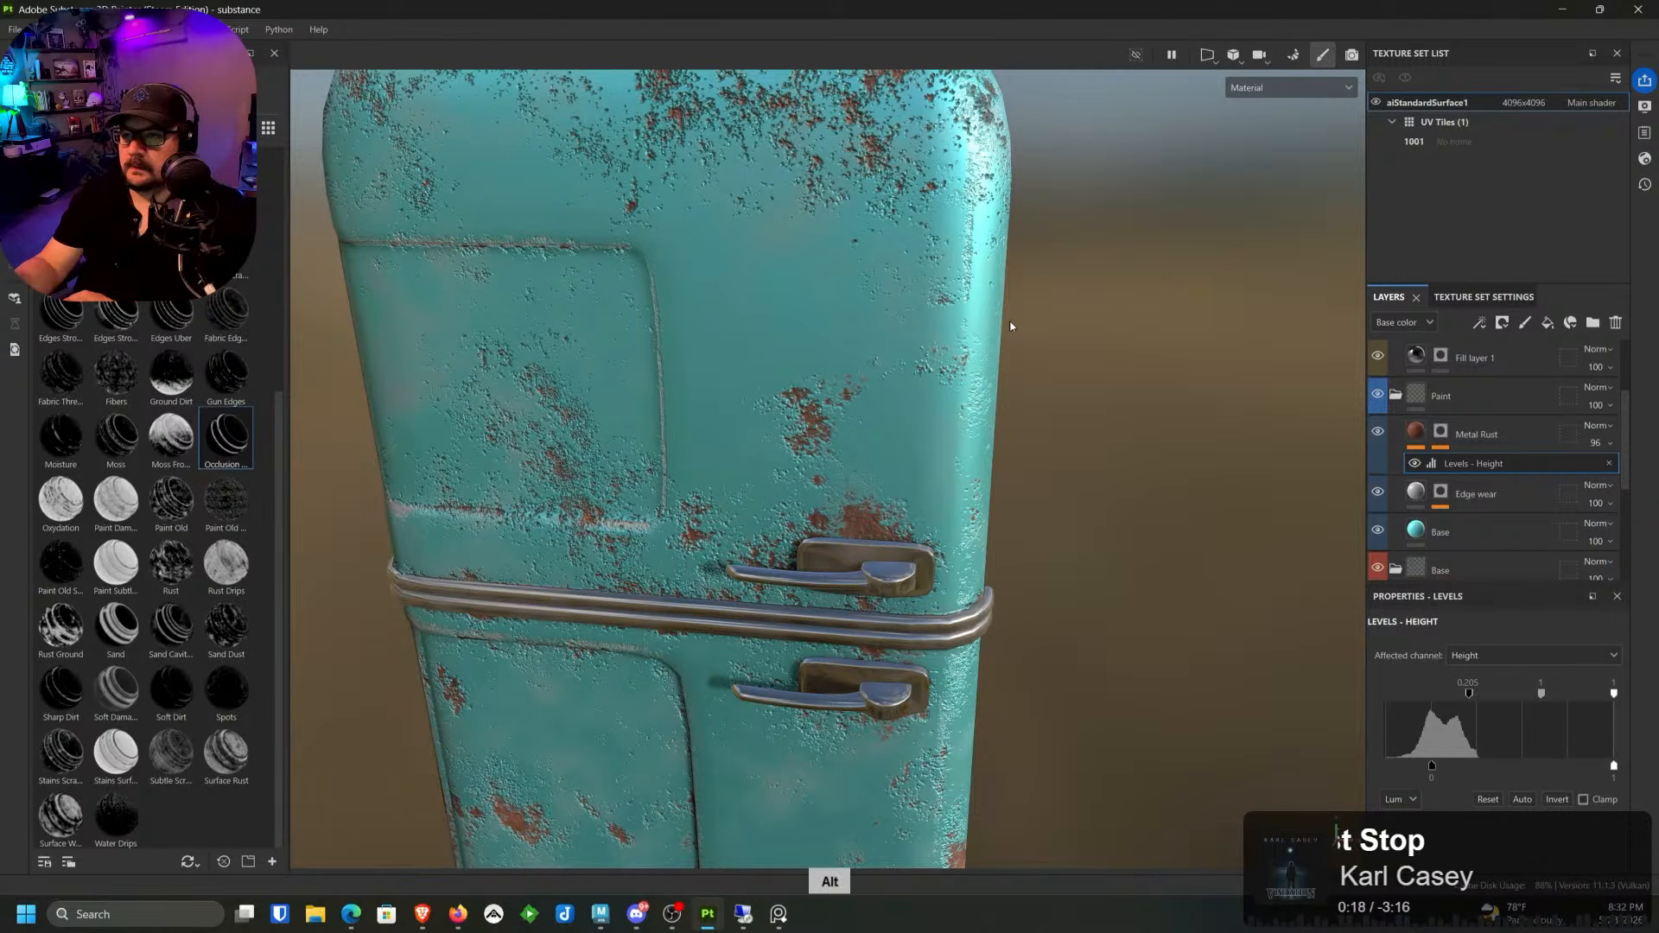
pyautogui.keyDown('alt'); pyautogui.moveTo(1010, 327); pyautogui.dragTo(1167, 348); pyautogui.keyUp('alt')
pyautogui.keyDown('alt'); pyautogui.moveTo(905, 271); pyautogui.dragTo(916, 152, button='right'); pyautogui.keyUp('alt')
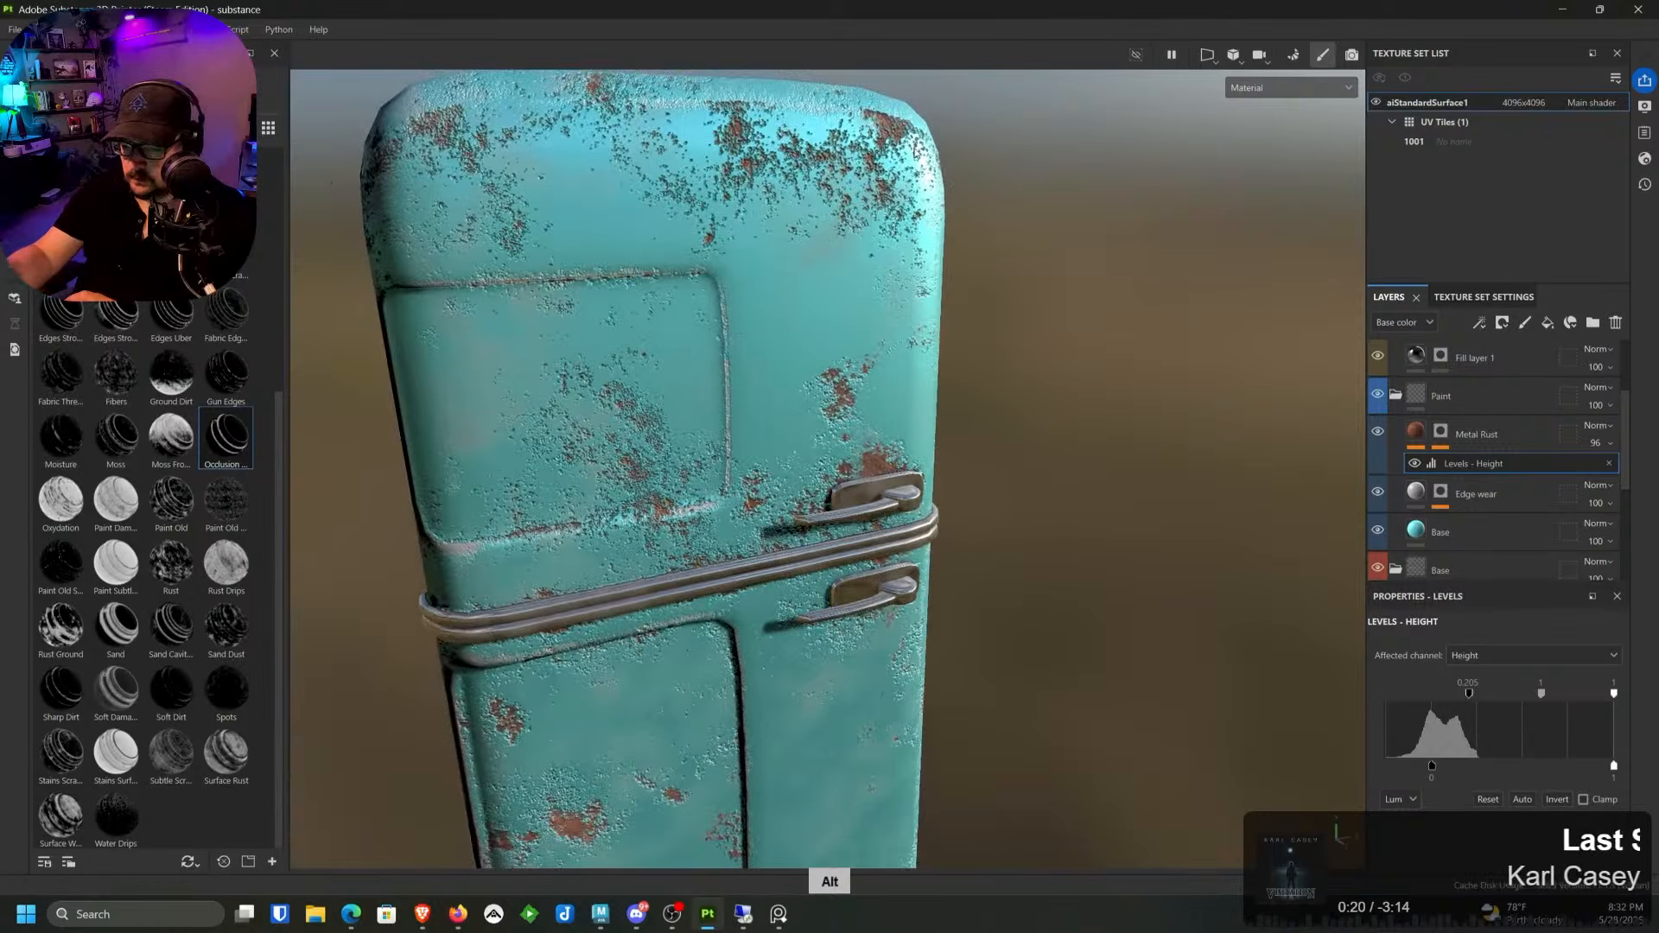
pyautogui.keyDown('alt'); pyautogui.moveTo(914, 152); pyautogui.dragTo(1096, 164, button='middle'); pyautogui.keyUp('alt')
pyautogui.keyDown('alt'); pyautogui.moveTo(1096, 164); pyautogui.dragTo(891, 363); pyautogui.keyUp('alt')
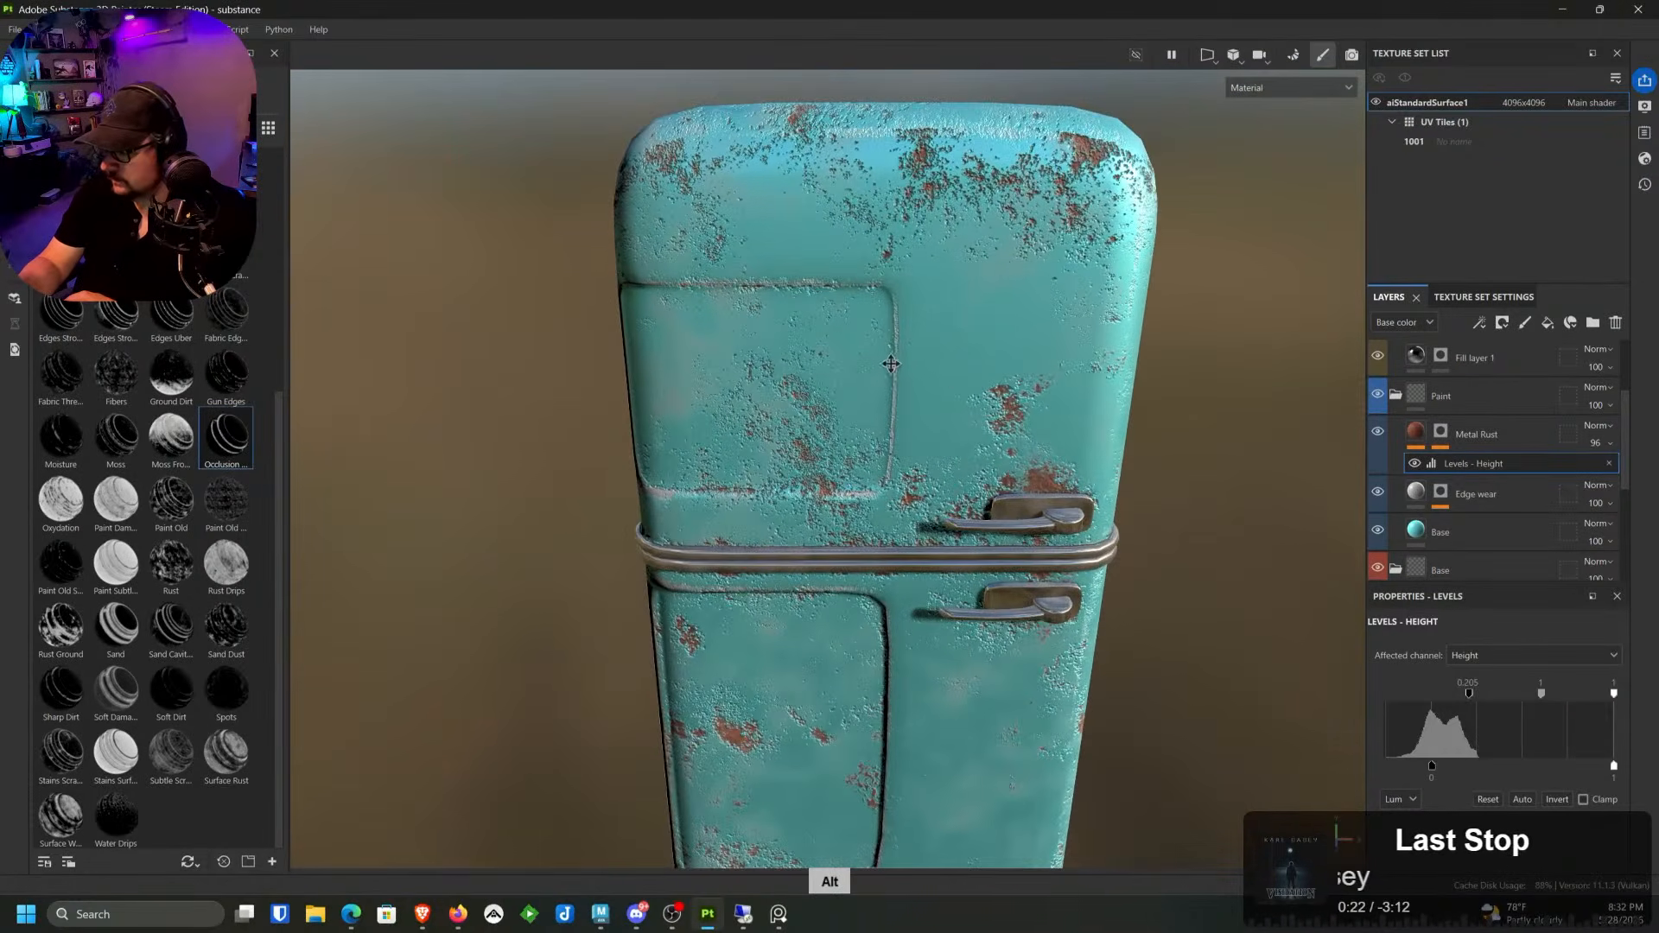
pyautogui.moveTo(891, 364)
pyautogui.keyDown('alt'); pyautogui.mouseDown(button='middle')
pyautogui.moveTo(838, 389)
pyautogui.moveTo(874, 374)
pyautogui.mouseUp(button='middle'); pyautogui.keyUp('alt')
pyautogui.keyDown('alt'); pyautogui.moveTo(873, 373); pyautogui.dragTo(925, 346, button='right'); pyautogui.keyUp('alt')
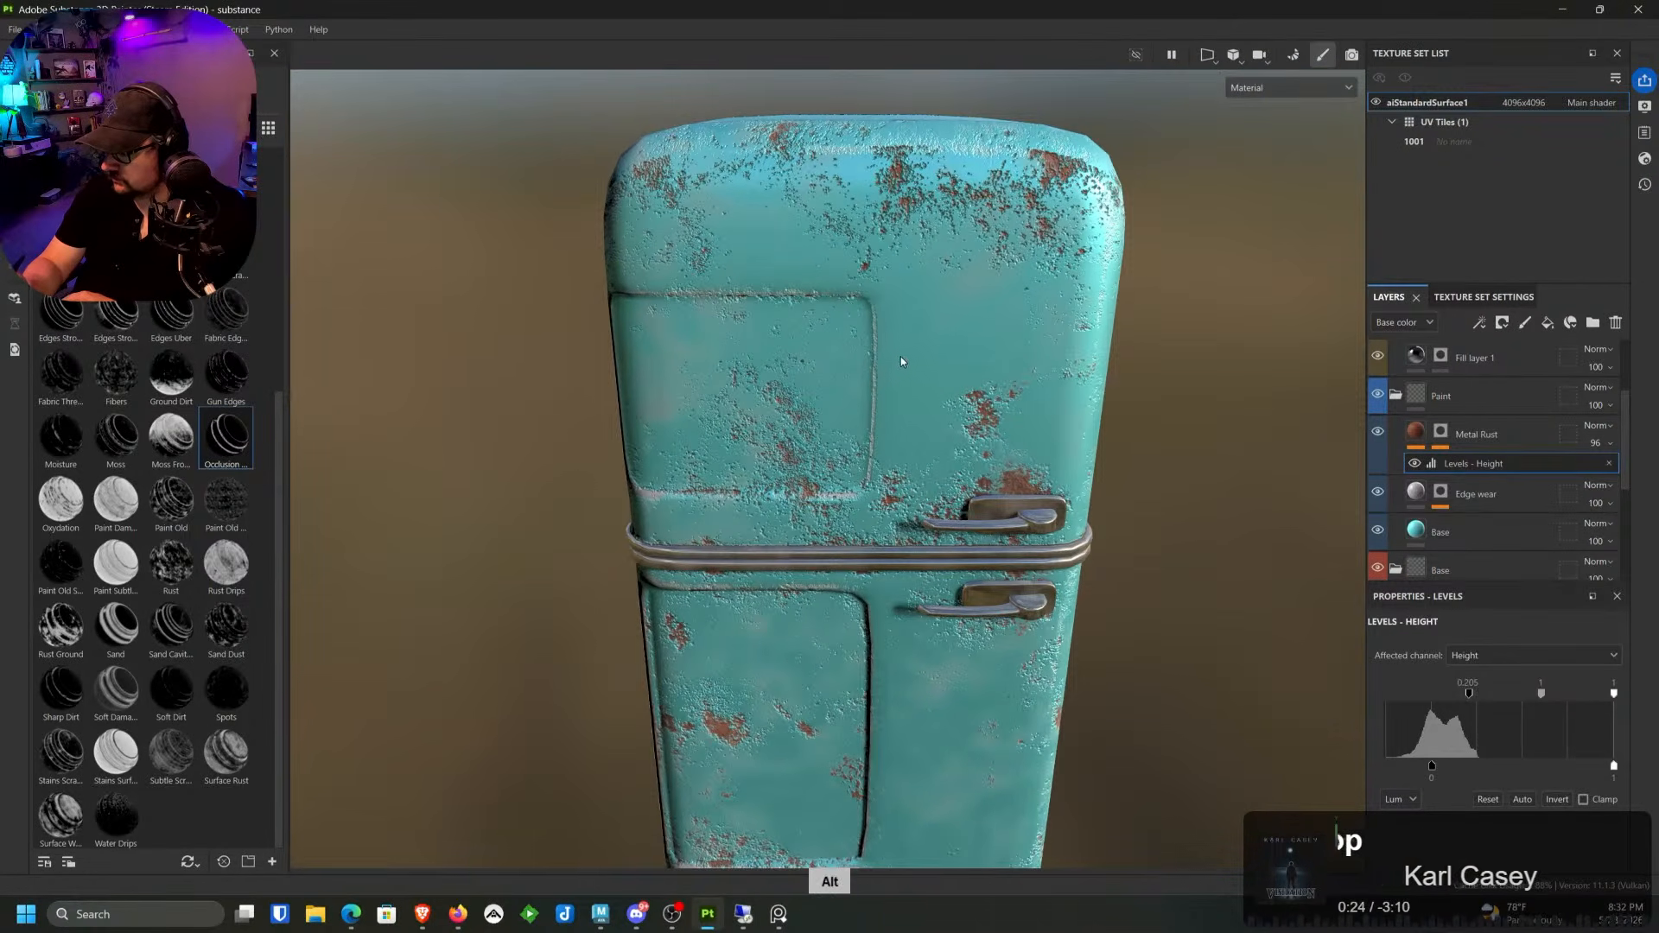
pyautogui.moveTo(888, 370)
pyautogui.keyDown('alt'); pyautogui.mouseDown()
pyautogui.moveTo(886, 335)
pyautogui.moveTo(888, 350)
pyautogui.mouseUp(); pyautogui.keyUp('alt')
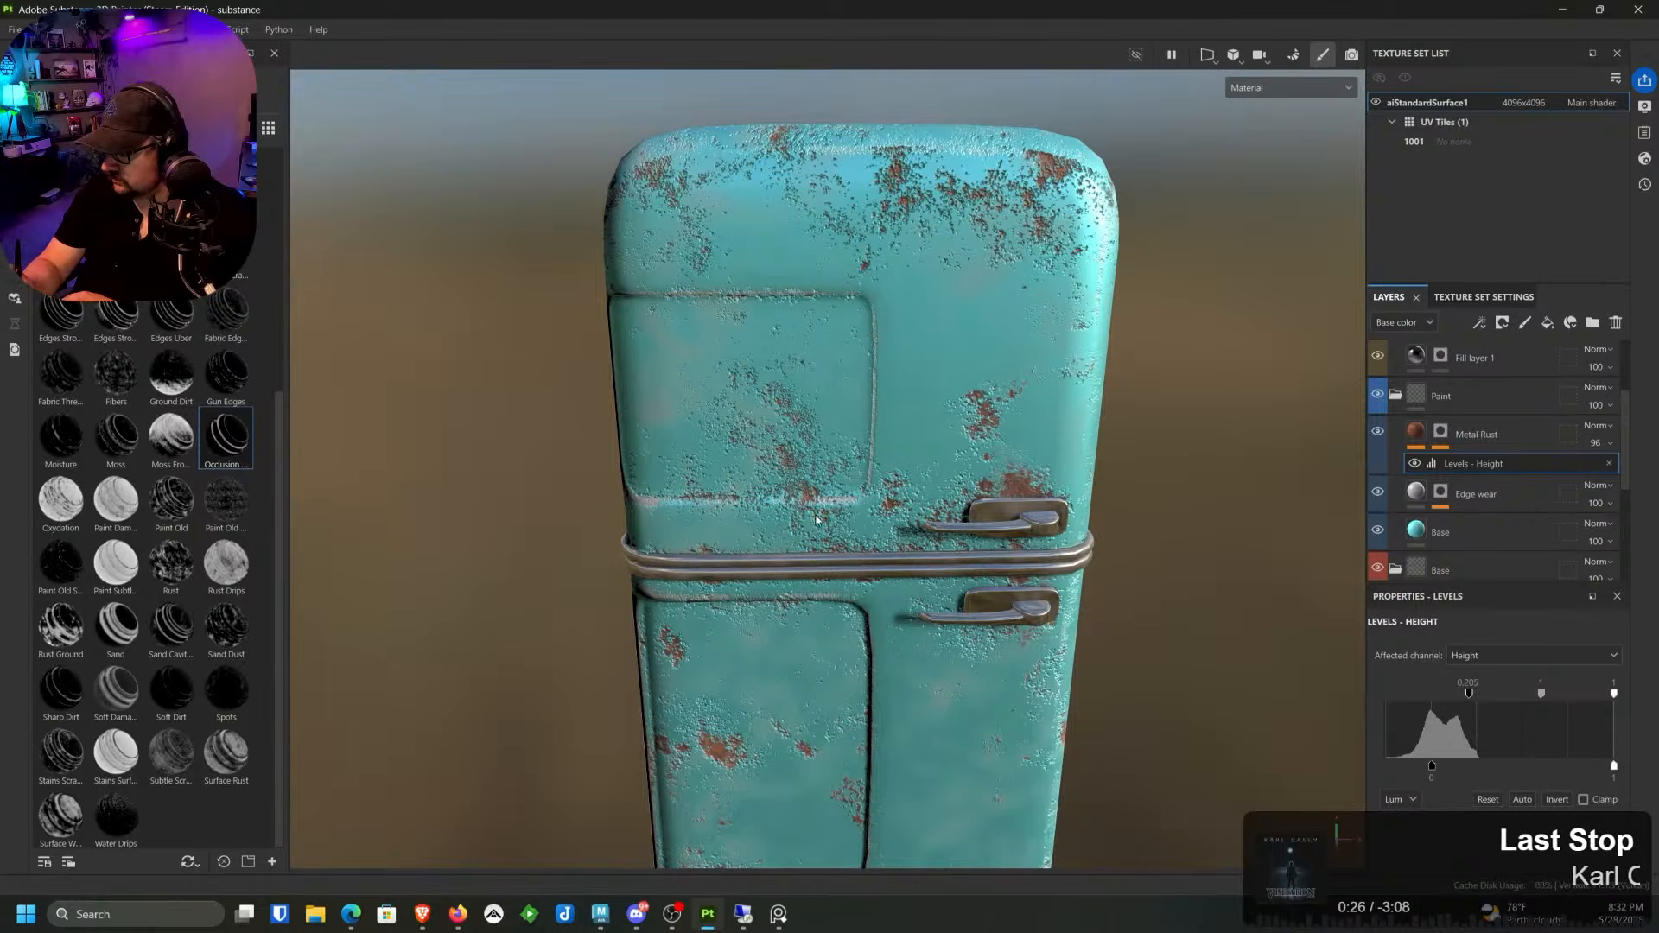
# Step: Lower the Global Balance of the Metal Rust layer's mask generator to 0.46 to reduce the rust coverage
pyautogui.click(1440, 431)
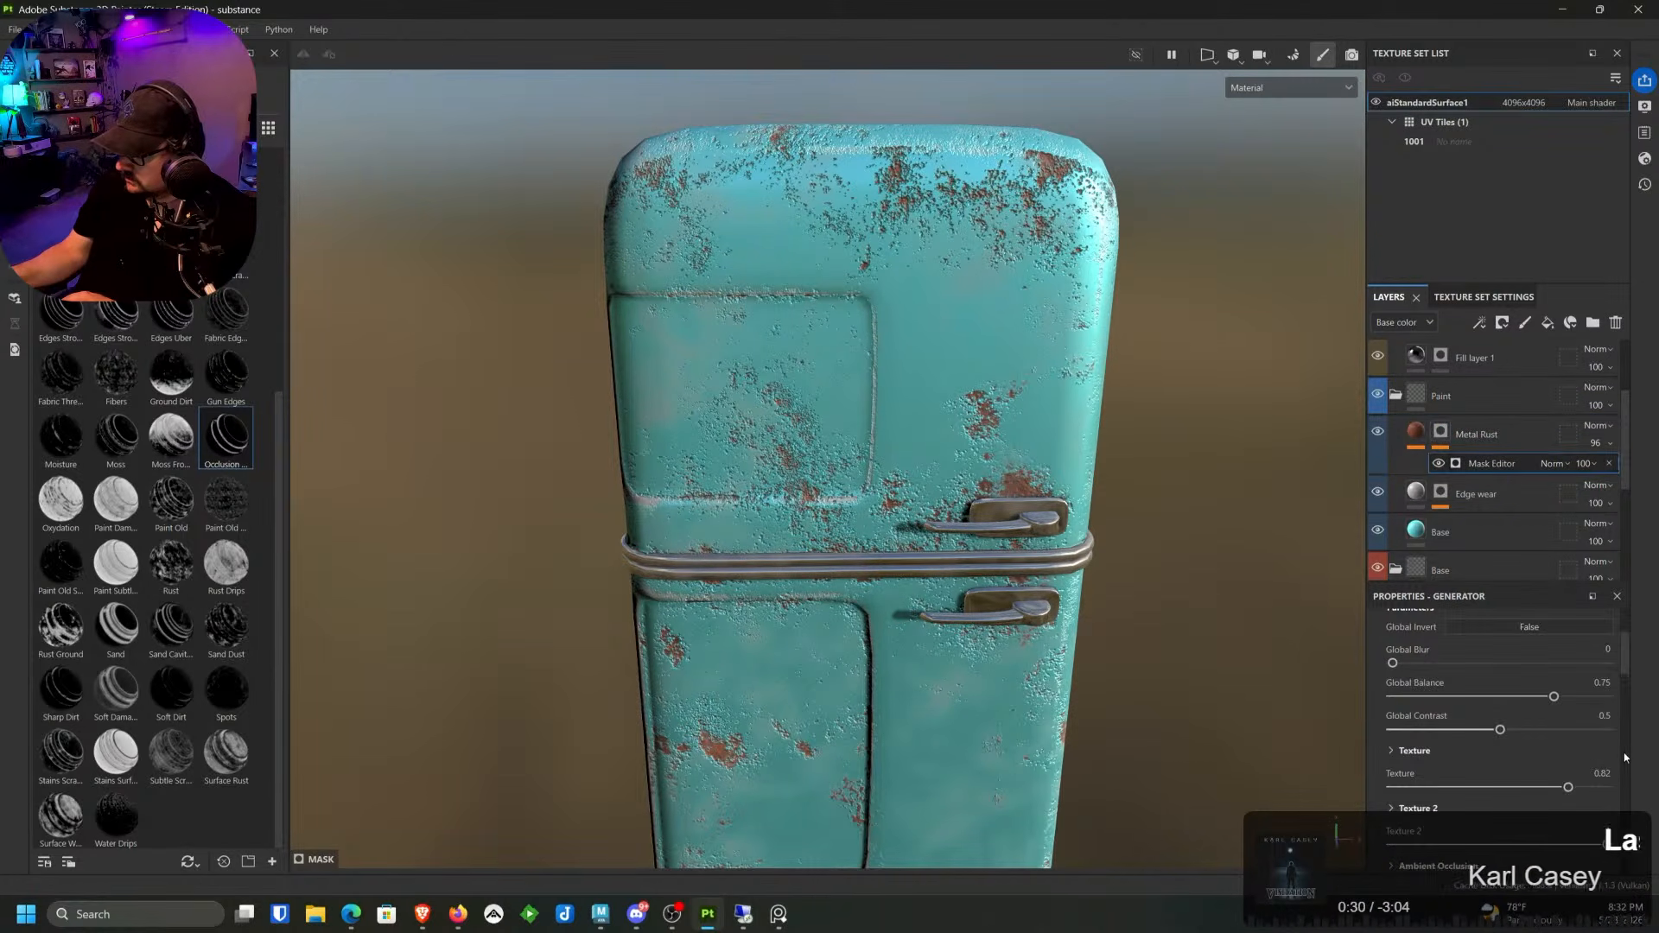
pyautogui.click(1471, 697)
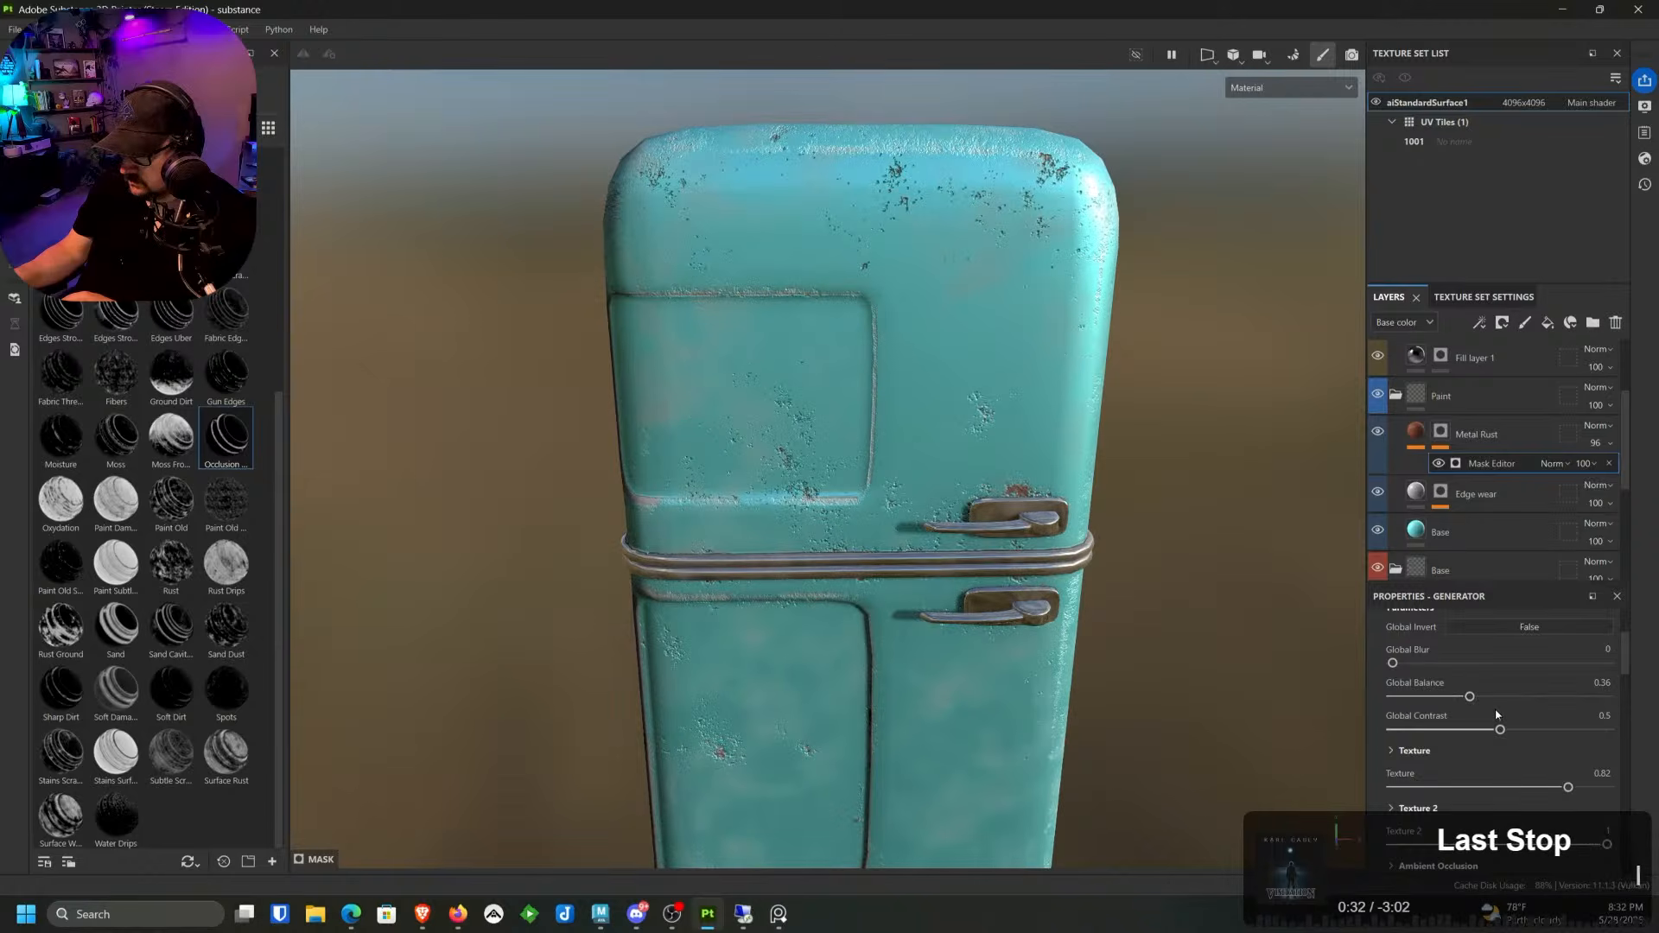
pyautogui.moveTo(1483, 702); pyautogui.dragTo(1493, 702)
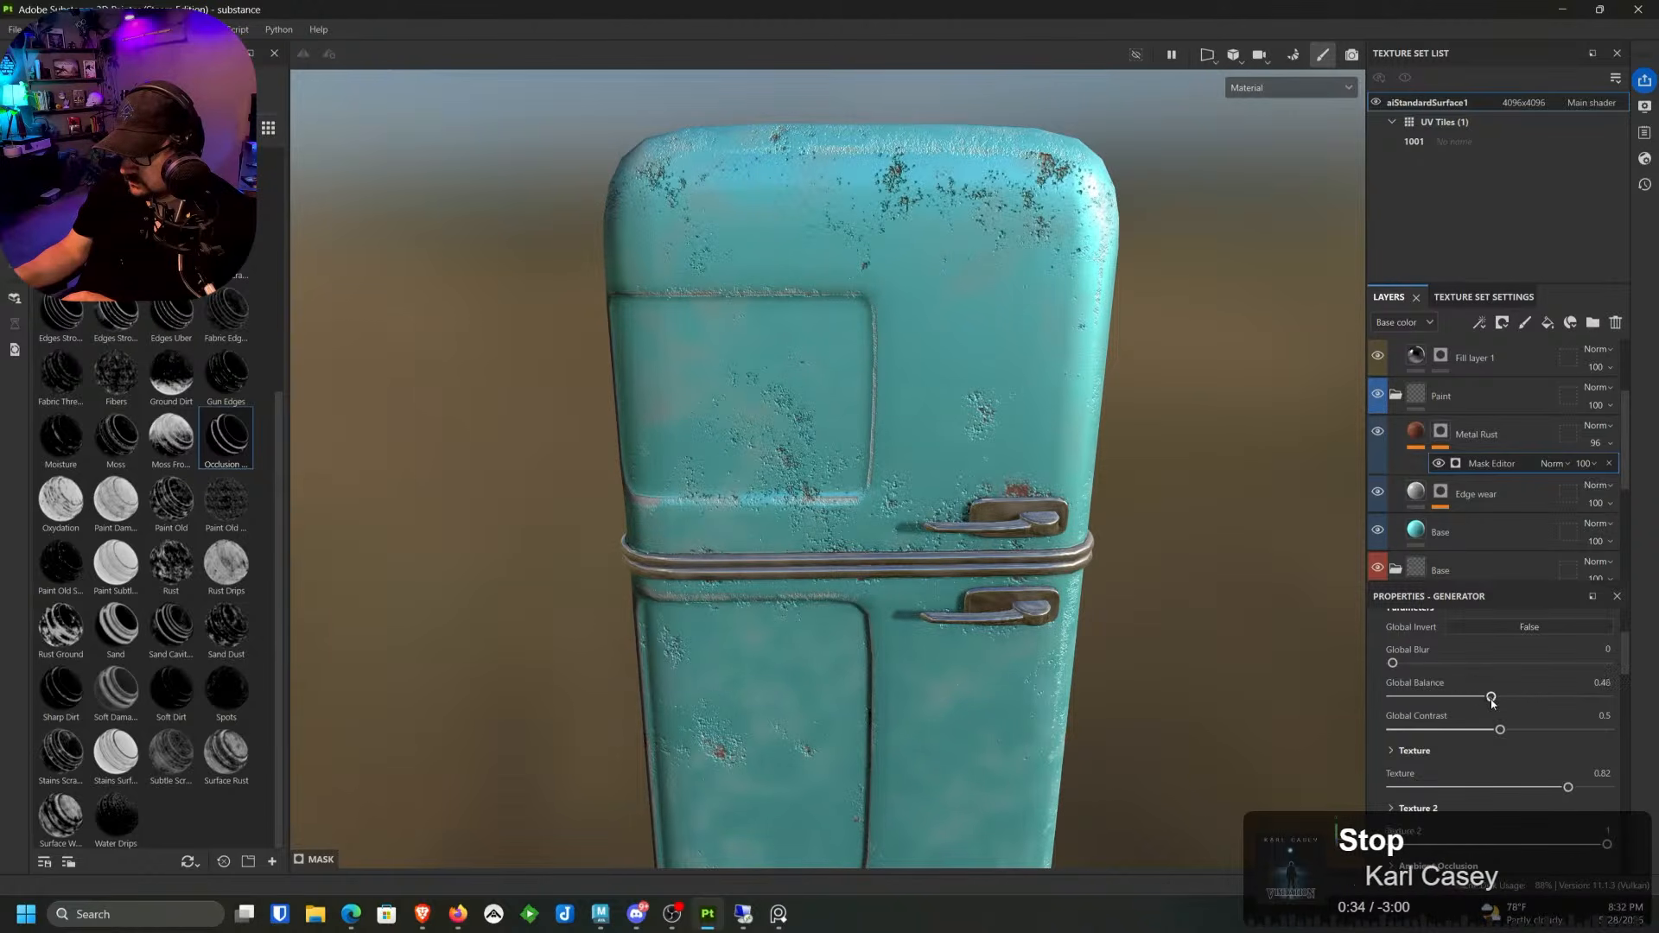
pyautogui.keyDown('alt'); pyautogui.moveTo(920, 475); pyautogui.dragTo(1071, 563); pyautogui.keyUp('alt')
pyautogui.scroll(3, 1621, 407)
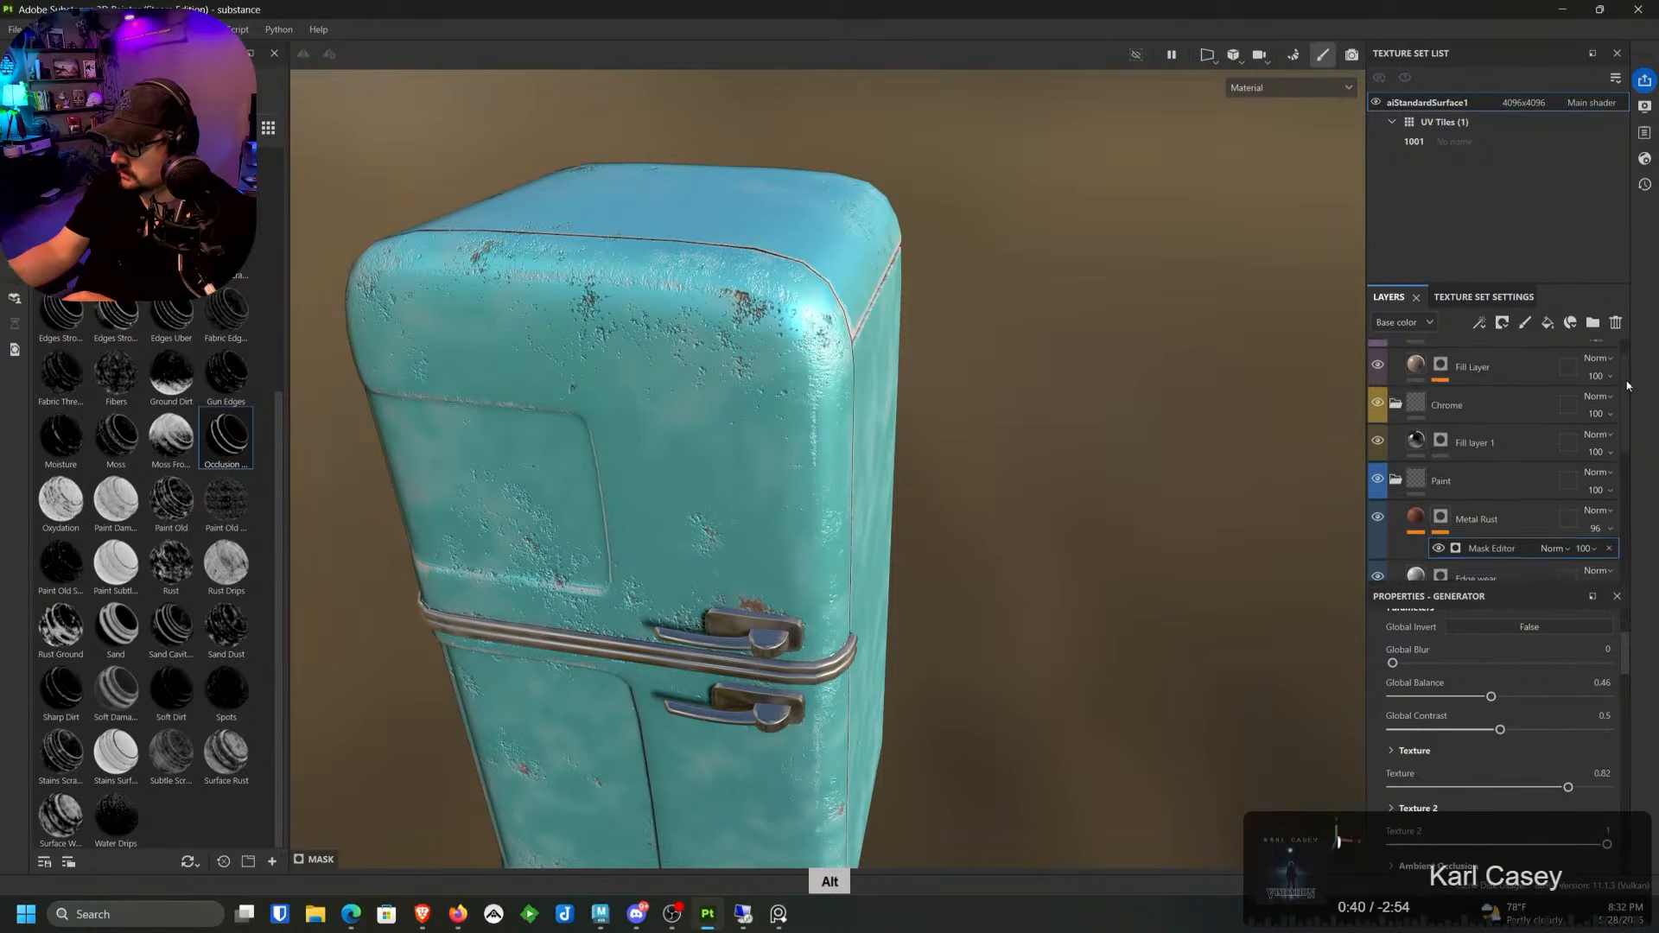
# Step: Add a fill layer above the existing one in the Dust folder, using only color and roughness, with a near-black grey base color
pyautogui.click(1518, 395)
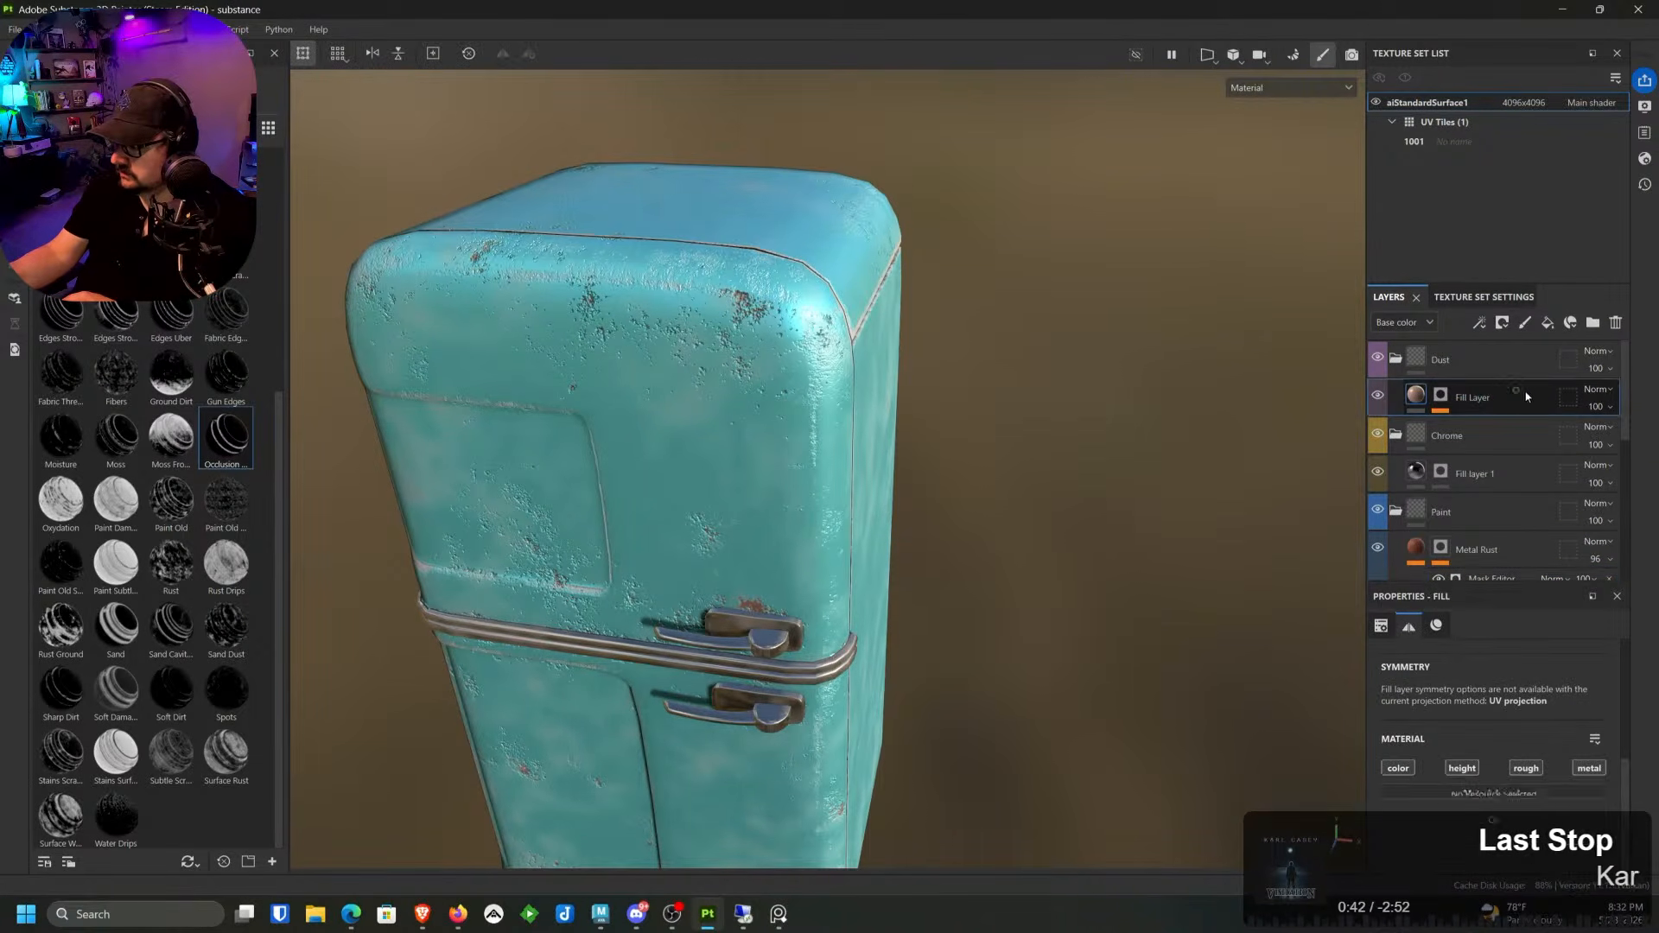
pyautogui.click(1547, 323)
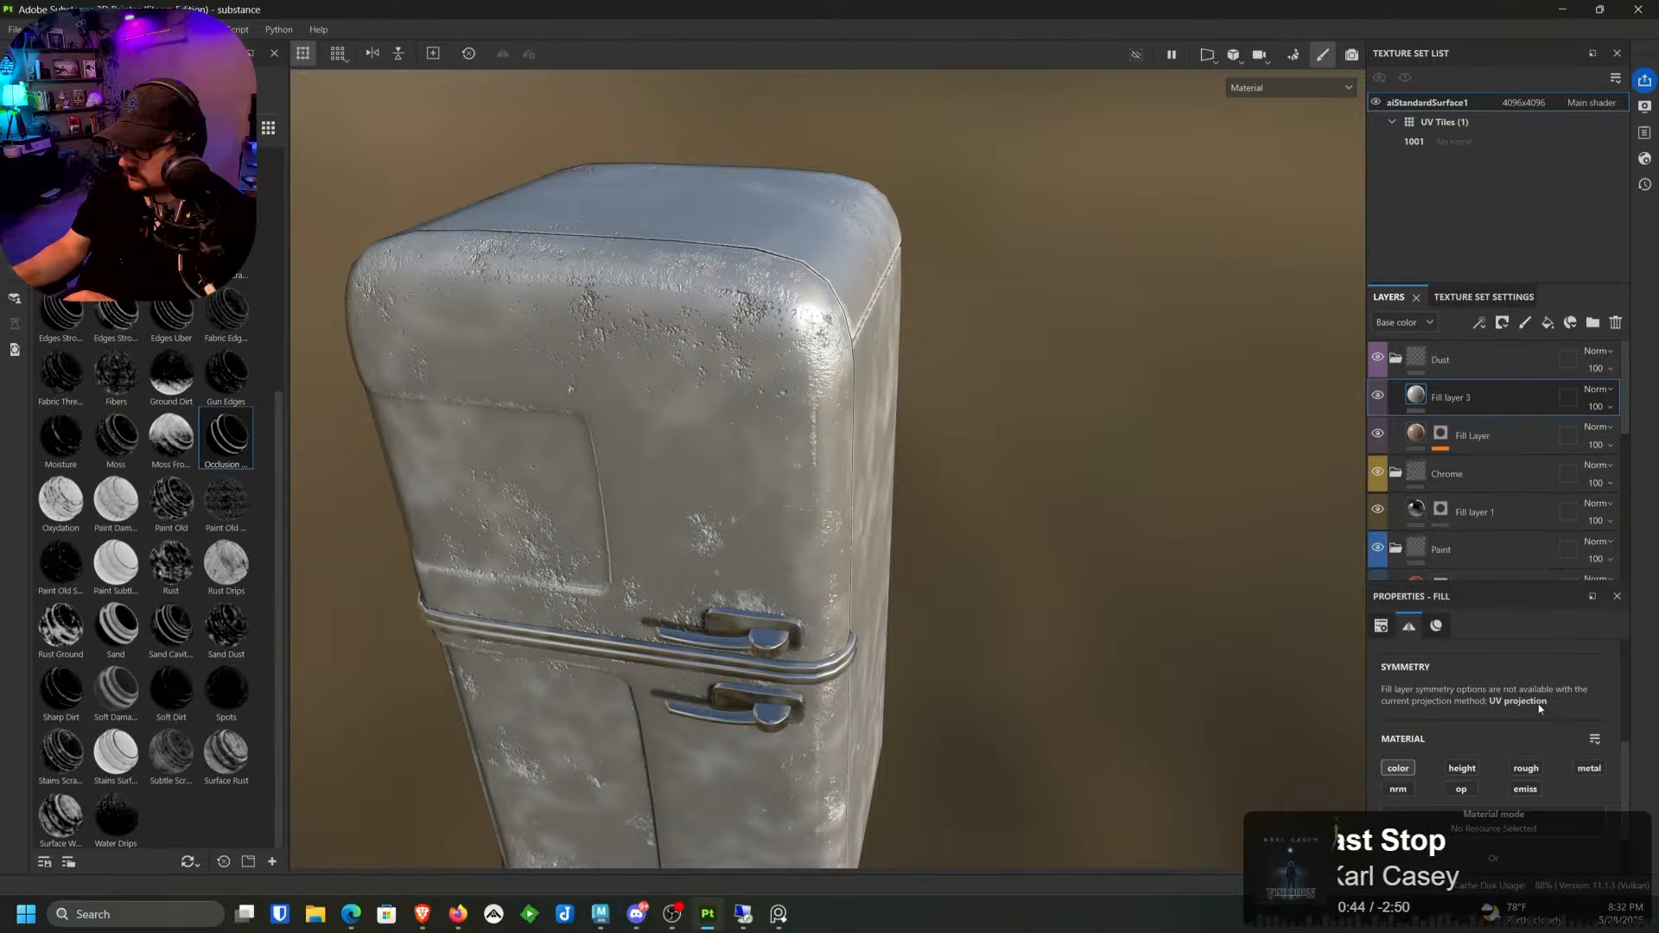
pyautogui.moveTo(1621, 758); pyautogui.dragTo(1624, 816)
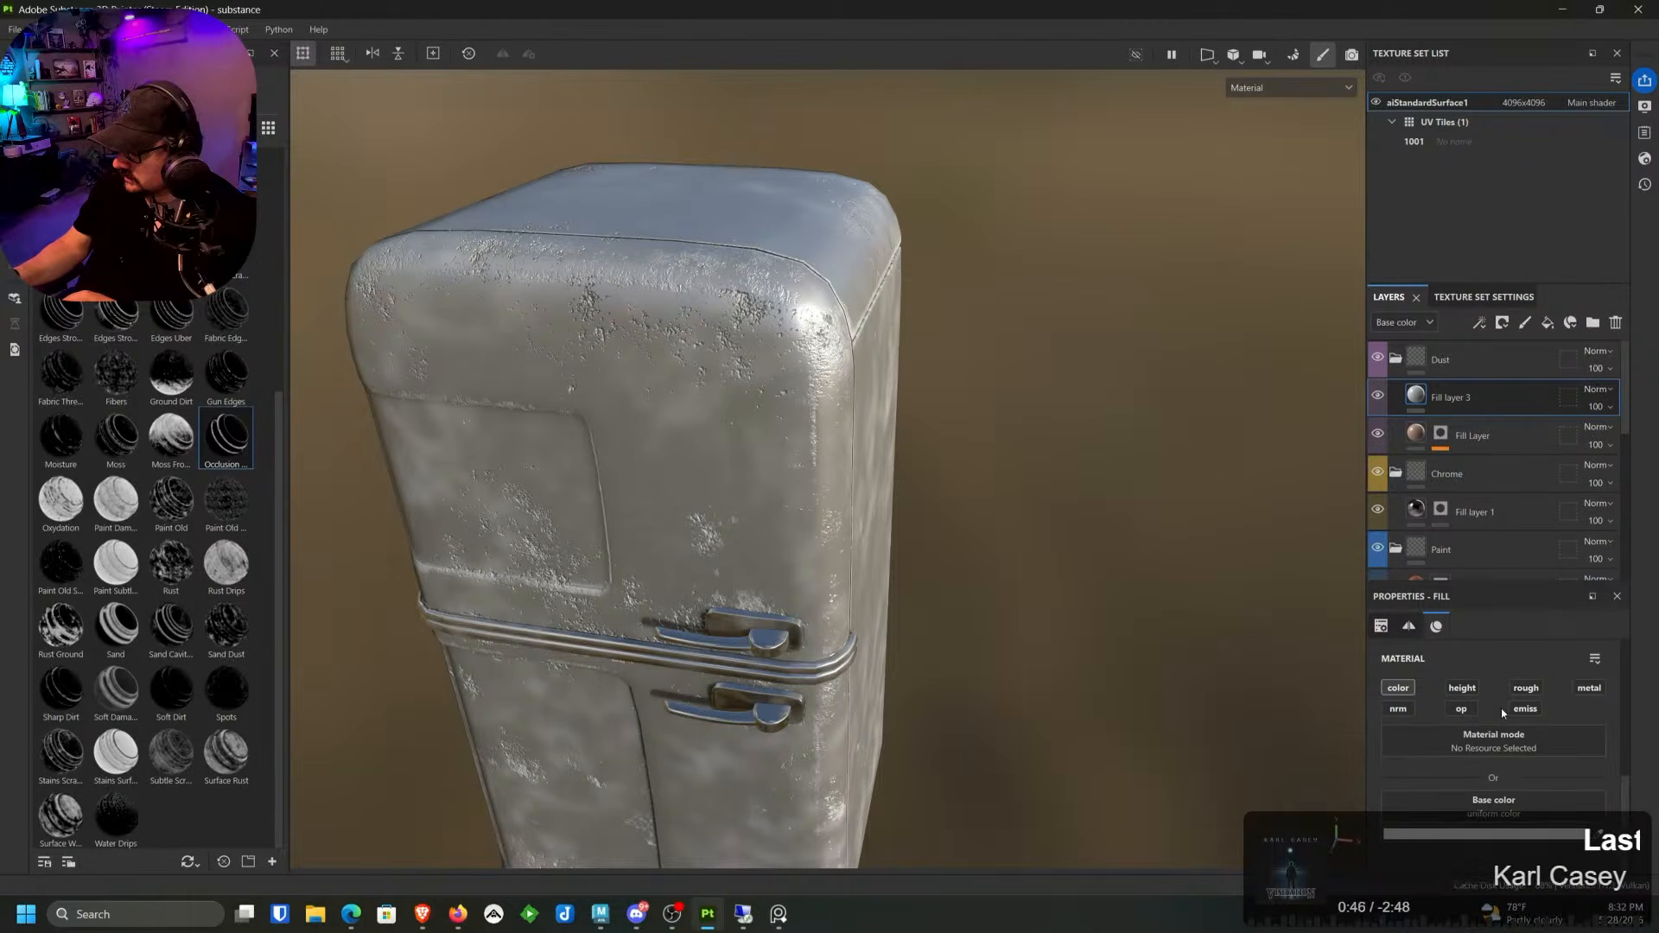
pyautogui.click(1527, 817)
pyautogui.moveTo(1301, 578); pyautogui.dragTo(1291, 612)
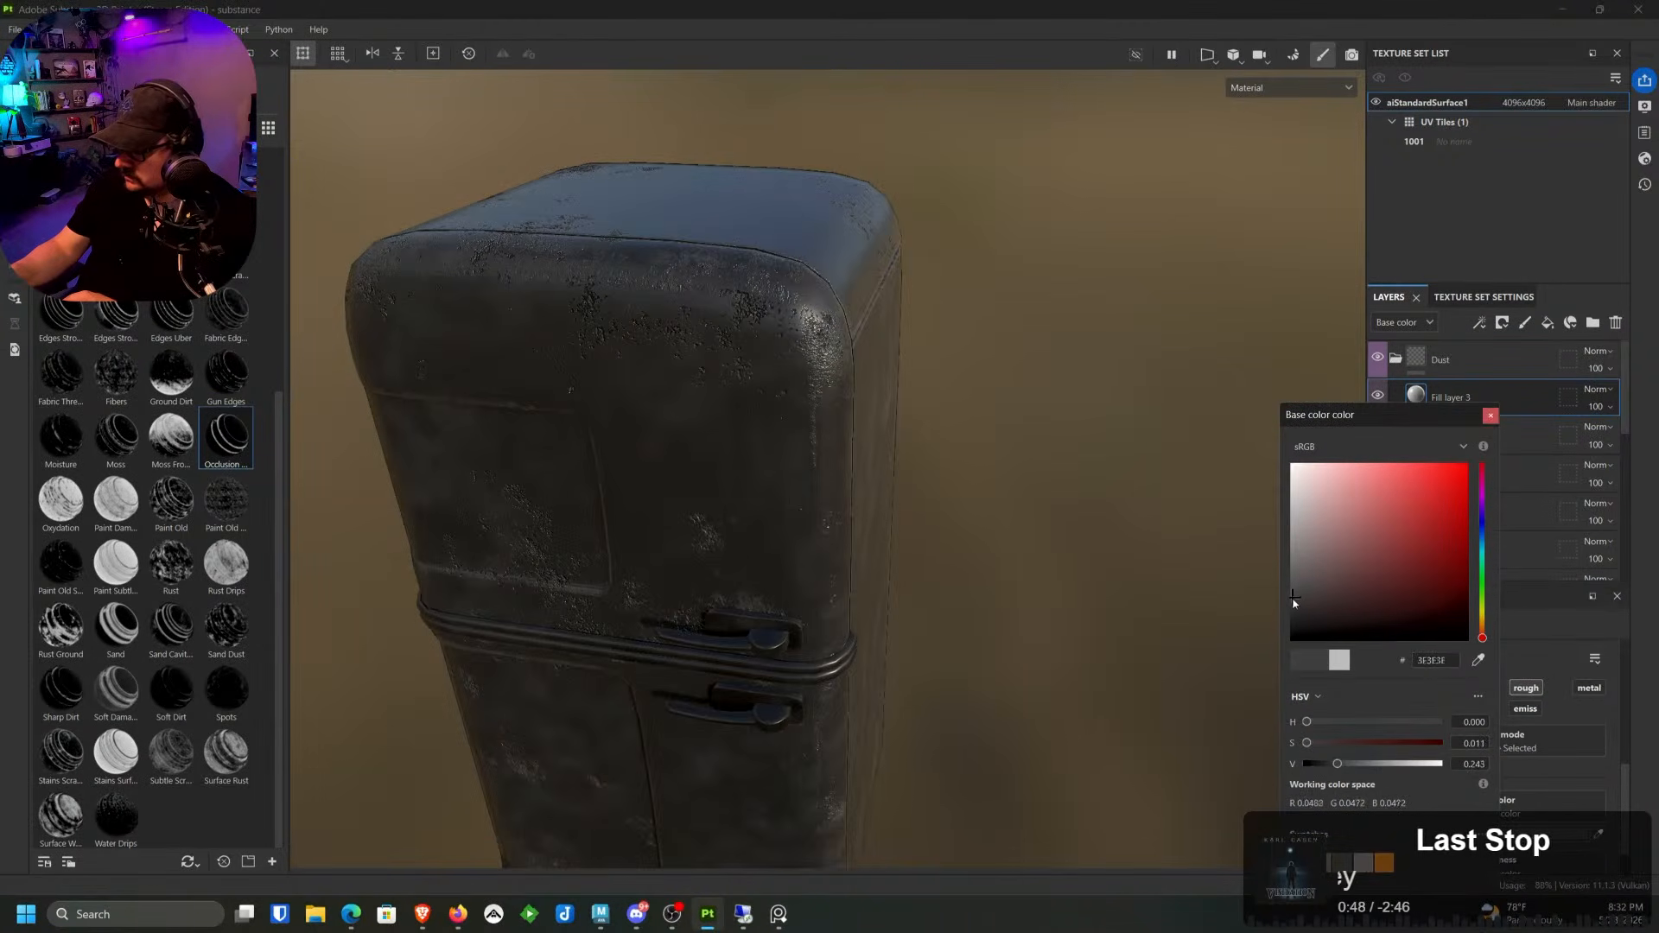
pyautogui.click(1490, 416)
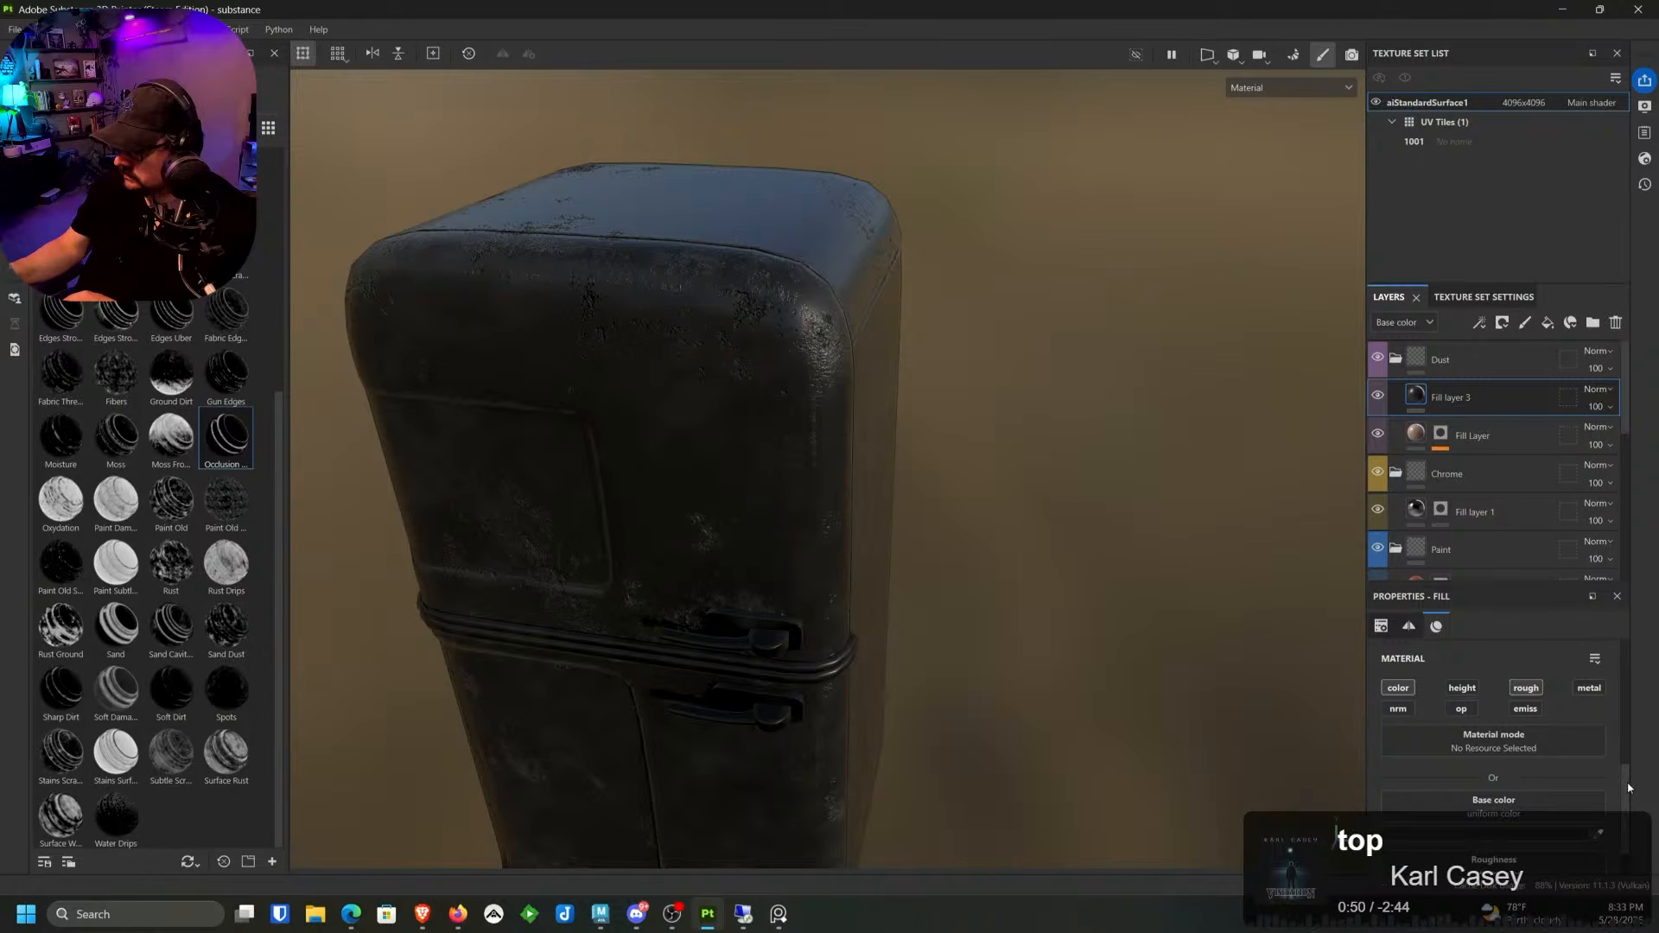
# Step: Raise the roughness of the dark dust fill layer well above its default and add a black mask to the layer
pyautogui.moveTo(1628, 788); pyautogui.dragTo(1622, 810)
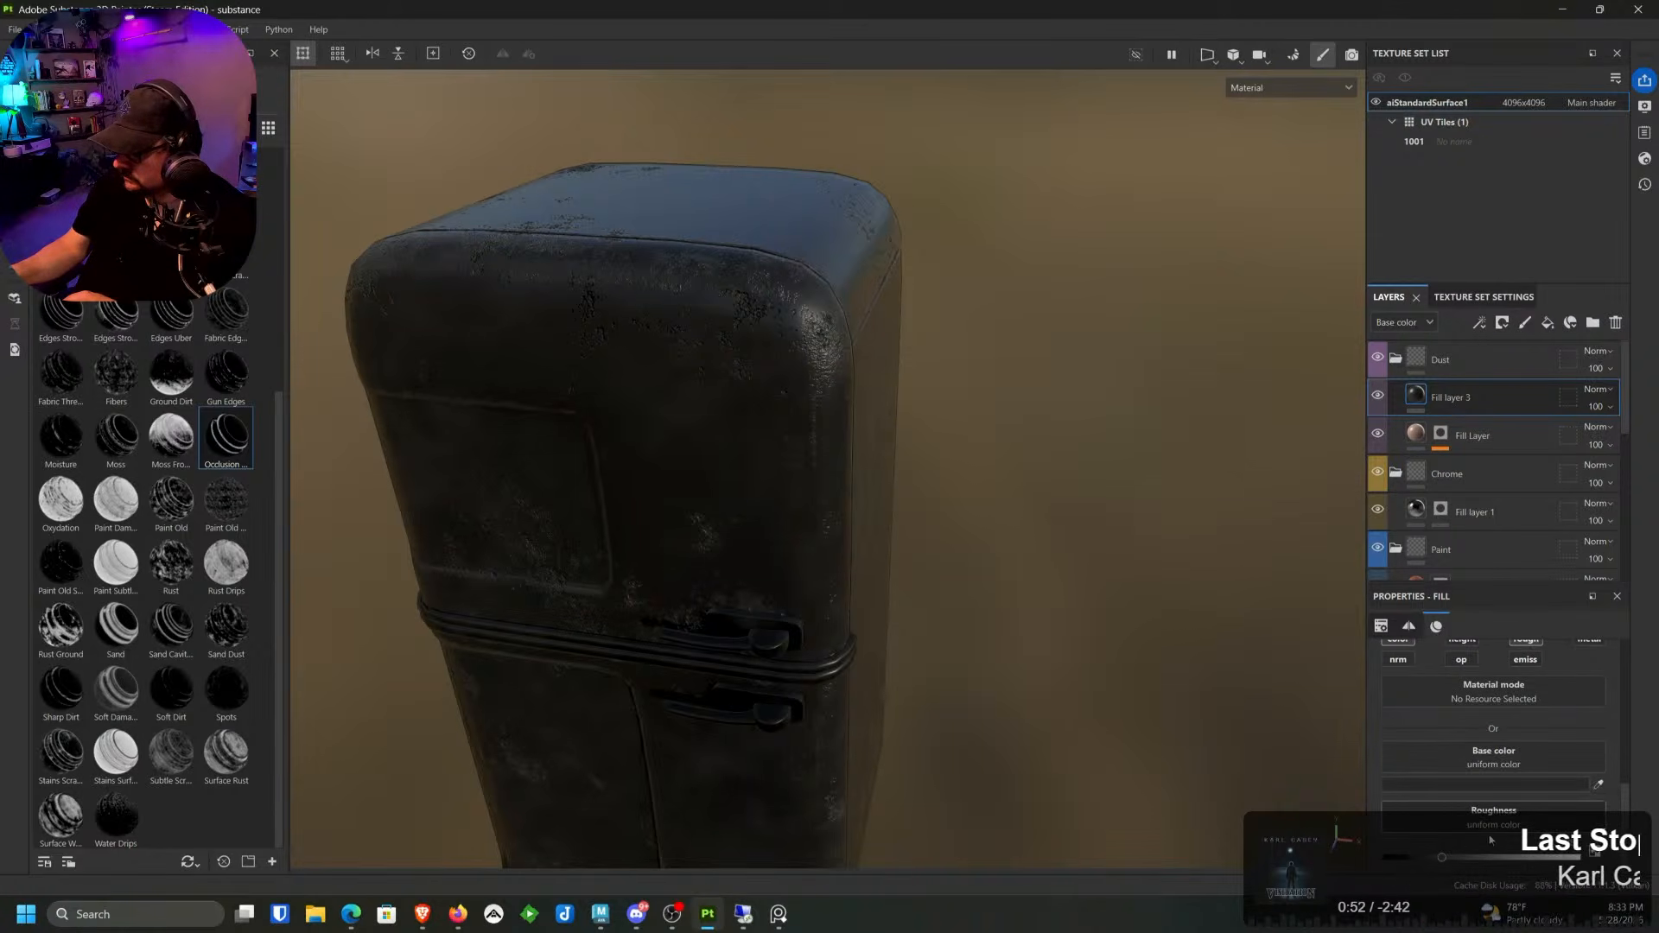
pyautogui.moveTo(1445, 862); pyautogui.dragTo(1498, 863)
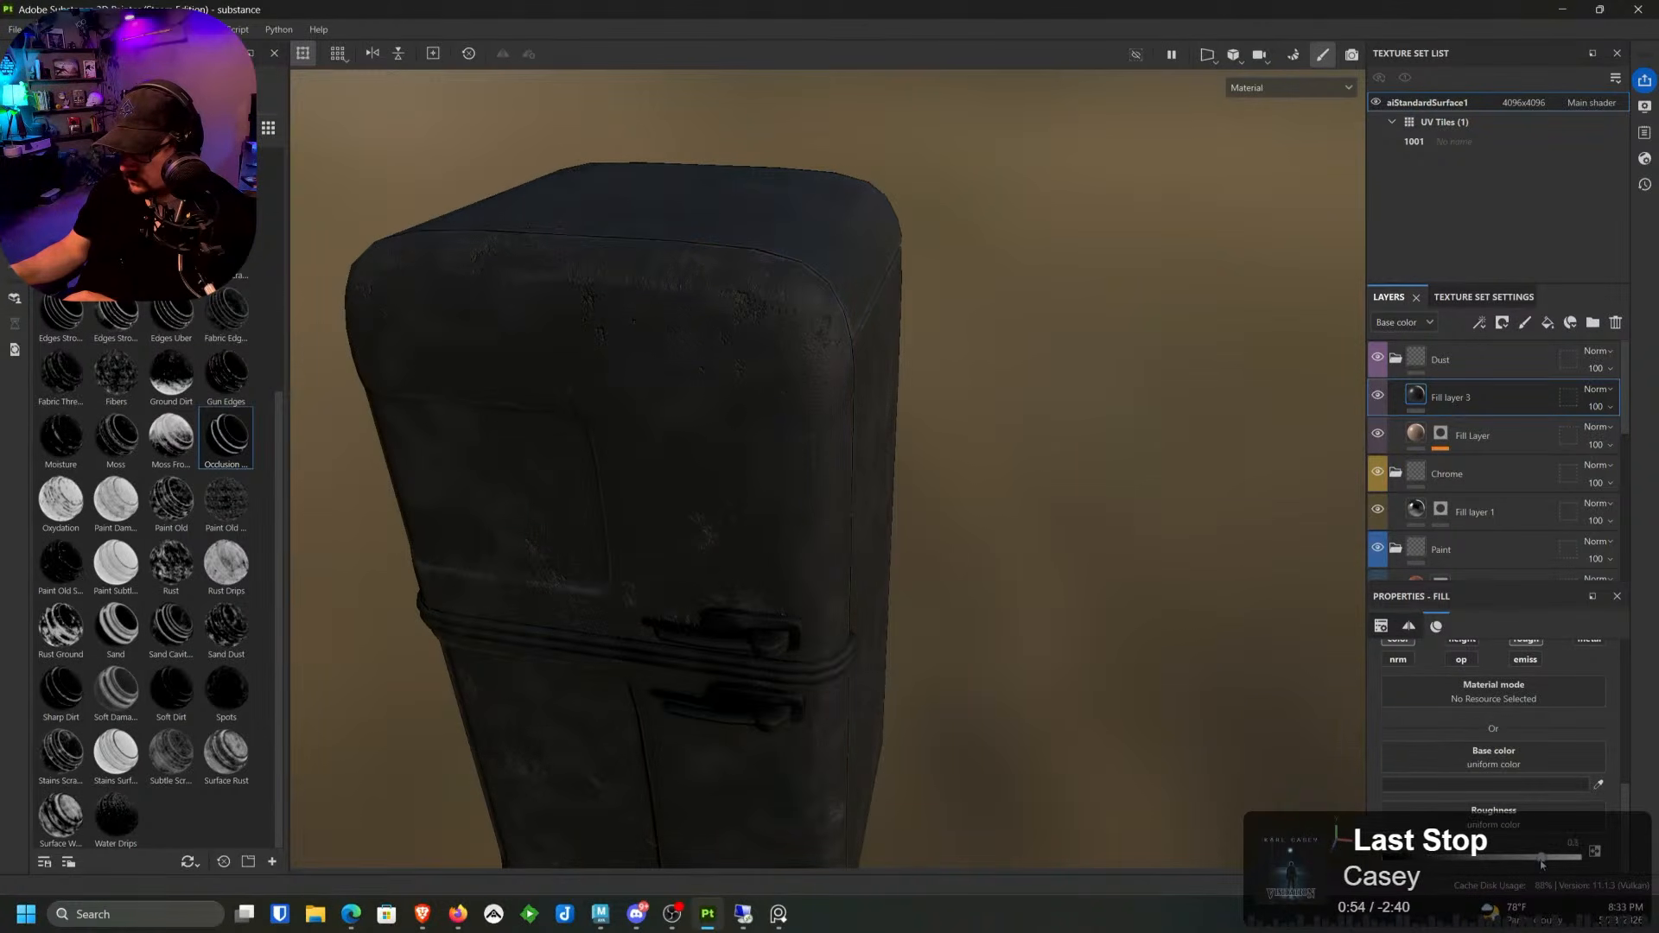
pyautogui.click(1502, 322)
pyautogui.click(1532, 350)
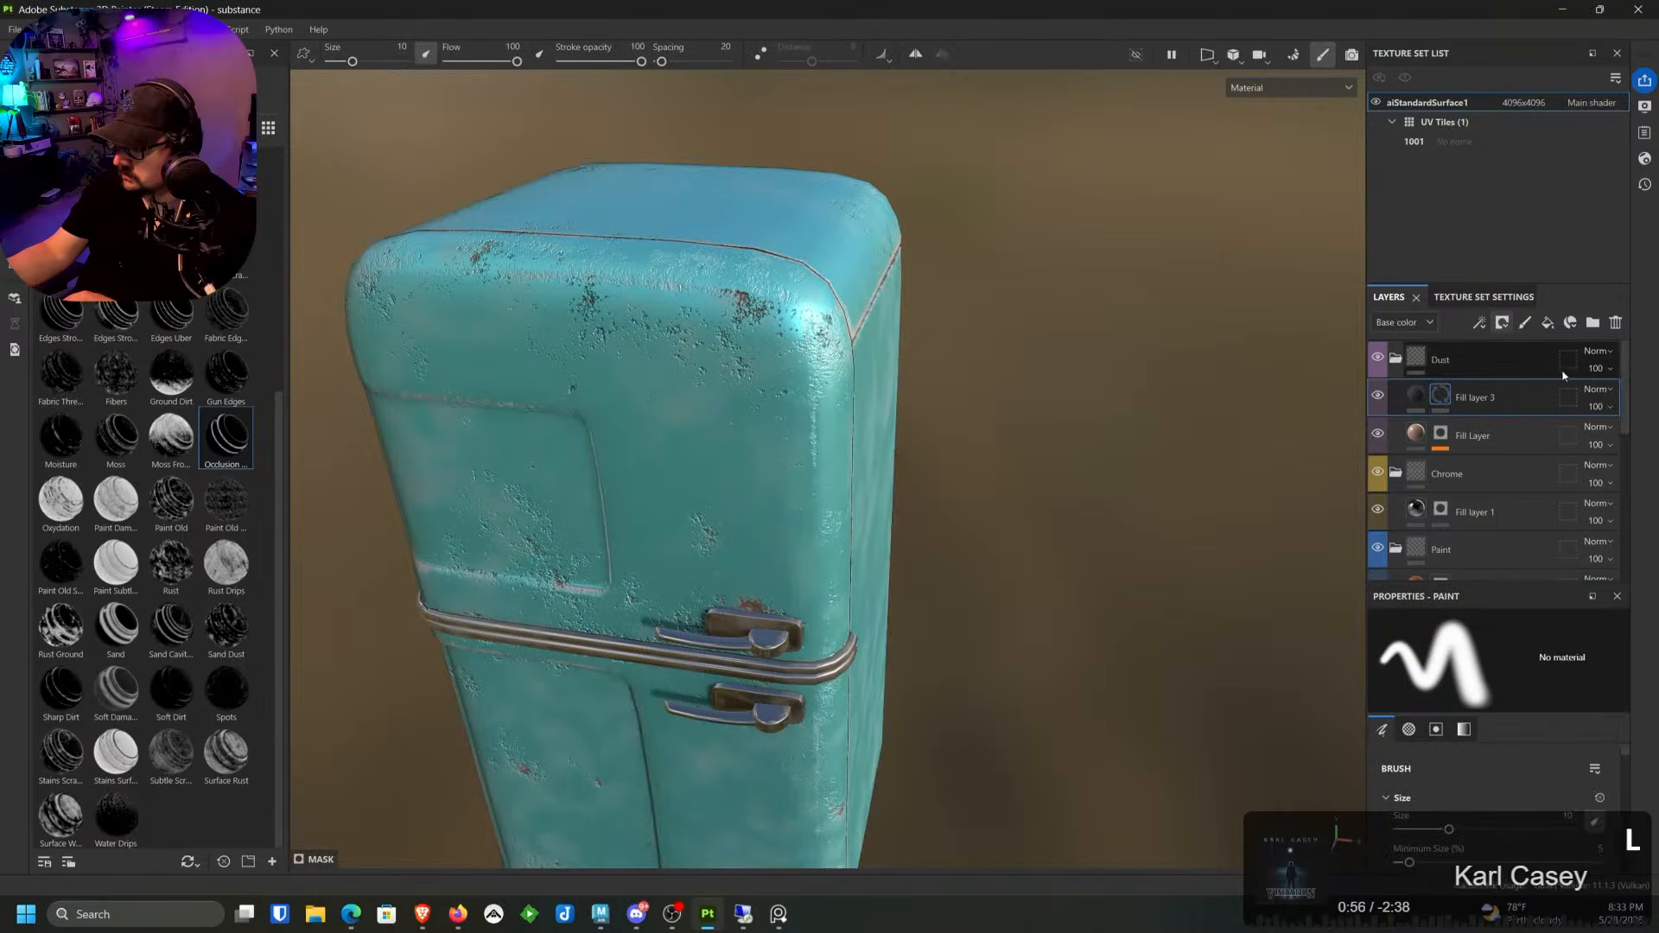
# Step: Choose the Cement 1 brush for painting the new layer's mask and enlarge the brush to size 12.5
pyautogui.moveTo(902, 523); pyautogui.dragTo(1121, 477, button='middle')
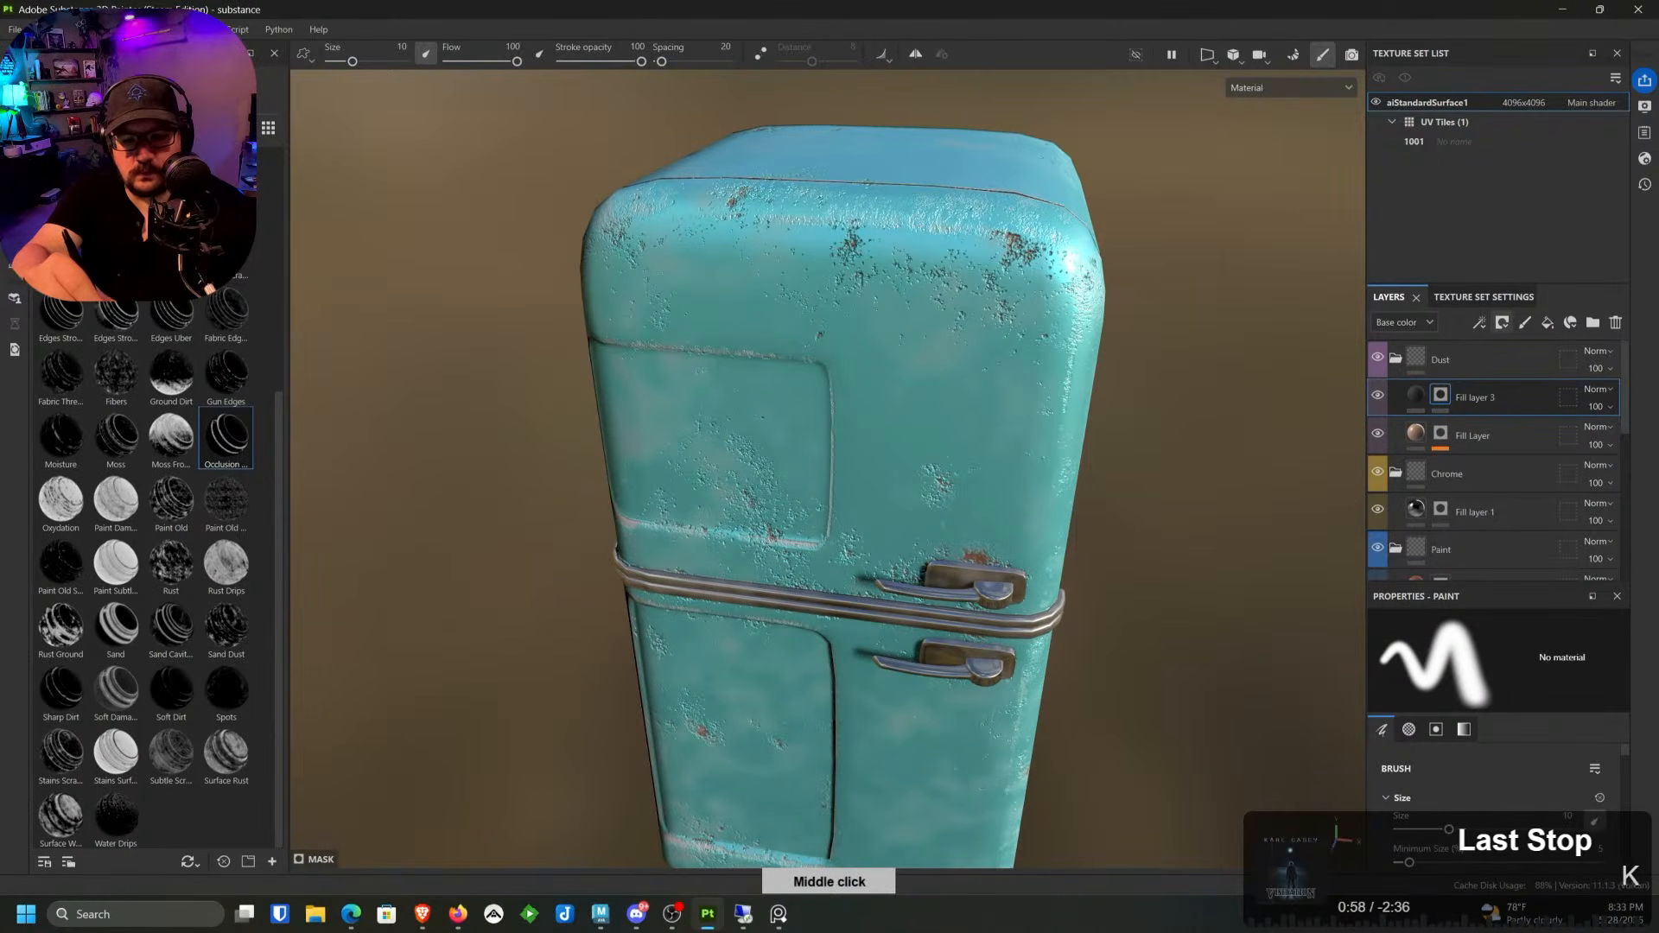
pyautogui.moveTo(271, 216); pyautogui.dragTo(271, 155)
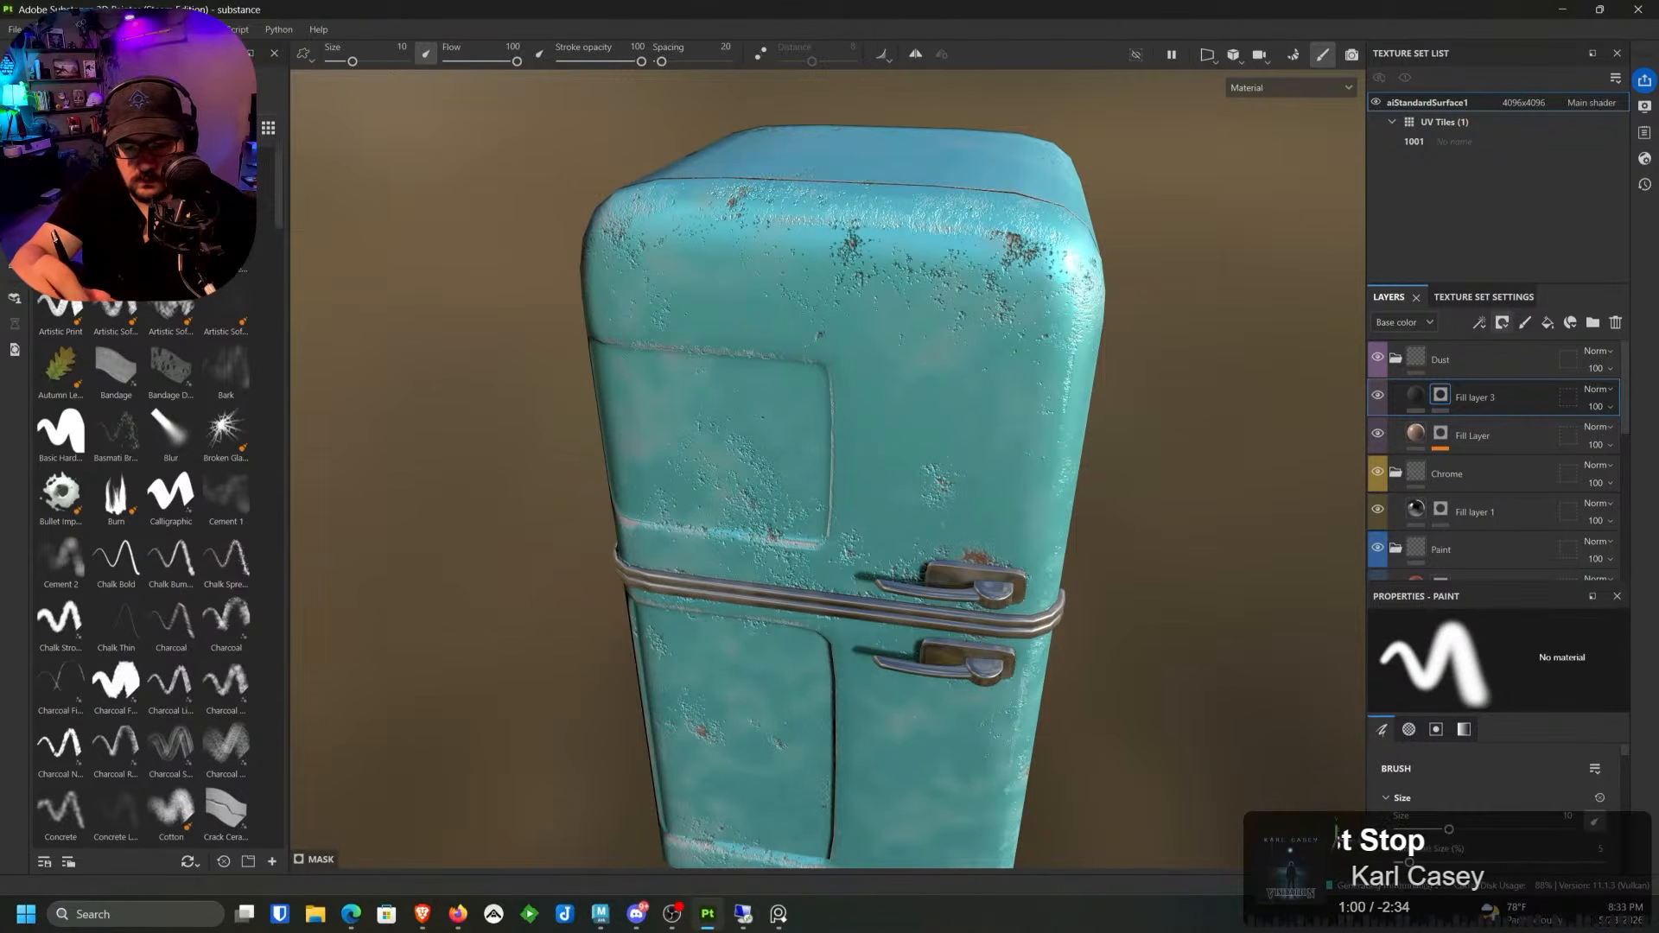
pyautogui.click(225, 493)
pyautogui.press(']')
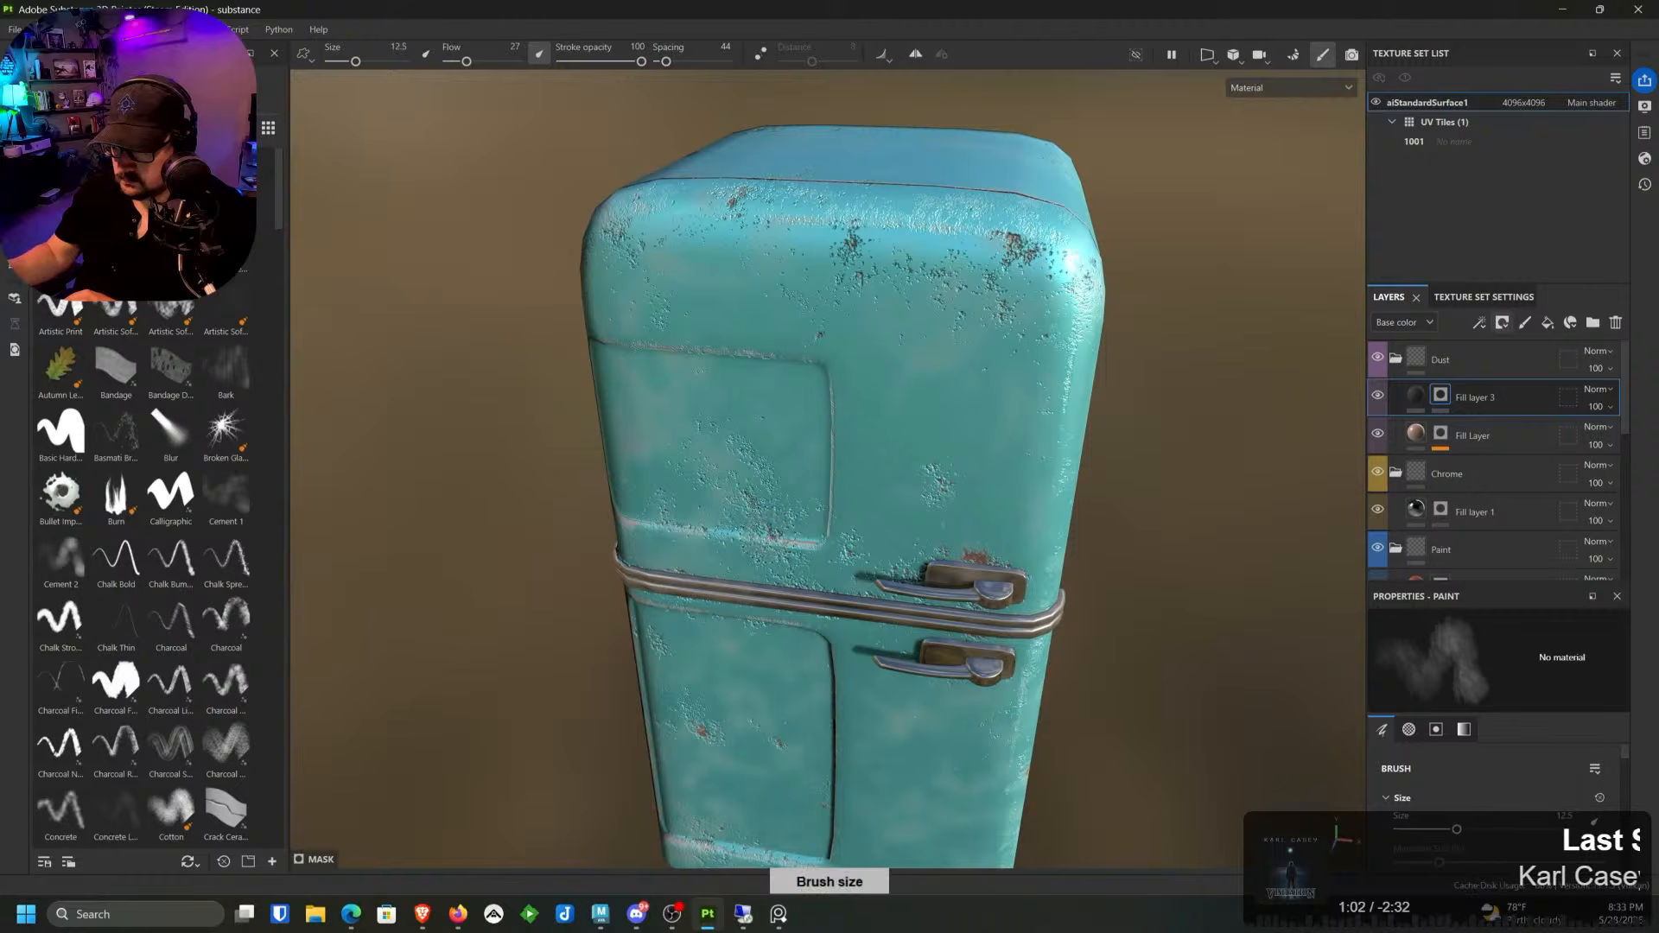
# Step: Undo the test stroke at the upper corner of the fridge's door seam and reduce the brush size to 7.49
pyautogui.keyDown('alt'); pyautogui.moveTo(899, 570); pyautogui.dragTo(970, 356, button='middle'); pyautogui.keyUp('alt')
pyautogui.keyDown('alt'); pyautogui.moveTo(969, 356); pyautogui.dragTo(1227, 275); pyautogui.keyUp('alt')
pyautogui.keyDown('alt'); pyautogui.moveTo(907, 350); pyautogui.dragTo(951, 441, button='middle'); pyautogui.keyUp('alt')
pyautogui.keyDown('alt'); pyautogui.moveTo(1003, 406); pyautogui.dragTo(596, 450); pyautogui.keyUp('alt')
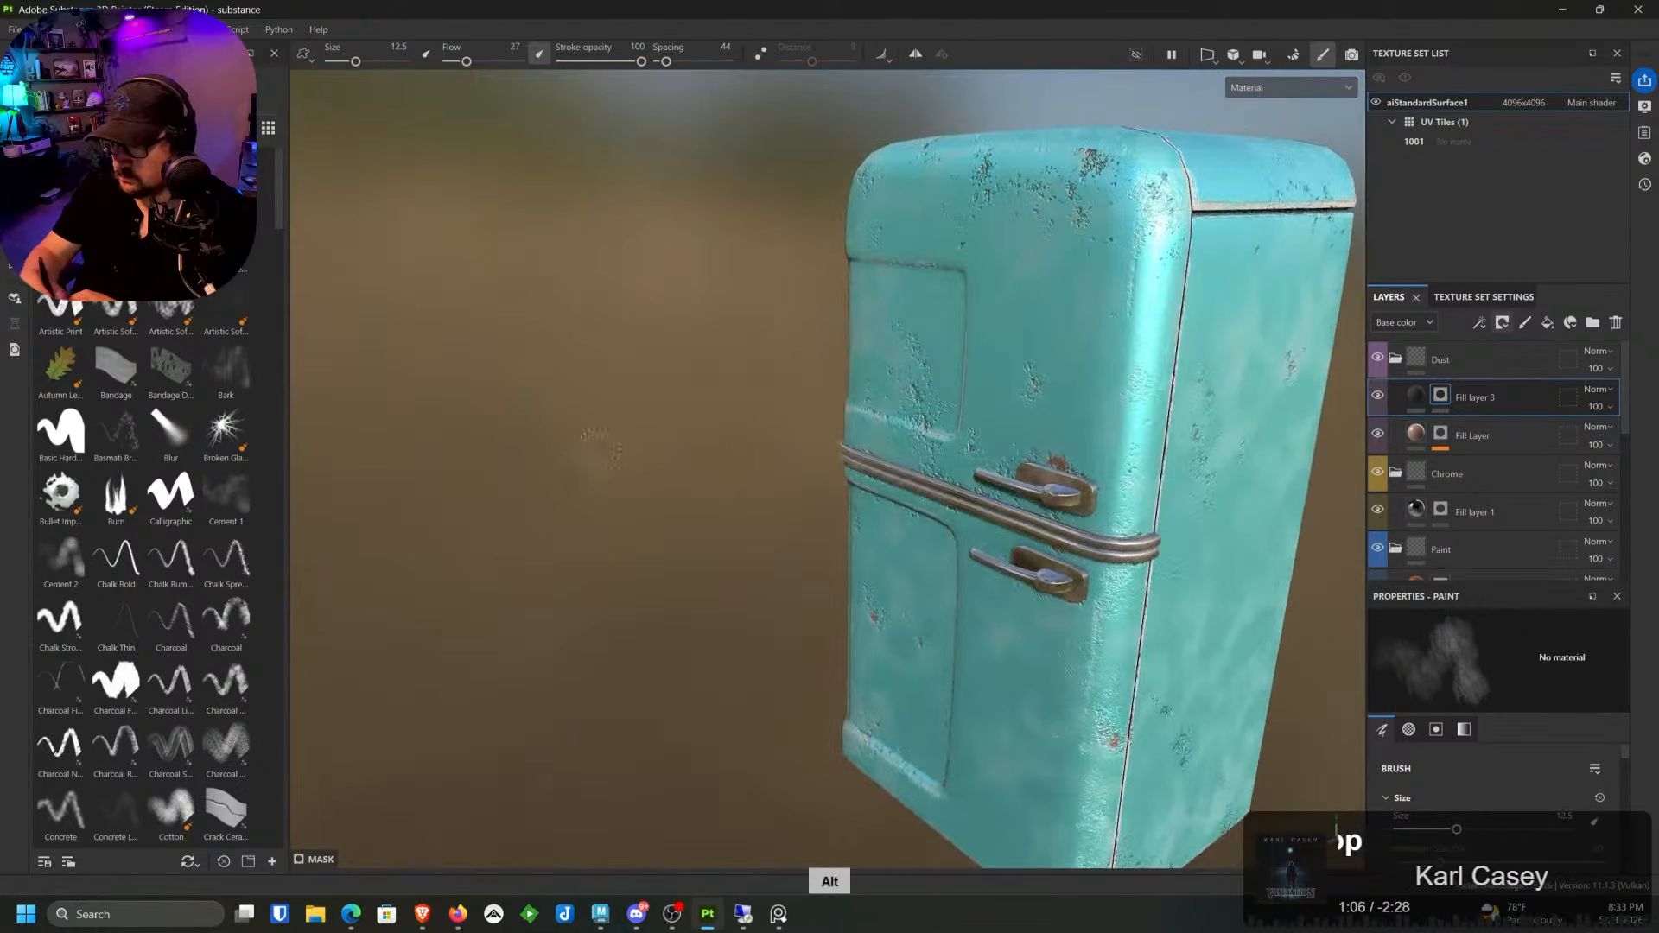
pyautogui.keyDown('alt'); pyautogui.moveTo(1169, 169); pyautogui.dragTo(743, 243, button='middle'); pyautogui.keyUp('alt')
pyautogui.keyDown('alt'); pyautogui.moveTo(744, 243); pyautogui.dragTo(721, 571, button='right'); pyautogui.keyUp('alt')
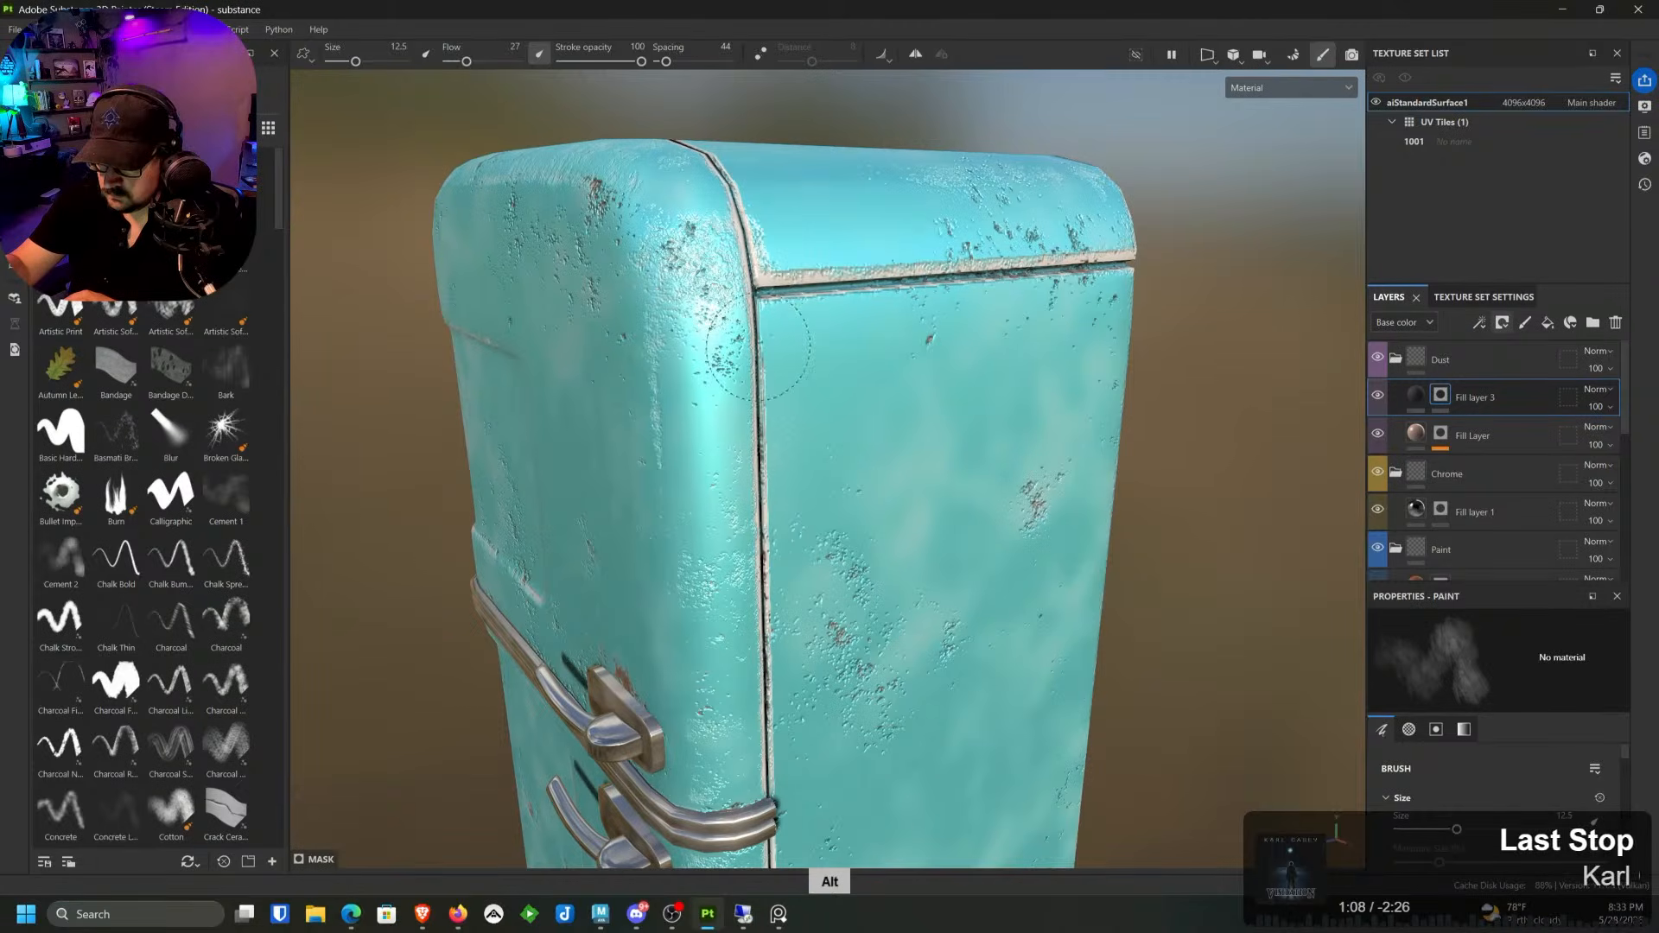
pyautogui.hotkey('ctrl', 'z')
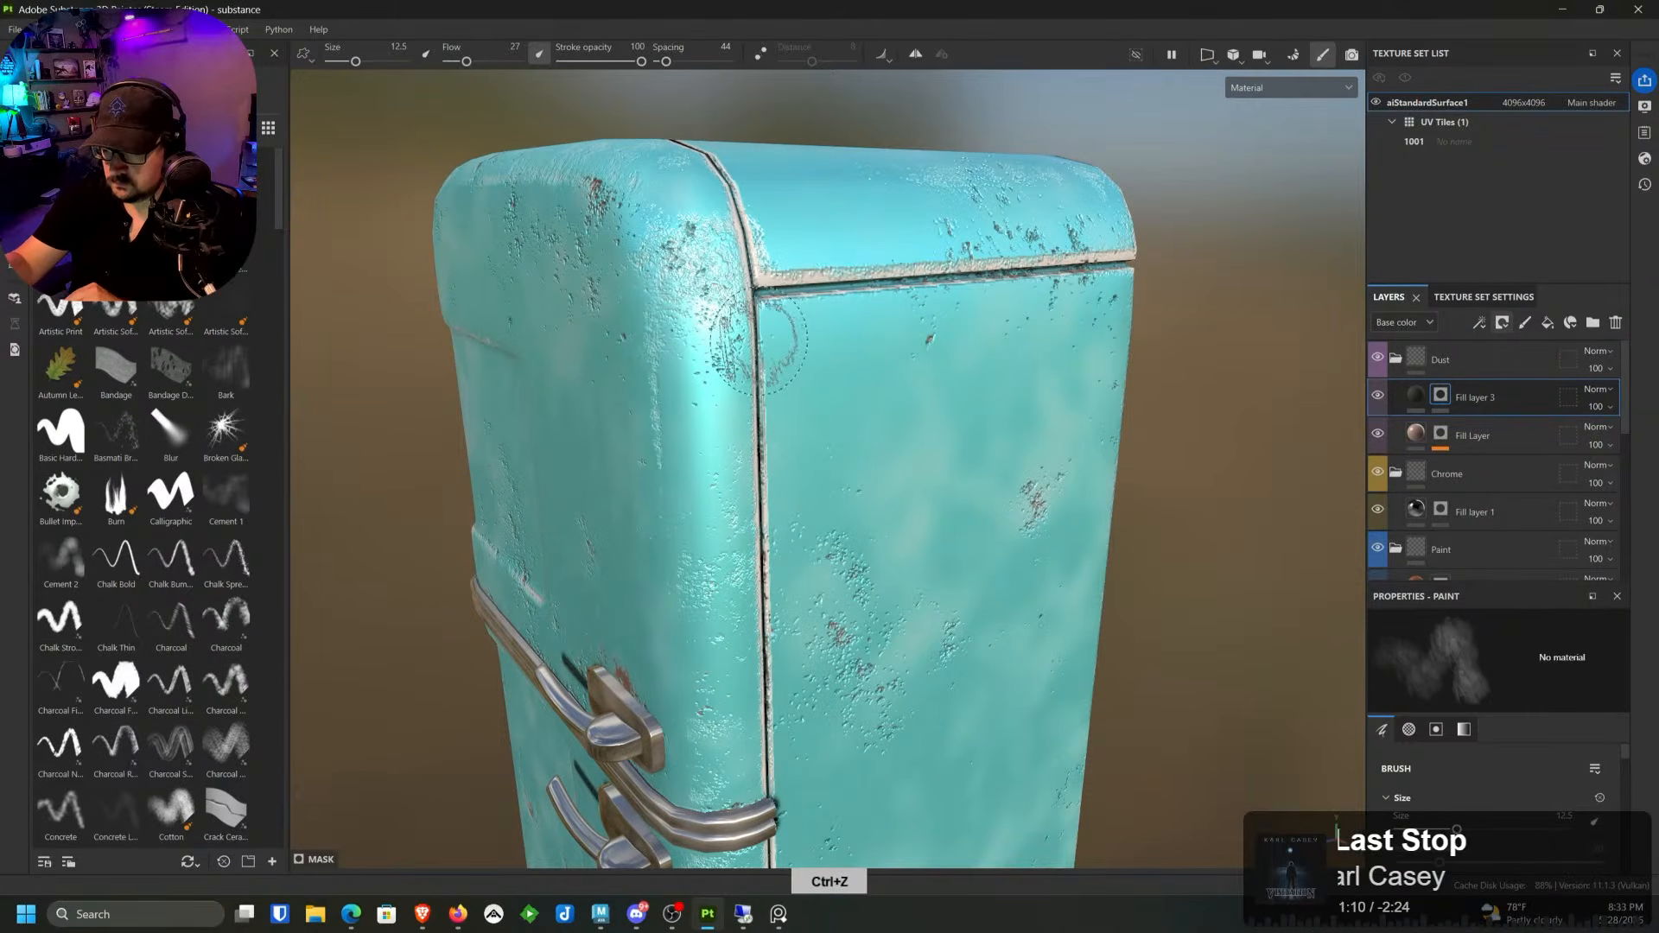
pyautogui.press('[')
pyautogui.press('[')
pyautogui.press('[')
pyautogui.press('[')
pyautogui.press('[')
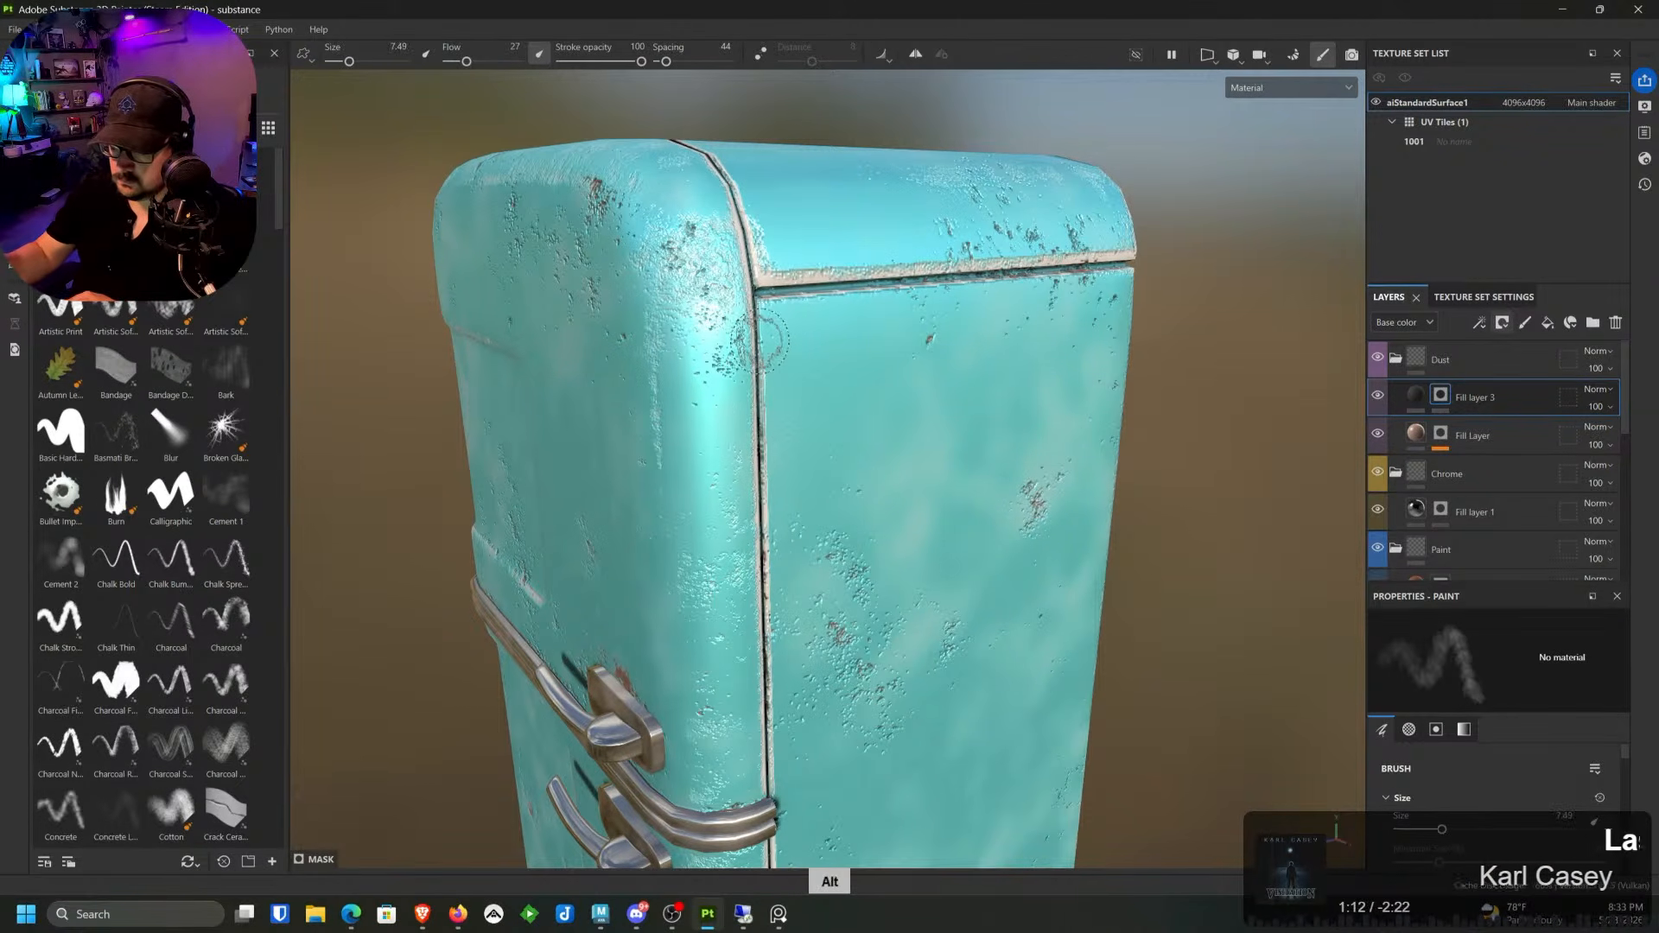
# Step: Paint dark dirt along the upper part of the vertical door seam and along the seam between the top and side panel
pyautogui.keyDown('alt'); pyautogui.moveTo(759, 343); pyautogui.dragTo(742, 344); pyautogui.keyUp('alt')
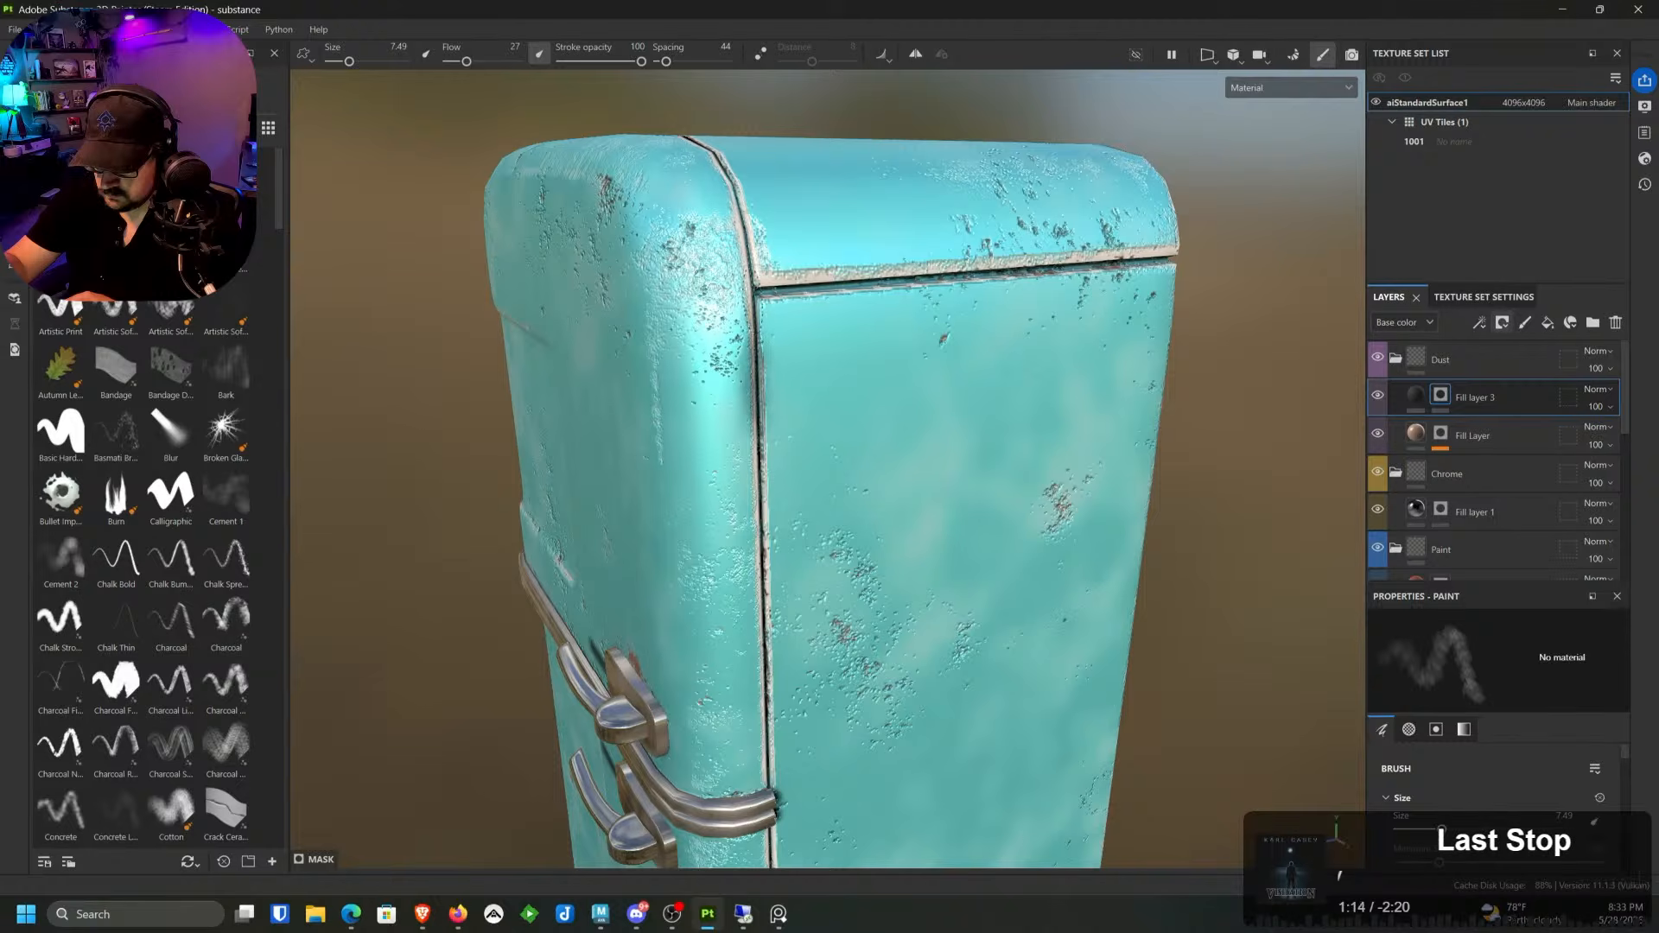
pyautogui.keyDown('alt'); pyautogui.moveTo(842, 177); pyautogui.dragTo(882, 380); pyautogui.keyUp('alt')
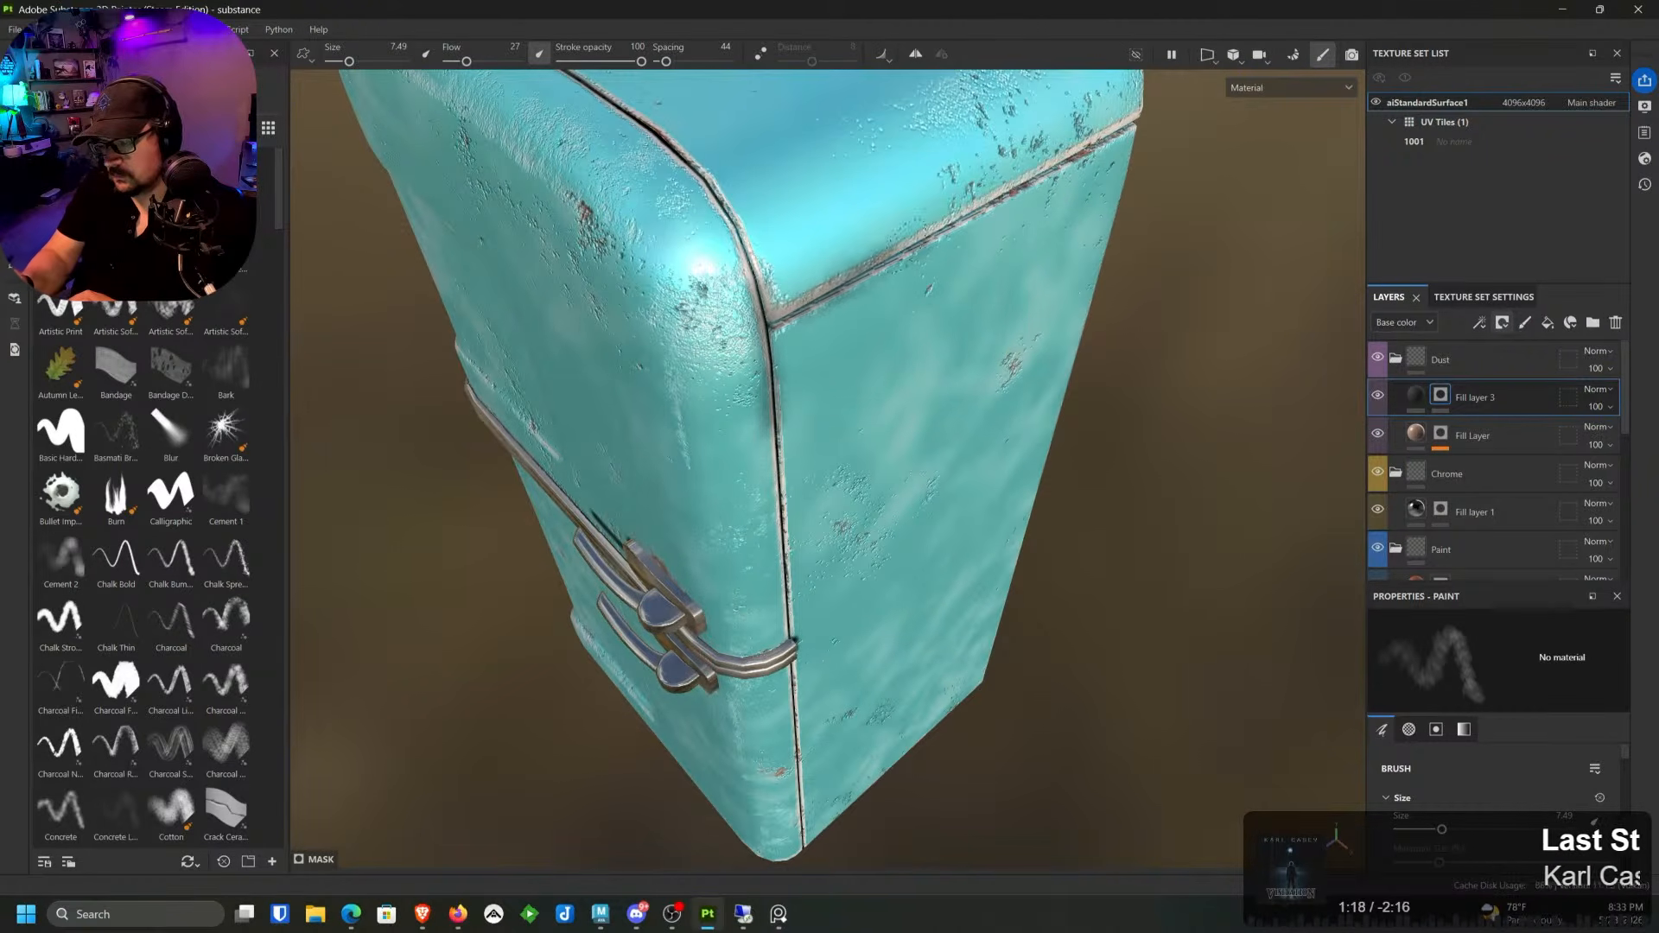
pyautogui.moveTo(899, 244); pyautogui.dragTo(1134, 125)
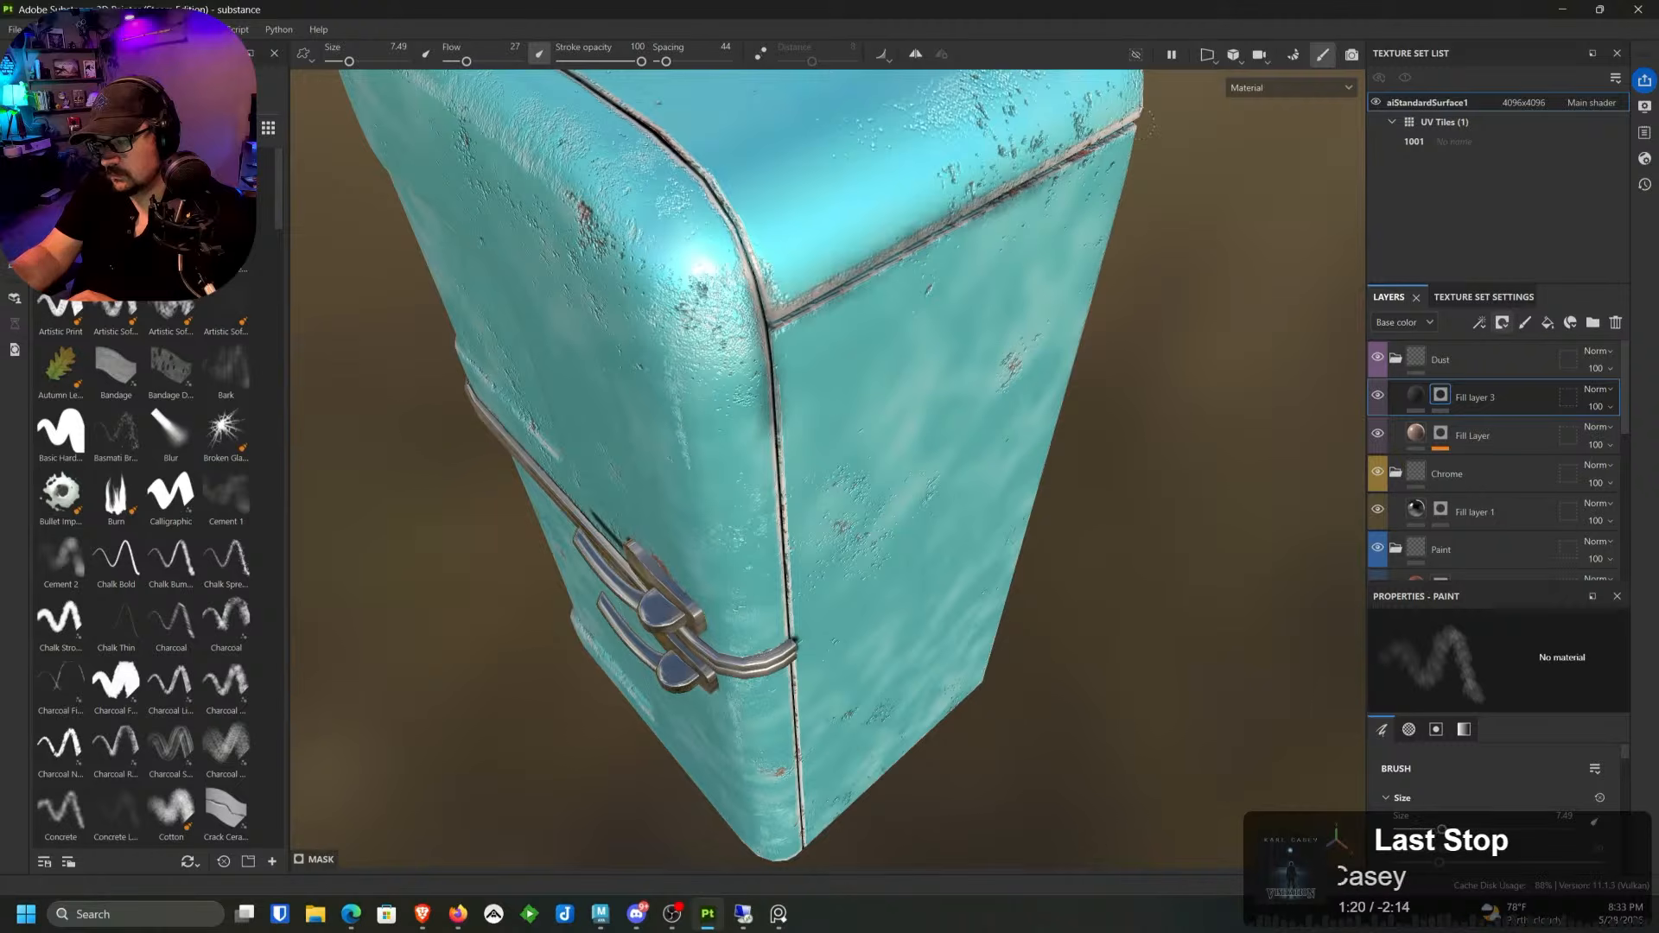
# Step: Paint dark dirt into the seam running across the fridge's top and rotate the environment lighting toward the door's front
pyautogui.moveTo(1013, 161); pyautogui.dragTo(714, 359, button='middle')
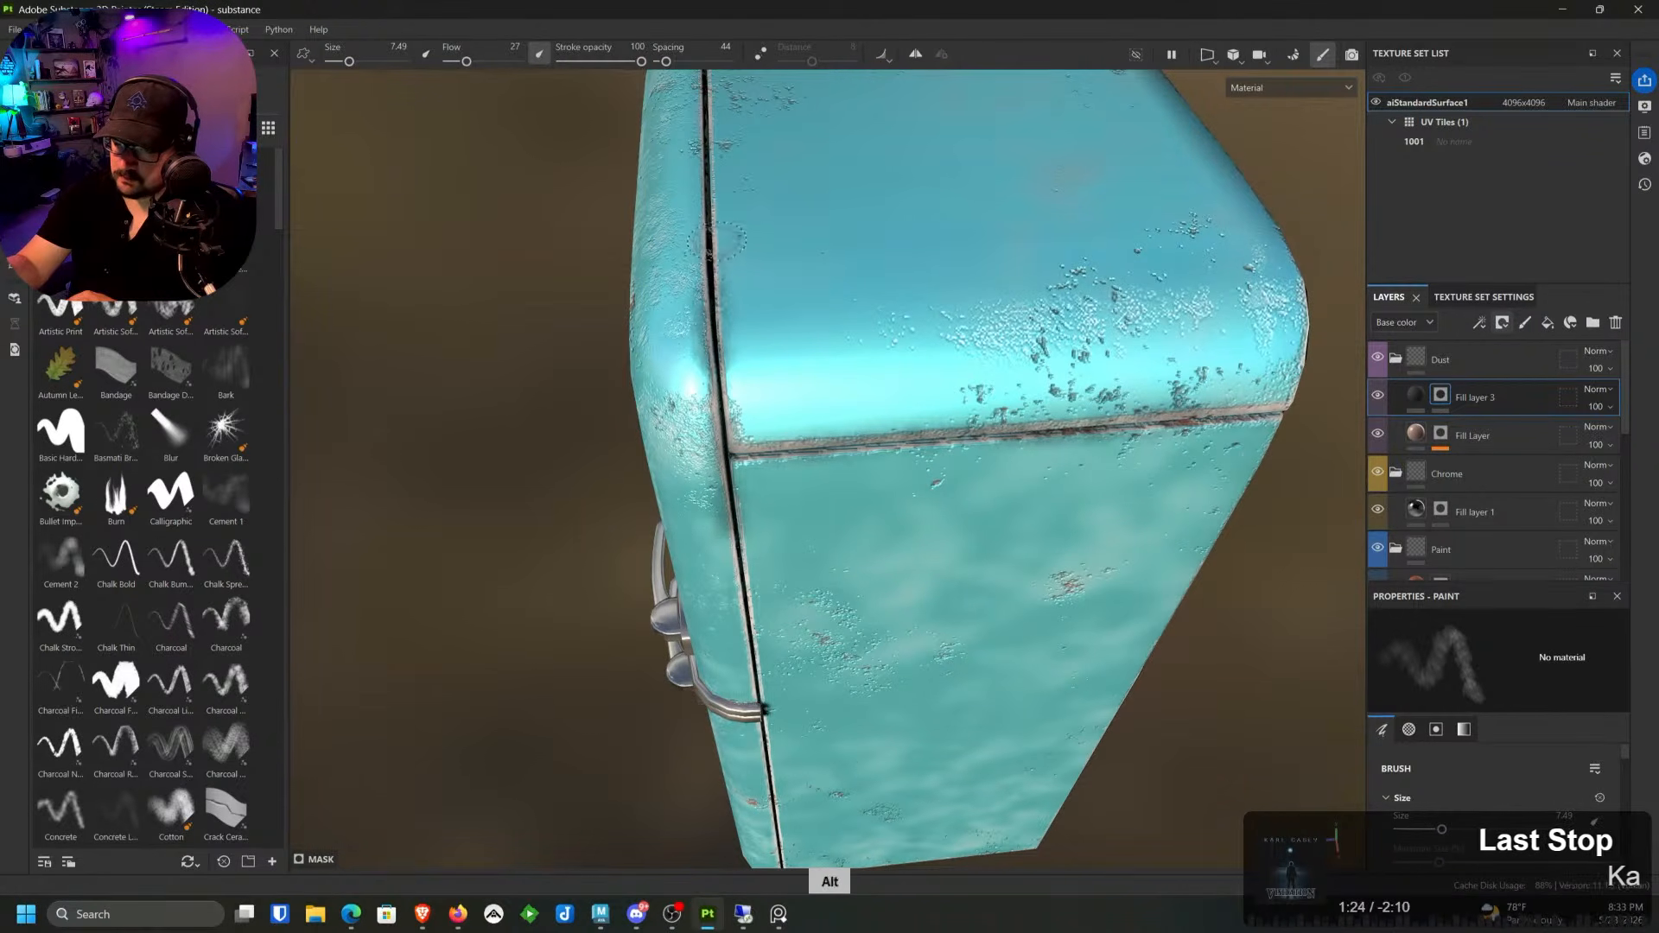
pyautogui.moveTo(704, 237); pyautogui.dragTo(733, 263, button='middle')
pyautogui.moveTo(732, 264)
pyautogui.keyDown('alt'); pyautogui.mouseDown()
pyautogui.moveTo(767, 448)
pyautogui.moveTo(731, 268)
pyautogui.mouseUp(); pyautogui.keyUp('alt')
pyautogui.moveTo(731, 268); pyautogui.dragTo(749, 311, button='middle')
pyautogui.keyDown('alt'); pyautogui.moveTo(750, 311); pyautogui.dragTo(1261, 344); pyautogui.keyUp('alt')
pyautogui.keyDown('alt'); pyautogui.moveTo(868, 445); pyautogui.dragTo(1123, 336); pyautogui.keyUp('alt')
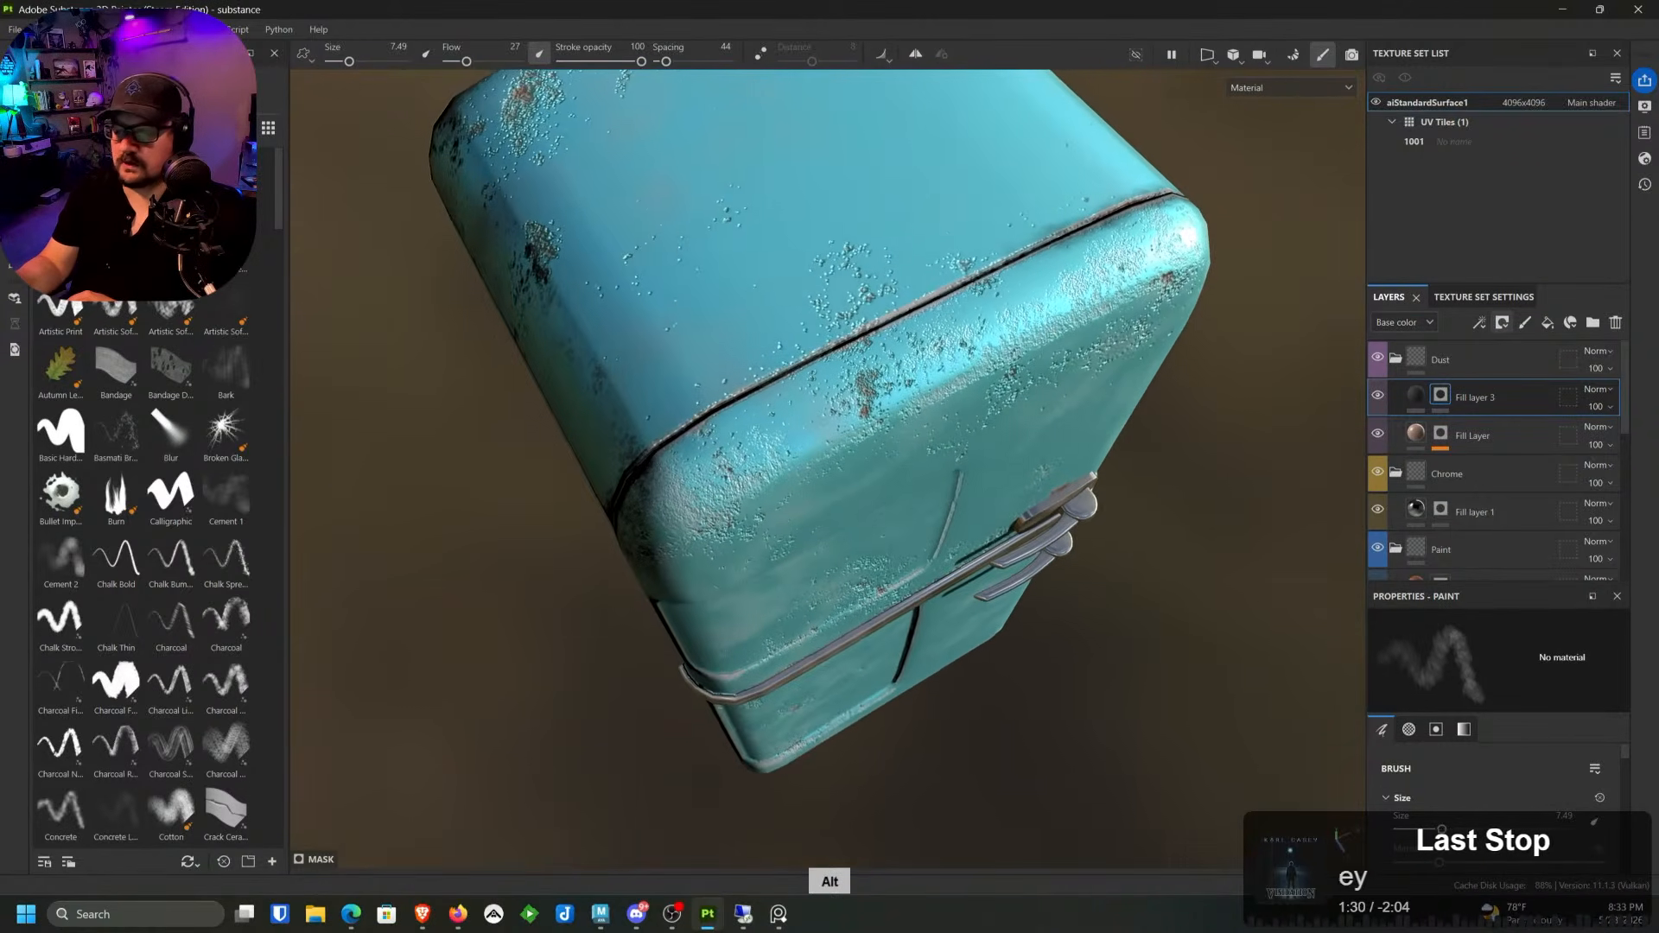
pyautogui.keyDown('shift'); pyautogui.moveTo(1151, 333); pyautogui.dragTo(1096, 341, button='right'); pyautogui.keyUp('shift')
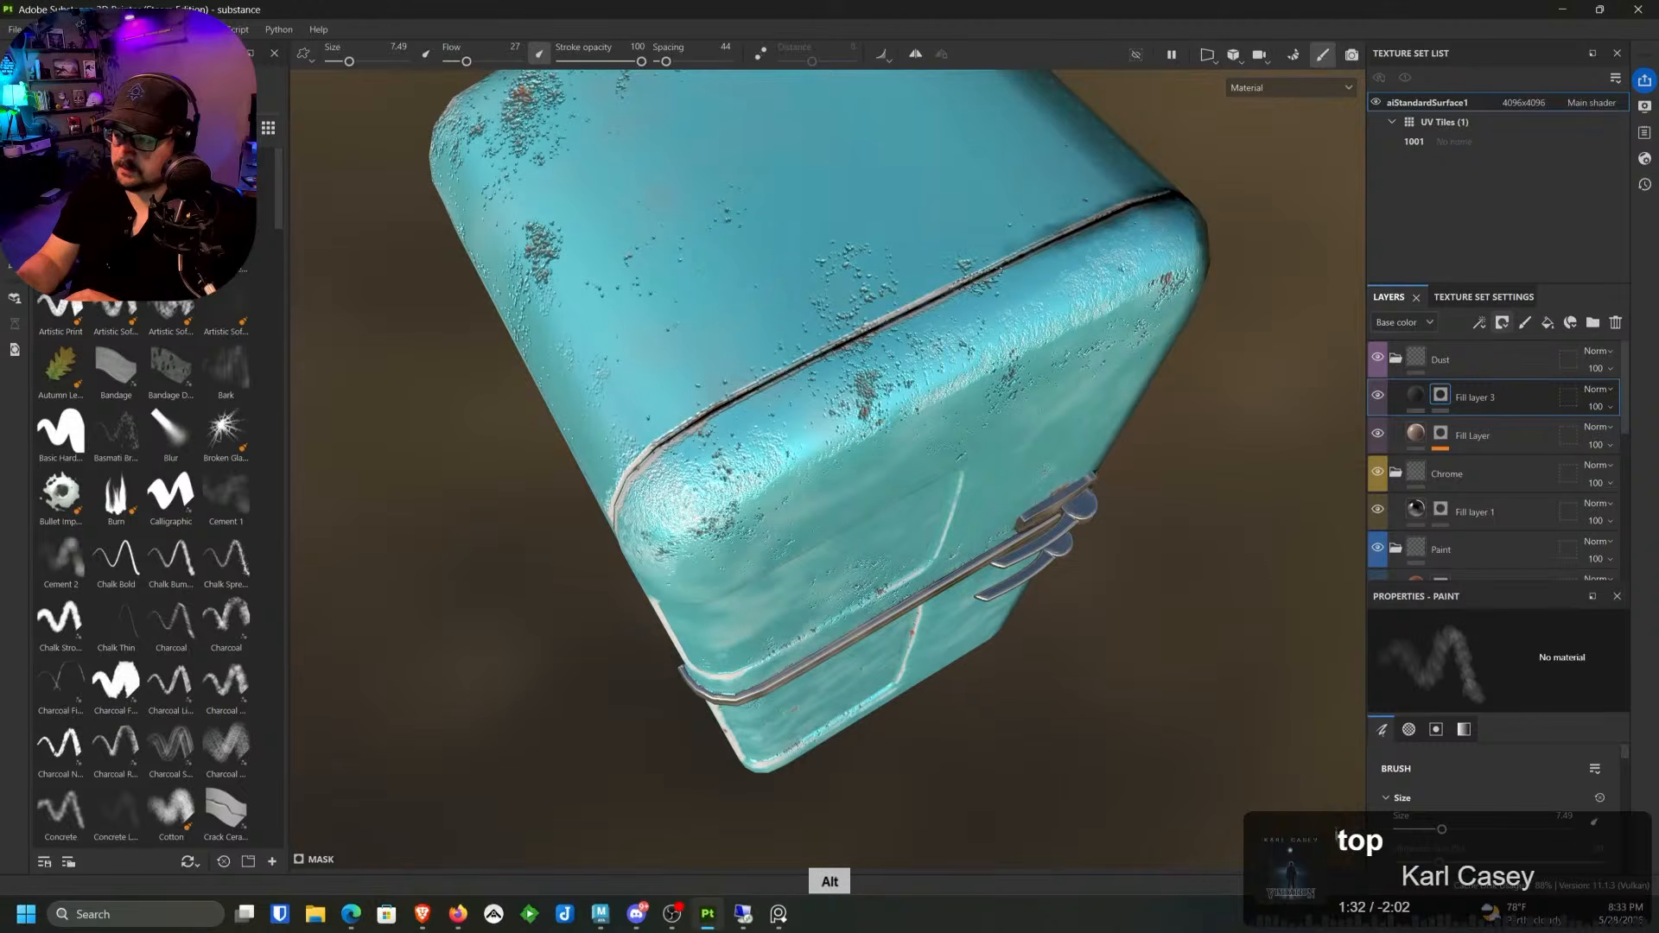
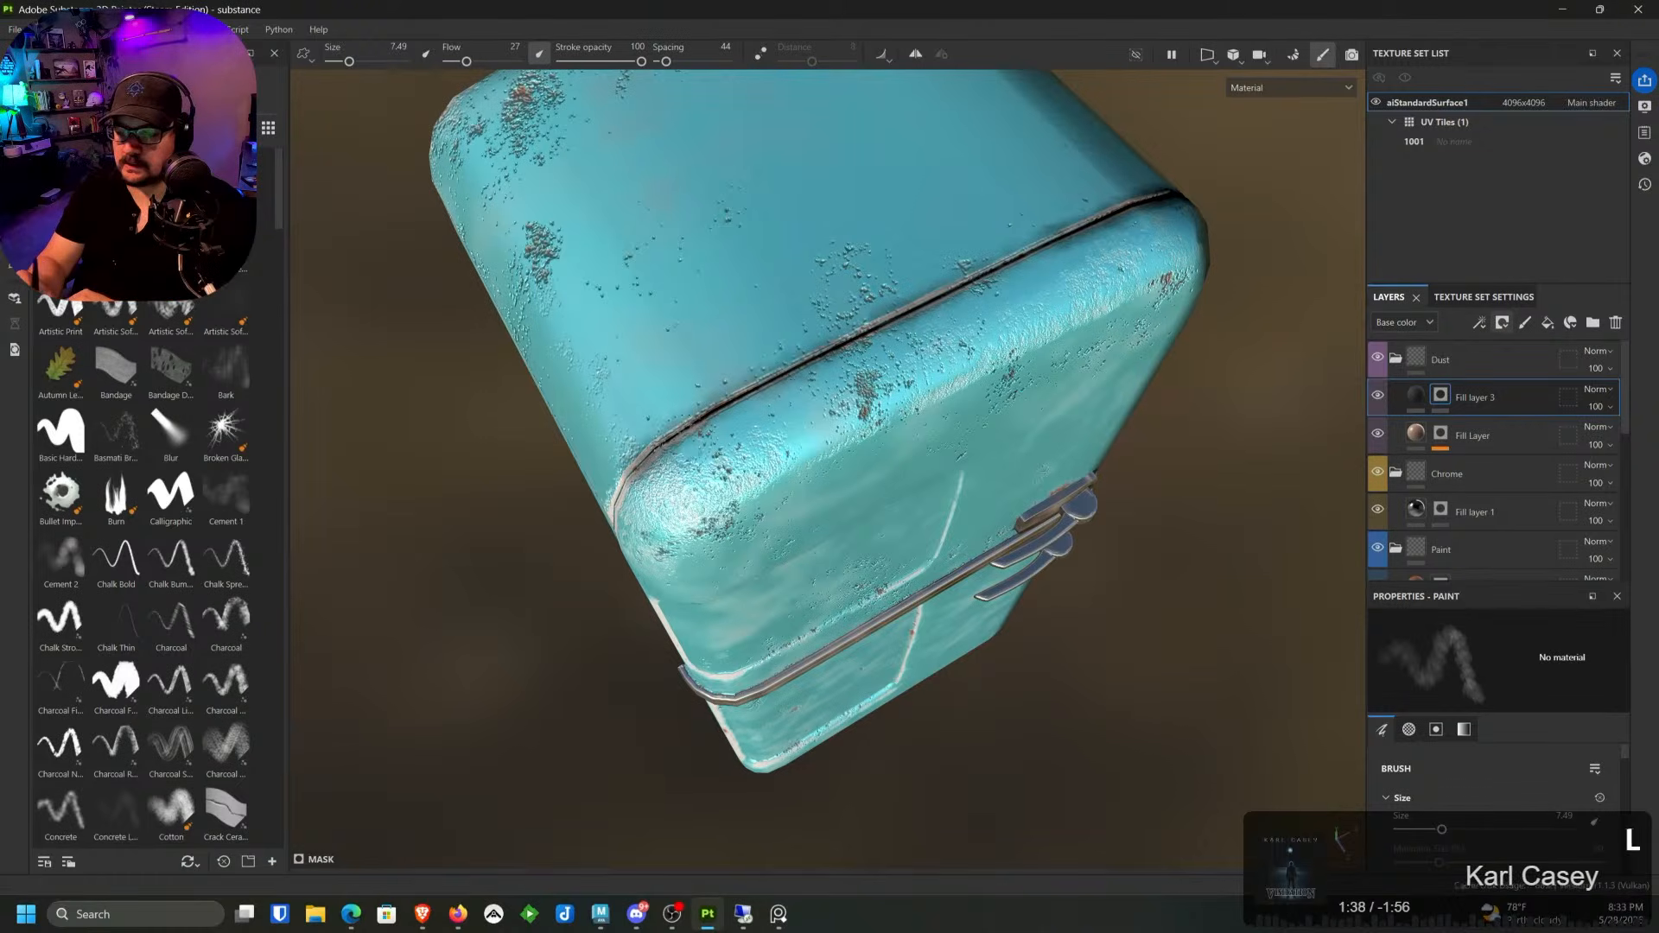
# Step: Paint dark dirt along the seam between the fridge's top and its opposite side panel
pyautogui.keyDown('alt'); pyautogui.moveTo(708, 481); pyautogui.dragTo(820, 415); pyautogui.keyUp('alt')
pyautogui.keyDown('alt'); pyautogui.moveTo(726, 389); pyautogui.dragTo(810, 248, button='middle'); pyautogui.keyUp('alt')
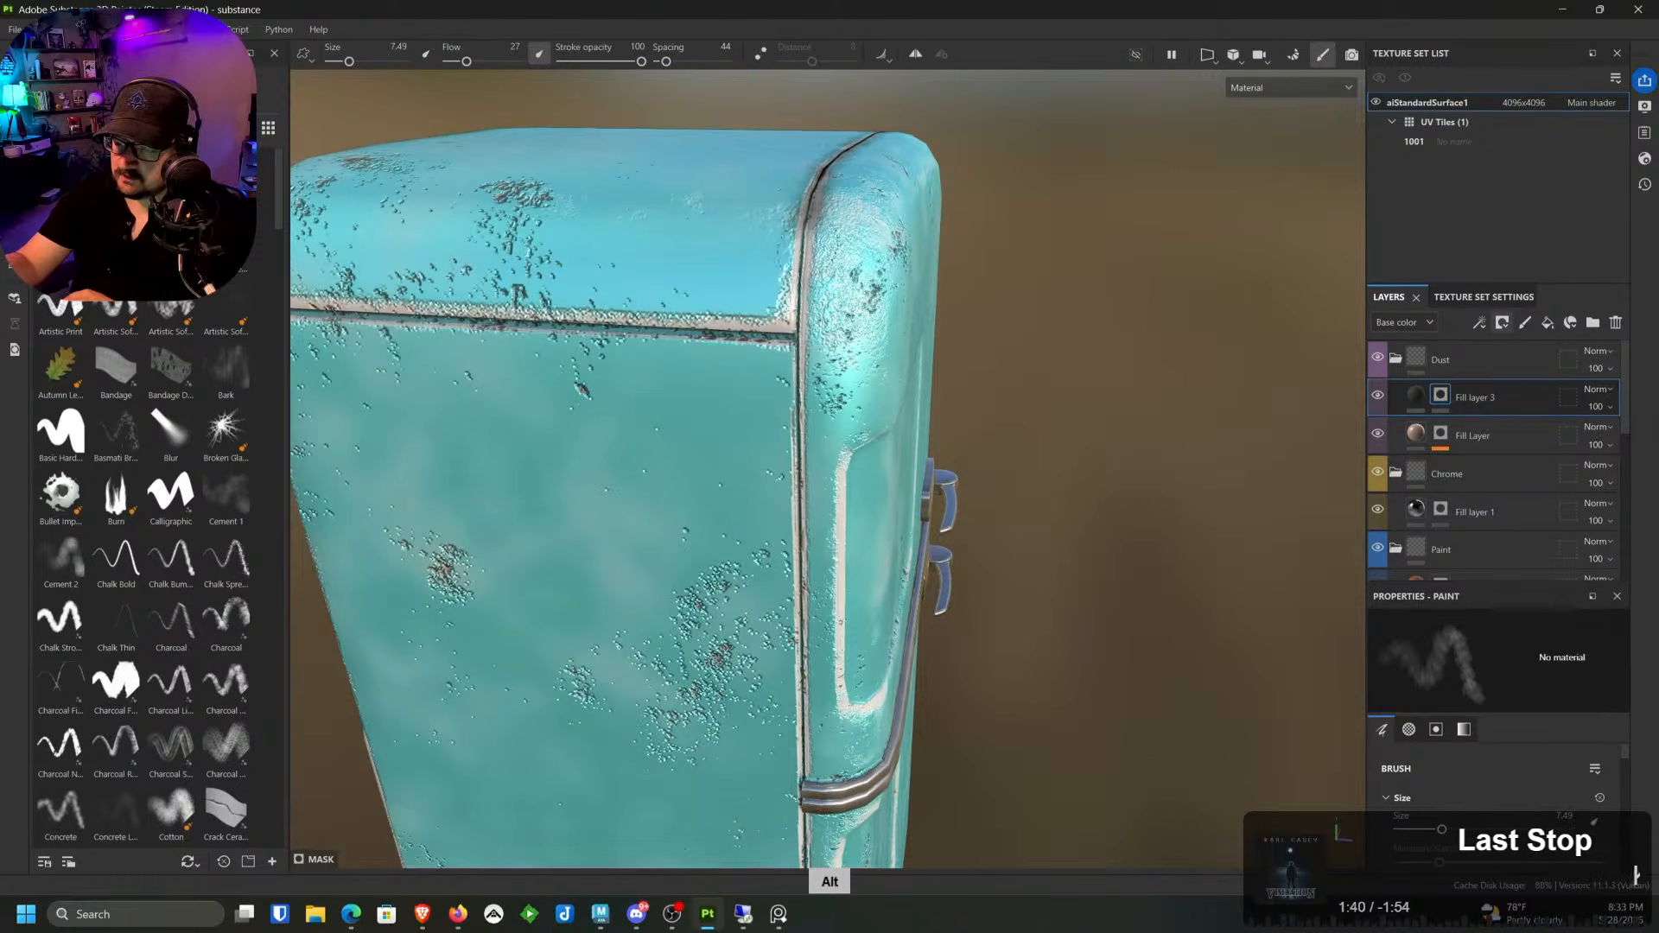
pyautogui.keyDown('alt'); pyautogui.moveTo(779, 306); pyautogui.dragTo(1071, 324, button='middle'); pyautogui.keyUp('alt')
pyautogui.keyDown('alt'); pyautogui.moveTo(1071, 324); pyautogui.dragTo(1177, 429); pyautogui.keyUp('alt')
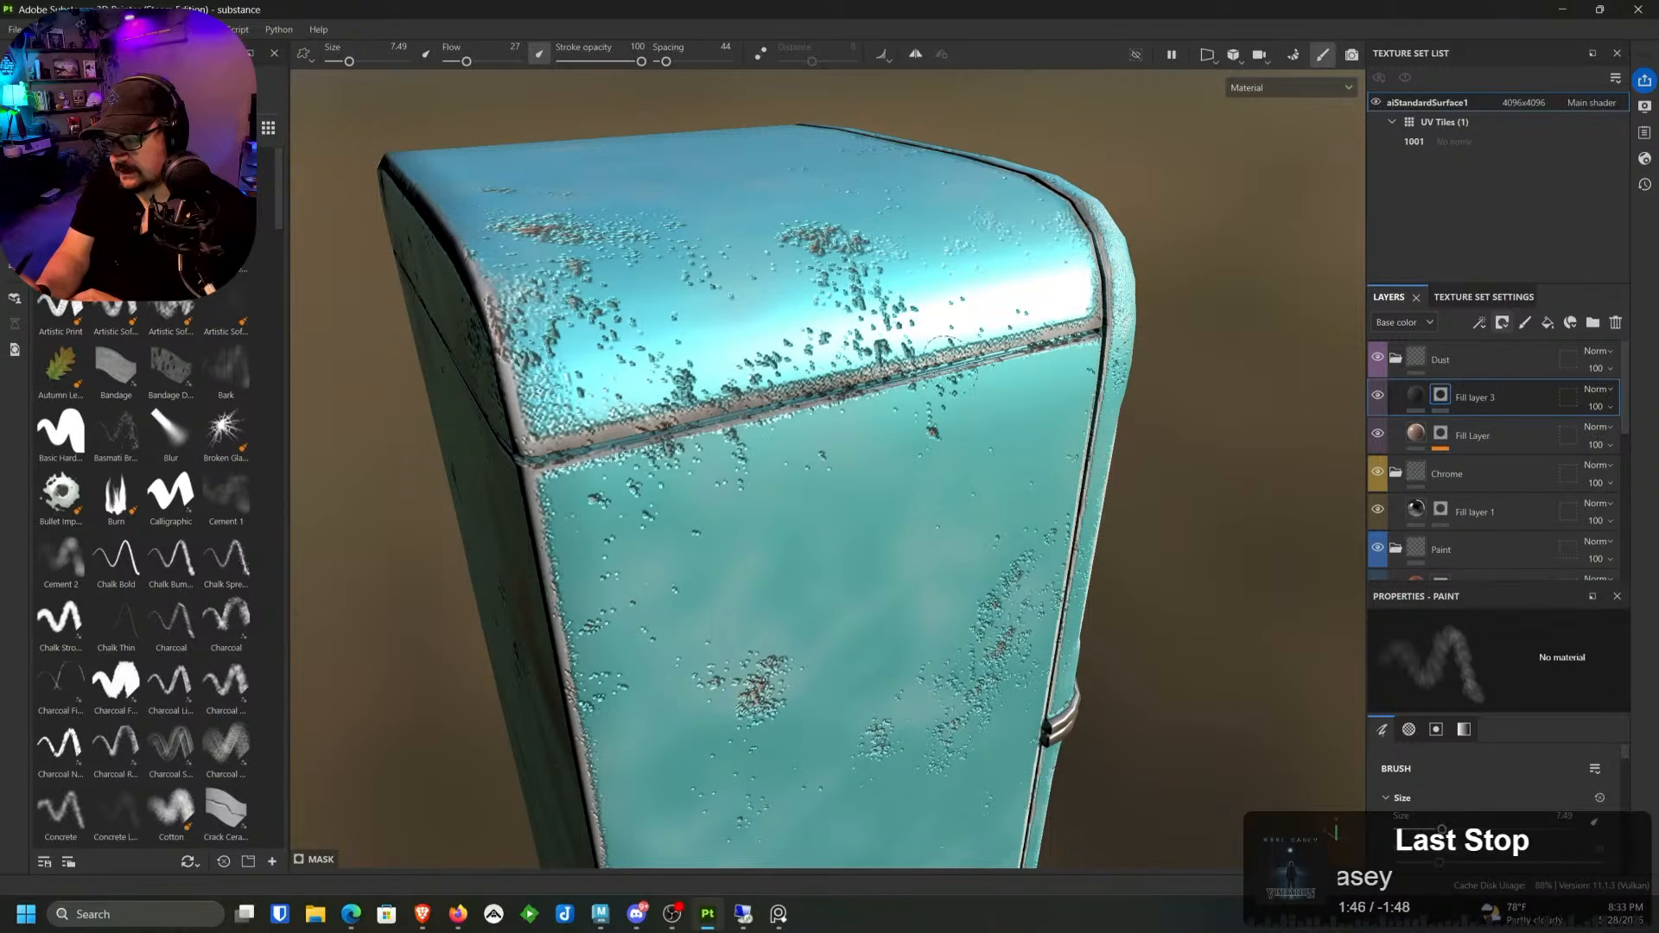
pyautogui.keyDown('alt'); pyautogui.moveTo(1158, 411); pyautogui.dragTo(977, 294, button='middle'); pyautogui.keyUp('alt')
# Step: Paint dark dirt down the vertical door seam on this side, past the chrome trim to the fridge's base
pyautogui.keyDown('alt'); pyautogui.moveTo(976, 294); pyautogui.dragTo(835, 288); pyautogui.keyUp('alt')
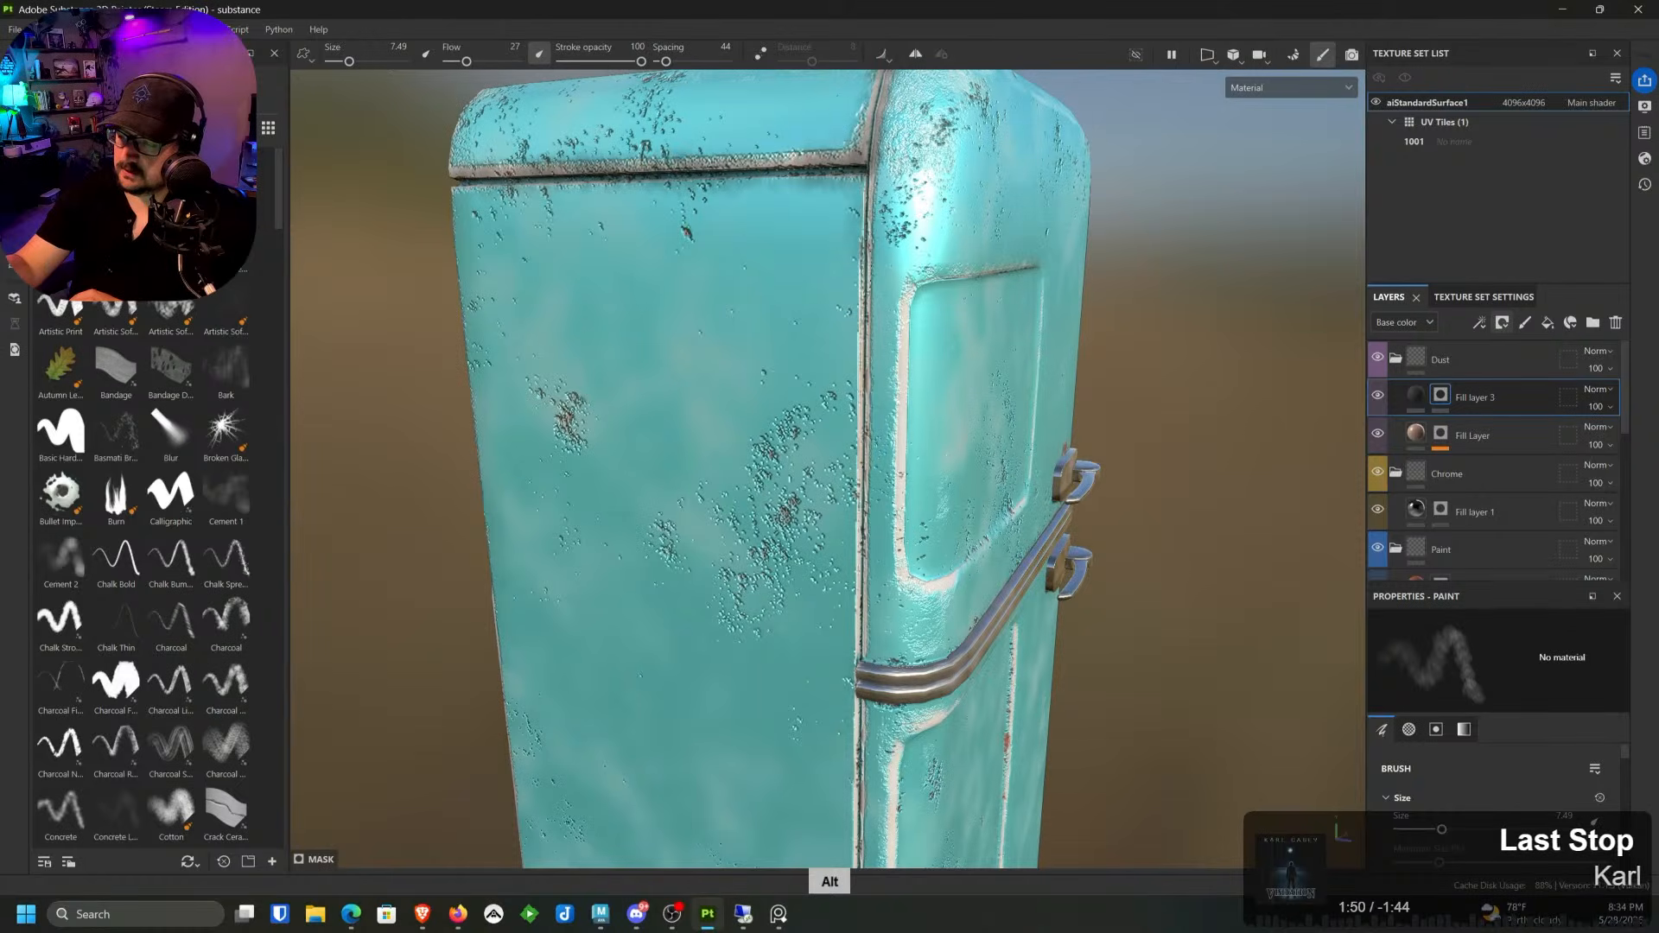
pyautogui.moveTo(866, 372); pyautogui.dragTo(865, 423)
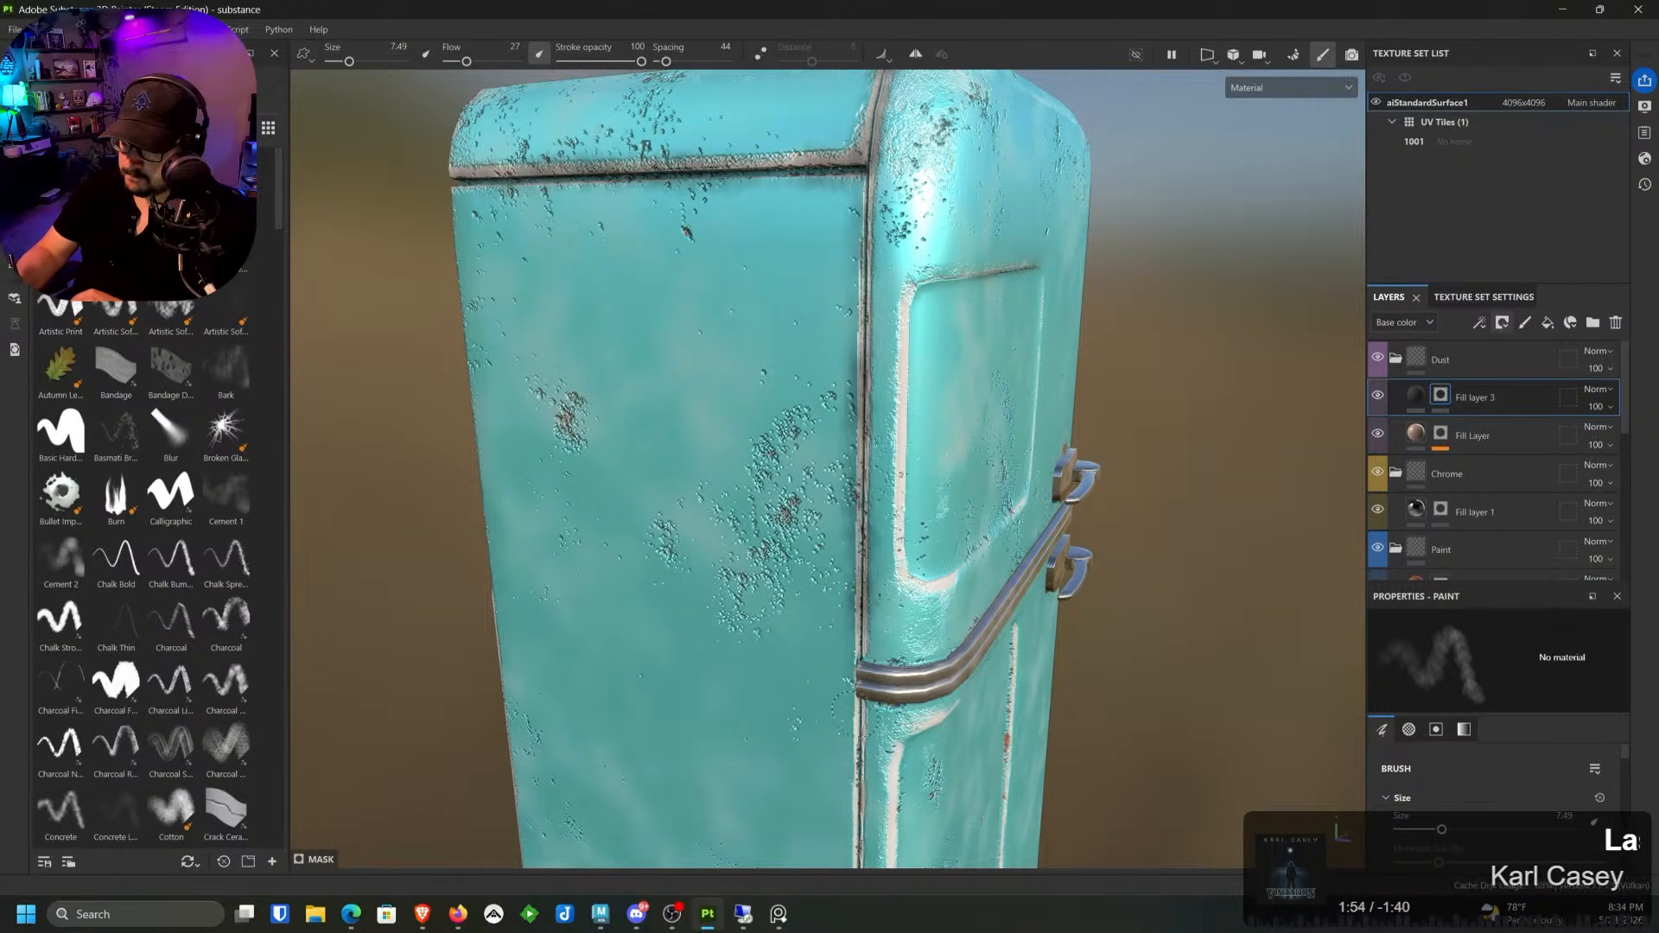
pyautogui.moveTo(860, 661); pyautogui.dragTo(856, 372, button='middle')
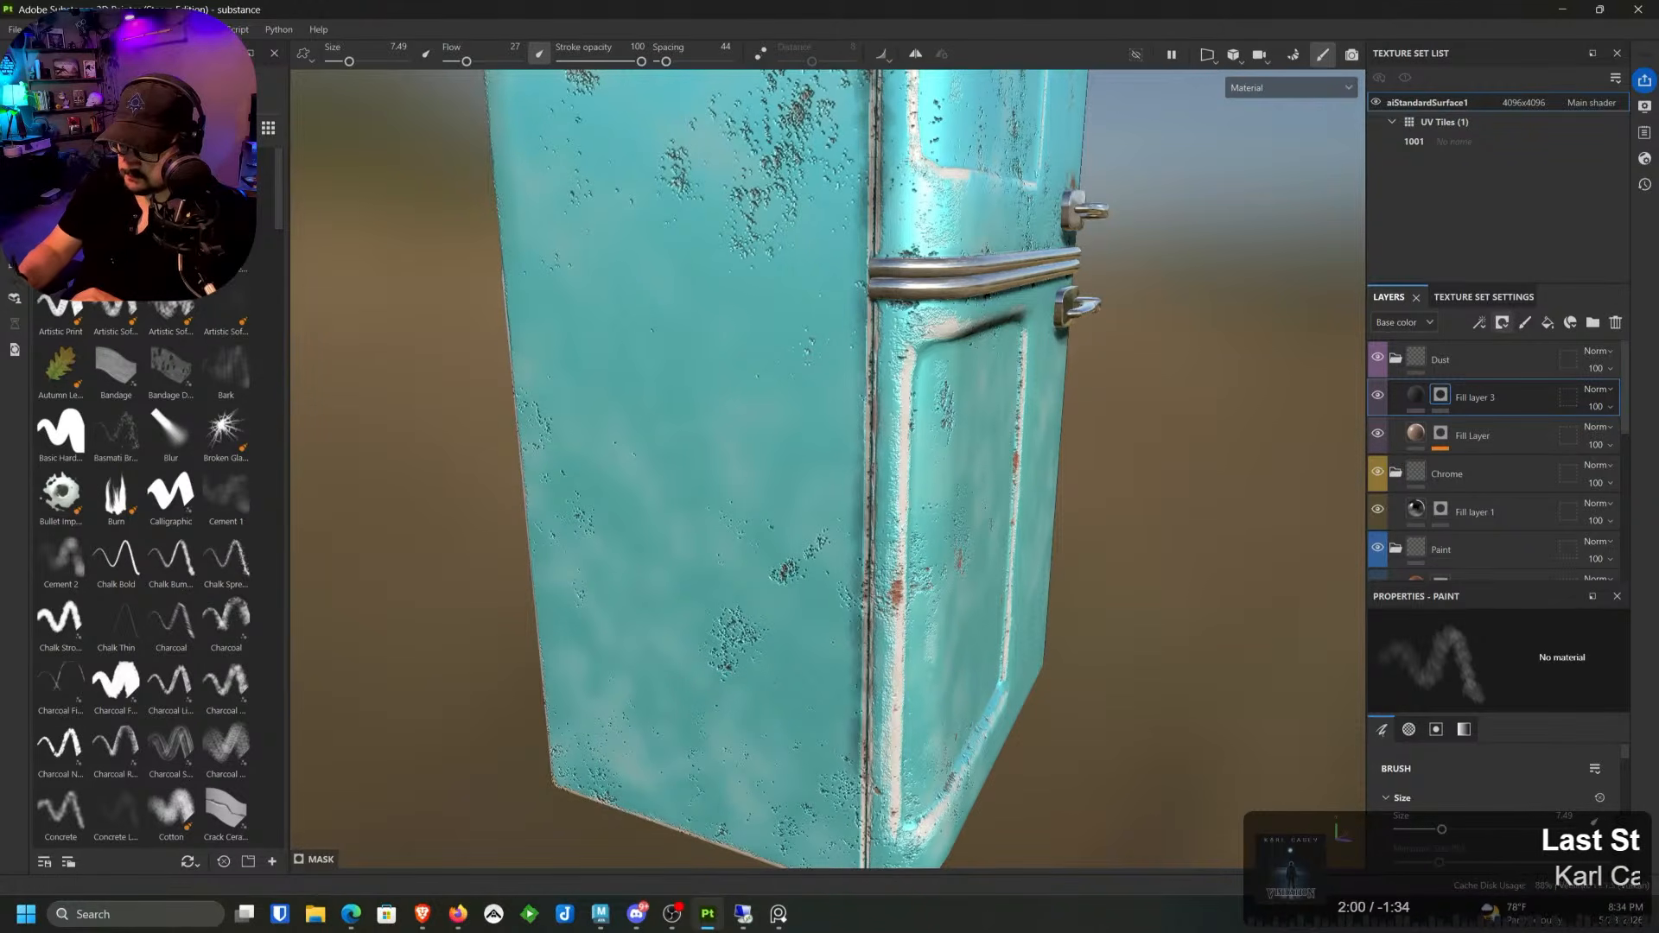
pyautogui.moveTo(864, 795); pyautogui.dragTo(864, 545, button='middle')
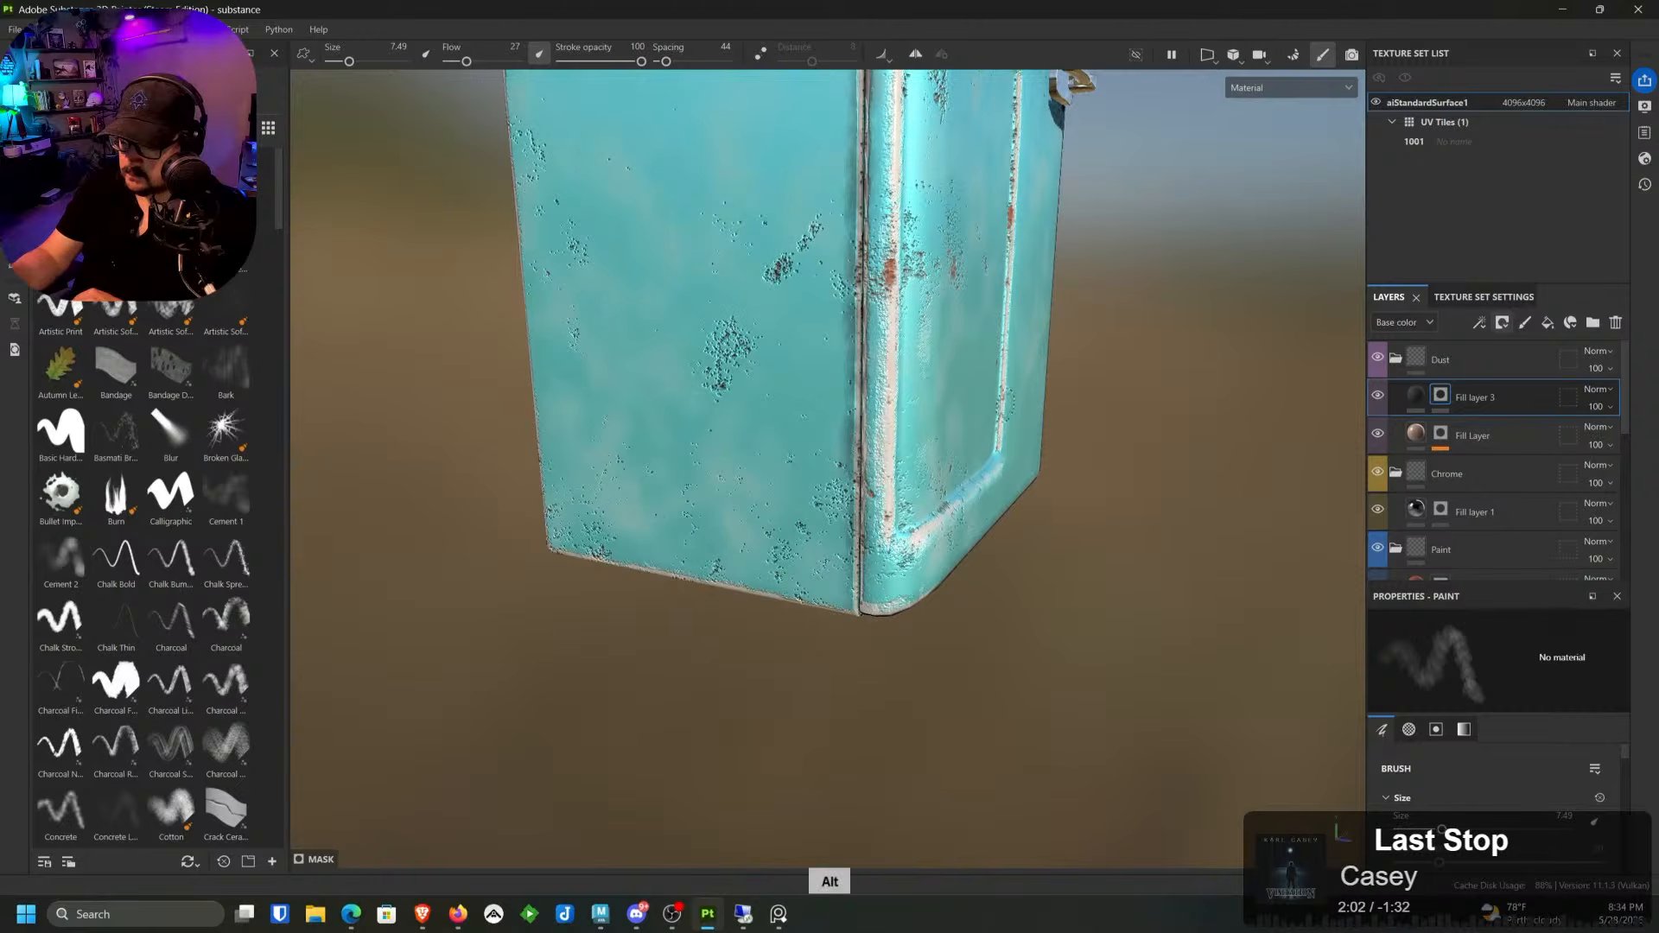
# Step: Paint dark dirt along the edges of the recessed panel on the lower door, including its upper and lower grooves
pyautogui.keyDown('alt'); pyautogui.moveTo(1007, 406); pyautogui.dragTo(937, 666, button='middle'); pyautogui.keyUp('alt')
pyautogui.keyDown('alt'); pyautogui.moveTo(937, 666); pyautogui.dragTo(921, 356); pyautogui.keyUp('alt')
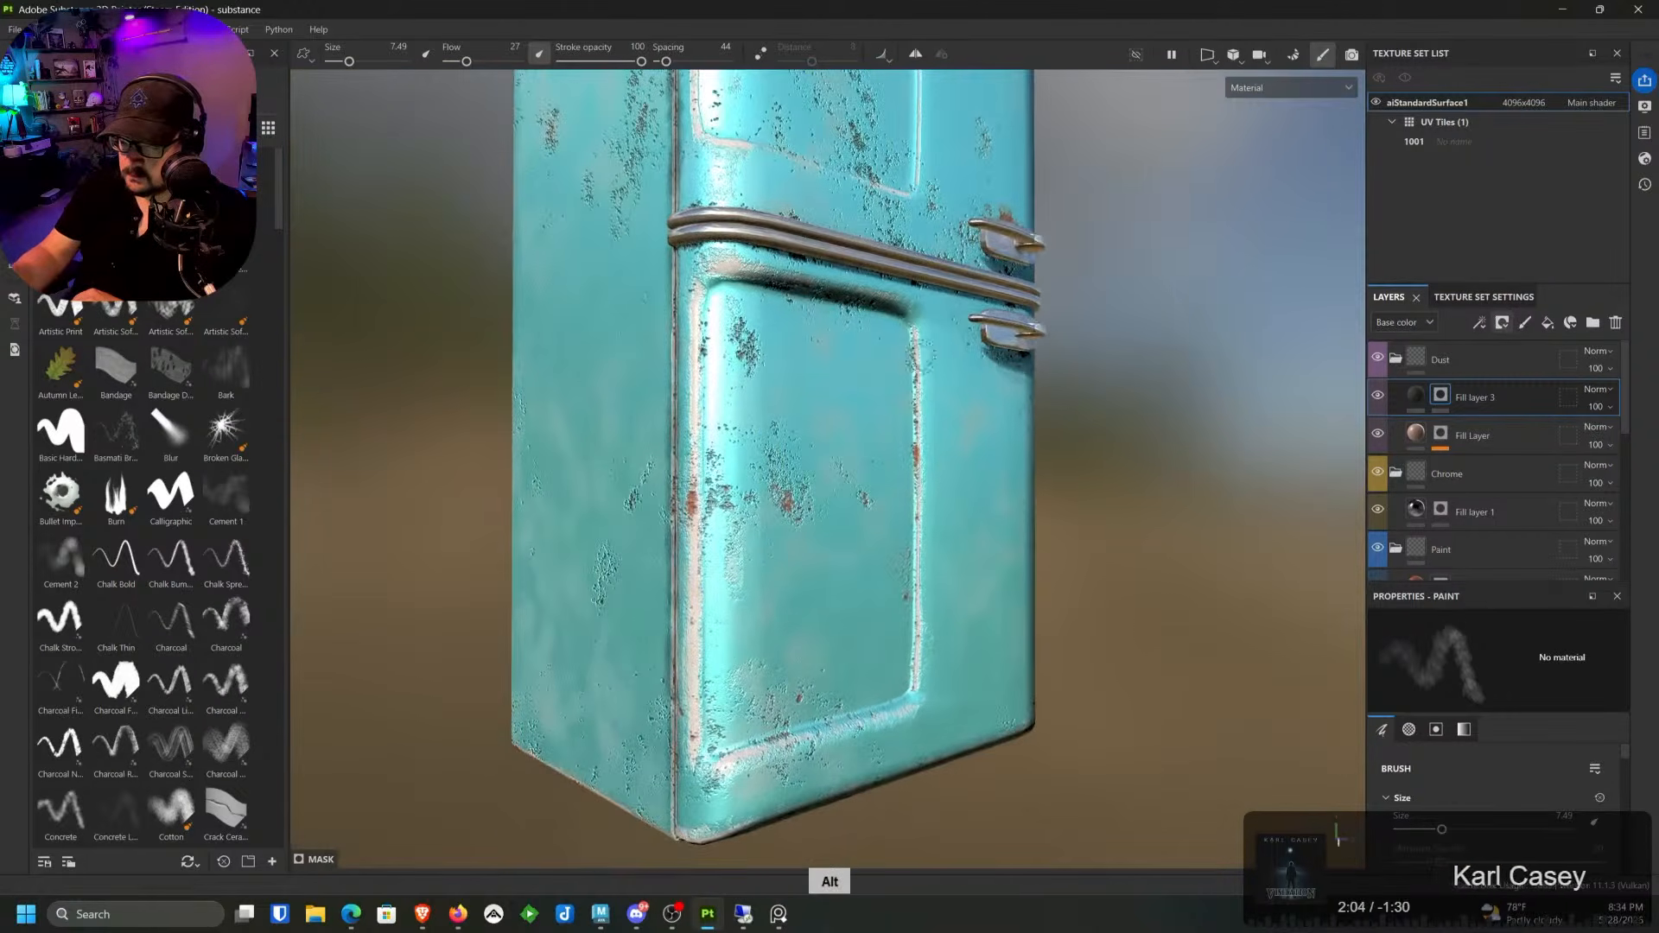
pyautogui.keyDown('alt'); pyautogui.moveTo(921, 356); pyautogui.dragTo(733, 353, button='right'); pyautogui.keyUp('alt')
pyautogui.keyDown('alt'); pyautogui.moveTo(733, 353); pyautogui.dragTo(686, 260); pyautogui.keyUp('alt')
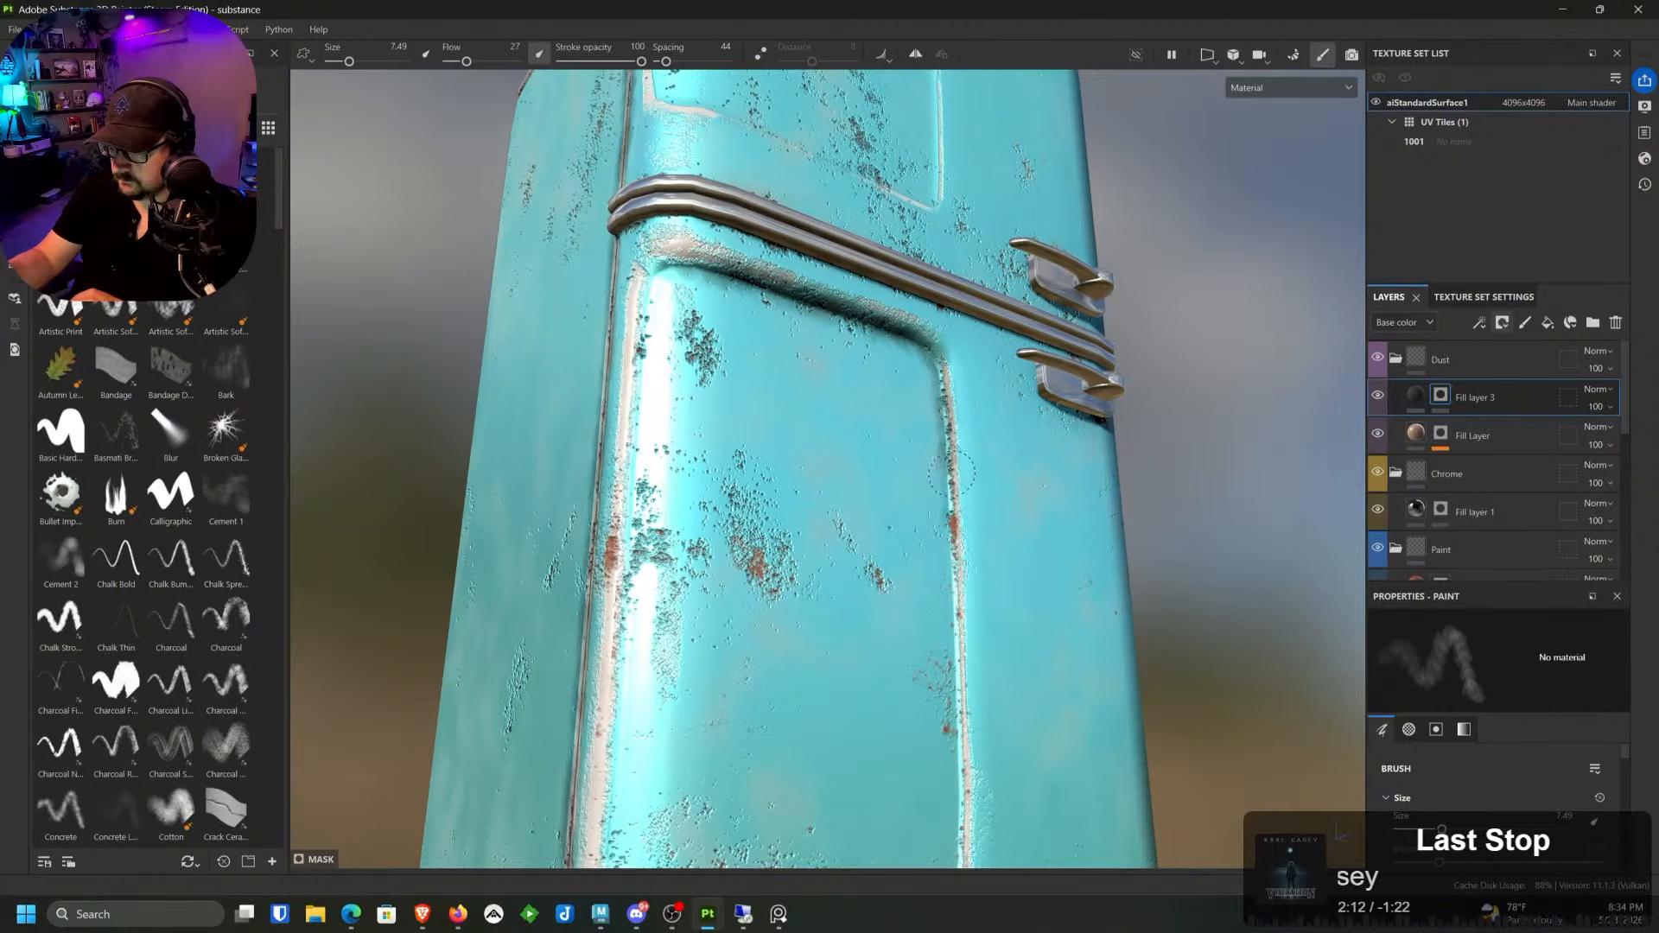
pyautogui.keyDown('alt'); pyautogui.moveTo(929, 547); pyautogui.dragTo(899, 280, button='middle'); pyautogui.keyUp('alt')
pyautogui.keyDown('alt'); pyautogui.moveTo(899, 281); pyautogui.dragTo(923, 385); pyautogui.keyUp('alt')
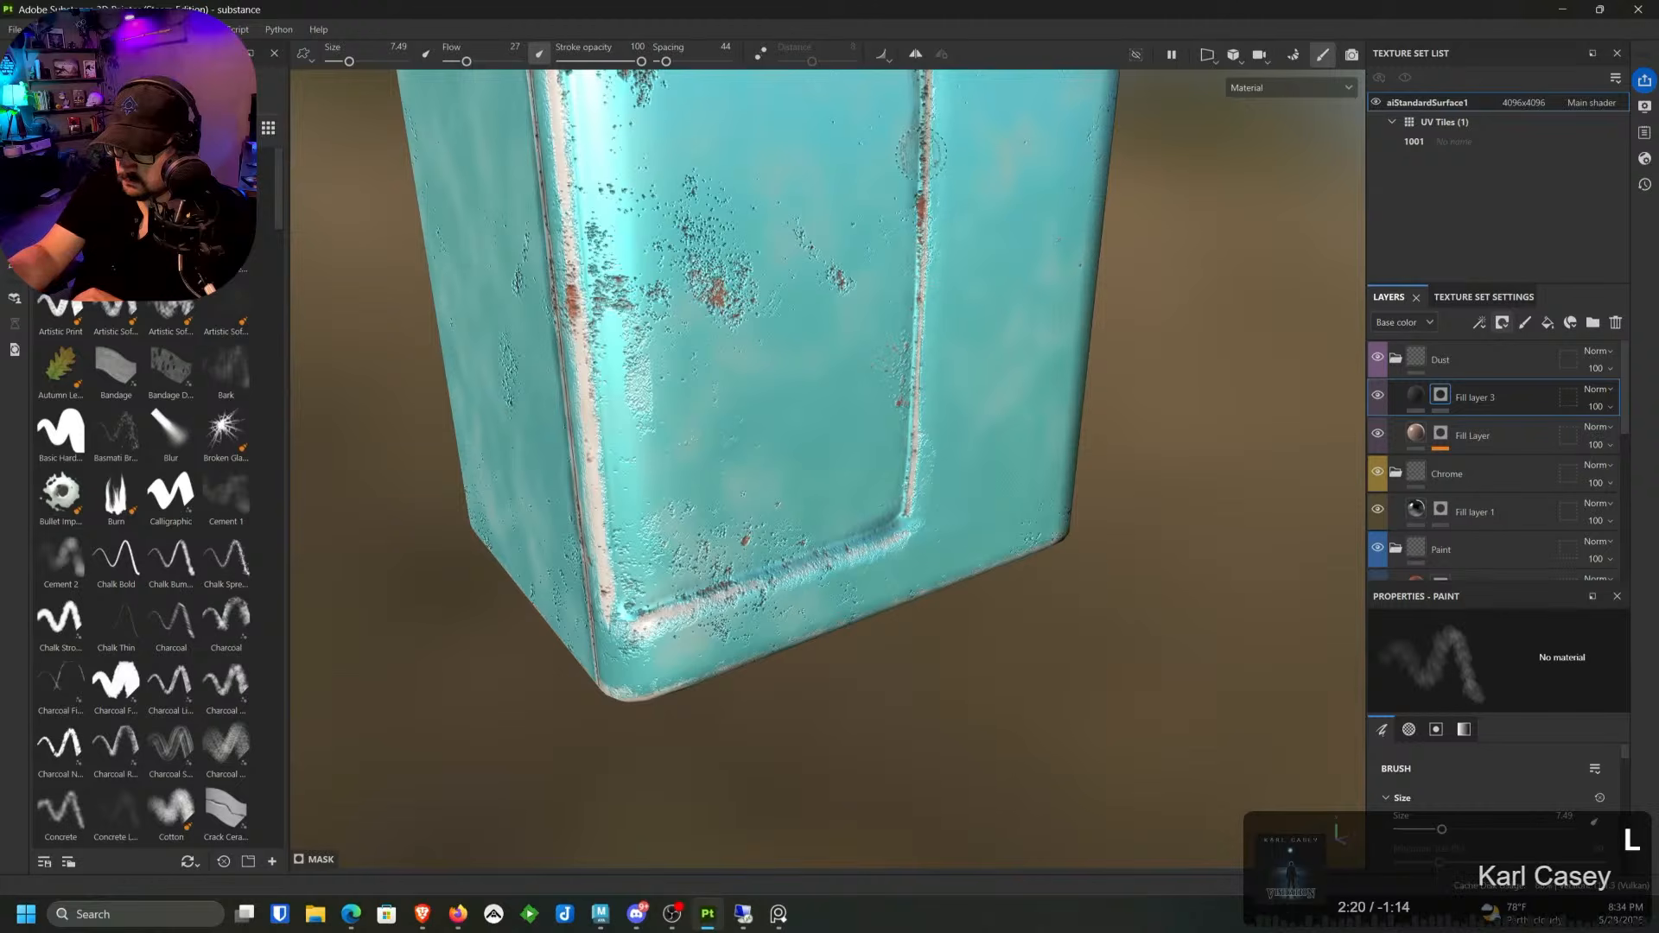
# Step: Paint dark dirt along the lower and upper grooves of the upper door's recessed panel
pyautogui.keyDown('alt'); pyautogui.moveTo(929, 294); pyautogui.dragTo(897, 769, button='middle'); pyautogui.keyUp('alt')
pyautogui.keyDown('alt'); pyautogui.moveTo(882, 361); pyautogui.dragTo(1024, 631, button='middle'); pyautogui.keyUp('alt')
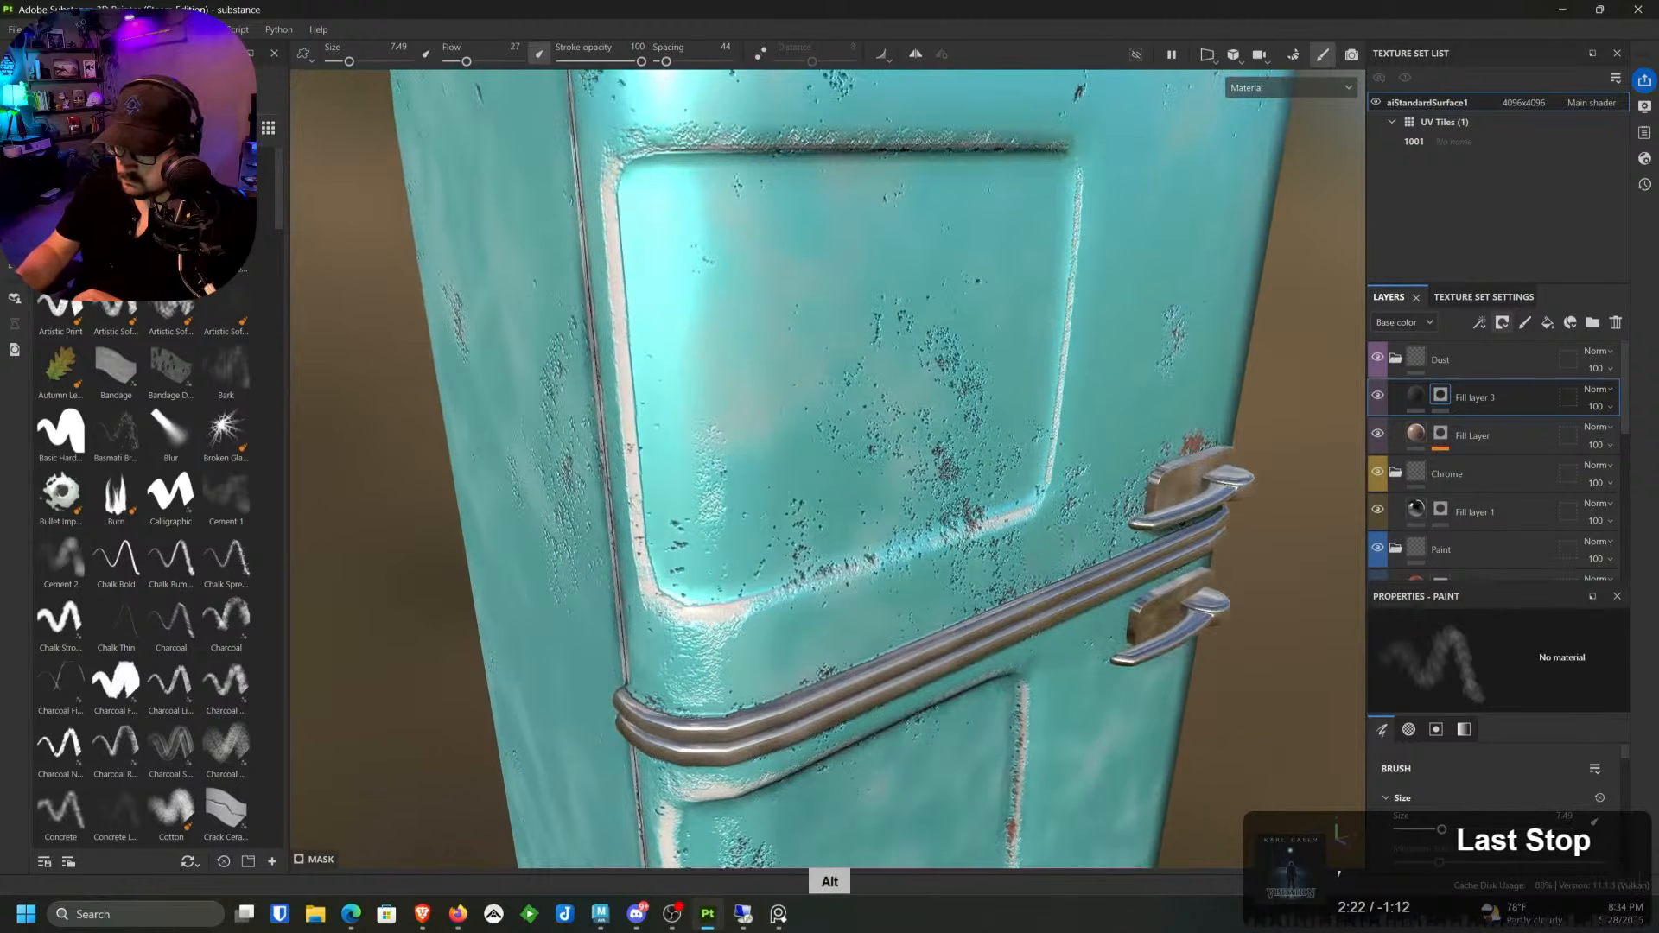
pyautogui.keyDown('alt'); pyautogui.moveTo(726, 510); pyautogui.dragTo(760, 628); pyautogui.keyUp('alt')
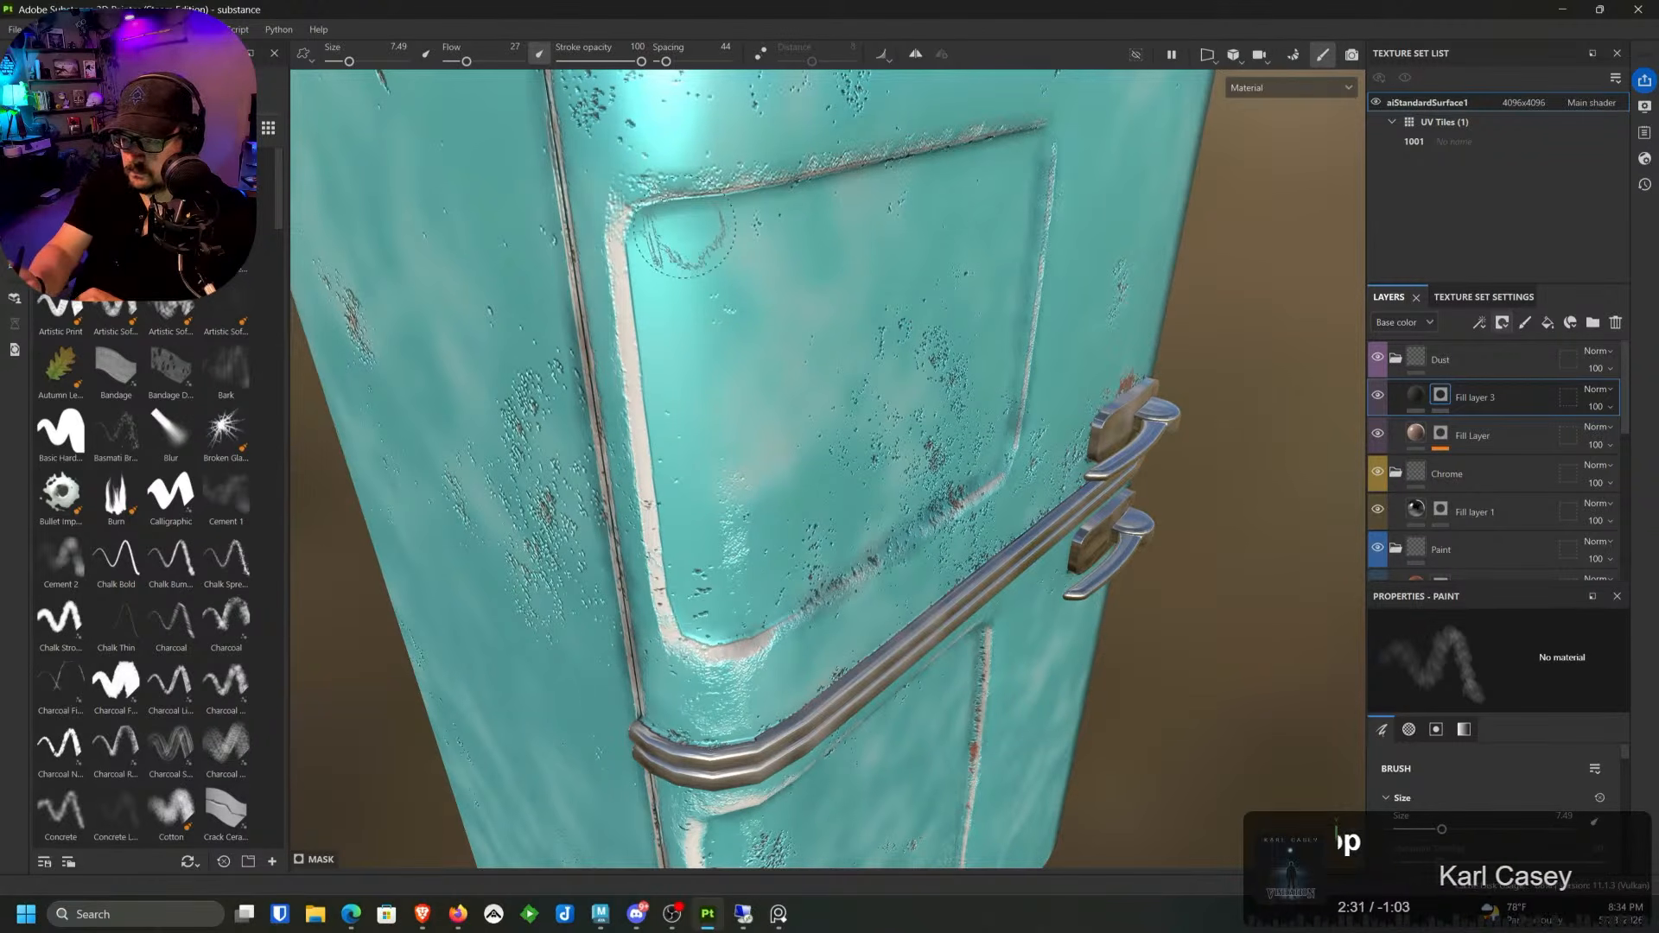
pyautogui.moveTo(782, 192); pyautogui.dragTo(1037, 139)
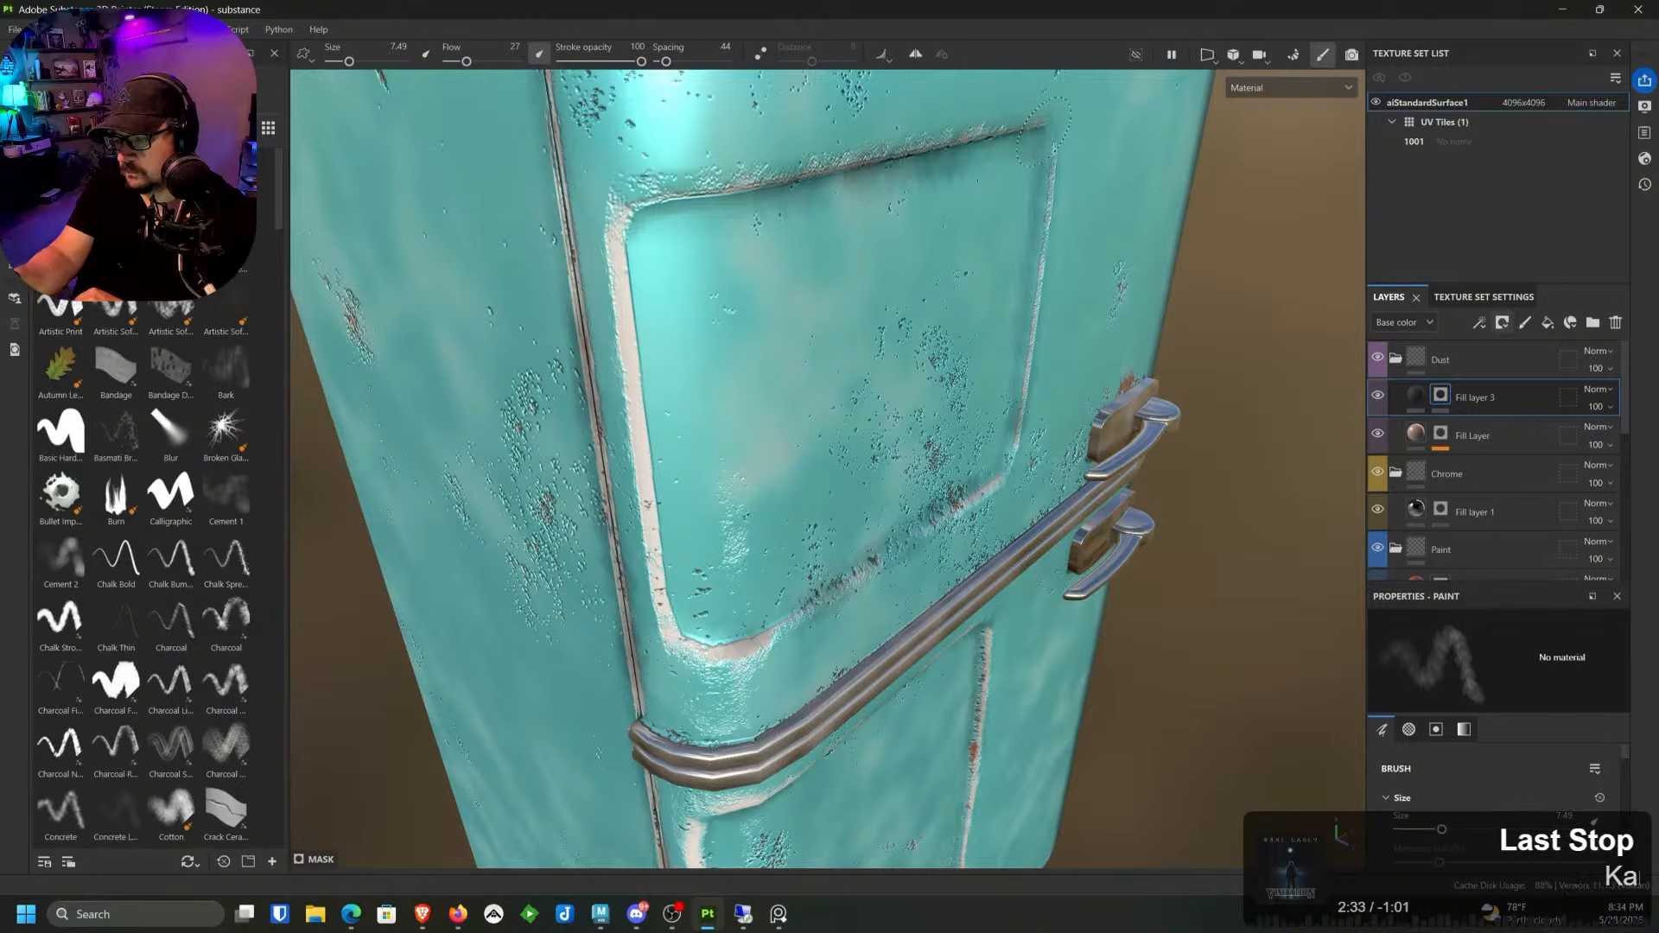
# Step: Examine the door panels, chrome trim and handles from several angles for further places that need dirt
pyautogui.keyDown('alt'); pyautogui.moveTo(1044, 129); pyautogui.dragTo(851, 216, button='middle'); pyautogui.keyUp('alt')
pyautogui.keyDown('alt'); pyautogui.moveTo(851, 216); pyautogui.dragTo(997, 106, button='right'); pyautogui.keyUp('alt')
pyautogui.keyDown('alt'); pyautogui.moveTo(997, 105); pyautogui.dragTo(1026, 373); pyautogui.keyUp('alt')
pyautogui.keyDown('alt'); pyautogui.moveTo(1026, 373); pyautogui.dragTo(1018, 374, button='right'); pyautogui.keyUp('alt')
pyautogui.keyDown('alt'); pyautogui.moveTo(1019, 374); pyautogui.dragTo(1027, 207, button='middle'); pyautogui.keyUp('alt')
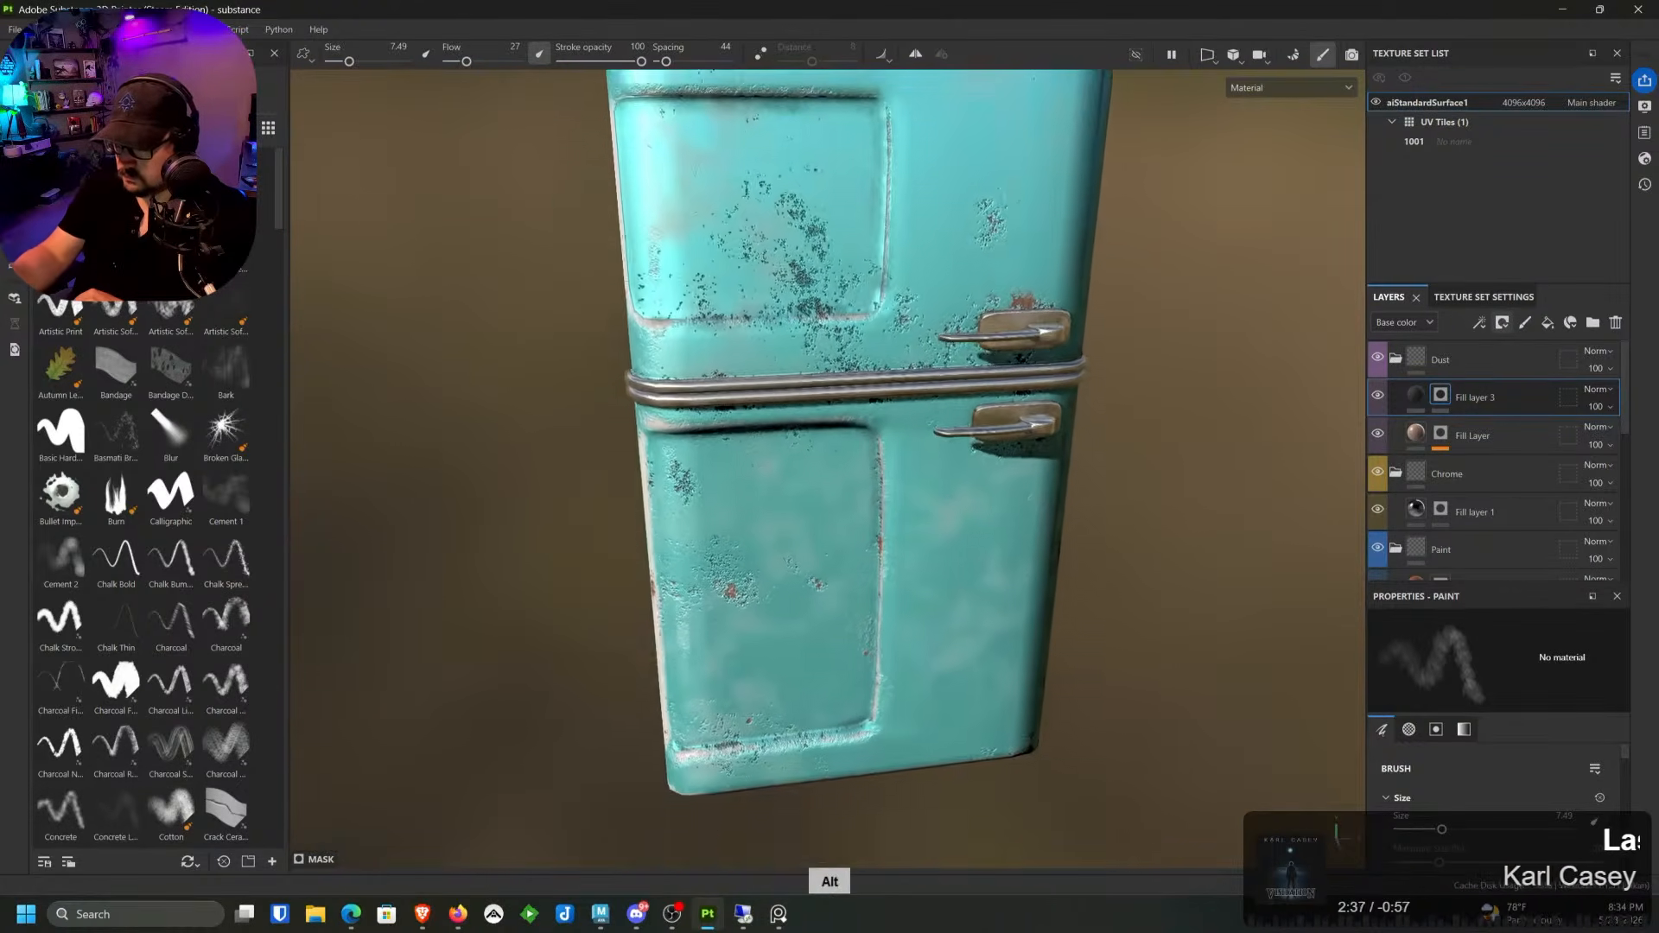
pyautogui.keyDown('alt'); pyautogui.moveTo(1020, 211); pyautogui.dragTo(786, 752, button='right'); pyautogui.keyUp('alt')
pyautogui.keyDown('alt'); pyautogui.moveTo(1064, 519); pyautogui.dragTo(921, 334, button='middle'); pyautogui.keyUp('alt')
pyautogui.moveTo(921, 333)
pyautogui.keyDown('alt'); pyautogui.mouseDown()
pyautogui.moveTo(968, 294)
pyautogui.moveTo(1055, 337)
pyautogui.moveTo(930, 324)
pyautogui.mouseUp(); pyautogui.keyUp('alt')
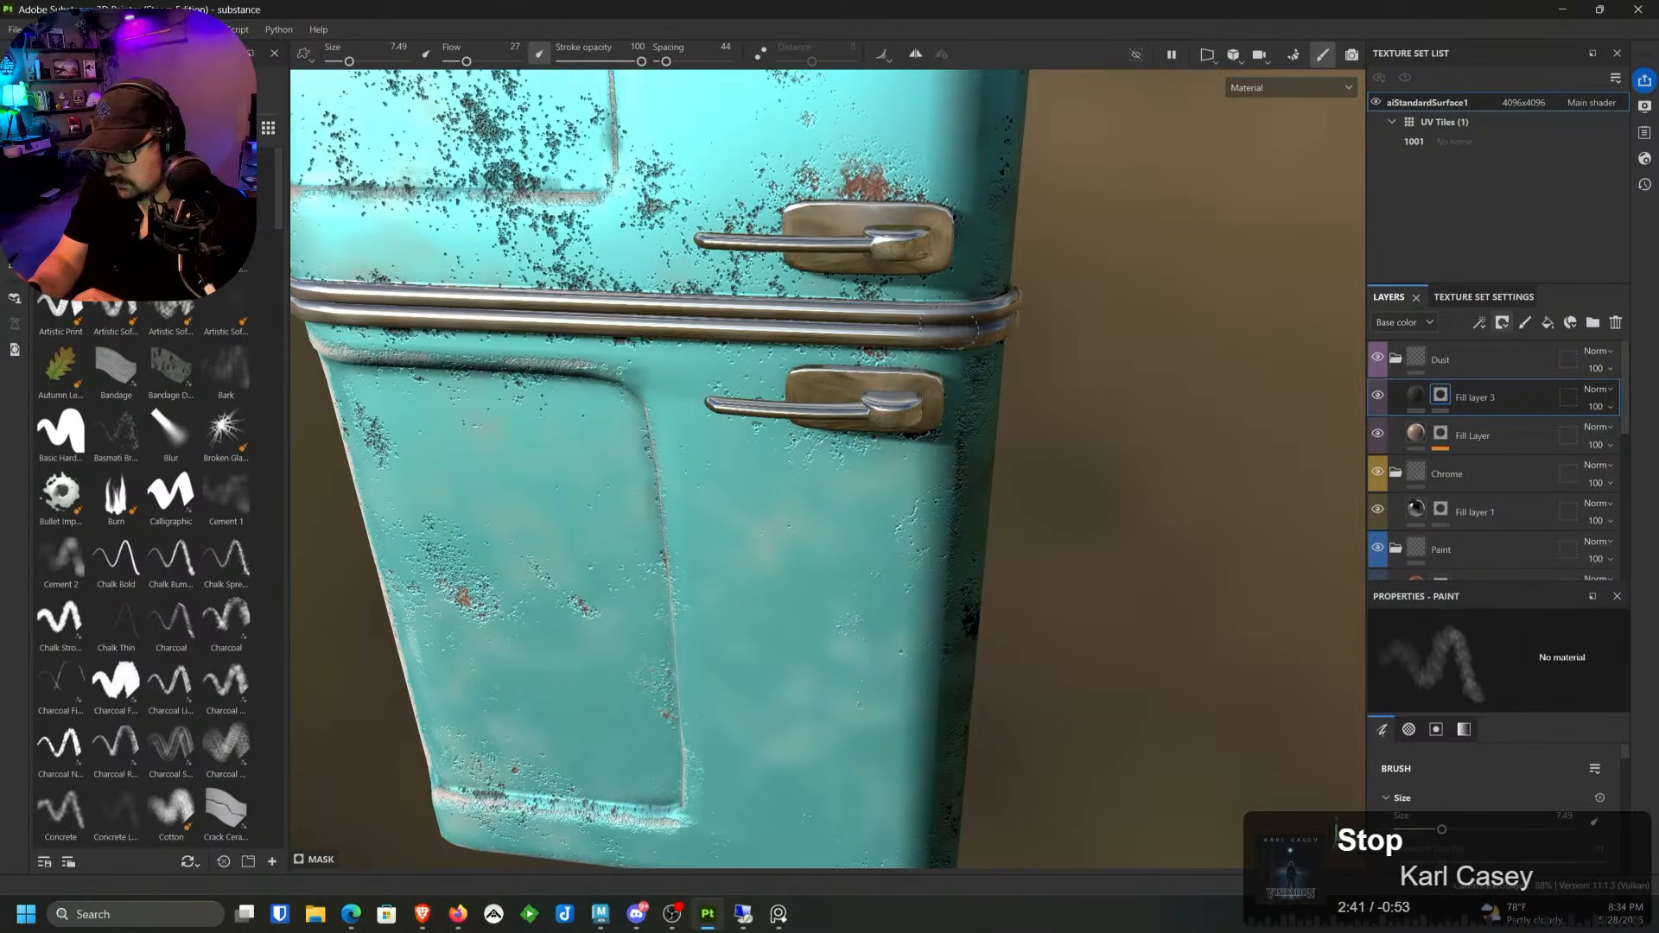
pyautogui.keyDown('alt'); pyautogui.moveTo(967, 340); pyautogui.dragTo(1177, 362, button='middle'); pyautogui.keyUp('alt')
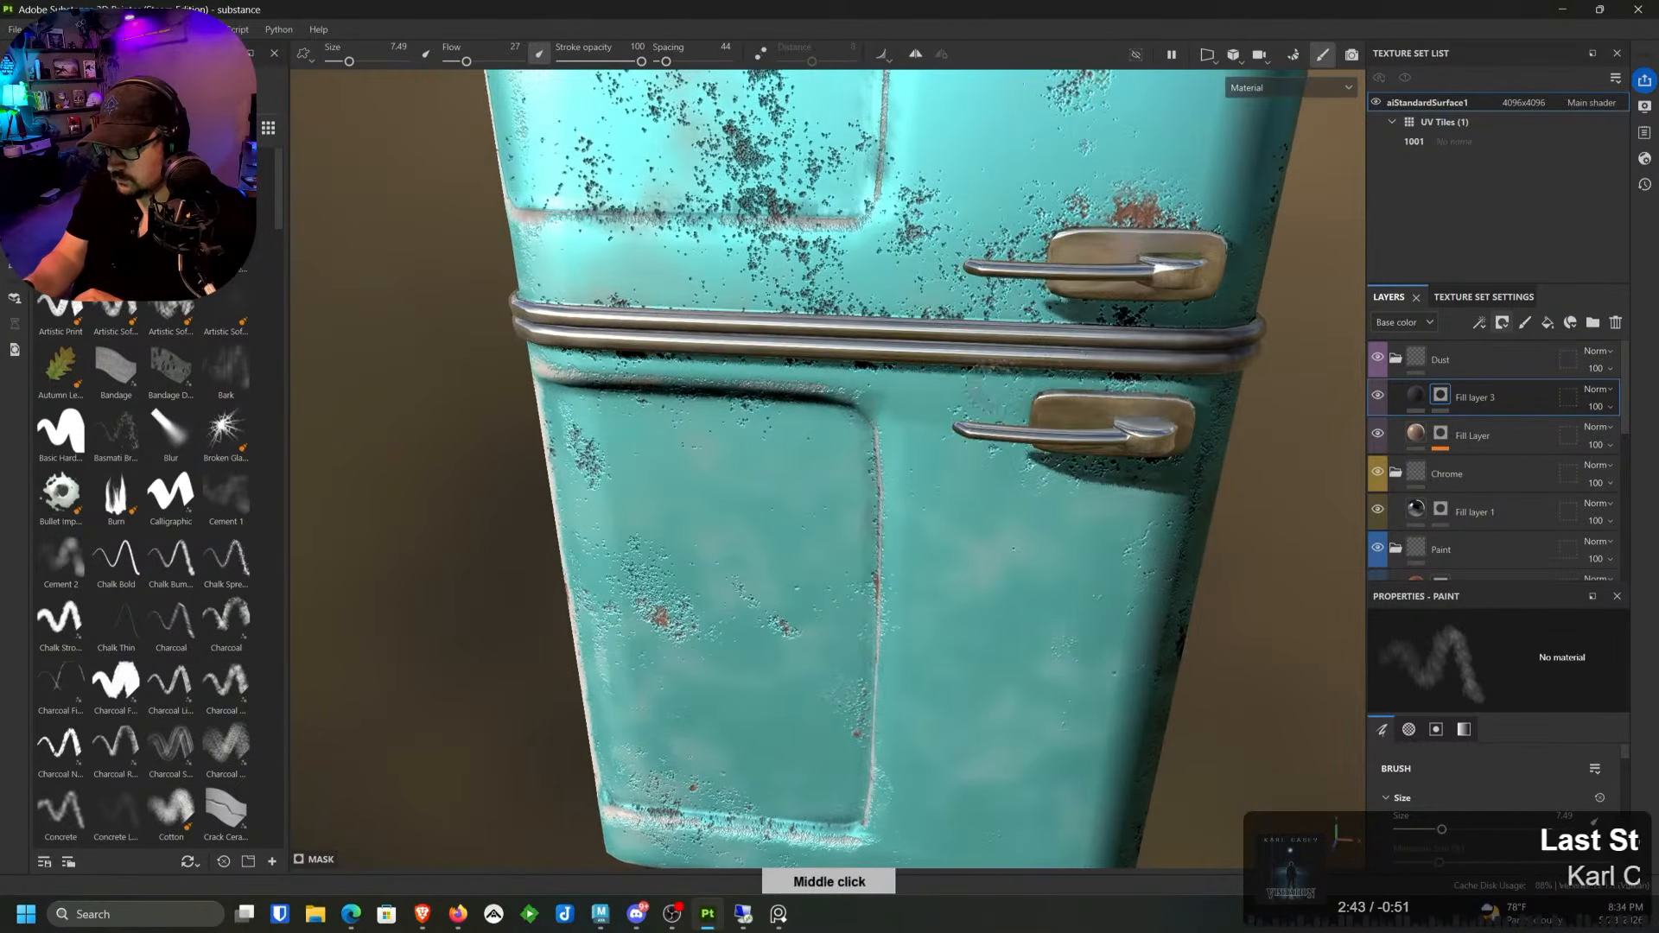
pyautogui.keyDown('alt'); pyautogui.moveTo(908, 337); pyautogui.dragTo(994, 344); pyautogui.keyUp('alt')
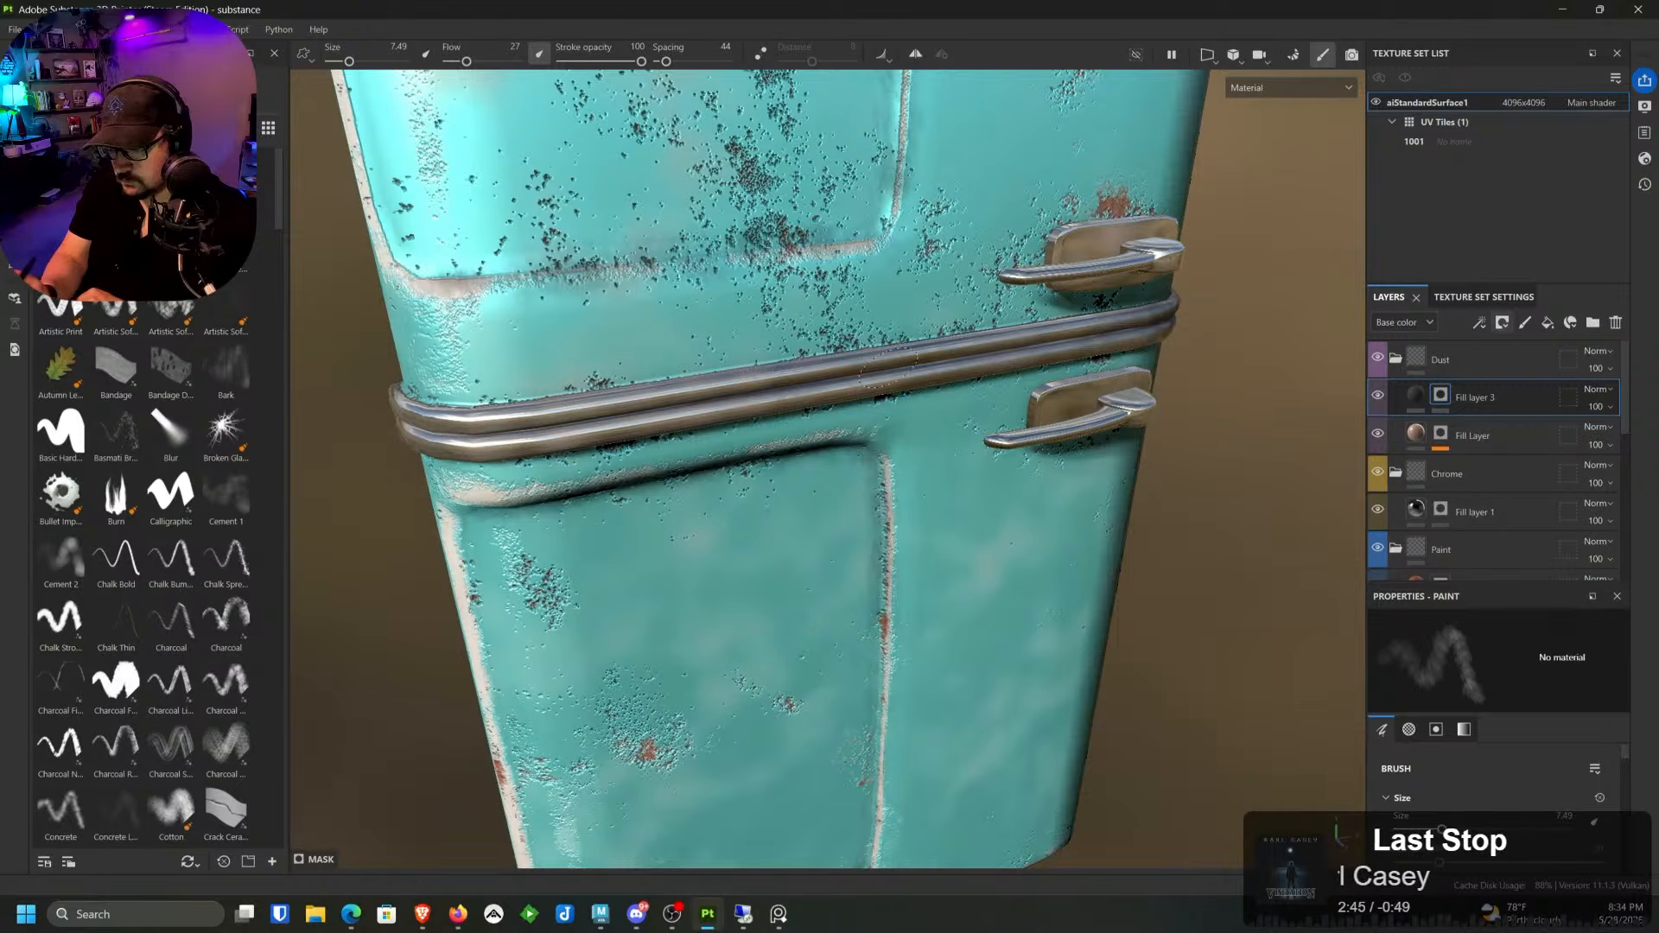
pyautogui.keyDown('alt'); pyautogui.moveTo(577, 419); pyautogui.dragTo(760, 432, button='middle'); pyautogui.keyUp('alt')
pyautogui.keyDown('alt'); pyautogui.moveTo(761, 432); pyautogui.dragTo(1180, 407); pyautogui.keyUp('alt')
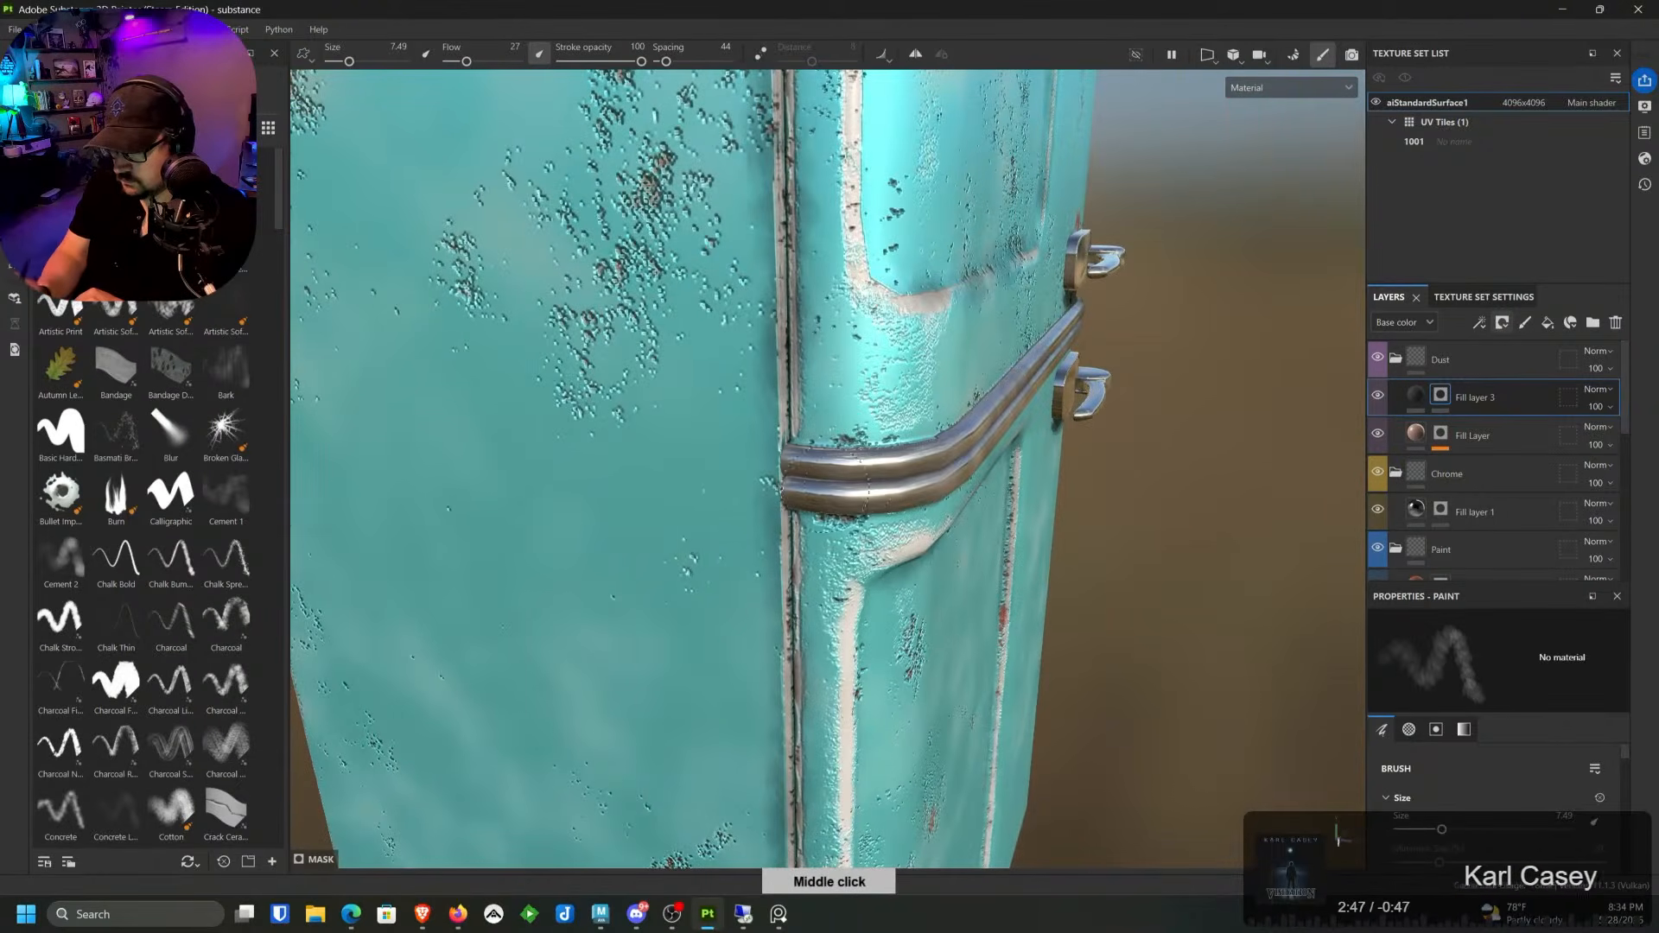
pyautogui.keyDown('alt'); pyautogui.moveTo(820, 483); pyautogui.dragTo(674, 484); pyautogui.keyUp('alt')
pyautogui.keyDown('alt'); pyautogui.moveTo(674, 484); pyautogui.dragTo(605, 596, button='middle'); pyautogui.keyUp('alt')
pyautogui.keyDown('alt'); pyautogui.moveTo(605, 596); pyautogui.dragTo(691, 570); pyautogui.keyUp('alt')
pyautogui.keyDown('alt'); pyautogui.moveTo(691, 571); pyautogui.dragTo(812, 640, button='right'); pyautogui.keyUp('alt')
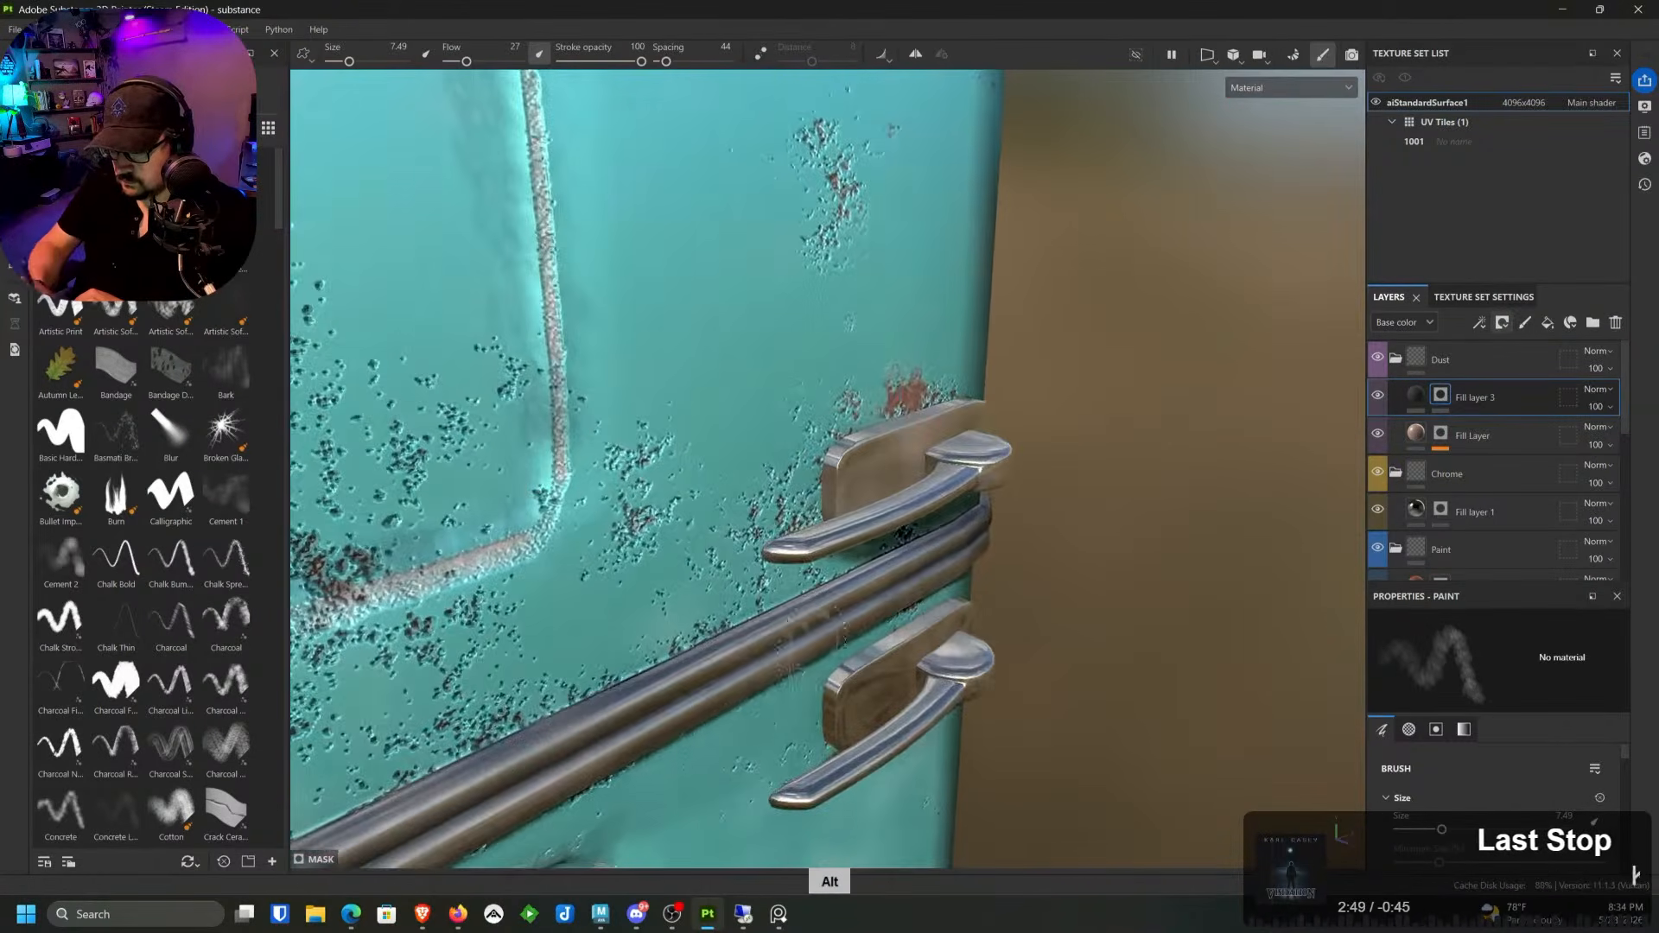
# Step: Reduce the brush size to 3.75 and paint dark dirt along the upper edge of the upper handle's mounting plate
pyautogui.keyDown('alt'); pyautogui.moveTo(1068, 385); pyautogui.dragTo(904, 407, button='middle'); pyautogui.keyUp('alt')
pyautogui.keyDown('alt'); pyautogui.moveTo(904, 407); pyautogui.dragTo(907, 639); pyautogui.keyUp('alt')
pyautogui.keyDown('alt'); pyautogui.moveTo(907, 639); pyautogui.dragTo(942, 493, button='middle'); pyautogui.keyUp('alt')
pyautogui.keyDown('alt'); pyautogui.moveTo(942, 492); pyautogui.dragTo(868, 570); pyautogui.keyUp('alt')
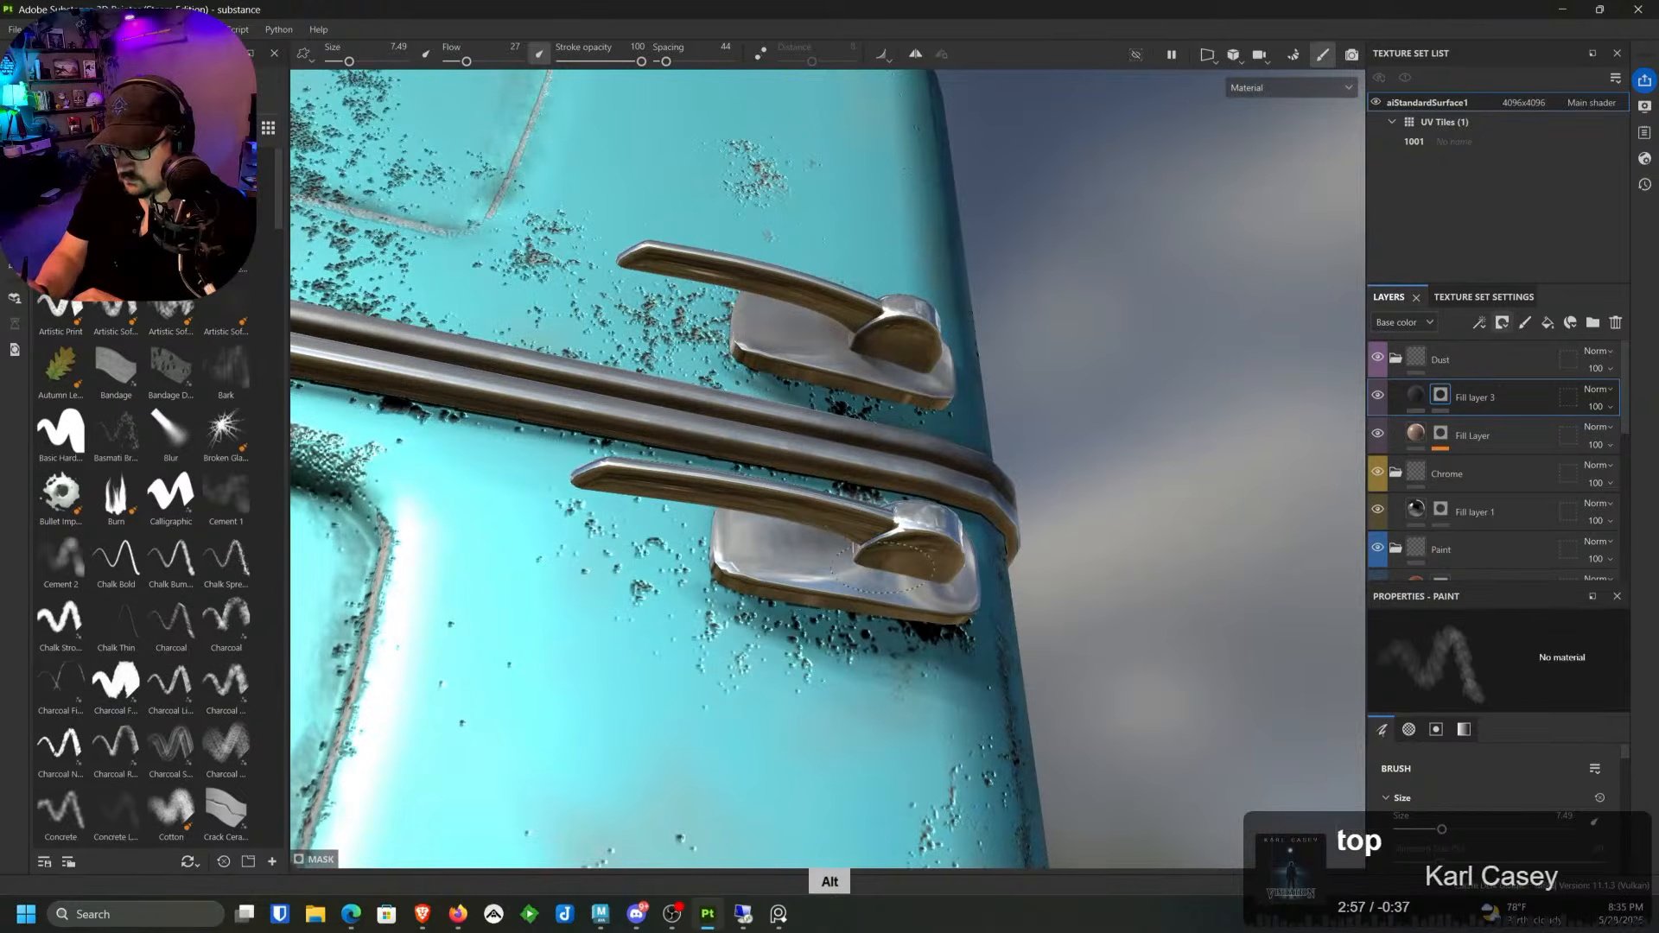
pyautogui.keyDown('alt'); pyautogui.moveTo(948, 560); pyautogui.dragTo(851, 664, button='middle'); pyautogui.keyUp('alt')
pyautogui.keyDown('alt'); pyautogui.moveTo(852, 663); pyautogui.dragTo(960, 734); pyautogui.keyUp('alt')
pyautogui.keyDown('alt'); pyautogui.moveTo(960, 733); pyautogui.dragTo(1030, 631, button='middle'); pyautogui.keyUp('alt')
pyautogui.keyDown('alt'); pyautogui.moveTo(1033, 635); pyautogui.dragTo(799, 350); pyautogui.keyUp('alt')
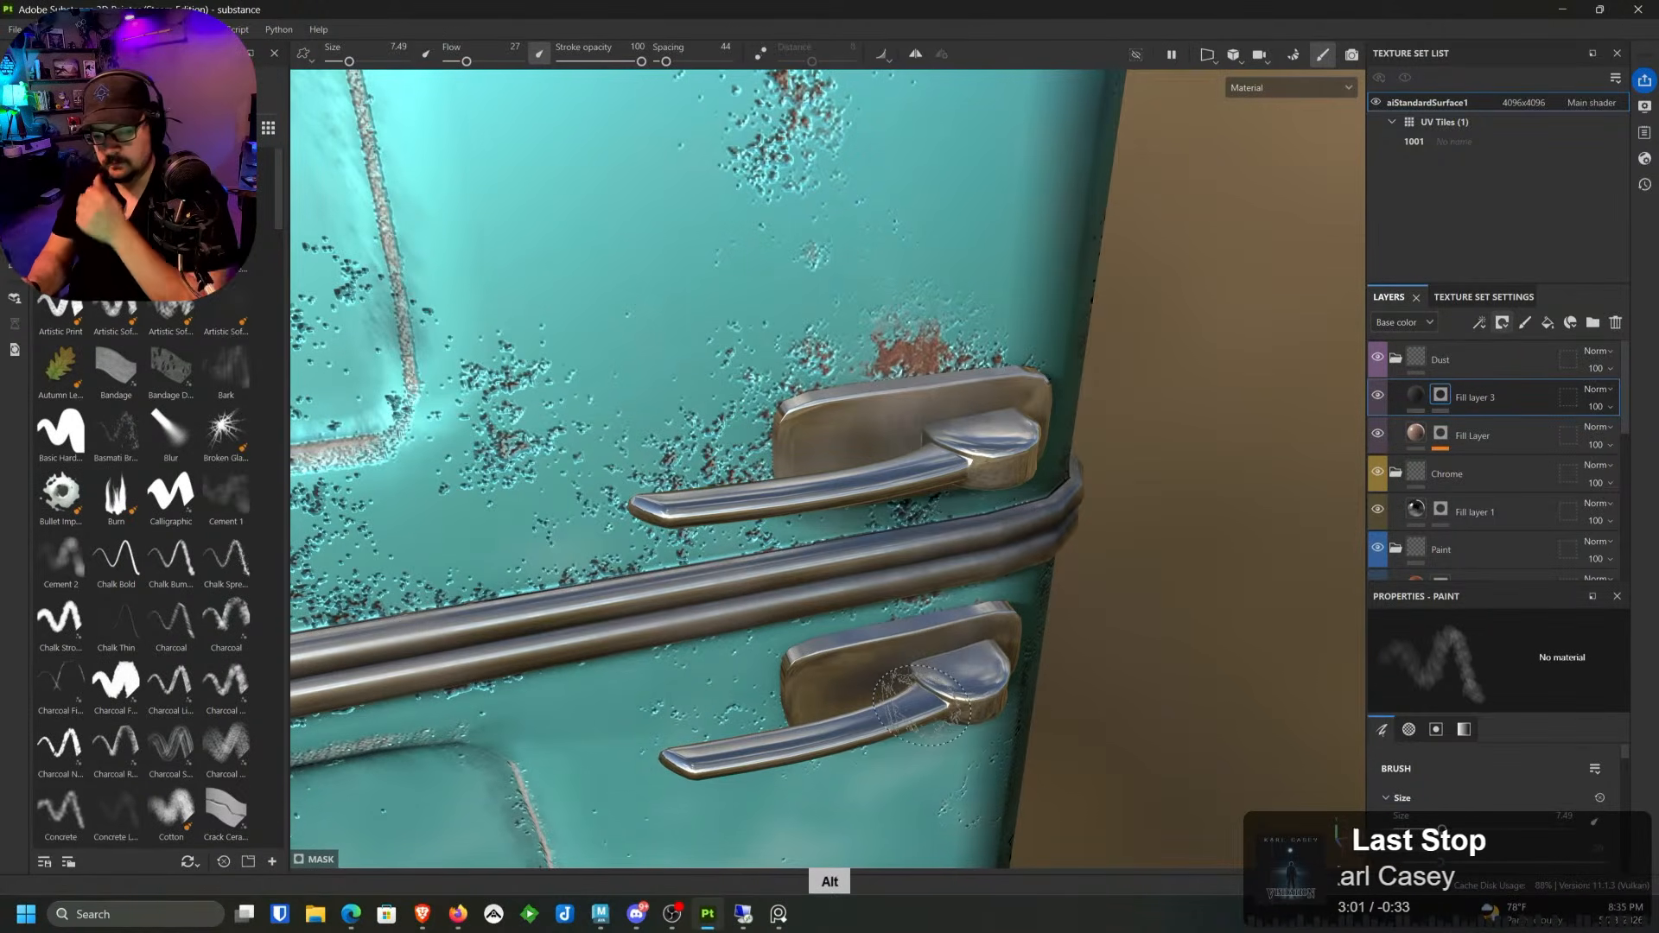
pyautogui.keyDown('ctrl'); pyautogui.moveTo(799, 350); pyautogui.dragTo(793, 353, button='right'); pyautogui.keyUp('ctrl')
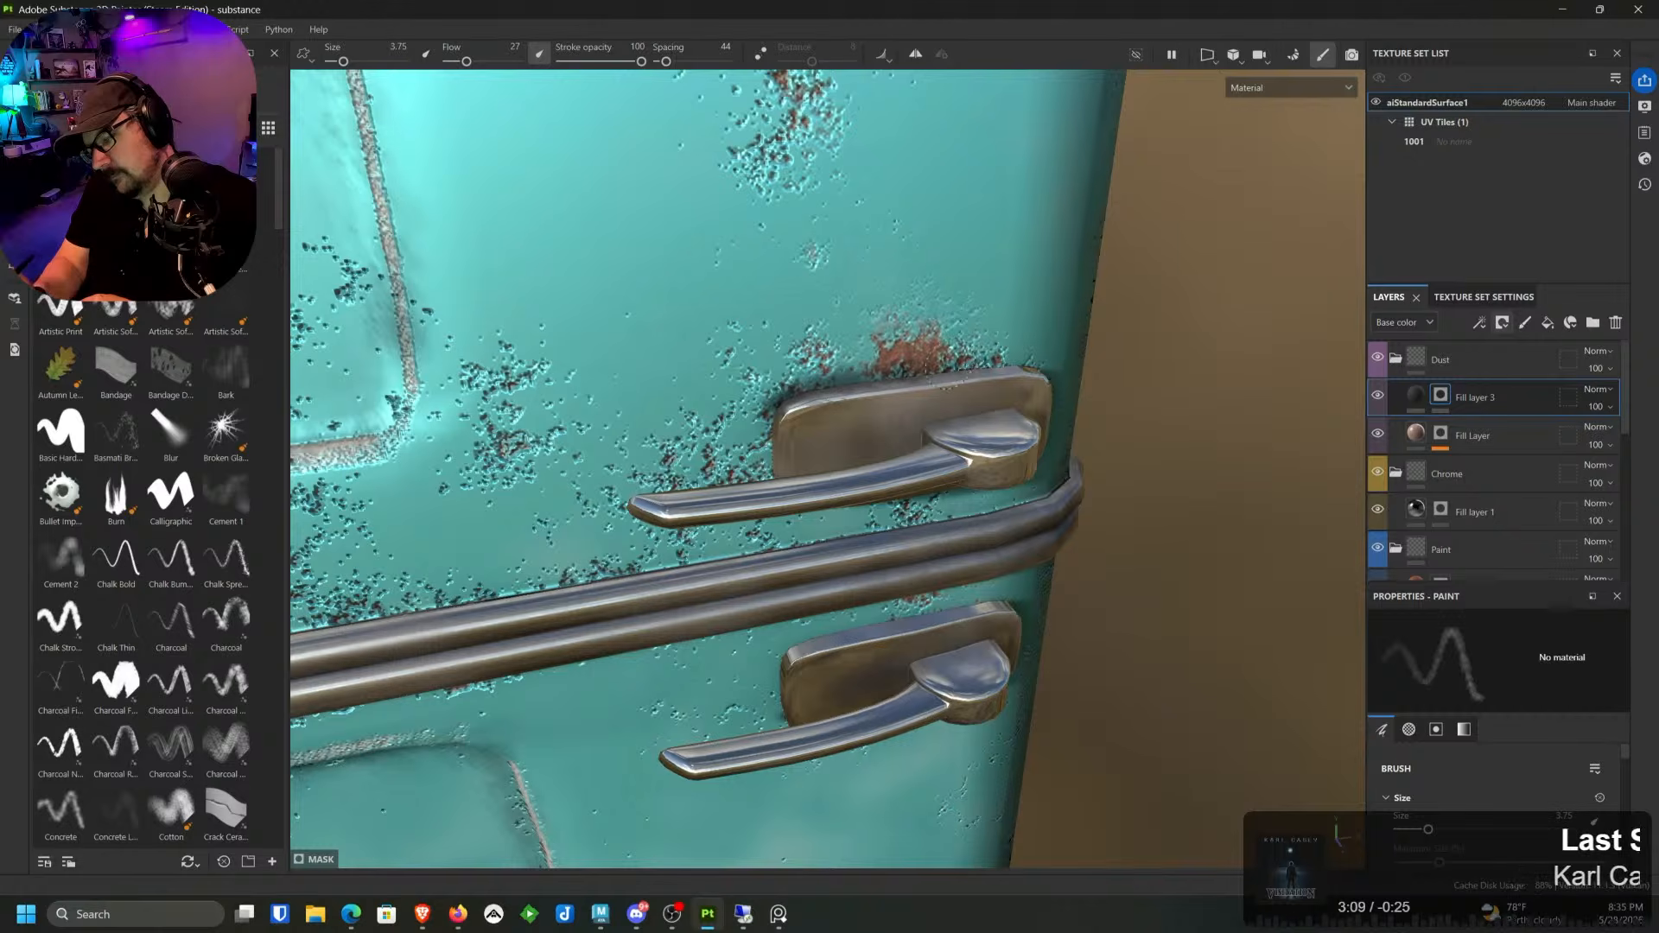
# Step: Paint dark dirt around the outer end of the upper handle's mounting plate, nearest the door's rounded corner
pyautogui.keyDown('alt'); pyautogui.moveTo(972, 372); pyautogui.dragTo(802, 202); pyautogui.keyUp('alt')
pyautogui.keyDown('alt'); pyautogui.moveTo(802, 204); pyautogui.dragTo(812, 401, button='middle'); pyautogui.keyUp('alt')
pyautogui.keyDown('alt'); pyautogui.moveTo(811, 400); pyautogui.dragTo(870, 481, button='right'); pyautogui.keyUp('alt')
pyautogui.keyDown('alt'); pyautogui.moveTo(870, 482); pyautogui.dragTo(759, 270); pyautogui.keyUp('alt')
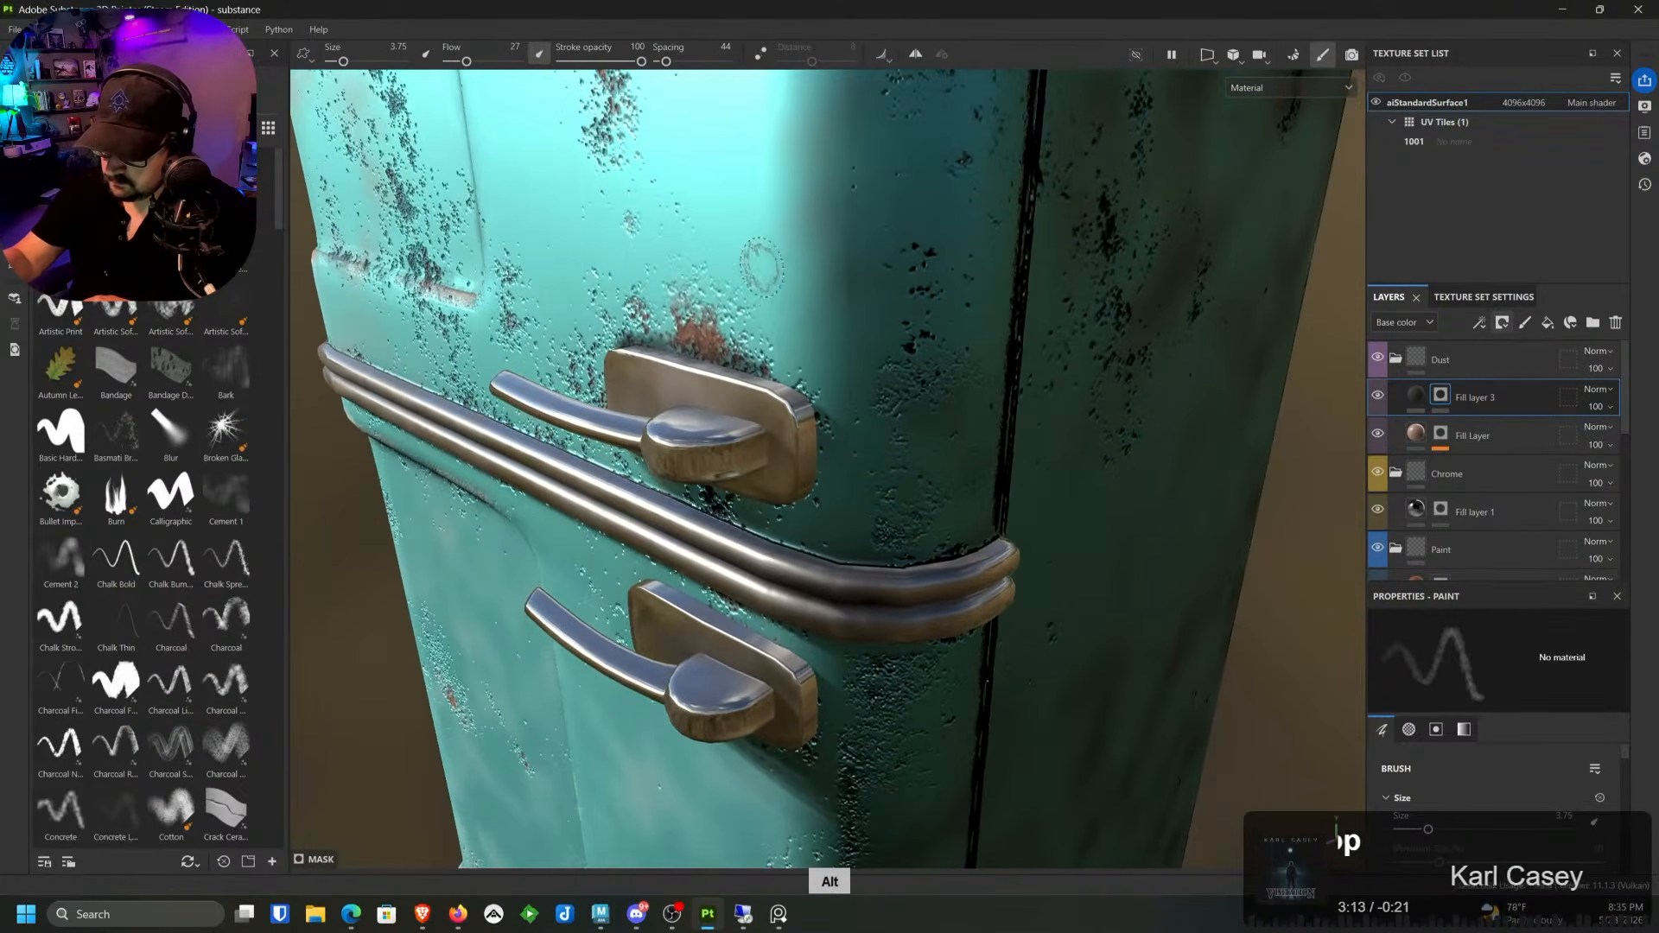
pyautogui.keyDown('alt'); pyautogui.moveTo(760, 270); pyautogui.dragTo(762, 395, button='right'); pyautogui.keyUp('alt')
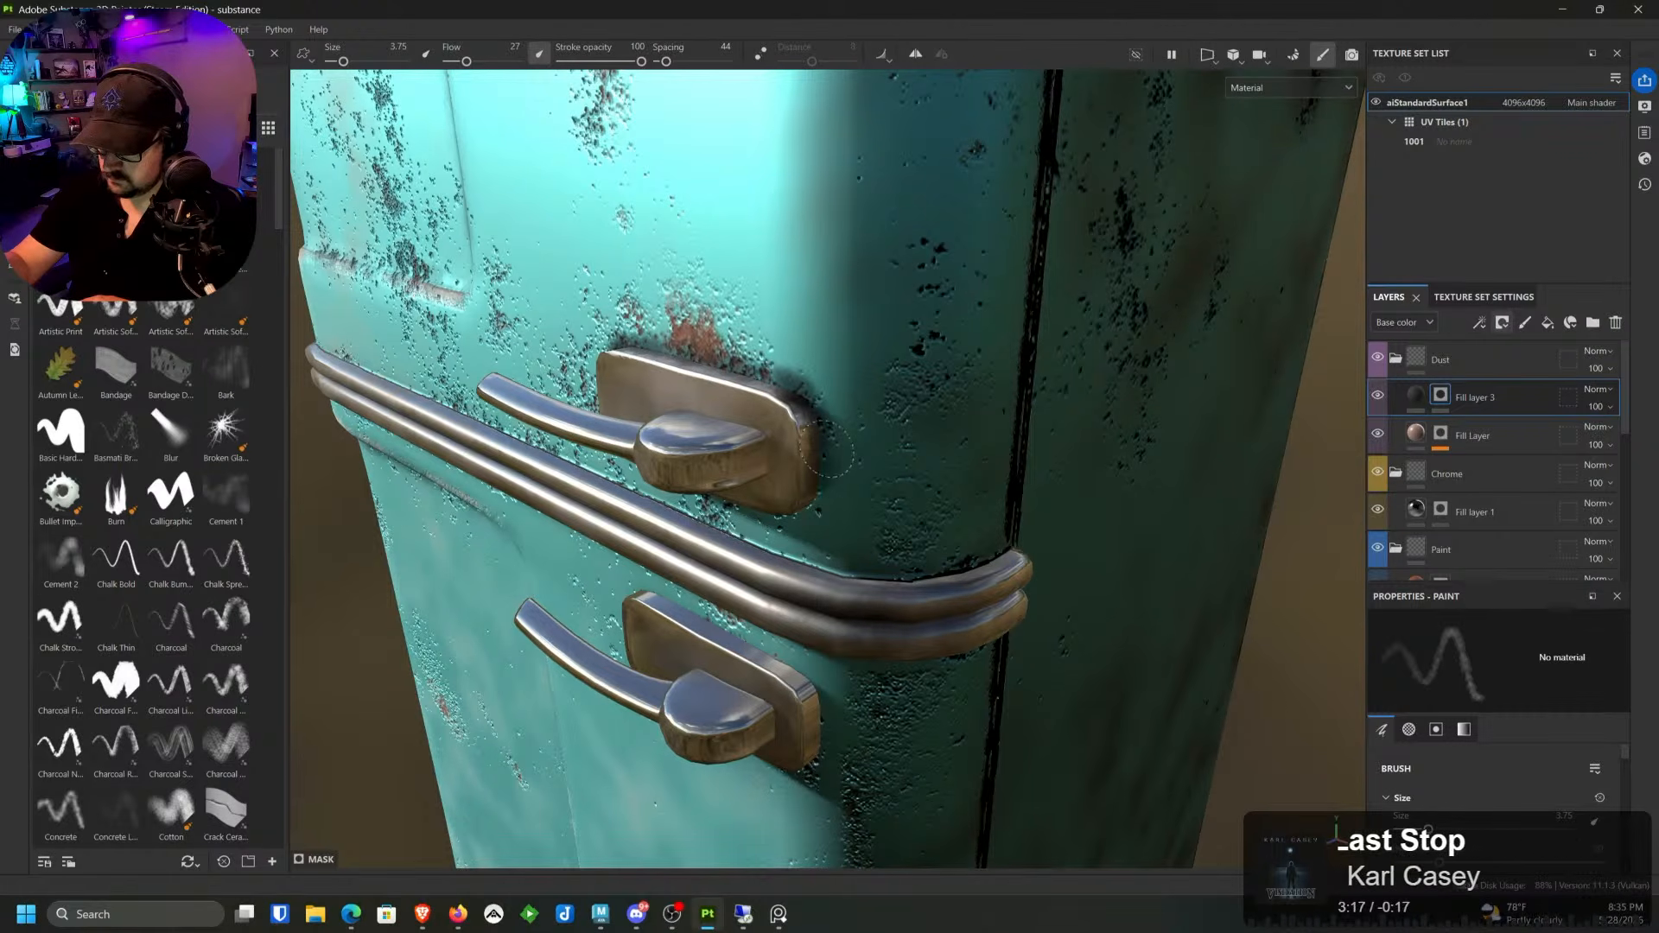
pyautogui.keyDown('alt'); pyautogui.moveTo(832, 460); pyautogui.dragTo(1132, 208); pyautogui.keyUp('alt')
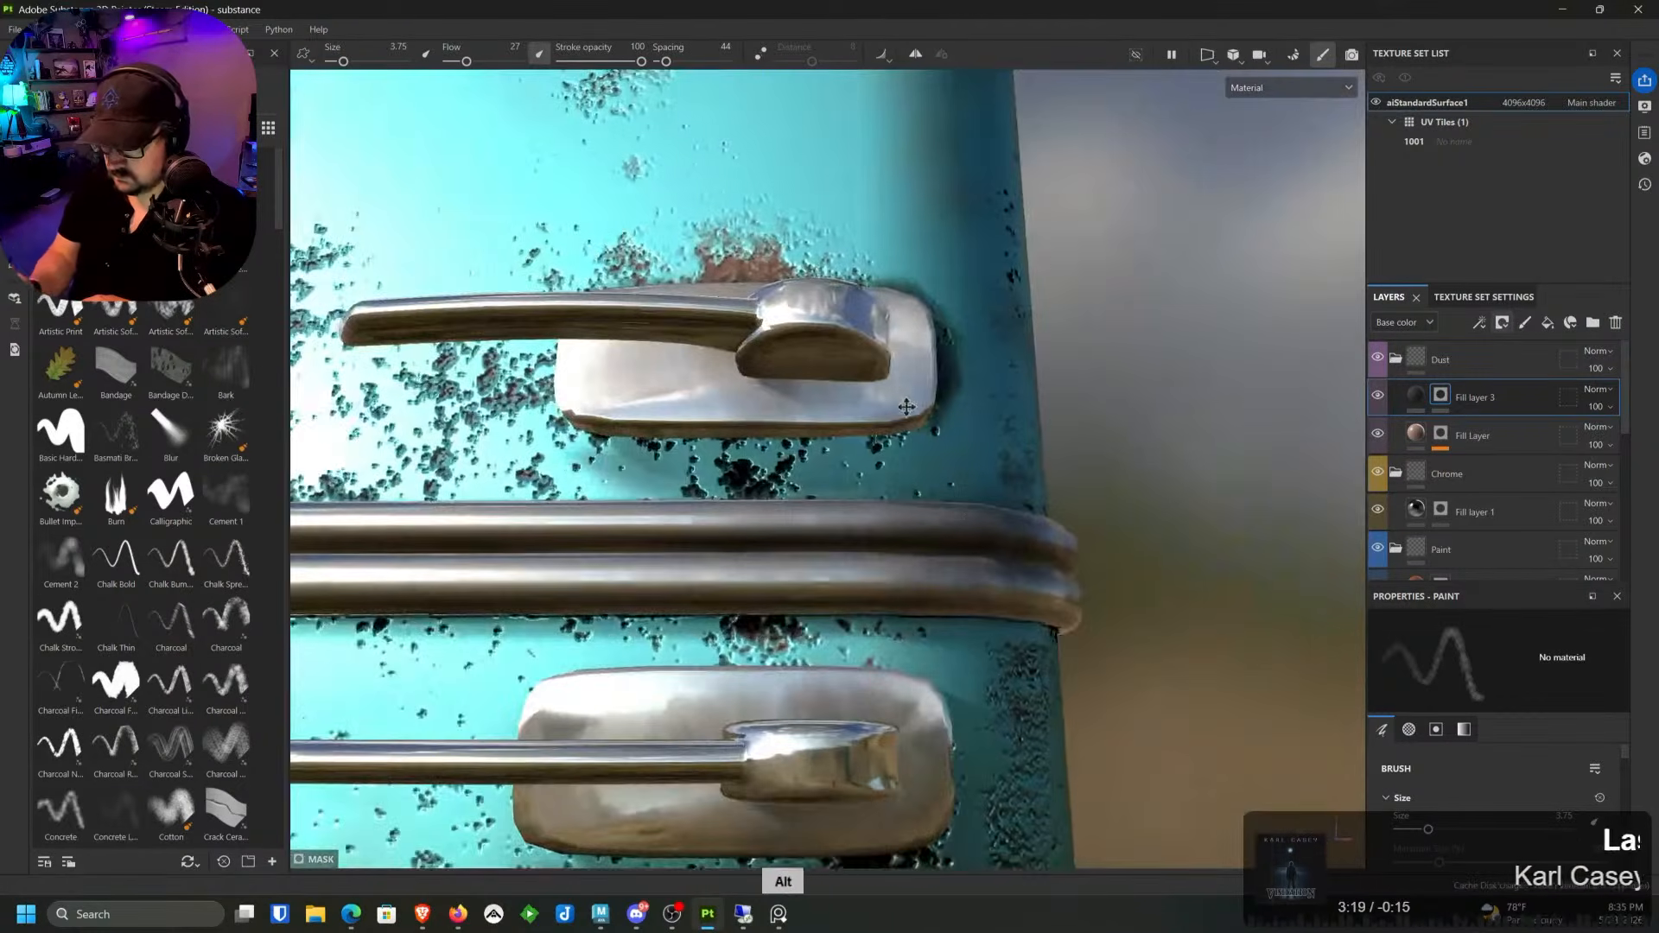
# Step: Examine both fridge door handles, their backing plates and the surrounding worn paint from several angles
pyautogui.keyDown('alt'); pyautogui.moveTo(648, 432); pyautogui.dragTo(878, 479, button='middle'); pyautogui.keyUp('alt')
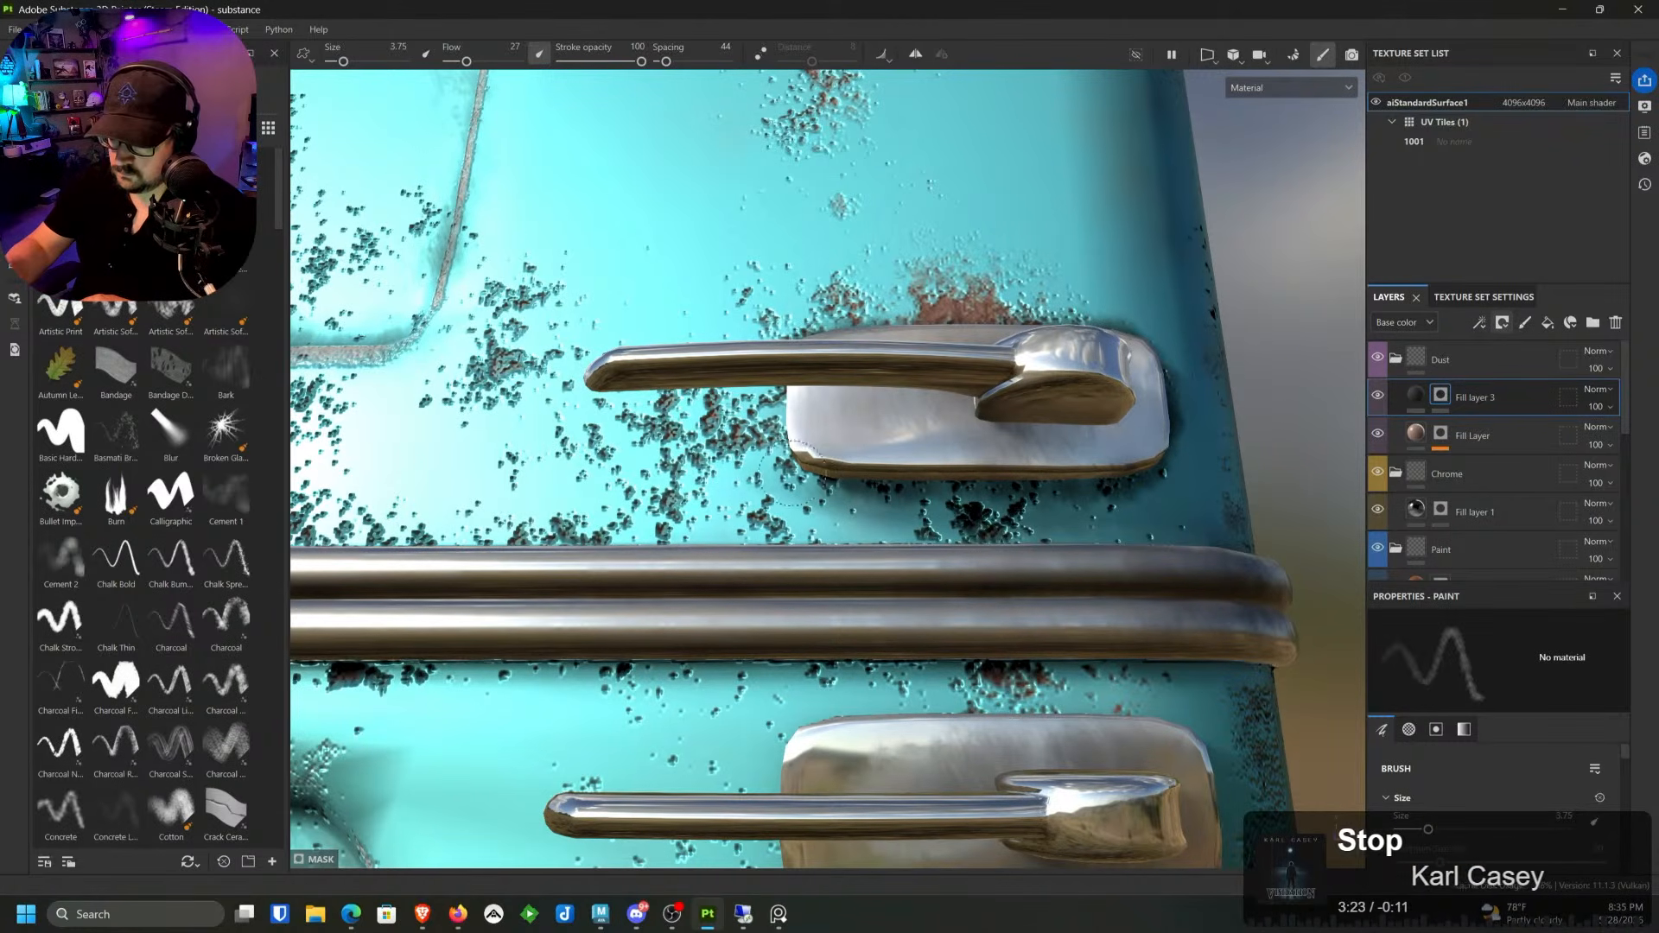
pyautogui.keyDown('alt'); pyautogui.moveTo(775, 436); pyautogui.dragTo(802, 411); pyautogui.keyUp('alt')
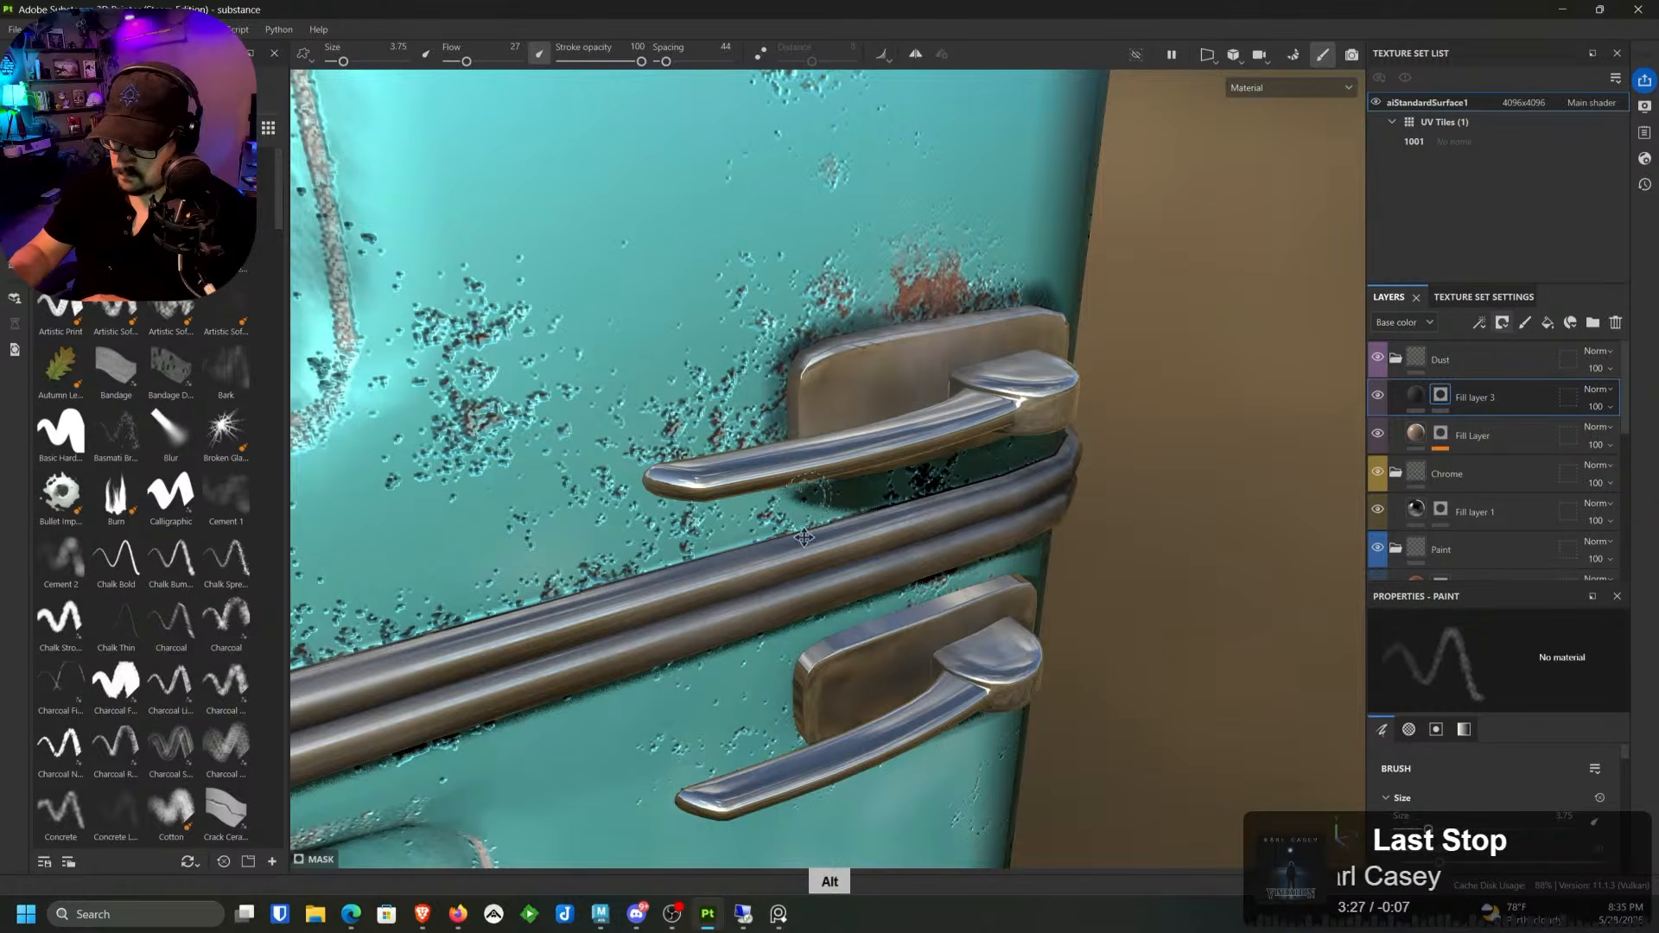
pyautogui.moveTo(804, 537); pyautogui.dragTo(793, 315, button='middle')
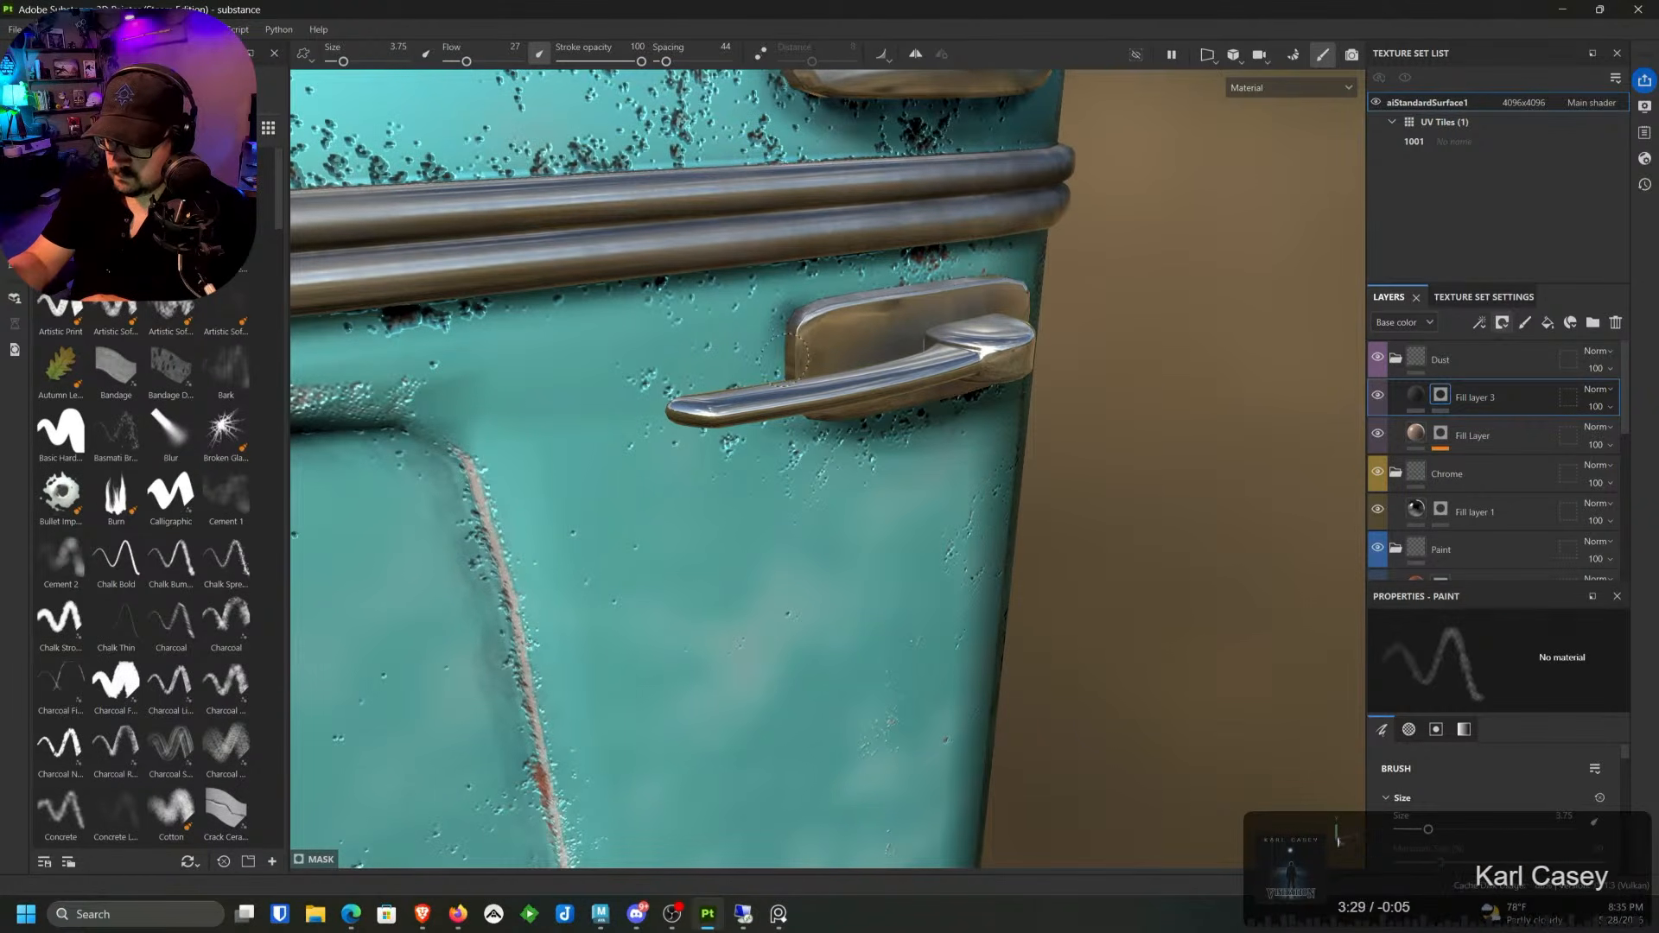
pyautogui.keyDown('alt'); pyautogui.moveTo(797, 352); pyautogui.dragTo(808, 432); pyautogui.keyUp('alt')
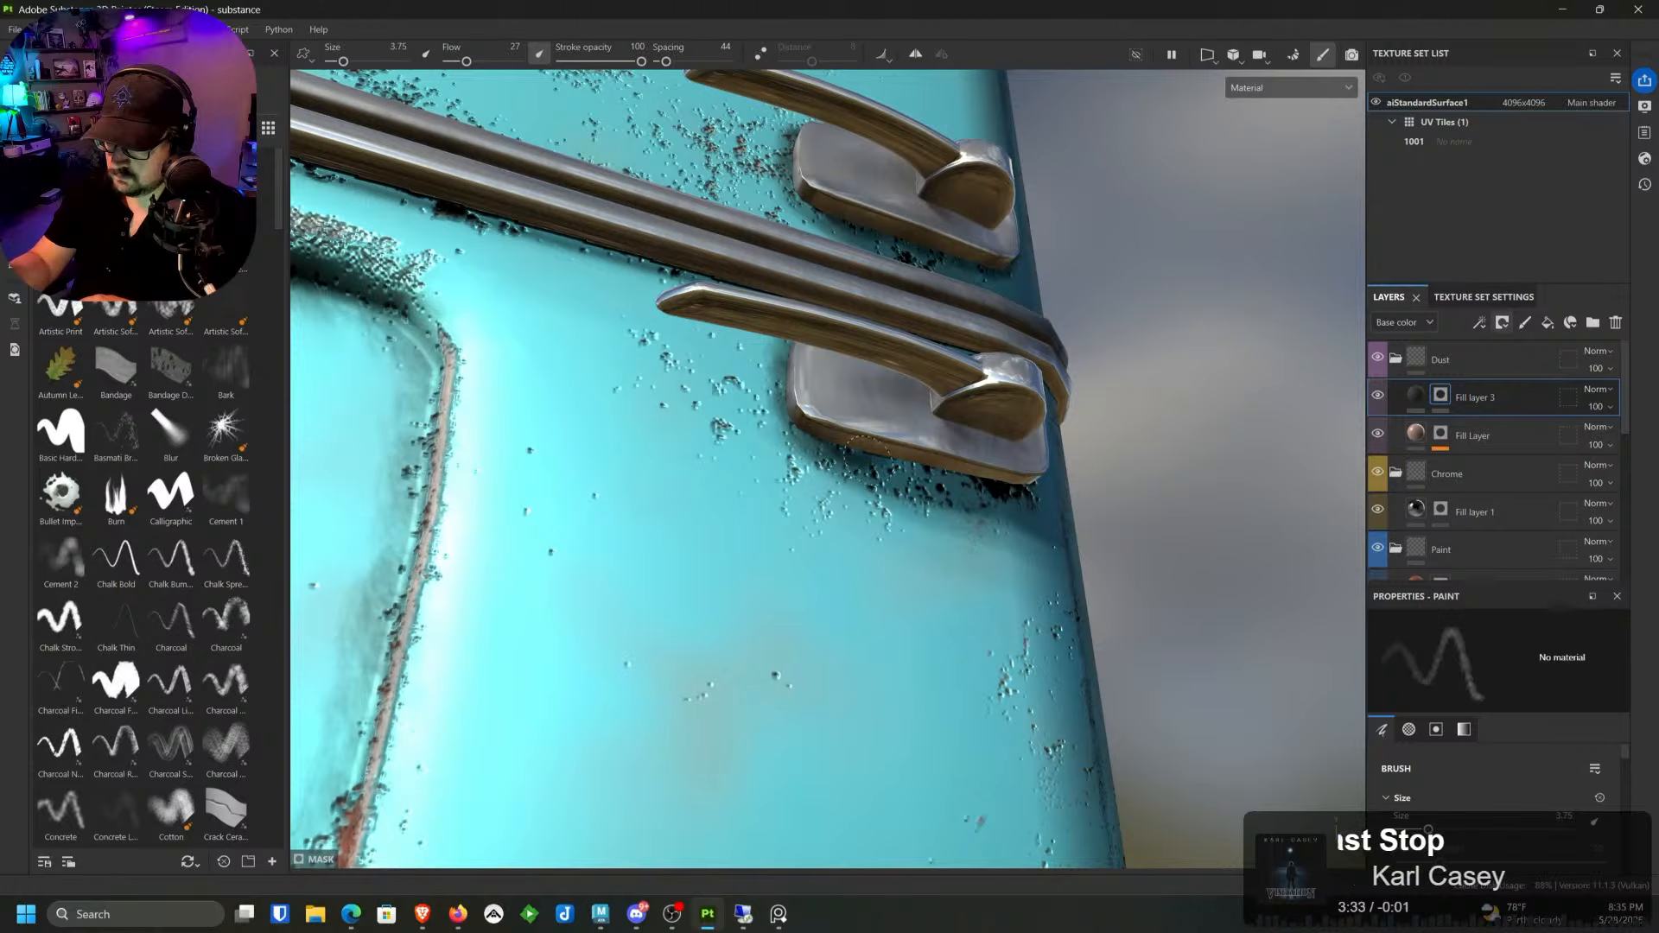
pyautogui.keyDown('alt'); pyautogui.moveTo(900, 456); pyautogui.dragTo(981, 464); pyautogui.keyUp('alt')
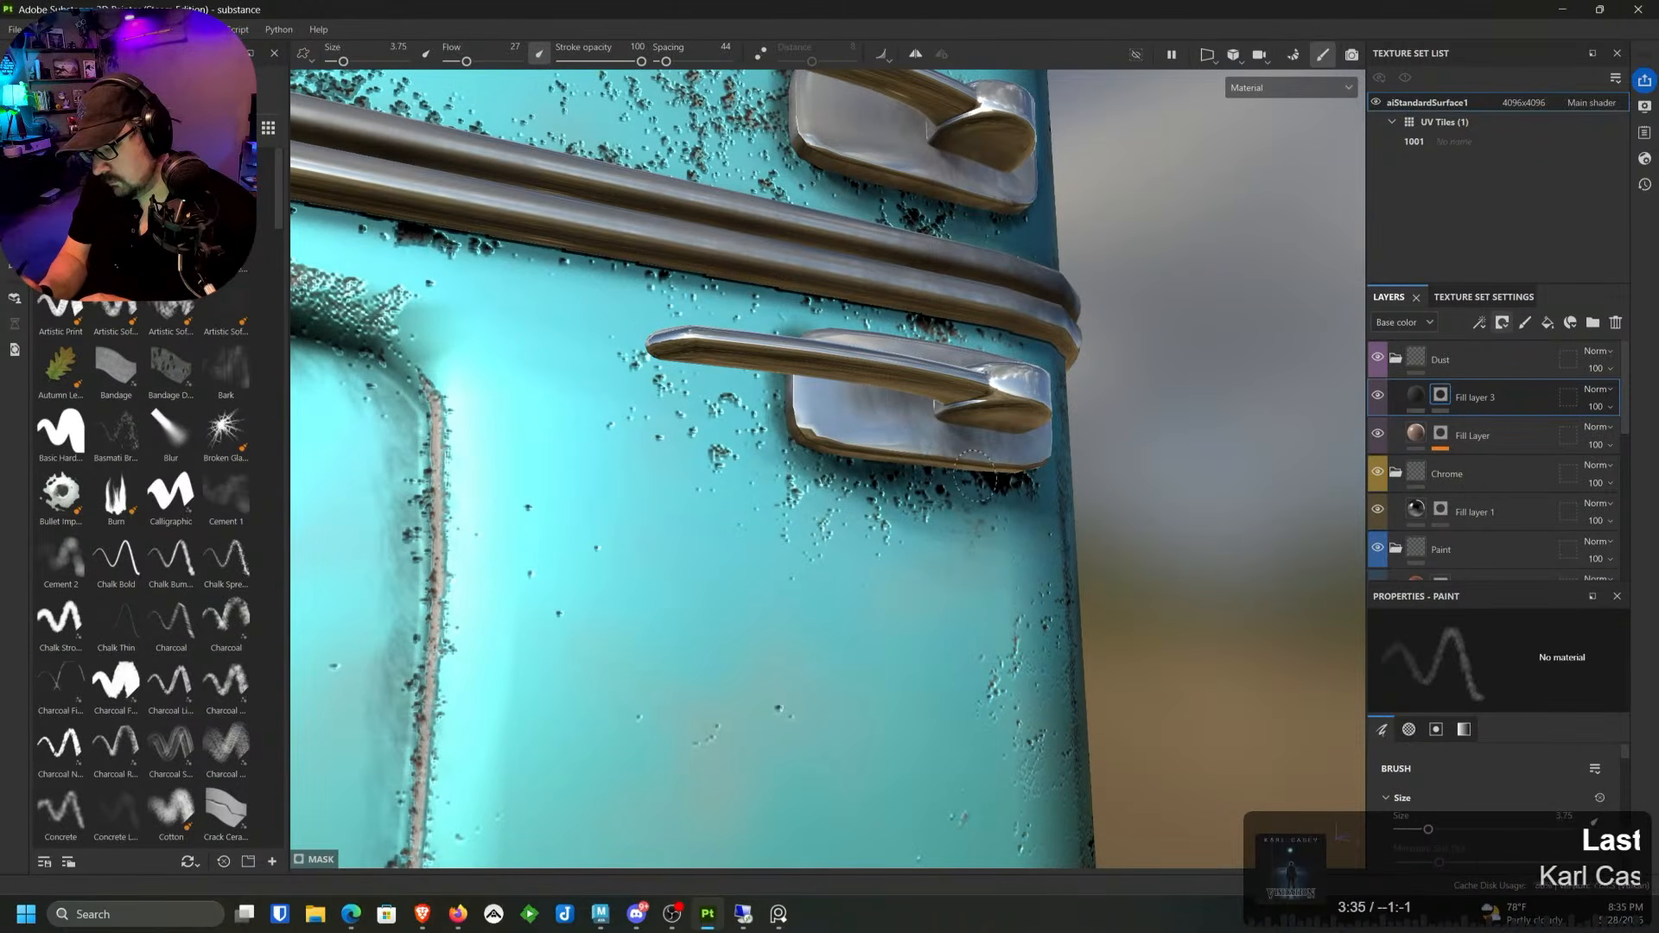
pyautogui.keyDown('alt'); pyautogui.moveTo(1115, 441); pyautogui.dragTo(1050, 553); pyautogui.keyUp('alt')
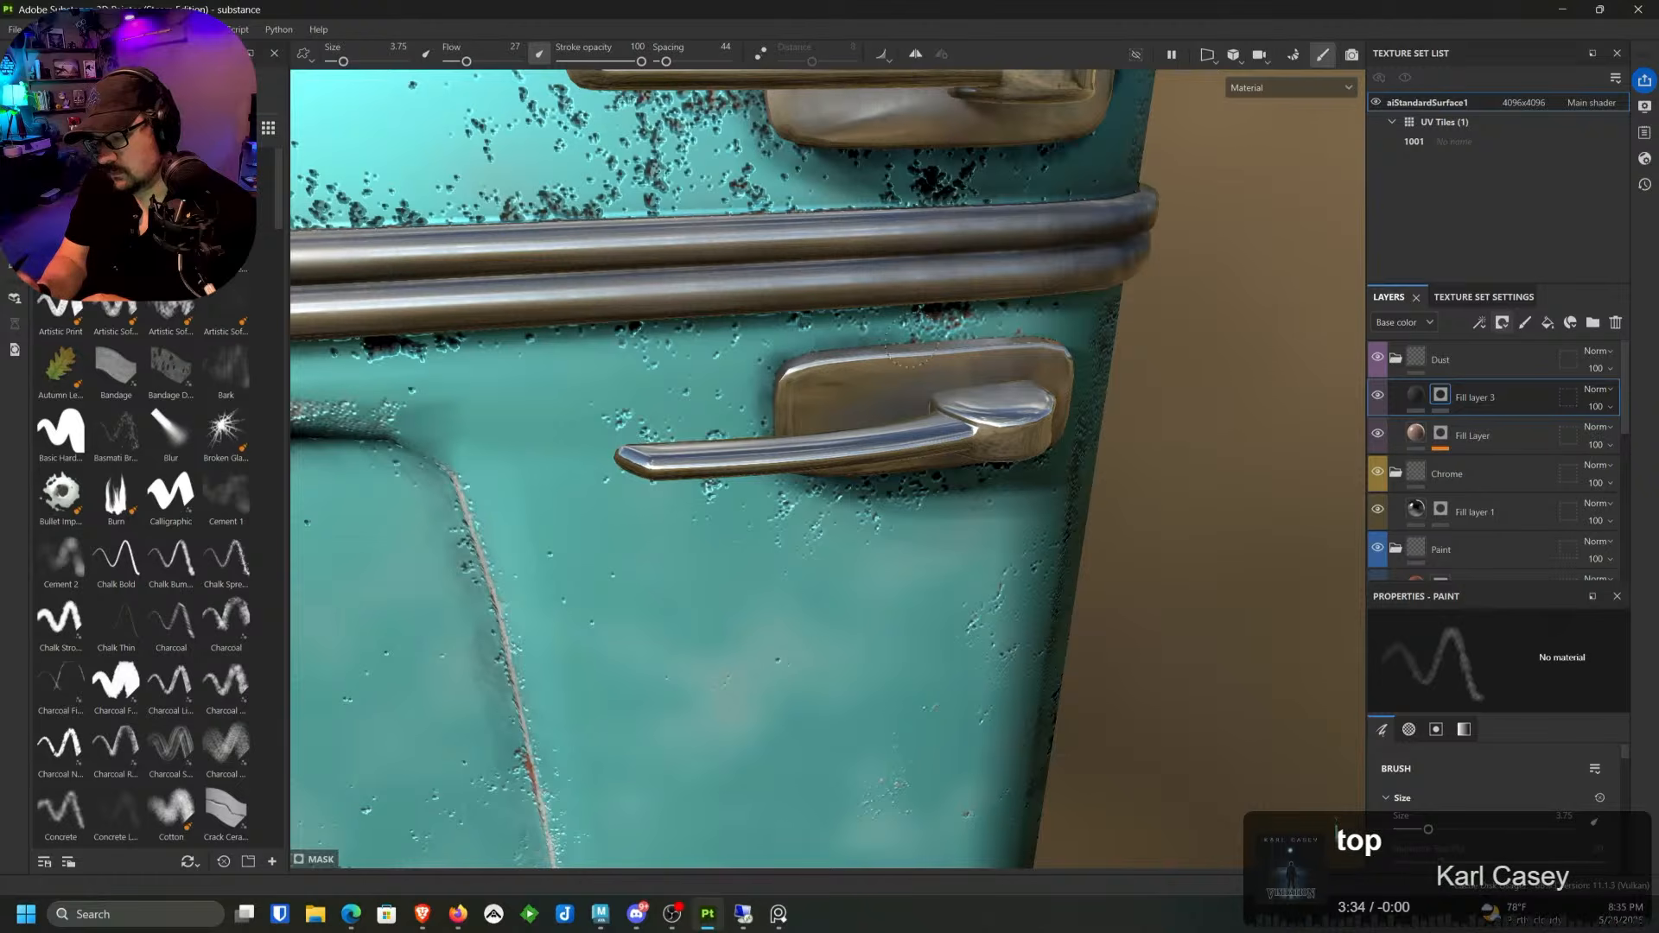
pyautogui.keyDown('alt'); pyautogui.moveTo(1022, 343); pyautogui.dragTo(907, 320); pyautogui.keyUp('alt')
pyautogui.keyDown('shift'); pyautogui.moveTo(907, 320); pyautogui.dragTo(985, 413, button='right'); pyautogui.keyUp('shift')
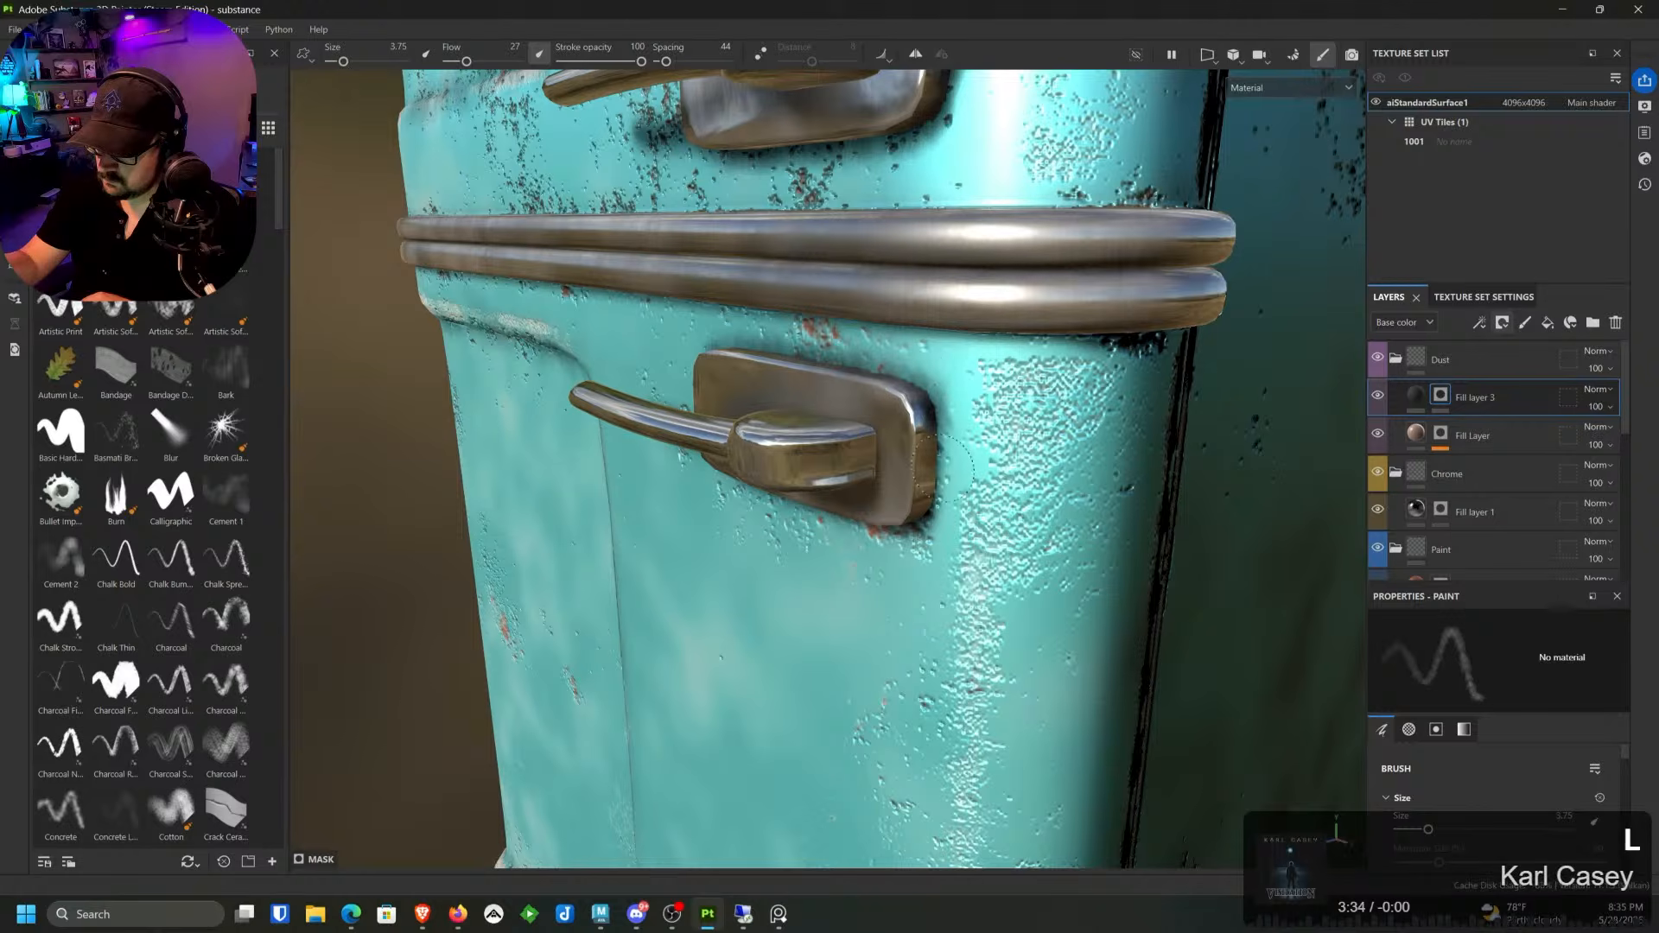
pyautogui.moveTo(942, 516); pyautogui.dragTo(936, 406, button='middle')
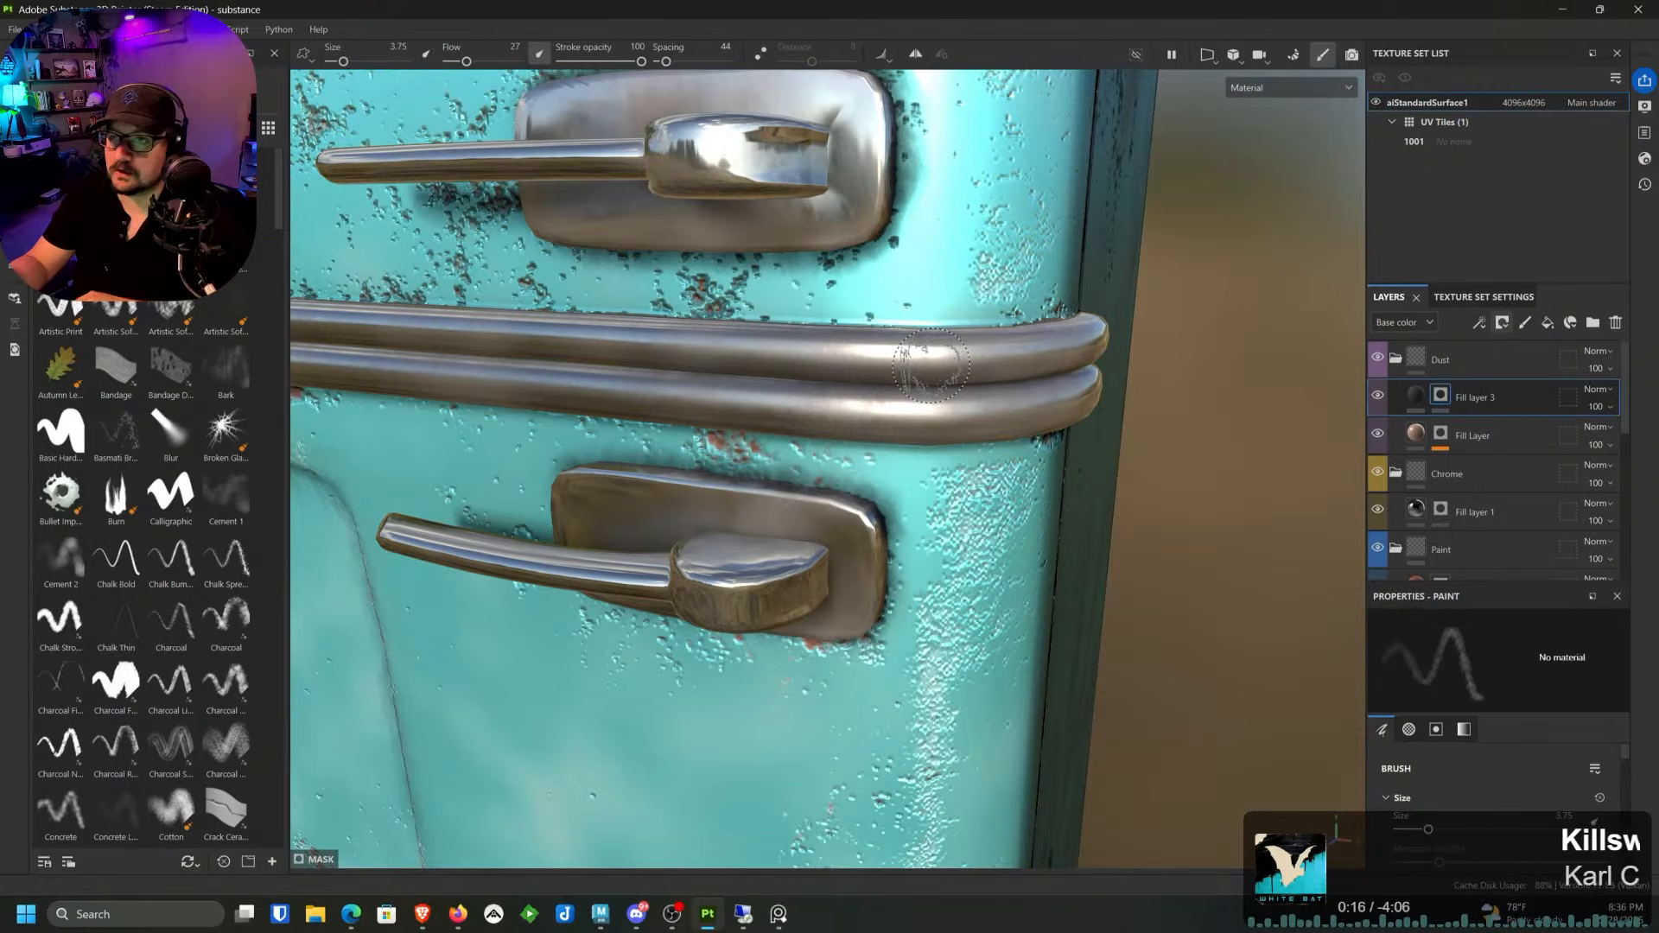
pyautogui.keyDown('alt'); pyautogui.moveTo(751, 645); pyautogui.dragTo(752, 587, button='right'); pyautogui.keyUp('alt')
pyautogui.keyDown('alt'); pyautogui.moveTo(752, 588); pyautogui.dragTo(951, 341); pyautogui.keyUp('alt')
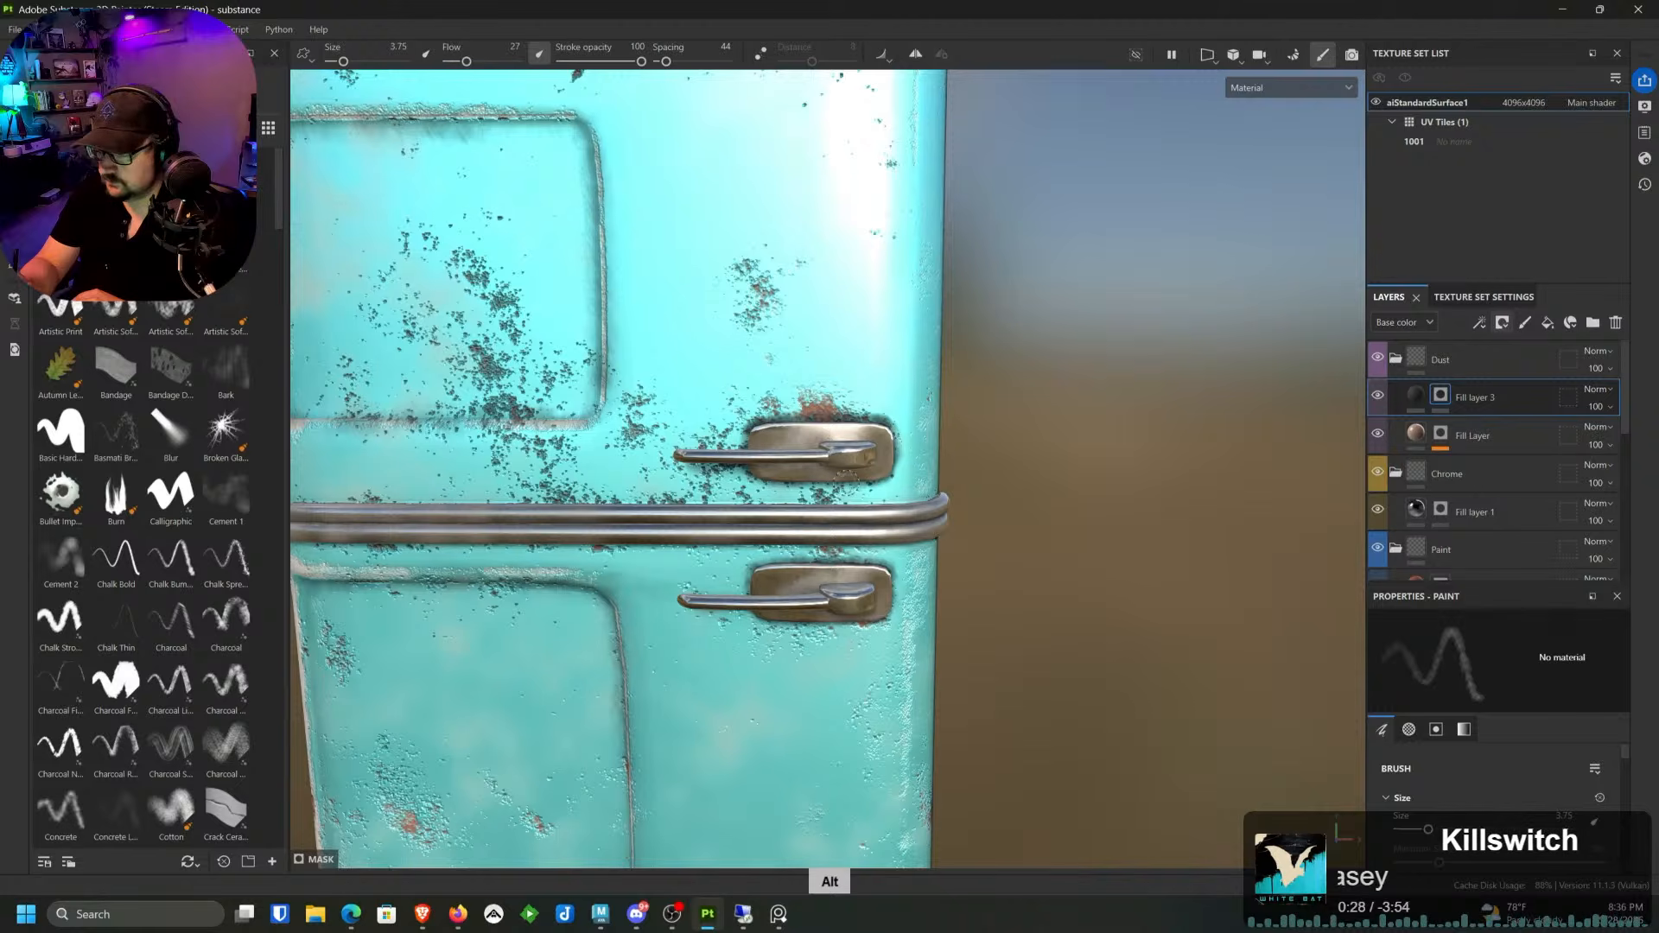
# Step: Add a fill layer above the Dust folder and name it "Height pos"
pyautogui.click(1533, 353)
pyautogui.click(1548, 323)
pyautogui.doubleClick(1459, 360)
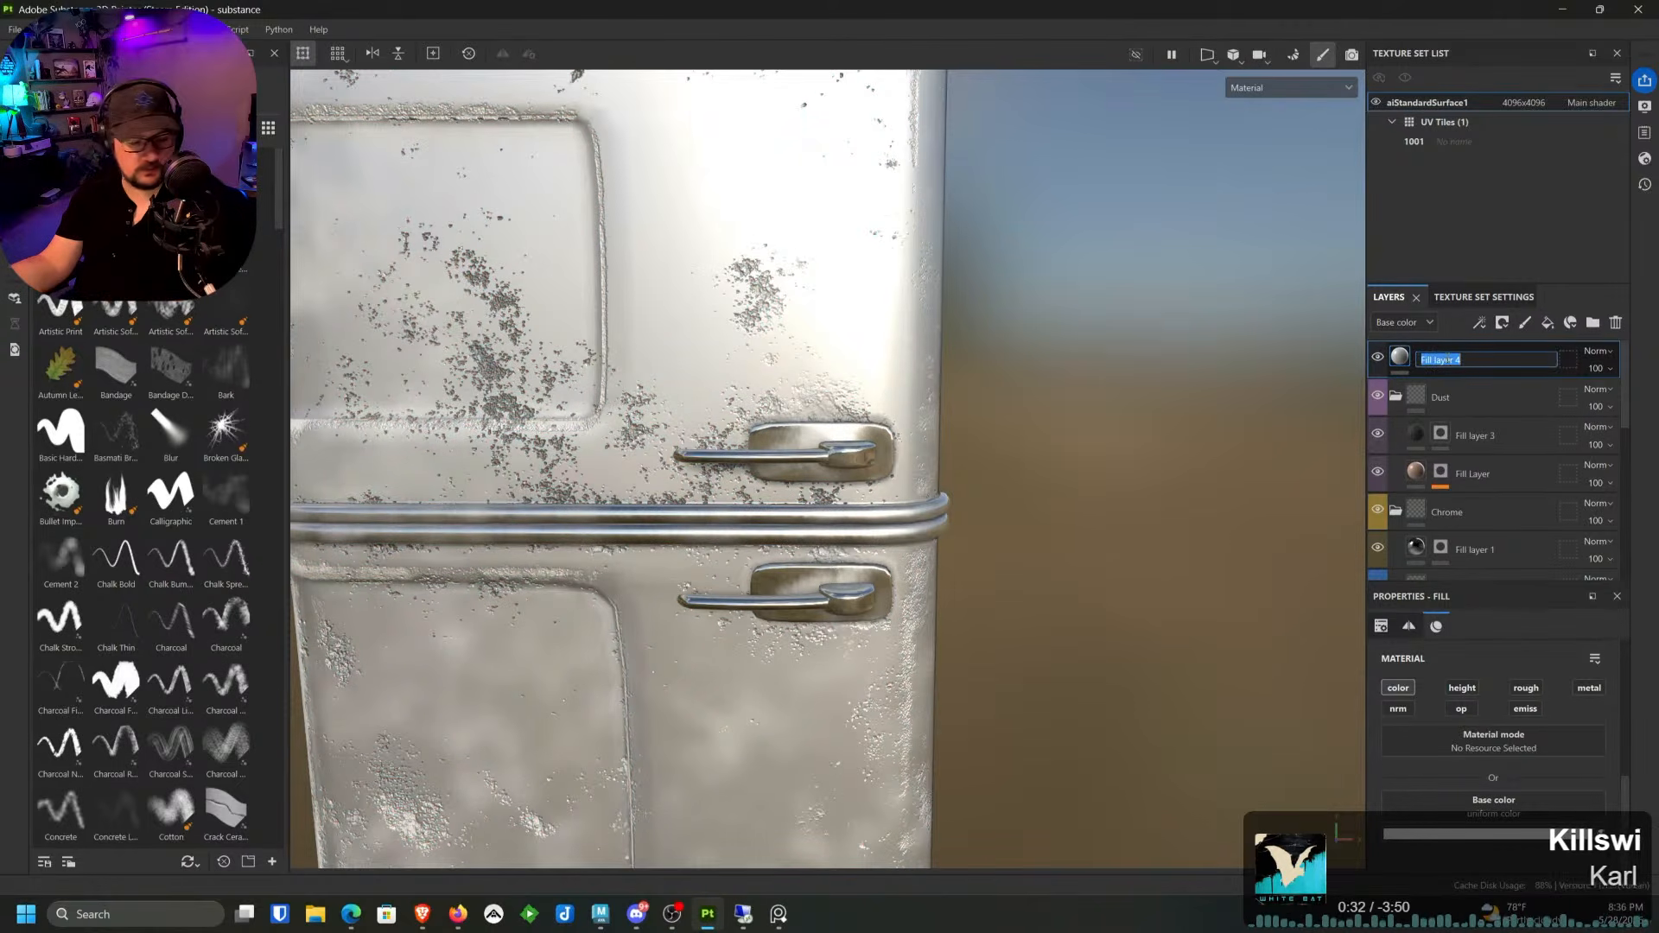
pyautogui.write('Hei')
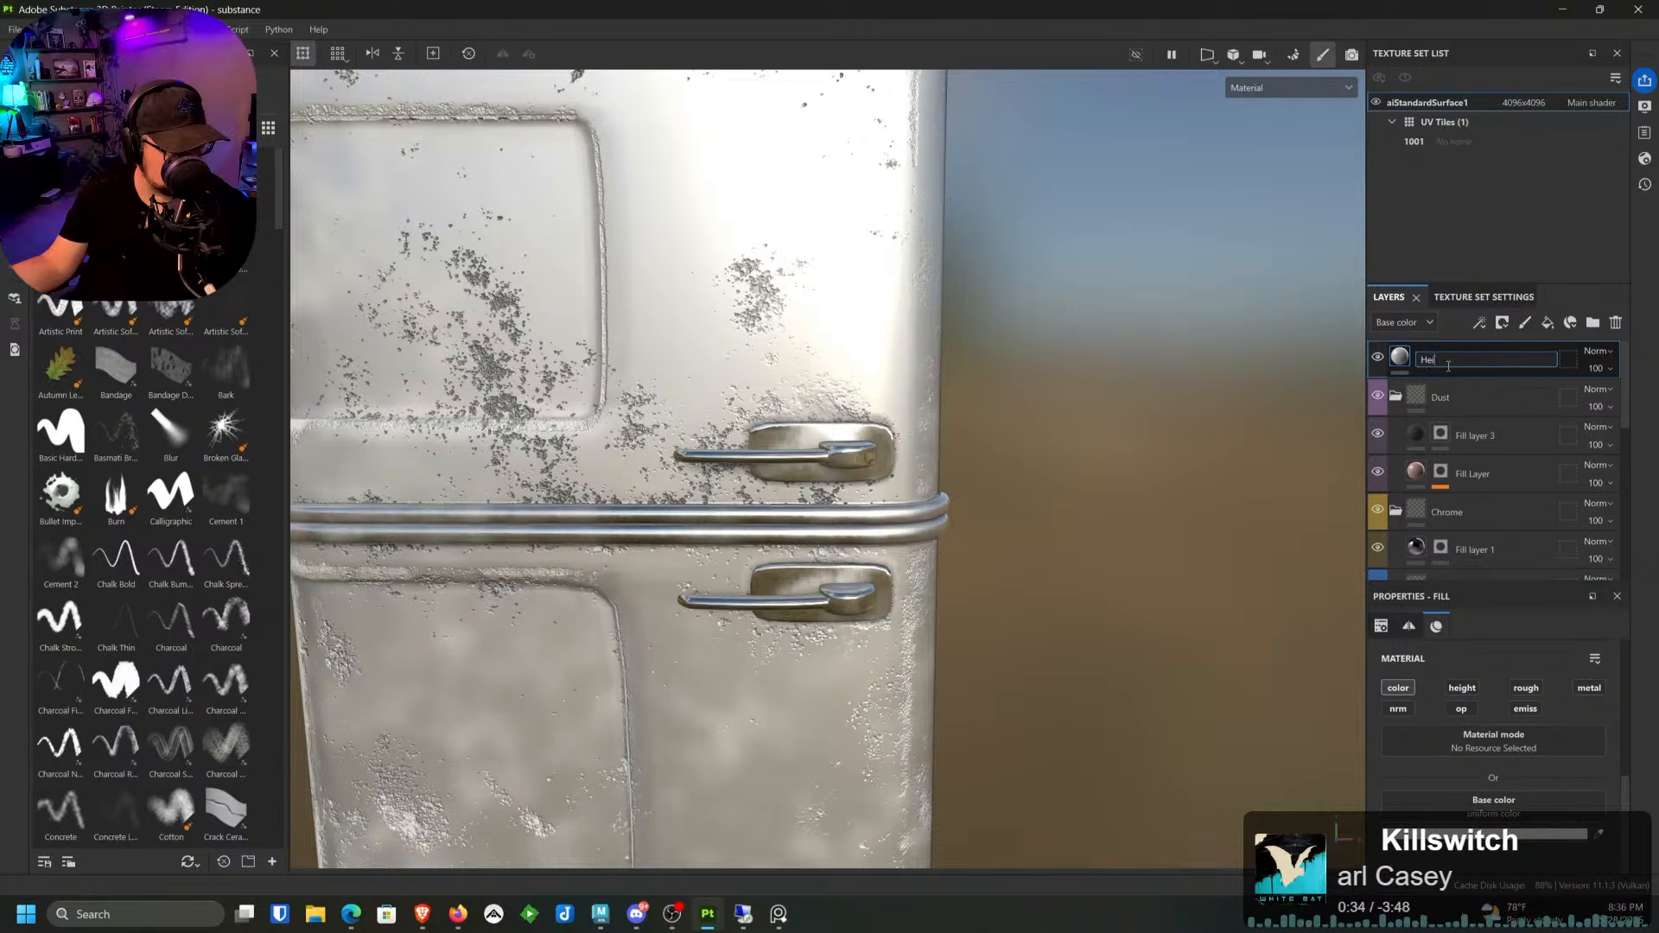
pyautogui.write('ght')
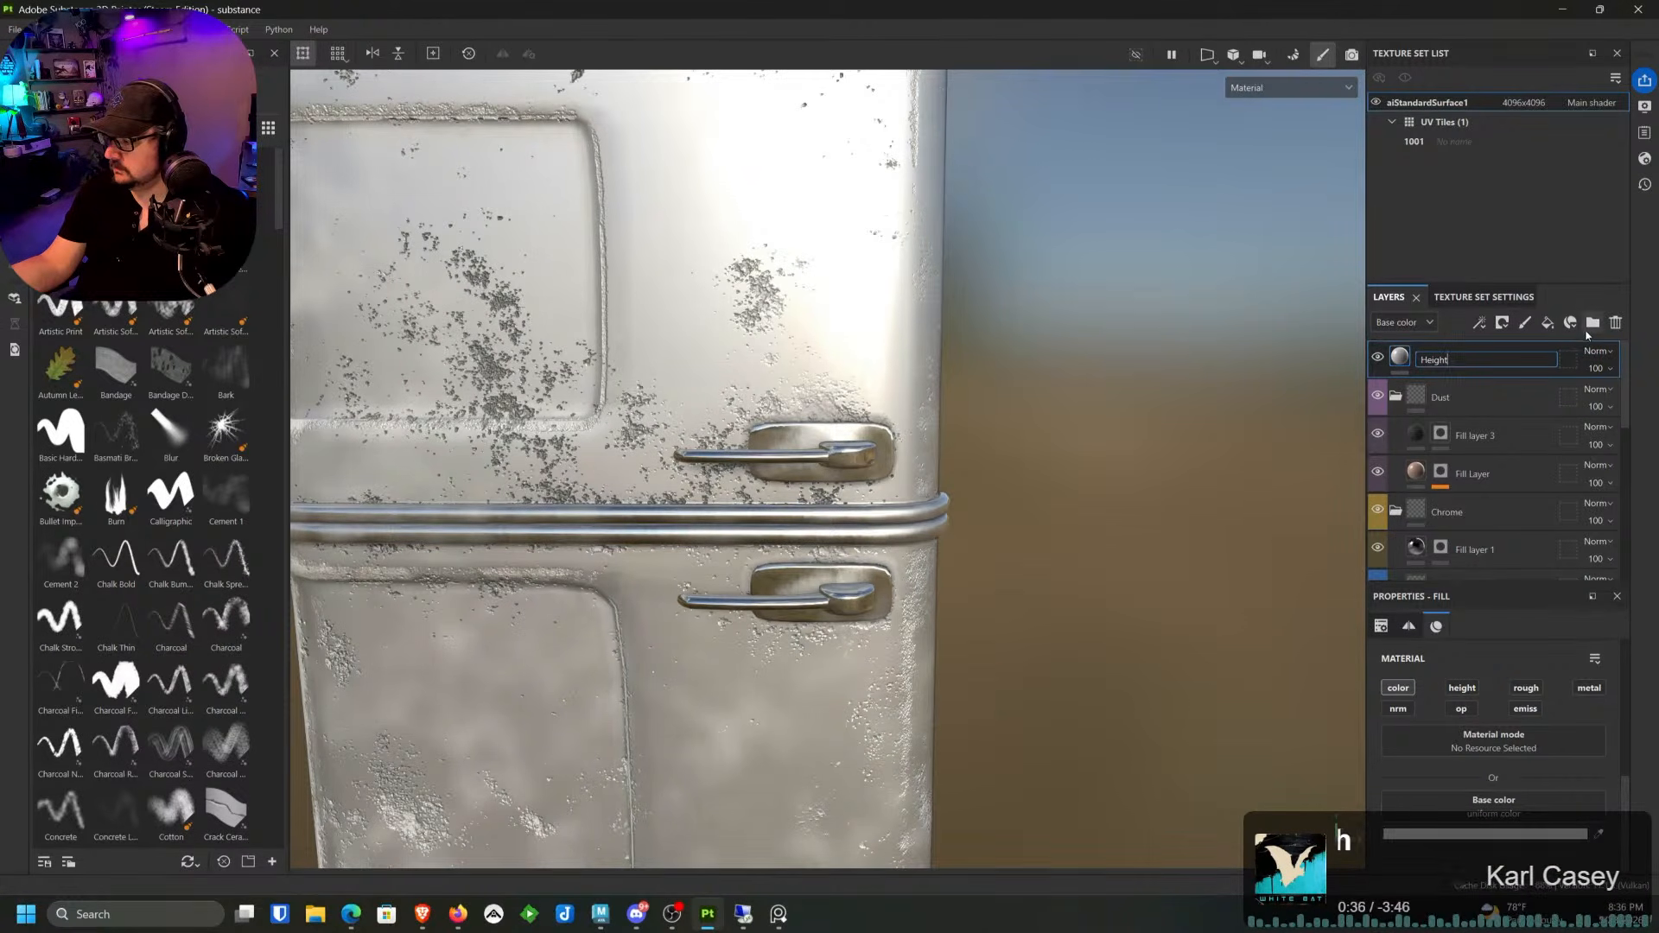
pyautogui.write(' po')
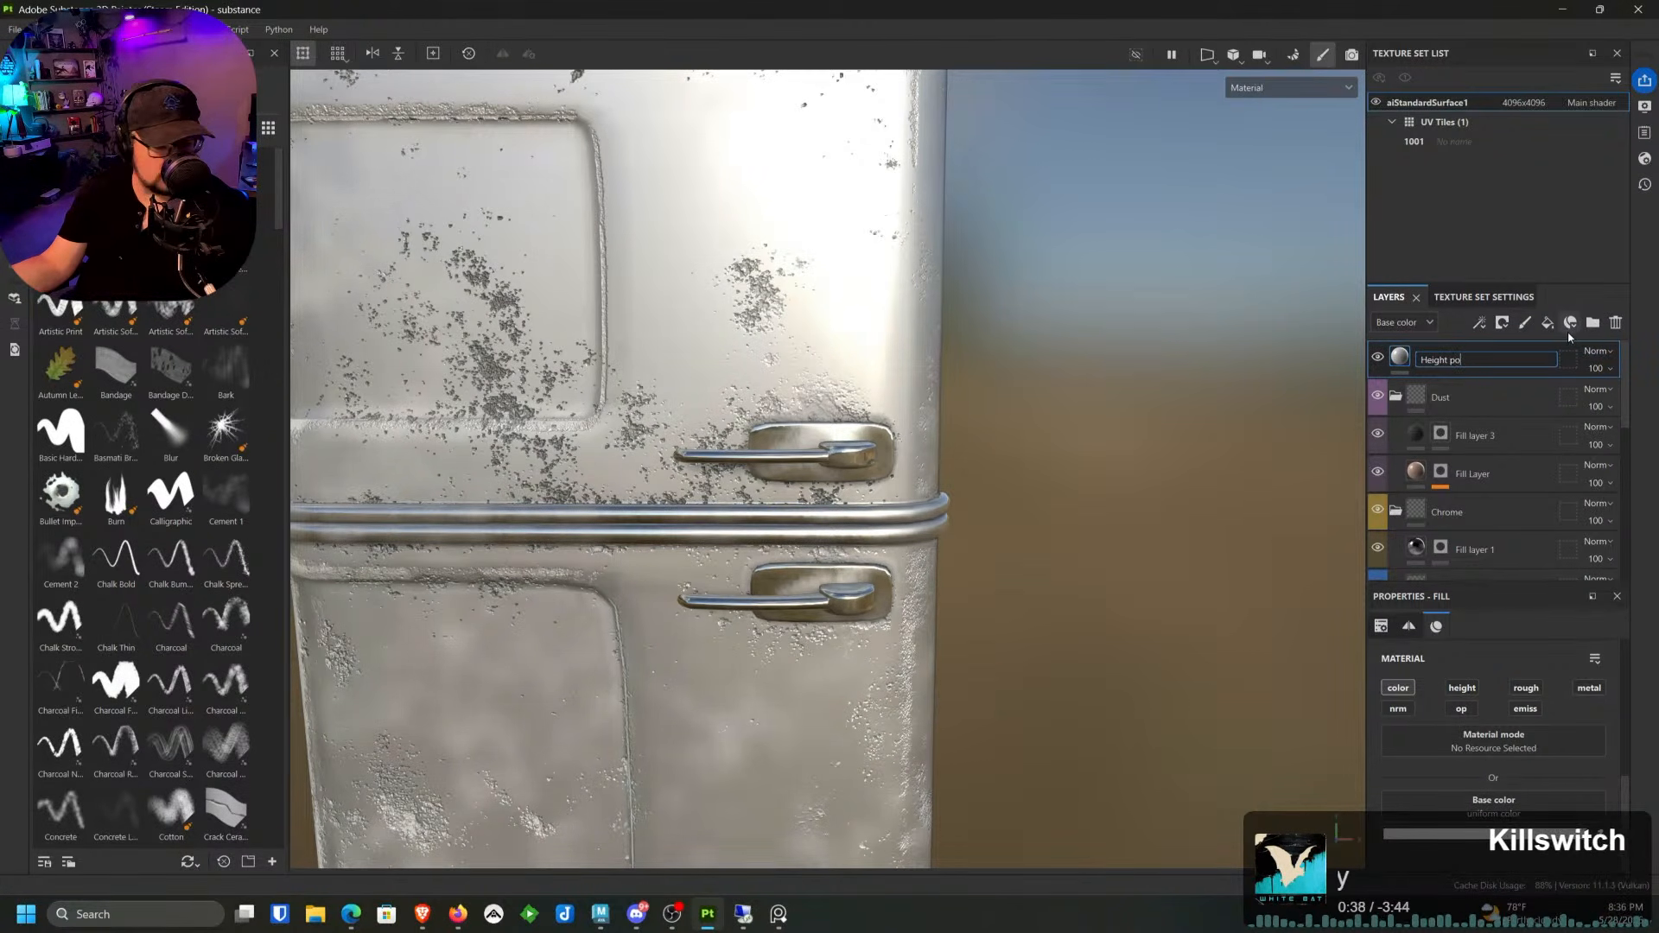
pyautogui.write('s')
pyautogui.press('Return')
# Step: Put the Height pos layer in a new folder named "Height" and colour-tag the folder green
pyautogui.click(1591, 324)
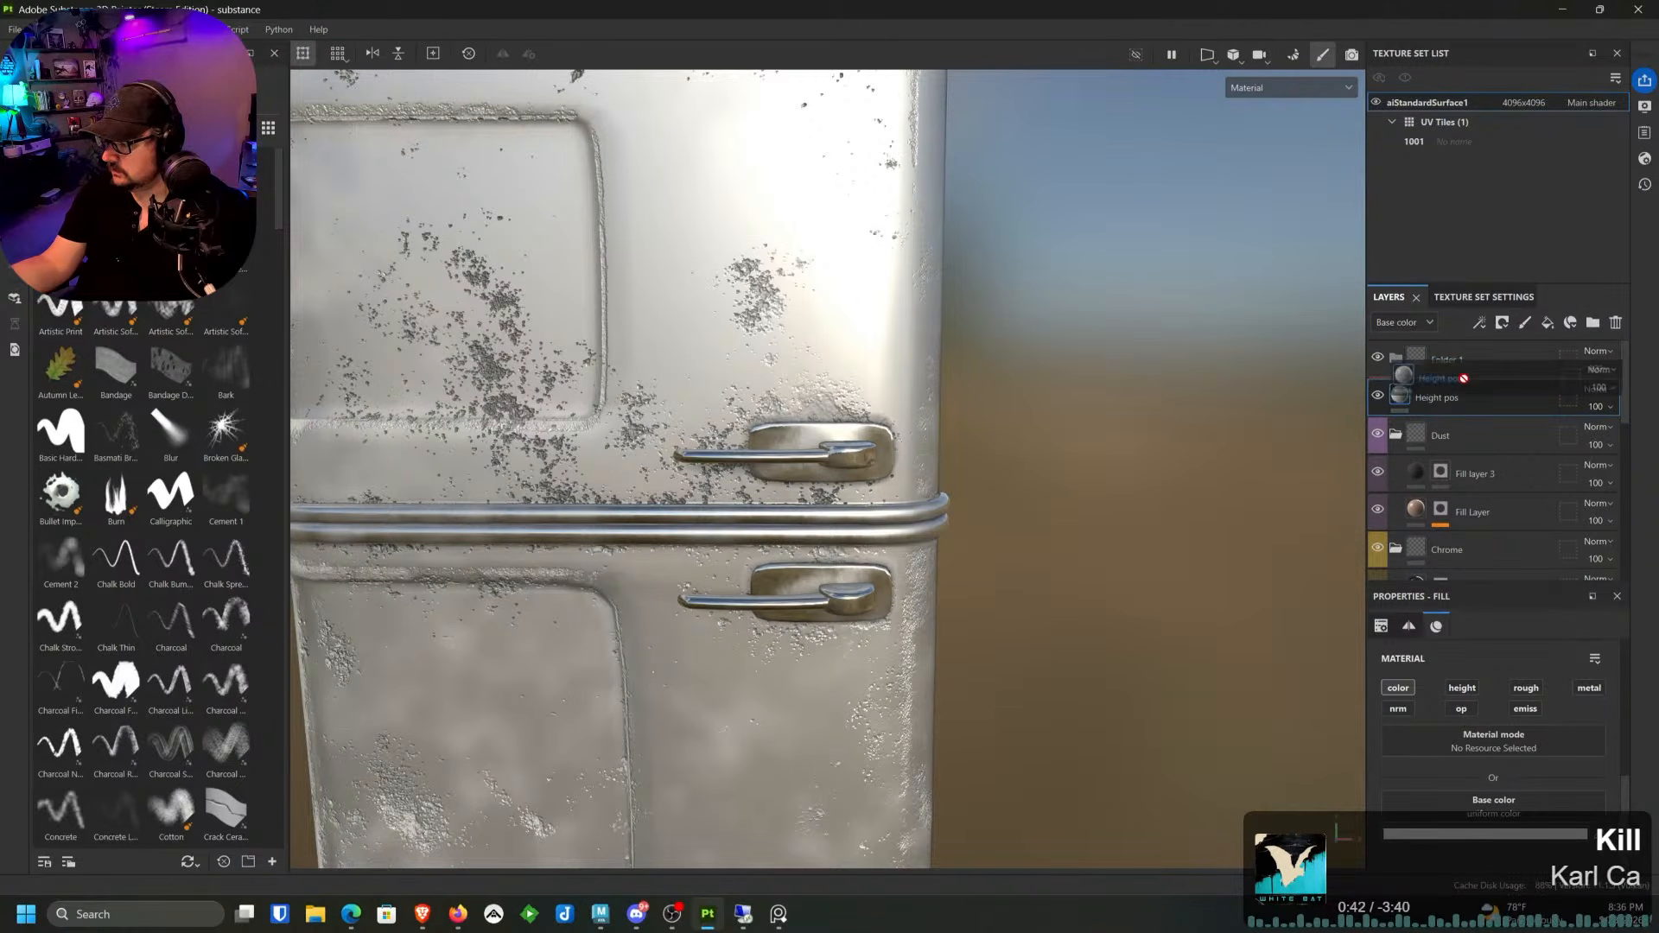
pyautogui.doubleClick(1456, 363)
pyautogui.write('H')
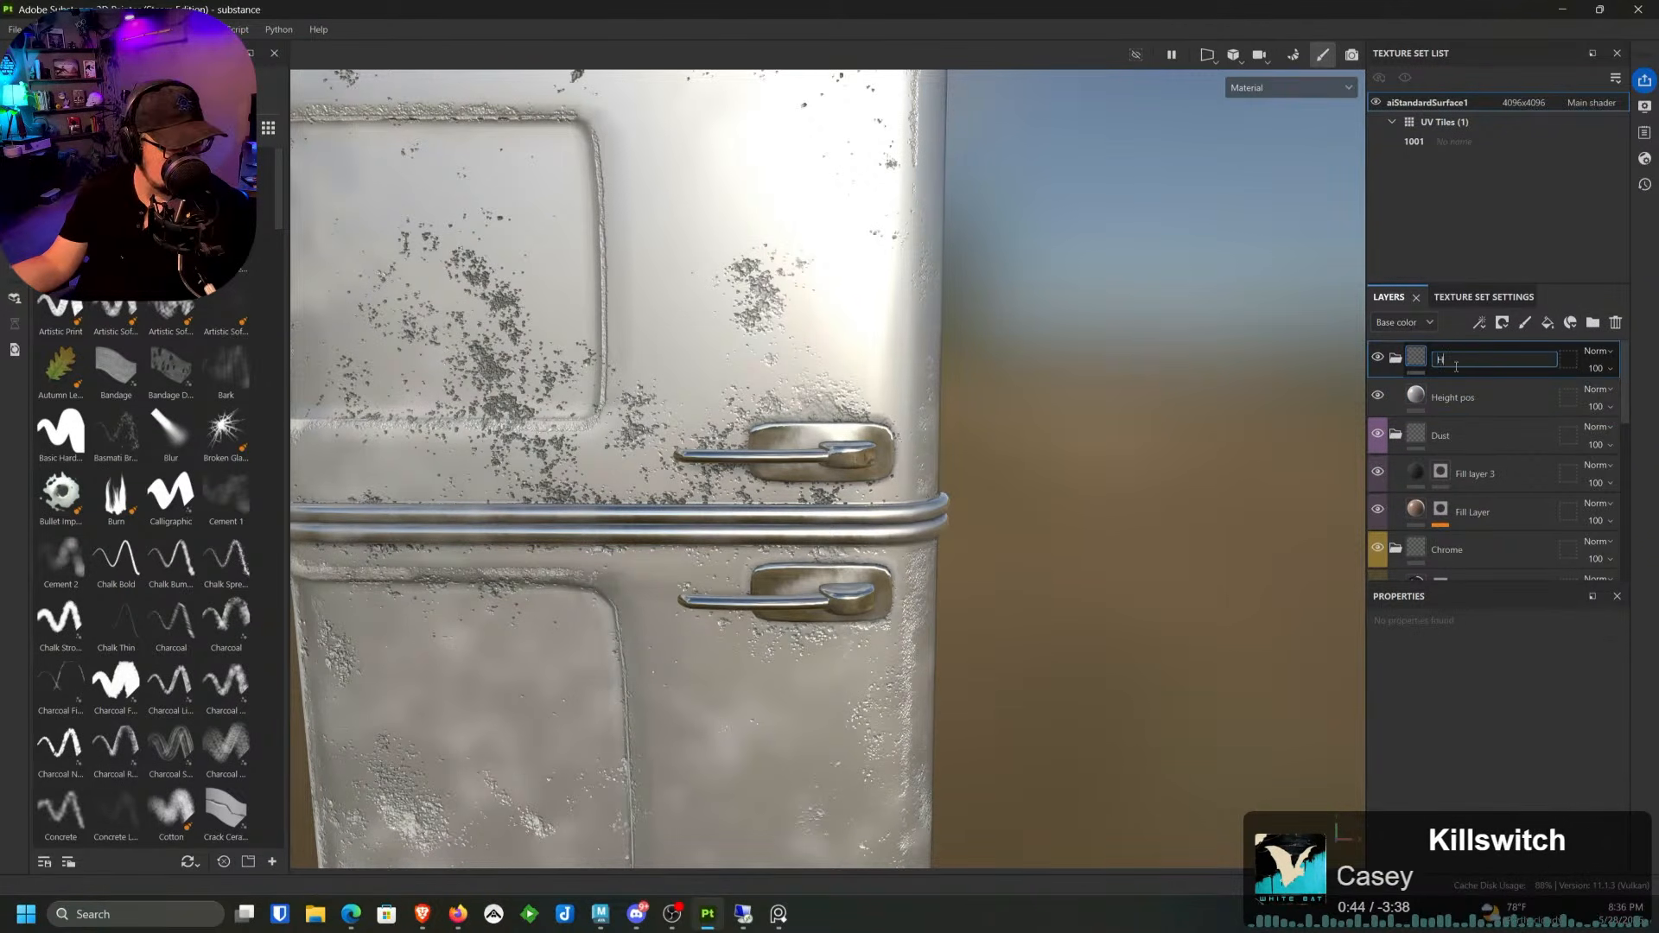
pyautogui.write('eight')
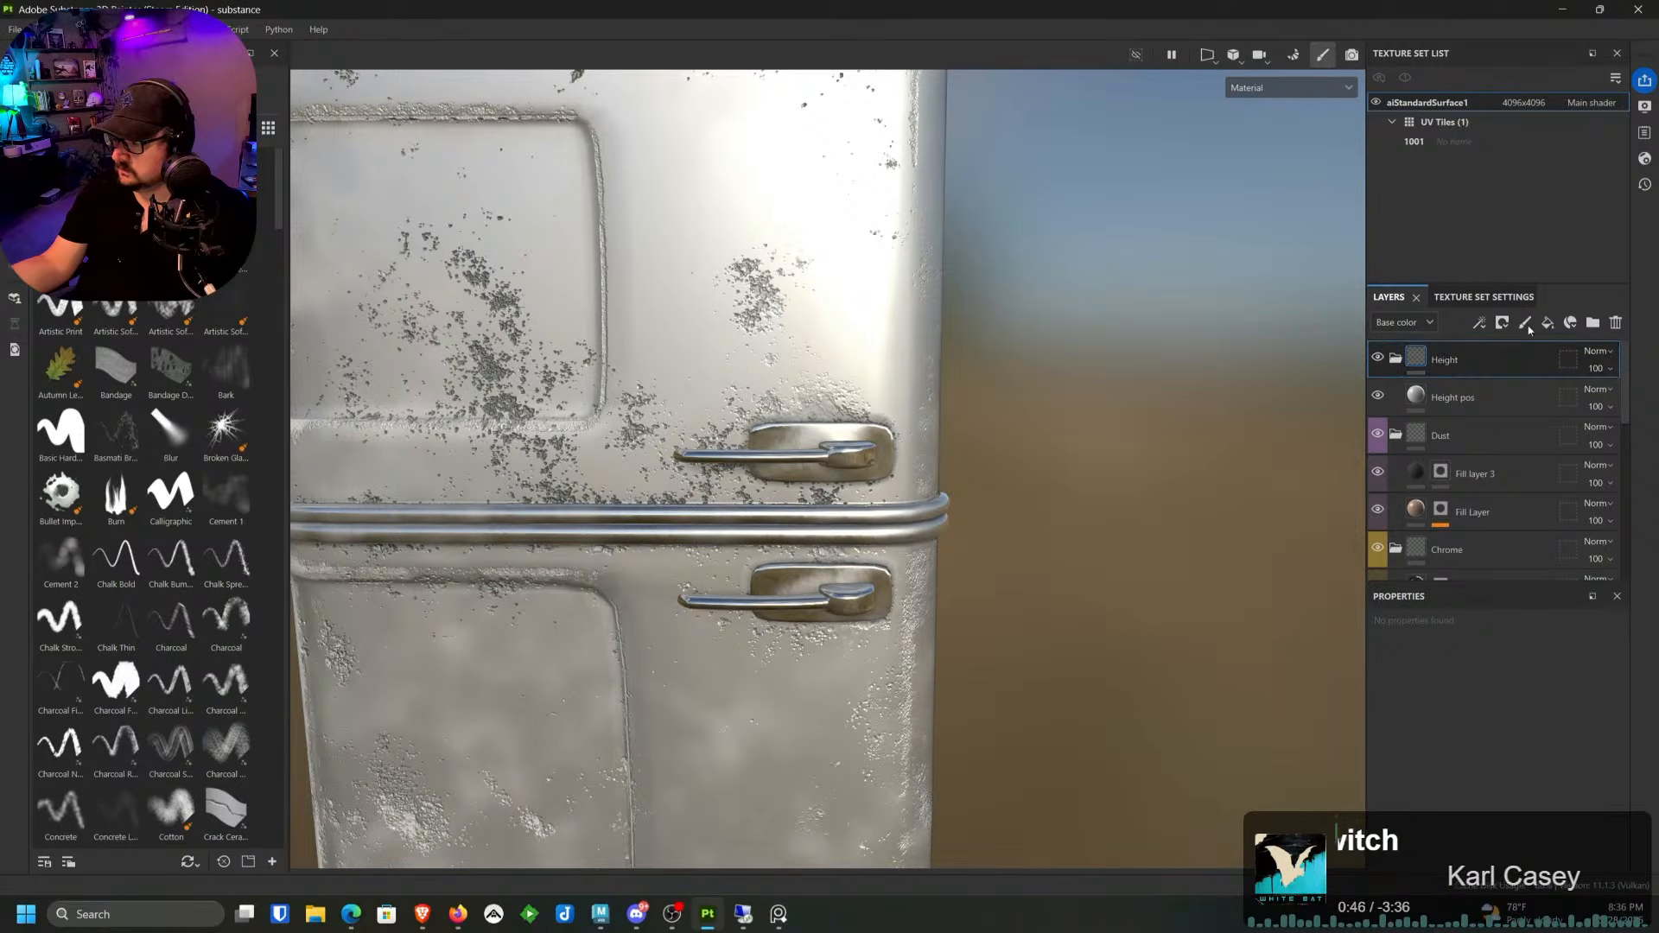
pyautogui.press('Return')
pyautogui.rightClick(1503, 361)
pyautogui.click(1534, 448)
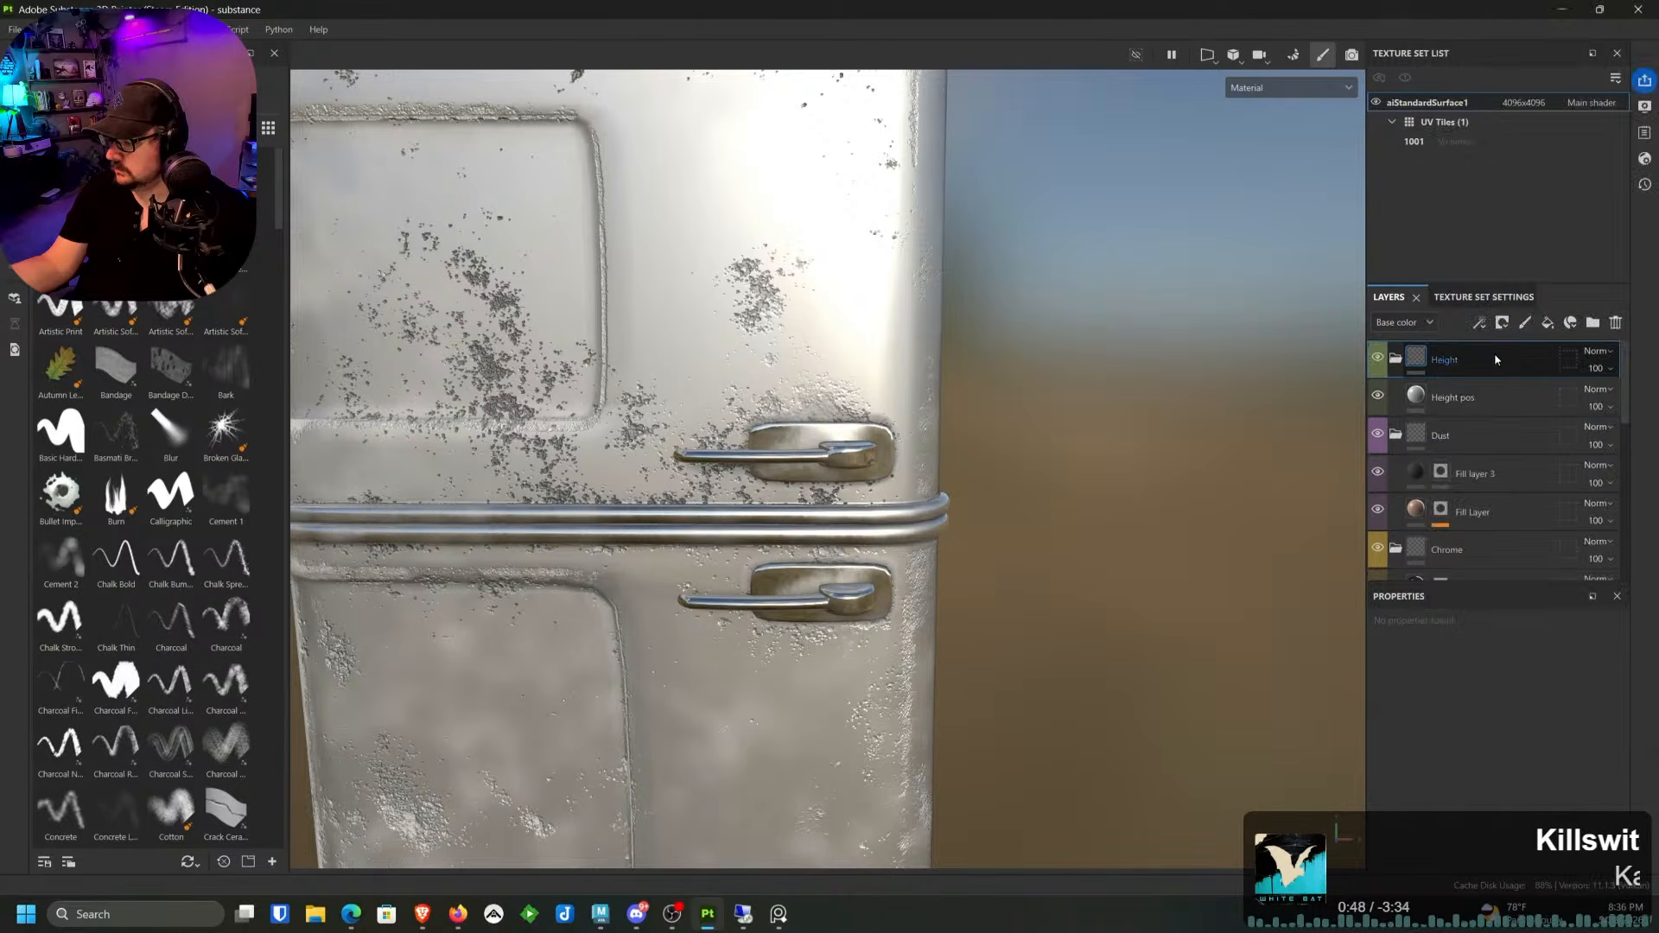
# Step: Duplicate the Height pos layer and rename the copy "Height neg"
pyautogui.click(1495, 395)
pyautogui.rightClick(1501, 399)
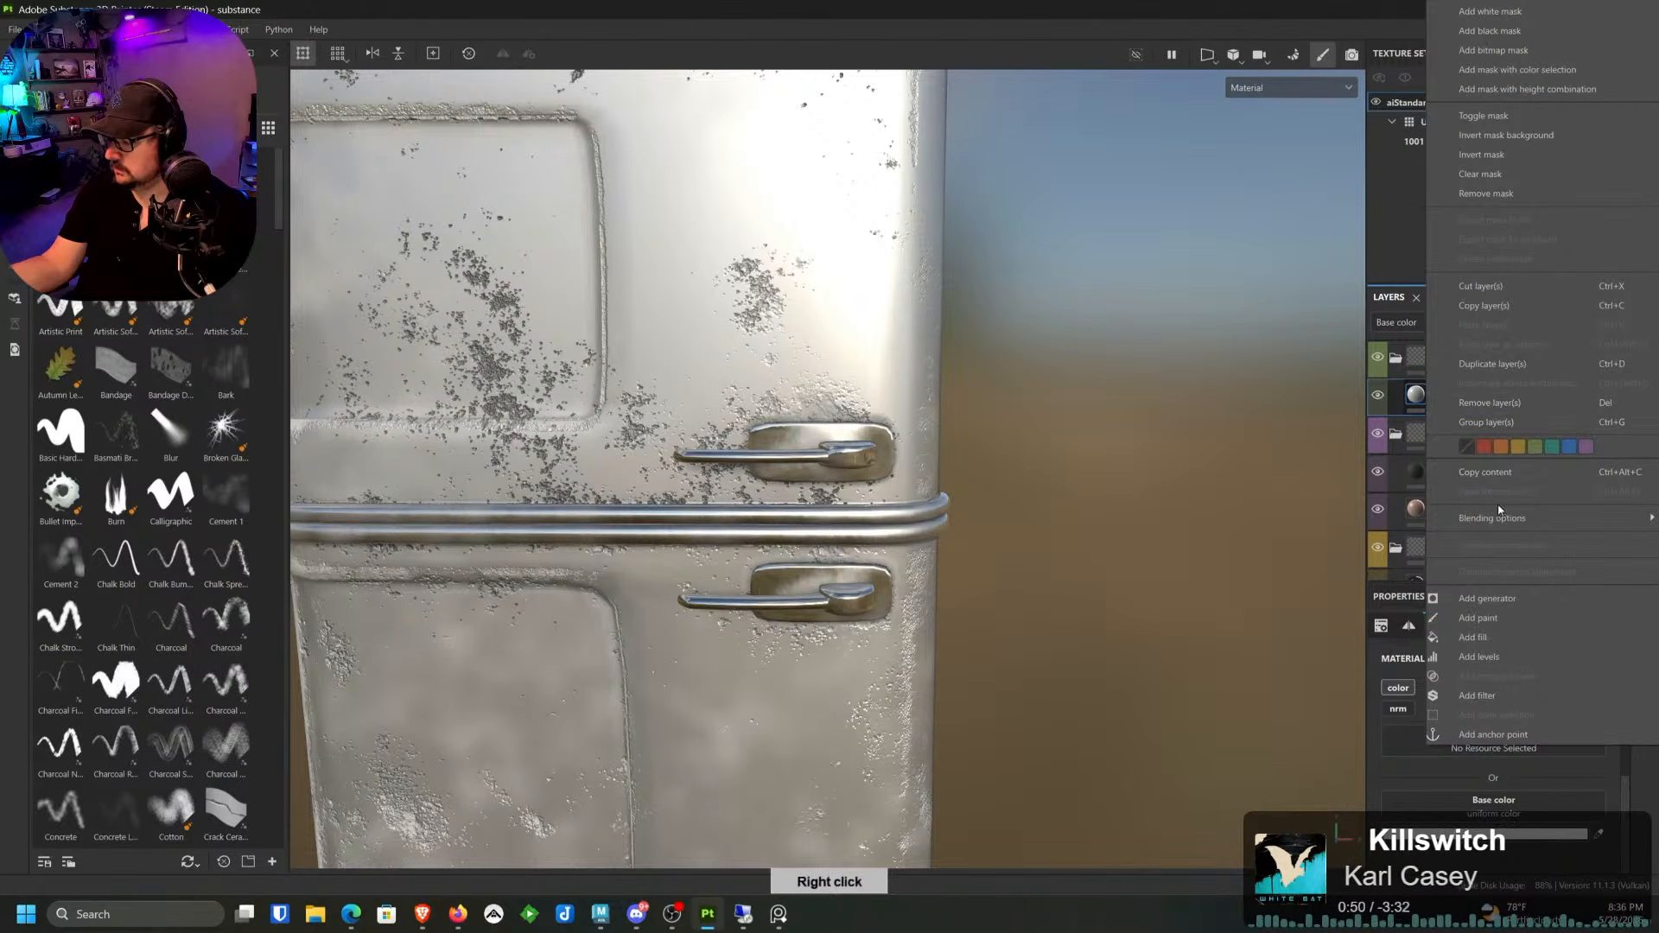
pyautogui.click(1508, 363)
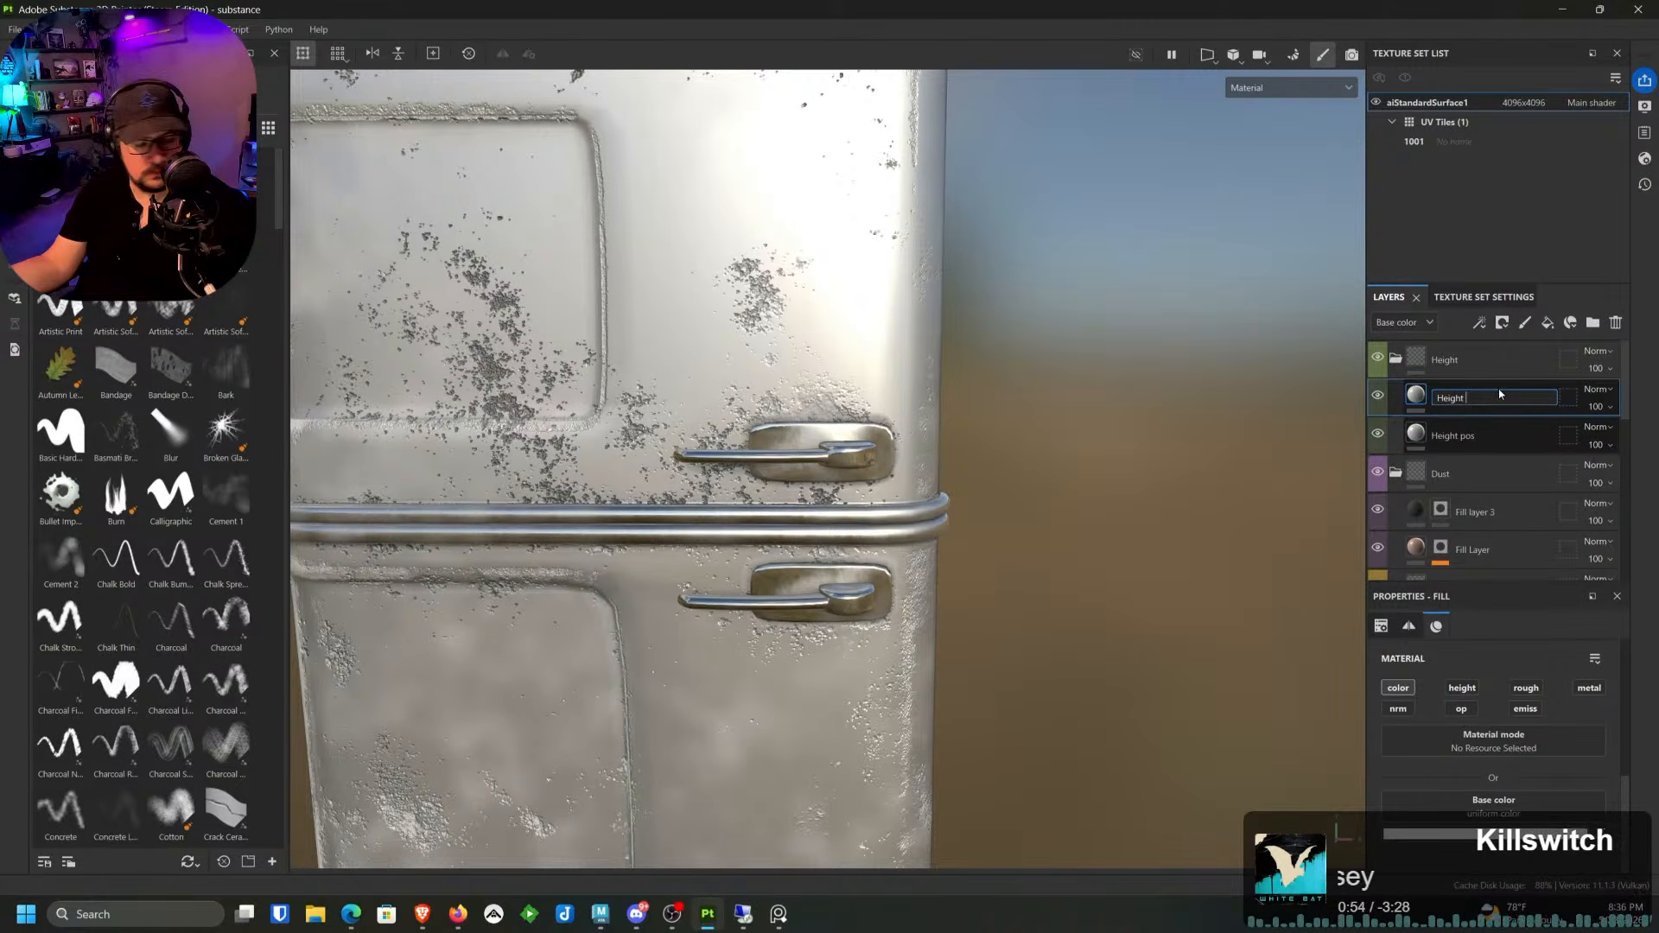
pyautogui.write('neg')
pyautogui.press('Return')
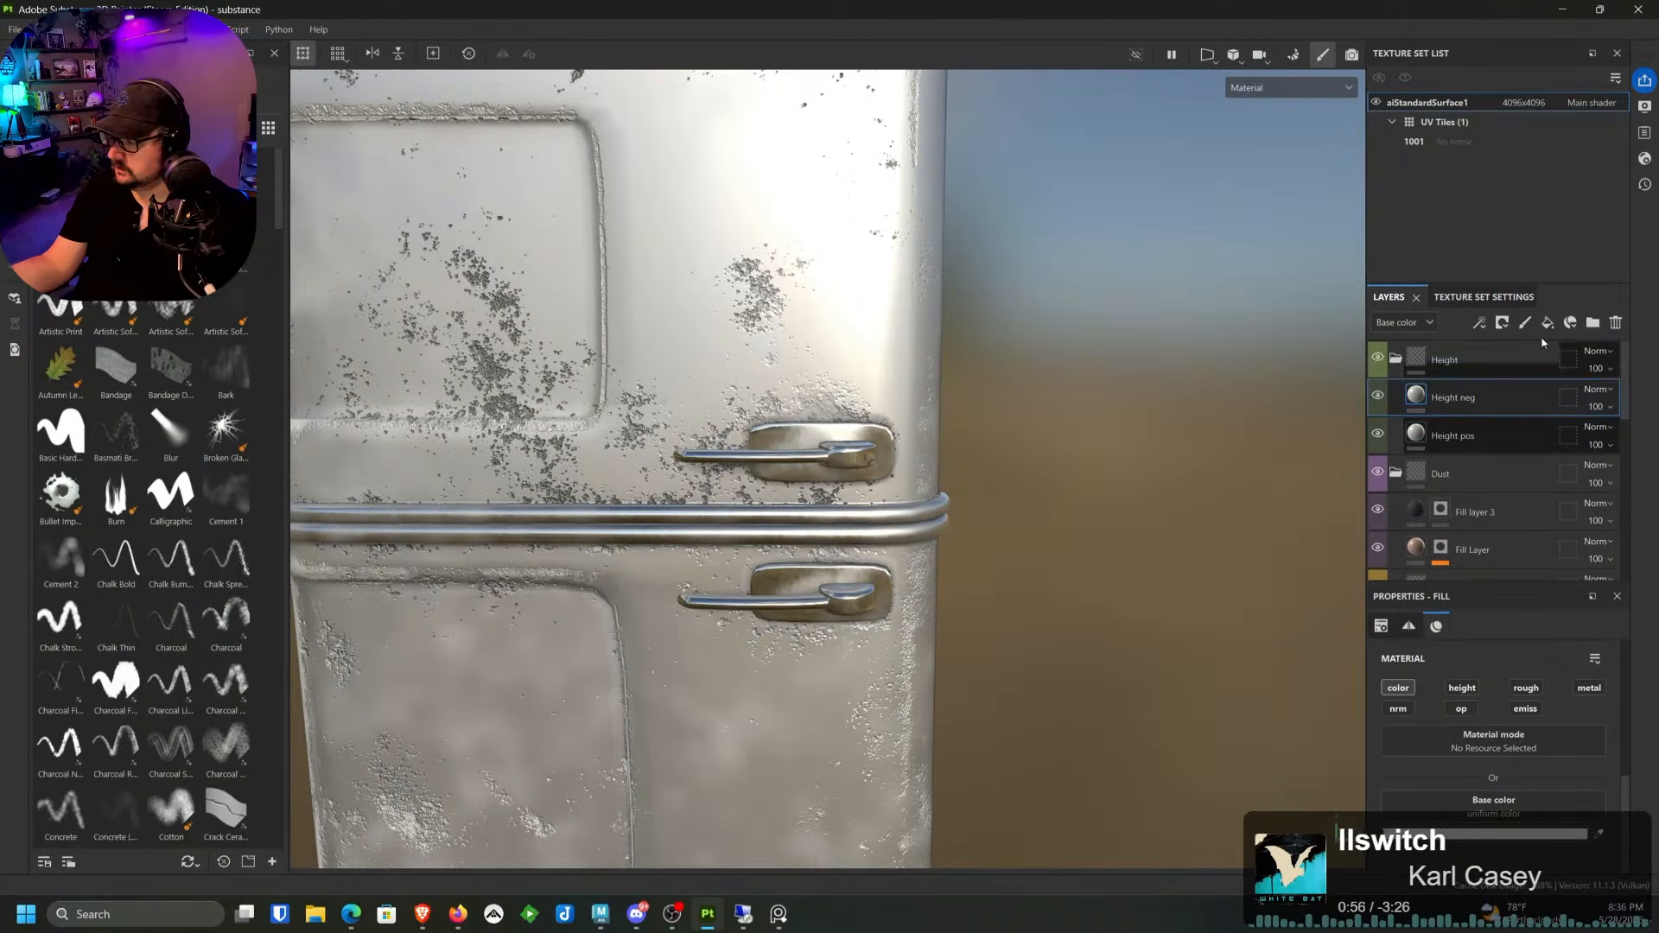
# Step: Keep only the height channel on both height fill layers, using about 0.2 for Height pos and about -0.2 for Height neg
pyautogui.click(1520, 436)
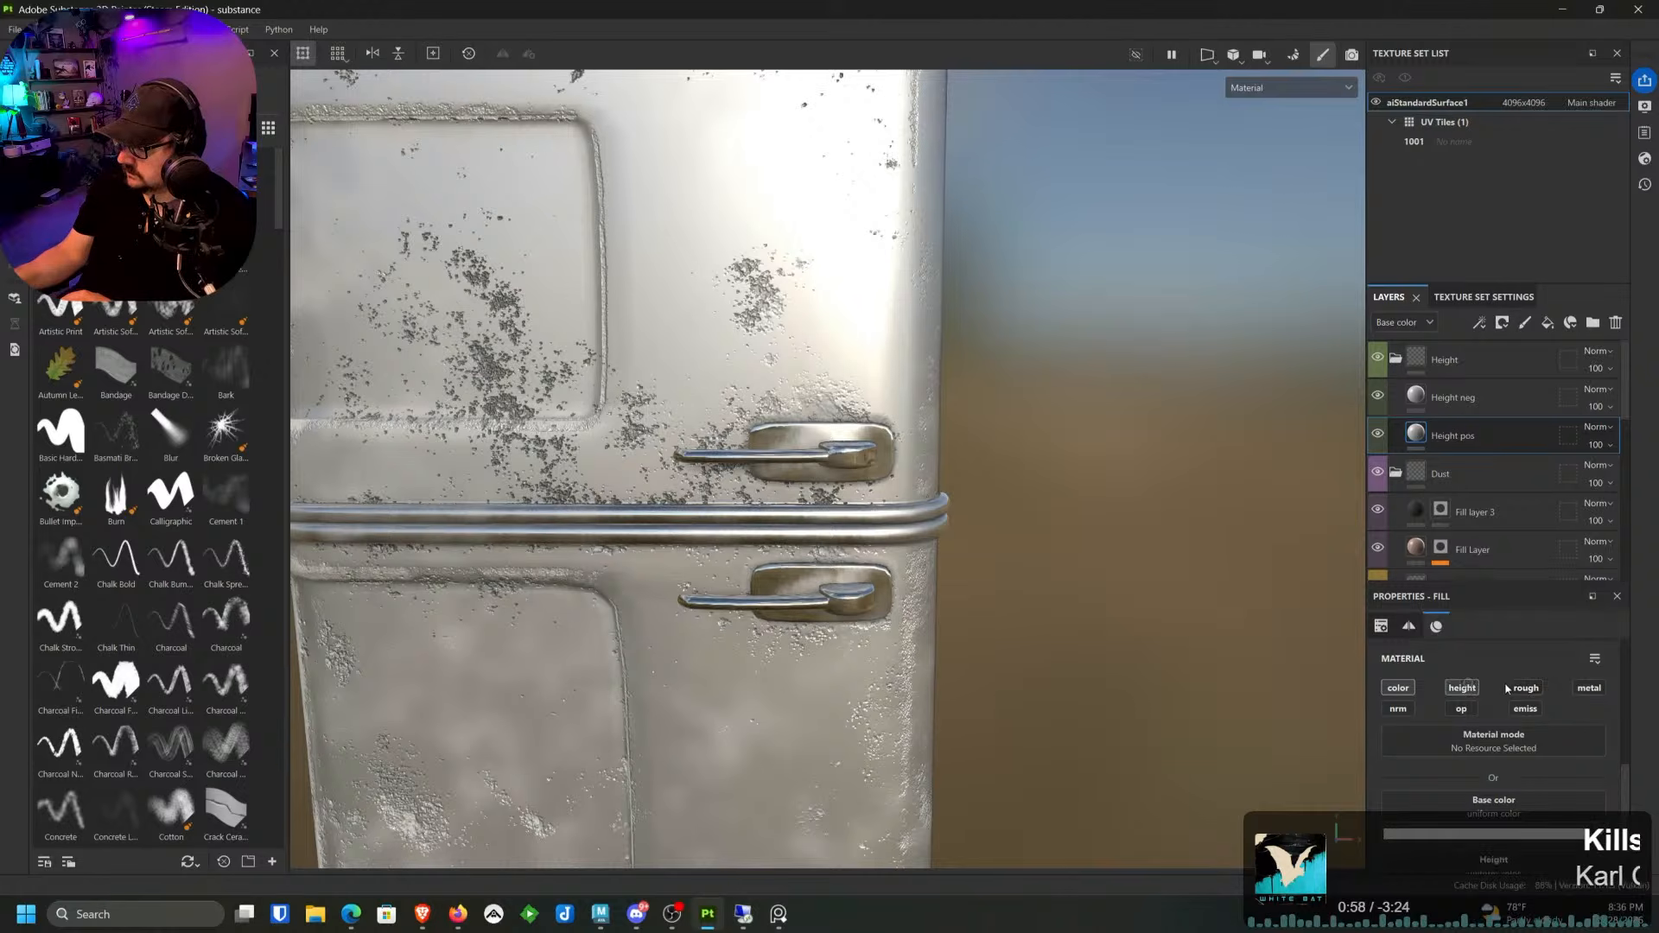
pyautogui.scroll(-1, 1586, 810)
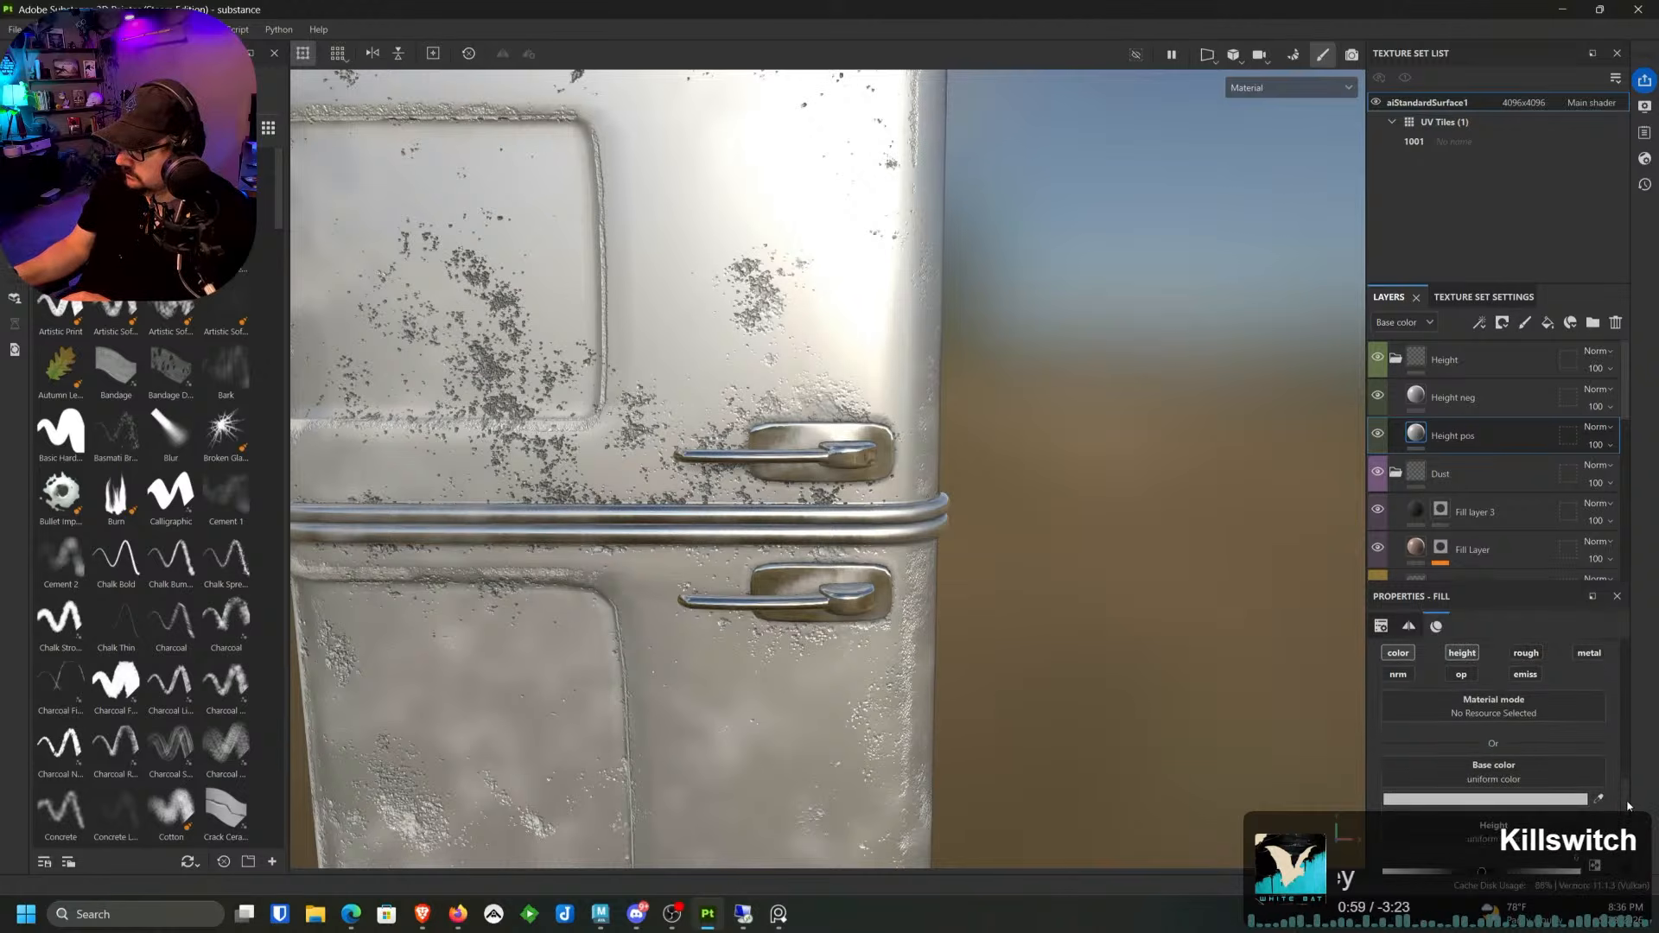
pyautogui.click(1406, 646)
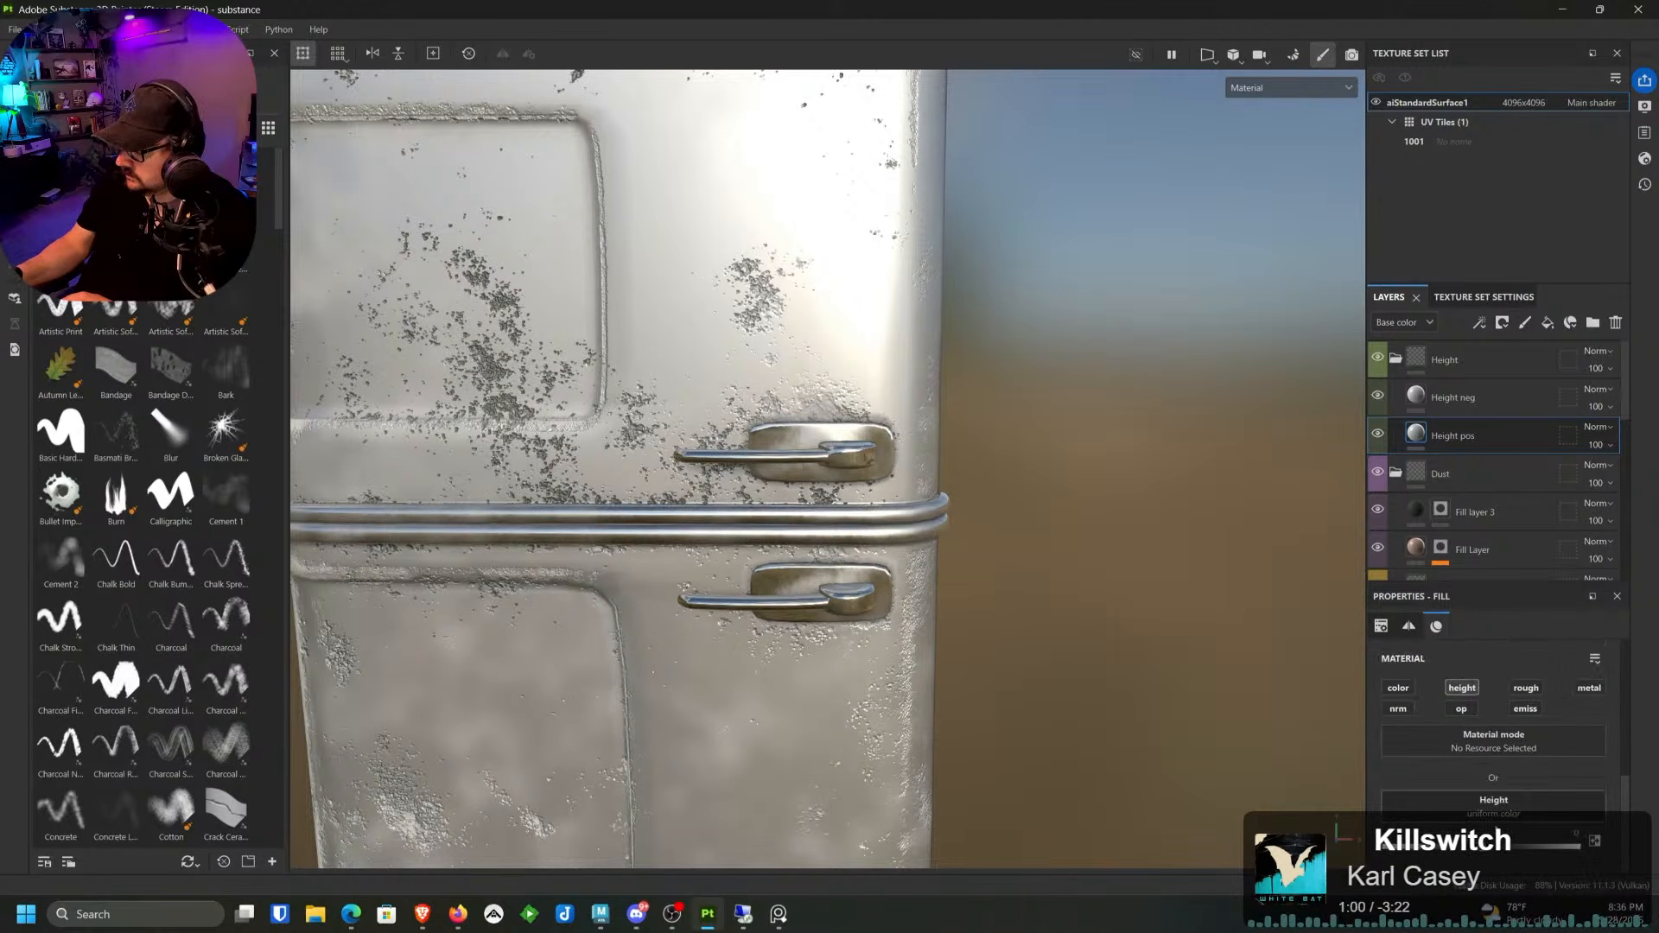
pyautogui.click(1426, 398)
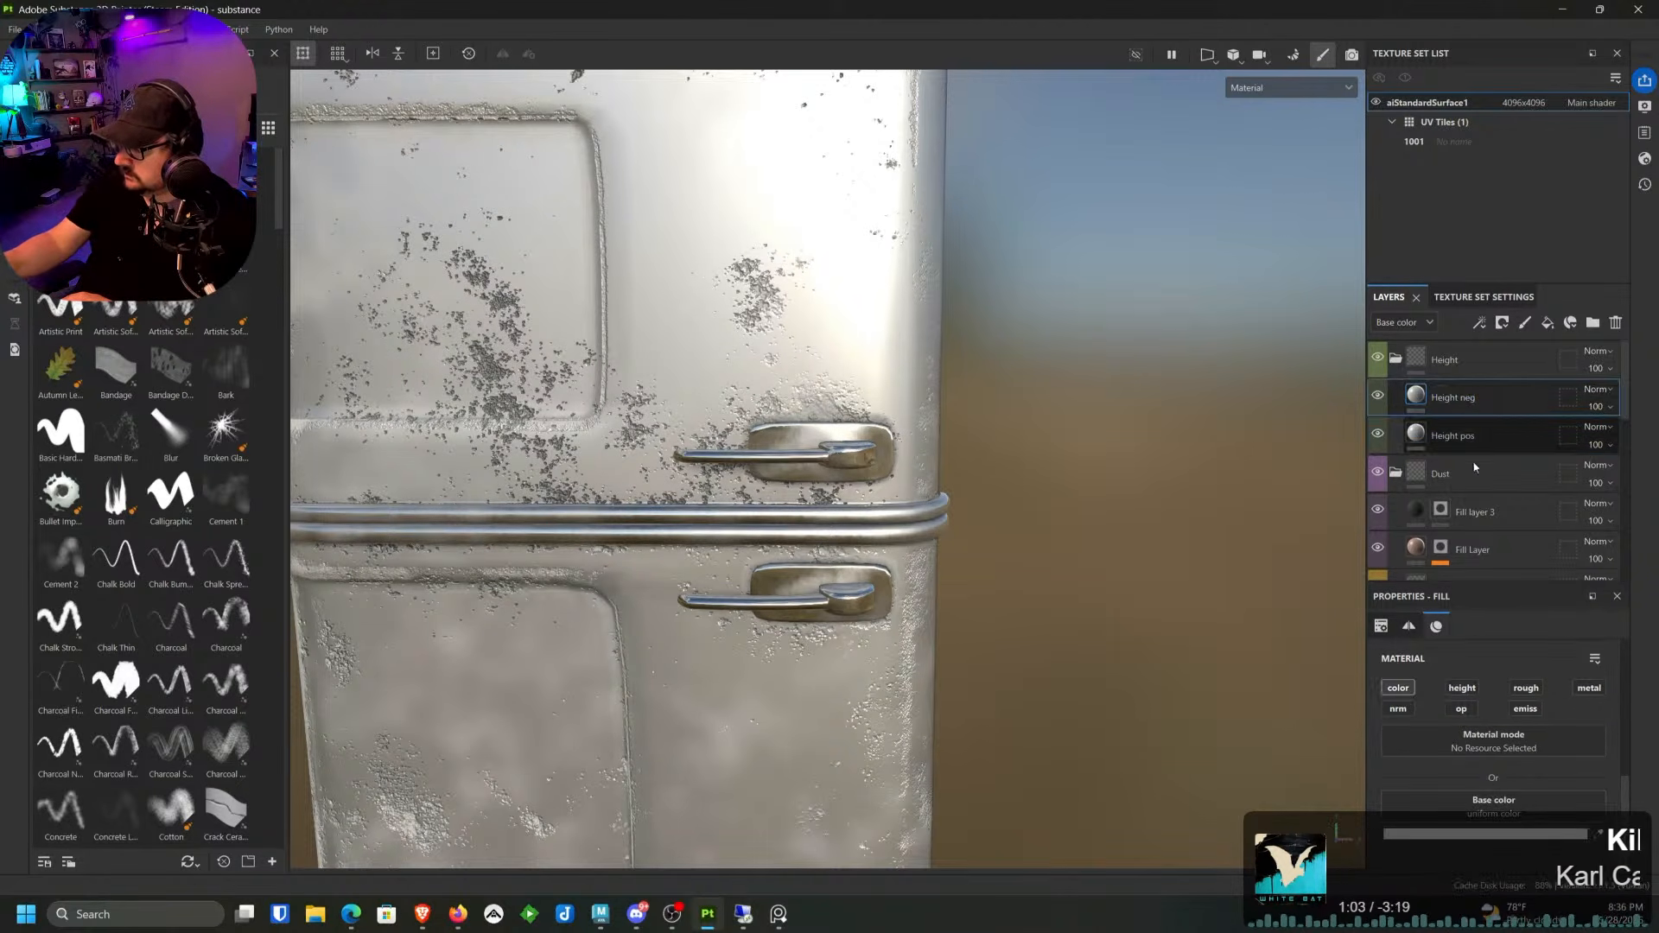
pyautogui.click(1452, 689)
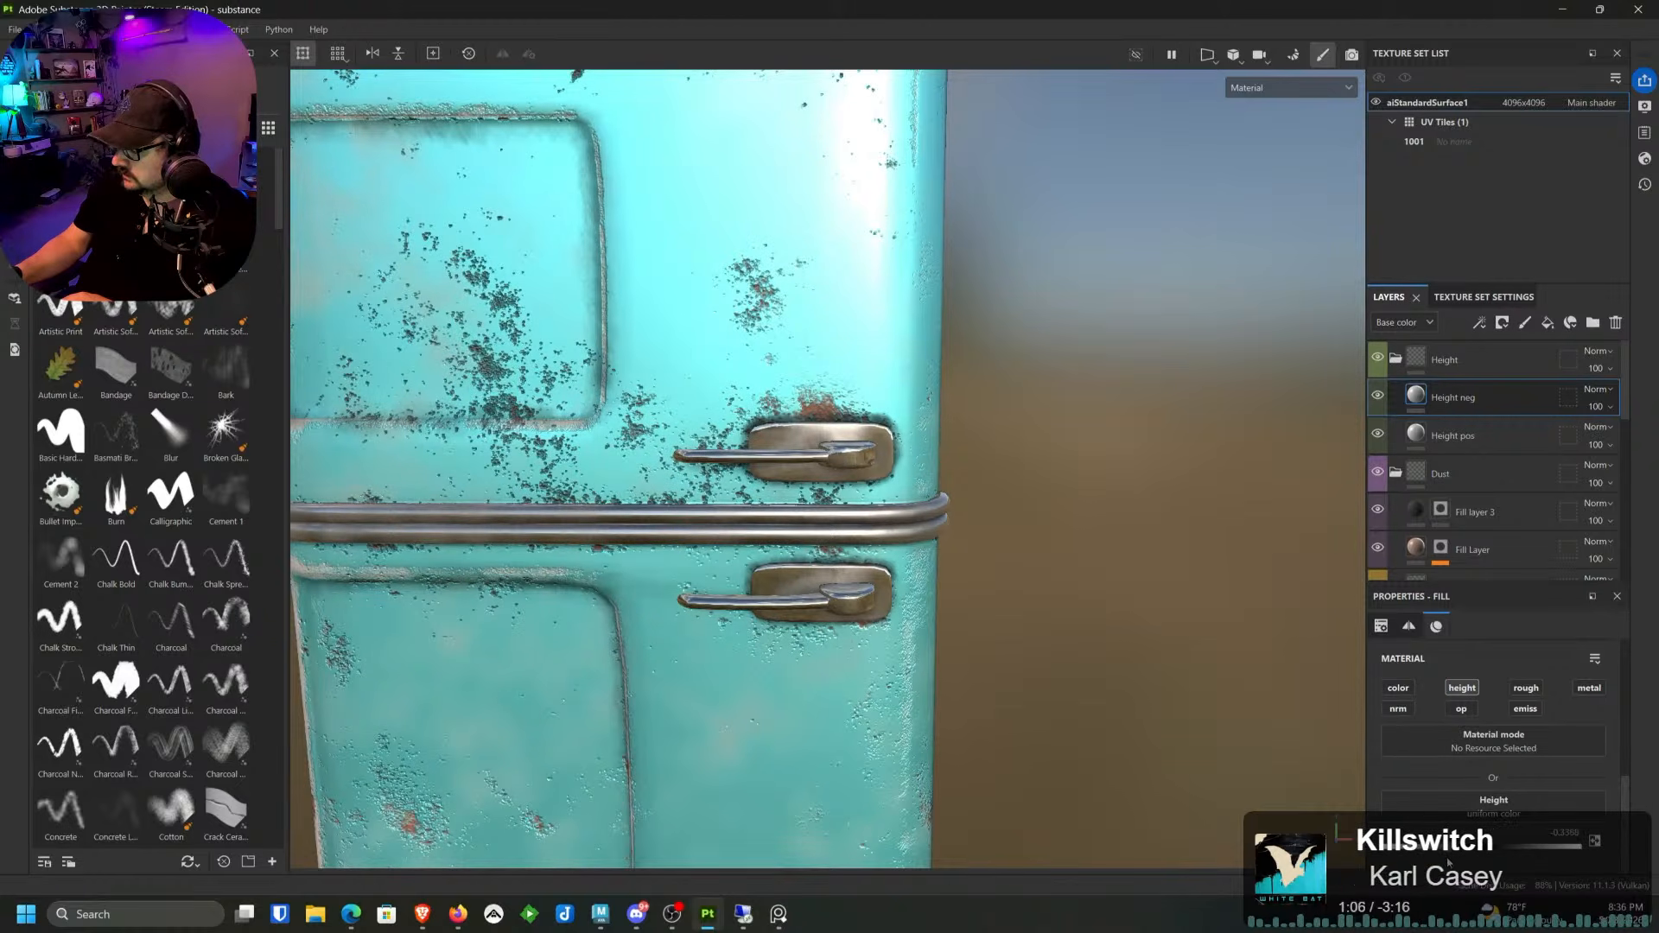
pyautogui.moveTo(1448, 862); pyautogui.dragTo(1454, 863)
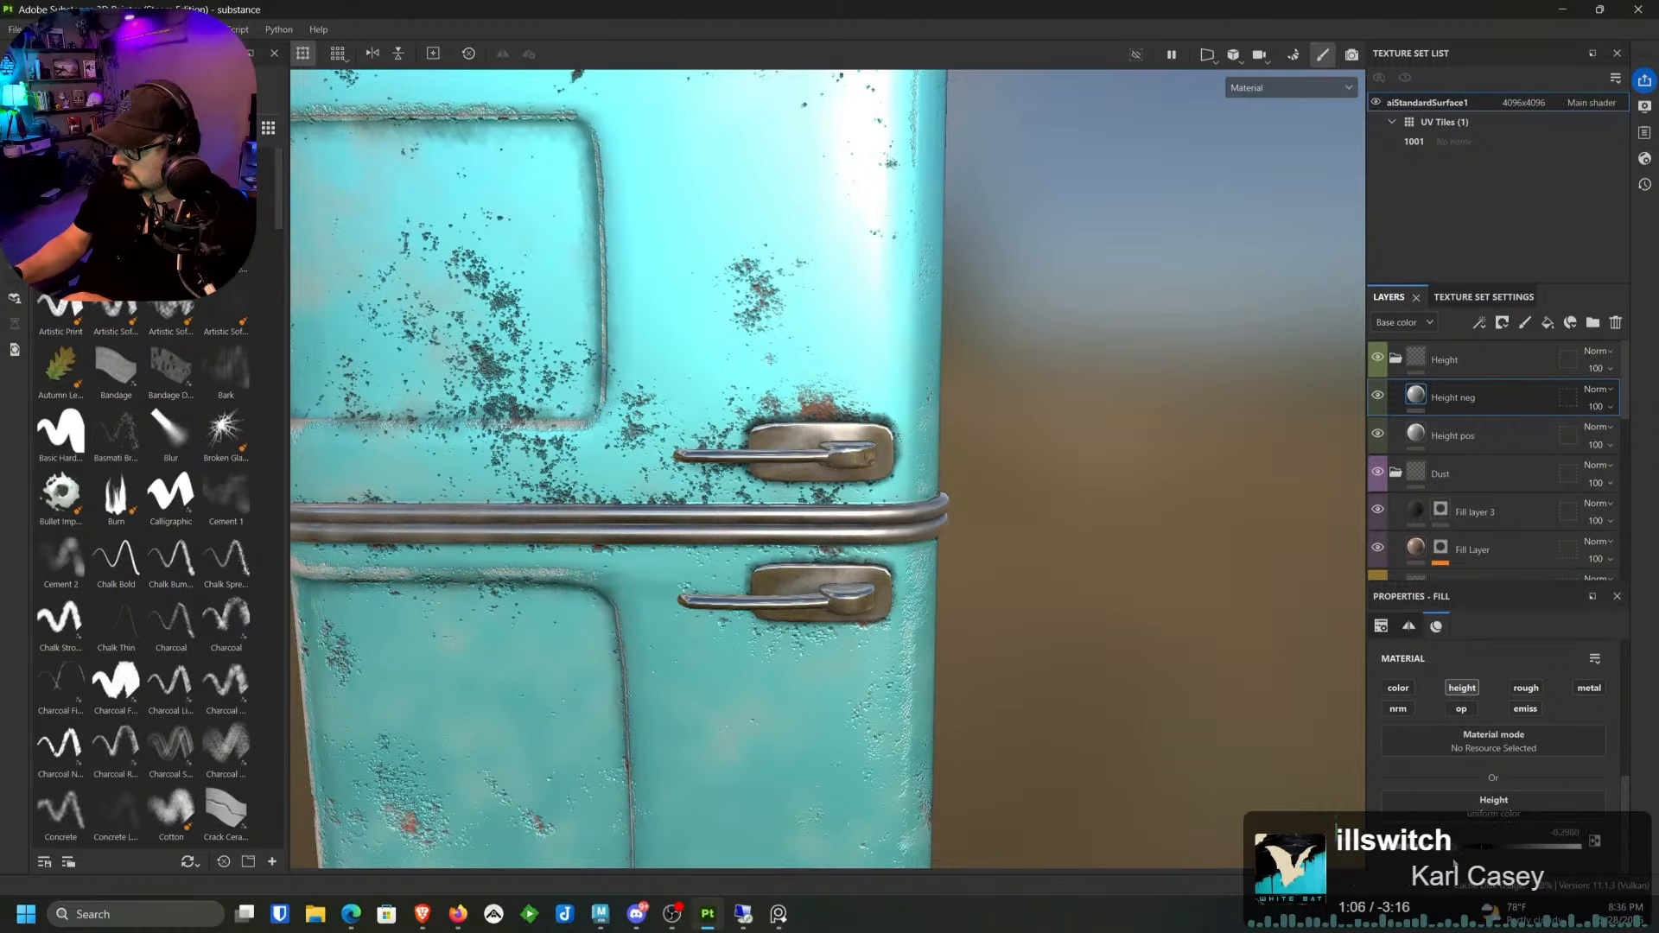
# Step: Show the alpha shapes in the asset library and add a black mask to the Height pos layer
pyautogui.click(1490, 445)
pyautogui.moveTo(968, 588); pyautogui.dragTo(1142, 537, button='middle')
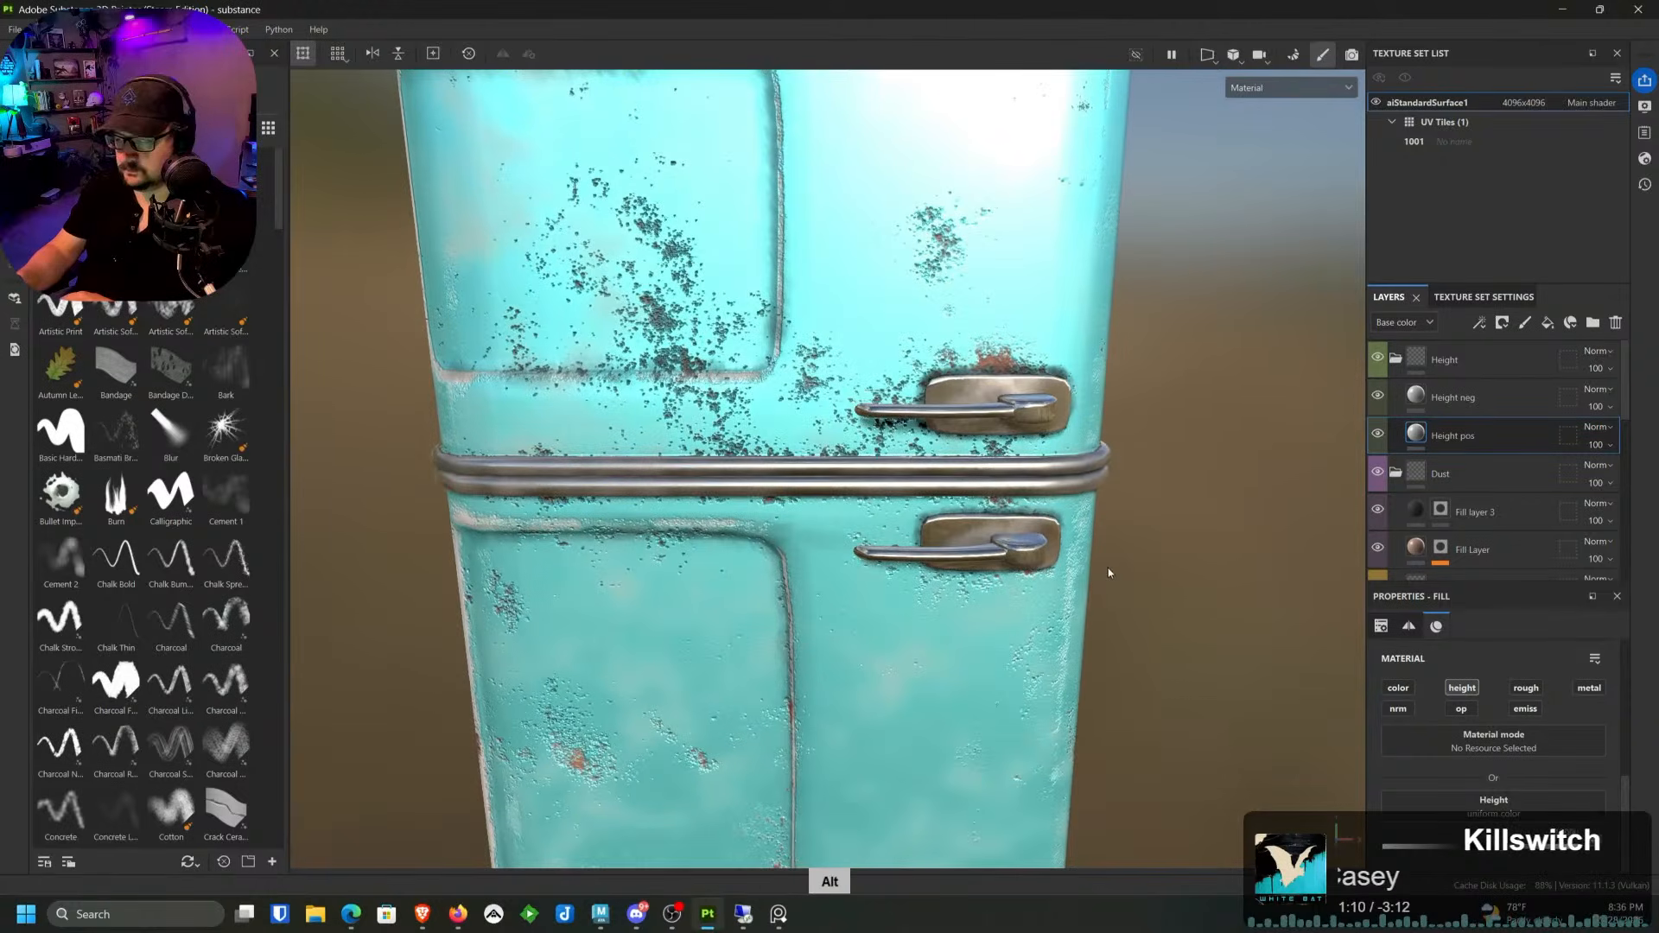
pyautogui.click(259, 164)
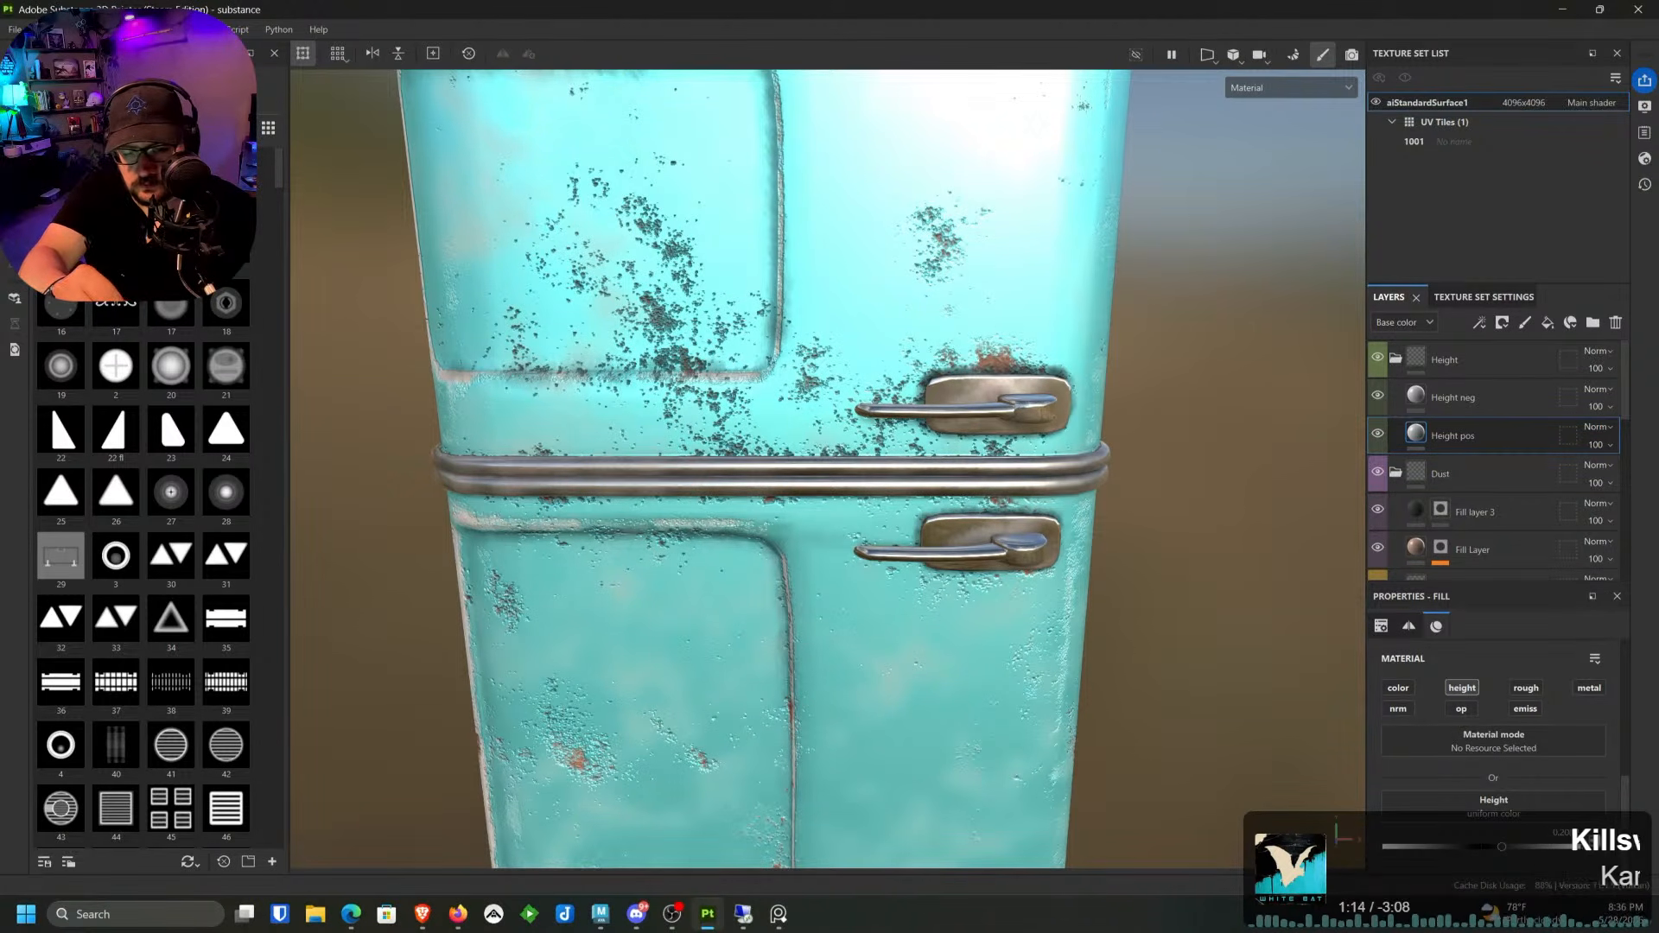
pyautogui.keyDown('alt'); pyautogui.moveTo(946, 363); pyautogui.dragTo(976, 429, button='right'); pyautogui.keyUp('alt')
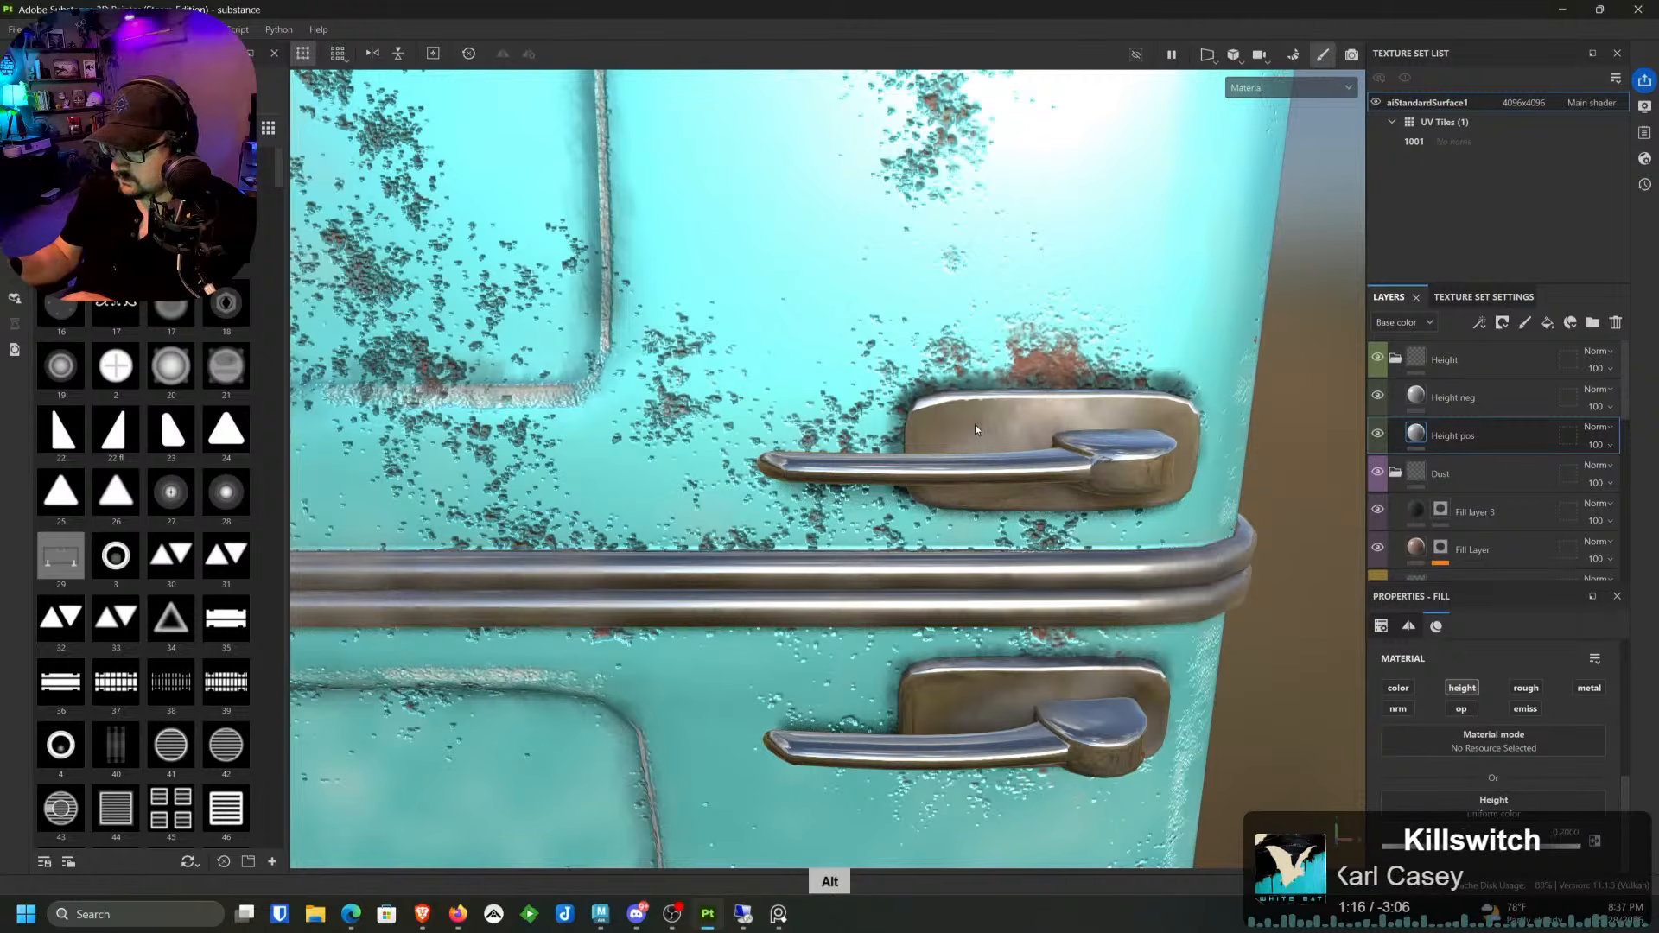
pyautogui.click(1501, 322)
pyautogui.click(1551, 376)
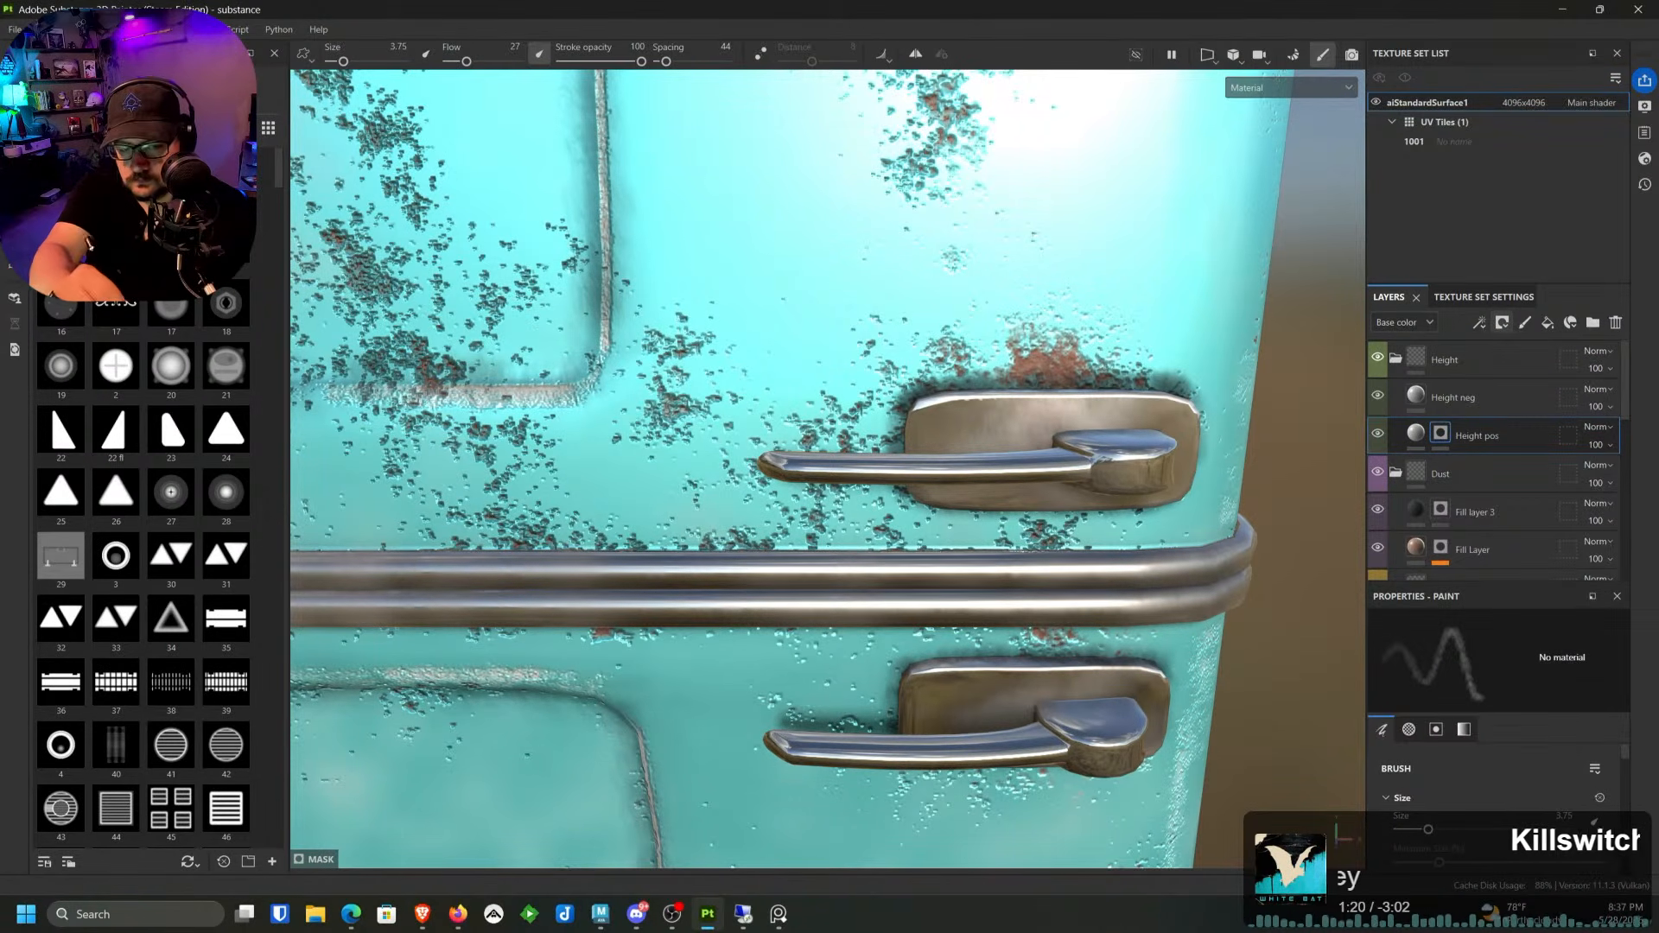
# Step: Paint a small raised rivet in each corner of the upper handle's backing plate on the Height pos mask, using brush size 1.29
pyautogui.moveTo(929, 413)
pyautogui.keyDown('ctrl'); pyautogui.mouseDown(button='right')
pyautogui.moveTo(995, 268)
pyautogui.moveTo(876, 362)
pyautogui.moveTo(881, 349)
pyautogui.mouseUp(button='right'); pyautogui.keyUp('ctrl')
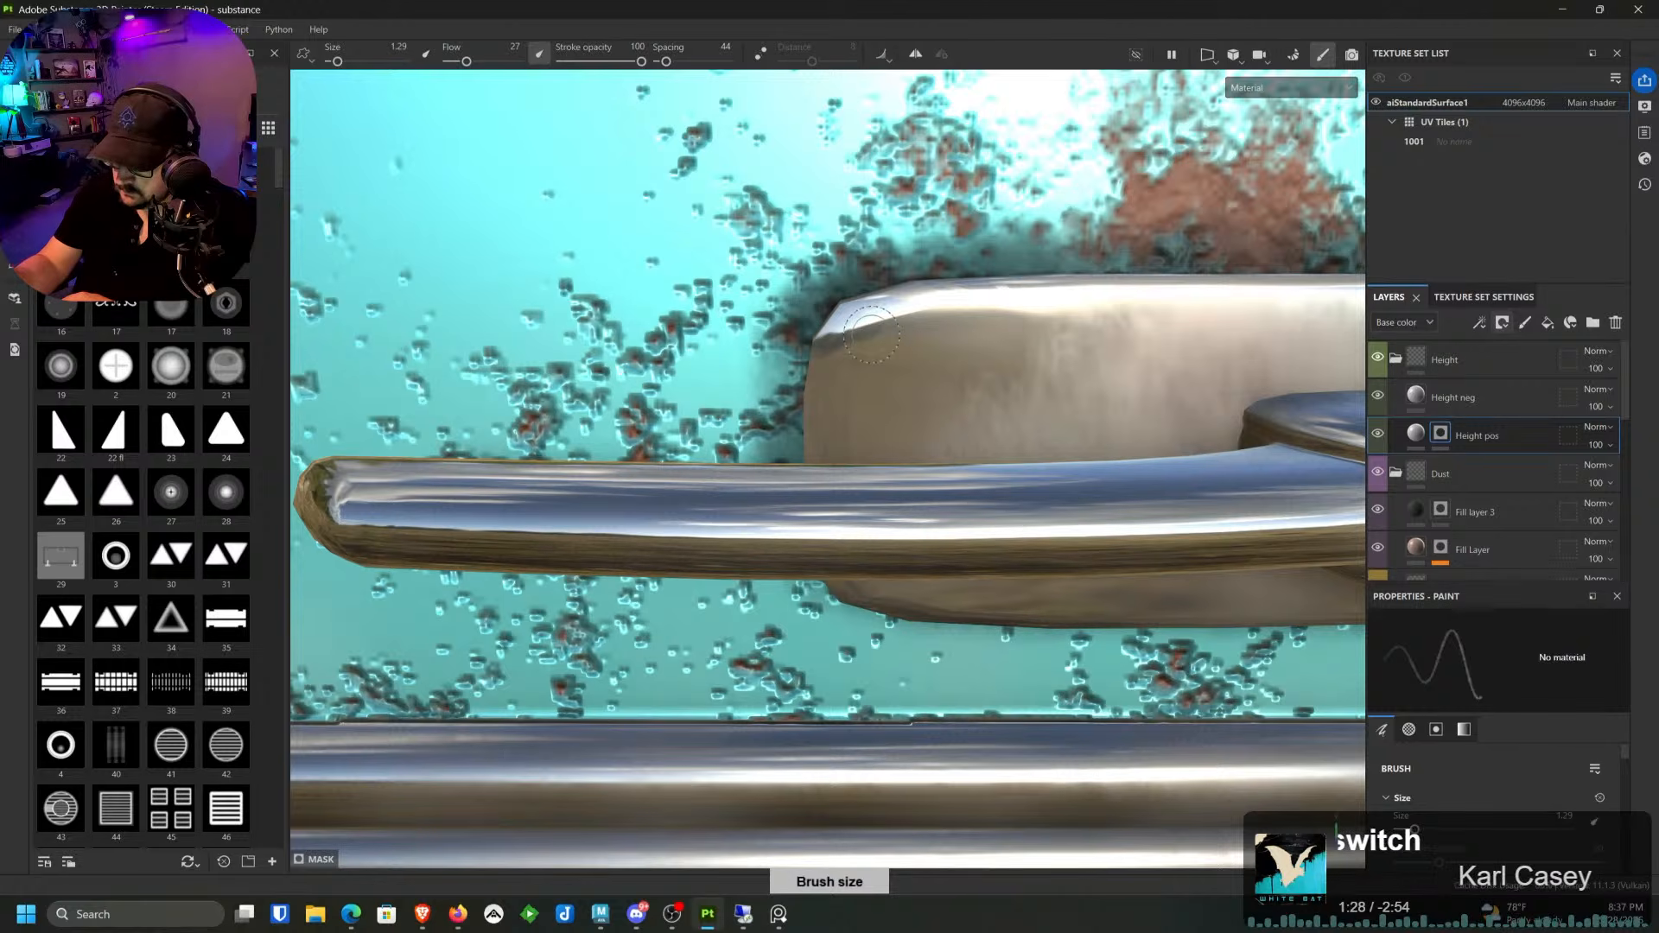
pyautogui.keyDown('alt'); pyautogui.moveTo(956, 487); pyautogui.dragTo(956, 482, button='middle'); pyautogui.keyUp('alt')
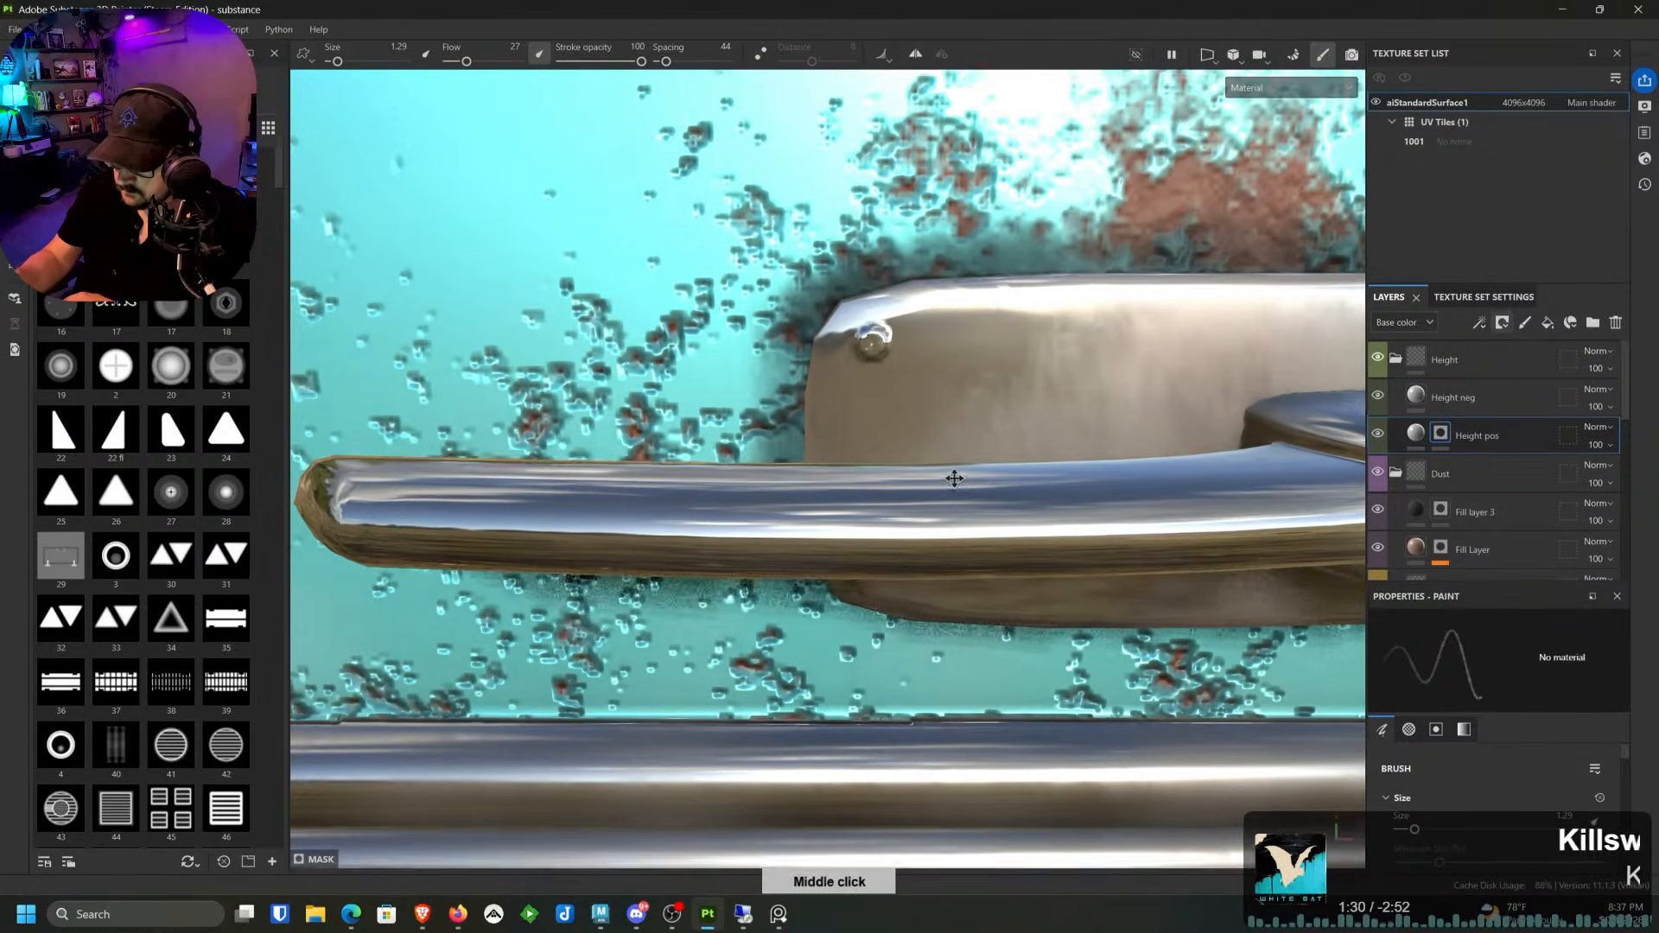
pyautogui.keyDown('alt'); pyautogui.moveTo(955, 481); pyautogui.dragTo(941, 334); pyautogui.keyUp('alt')
pyautogui.keyDown('alt'); pyautogui.moveTo(941, 334); pyautogui.dragTo(936, 173, button='middle'); pyautogui.keyUp('alt')
pyautogui.click(865, 364)
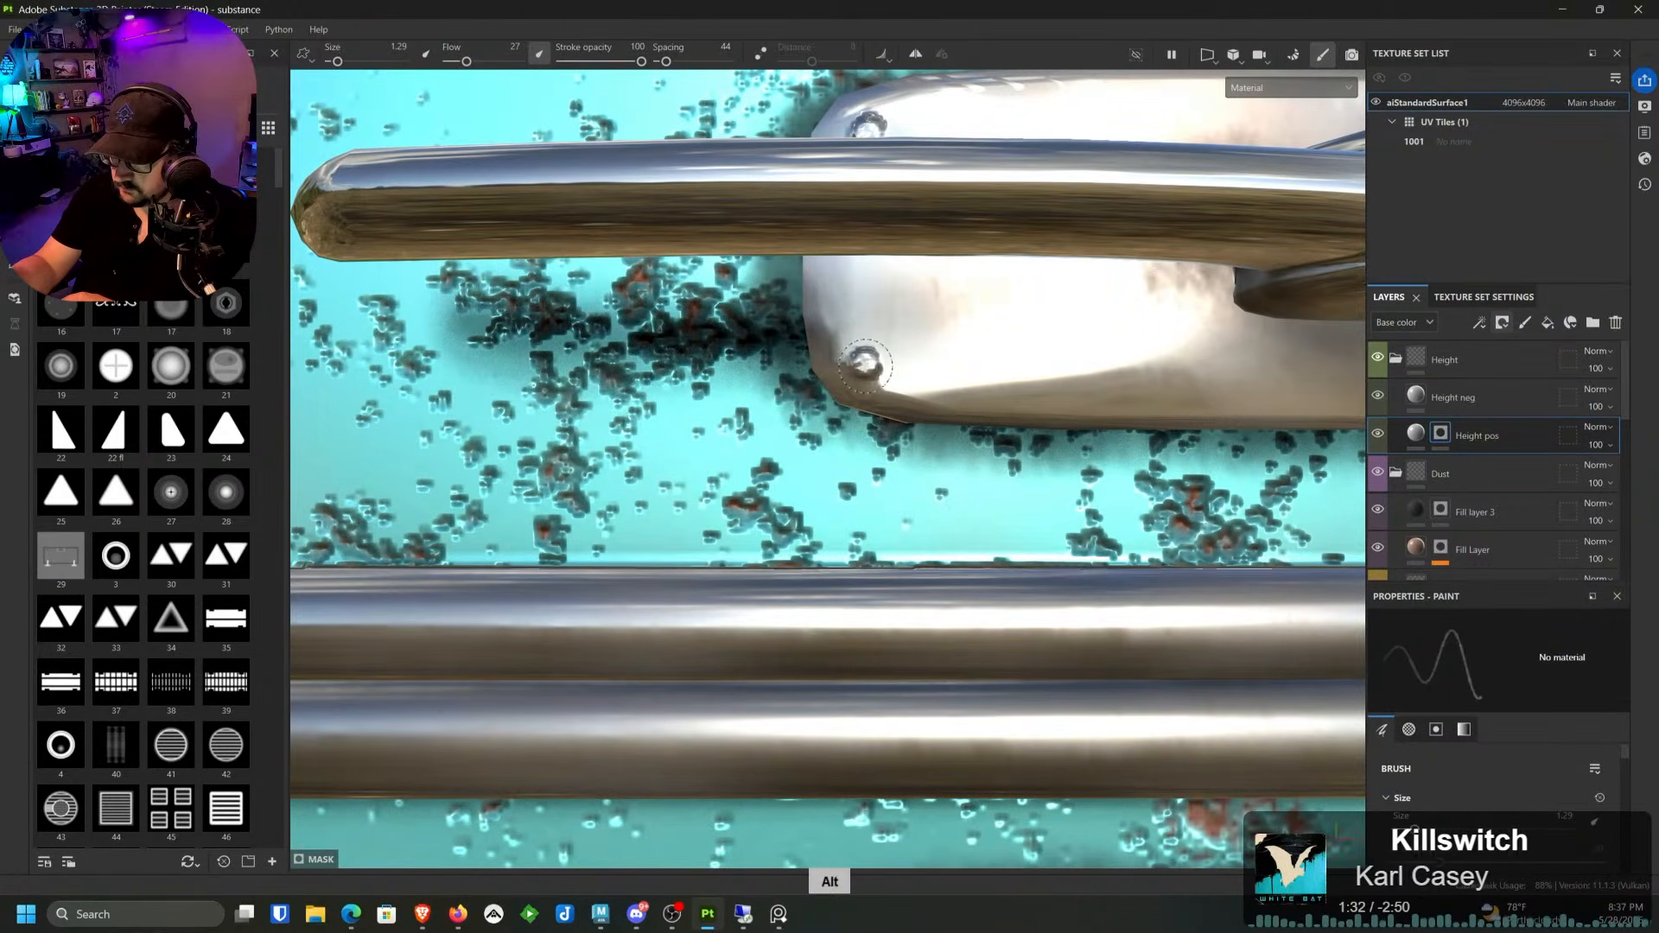
pyautogui.moveTo(1237, 285)
pyautogui.keyDown('alt'); pyautogui.mouseDown(button='middle')
pyautogui.moveTo(1046, 352)
pyautogui.moveTo(928, 435)
pyautogui.mouseUp(button='middle'); pyautogui.keyUp('alt')
pyautogui.click(1046, 352)
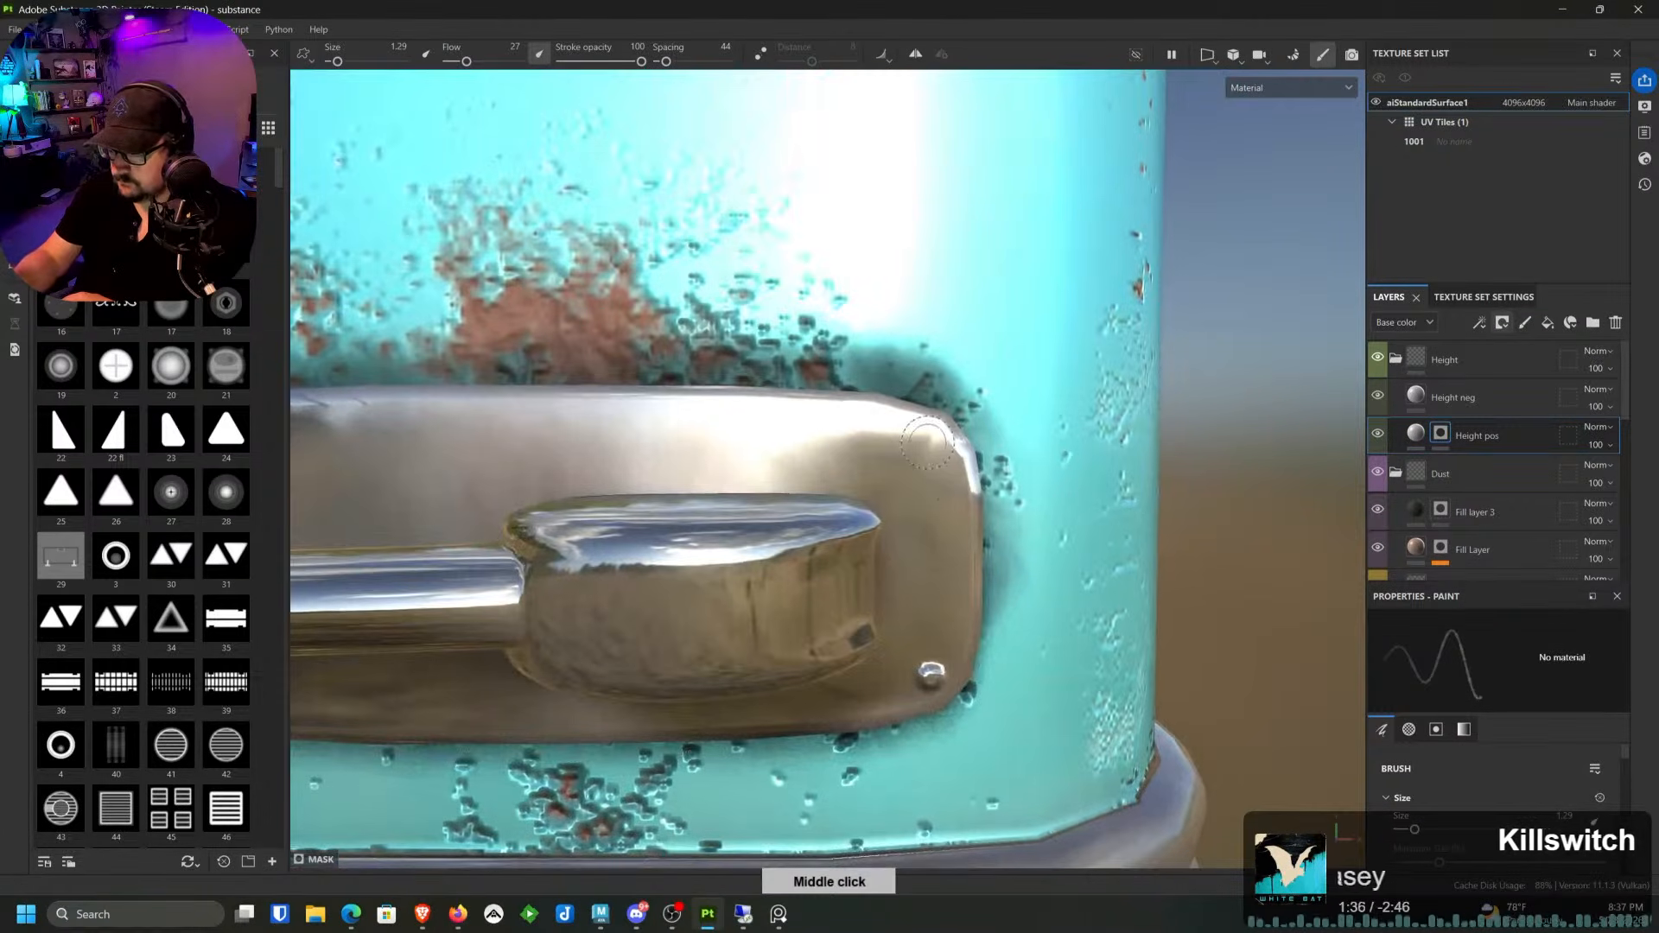
pyautogui.click(928, 436)
pyautogui.keyDown('alt'); pyautogui.moveTo(903, 584); pyautogui.dragTo(900, 103, button='right'); pyautogui.keyUp('alt')
pyautogui.keyDown('alt'); pyautogui.moveTo(873, 553); pyautogui.dragTo(868, 402, button='right'); pyautogui.keyUp('alt')
pyautogui.keyDown('alt'); pyautogui.moveTo(853, 578); pyautogui.dragTo(935, 74, button='middle'); pyautogui.keyUp('alt')
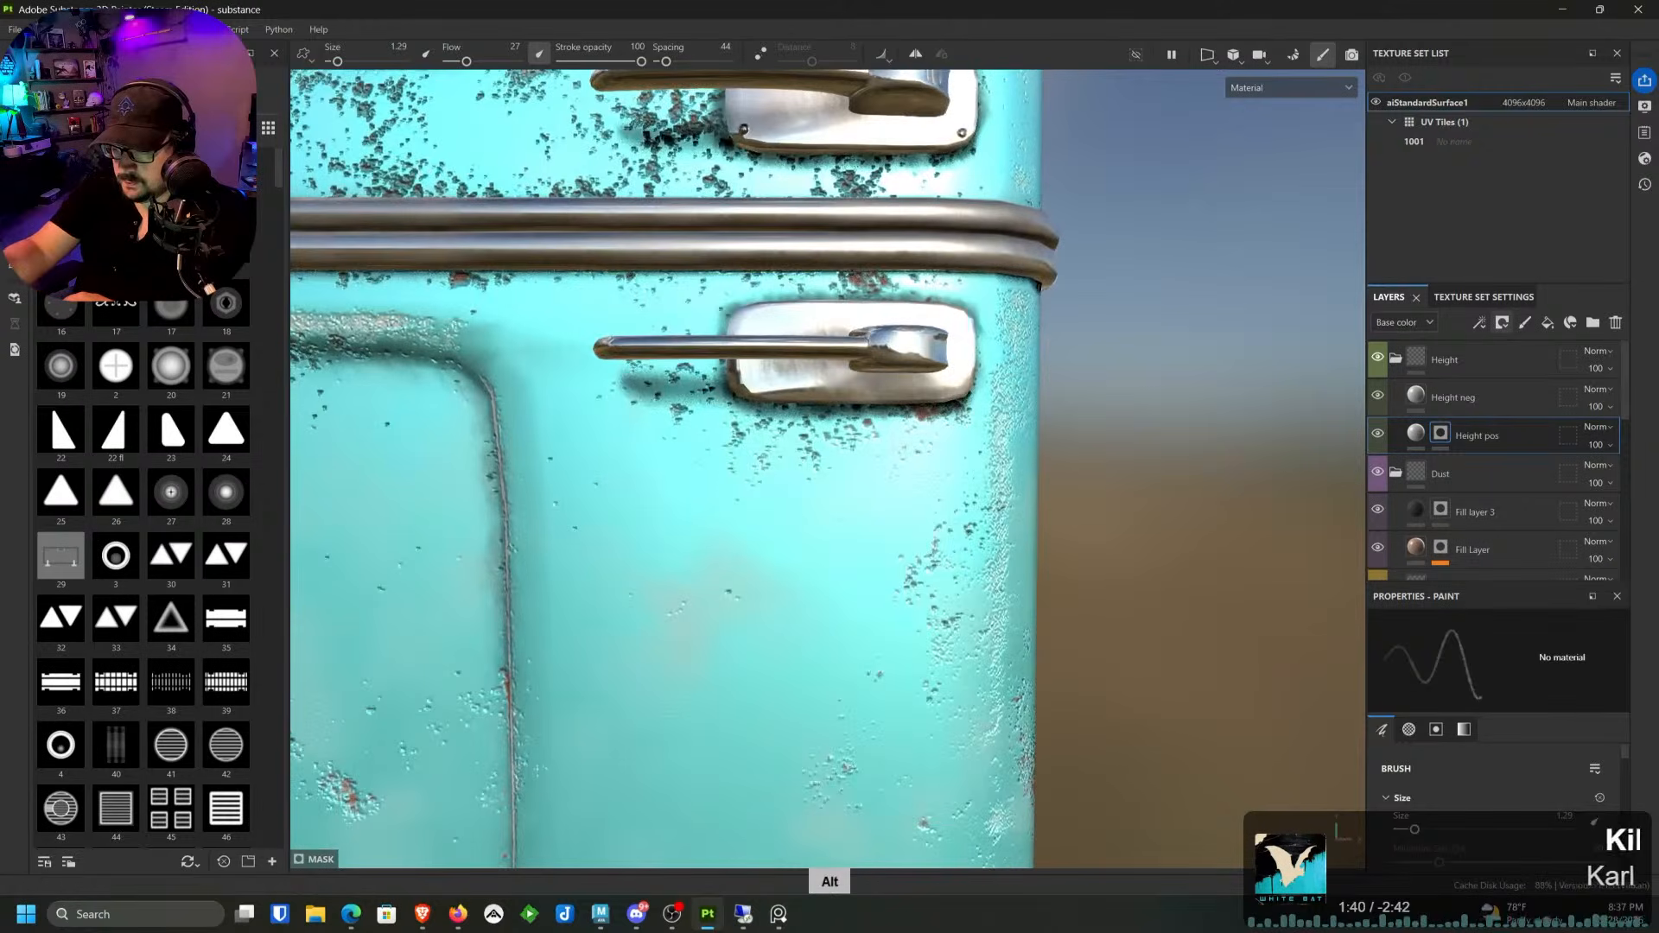
# Step: Paint a small raised rivet in each corner of the lower handle's backing plate on the Height pos mask
pyautogui.keyDown('alt'); pyautogui.moveTo(679, 402); pyautogui.dragTo(721, 841, button='right'); pyautogui.keyUp('alt')
pyautogui.keyDown('alt'); pyautogui.moveTo(782, 277); pyautogui.dragTo(787, 466); pyautogui.keyUp('alt')
pyautogui.keyDown('alt'); pyautogui.moveTo(778, 219); pyautogui.dragTo(763, 344); pyautogui.keyUp('alt')
pyautogui.keyDown('alt'); pyautogui.moveTo(853, 300); pyautogui.dragTo(833, 421, button='middle'); pyautogui.keyUp('alt')
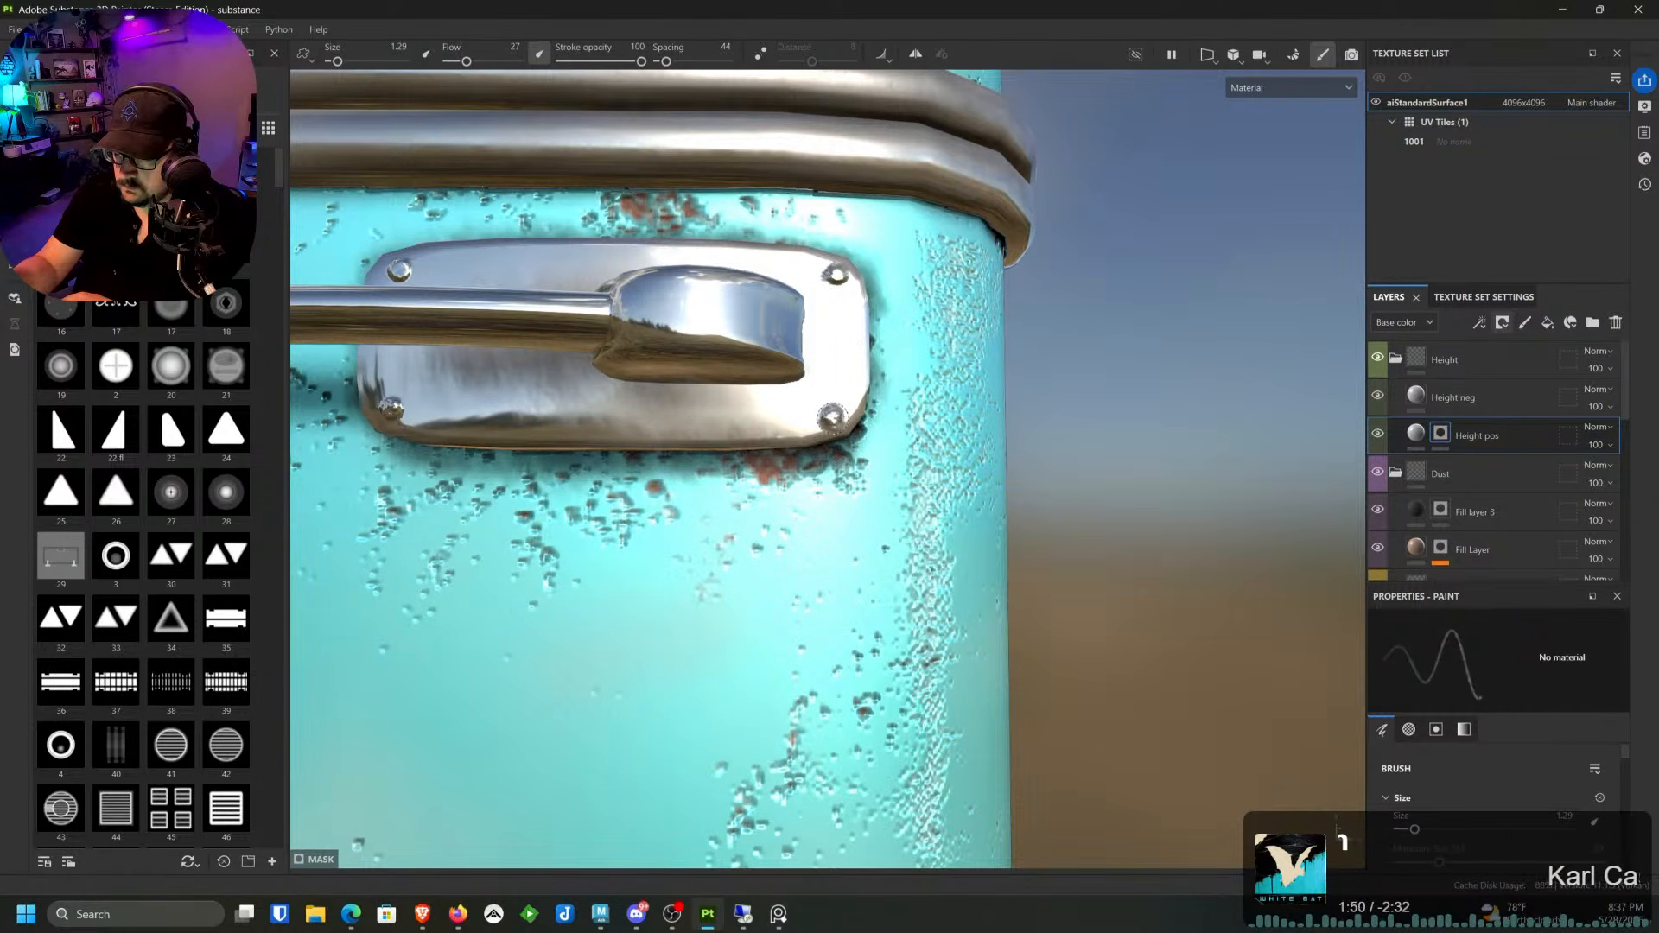
pyautogui.keyDown('alt'); pyautogui.moveTo(831, 417); pyautogui.dragTo(916, 415); pyautogui.keyUp('alt')
# Step: Add a black mask to the Height neg layer
pyautogui.click(1482, 399)
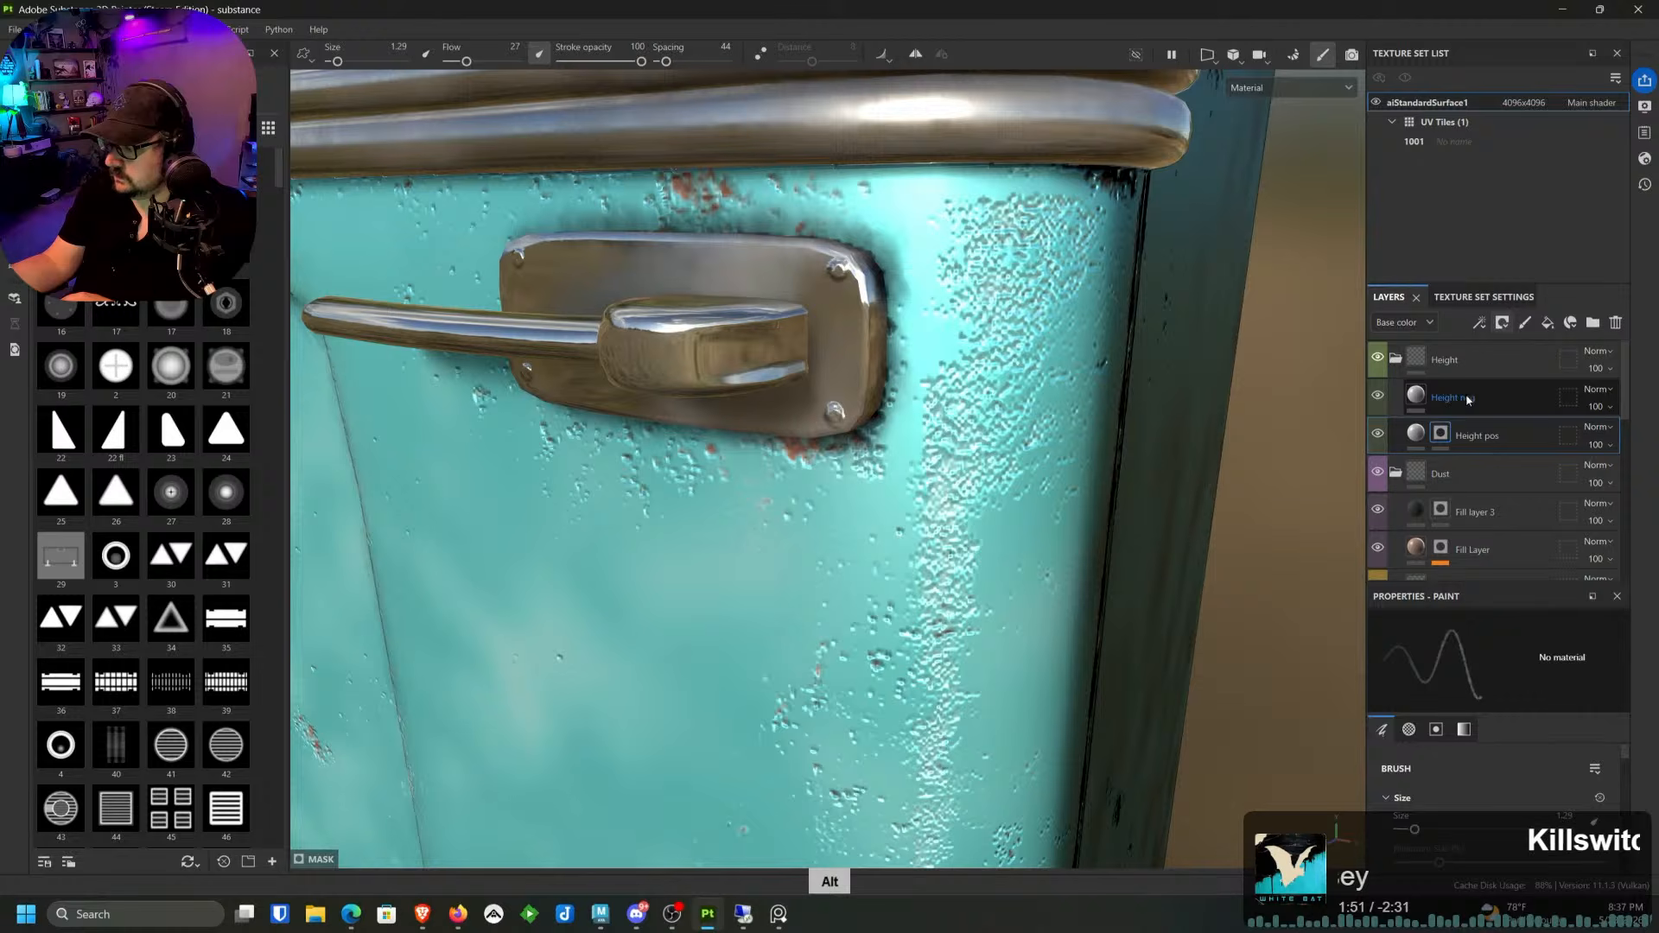
pyautogui.click(1504, 327)
pyautogui.click(1521, 363)
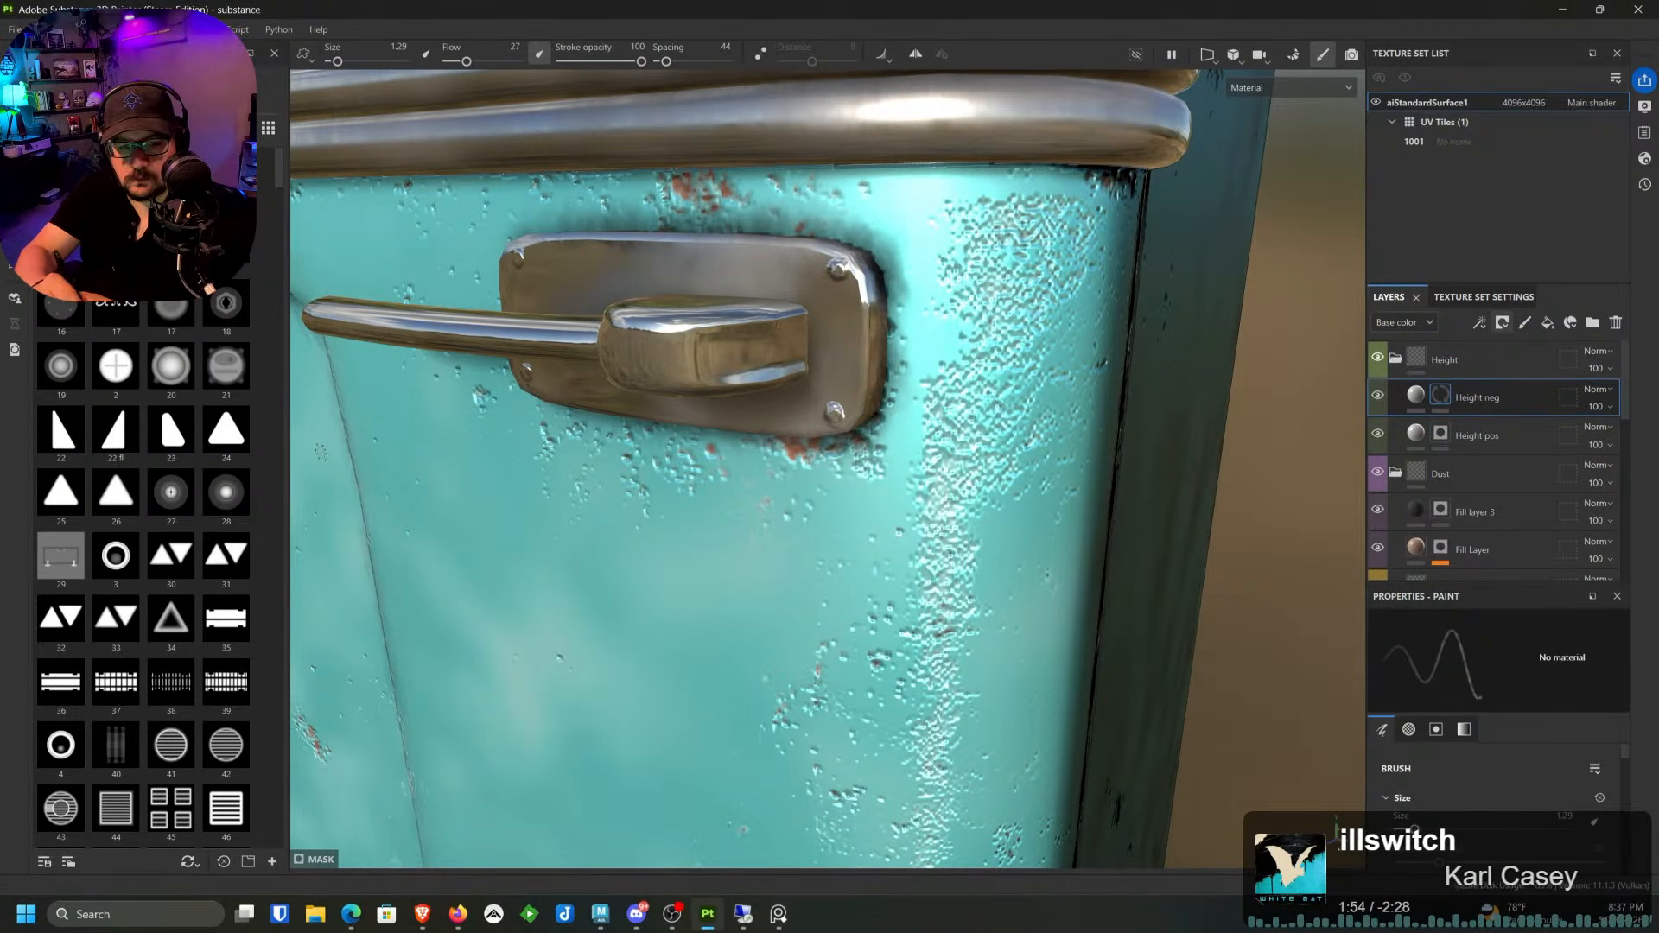
# Step: Draw a horizontal two-point paint path across the lower handle's end block on the Height neg mask, with brush size 0.36
pyautogui.press('7')
pyautogui.keyDown('alt'); pyautogui.moveTo(754, 404); pyautogui.dragTo(830, 480, button='middle'); pyautogui.keyUp('alt')
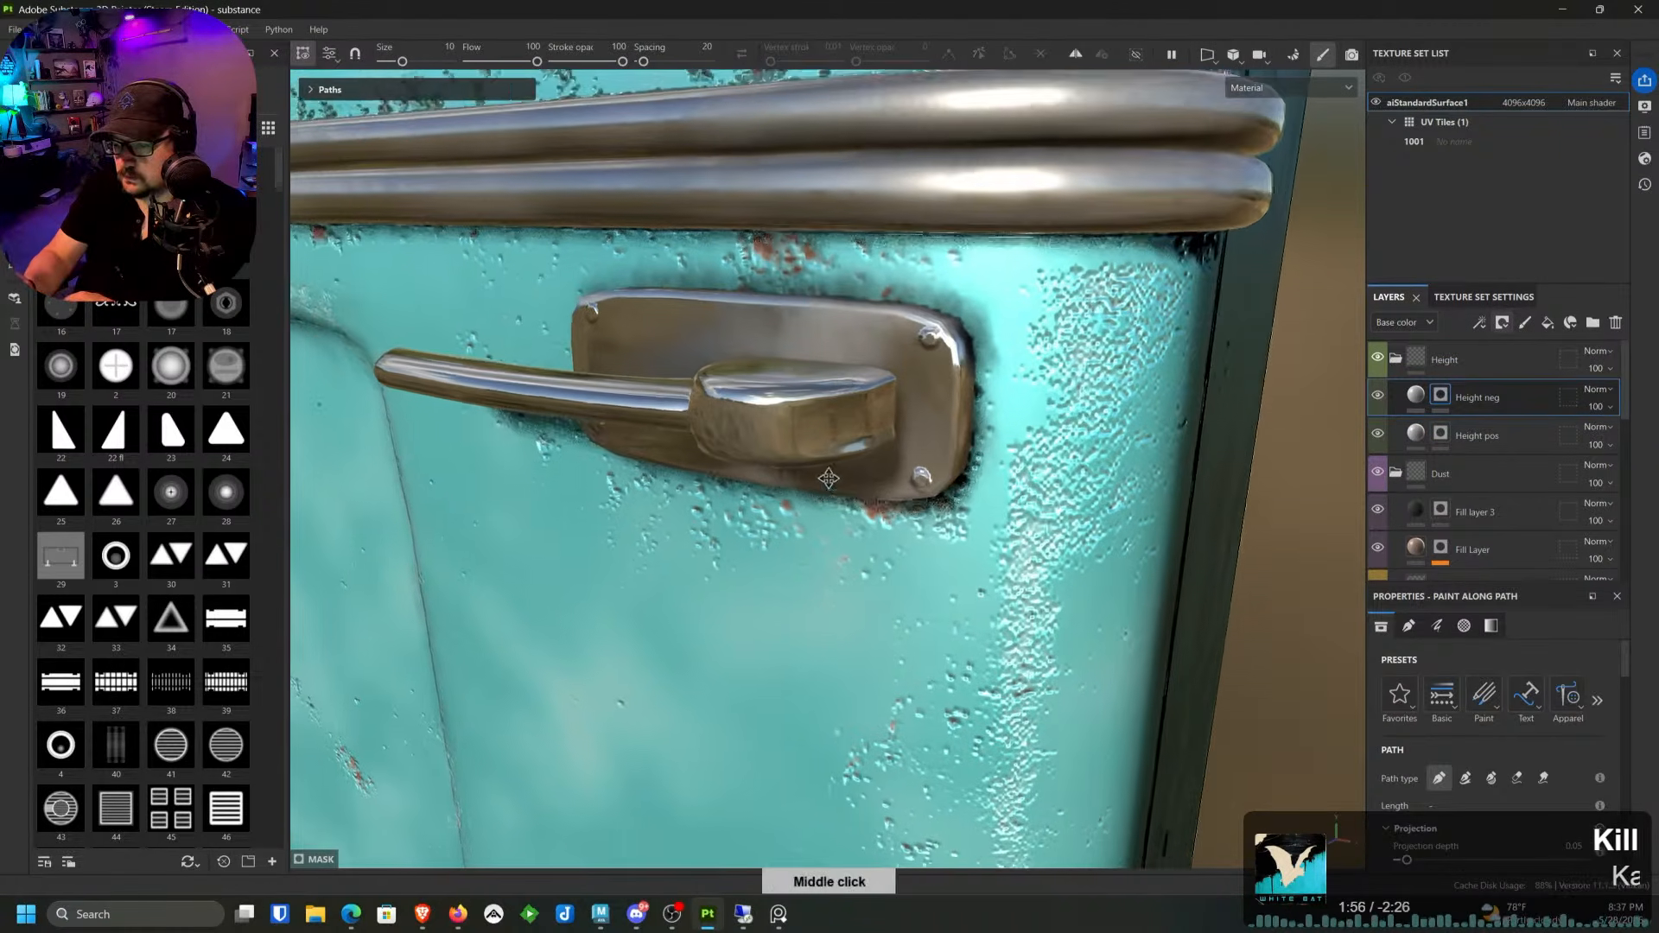
pyautogui.moveTo(830, 480)
pyautogui.keyDown('alt'); pyautogui.mouseDown()
pyautogui.moveTo(955, 420)
pyautogui.moveTo(1137, 463)
pyautogui.moveTo(821, 486)
pyautogui.mouseUp(); pyautogui.keyUp('alt')
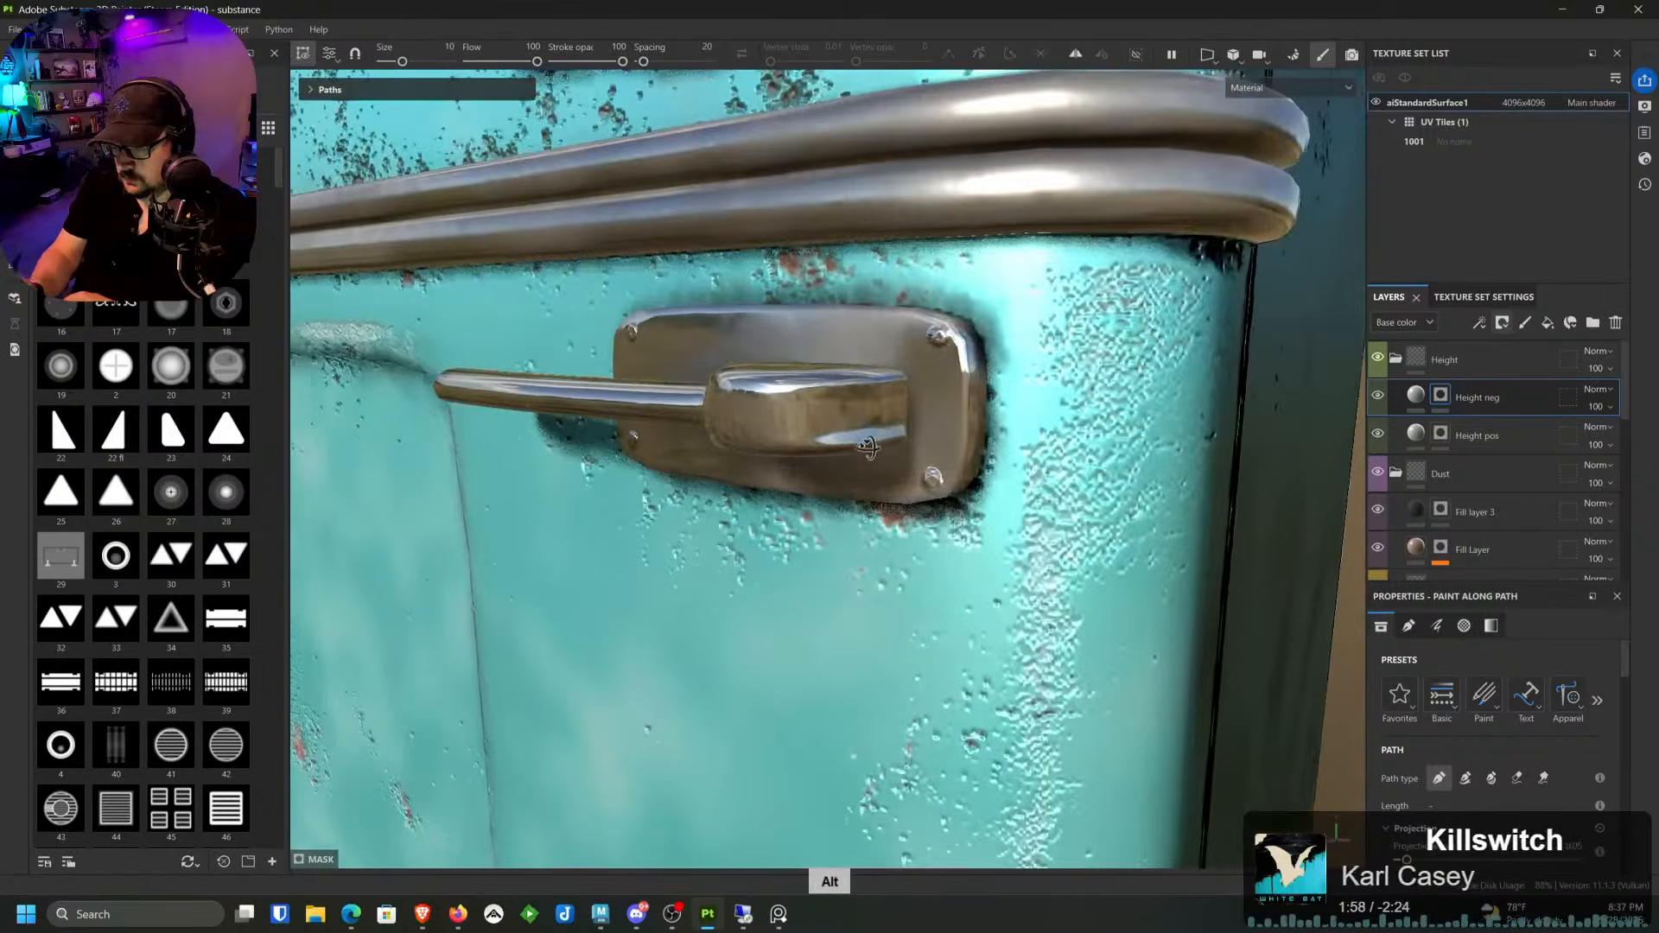
pyautogui.keyDown('alt'); pyautogui.moveTo(821, 487); pyautogui.dragTo(928, 499, button='right'); pyautogui.keyUp('alt')
pyautogui.keyDown('alt'); pyautogui.moveTo(927, 496); pyautogui.dragTo(911, 473); pyautogui.keyUp('alt')
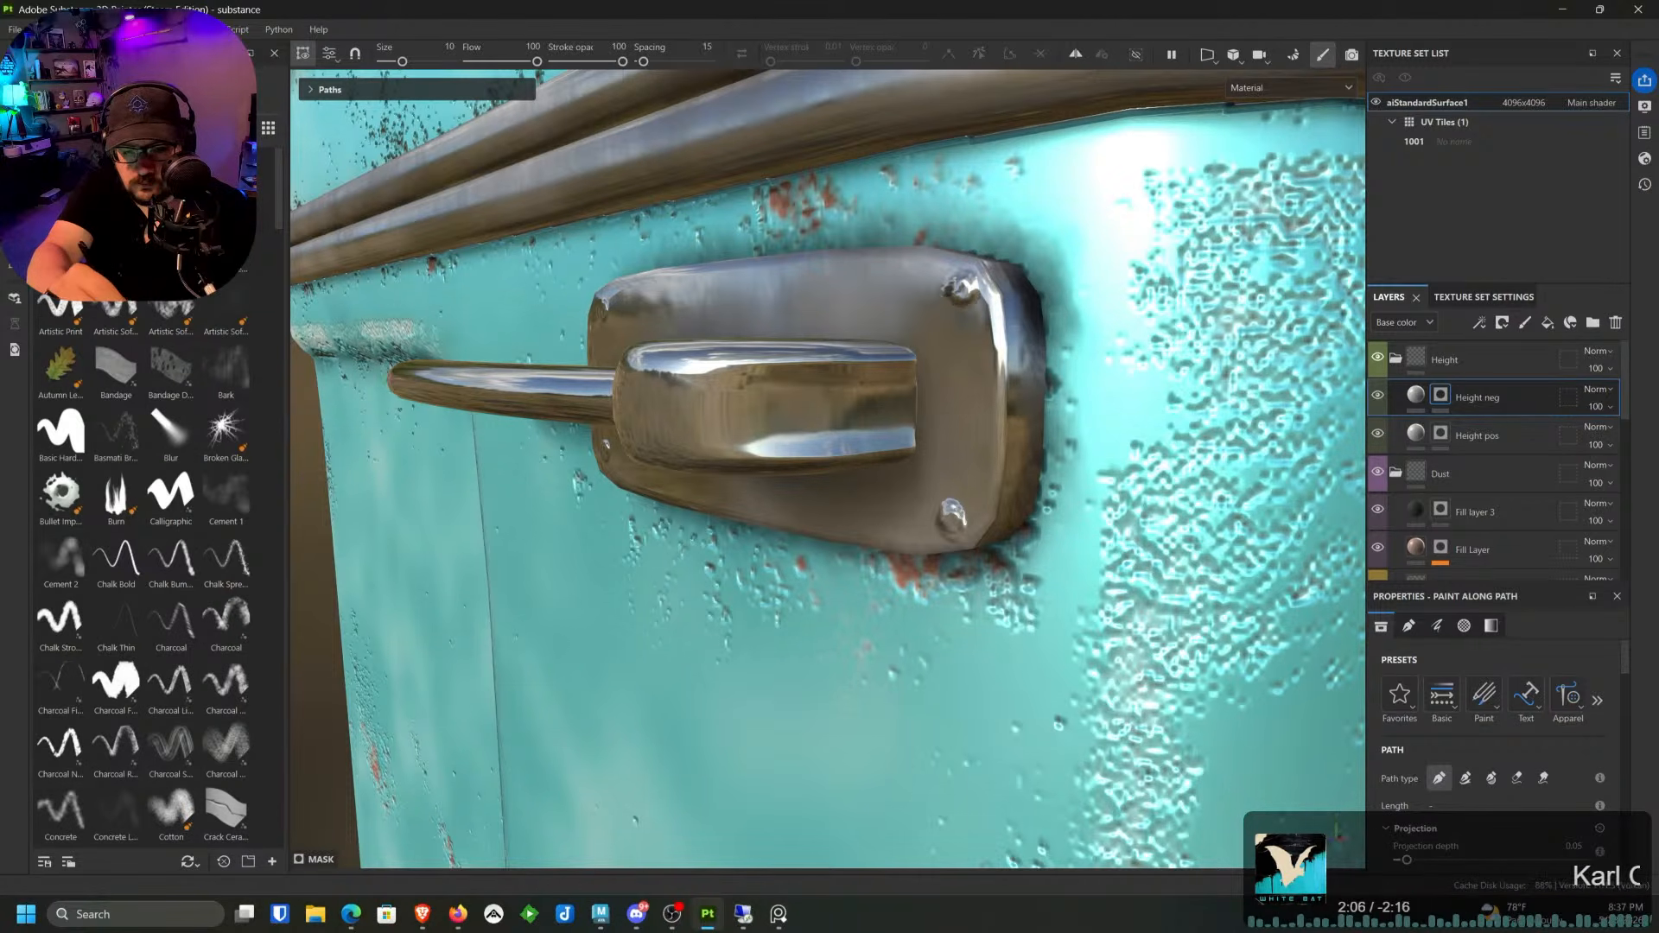
pyautogui.click(906, 396)
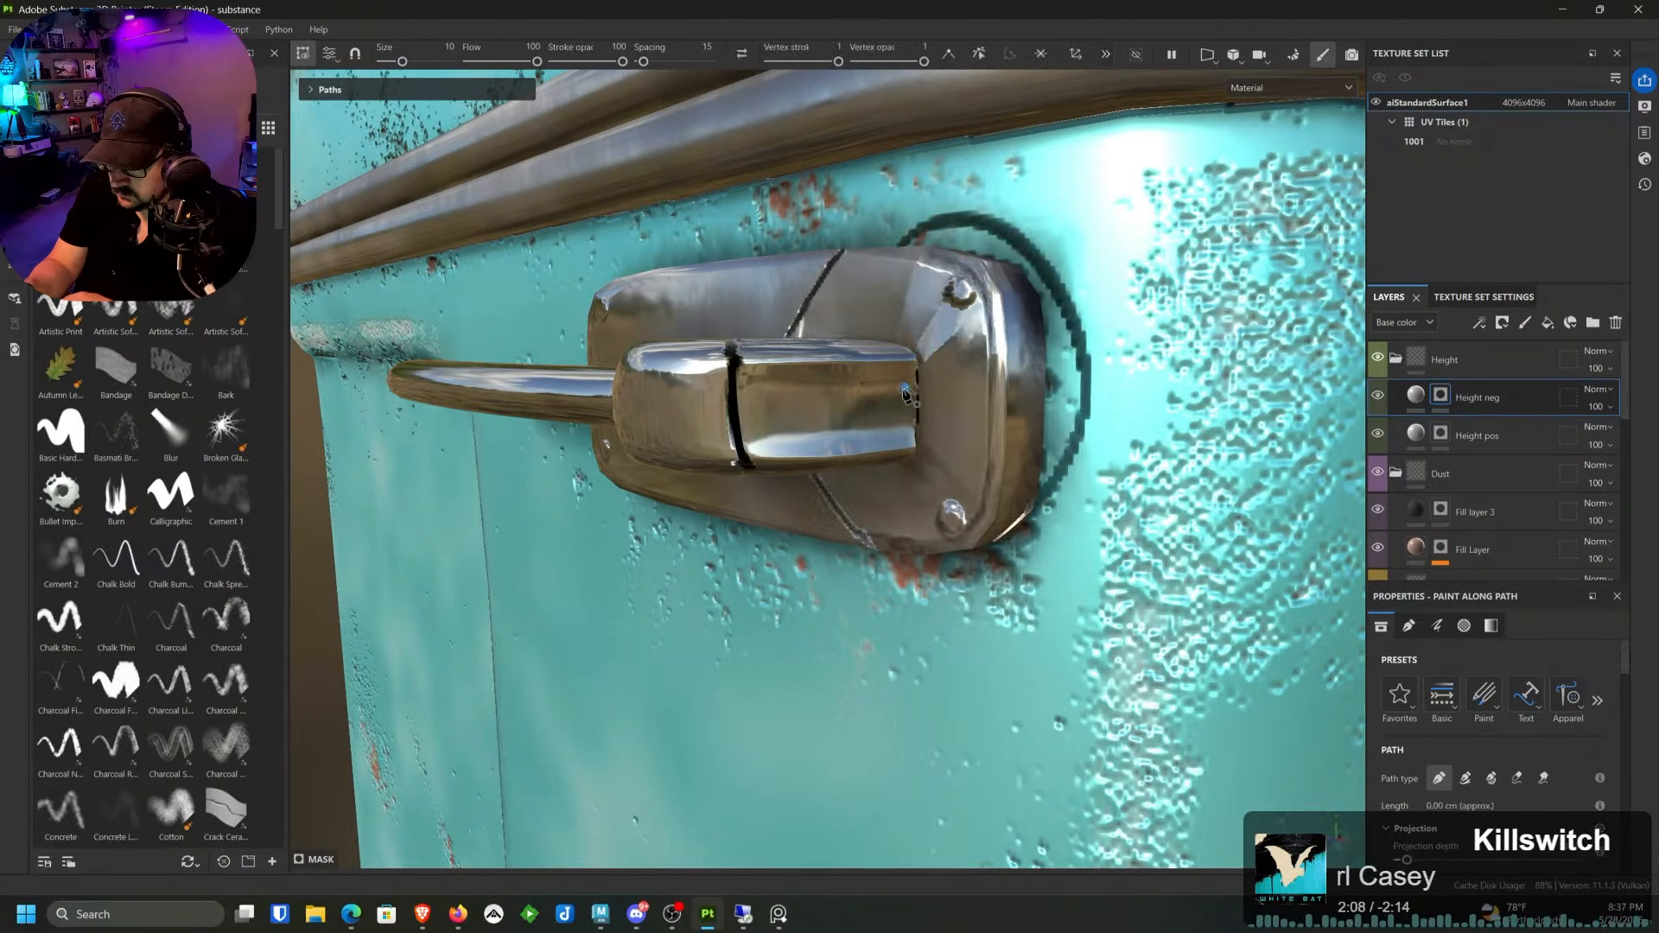
pyautogui.click(737, 392)
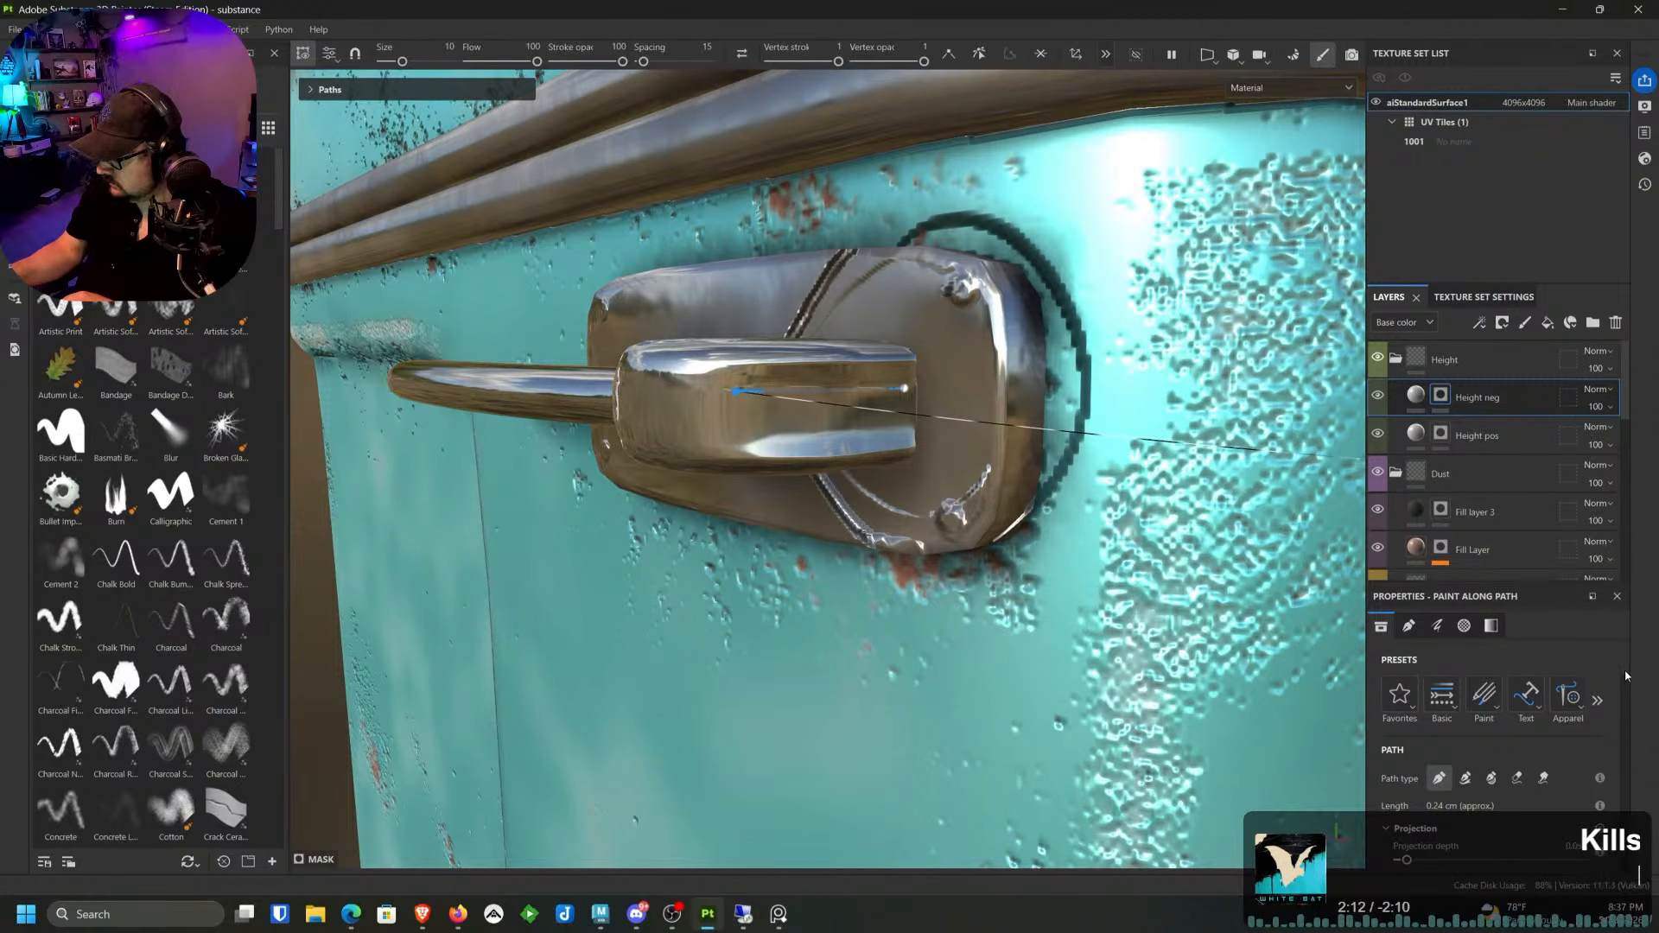
pyautogui.moveTo(1625, 671); pyautogui.dragTo(1621, 718)
pyautogui.moveTo(1454, 679); pyautogui.dragTo(1404, 681)
# Step: Soften the engraved groove by setting the Height neg fill's height to about -0.06
pyautogui.keyDown('alt'); pyautogui.moveTo(998, 570); pyautogui.dragTo(1127, 577); pyautogui.keyUp('alt')
pyautogui.click(1416, 394)
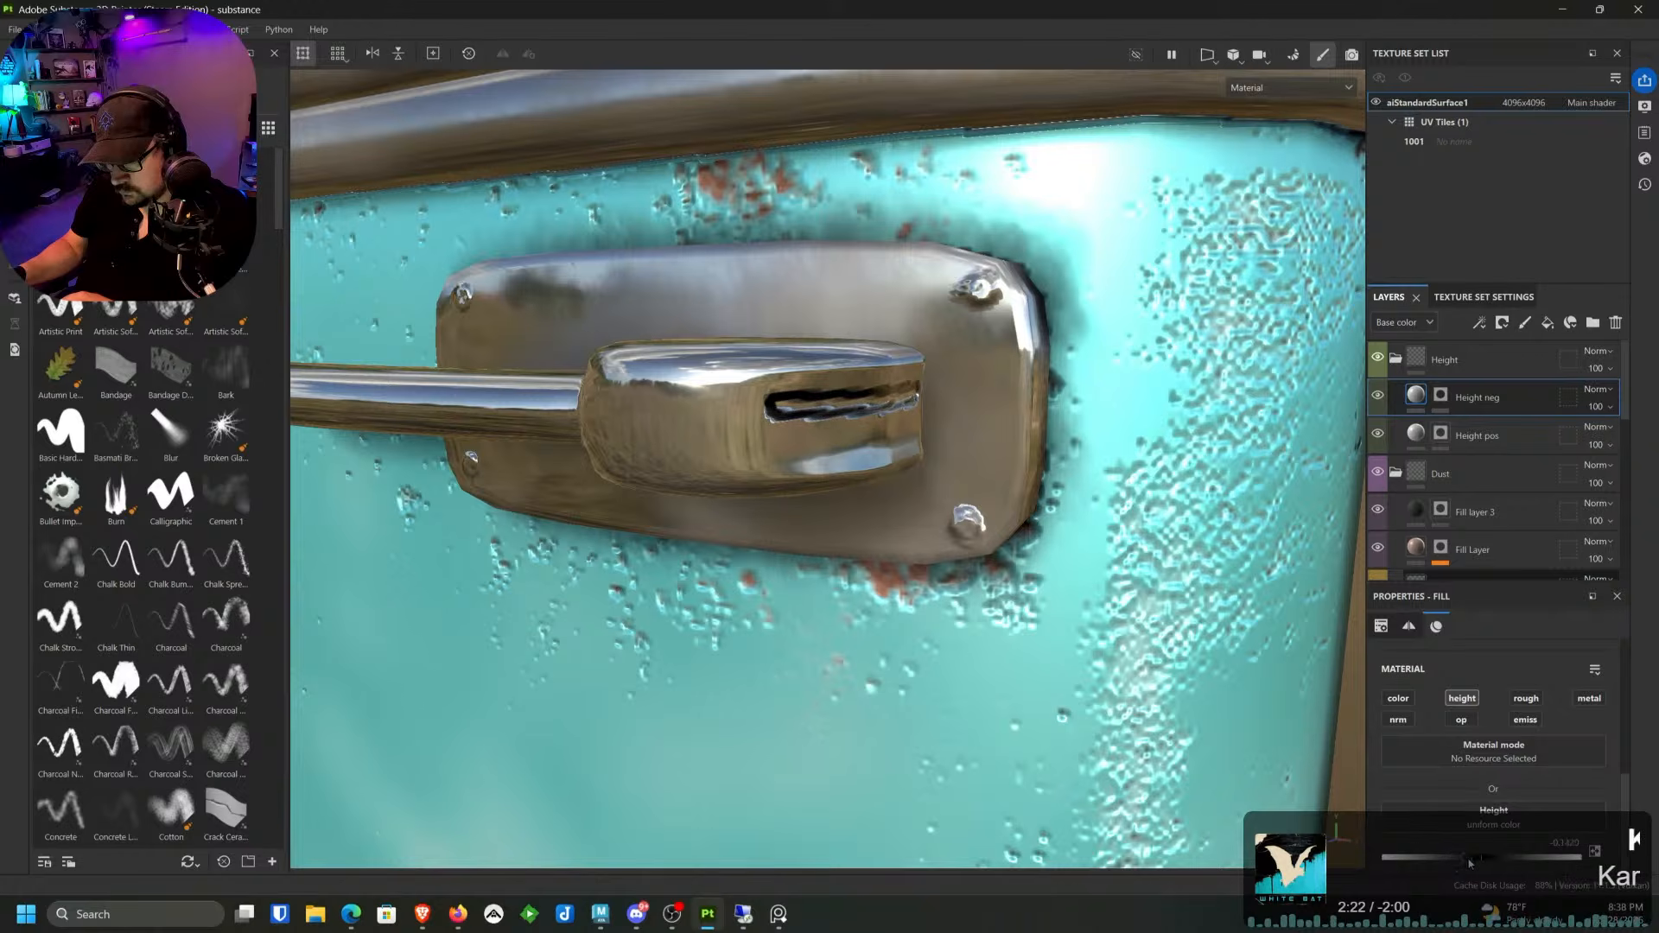
pyautogui.moveTo(1469, 859); pyautogui.dragTo(1478, 859)
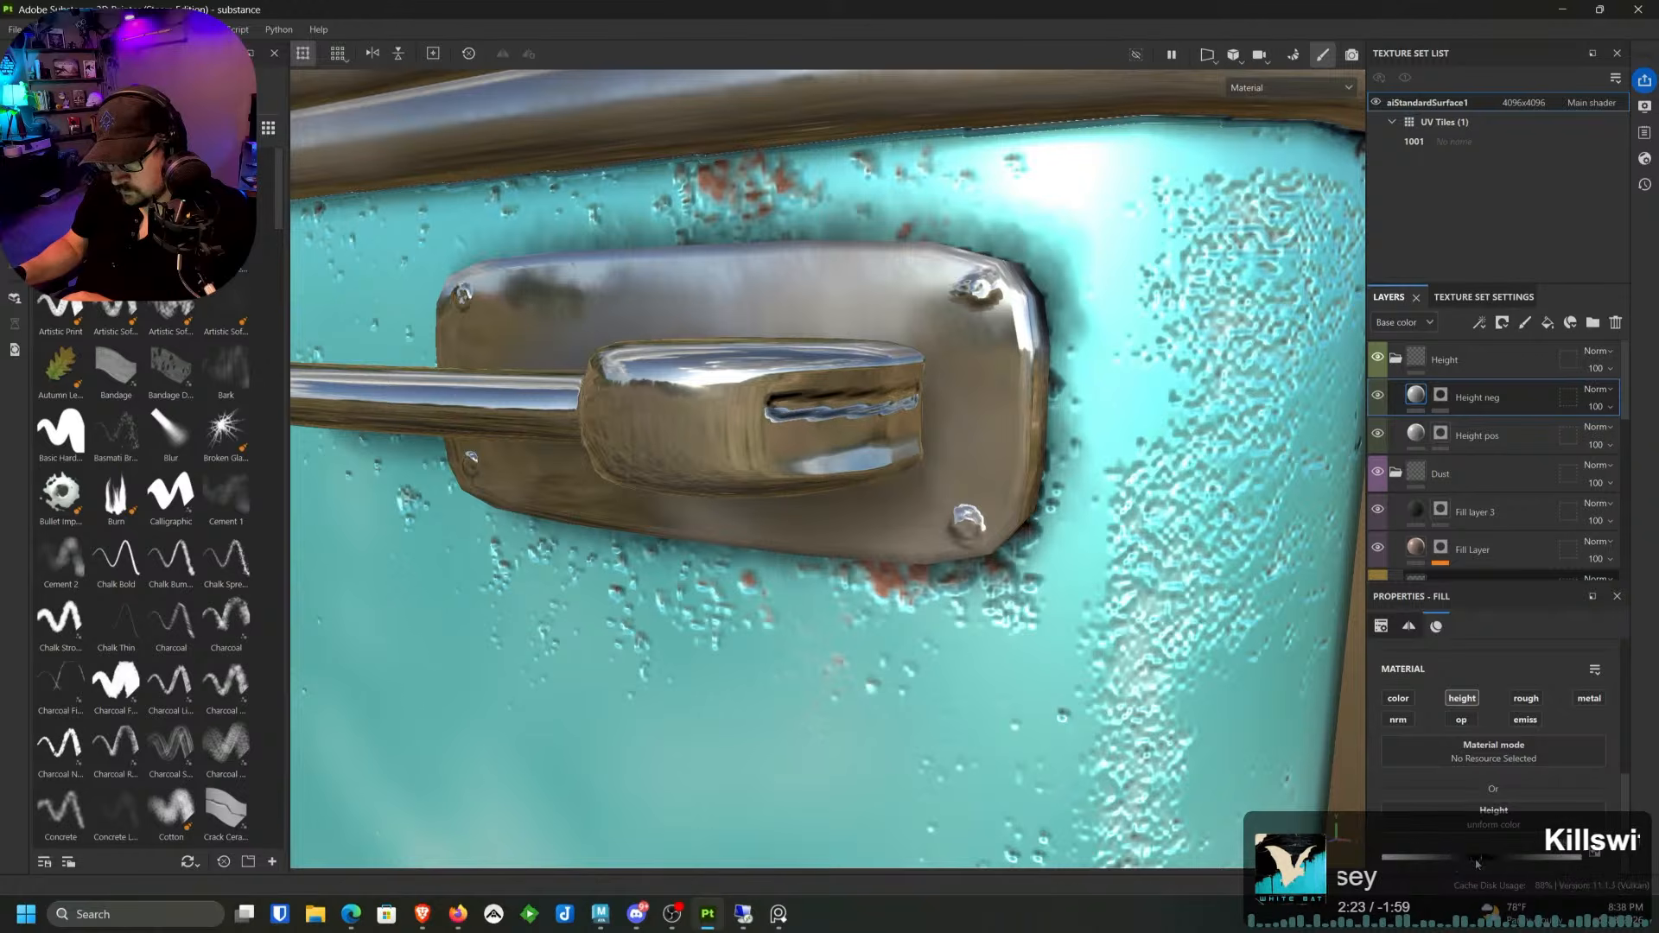
# Step: Draw a second groove path below the first on the lower handle's end block in the Height neg mask, aligning its inner end point
pyautogui.click(1441, 395)
pyautogui.moveTo(1026, 481); pyautogui.dragTo(935, 443, button='middle')
pyautogui.keyDown('alt'); pyautogui.moveTo(898, 380); pyautogui.dragTo(828, 393); pyautogui.keyUp('alt')
pyautogui.scroll(2, 809, 456)
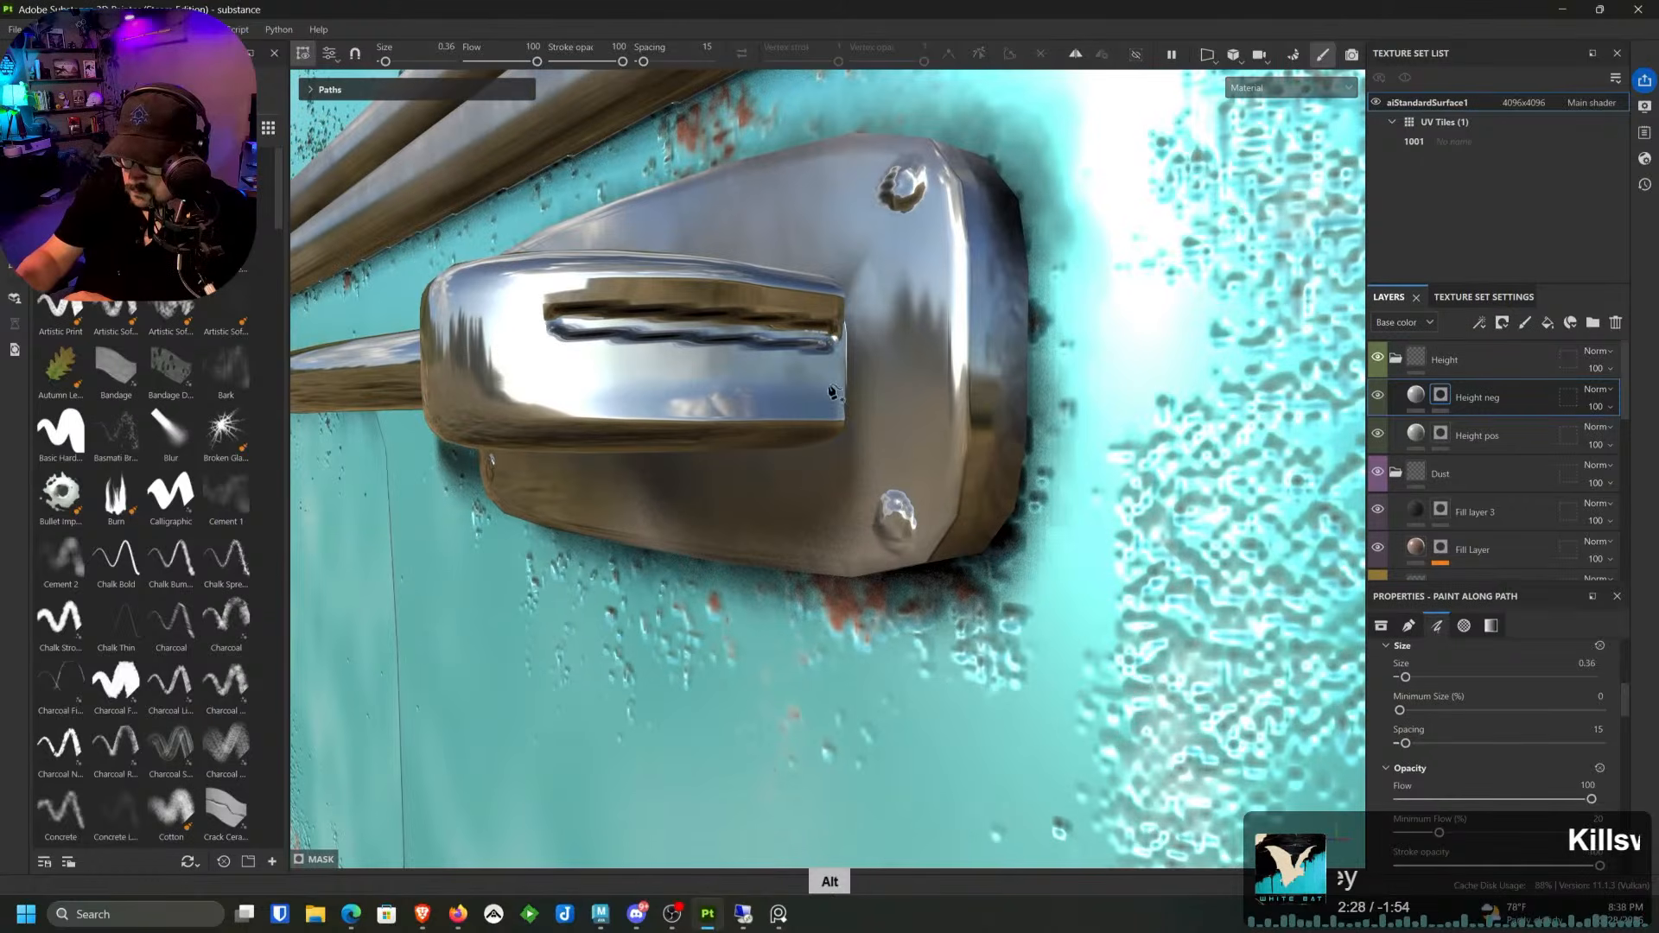
pyautogui.click(828, 391)
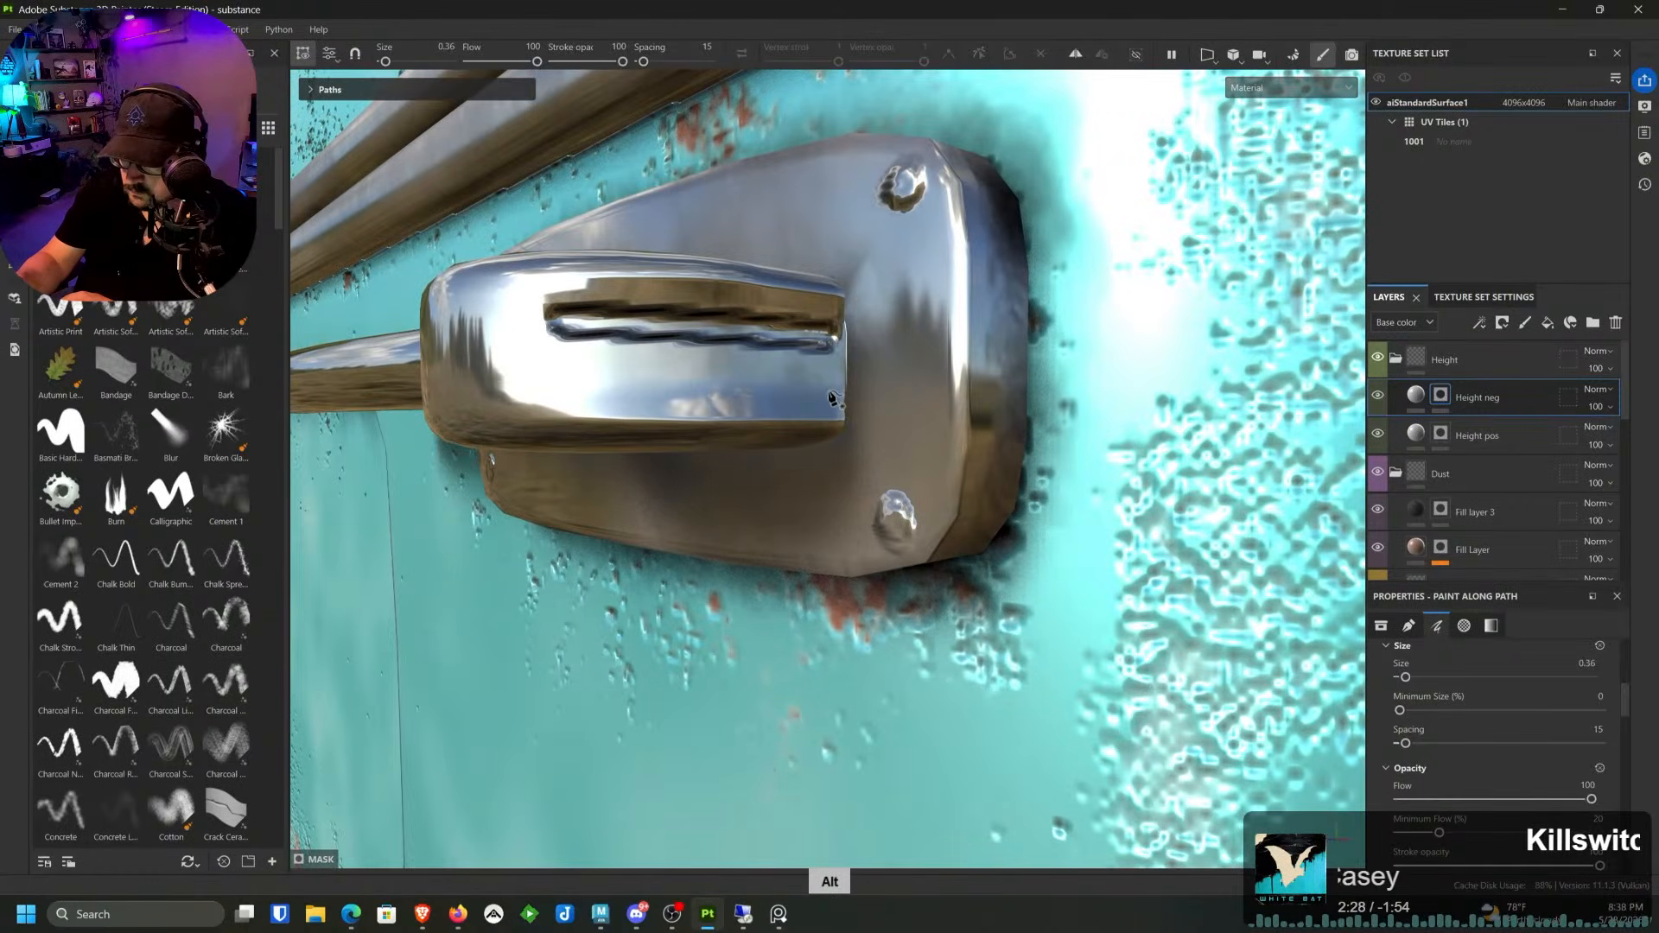
pyautogui.click(554, 389)
pyautogui.moveTo(554, 389); pyautogui.dragTo(577, 523, button='middle')
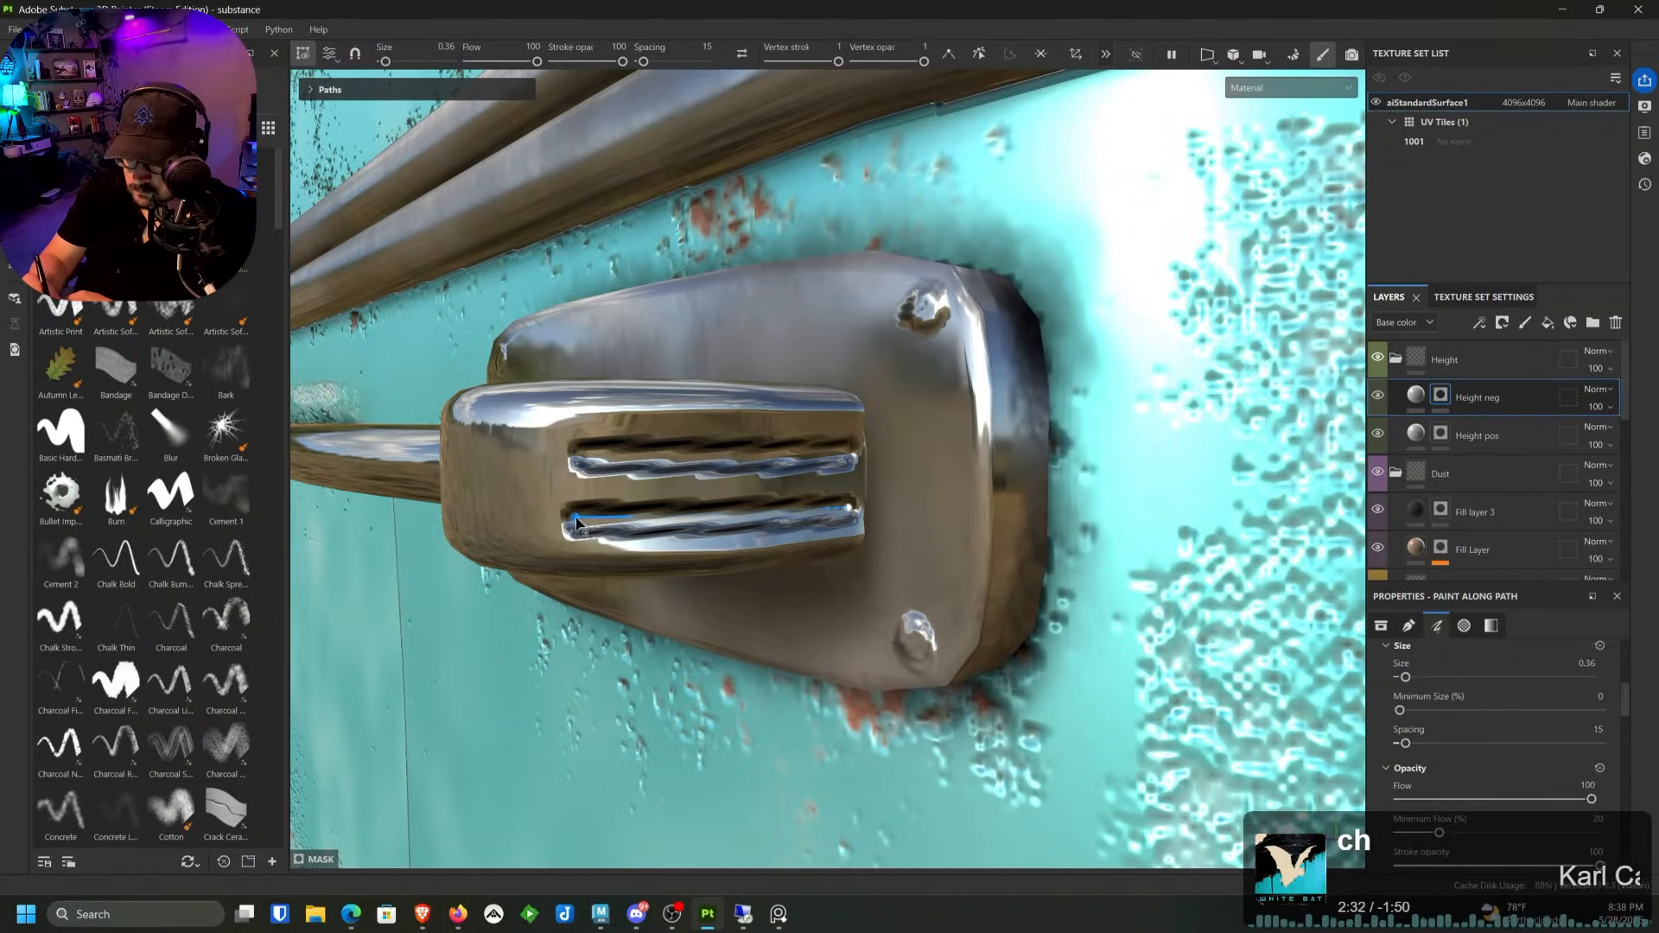
pyautogui.moveTo(577, 519); pyautogui.dragTo(584, 519)
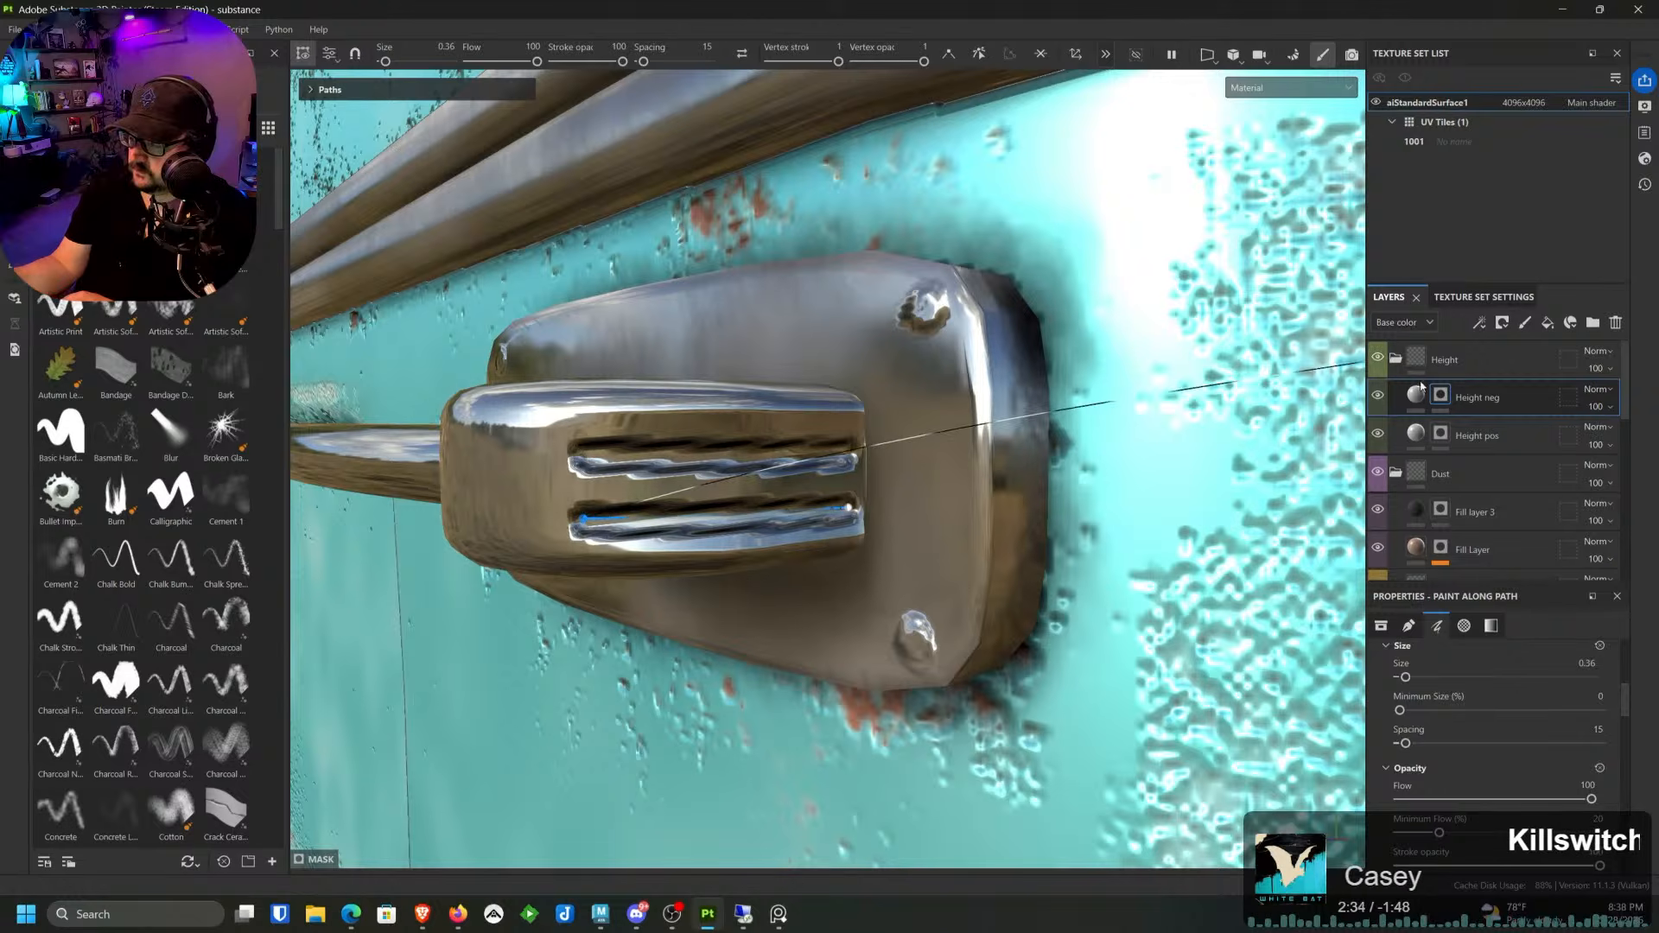
# Step: Draw a horizontal groove path across the upper part of the upper handle's end block on the Height neg mask and adjust its inner end
pyautogui.click(1441, 395)
pyautogui.keyDown('alt'); pyautogui.moveTo(1081, 371); pyautogui.dragTo(864, 432); pyautogui.keyUp('alt')
pyautogui.moveTo(864, 432); pyautogui.dragTo(806, 821, button='middle')
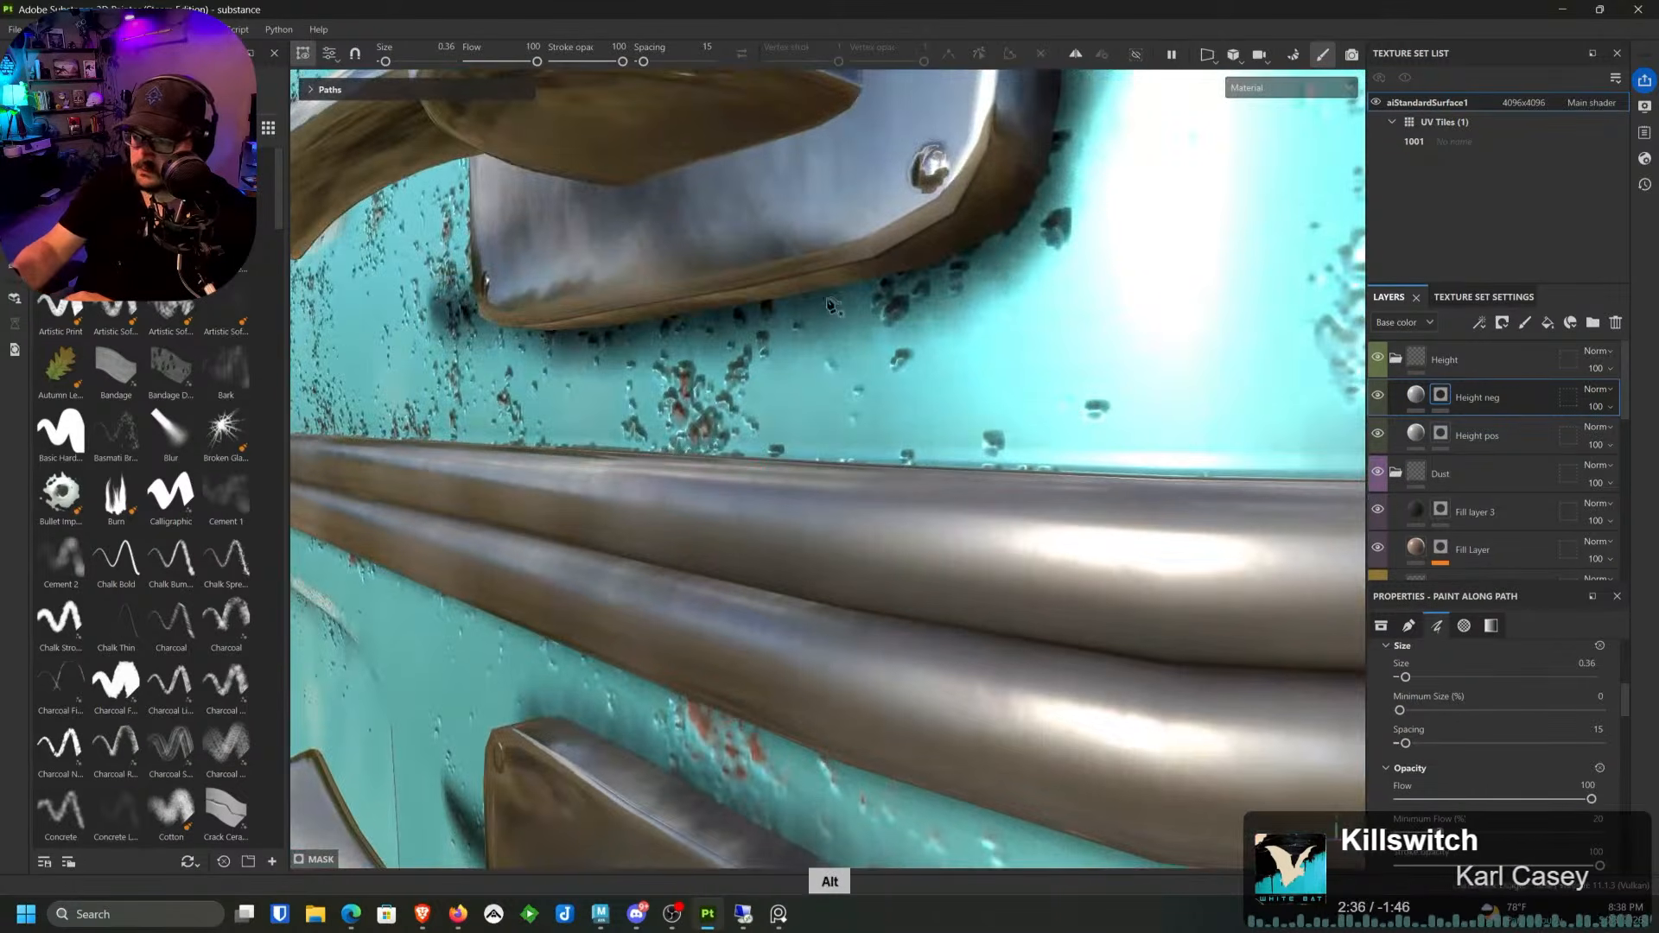
pyautogui.keyDown('alt'); pyautogui.moveTo(760, 406); pyautogui.dragTo(833, 544); pyautogui.keyUp('alt')
pyautogui.keyDown('alt'); pyautogui.moveTo(833, 545); pyautogui.dragTo(965, 439, button='middle'); pyautogui.keyUp('alt')
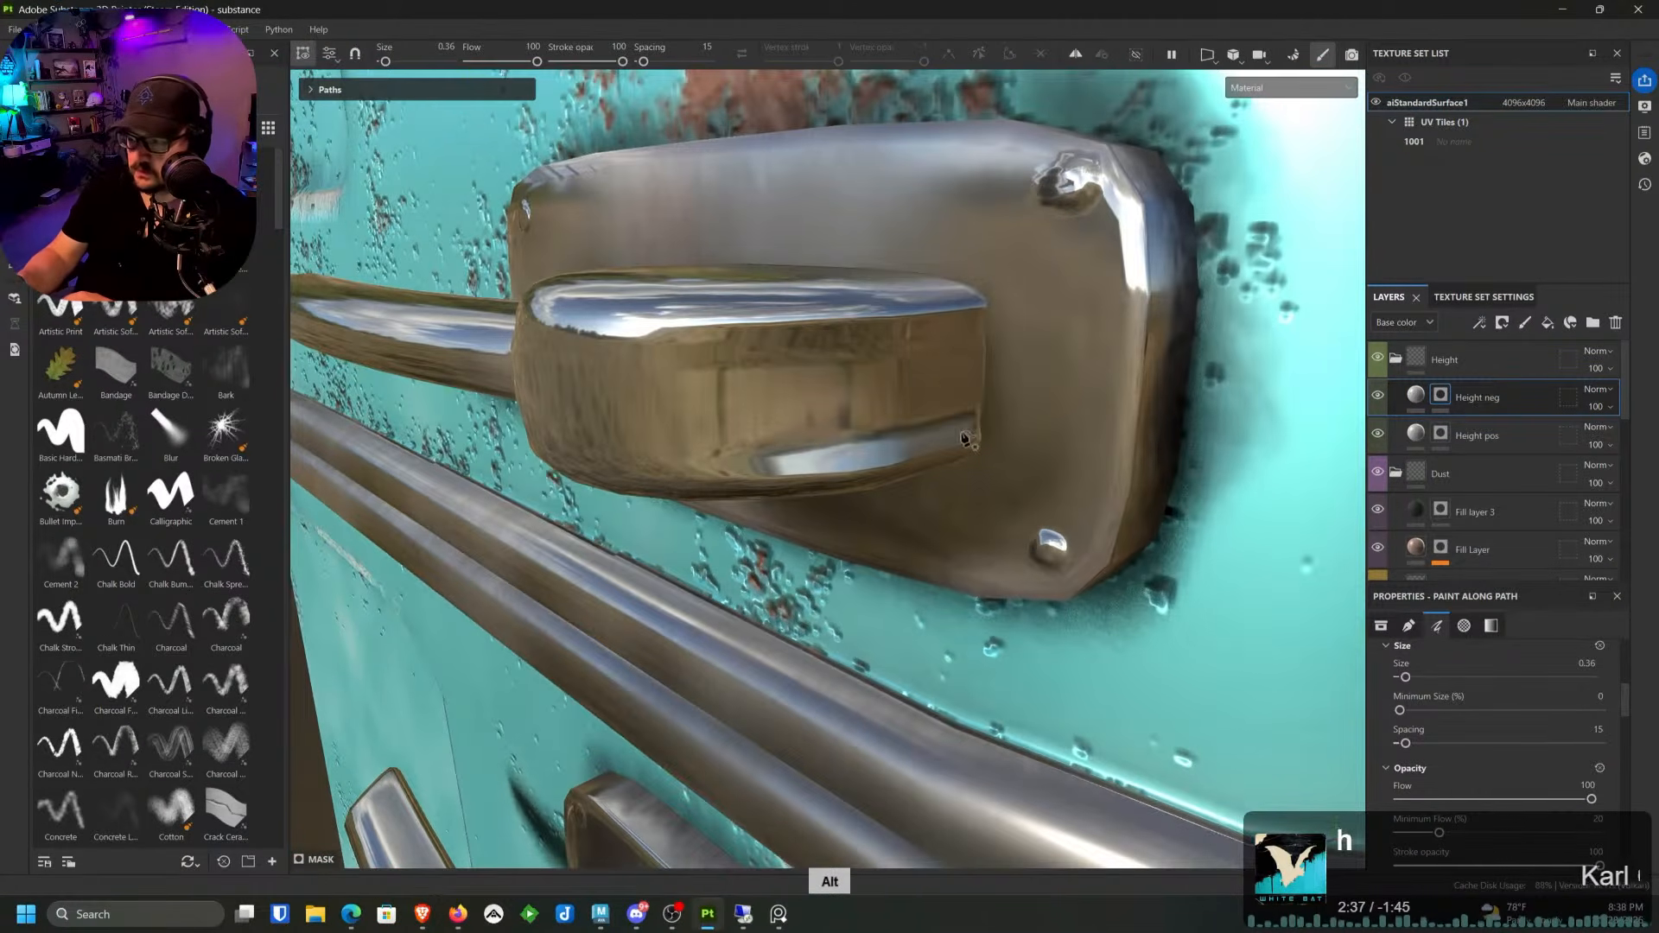
pyautogui.click(974, 342)
pyautogui.click(703, 380)
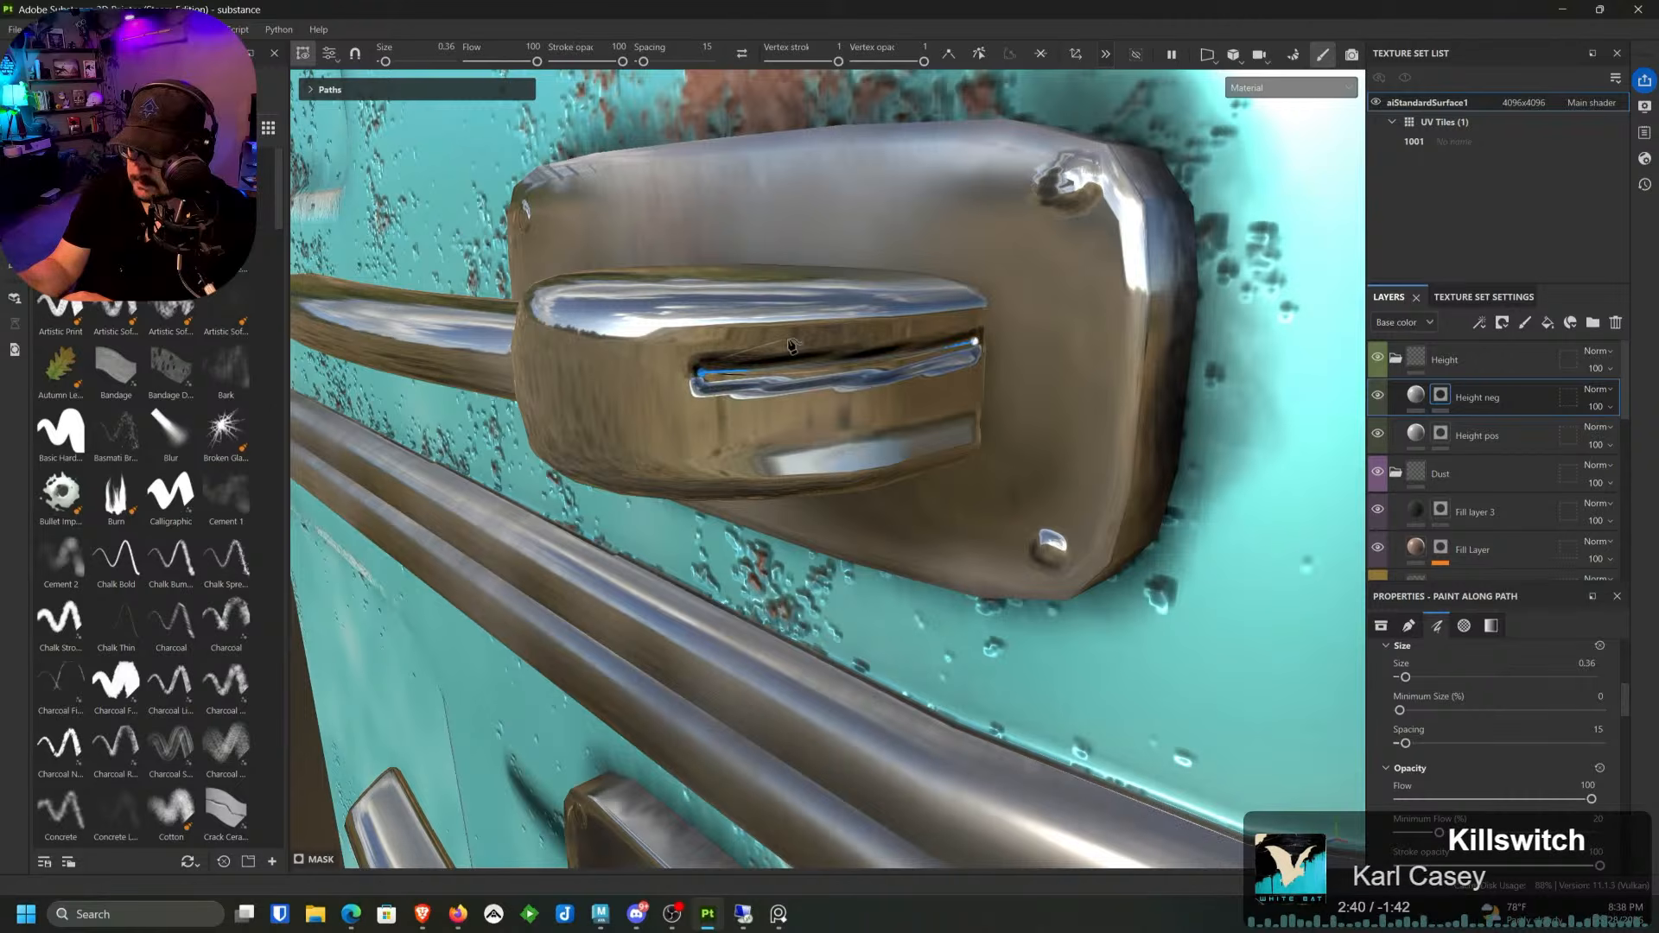
pyautogui.moveTo(700, 371); pyautogui.dragTo(703, 359)
# Step: Draw a parallel second groove path below the first on the upper handle's end block, still on the Height neg mask
pyautogui.click(1416, 395)
pyautogui.click(1439, 394)
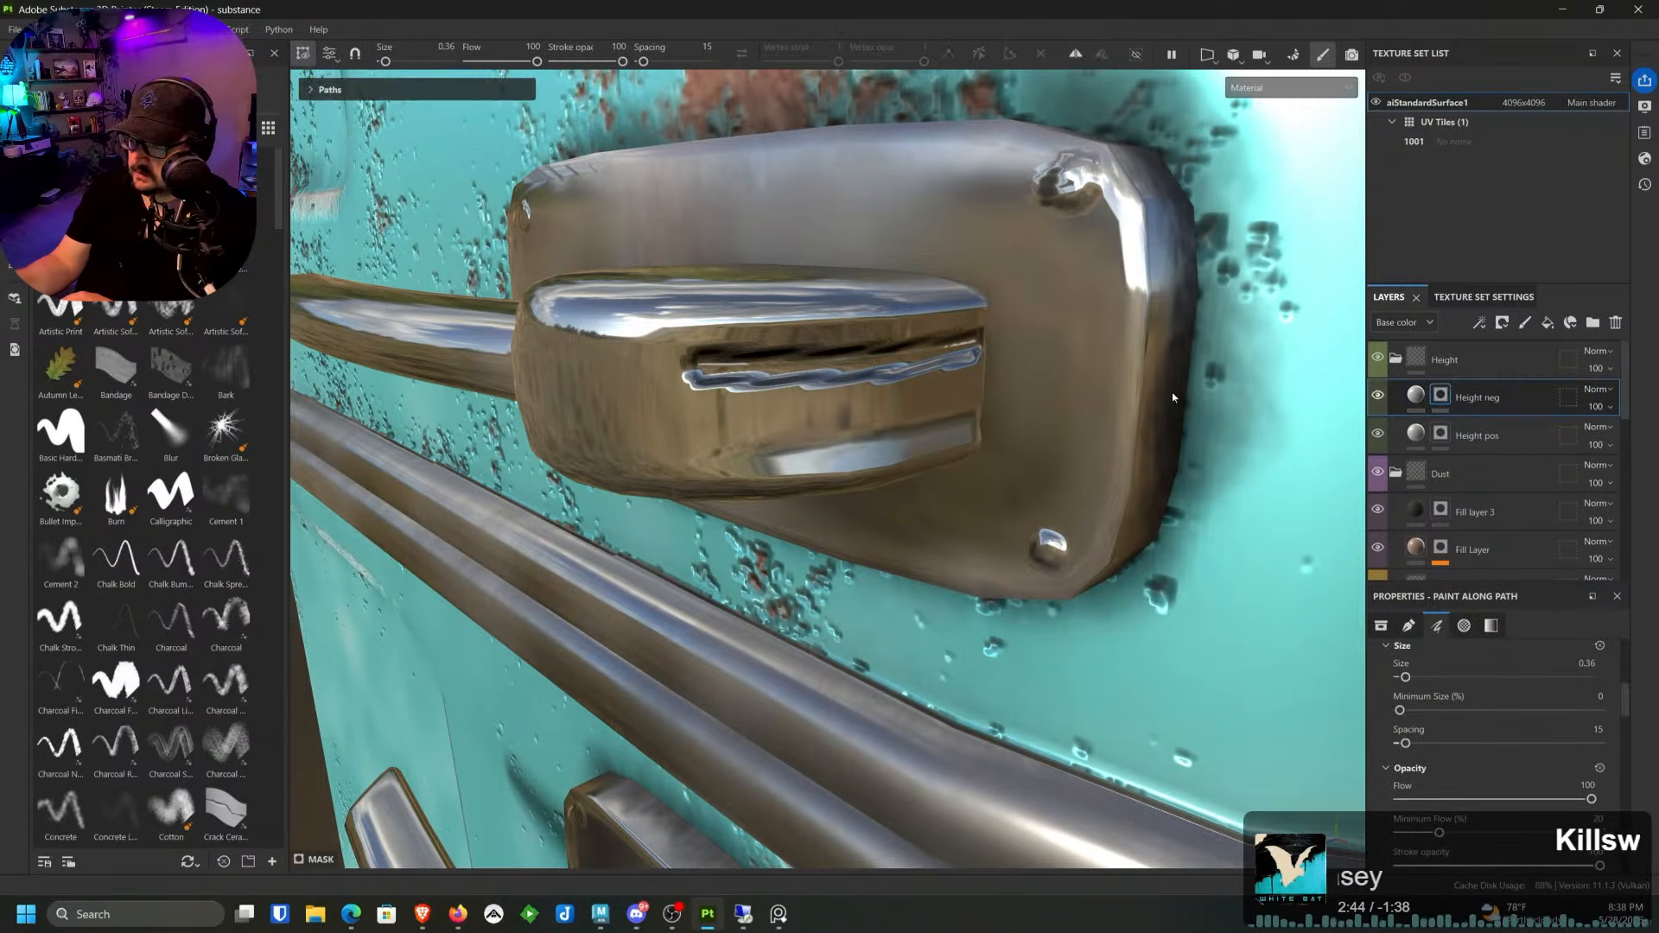
pyautogui.keyDown('alt'); pyautogui.moveTo(946, 384); pyautogui.dragTo(959, 377, button='middle'); pyautogui.keyUp('alt')
pyautogui.keyDown('alt'); pyautogui.moveTo(959, 378); pyautogui.dragTo(941, 309); pyautogui.keyUp('alt')
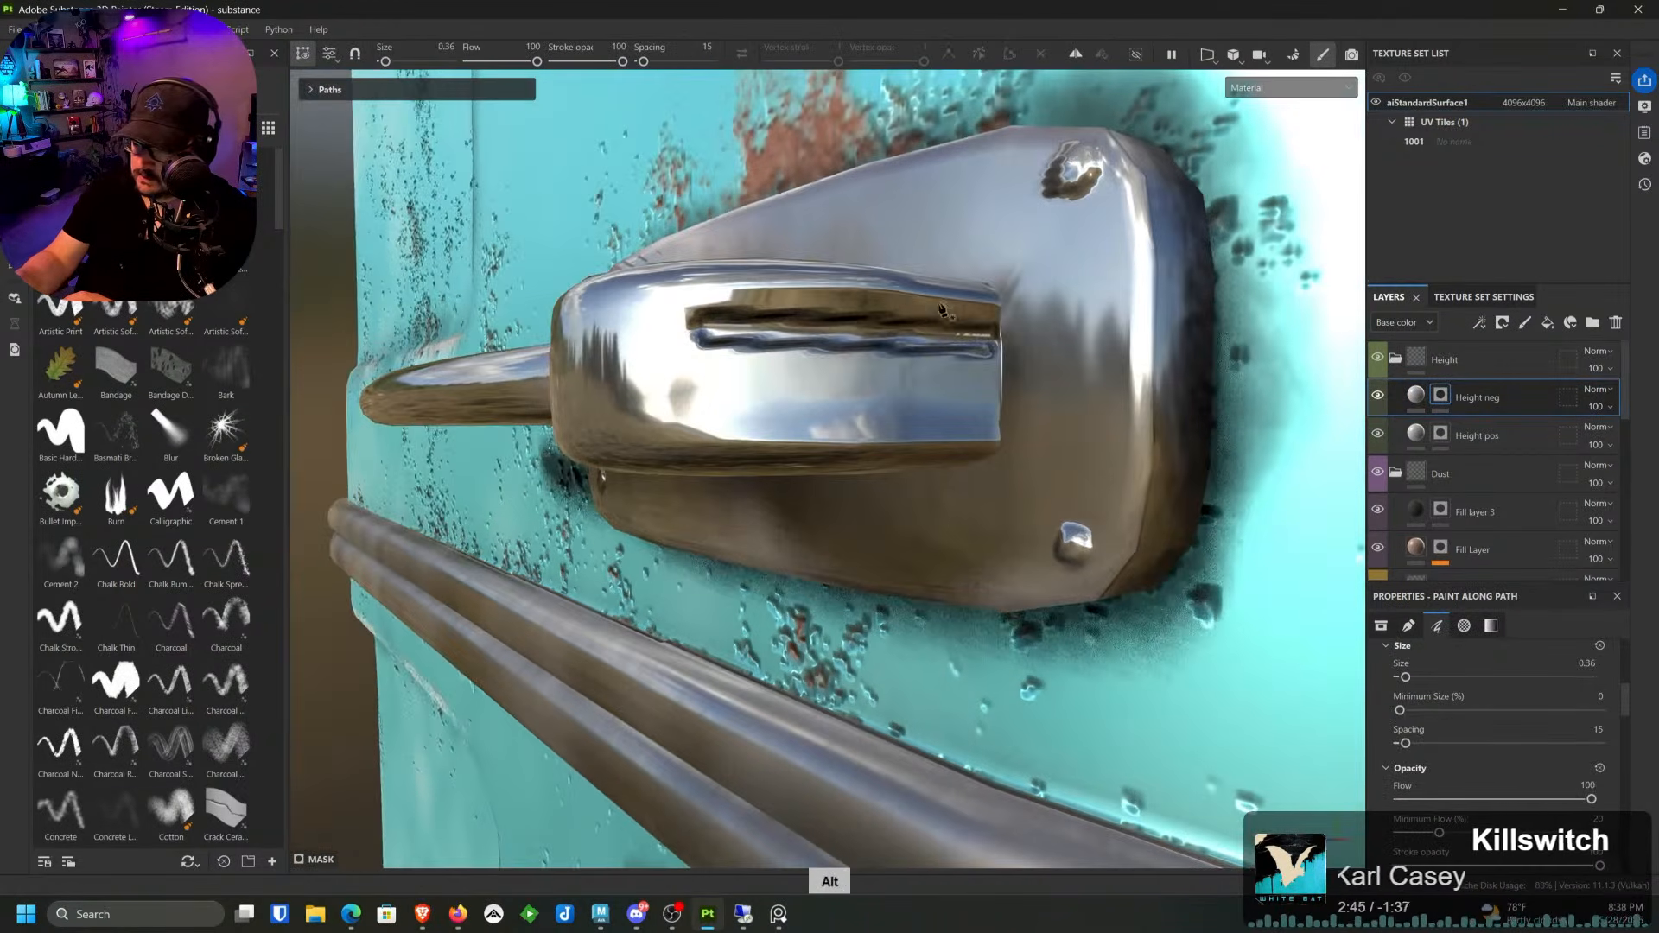
pyautogui.click(991, 409)
pyautogui.click(702, 401)
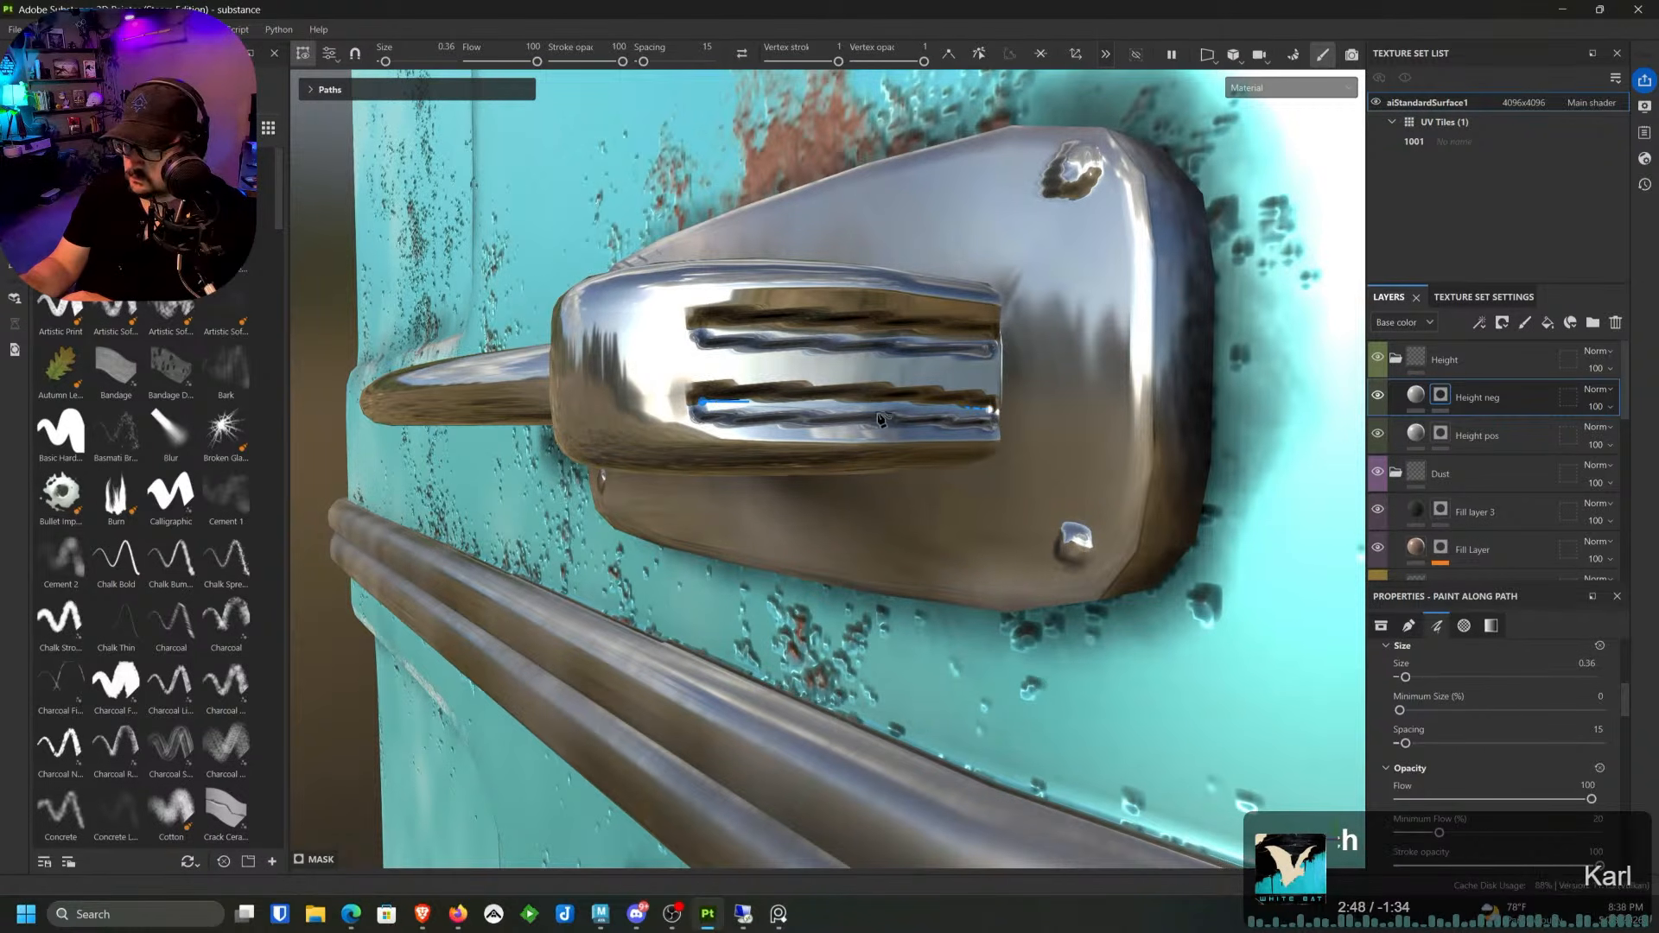
pyautogui.moveTo(708, 404); pyautogui.dragTo(710, 402)
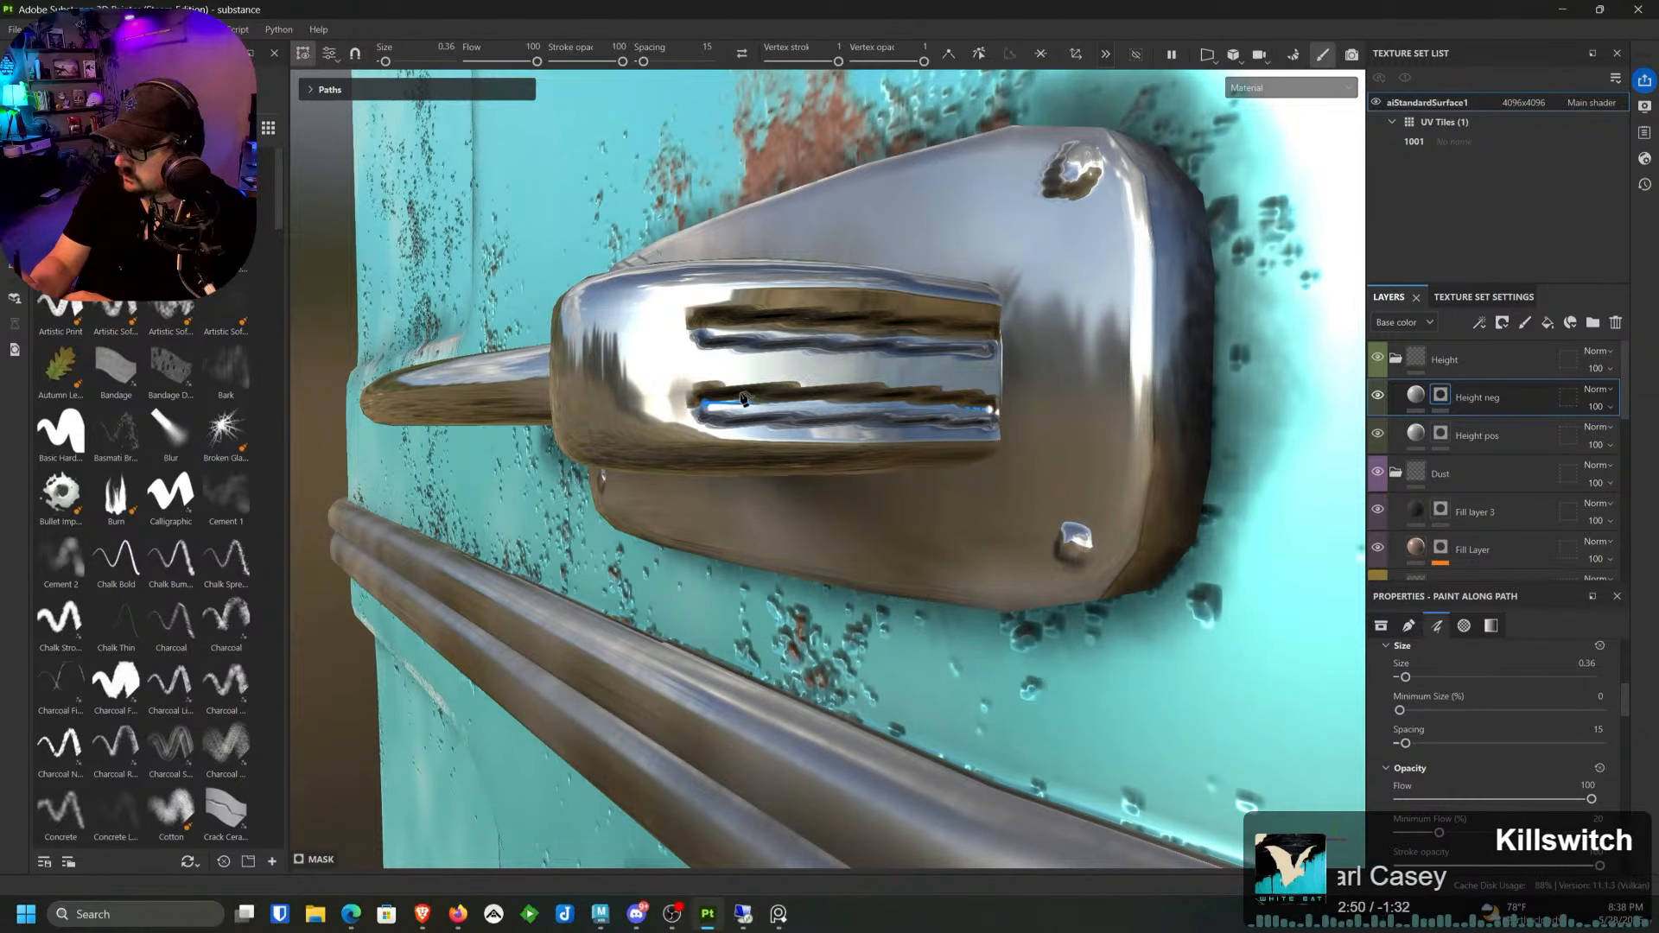
pyautogui.click(1416, 395)
# Step: Examine the whole fridge from several angles, checking the handle grooves, the rivets and the worn paint on the doors
pyautogui.keyDown('alt'); pyautogui.moveTo(924, 516); pyautogui.dragTo(827, 7, button='right'); pyautogui.keyUp('alt')
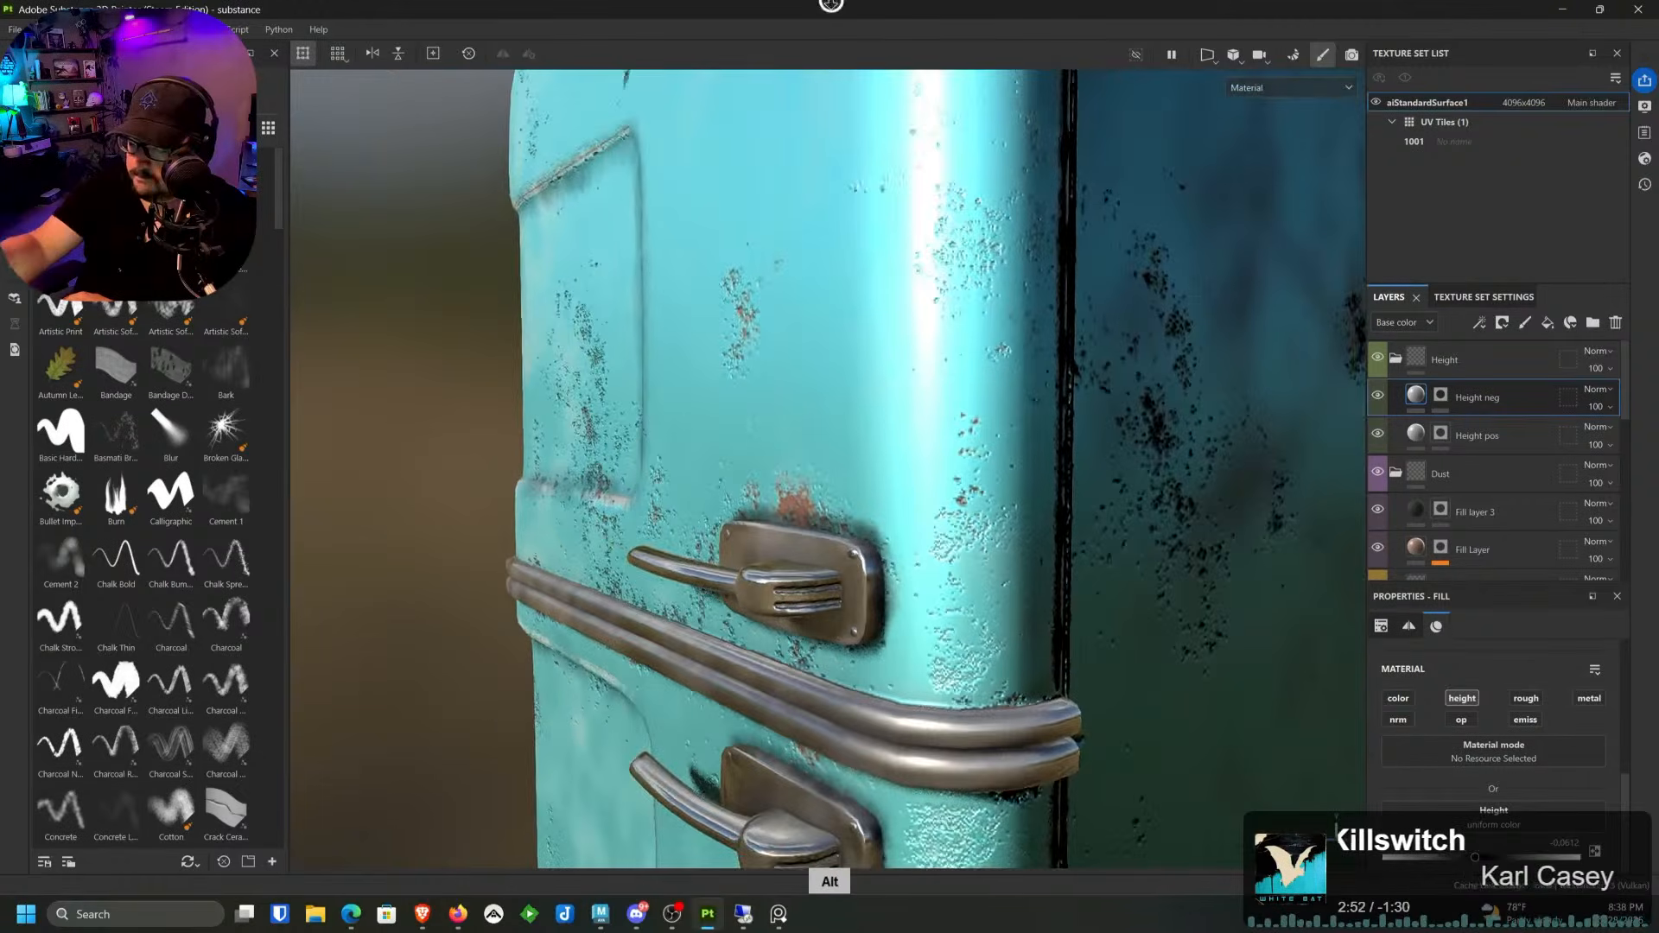
pyautogui.keyDown('alt'); pyautogui.moveTo(702, 786); pyautogui.dragTo(736, 61, button='right'); pyautogui.keyUp('alt')
pyautogui.keyDown('alt'); pyautogui.moveTo(669, 437); pyautogui.dragTo(1052, 557); pyautogui.keyUp('alt')
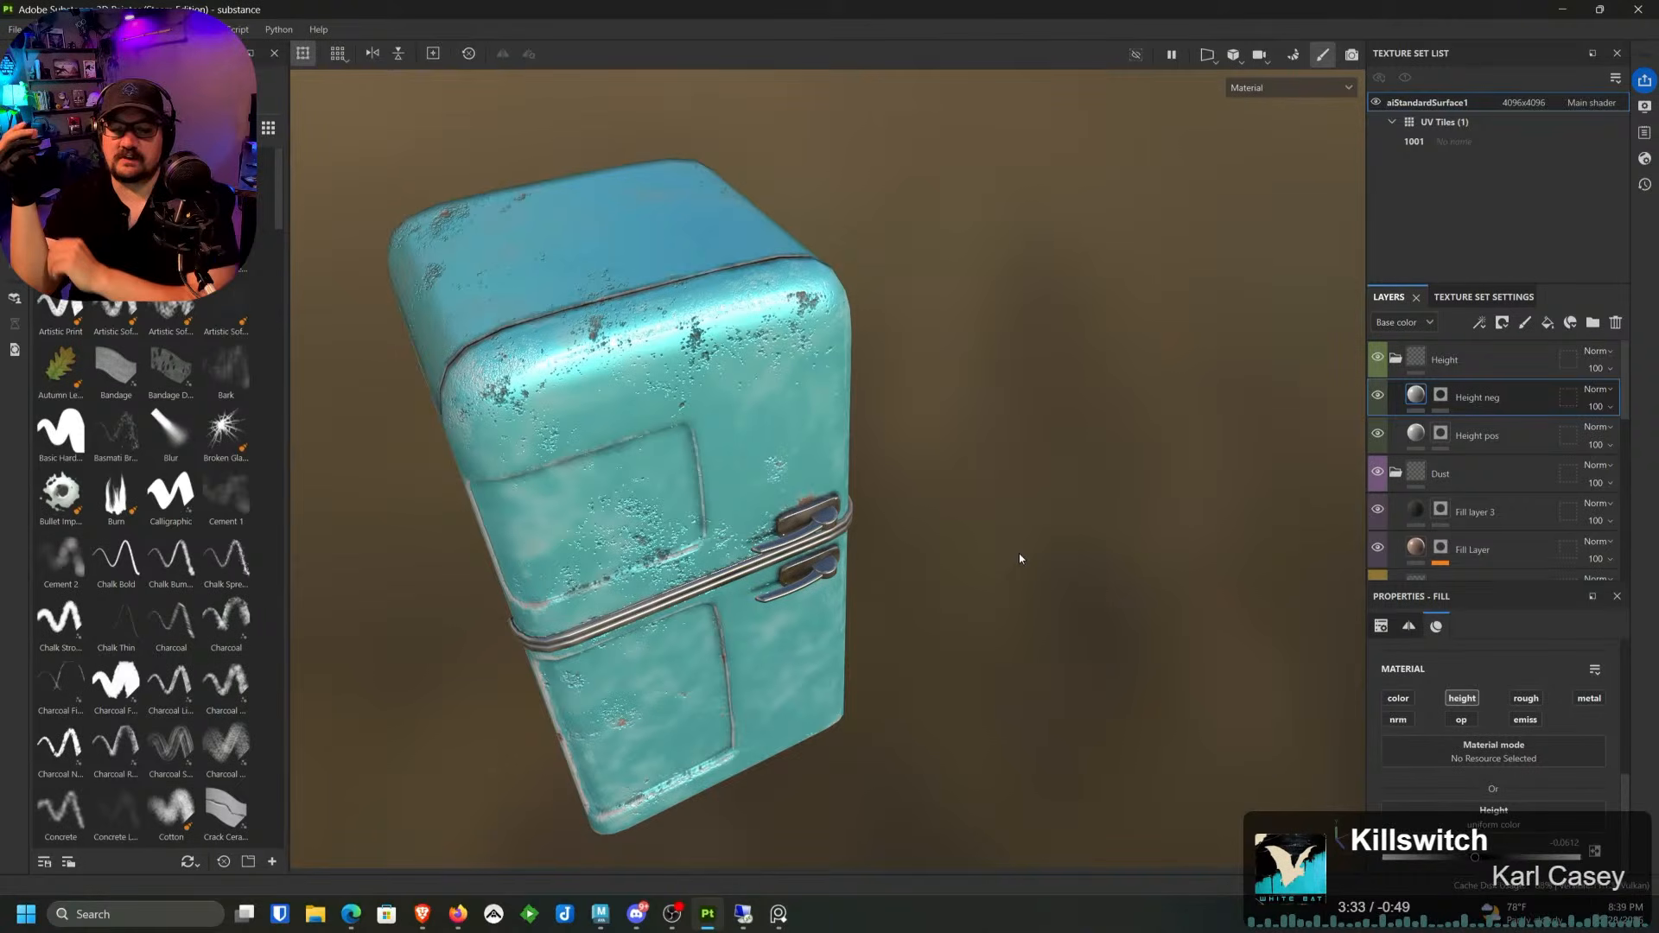
pyautogui.keyDown('alt'); pyautogui.moveTo(833, 452); pyautogui.dragTo(951, 426, button='middle'); pyautogui.keyUp('alt')
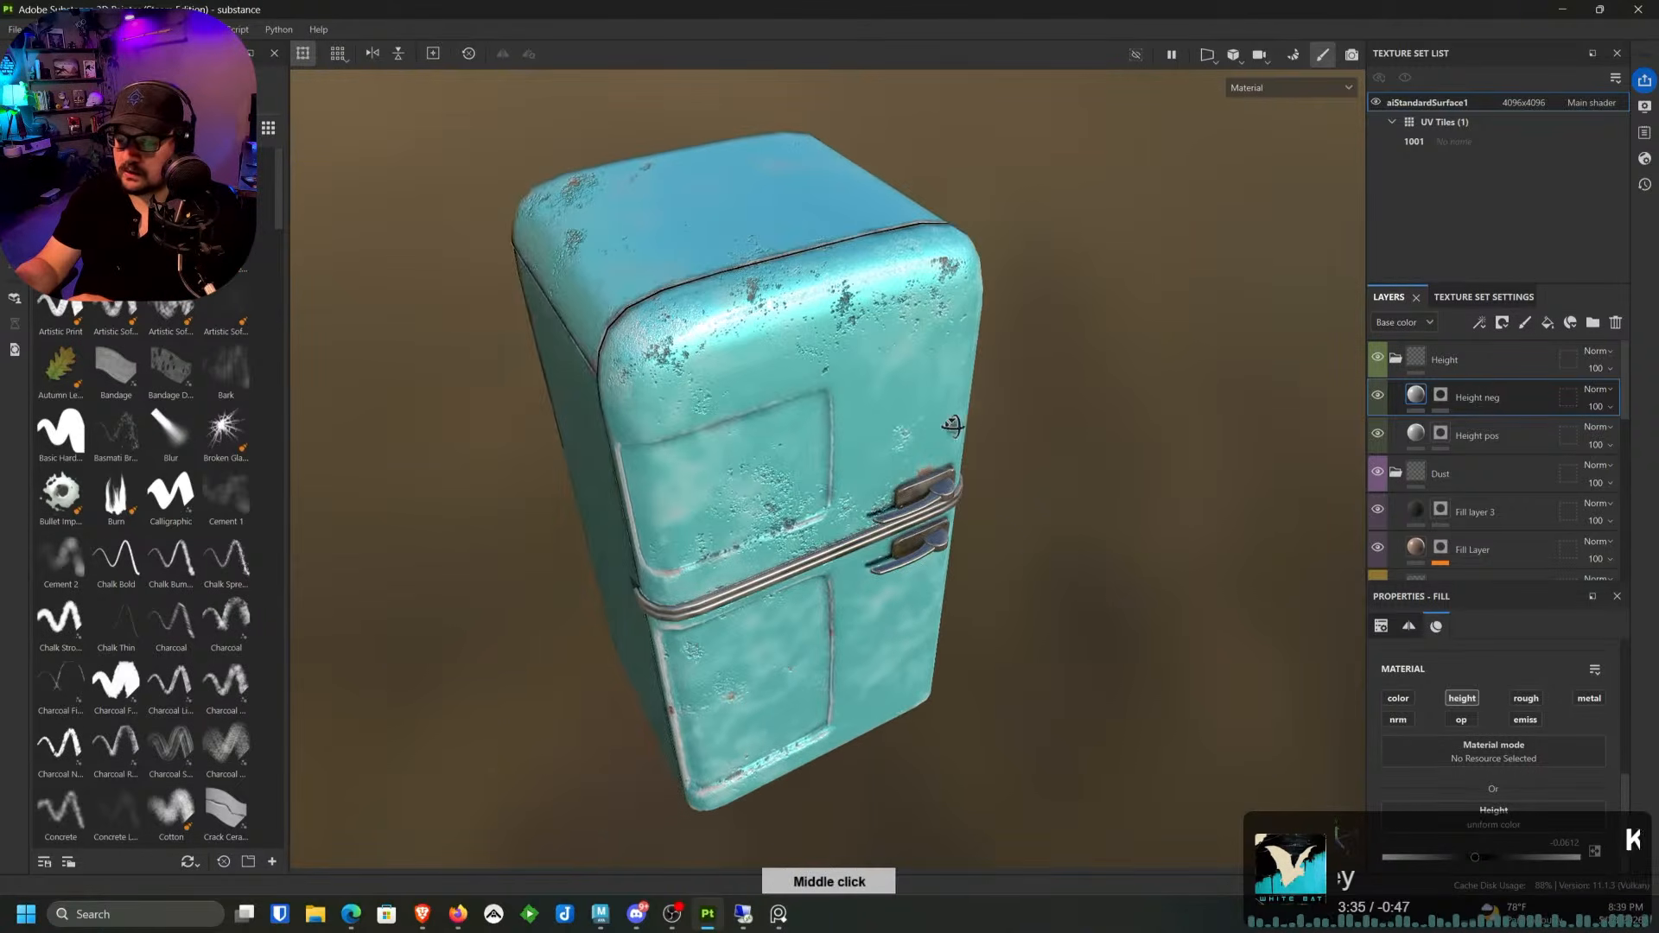
pyautogui.keyDown('alt'); pyautogui.moveTo(952, 426); pyautogui.dragTo(741, 292); pyautogui.keyUp('alt')
pyautogui.keyDown('alt'); pyautogui.moveTo(741, 292); pyautogui.dragTo(727, 691, button='right'); pyautogui.keyUp('alt')
pyautogui.keyDown('alt'); pyautogui.moveTo(727, 692); pyautogui.dragTo(709, 559); pyautogui.keyUp('alt')
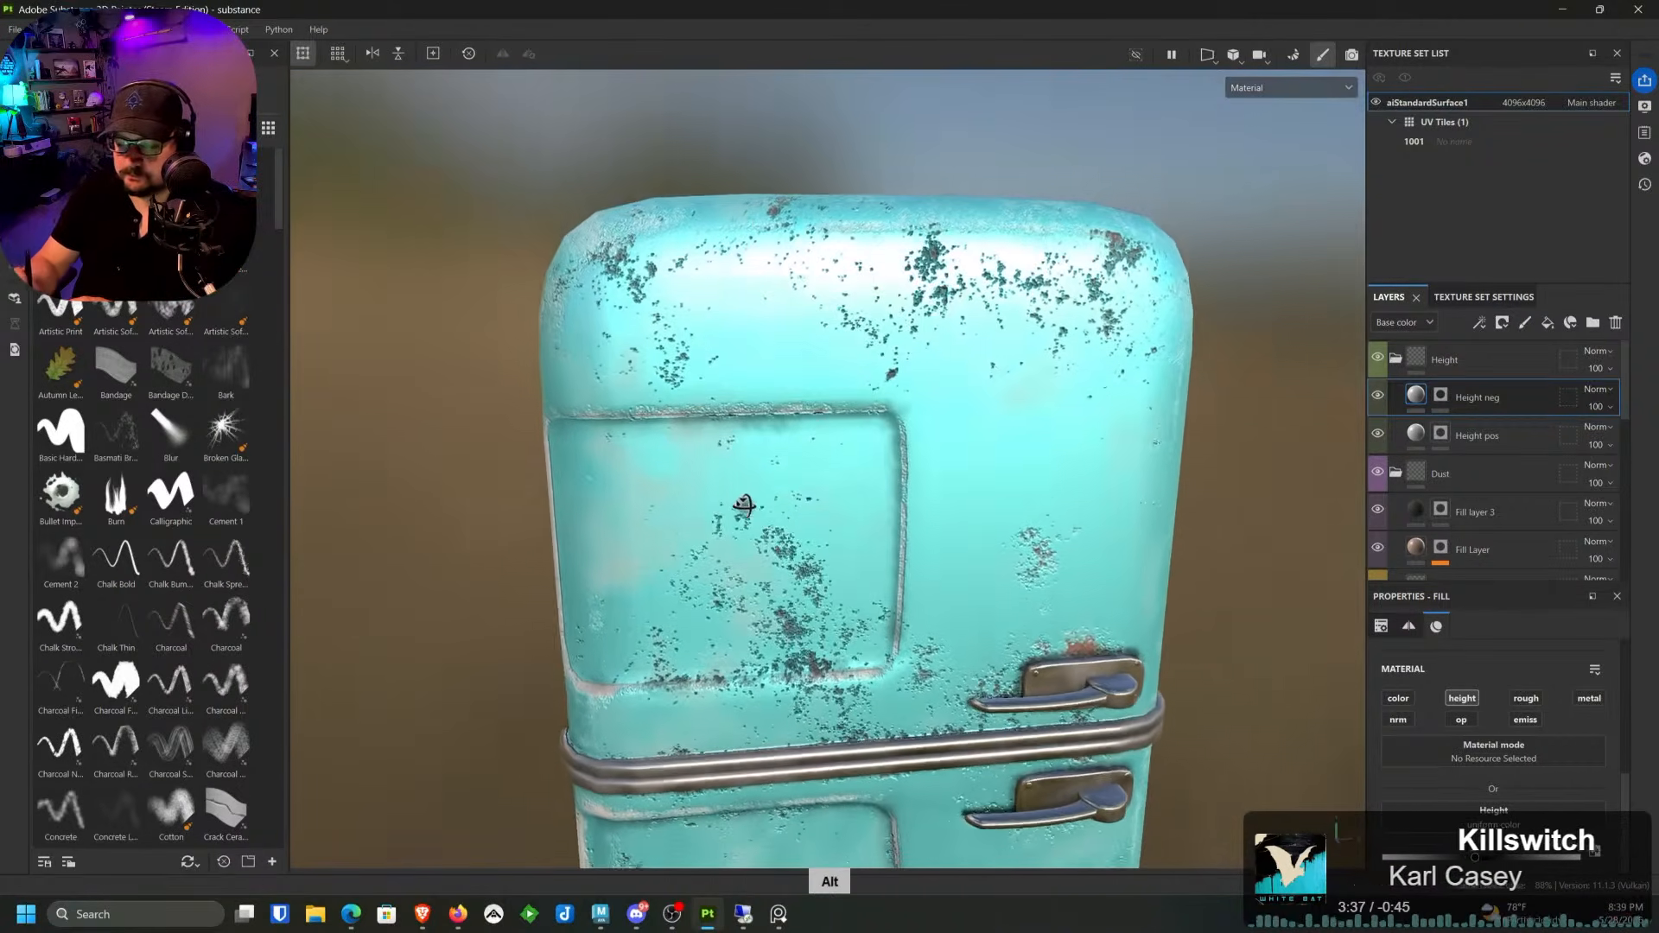
pyautogui.keyDown('alt'); pyautogui.moveTo(708, 559); pyautogui.dragTo(698, 622, button='middle'); pyautogui.keyUp('alt')
pyautogui.keyDown('alt'); pyautogui.moveTo(698, 622); pyautogui.dragTo(695, 704, button='right'); pyautogui.keyUp('alt')
pyautogui.moveTo(695, 704)
pyautogui.keyDown('alt'); pyautogui.mouseDown()
pyautogui.moveTo(697, 657)
pyautogui.moveTo(671, 726)
pyautogui.mouseUp(); pyautogui.keyUp('alt')
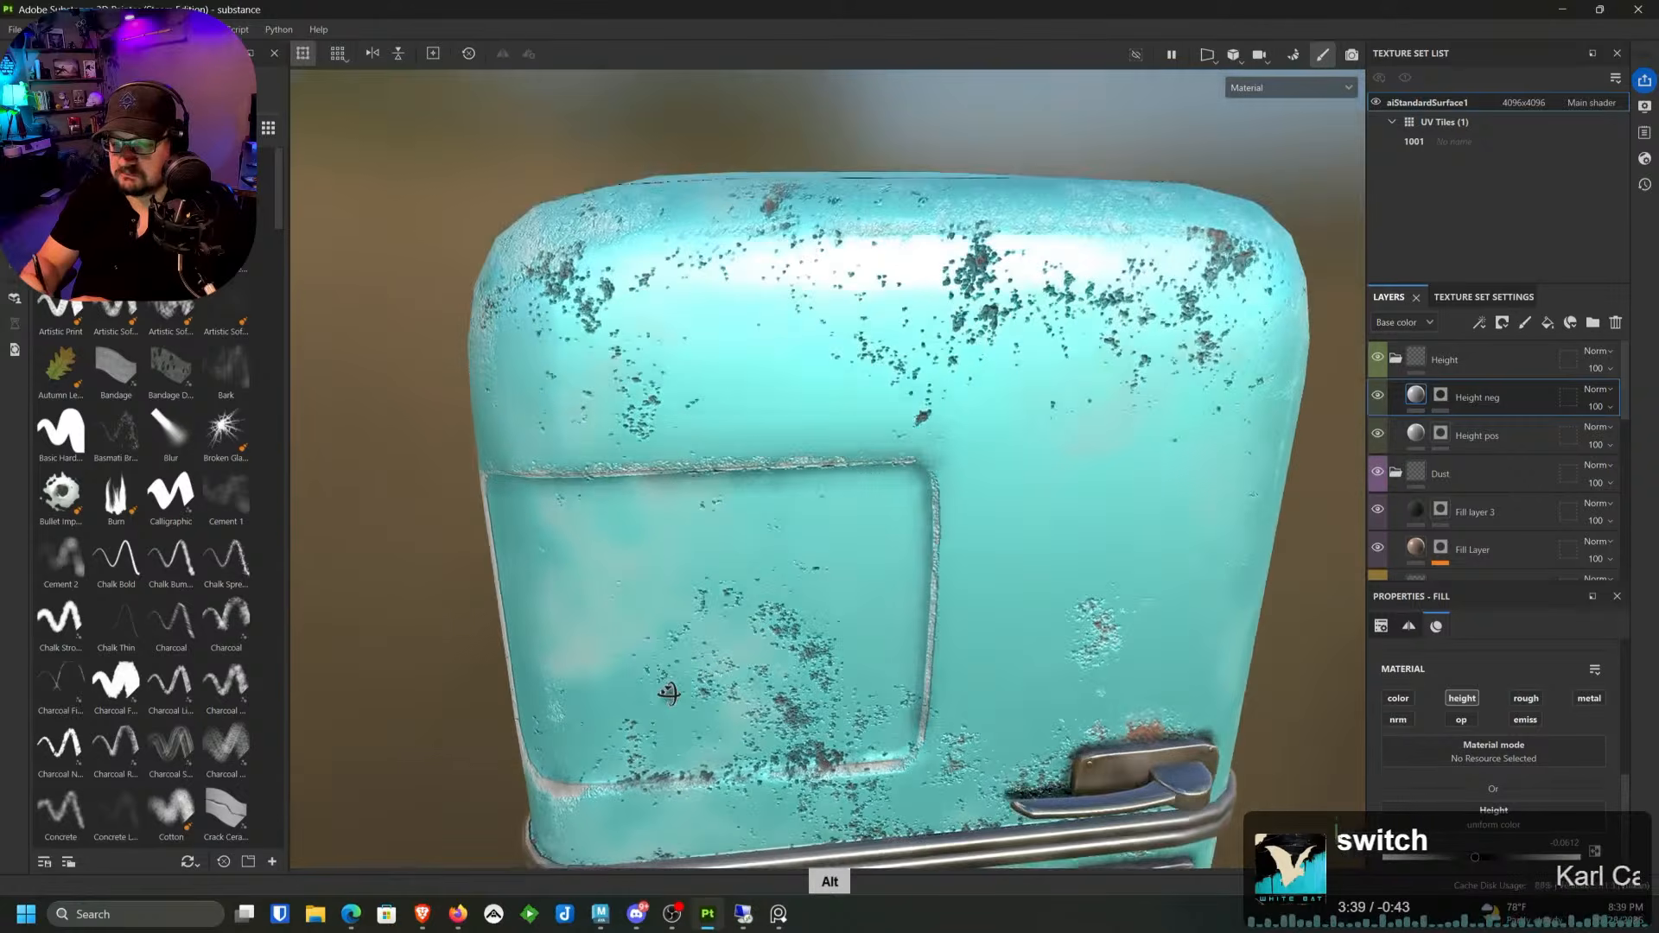
pyautogui.keyDown('alt'); pyautogui.moveTo(658, 649); pyautogui.dragTo(702, 691, button='middle'); pyautogui.keyUp('alt')
pyautogui.keyDown('alt'); pyautogui.moveTo(701, 691); pyautogui.dragTo(760, 596); pyautogui.keyUp('alt')
pyautogui.keyDown('alt'); pyautogui.moveTo(761, 597); pyautogui.dragTo(726, 536, button='right'); pyautogui.keyUp('alt')
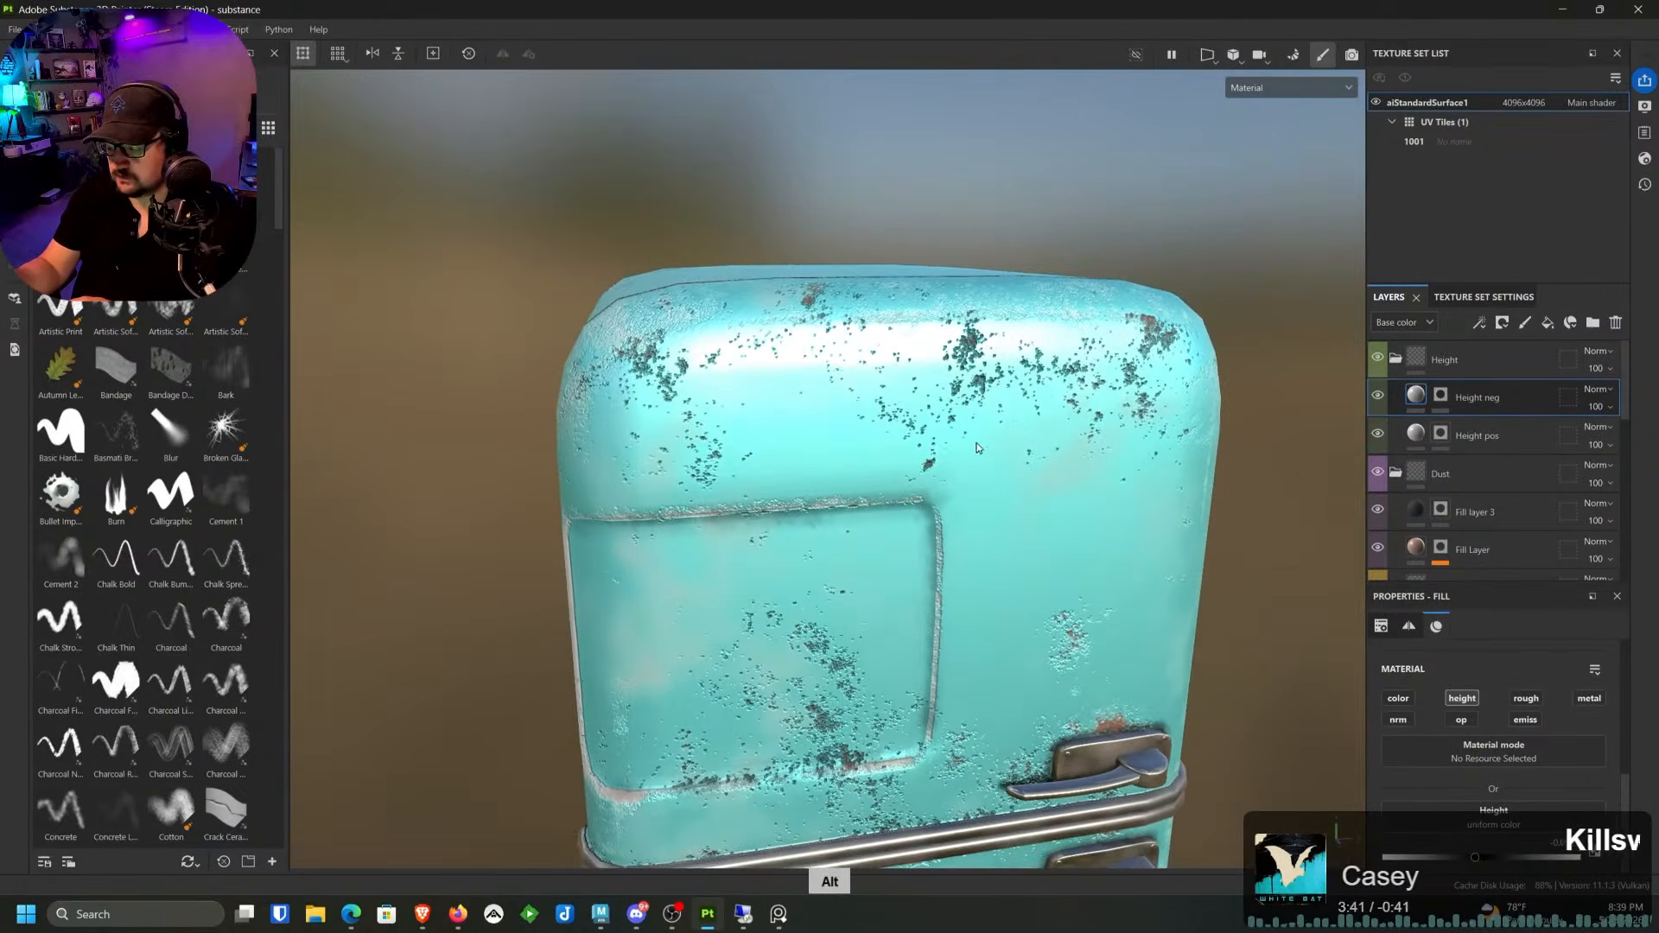
pyautogui.keyDown('alt'); pyautogui.moveTo(1232, 704); pyautogui.dragTo(1000, 333, button='middle'); pyautogui.keyUp('alt')
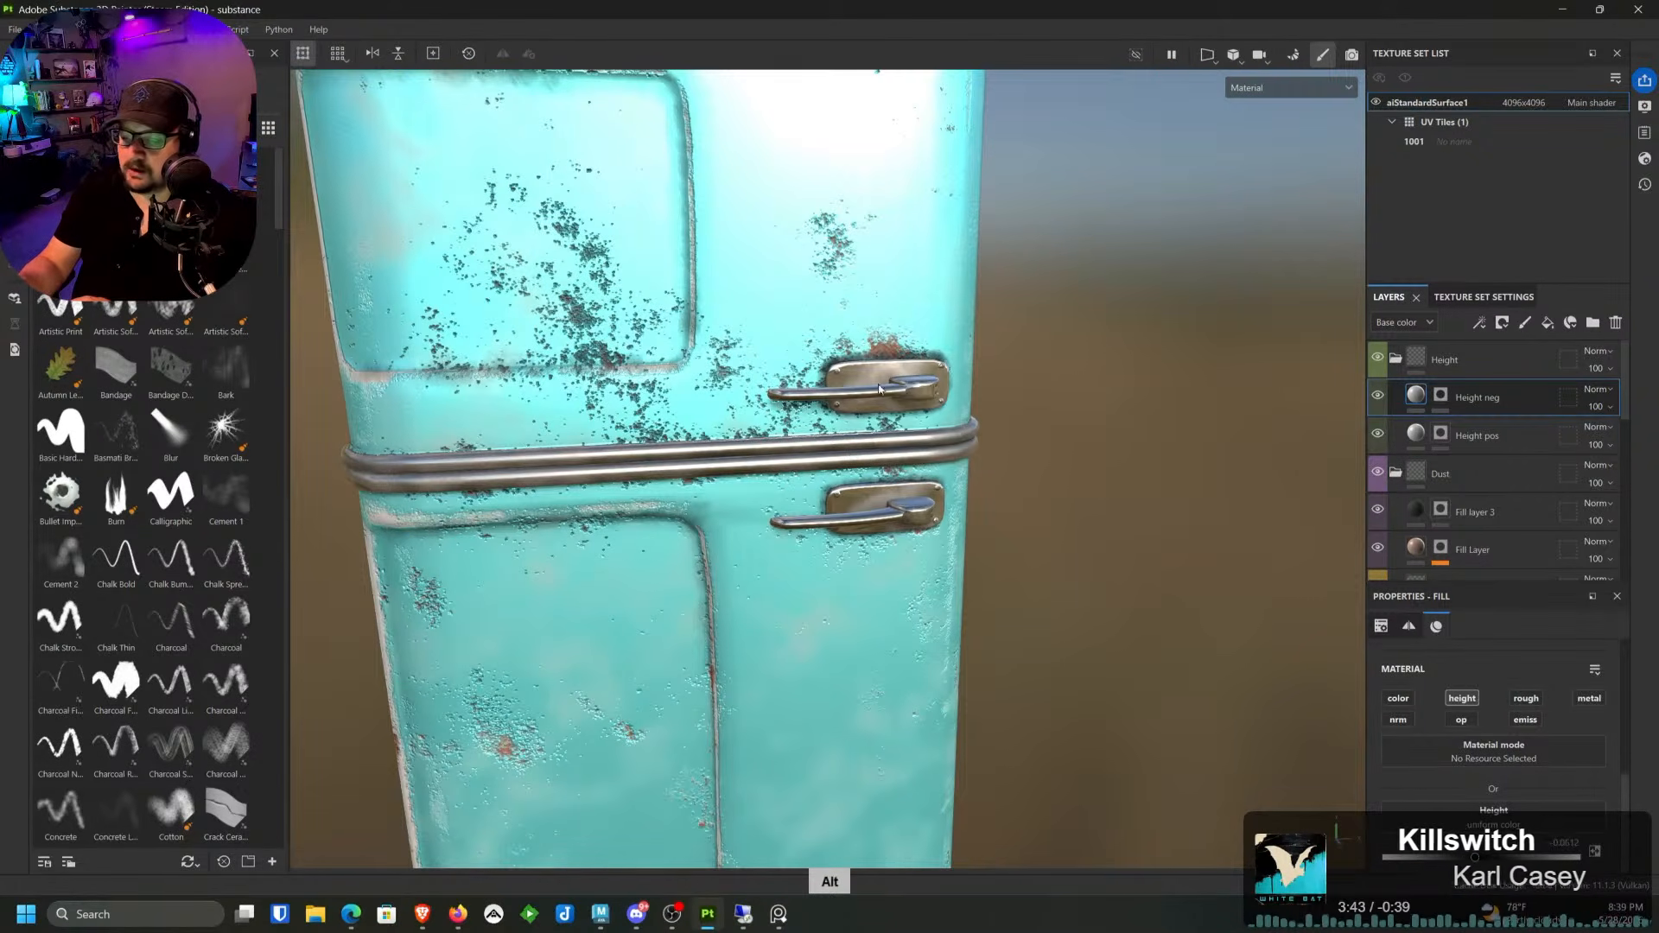
pyautogui.keyDown('alt'); pyautogui.moveTo(1000, 333); pyautogui.dragTo(998, 508); pyautogui.keyUp('alt')
# Step: Choose alpha 19 for painting the Height pos mask and try a size 5.43 stamp on the rounded end of the upper handle
pyautogui.keyDown('alt'); pyautogui.scroll(3, 896, 366); pyautogui.keyUp('alt')
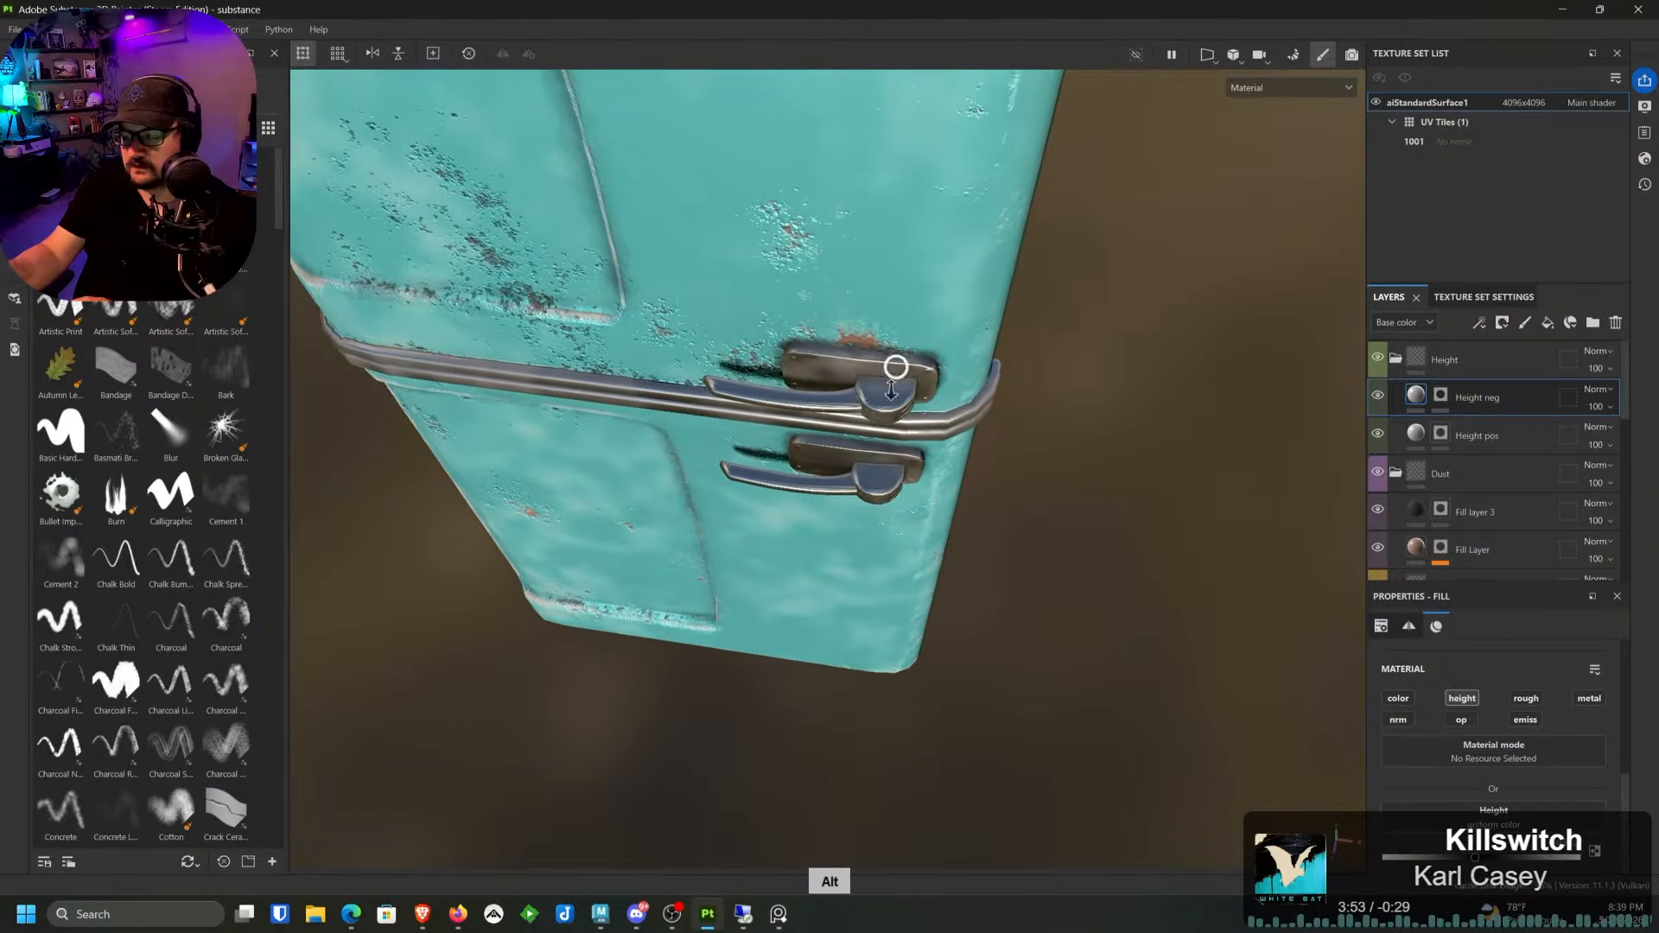
pyautogui.moveTo(896, 367)
pyautogui.keyDown('alt'); pyautogui.mouseDown()
pyautogui.moveTo(893, 655)
pyautogui.moveTo(863, 288)
pyautogui.moveTo(829, 536)
pyautogui.mouseUp(); pyautogui.keyUp('alt')
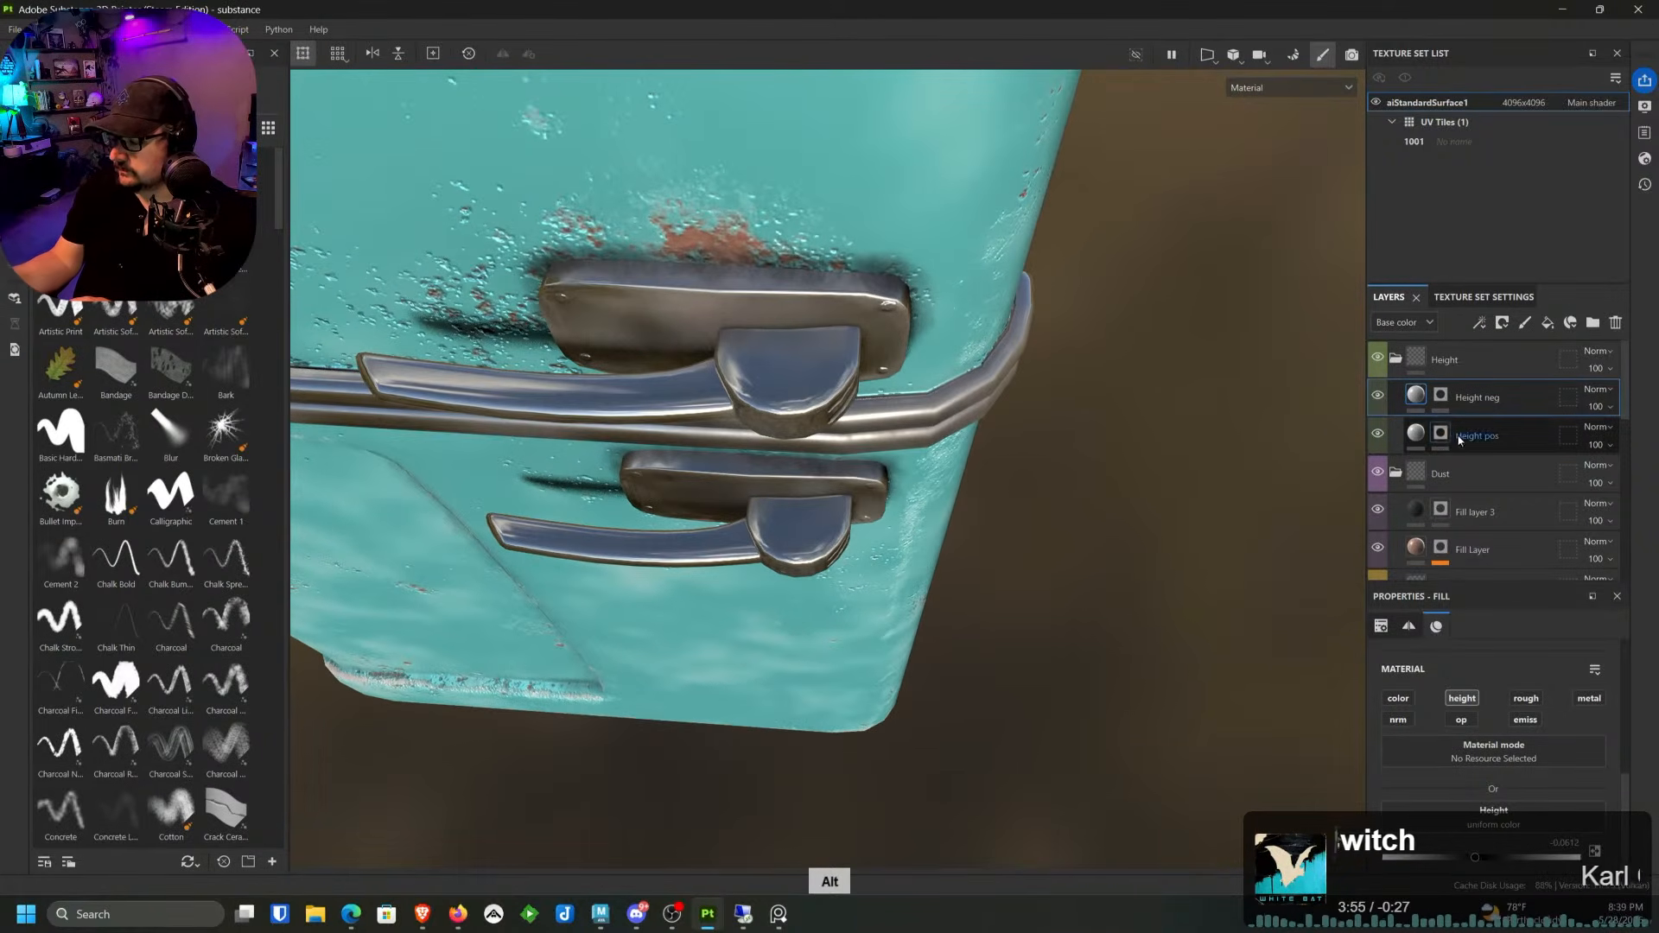
pyautogui.click(1476, 436)
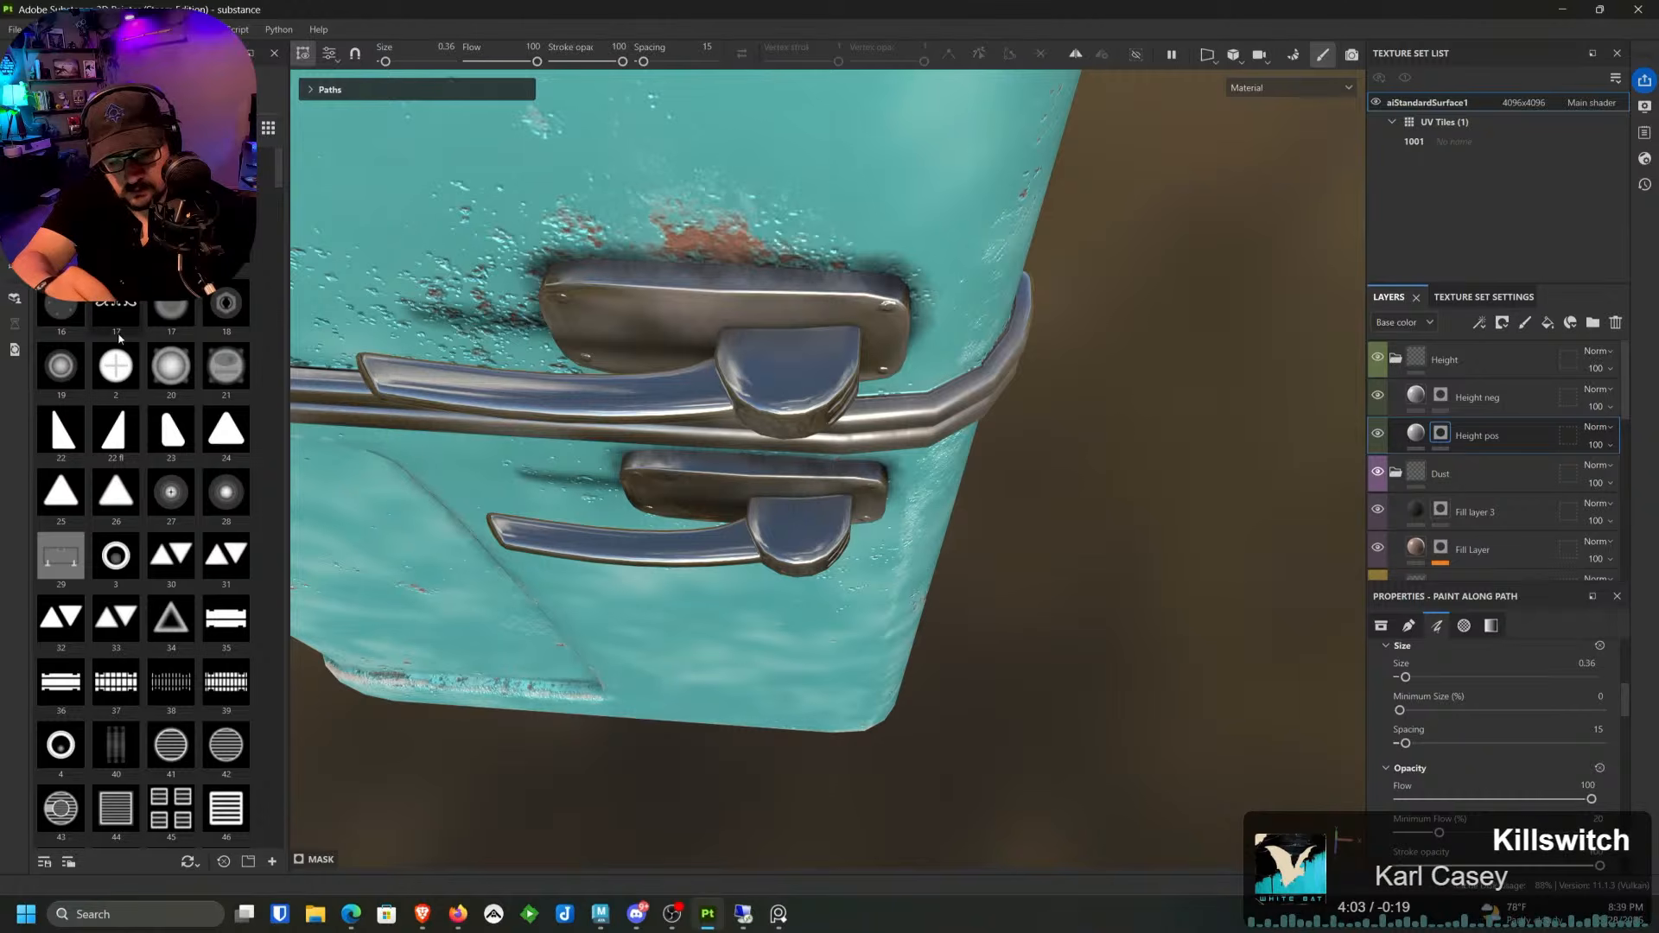
pyautogui.click(60, 365)
pyautogui.keyDown('alt'); pyautogui.moveTo(769, 242); pyautogui.dragTo(782, 367); pyautogui.keyUp('alt')
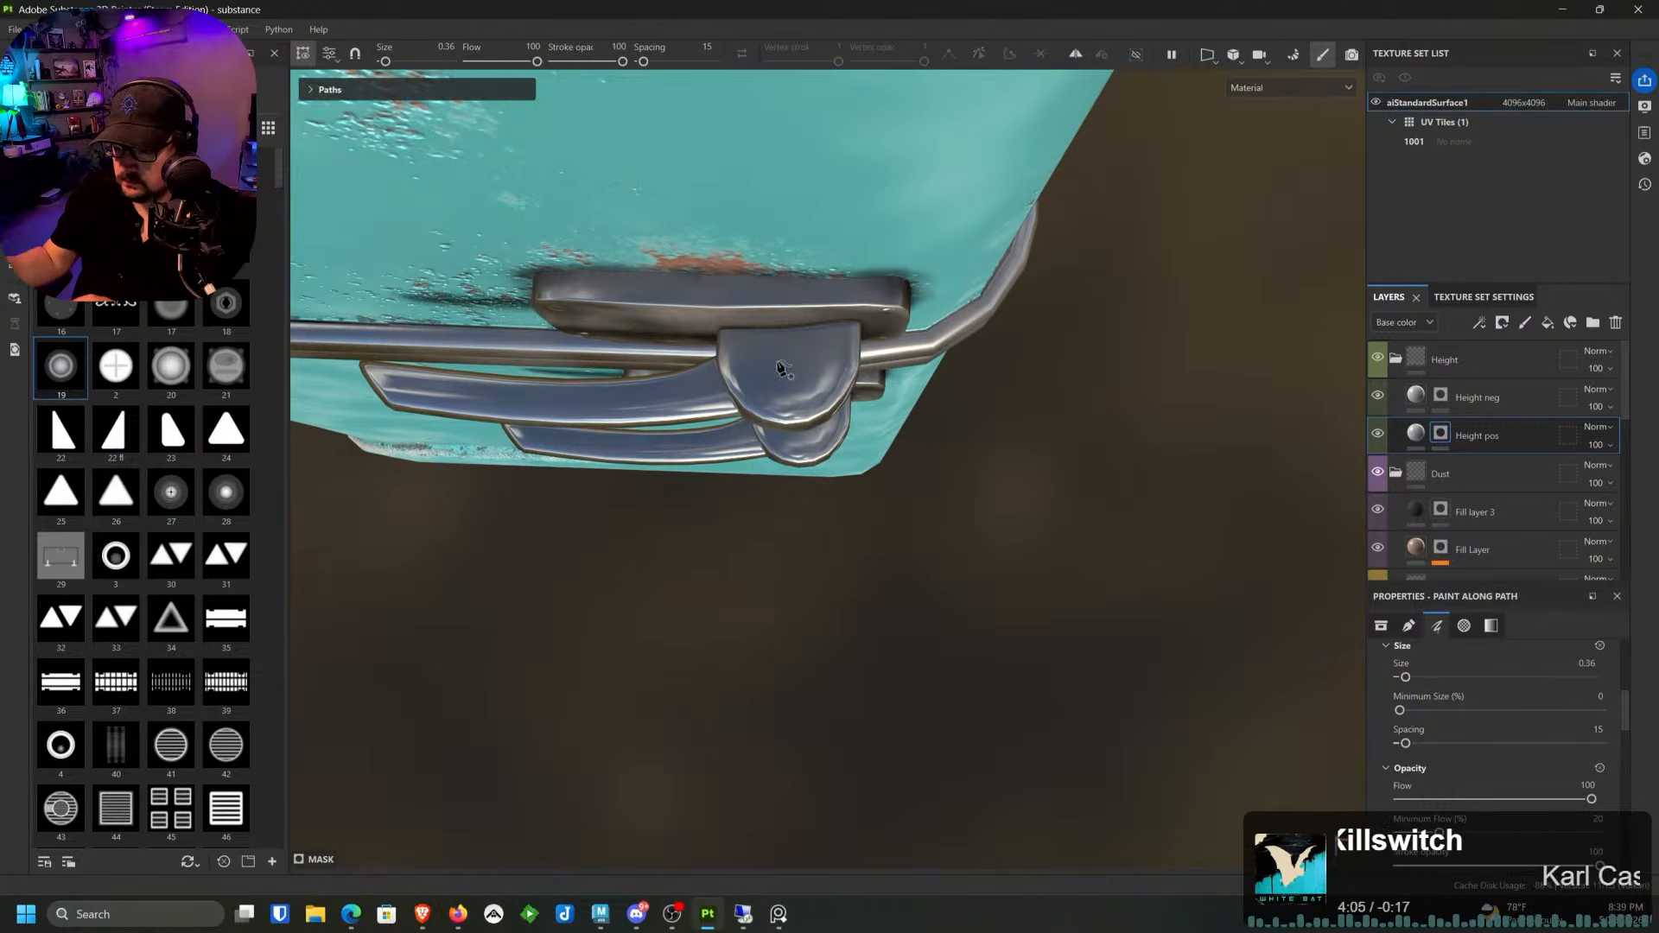
pyautogui.press('1')
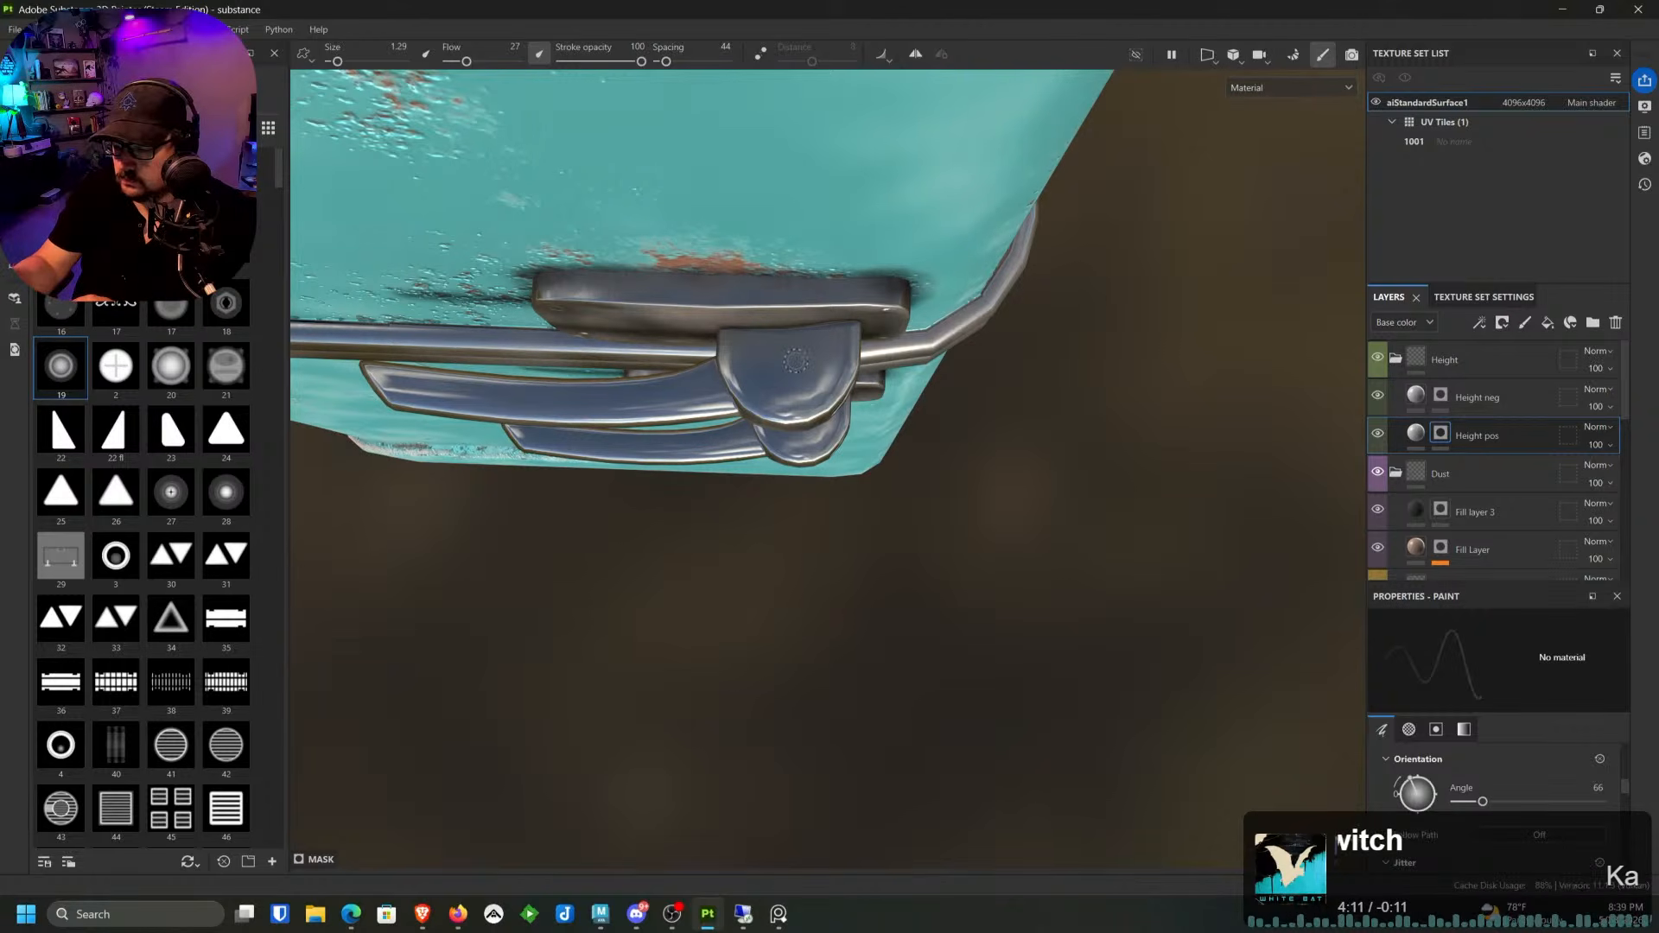
pyautogui.keyDown('ctrl'); pyautogui.moveTo(791, 355); pyautogui.dragTo(831, 355, button='right'); pyautogui.keyUp('ctrl')
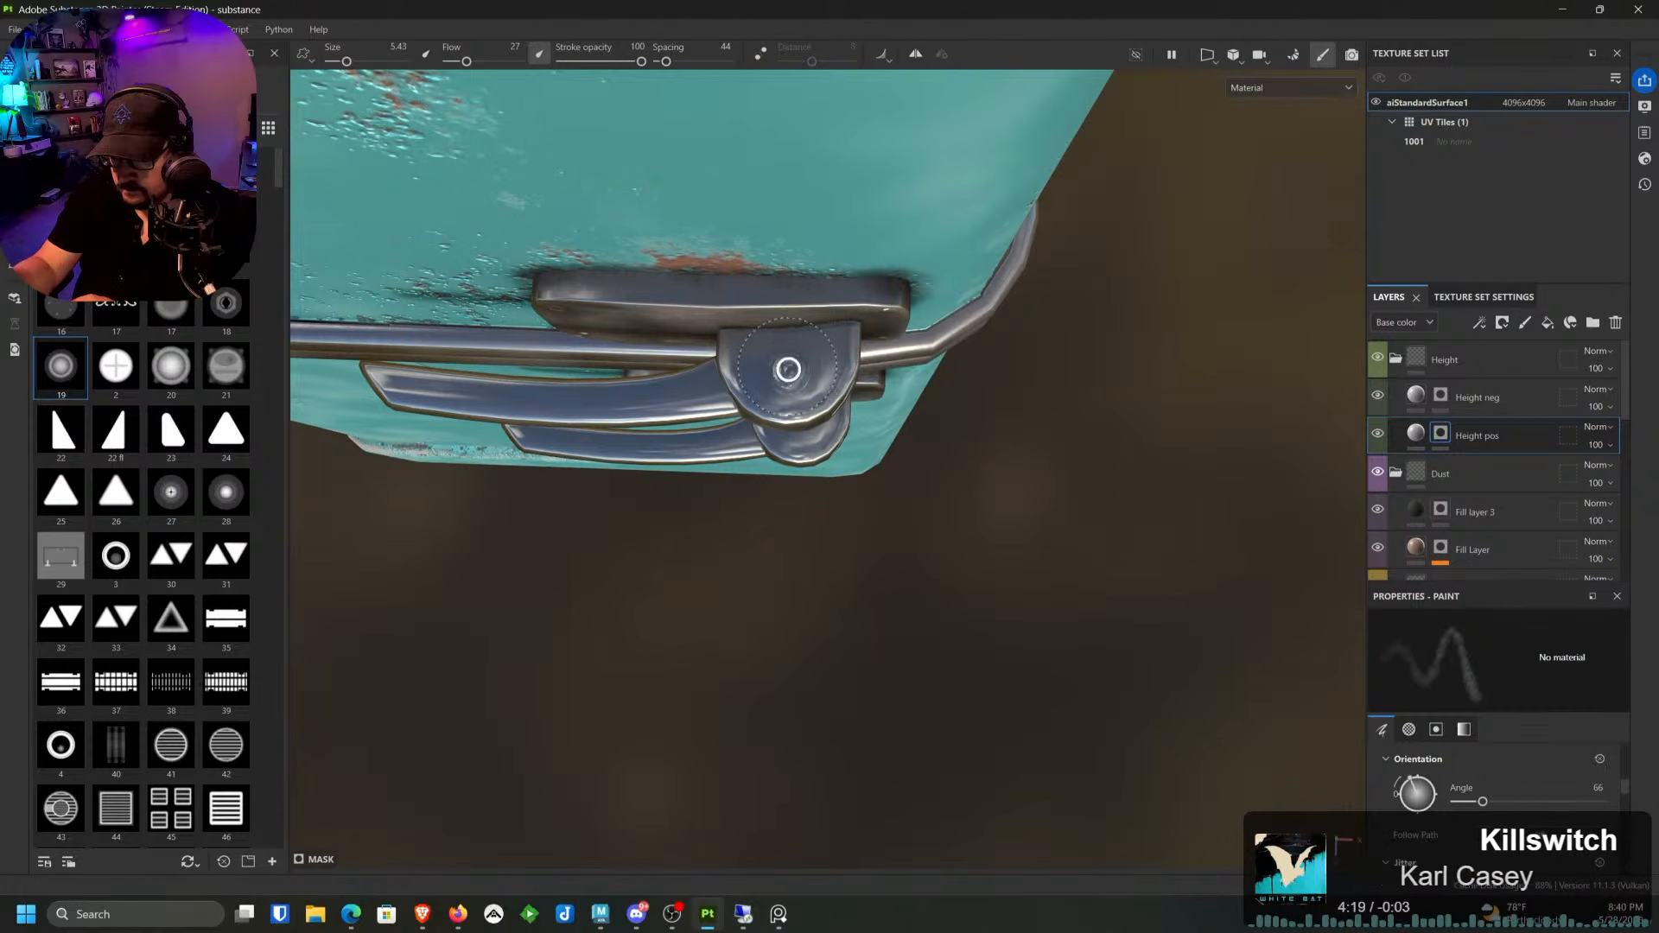
pyautogui.hotkey('ctrl', 'z')
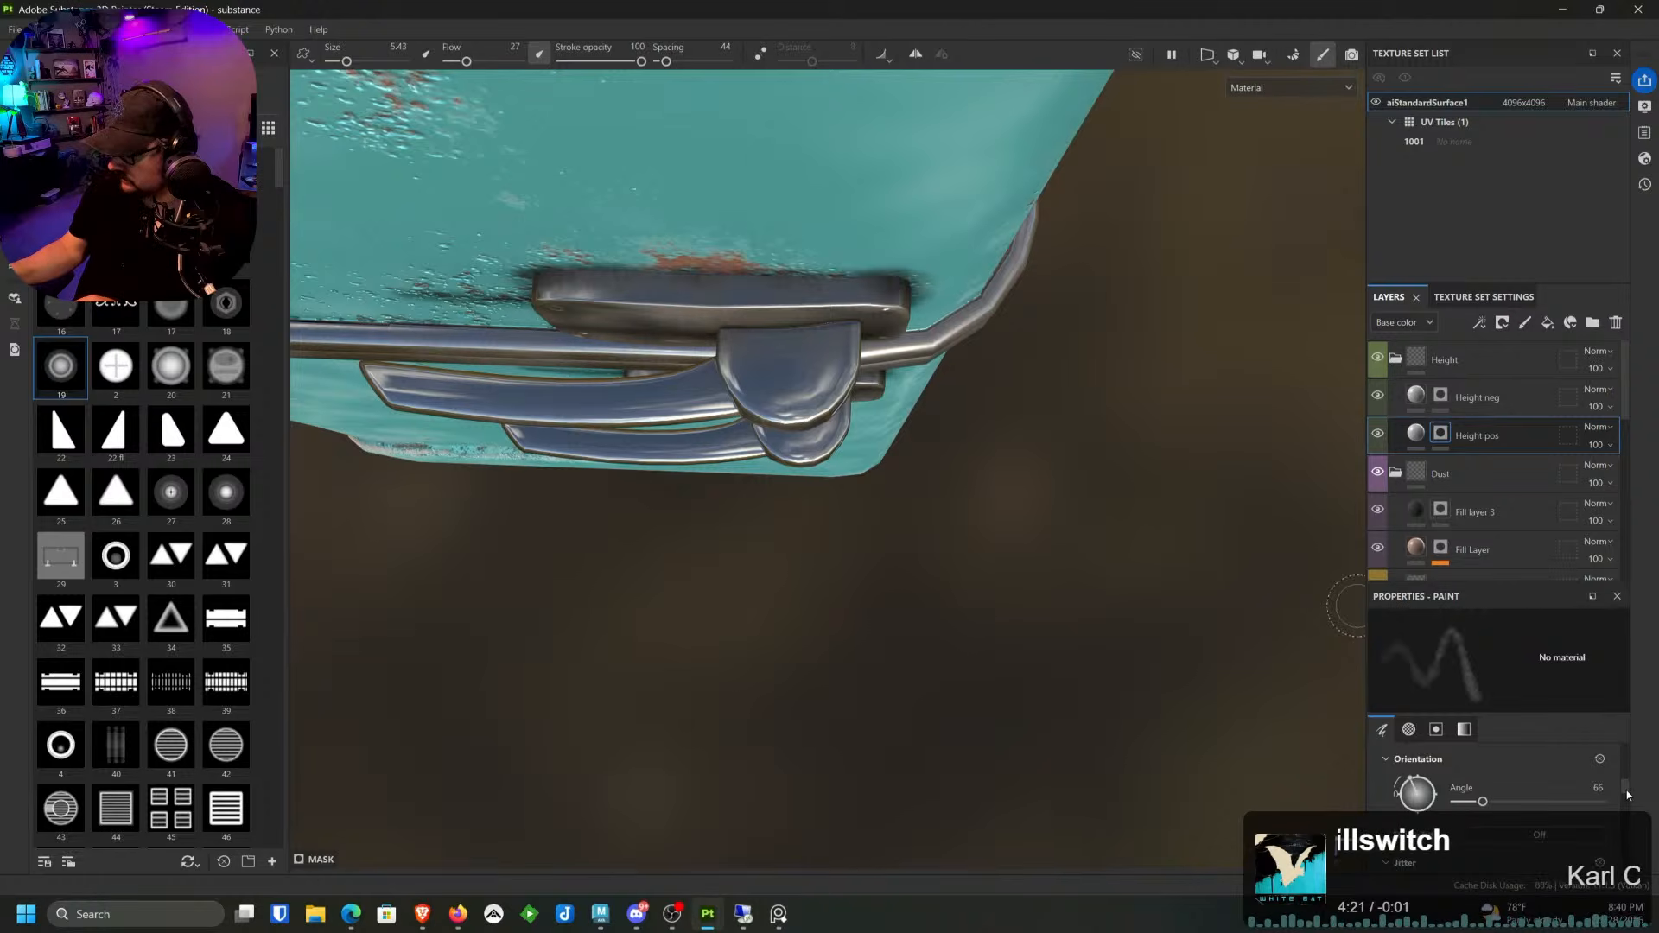
# Step: Set the brush's angle jitter to 0 and stamp alpha 19 on the top face of the upper handle's rounded end
pyautogui.moveTo(1625, 786); pyautogui.dragTo(1623, 809)
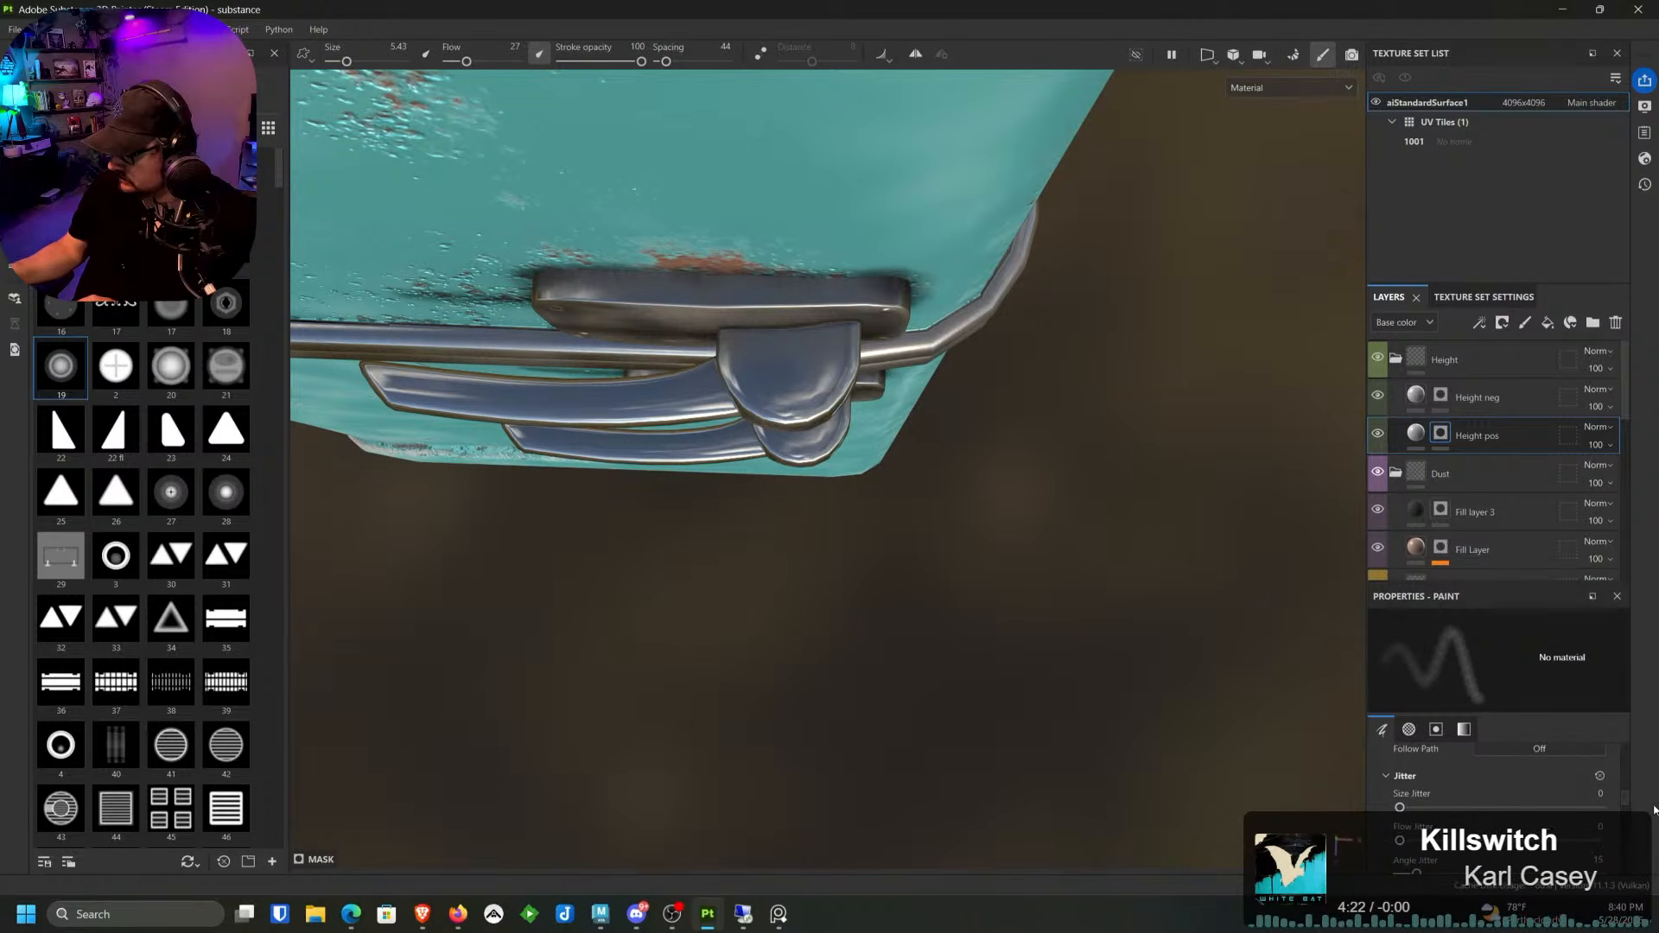
pyautogui.scroll(-1, 1440, 784)
pyautogui.scroll(1, 1404, 773)
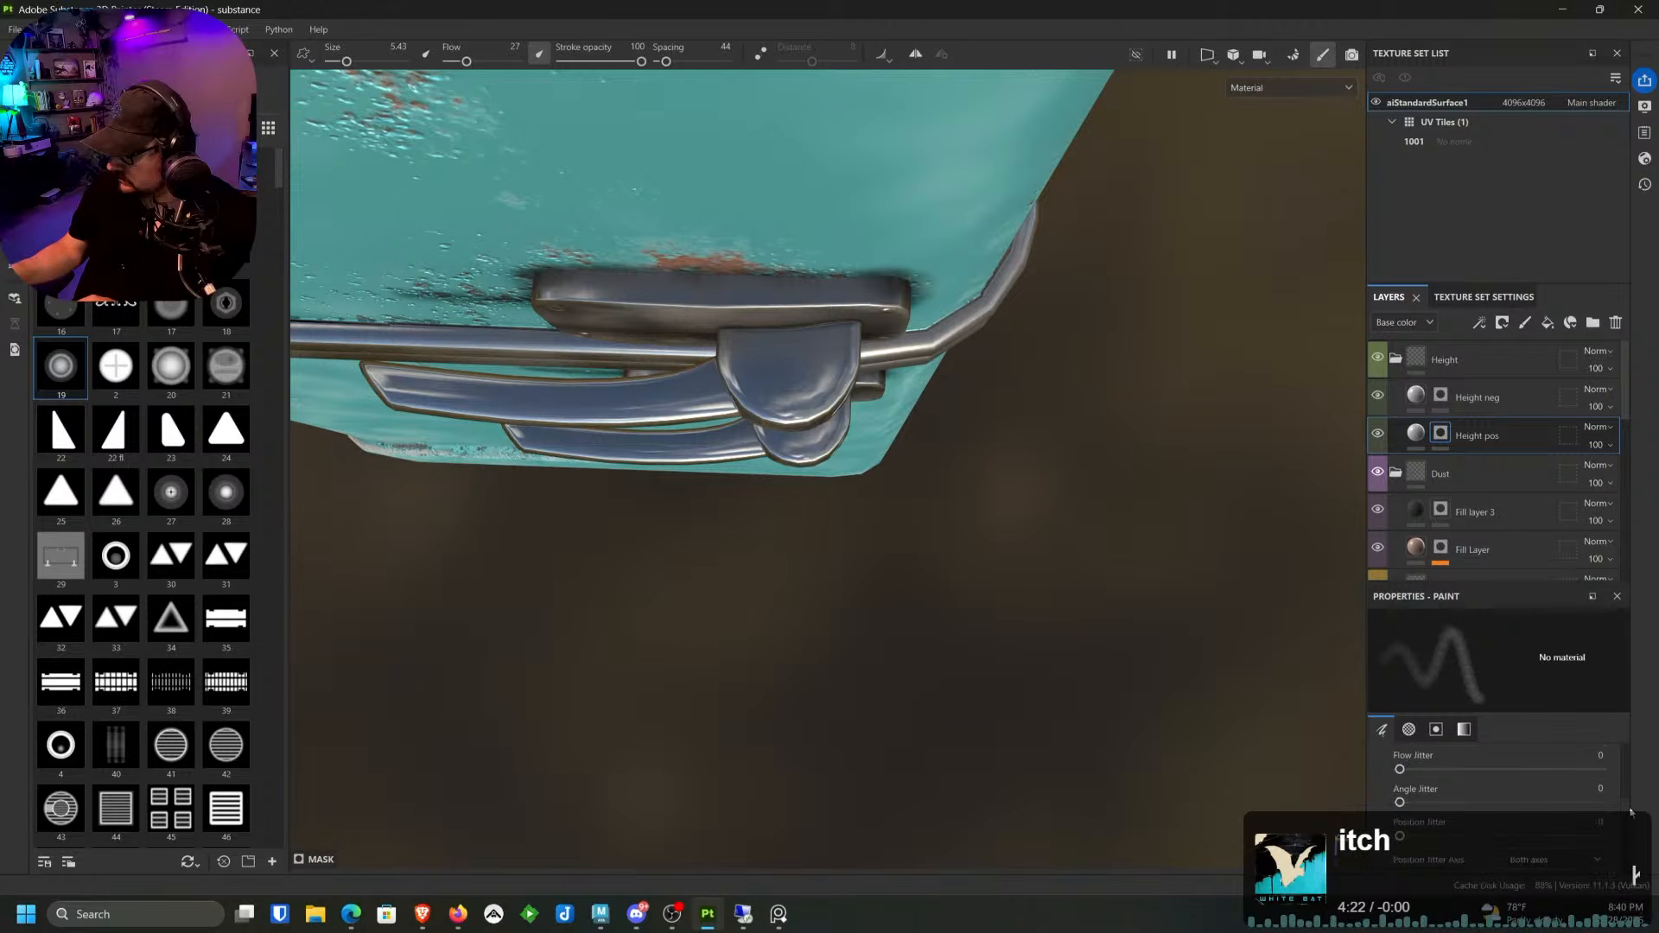
pyautogui.scroll(1, 1591, 792)
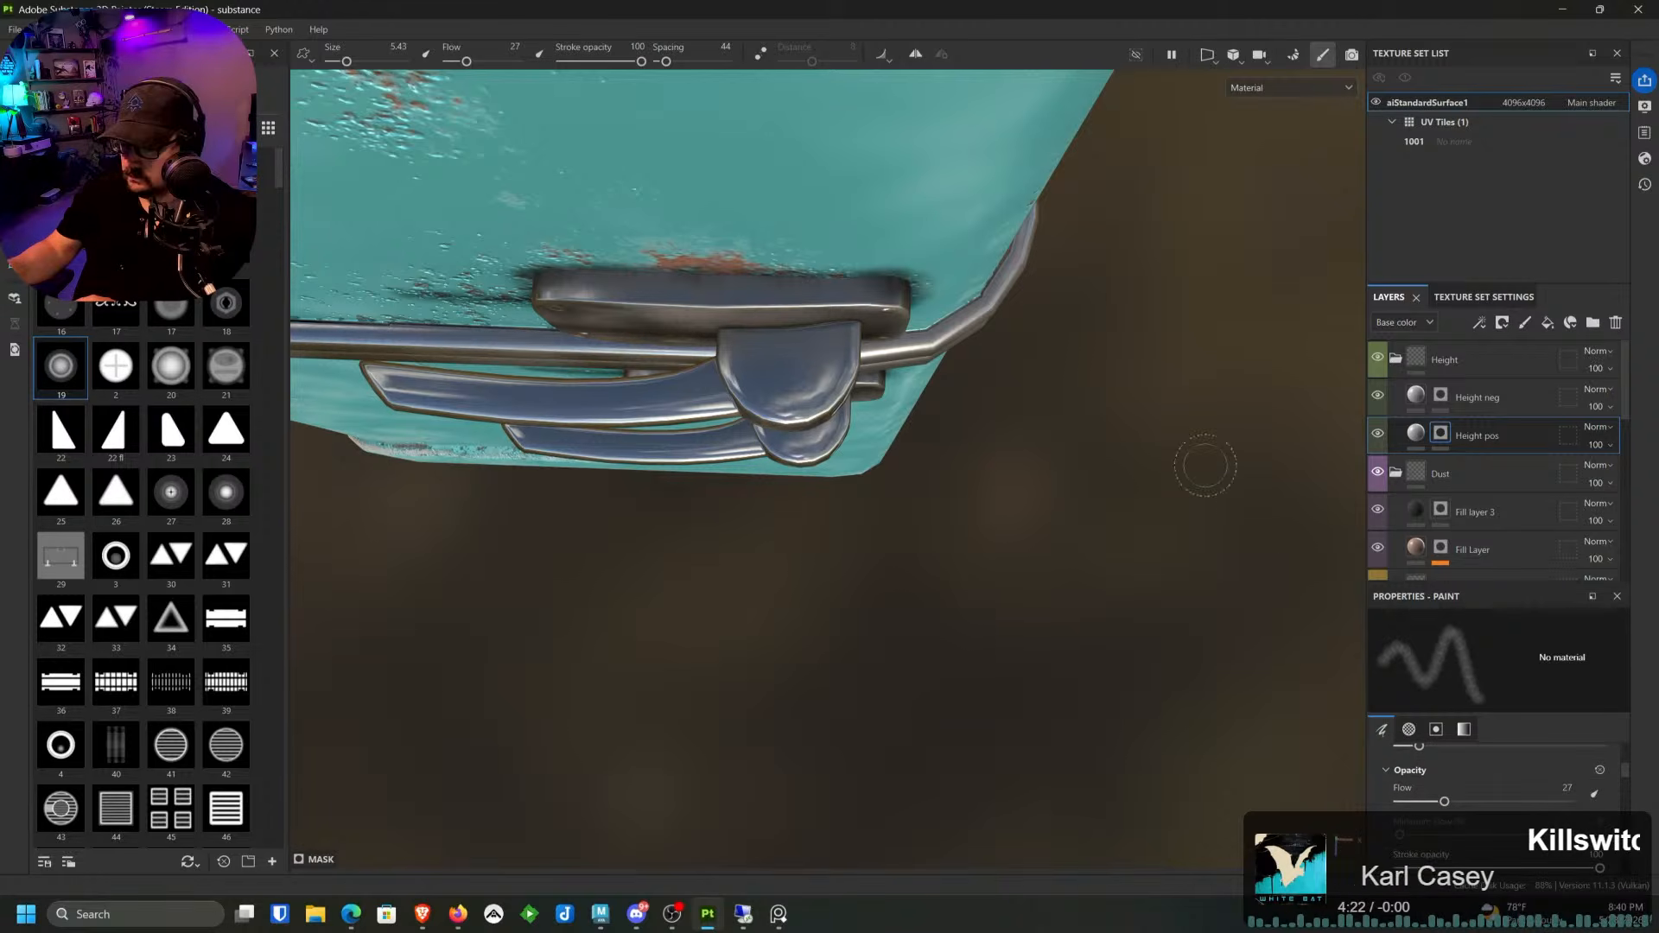
pyautogui.click(789, 367)
pyautogui.click(789, 367)
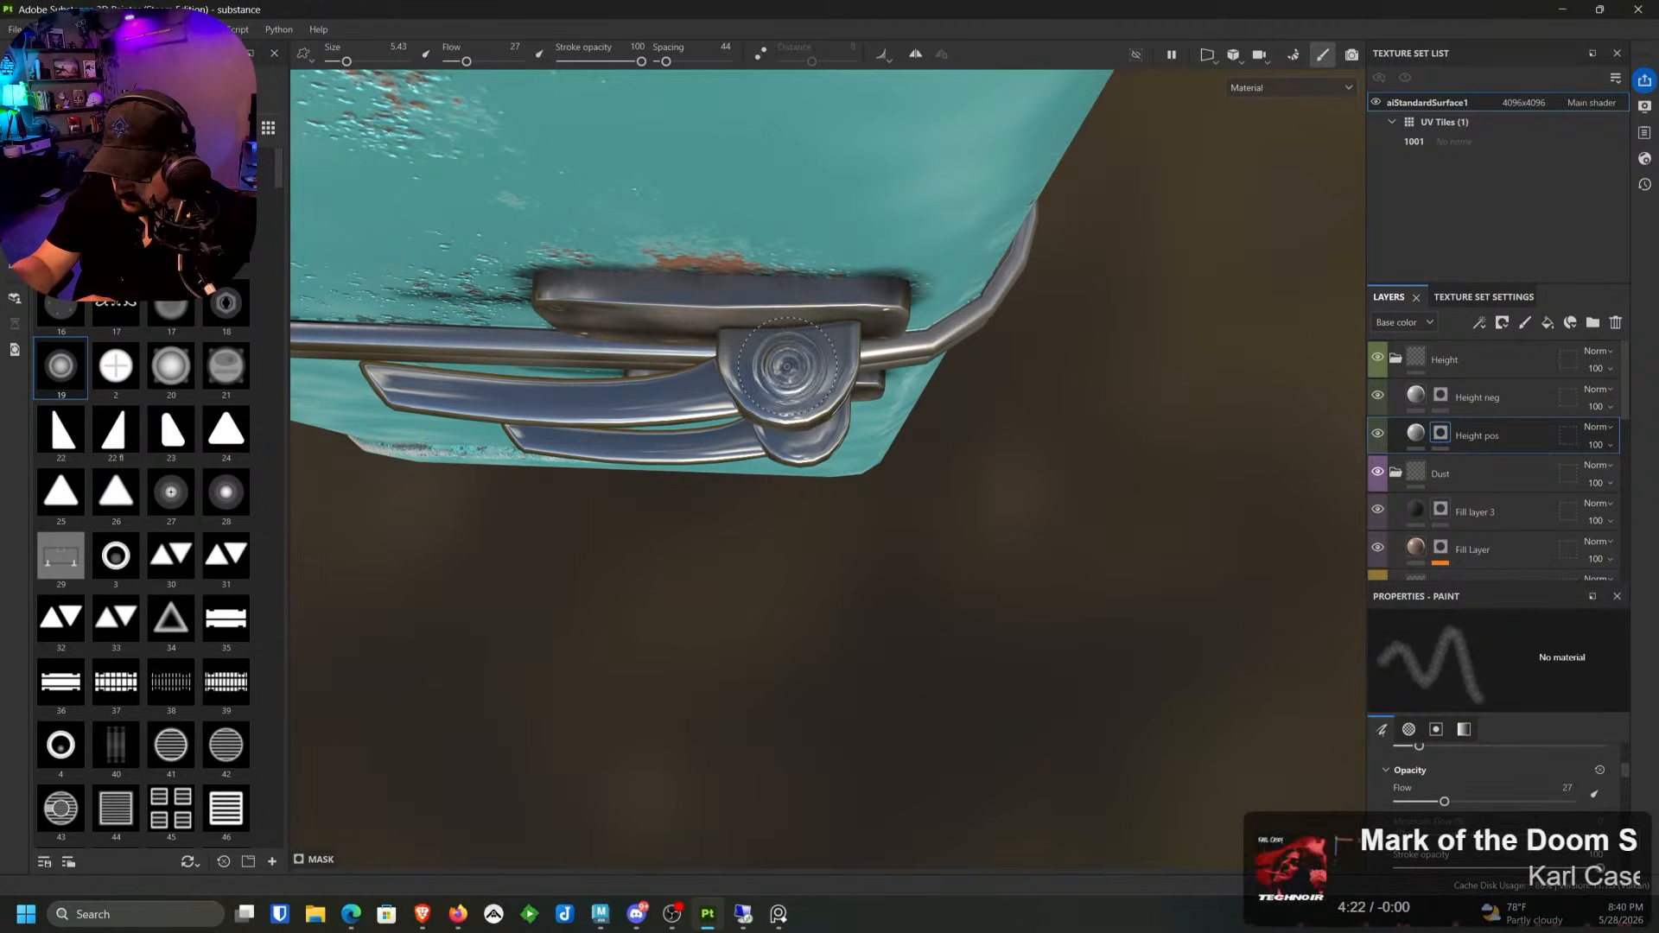
pyautogui.click(789, 367)
# Step: Stamp the concentric circle alpha on the undersides of both handles' rounded ends on the Height pos mask
pyautogui.keyDown('alt'); pyautogui.moveTo(970, 298); pyautogui.dragTo(878, 287); pyautogui.keyUp('alt')
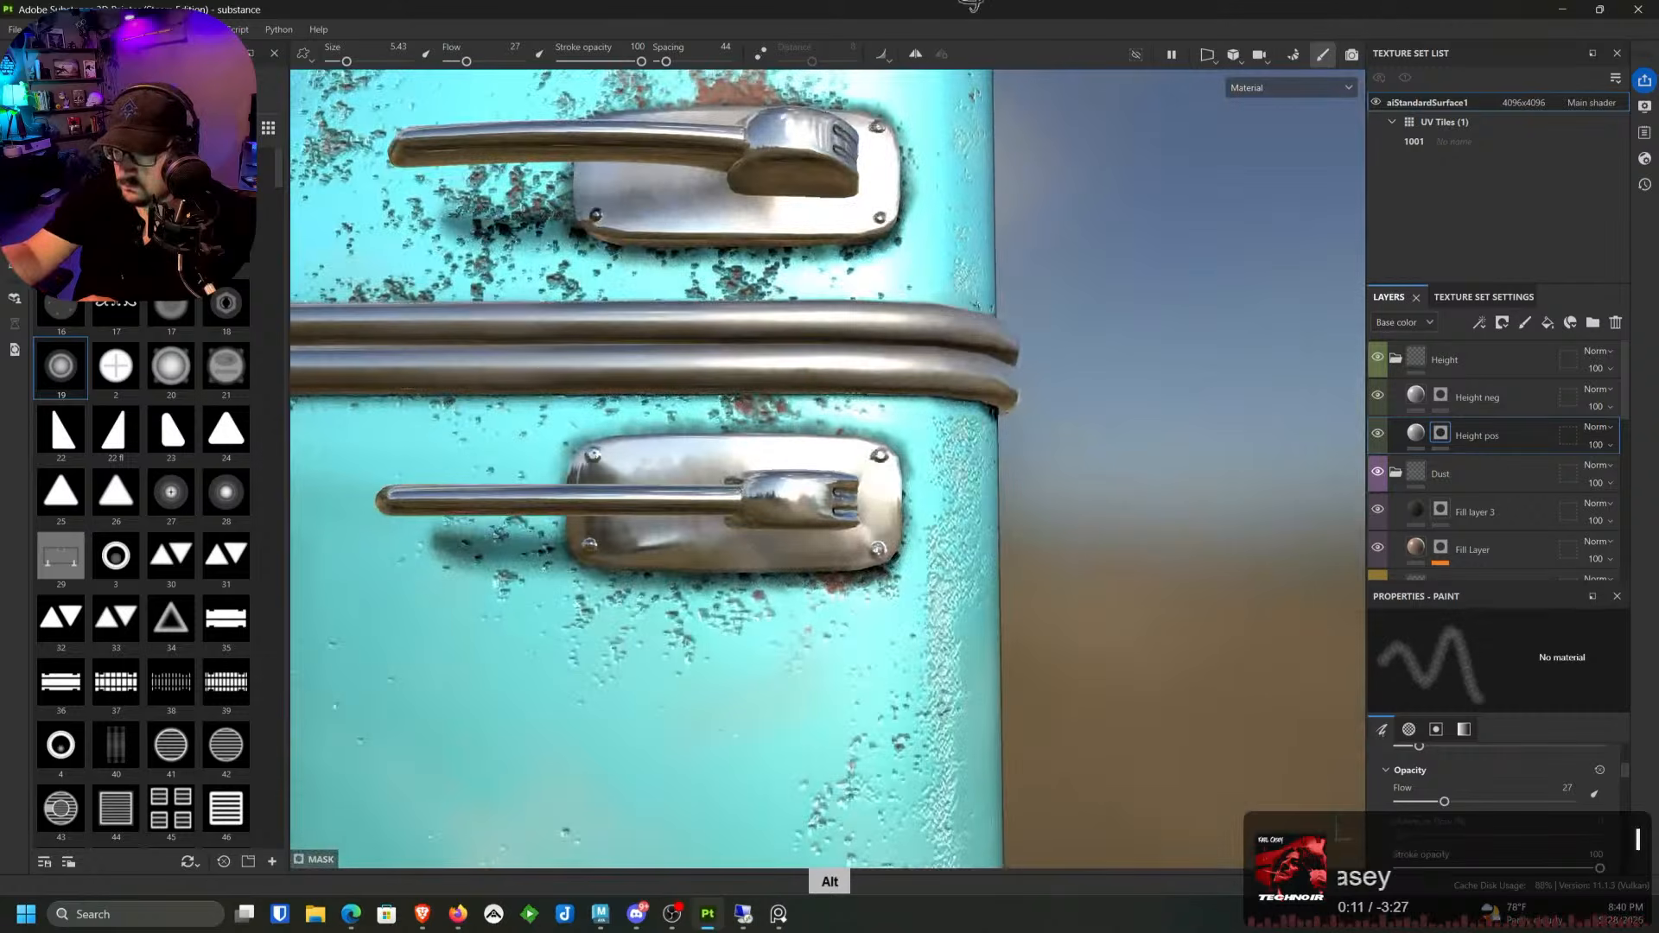
pyautogui.keyDown('alt'); pyautogui.moveTo(878, 285); pyautogui.dragTo(883, 411, button='middle'); pyautogui.keyUp('alt')
pyautogui.keyDown('alt'); pyautogui.moveTo(884, 412); pyautogui.dragTo(820, 372); pyautogui.keyUp('alt')
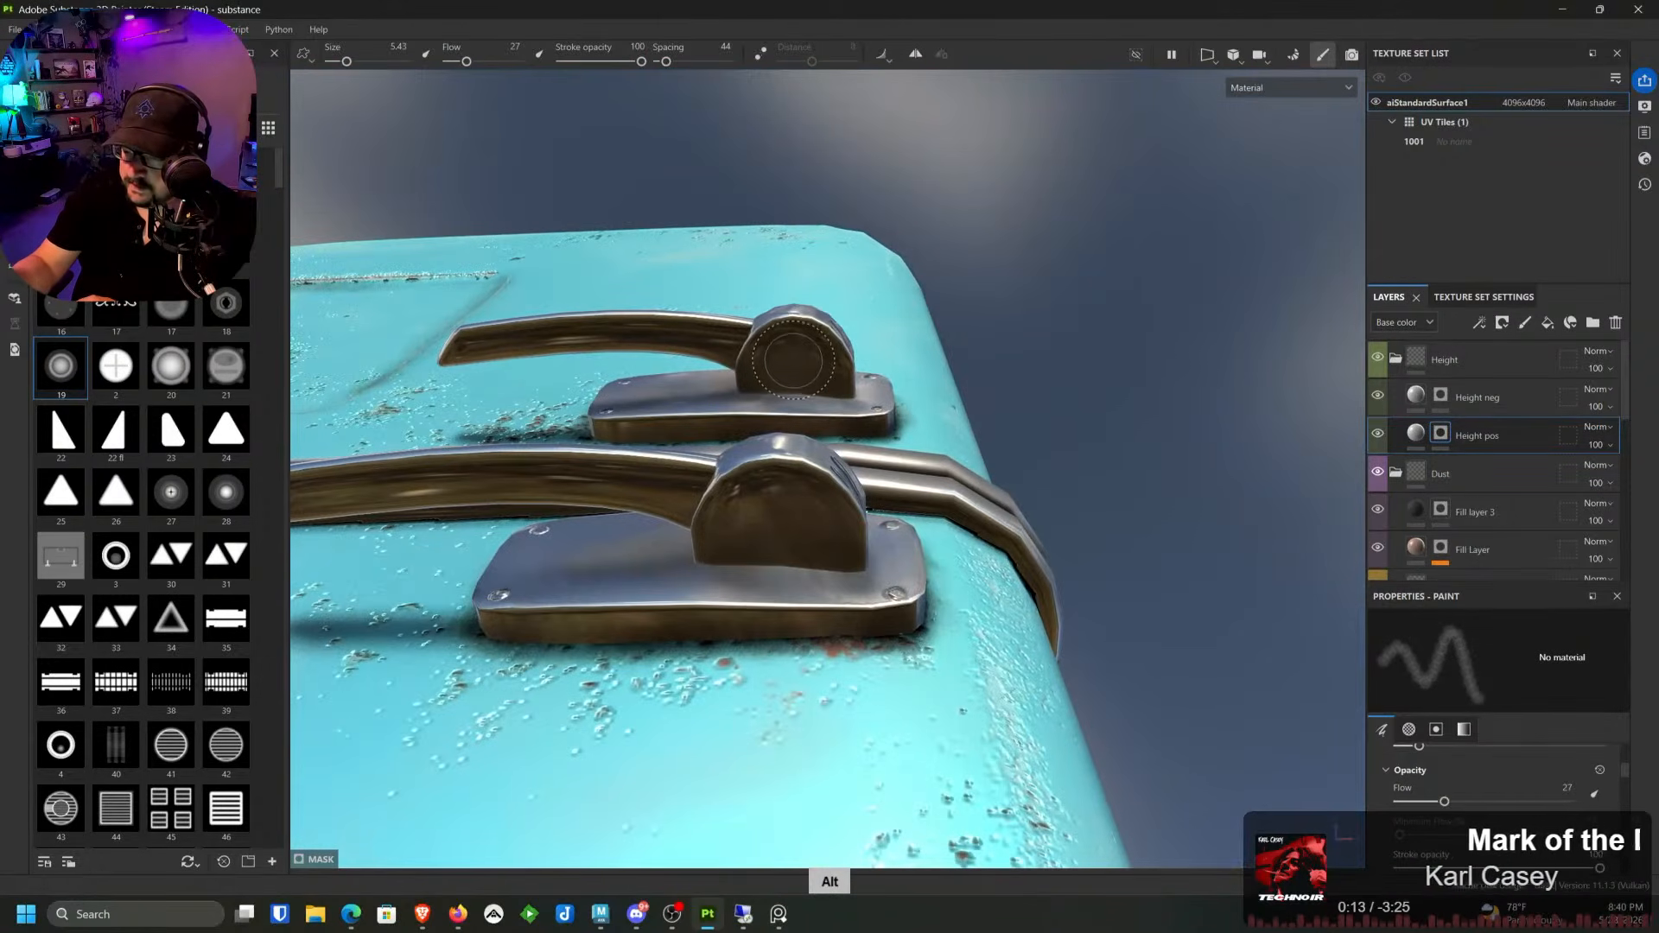
pyautogui.click(792, 363)
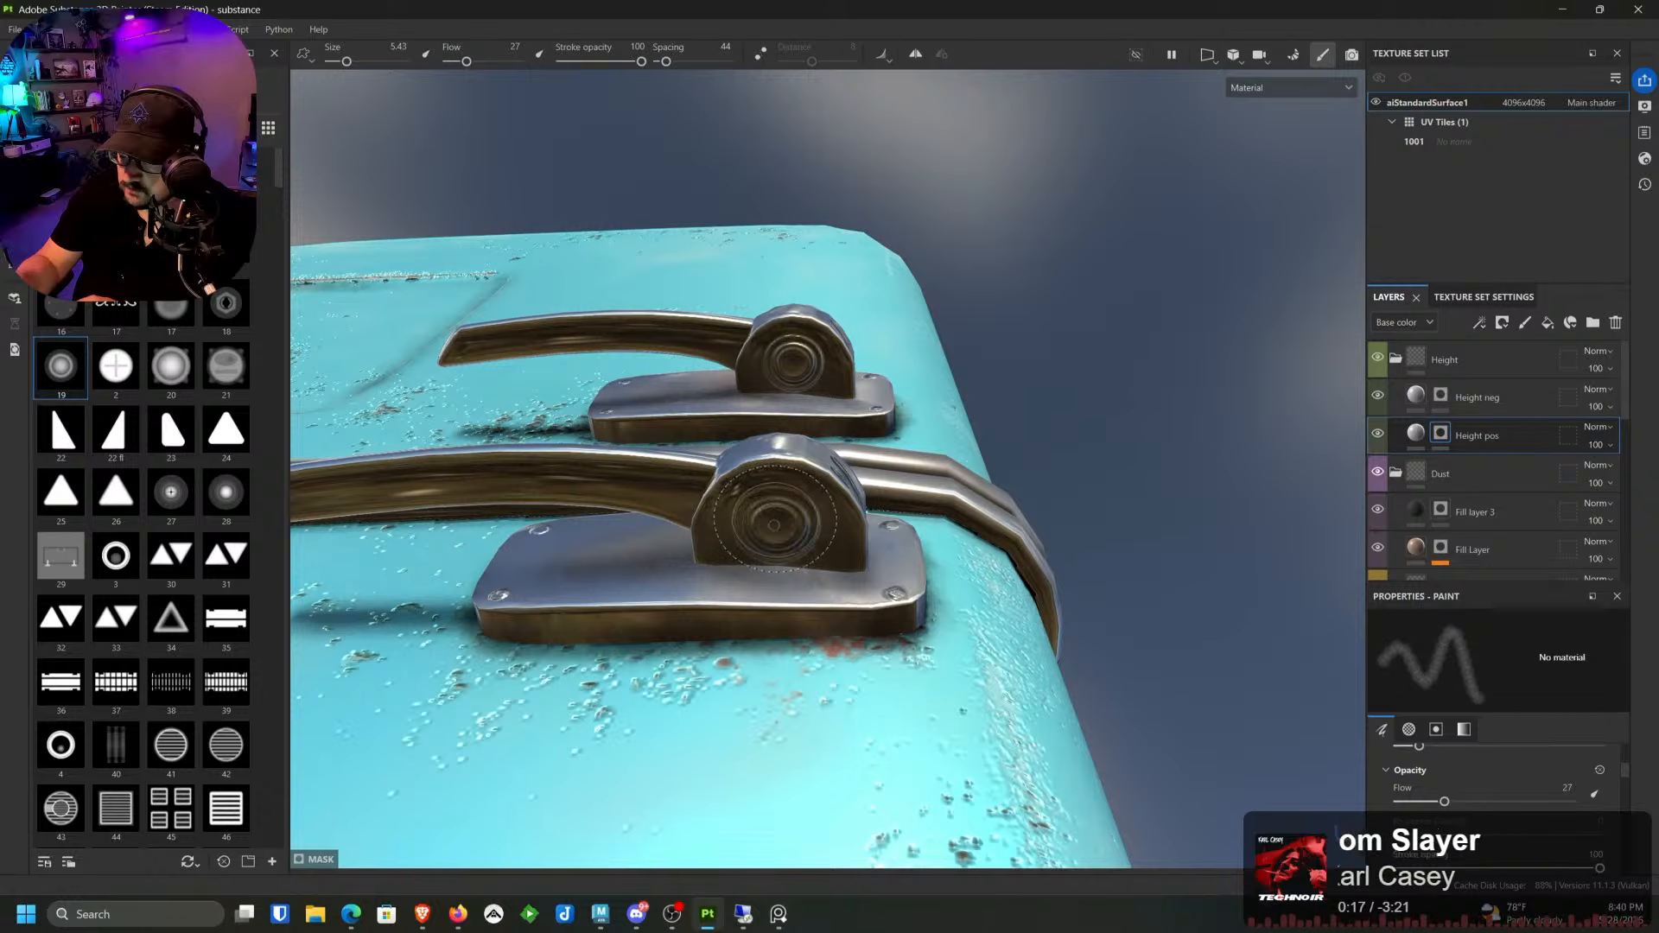
# Step: Stamp the same circular alpha on the top face of the lower handle's rounded end
pyautogui.keyDown('alt'); pyautogui.moveTo(774, 522); pyautogui.dragTo(858, 728); pyautogui.keyUp('alt')
pyautogui.keyDown('alt'); pyautogui.moveTo(858, 727); pyautogui.dragTo(851, 621, button='middle'); pyautogui.keyUp('alt')
pyautogui.keyDown('alt'); pyautogui.moveTo(851, 622); pyautogui.dragTo(802, 532, button='right'); pyautogui.keyUp('alt')
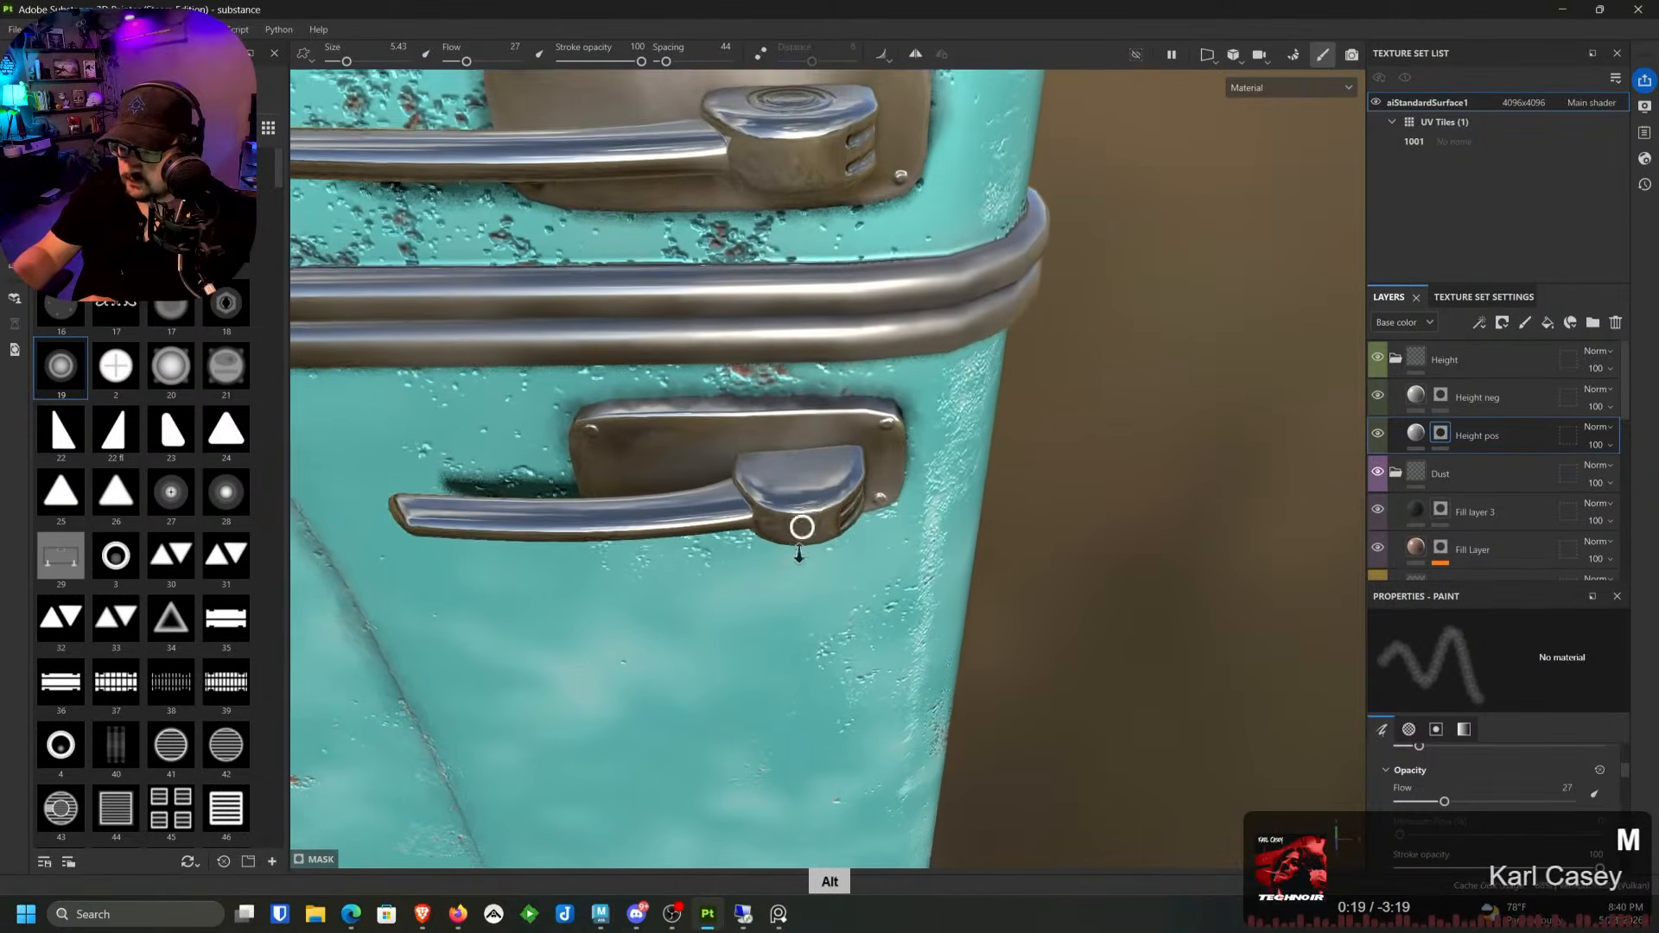
pyautogui.keyDown('alt'); pyautogui.moveTo(802, 531); pyautogui.dragTo(818, 566); pyautogui.keyUp('alt')
pyautogui.click(788, 500)
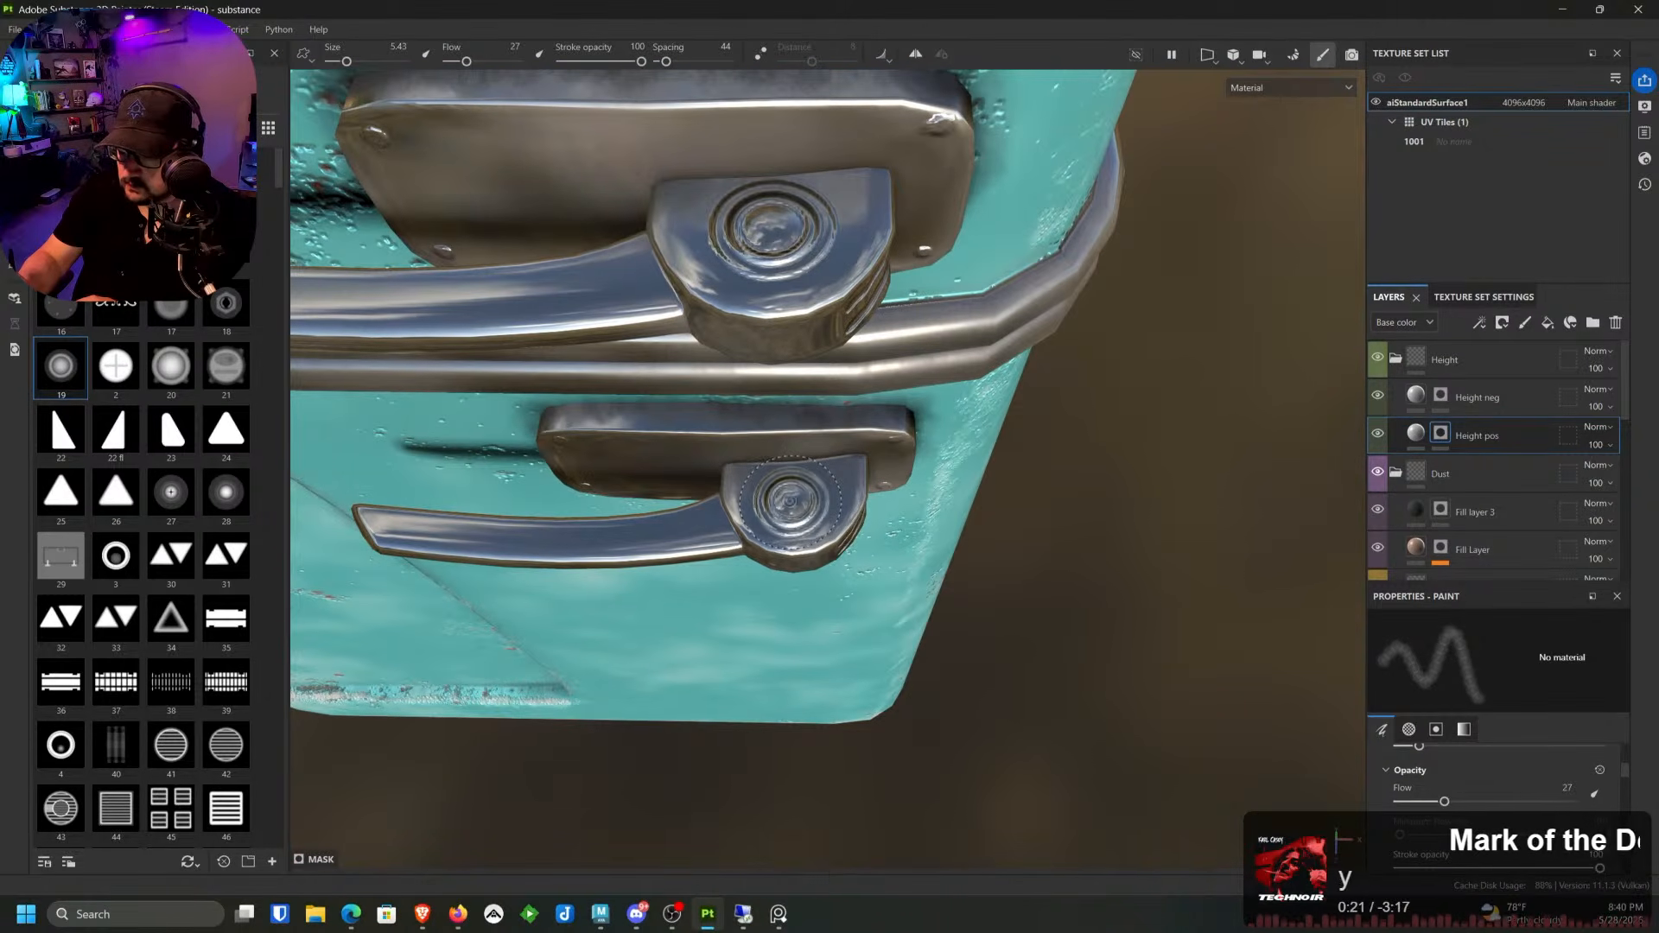
# Step: Examine the stamped circles on both handles and the overall front of the fridge from several angles
pyautogui.moveTo(788, 500)
pyautogui.keyDown('alt'); pyautogui.mouseDown(button='right')
pyautogui.moveTo(1014, 370)
pyautogui.moveTo(775, 718)
pyautogui.moveTo(481, 611)
pyautogui.mouseUp(button='right'); pyautogui.keyUp('alt')
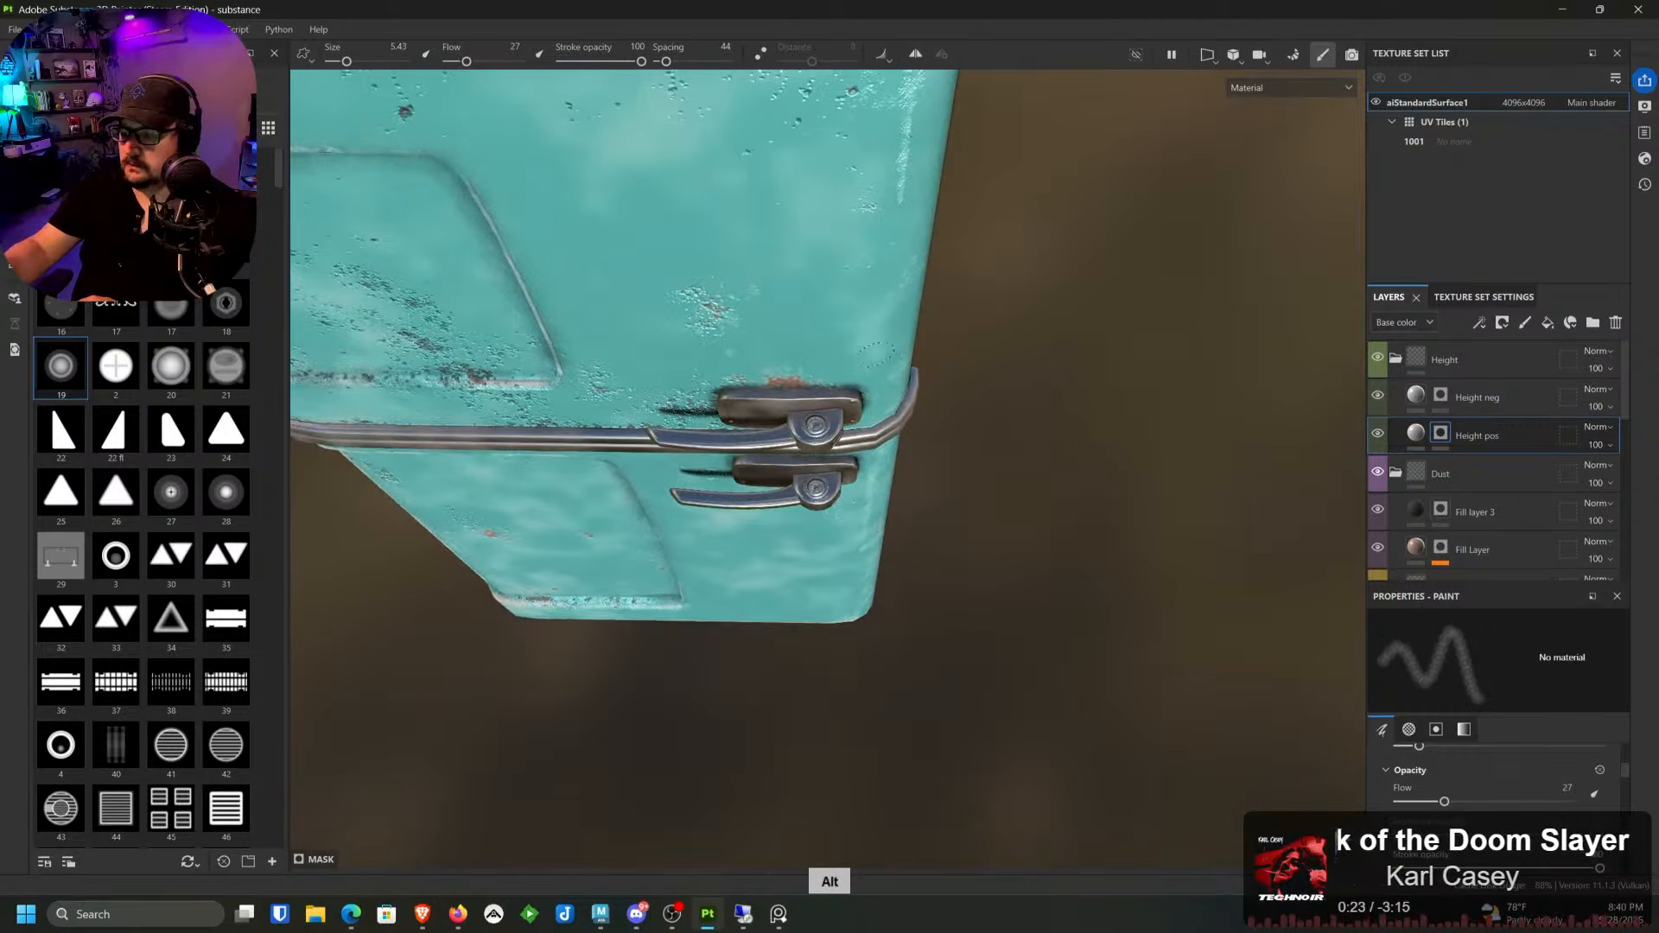
pyautogui.keyDown('alt'); pyautogui.moveTo(481, 611); pyautogui.dragTo(518, 790, button='middle'); pyautogui.keyUp('alt')
pyautogui.keyDown('alt'); pyautogui.moveTo(518, 791); pyautogui.dragTo(777, 484); pyautogui.keyUp('alt')
pyautogui.keyDown('alt'); pyautogui.moveTo(777, 484); pyautogui.dragTo(899, 389, button='right'); pyautogui.keyUp('alt')
pyautogui.keyDown('alt'); pyautogui.moveTo(899, 389); pyautogui.dragTo(883, 430); pyautogui.keyUp('alt')
pyautogui.keyDown('alt'); pyautogui.moveTo(883, 430); pyautogui.dragTo(841, 537, button='middle'); pyautogui.keyUp('alt')
pyautogui.keyDown('alt'); pyautogui.moveTo(841, 538); pyautogui.dragTo(750, 471); pyautogui.keyUp('alt')
pyautogui.keyDown('alt'); pyautogui.moveTo(750, 471); pyautogui.dragTo(914, 434, button='middle'); pyautogui.keyUp('alt')
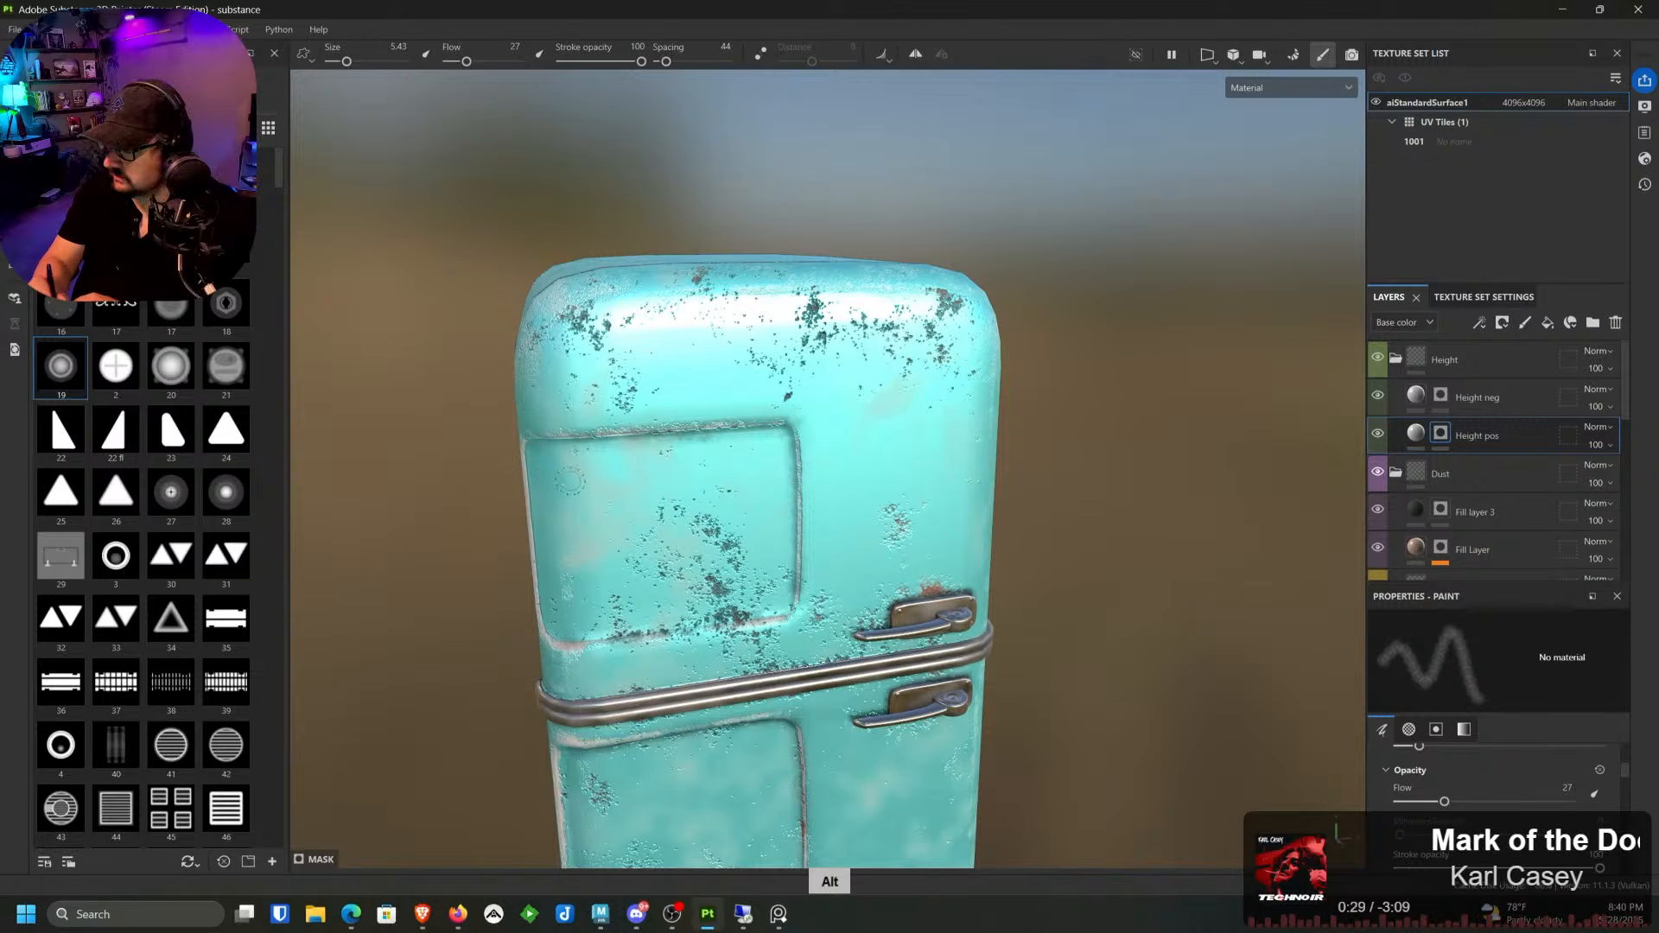
pyautogui.click(1482, 402)
pyautogui.click(1505, 434)
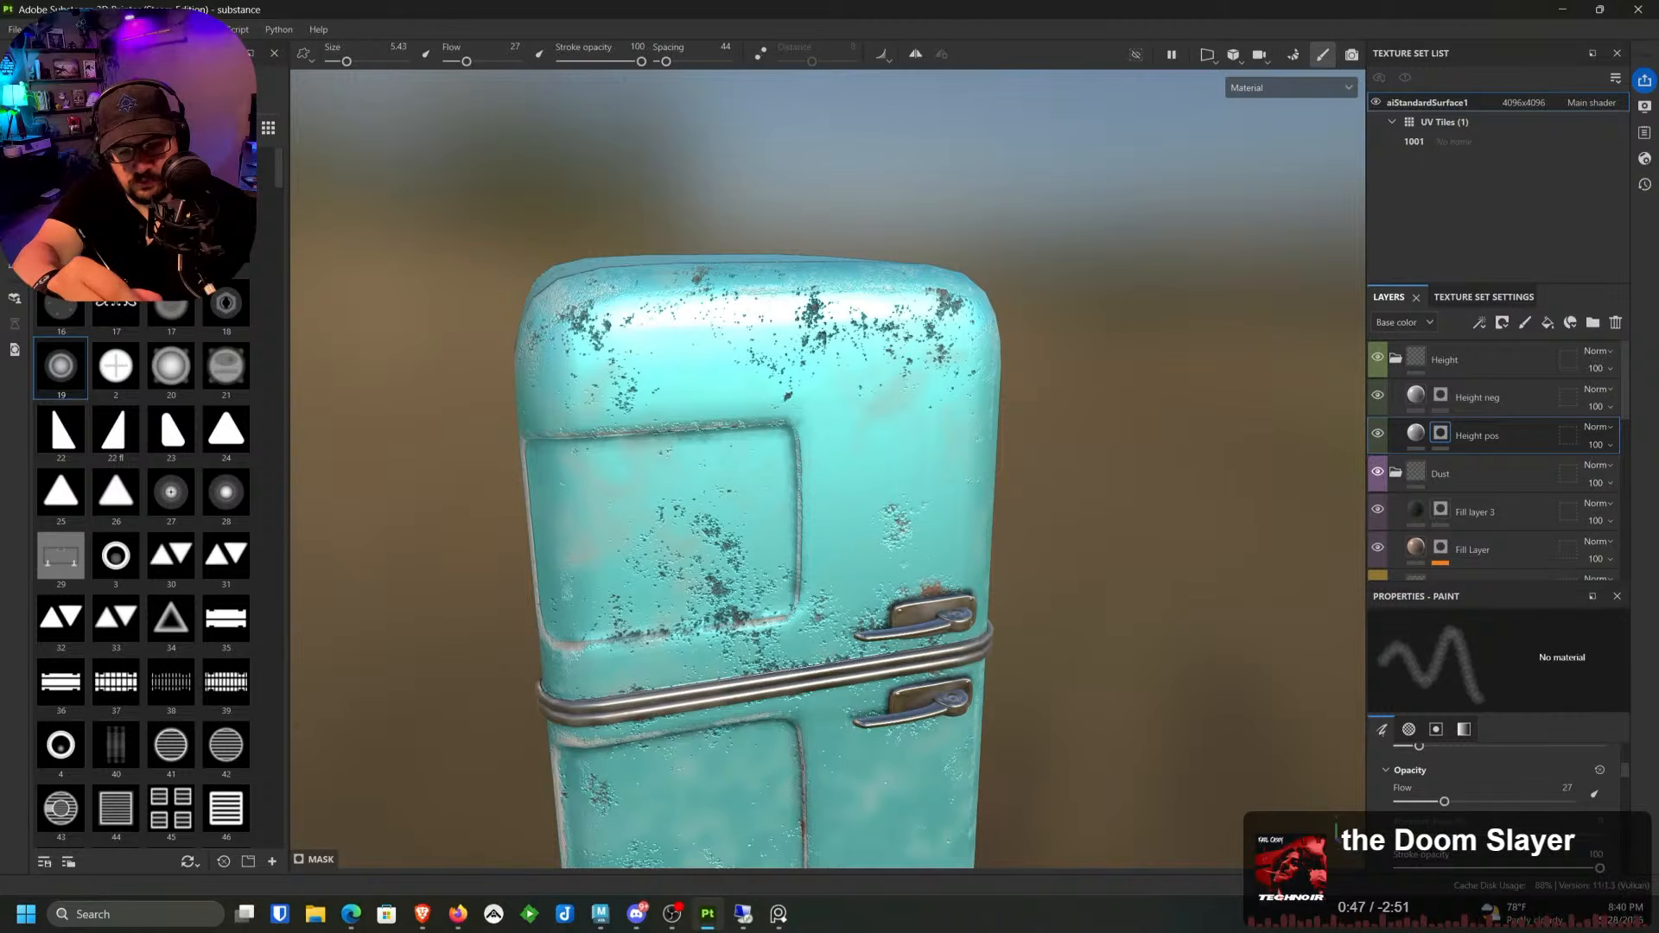
pyautogui.press('3')
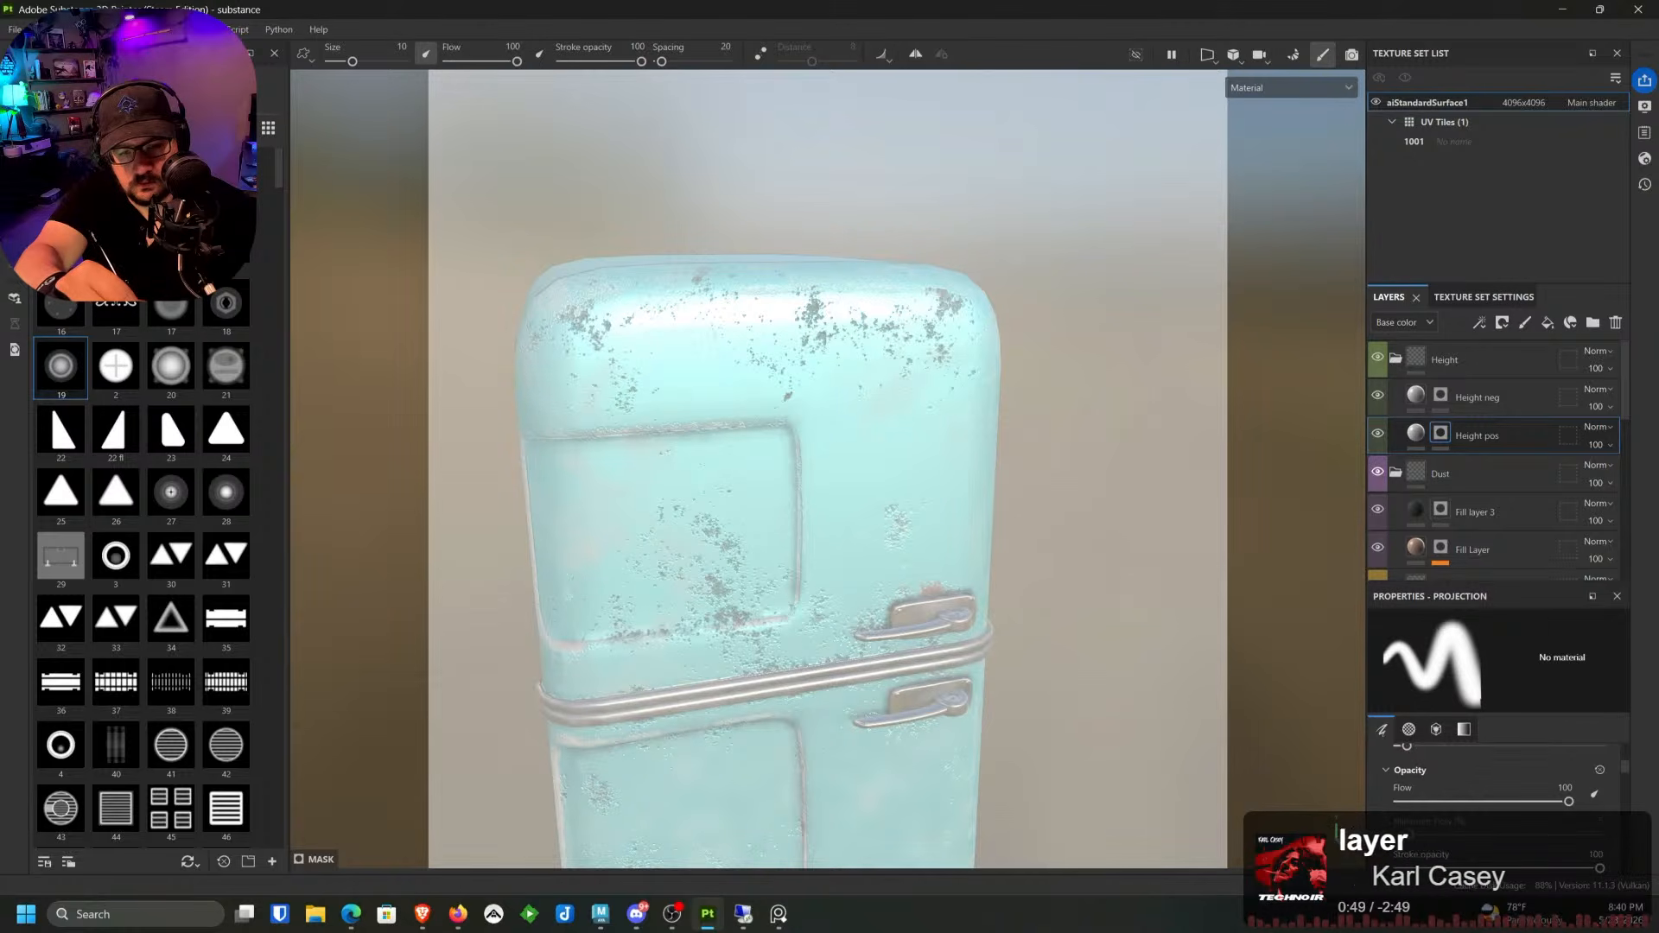
pyautogui.press('4')
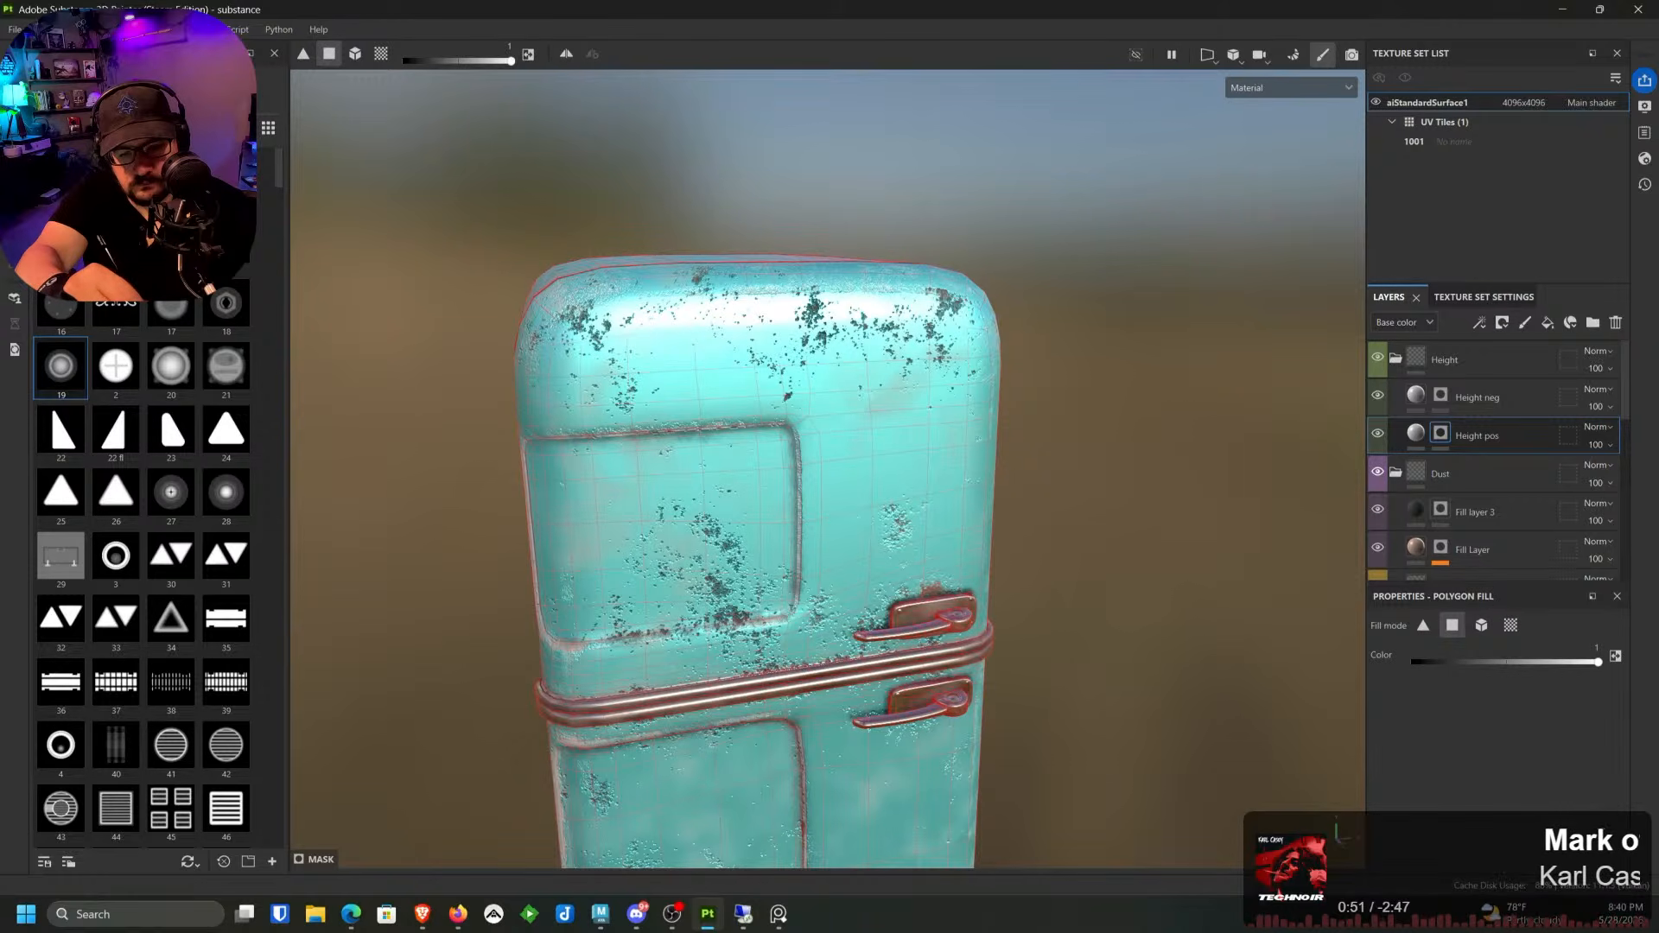
pyautogui.press('6')
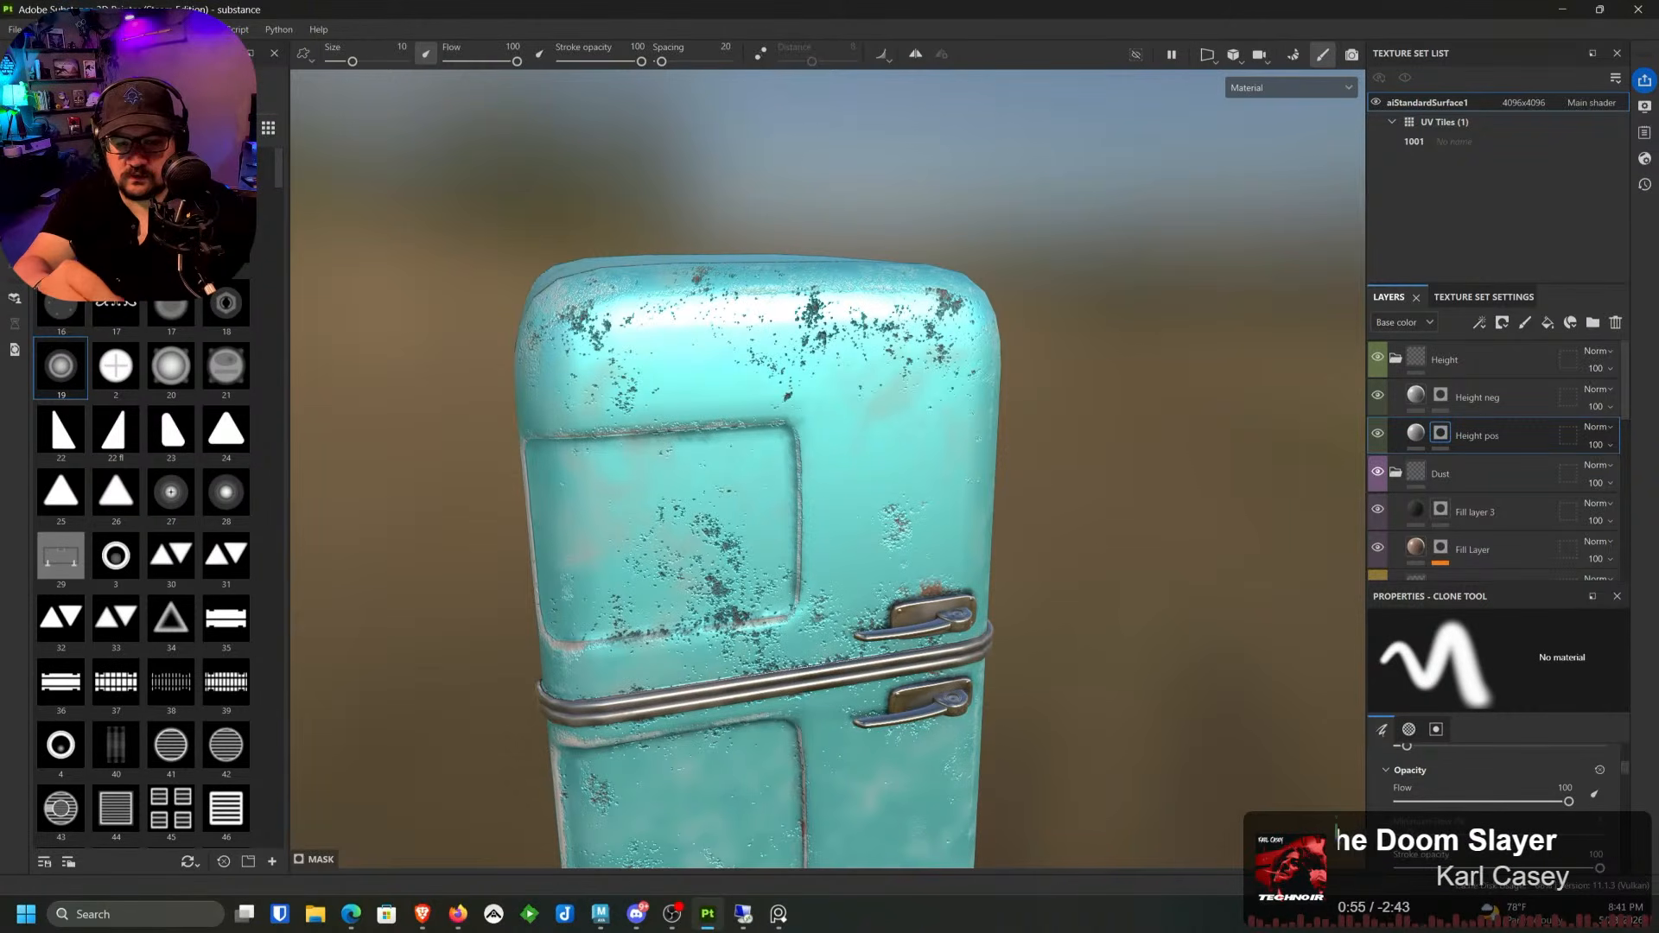
pyautogui.press('1')
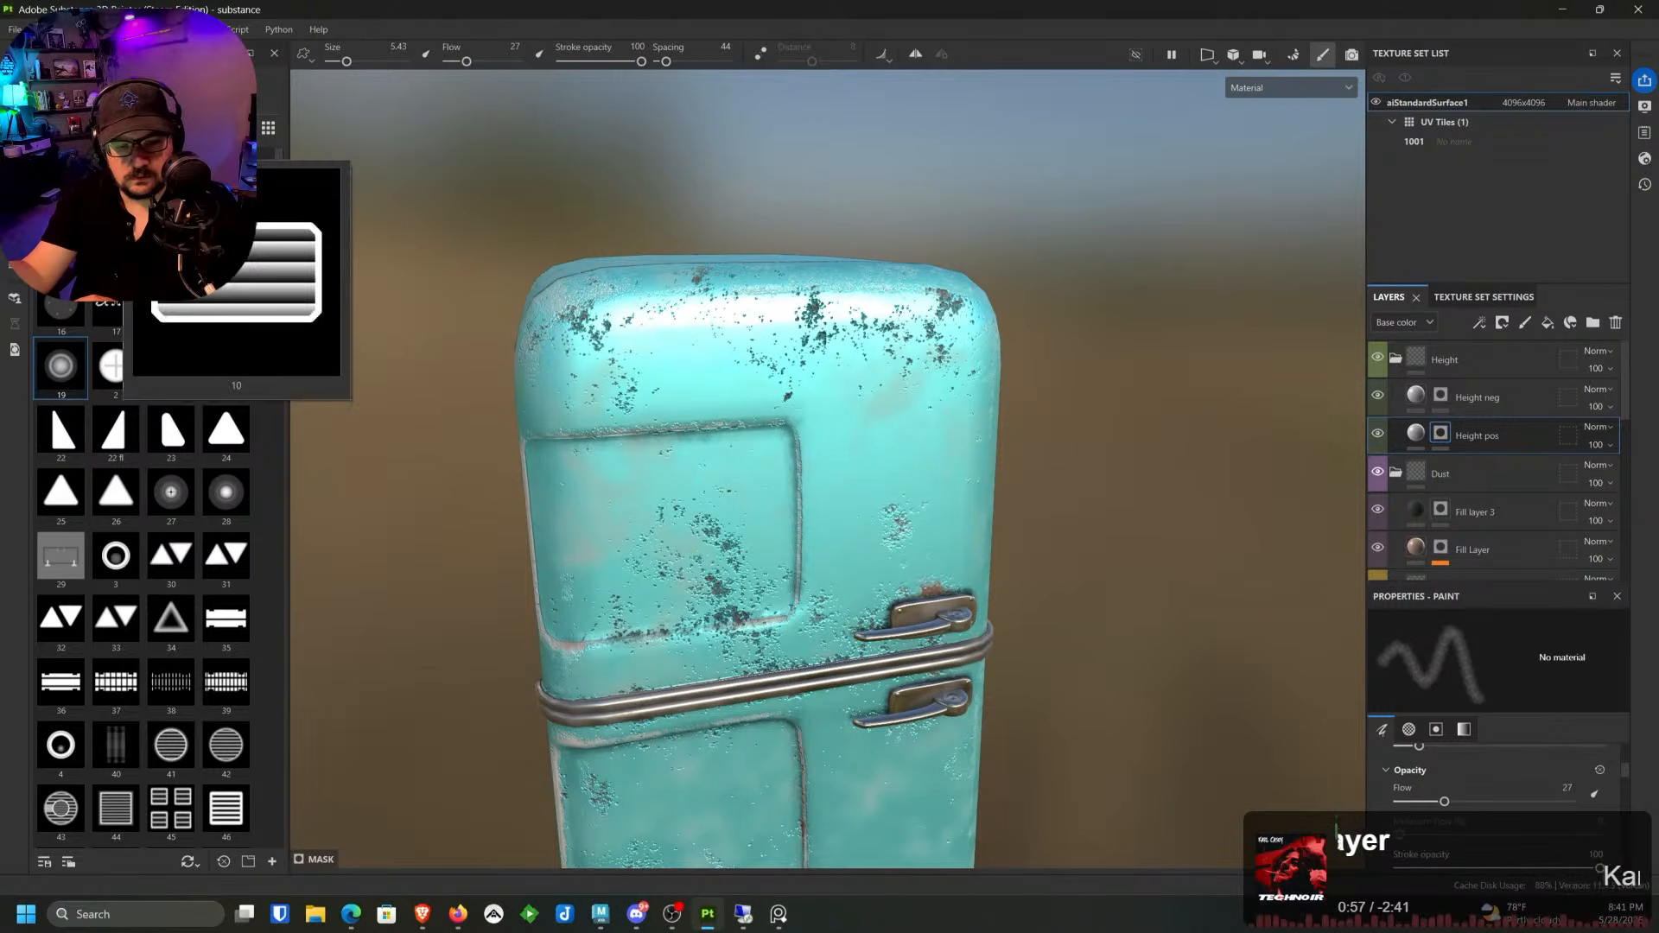
# Step: Browse the fonts and place Dancing Script Regular as a base color decal on the upper door above its recessed panel
pyautogui.keyDown('alt'); pyautogui.moveTo(825, 172); pyautogui.dragTo(685, 168); pyautogui.keyUp('alt')
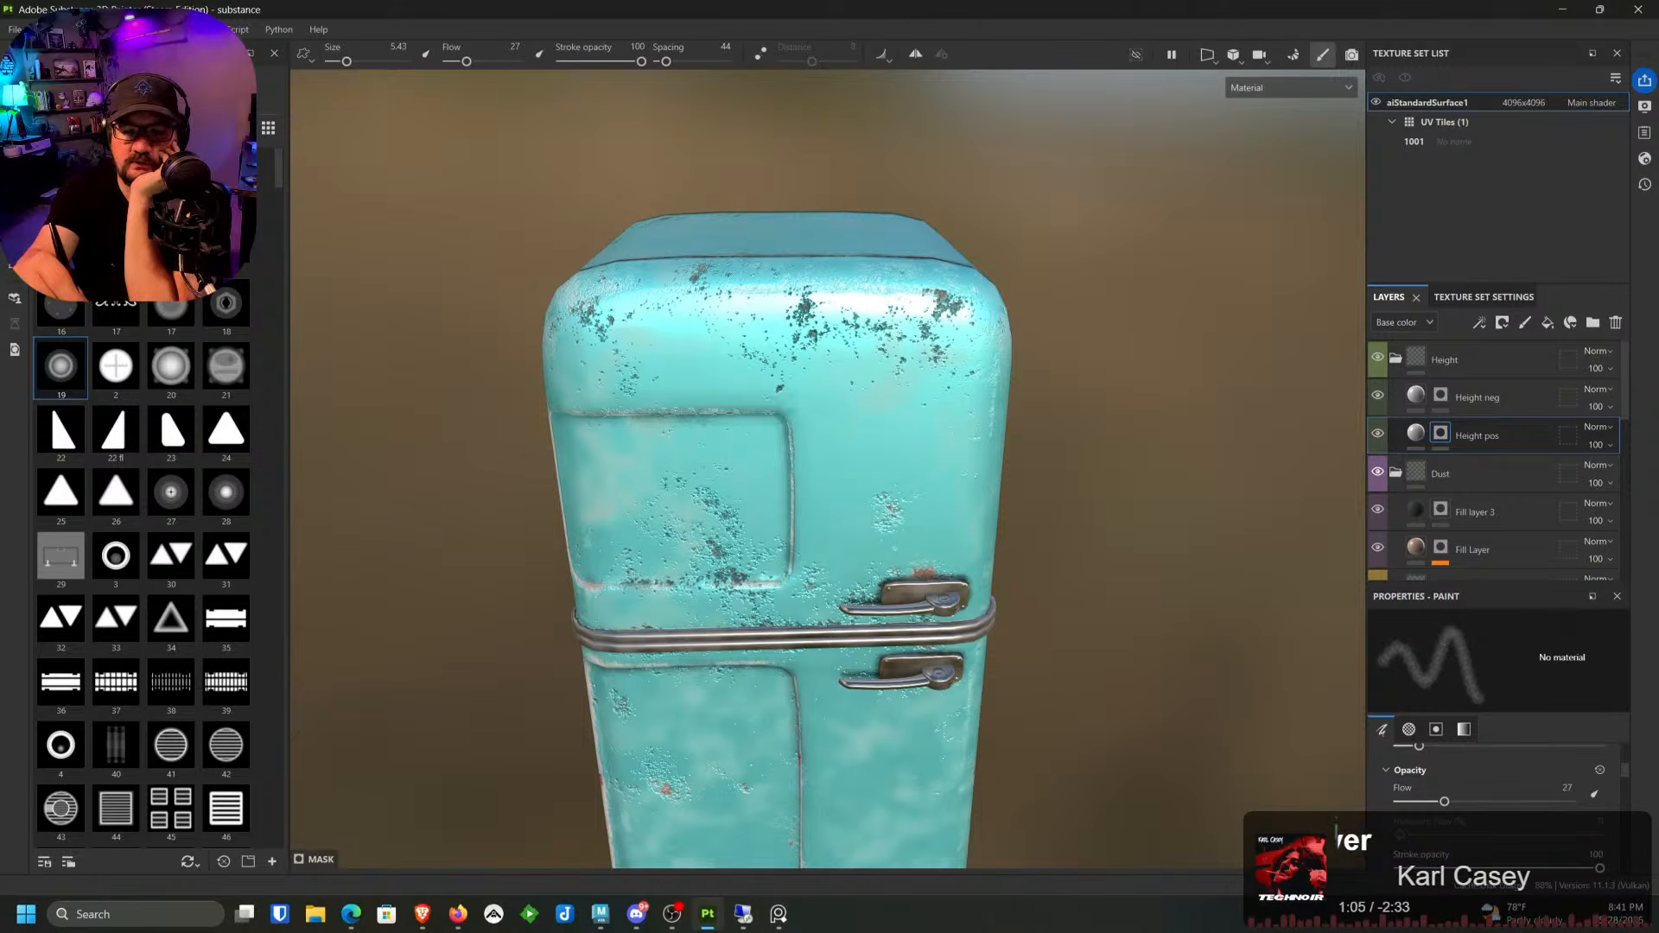
pyautogui.click(245, 130)
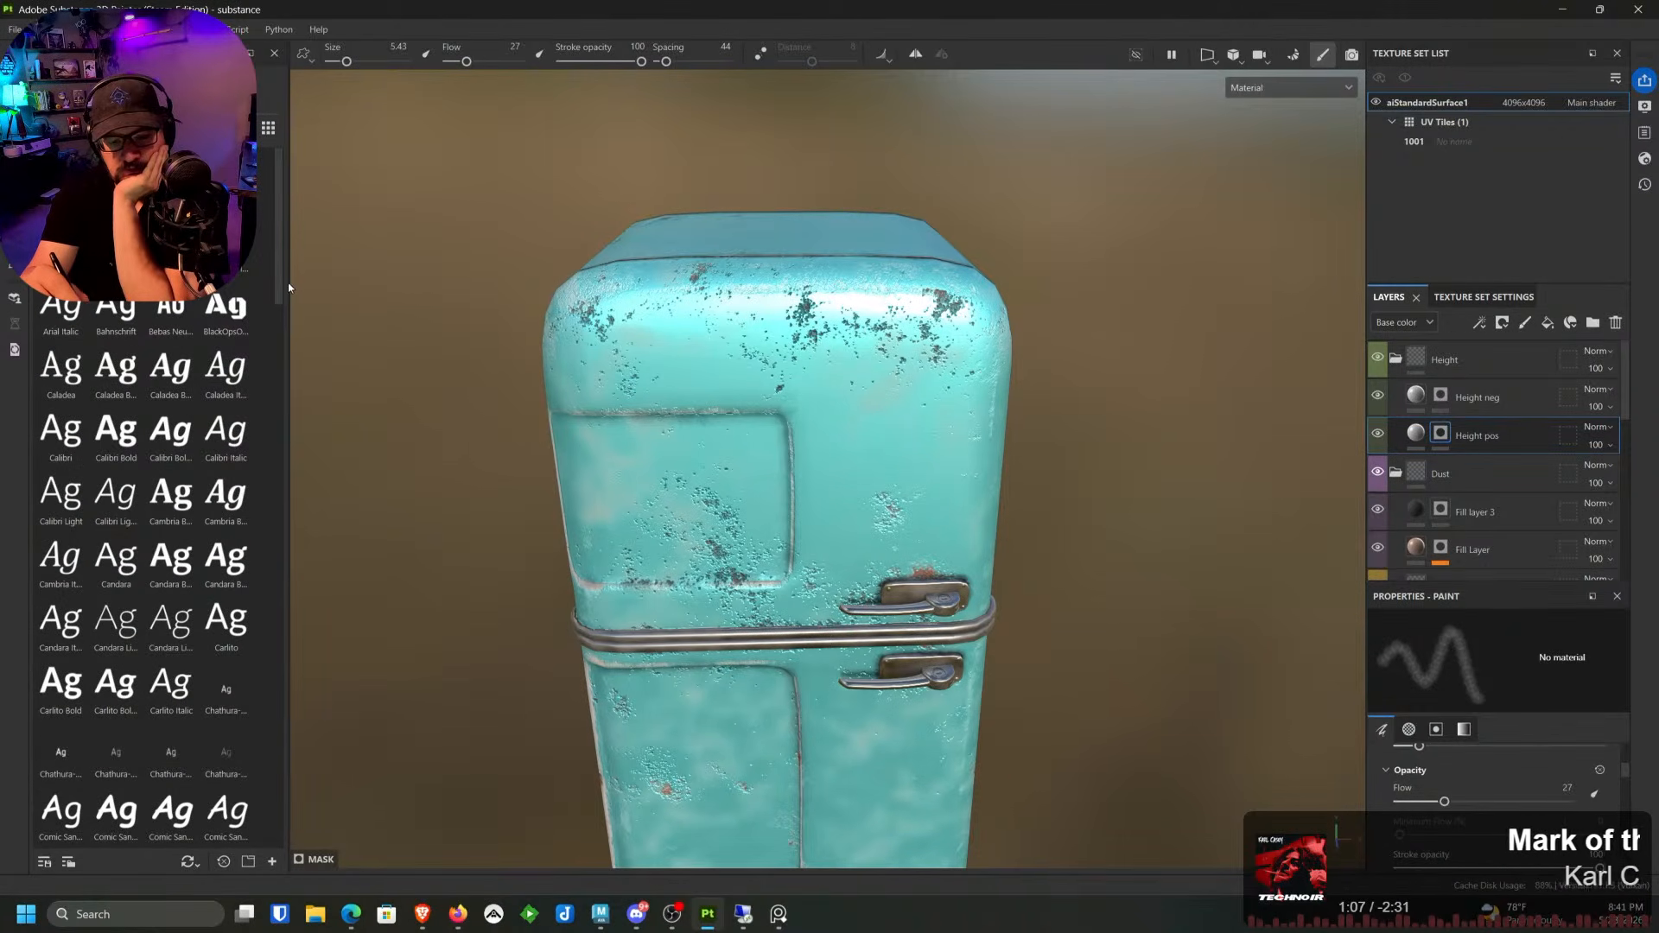
pyautogui.moveTo(281, 286); pyautogui.dragTo(279, 445)
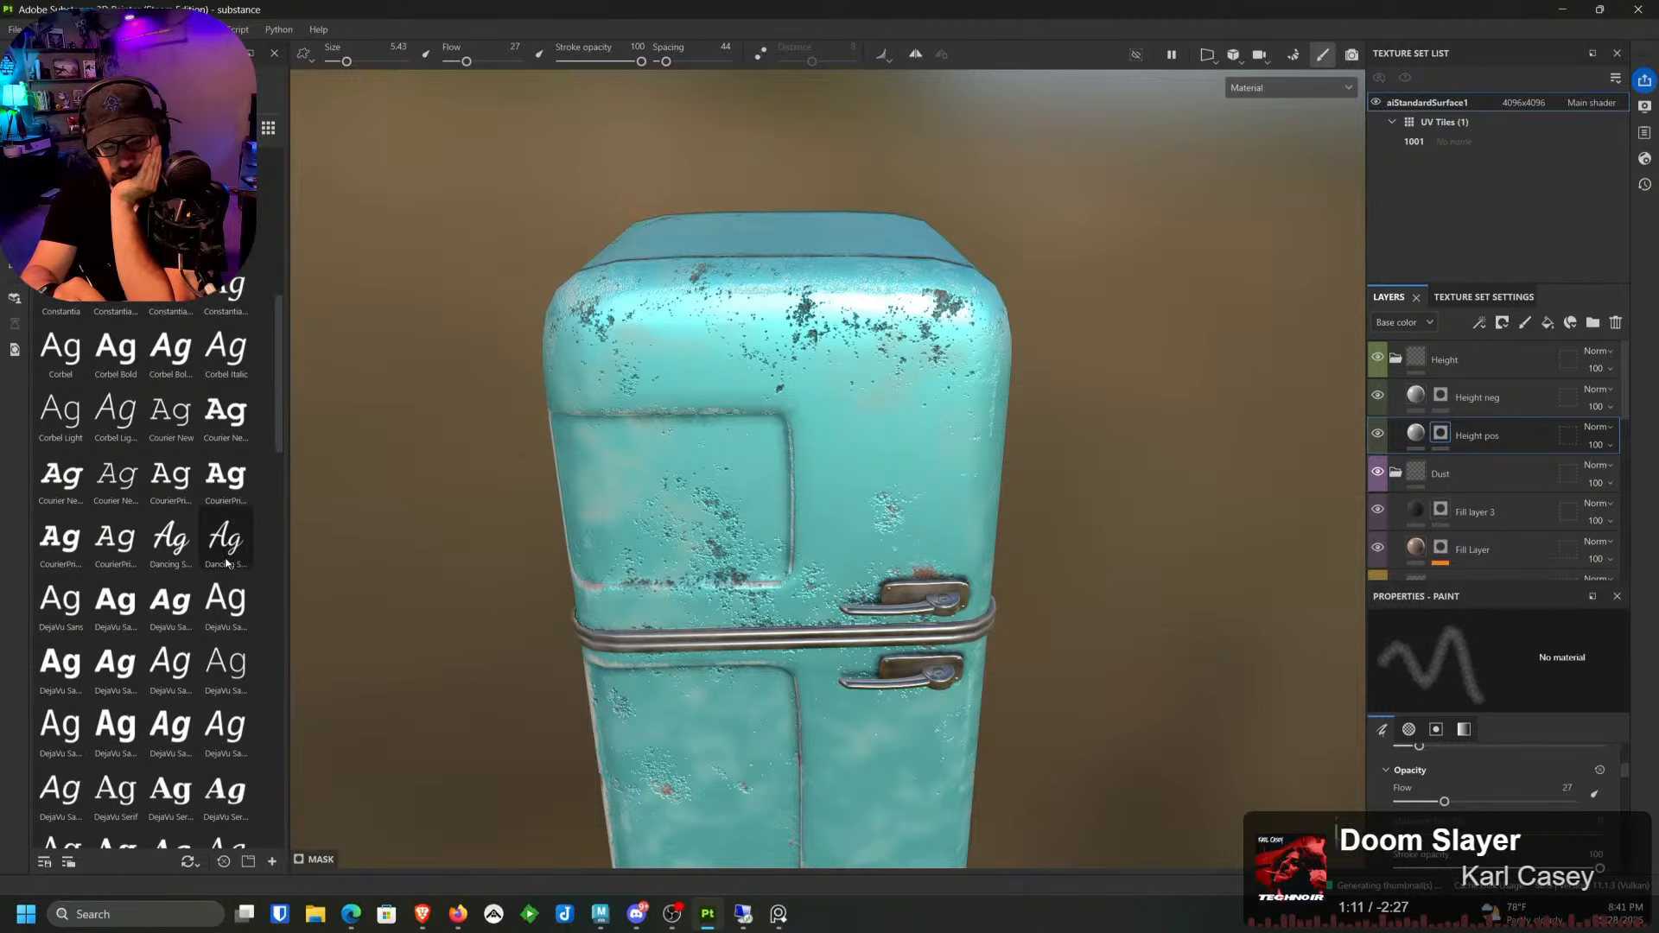
pyautogui.moveTo(226, 563); pyautogui.dragTo(681, 285)
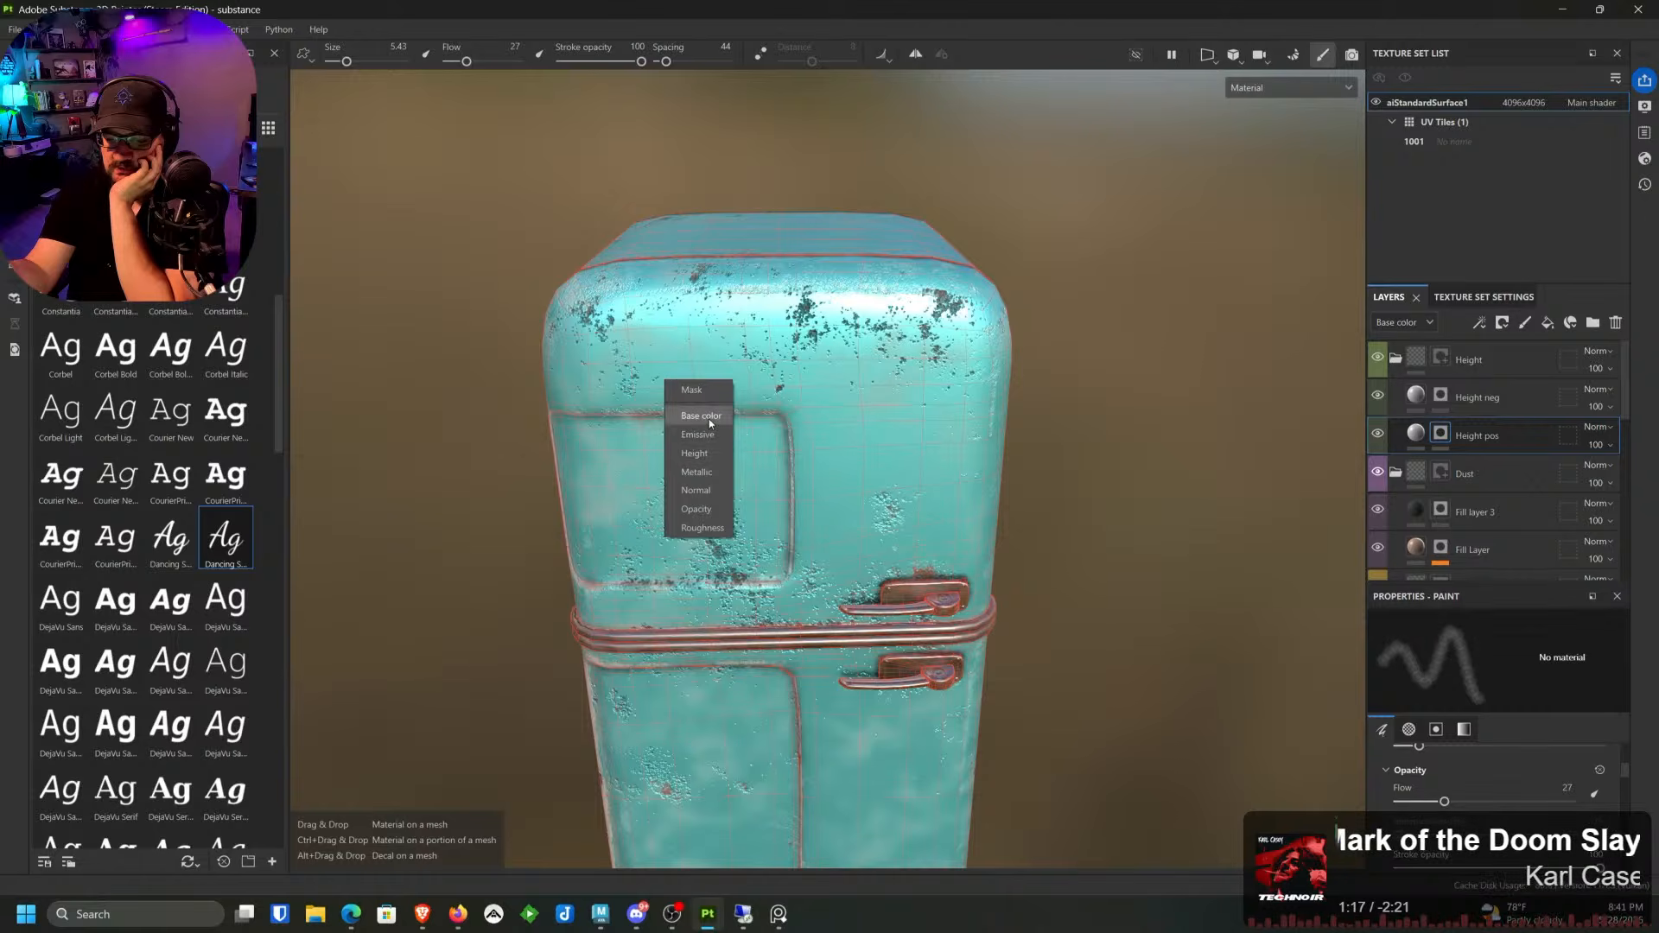
pyautogui.click(696, 415)
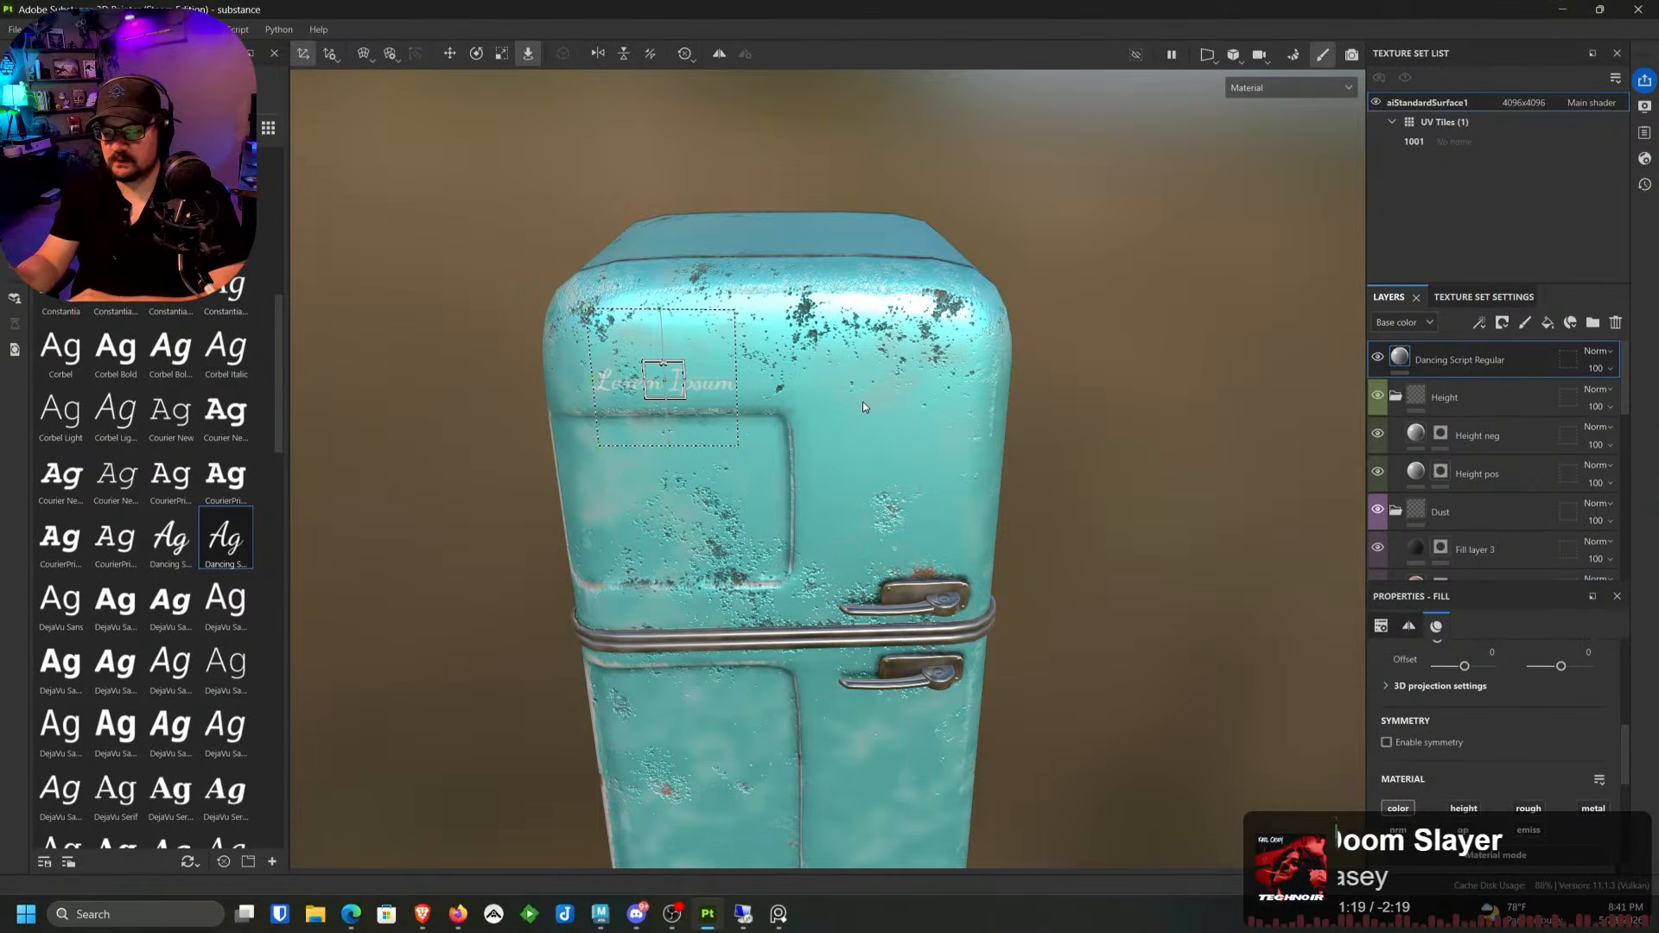
# Step: Replace the decal's placeholder text with "Fridgidair"
pyautogui.keyDown('alt'); pyautogui.moveTo(877, 381); pyautogui.dragTo(1019, 320, button='middle'); pyautogui.keyUp('alt')
pyautogui.keyDown('alt'); pyautogui.moveTo(916, 322); pyautogui.dragTo(776, 765, button='right'); pyautogui.keyUp('alt')
pyautogui.keyDown('alt'); pyautogui.moveTo(841, 596); pyautogui.dragTo(843, 565); pyautogui.keyUp('alt')
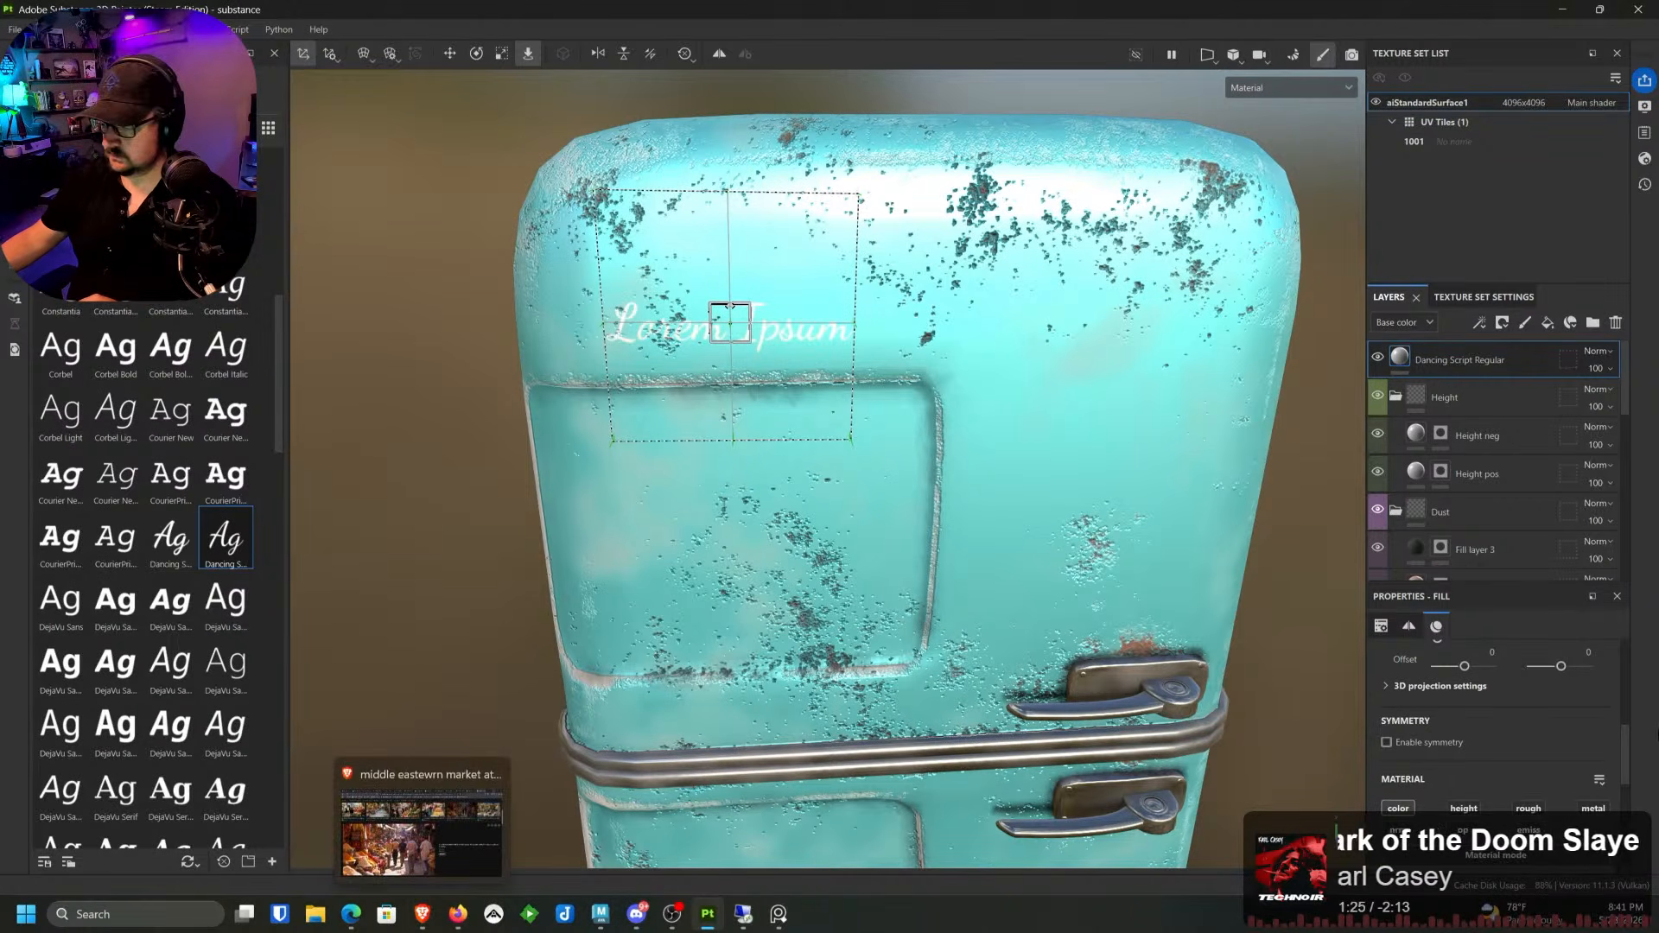
pyautogui.scroll(-4, 1501, 752)
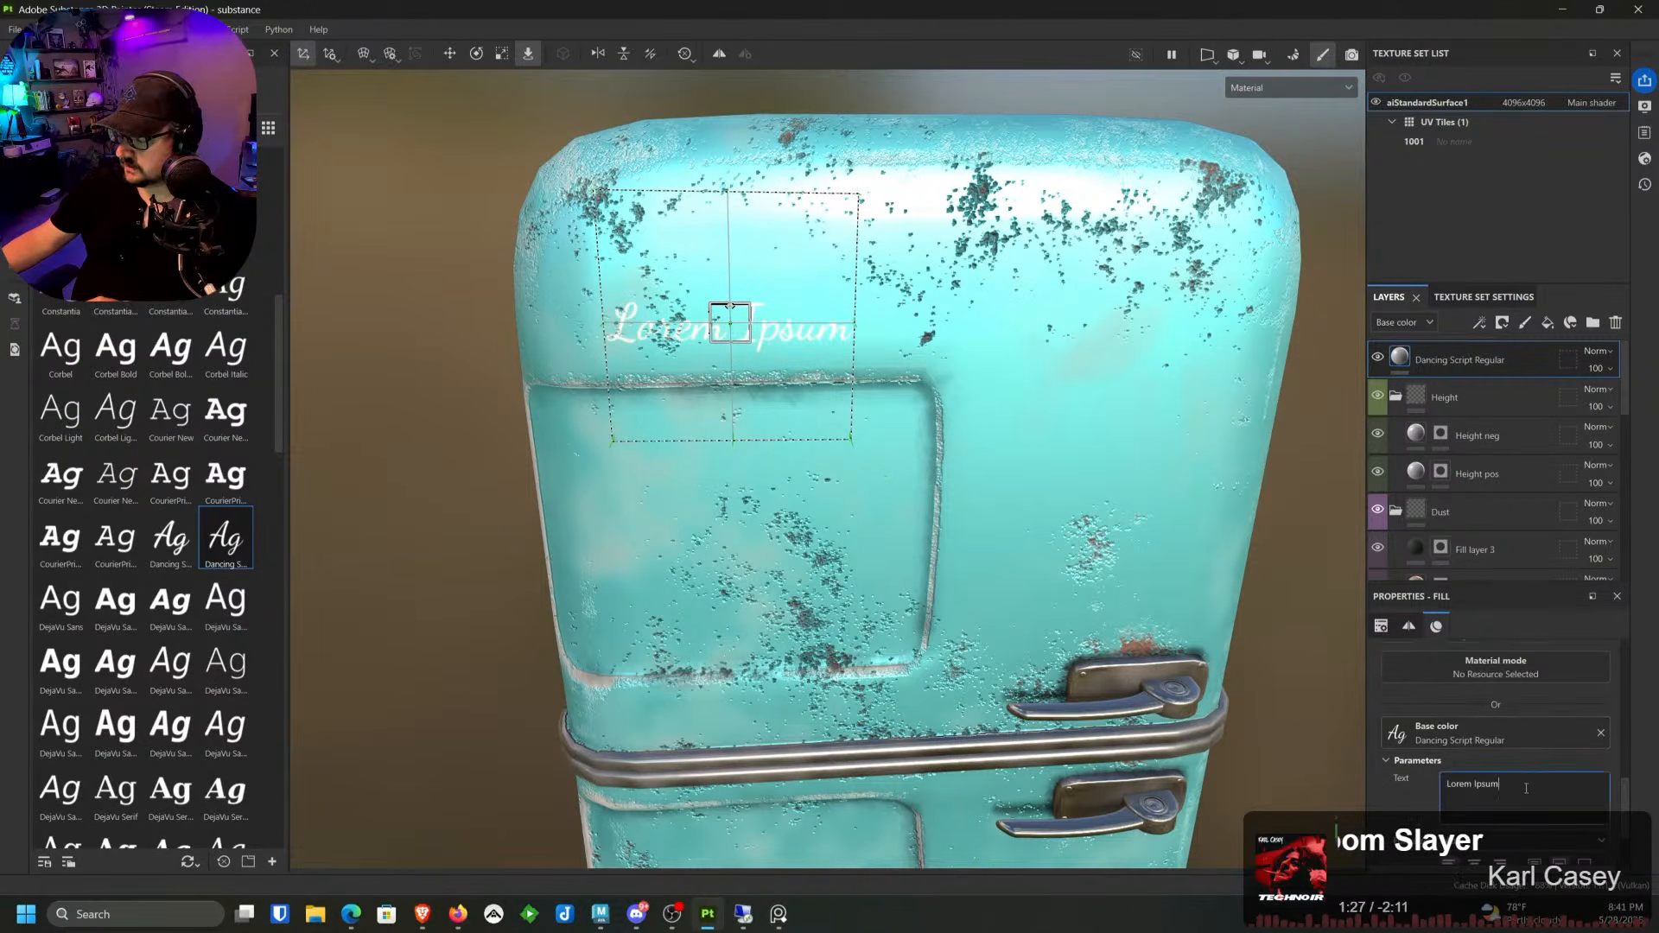
pyautogui.moveTo(1526, 788); pyautogui.dragTo(1369, 778)
pyautogui.write('Fri')
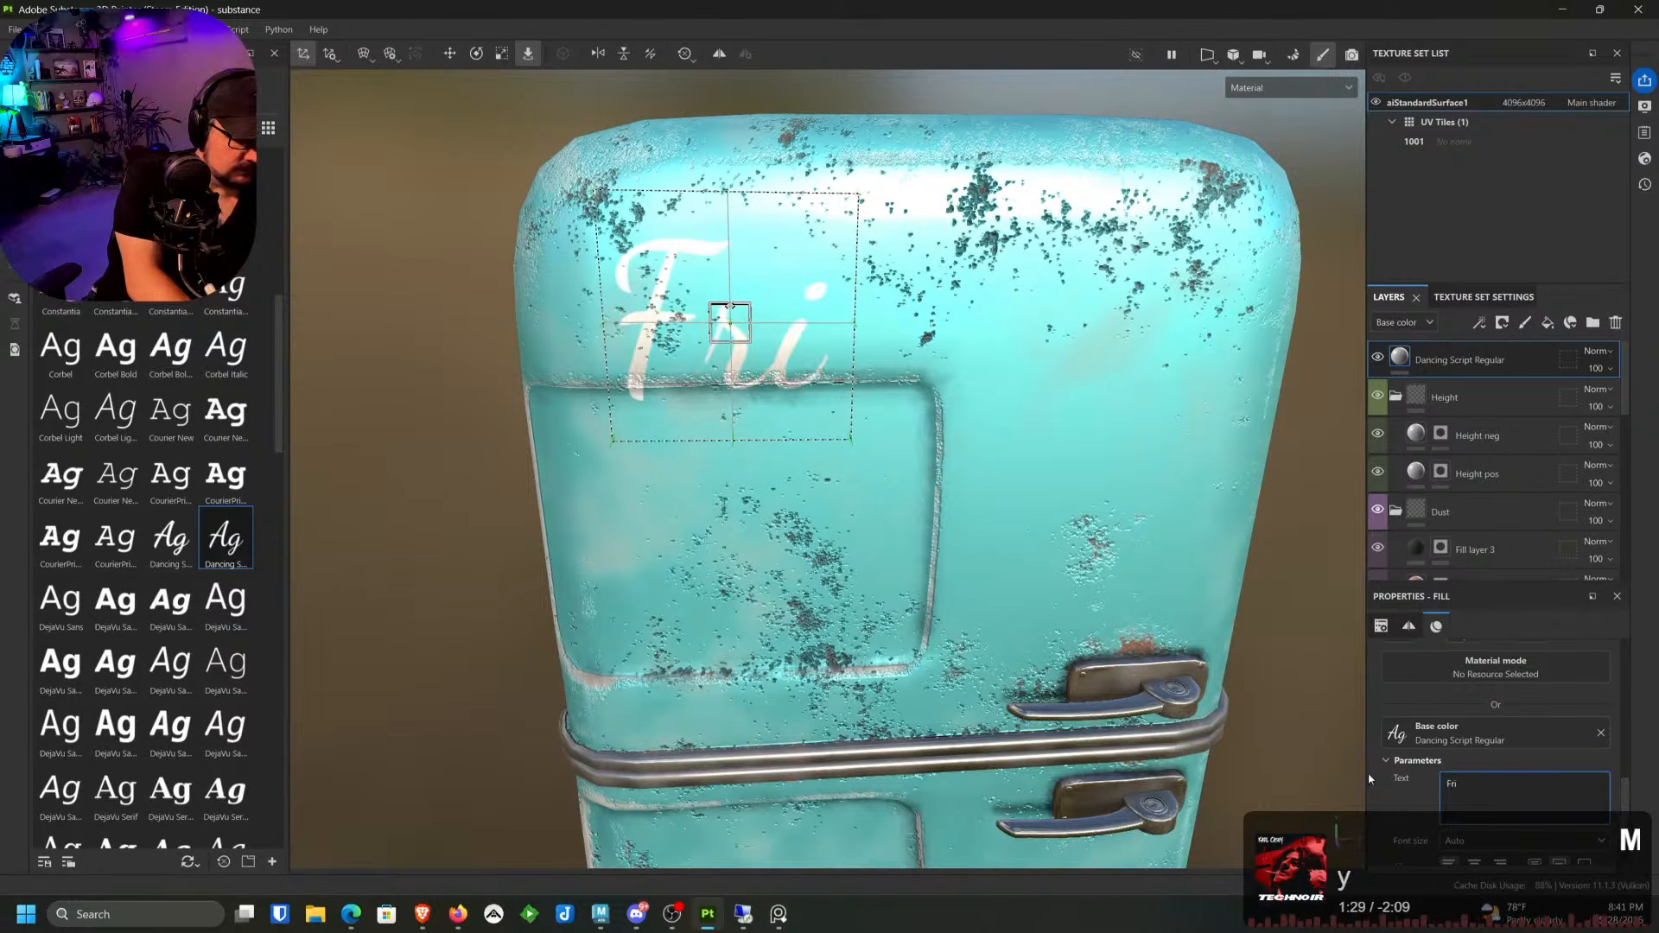
pyautogui.write('dgidair')
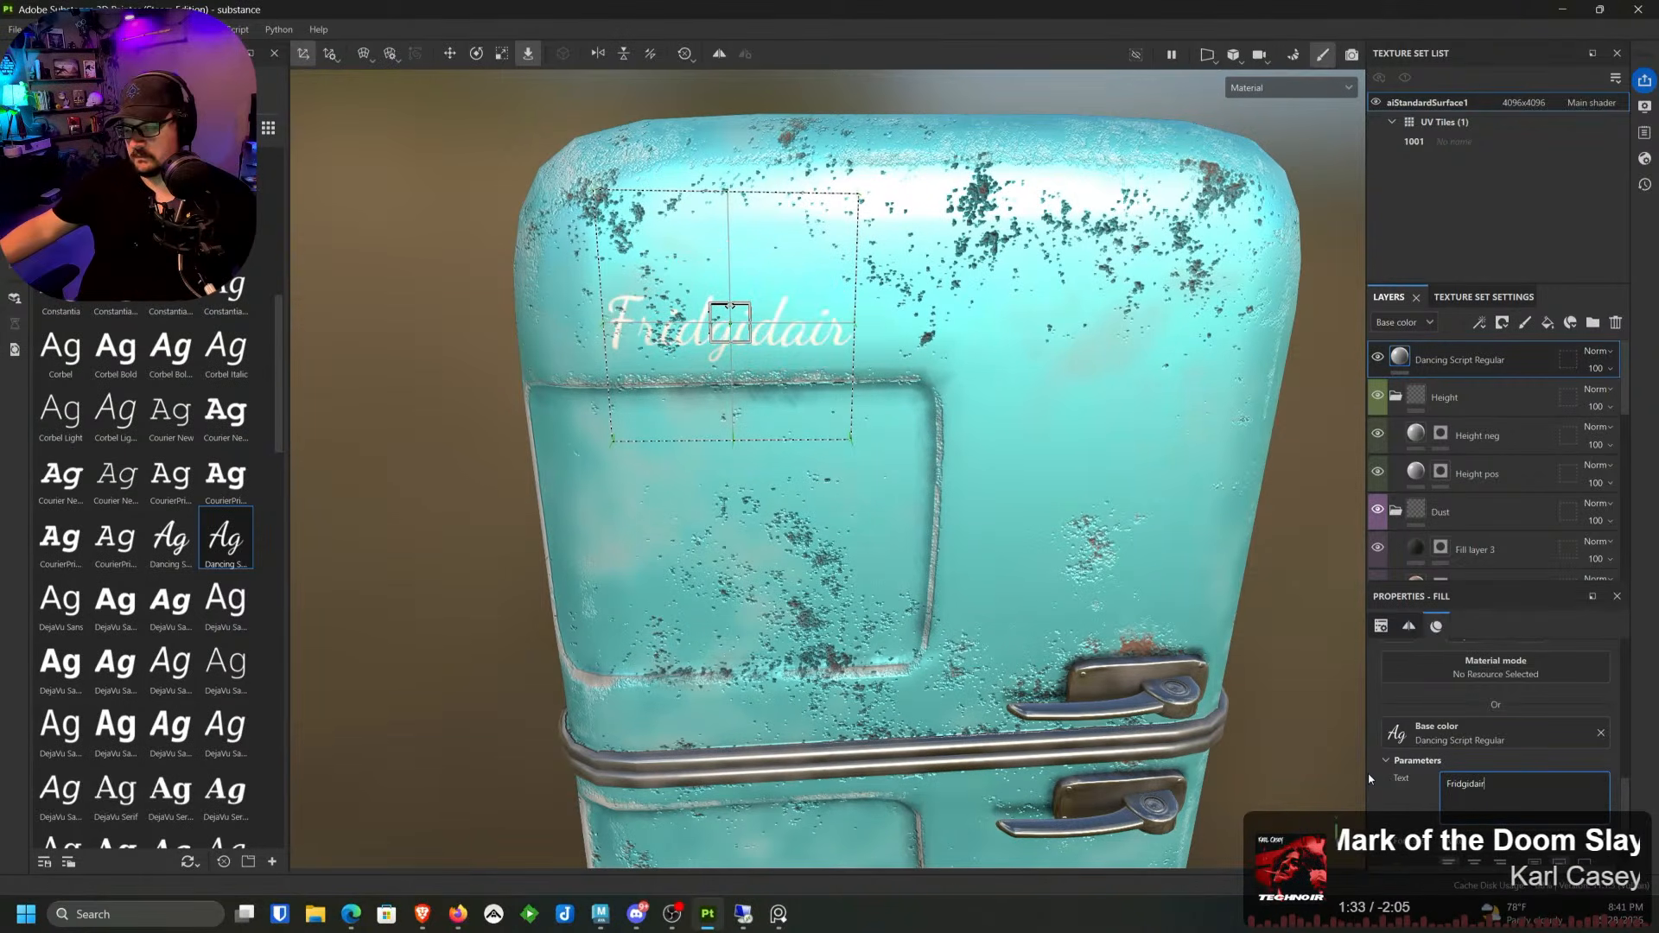
# Step: Copy the word "Fridgidair" from the decal's text parameter, checking the web browser's address field in between
pyautogui.click(1490, 754)
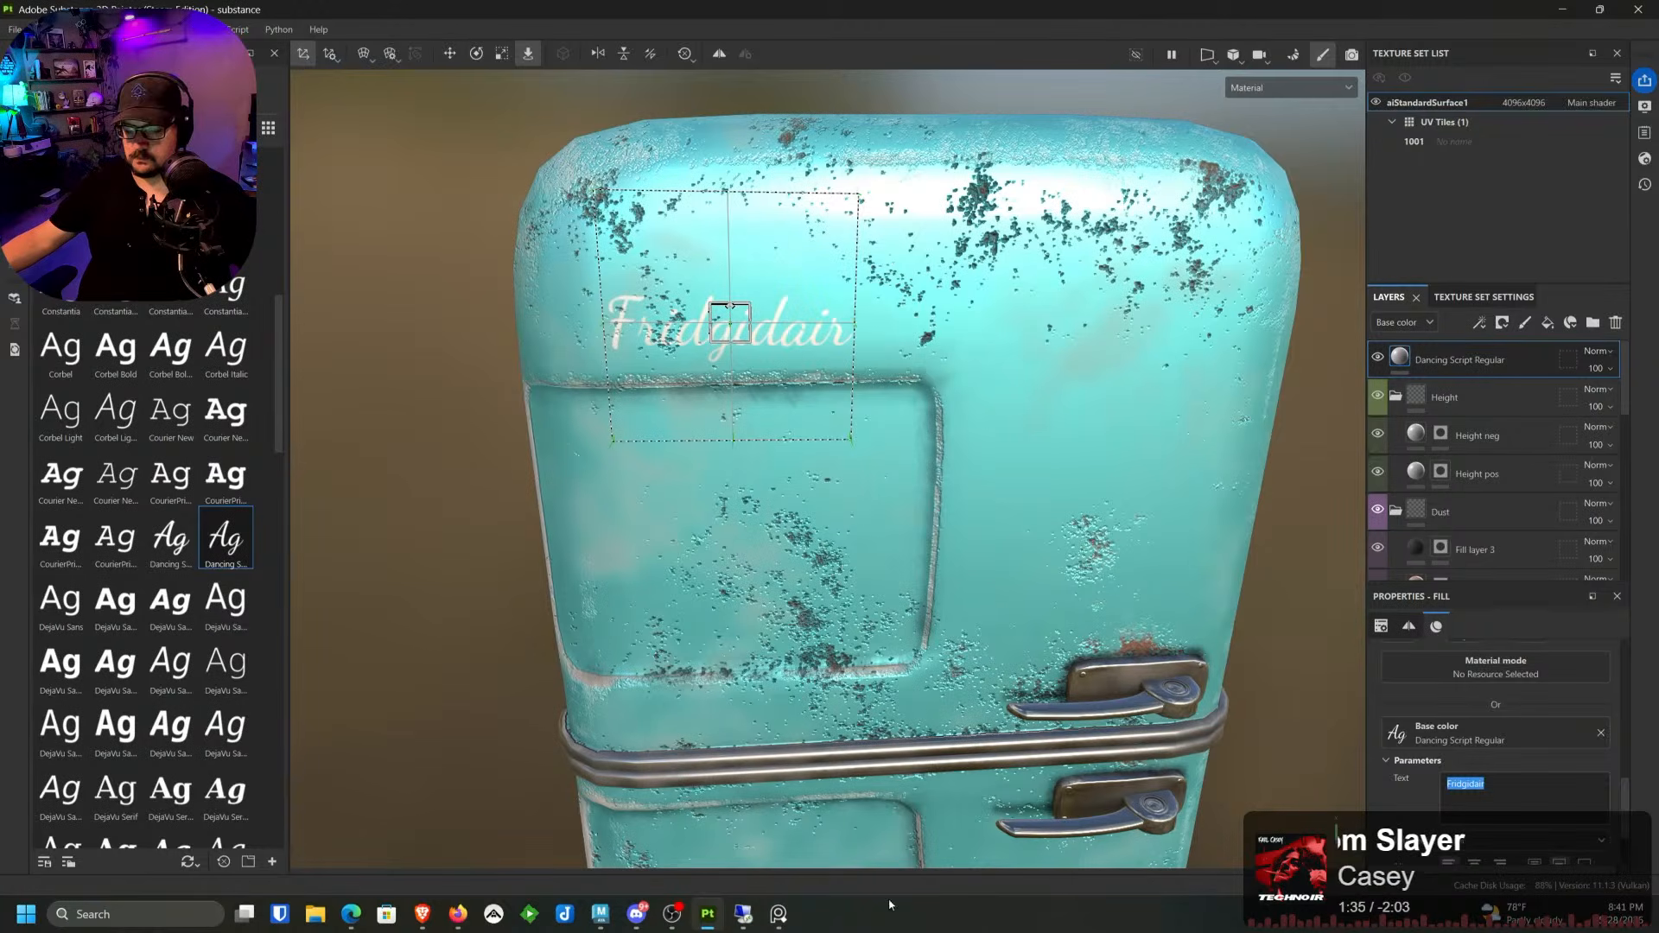
pyautogui.click(423, 914)
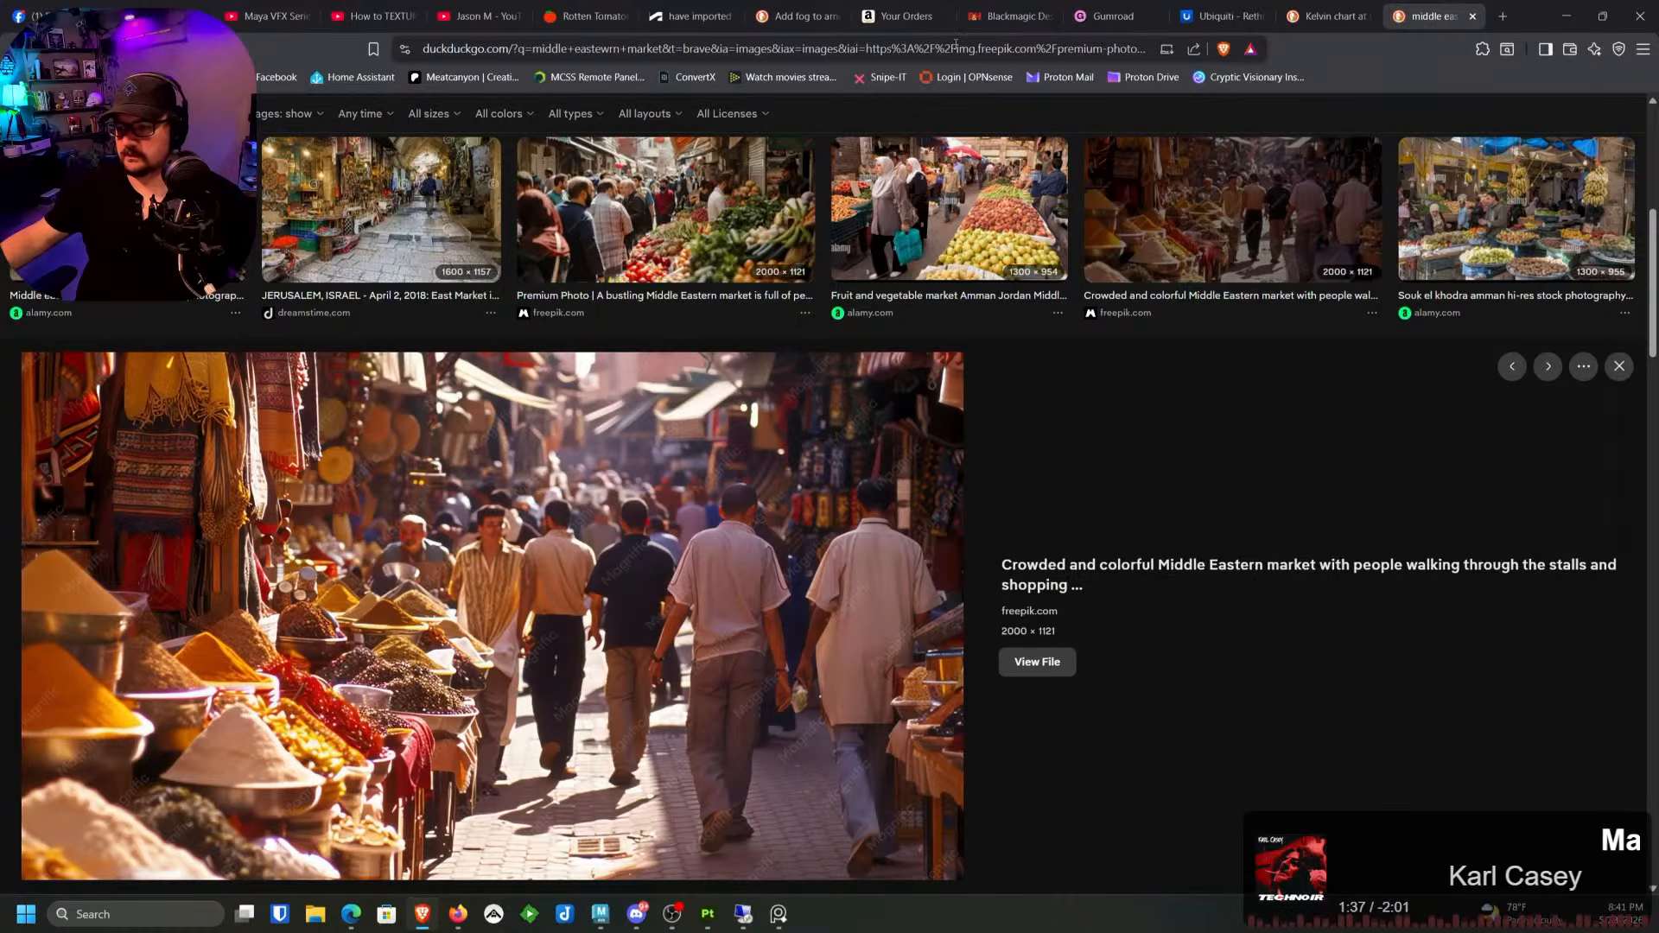
pyautogui.click(956, 48)
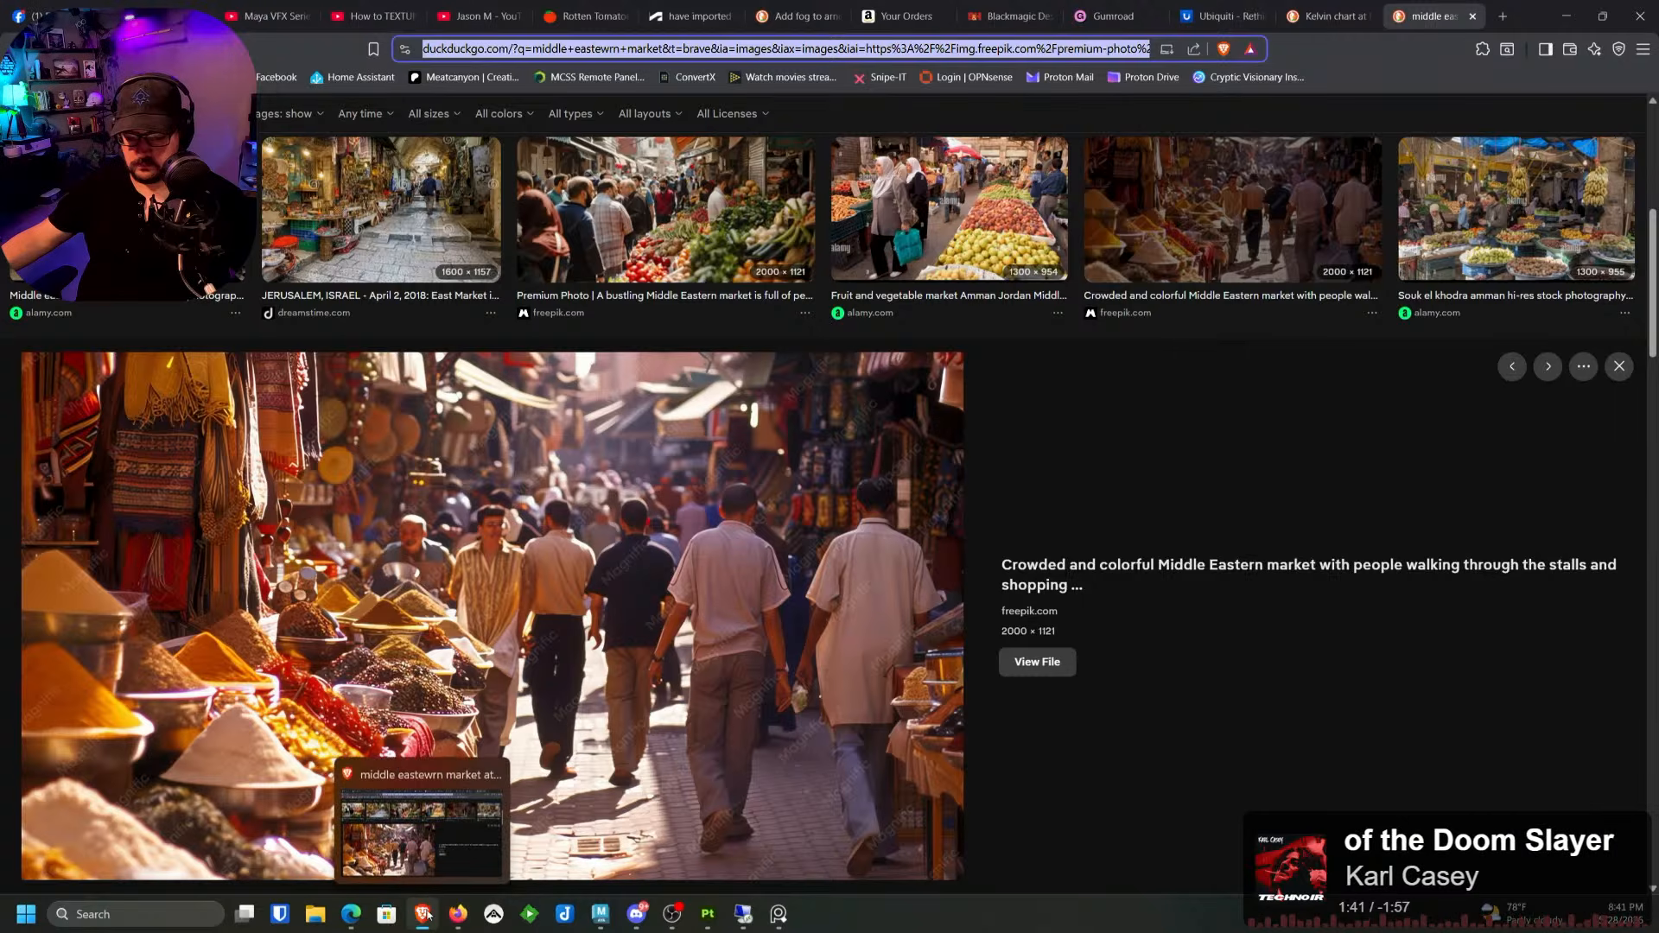
pyautogui.click(704, 915)
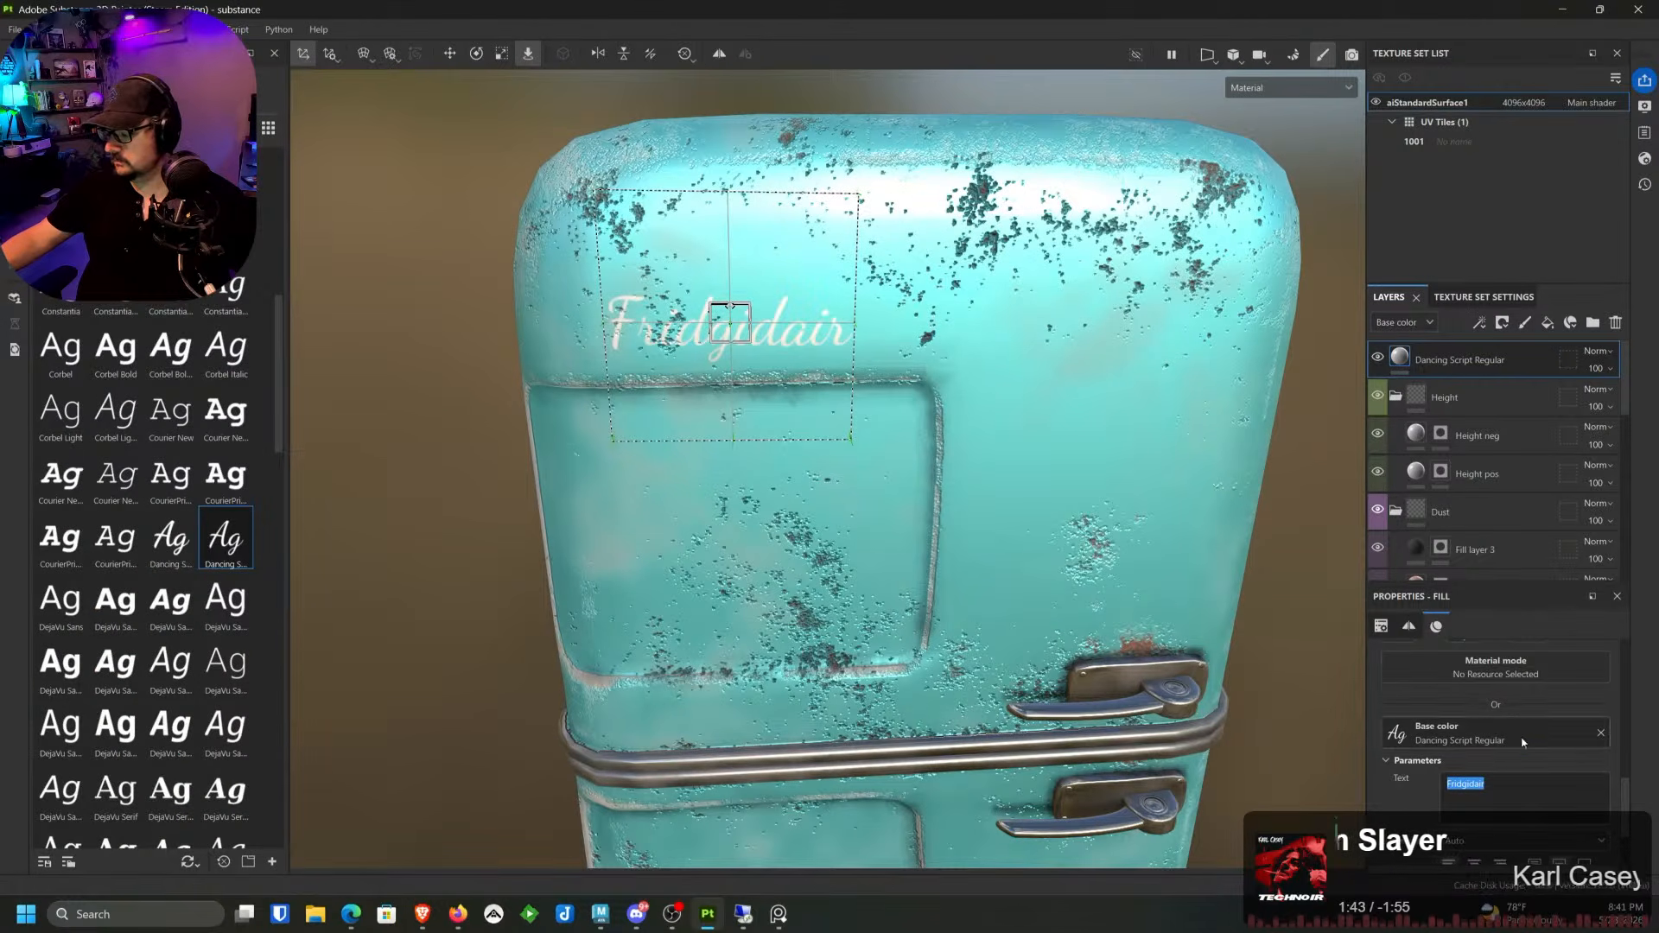
pyautogui.rightClick(1474, 784)
pyautogui.click(1504, 717)
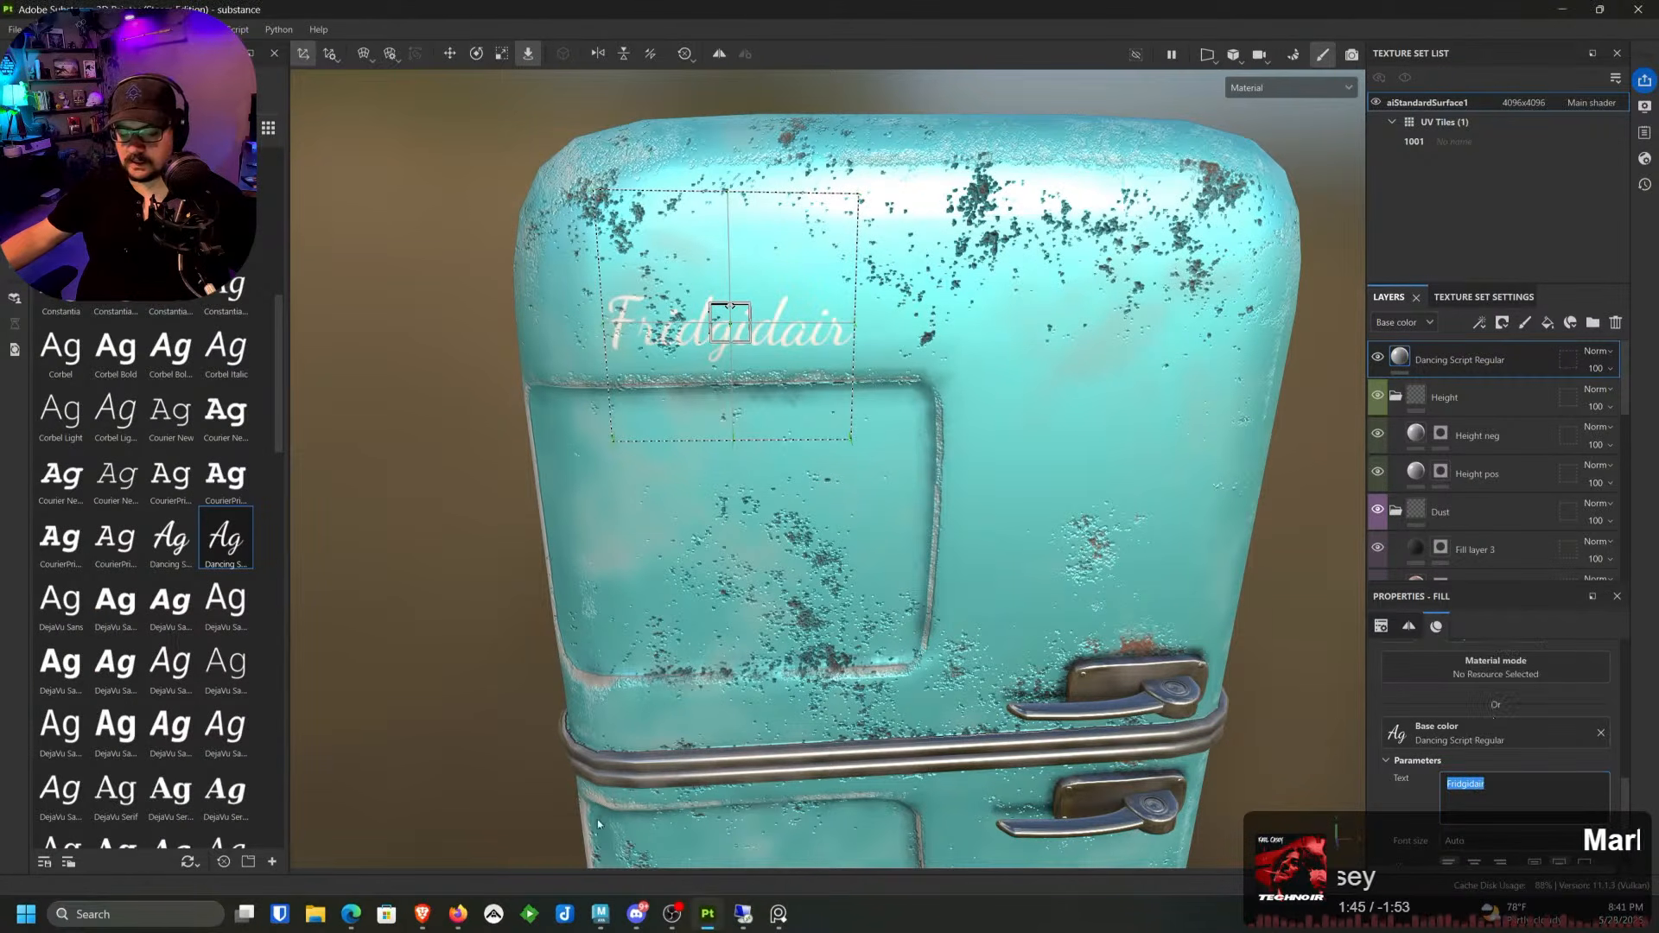
# Step: Switch to the Brave browser, search the web for "Fridgidair", follow the suggested spelling "Frigidaire", and return to Substance Painter
pyautogui.click(421, 915)
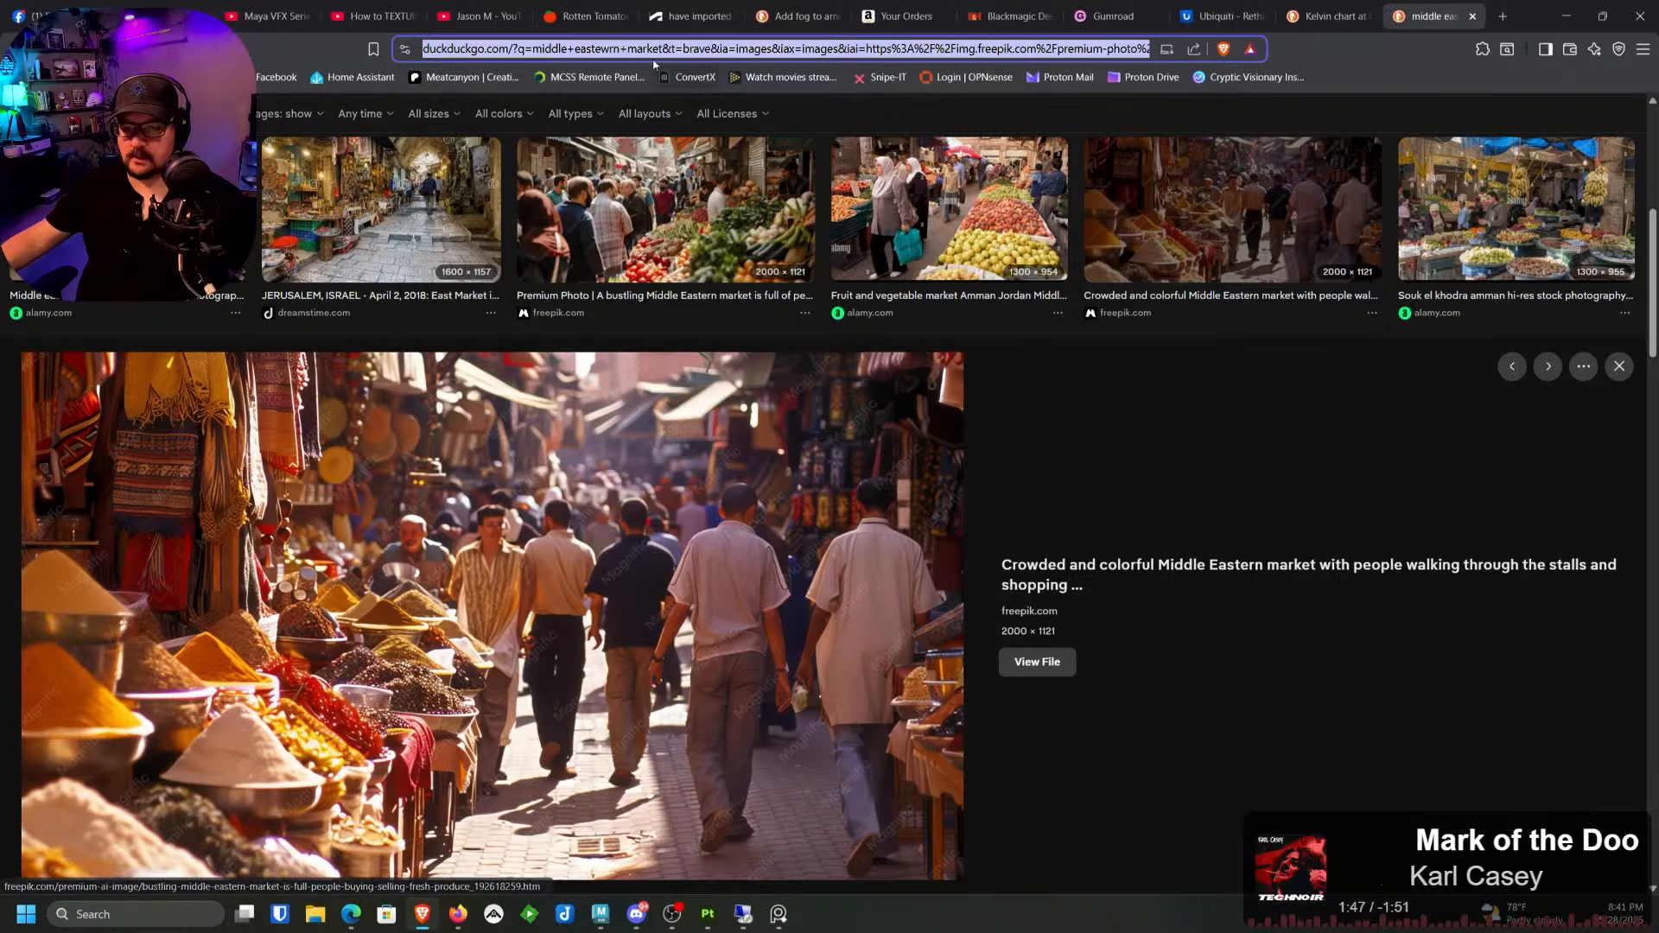
pyautogui.moveTo(700, 50); pyautogui.dragTo(651, 52)
pyautogui.hotkey('ctrl', 'a')
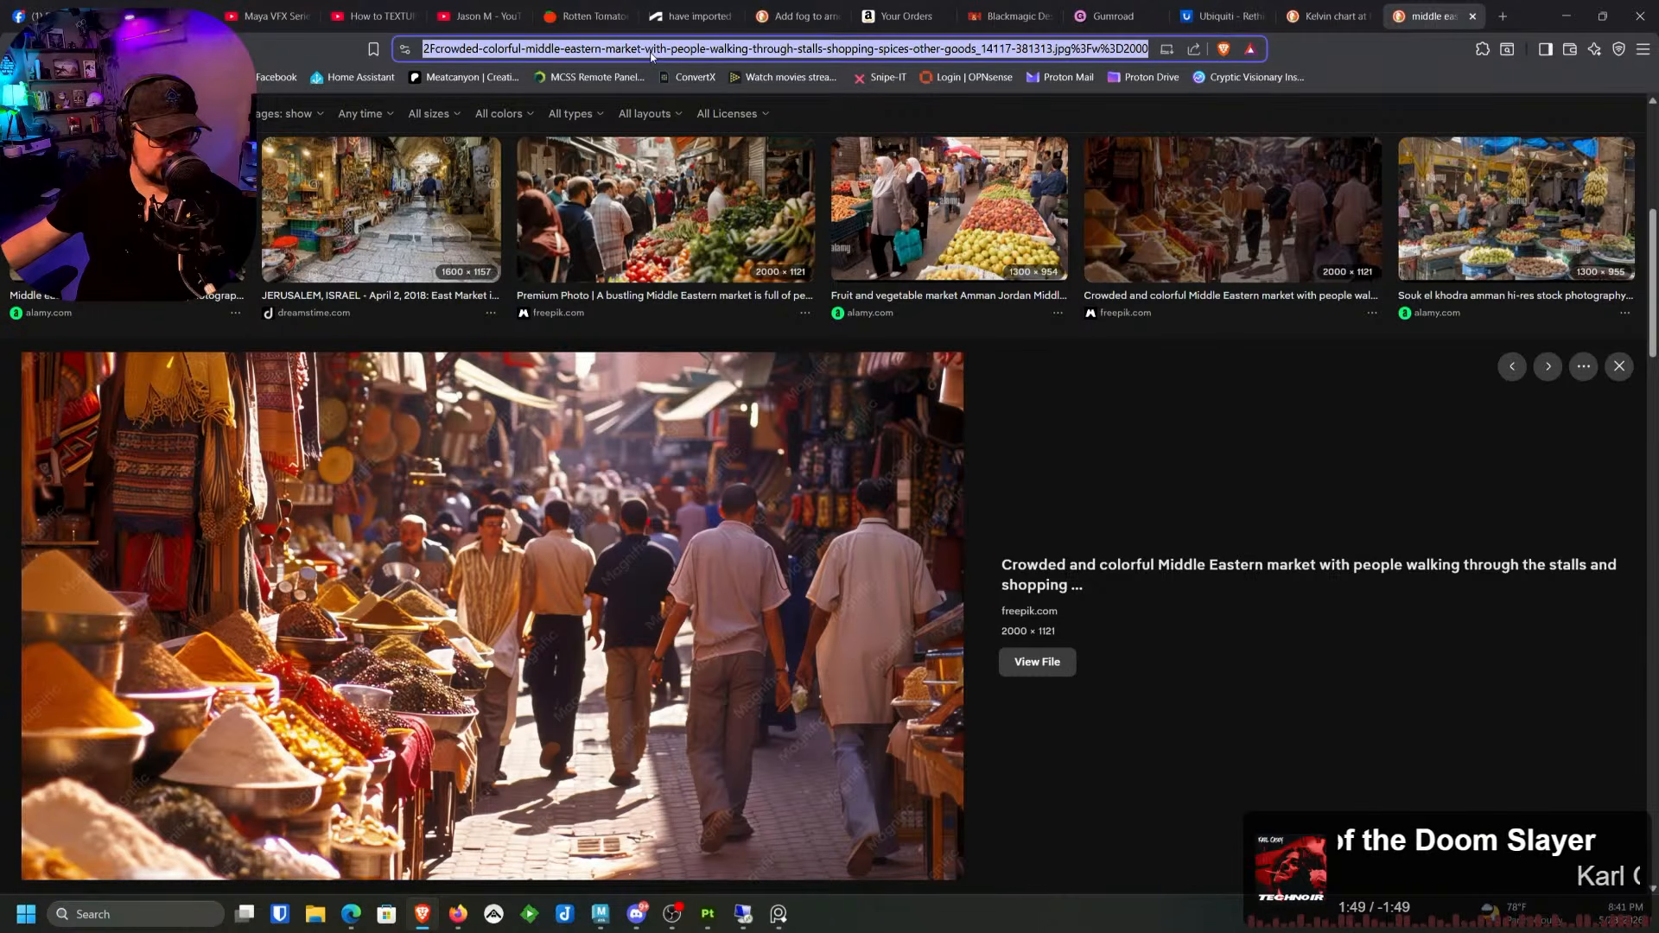
pyautogui.hotkey('ctrl', 'v')
pyautogui.press('Return')
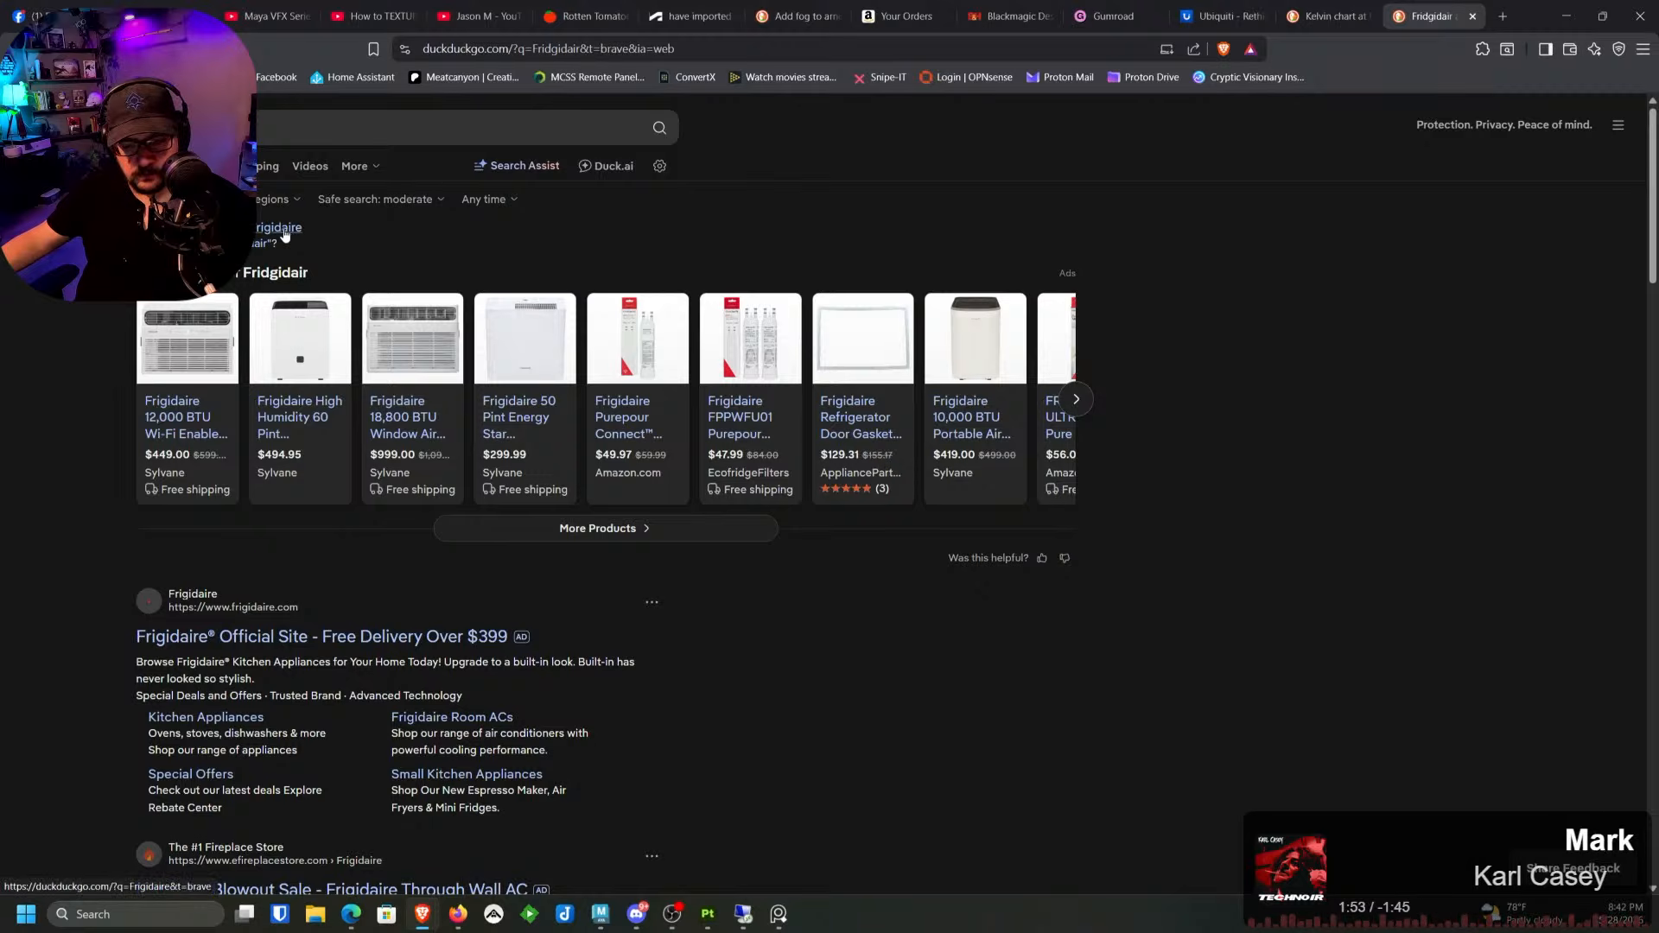
pyautogui.click(298, 227)
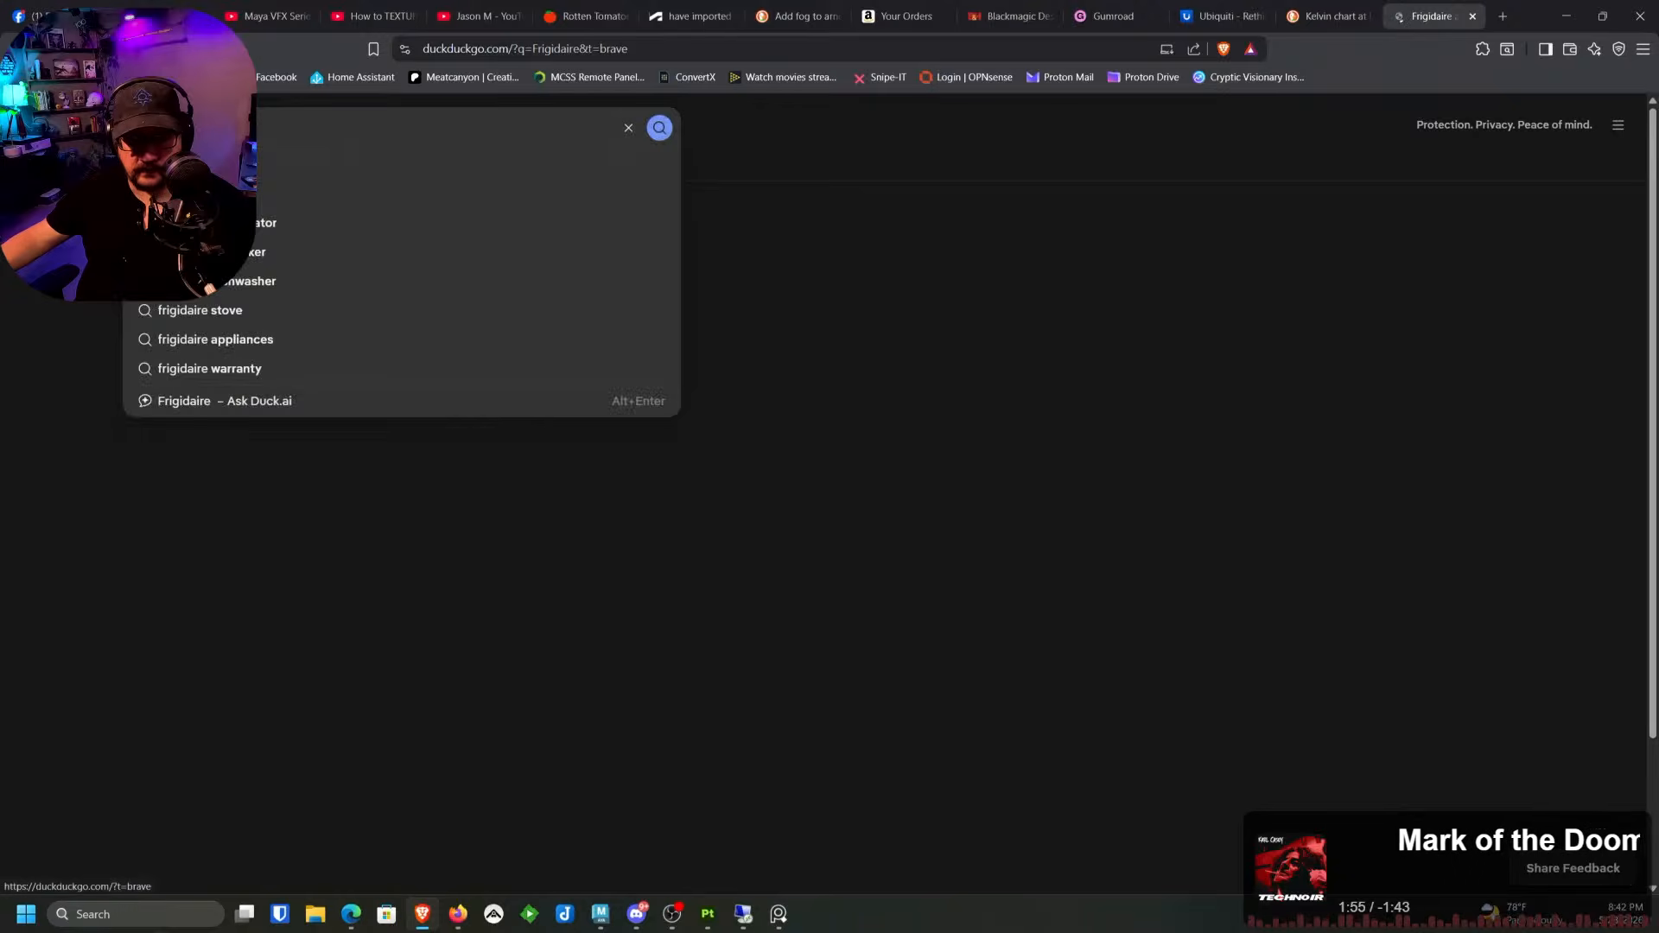
pyautogui.click(1571, 17)
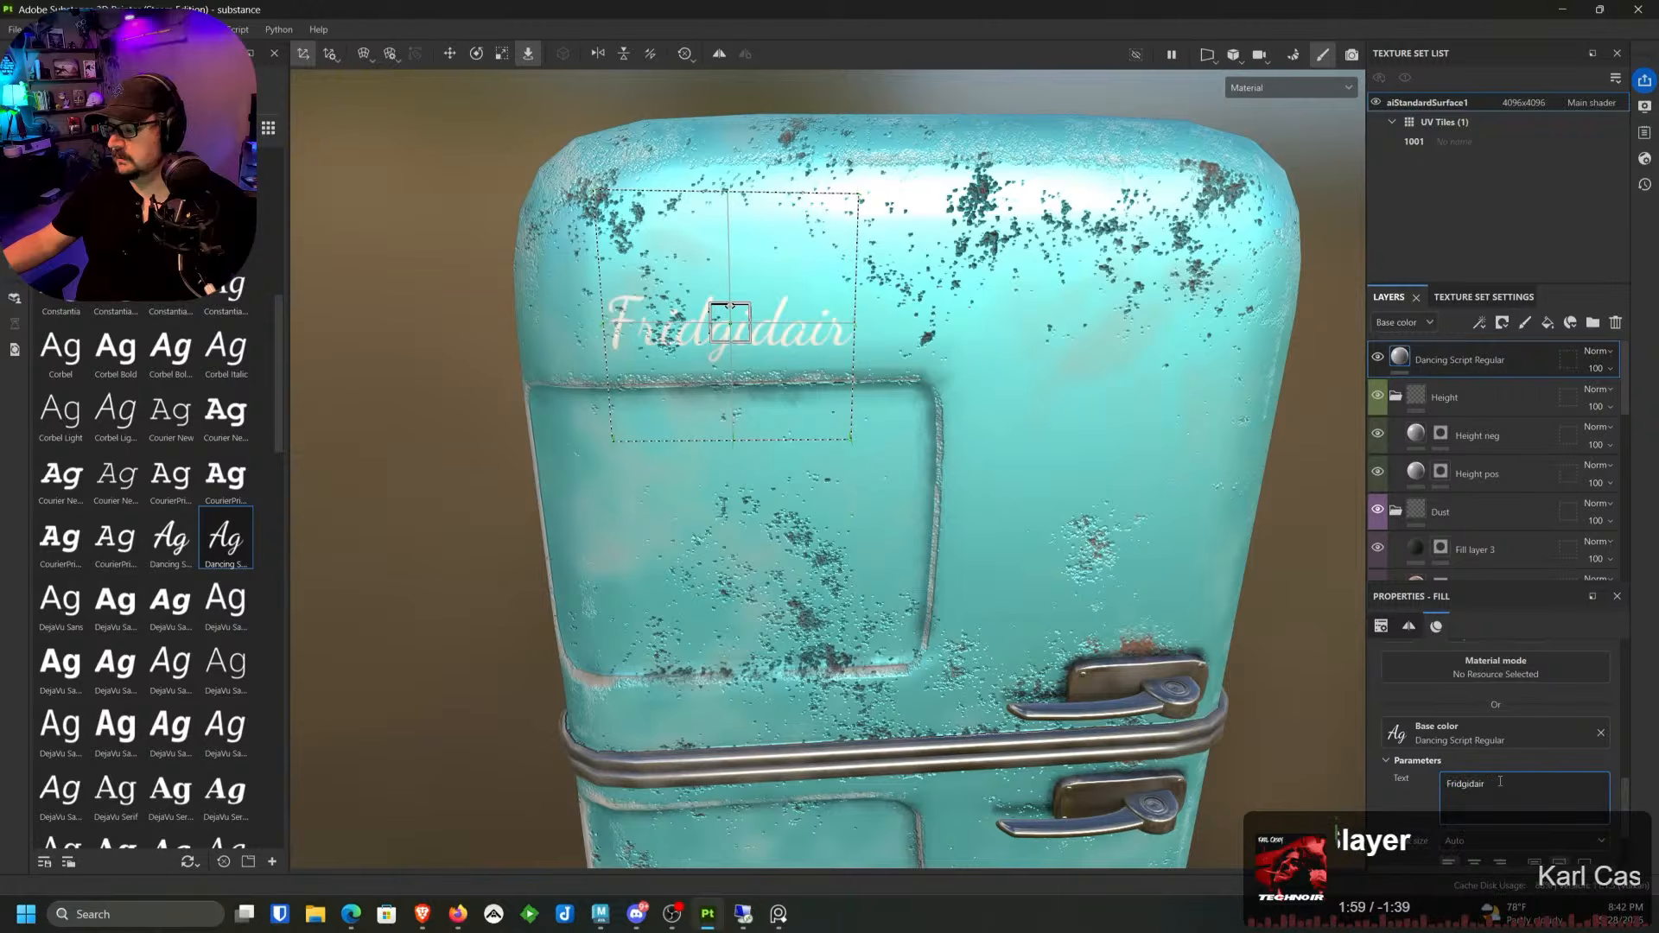
# Step: Replace the decal's text with the corrected brand name "Frigidaire"
pyautogui.moveTo(1500, 781); pyautogui.dragTo(1403, 764)
pyautogui.hotkey('ctrl', 'v')
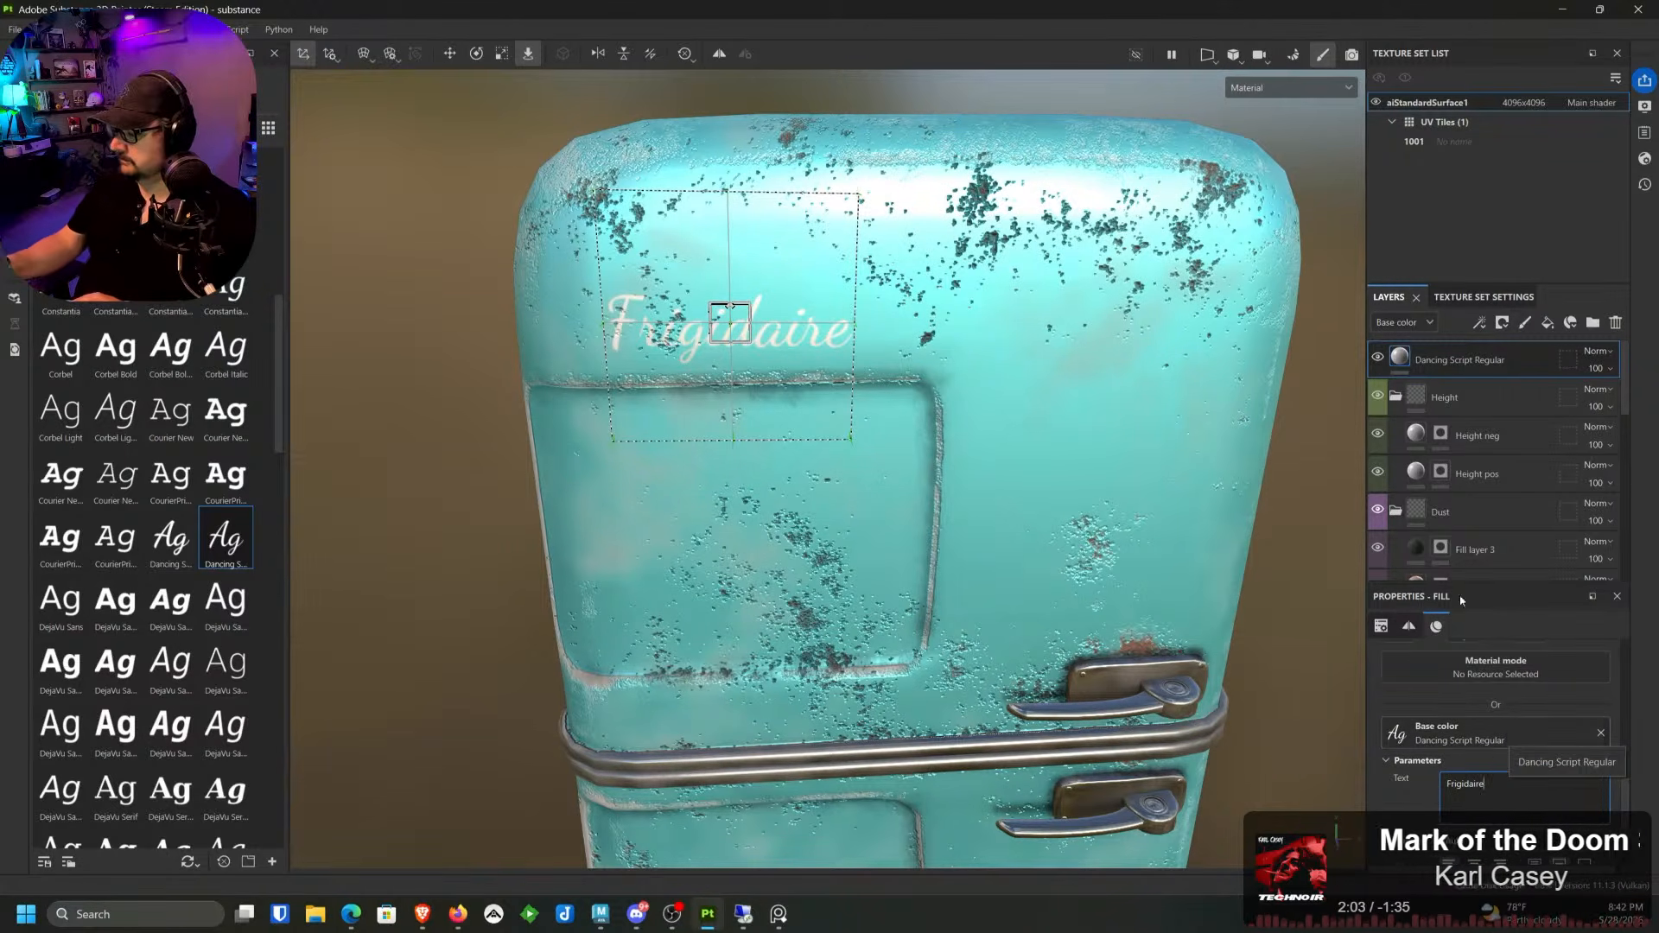
pyautogui.scroll(-2, 1627, 814)
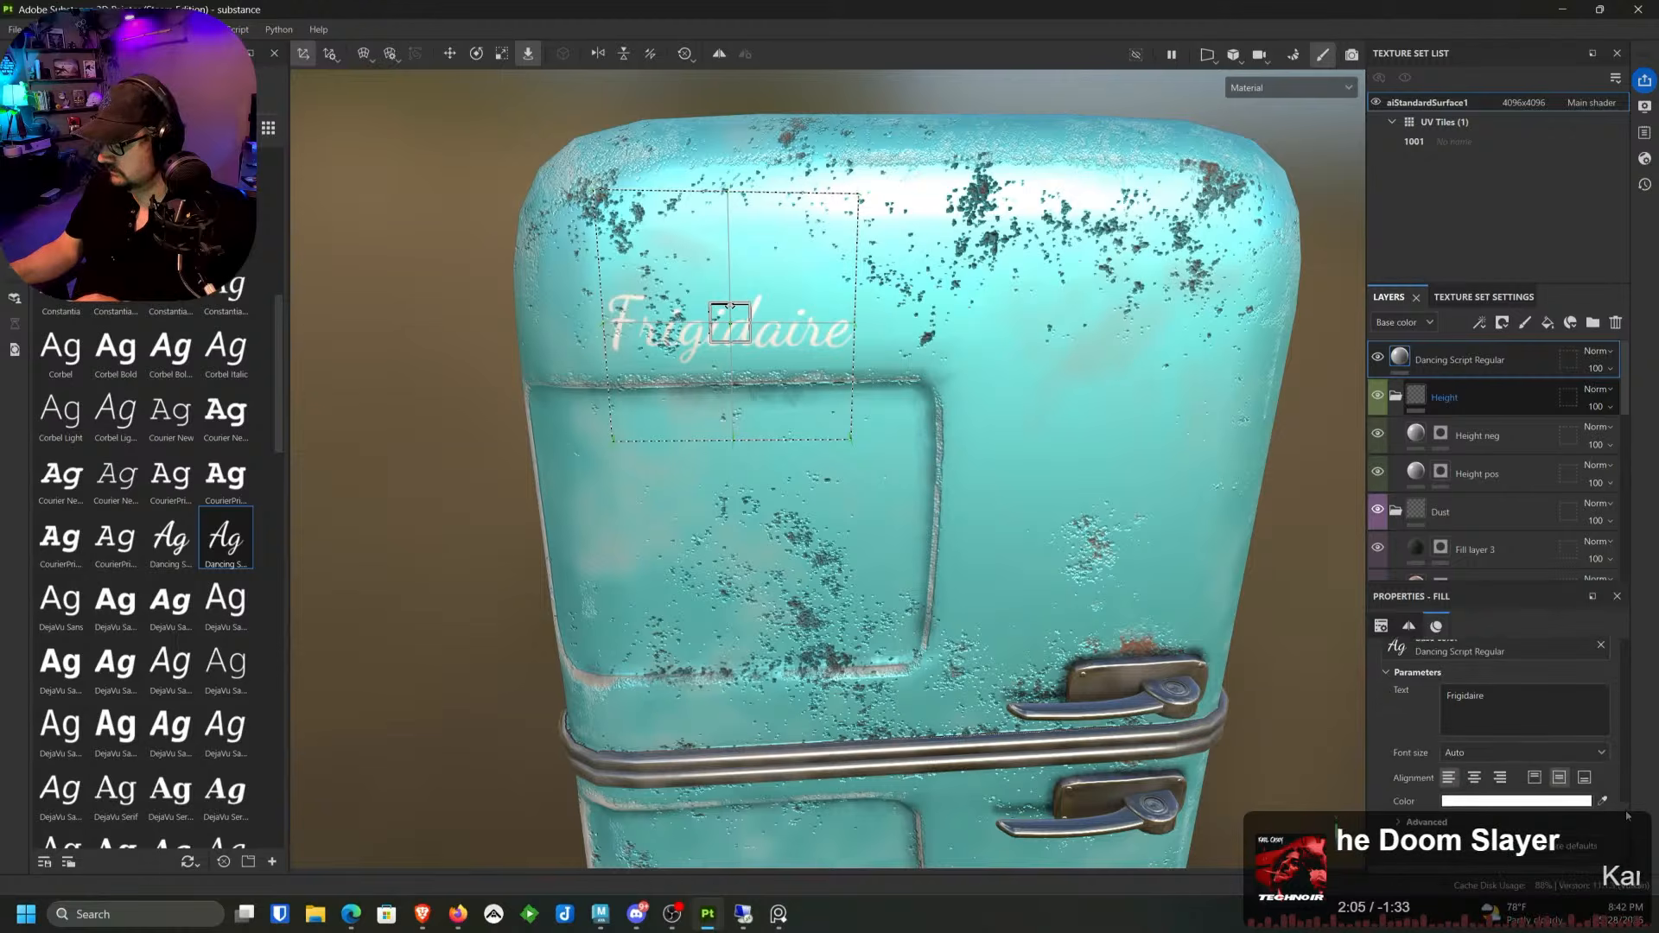
# Step: Enable the decal's normal channel and try its metallic channel on and off on the upper door
pyautogui.scroll(-5, 1615, 790)
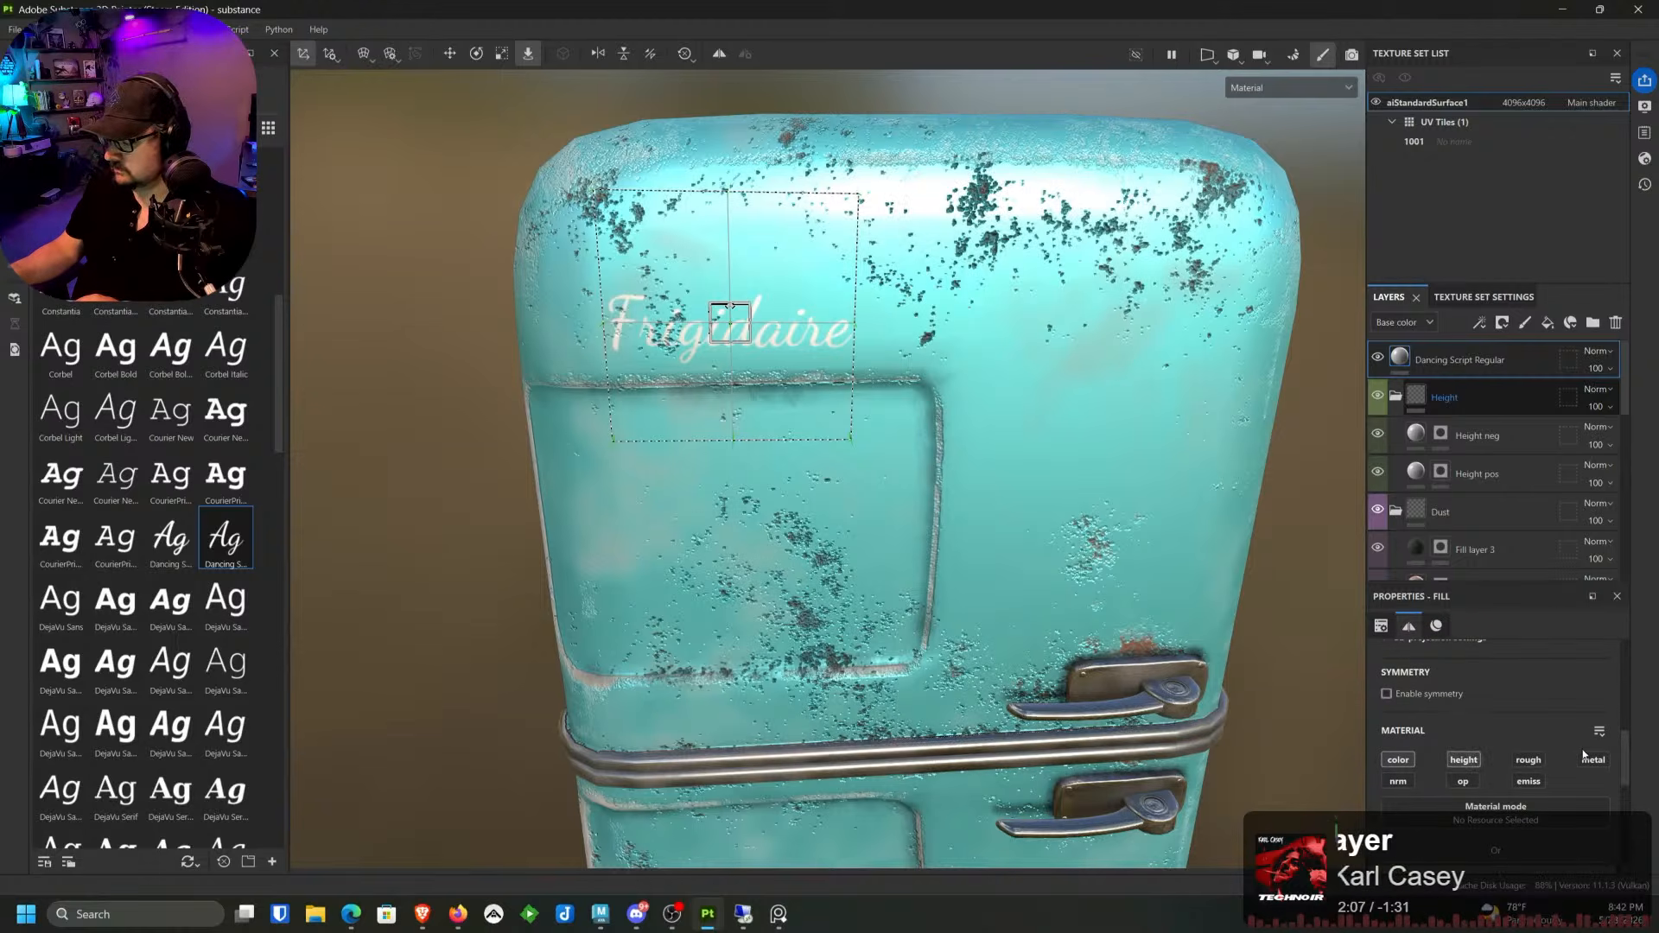
pyautogui.click(1598, 761)
pyautogui.click(1409, 782)
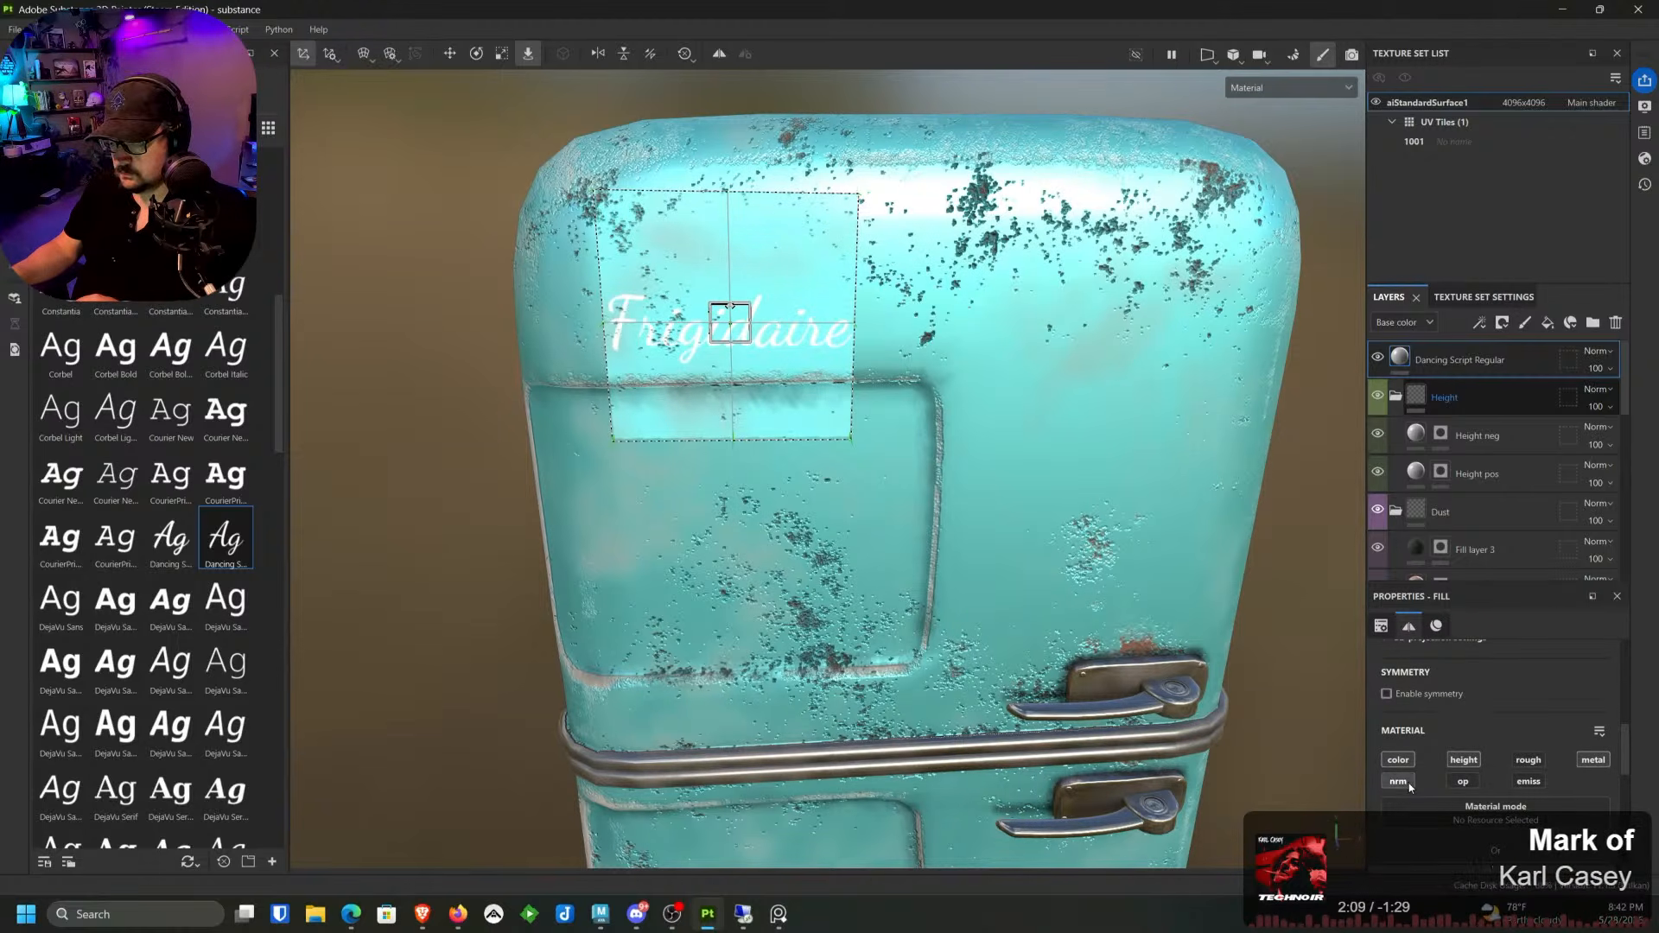
pyautogui.moveTo(1120, 744)
pyautogui.keyDown('alt'); pyautogui.mouseDown()
pyautogui.moveTo(1210, 671)
pyautogui.moveTo(1292, 671)
pyautogui.moveTo(1189, 719)
pyautogui.moveTo(1090, 669)
pyautogui.mouseUp(); pyautogui.keyUp('alt')
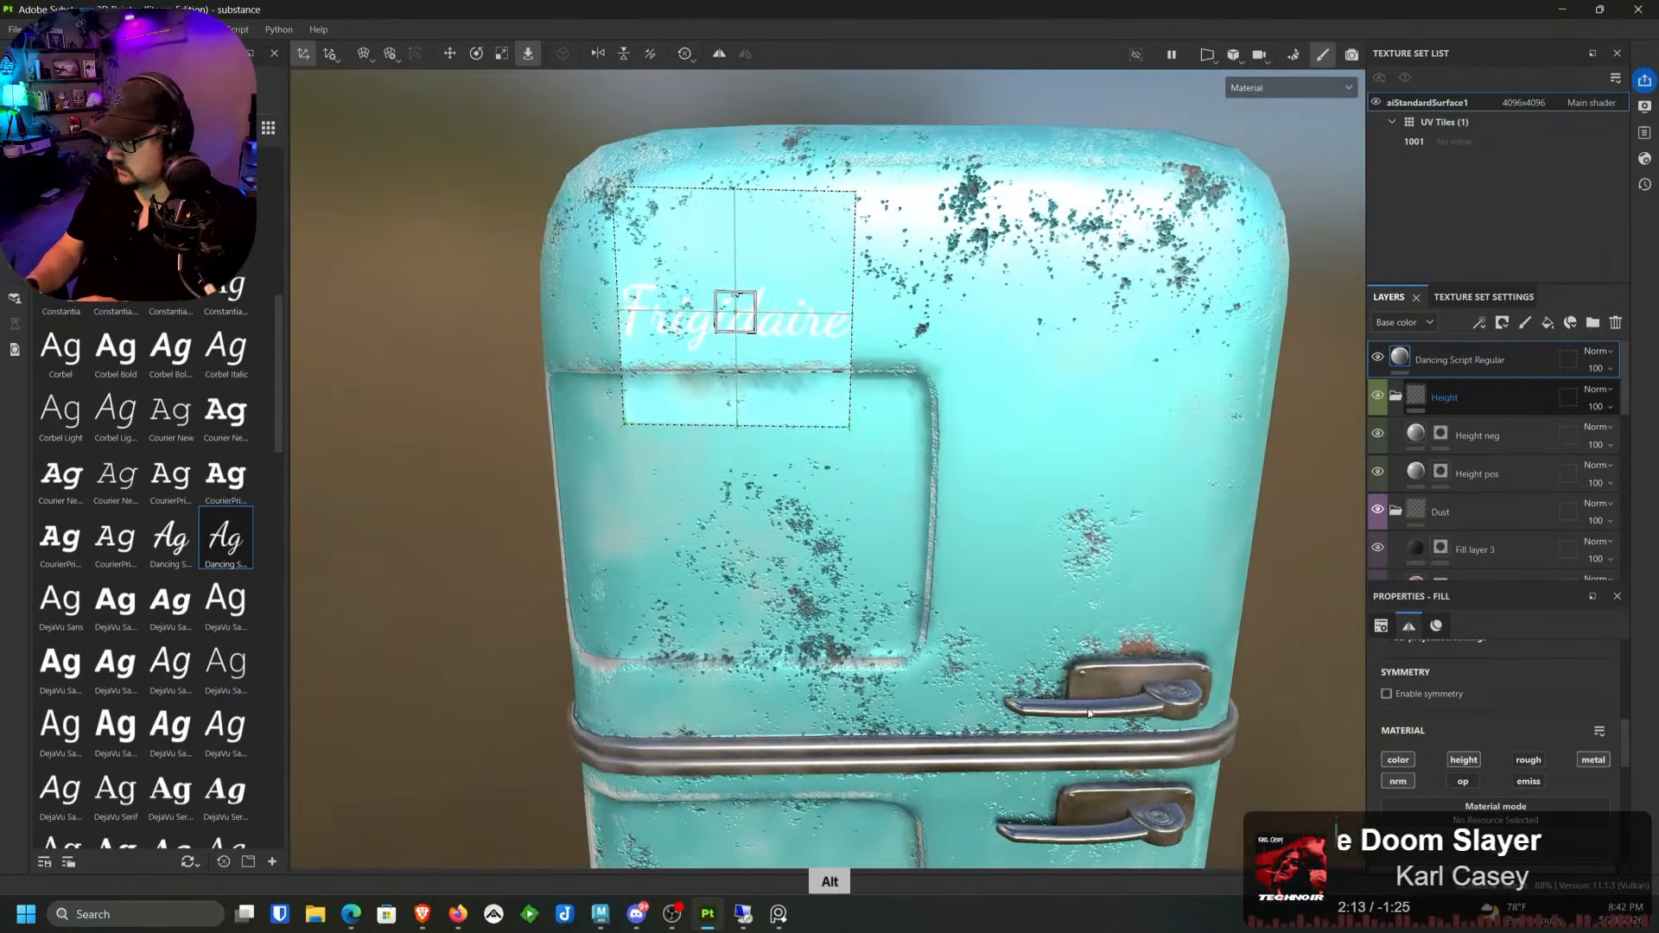
pyautogui.click(1592, 761)
pyautogui.click(1591, 760)
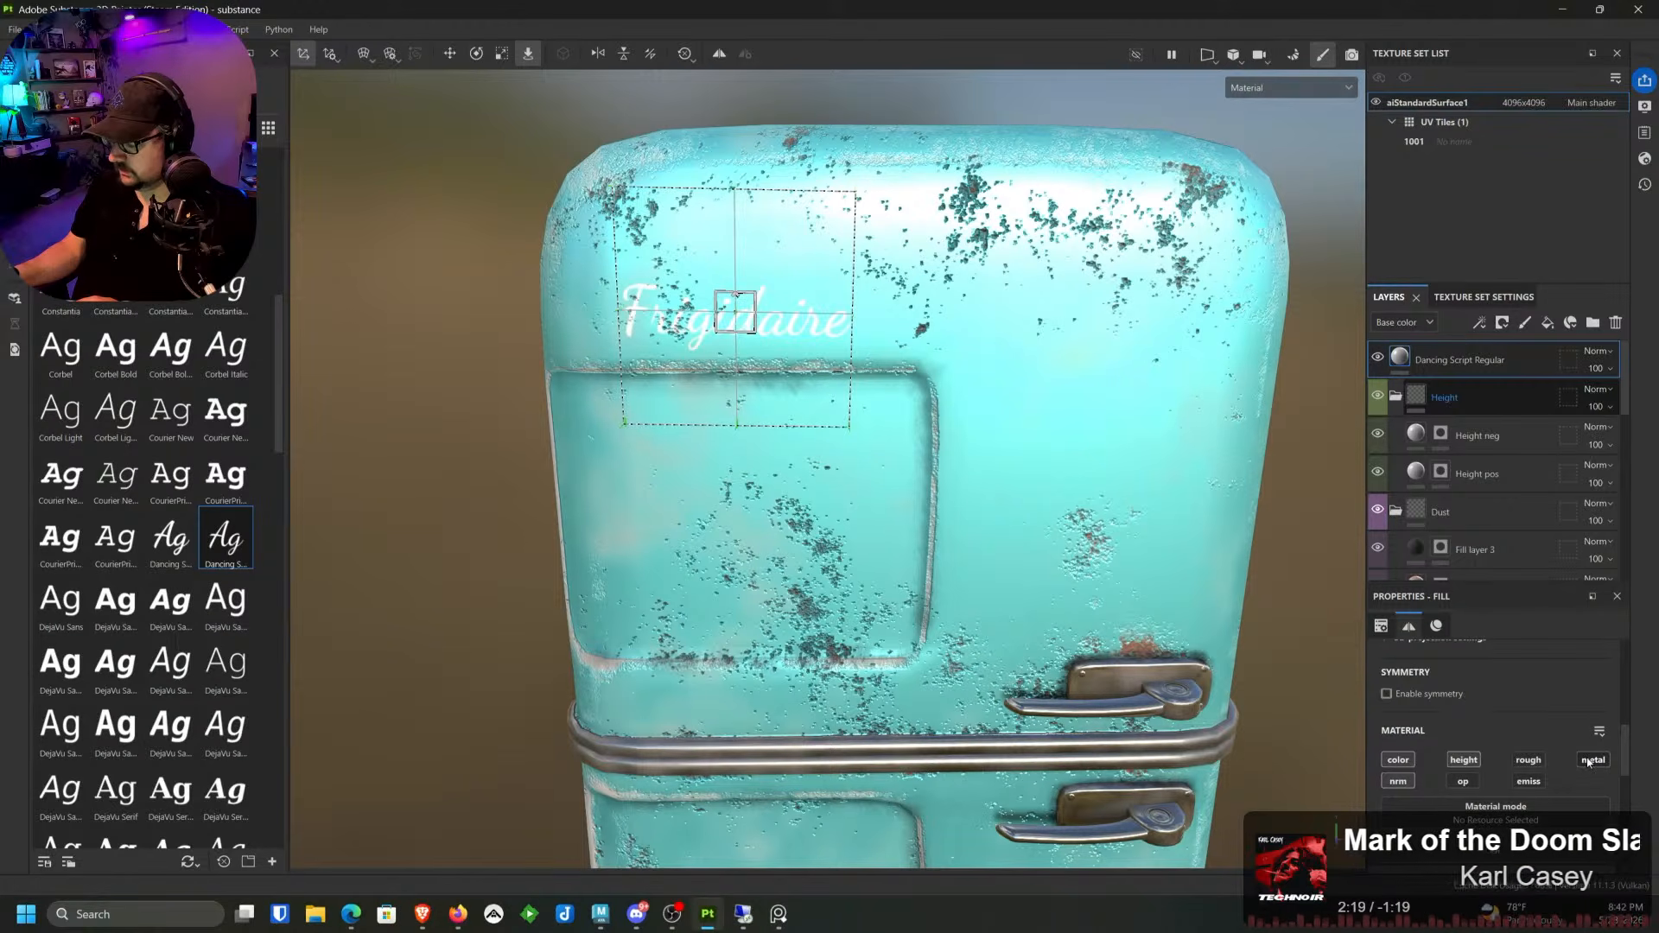
# Step: Enable the decal's metallic channel and try raising its height to 0.344, then reset the height to 0
pyautogui.moveTo(1626, 765); pyautogui.dragTo(1626, 768)
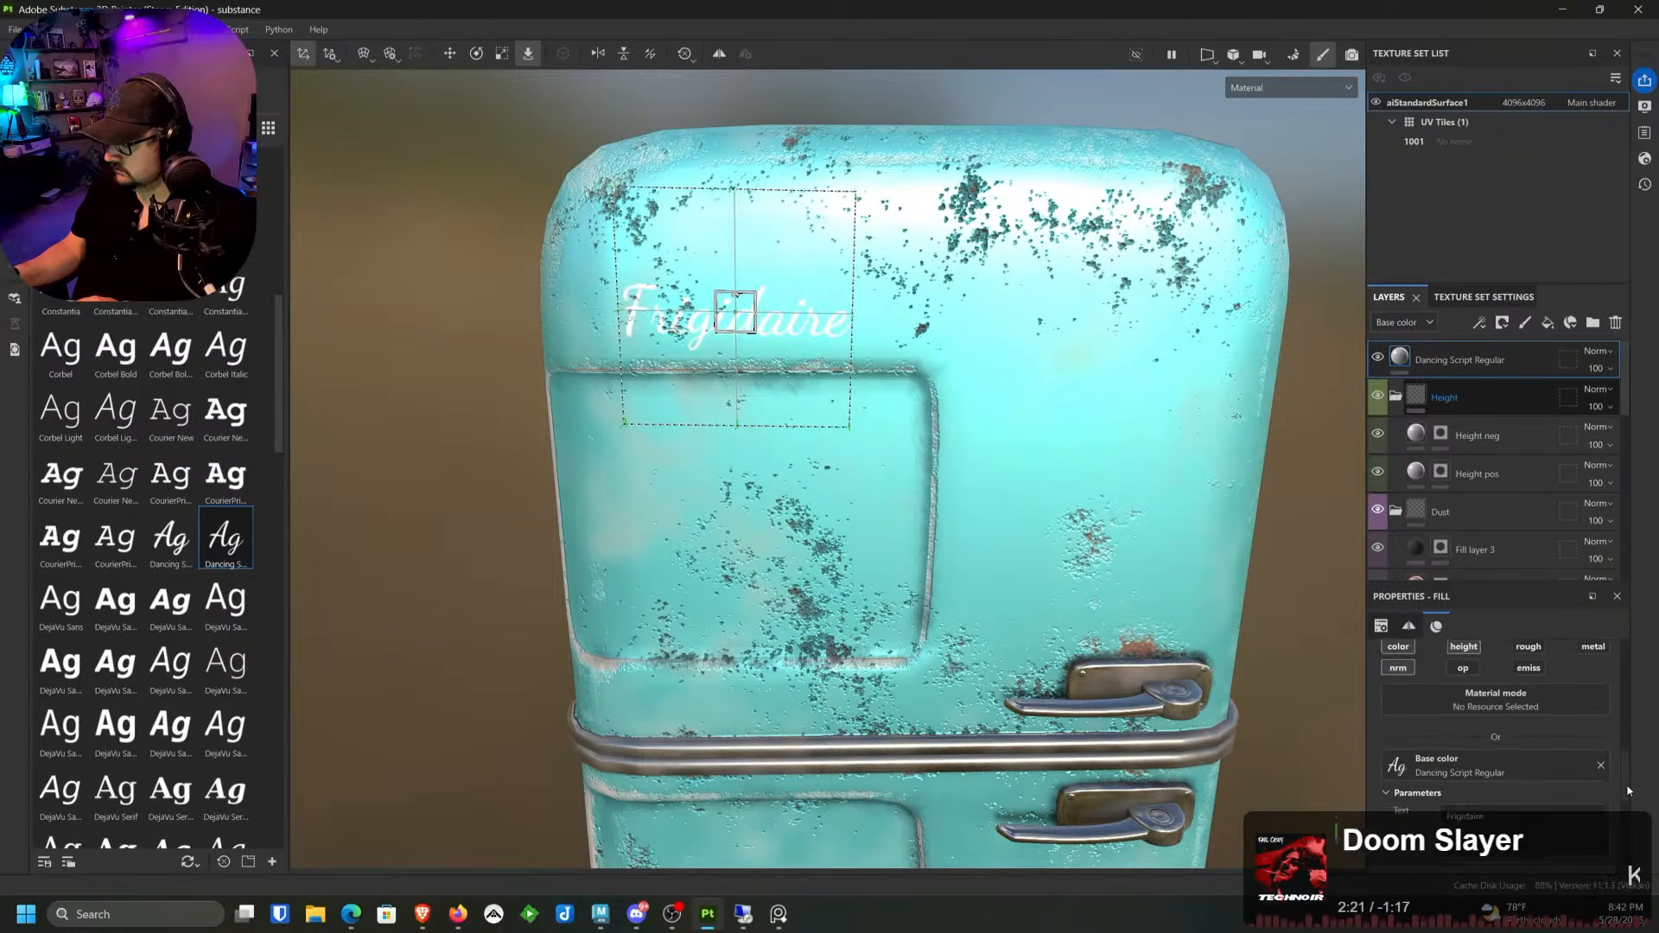
pyautogui.scroll(1, 1626, 779)
pyautogui.scroll(-2, 1623, 775)
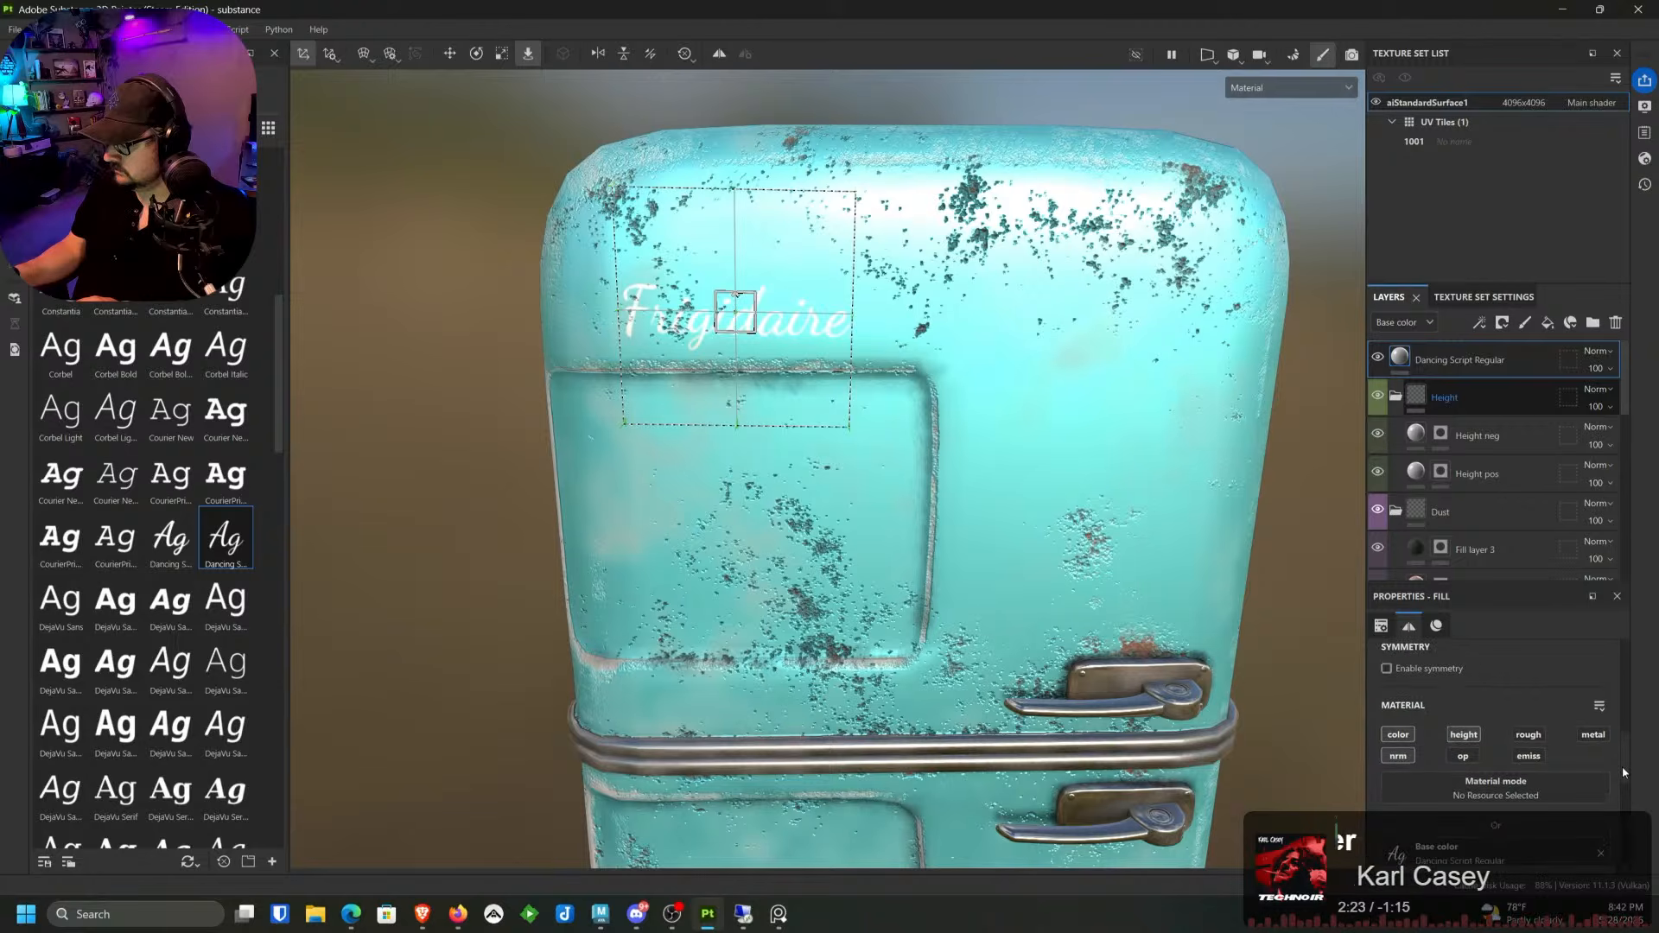
pyautogui.scroll(3, 1628, 796)
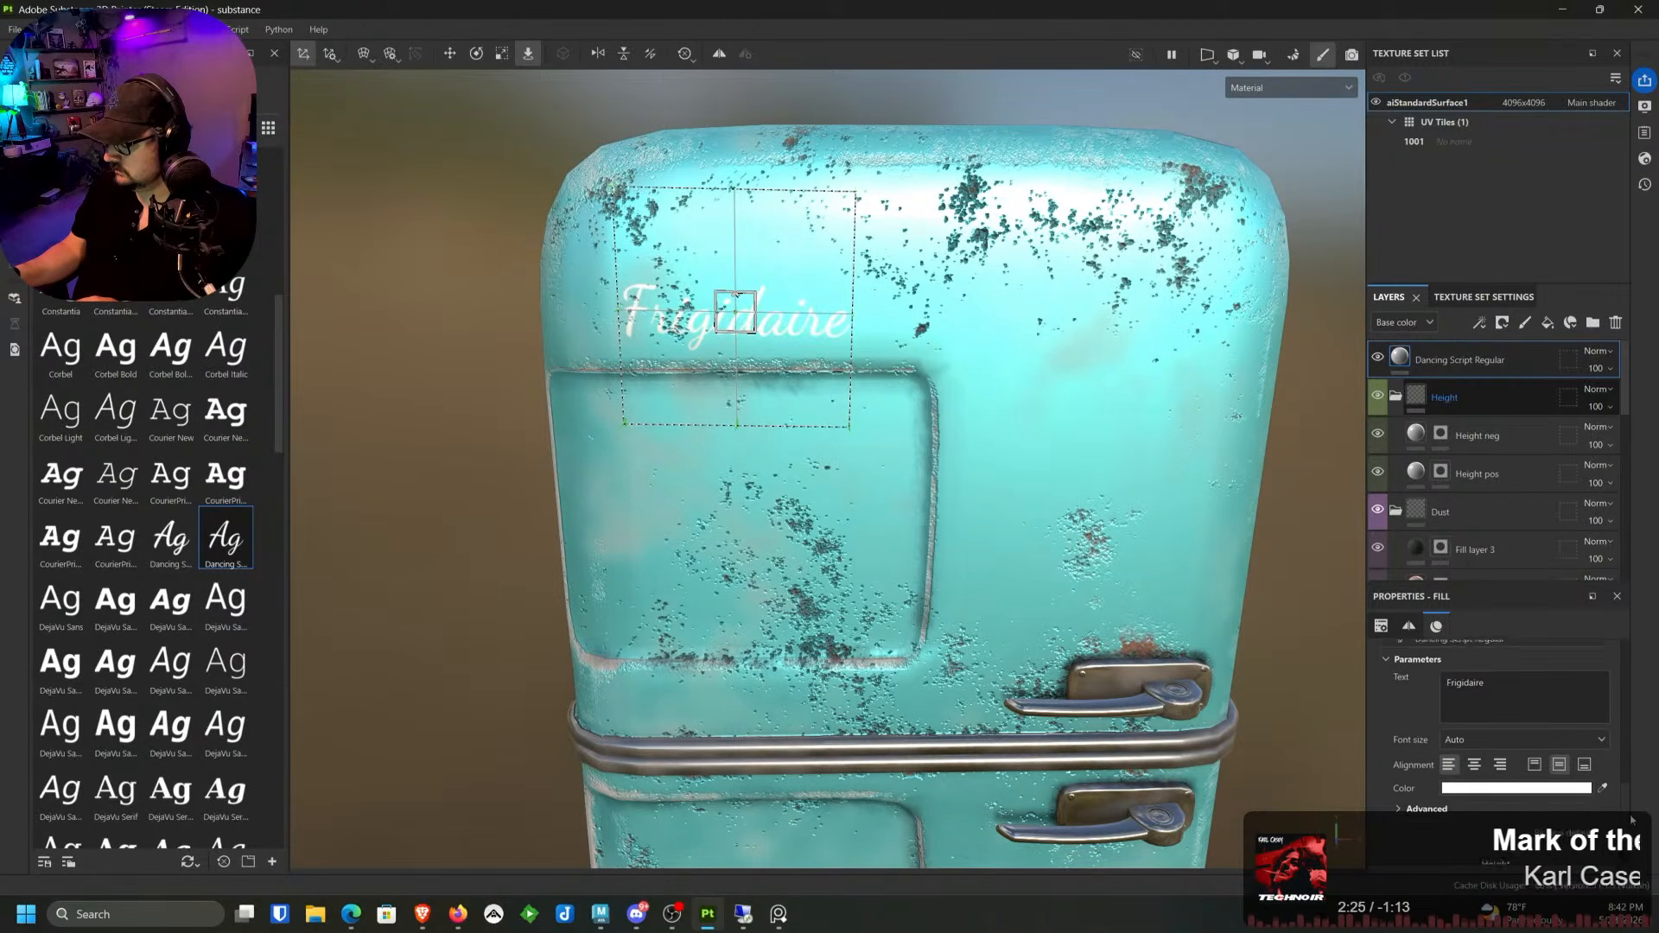
pyautogui.rightClick(1636, 843)
pyautogui.scroll(-2, 1616, 761)
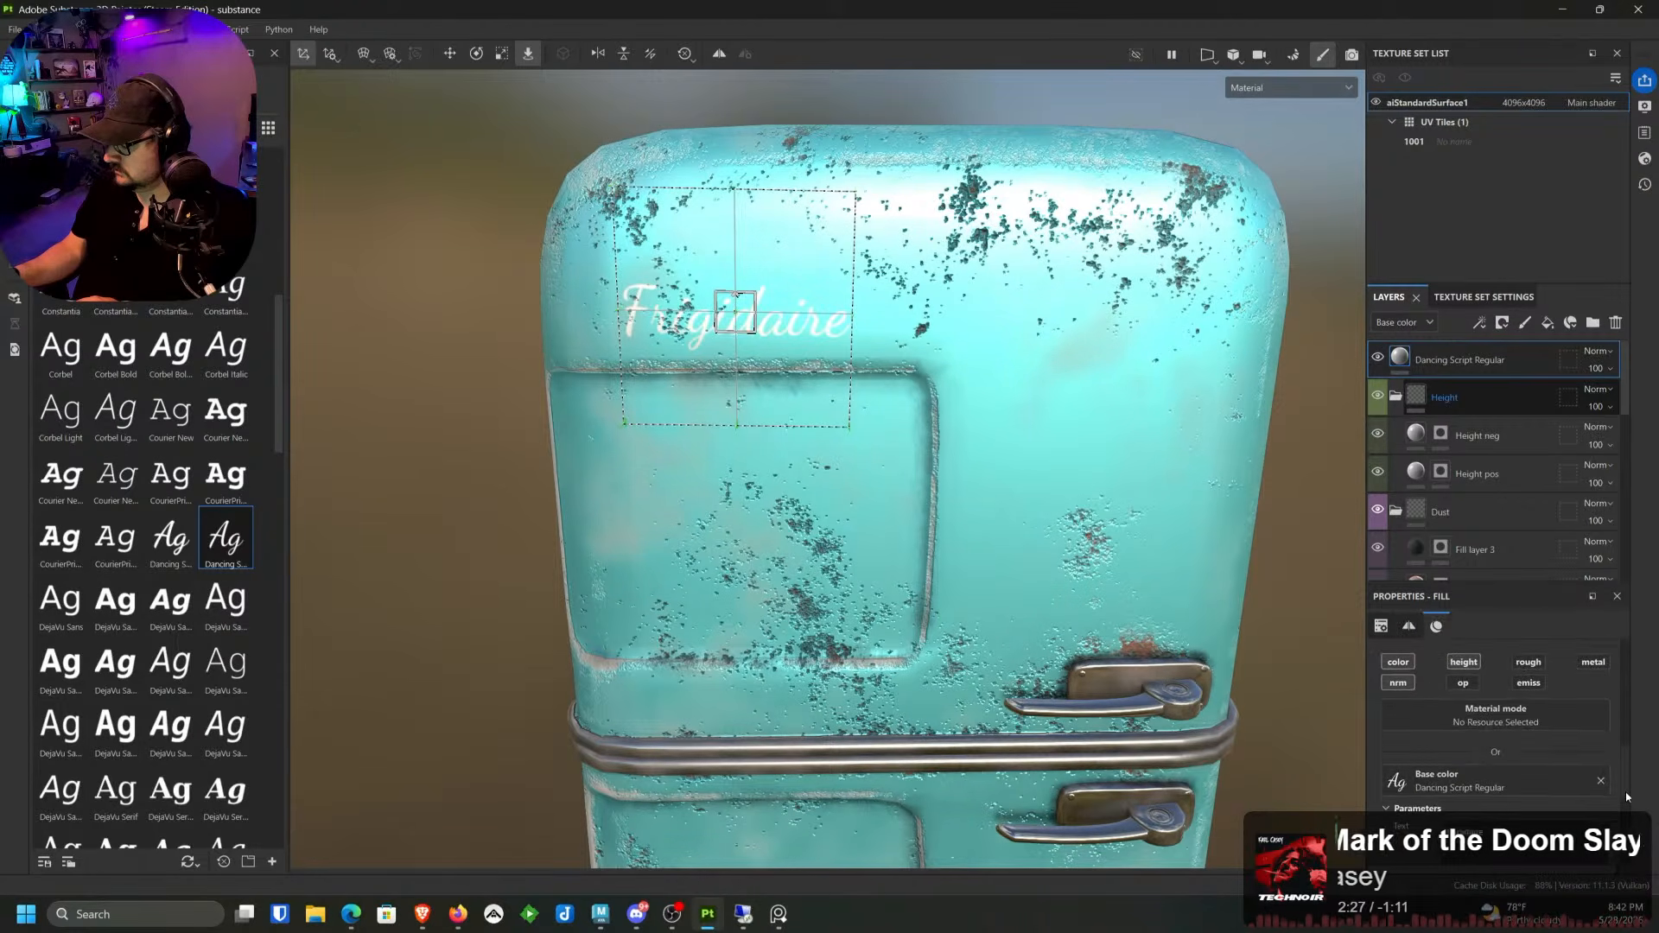
pyautogui.click(1599, 663)
pyautogui.scroll(-5, 1616, 743)
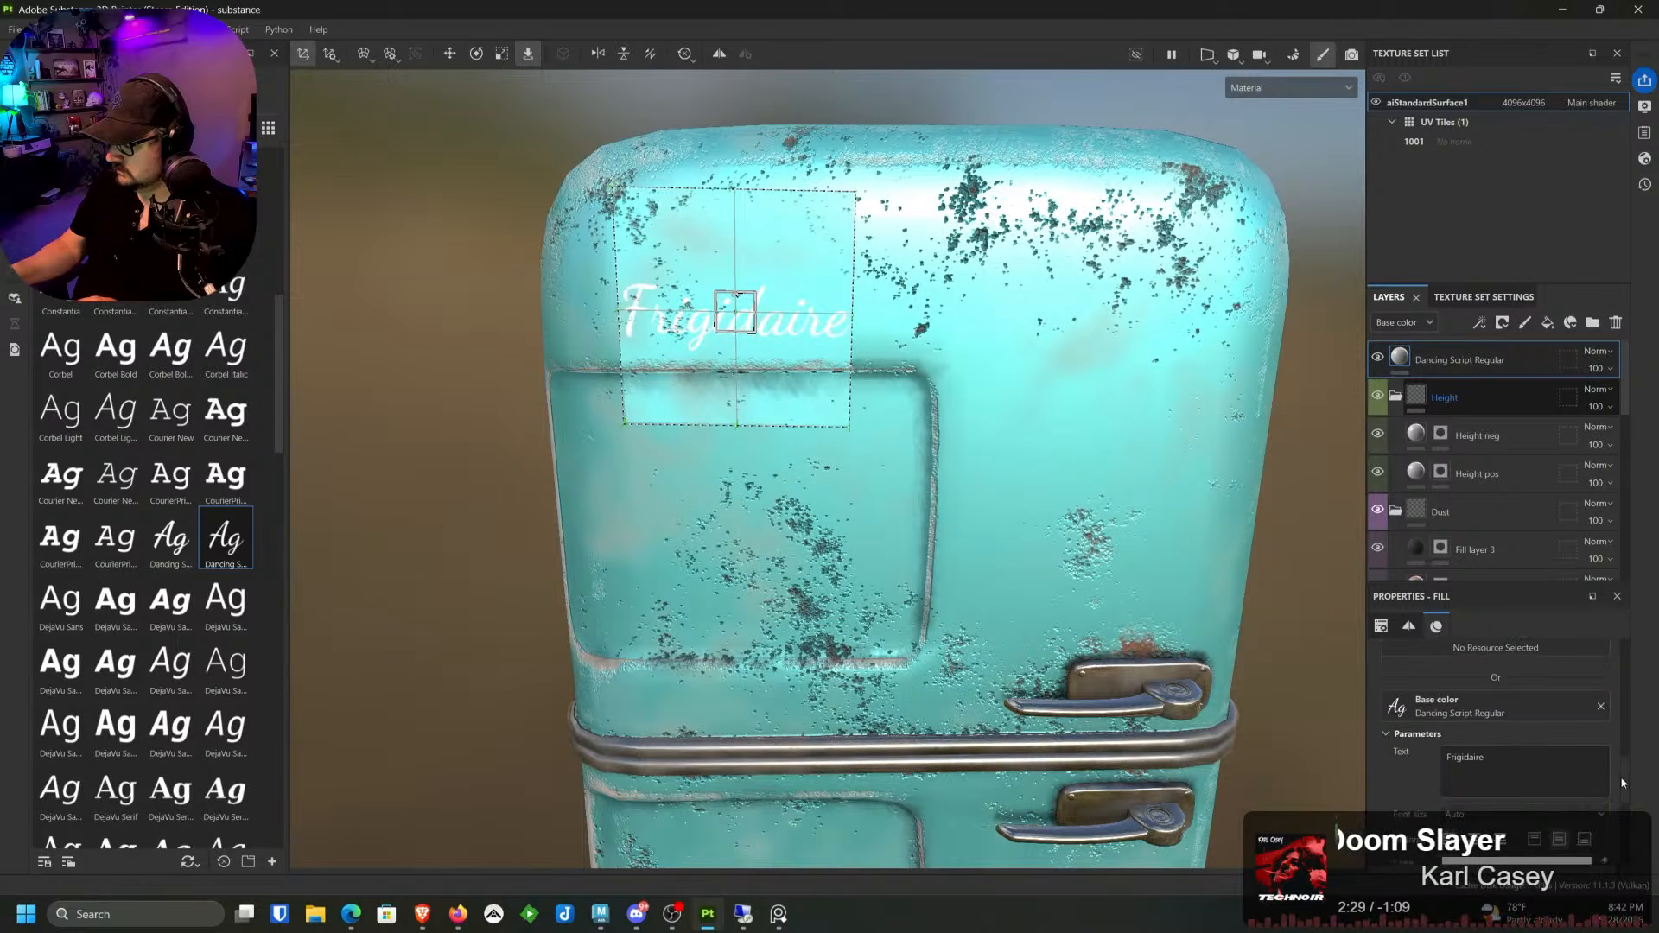
pyautogui.moveTo(1490, 716); pyautogui.dragTo(1519, 733)
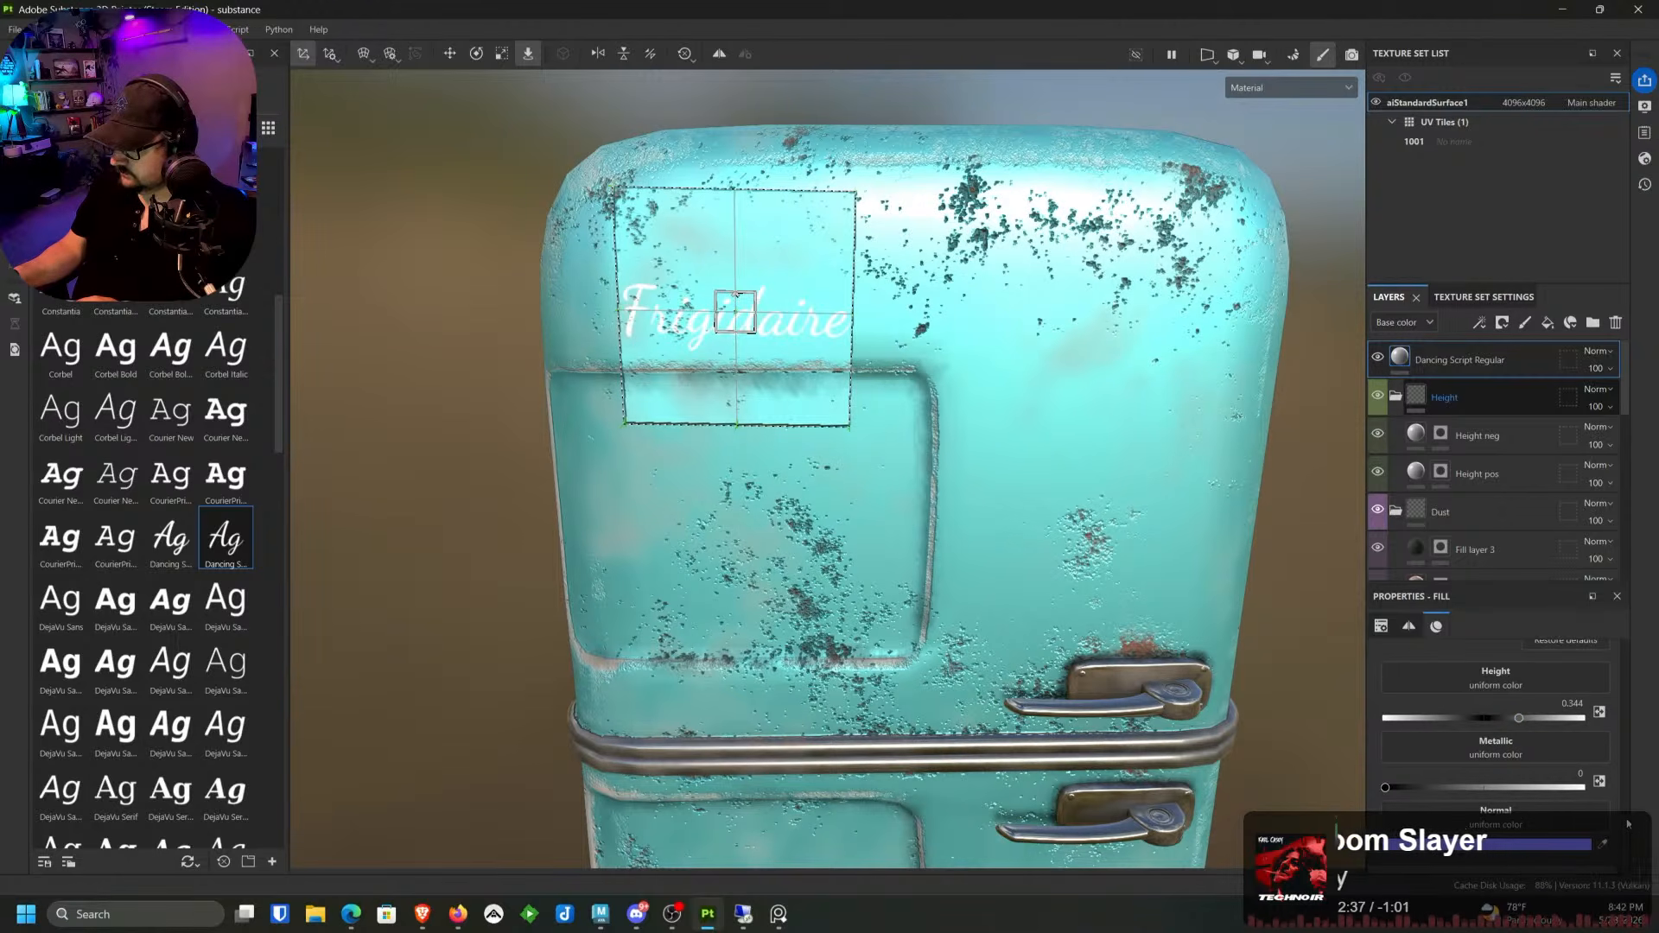
pyautogui.scroll(1, 1628, 823)
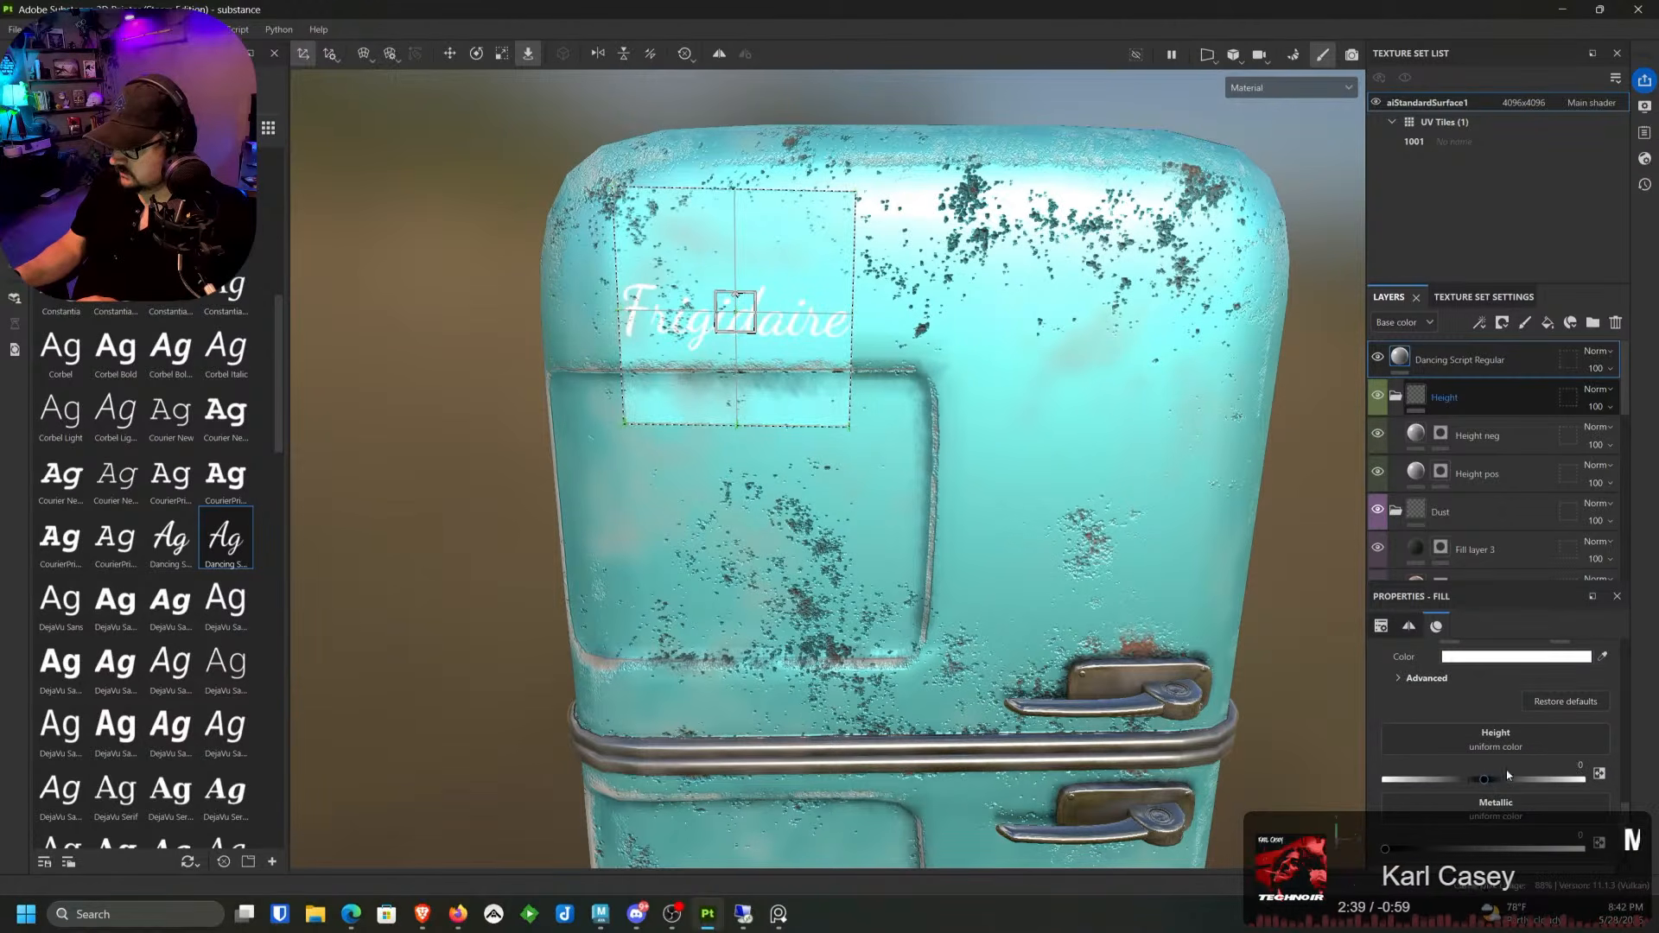
pyautogui.scroll(2, 1619, 796)
pyautogui.scroll(2, 1616, 787)
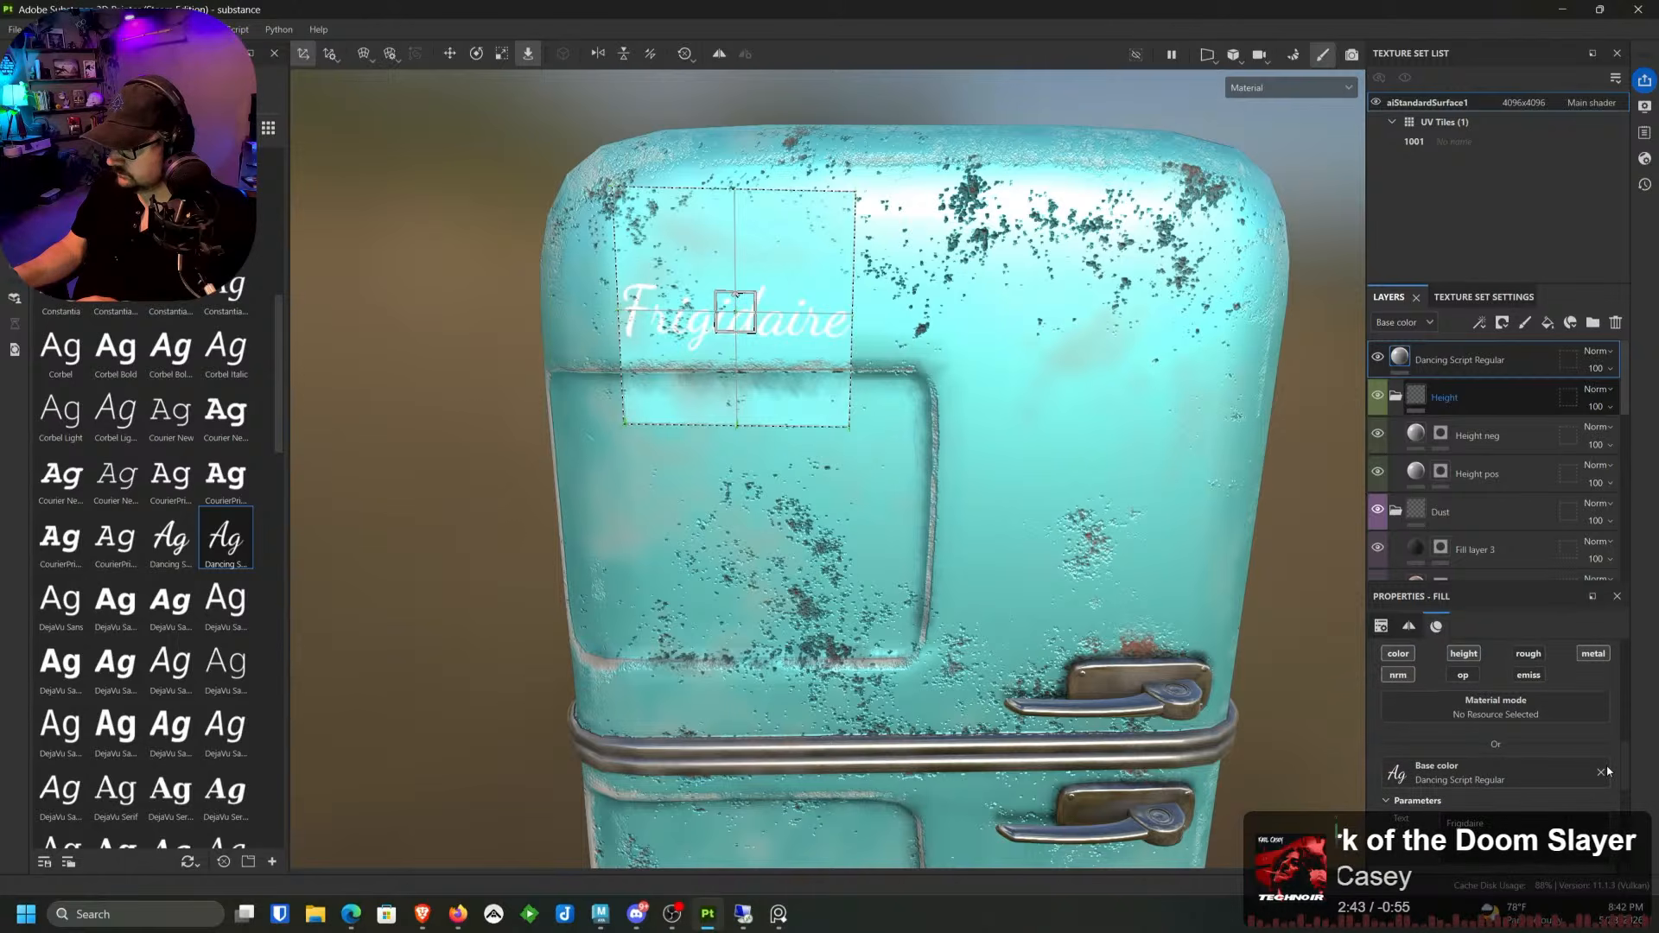
# Step: Move the Dancing Script Regular layer into the Height folder below Height pos, leaving only its color channel enabled
pyautogui.moveTo(1441, 363); pyautogui.dragTo(1471, 480)
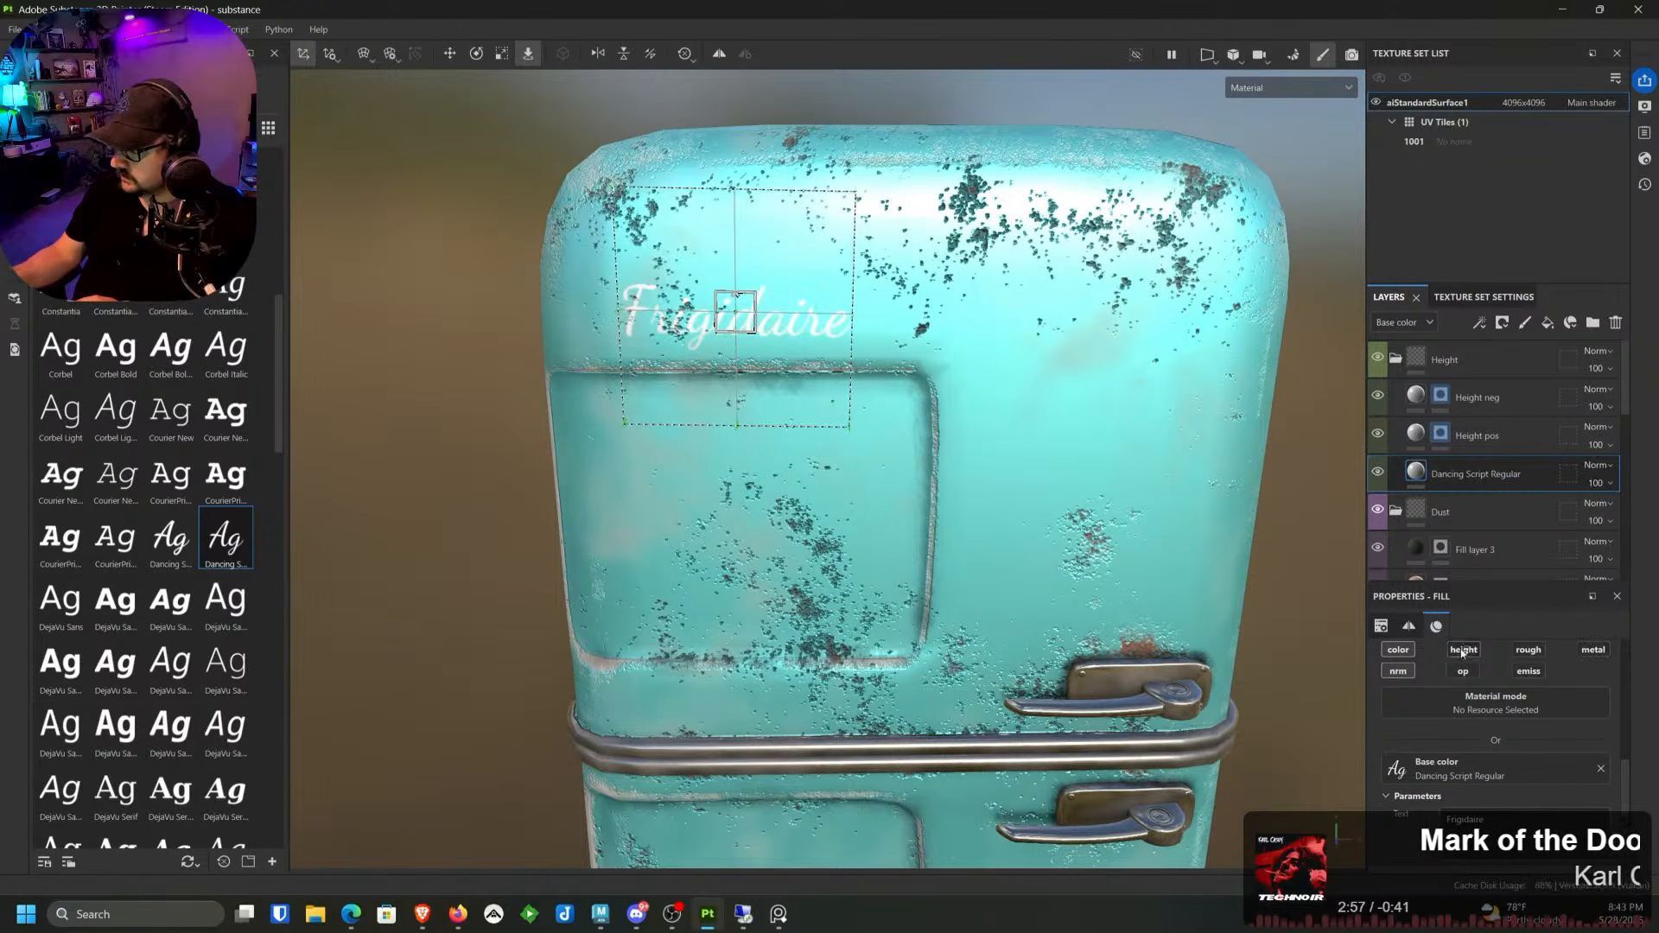
# Step: Scale the Frigidaire decal down slightly and lower it to sit just above the upper door's recessed panel
pyautogui.moveTo(1046, 543); pyautogui.dragTo(846, 529, button='middle')
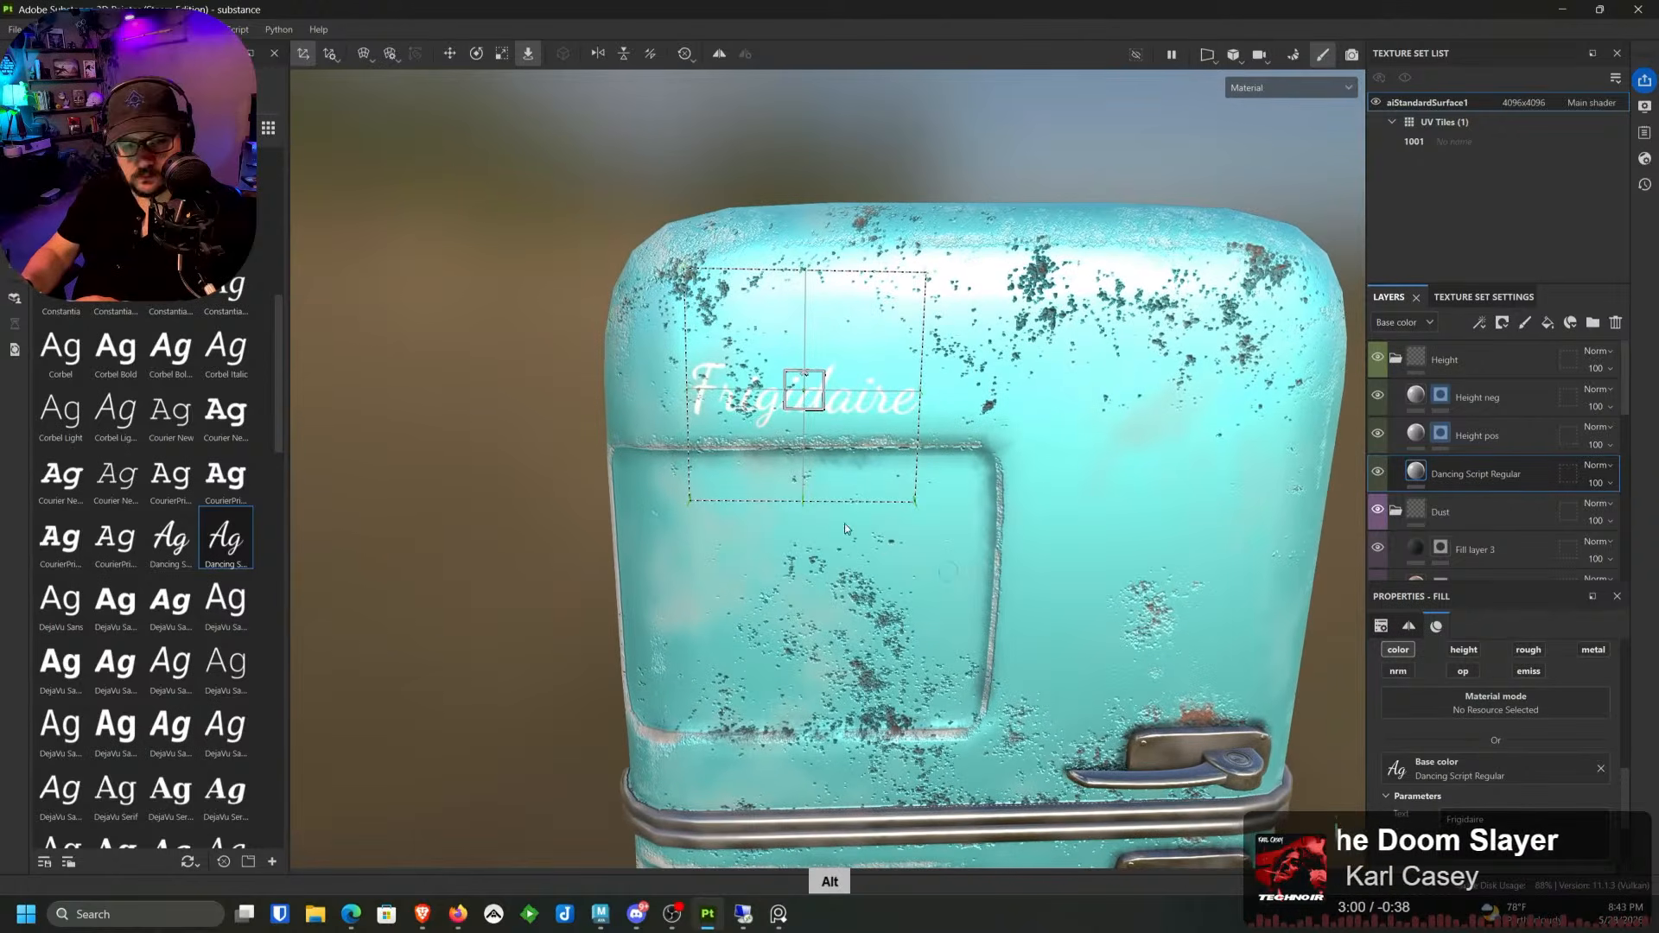
pyautogui.click(502, 54)
pyautogui.moveTo(804, 391); pyautogui.dragTo(748, 417)
pyautogui.click(450, 53)
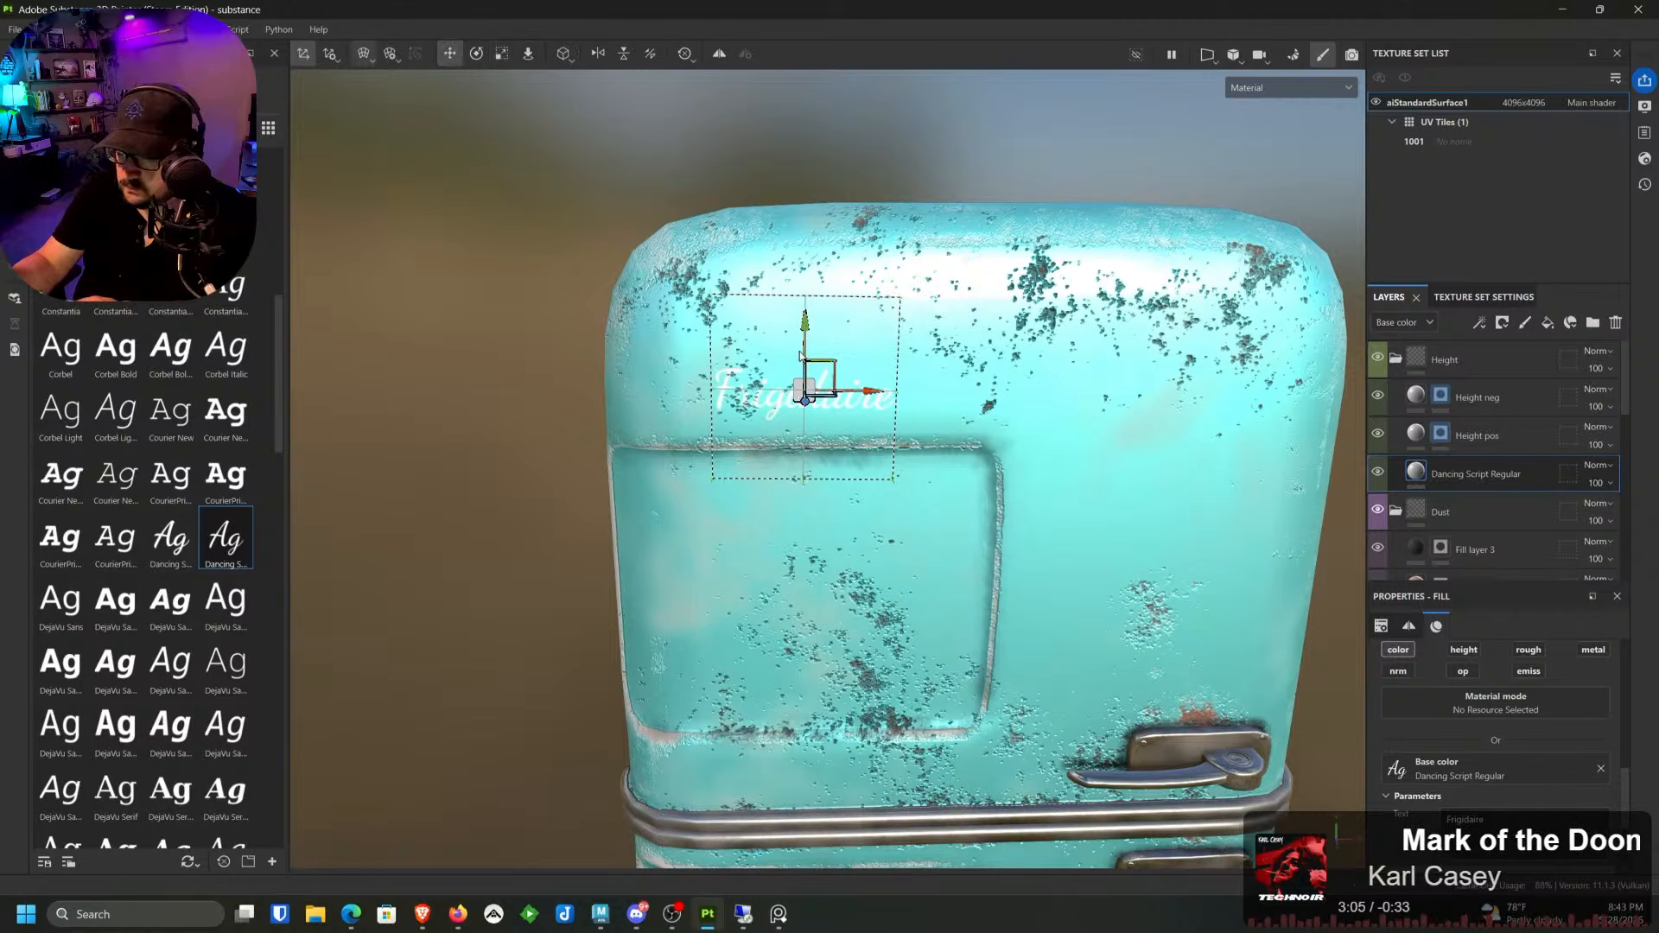
pyautogui.moveTo(803, 330); pyautogui.dragTo(803, 349)
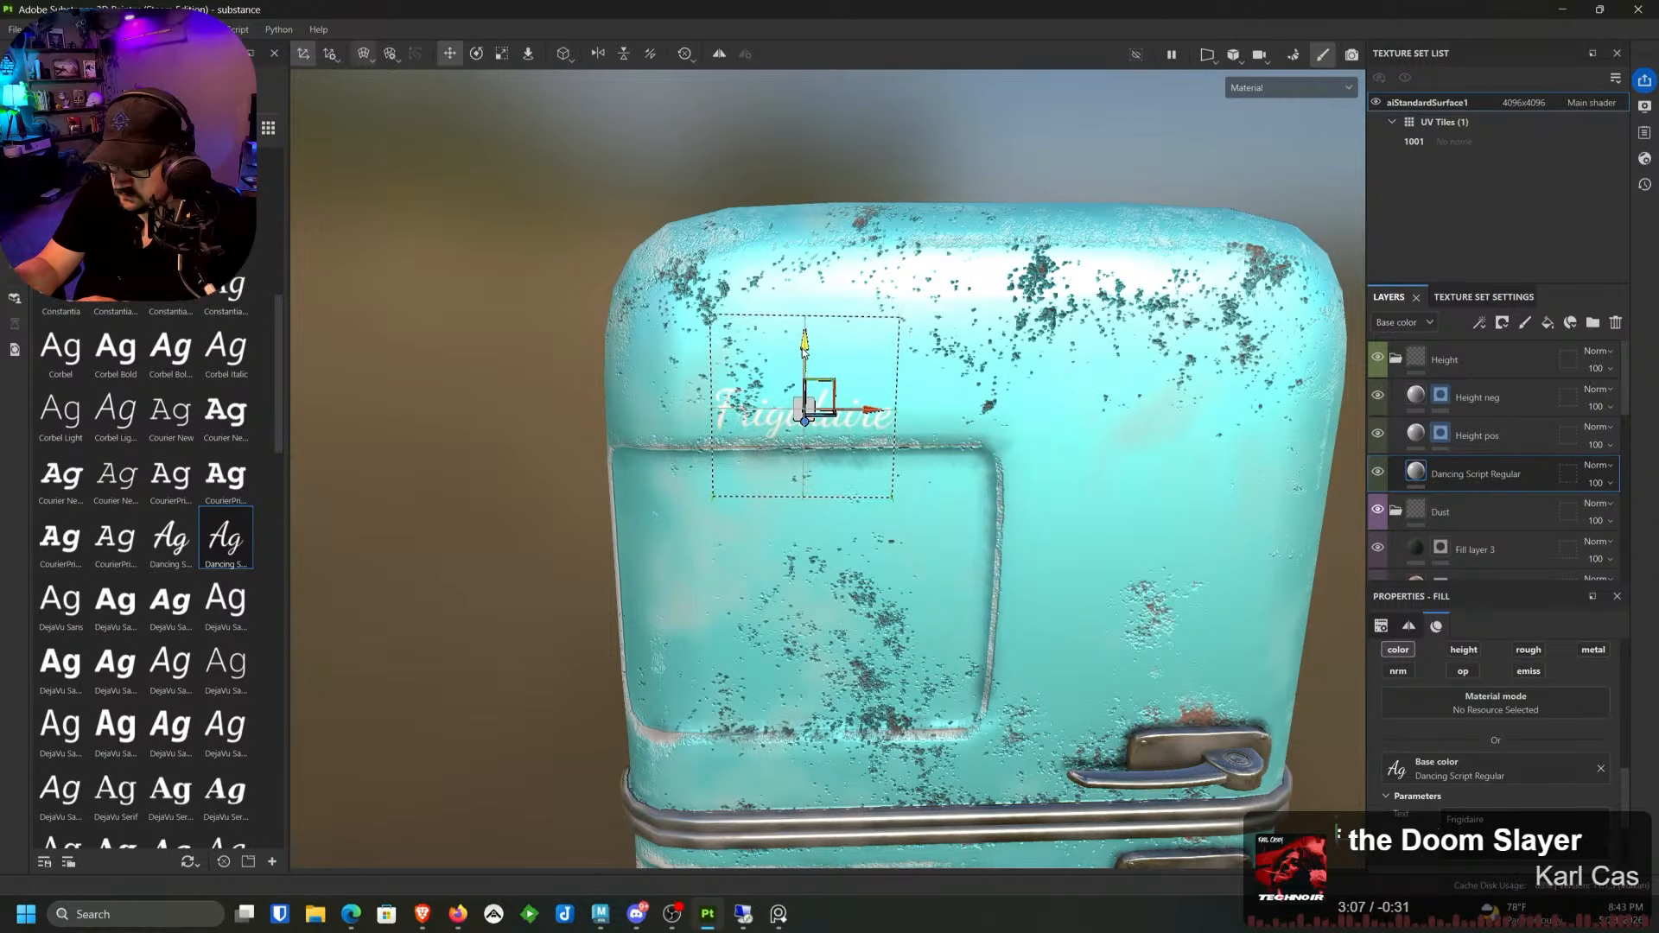
# Step: Add an anchor point to the Dancing Script Regular layer
pyautogui.keyDown('alt'); pyautogui.moveTo(872, 395); pyautogui.dragTo(929, 409); pyautogui.keyUp('alt')
pyautogui.keyDown('alt'); pyautogui.moveTo(803, 507); pyautogui.dragTo(959, 484, button='right'); pyautogui.keyUp('alt')
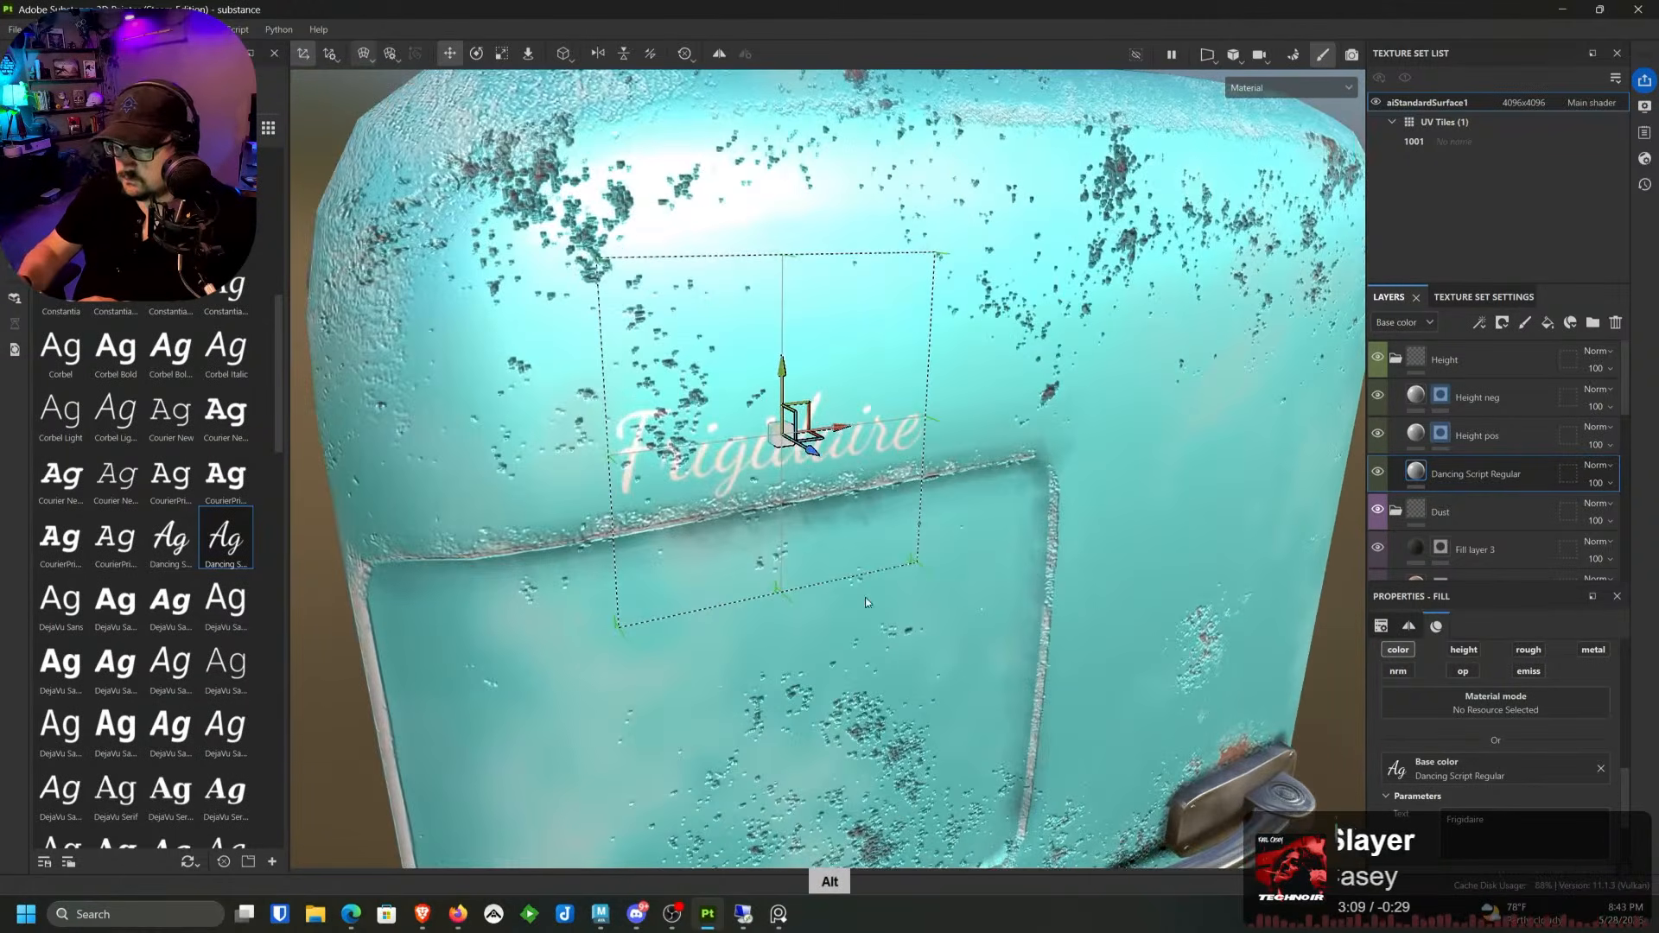
pyautogui.keyDown('alt'); pyautogui.moveTo(864, 406); pyautogui.dragTo(846, 354); pyautogui.keyUp('alt')
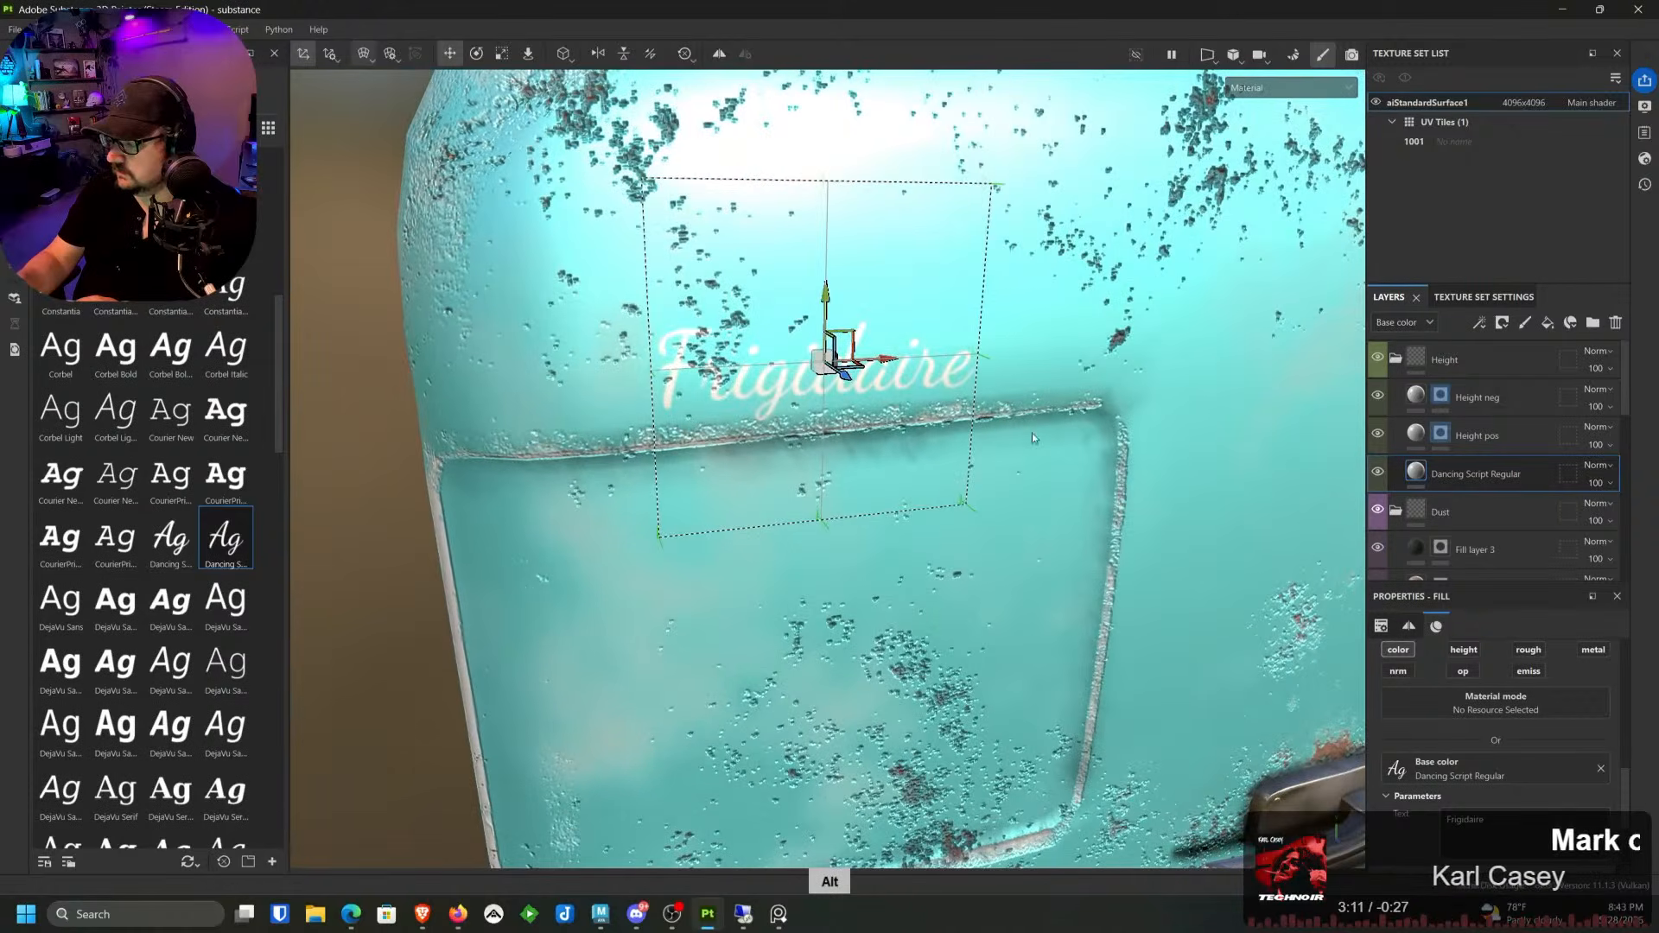
pyautogui.rightClick(1501, 482)
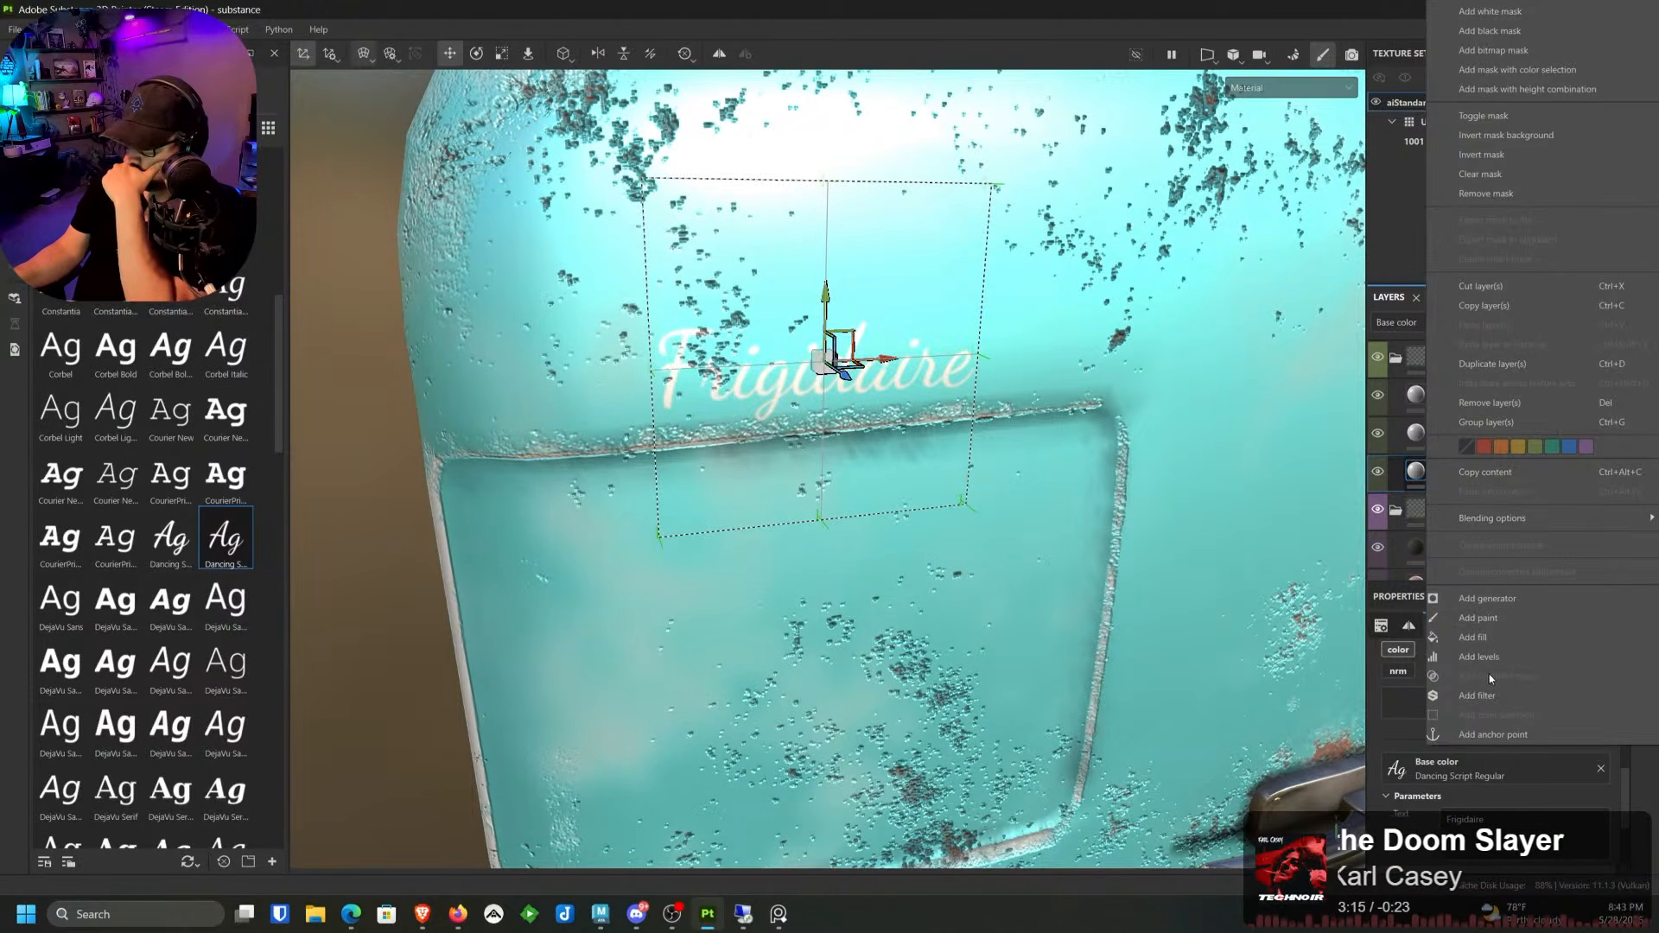
pyautogui.click(1494, 735)
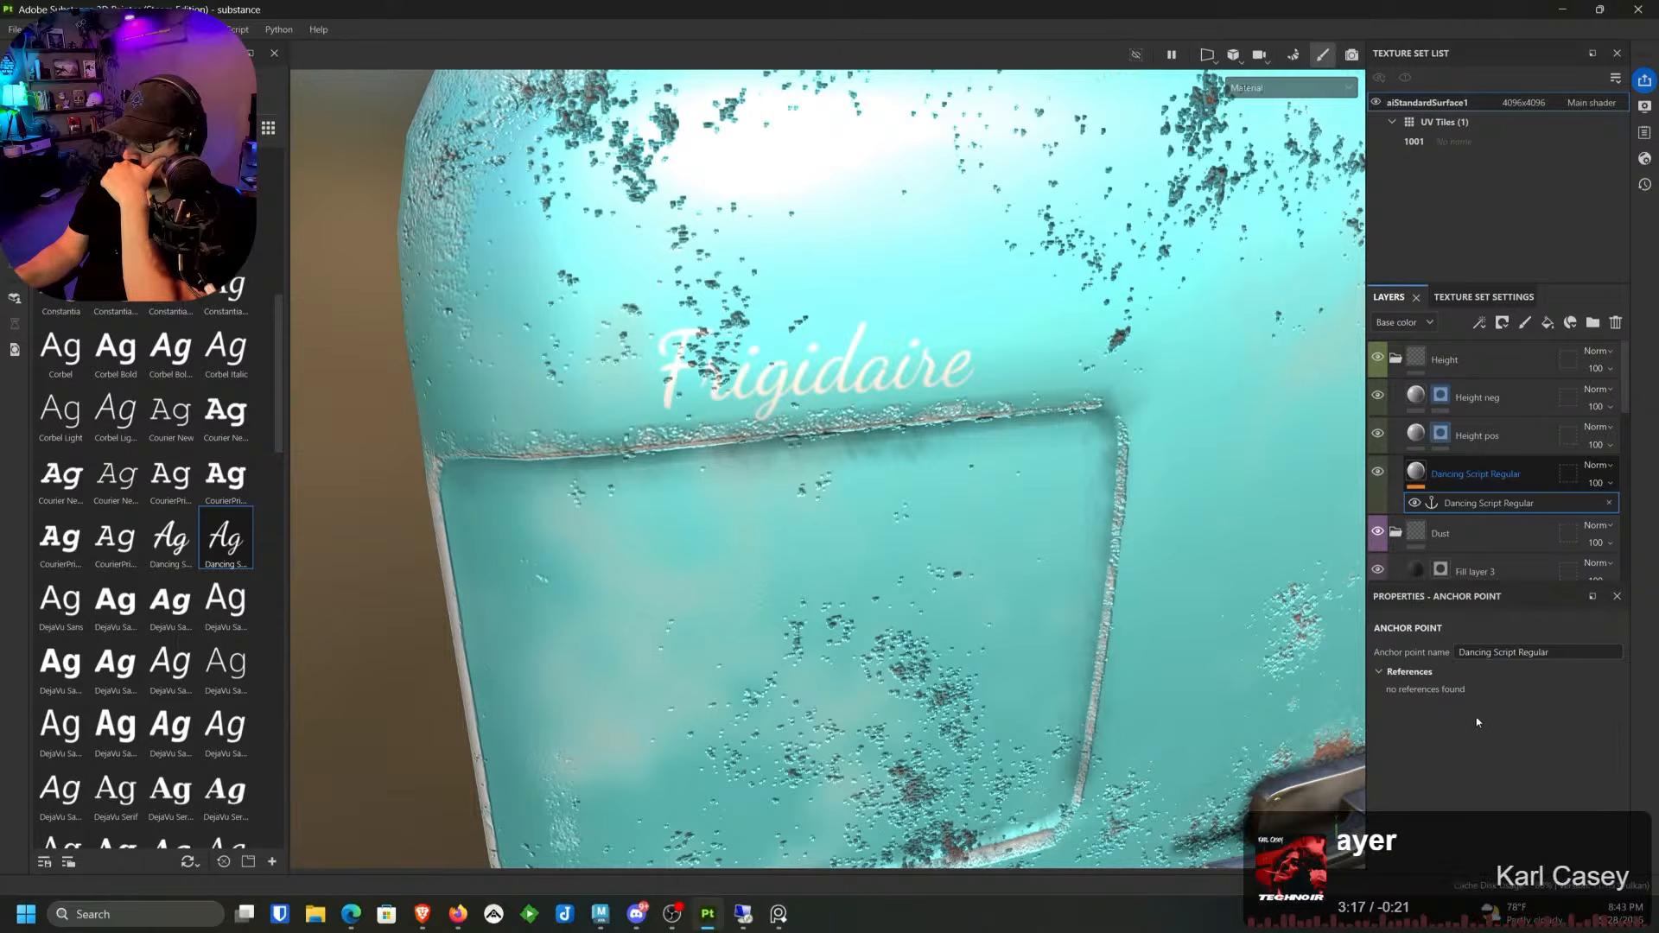
# Step: Add a new fill layer above the Height folder and give it a black mask
pyautogui.click(1475, 432)
pyautogui.click(1473, 397)
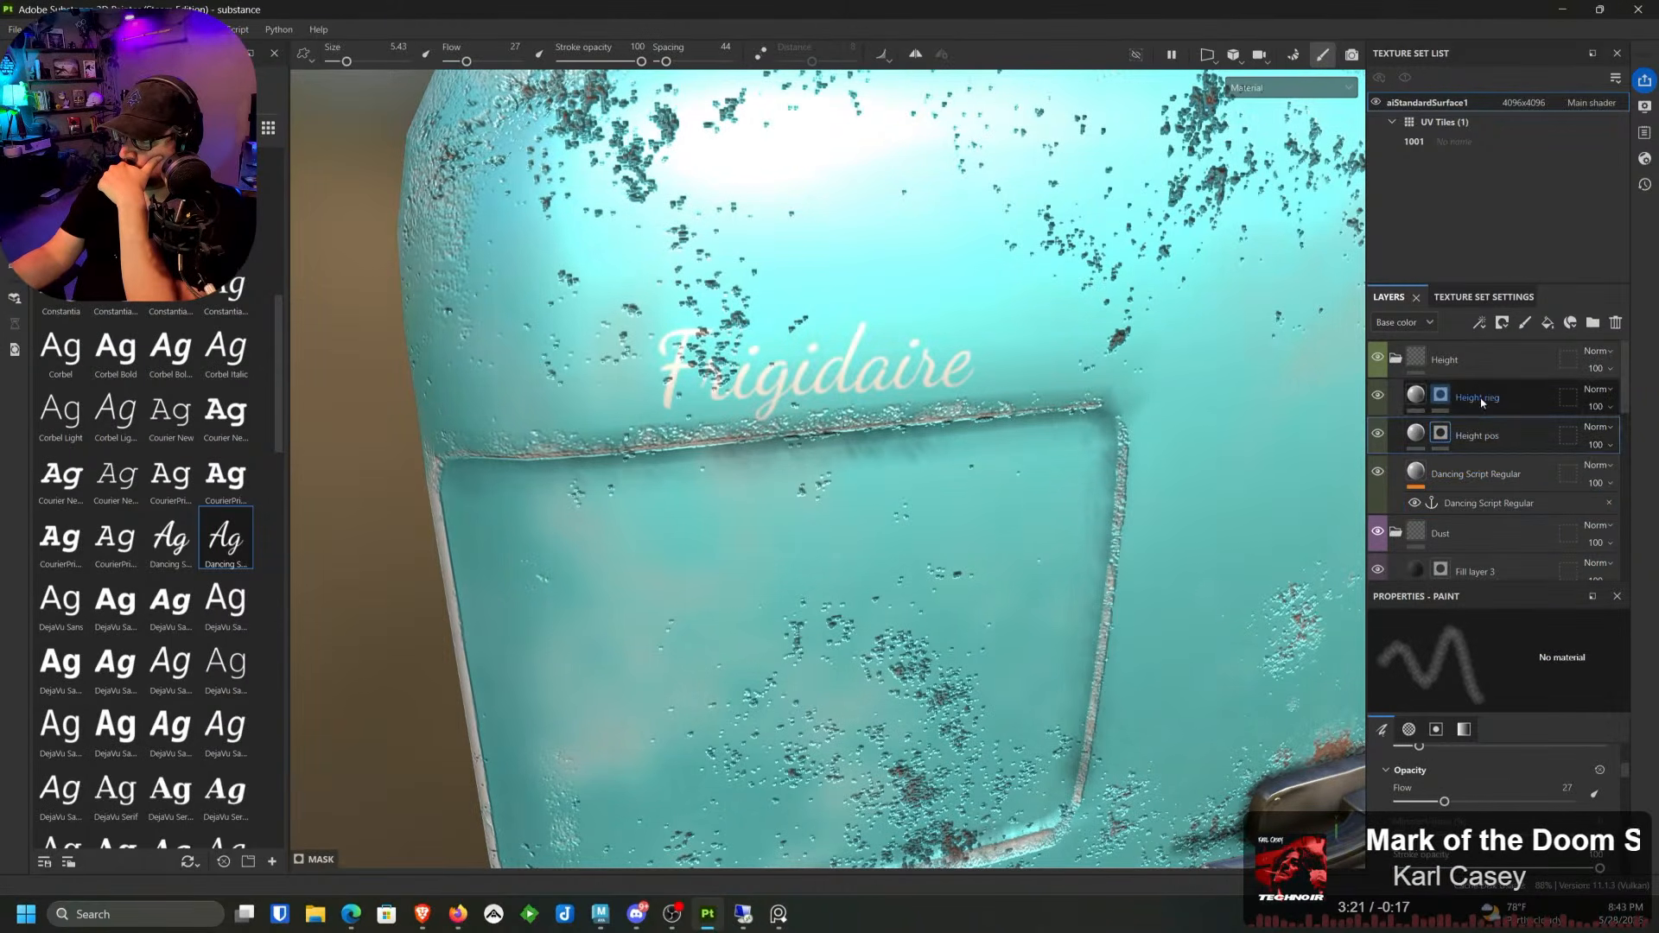
pyautogui.click(1547, 323)
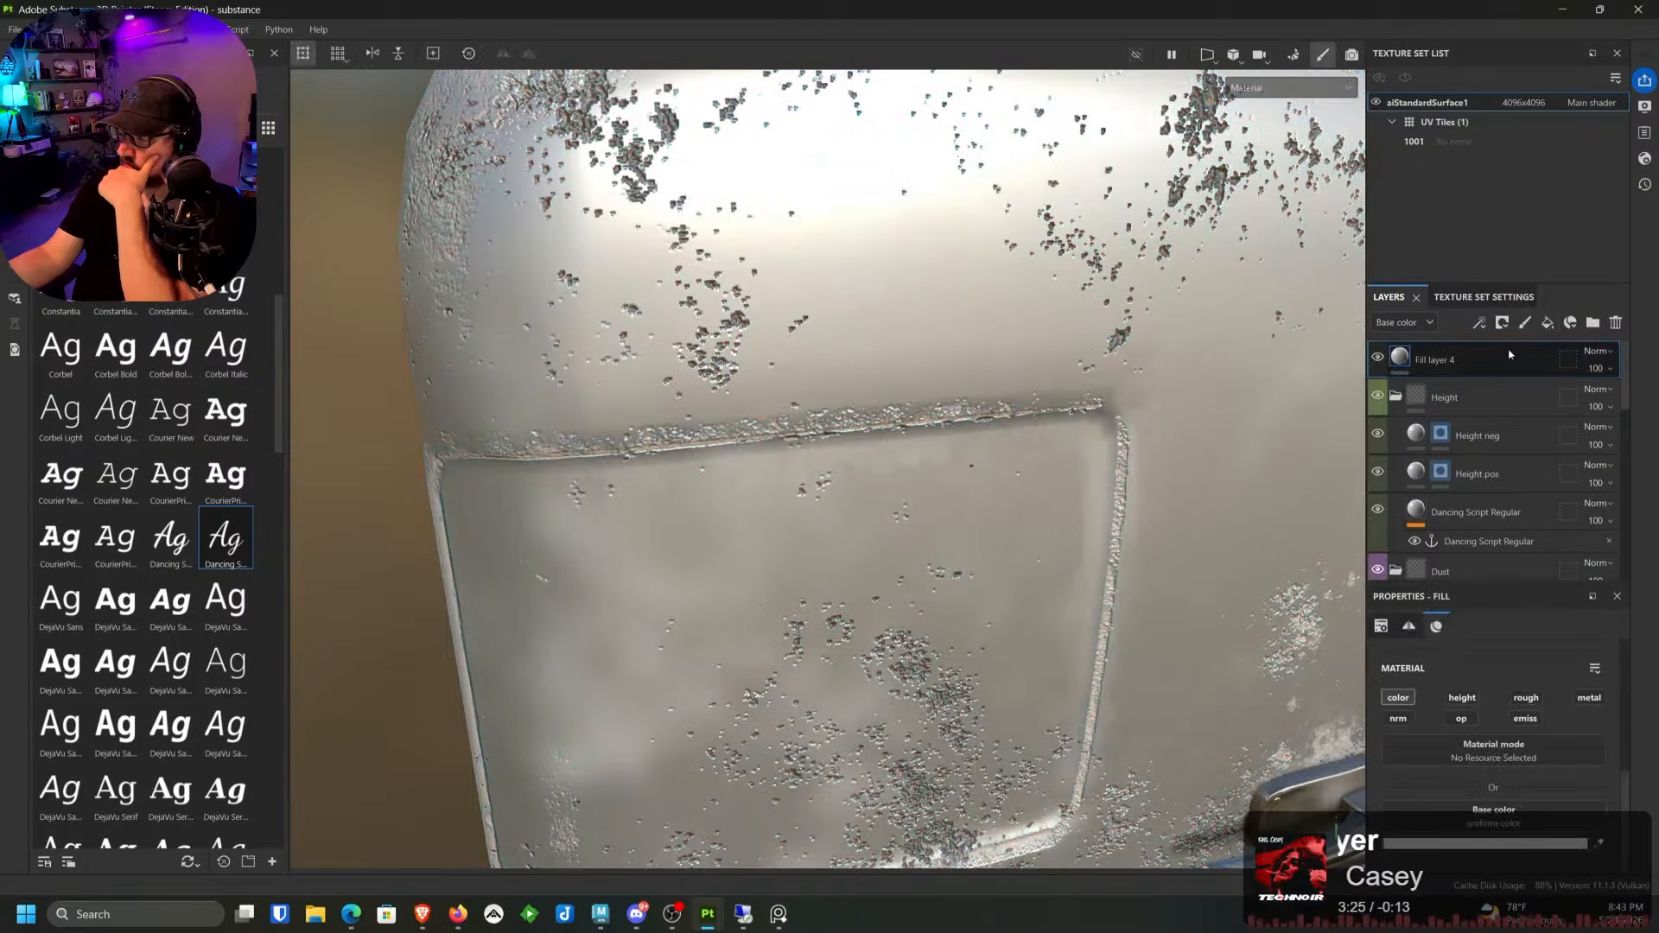
pyautogui.click(1504, 324)
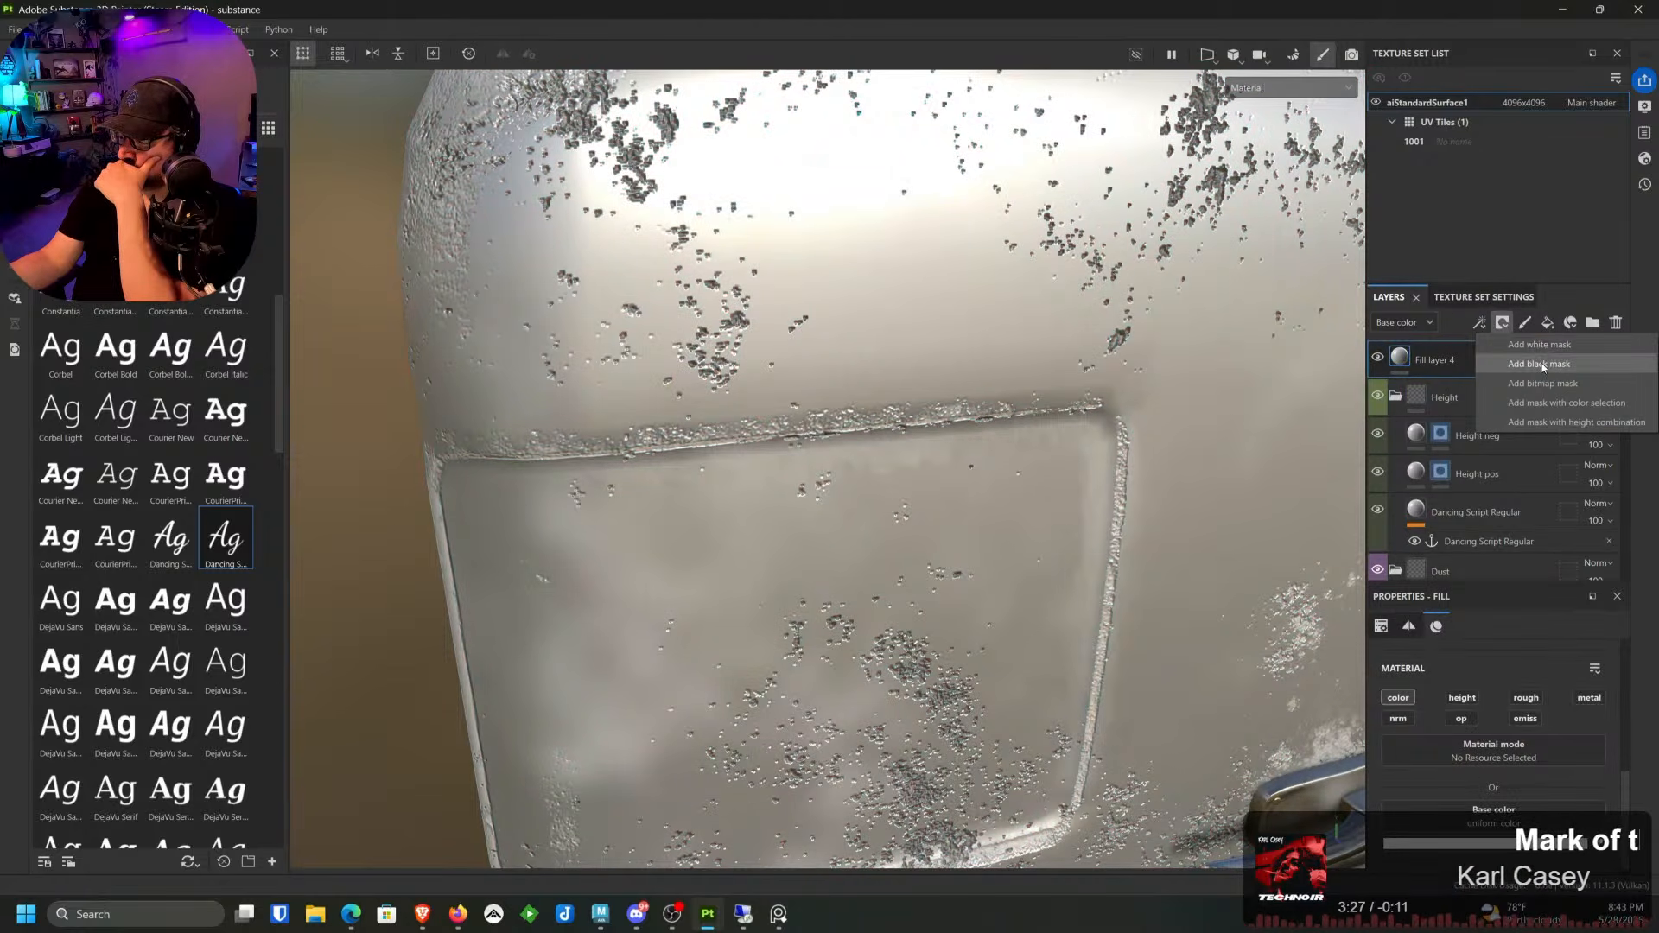
pyautogui.click(1540, 356)
# Step: Add a fill to the new layer's mask and use the Dancing Script Regular anchor point as its grayscale source
pyautogui.rightClick(1425, 358)
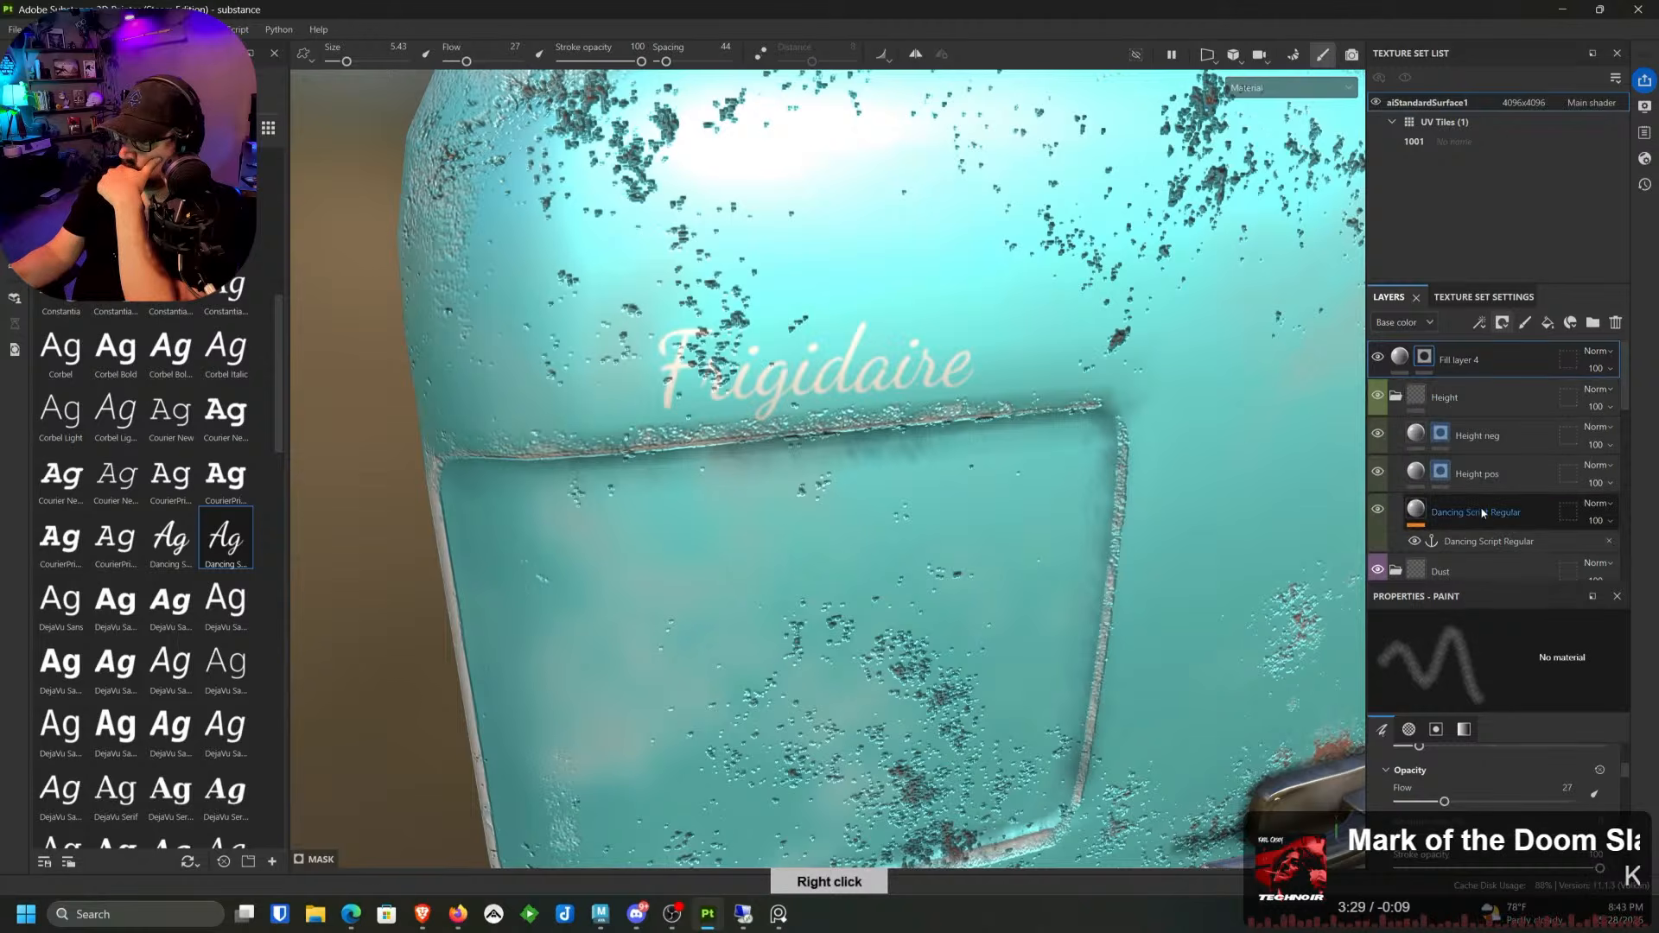
pyautogui.rightClick(1425, 357)
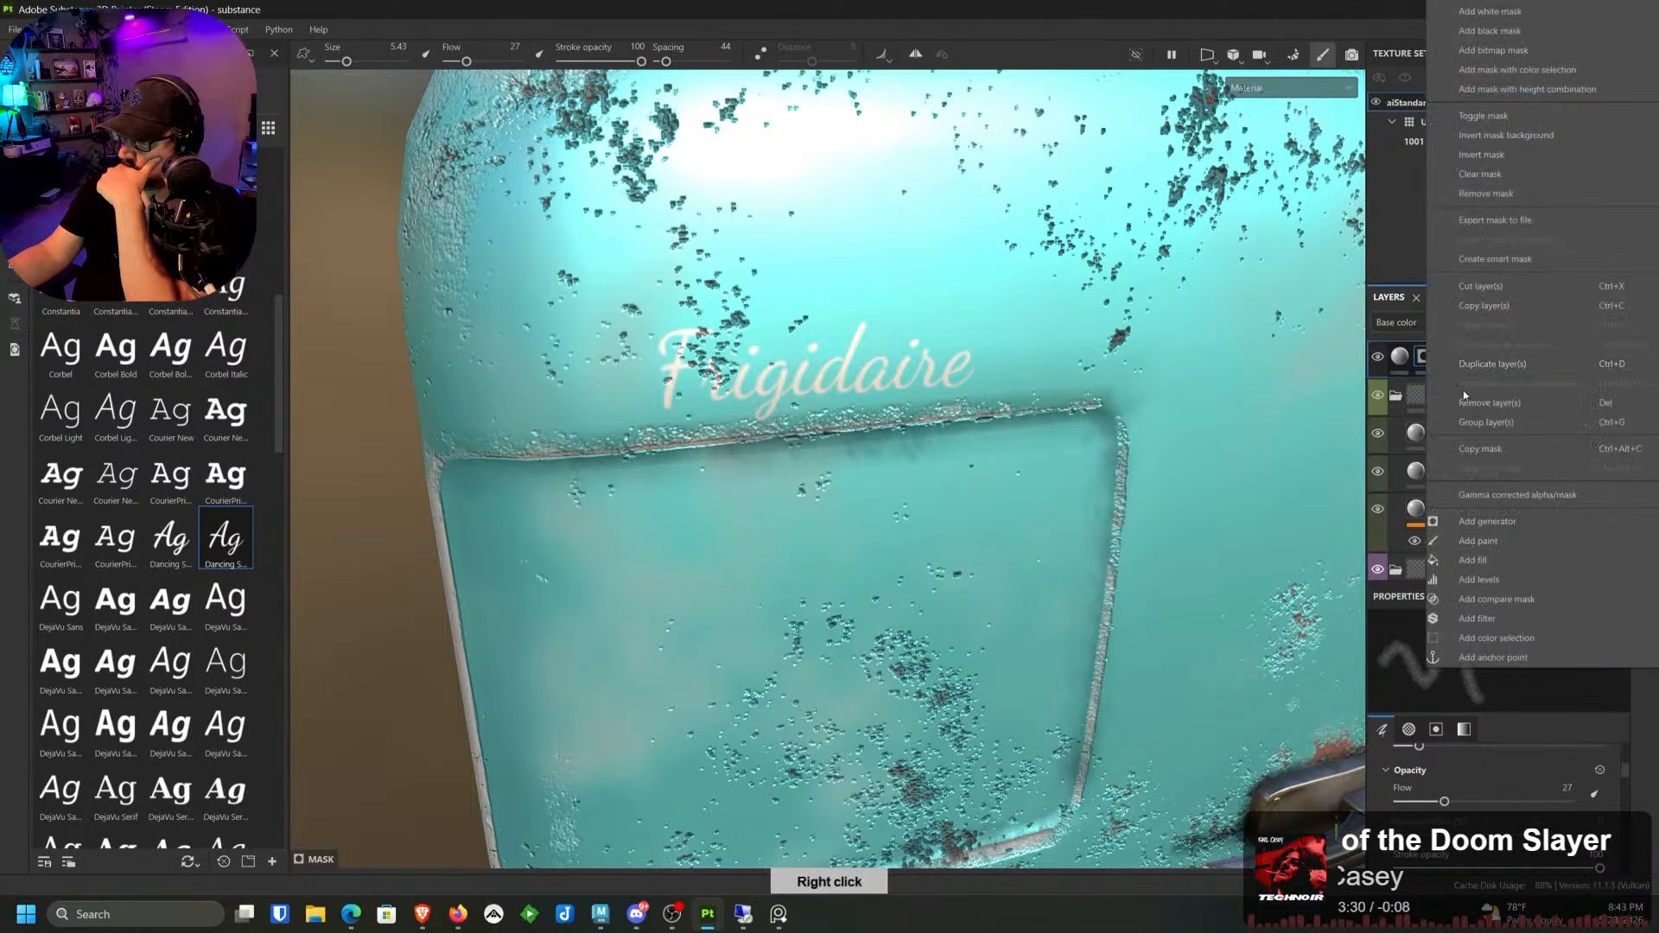
pyautogui.click(1493, 560)
pyautogui.click(1544, 718)
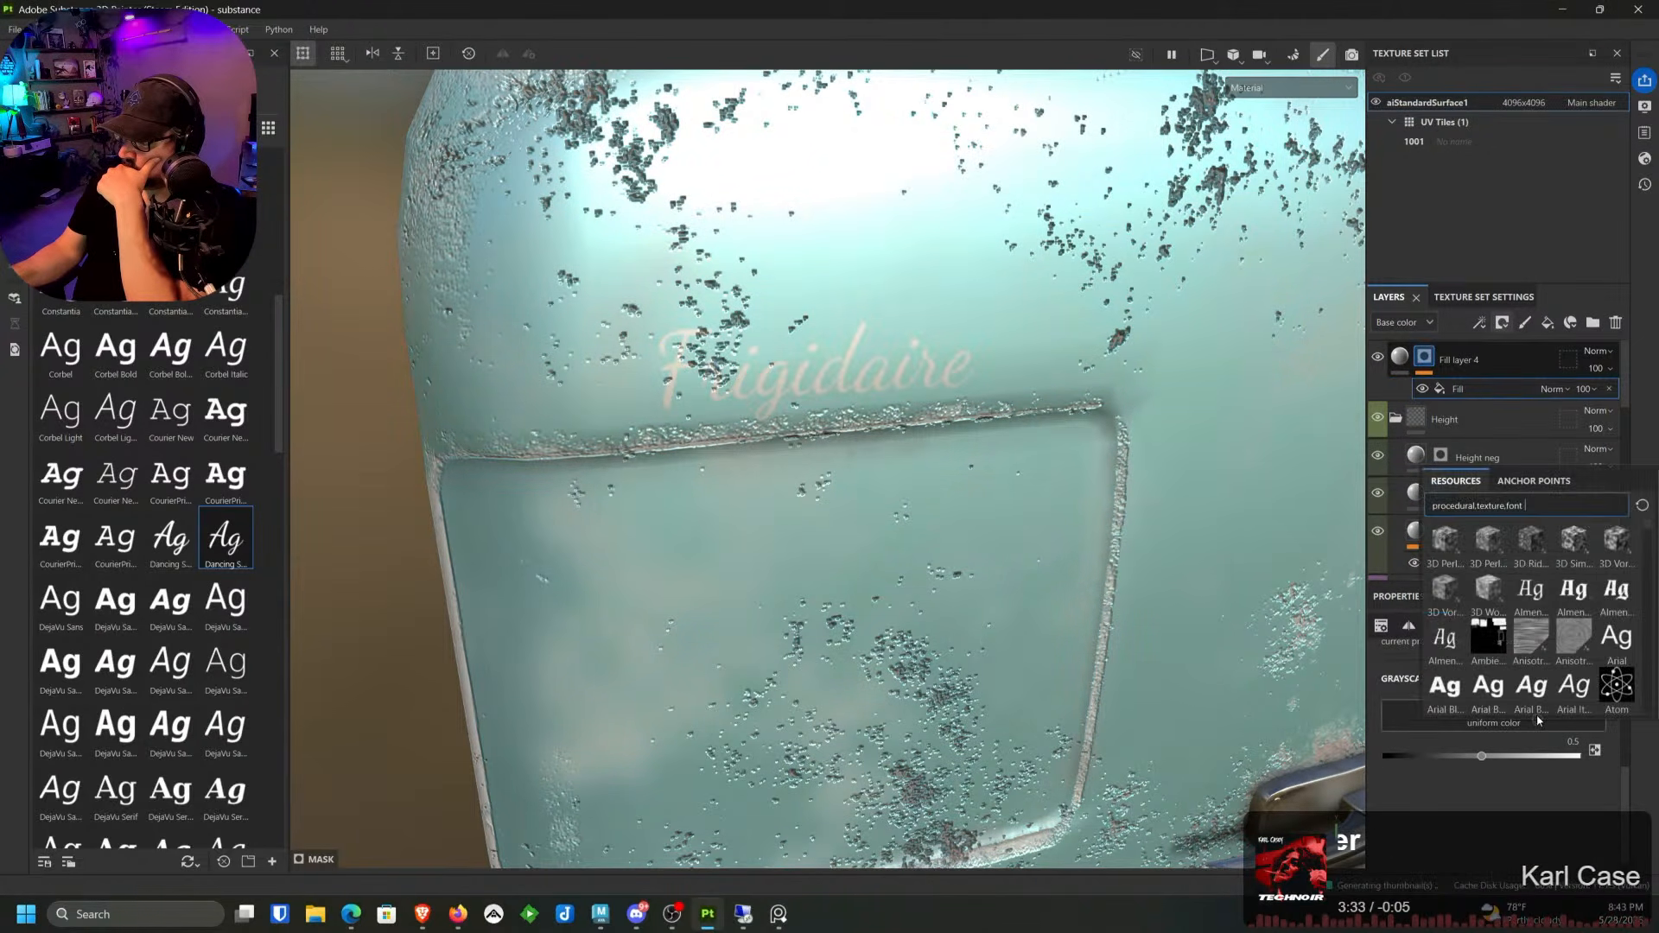
pyautogui.click(1535, 480)
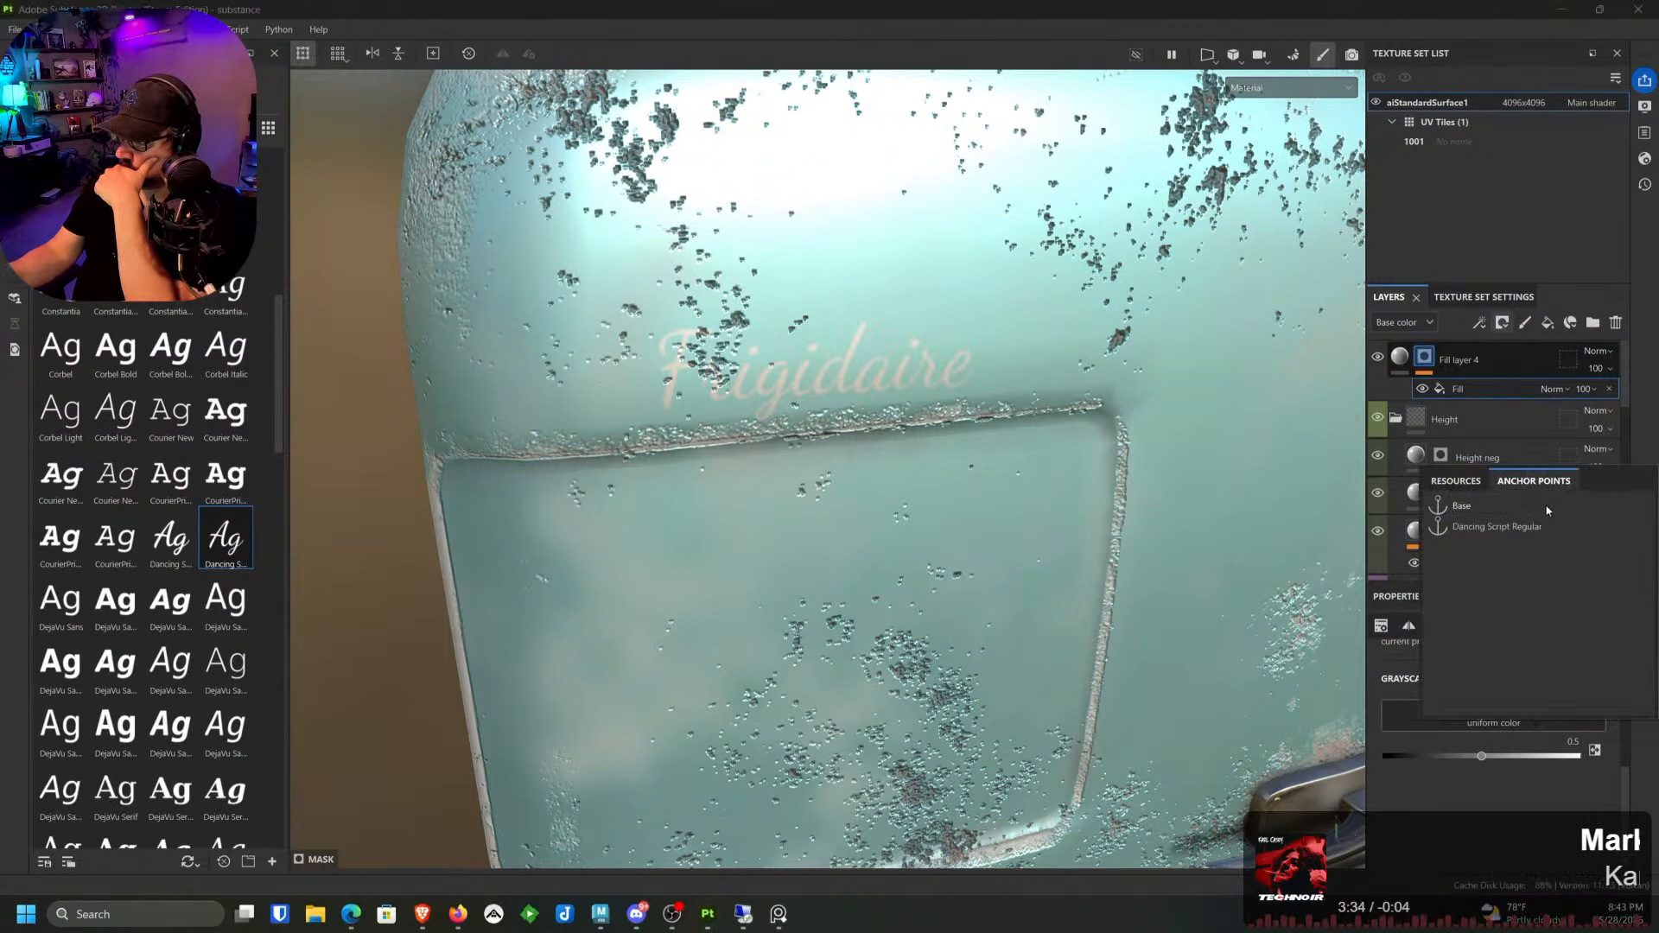
pyautogui.click(1498, 526)
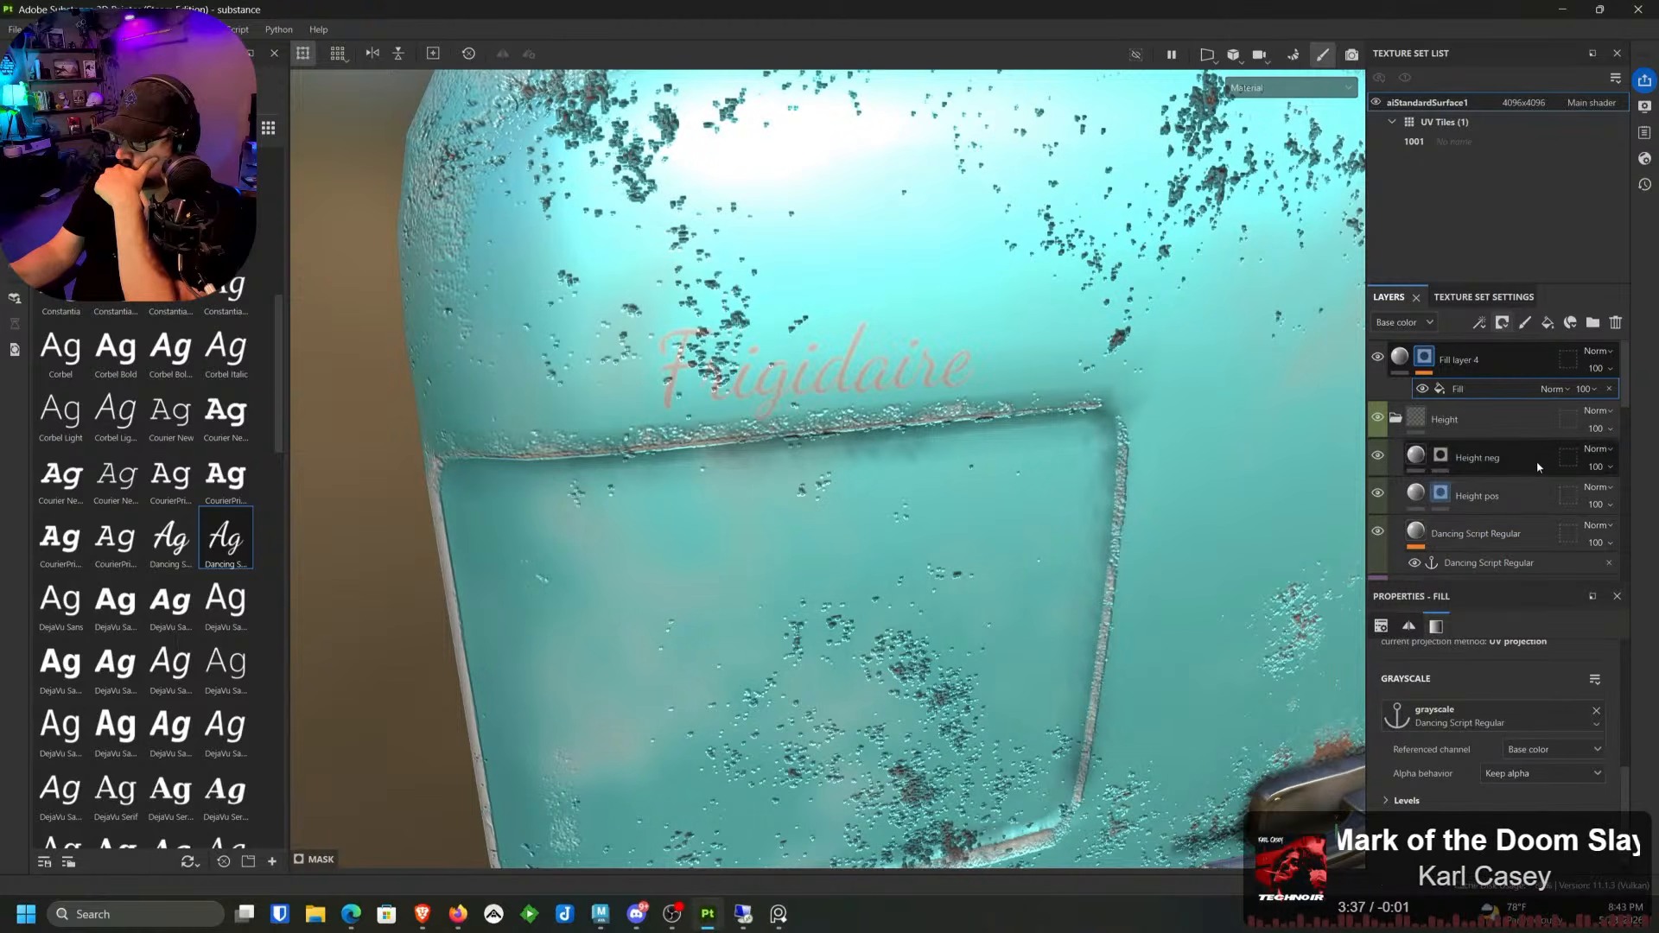
# Step: Enable the height channel on the masked fill layer and raise the lettering's height to 0.0939
pyautogui.click(1399, 356)
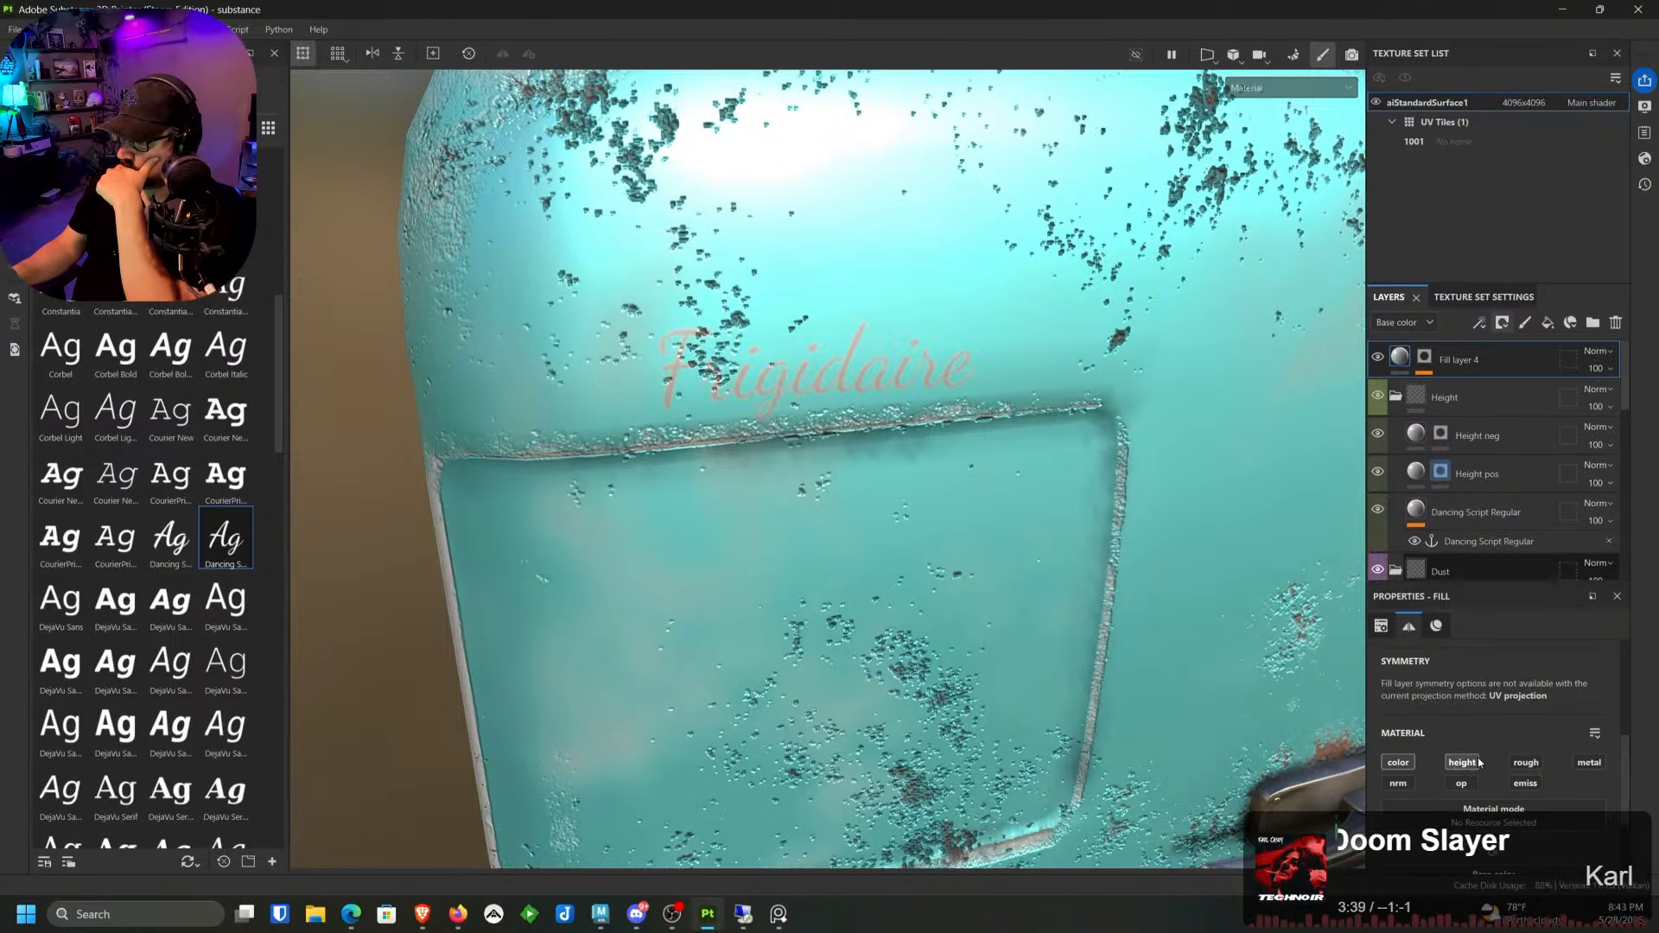
pyautogui.scroll(-3, 1598, 761)
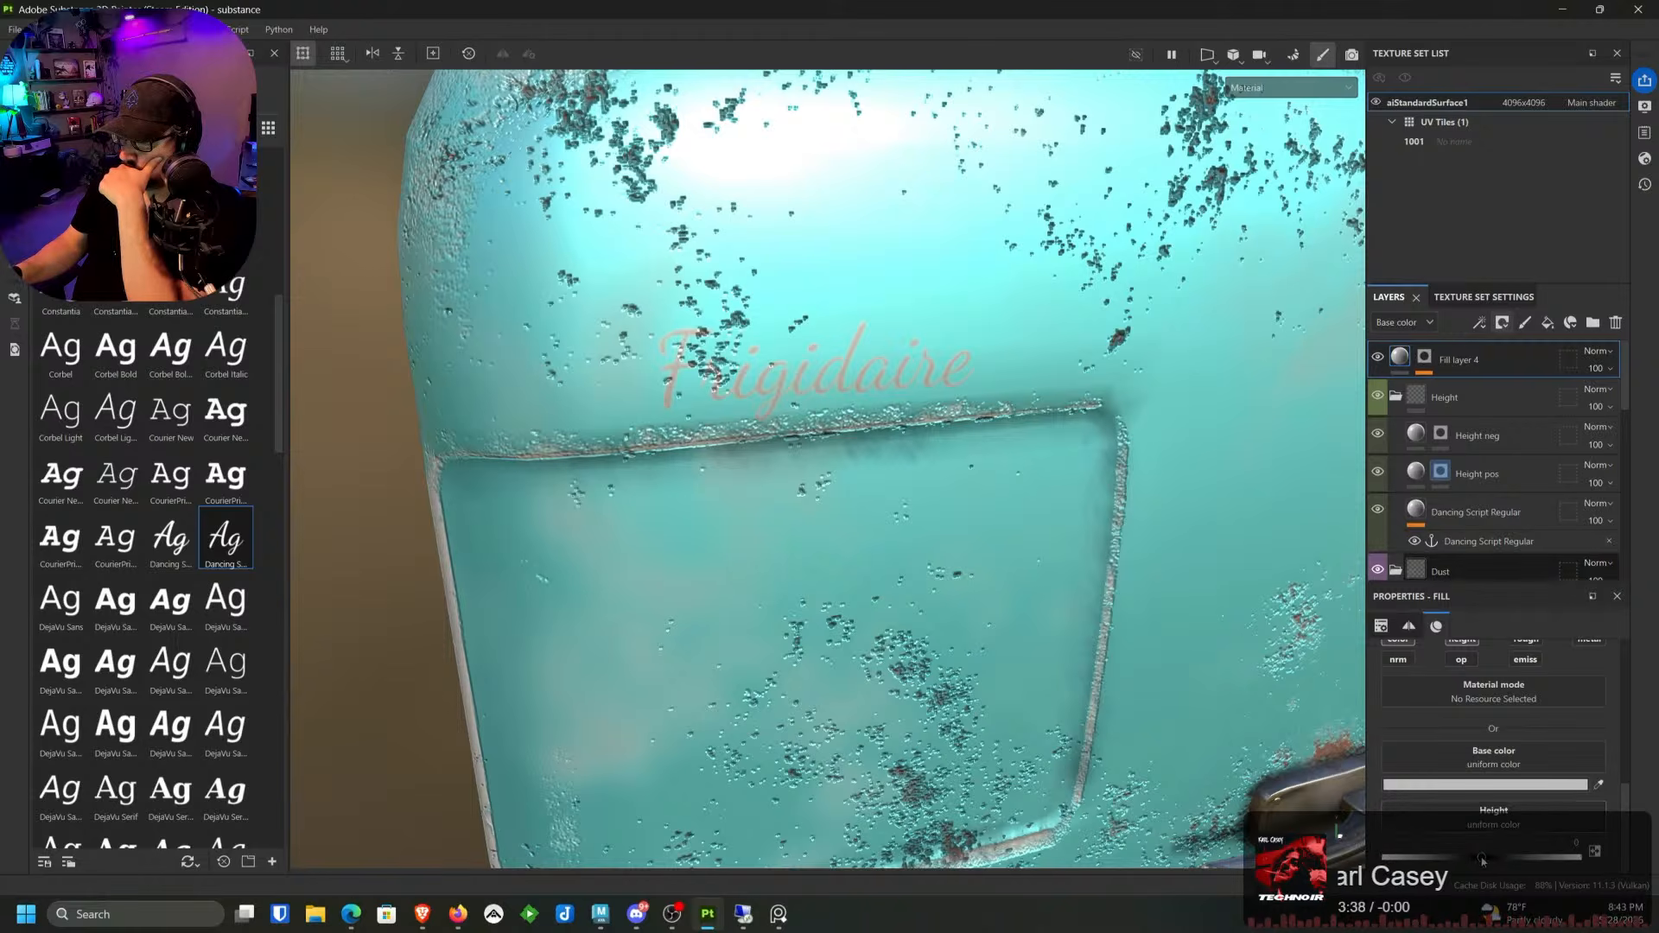
pyautogui.moveTo(1483, 860); pyautogui.dragTo(1489, 860)
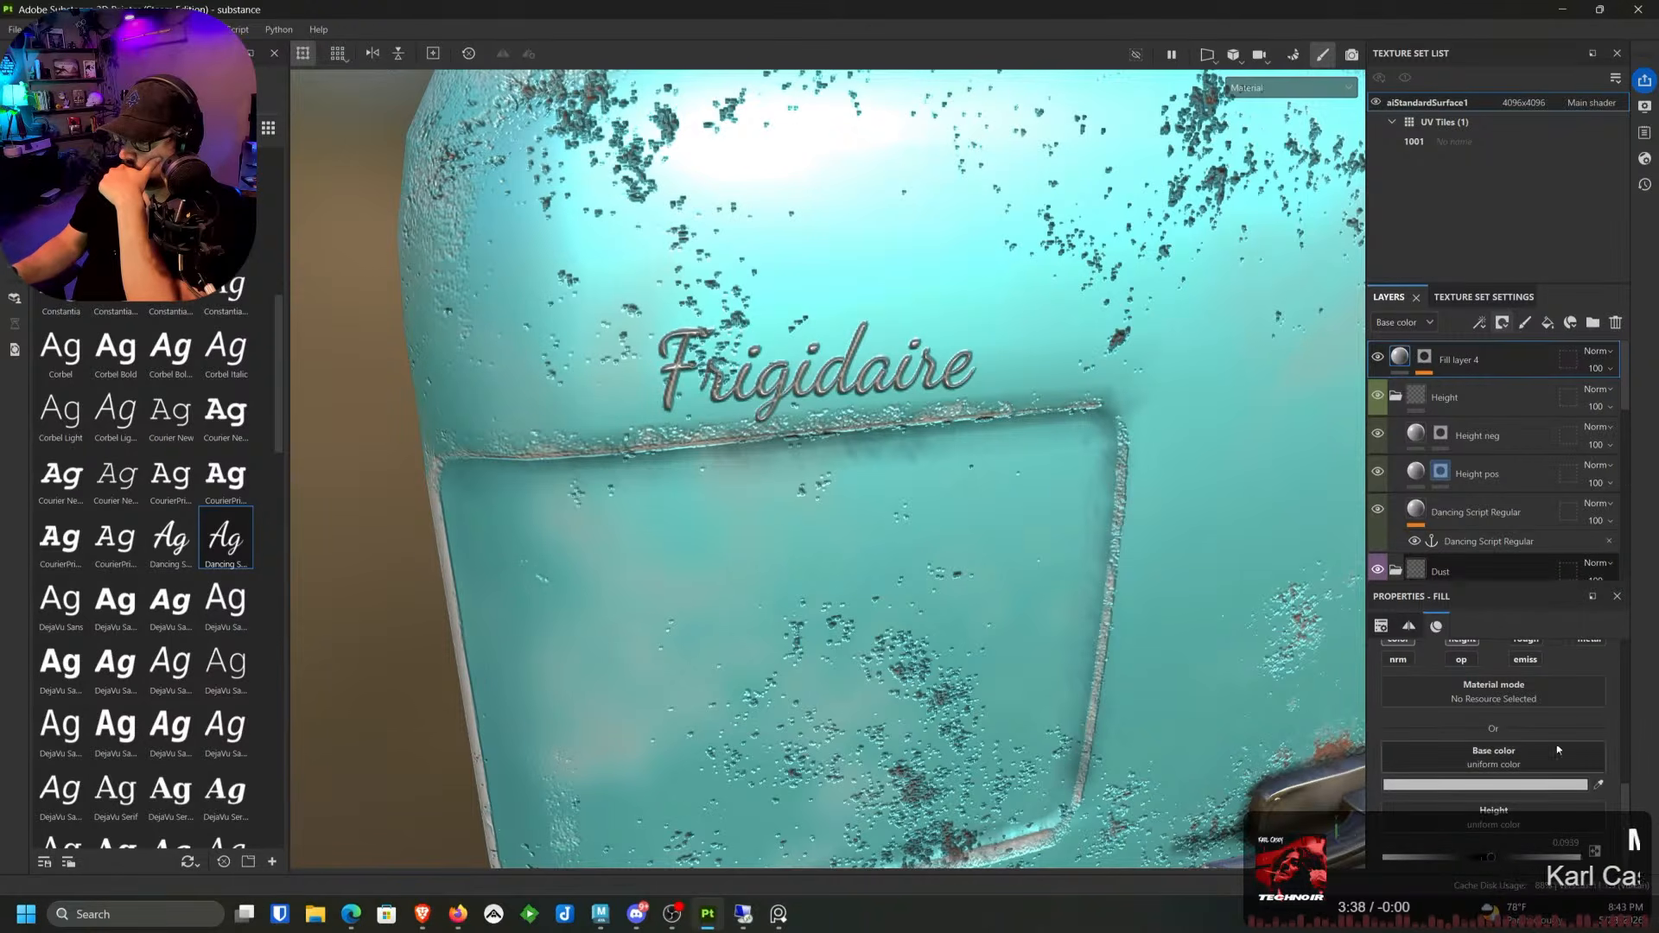
# Step: Set the metallic value of the masked lettering fill layer to 1
pyautogui.scroll(2, 1558, 749)
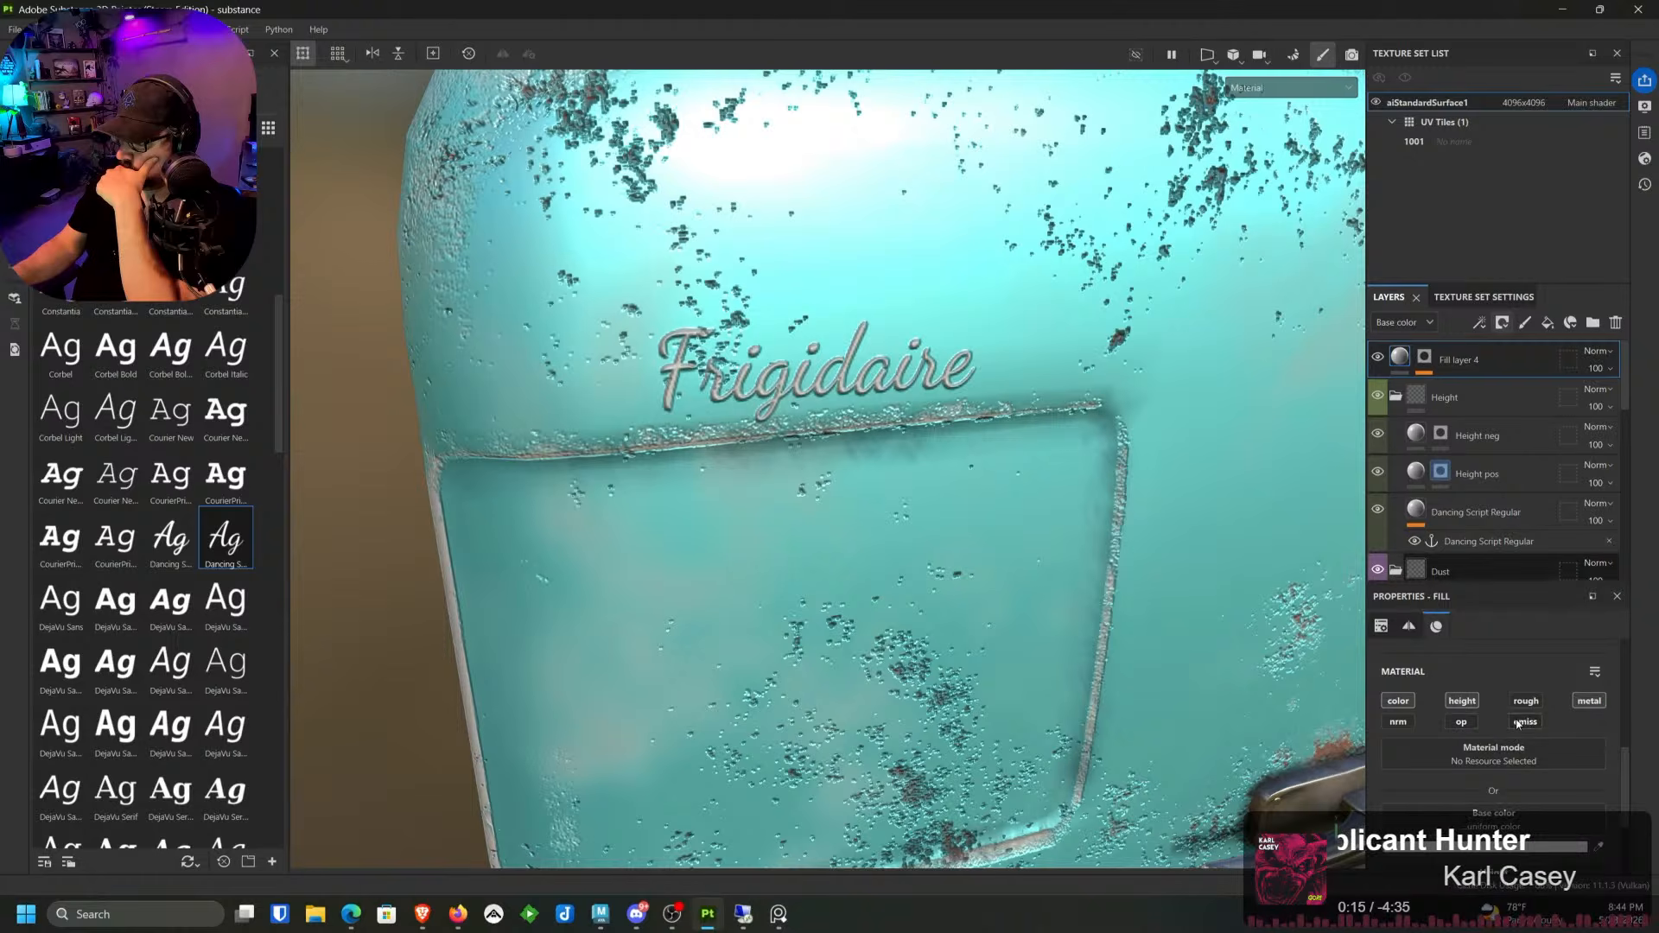
pyautogui.scroll(-3, 1611, 804)
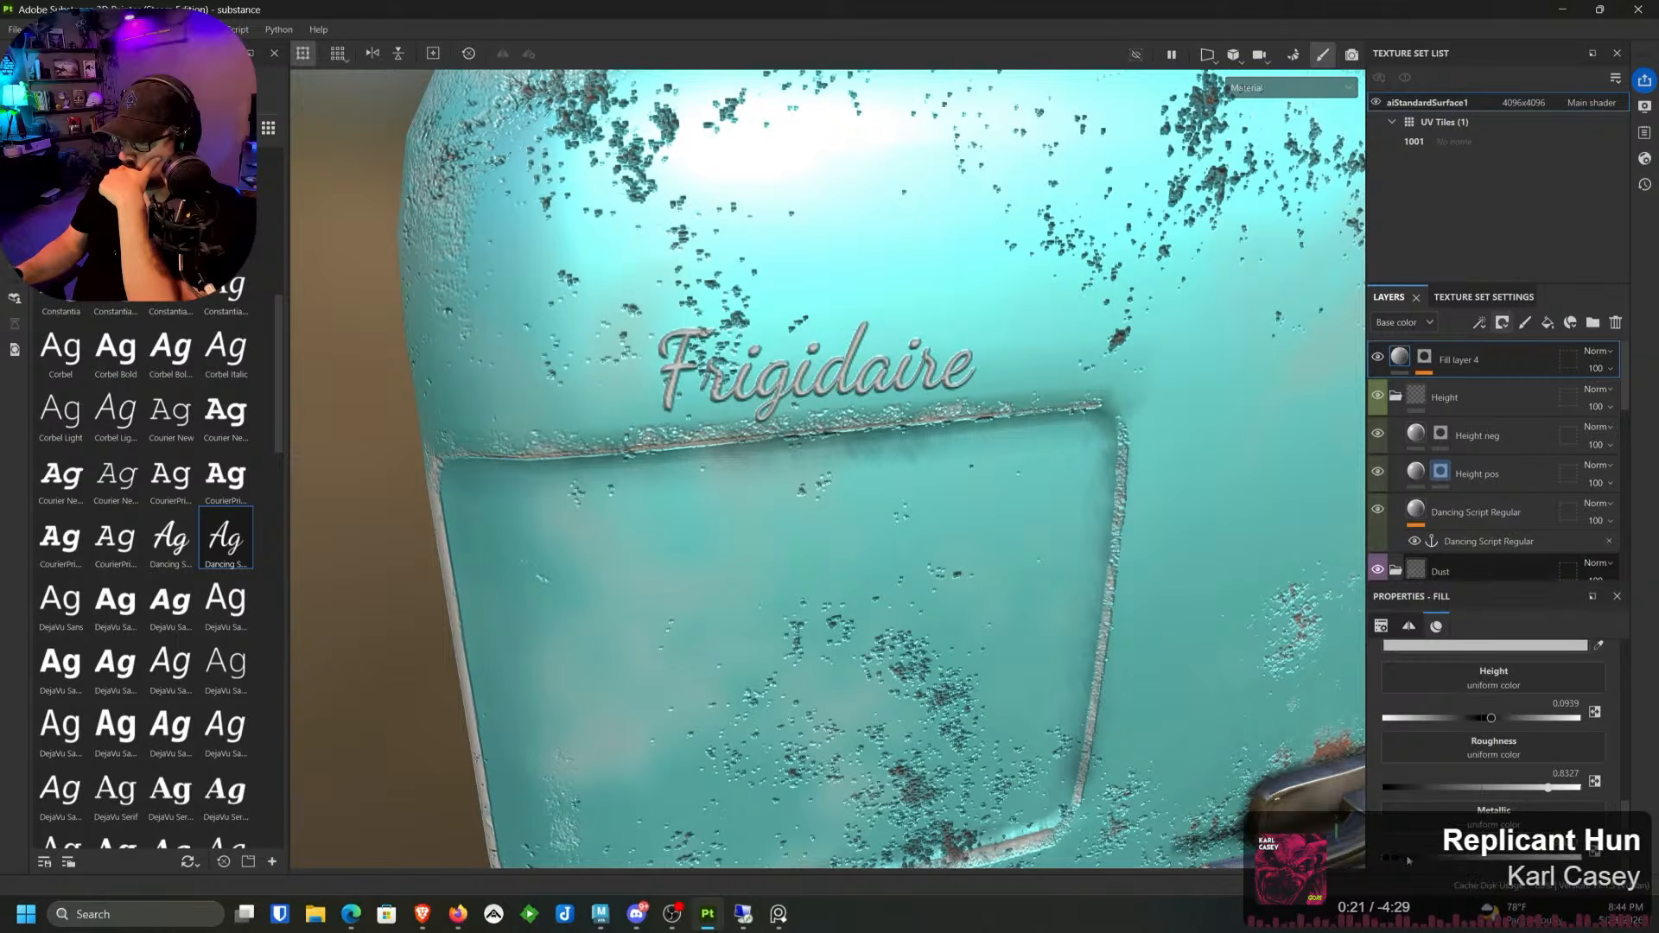
pyautogui.moveTo(1407, 859); pyautogui.dragTo(1580, 859)
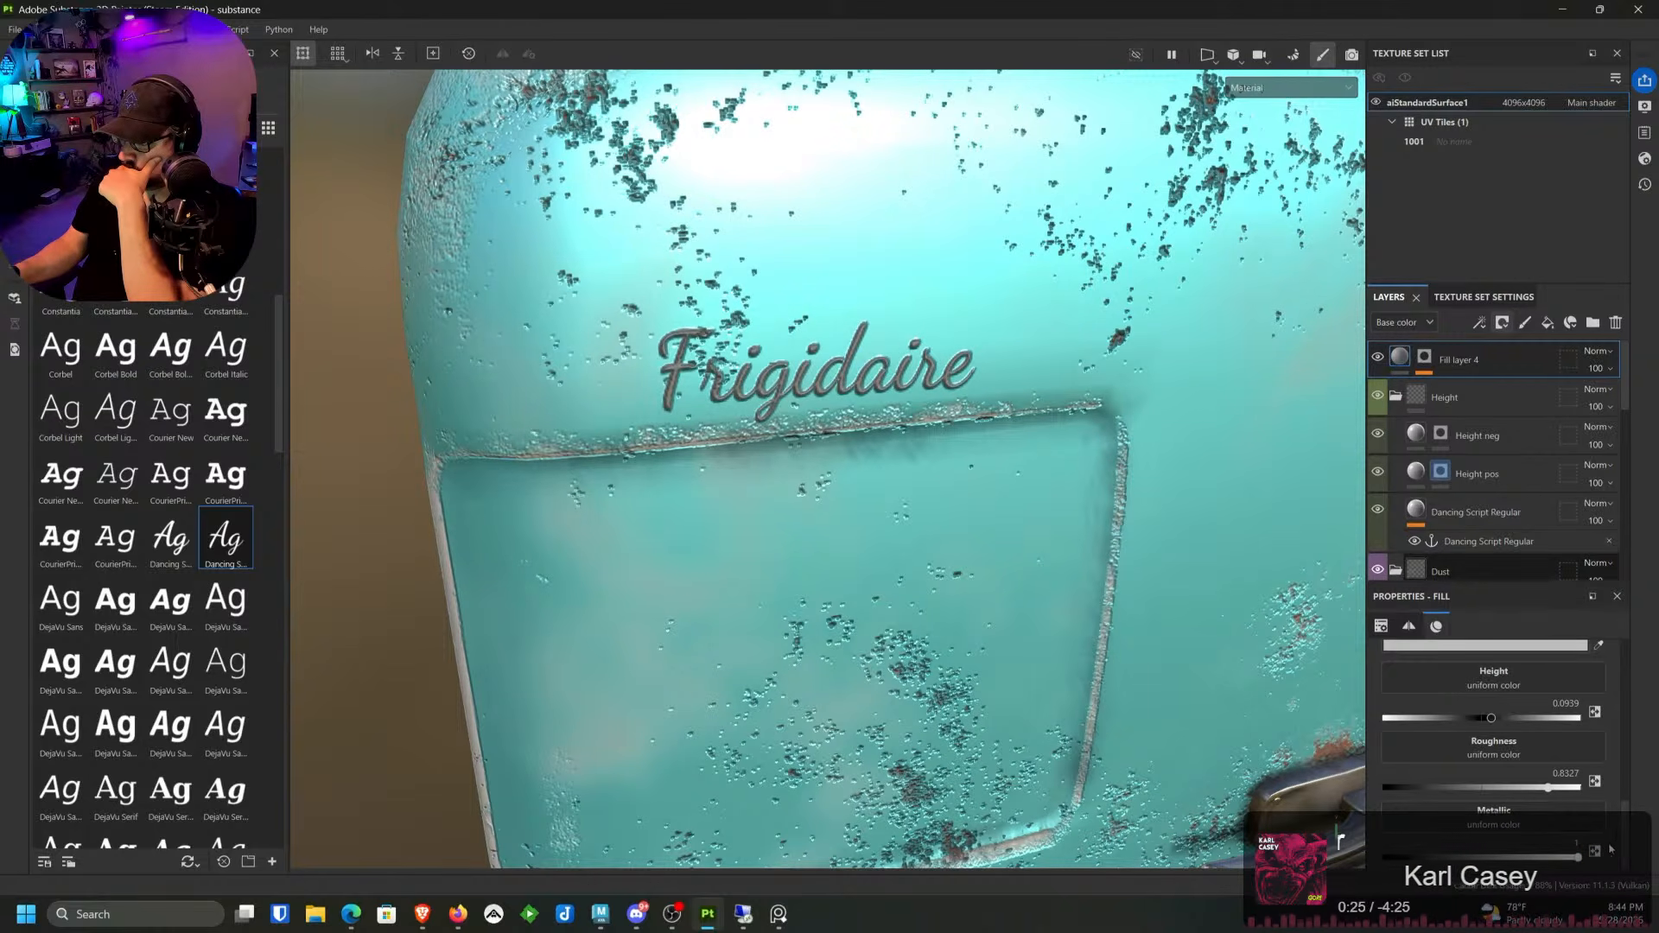
pyautogui.moveTo(1566, 861)
pyautogui.mouseDown()
pyautogui.moveTo(1391, 857)
pyautogui.moveTo(1595, 856)
pyautogui.mouseUp()
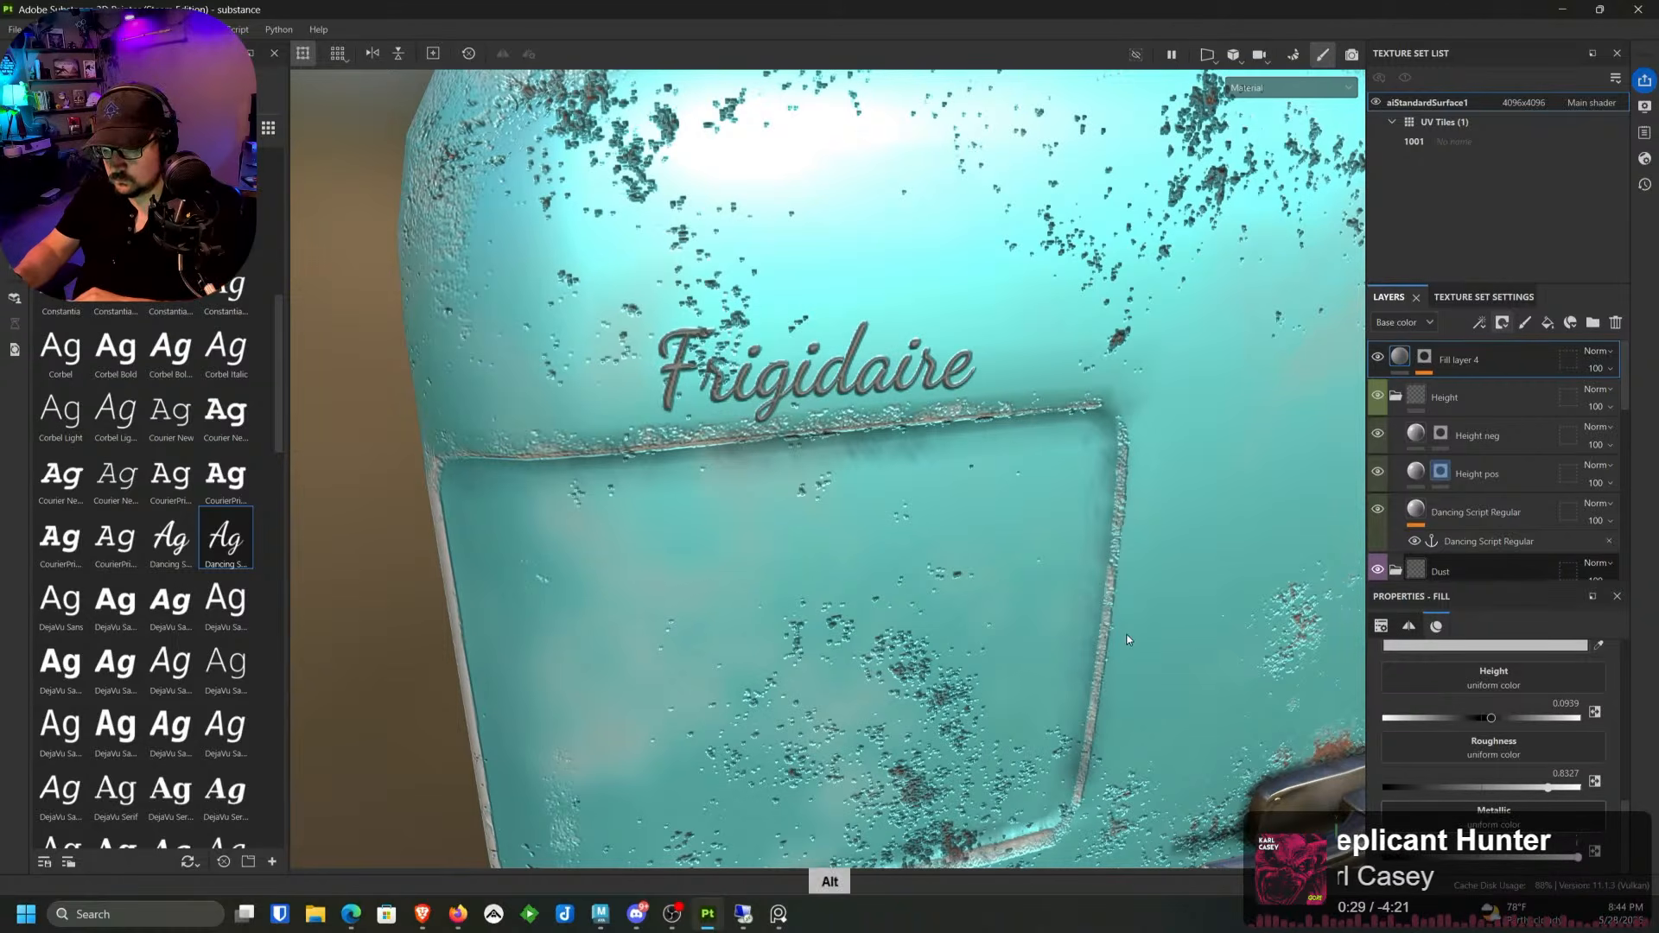
# Step: Examine the metallic Frigidaire lettering and the wear on the upper door from several angles and distances
pyautogui.keyDown('alt'); pyautogui.moveTo(1126, 641); pyautogui.dragTo(1004, 677); pyautogui.keyUp('alt')
pyautogui.keyDown('alt'); pyautogui.moveTo(1004, 677); pyautogui.dragTo(1019, 185, button='right'); pyautogui.keyUp('alt')
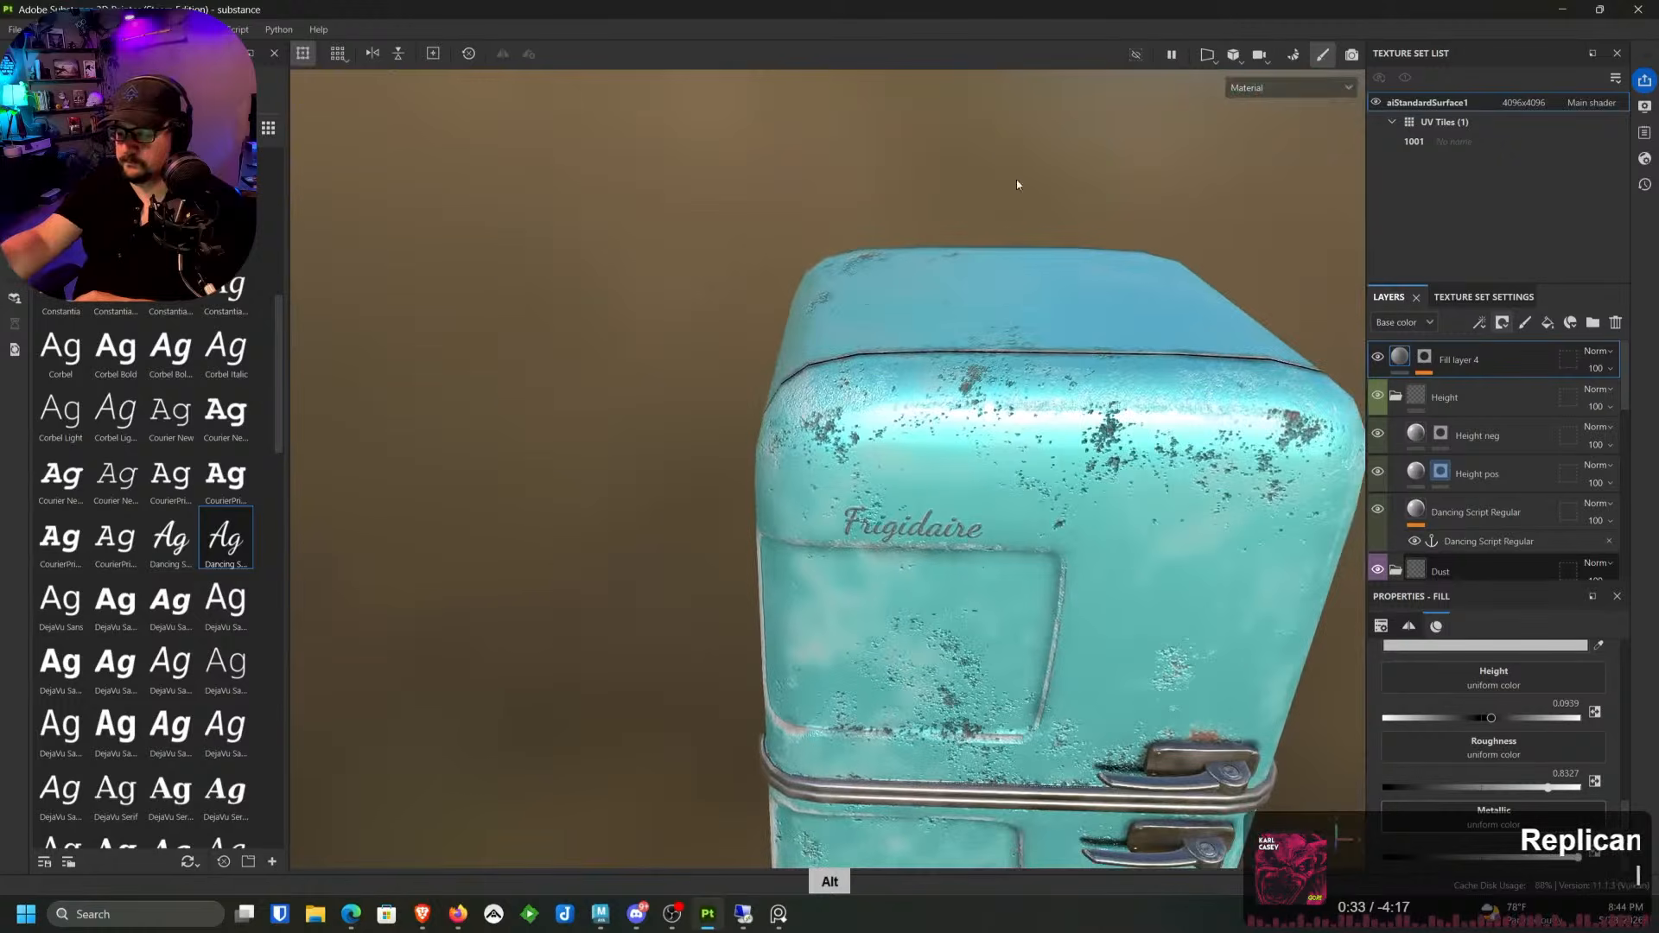
pyautogui.keyDown('alt'); pyautogui.moveTo(1039, 610); pyautogui.dragTo(890, 475, button='middle'); pyautogui.keyUp('alt')
pyautogui.keyDown('alt'); pyautogui.moveTo(889, 474); pyautogui.dragTo(899, 363); pyautogui.keyUp('alt')
pyautogui.keyDown('alt'); pyautogui.moveTo(964, 479); pyautogui.dragTo(969, 332, button='right'); pyautogui.keyUp('alt')
pyautogui.keyDown('alt'); pyautogui.moveTo(1011, 367); pyautogui.dragTo(1044, 432); pyautogui.keyUp('alt')
pyautogui.keyDown('alt'); pyautogui.moveTo(1044, 432); pyautogui.dragTo(948, 495, button='middle'); pyautogui.keyUp('alt')
pyautogui.keyDown('alt'); pyautogui.moveTo(948, 494); pyautogui.dragTo(877, 785, button='right'); pyautogui.keyUp('alt')
pyautogui.keyDown('alt'); pyautogui.moveTo(877, 786); pyautogui.dragTo(879, 725); pyautogui.keyUp('alt')
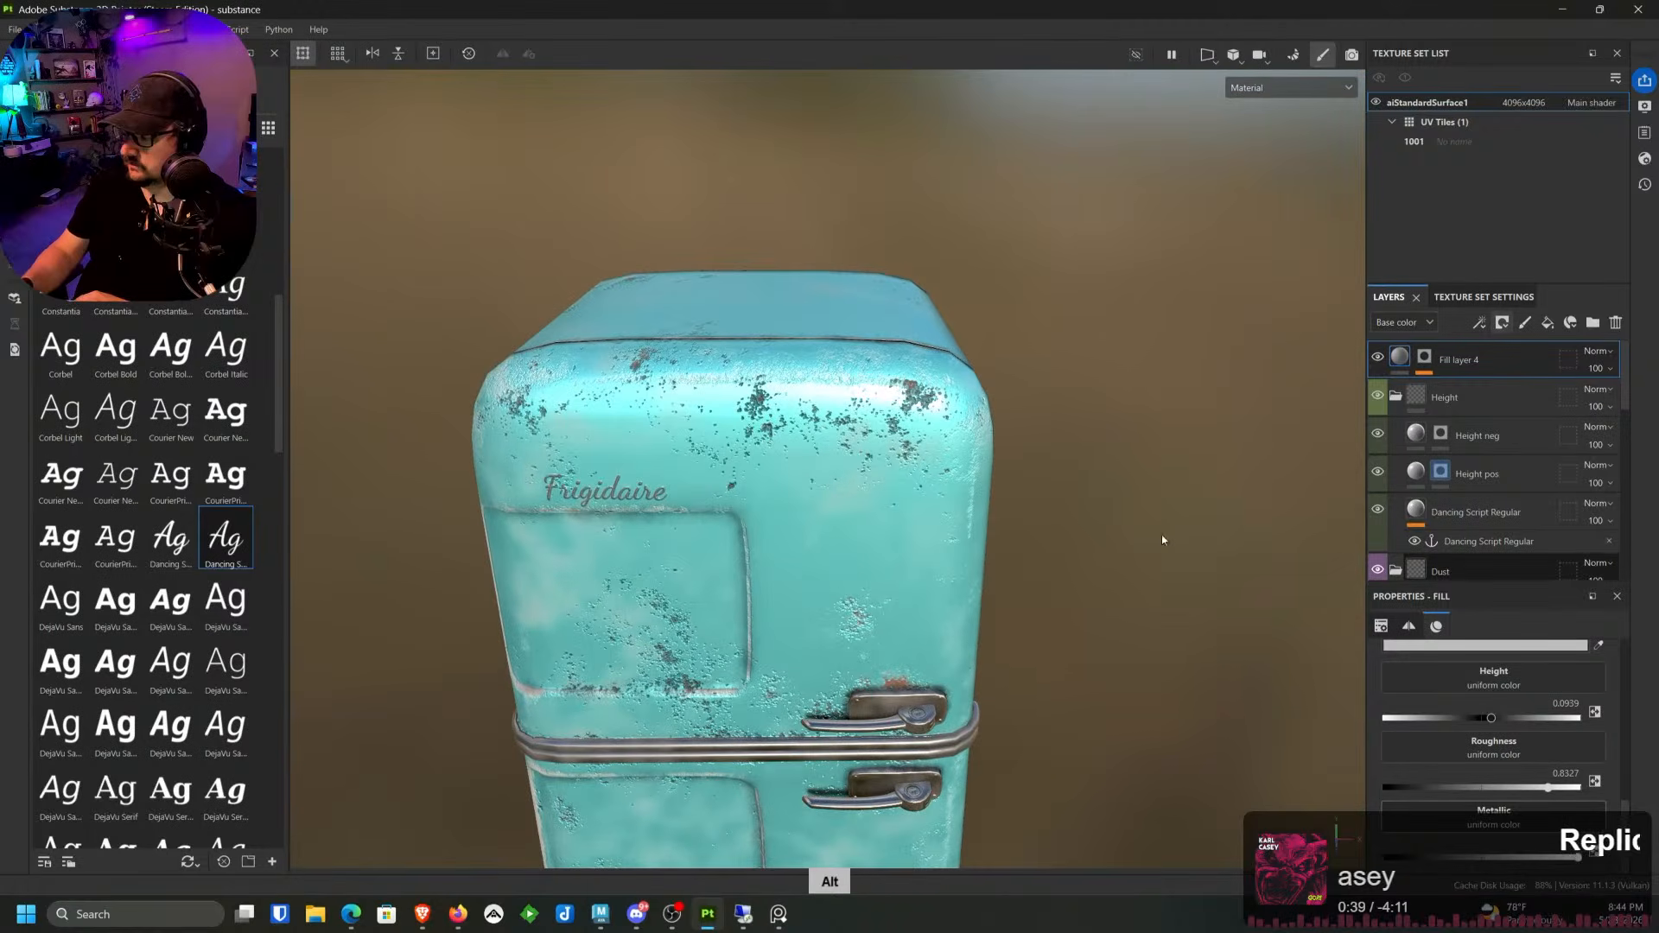
# Step: Add a paint effect to the mask of the Metal Rust layer in the Paint folder
pyautogui.moveTo(1625, 375); pyautogui.dragTo(1627, 484)
pyautogui.click(1518, 437)
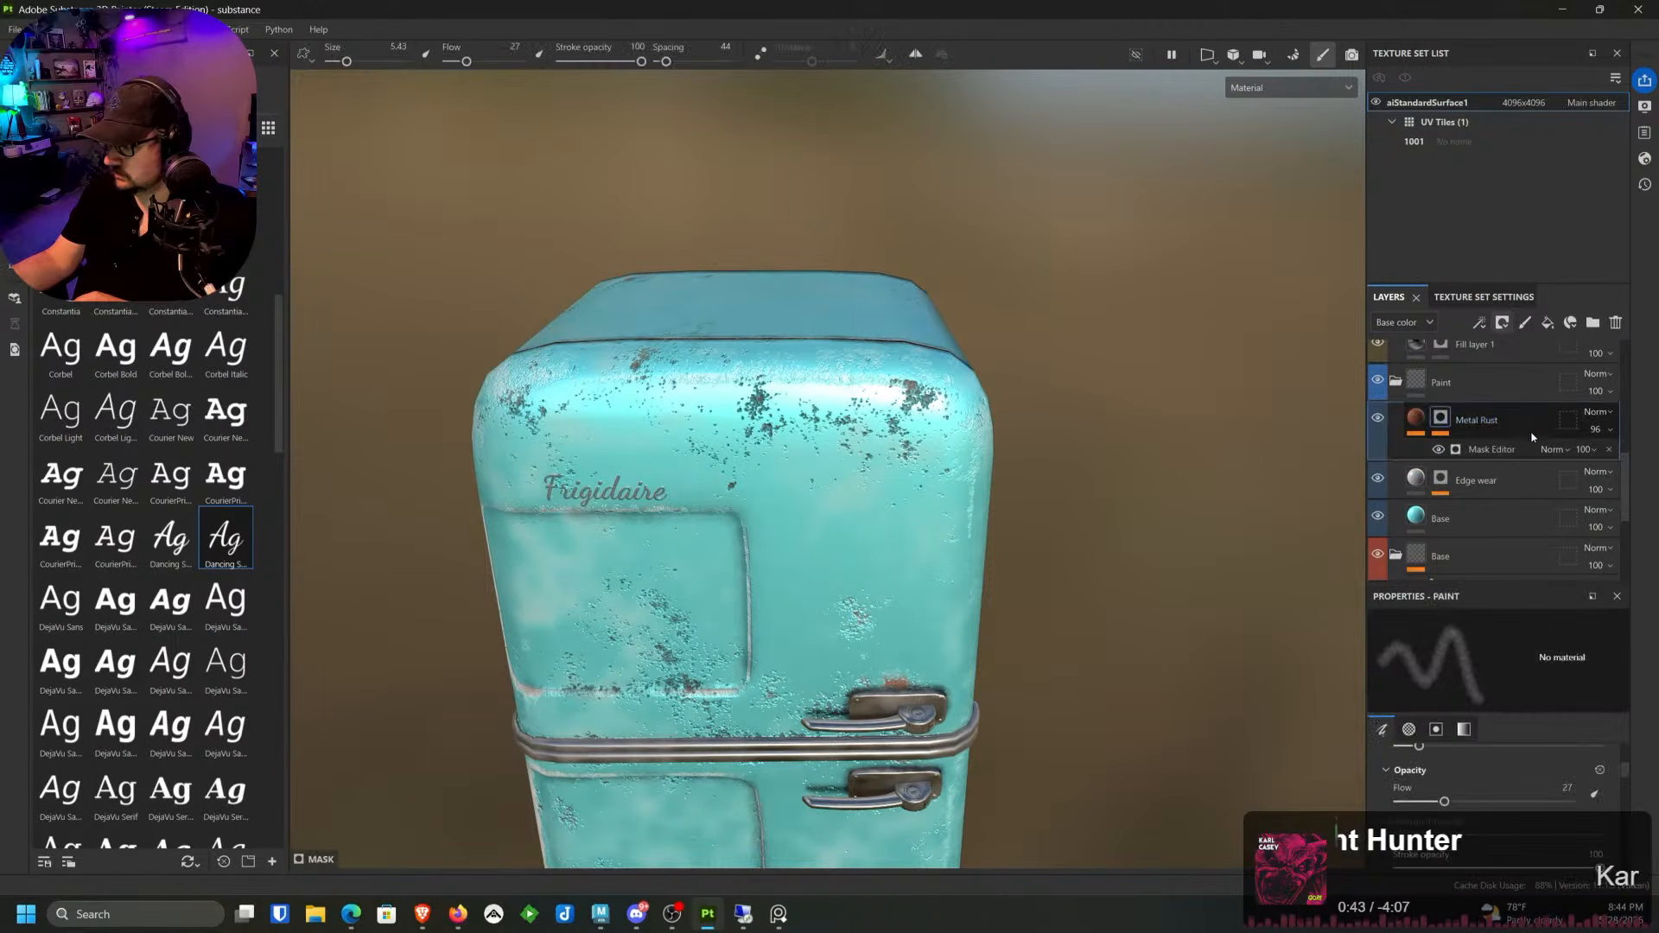
pyautogui.rightClick(1512, 432)
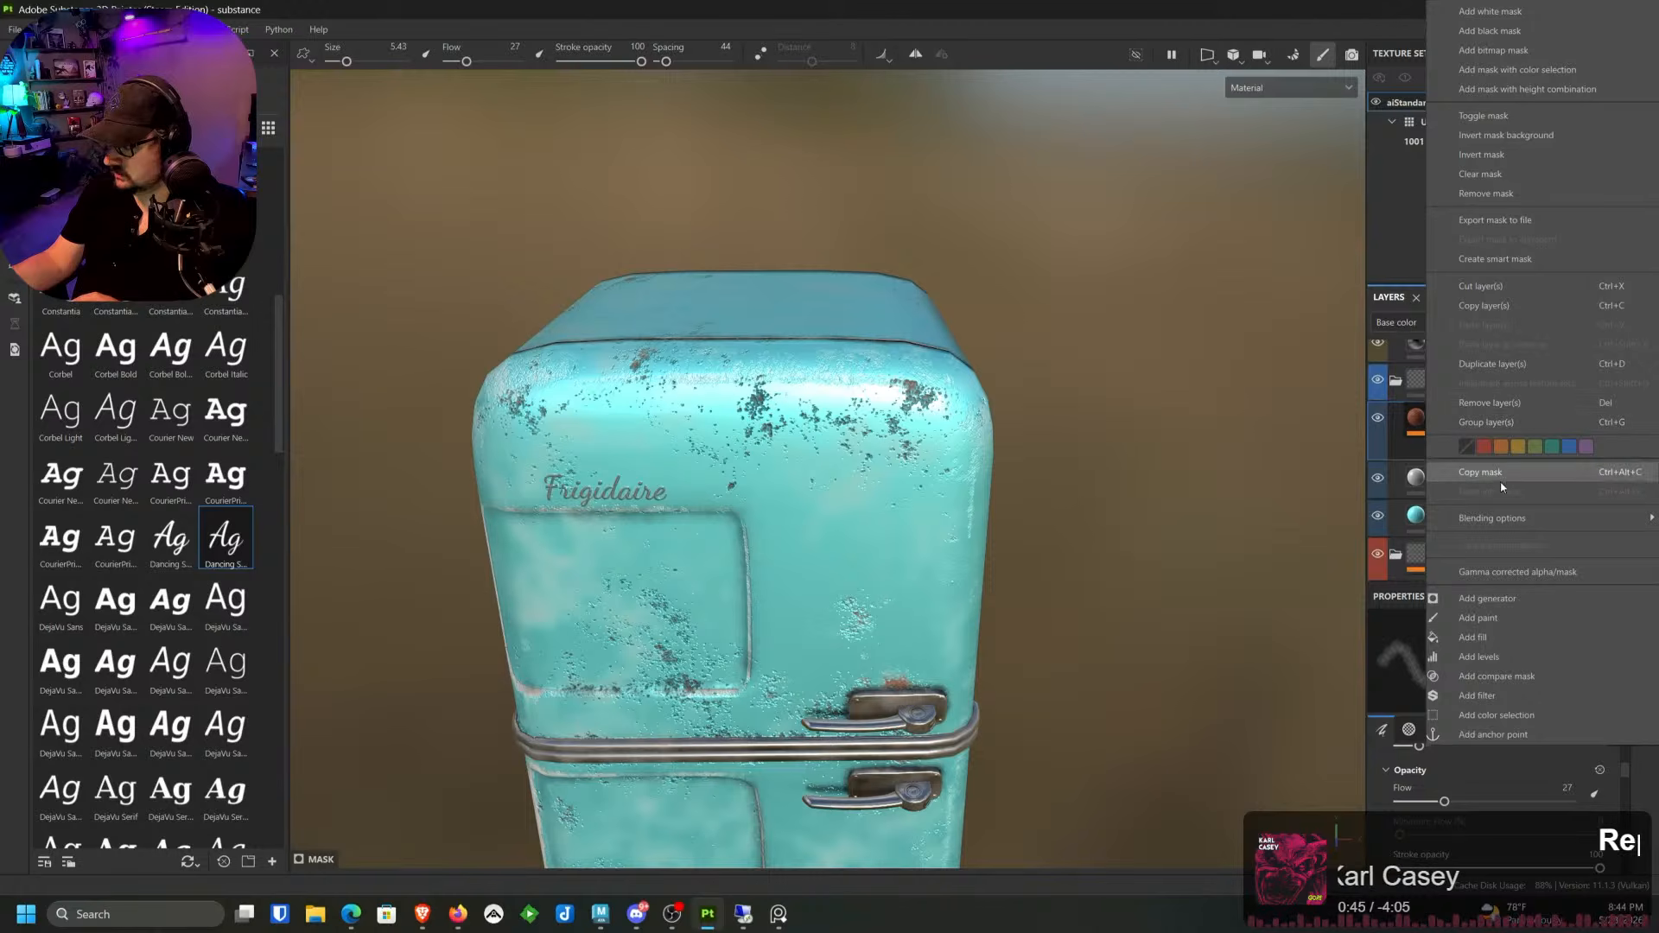
pyautogui.click(1479, 618)
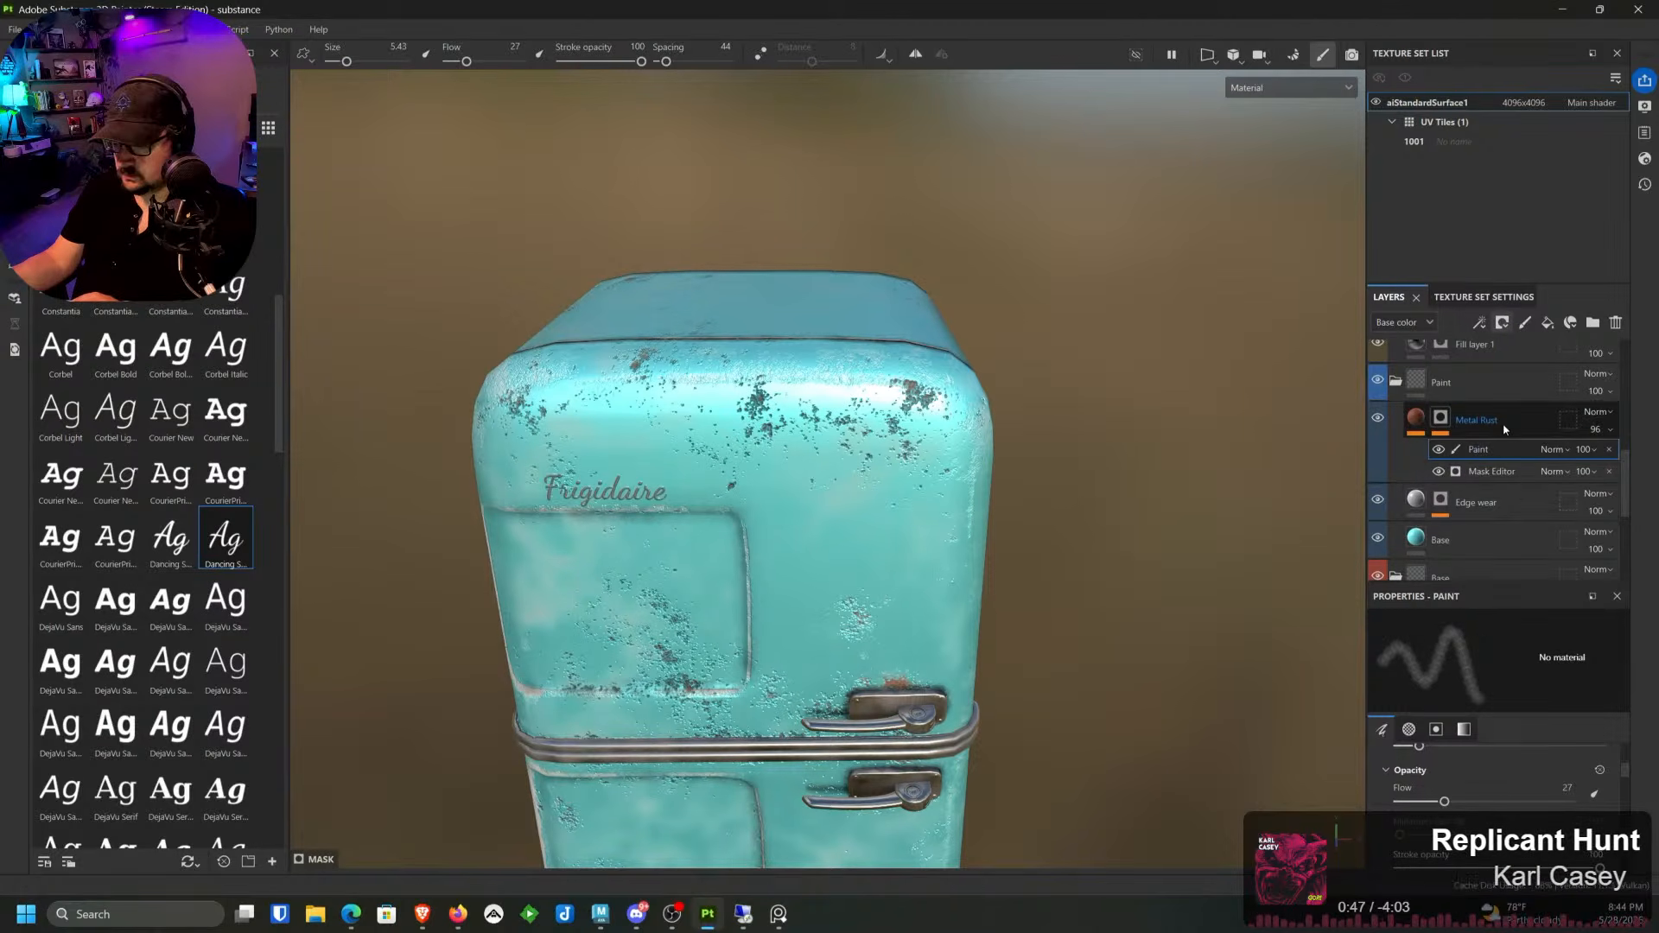
# Step: Mask out rust spots on the upper door's front below the top edge with a soft brush of size 15.68
pyautogui.keyDown('alt'); pyautogui.moveTo(1076, 467); pyautogui.dragTo(1201, 425, button='middle'); pyautogui.keyUp('alt')
pyautogui.moveTo(1141, 425)
pyautogui.keyDown('alt'); pyautogui.mouseDown()
pyautogui.moveTo(1192, 455)
pyautogui.moveTo(1158, 432)
pyautogui.mouseUp(); pyautogui.keyUp('alt')
pyautogui.moveTo(1090, 382)
pyautogui.keyDown('alt'); pyautogui.mouseDown(button='right')
pyautogui.moveTo(1037, 372)
pyautogui.moveTo(881, 723)
pyautogui.mouseUp(button='right'); pyautogui.keyUp('alt')
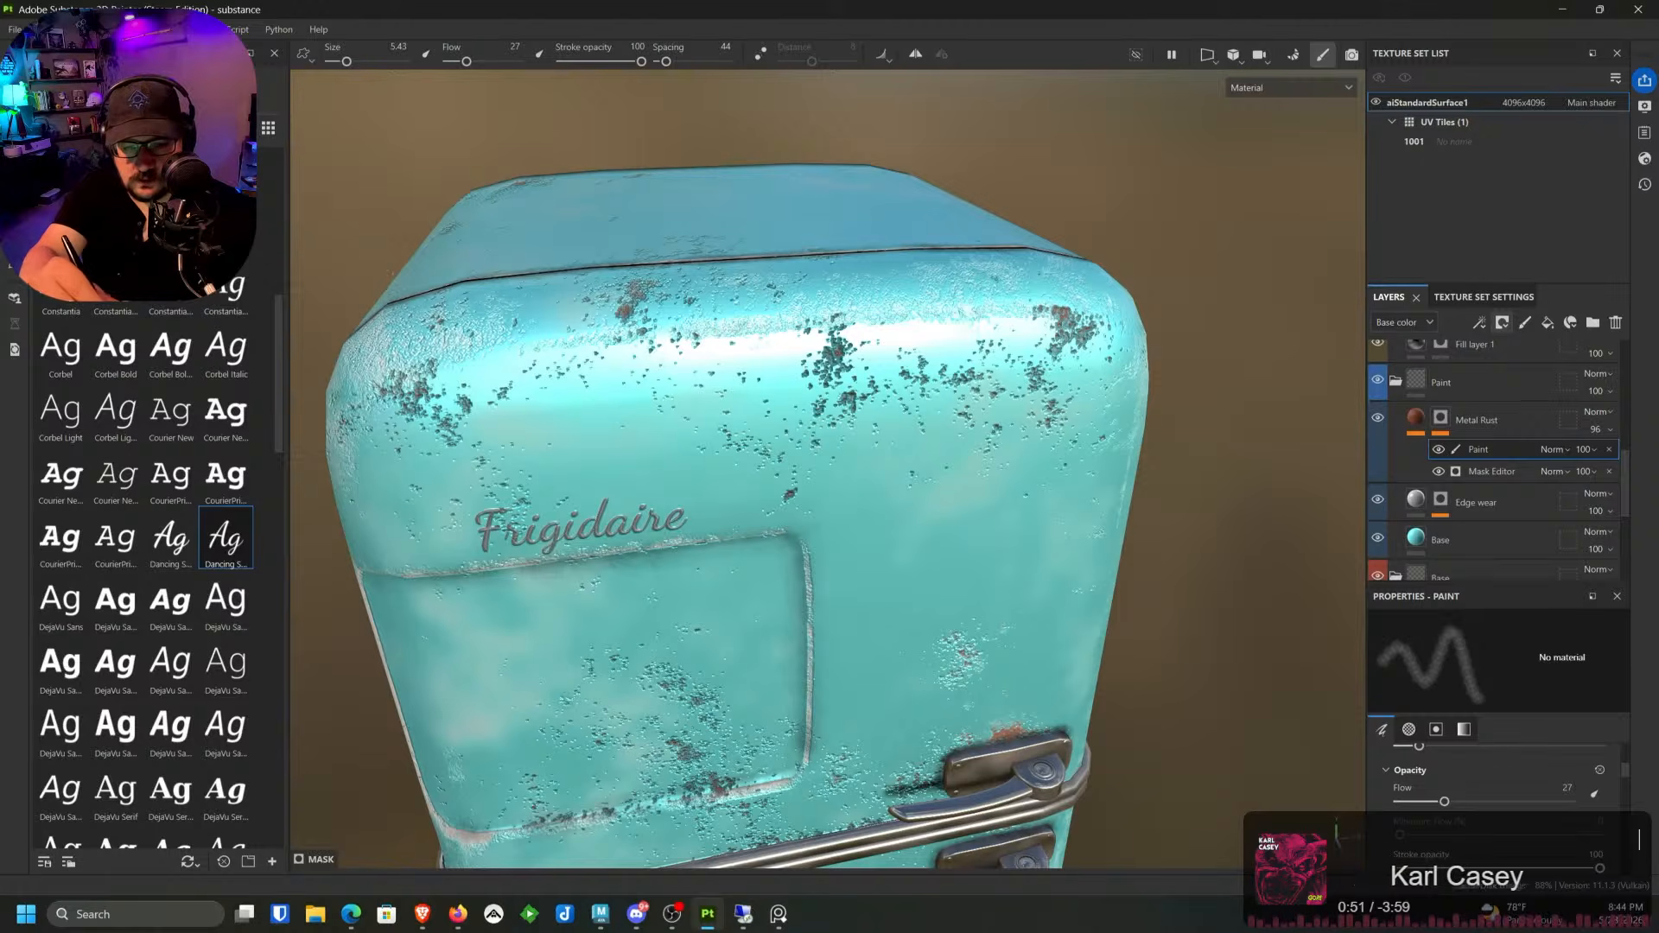
pyautogui.moveTo(276, 250); pyautogui.dragTo(263, 147)
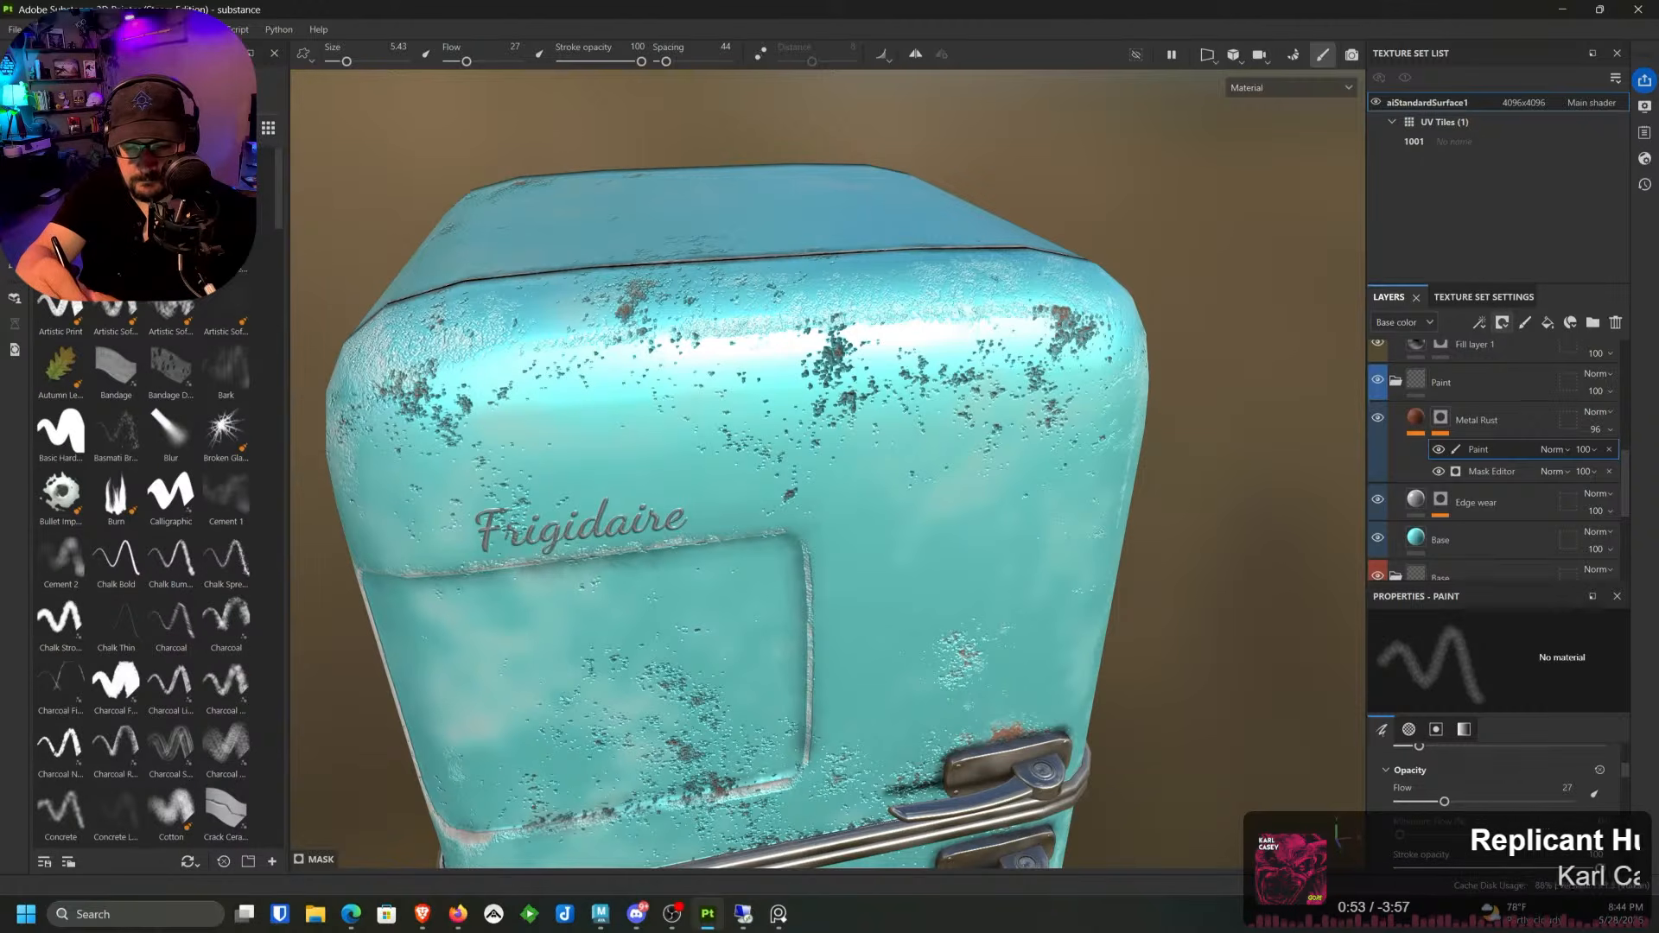
pyautogui.press('2')
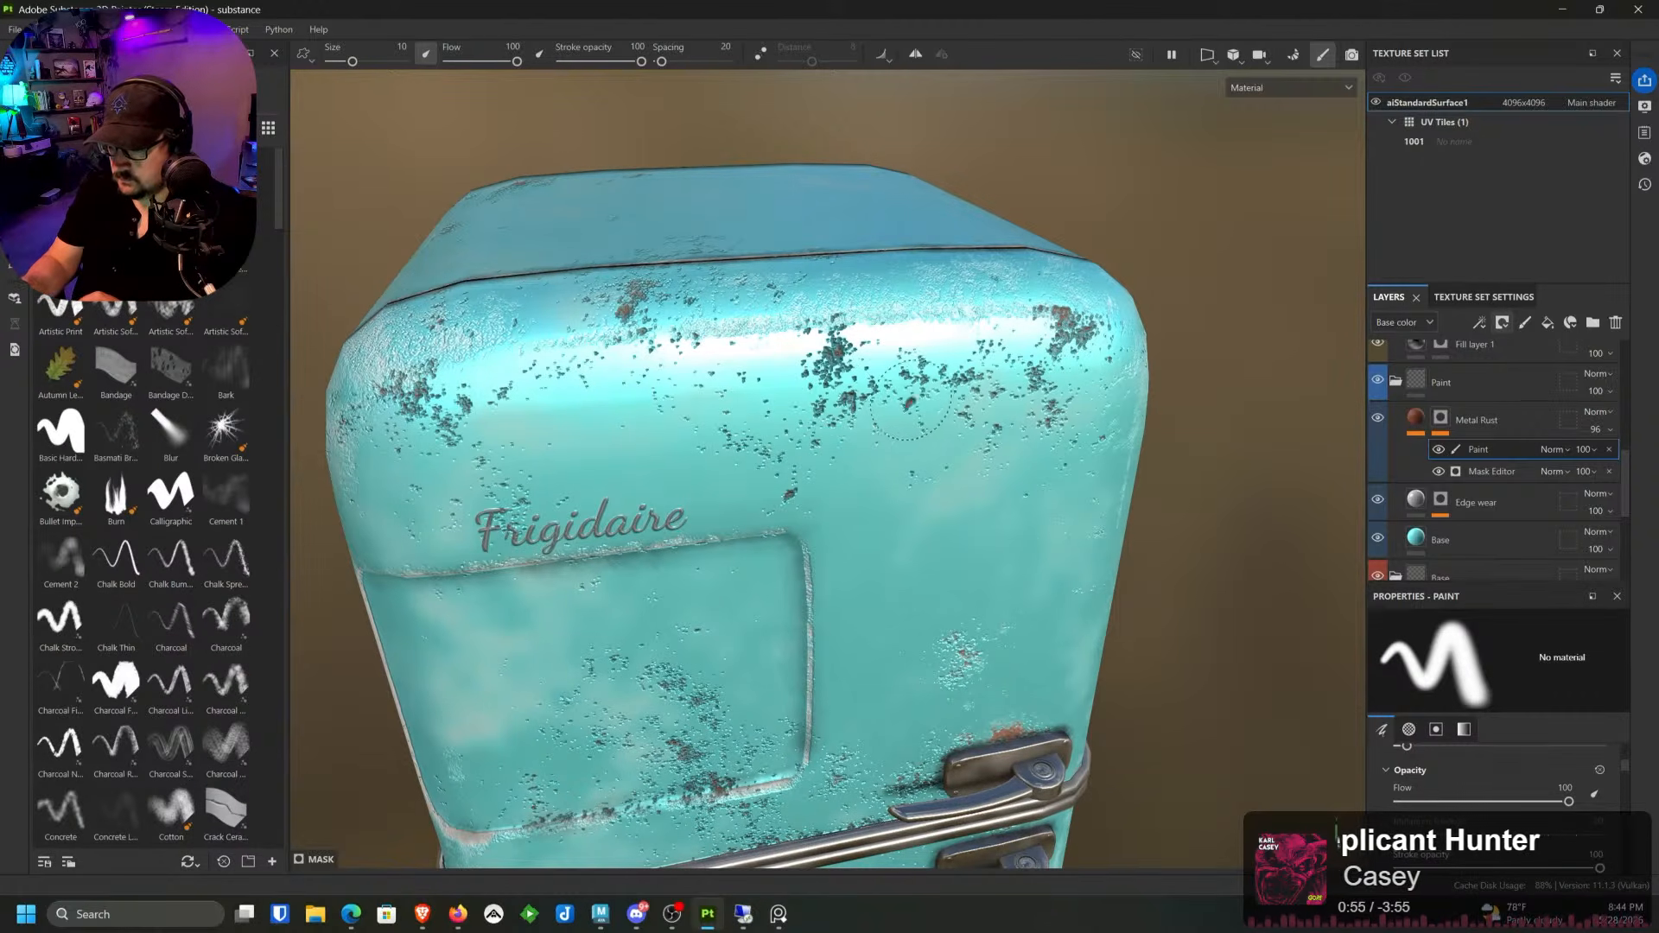
pyautogui.moveTo(908, 403); pyautogui.dragTo(913, 383)
pyautogui.hotkey('ctrl', 'z')
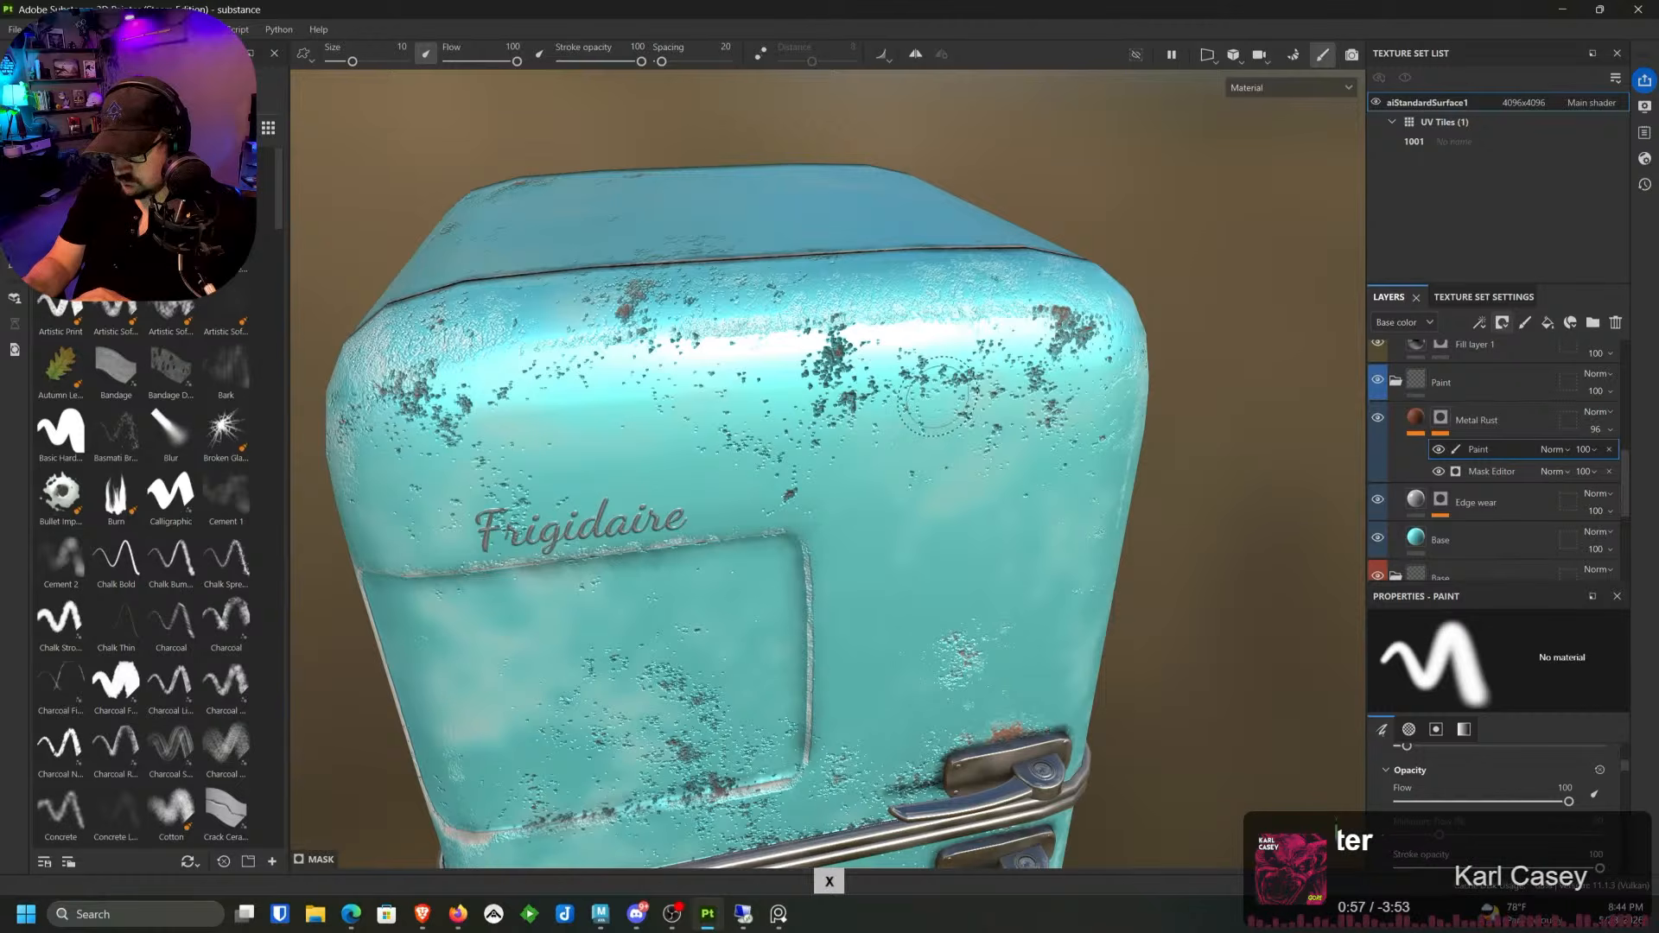
pyautogui.keyDown('ctrl'); pyautogui.moveTo(934, 406); pyautogui.dragTo(968, 406, button='right'); pyautogui.keyUp('ctrl')
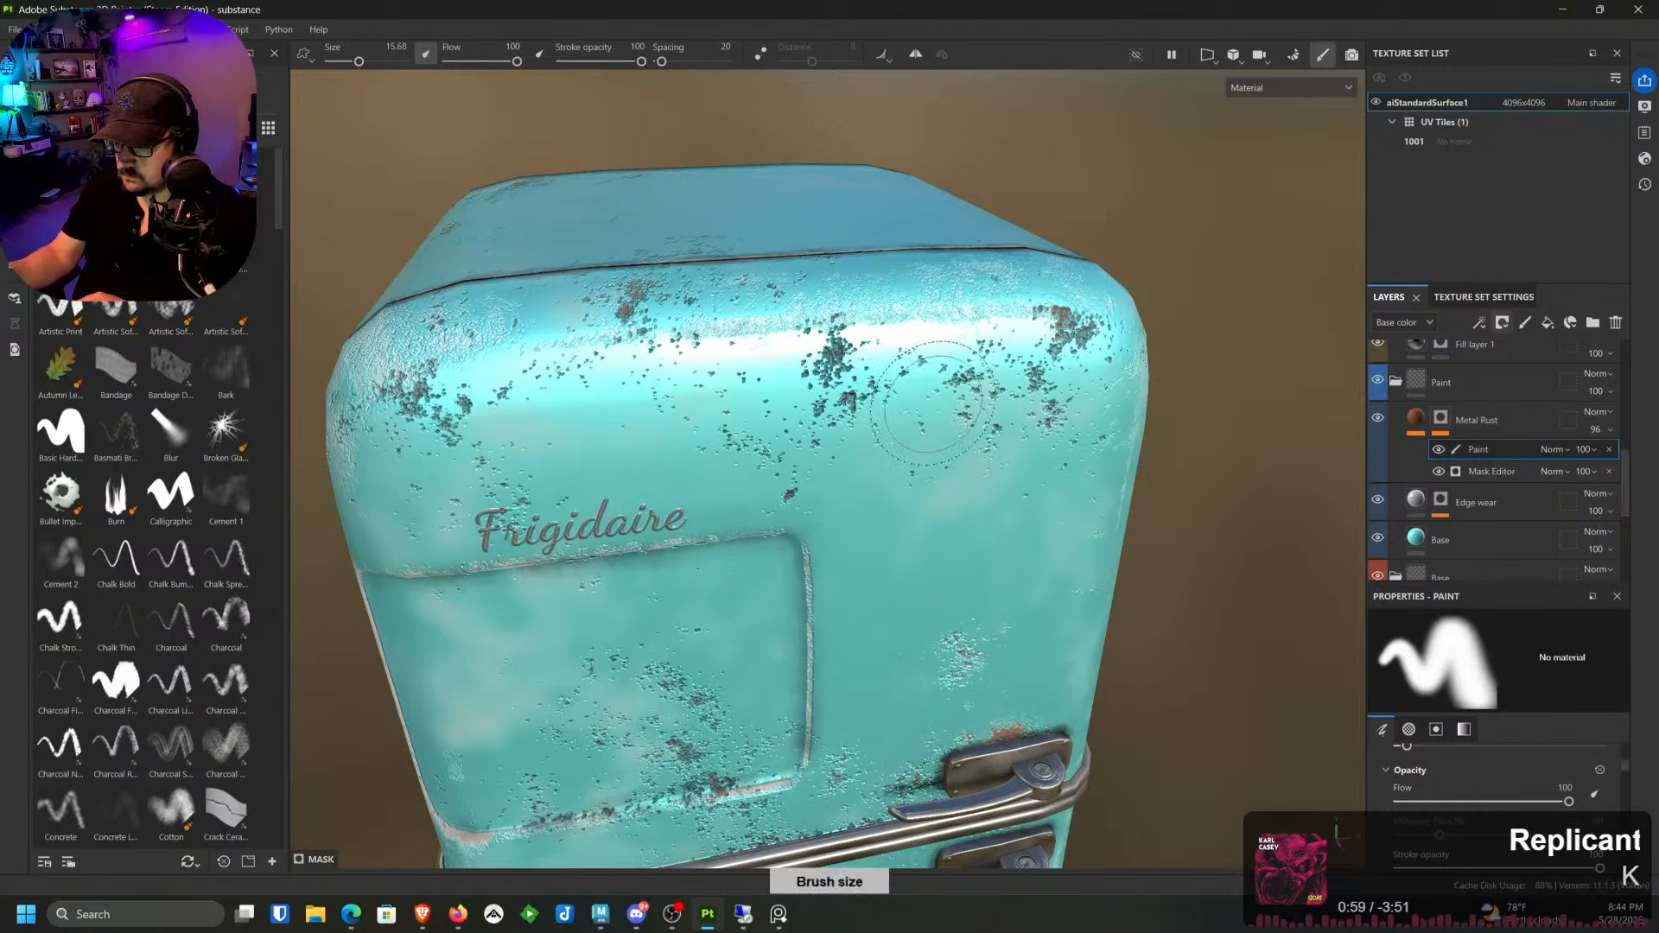
pyautogui.moveTo(944, 380); pyautogui.dragTo(1002, 390)
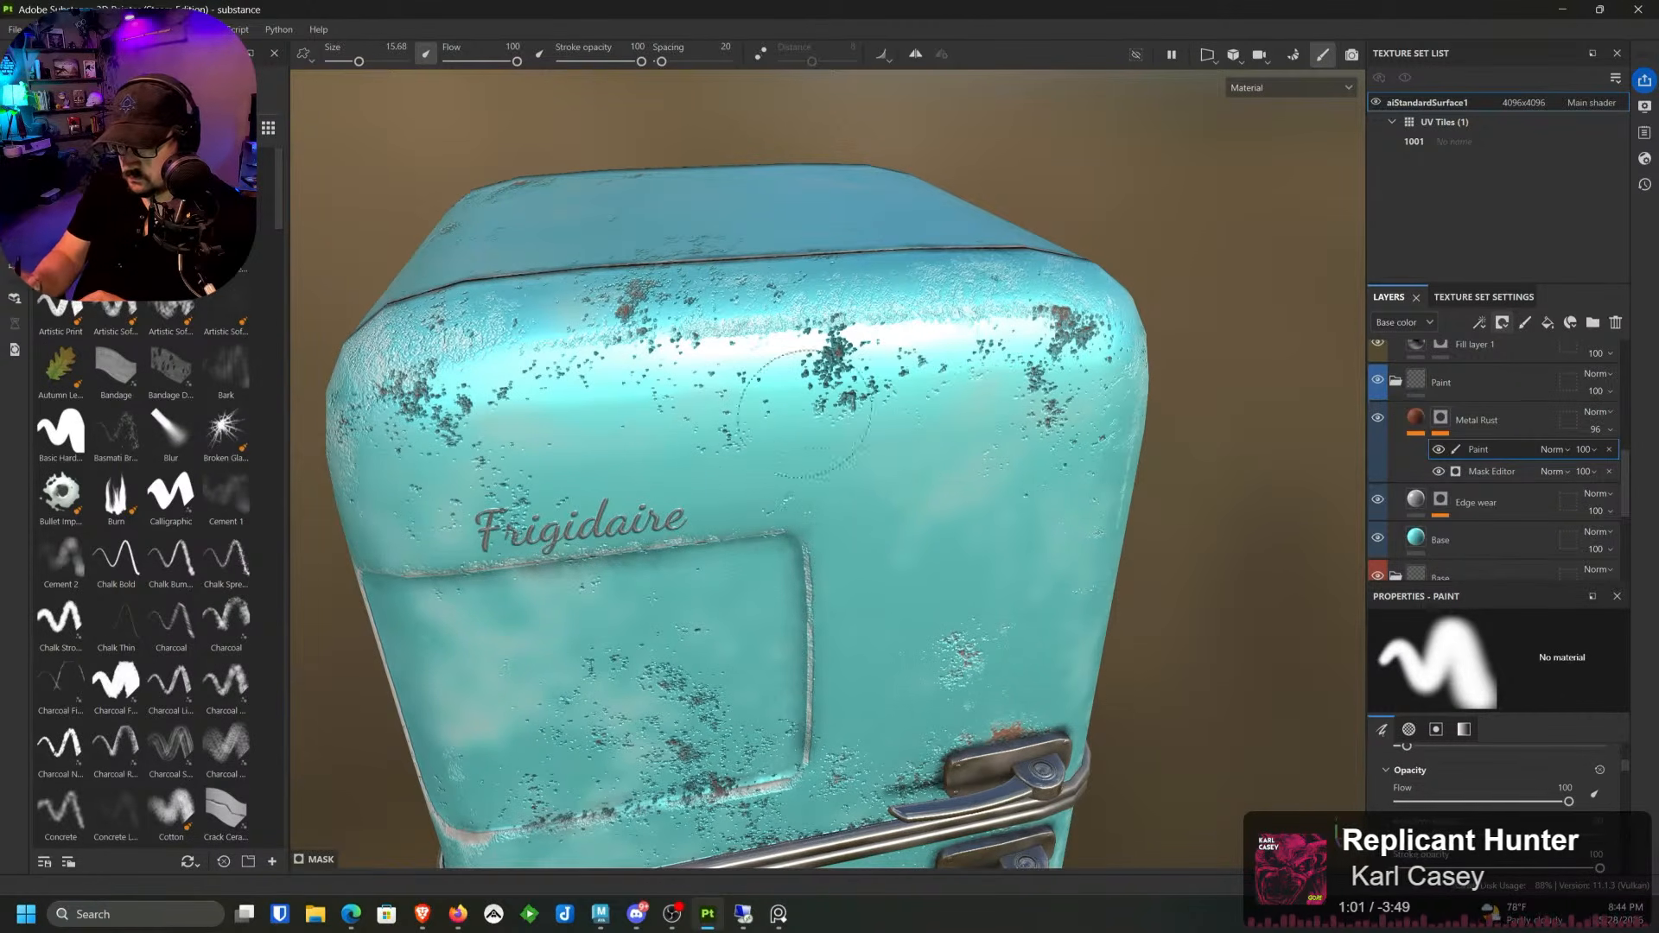
# Step: Thin out the rust on the upper door's rounded corner and the lower part of its recessed panel
pyautogui.moveTo(817, 406)
pyautogui.mouseDown(button='middle')
pyautogui.moveTo(906, 409)
pyautogui.moveTo(872, 286)
pyautogui.moveTo(851, 278)
pyautogui.moveTo(709, 432)
pyautogui.mouseUp(button='middle')
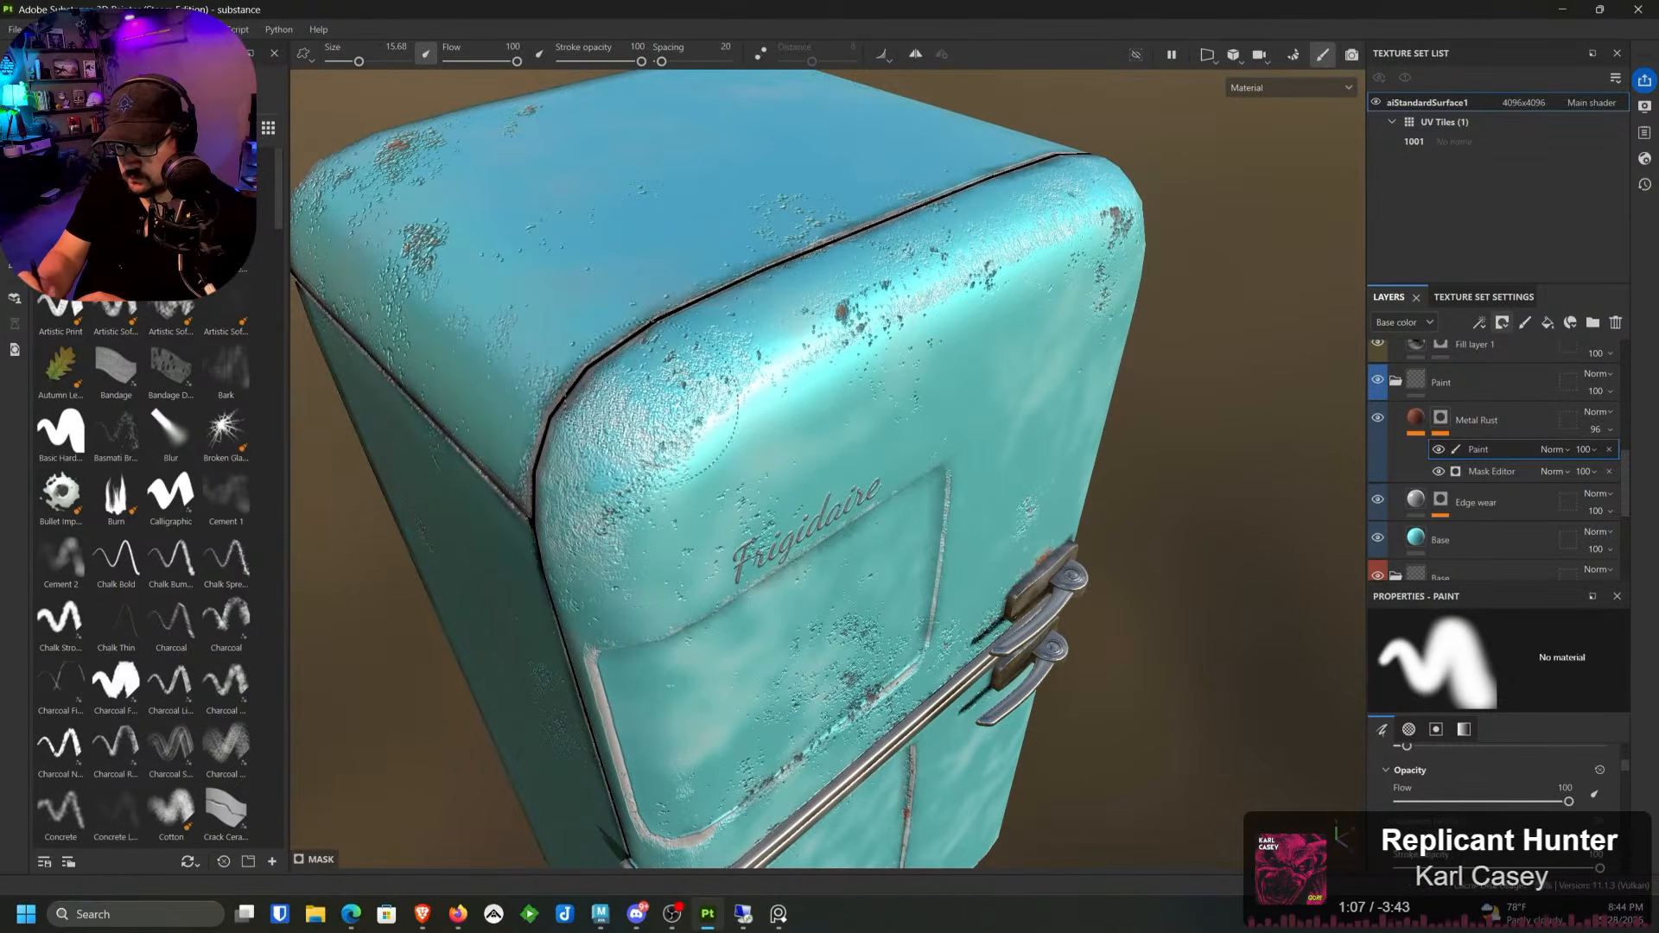
pyautogui.keyDown('alt'); pyautogui.moveTo(730, 380); pyautogui.dragTo(852, 389); pyautogui.keyUp('alt')
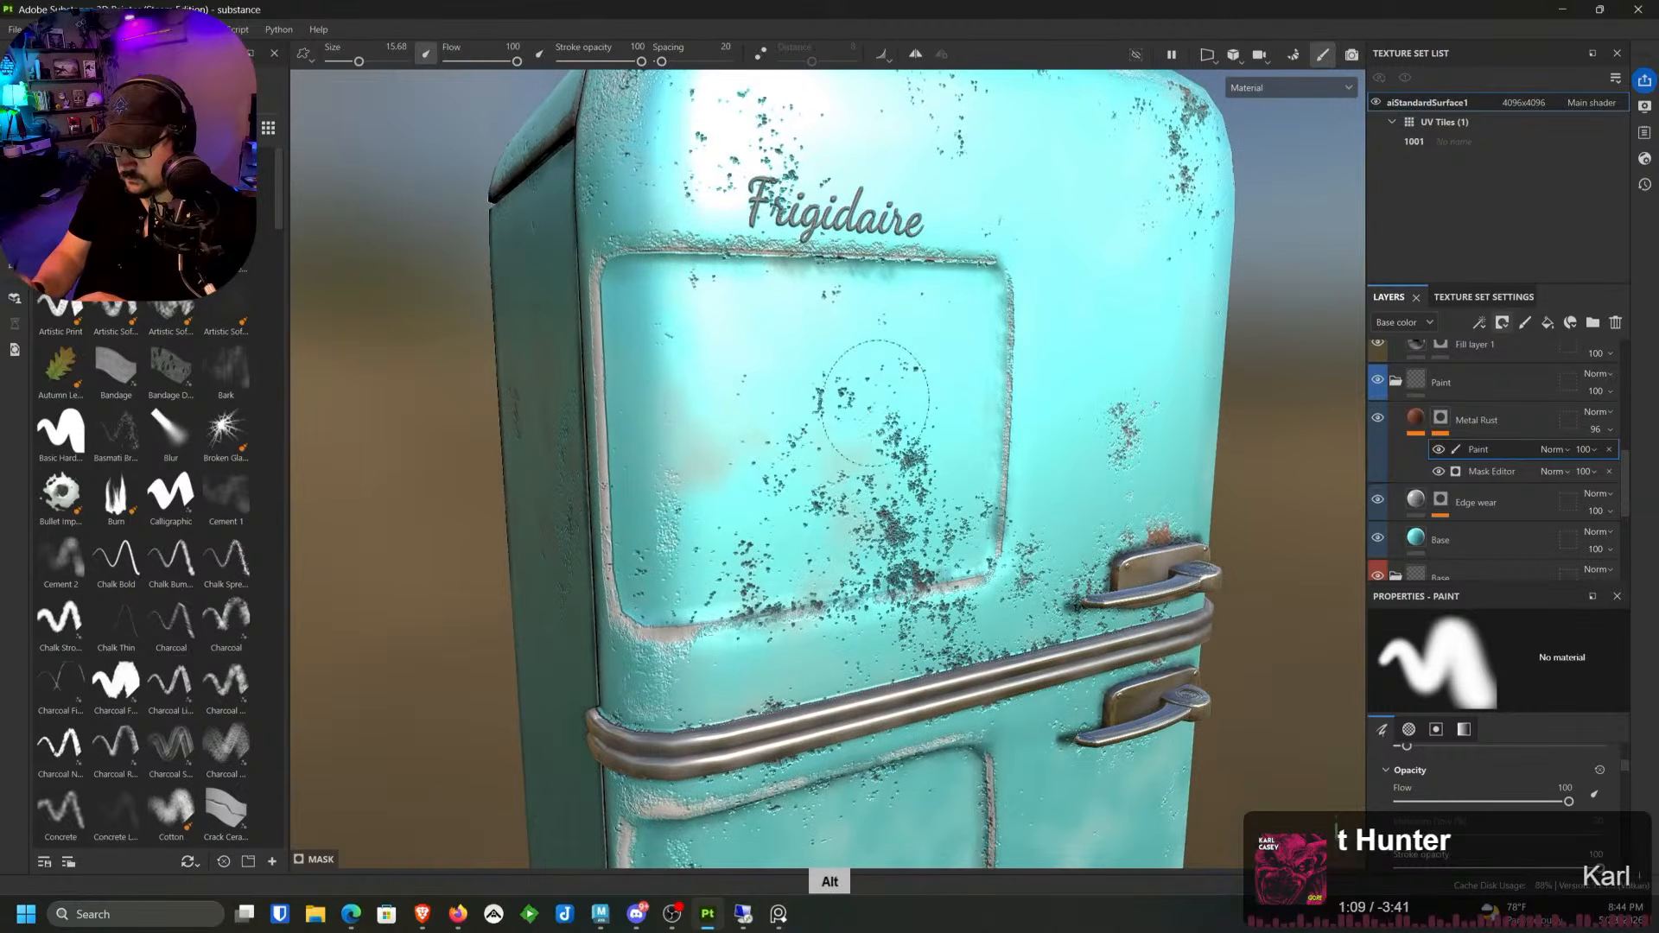
pyautogui.moveTo(959, 527)
pyautogui.mouseDown()
pyautogui.moveTo(923, 562)
pyautogui.moveTo(935, 527)
pyautogui.moveTo(918, 624)
pyautogui.mouseUp()
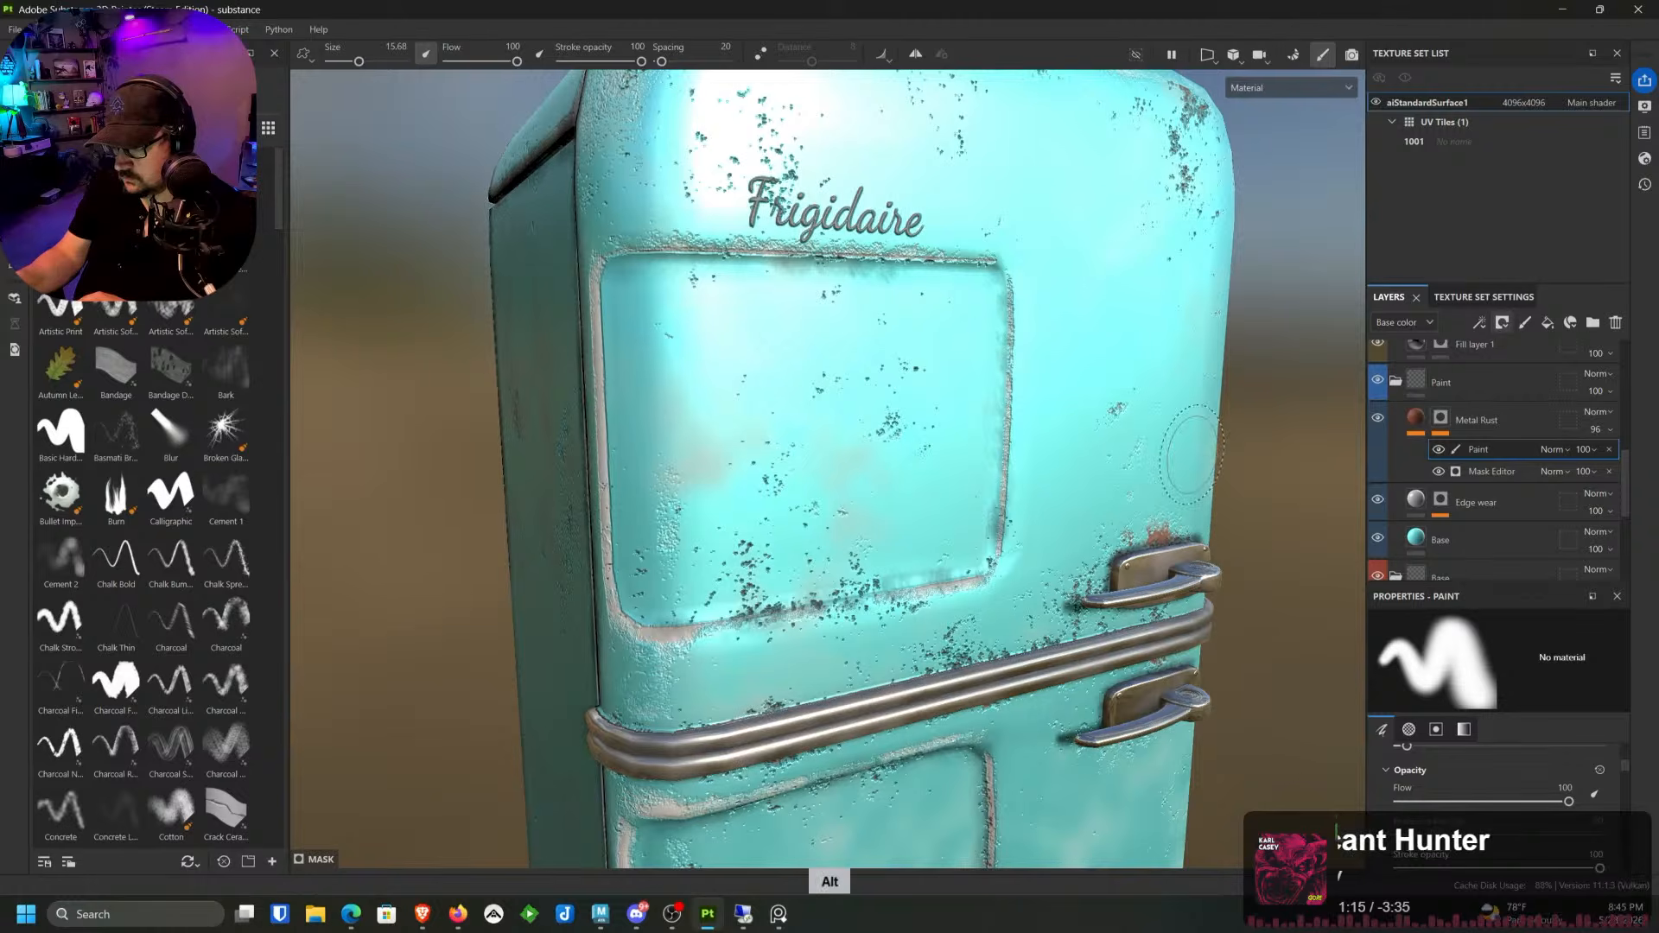
# Step: Thin out the rust spots on the lower door's recessed panel in the Metal Rust mask
pyautogui.keyDown('alt'); pyautogui.moveTo(1167, 449); pyautogui.dragTo(1097, 259, button='middle'); pyautogui.keyUp('alt')
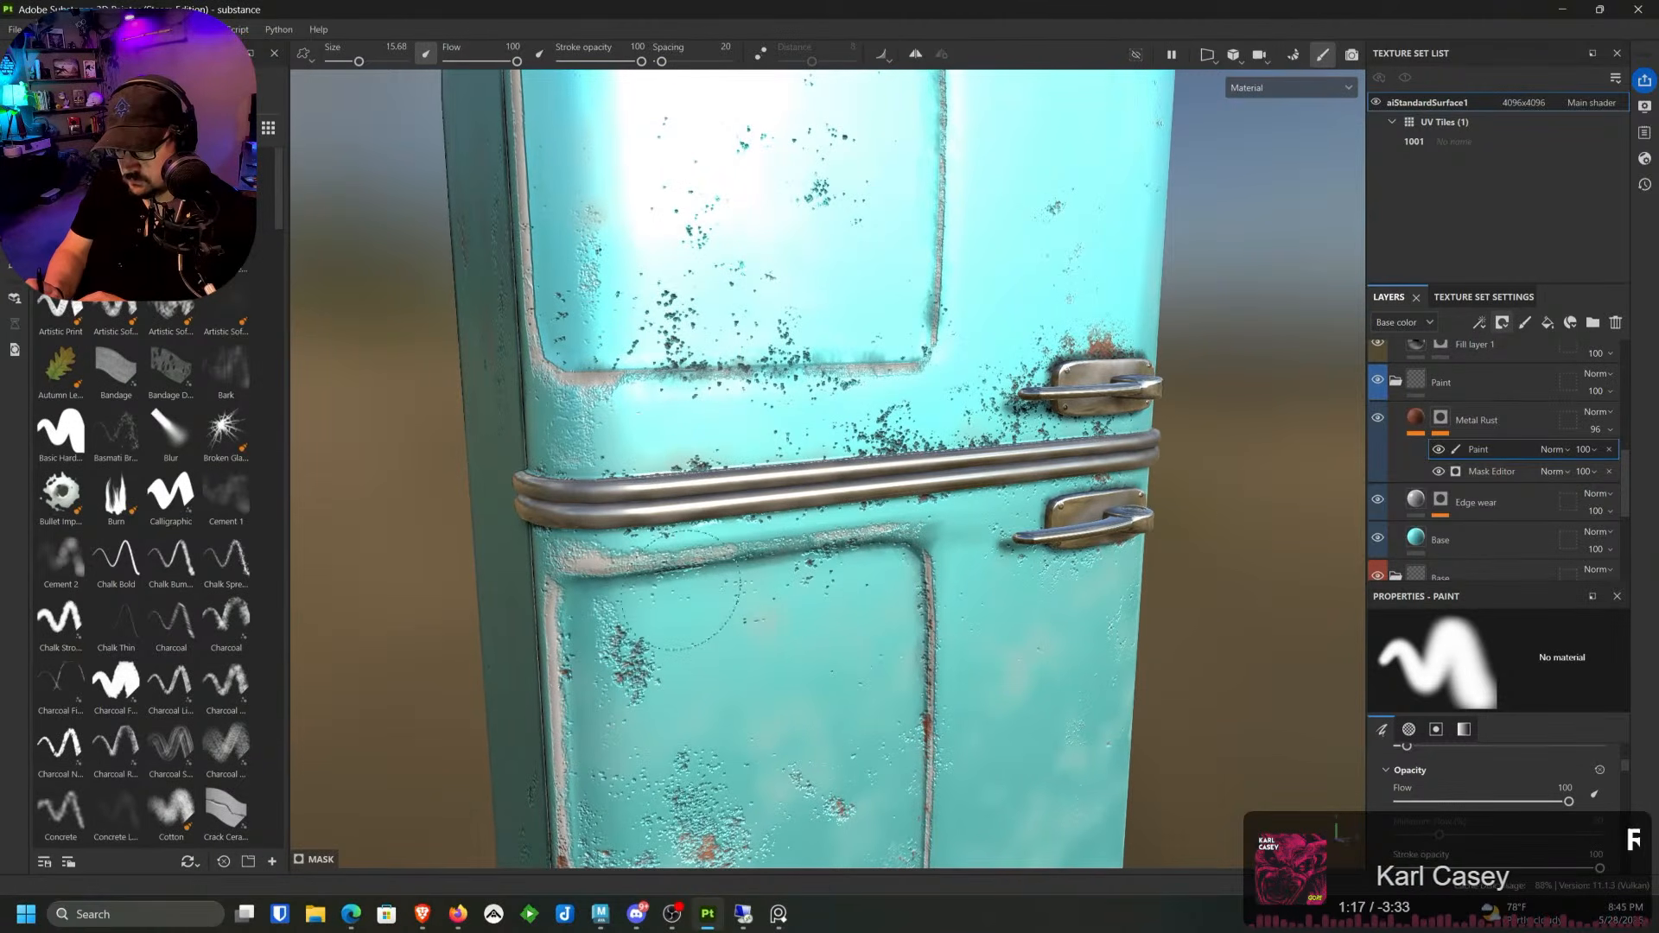
pyautogui.moveTo(812, 683); pyautogui.dragTo(790, 501, button='middle')
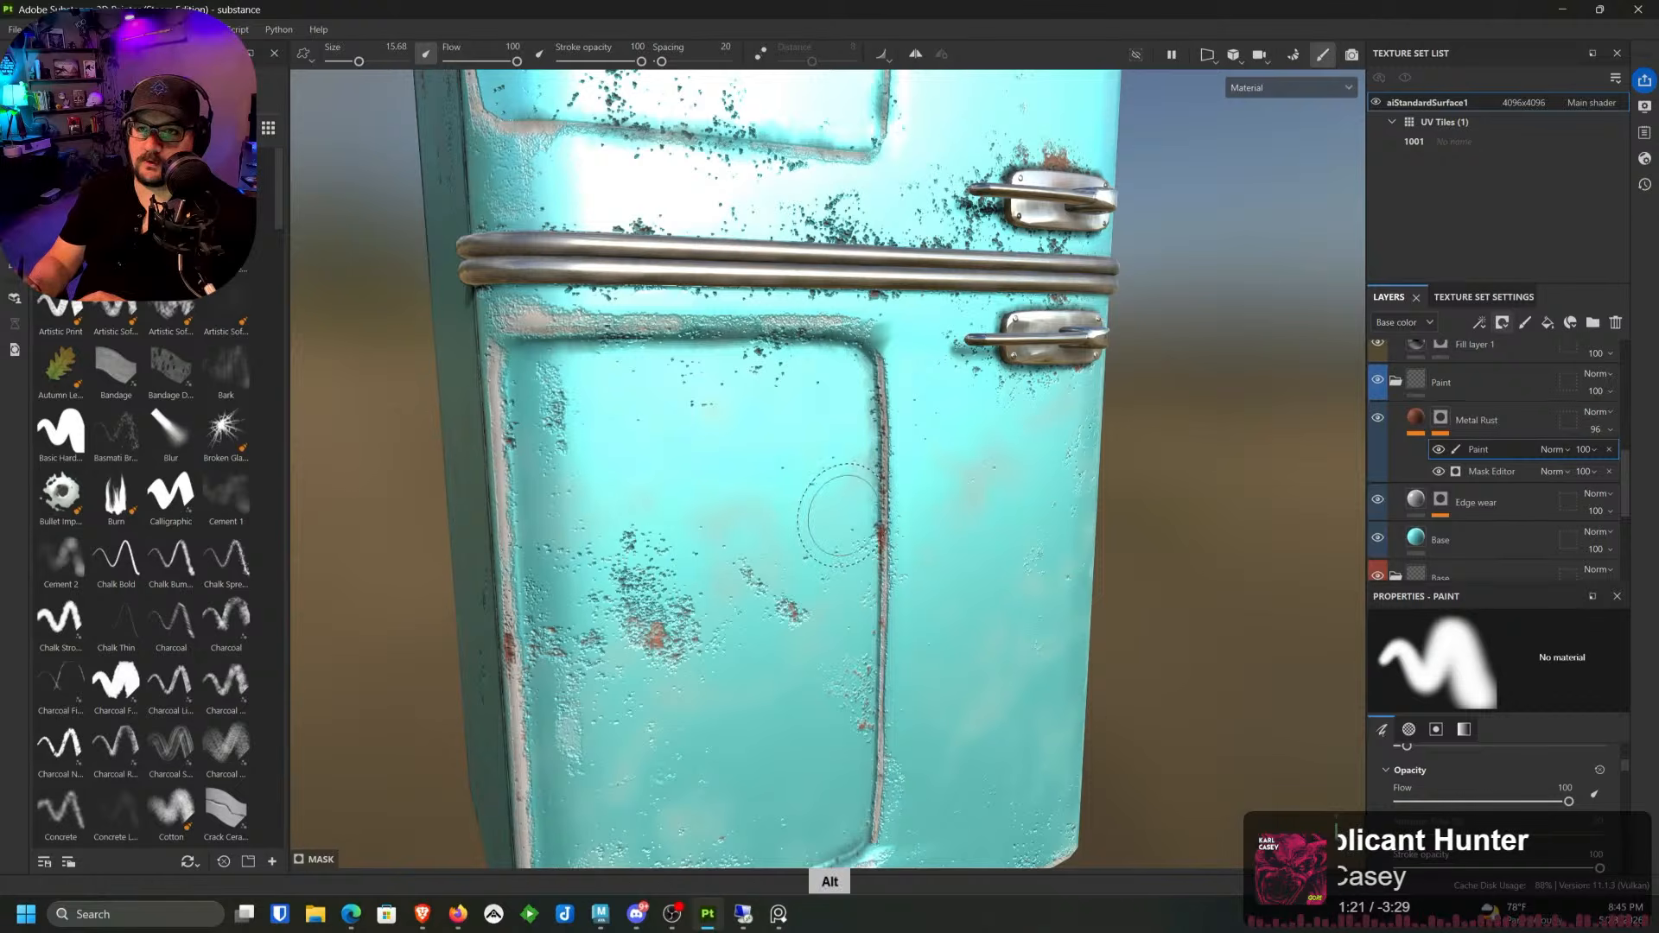
pyautogui.keyDown('alt'); pyautogui.moveTo(844, 555); pyautogui.dragTo(732, 393, button='middle'); pyautogui.keyUp('alt')
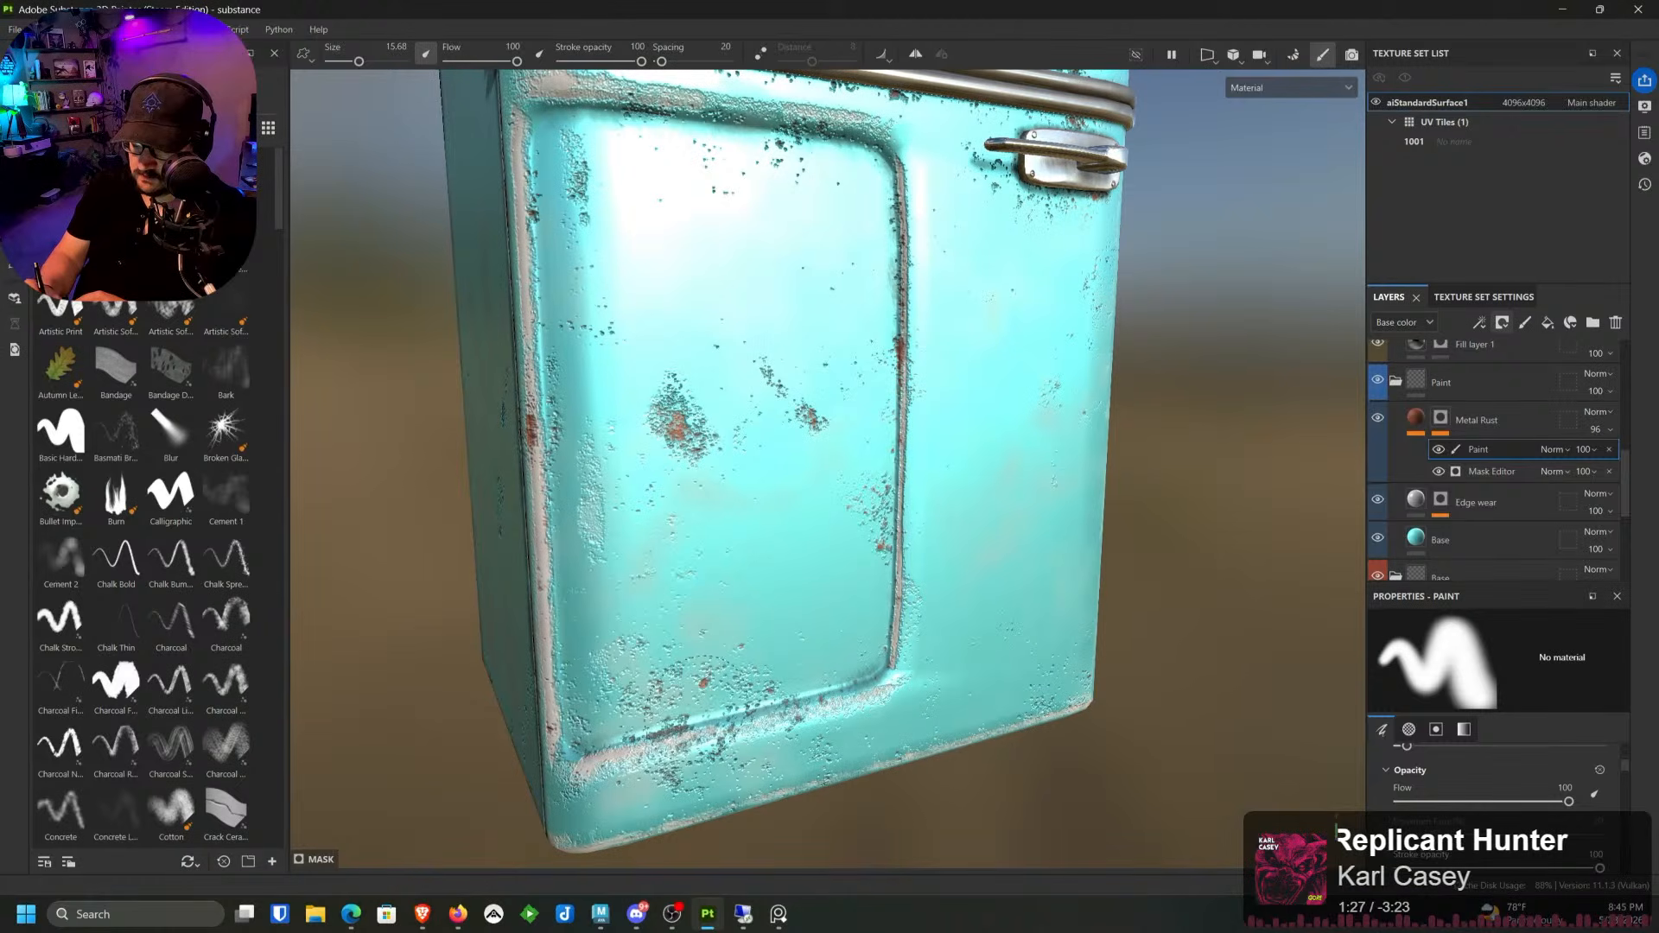
pyautogui.keyDown('alt'); pyautogui.moveTo(847, 472); pyautogui.dragTo(619, 658, button='middle'); pyautogui.keyUp('alt')
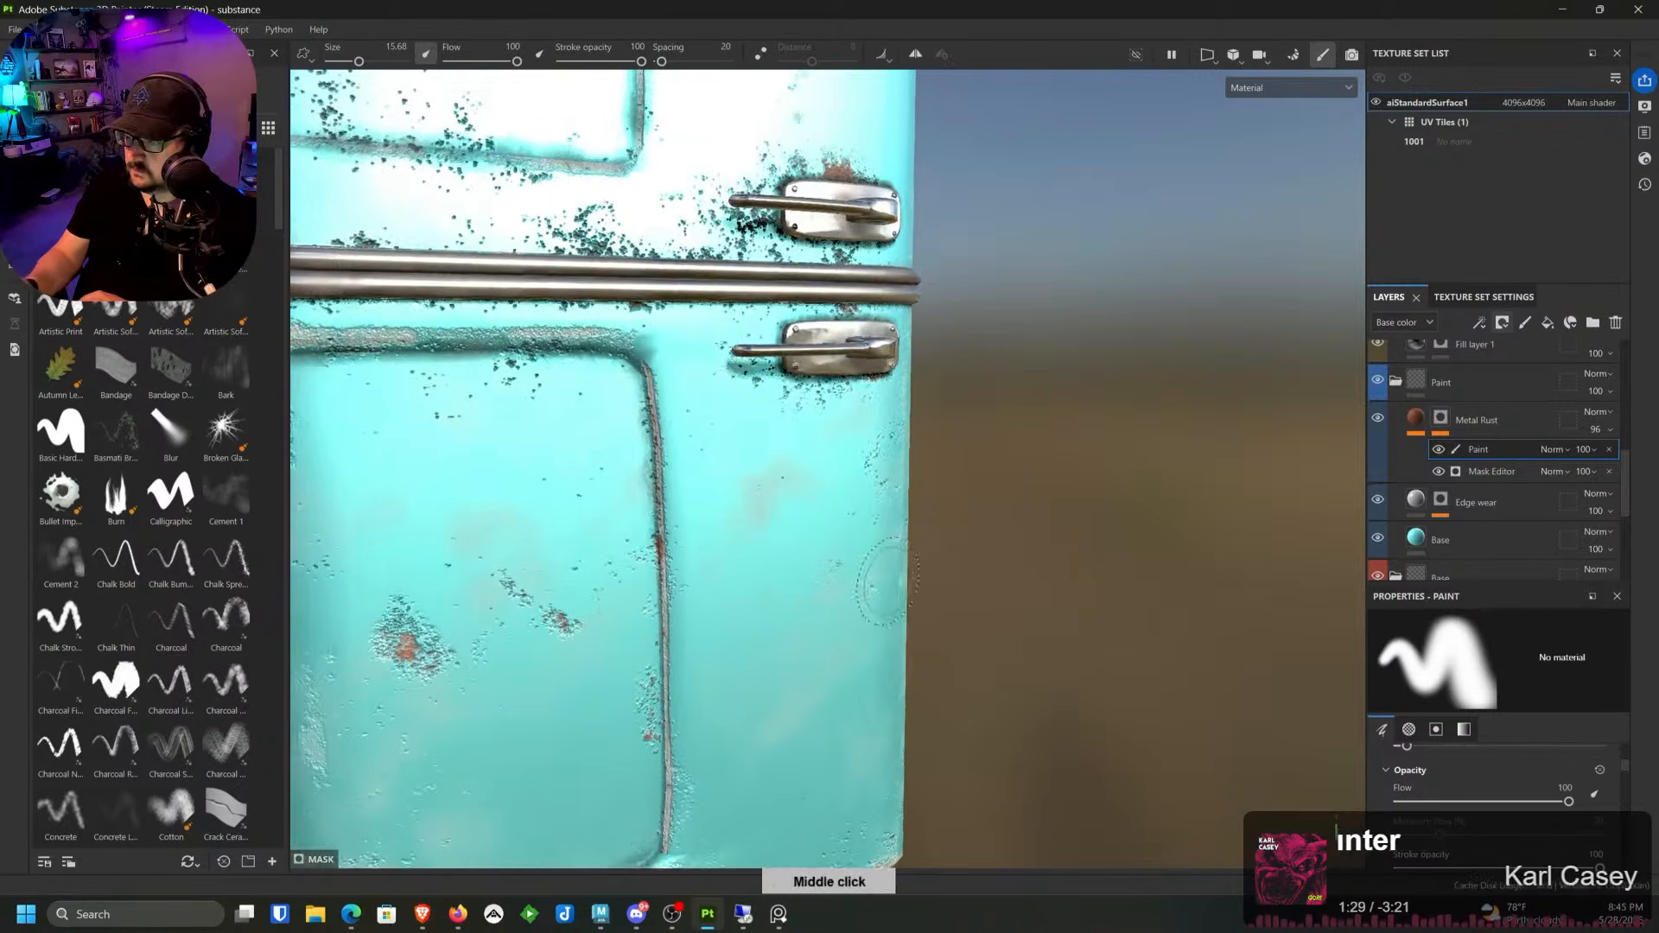
# Step: Select the mask of Fill layer 3 in the Dust folder for painting along the fridge's bottom
pyautogui.keyDown('alt'); pyautogui.moveTo(821, 579); pyautogui.dragTo(728, 563); pyautogui.keyUp('alt')
pyautogui.keyDown('alt'); pyautogui.moveTo(728, 563); pyautogui.dragTo(788, 331, button='right'); pyautogui.keyUp('alt')
pyautogui.moveTo(788, 332)
pyautogui.keyDown('alt'); pyautogui.mouseDown()
pyautogui.moveTo(828, 393)
pyautogui.moveTo(963, 277)
pyautogui.moveTo(804, 316)
pyautogui.mouseUp(); pyautogui.keyUp('alt')
pyautogui.keyDown('alt'); pyautogui.moveTo(804, 316); pyautogui.dragTo(903, 223, button='middle'); pyautogui.keyUp('alt')
pyautogui.keyDown('alt'); pyautogui.moveTo(904, 223); pyautogui.dragTo(796, 533); pyautogui.keyUp('alt')
pyautogui.moveTo(1624, 480); pyautogui.dragTo(1636, 375)
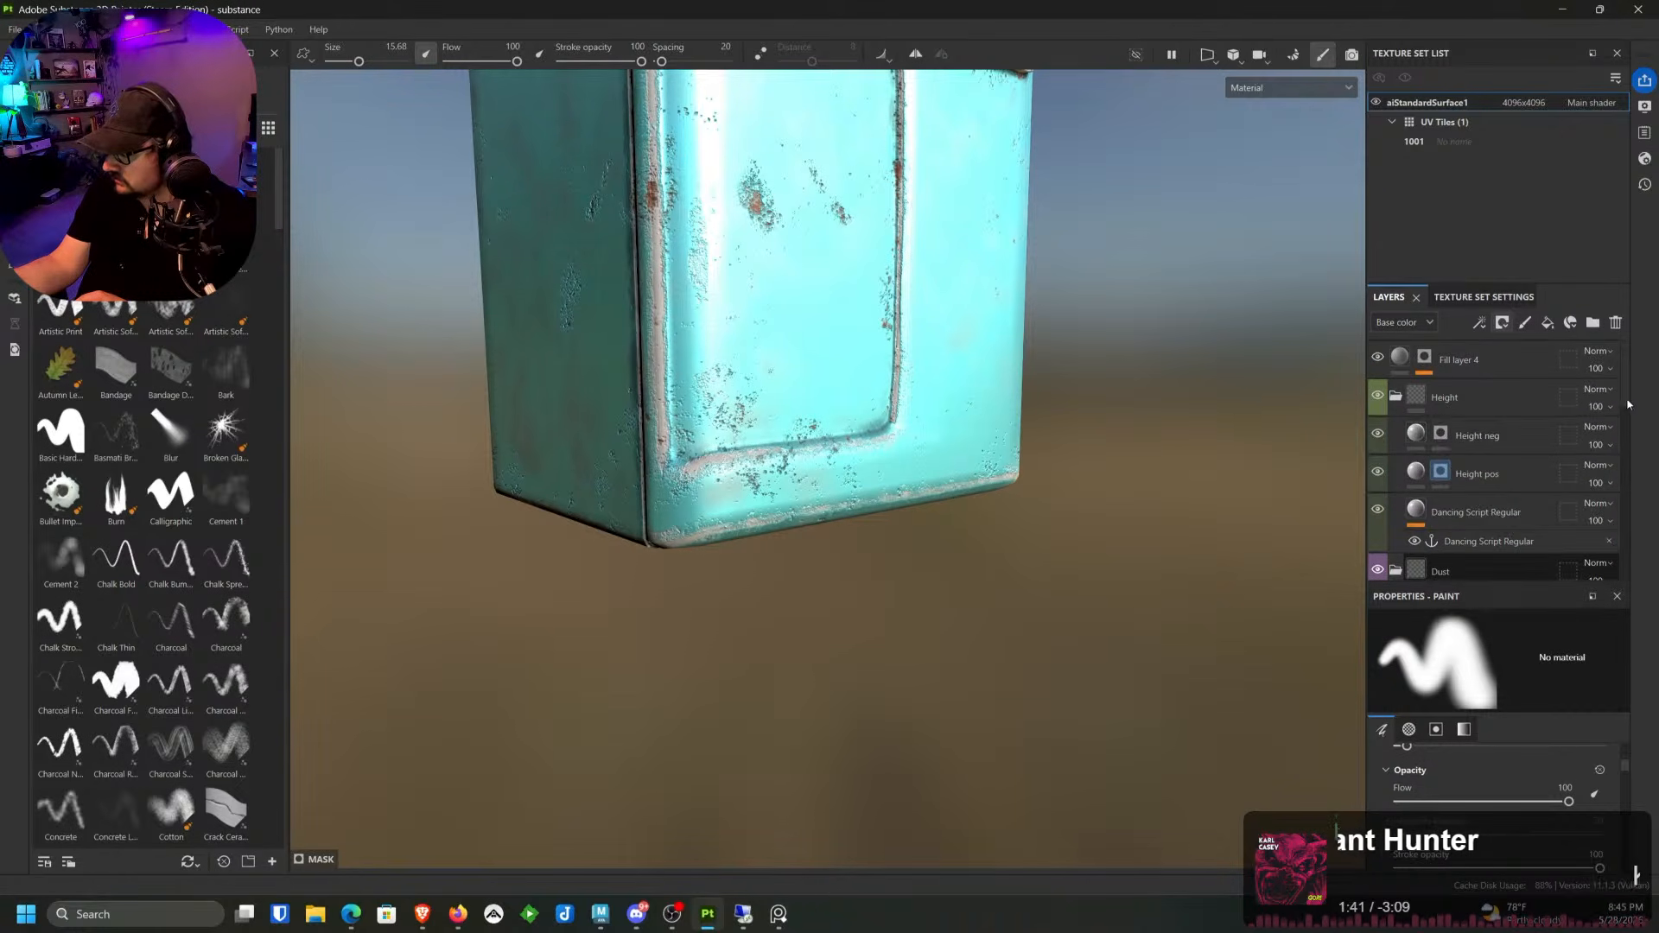
pyautogui.scroll(-3, 1447, 484)
pyautogui.click(1440, 484)
# Step: Paint dark grime streaks along the lower door's bottom front edge with a streaky charcoal brush on the Fill layer 3 mask
pyautogui.keyDown('alt'); pyautogui.moveTo(942, 496); pyautogui.dragTo(770, 511); pyautogui.keyUp('alt')
pyautogui.keyDown('alt'); pyautogui.moveTo(770, 511); pyautogui.dragTo(830, 492, button='right'); pyautogui.keyUp('alt')
pyautogui.click(225, 497)
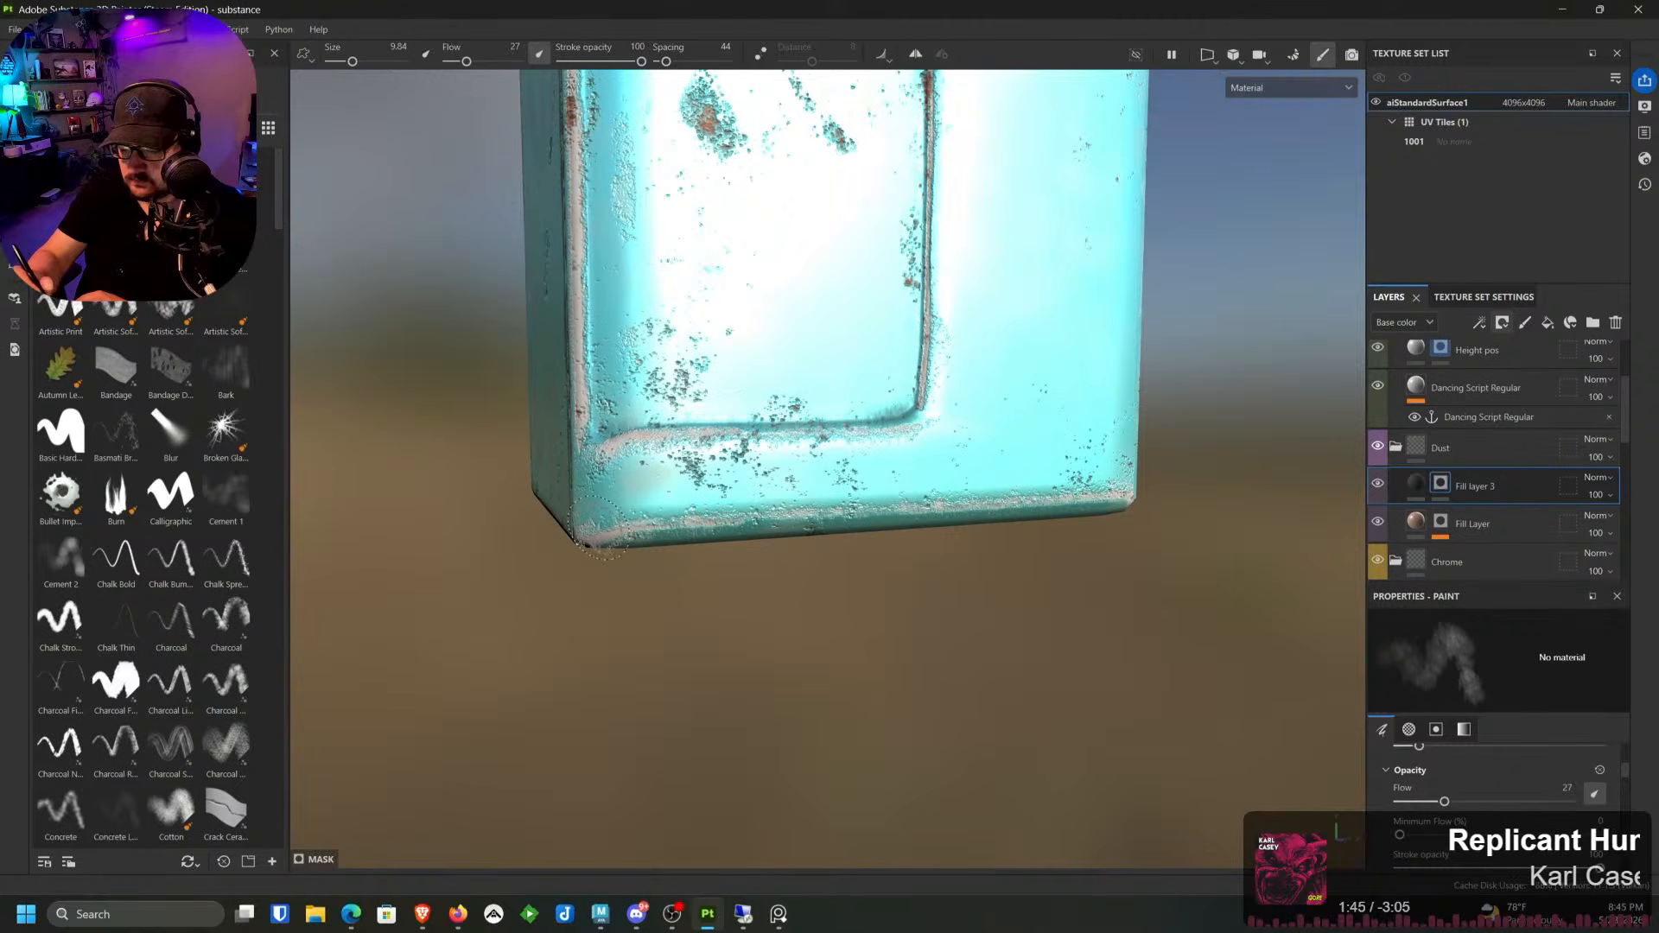
pyautogui.press('[')
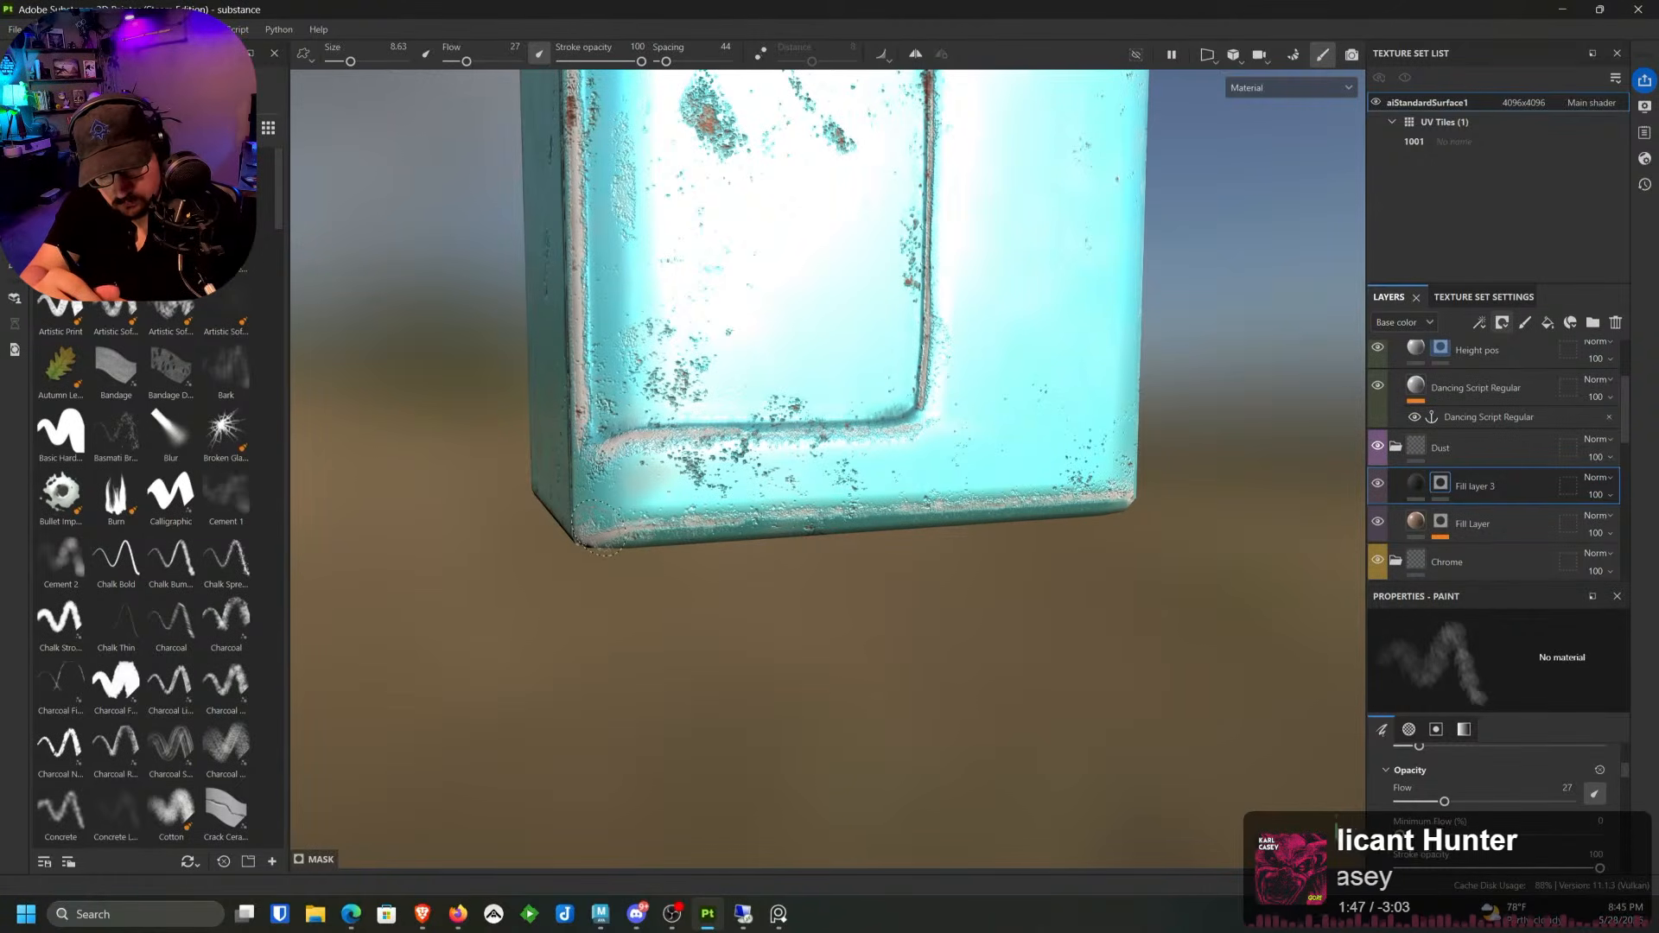
pyautogui.click(180, 743)
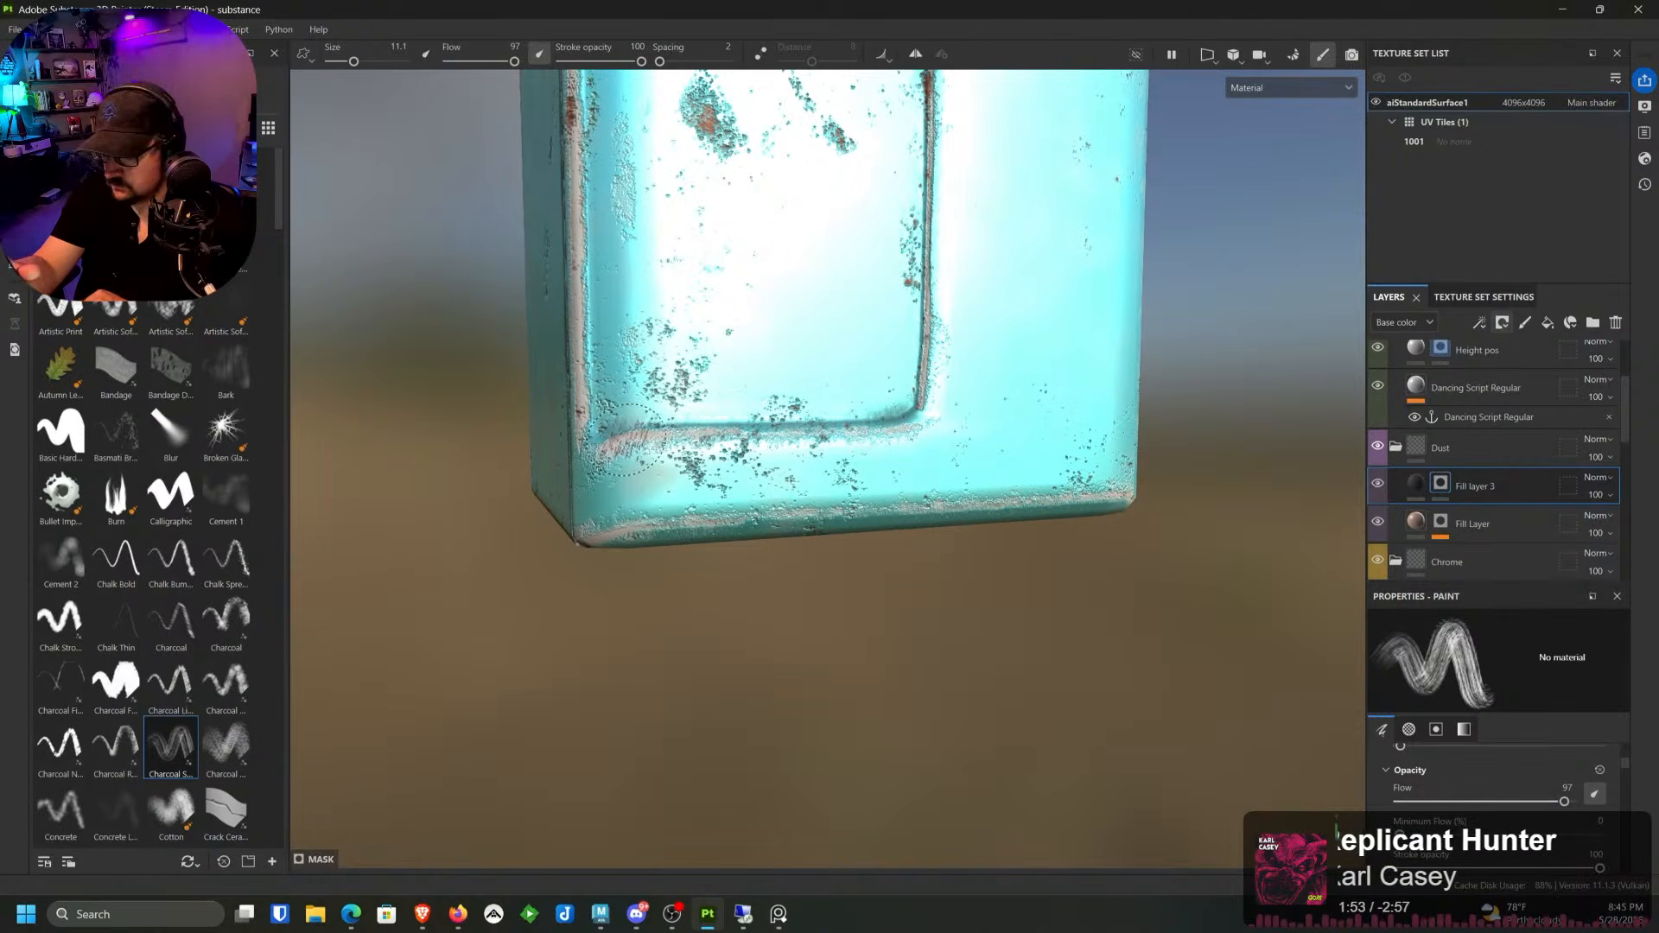
pyautogui.press('x')
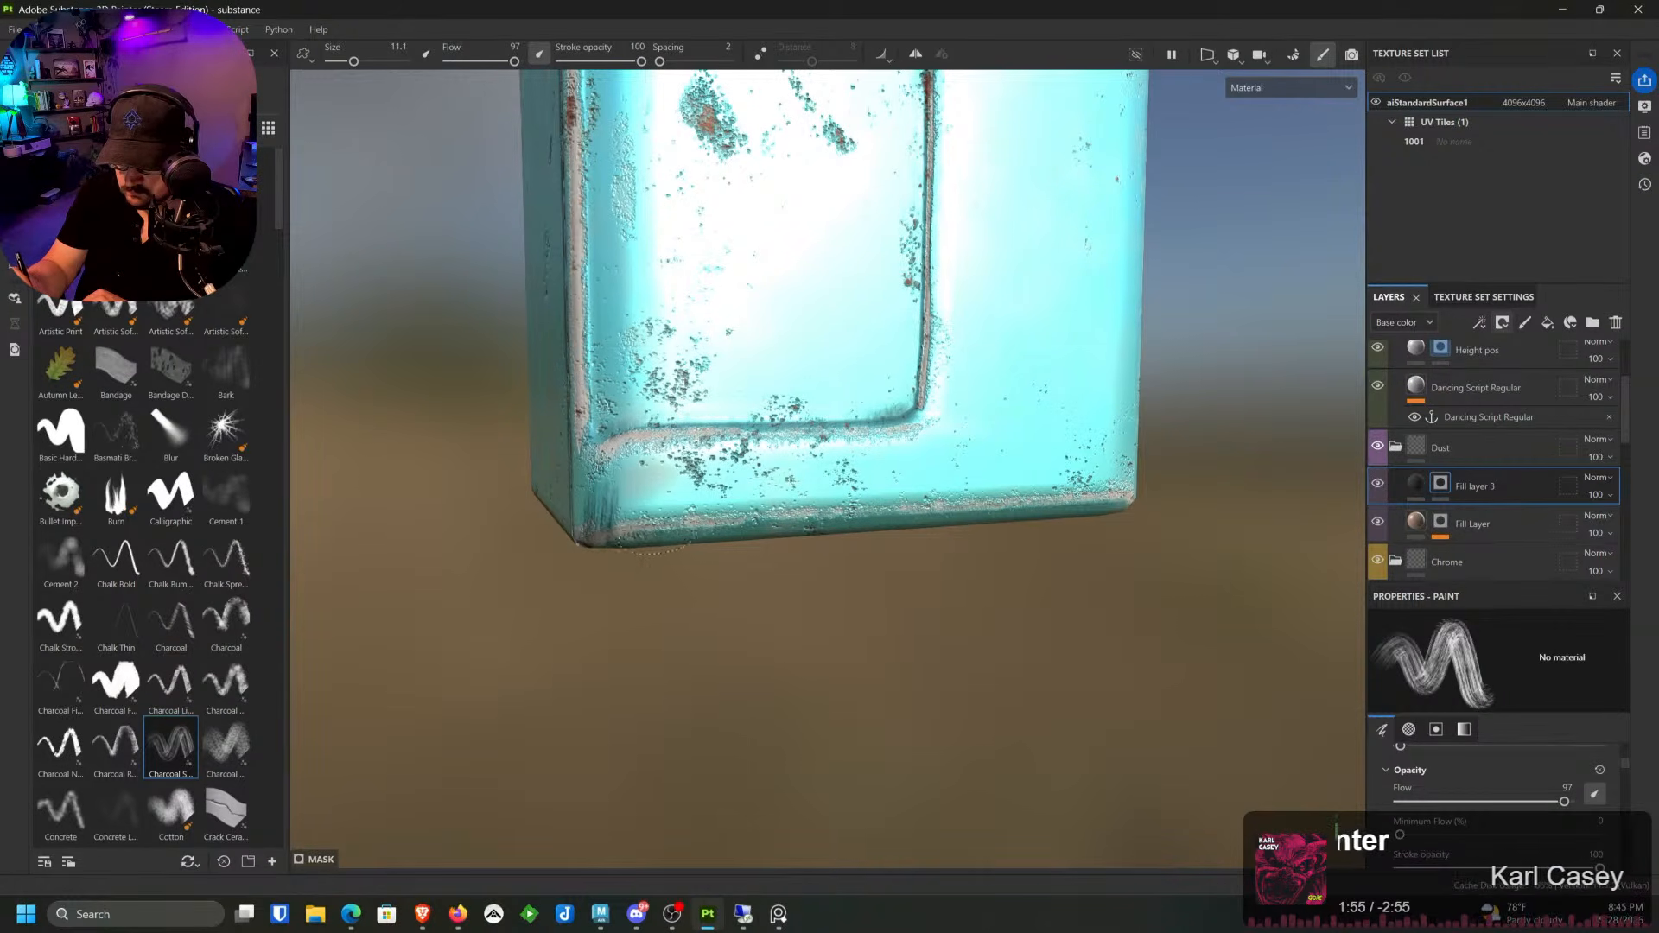
pyautogui.moveTo(688, 517); pyautogui.dragTo(846, 504)
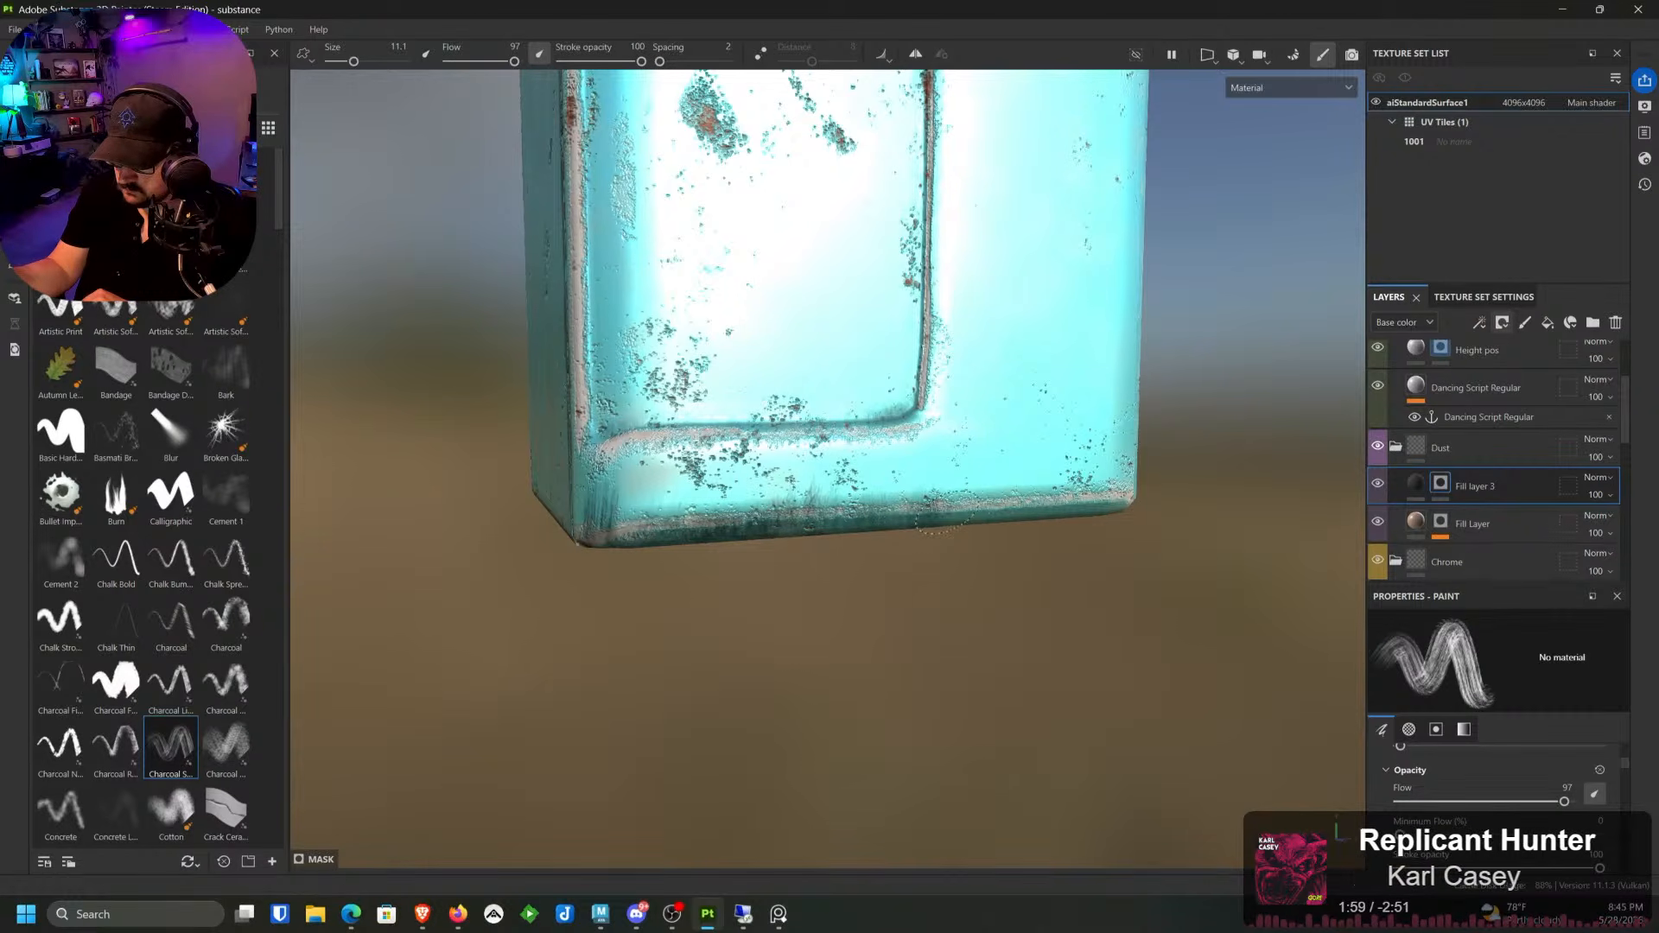
pyautogui.moveTo(986, 503)
pyautogui.mouseDown()
pyautogui.moveTo(1008, 462)
pyautogui.moveTo(1031, 484)
pyautogui.mouseUp()
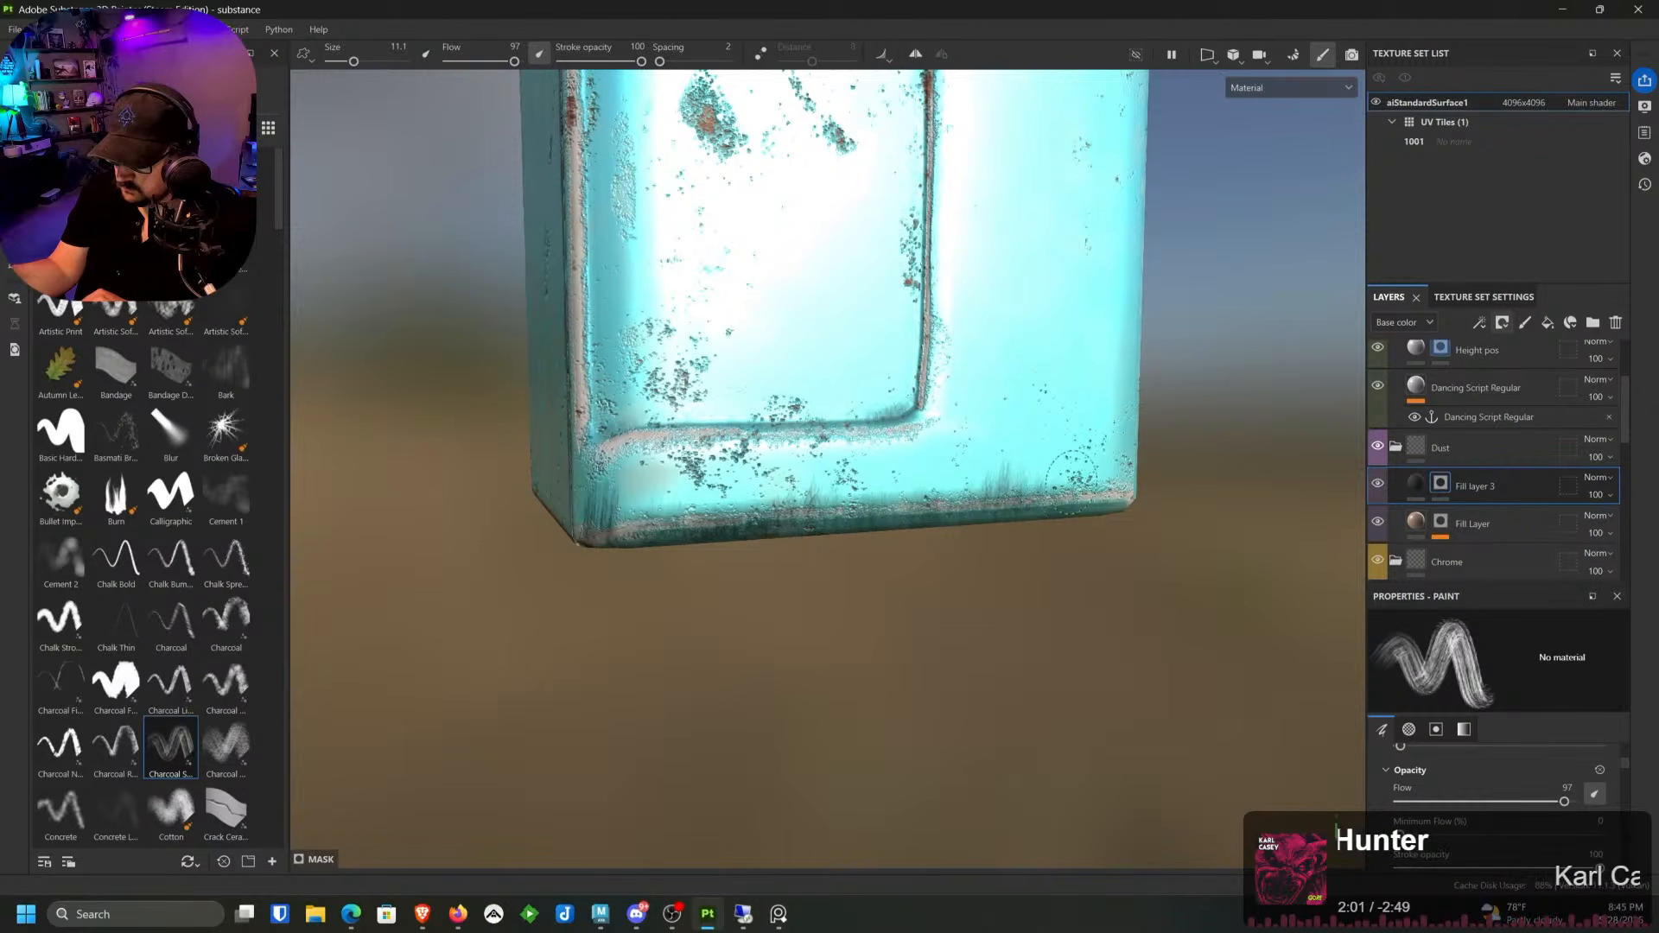
pyautogui.moveTo(616, 524); pyautogui.dragTo(622, 512)
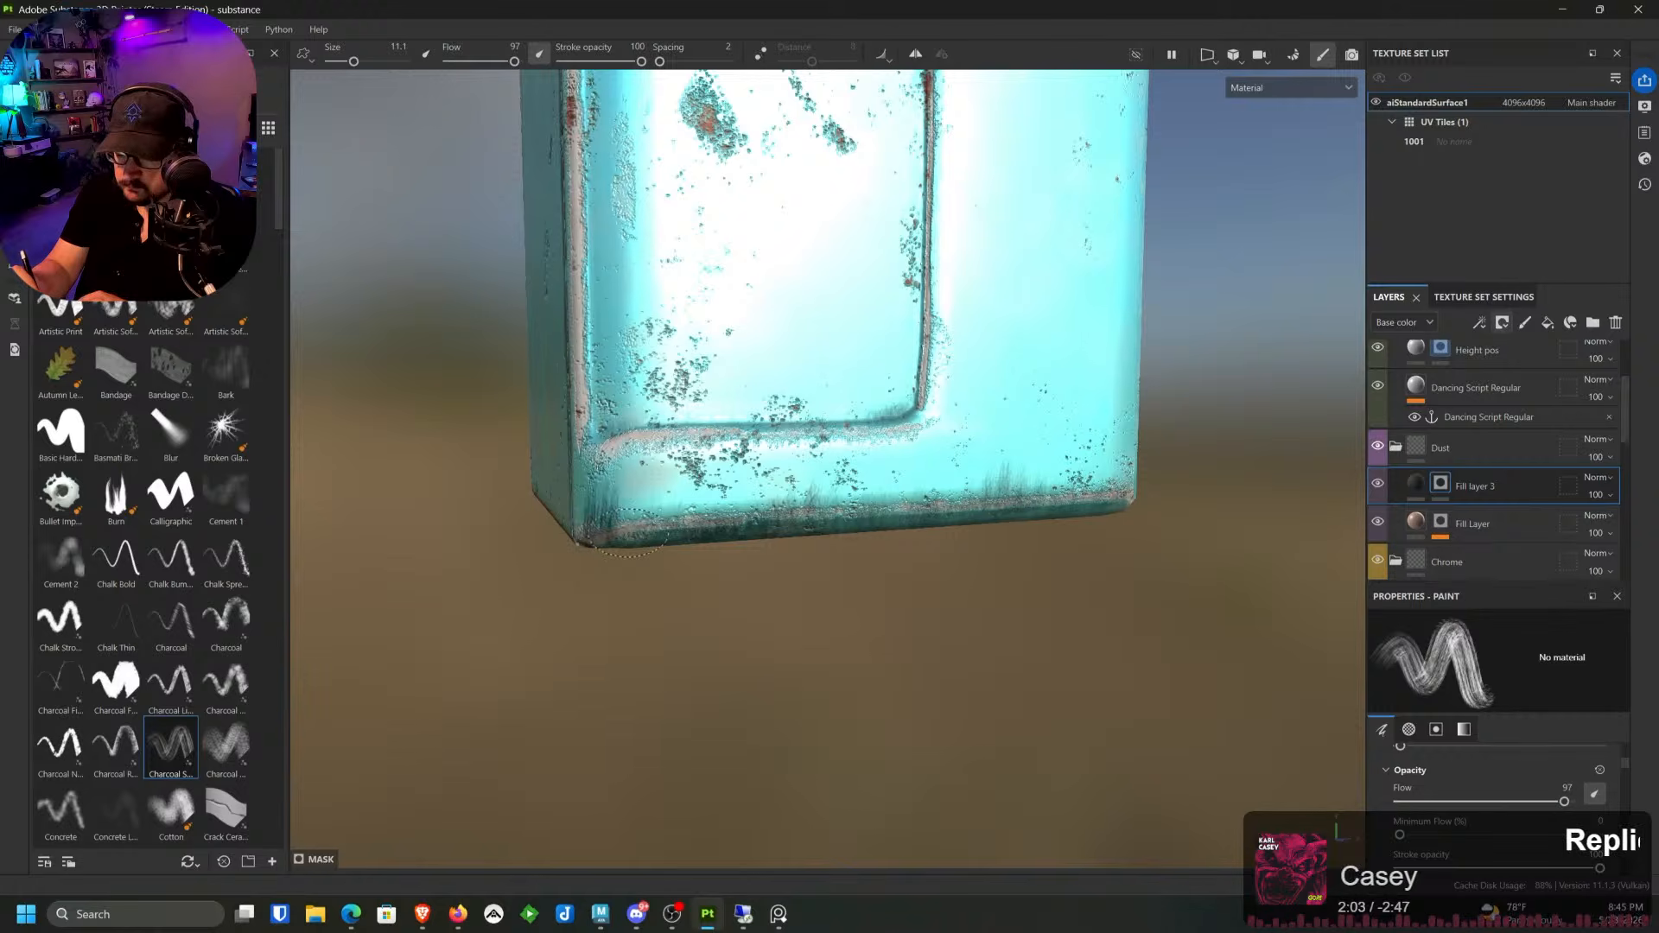
# Step: Examine the grime along the fridge's bottom edges from both sides and the overall look of the whole fridge
pyautogui.keyDown('alt'); pyautogui.moveTo(908, 363); pyautogui.dragTo(804, 432); pyautogui.keyUp('alt')
pyautogui.keyDown('alt'); pyautogui.moveTo(1027, 302); pyautogui.dragTo(889, 262, button='middle'); pyautogui.keyUp('alt')
pyautogui.keyDown('alt'); pyautogui.moveTo(889, 261); pyautogui.dragTo(907, 466); pyautogui.keyUp('alt')
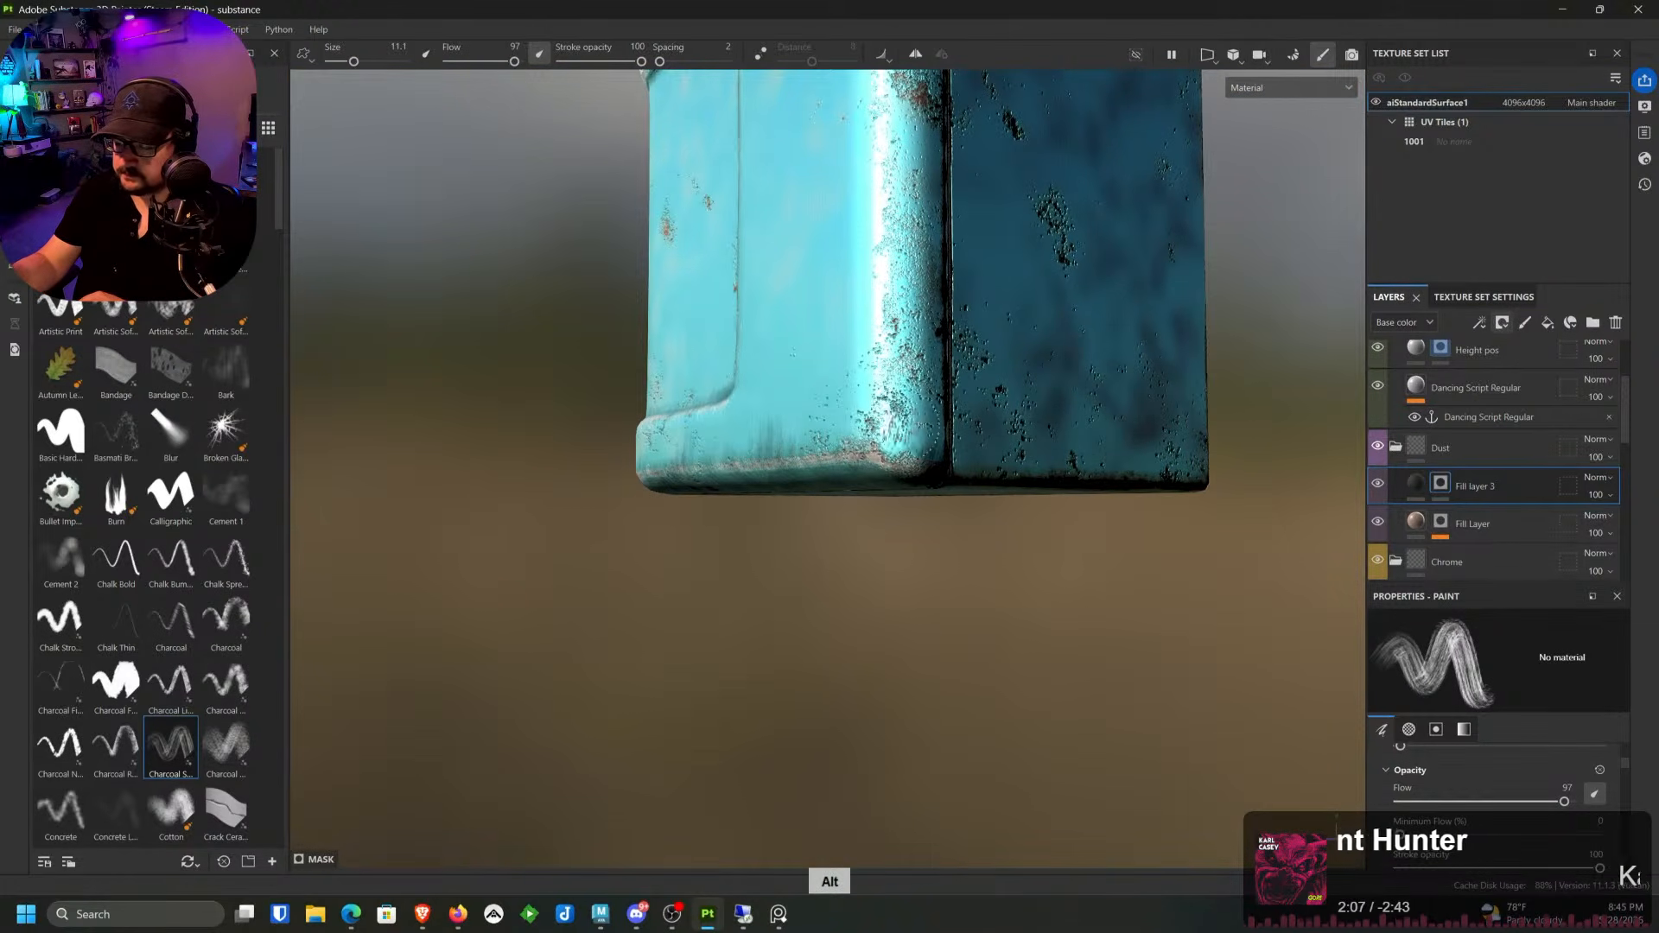
pyautogui.keyDown('alt'); pyautogui.moveTo(938, 462); pyautogui.dragTo(1105, 466, button='middle'); pyautogui.keyUp('alt')
pyautogui.keyDown('alt'); pyautogui.moveTo(1106, 465); pyautogui.dragTo(1322, 494); pyautogui.keyUp('alt')
pyautogui.keyDown('alt'); pyautogui.moveTo(747, 498); pyautogui.dragTo(913, 498, button='middle'); pyautogui.keyUp('alt')
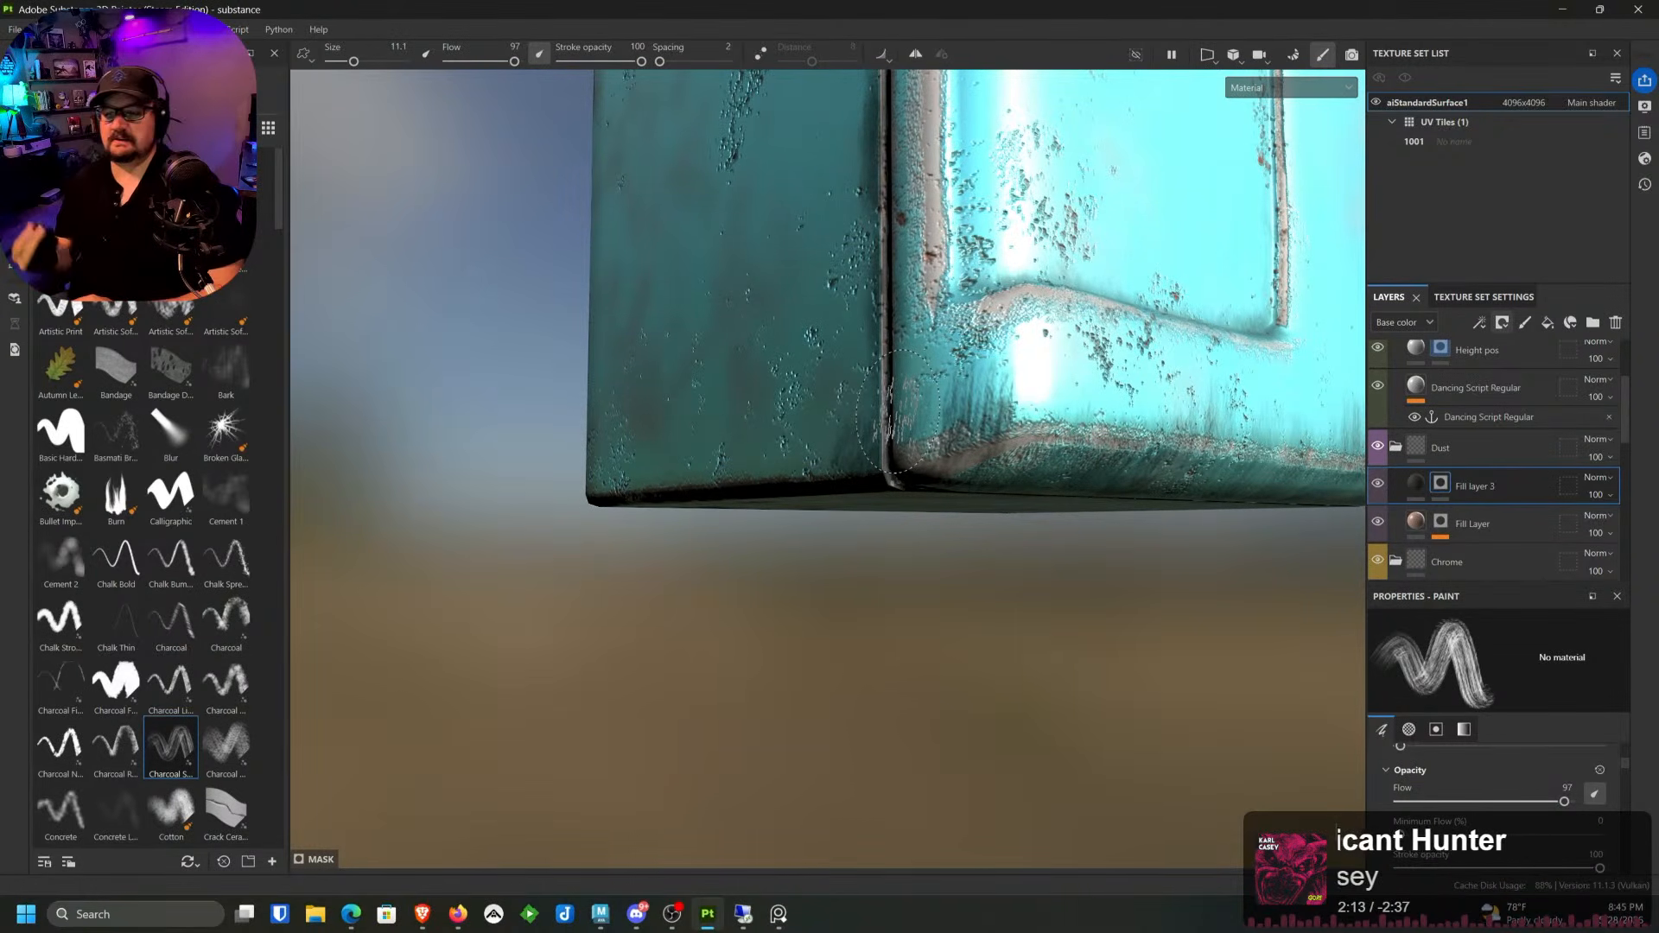
pyautogui.keyDown('alt'); pyautogui.moveTo(896, 412); pyautogui.dragTo(1037, 130, button='right'); pyautogui.keyUp('alt')
pyautogui.keyDown('alt'); pyautogui.moveTo(985, 356); pyautogui.dragTo(745, 594, button='middle'); pyautogui.keyUp('alt')
pyautogui.keyDown('alt'); pyautogui.moveTo(851, 155); pyautogui.dragTo(817, 294, button='right'); pyautogui.keyUp('alt')
pyautogui.keyDown('alt'); pyautogui.moveTo(816, 294); pyautogui.dragTo(743, 380); pyautogui.keyUp('alt')
pyautogui.keyDown('alt'); pyautogui.moveTo(959, 173); pyautogui.dragTo(899, 259, button='right'); pyautogui.keyUp('alt')
pyautogui.keyDown('alt'); pyautogui.moveTo(899, 250); pyautogui.dragTo(804, 536, button='middle'); pyautogui.keyUp('alt')
pyautogui.keyDown('alt'); pyautogui.moveTo(803, 535); pyautogui.dragTo(873, 510); pyautogui.keyUp('alt')
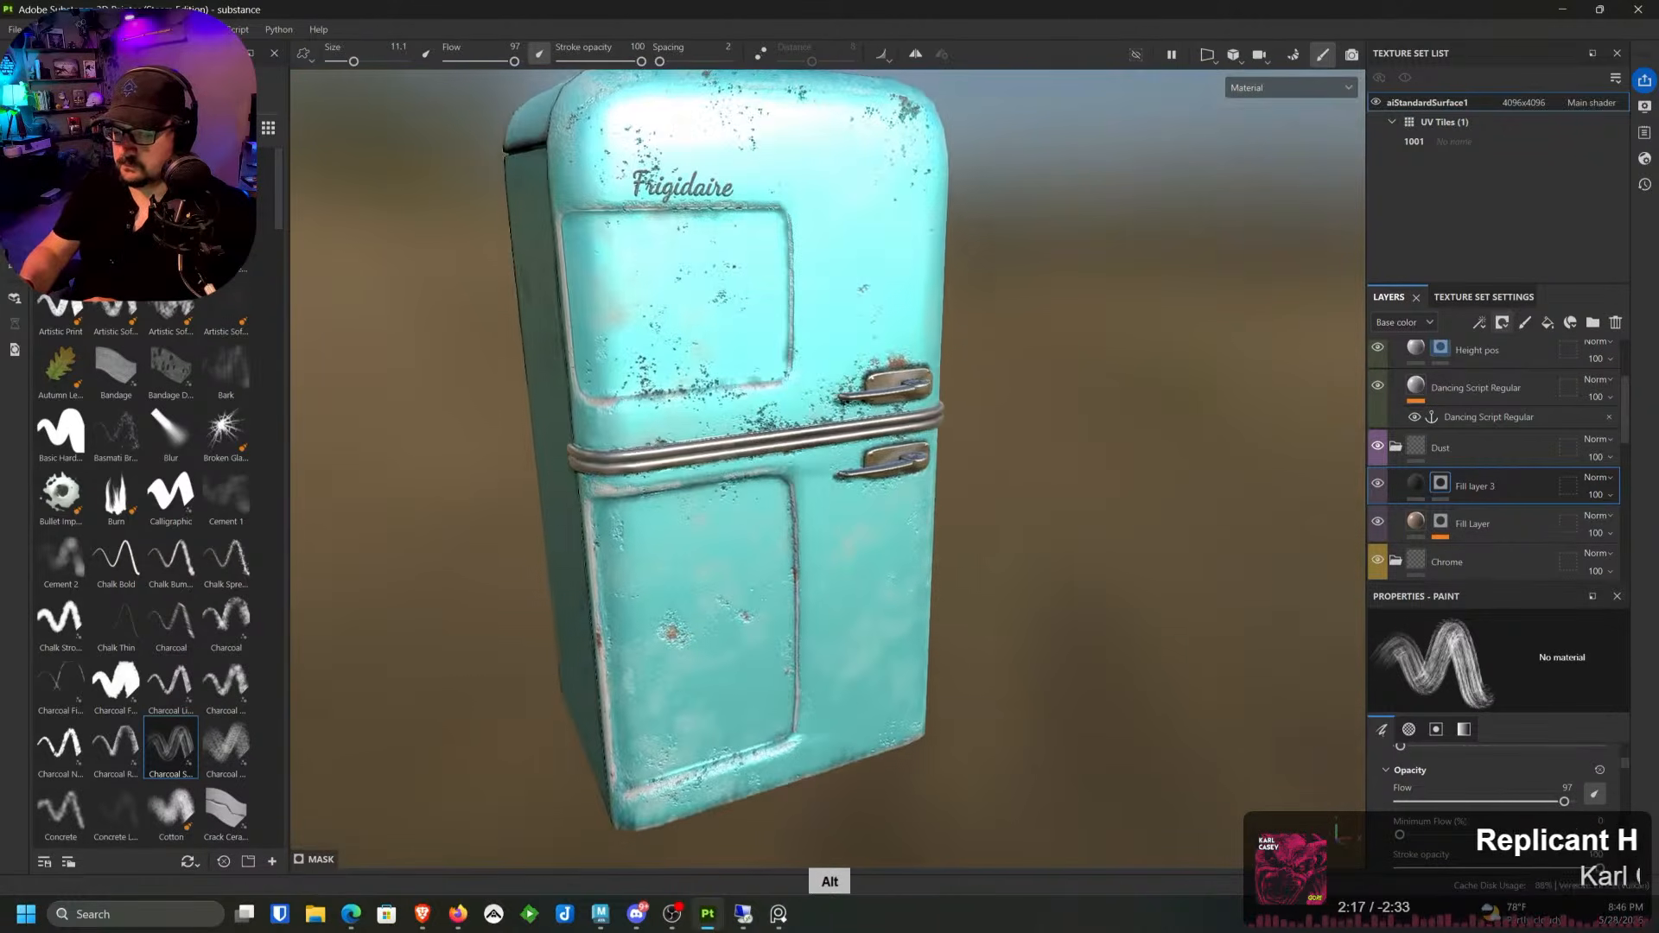
pyautogui.keyDown('alt'); pyautogui.moveTo(873, 406); pyautogui.dragTo(812, 484, button='right'); pyautogui.keyUp('alt')
pyautogui.keyDown('alt'); pyautogui.moveTo(916, 406); pyautogui.dragTo(967, 400); pyautogui.keyUp('alt')
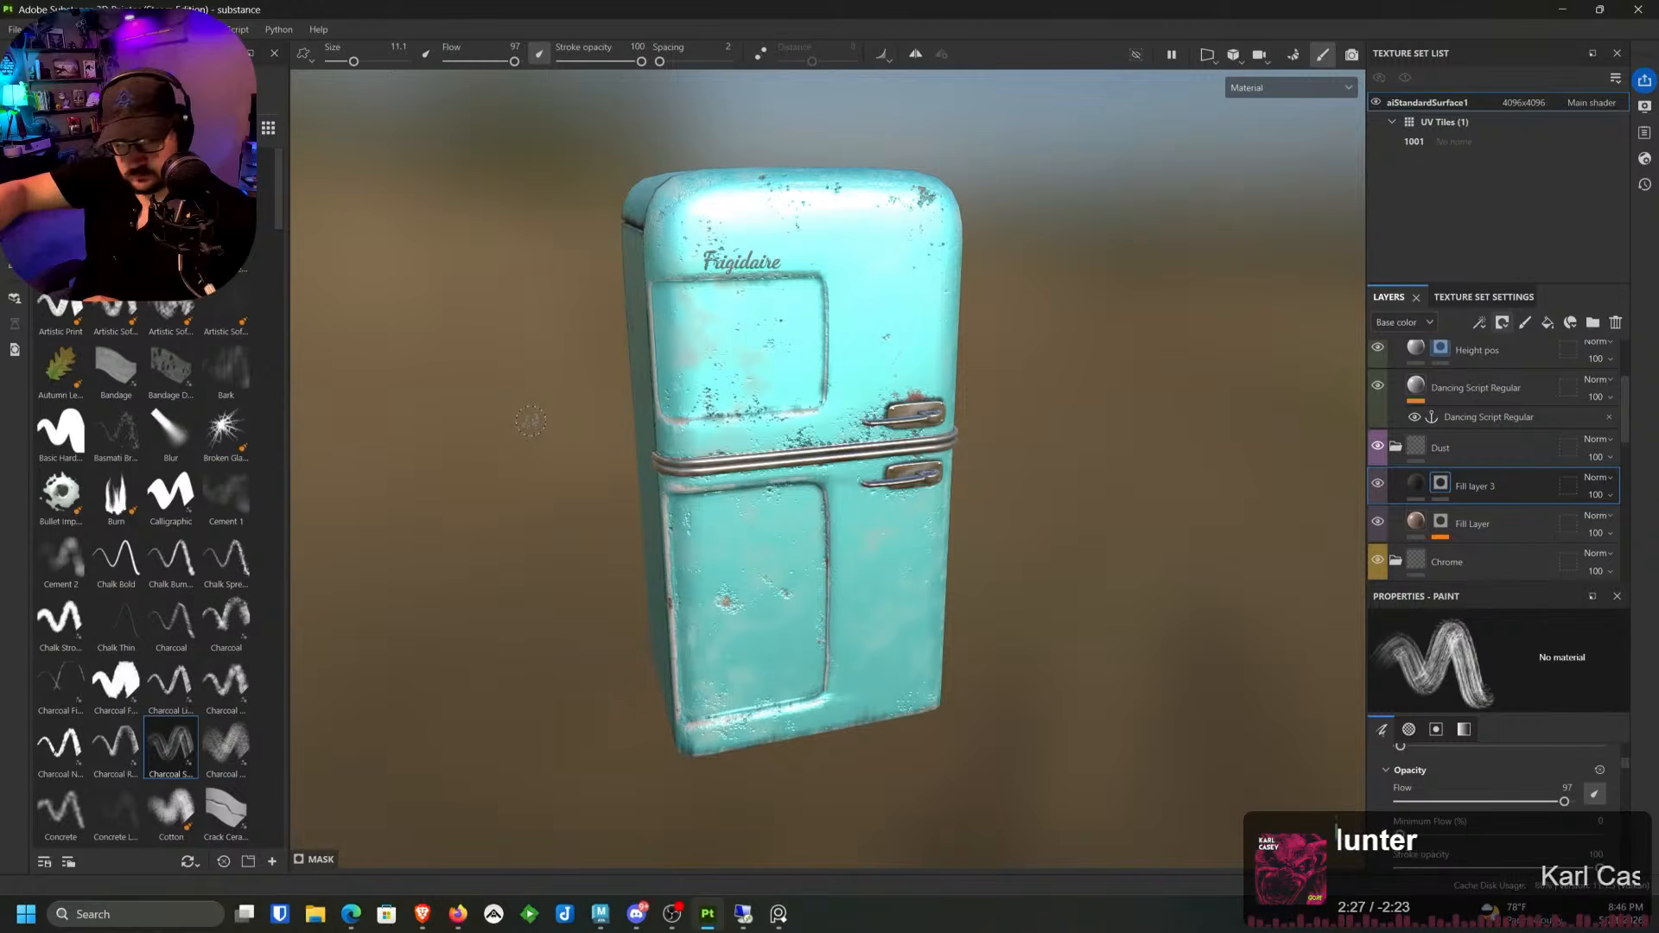
# Step: Export the fridge's texture maps to the Fridge/Textures folder as 4096 16-bit PNG files with the PBR Metallic Roughness template
pyautogui.click(14, 30)
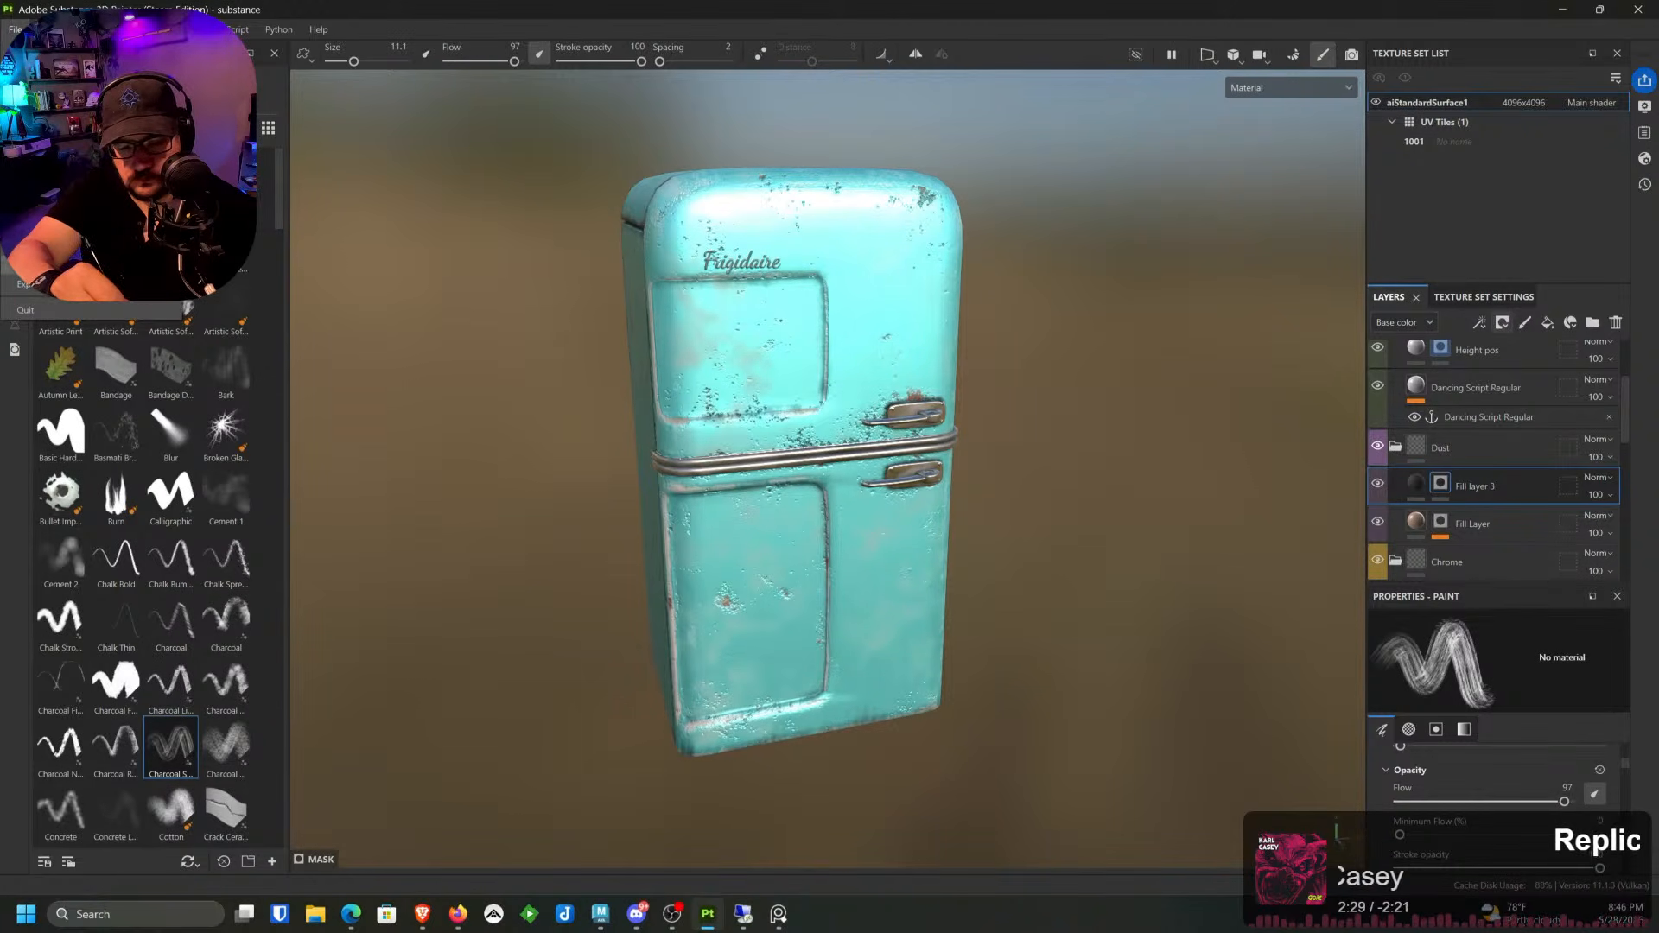
pyautogui.click(87, 283)
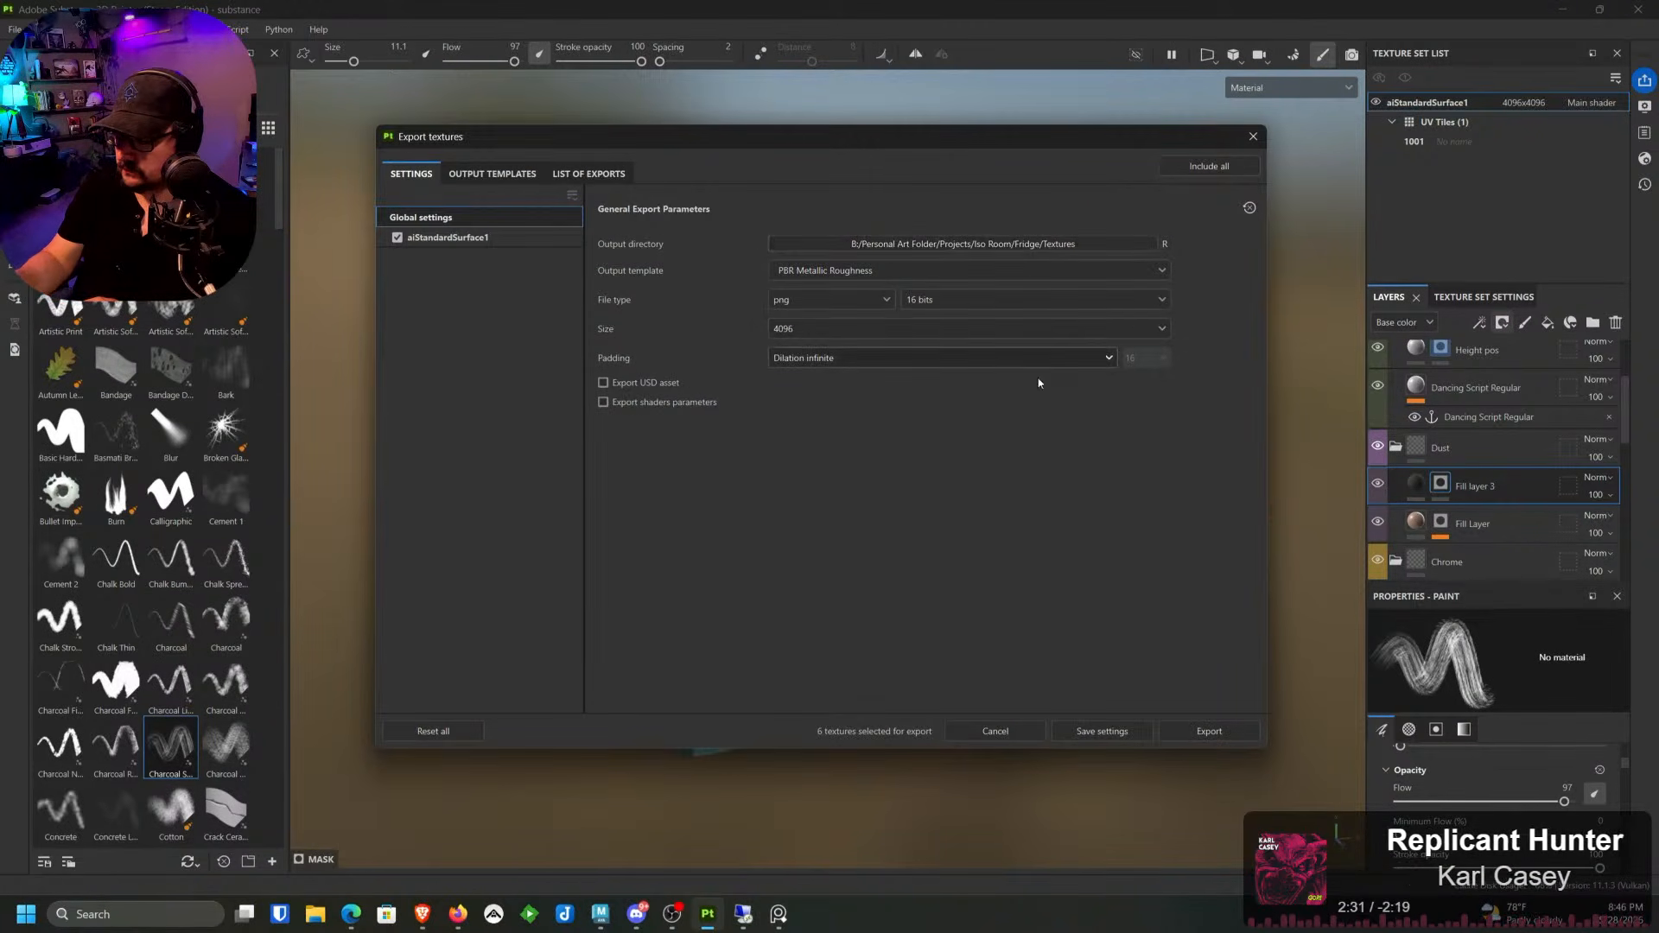
pyautogui.click(1210, 732)
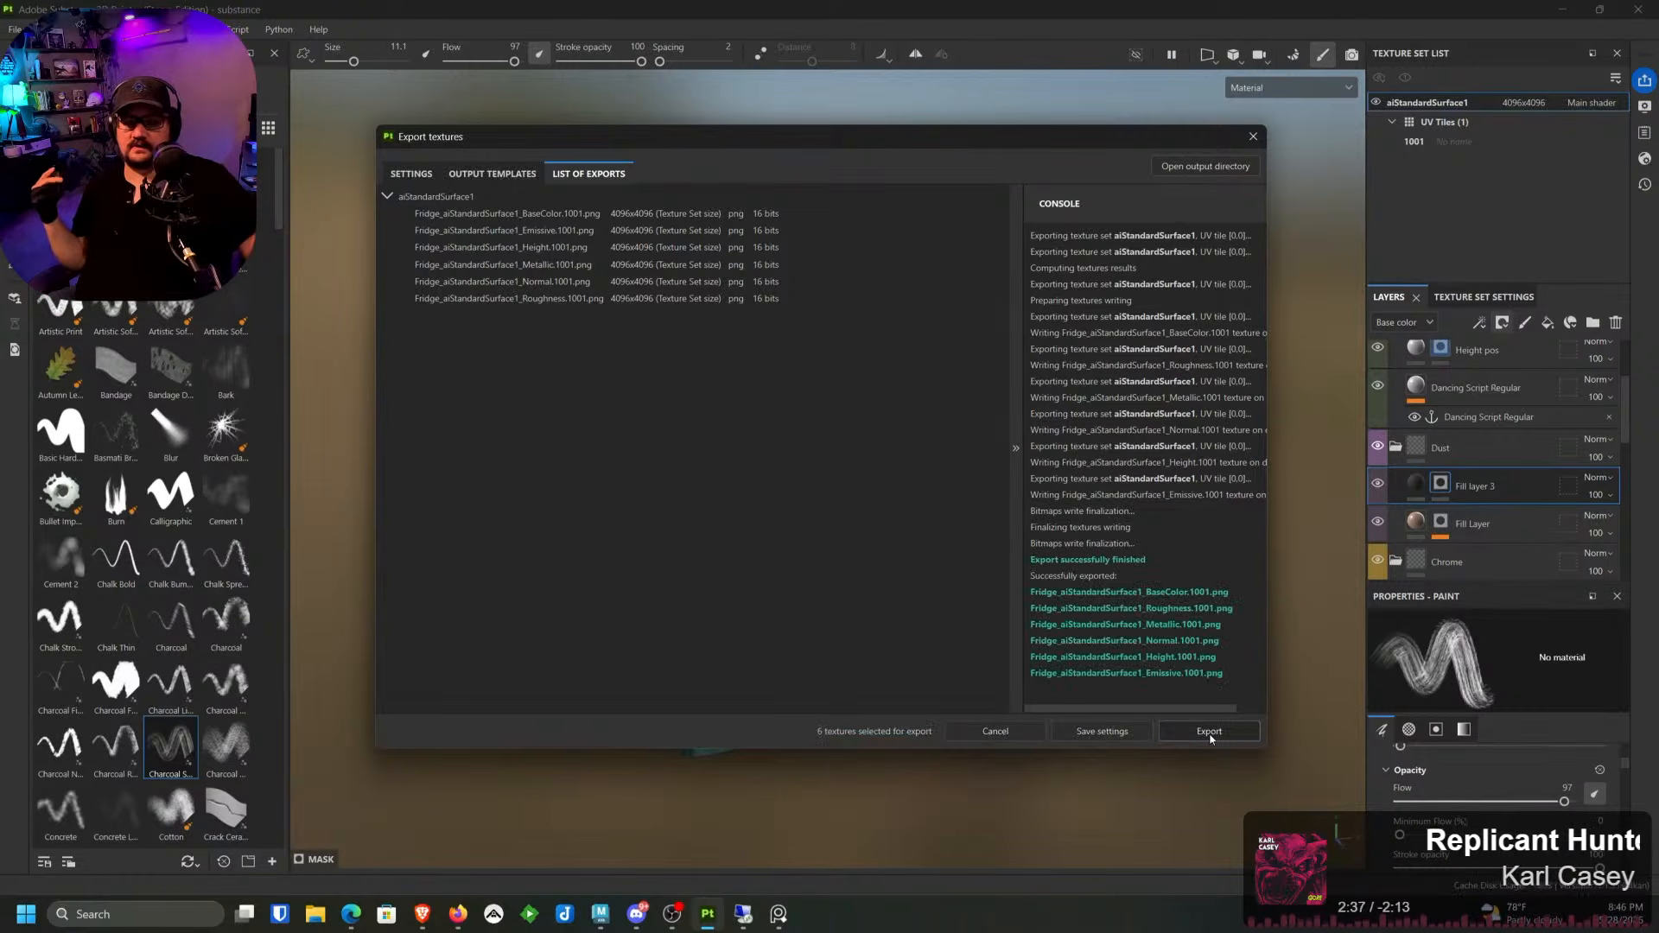
pyautogui.click(1250, 140)
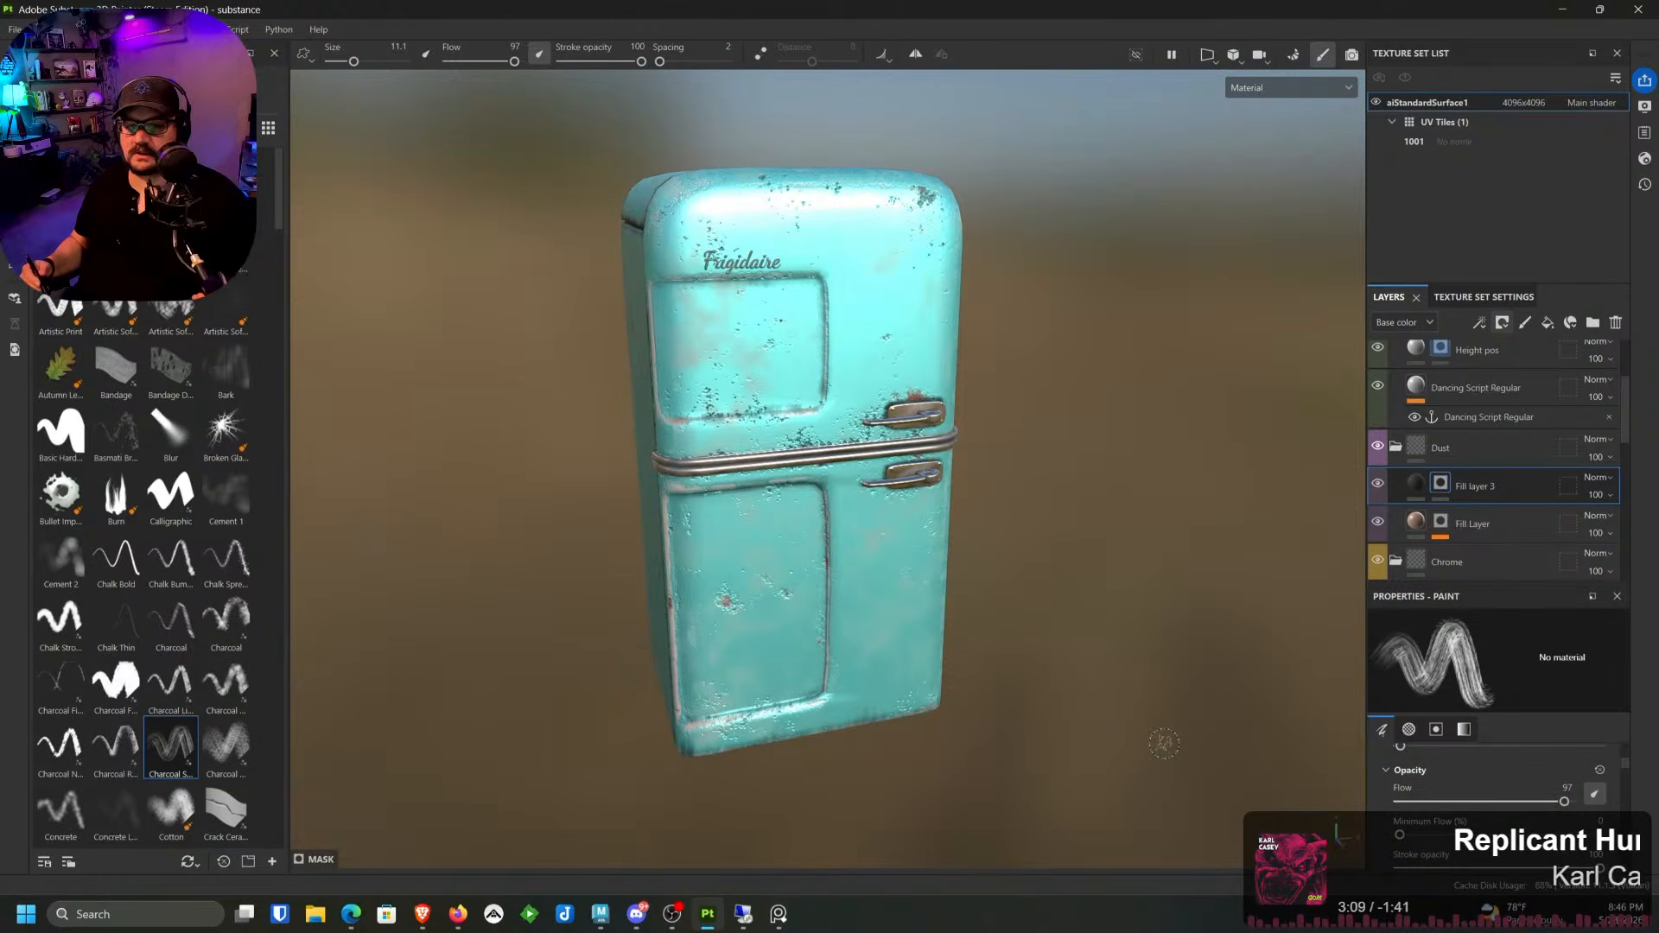
# Step: Switch to Maya, save the Room_Look_Dev scene and view the kitchen rendered in the viewport
pyautogui.click(615, 922)
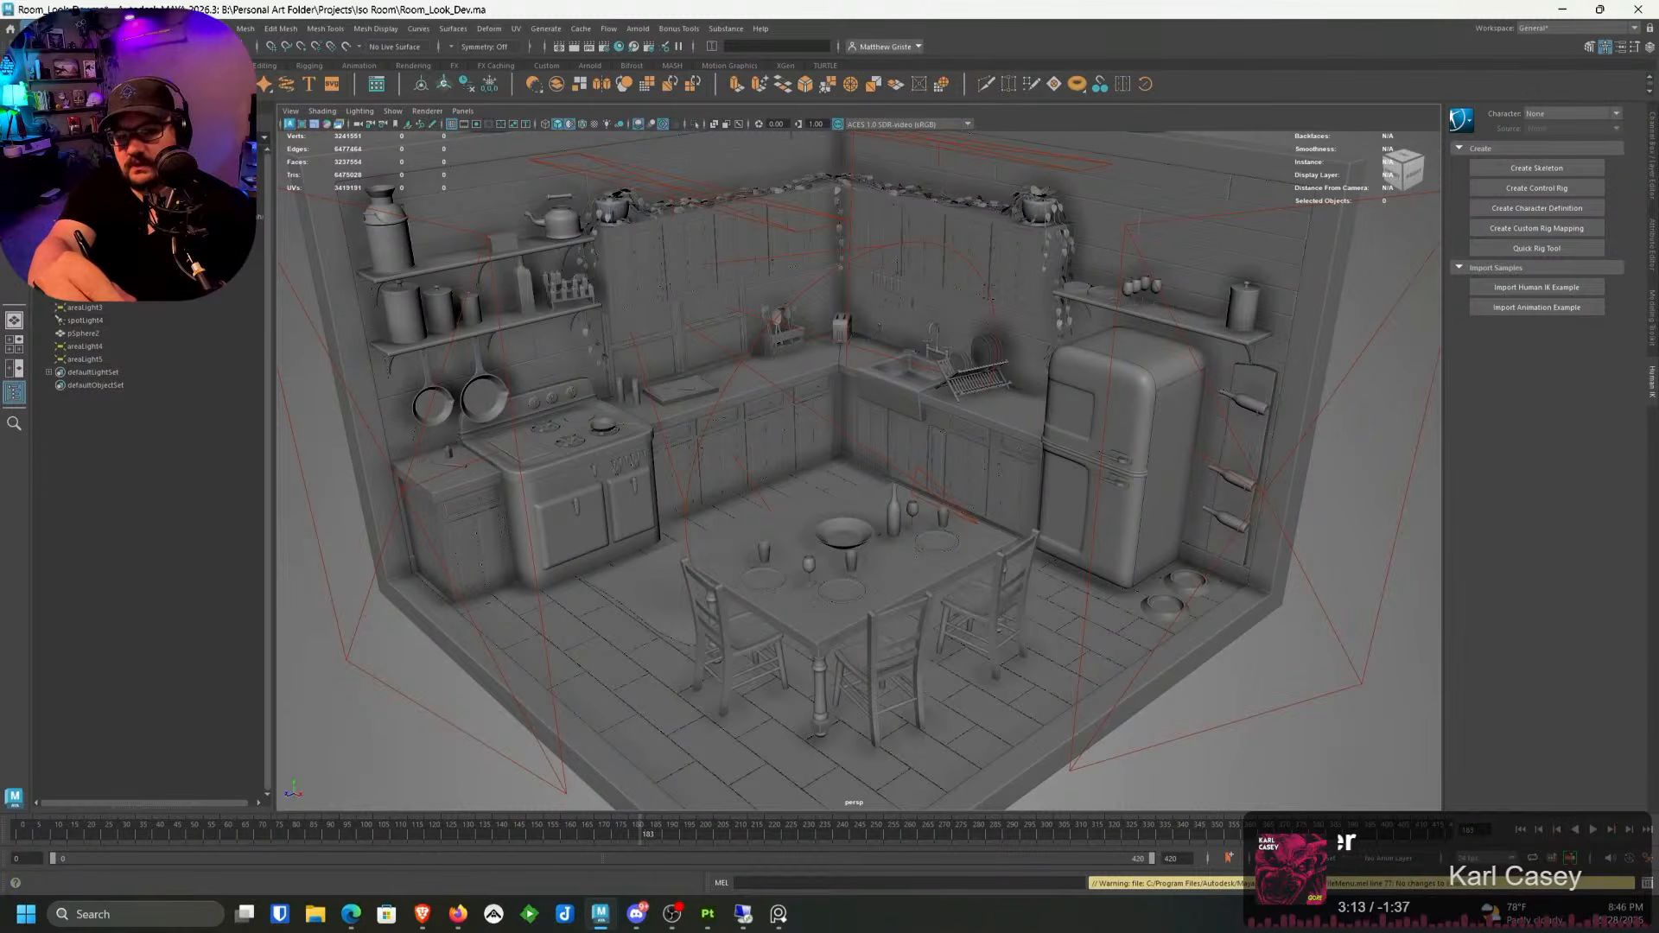
pyautogui.click(15, 29)
pyautogui.click(69, 70)
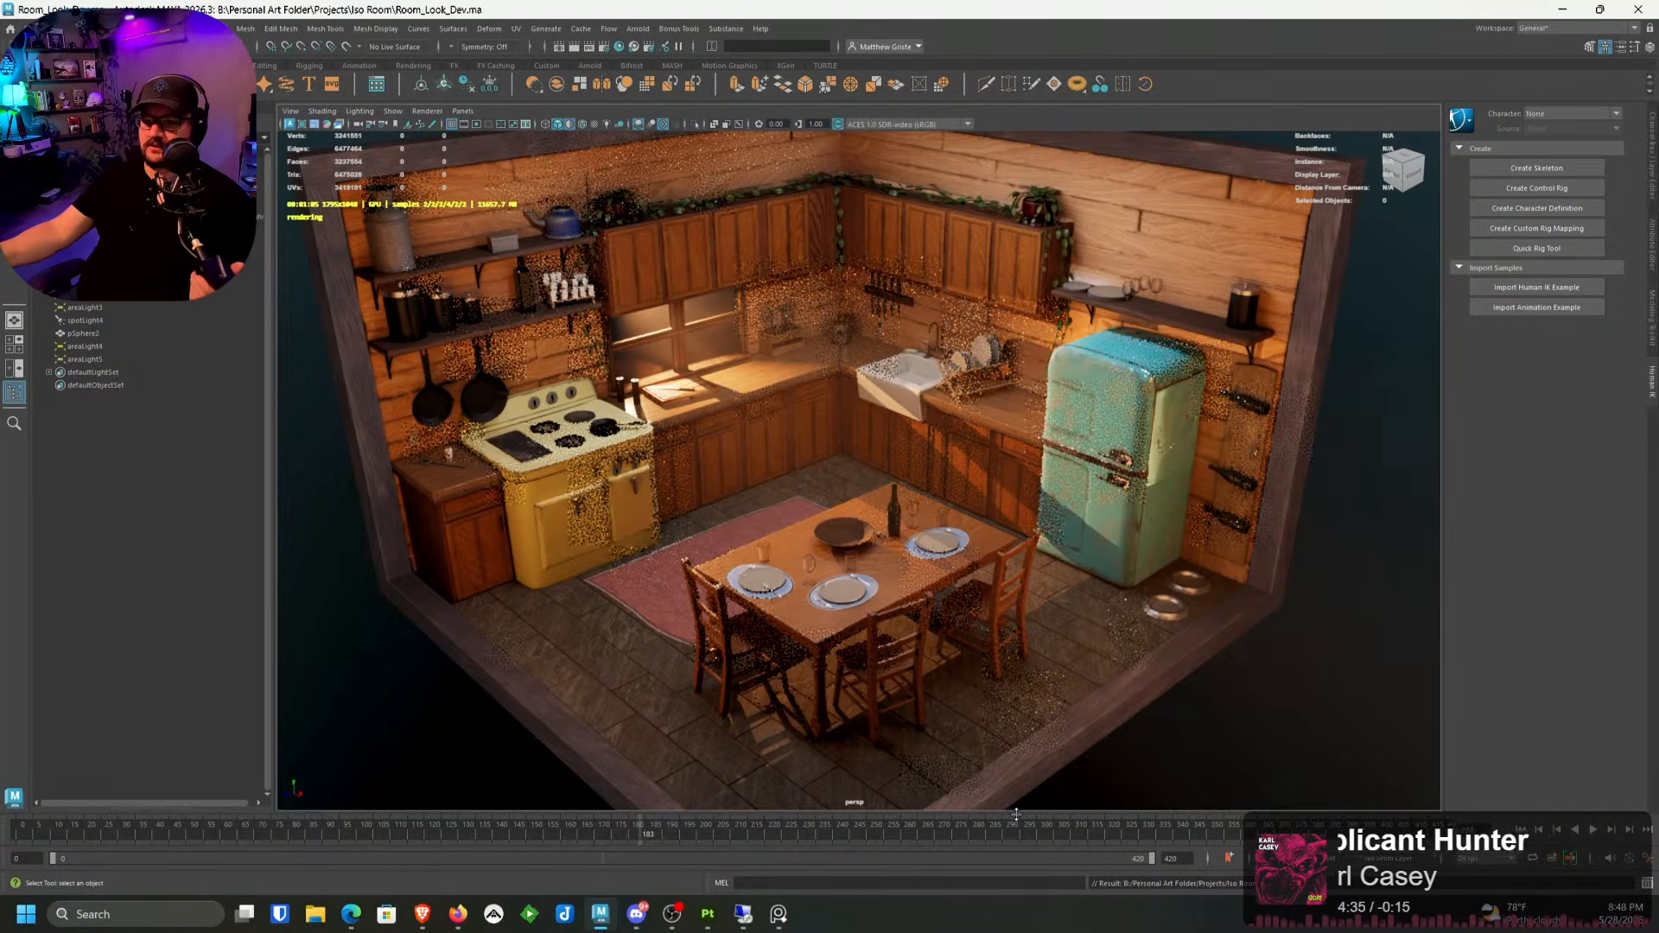
# Step: Check the GPU's utilization and dedicated and shared memory usage in Task Manager, and close it
pyautogui.rightClick(989, 912)
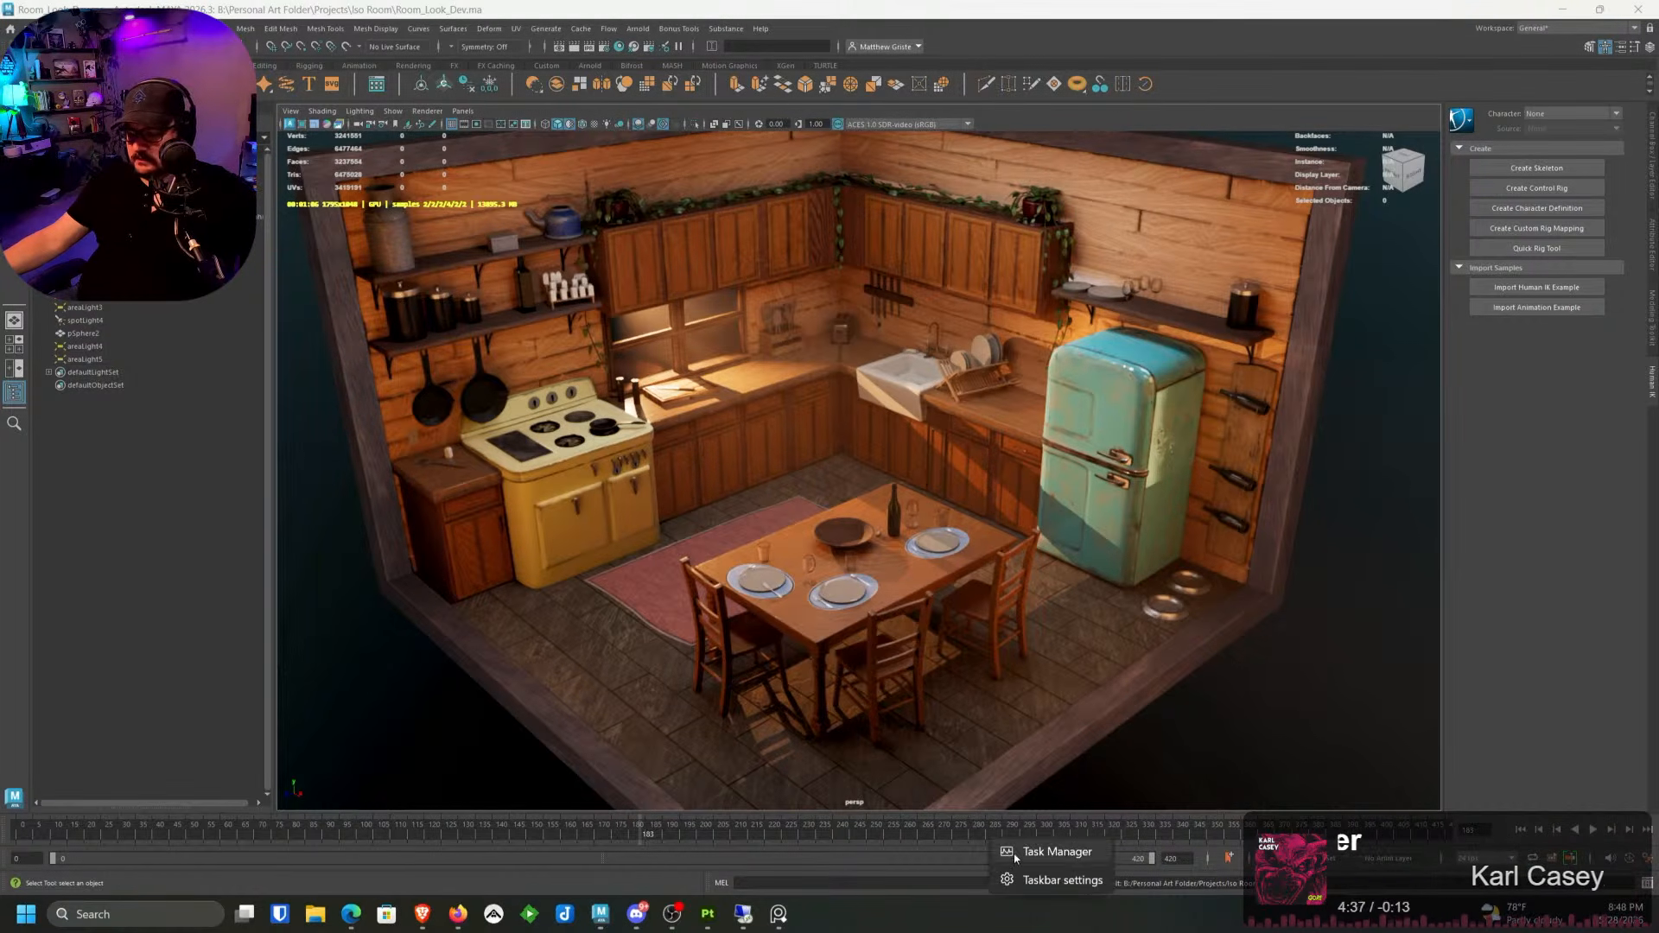
pyautogui.click(1033, 853)
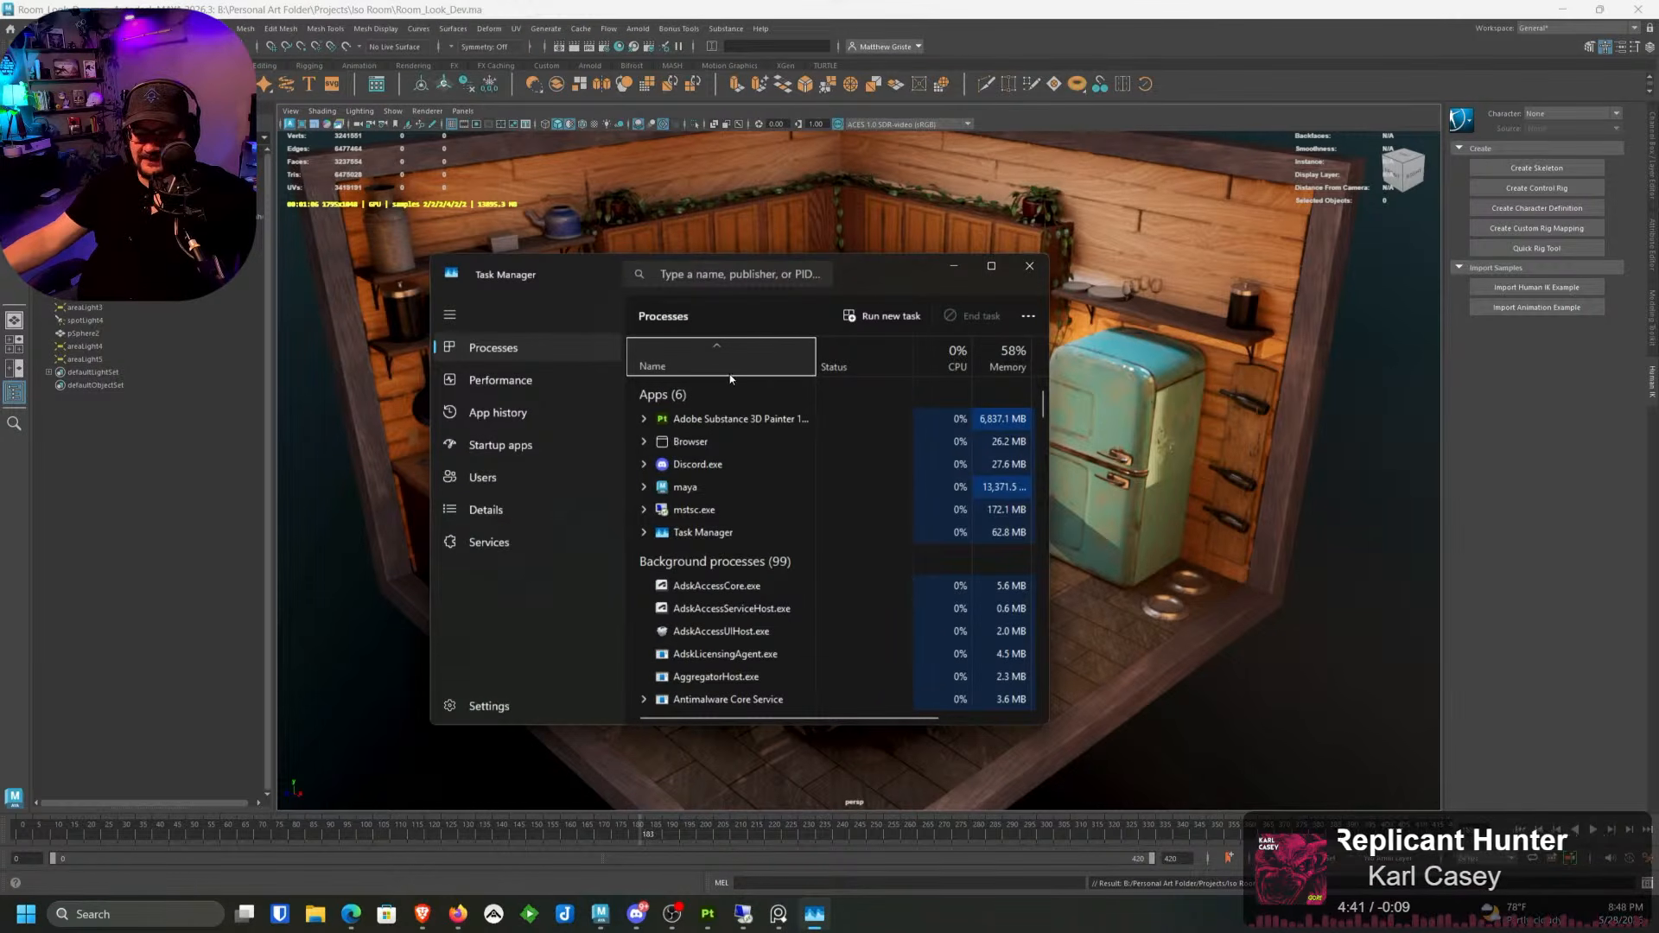
pyautogui.click(576, 380)
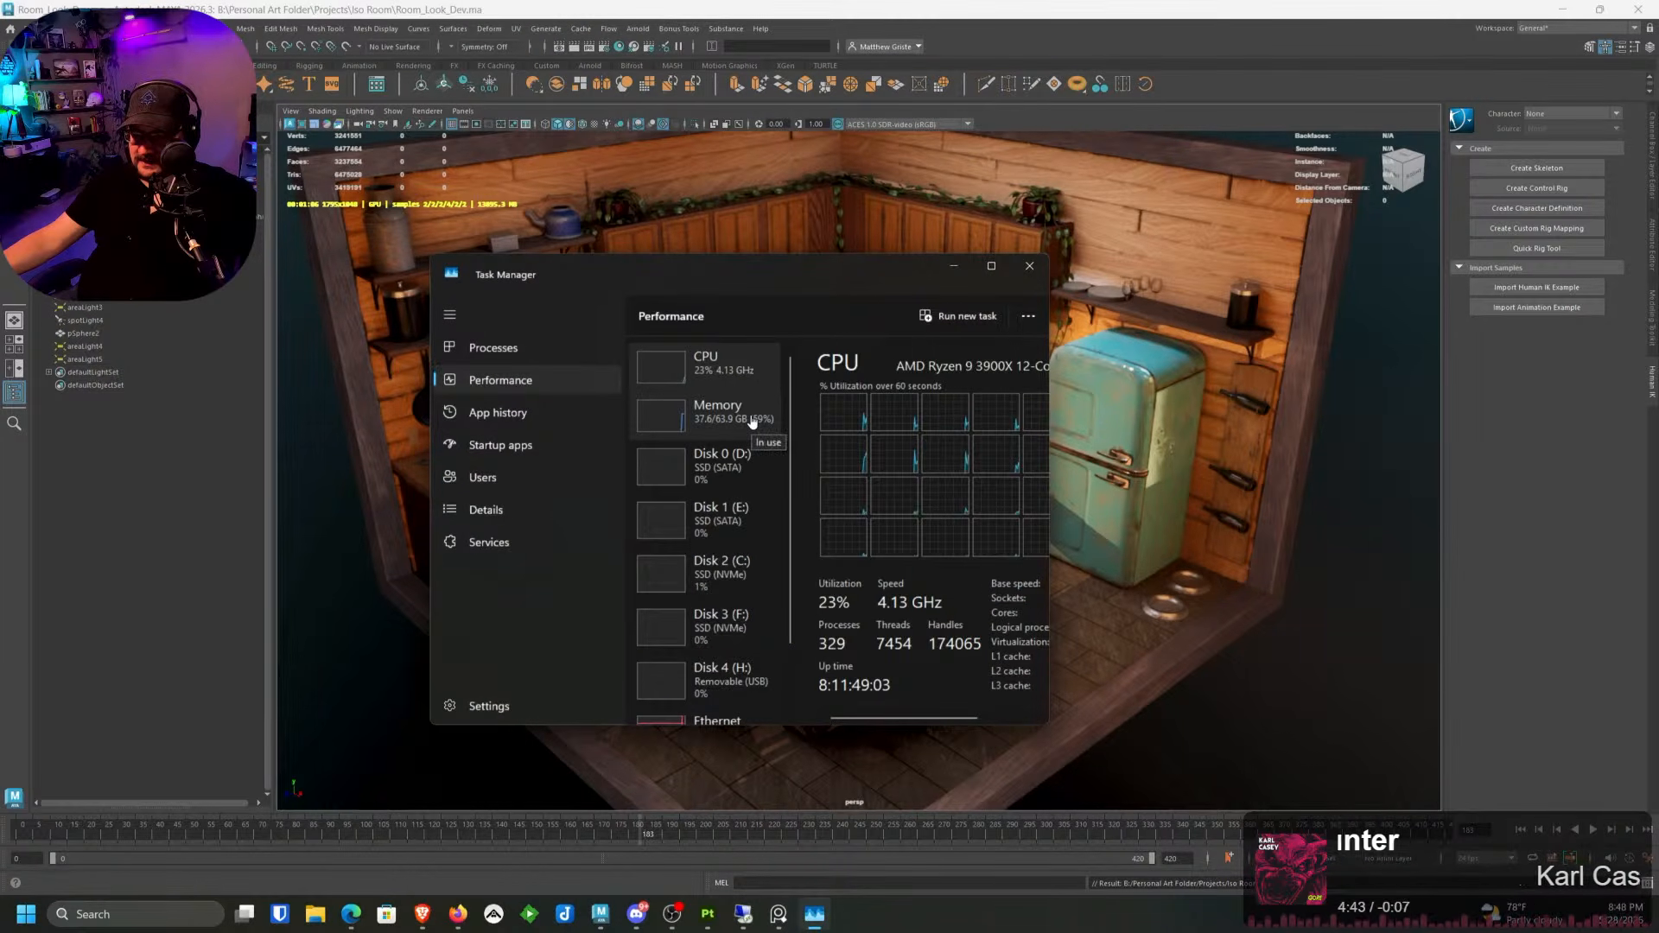
pyautogui.scroll(-2, 752, 420)
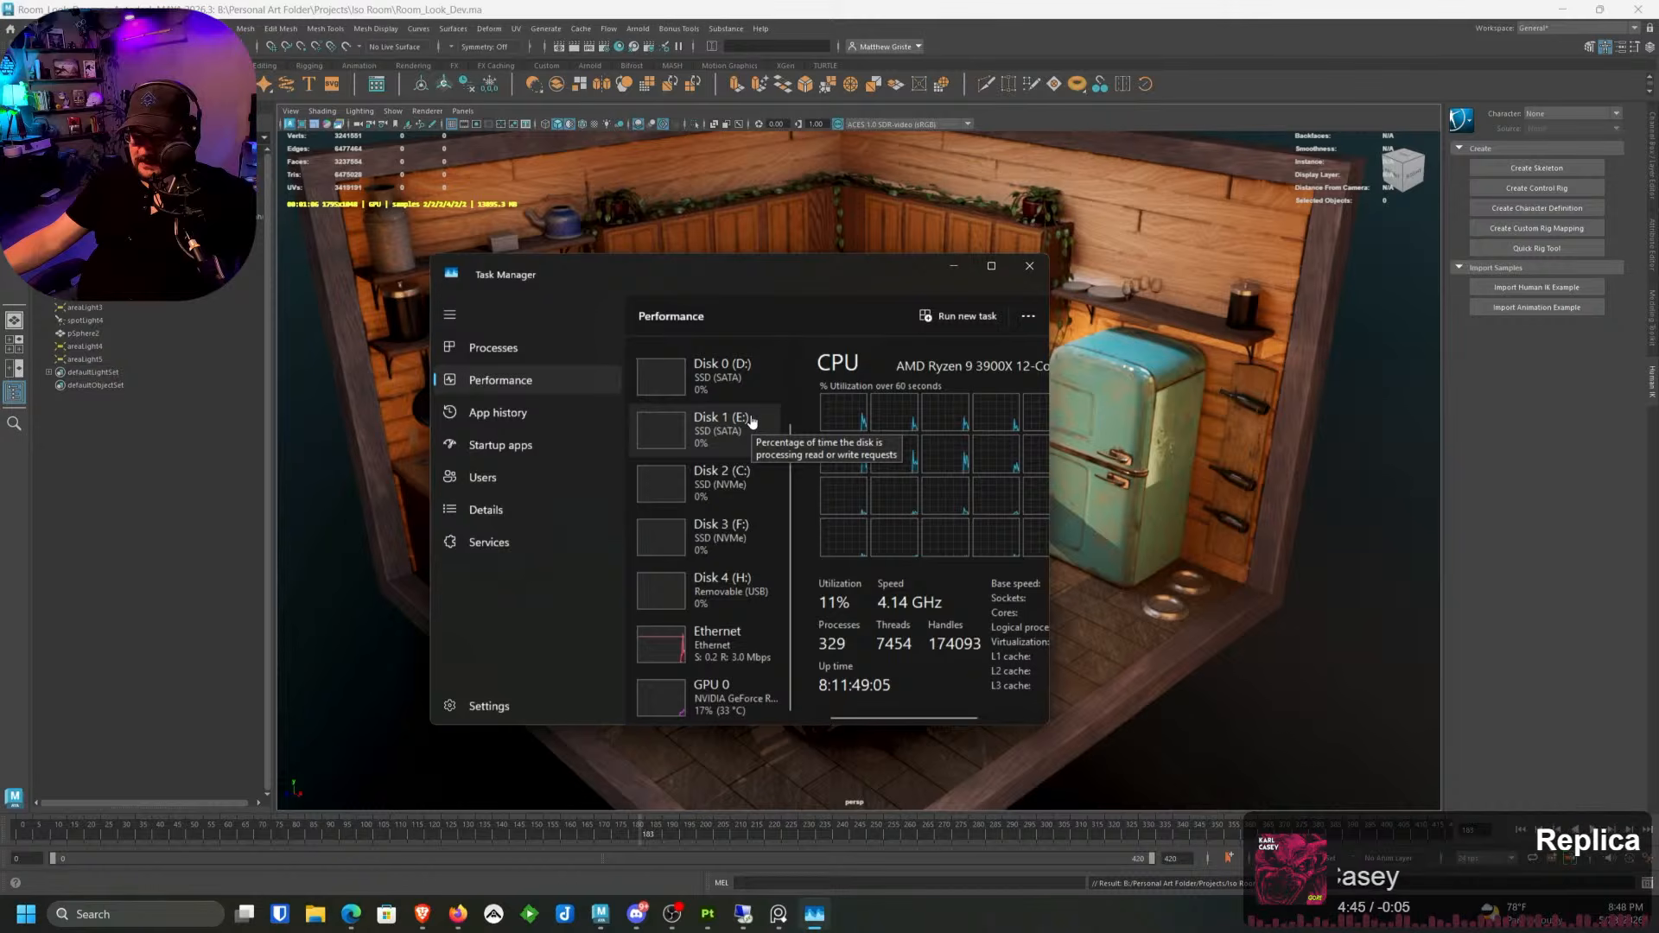
pyautogui.click(750, 702)
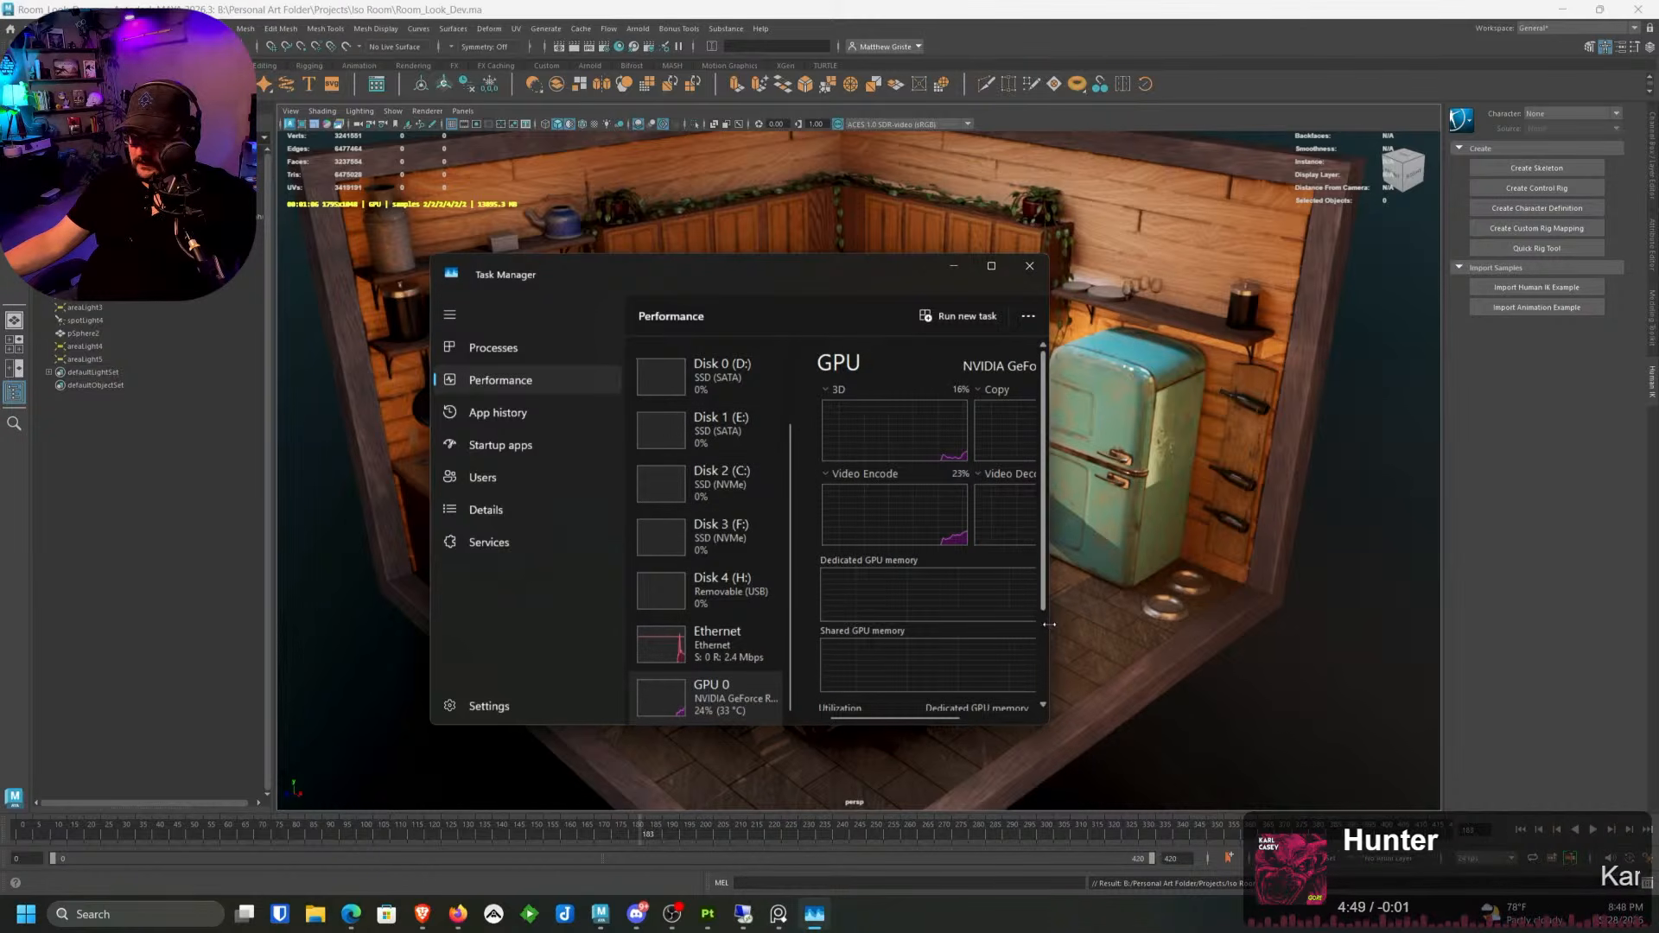
pyautogui.moveTo(1047, 624); pyautogui.dragTo(1255, 624)
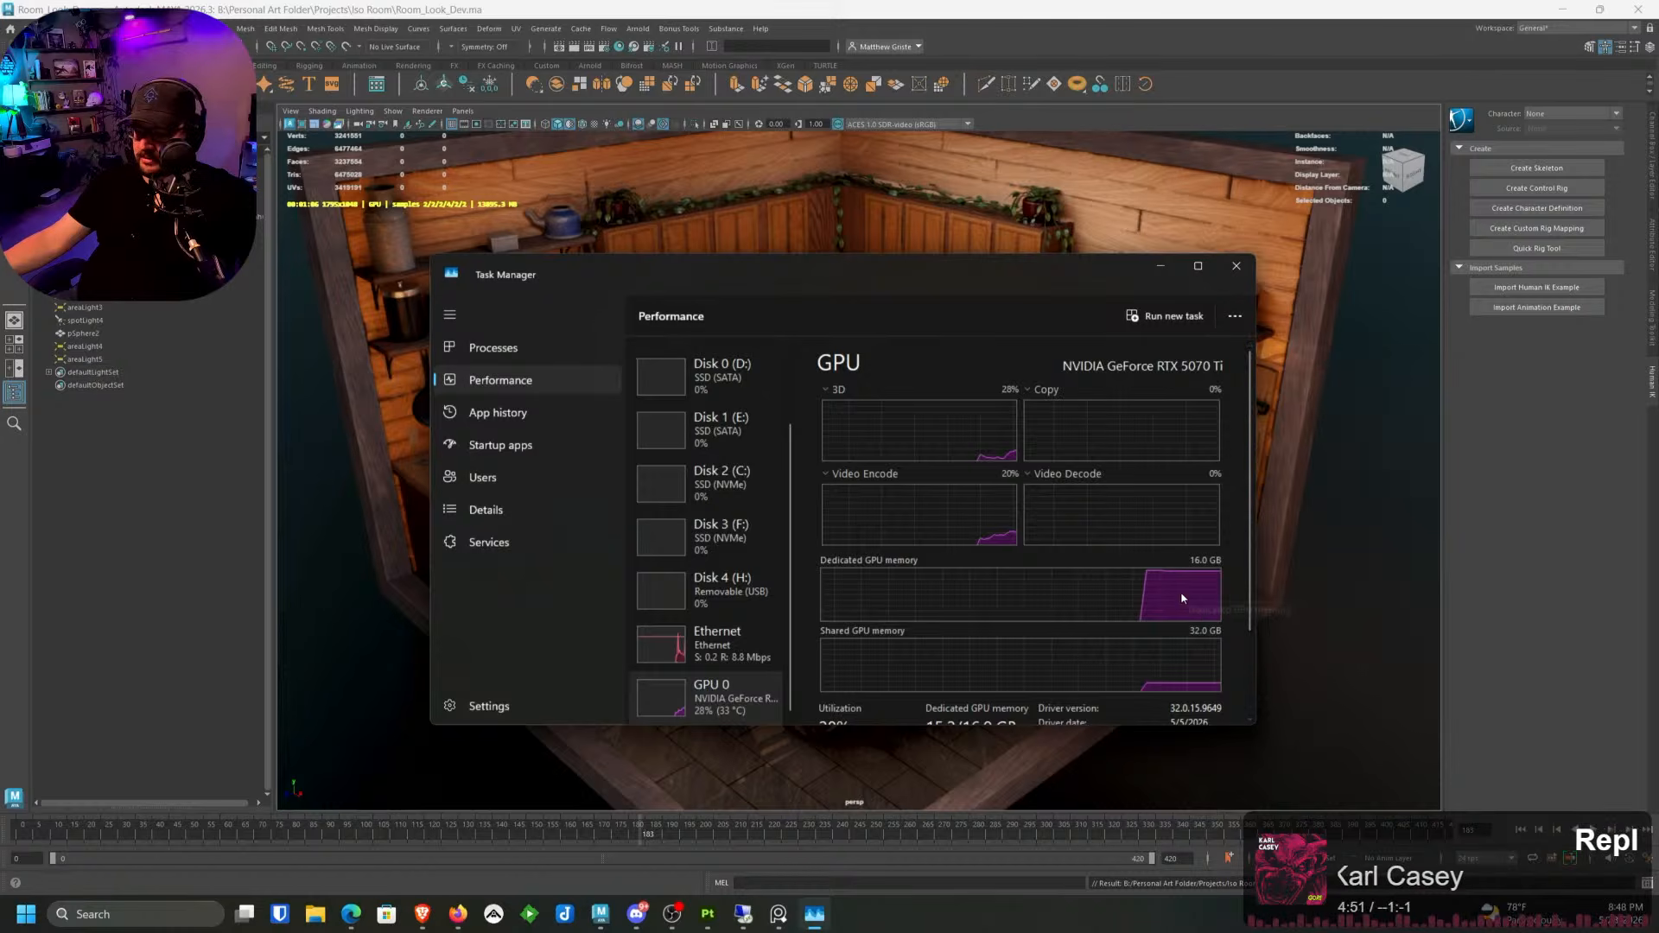
pyautogui.scroll(-2, 1171, 593)
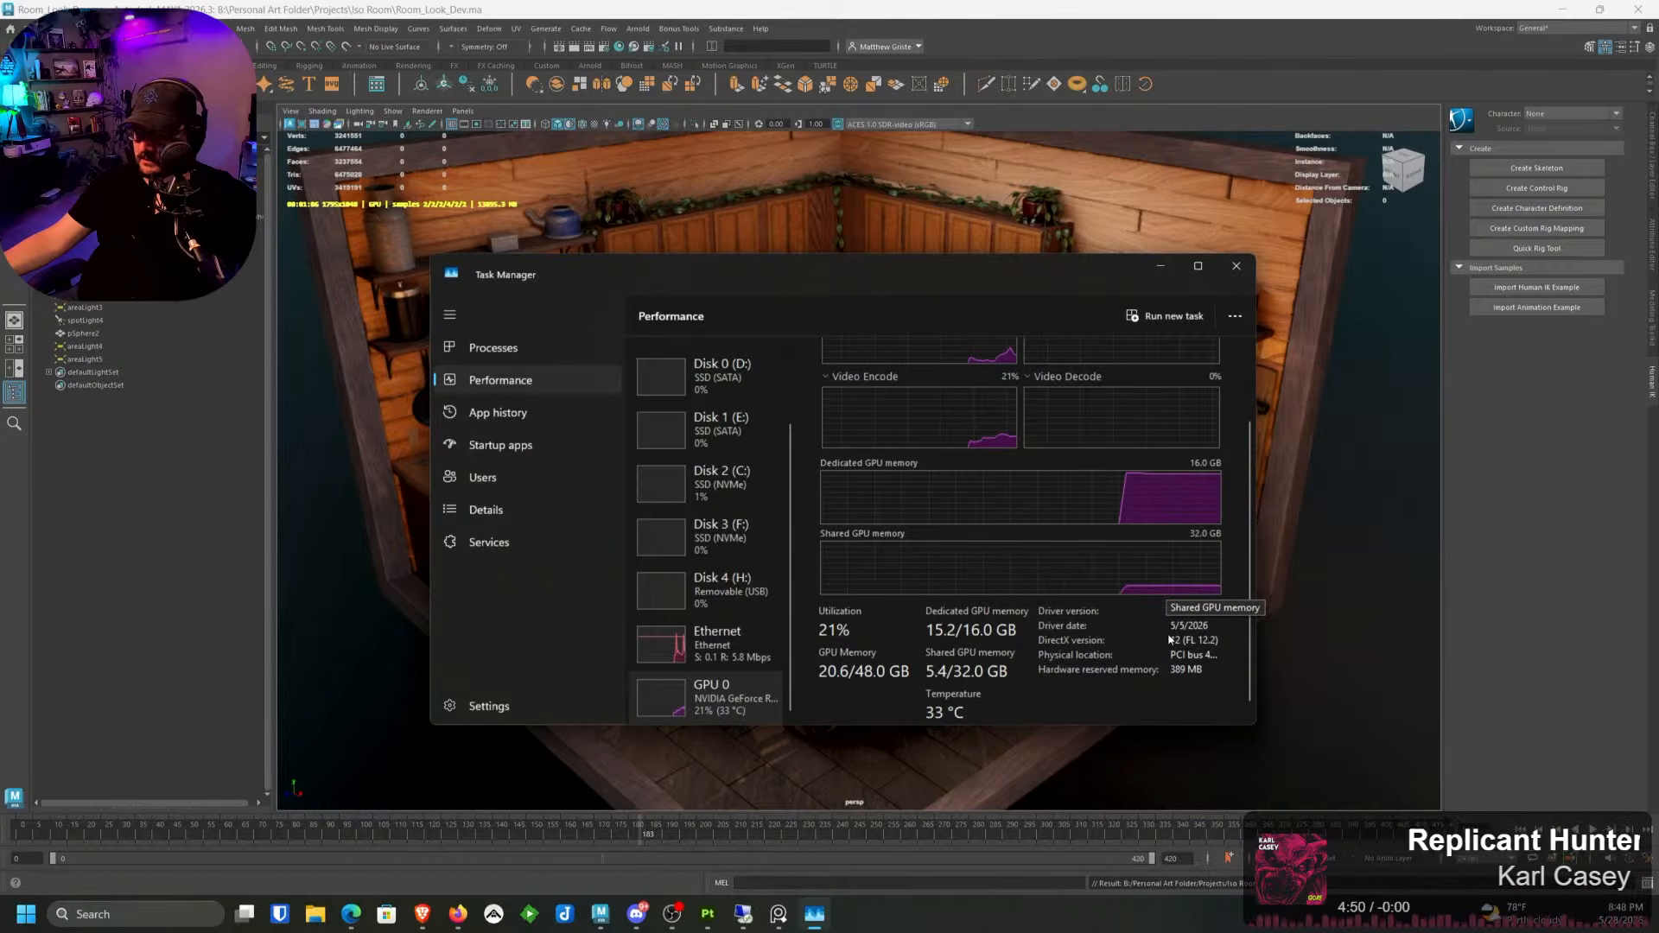
pyautogui.scroll(1, 1168, 591)
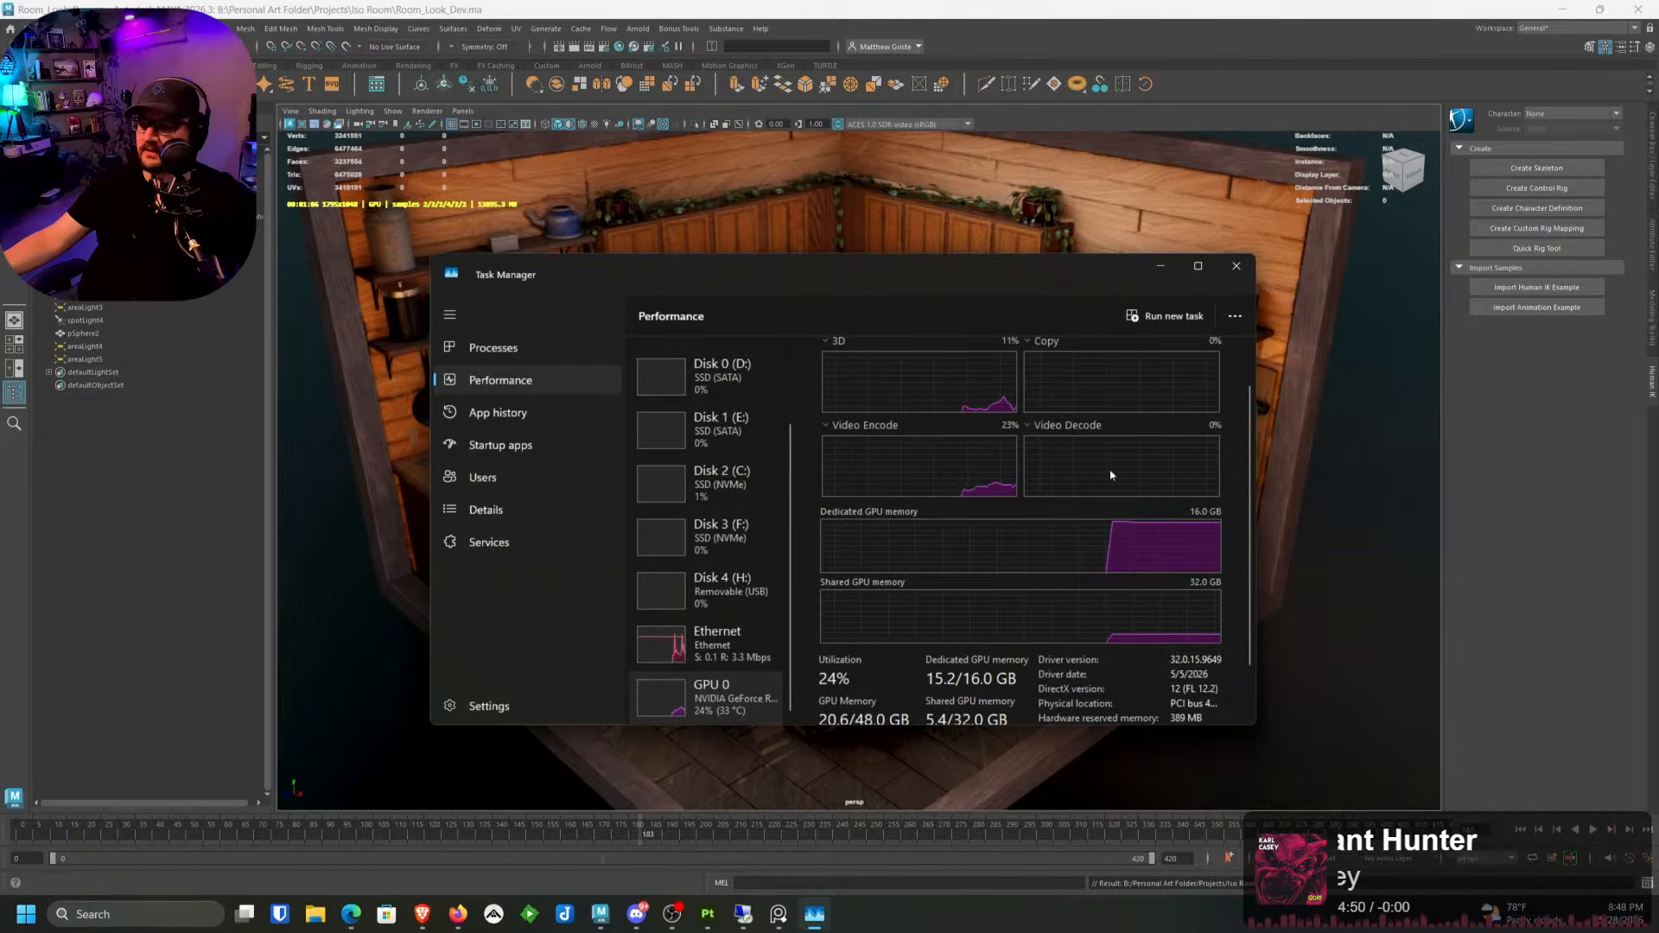
pyautogui.click(1237, 271)
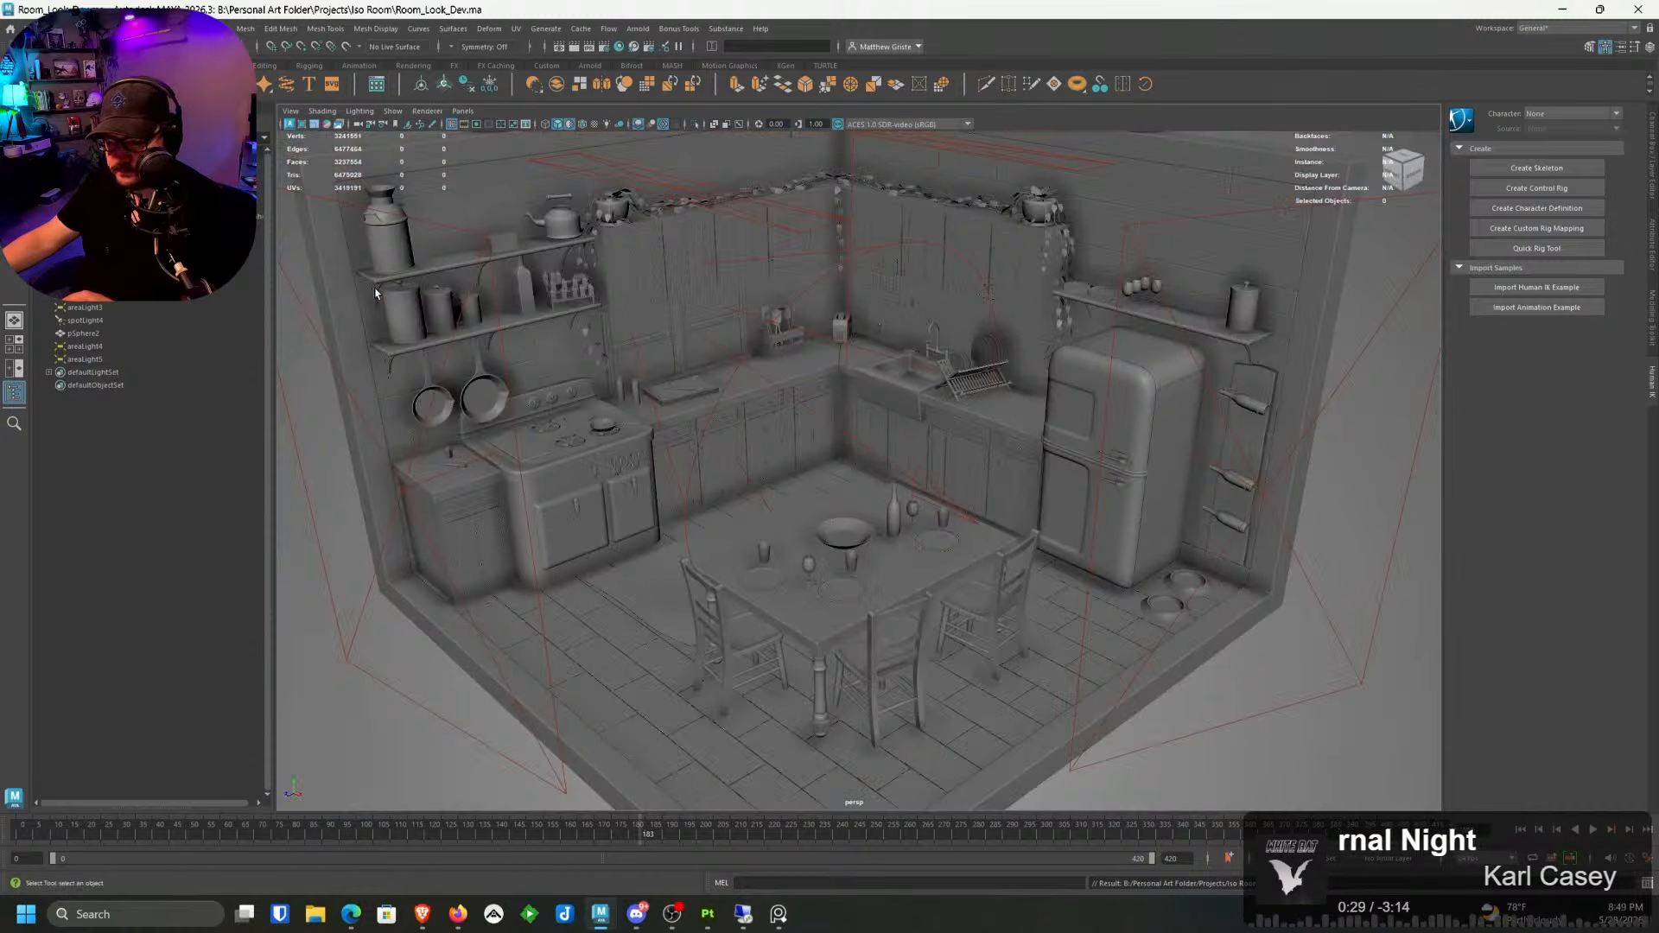
# Step: Save the Room_Look_Dev kitchen scene again with the render stopped
pyautogui.click(33, 28)
pyautogui.click(69, 81)
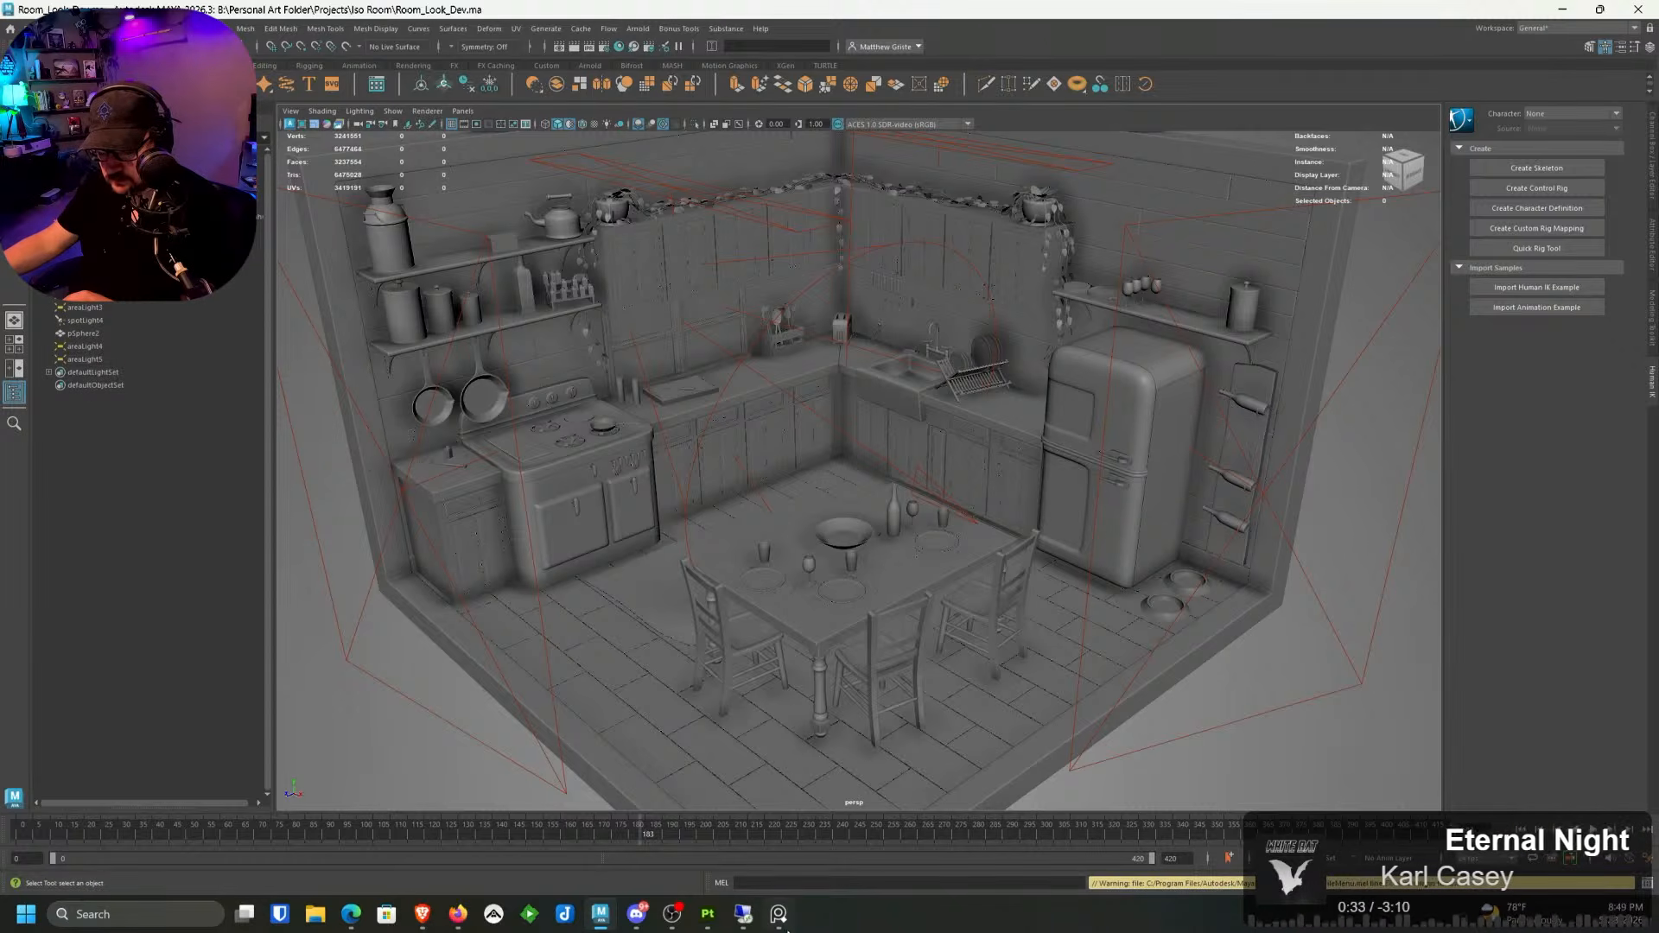
# Step: Switch back to Substance 3D Painter, open the Plants project from the Iso Room project's Plants folder and inspect the trailing leaves
pyautogui.click(706, 914)
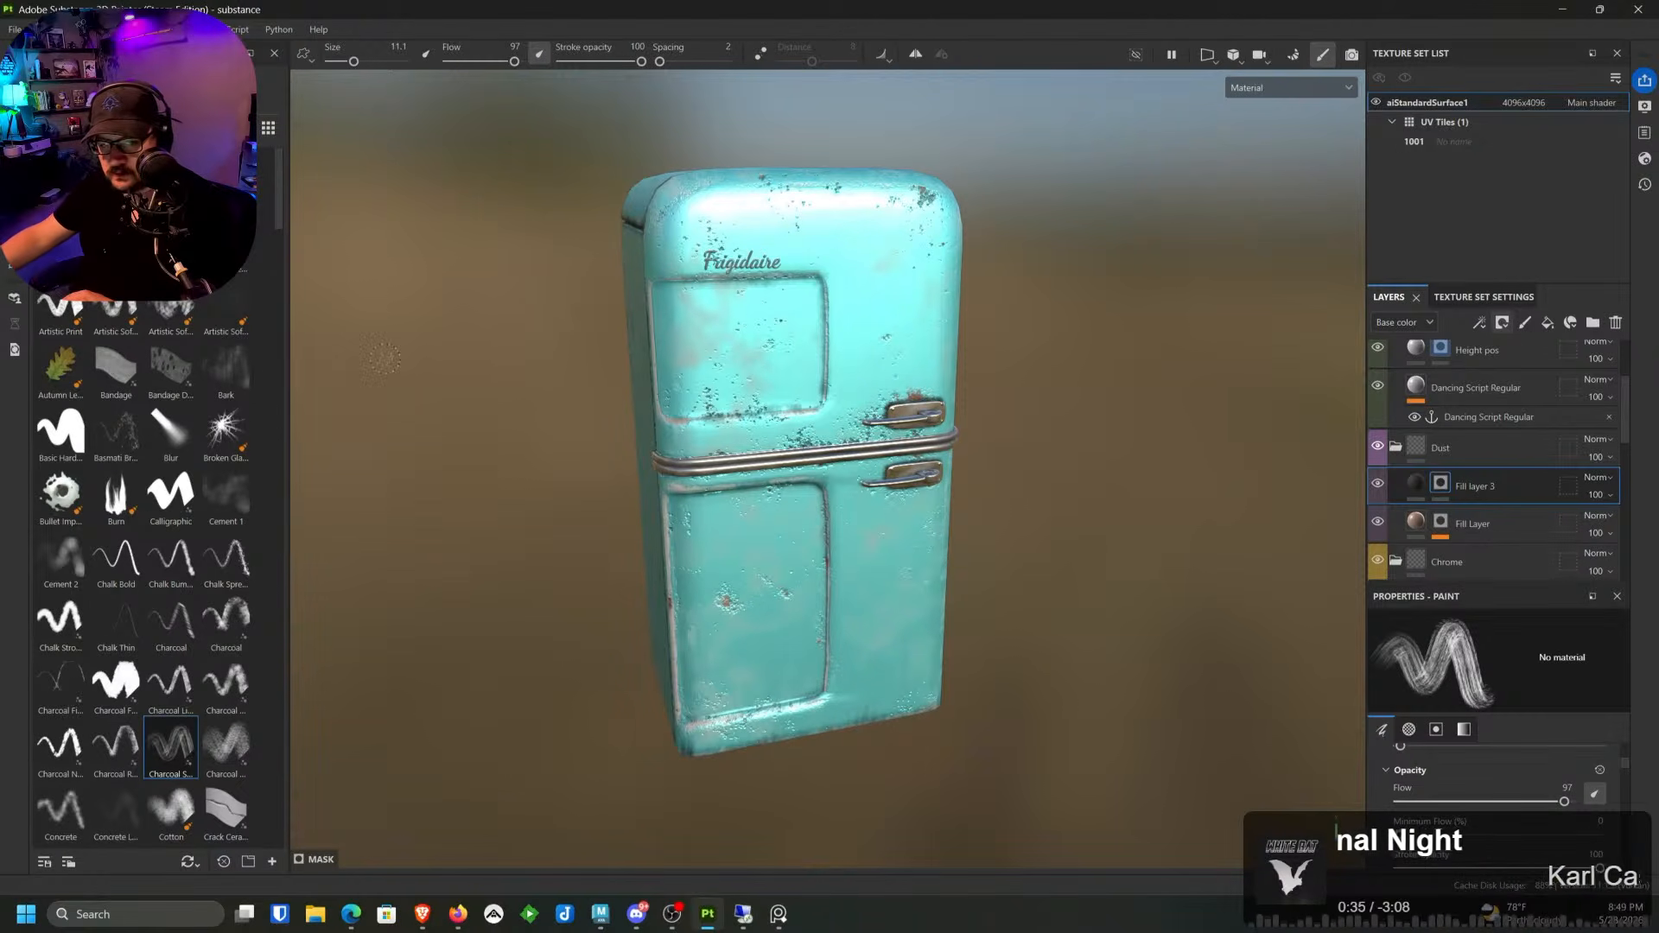
pyautogui.click(15, 29)
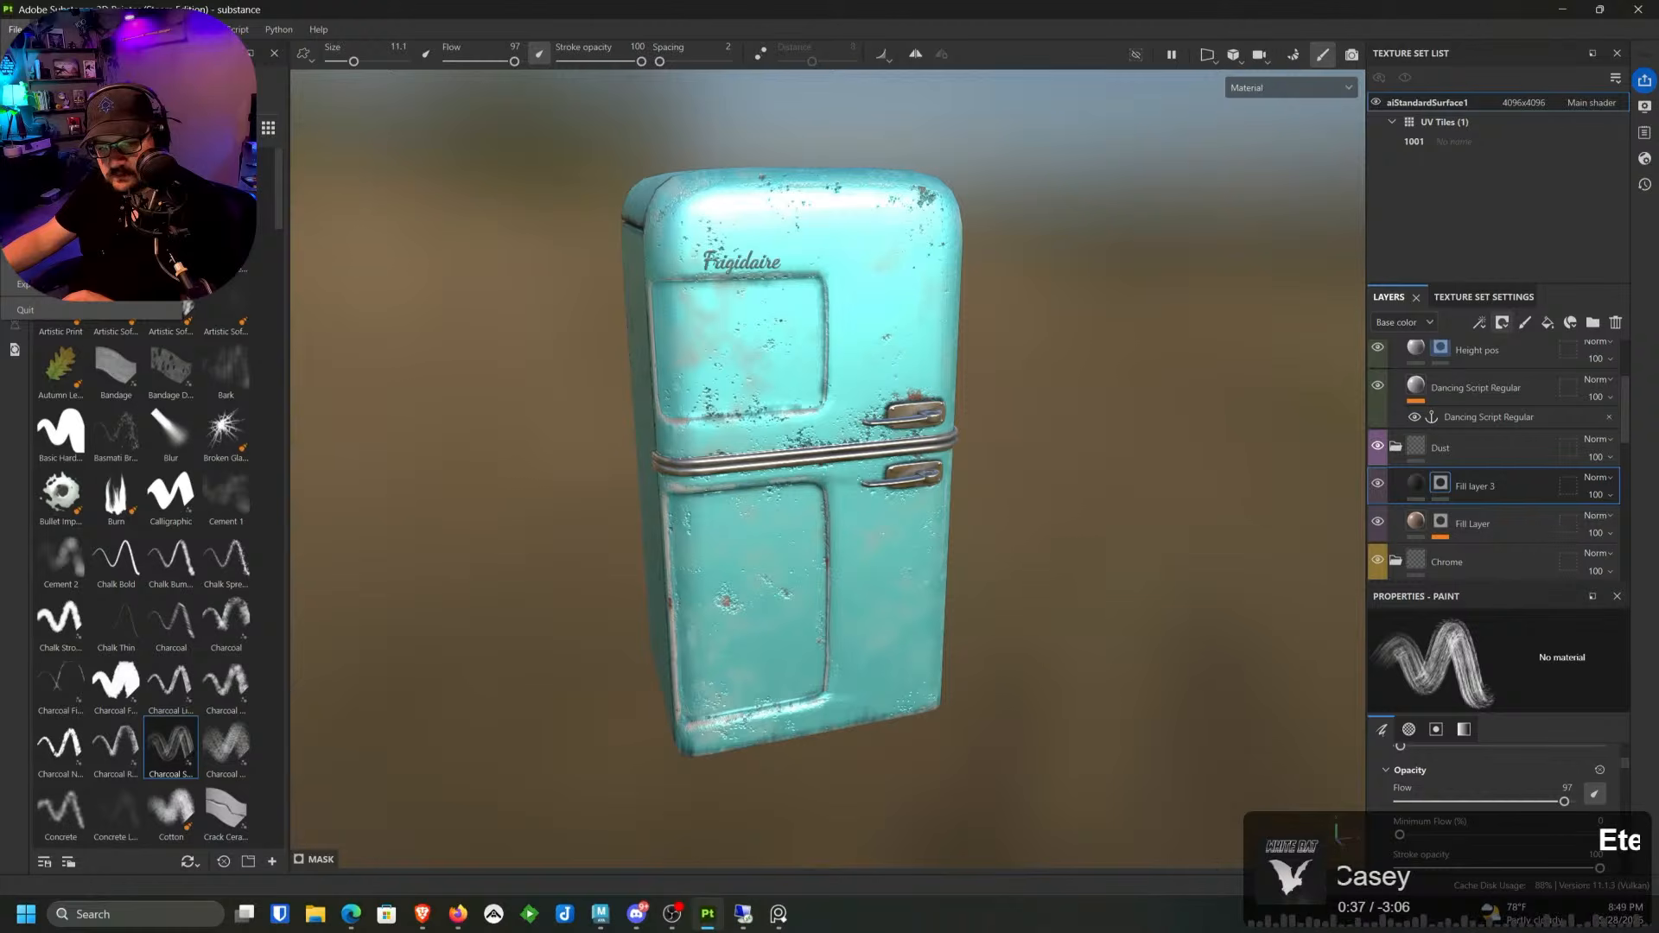
pyautogui.press('Escape')
pyautogui.click(15, 28)
pyautogui.click(25, 309)
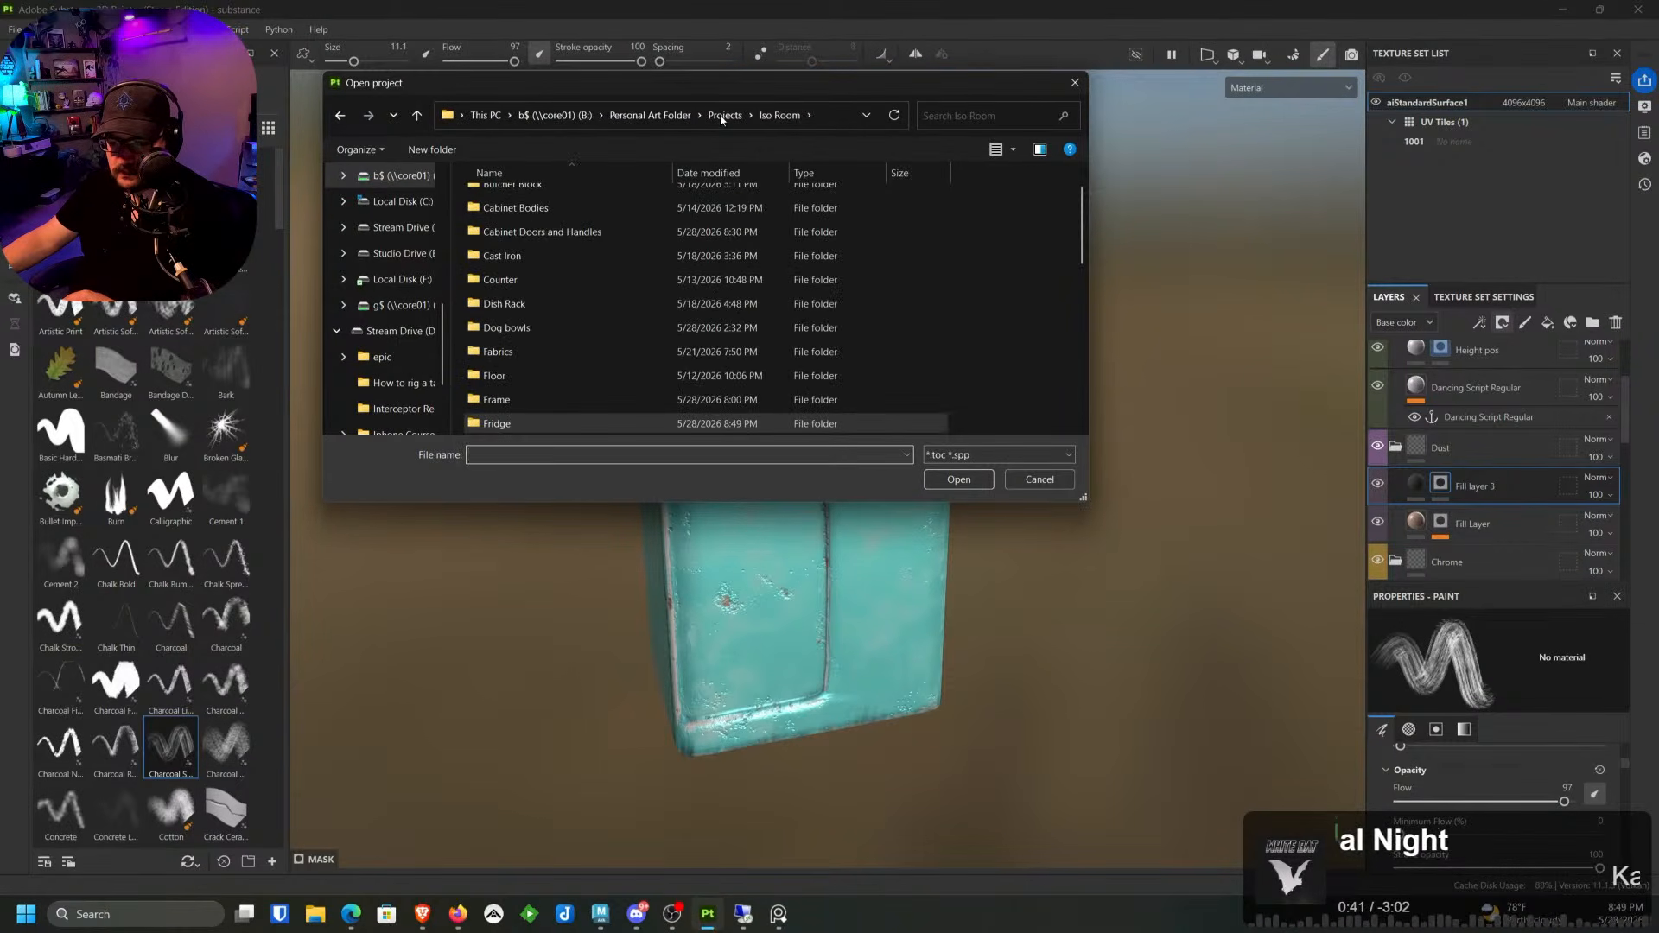
pyautogui.scroll(-5, 526, 302)
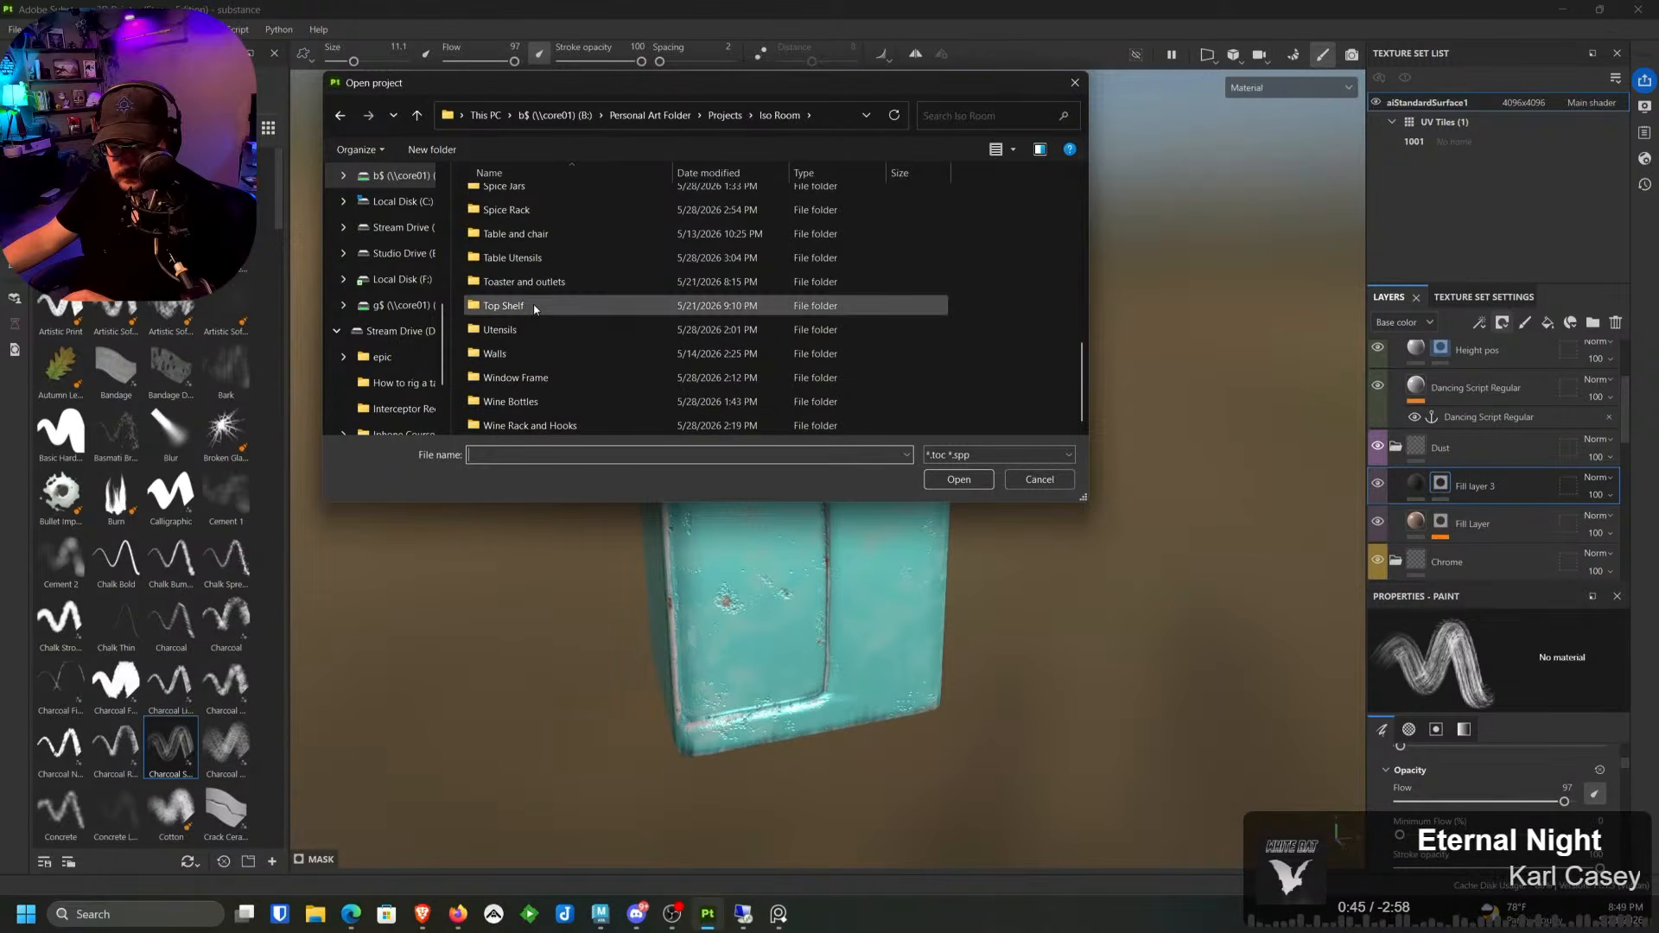
pyautogui.scroll(2, 530, 307)
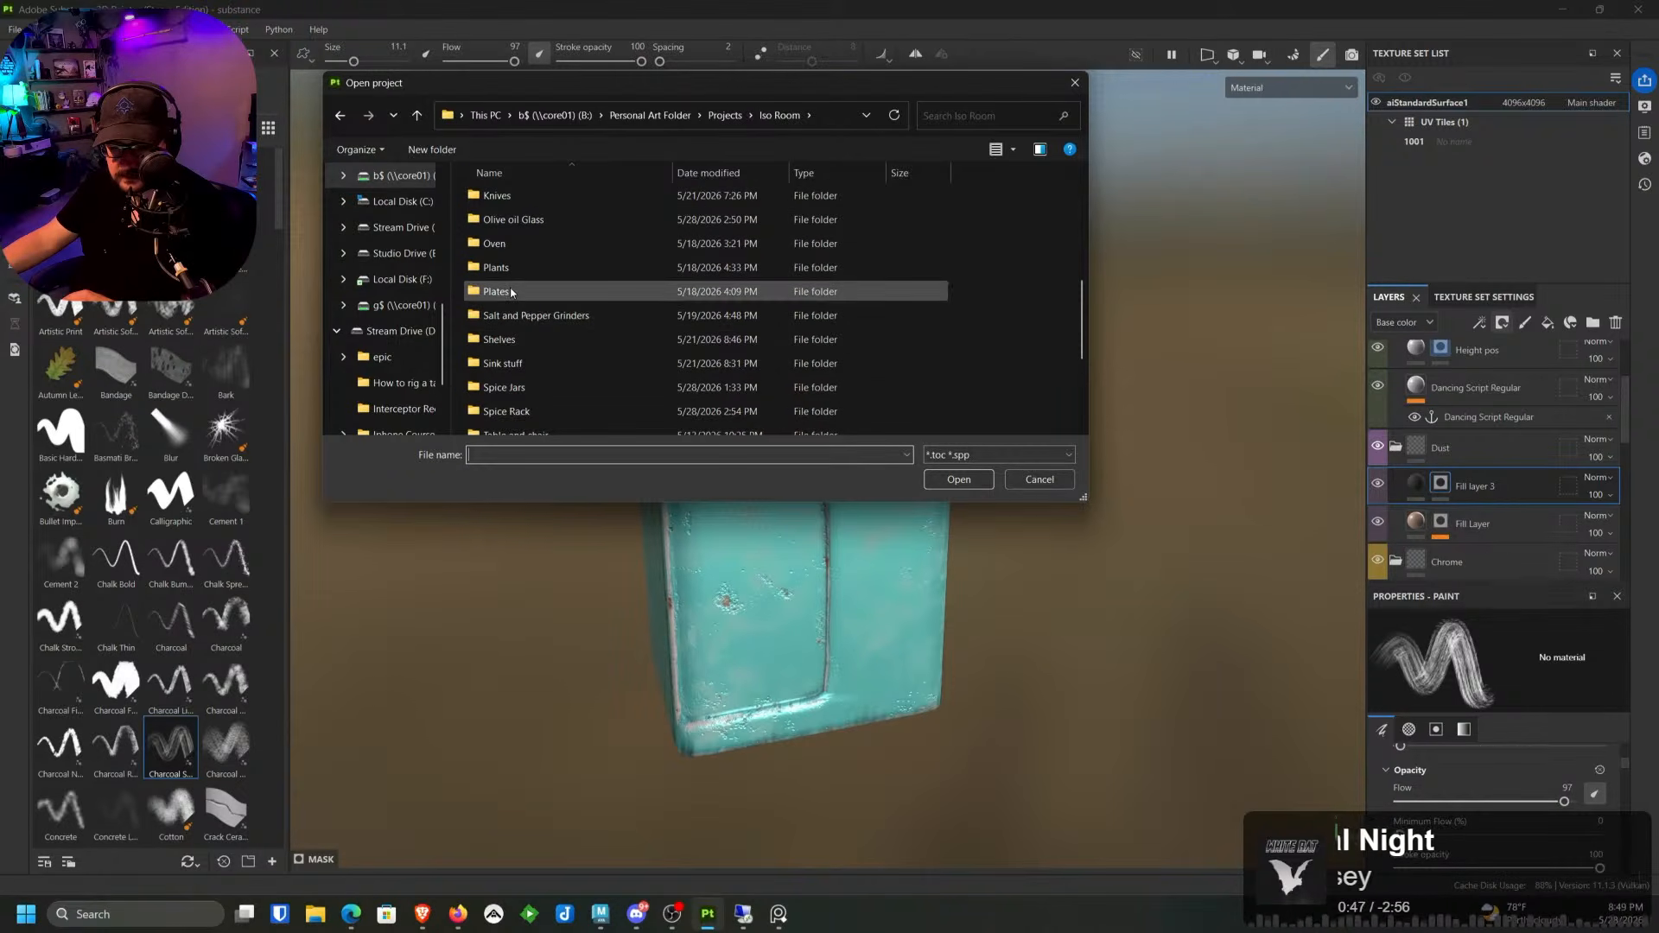
pyautogui.doubleClick(510, 275)
pyautogui.doubleClick(508, 221)
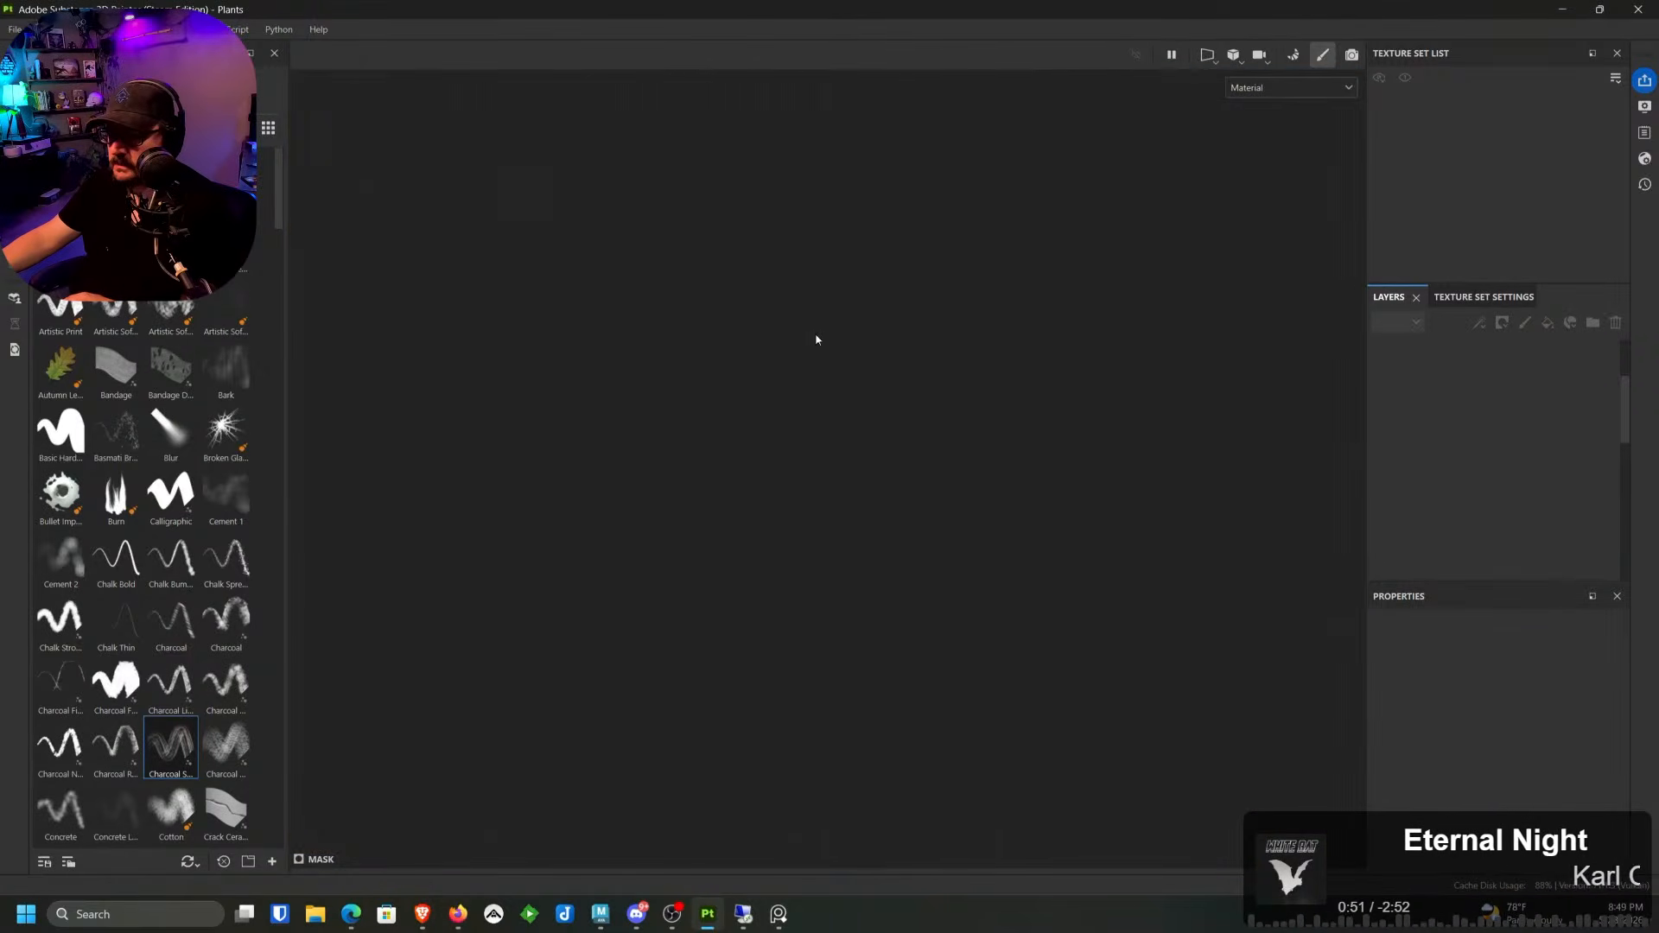
pyautogui.keyDown('alt'); pyautogui.moveTo(1049, 349); pyautogui.dragTo(765, 466); pyautogui.keyUp('alt')
pyautogui.keyDown('alt'); pyautogui.moveTo(765, 467); pyautogui.dragTo(859, 473, button='right'); pyautogui.keyUp('alt')
pyautogui.keyDown('alt'); pyautogui.moveTo(859, 473); pyautogui.dragTo(781, 456); pyautogui.keyUp('alt')
pyautogui.keyDown('alt'); pyautogui.moveTo(757, 443); pyautogui.dragTo(804, 420, button='middle'); pyautogui.keyUp('alt')
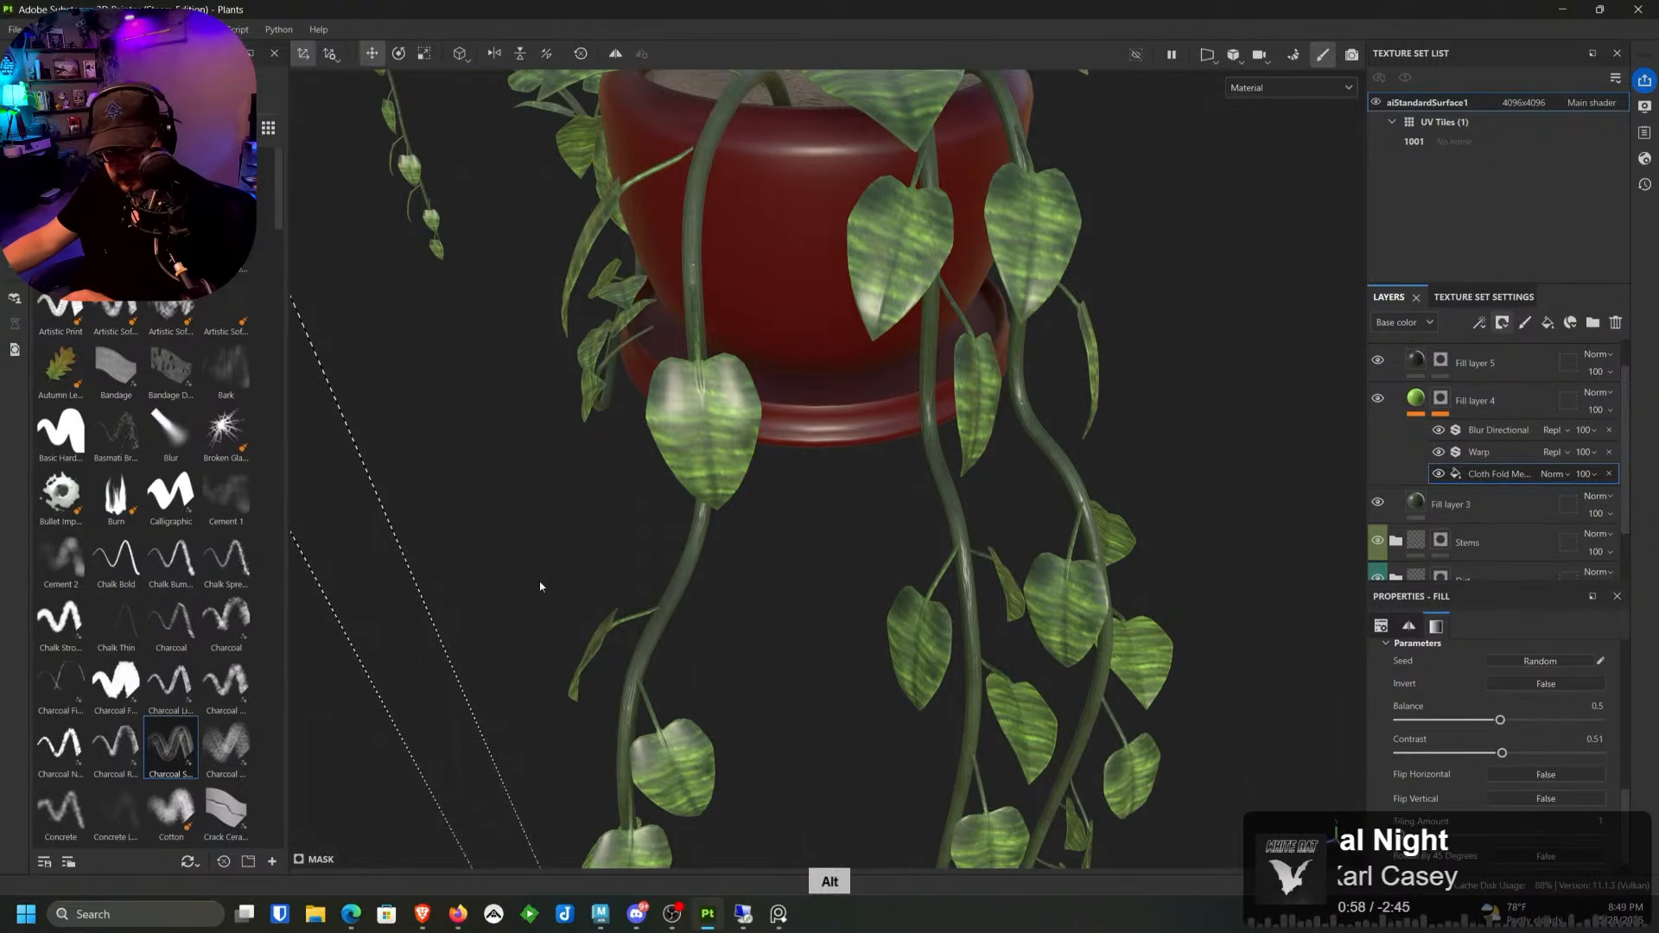
# Step: Switch to File Explorer and go to the Substance Assets folder inside Substance Smart Materials on the B: drive
pyautogui.click(315, 916)
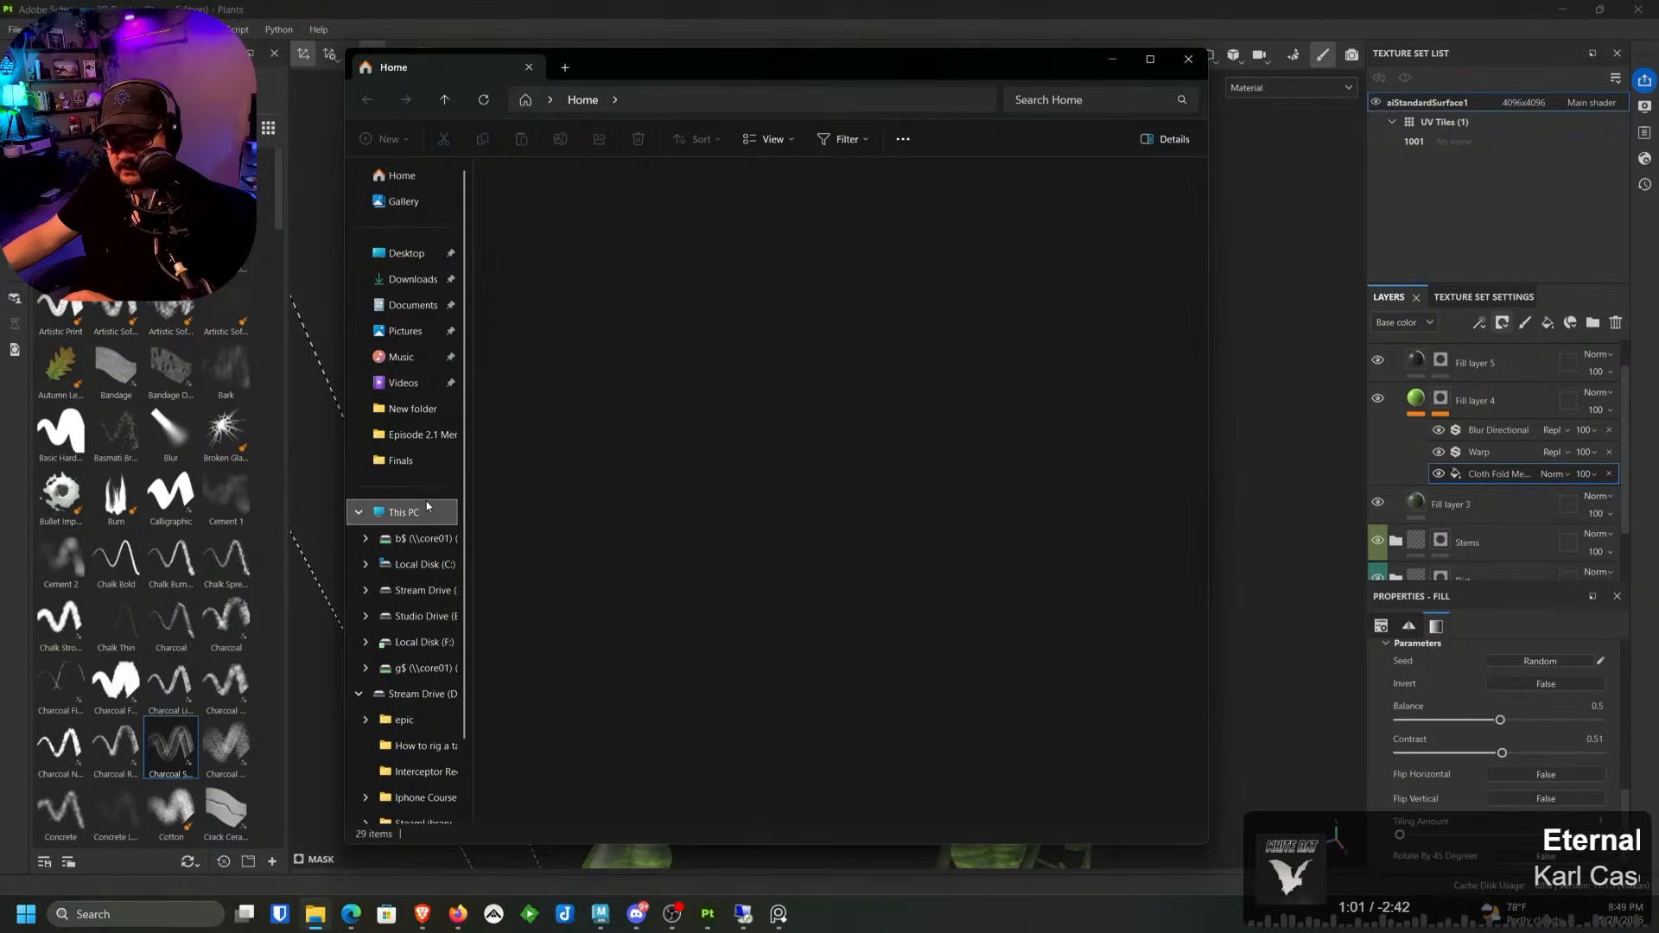
pyautogui.click(427, 507)
pyautogui.doubleClick(547, 318)
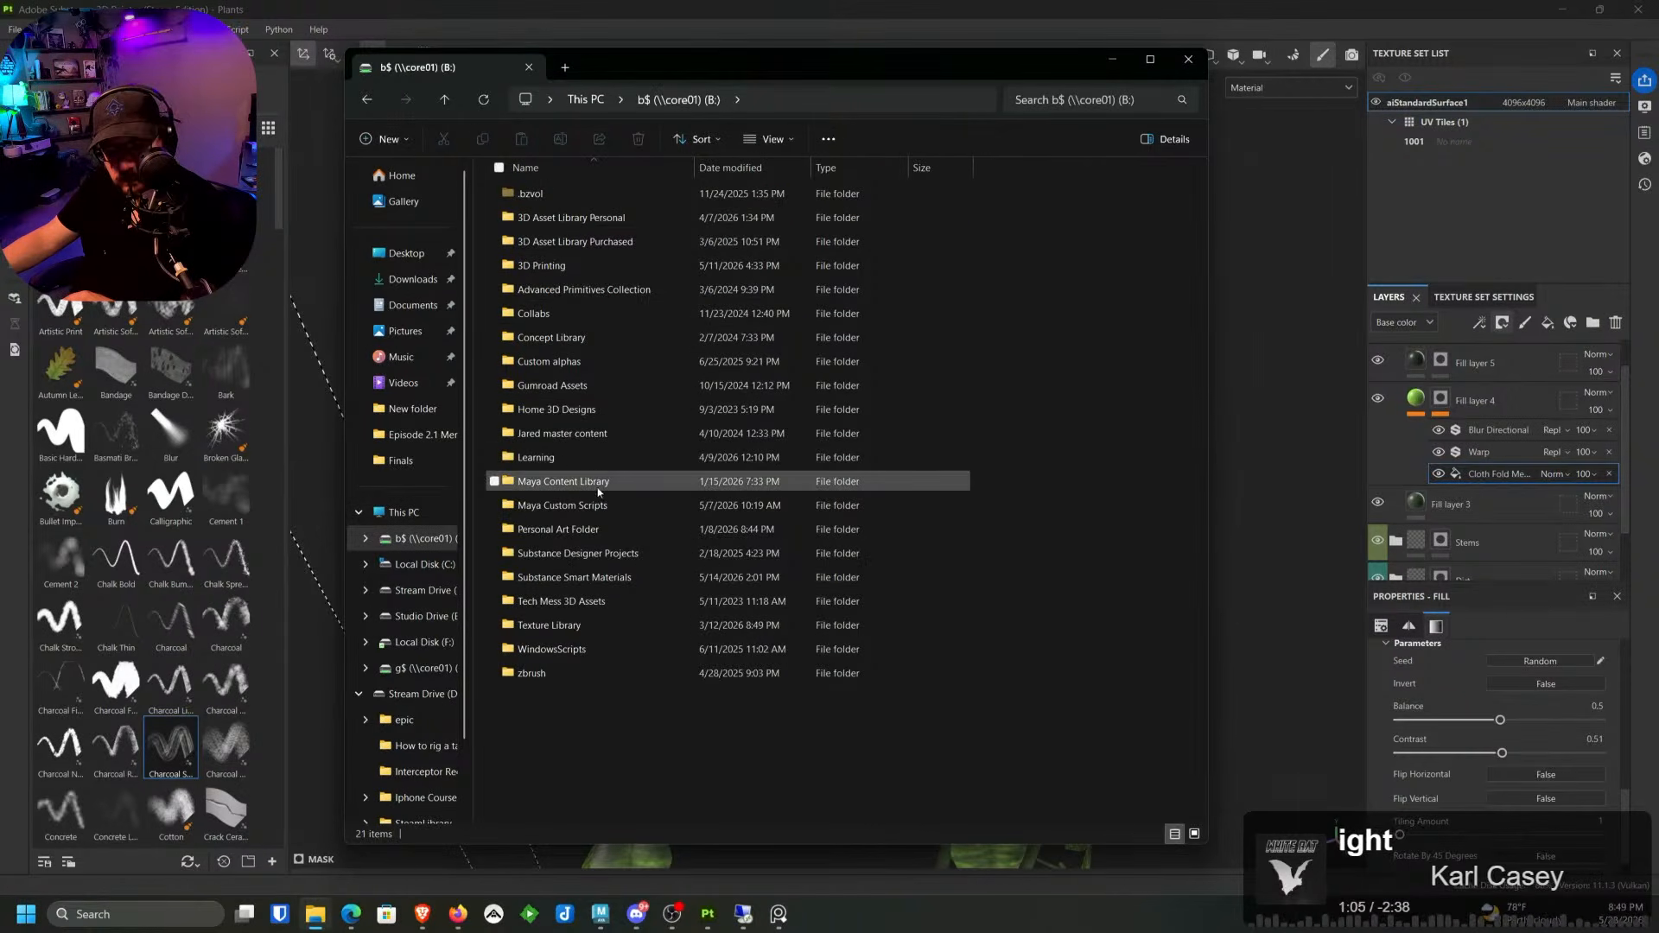
pyautogui.doubleClick(602, 624)
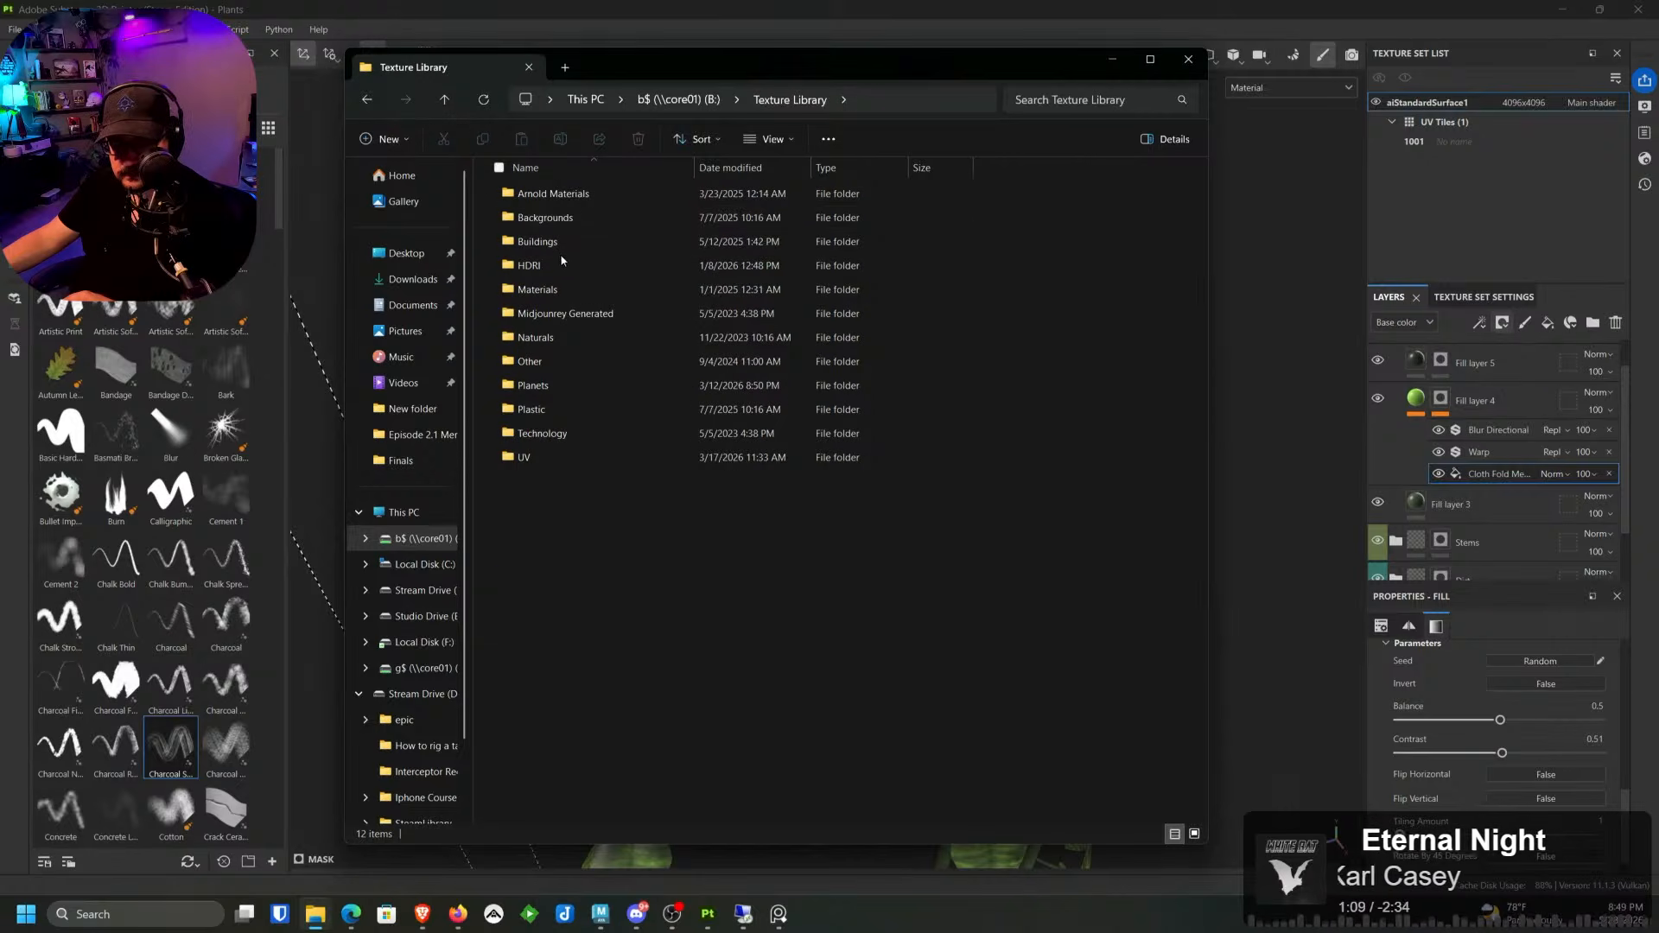
pyautogui.click(366, 99)
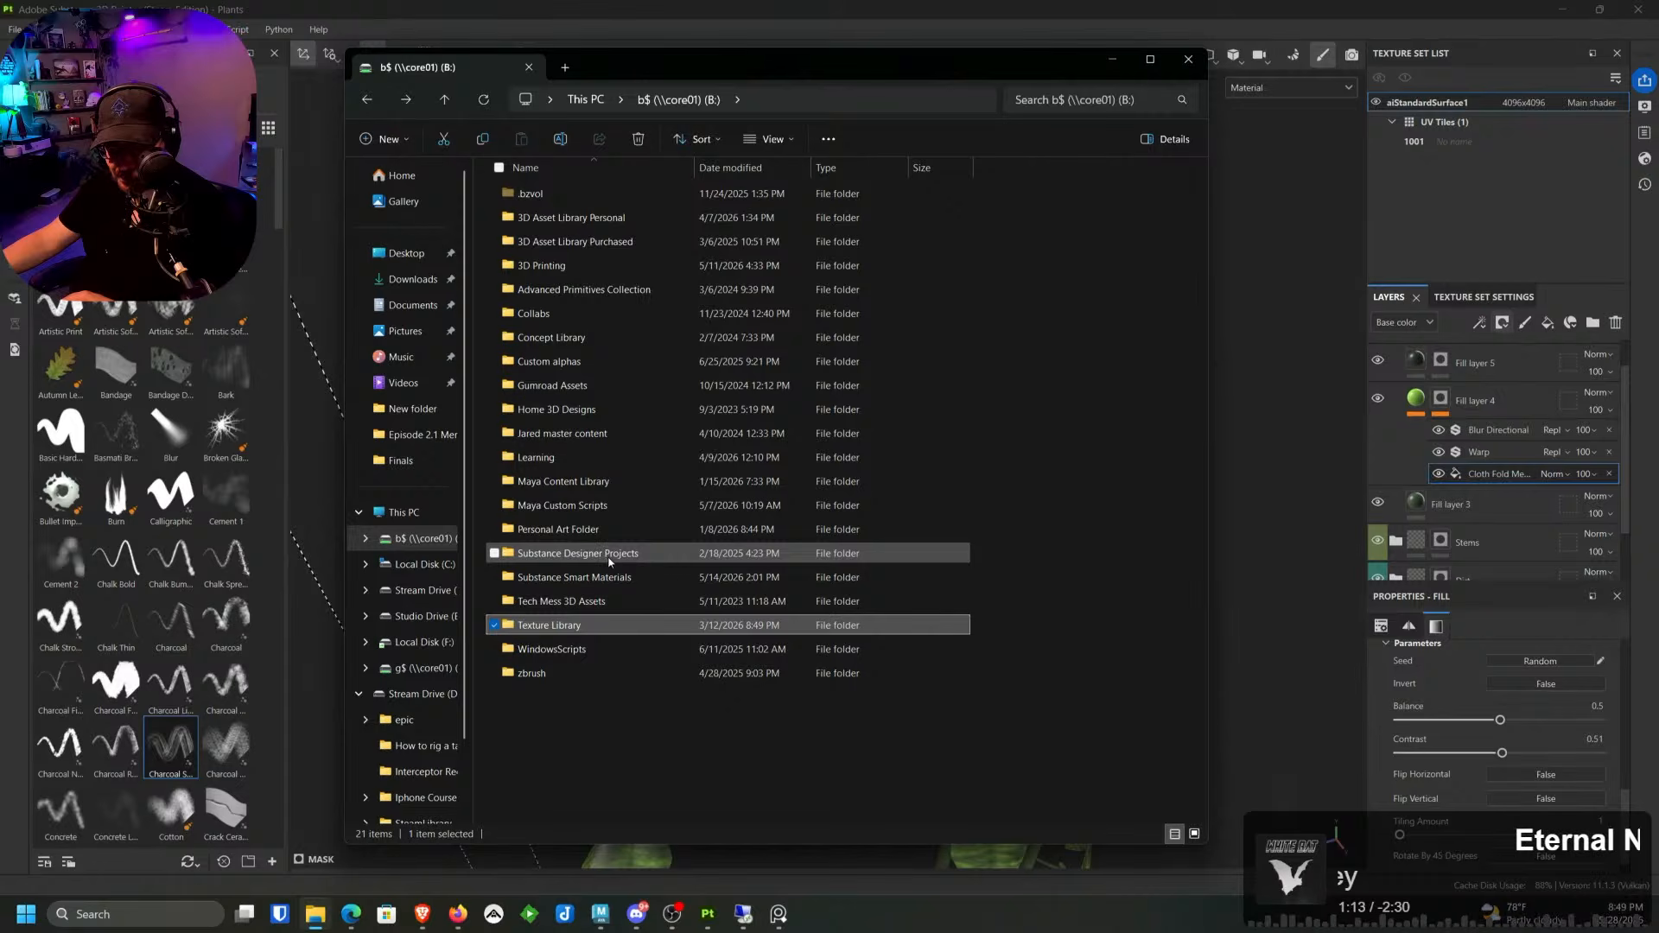
pyautogui.doubleClick(610, 577)
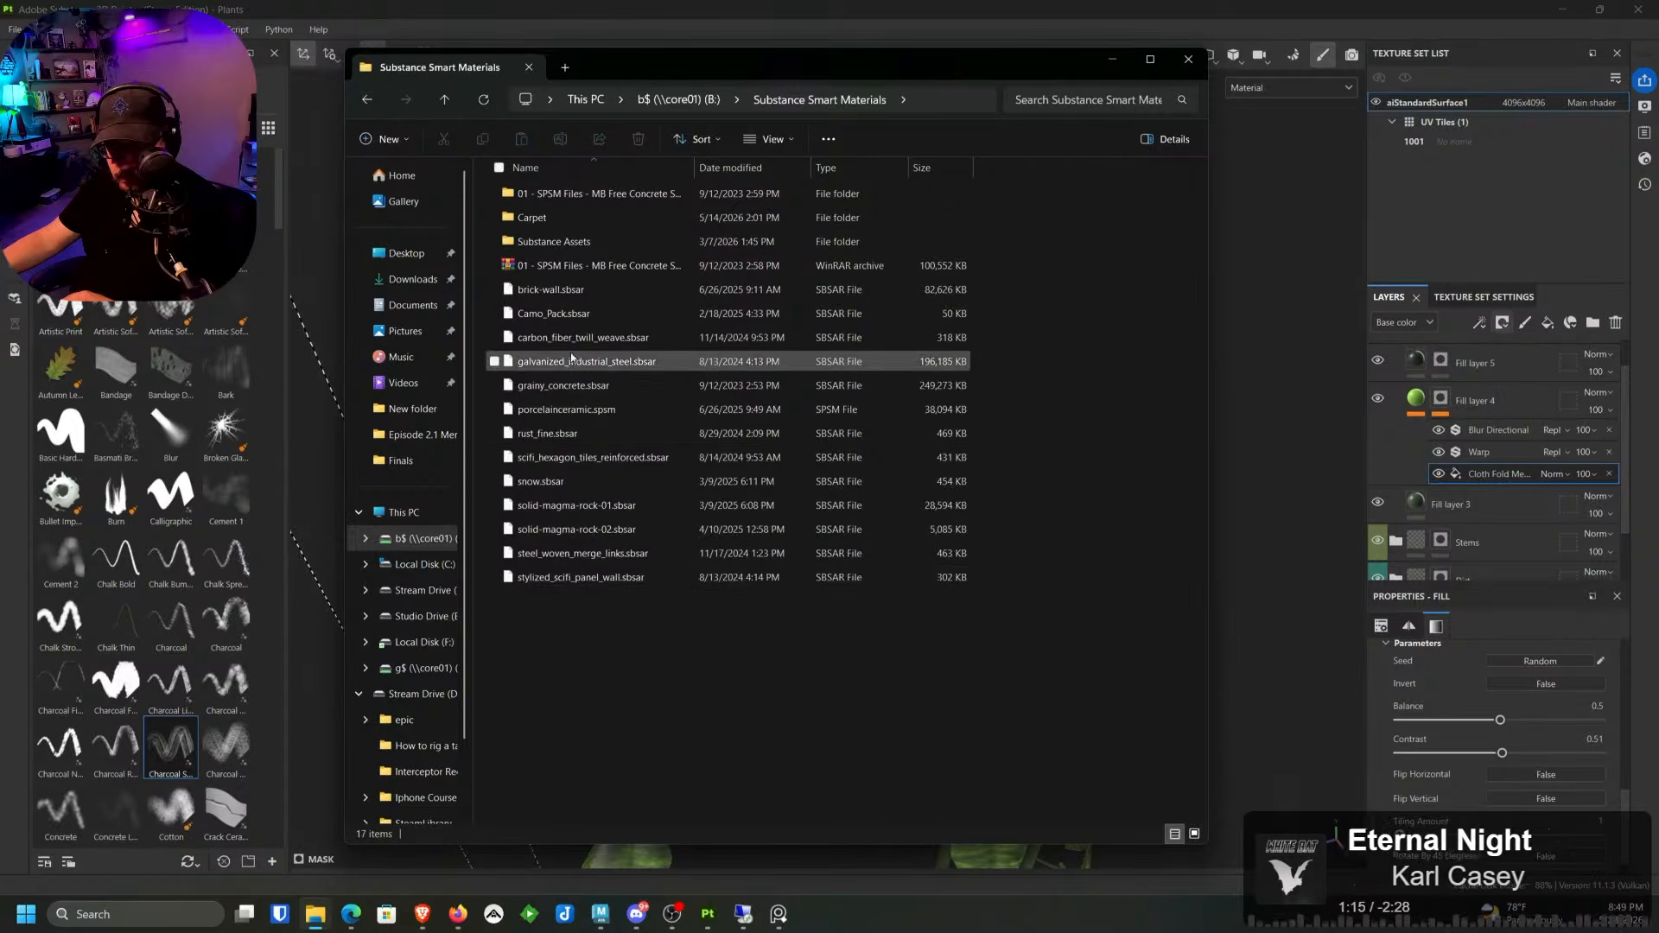
pyautogui.doubleClick(574, 242)
# Step: Look through the Substance Assets category folders, including Leaves, for a suitable leaf material
pyautogui.scroll(-6, 591, 371)
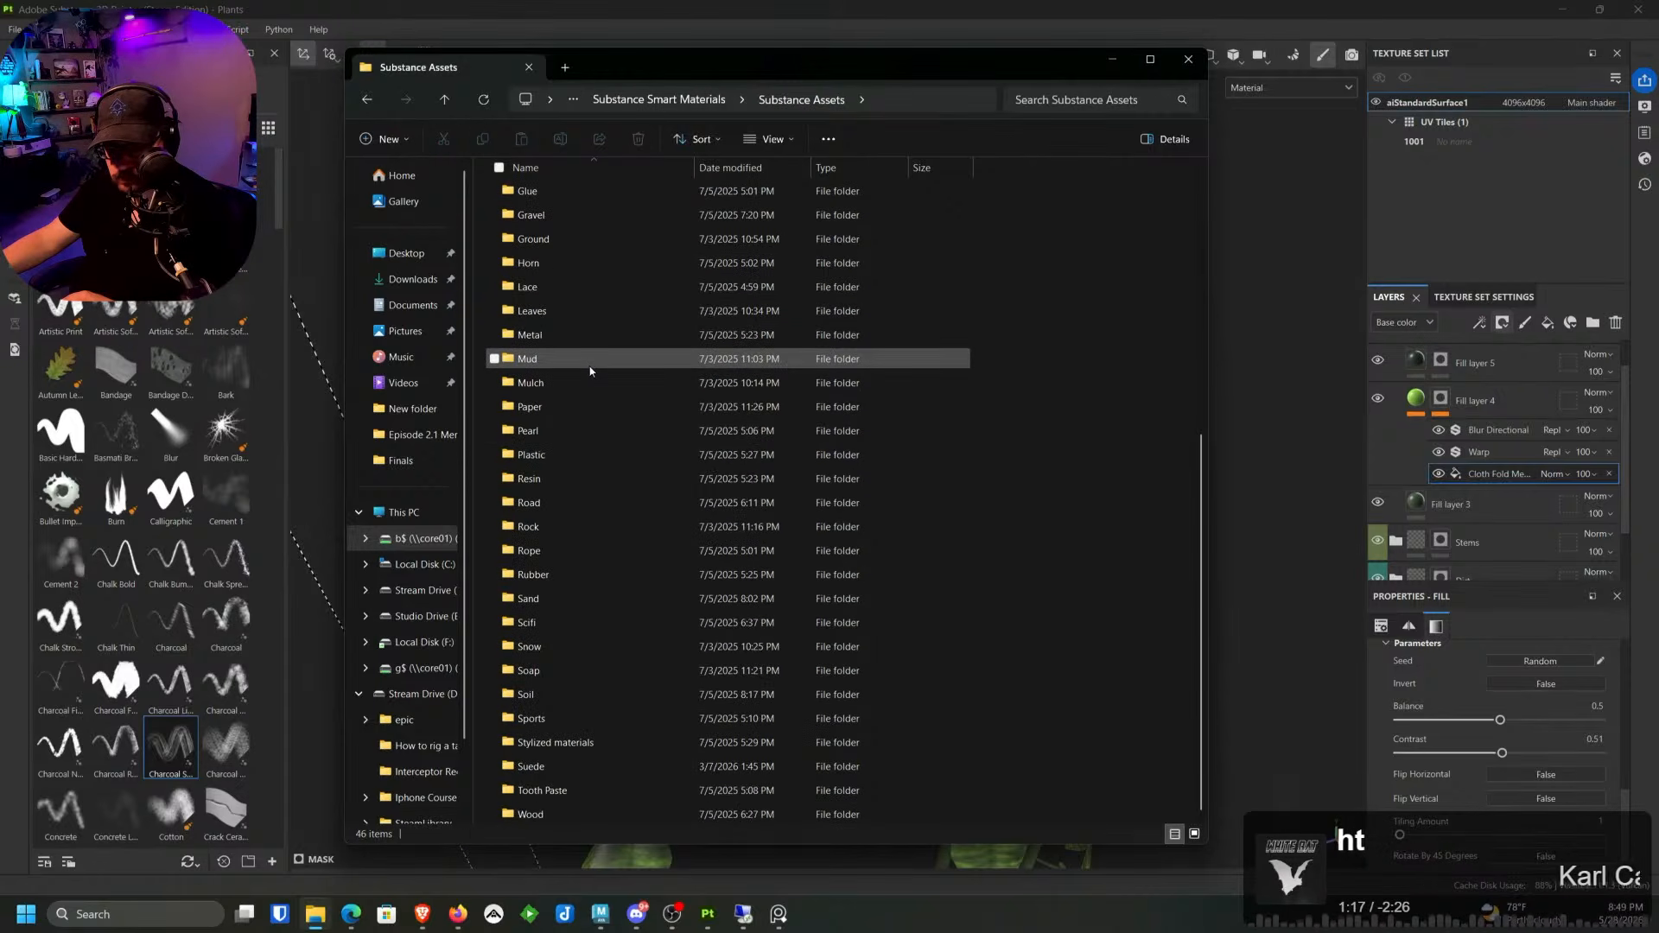
pyautogui.doubleClick(554, 313)
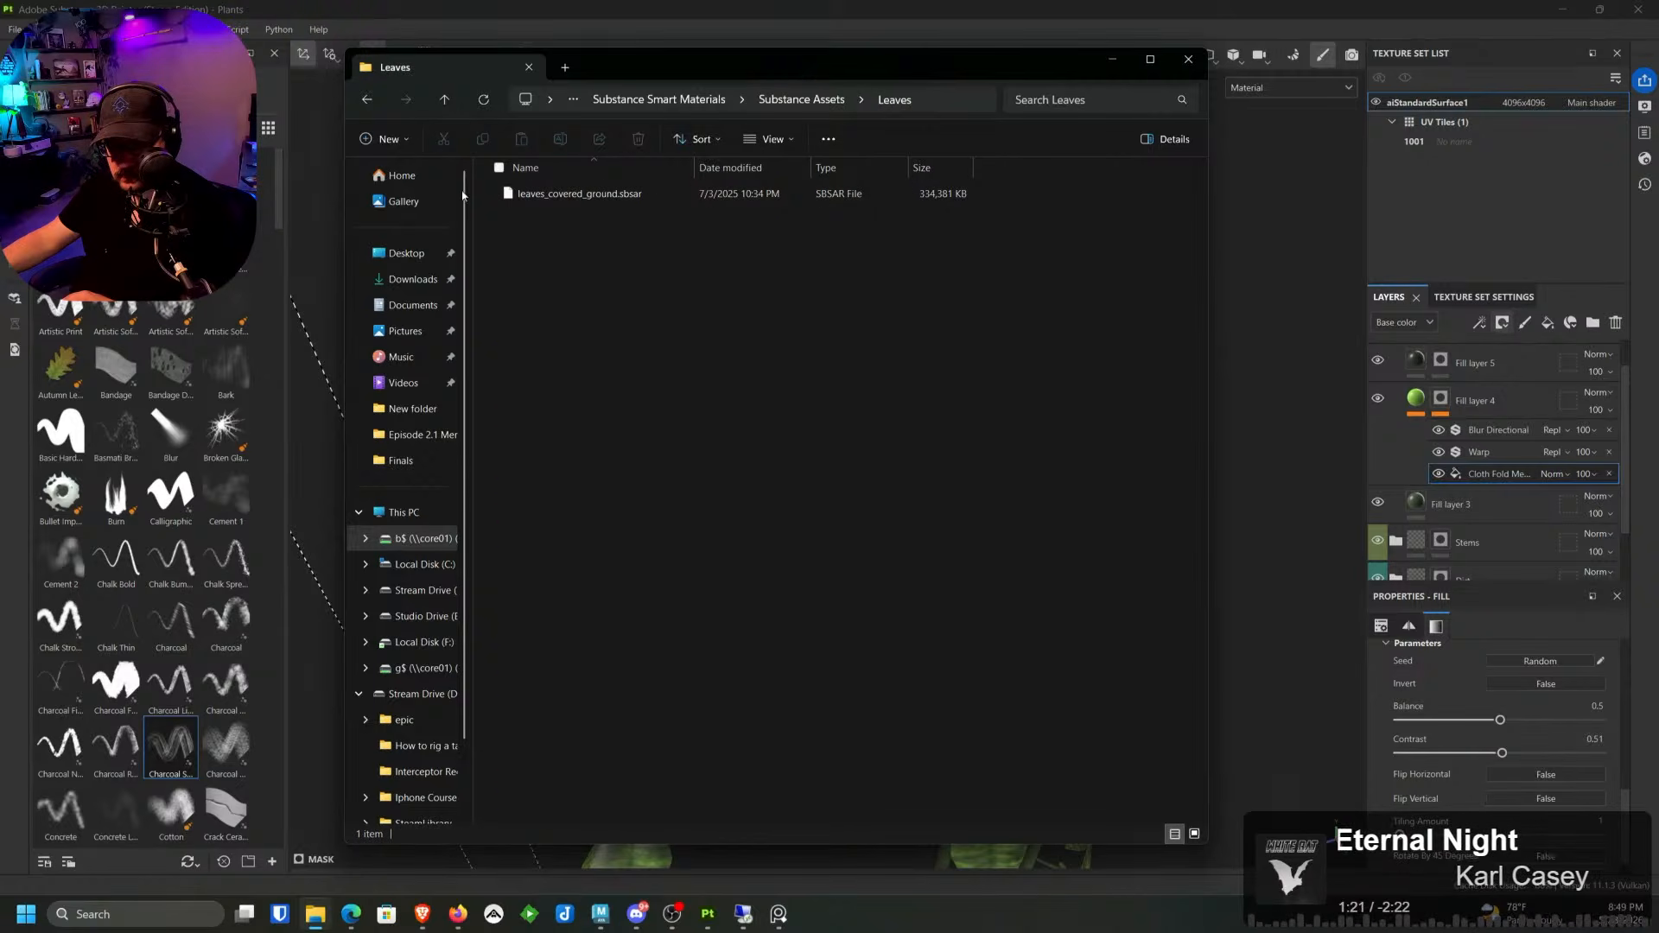
pyautogui.click(369, 100)
pyautogui.scroll(-5, 593, 432)
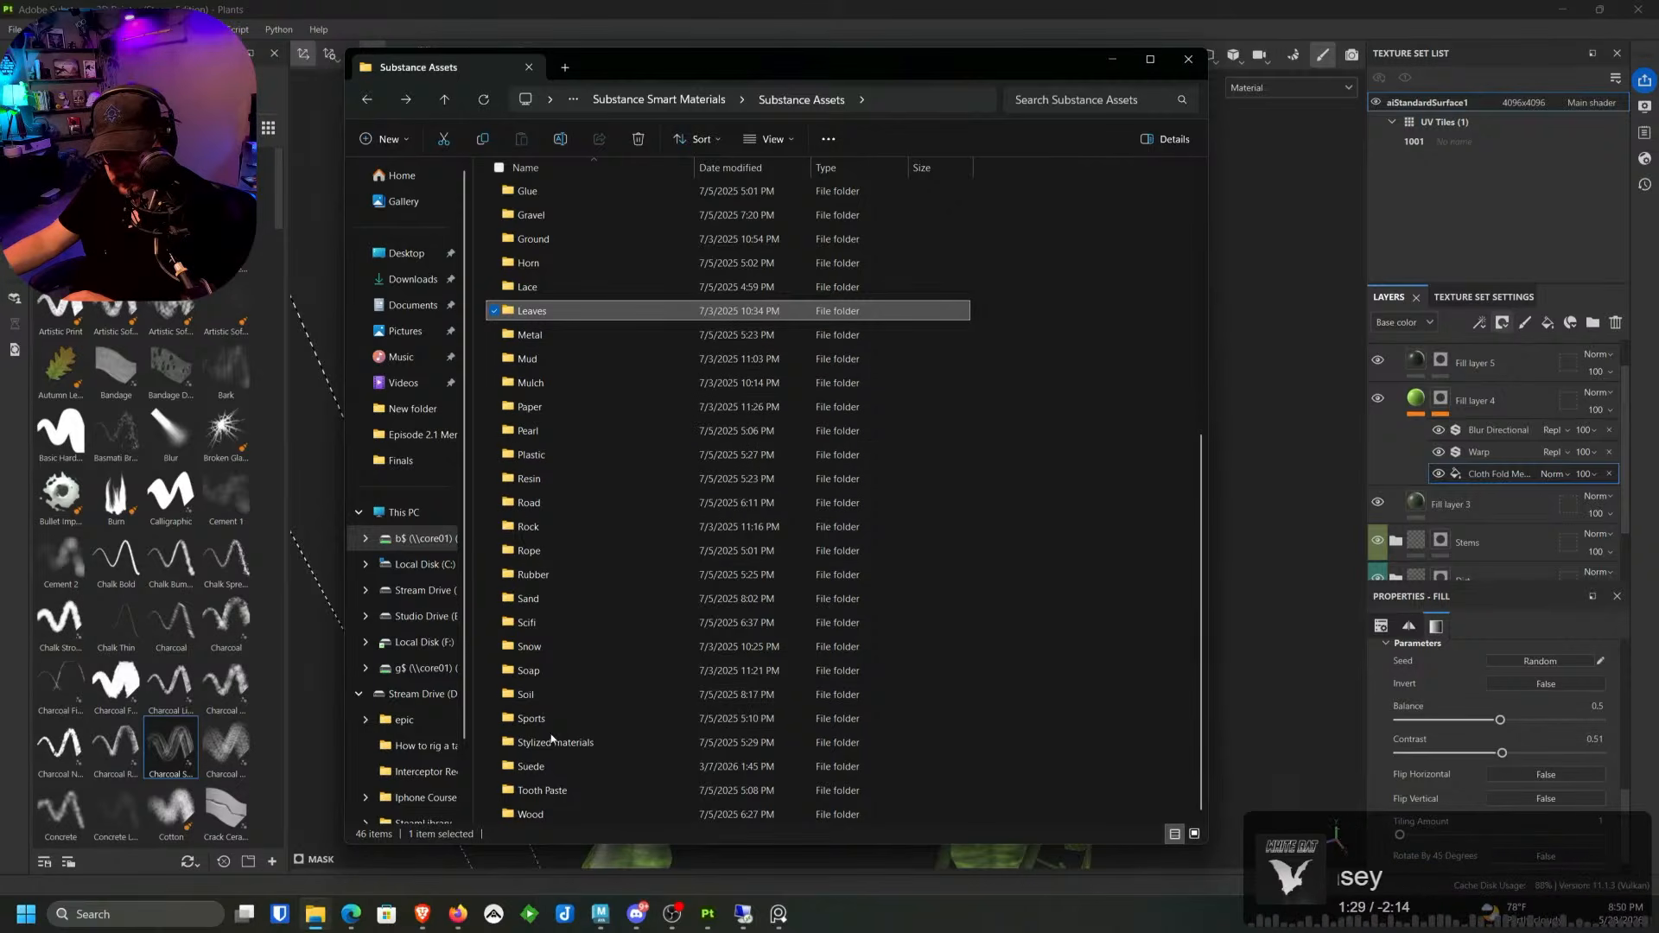
pyautogui.scroll(7, 605, 666)
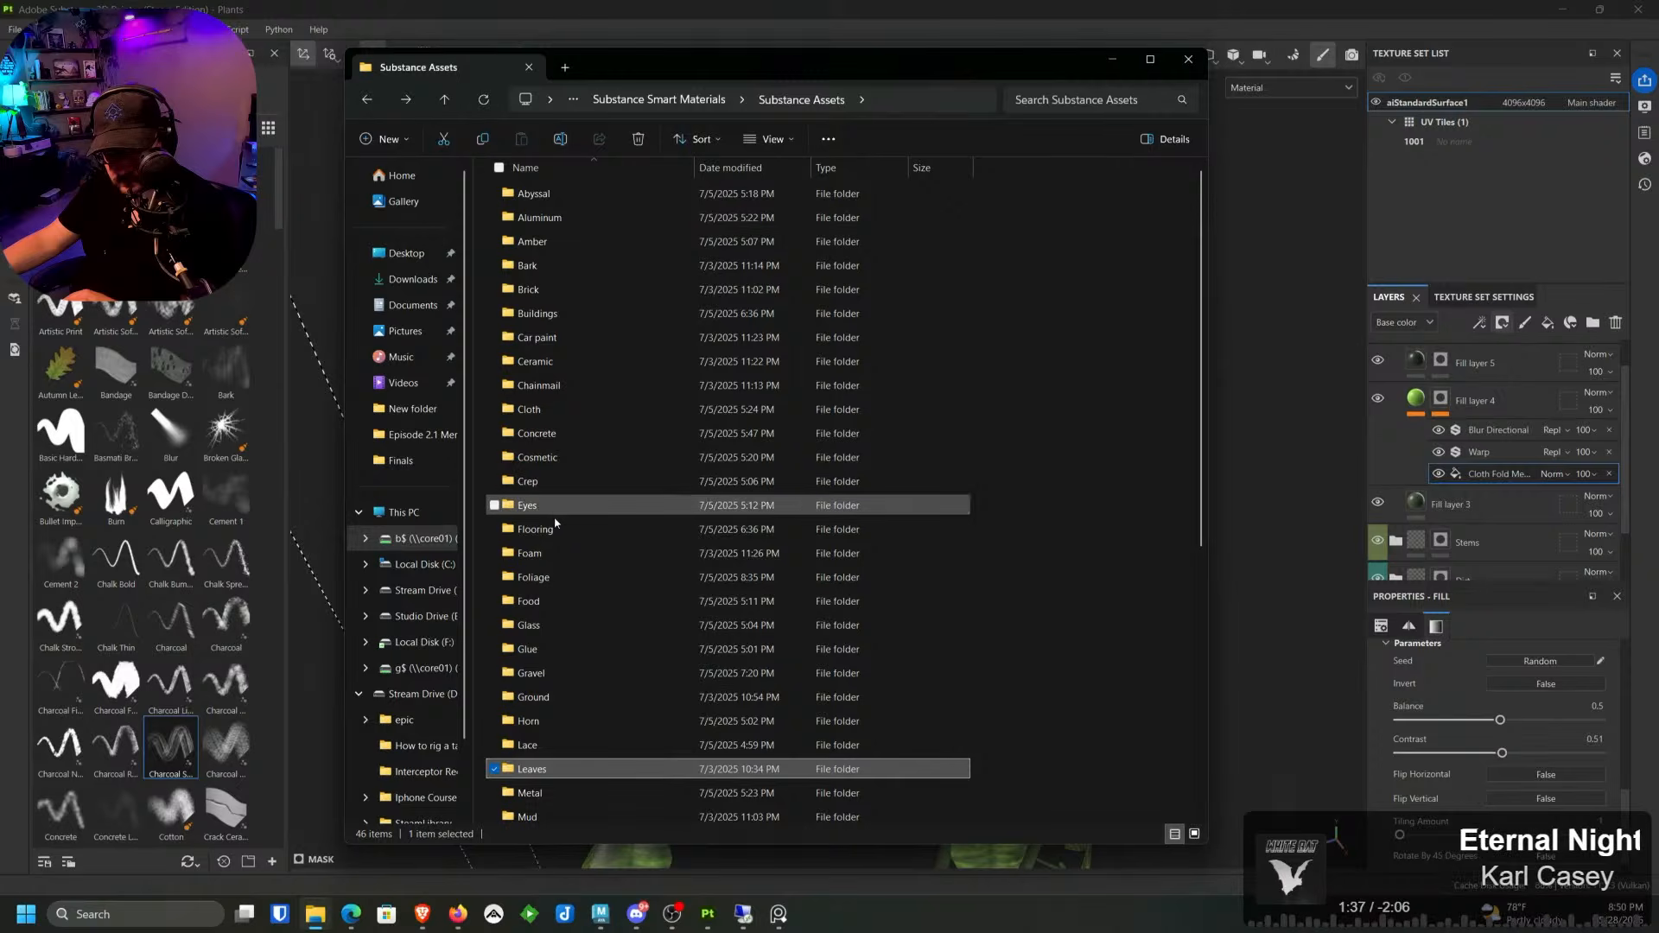
# Step: Open the Foliage folder, look through its leaf materials and bring all of its sbsar files into Substance 3D Painter for import
pyautogui.doubleClick(571, 577)
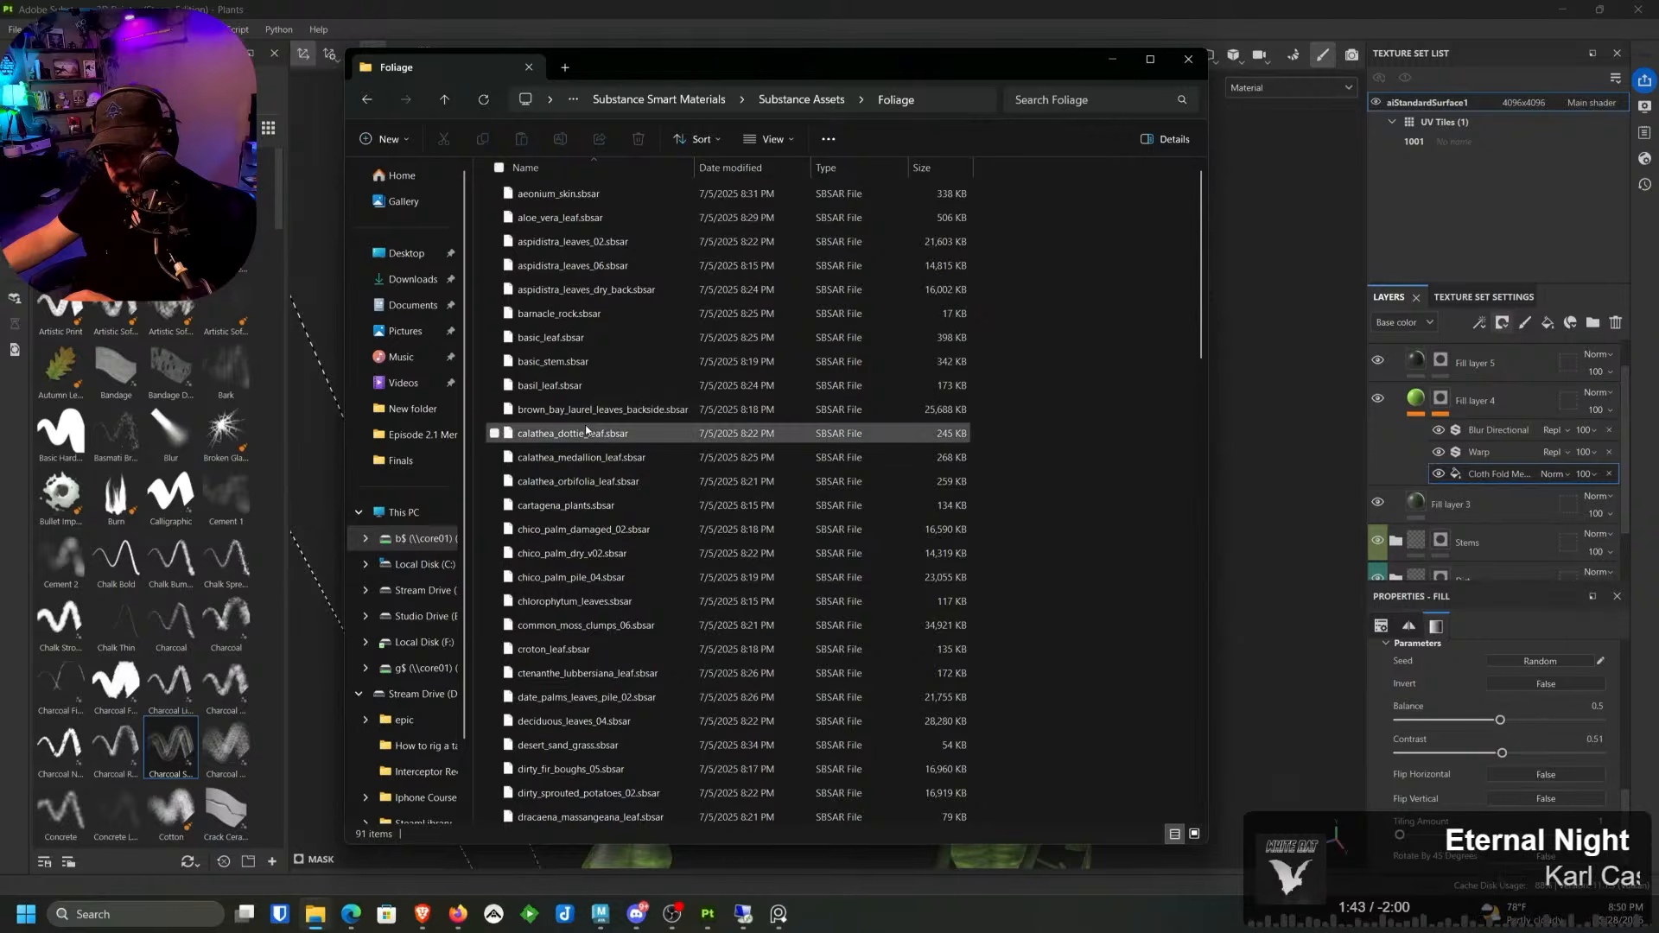
pyautogui.scroll(-2, 586, 429)
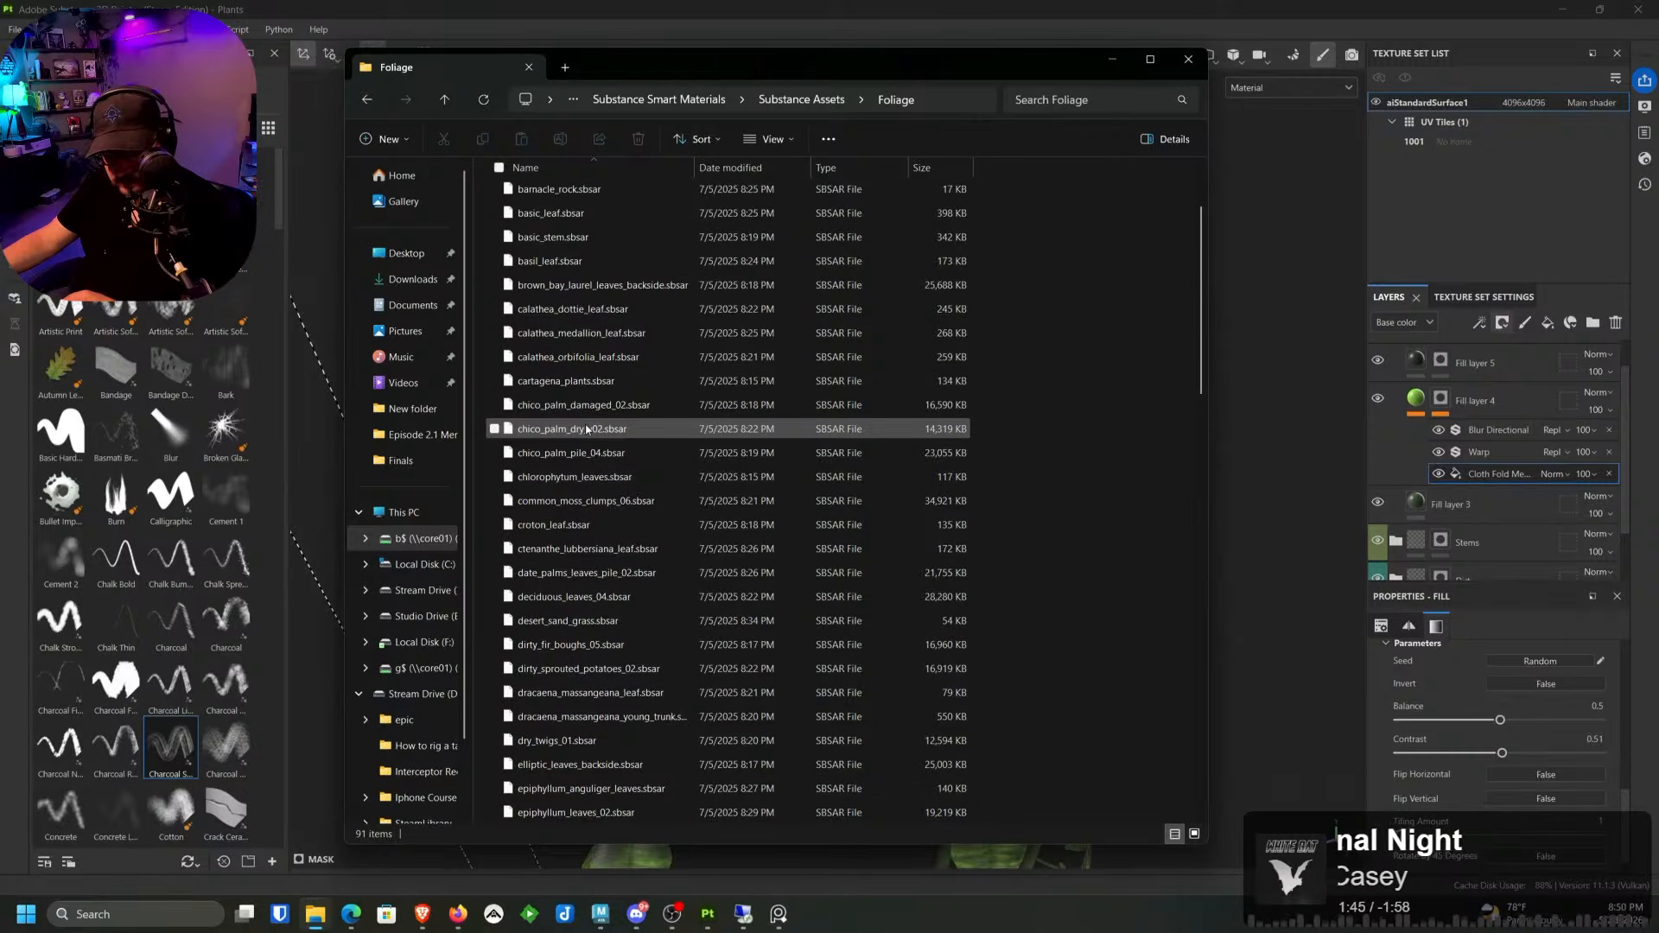
pyautogui.scroll(-1, 586, 429)
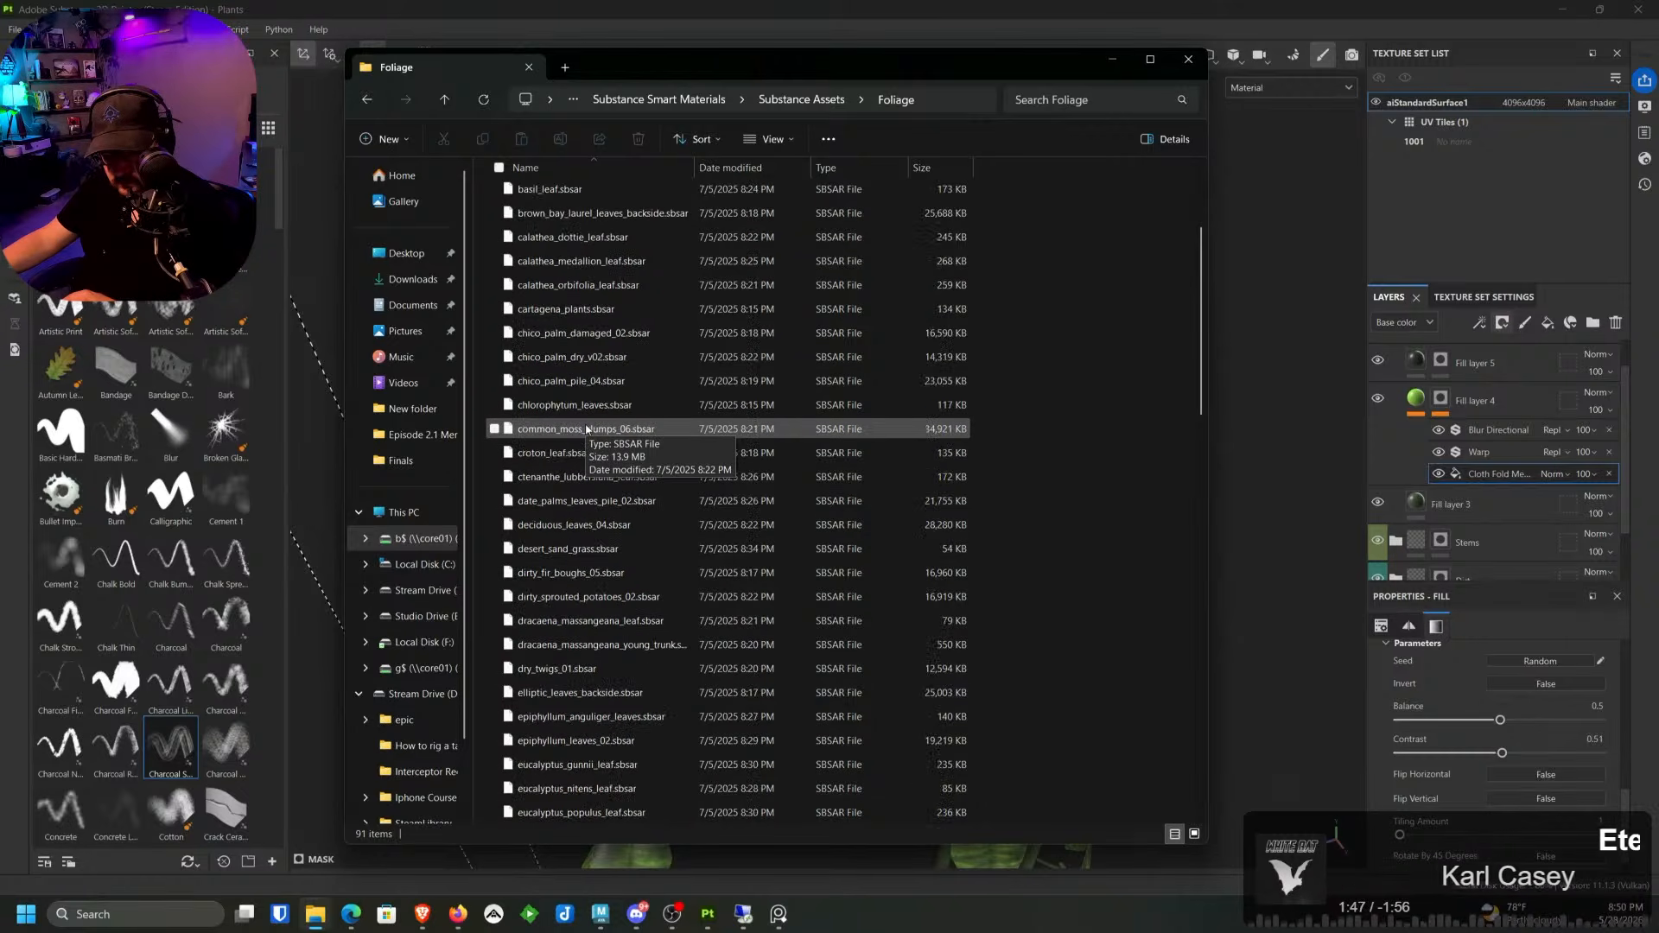
pyautogui.scroll(-1, 586, 429)
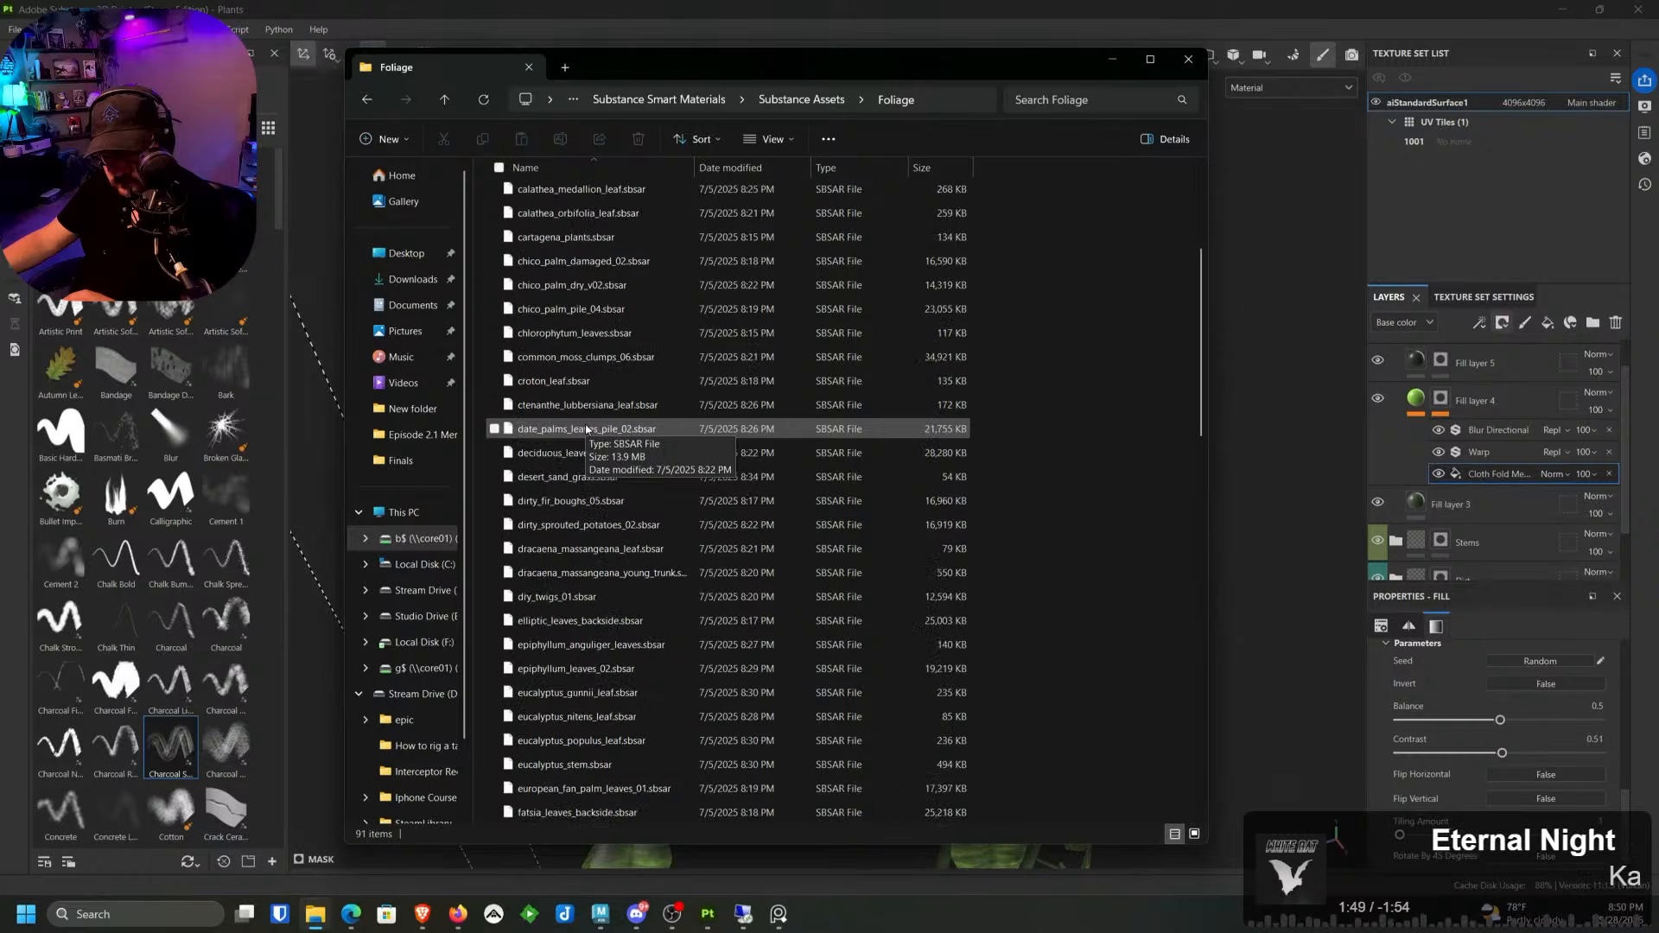
pyautogui.scroll(-1, 587, 430)
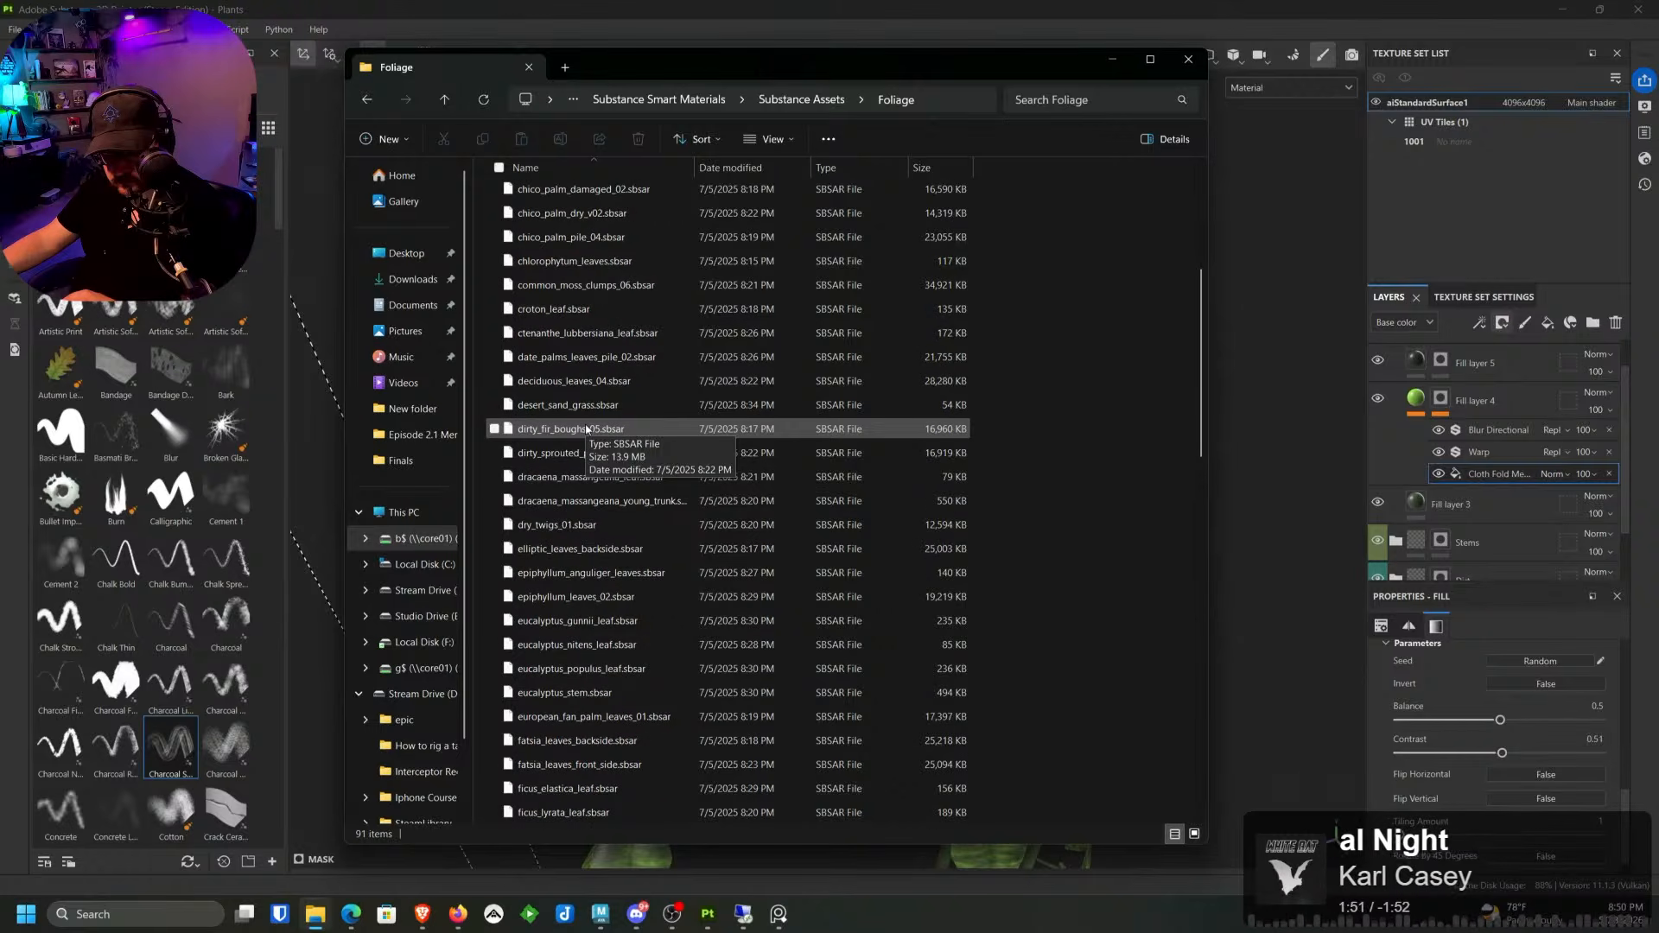
pyautogui.scroll(5, 586, 429)
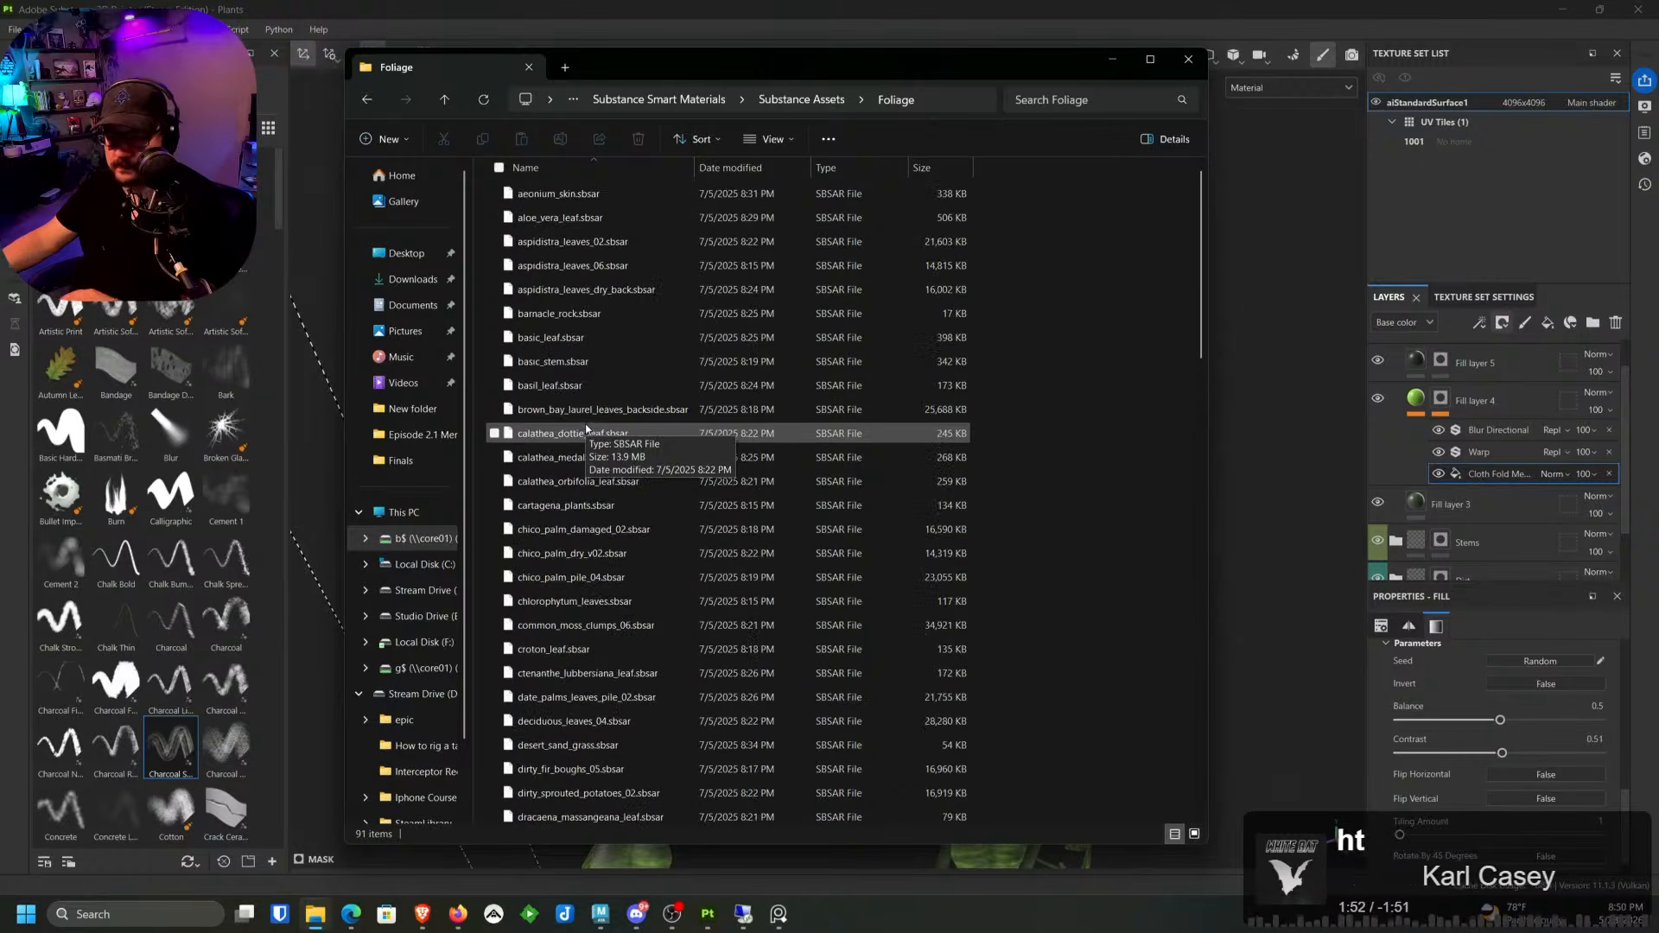
pyautogui.click(553, 197)
pyautogui.scroll(-20, 643, 416)
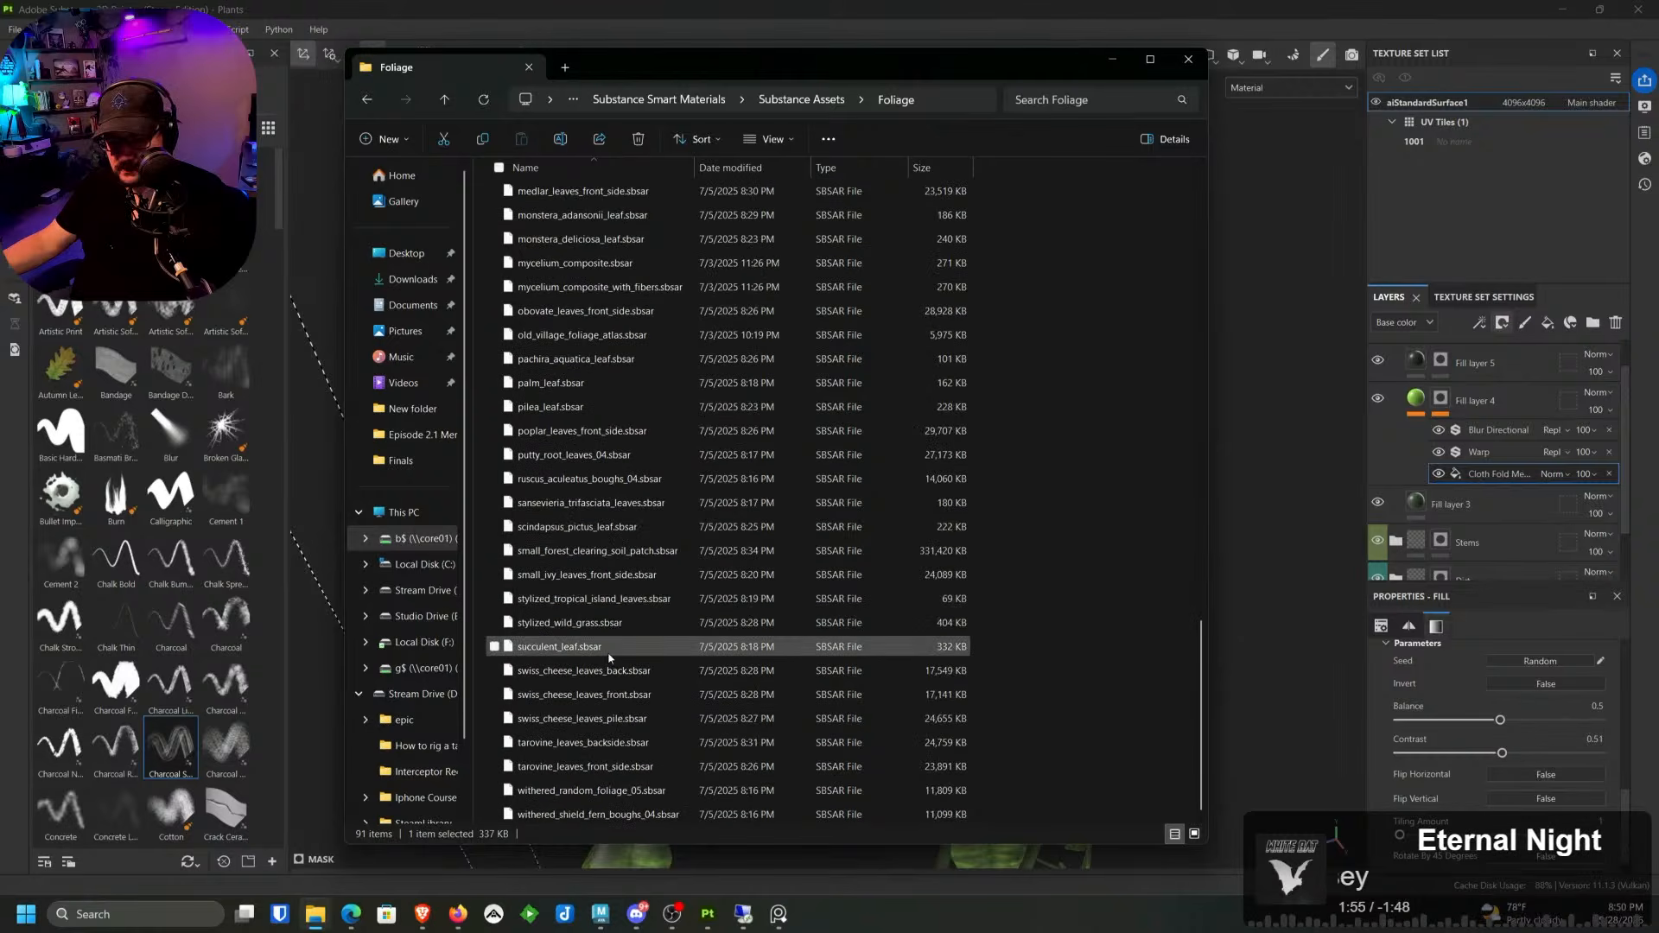
pyautogui.hotkey('ctrl', 'a')
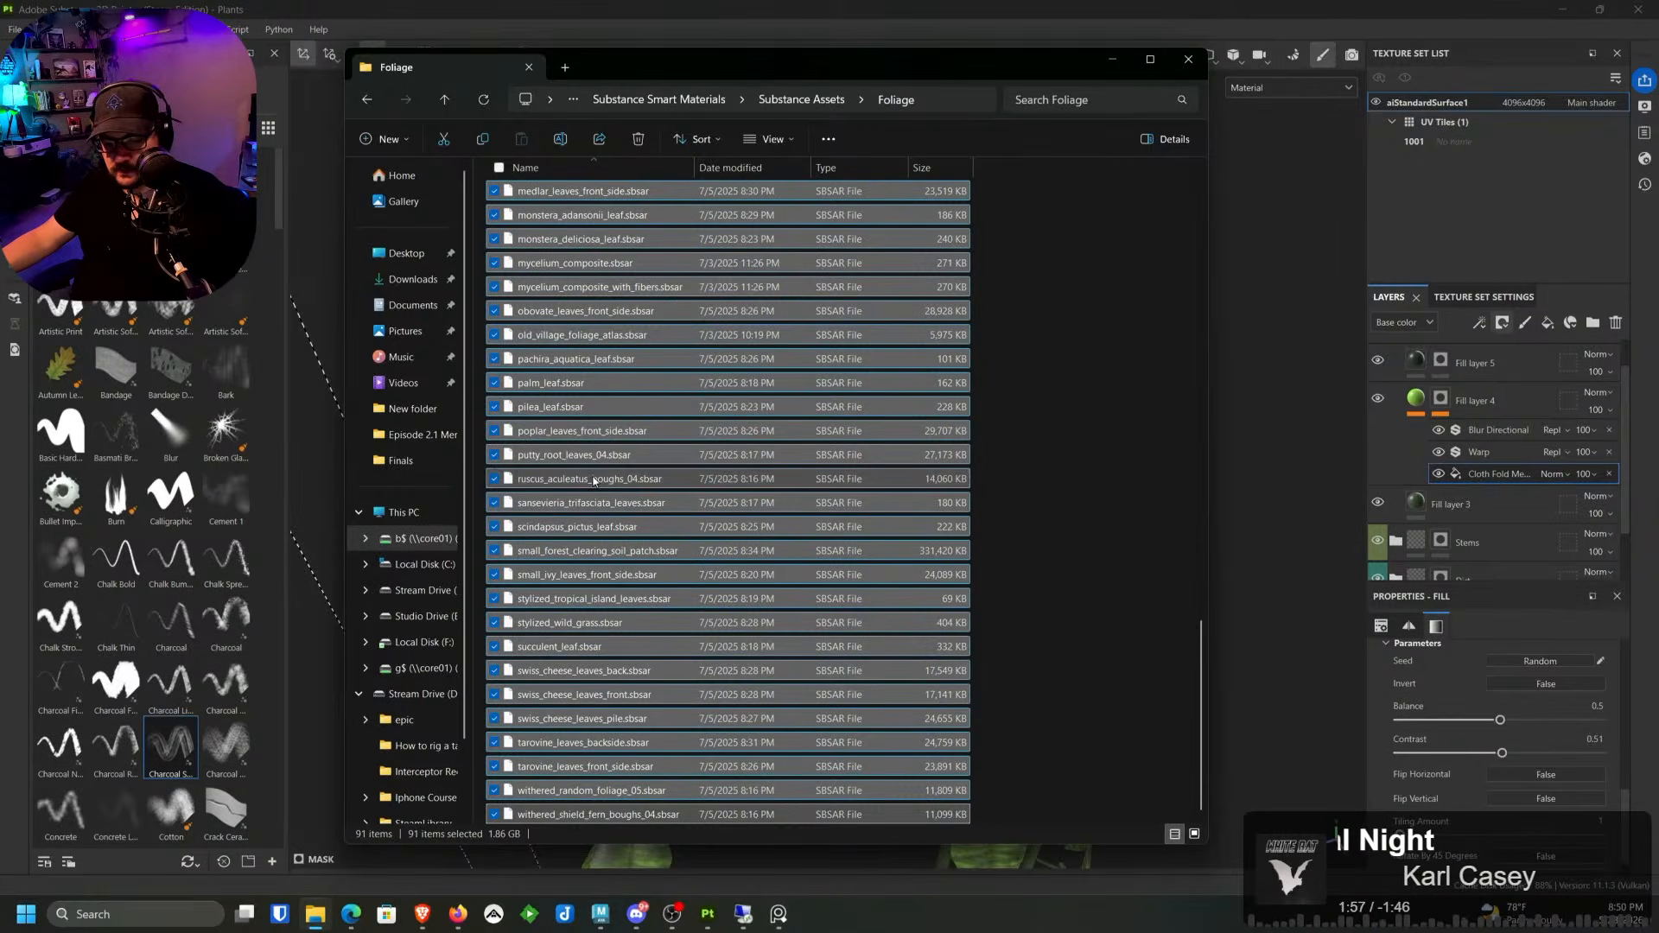
pyautogui.moveTo(553, 478); pyautogui.dragTo(197, 432)
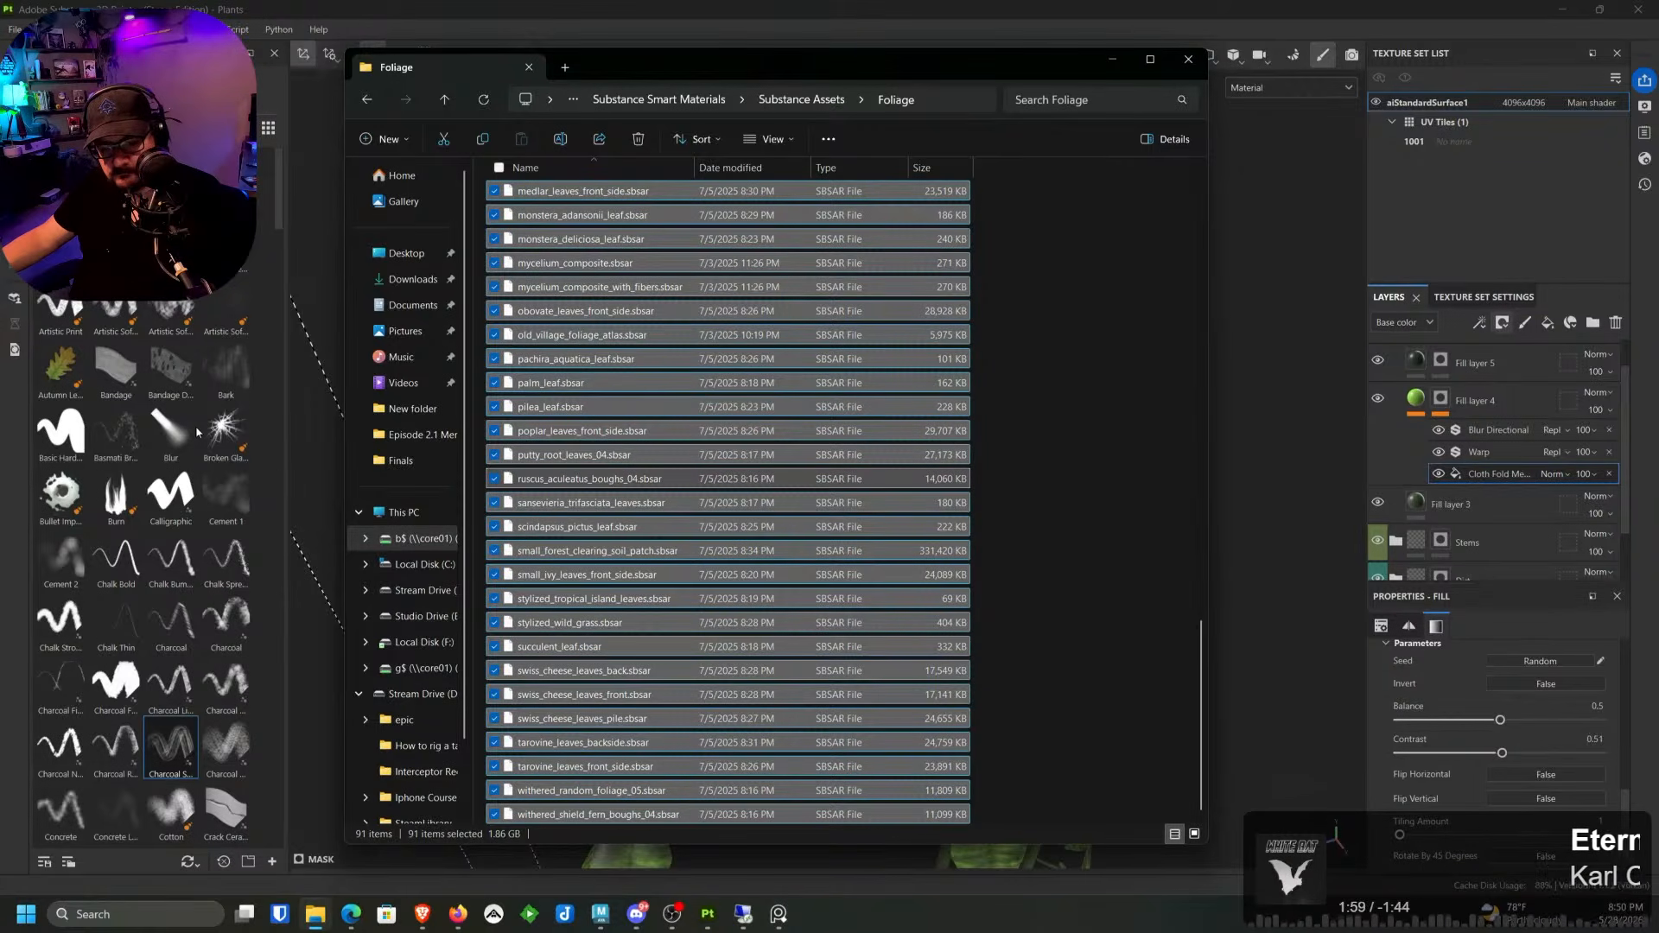
pyautogui.click(1112, 60)
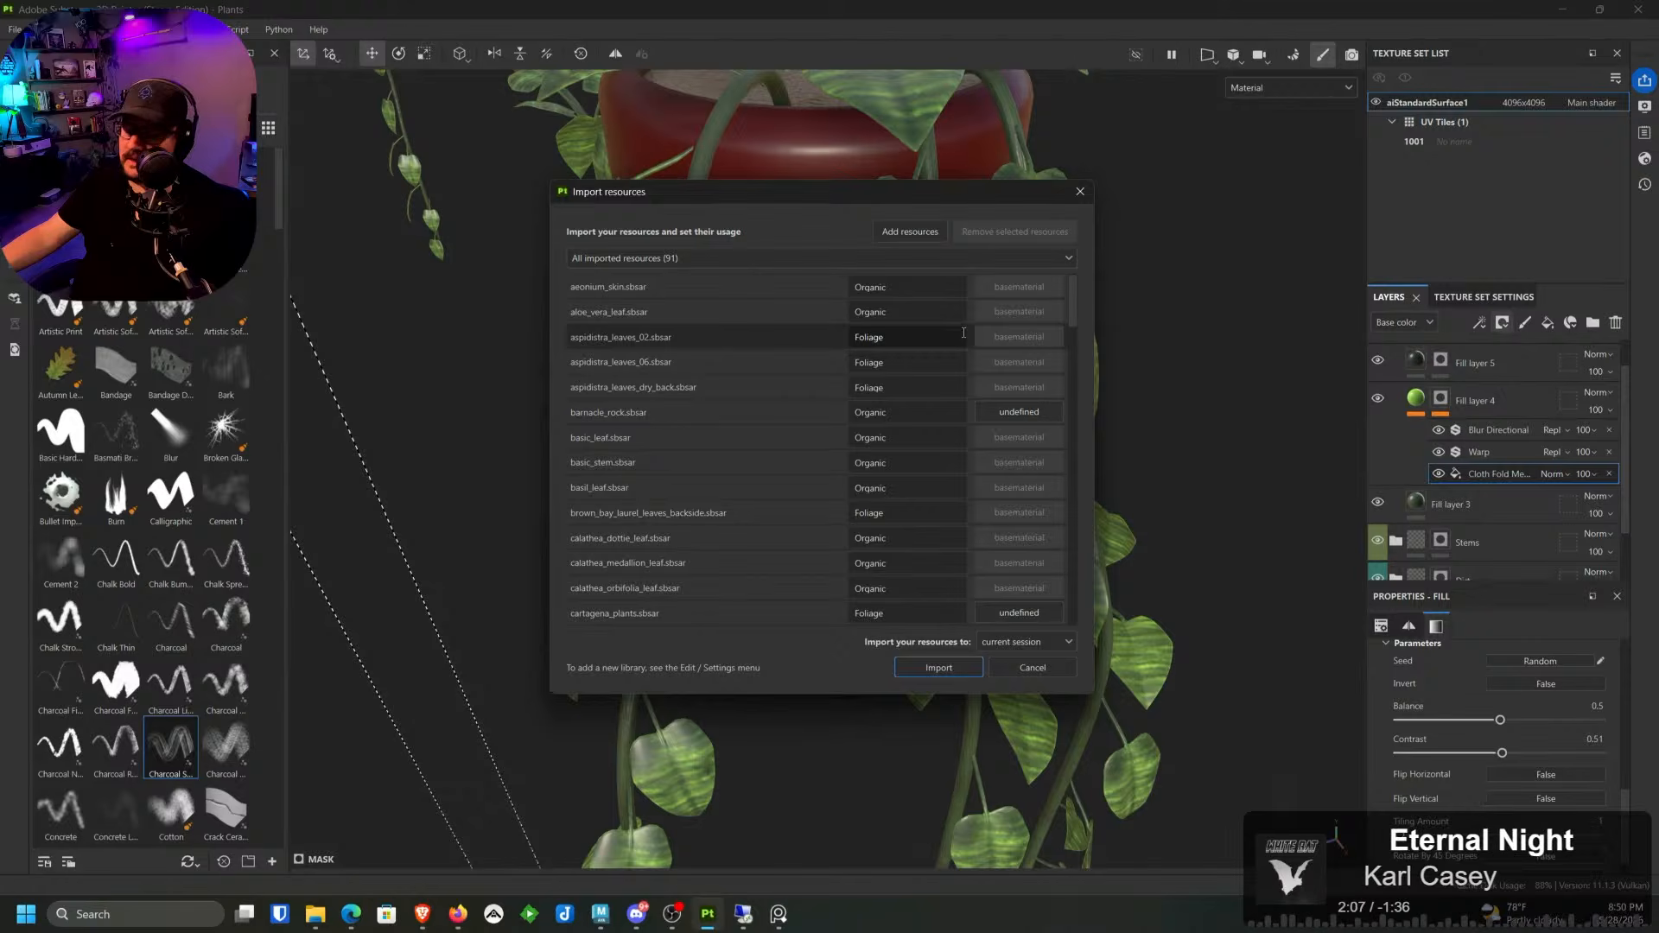
# Step: Set the import usage of cartagena_plants, barnacle_rock and desert_sand_grass to basematerial
pyautogui.scroll(-1, 1045, 458)
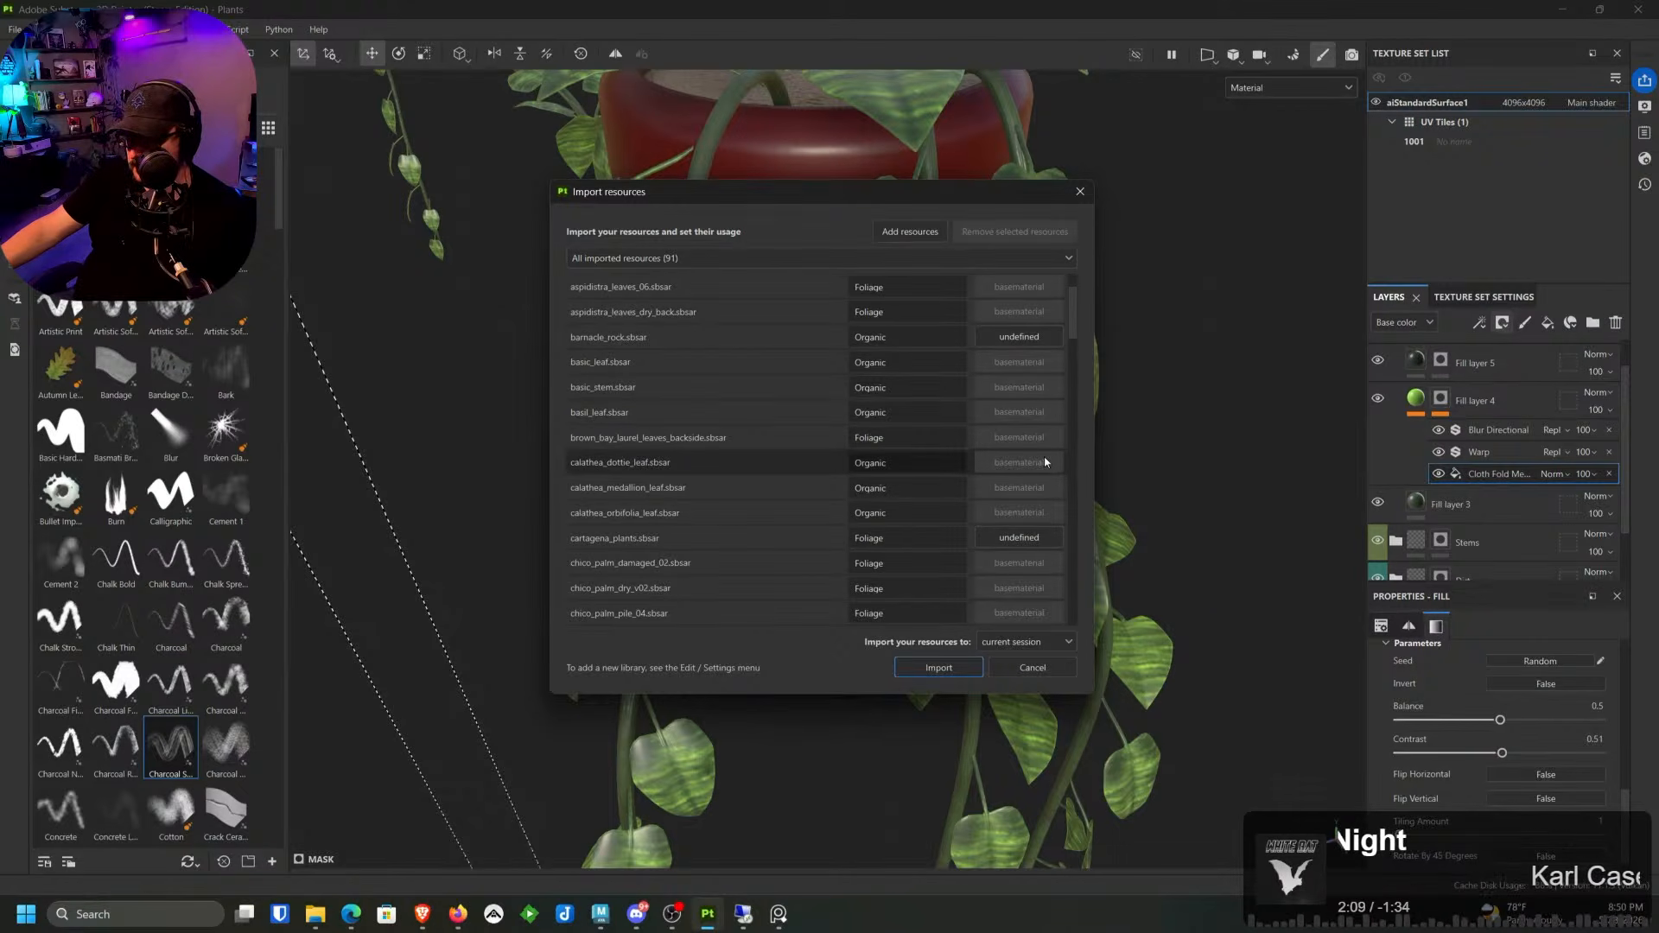
pyautogui.scroll(-1, 1041, 458)
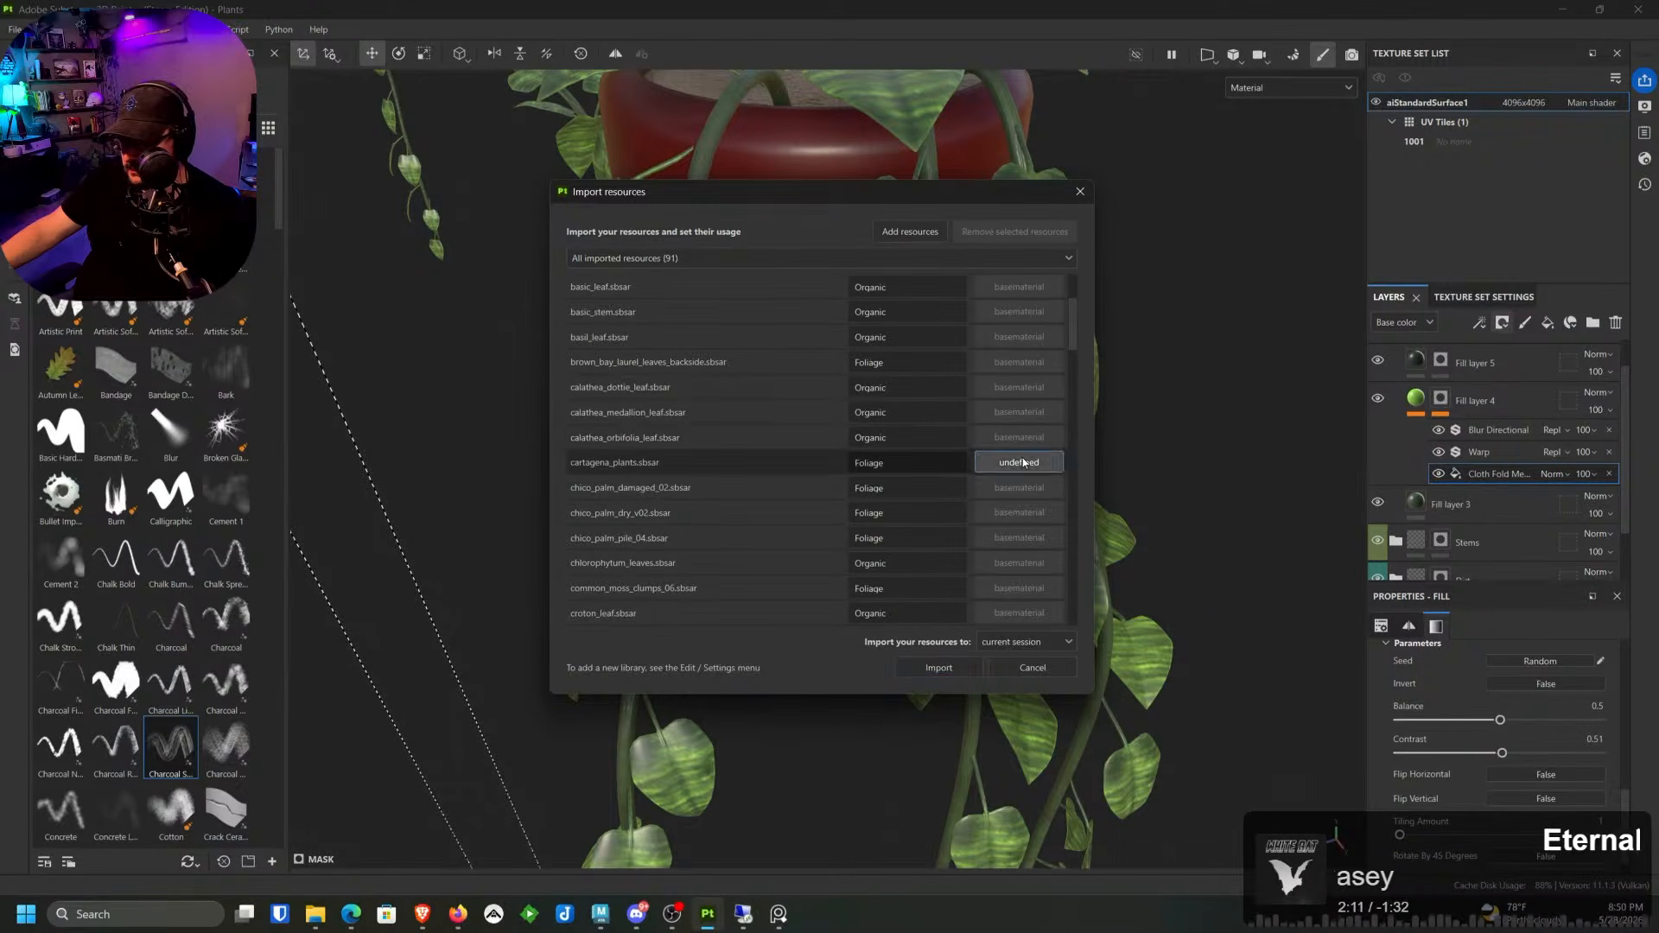
pyautogui.click(1024, 462)
pyautogui.click(1041, 489)
pyautogui.scroll(2, 1022, 432)
pyautogui.click(1021, 415)
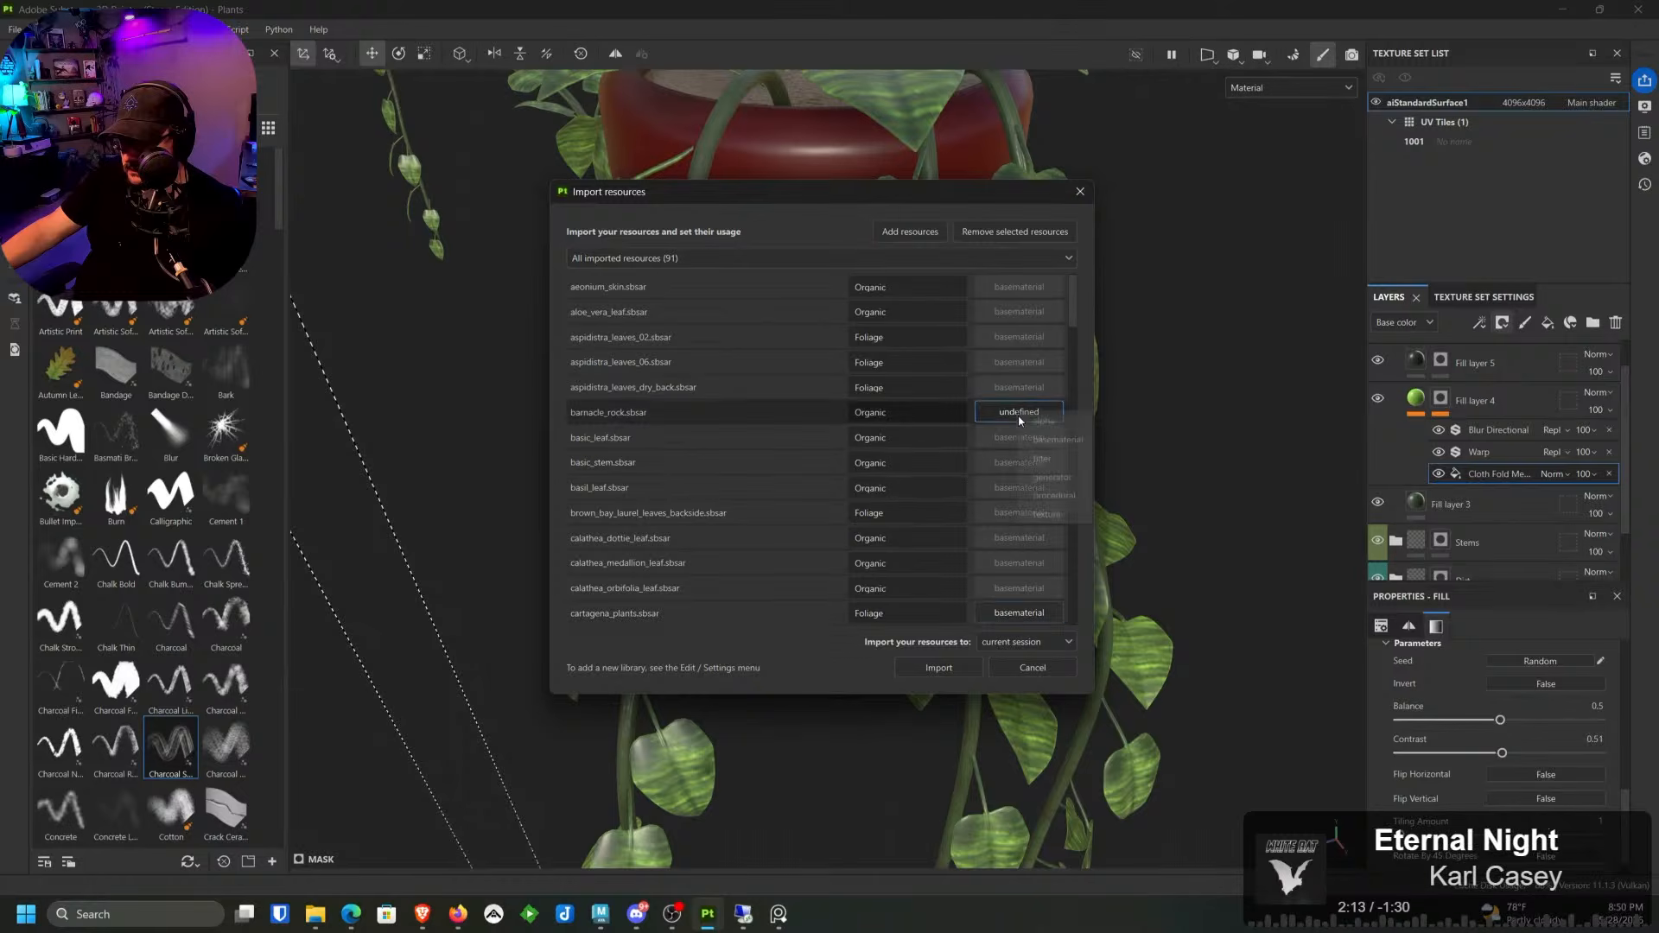
pyautogui.scroll(-6, 1024, 420)
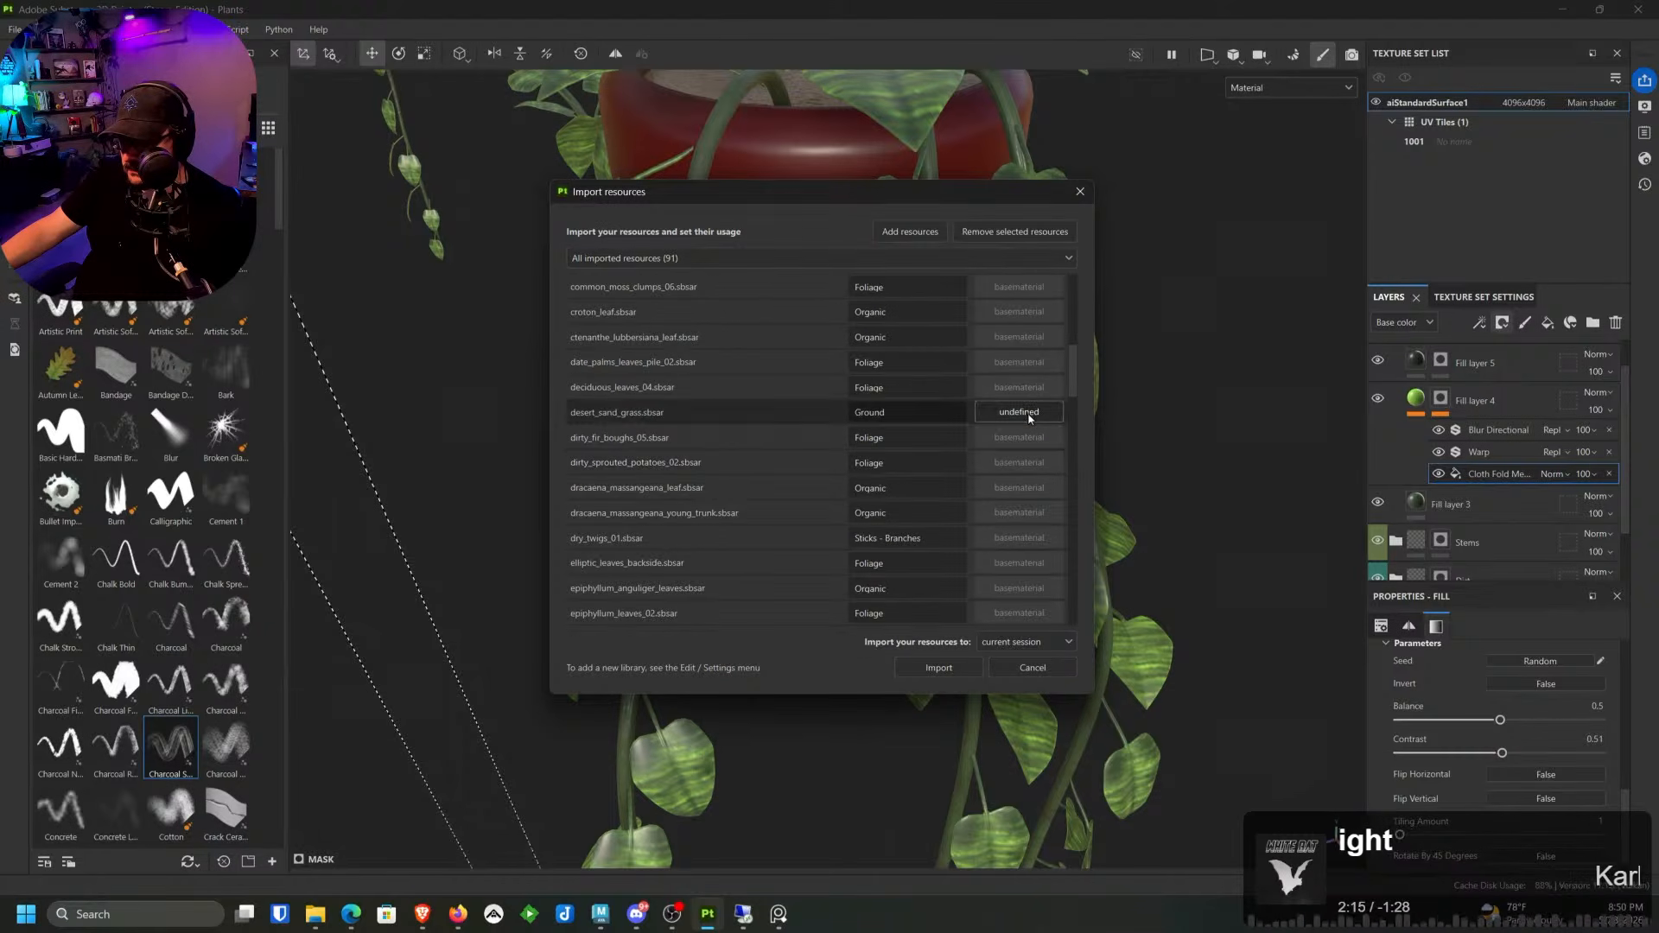
pyautogui.click(1029, 415)
pyautogui.click(1039, 439)
# Step: Set the usage of forest_clearing_clover_patch_01, forest_clearing_clover_patch_02 and iceland_mossy_meadow to basematerial
pyautogui.scroll(-1, 1038, 441)
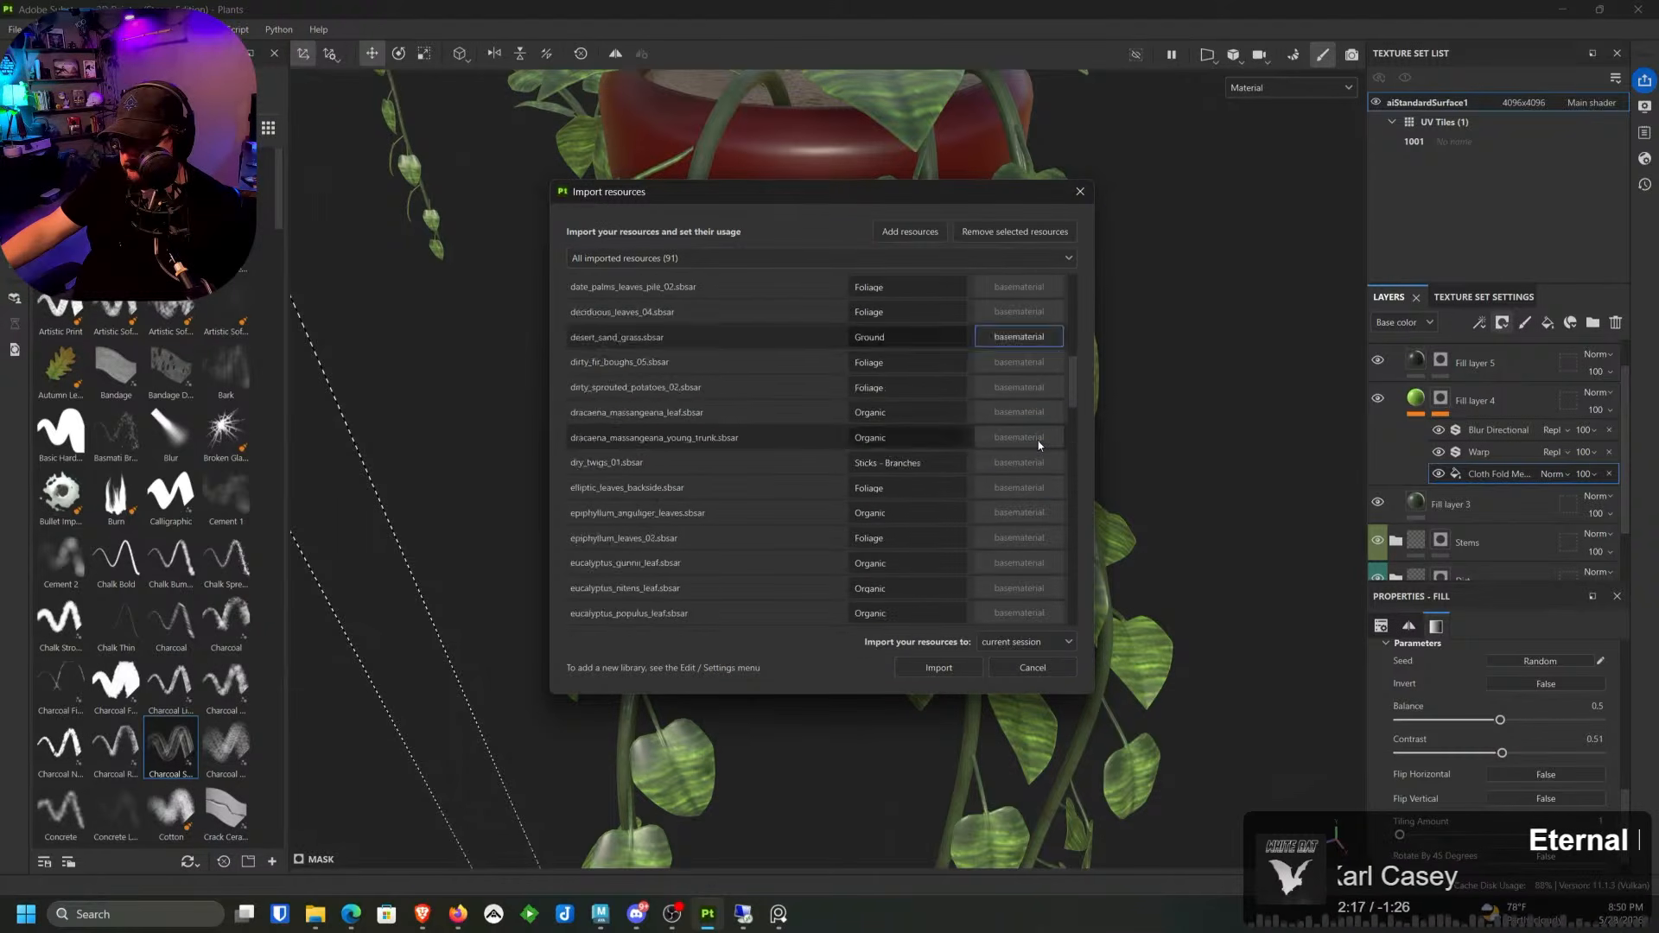
pyautogui.scroll(-5, 1039, 442)
pyautogui.click(1032, 415)
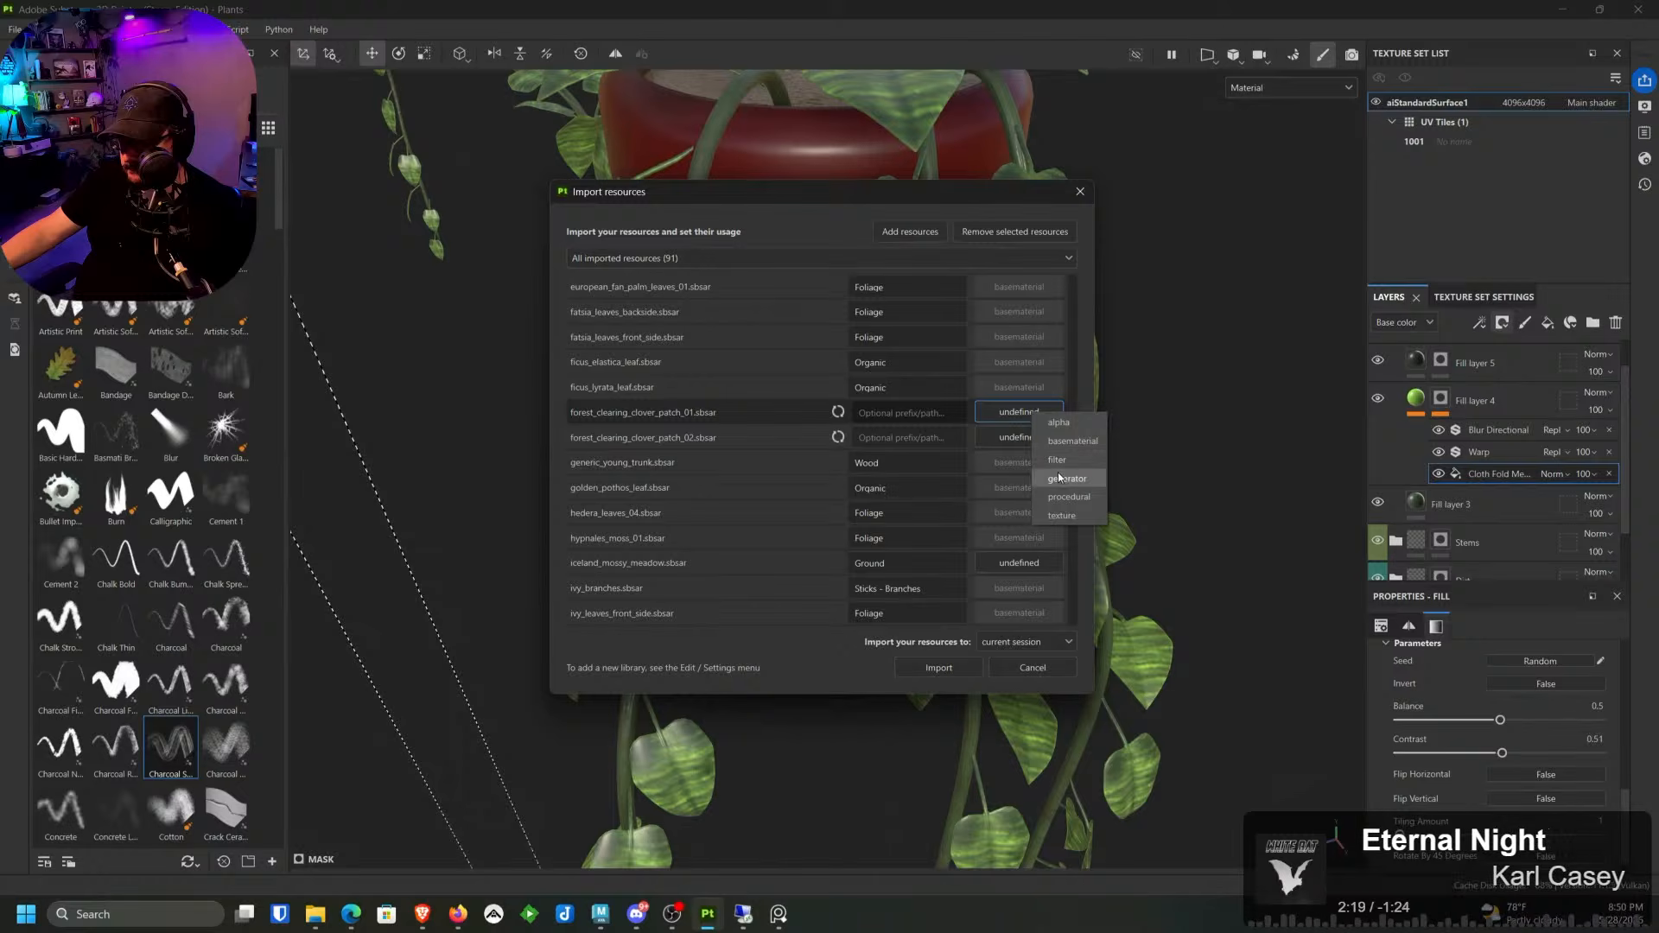
pyautogui.click(1072, 441)
pyautogui.click(1042, 439)
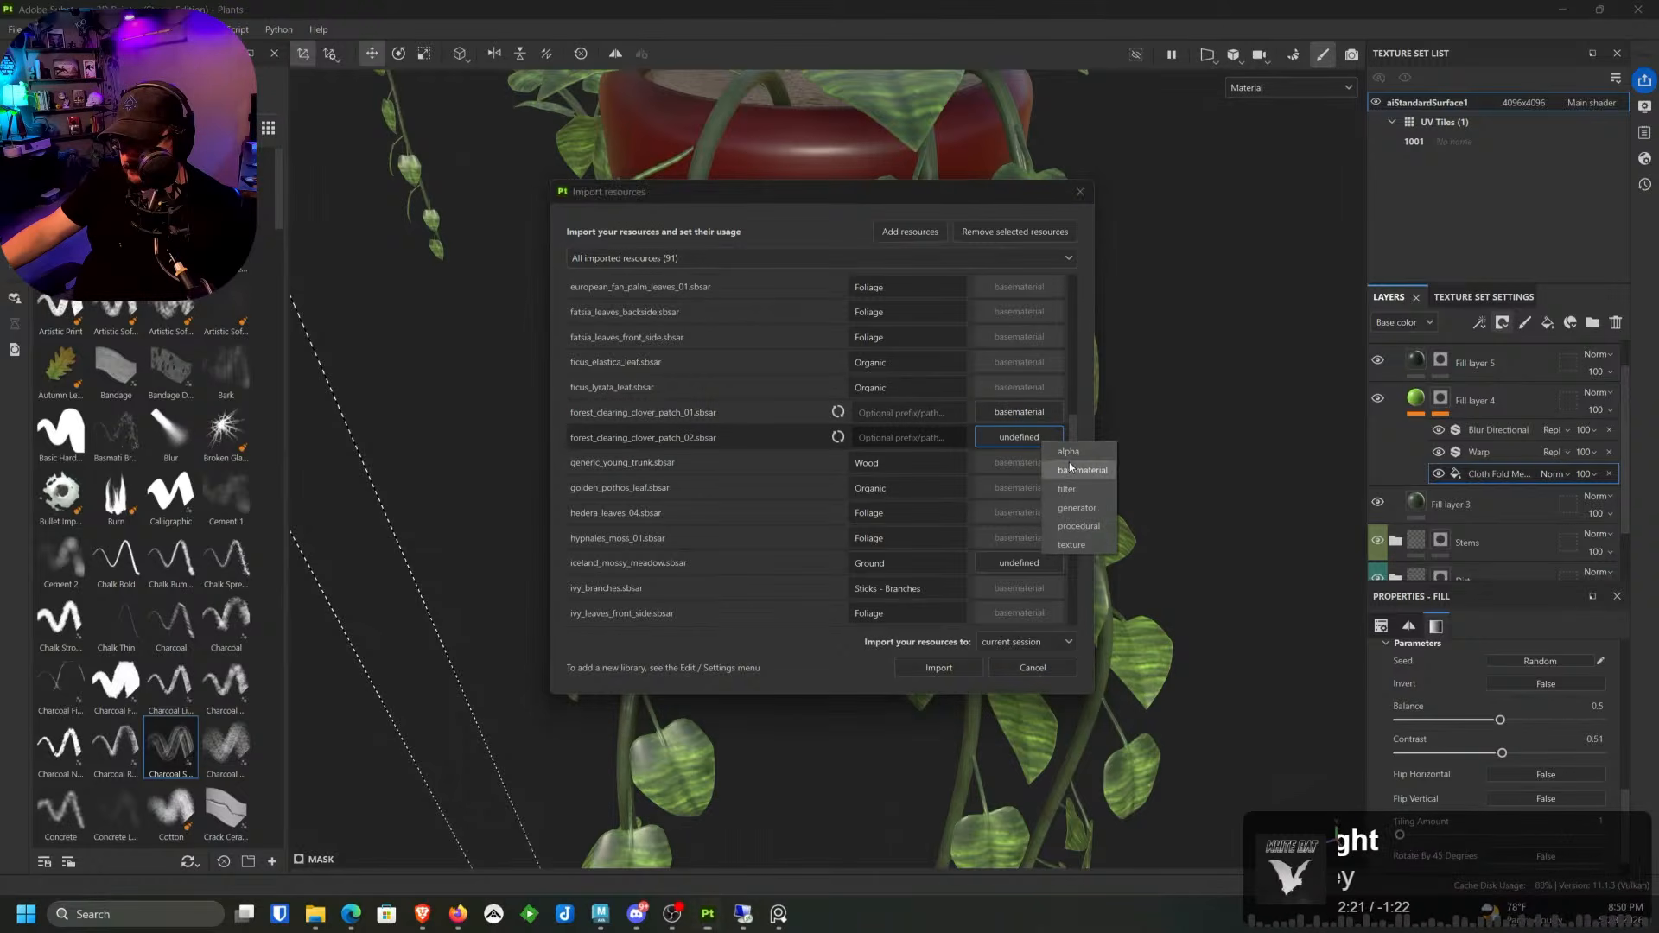
pyautogui.click(1071, 470)
pyautogui.click(1020, 563)
pyautogui.click(1068, 595)
# Step: Set the usage of ruscus_aculeatus_boughs_04, small_forest_clearing_soil_patch and stylized_tropical_island_leaves to basematerial
pyautogui.scroll(-2, 1050, 561)
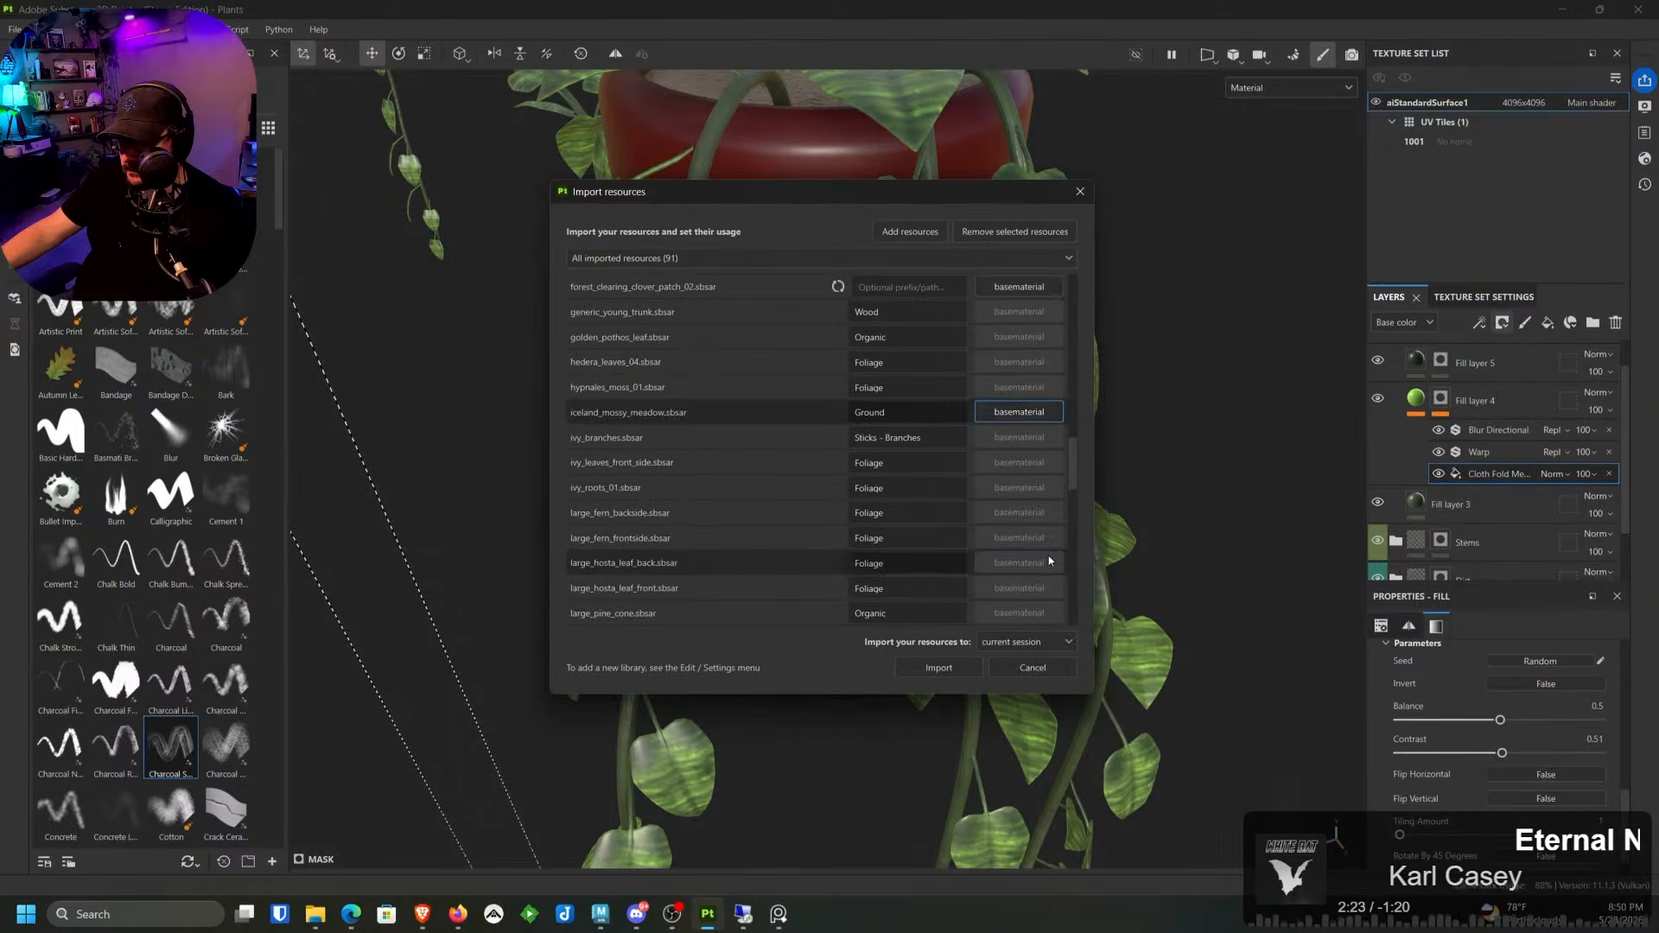
pyautogui.scroll(-6, 1050, 553)
pyautogui.click(1041, 387)
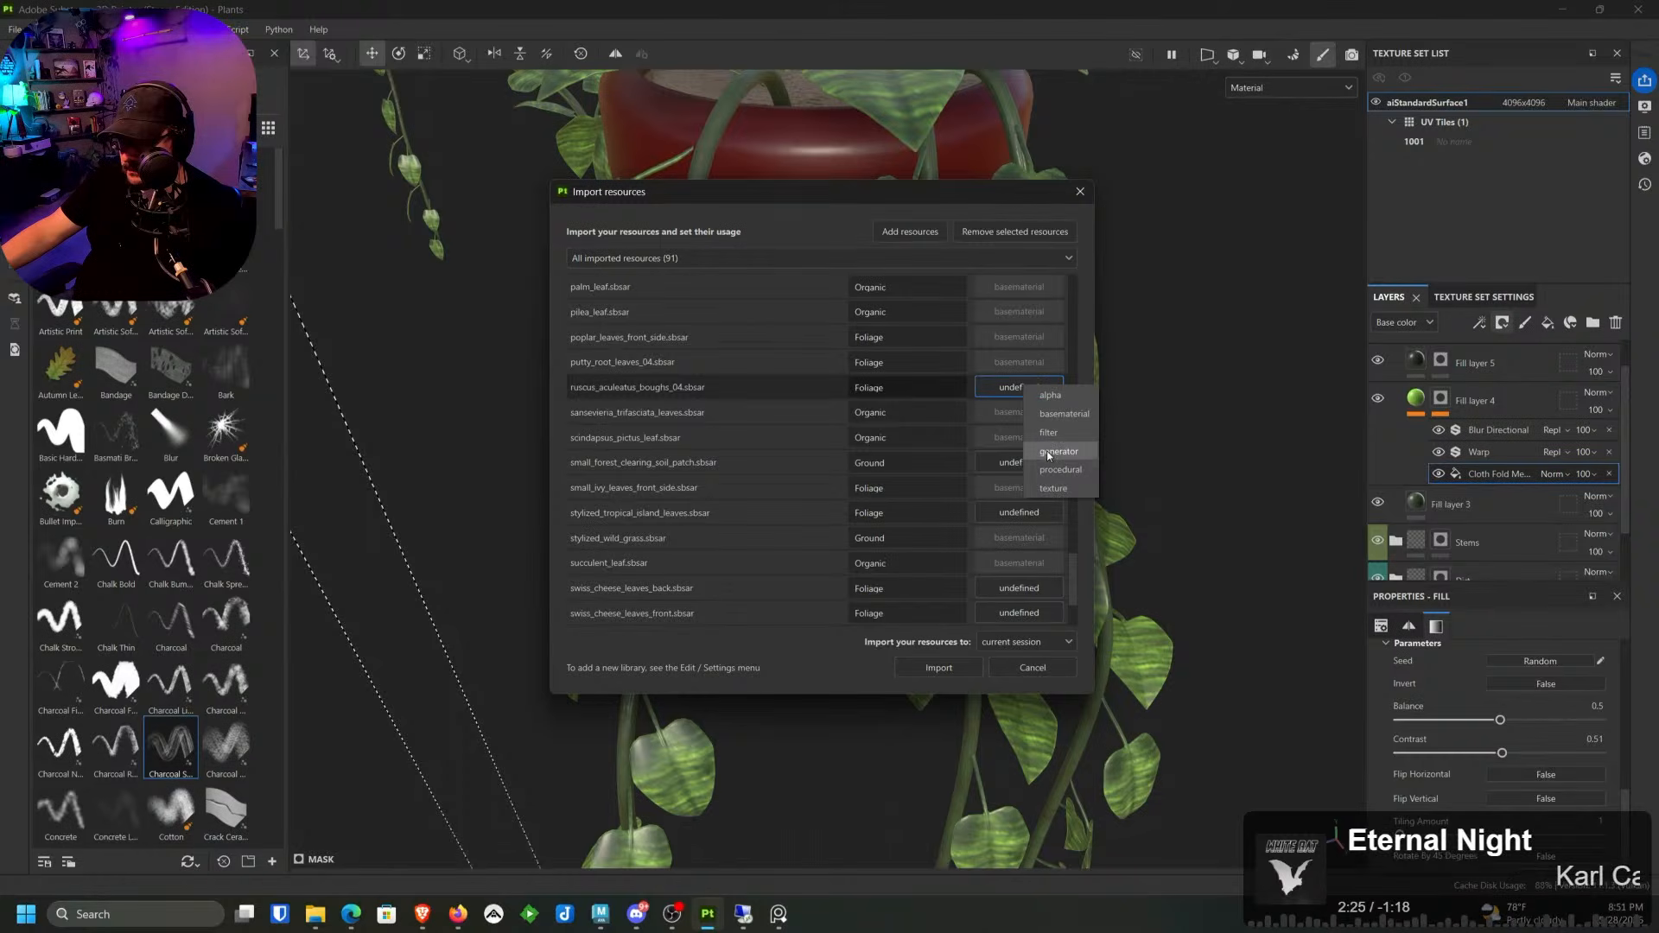
pyautogui.click(1064, 414)
pyautogui.click(1016, 462)
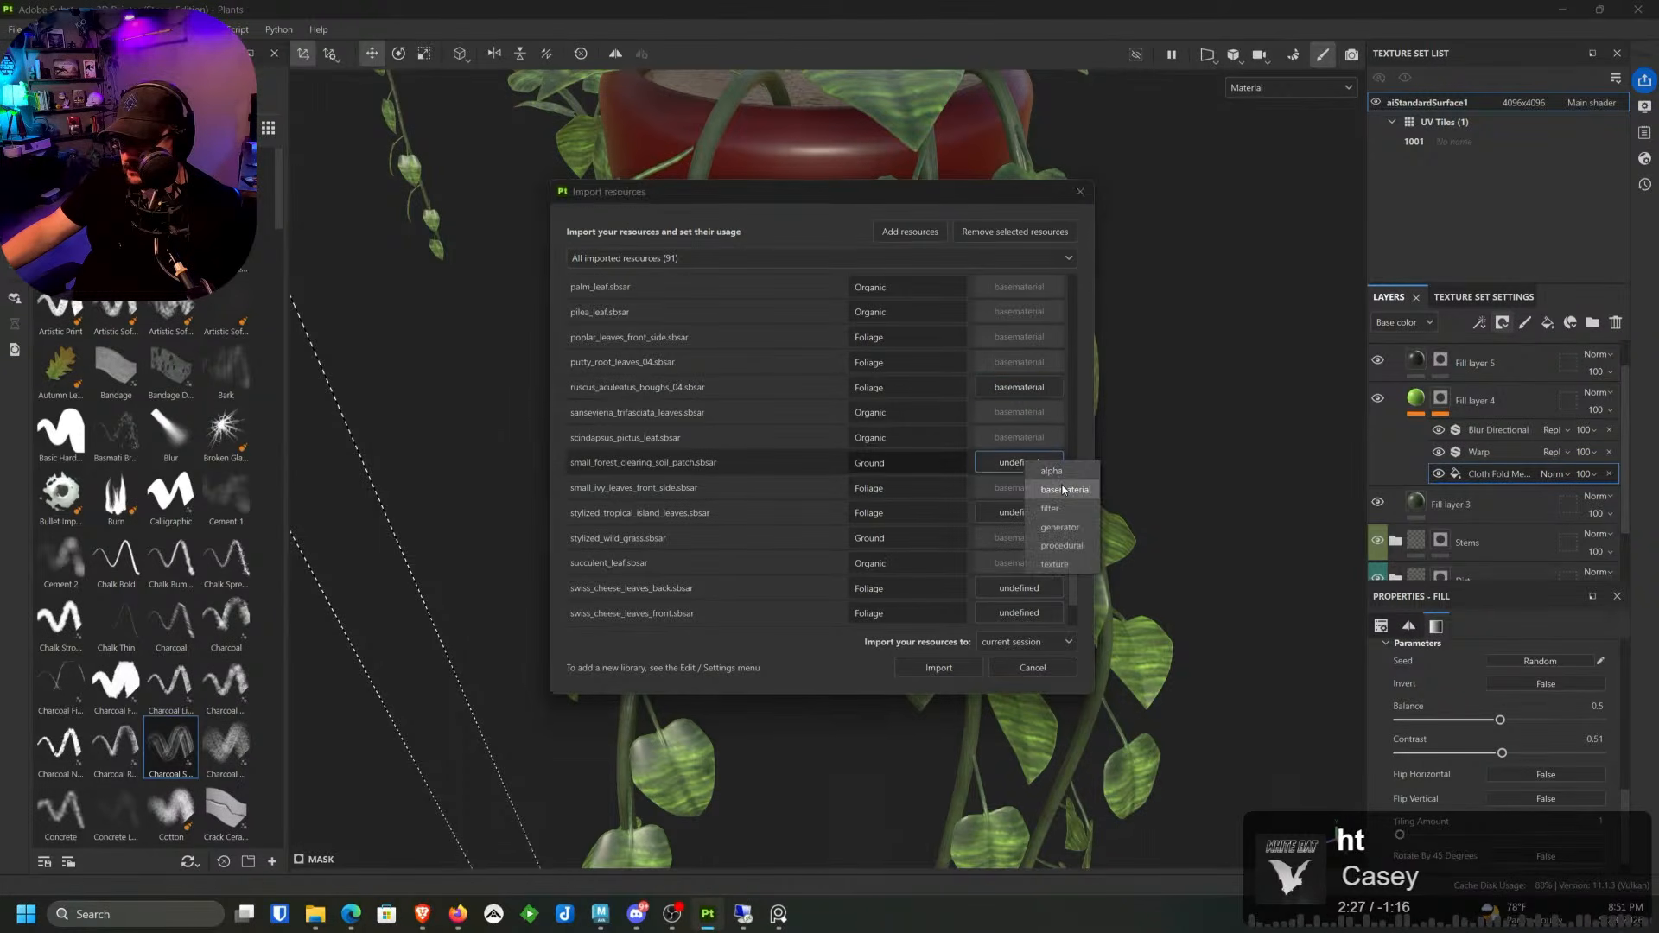
pyautogui.click(1064, 489)
pyautogui.click(1023, 514)
pyautogui.click(1064, 539)
# Step: Set the usage of the swiss_cheese_leaves back, front and pile files, withered_random_foliage_05 and withered_shield_fern_boughs_04 to basematerial
pyautogui.click(1043, 587)
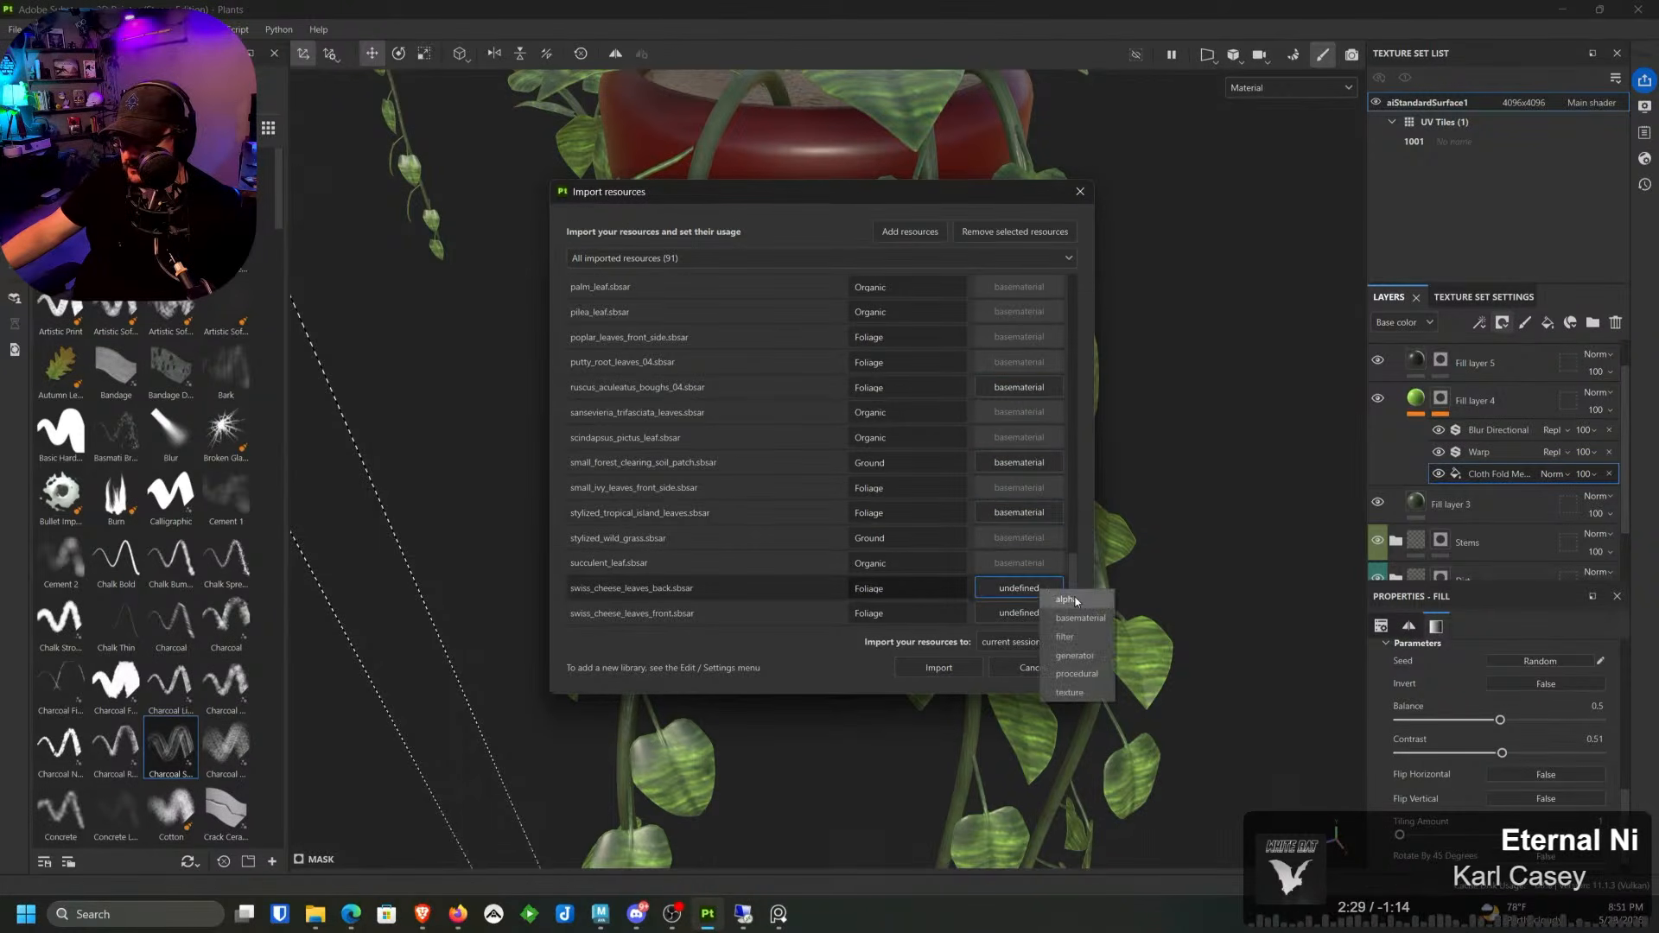
pyautogui.click(1056, 615)
pyautogui.click(1056, 615)
pyautogui.click(1080, 640)
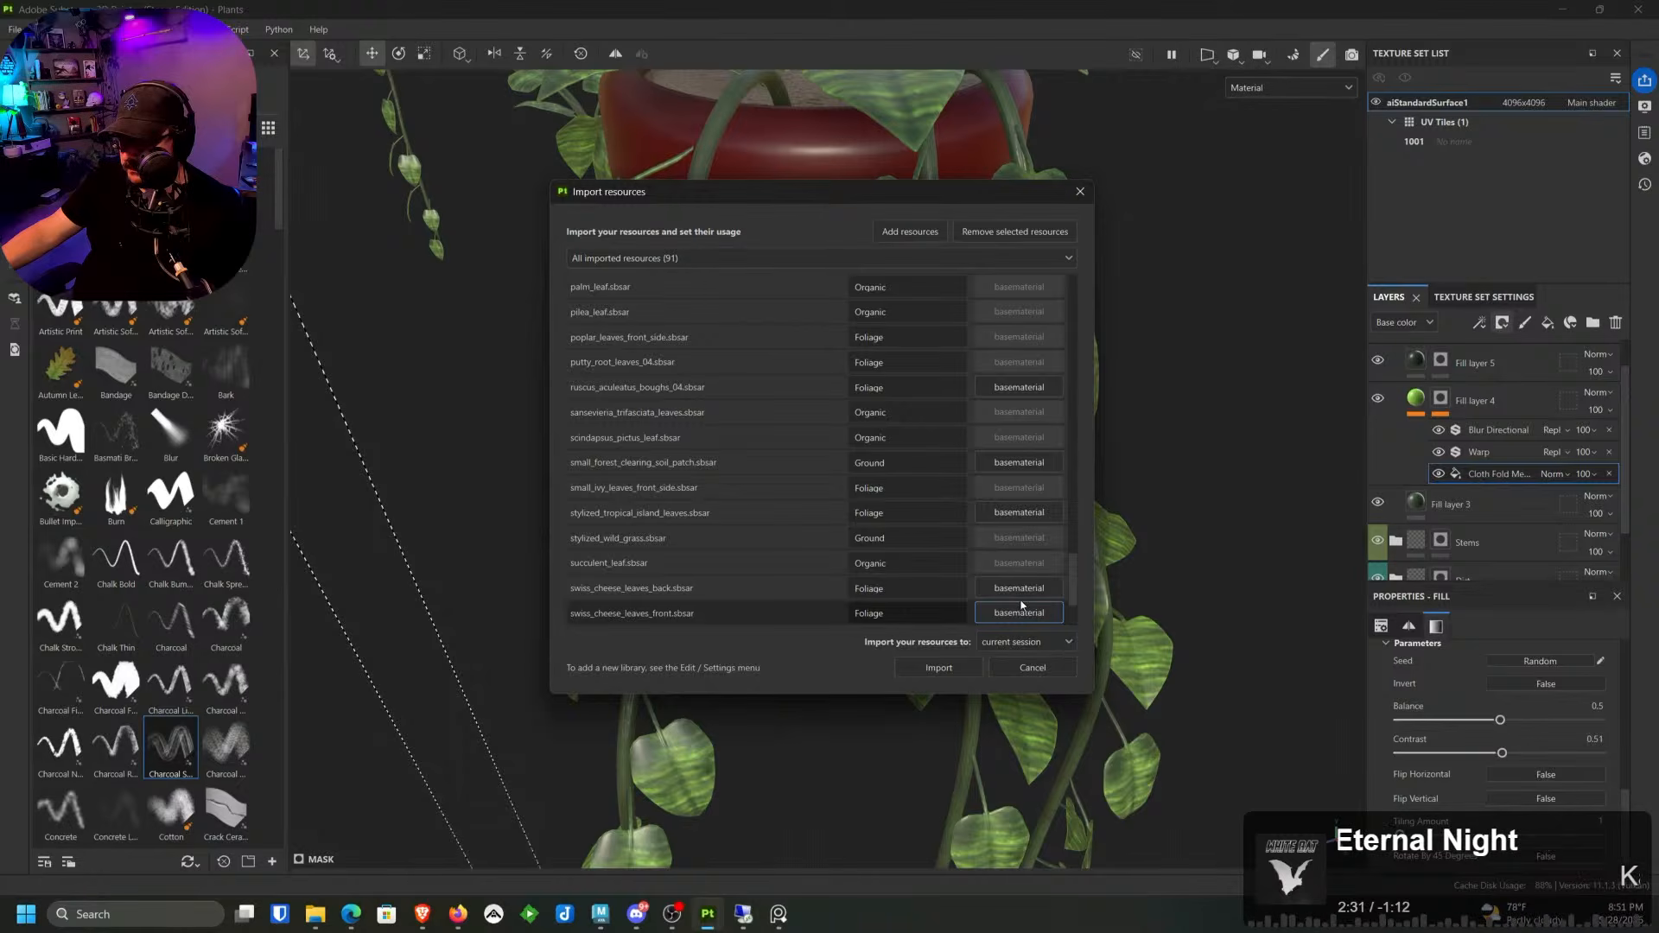
pyautogui.scroll(-2, 1021, 605)
pyautogui.click(1020, 589)
pyautogui.click(1053, 617)
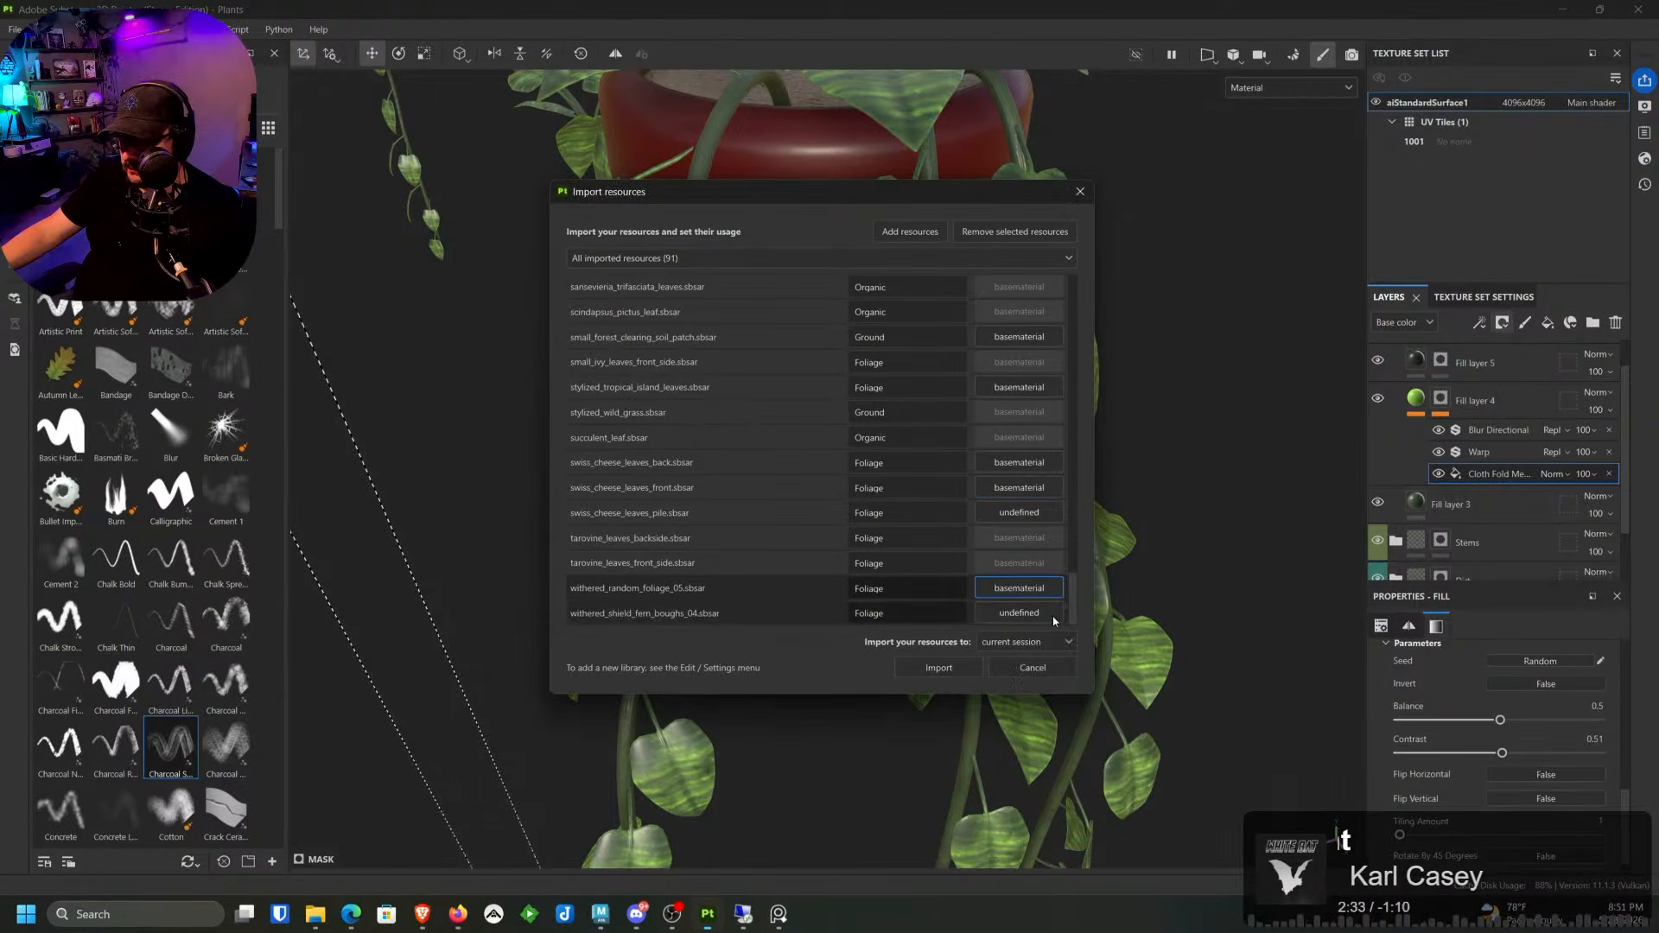
pyautogui.click(1024, 513)
pyautogui.click(1056, 538)
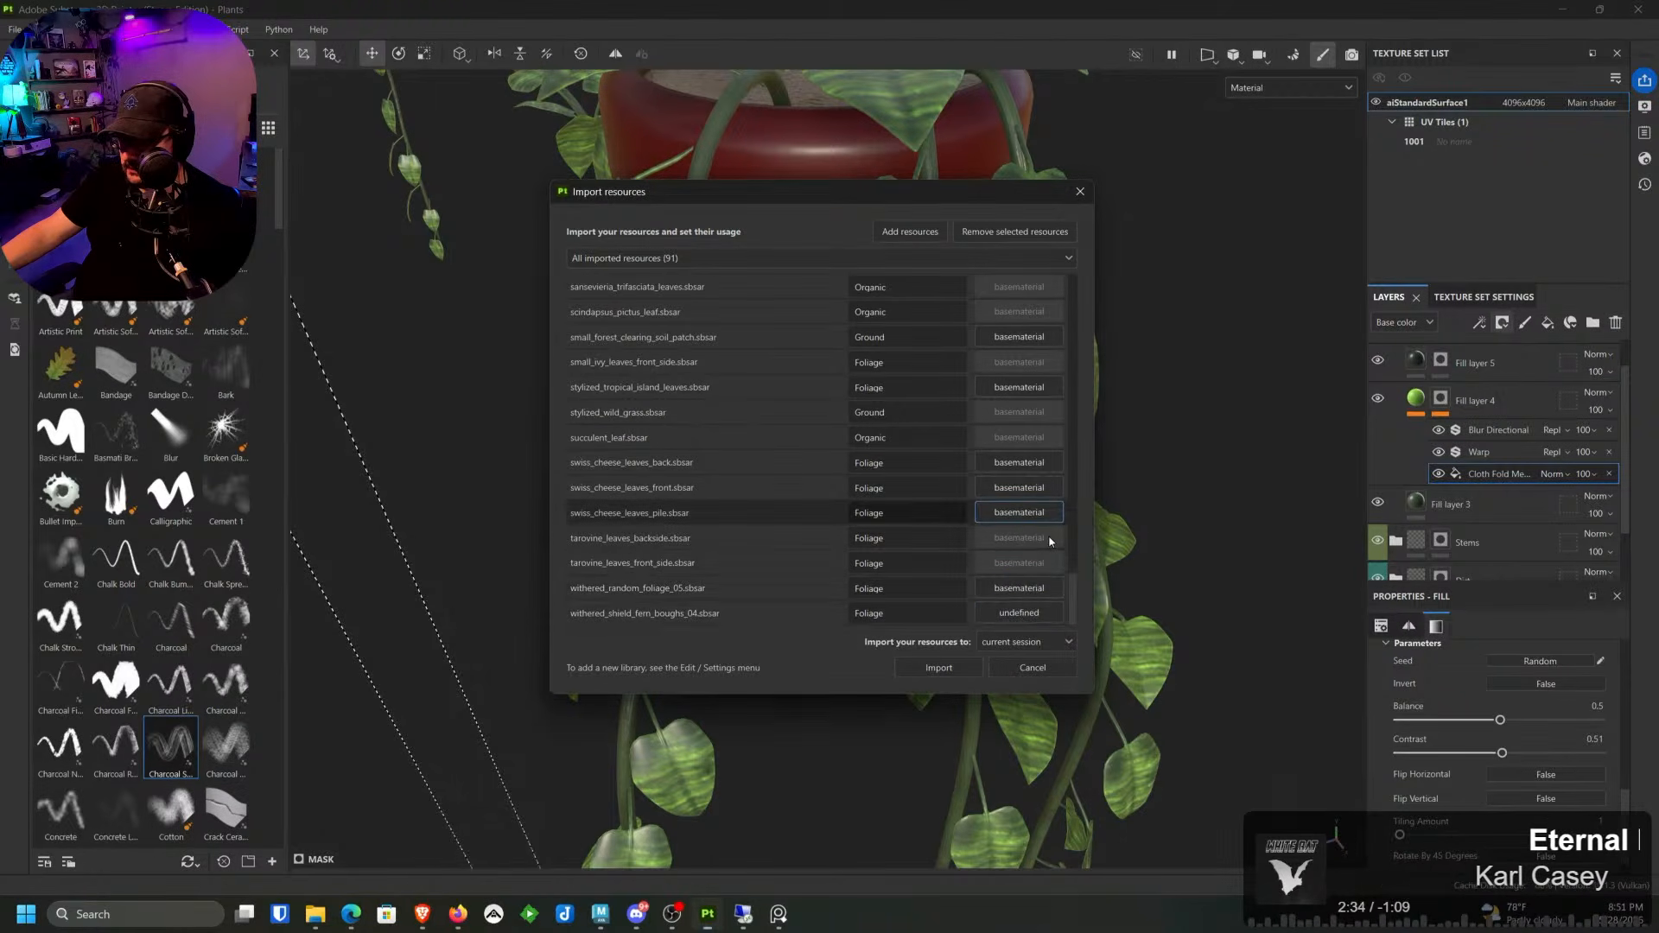
pyautogui.click(1018, 613)
pyautogui.click(1071, 635)
# Step: Choose project 'Plants' as the import destination and import the foliage resources
pyautogui.click(1029, 642)
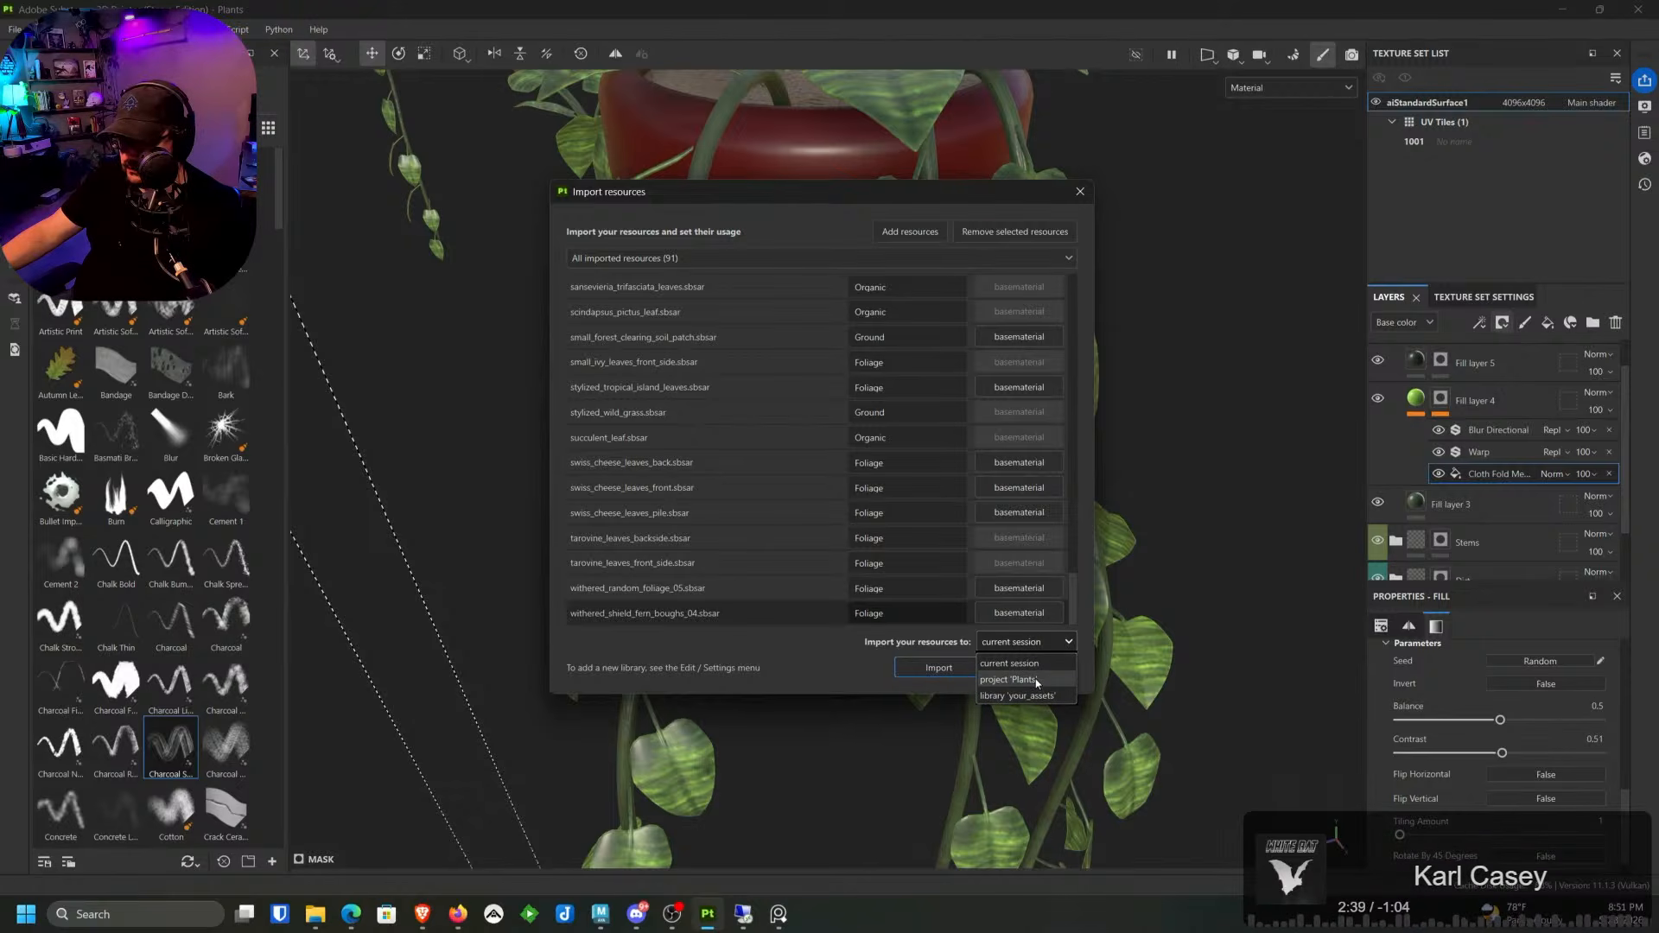
pyautogui.click(1035, 678)
pyautogui.click(938, 668)
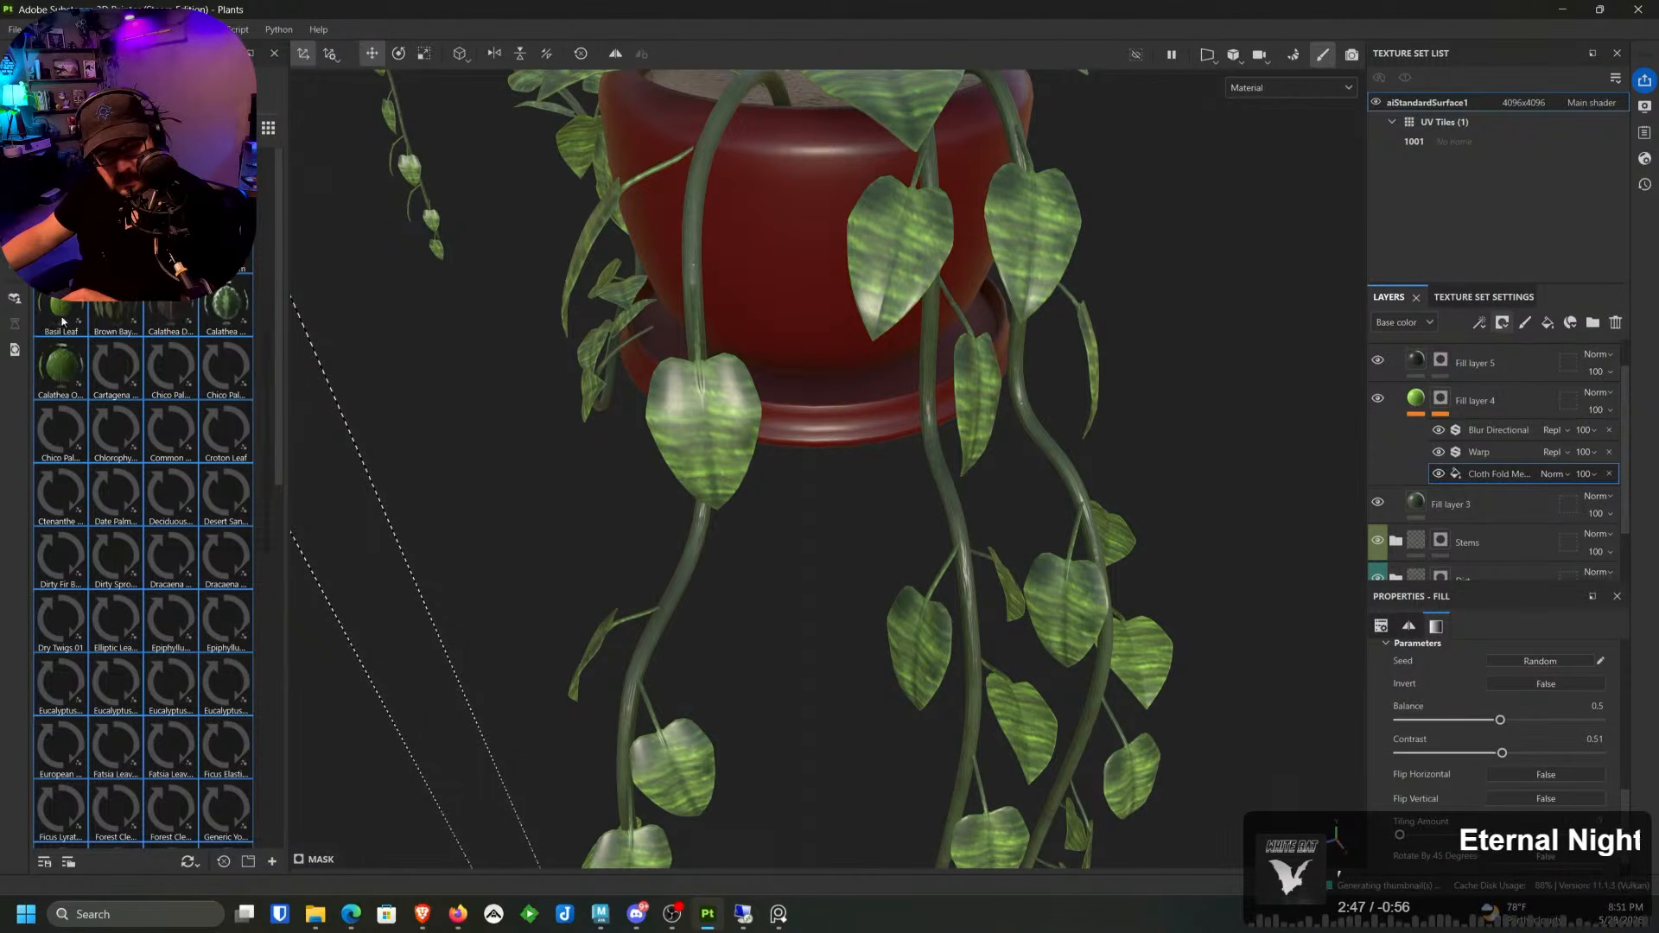
# Step: Examine the imported foliage materials, such as the basil, croton, hosta and golden pothos leaves, for one that suits the trailing plant
pyautogui.moveTo(79, 302)
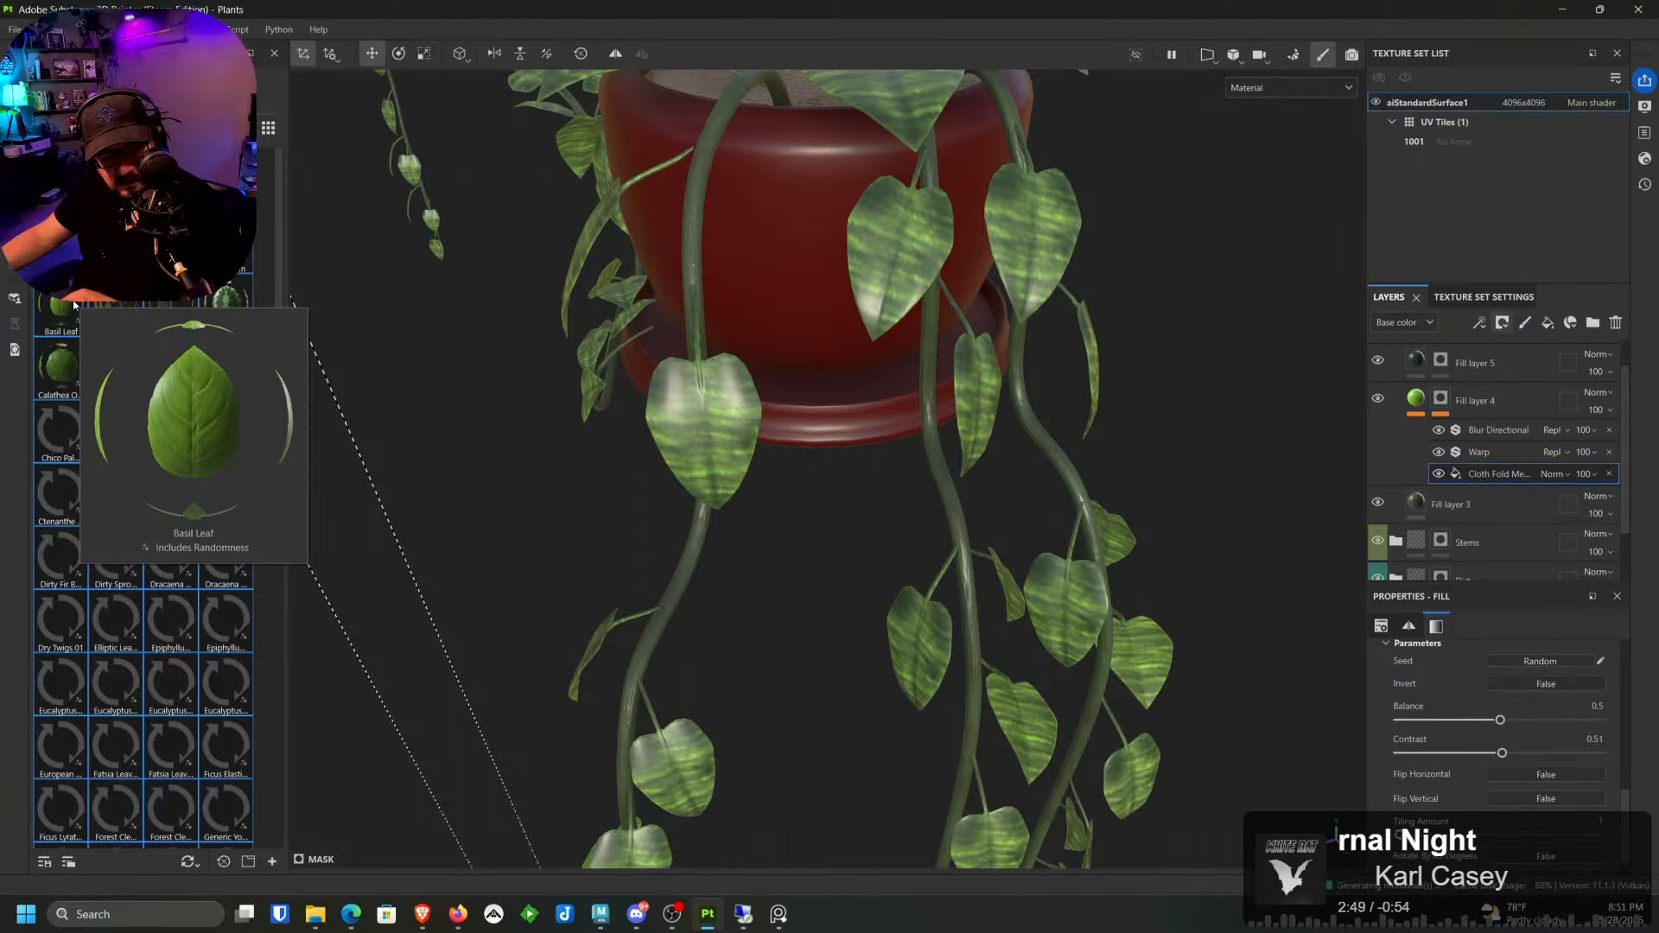
pyautogui.moveTo(50, 373)
pyautogui.moveTo(232, 308)
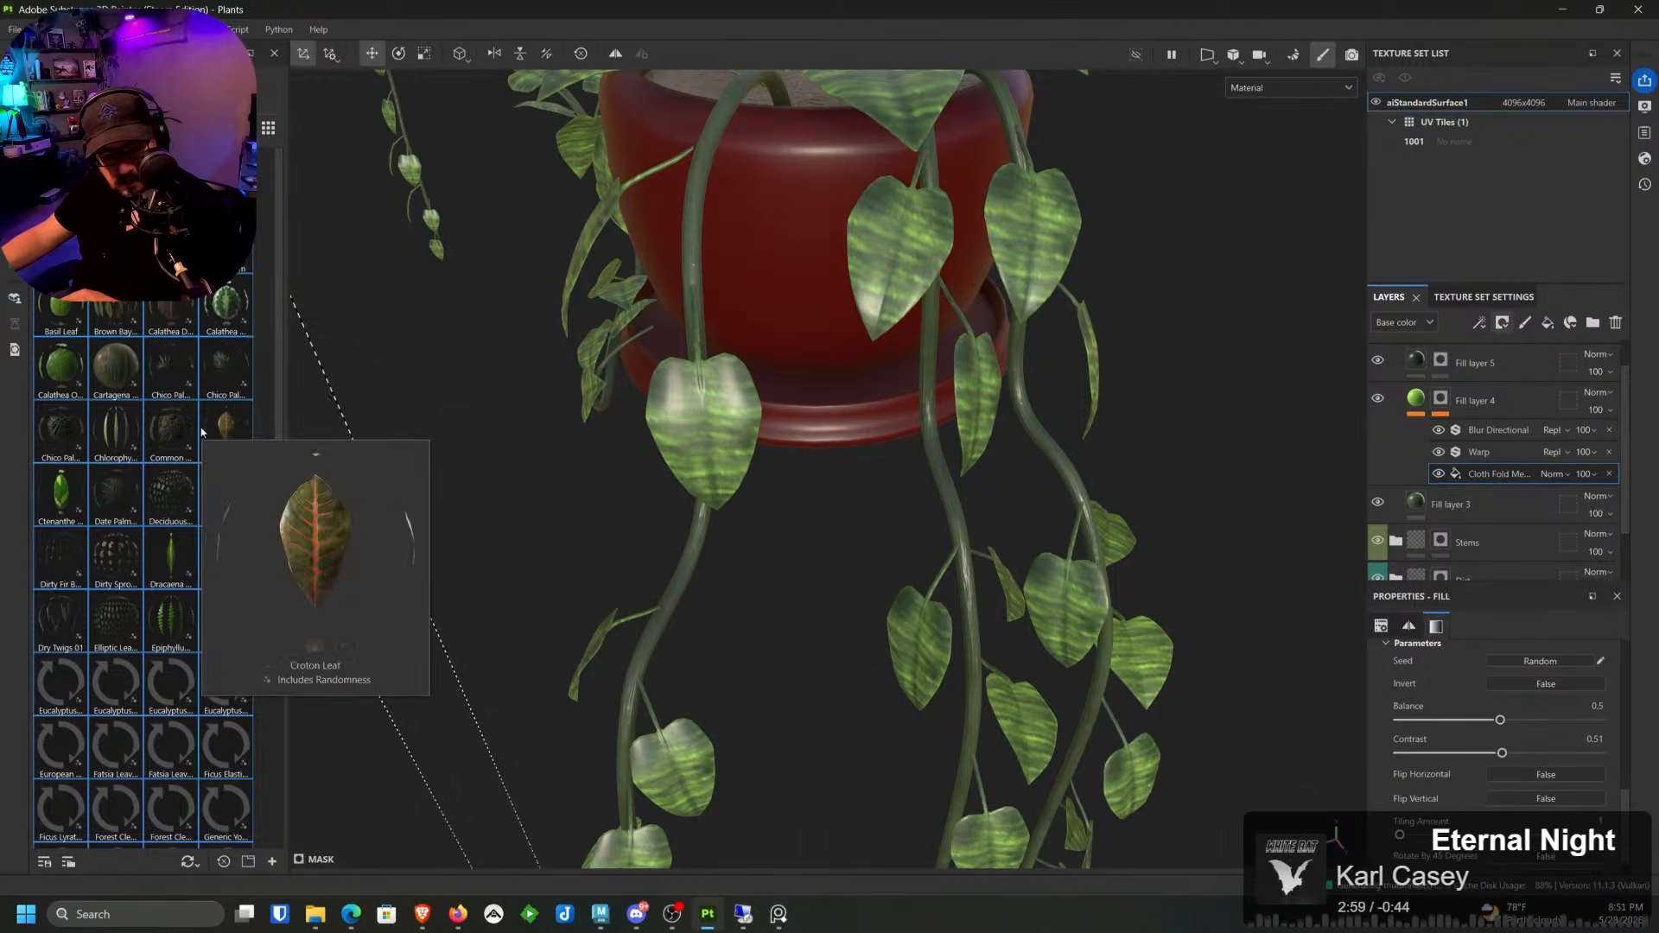
pyautogui.scroll(-5, 210, 428)
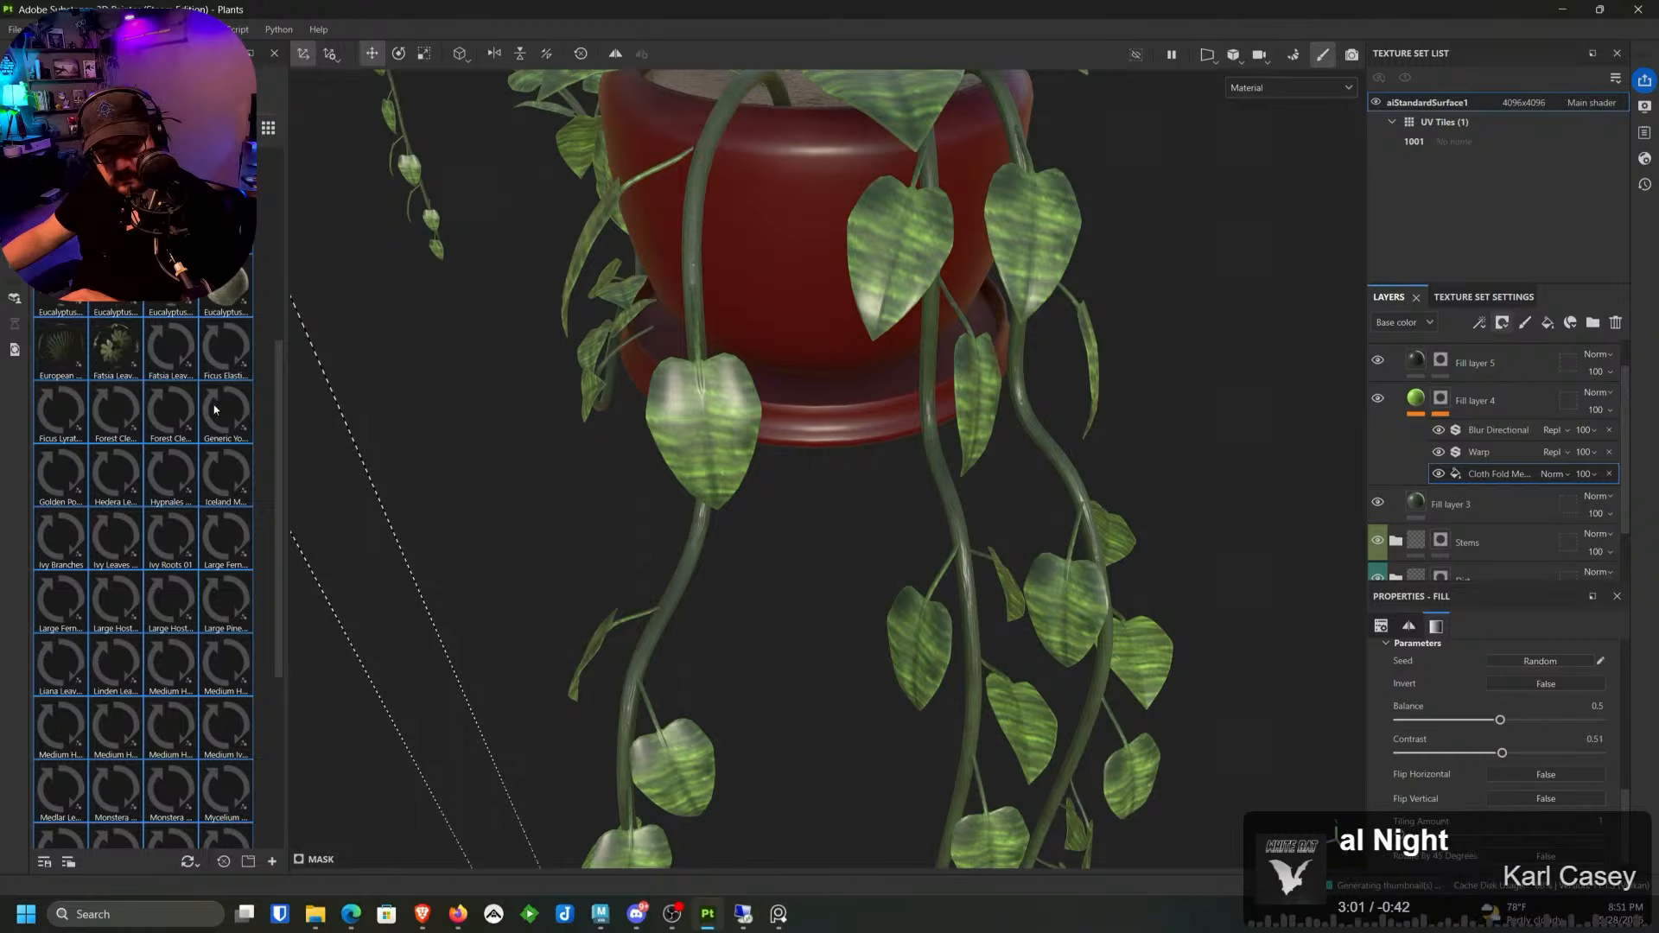
pyautogui.moveTo(216, 409)
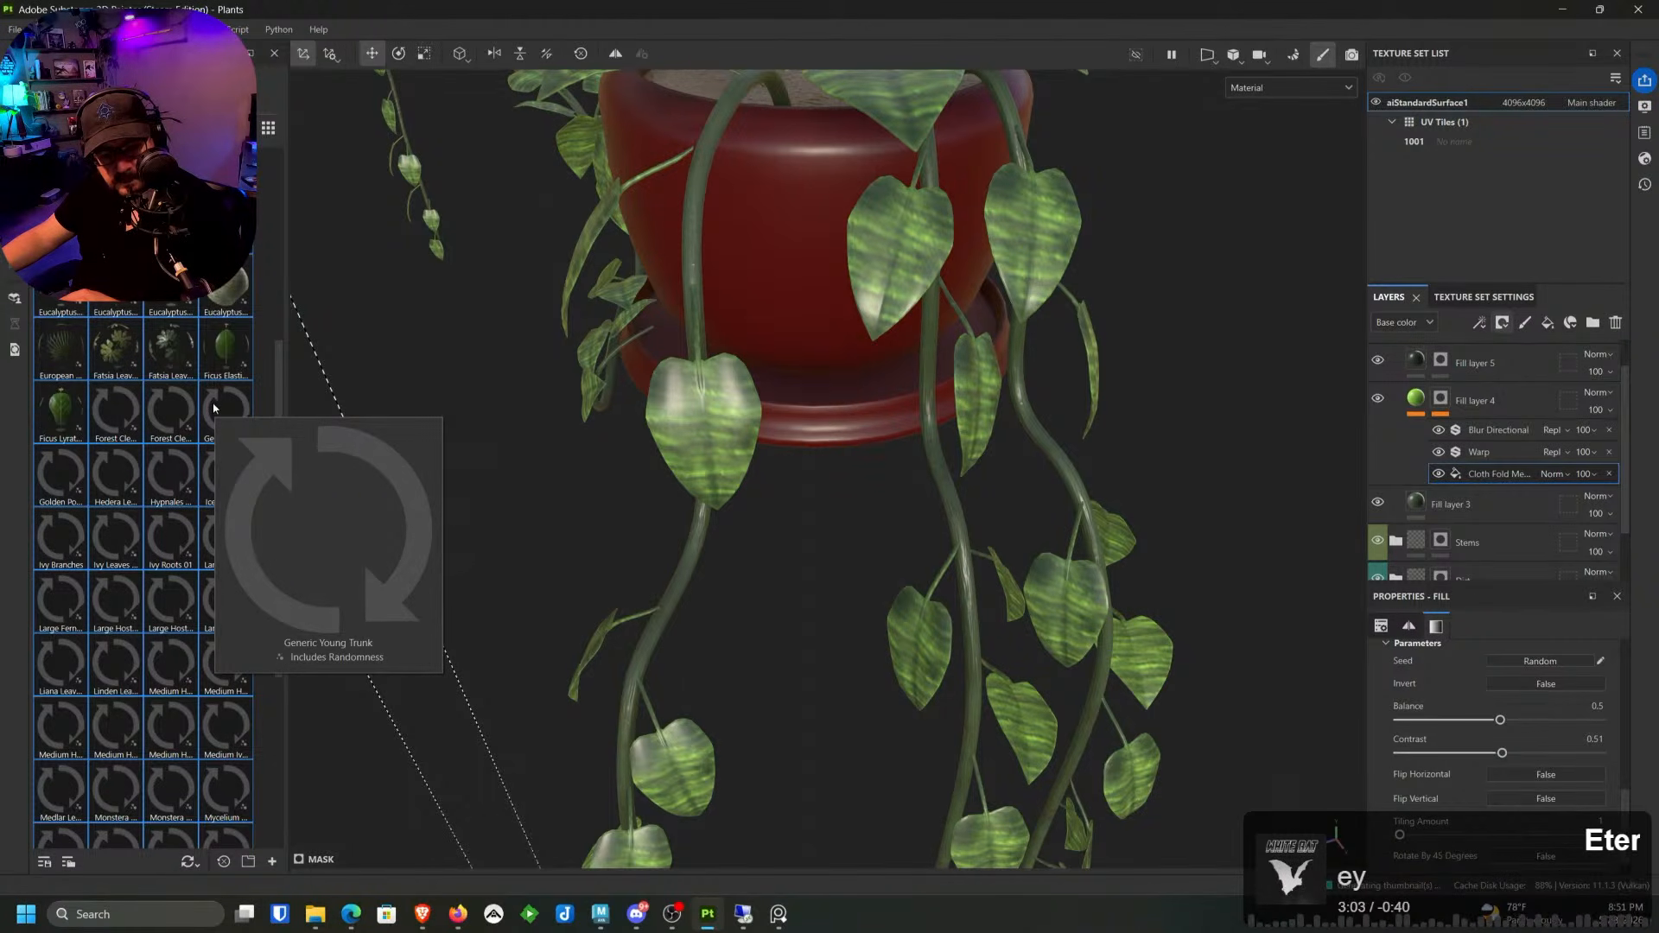
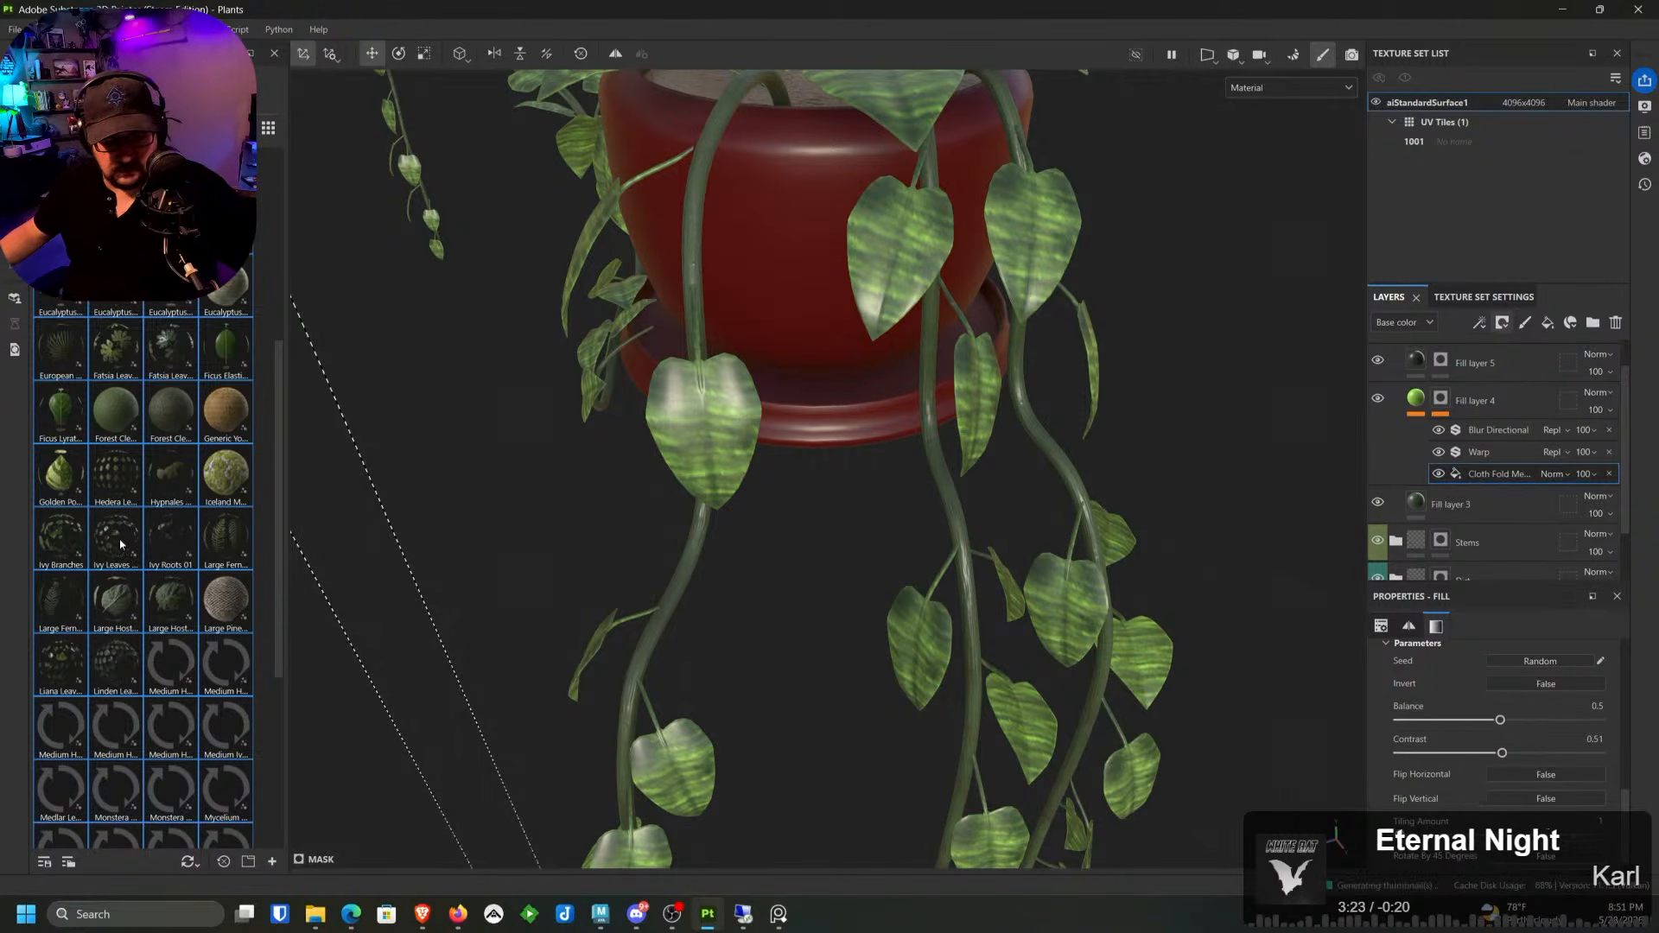
pyautogui.moveTo(121, 544)
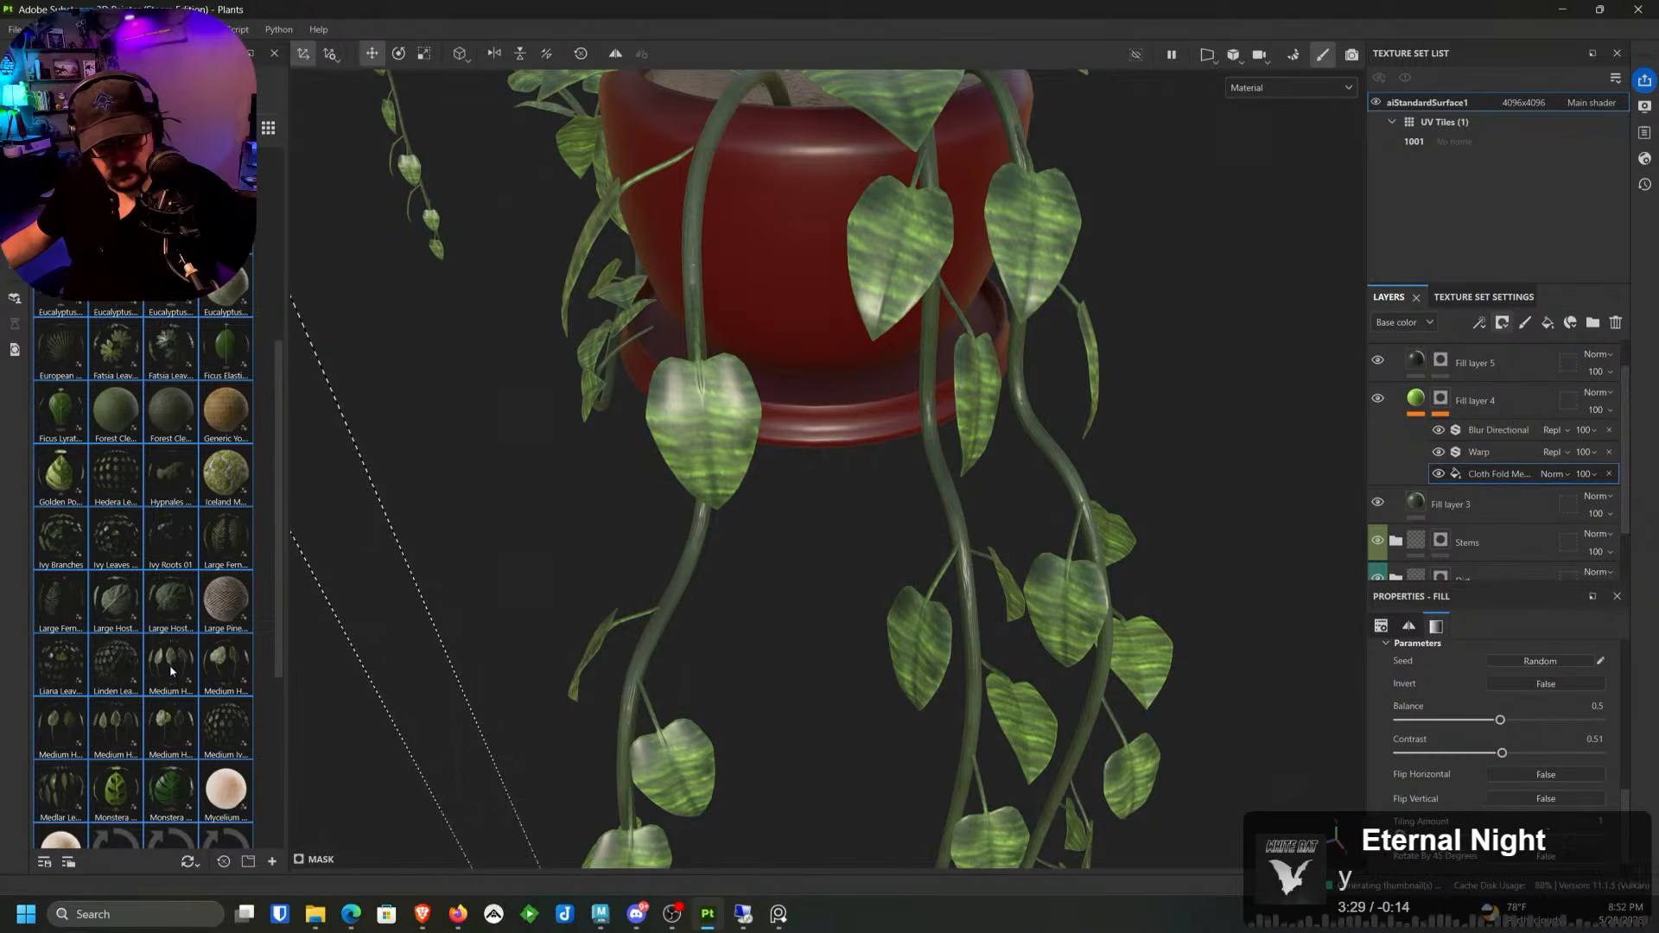
pyautogui.moveTo(171, 671)
pyautogui.moveTo(245, 682)
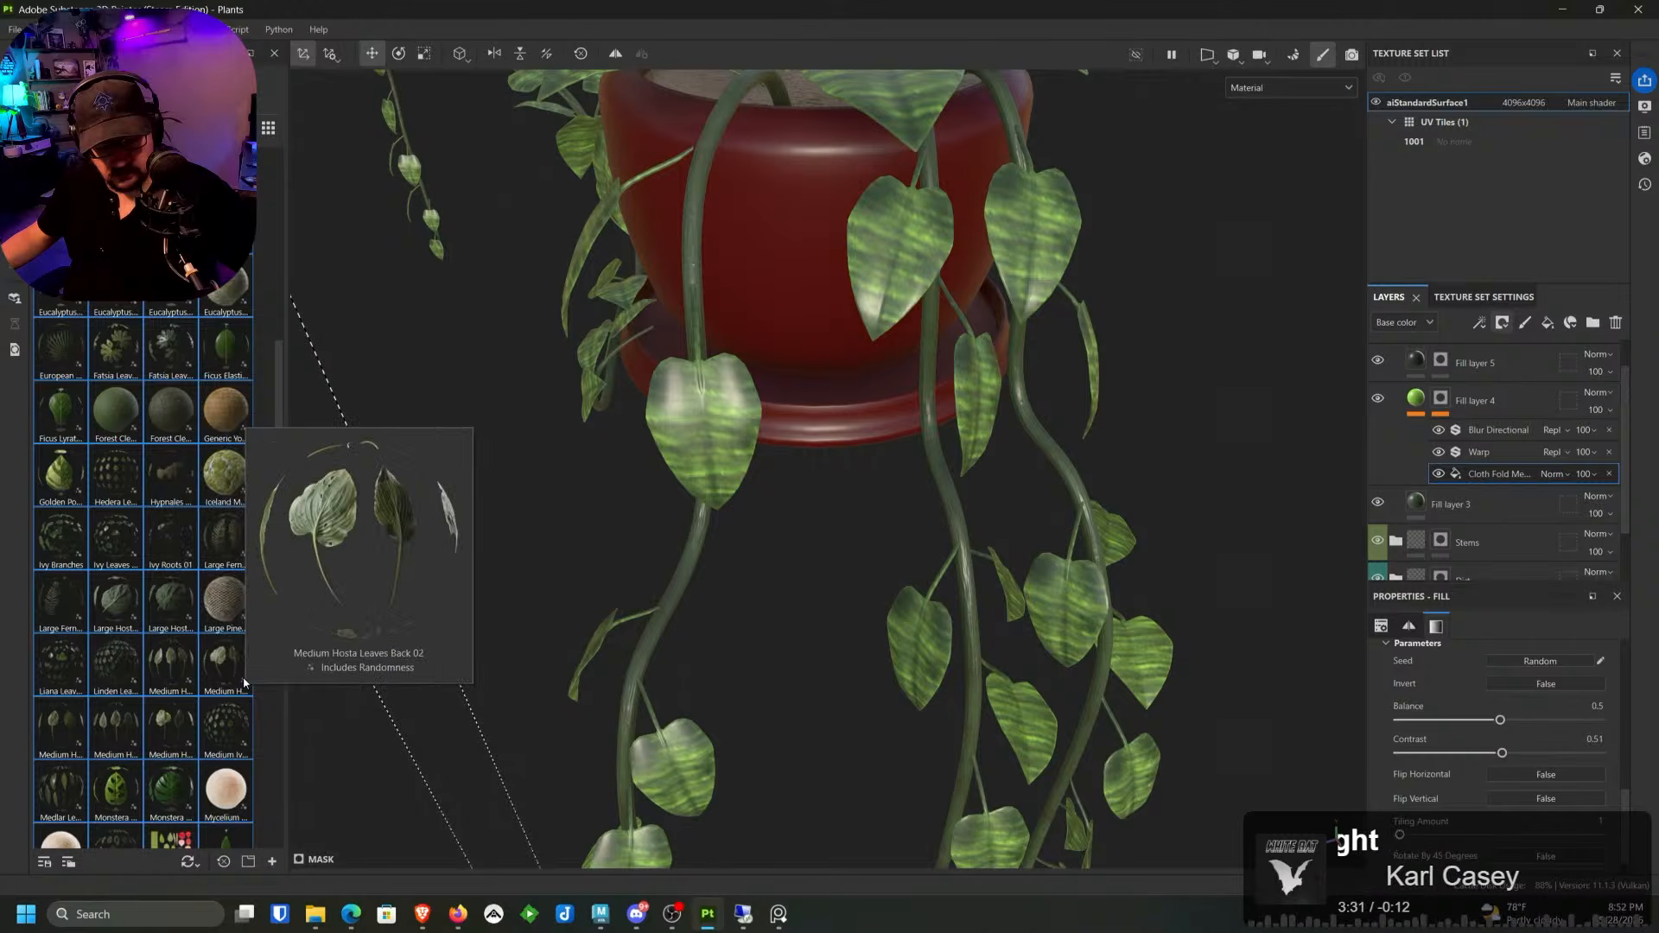
pyautogui.moveTo(128, 728)
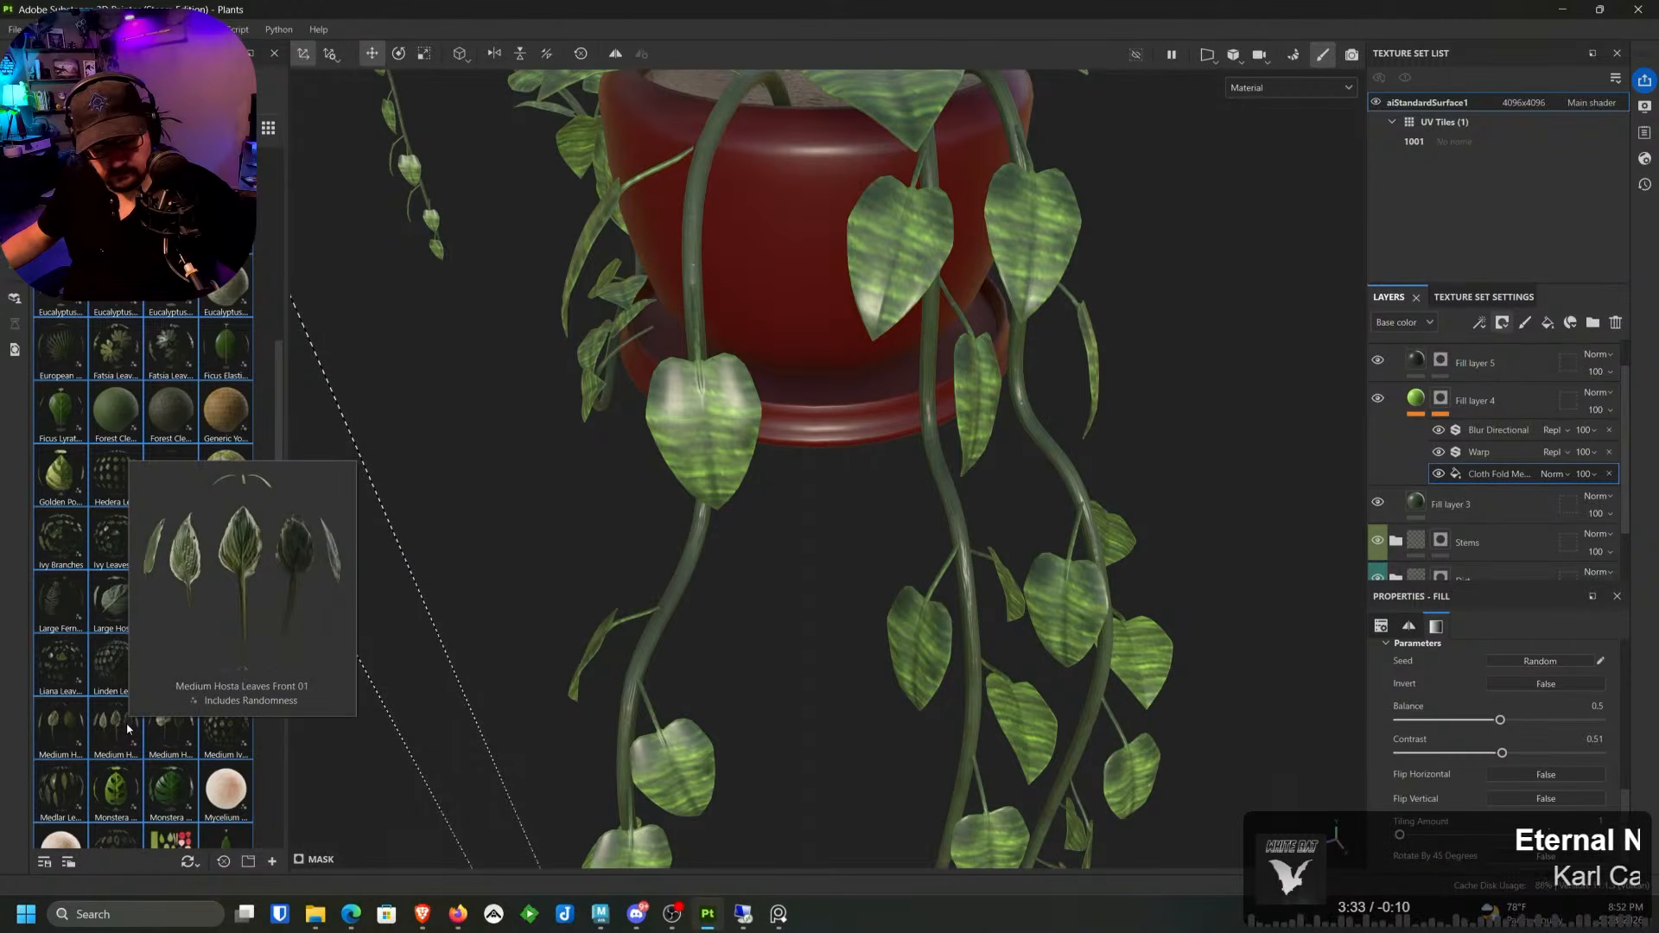
pyautogui.moveTo(56, 729)
pyautogui.scroll(-3, 56, 729)
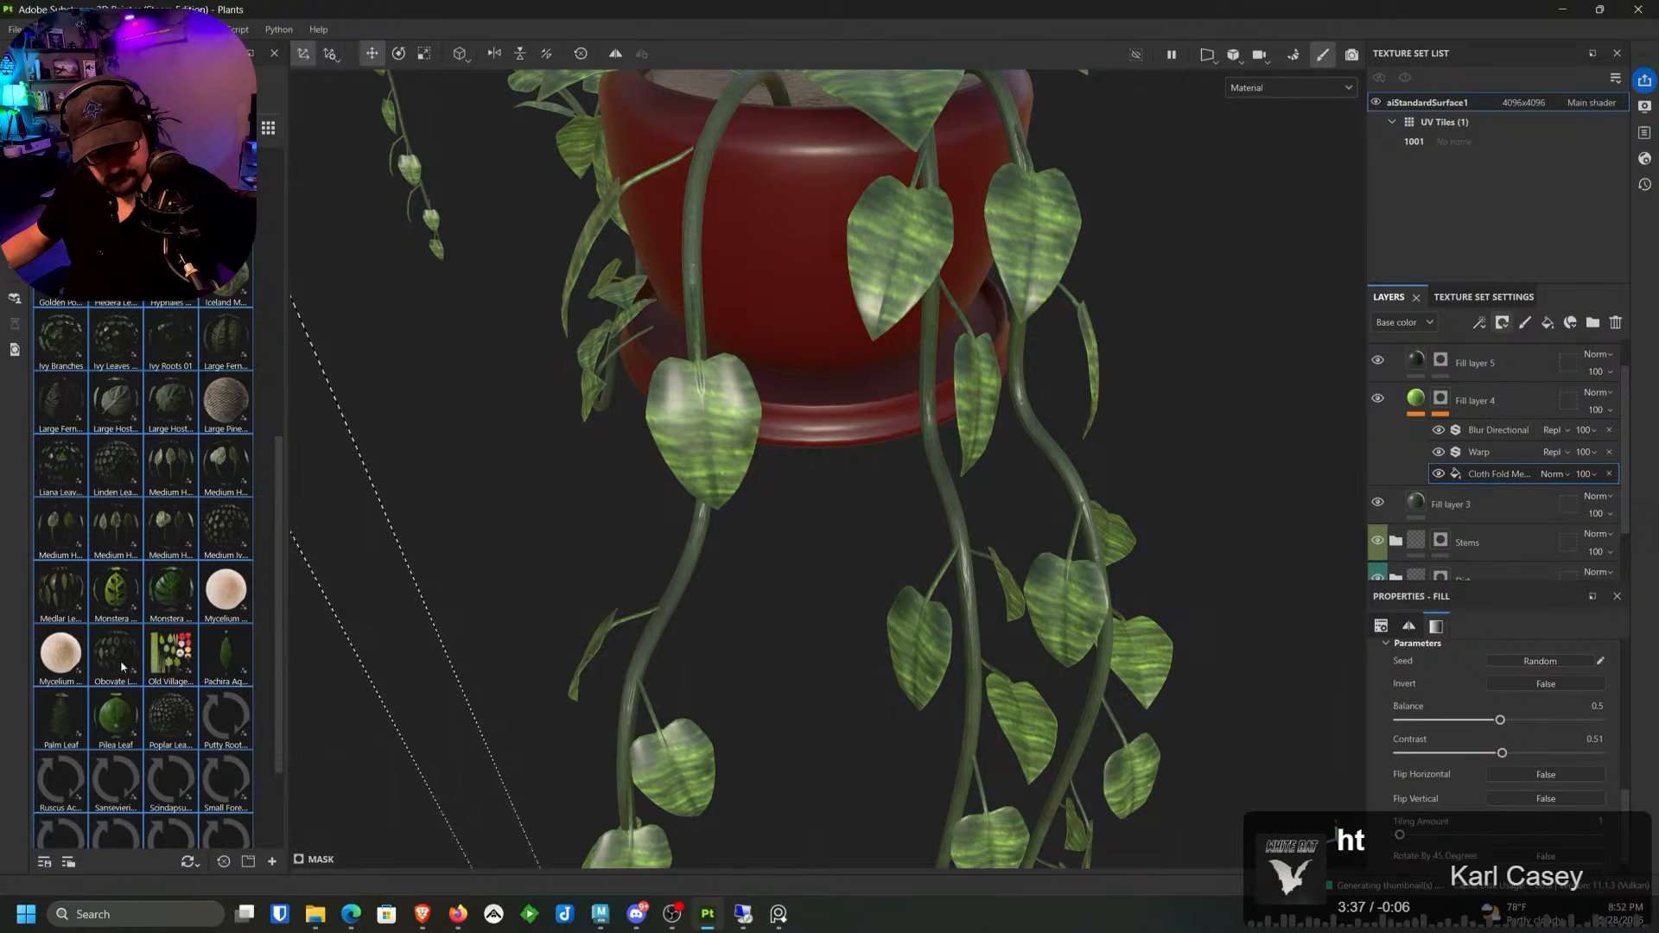
pyautogui.scroll(-3, 122, 666)
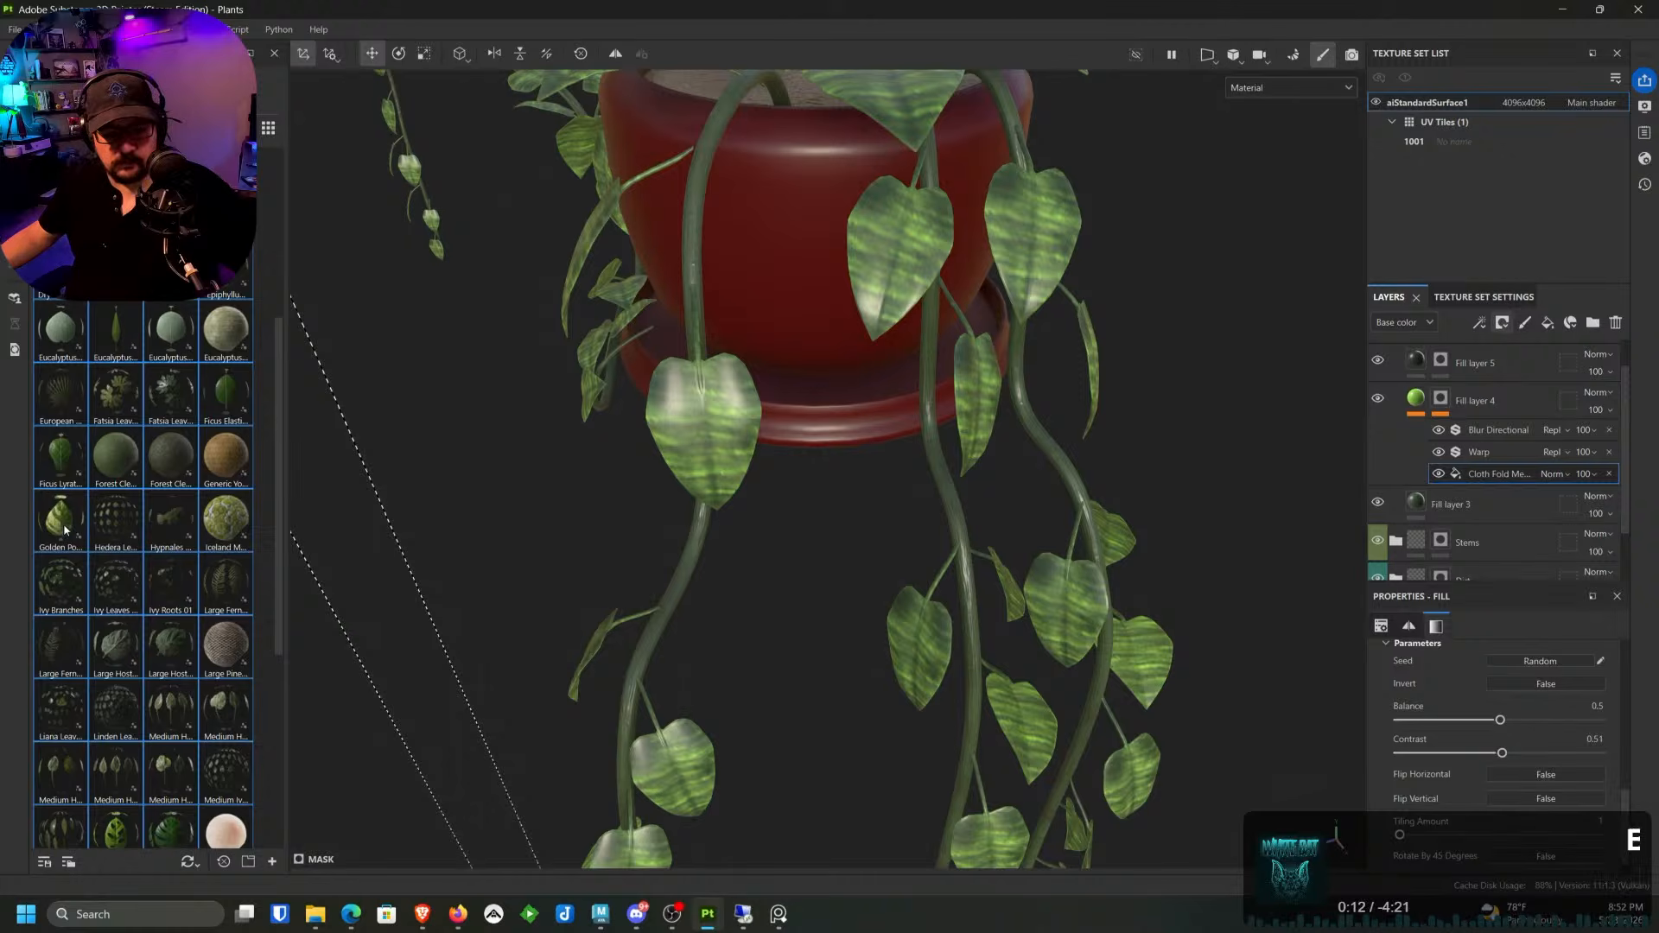
pyautogui.moveTo(65, 529); pyautogui.dragTo(122, 509)
pyautogui.click(162, 518)
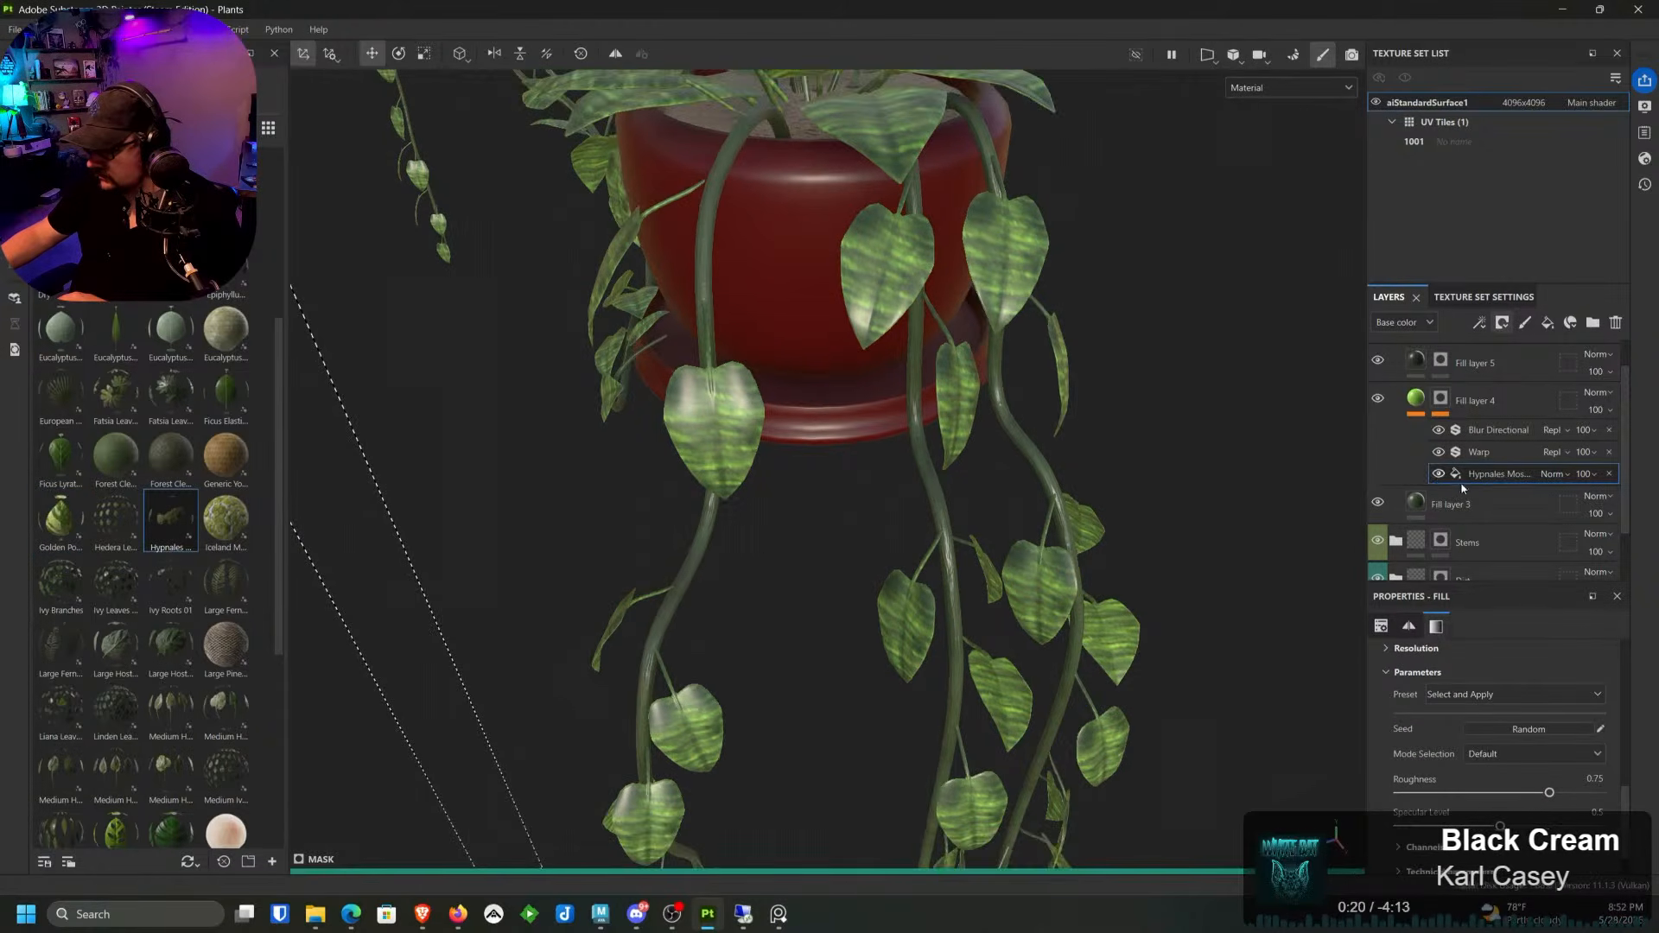
pyautogui.scroll(-1, 1471, 490)
pyautogui.hotkey('ctrl', 'z')
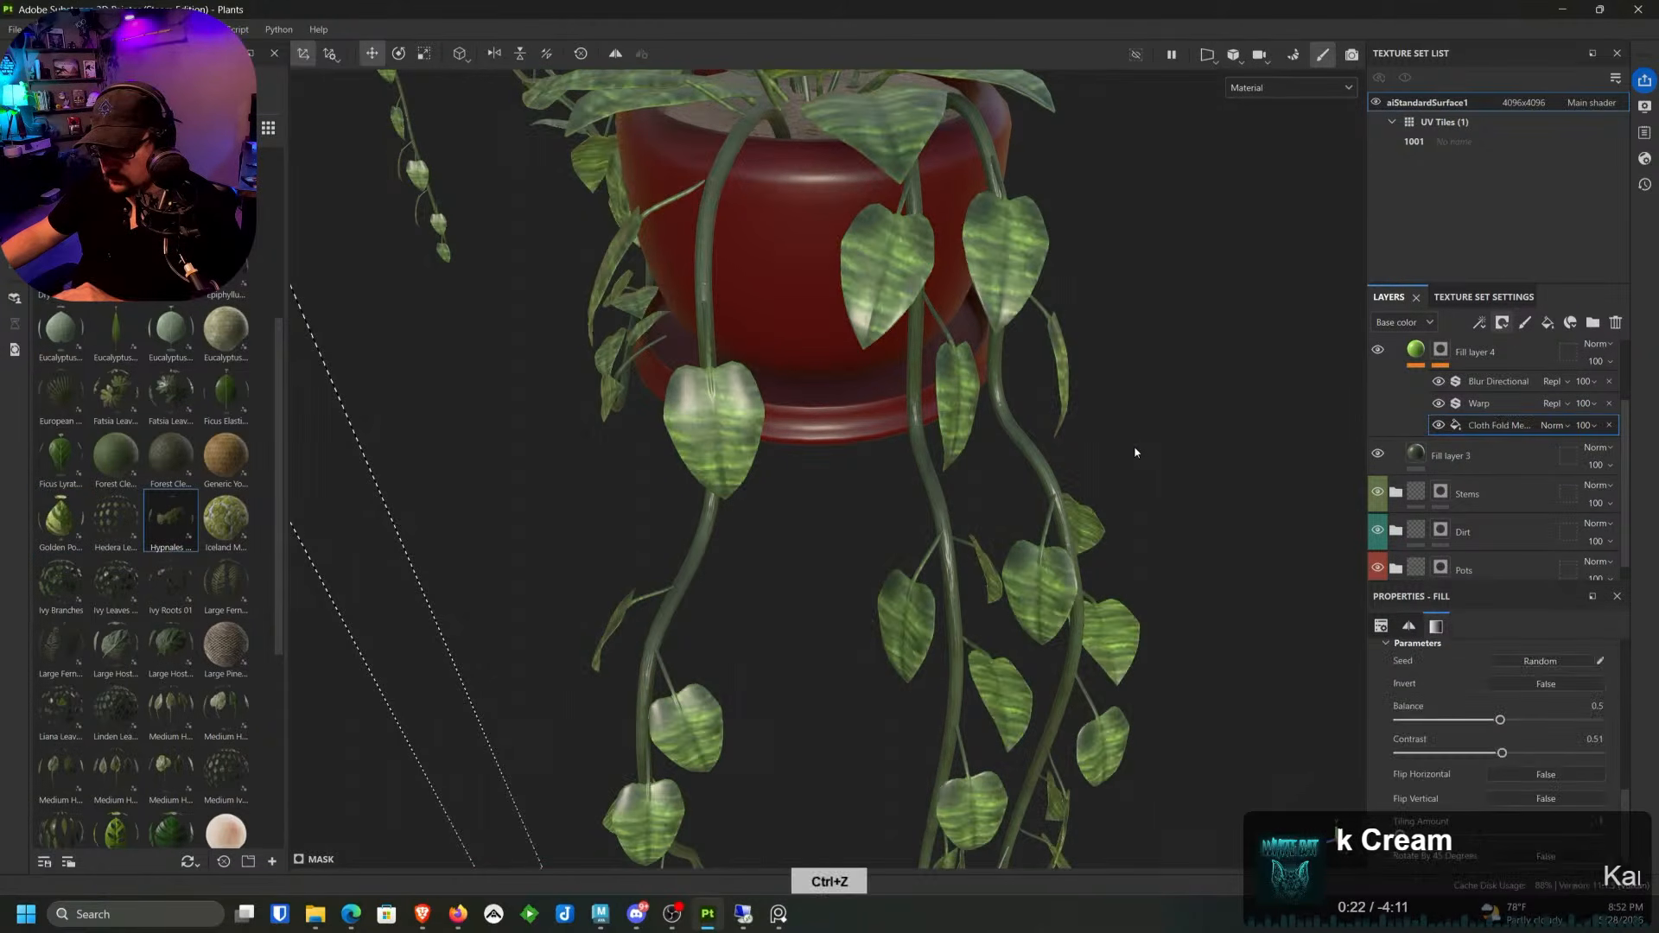
# Step: Add the Golden Pothos Leaf material as a new layer at the top of the Leaves folder, above Fill layer 5
pyautogui.scroll(-1, 1460, 485)
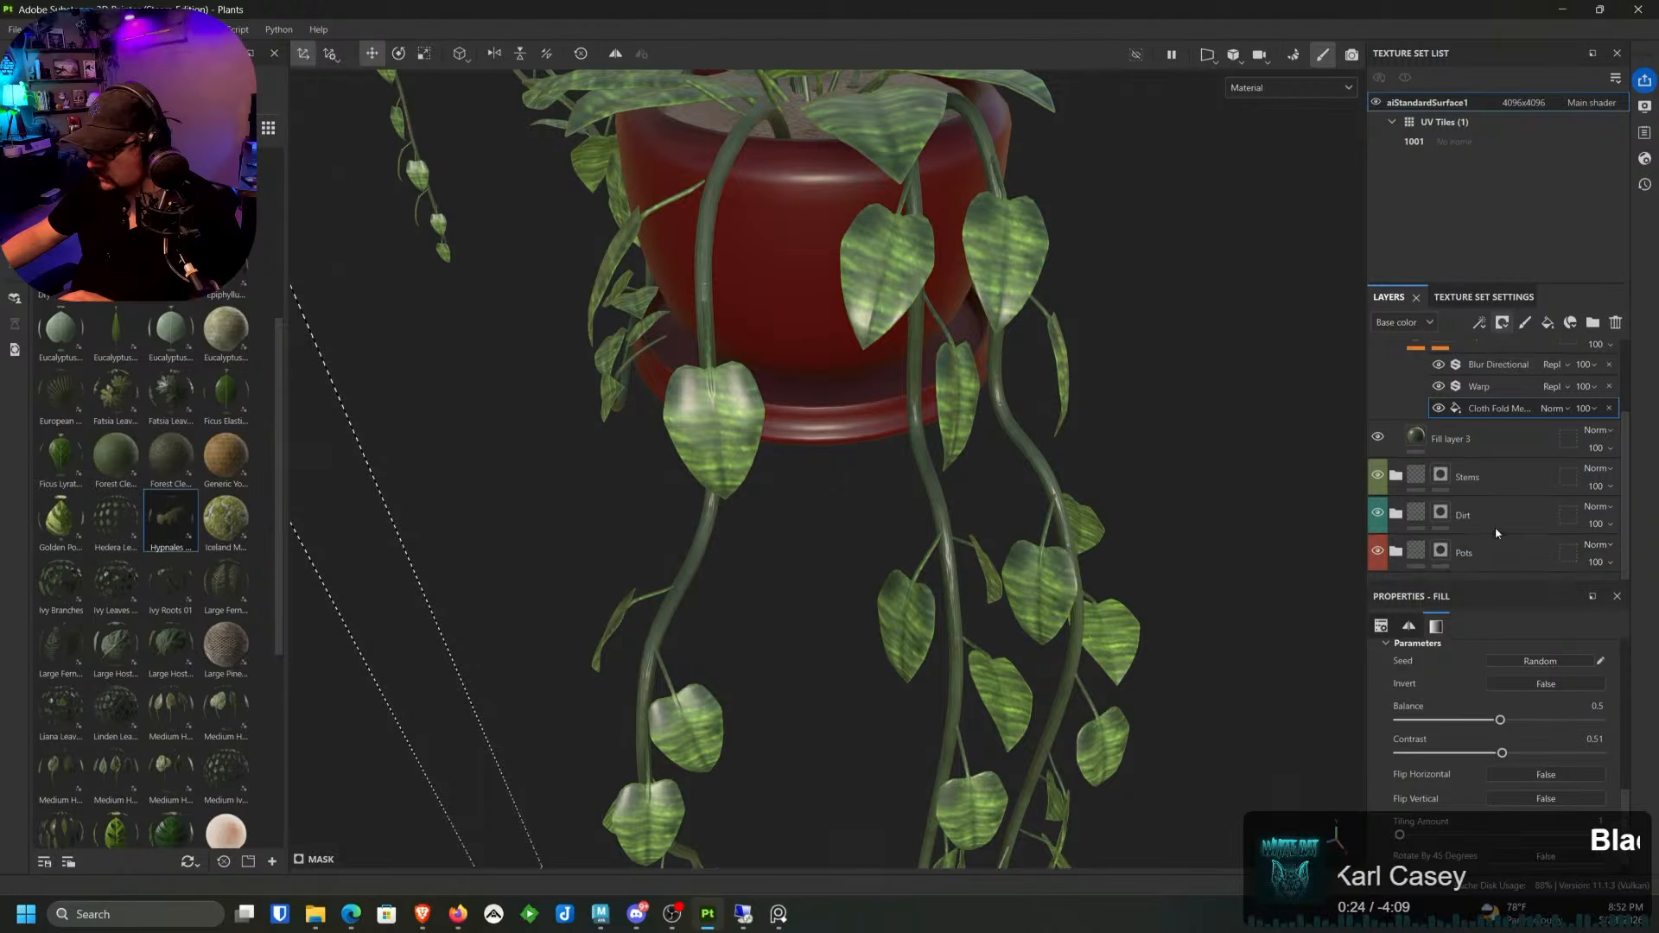
pyautogui.scroll(2, 1483, 506)
pyautogui.click(1483, 356)
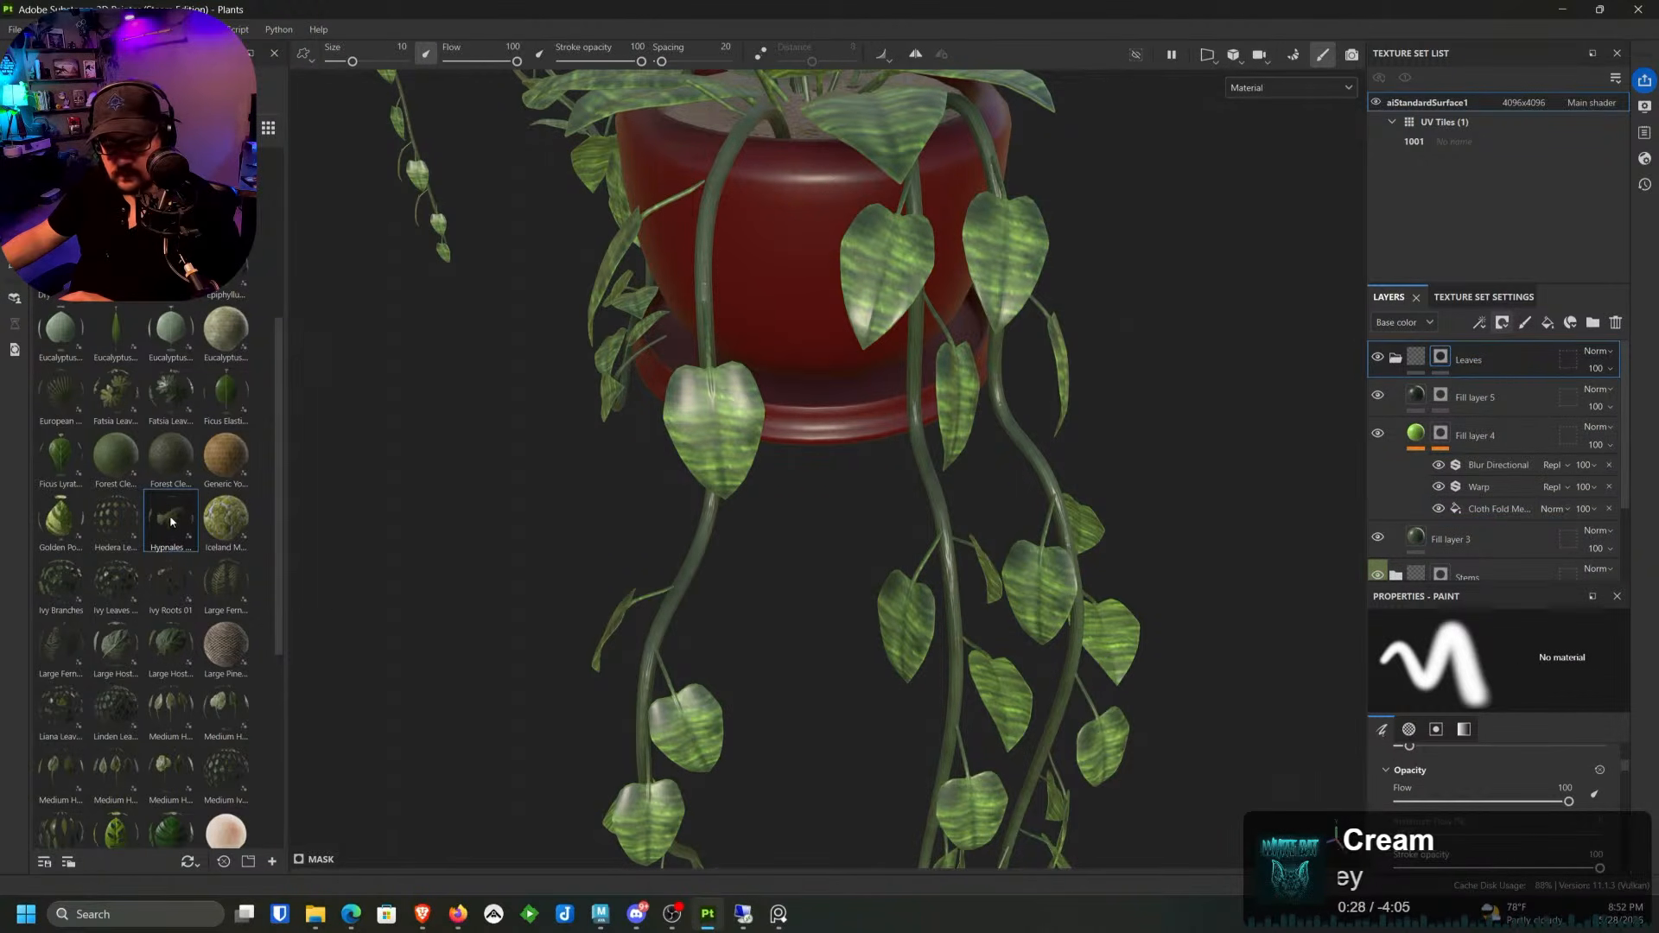
pyautogui.moveTo(62, 522)
pyautogui.mouseDown()
pyautogui.moveTo(418, 512)
pyautogui.moveTo(1446, 380)
pyautogui.mouseUp()
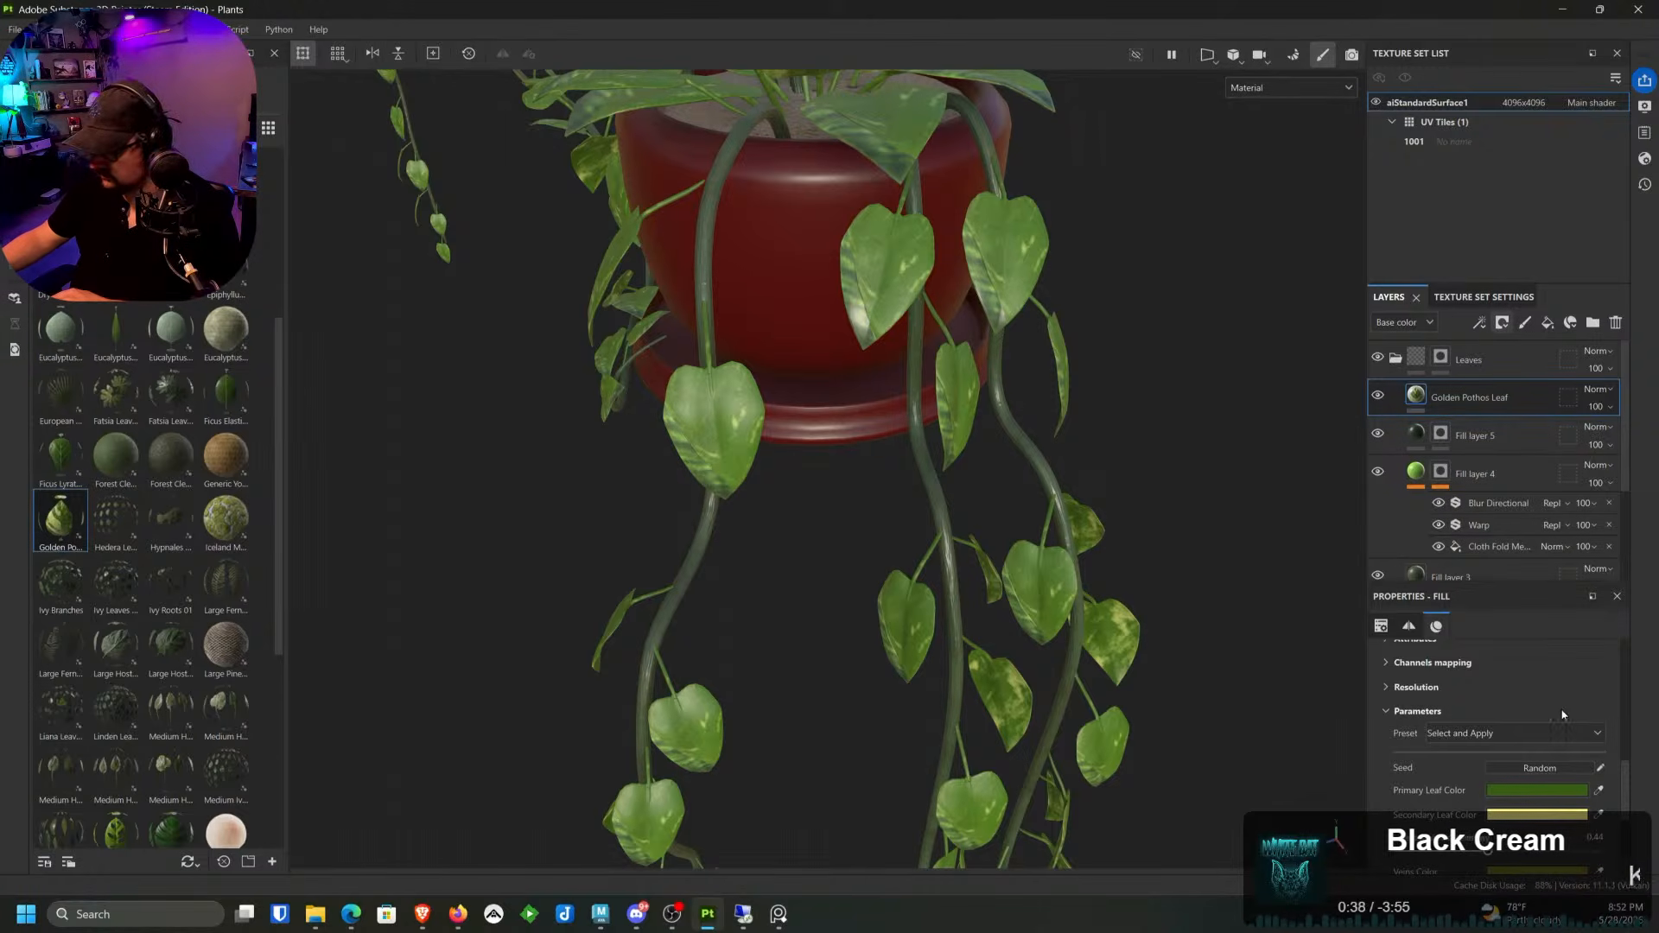
# Step: Review the Golden Pothos Leaf material's attributes, channels mapping, infection filter, channels and technical parameters
pyautogui.scroll(-3, 1483, 691)
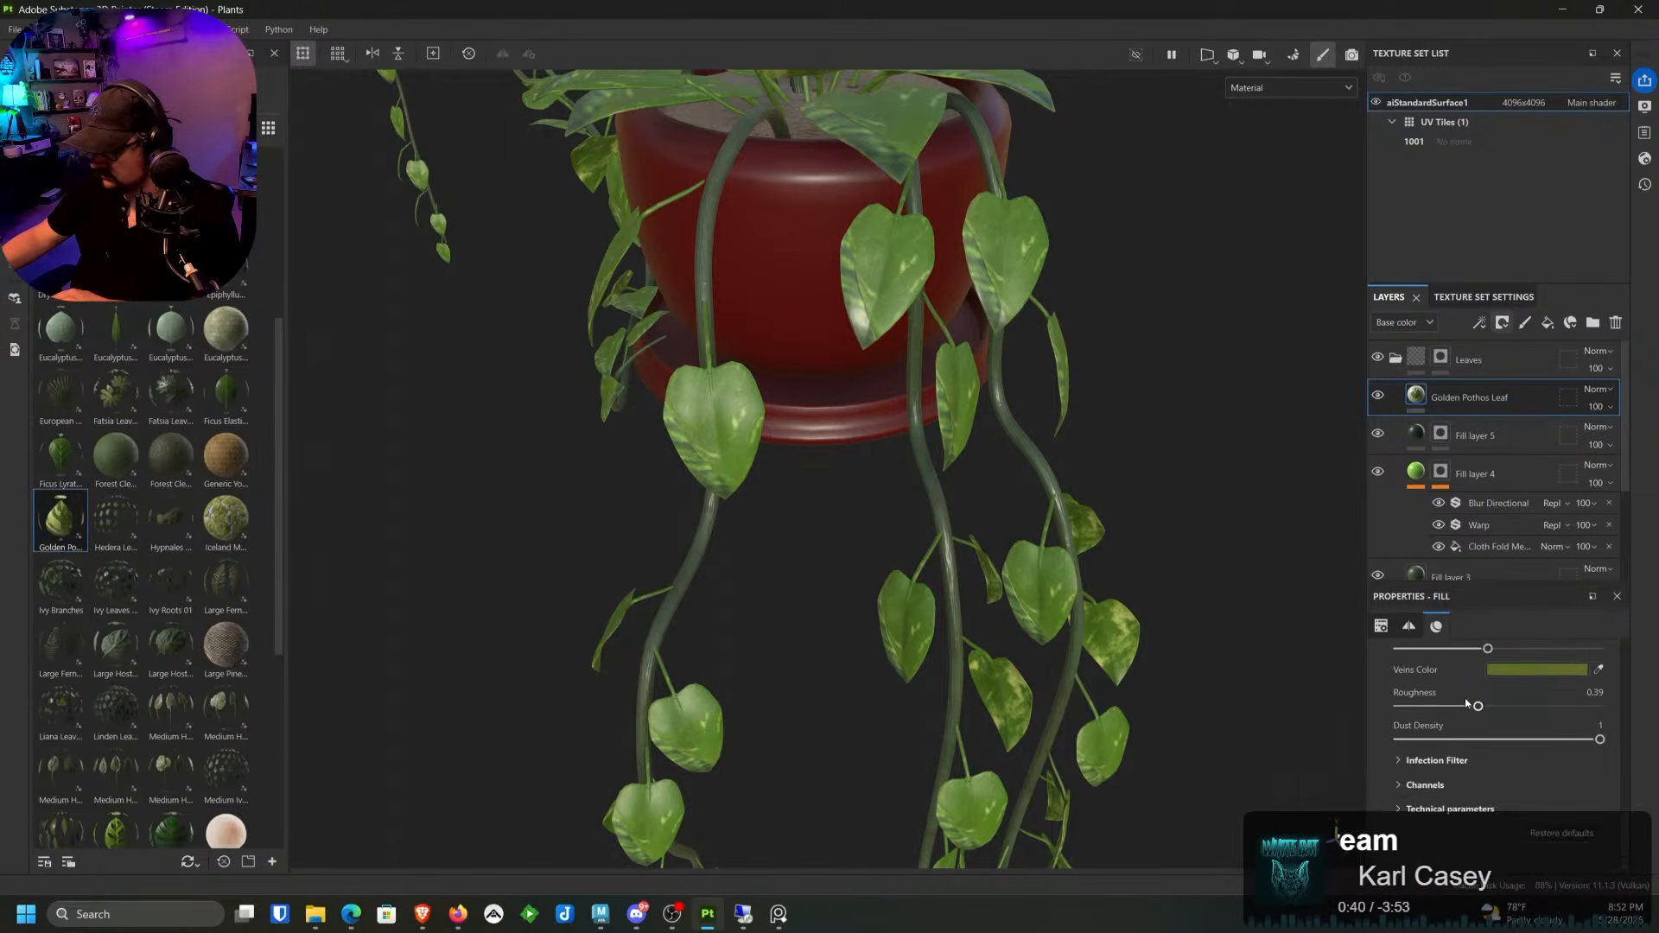
pyautogui.scroll(5, 1469, 693)
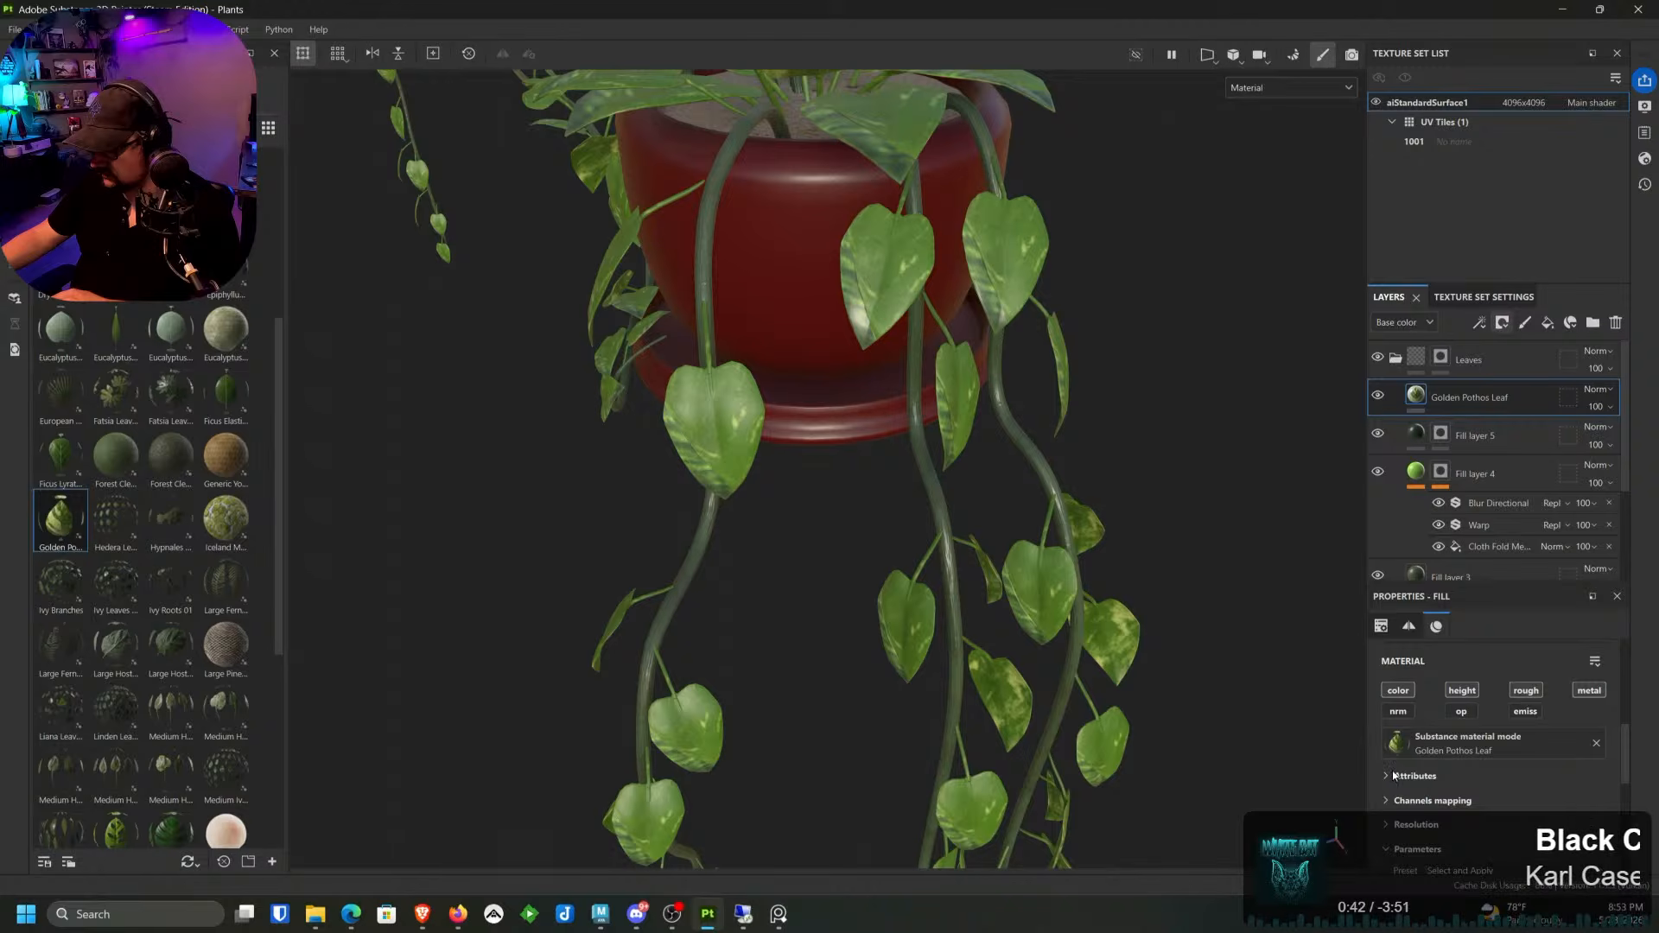
pyautogui.click(1376, 776)
pyautogui.scroll(-2, 1381, 780)
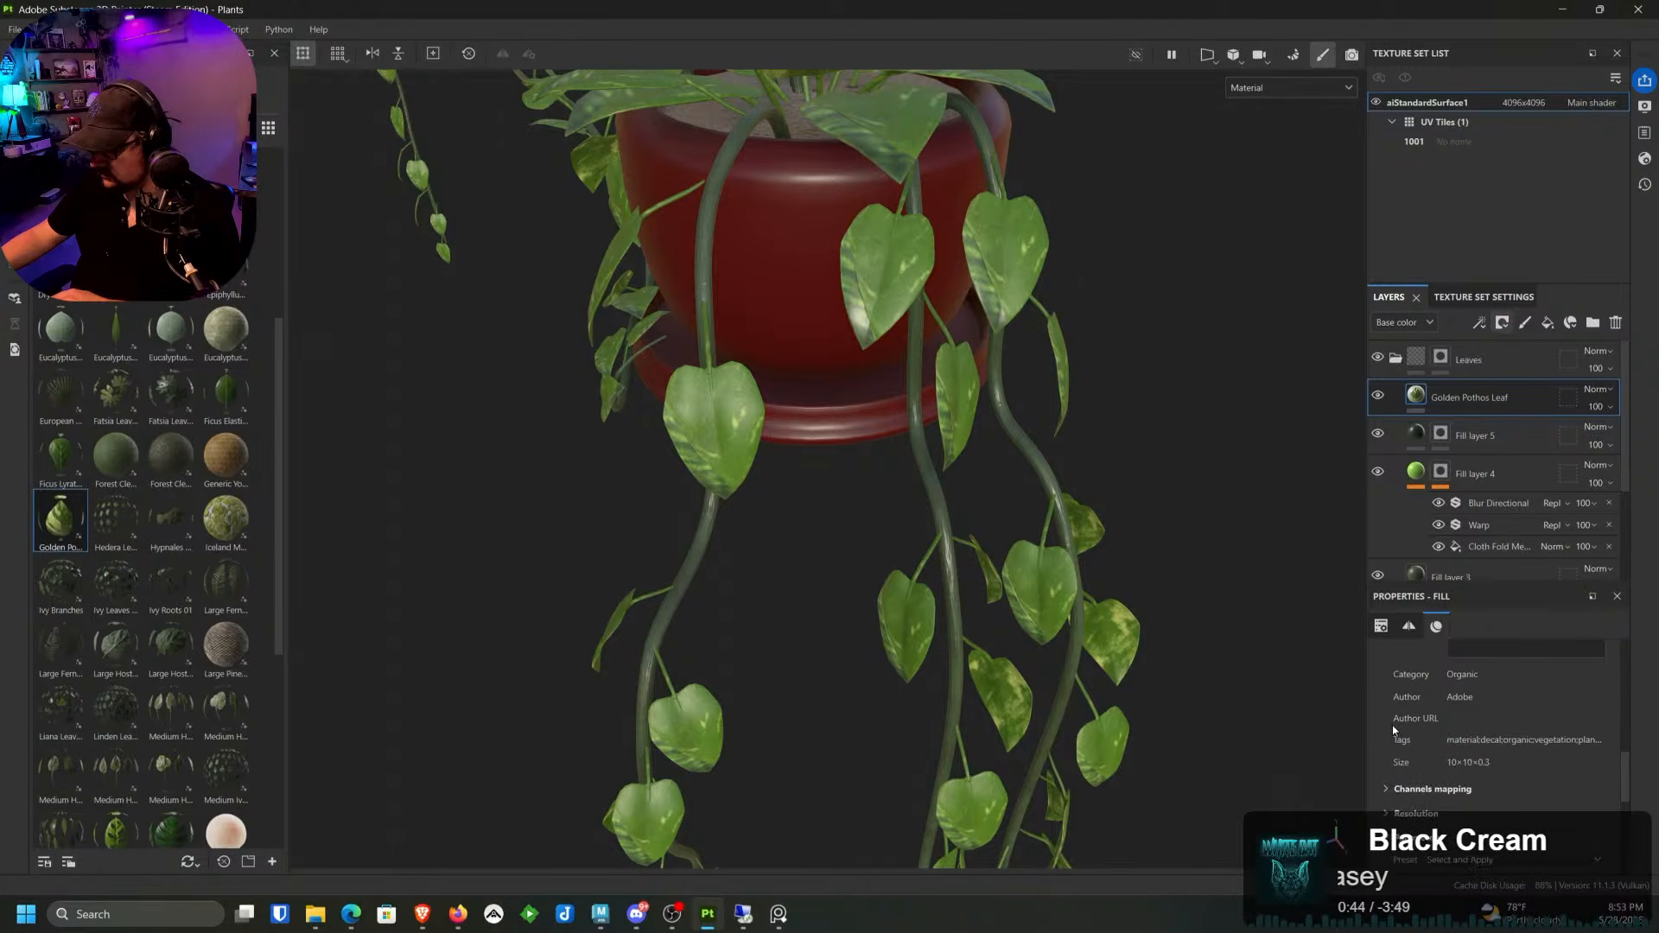
pyautogui.click(1386, 787)
pyautogui.scroll(-2, 1393, 793)
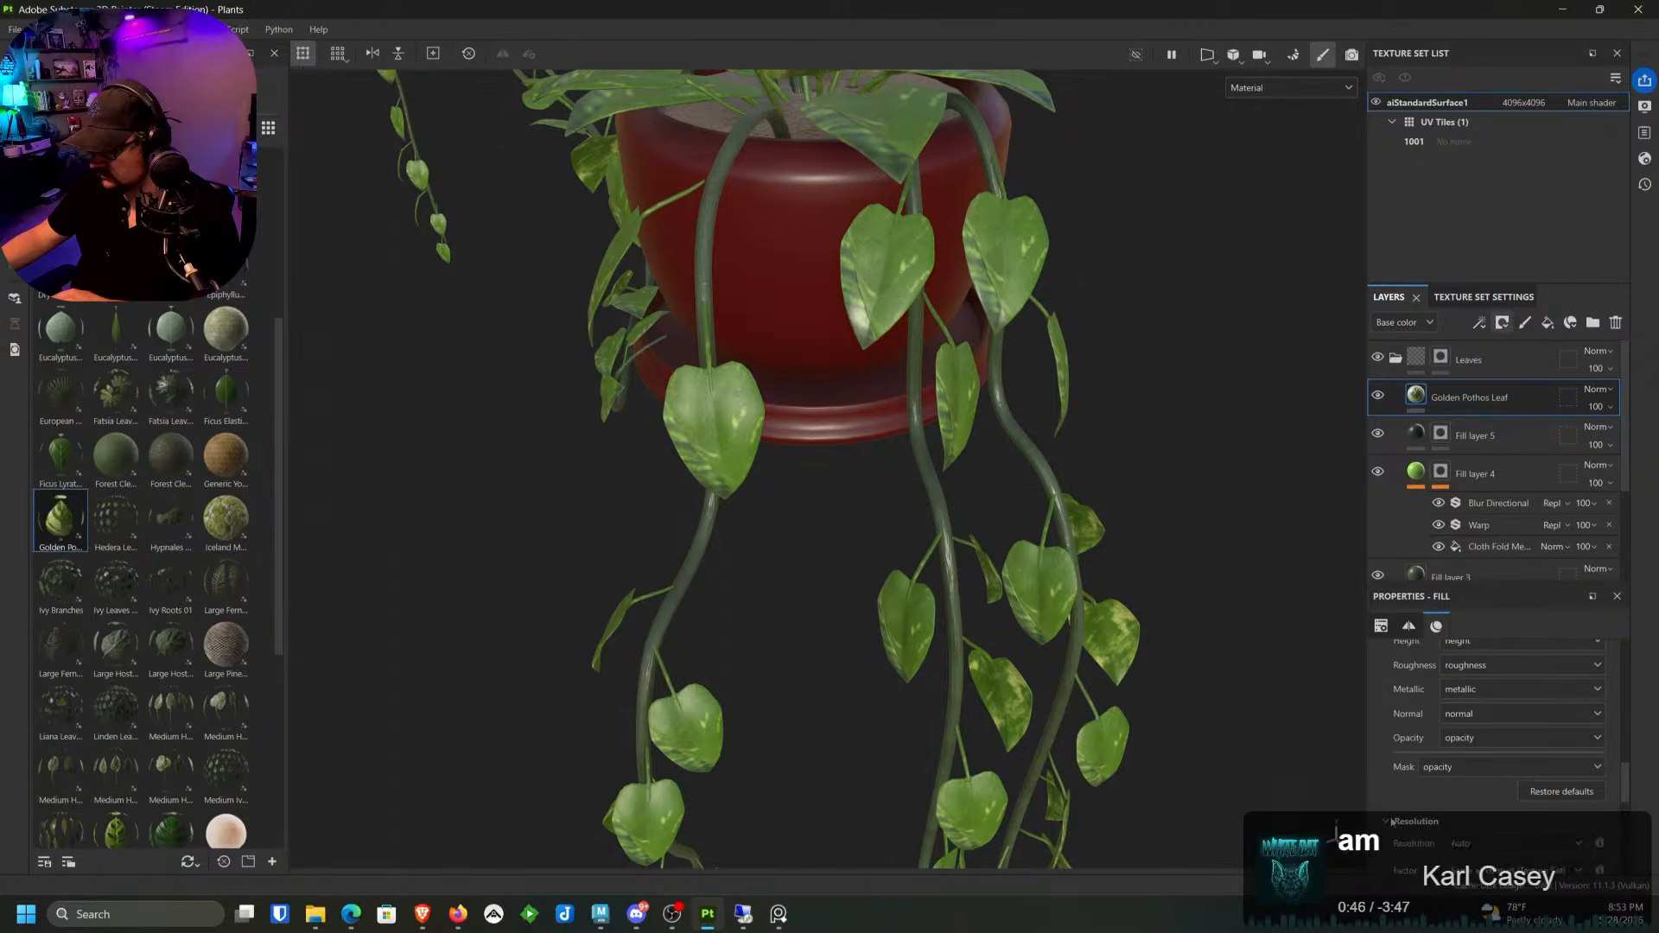
pyautogui.scroll(-3, 1392, 822)
pyautogui.scroll(-3, 1408, 769)
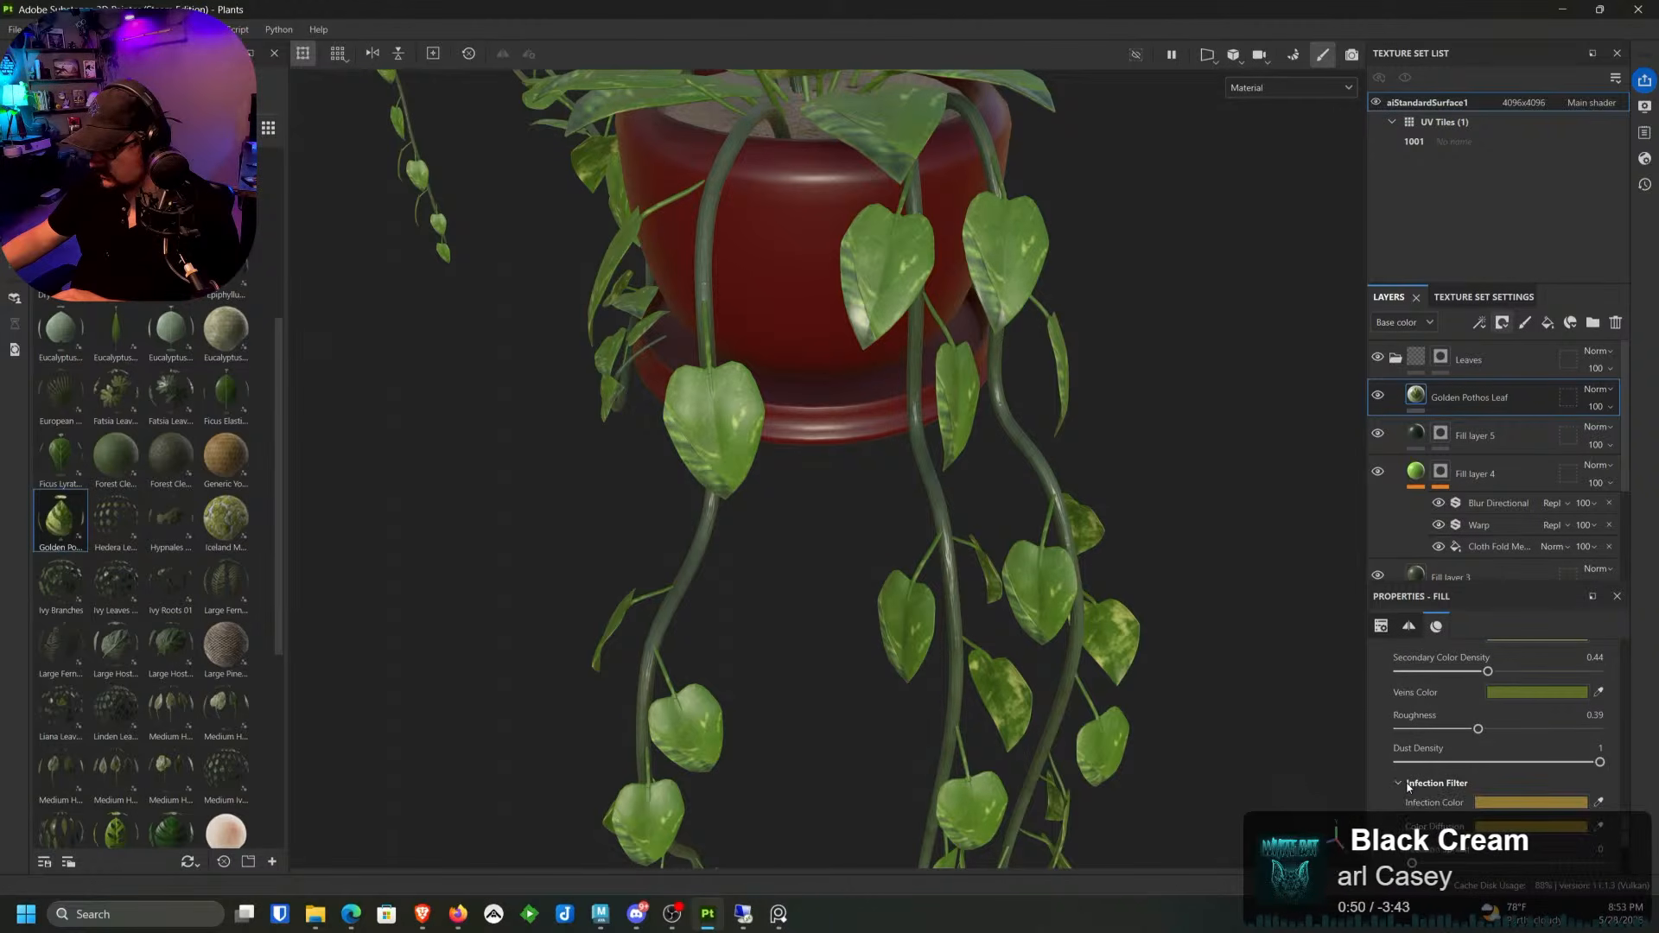
pyautogui.click(1408, 783)
pyautogui.scroll(-2, 1408, 785)
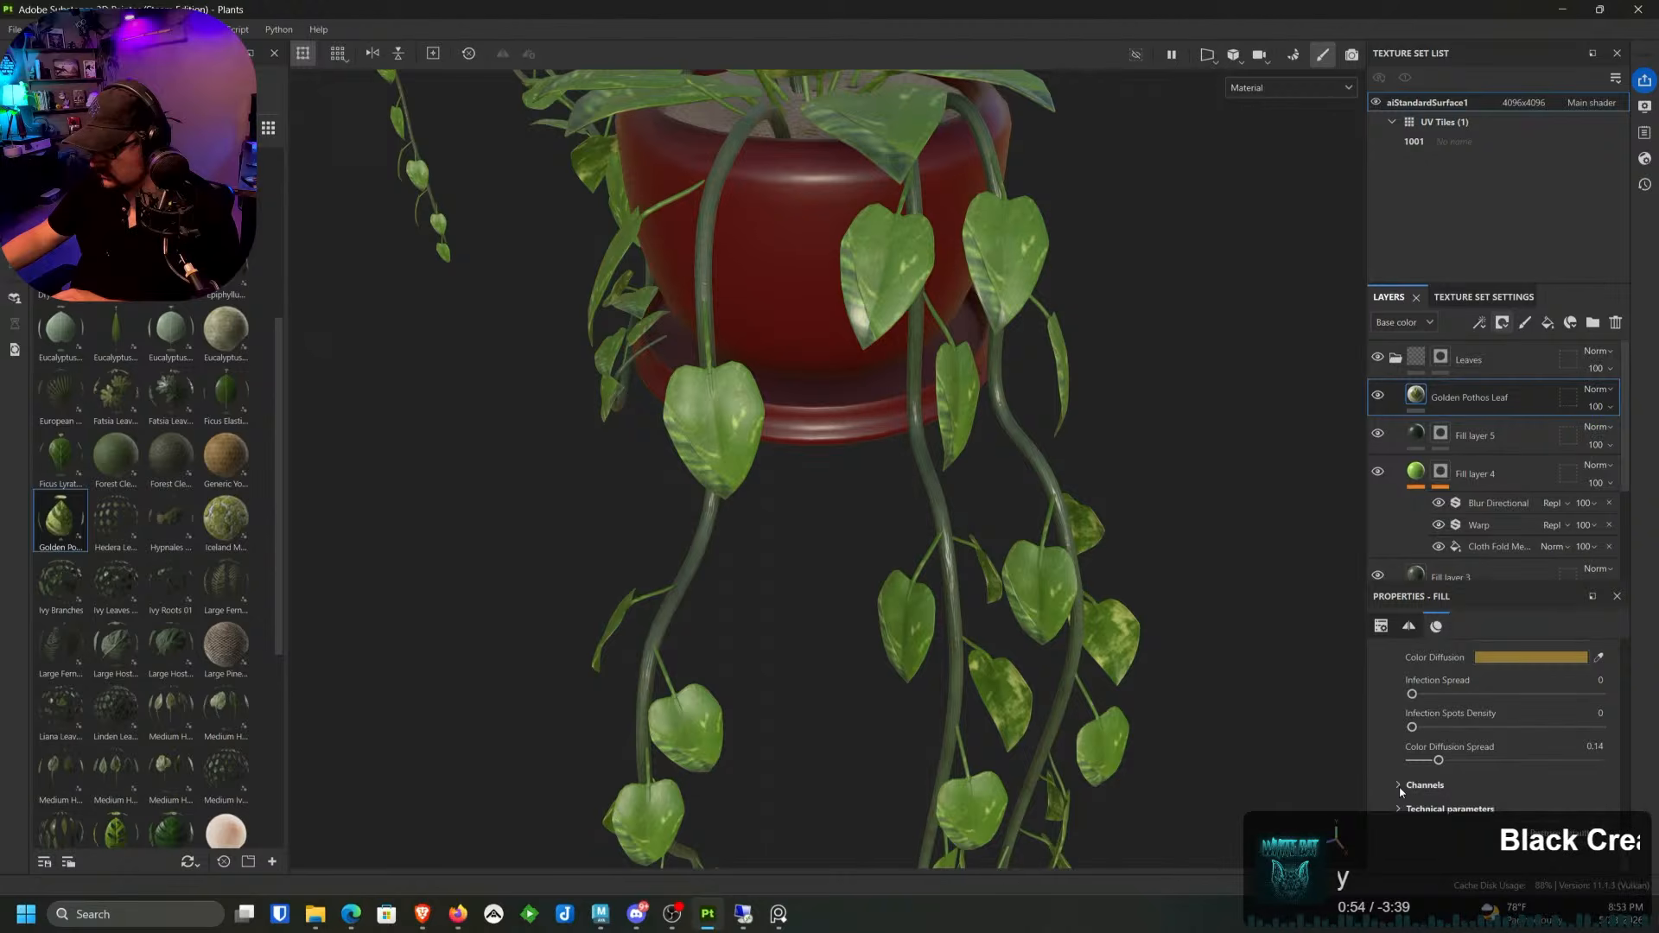
pyautogui.click(1400, 786)
pyautogui.scroll(-3, 1398, 786)
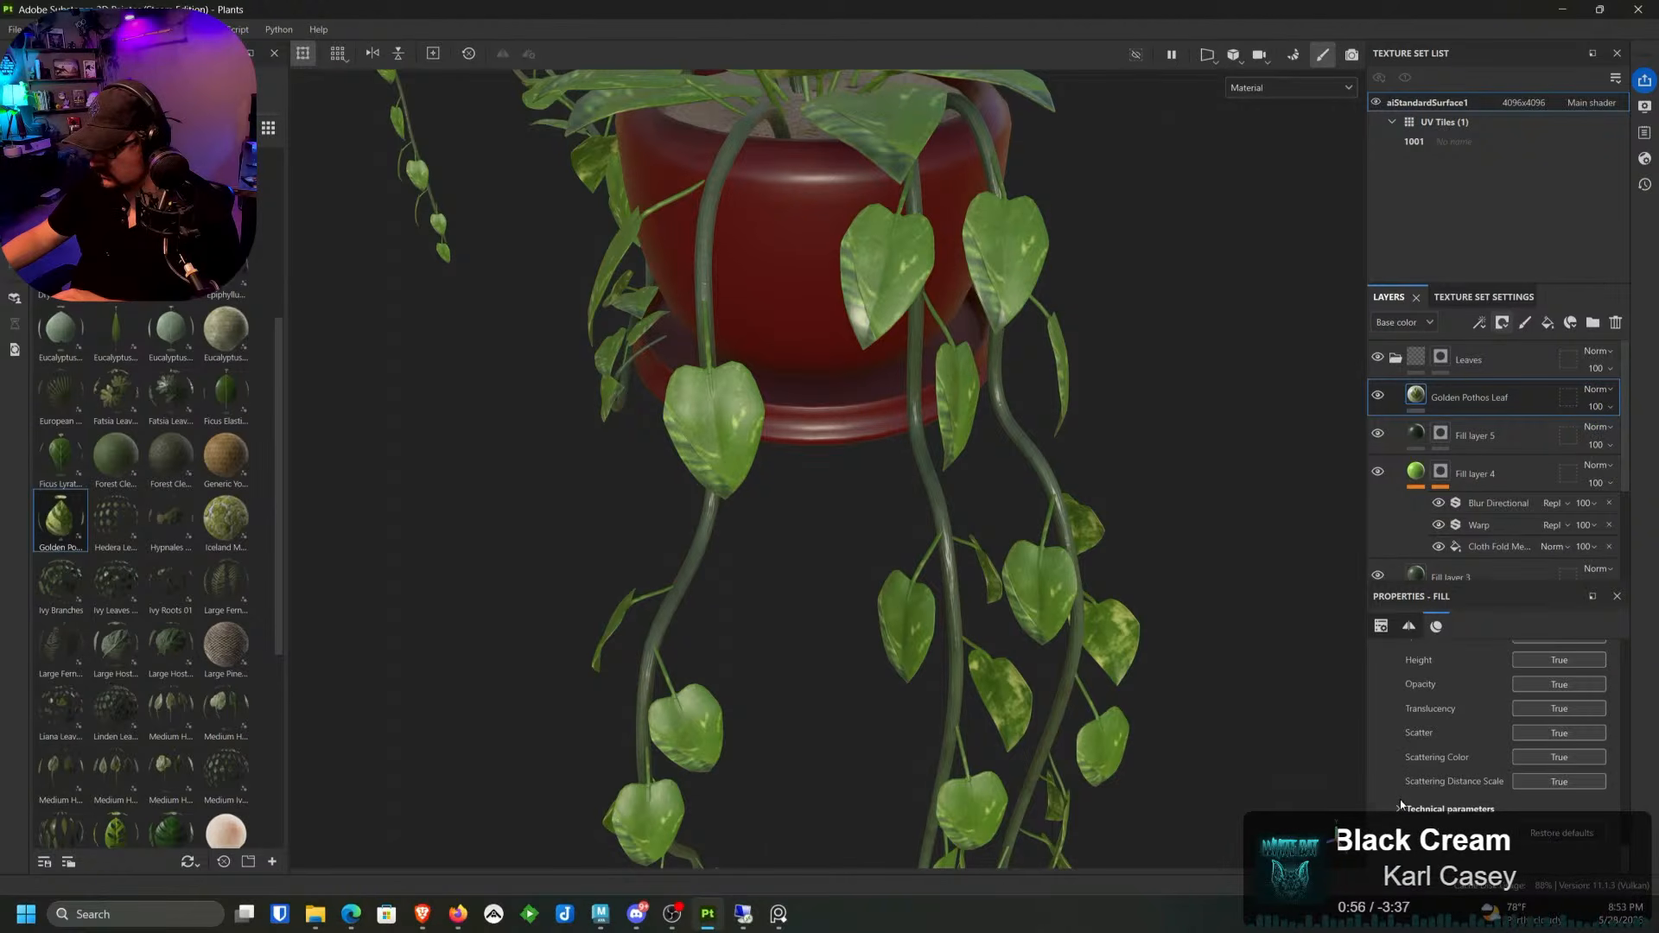
pyautogui.click(1400, 806)
pyautogui.scroll(-3, 1383, 777)
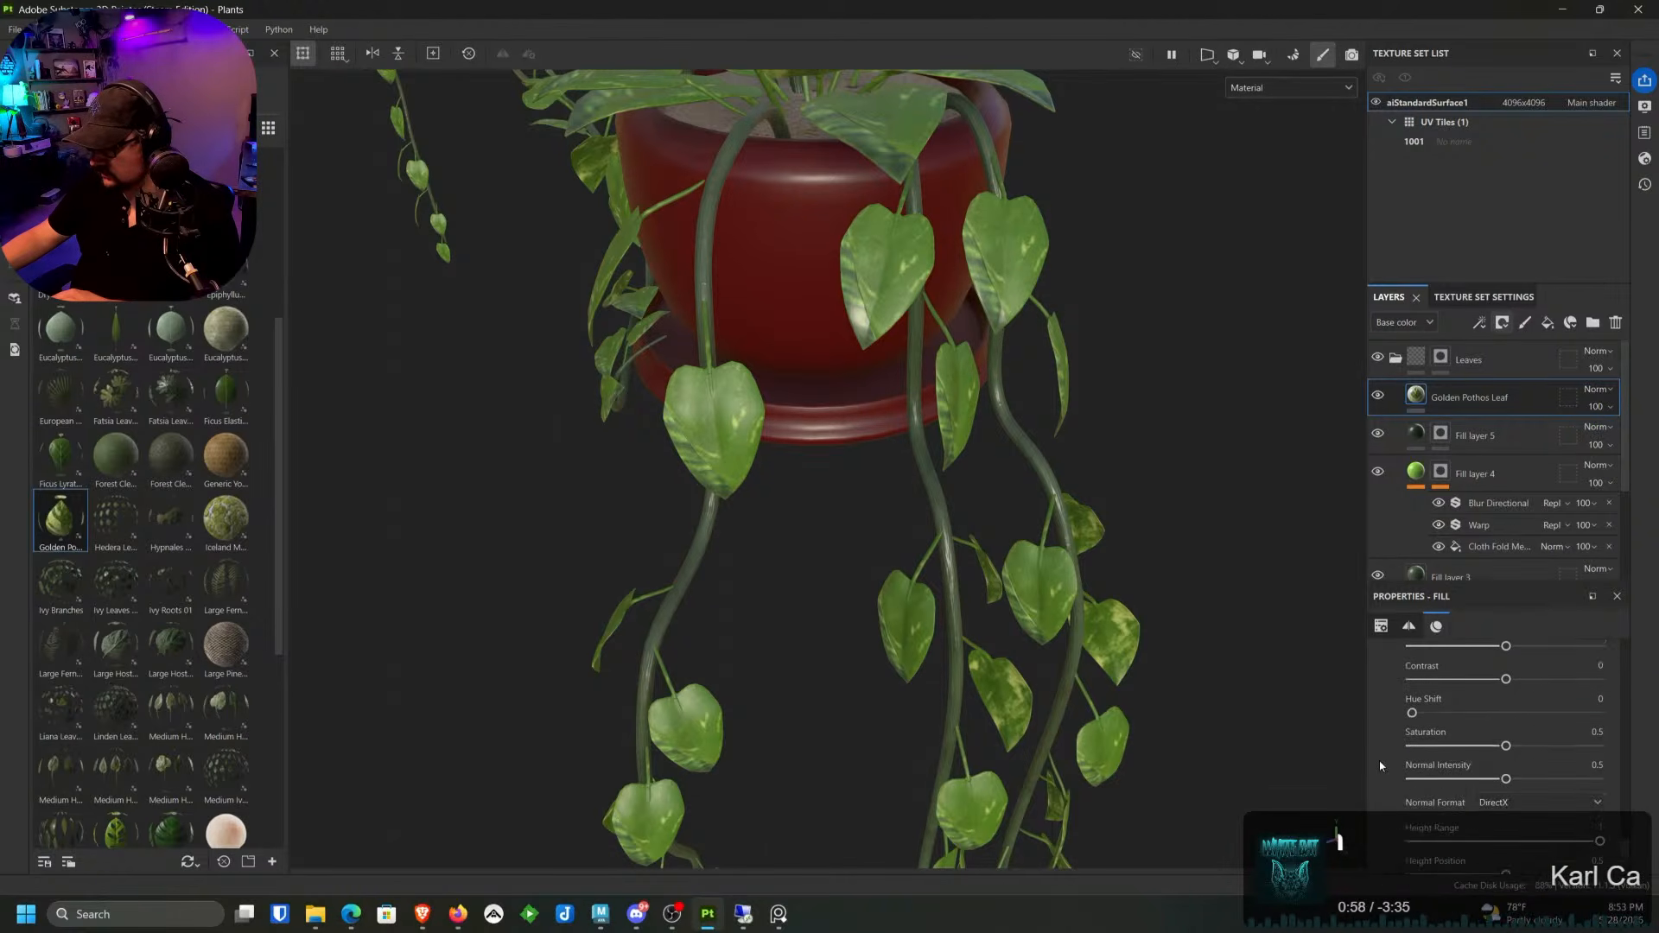
pyautogui.scroll(-3, 1380, 765)
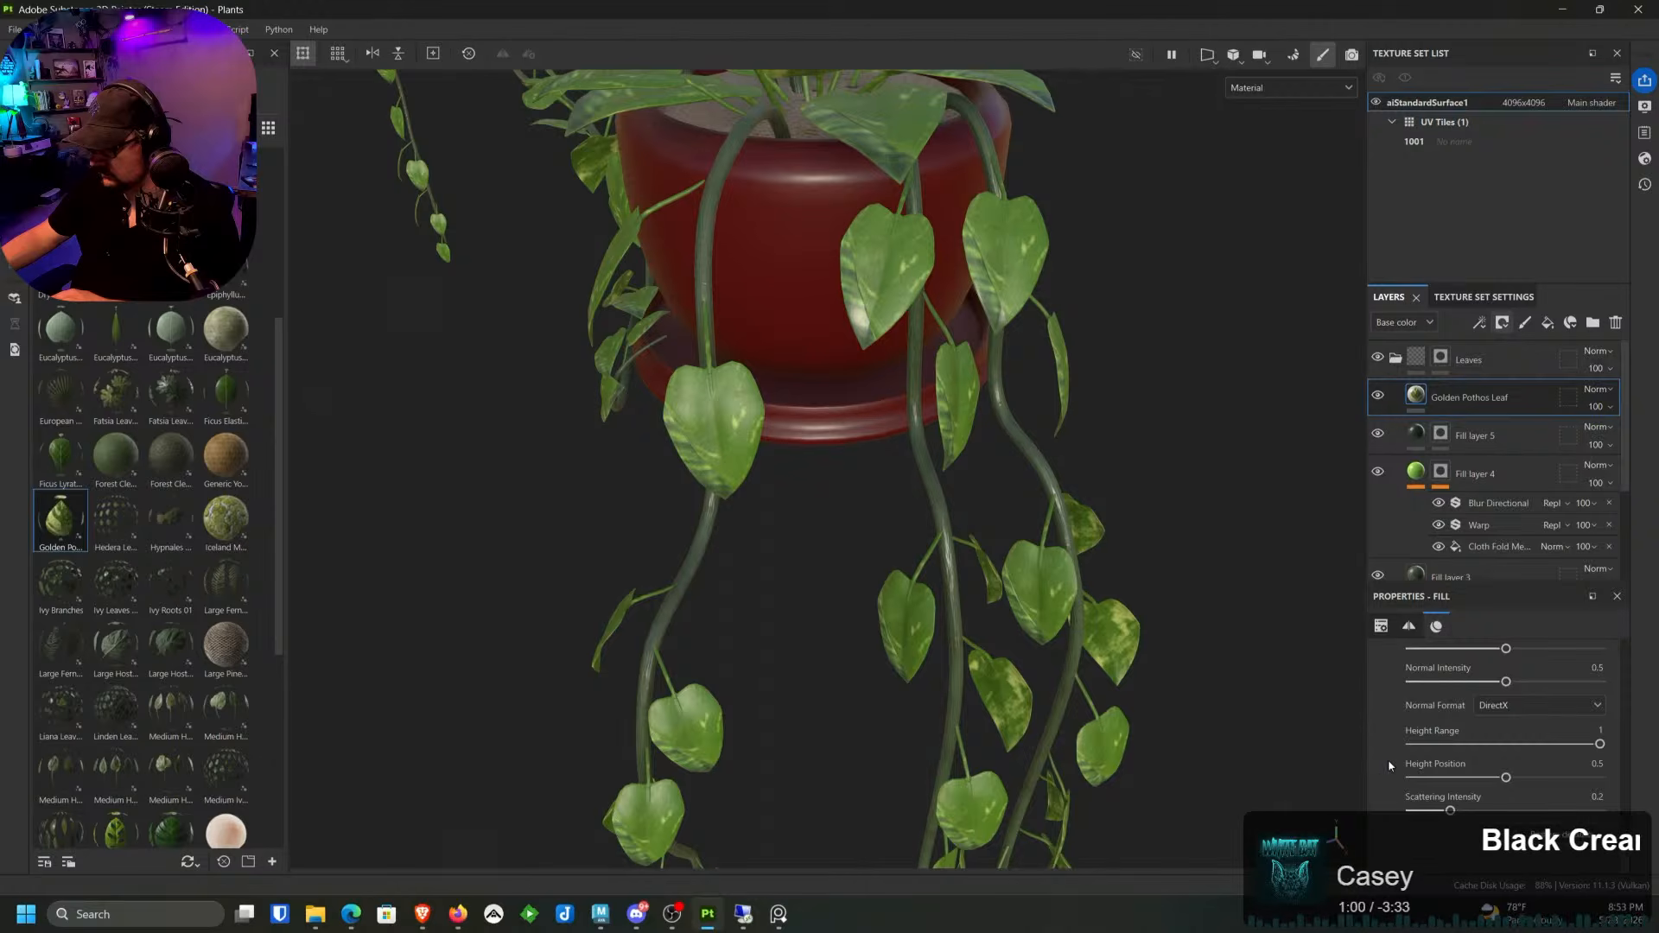
pyautogui.scroll(-6, 1389, 766)
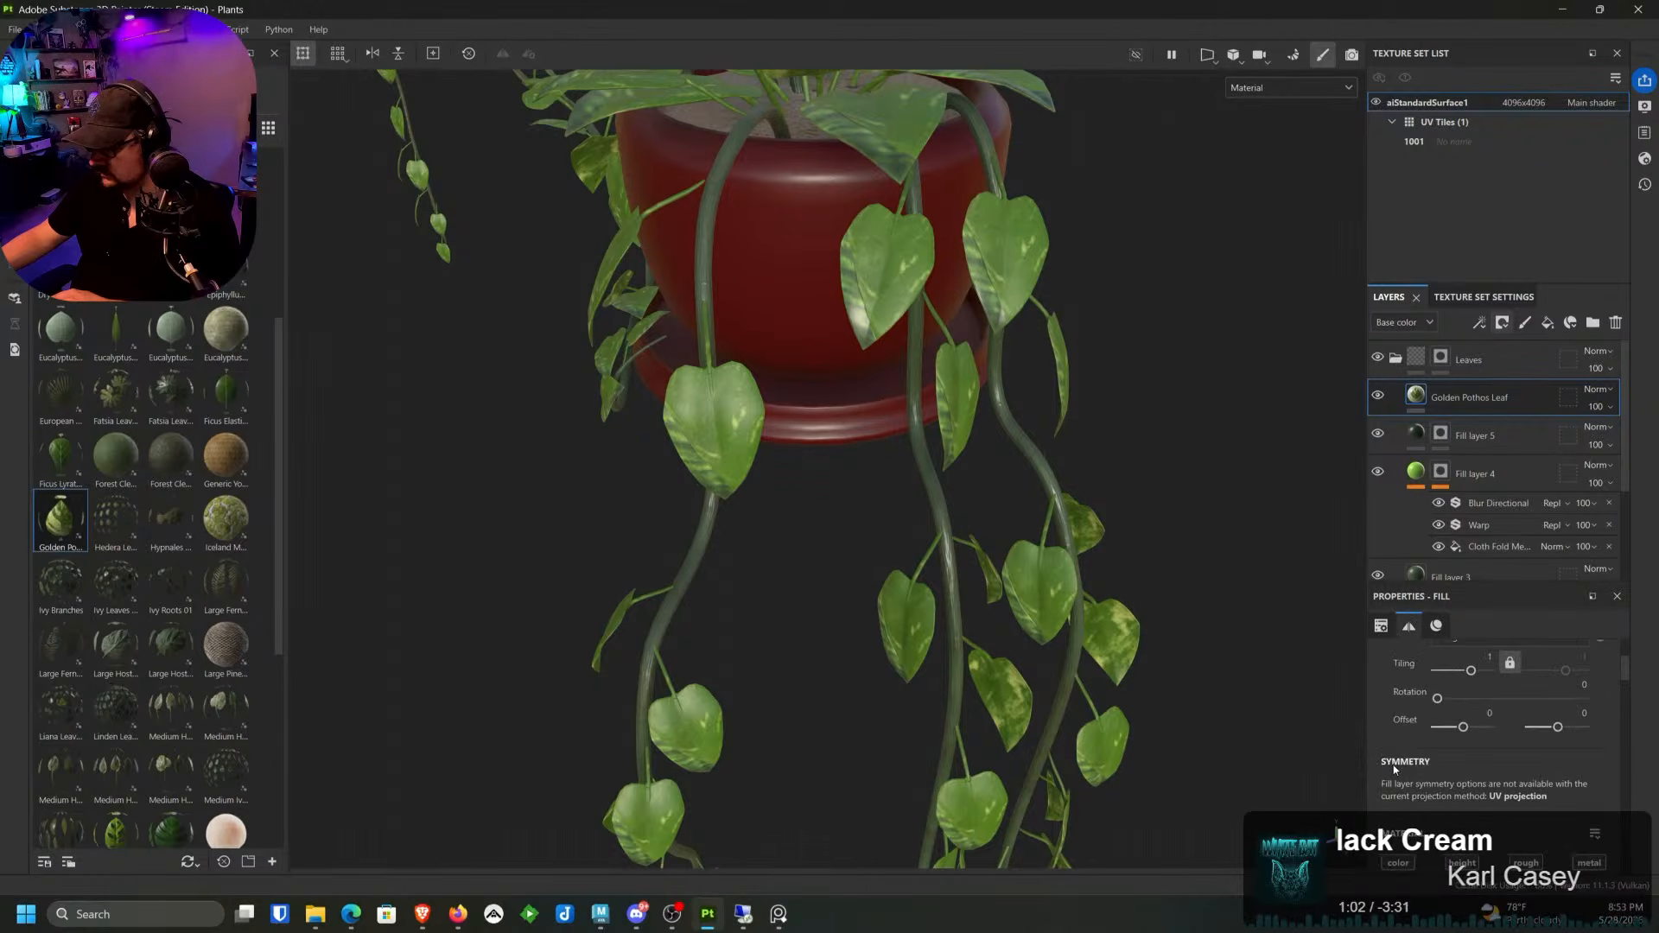
# Step: Set the Golden Pothos Leaf layer's UV tiling to -5.7, rotation to 180.99 and offset to 0.06 and -0.05
pyautogui.scroll(3, 1393, 765)
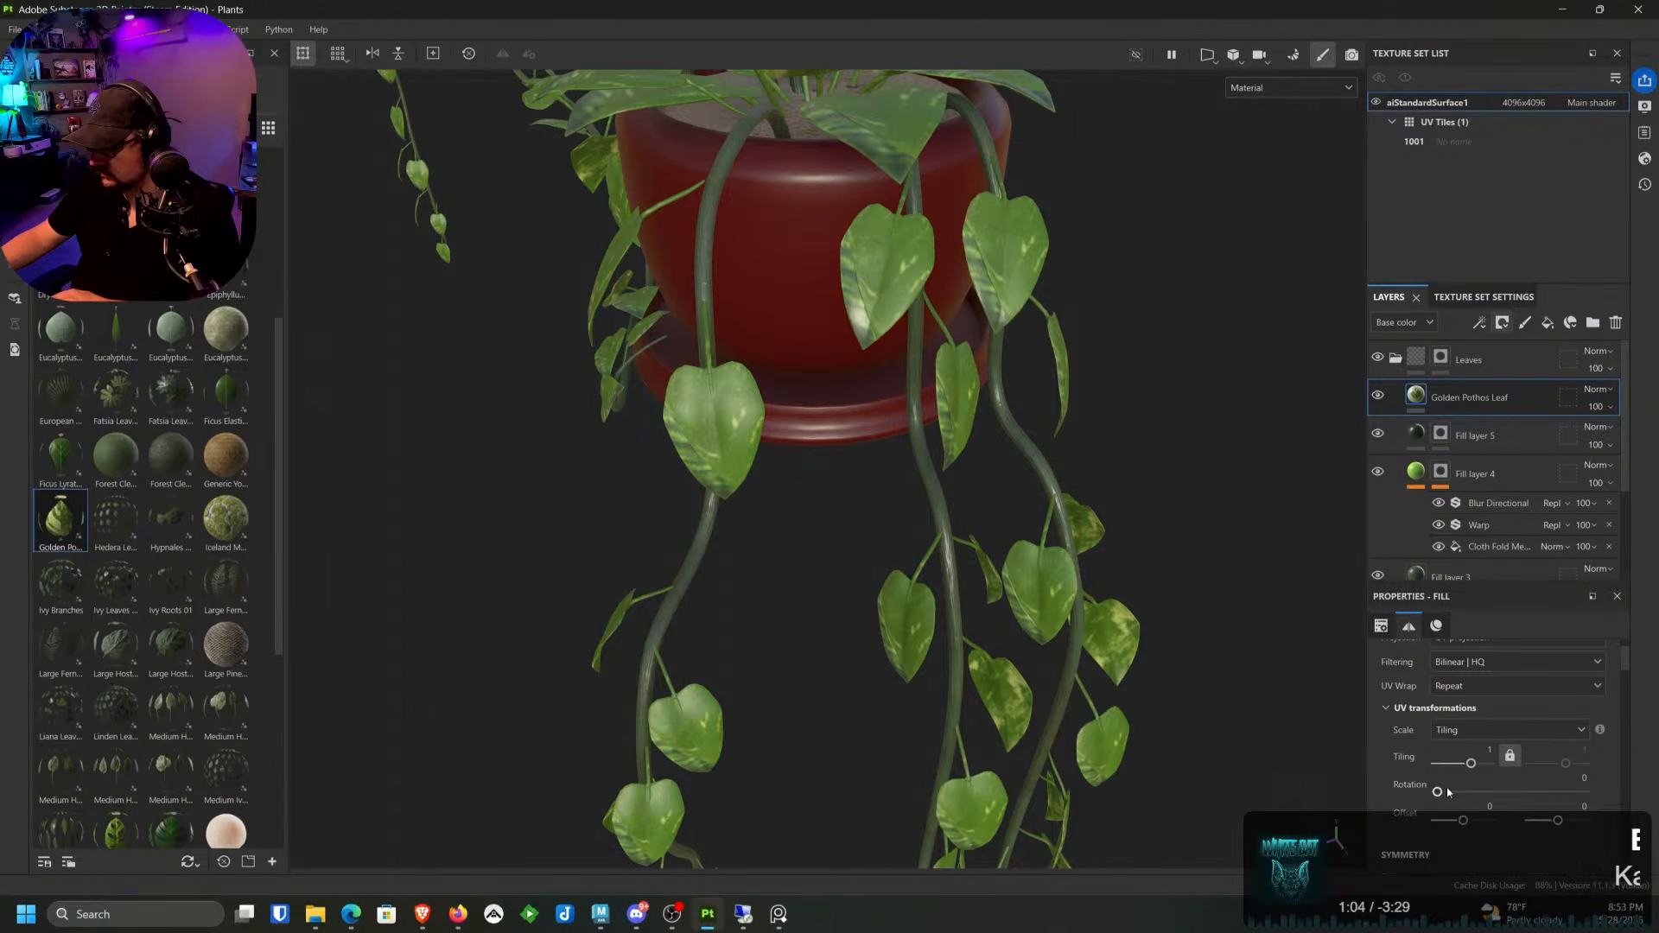
pyautogui.click(1448, 792)
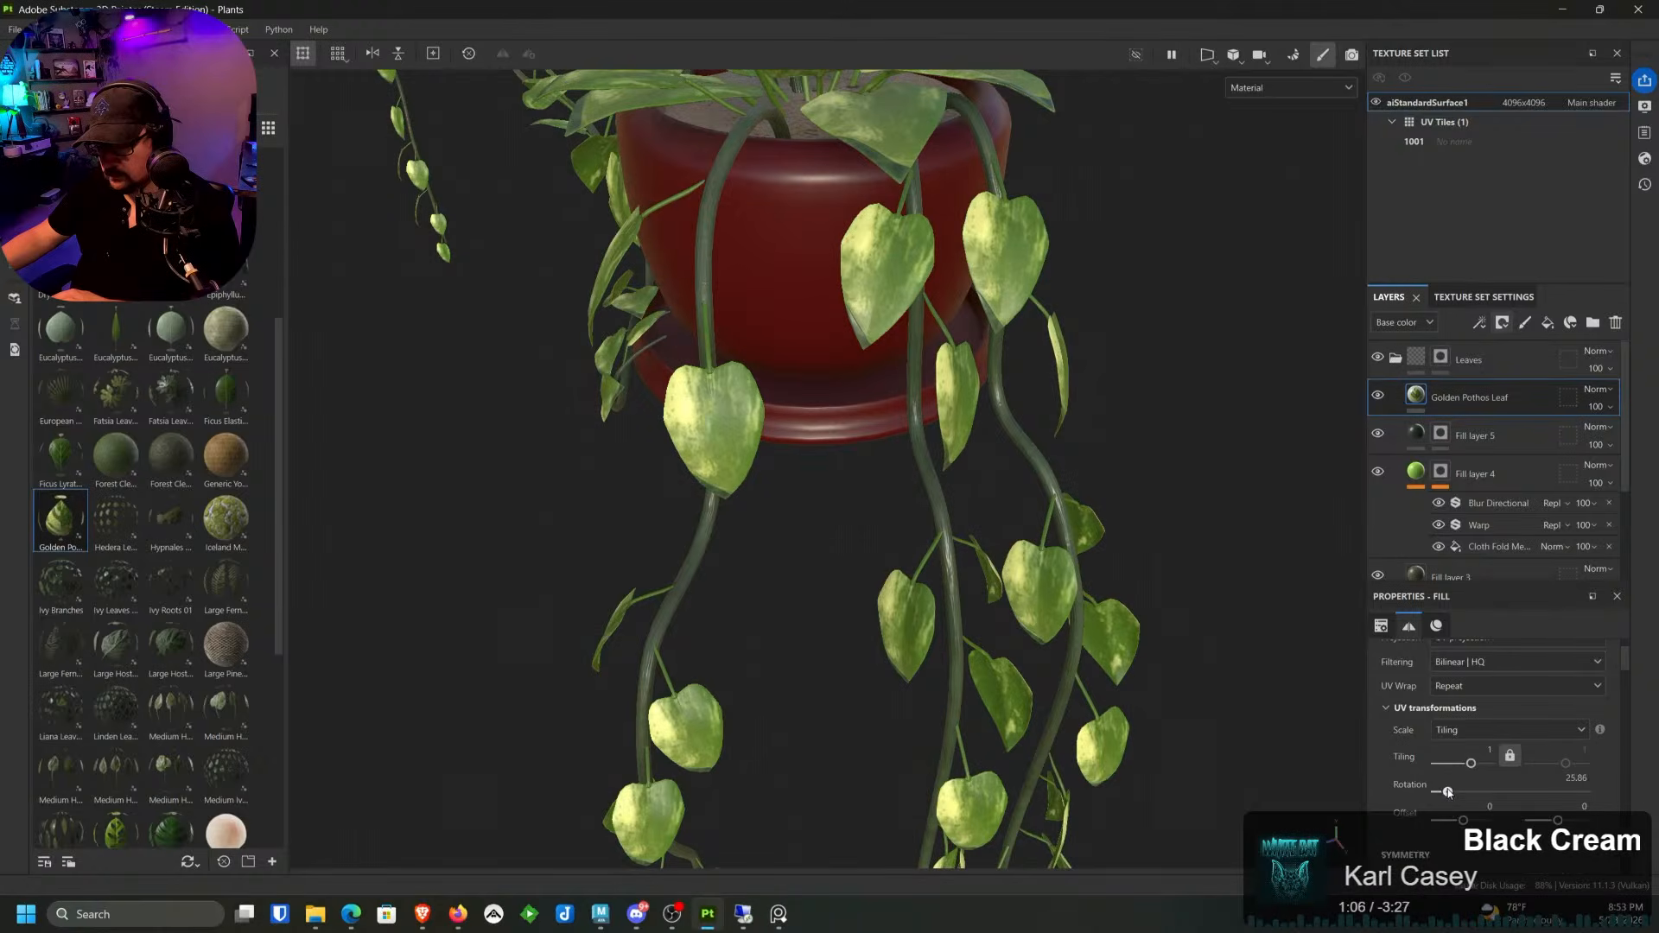
pyautogui.moveTo(1449, 791)
pyautogui.mouseDown()
pyautogui.moveTo(1546, 791)
pyautogui.moveTo(1460, 791)
pyautogui.moveTo(1444, 764)
pyautogui.mouseUp()
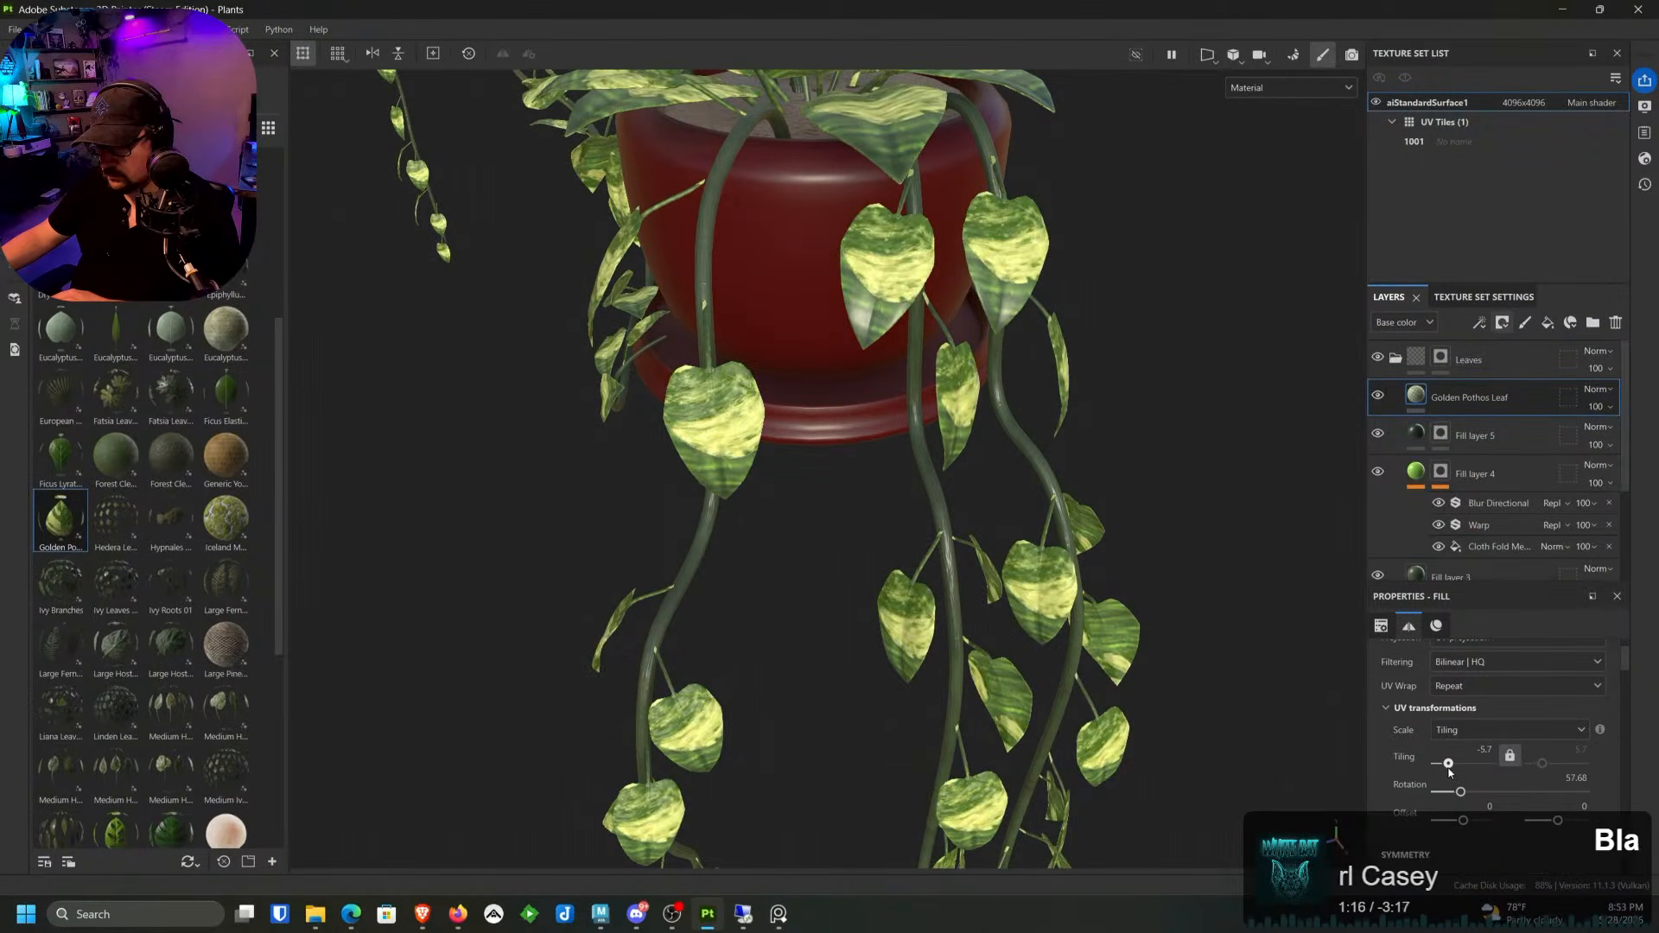
pyautogui.moveTo(1461, 792); pyautogui.dragTo(1510, 794)
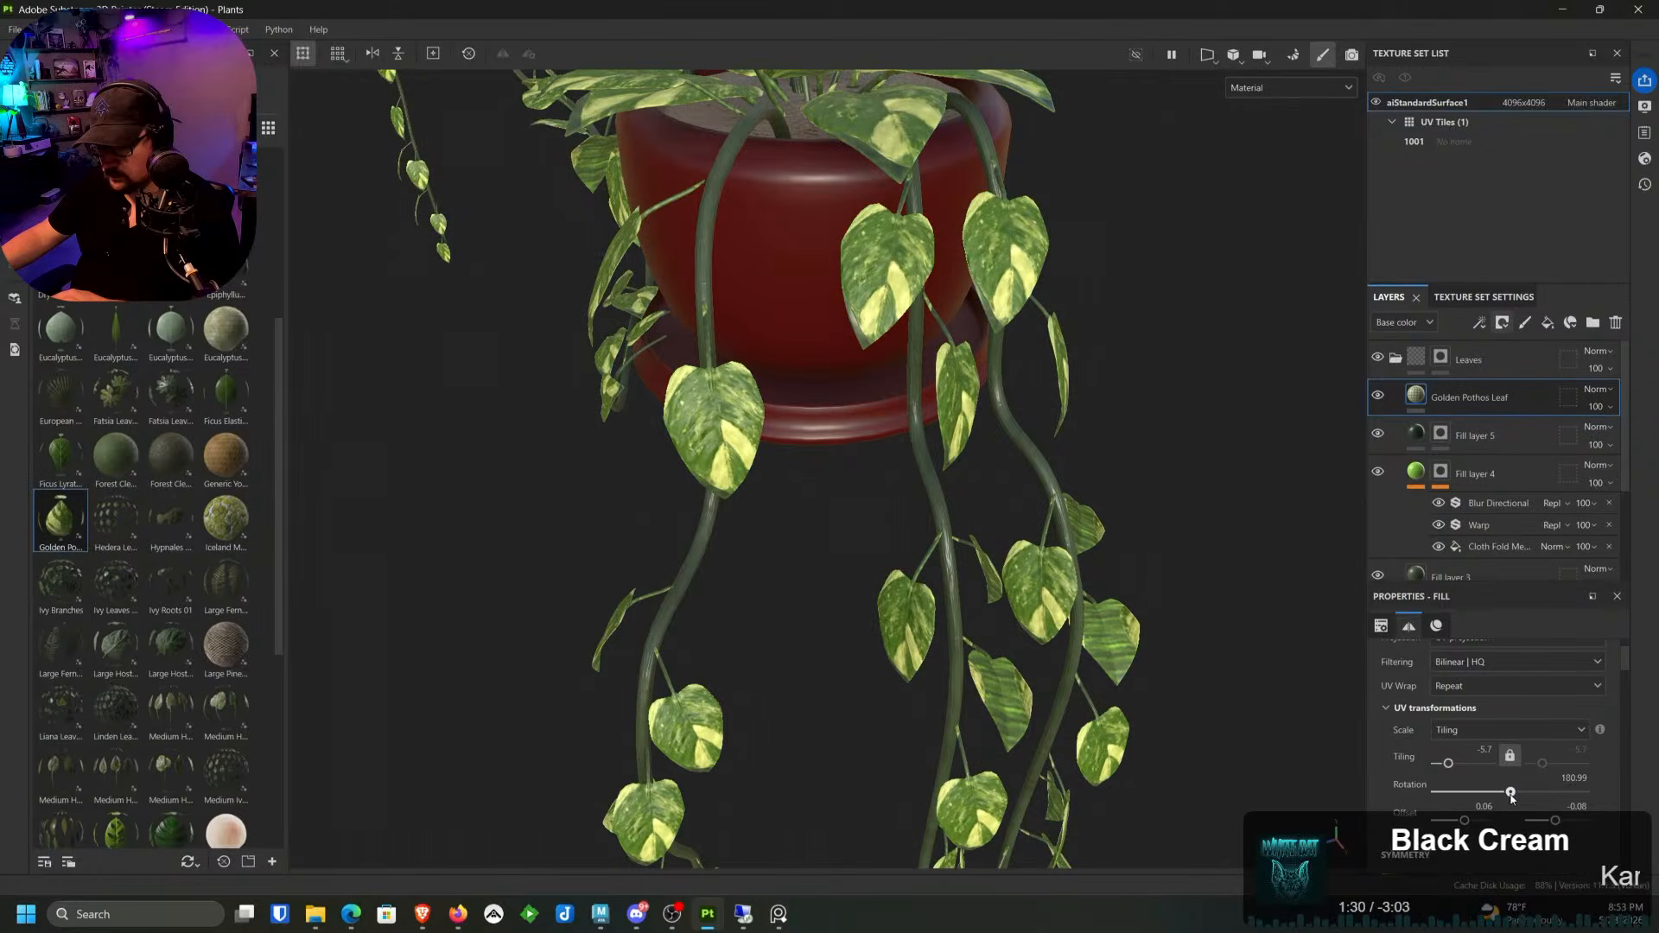
pyautogui.moveTo(1553, 821); pyautogui.dragTo(1555, 823)
# Step: Examine the leaf pattern across the hanging plants from several angles and distances, and review the Golden Pothos Leaf color parameters
pyautogui.scroll(-8, 1160, 593)
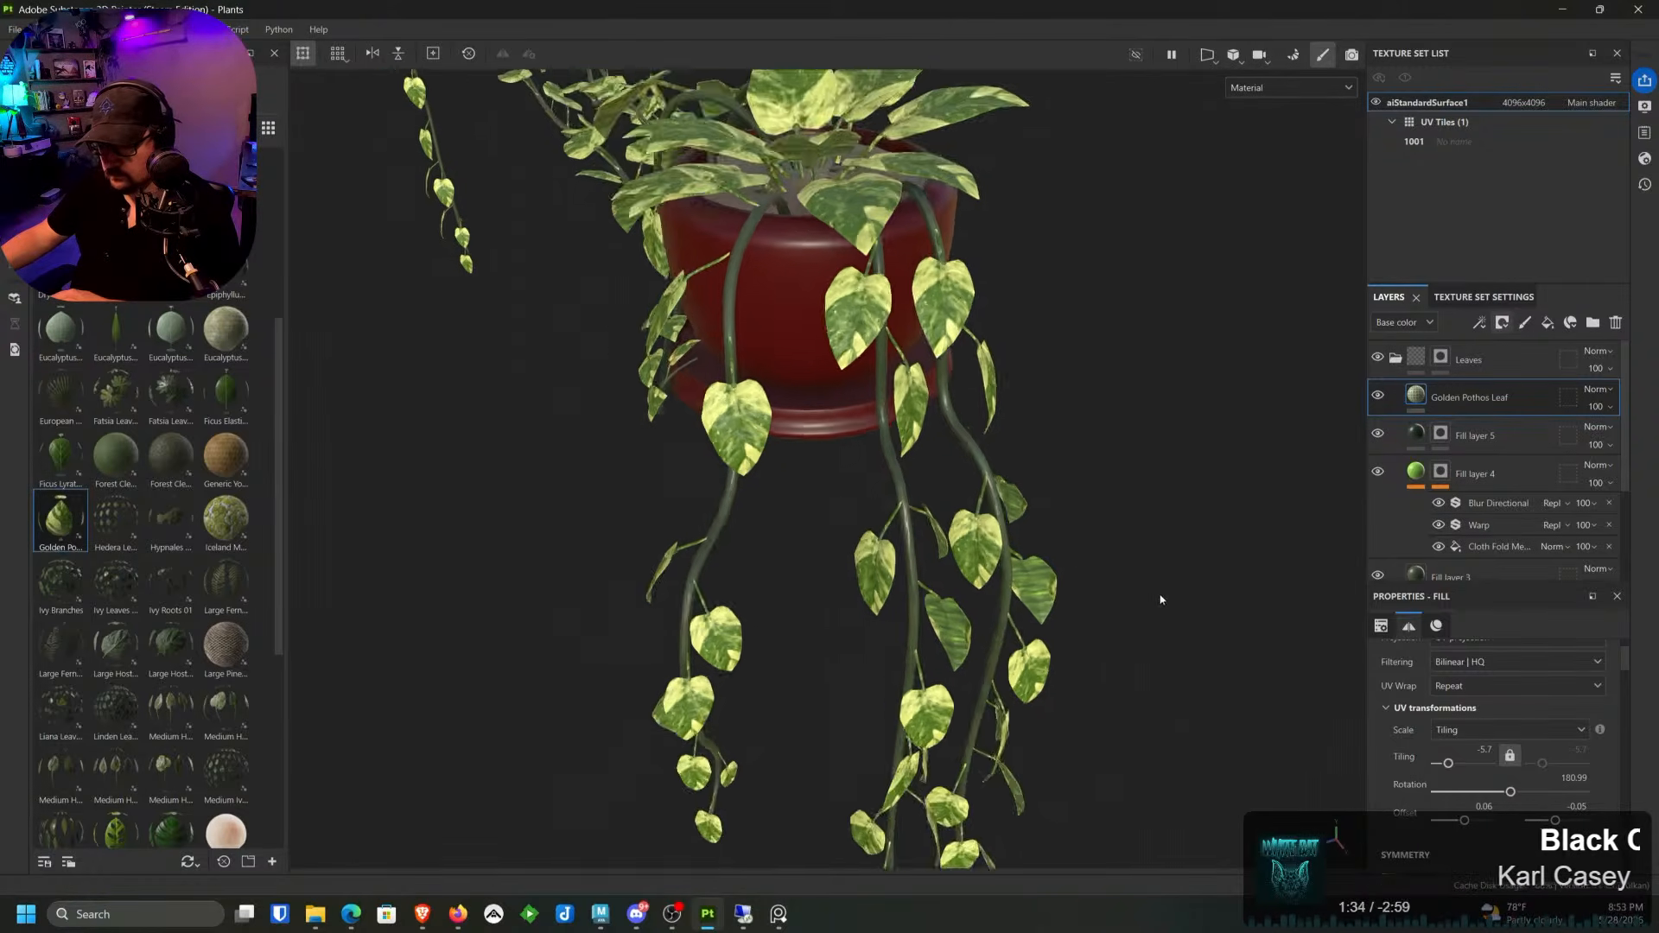
pyautogui.keyDown('alt'); pyautogui.moveTo(1100, 604); pyautogui.dragTo(1158, 504); pyautogui.keyUp('alt')
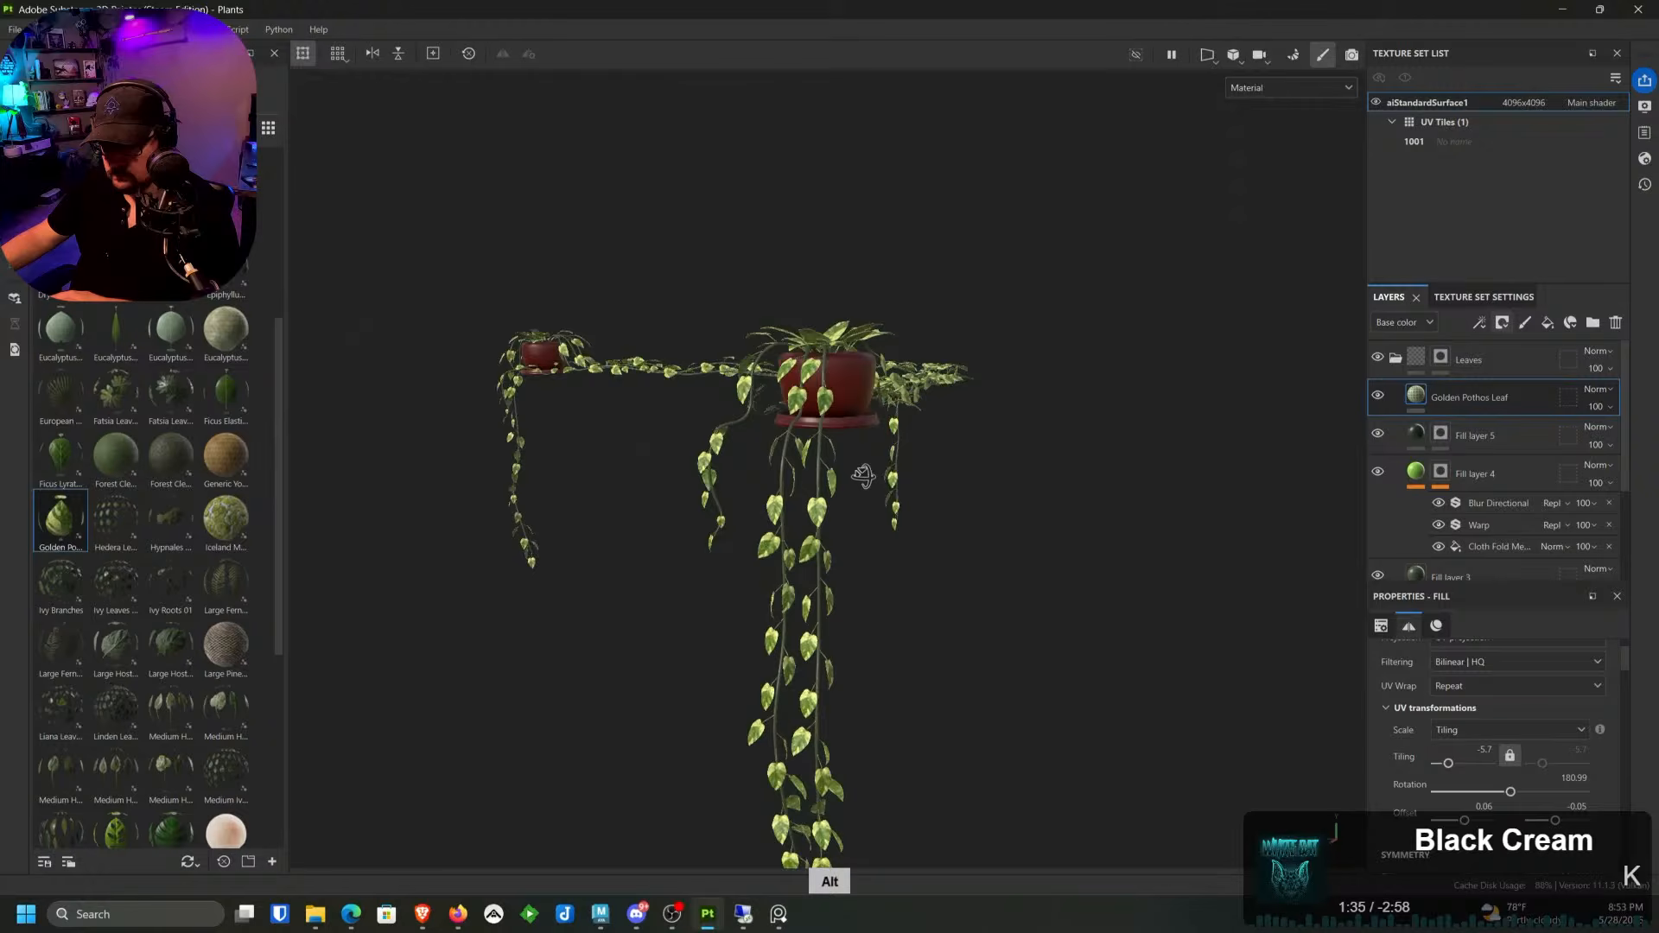
pyautogui.keyDown('alt'); pyautogui.moveTo(1158, 504); pyautogui.dragTo(948, 504, button='middle'); pyautogui.keyUp('alt')
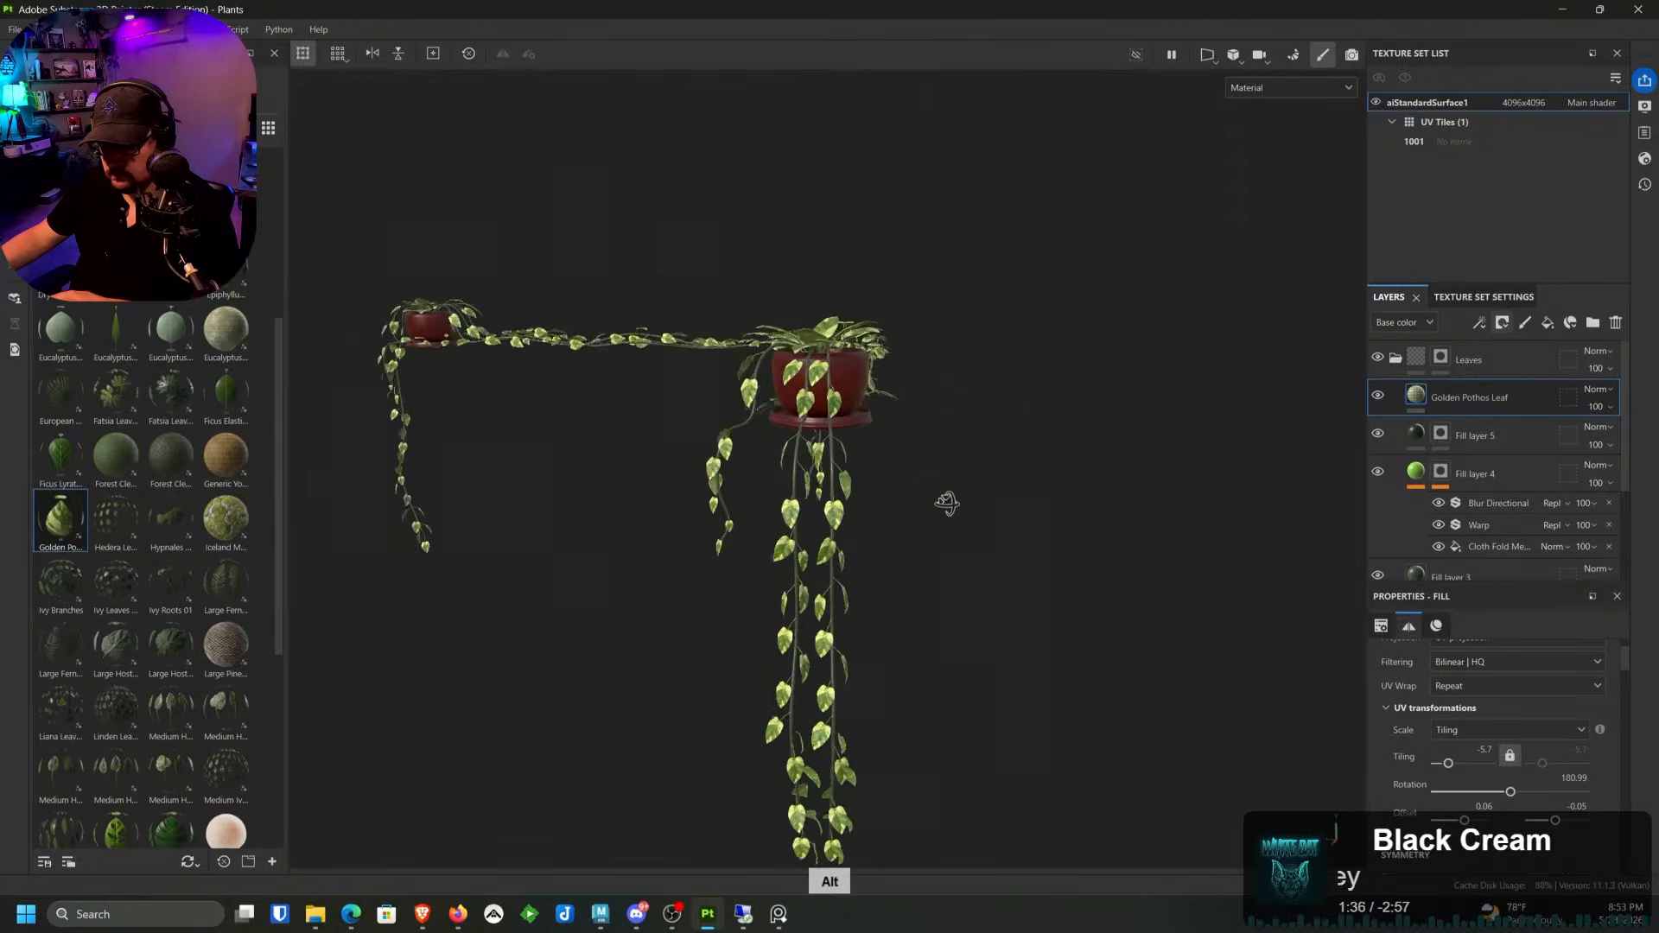
pyautogui.scroll(3, 811, 487)
pyautogui.scroll(5, 896, 526)
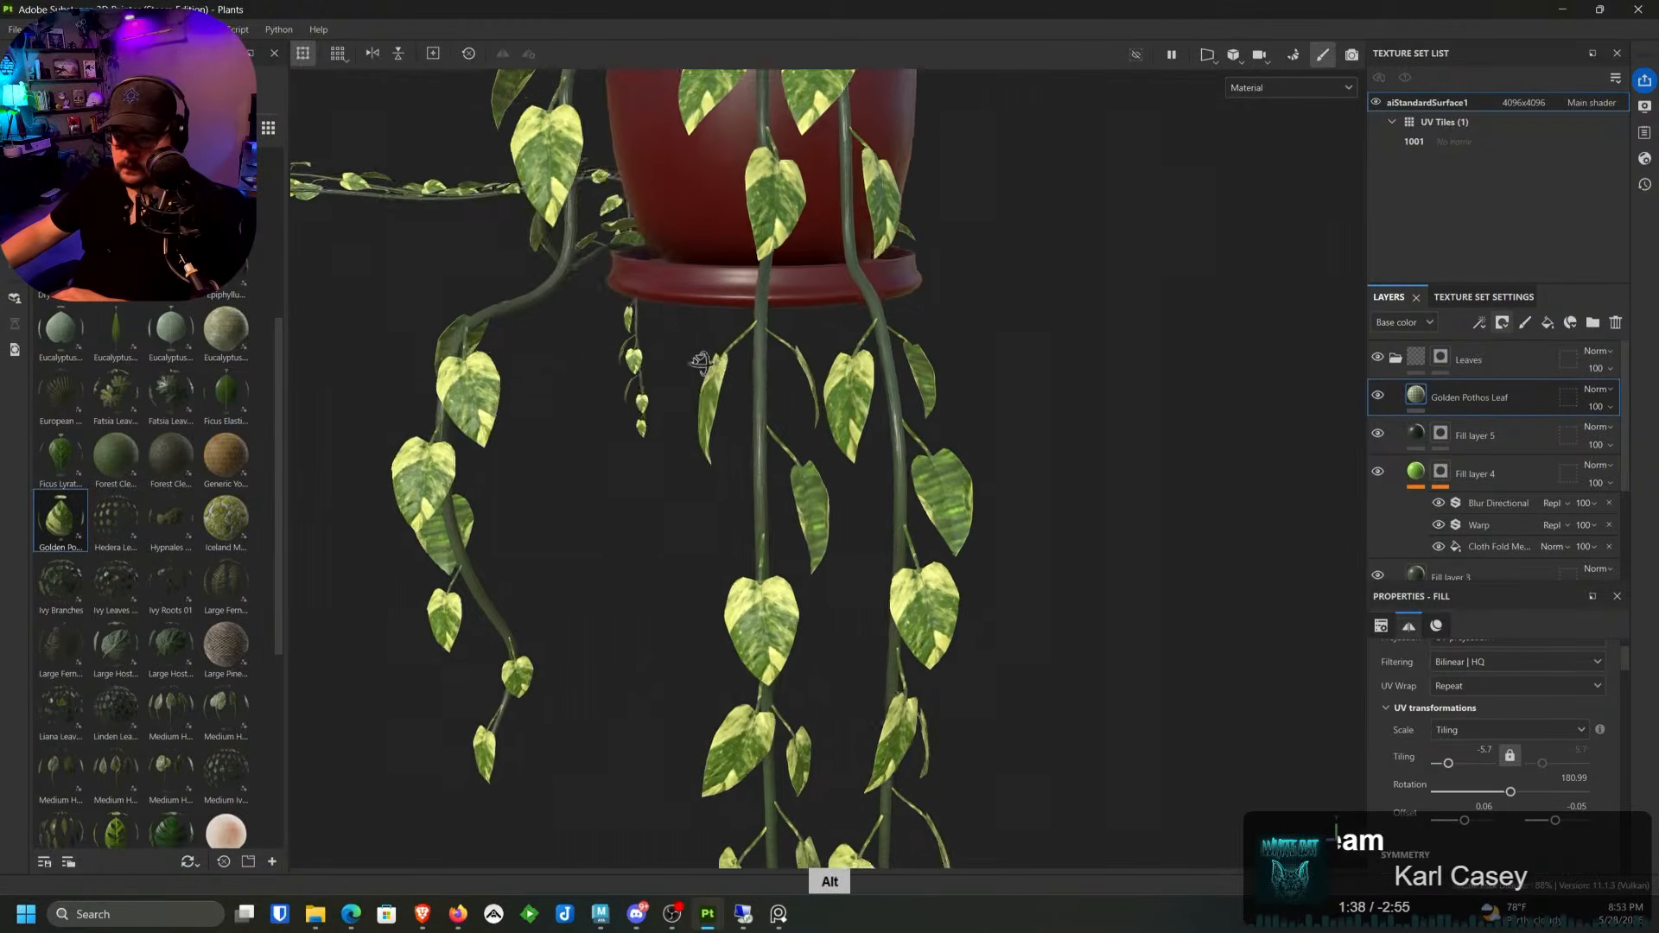
pyautogui.keyDown('alt'); pyautogui.moveTo(896, 526); pyautogui.dragTo(1072, 541); pyautogui.keyUp('alt')
pyautogui.scroll(-3, 1052, 594)
pyautogui.scroll(-5, 1386, 682)
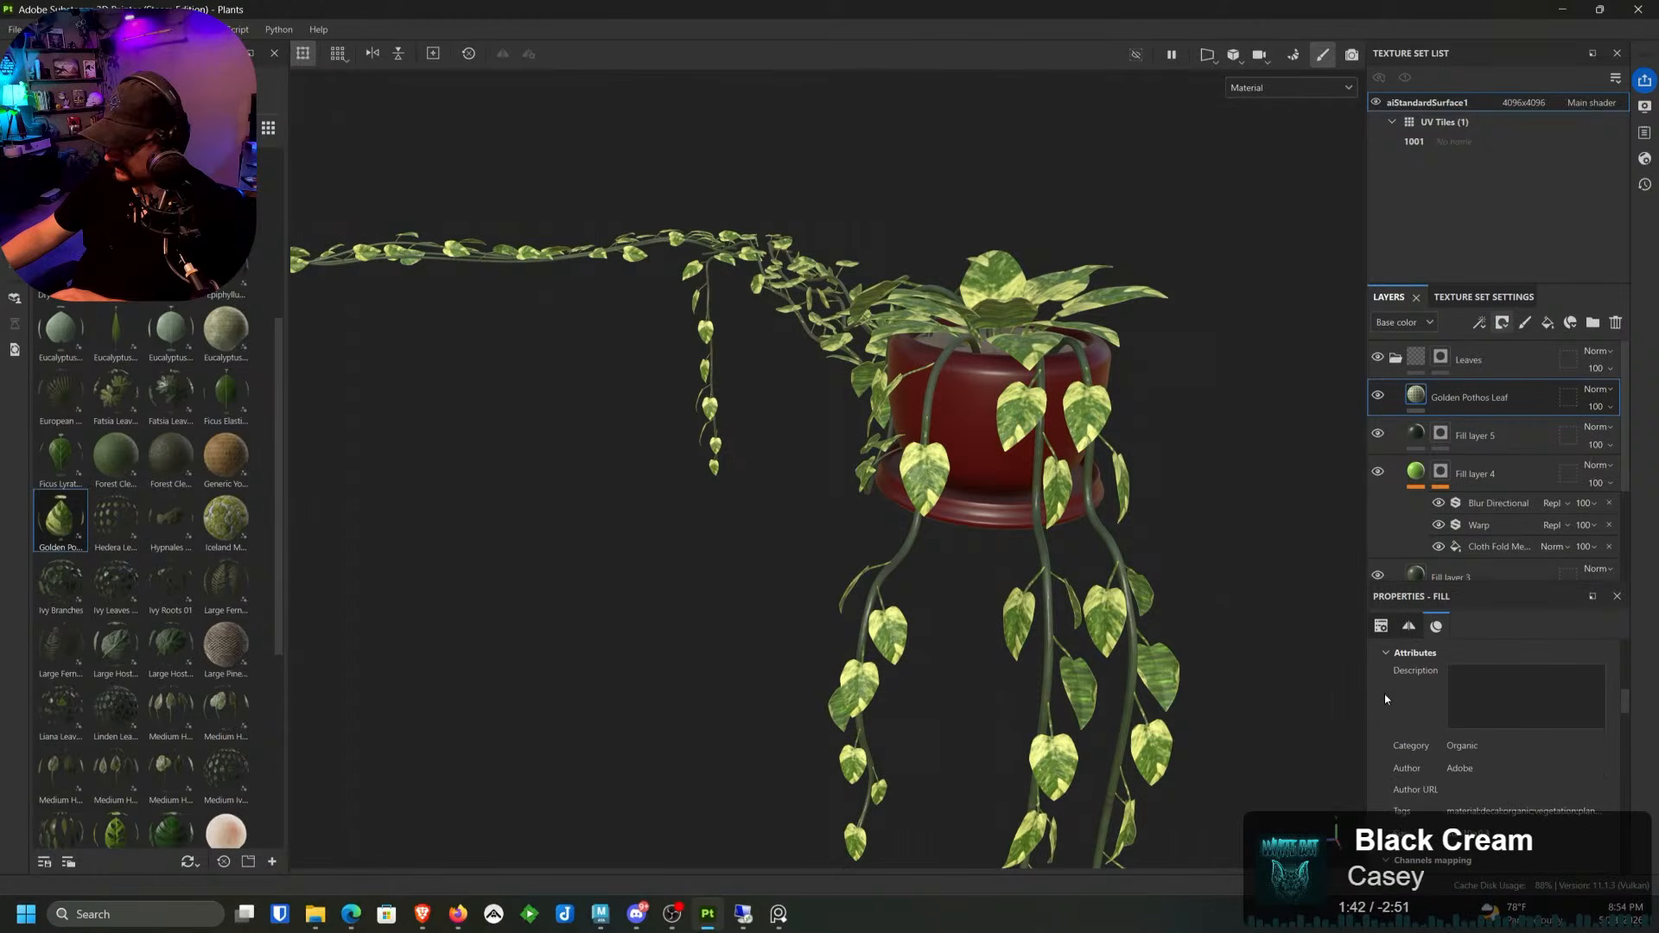
pyautogui.scroll(-5, 1405, 693)
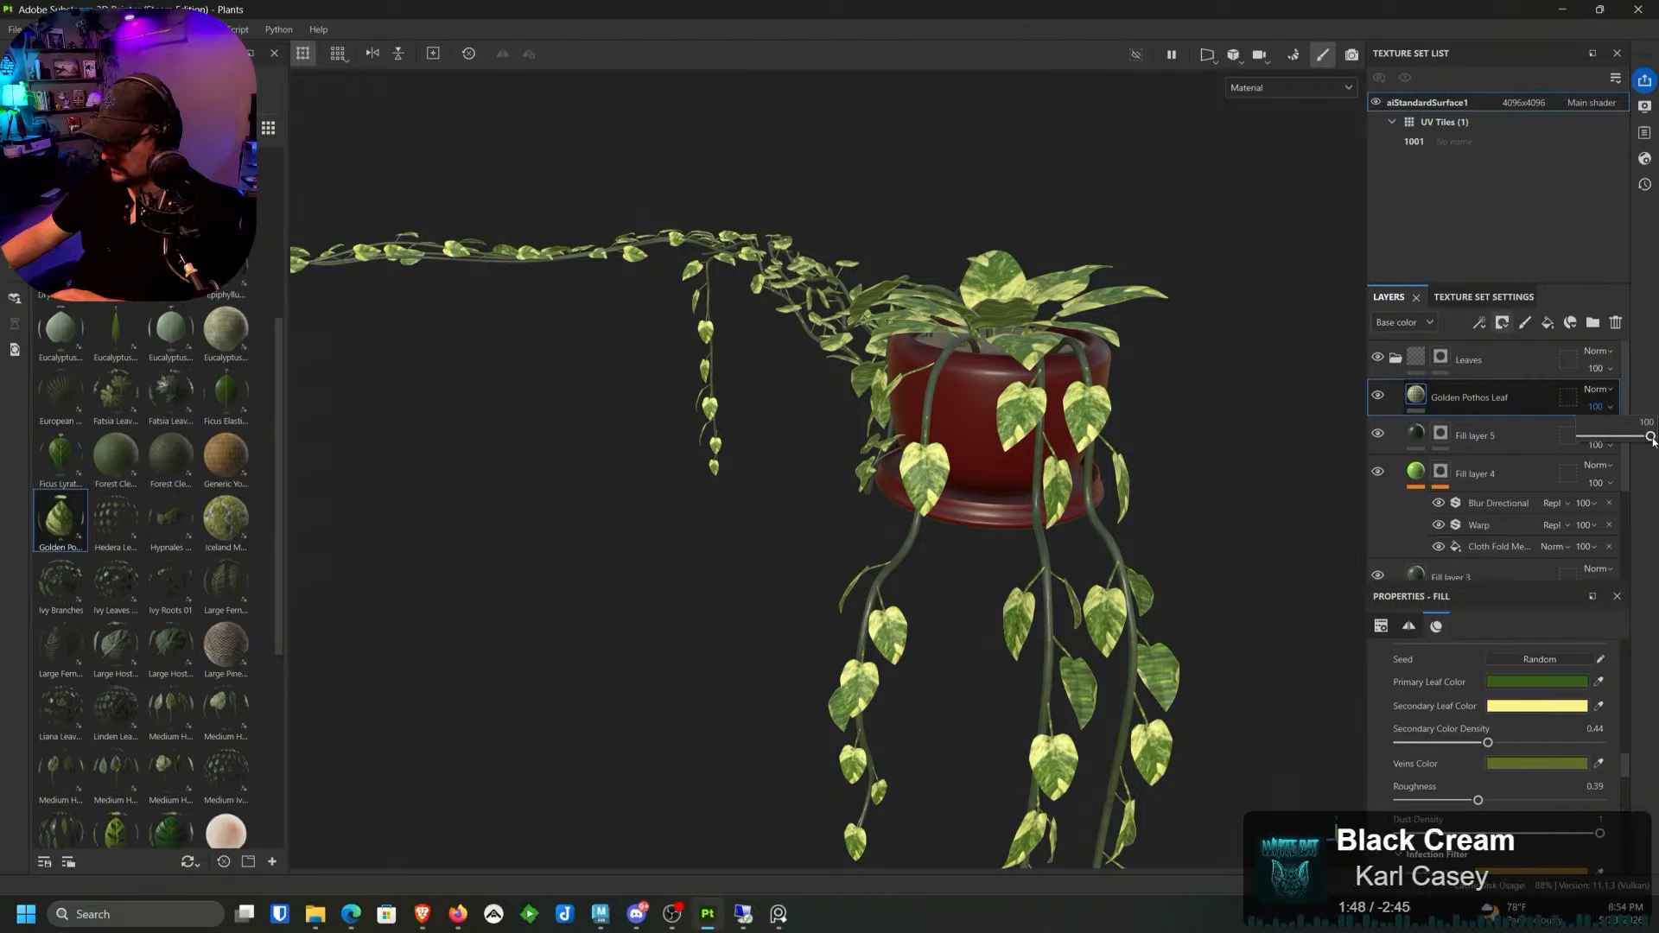
pyautogui.moveTo(1645, 439)
pyautogui.mouseDown()
pyautogui.moveTo(1616, 437)
pyautogui.moveTo(1651, 436)
pyautogui.mouseUp()
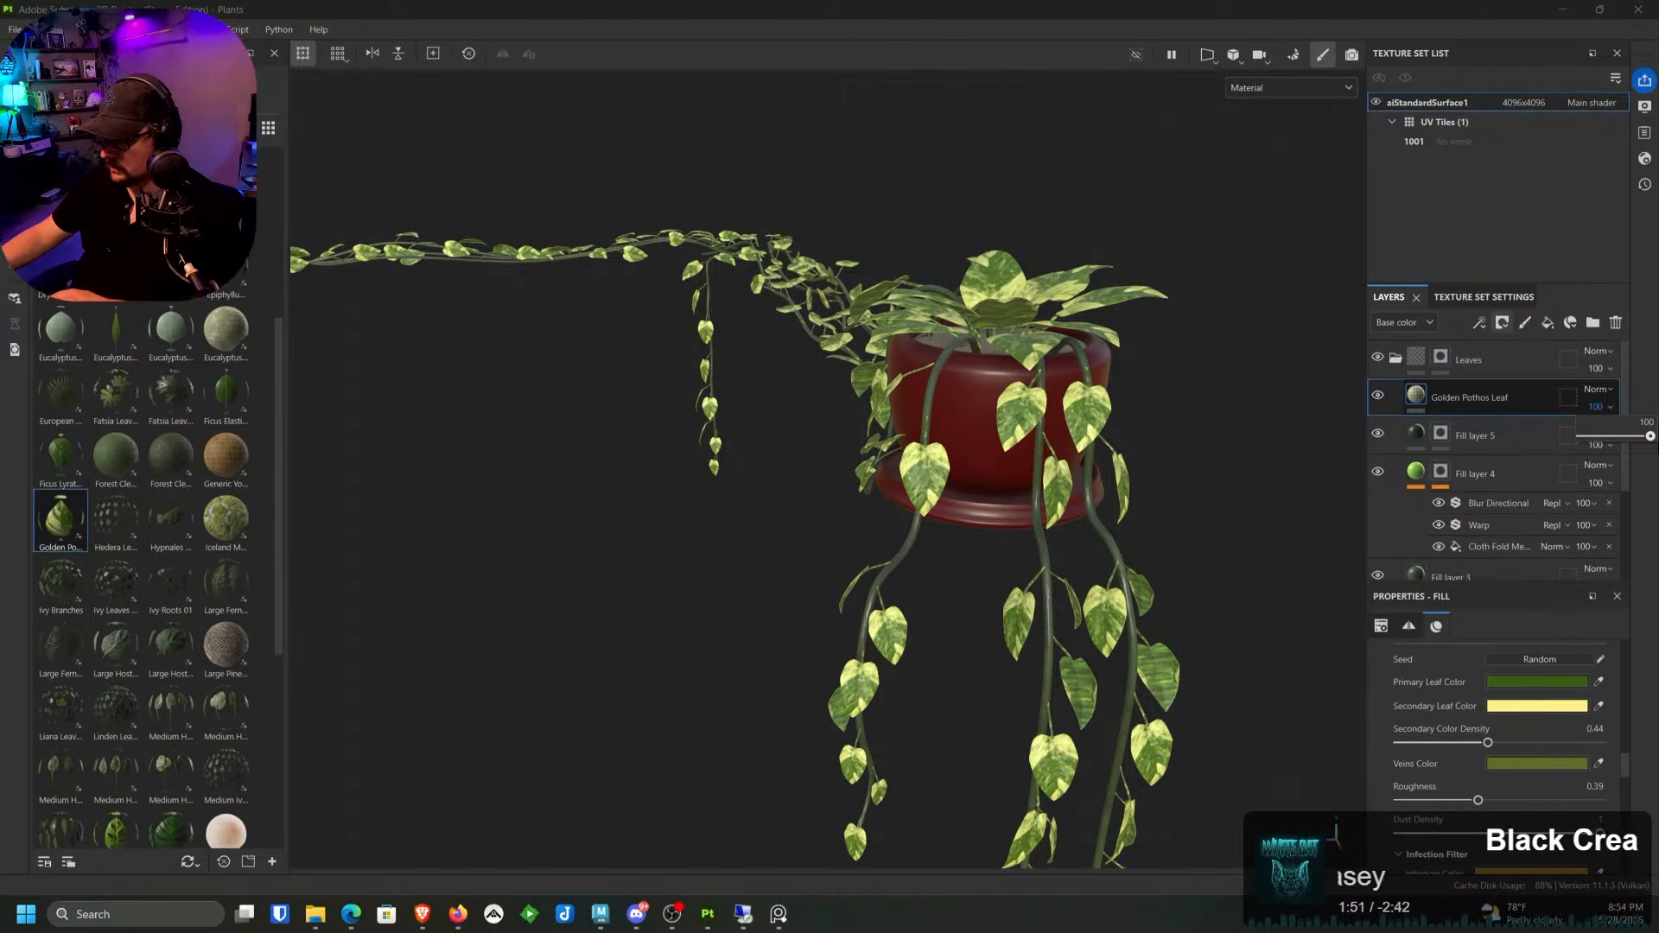
pyautogui.rightClick(1528, 394)
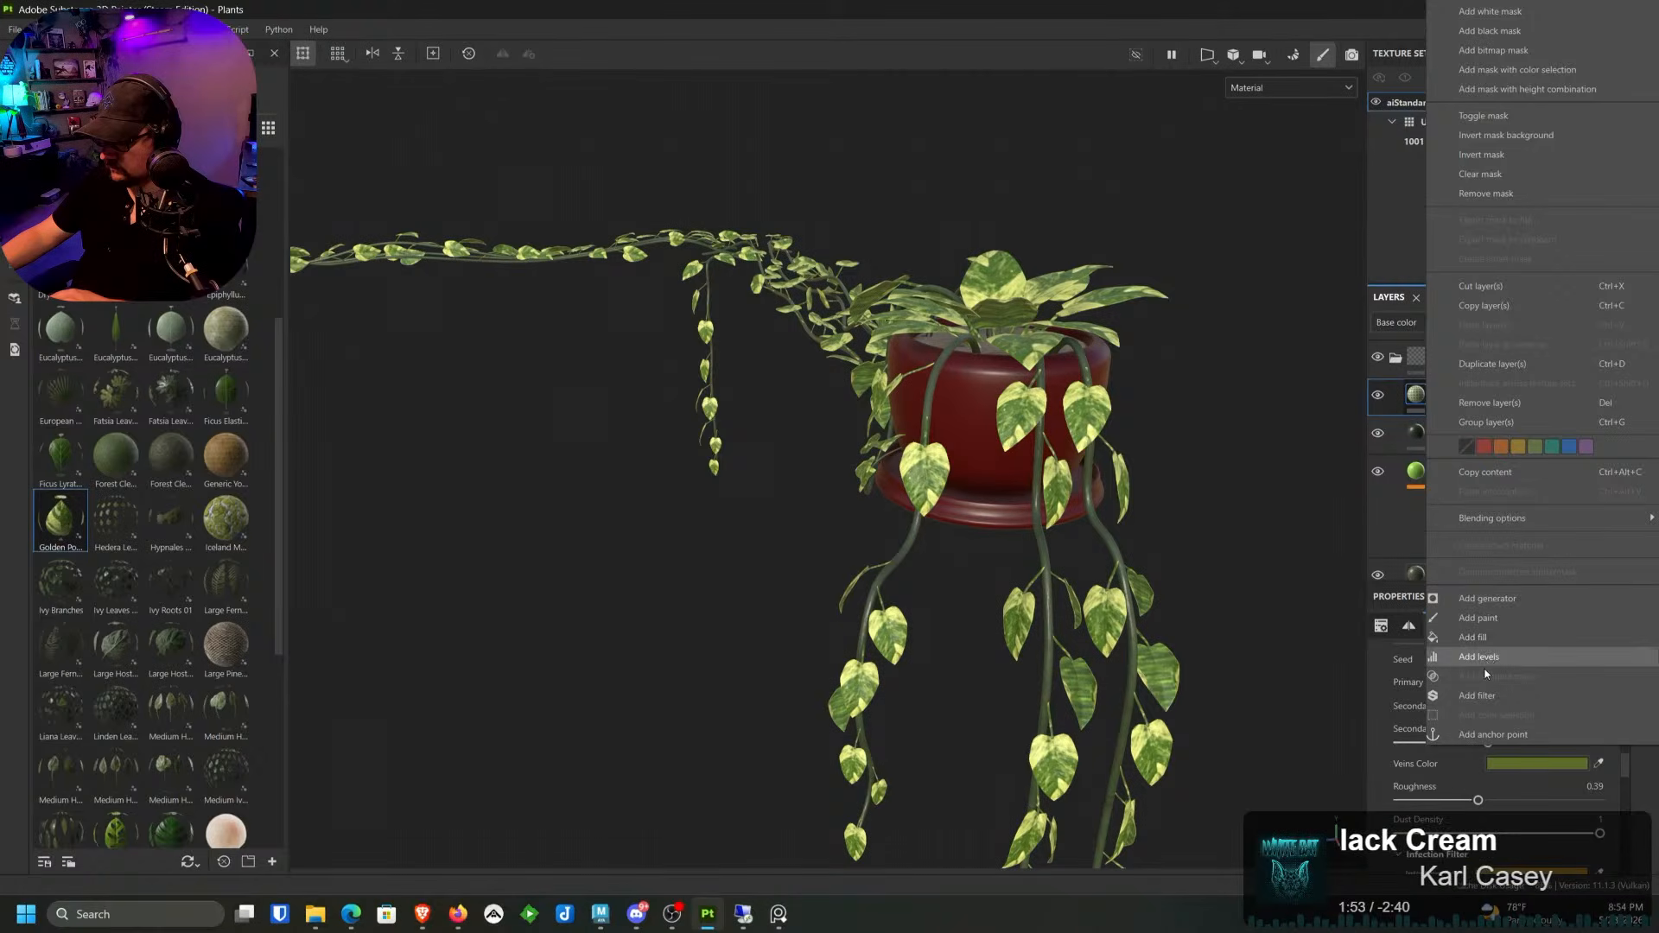
pyautogui.click(1477, 691)
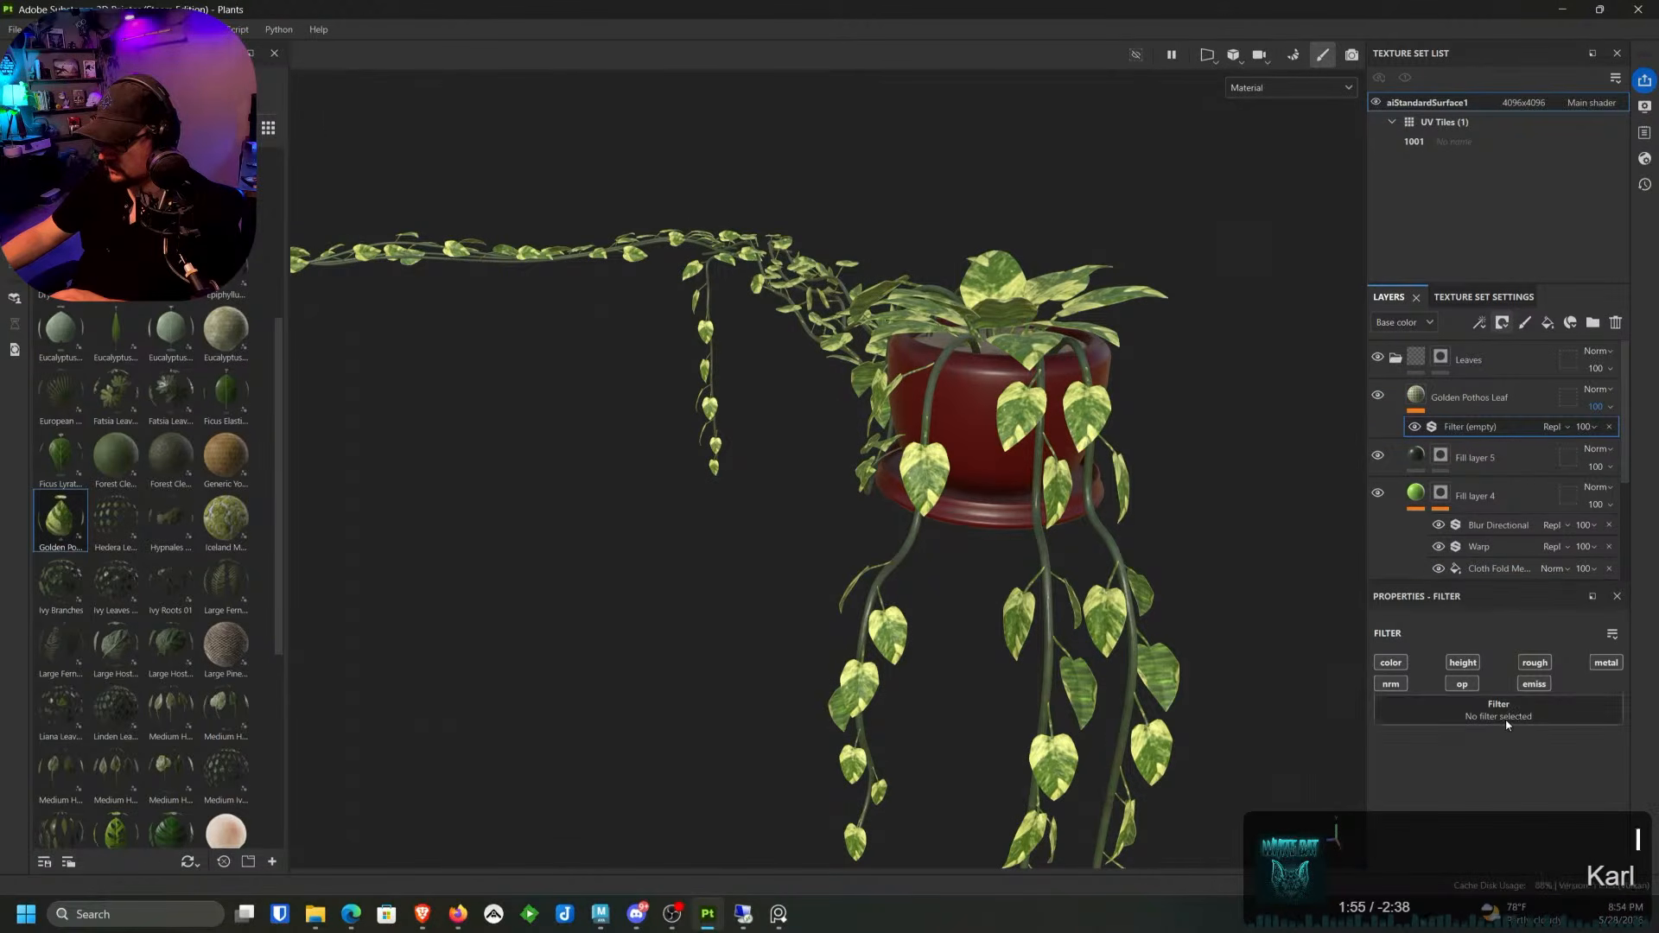
pyautogui.click(1609, 427)
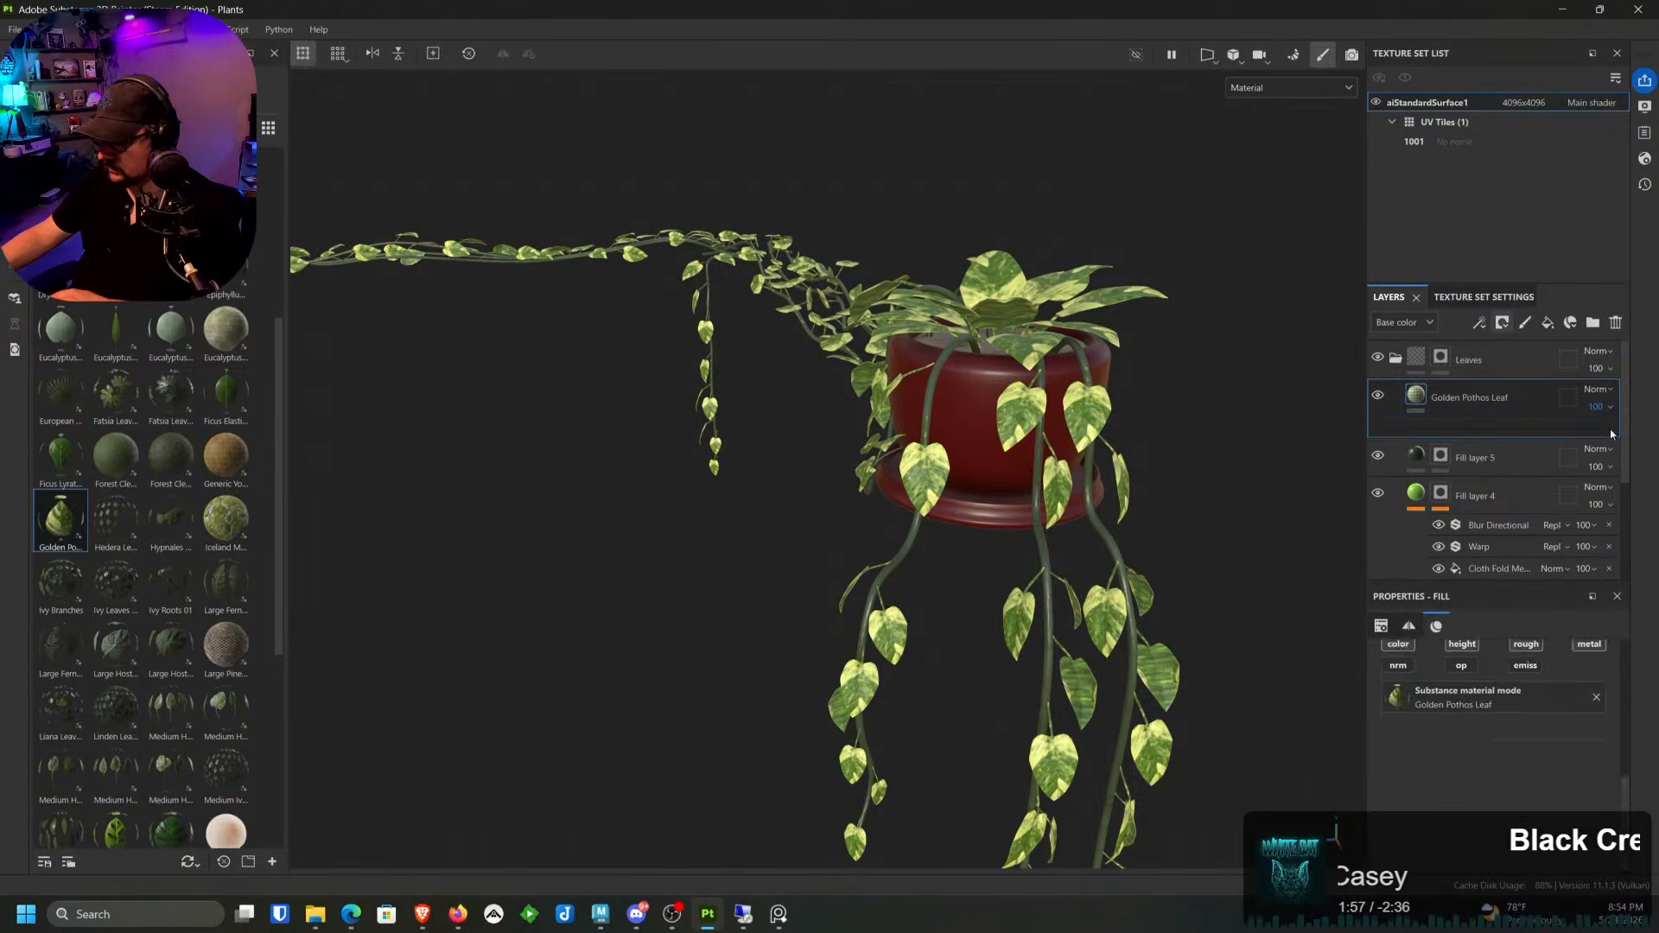
# Step: Add base color Levels to the Golden Pothos Leaf layer with input black 0.046, midtone 0.927 and output white 0.535
pyautogui.rightClick(1463, 407)
pyautogui.click(1479, 656)
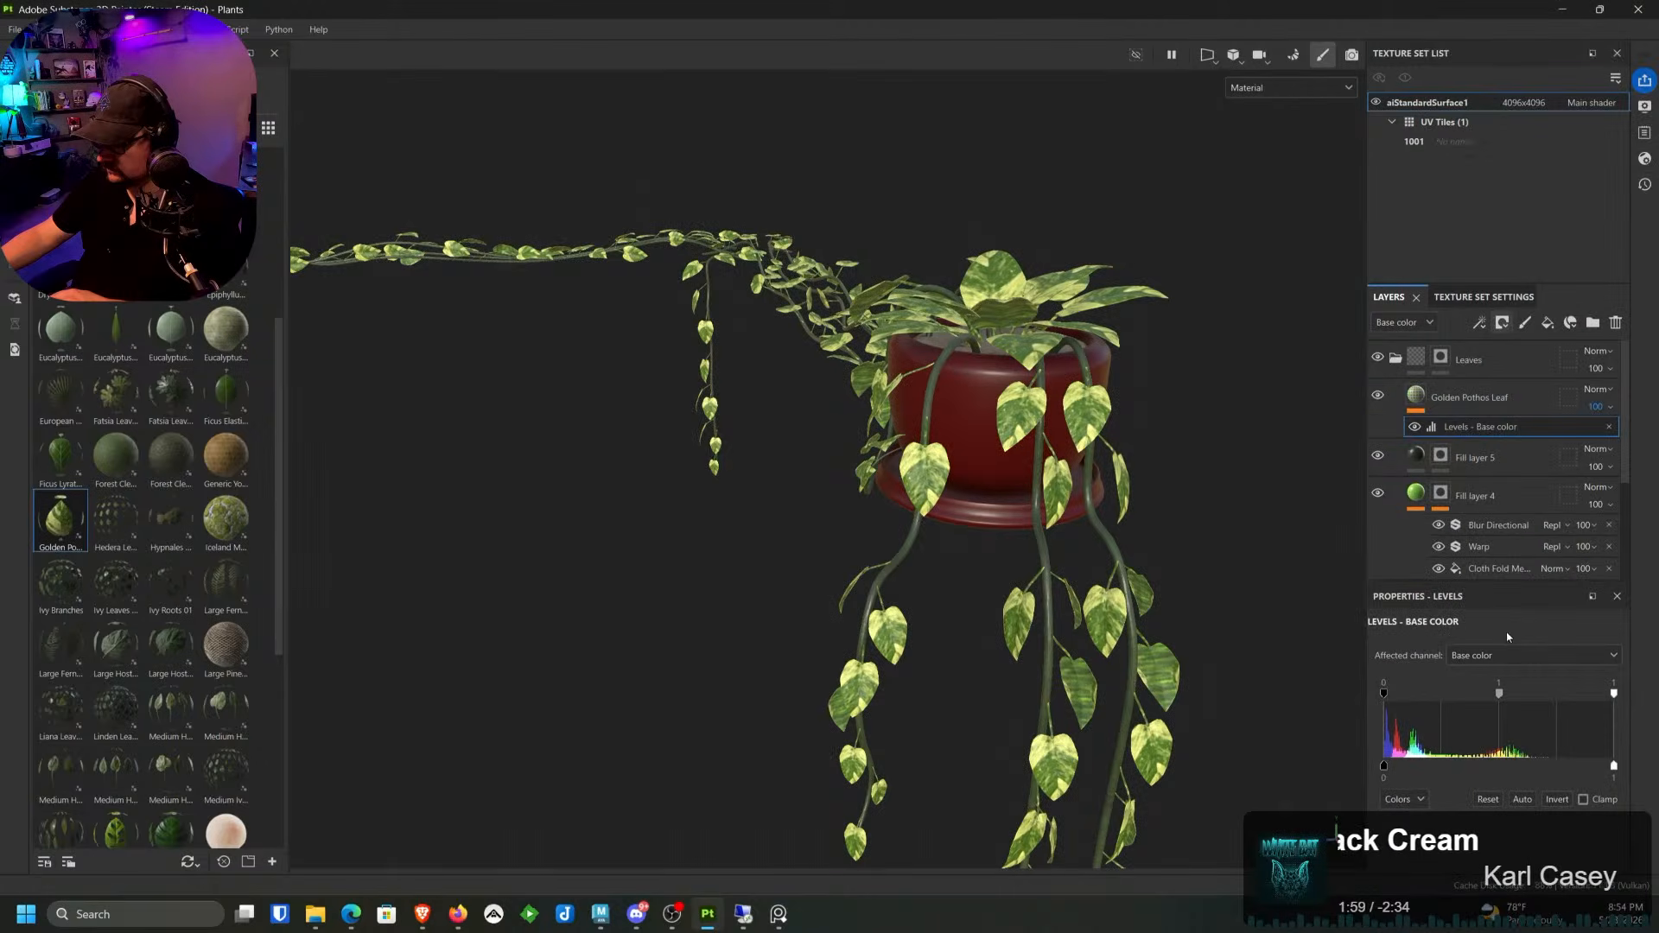
pyautogui.moveTo(1383, 693); pyautogui.dragTo(1403, 702)
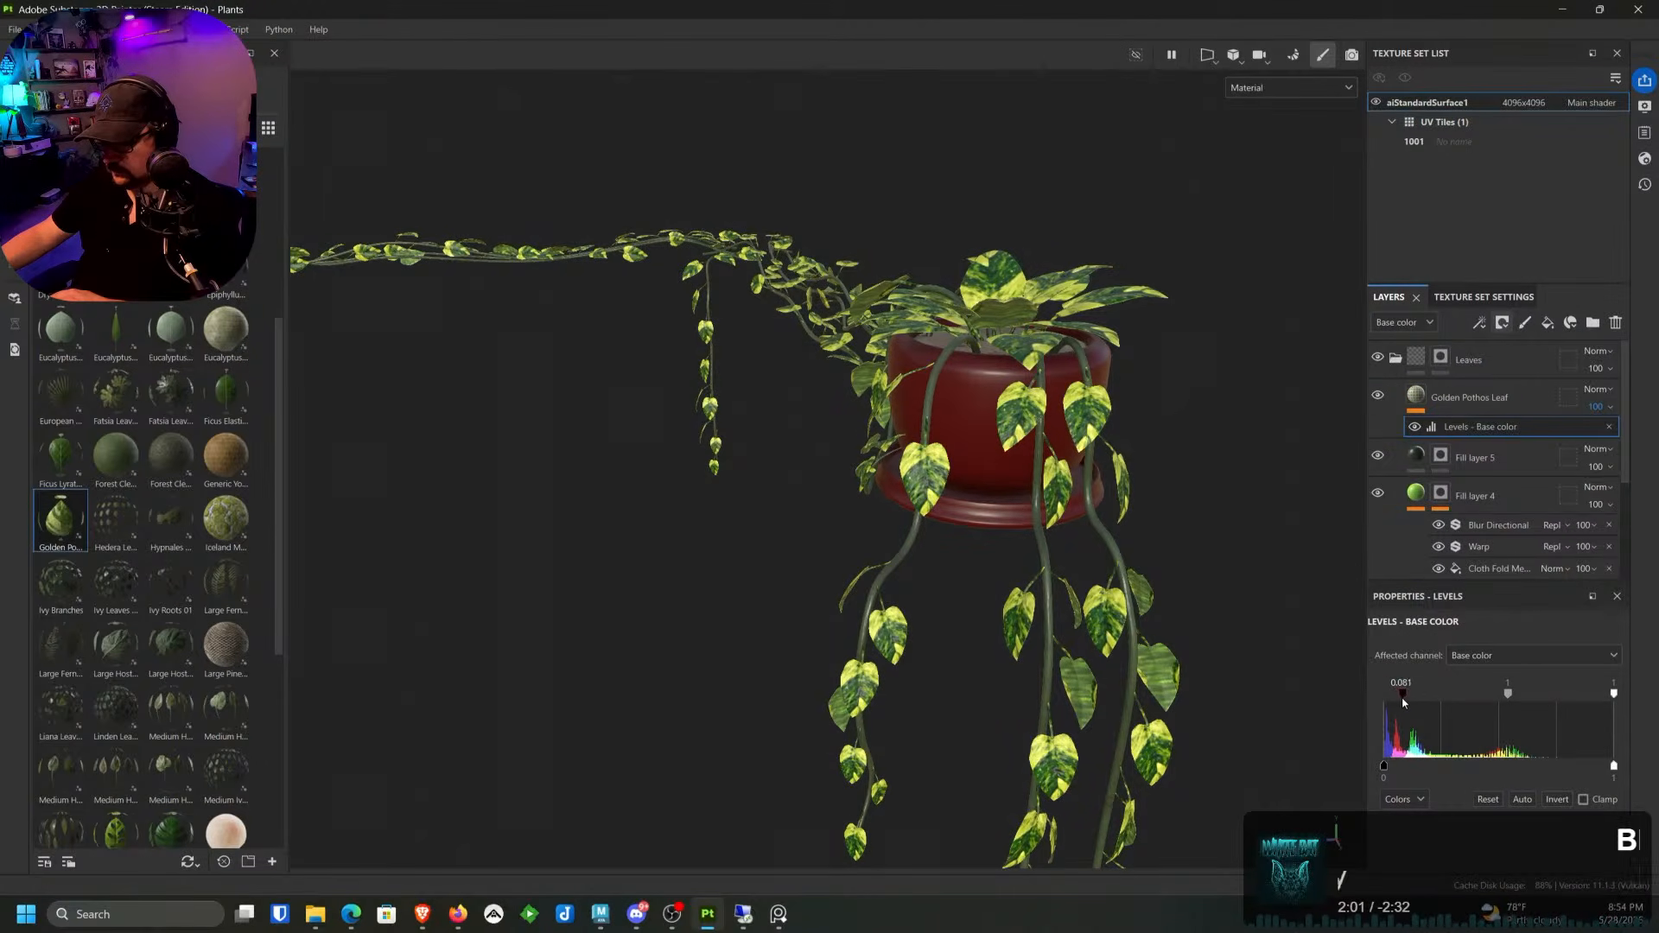
pyautogui.moveTo(1383, 765)
pyautogui.mouseDown()
pyautogui.moveTo(1405, 767)
pyautogui.moveTo(1384, 767)
pyautogui.mouseUp()
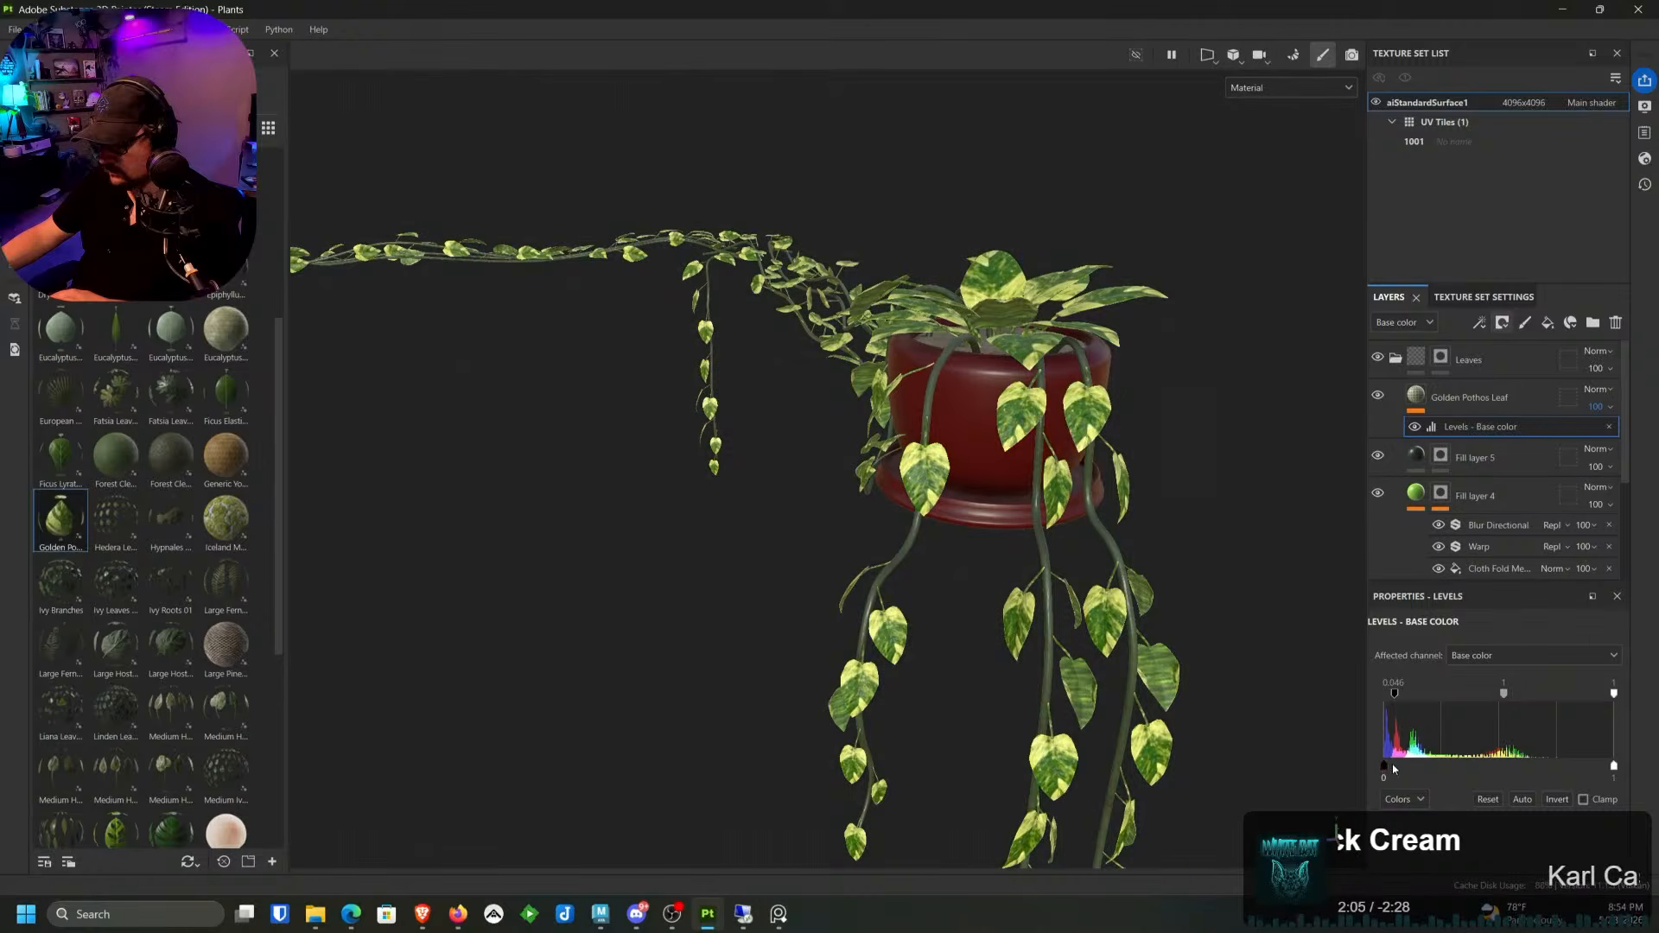
pyautogui.moveTo(1498, 696)
pyautogui.mouseDown()
pyautogui.moveTo(1516, 698)
pyautogui.moveTo(1480, 693)
pyautogui.moveTo(1496, 697)
pyautogui.mouseUp()
pyautogui.moveTo(1614, 695)
pyautogui.mouseDown()
pyautogui.moveTo(1555, 695)
pyautogui.moveTo(1616, 696)
pyautogui.mouseUp()
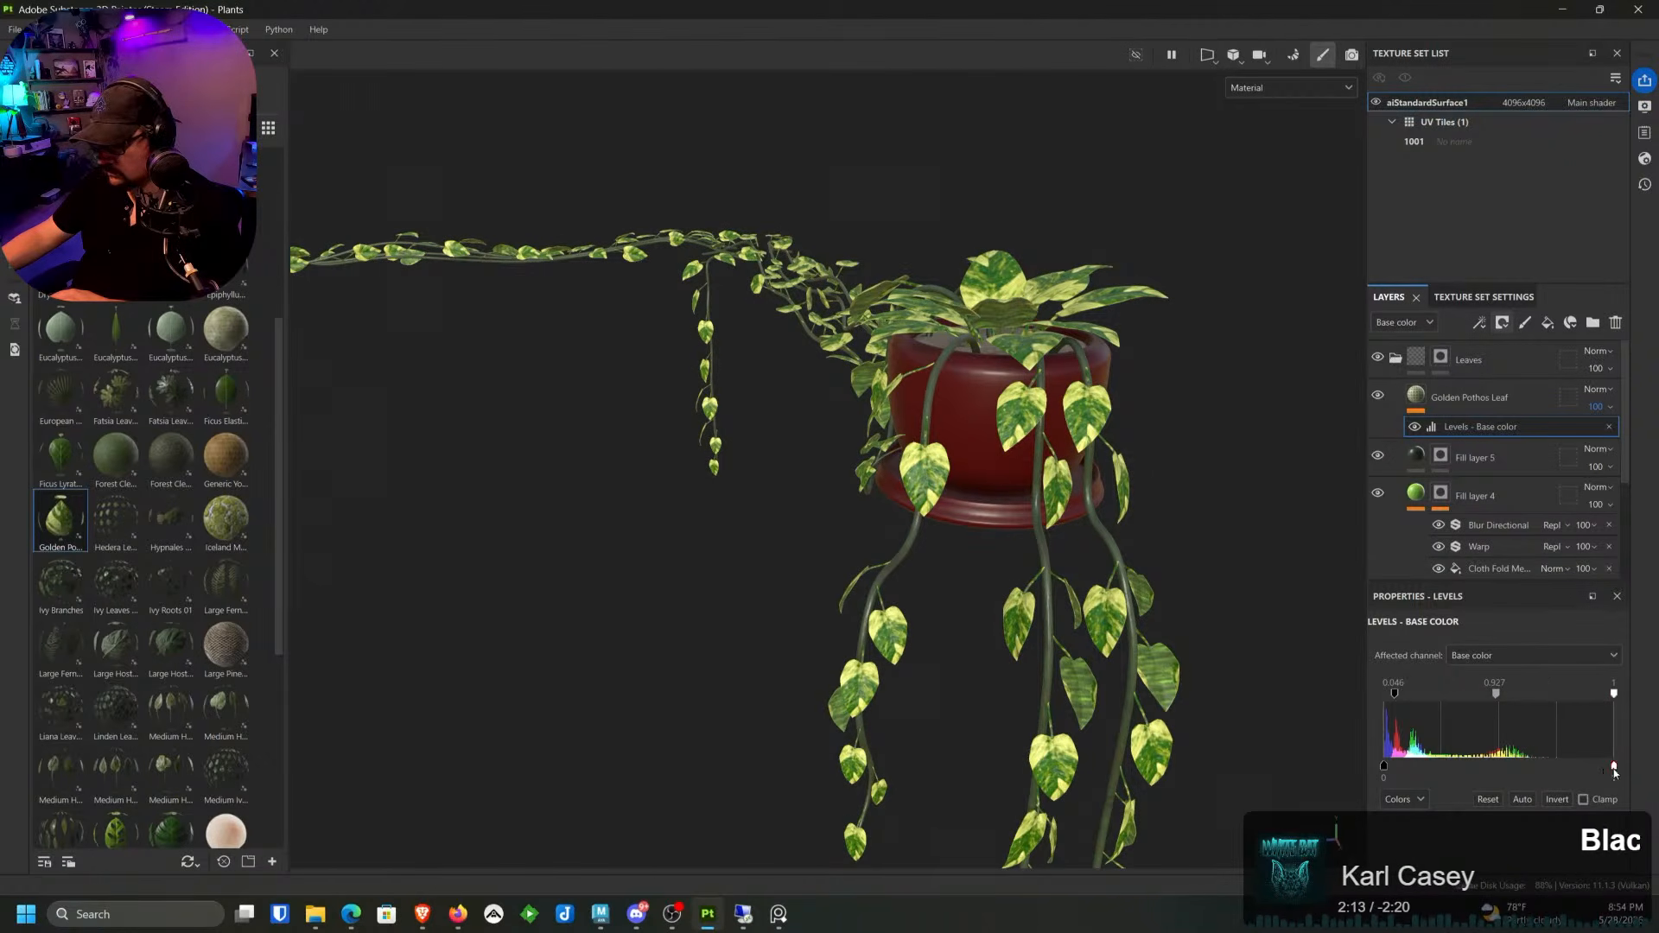
pyautogui.moveTo(1614, 766); pyautogui.dragTo(1507, 768)
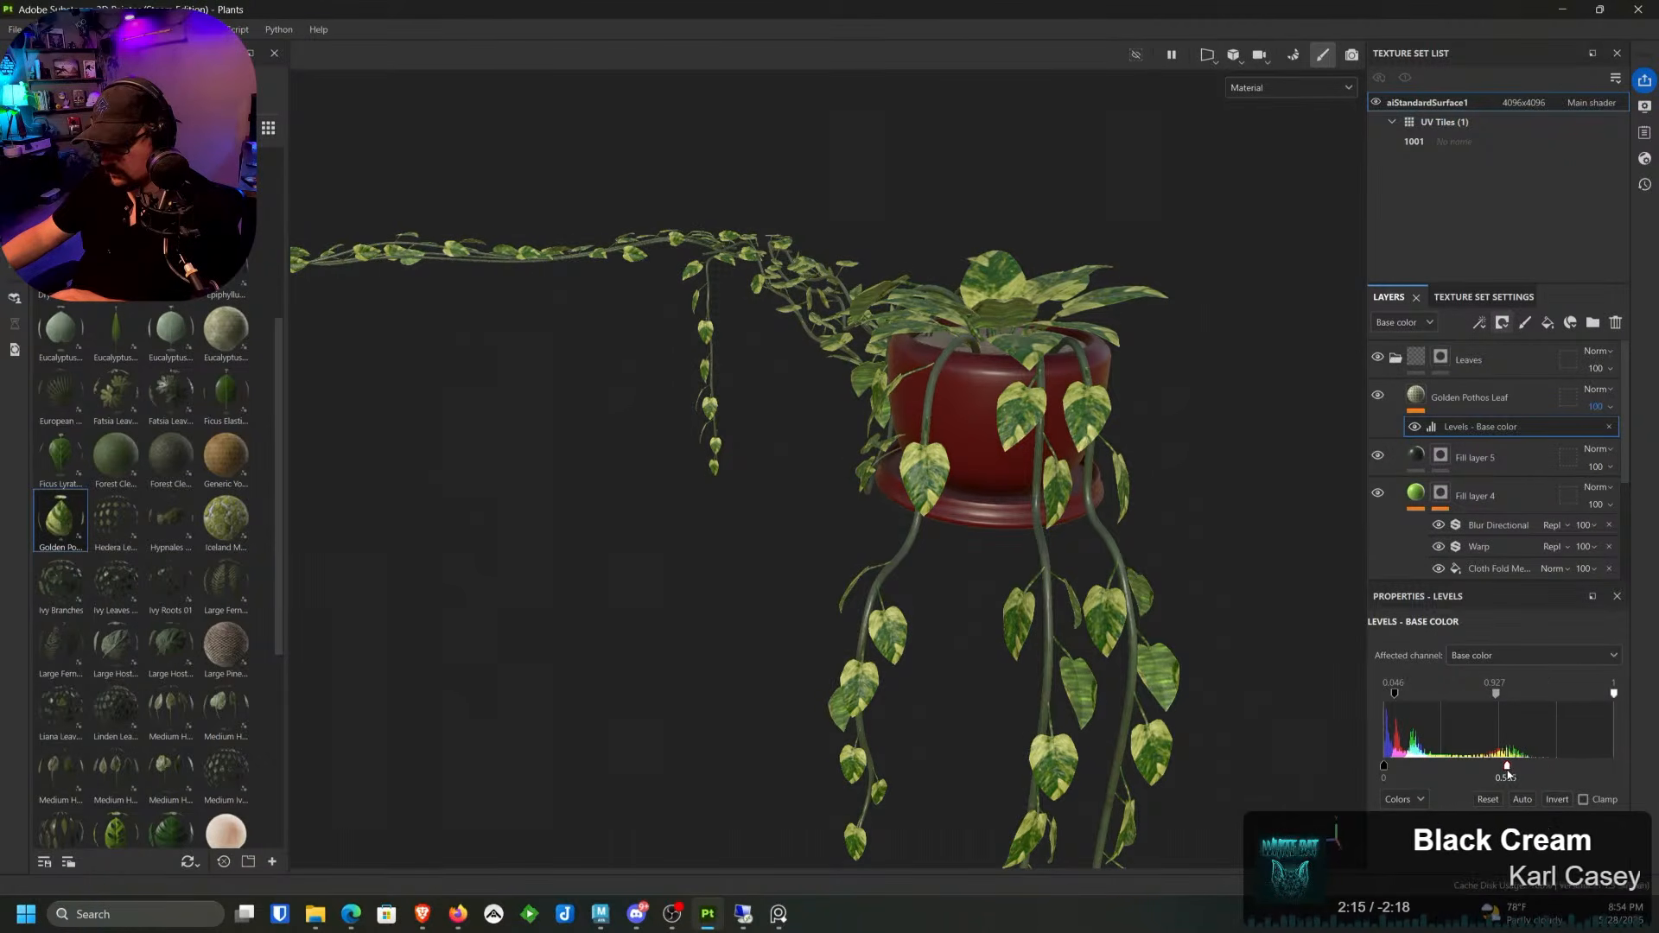
# Step: Inspect the hanging plants from afar and up close, comparing them with the Leaves folder hidden and shown
pyautogui.scroll(-5, 1127, 648)
pyautogui.keyDown('alt'); pyautogui.moveTo(1147, 647); pyautogui.dragTo(938, 505); pyautogui.keyUp('alt')
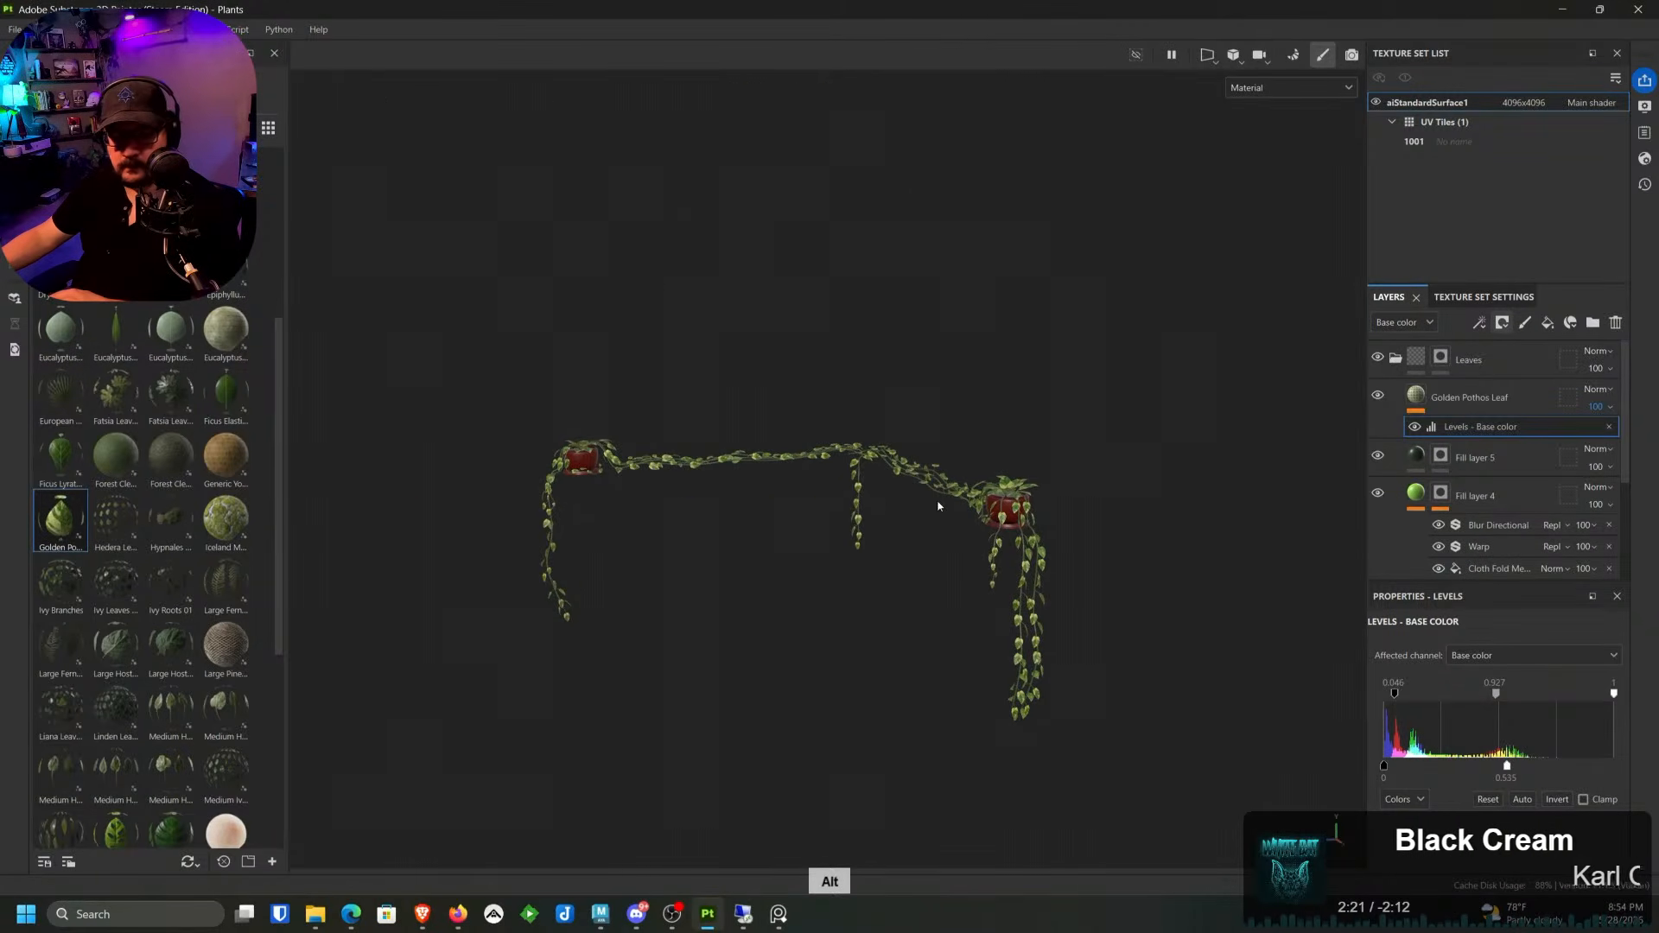
pyautogui.scroll(3, 938, 507)
pyautogui.keyDown('alt'); pyautogui.moveTo(890, 473); pyautogui.dragTo(808, 434, button='middle'); pyautogui.keyUp('alt')
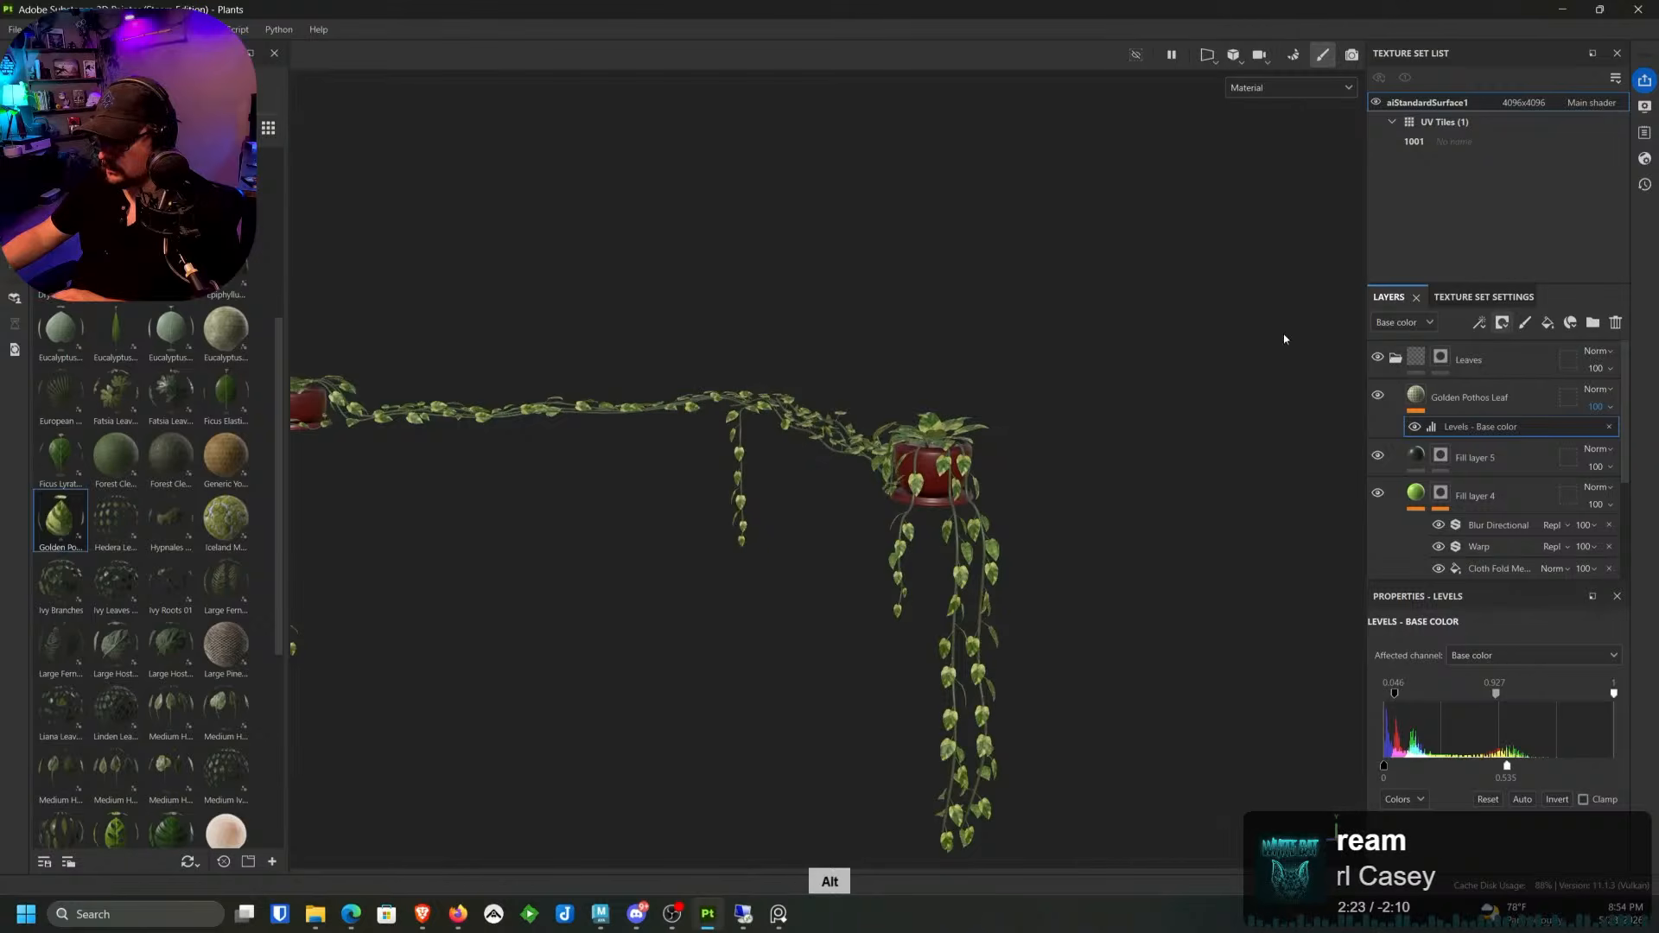
pyautogui.click(1393, 367)
pyautogui.click(1378, 358)
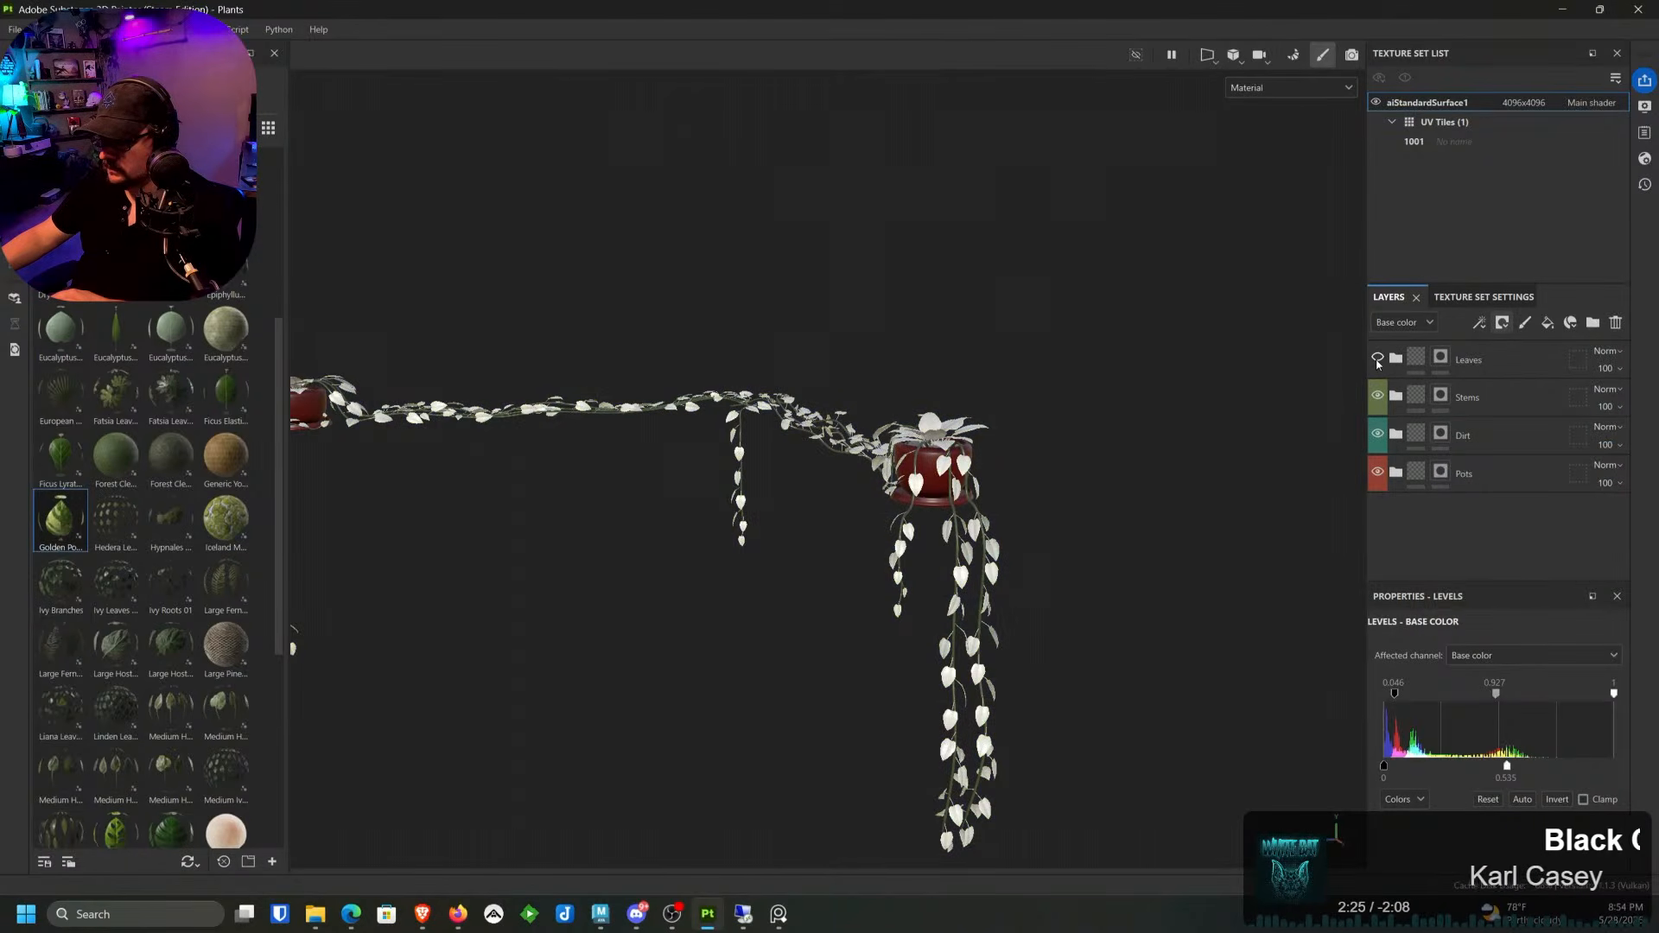
pyautogui.click(1379, 357)
pyautogui.click(1378, 358)
pyautogui.click(1378, 358)
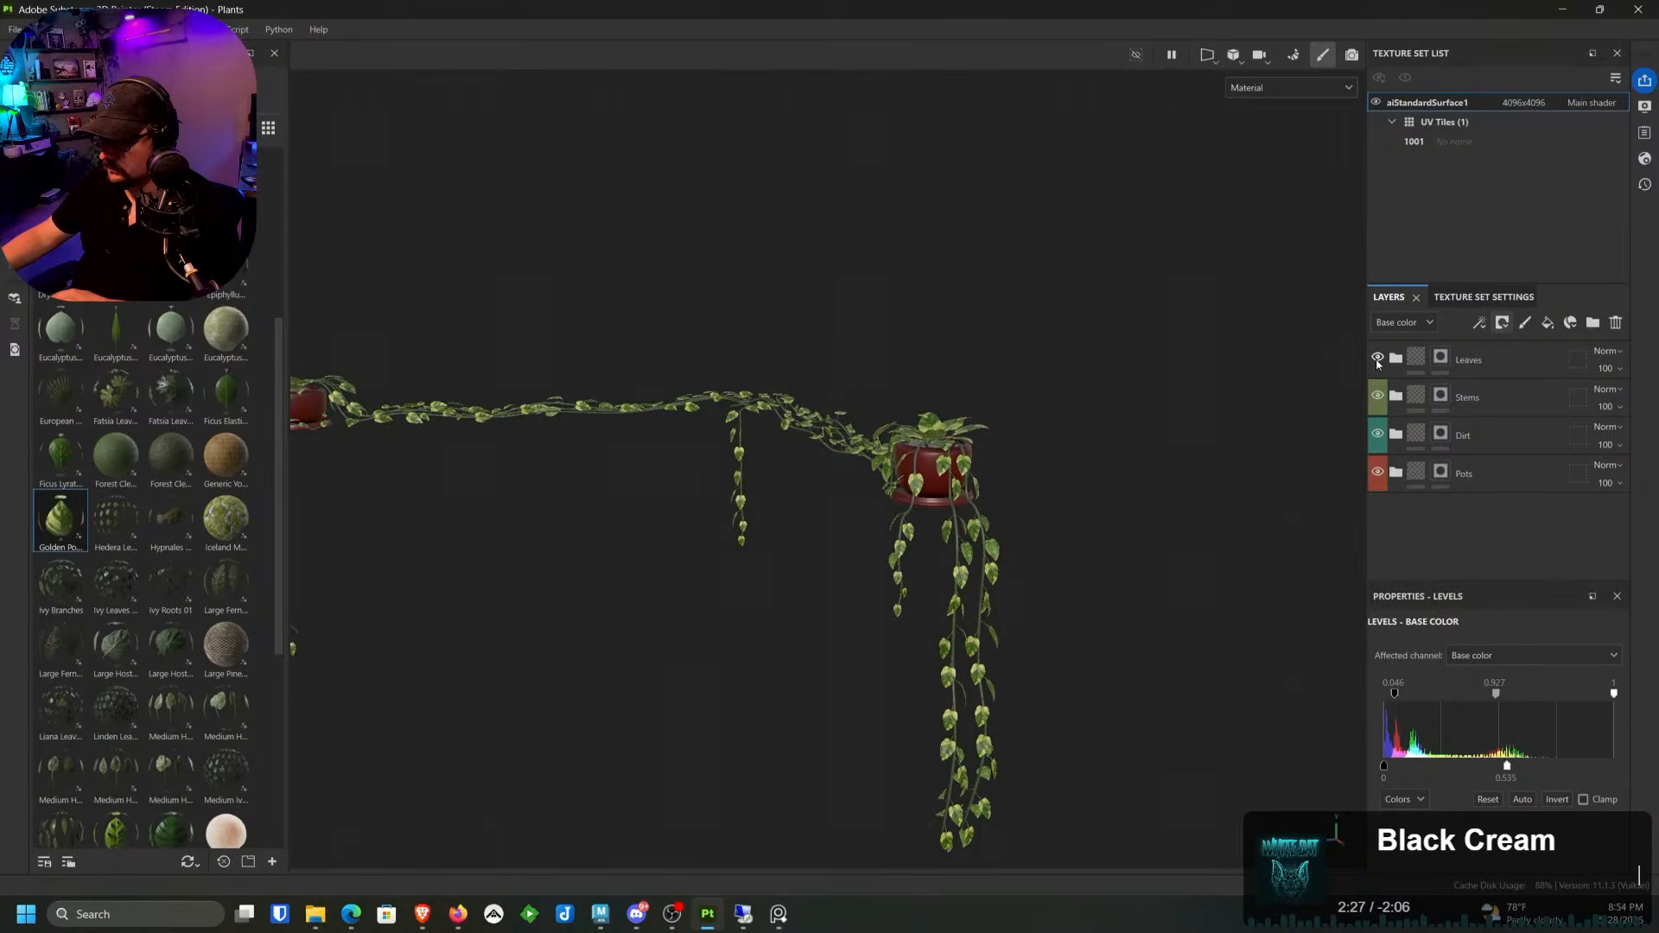
pyautogui.scroll(6, 1007, 437)
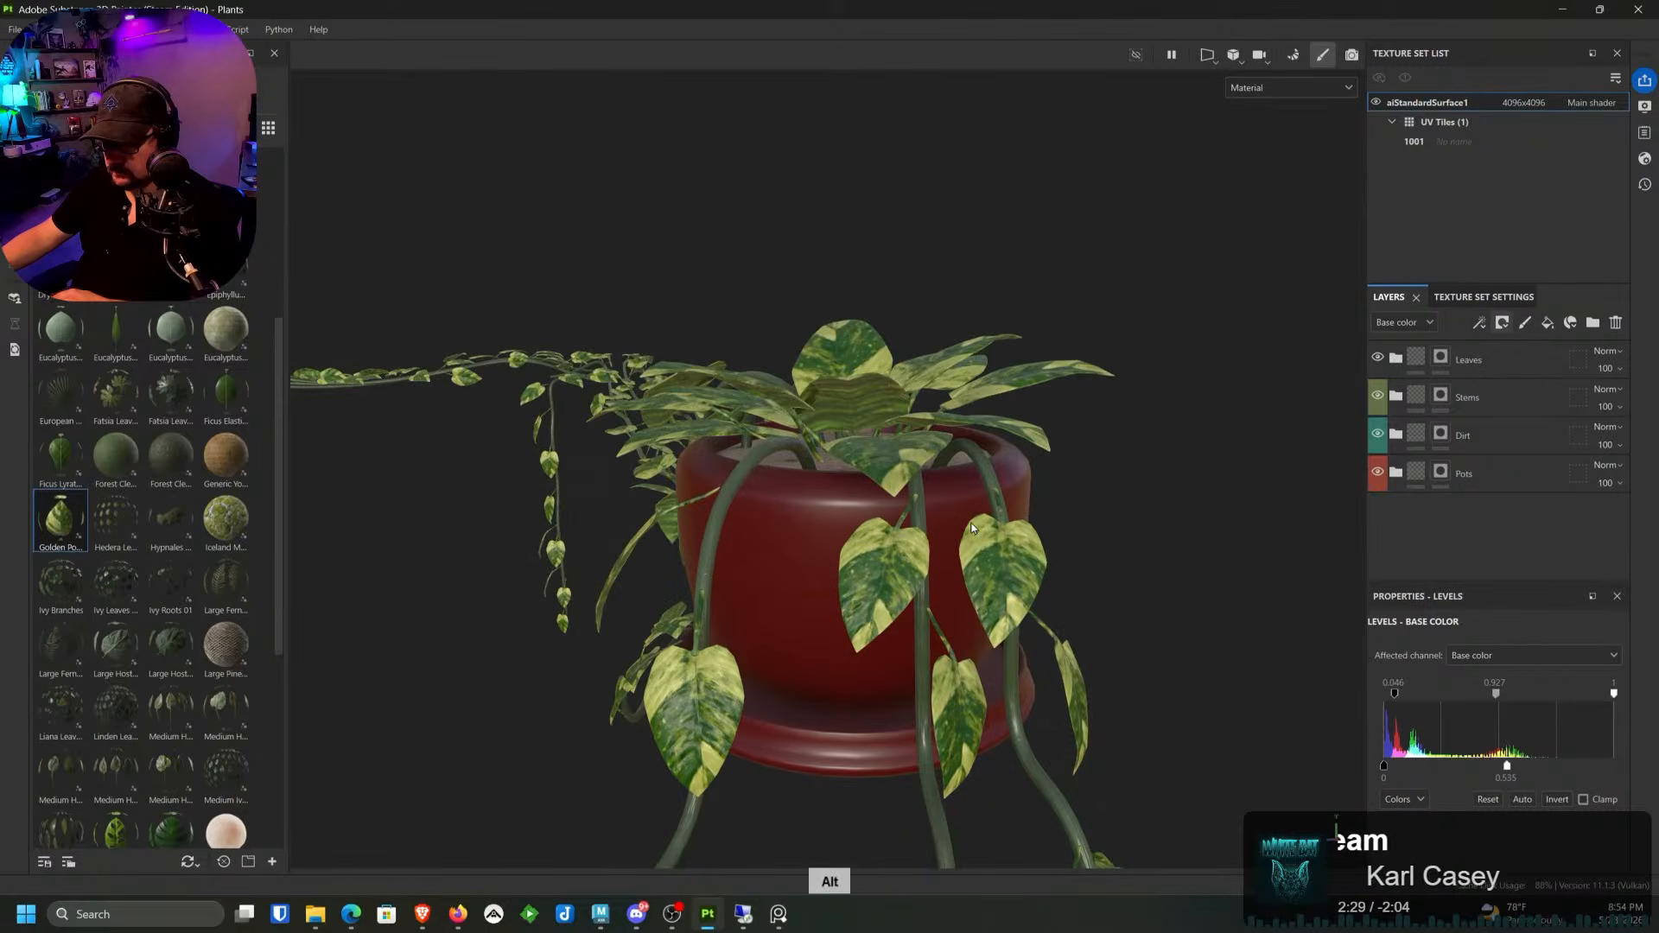
pyautogui.keyDown('alt'); pyautogui.moveTo(1008, 437); pyautogui.dragTo(1089, 441); pyautogui.keyUp('alt')
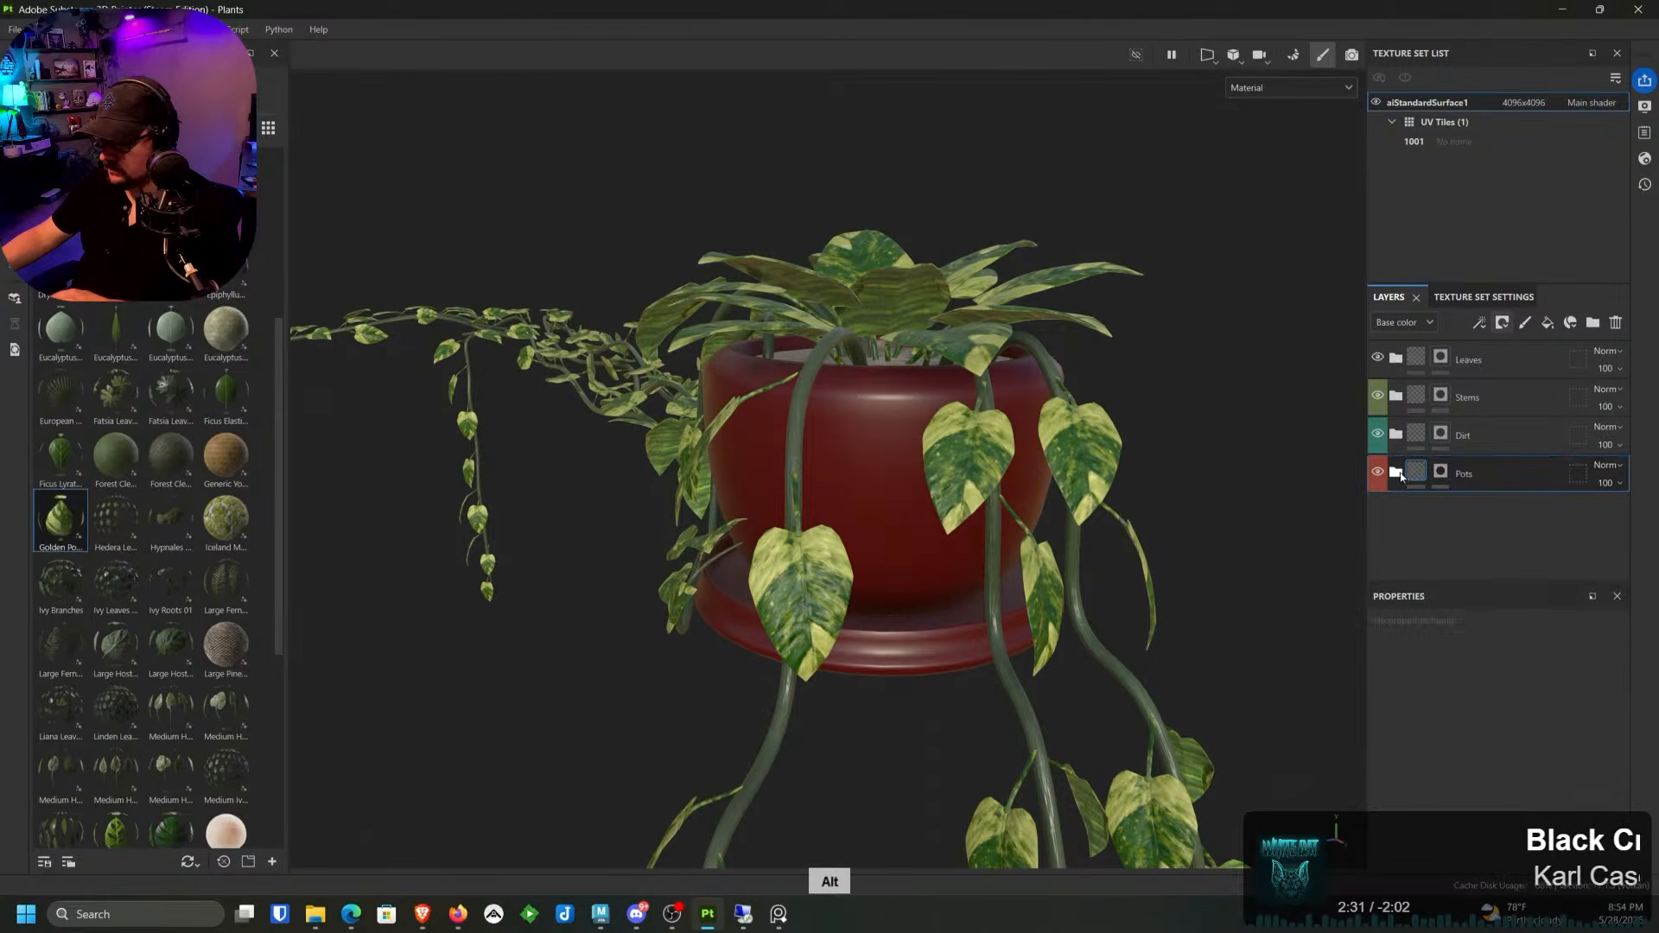
# Step: Create a fill layer from the second "Edges Stro..." smart mask and place it inside the Pots folder above Base
pyautogui.click(1396, 472)
pyautogui.click(1469, 512)
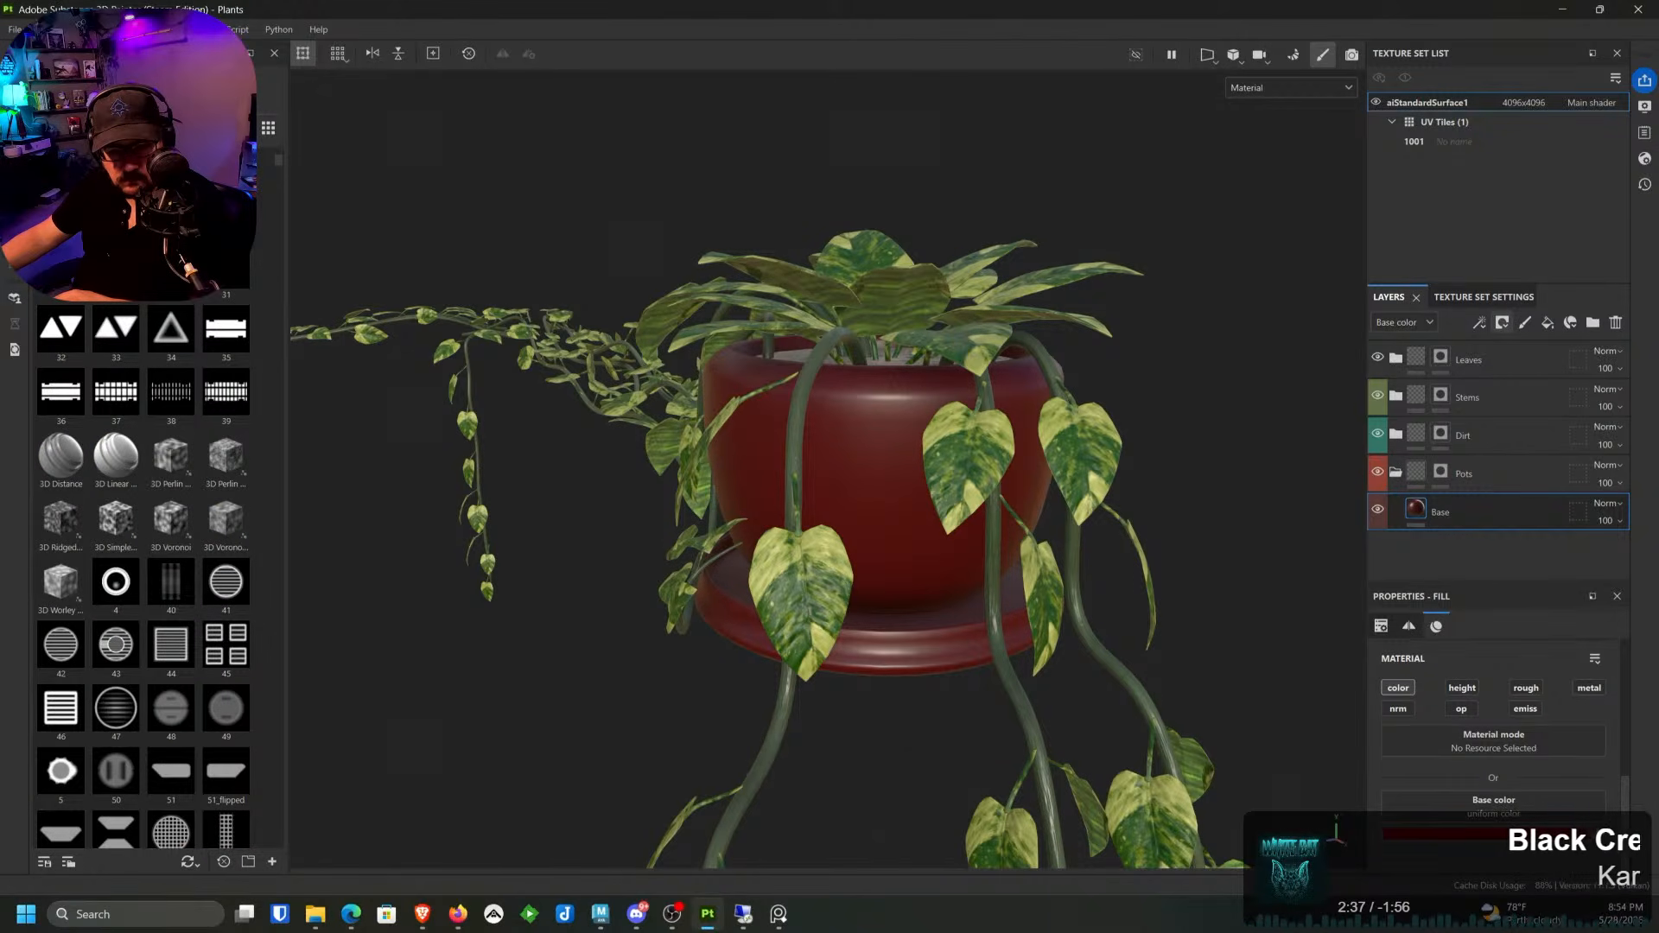
pyautogui.scroll(-5, 155, 562)
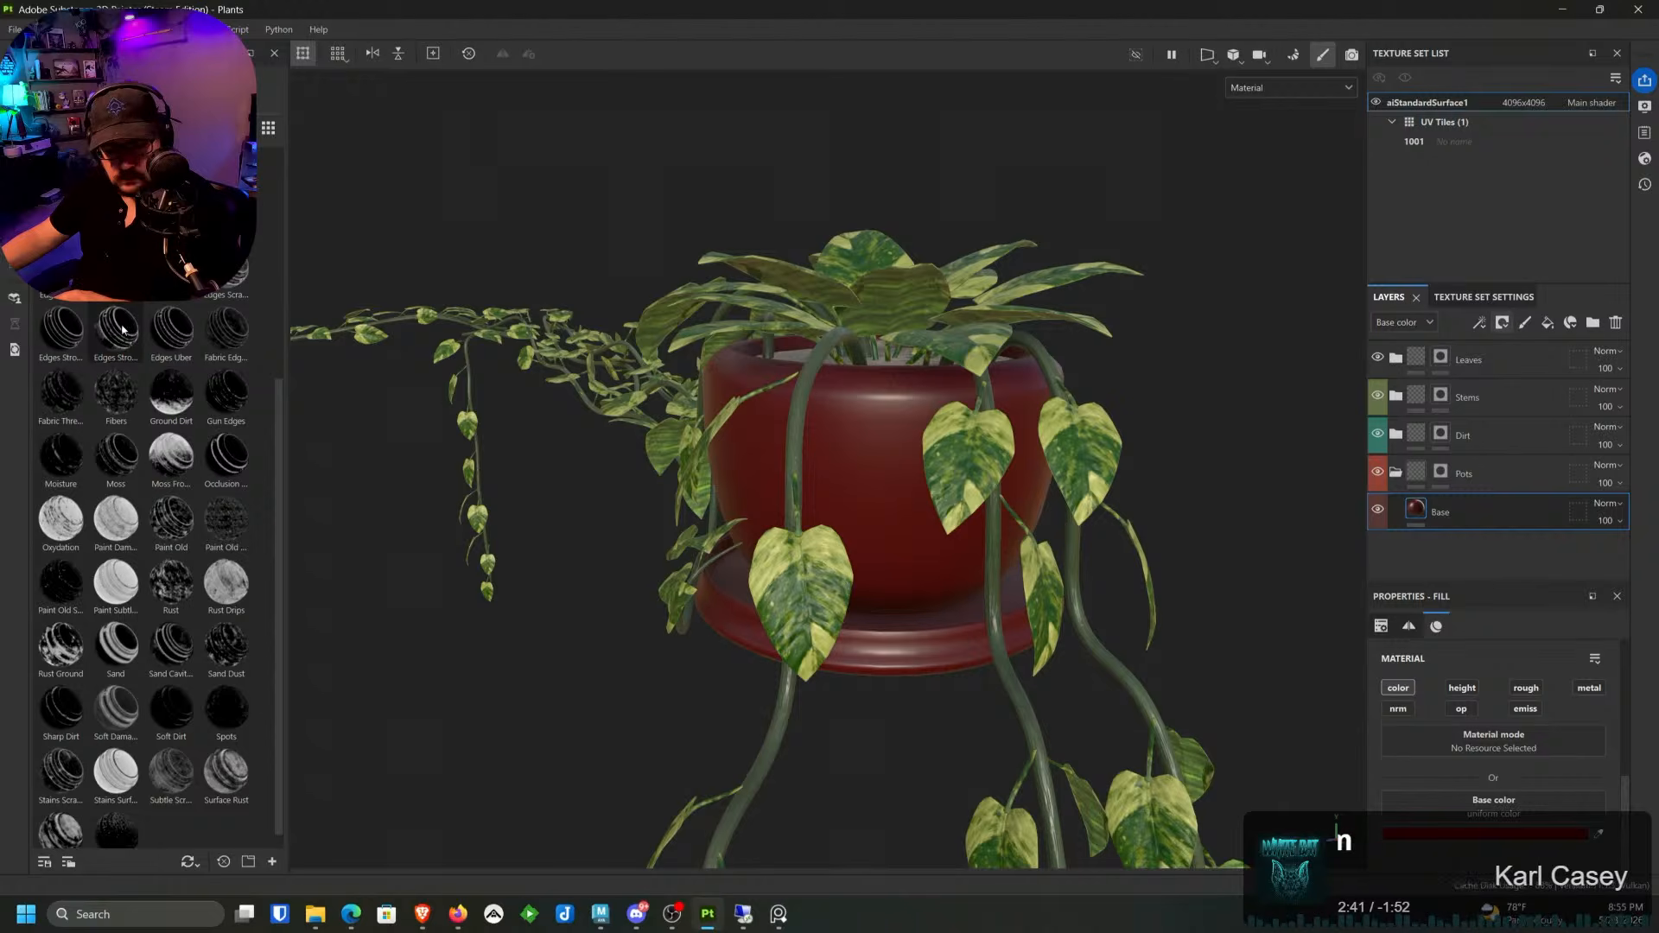
pyautogui.moveTo(123, 329); pyautogui.dragTo(864, 484)
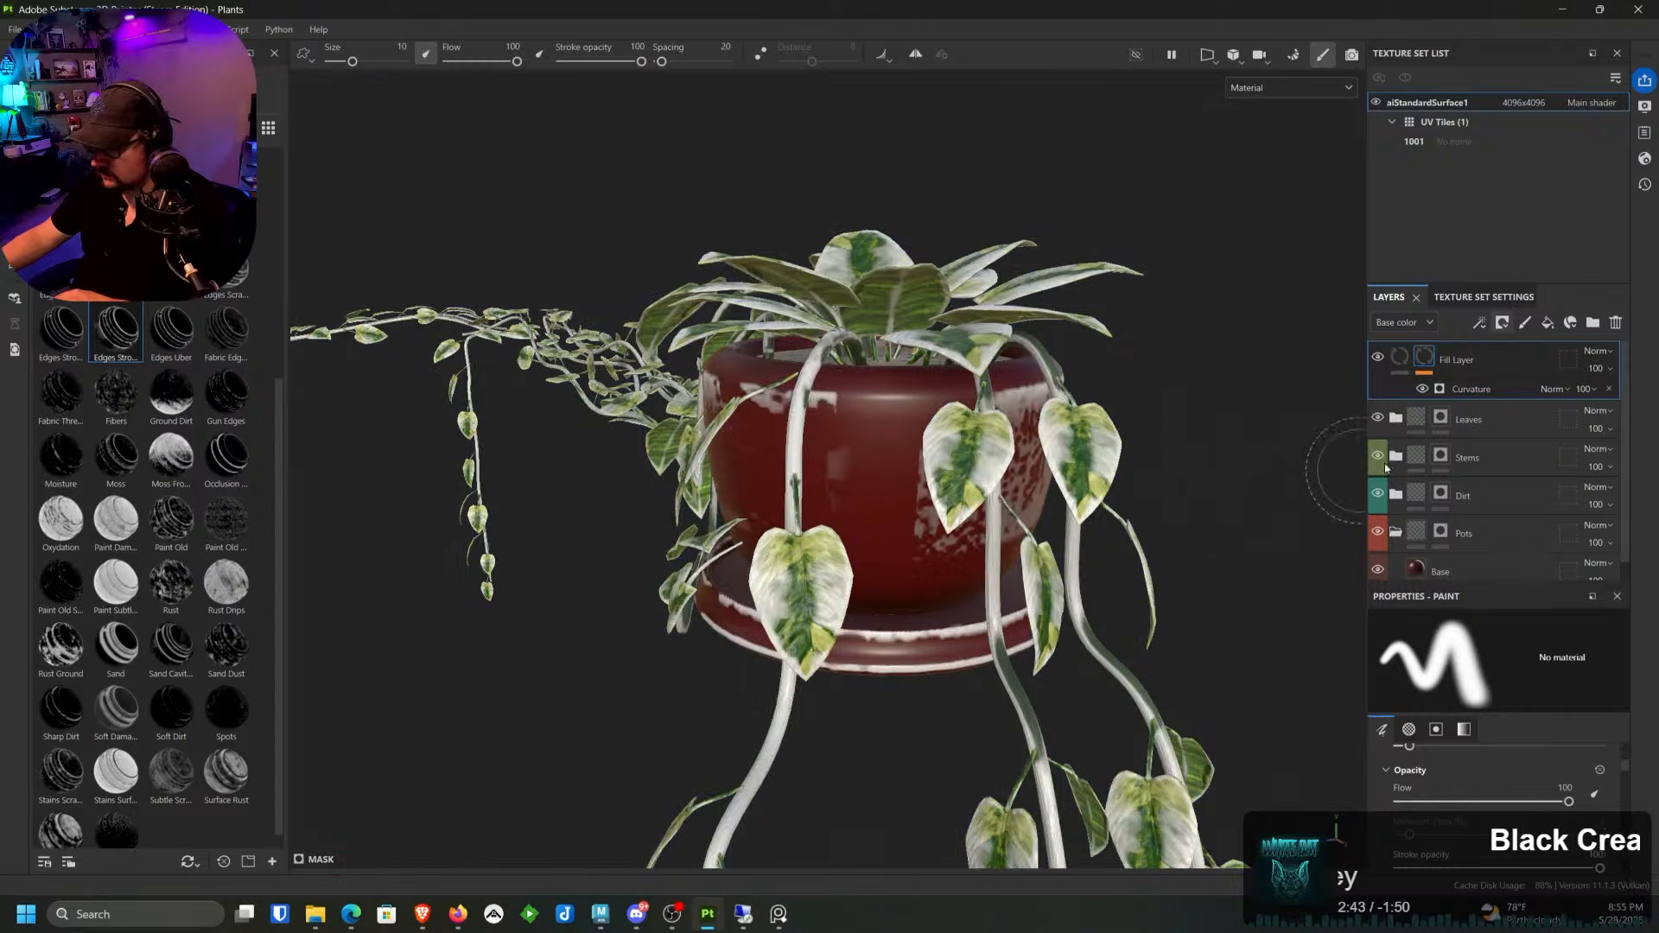
pyautogui.moveTo(1455, 388); pyautogui.dragTo(1491, 527)
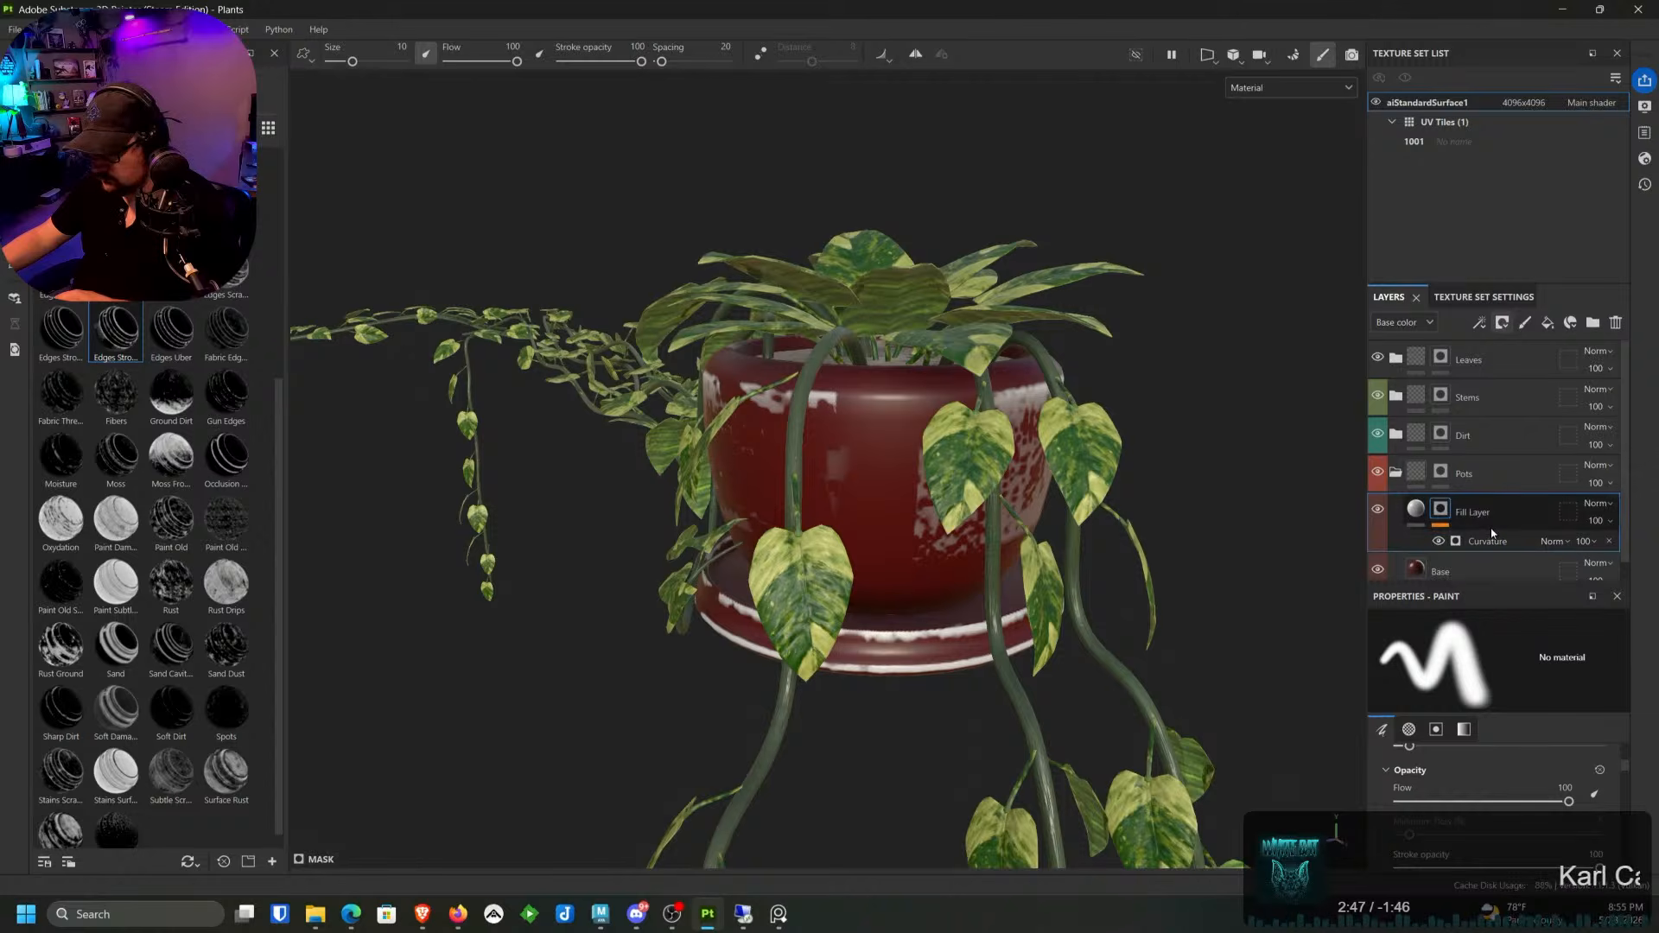
# Step: Review the Curvature generator's parameters and the mesh map baking settings, and return to painting mode
pyautogui.click(1495, 541)
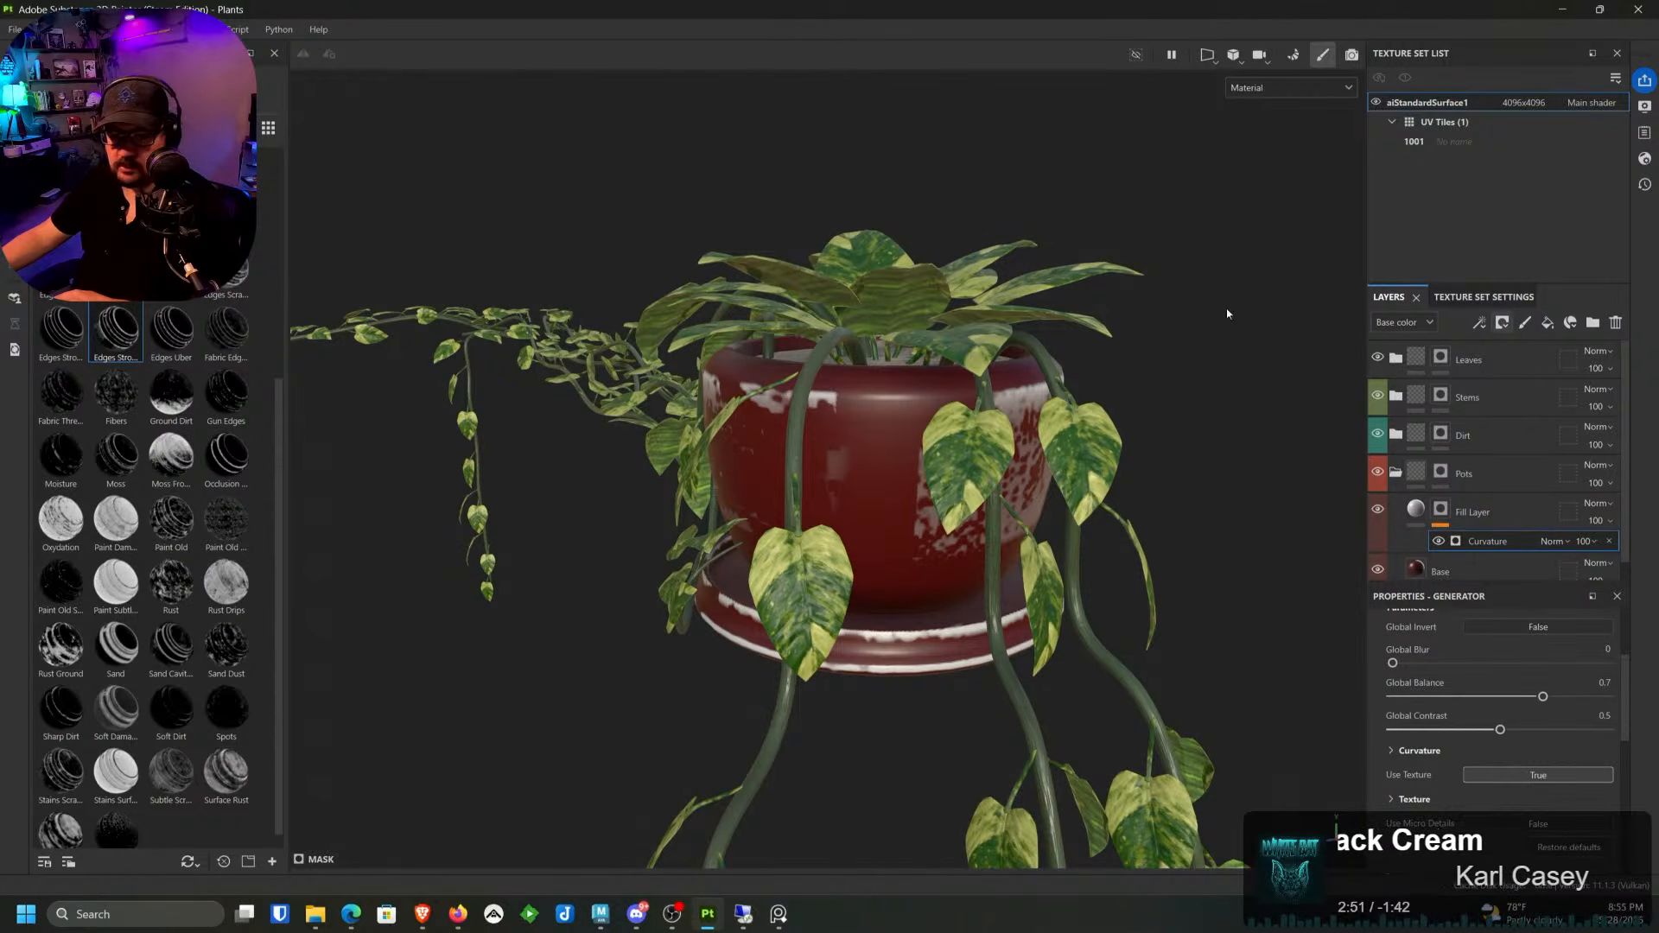
pyautogui.click(1296, 54)
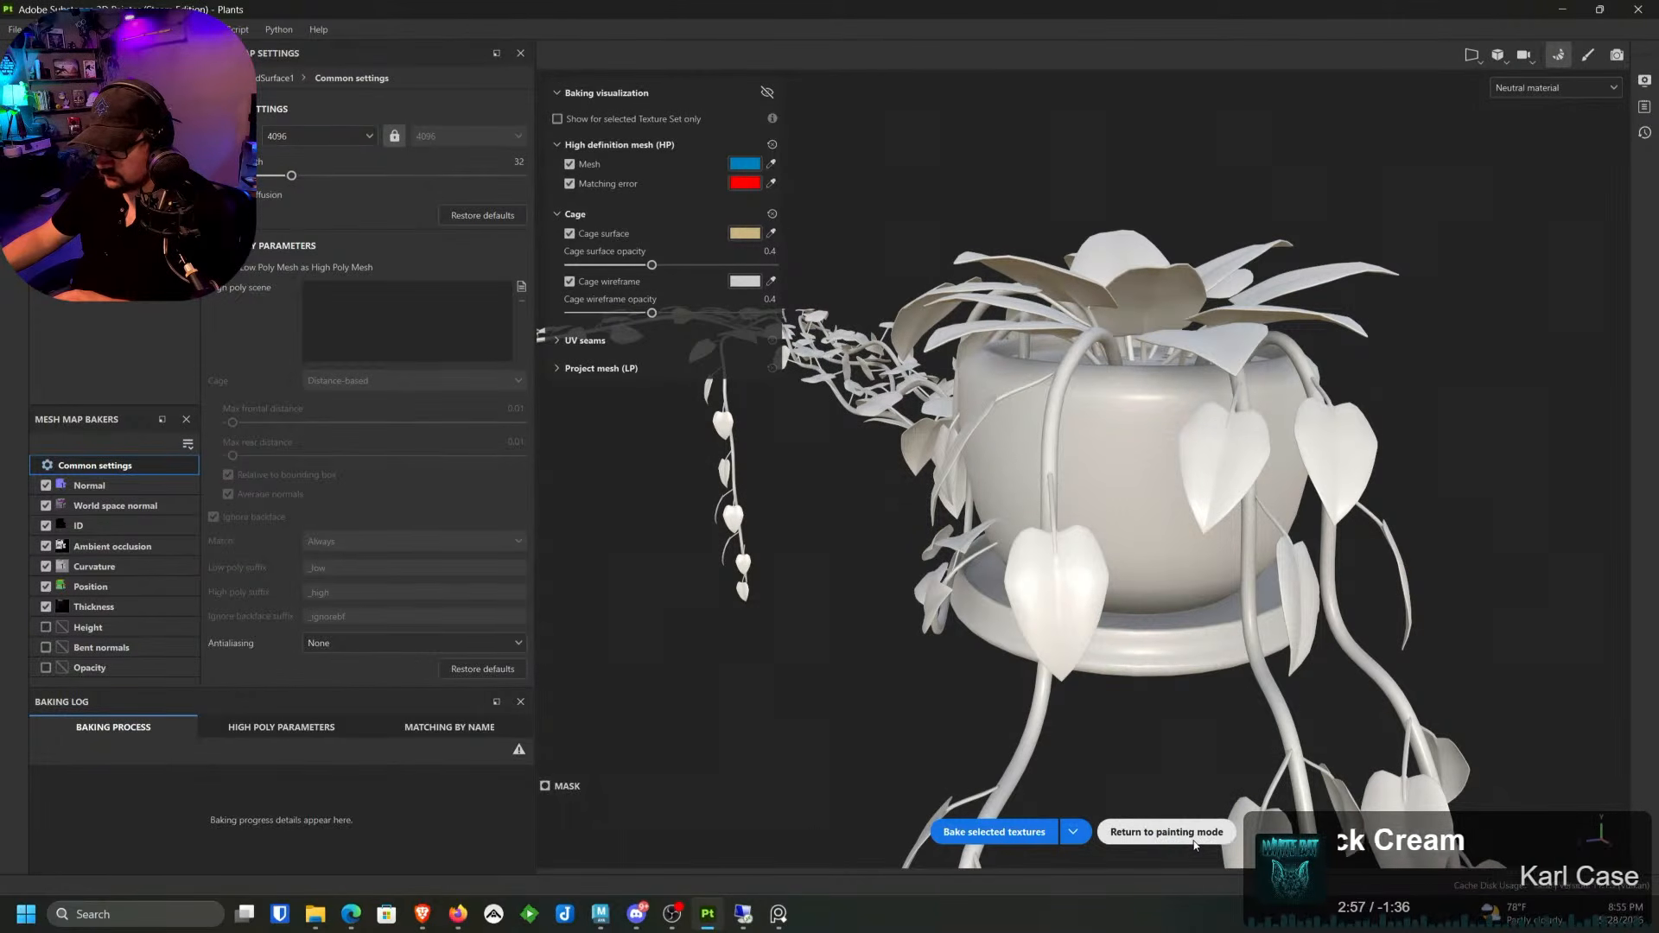
pyautogui.click(1191, 833)
# Step: Tune the pots' Curvature mask: set Global Balance to 0.77, adjust Global Contrast and lower Global Blur to its minimum
pyautogui.keyDown('alt'); pyautogui.moveTo(1196, 592); pyautogui.dragTo(1455, 664); pyautogui.keyUp('alt')
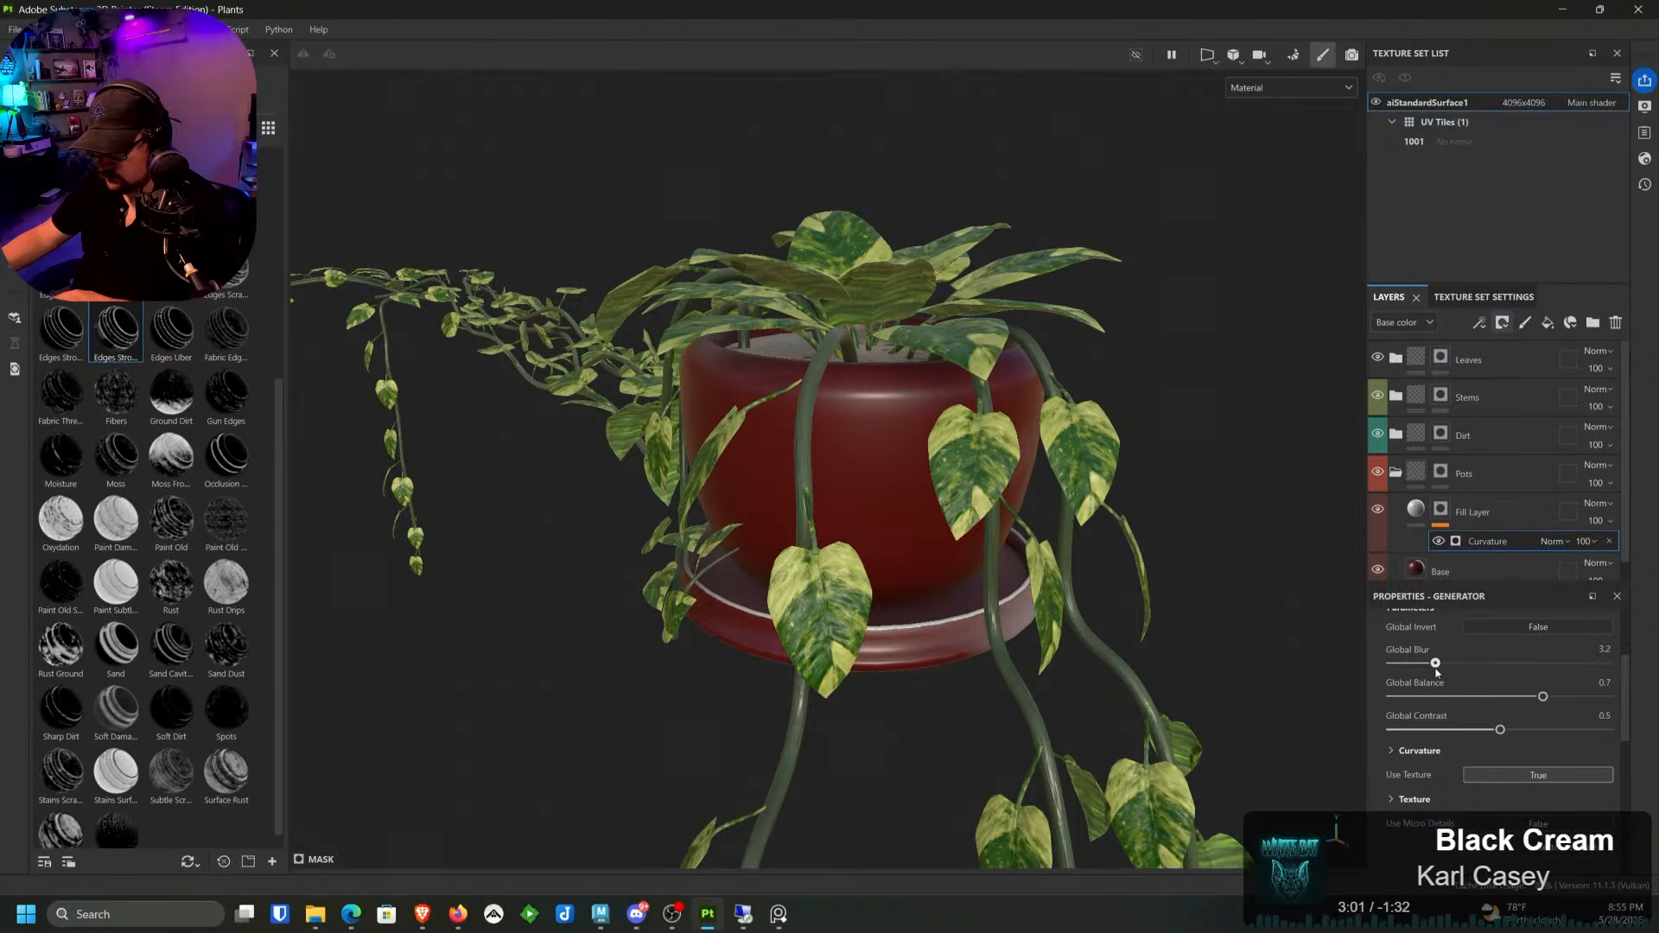
pyautogui.click(1405, 665)
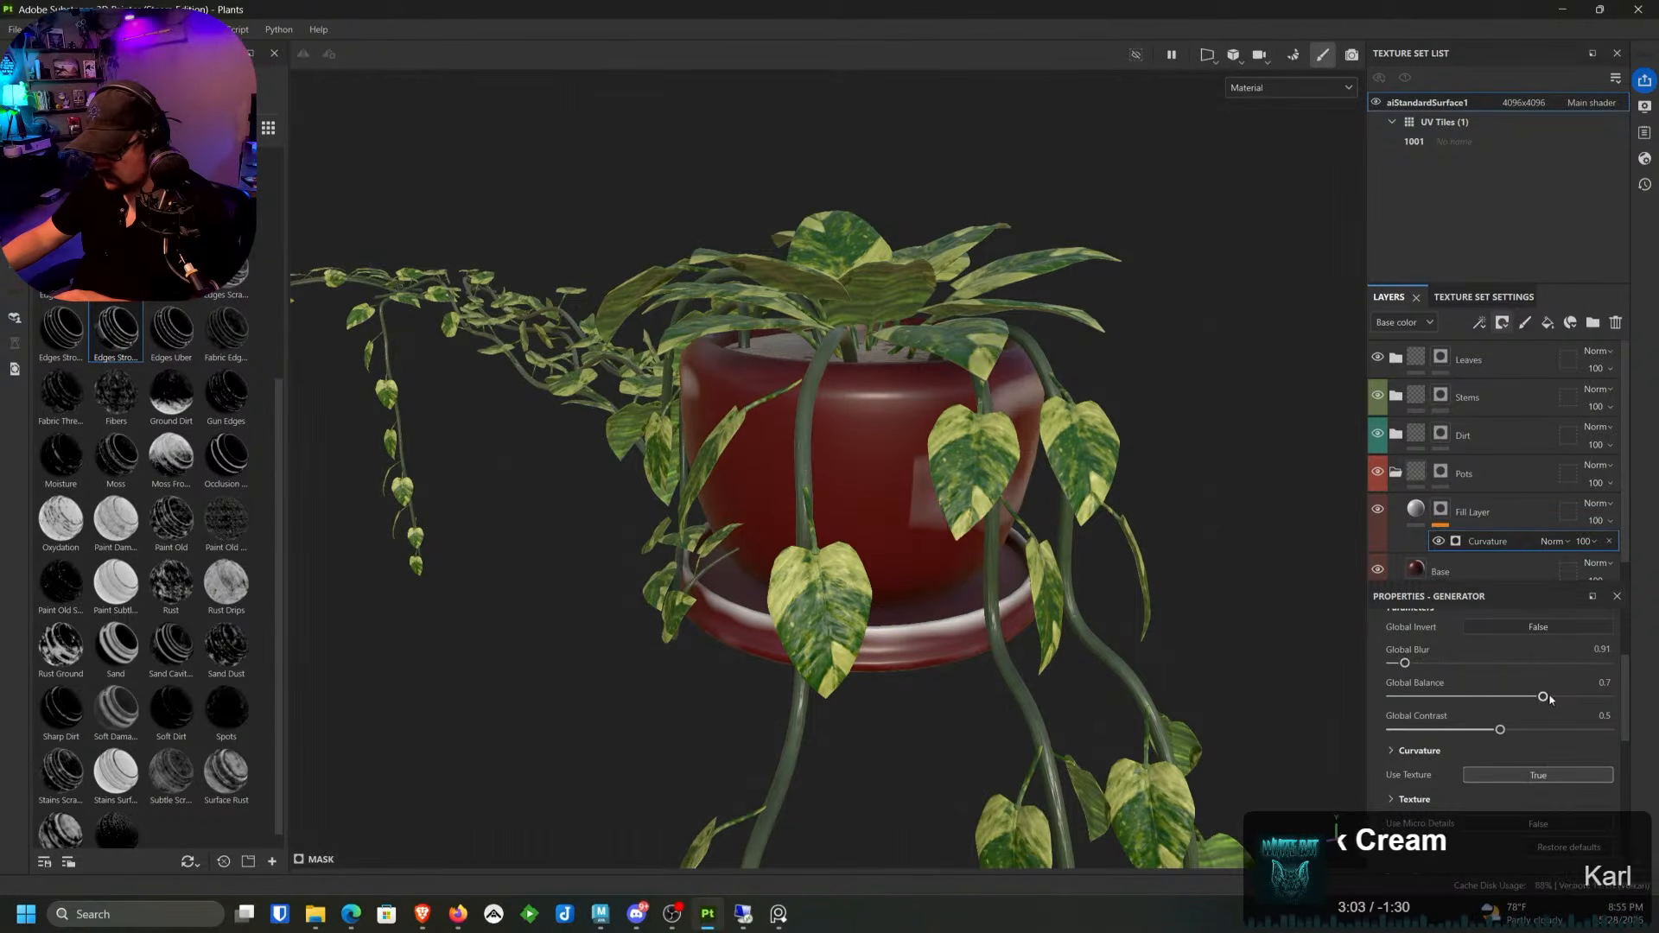
pyautogui.moveTo(1541, 698)
pyautogui.mouseDown()
pyautogui.moveTo(1608, 697)
pyautogui.moveTo(1557, 698)
pyautogui.mouseUp()
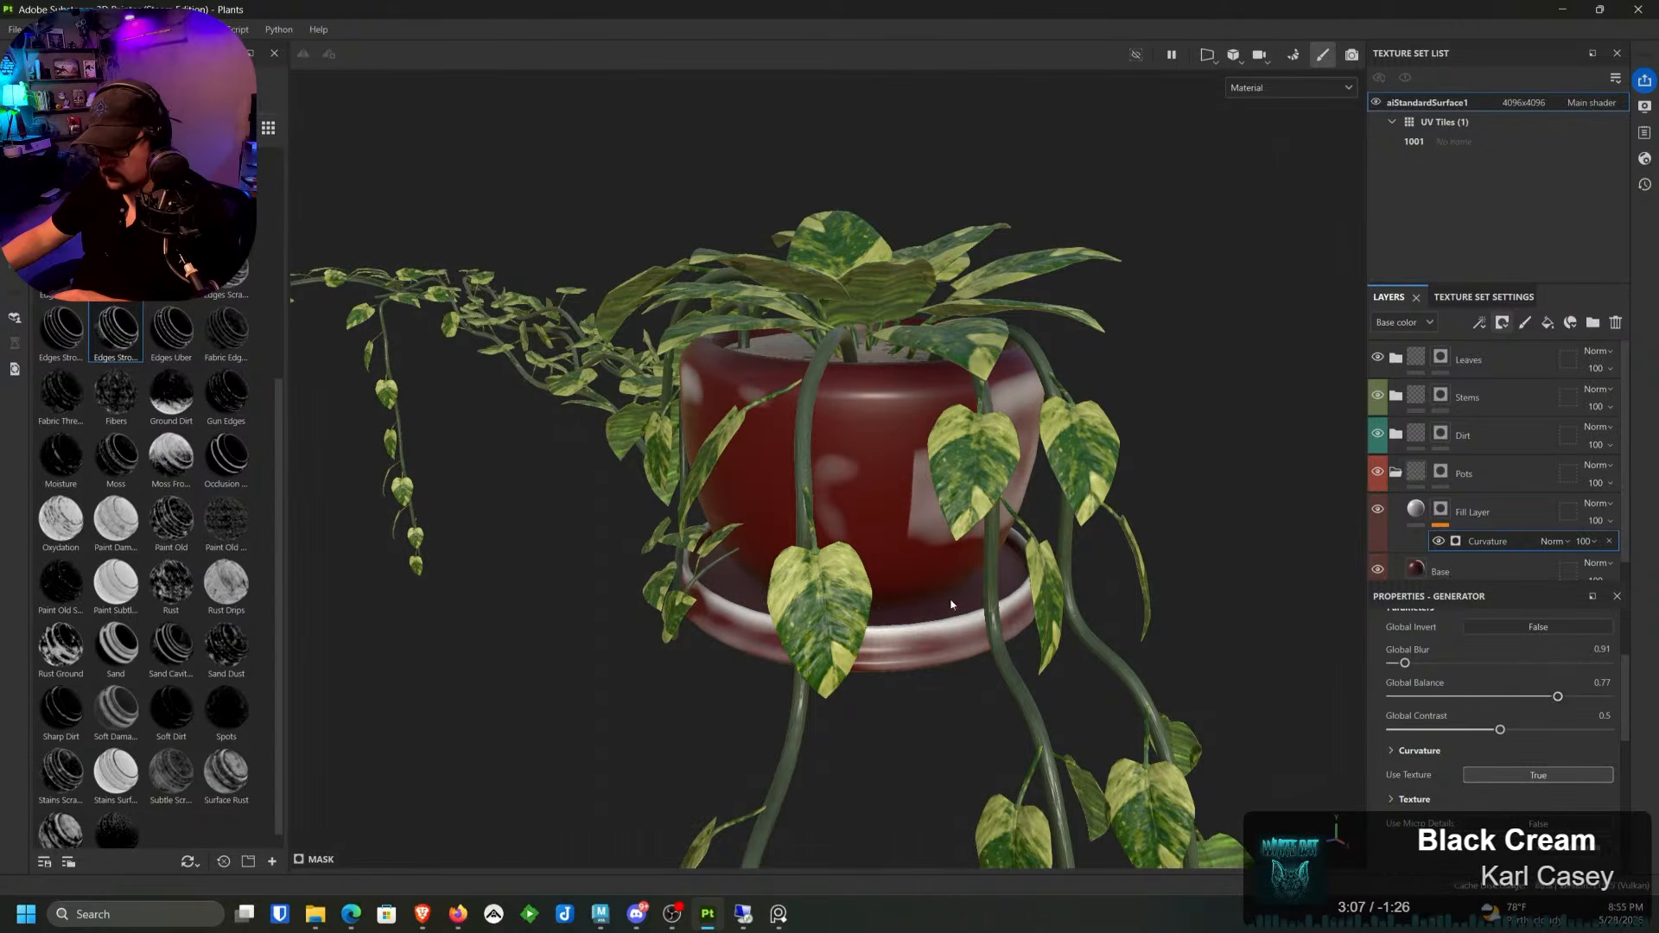
pyautogui.keyDown('alt'); pyautogui.moveTo(948, 604); pyautogui.dragTo(1132, 605); pyautogui.keyUp('alt')
pyautogui.moveTo(1552, 730); pyautogui.dragTo(1492, 731)
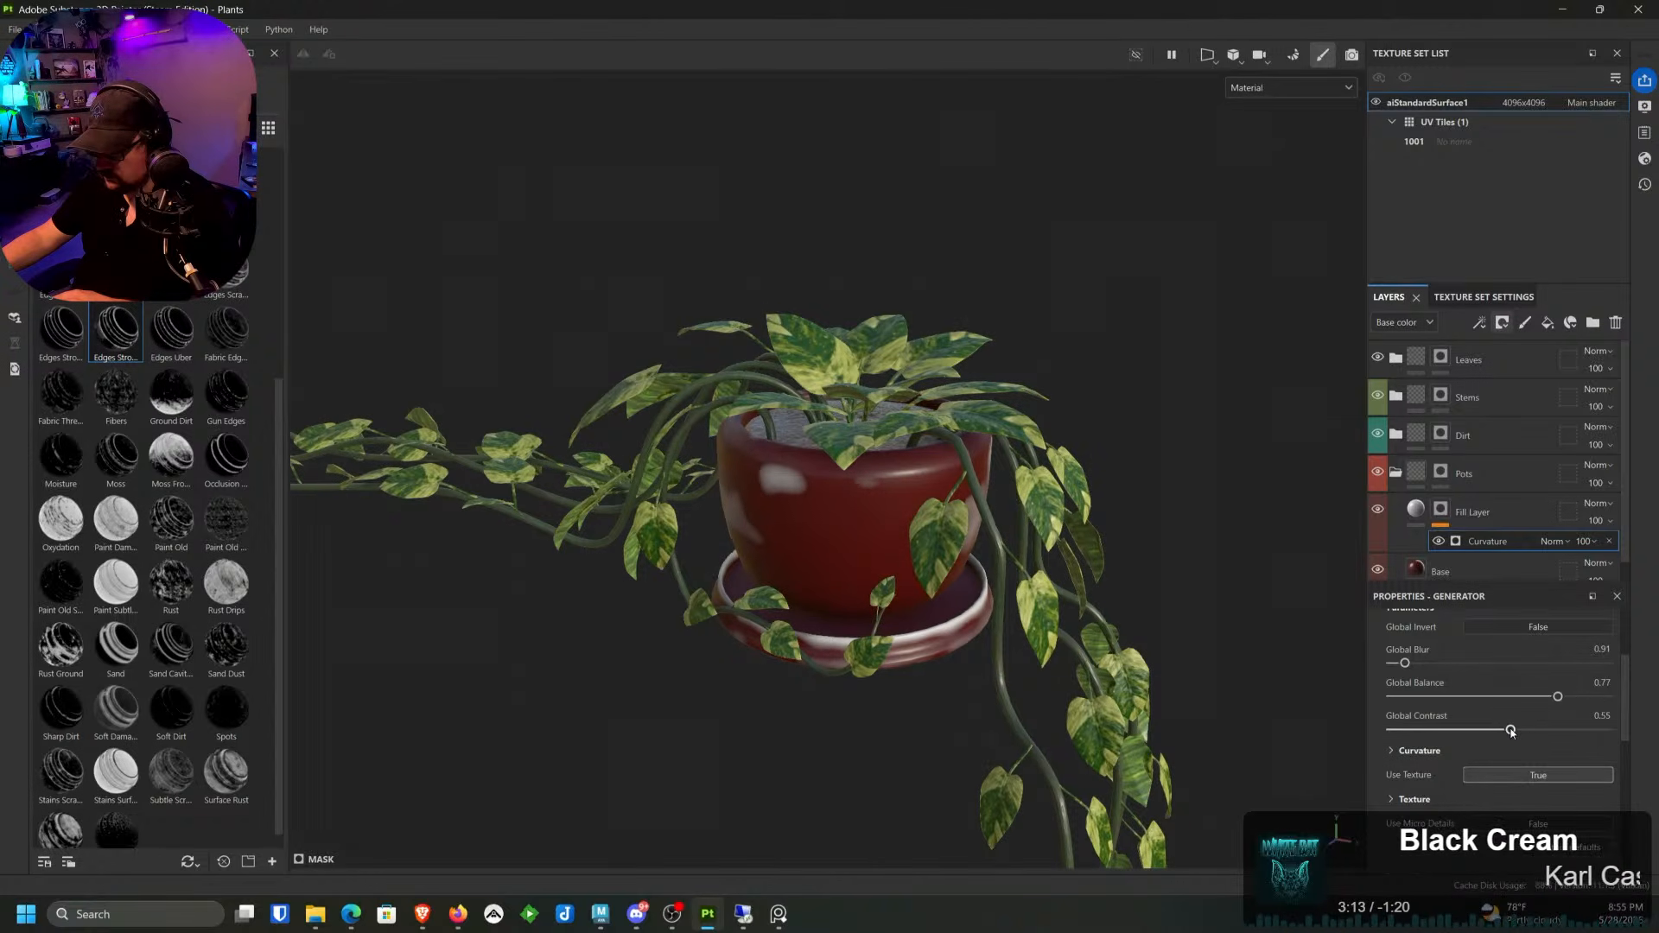
pyautogui.moveTo(1405, 663); pyautogui.dragTo(1384, 581)
# Step: Set the base color of the edge-masked Fill Layer in the Pots folder to dark red 790303
pyautogui.click(1415, 510)
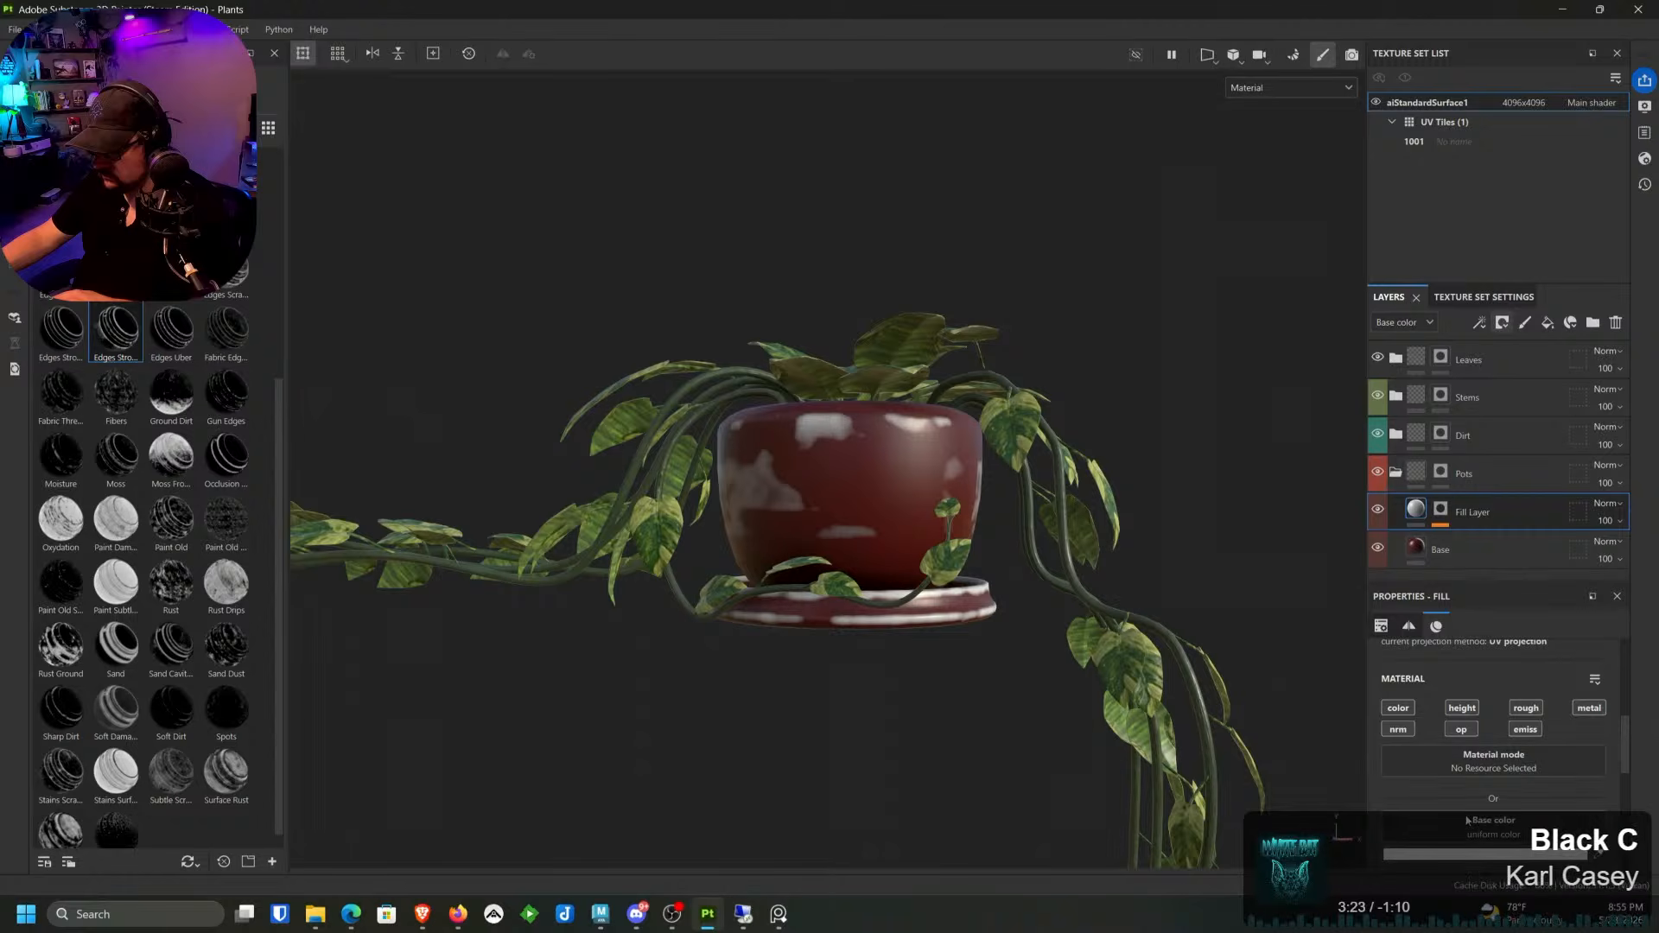
pyautogui.click(1481, 856)
pyautogui.click(1430, 598)
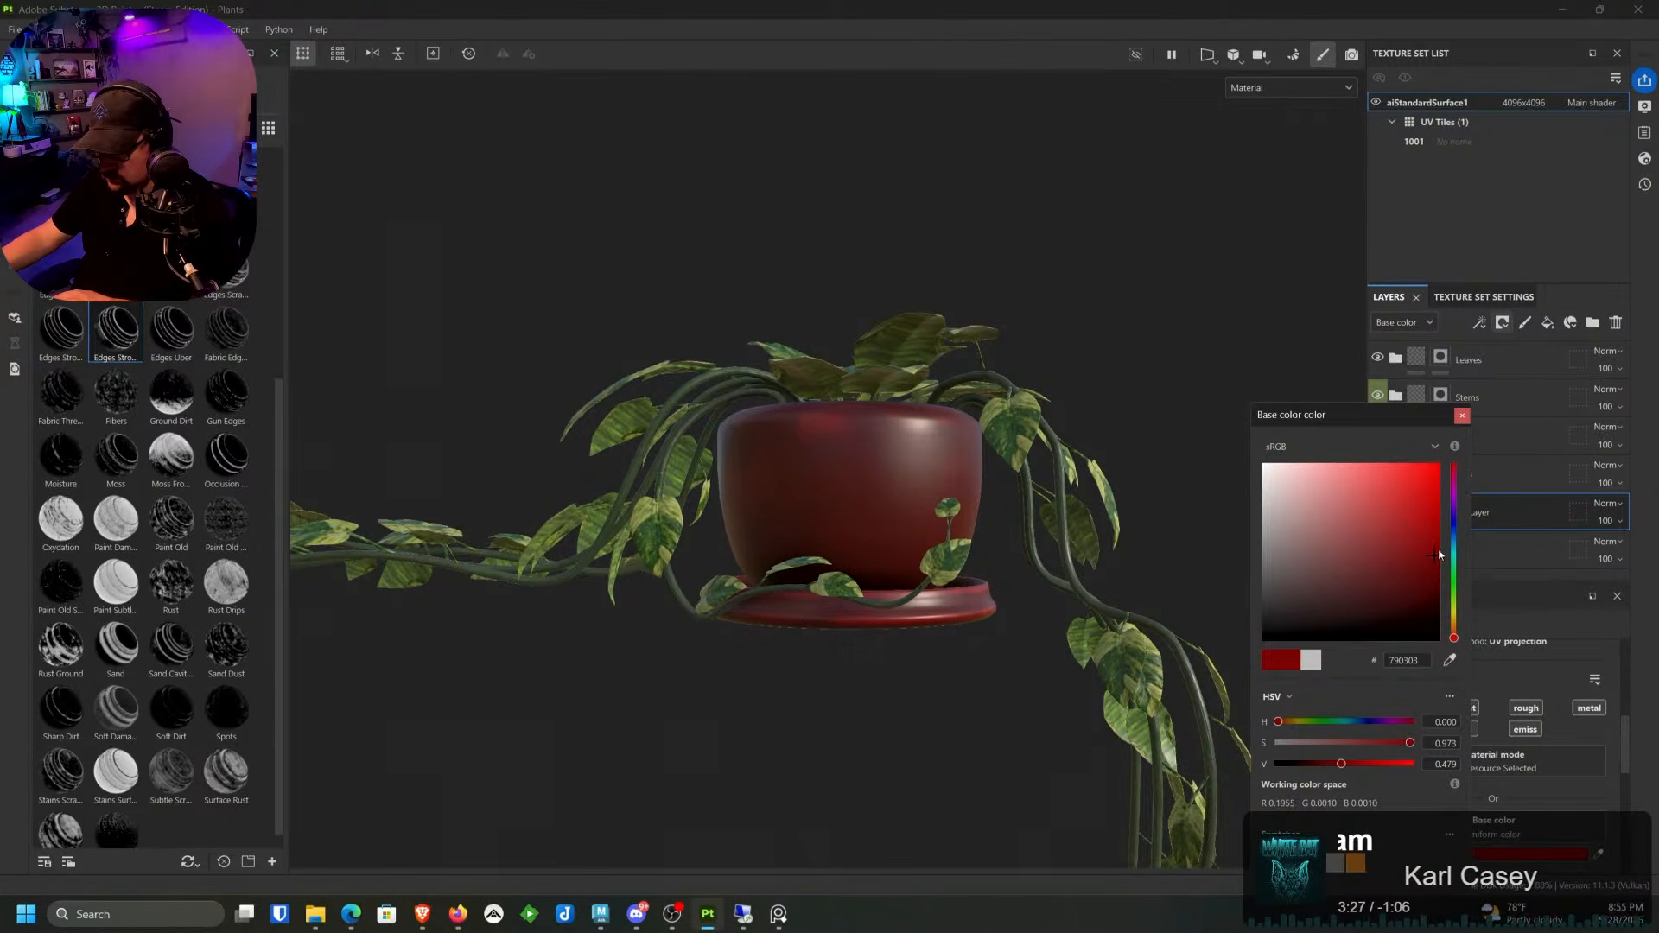
pyautogui.click(1462, 415)
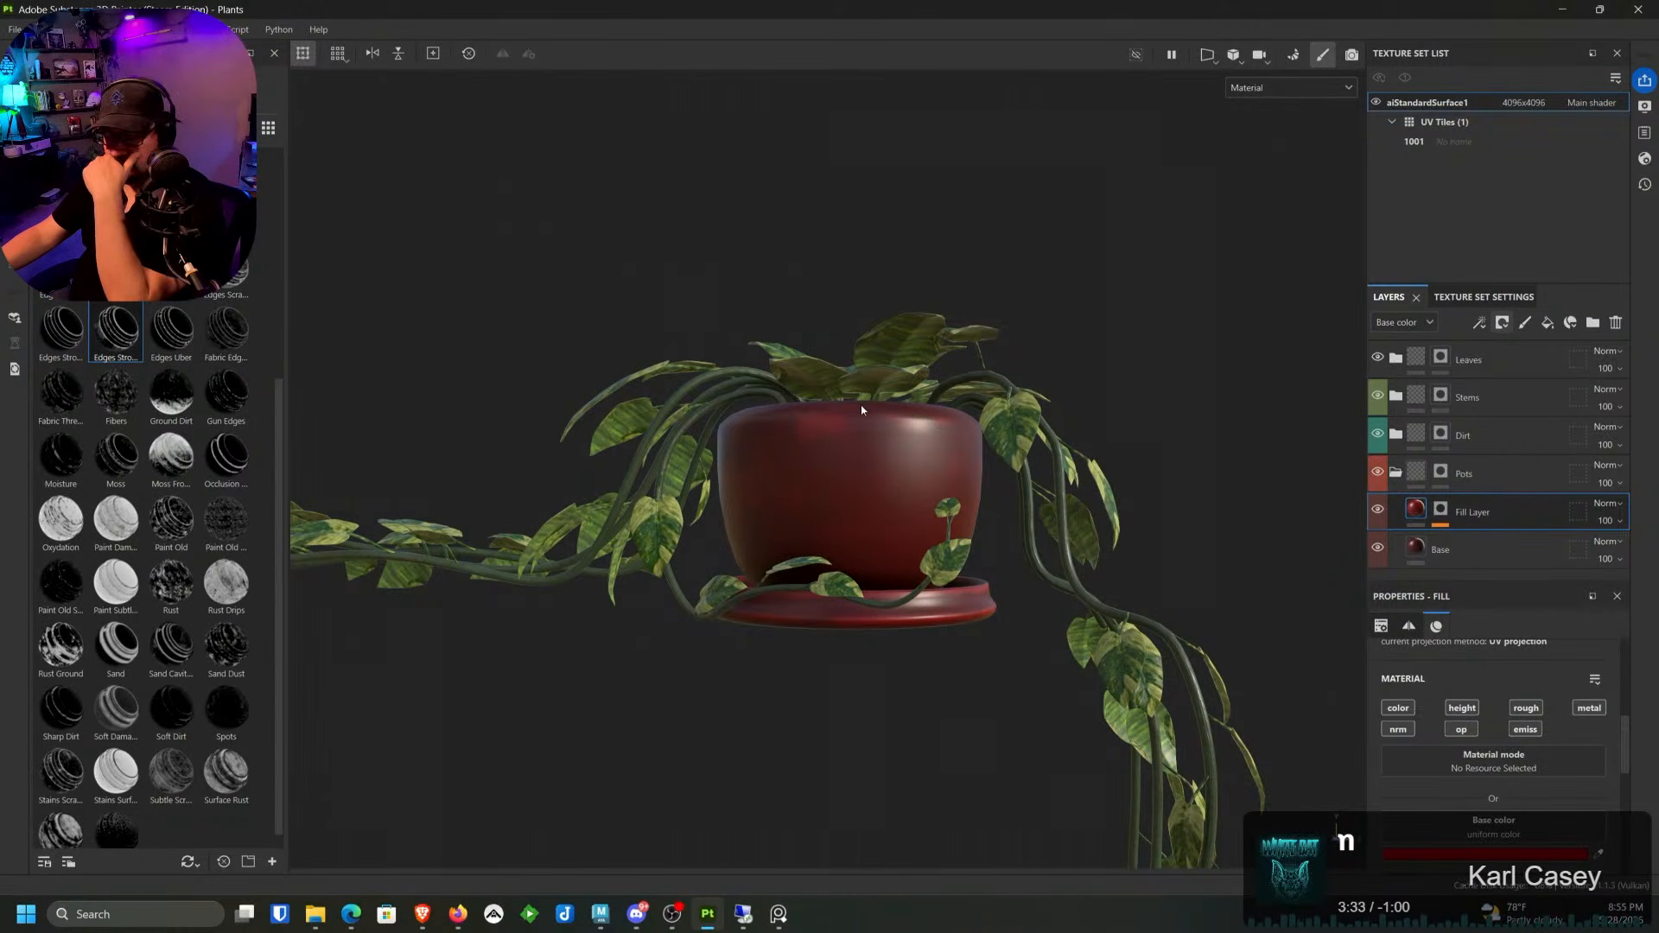
# Step: Add a new fill layer at the top of the Pots folder and disable its color channel
pyautogui.click(1548, 323)
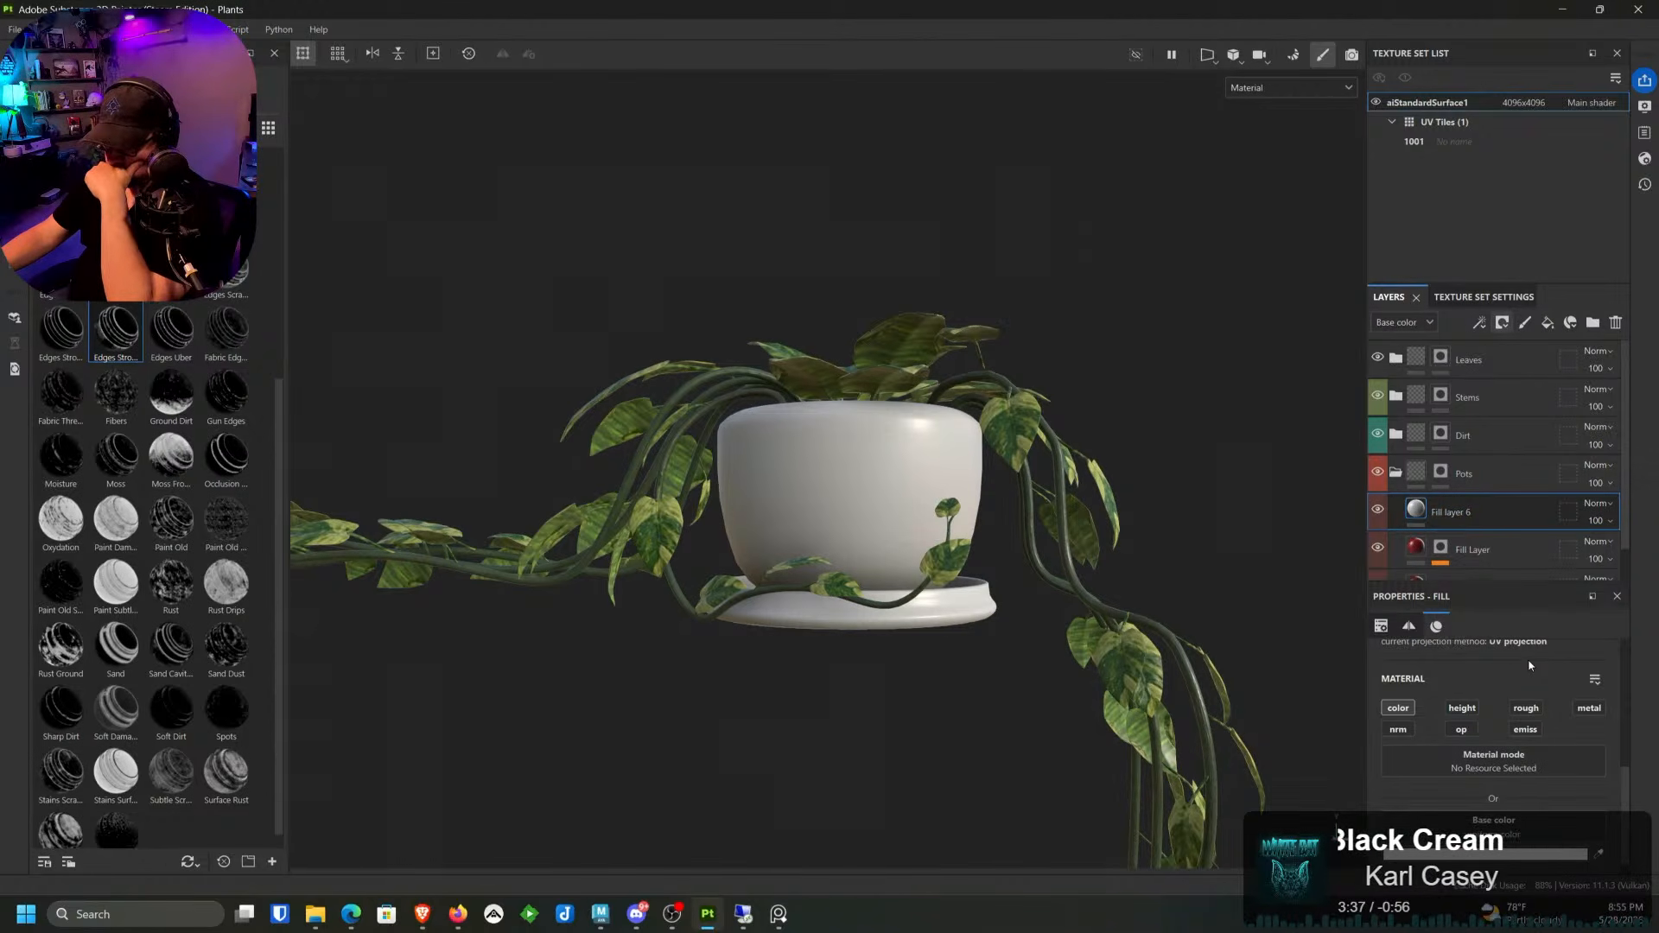
pyautogui.click(1395, 708)
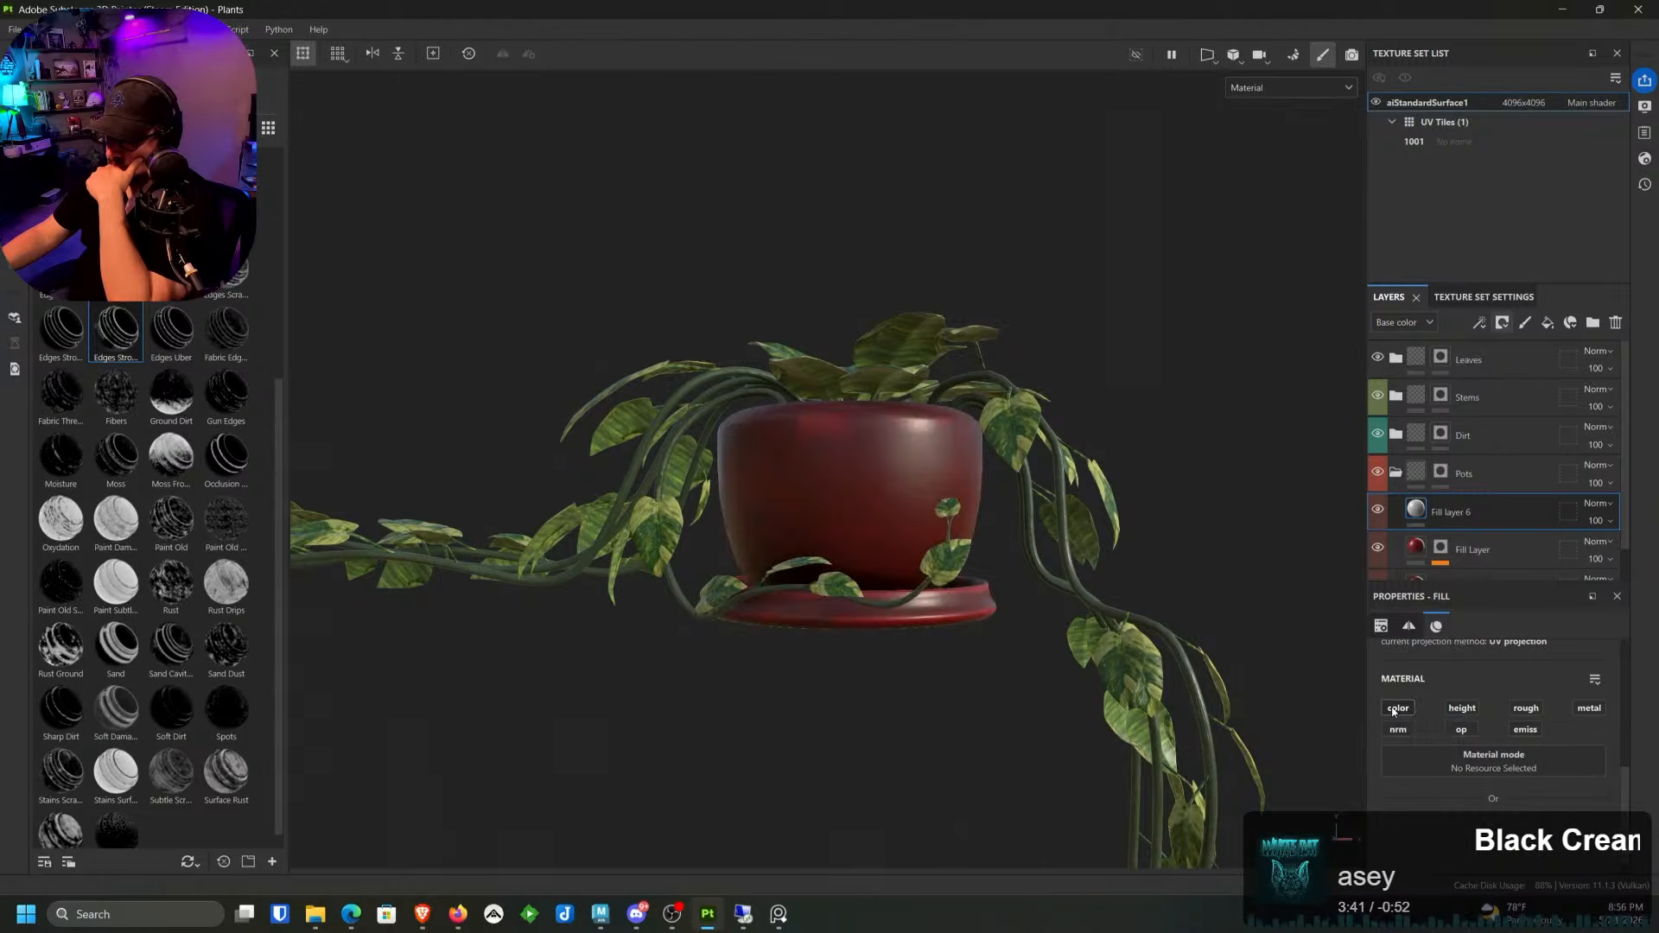
pyautogui.click(1449, 714)
# Step: Assign the Cells 3 procedural to the height channel of Fill layer 6 and set its Scale to 256
pyautogui.scroll(-1, 1525, 765)
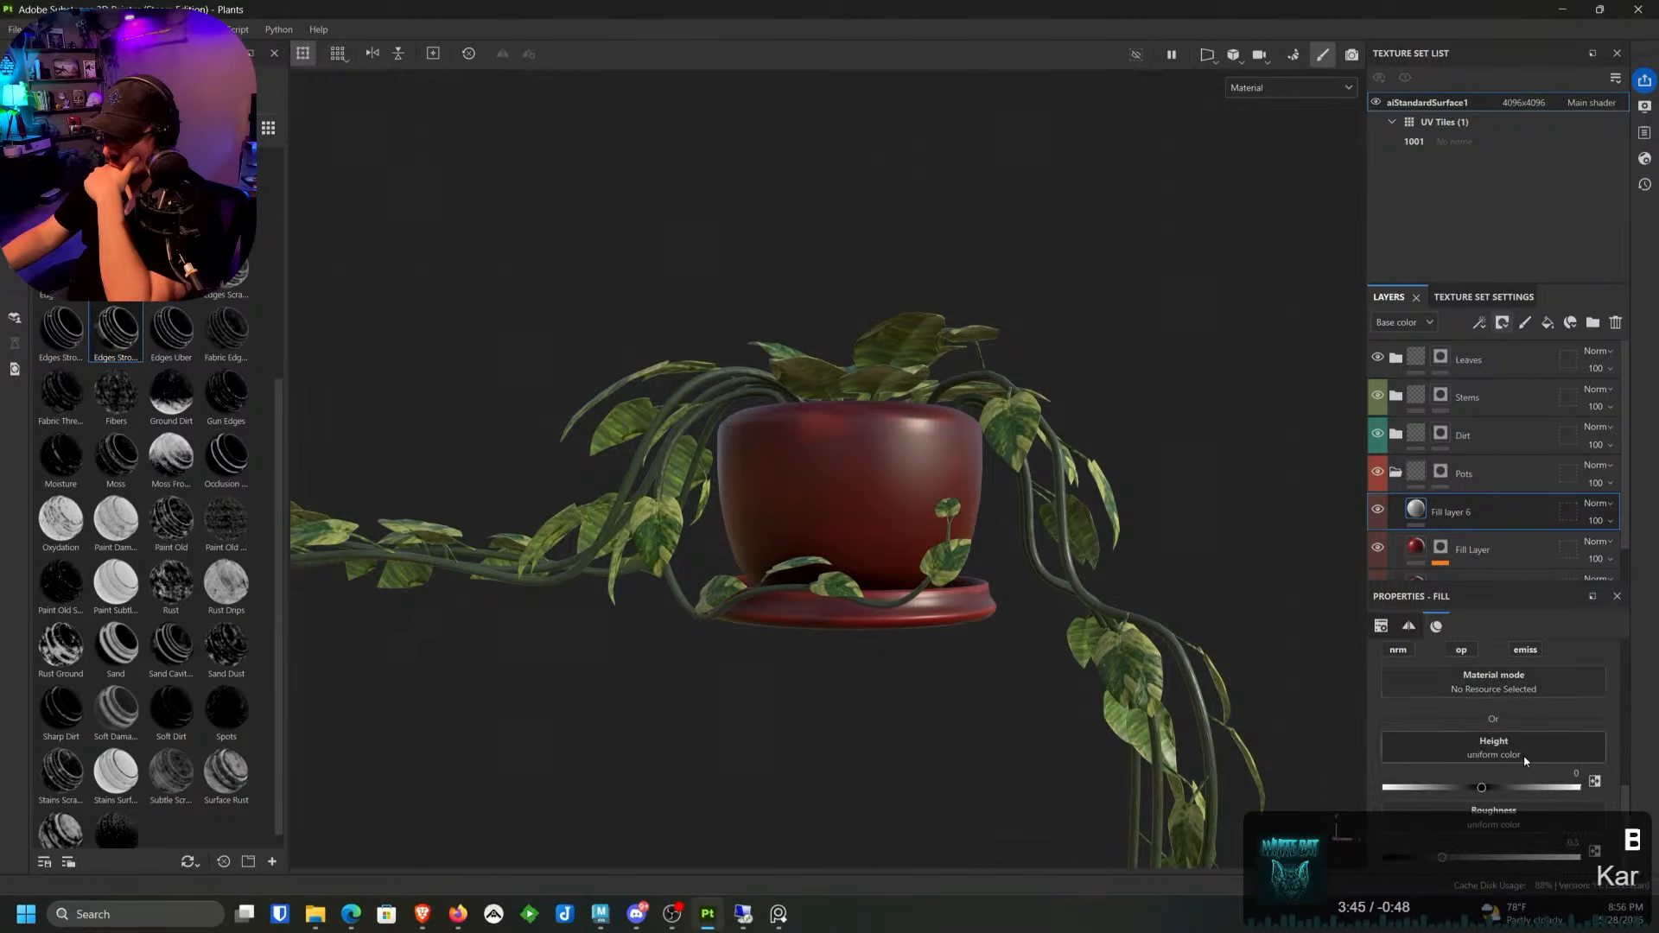
pyautogui.click(1521, 754)
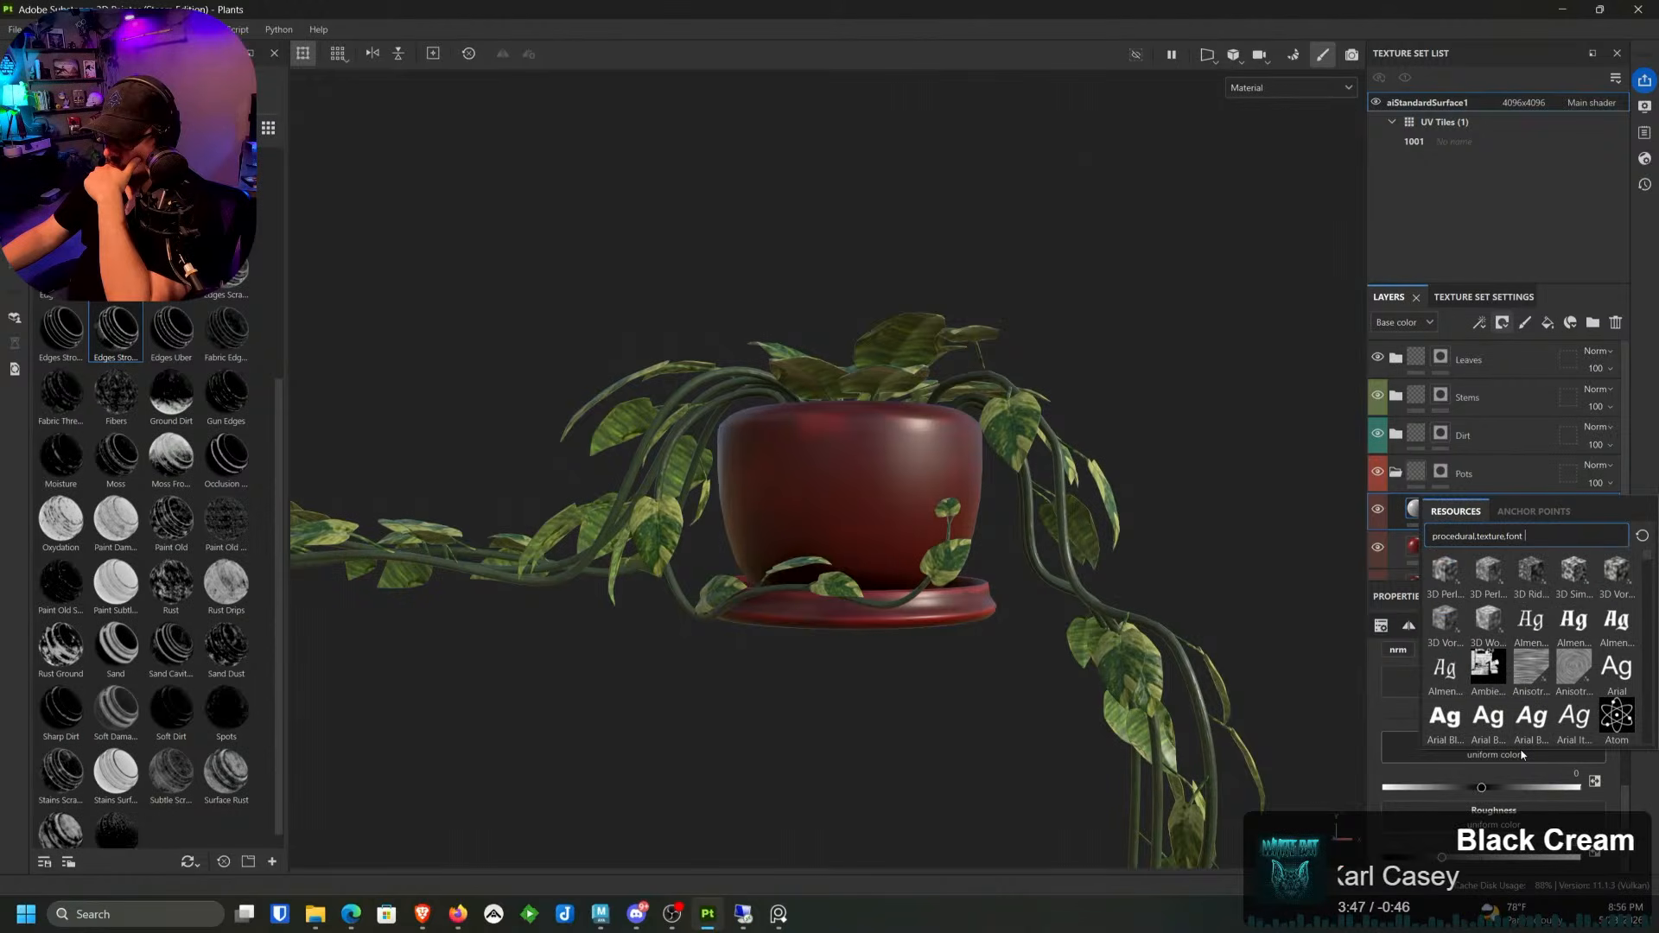
pyautogui.scroll(-5, 1558, 616)
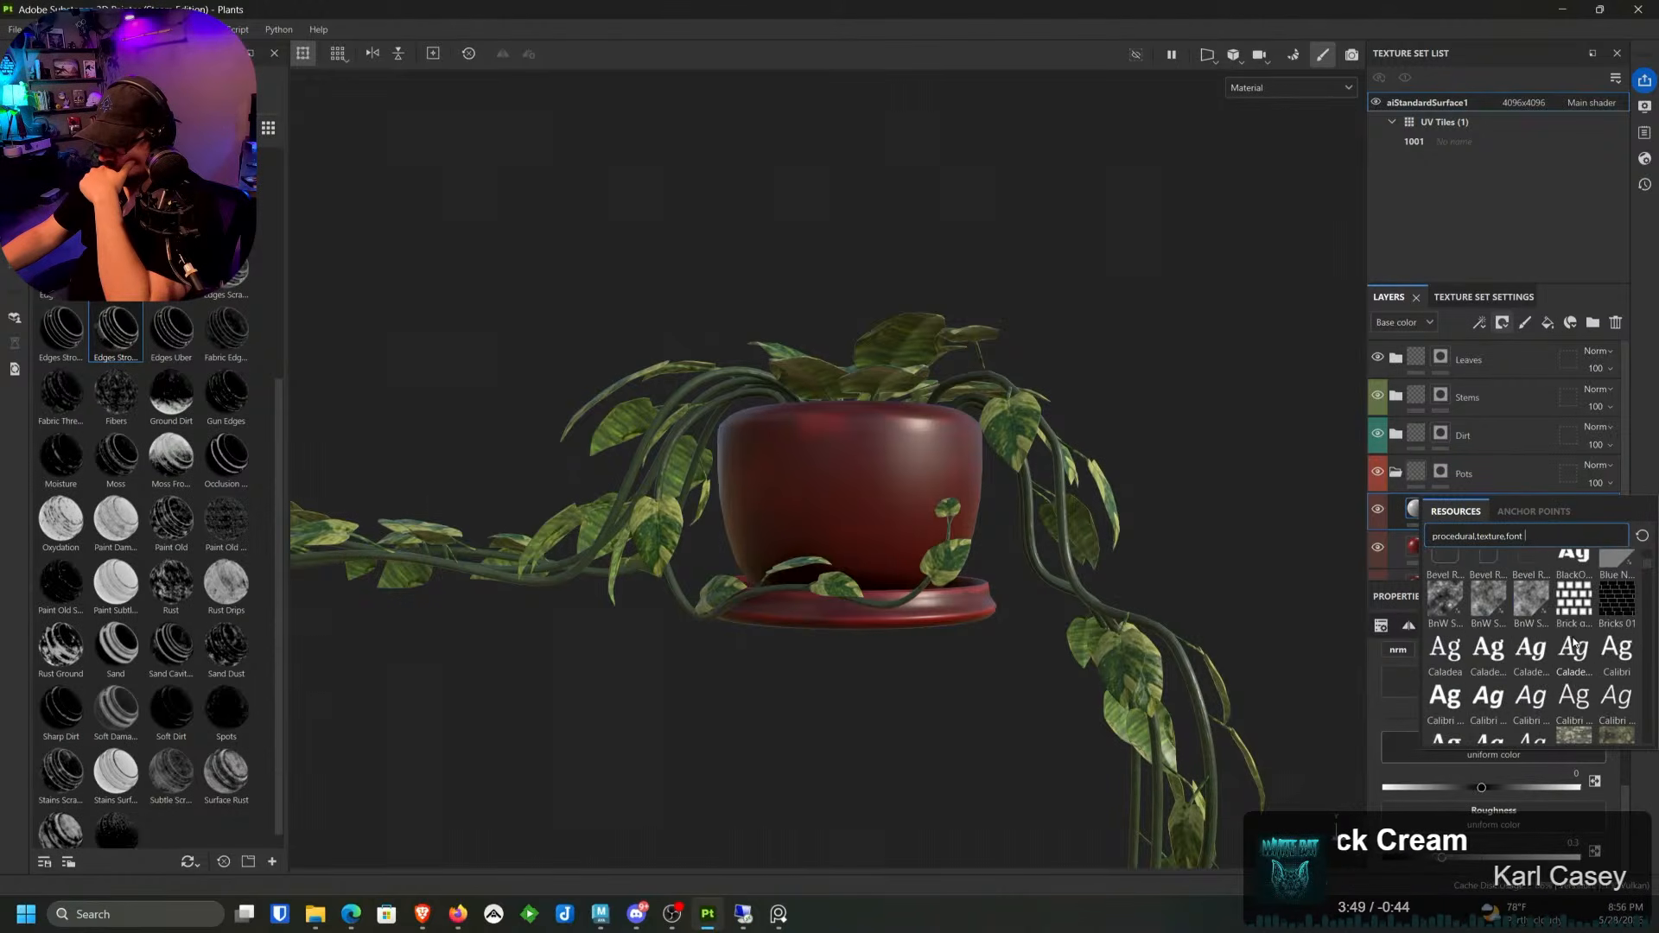
pyautogui.scroll(-2, 1577, 596)
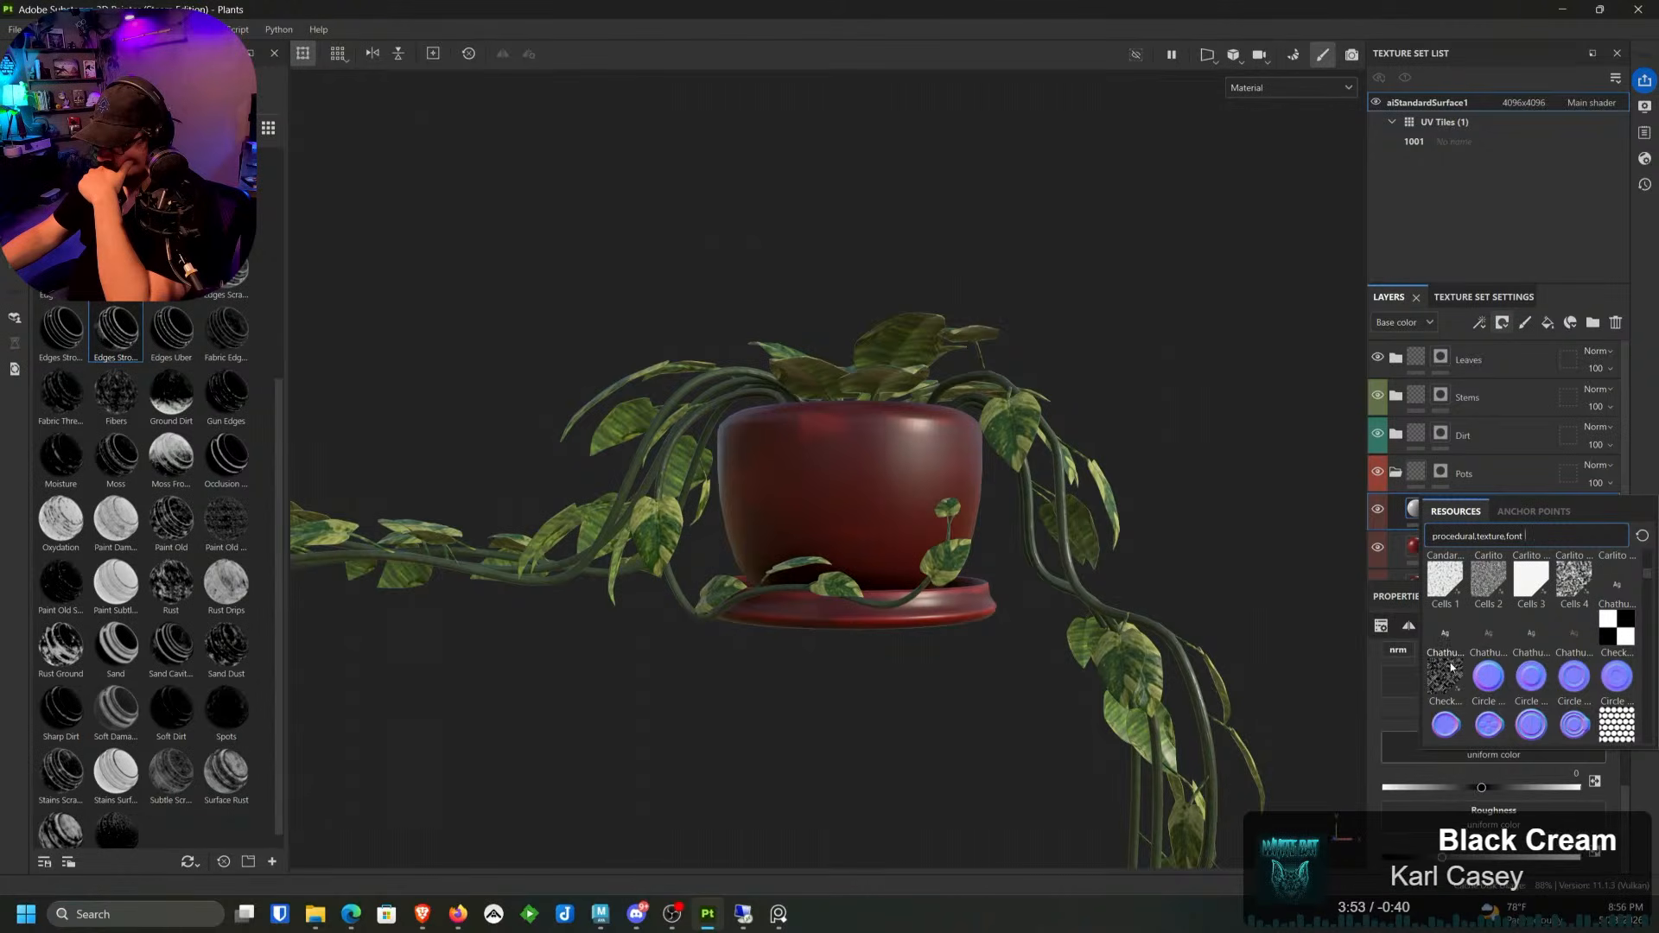
pyautogui.moveTo(1454, 672)
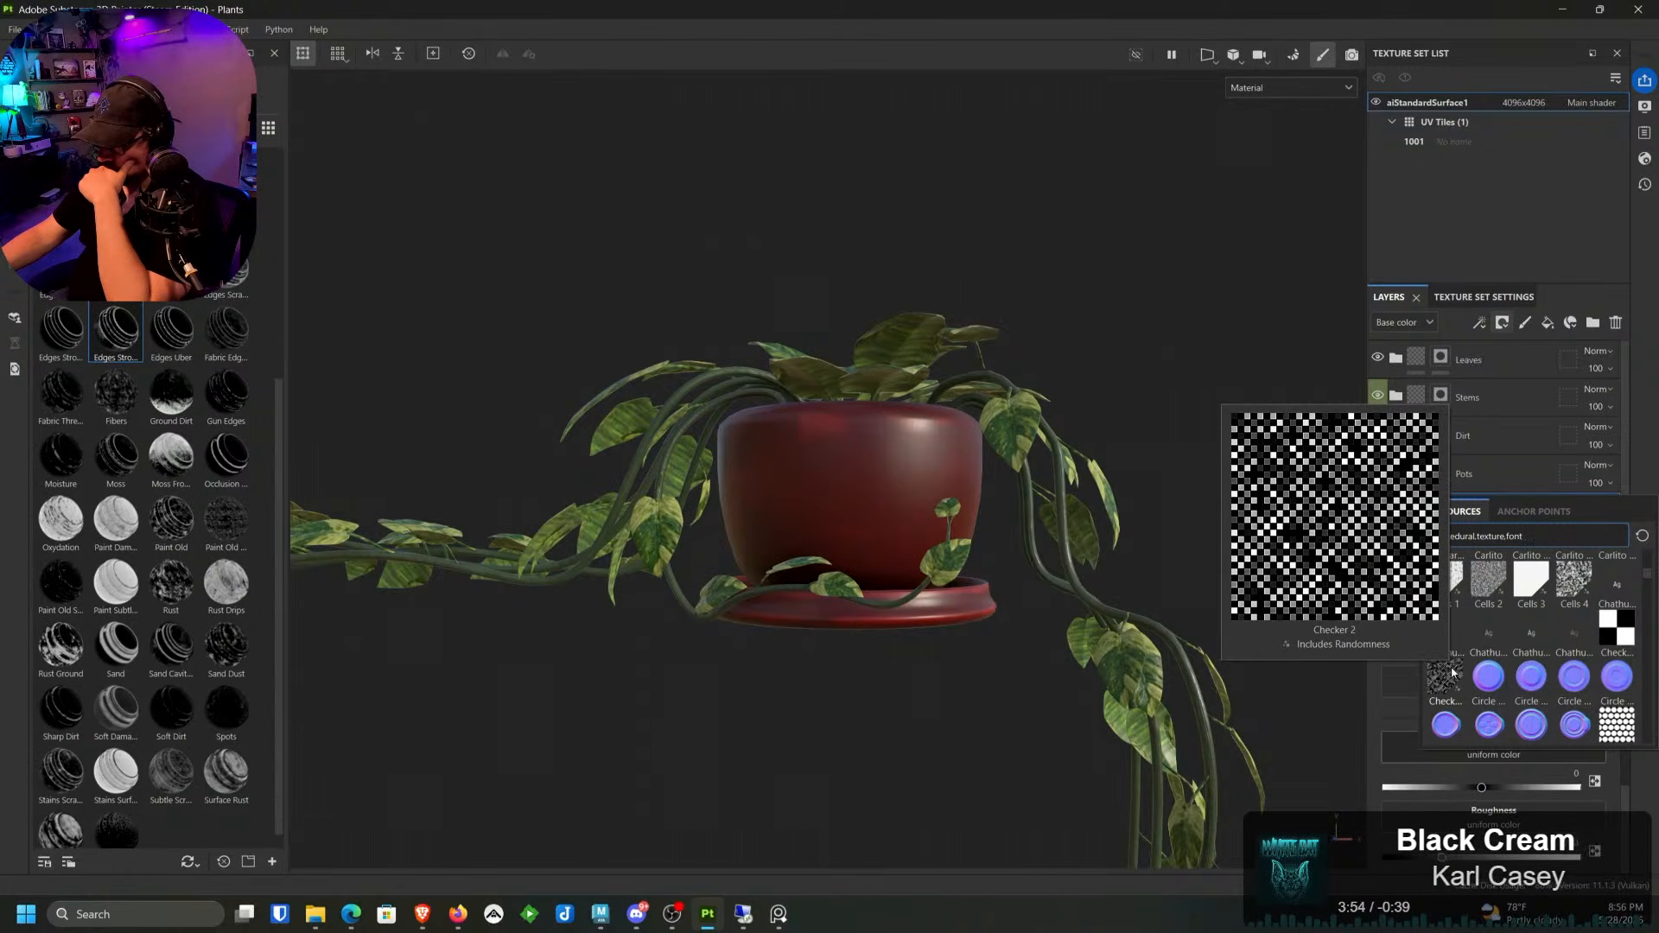
pyautogui.click(1535, 577)
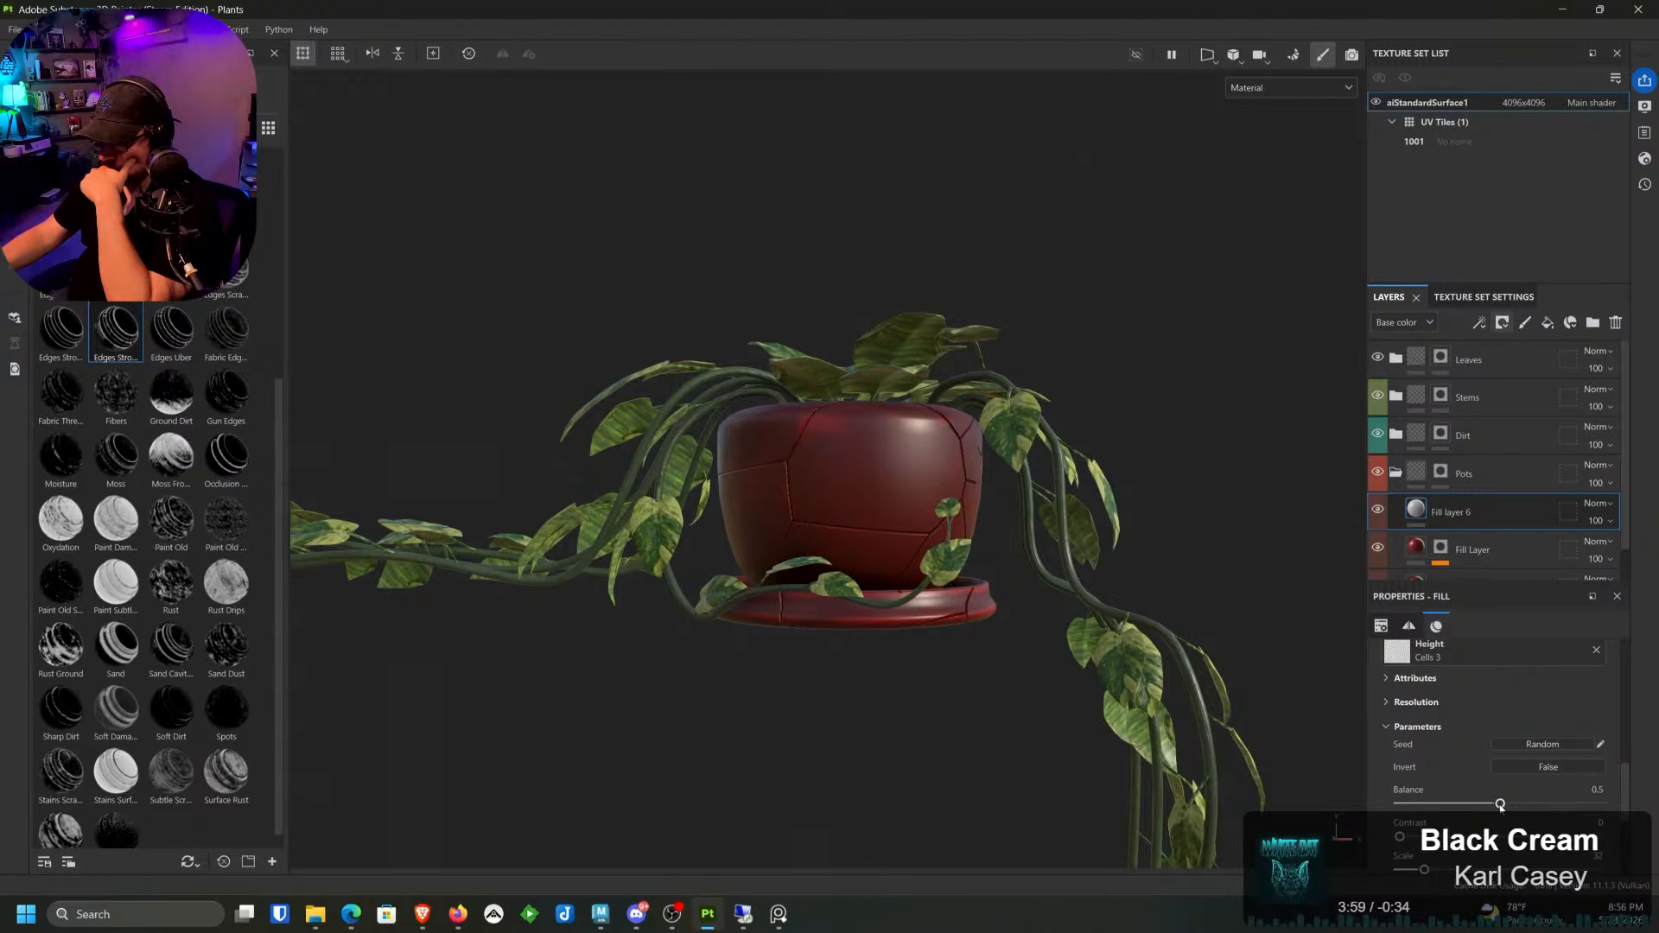
pyautogui.scroll(-3, 1479, 804)
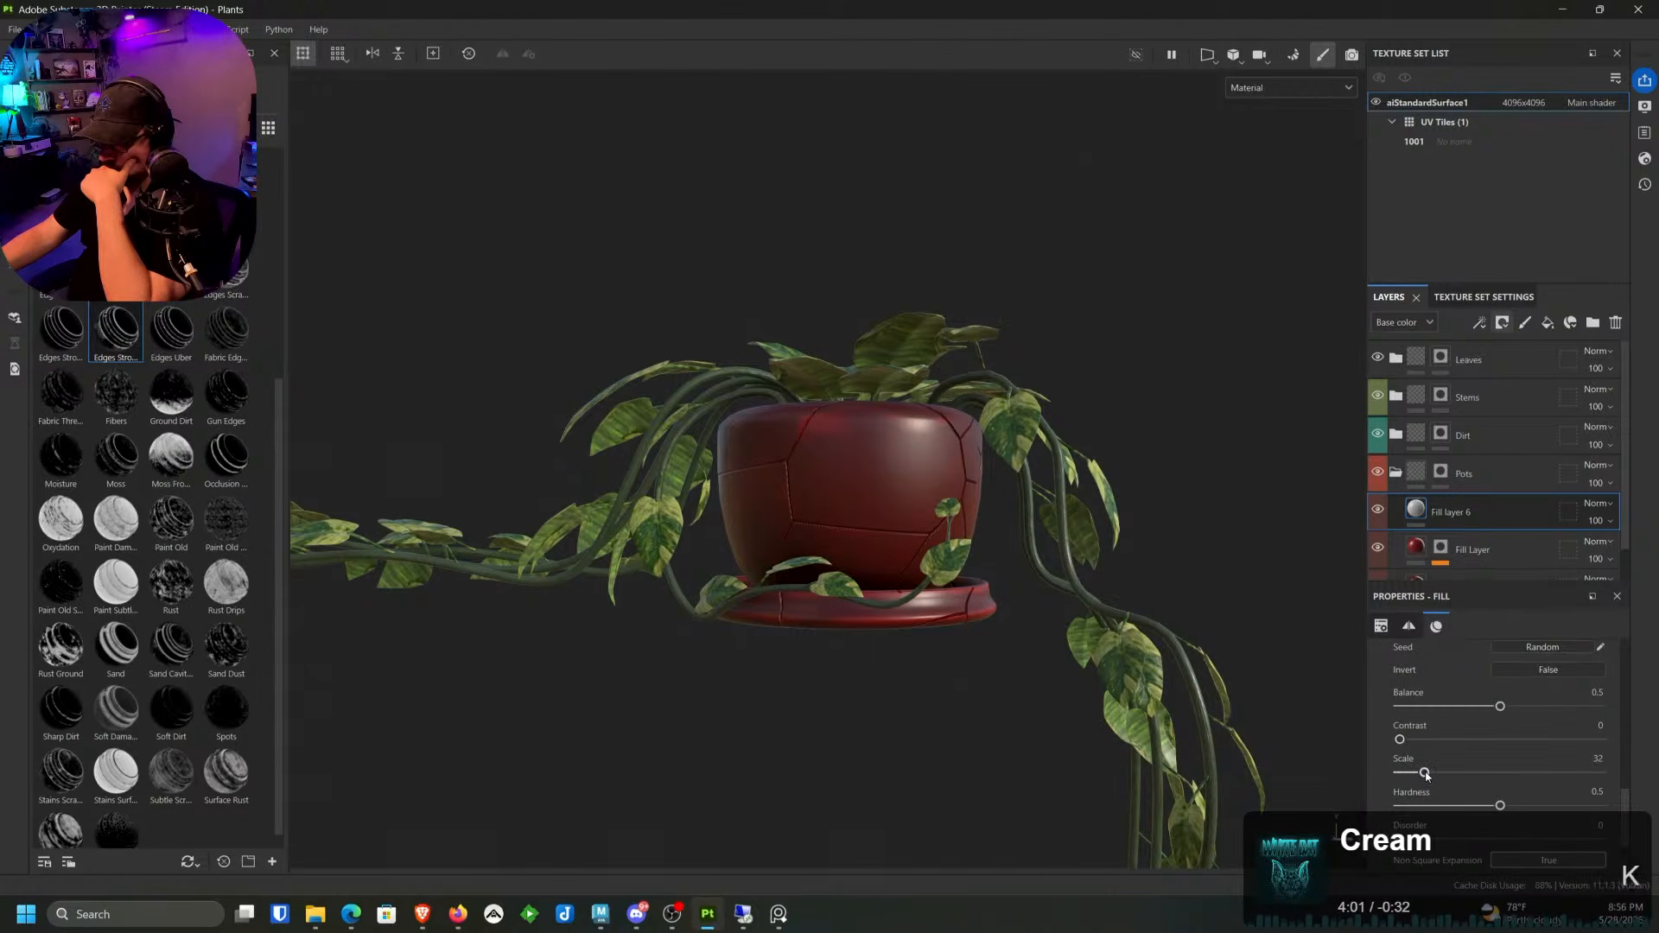
pyautogui.moveTo(1425, 773); pyautogui.dragTo(1601, 774)
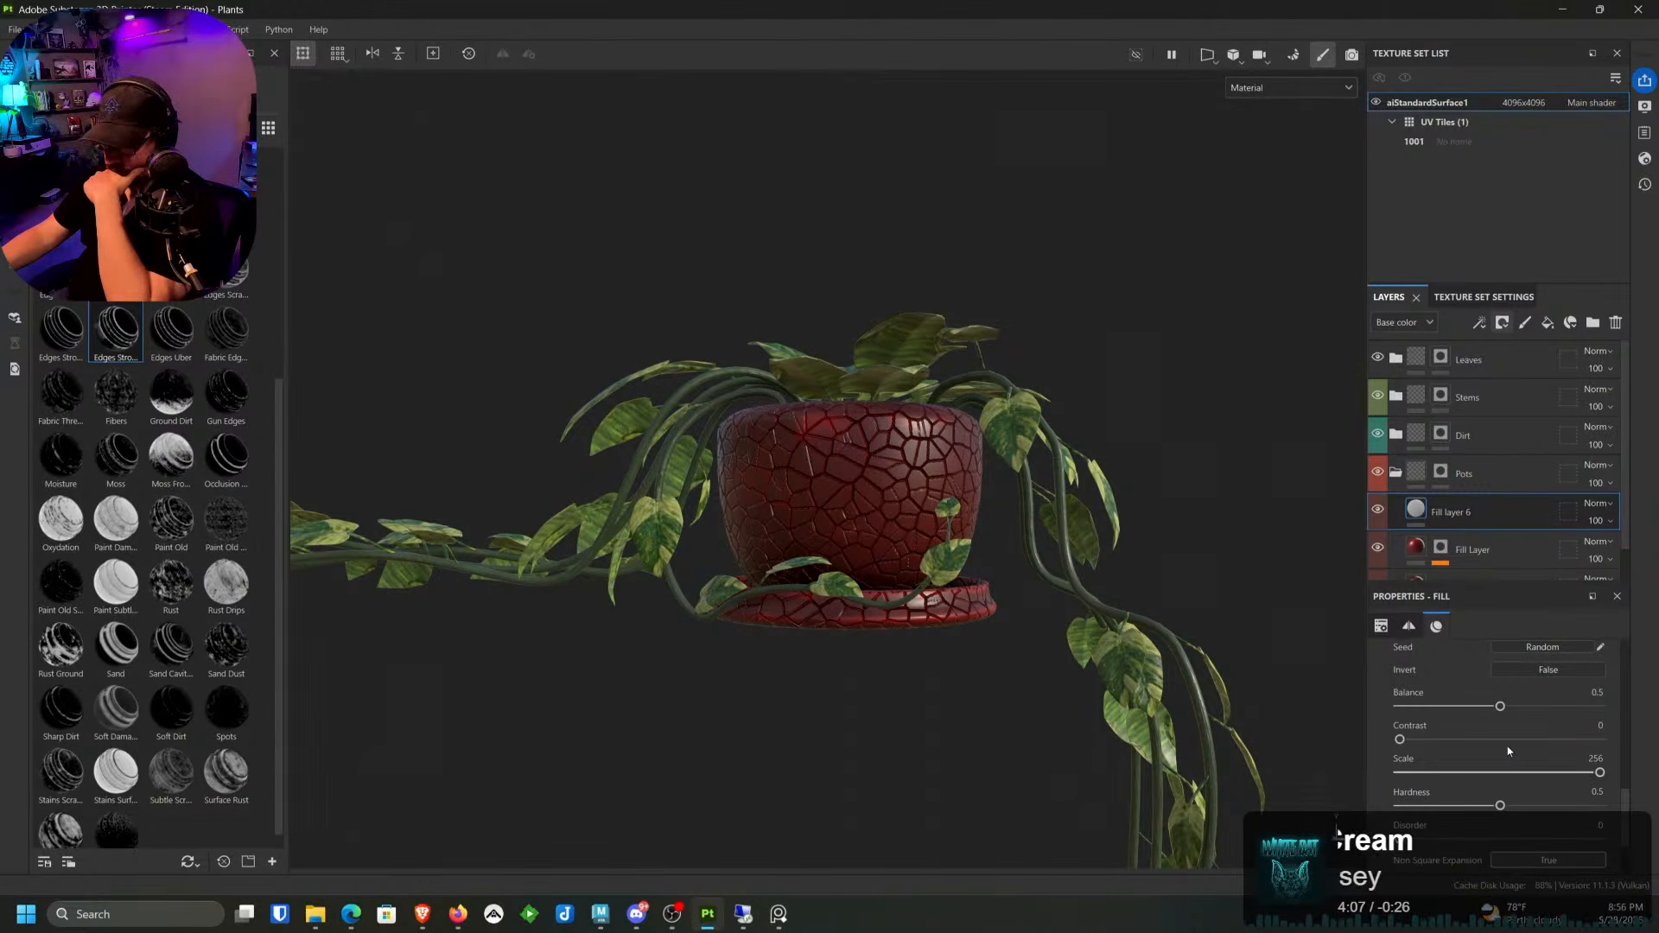
# Step: Add a Levels effect to Fill layer 6, have it affect the Height channel, and narrow its output range to soften the cracks
pyautogui.click(1425, 522)
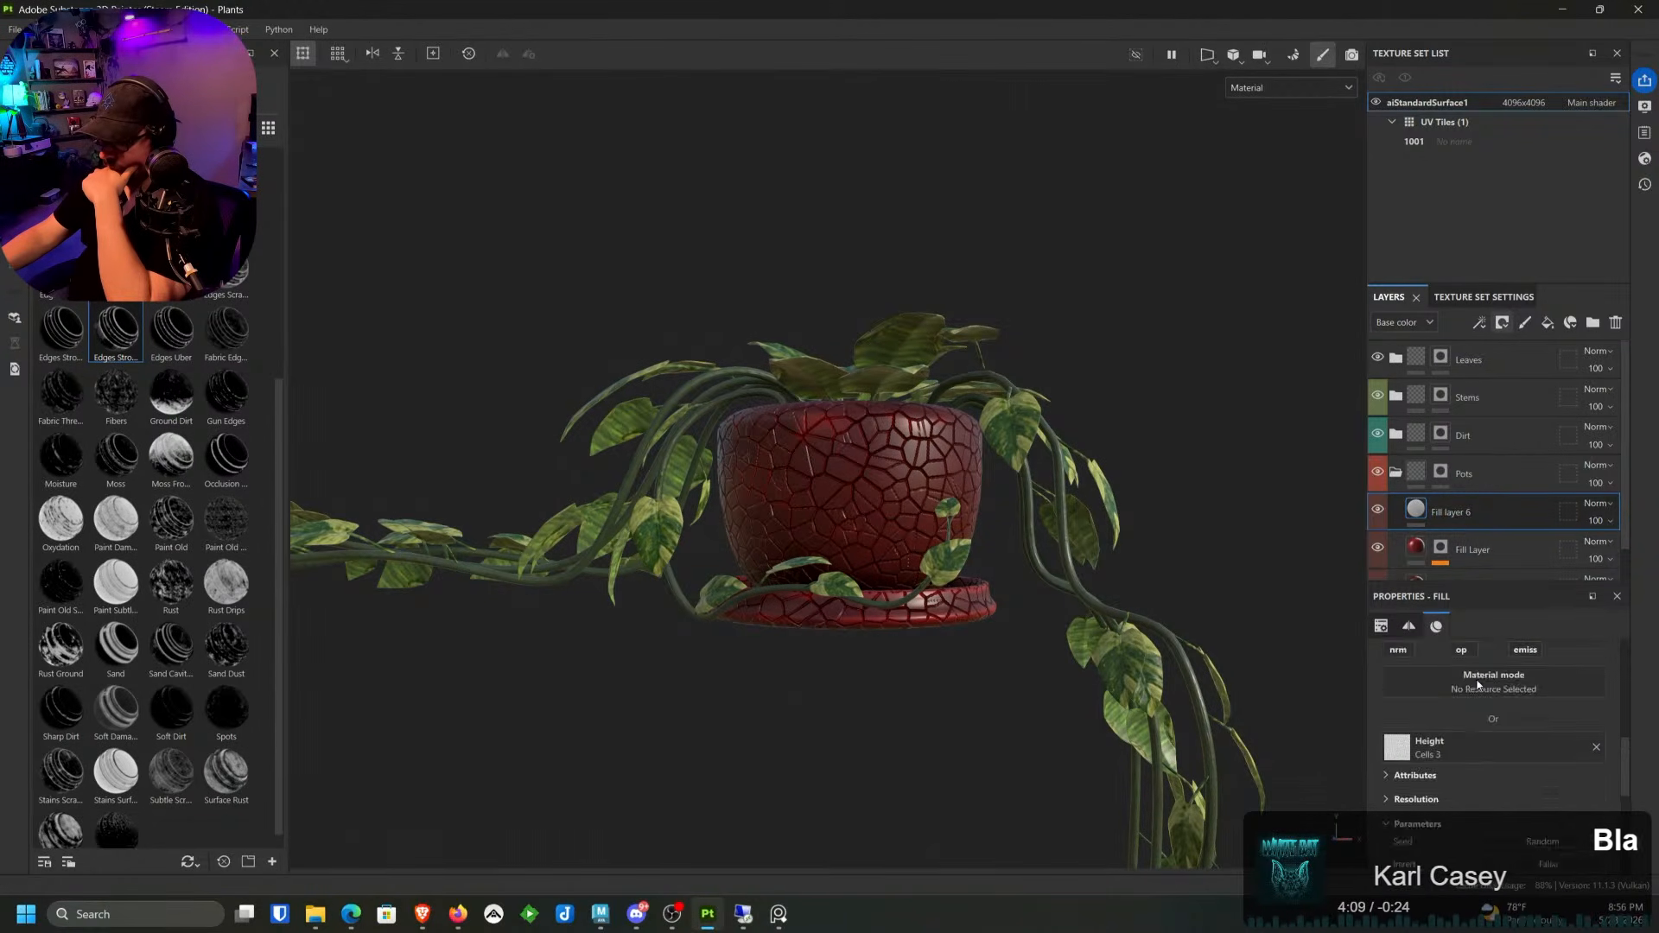
pyautogui.rightClick(1414, 515)
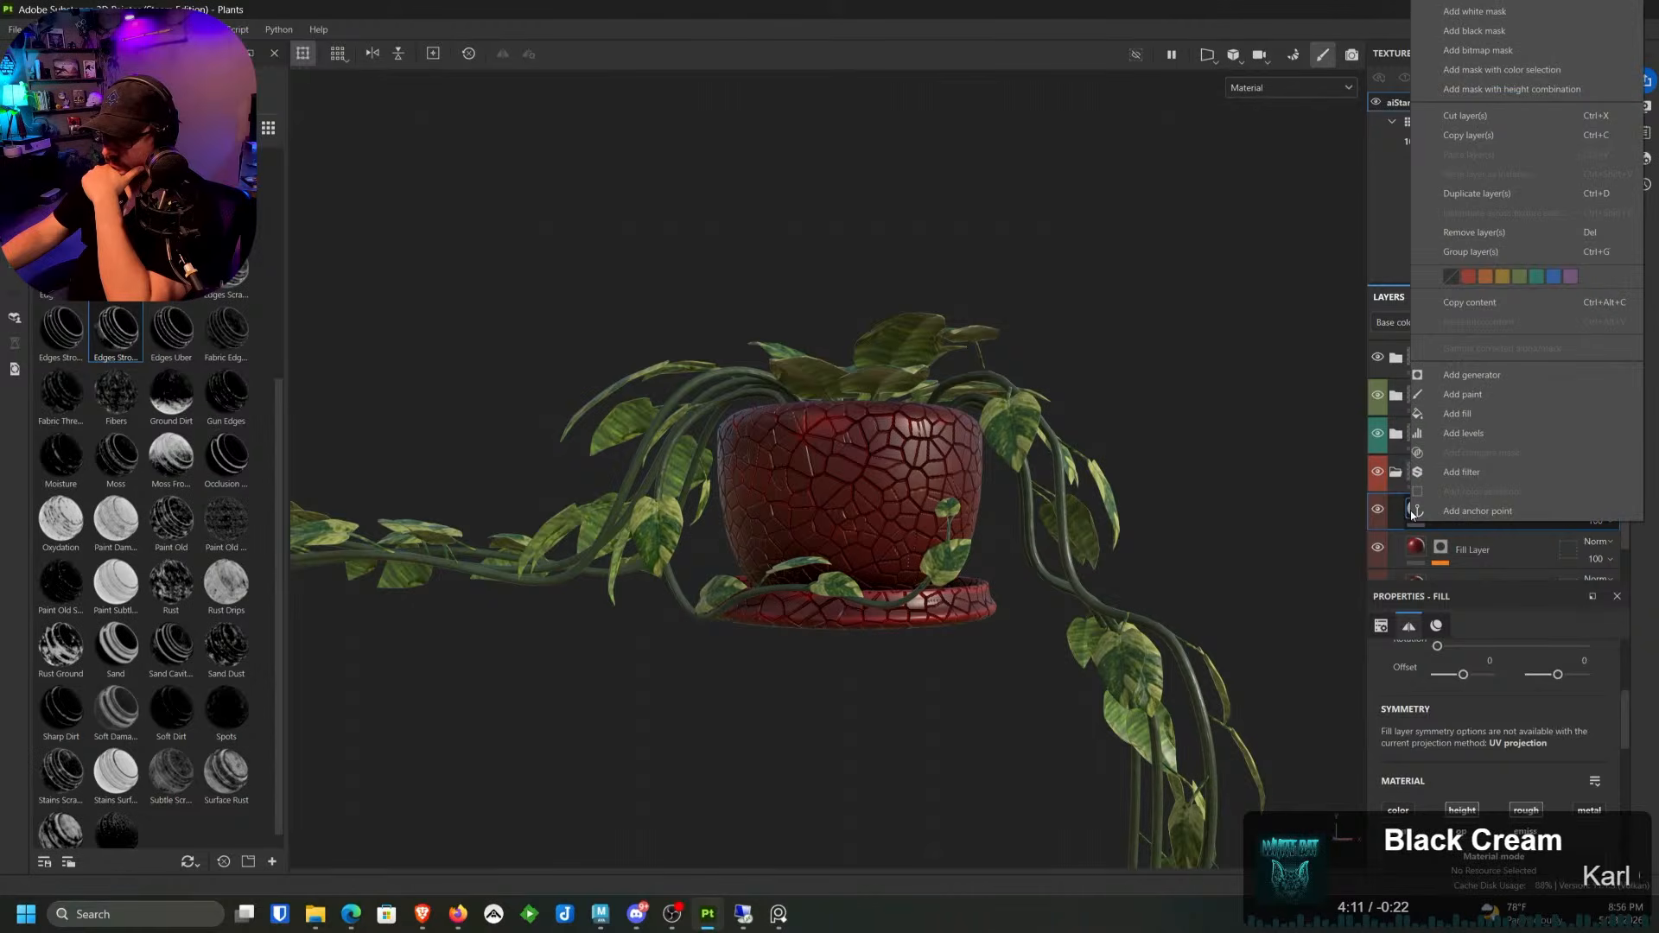
pyautogui.click(1480, 435)
pyautogui.click(1521, 655)
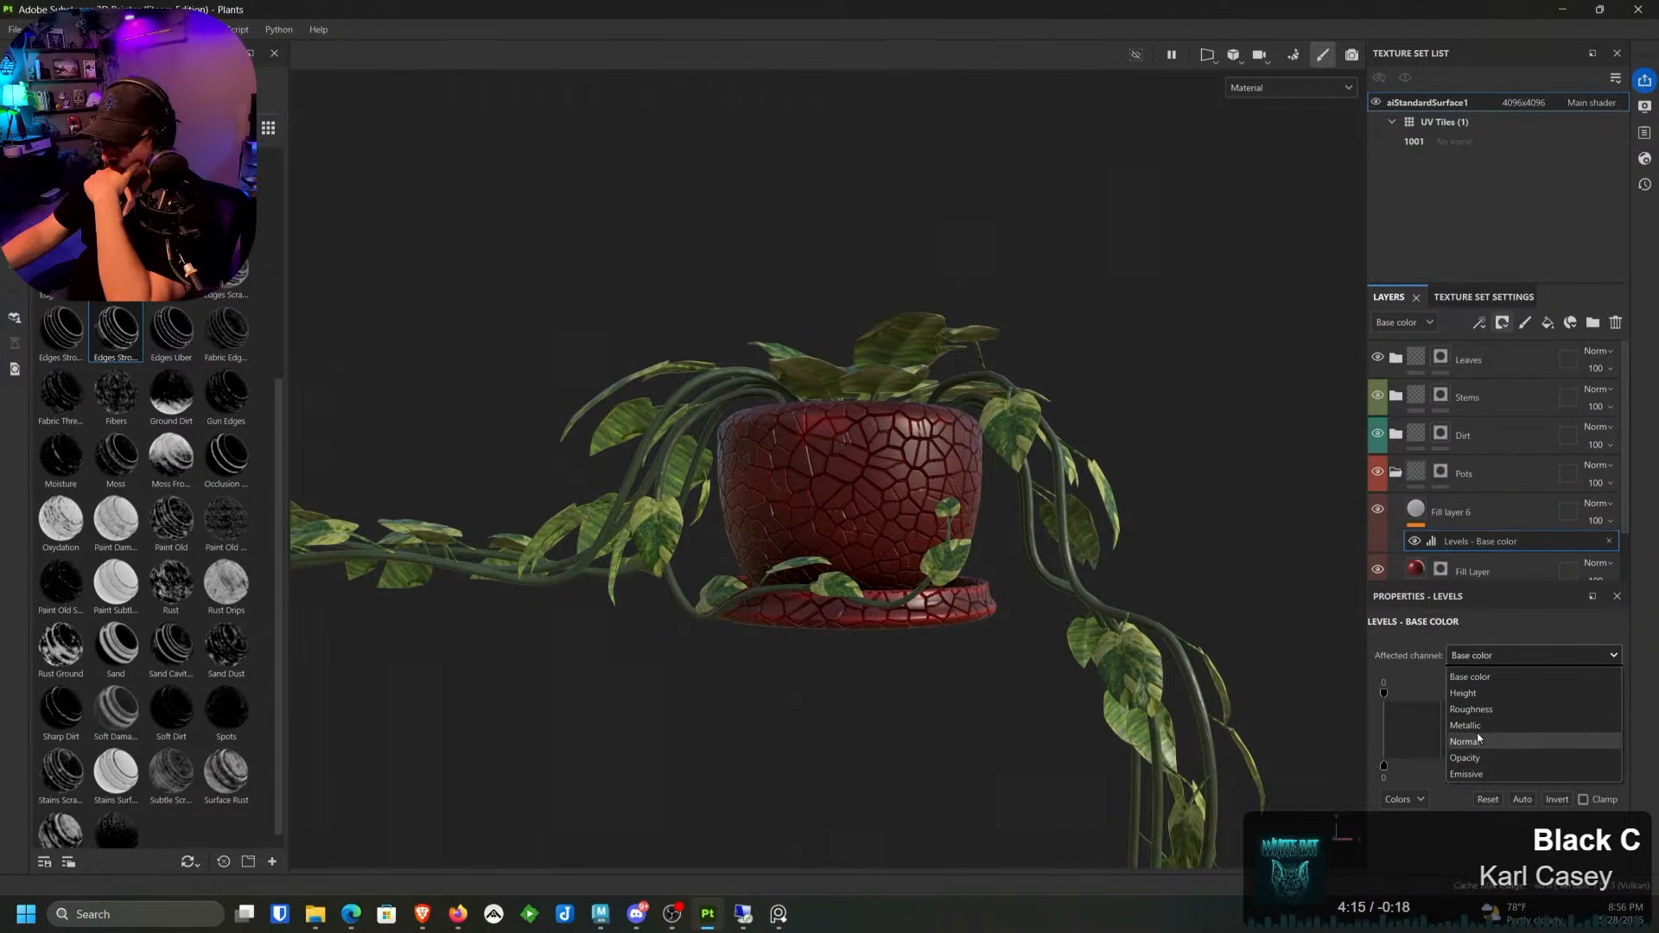
pyautogui.click(1464, 693)
pyautogui.moveTo(1614, 695); pyautogui.dragTo(1583, 698)
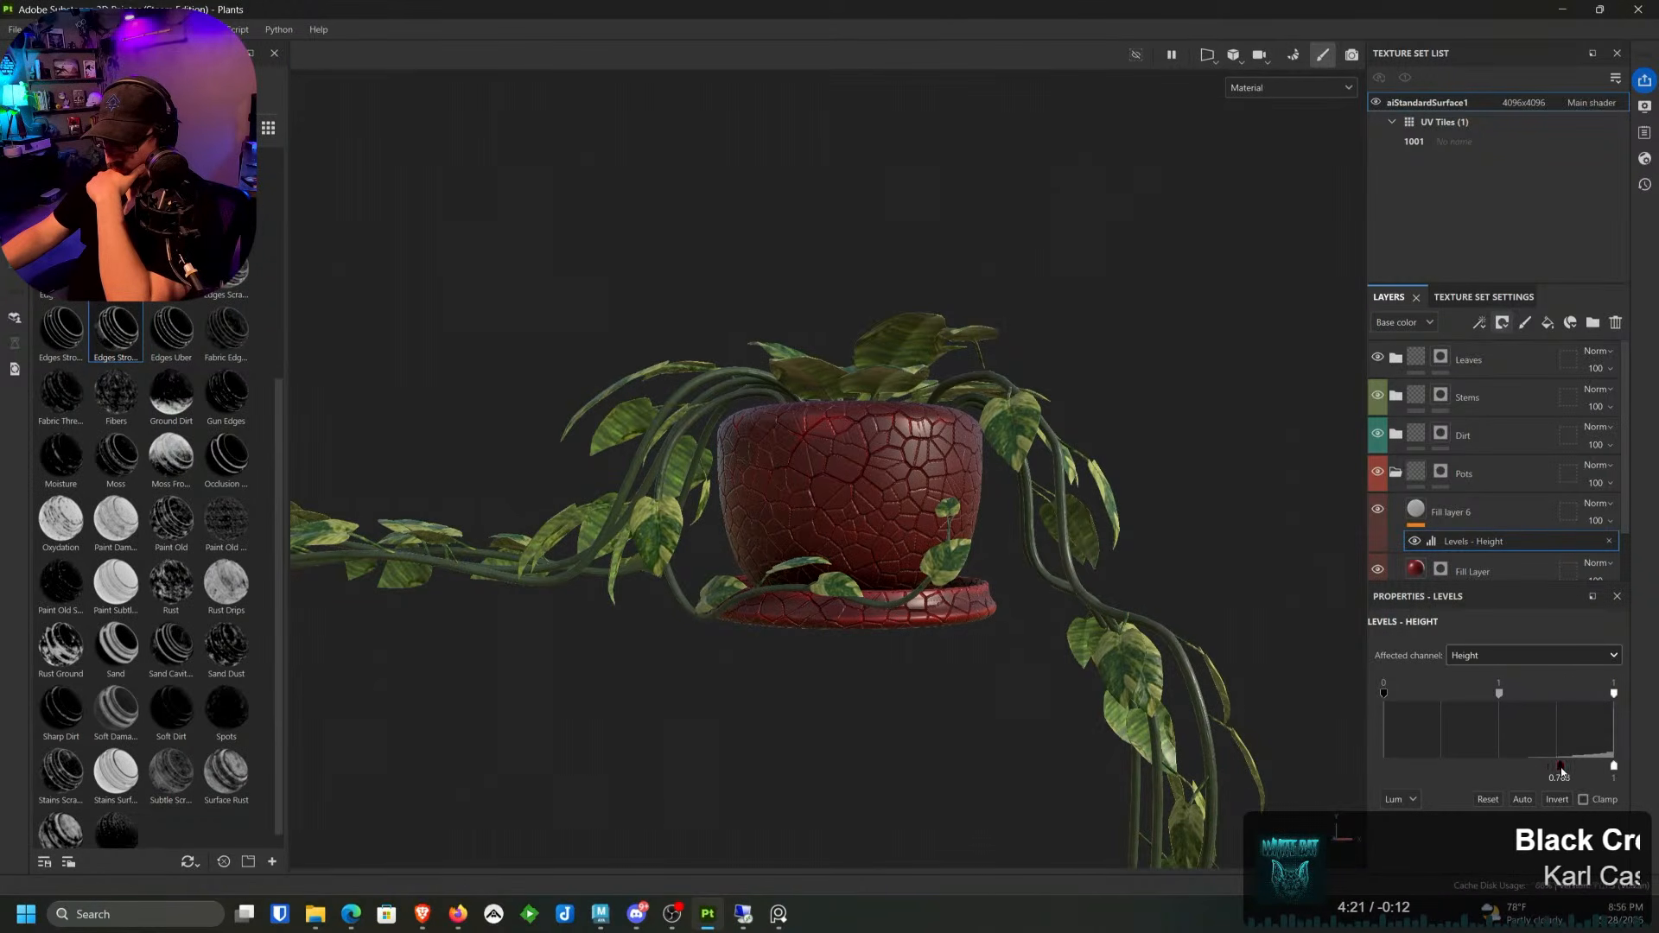
pyautogui.moveTo(1498, 767); pyautogui.dragTo(1584, 768)
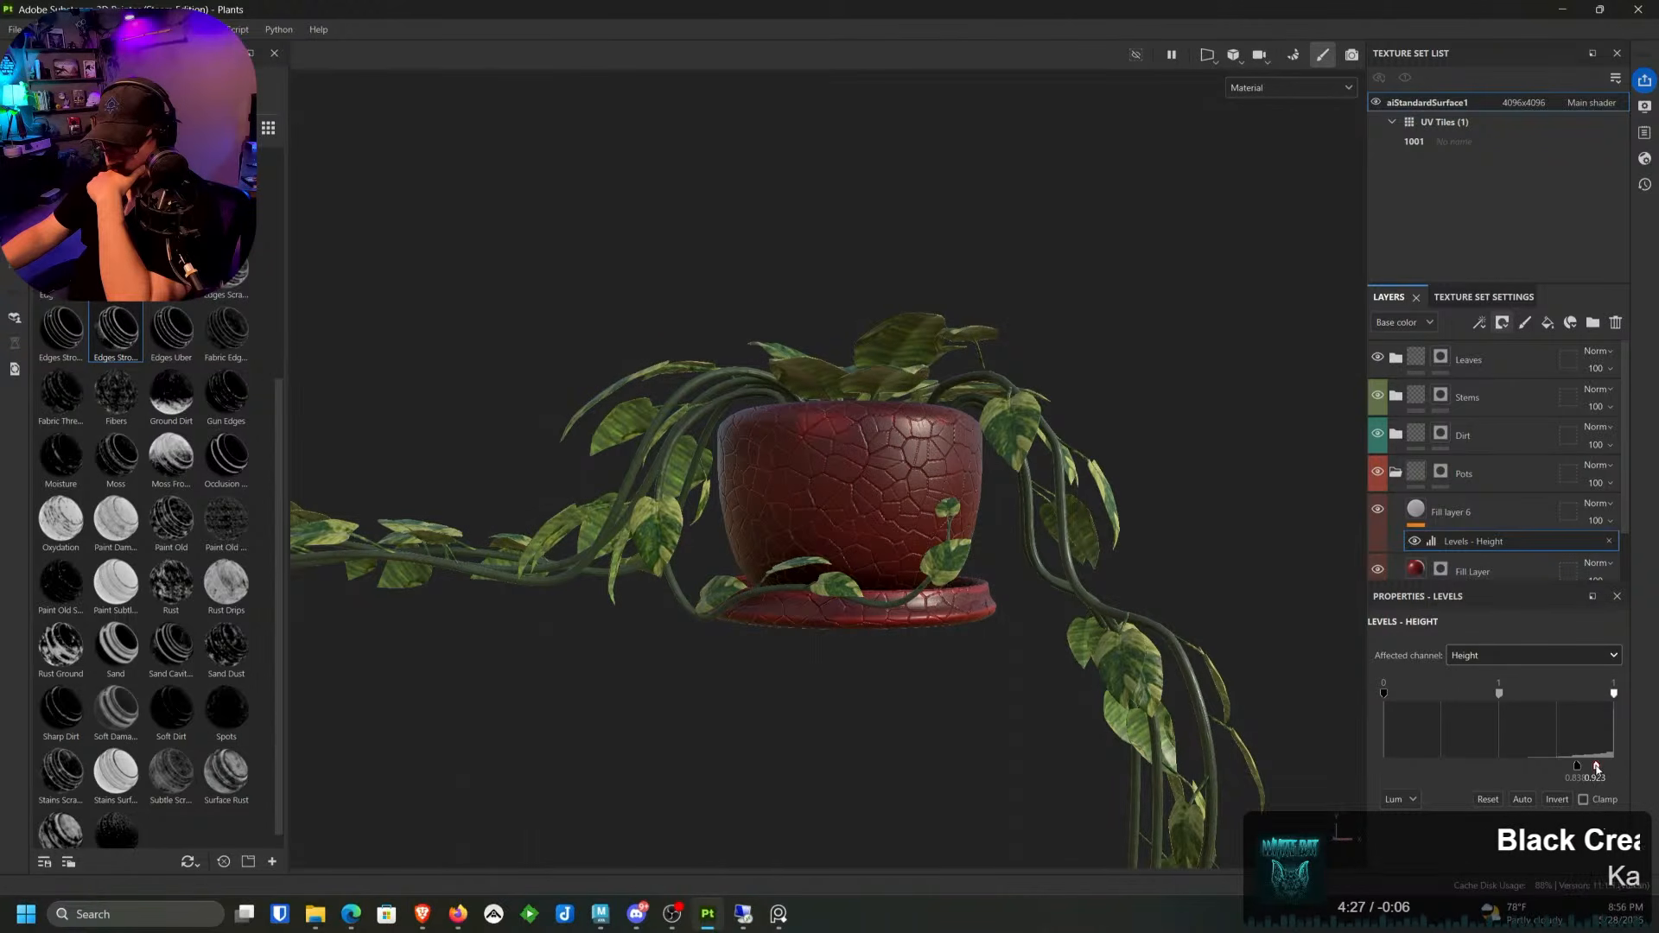
pyautogui.moveTo(1597, 767); pyautogui.dragTo(1582, 767)
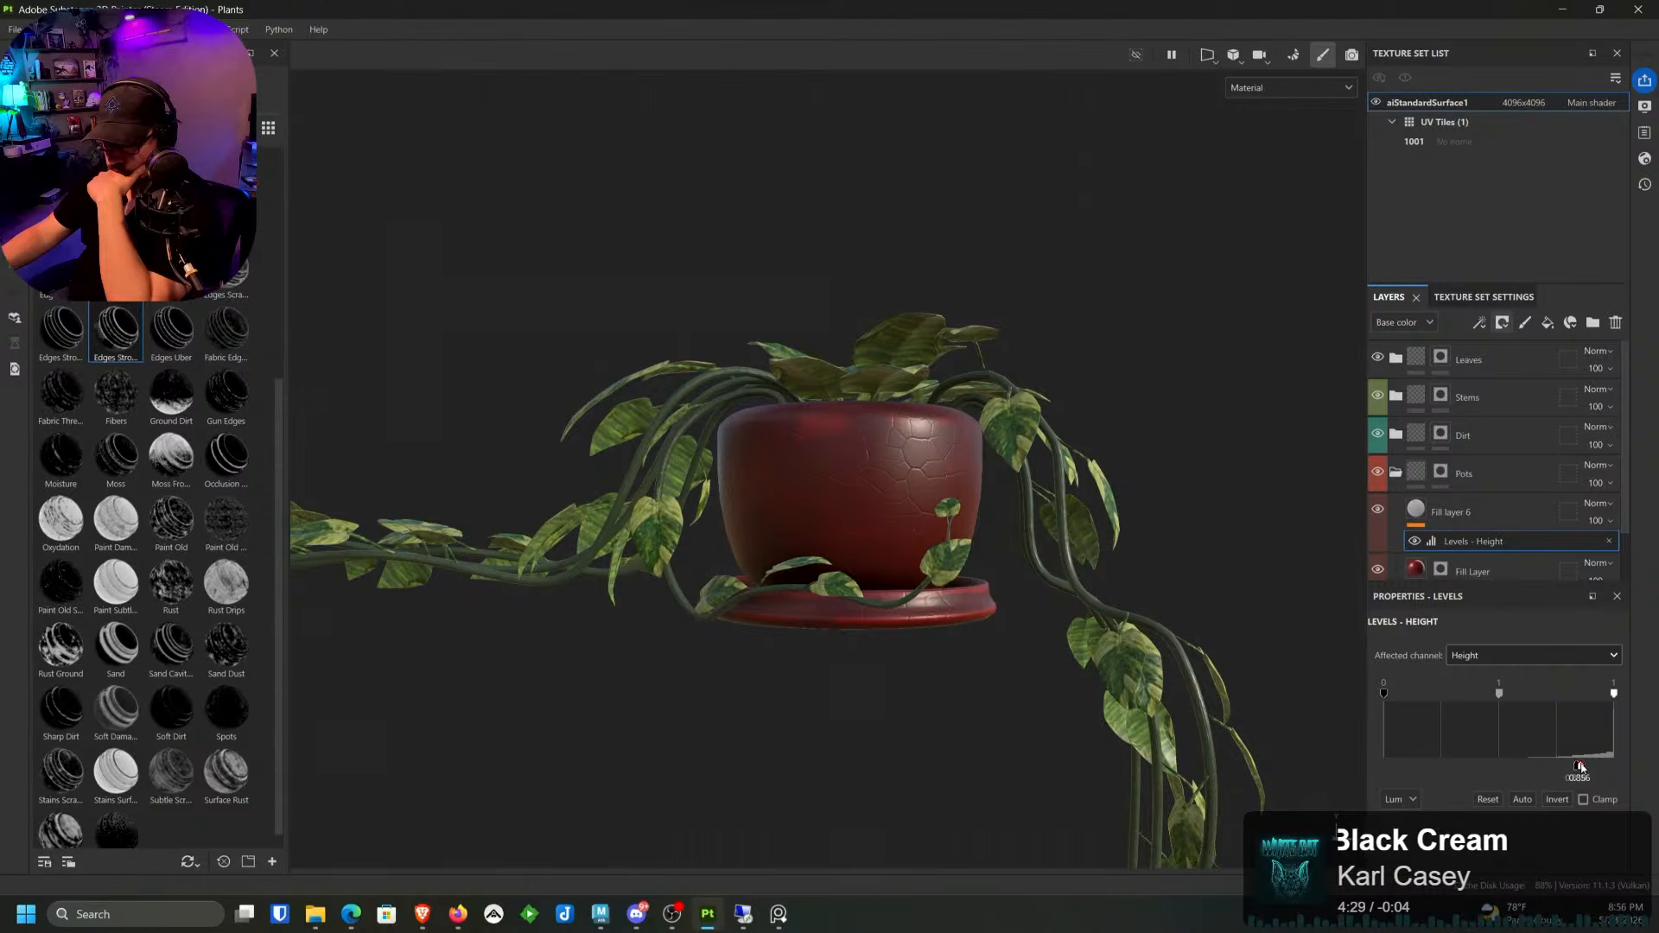
# Step: Set the Cells 3 Scale to 500 and readjust the output range of the Levels effect on the height
pyautogui.click(1473, 512)
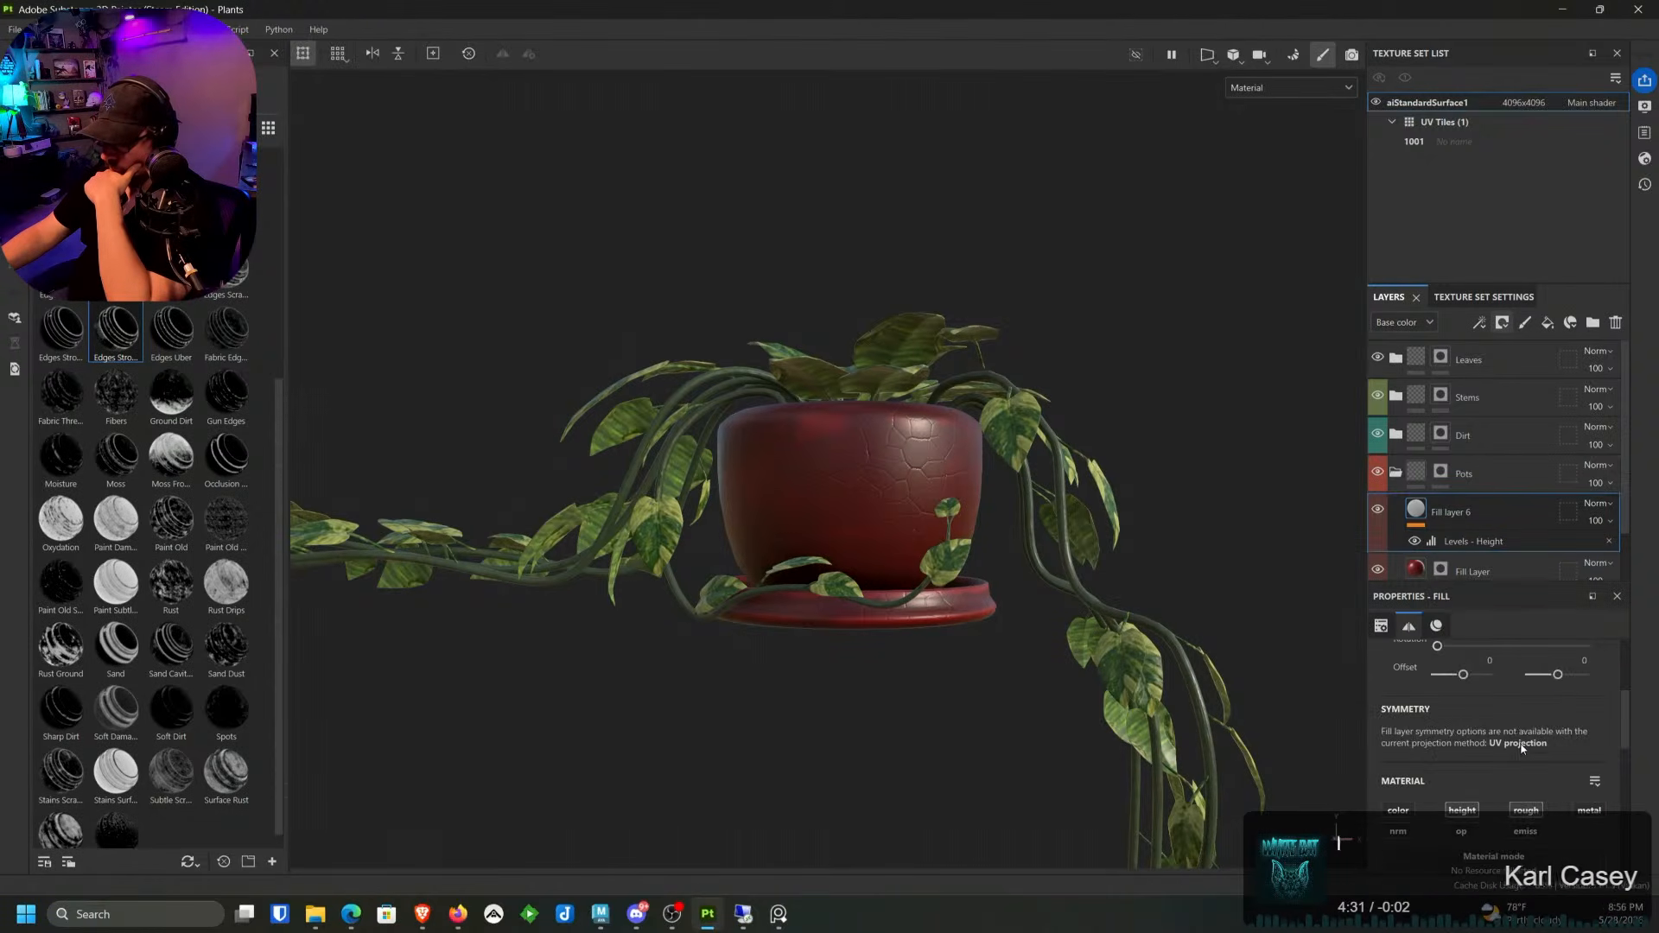
pyautogui.click(1596, 655)
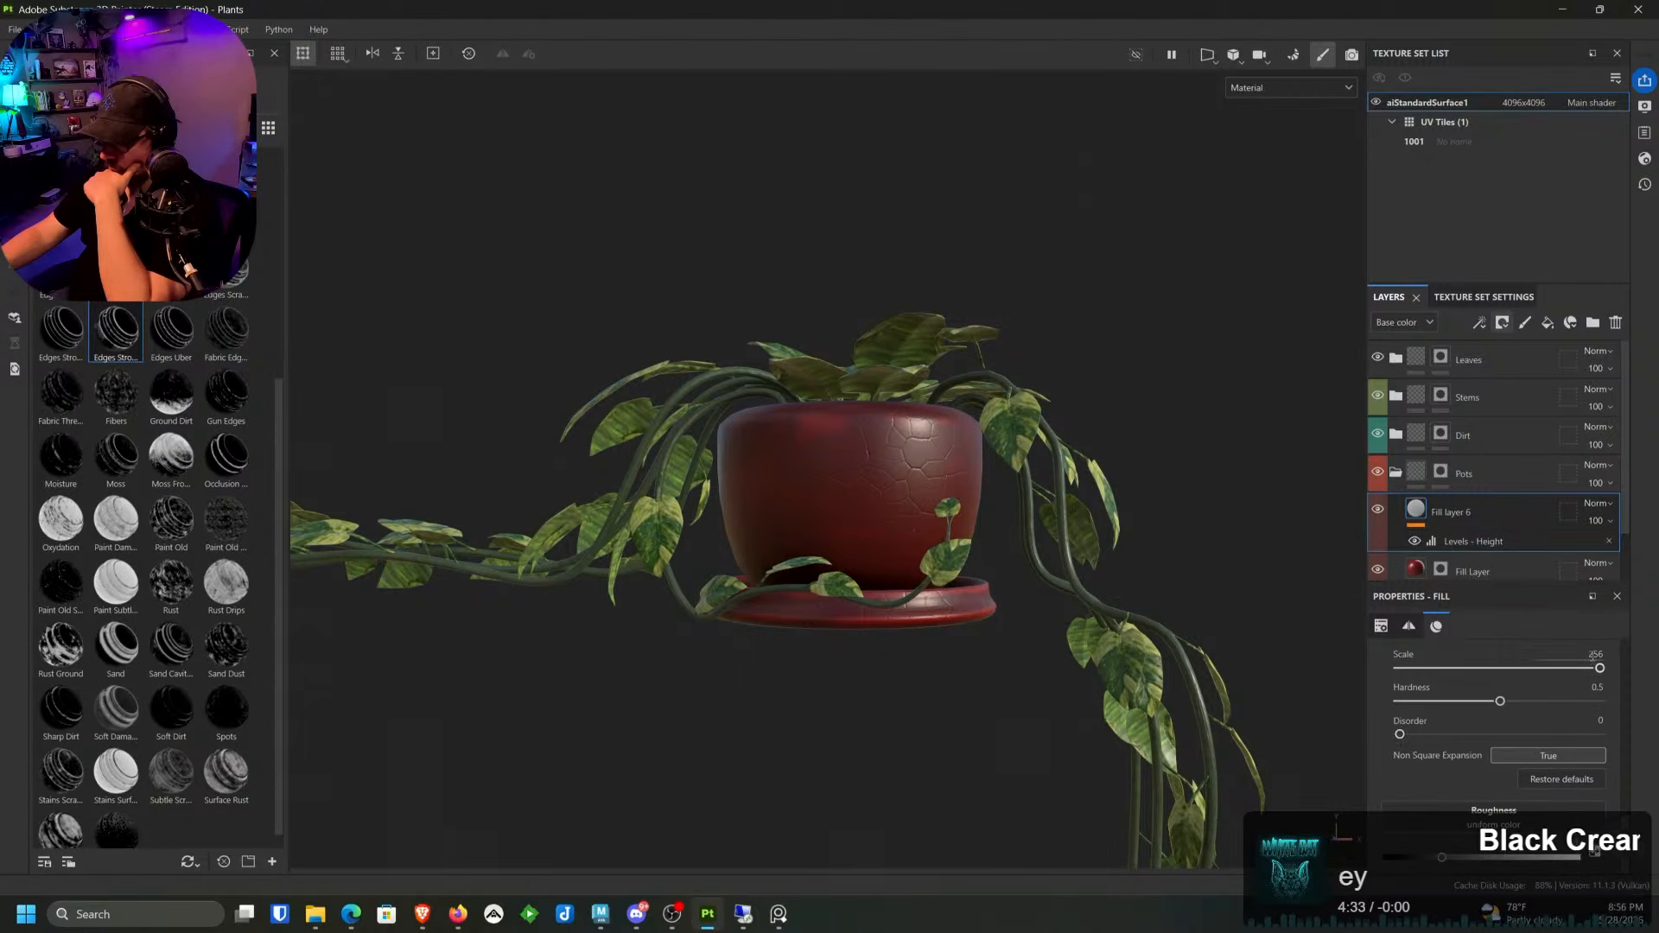
pyautogui.write('500')
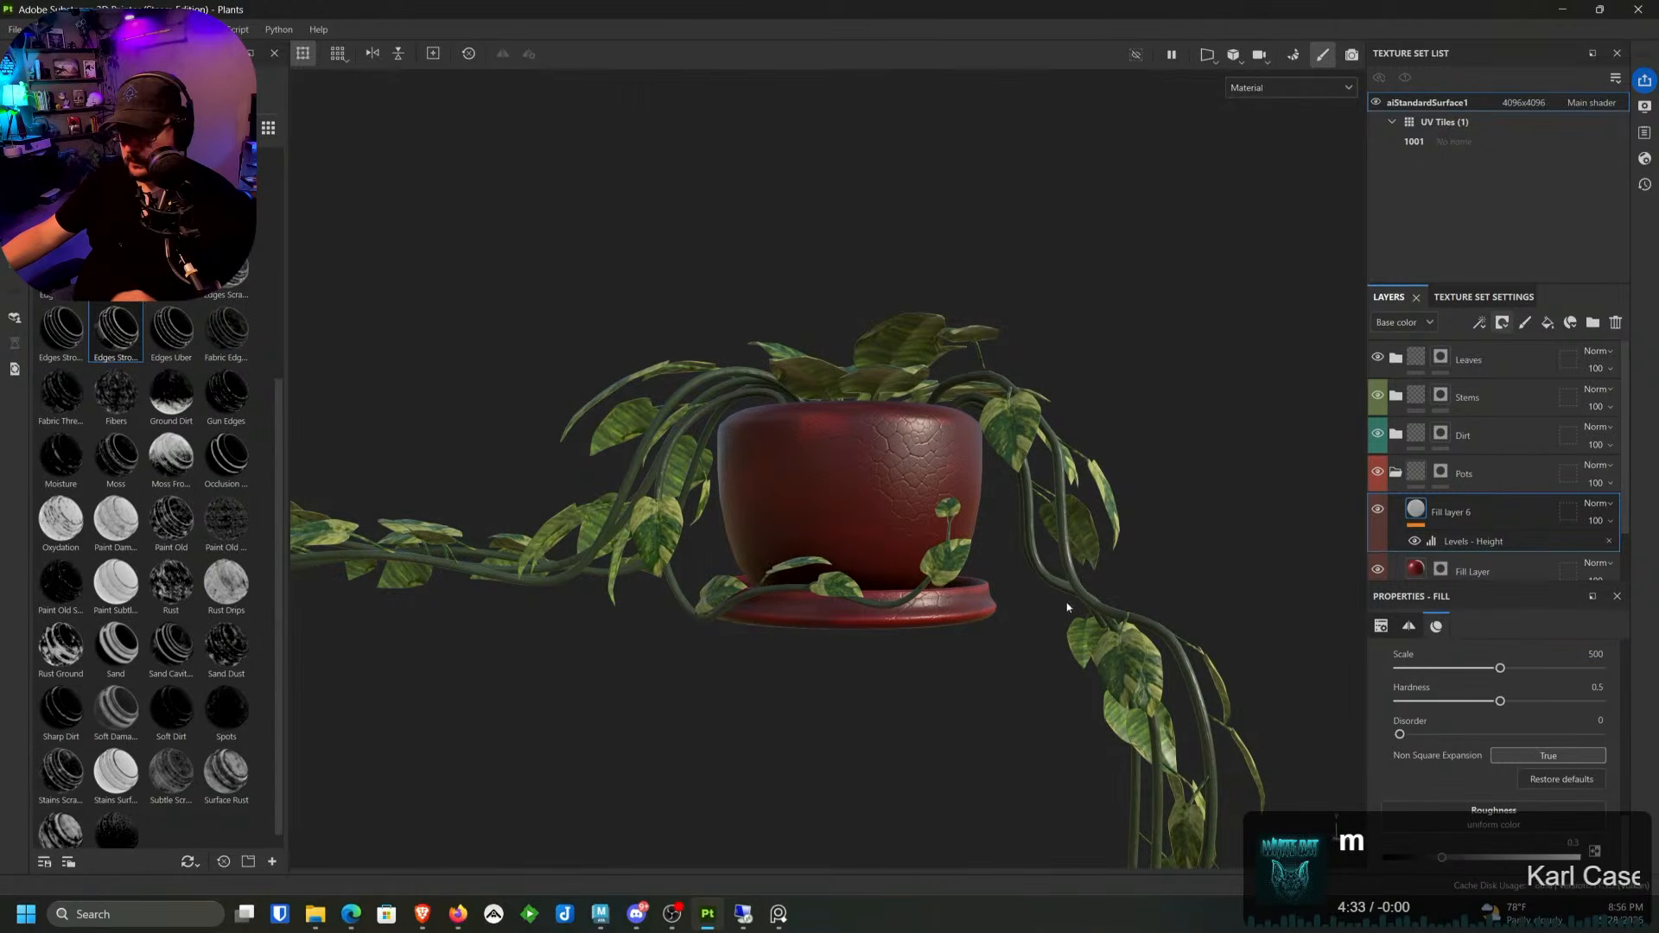
pyautogui.scroll(5, 890, 538)
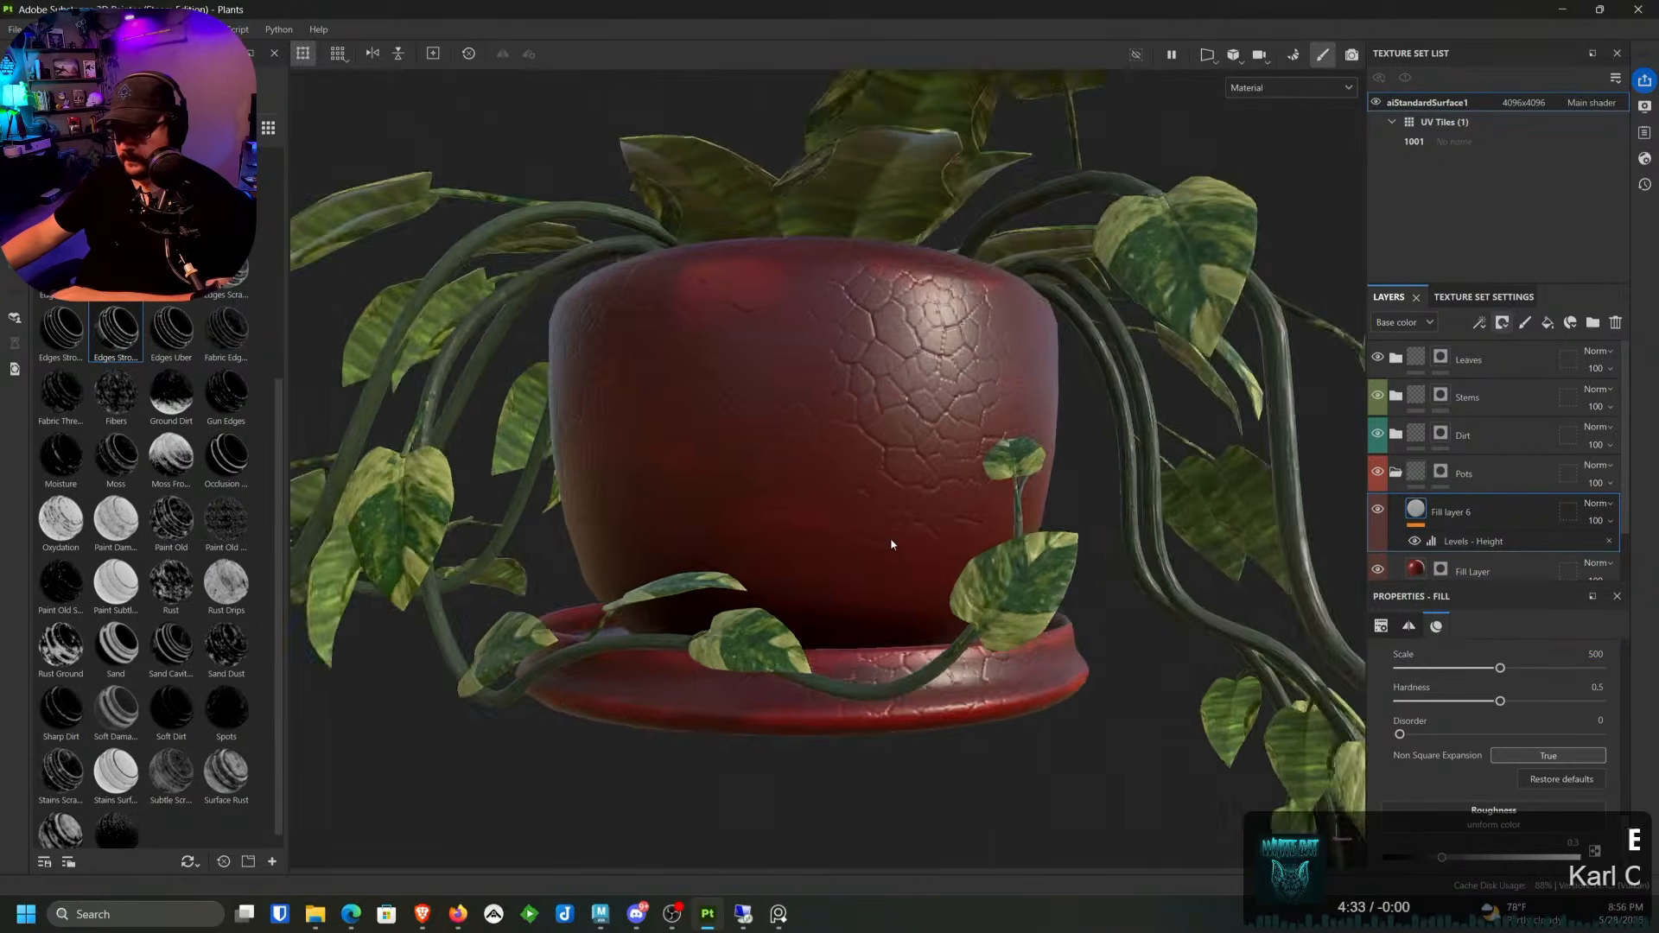
pyautogui.keyDown('alt'); pyautogui.moveTo(930, 522); pyautogui.dragTo(1130, 697); pyautogui.keyUp('alt')
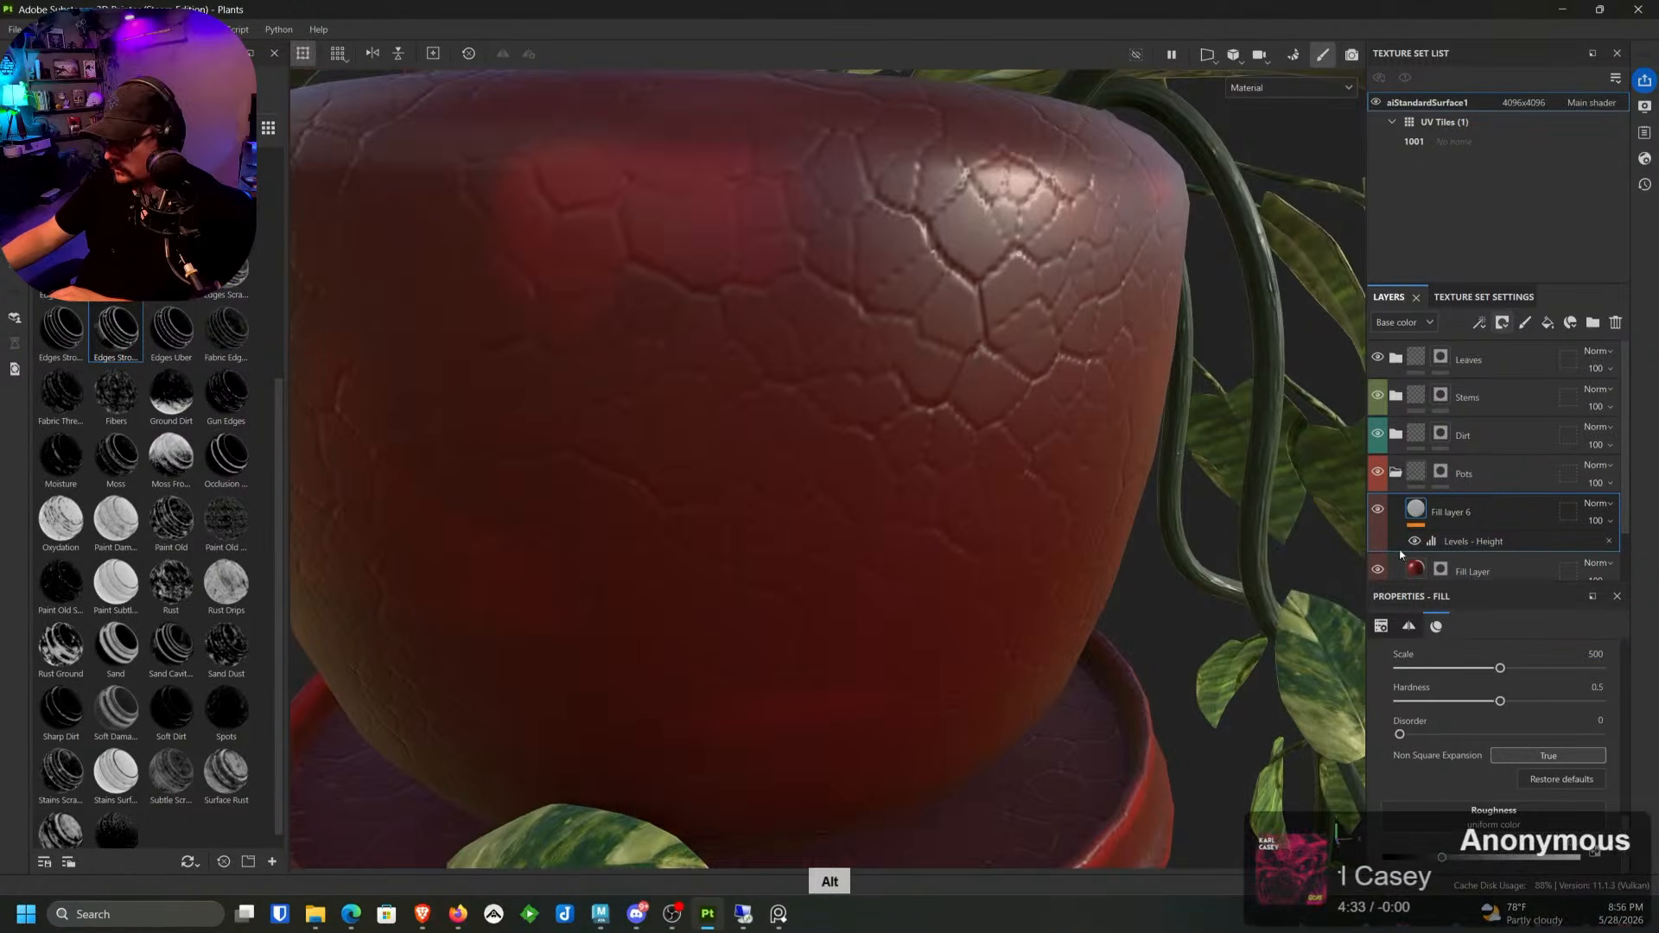
pyautogui.click(1478, 541)
pyautogui.moveTo(1580, 767); pyautogui.dragTo(1590, 777)
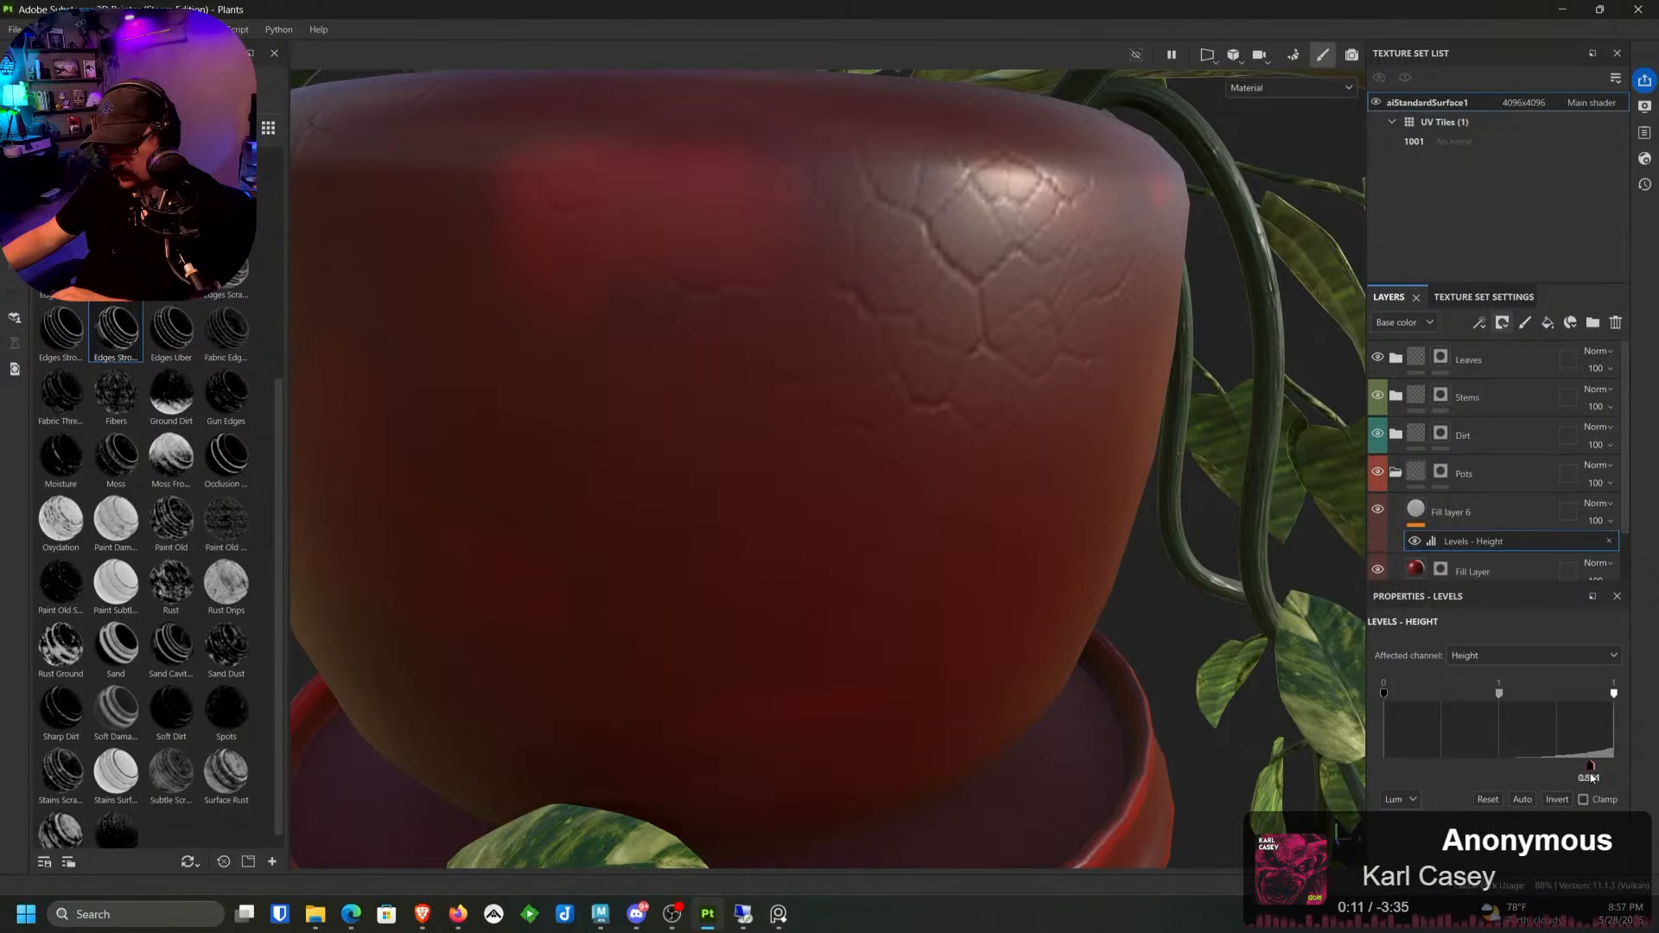
# Step: Darken the Ground Natural Mud color in the Dirt folder to near-black 151414
pyautogui.scroll(-8, 712, 459)
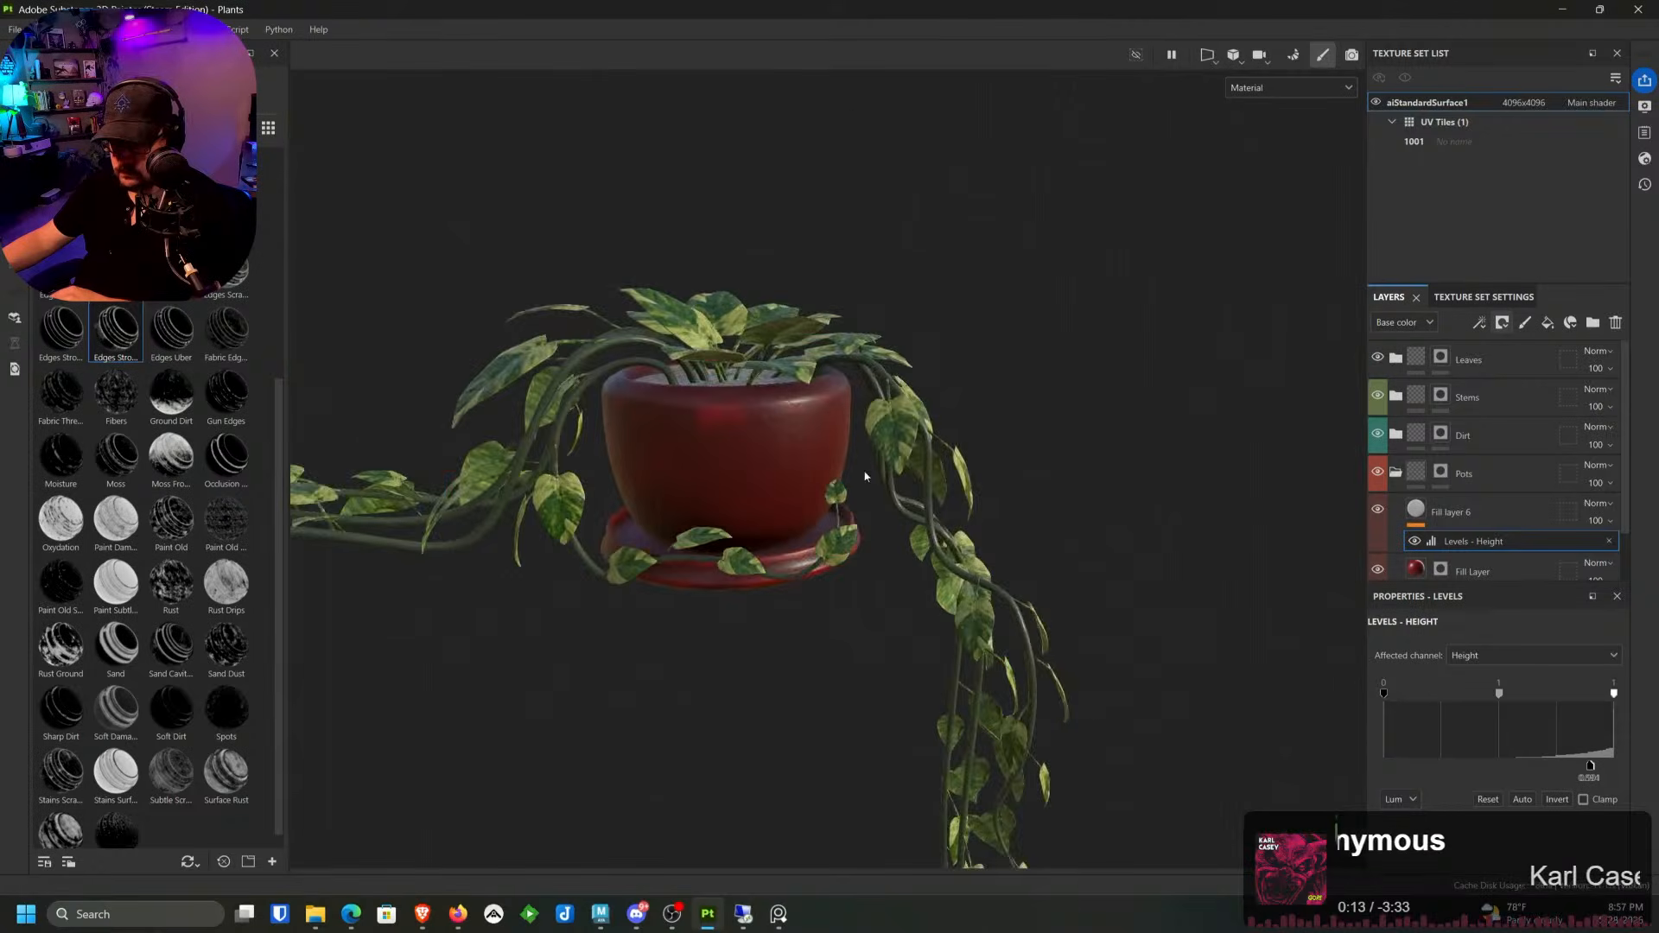
pyautogui.keyDown('alt'); pyautogui.moveTo(863, 475); pyautogui.dragTo(951, 622); pyautogui.keyUp('alt')
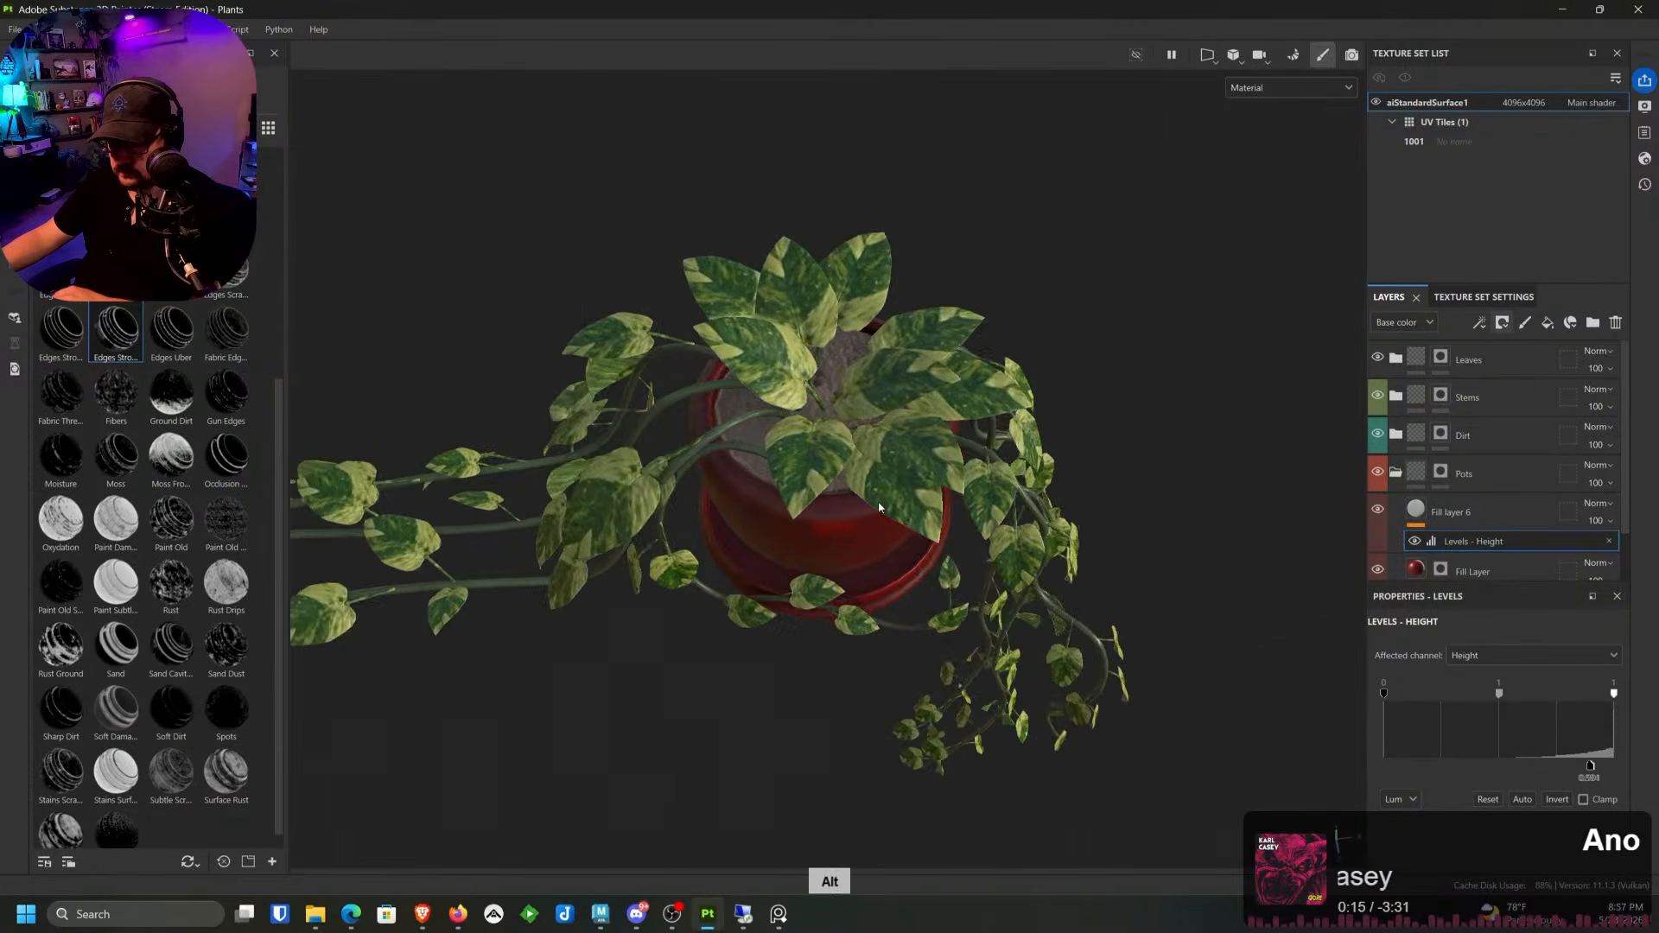
pyautogui.scroll(5, 807, 515)
pyautogui.keyDown('alt'); pyautogui.moveTo(807, 515); pyautogui.dragTo(1022, 563); pyautogui.keyUp('alt')
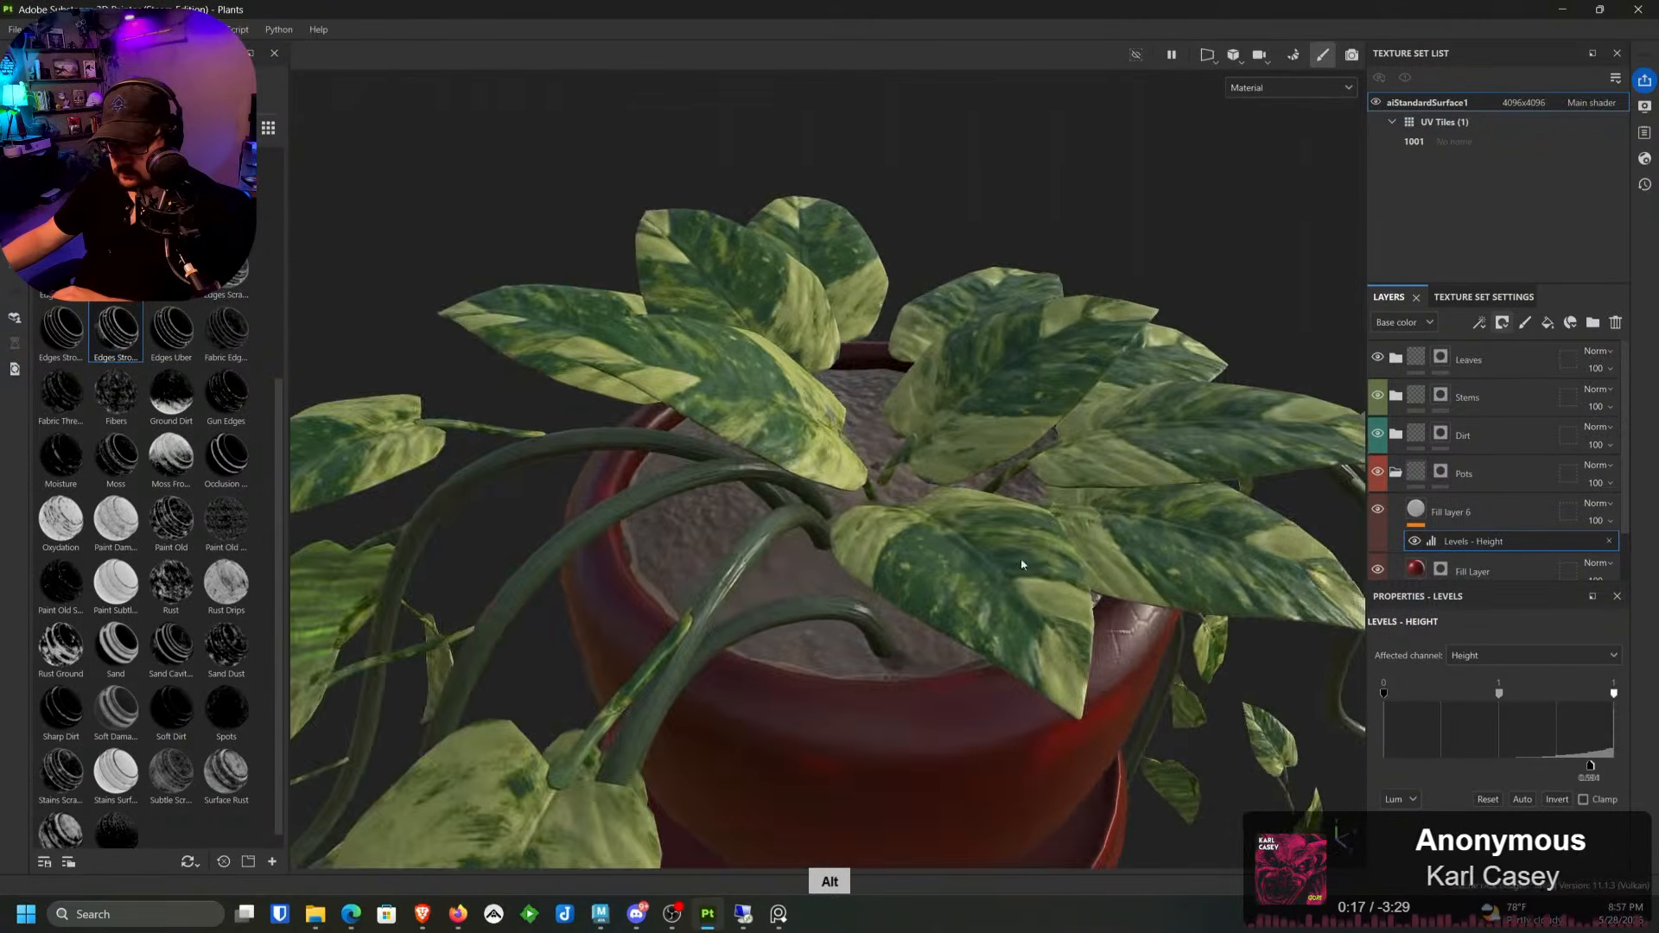
pyautogui.scroll(4, 959, 579)
pyautogui.keyDown('alt'); pyautogui.moveTo(904, 600); pyautogui.dragTo(799, 525); pyautogui.keyUp('alt')
pyautogui.scroll(-6, 672, 505)
pyautogui.scroll(6, 672, 505)
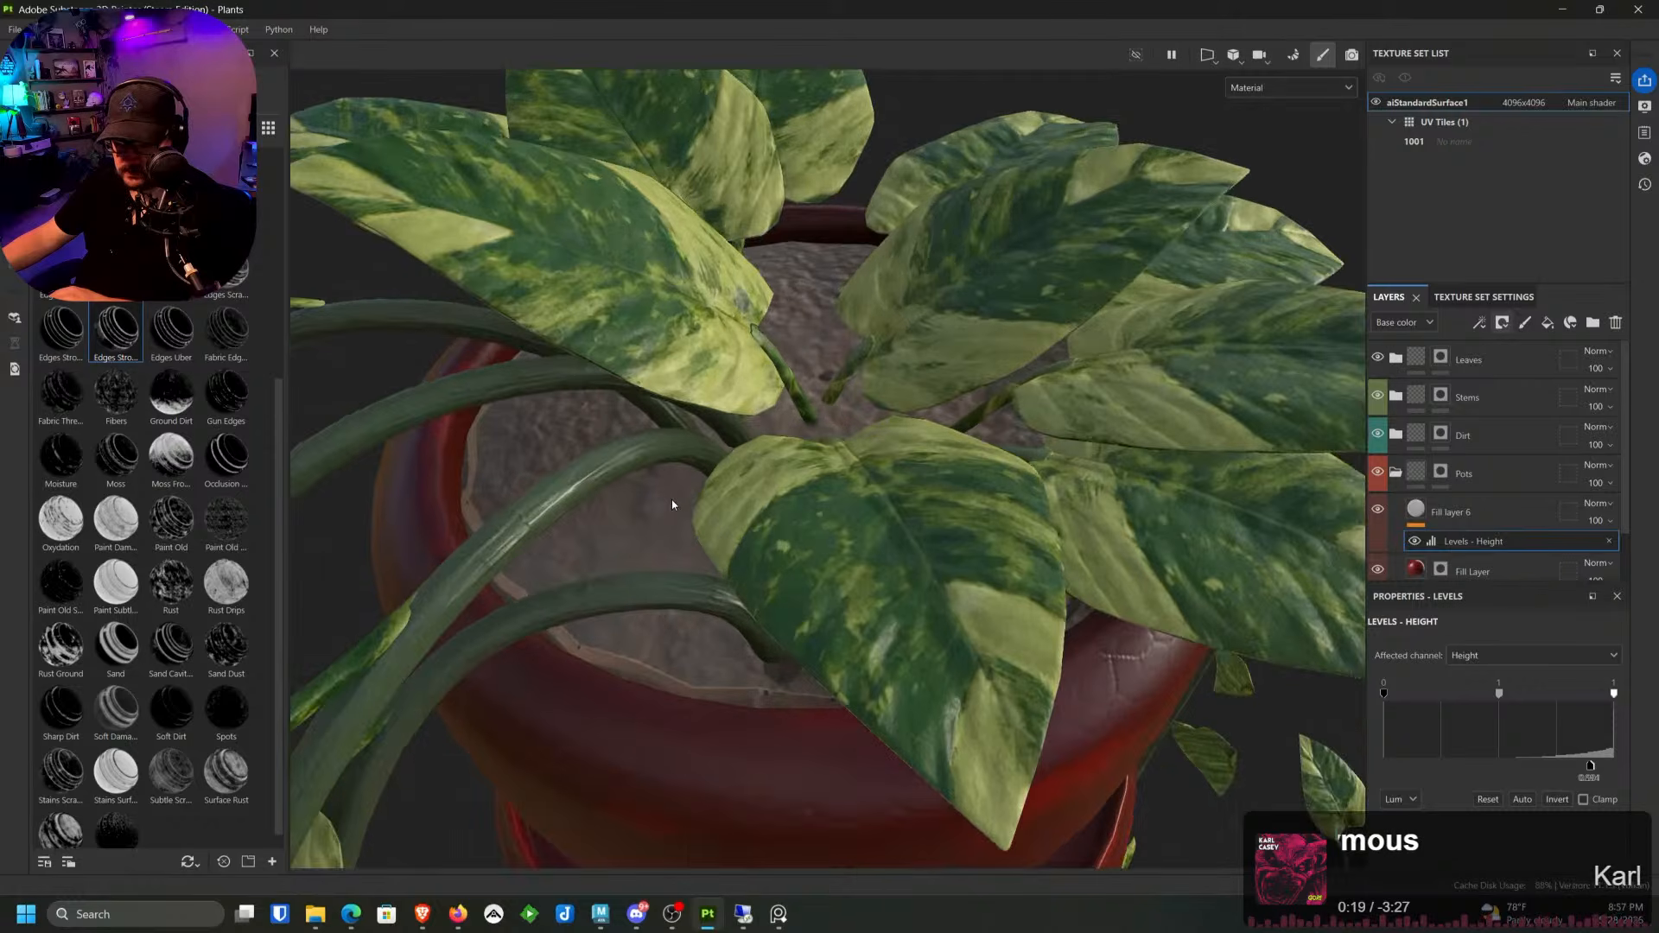
pyautogui.click(1499, 440)
pyautogui.click(1396, 435)
pyautogui.click(1488, 506)
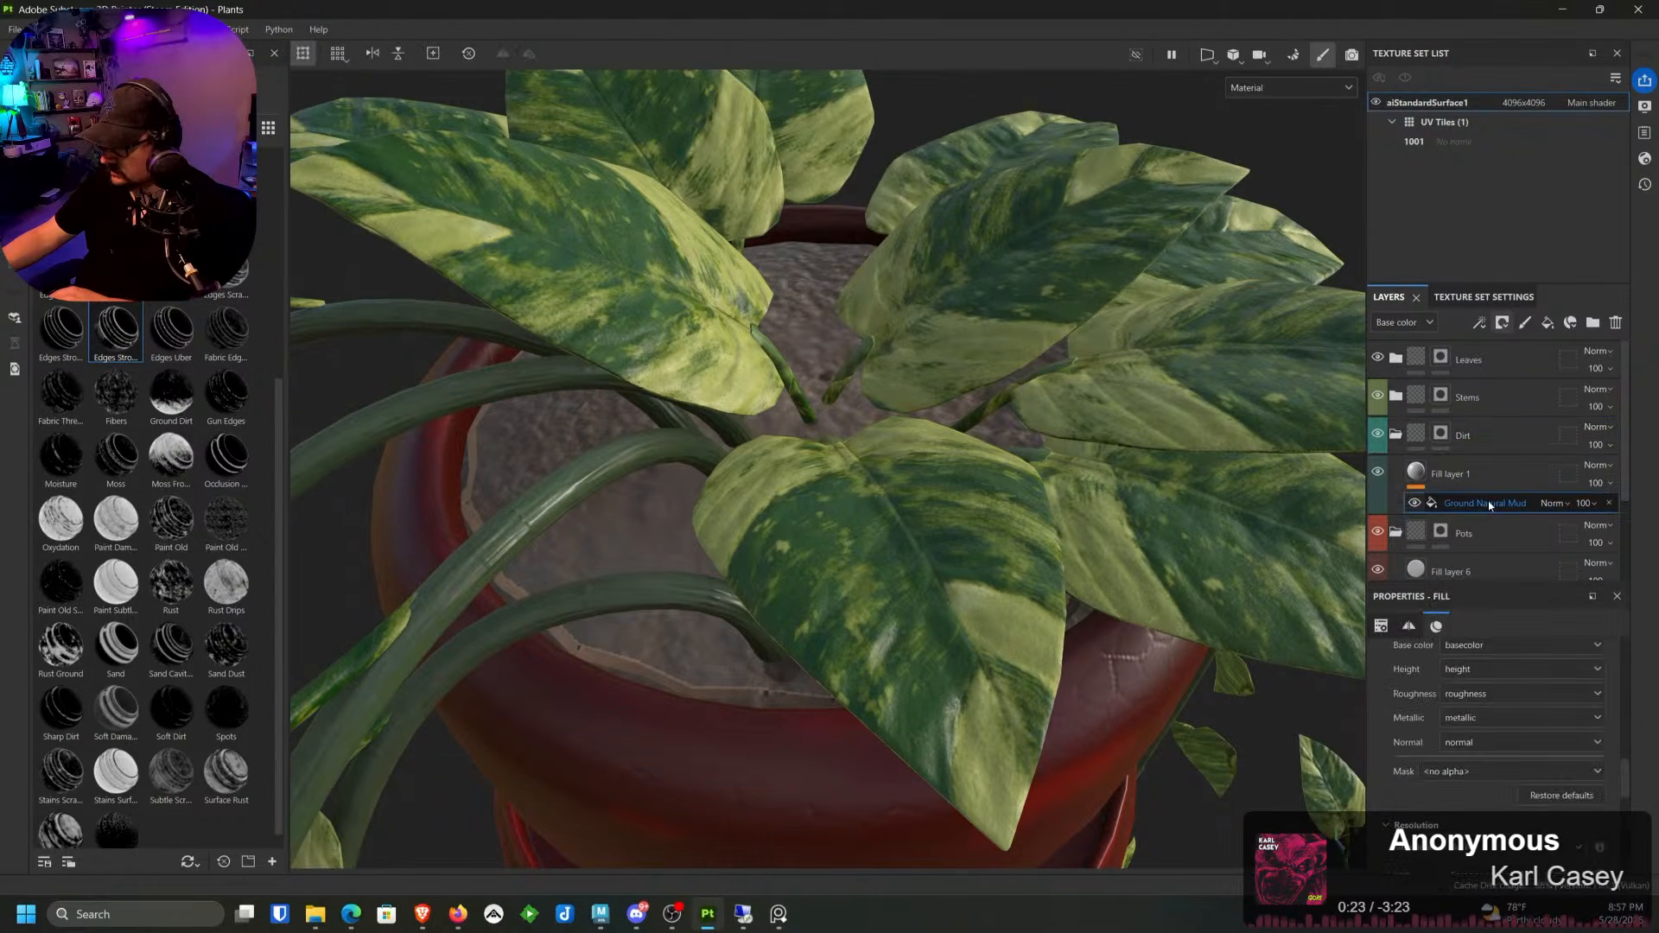
pyautogui.scroll(-5, 1528, 692)
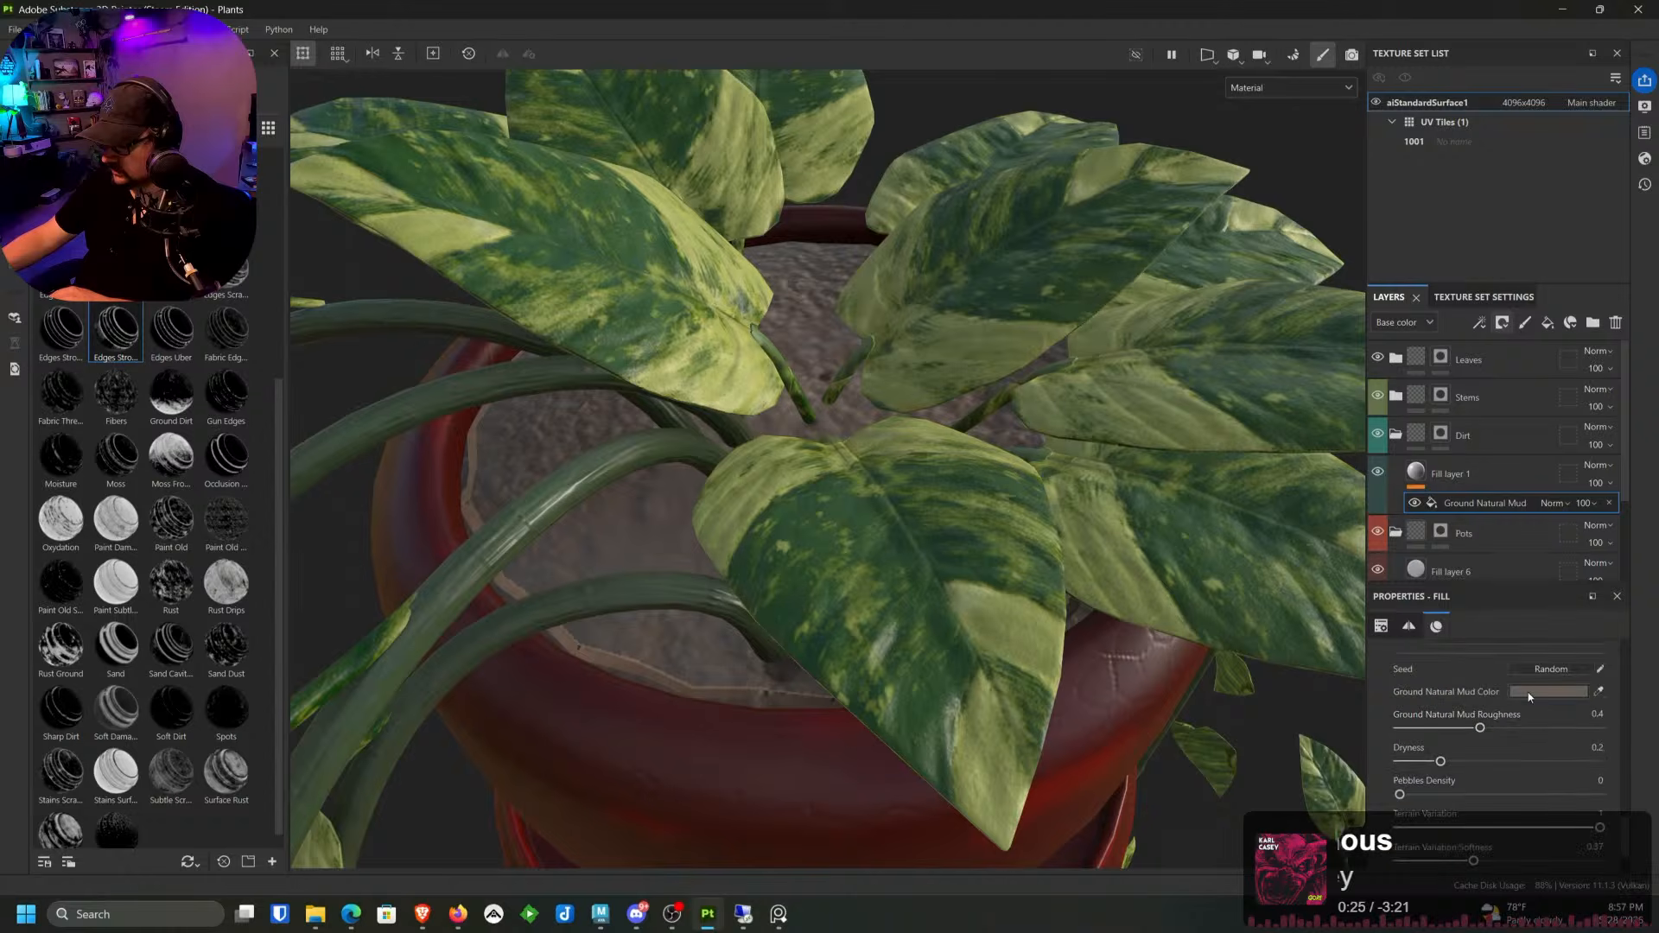
pyautogui.click(1541, 696)
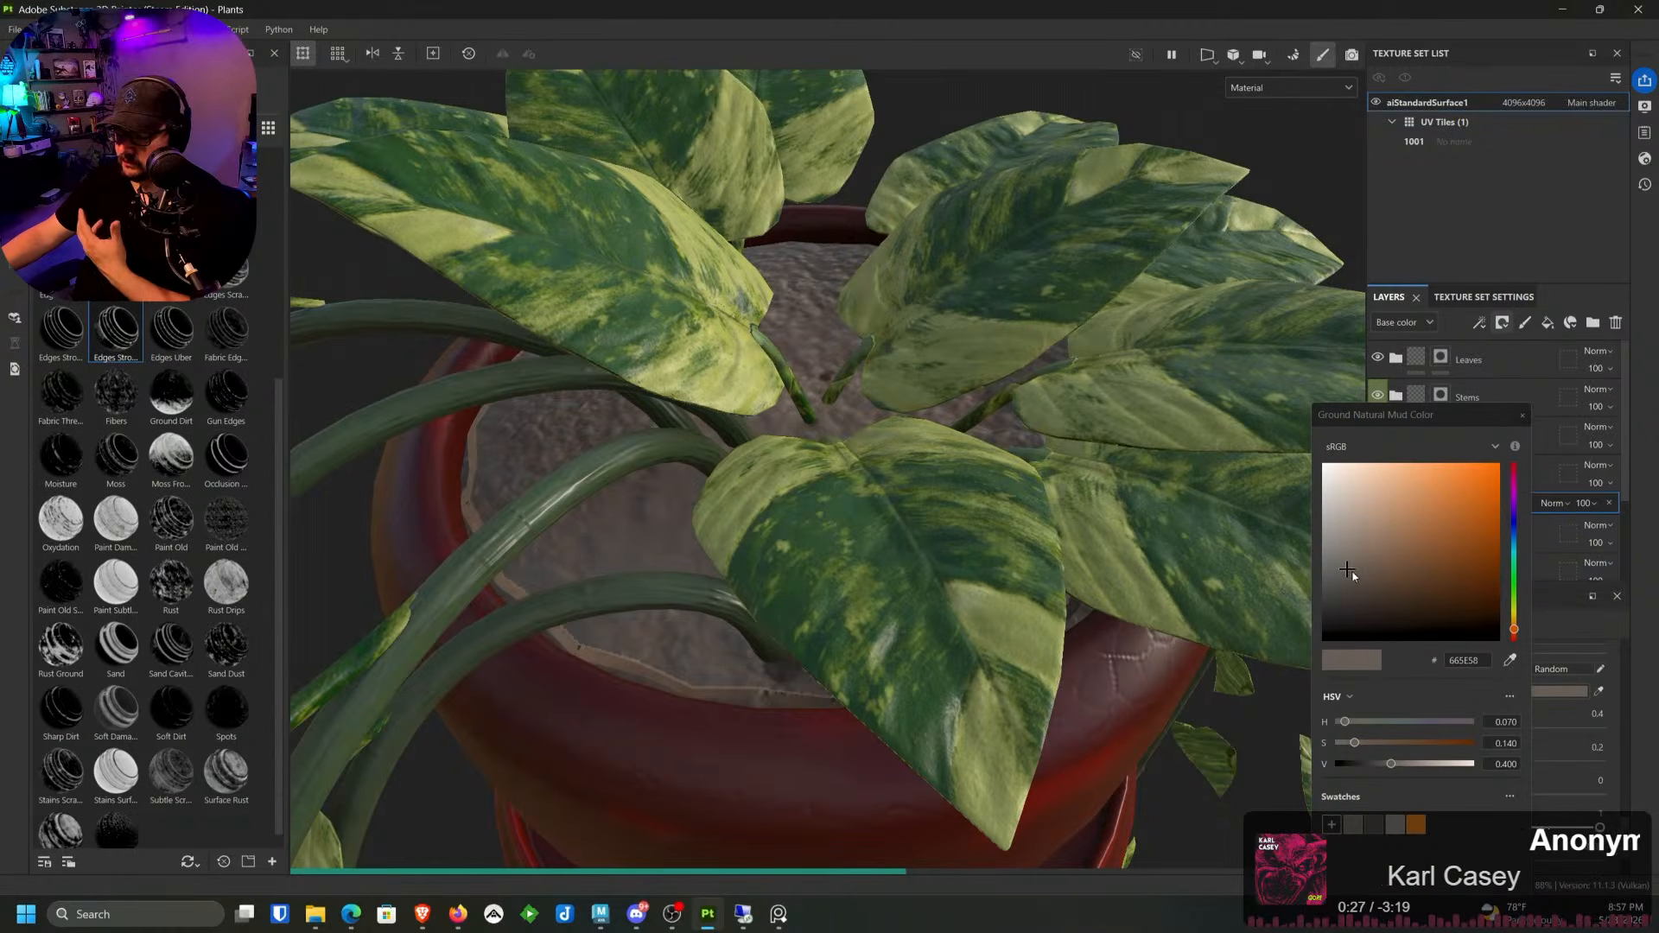
pyautogui.moveTo(1345, 587); pyautogui.dragTo(1333, 630)
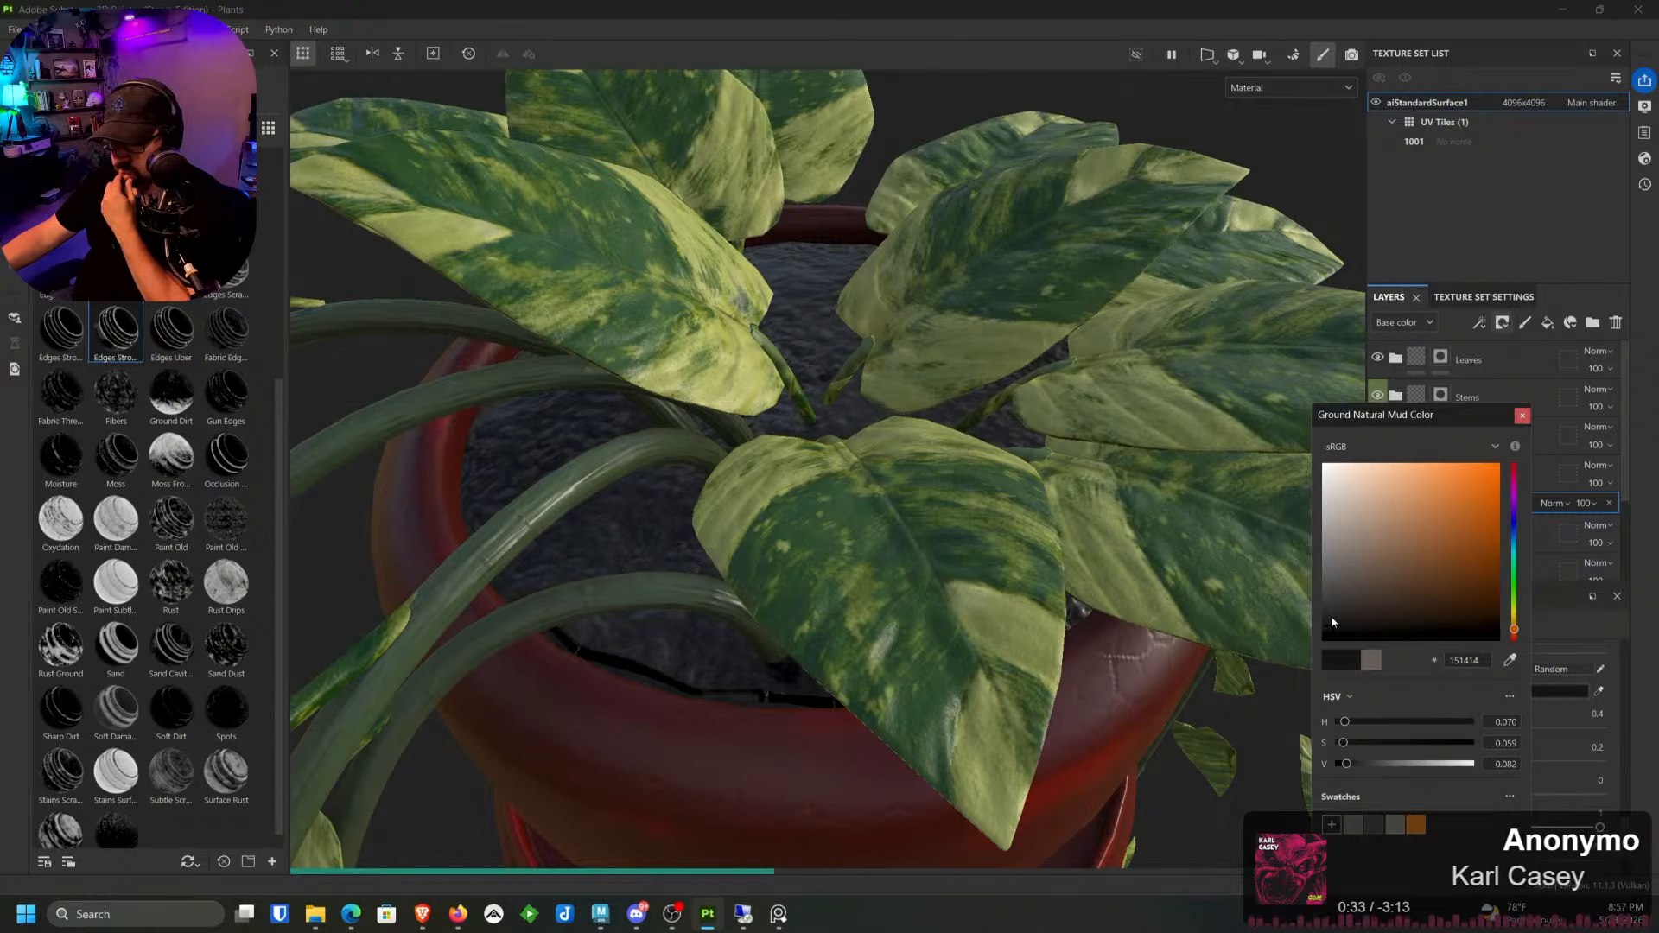
pyautogui.click(1261, 534)
# Step: Examine the soil and the pot's cracked surface from a distance and up close
pyautogui.scroll(-10, 1183, 588)
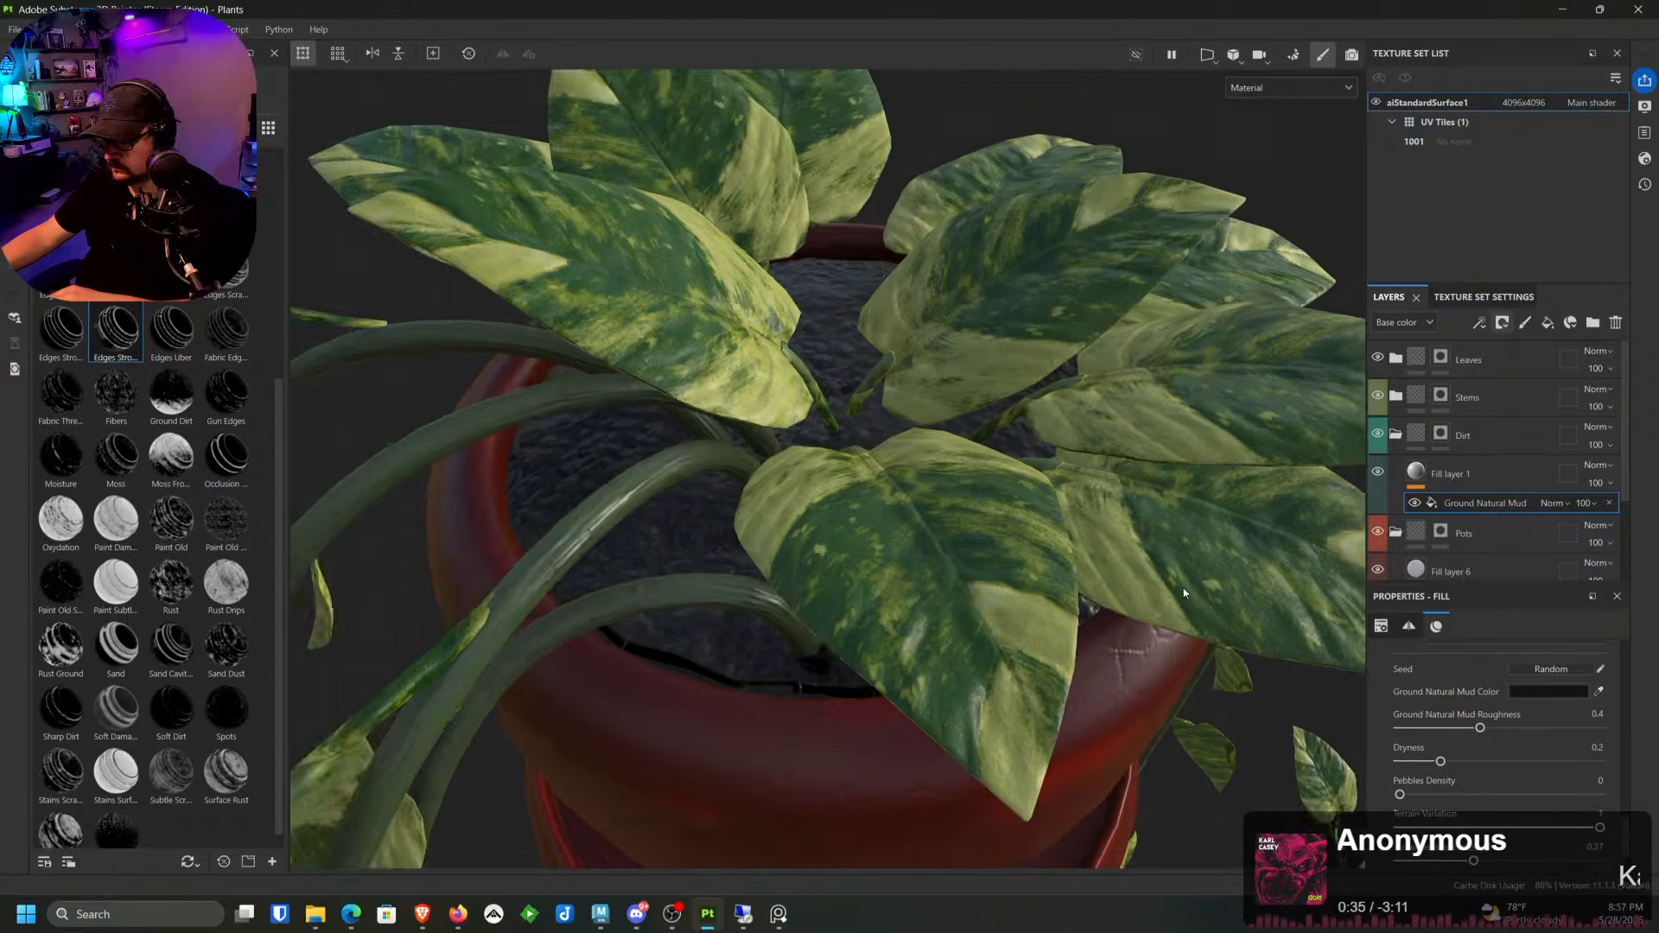
pyautogui.keyDown('alt'); pyautogui.moveTo(1183, 588); pyautogui.dragTo(975, 545); pyautogui.keyUp('alt')
pyautogui.scroll(-3, 975, 544)
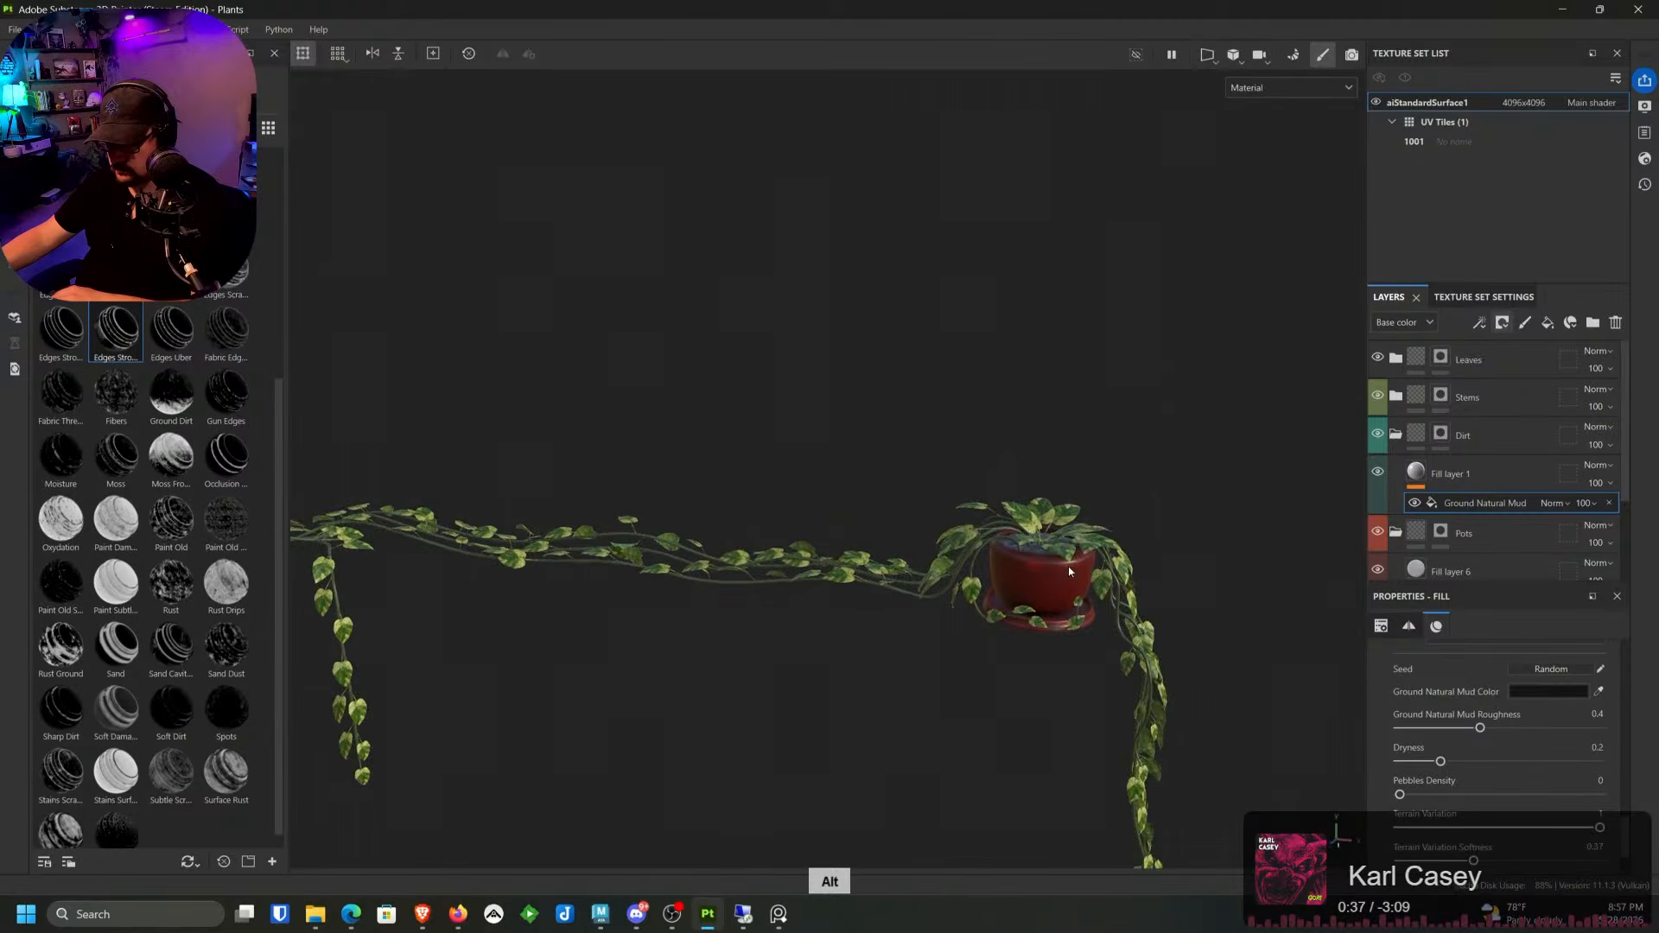
pyautogui.keyDown('alt'); pyautogui.moveTo(1068, 567); pyautogui.dragTo(945, 528, button='middle'); pyautogui.keyUp('alt')
pyautogui.scroll(9, 945, 529)
pyautogui.moveTo(1019, 533)
pyautogui.keyDown('alt'); pyautogui.mouseDown()
pyautogui.moveTo(1019, 505)
pyautogui.moveTo(1045, 529)
pyautogui.moveTo(1058, 512)
pyautogui.moveTo(952, 506)
pyautogui.moveTo(847, 423)
pyautogui.moveTo(1002, 511)
pyautogui.mouseUp(); pyautogui.keyUp('alt')
pyautogui.scroll(-3, 1044, 530)
pyautogui.scroll(7, 989, 548)
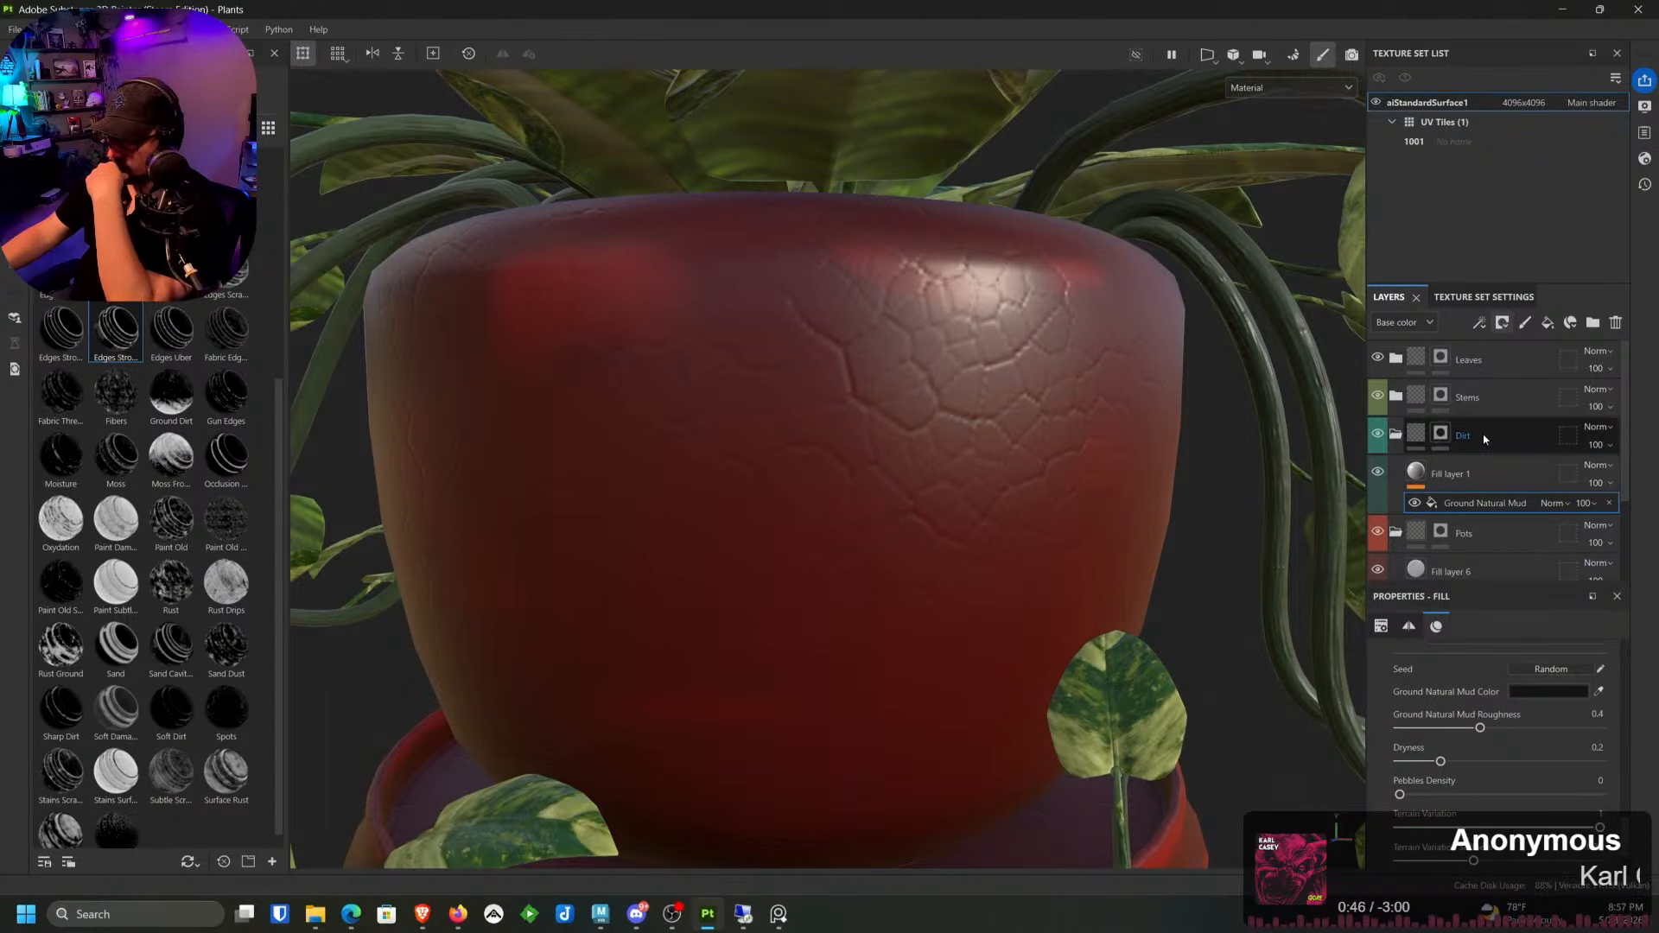
# Step: Enable the color channel on Fill layer 6 and assign the Cells 3 texture to its base color
pyautogui.scroll(-2, 1491, 532)
pyautogui.click(1494, 478)
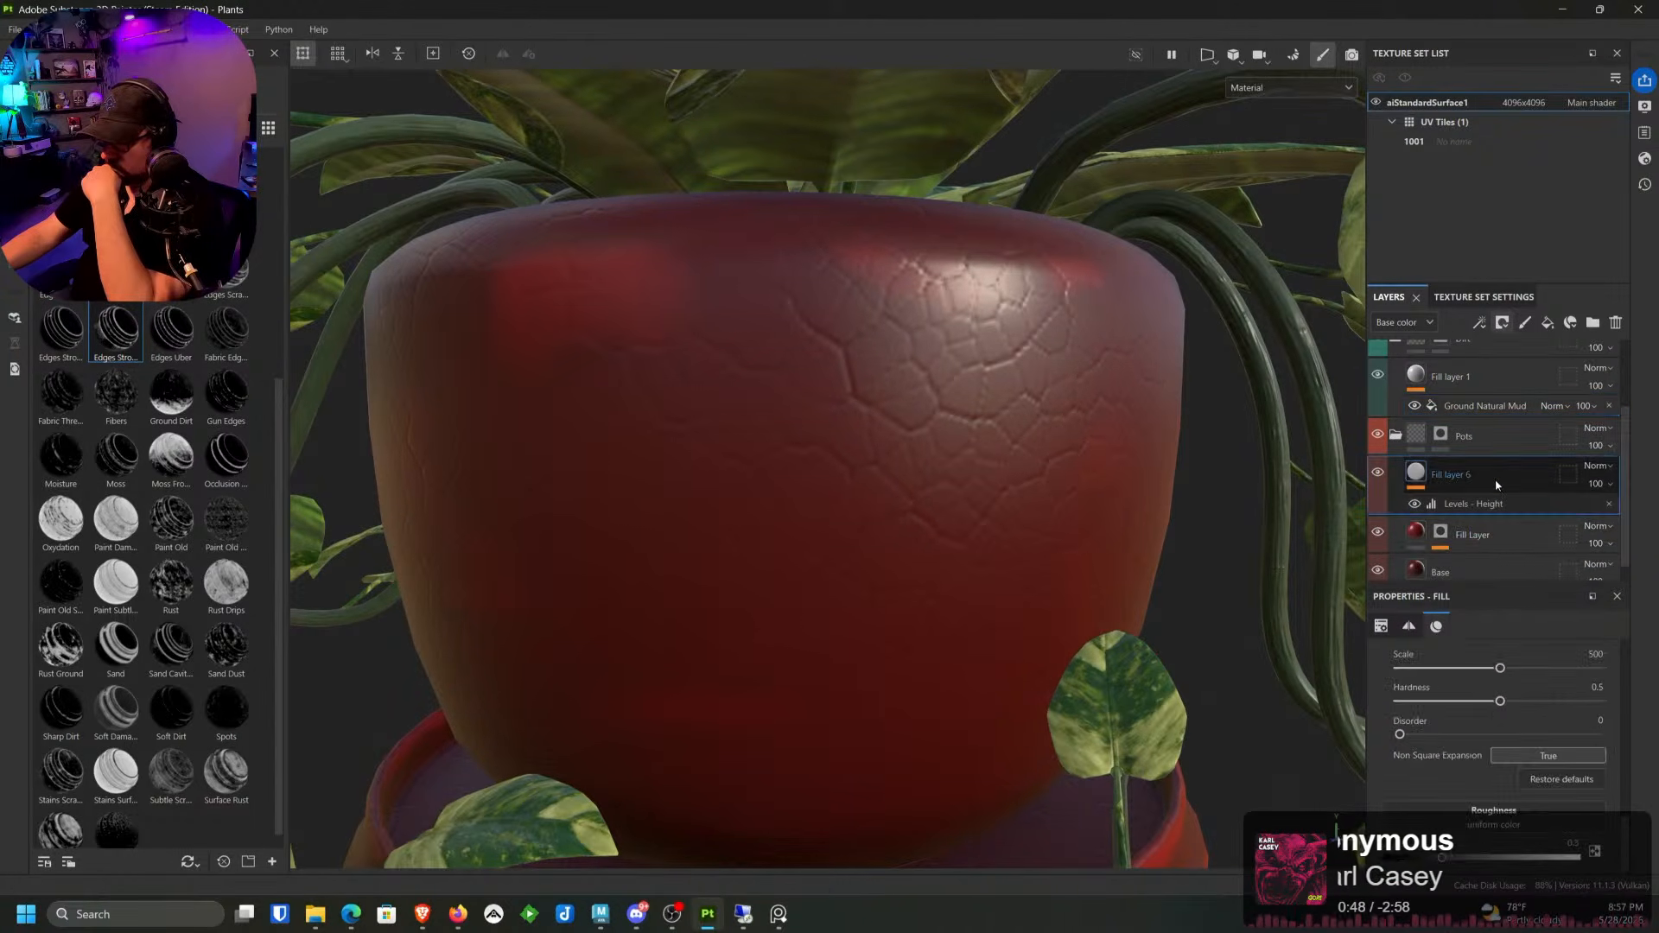
pyautogui.scroll(-5, 1425, 717)
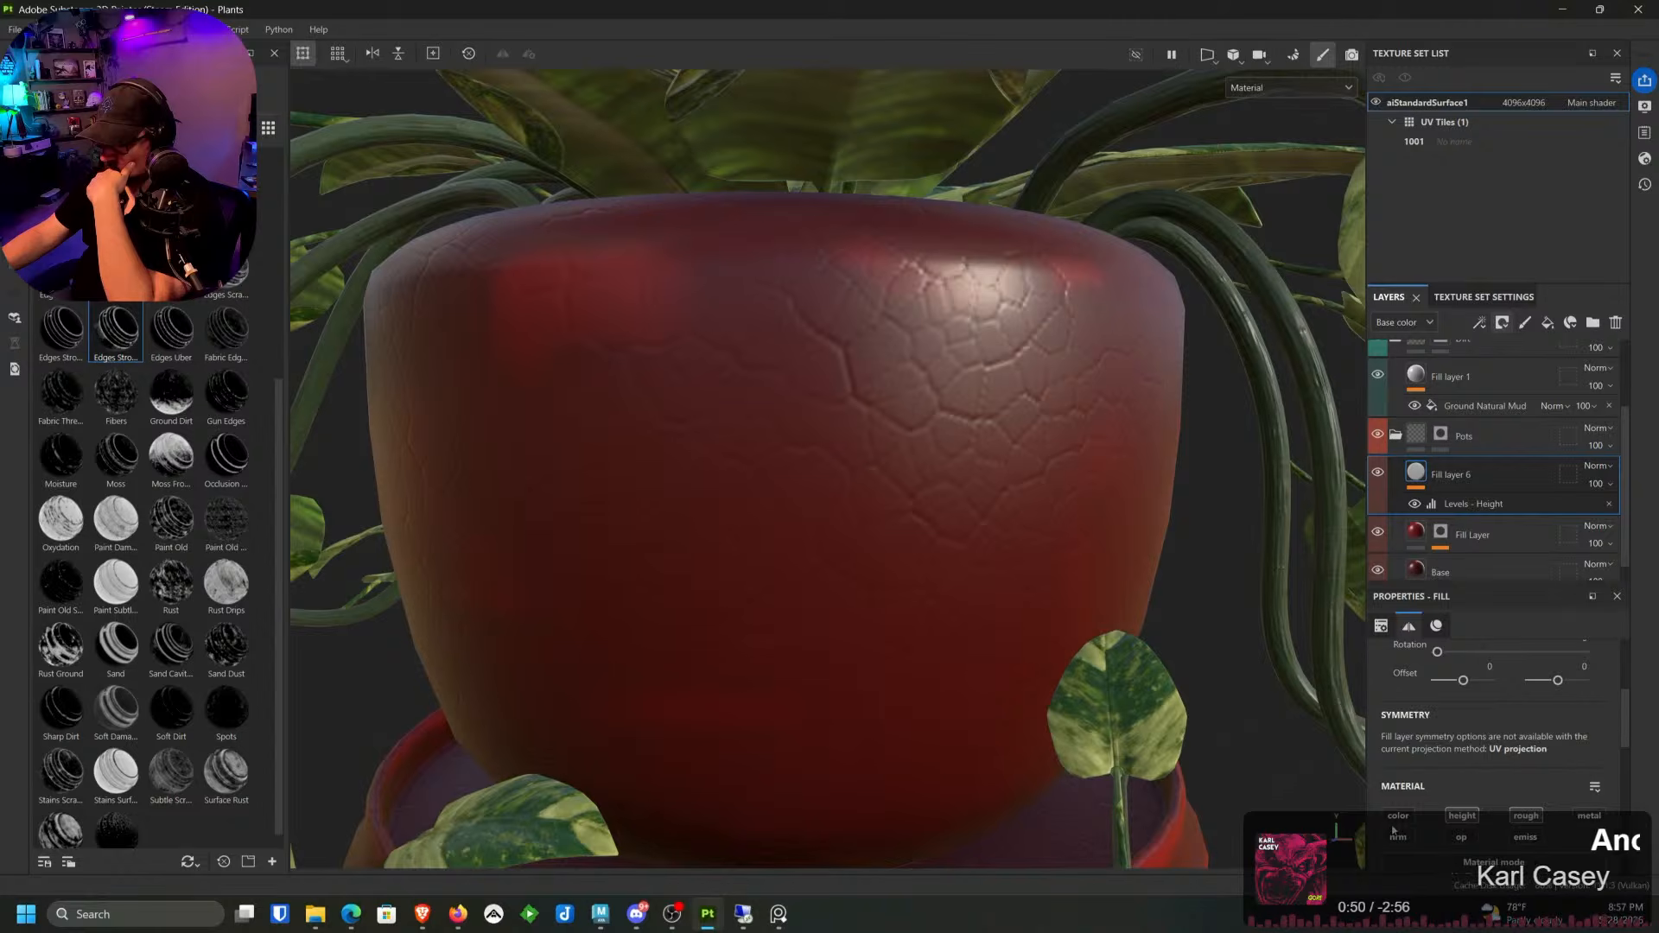
pyautogui.click(1396, 817)
pyautogui.scroll(-3, 1410, 802)
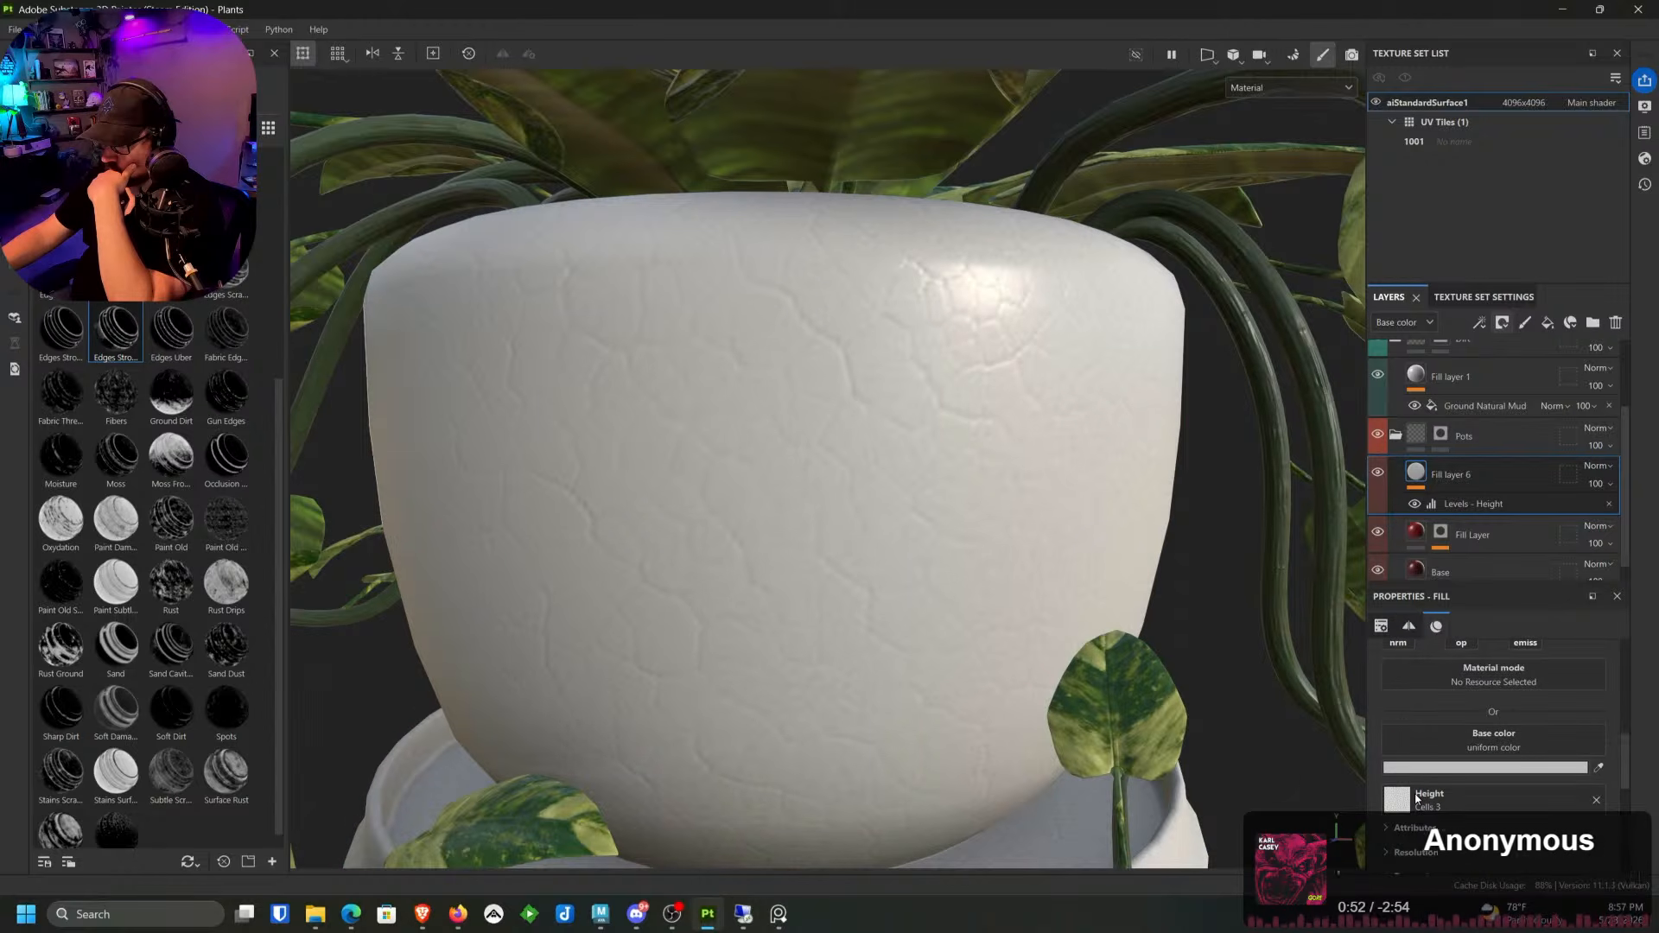
pyautogui.scroll(-2, 1417, 799)
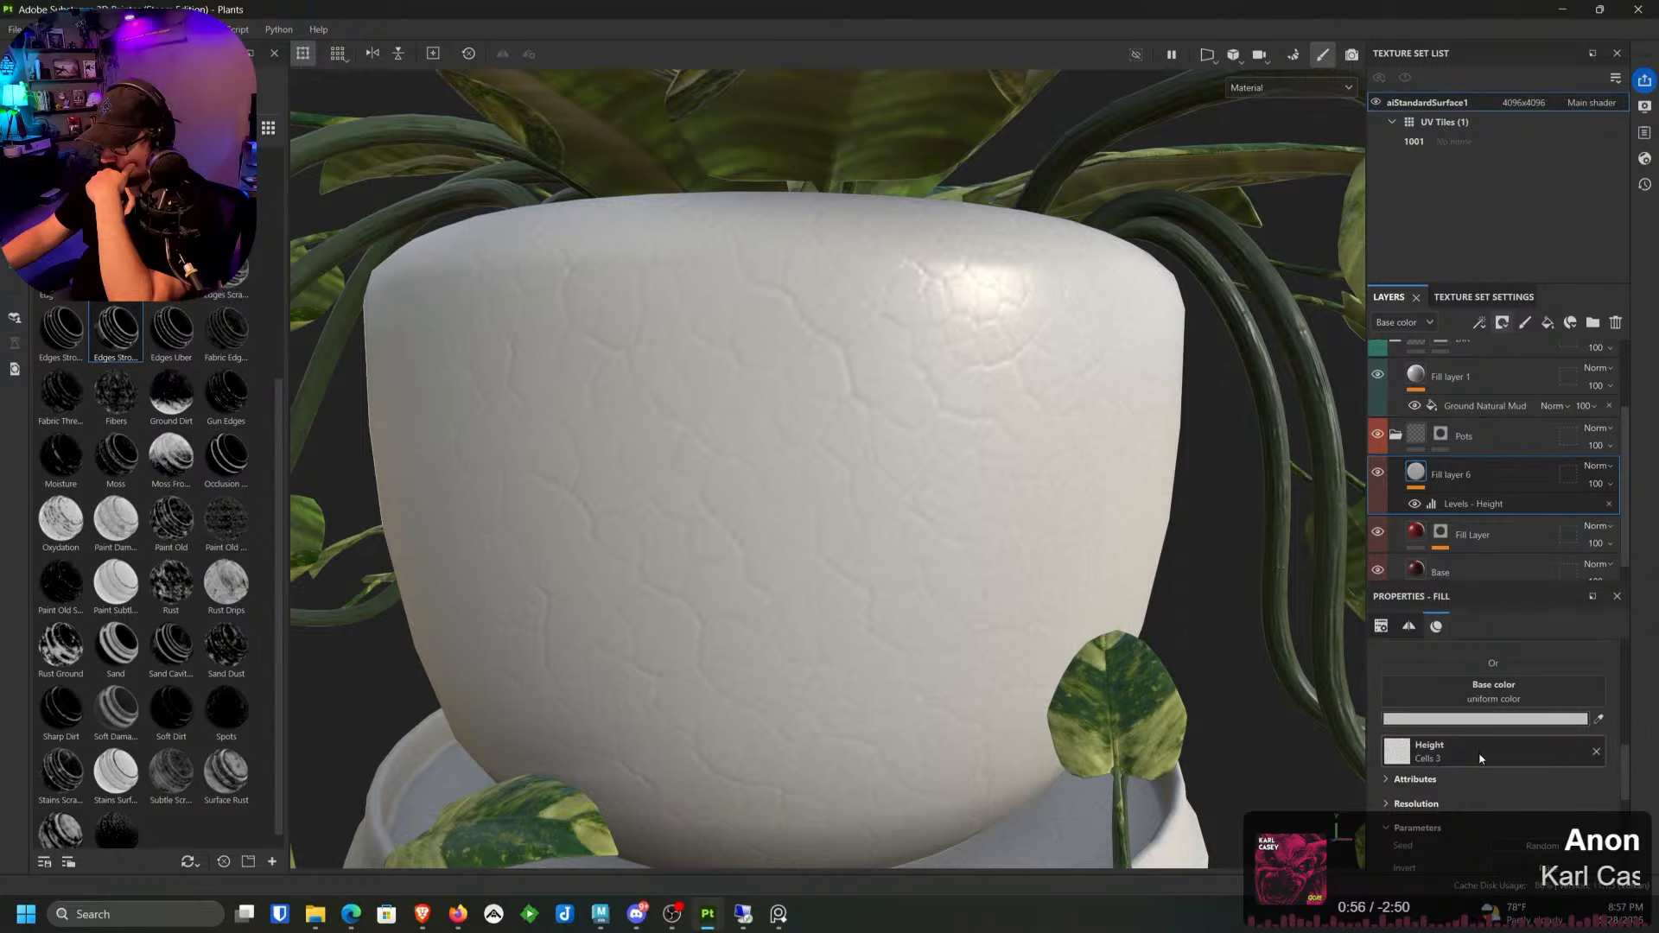
pyautogui.click(1437, 696)
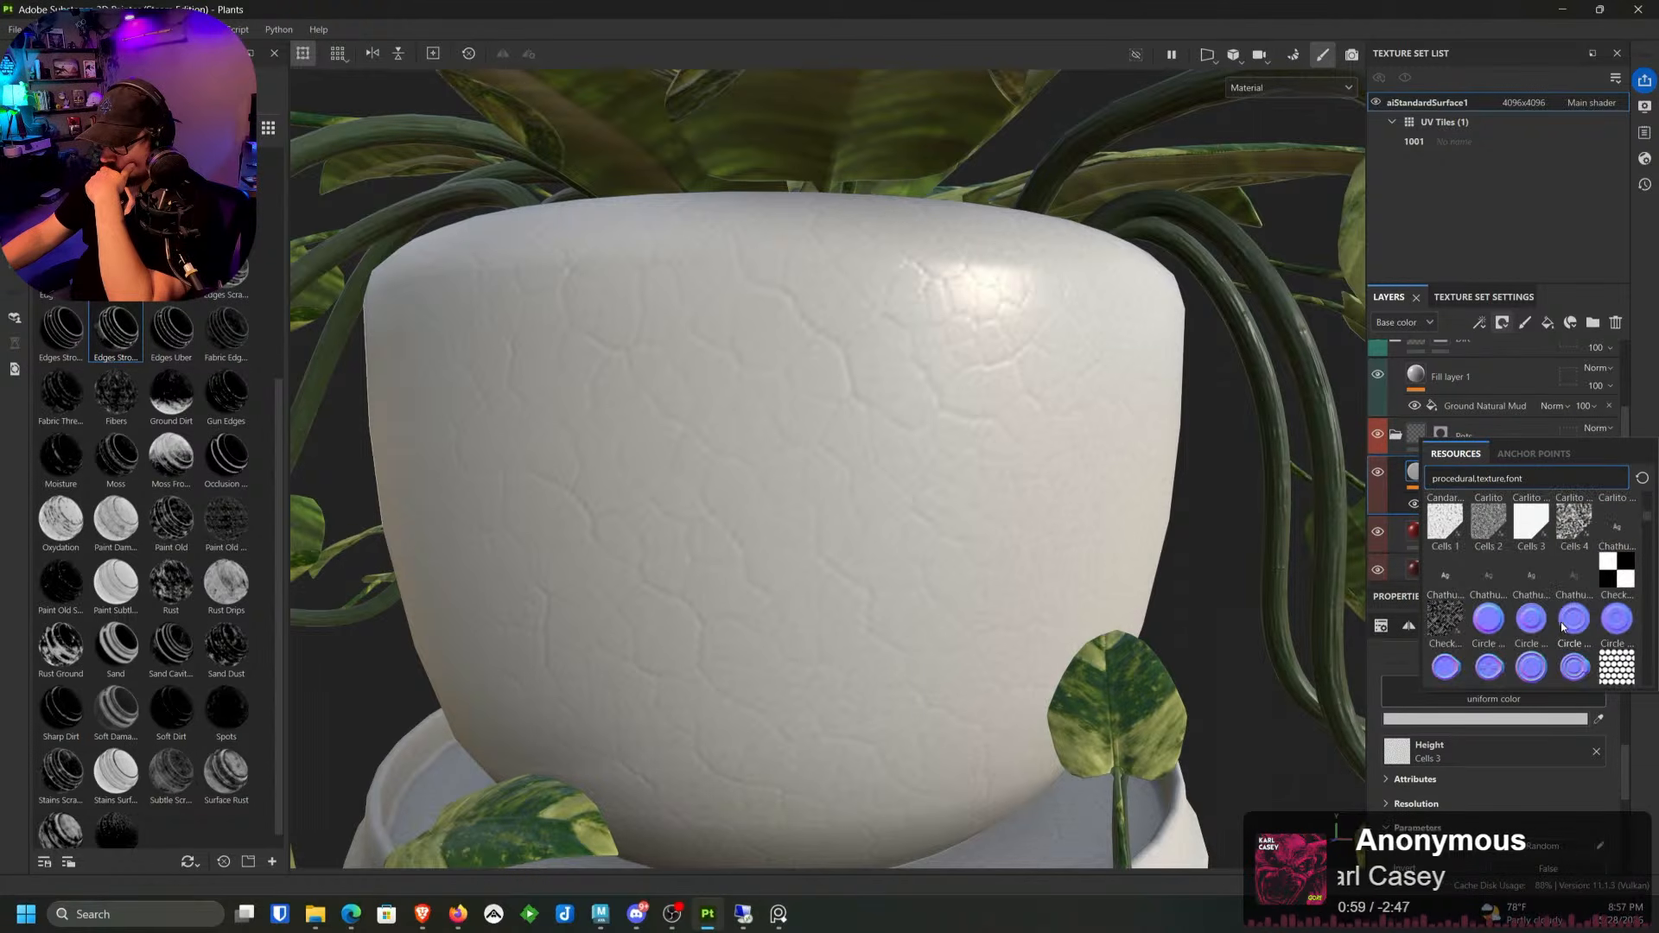
pyautogui.click(1525, 523)
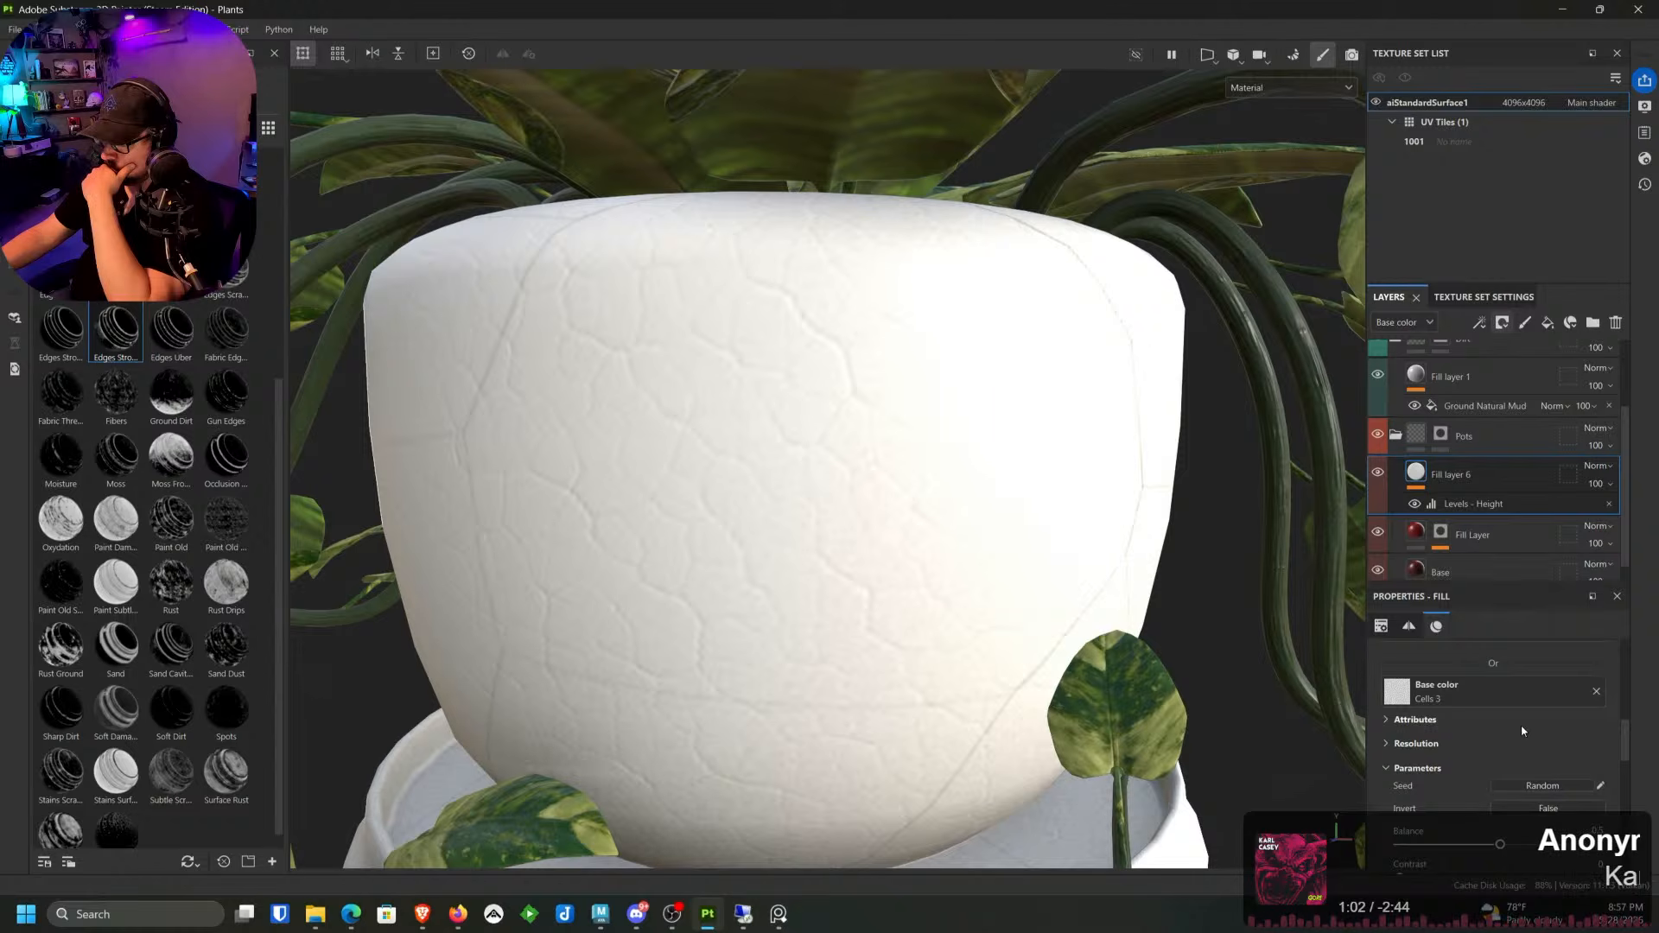
# Step: Examine the Cells 3 parameters of the base color and height on Fill layer 6
pyautogui.scroll(2, 1522, 731)
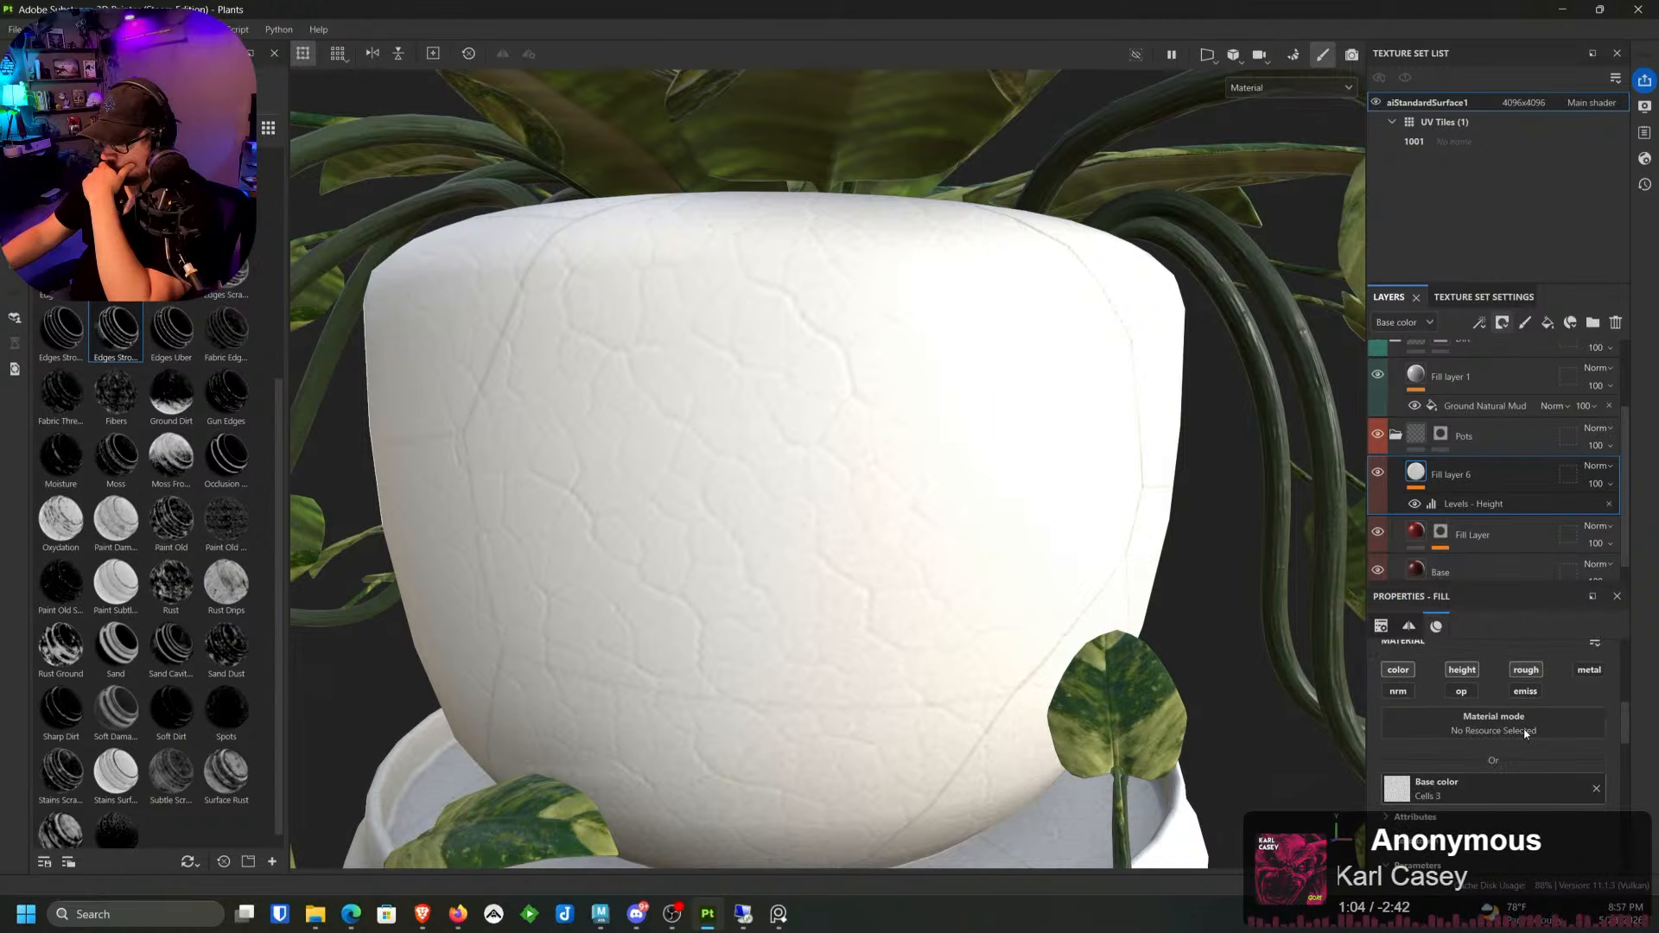
pyautogui.scroll(-2, 1525, 732)
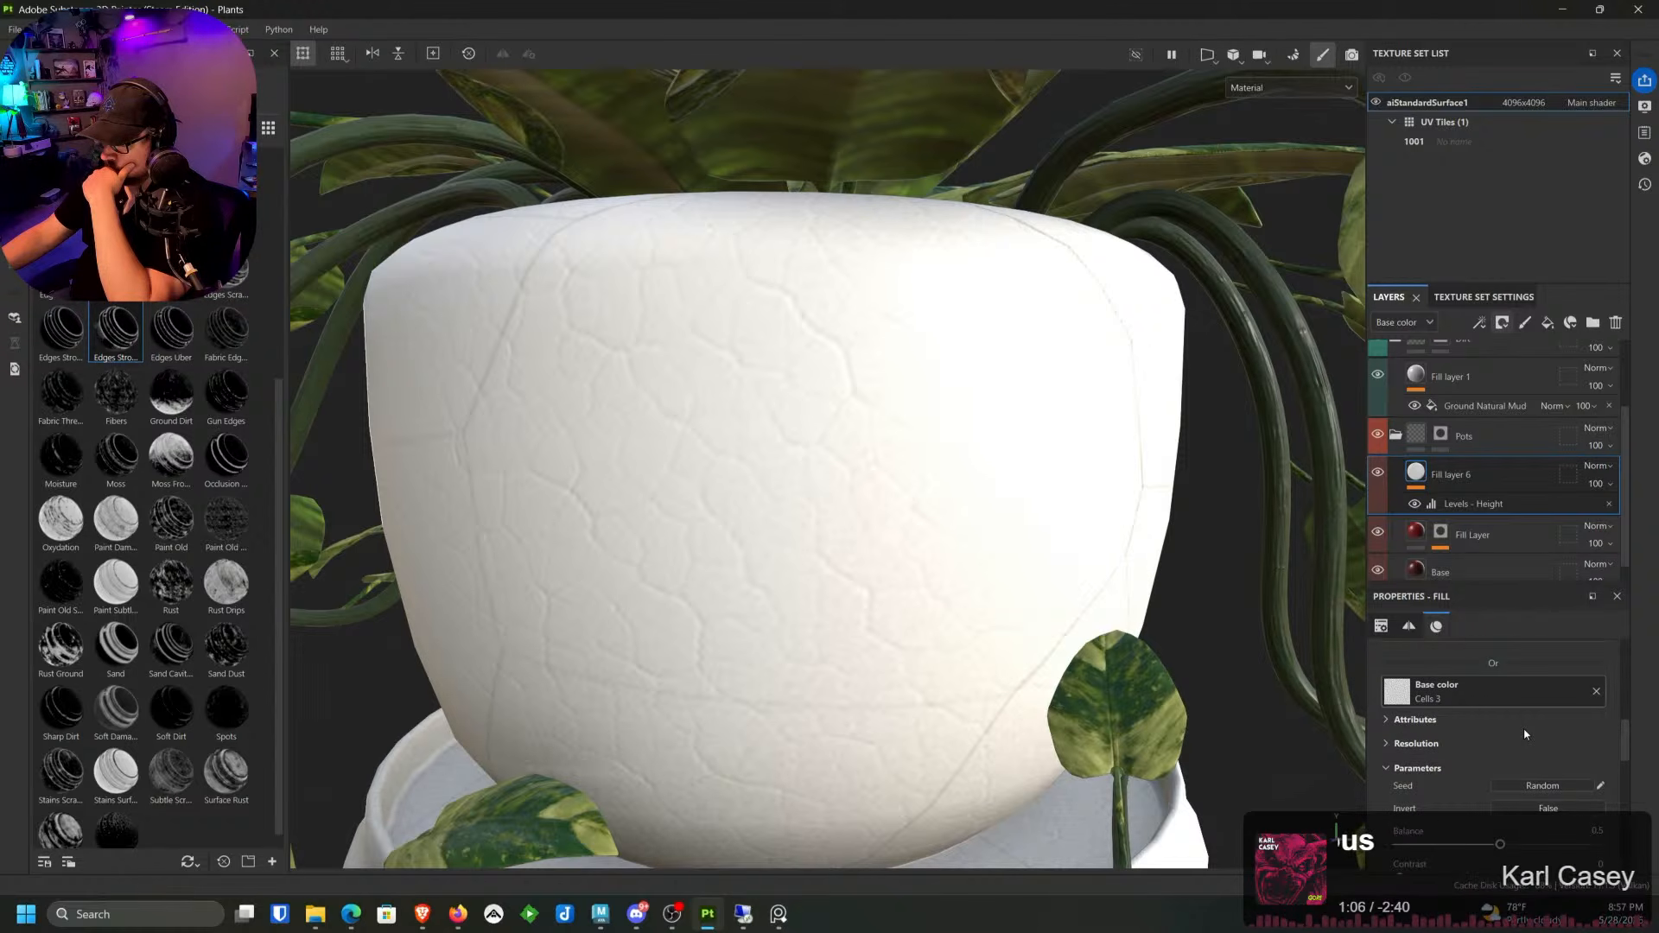
pyautogui.scroll(-1, 1525, 735)
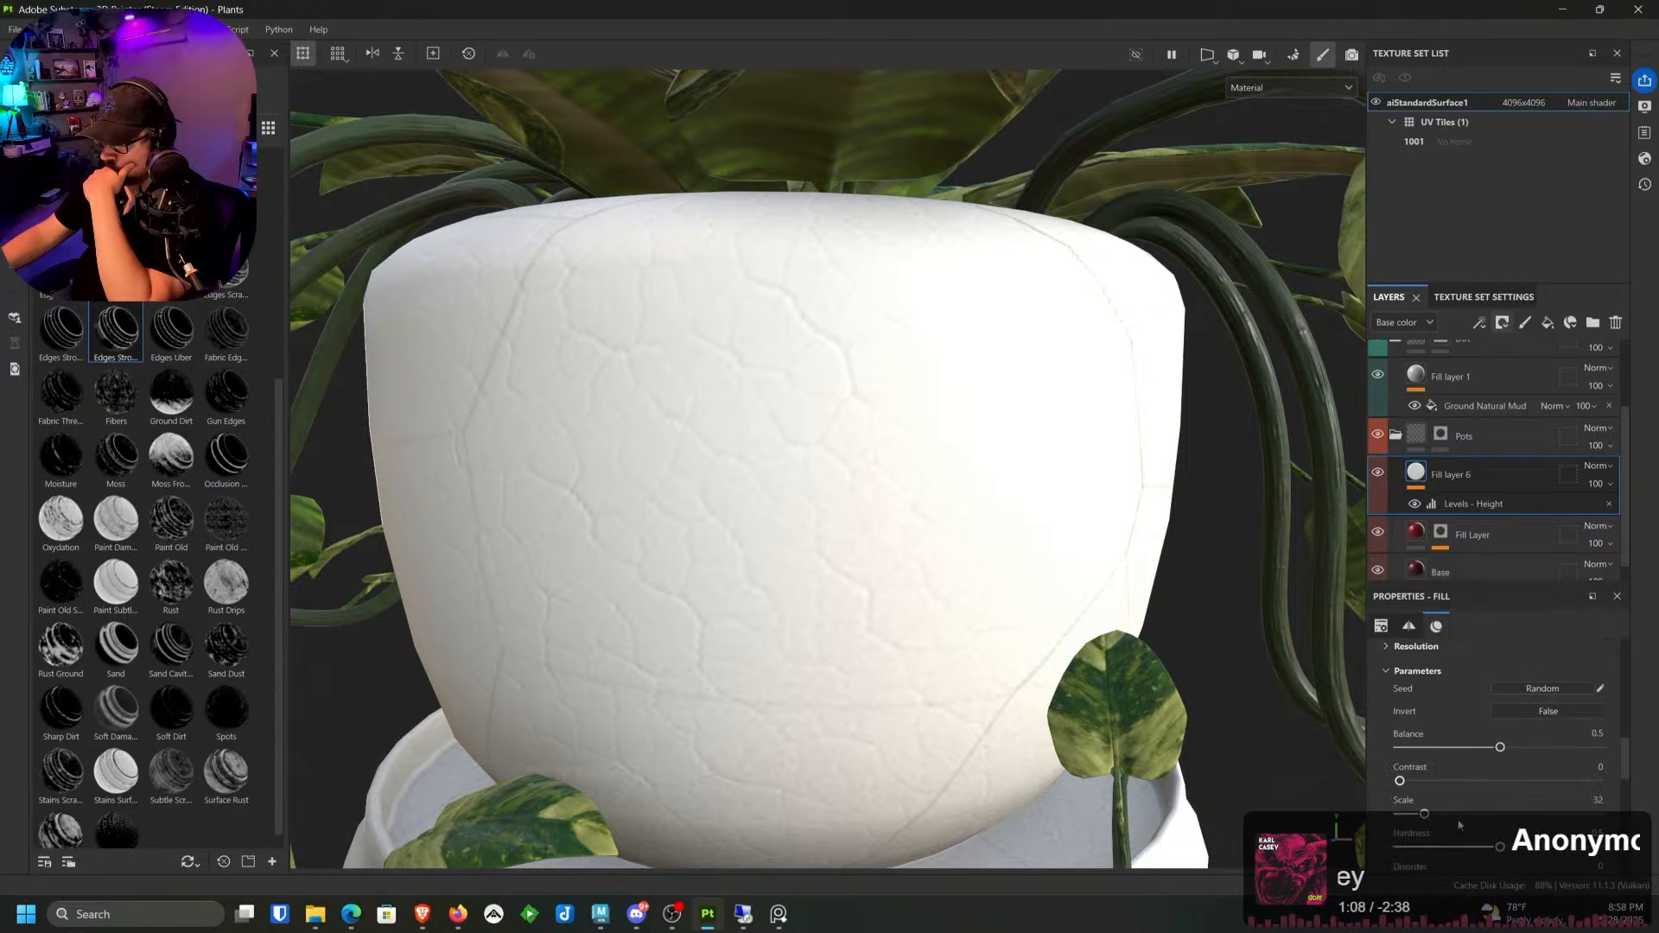
pyautogui.scroll(-1, 1459, 821)
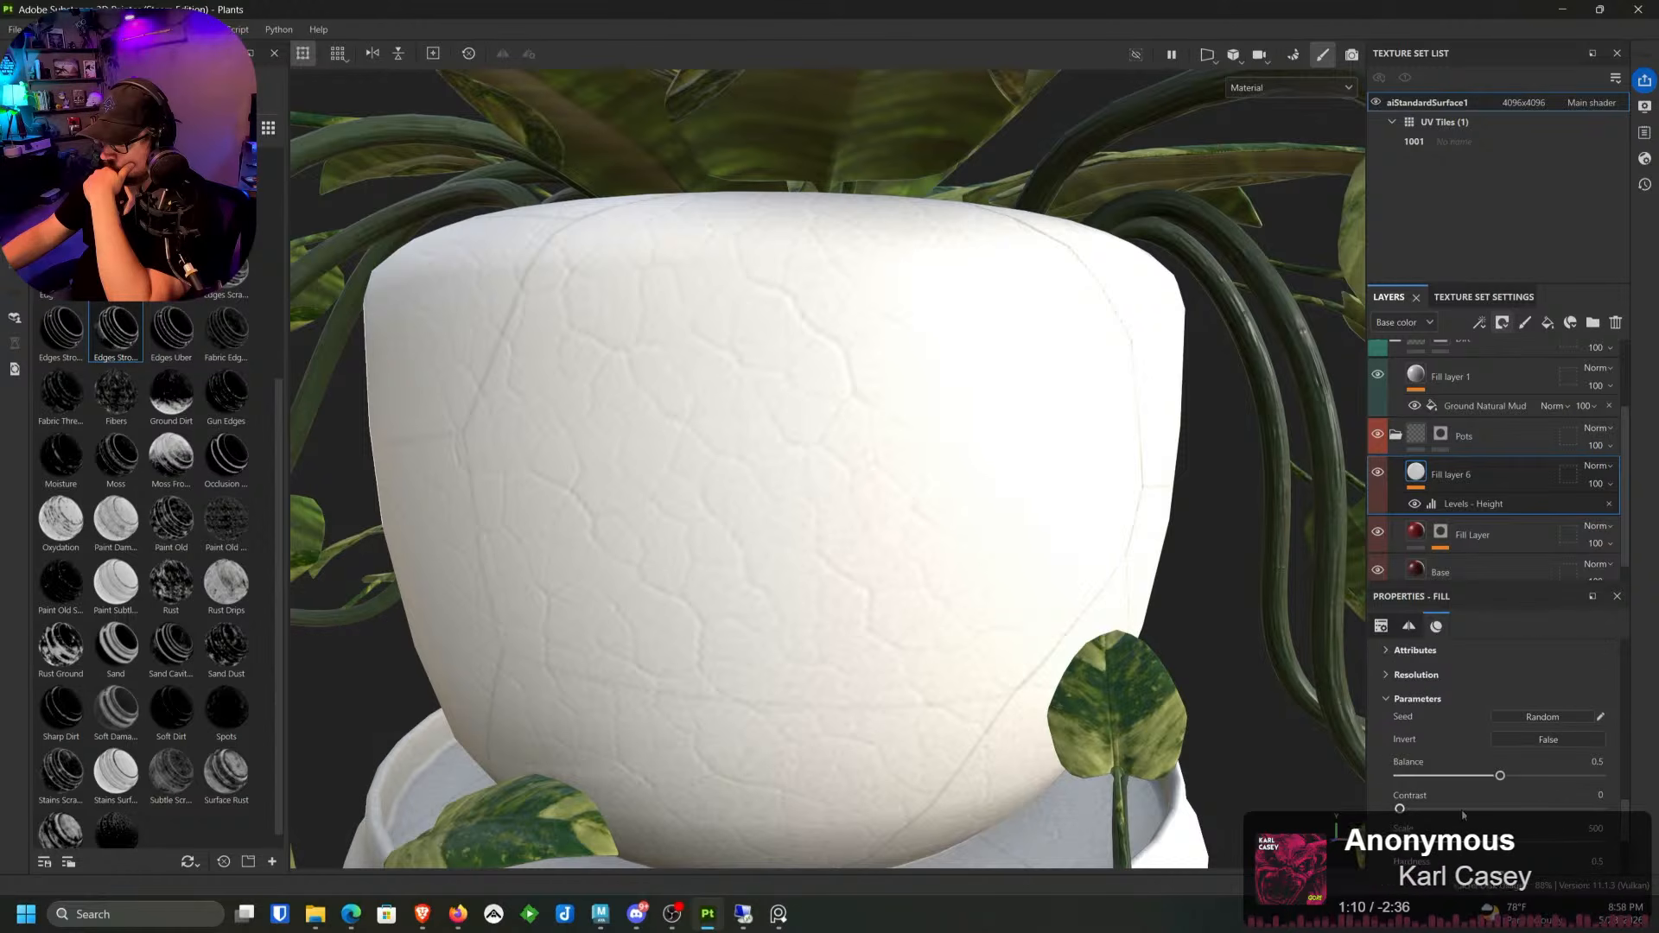
pyautogui.scroll(-2, 1462, 814)
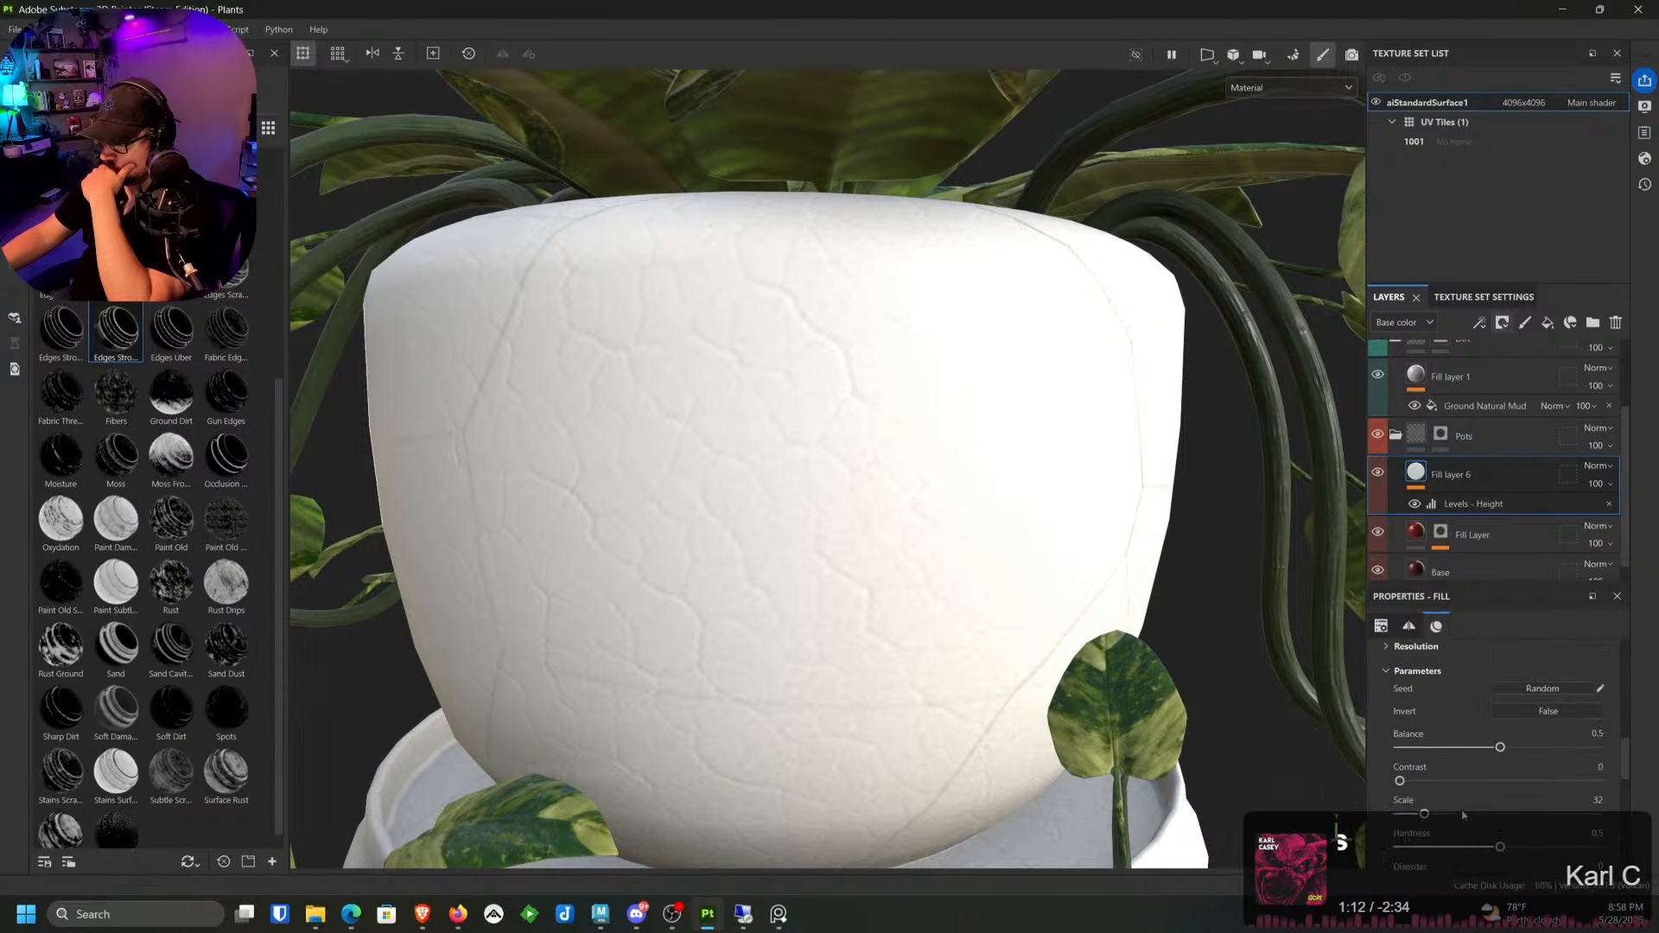
pyautogui.scroll(3, 1463, 814)
pyautogui.scroll(3, 1463, 814)
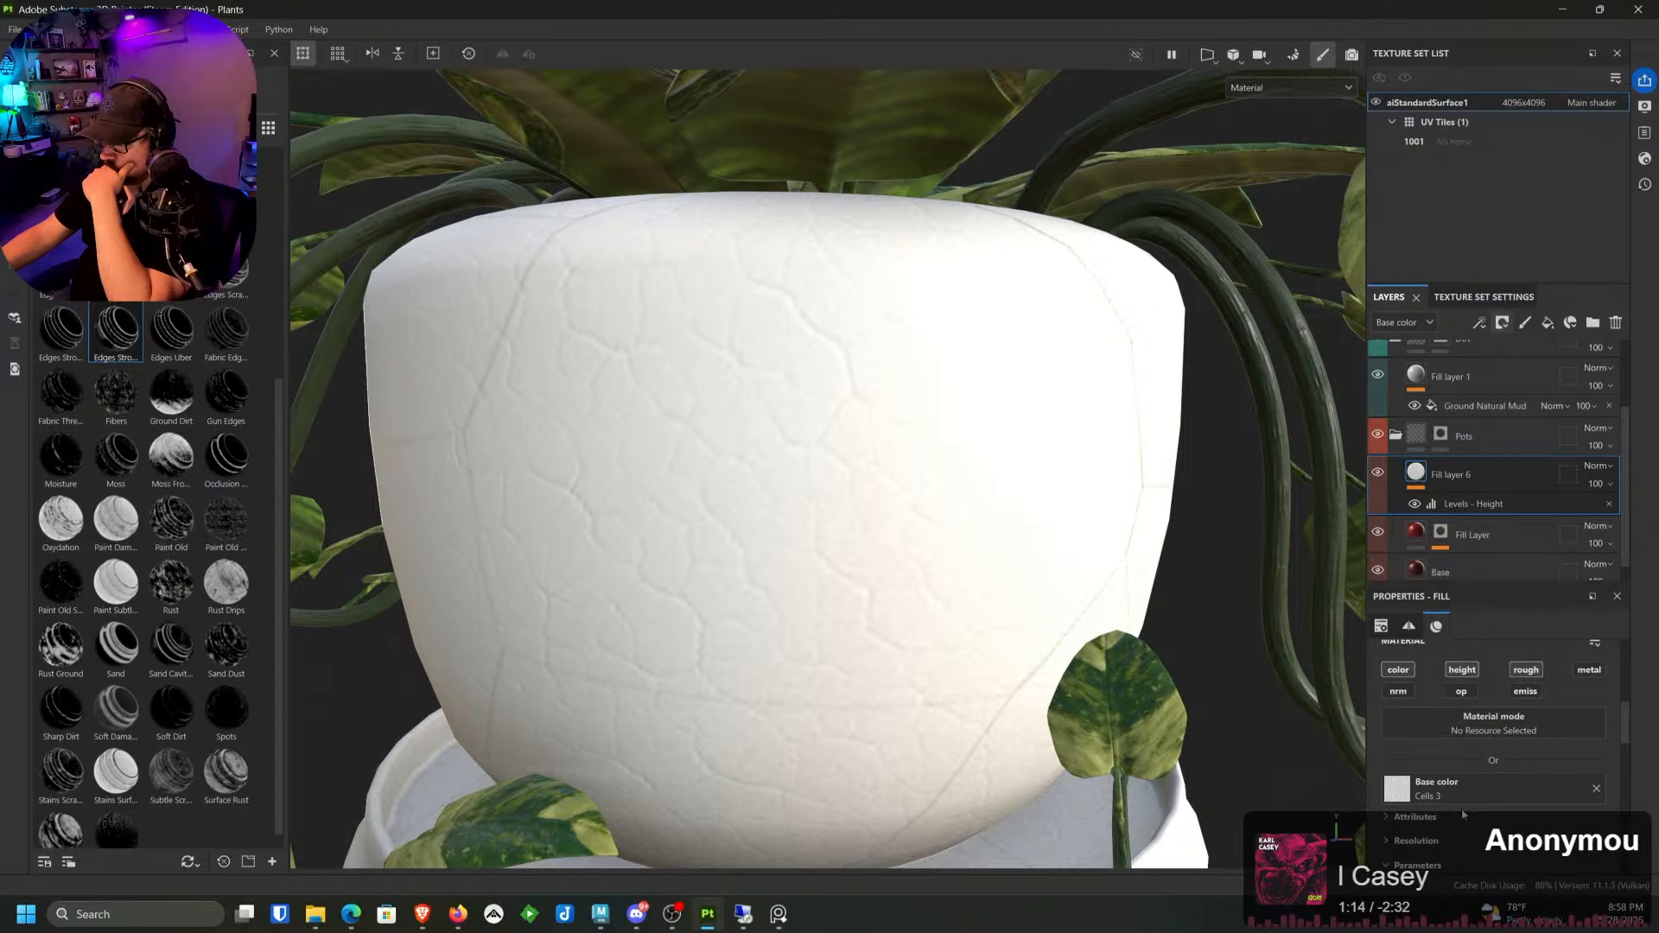
pyautogui.scroll(-3, 1463, 814)
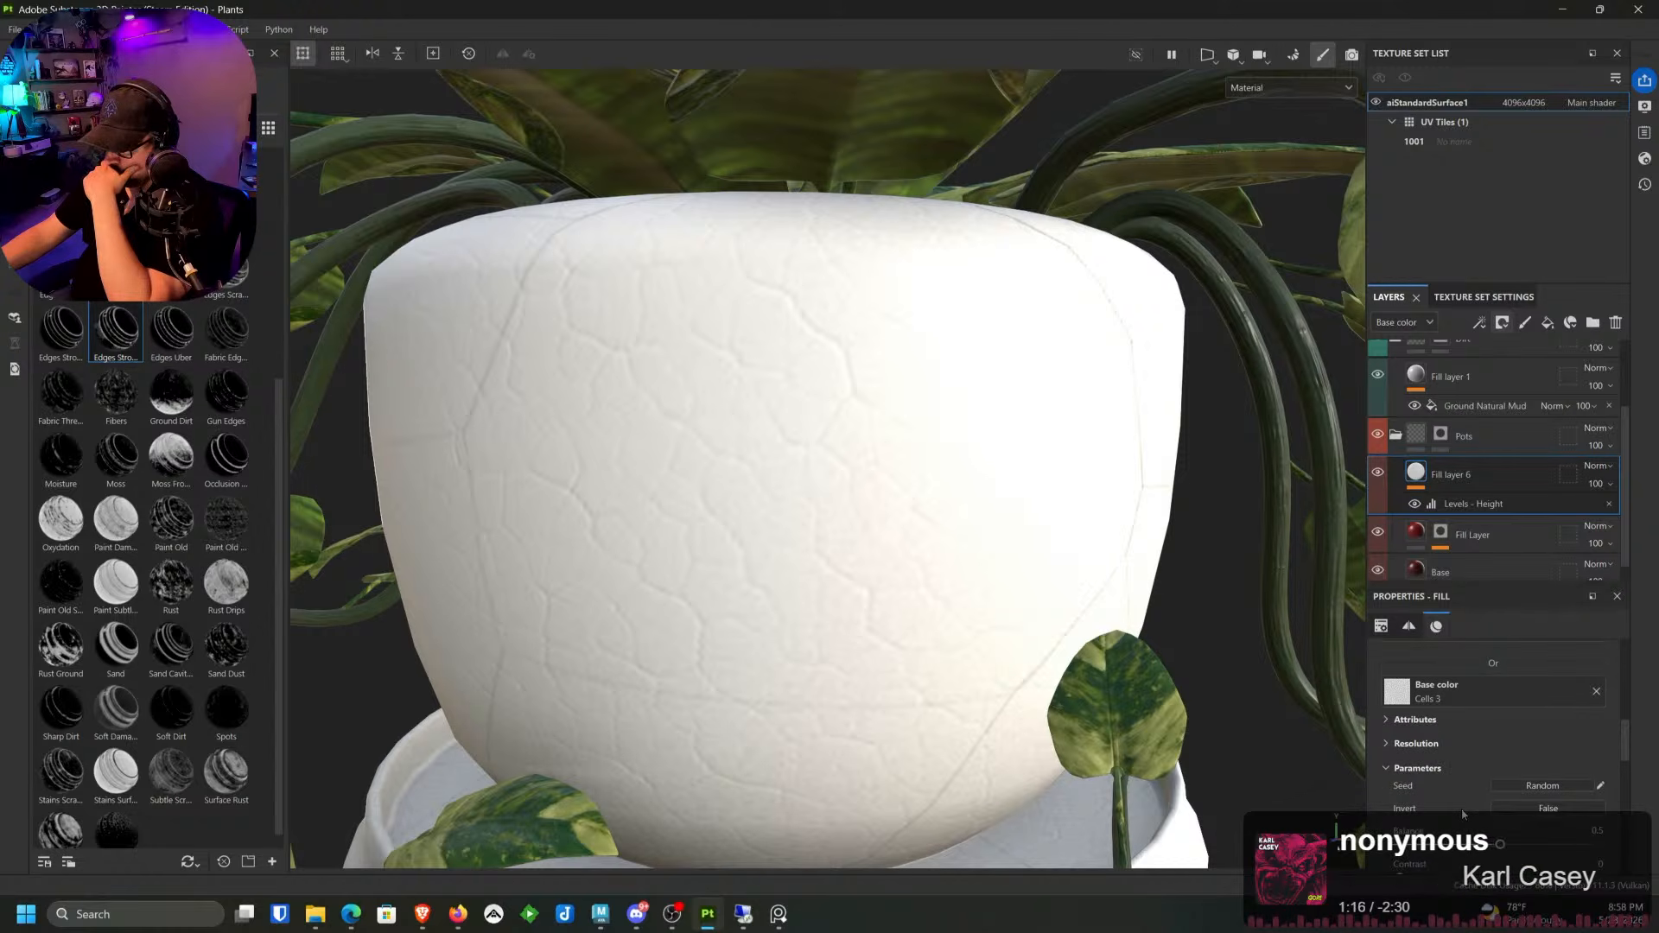
# Step: Remove Cells 3 from Fill layer 6's base color and turn off the layer's color and roughness channels
pyautogui.click(1595, 692)
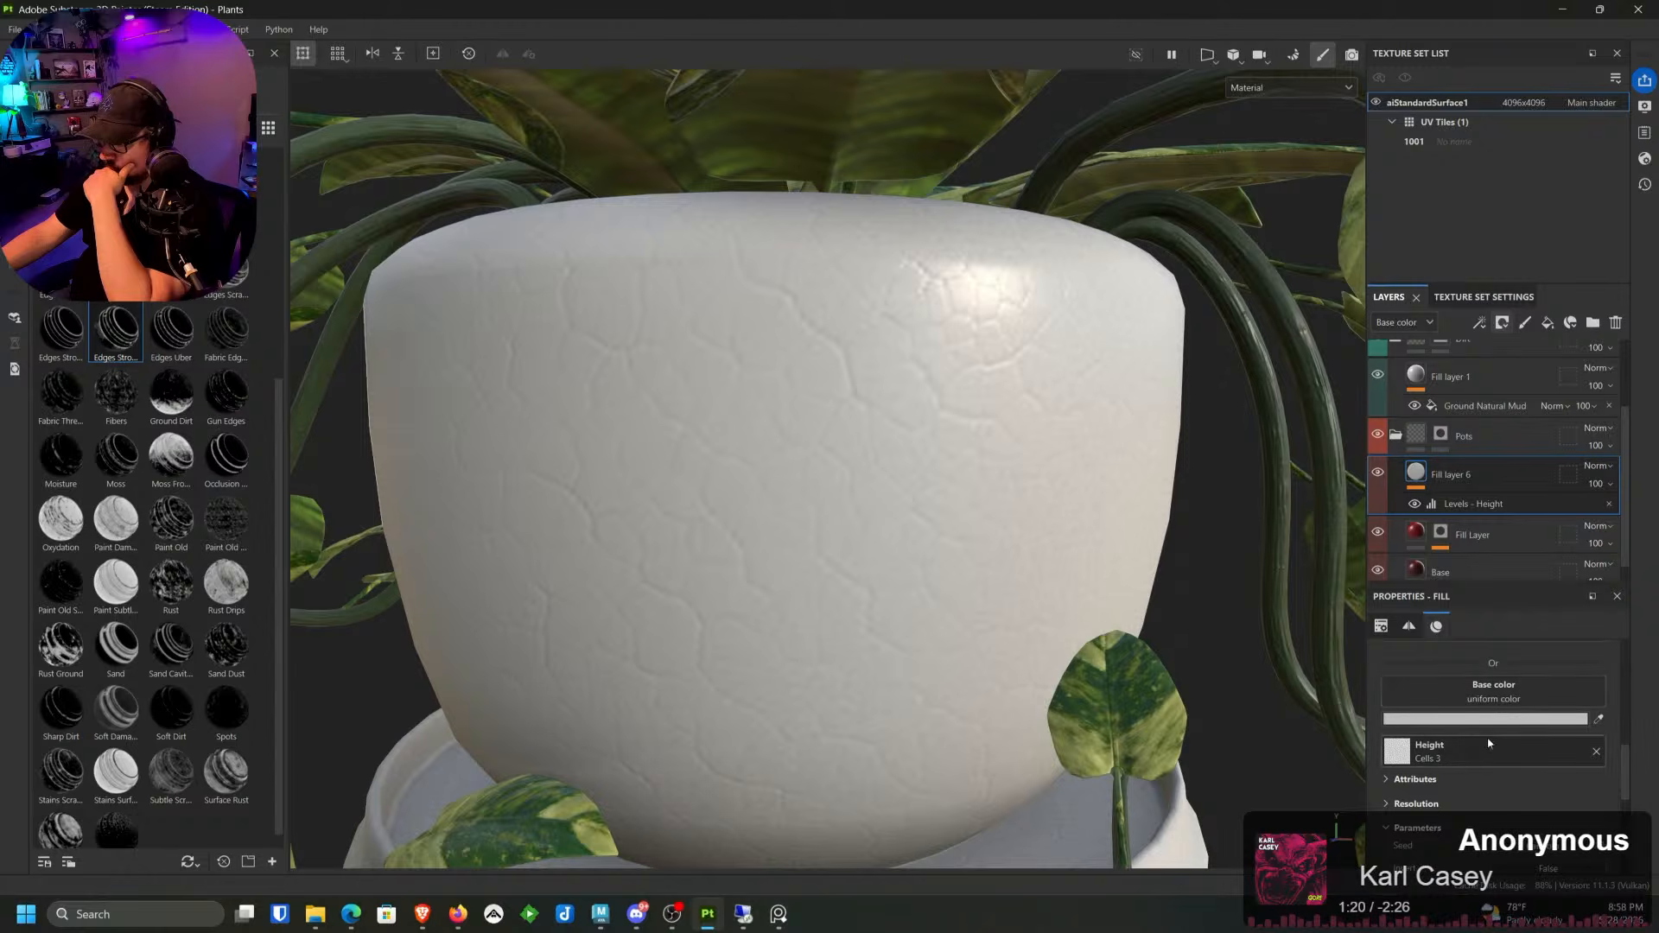
pyautogui.click(1597, 750)
pyautogui.scroll(2, 1501, 739)
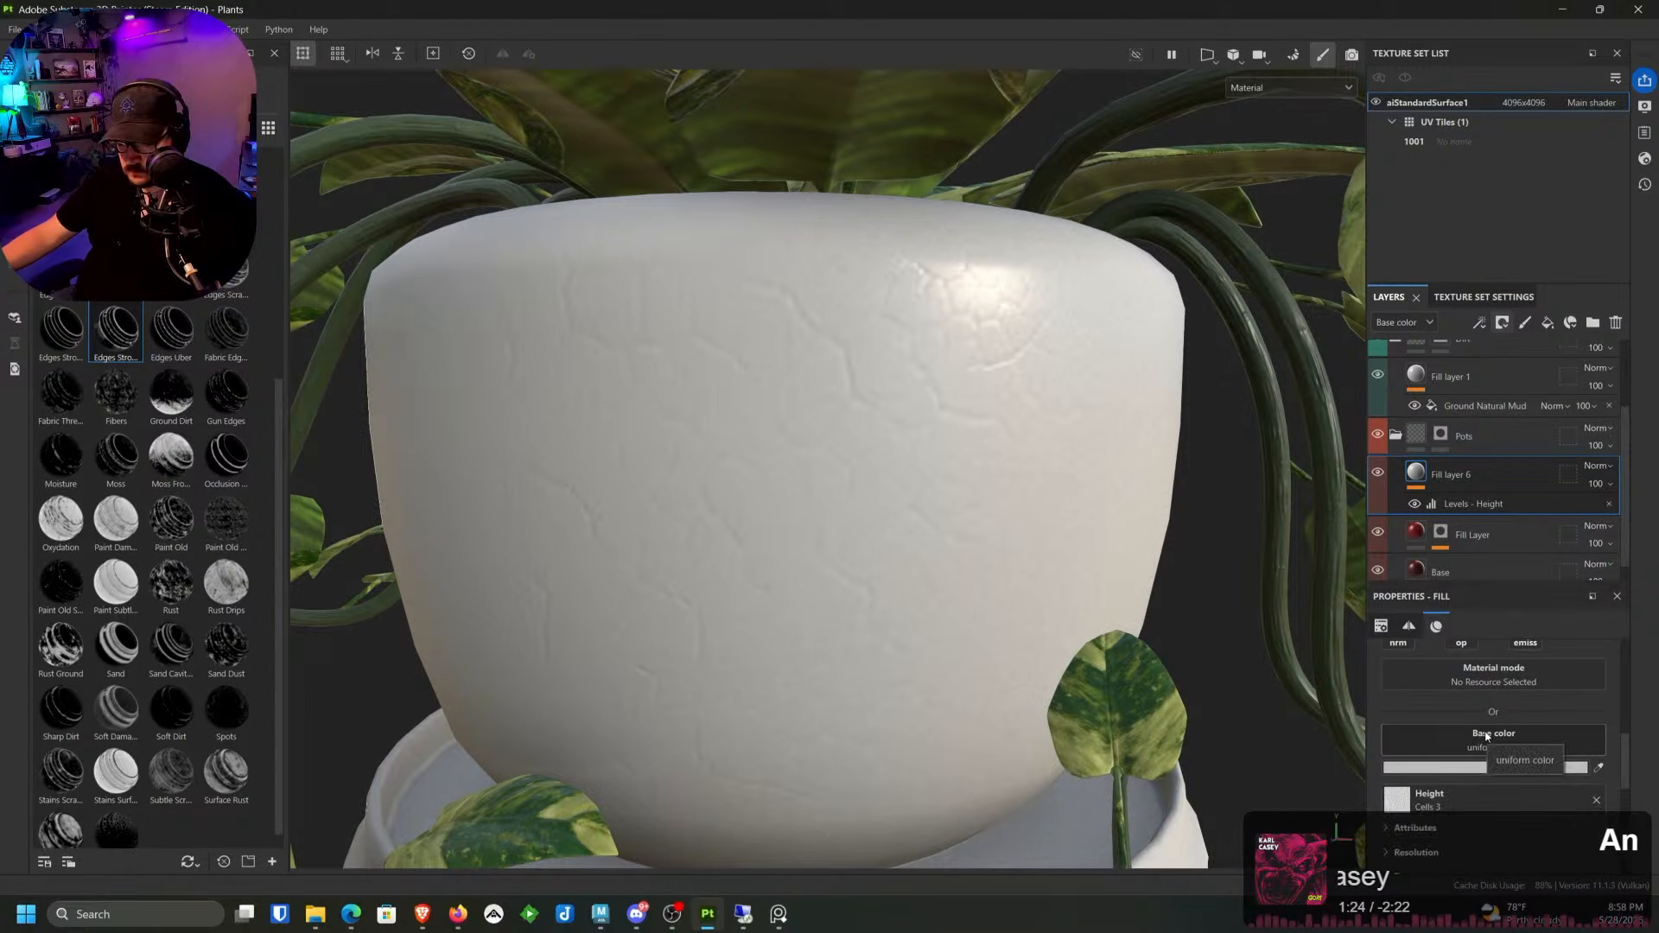
pyautogui.scroll(2, 1461, 689)
pyautogui.click(1410, 719)
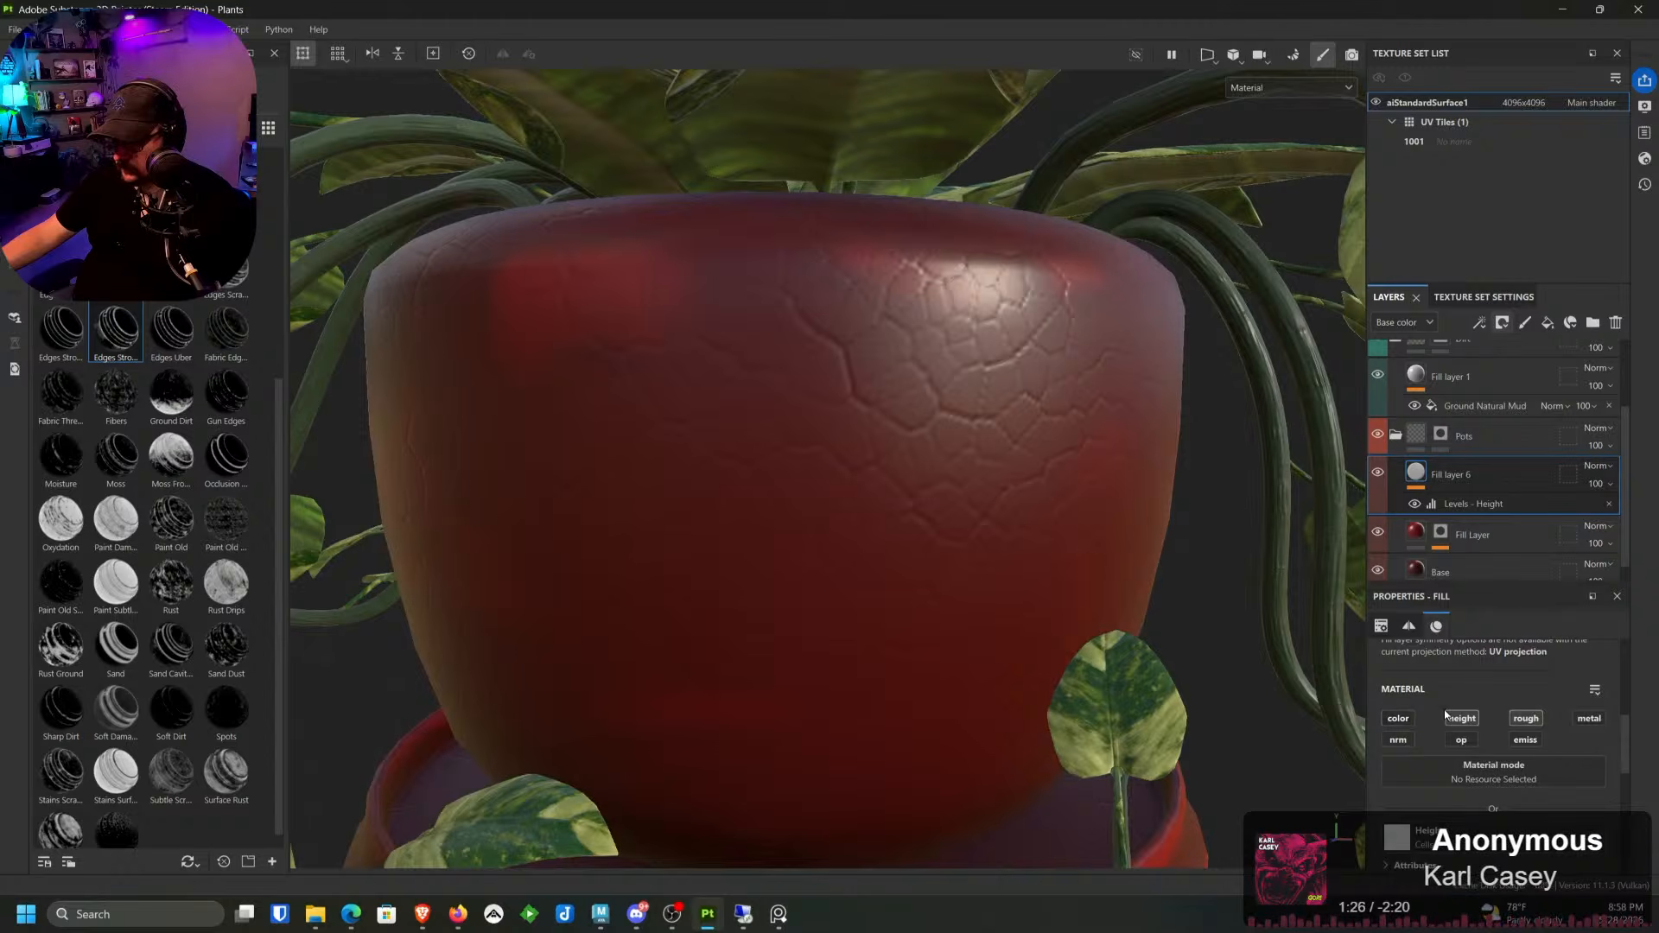
pyautogui.scroll(-1, 1475, 739)
pyautogui.scroll(2, 1475, 740)
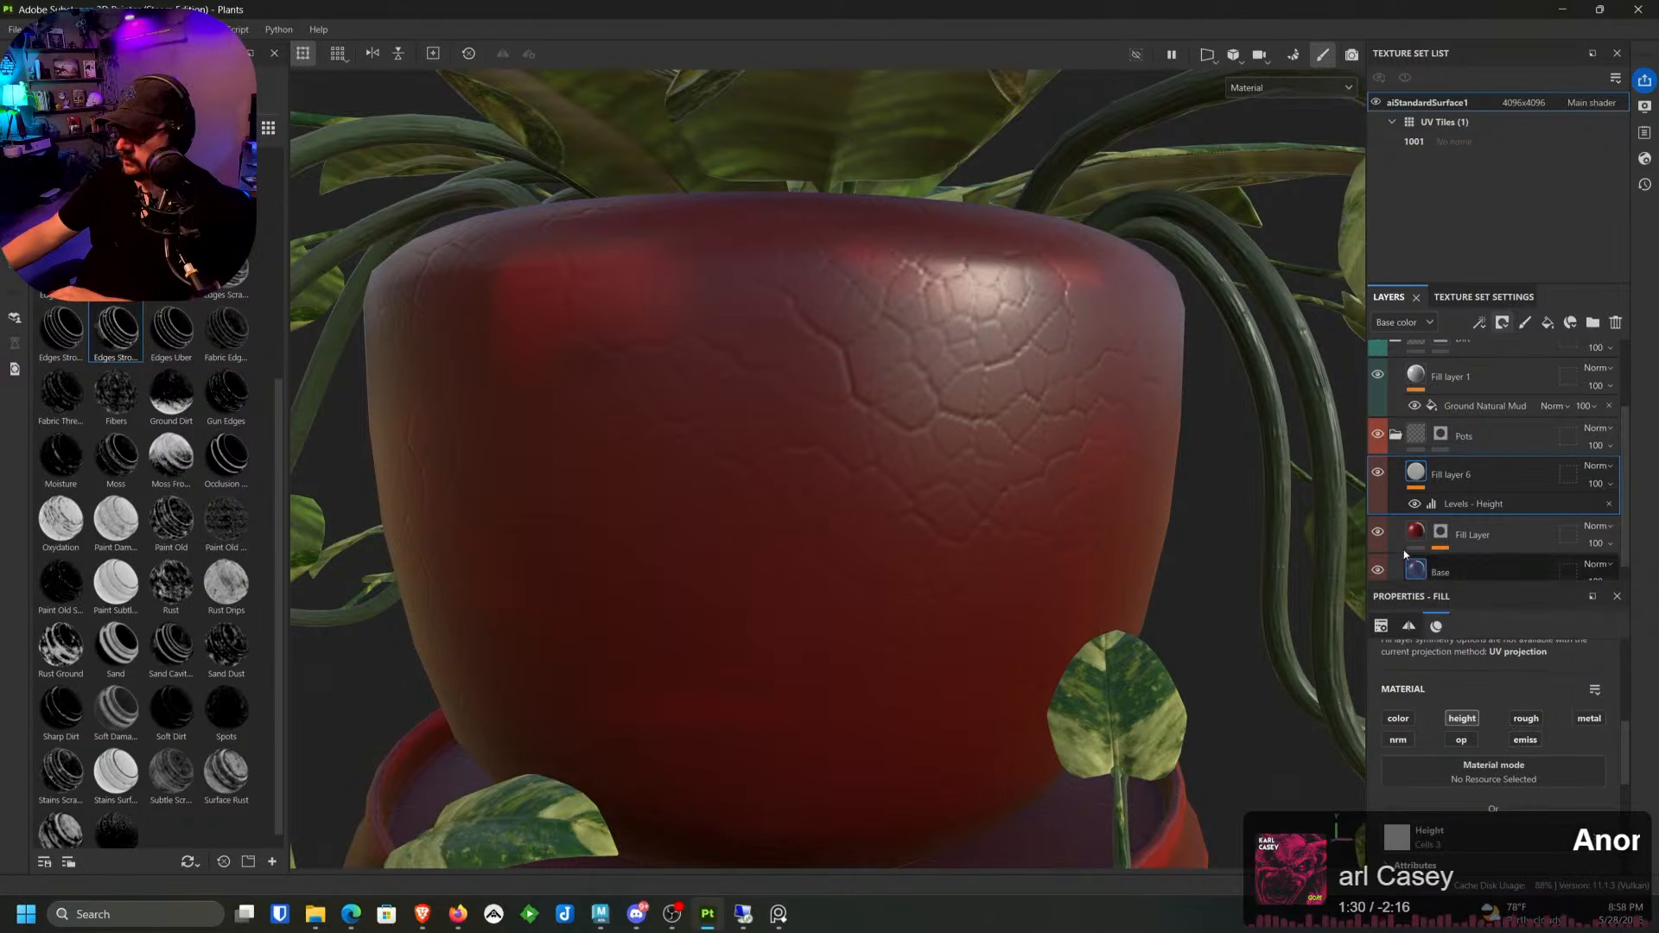
# Step: Add an anchor point to Fill layer 6 and create a color-only fill layer above it
pyautogui.rightClick(1490, 474)
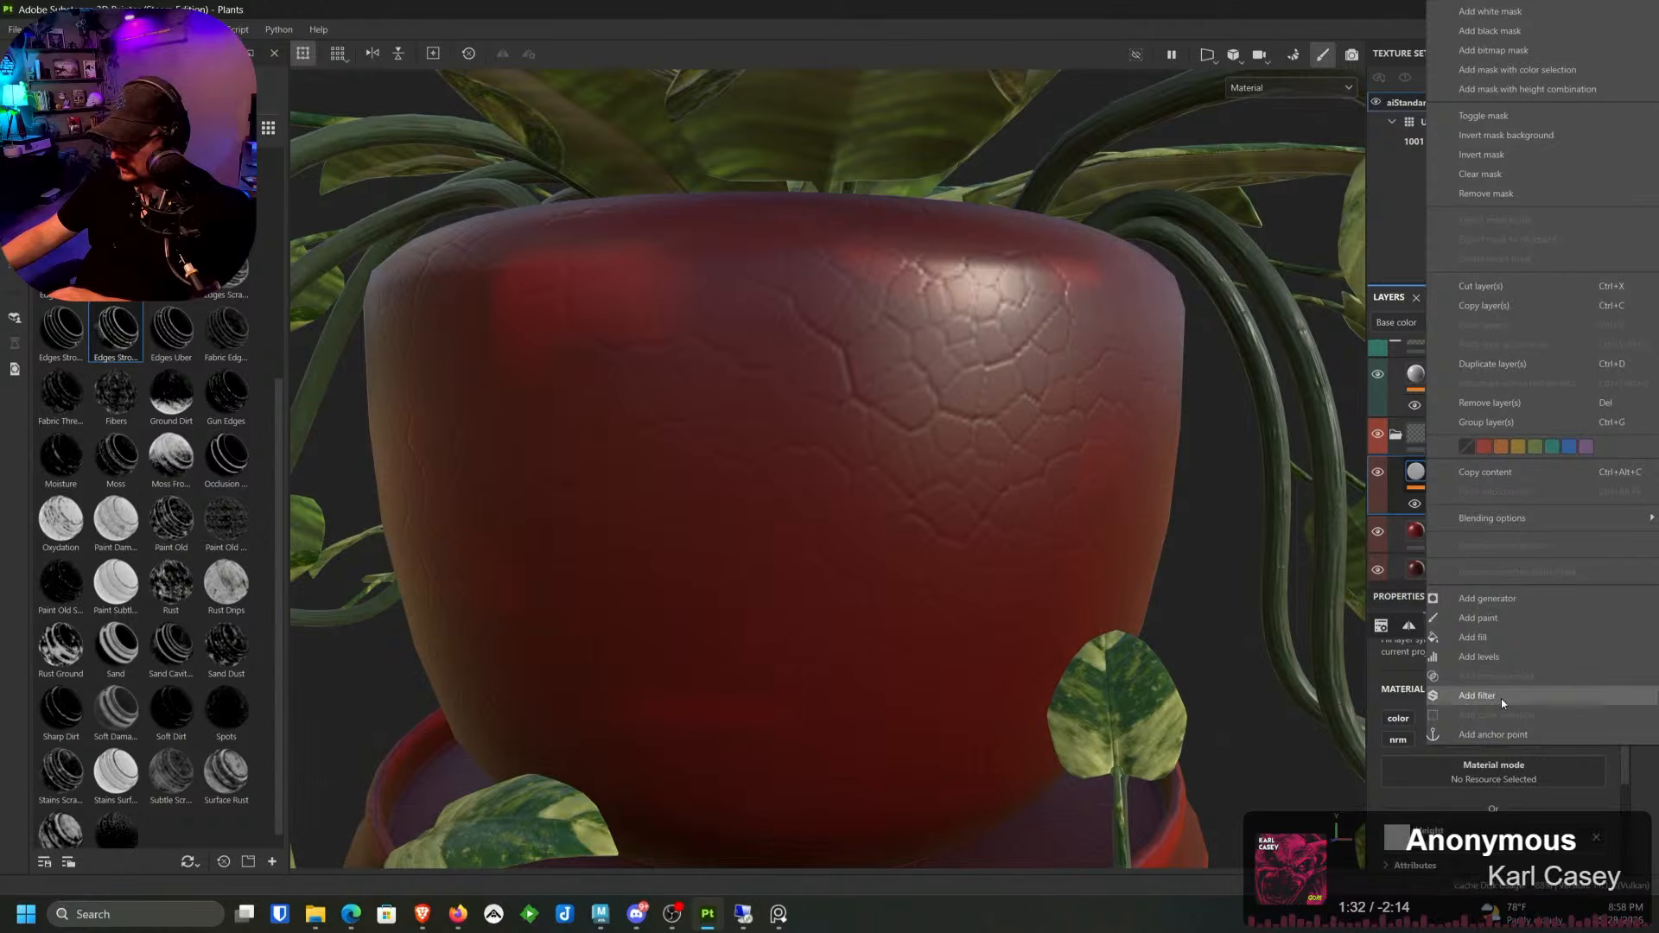
pyautogui.click(1493, 734)
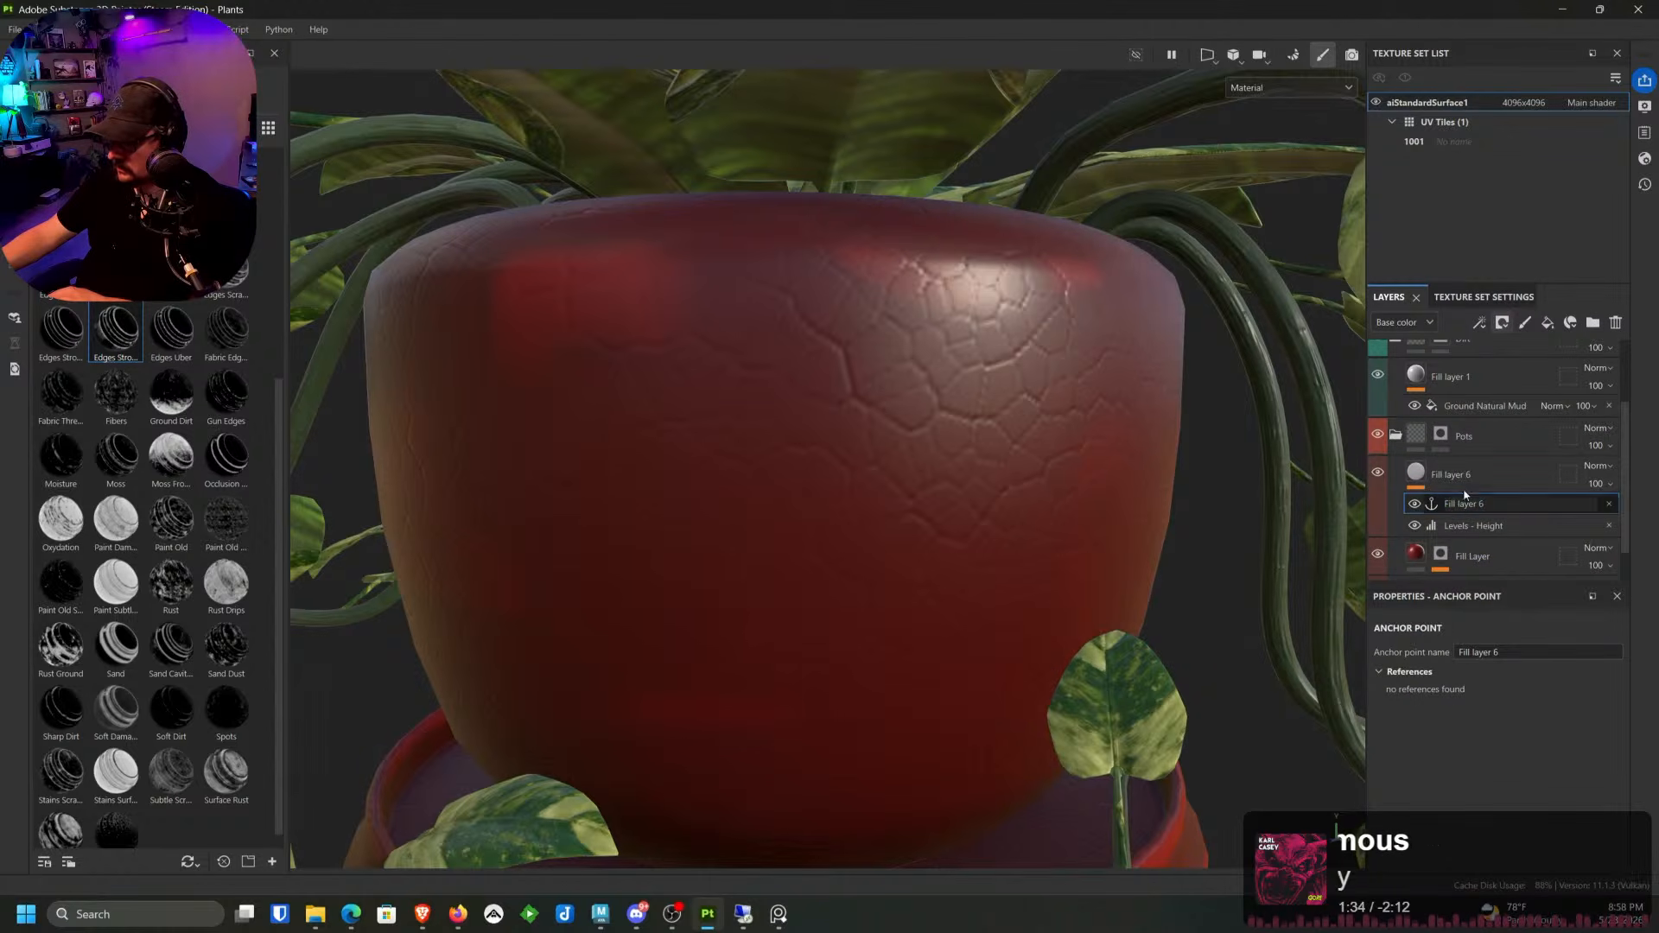
pyautogui.click(1492, 475)
pyautogui.click(1548, 322)
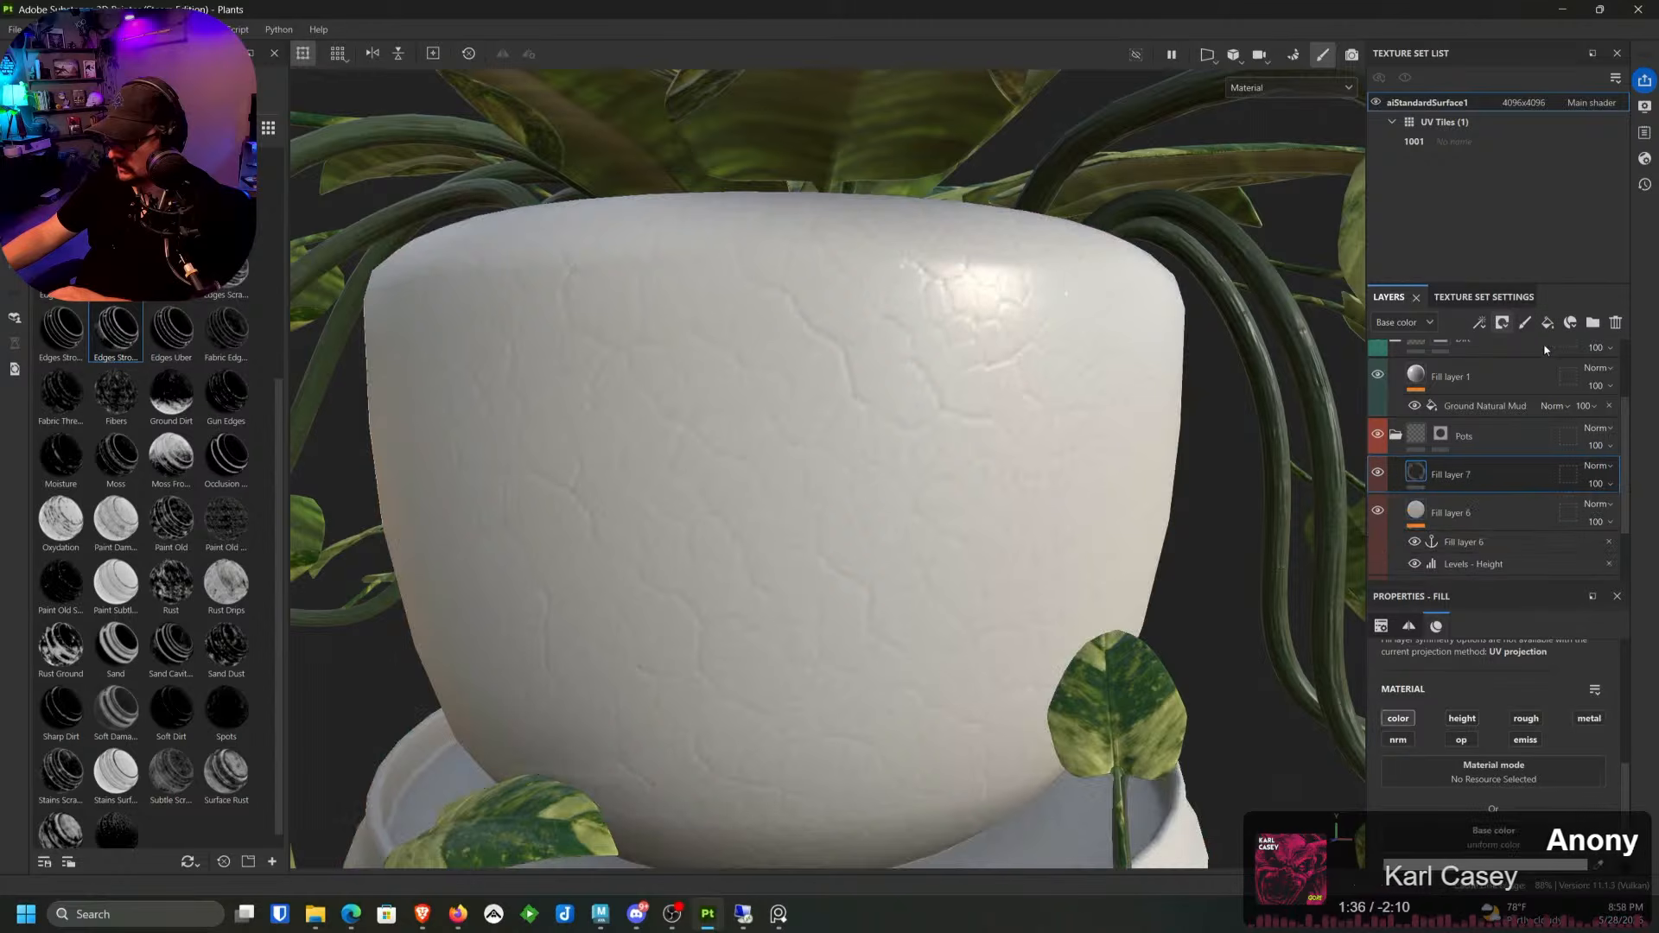
# Step: Give Fill layer 7 a black mask containing a fill that references the Fill layer 6 anchor point
pyautogui.click(1504, 324)
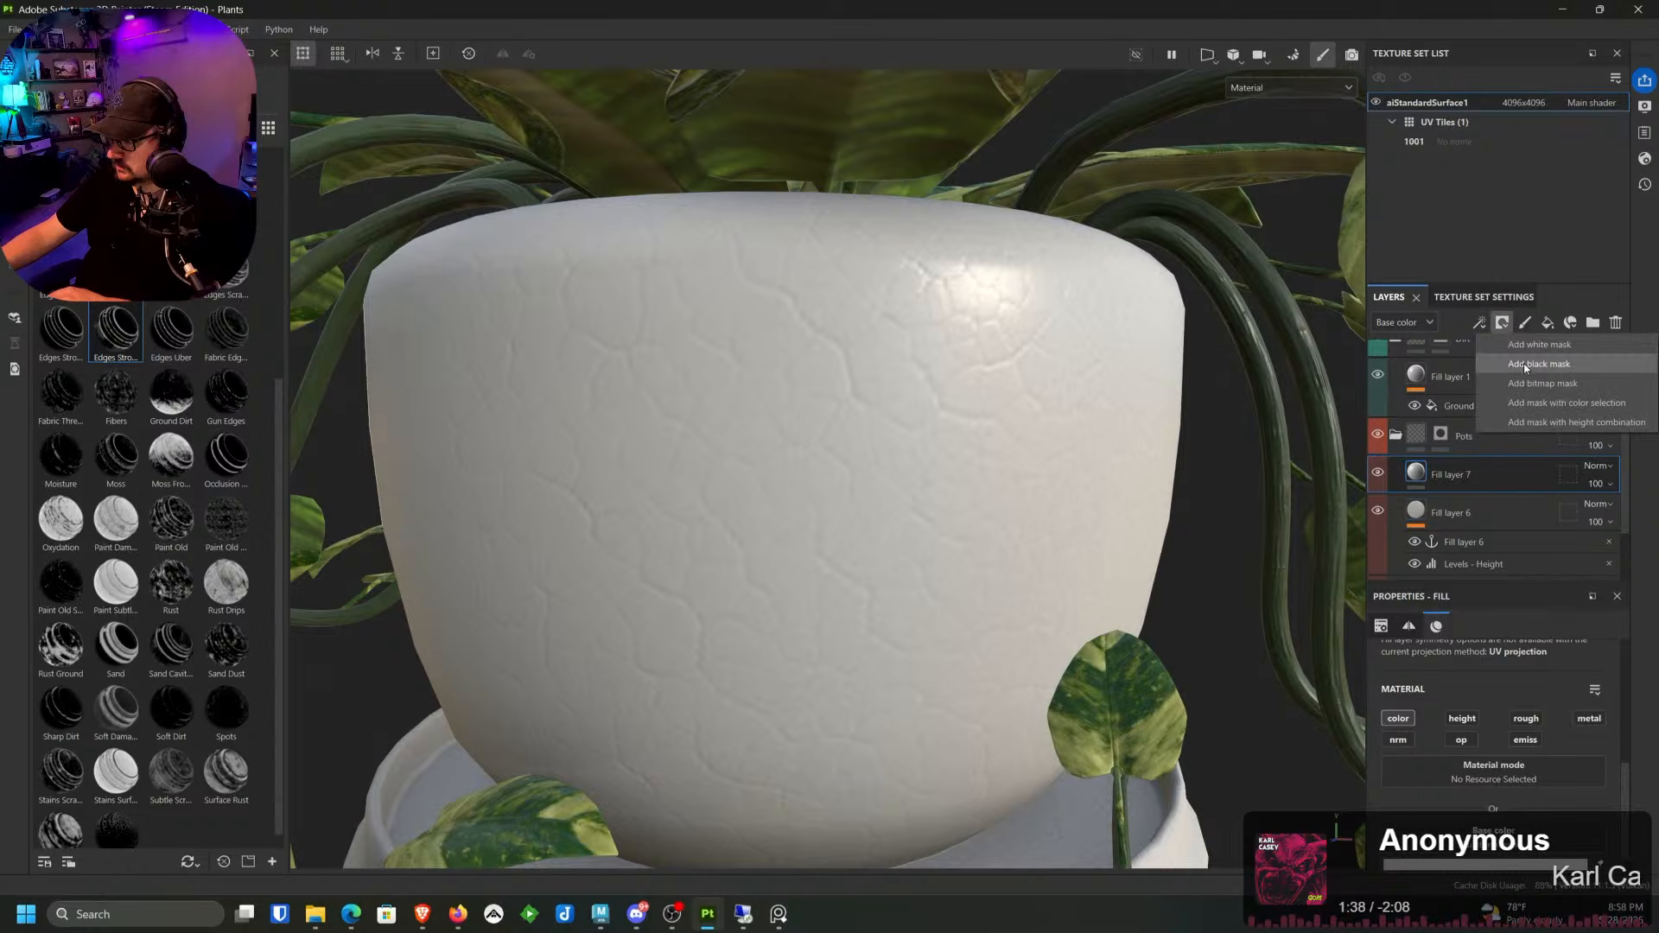
pyautogui.click(1527, 366)
pyautogui.rightClick(1441, 476)
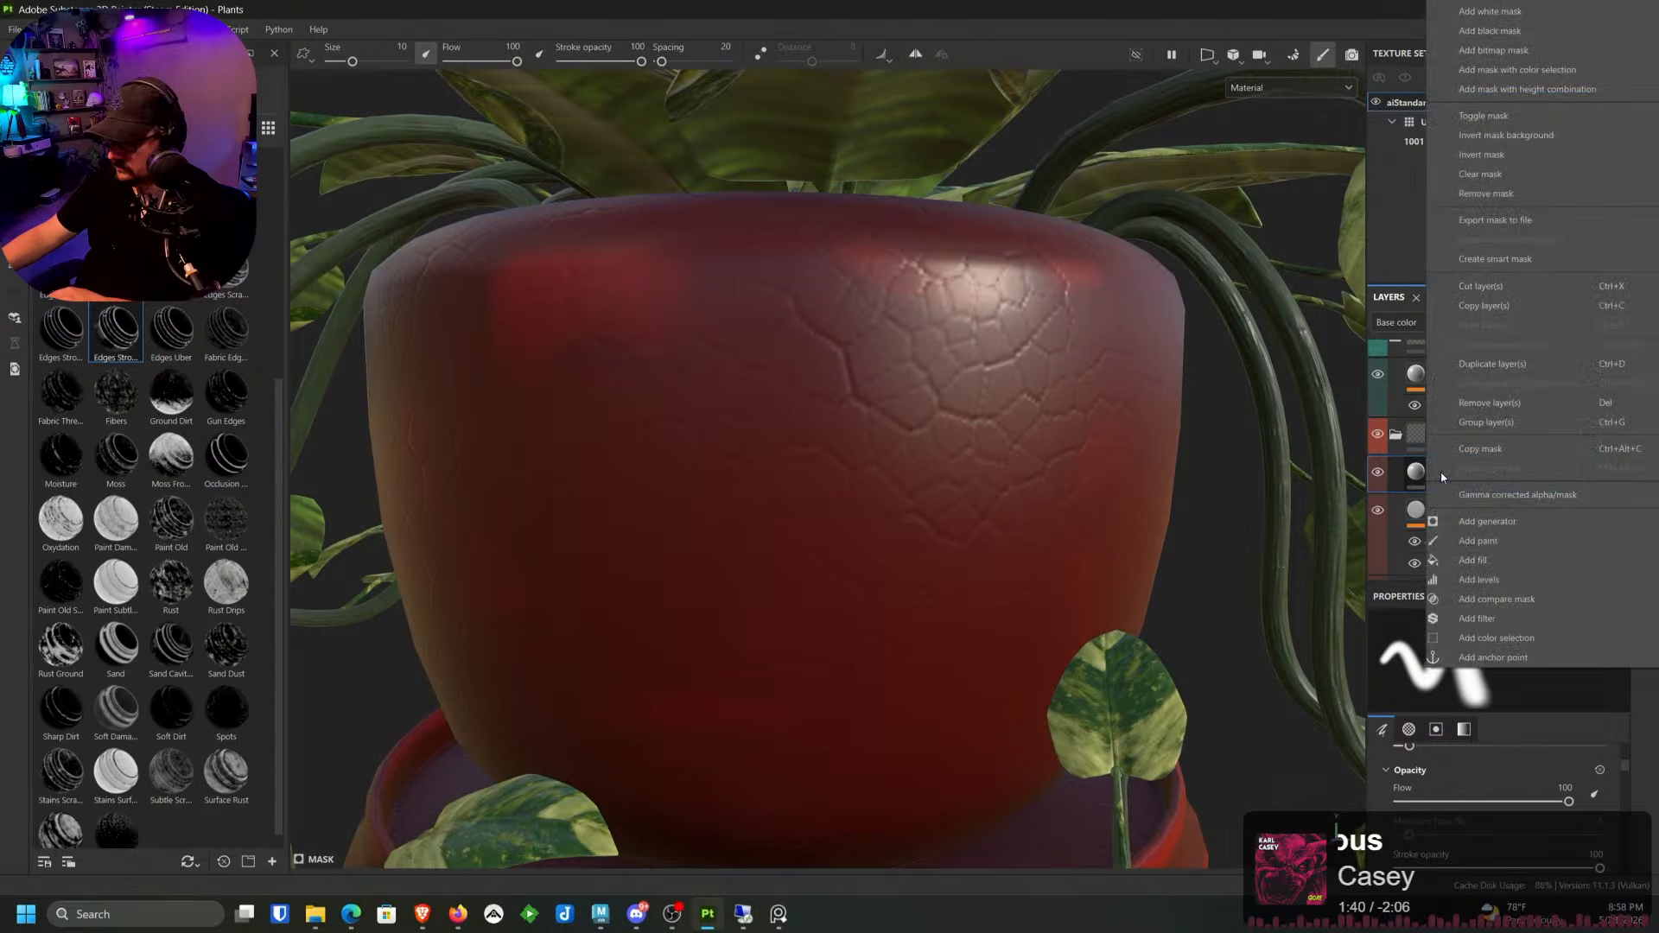
pyautogui.click(1485, 567)
pyautogui.click(1493, 726)
pyautogui.click(1518, 478)
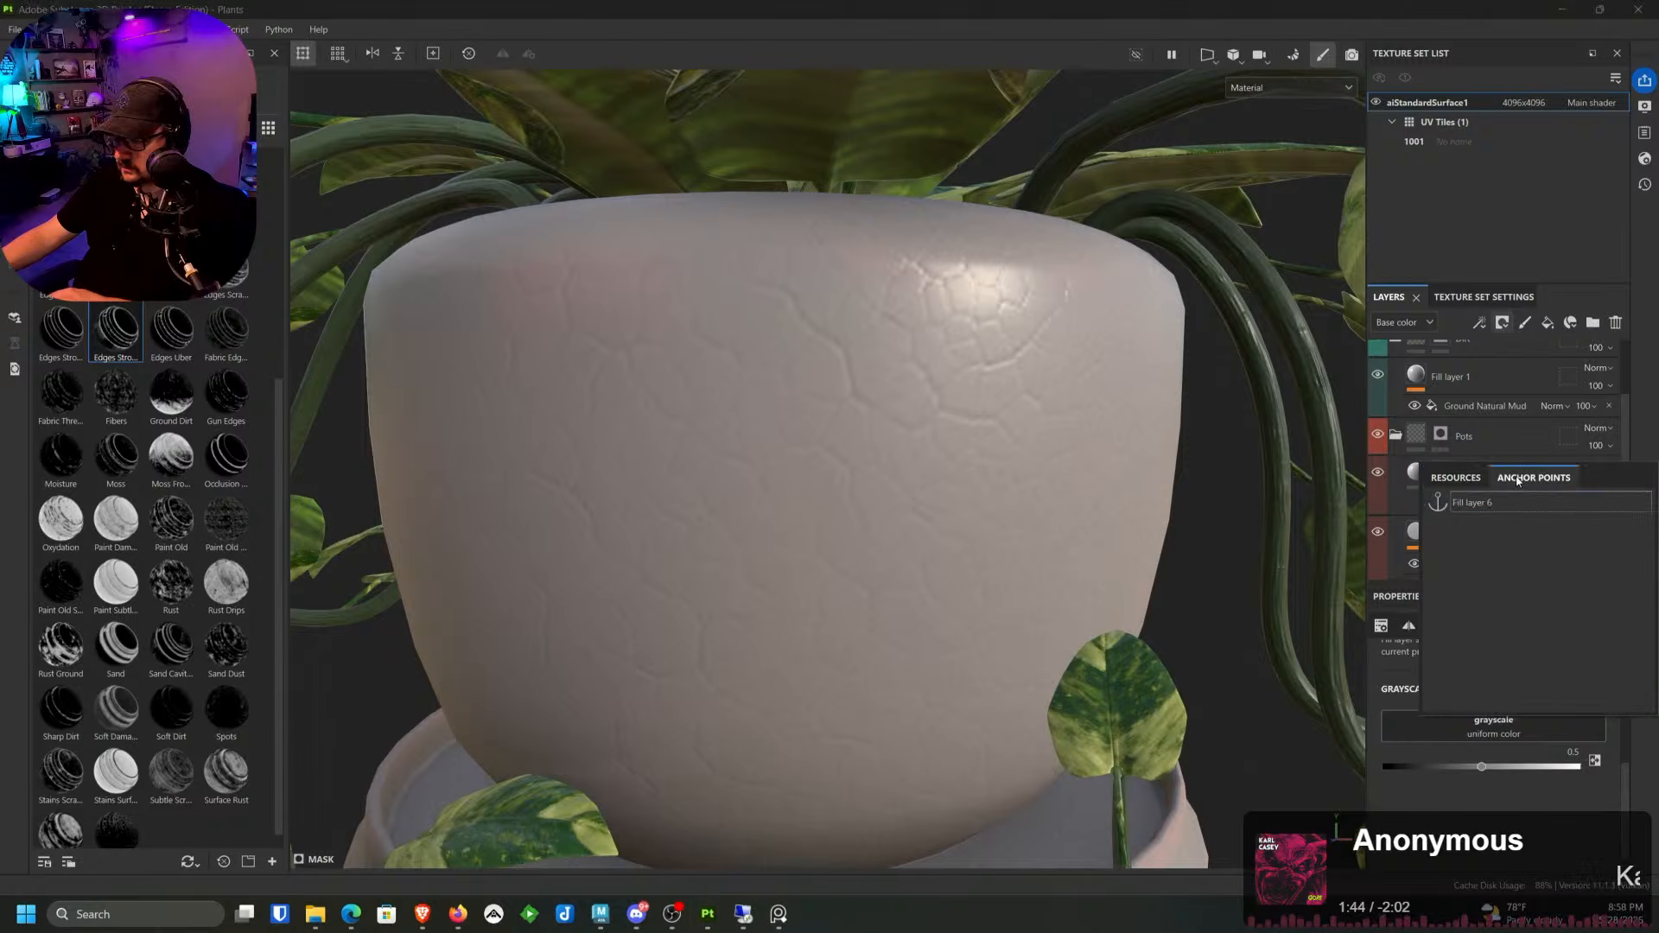
pyautogui.click(1485, 504)
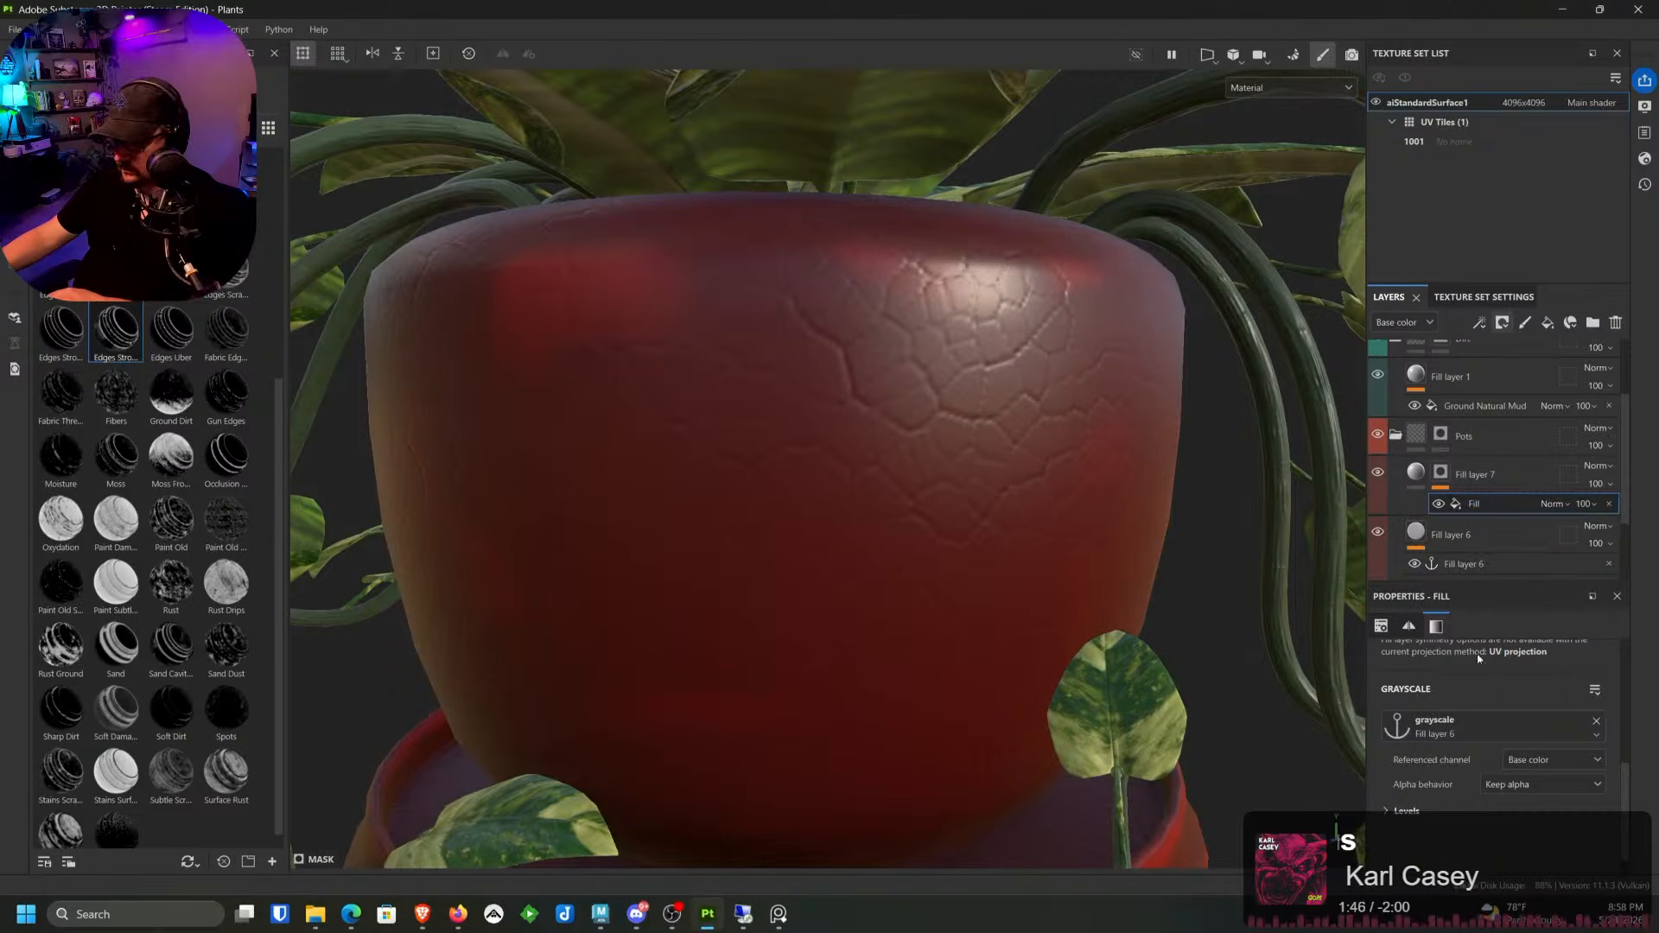
# Step: Set Fill layer 7's base color to the near-black red 210101
pyautogui.click(1415, 475)
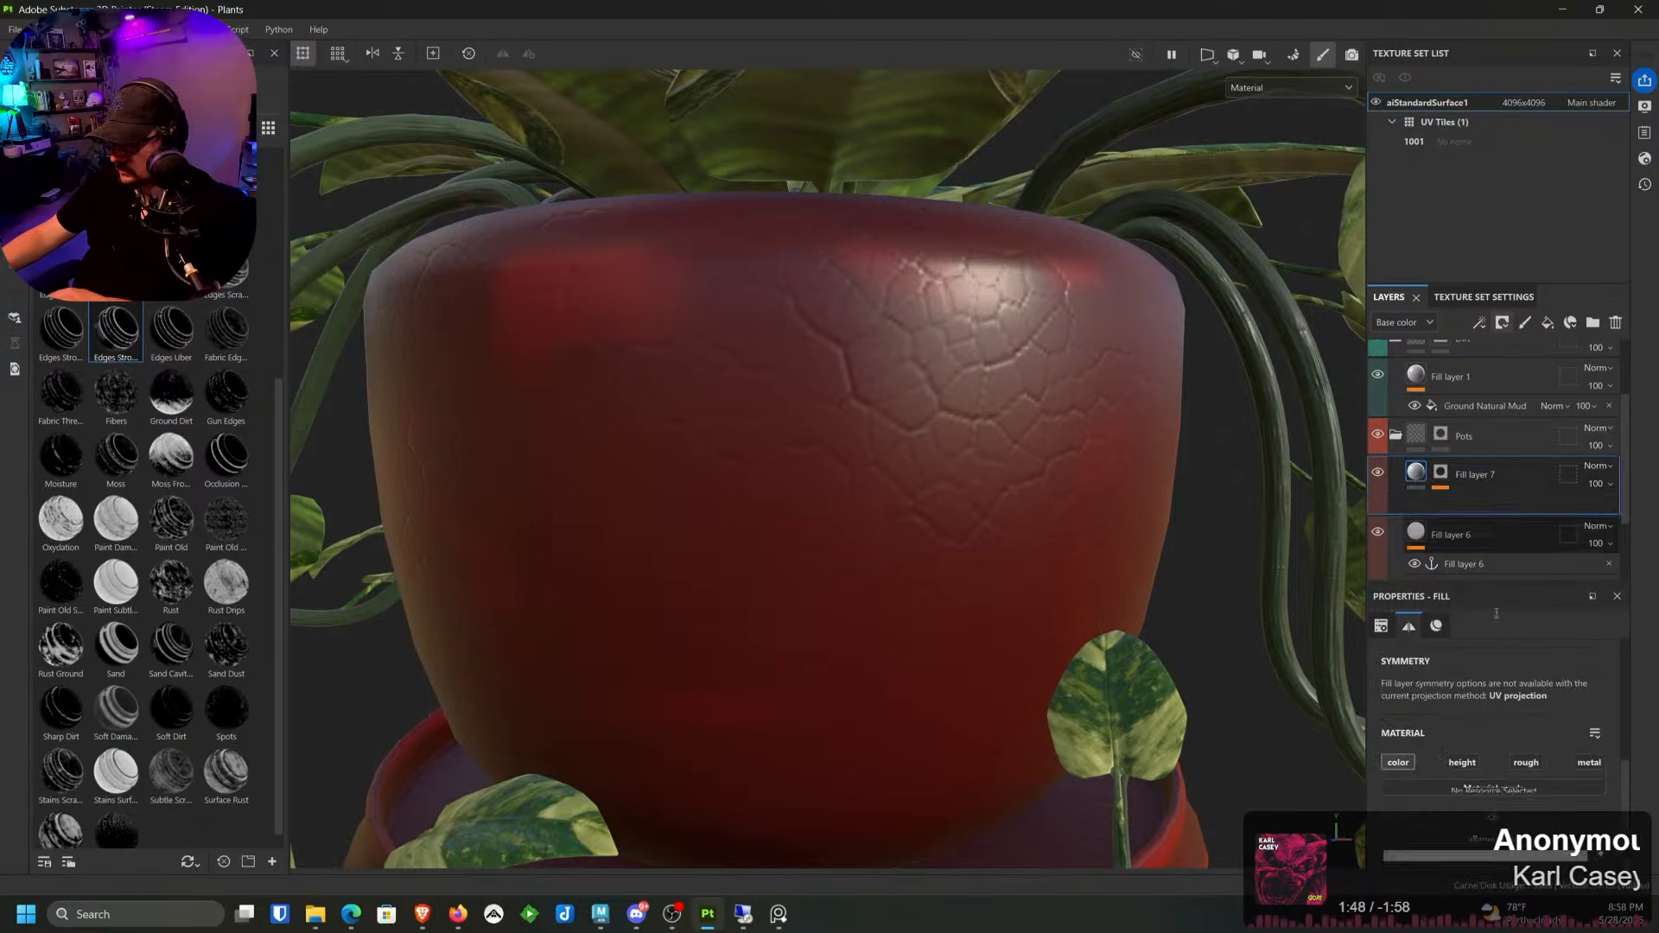
pyautogui.scroll(-2, 1568, 739)
pyautogui.click(1493, 808)
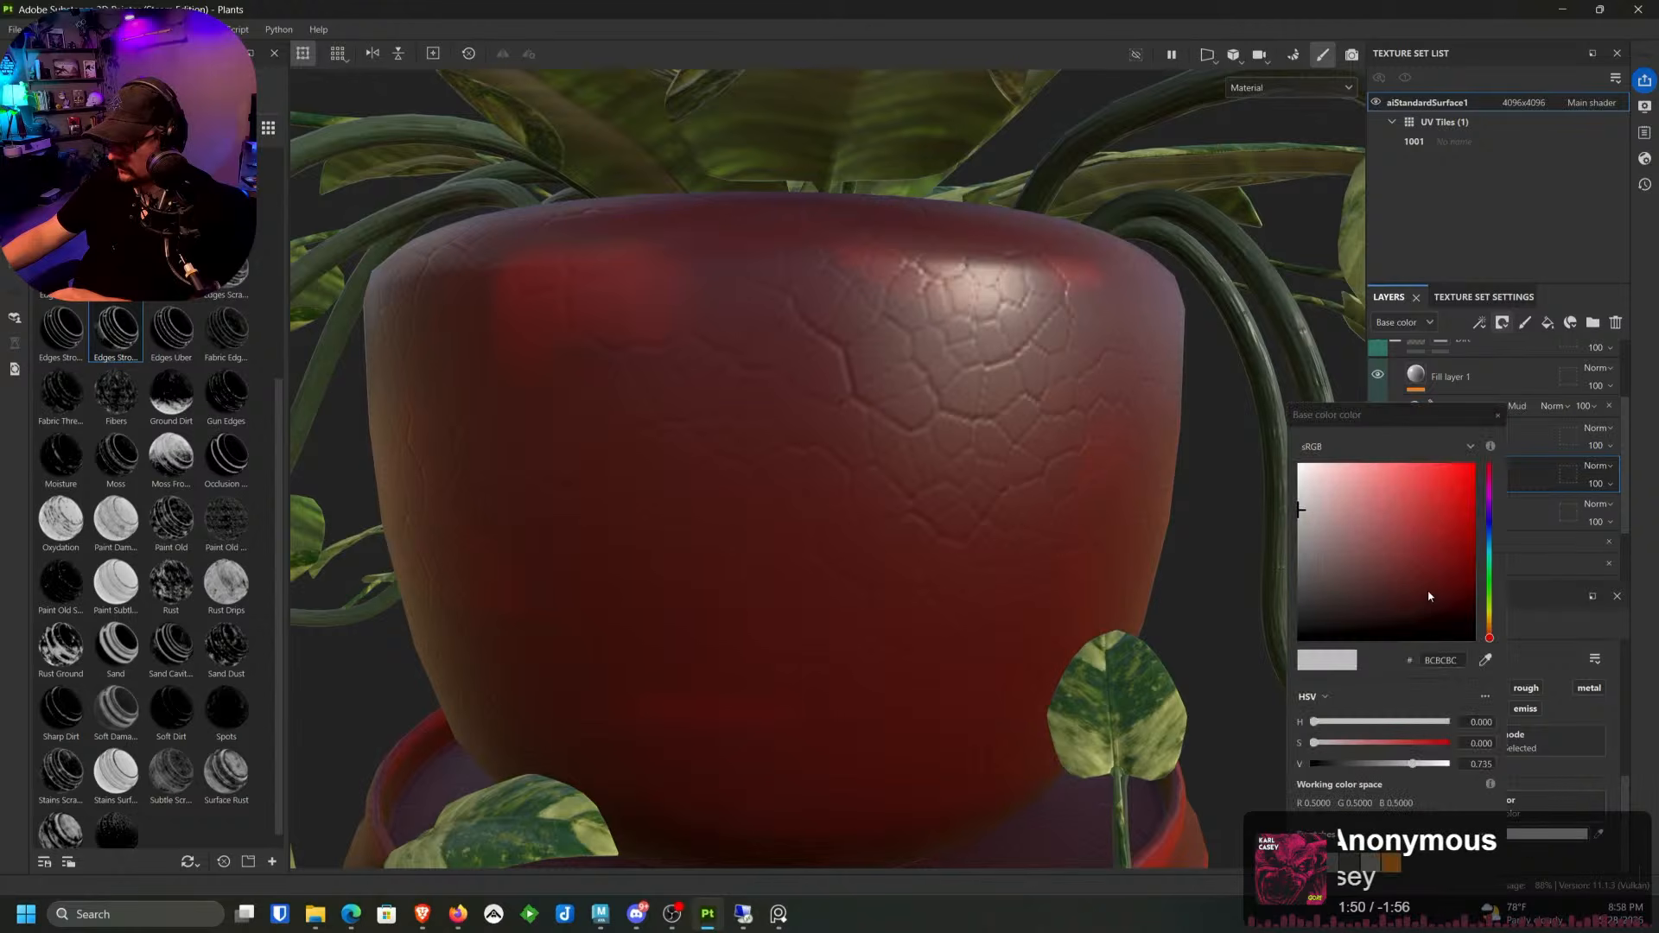
pyautogui.moveTo(1436, 603); pyautogui.dragTo(1474, 624)
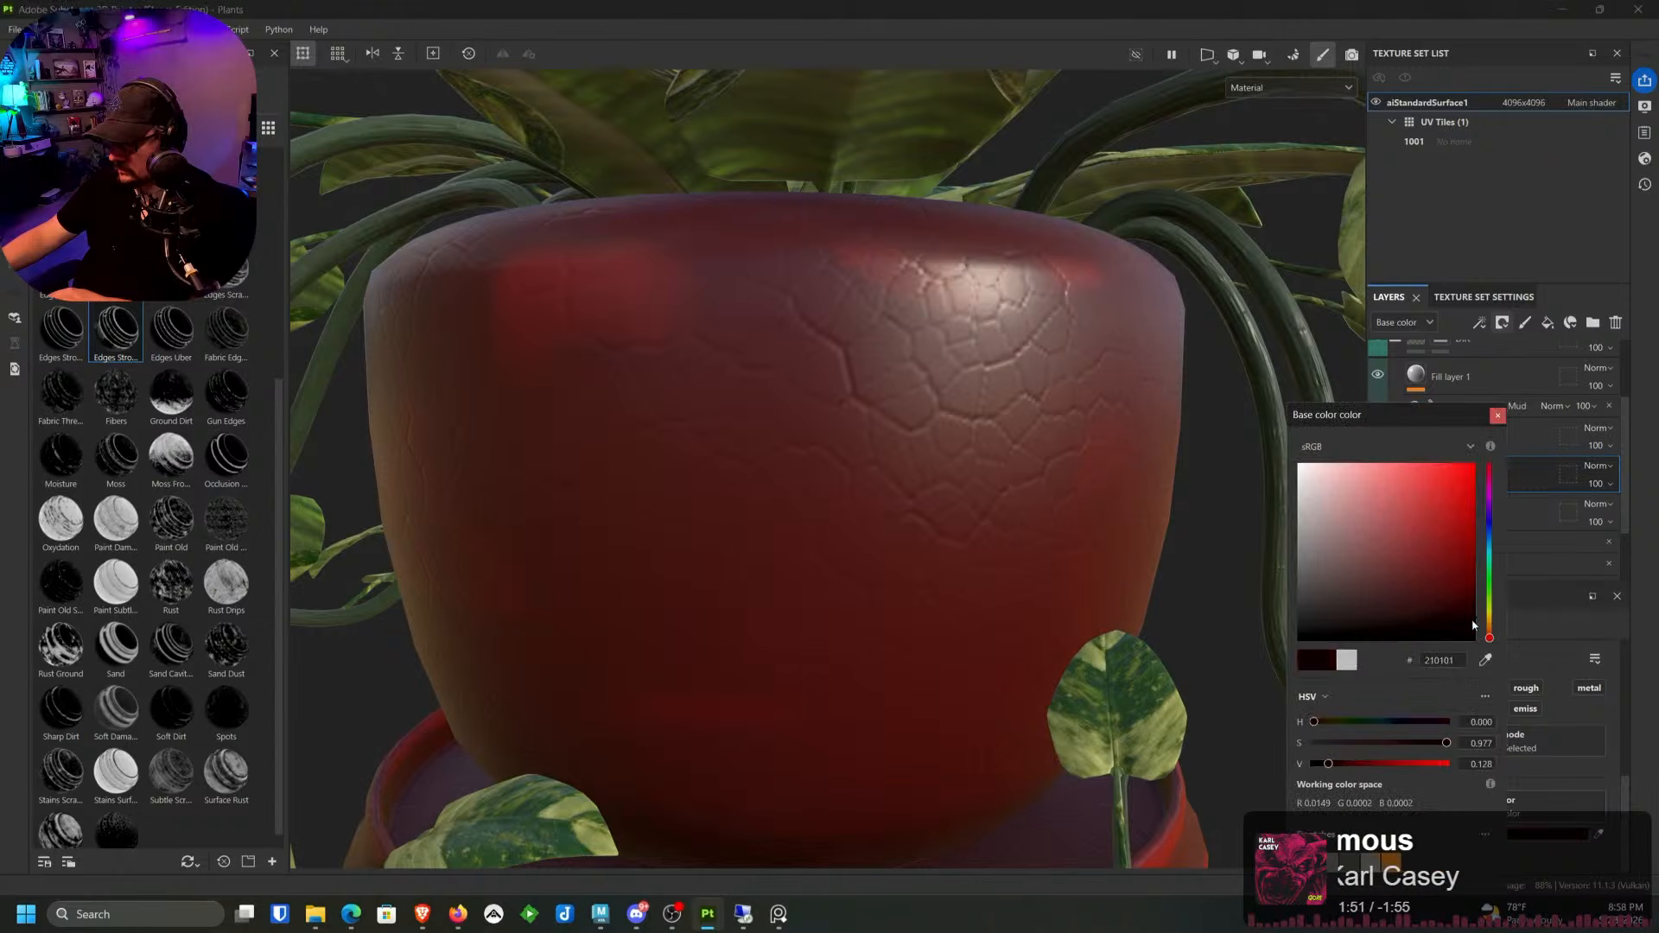
pyautogui.click(1497, 416)
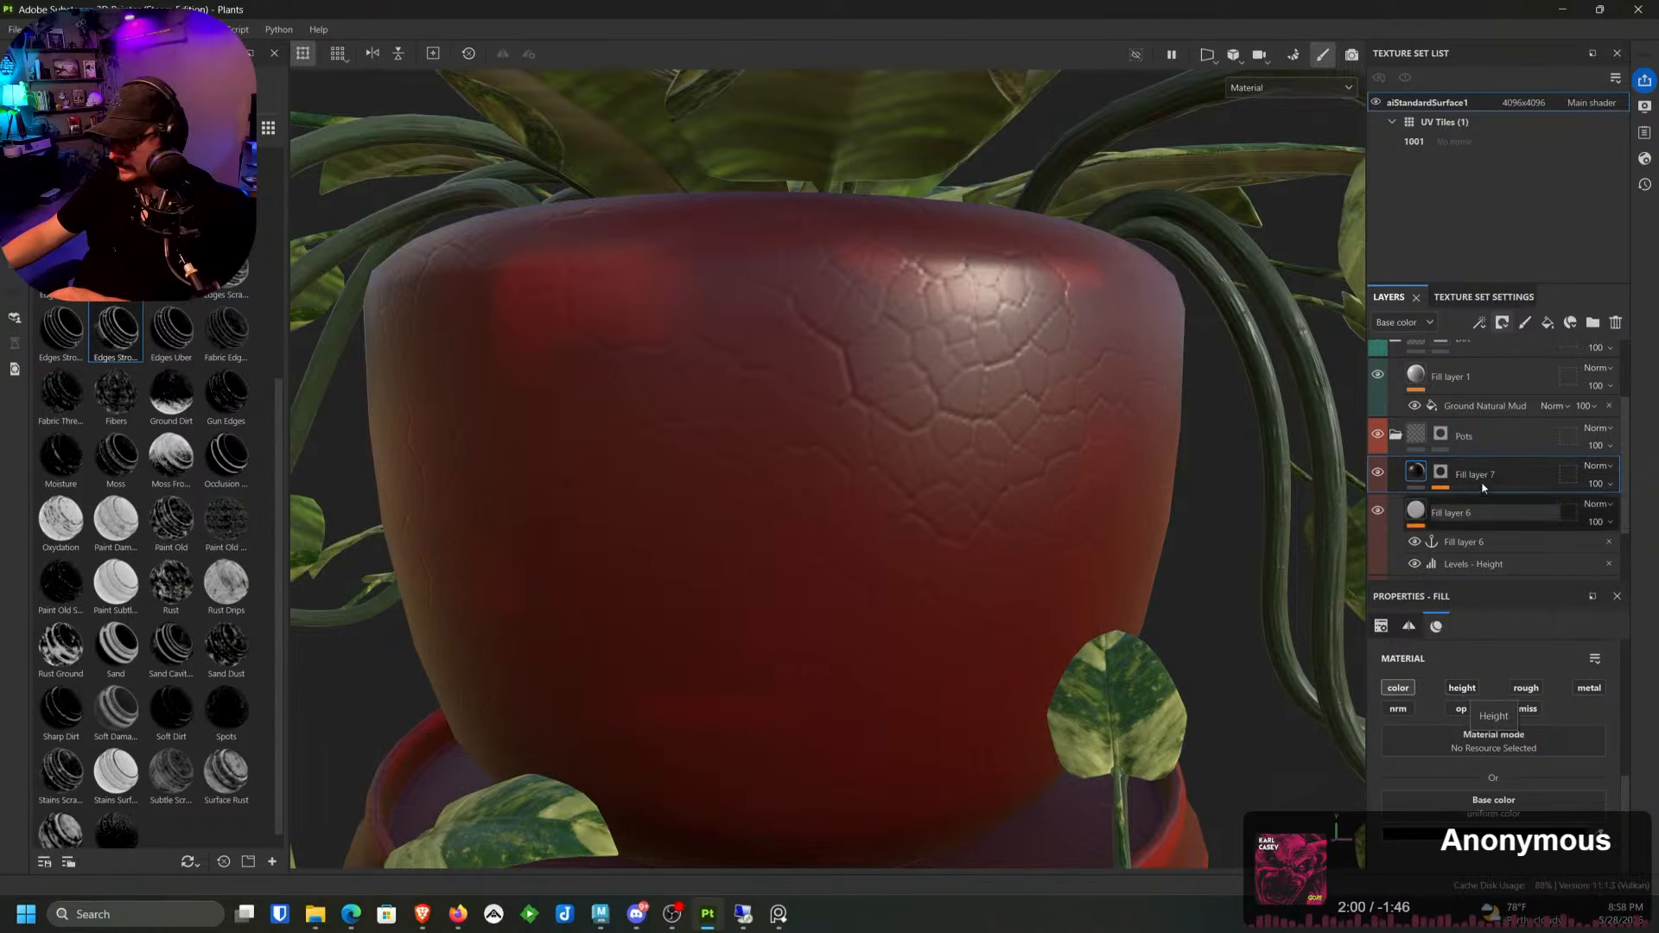
# Step: Try referencing the anchor's Height channel with Extract alpha in Fill layer 7's mask fill
pyautogui.click(1439, 474)
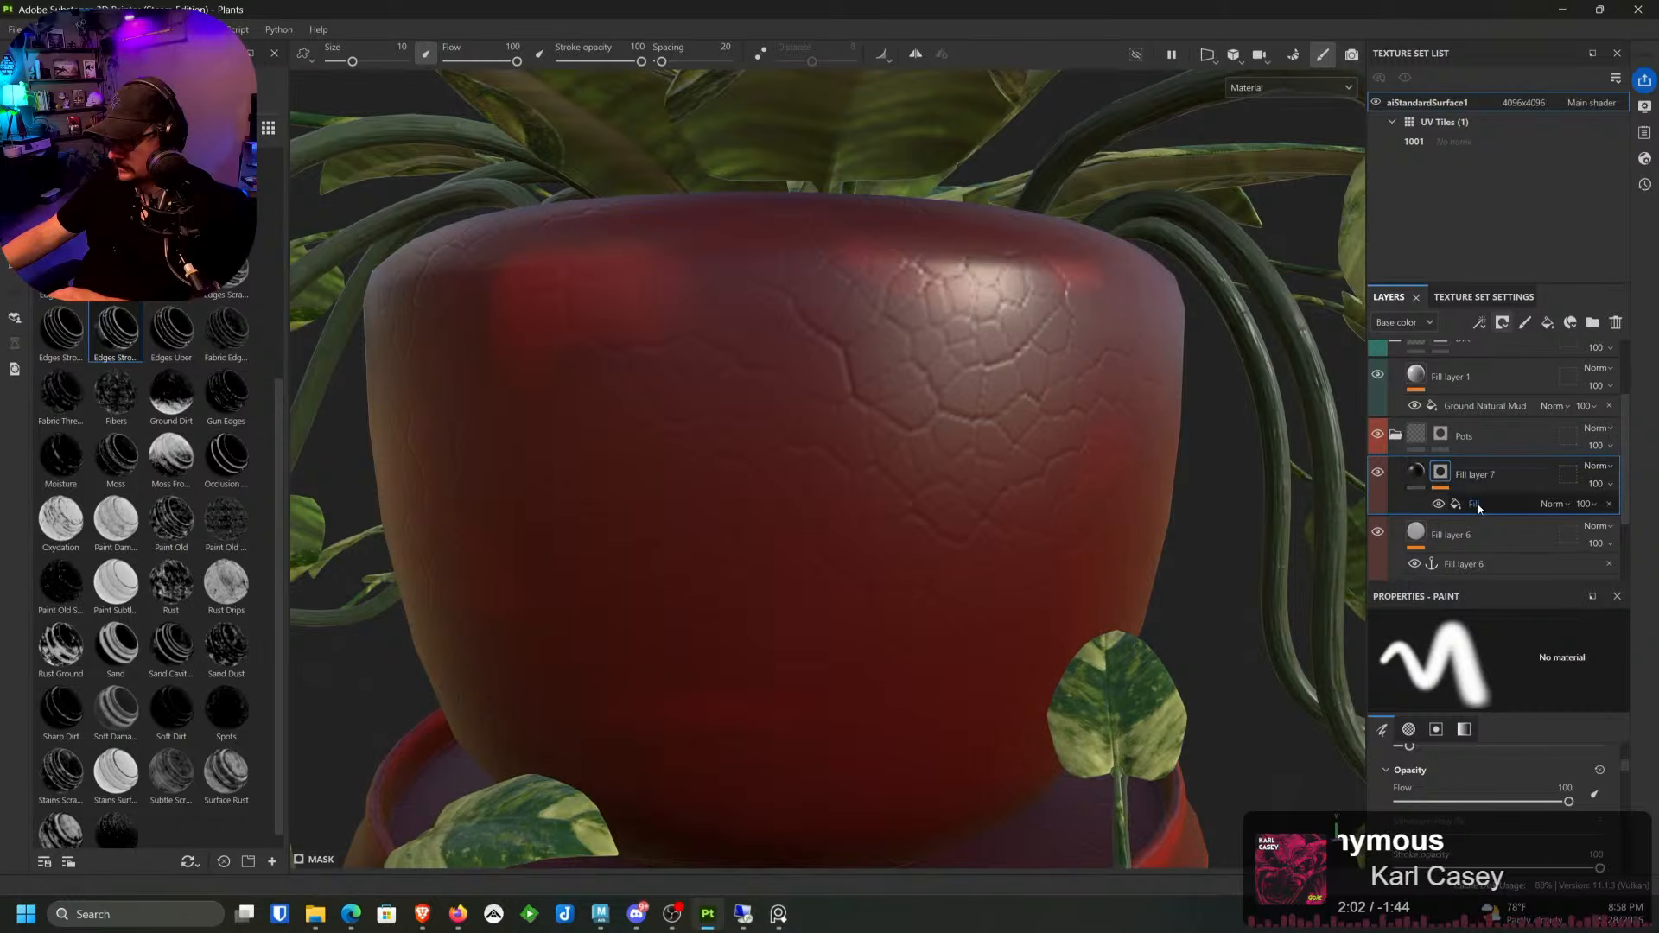
pyautogui.click(1478, 505)
pyautogui.click(1554, 749)
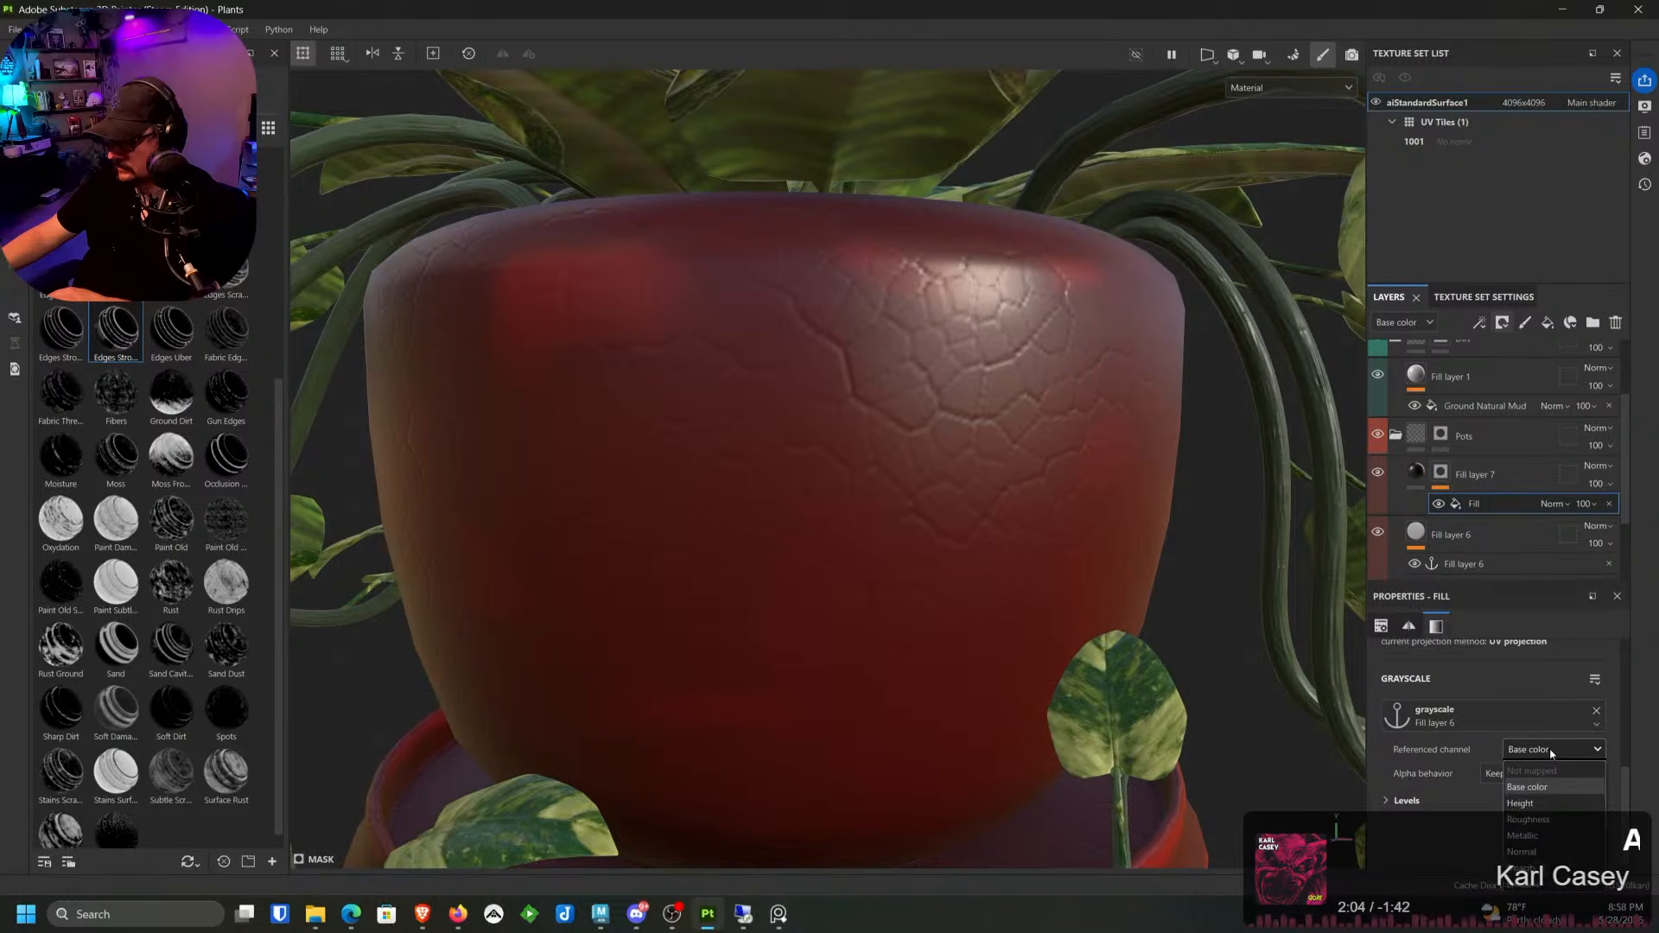
pyautogui.click(1537, 802)
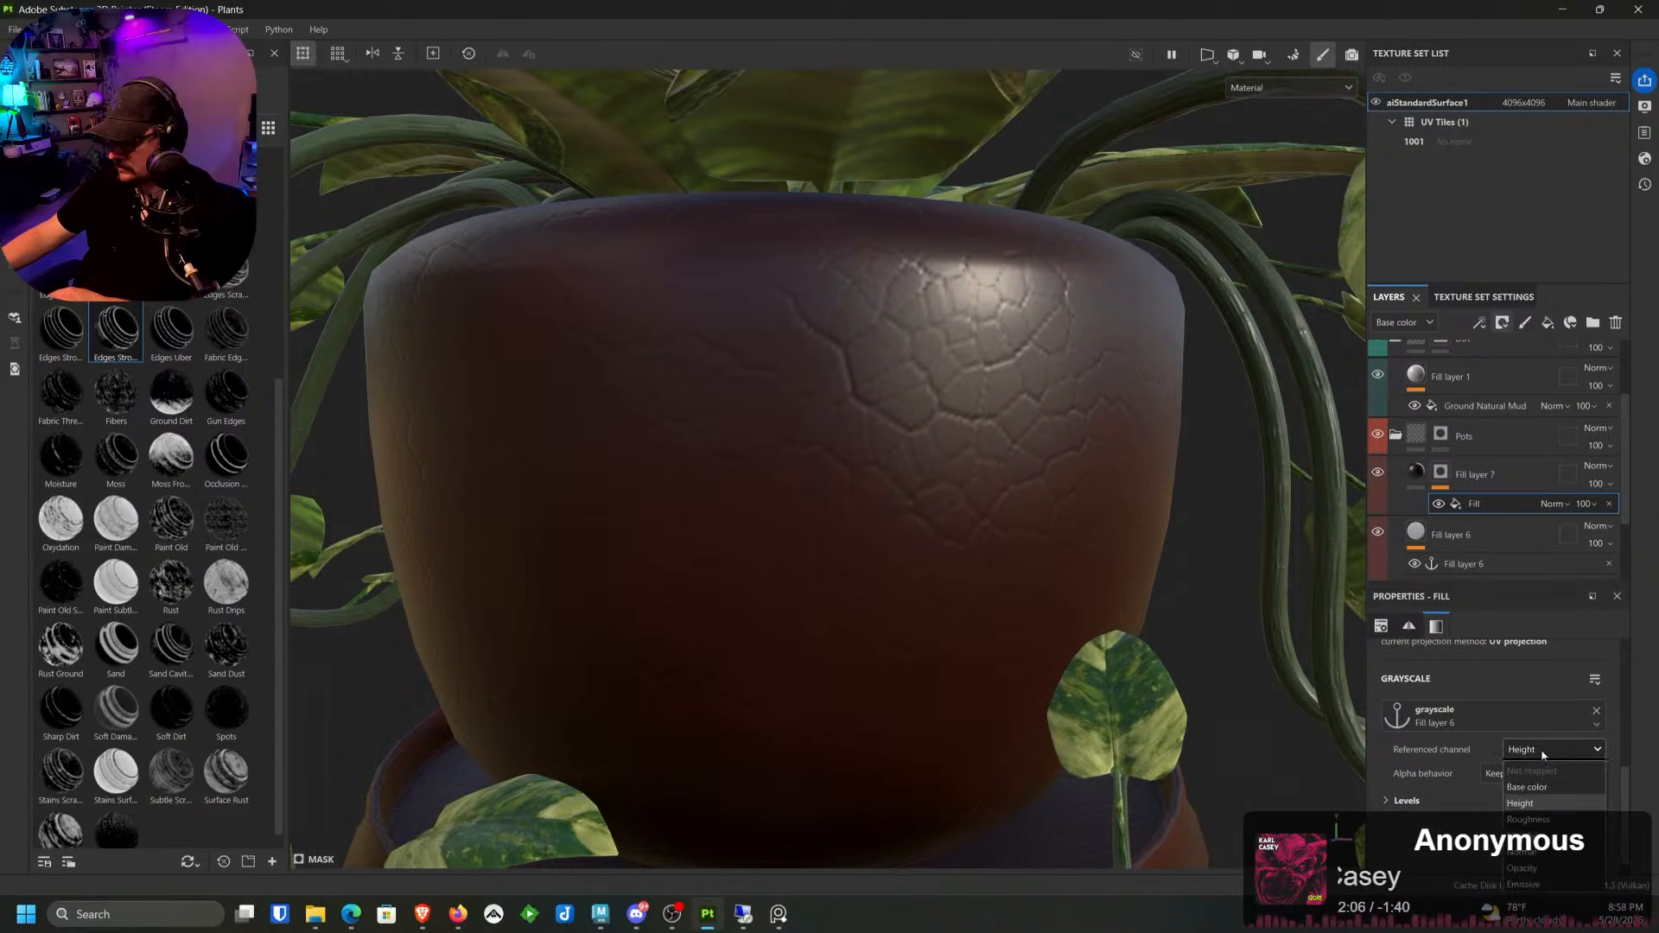
pyautogui.click(1542, 774)
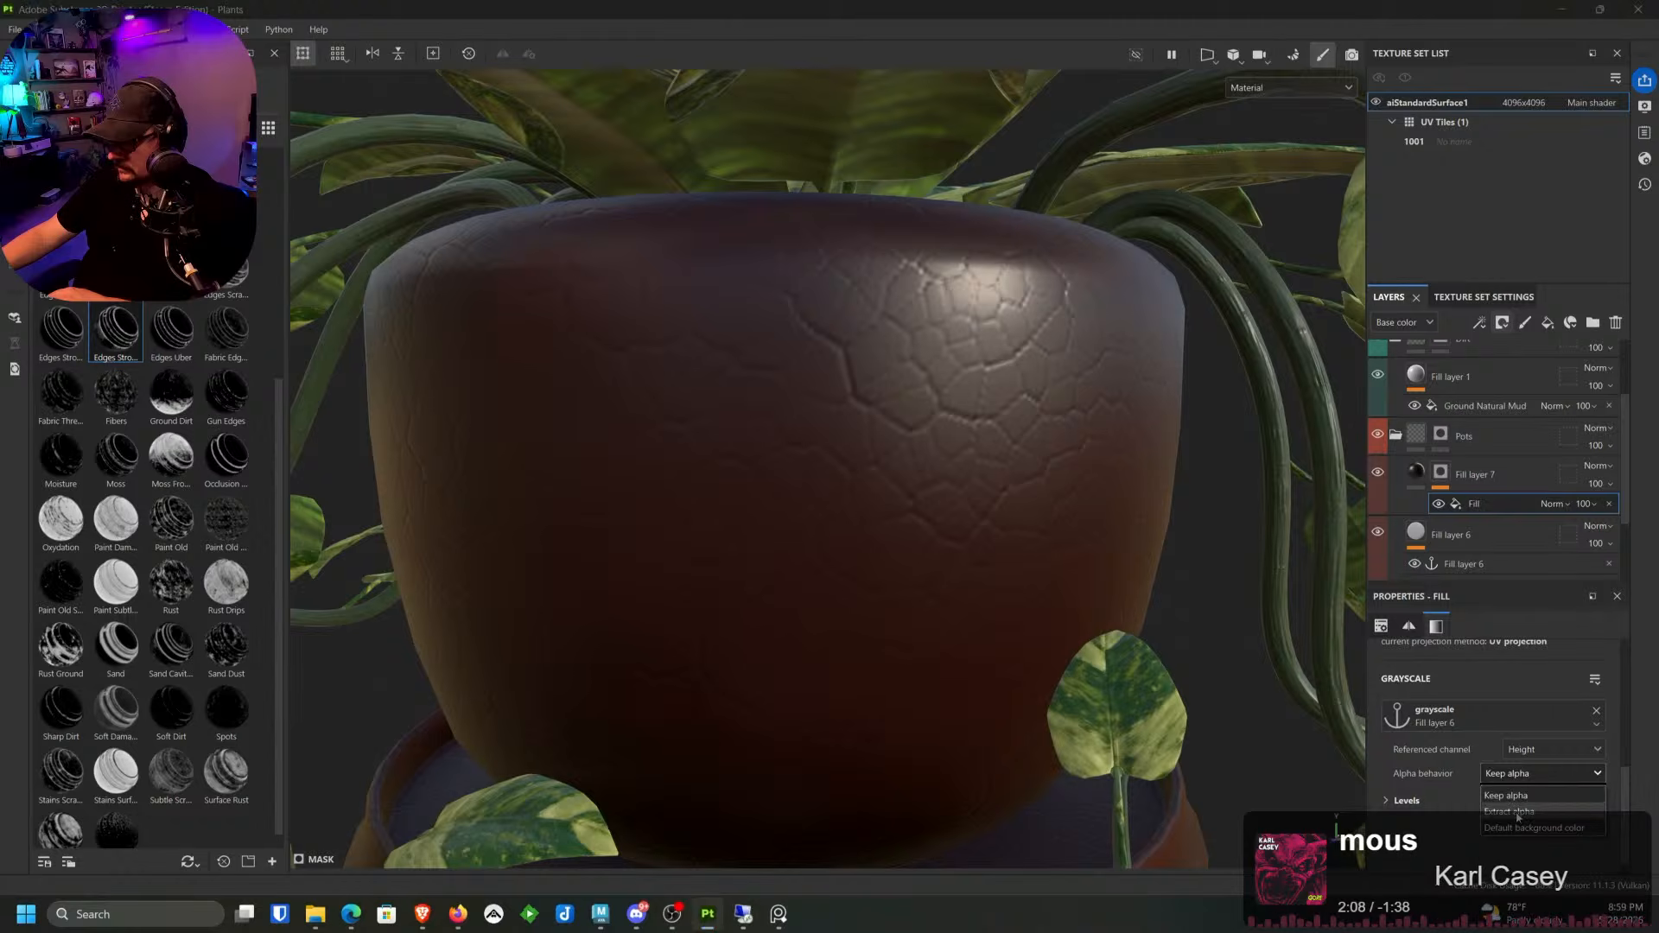
pyautogui.click(1521, 798)
# Step: Set the mask fill's referenced channel back to Base color and its alpha behavior to Keep alpha
pyautogui.click(1540, 750)
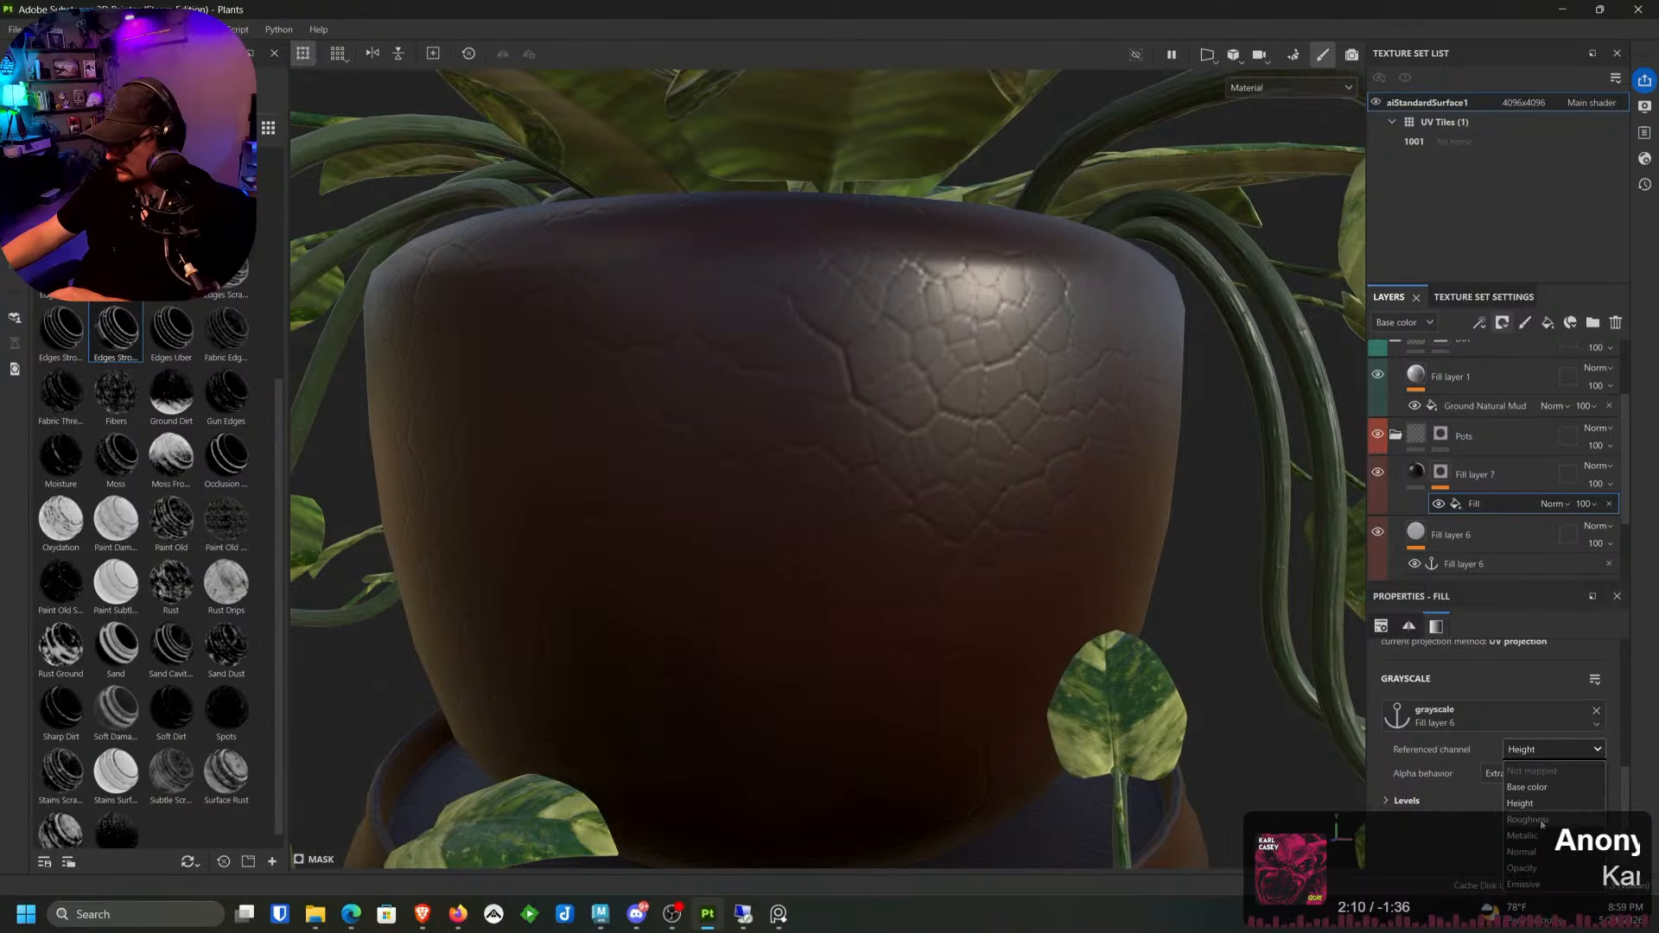
pyautogui.click(1537, 791)
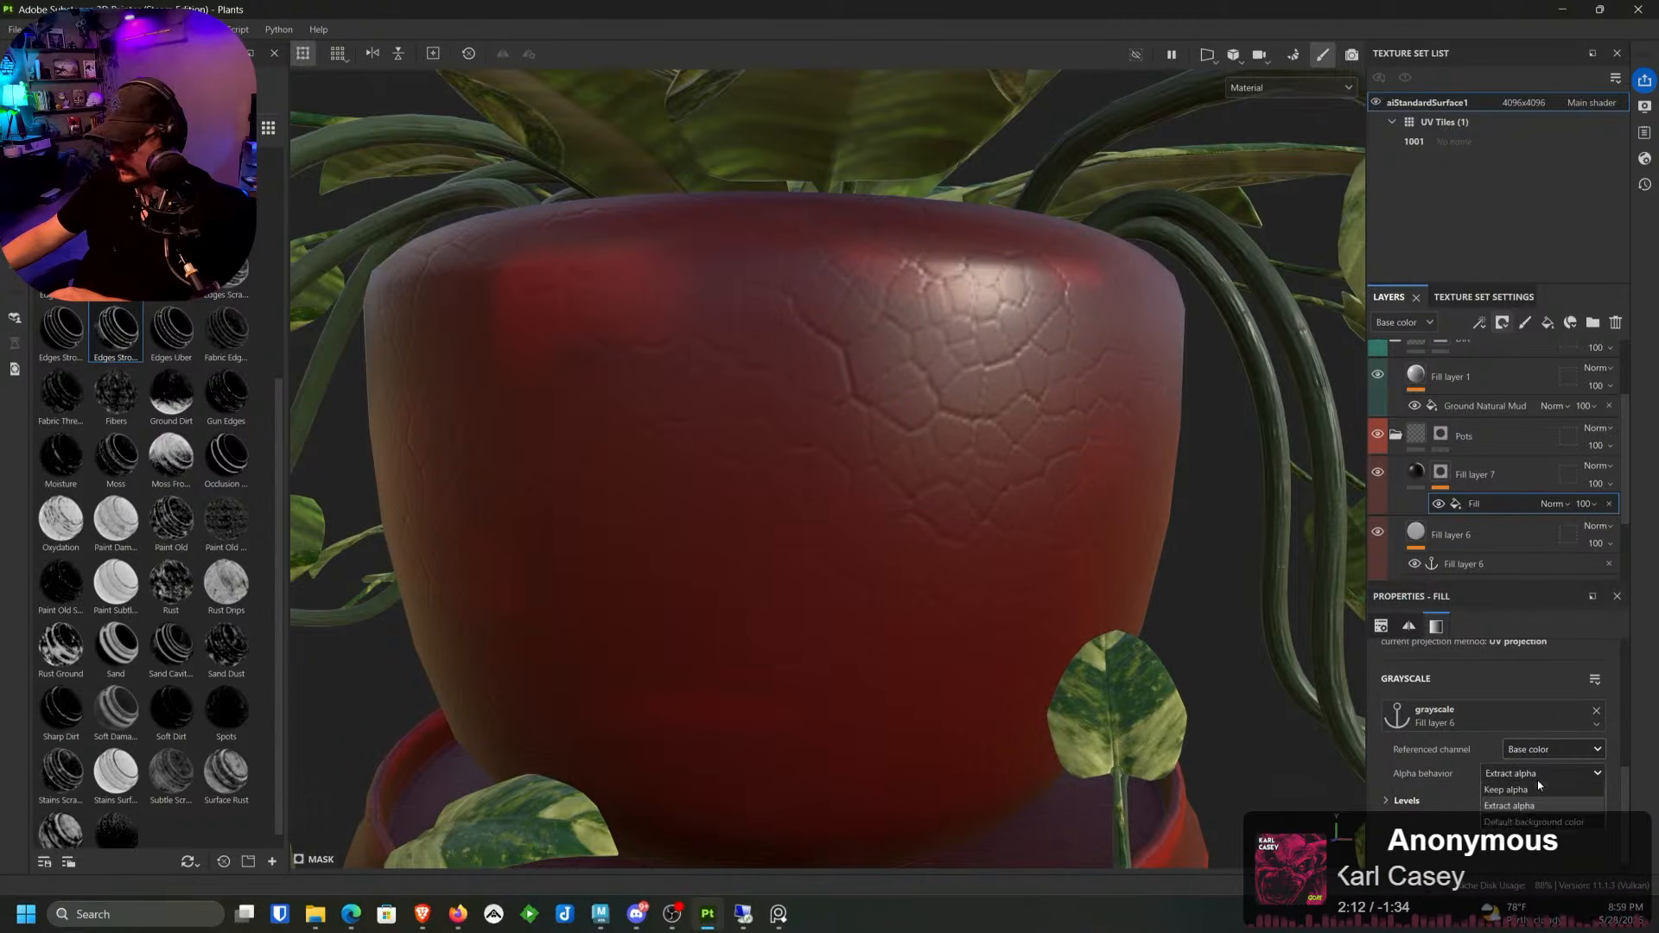
pyautogui.click(1537, 778)
pyautogui.click(1525, 797)
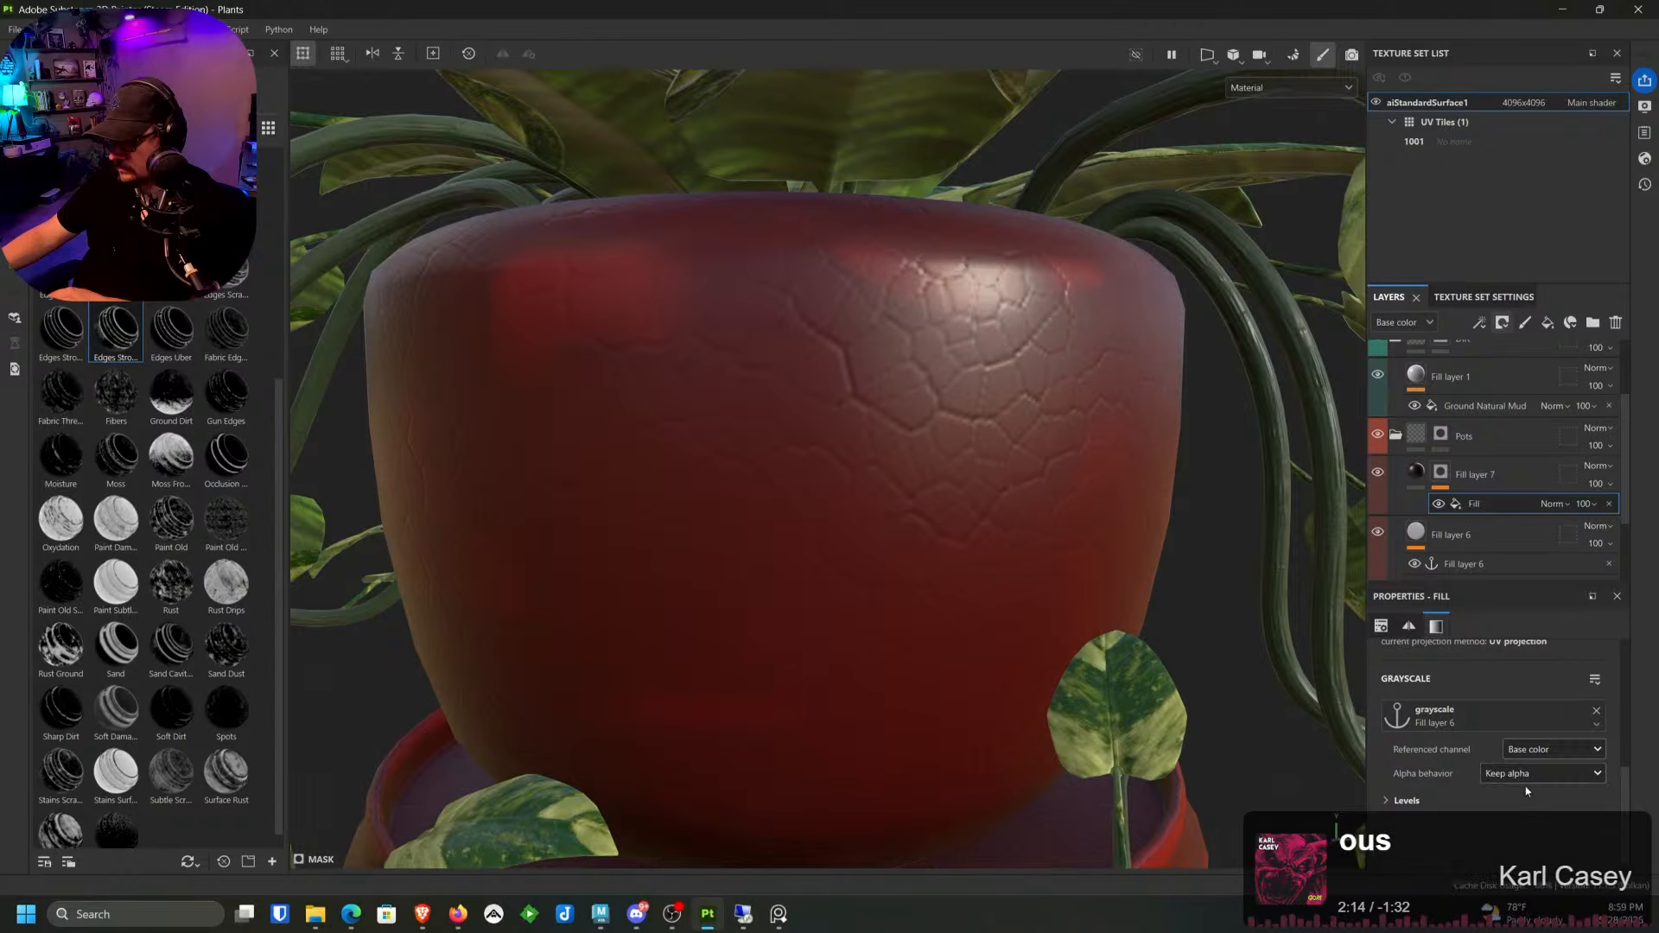
# Step: Set the mask fill's alpha behavior to Extract alpha and its referenced channel to Height
pyautogui.click(1526, 778)
pyautogui.click(1519, 811)
pyautogui.scroll(-1, 1402, 807)
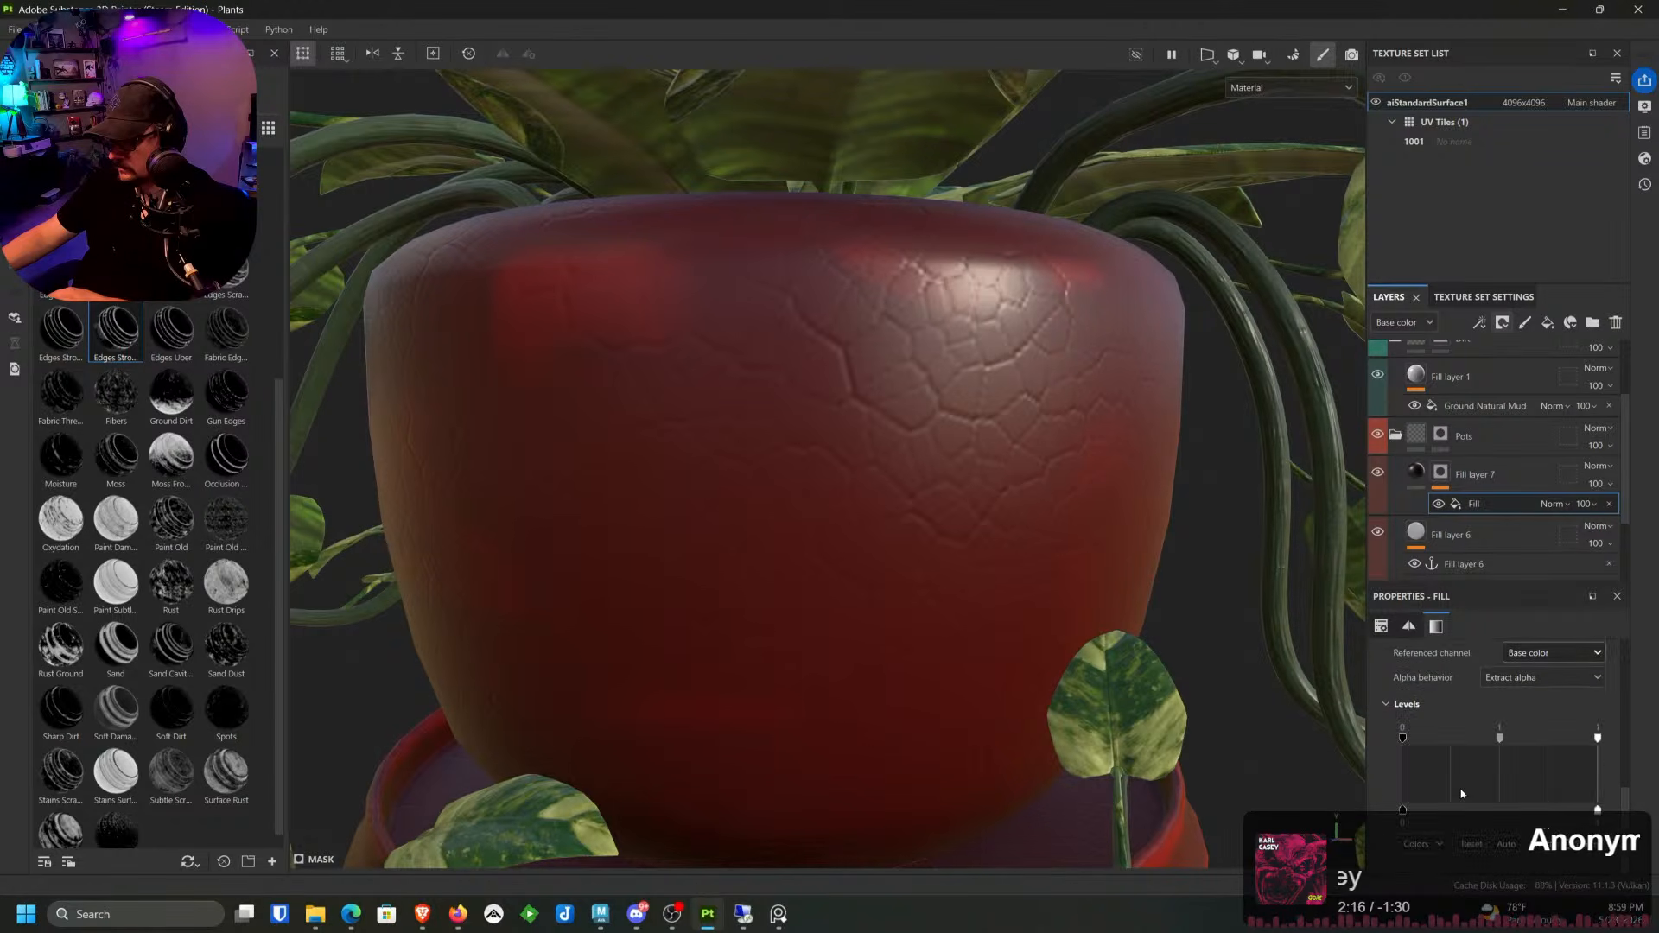
pyautogui.click(1546, 701)
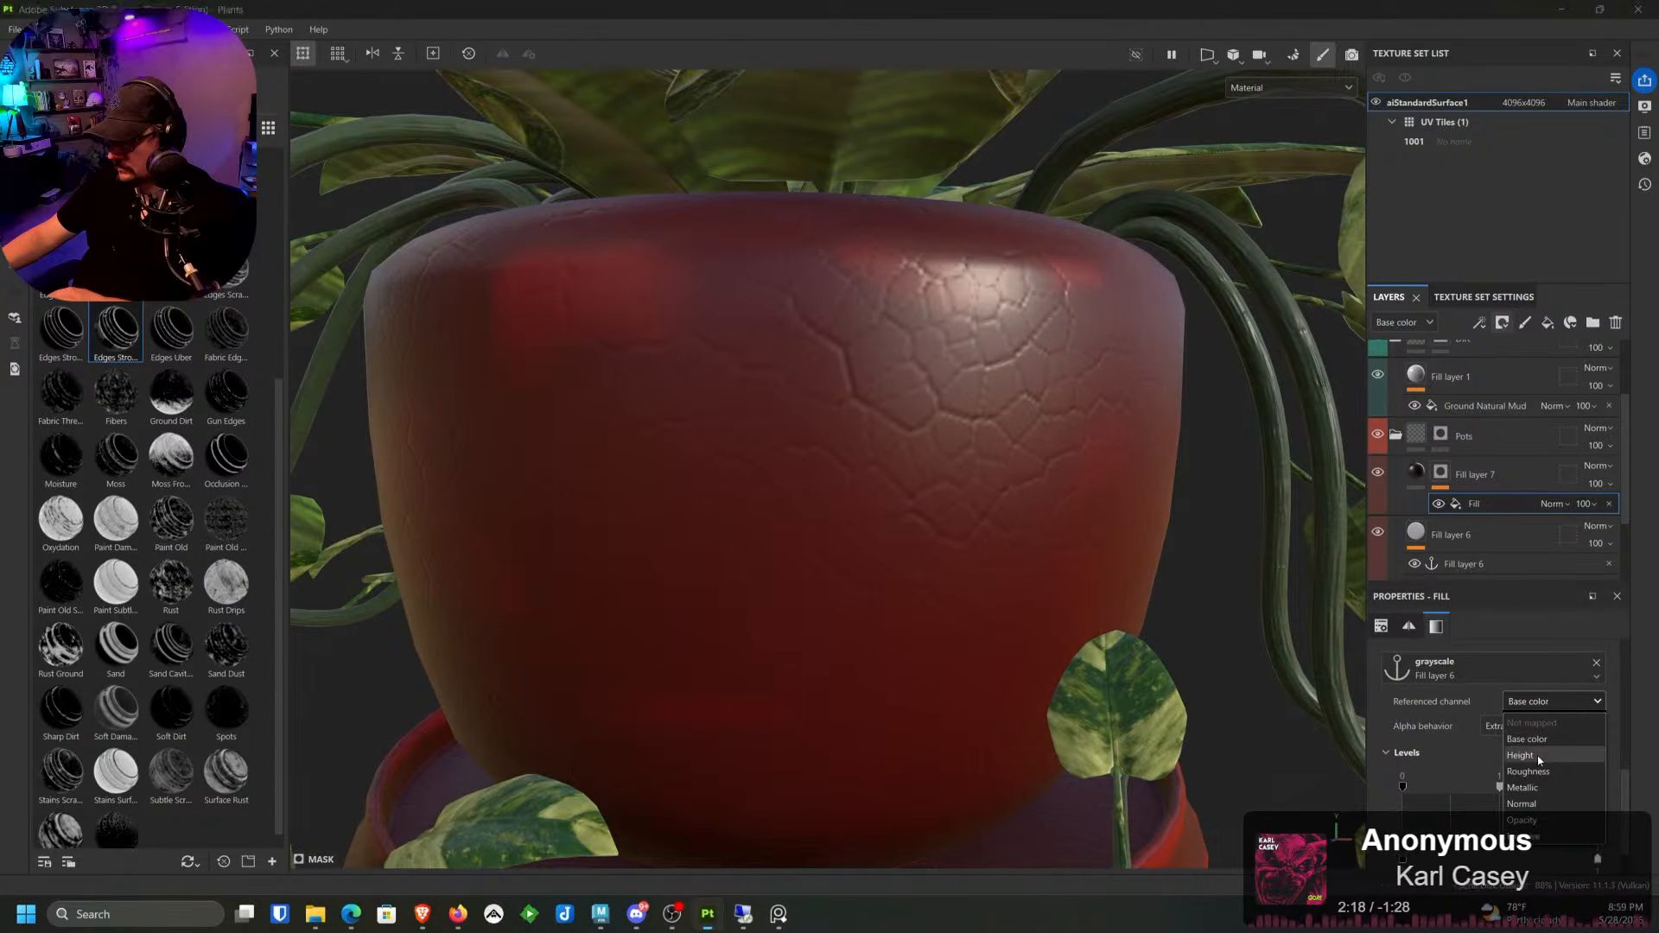
pyautogui.click(1537, 755)
pyautogui.scroll(-1, 1418, 823)
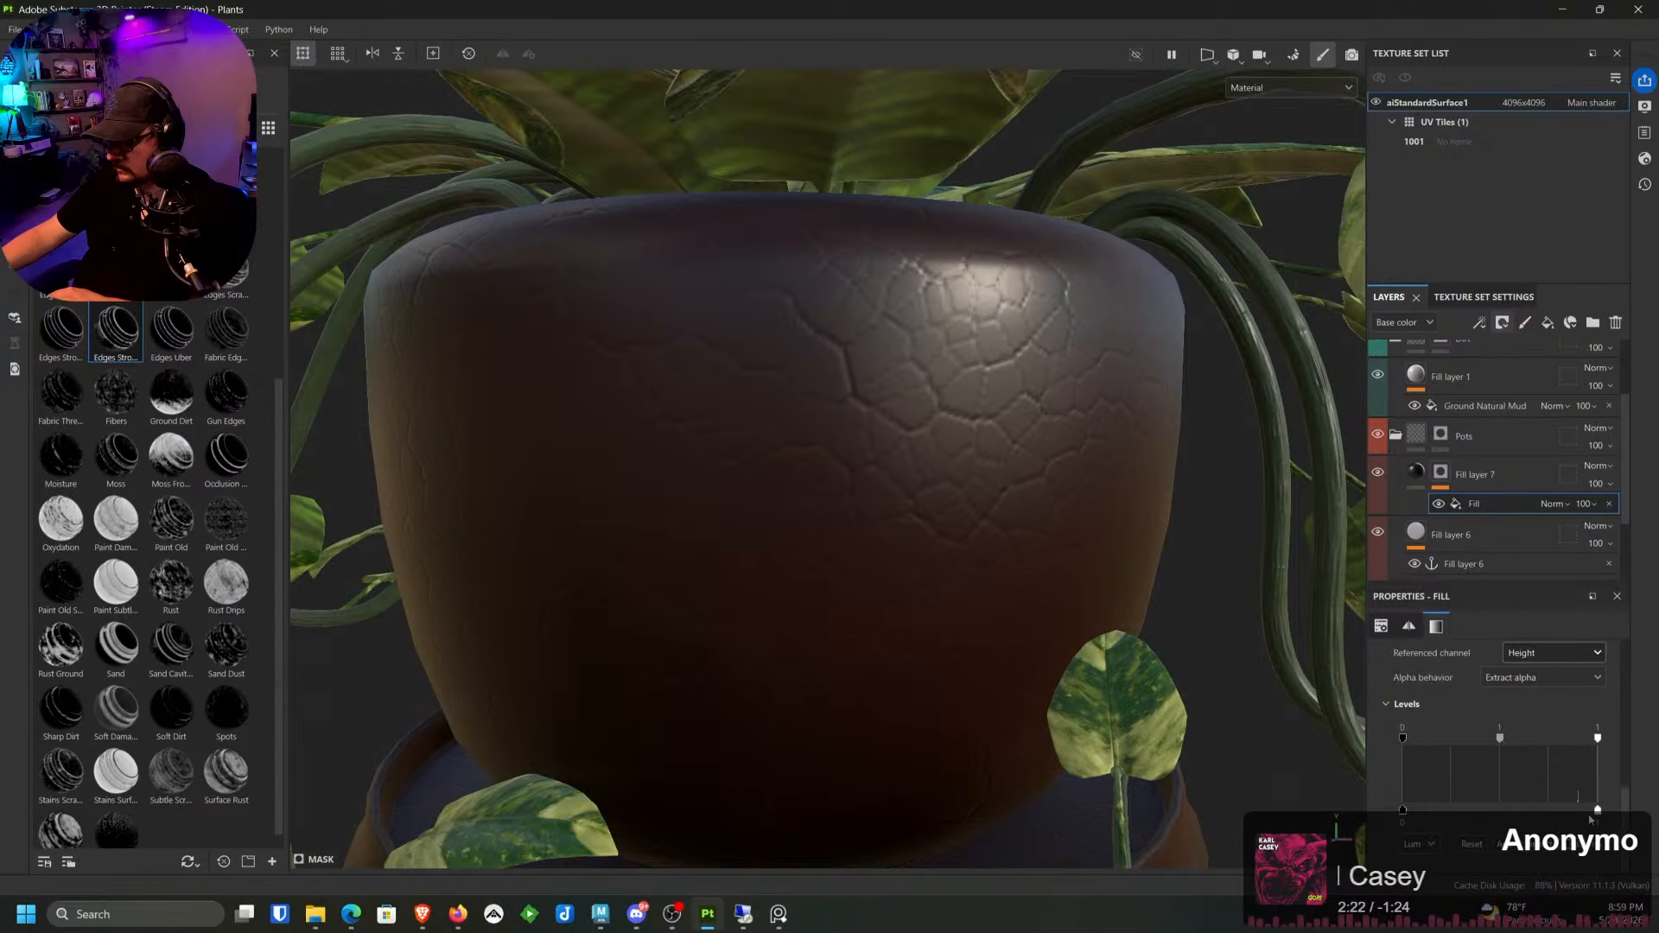
# Step: Lower the output white level in the mask fill's Levels to about 0.29 so the pot regains its red color
pyautogui.moveTo(1598, 809); pyautogui.dragTo(1460, 811)
pyautogui.scroll(-5, 1164, 680)
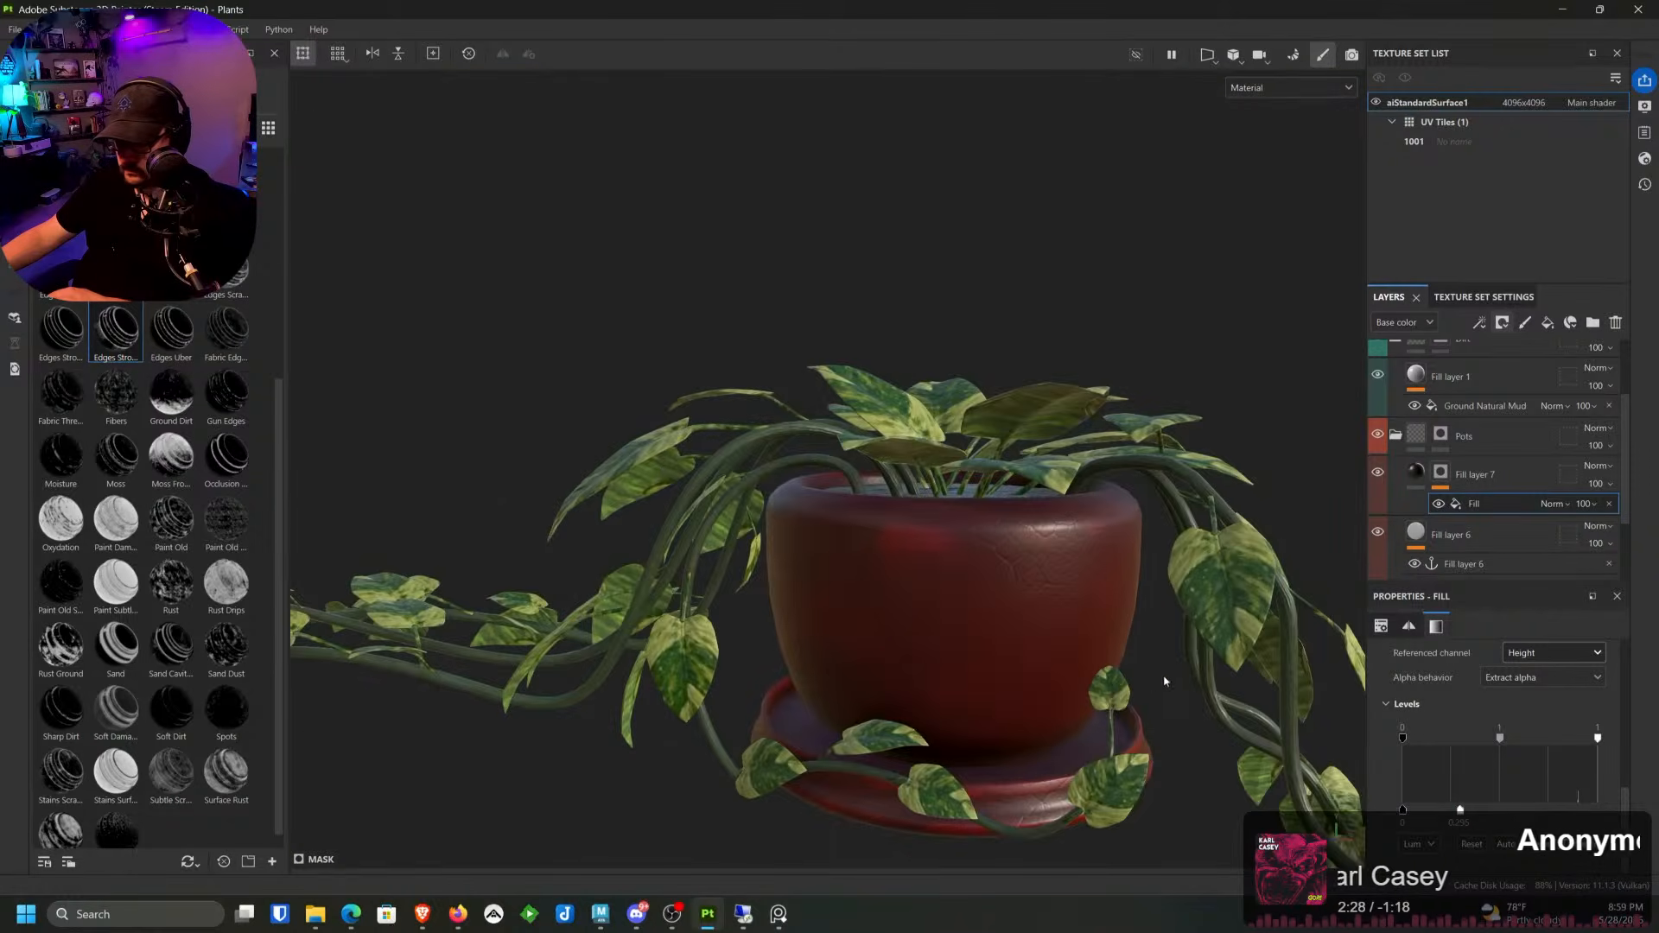
pyautogui.keyDown('alt'); pyautogui.moveTo(1164, 681); pyautogui.dragTo(1072, 712); pyautogui.keyUp('alt')
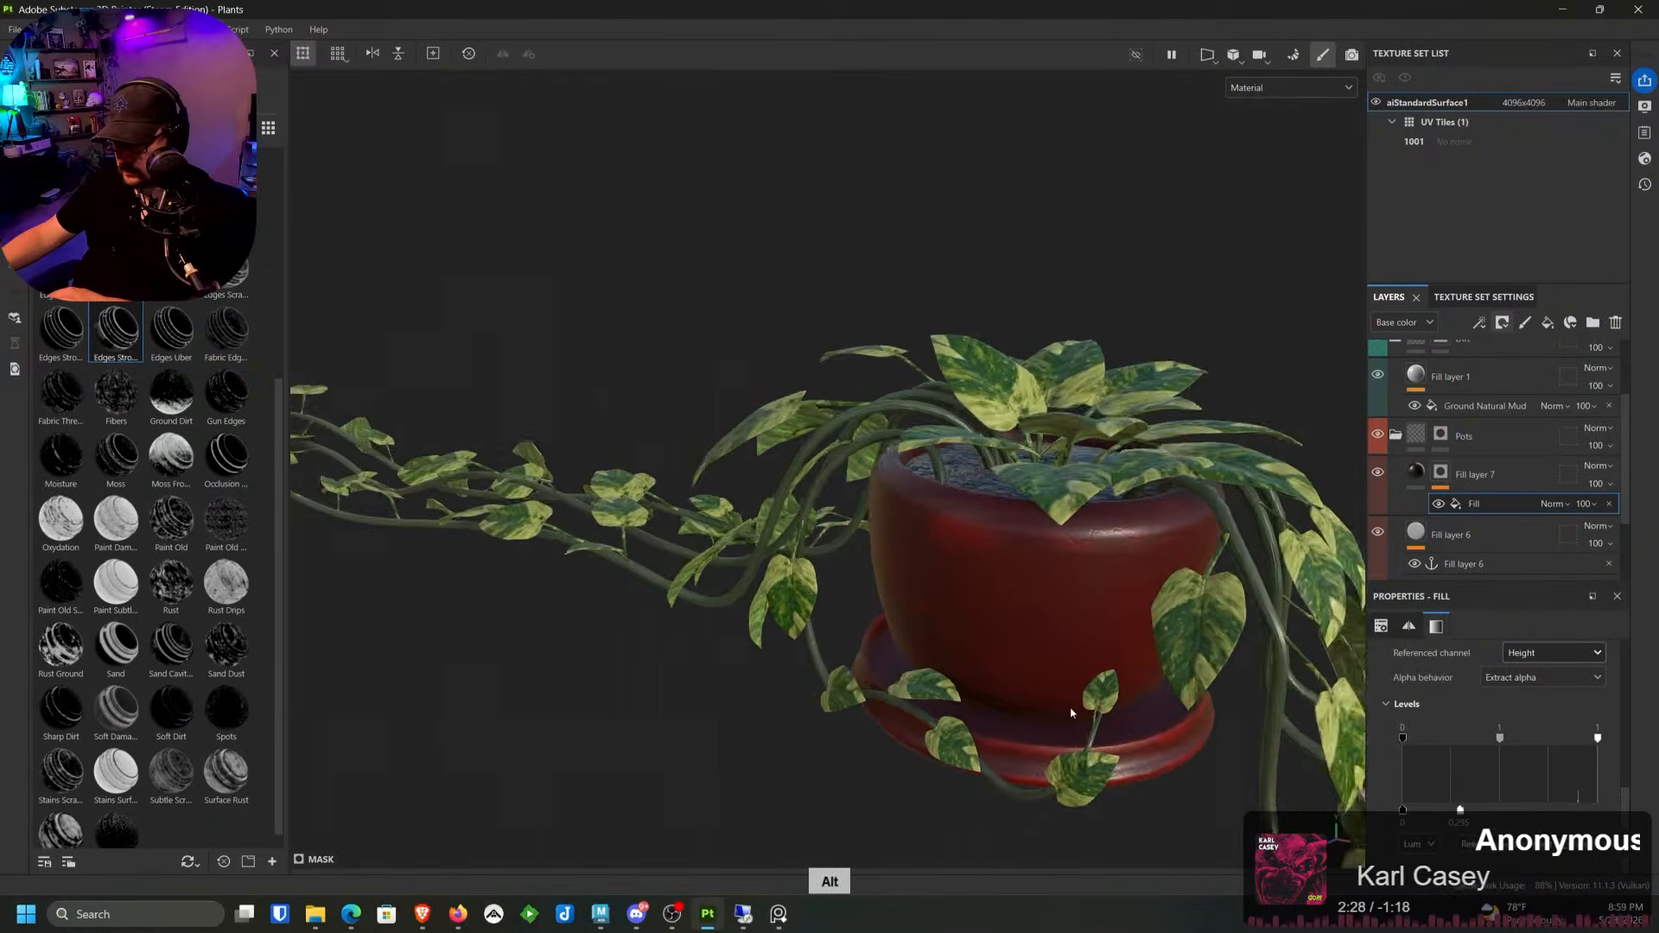
pyautogui.keyDown('alt'); pyautogui.moveTo(1072, 711); pyautogui.dragTo(1073, 780, button='right'); pyautogui.keyUp('alt')
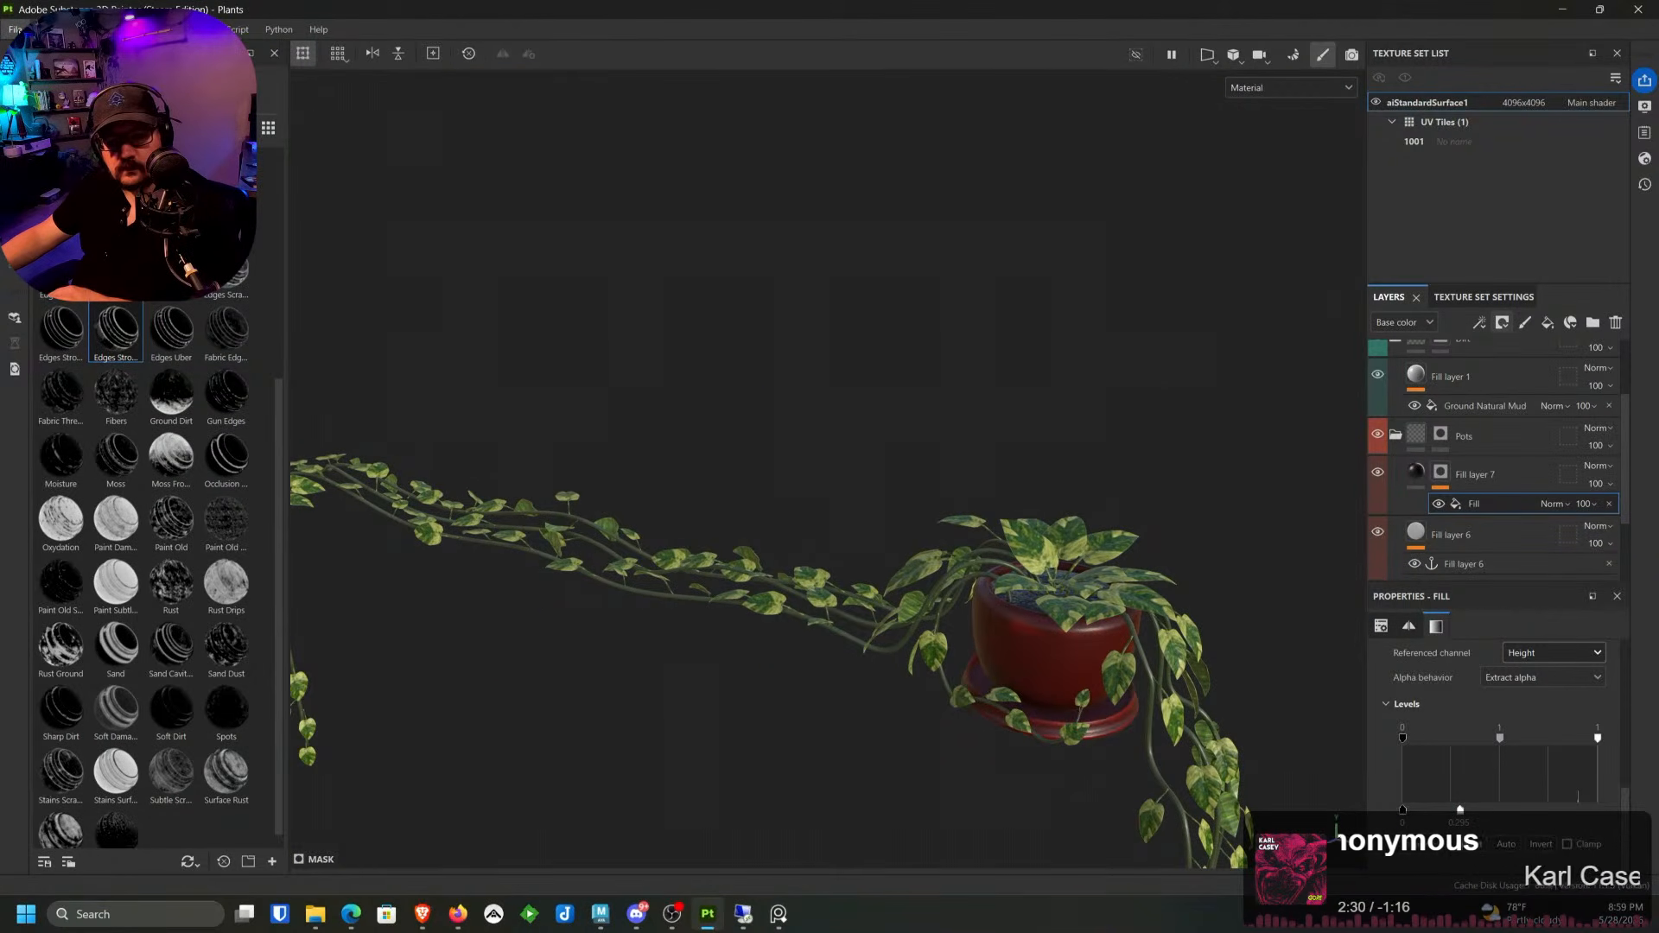
# Step: Export the aiStandardSurface1 textures as 16-bit 4096 PNG files with the PBR Metallic Roughness template into the Plants/Textures folder
pyautogui.click(15, 30)
pyautogui.click(26, 162)
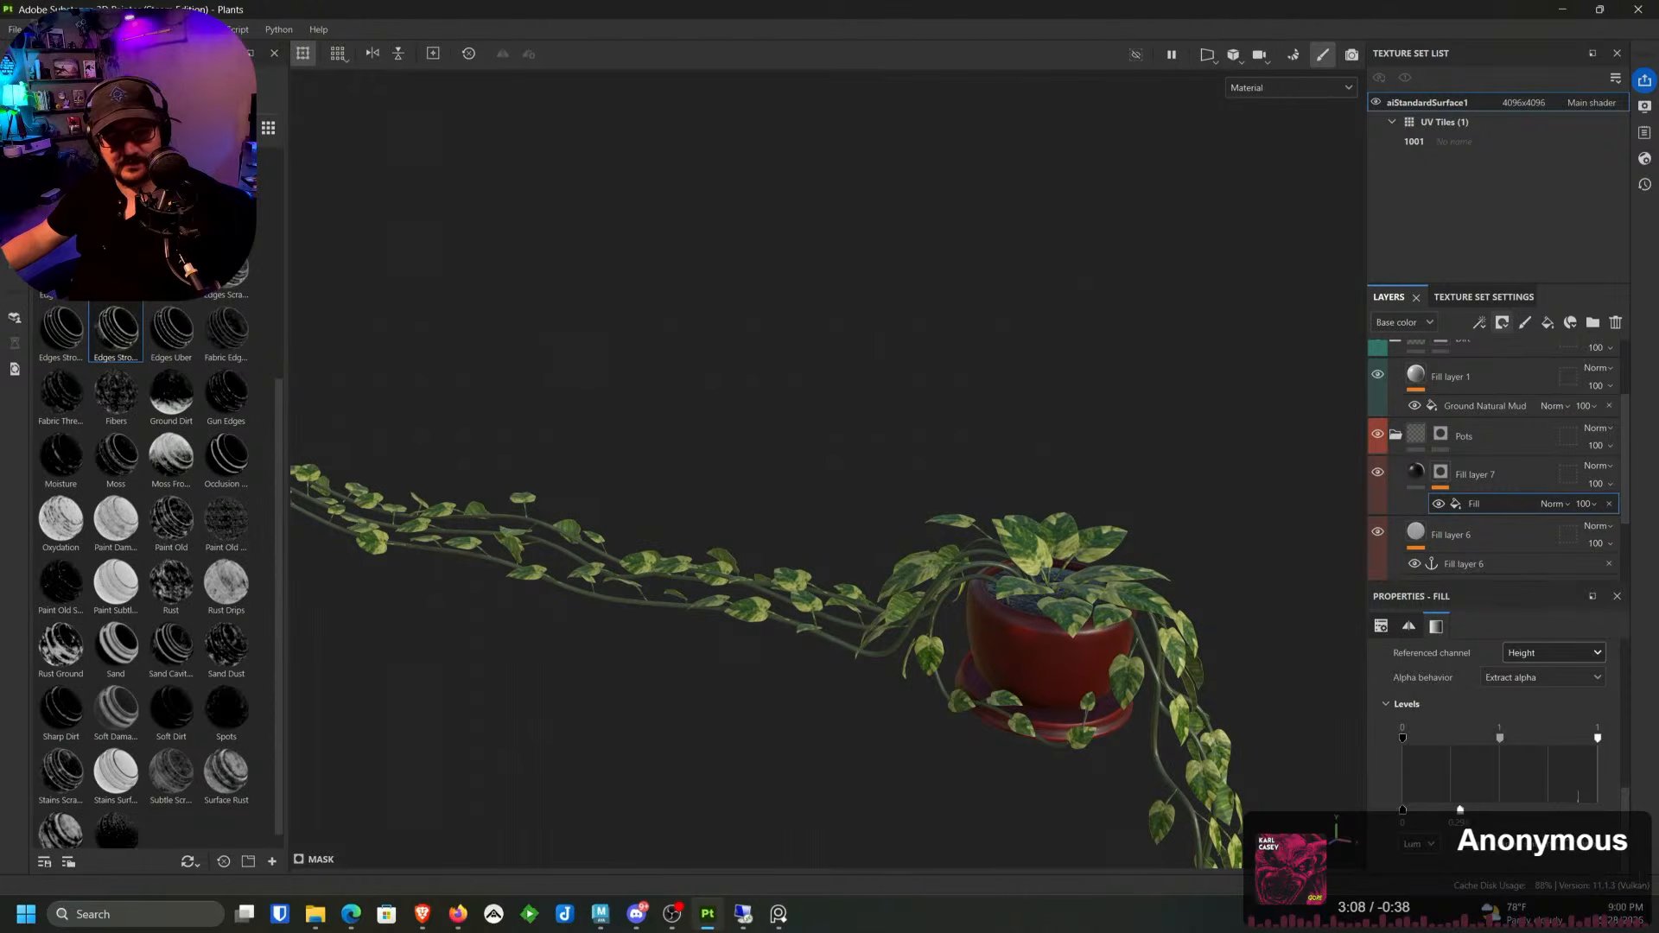
pyautogui.click(15, 29)
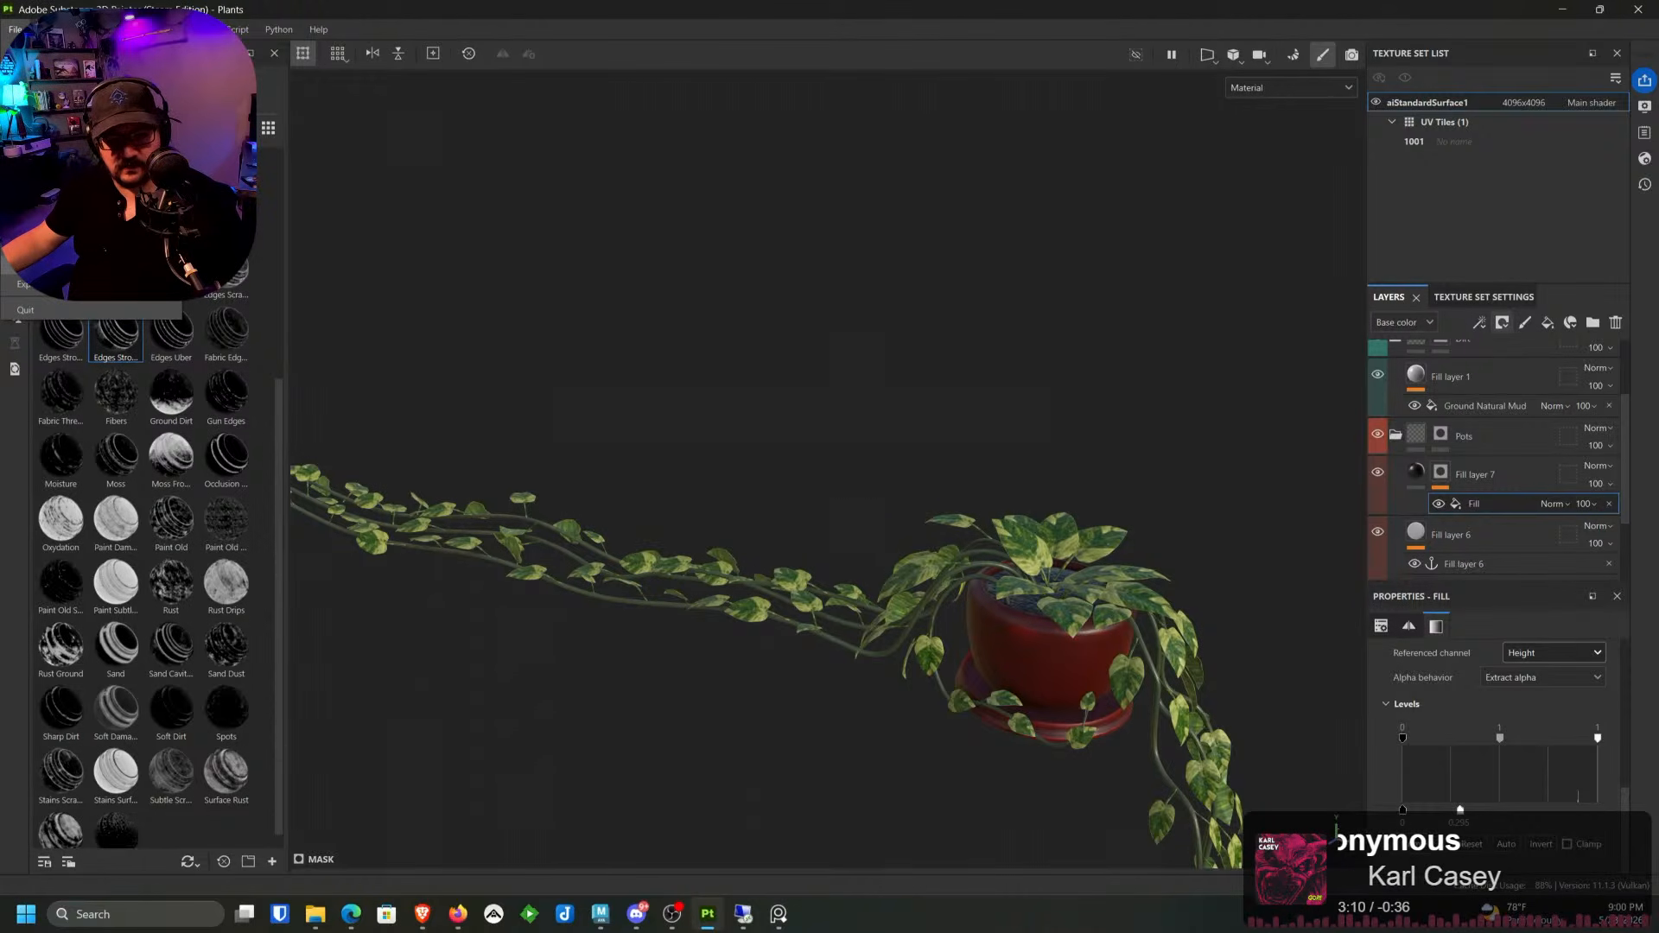
pyautogui.click(26, 284)
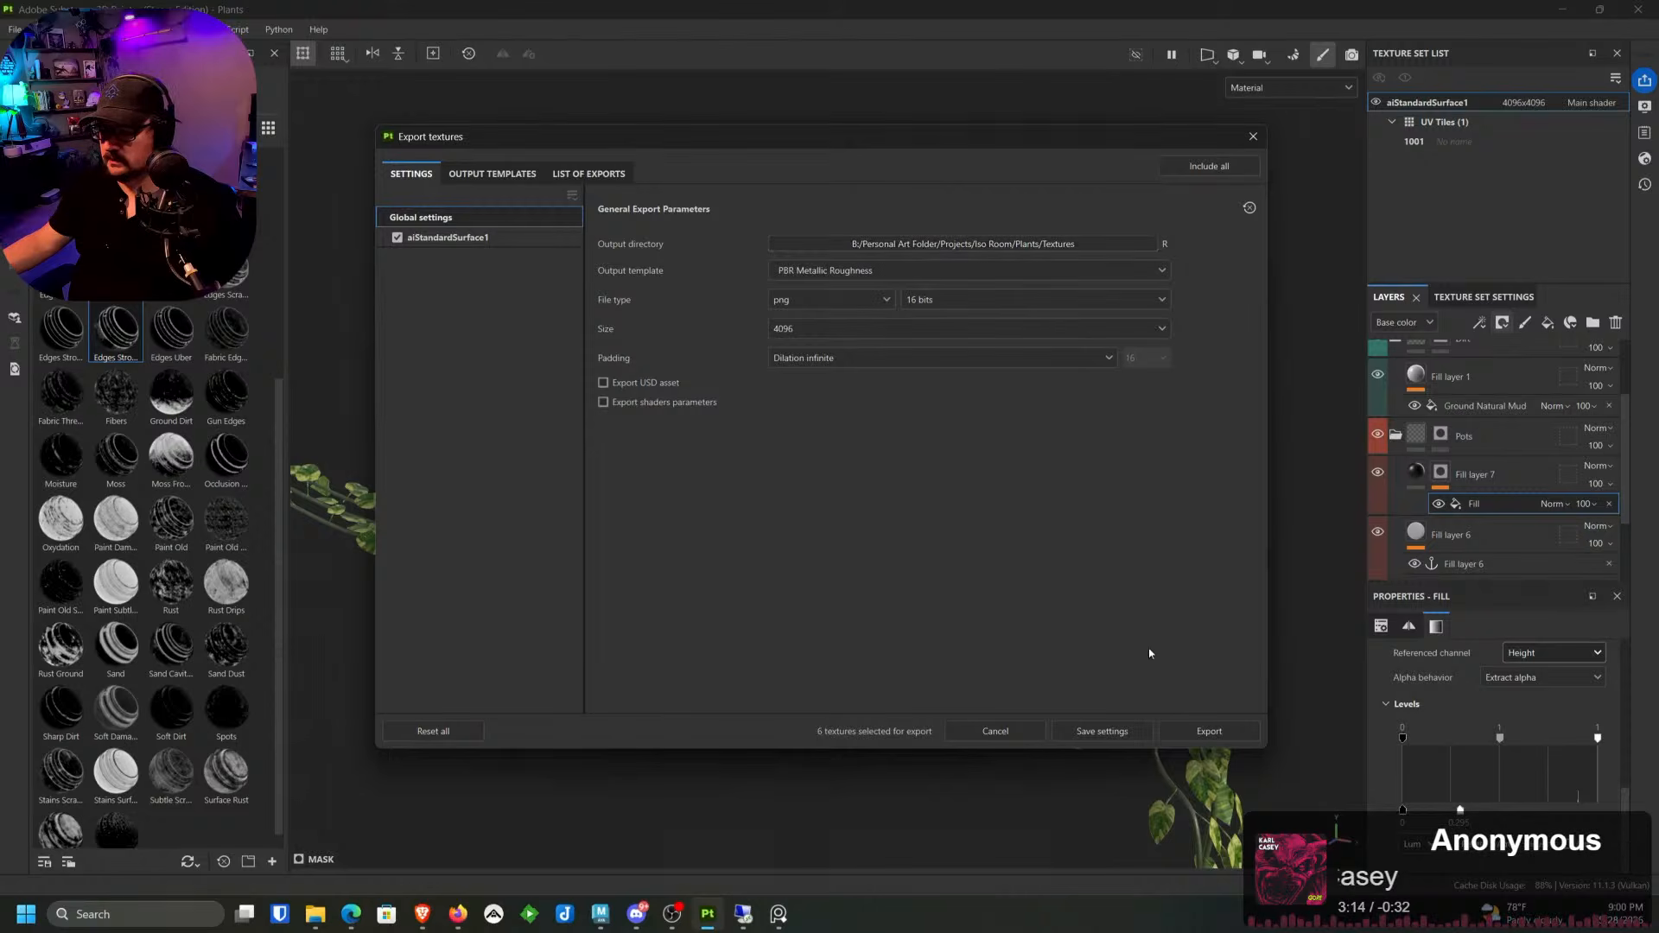
pyautogui.click(1208, 731)
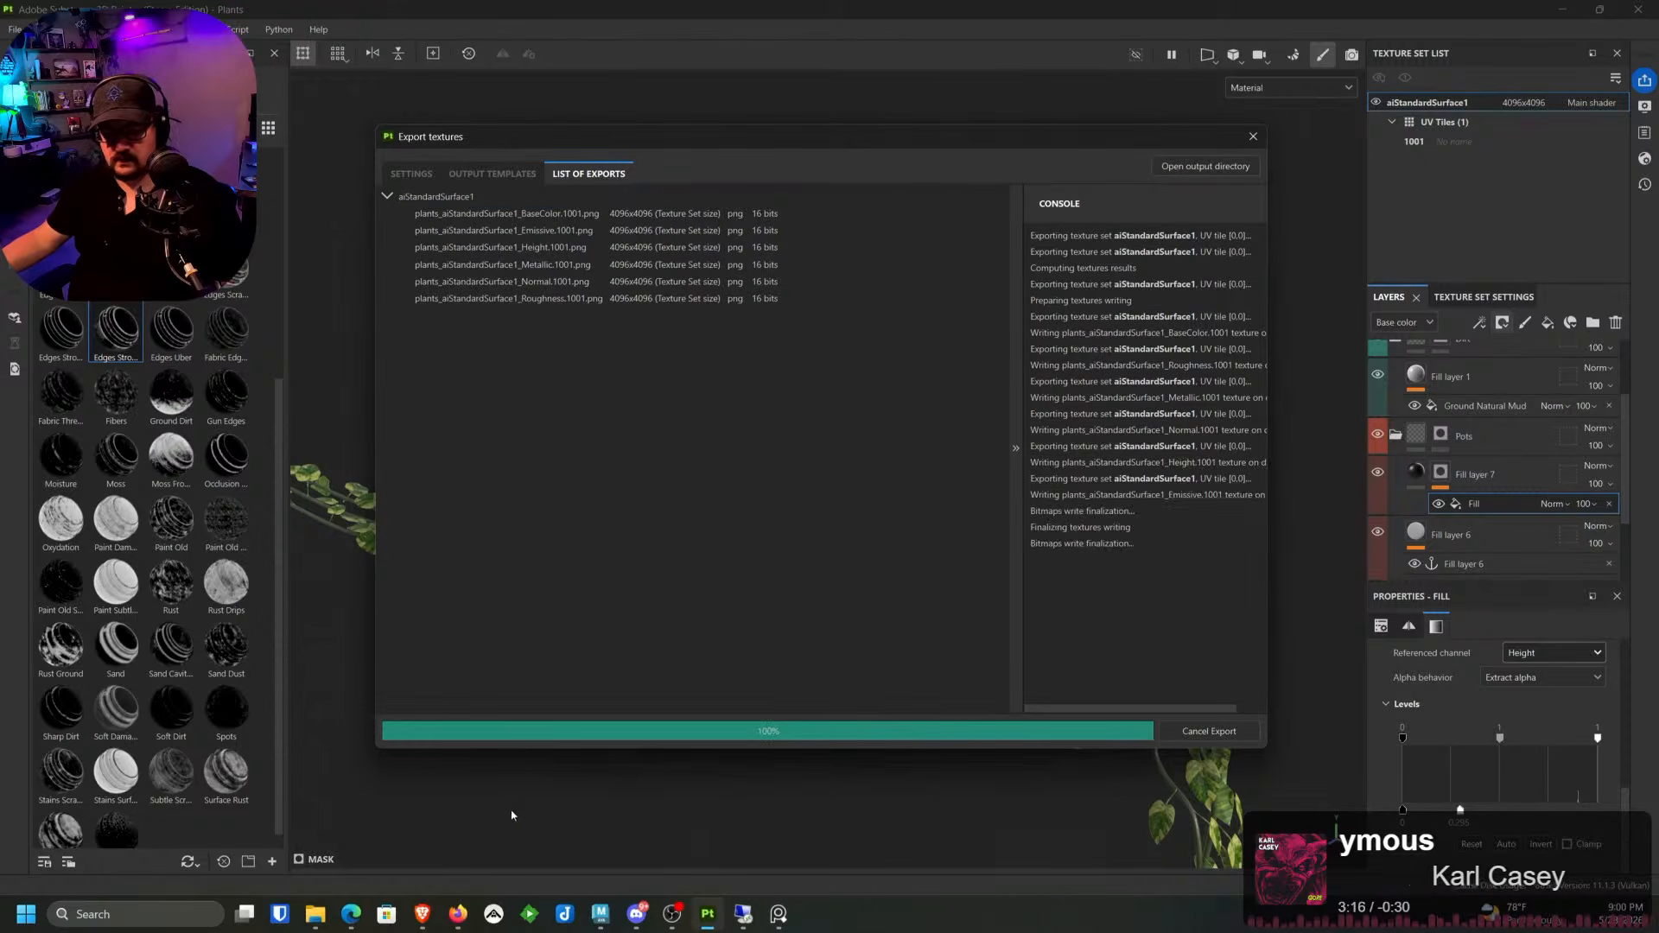
pyautogui.click(421, 914)
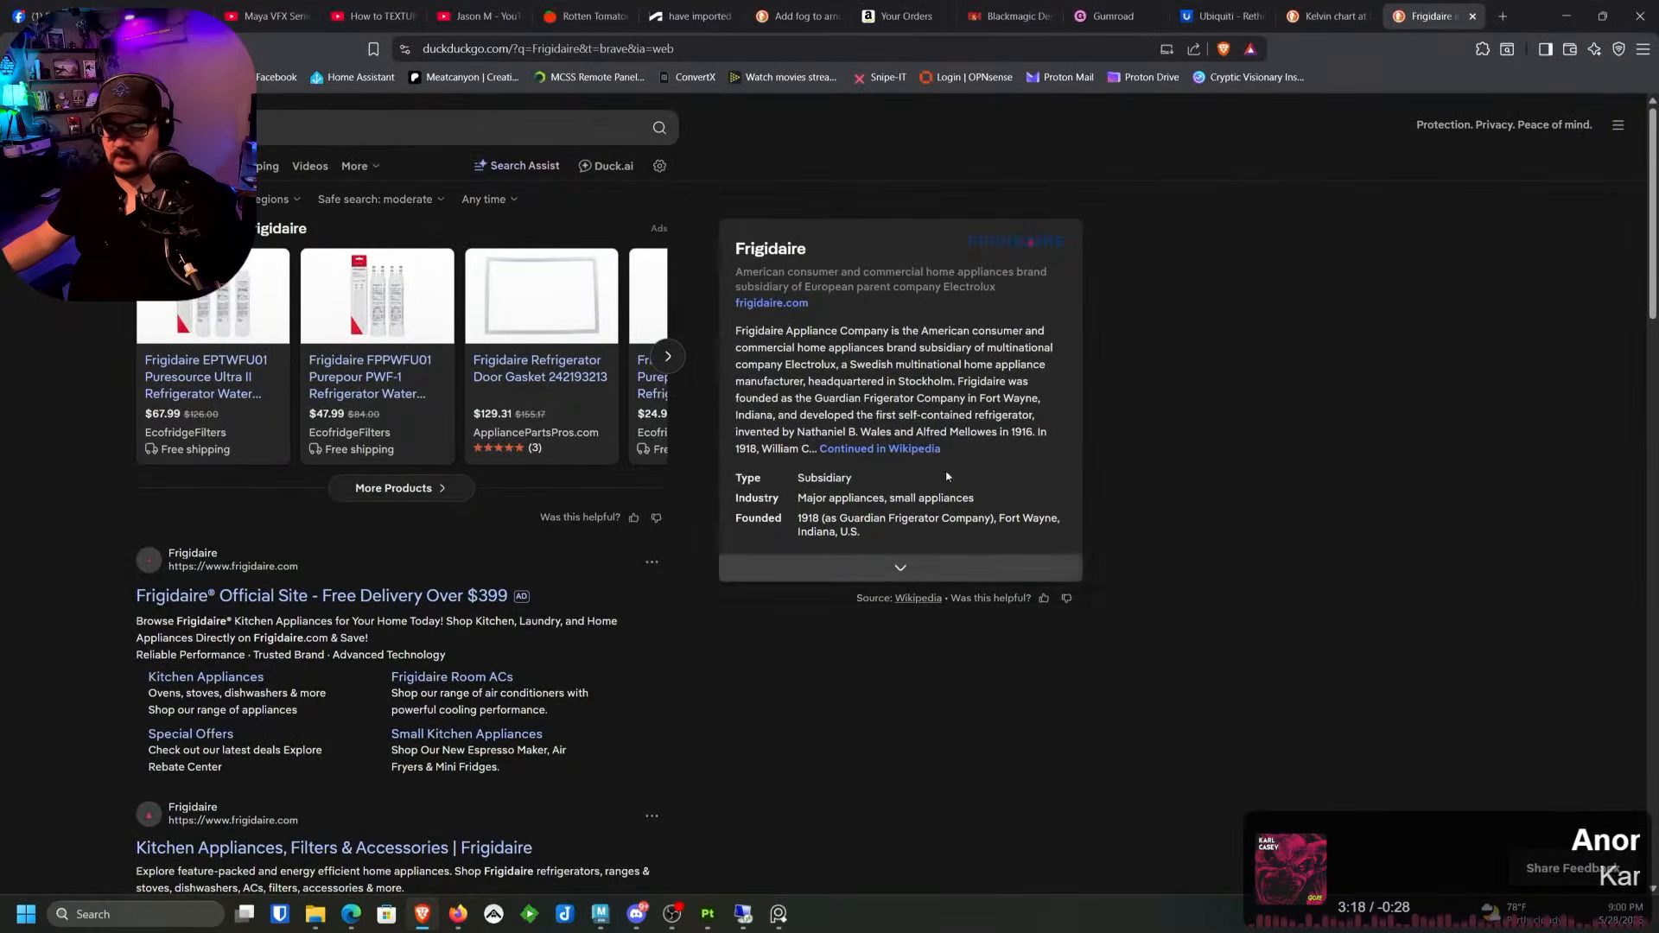
pyautogui.click(451, 115)
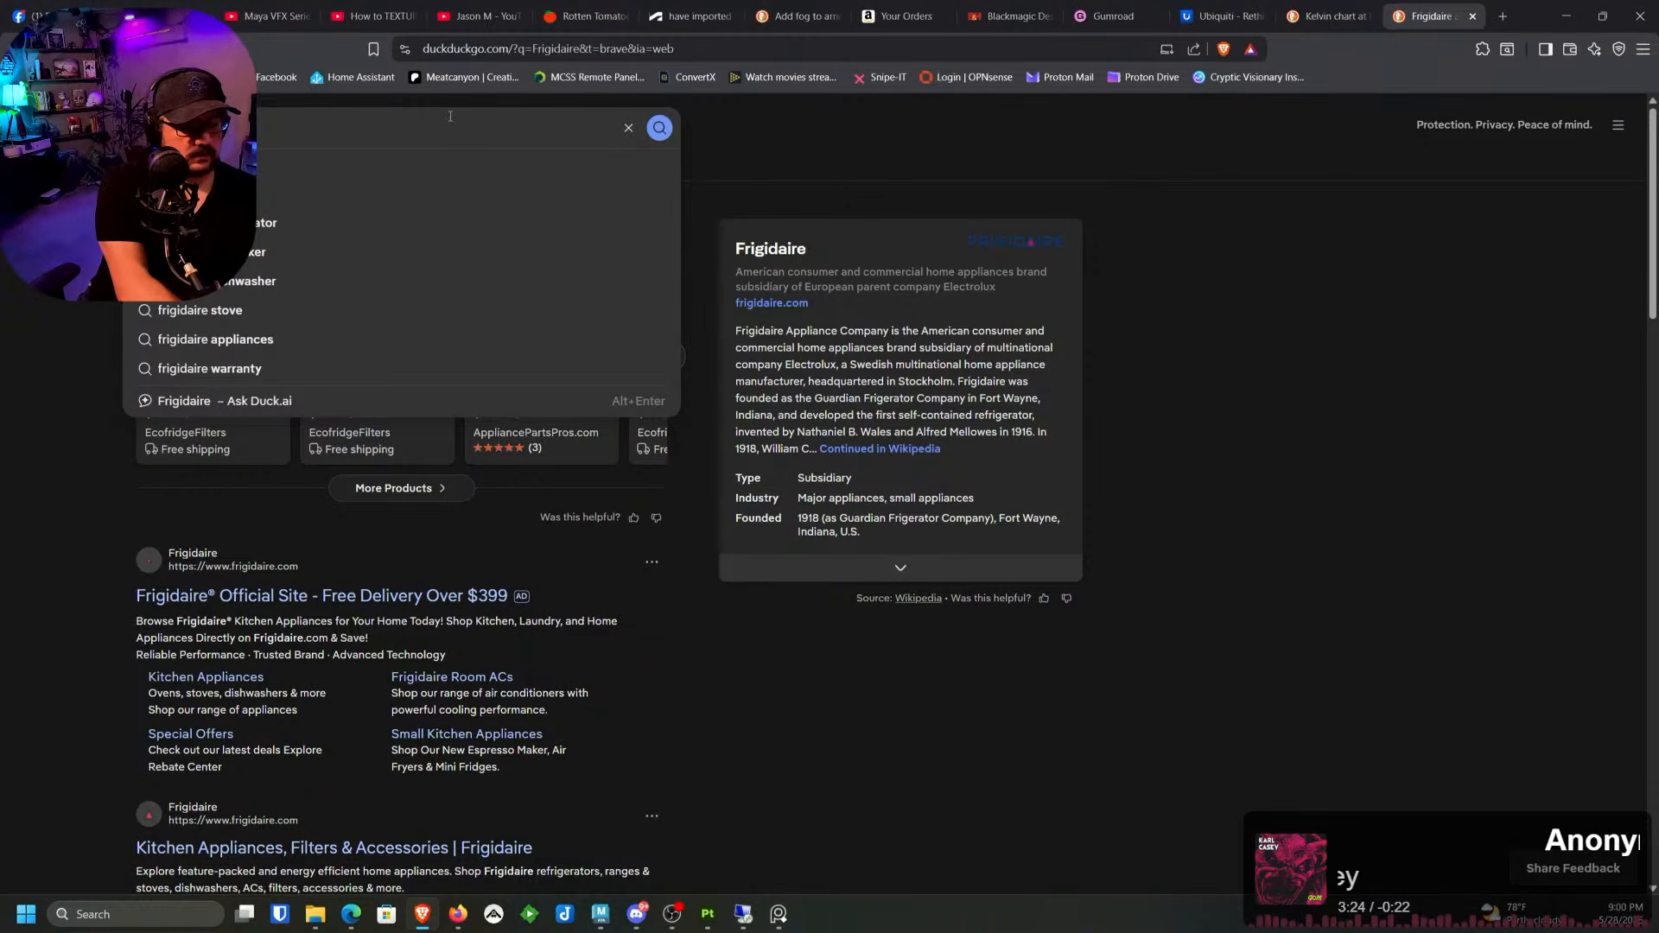
pyautogui.hotkey('alt', 'f')
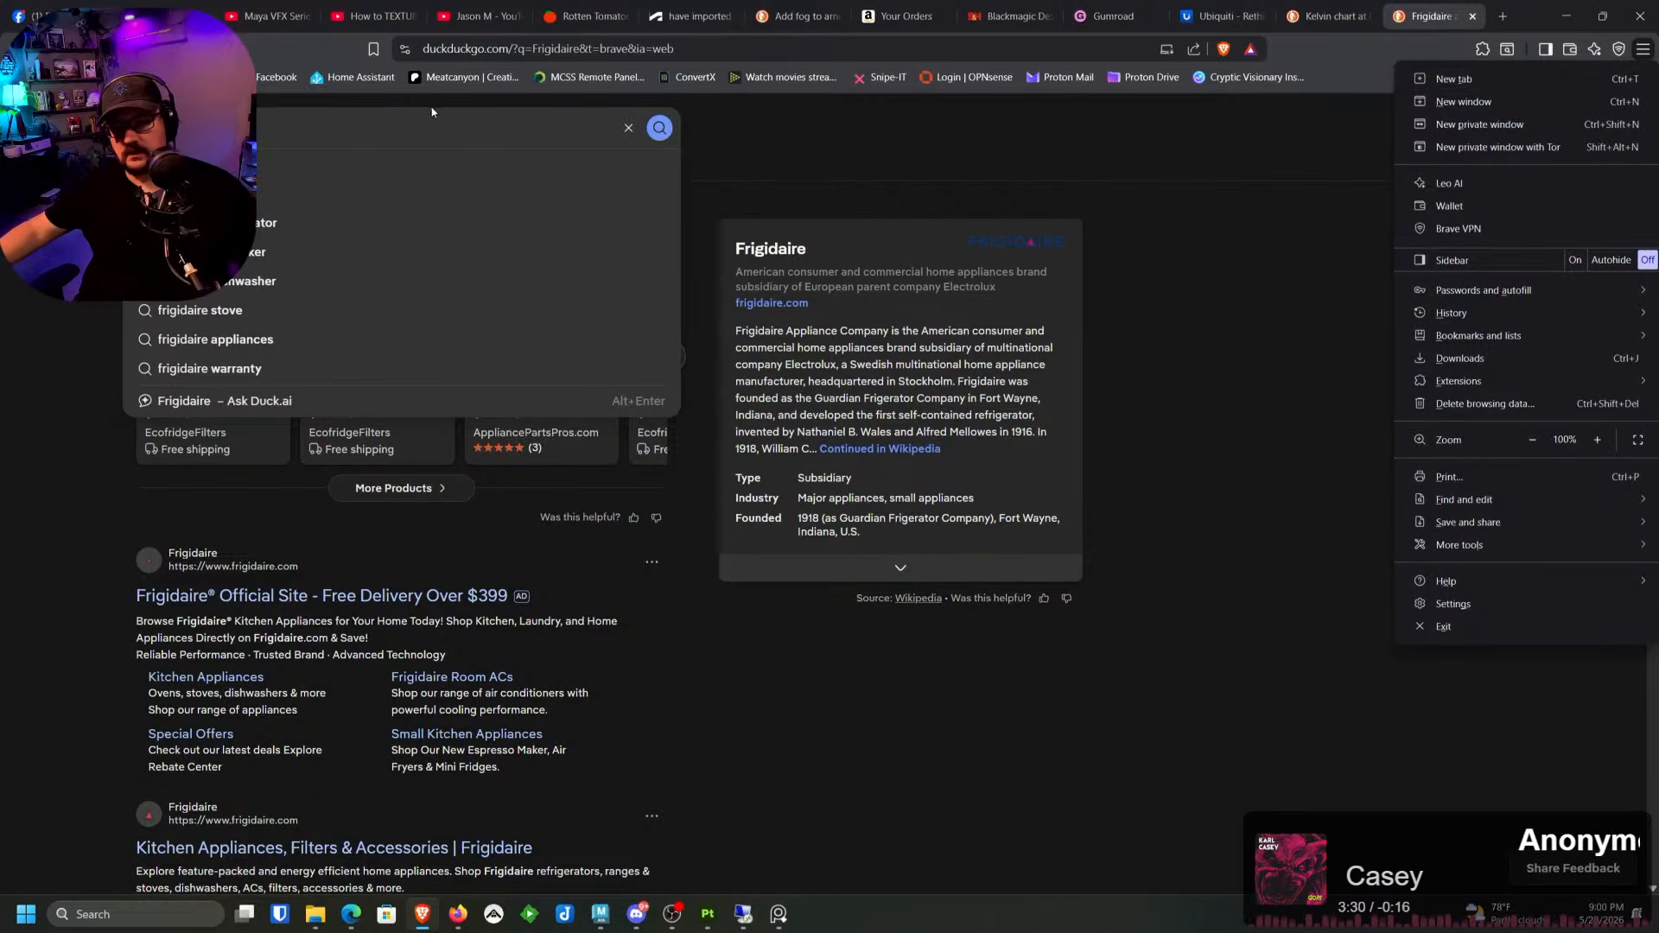
pyautogui.press('Escape')
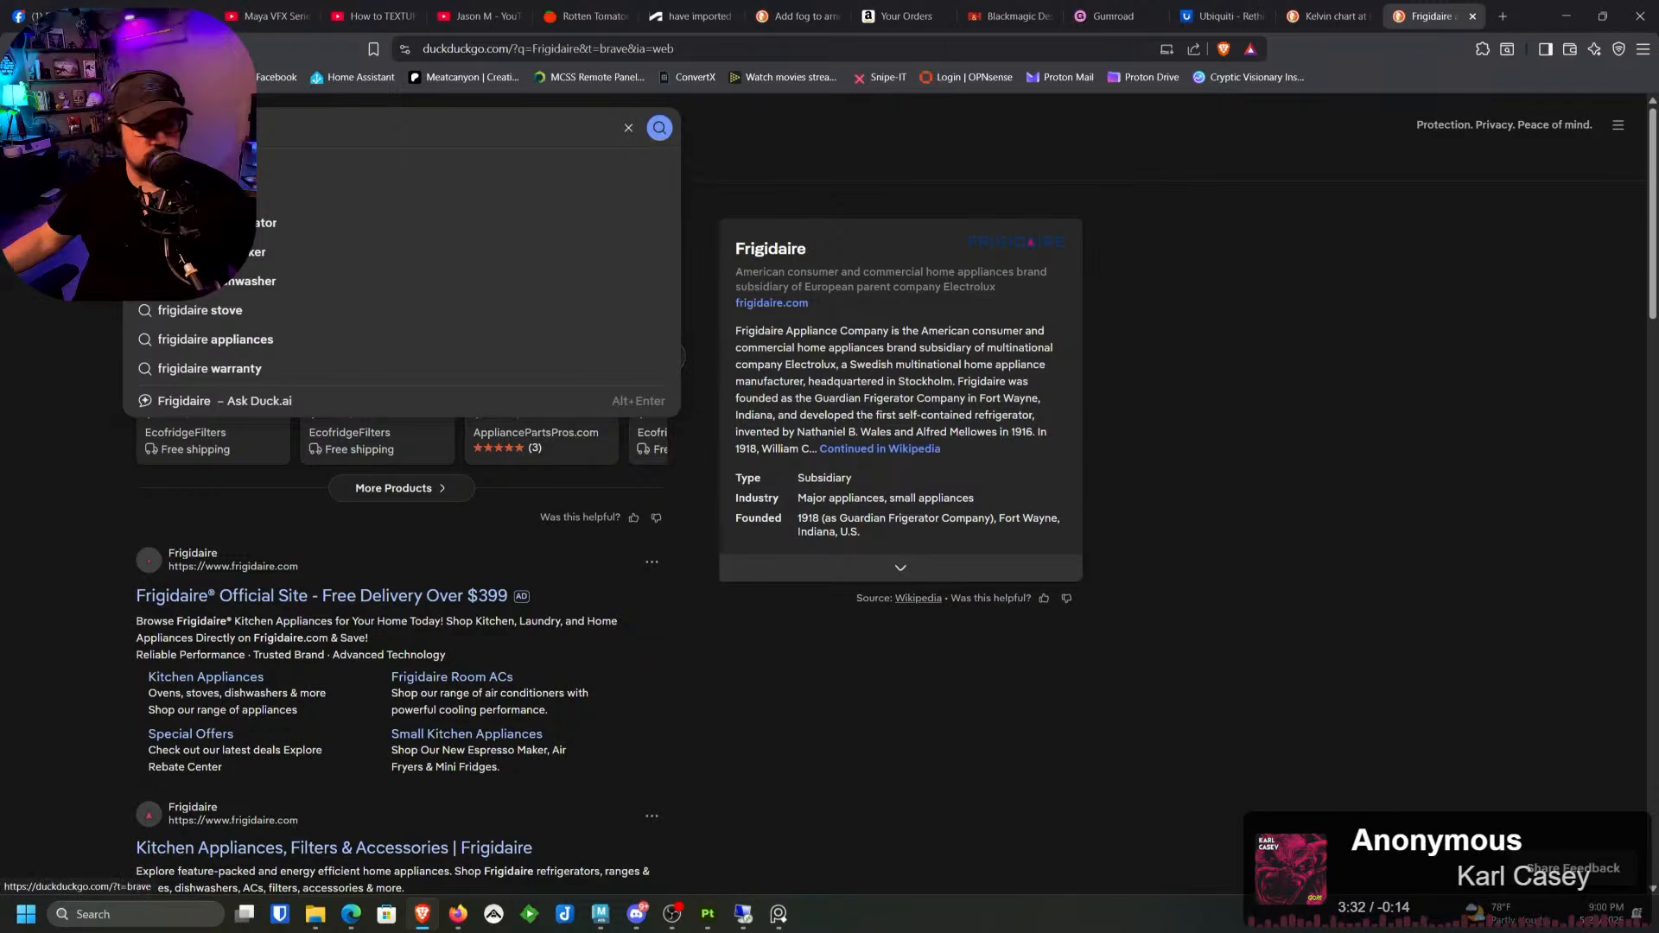
pyautogui.hotkey('alt', 'f')
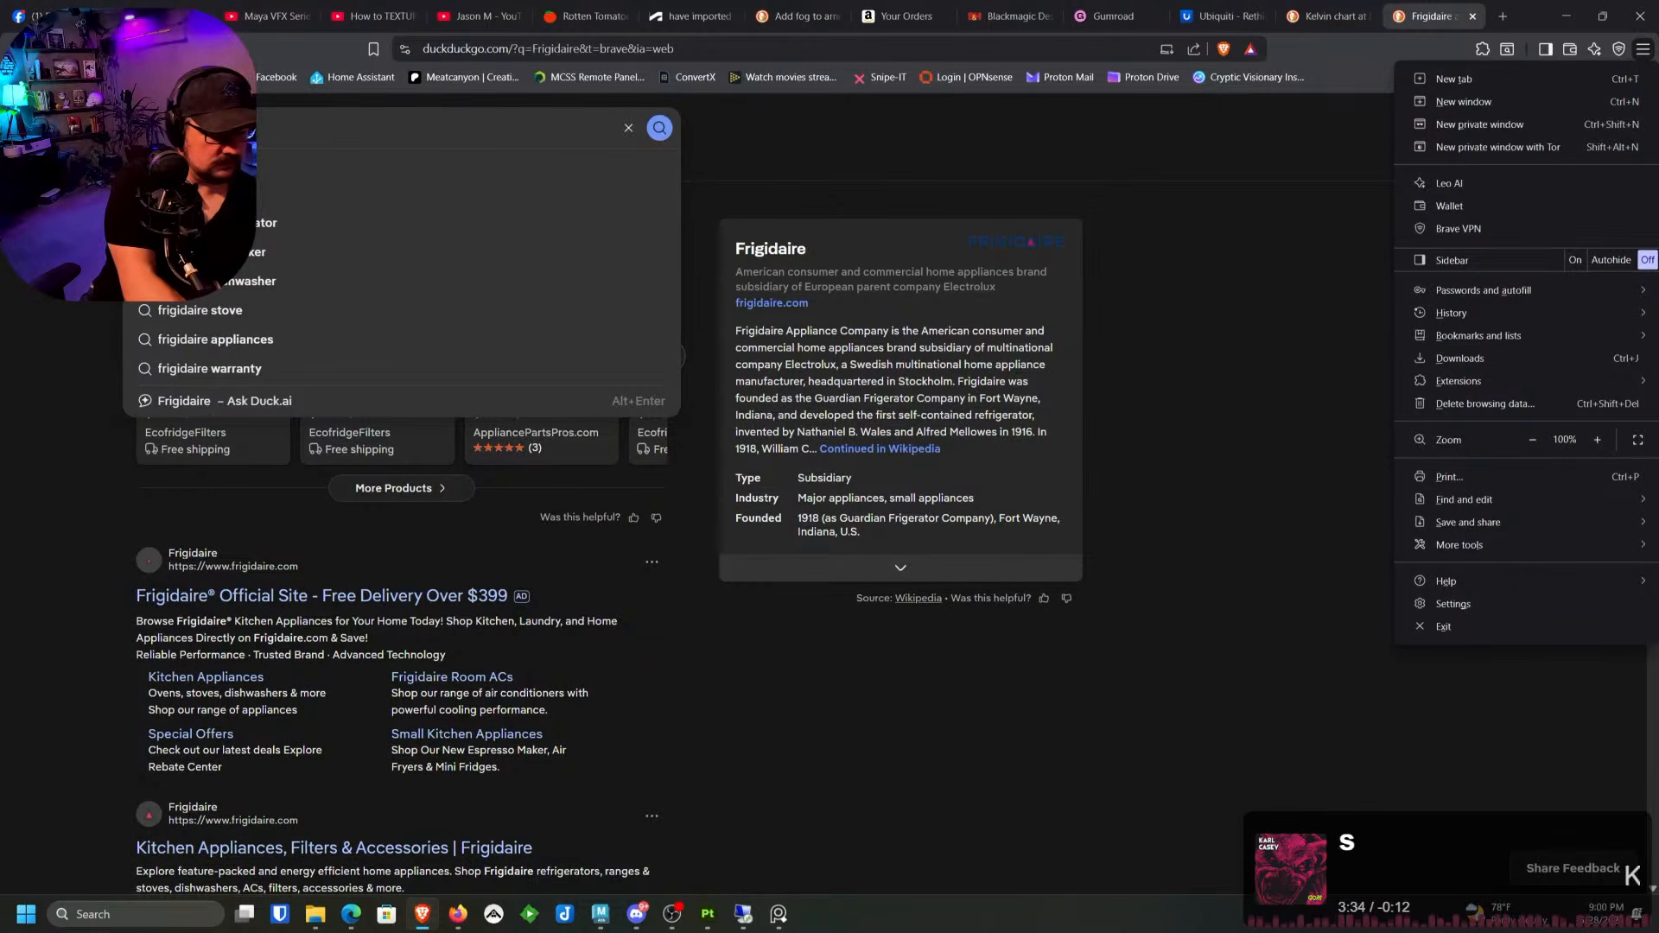
pyautogui.press('Escape')
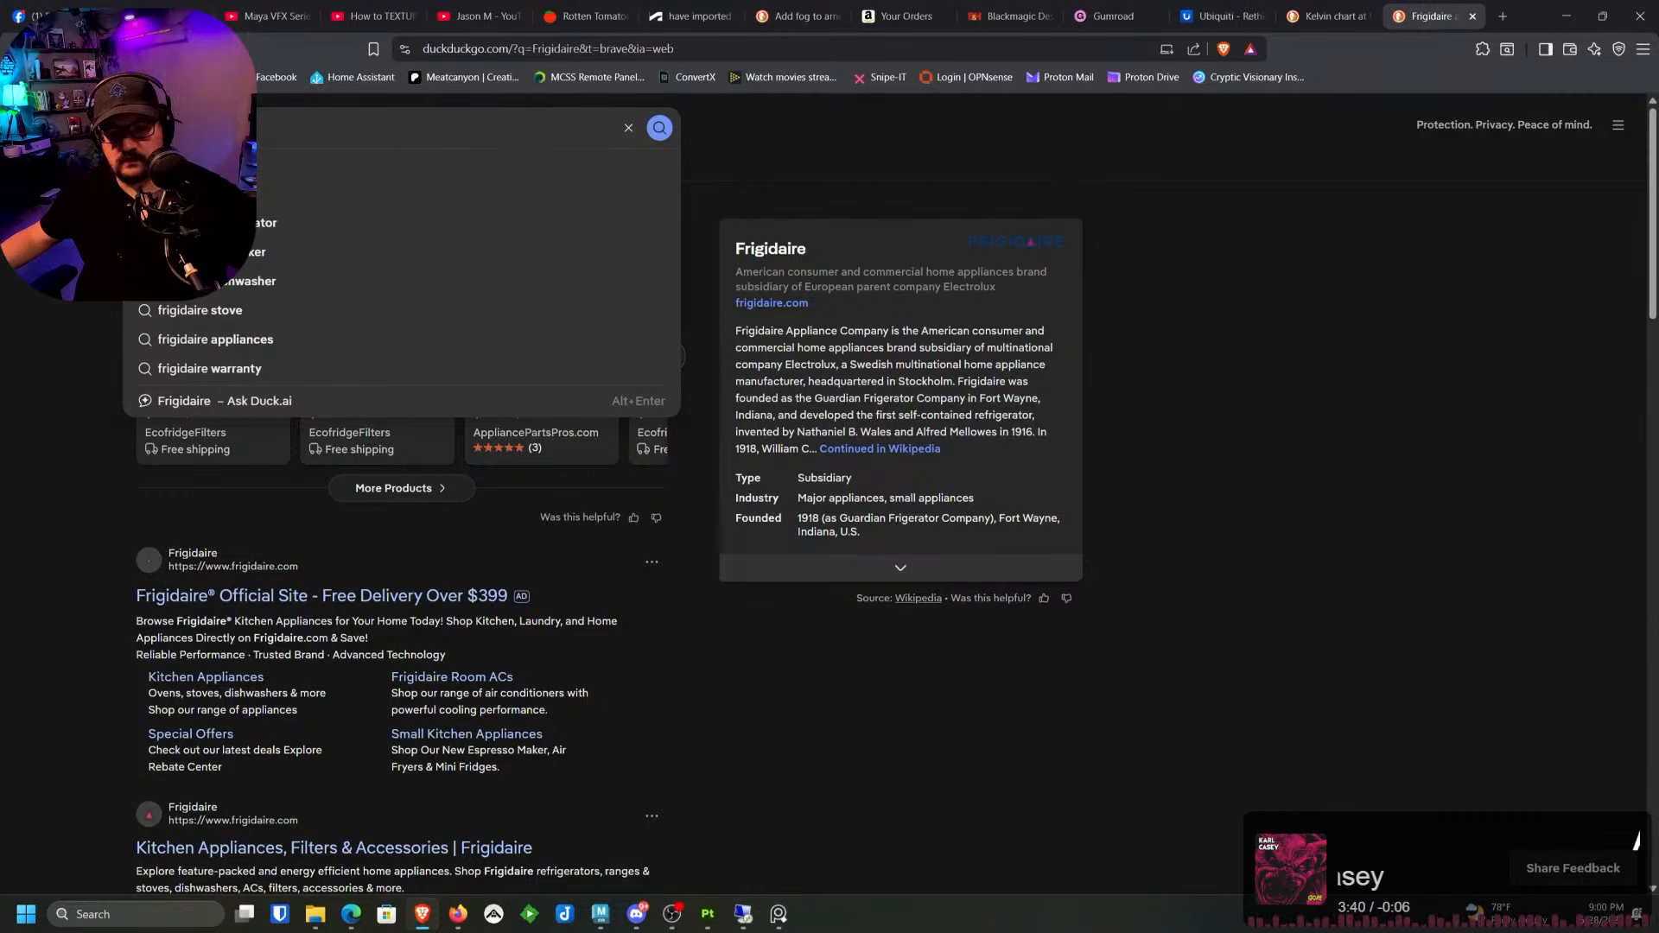
pyautogui.press('F5')
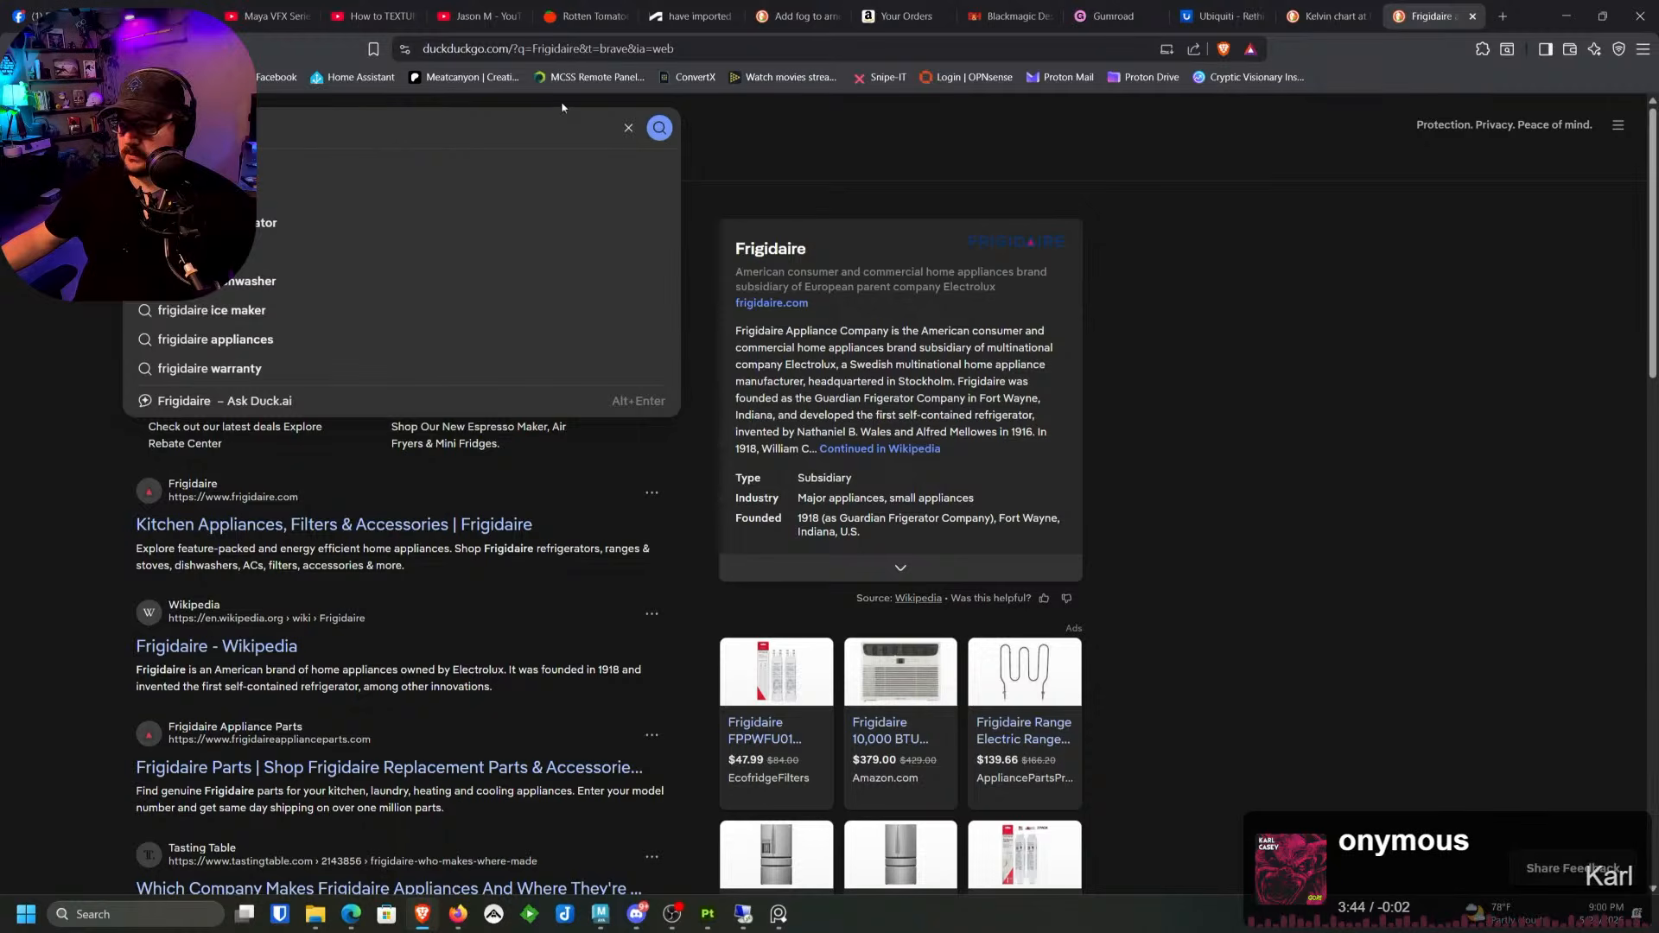
pyautogui.click(678, 59)
pyautogui.press('BackSpace')
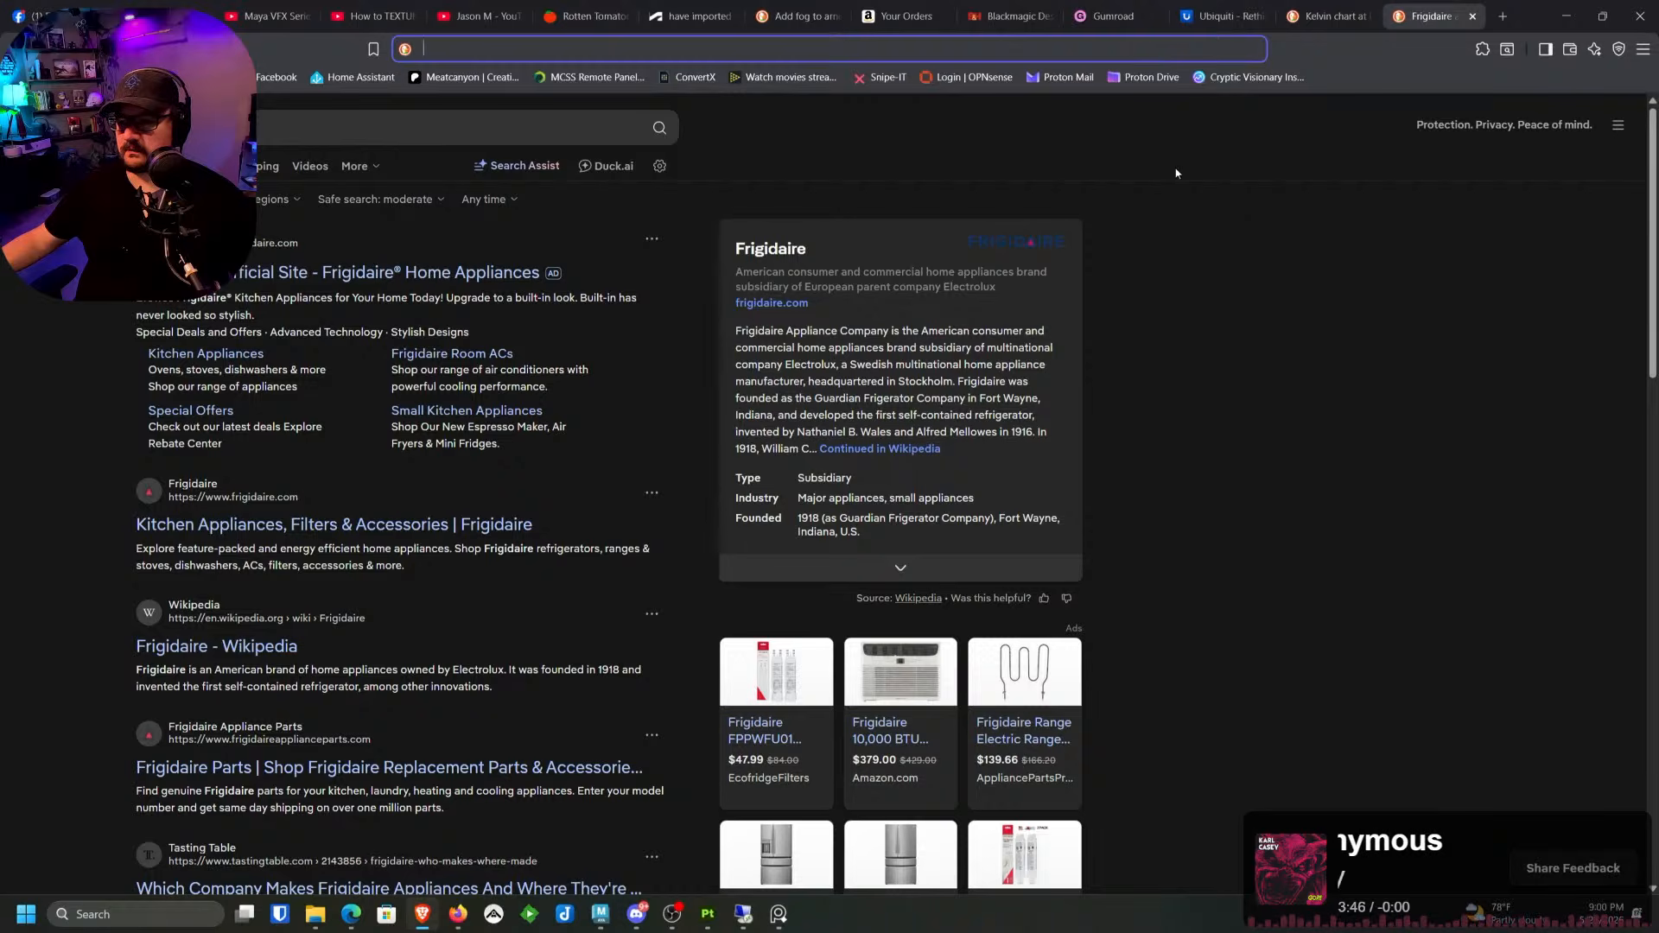
pyautogui.click(1094, 153)
pyautogui.click(1564, 16)
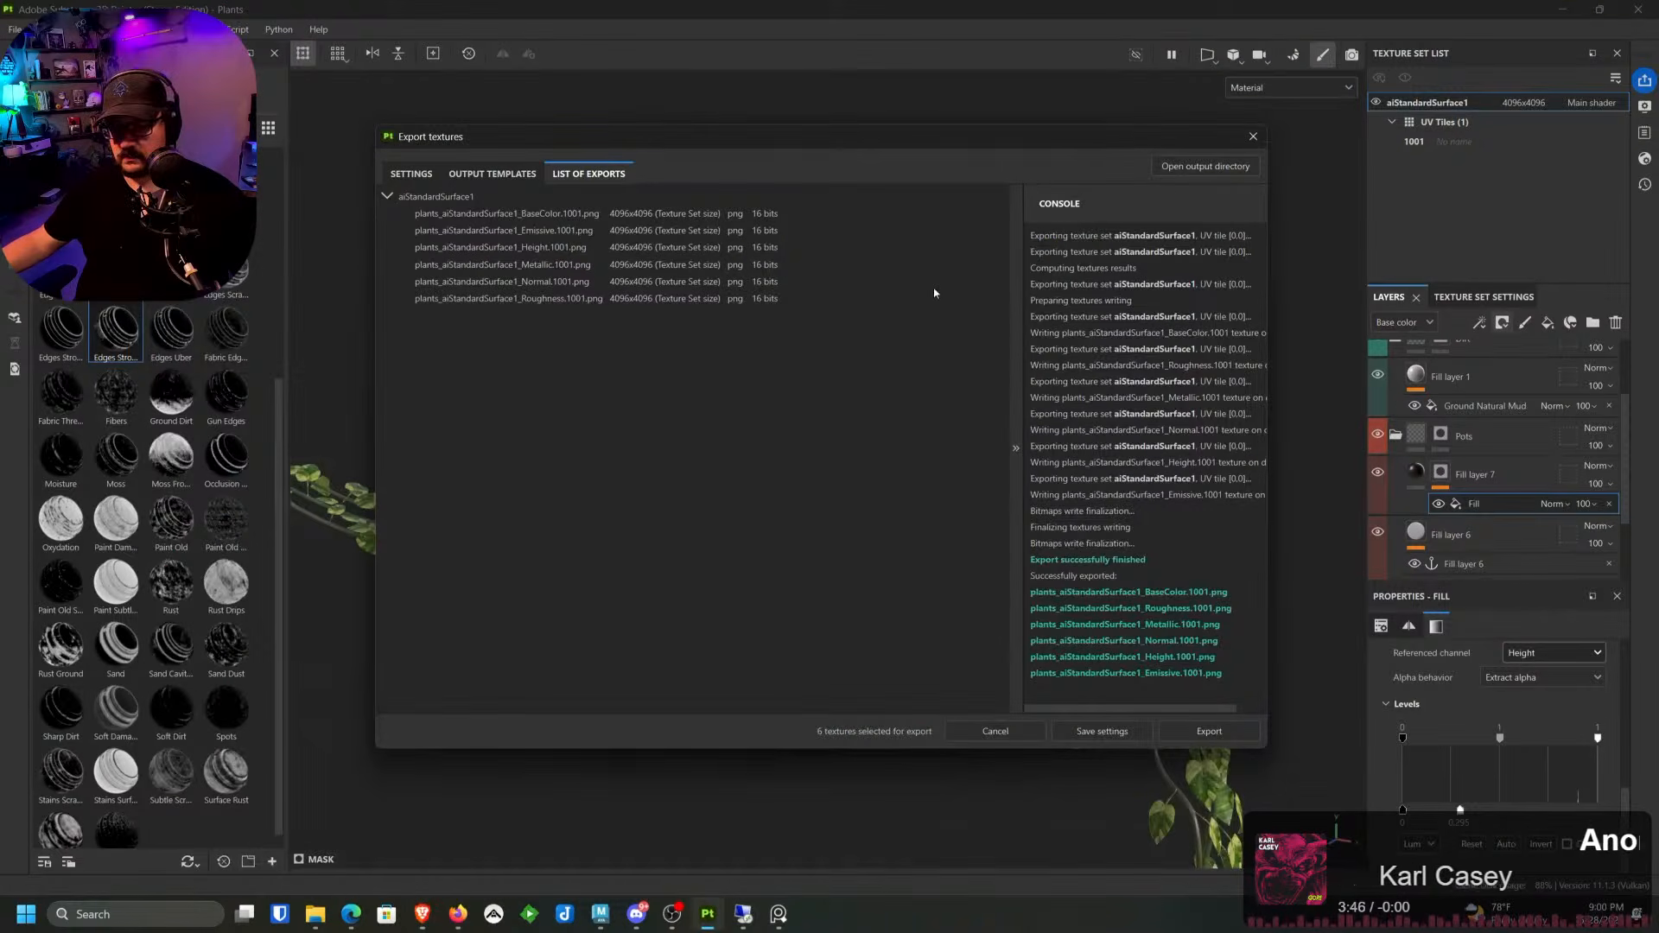
# Step: Close the texture export dialog and switch to the Room_Look_Dev kitchen scene in Maya
pyautogui.click(1026, 731)
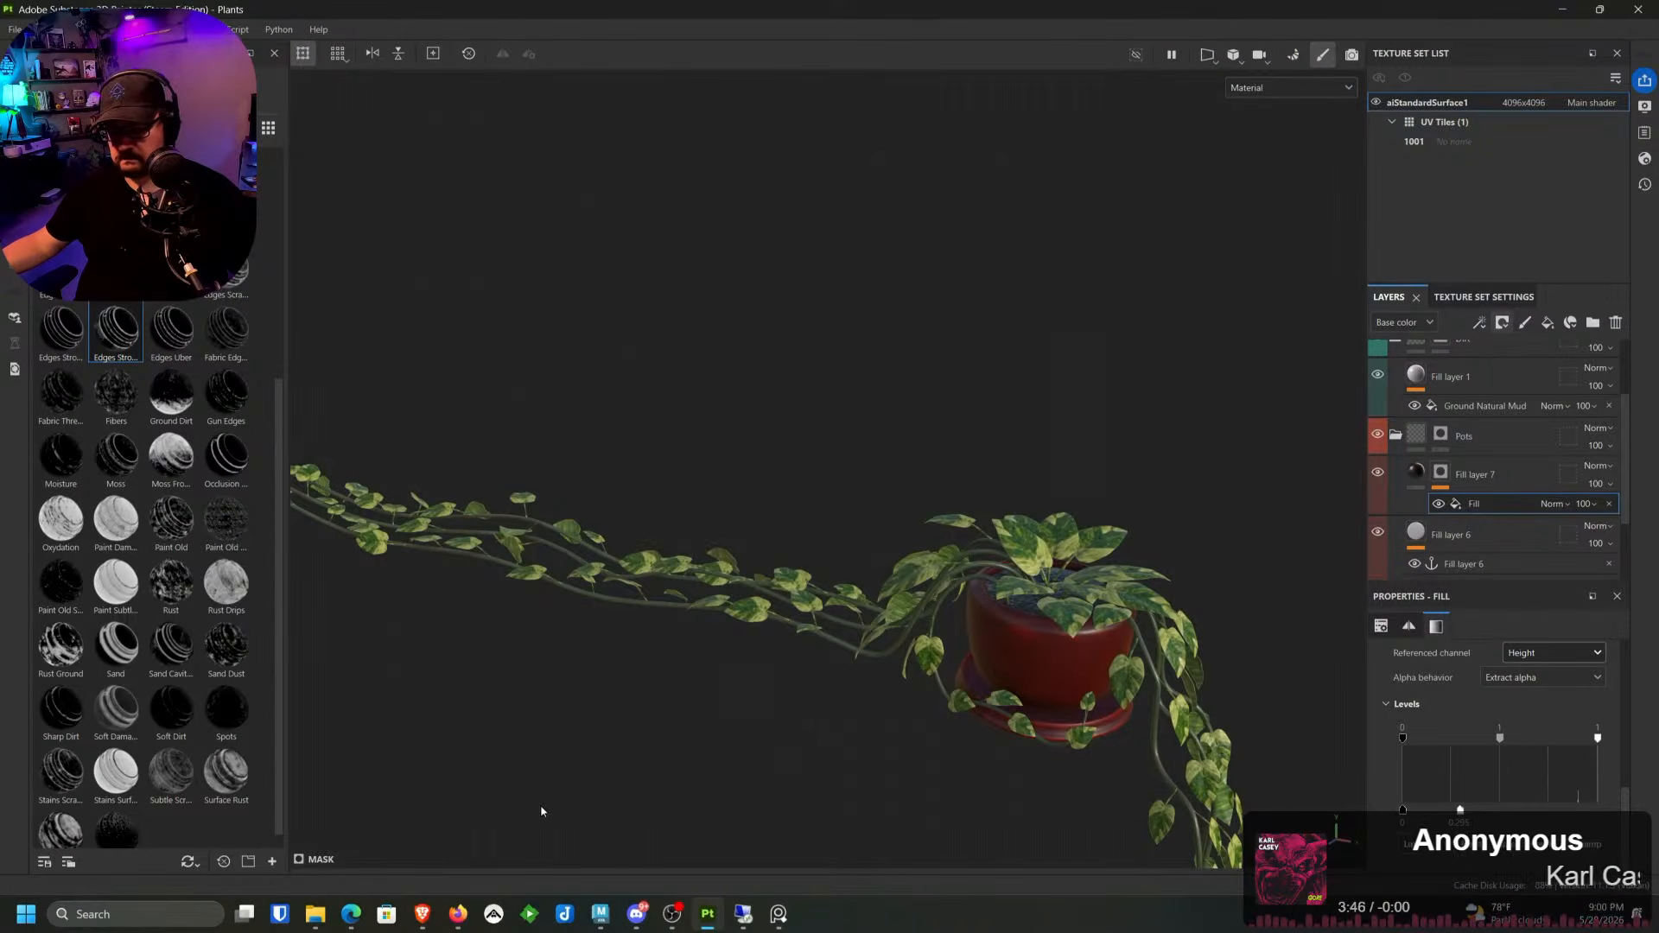
pyautogui.click(453, 914)
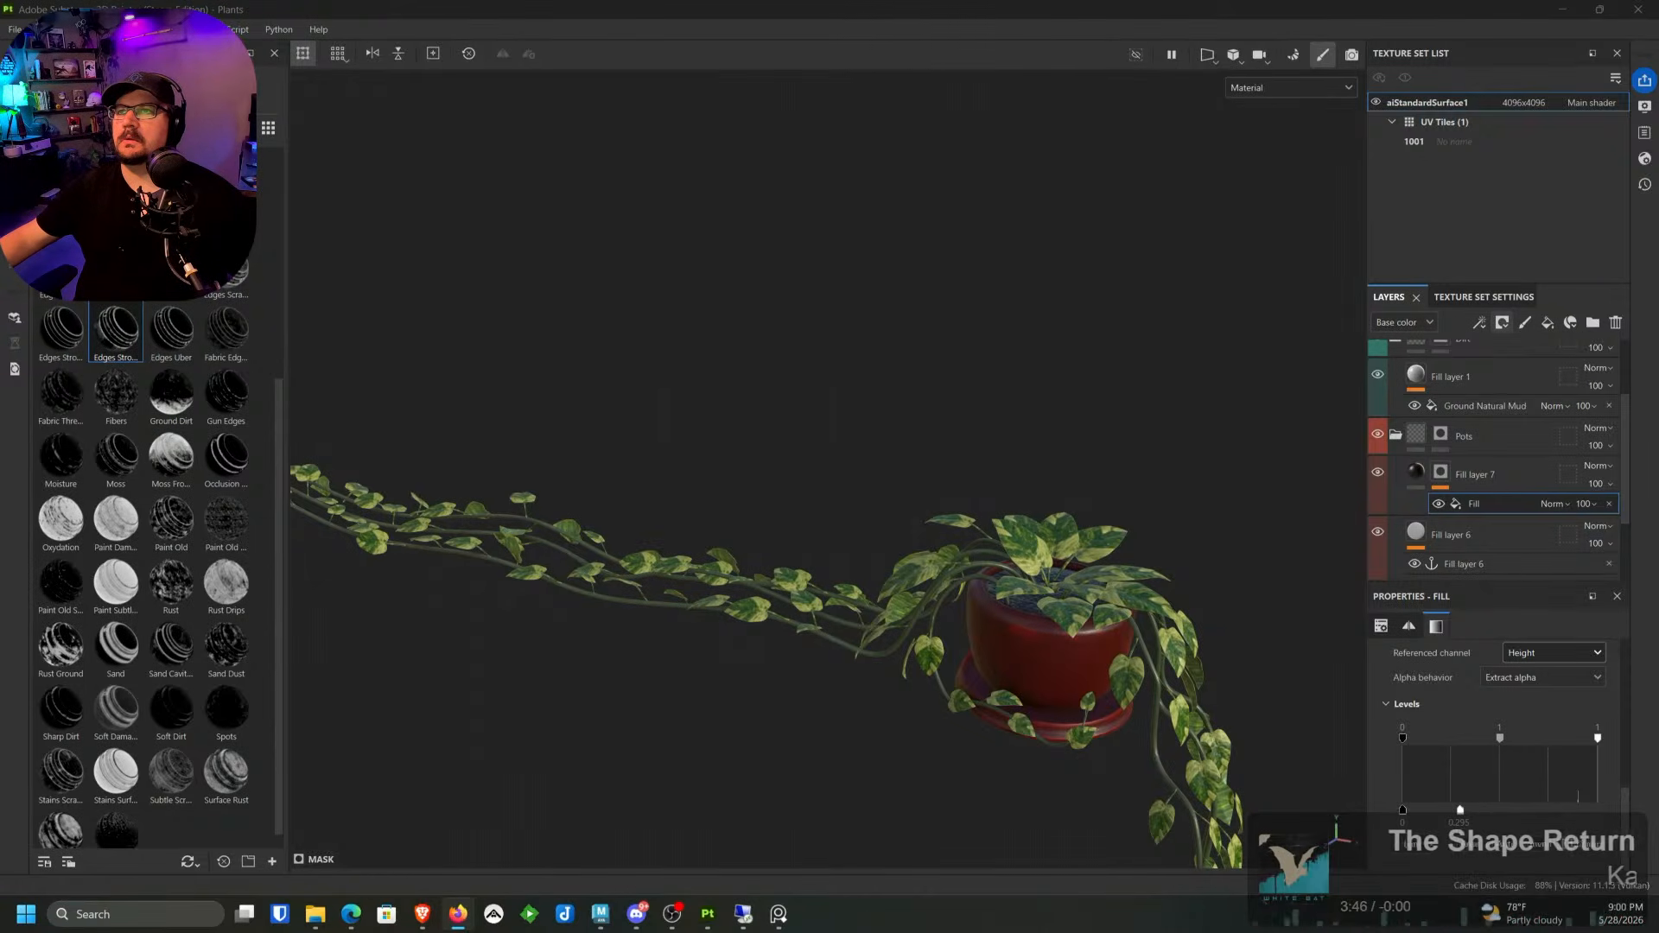
pyautogui.hotkey('alt', 'Tab')
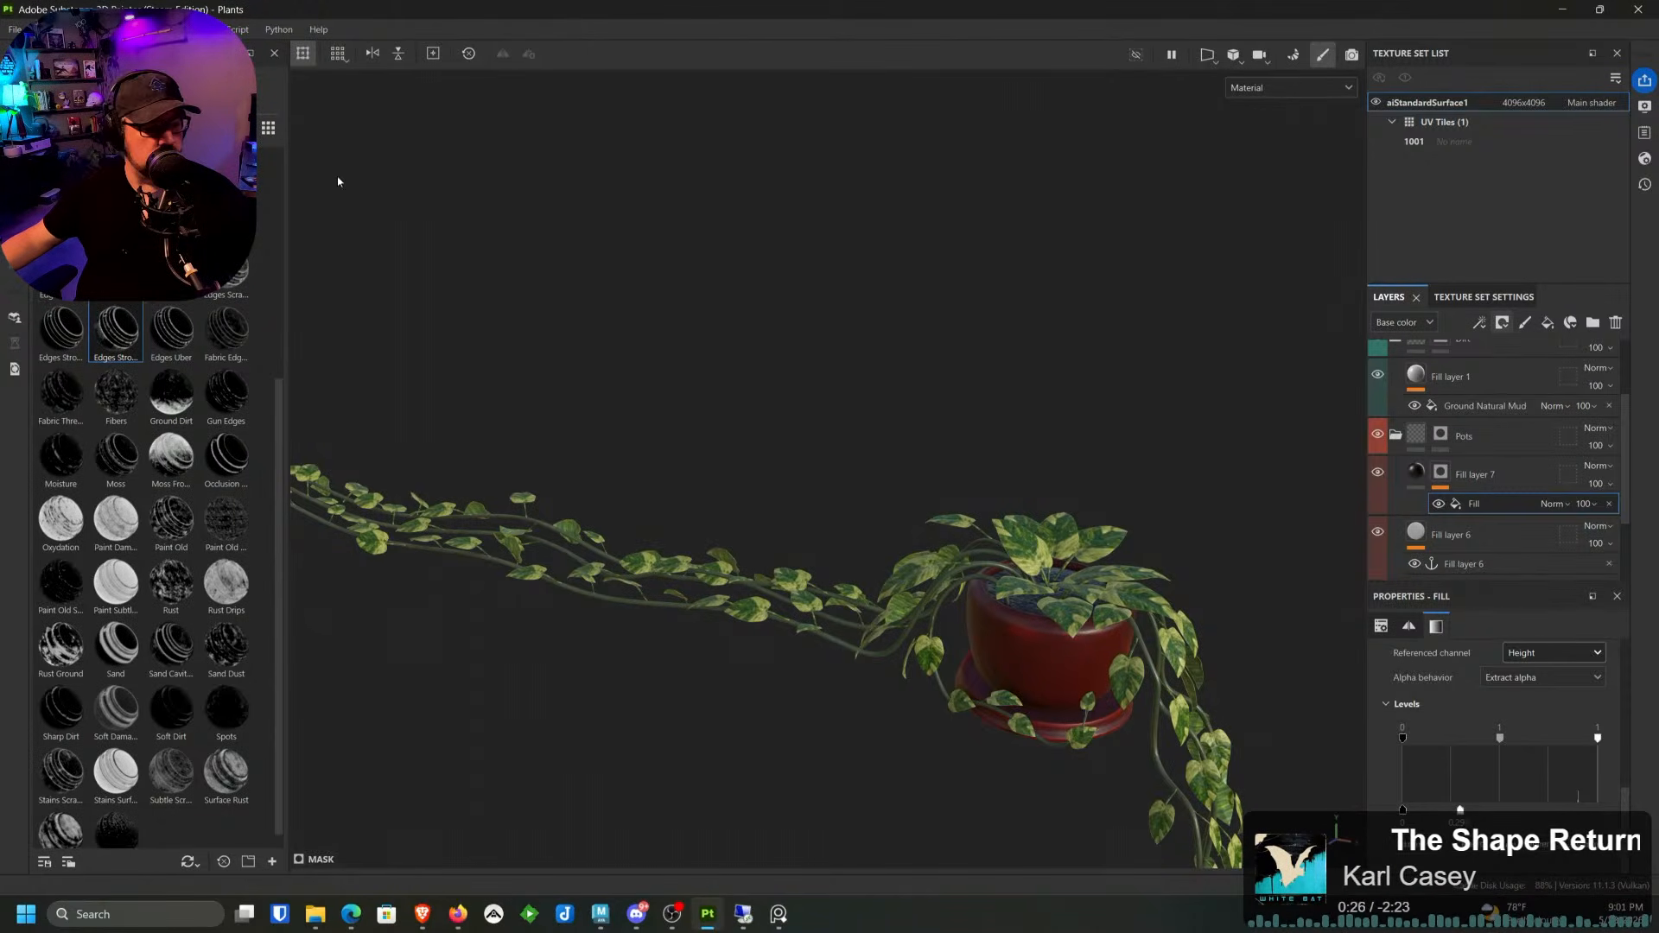
pyautogui.hotkey('alt', 'Tab')
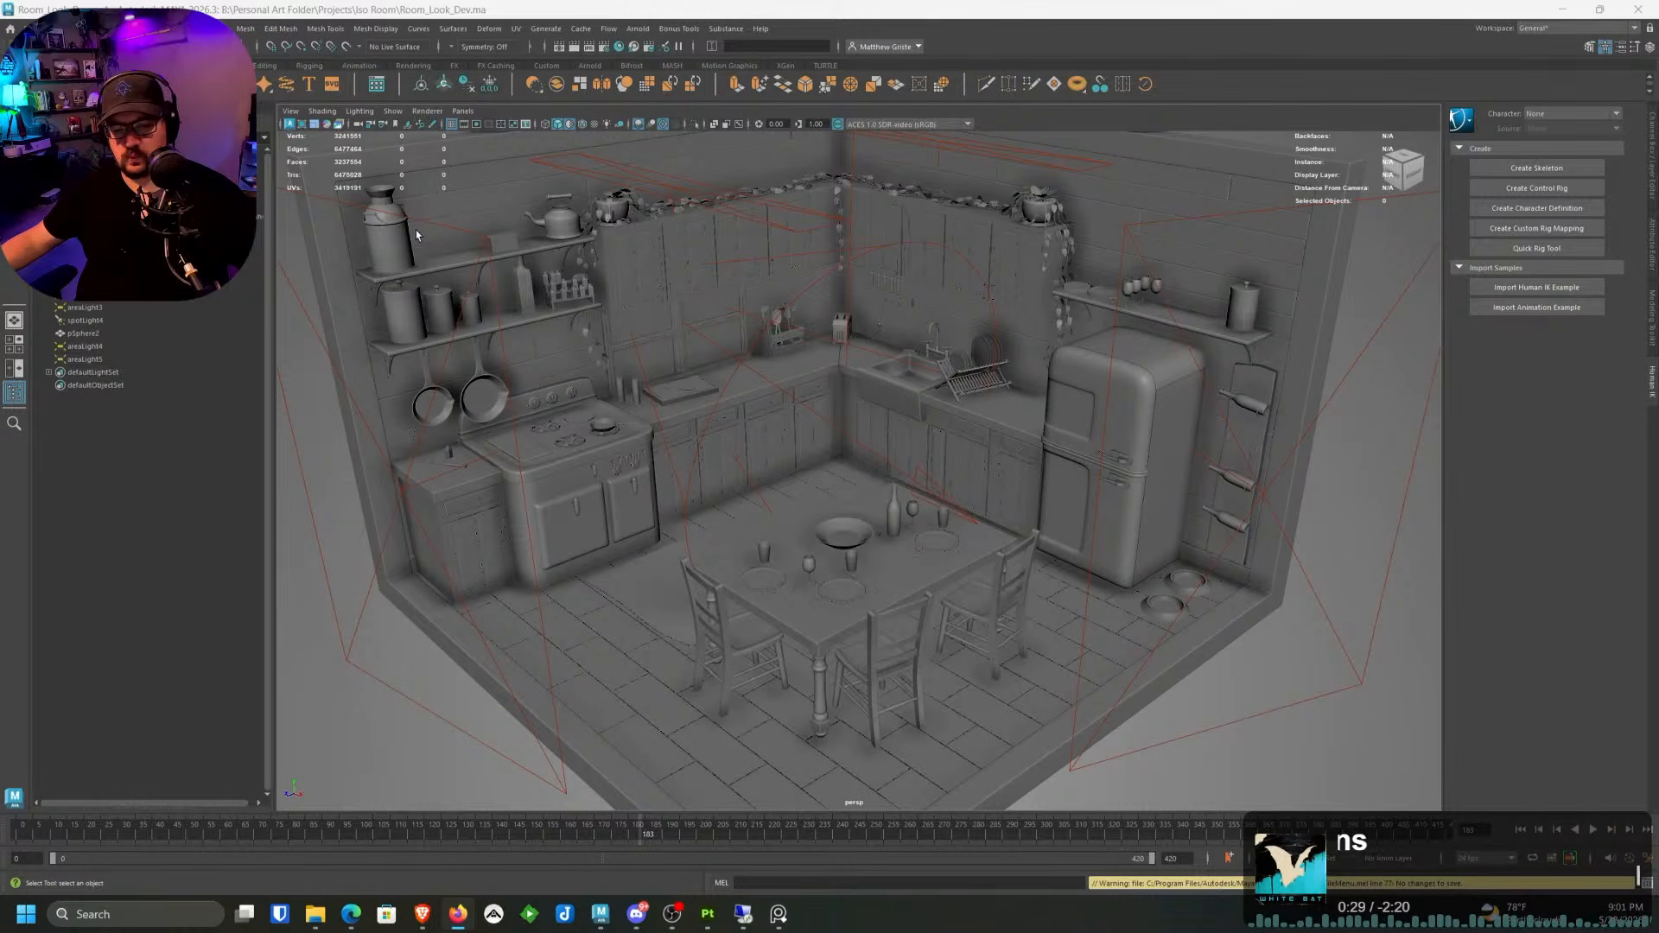
# Step: Render the kitchen in the perspective viewport with Arnold to check the textured hanging plants
pyautogui.click(183, 916)
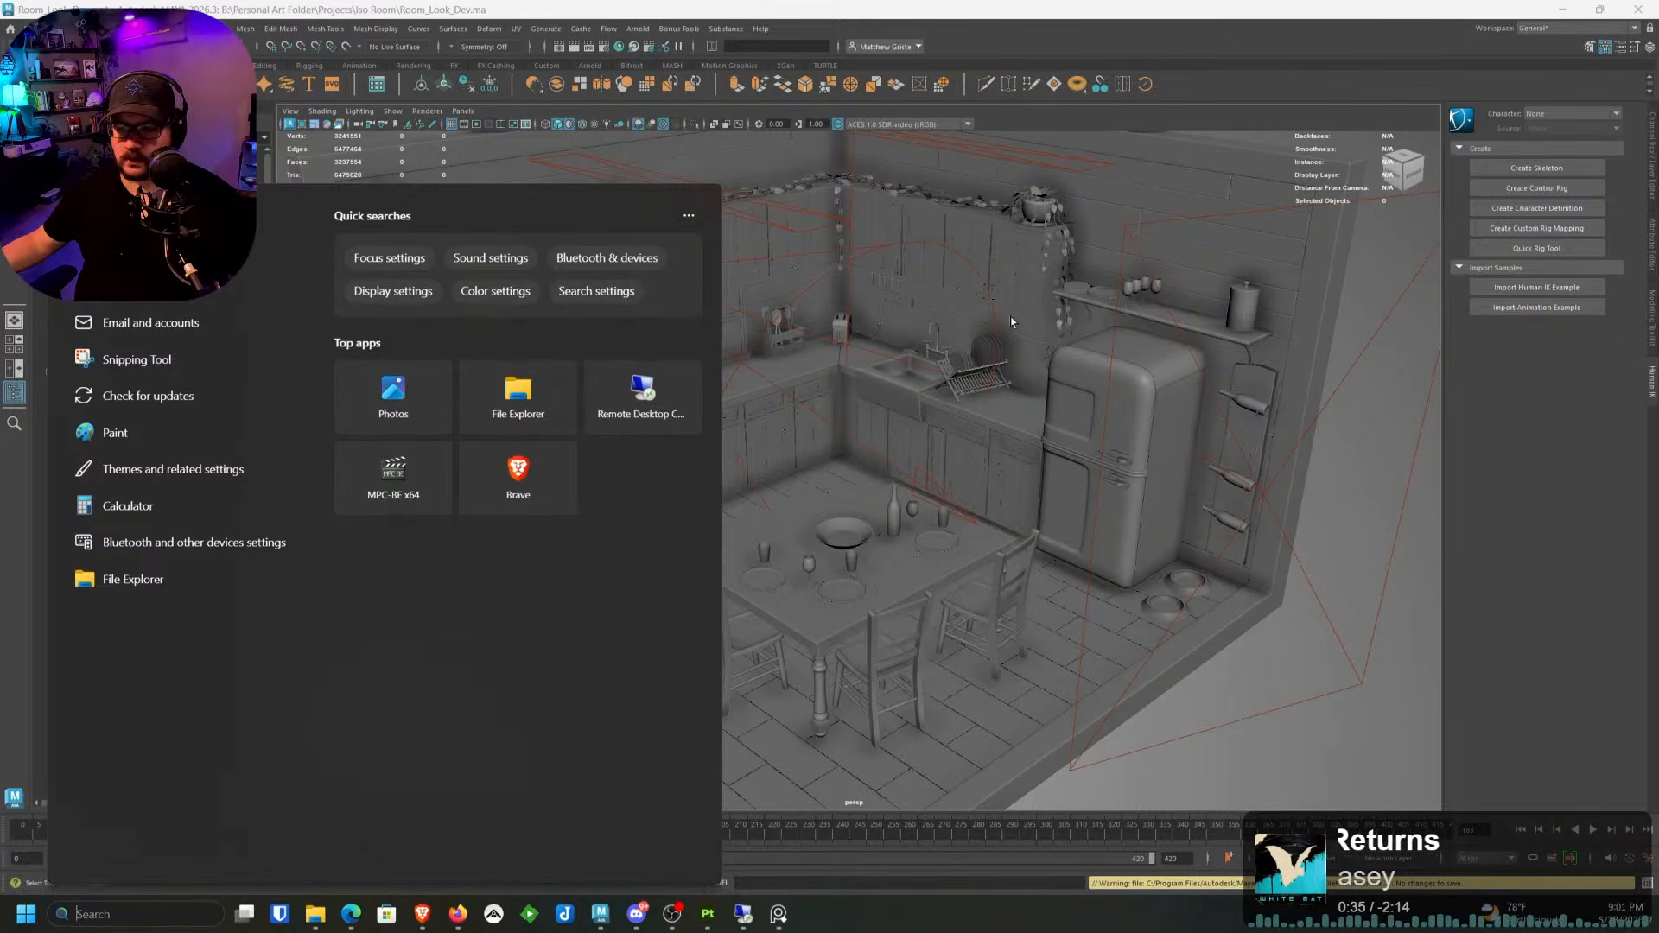
pyautogui.click(1046, 56)
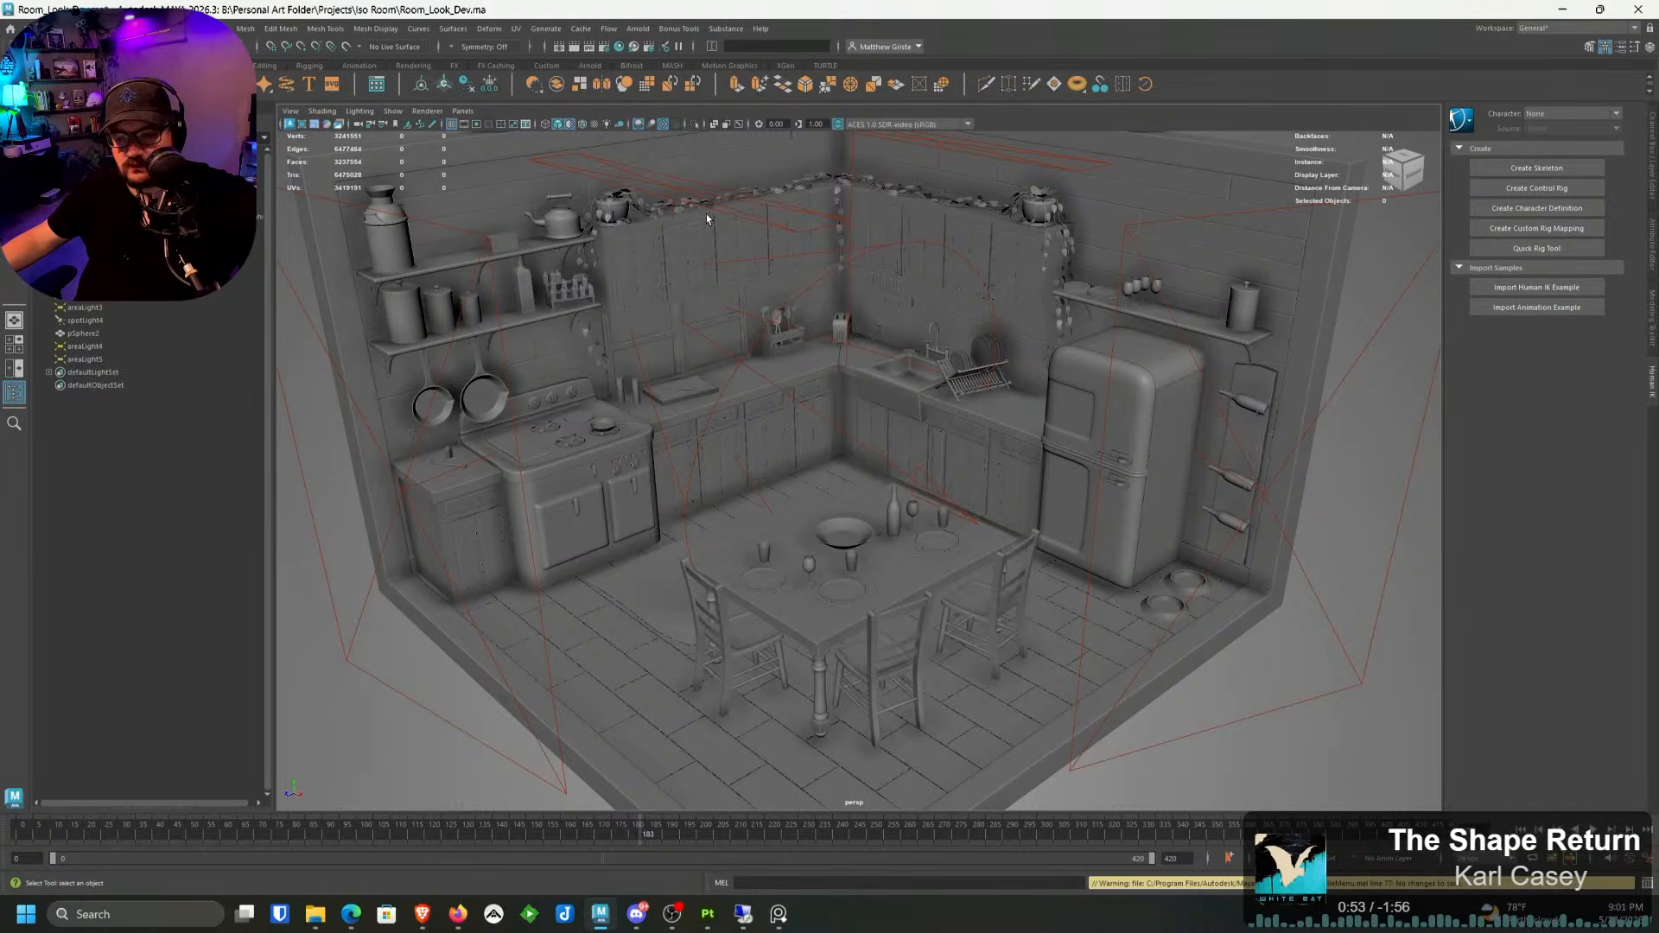
pyautogui.click(427, 110)
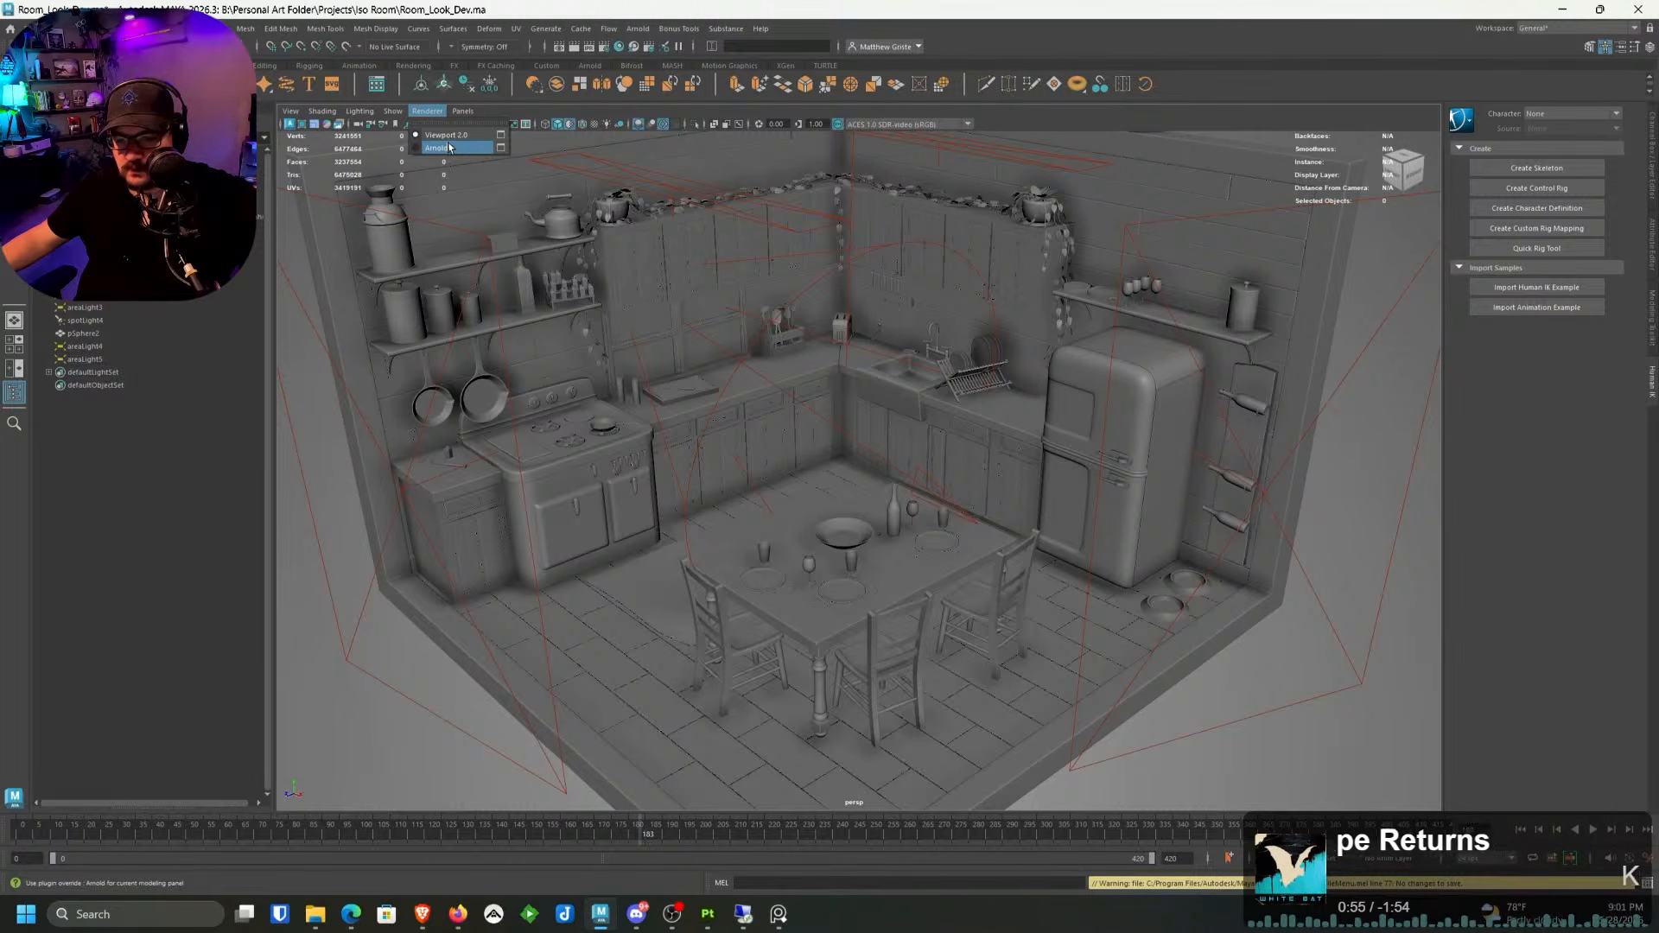
pyautogui.click(448, 147)
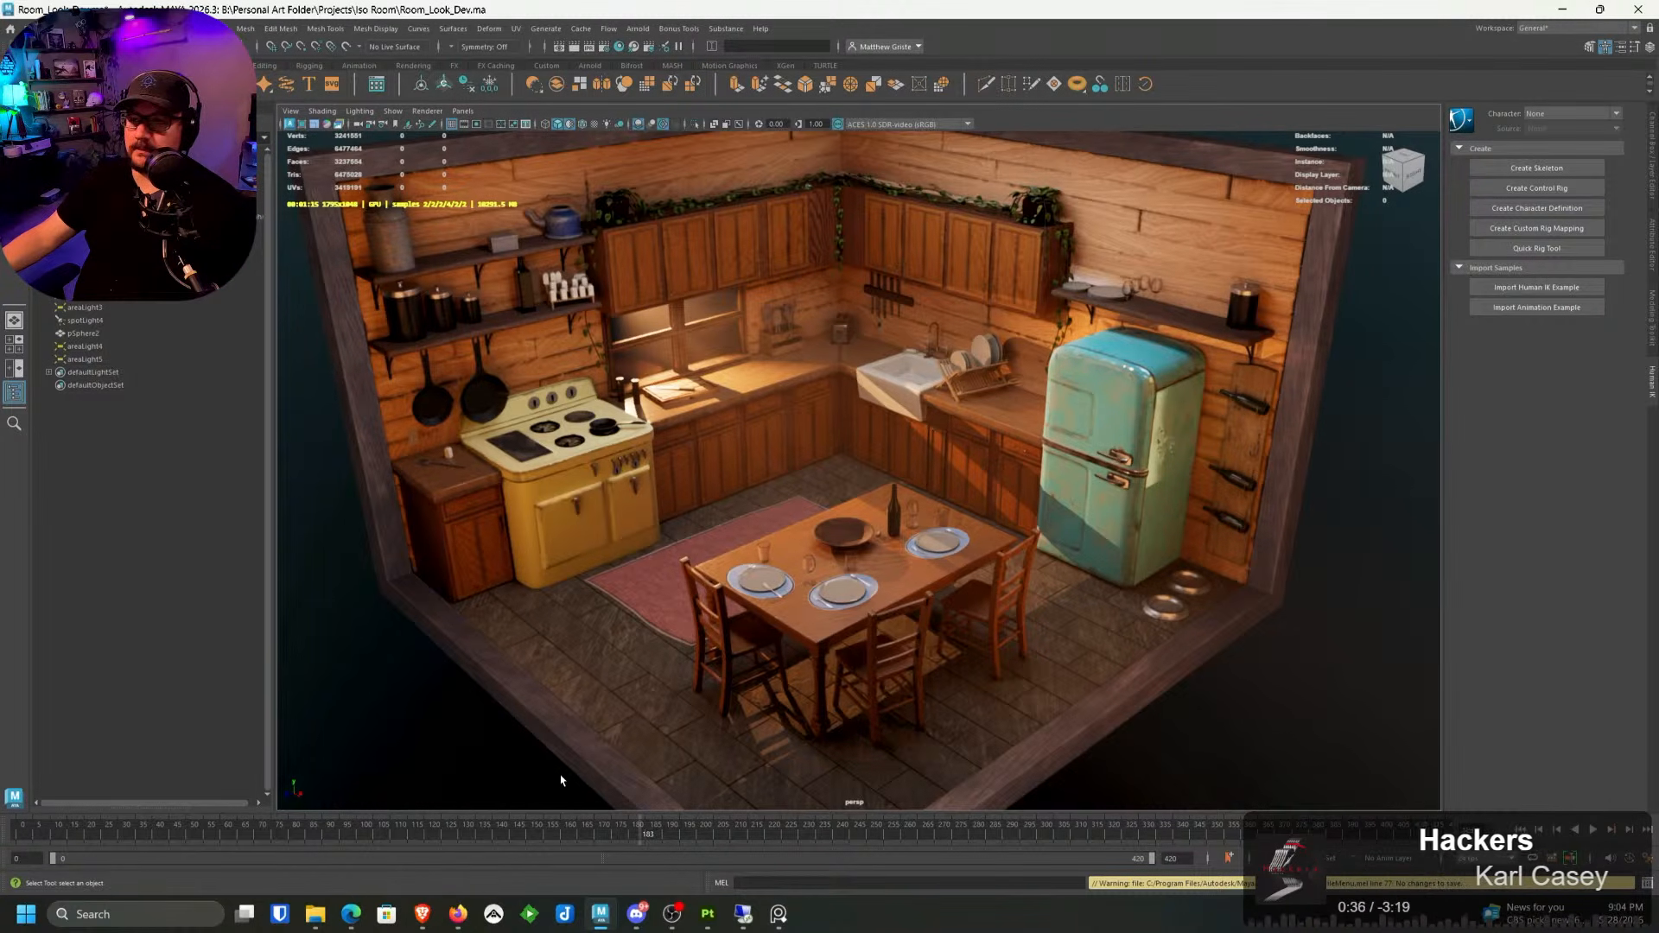
pyautogui.click(422, 915)
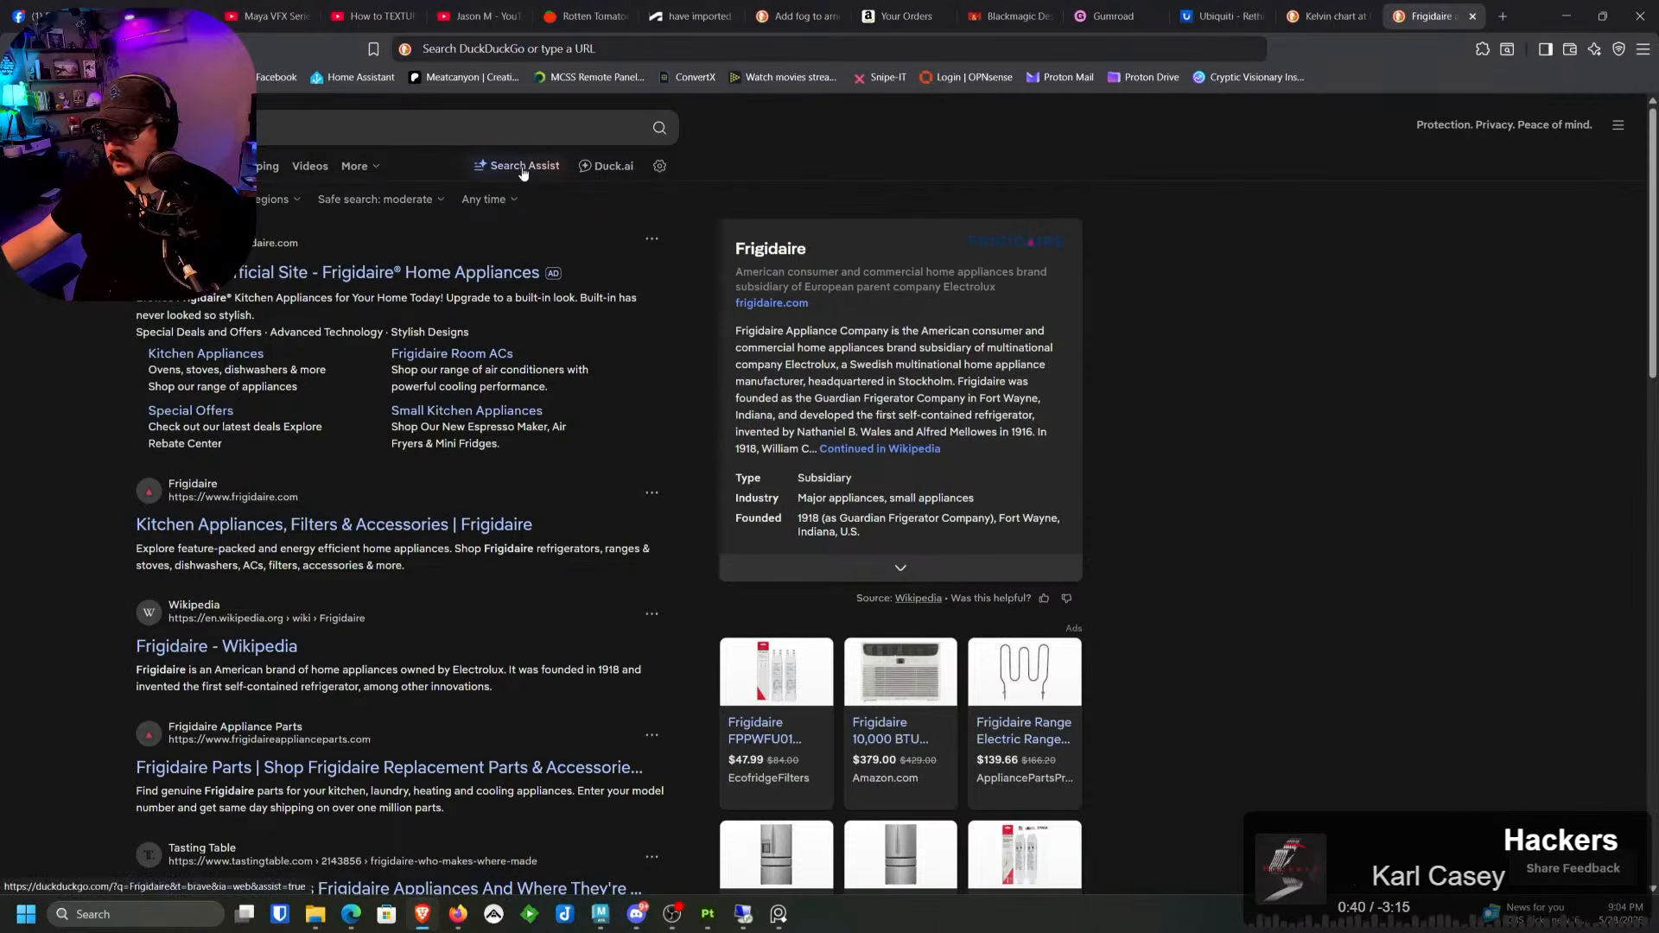
pyautogui.click(476, 127)
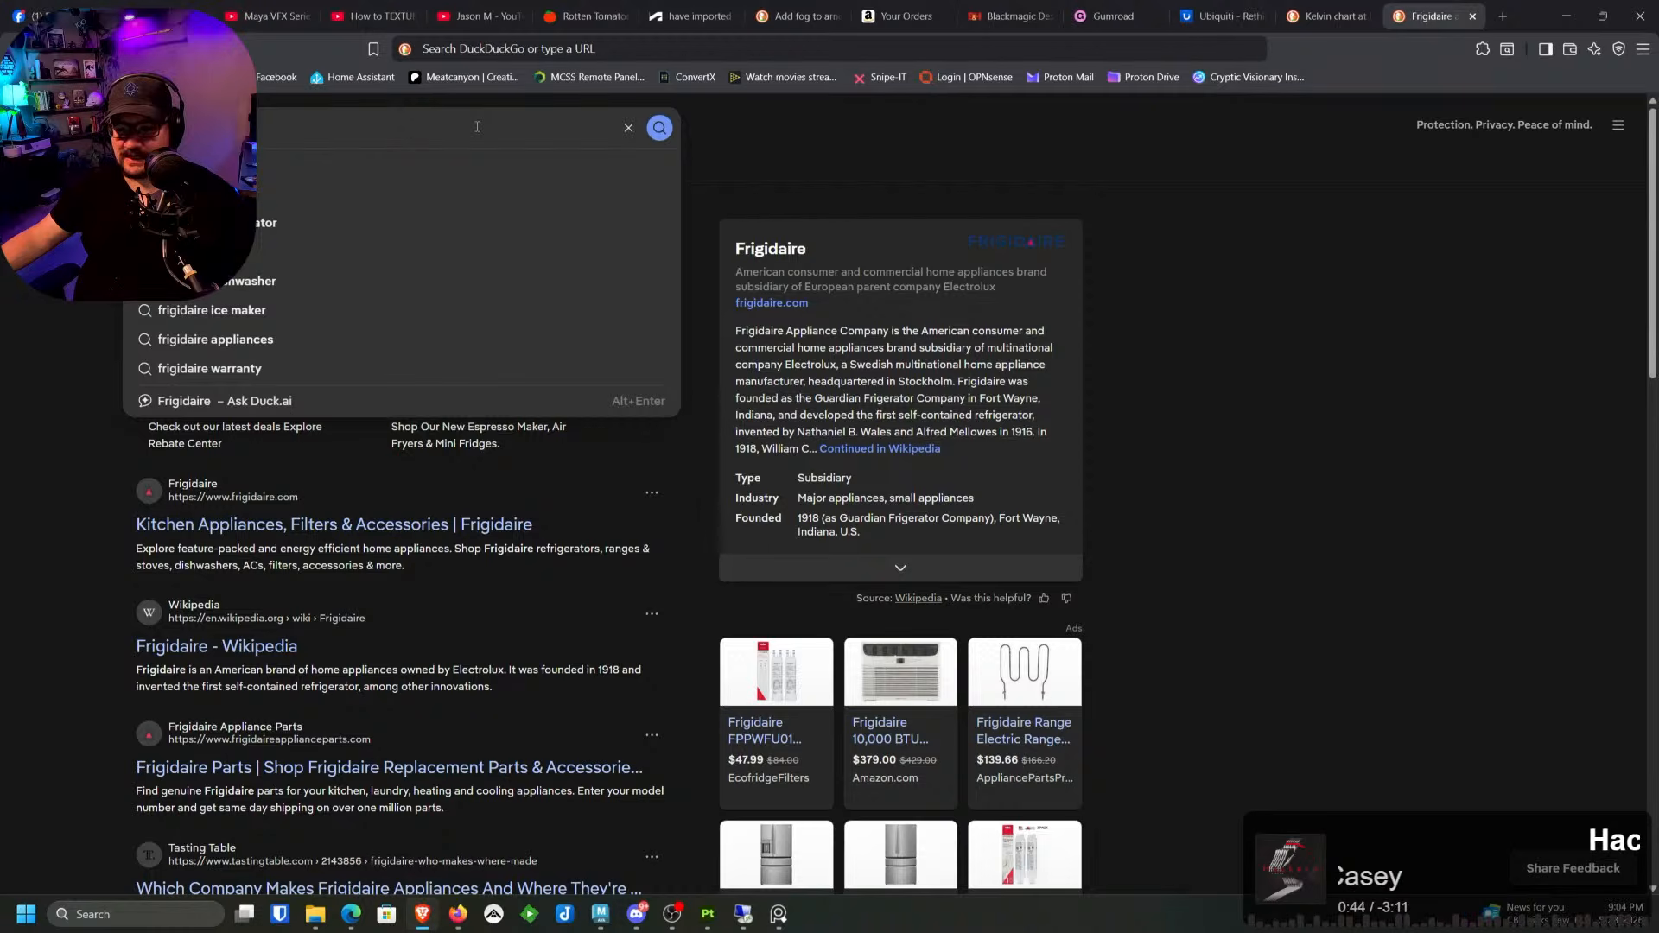
pyautogui.click(839, 162)
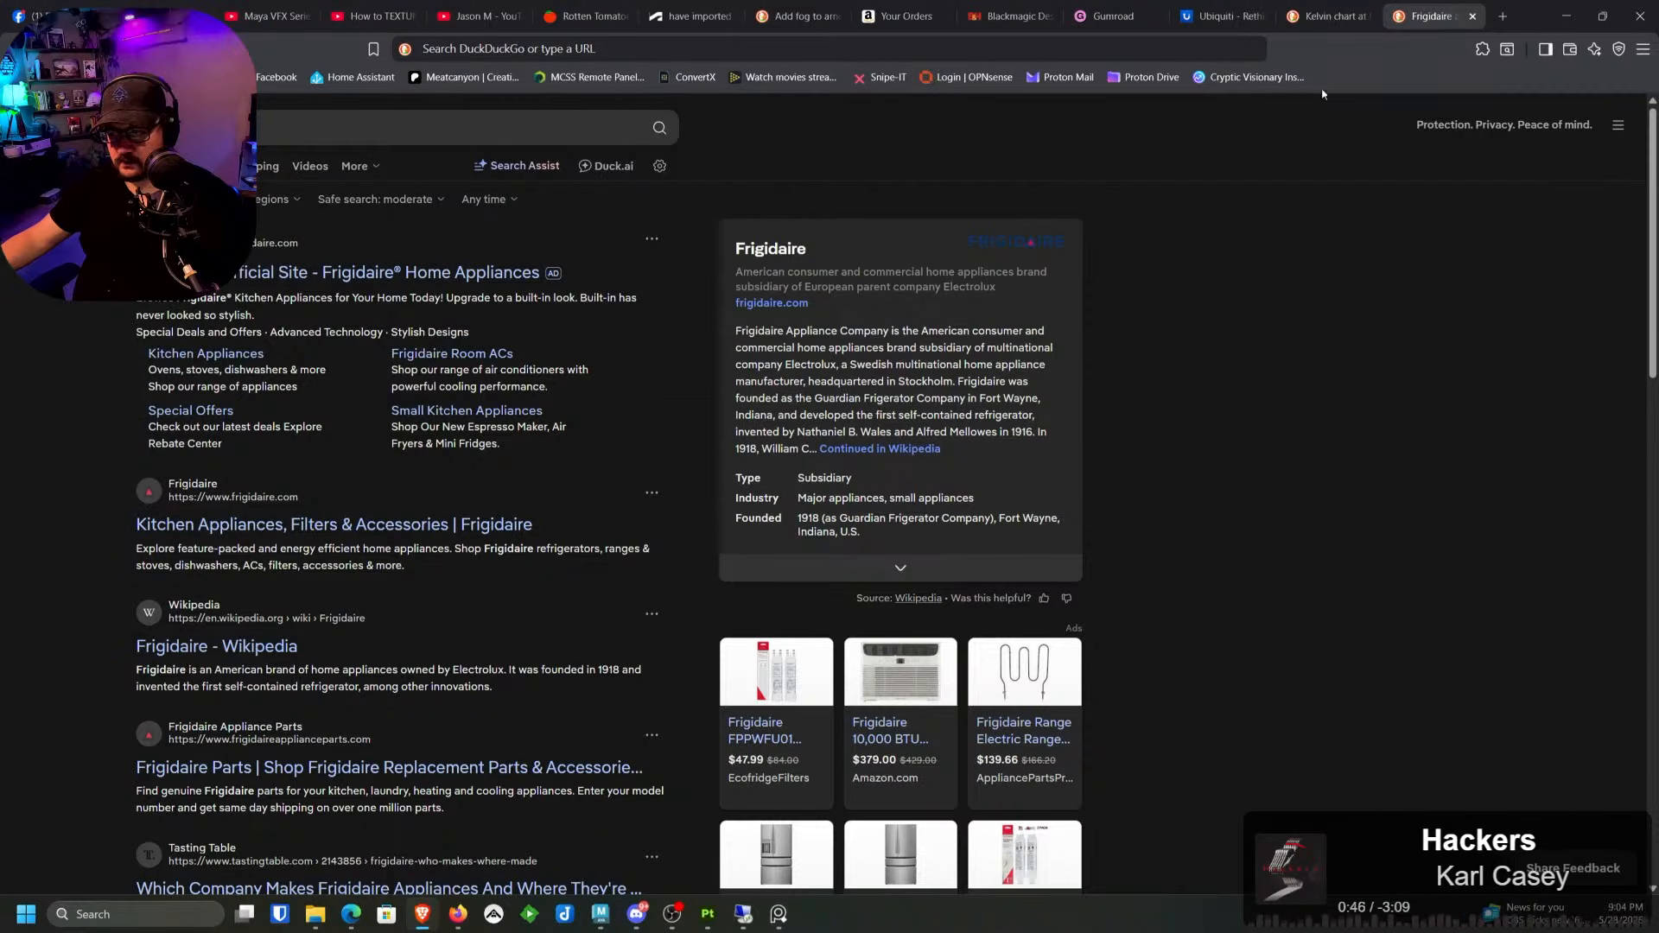
pyautogui.click(1566, 16)
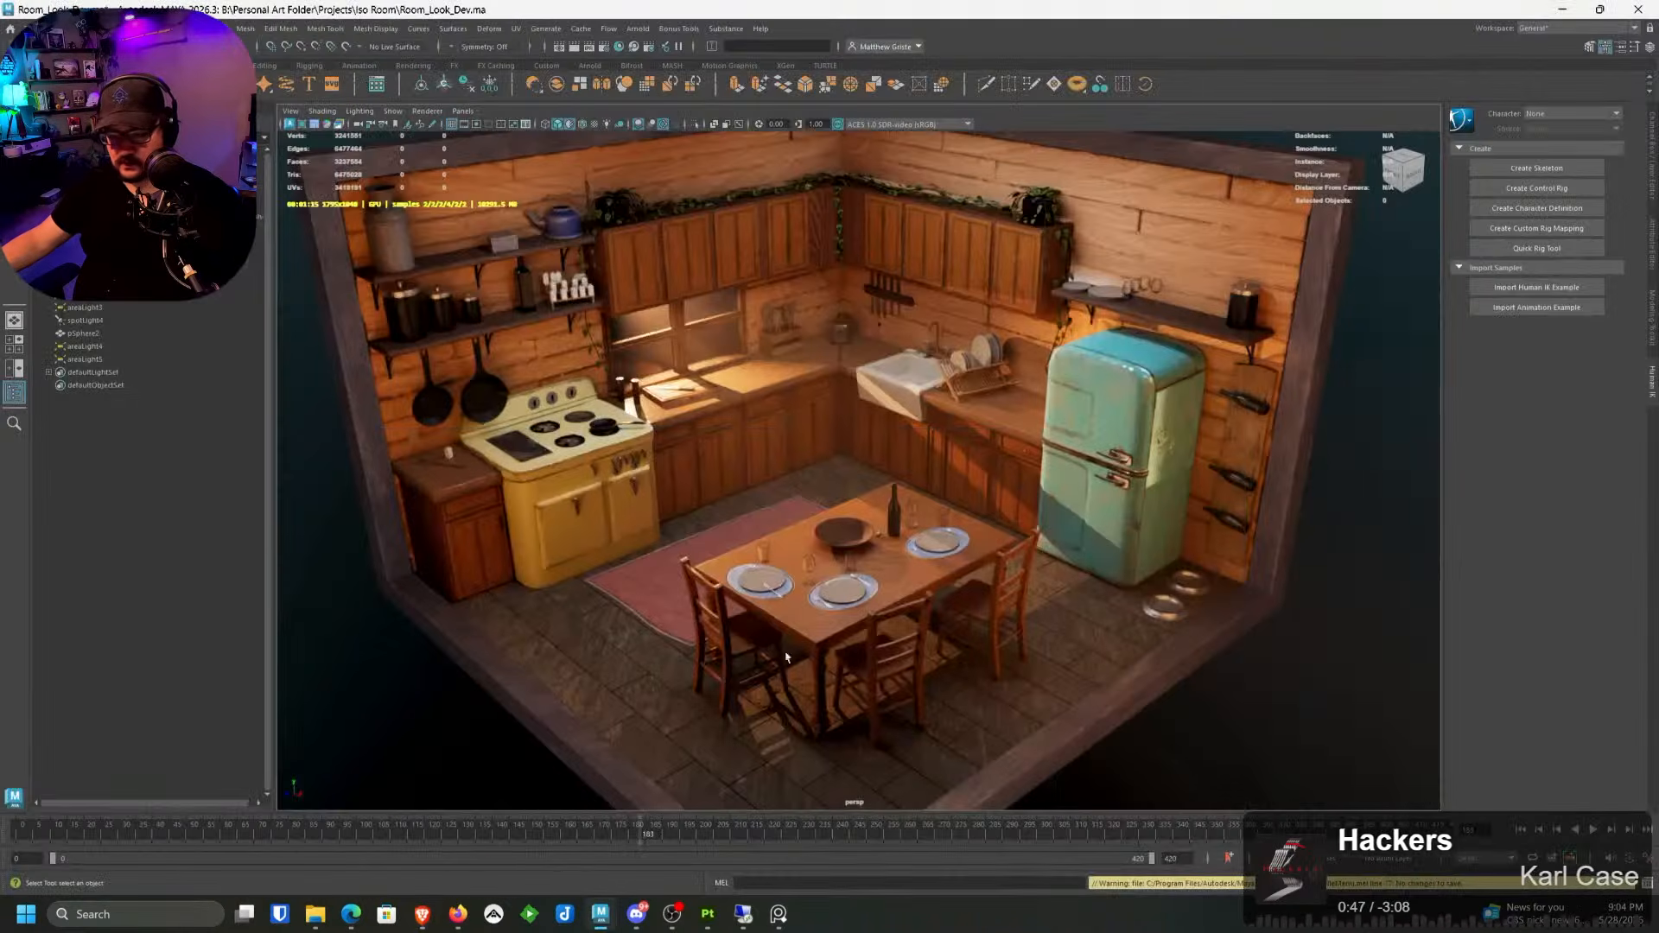
pyautogui.click(471, 914)
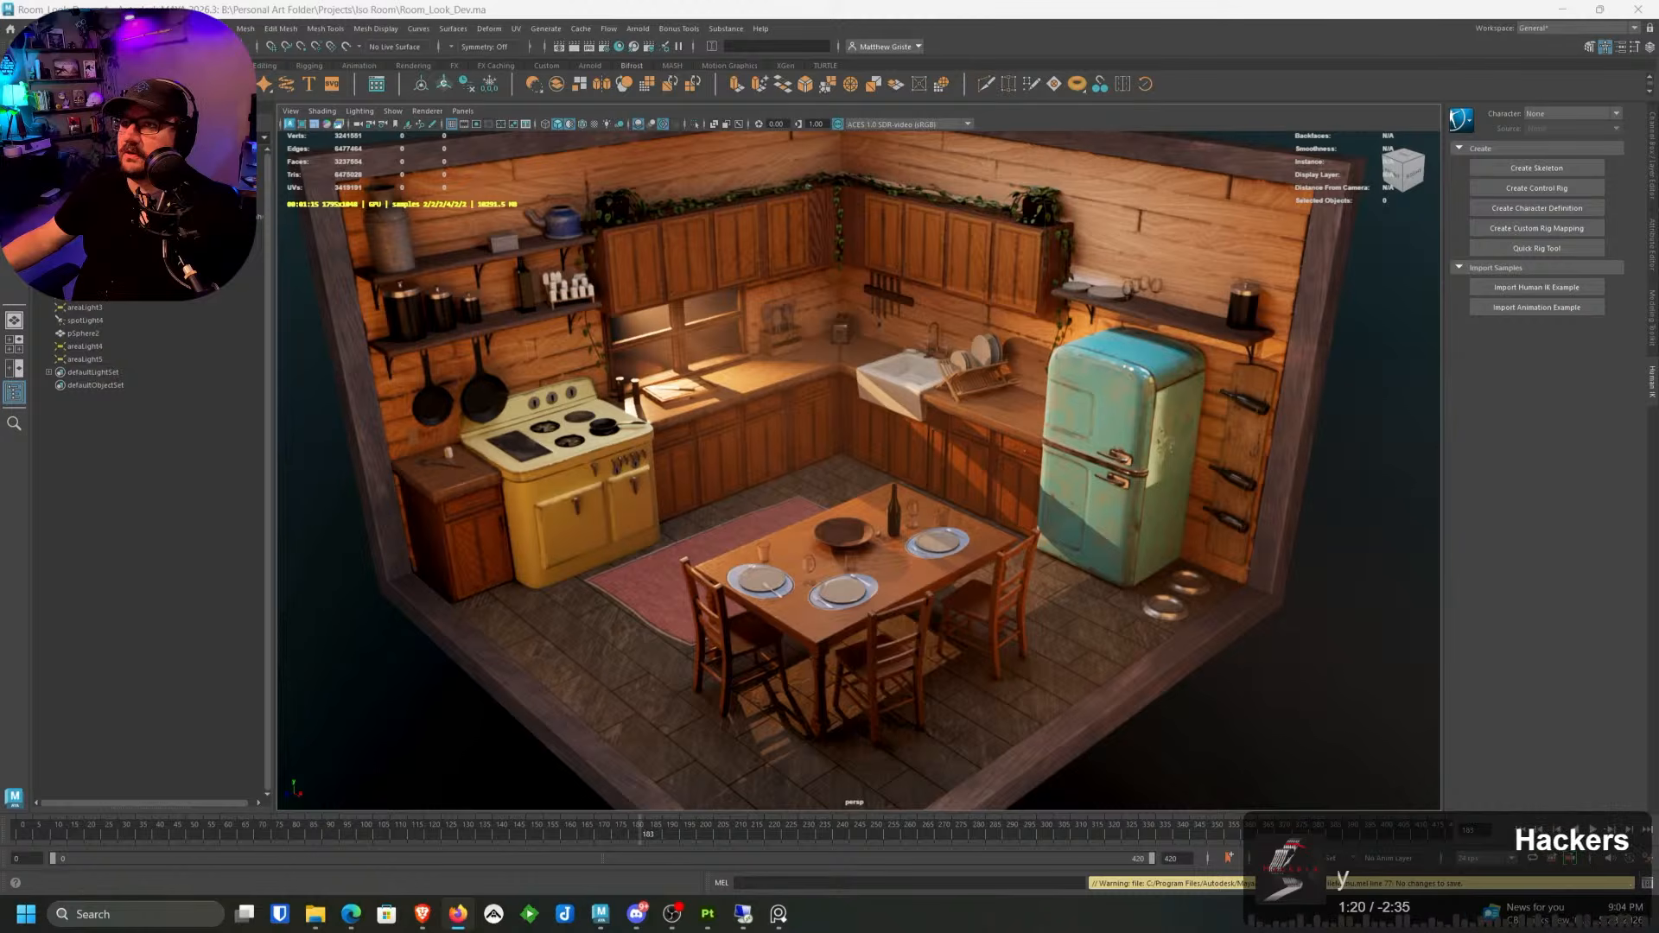
pyautogui.hotkey('alt', 'Tab')
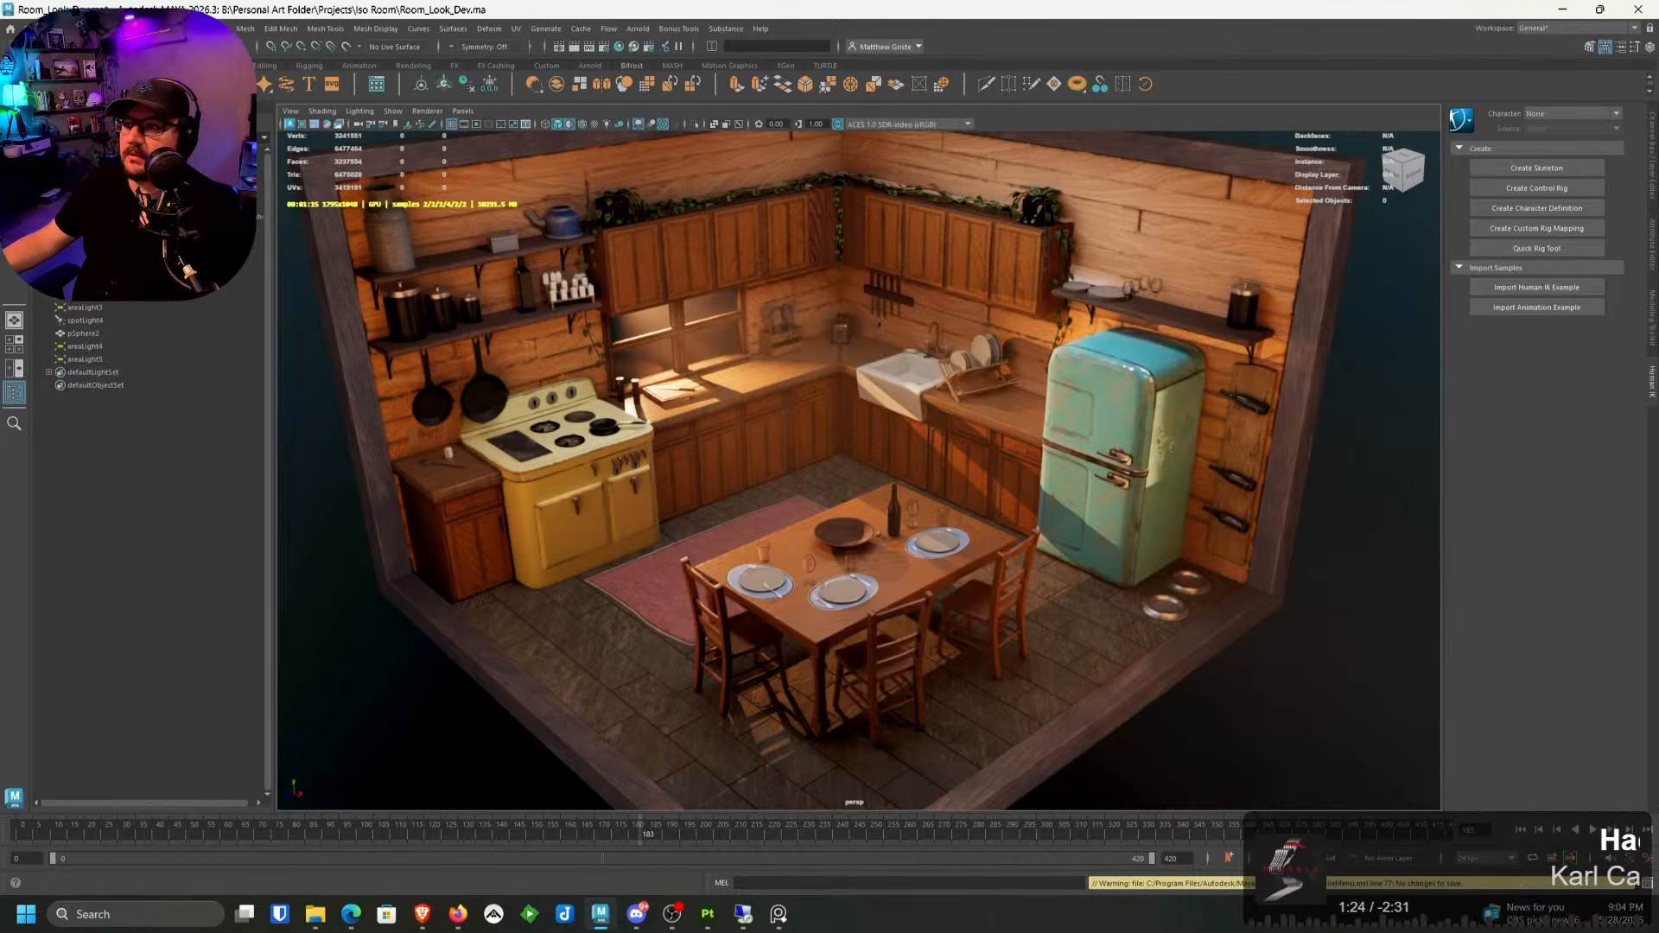
pyautogui.hotkey('alt', 'Tab')
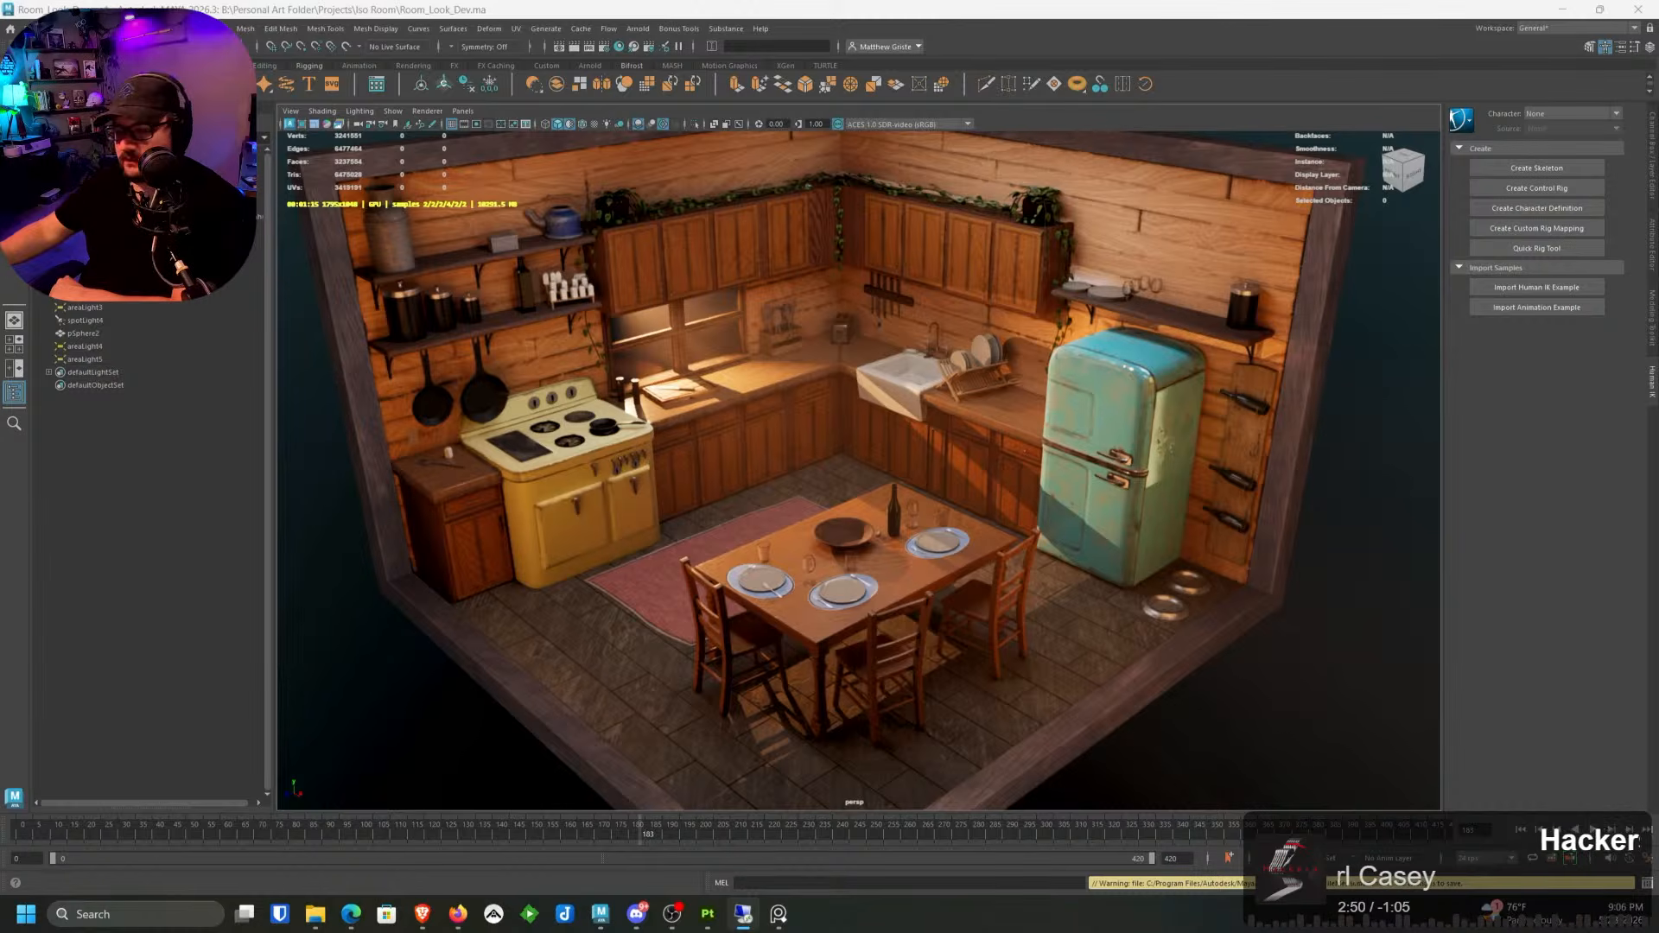
# Step: Return the perspective viewport's renderer to Viewport 2.0 and save the Room_Look_Dev scene
pyautogui.click(426, 111)
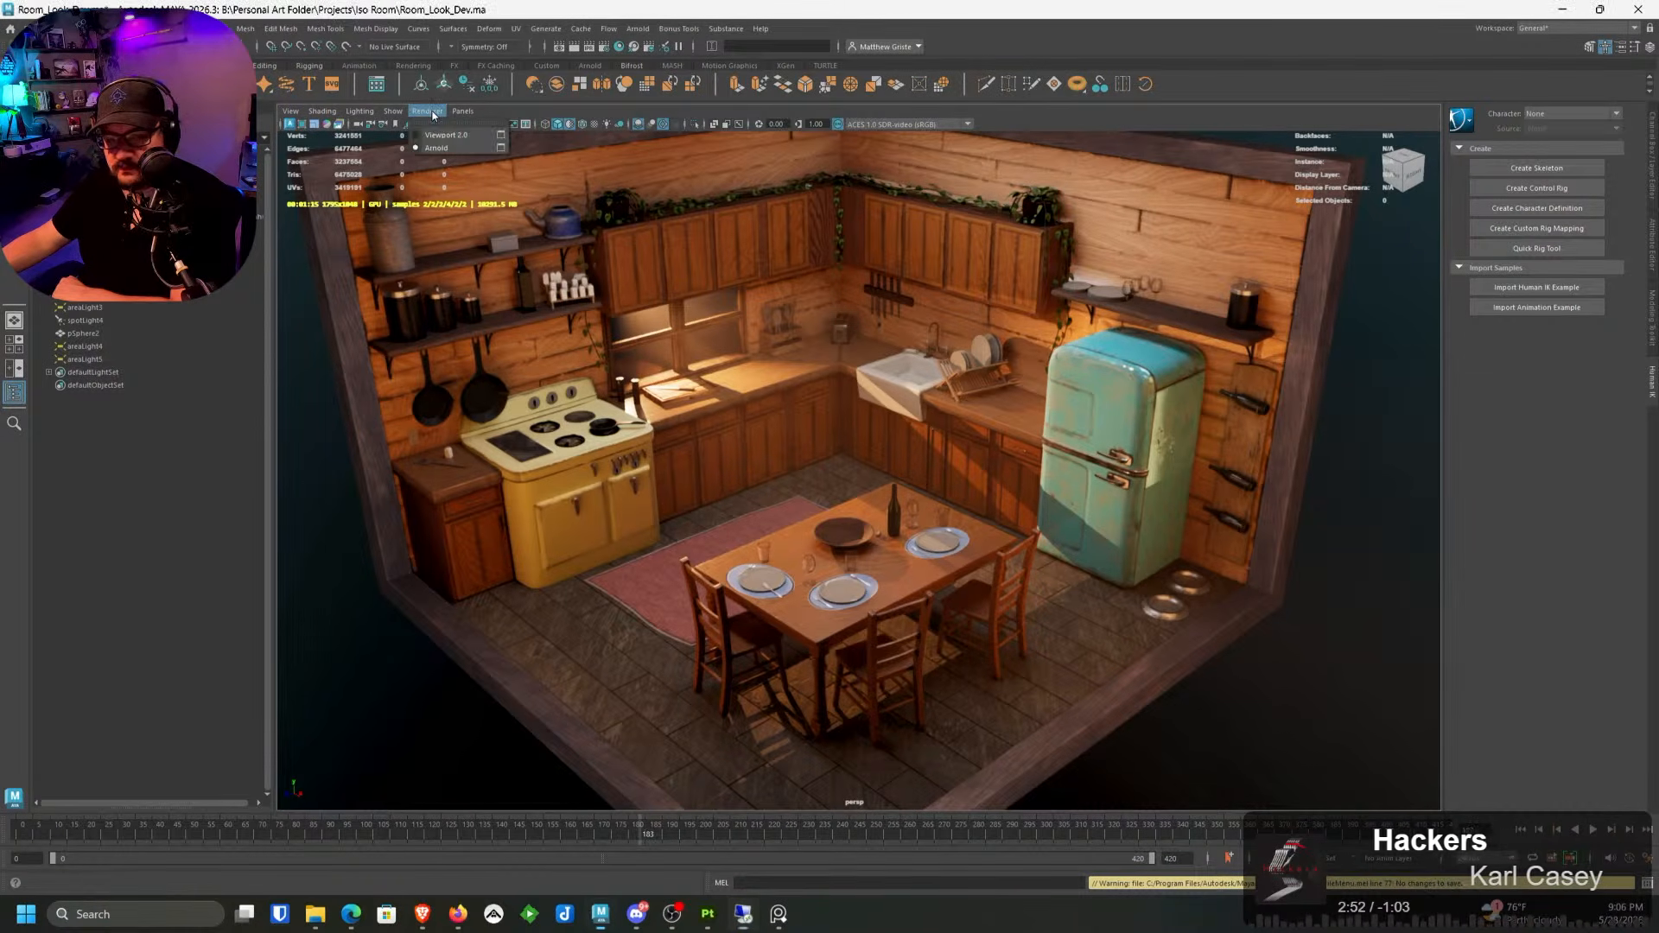
pyautogui.click(436, 123)
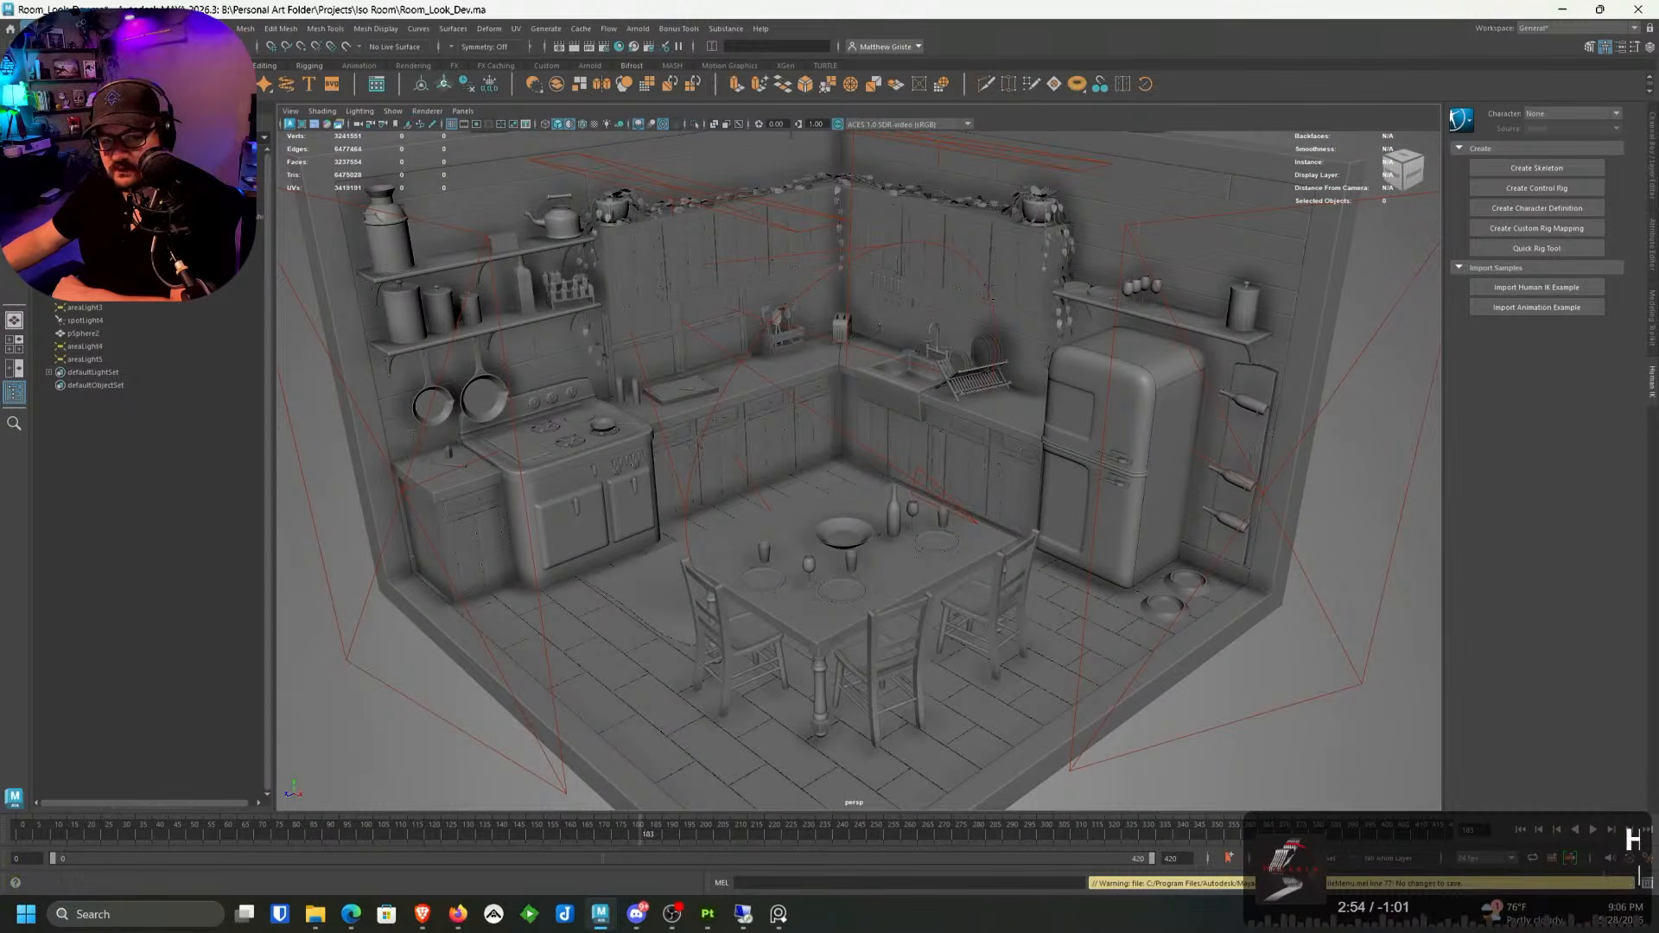
pyautogui.hotkey('ctrl', 's')
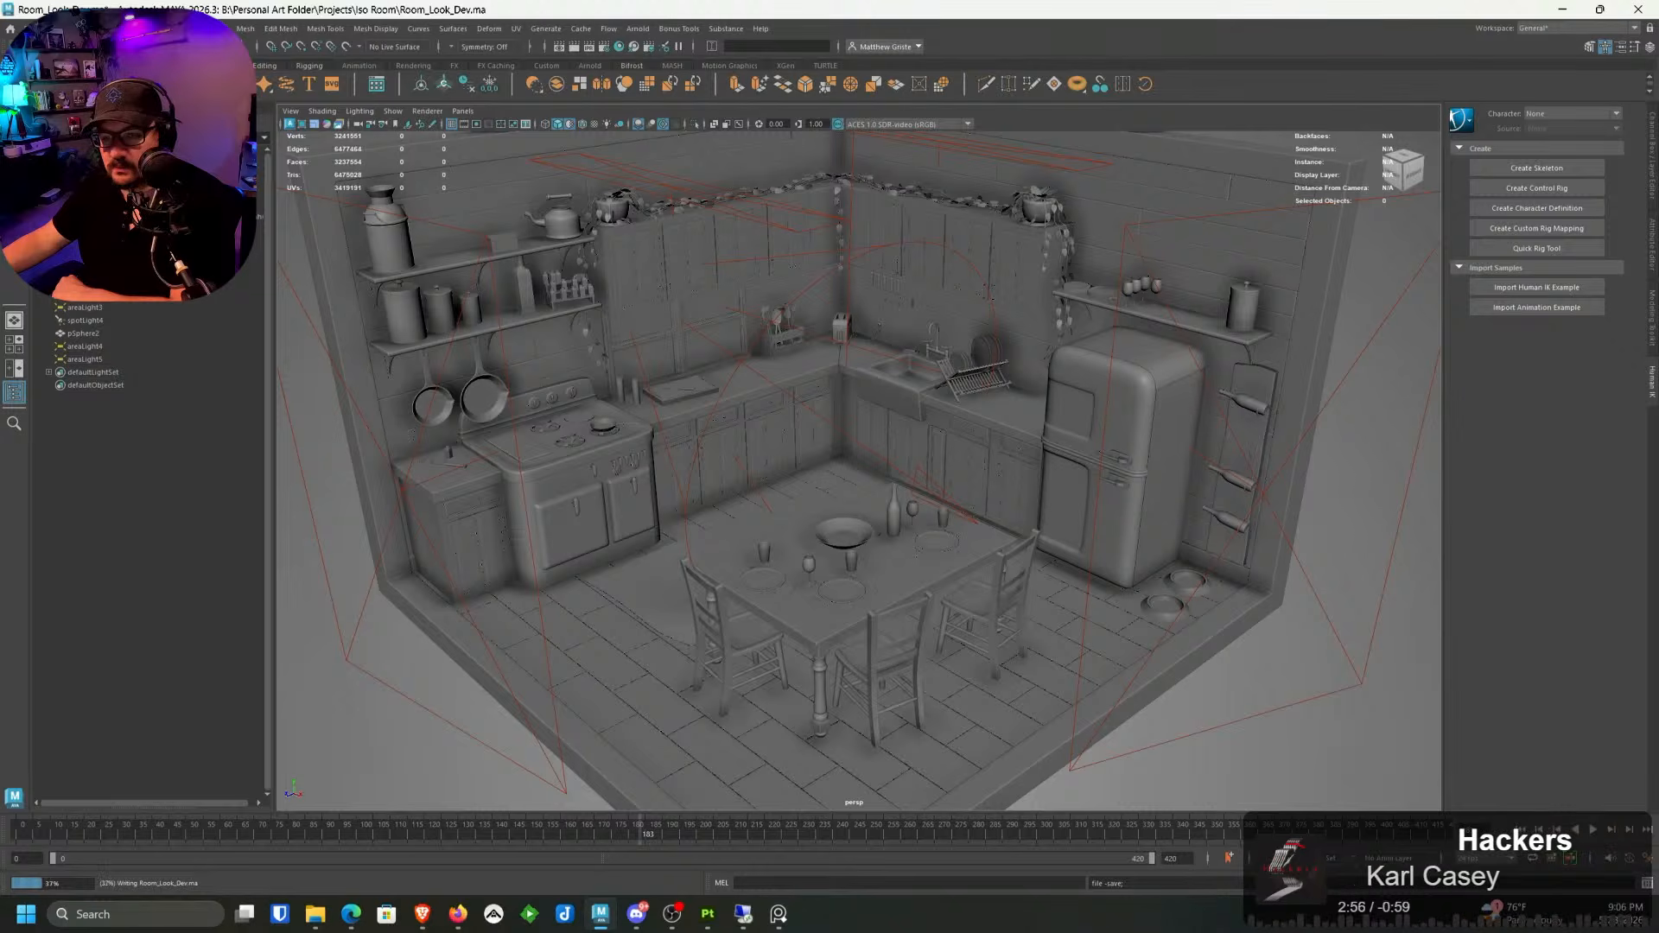